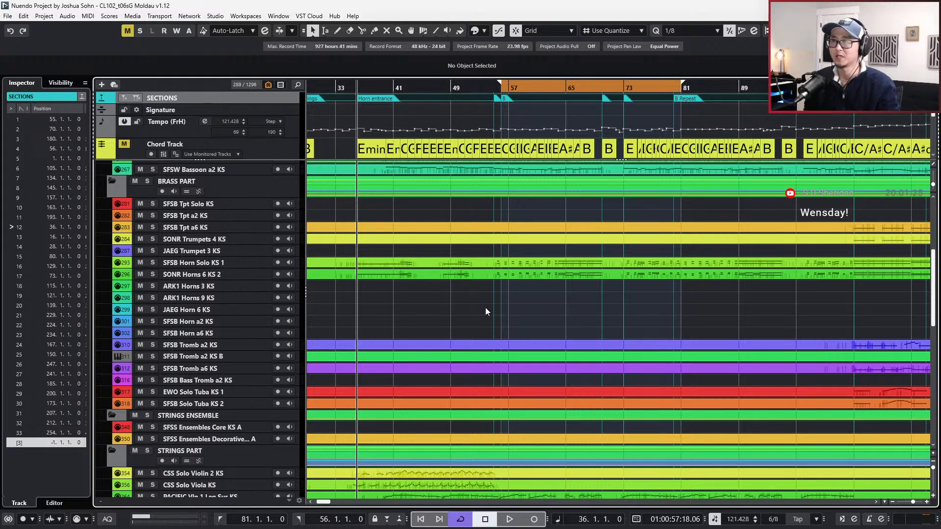
Look over the whole arrangement and play the project from the Horn entrance at bar 36.
scroll(462, 310, "down", 5)
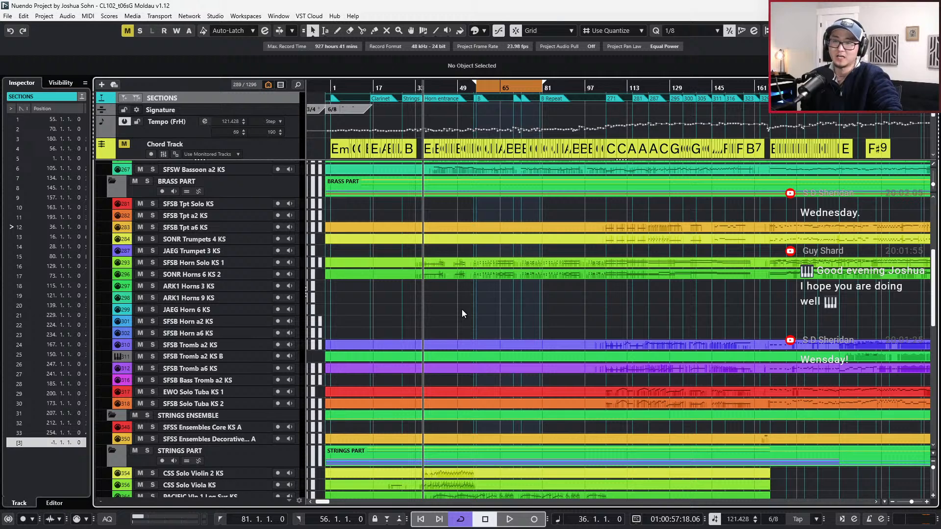
key("g")
key("g")
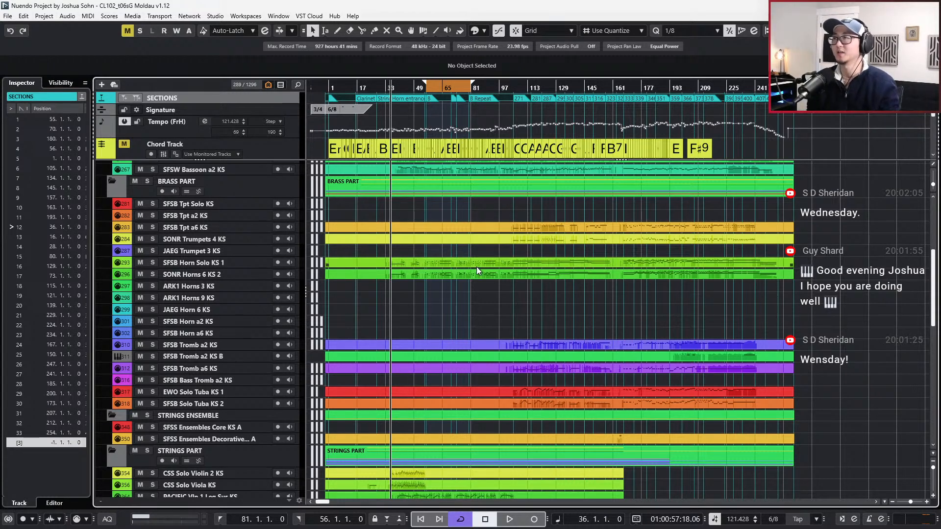
scroll(423, 246, "up", 2)
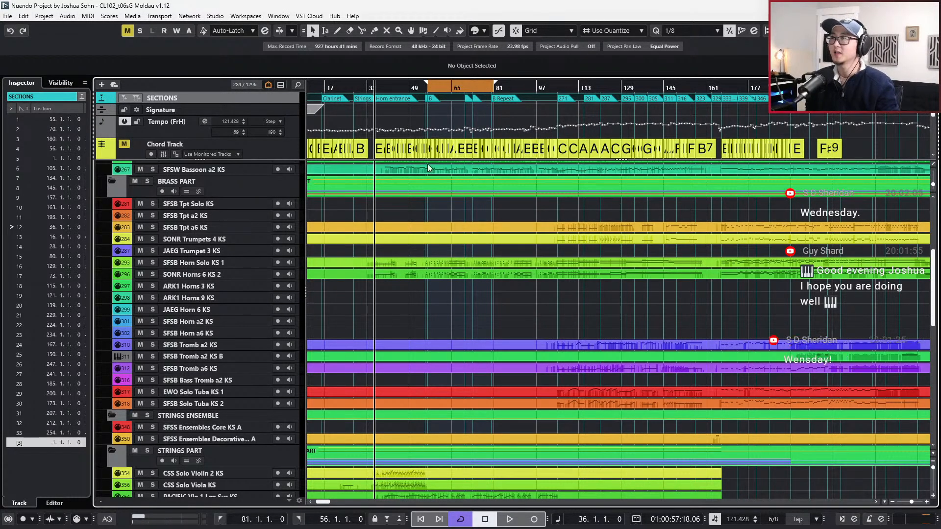
scroll(428, 163, "up", 2)
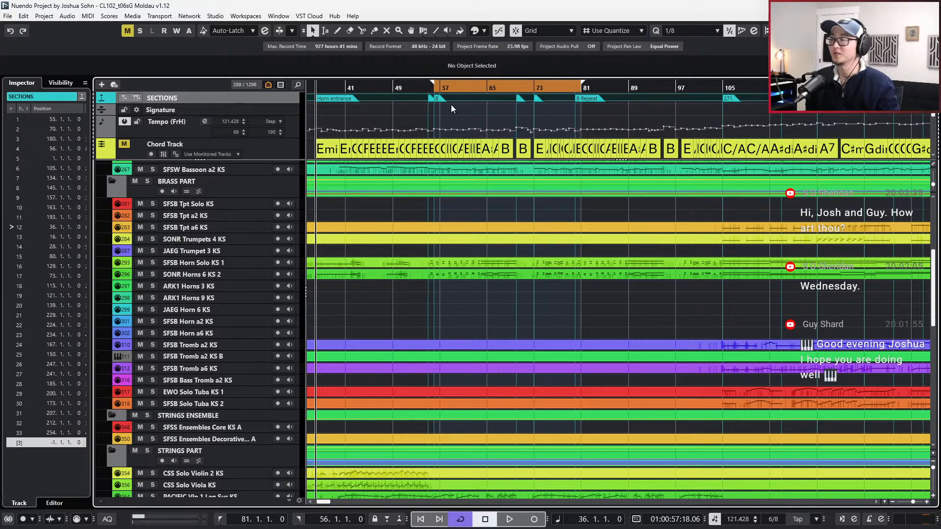
scroll(451, 108, "left", 3)
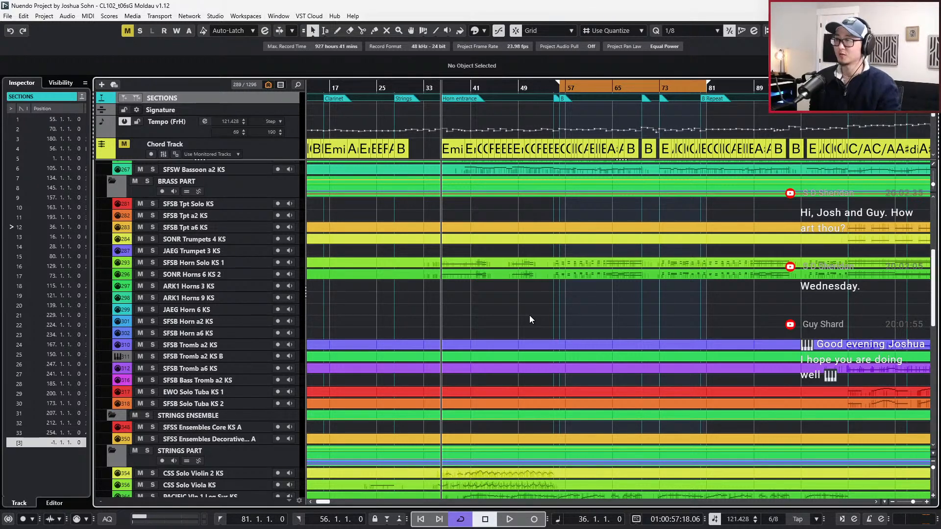
key("space")
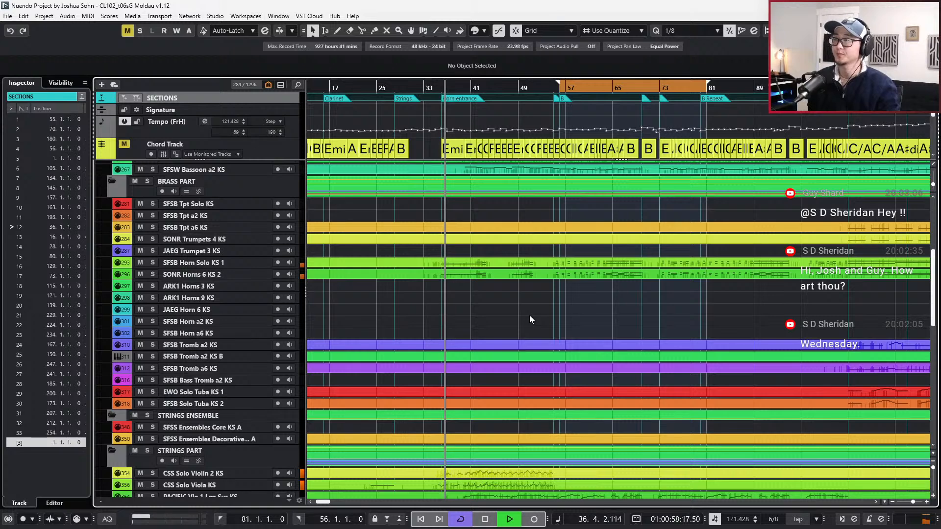
key("h")
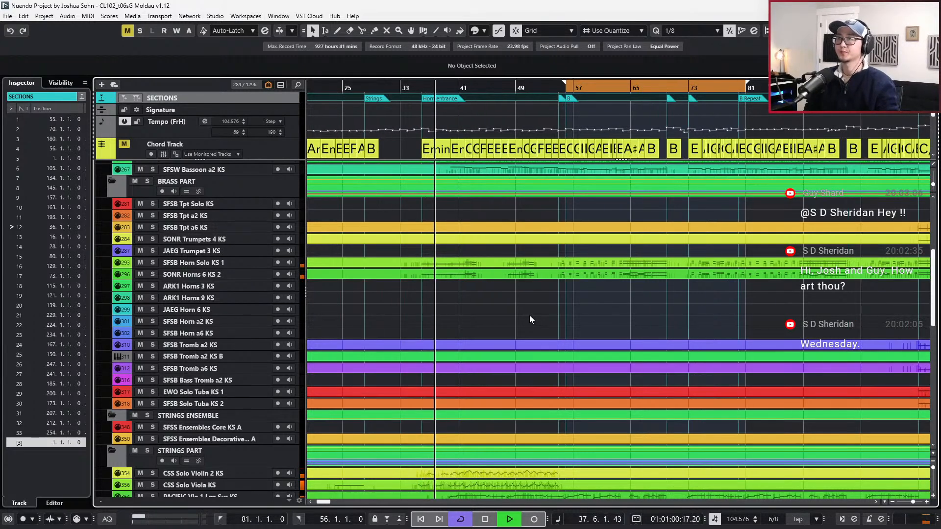
key("h")
key("h")
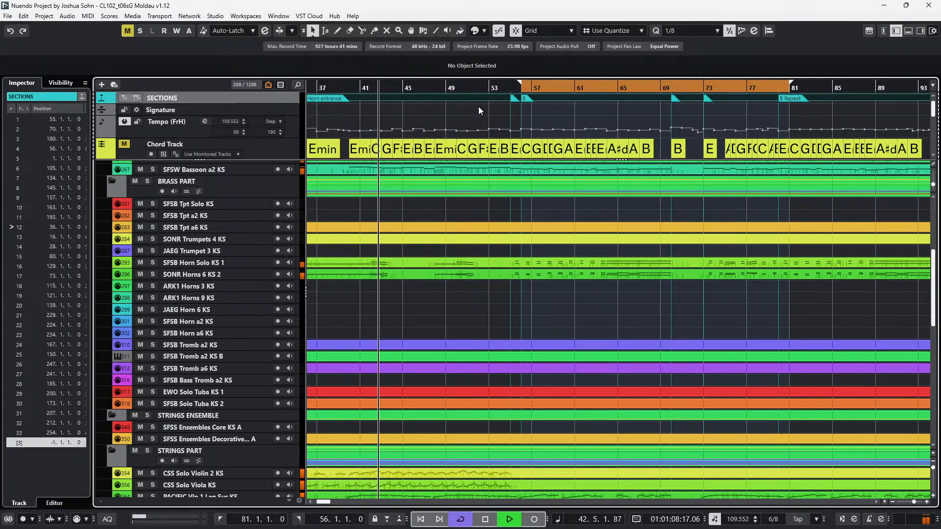
Open the tuned MIDI parts together in the Key Editor and examine the notes around bars 50 to 85.
double_click(485, 184)
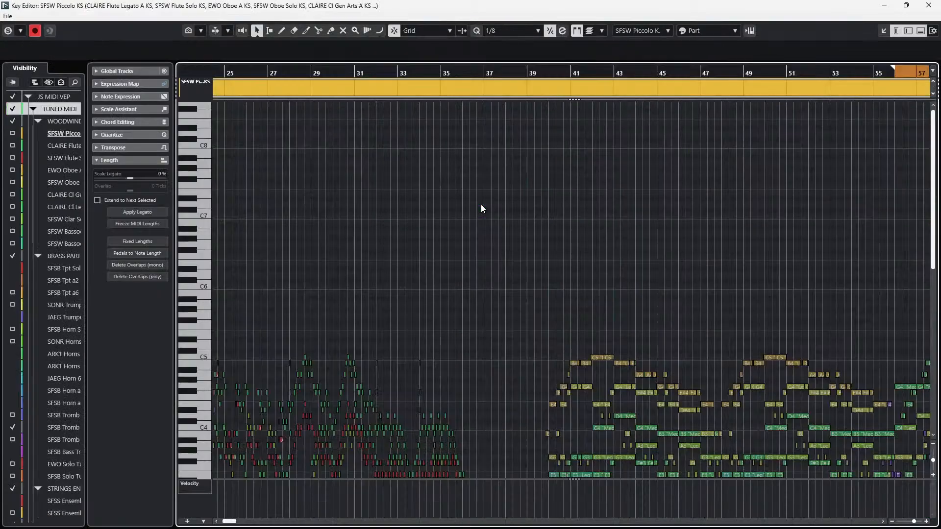
scroll(500, 230, "down", 3)
scroll(500, 229, "down", 6)
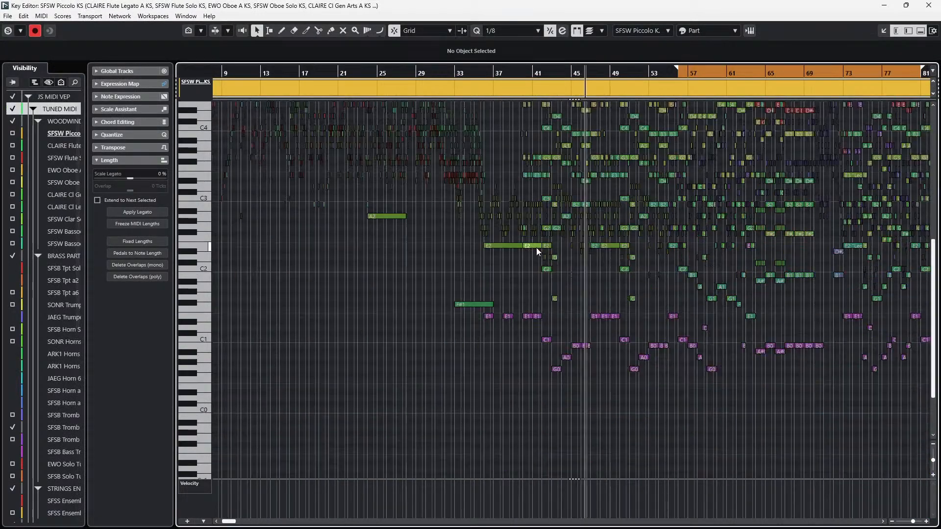
scroll(621, 277, "right", 5)
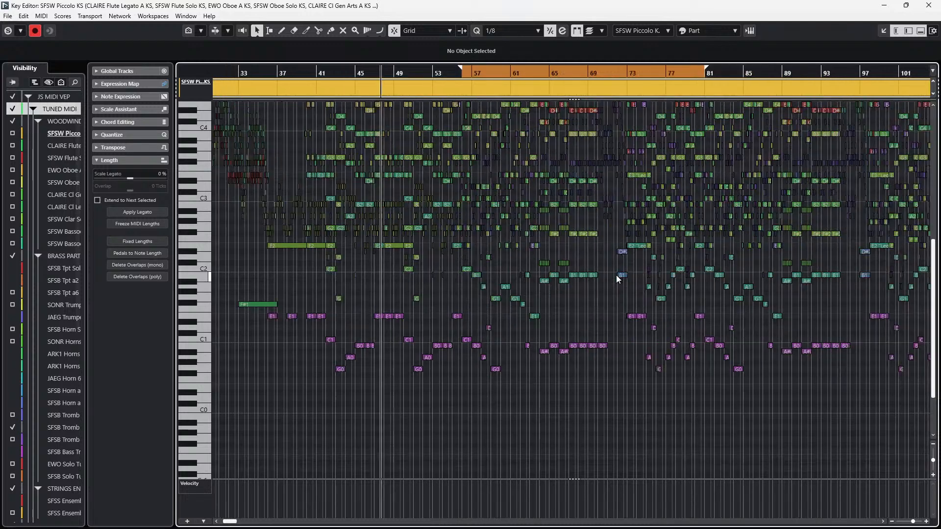
scroll(617, 278, "up", 4)
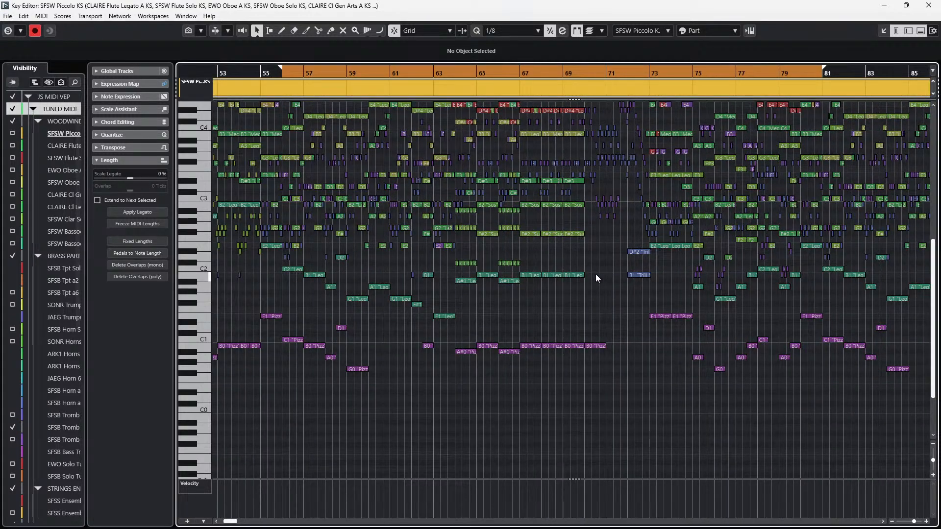
scroll(596, 277, "up", 3)
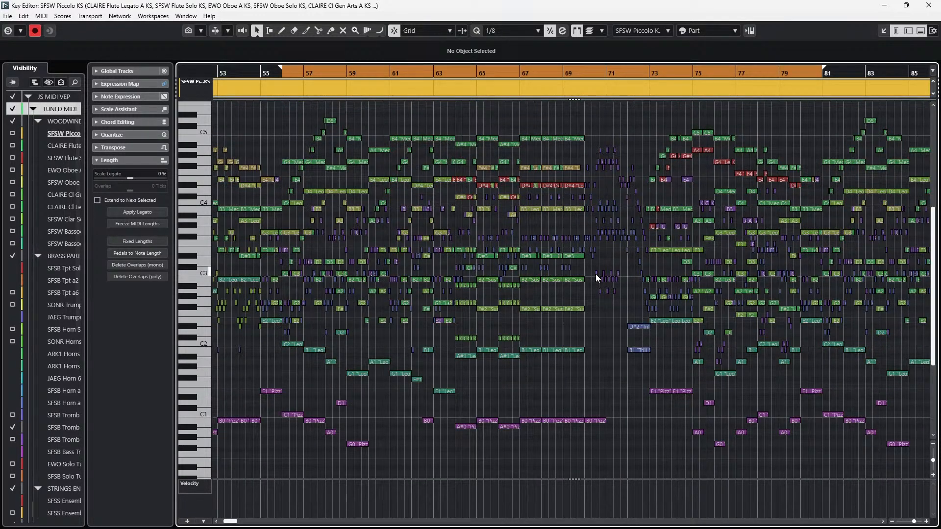
scroll(596, 274, "up", 2)
scroll(596, 275, "left", 2)
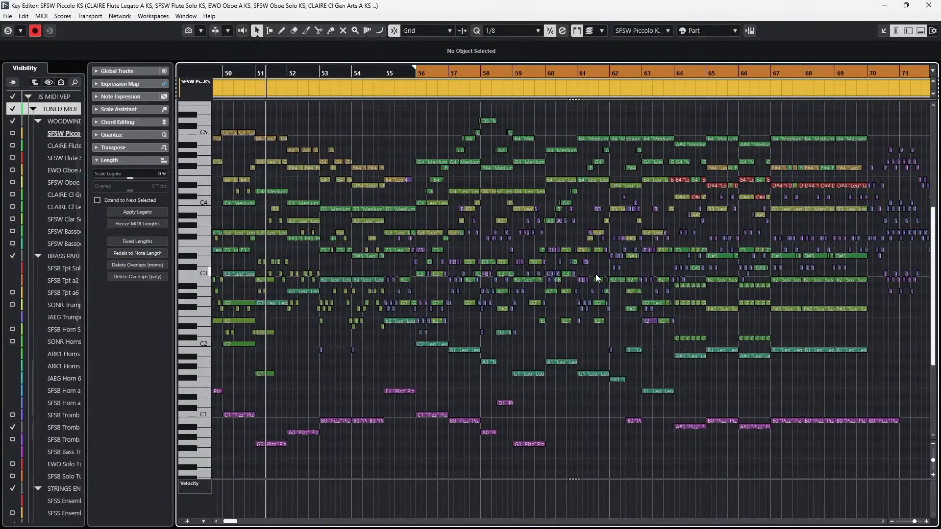
Make SFSW Bassoon a2 KS the Key Editor's active part, and return to the arrangement with the SFSW Bassoon Solo KS part selected.
key("Down")
key("Down")
key("Down")
key("Down")
key("Down")
key("Down")
key("Down")
key("Down")
key("Down")
key("Down")
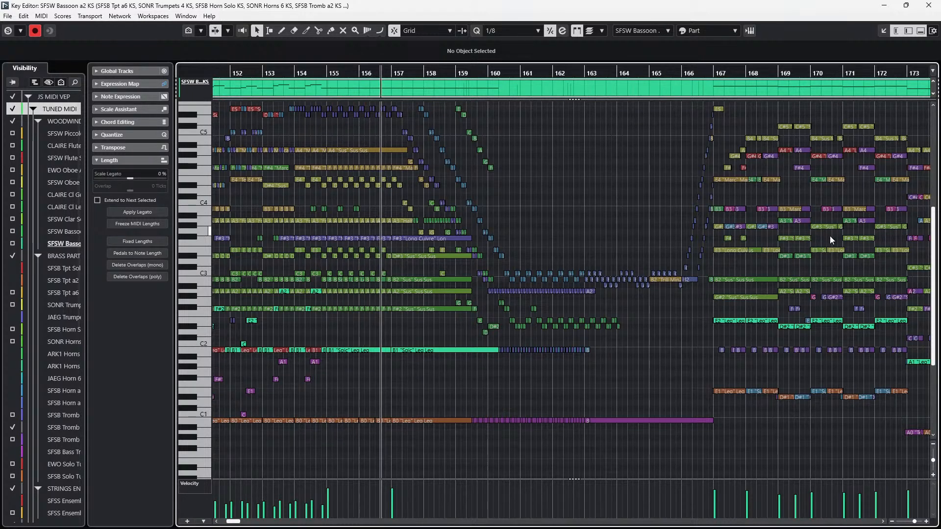
left_click_drag(933, 301, 933, 289)
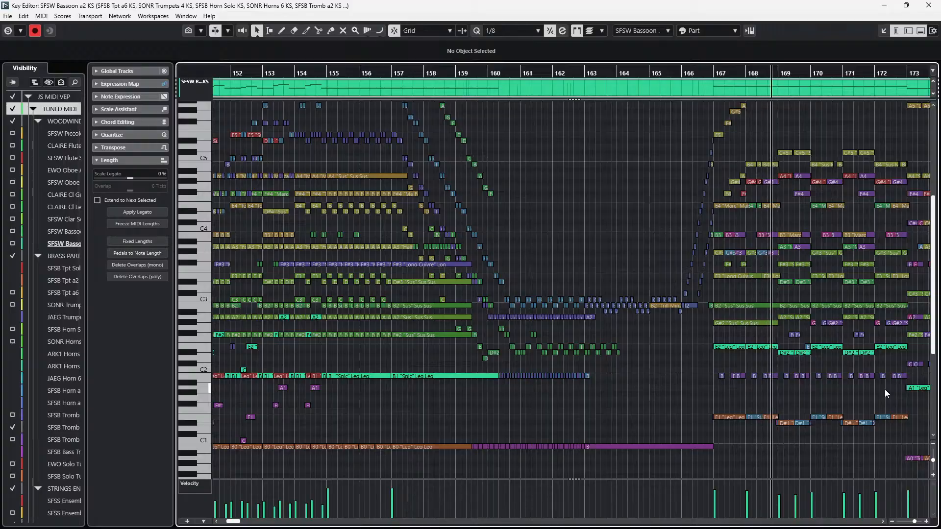
key("Return")
left_click(801, 362)
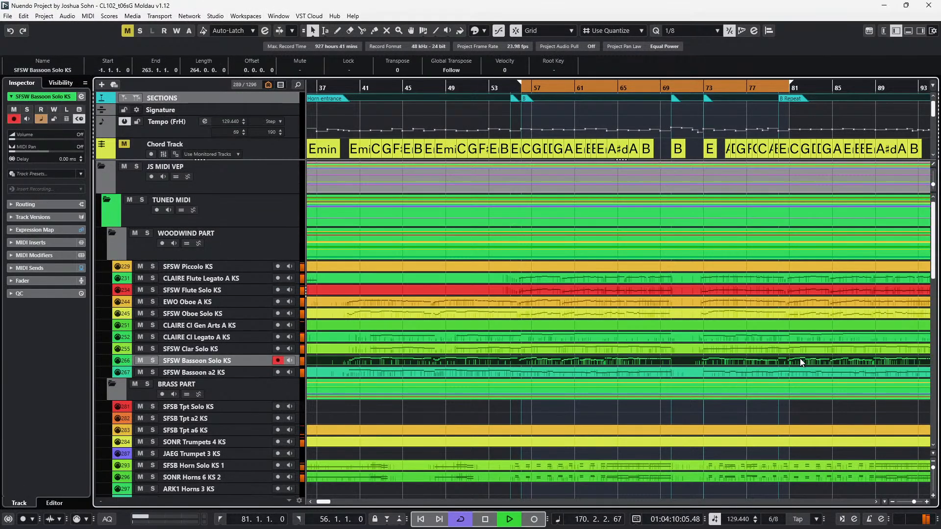
Open the SFSS Vln 1 perf leg part in the lower editor and examine its melody from bar 169 to 193.
scroll(563, 378, "down", 10)
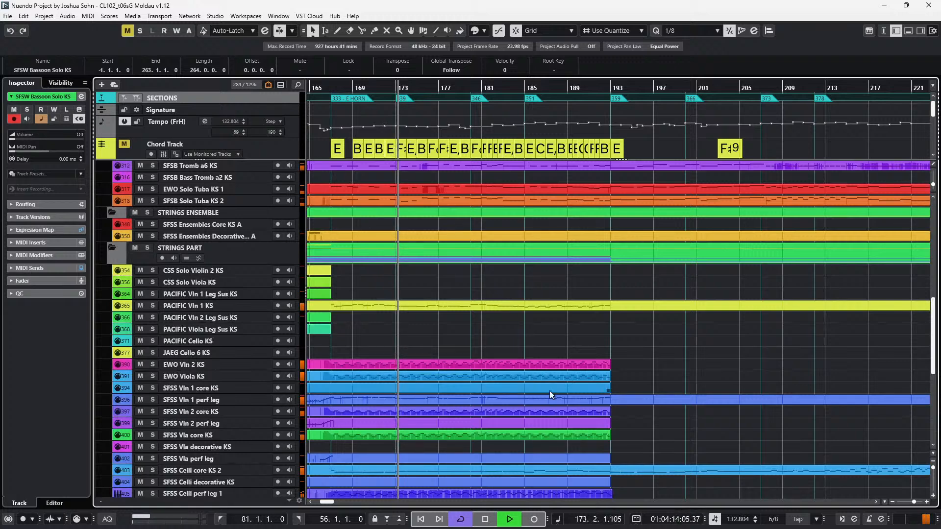
scroll(613, 345, "down", 4)
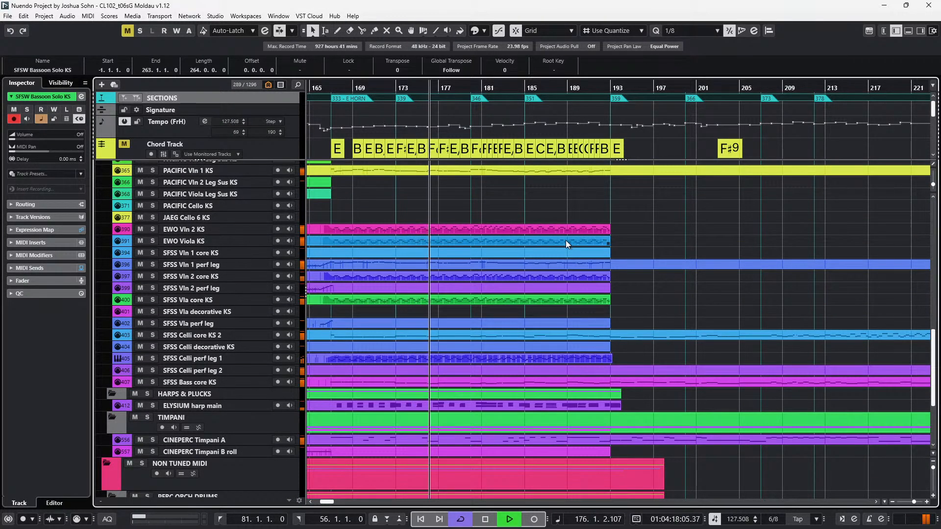
double_click(560, 263)
scroll(551, 298, "up", 3)
key("alt+l")
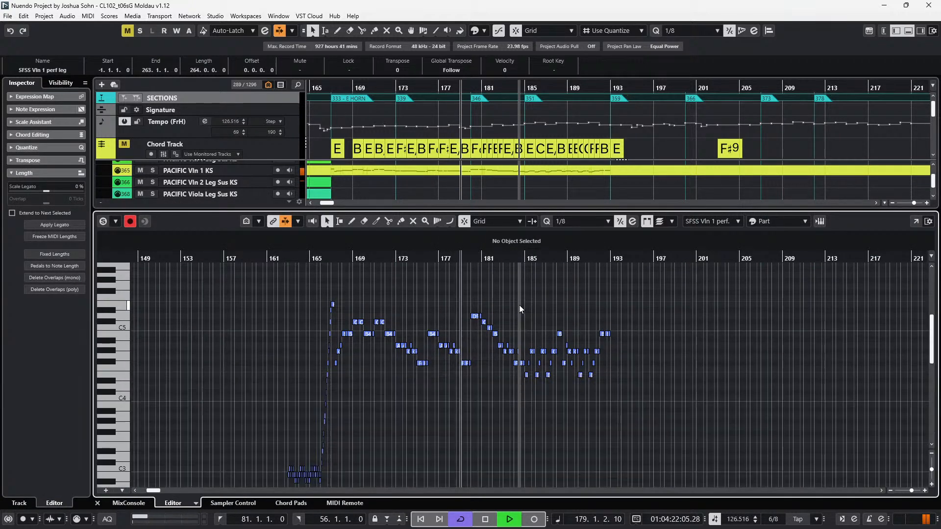
scroll(516, 314, "up", 3)
scroll(517, 315, "up", 2)
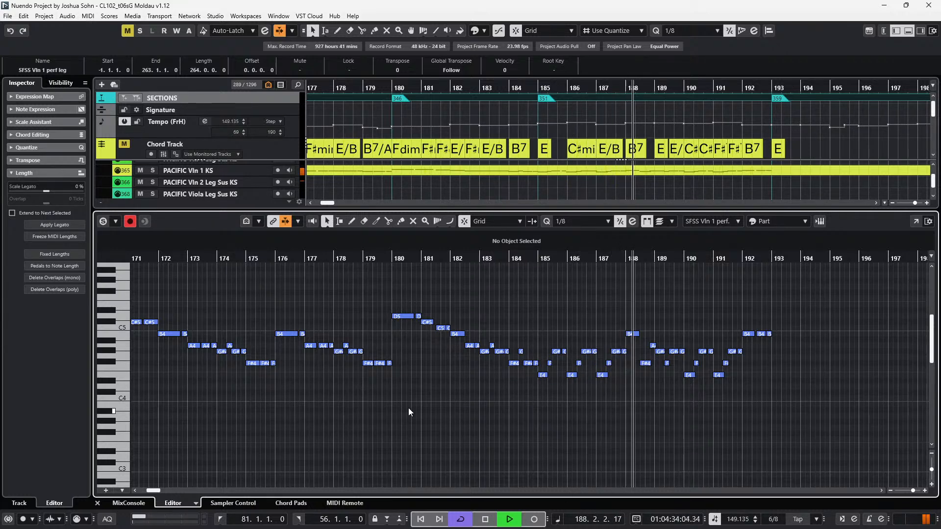
scroll(540, 414, "down", 1, "ctrl")
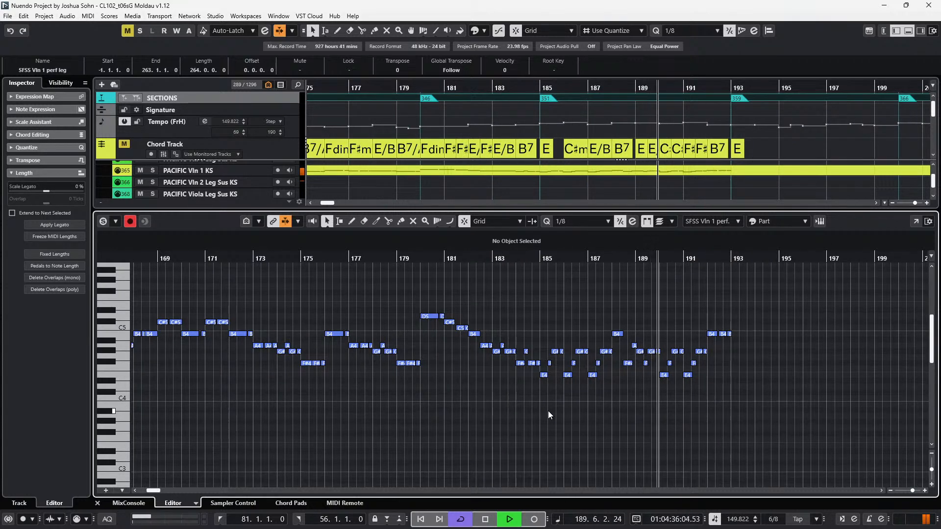
scroll(548, 415, "right", 5)
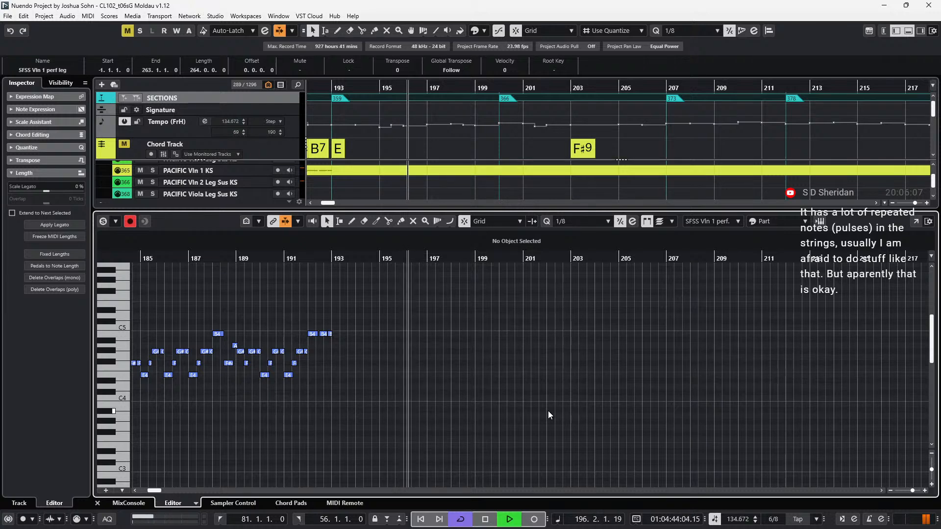
Close the lower editor, deselect the violin part and follow playback across the string and timpani tracks after bar 193.
key("ctrl+alt+e")
scroll(561, 398, "down", 4)
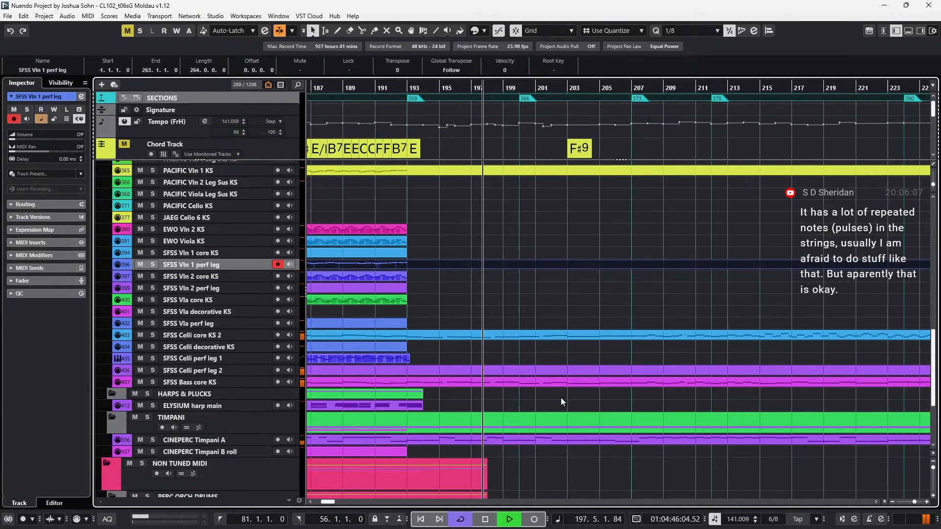
scroll(561, 398, "down", 1)
scroll(561, 398, "right", 2)
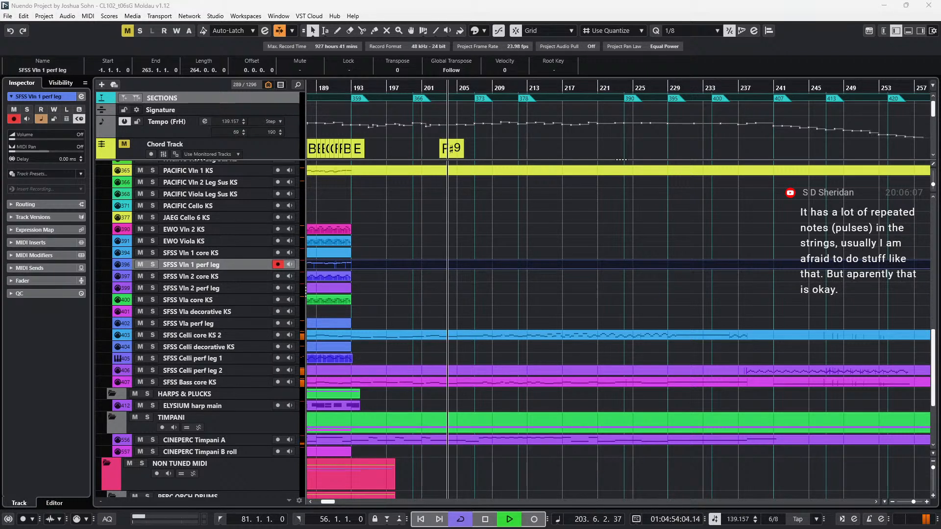
left_click(451, 314)
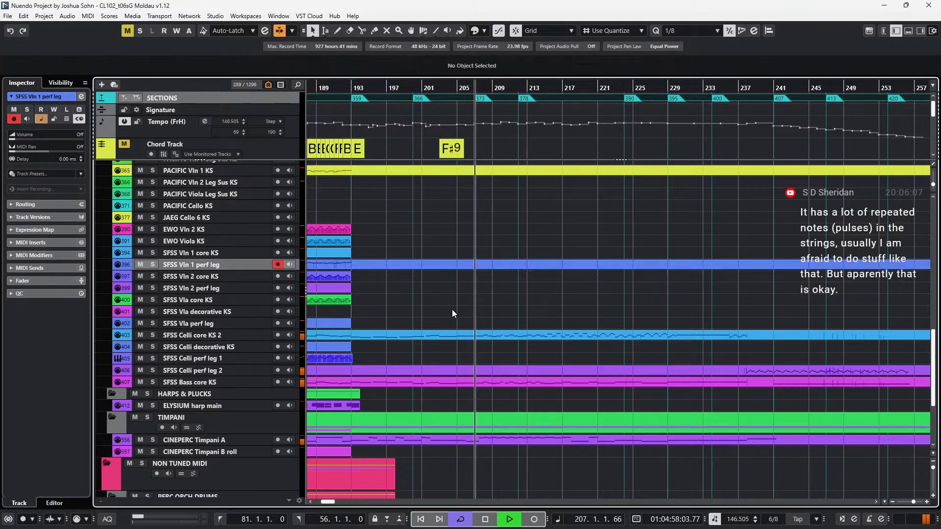
scroll(528, 317, "down", 1)
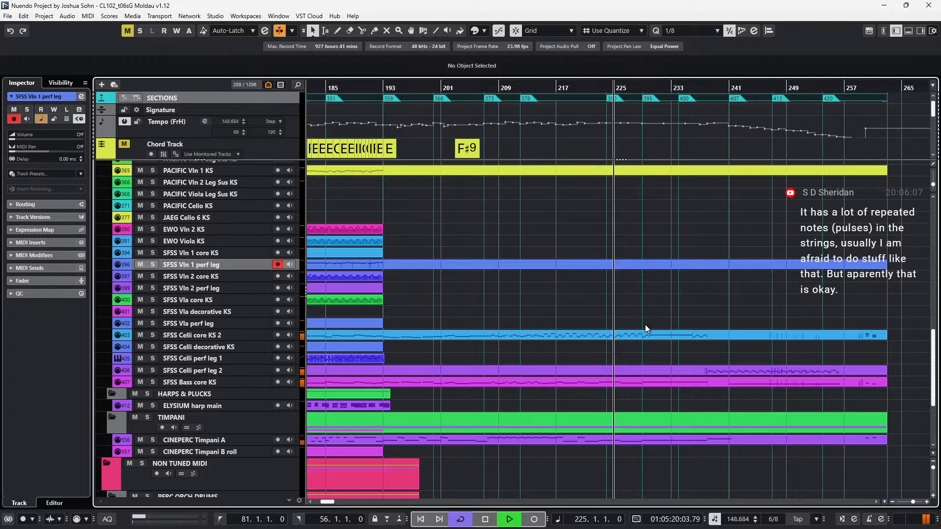
Open the SFSB Tpt a6 and SONR Trumpets 4 parts in the lower editor, examine bars 226 to 241 and close it.
scroll(645, 324, "up", 10)
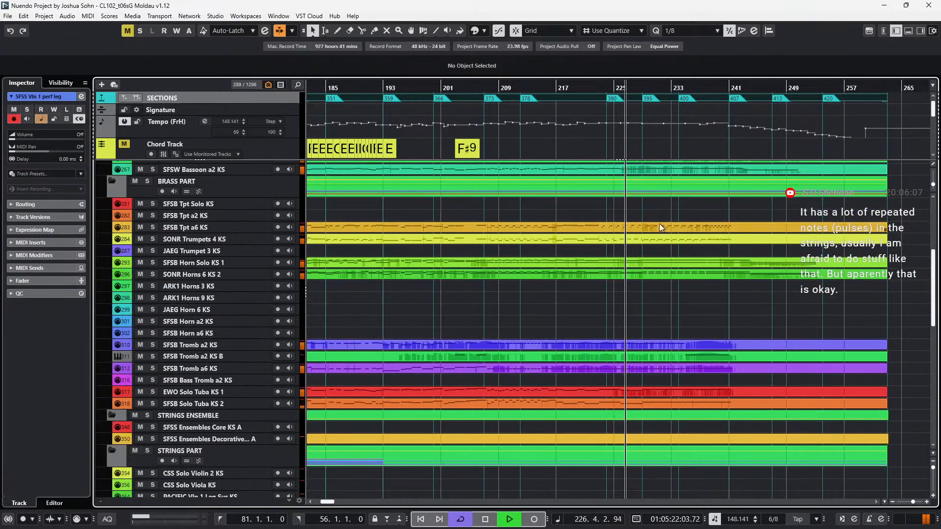
double_click(658, 241)
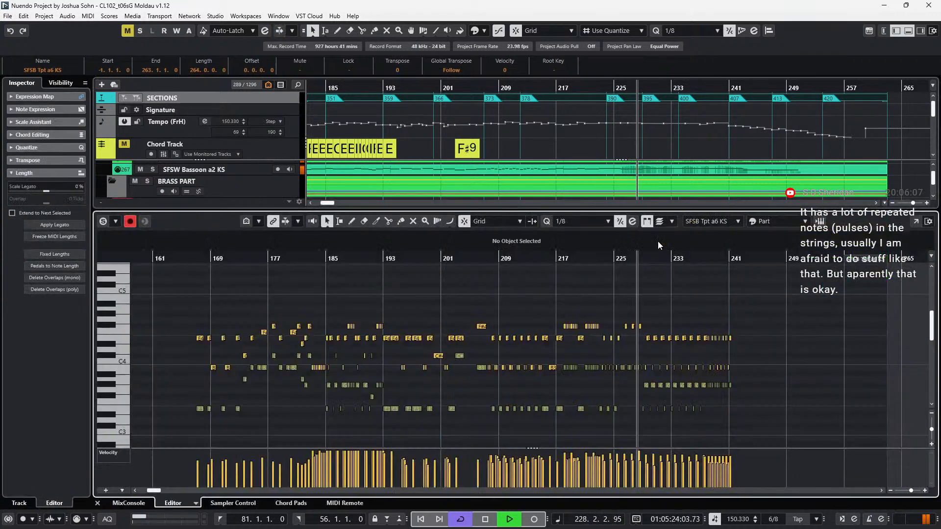
scroll(664, 345, "up", 3)
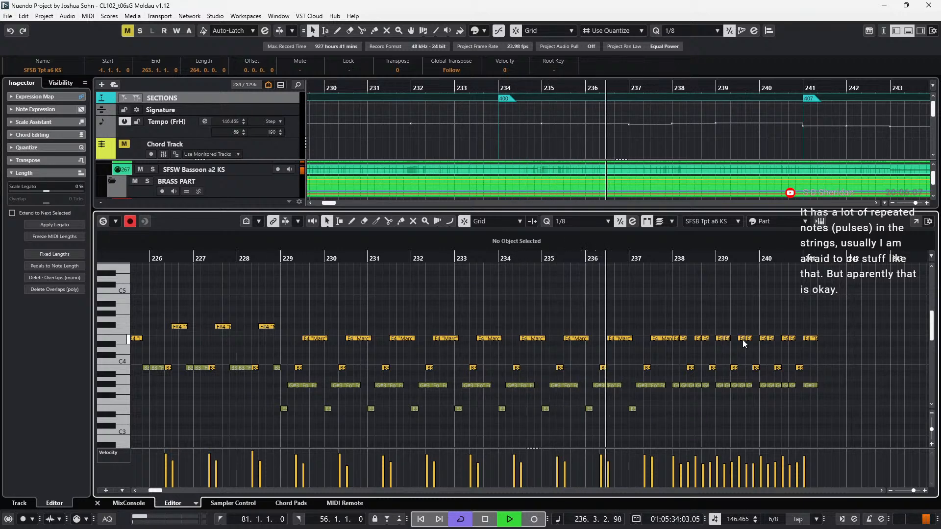
key("Return")
Follow playback over the brass, low string and timpani tracks from bar 241 to about bar 247, and stop it.
scroll(746, 334, "down", 1)
scroll(748, 324, "right", 2)
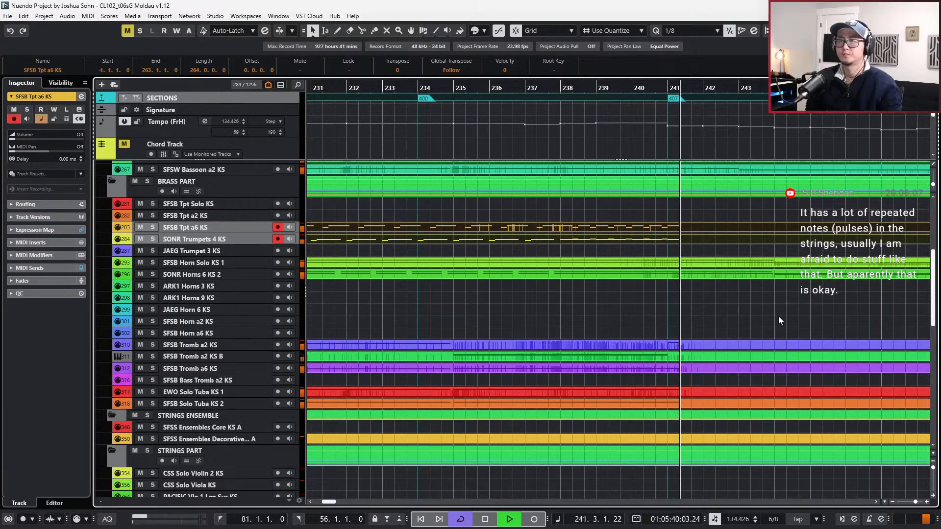
scroll(779, 320, "right", 3)
scroll(796, 349, "down", 3)
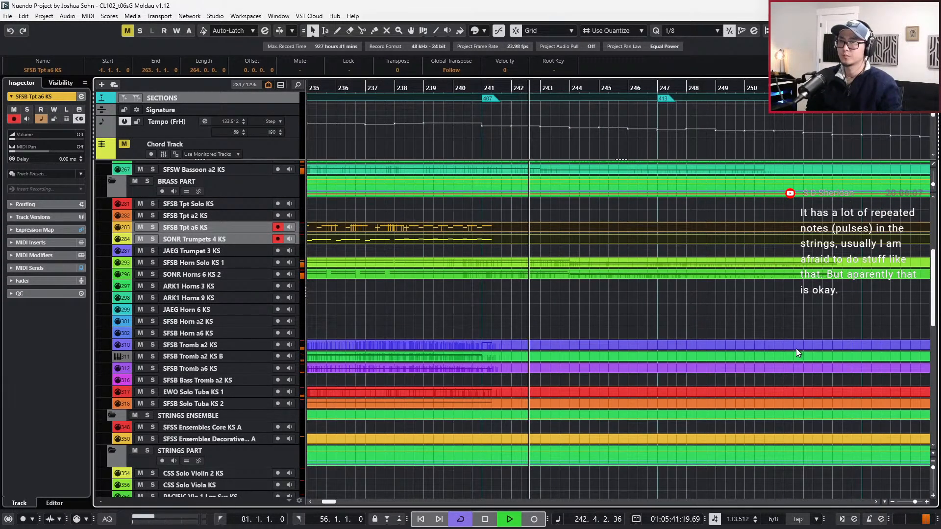
scroll(796, 349, "right", 2)
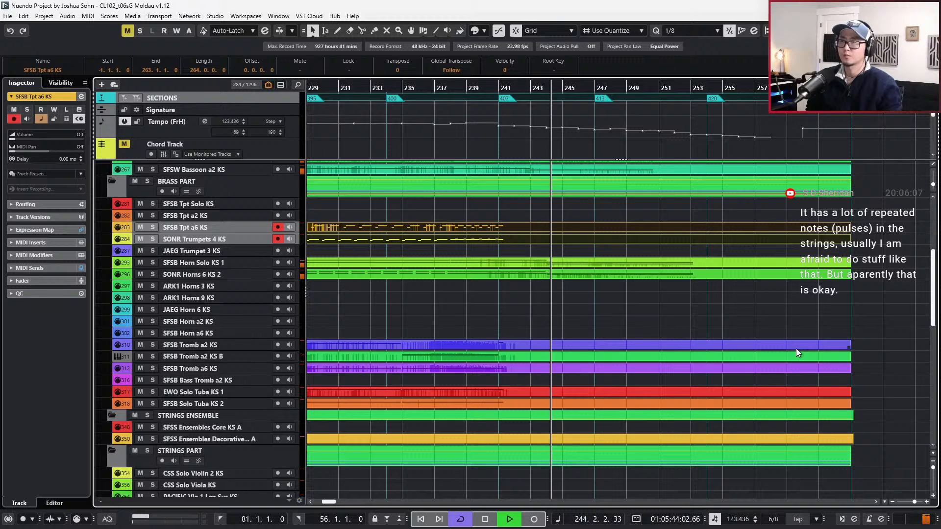
scroll(796, 348, "down", 10)
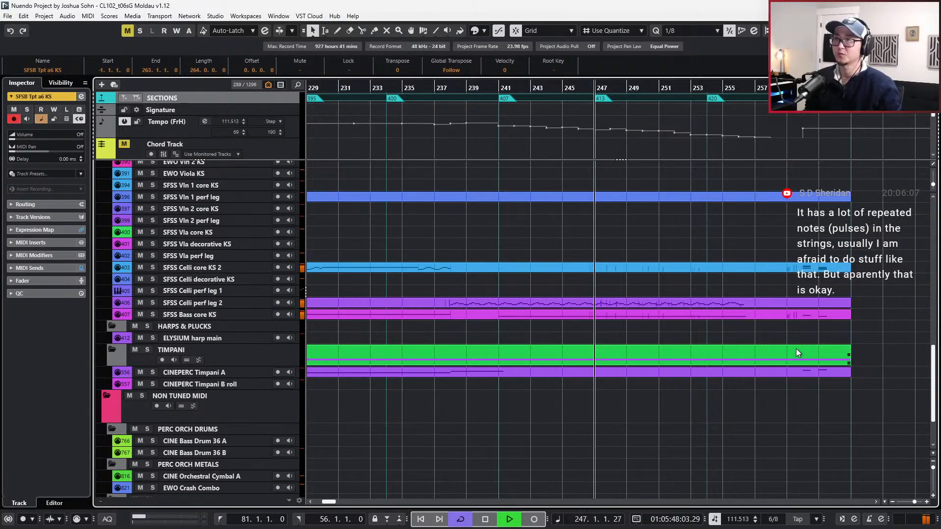
key("space")
scroll(789, 338, "down", 5)
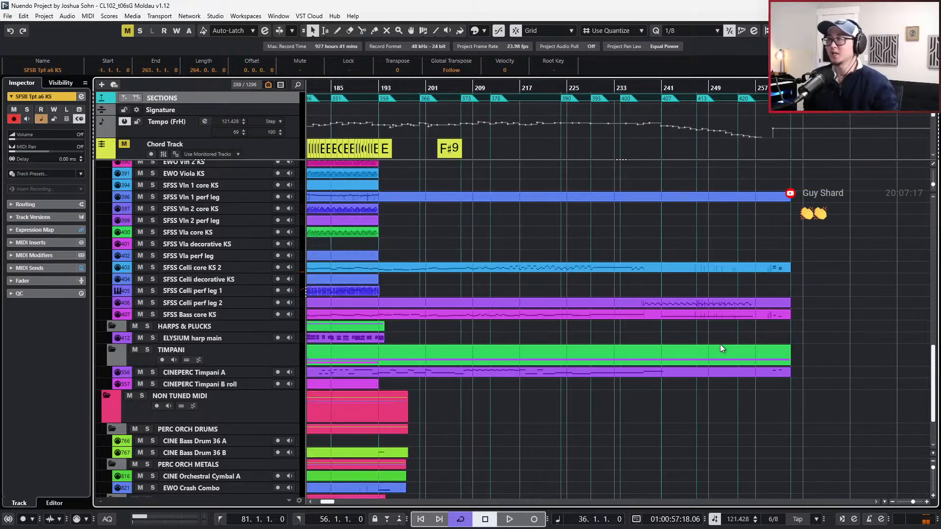
Set the left locator to bar 193 and the right locator to bar 261, and turn cycle mode off.
scroll(720, 344, "left", 3)
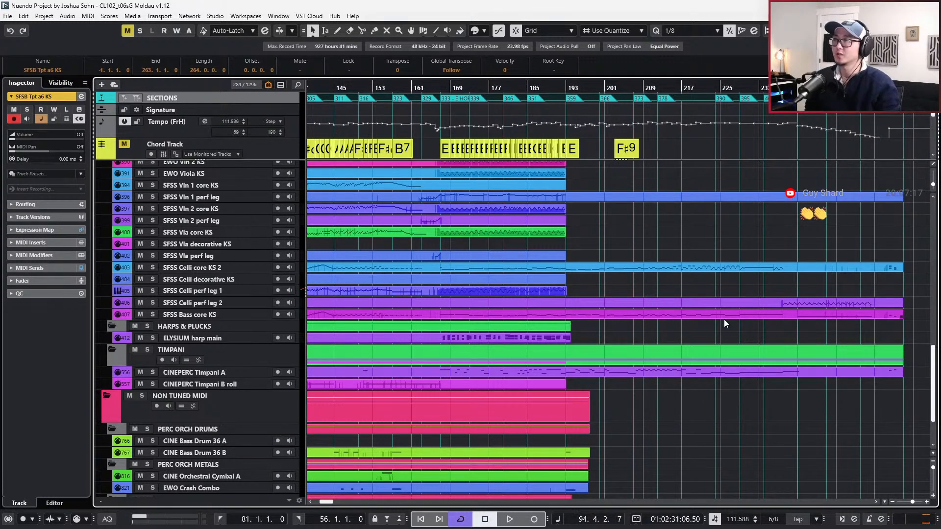
key("KP_Add")
key("KP_Subtract")
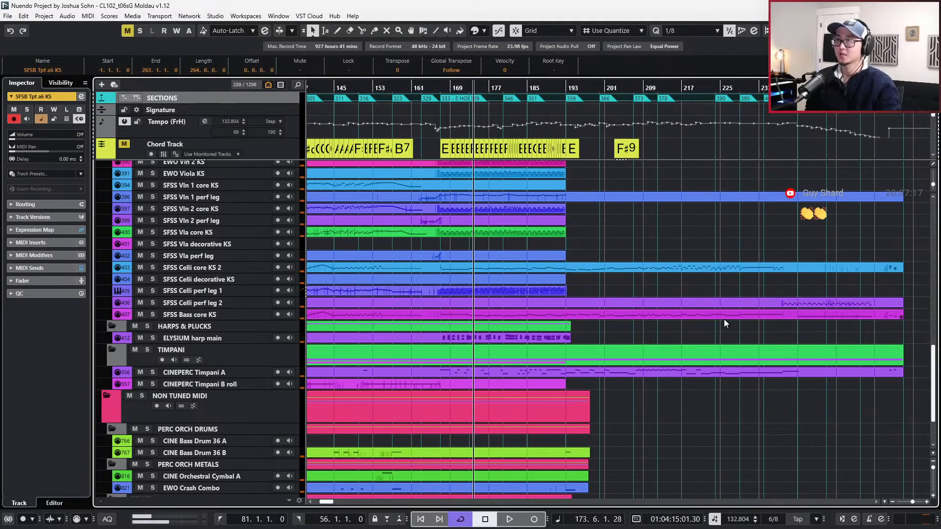
key("KP_Add")
key("KP_Subtract")
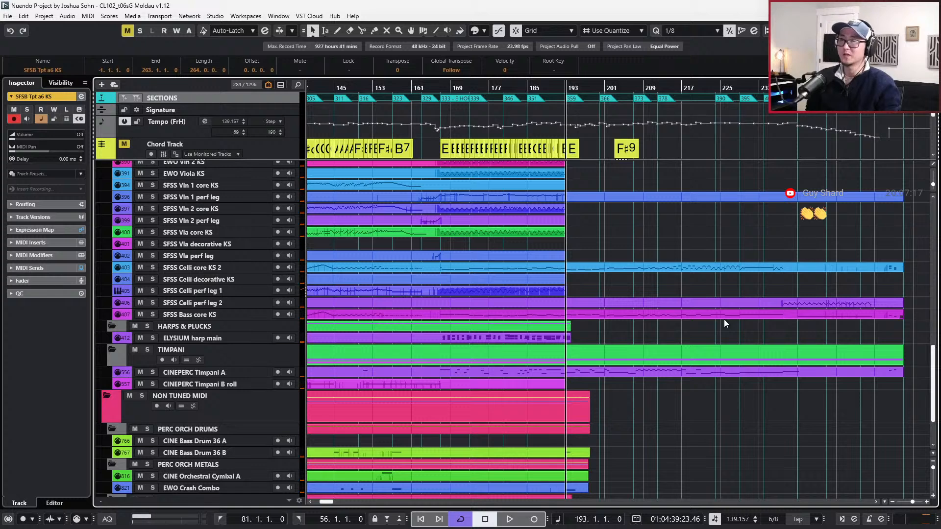
key("ctrl+KP_1")
key("KP_Add")
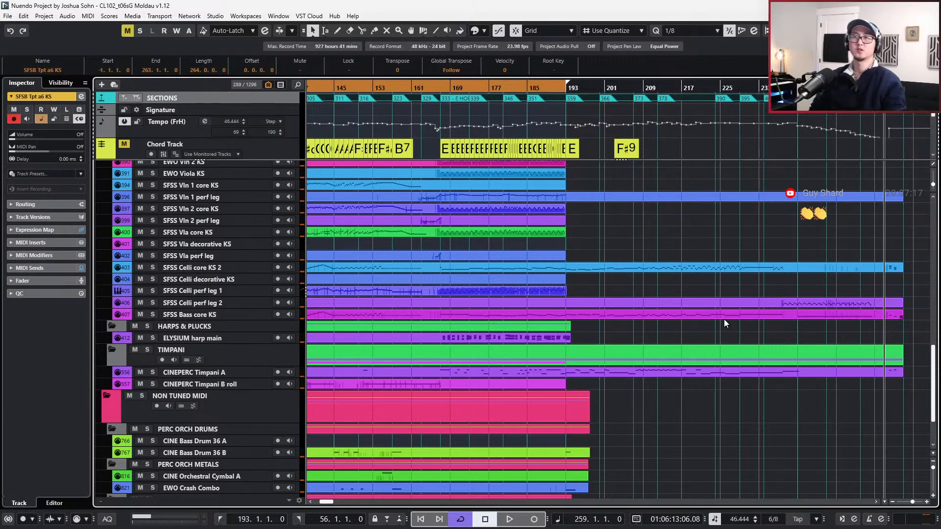
key("ctrl+KP_2")
key("KP_Divide")
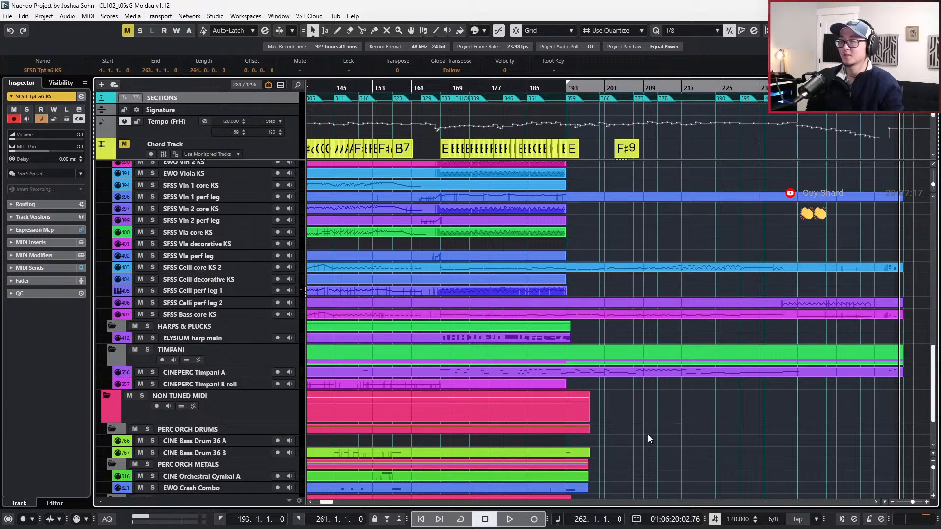
Extend the EWO Crash Combo and CINE Bass Drum 36 B parts to bar 261 by adding parts from bar 193.
scroll(608, 399, "down", 3)
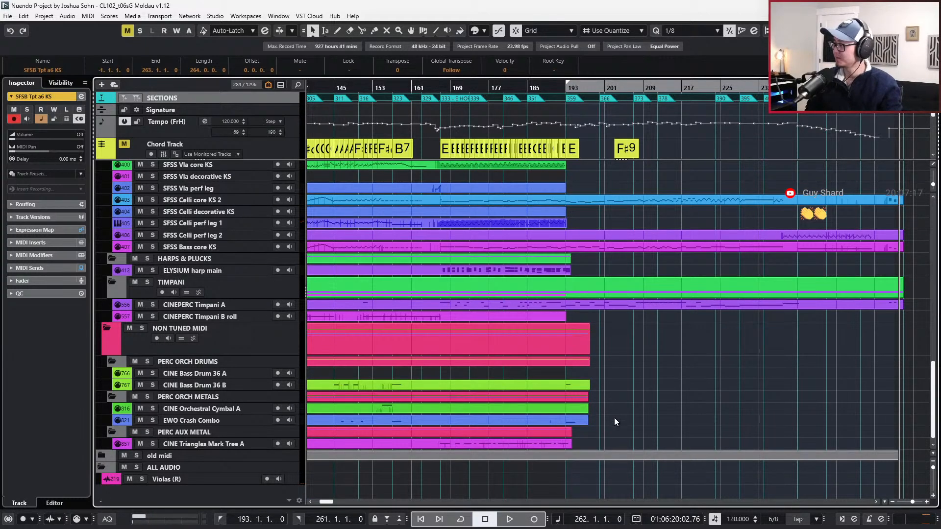
left_click(583, 425)
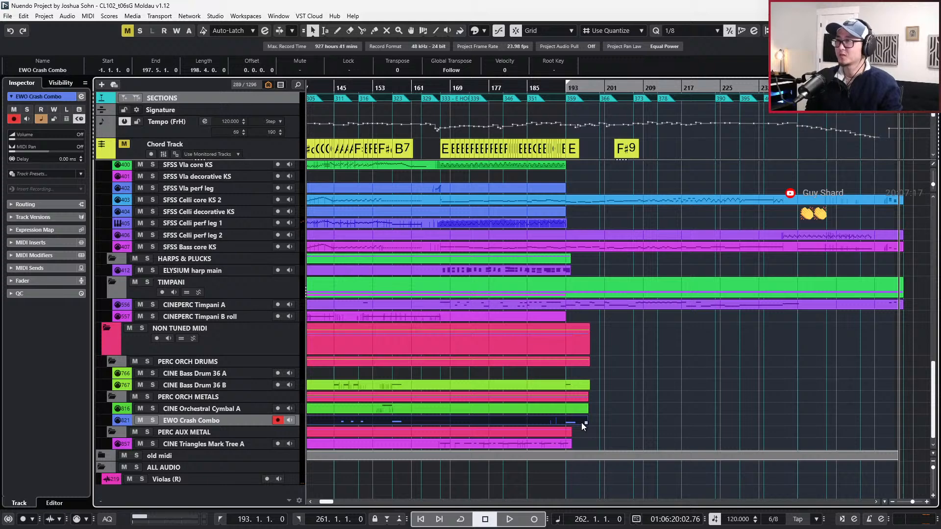
scroll(582, 422, "down", 2)
scroll(615, 397, "left", 4)
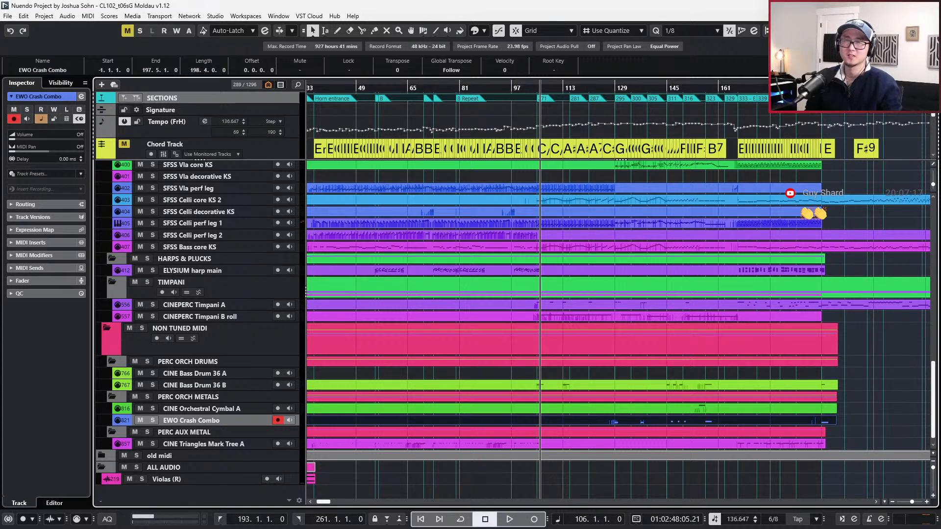
key("KP_1")
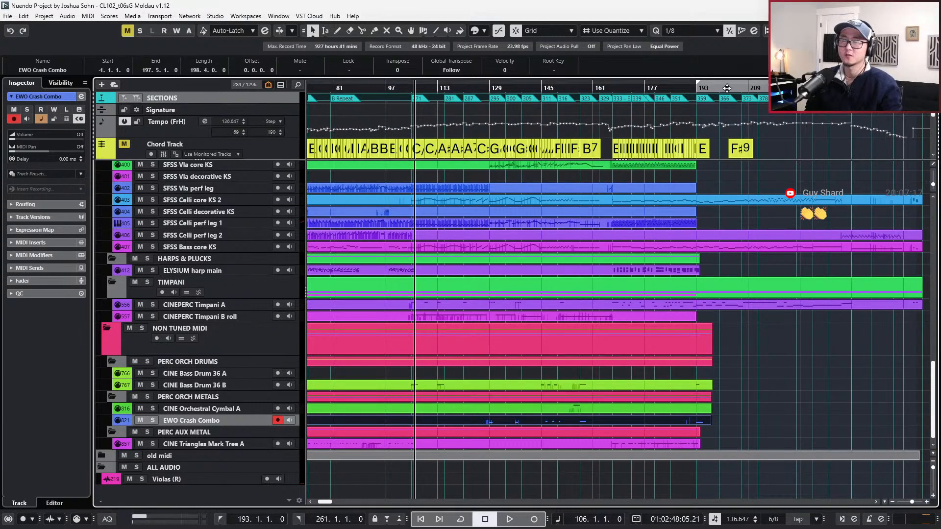
key("h")
key("h")
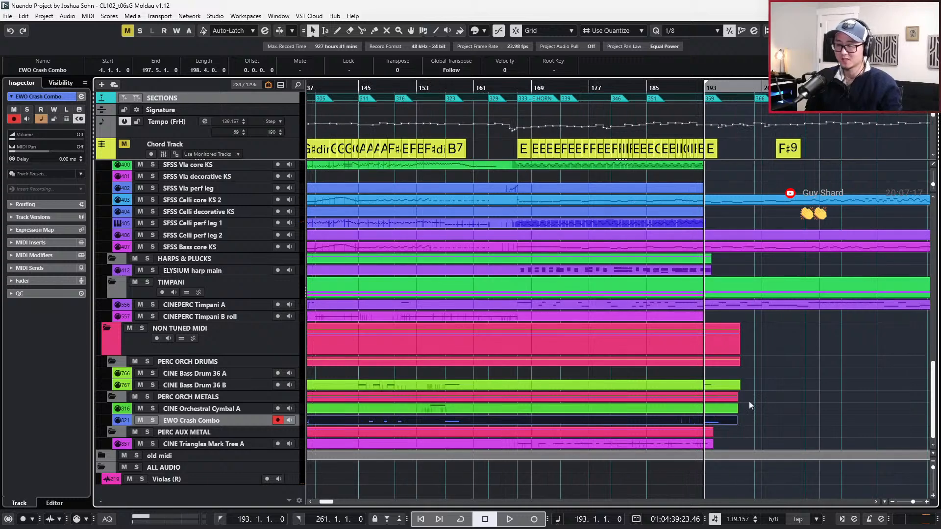
double_click(754, 422)
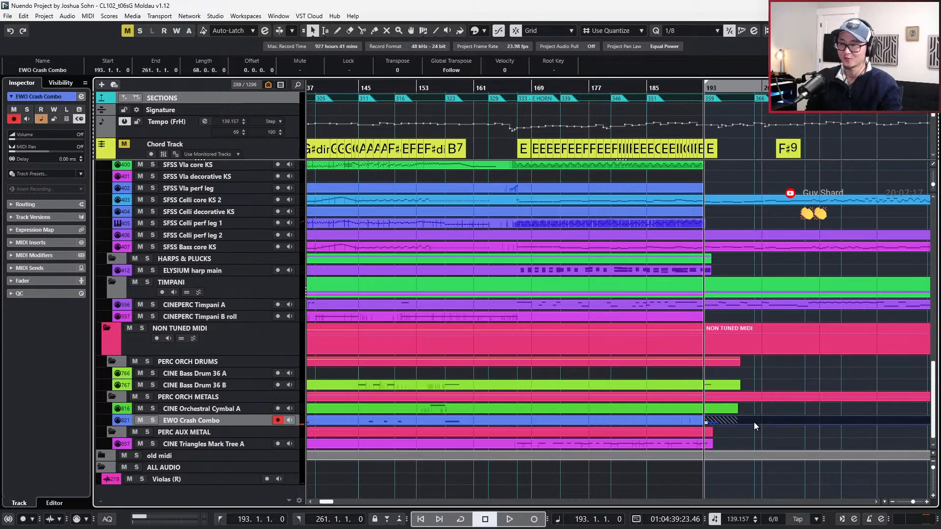
double_click(761, 385)
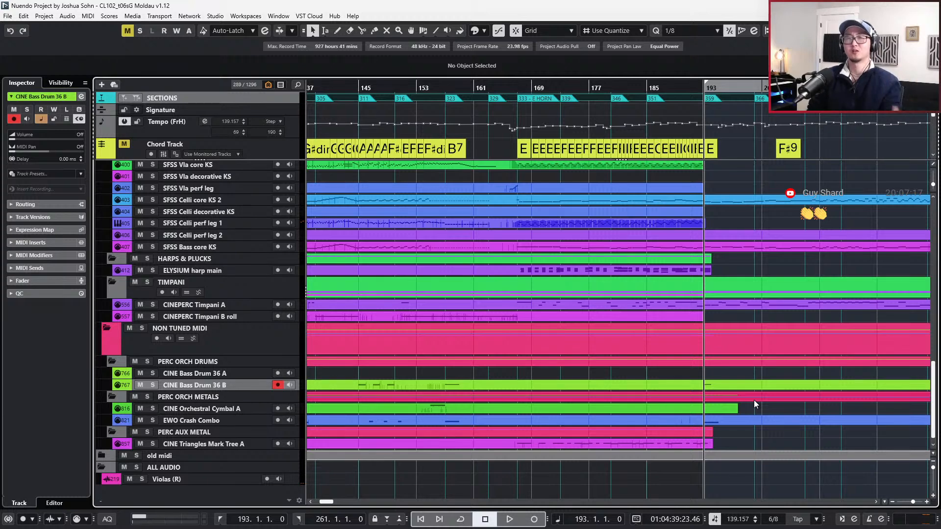
Open the EWO Crash Combo and CINE Bass Drum 36 B parts together in the lower editor and select their C1 notes at bar 193.
scroll(781, 391, "right", 3)
scroll(781, 392, "down", 2)
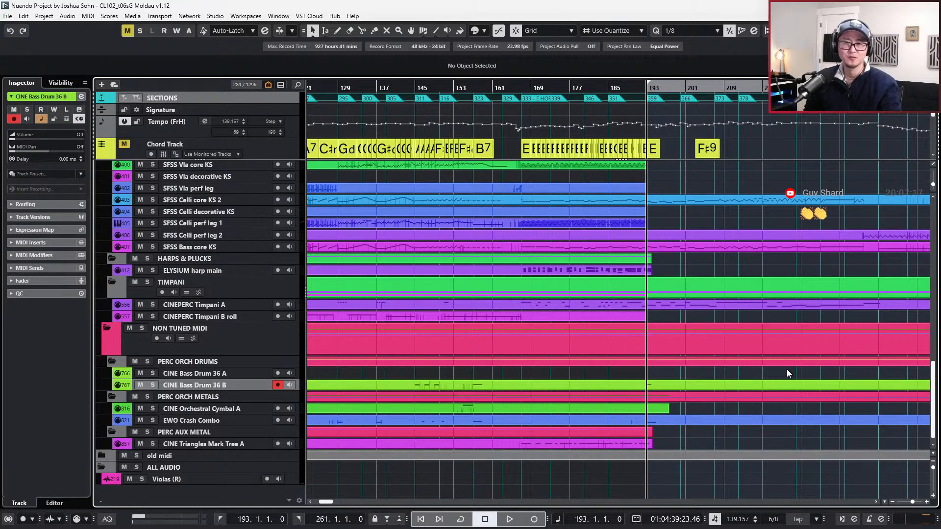
scroll(787, 370, "right", 2)
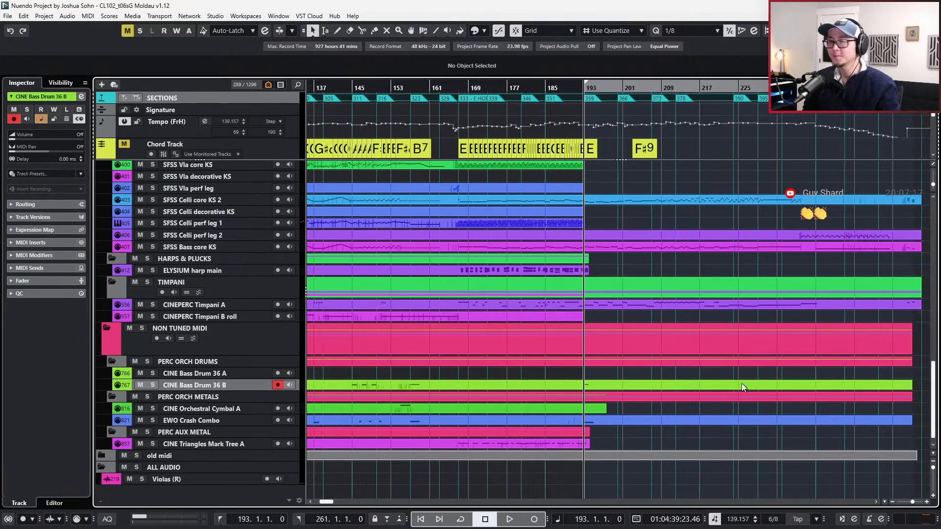
left_click(622, 417)
left_click(616, 387, "shift")
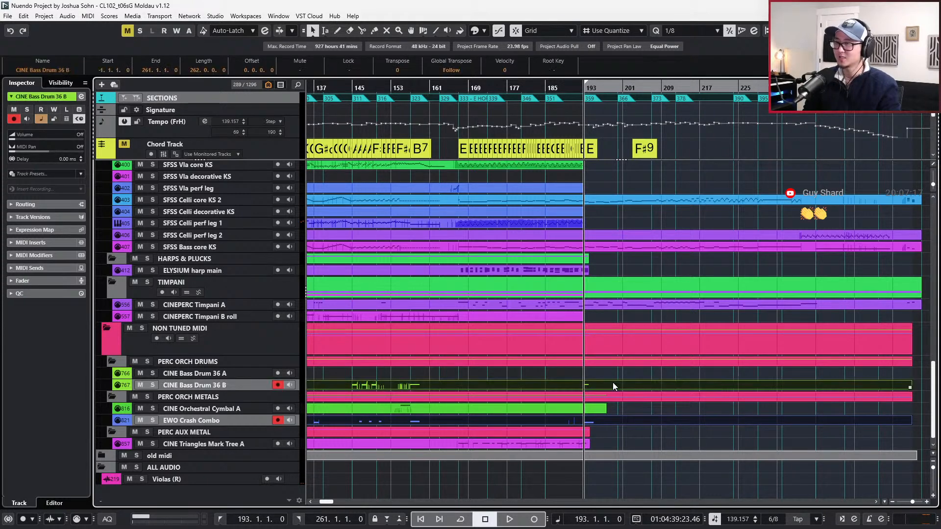
scroll(581, 387, "up", 5)
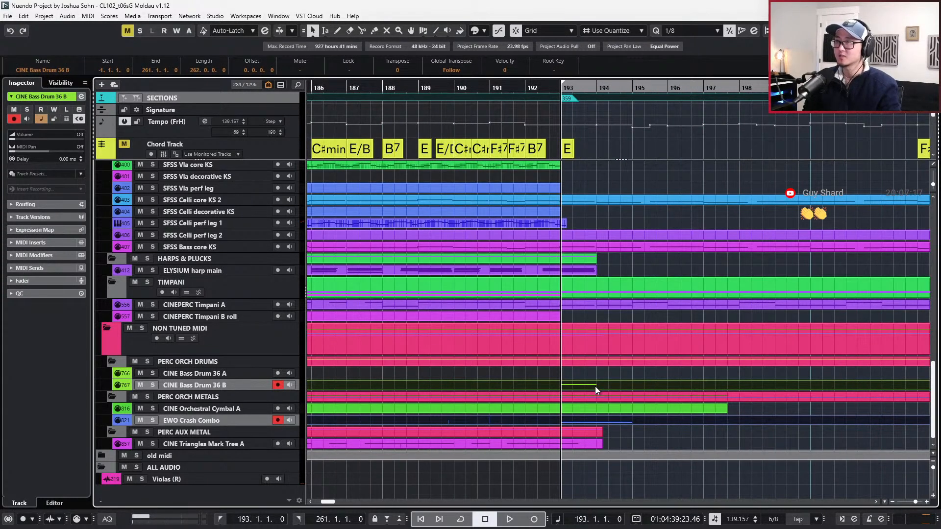
double_click(595, 386)
scroll(576, 355, "down", 2)
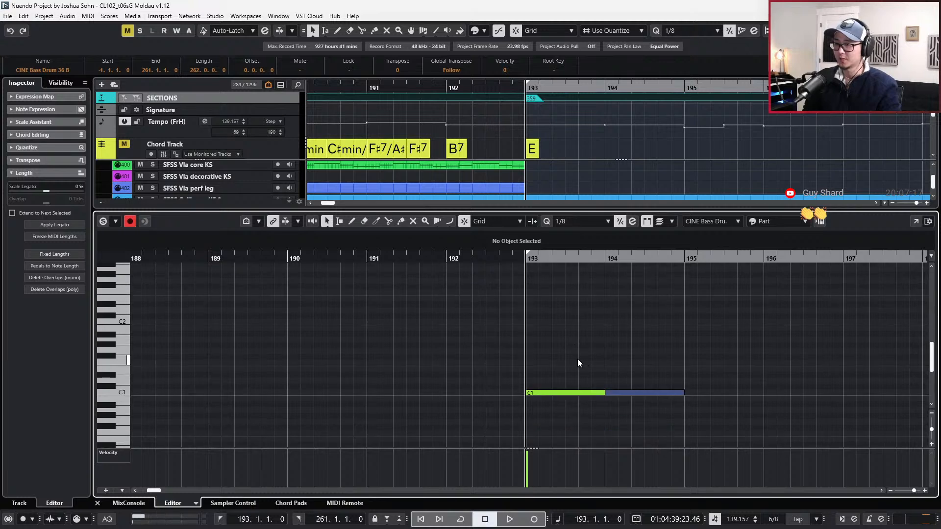
left_click(586, 392)
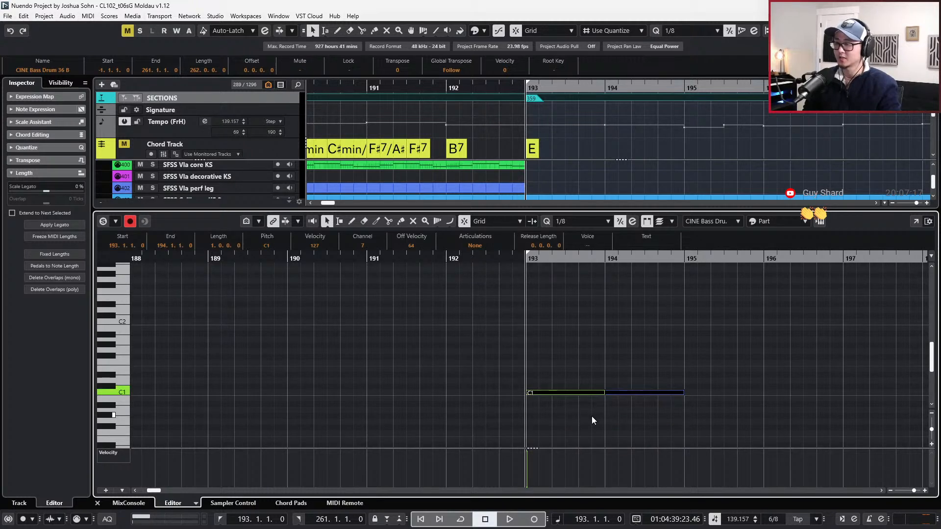
Play the bass drum and crash hit from bar 191, stop playback and close the lower editor.
key("space")
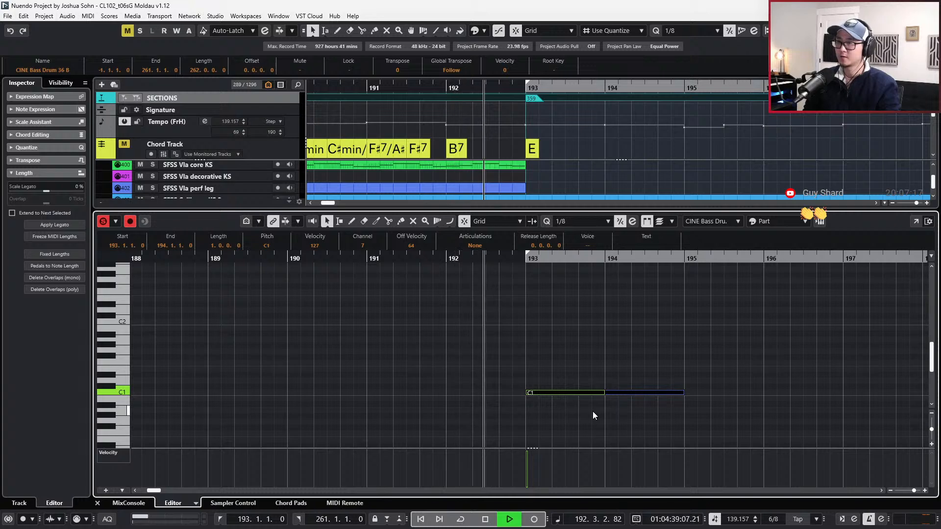
key("space")
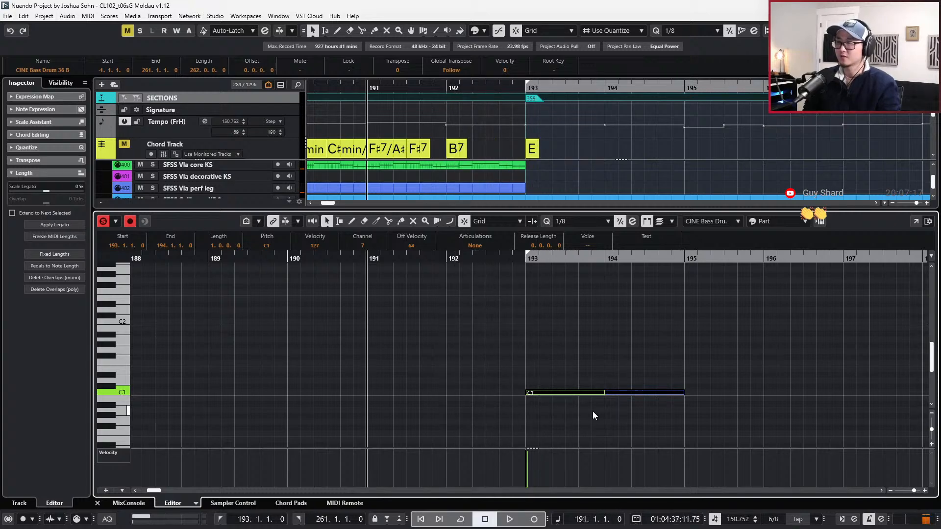
key("Return")
Replay the transition from bar 191 in the arrangement with the percussion tracks in view, and stop it.
scroll(592, 411, "down", 1)
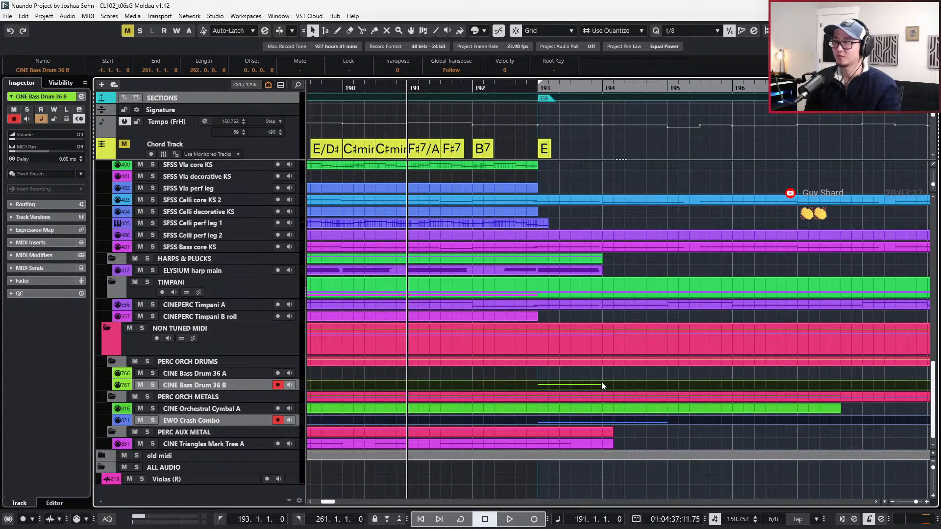
scroll(574, 372, "up", 4)
scroll(572, 365, "up", 4)
scroll(572, 365, "down", 8)
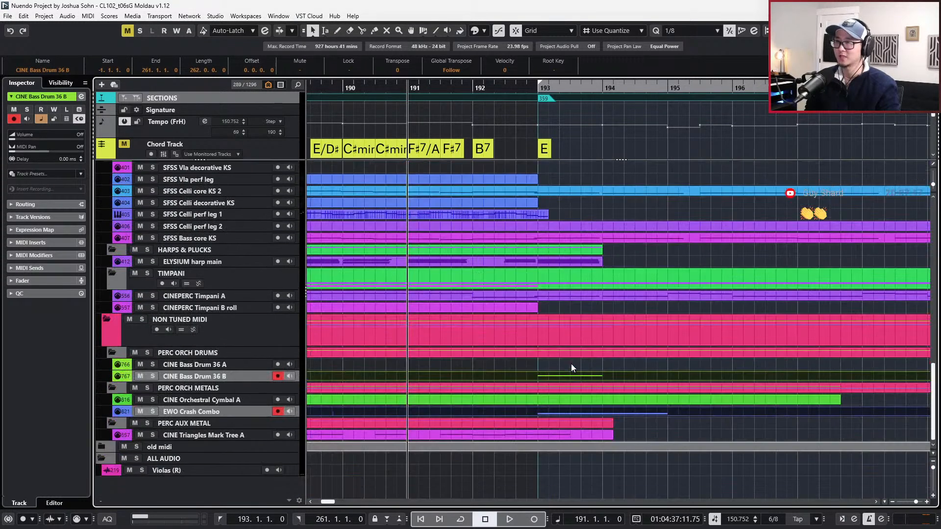
key("space")
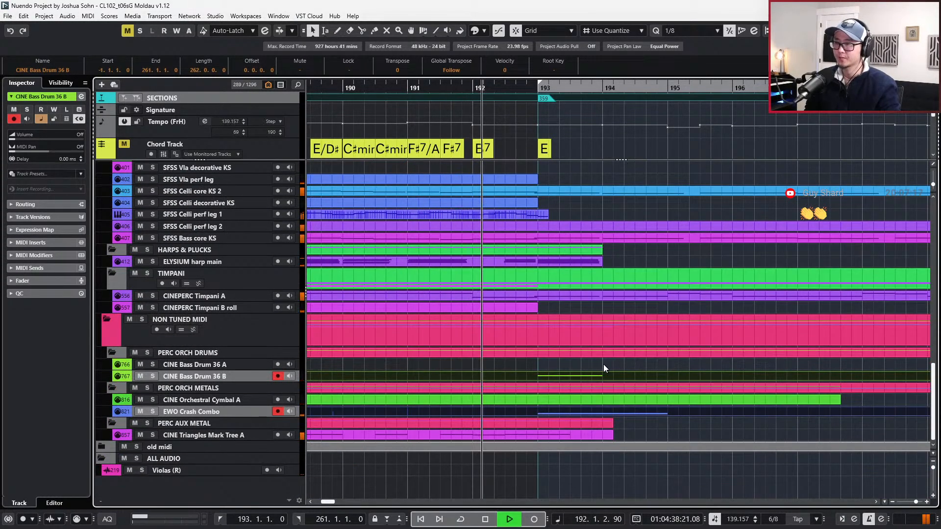
key("space")
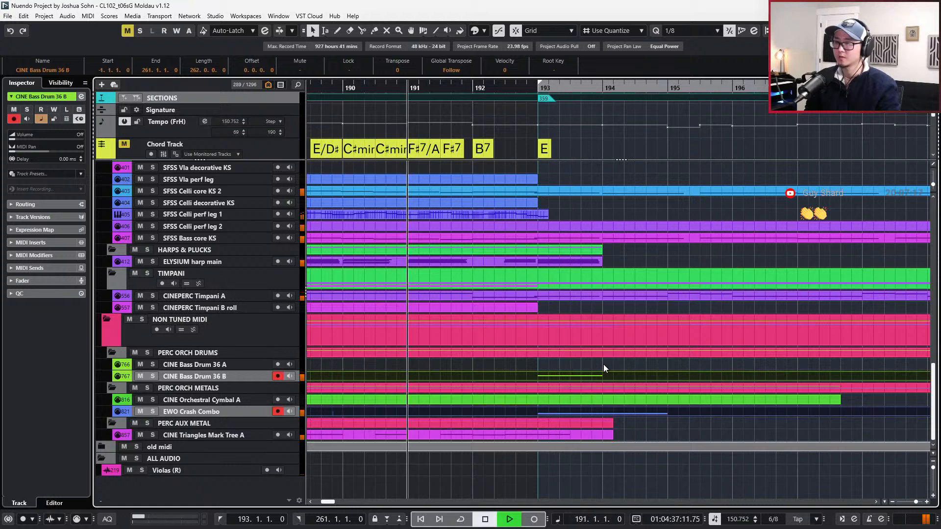
Examine the woodwind, brass, string and percussion tracks from bar 193 to the end of the arrangement.
scroll(604, 365, "down", 3)
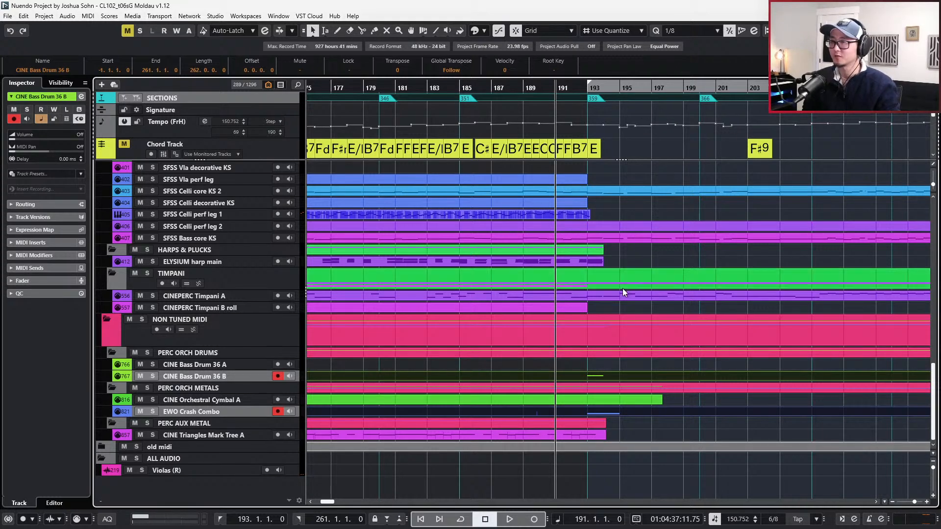
scroll(645, 282, "up", 3)
scroll(644, 394, "down", 3)
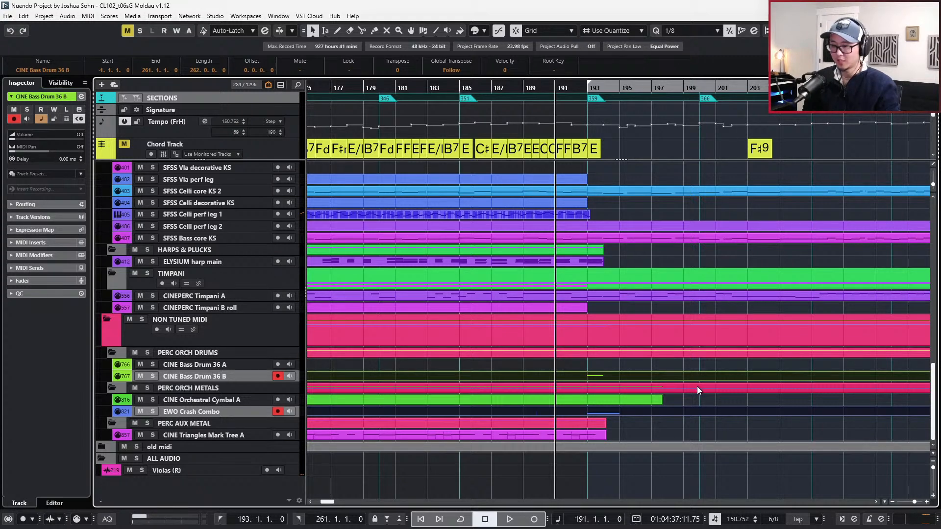
key("g")
key("g")
key("g")
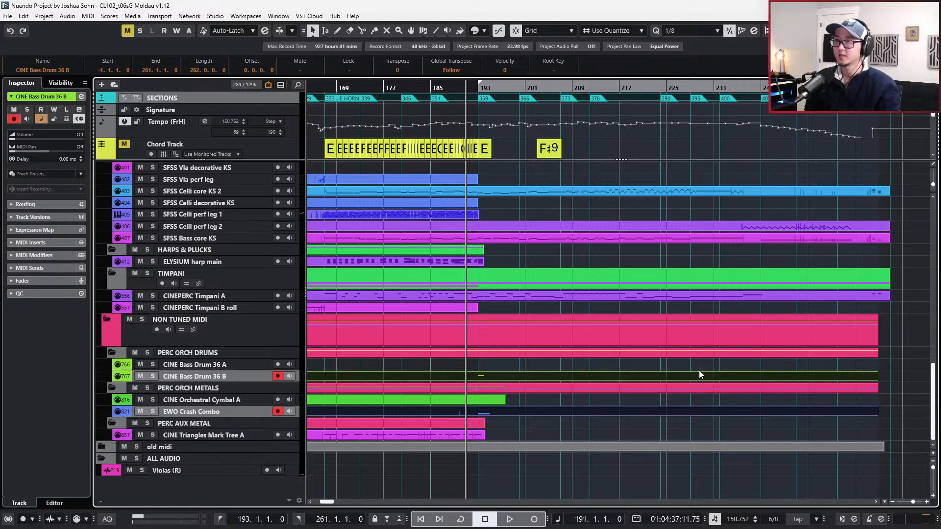
scroll(683, 406, "up", 10)
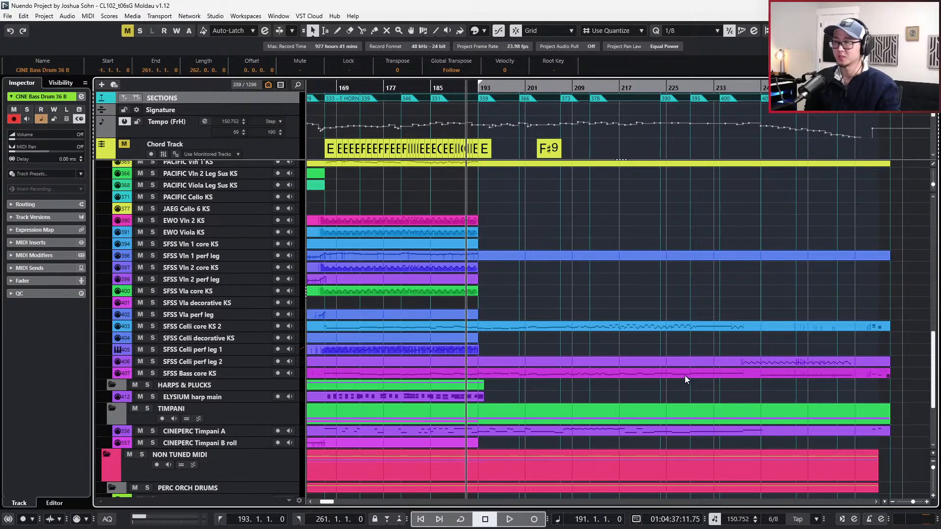
scroll(689, 336, "up", 6)
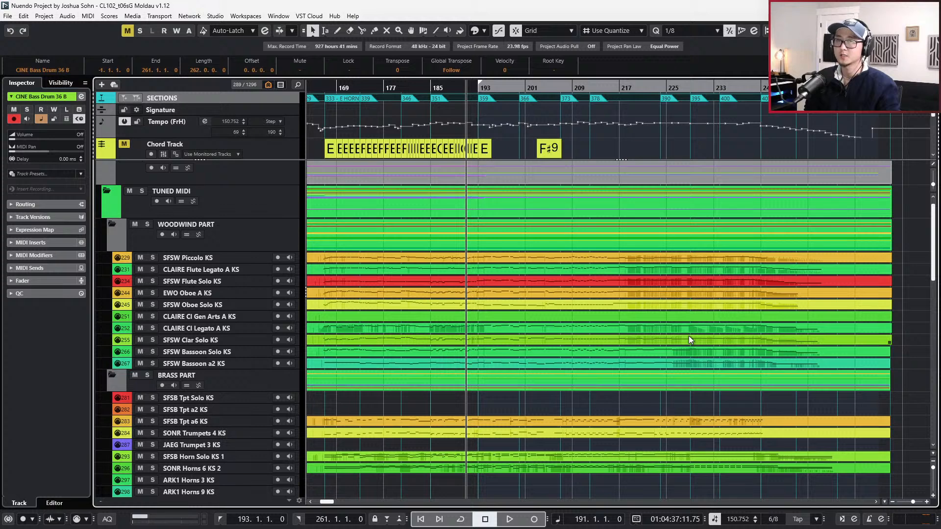
scroll(689, 336, "down", 3)
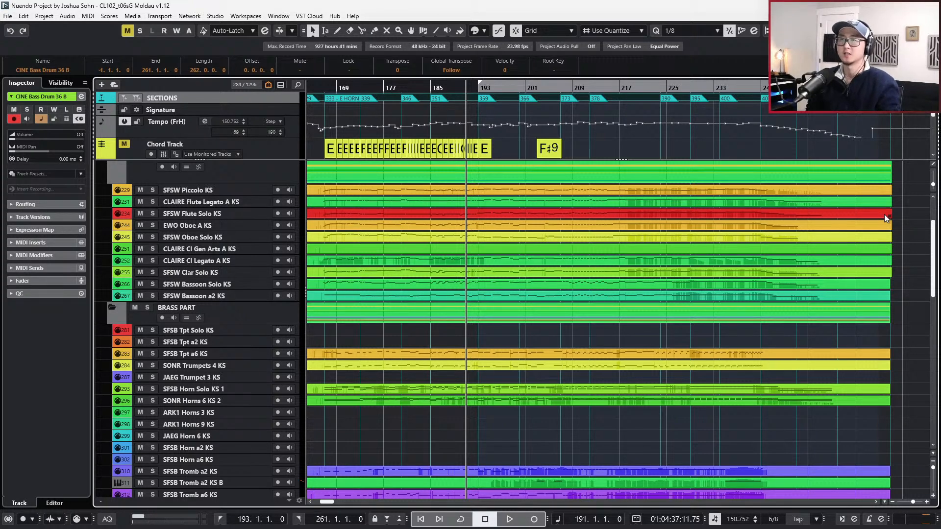
scroll(834, 278, "down", 10)
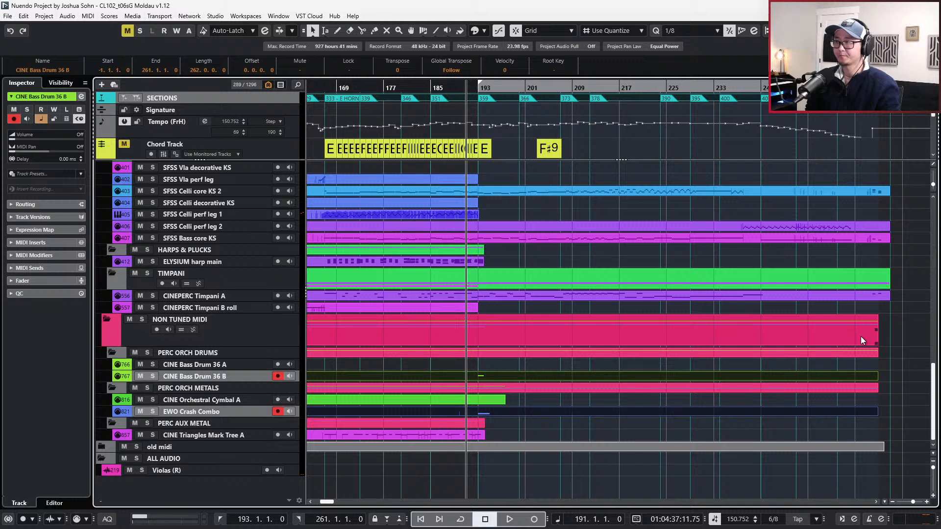
scroll(860, 336, "up", 3)
scroll(878, 273, "up", 6)
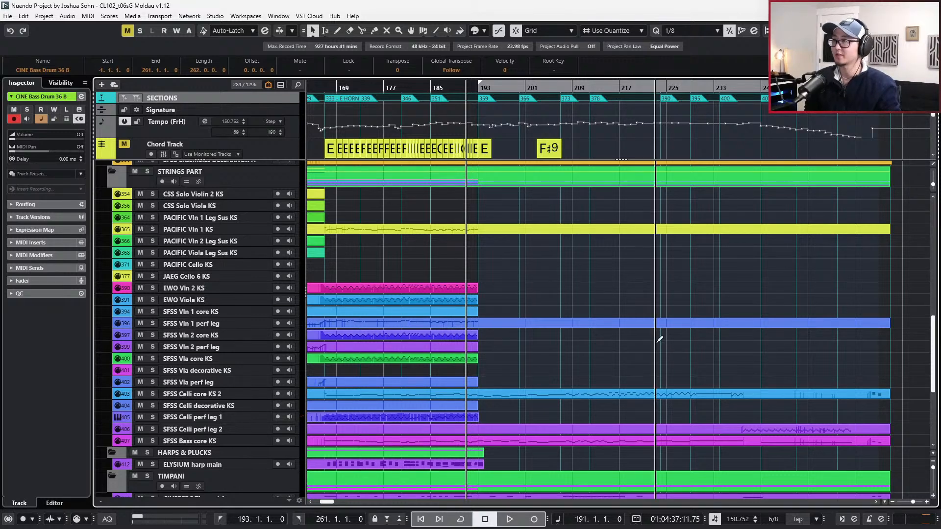
Switch to the PDF score and examine the string writing on page 39 at the "Motive of the Vyšehrad", bars 357 to 360.
key("alt+Tab")
key("Tab")
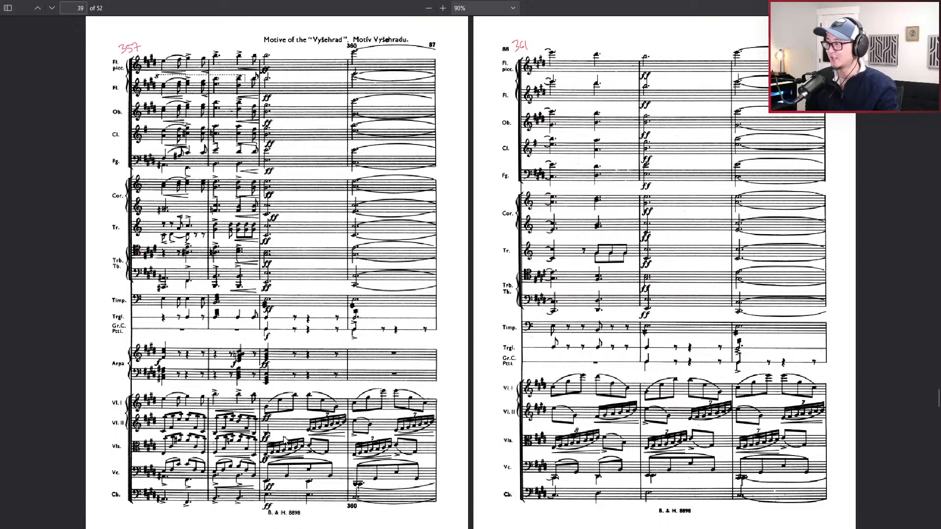
scroll(280, 456, "up", 6)
scroll(277, 456, "left", 1)
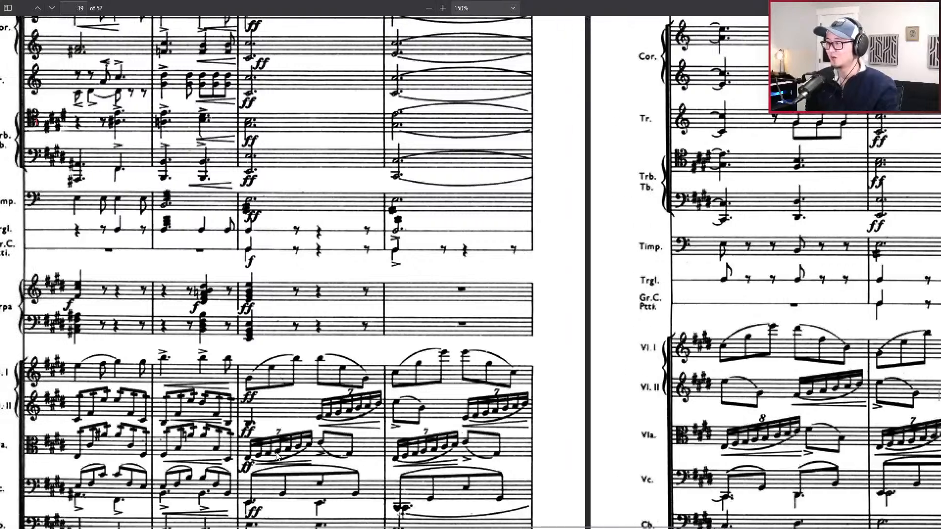
scroll(277, 456, "down", 1)
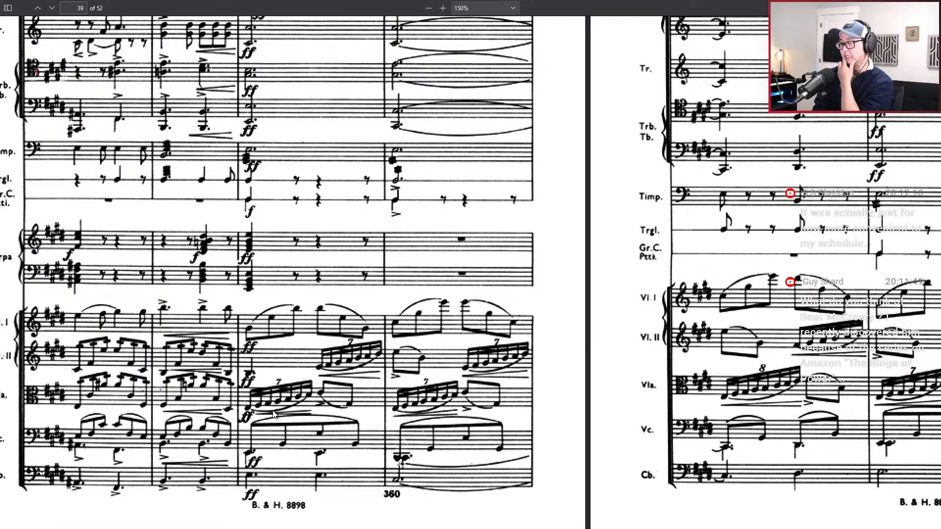
Switch back to Nuendo, extend the SFSS Vla core KS part from bar 193 to bar 208 and open it for note editing.
key("alt+Tab")
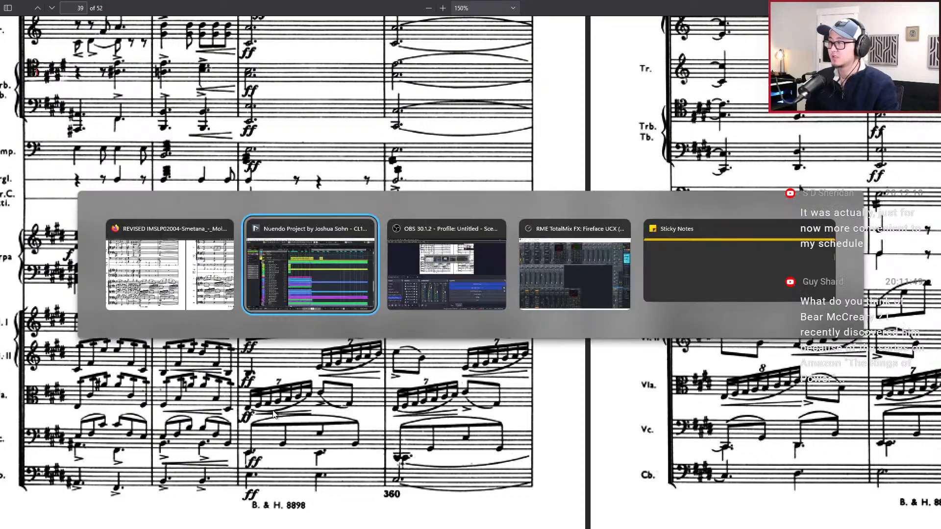
scroll(502, 351, "up", 3)
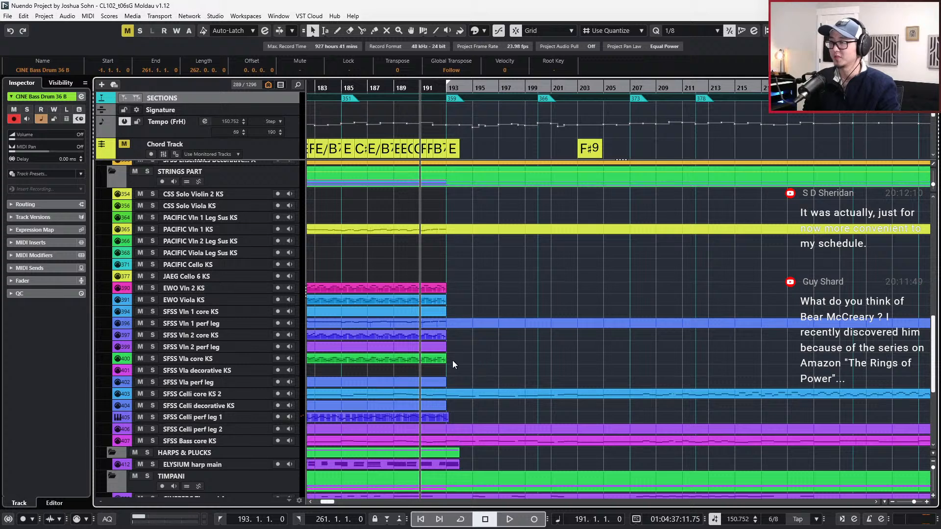
key("KP_1")
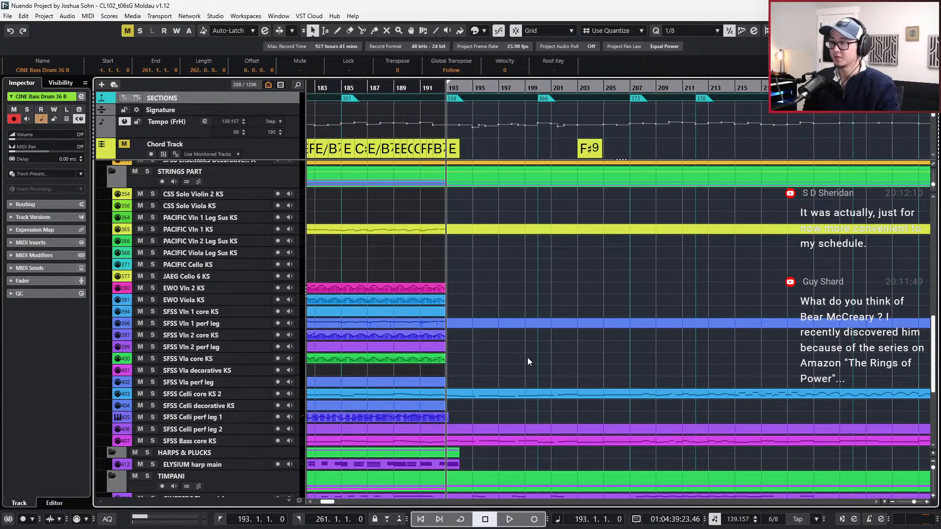
left_click_drag(444, 359, 607, 361)
double_click(607, 360)
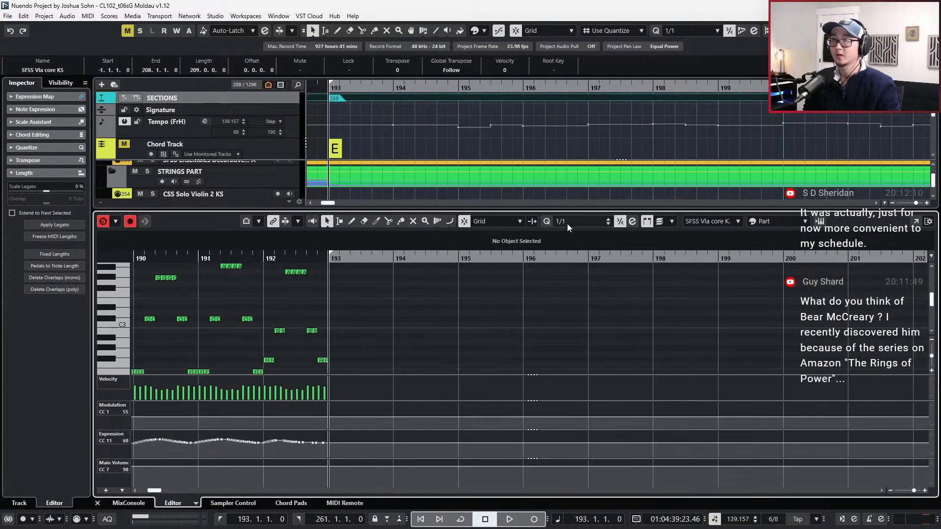
Open the Quantize Panel and examine its presets, grid values and tuplet setting for the viola part.
left_click(579, 223)
left_click(663, 360)
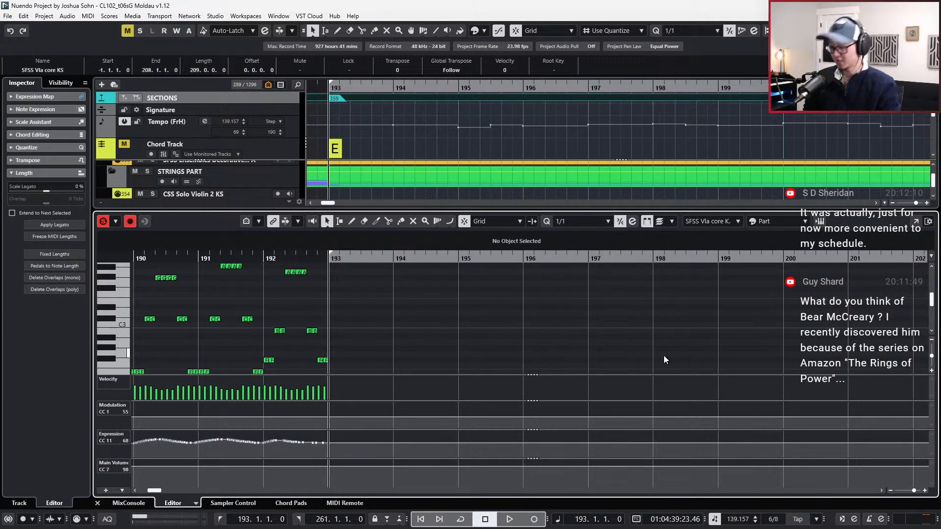
key("shift+q")
left_click_drag(90, 3, 578, 170)
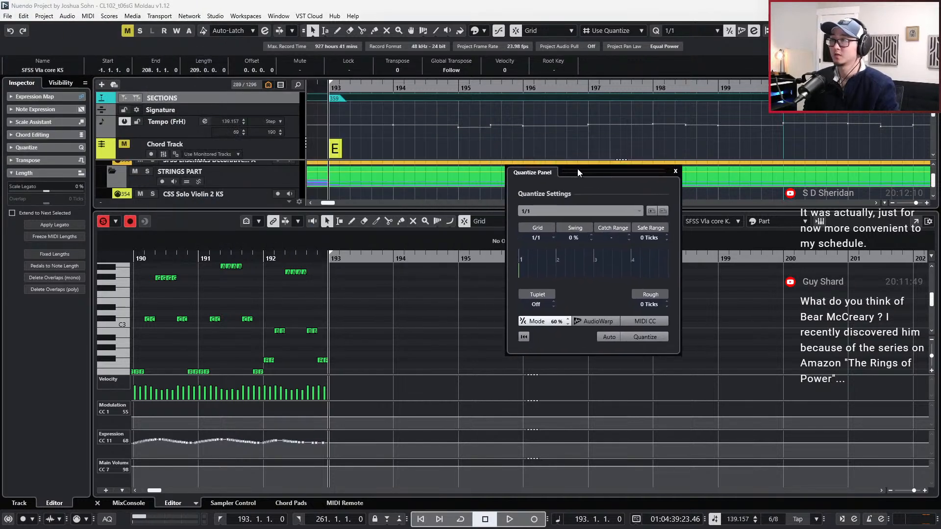
left_click(593, 211)
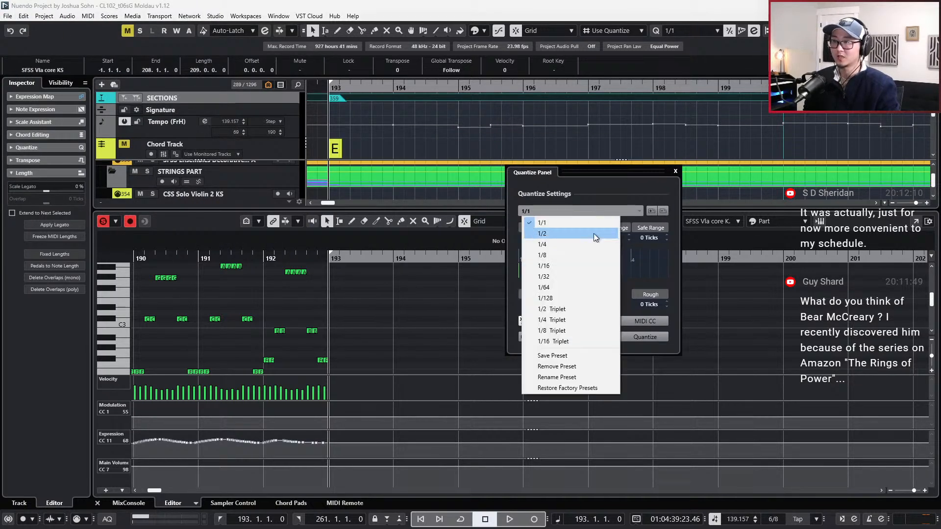
left_click(602, 187)
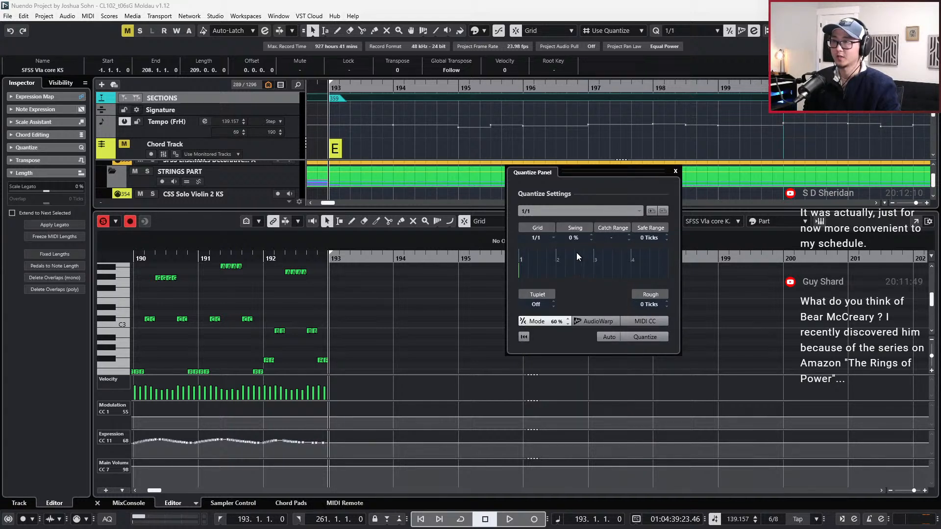
left_click(553, 238)
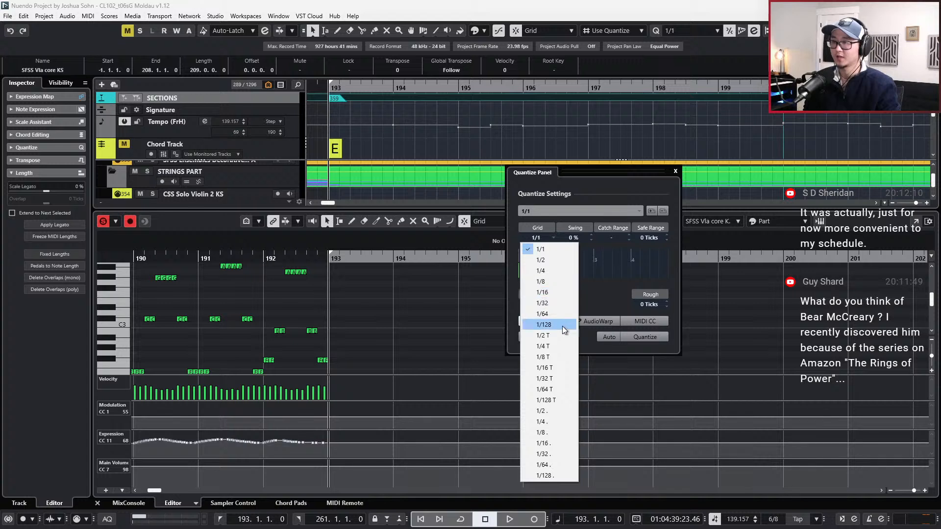
left_click(599, 195)
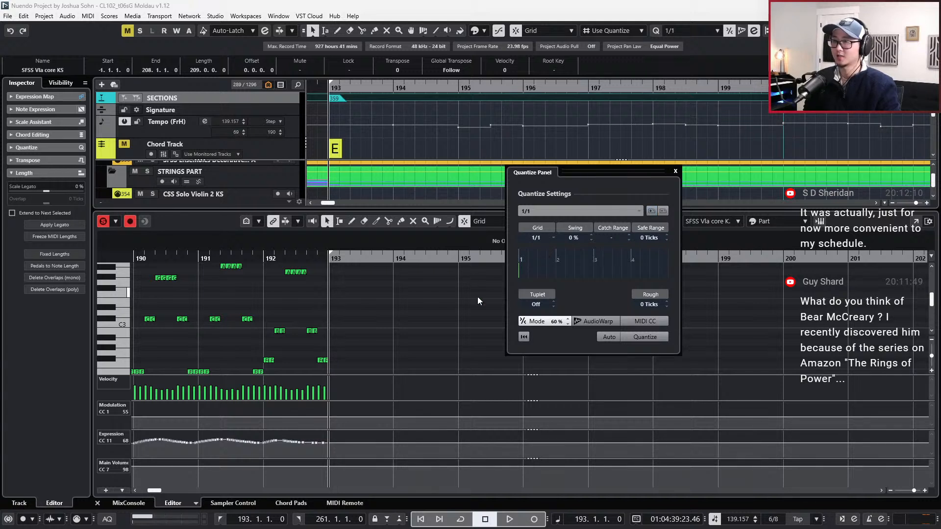
scroll(401, 315, "up", 1)
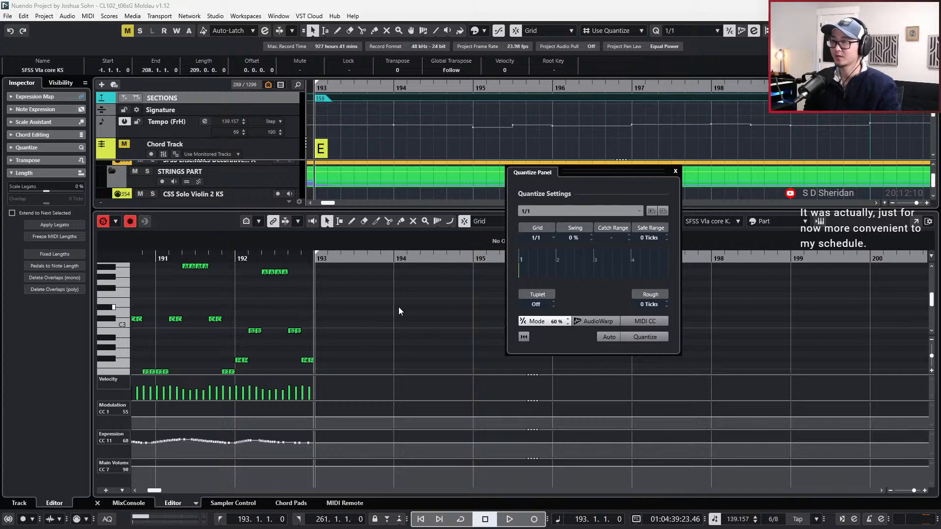
scroll(350, 316, "up", 3)
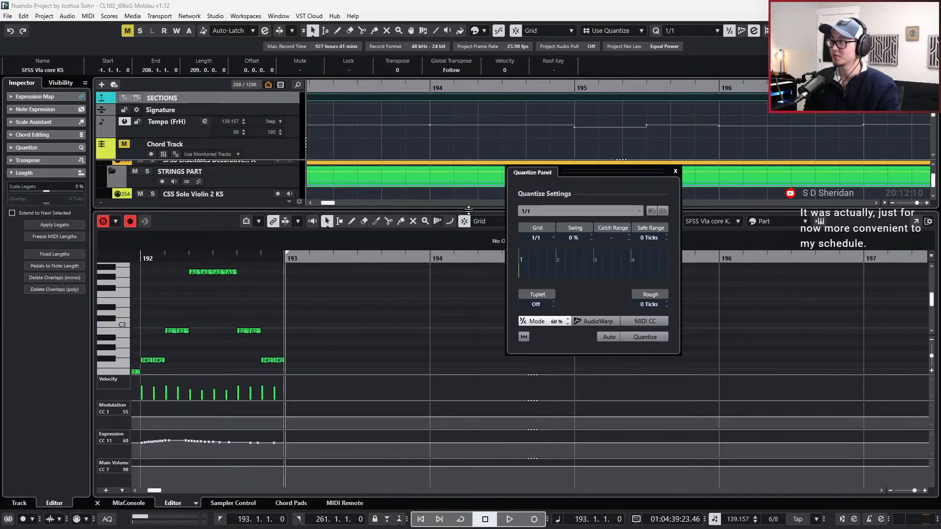
left_click(624, 210)
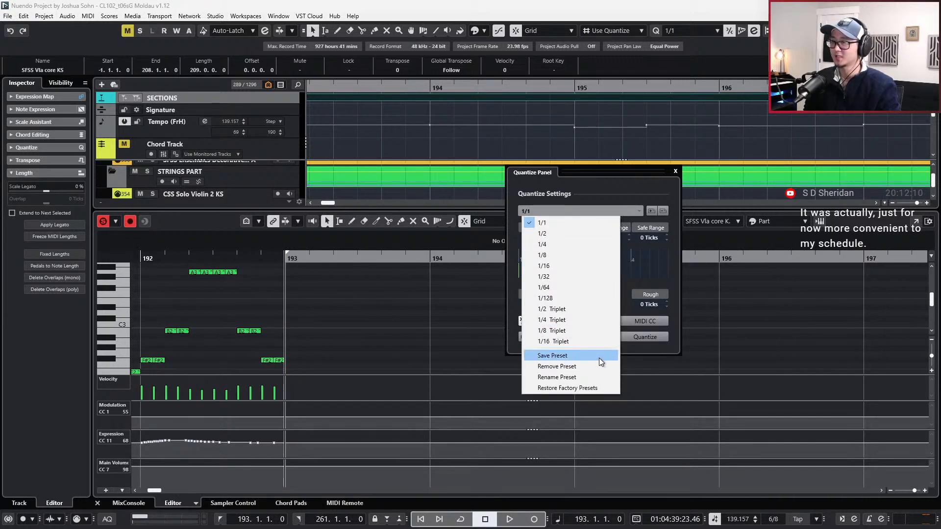
left_click(599, 193)
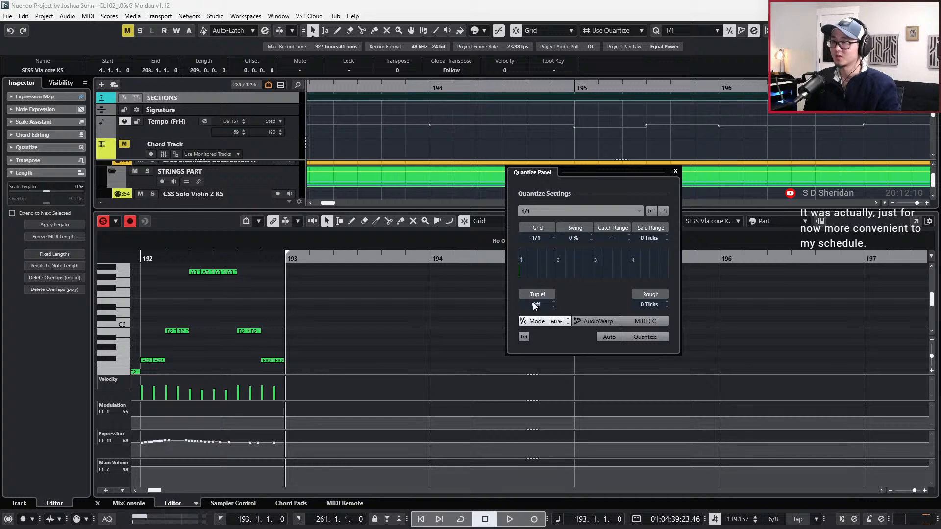
Set the quantize value to 1/16 and enter four consecutive sixteenth notes on A2 from the start of bar 193.
left_click(336, 316)
key("alt+5")
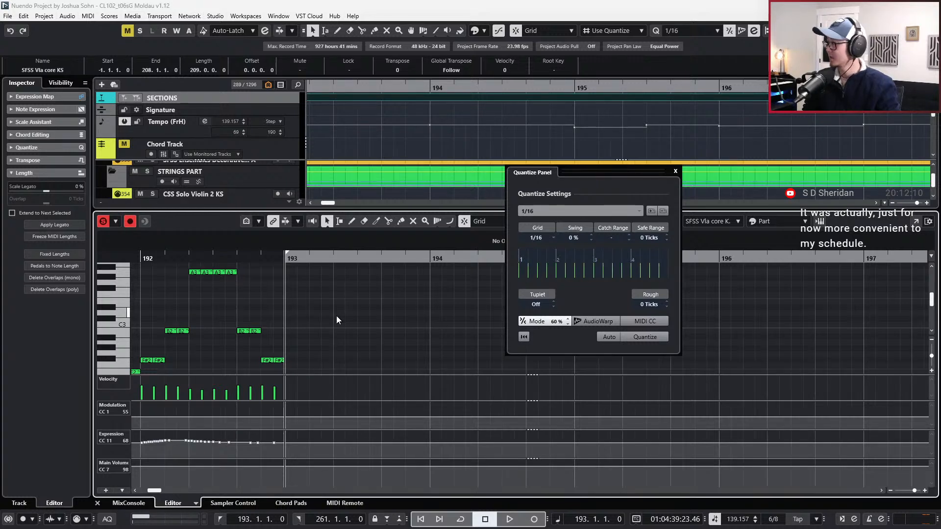
left_click(289, 342, "alt")
left_click_drag(296, 336, 279, 351)
key("ctrl+d")
key("ctrl+d")
key("ctrl+d")
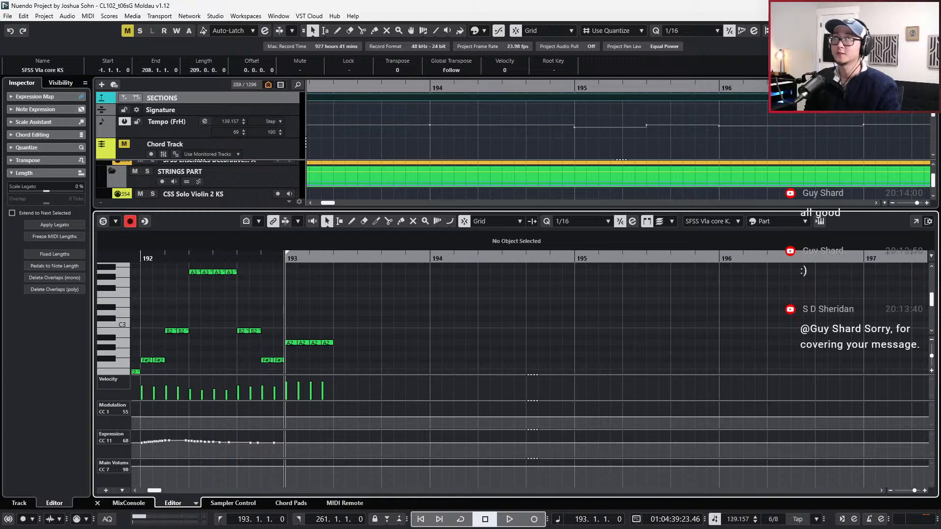
Close the current project and reopen CL102_t06sG Moldau v1.12 from the recent projects in the Nuendo Hub.
left_click(930, 6)
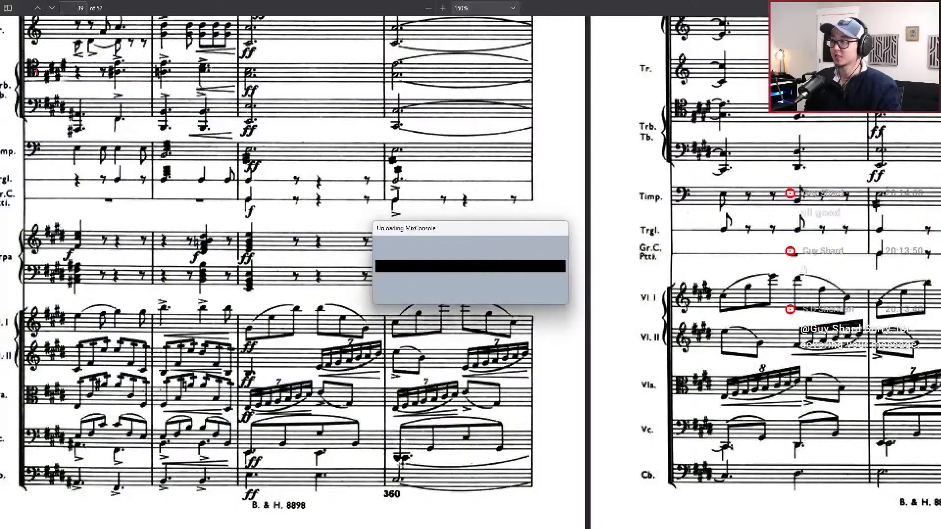
scroll(702, 265, "down", 4, "ctrl")
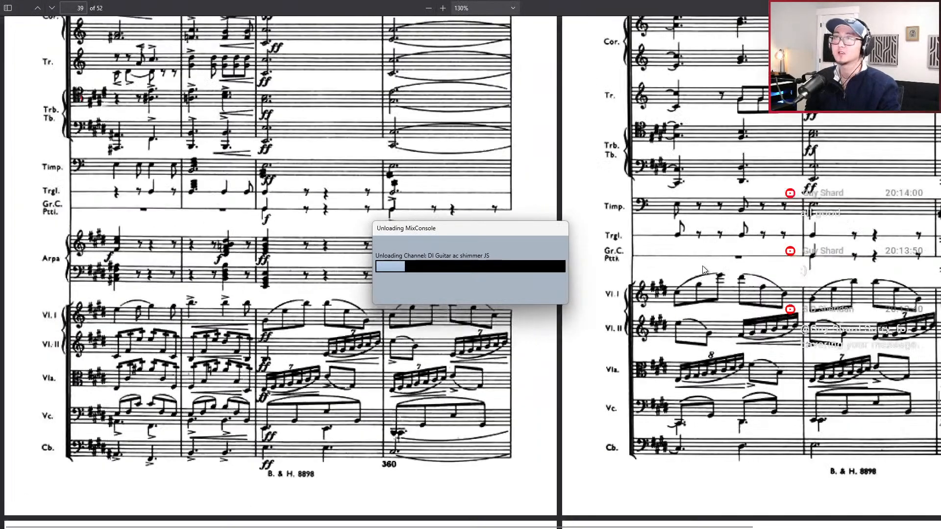
scroll(701, 265, "up", 3, "ctrl")
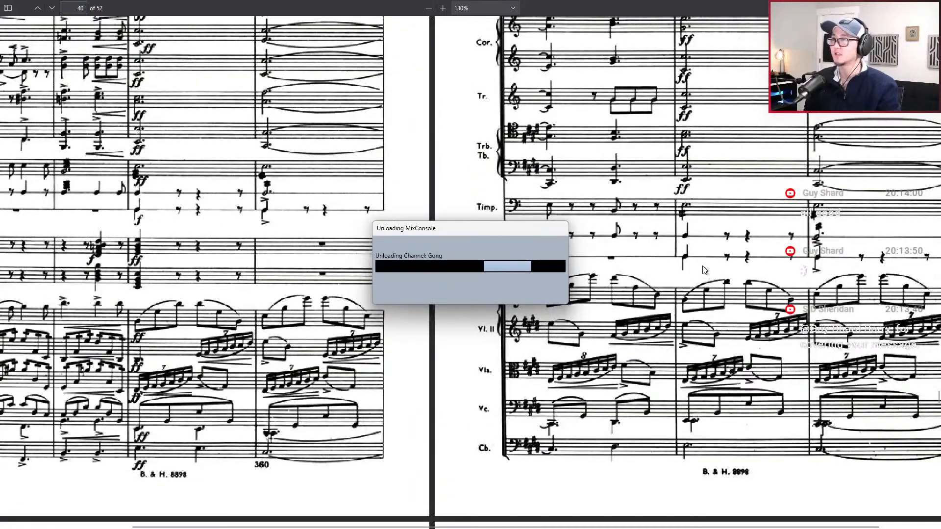
scroll(702, 265, "left", 3)
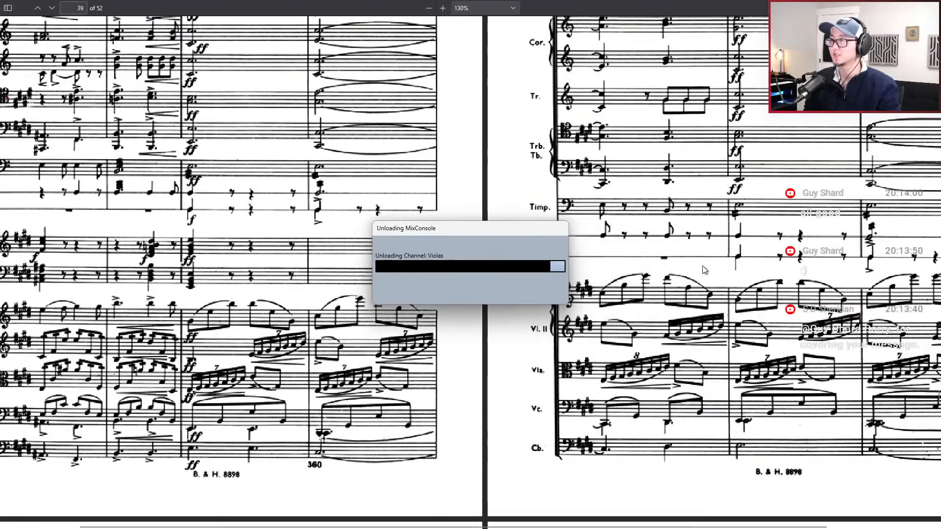
scroll(702, 266, "down", 2, "ctrl")
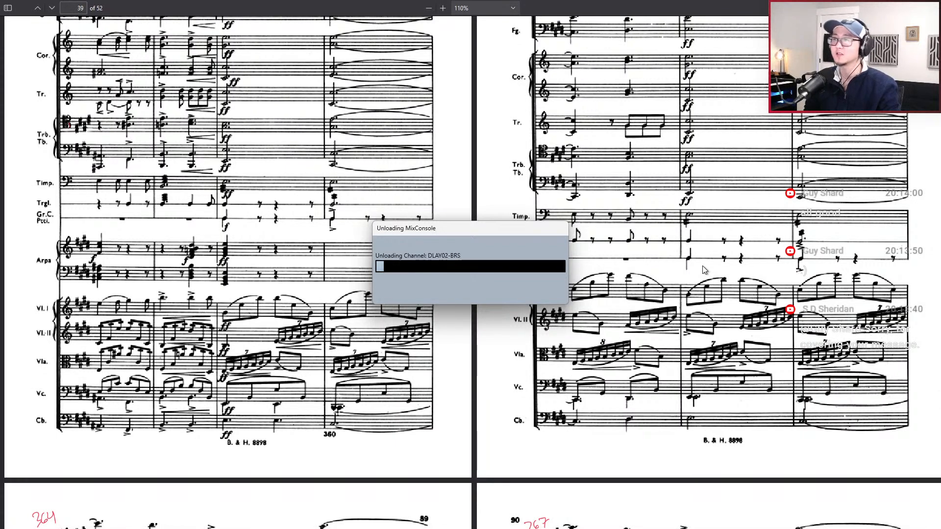
scroll(689, 275, "up", 2)
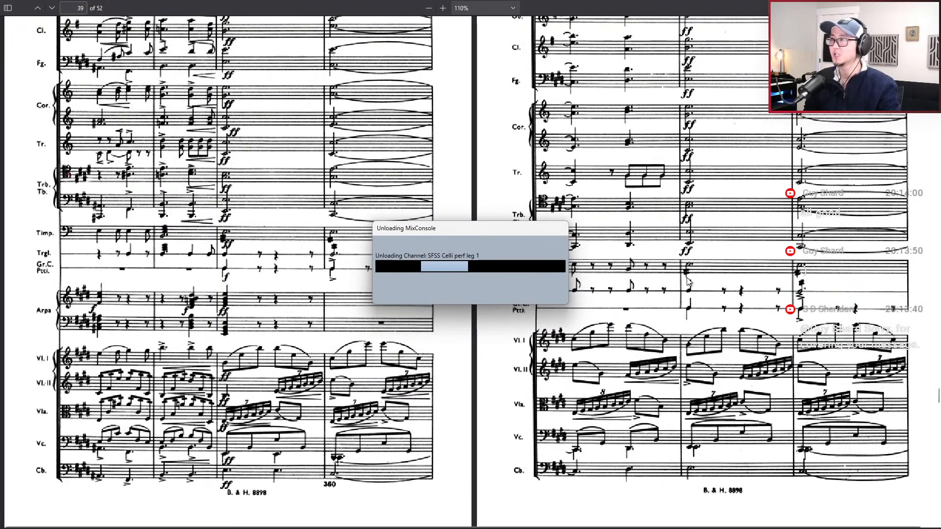
mouse_move(843, 1)
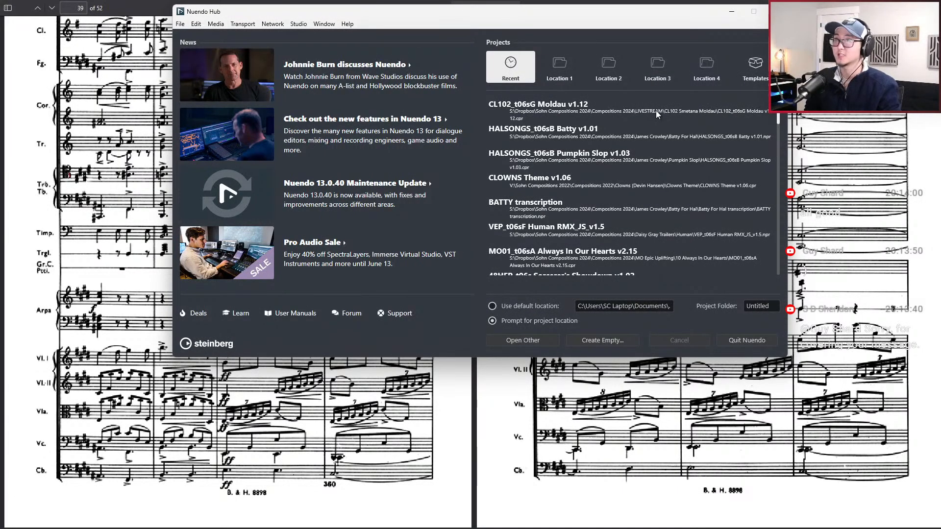
left_click(640, 117)
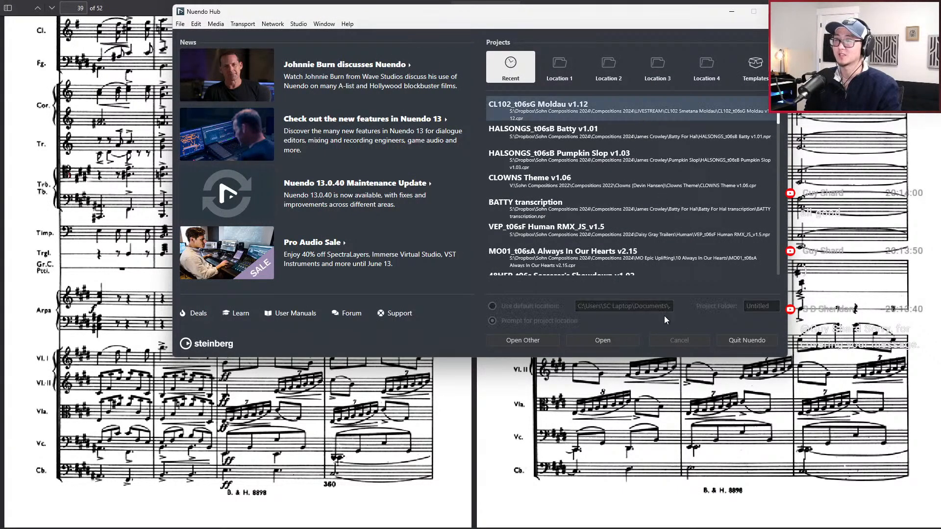
double_click(632, 113)
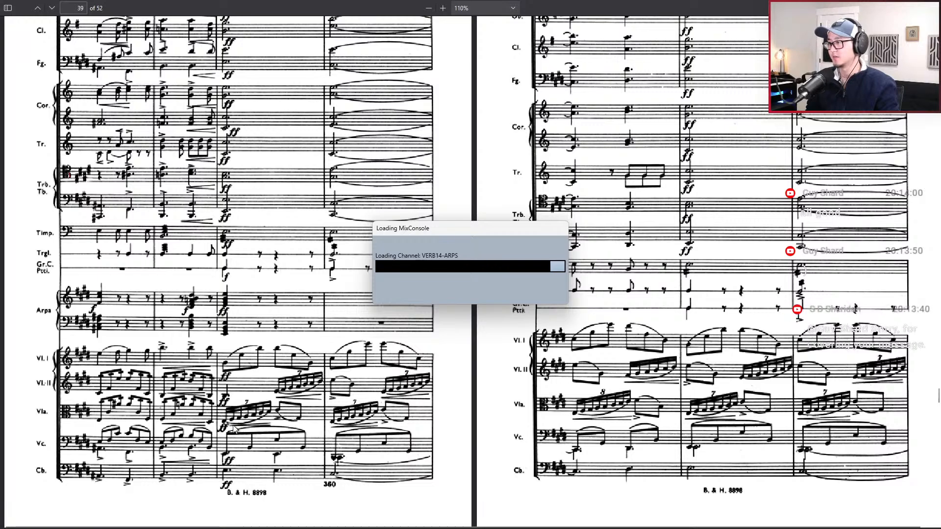
Examine the violin II and viola septuplet runs in bars 359 and 360 on page 39 of the PDF score.
scroll(260, 428, "up", 5)
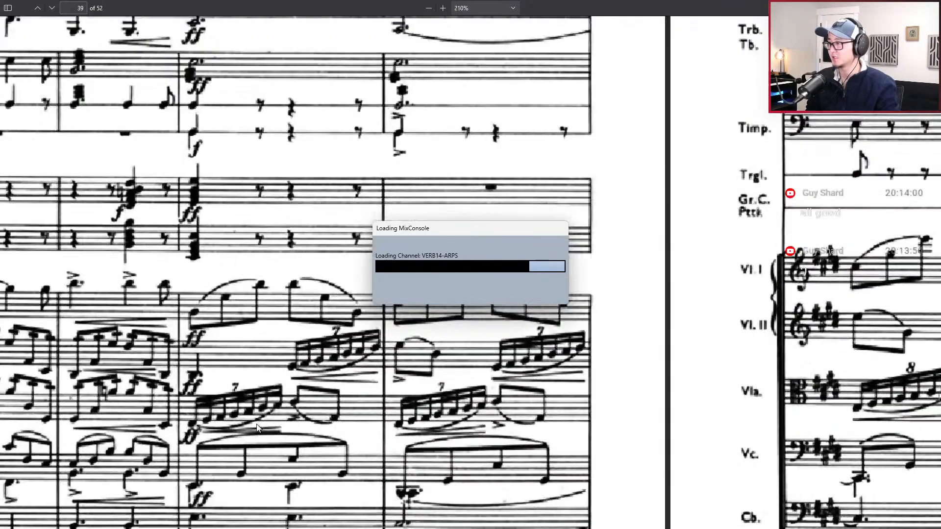
scroll(300, 410, "up", 3)
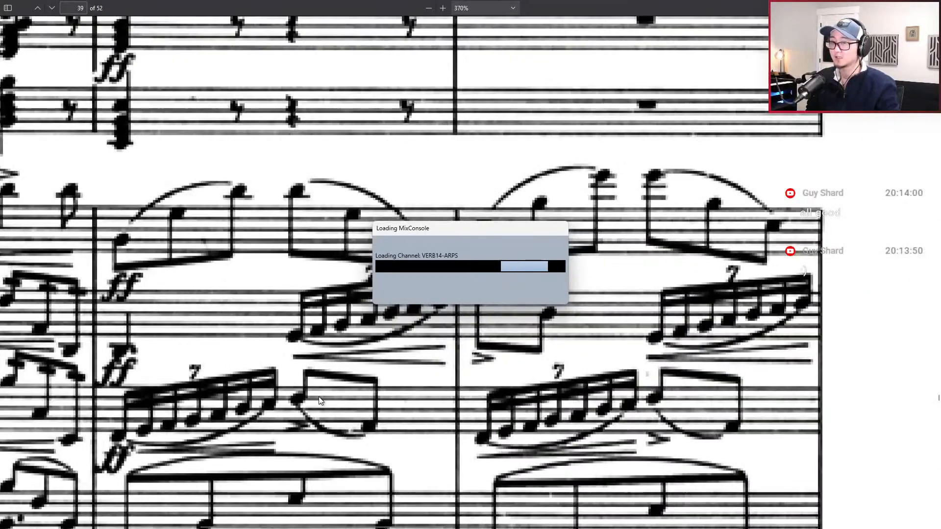
scroll(332, 398, "down", 4)
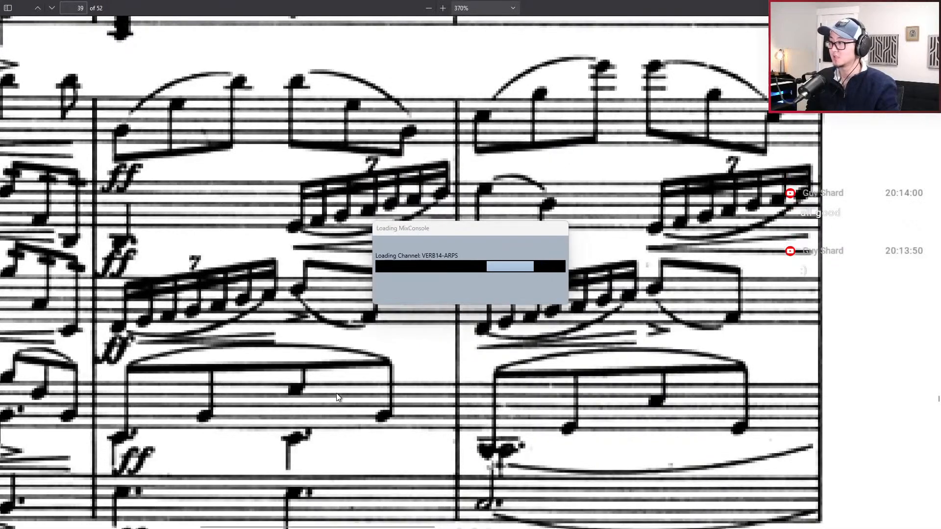
scroll(337, 397, "down", 5)
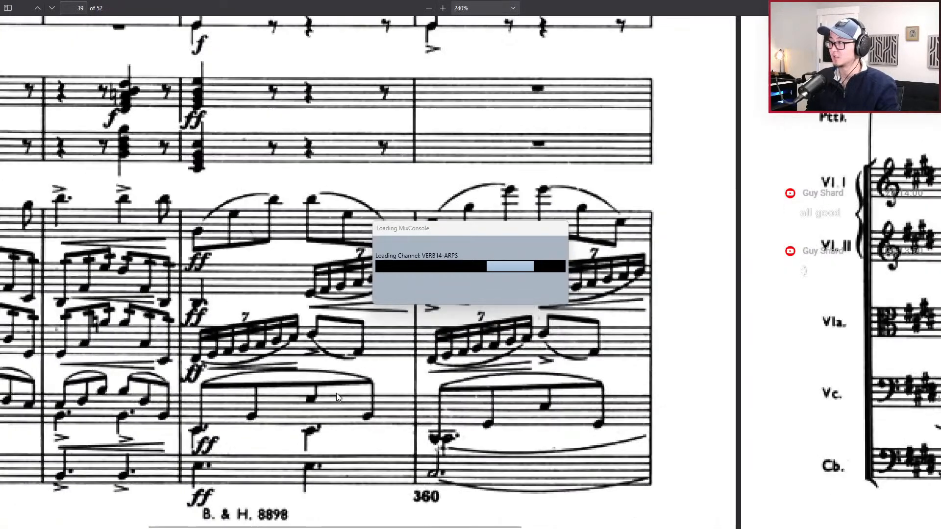
scroll(336, 393, "left", 5)
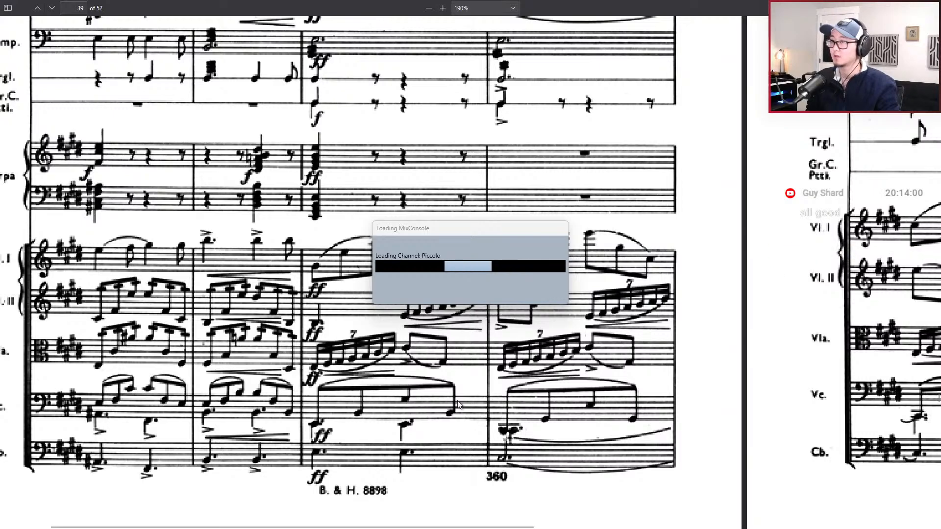
scroll(438, 405, "up", 3)
scroll(434, 395, "up", 10)
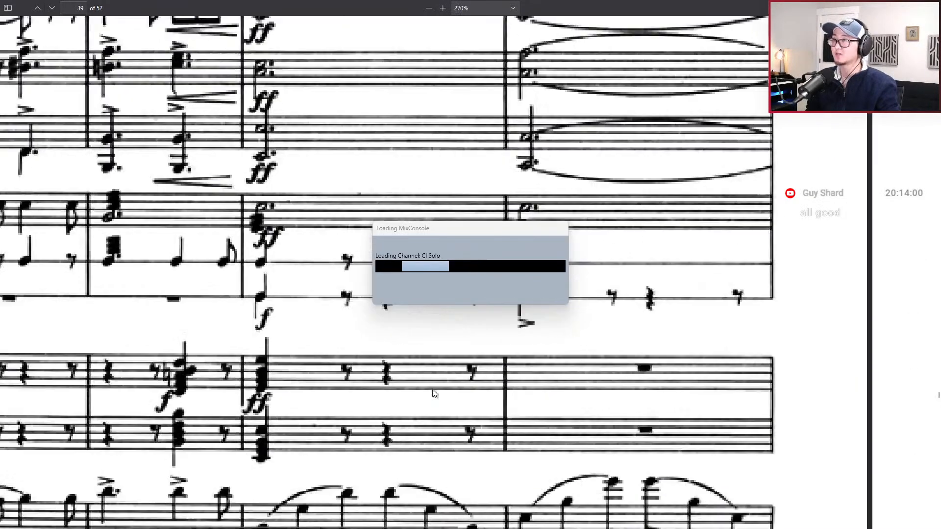
scroll(433, 389, "down", 8)
scroll(434, 400, "up", 3)
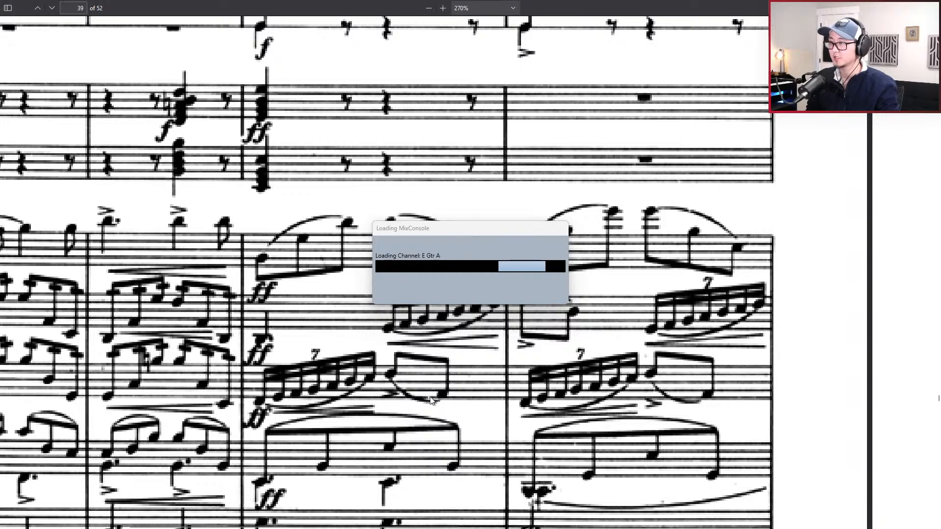
scroll(417, 382, "up", 4)
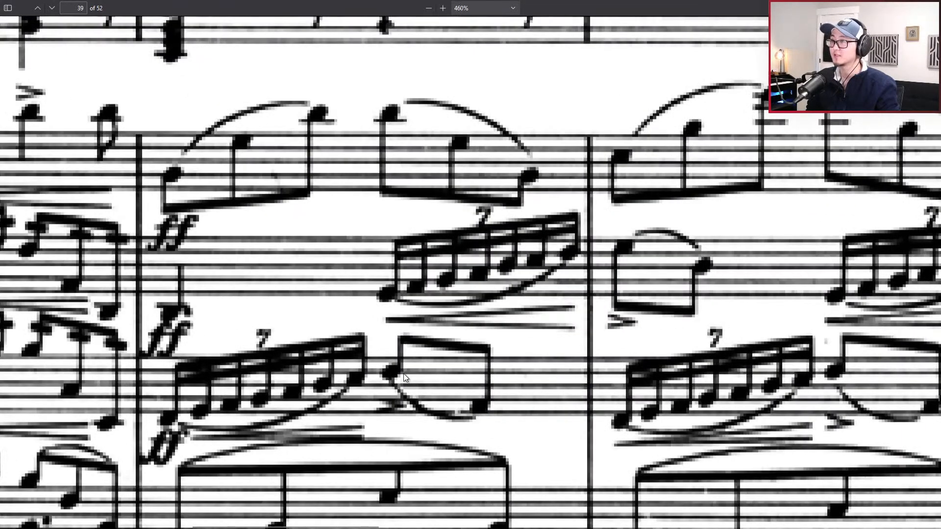
scroll(457, 381, "down", 4)
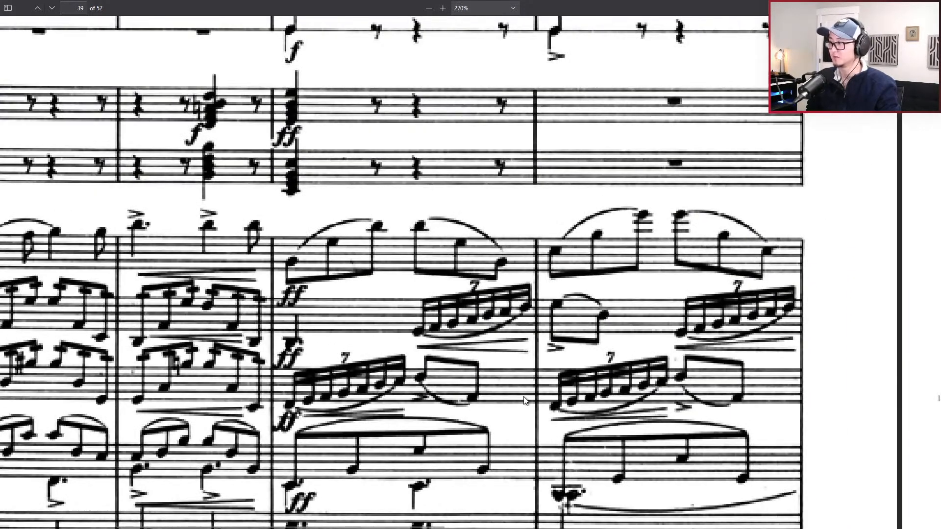
scroll(557, 430, "down", 1)
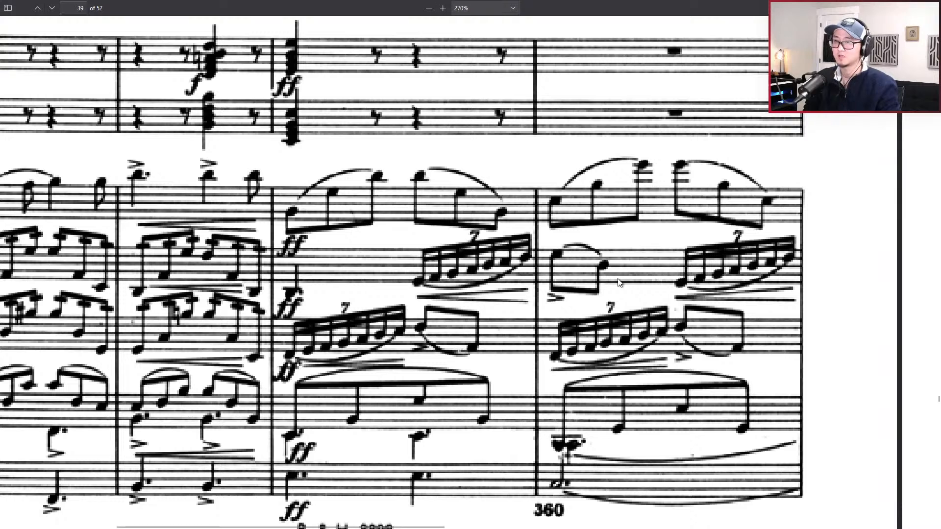
Examine the cello and bass lines beneath the septuplet runs in bars 359 and 360 on page 39 of the score.
scroll(691, 380, "left", 3)
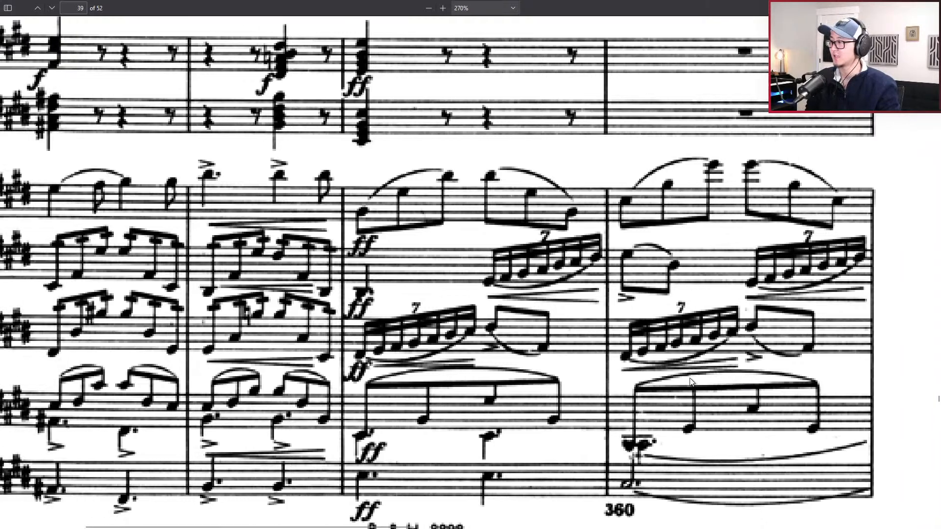
scroll(690, 378, "right", 1)
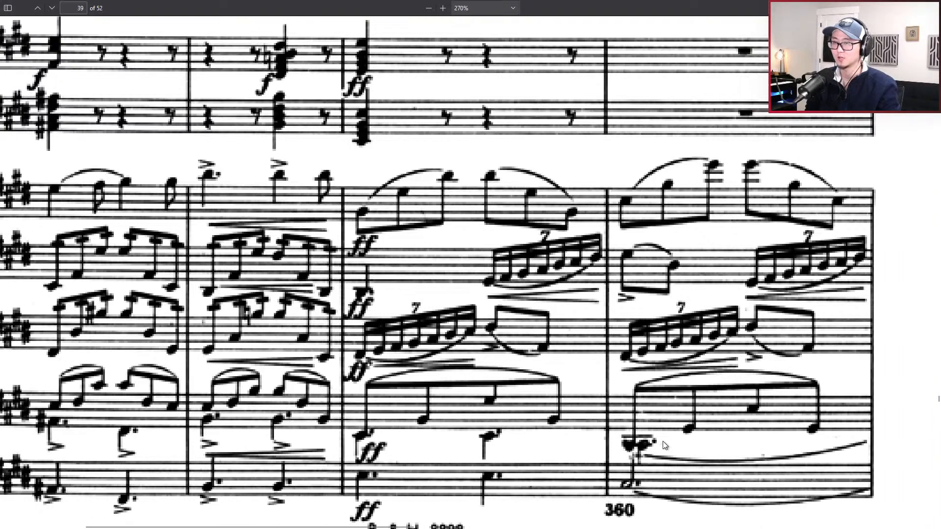
scroll(685, 429, "left", 1)
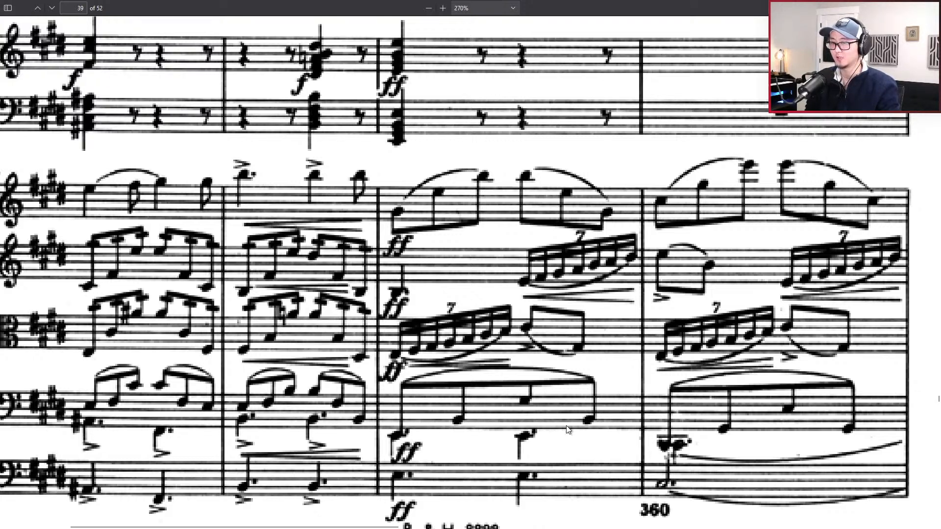
scroll(600, 396, "right", 3)
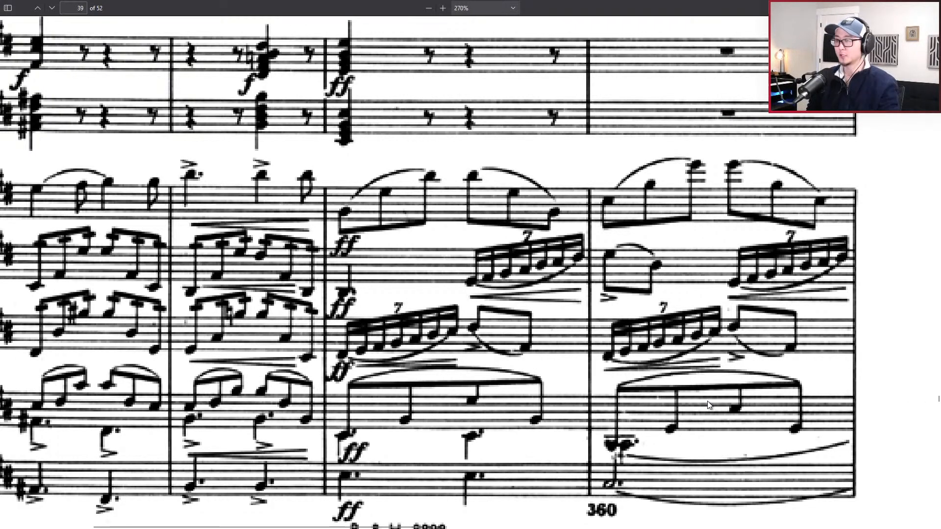
key("alt+Tab")
key("Tab")
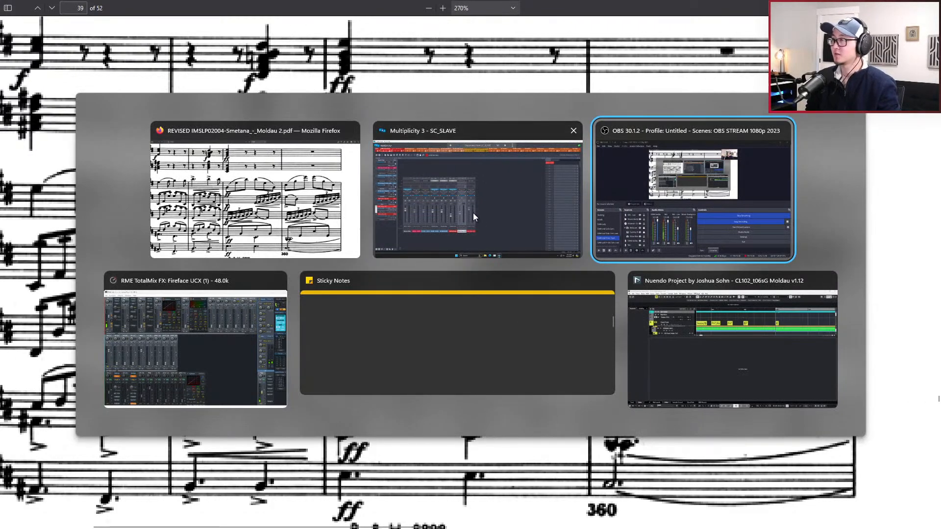
left_click(293, 171)
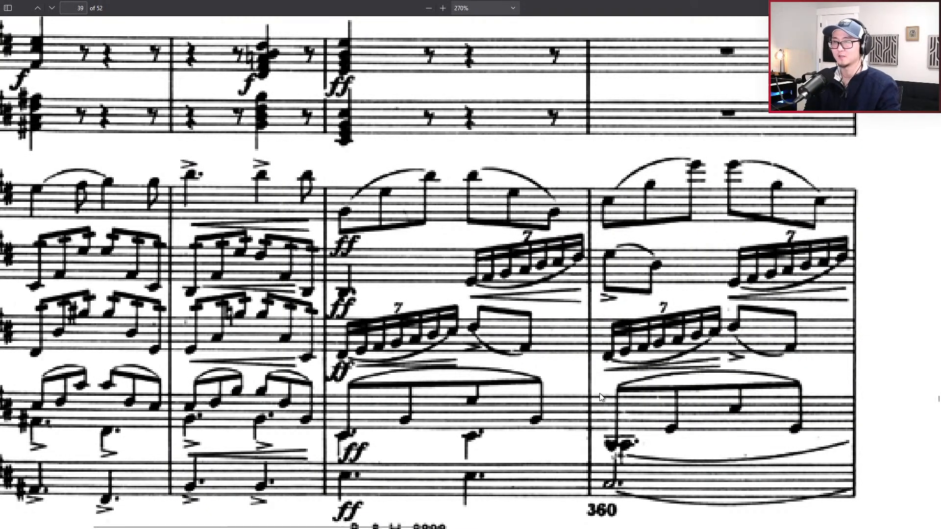
Examine the violin II and viola tuplet runs on page 40 of the score and compare them with bars 359 and 360.
scroll(601, 397, "down", 1, "ctrl")
scroll(601, 397, "down", 4, "ctrl")
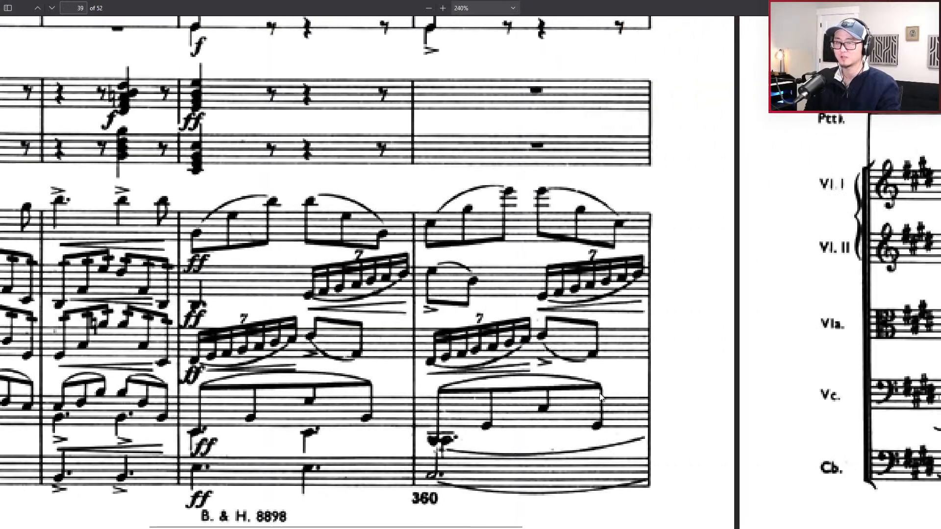
scroll(601, 397, "right", 5)
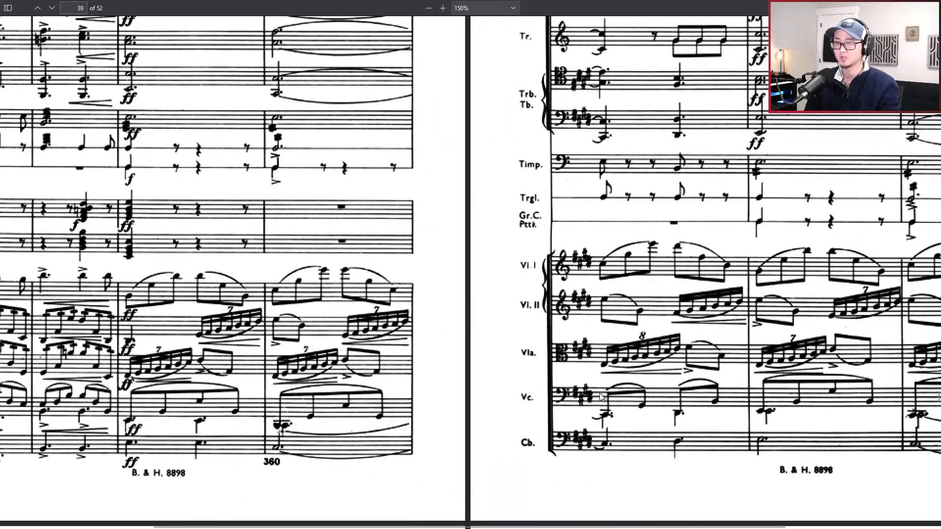
scroll(601, 397, "right", 3)
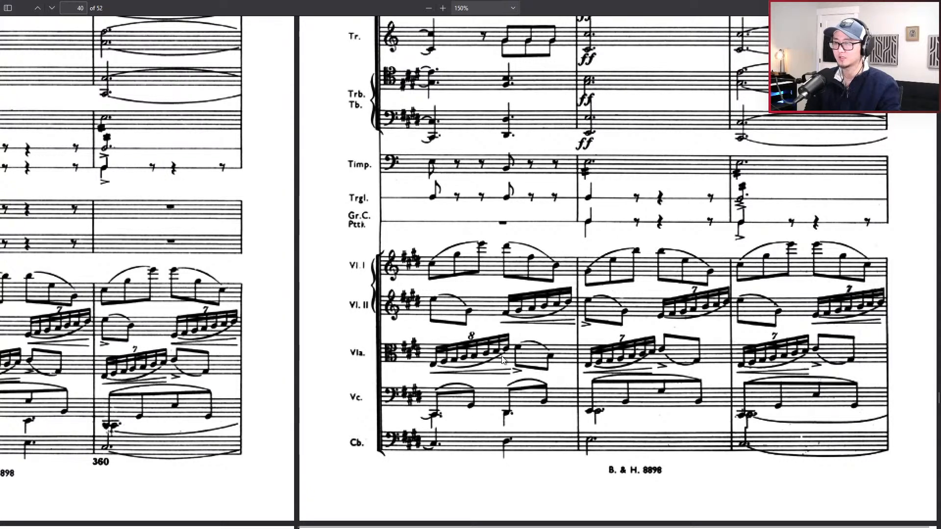
scroll(498, 363, "up", 3, "ctrl")
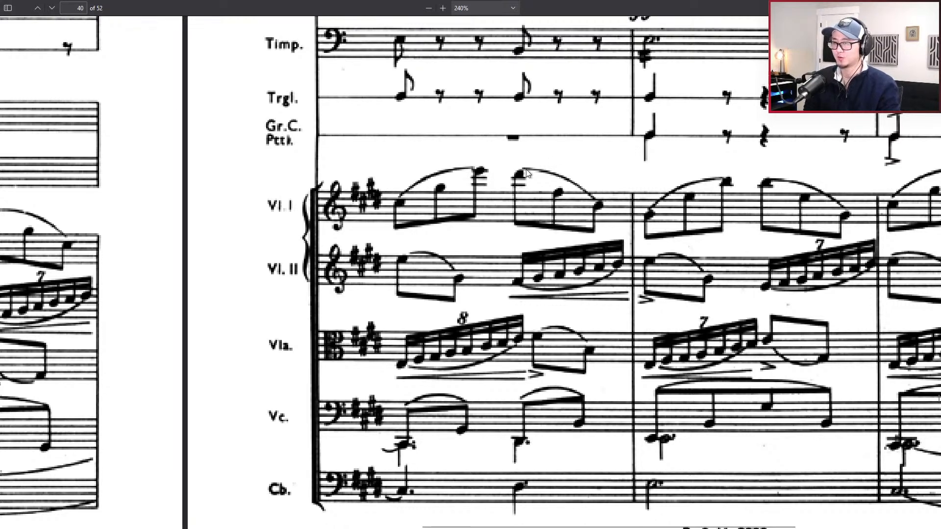
scroll(548, 373, "down", 3)
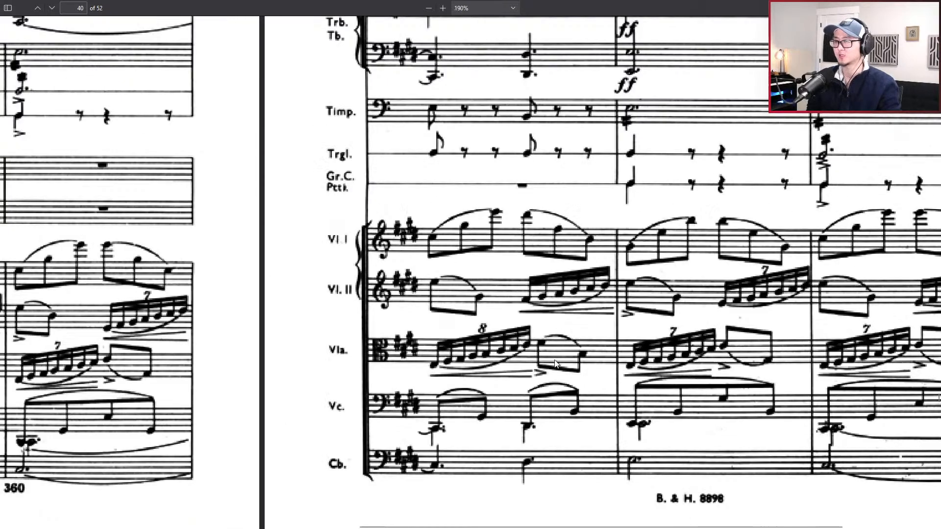
scroll(555, 364, "right", 2)
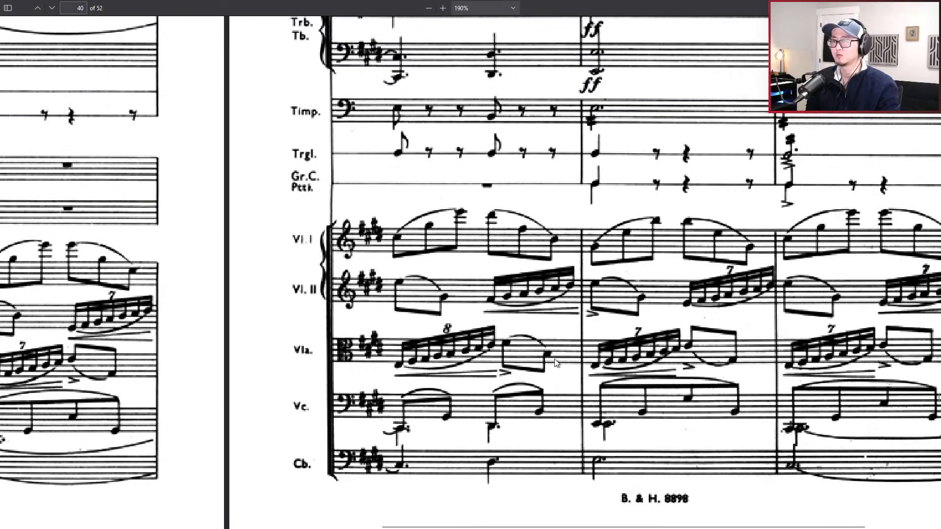
scroll(555, 364, "left", 15)
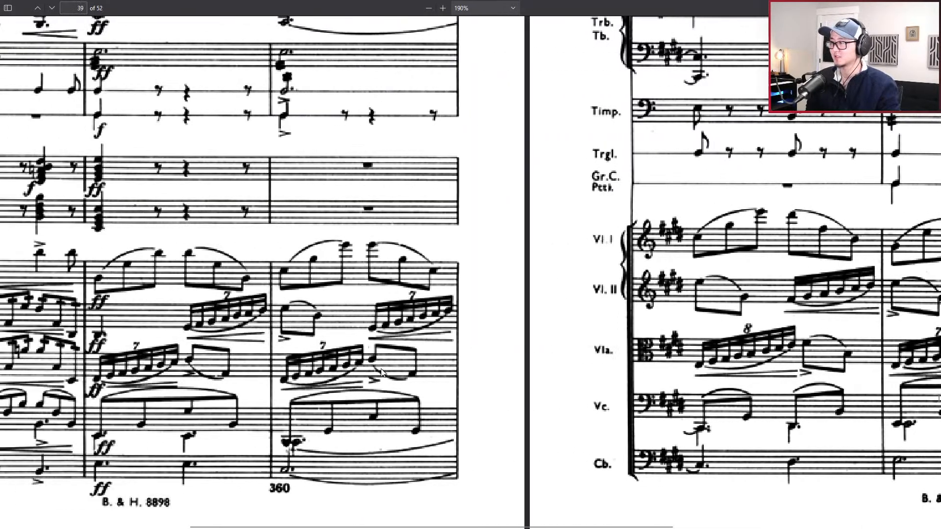
Switch to Nuendo and open the SFSS Vla core KS part at bar 193 in the Key Editor.
key("alt+Tab")
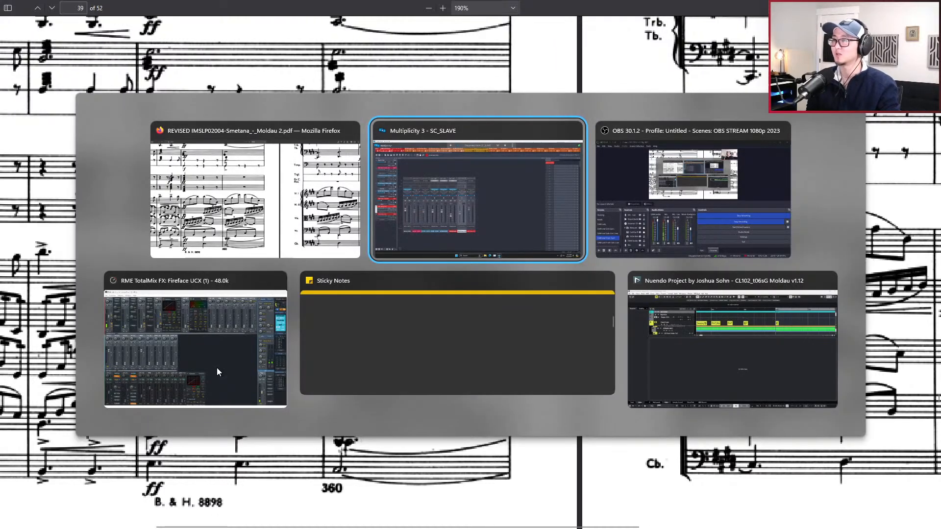
left_click(678, 346)
key("ctrl+alt+b")
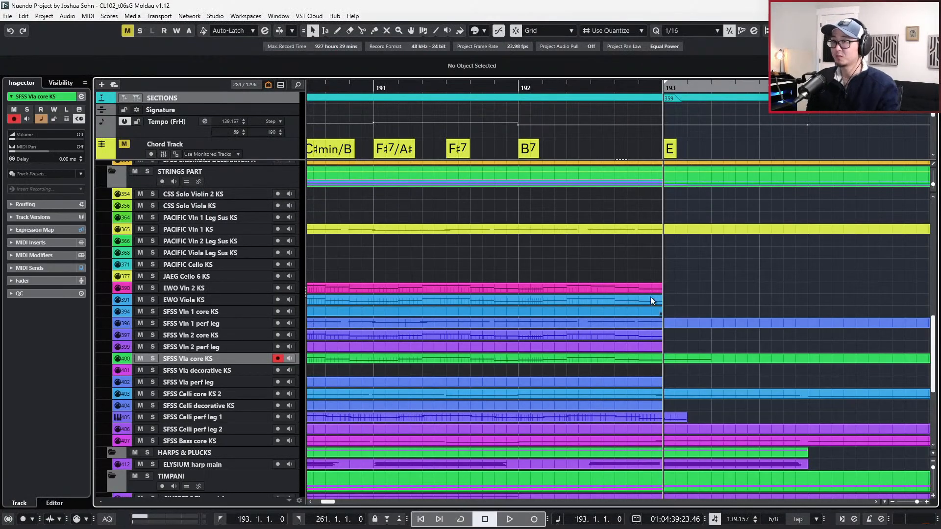
scroll(687, 289, "up", 3)
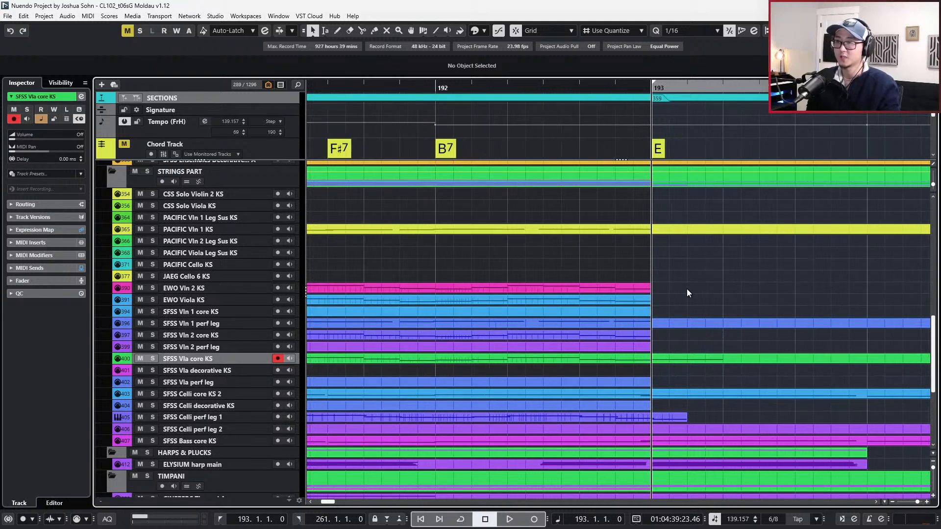
left_click(677, 360)
scroll(676, 360, "right", 3)
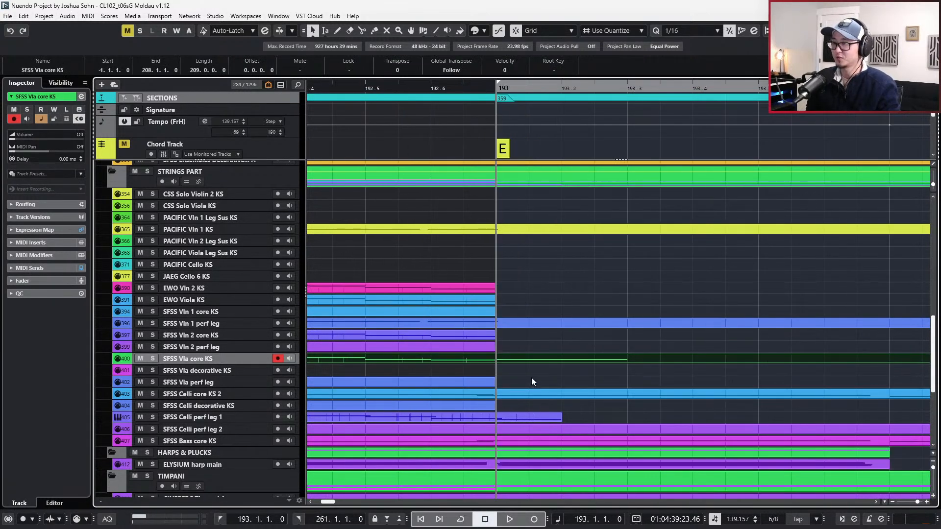
double_click(538, 357)
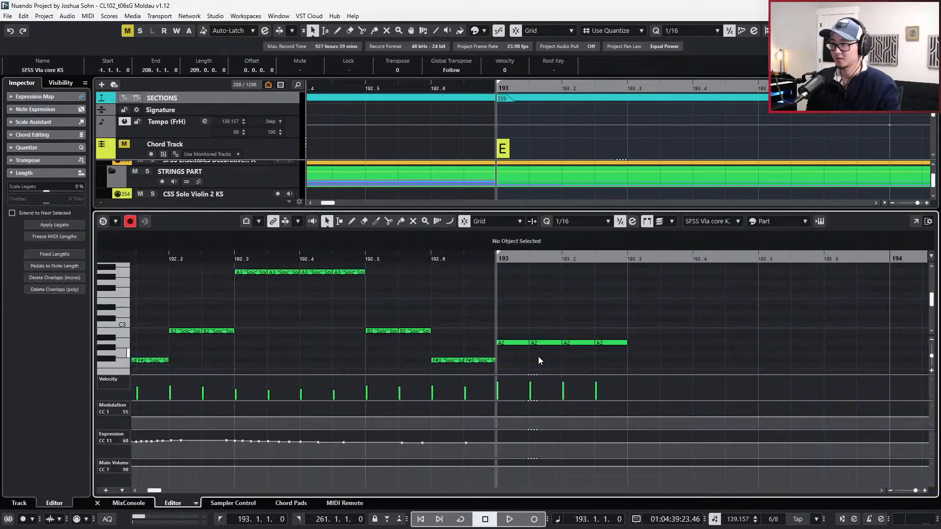
Select the four A2 notes at the start of bar 193 and open the Quantize Panel clear of the notes.
left_click_drag(478, 320, 657, 363)
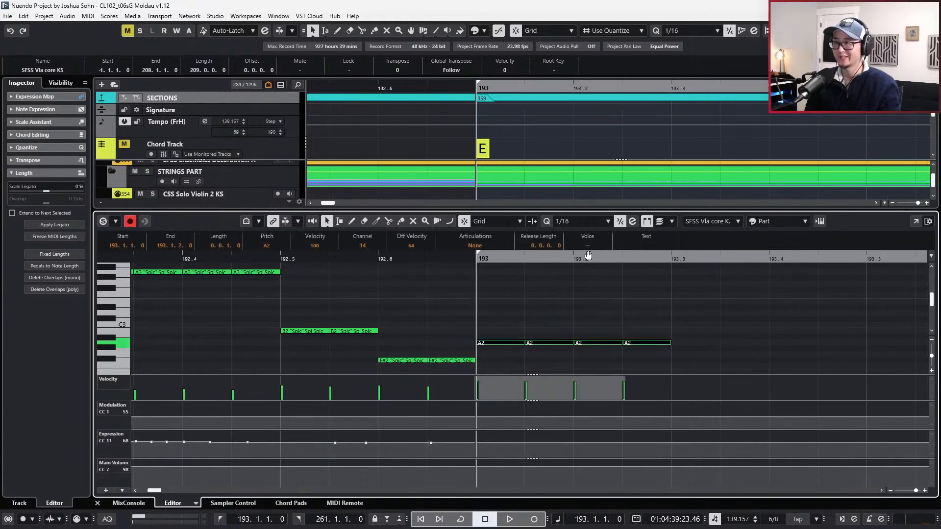
scroll(486, 274, "up", 2)
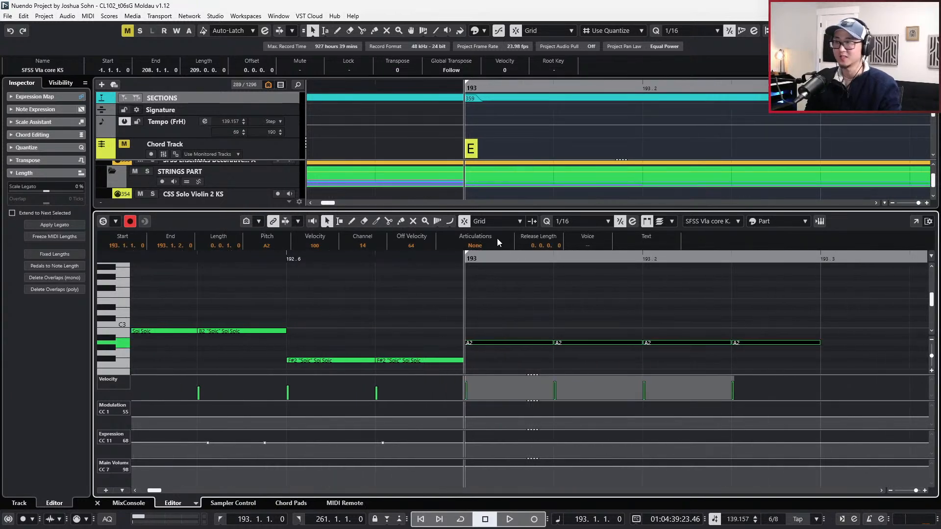
key("alt+q")
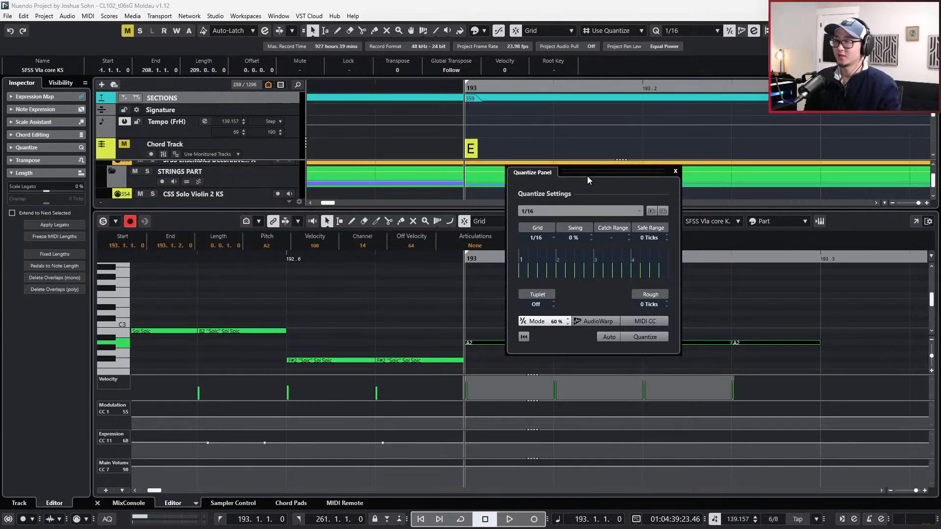
left_click_drag(591, 172, 660, 114)
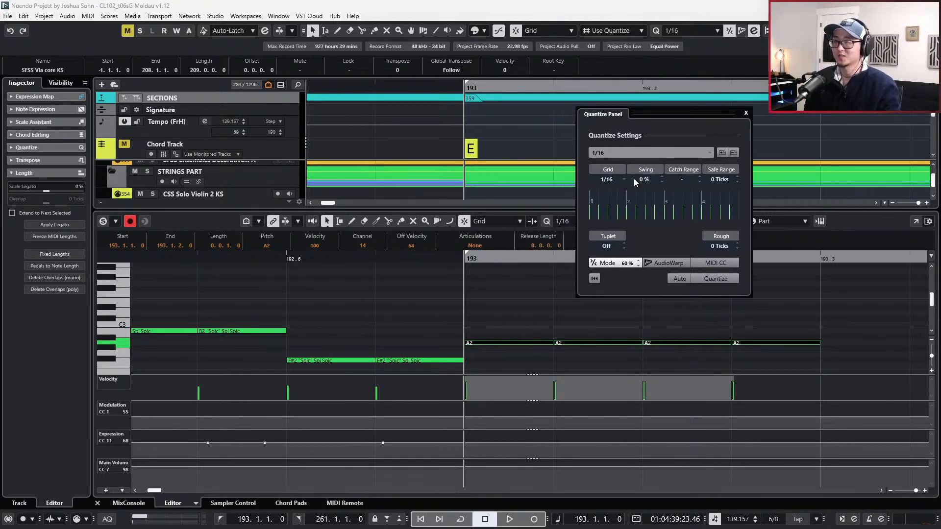
Switch the quantize value to 1/8 and back to 1/16 with the four A2 notes in view.
scroll(498, 313, "left", 2)
scroll(498, 314, "right", 5)
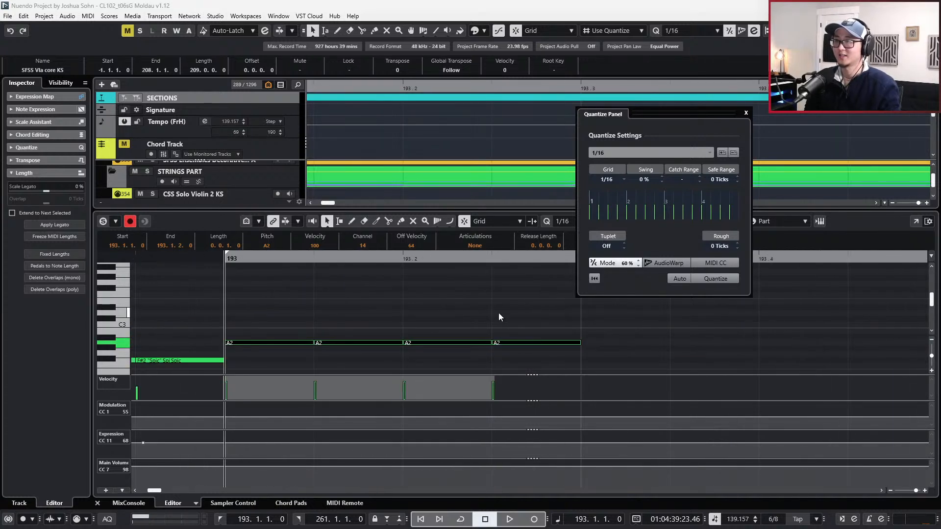
scroll(497, 314, "down", 2)
key("alt+4")
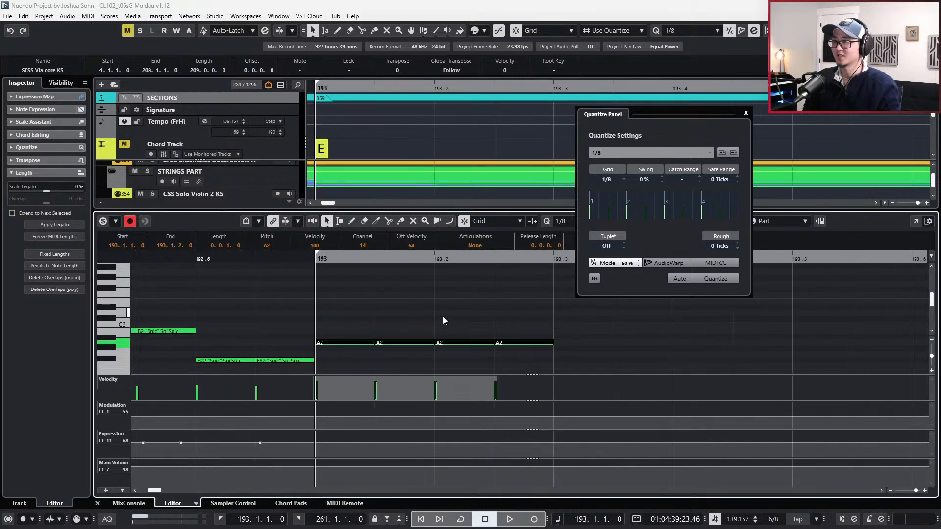
left_click_drag(650, 116, 700, 111)
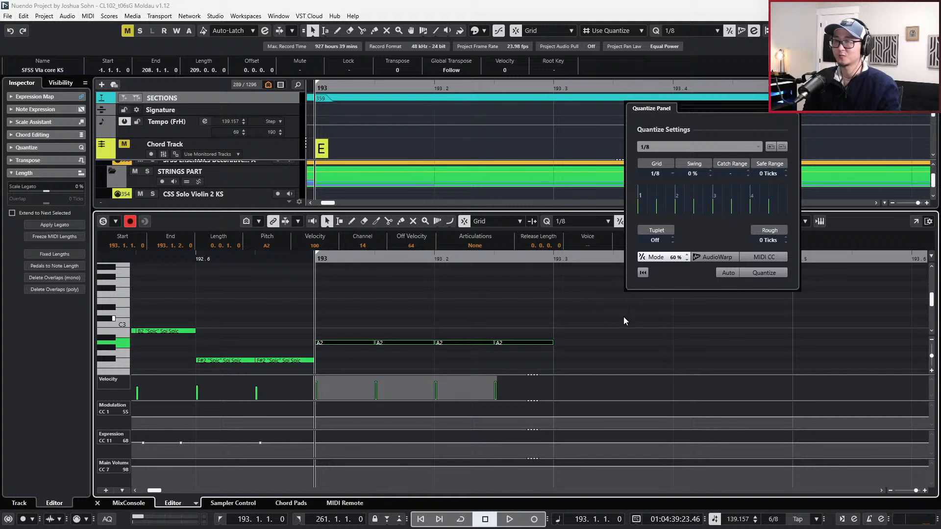
key("alt+5")
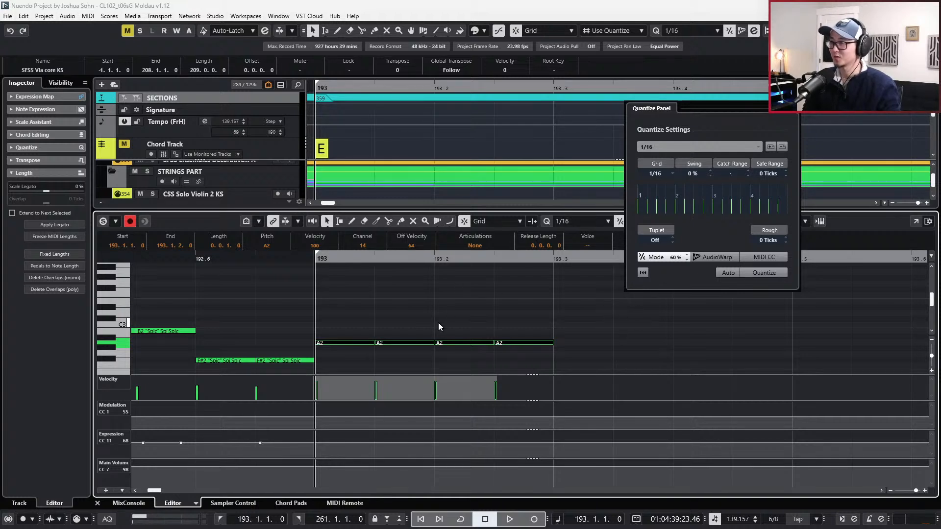
Select the first A2 note in bar 193 and set the quantize value to 1/8 Triplet.
left_click(352, 343)
key("alt+6")
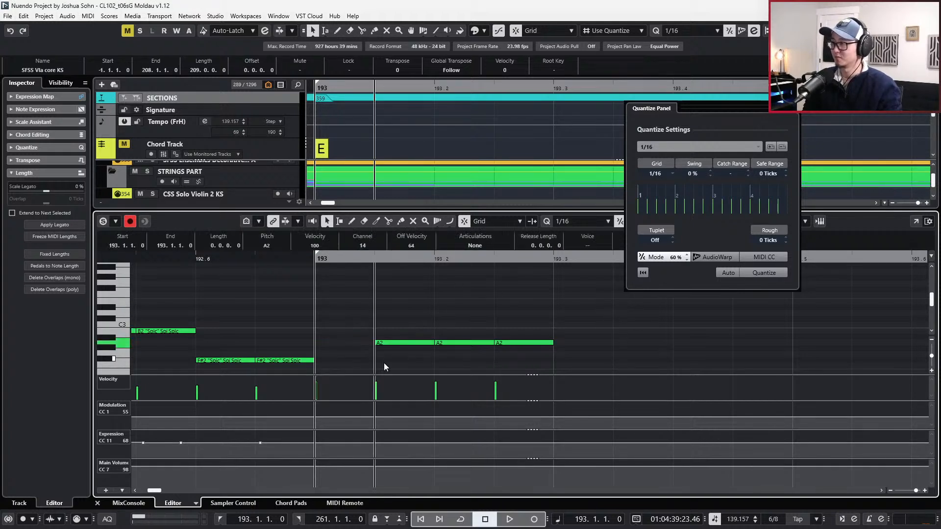
key("alt+4")
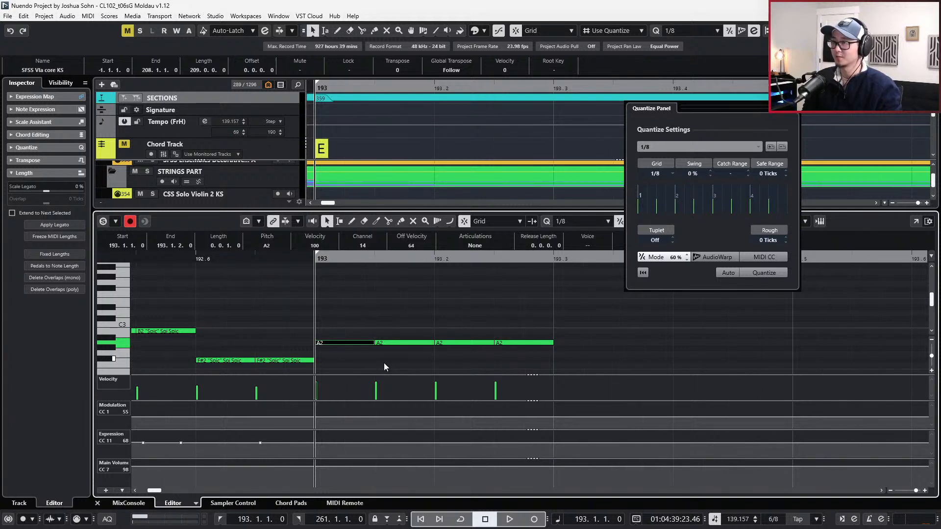
key("comma")
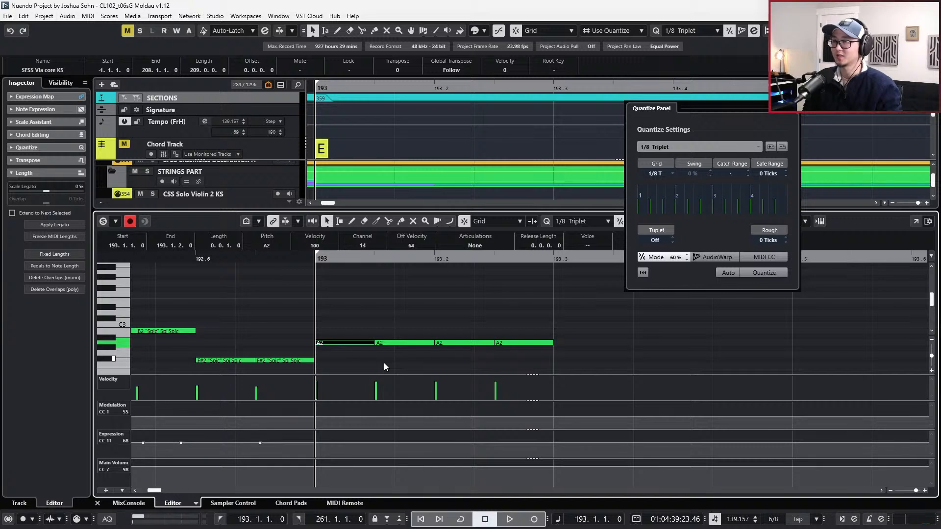
Set the quantize tuplet to 7 for a 1/8 Triplet 7-let grid.
left_click(672, 237)
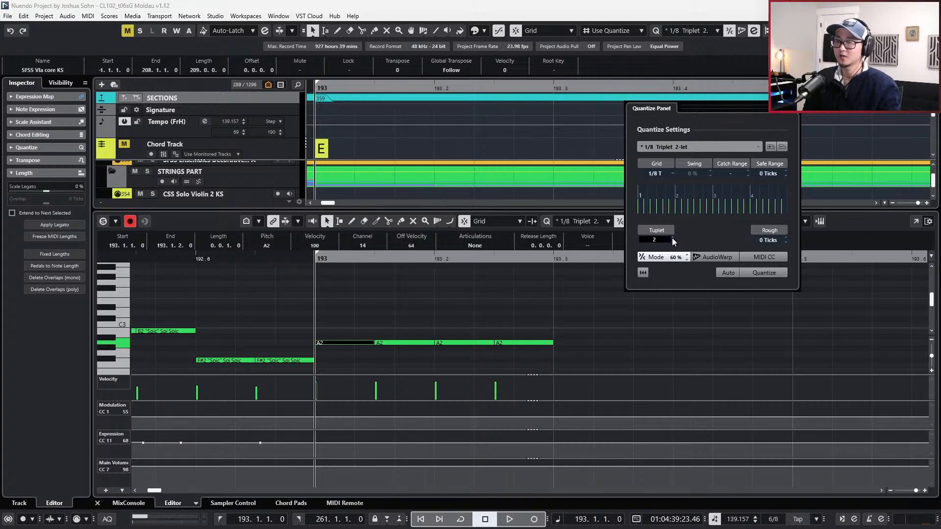
left_click(672, 237)
left_click(672, 237)
left_click(672, 237)
left_click(672, 237)
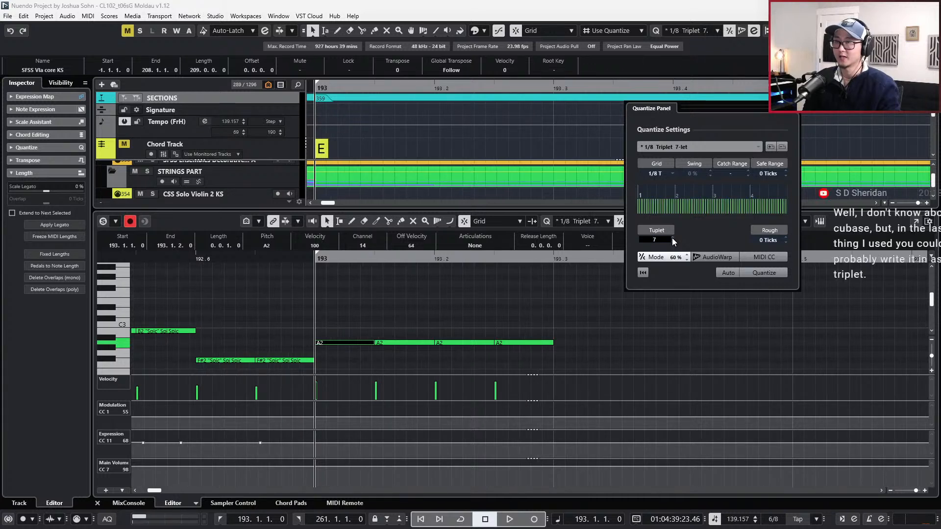
left_click(651, 240)
type("43")
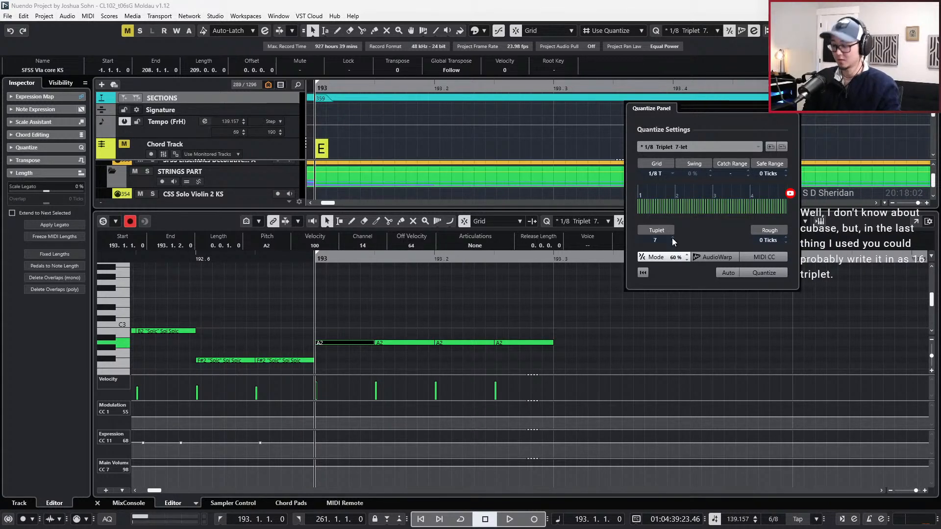
Compare the 1/16 and 1/8 Triplet 7-let grids, and shorten the first A2 note to 0.0.0.97 on the 1/8 Triplet grid.
left_click(549, 307)
key("alt+5")
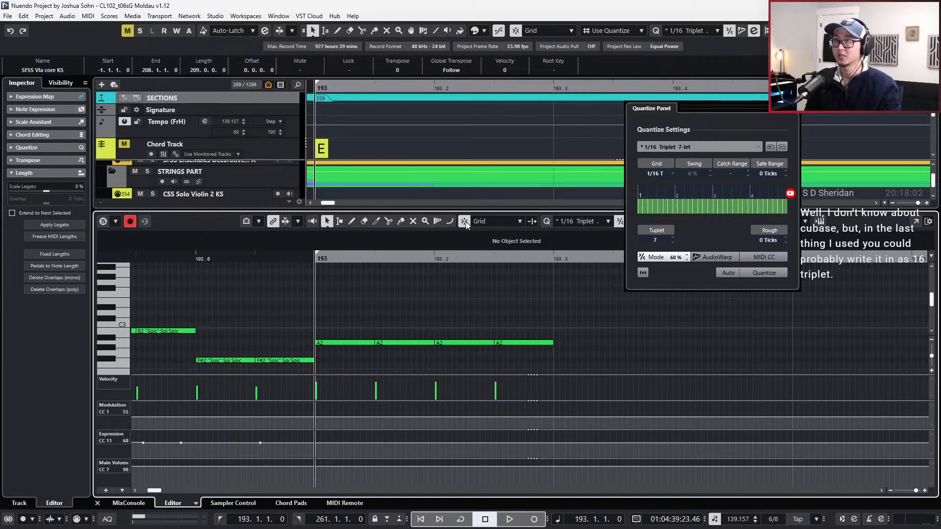
key("alt+4")
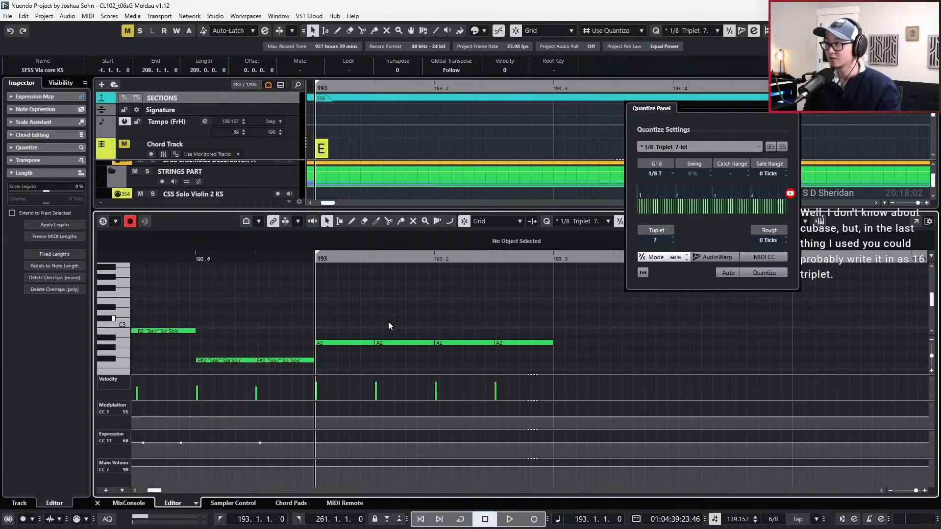
left_click(365, 342)
key("alt+Left")
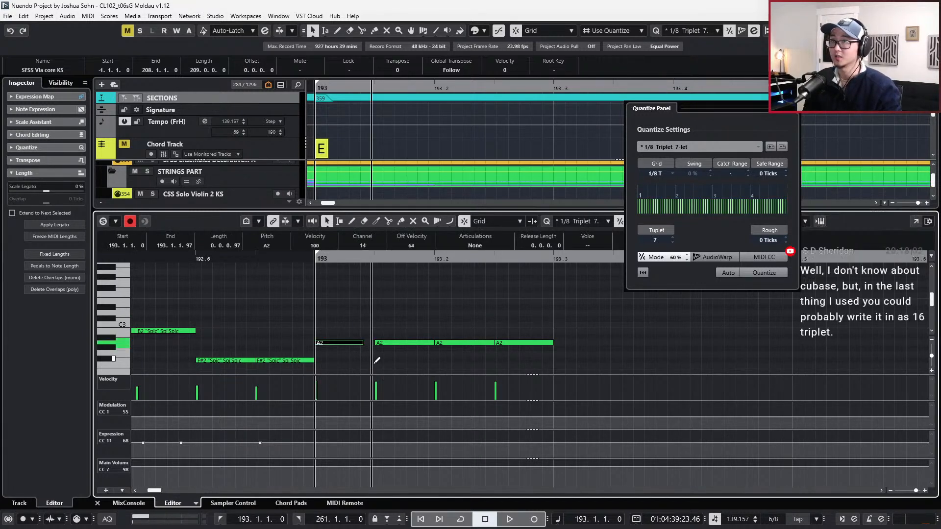
Shorten the first A2 note to 0.0.0.22, place the second A2 note directly behind it and shorten it to match.
key("alt+Left")
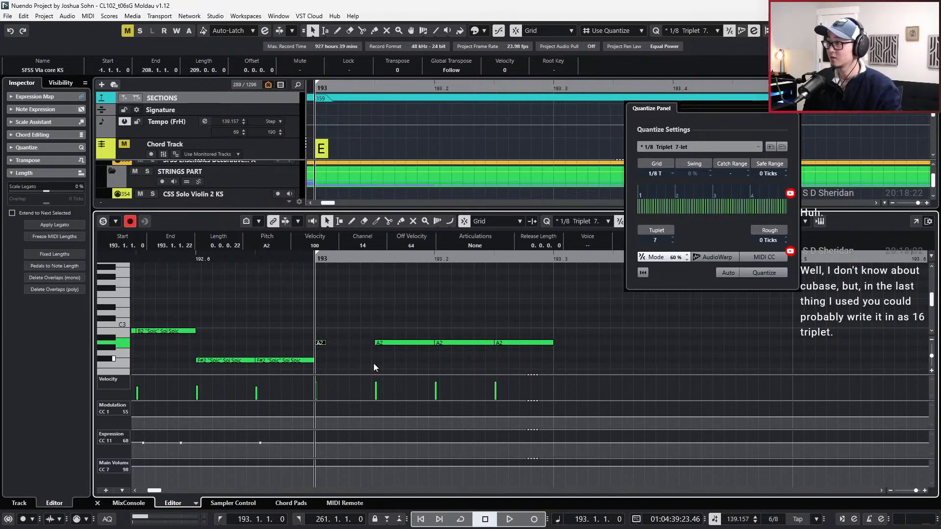
left_click_drag(425, 306, 396, 365)
key("alt+Left")
key("alt+Left")
key("alt+Left")
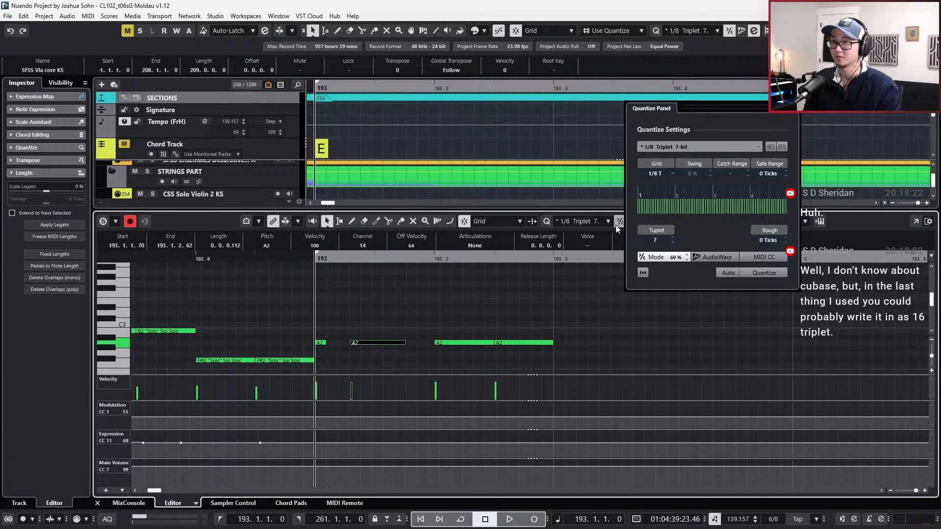
key("alt+Left")
key("alt+Left")
key("alt+shift+Left")
key("alt+shift+Left")
key("alt+shift+Left")
key("alt+shift+Left")
key("alt+shift+Left")
key("ctrl+Left")
Move the third A2 note directly behind the second and shorten it to the same septuplet length.
left_click_drag(396, 336, 463, 388)
key("ctrl+Left")
key("ctrl+Left")
key("ctrl+Left")
key("ctrl+Left")
key("ctrl+Left")
key("ctrl+Left")
key("ctrl+Left")
key("ctrl+Left")
key("ctrl+Left")
key("ctrl+Right")
key("ctrl+Left")
key("ctrl+Right")
key("alt+shift+Left")
key("alt+shift+Left")
key("alt+shift+Left")
key("alt+shift+Left")
key("alt+shift+Left")
key("alt+shift+Left")
Place the fourth A2 note directly behind the third and shorten it to match the other three.
key("Right")
key("ctrl+Left")
key("ctrl+Left")
key("ctrl+Left")
key("ctrl+Left")
key("ctrl+Left")
key("ctrl+Left")
key("ctrl+Left")
key("ctrl+Left")
key("ctrl+Left")
key("ctrl+Left")
key("ctrl+Left")
key("ctrl+Left")
left_click(411, 310)
left_click_drag(411, 310, 318, 343)
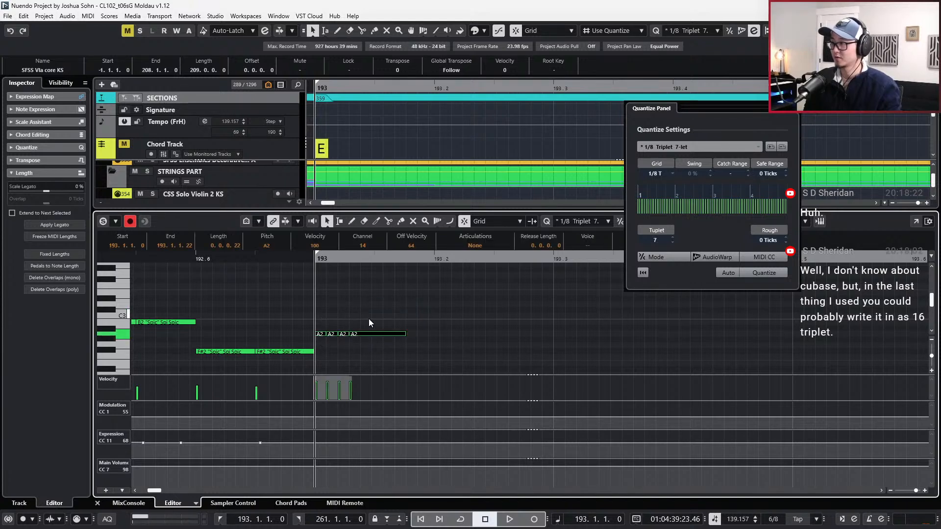
left_click(374, 335)
key("alt+shift+Left")
key("alt+shift+Left")
key("alt+shift+Left")
key("alt+shift+Left")
key("alt+shift+Left")
key("alt+shift+Right")
Duplicate three of the short A2 notes to complete a group of seven.
left_click(304, 322)
left_click_drag(330, 324, 363, 342)
key("alt+d")
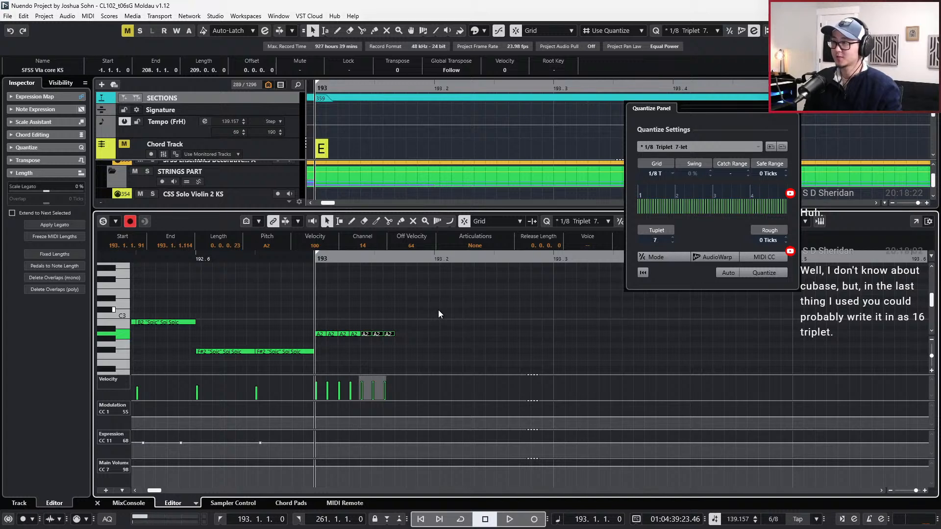
Check the viola septuplet in the PDF score, then examine the 1/8 Triplet 7-let grid and the quantize presets in Nuendo.
key("alt+Tab")
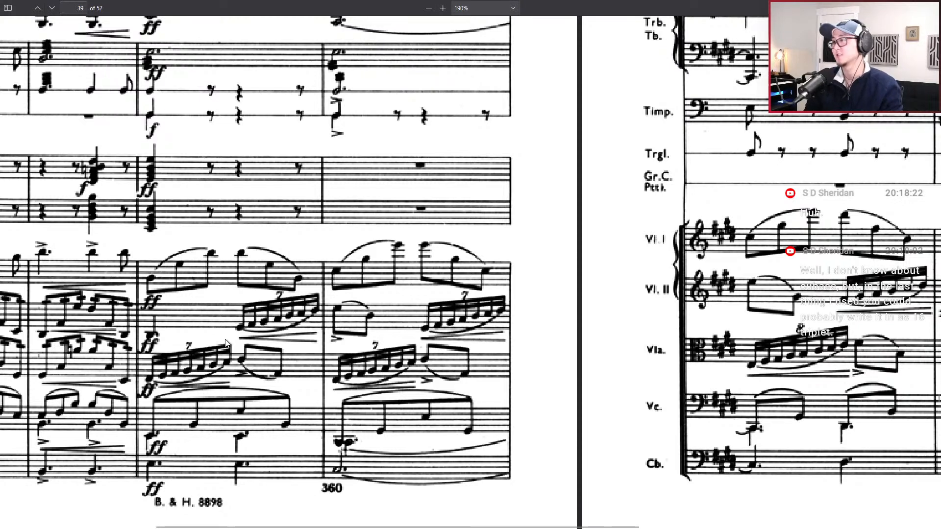
key("alt+Tab")
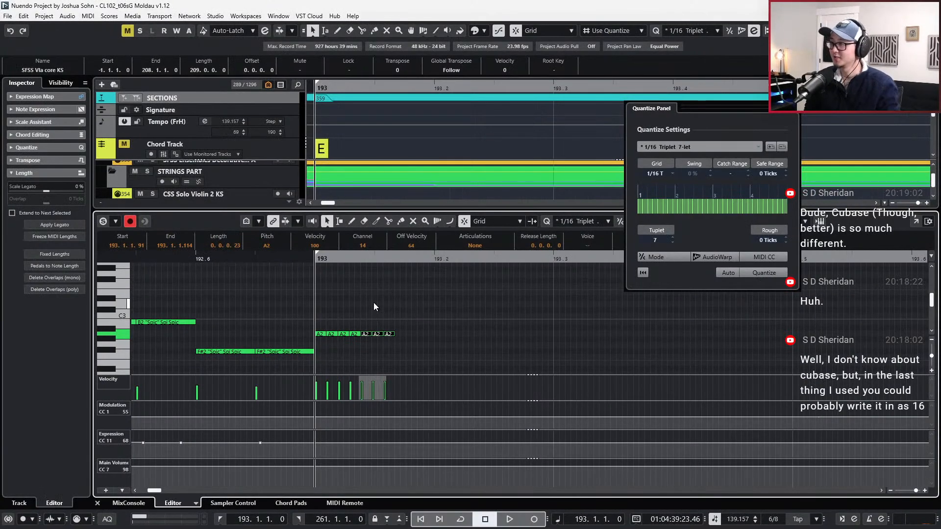
key("alt+4")
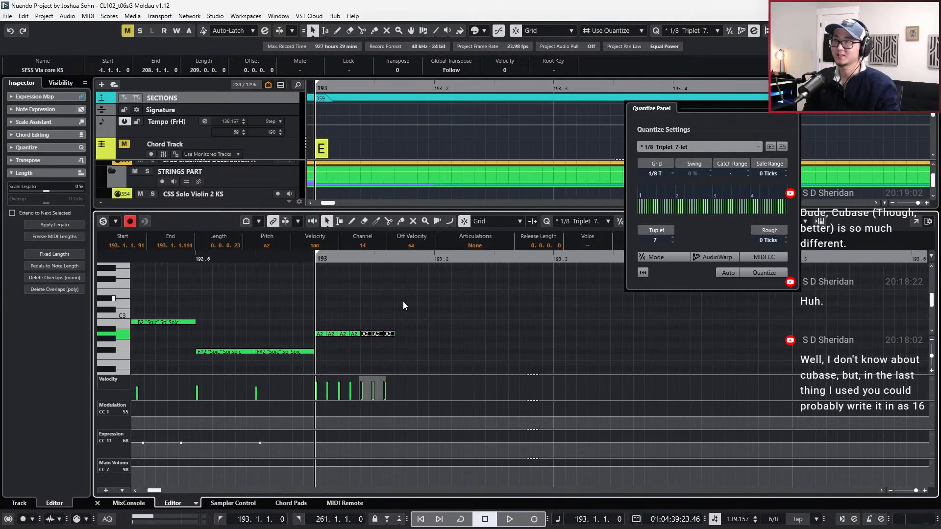
left_click(684, 148)
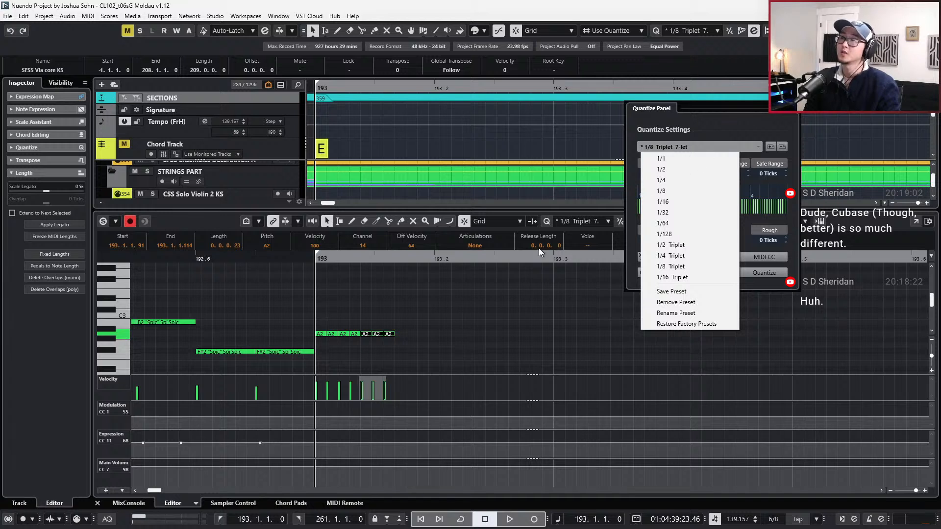
left_click(515, 278)
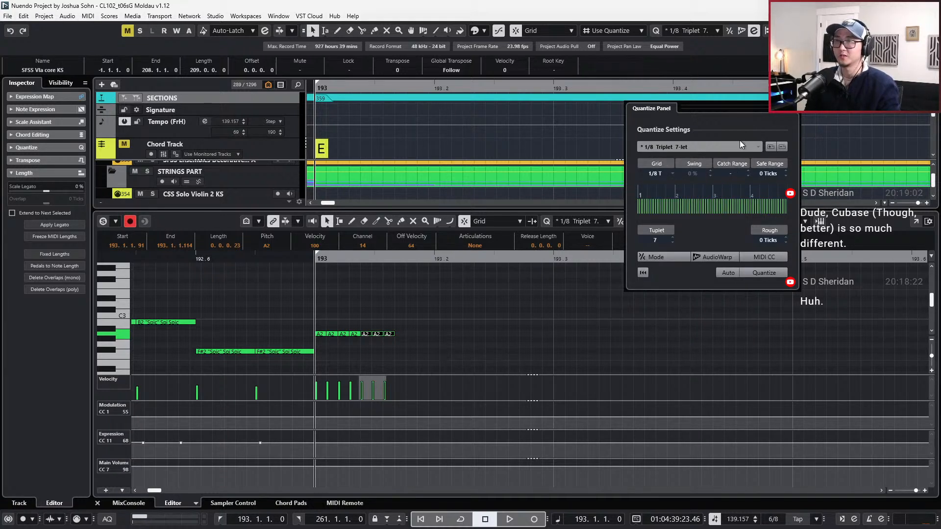
Raise the quantize tuplet value to 14.
left_click(672, 238)
left_click(672, 238)
left_click(672, 238)
left_click(672, 239)
left_click(672, 239)
left_click(672, 238)
left_click(672, 238)
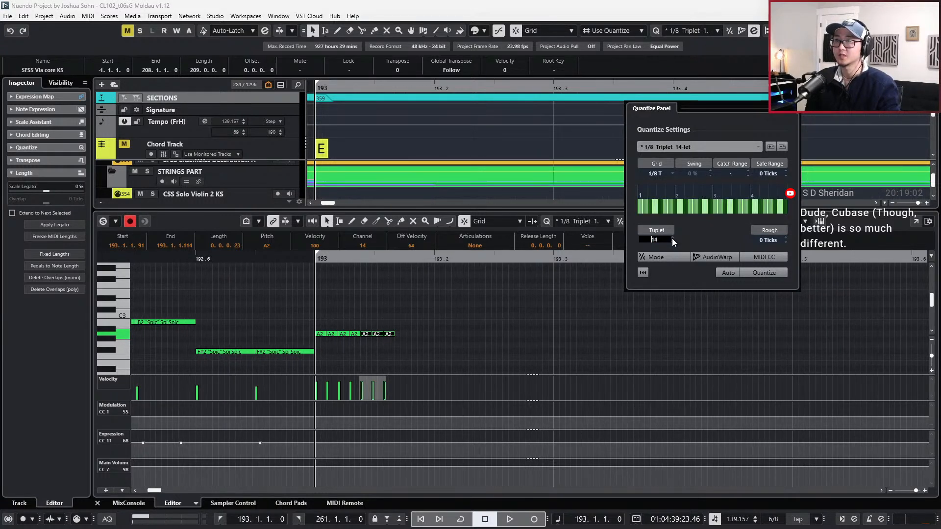
Switch the quantize grid to 1/16 14-let and quantize all seven A2 notes to it.
left_click(679, 148)
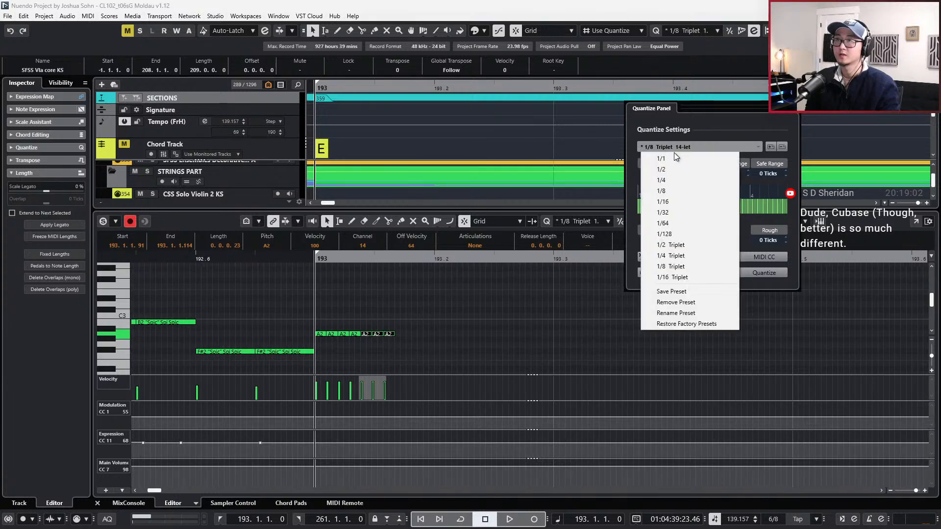
left_click(723, 132)
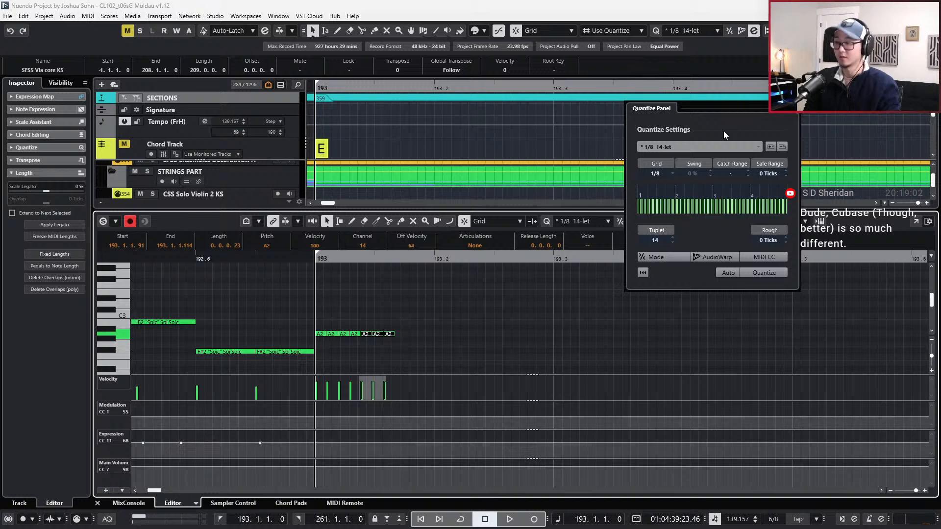
key("alt+5")
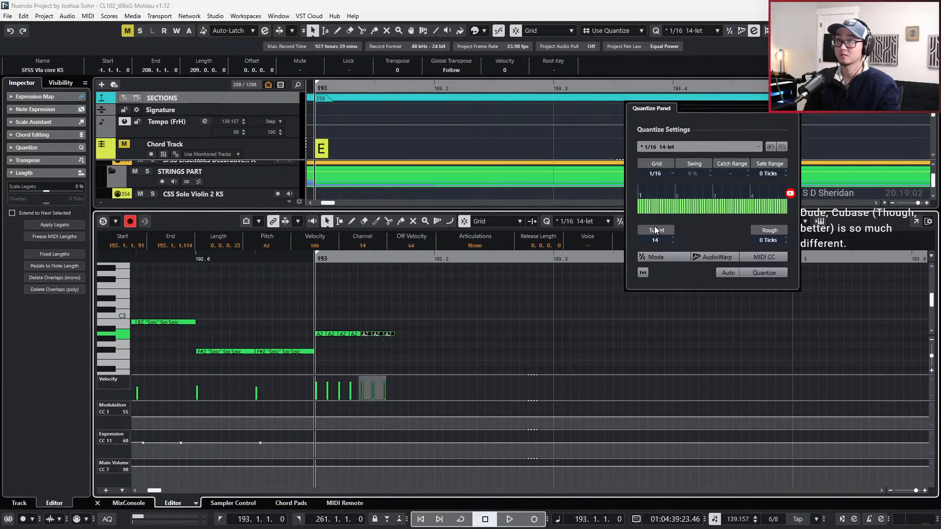
left_click_drag(315, 325, 396, 337)
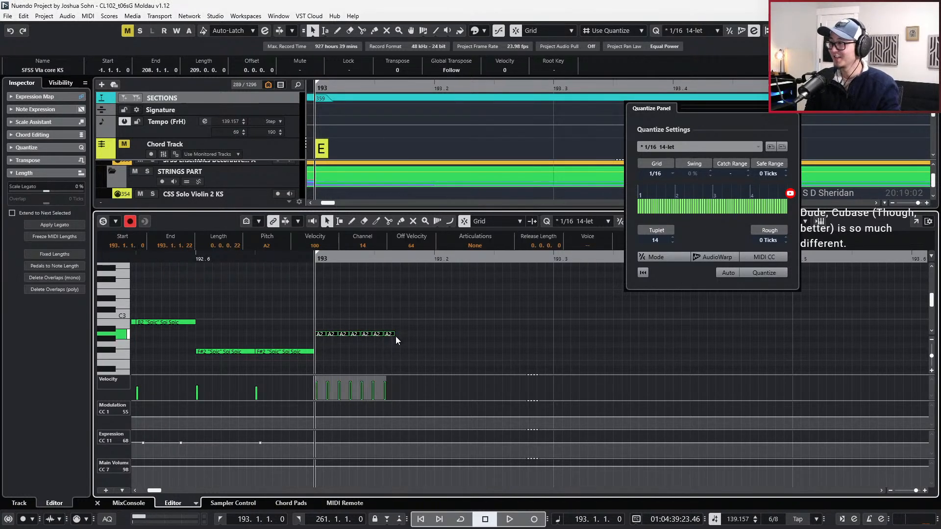
key("q")
Delete every A2 note in bar 193 except the first and try the 1/16 Triplet 14-let grid.
left_click_drag(425, 300, 328, 345)
key("Delete")
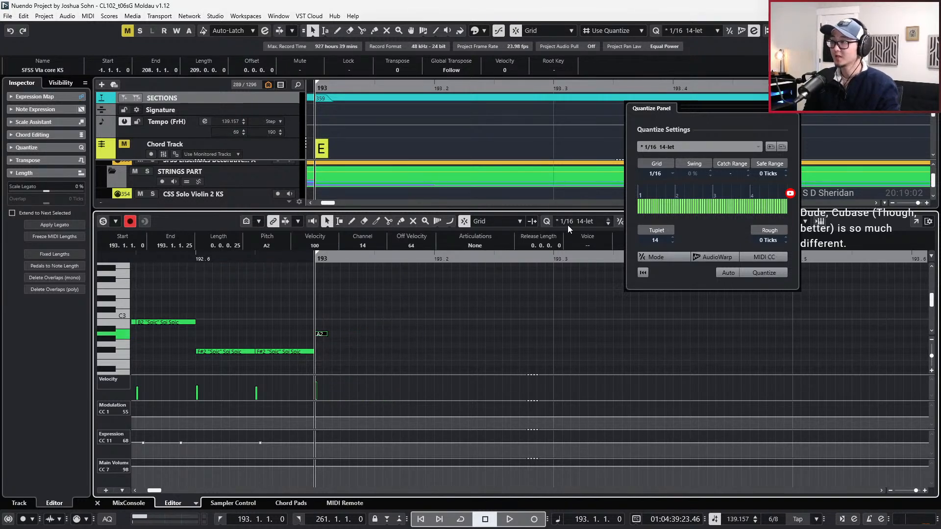
scroll(656, 176, "down", 1)
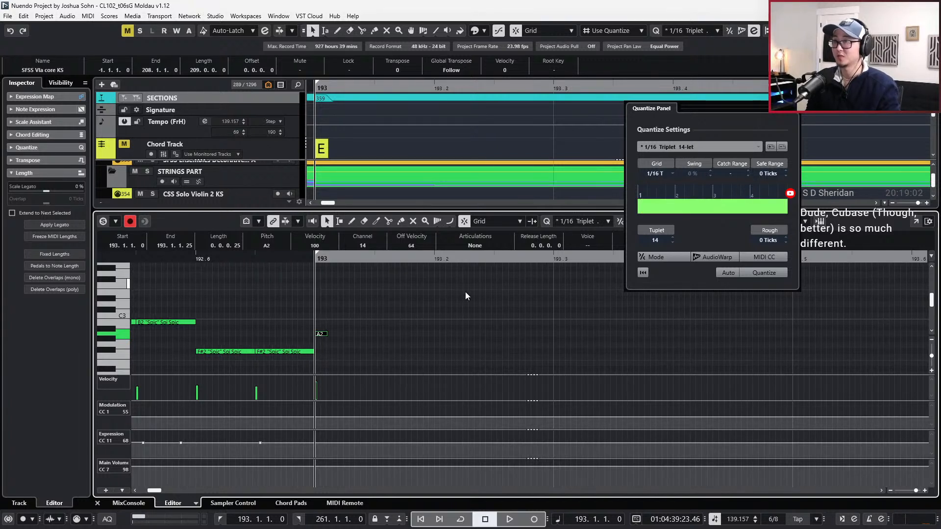
scroll(344, 322, "up", 2)
left_click(291, 321)
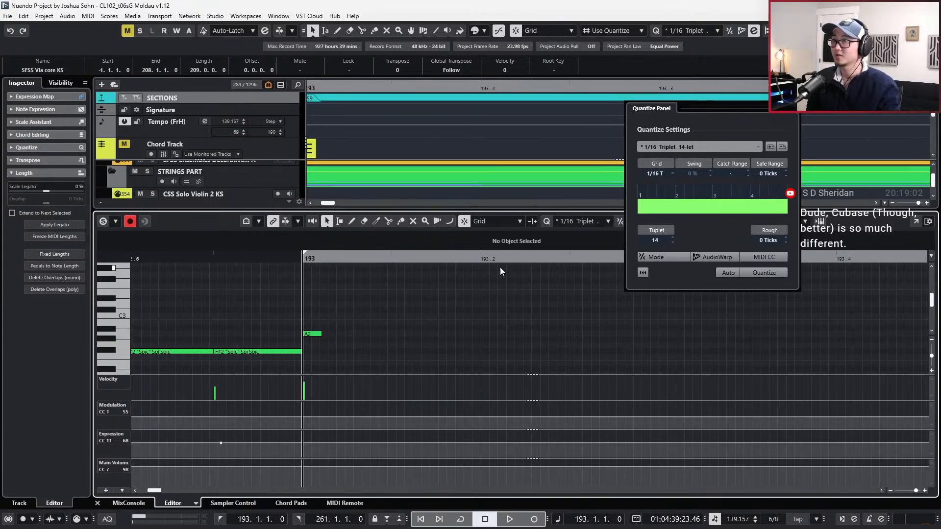
Select the remaining A2 note, switch the grid to 1/8 14-let and fit the note's length to 0.0.0.34.
left_click_drag(386, 314, 310, 342)
key("alt+4")
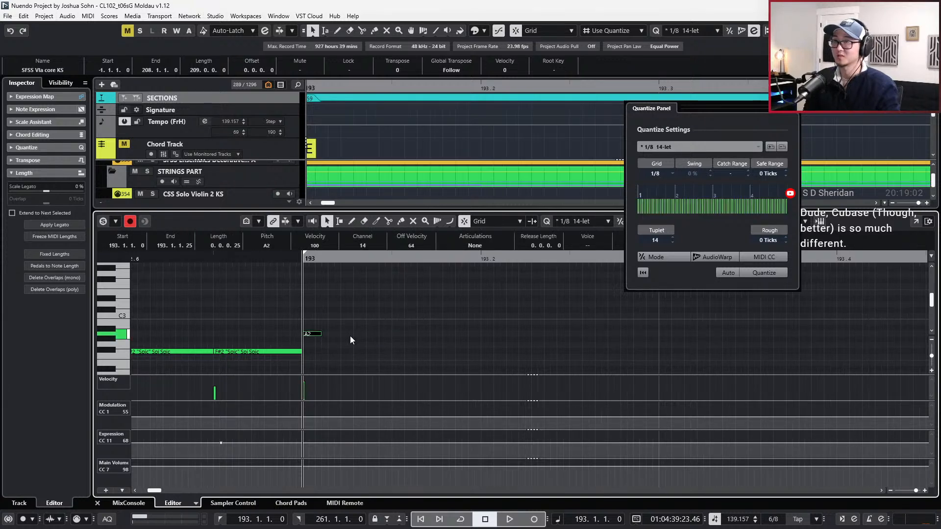
key("alt+l")
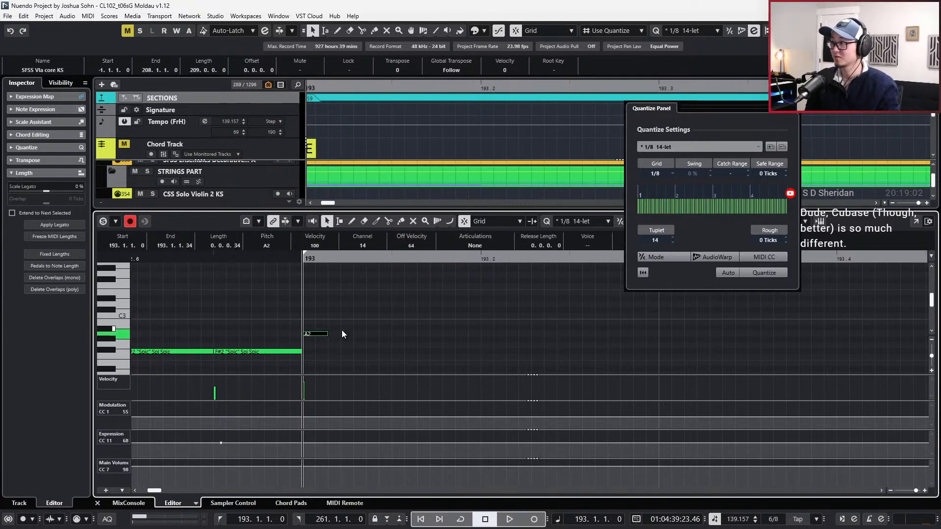
Shorten the A2 note to 0.0.0.17 and duplicate it end to end into a run of twelve notes.
key("alt+d")
key("alt+d")
key("alt+d")
key("alt+d")
key("alt+d")
key("alt+d")
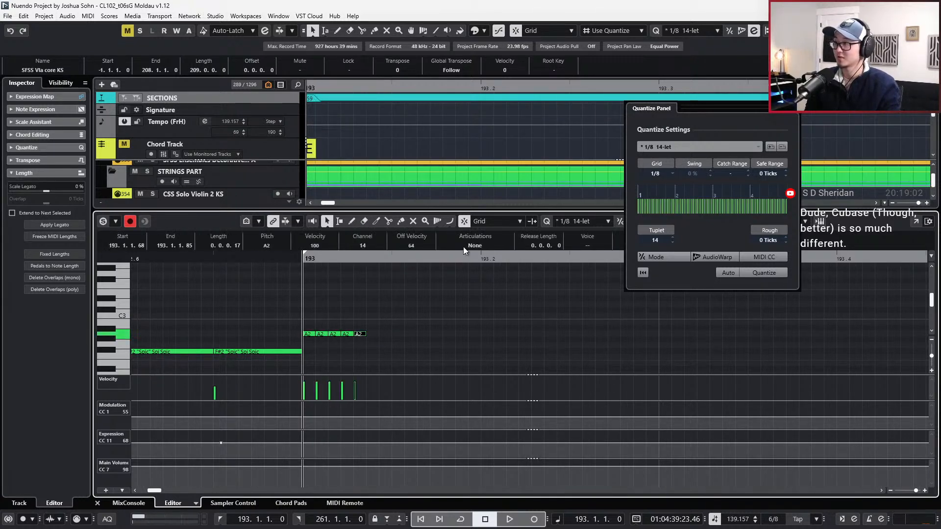
key("alt+d")
key("alt+d")
key("alt+d")
key("alt+d")
key("alt+d")
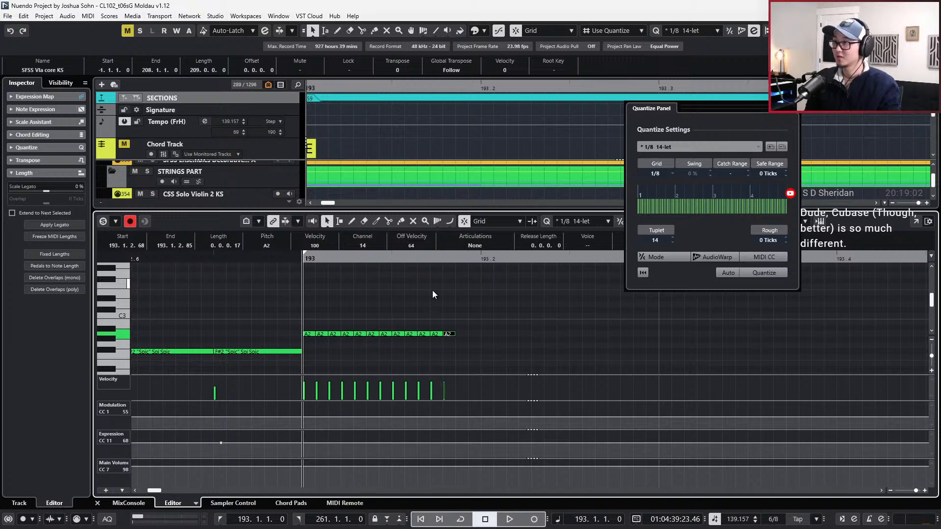
Count through the repeated A2 notes and delete those after the seventh.
left_click(297, 329)
key("Right")
key("Right")
key("Right")
key("Right")
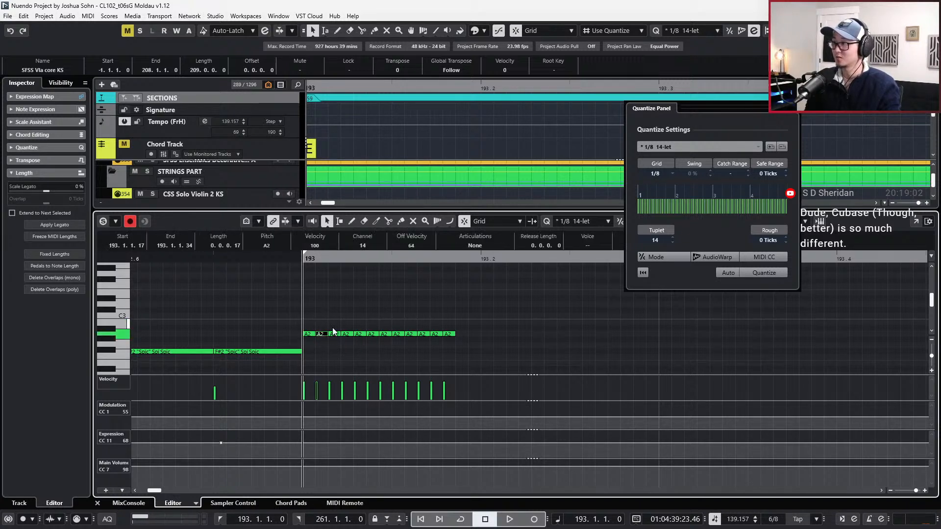
left_click(367, 340)
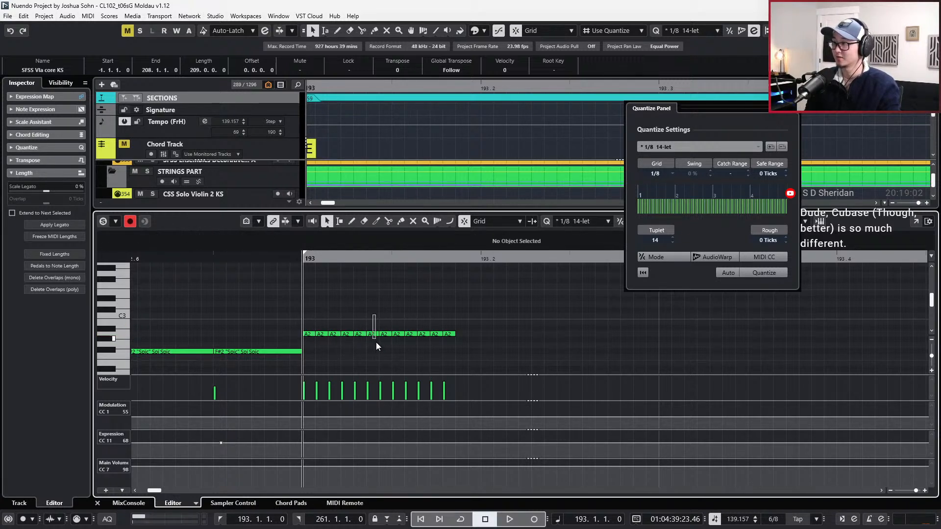
left_click(385, 332)
left_click_drag(395, 324, 453, 345)
key("Delete")
Compare the seven-note A2 group with the beats of bar 193 and delete the whole group.
scroll(500, 319, "down", 3)
scroll(505, 323, "down", 3)
scroll(493, 327, "right", 3)
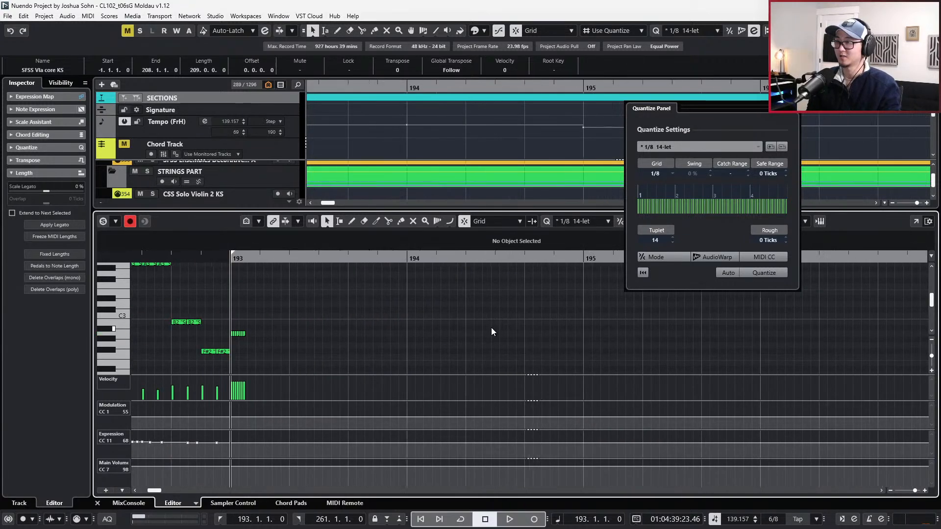
scroll(389, 326, "left", 2)
scroll(416, 326, "up", 3)
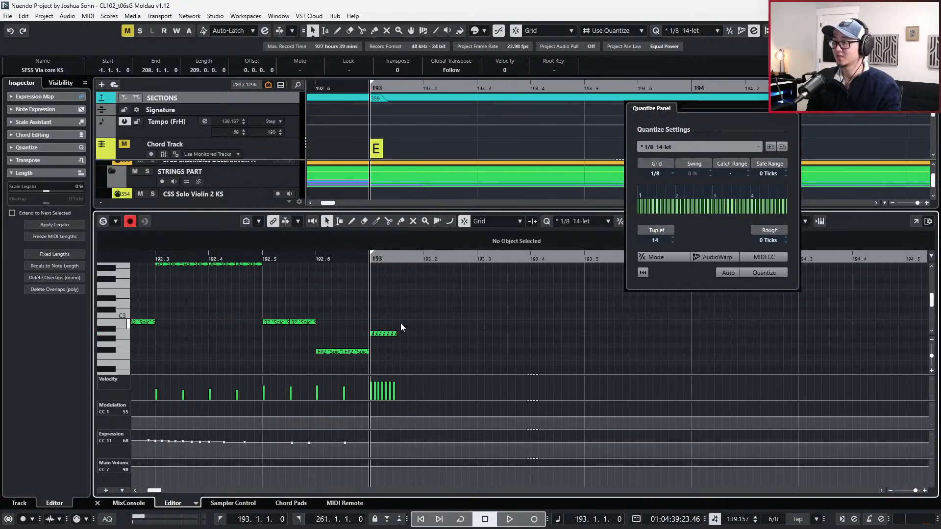
left_click_drag(402, 323, 366, 342)
key("Delete")
scroll(497, 279, "up", 2)
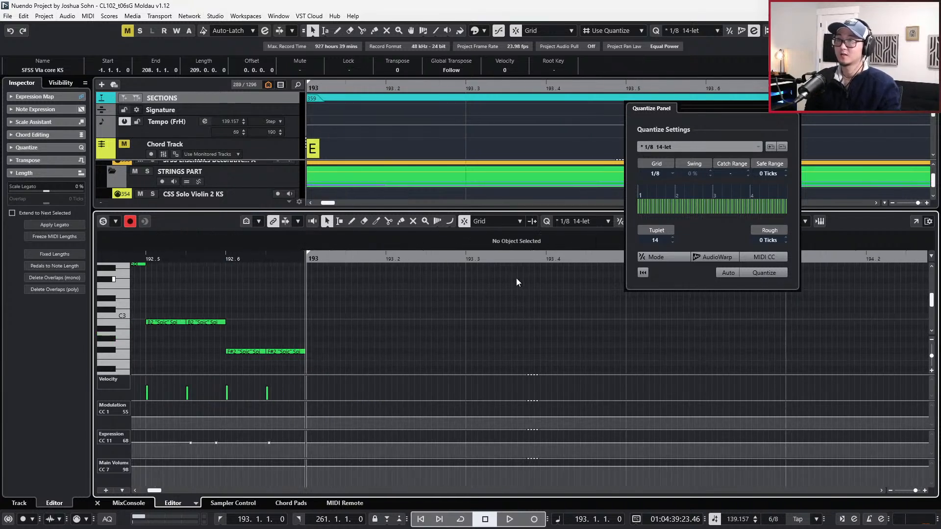
left_click(672, 236)
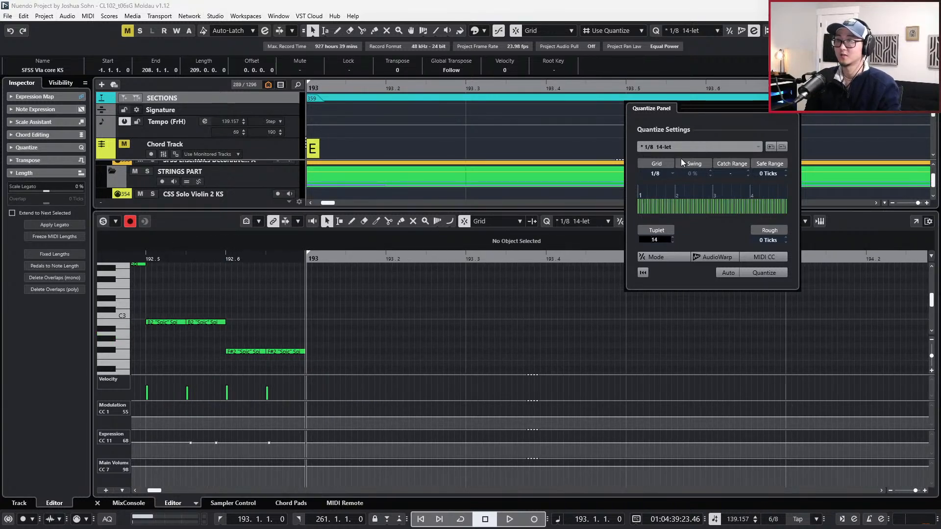
type("2")
key("BackSpace")
key("Return")
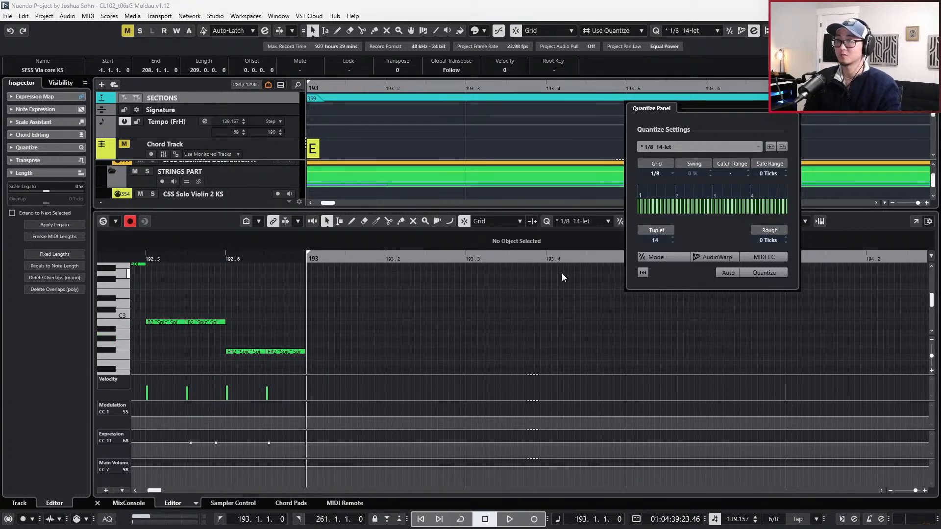
Set the quantize grid to 1/4 14-let and enter an A2 note of length 0.0.0.34 at the start of bar 193.
key("alt+3")
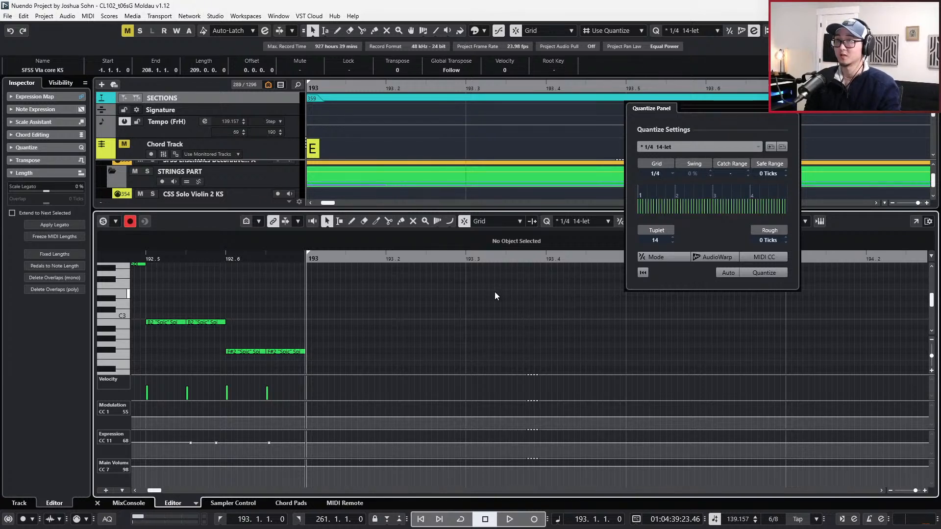
scroll(409, 302, "up", 1)
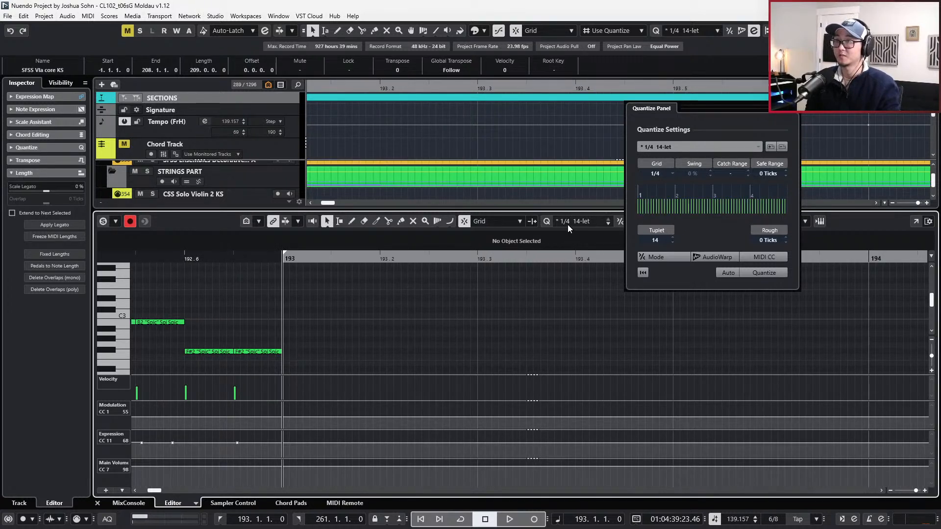
scroll(282, 336, "up", 1)
left_click(283, 335)
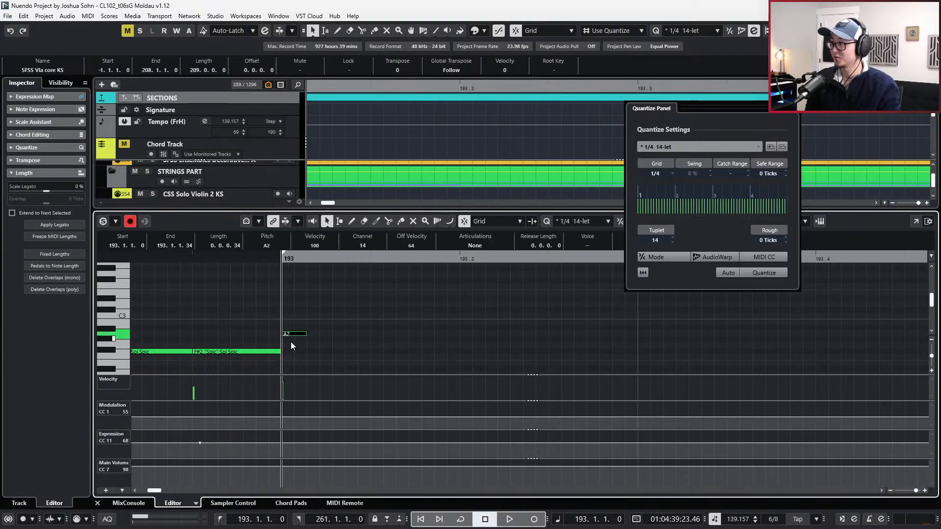
Duplicate the A2 note end to end until fourteen notes fill the span from 193 to 193.3, and select them all.
key("ctrl+d")
key("ctrl+d")
key("ctrl+d")
key("ctrl+d")
key("ctrl+d")
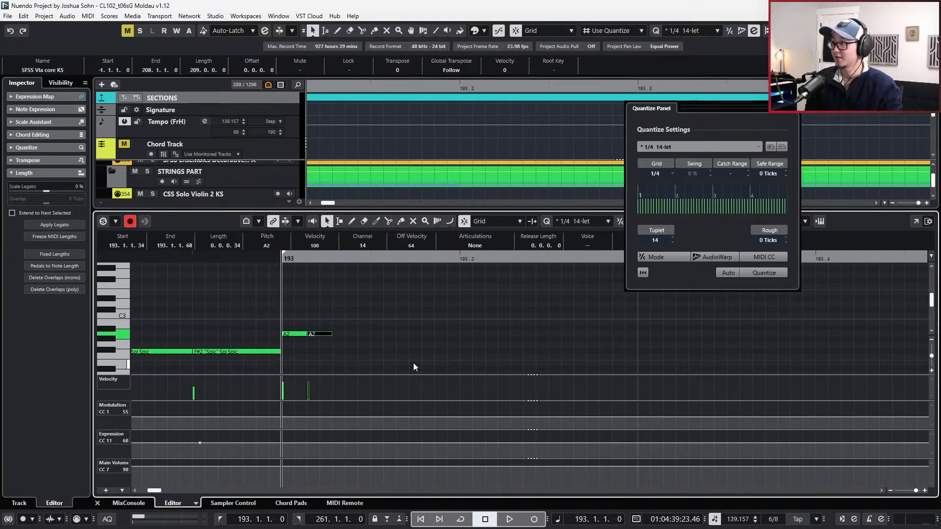
scroll(422, 357, "down", 2)
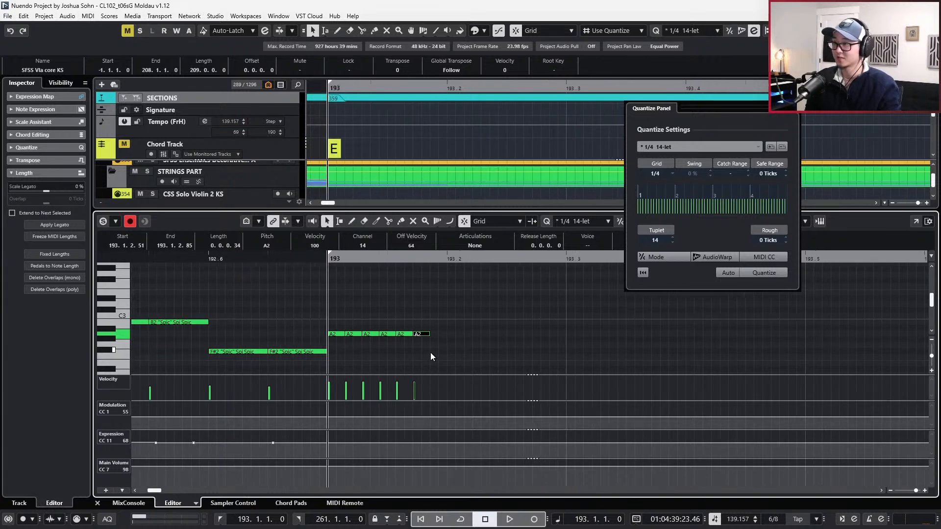
key("ctrl+d")
key("ctrl+d")
key("ctrl+d")
scroll(492, 327, "down", 1)
key("ctrl+d")
key("ctrl+d")
key("ctrl+d")
key("ctrl+d")
key("ctrl+d")
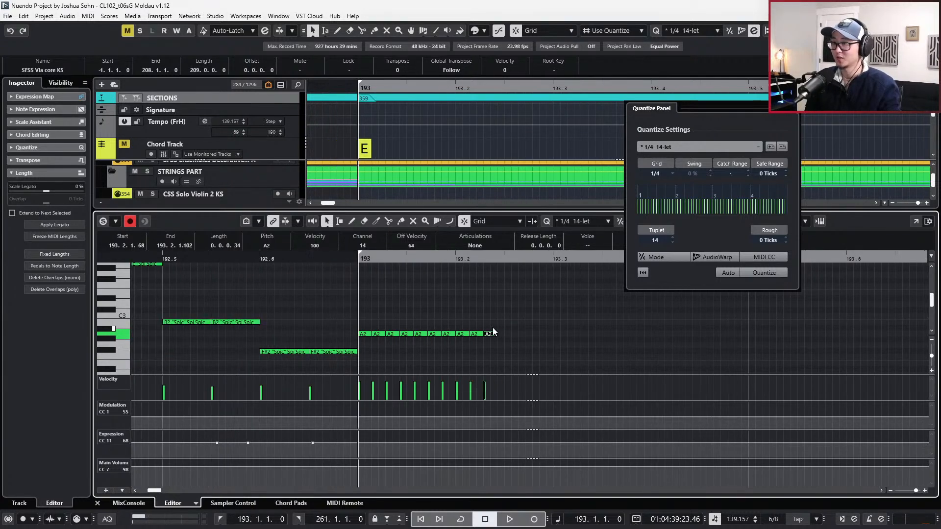
scroll(492, 327, "up", 1)
left_click_drag(317, 318, 590, 339)
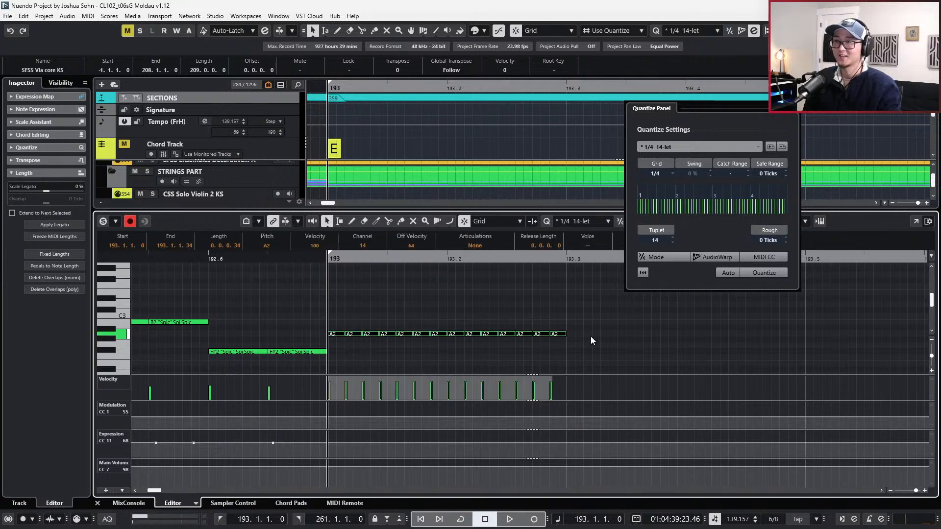
Set the quantize grid to 1/2 14-let and move the Quantize Panel clear of the notes.
key("alt+2")
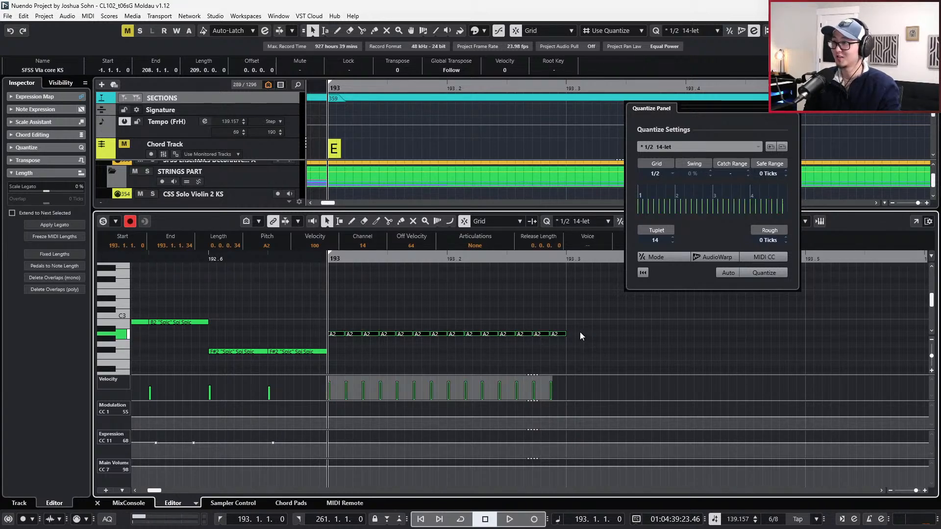
scroll(578, 326, "down", 1)
scroll(574, 340, "right", 1)
scroll(547, 328, "down", 1)
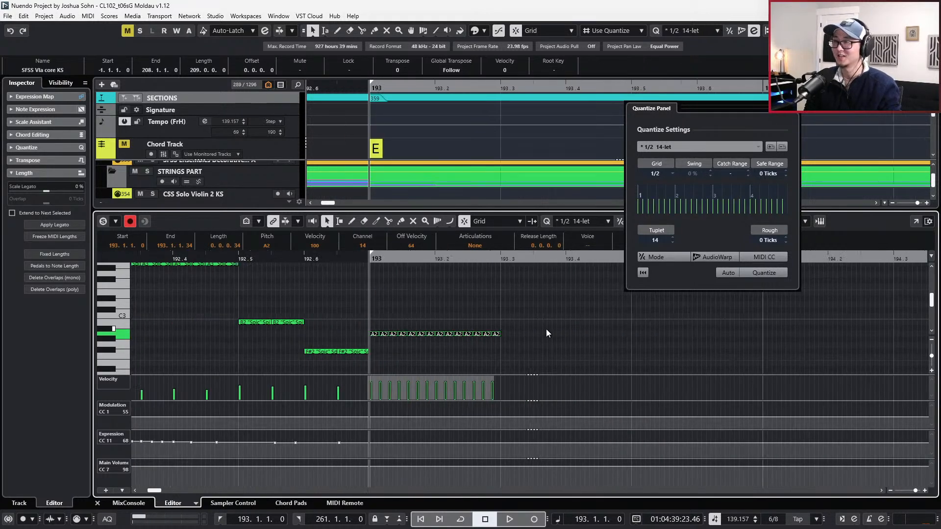
left_click_drag(667, 106, 812, 87)
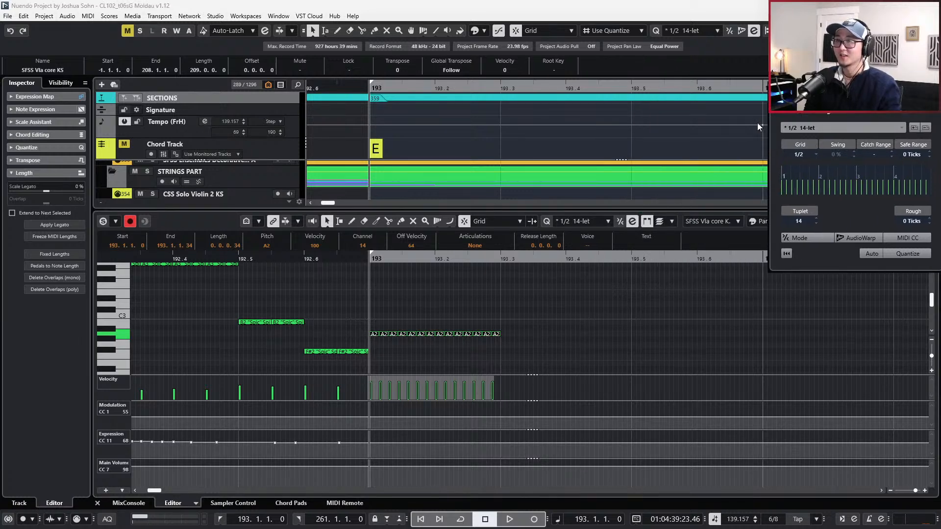
Deselect the A2 notes and examine how they line up with the 1/2 14-let grid and the beats of bar 193.
left_click(602, 223)
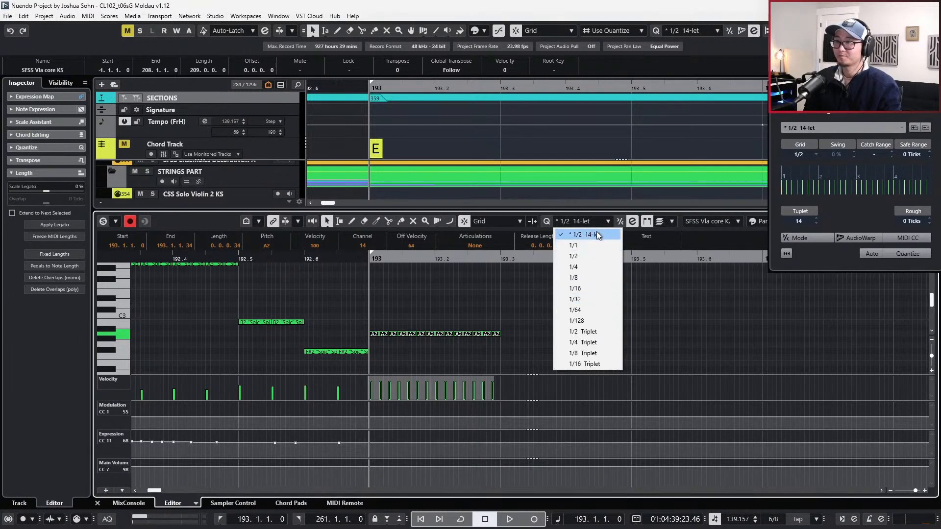
left_click(715, 302)
scroll(534, 297, "up", 1)
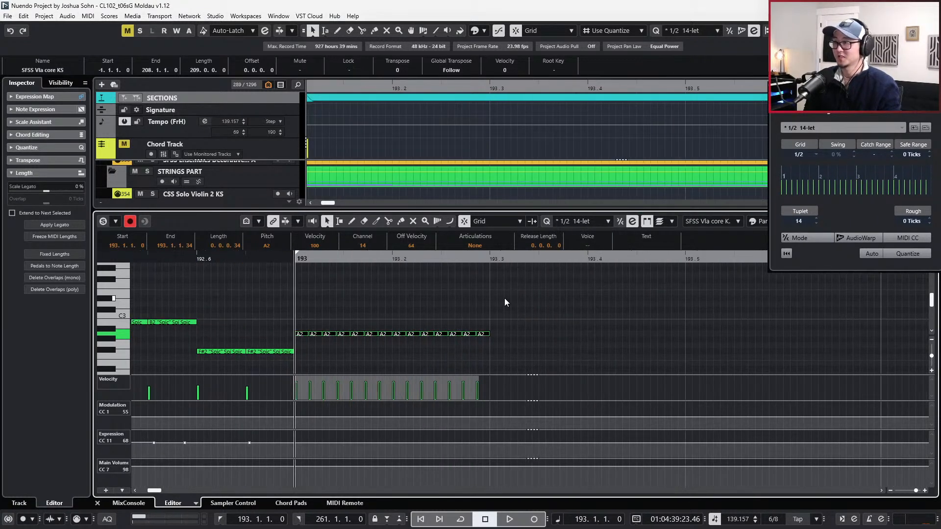
scroll(357, 315, "up", 1)
key("Return")
key("Return")
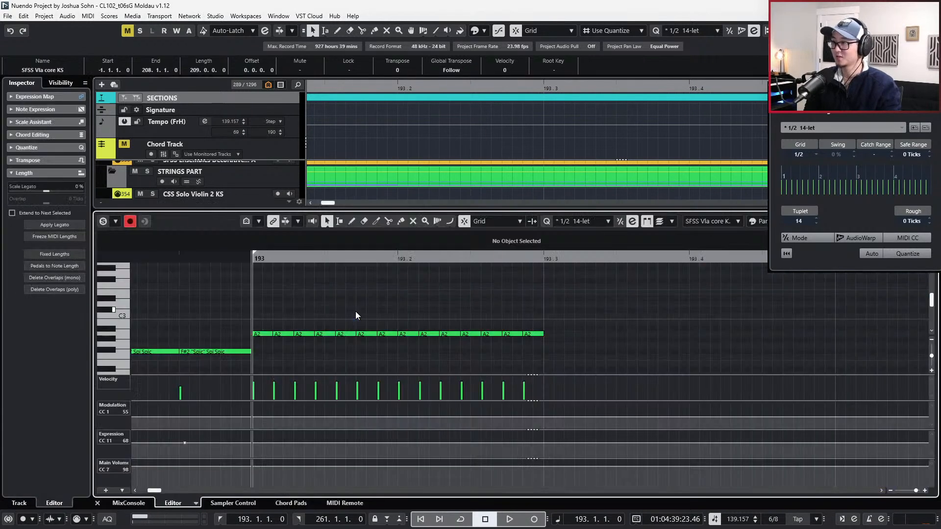
scroll(358, 314, "up", 1)
scroll(360, 324, "down", 1)
scroll(360, 332, "down", 1)
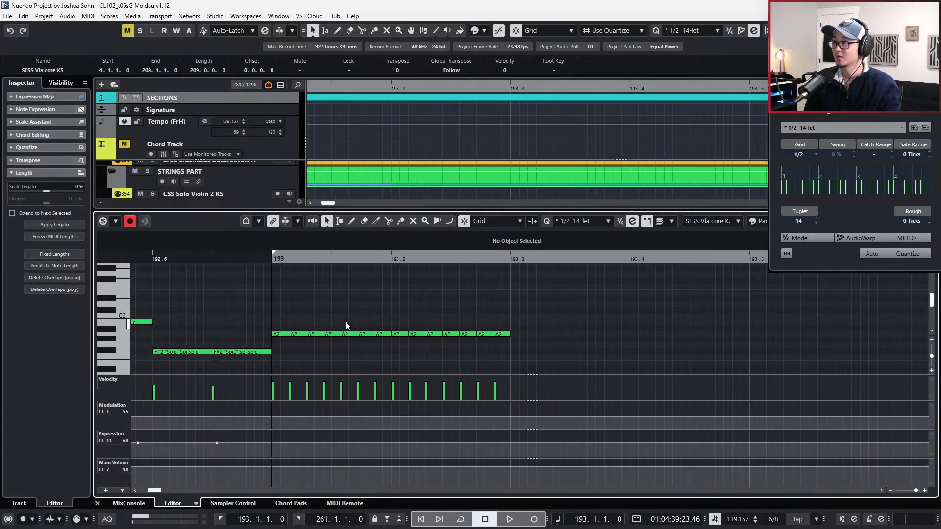
Try the 1/8 14-let quantize grid against the A2 notes and return to 1/2 14-let.
key("alt+4")
scroll(392, 274, "down", 1)
left_click_drag(832, 89, 742, 80)
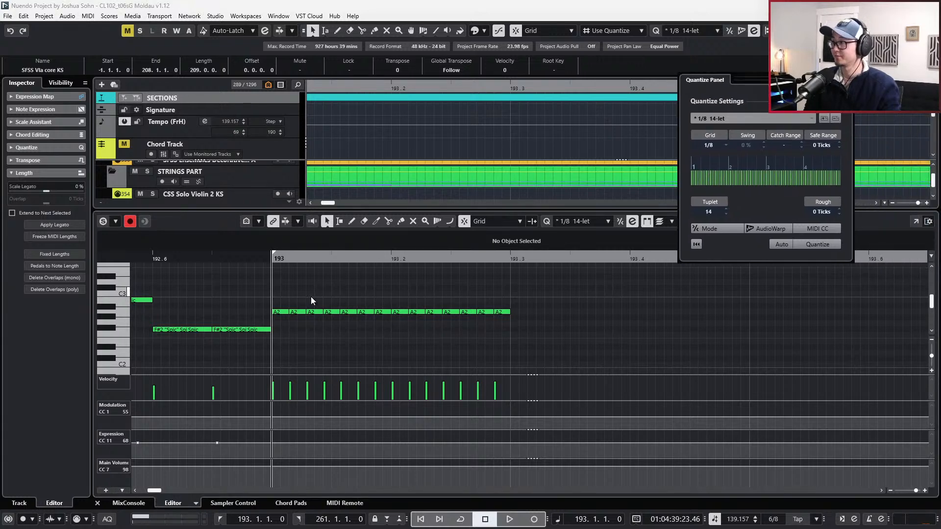
scroll(322, 304, "down", 2)
scroll(321, 305, "up", 2)
scroll(322, 305, "up", 3)
scroll(321, 305, "down", 2)
key("alt+5")
key("alt+2")
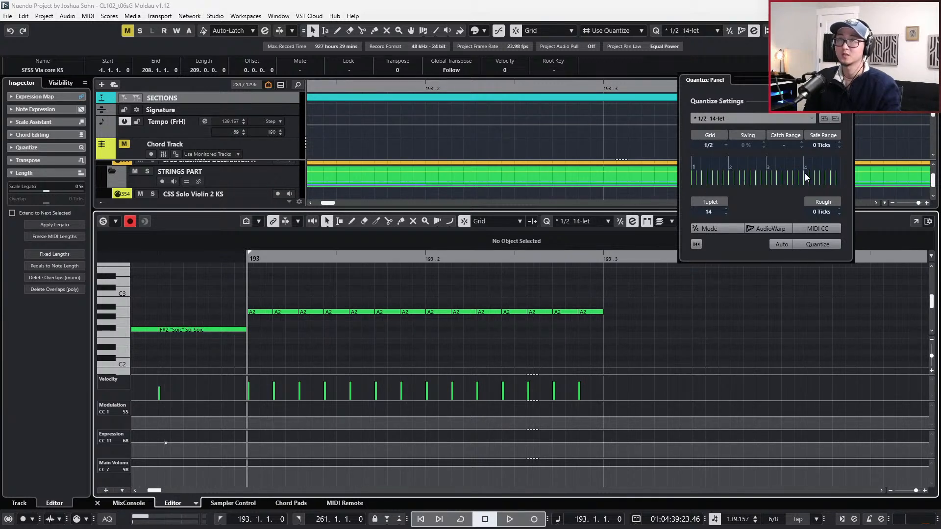
Step through the A2 notes one by one from the start of bar 193 to beat 193.2.
left_click(461, 313)
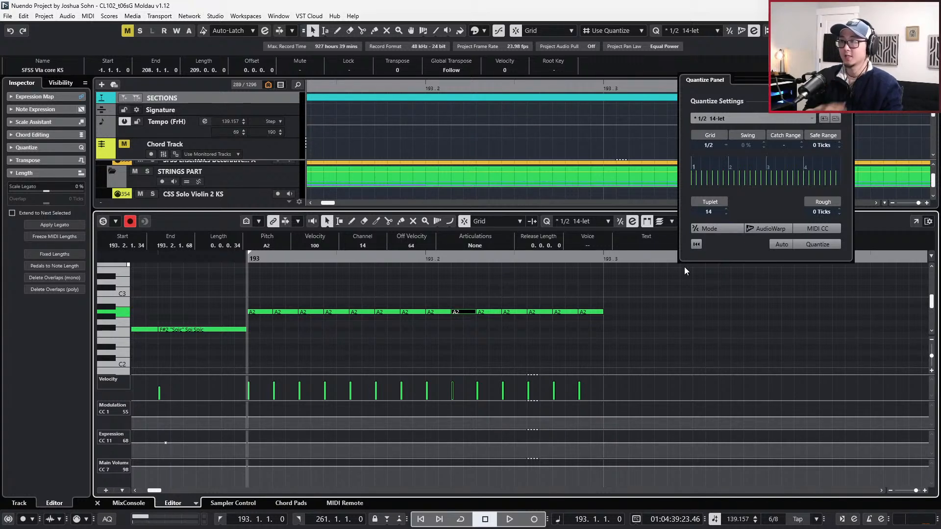
left_click(262, 312)
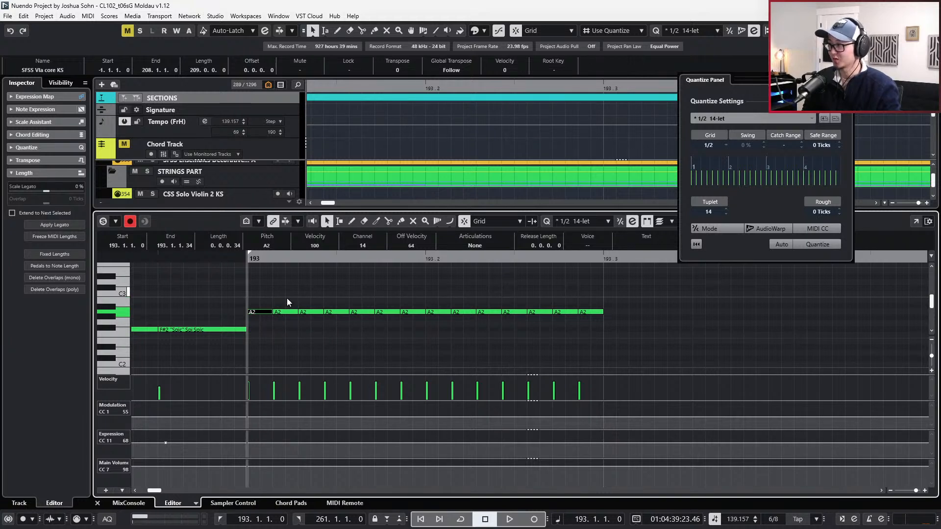
key("Right")
key("Right")
key("Right")
key("Right")
key("Right")
key("Right")
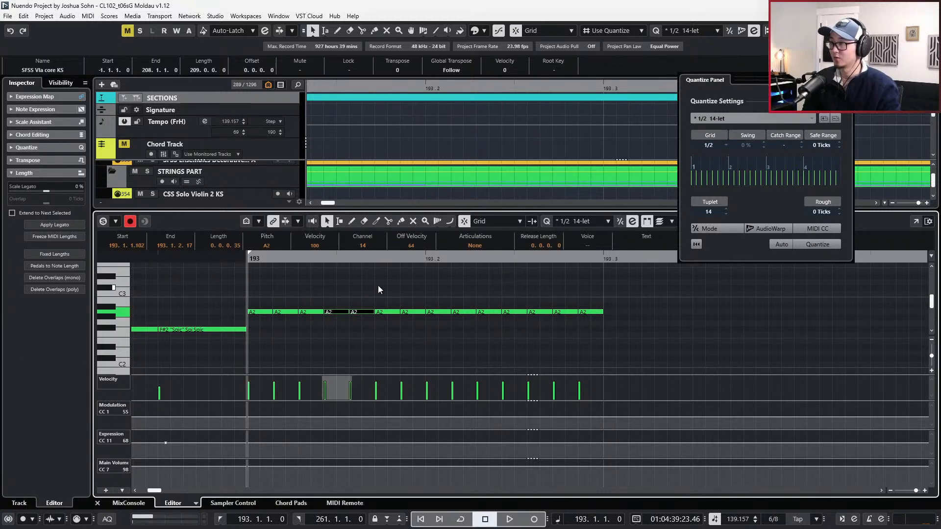
key("Right")
key("g")
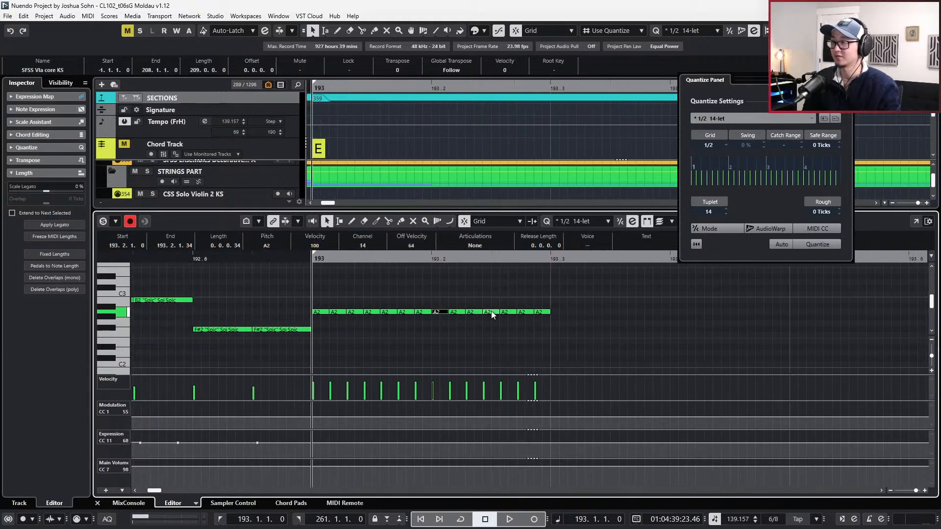
Delete every A2 note after the first and, on the 1/8 14-let grid, set the remaining note's length to 0.0.1.17.
left_click_drag(340, 290, 550, 345)
key("Delete")
left_click_drag(410, 293, 317, 322)
key("alt+Right")
key("alt+Right")
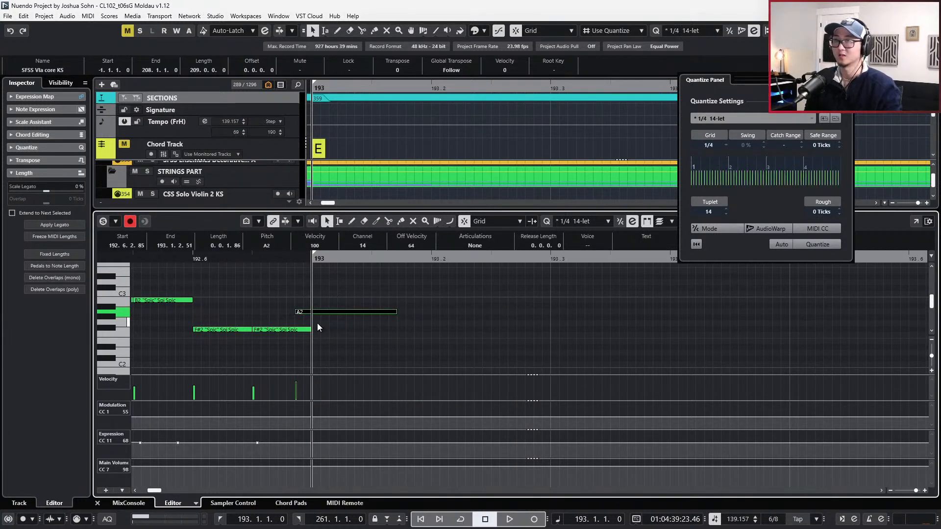
key("alt+Left")
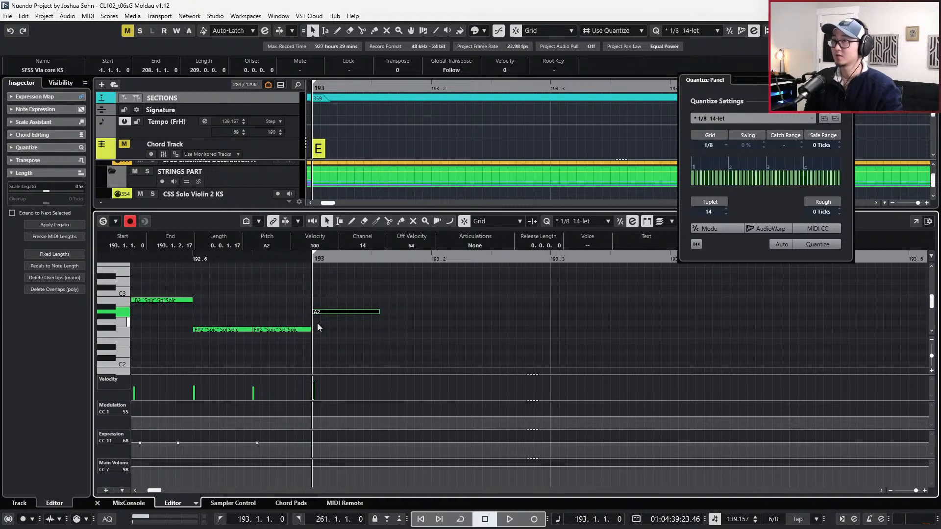
key("alt+4")
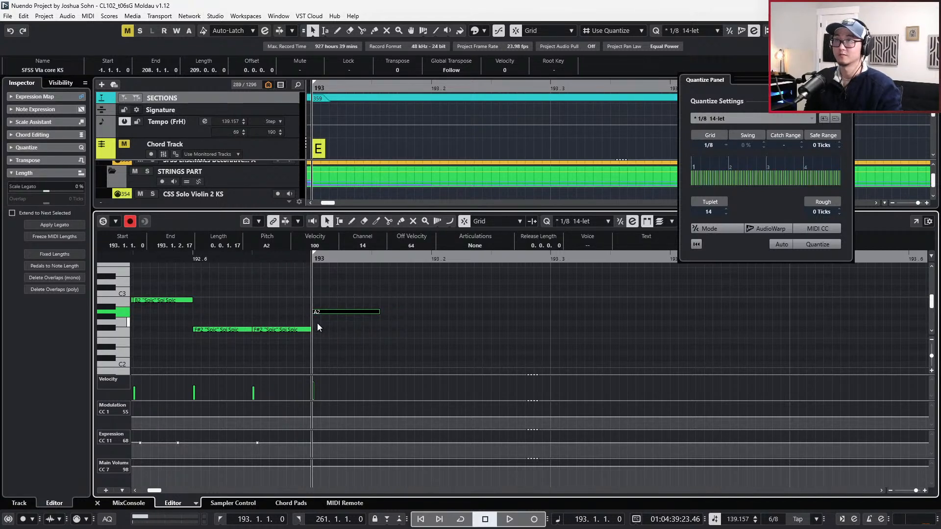
Shorten the A2 note one grid unit at a time to a length of 0.0.0.17.
key("alt+shift+Left")
key("alt+shift+Left")
key("alt+shift+Left")
key("alt+shift+Left")
key("alt+shift+Left")
key("alt+shift+Left")
key("alt+shift+Left")
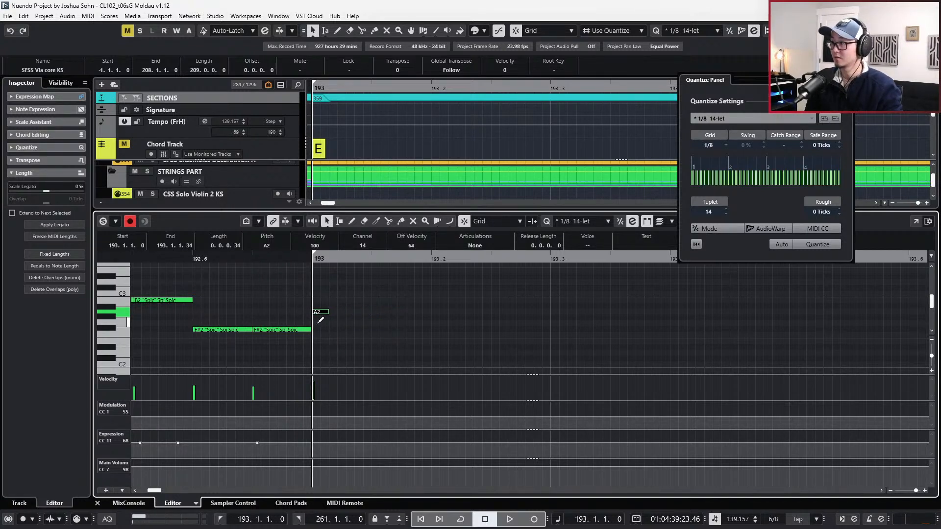
key("Delete")
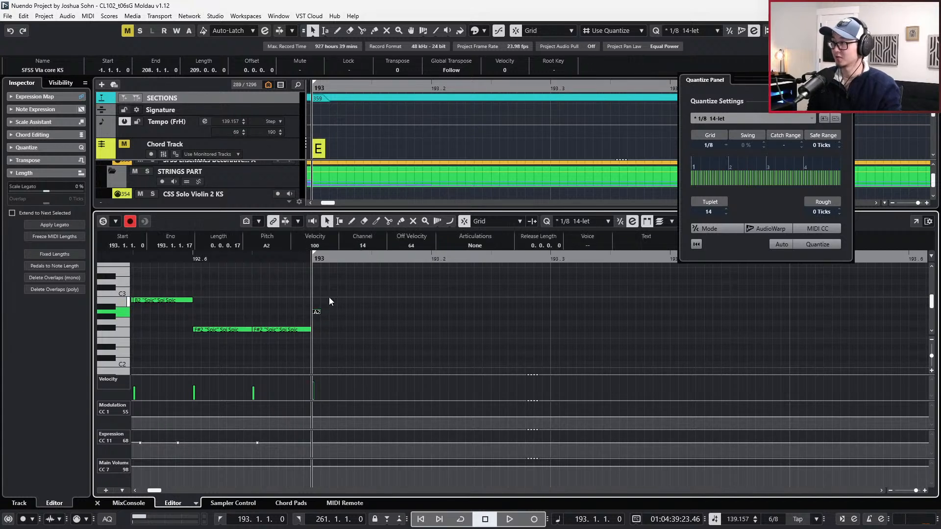
Lengthen the A2 note at the start of bar 193 by grid units to 0.0.1.17.
left_click_drag(316, 312, 345, 312)
key("alt+shift+Right")
key("alt+shift+Right")
key("alt+shift+Right")
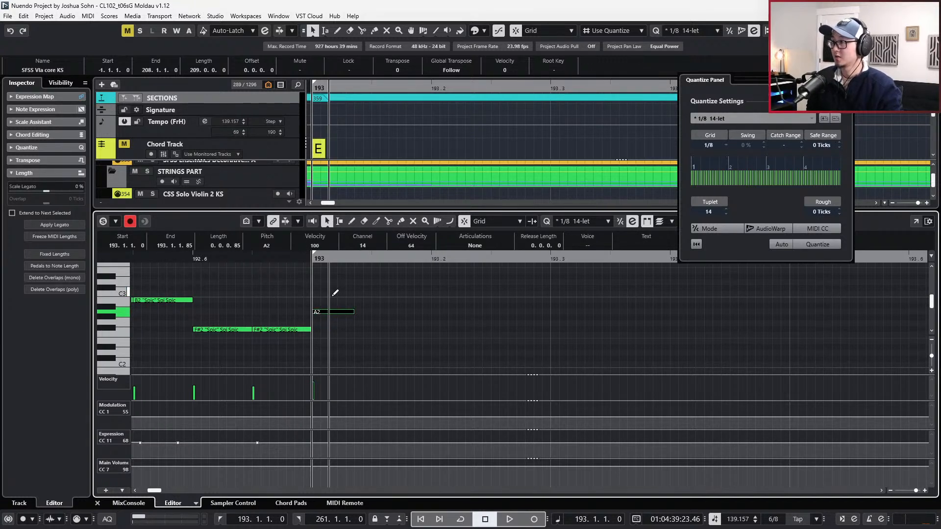
key("g")
key("alt+shift+Right")
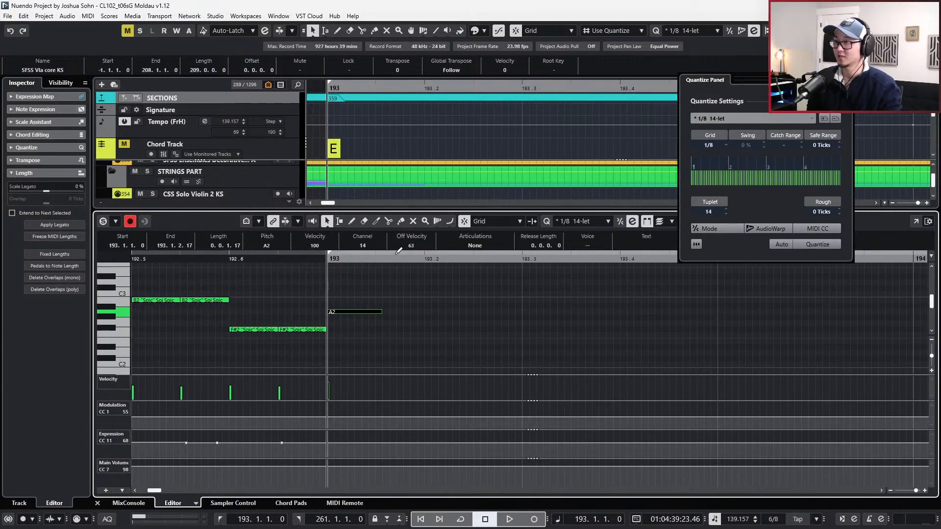
Duplicate the A2 note end to end until five notes follow from the start of bar 193.
key("ctrl+d")
key("ctrl+d")
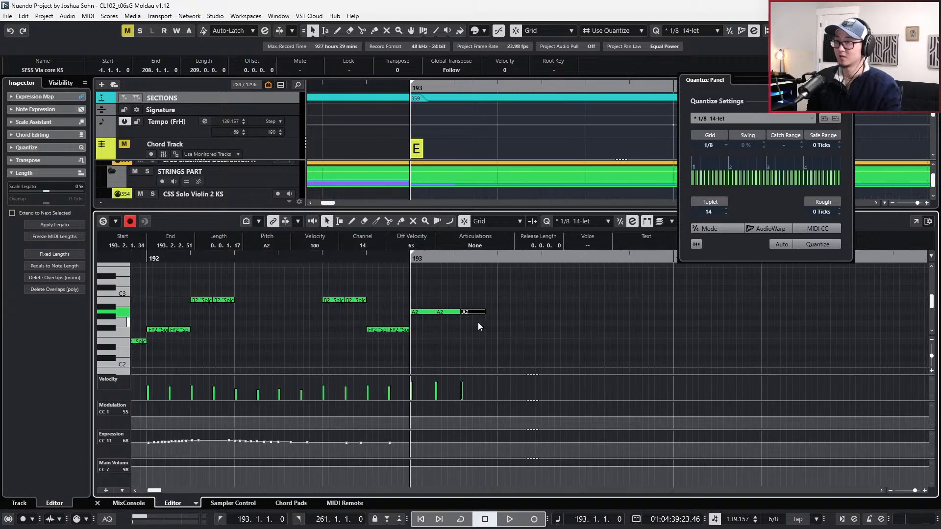
key("ctrl+d")
key("g")
key("g")
key("g")
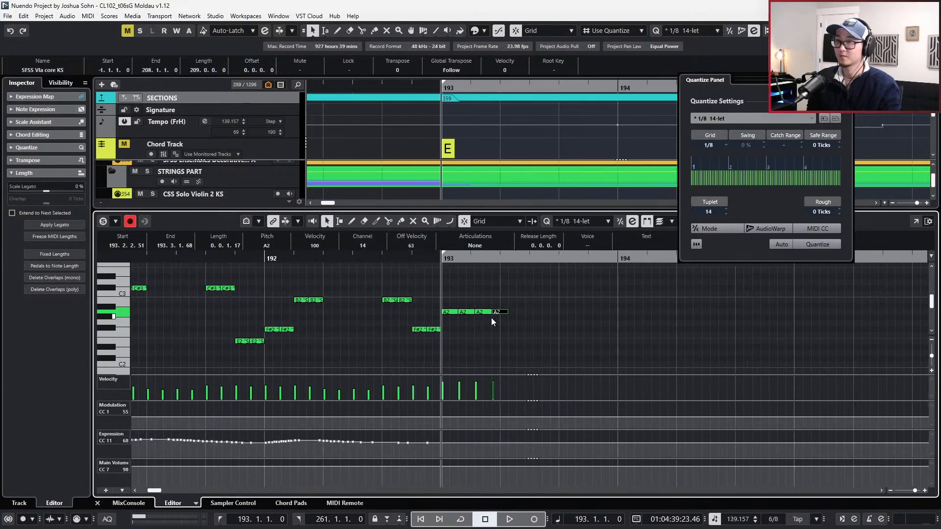
key("ctrl+d")
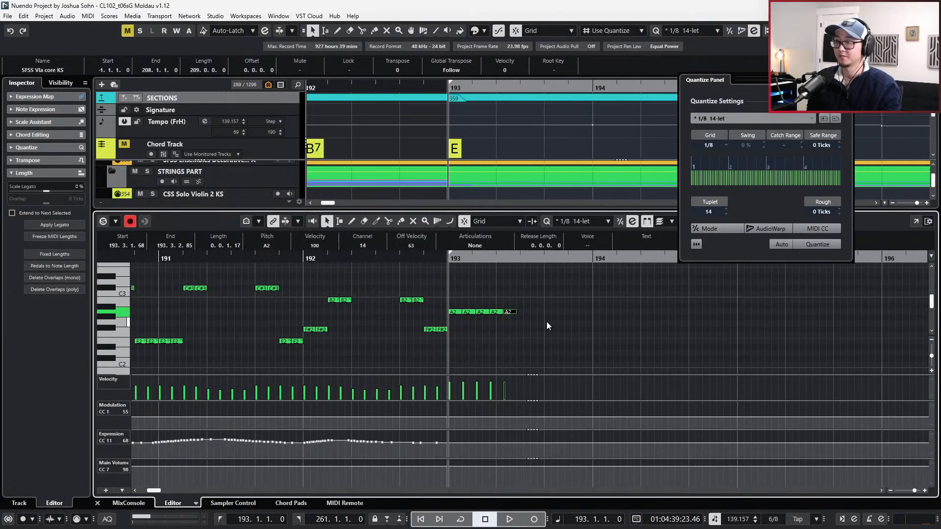
key("h")
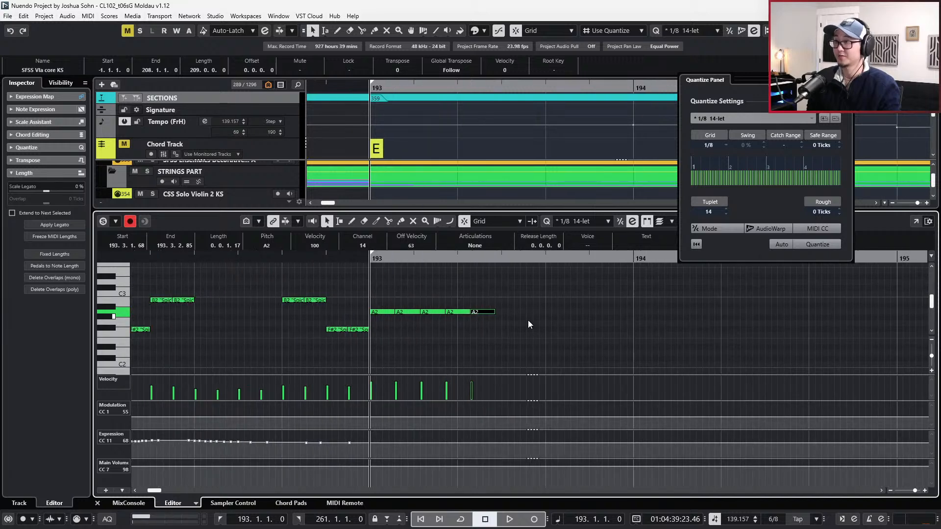
Shorten the five A2 notes to 0.0.1.0, close the gaps between them, and add a sixth note ending at 193.4.
left_click(500, 268)
left_click_drag(481, 290, 354, 338)
left_click_drag(370, 273, 510, 319)
key("alt+Left")
left_click_drag(395, 284, 493, 331)
key("ctrl+Left")
left_click_drag(417, 297, 483, 331)
key("alt+Left")
left_click_drag(439, 301, 480, 333)
key("ctrl+Left")
key("ctrl+Left")
key("ctrl+d")
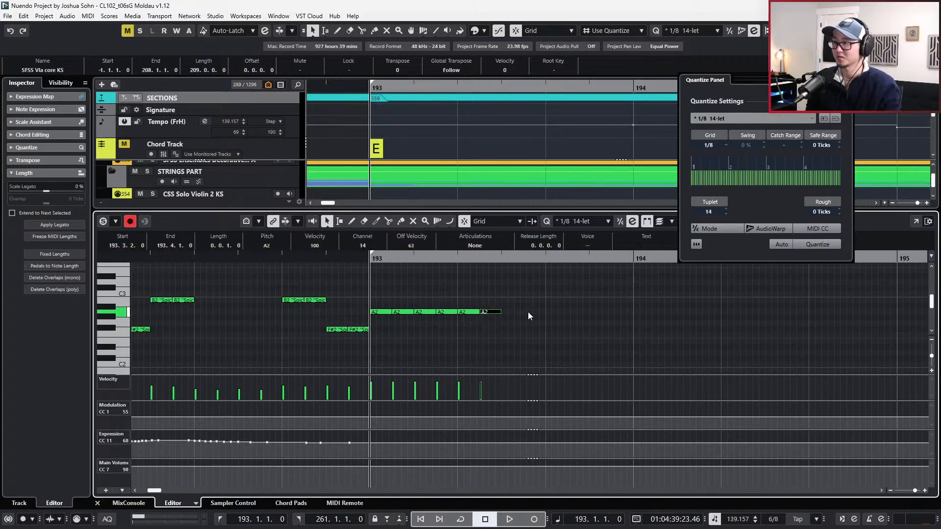
Shorten the six A2 notes by one grid unit, close the gaps between them, and add a seventh note ending at 193.4.
scroll(502, 292, "up", 1)
scroll(505, 293, "up", 1)
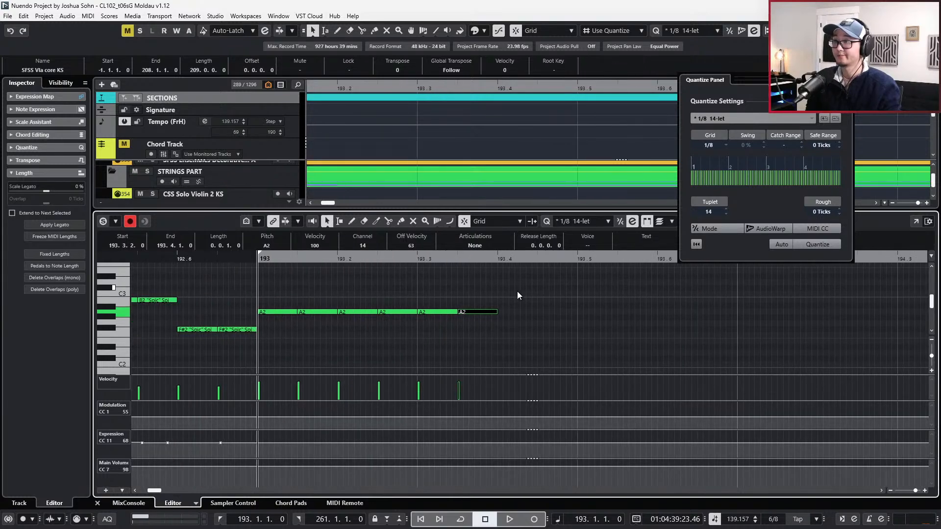
scroll(525, 290, "down", 1)
left_click_drag(363, 289, 539, 329)
scroll(474, 321, "up", 1)
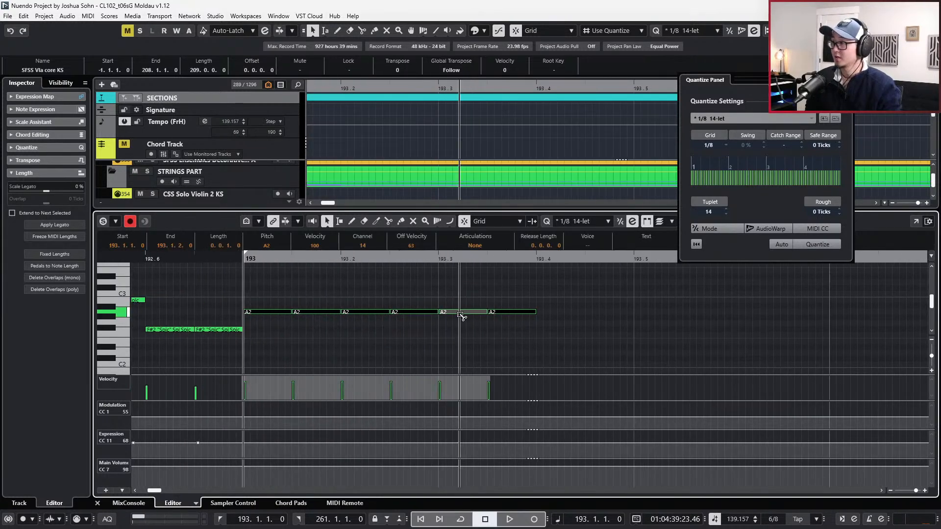
key("alt+shift+Left")
left_click_drag(308, 294, 490, 326)
key("ctrl+Left")
left_click_drag(369, 298, 525, 332)
key("ctrl+Left")
left_click_drag(392, 292, 542, 336)
key("ctrl+Left")
left_click_drag(443, 308, 511, 326)
key("ctrl+Left")
left_click(453, 337)
key("ctrl+Left")
left_click_drag(453, 337, 485, 293)
key("ctrl+d")
scroll(539, 300, "down", 5)
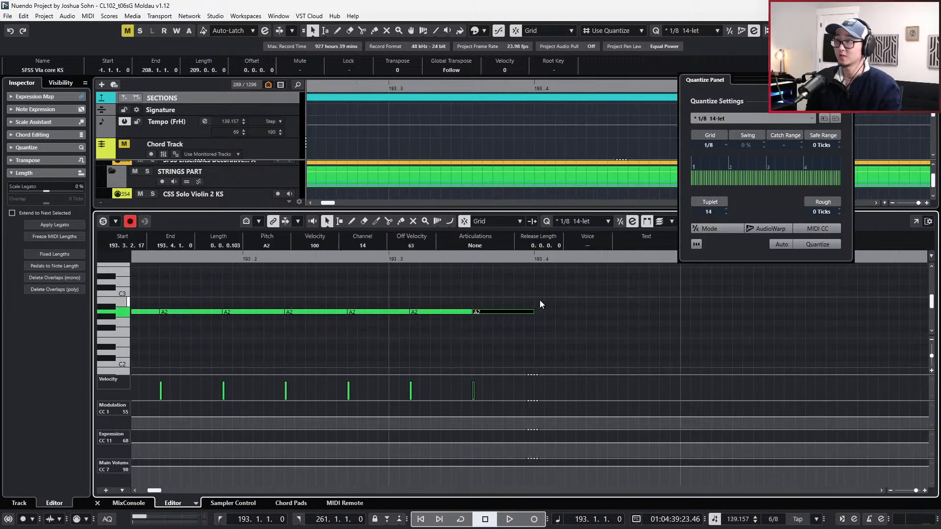
scroll(504, 284, "left", 2)
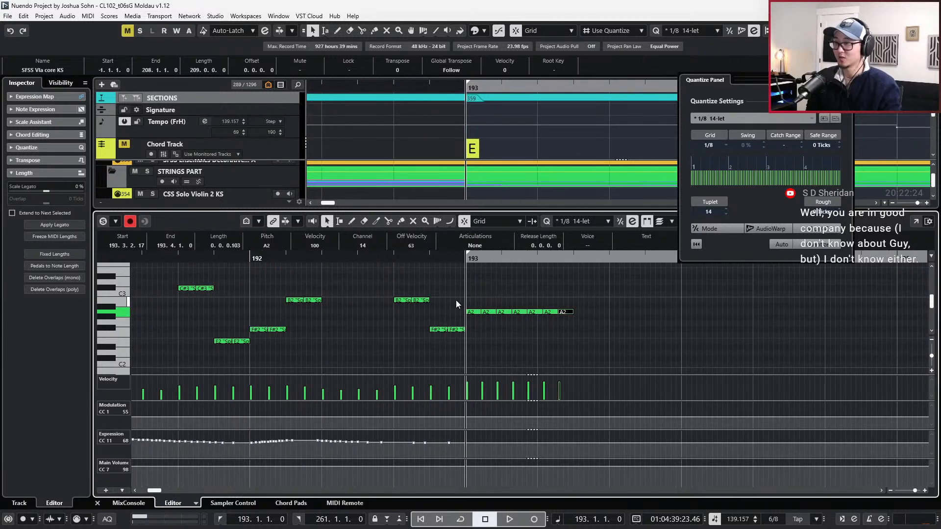
Switch to the PDF score, examine the viola septuplet in the bar before 360, and return to Nuendo.
key("alt+Tab")
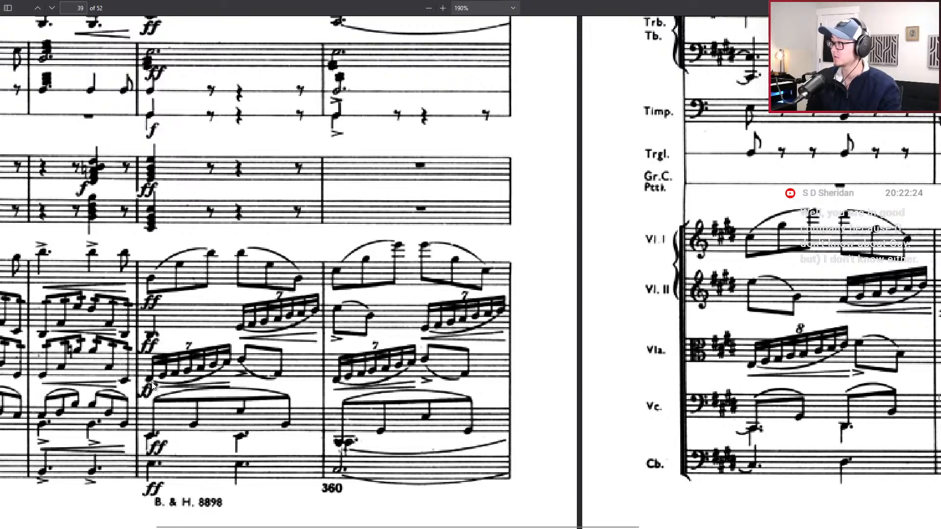
scroll(211, 385, "left", 2)
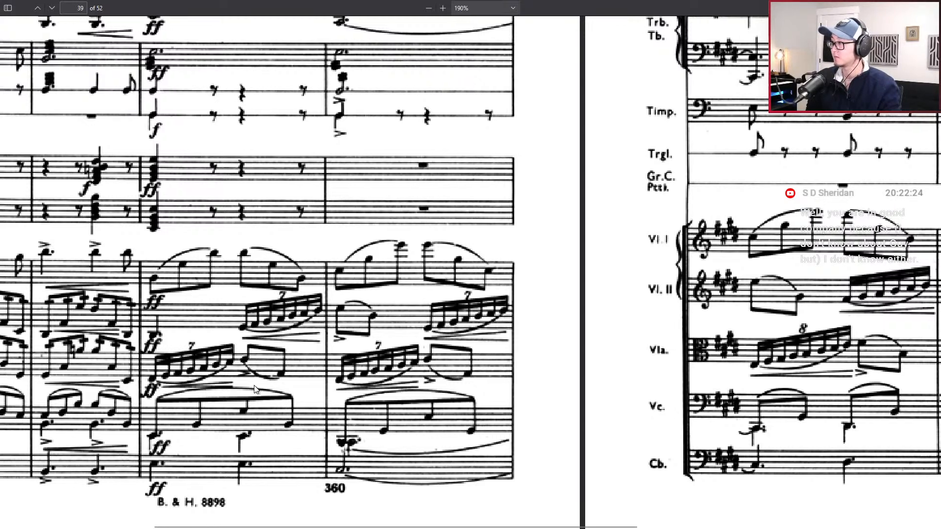
scroll(219, 378, "left", 6)
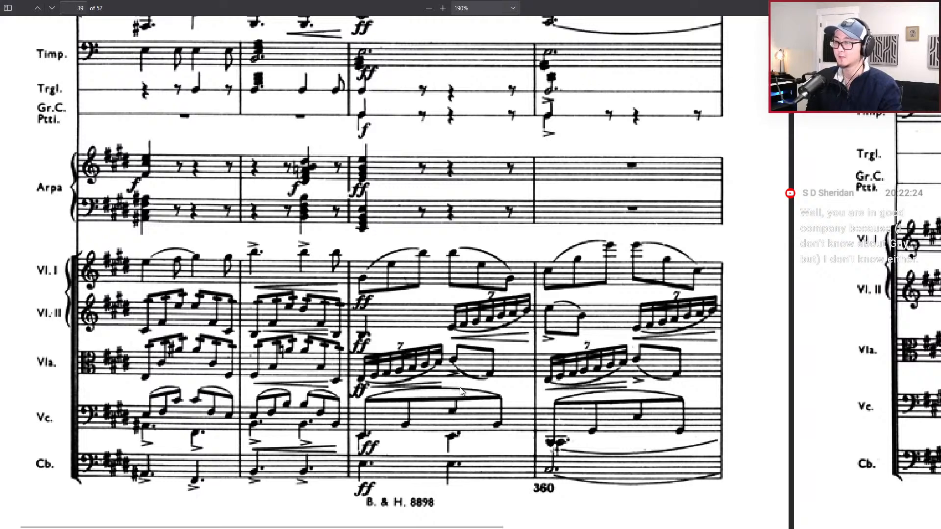
key("alt+Tab")
Select the seven A2 notes in bar 193 and transpose them down to E2.
left_click_drag(463, 289, 596, 318)
key("Down")
key("Down")
key("Down")
key("Down")
key("Down")
key("Down")
key("Down")
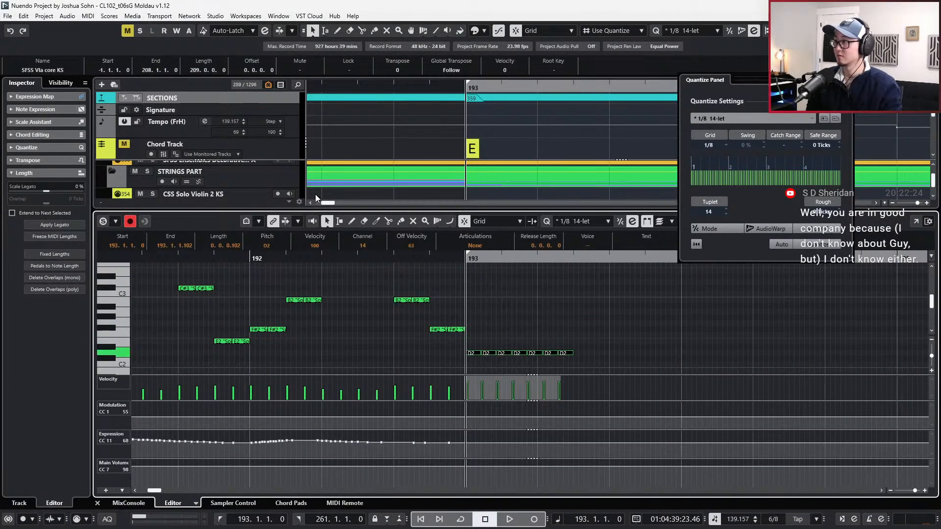
key("Up")
key("Up")
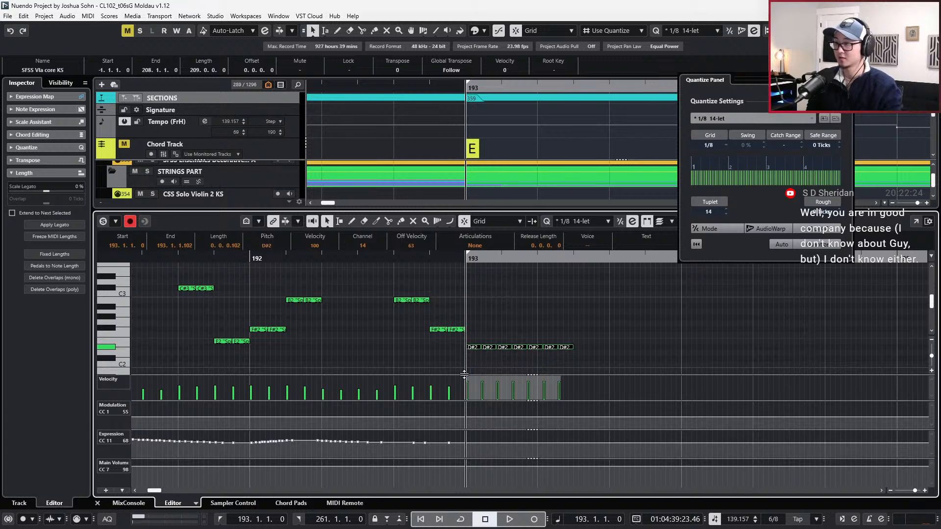
Raise the second septuplet note to F#2 and the third to G#2.
mouse_move(493, 327)
left_mouse_down()
mouse_move(490, 352)
mouse_move(508, 353)
mouse_move(508, 322)
left_mouse_up()
key("Up")
key("Up")
key("Up")
key("Up")
left_click(520, 331)
key("Up")
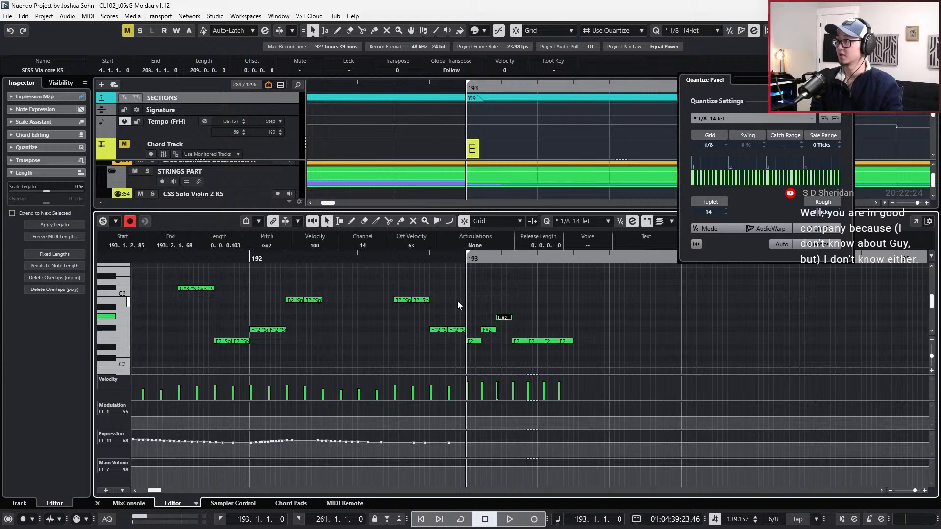
Select all seven septuplet notes in bar 193 and set their articulation to Short Brushed.
left_click(457, 301)
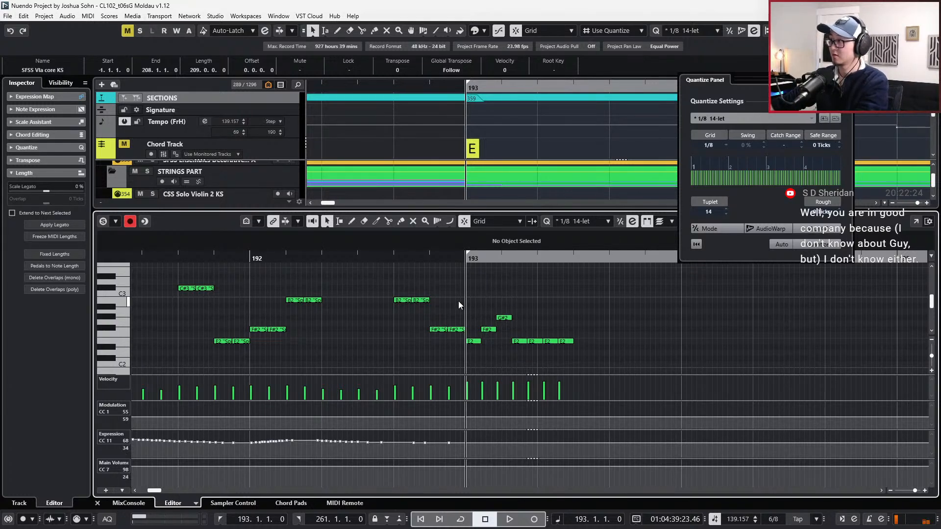
left_click_drag(479, 306, 585, 375)
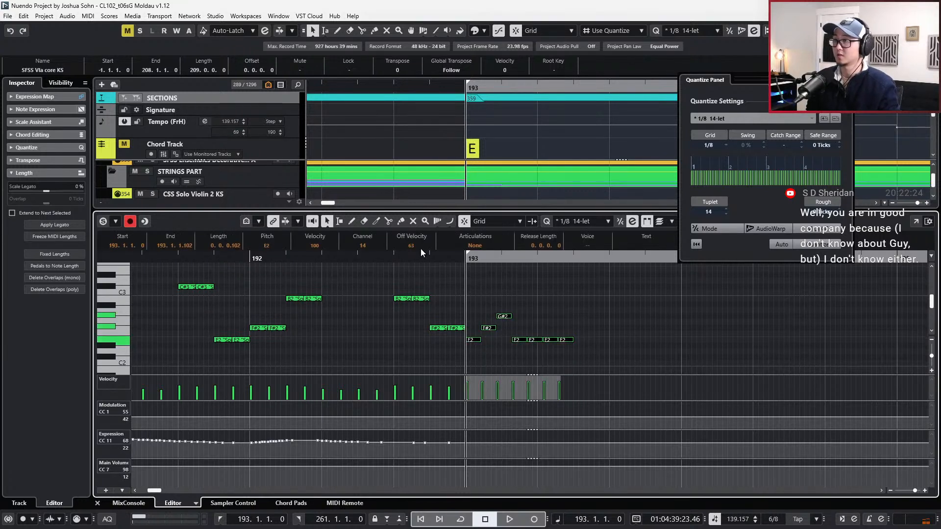
left_click(471, 246)
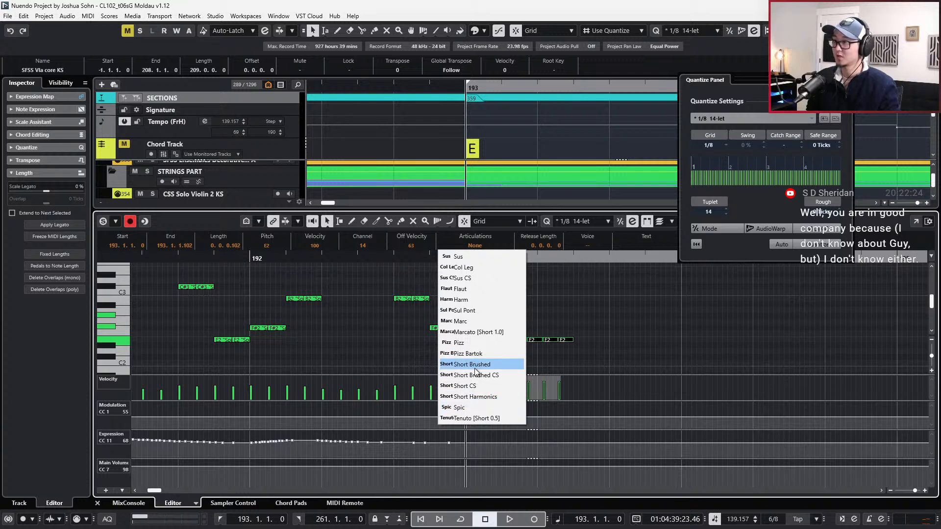
left_click(492, 364)
Transpose the last four septuplet notes up to A2.
left_click_drag(522, 322, 576, 351)
key("Up")
key("Up")
key("Up")
key("Up")
key("Up")
left_click(532, 296)
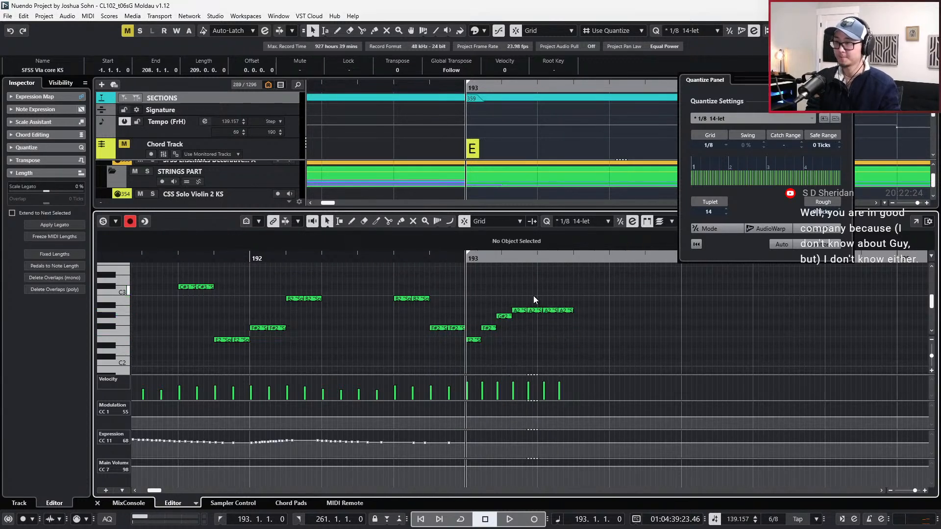
Raise the fifth septuplet note to B2, the sixth to C#3 and the seventh to D#3.
left_click_drag(590, 319, 590, 319)
key("Up")
key("Up")
left_click_drag(552, 291, 582, 312)
key("Up")
key("Up")
left_click_drag(568, 280, 575, 295)
key("Up")
key("Up")
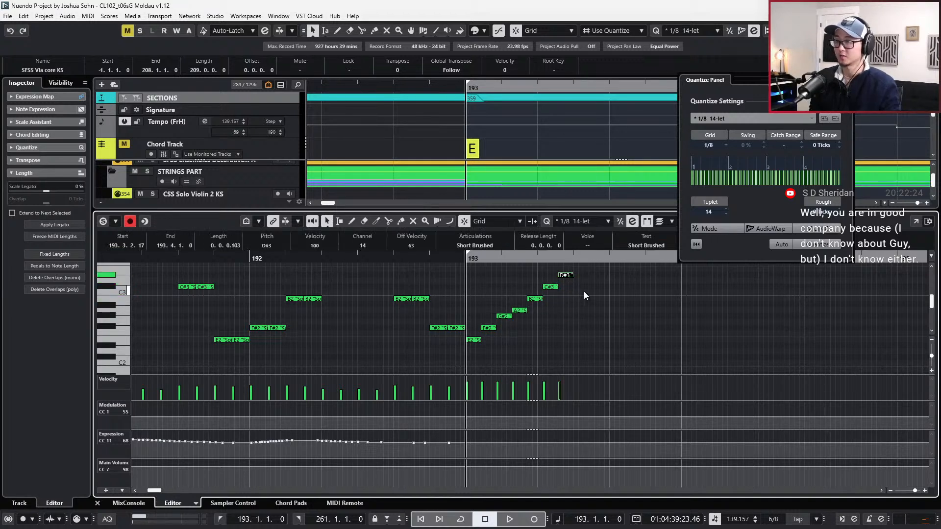
Duplicate the last septuplet note to 193.4 and raise the copy to E3.
scroll(582, 284, "up", 1)
key("ctrl+d")
key("Up")
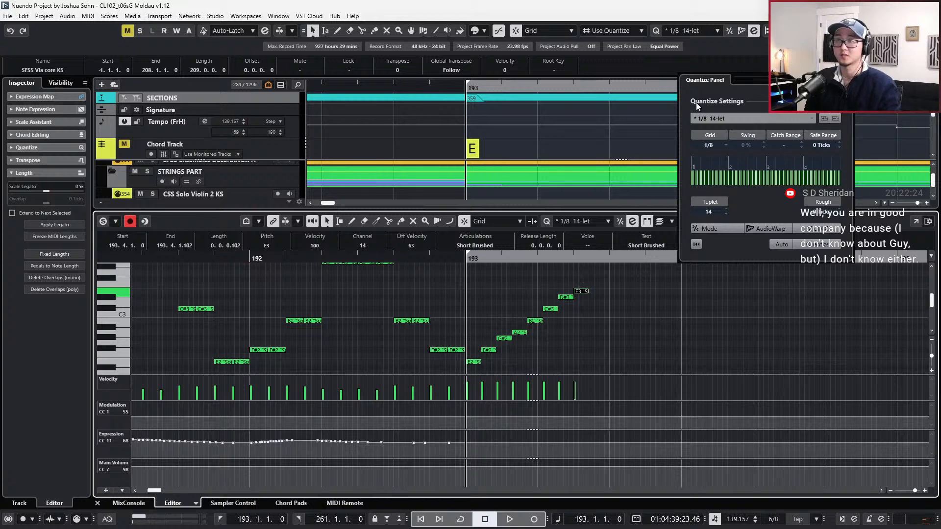
Save the 1/8 14-let quantize setting as a preset and check for it in the key editor's quantize presets.
left_click(729, 116)
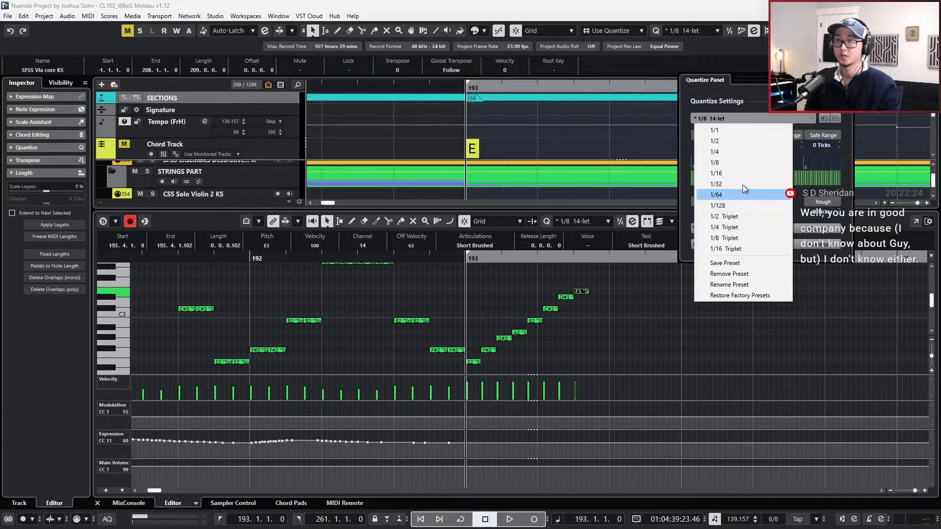
left_click(749, 262)
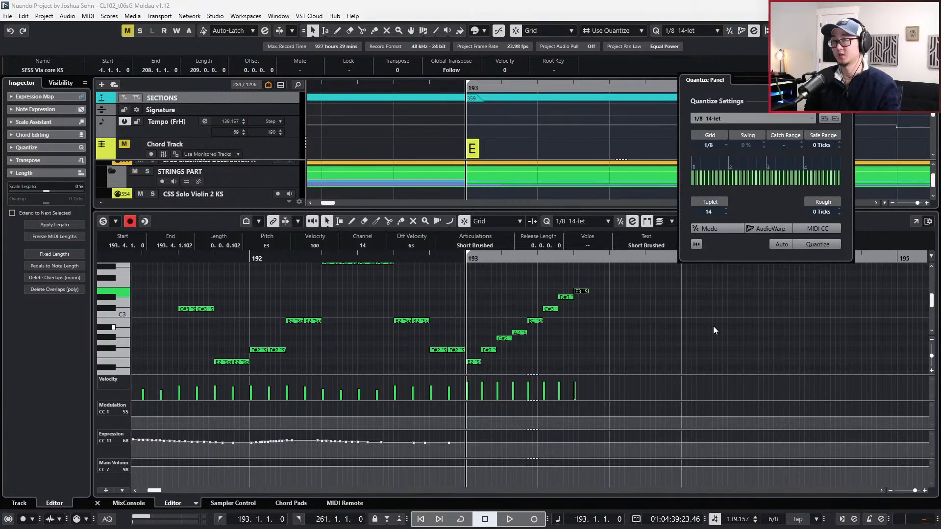
left_click(645, 178)
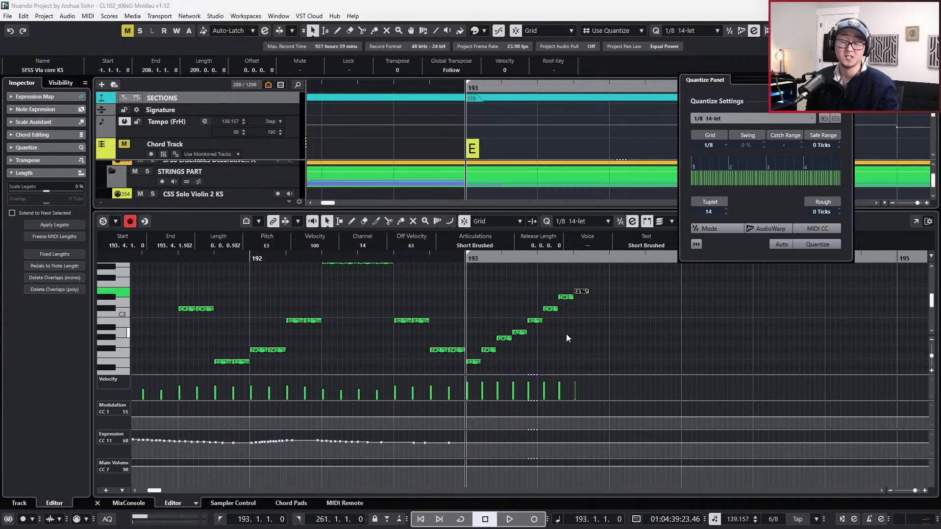
scroll(543, 329, "up", 2)
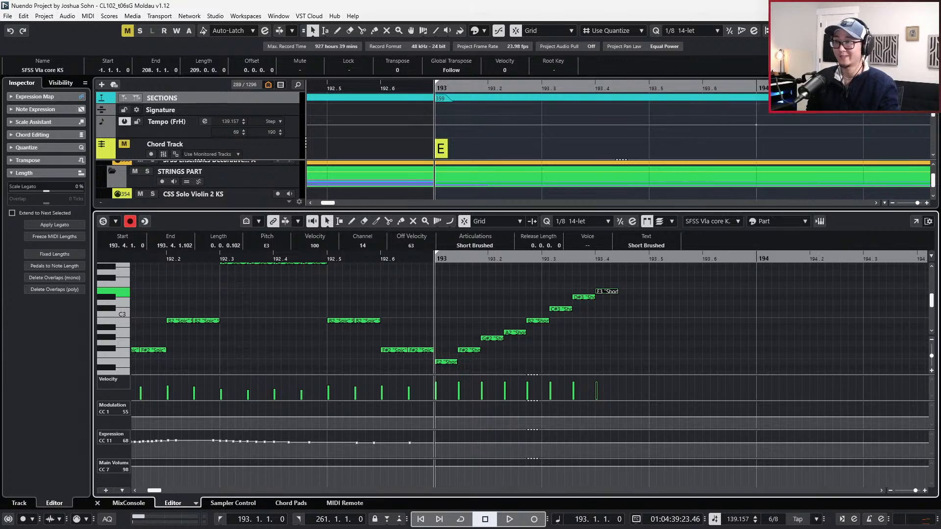
left_click(594, 222)
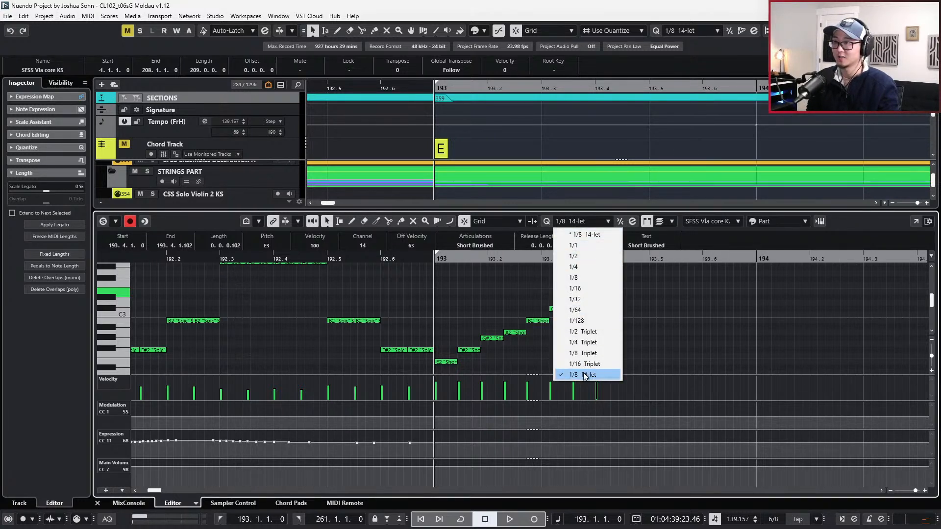
left_click(658, 351)
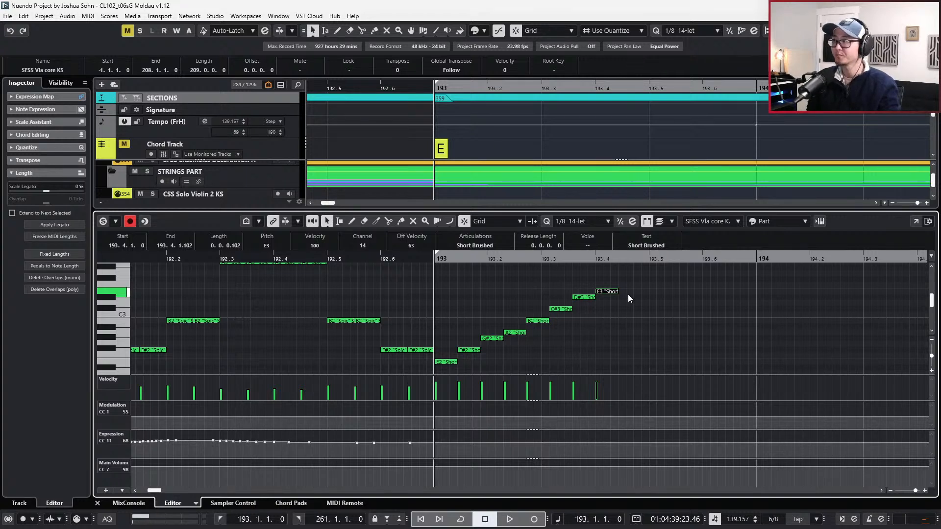
Play back the ascending viola run from bar 192.
key("space")
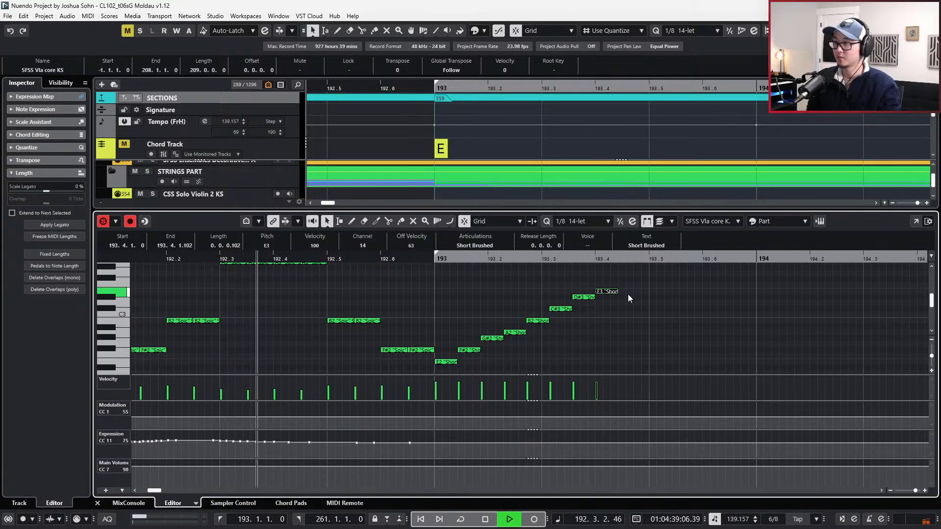
key("space")
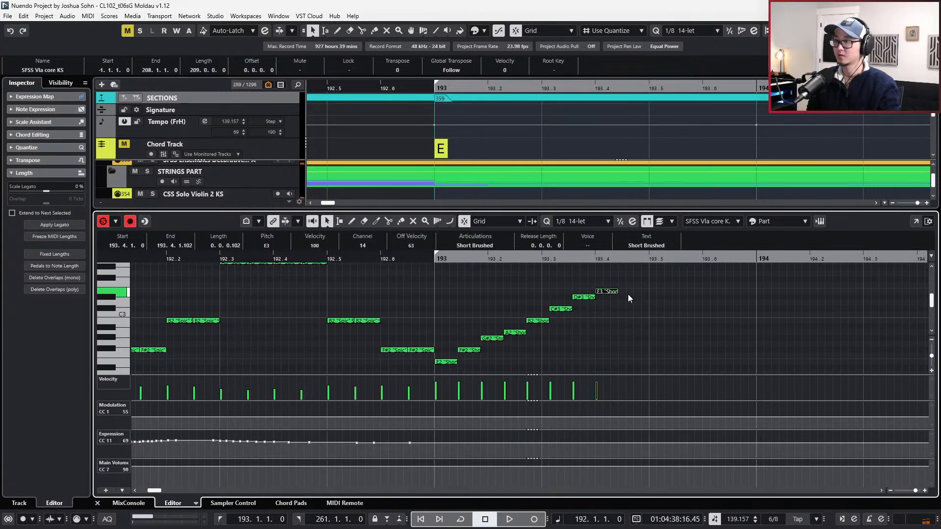
scroll(632, 319, "down", 5)
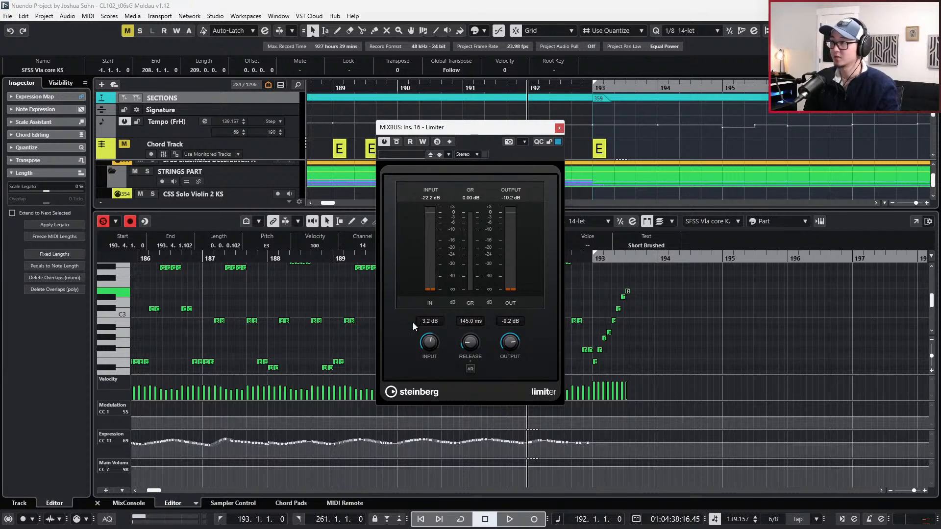
Raise the MIXBUS limiter's input to 9.5 dB, close the plug-in, and replay from bar 192.
scroll(434, 340, "up", 3)
scroll(437, 335, "up", 2)
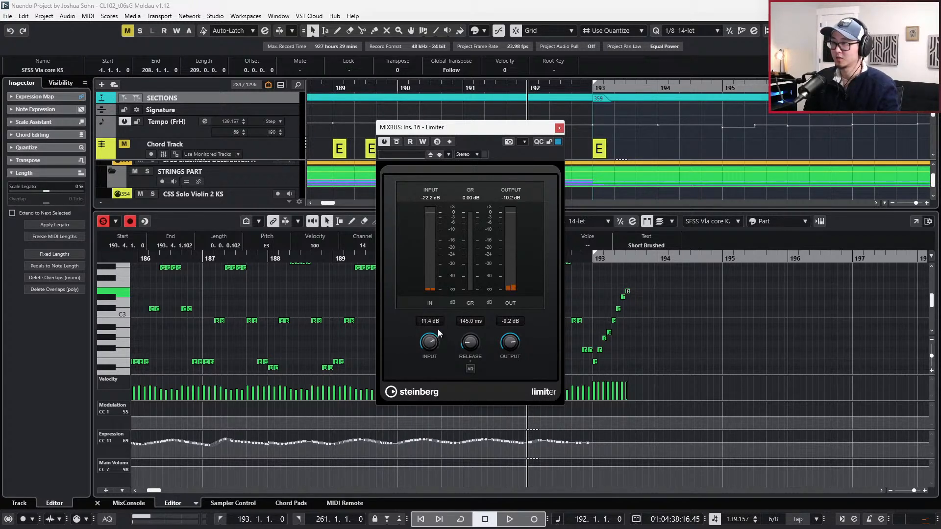
scroll(439, 335, "down", 2)
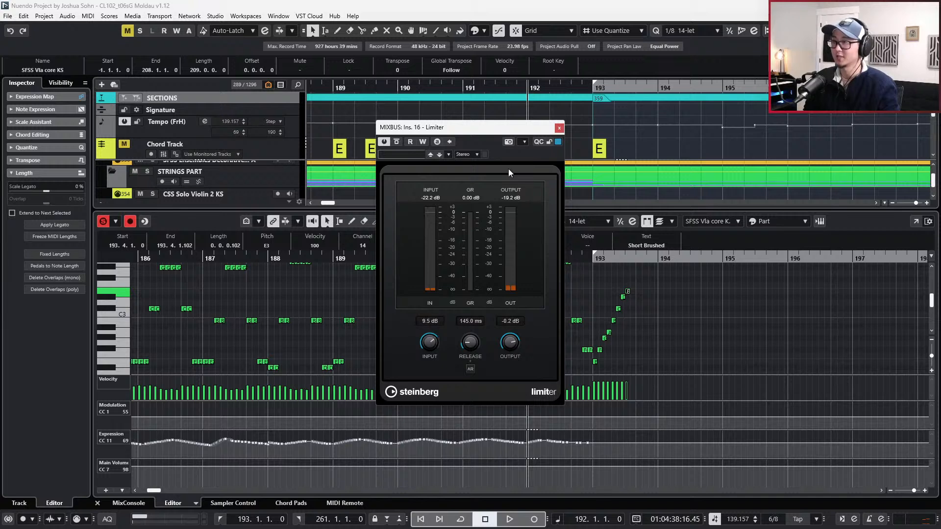
left_click(560, 128)
key("space")
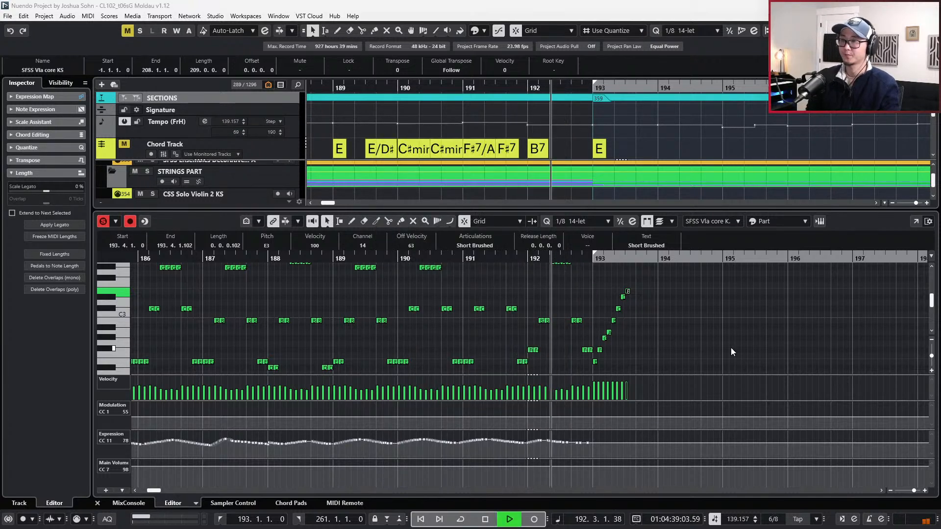
key("space")
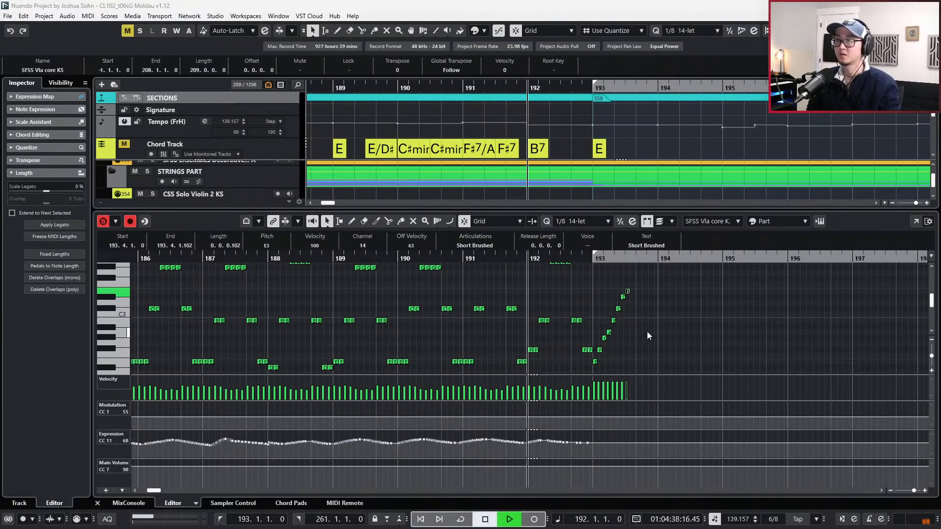
Set the articulation of the whole ascending run in bar 193 to Spic and audition it.
scroll(622, 289, "up", 3)
left_click_drag(573, 281, 737, 371)
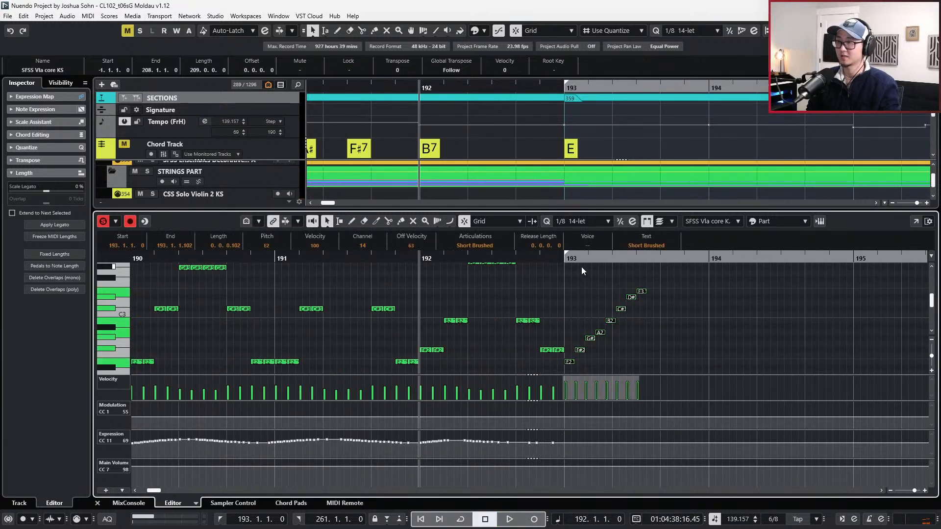
left_click(499, 248)
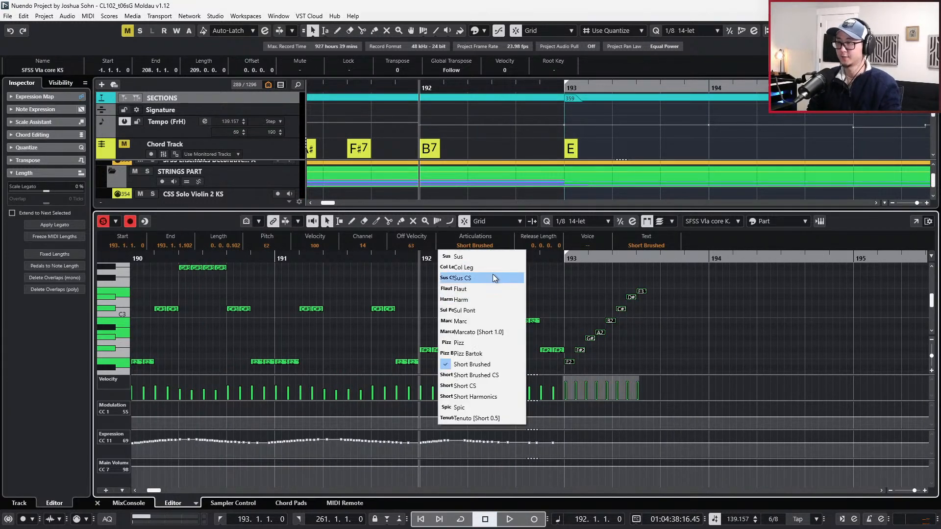
left_click(482, 408)
key("space")
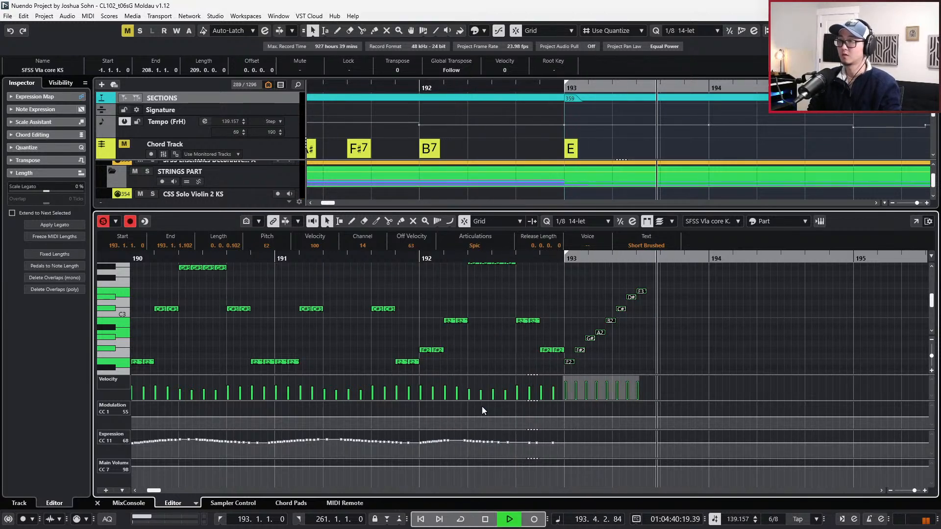
key("space")
Switch the controller lane layout, reselect the run in bar 193, and set its articulation back to Short Brushed.
scroll(565, 356, "up", 2)
key("alt+l")
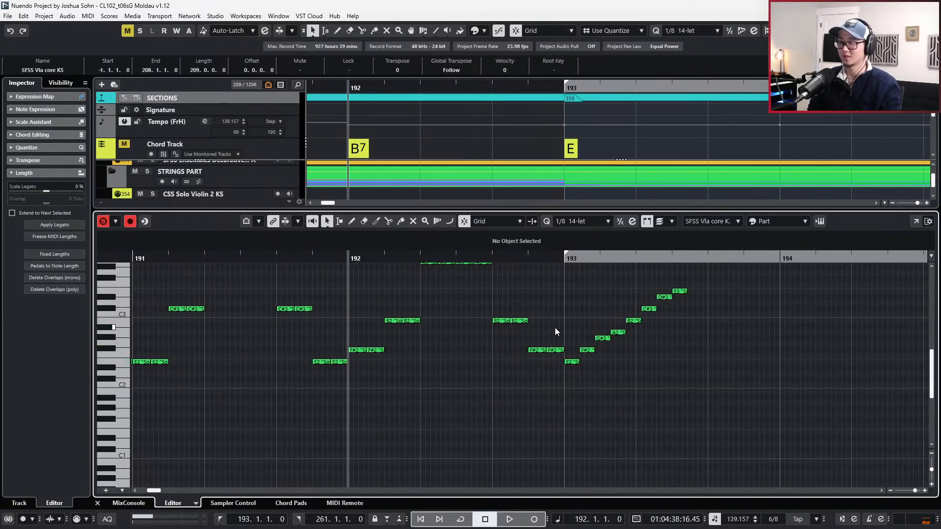
scroll(562, 328, "up", 1)
left_click_drag(563, 331, 667, 419)
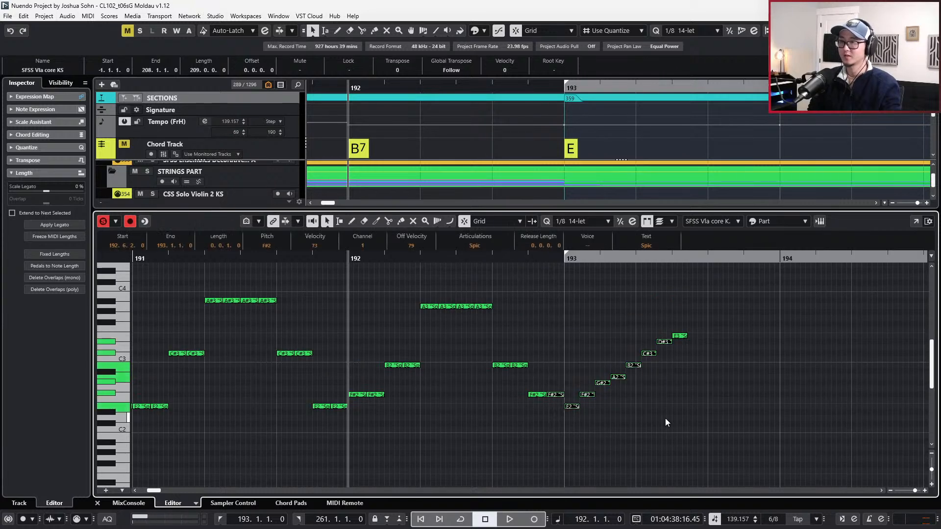
key("alt+l")
left_click_drag(705, 324, 564, 357)
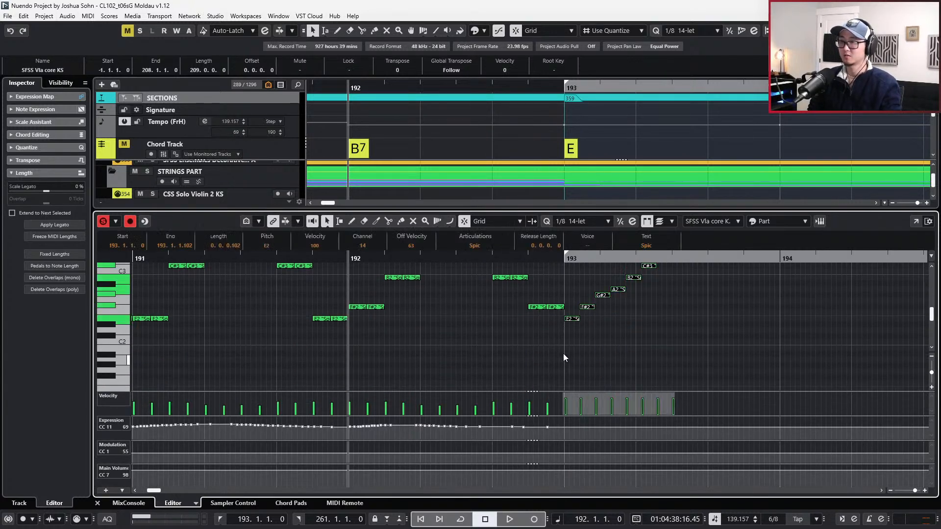
left_click(482, 246)
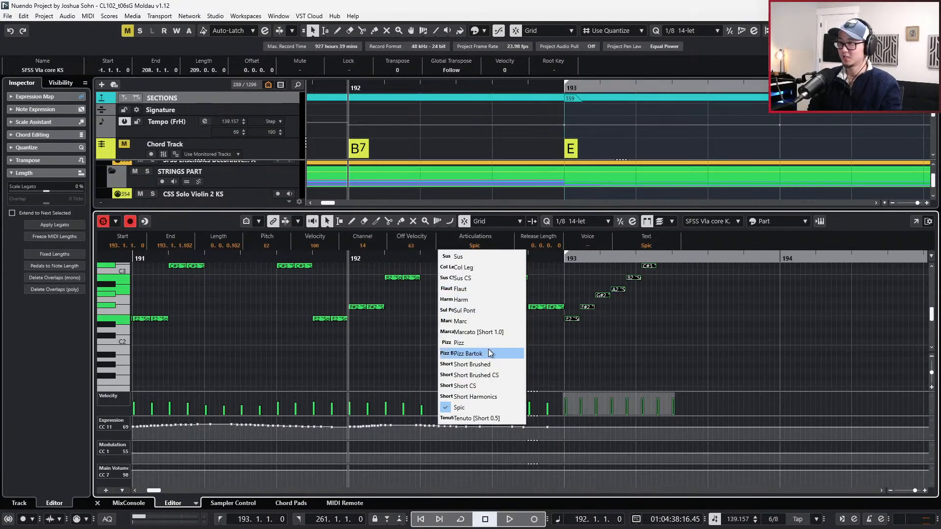
left_click(490, 364)
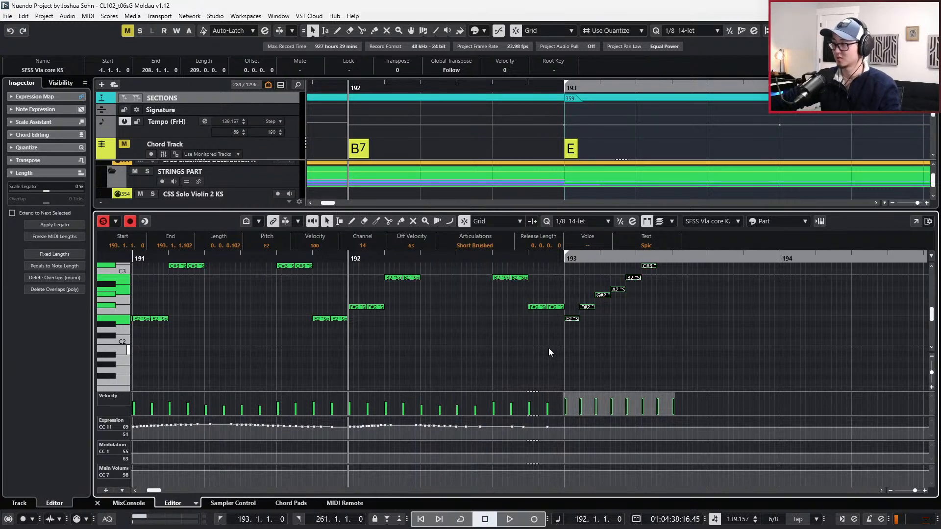
Try recording Expression and Modulation moves over bars 192 and 193 with the Short Brushed run.
key("KP_Multiply")
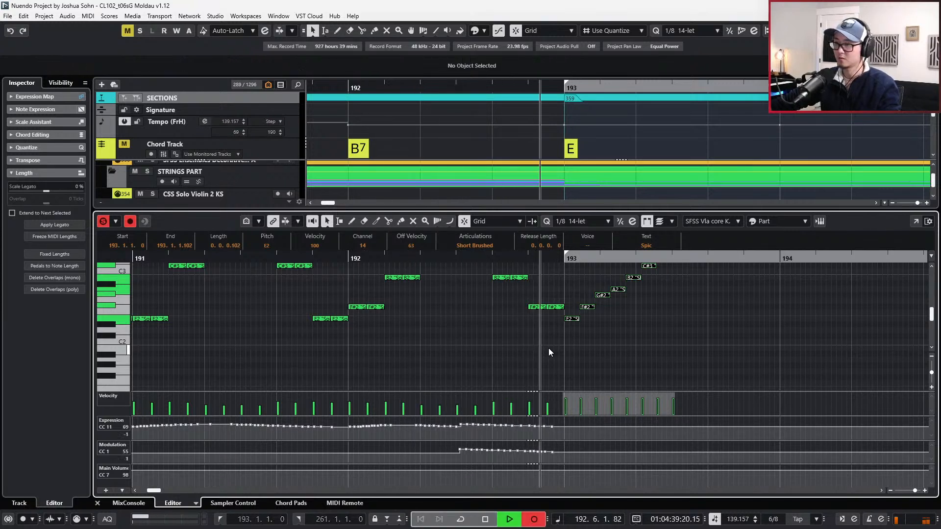
key("space")
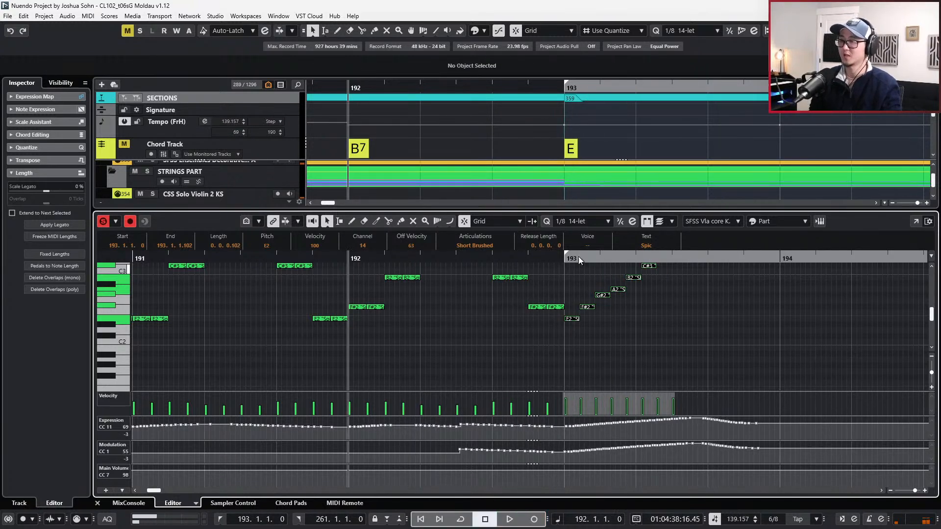
left_click(475, 246)
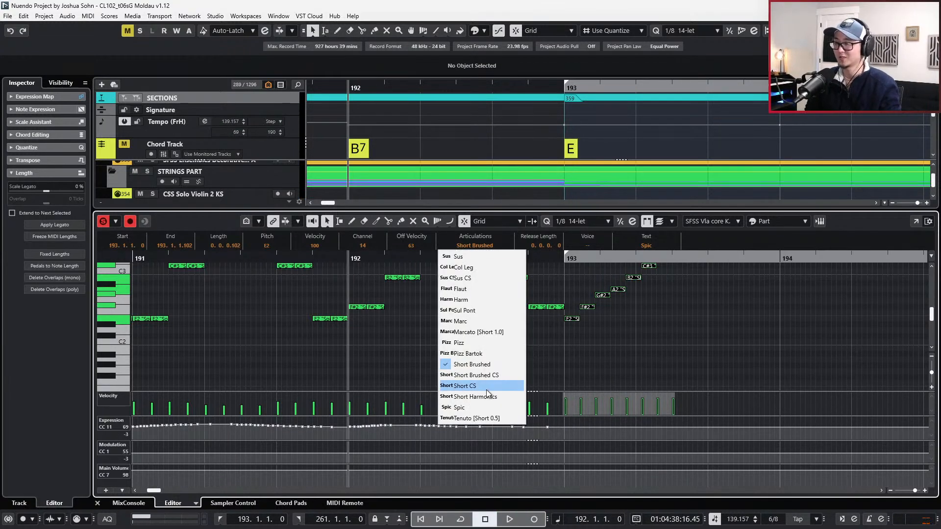
key("Escape")
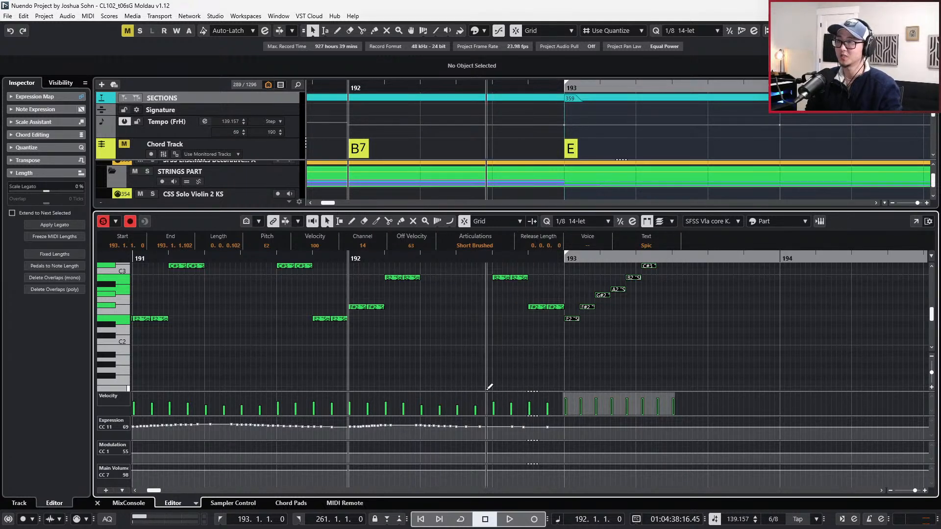
Change the run's articulation from Short Brushed to Spic and play it back from bar 192.
left_click(488, 247)
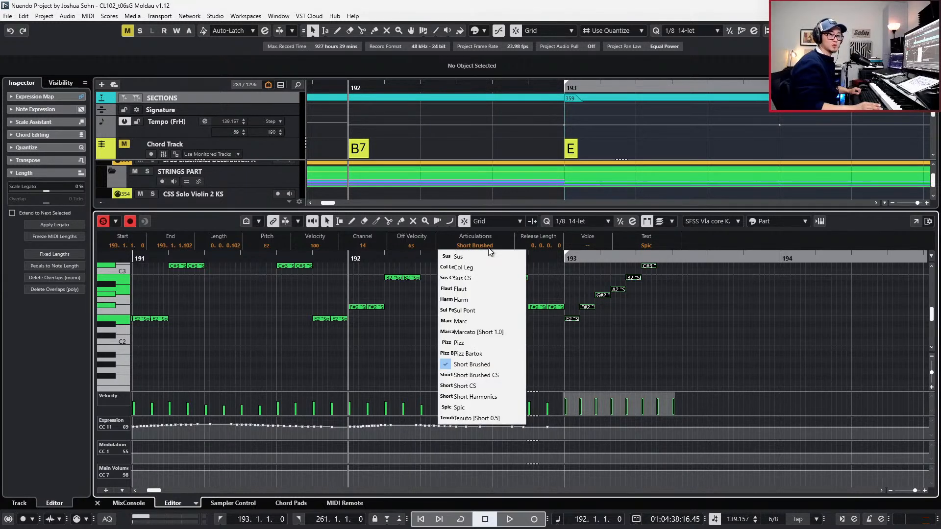
left_click(475, 408)
key("space")
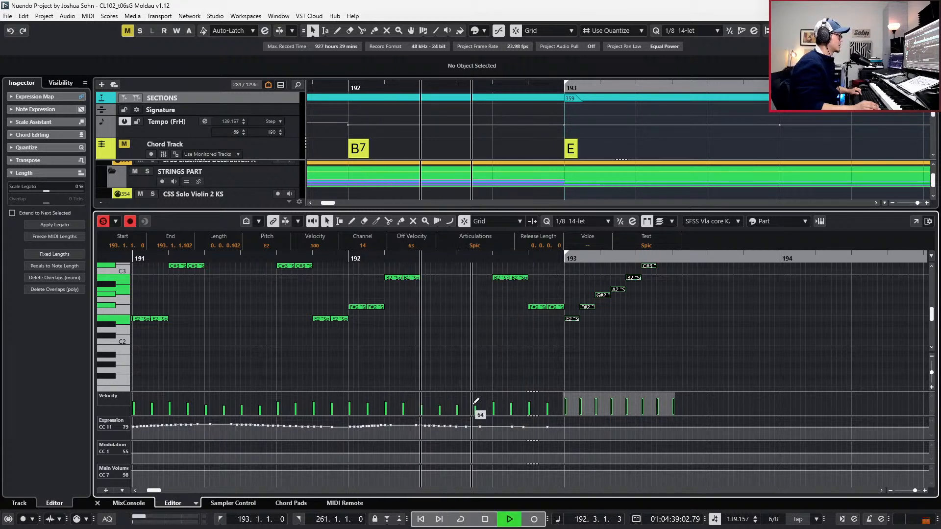
key("space")
Close the key editor and show the string tracks around bar 193 in the project.
key("ctrl+e")
scroll(519, 366, "down", 3)
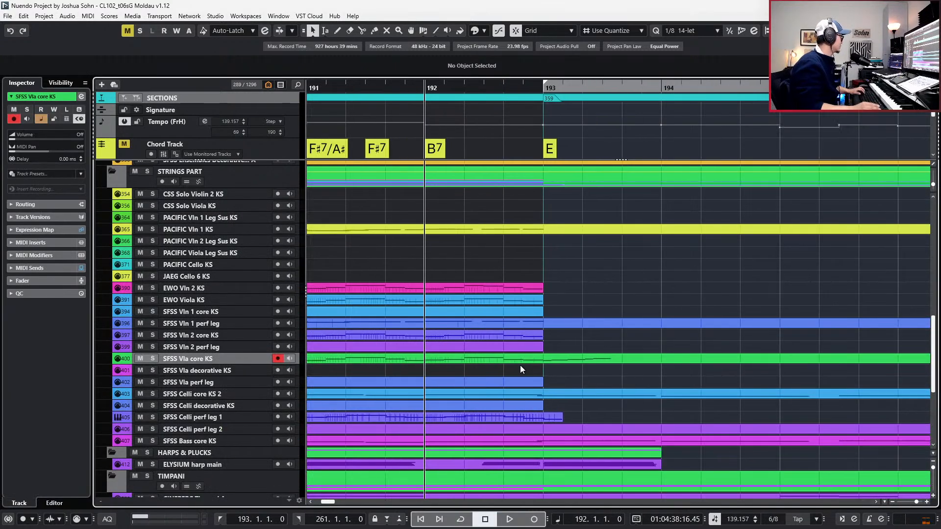
scroll(574, 389, "up", 3)
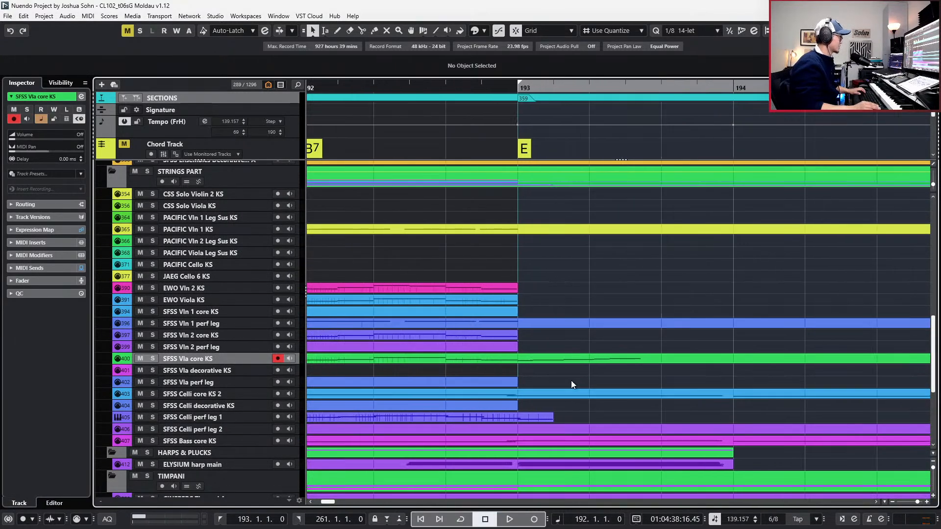
Copy the part starting at bar 193 from SFSS Vla core KS to the SFSS Vla perf leg track and mute the original.
left_click_drag(533, 360, 540, 381)
left_click(528, 359)
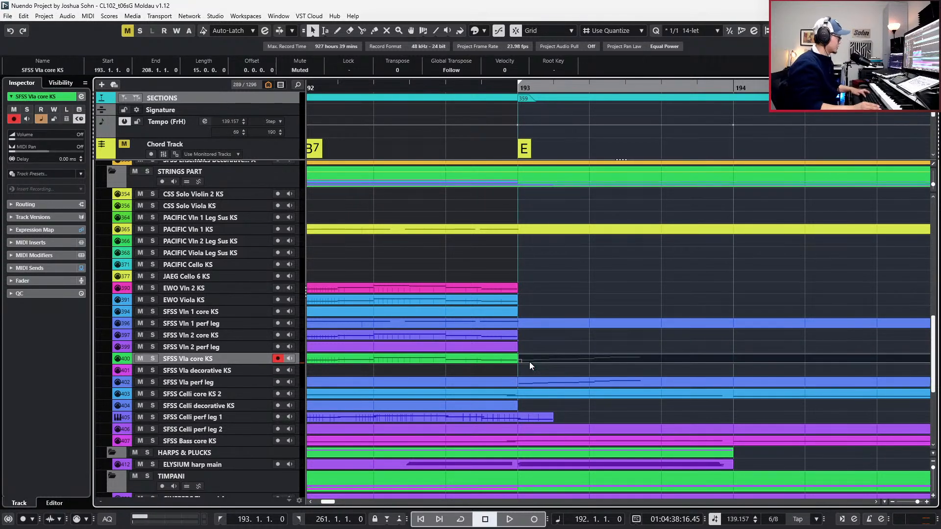
key("shift+m")
Join the two SFSS Vla perf leg parts at bar 193 into one and open it in the key editor.
left_click(542, 383)
left_click(500, 384)
key("ctrl+alt+e")
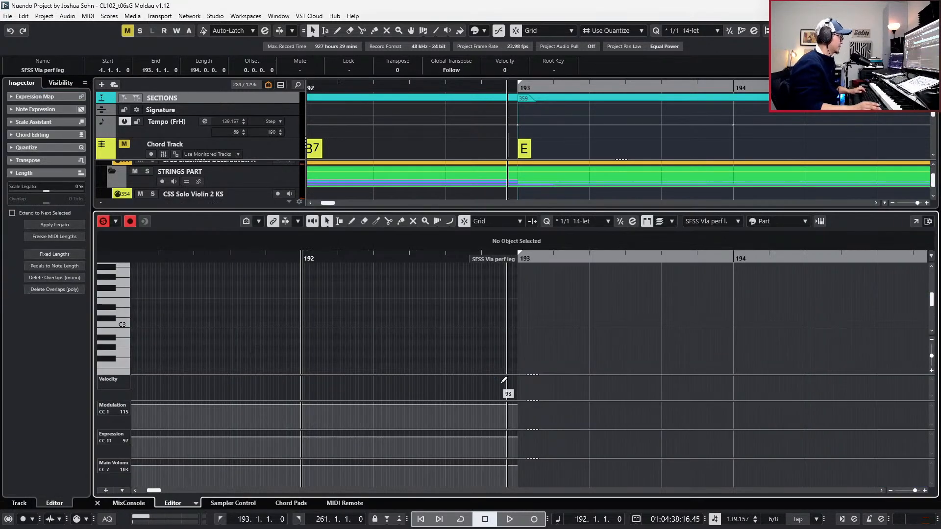
key("ctrl+alt+e")
left_click(522, 381)
key("ctrl+alt+e")
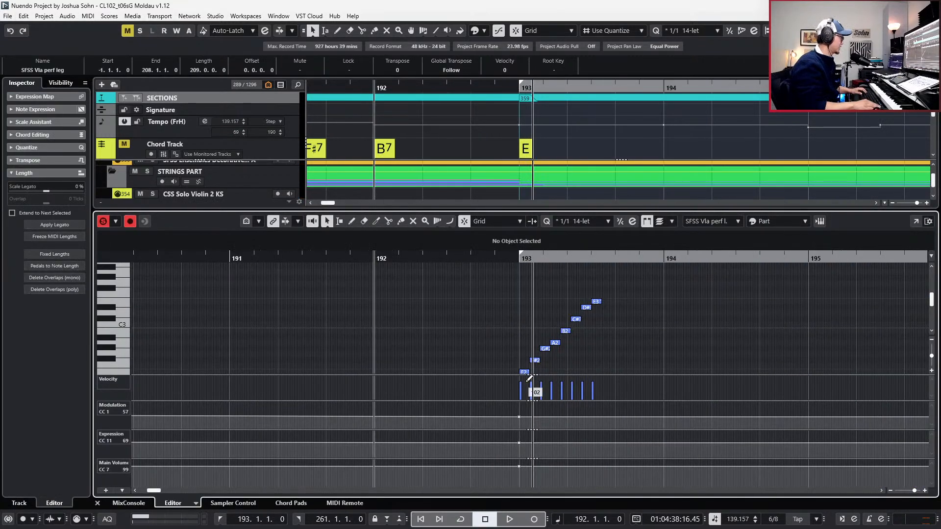
Set the quantize value to 1/8 and play the copied viola run back from bar 192.
left_click(581, 221)
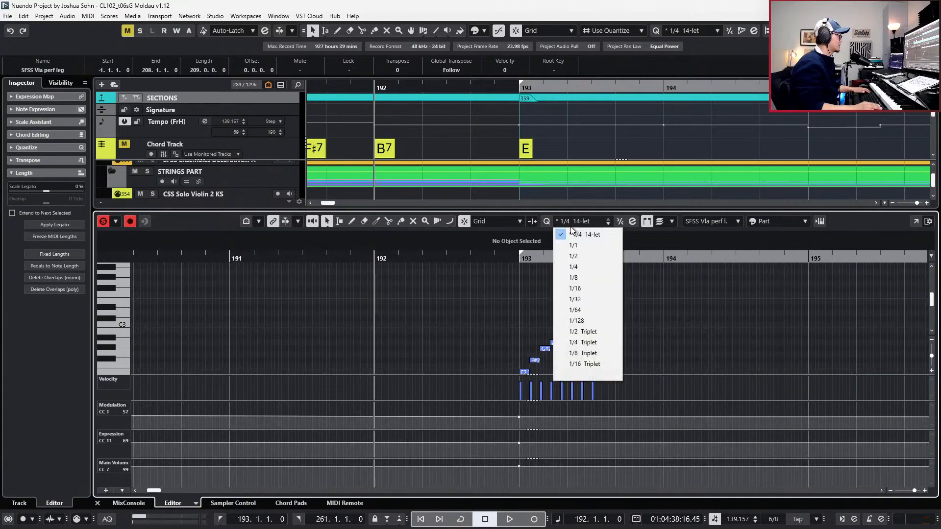
left_click(571, 245)
key("space")
key("alt+4")
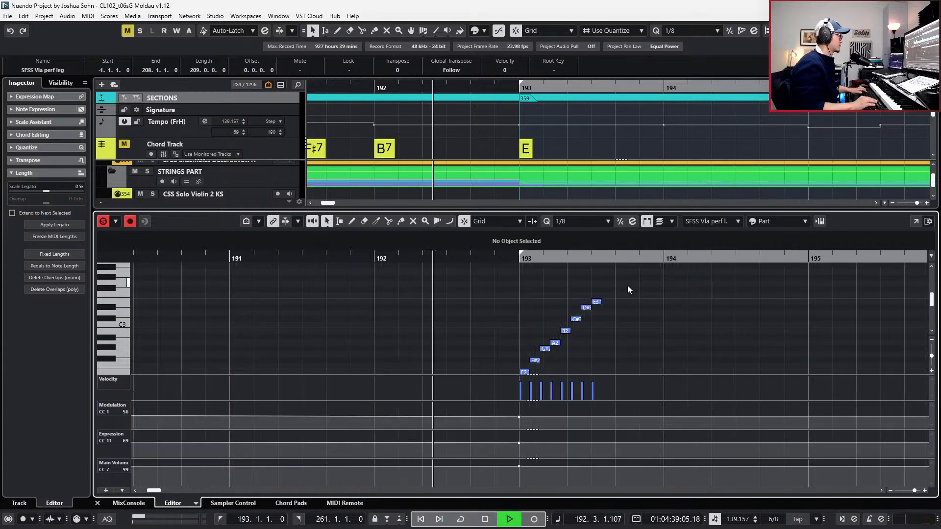
scroll(640, 287, "down", 2)
key("space")
scroll(646, 291, "up", 1)
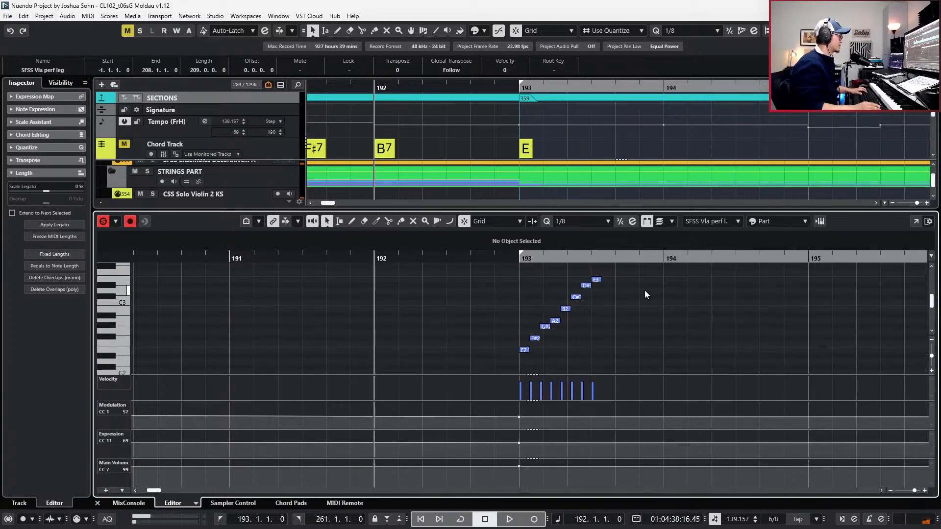
key("KP_Multiply")
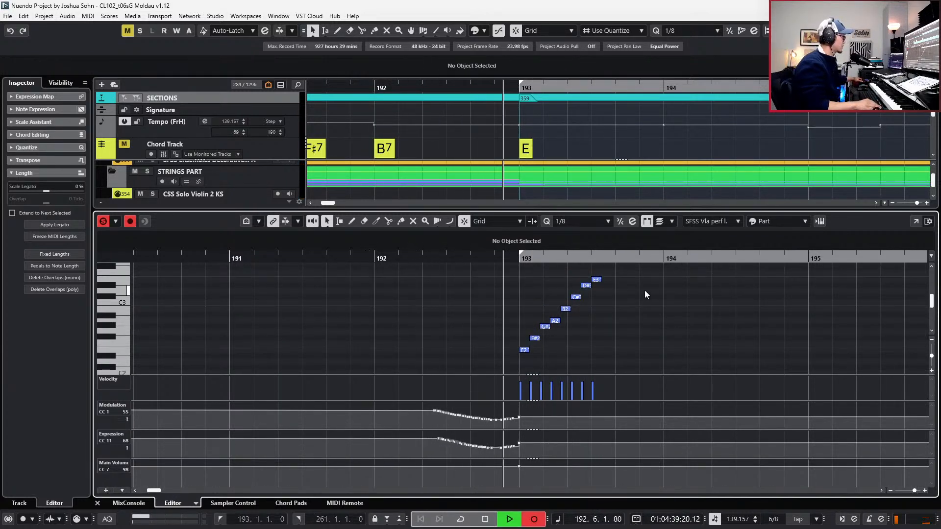
key("space")
key("ctrl+z")
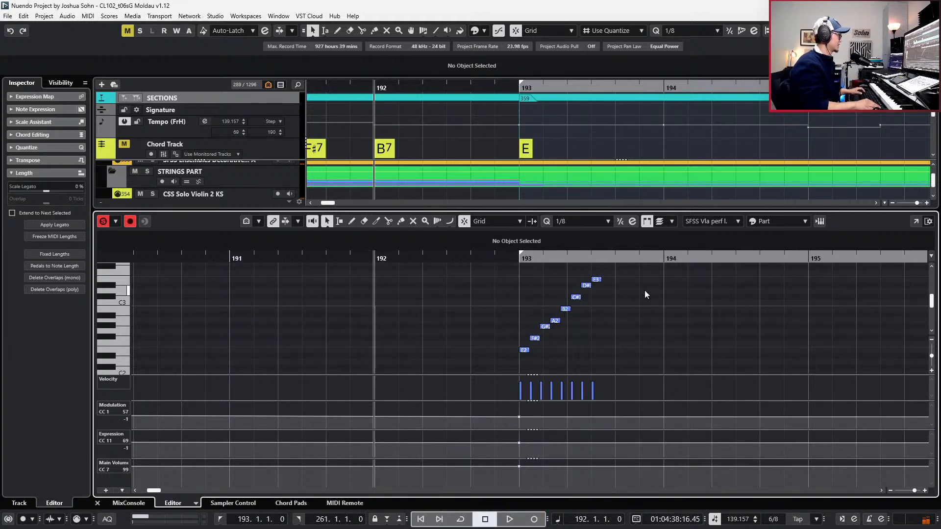
Record Modulation and Expression moves across bars 192 and 193 for the perf leg run and turn off editor solo.
key("KP_Multiply")
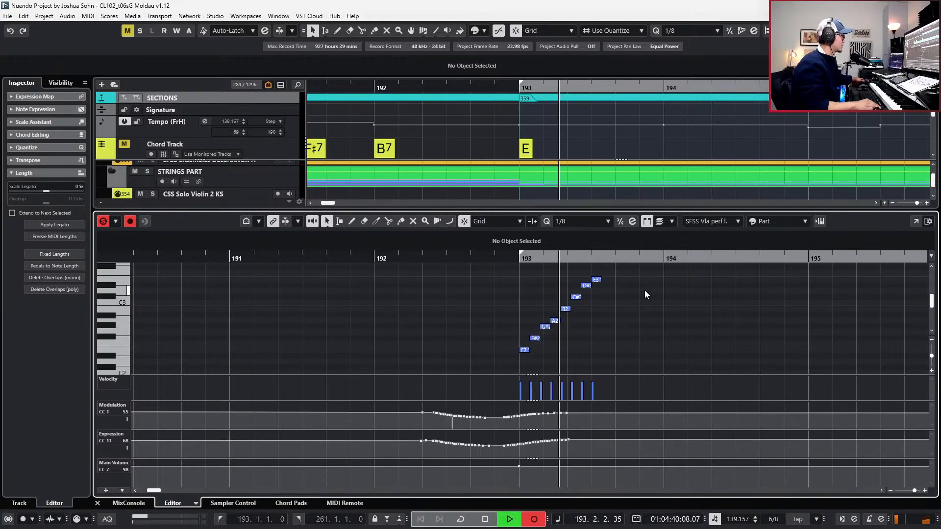
key("space")
key("c")
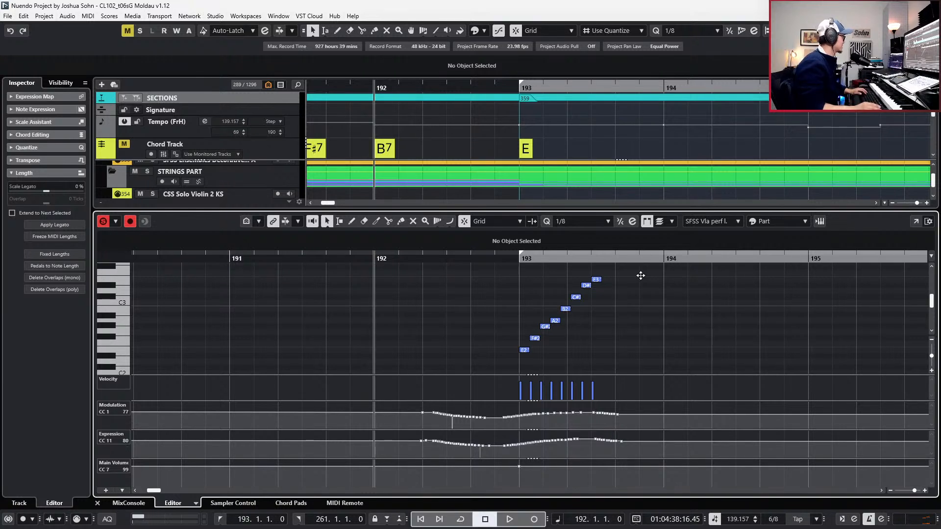
key("s")
Locate the run's final E3, examine the viola notes after the septuplet in the PDF score, and return to Nuendo.
scroll(662, 283, "down", 3)
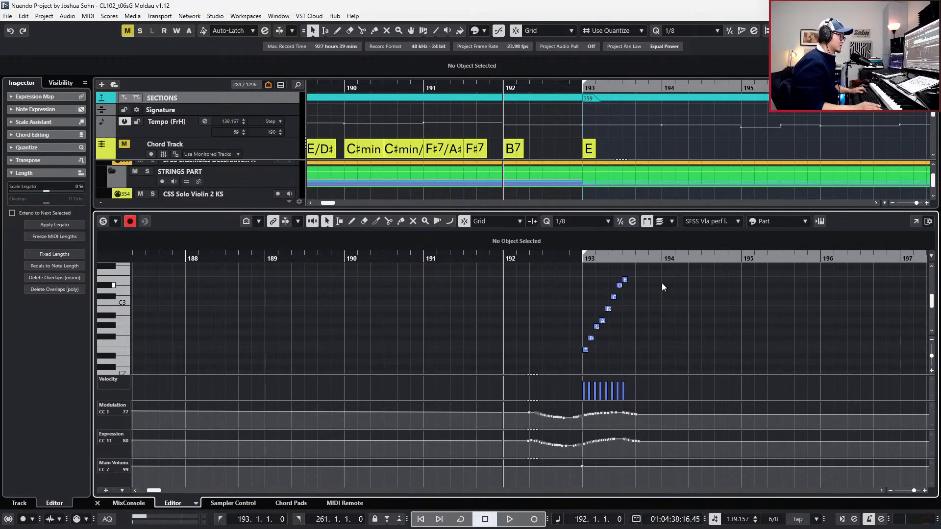
scroll(661, 284, "right", 1)
scroll(583, 300, "up", 2)
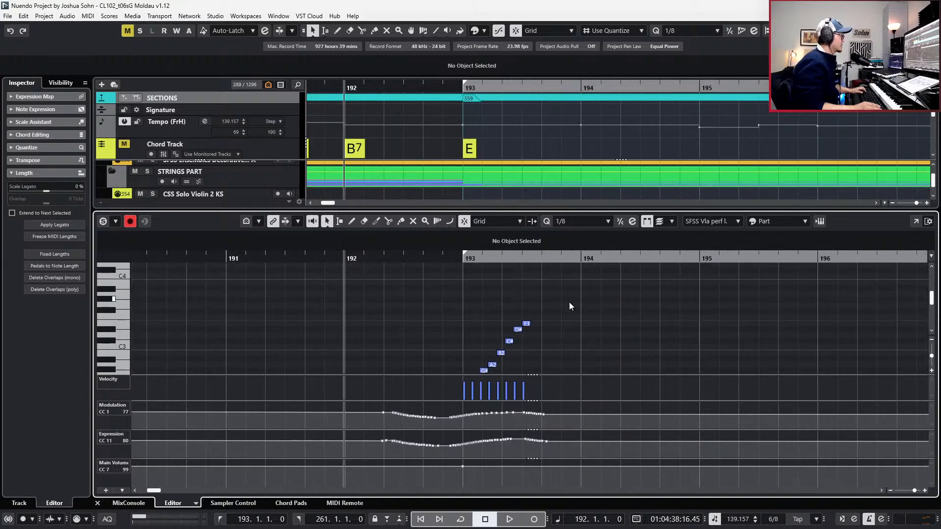
scroll(533, 309, "up", 2)
left_click(528, 324)
scroll(538, 324, "up", 1)
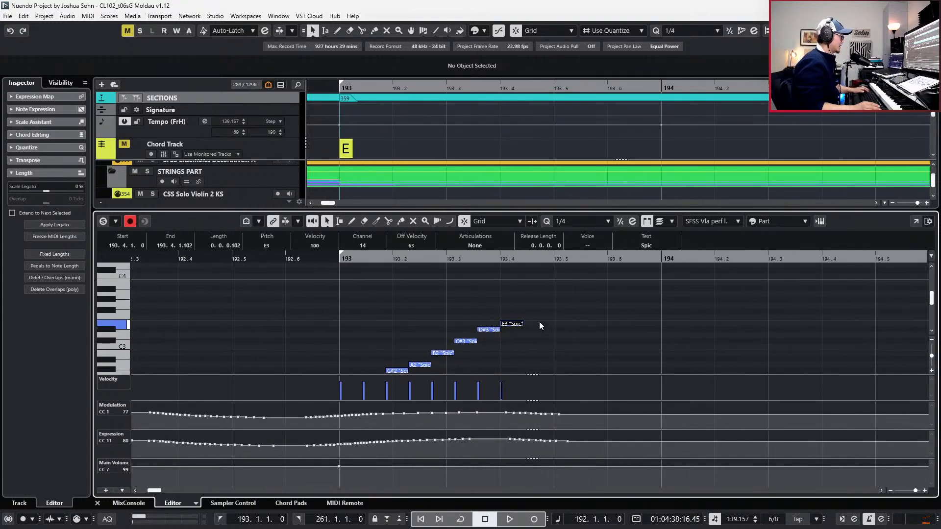
scroll(540, 317, "down", 1)
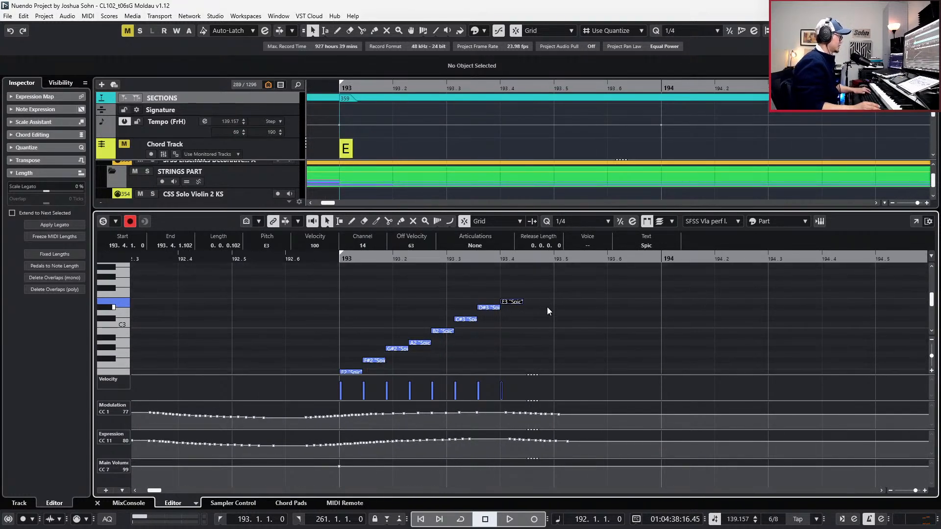
key("alt+Tab")
key("Tab")
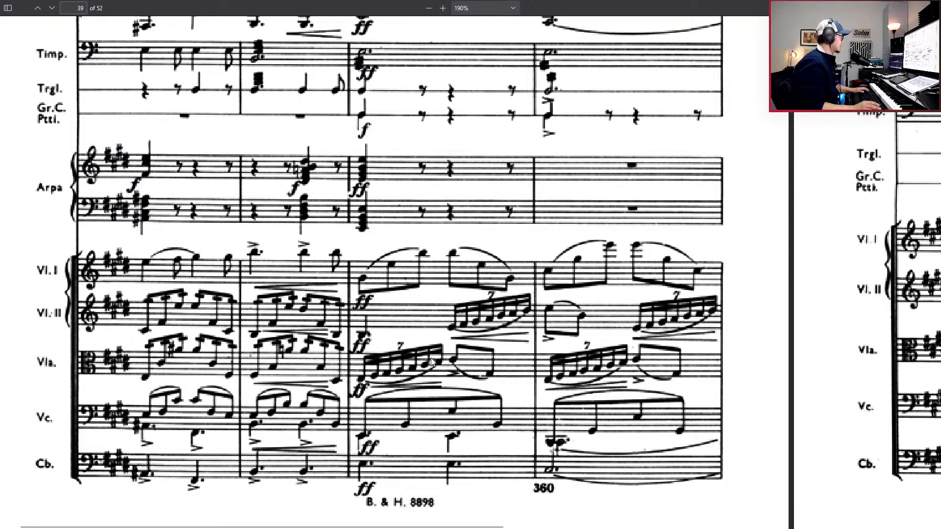
key("ctrl+f")
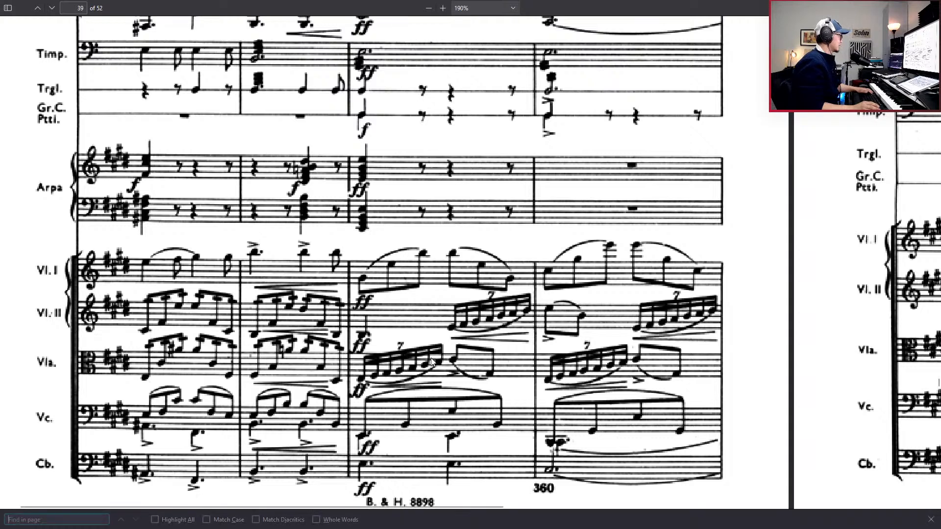
left_click(931, 520)
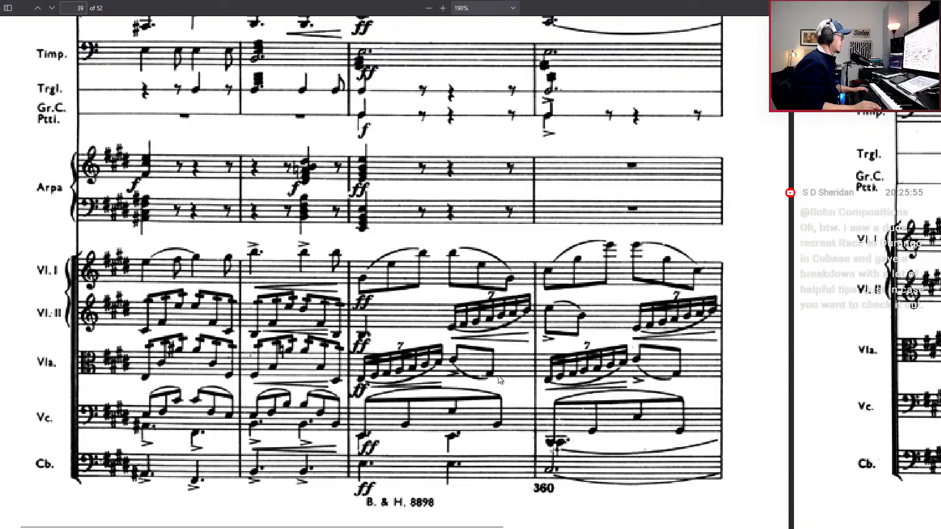
key("alt+Tab")
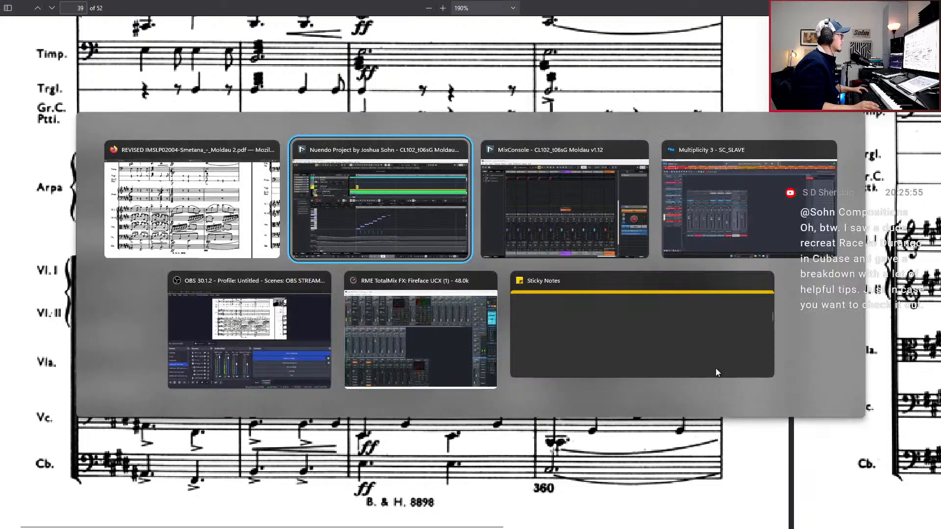
key("alt+Tab")
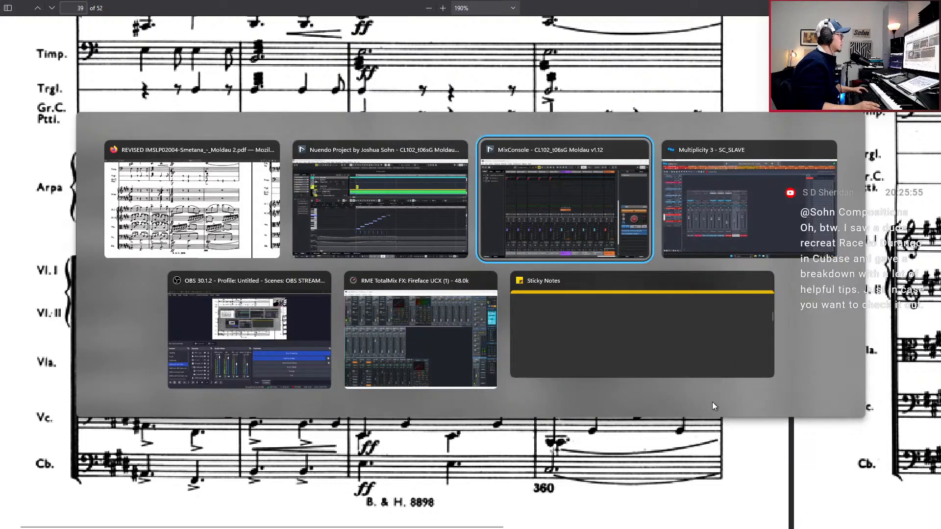
left_click(417, 231)
Lengthen the run's final E3 to 0.1.1.40 using 1/16 Triplet quantize and duplicate it directly after itself.
left_click(543, 328)
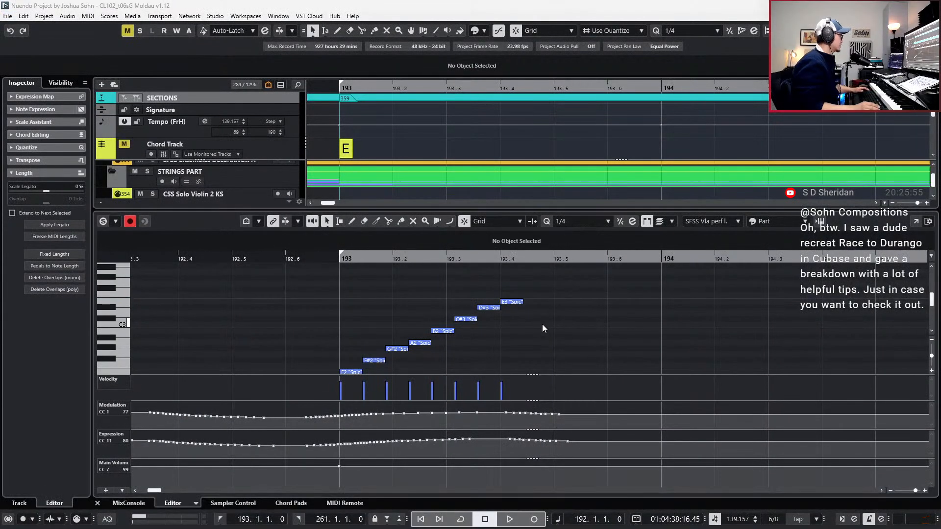
left_click_drag(532, 284, 515, 316)
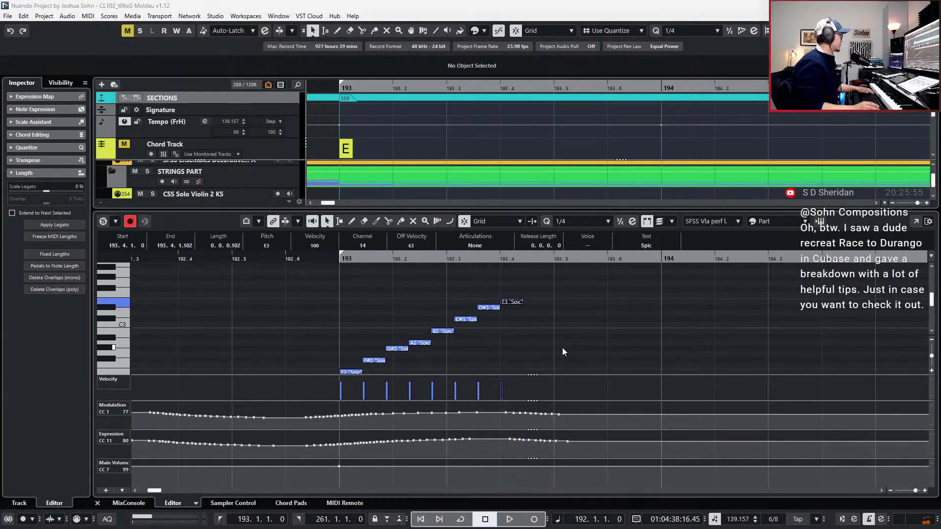
key("alt+4")
key("alt+shift+Right")
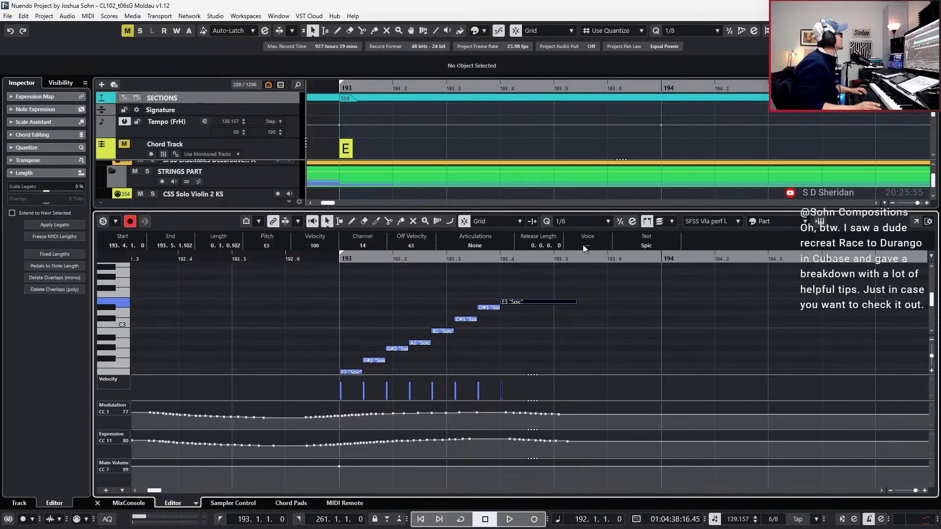
left_click(589, 219)
left_click(589, 290)
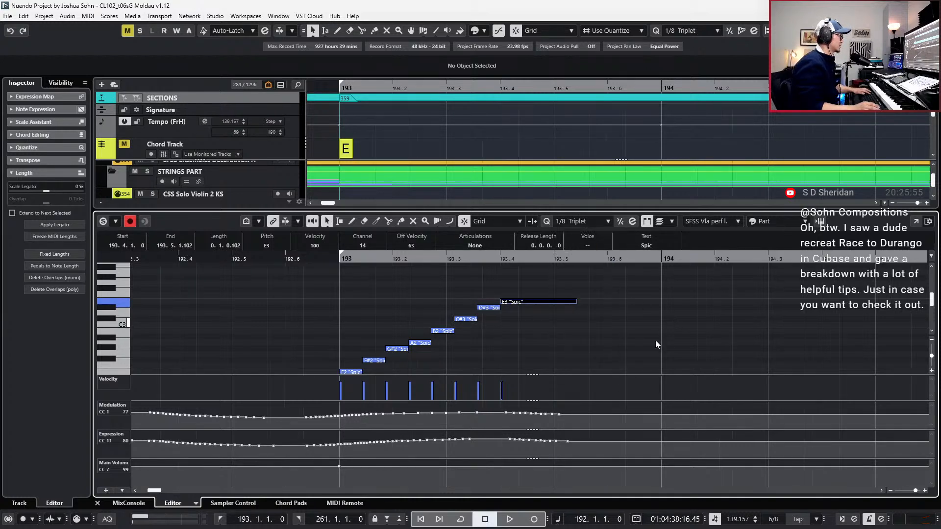
key("ctrl+Right")
key("ctrl+z")
key("alt+5")
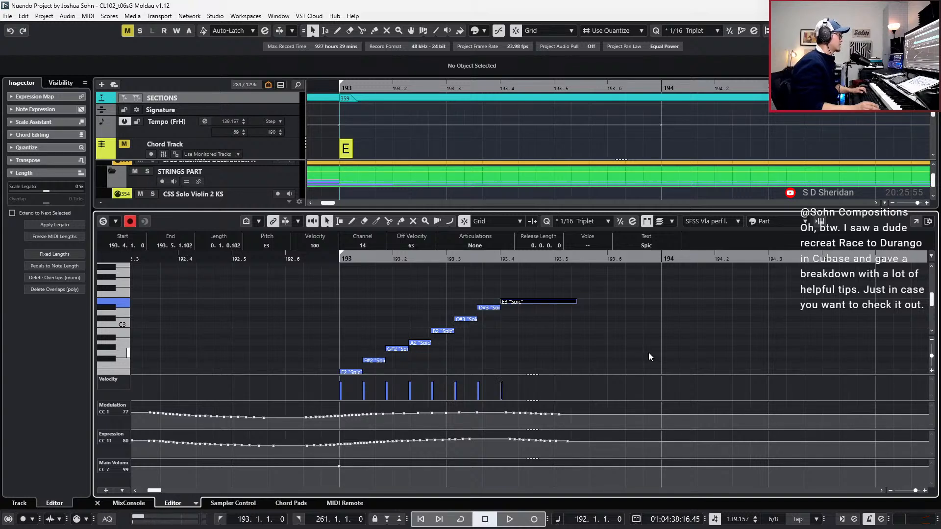
left_click_drag(576, 301, 590, 302)
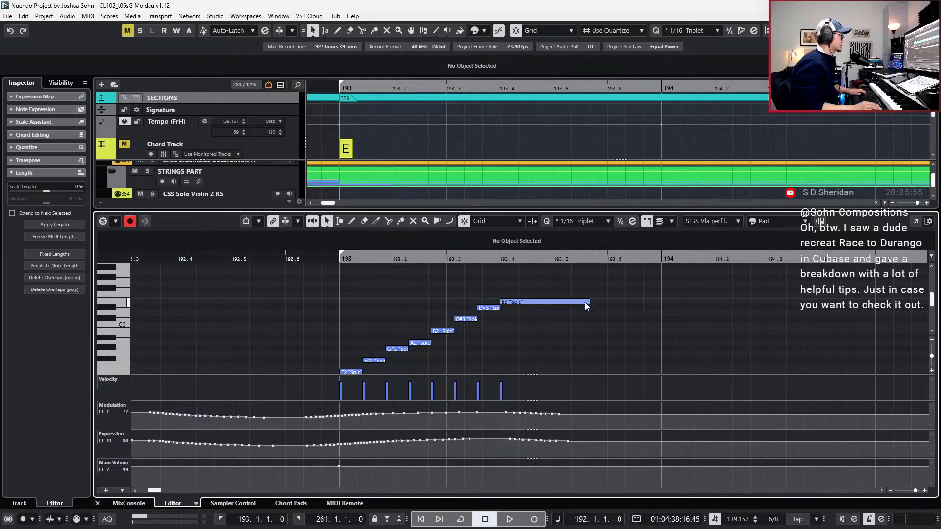
key("ctrl+d")
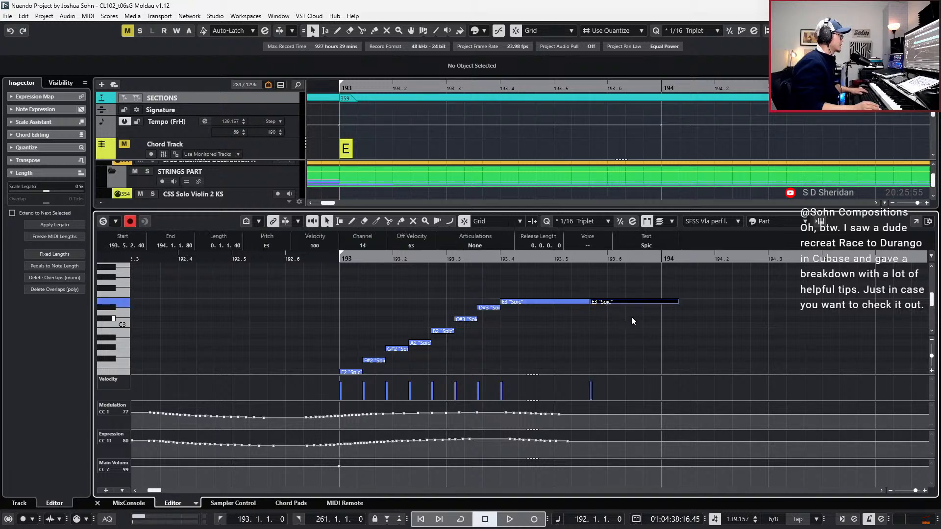
Set the quantize value to 1/16 and shorten the first long E3 to 0.1.1.0.
left_click(578, 221)
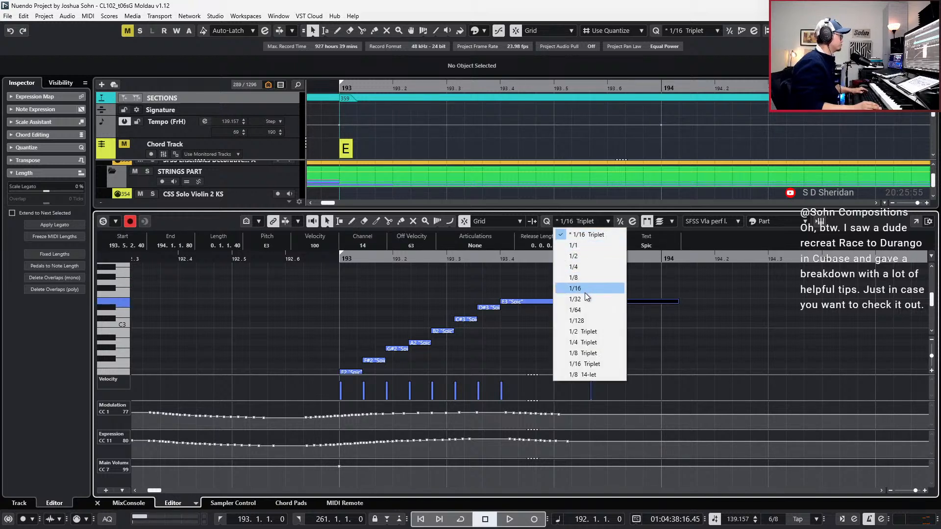
left_click(525, 280)
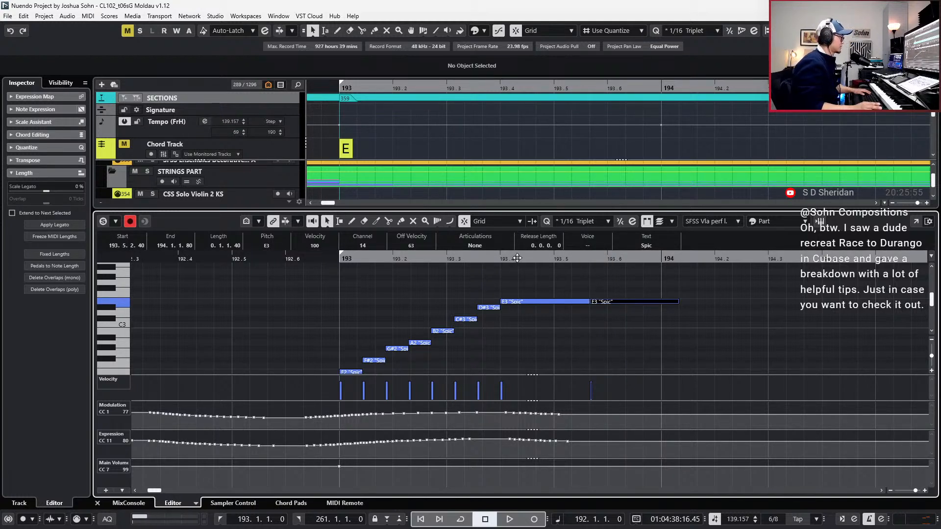
left_click(521, 302)
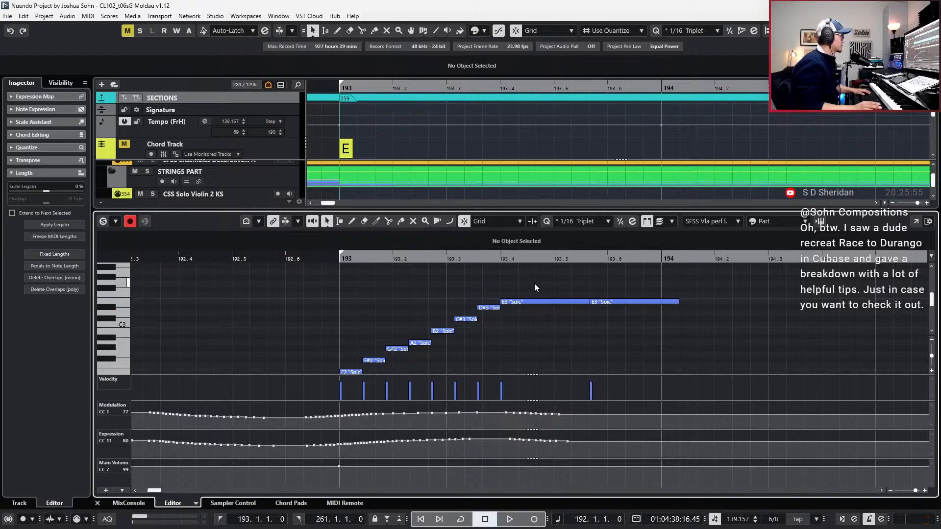
left_click(574, 224)
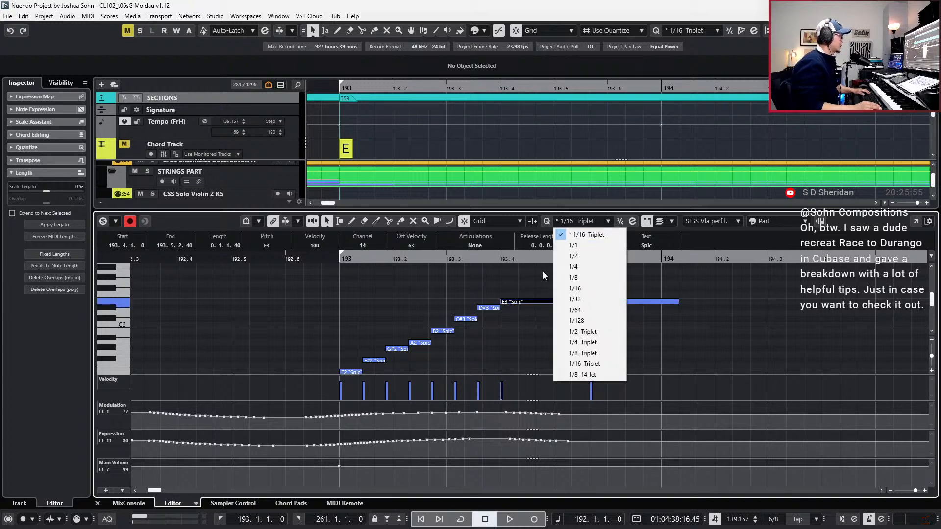
left_click(564, 277)
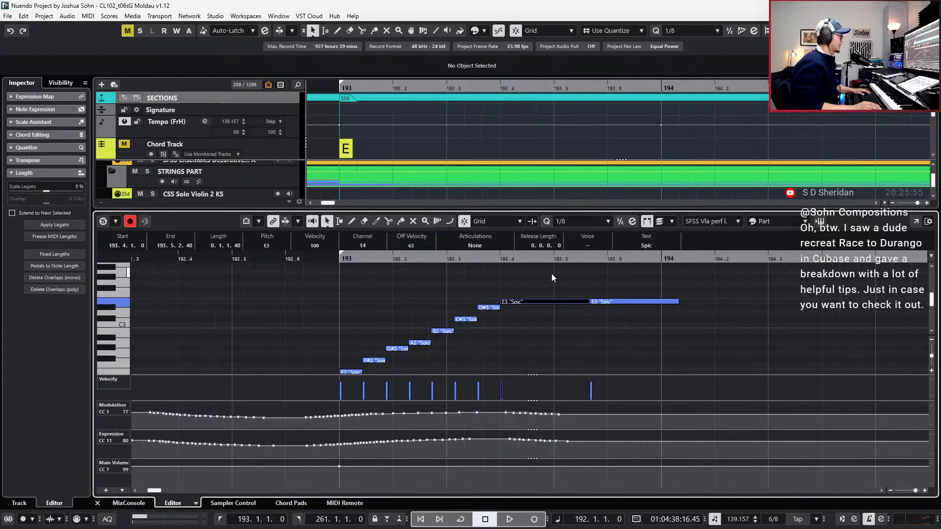
left_click(596, 301)
left_click(574, 225)
left_click(593, 278)
left_click(551, 301)
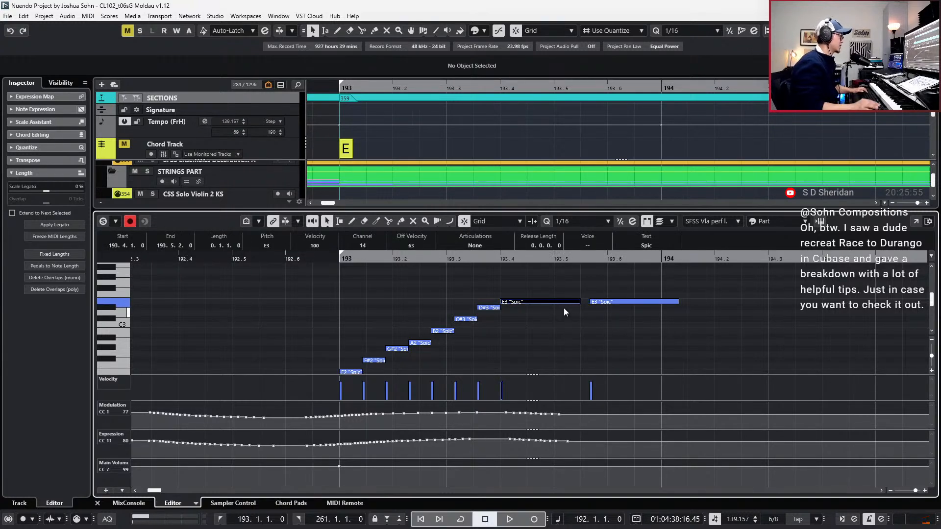
Quantize the duplicated E3 to start at 193.5.2.0 with length 0.1.1.0 and transpose it down to G#2.
left_click(638, 302)
key("q")
key("l")
key("KP_1")
key("Down")
key("Down")
key("Down")
key("Down")
key("Down")
key("Down")
key("Down")
key("Down")
Play the viola run with its two closing notes from bar 193 and turn on editor solo.
scroll(640, 317, "down", 1, "ctrl")
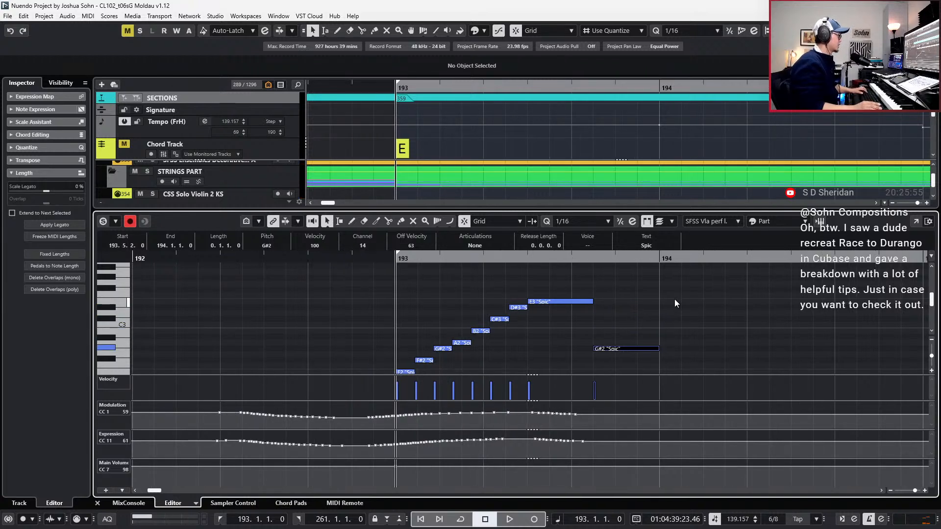
key("space")
key("space")
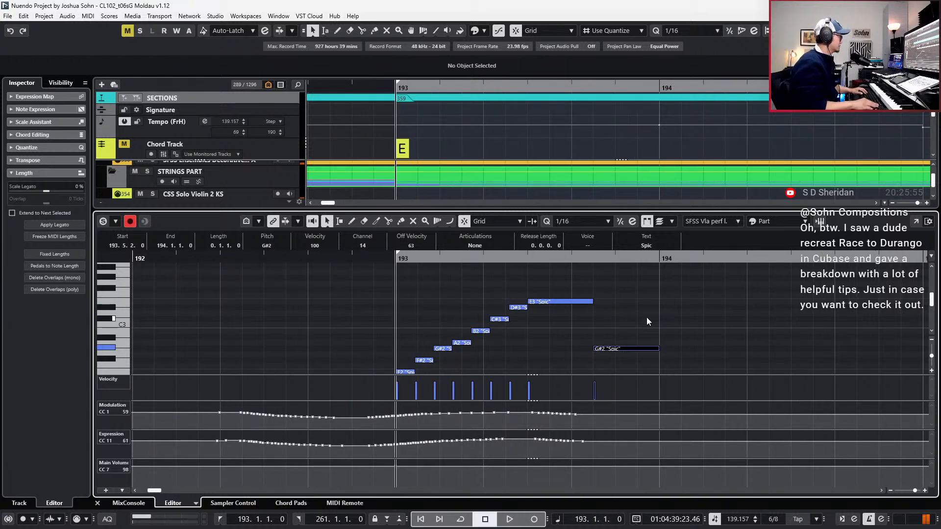
key("s")
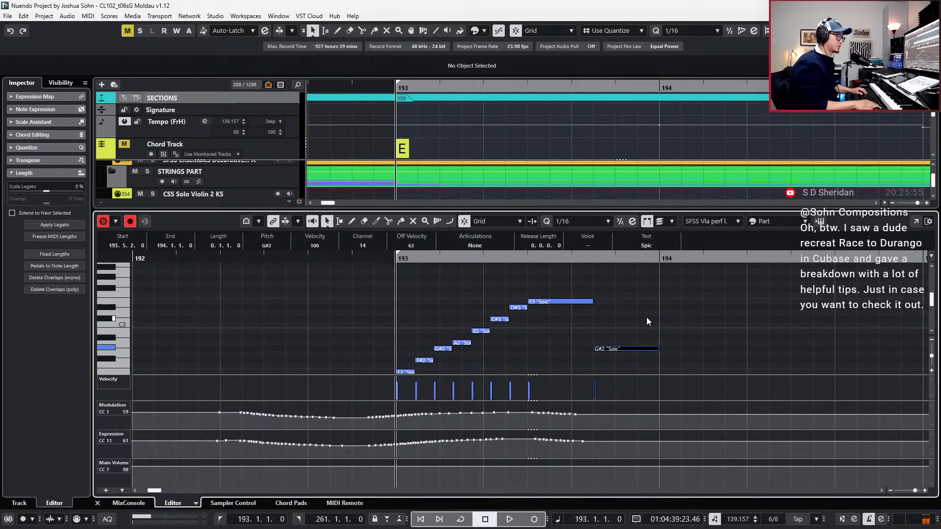
Play the viola run from bar 193 up to its first closing note.
key("space")
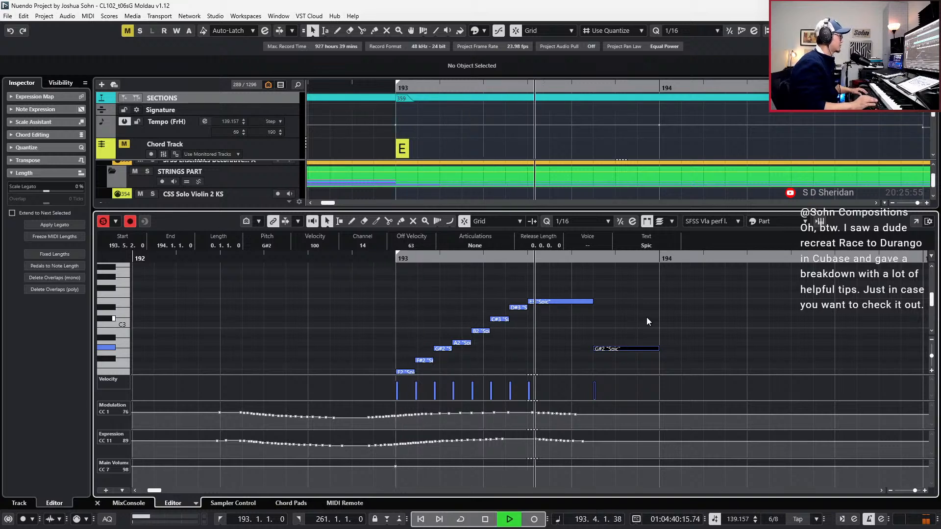
key("space")
scroll(647, 316, "down", 3)
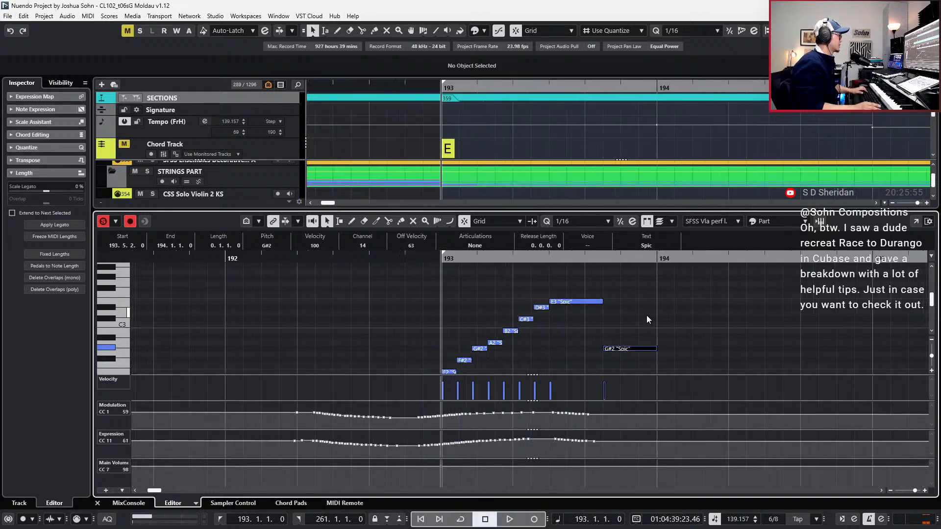
scroll(647, 316, "down", 2)
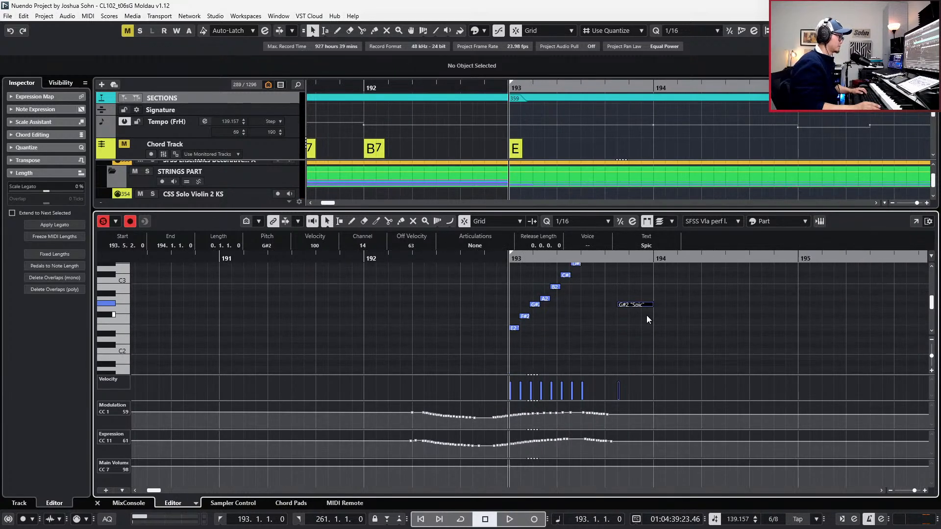
Nudge the closing G#2 back to 193.5.1.100 and lengthen it to 0.1.1.20 so it ends at bar 194.
key("ctrl+KP_Subtract")
scroll(657, 294, "up", 2)
key("ctrl+Left")
key("ctrl+Left")
left_click_drag(623, 288, 593, 373)
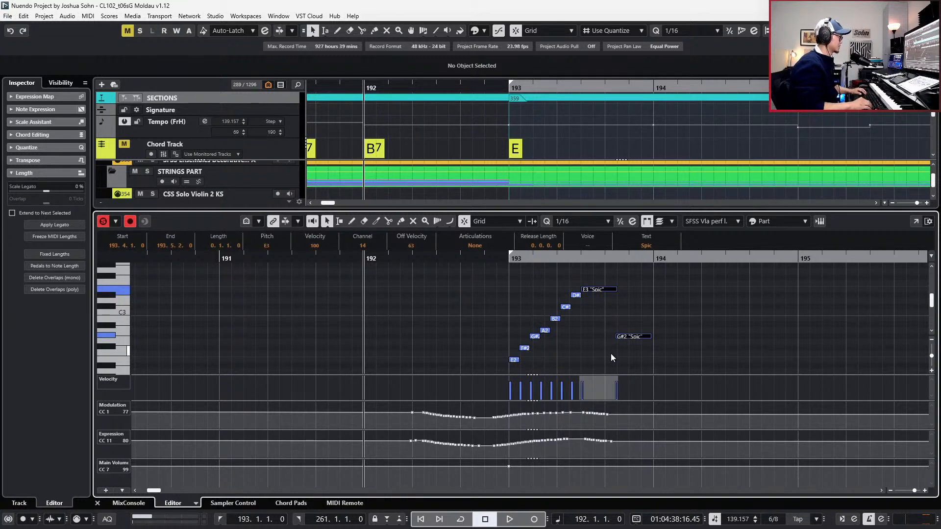
left_click_drag(643, 320, 635, 353)
key("alt+shift+Right")
key("alt+shift+Right")
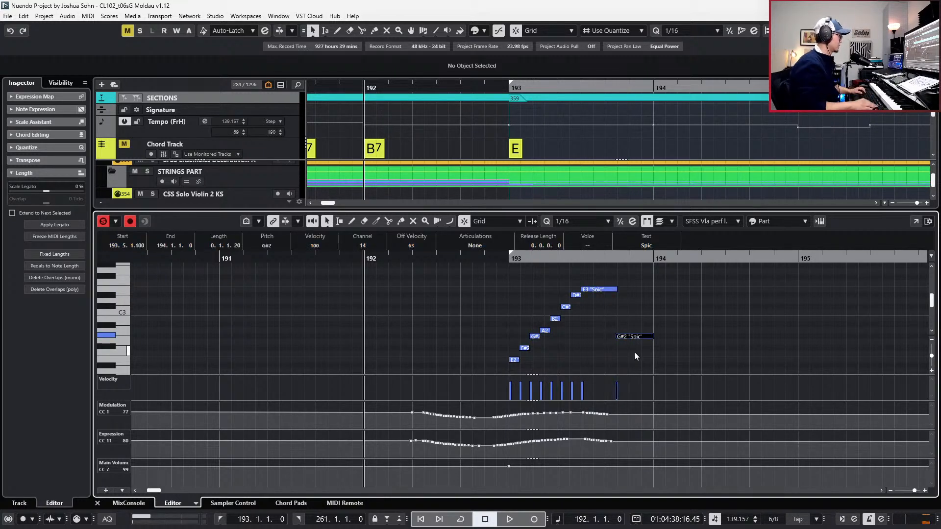
Record modulation and expression data over the end of bar 193 and undo the take.
key("space")
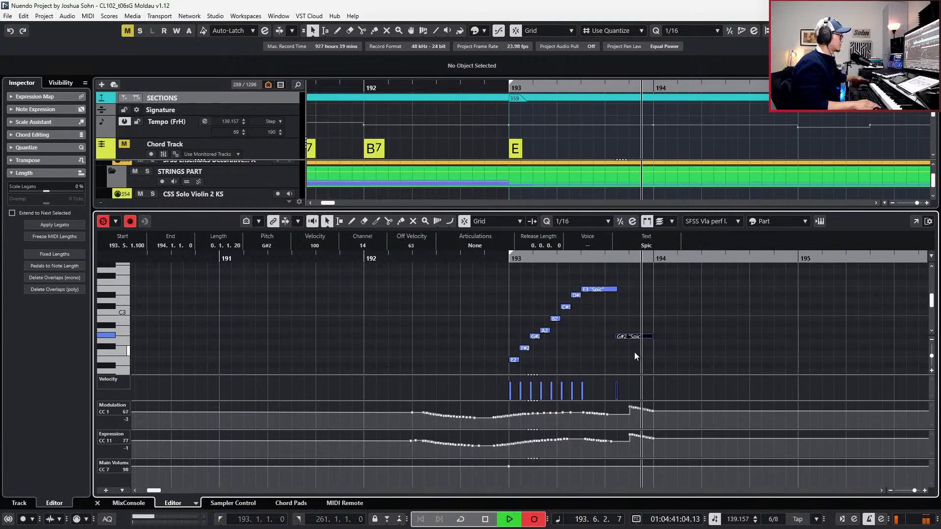
key("space")
key("ctrl+z")
key("KP_0")
key("KP_0")
Duplicate the whole bar 193 viola figure, with its closing E3 and G#2, to start at bar 194.
left_click_drag(590, 412, 599, 416)
left_click_drag(694, 253, 627, 321)
left_click_drag(660, 289, 505, 378)
scroll(603, 345, "up", 1)
key("alt+d")
scroll(633, 346, "right", 2)
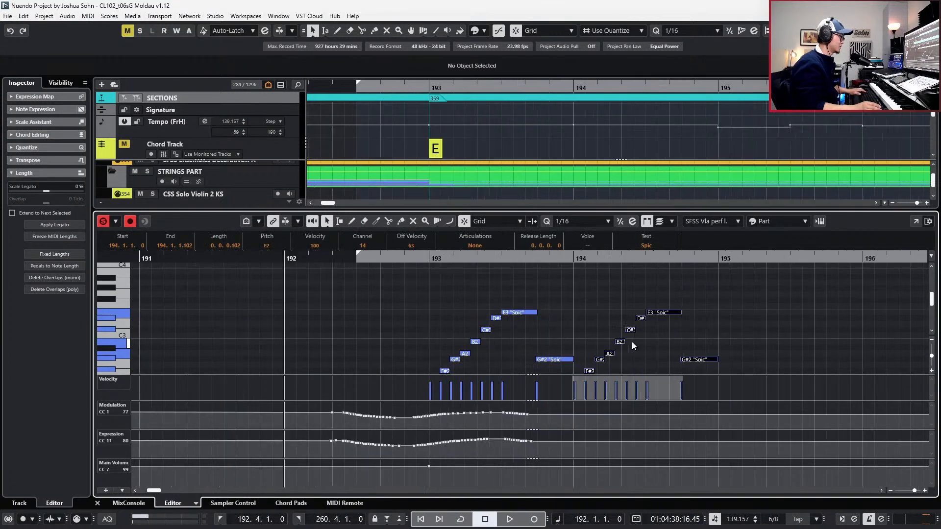
Hide the controller lanes and play the viola figure into its copy in bar 194.
left_click(632, 347)
key("alt+l")
key("space")
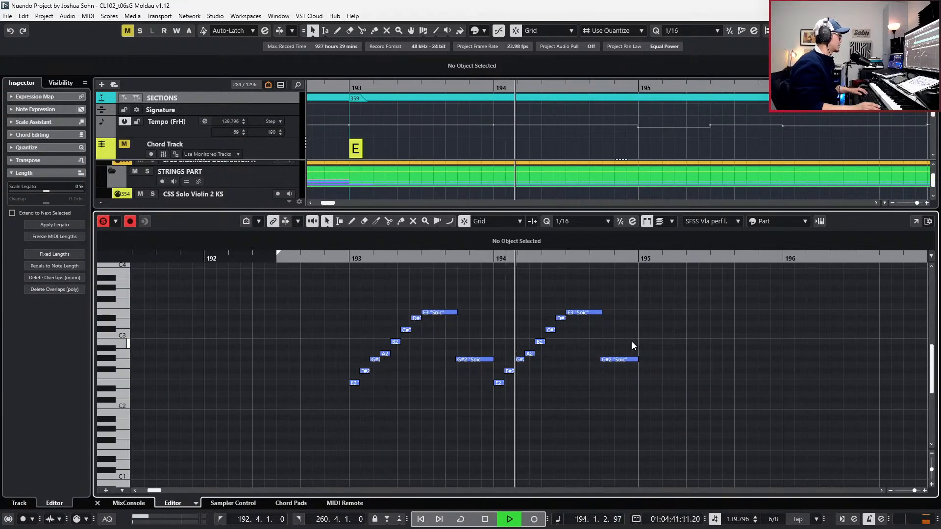
key("space")
With 1/16 quantize, select the closing G#2 of both viola figures and nudge them earlier, the first to 193.5.1.80.
key("alt+3")
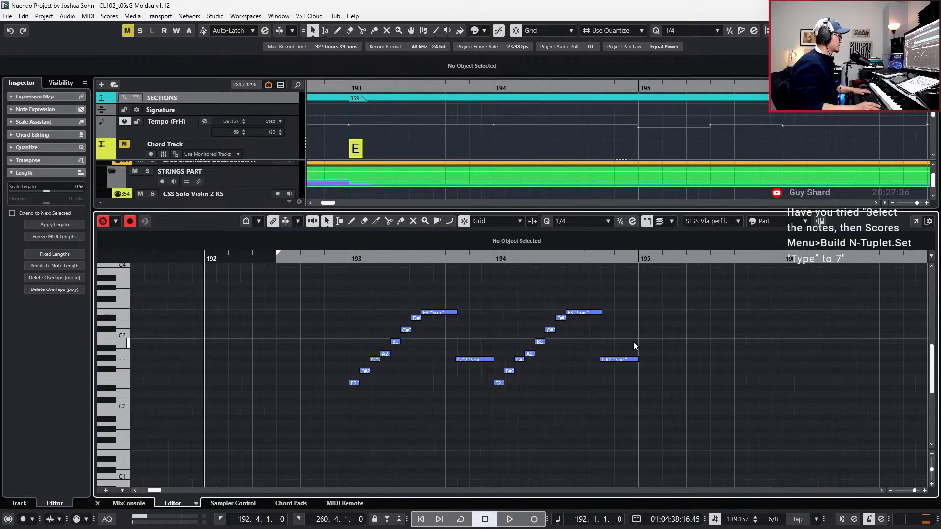
key("alt+5")
scroll(617, 343, "up", 2)
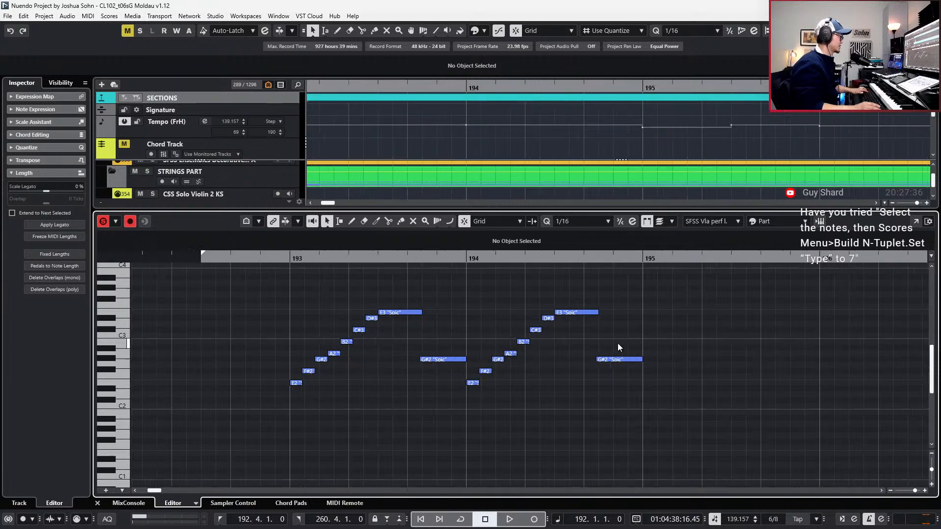
left_click(608, 359)
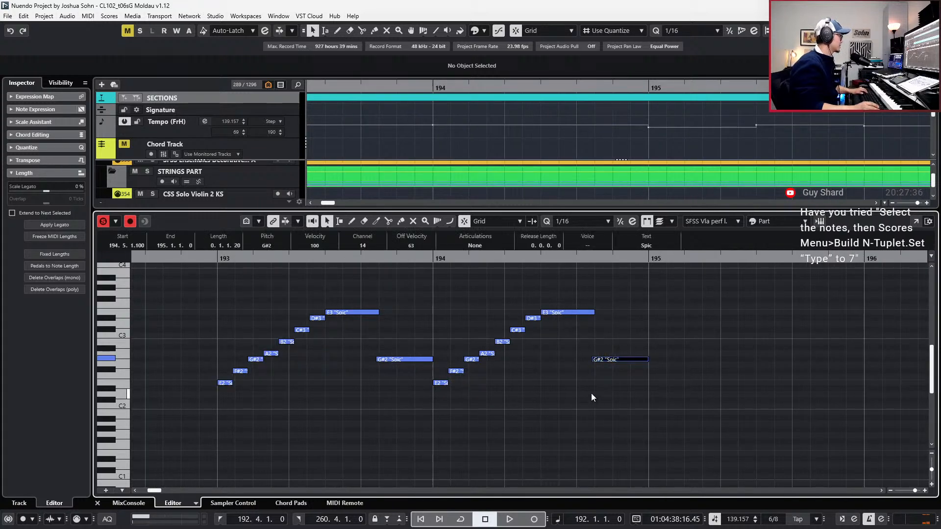
left_click(425, 360, "shift")
Play the viola figures from bar 192 to check the moved closing notes.
key("space")
scroll(418, 387, "down", 2)
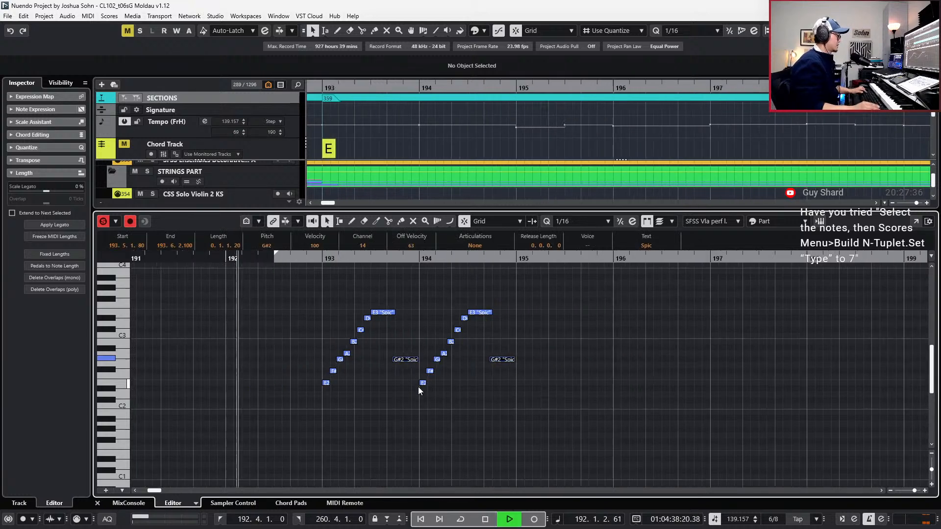
scroll(419, 387, "down", 1)
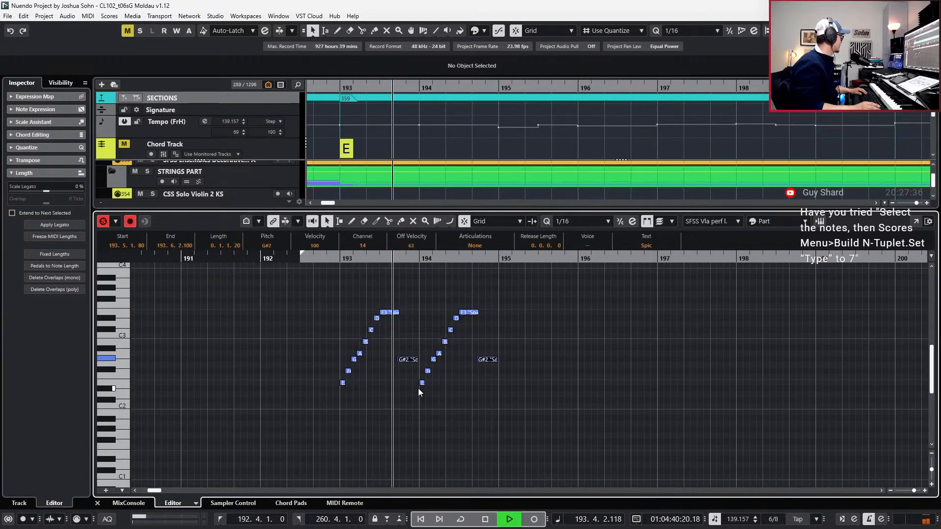
key("space")
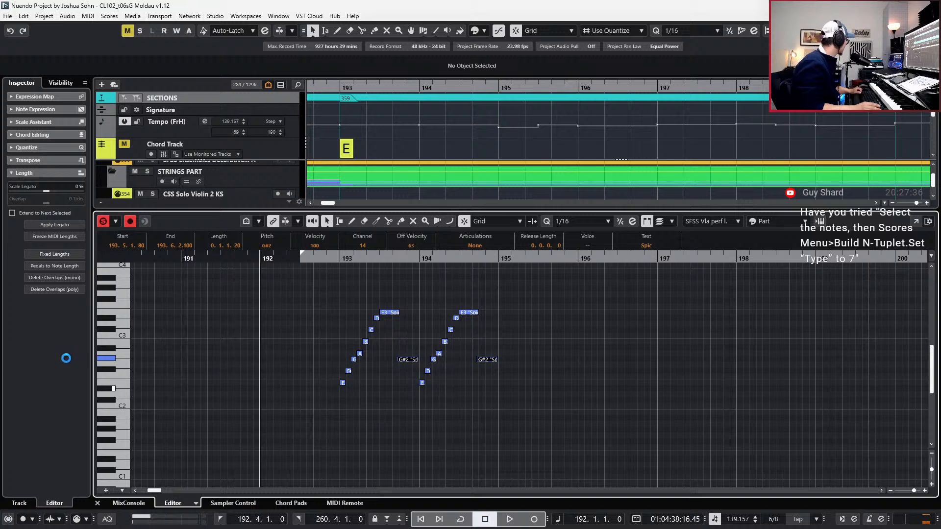
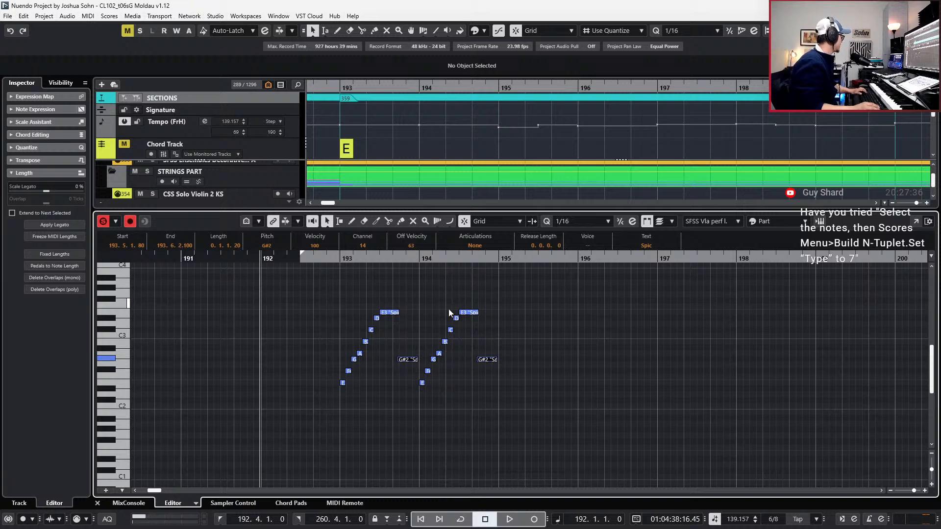
Open the viola part in the Score Editor, enlarge it to inspect the septuplet notation, and close it.
left_click(110, 16)
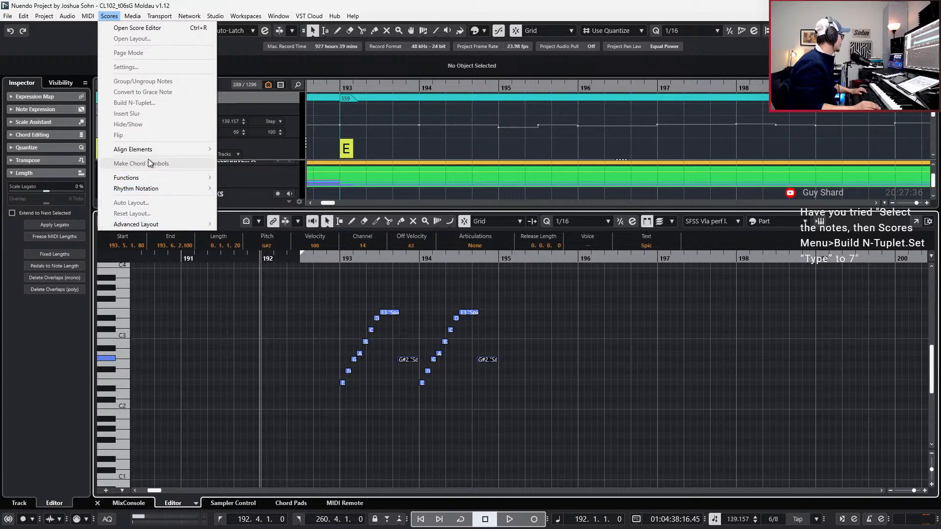
left_click(147, 28)
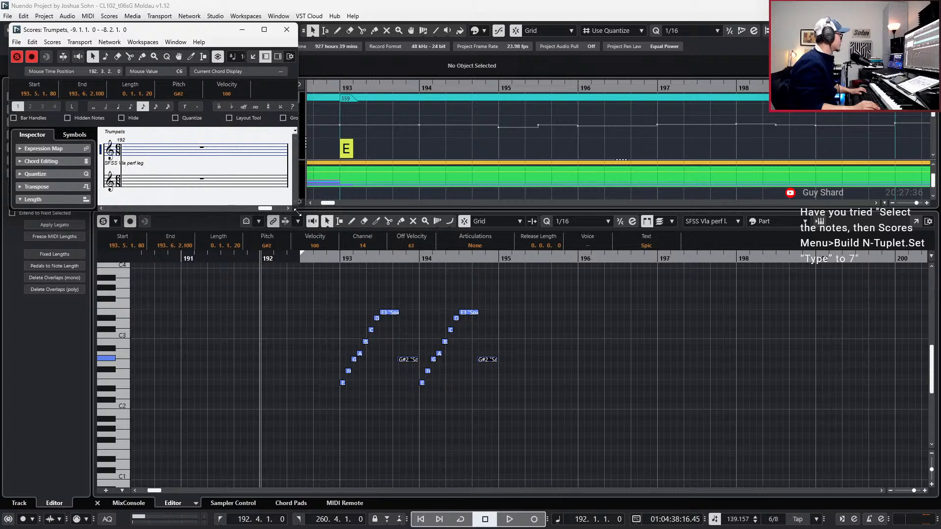
left_click_drag(296, 210, 592, 335)
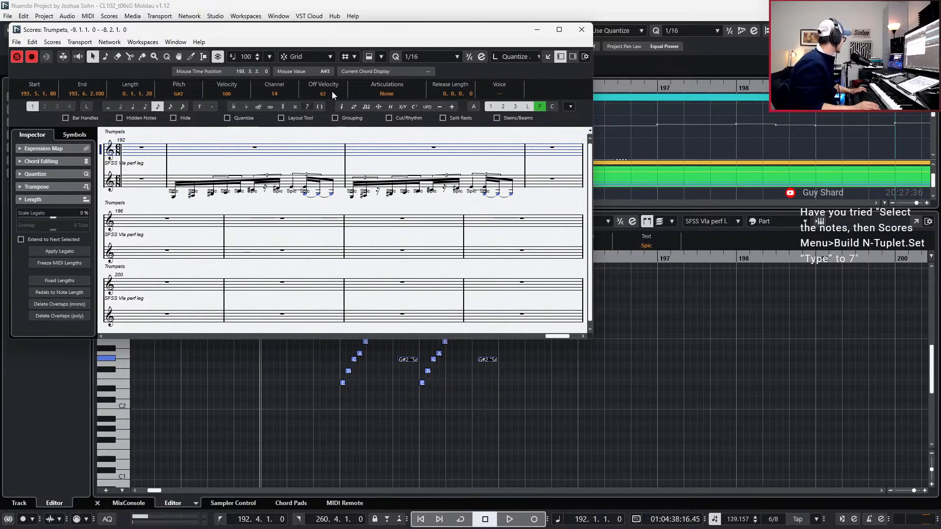
left_click(567, 31)
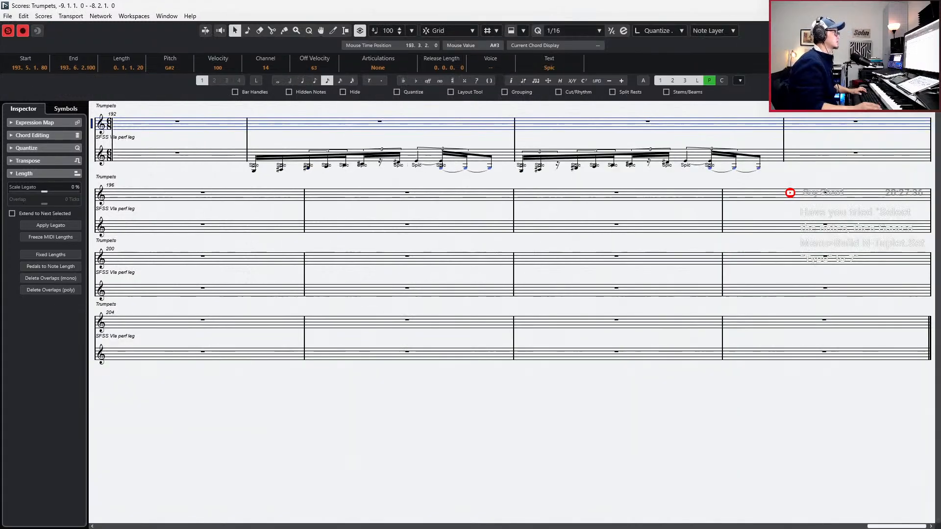
key("ctrl+w")
Select the bar 193 run with its E3 and try the 1/8 14-let quantize value.
scroll(342, 302, "up", 2)
left_click_drag(311, 299, 400, 414)
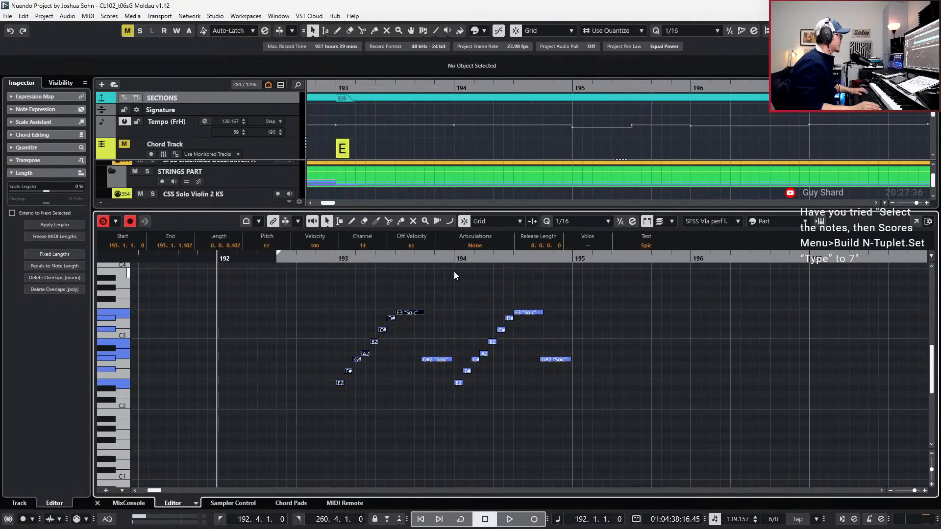
key("alt+4")
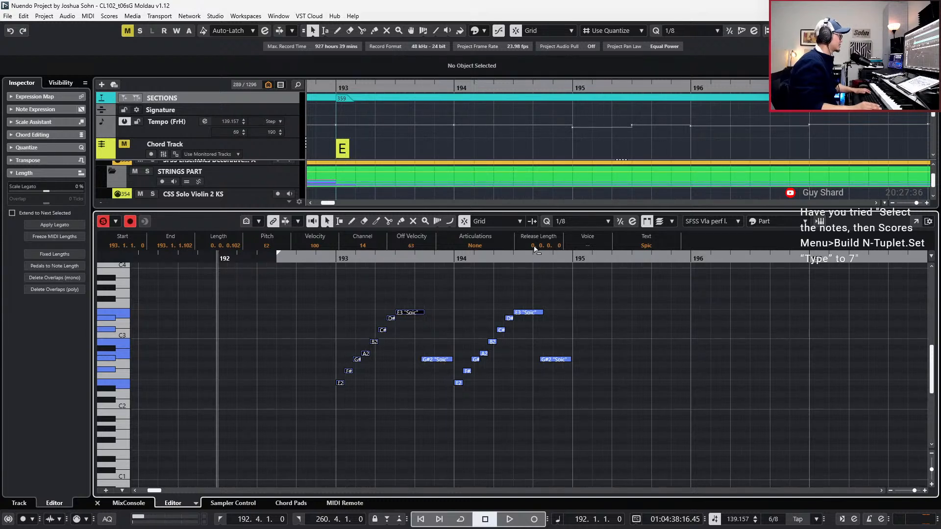
left_click(572, 221)
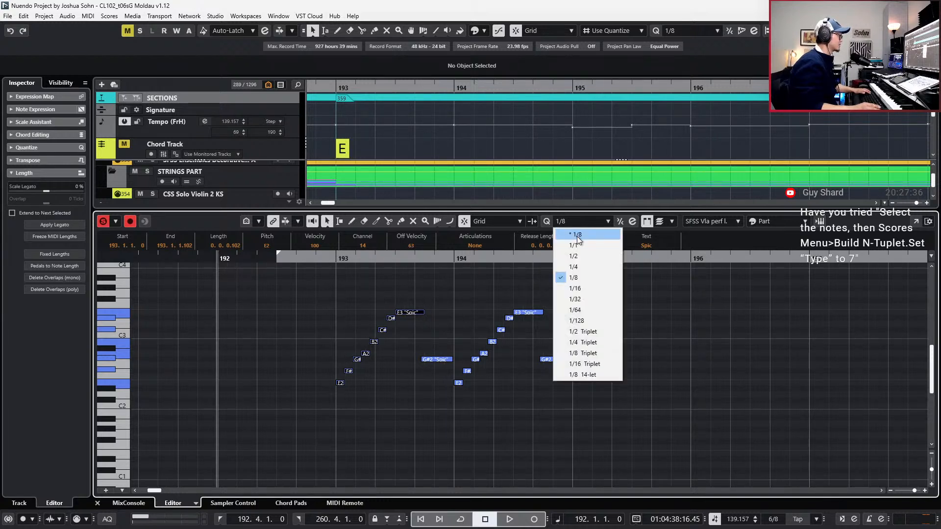
left_click(590, 375)
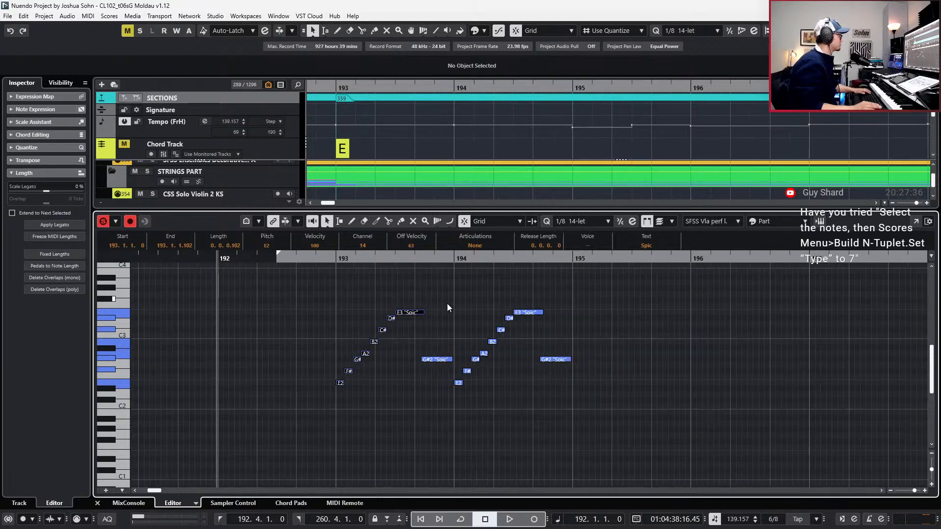
scroll(445, 289, "up", 1)
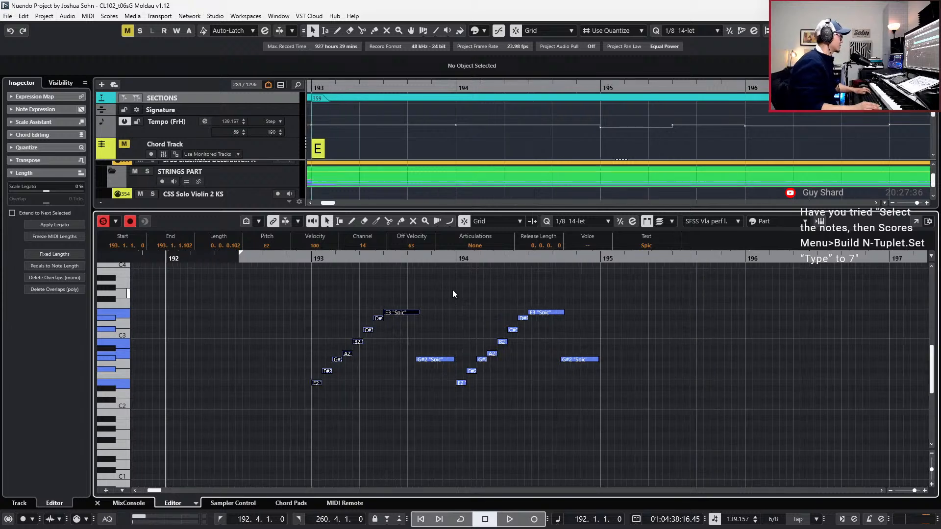
Set the quantize value to 1/8, lengthen both closing G#2 notes to 0.1.1.40, and save the project.
left_click(572, 222)
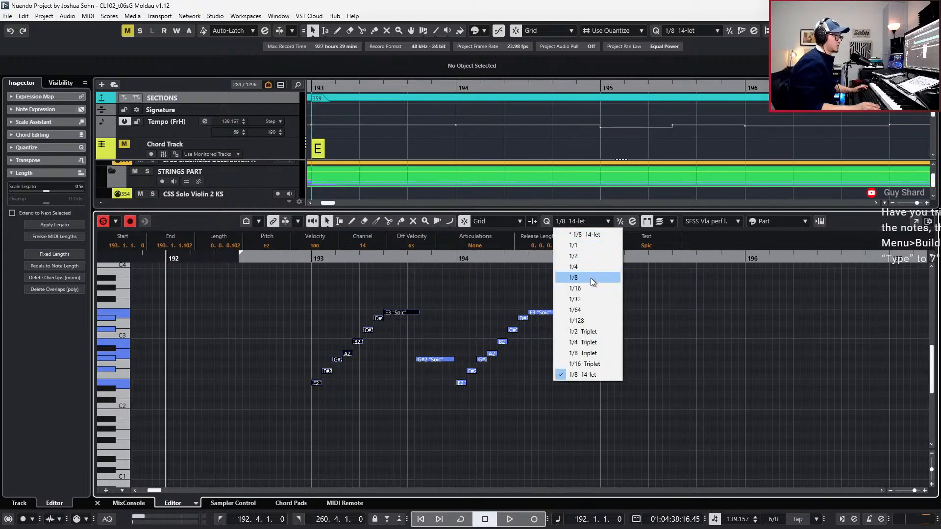
left_click(590, 278)
scroll(587, 360, "down", 1)
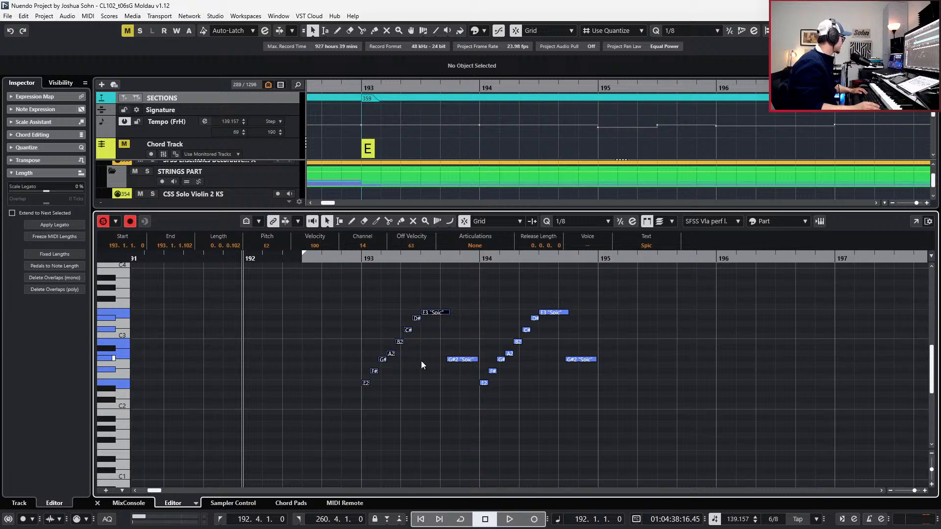
left_click(622, 341)
left_click(579, 360)
left_click_drag(466, 345, 460, 364)
key("alt+shift+Right")
key("ctrl+s")
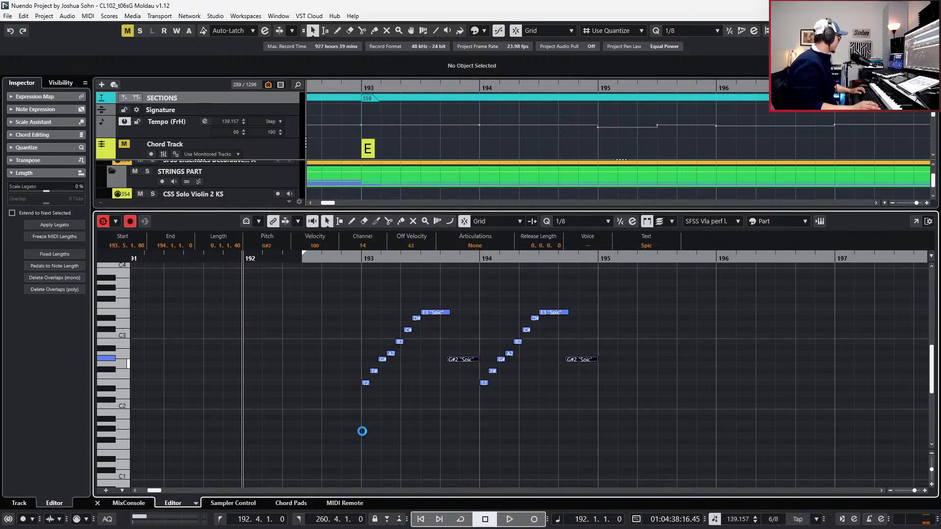
Play both viola figures from bar 192 and turn off editor solo.
key("g")
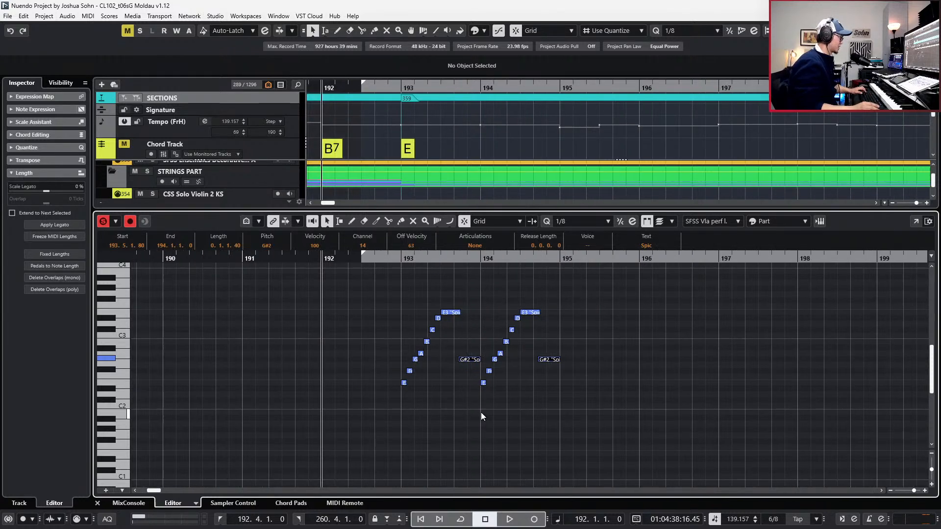
key("space")
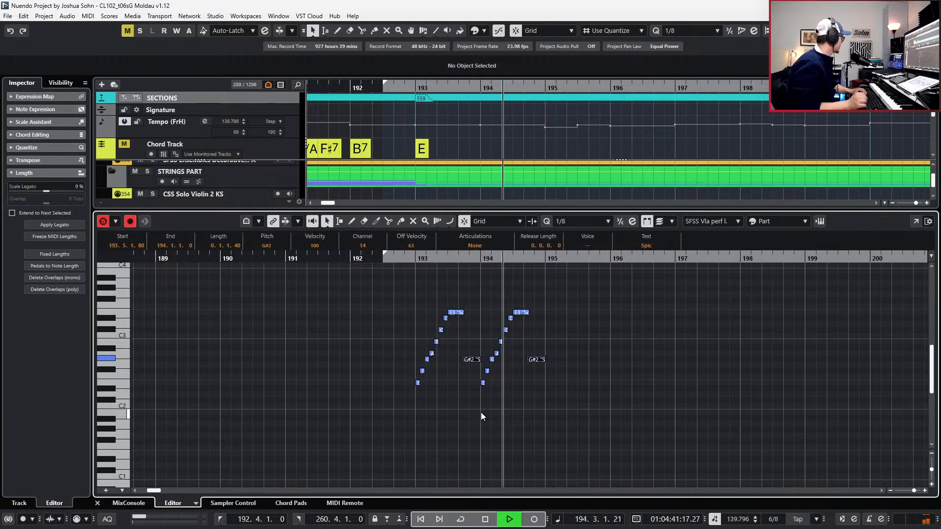
key("space")
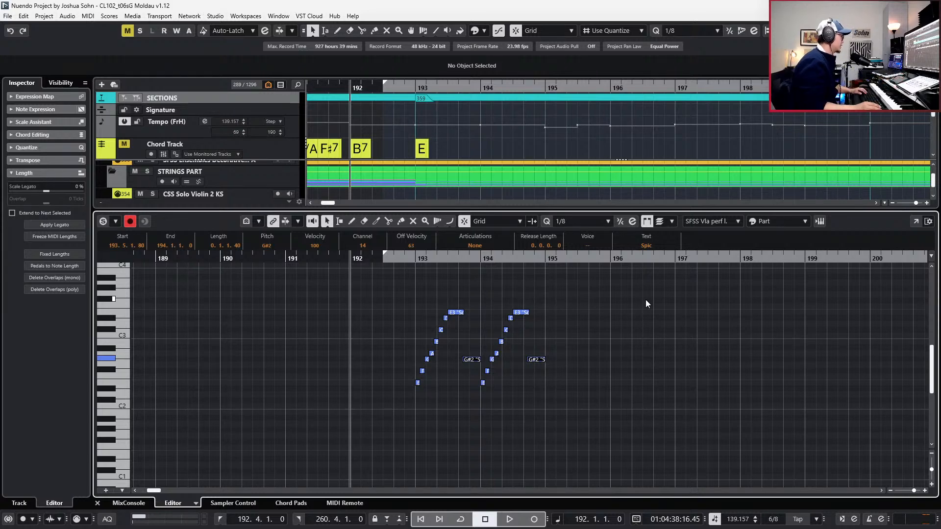
Switch to the PDF score and examine the viola part in the bars after 360 on page 40.
key("alt+Tab")
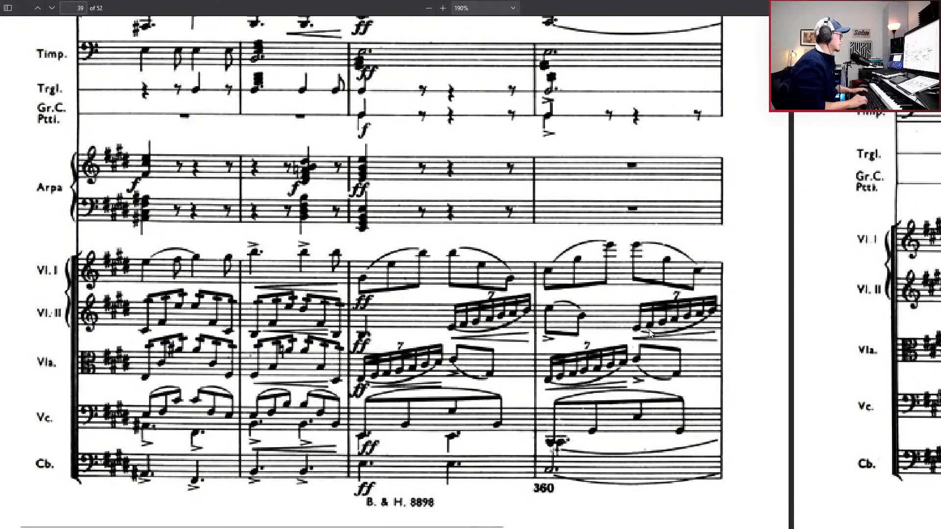
scroll(649, 330, "down", 2)
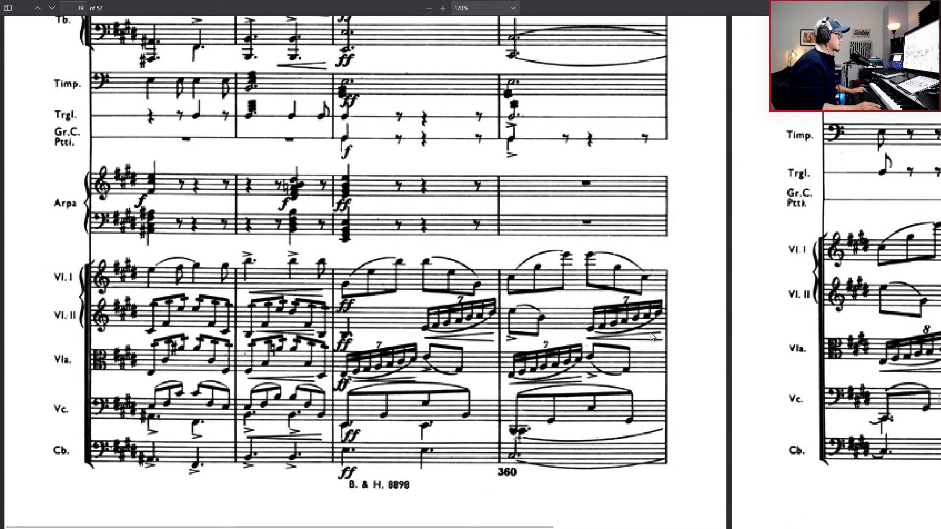
scroll(651, 336, "right", 8)
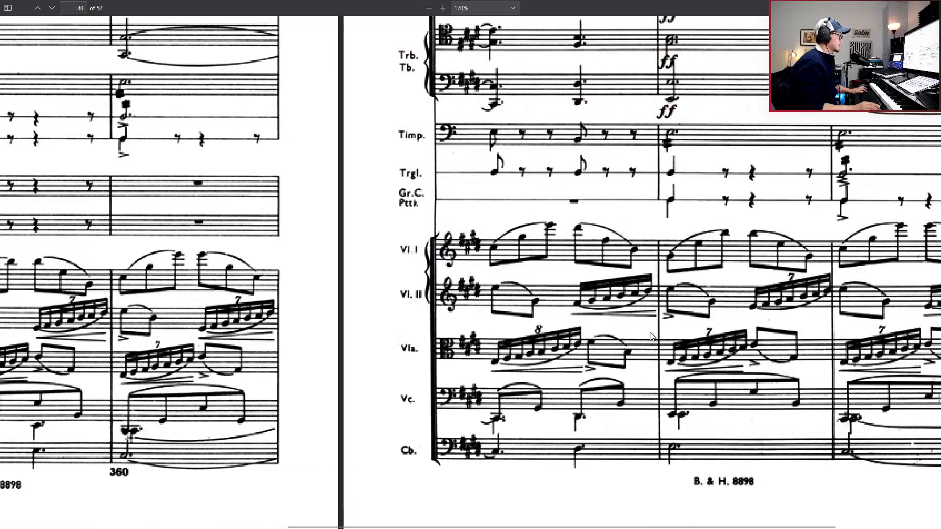
scroll(549, 358, "right", 1)
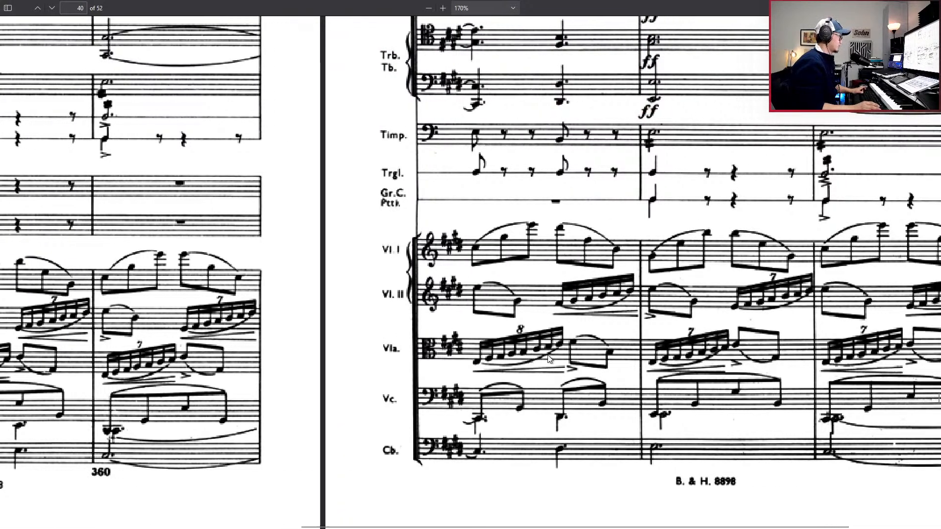
scroll(549, 358, "right", 2)
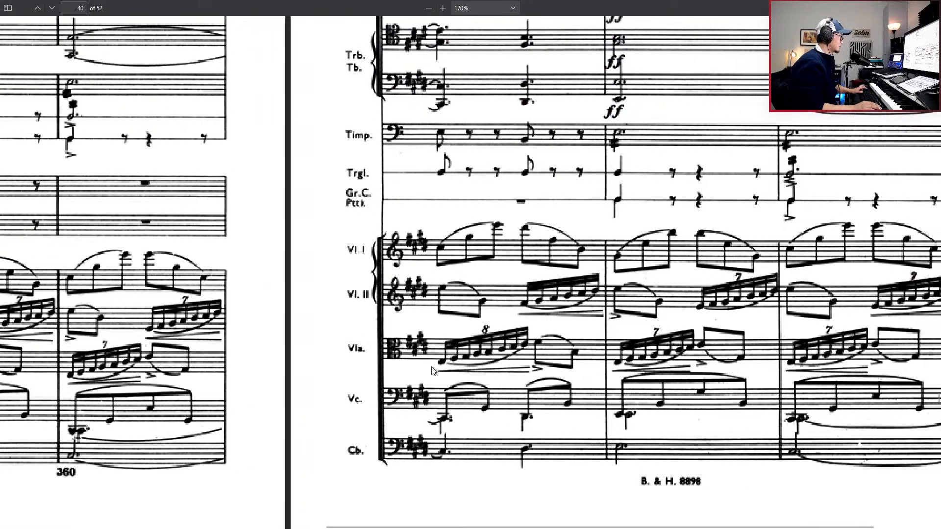
Switch back to Nuendo and copy the seven-note viola run E2 to D#3 from bar 194 to the start of bar 195.
scroll(538, 343, "down", 1)
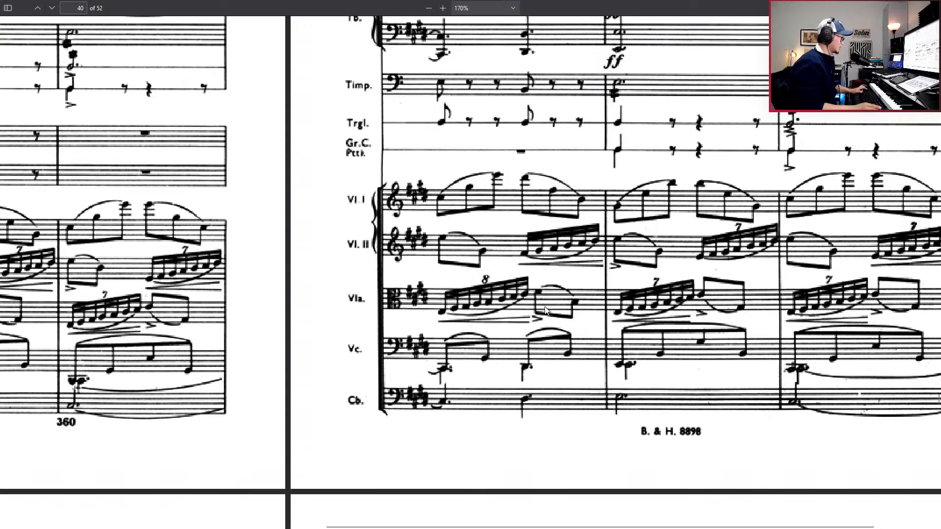
scroll(537, 338, "up", 1)
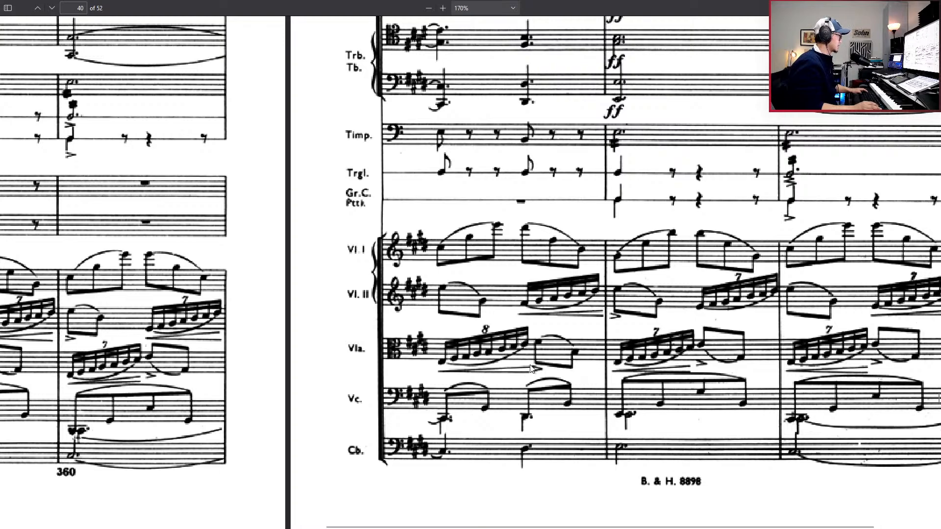
key("alt+Tab")
scroll(551, 372, "up", 3, "ctrl")
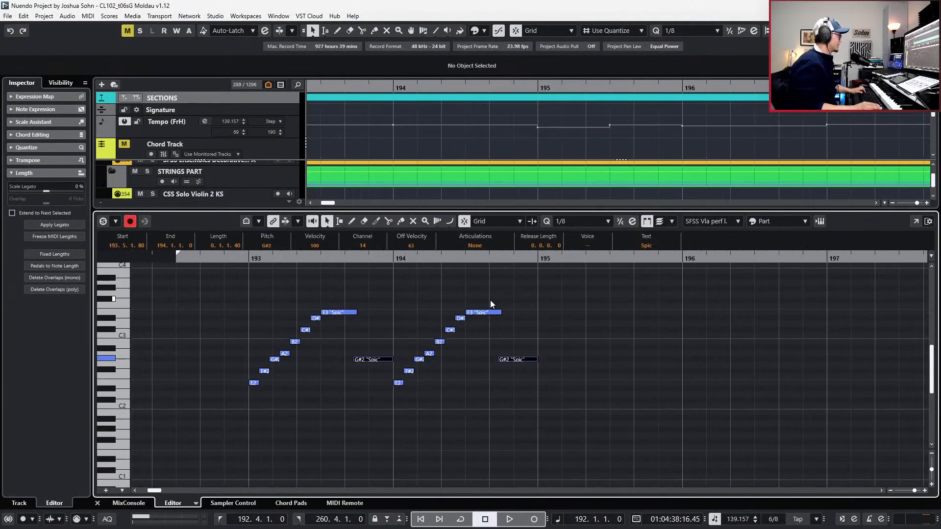
left_click_drag(525, 302, 461, 369)
left_click_drag(397, 316, 457, 408)
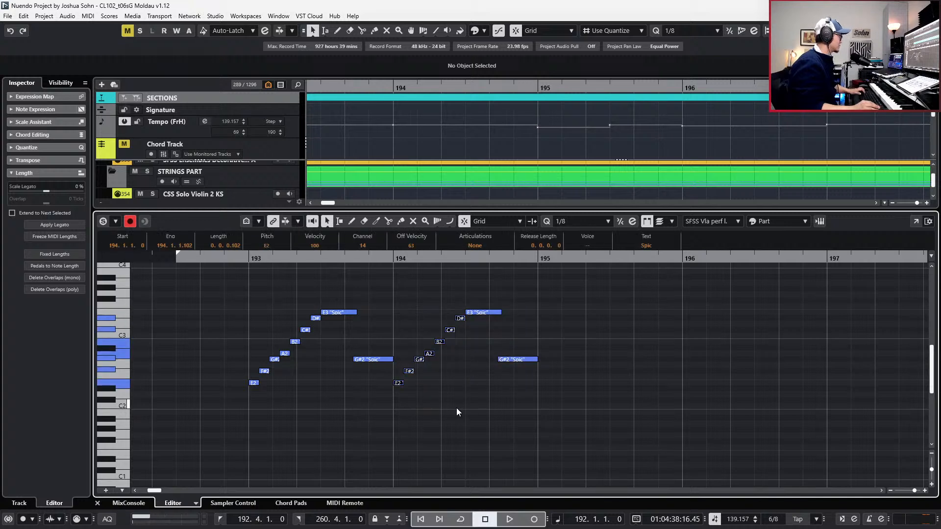
key("ctrl+KP_Add")
key("ctrl+KP_Add")
key("ctrl+v")
key("alt+6")
key("ctrl+KP_Subtract")
key("ctrl+KP_Add")
key("h")
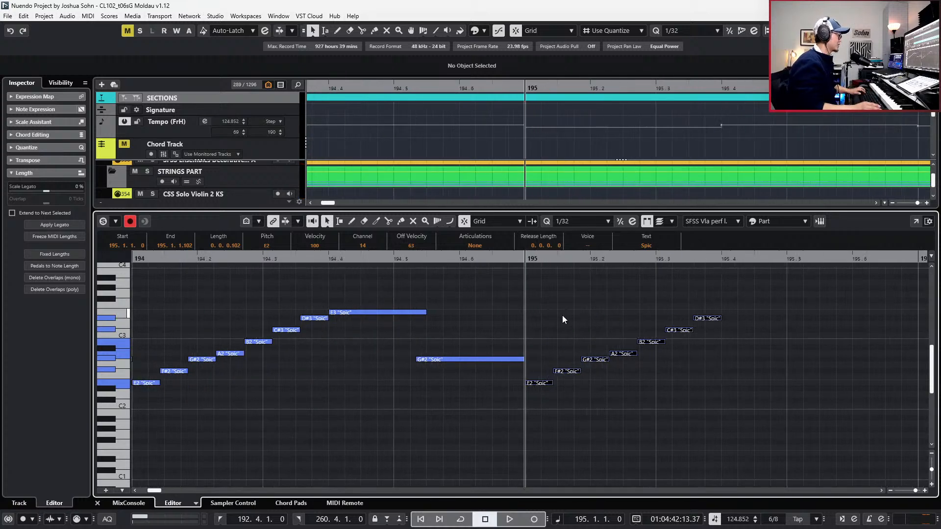
Tighten the seven copied notes in bar 195 to consecutive 1/16 triplet positions, each with a length of 0.0.0.80.
left_click_drag(530, 311, 734, 420)
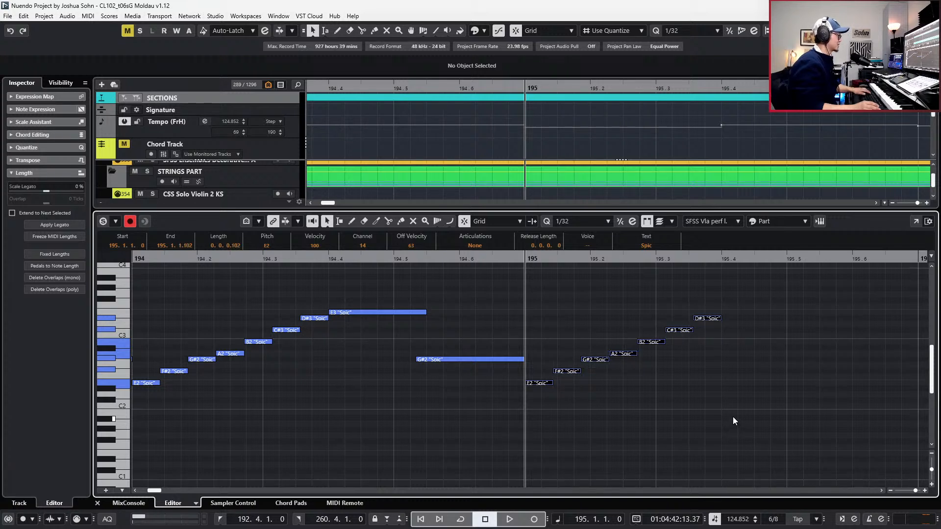
key("alt+5")
key("comma")
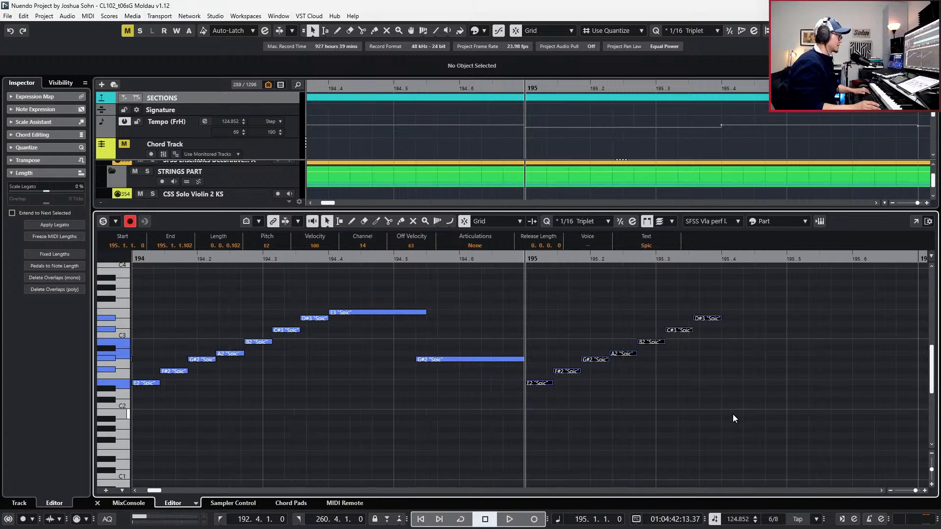
left_click_drag(534, 302, 678, 406)
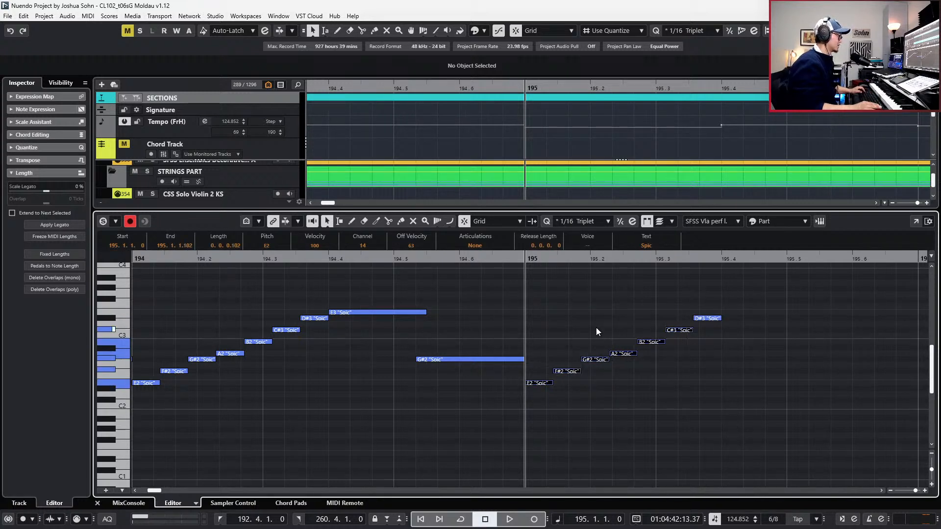
key("q")
left_click_drag(593, 310, 700, 392)
key("alt+Left")
left_click(696, 318)
key("alt+Left")
Add an eighth note, E3, to the bar 195 run at 195.3.1.80 and close the editor.
key("ctrl+Right")
key("Up")
key("Up")
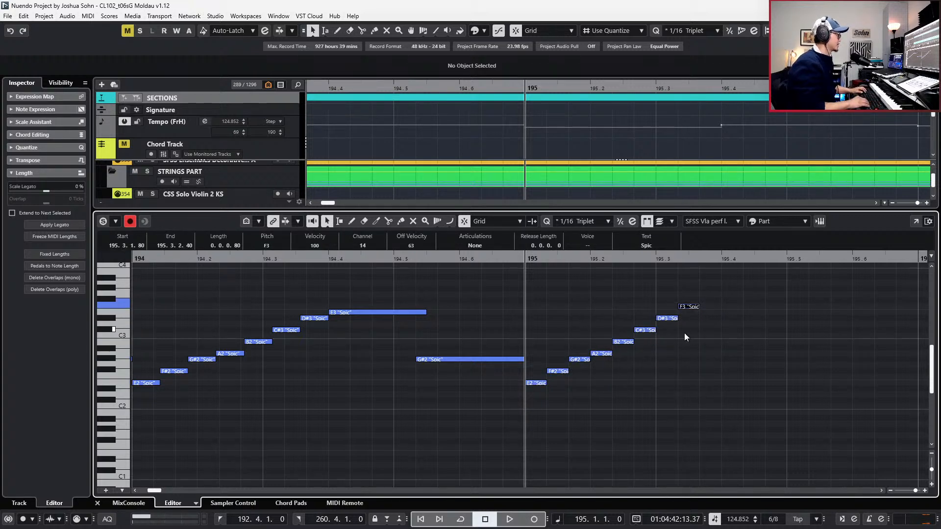
key("Down")
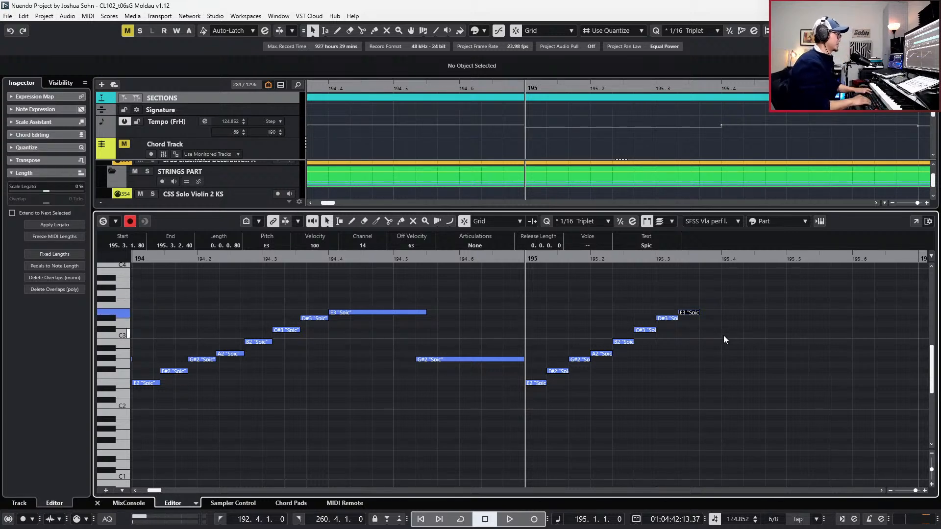
key("Return")
Switch to the PDF score and examine how the viola figures continue on the pages from bar 357 onward.
key("alt+Tab")
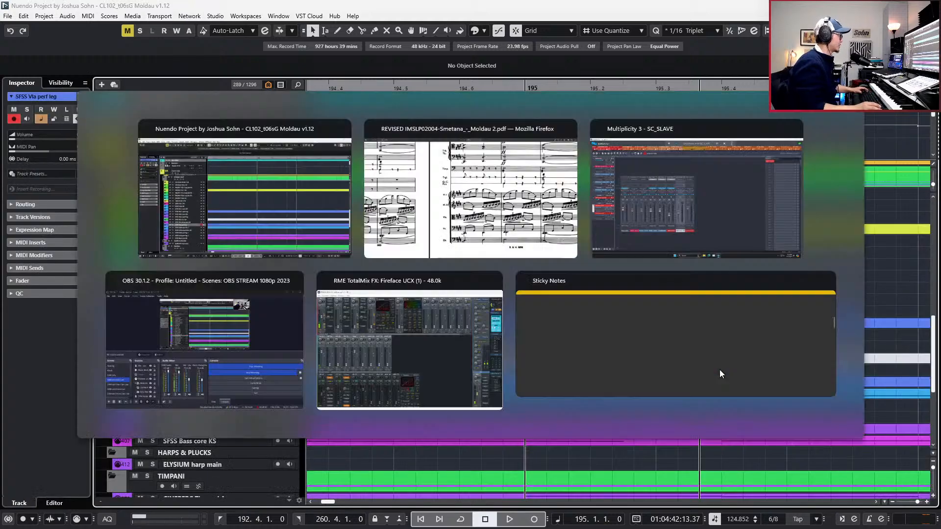
scroll(721, 374, "down", 6)
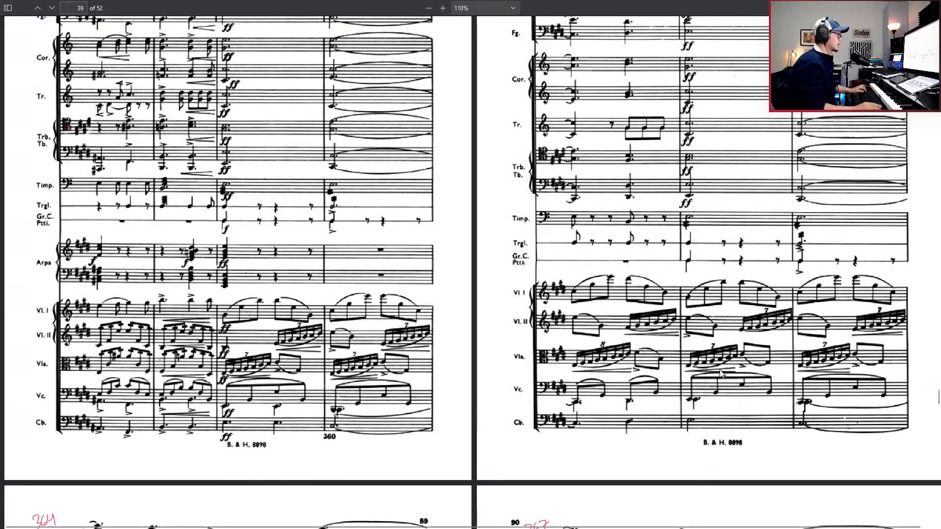
scroll(604, 359, "up", 1)
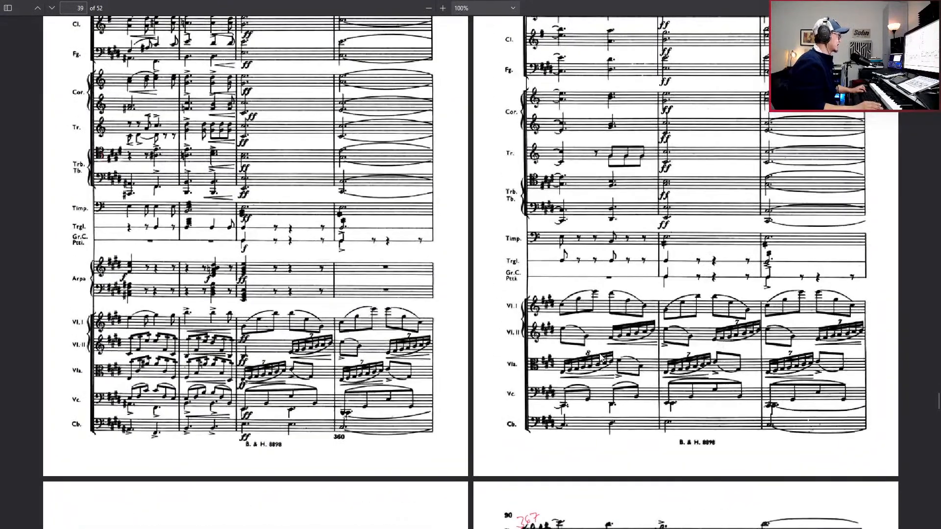
key("Right")
scroll(602, 357, "down", 2)
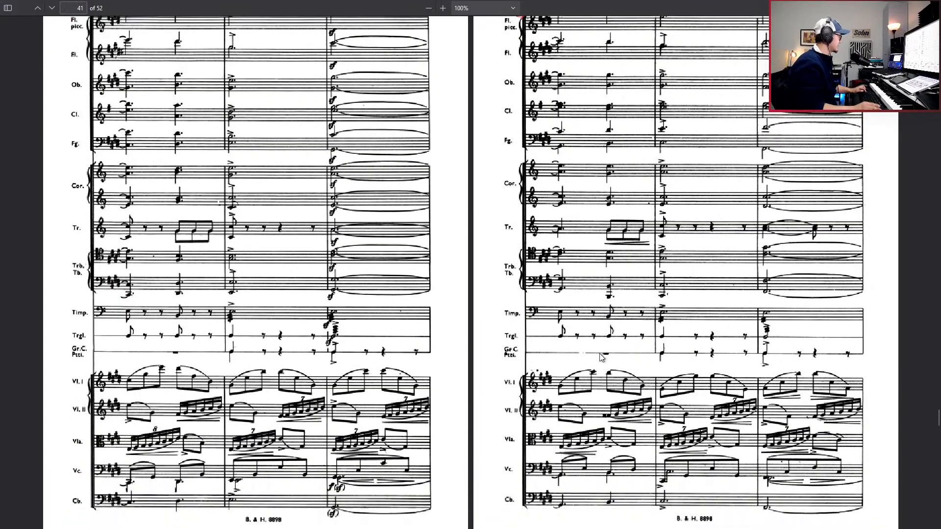
key("Right")
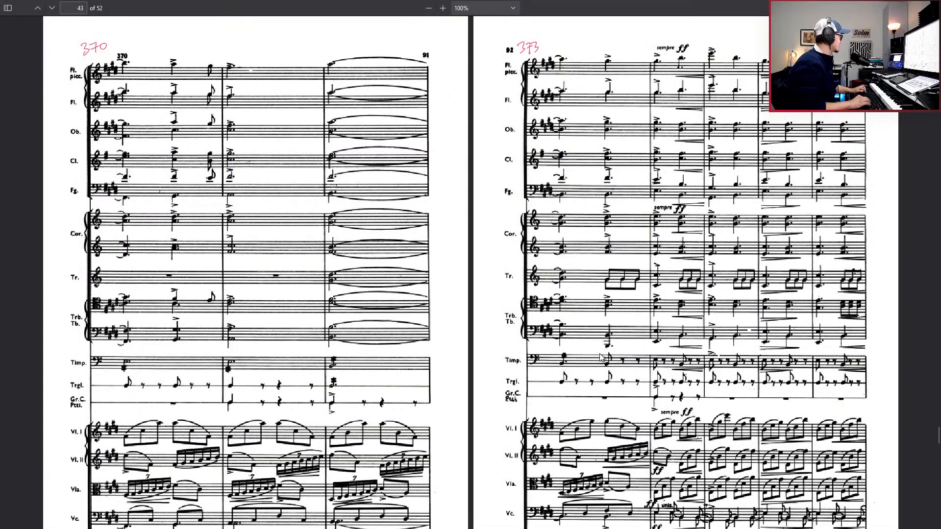
scroll(600, 357, "down", 1)
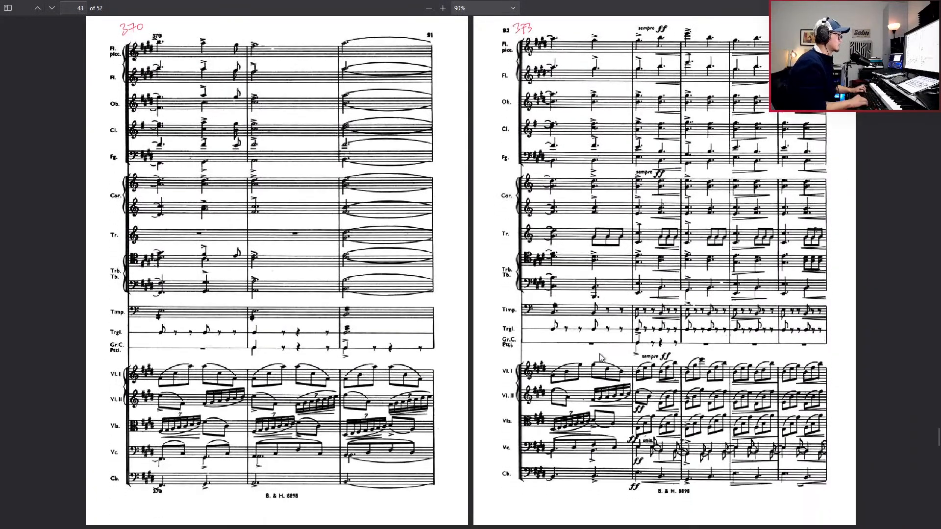
key("Right")
key("Right")
key("Right")
key("Right")
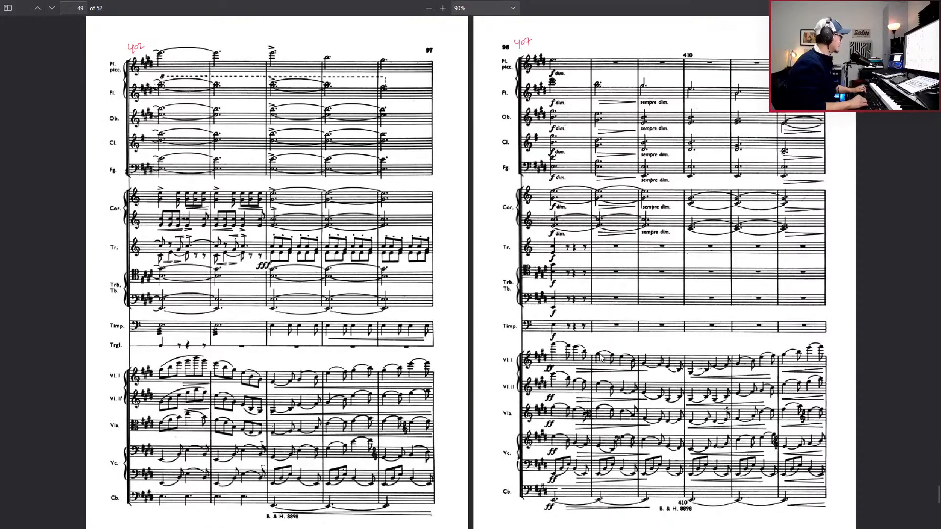
key("Left")
key("Left")
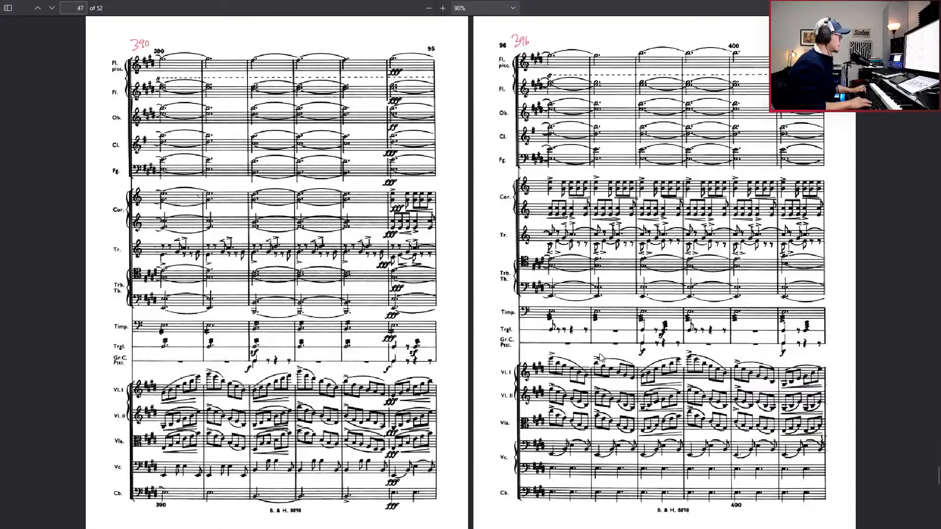
key("Left")
key("Left")
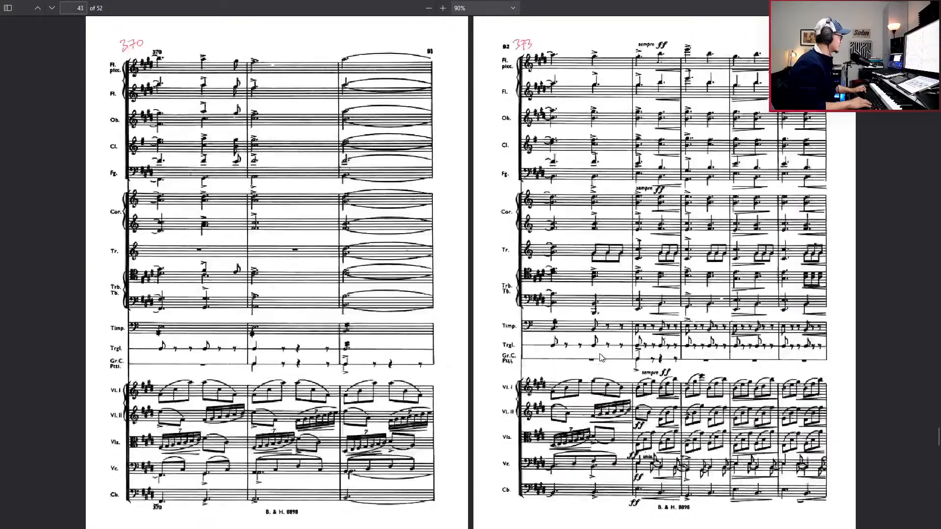
key("Left")
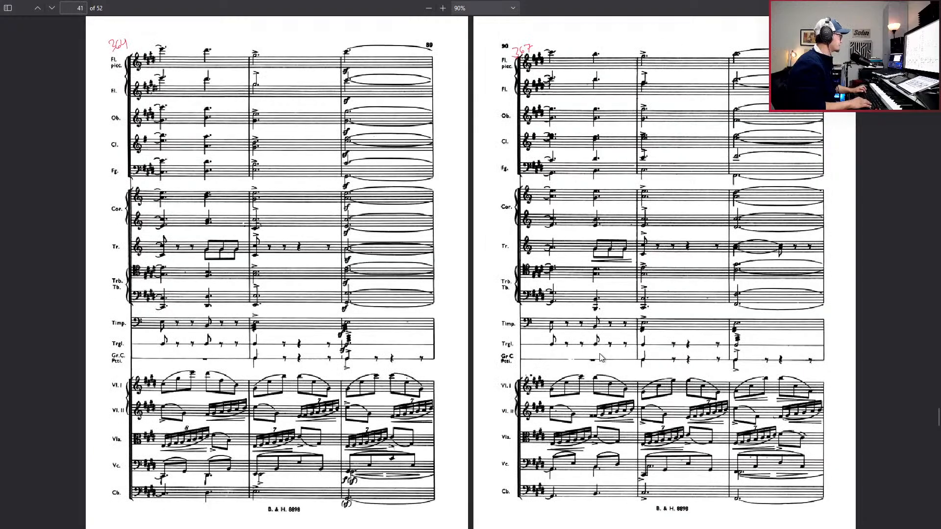
key("Left")
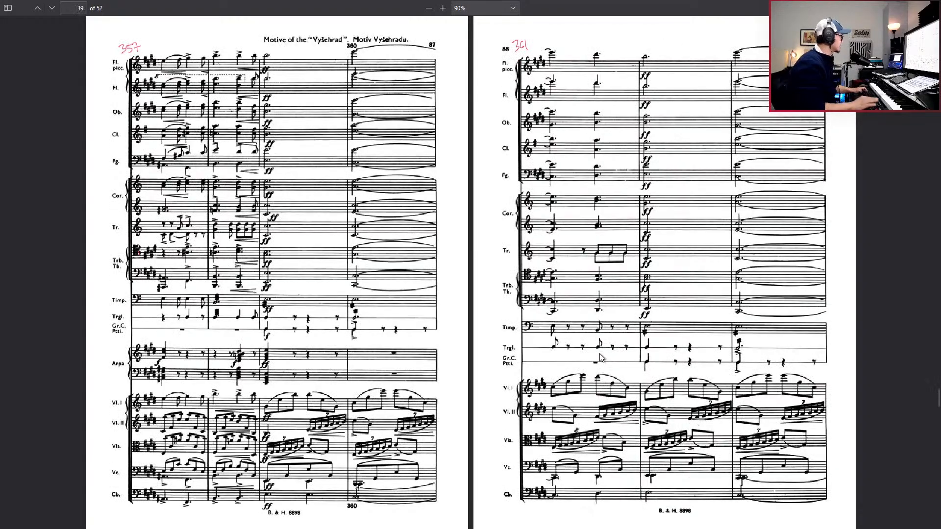
Return to Nuendo, split the SFSS Vla perf leg part at 195.3.2.40 using Cursor snap, and delete the section after it.
key("alt+Tab")
scroll(639, 339, "down", 4)
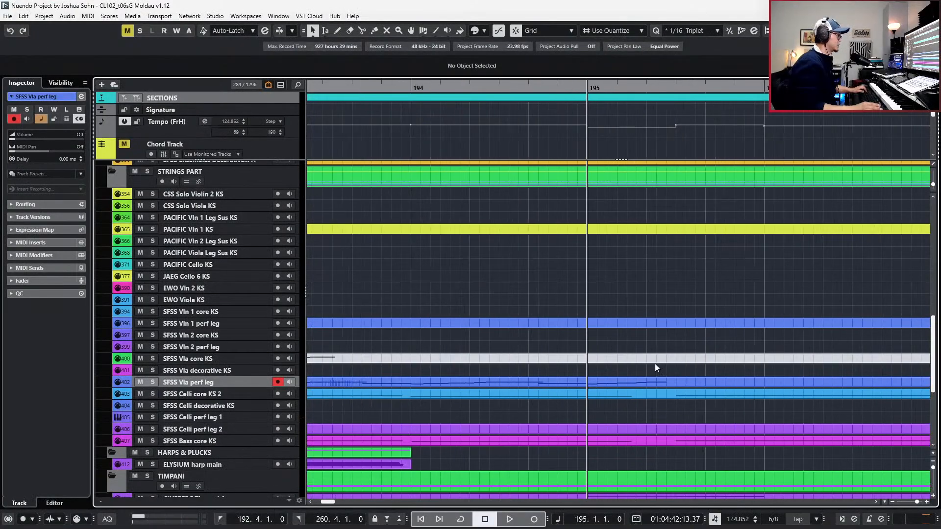
scroll(643, 370, "down", 1)
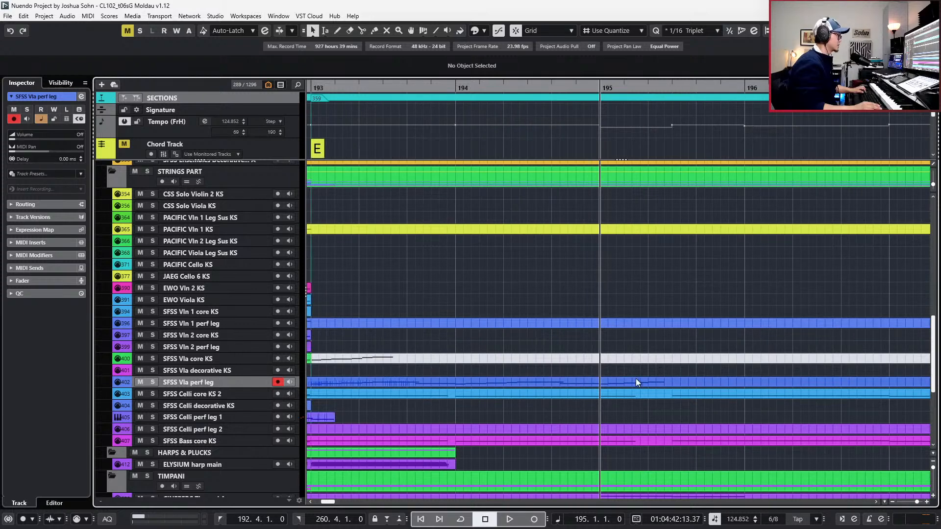
scroll(664, 383, "up", 2)
double_click(664, 382)
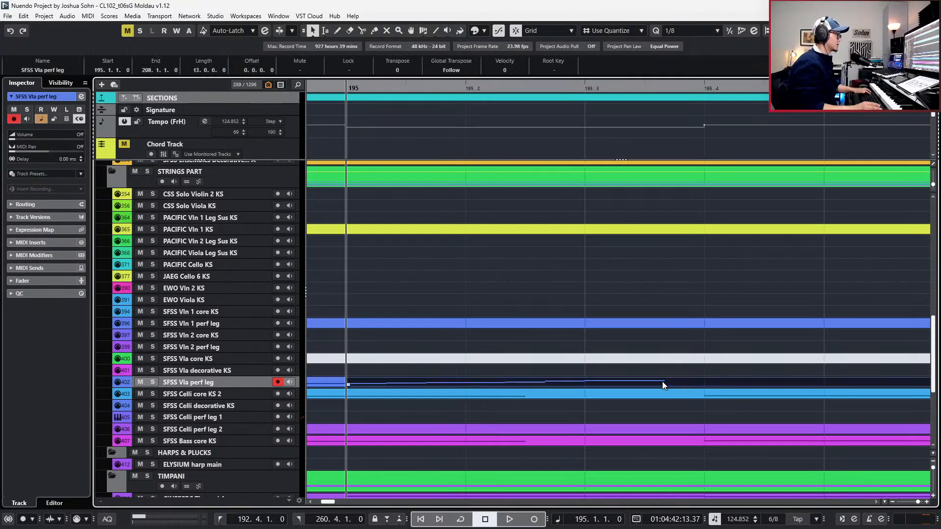
key("l")
key("Return")
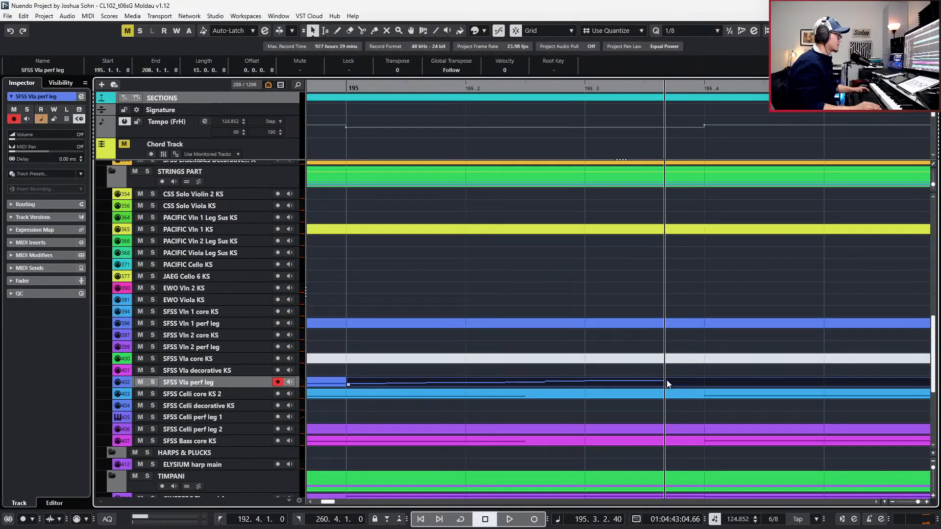
key("shift+j")
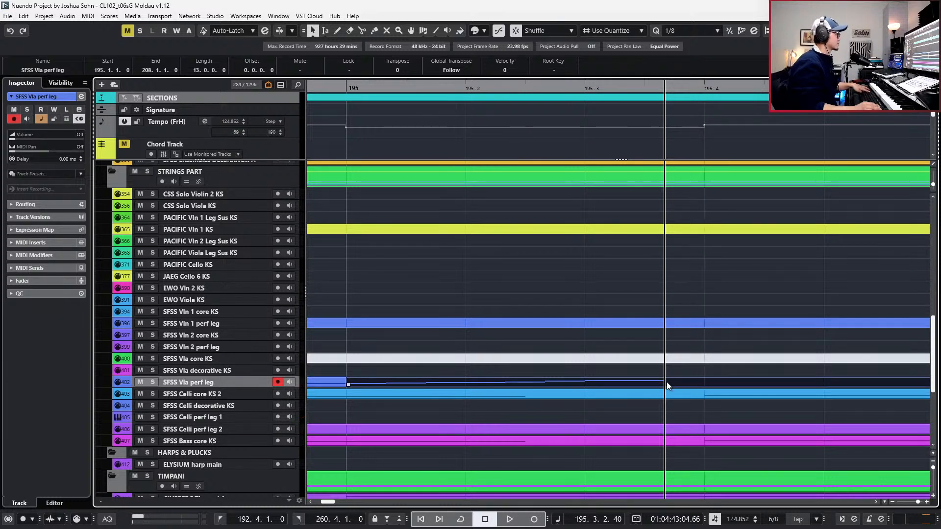
key("shift+j")
left_click(669, 383, "alt")
key("Delete")
scroll(663, 383, "down", 2)
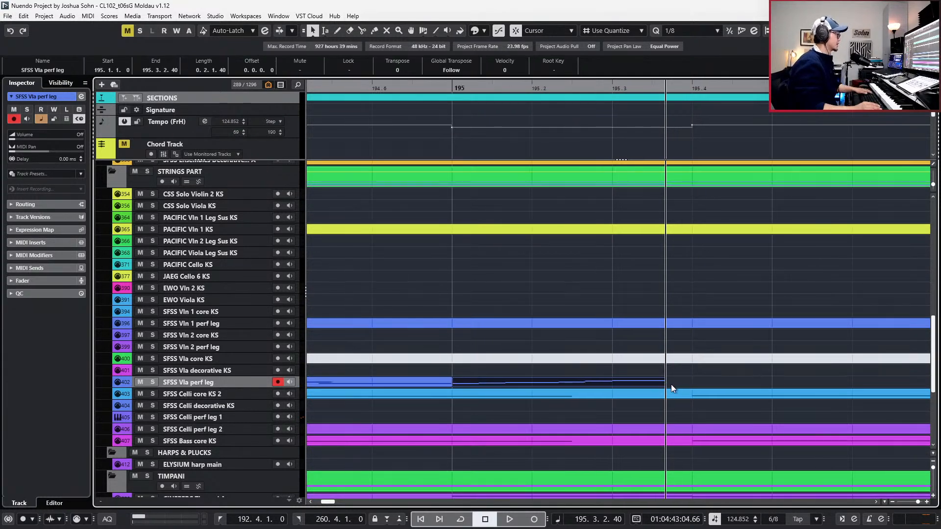
Time-stretch the eight-note viola part so it ends at 195.4.1.0, and return to normal sizing.
key("1")
key("1")
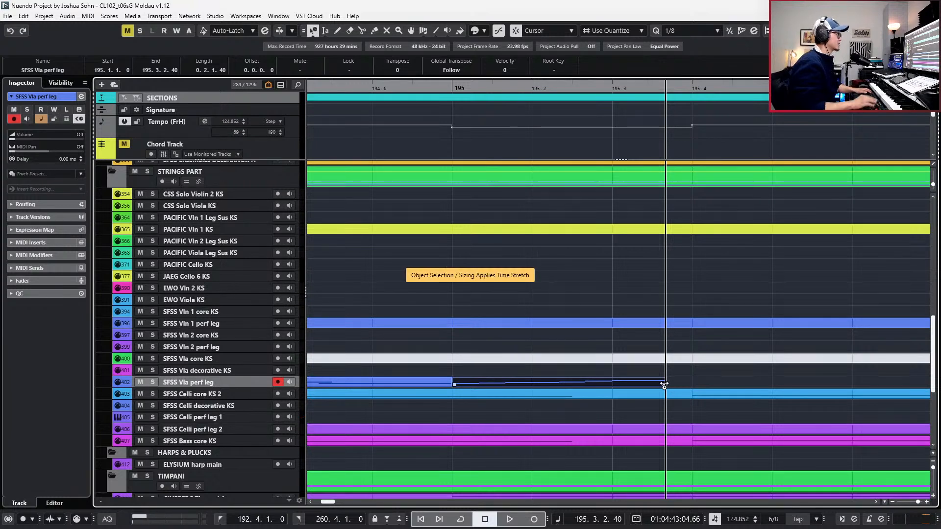
key("KP_Add")
left_click_drag(662, 387, 685, 387)
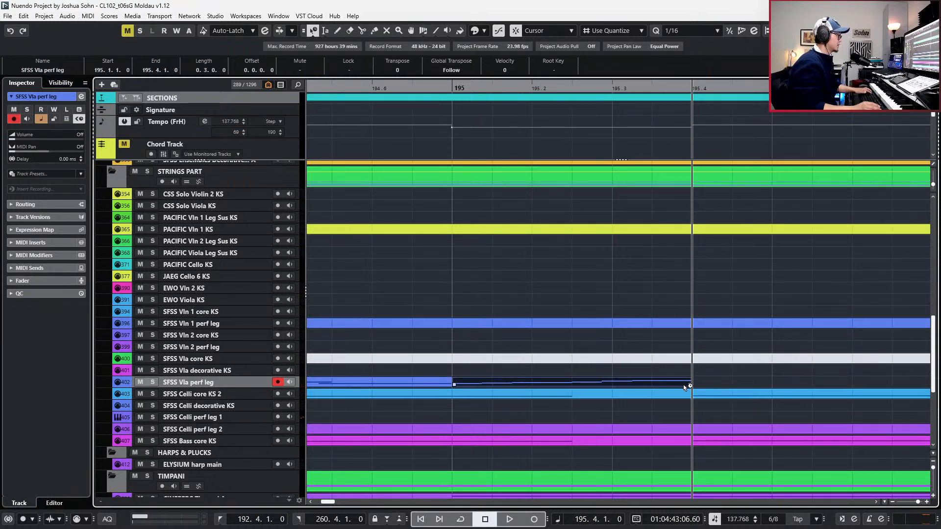
key("1")
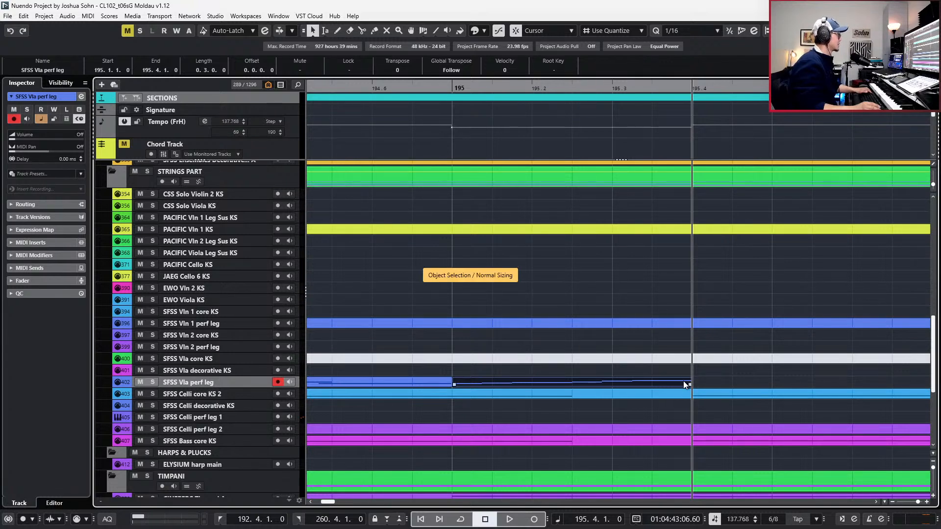
Restore Grid snap, extend the viola part to the end of bar 195 with 1/1 quantize, and open it for editing.
key("alt+1")
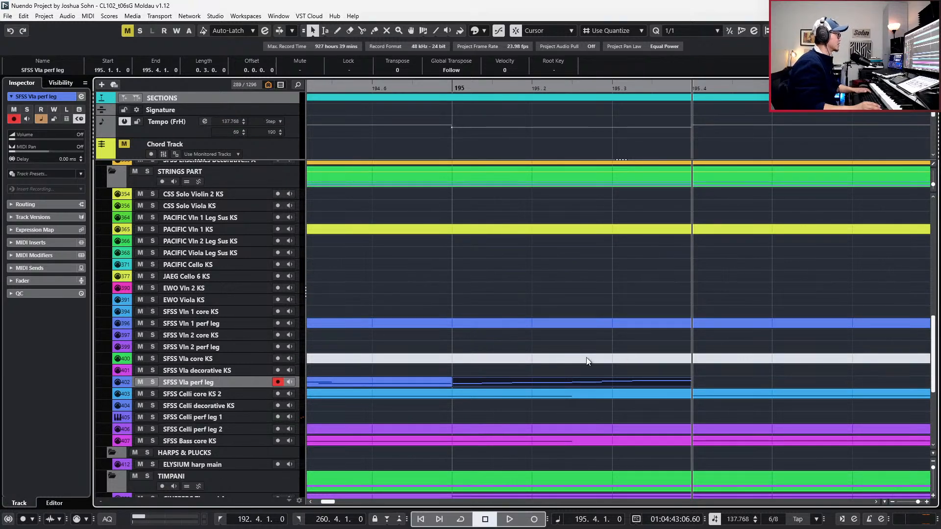
key("l")
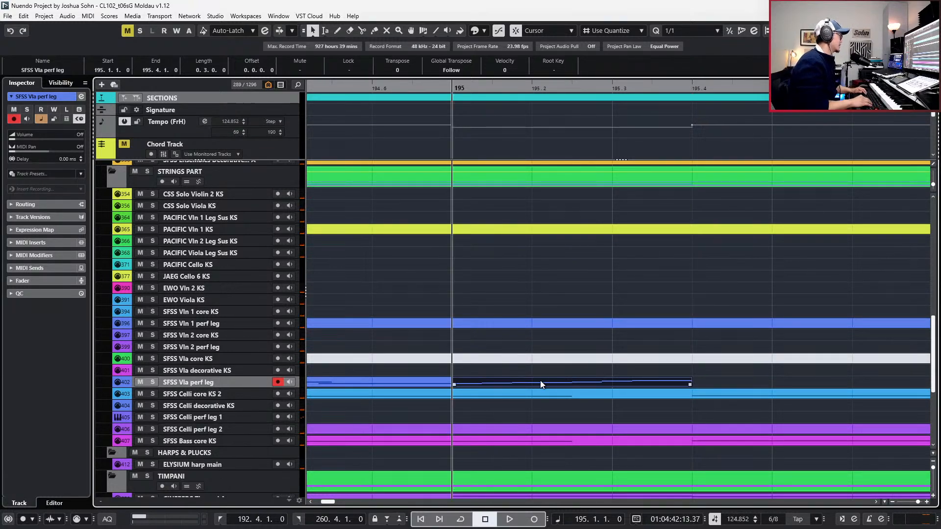
key("alt+4")
key("alt+shift+1")
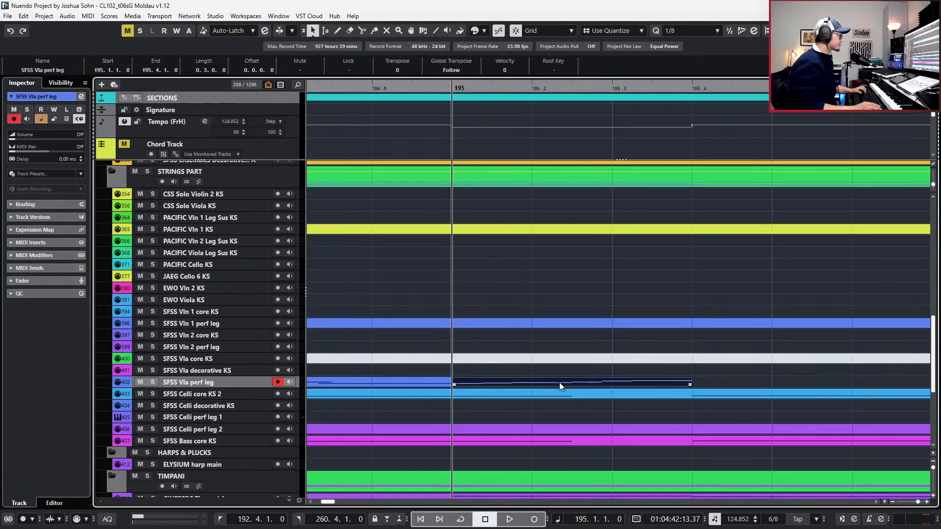
key("alt+1")
scroll(702, 383, "down", 3)
left_click_drag(696, 385, 759, 385)
double_click(793, 384)
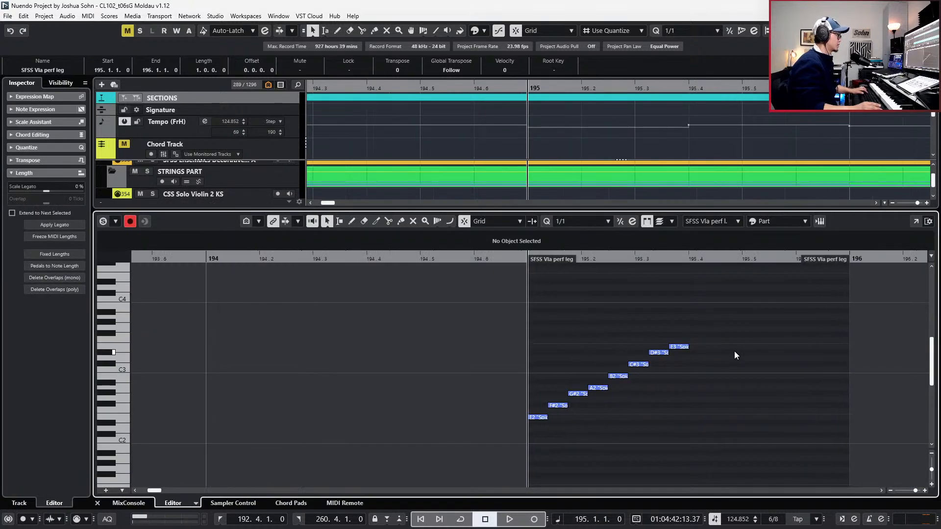
Solo the editor and play the stretched eight-note viola run in bar 195.
scroll(735, 353, "up", 2)
key("s")
key("space")
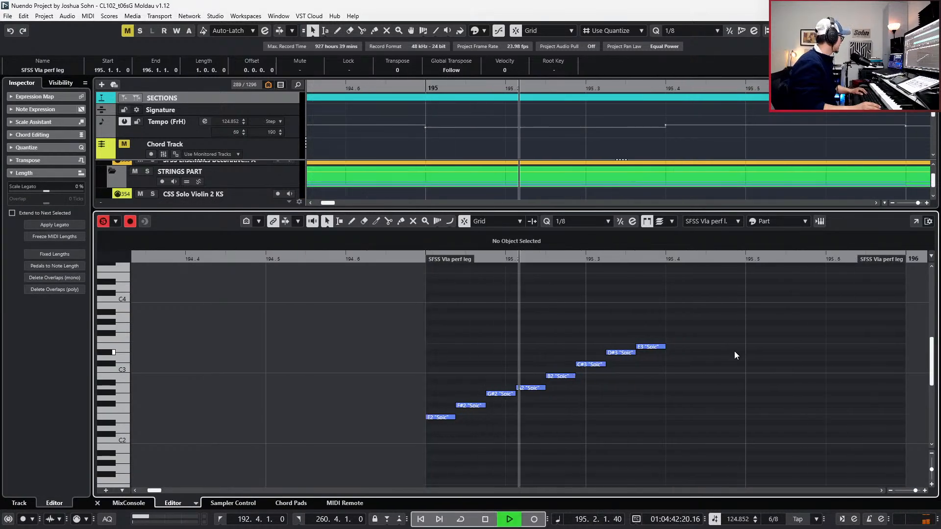
Duplicate the last viola run note as F#3 at 195.4.1.0, and lengthen it to 0.1.1.0 with 1/16 quantize.
key("space")
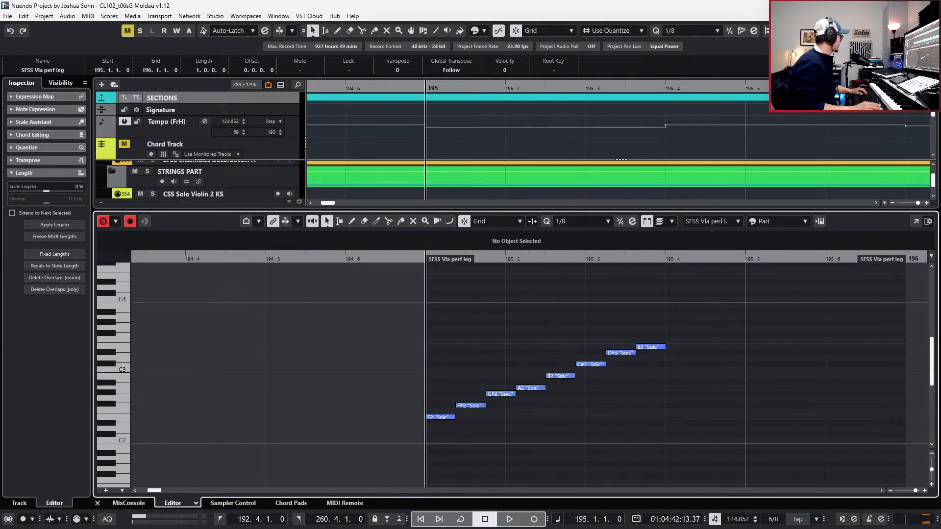
left_click_drag(675, 315, 661, 368)
key("ctrl+d")
key("Up")
key("Up")
key("space")
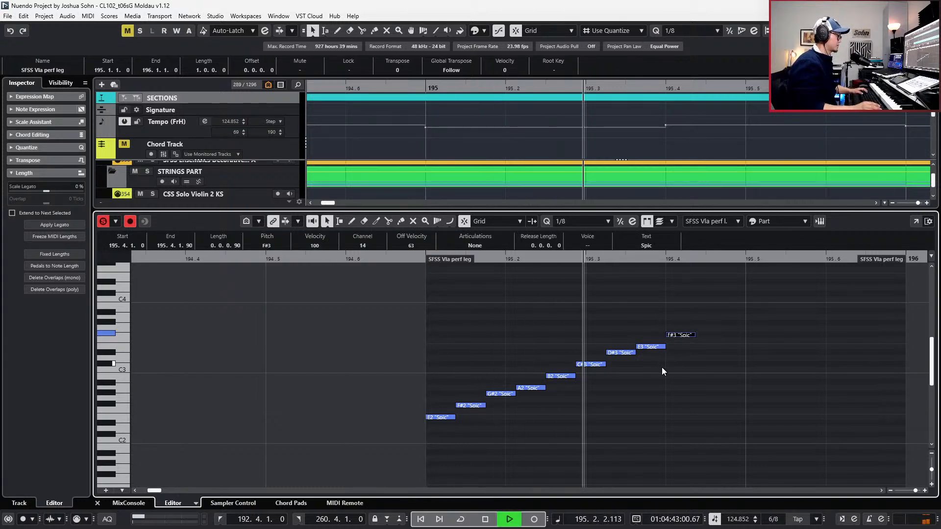
key("space")
key("alt+5")
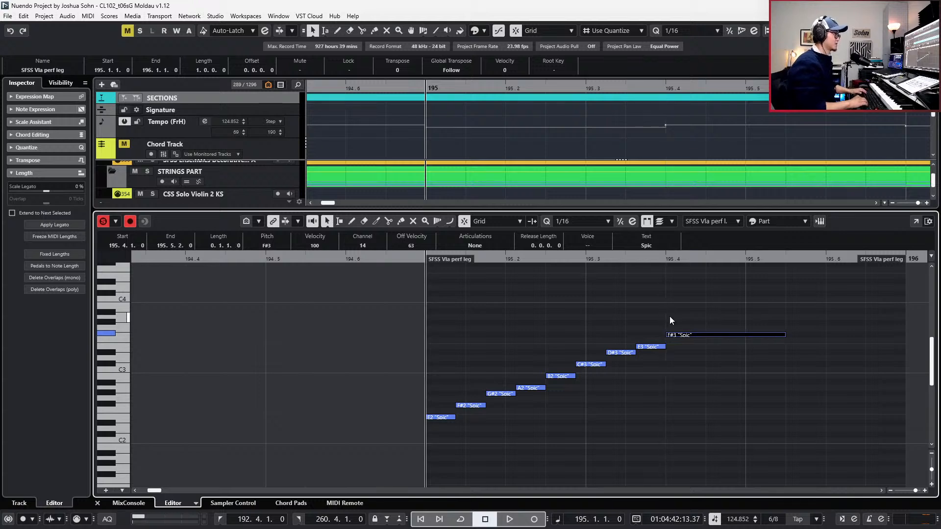
Add an equally long B2 note at 195.5.2.0 after the F#3, play bar 195, and close the editor.
key("Down")
key("Down")
key("Down")
key("Down")
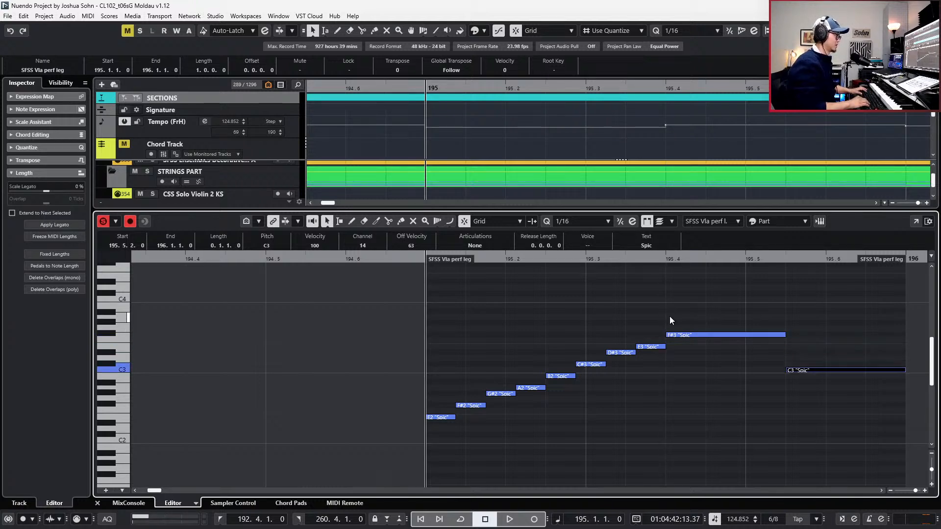
key("Down")
key("space")
key("g")
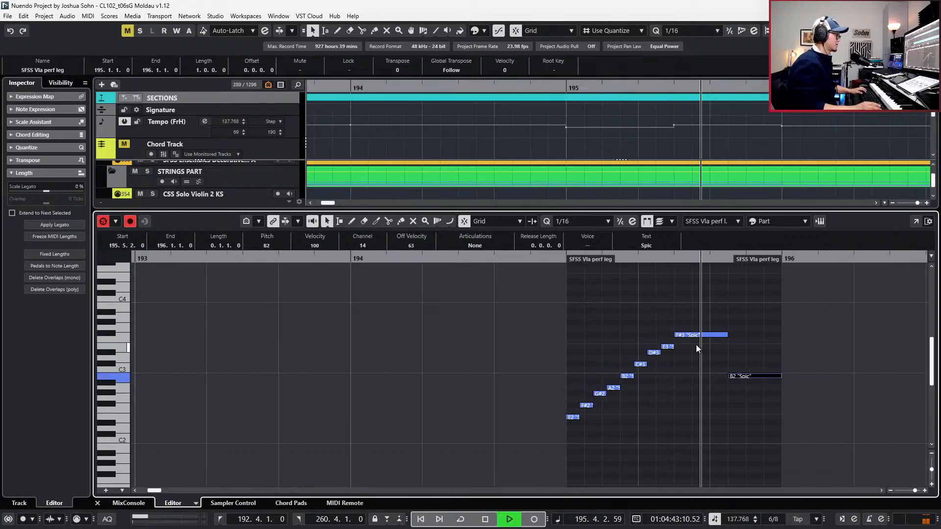
key("space")
key("Return")
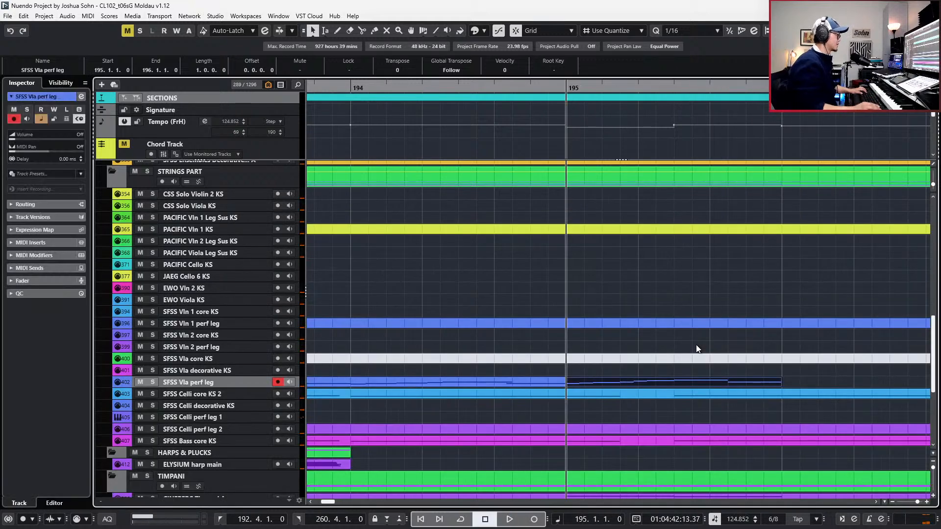
Open both SFSS Vla perf leg parts together and cut the two long notes following each run in bars 193 to 195.
scroll(701, 349, "down", 3)
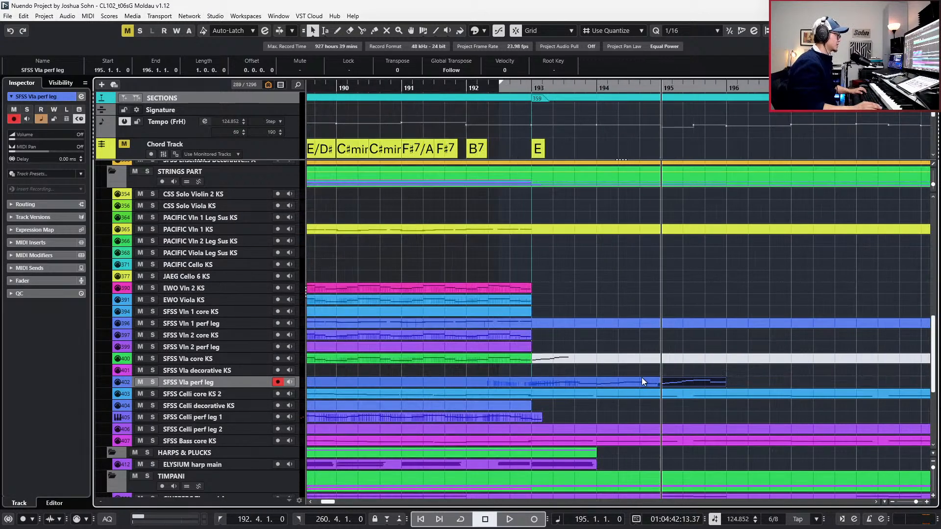
left_click(580, 383)
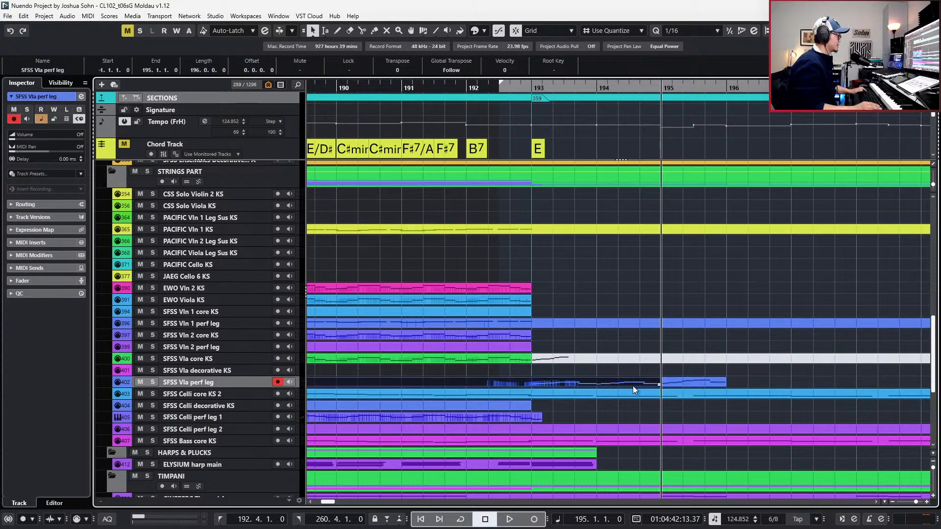
left_click(678, 383)
key("Return")
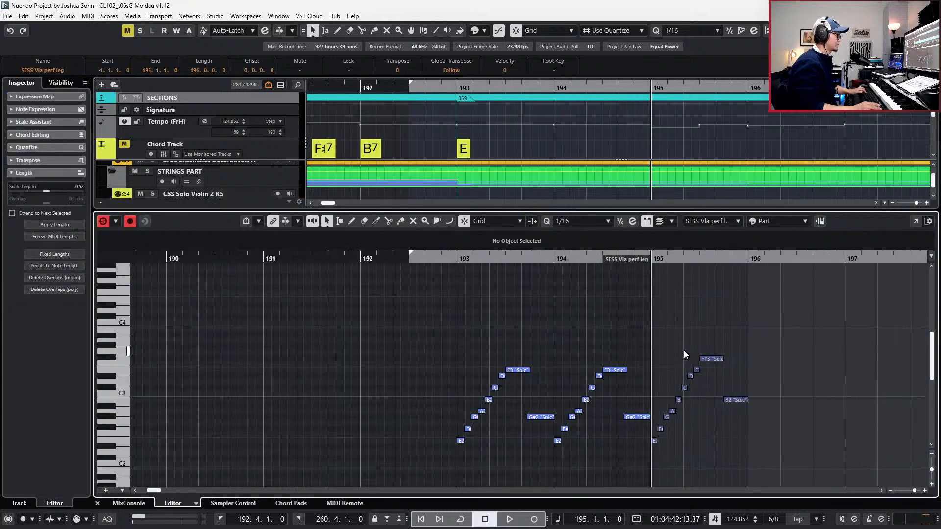
left_click_drag(614, 342, 641, 407)
left_click_drag(508, 350, 541, 426)
key("l")
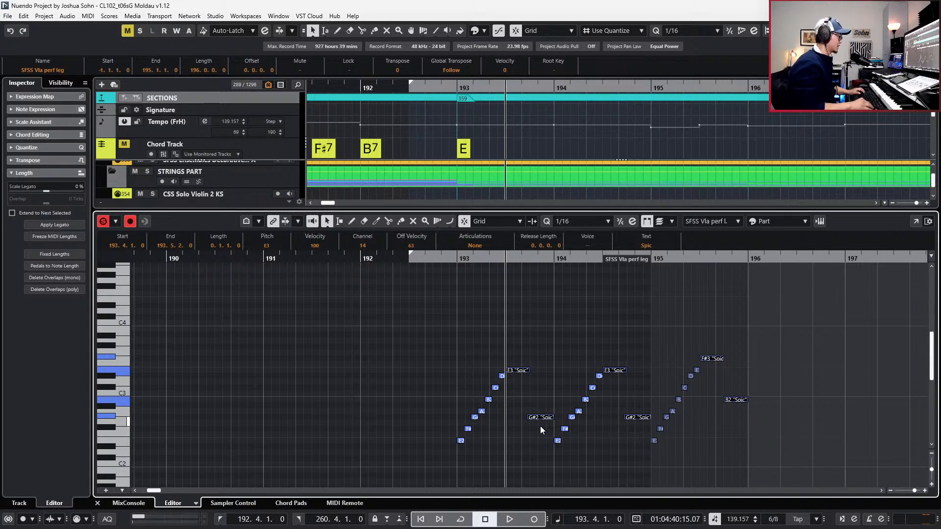
key("ctrl+x")
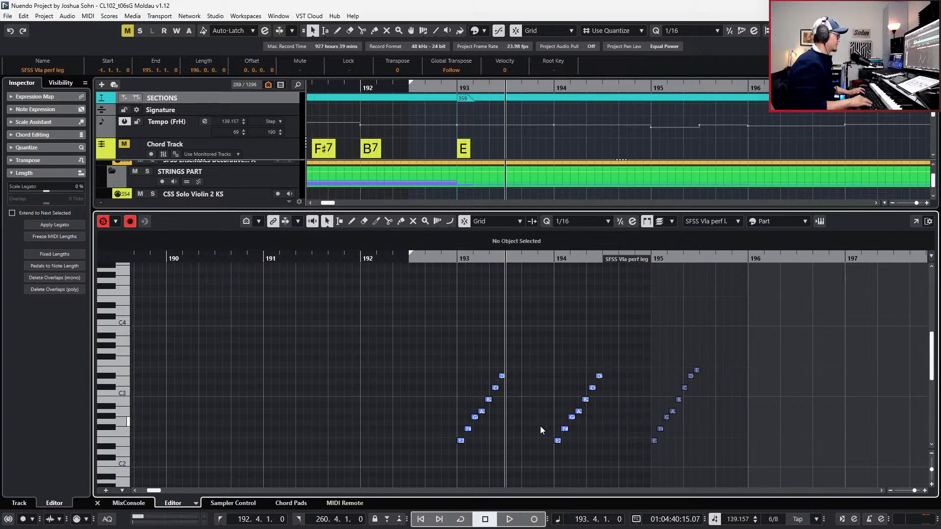
Paste the cut notes onto the SFSS Vla core KS track at 193.4.1.0 and combine the overlapping pasted parts.
key("Return")
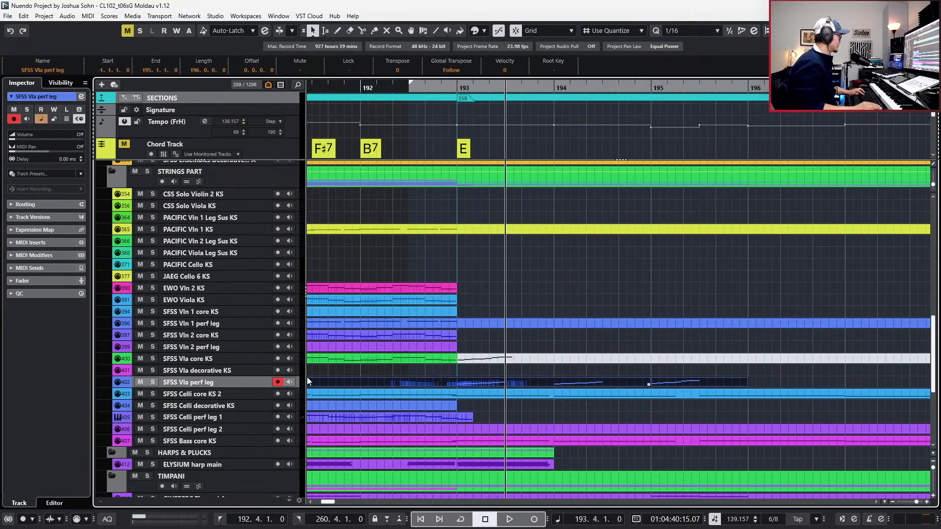
left_click(236, 360)
key("ctrl+v")
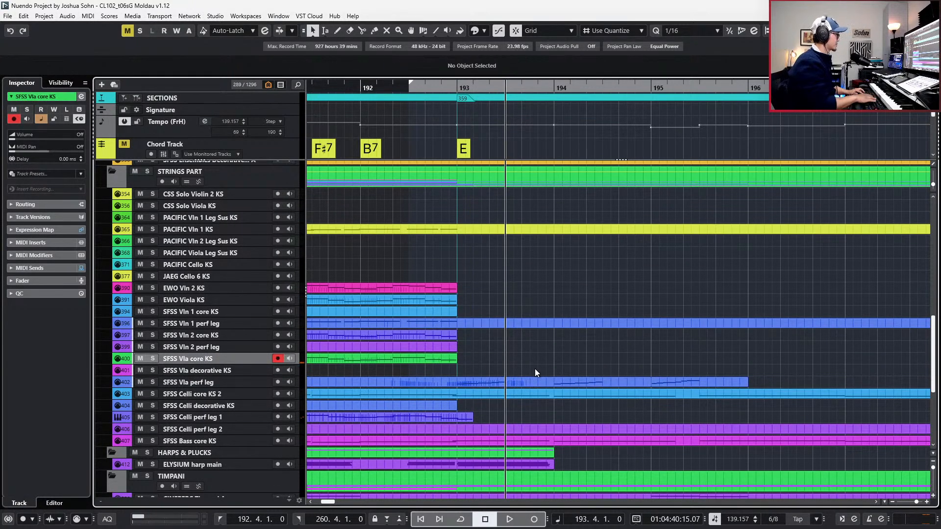
left_click(527, 356)
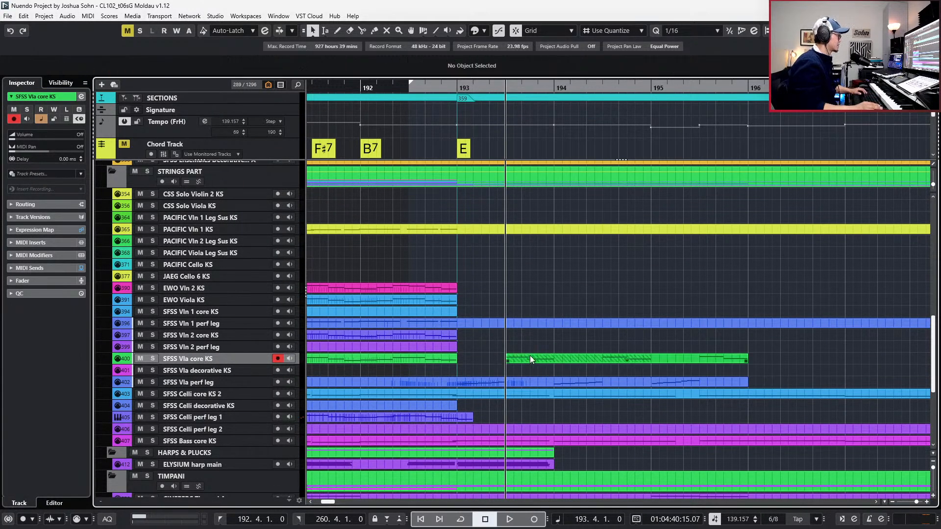
key("ctrl+Up")
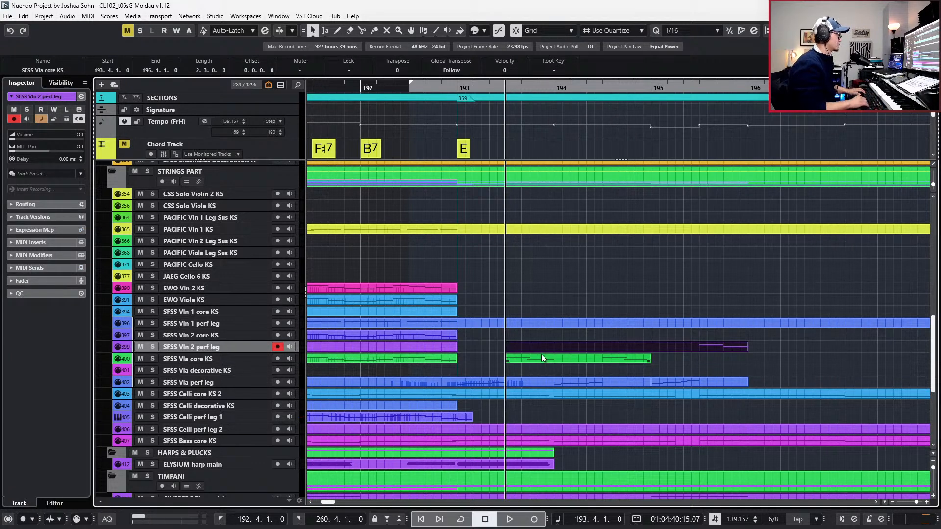
key("ctrl+Down")
key("ctrl+shift+a")
left_click(582, 382)
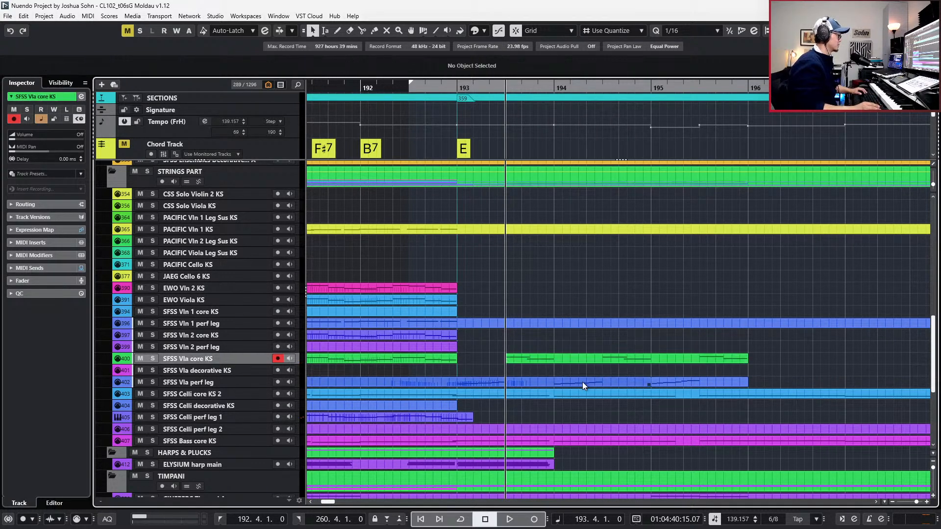
Extend the SFSS Vla core KS part back to bar 193 with 1/1 quantize, and open it for editing.
left_click(550, 354)
key("alt+1")
left_click_drag(507, 361, 469, 360)
key("Return")
Set the articulation of all six long notes to Marc, play them, and close the editor.
left_click_drag(491, 284, 777, 372)
left_click(474, 246)
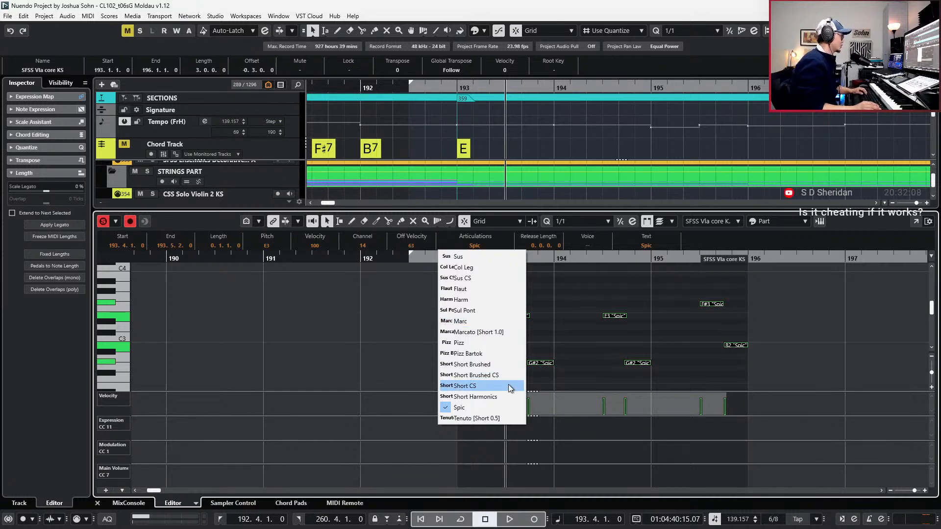
left_click(502, 320)
key("space")
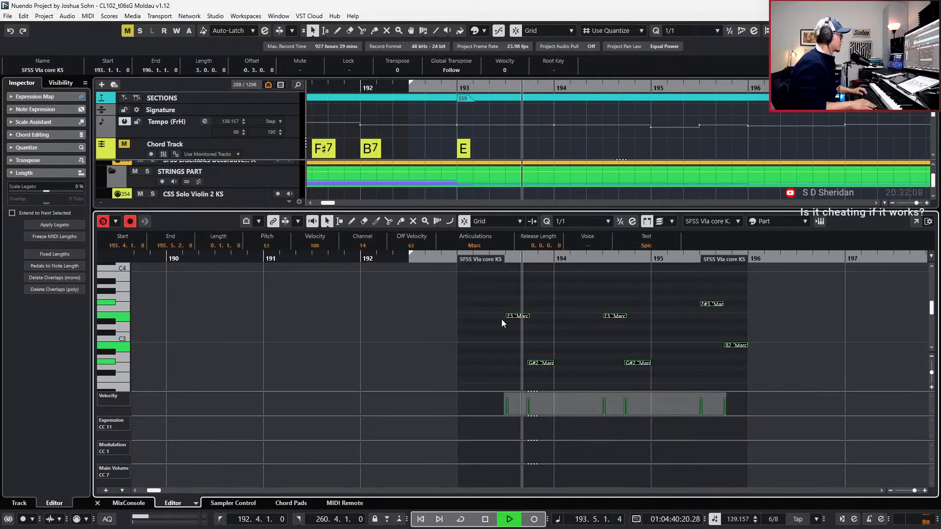
key("space")
key("ctrl+e")
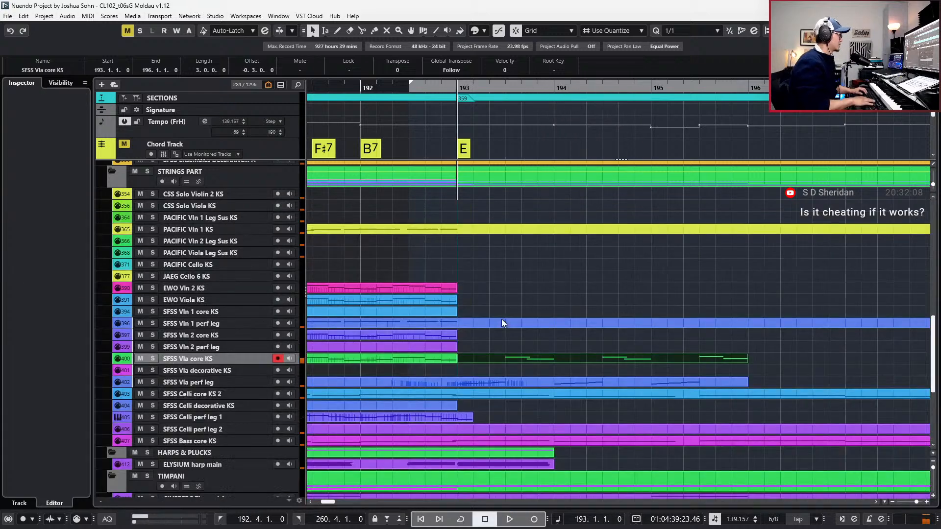
Solo and play the SFSS Vla core KS and SFSS Vla perf leg parts together, and reopen the core part for editing.
left_click(561, 381)
key("space")
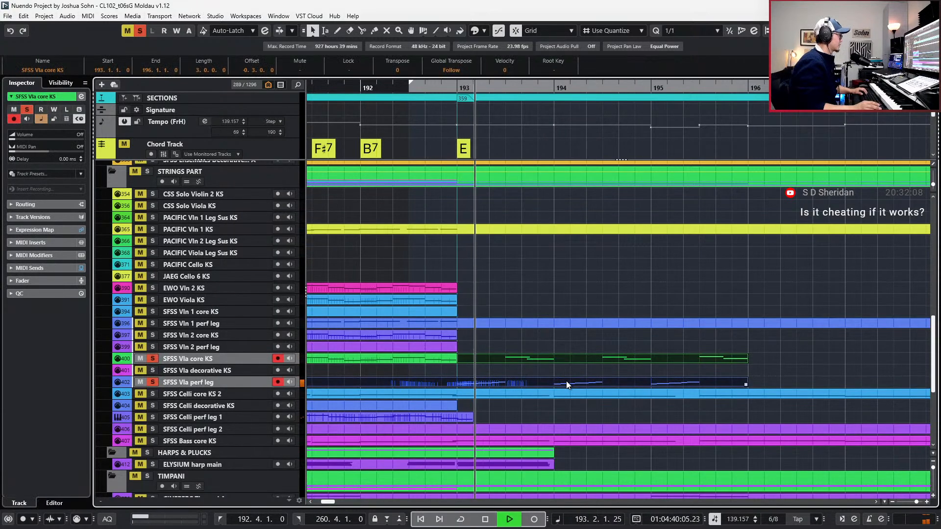
key("space")
left_click(583, 357)
key("ctrl+e")
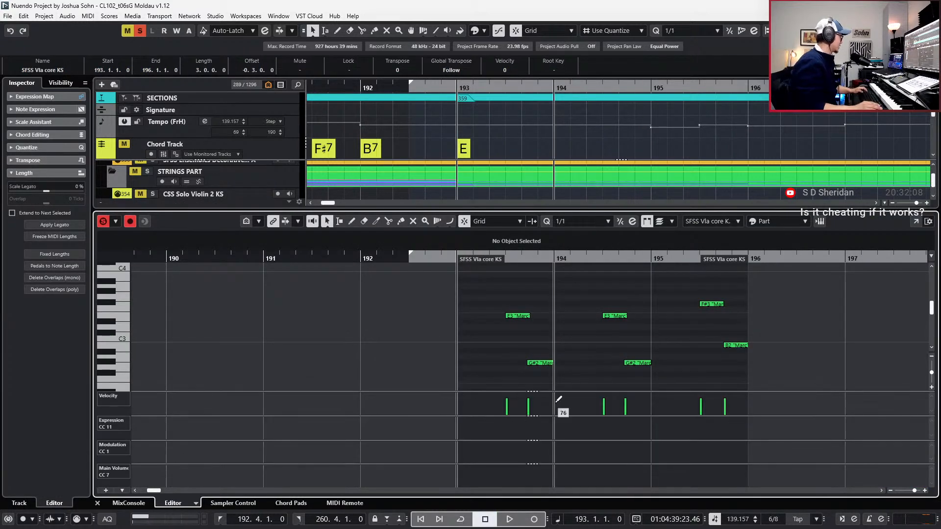
Try to record Expression and Modulation moves on the SFSS Vla core KS part.
key("KP_Multiply")
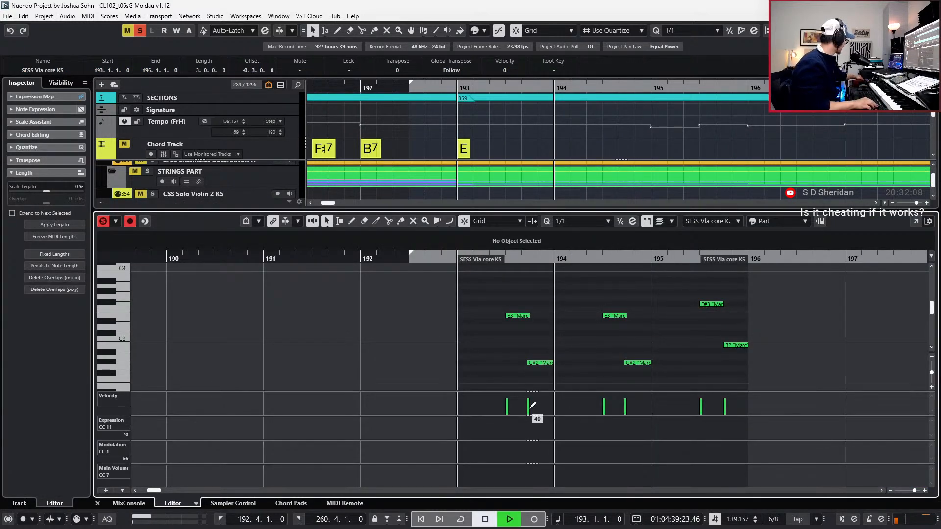
key("space")
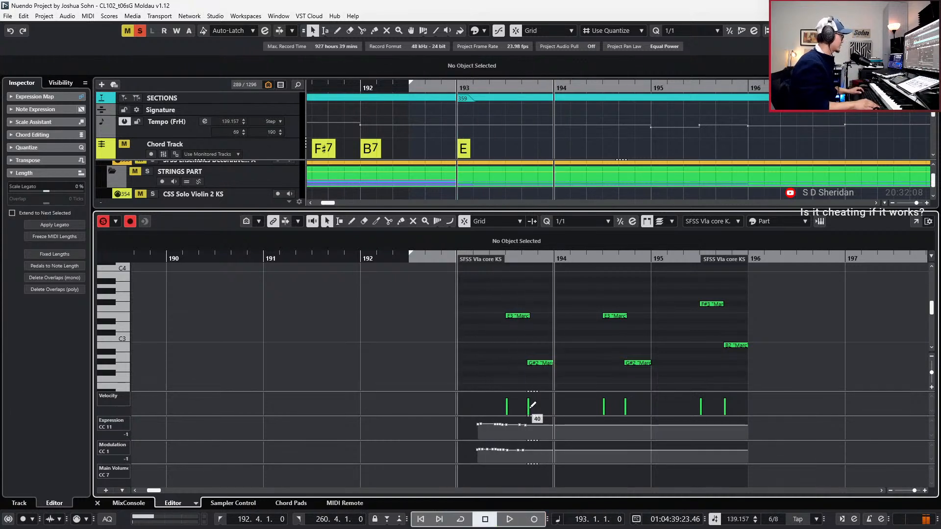
key("ctrl+z")
key("KP_Multiply")
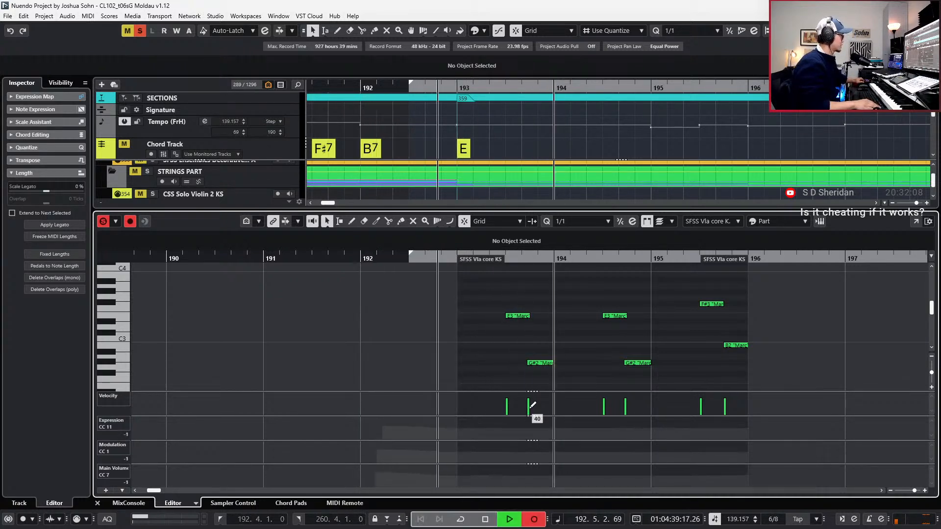
key("space")
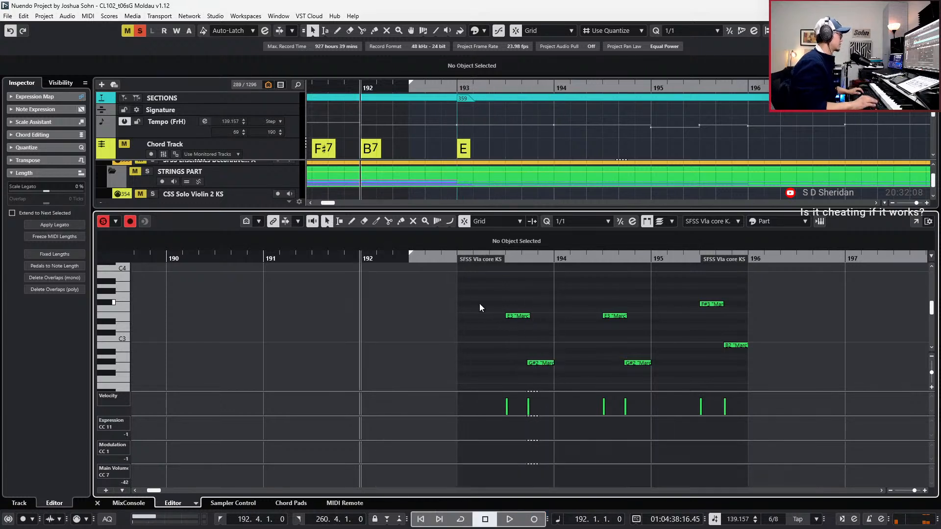
Extend the SFSS Vla core KS part back to bar 192, record Expression, Modulation and Main Volume moves before bar 193, and play it.
left_click_drag(456, 266, 411, 259)
key("space")
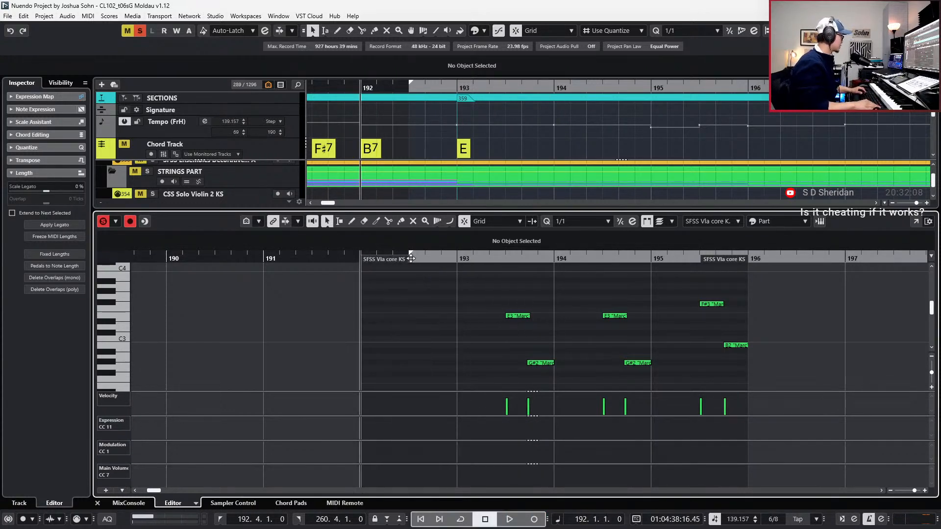
key("KP_Multiply")
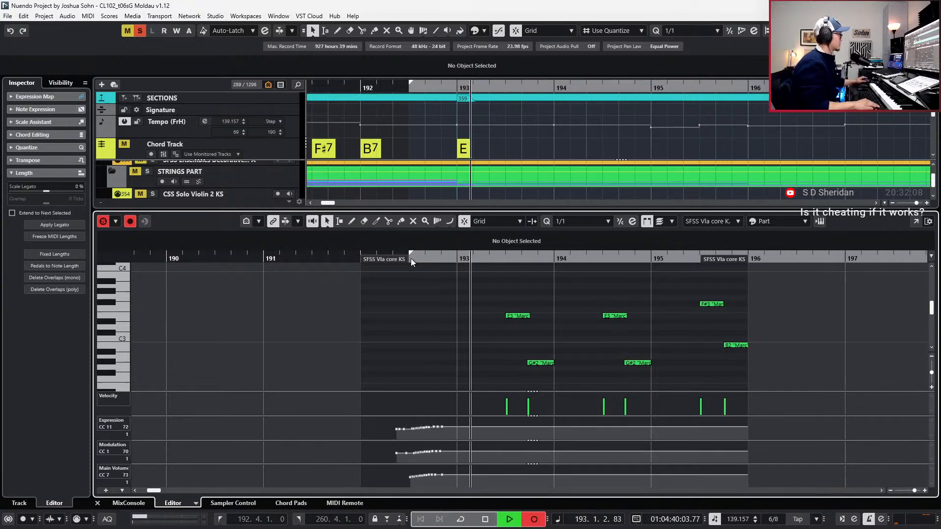
key("space")
key("space")
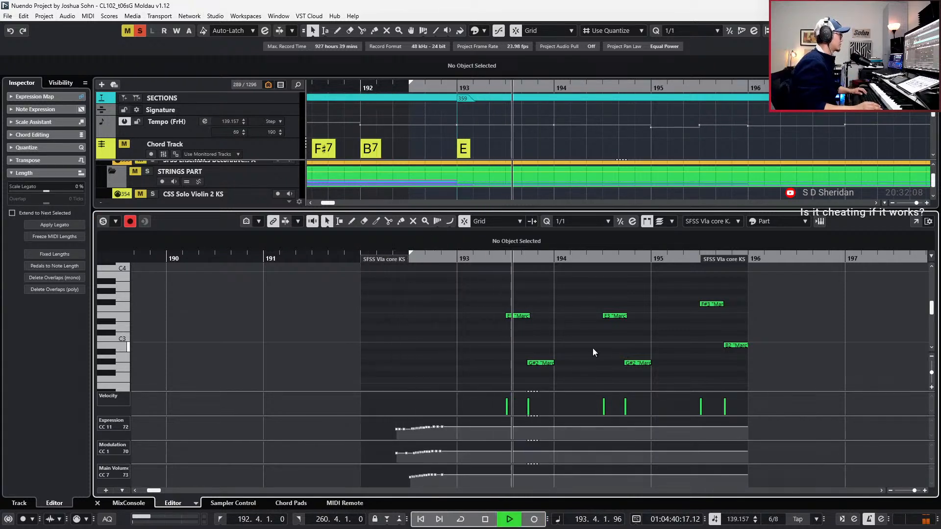
key("space")
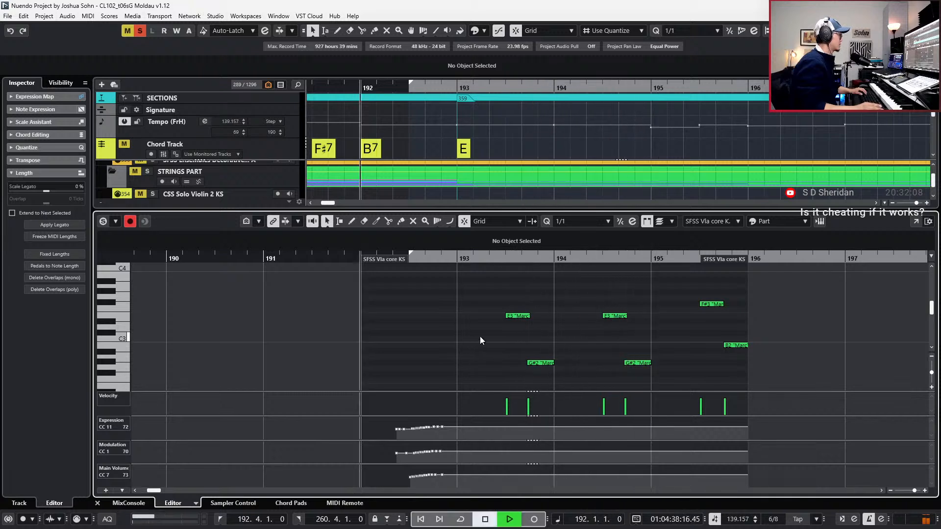
Lower the velocities of all the SFSS Vla core KS notes in bars 193 to 195 and play both viola parts.
left_click_drag(457, 285, 767, 386)
key("alt+shift+Down")
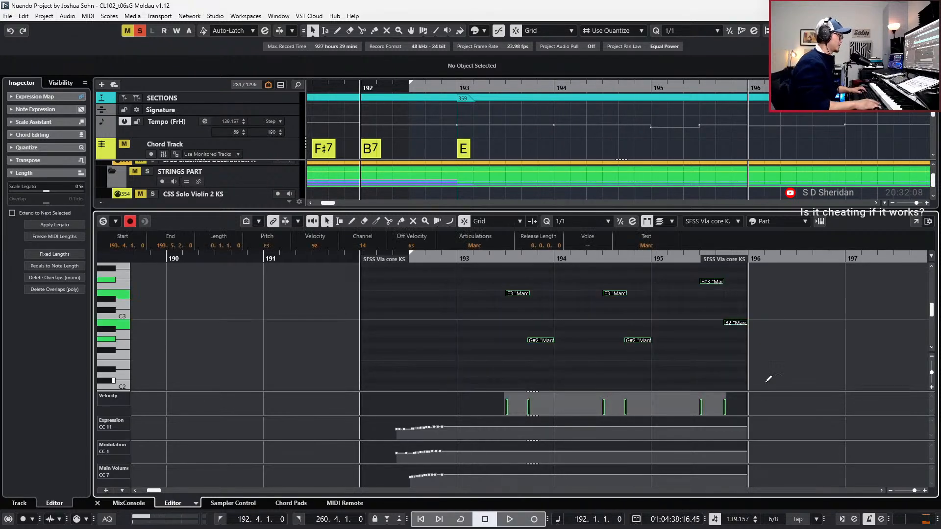
key("alt+shift+Down")
key("l")
key("ctrl+KP_Subtract")
key("space")
key("space")
left_click(765, 381)
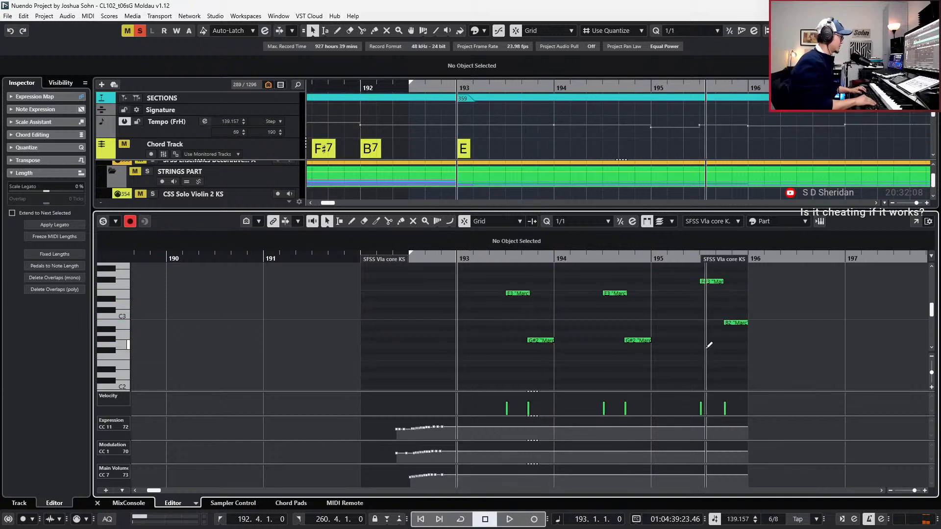
Lower the Expression (CC 11) curve of the SFSS Vla core KS part to 40 and start playback from bar 193.
key("alt+Down")
key("alt+Down")
key("alt+Down")
key("alt+Down")
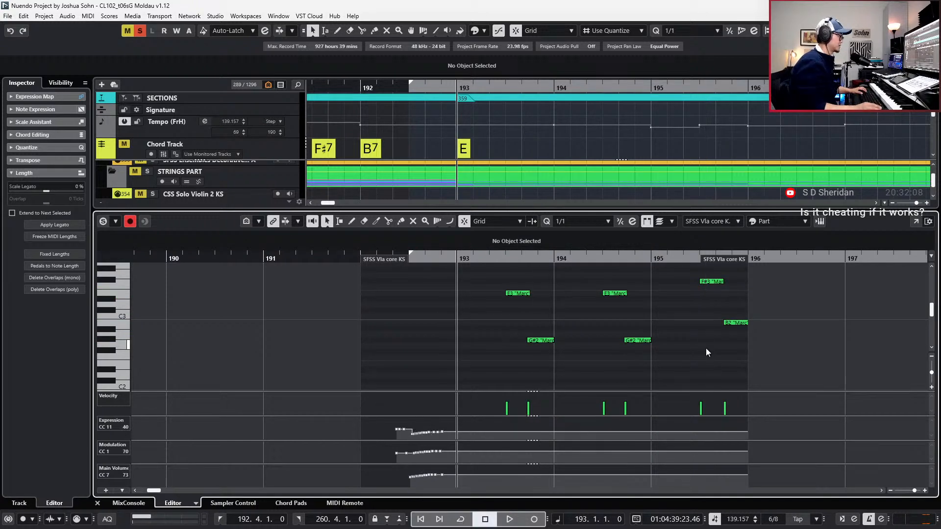
key("space")
Delete the leftover higher Expression points at the start of the curve and nudge the level of the remaining points.
left_click_drag(395, 418, 415, 438)
key("Delete")
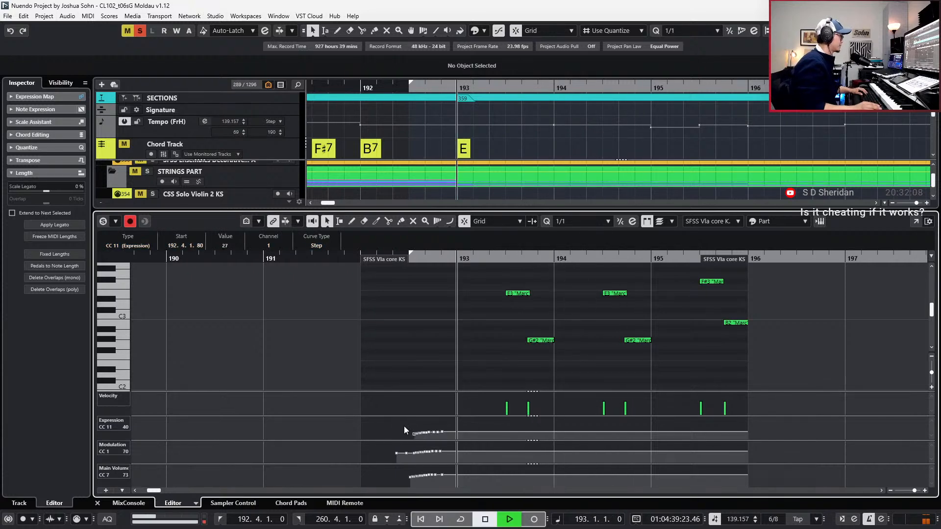
key("space")
double_click(451, 424)
left_click_drag(425, 420, 425, 415)
With the viola solos off, set the MIXBUS Limiter's input to 3.5 dB and play the mix from bar 192.
key("ctrl+alt+b")
scroll(539, 391, "down", 3)
key("s")
key("ctrl+KP_Subtract")
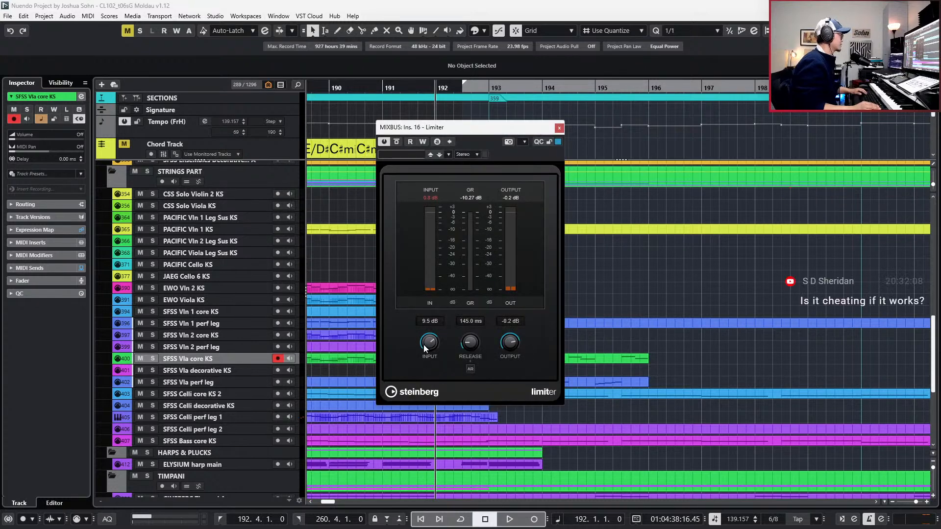
left_click_drag(425, 357, 425, 358)
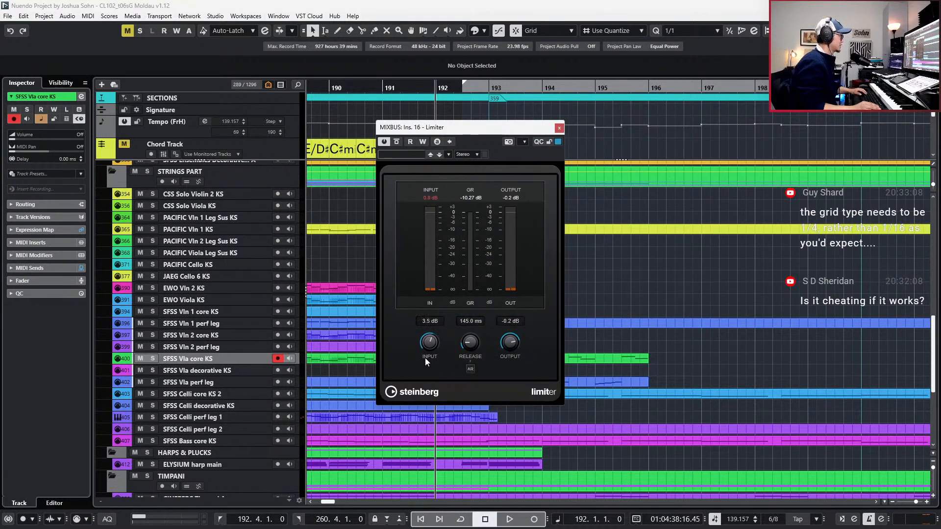
scroll(439, 342, "up", 1)
left_click(558, 129)
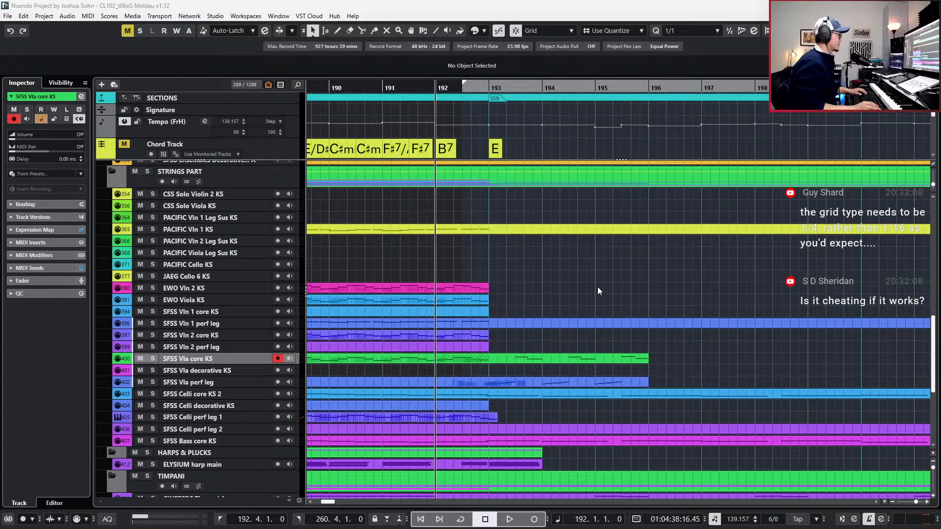
key("space")
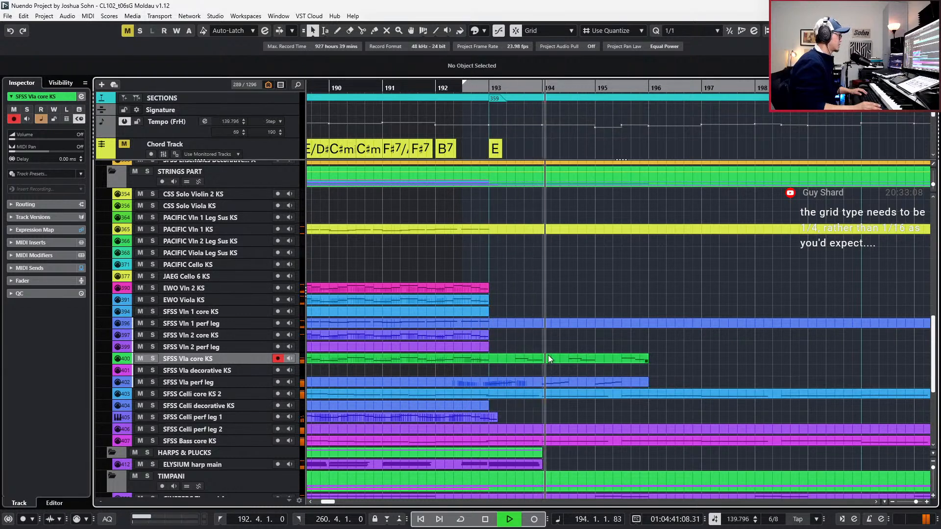
key("space")
Open the SFSS Vla perf leg part for editing and select its Expression (CC 11) points around bar 193.
left_click_drag(690, 357, 621, 382)
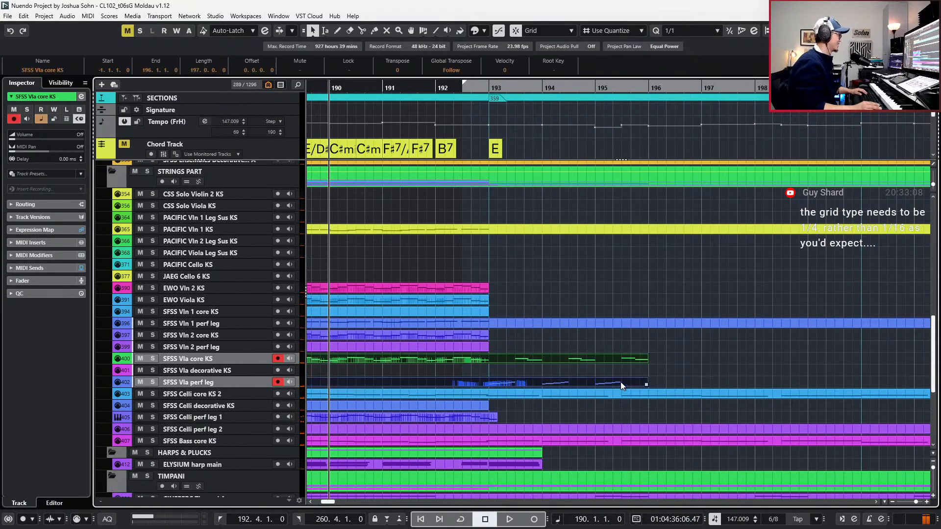
double_click(495, 383)
scroll(451, 368, "down", 3)
key("alt+l")
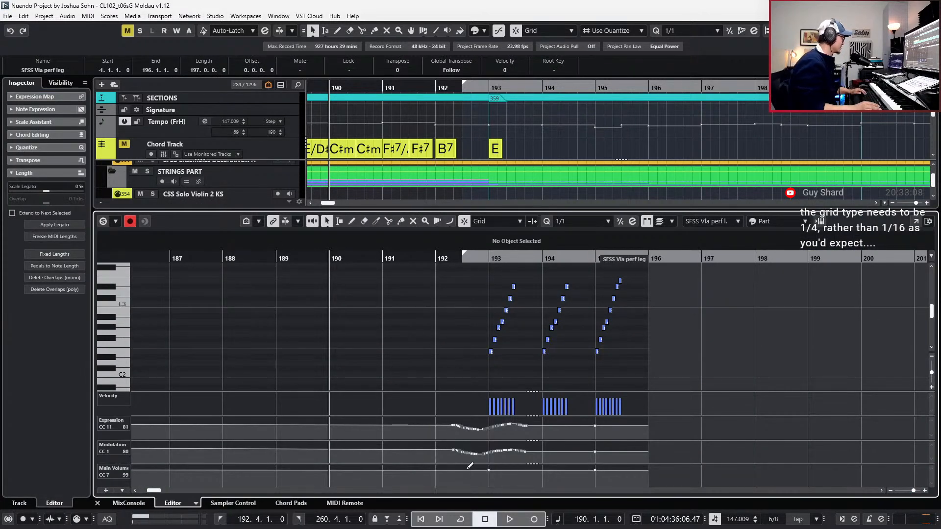
left_click_drag(449, 421, 541, 447)
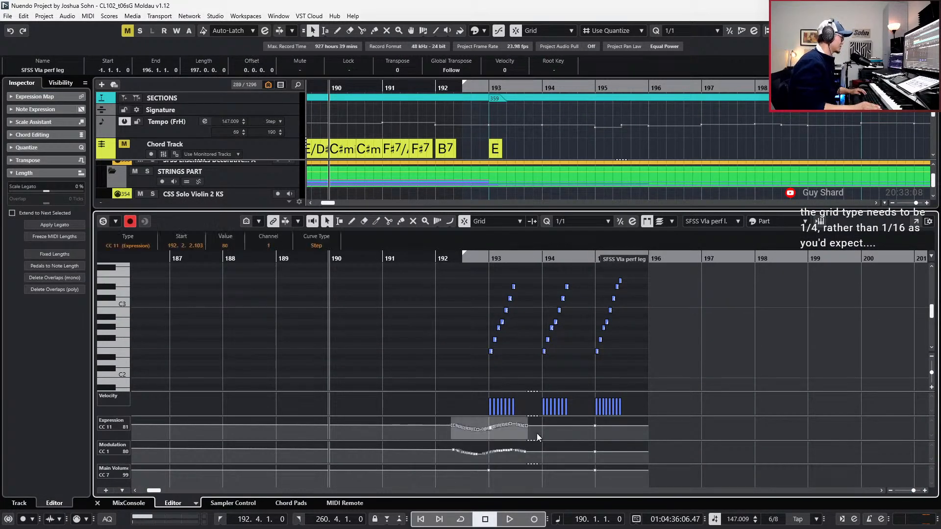
Select the Expression and Modulation points from bar 192 to bar 195 in the SFSS Vla perf leg part and close the editor.
left_click_drag(608, 443, 581, 420)
left_click_drag(436, 461, 653, 449)
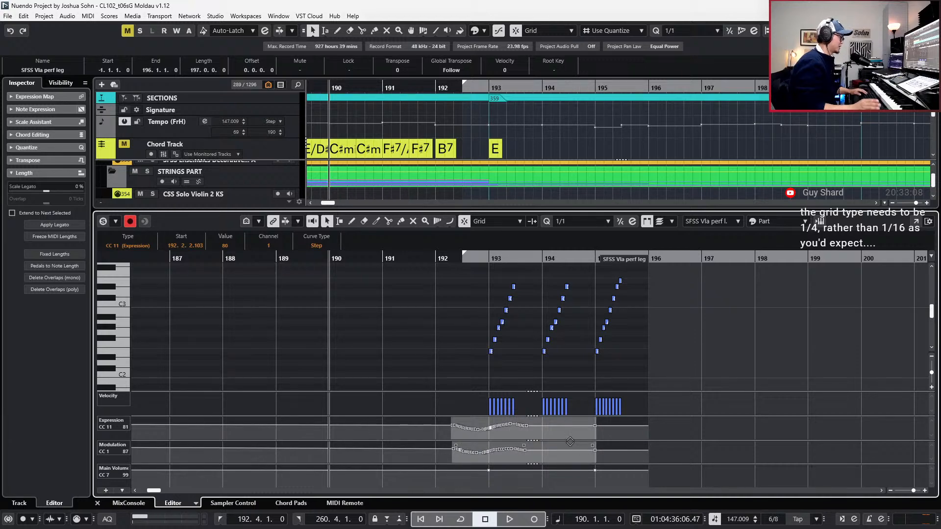
scroll(570, 442, "down", 1)
key("Return")
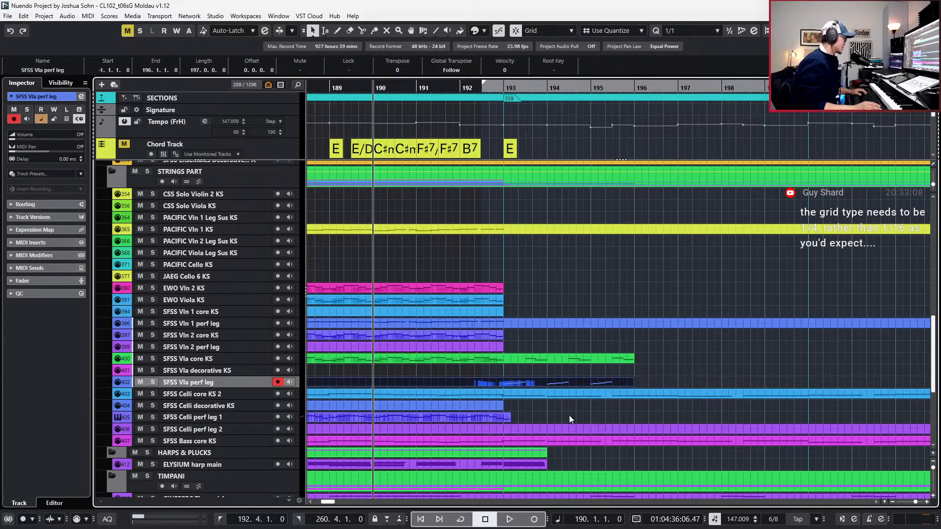
Play back the strings arrangement from bar 190 with all parts deselected.
left_click(520, 414)
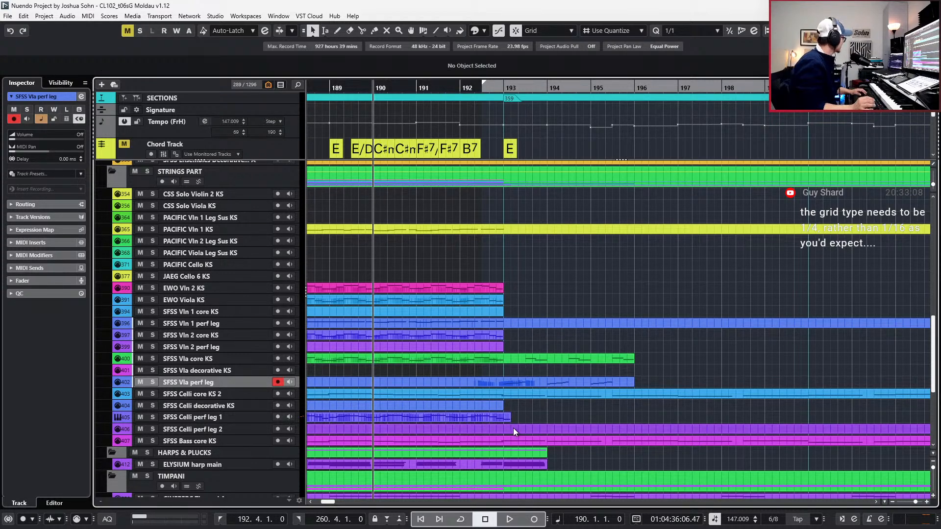
key("space")
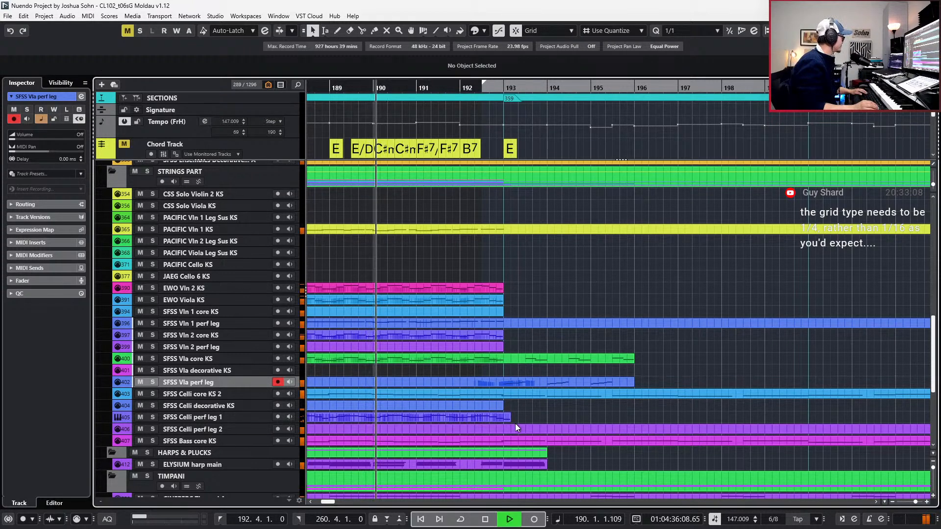
scroll(533, 422, "down", 2, "ctrl")
Adjust the Expression points at the end of bar 192 and the Main Volume points at bar 193 in the SFSS Vla core KS part.
left_click(553, 355)
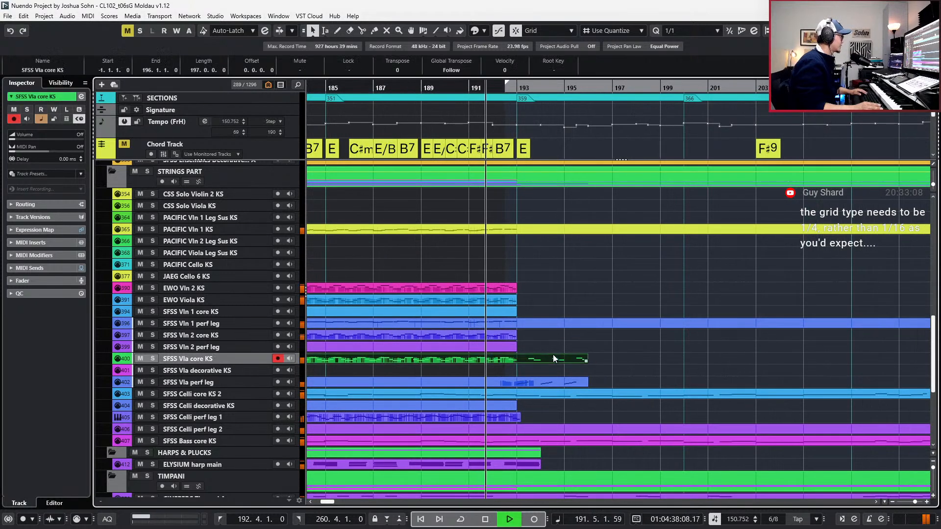
double_click(554, 355)
left_click_drag(477, 470, 518, 486)
key("space")
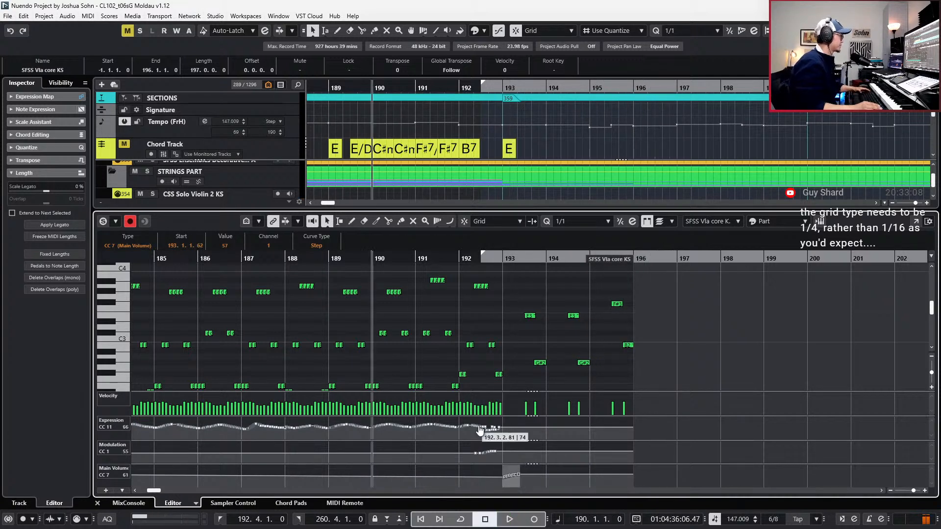
mouse_move(477, 426)
left_mouse_down()
mouse_move(501, 426)
mouse_move(487, 452)
left_mouse_up()
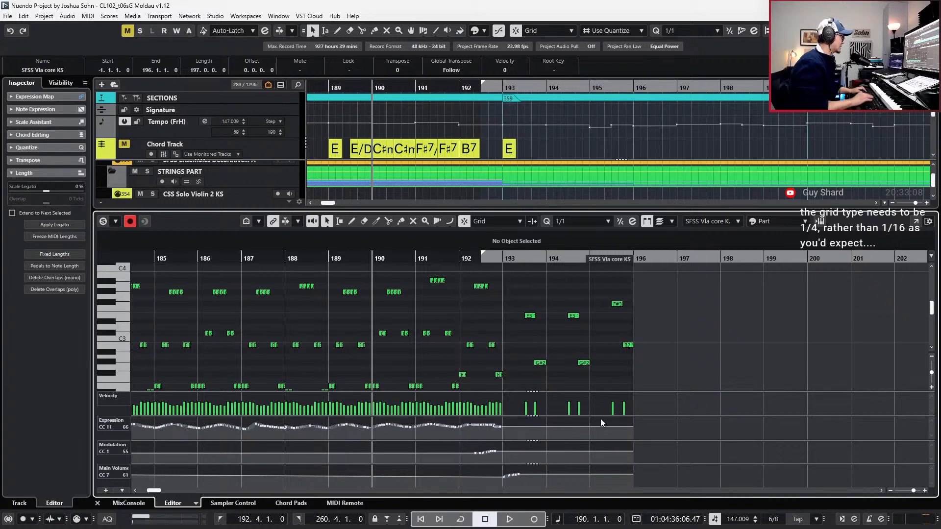
key("ctrl+e")
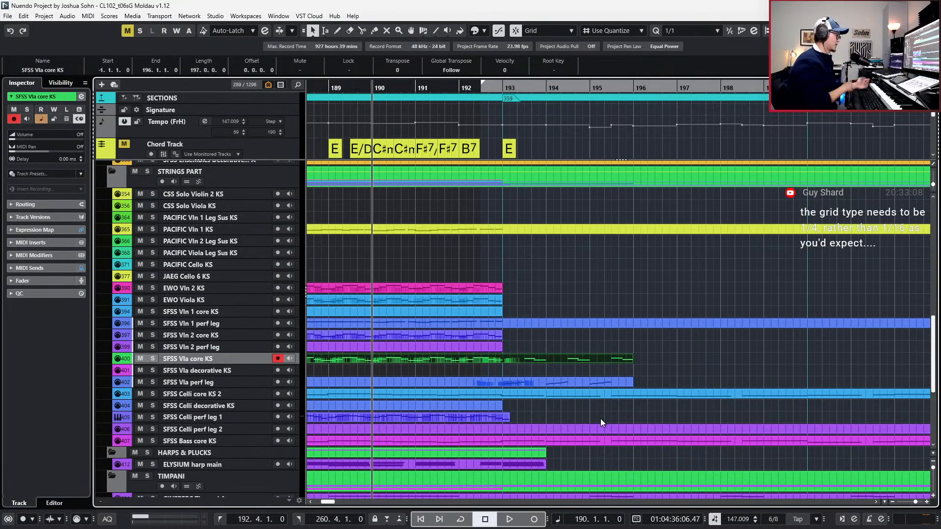
left_click(674, 372)
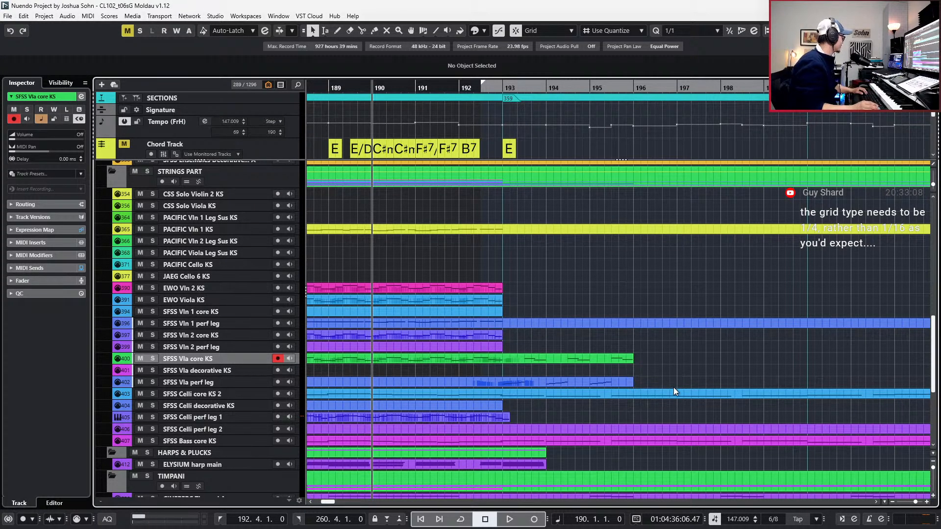
Extend the SFSS Vla core KS and SFSS Vla perf leg parts to 260.4.1.0.
scroll(674, 387, "down", 3)
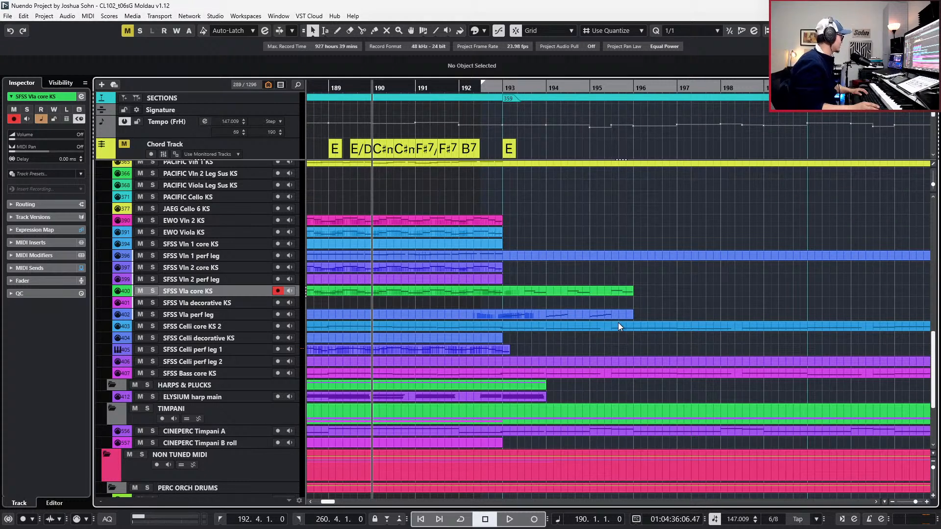
scroll(619, 323, "down", 2)
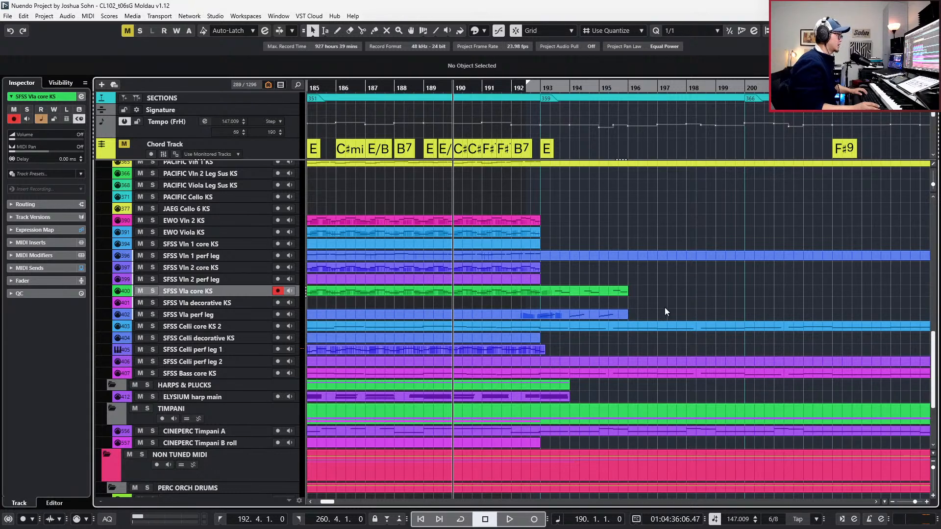
scroll(714, 296, "down", 1)
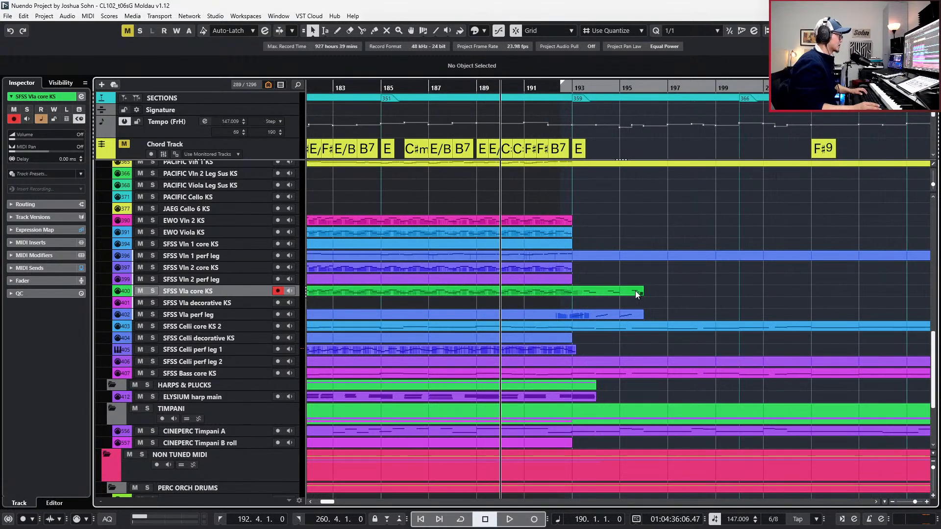
double_click(654, 293)
left_click(657, 319)
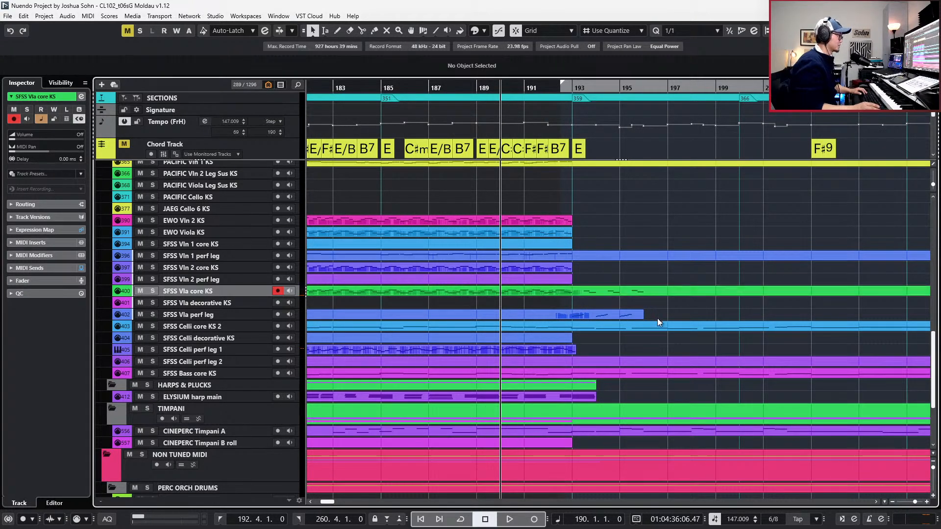
double_click(658, 319)
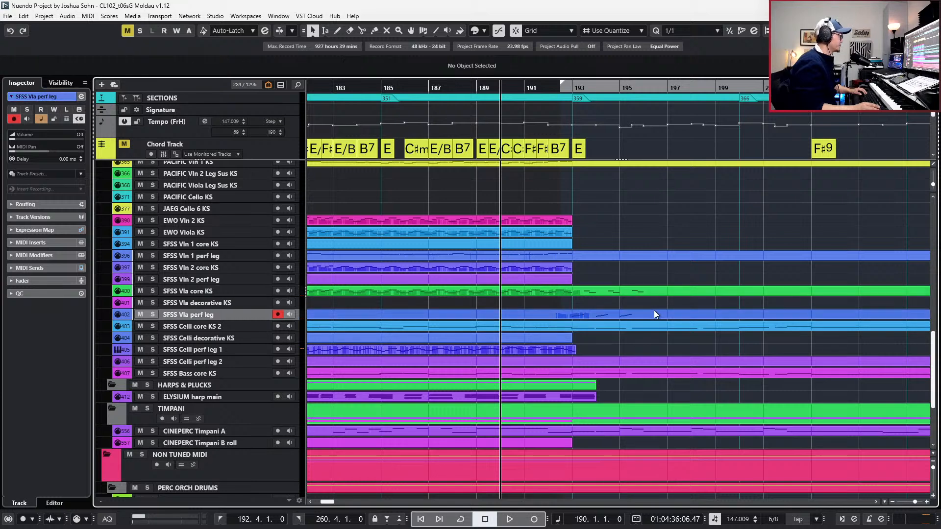
Select both extended viola parts, place the project cursor at bar 193 and open the parts together for note editing.
left_click_drag(656, 280, 657, 320)
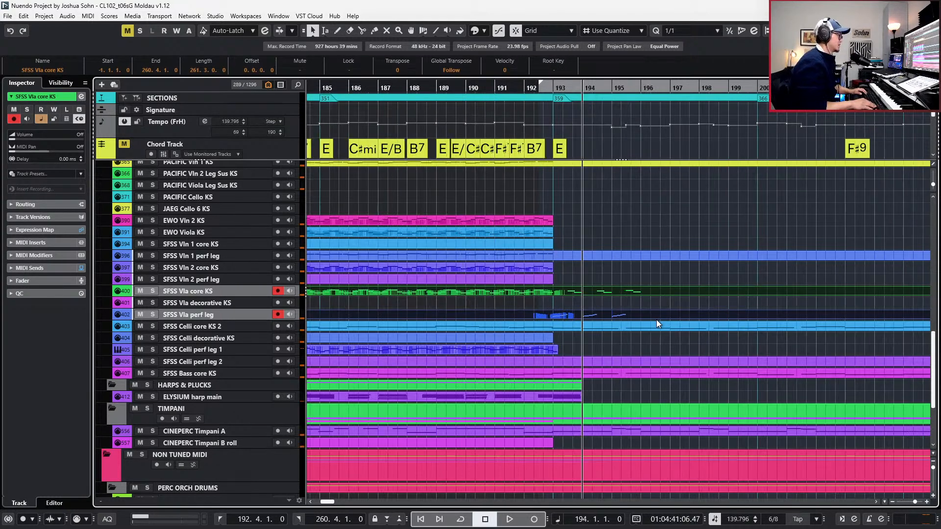
key("KP_Subtract")
key("KP_Subtract")
key("KP_Add")
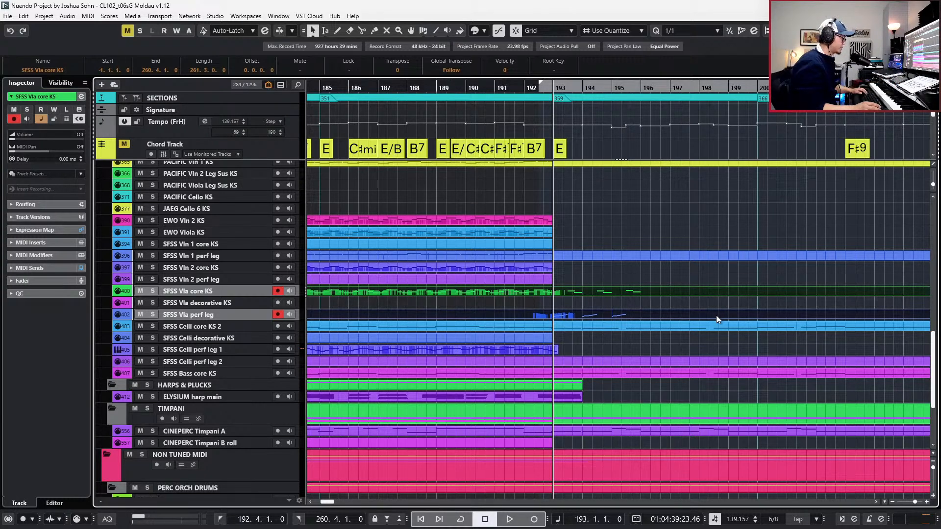
scroll(716, 320, "right", 2)
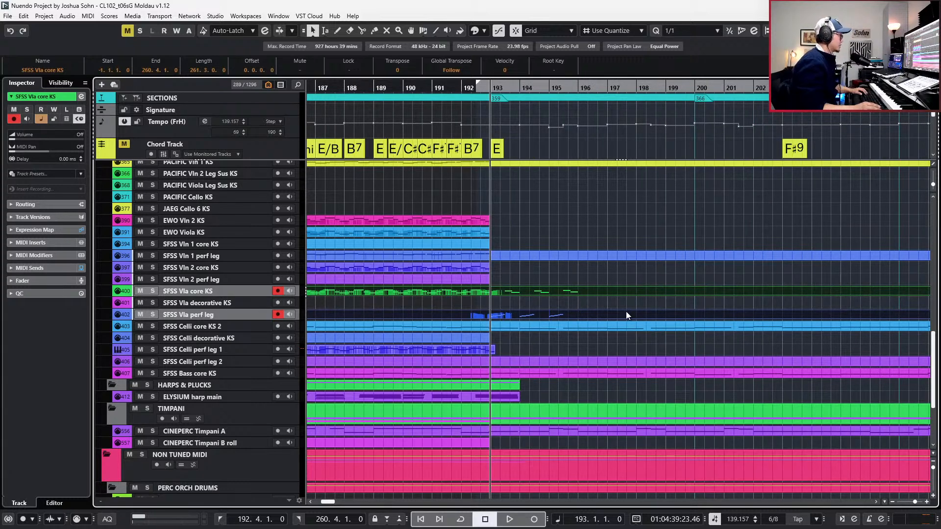
key("Return")
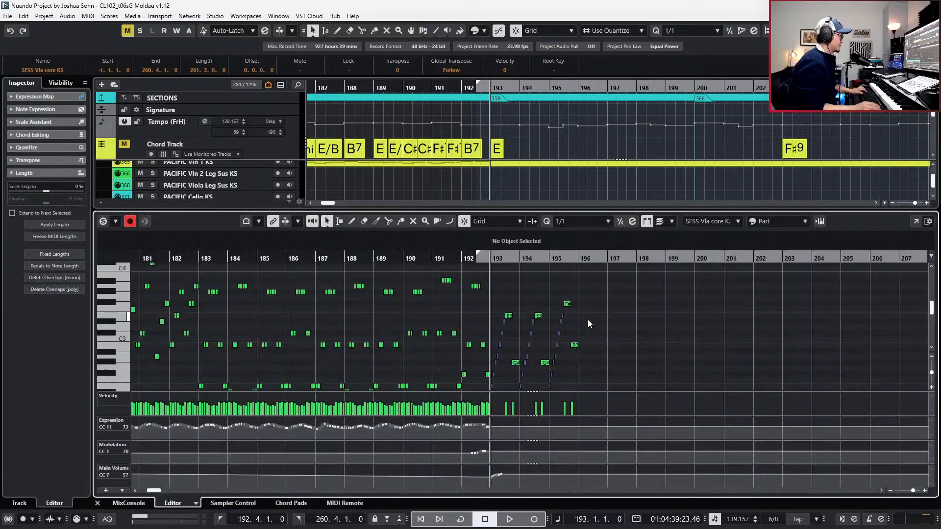
Make SFSS Vla perf leg the active part and set the quantize value to 1/8.
scroll(588, 320, "up", 2)
key("alt+l")
key("Down")
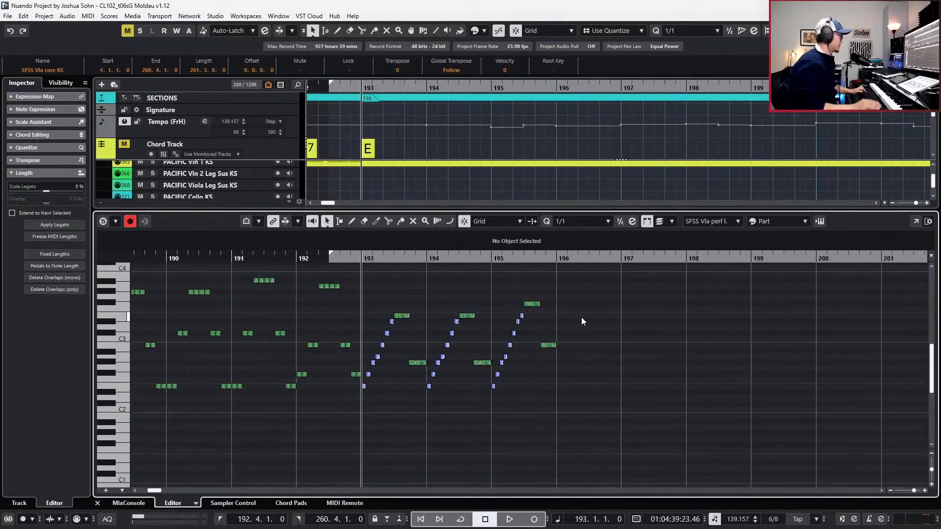
key("alt+4")
key("alt+l")
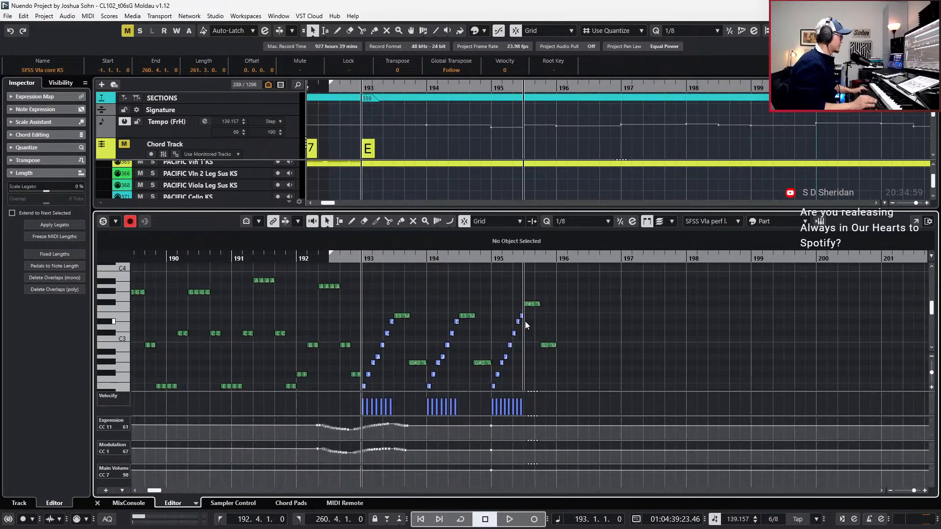
Open the two viola parts in a separate Key Editor window focused on bars 193 to 196.
key("Return")
scroll(697, 312, "up", 5)
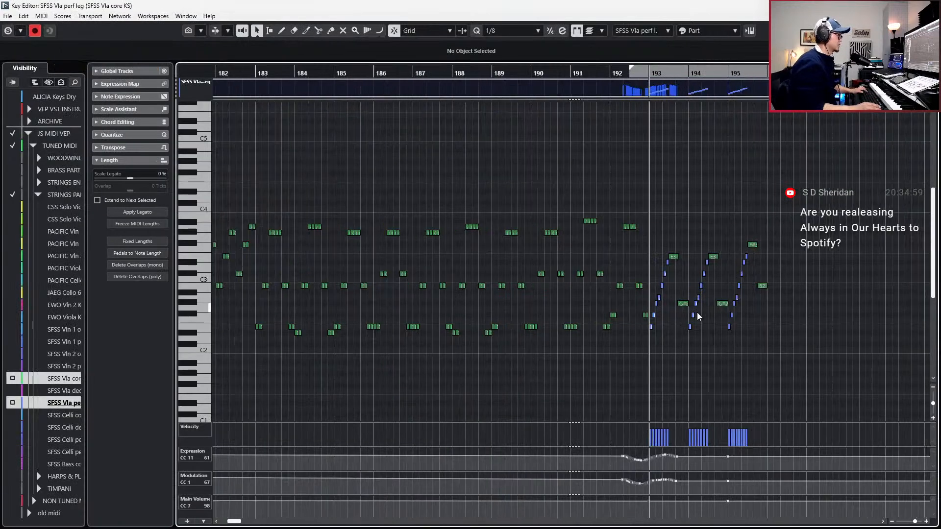
scroll(696, 311, "up", 1)
scroll(694, 310, "right", 4)
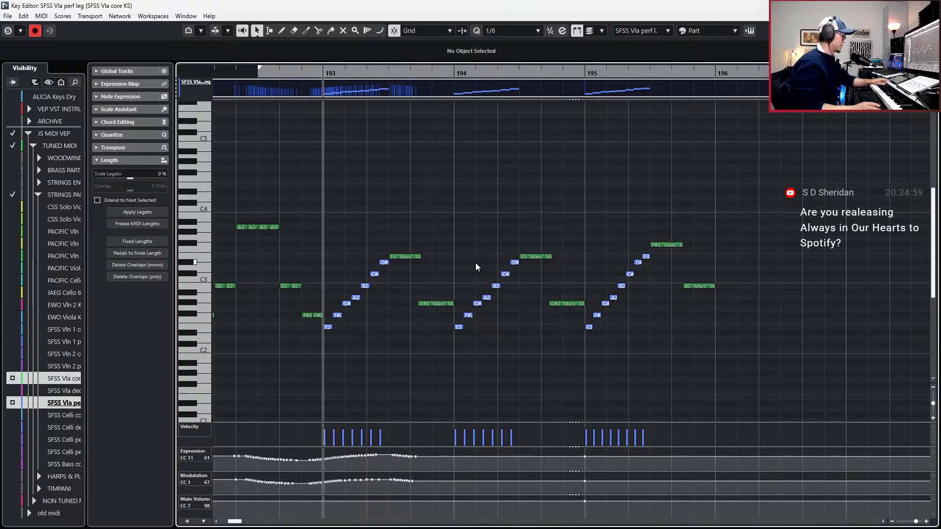
Copy the bar 194 run and its two closing marcato notes from both viola parts to bars 196 and 197.
left_click_drag(469, 252, 565, 343)
key("ctrl+KP_Add")
key("ctrl+KP_Add")
key("ctrl+KP_Add")
key("ctrl+KP_Add")
key("ctrl+KP_Subtract")
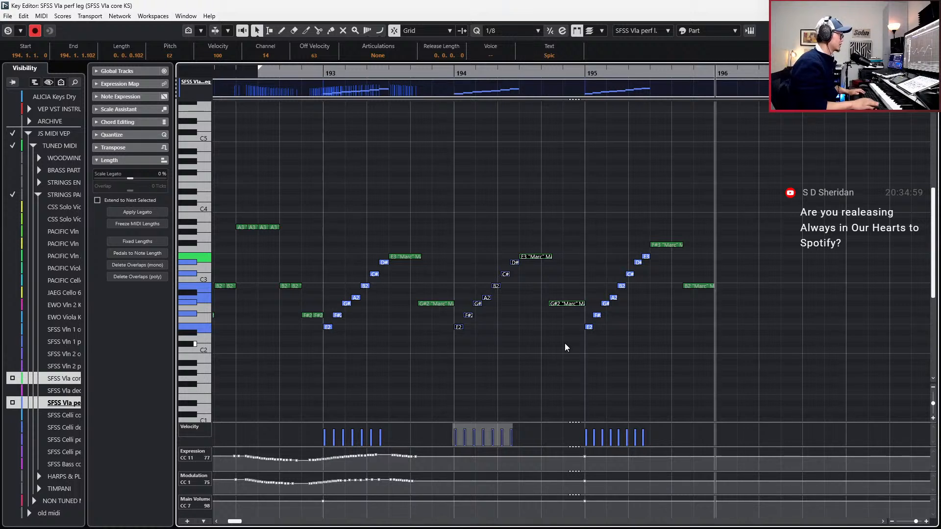
key("ctrl+v")
scroll(561, 339, "right", 2)
scroll(558, 343, "right", 1)
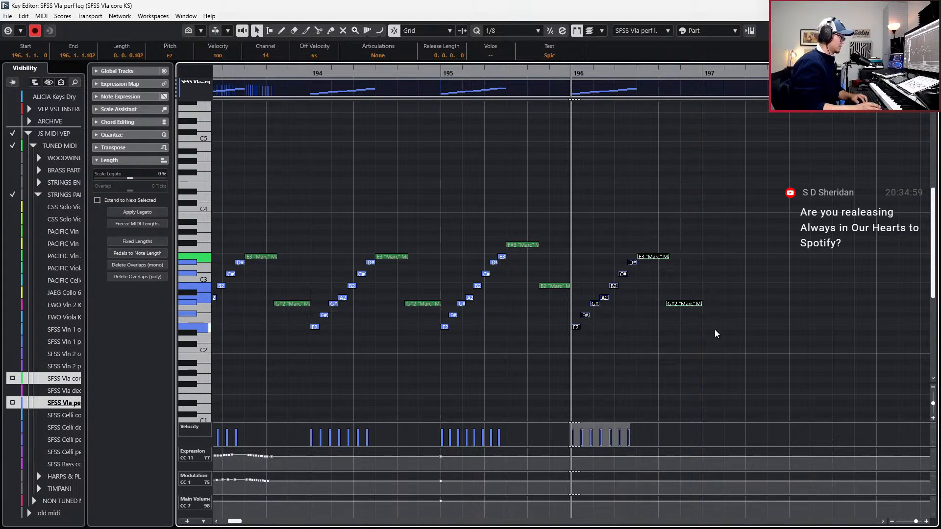
scroll(716, 328, "down", 4)
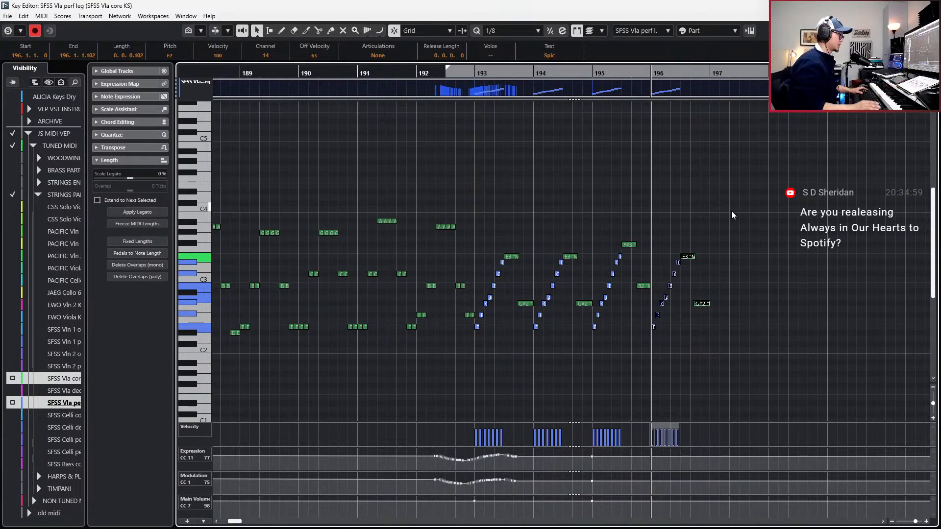
key("KP_Add")
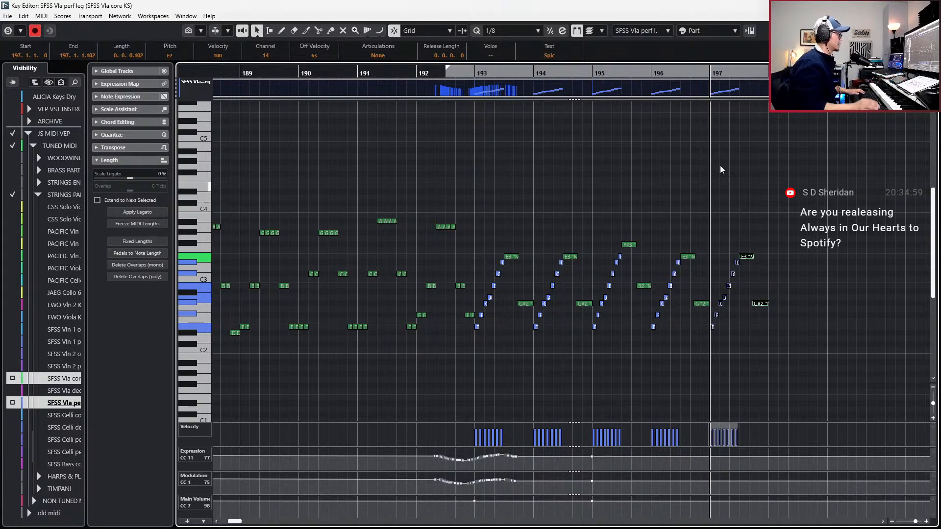
Copy the bar 195 figure, ending on F#3 and B2, from both viola parts to bar 198.
left_click_drag(600, 219, 643, 376)
key("KP_Add")
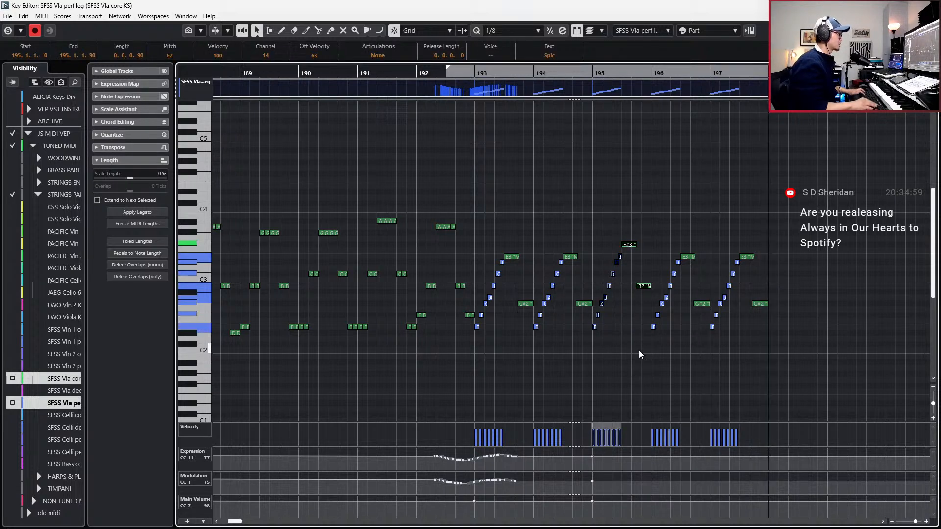
key("ctrl+v")
key("KP_Add")
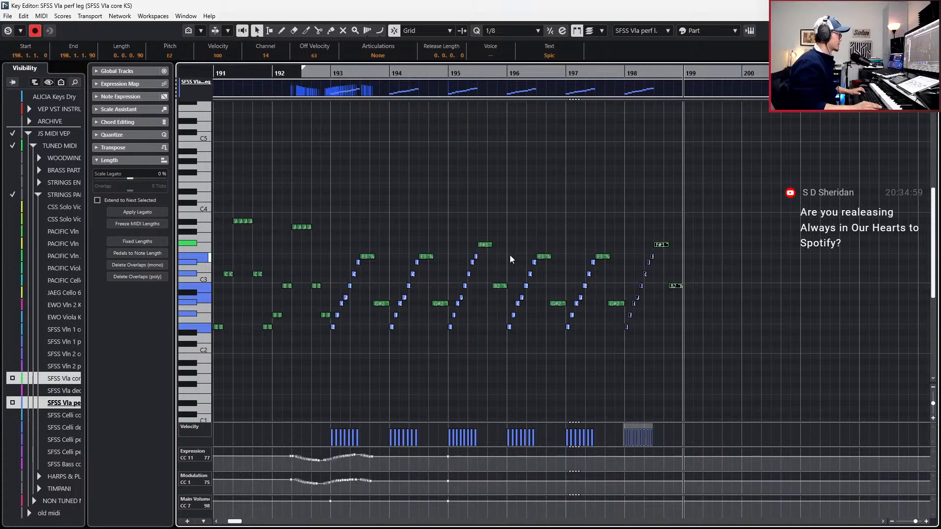
Copy the bar 196 viola figure to bars 199 and 200.
left_click_drag(508, 257, 552, 364)
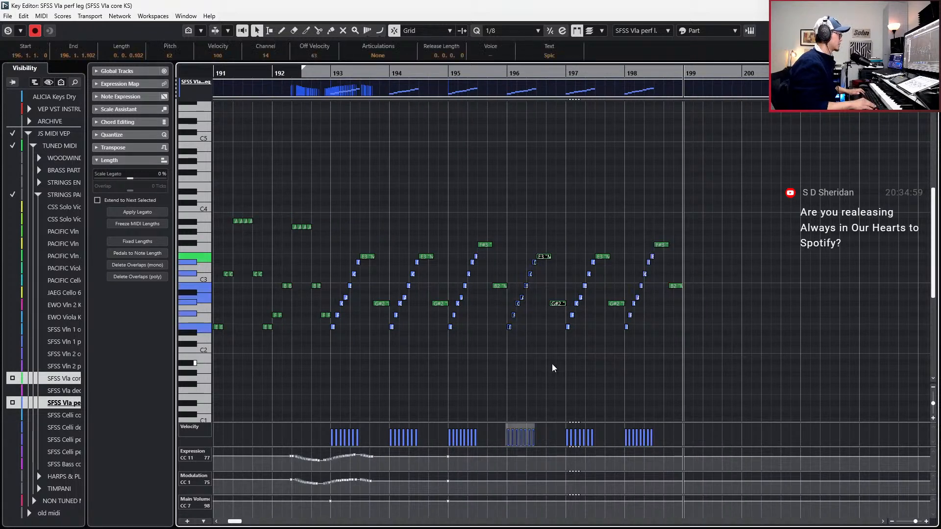
key("g")
key("ctrl+z")
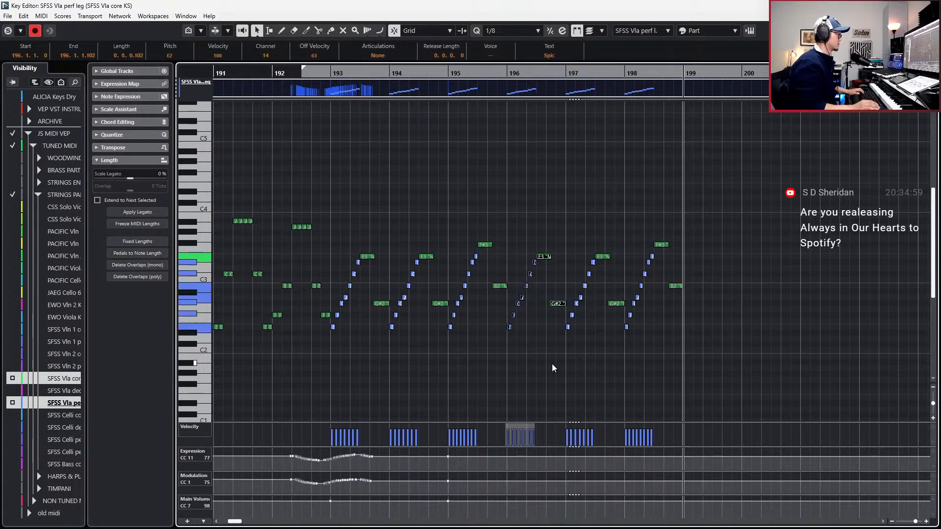
key("ctrl+v")
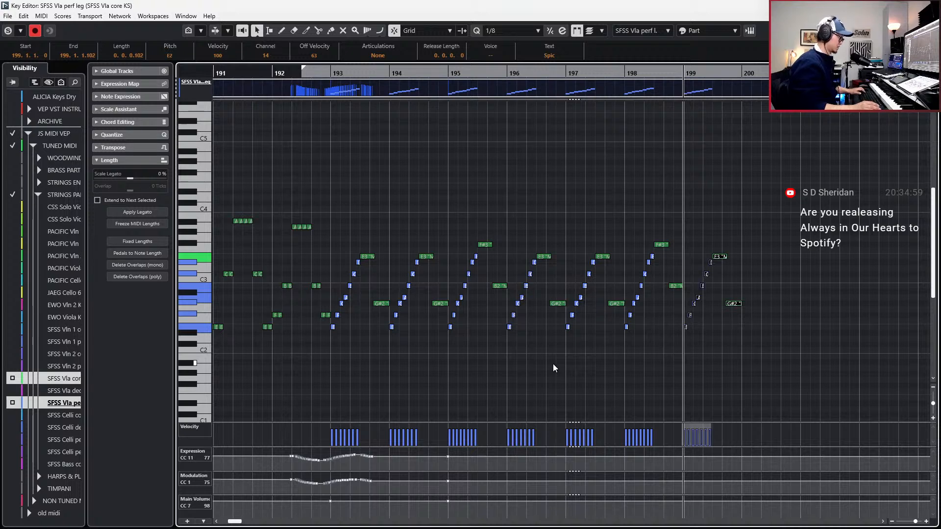
key("KP_Add")
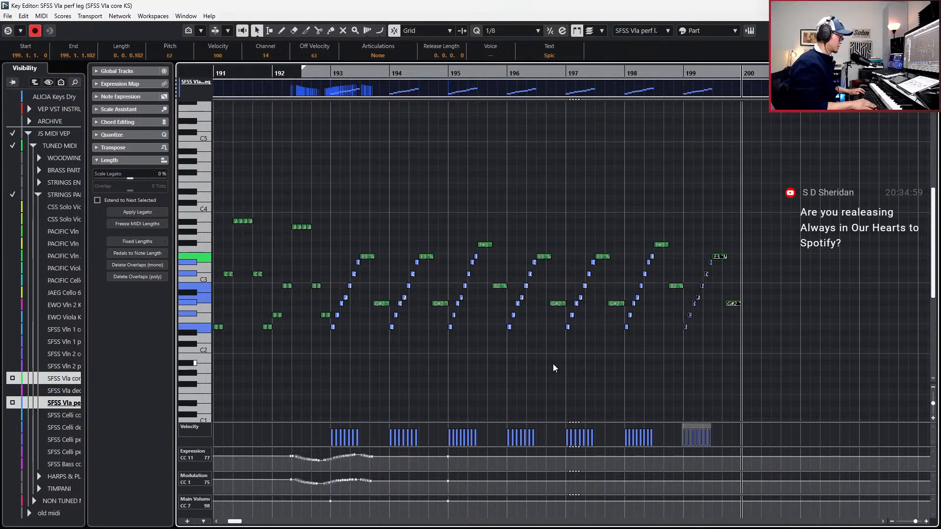
key("ctrl+v")
Select the viola figures in bars 193 to 200, audition them from bar 193 with the editor soloed, and clear the selection.
key("g")
key("g")
key("g")
left_click_drag(717, 237, 440, 365)
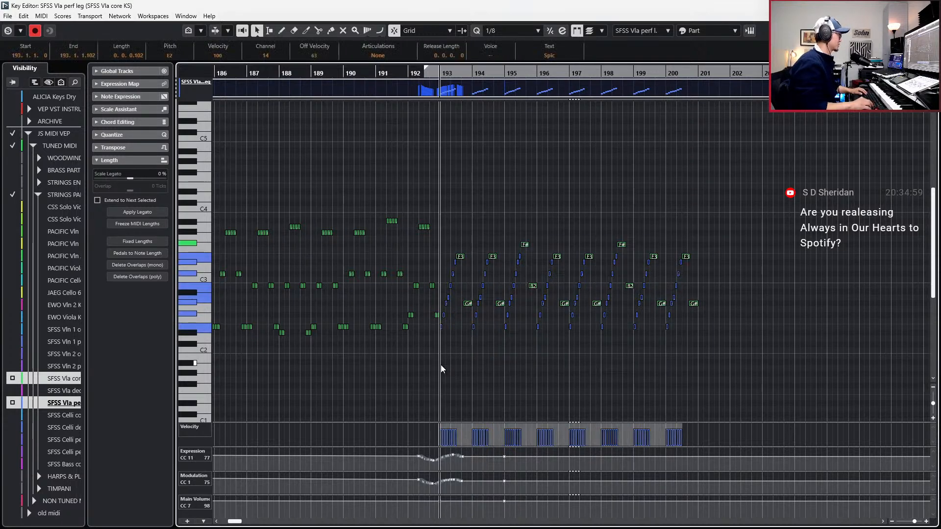
key("KP_Subtract")
key("KP_Add")
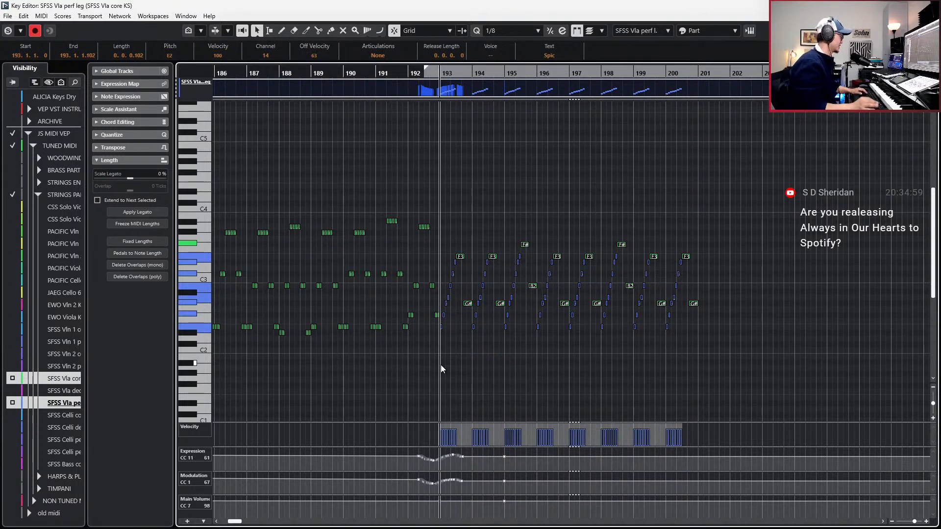
key("space")
key("space")
key("s")
key("space")
left_click(517, 449)
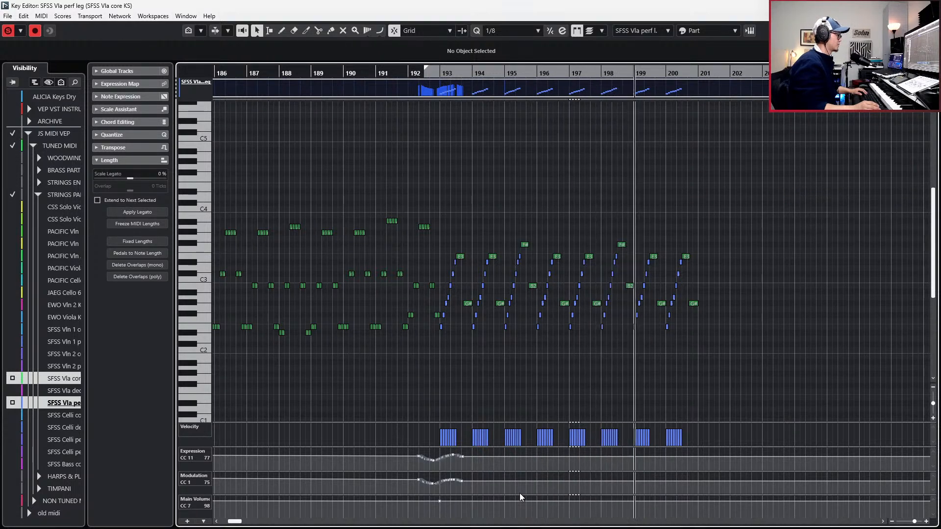
Stop the playback and restrict note editing to the active part, with SFSS Vla perf leg as the active part.
key("space")
key("h")
key("h")
key("alt+5")
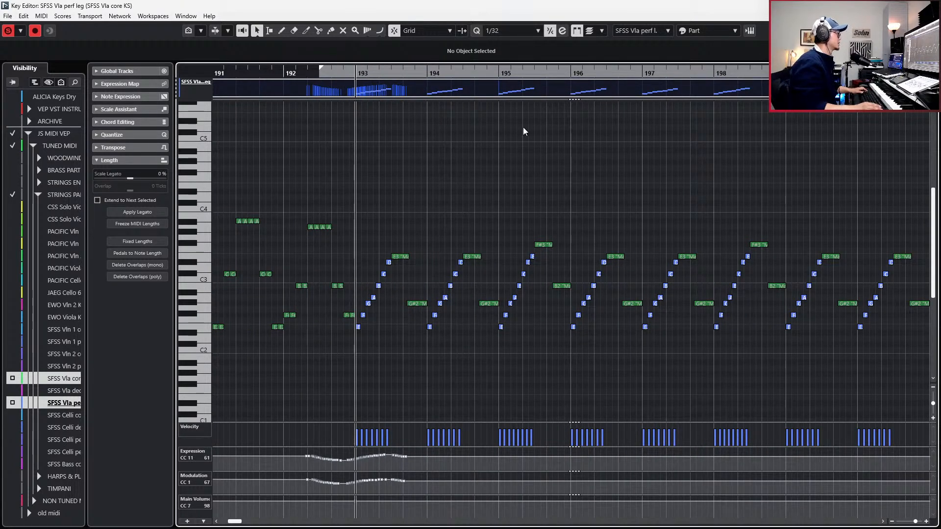
left_click(648, 31)
left_click(647, 96)
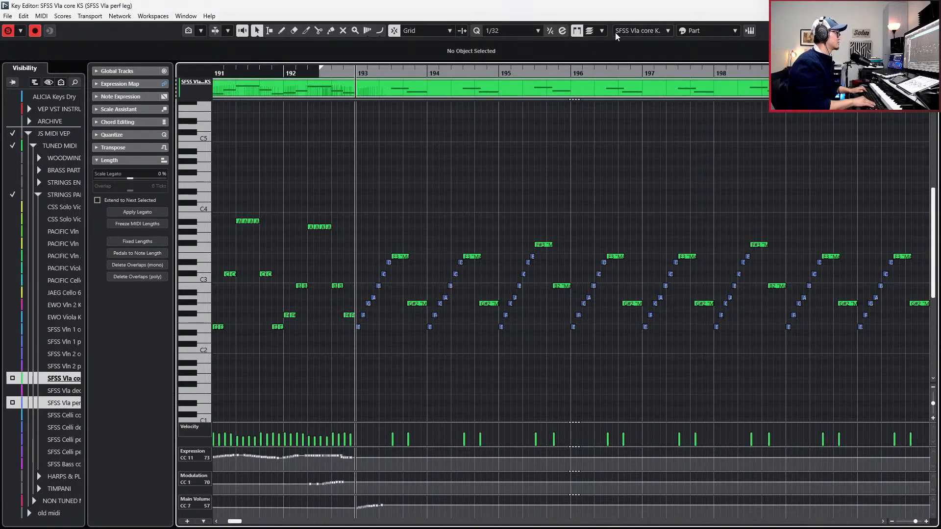
scroll(616, 32, "down", 1)
left_click(601, 29)
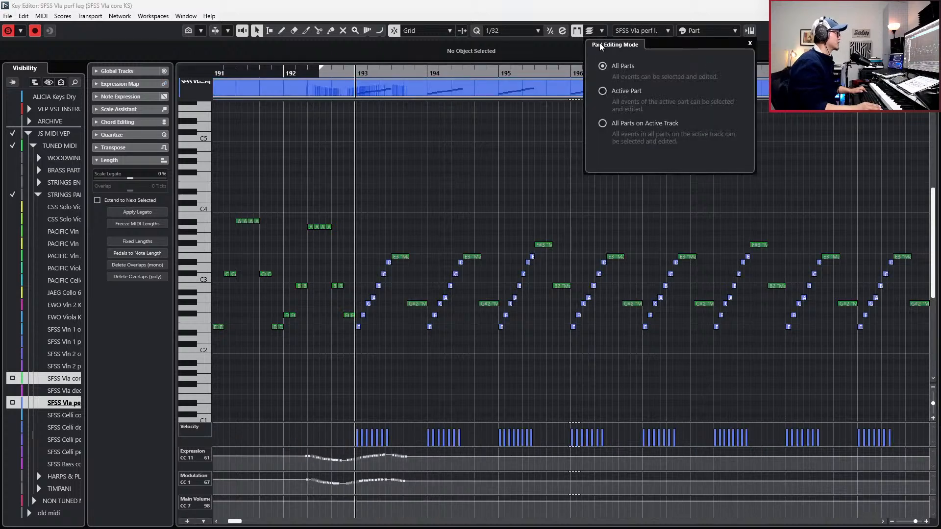
left_click(606, 92)
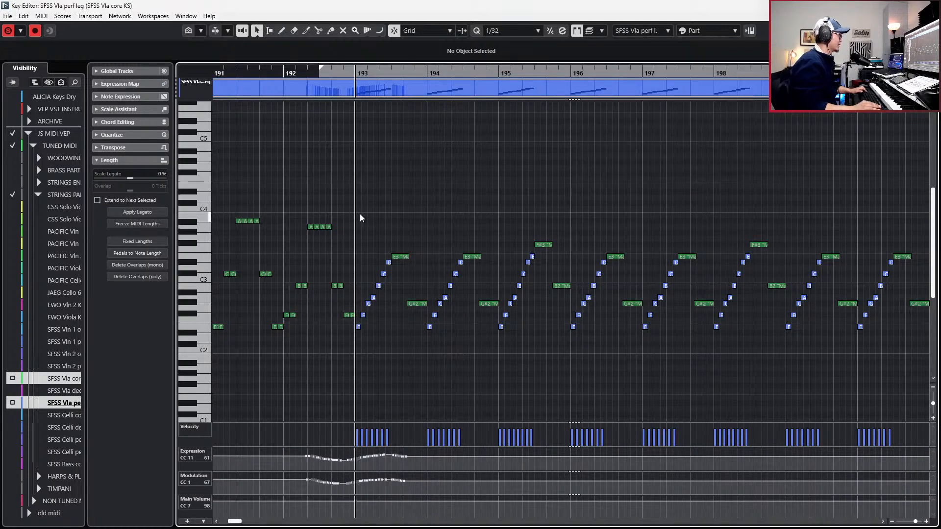
Select the run notes of the SFSS Vla perf leg part in bars 193 to 200 and audition the passage.
left_click_drag(359, 225, 918, 378)
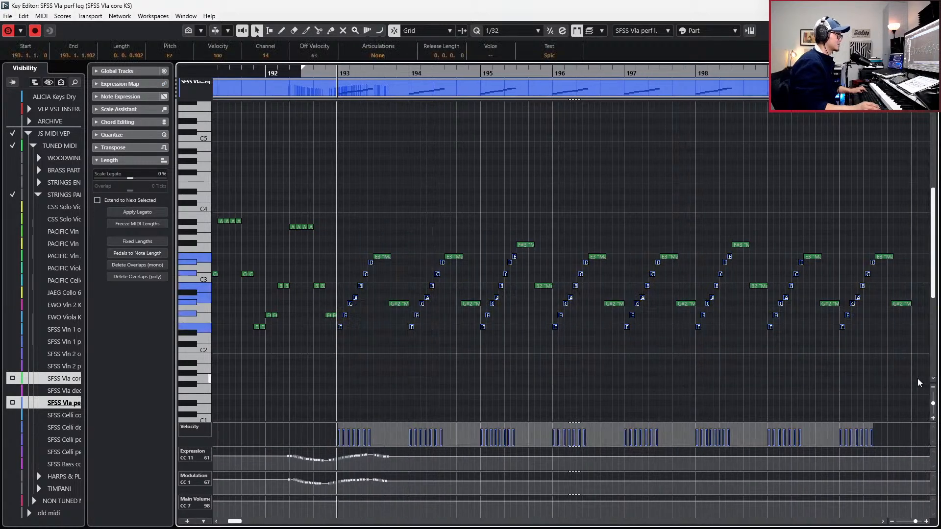
scroll(856, 327, "right", 3)
scroll(763, 343, "left", 6)
scroll(600, 346, "up", 4)
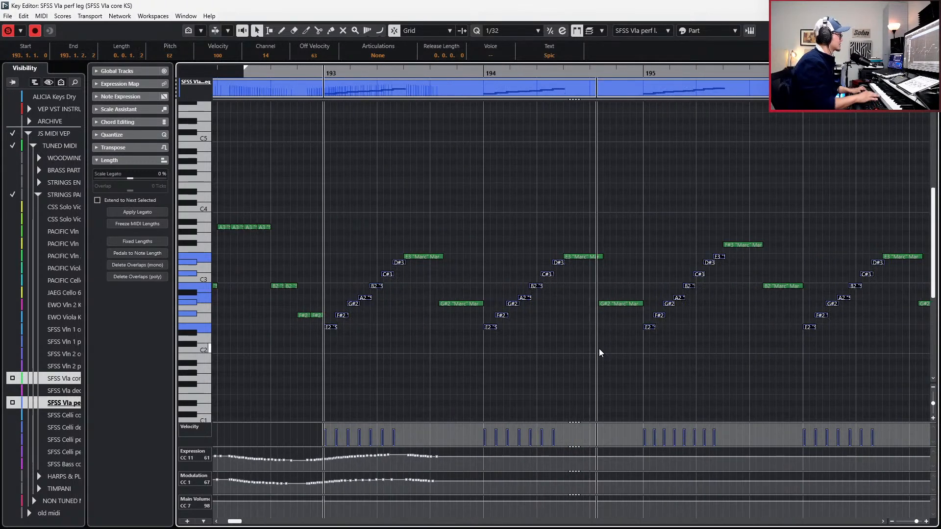
scroll(554, 341, "up", 2)
key("space")
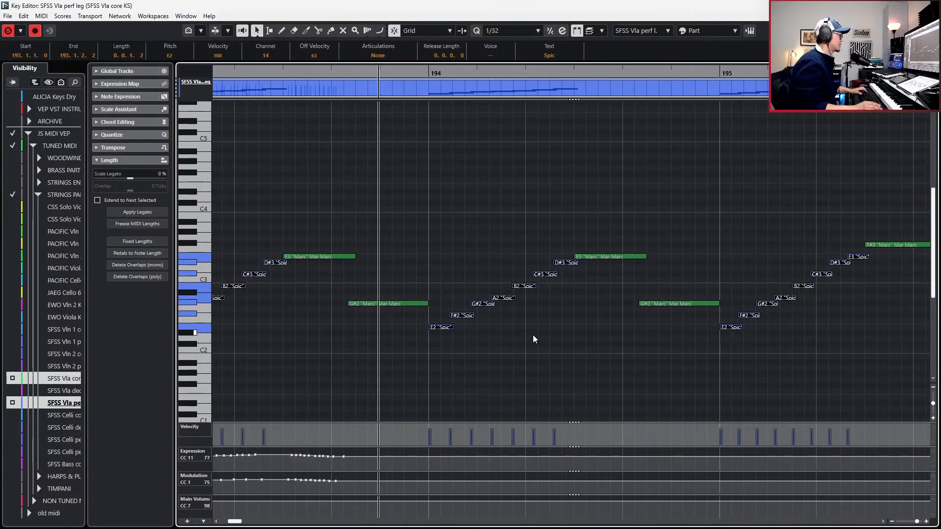
scroll(534, 340, "down", 1)
scroll(534, 336, "down", 2)
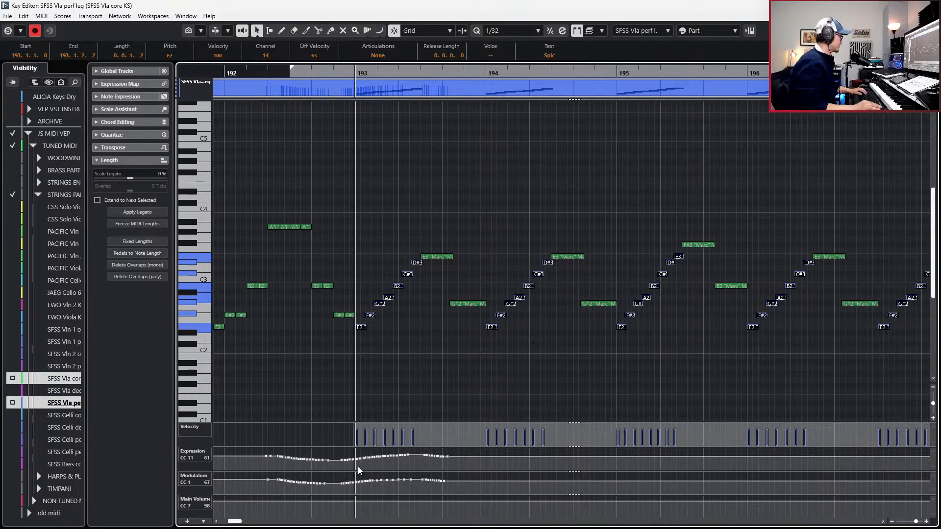
Copy the Expression and Modulation curves of bar 193 to bars 194, 195, 196 and 197.
left_click_drag(354, 467, 460, 444)
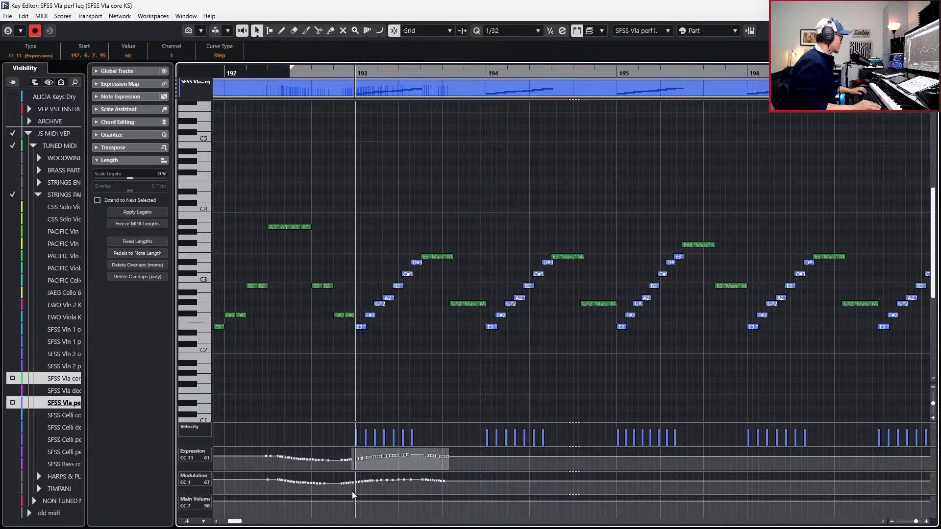
left_click_drag(355, 491, 467, 468)
key("ctrl+c")
key("KP_Add")
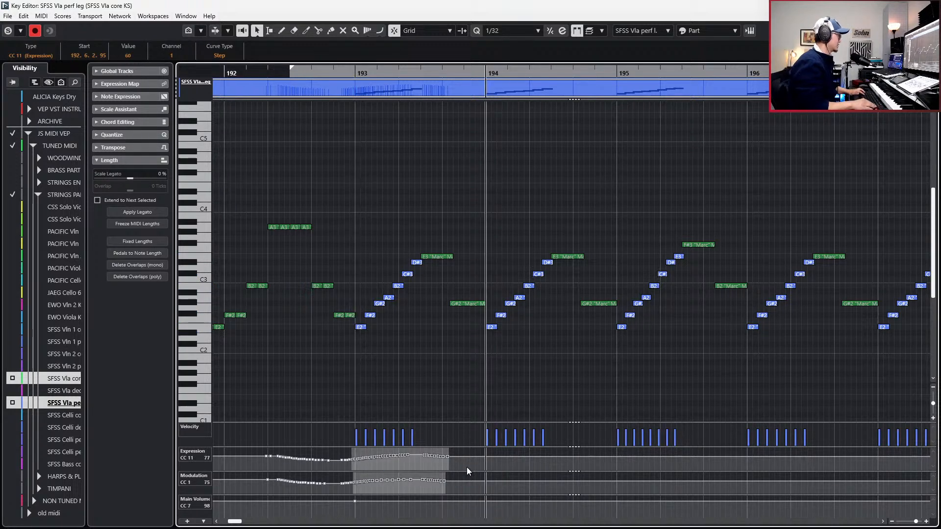
key("ctrl+v")
key("KP_Add")
key("ctrl+v")
key("KP_Add")
key("ctrl+v")
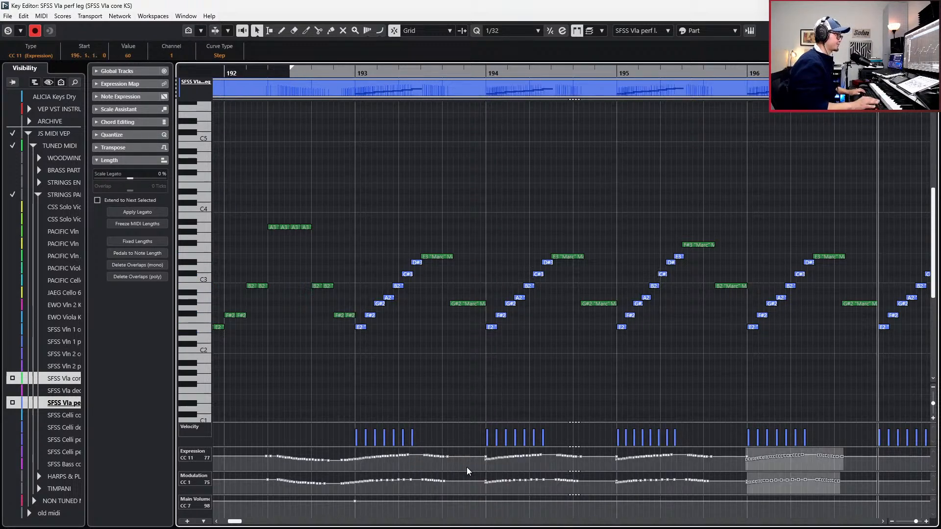
key("KP_Add")
key("ctrl+v")
key("g")
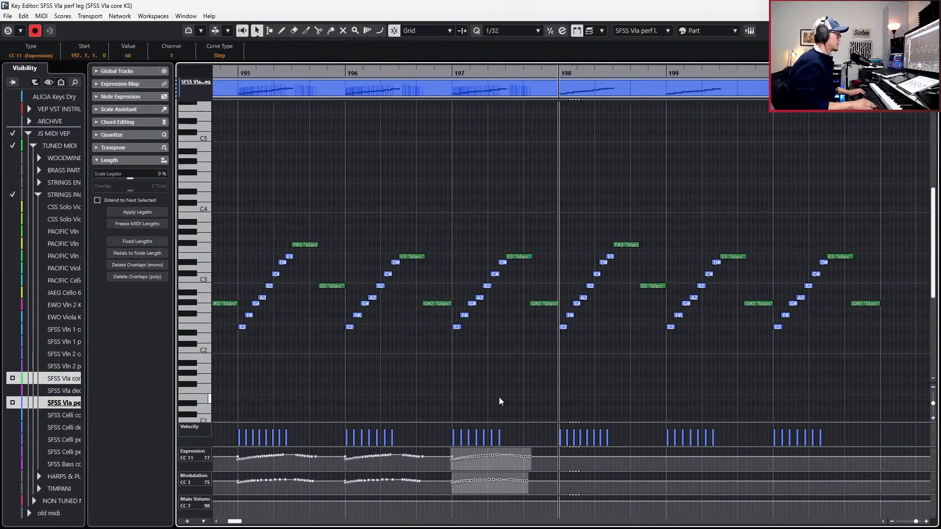
Paste the copied Expression and Modulation curves at bars 198, 199 and 200.
key("KP_Add")
key("ctrl+v")
key("KP_Add")
key("ctrl+v")
key("KP_Add")
key("ctrl+v")
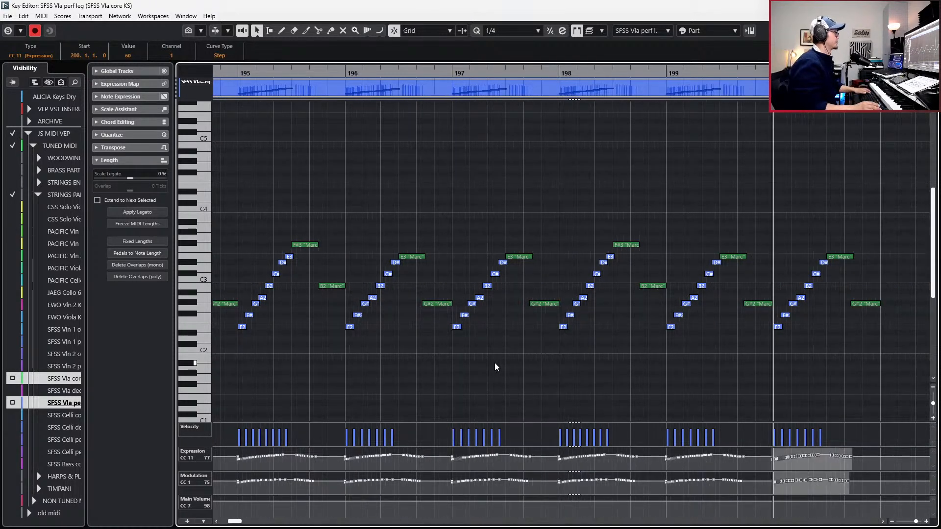
Audition the viola runs from around bar 193 with the copied controller curves.
key("g")
key("KP_Subtract")
key("KP_Subtract")
key("KP_Subtract")
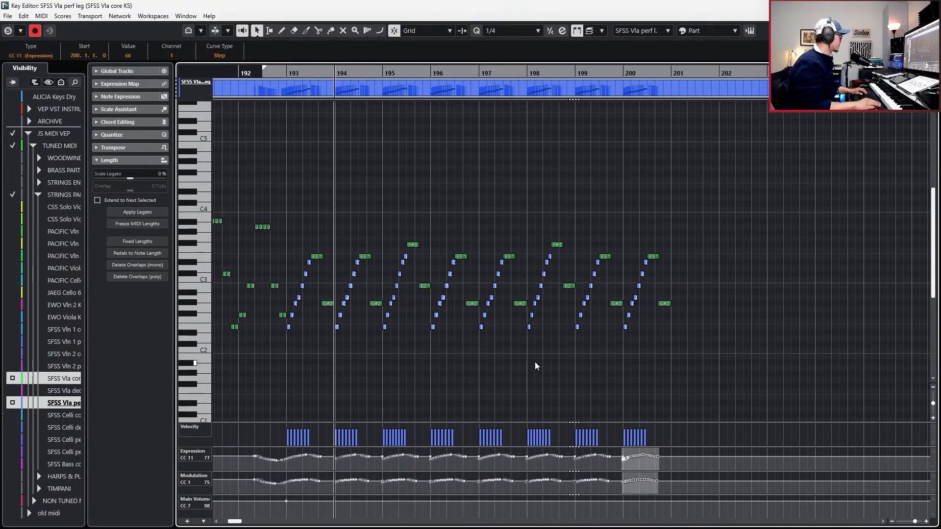
key("space")
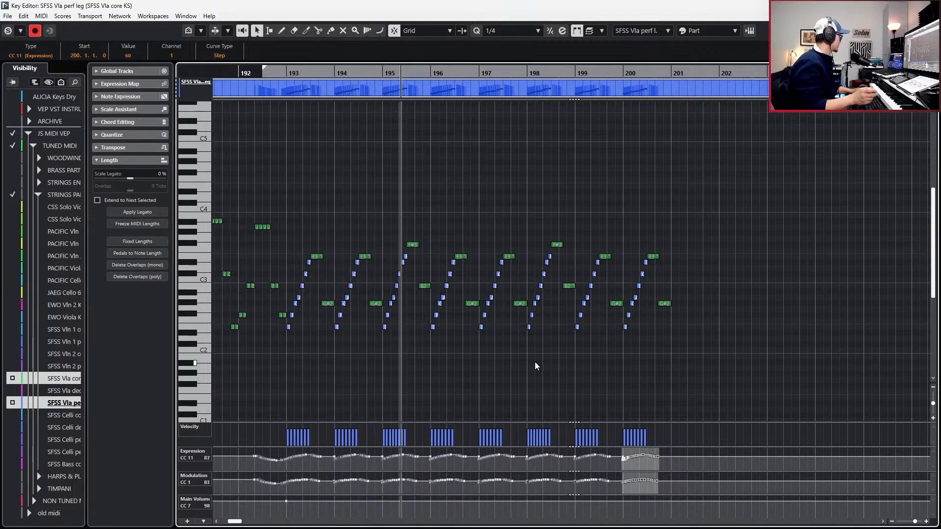
key("space")
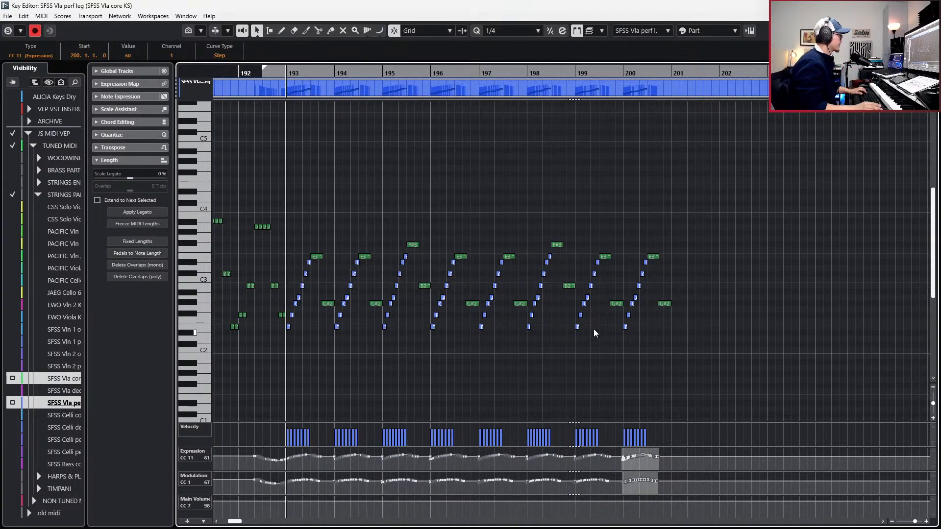
Select the run notes in bar 200 and place the cursor at the start of bar 201.
scroll(692, 269, "up", 1)
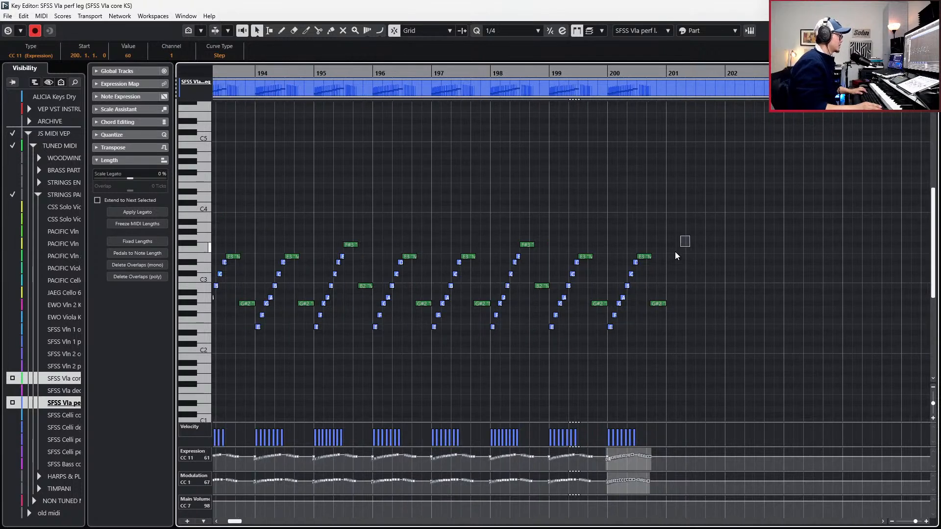
left_click_drag(675, 251, 607, 332)
scroll(667, 313, "down", 2)
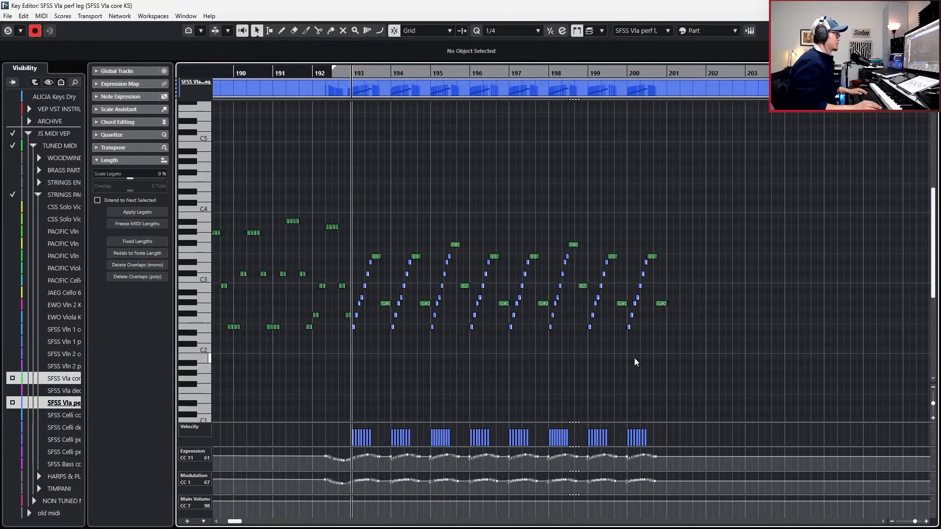
key("n")
key("n")
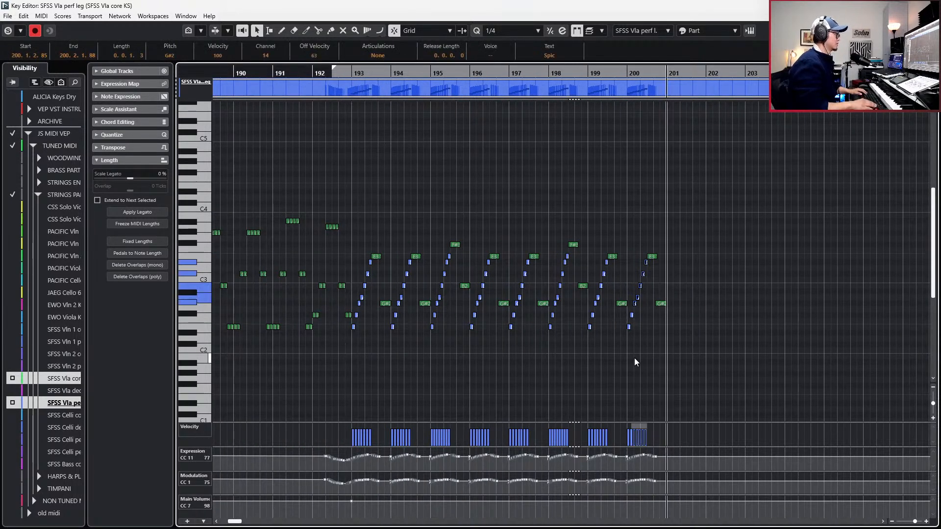
scroll(700, 141, "up", 6)
scroll(701, 139, "down", 5)
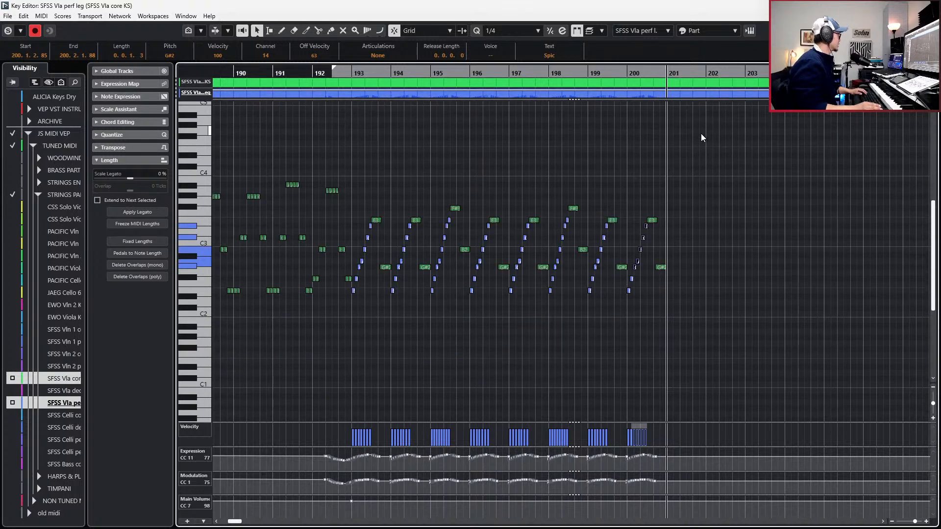
Switch to the Moldau score PDF, read the following viola bars up to the page marked 367, and return to Cubase.
key("alt+Tab")
left_click(690, 182)
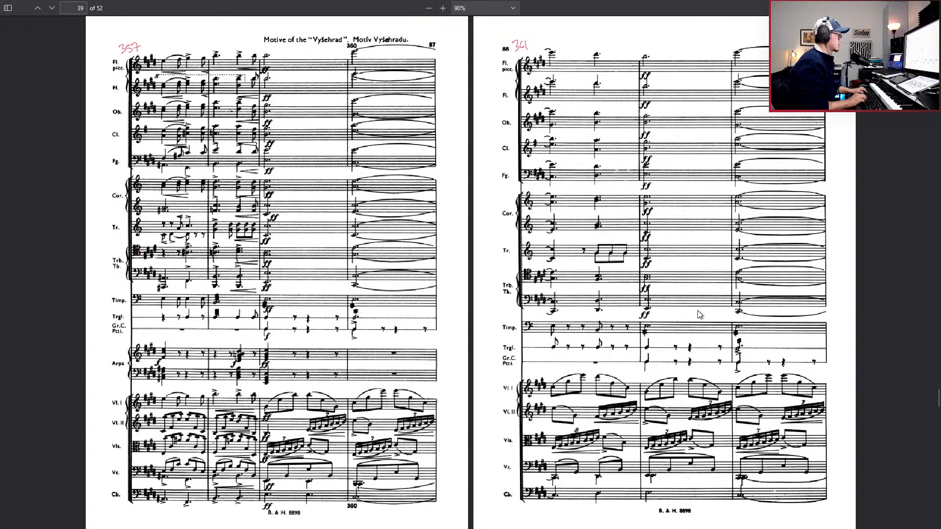
key("Right")
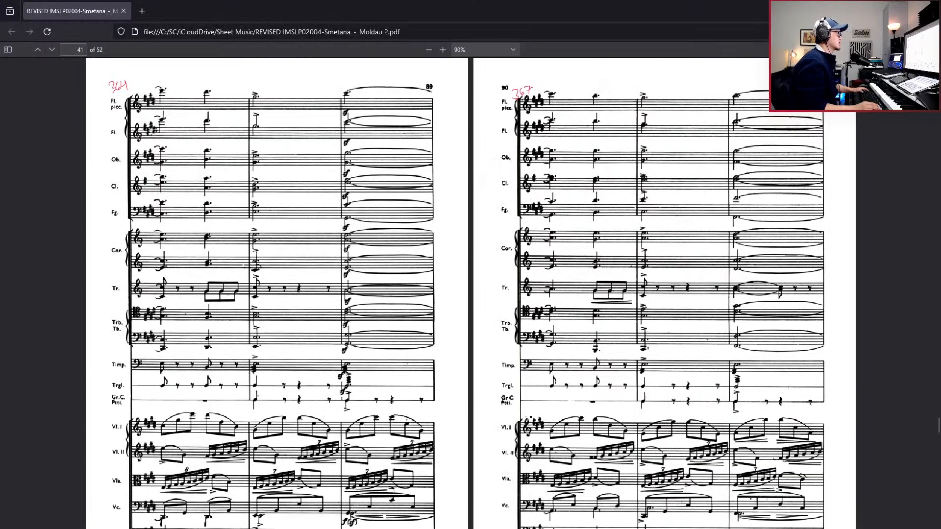
left_click(884, 6)
Allow editing of all parts and duplicate the complete bar 200 viola figure, including both marcato notes, into bar 201.
scroll(682, 240, "up", 4, "ctrl")
left_click_drag(628, 213, 539, 320)
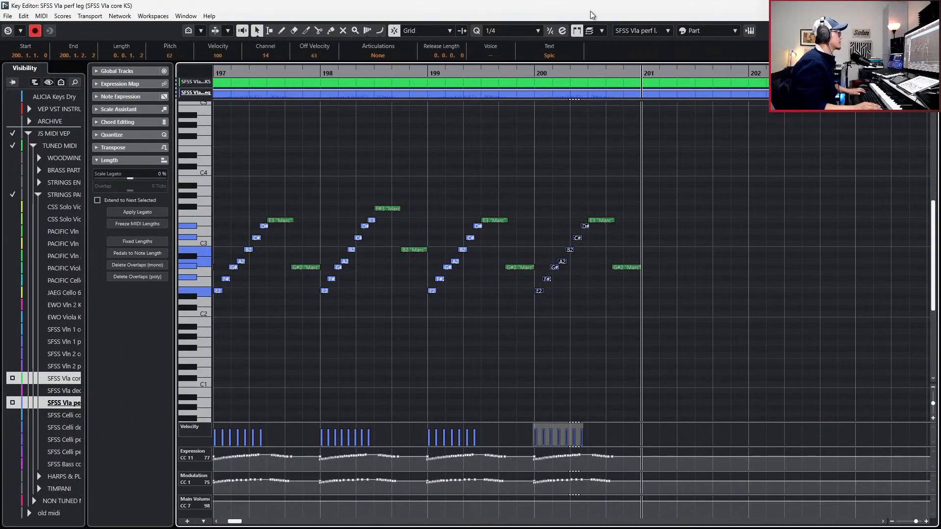
left_click(601, 31)
left_click(612, 68)
left_click_drag(535, 207, 730, 330)
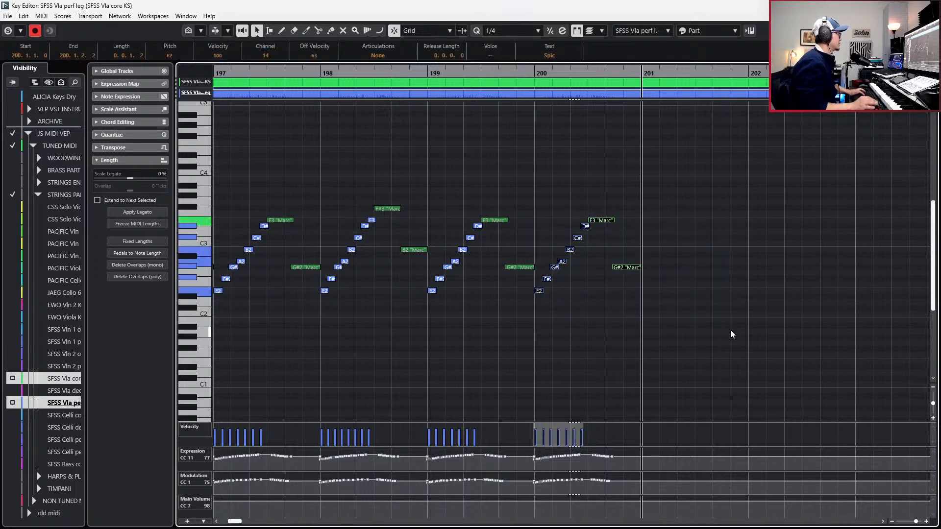
key("ctrl+d")
scroll(718, 325, "right", 3)
key("alt+5")
scroll(594, 288, "up", 2)
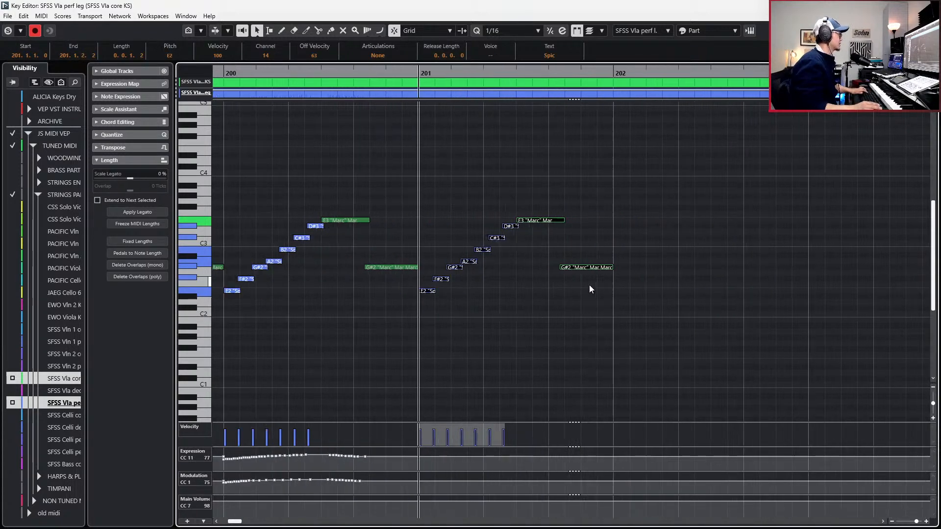
Delete the D#3 run note in bar 201 and quantize the remaining six run notes to 1/16.
left_click(511, 226)
key("Delete")
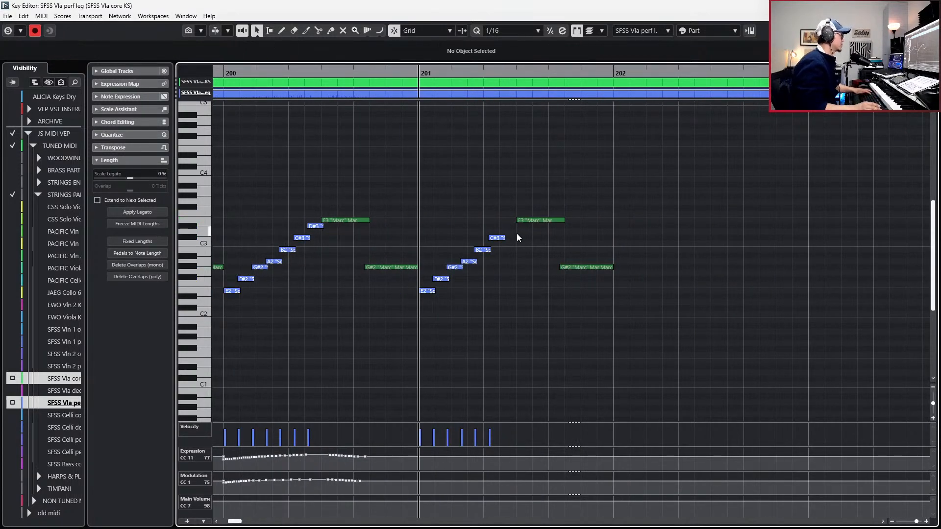
scroll(516, 242, "up", 2)
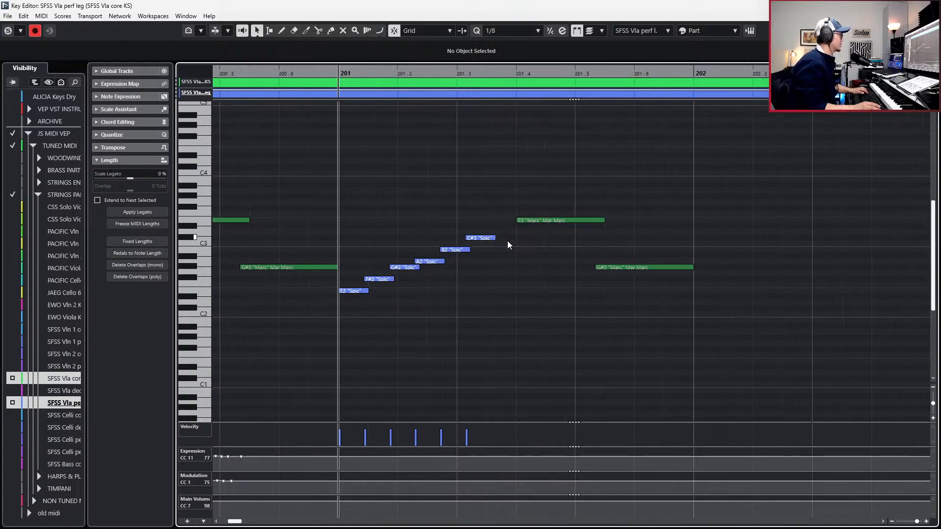
key("alt+5")
left_click_drag(506, 231, 344, 323)
key("q")
left_click(467, 250)
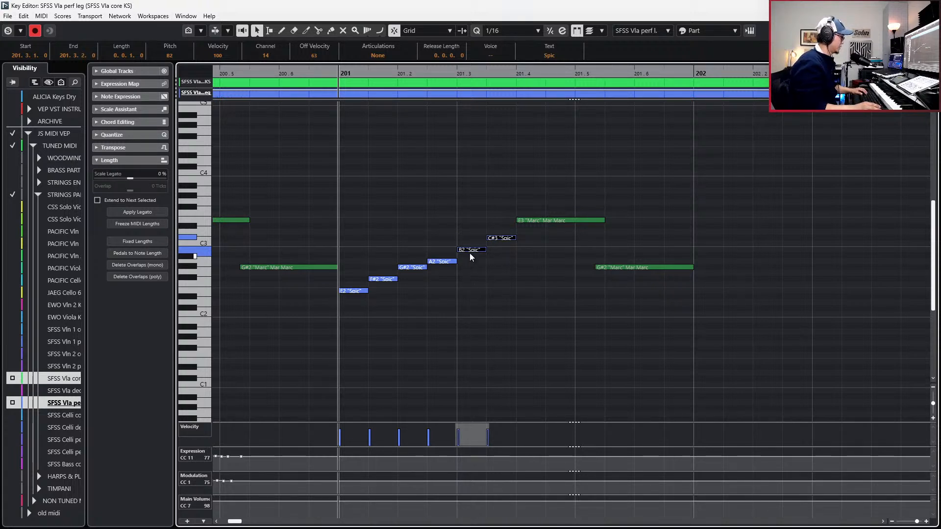
left_click(498, 255)
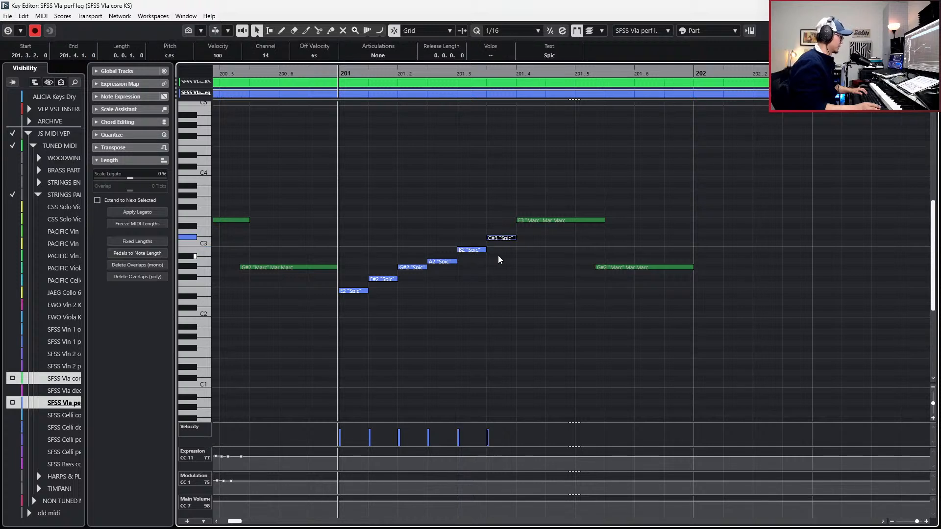
Lower the E3 marcato note in bar 201 to D#3 and move the selection to the following G#2.
left_click_drag(542, 212, 555, 250)
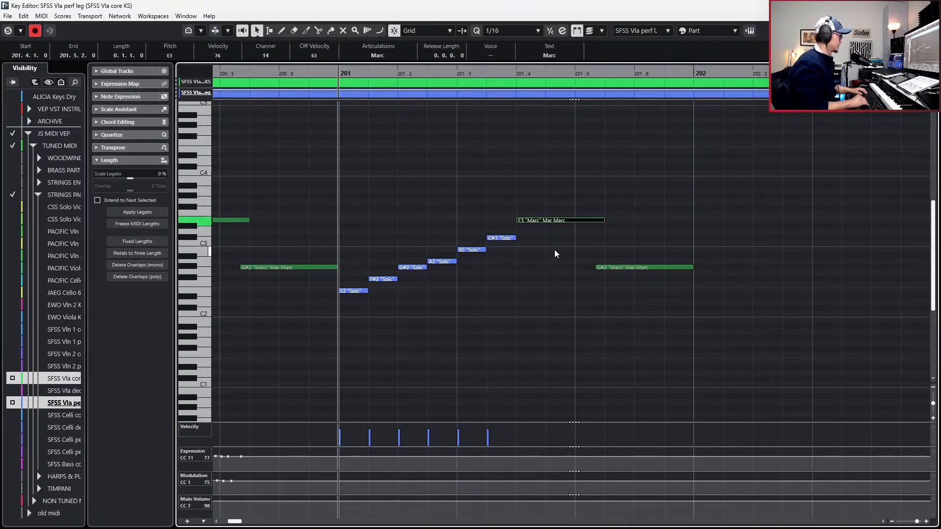
key("Down")
key("Right")
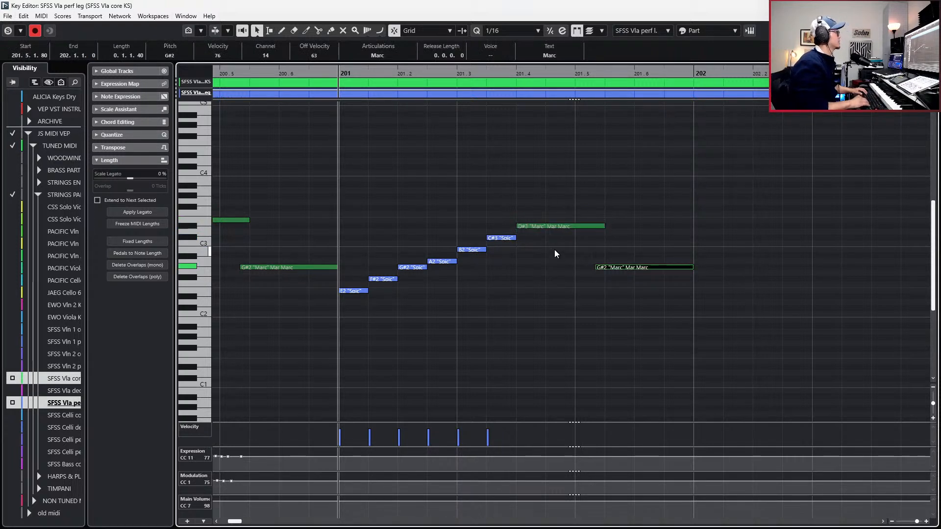
Solo the editor and audition the edited viola figure in bar 201.
key("s")
key("space")
scroll(599, 235, "down", 3)
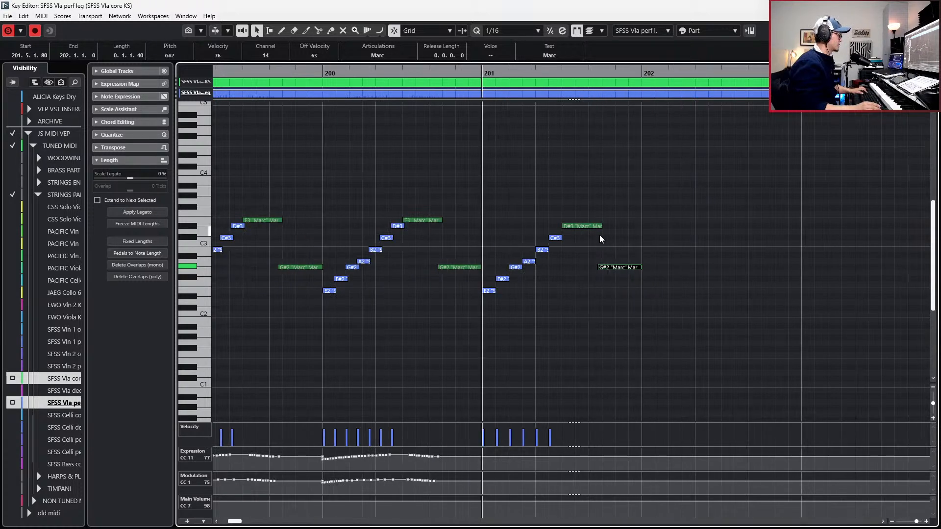
Make the SFSS Vla core KS part active and restrict editing to the active part.
scroll(599, 235, "down", 3)
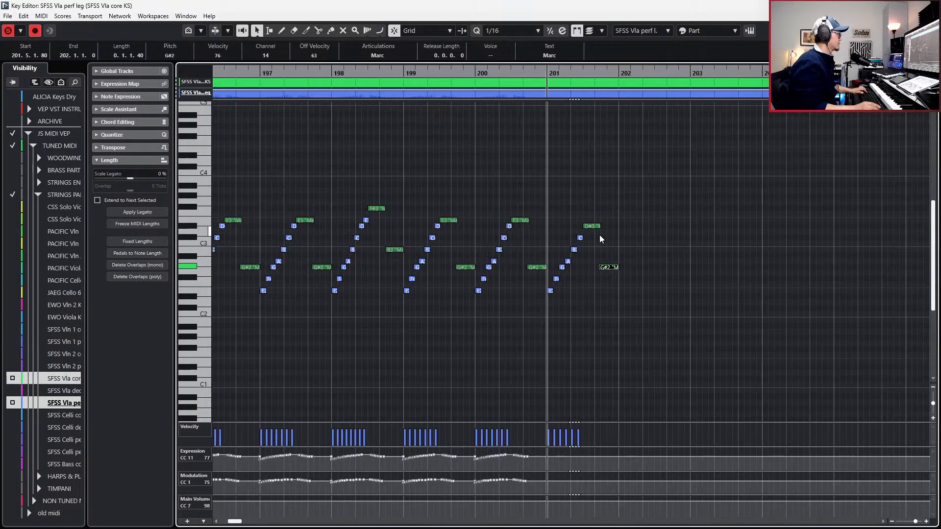
scroll(602, 208, "left", 3)
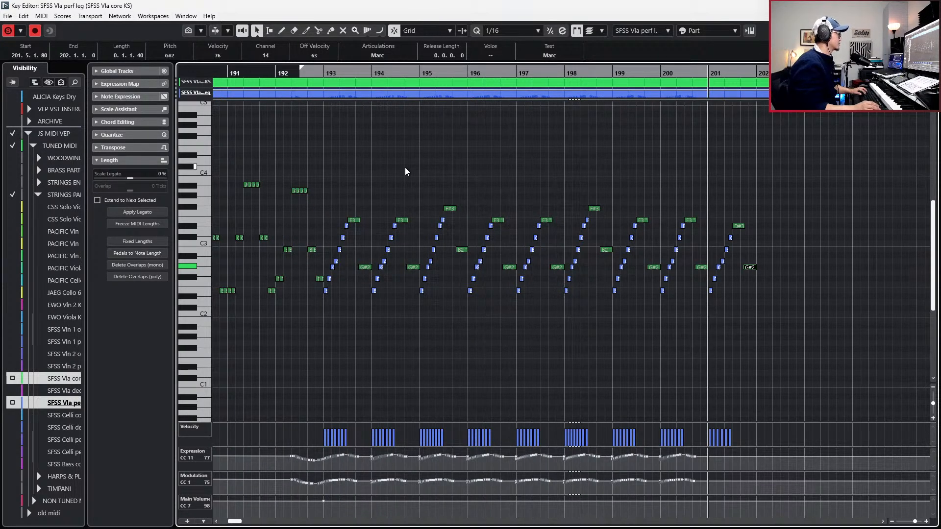
left_click(354, 219)
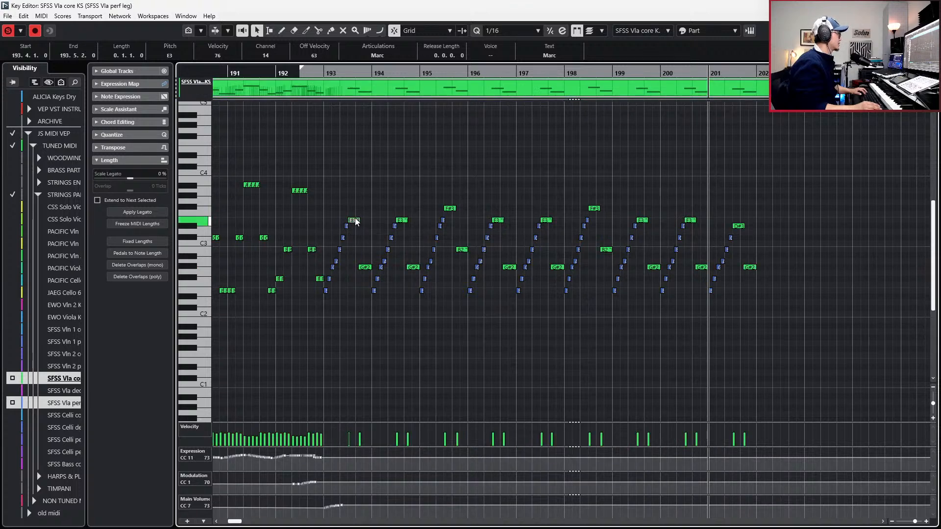
left_click(601, 30)
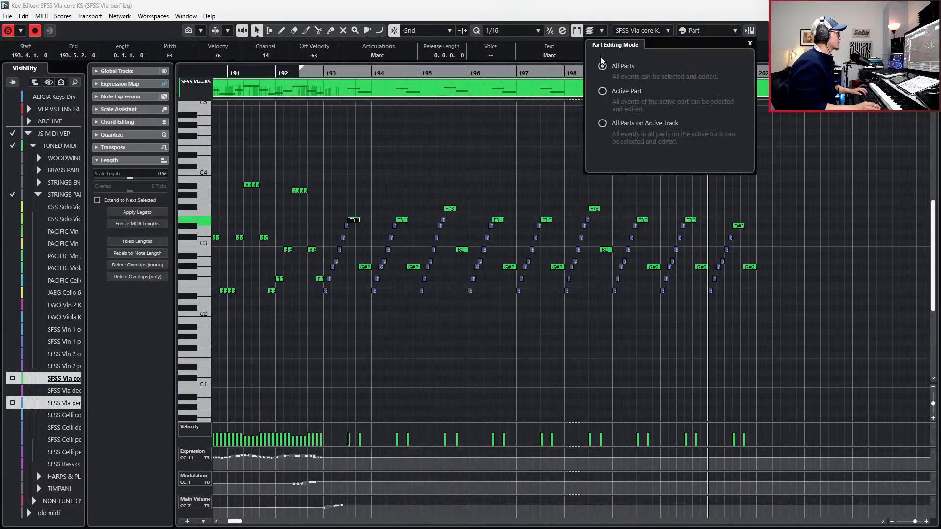
left_click(603, 90)
left_click(508, 117)
Nudge the marcato notes in bars 193 to 201 slightly earlier and audition the passage.
left_click_drag(351, 193, 754, 274)
key("l")
key("KP_Subtract")
key("space")
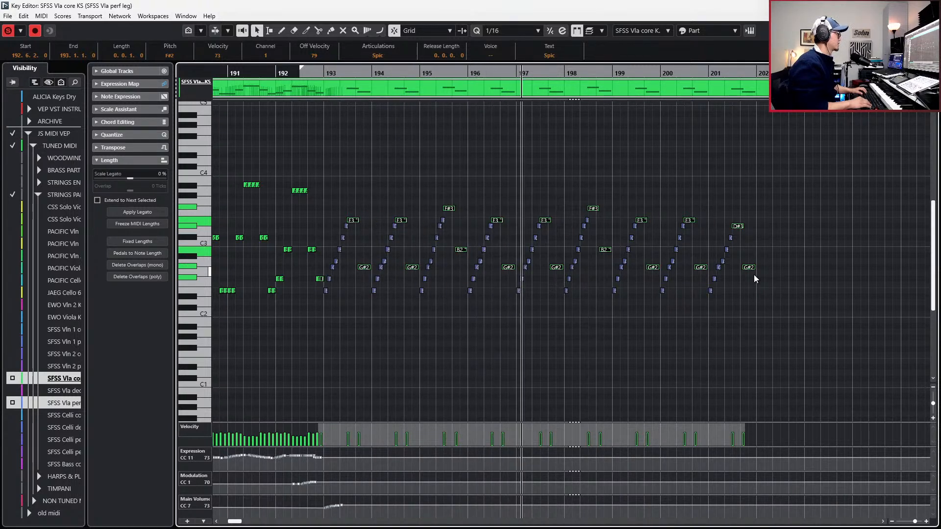
key("space")
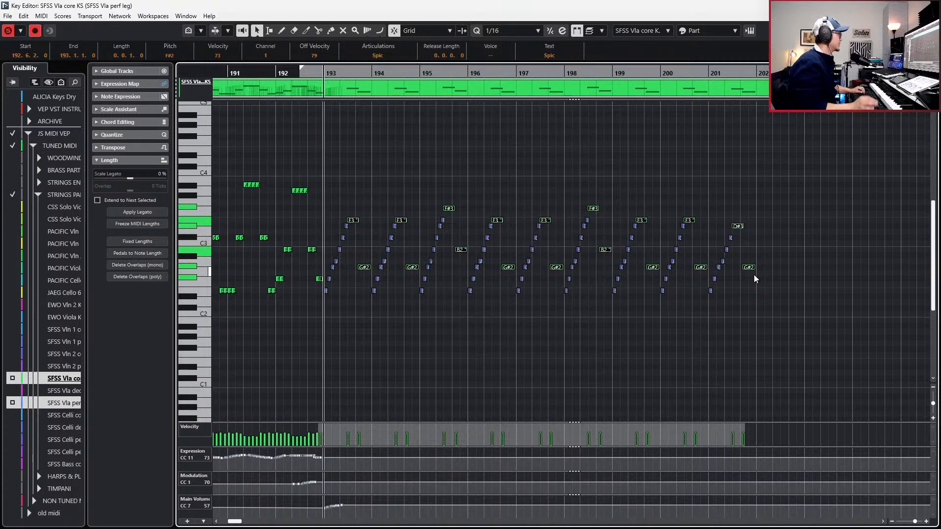
Move the project cursor to the start of bar 202, switch off the editor solo and clear the note selection.
scroll(754, 274, "right", 1)
key("n")
key("ctrl+KP_Subtract")
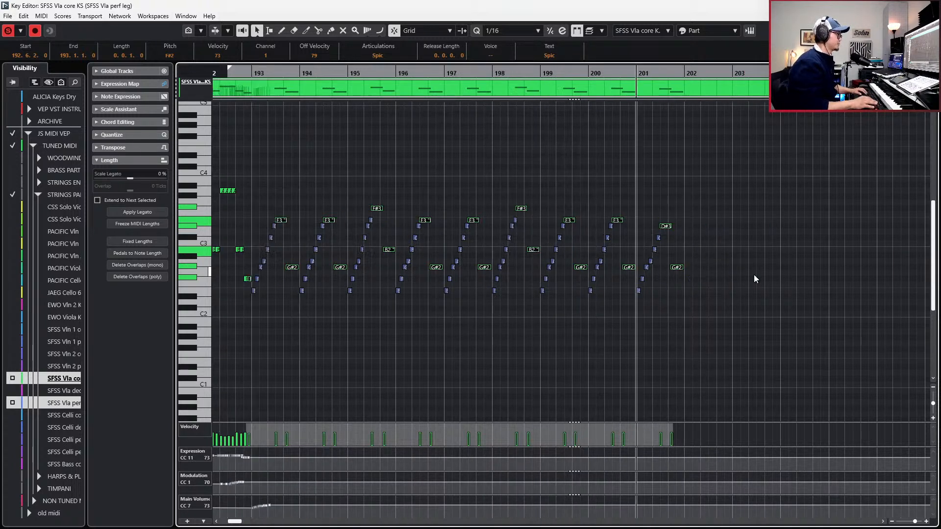
key("ctrl+KP_Add")
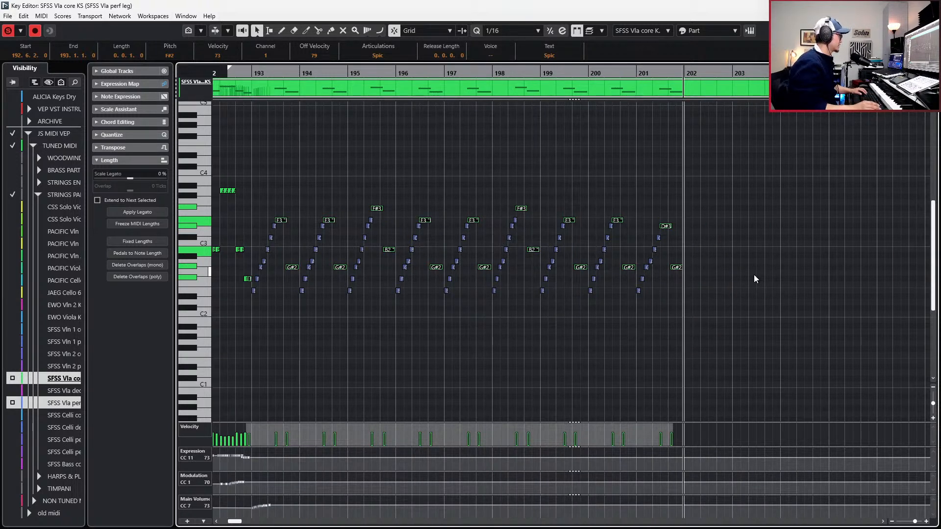
scroll(763, 263, "down", 1)
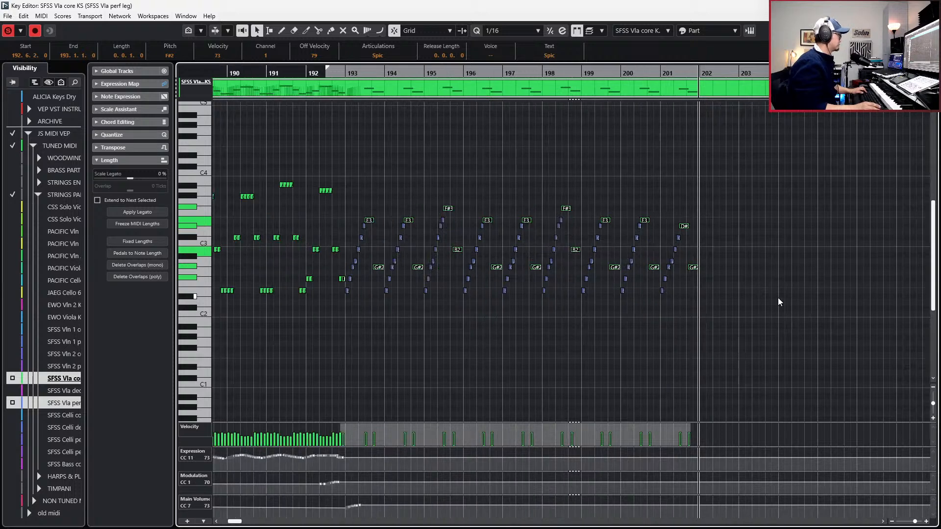
scroll(780, 302, "up", 1)
scroll(779, 302, "right", 2)
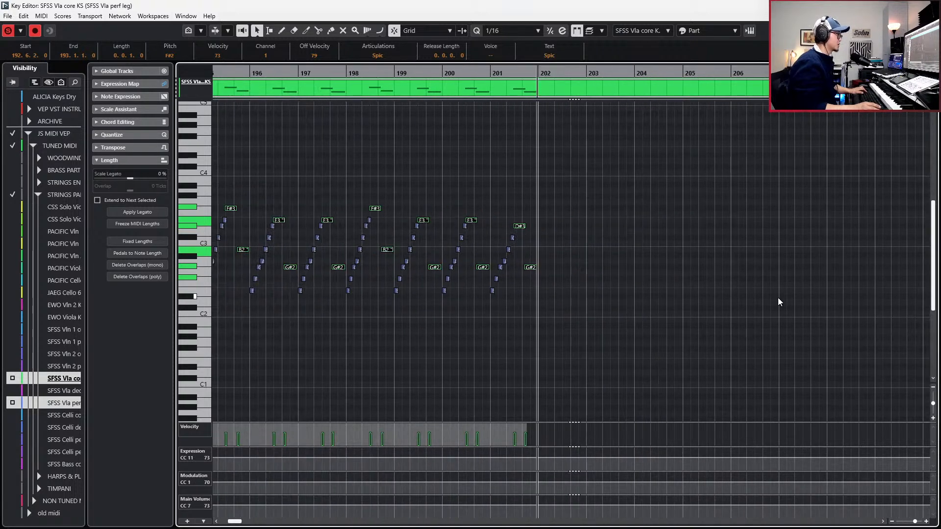
key("s")
left_click(672, 327)
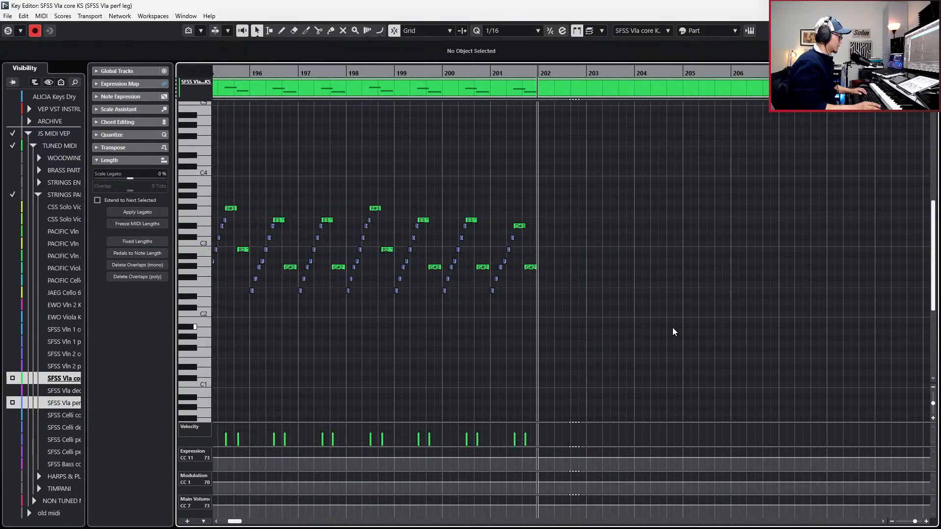
Make the SFSS Vla perf leg part active and allow editing of all parts.
scroll(571, 298, "up", 2)
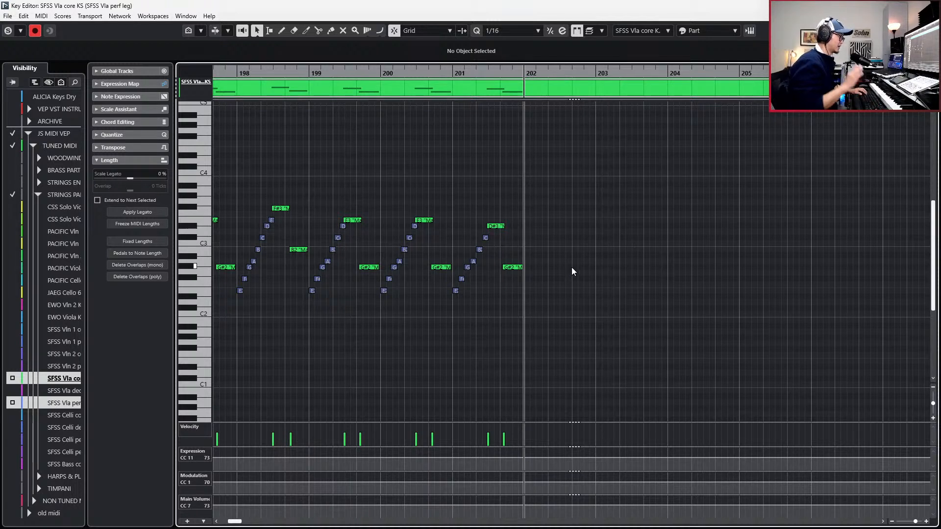
scroll(564, 265, "right", 2)
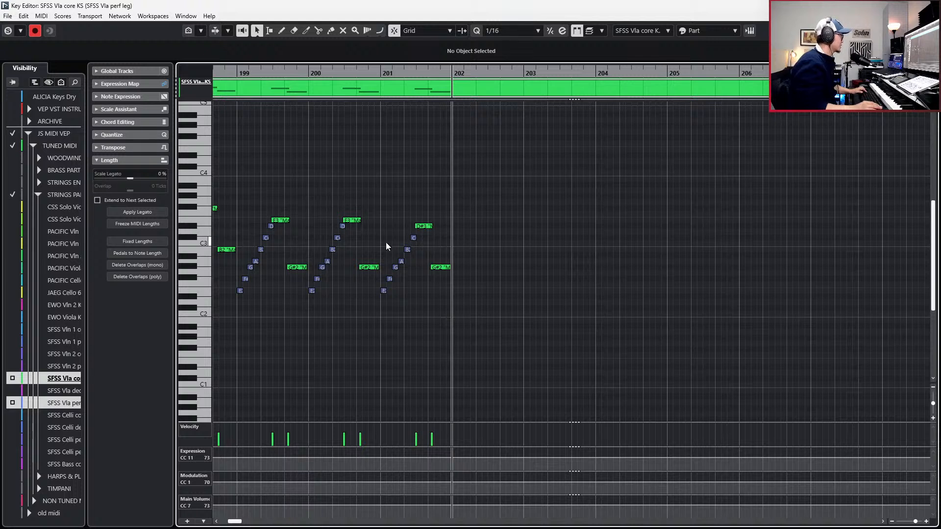
left_click(384, 291)
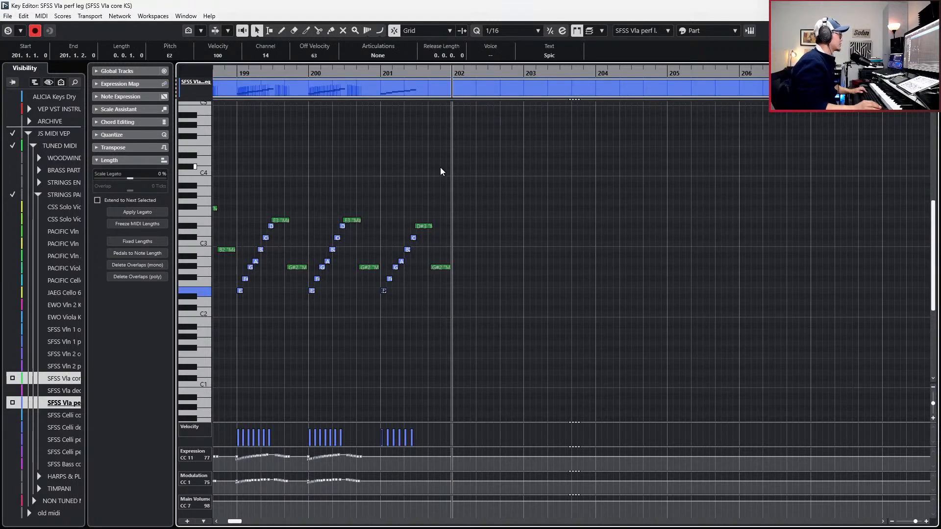
left_click(599, 32)
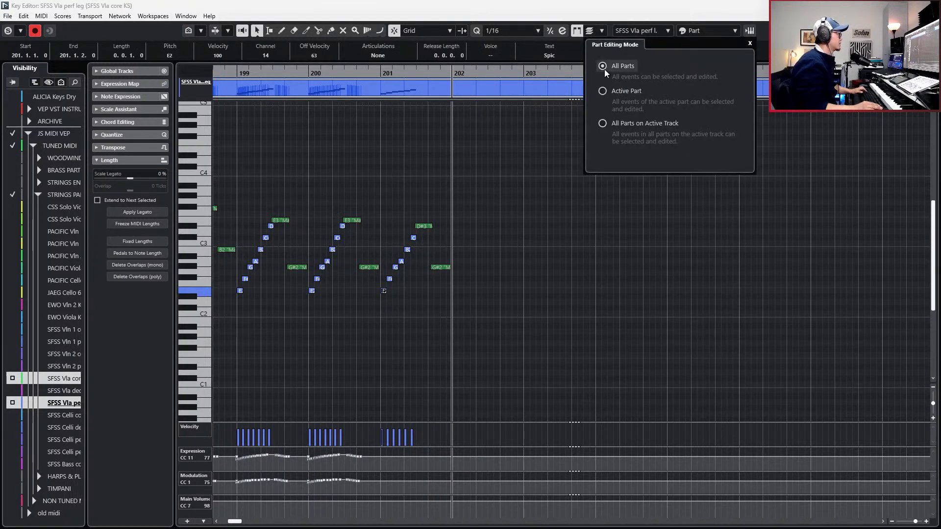
left_click(603, 67)
left_click(468, 152)
Copy the complete bar 200 viola figure, including both marcato notes, to bar 202.
left_click(352, 220)
left_click_drag(368, 192, 311, 310)
key("ctrl+c")
key("ctrl+v")
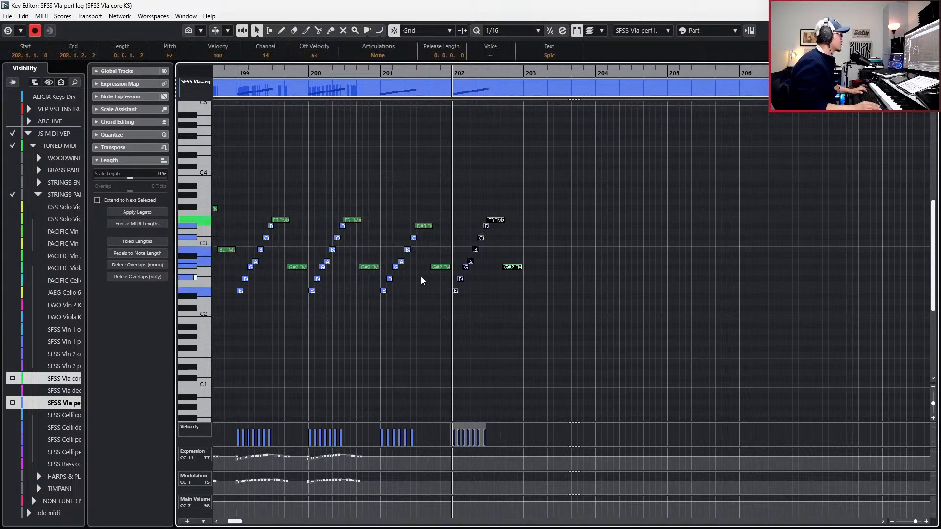
scroll(431, 277, "up", 2)
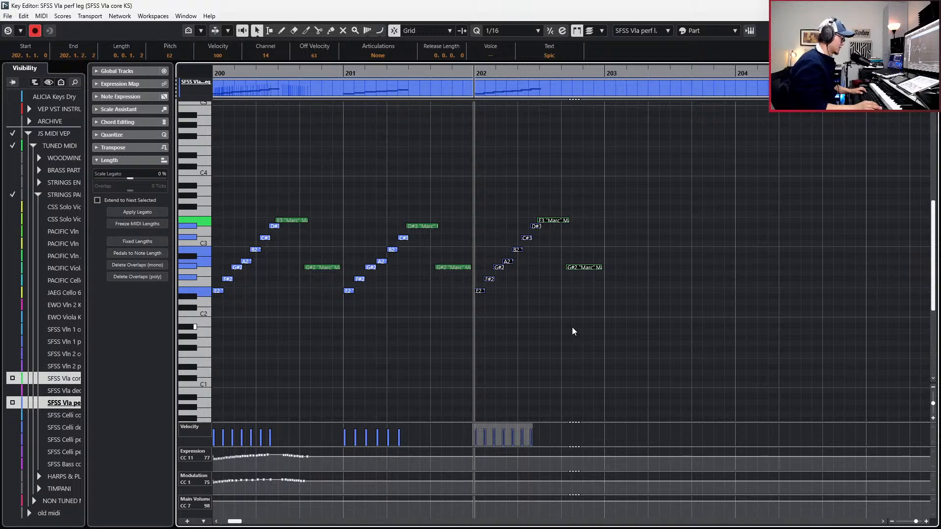
left_click(571, 344)
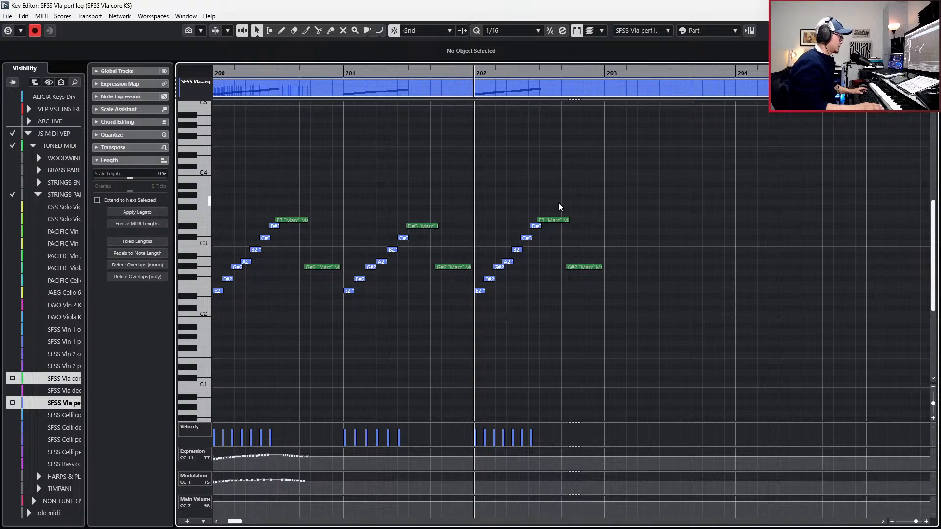
Duplicate the bar 202 figure into bar 203 and transpose the copy up two semitones.
left_click(584, 267)
left_click_drag(603, 189, 478, 333)
key("ctrl+d")
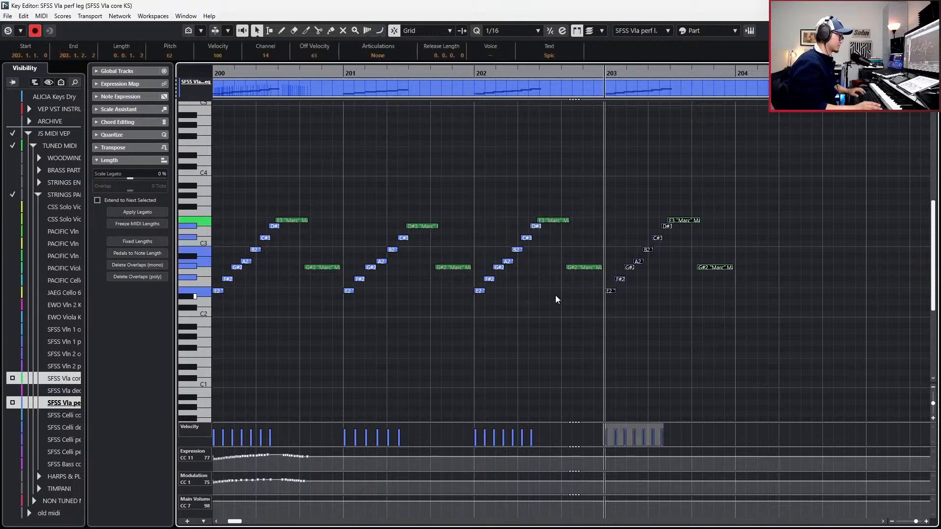
key("Up")
key("Up")
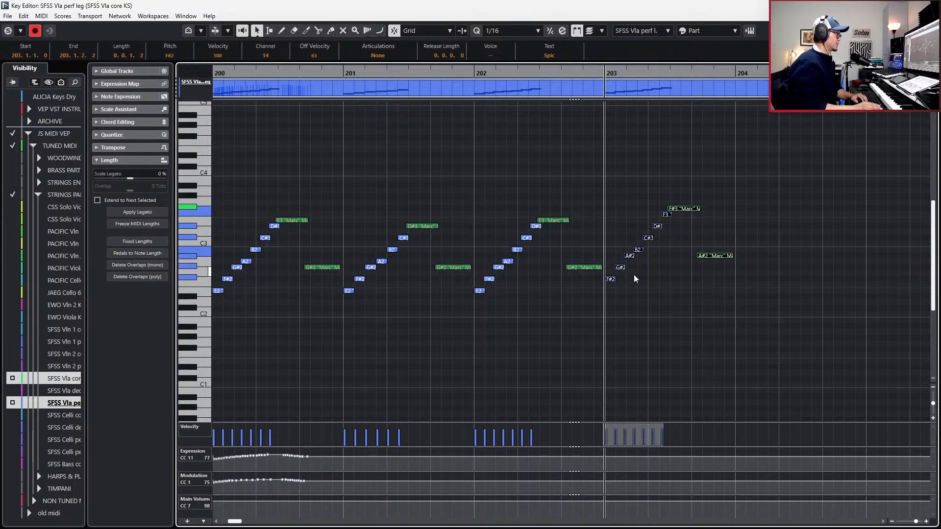
In bar 203, lower the run notes A#2 to A2 and F3 to E3, and raise the last marcato note to C#3.
left_click(624, 254)
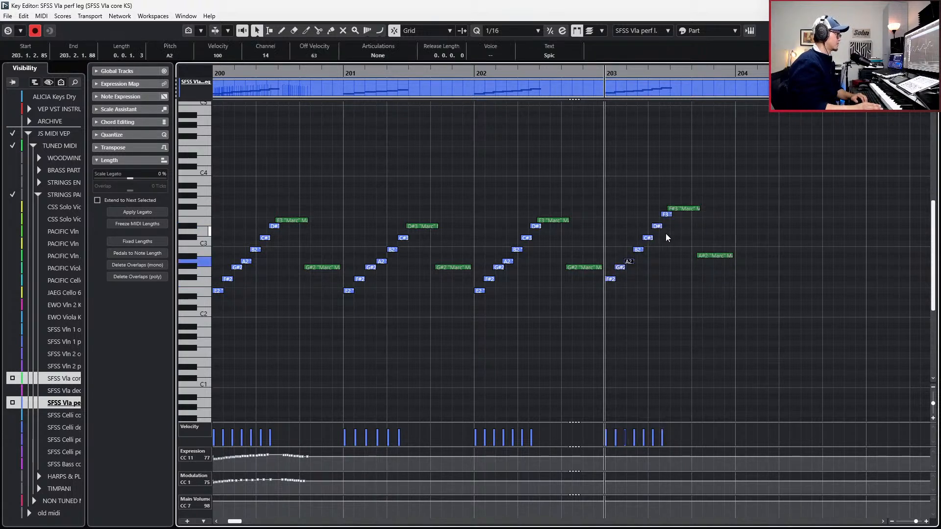
left_click(667, 215)
key("Down")
left_click(683, 208)
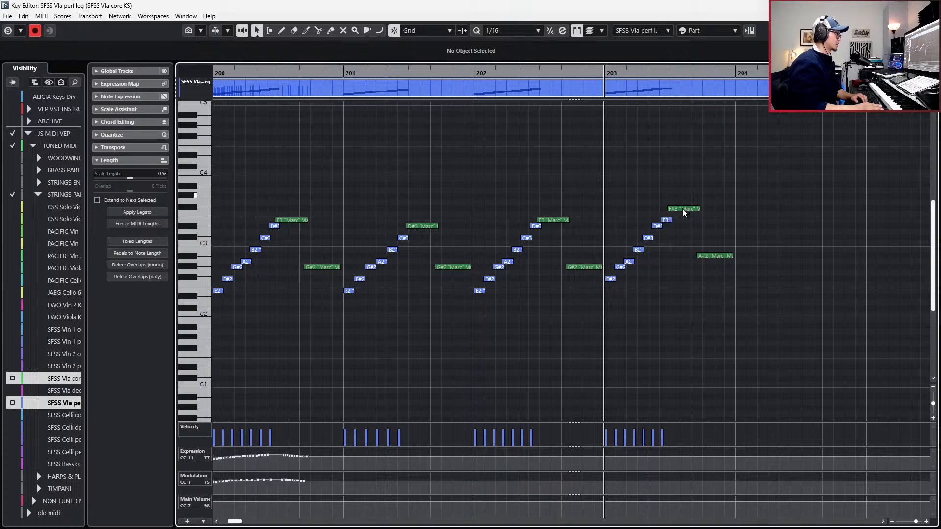
left_click(708, 255)
key("Up")
key("Up")
key("Up")
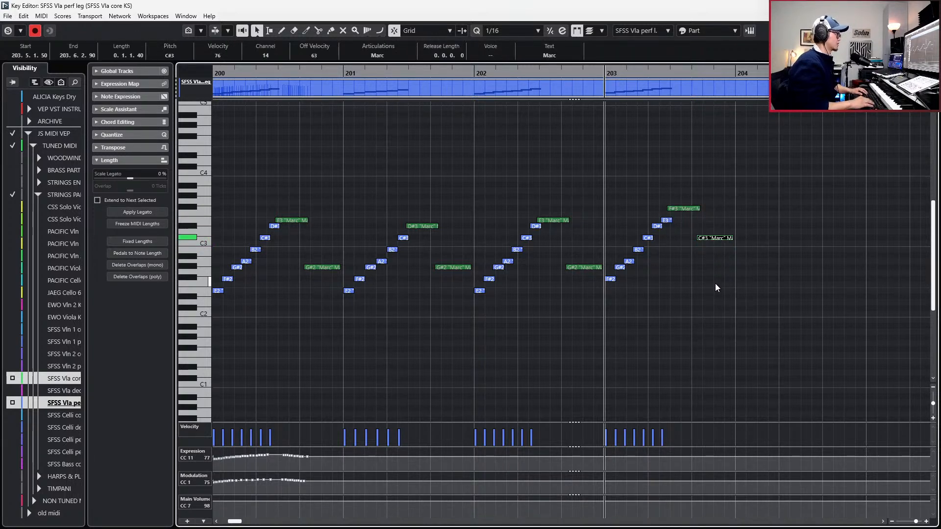
Solo the editor, audition the edited figure in bar 203 and move the project cursor to the start of bar 204.
key("space")
key("space")
key("h")
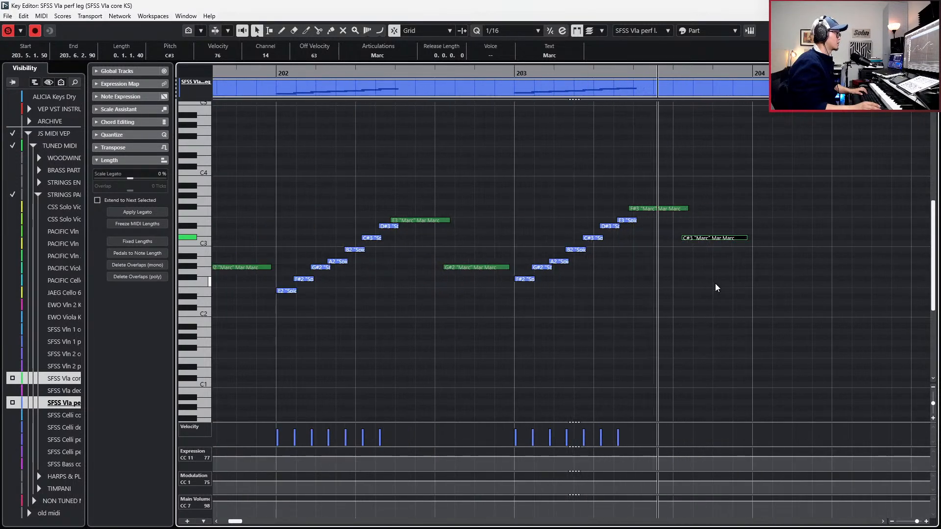
key("space")
key("g")
key("h")
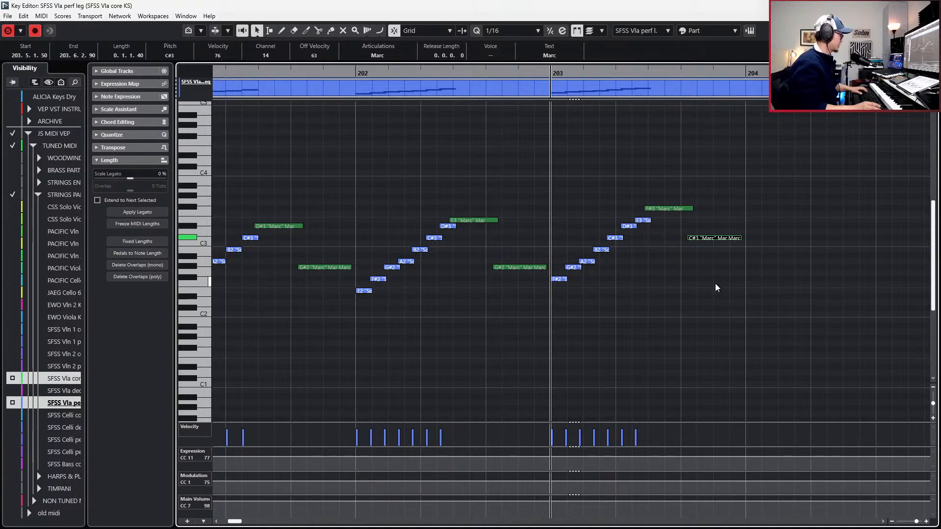
key("ctrl+KP_Add")
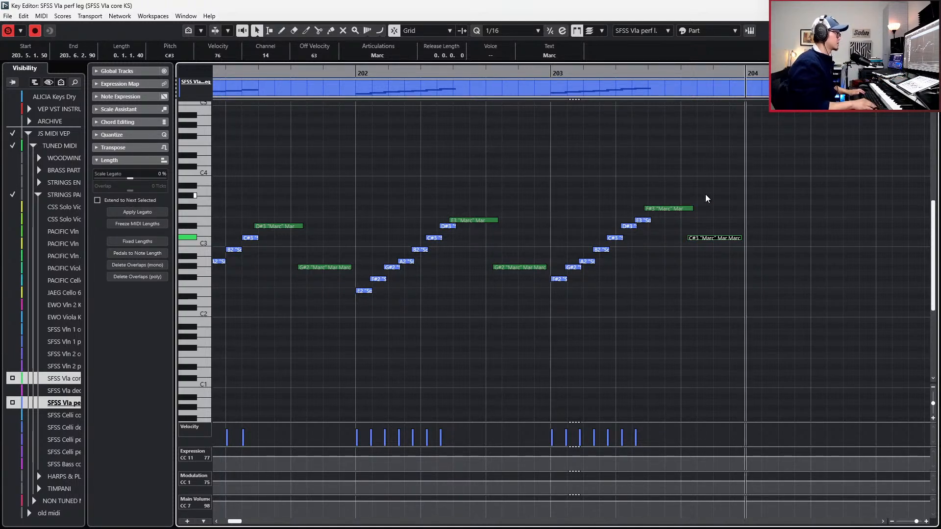
key("ctrl+v")
scroll(703, 205, "right", 3)
key("Up")
key("Up")
key("Up")
key("Up")
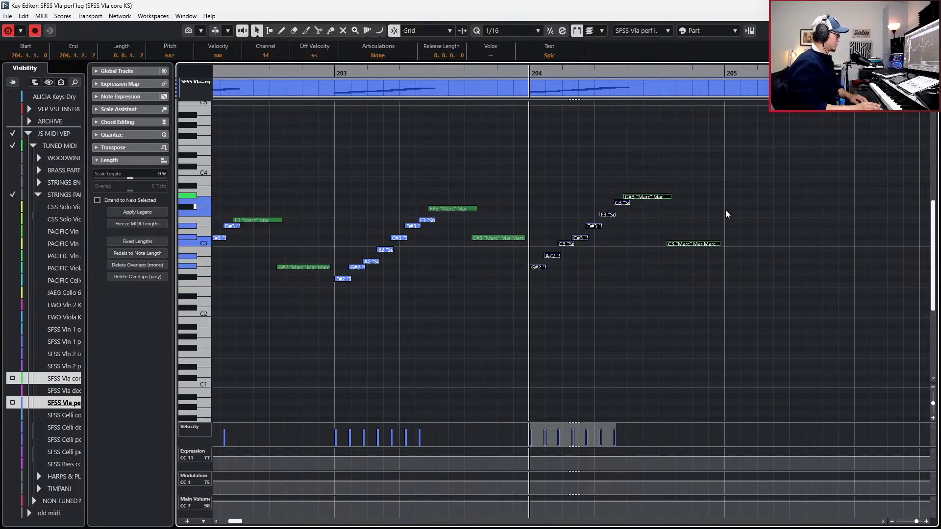
key("Down")
key("Down")
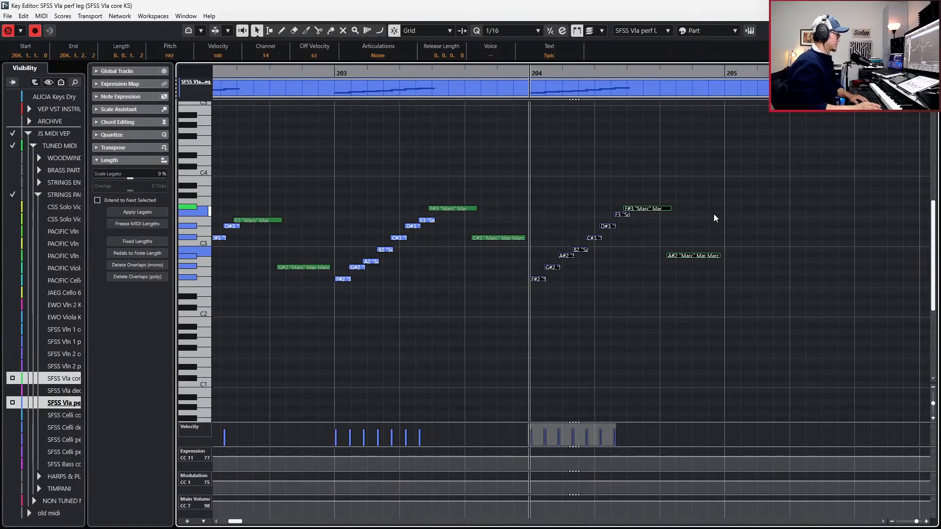
left_click_drag(721, 185, 530, 317)
key("Delete")
Copy the complete bar 203 viola figure to bar 204 and place the project cursor at bar 205.
left_click_drag(346, 174, 544, 325)
key("ctrl+c")
key("ctrl+v")
scroll(580, 330, "right", 2)
left_click(580, 330, "alt+shift")
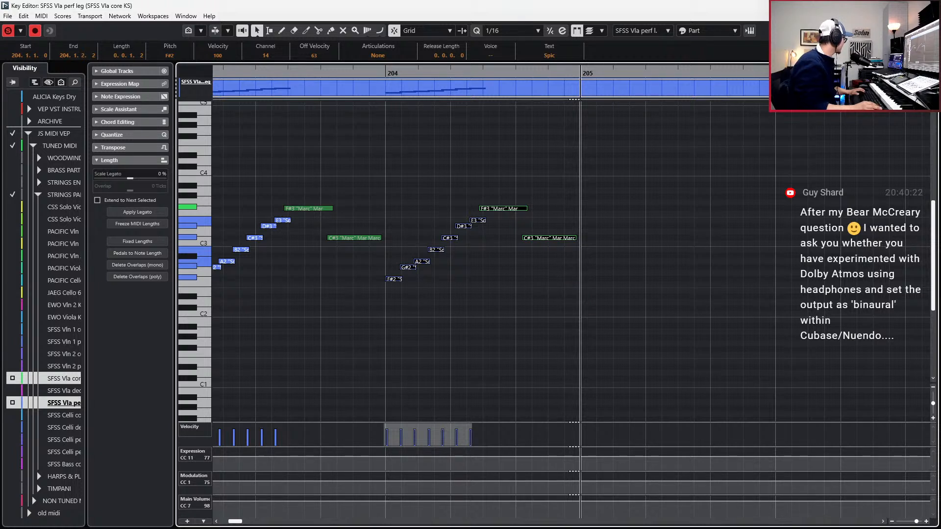
left_click(531, 328)
scroll(530, 327, "up", 1)
scroll(530, 327, "down", 1)
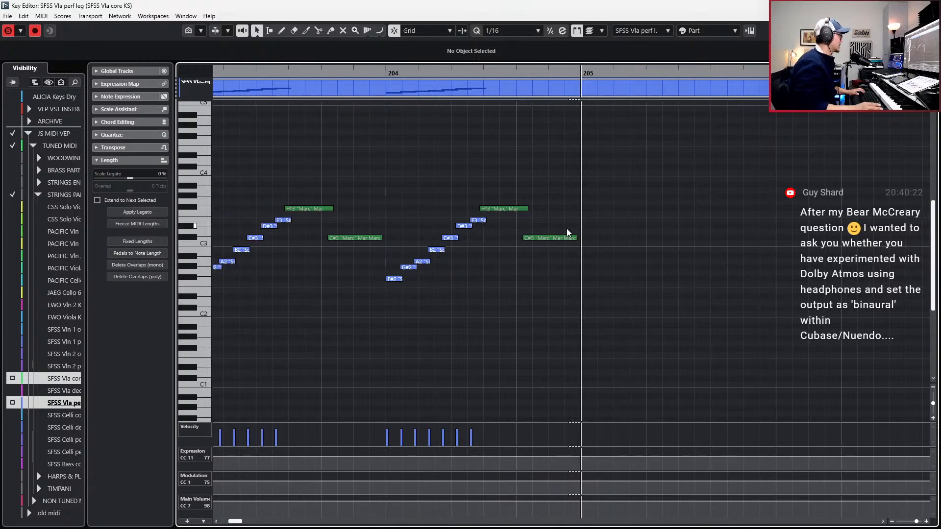
key("Left")
key("KP_Subtract")
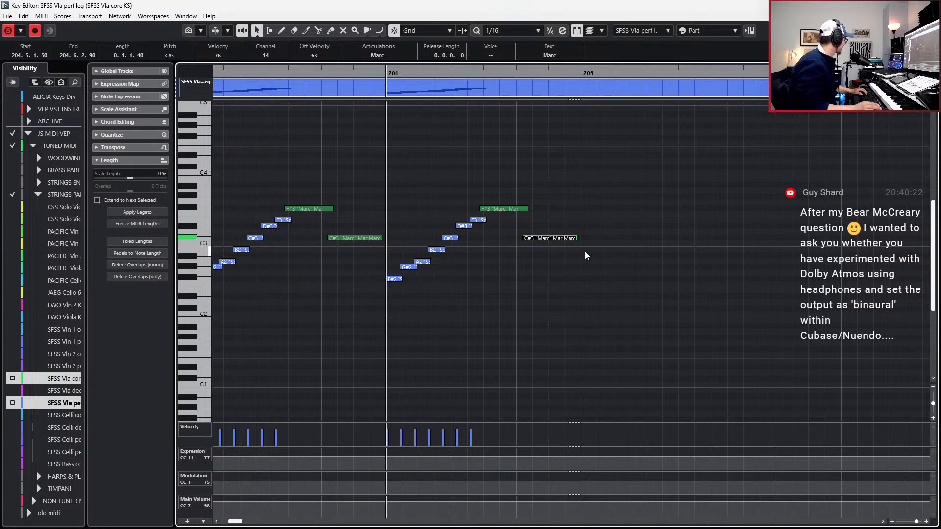
scroll(566, 279, "up", 1)
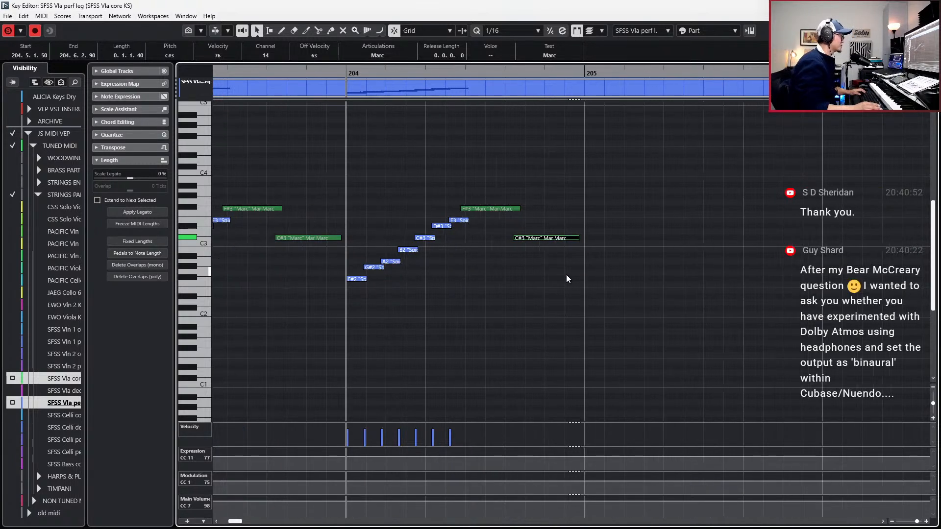
left_click(566, 279)
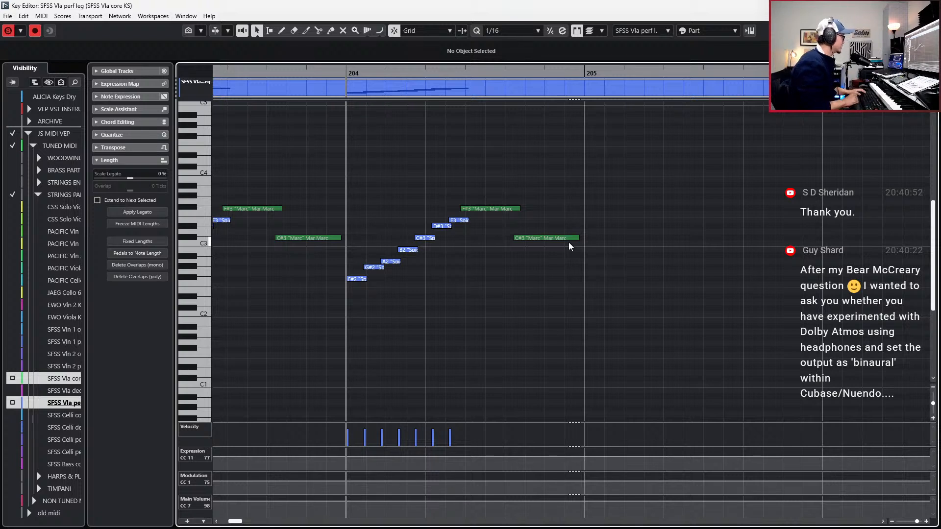
scroll(583, 242, "down", 1)
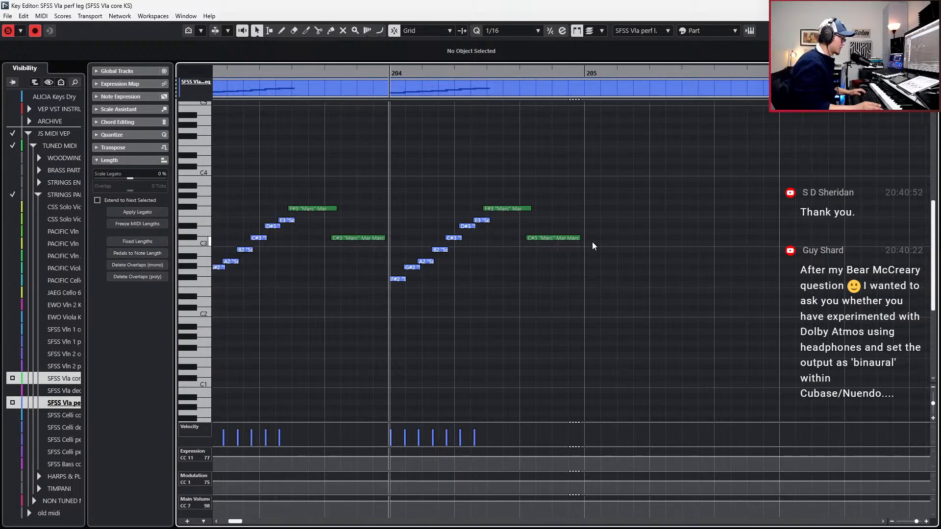
Duplicate the bar 204 figure into bar 205 and transpose the copy down four semitones.
left_click_drag(605, 153, 399, 338)
key("ctrl+d")
key("Down")
key("Down")
key("Down")
key("Down")
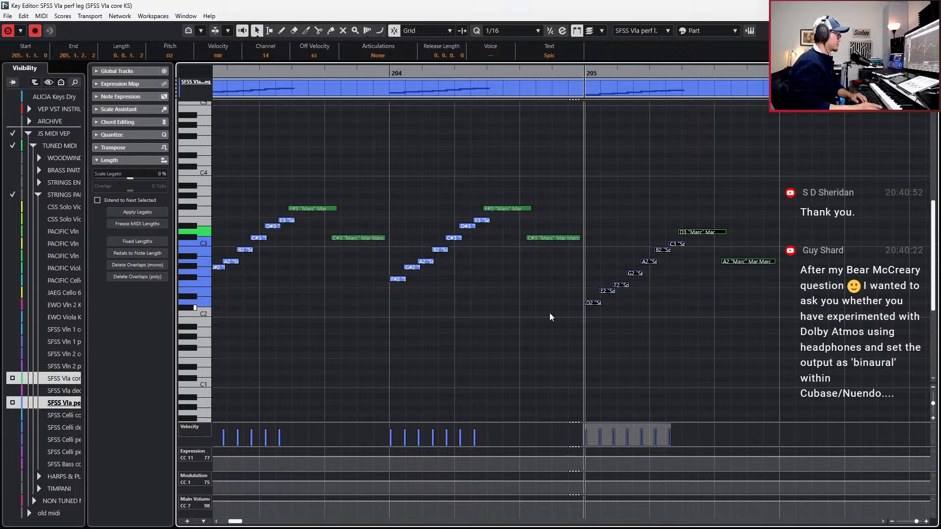
In bar 205, raise D2 to D#2, F2 to F#2, G2 to G#2, C3 to C#3 and the first marcato note to D#3.
left_click(529, 312)
left_click(596, 302)
key("Up")
left_click_drag(619, 260, 639, 292)
key("Up")
left_click(660, 253)
left_click(663, 251)
left_click_drag(685, 225, 678, 246)
key("Up")
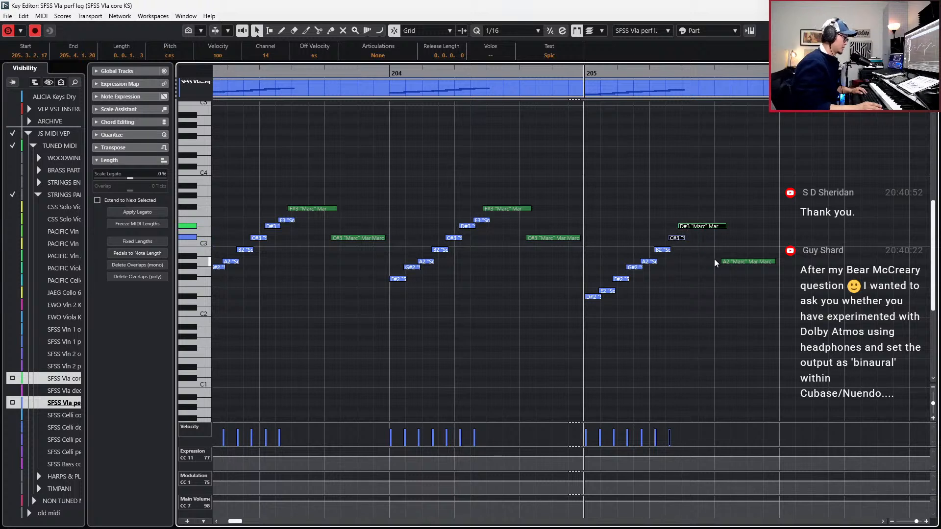
Audition the adapted bar 205 figure and review it against the viola runs in the preceding bars.
left_click(733, 262)
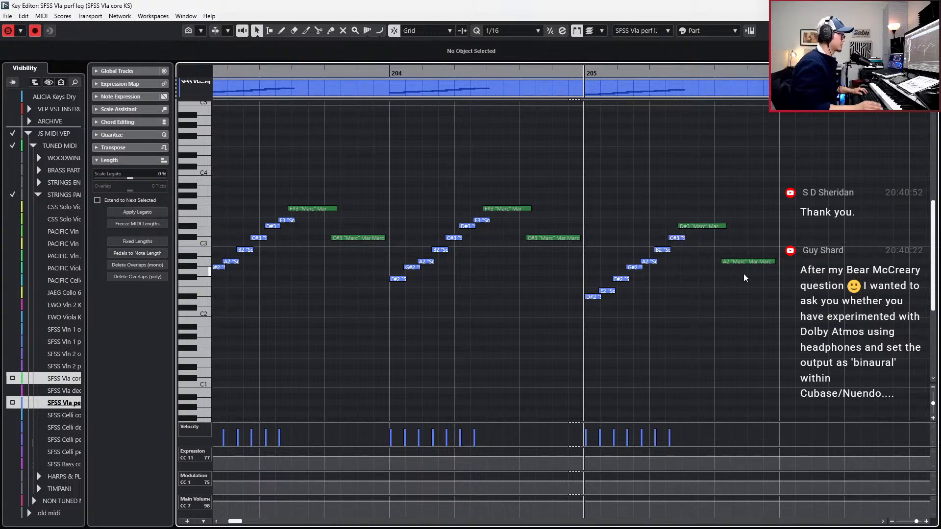
scroll(743, 273, "down", 2)
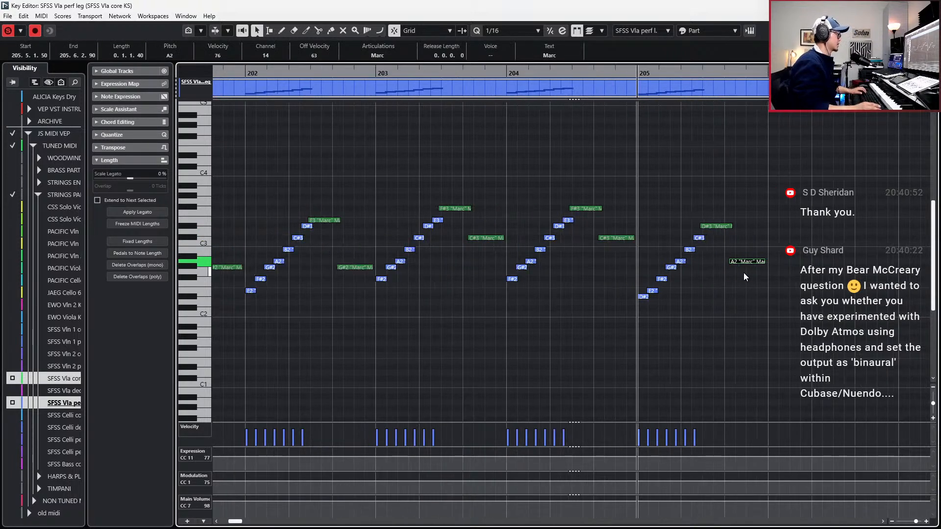
key("space")
key("space")
key("KP_Subtract")
scroll(738, 301, "down", 5)
key("KP_Subtract")
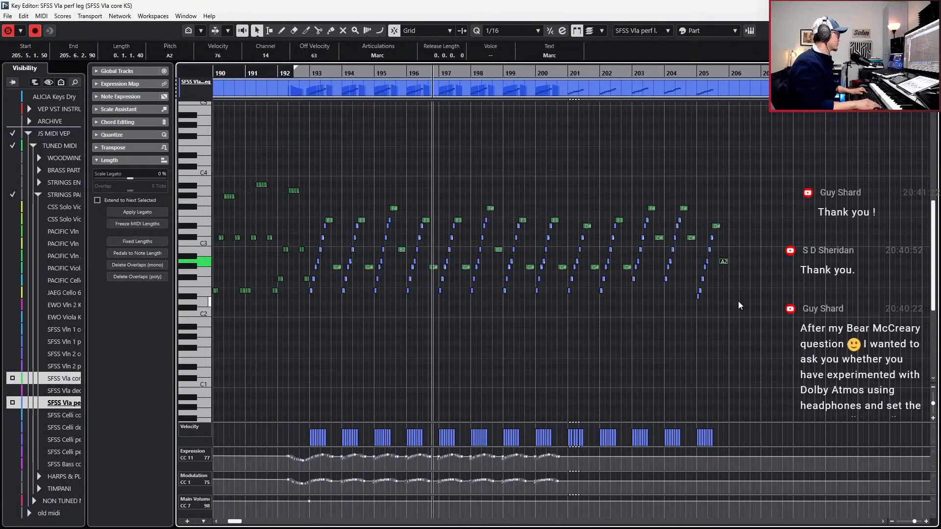
Duplicate the complete bar 205 viola figure and nudge the copy so it starts exactly at 206.1.1.0.
key("KP_Subtract")
key("KP_Add")
scroll(807, 298, "right", 3)
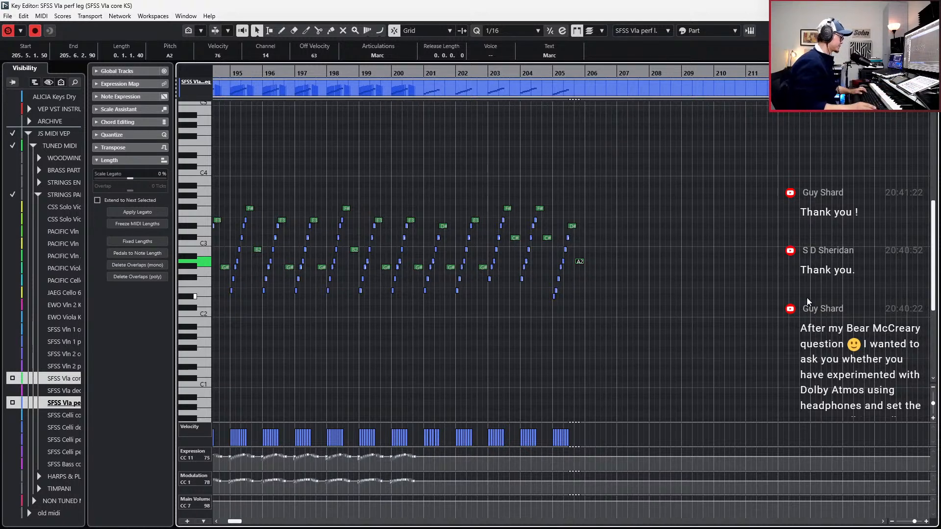
scroll(715, 312, "up", 1)
scroll(678, 319, "up", 1)
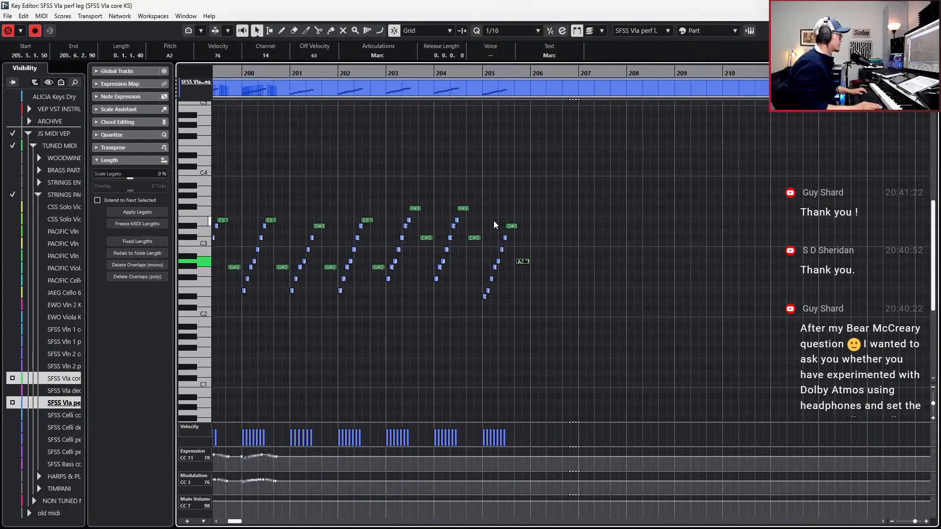
key("alt+d")
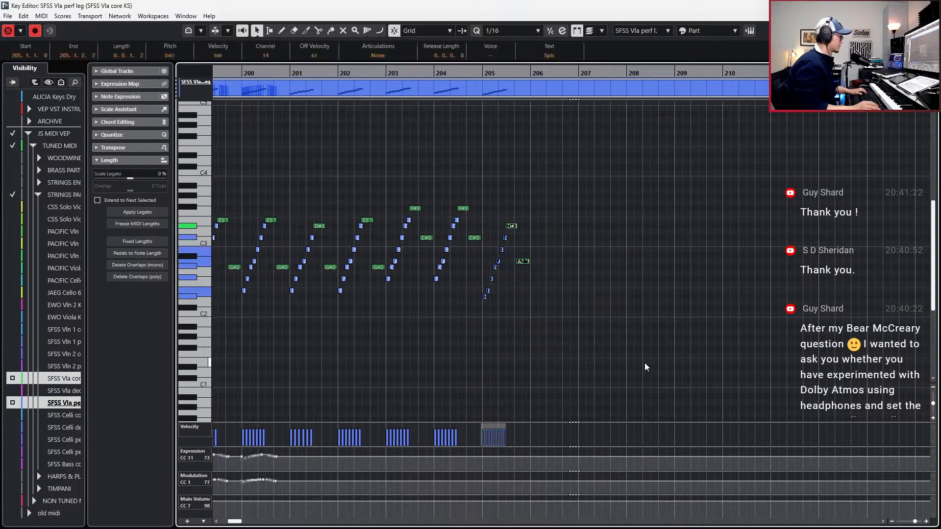
scroll(510, 334, "up", 1)
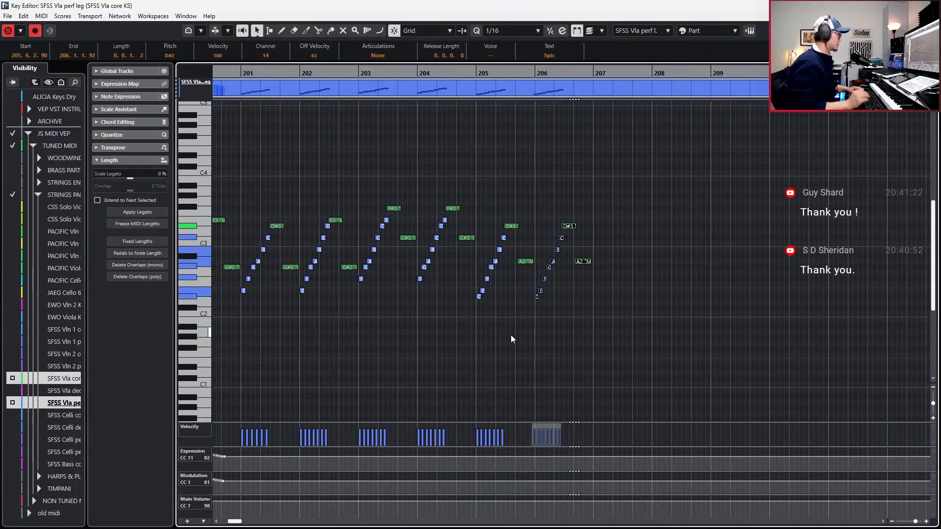
scroll(517, 332, "up", 2)
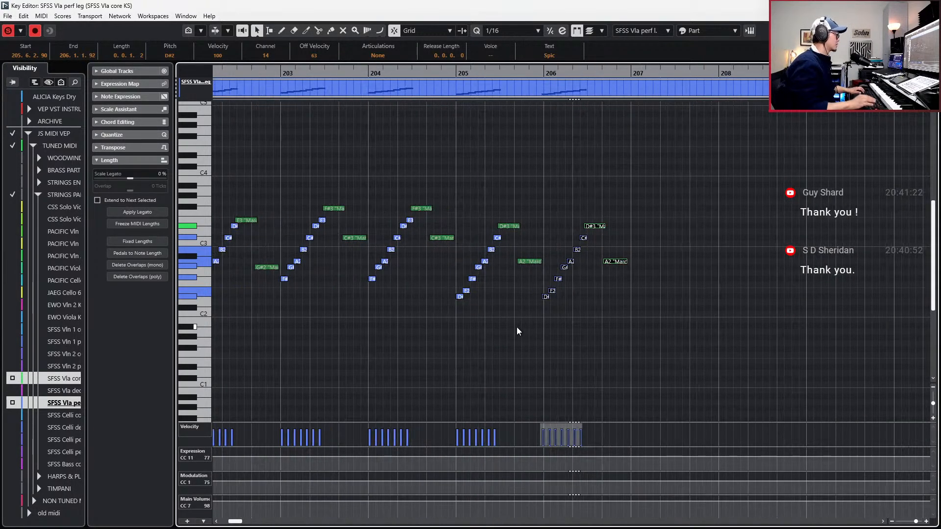
key("alt+Right")
key("alt+Right")
key("alt+Right")
key("alt+Right")
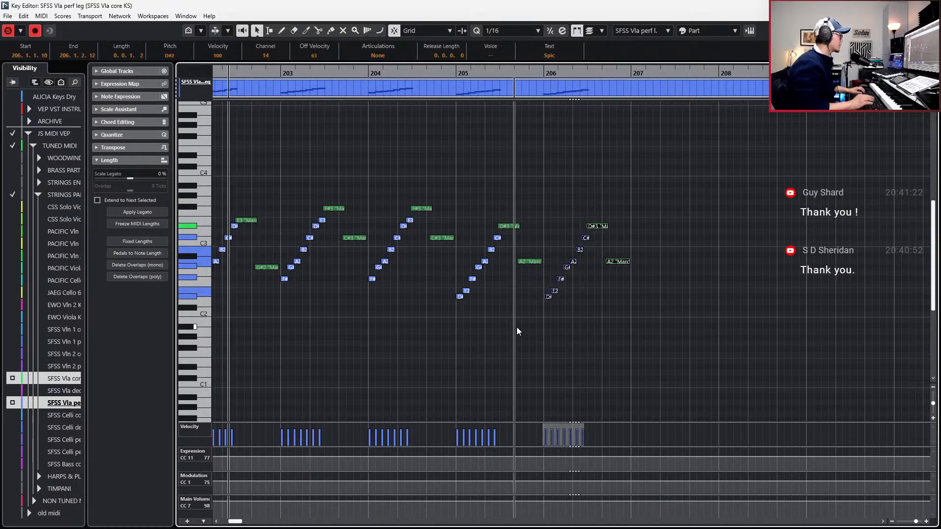
scroll(517, 328, "down", 1)
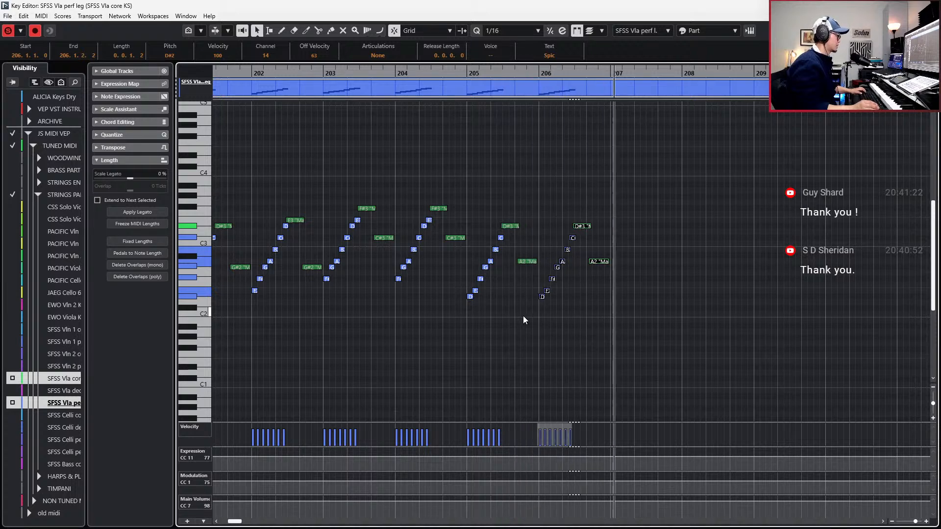
Place the project cursor at bar 207, deselect the notes and return from the separate key editor to the project window.
left_click(610, 72)
key("Escape")
scroll(653, 147, "down", 1)
key("f")
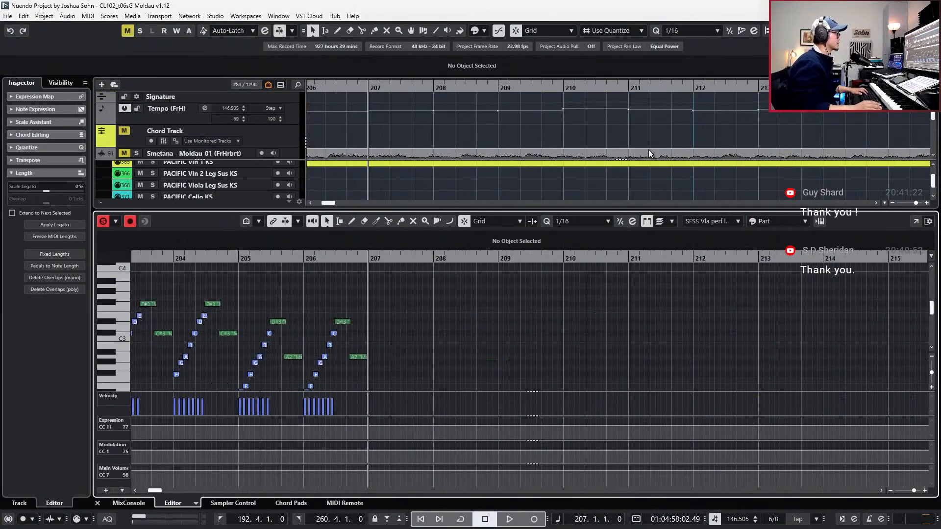
scroll(345, 134, "up", 1)
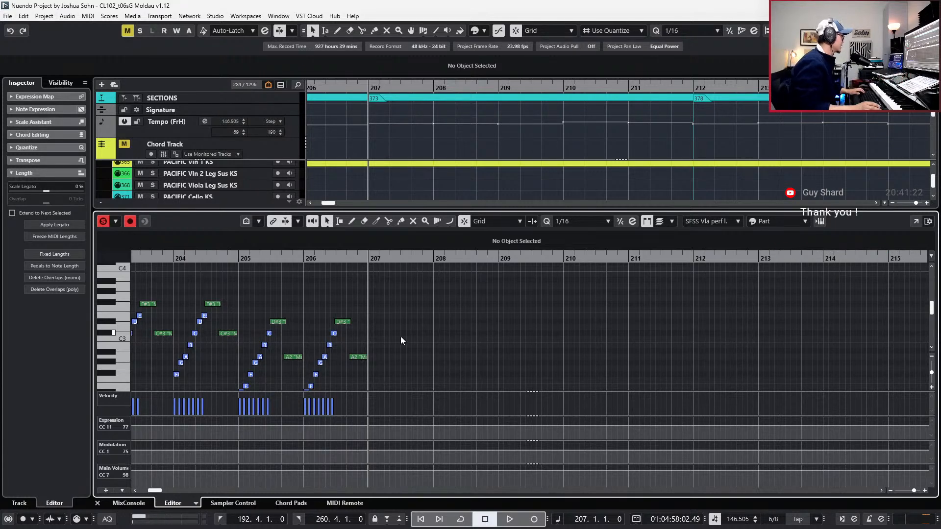
scroll(401, 340, "down", 1)
scroll(422, 313, "left", 1)
scroll(458, 292, "down", 1)
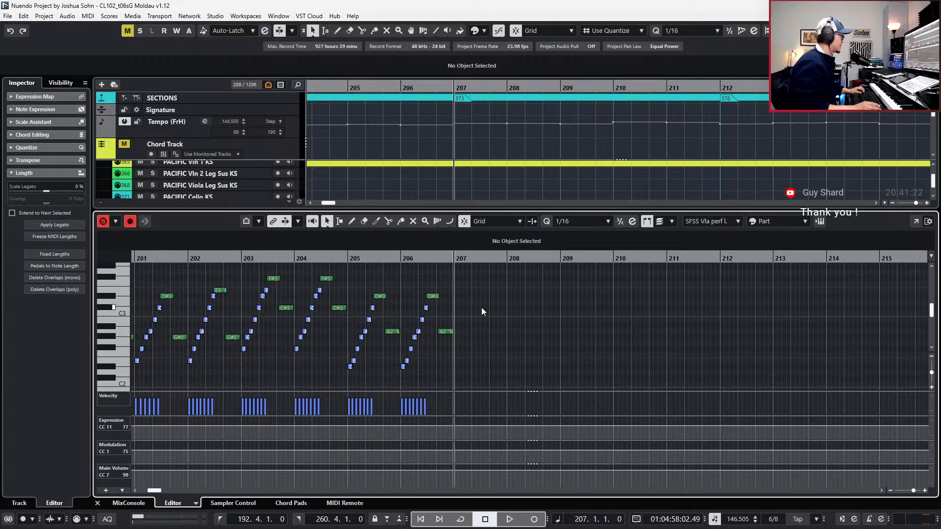
Hide the lower editor and listen to the full arrangement from bars 206 and 207 onwards.
key("ctrl+e")
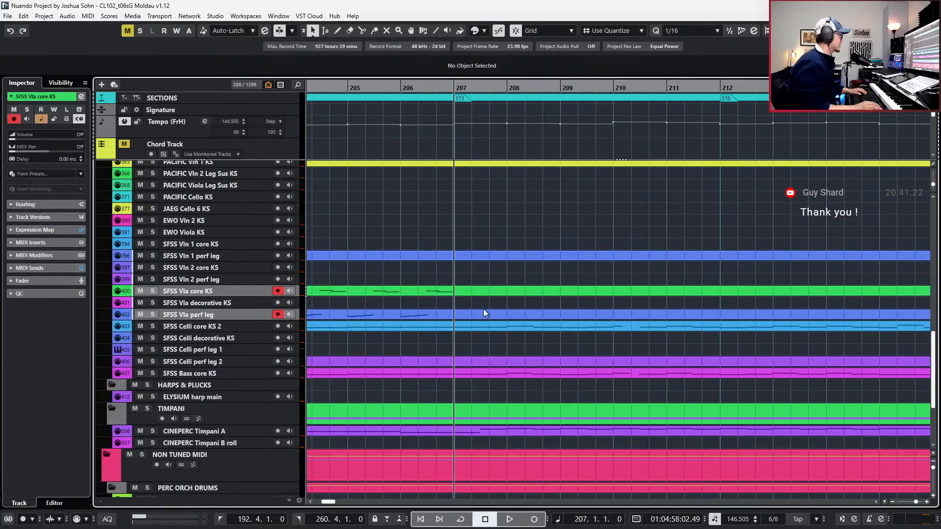
key("space")
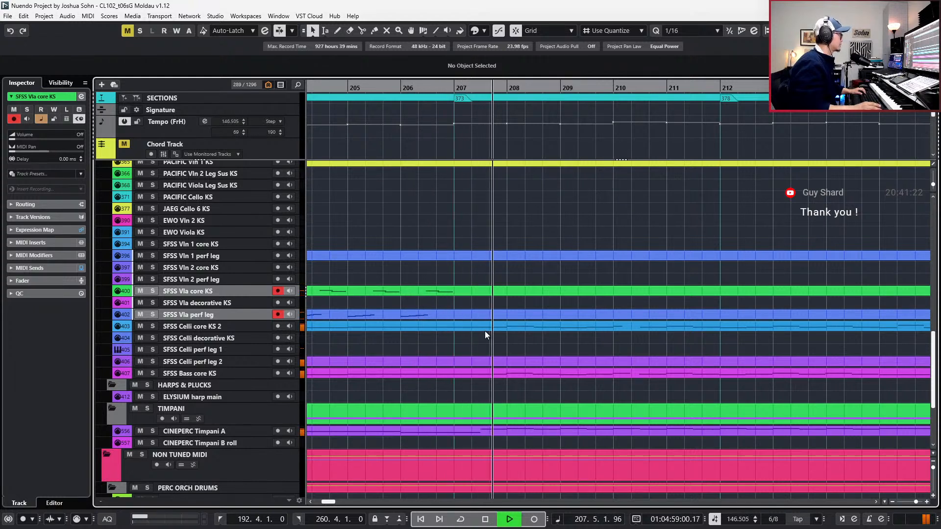
key("space")
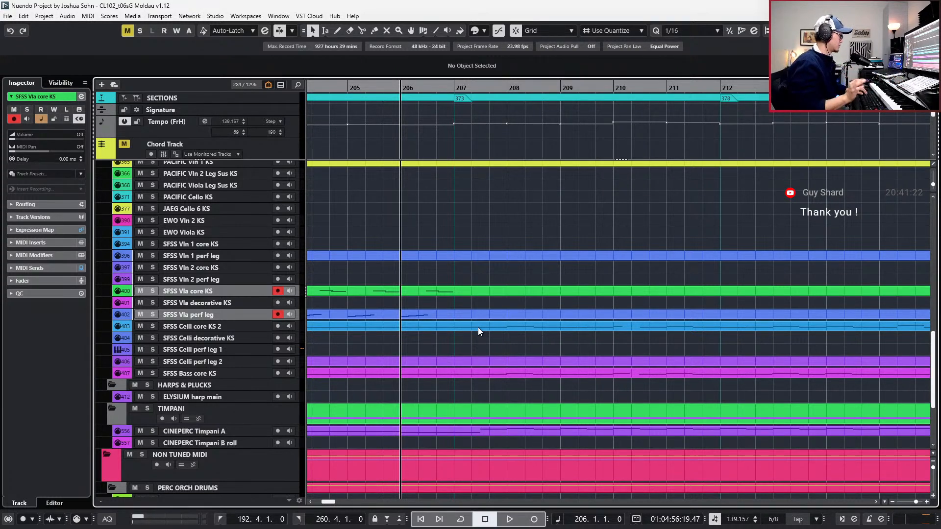
key("space")
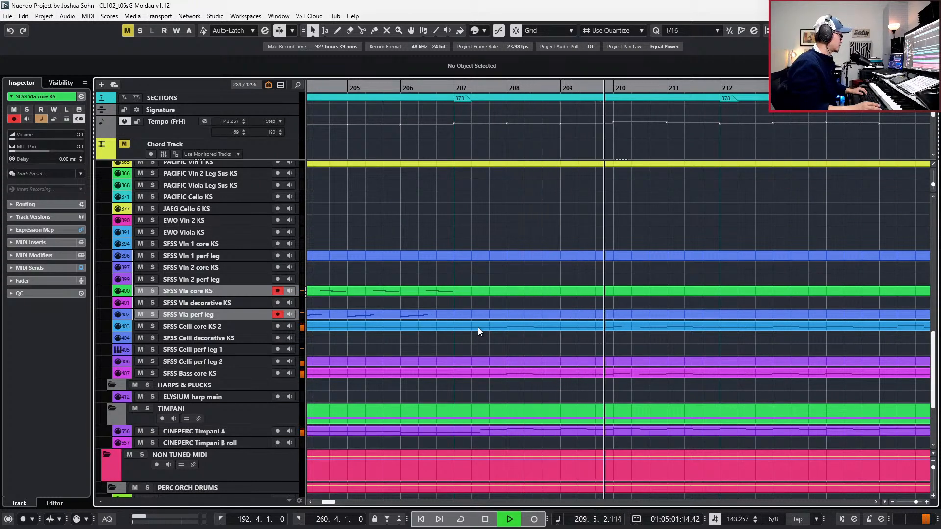
key("space")
key("KP_Add")
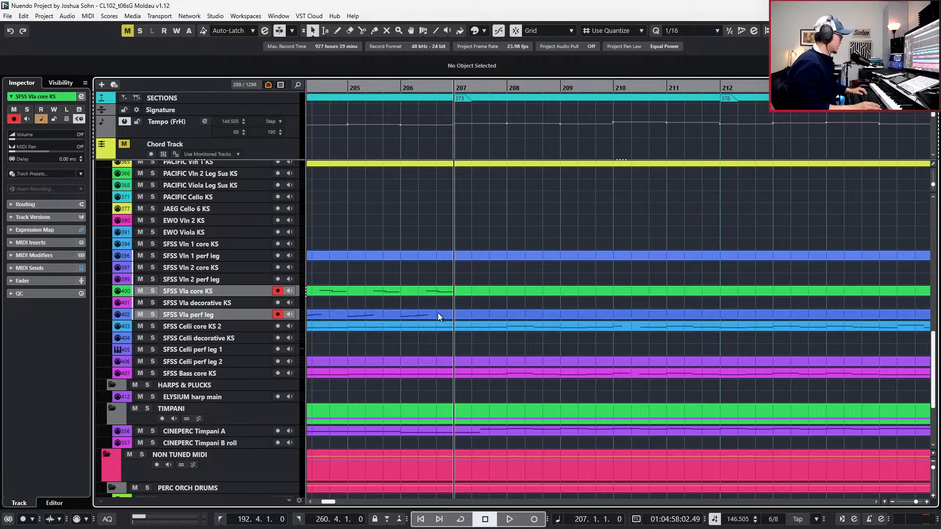
Open the SFSS Vla perf leg part in the editor, turn off the editor solo and set the quantize value to 1/1.
double_click(423, 313)
scroll(461, 327, "down", 1)
scroll(463, 321, "left", 2)
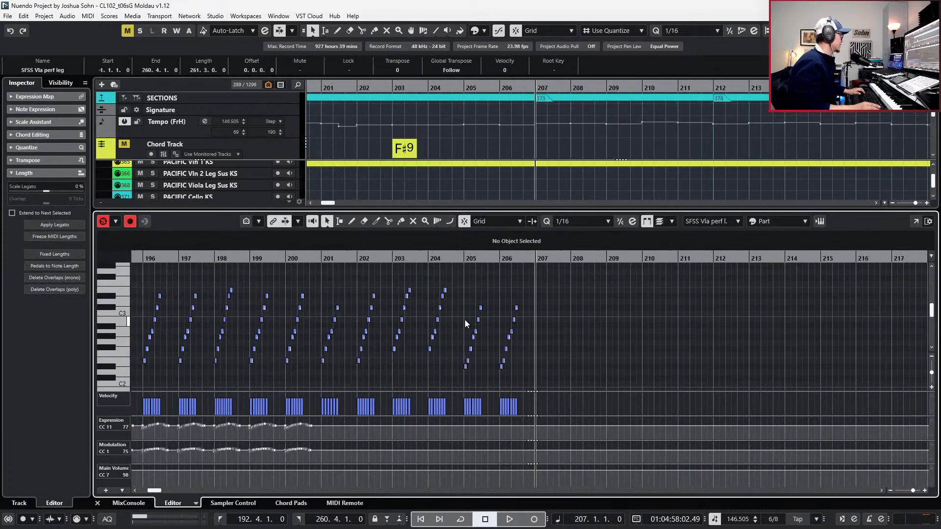
key("s")
scroll(492, 320, "up", 3)
left_click_drag(593, 285, 437, 381)
key("alt+1")
Try to move only the perf leg runs of bars 205 and 206 one bar later.
key("ctrl+Right")
scroll(437, 373, "left", 3)
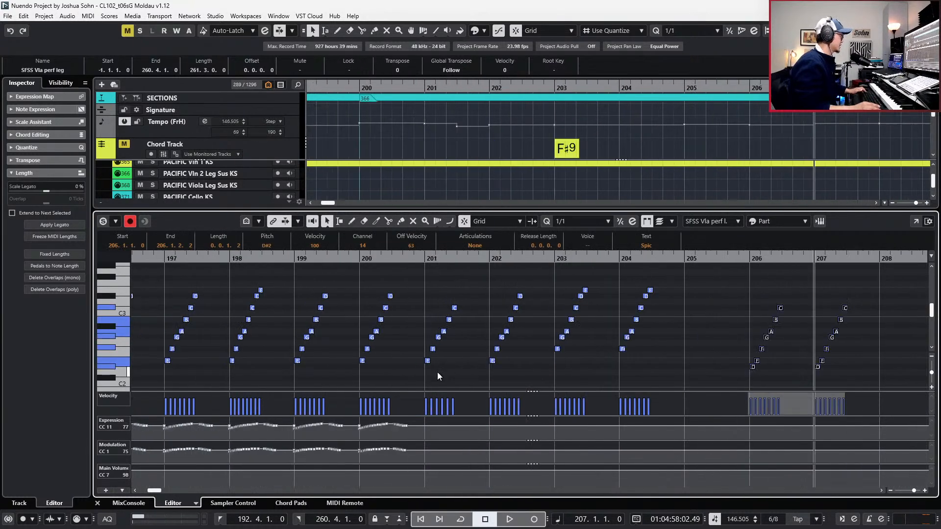
key("l")
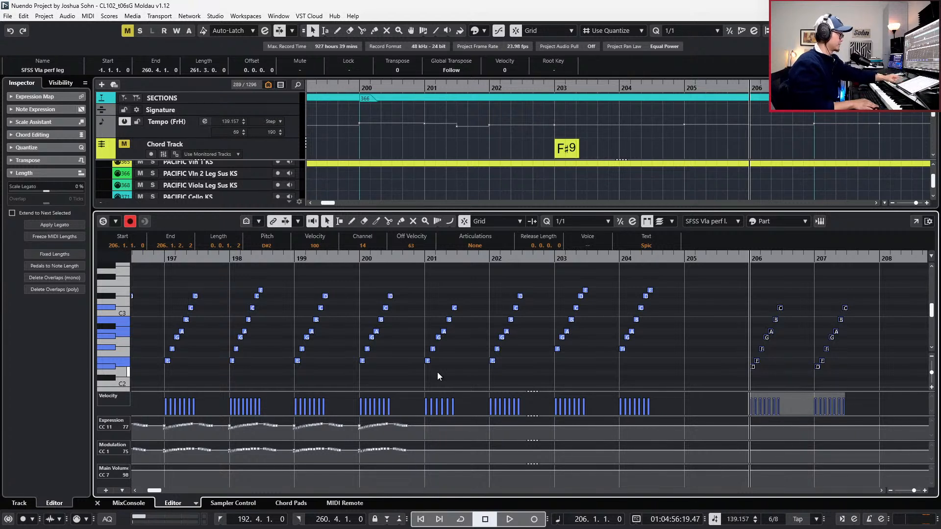
key("KP_Subtract")
left_click_drag(551, 265, 665, 378)
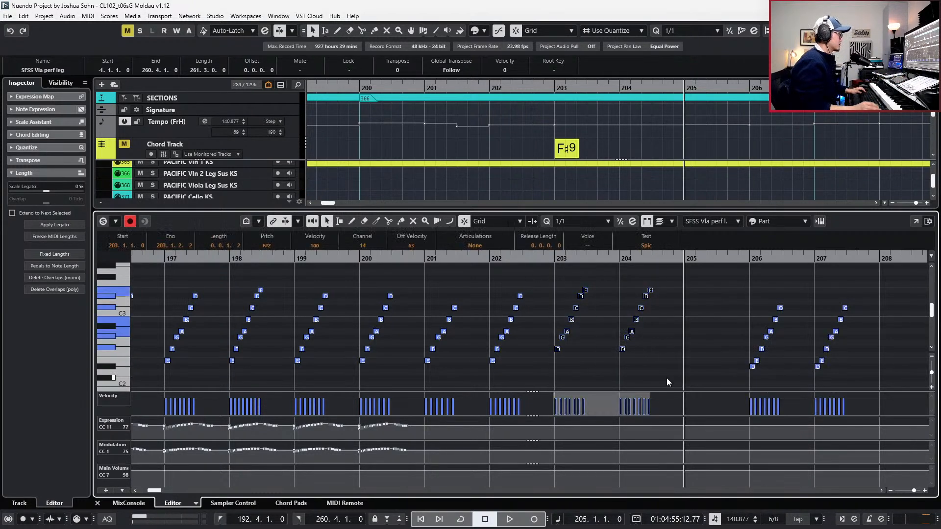
scroll(684, 332, "up", 2)
scroll(694, 331, "down", 1)
key("ctrl+e")
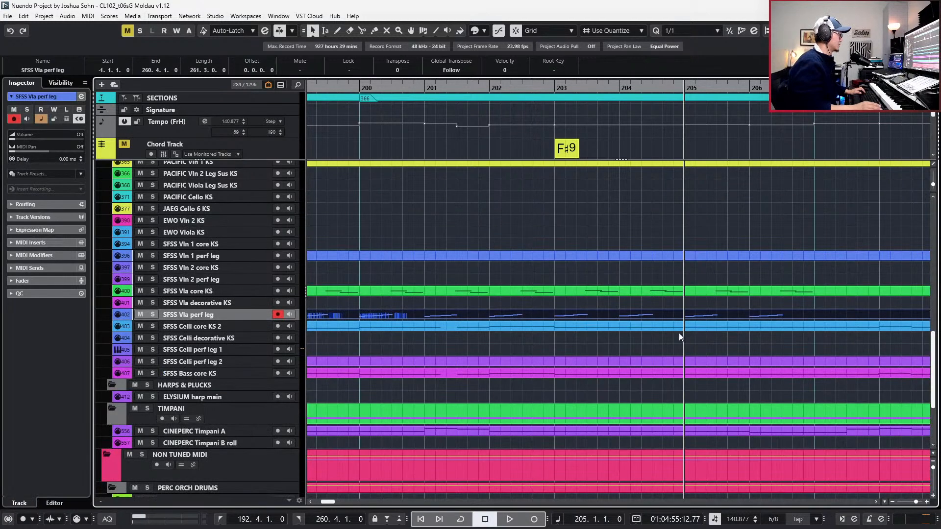
Open the SFSS Vla core KS and perf leg parts together and move all viola notes from bars 203 to 206 one bar later.
left_click(664, 292)
key("ctrl+e")
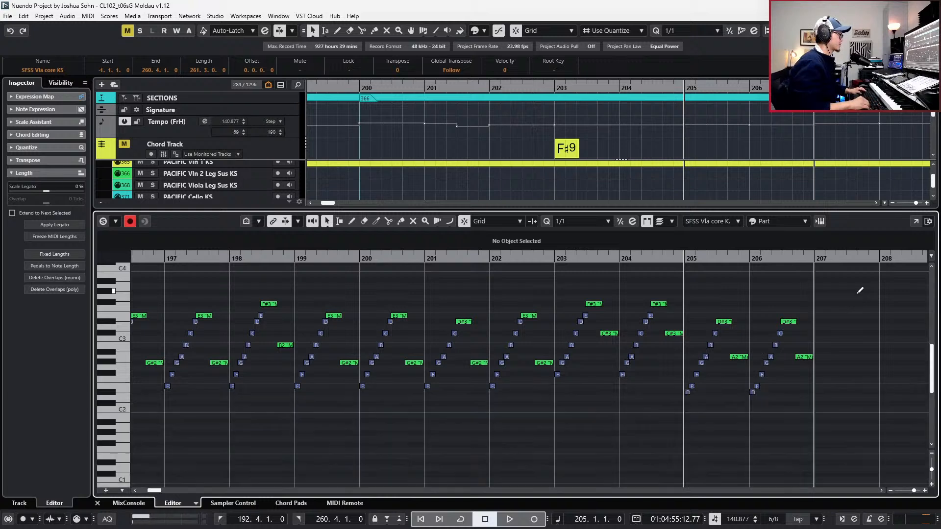
left_click_drag(854, 281, 555, 426)
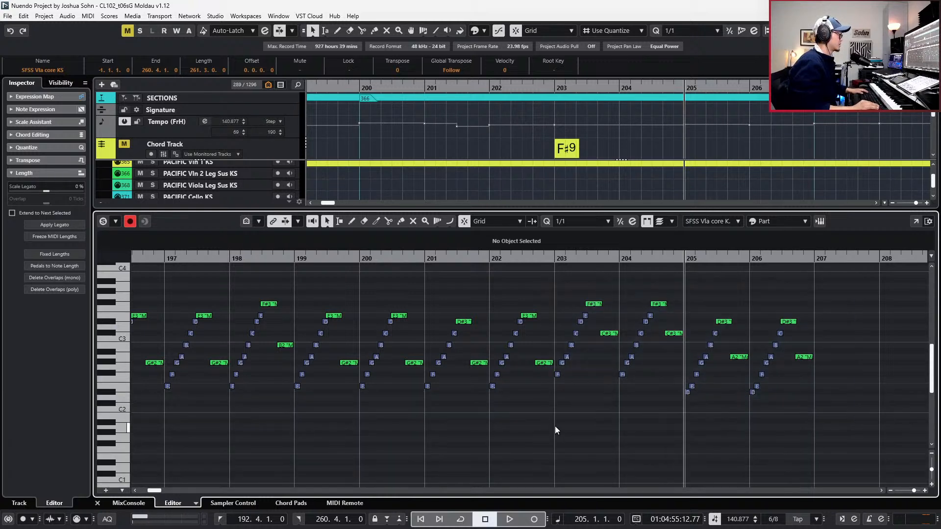
key("ctrl+Right")
Solo the editor and audition the violas around bars 203 and 204, leaving the project cursor at bar 203.
key("space")
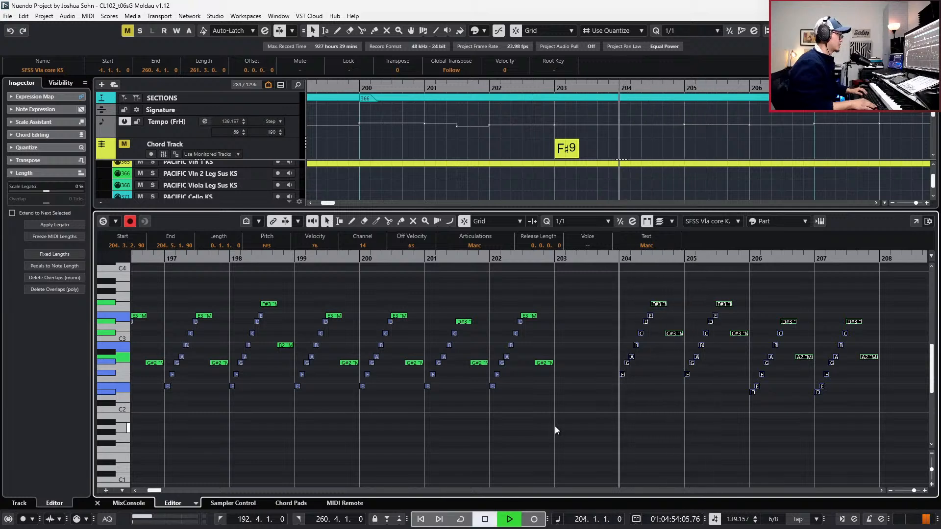
key("space")
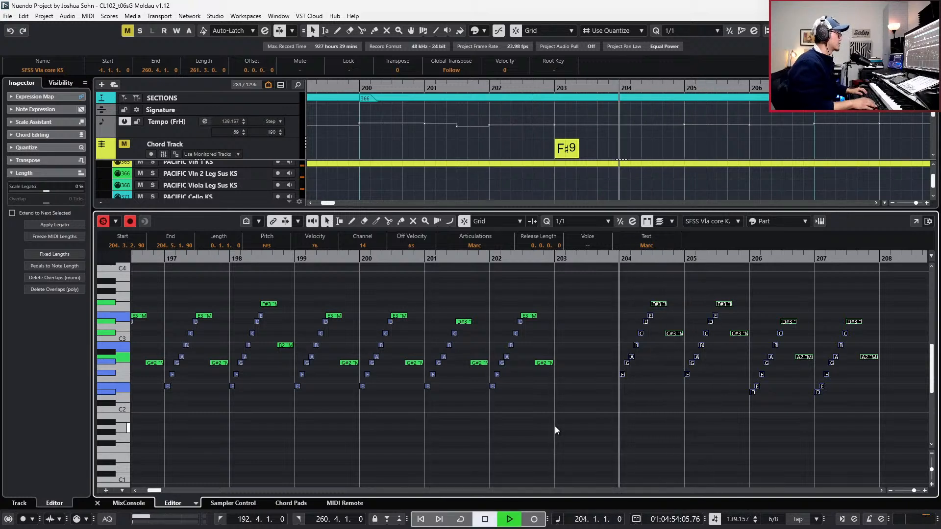
key("space")
key("space")
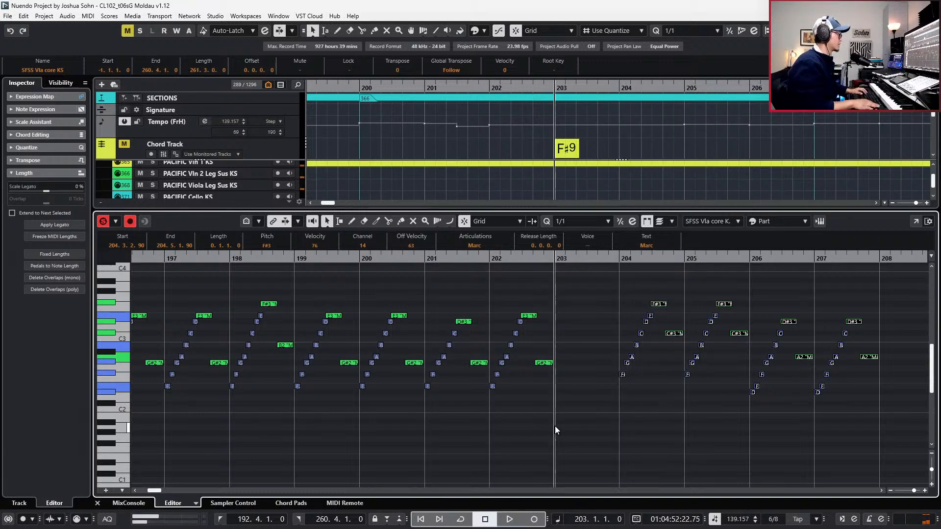
key("KP_Add")
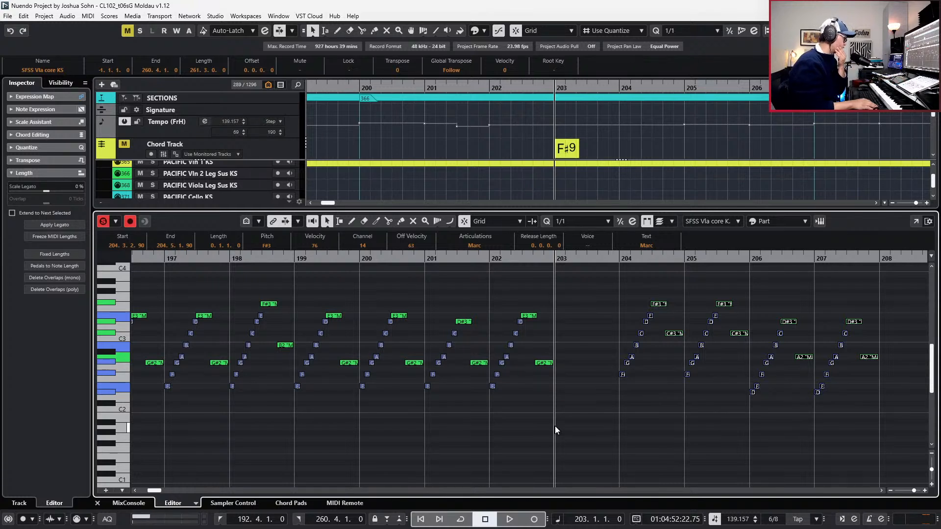
Copy the complete bar 204 viola figure, run and marcato notes, one bar earlier into the empty bar 203.
left_click(583, 287)
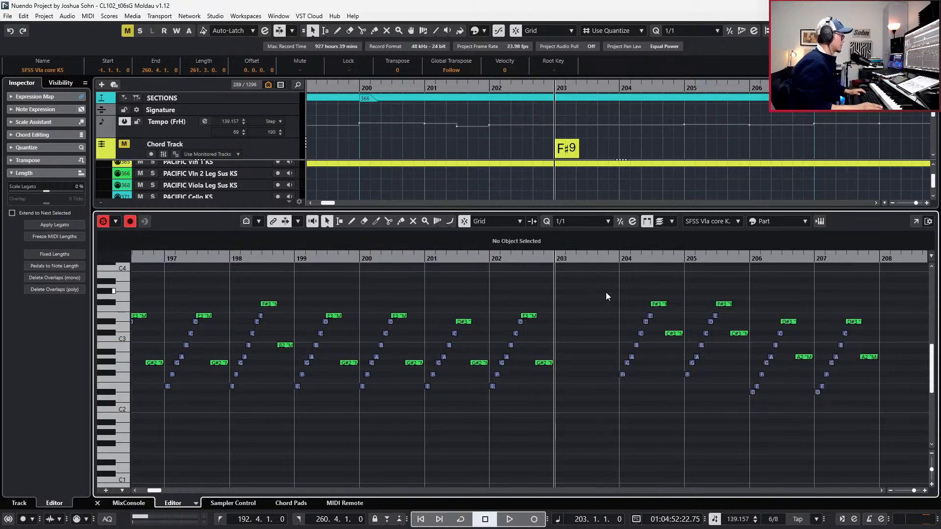
left_click_drag(606, 282, 675, 408)
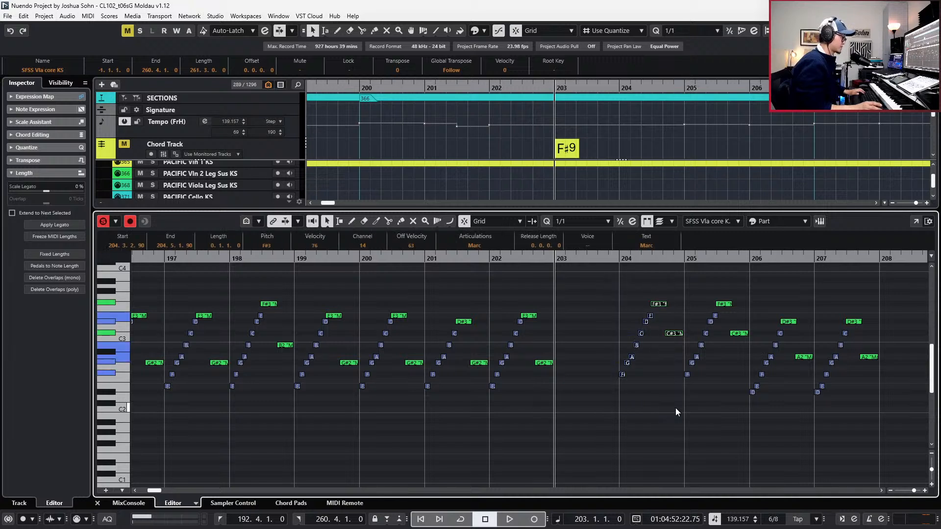
key("ctrl+Left")
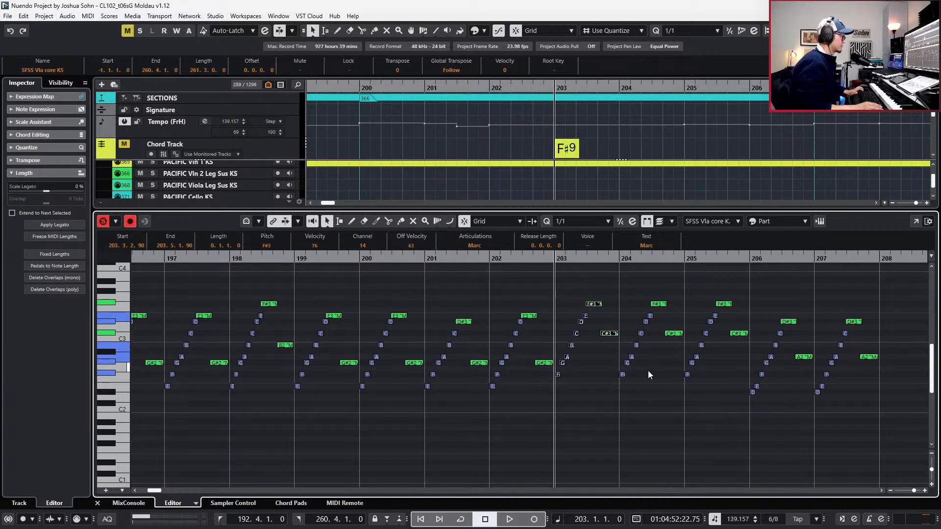
scroll(639, 389, "up", 1)
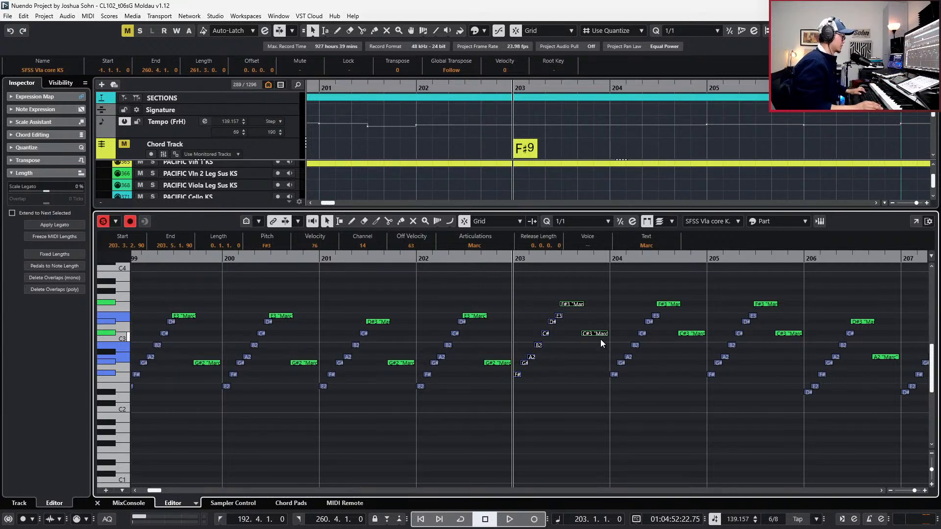
key("g")
key("g")
key("g")
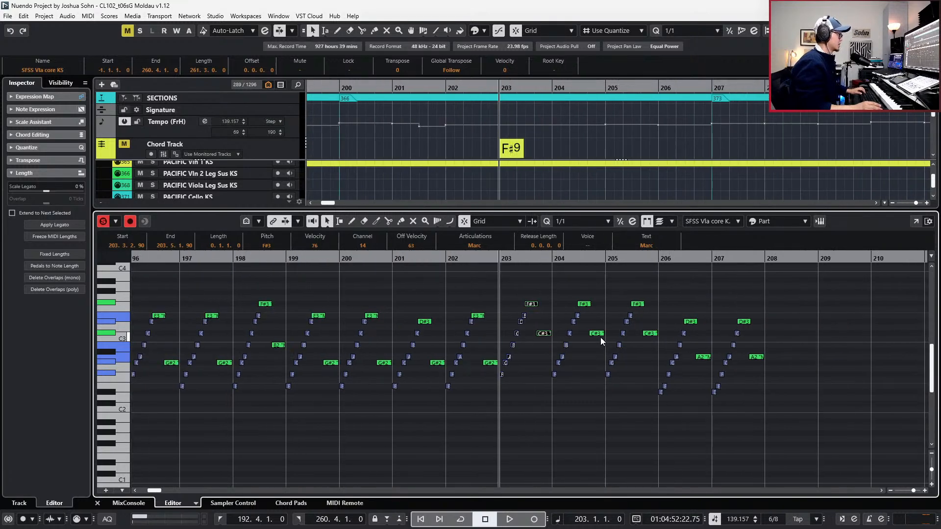
Close the viola editor and review the string tracks in the arrangement up to bar 208, leaving the project cursor at bar 191.
key("Return")
key("g")
key("g")
key("KP_Add")
key("KP_Add")
key("KP_Add")
key("KP_Add")
key("KP_Add")
key("KP_Add")
key("KP_Subtract")
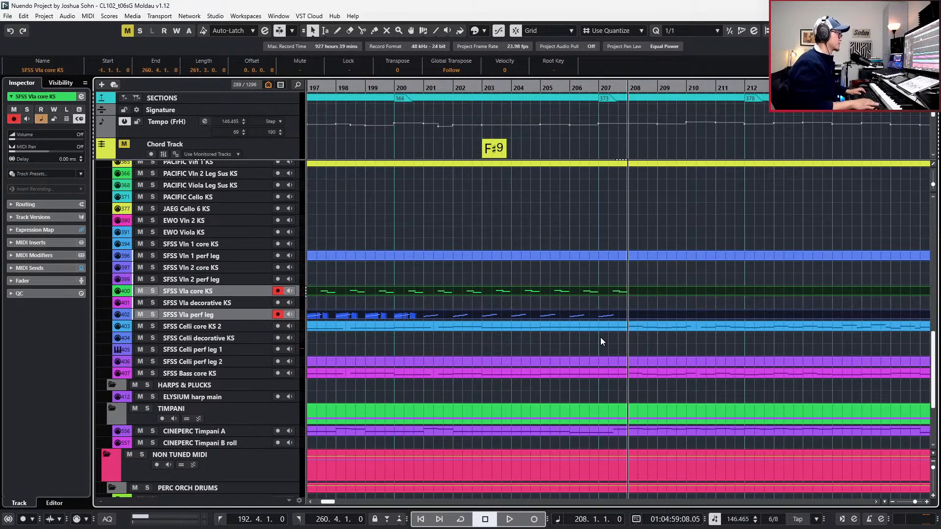
key("g")
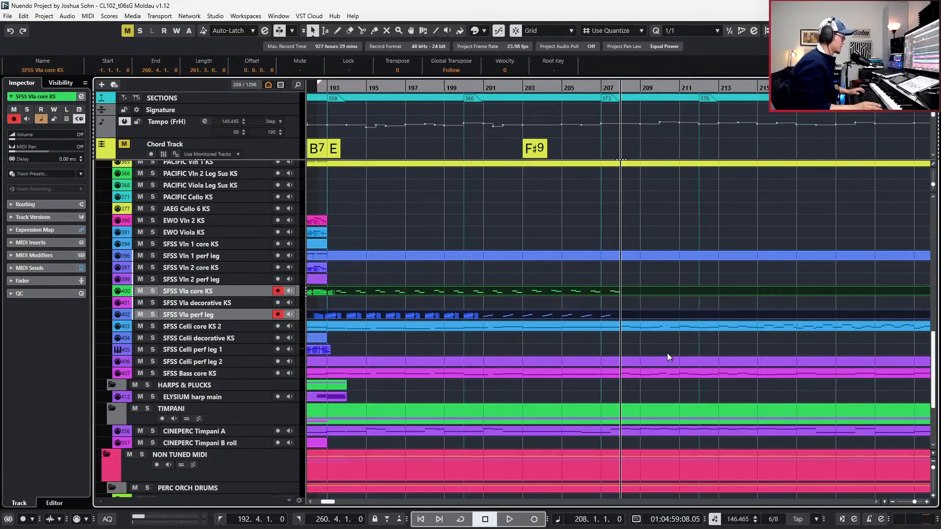
scroll(666, 353, "left", 6)
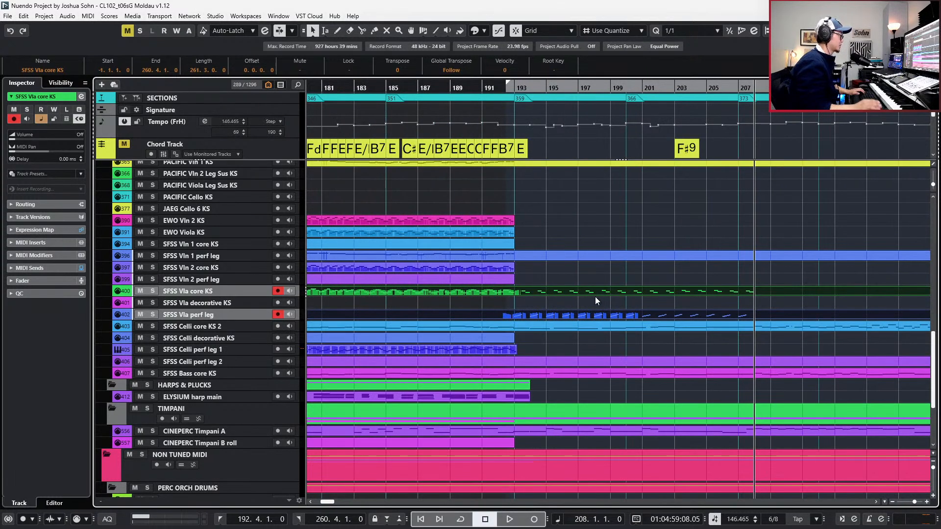
key("KP_Subtract")
key("KP_Subtract")
key("KP_Subtract")
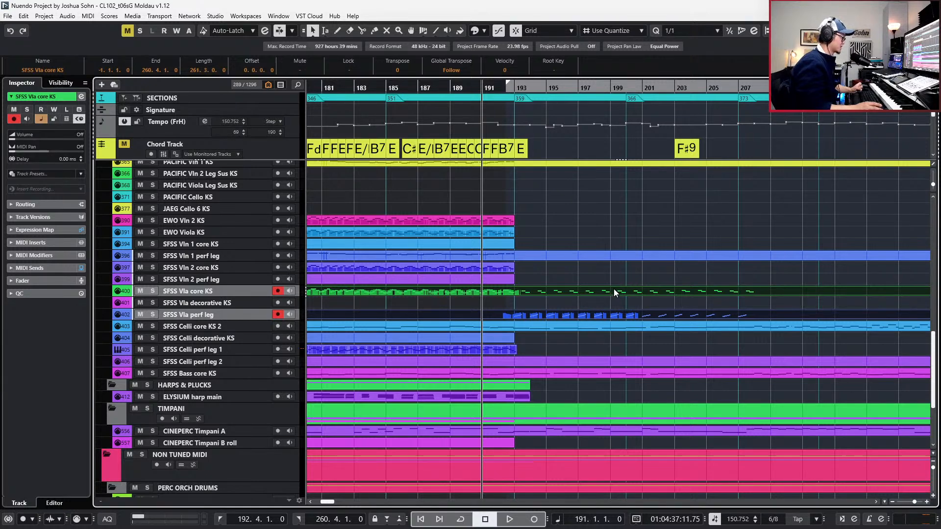
Split the SFSS Vla perf leg part at bar 193 and copy everything after the split to the SFSS Vln 2 perf leg track.
left_click(545, 315)
key("KP_Add")
key("KP_Add")
key("KP_Add")
key("h")
key("h")
key("h")
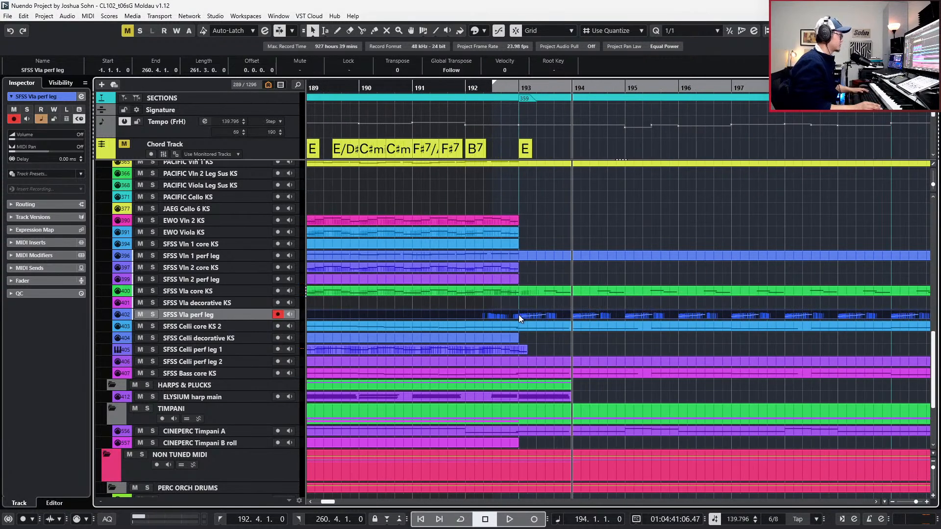
left_click(516, 315, "alt")
left_click_drag(526, 316, 531, 280)
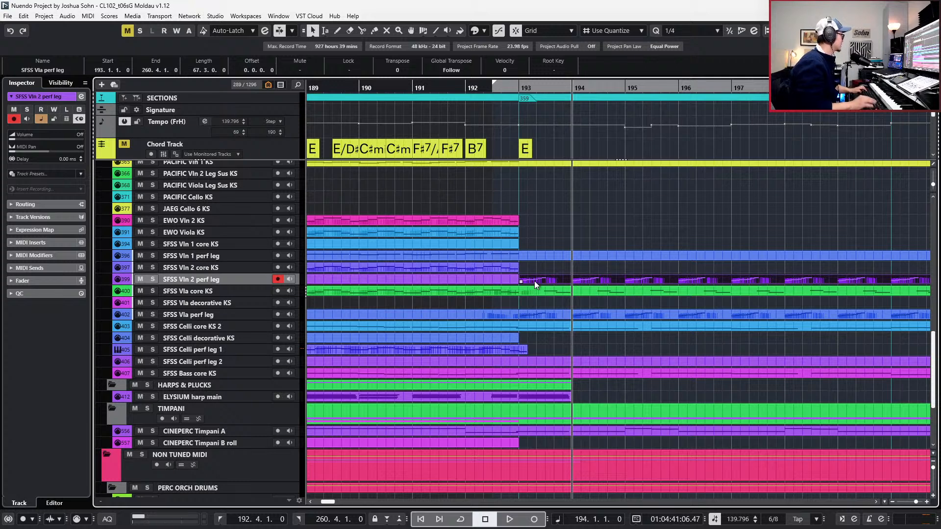
Shift the copied SFSS Vln 2 perf leg part four beats later so it starts at 193.5.1.
key("h")
key("h")
key("ctrl+Right")
key("ctrl+Right")
key("ctrl+Right")
key("ctrl+Right")
key("shift+n")
key("shift+n")
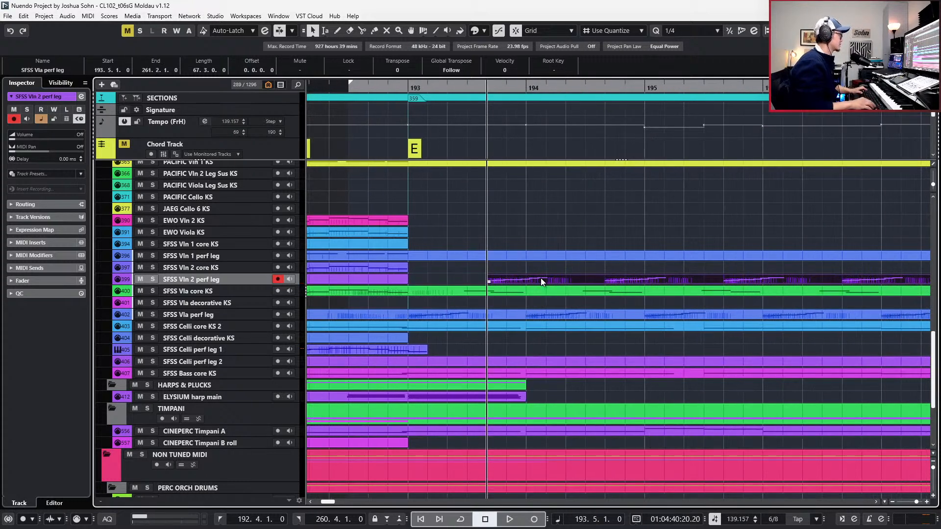
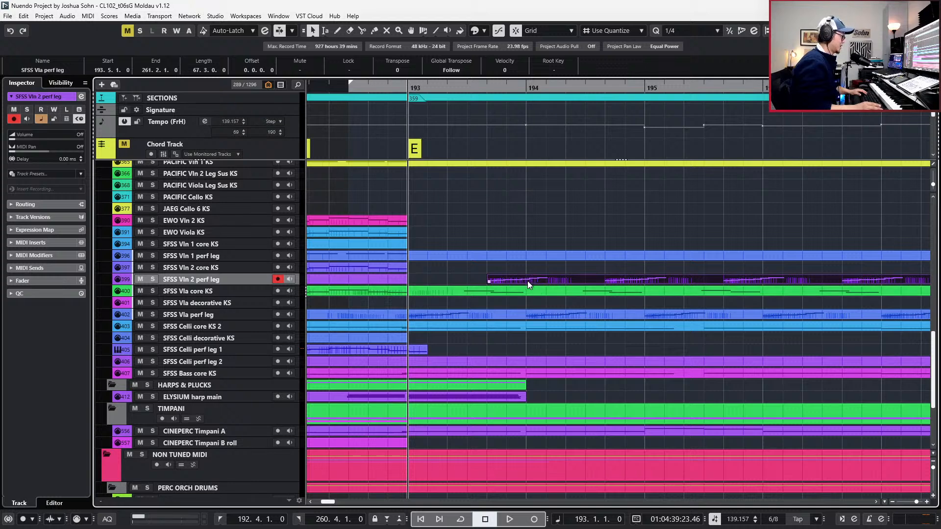
Solo and audition the second violin perf leg part with the SFSS viola parts from bar 193, and clear the solos.
left_click(507, 312)
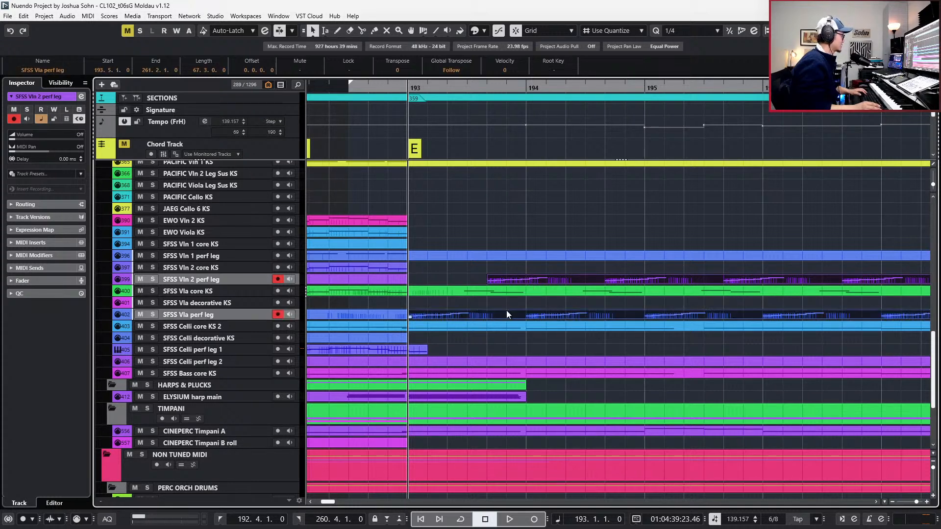
left_click(504, 293)
left_click_drag(514, 264, 504, 307)
key("s")
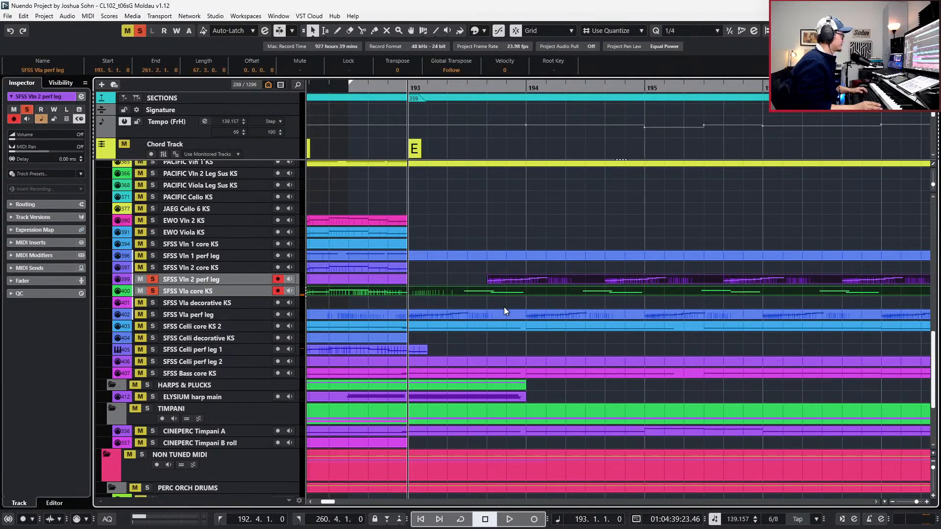
key("space")
left_click(499, 312)
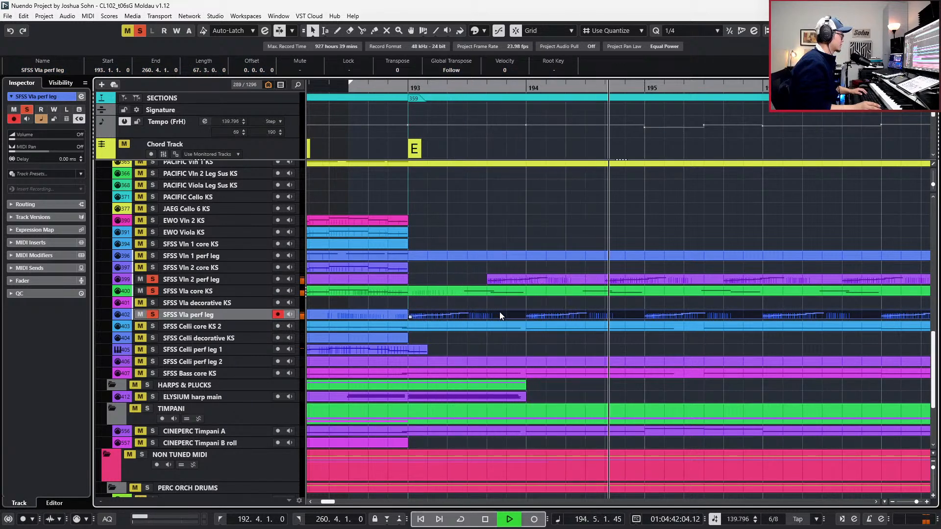
key("space")
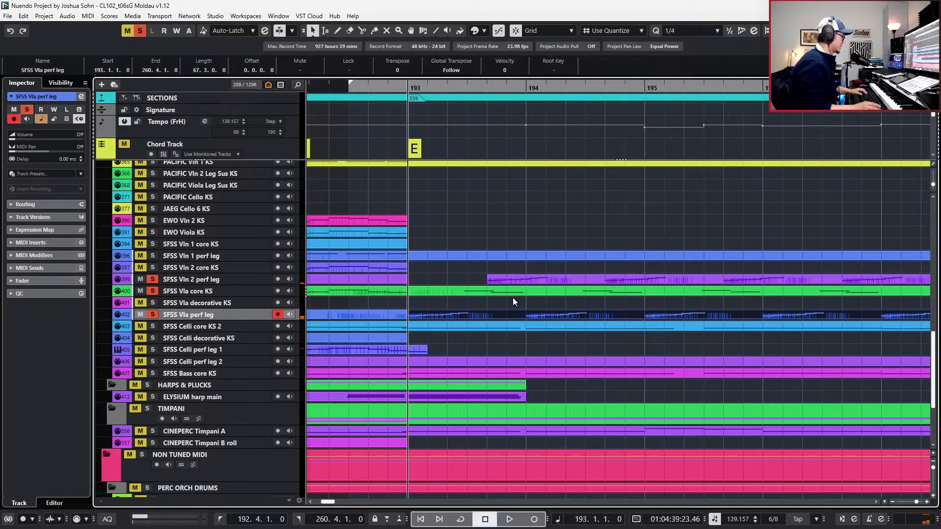
key("s")
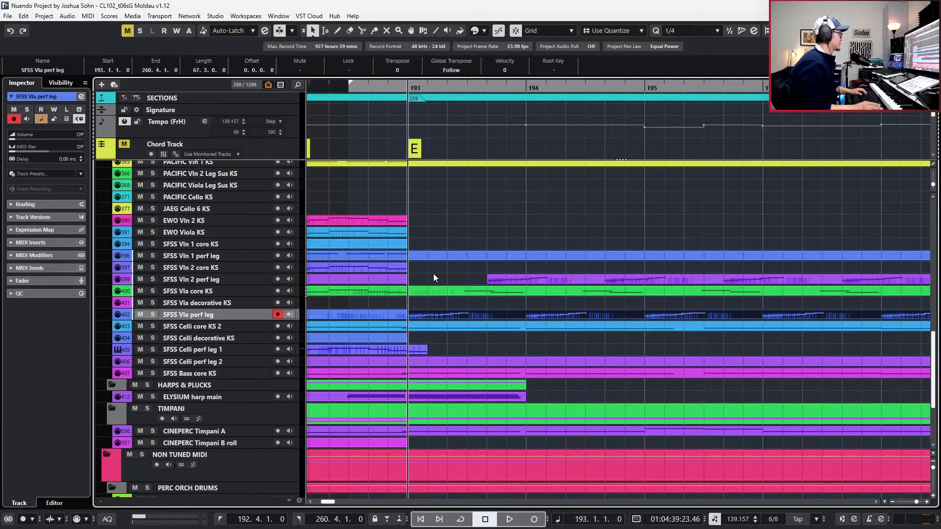
Extend the SFSS Vln 2 core KS part to bar 194 and open it in the editor.
left_click(440, 269)
left_click_drag(406, 269, 498, 266)
double_click(499, 266)
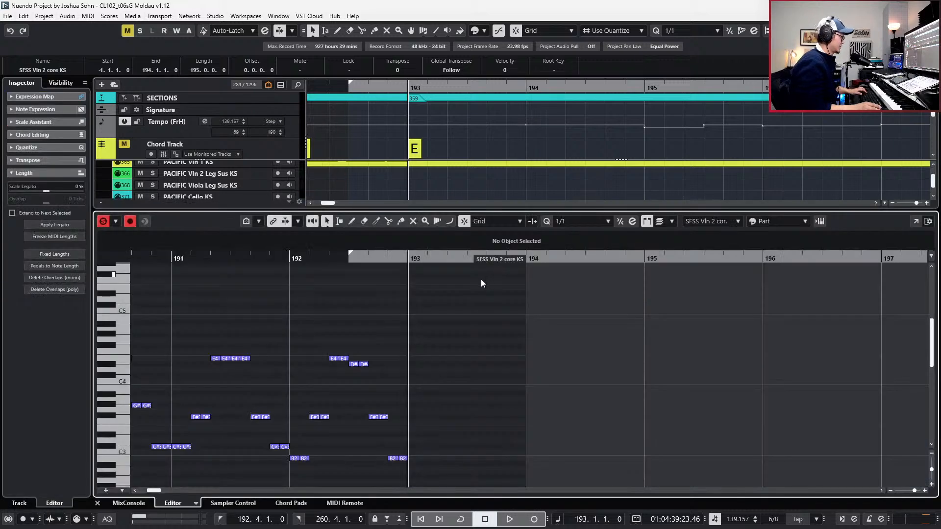
Duplicate the last B2 note of bar 192 onto the downbeat of bar 193 and lengthen it to 0.1.0.0.
key("h")
key("h")
key("h")
scroll(478, 287, "down", 2)
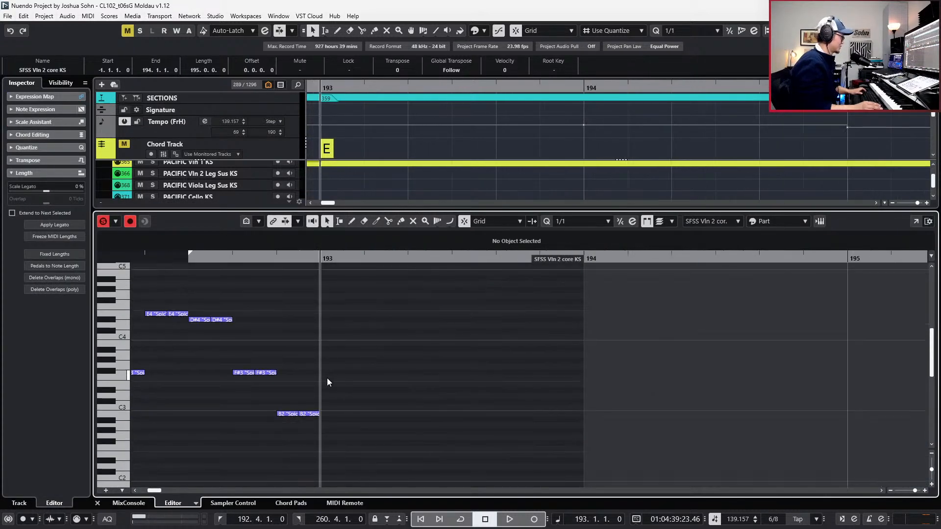
key("g")
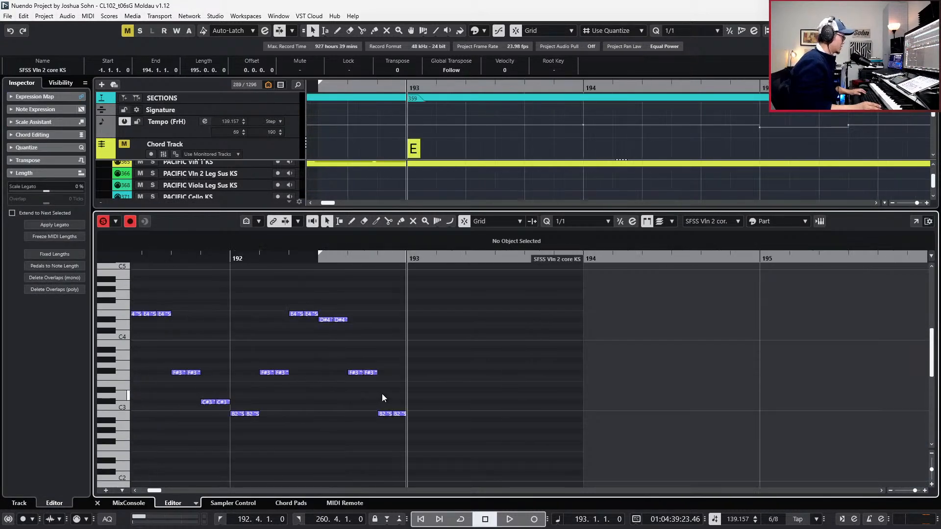
left_click_drag(397, 402, 399, 419)
key("ctrl+d")
key("alt+4")
key("alt+shift+Right")
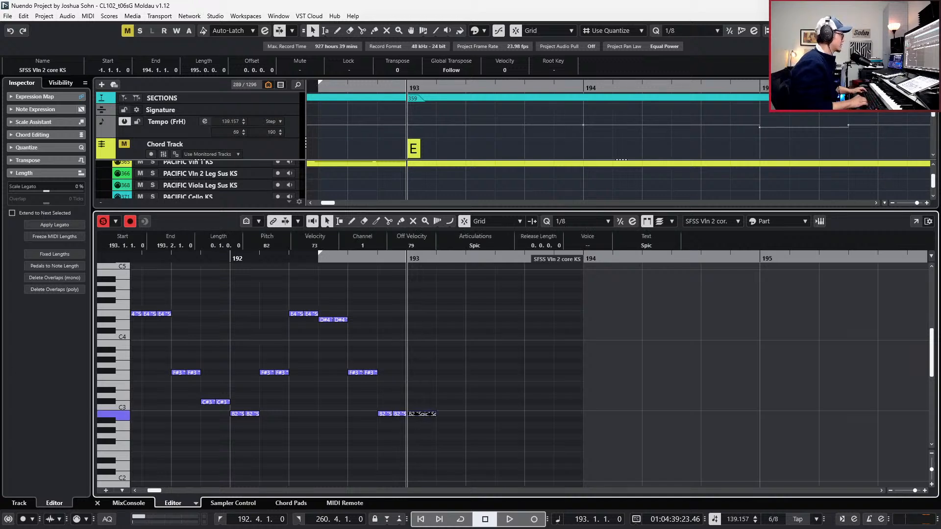
Set the bar 193 B2 note's articulation to Marc and lengthen the note to 0.3.0.0.
key("ctrl+shift+a")
key("s")
key("KP_Subtract")
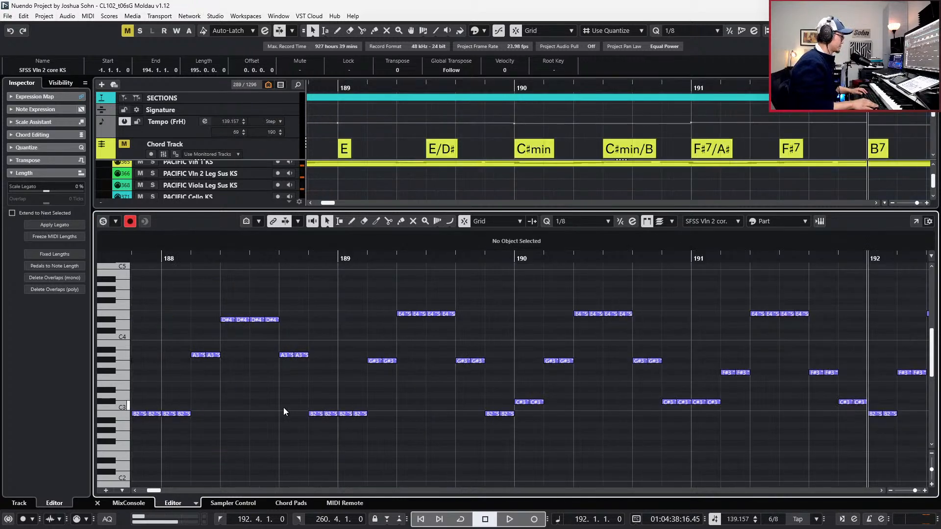
scroll(500, 400, "right", 5)
left_click(661, 413)
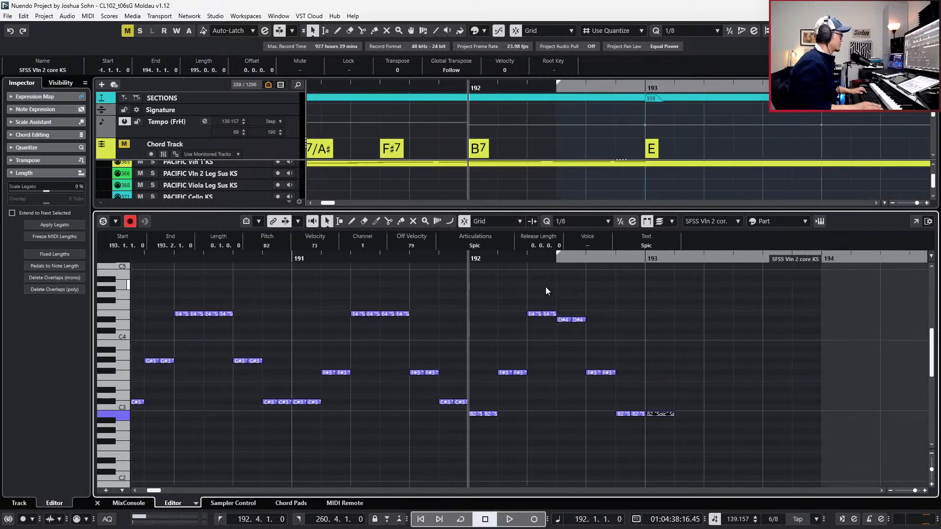
left_click(486, 245)
left_click(478, 331)
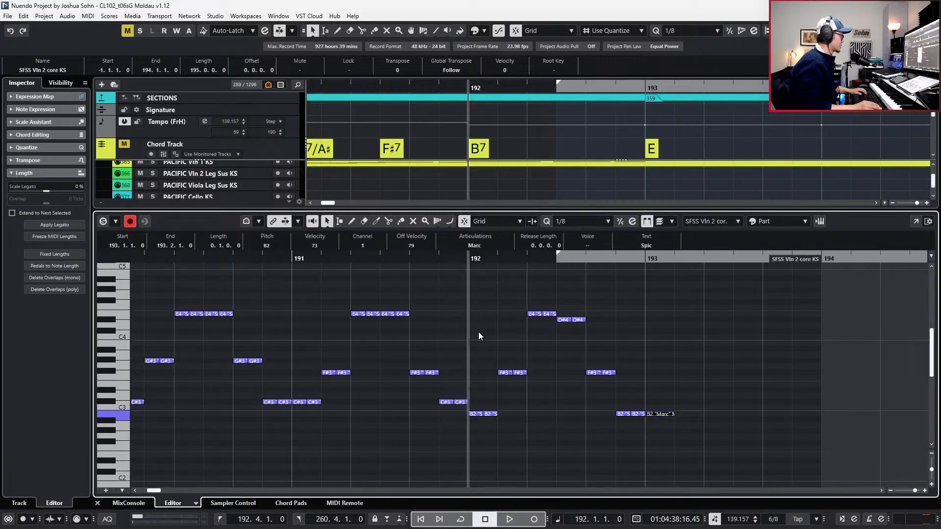
key("alt+shift+Right")
key("alt+shift+Right")
Audition the SFSS Vln 2 core line into the B2 marcato note at bar 193 with the editor soloed.
key("space")
key("space")
key("s")
key("space")
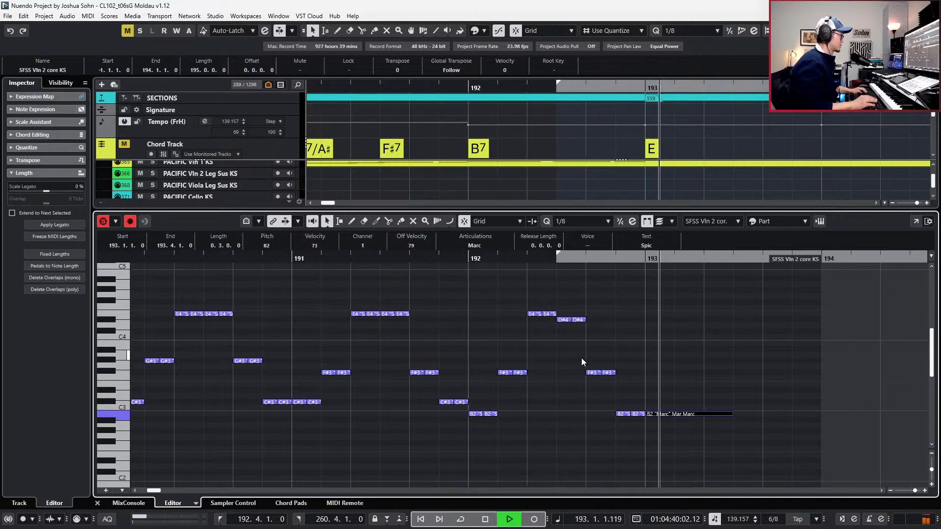
key("space")
Delete the low Modulation (CC 1) points around bar 167 in the SFSS Vln 2 core part and audition the result.
scroll(581, 358, "down", 1)
scroll(630, 366, "right", 3)
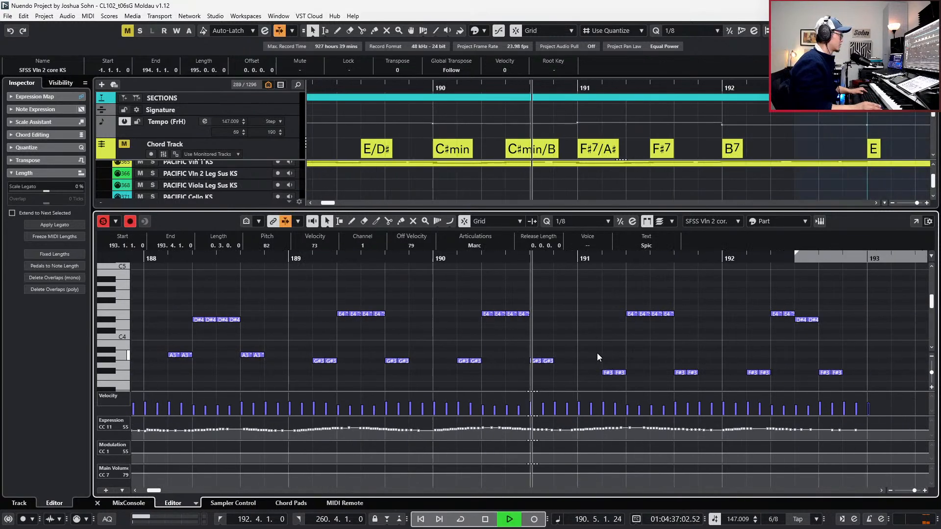
scroll(597, 353, "down", 2)
scroll(597, 355, "down", 4)
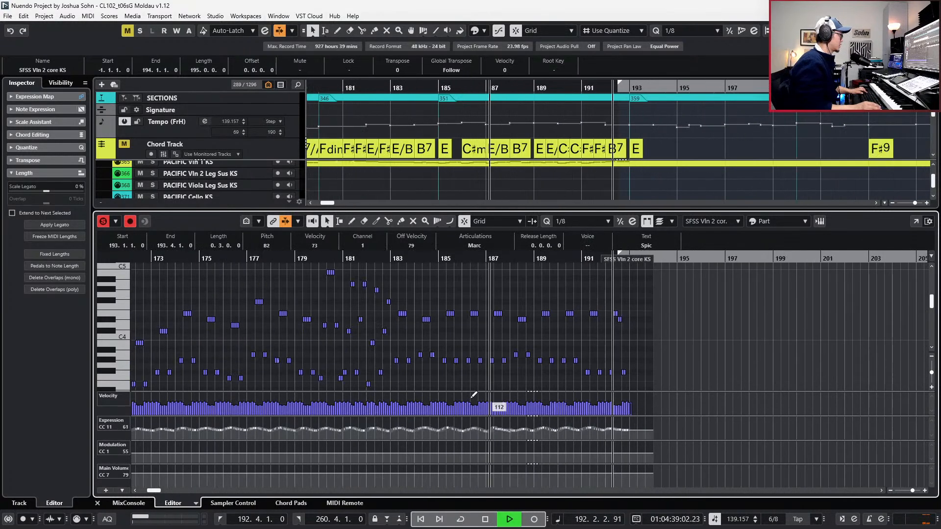
scroll(472, 396, "down", 1)
scroll(472, 396, "left", 3)
left_click(406, 459)
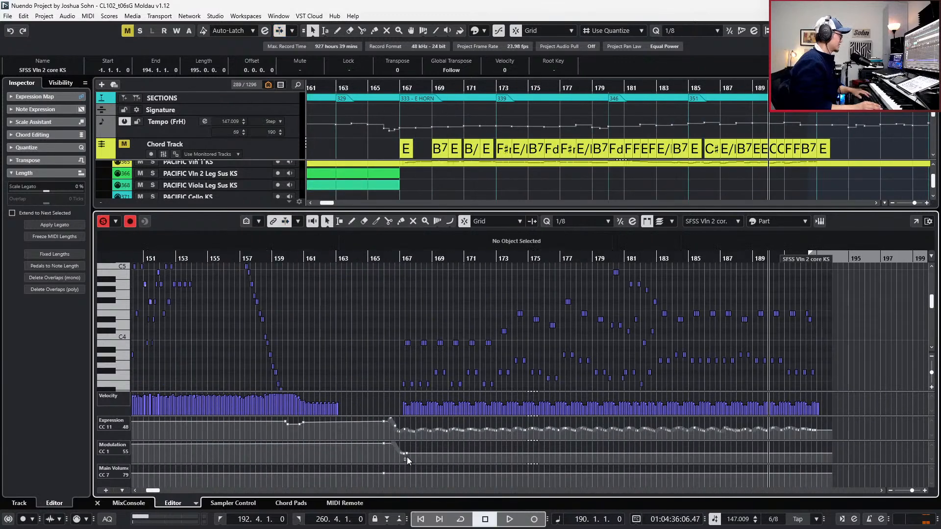
left_click_drag(395, 457, 413, 454)
key("Delete")
key("space")
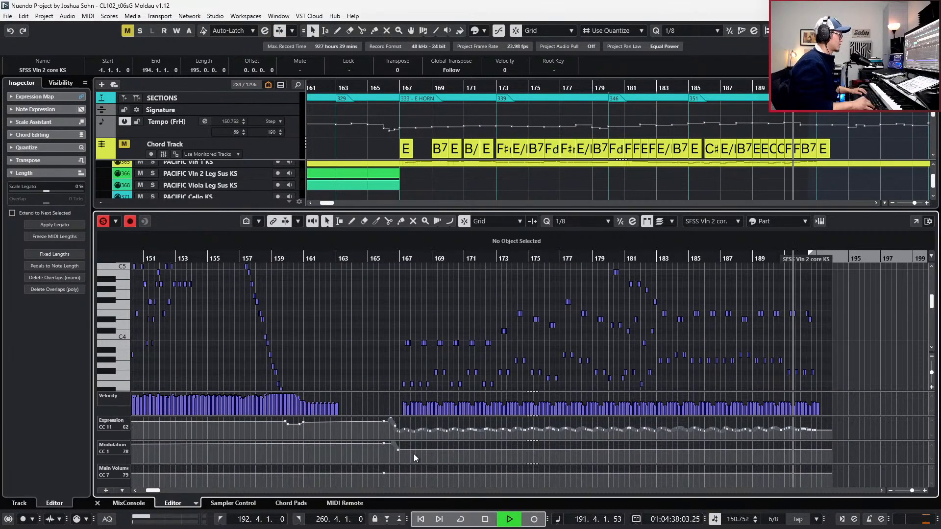
key("space")
Return to the arrangement, solo EWO Vln 2 KS, audition it from bar 188 to bar 193, and remove the solo.
key("Return")
scroll(582, 281, "down", 1)
left_click_drag(698, 210, 684, 233)
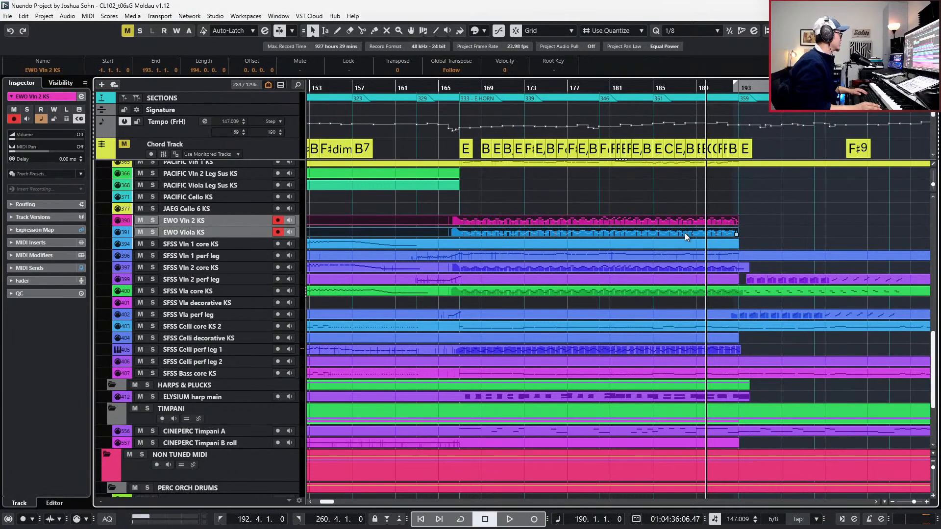
scroll(684, 233, "up", 2)
left_click(686, 276)
left_click(685, 285)
key("s")
key("KP_Subtract")
key("KP_Subtract")
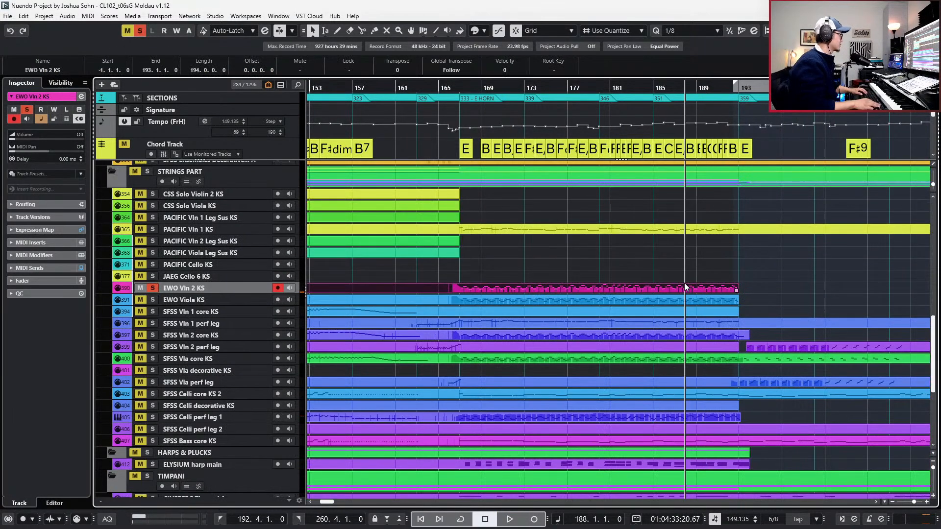
key("space")
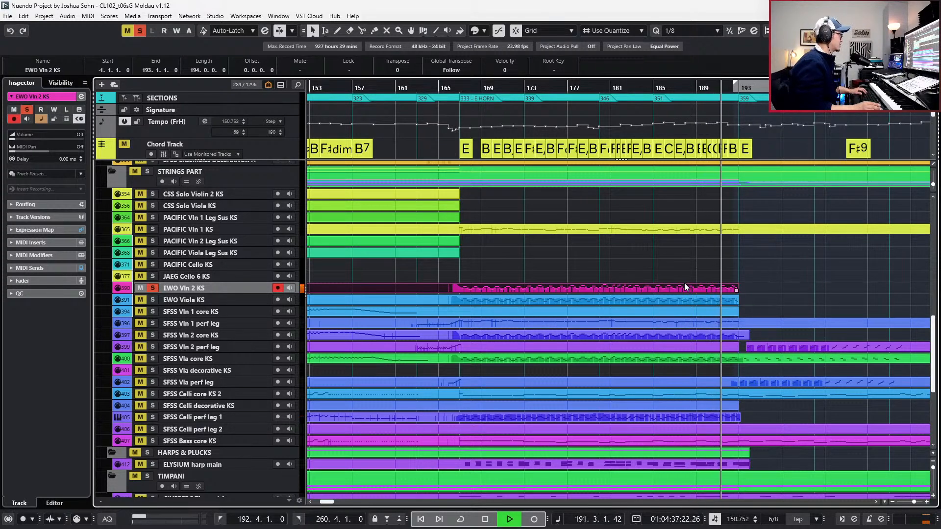
key("f")
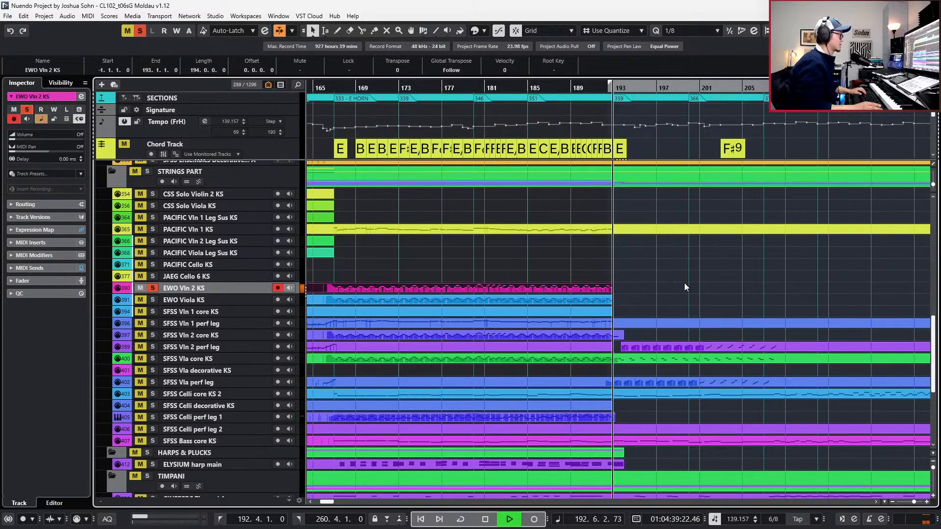
key("space")
key("s")
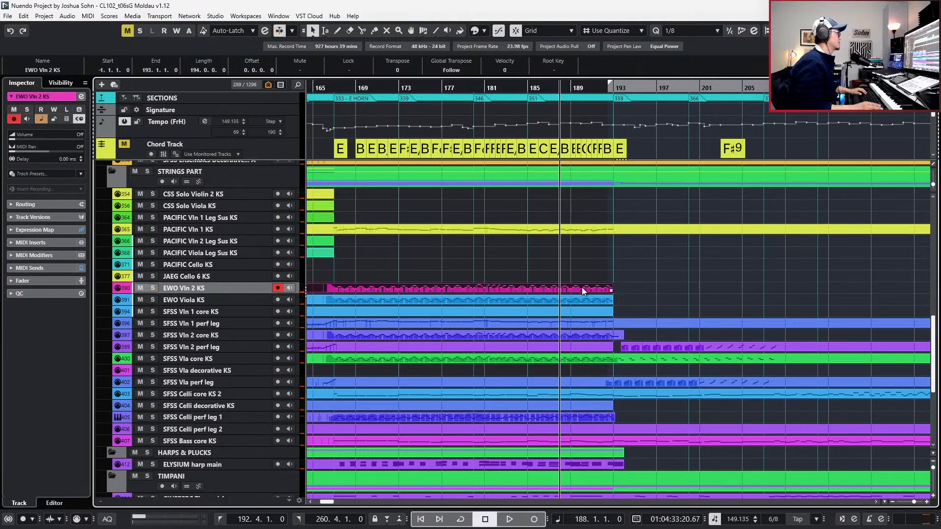
Open the EWO Vln 2 KS part to examine its notes and controller data around bar 188, and close it.
double_click(582, 288)
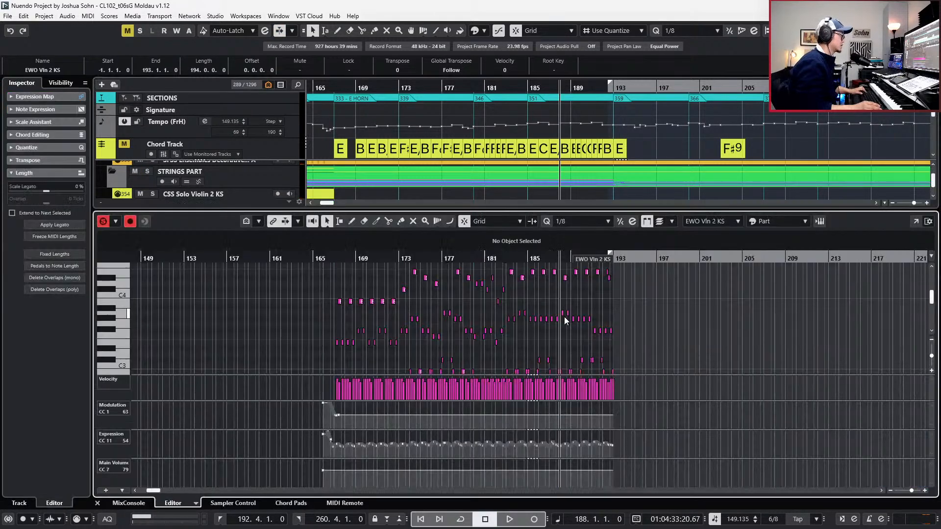
key("h")
scroll(569, 315, "down", 1)
key("Return")
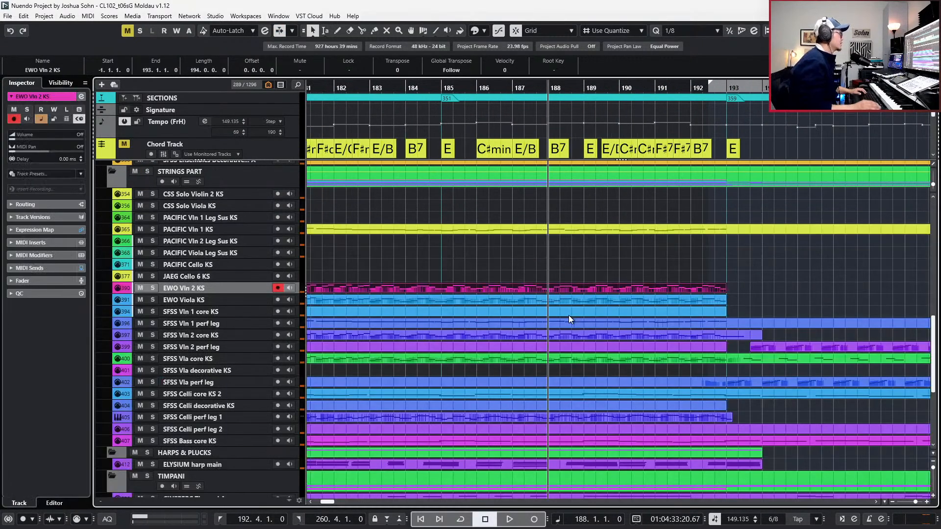
Create empty parts following the existing material on the EWO Viola KS and EWO Vln 2 KS tracks from bar 193 onward.
scroll(612, 300, "down", 2)
scroll(612, 301, "right", 2)
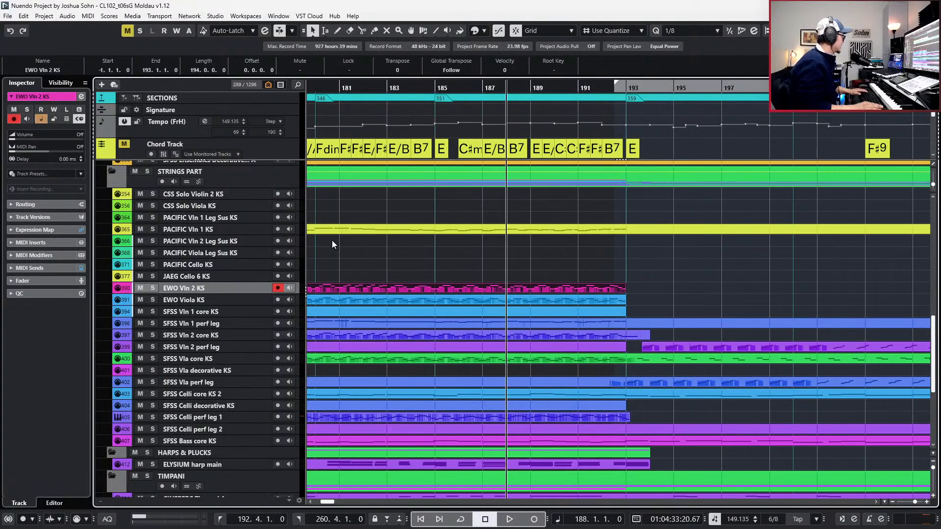
scroll(637, 299, "down", 3)
left_click(637, 299)
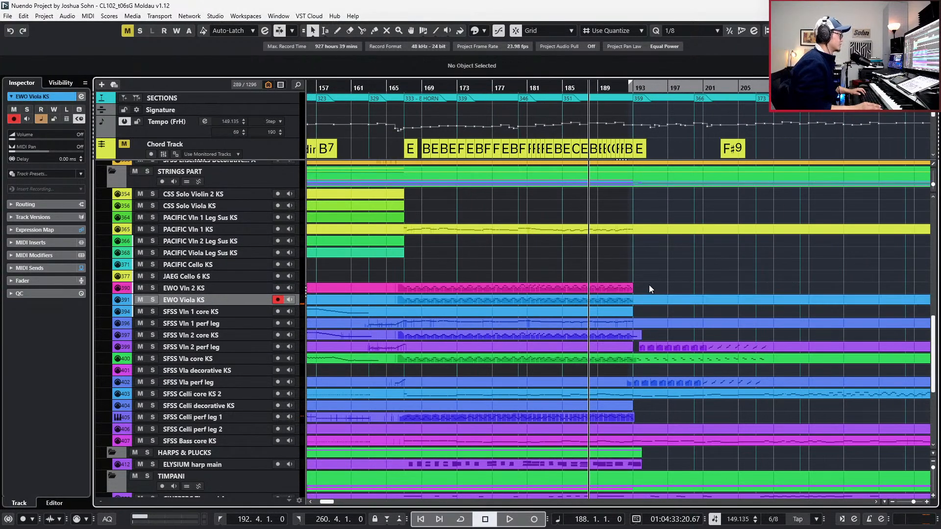
double_click(650, 289)
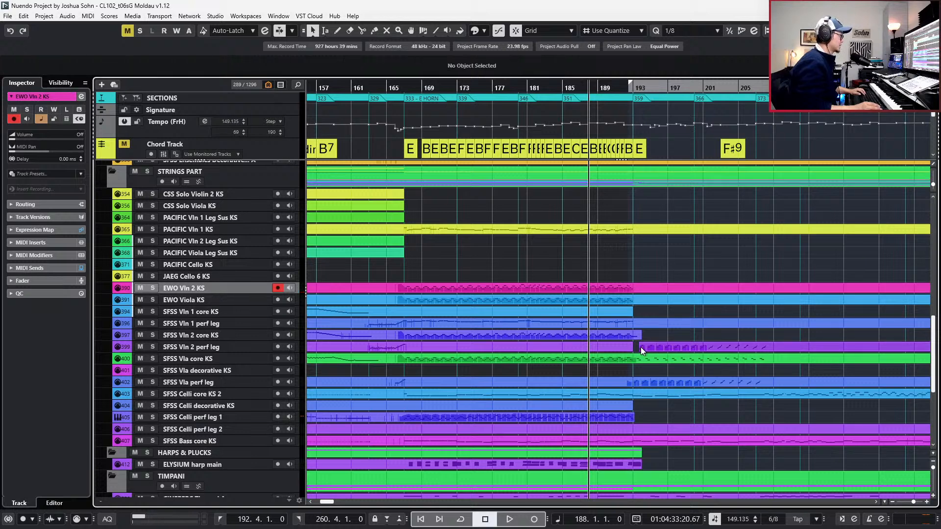
Extend the SFSS Vln 2 perf leg part back to bar 193 and copy the SFSS Vla perf leg part onto the EWO Viola KS track.
left_click_drag(640, 350, 635, 351)
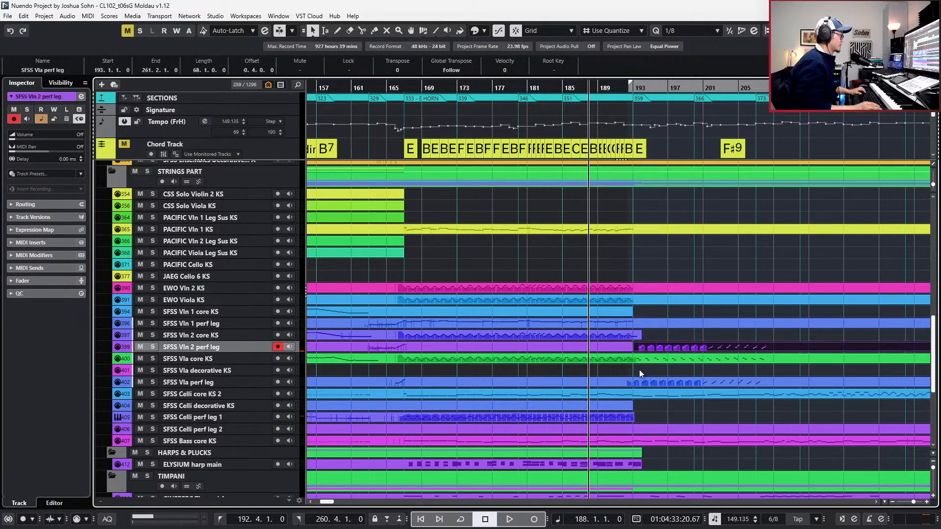
scroll(638, 382, "up", 2)
scroll(637, 387, "up", 3)
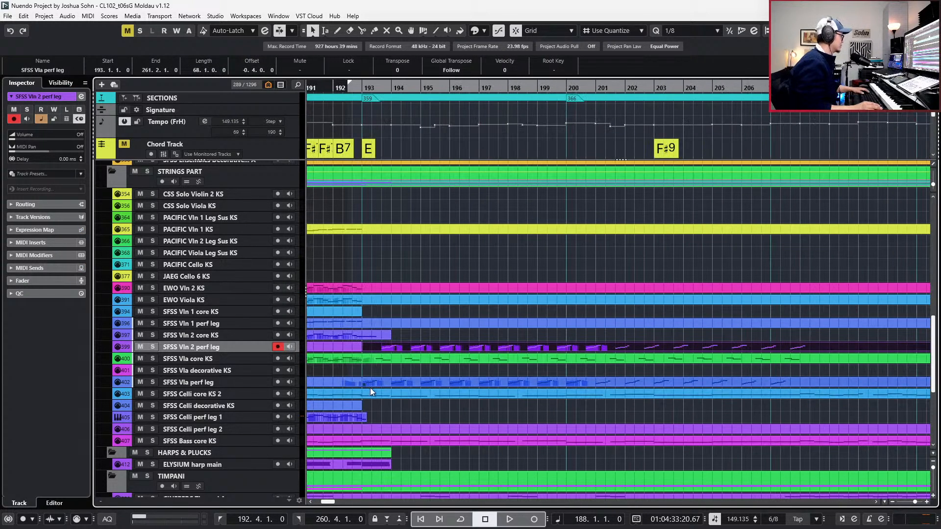
mouse_move(369, 386)
left_mouse_down()
mouse_move(375, 304)
mouse_move(359, 301)
left_mouse_up()
Solo EWO Viola KS, open its part in the editor and audition the runs from just before bar 193.
key("s")
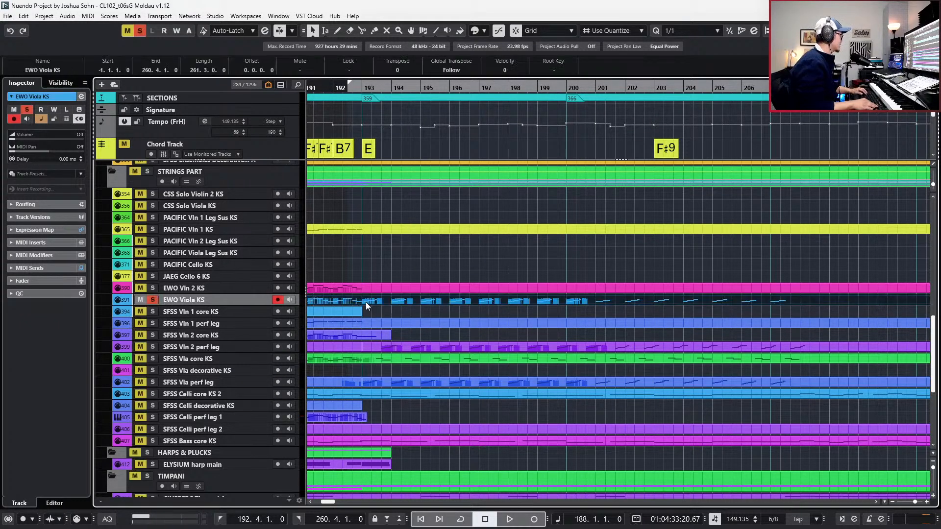
scroll(366, 302, "left", 2)
double_click(365, 301)
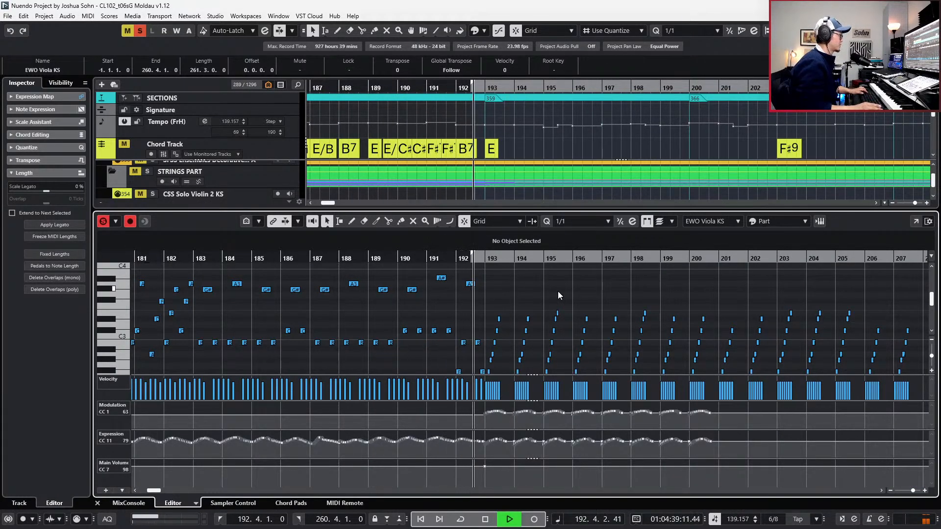
scroll(558, 291, "down", 2)
key("f")
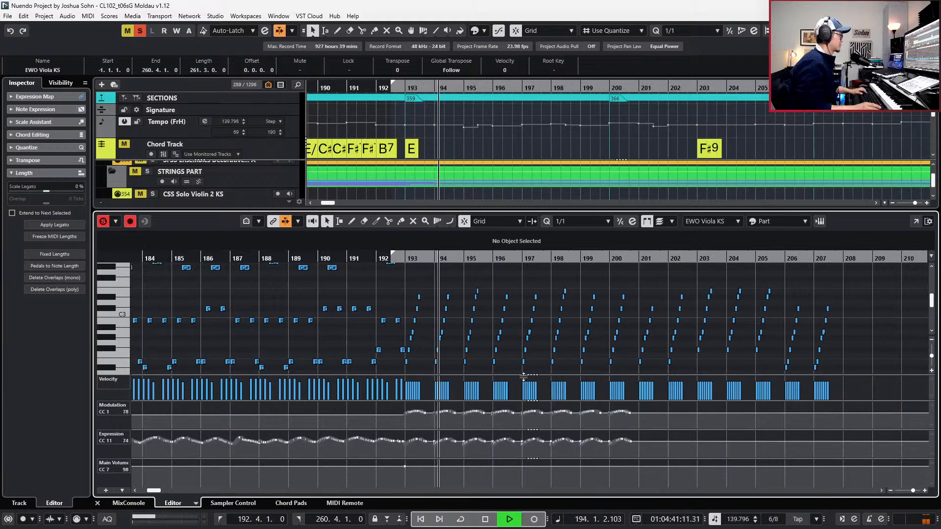
key("space")
Copy the EWO Viola KS Modulation and Expression curves of bars 193–200 to bar 201, and delete the surplus after the bar 207 run.
left_click_drag(395, 403, 697, 435)
key("space")
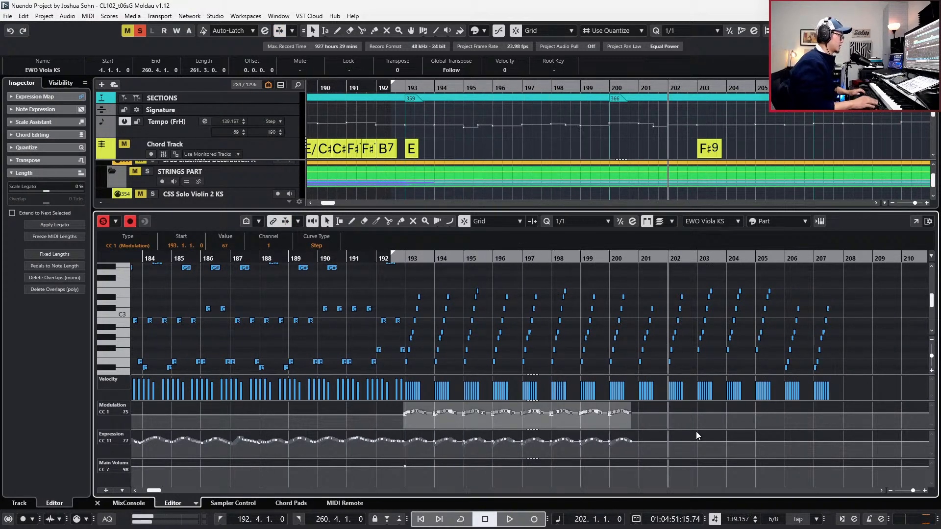
left_click_drag(405, 455, 661, 398)
key("ctrl+c")
key("ctrl+v")
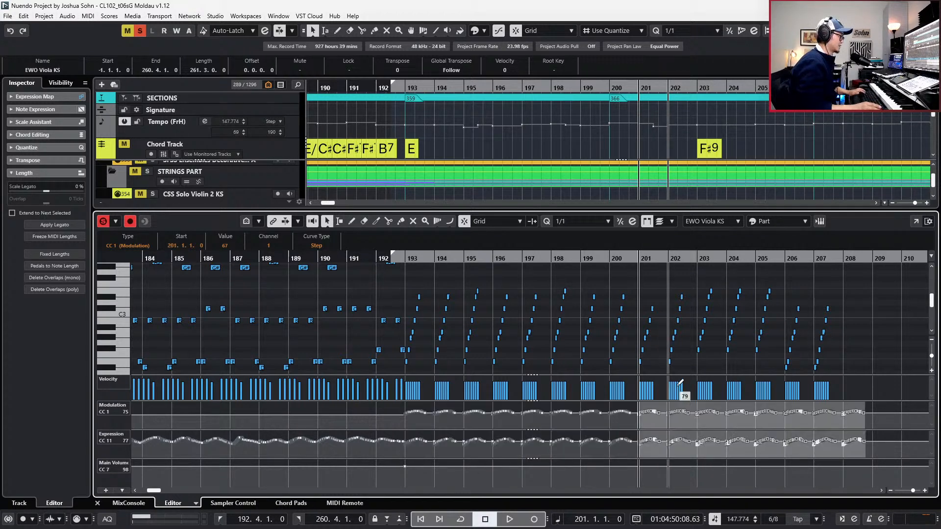
left_click_drag(891, 421, 839, 406)
key("Delete")
key("ctrl+e")
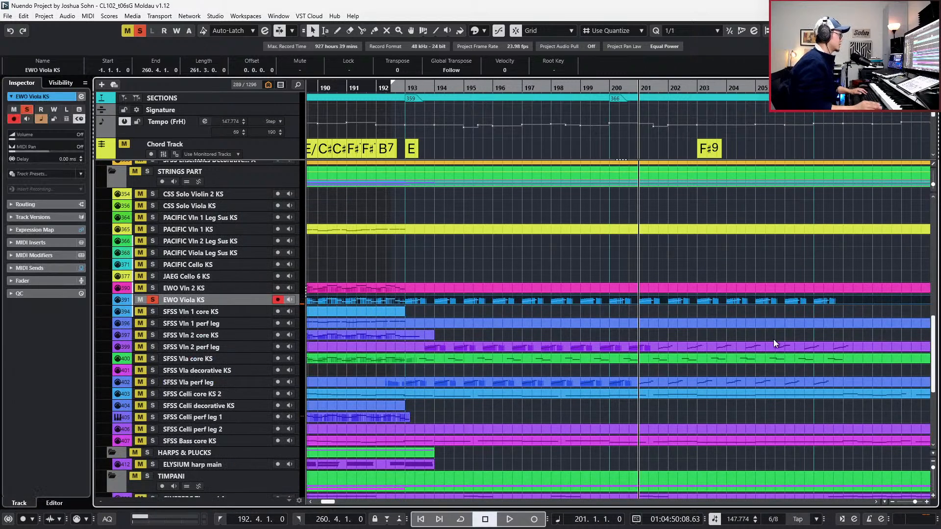
In the SFSS Vla perf leg part, copy the Expression and Modulation curves of bars 193–200 to bar 201.
left_click(496, 384)
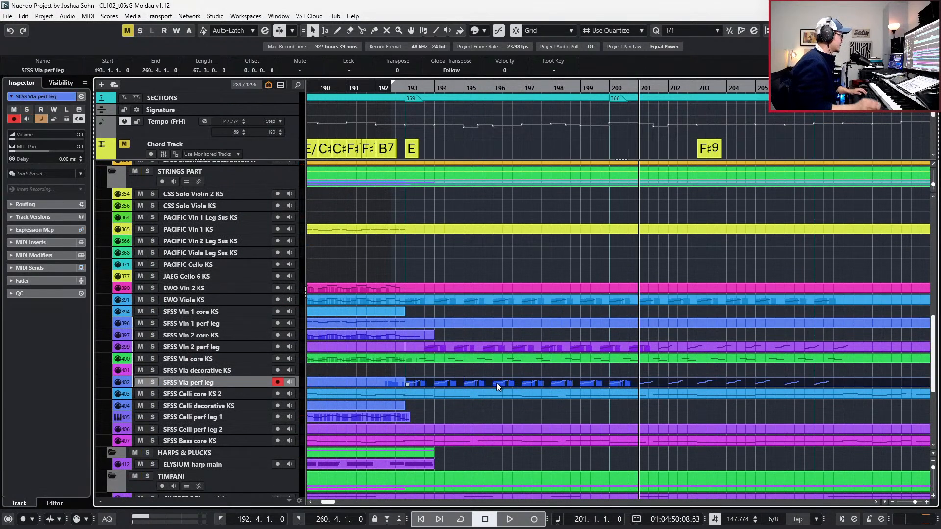
key("l")
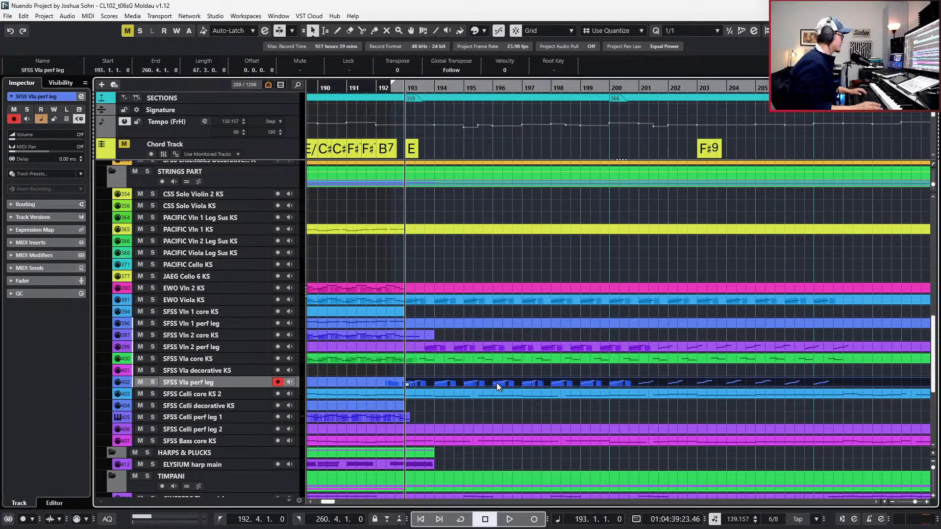
key("ctrl+e")
left_click_drag(398, 459, 647, 442)
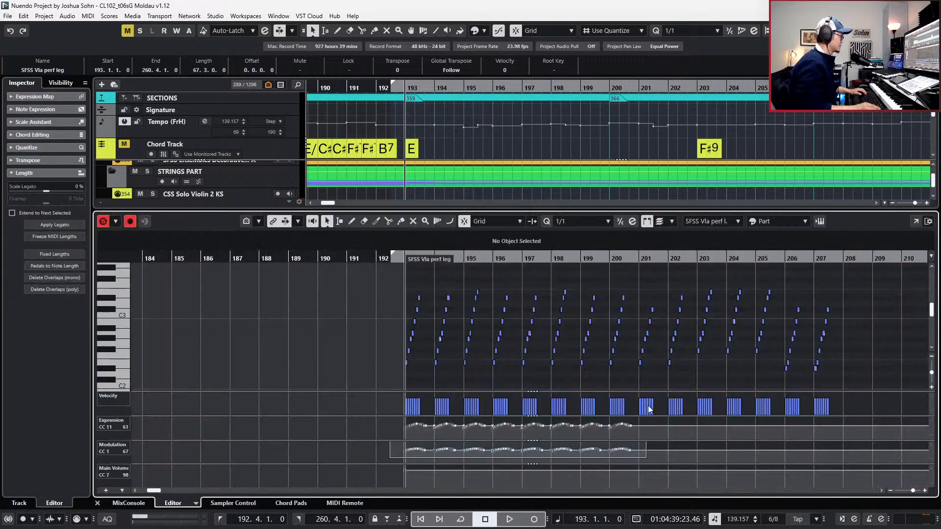
left_click_drag(391, 434, 672, 418)
key("ctrl+KP_Add")
key("ctrl+KP_Add")
key("ctrl+KP_Add")
key("ctrl+KP_Add")
key("ctrl+KP_Add")
key("ctrl+KP_Add")
key("ctrl+KP_Add")
key("ctrl+KP_Add")
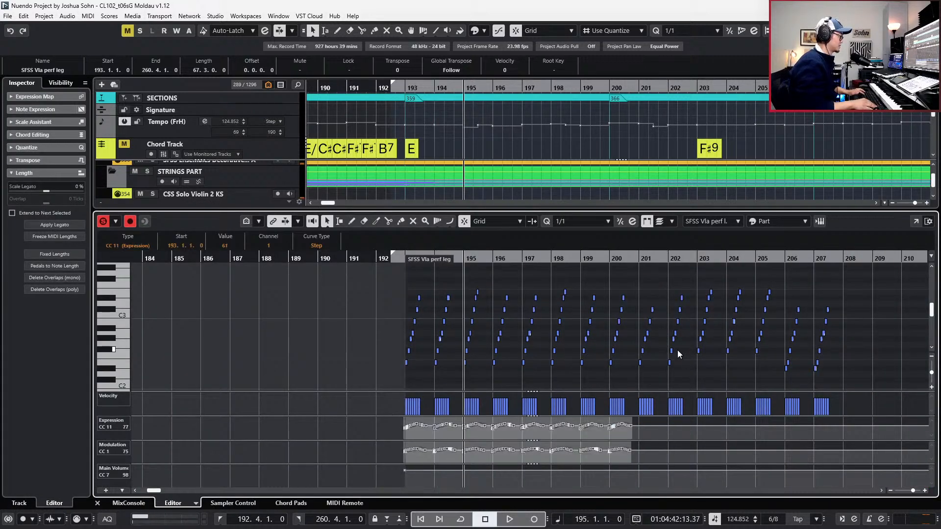
key("ctrl+v")
key("ctrl+KP_Subtract")
key("ctrl+KP_Subtract")
key("ctrl+KP_Subtract")
key("ctrl+KP_Subtract")
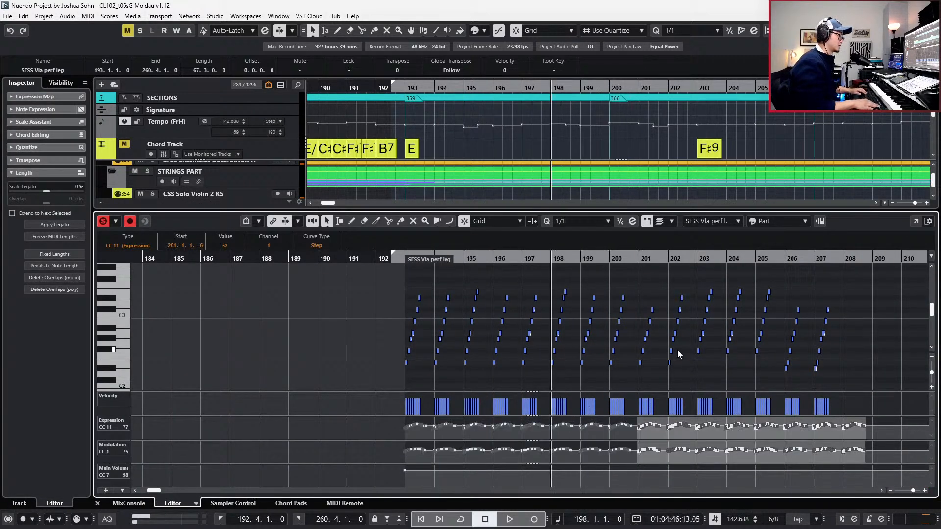
Delete the surplus Expression and Modulation points after the bar 207 run in SFSS Vla perf leg, and close the editor.
key("l")
left_click_drag(883, 436, 842, 418)
key("Delete")
left_click_drag(842, 458, 890, 431)
key("Delete")
key("Return")
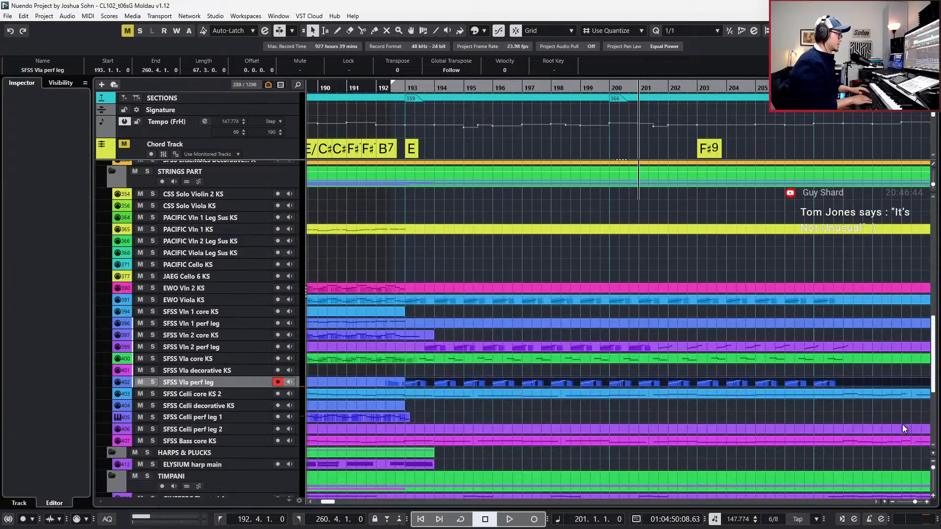
In the SFSS Vln 2 perf leg part, copy the Modulation and Expression curves starting at 193.5 to 201.5, using a 1/8 grid.
double_click(616, 349)
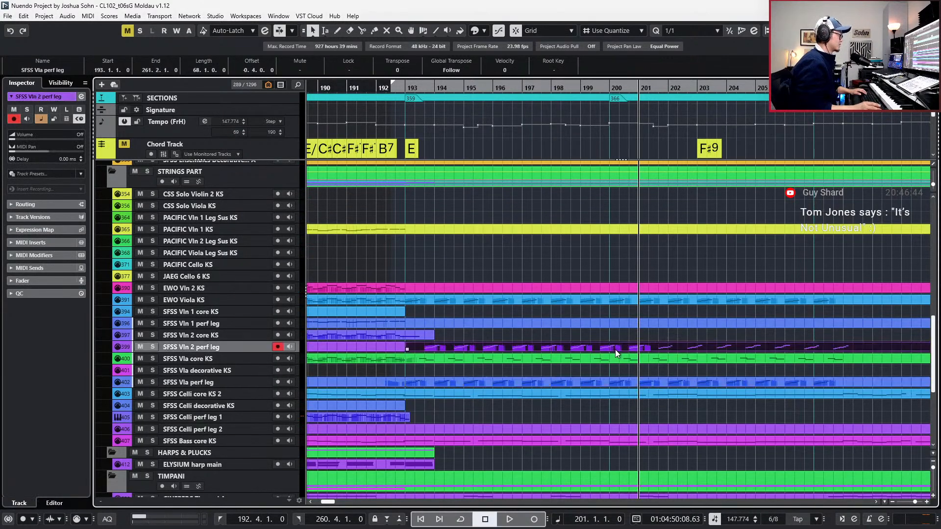
left_click_drag(402, 405, 655, 430)
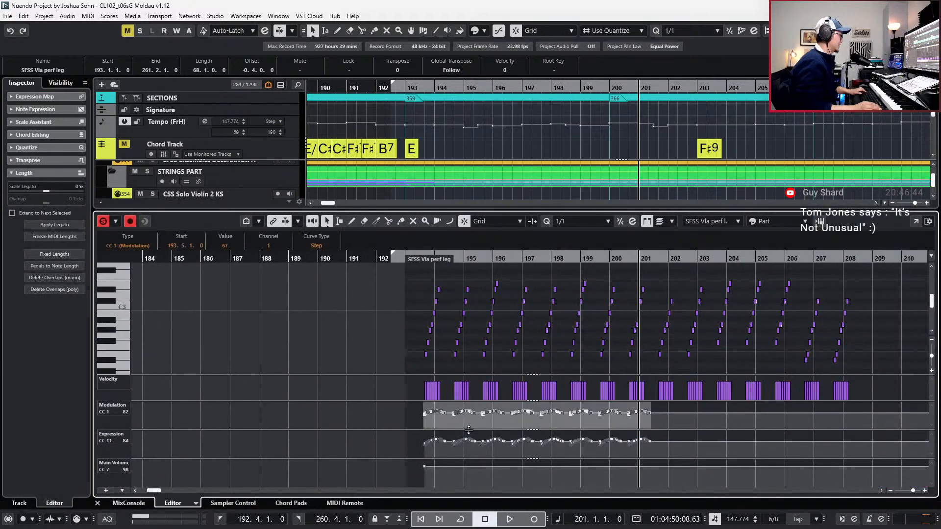
left_click_drag(414, 441, 730, 454)
key("alt+4")
key("ctrl+KP_Add")
key("ctrl+KP_Add")
key("ctrl+KP_Add")
key("ctrl+KP_Add")
key("ctrl+v")
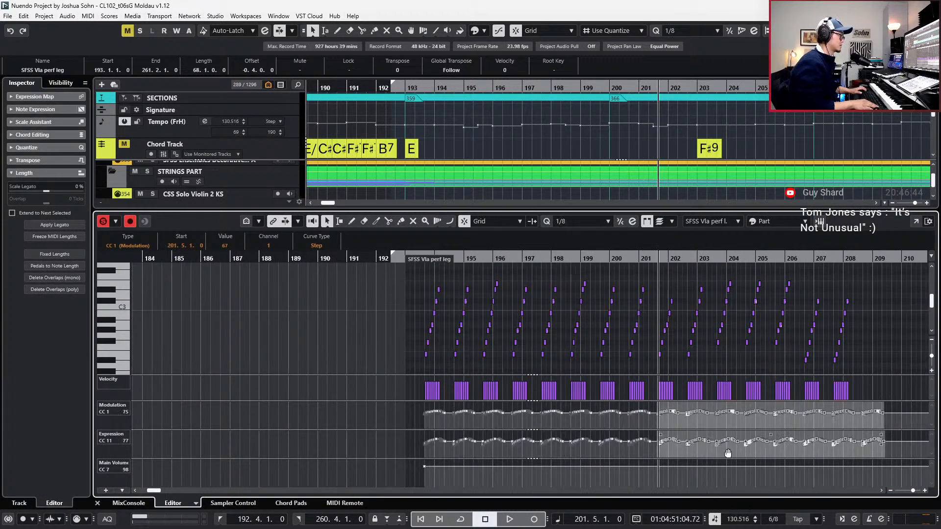
Delete the surplus Modulation and Expression points after the last SFSS Vln 2 perf leg run in bar 208, and close the editor.
left_click_drag(897, 422, 862, 406)
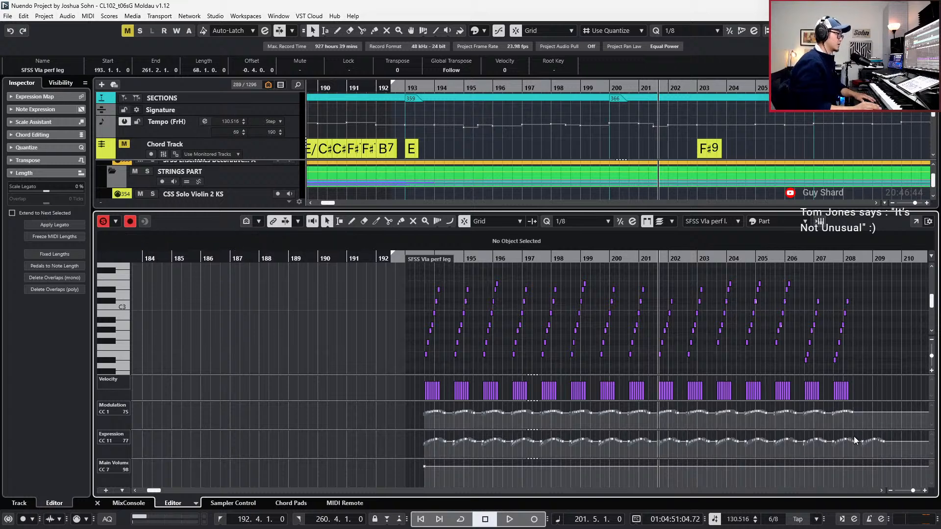
left_click_drag(852, 451, 902, 427)
key("Delete")
key("Return")
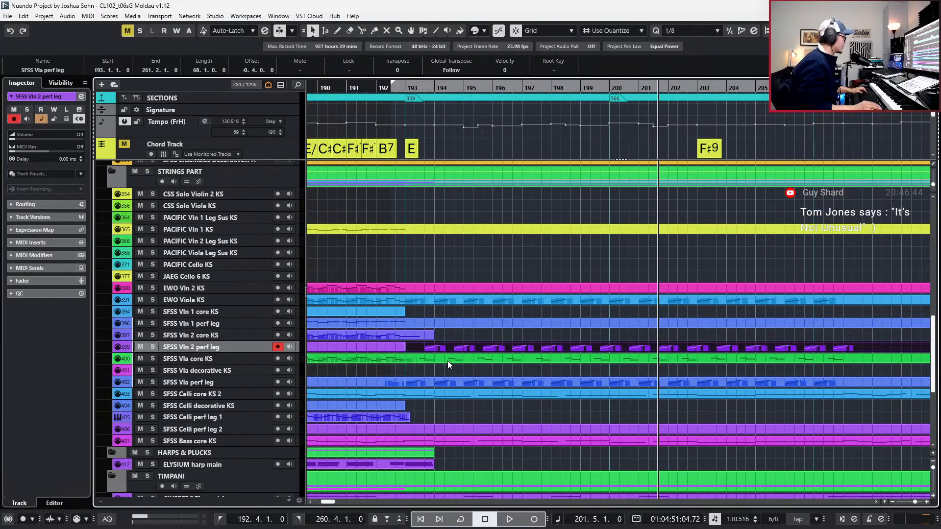
Copy the SFSS Vln 2 perf leg part onto EWO Vln 2 KS, merge it with the existing part, and delete its Main Volume (CC 7) point in bar 193.
left_click_drag(449, 349, 461, 290)
left_click(392, 288)
left_click(401, 290)
double_click(420, 286)
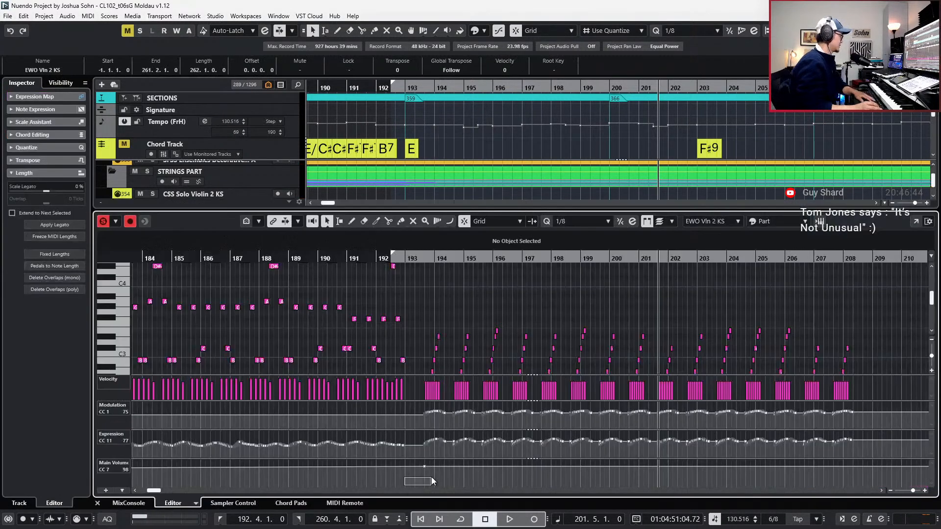
left_click_drag(432, 478, 433, 478)
key("Delete")
key("Return")
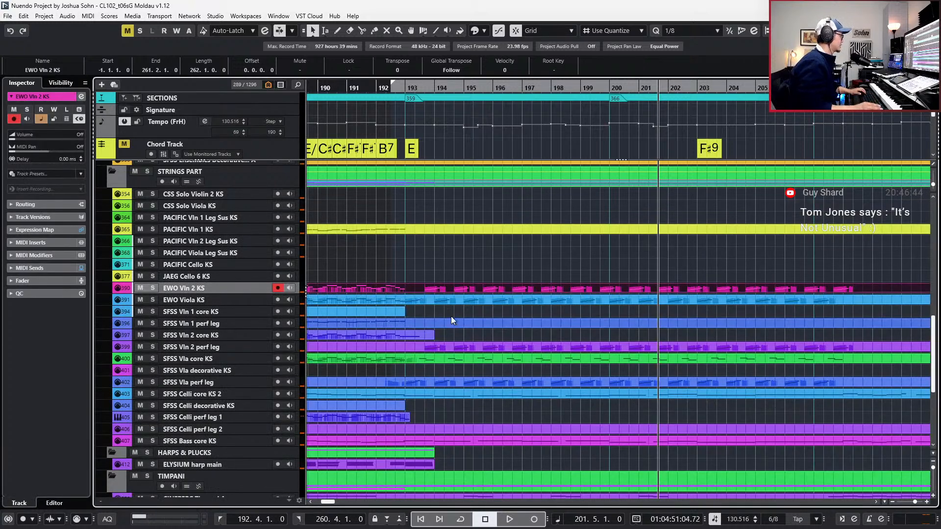
Open the EWO Viola KS part to check its Main Volume (CC 7) data around bar 193, and close it.
double_click(455, 300)
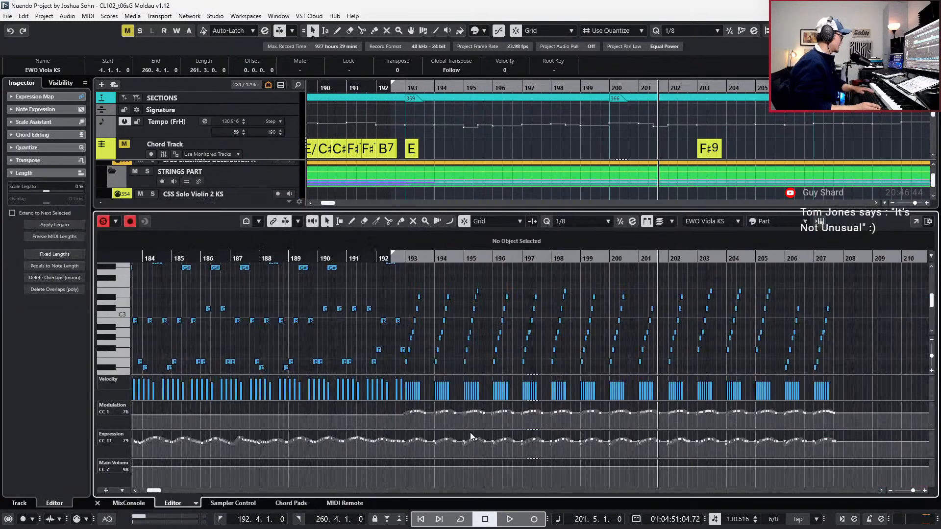
key("KP_Subtract")
key("KP_Subtract")
key("Return")
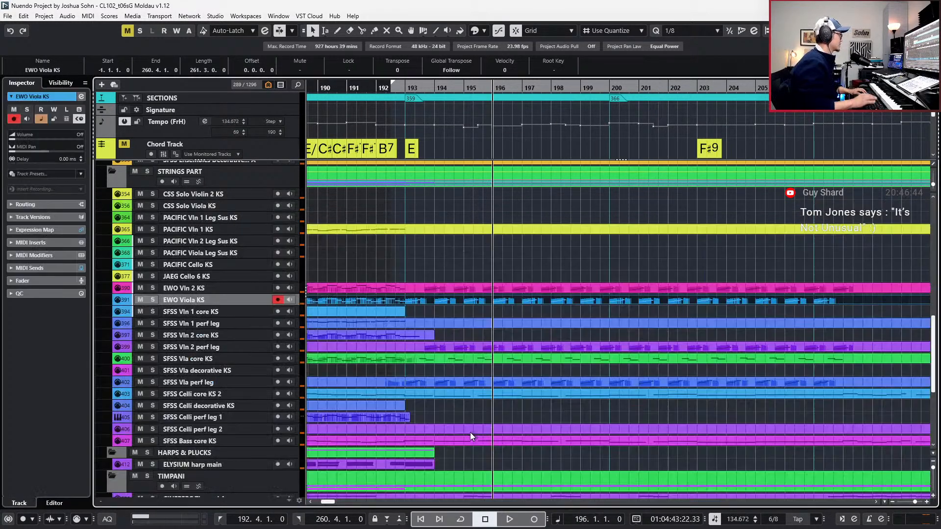
Solo the EWO Vln 2 KS and EWO Viola KS tracks together and audition their runs around bar 194.
left_click_drag(532, 273, 533, 305)
key("s")
key("KP_Subtract")
key("KP_Subtract")
key("KP_Subtract")
key("KP_Subtract")
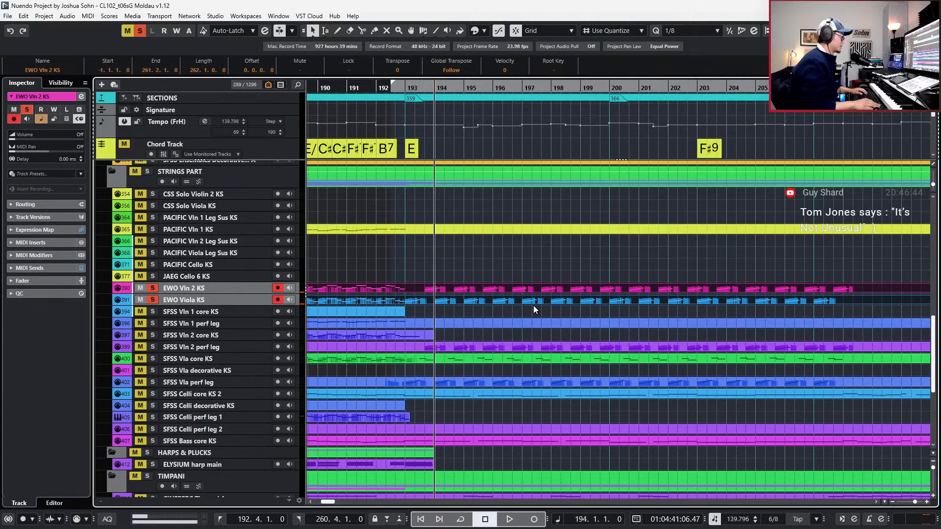
key("space")
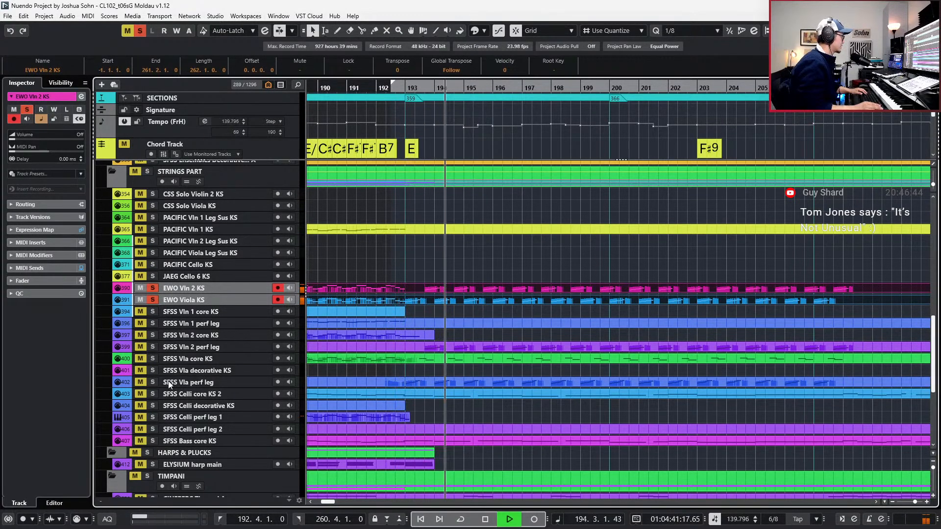
key("space")
Add SFSS Vln 2 perf leg, Vla core KS and Vla perf leg to the solo, audition from bar 192, and remove the solo.
left_click_drag(468, 340, 472, 377)
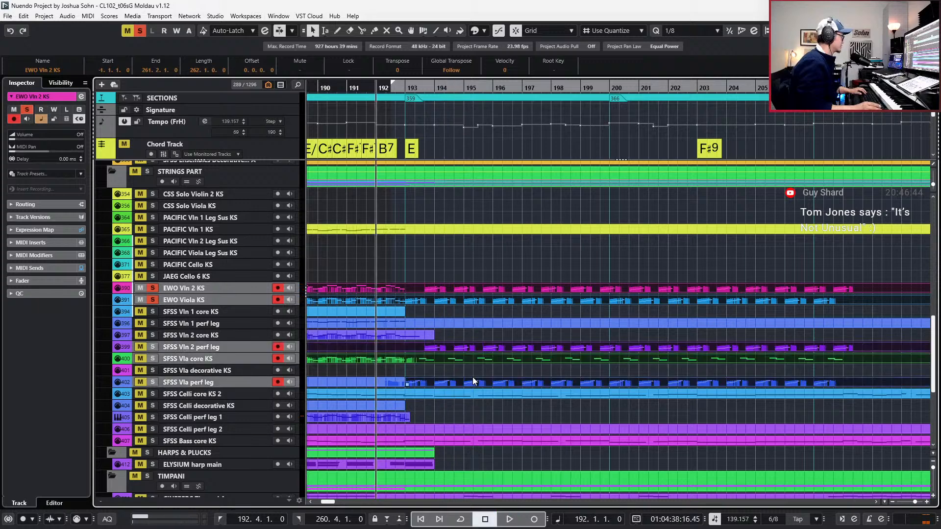
key("space")
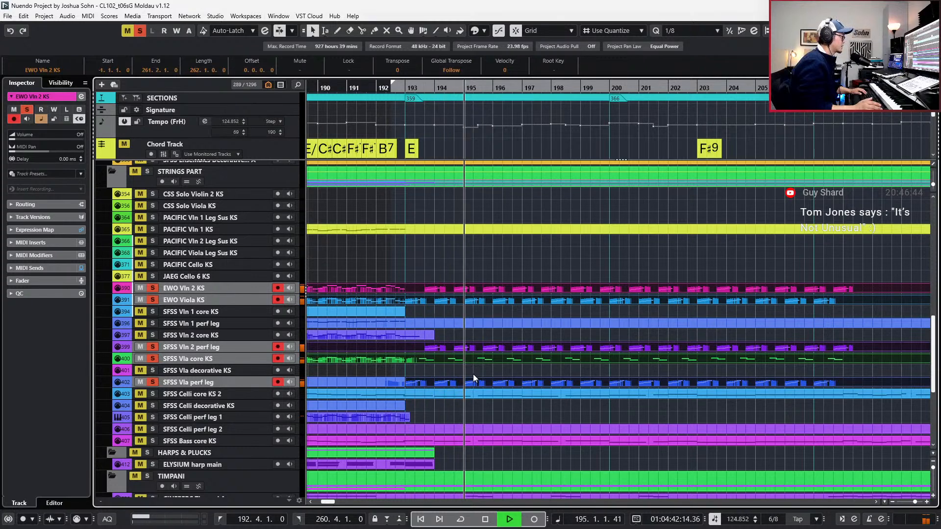
key("space")
key("s")
key("KP_Add")
key("KP_Add")
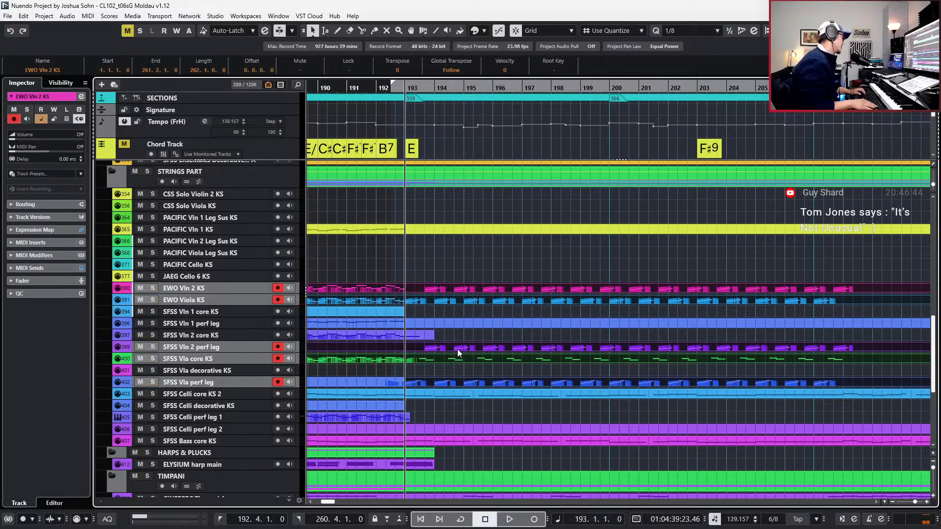
key("KP_Add")
Extend the SFSS Vln 2 core KS part beyond bar 194 alongside the neighbouring string parts.
key("h")
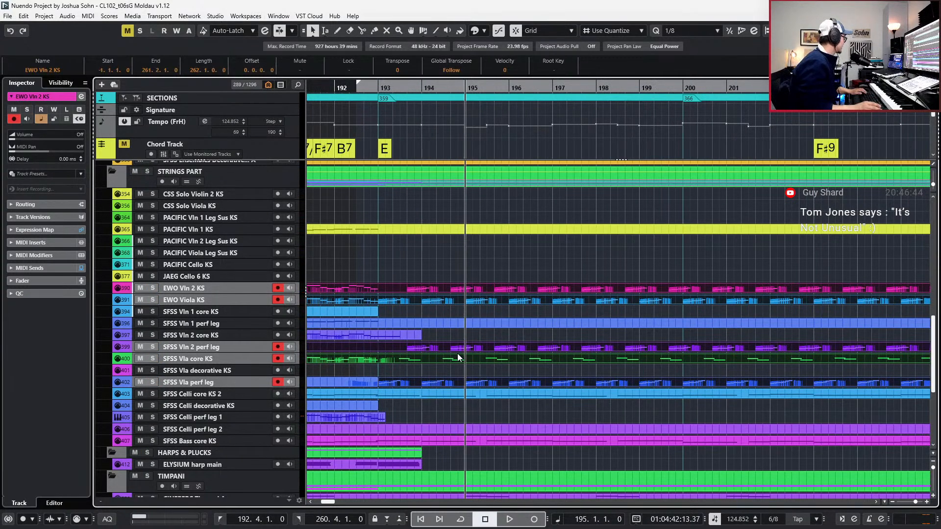
left_click(457, 333)
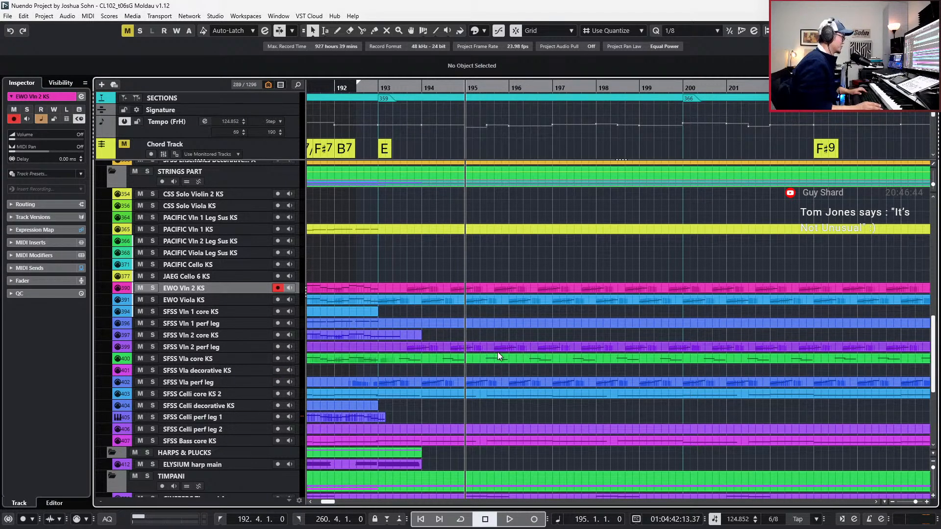
left_click(433, 333)
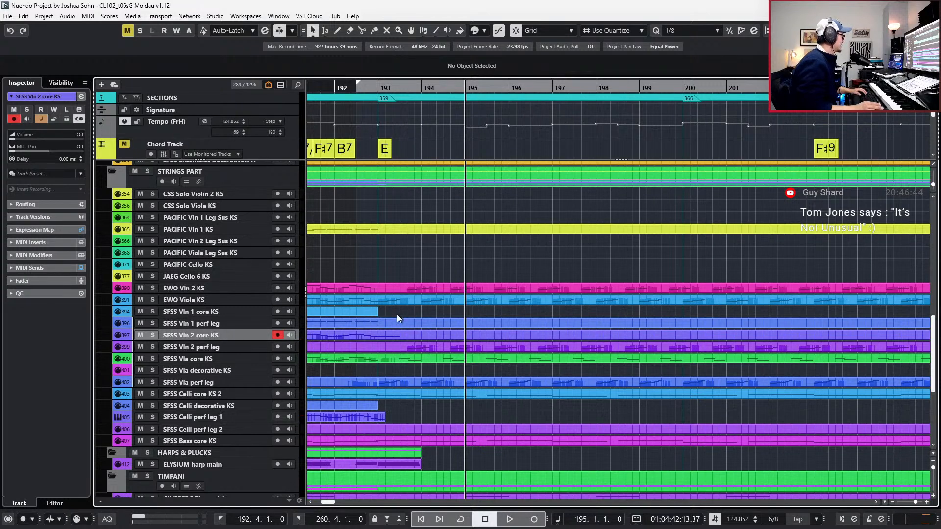
Copy the marcato notes from bar 193 onward in the SFSS Vla core KS part and return the playhead to bar 193.
double_click(452, 361)
key("g")
key("g")
key("g")
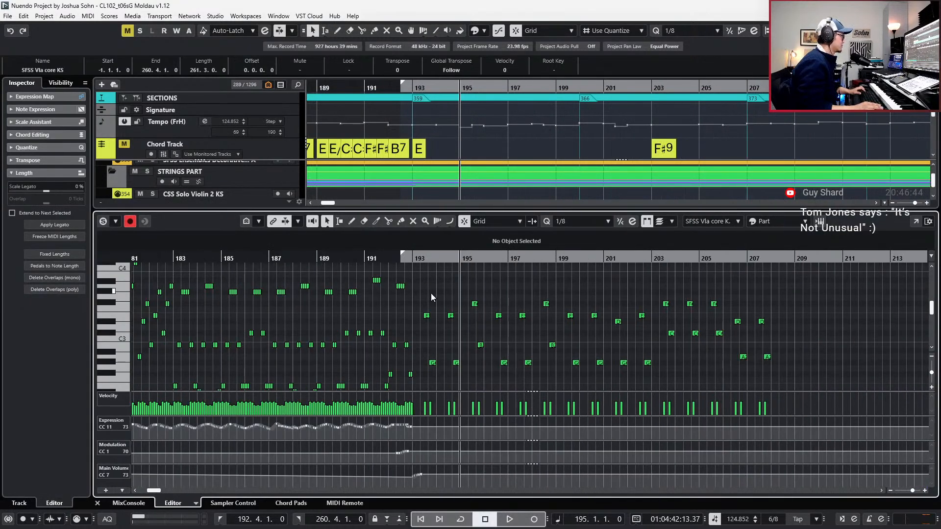
left_click_drag(425, 297, 804, 390)
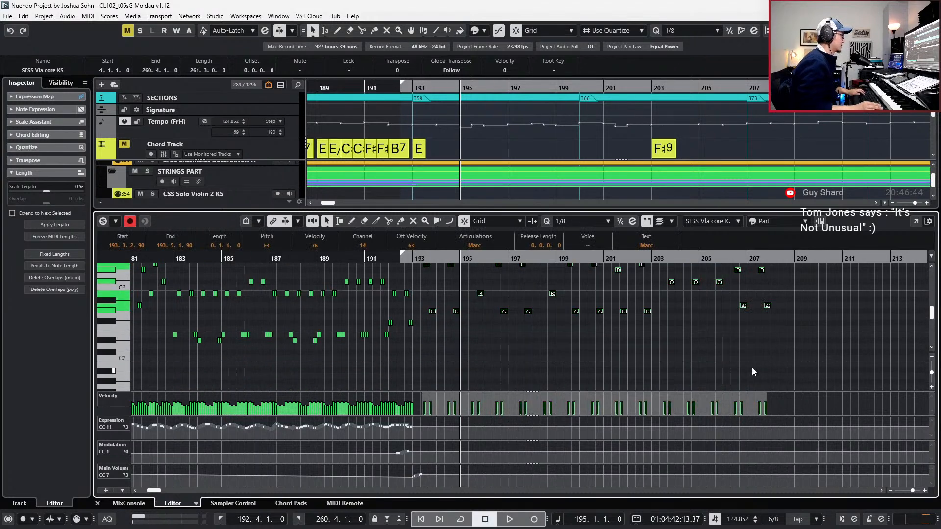
key("h")
key("h")
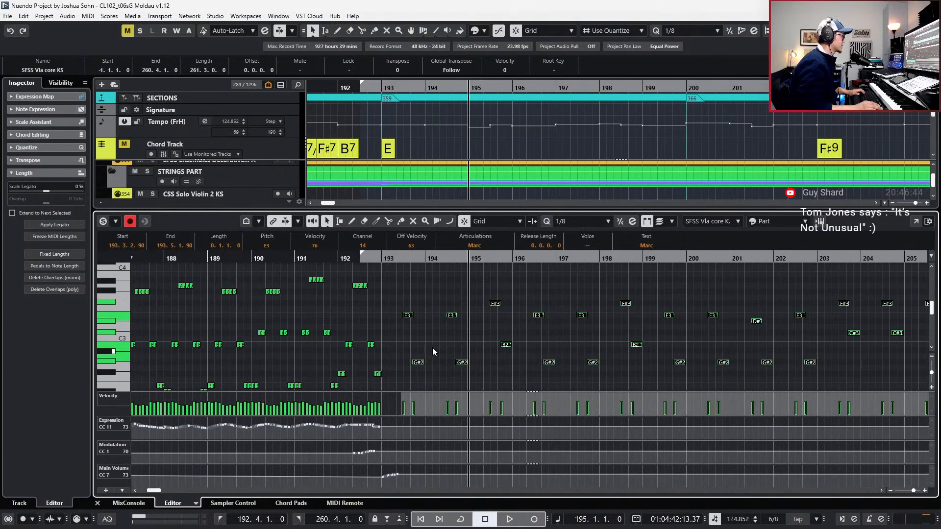
key("l")
key("ctrl+KP_Subtract")
key("Return")
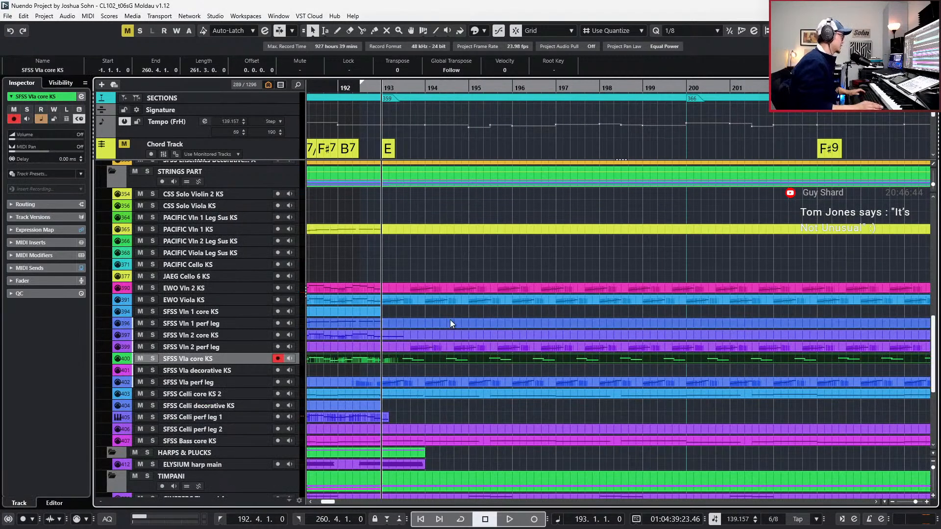
Paste the copied viola notes into the SFSS Vln 2 core KS part at bar 193.
left_click(409, 289)
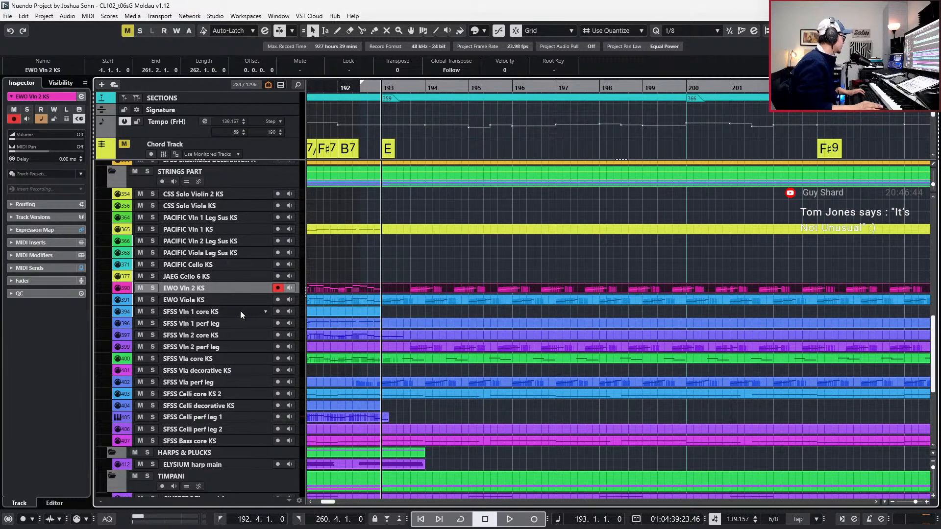
left_click(233, 335)
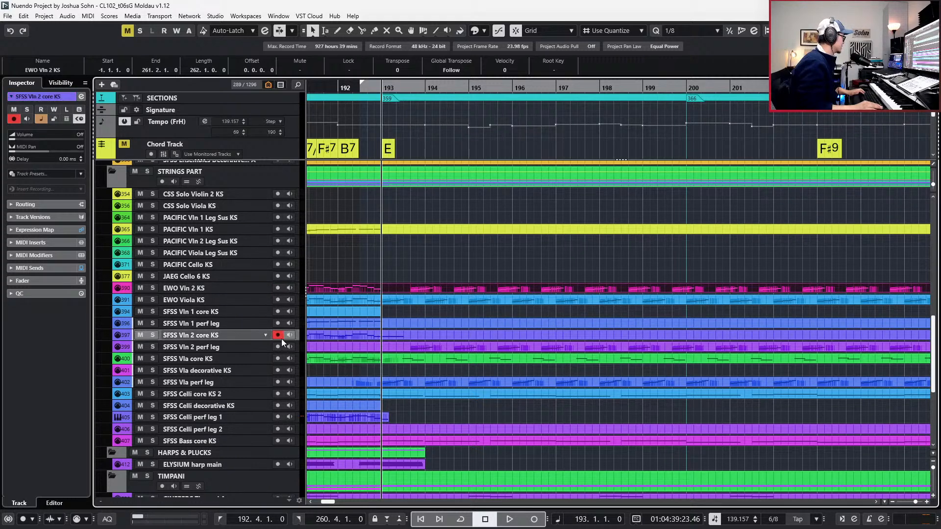
left_click(380, 337)
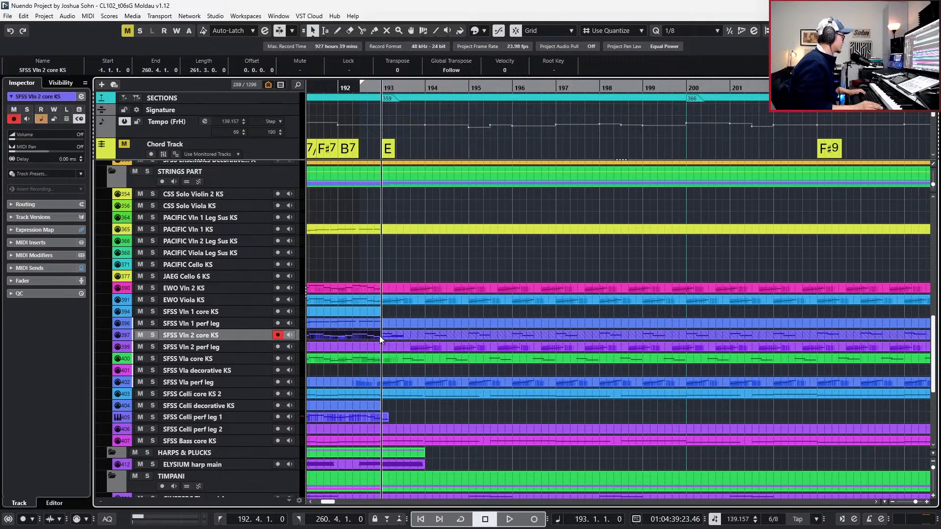
Open the SFSS Vln 2 core KS part and delete the pasted E3 note at the start of bar 193.
double_click(382, 335)
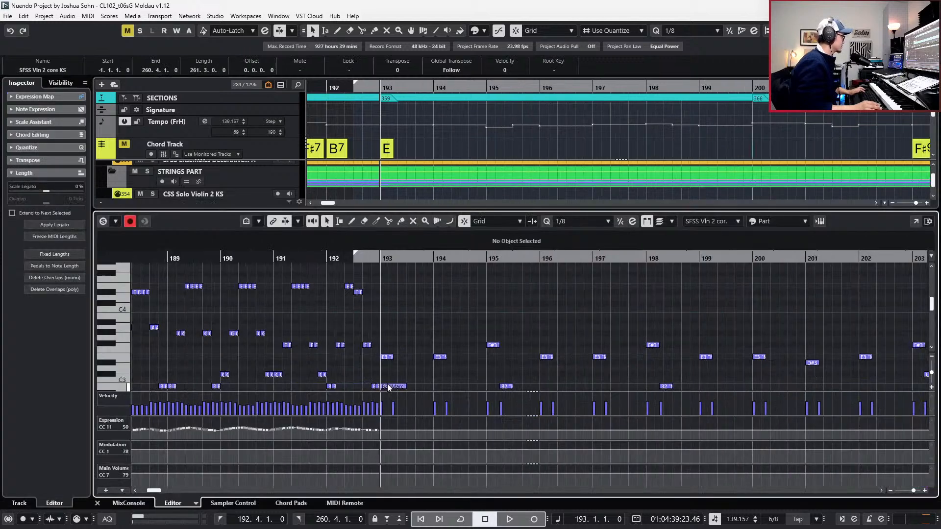
scroll(411, 371, "down", 2)
left_click(398, 335)
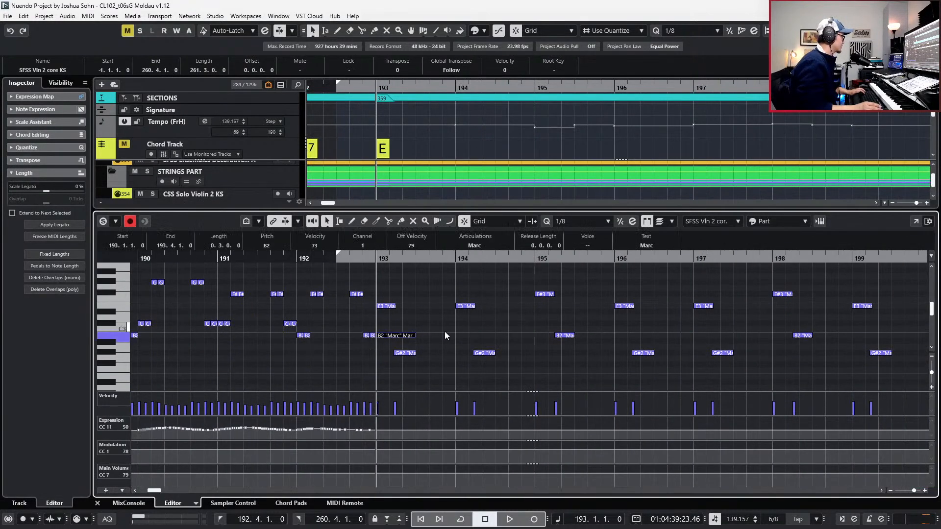
left_click(392, 306)
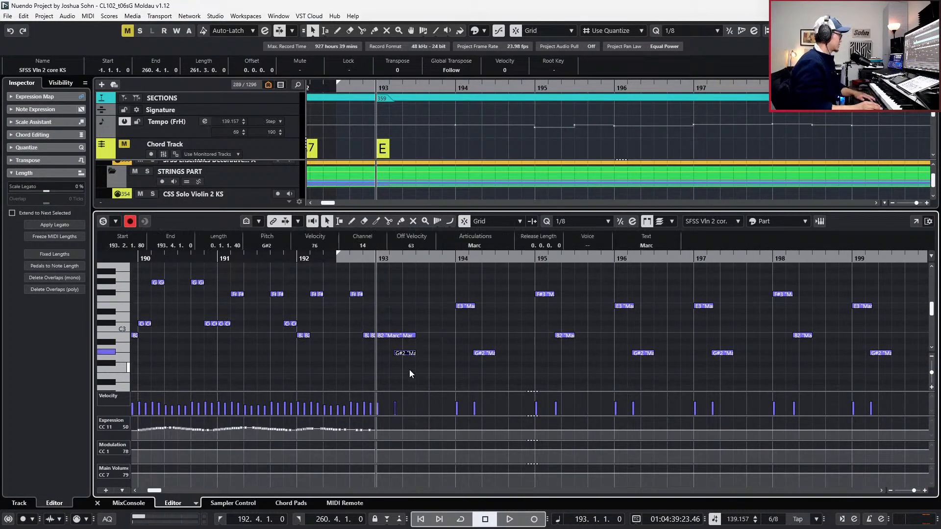
key("Right")
Try shortening the B2 note at bar 193 to 0.1.1.0 and shifting the following G#2 to start near 193.2.2.
left_click(387, 334)
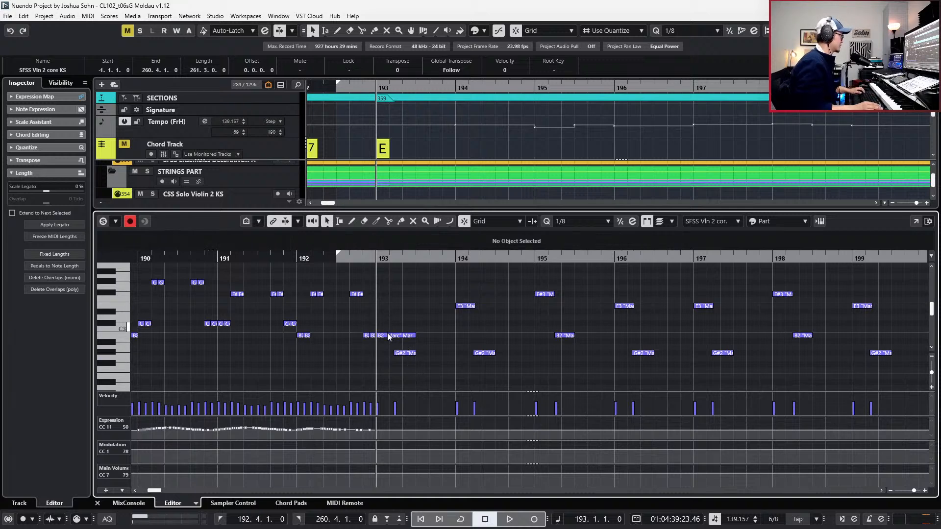
key("h")
key("h")
key("h")
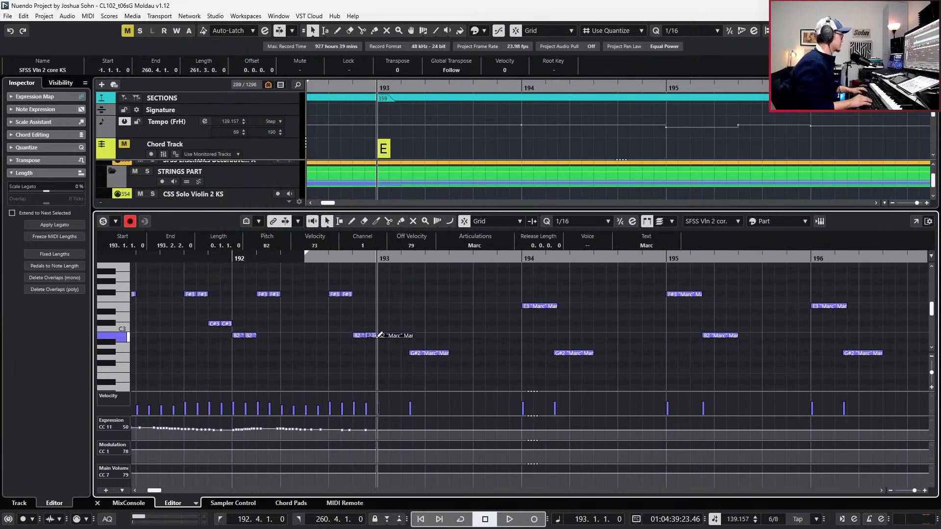
scroll(378, 338, "up", 2)
scroll(380, 337, "down", 3)
left_click_drag(440, 316, 425, 347)
key("q")
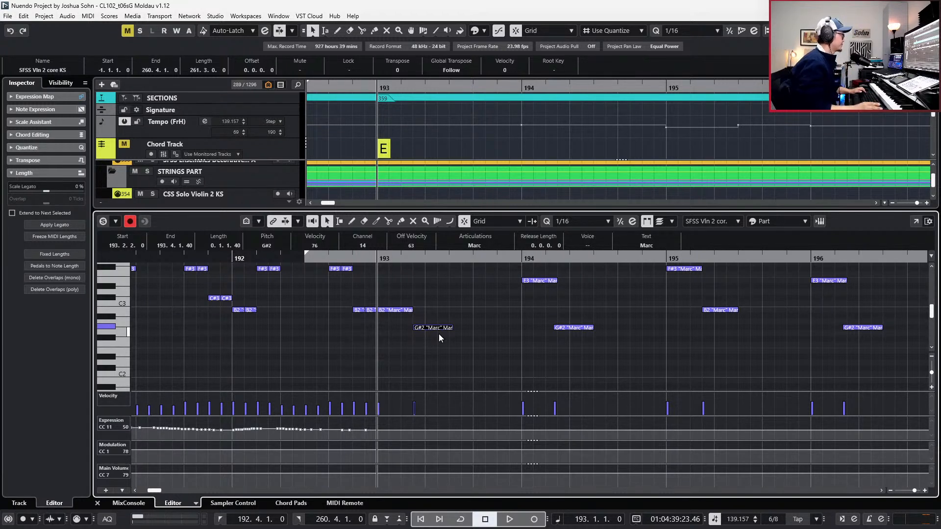
left_click_drag(439, 328, 438, 327)
scroll(439, 324, "up", 1)
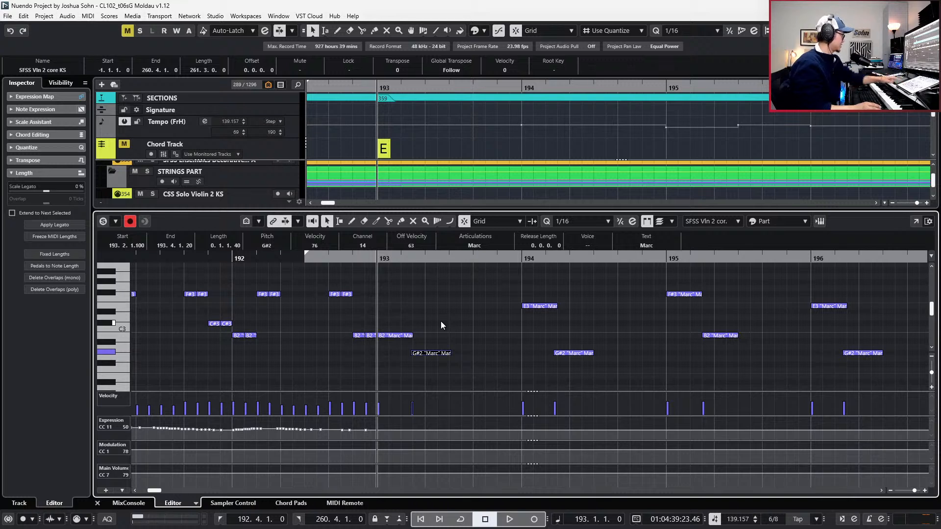
Delete the G#2 note in bar 193, lengthen the B2 there to 0.3.0.0, audition it, and close the part.
key("Delete")
left_click(404, 336)
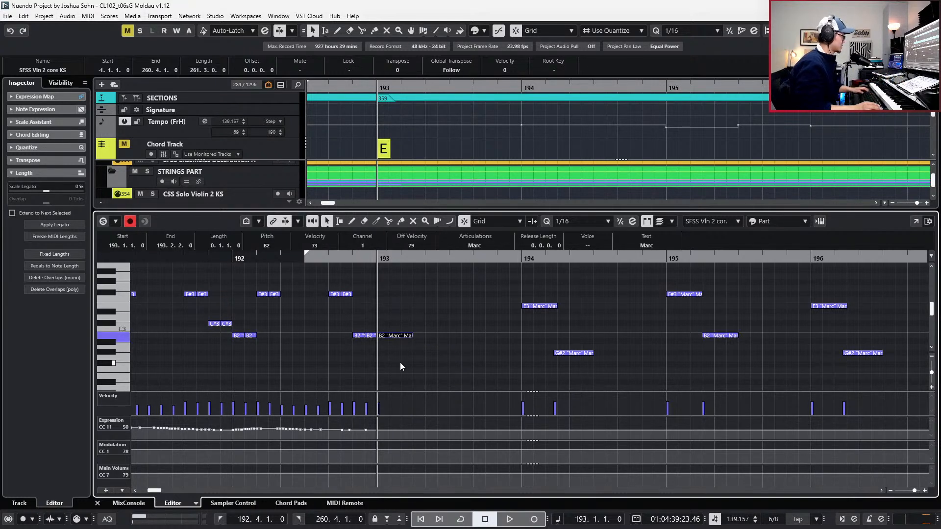
key("alt+shift+Right")
key("alt+shift+Right")
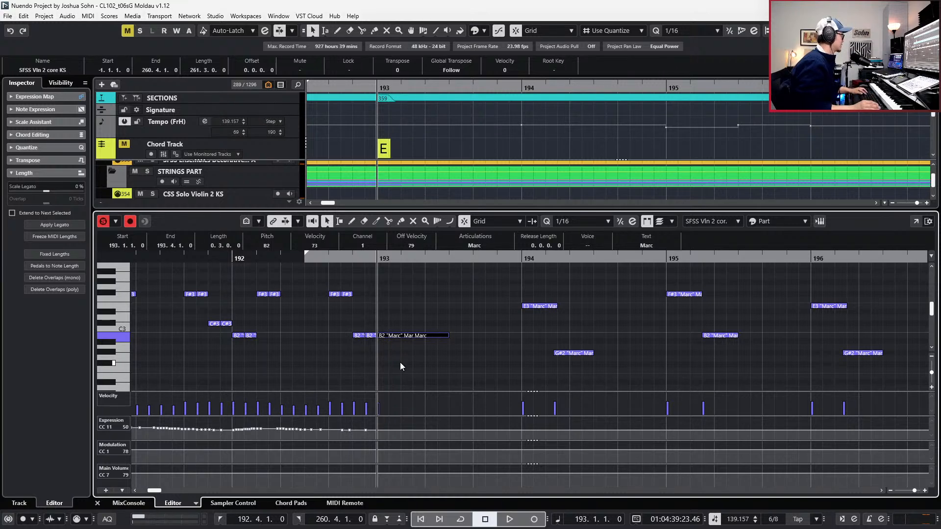
key("space")
key("space")
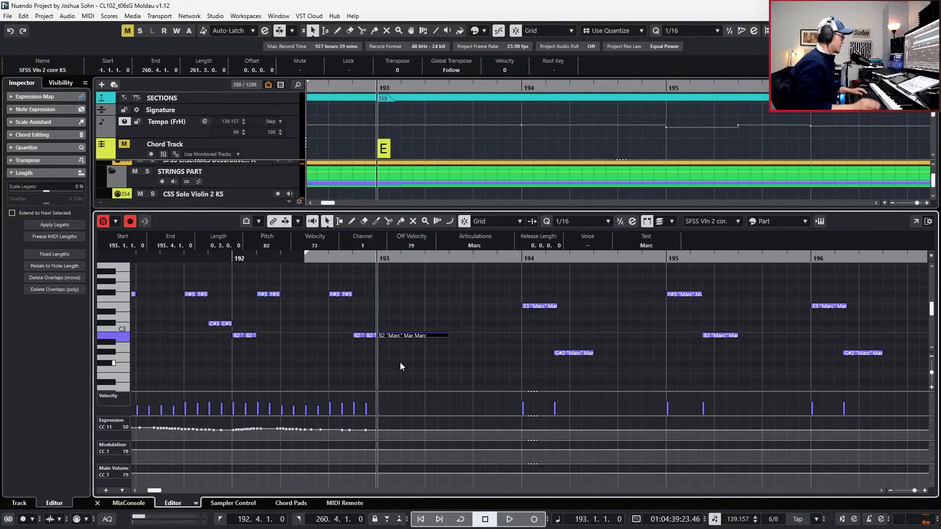
key("Return")
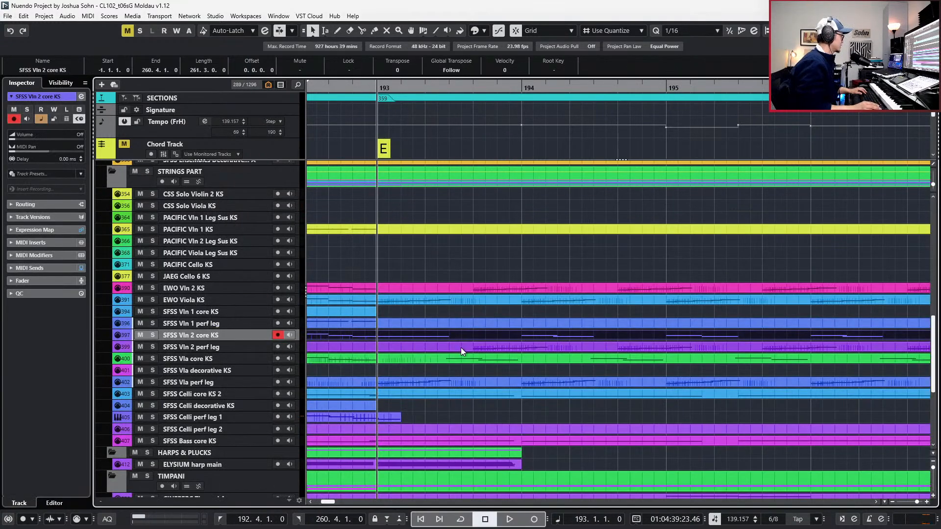
Solo SFSS Vln 2 core KS and SFSS Vln 2 perf leg, audition them from bar 193, and remove the solo.
key("s")
key("space")
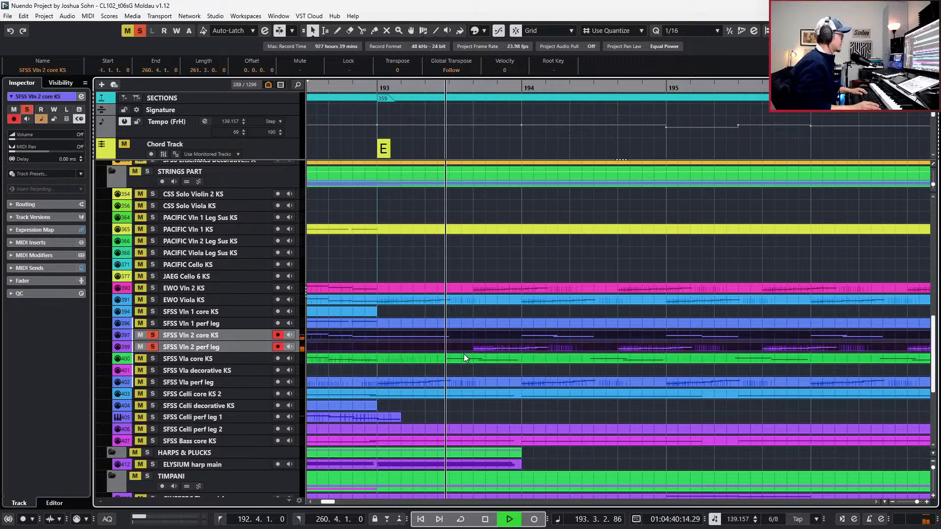
key("space")
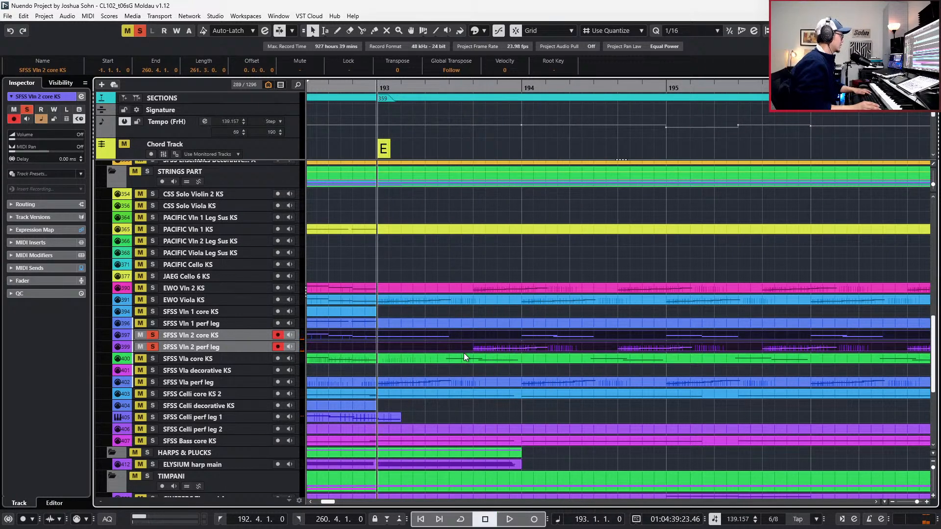
left_click(381, 356)
key("shift+s")
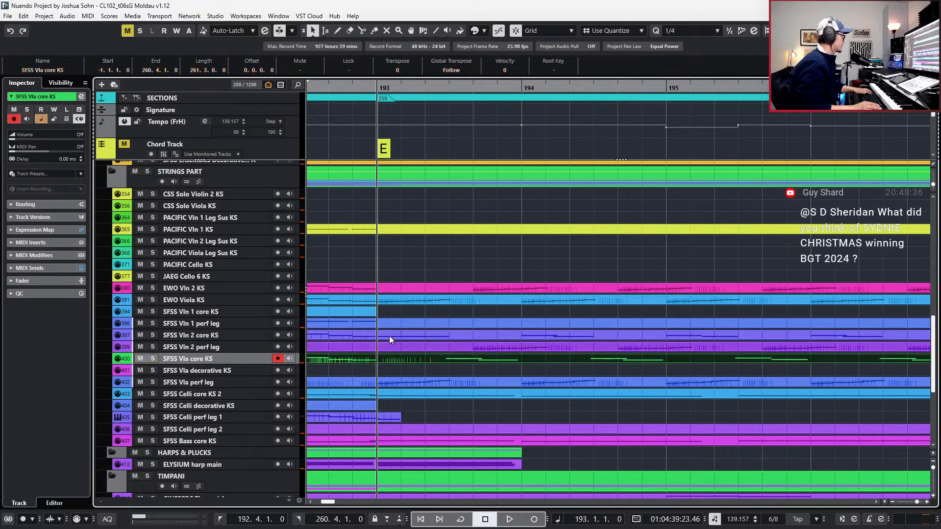
Split the EWO Vln 2 KS and SFSS Vln 2 perf leg parts before their first run, move the later portions an eighth earlier to 193.2.1, and rejoin them.
left_click(444, 288)
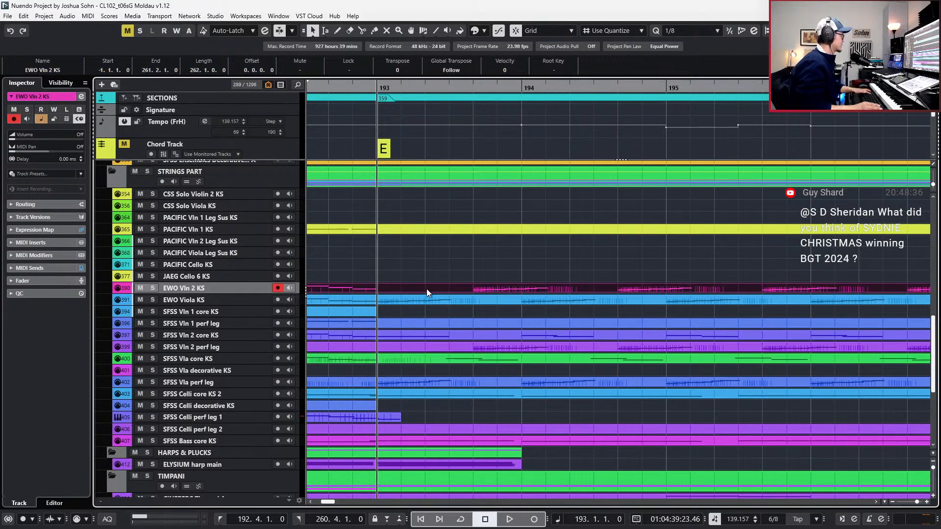
left_click(425, 289, "alt")
left_click(426, 348, "alt")
left_click(466, 347)
left_click(487, 289, "shift")
key("ctrl+Left")
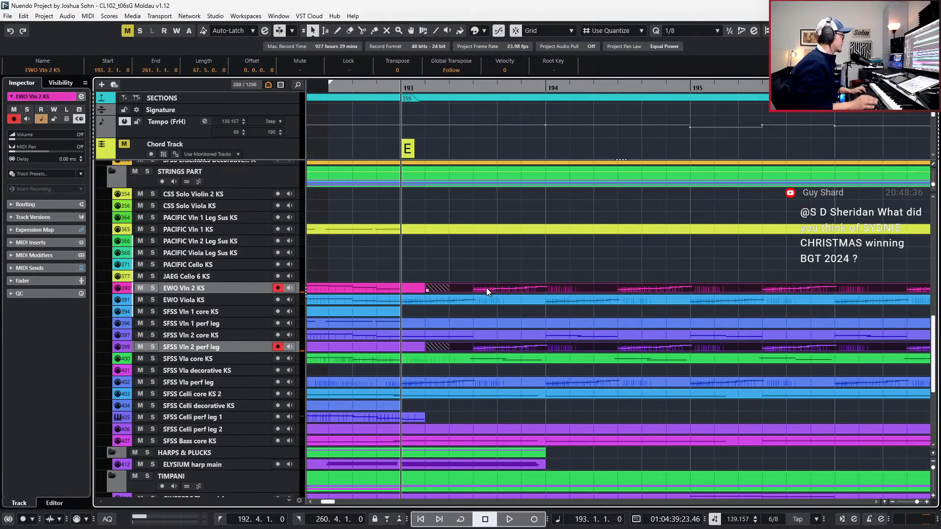
left_click(449, 273)
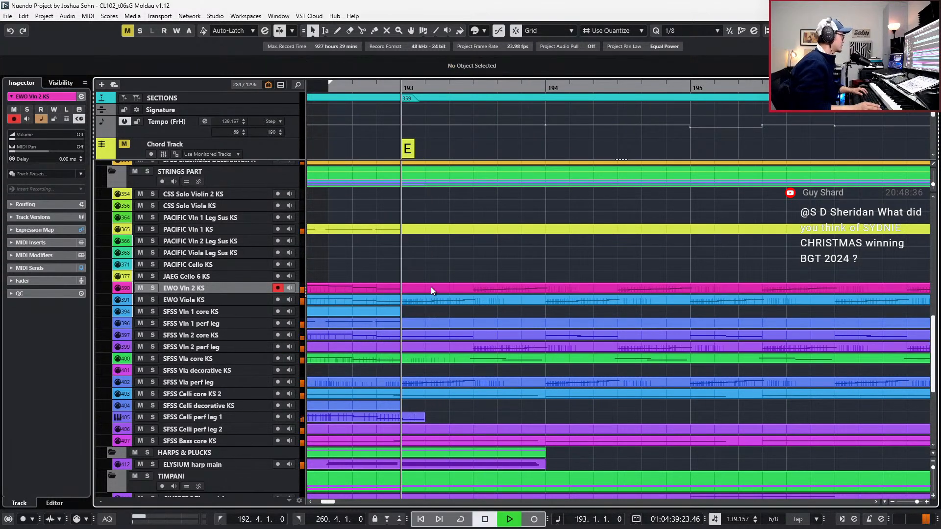
Solo the STRINGS PART folder, audition all strings from bar 193, and remove the solo.
left_click_drag(470, 385, 457, 299)
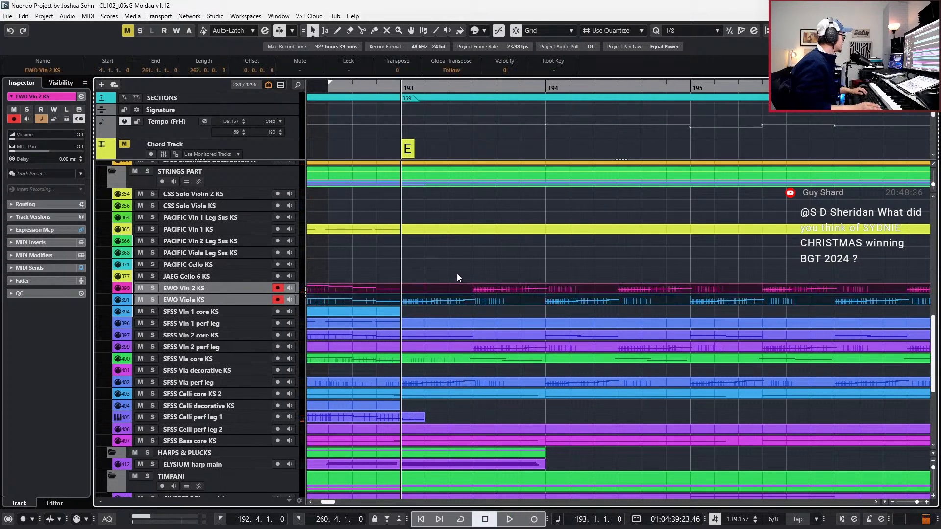
left_click(568, 277)
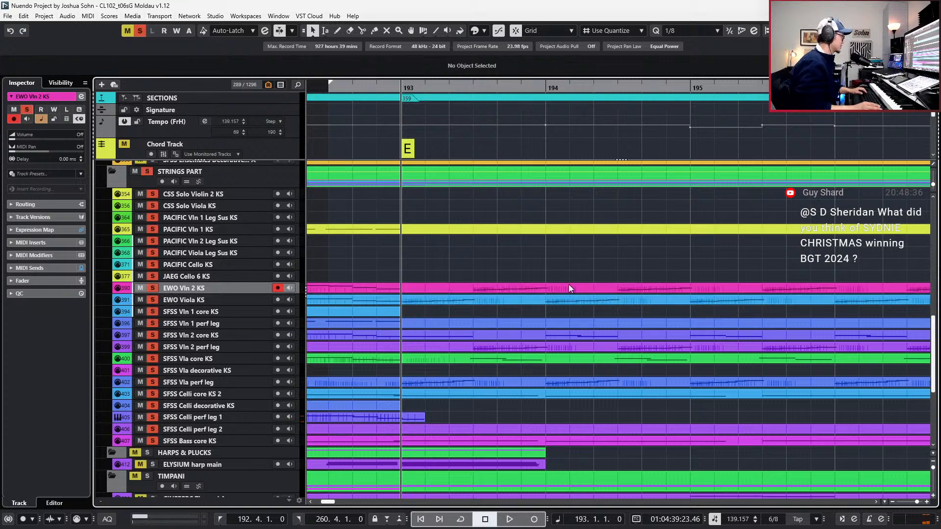
key("KP_Subtract")
scroll(594, 312, "right", 1)
left_click(592, 308)
scroll(581, 304, "right", 1)
key("space")
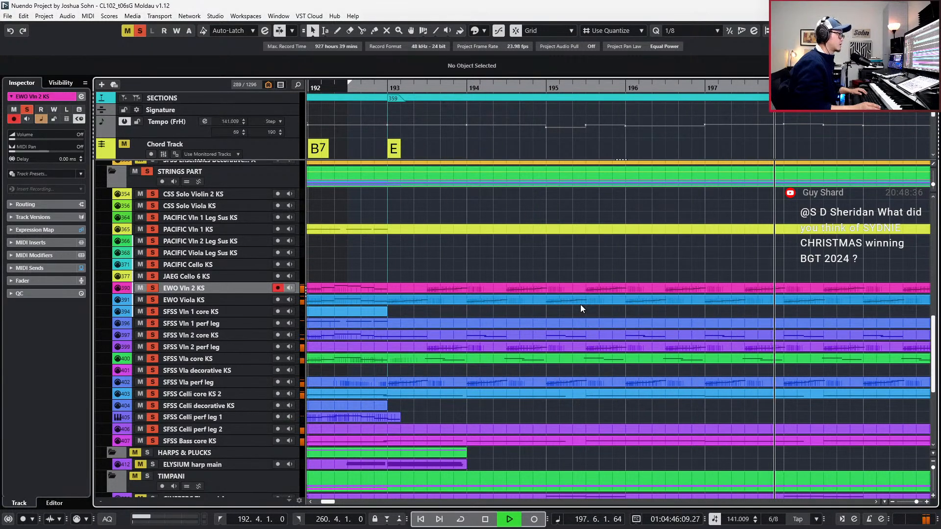
key("space")
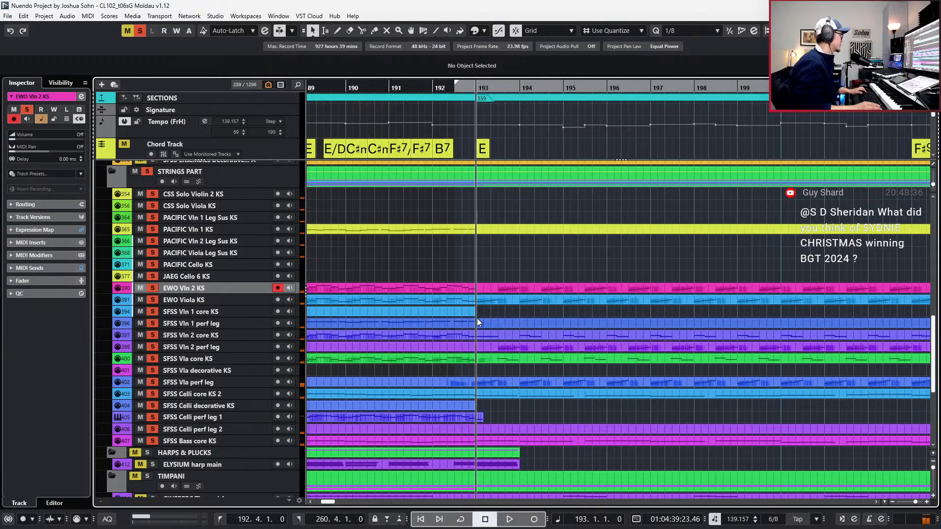
key("s")
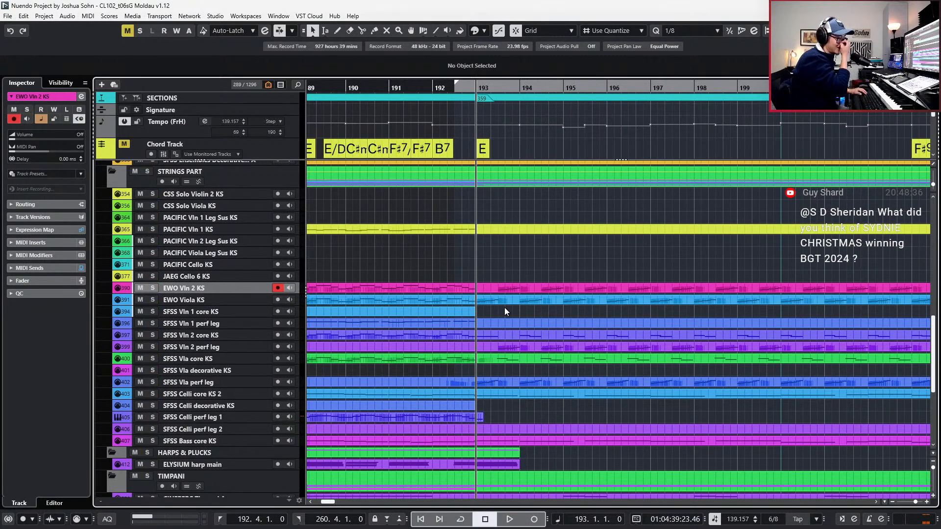
Open the EWO Vln 2 KS and SFSS Vln 2 perf leg parts together and scale the EWO runs' Expression (CC 11) data, bringing the first point to 27.
left_click(510, 287)
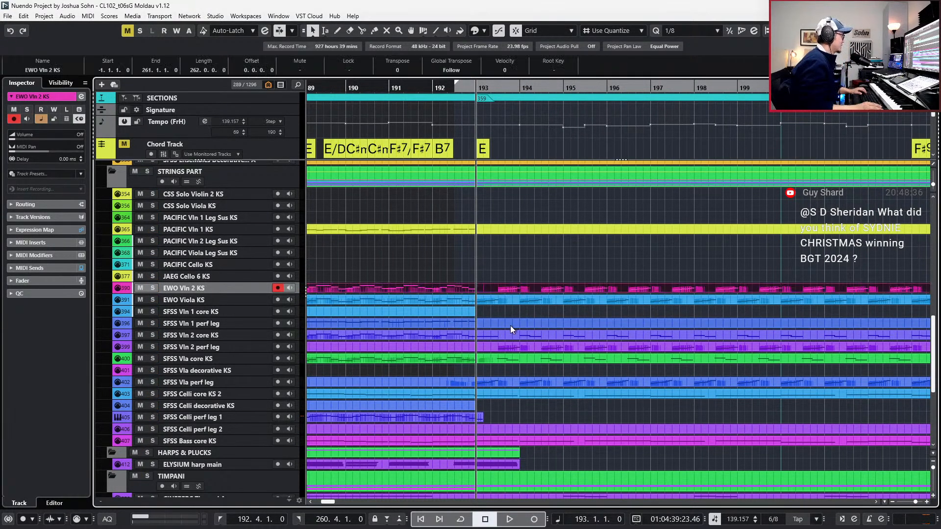
left_click(510, 346, "shift")
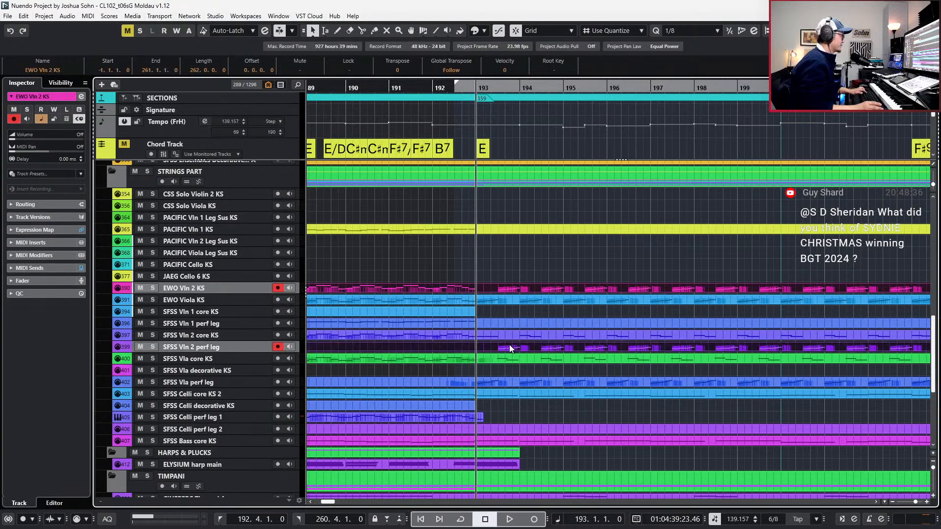
double_click(510, 346)
key("g")
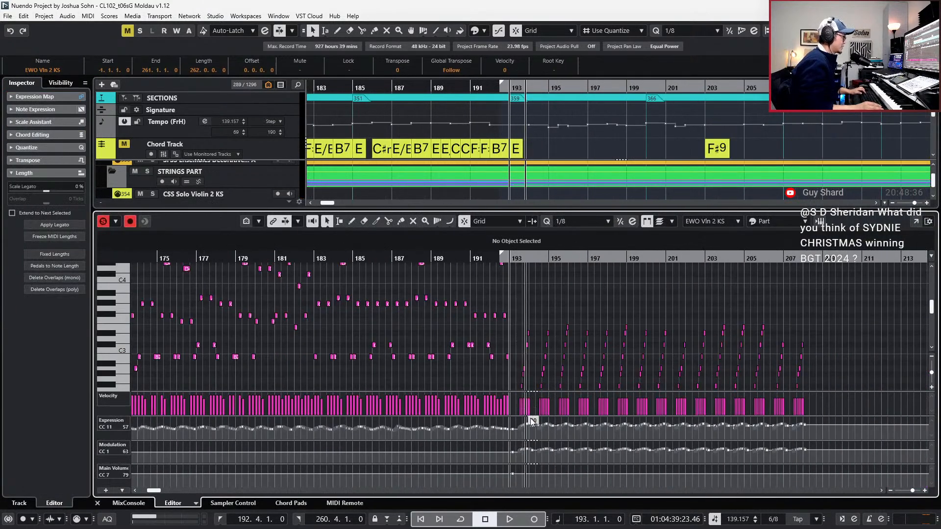
left_click_drag(516, 438, 849, 420)
left_click_drag(773, 433, 773, 437)
mouse_move(661, 412)
left_mouse_down()
mouse_move(670, 398)
mouse_move(676, 435)
mouse_move(663, 406)
left_mouse_up()
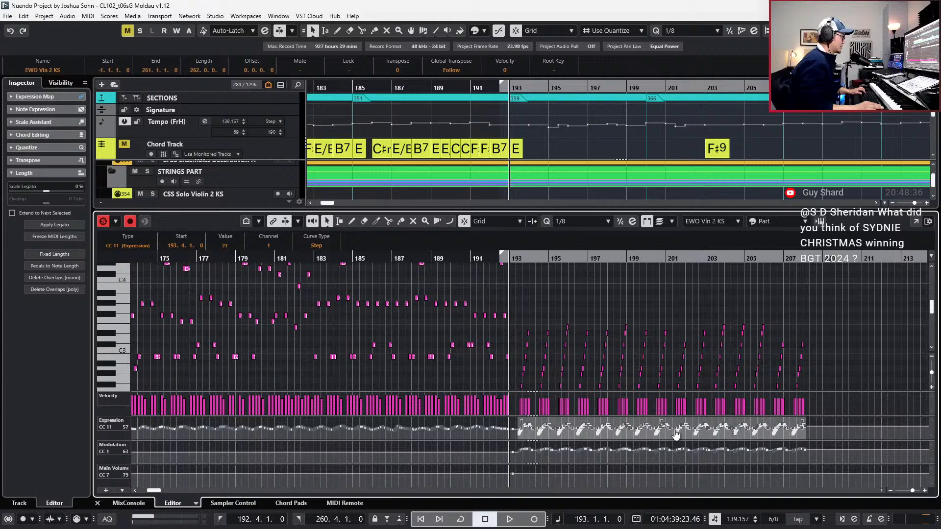
Audition the second violin runs from bar 193 and scale their Expression (CC 11) data further, bringing the first point to 12.
key("space")
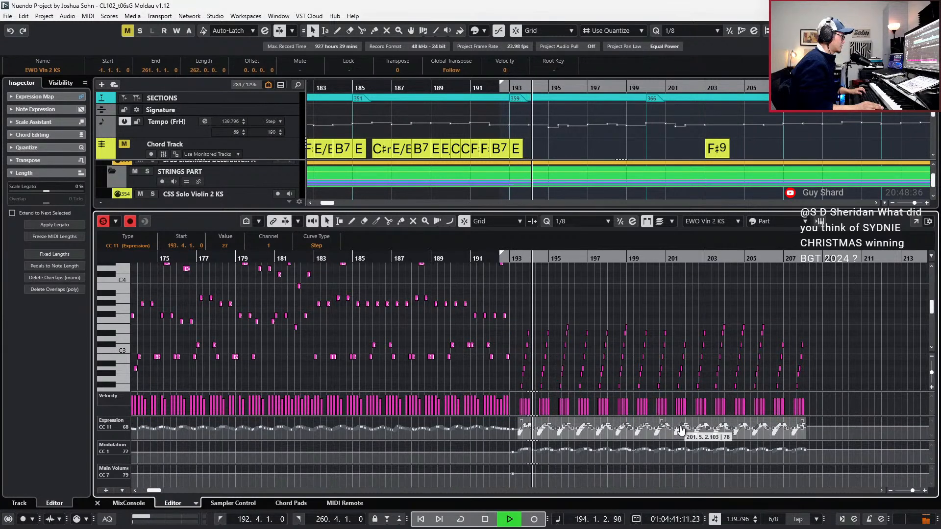
key("space")
left_click_drag(681, 423, 682, 419)
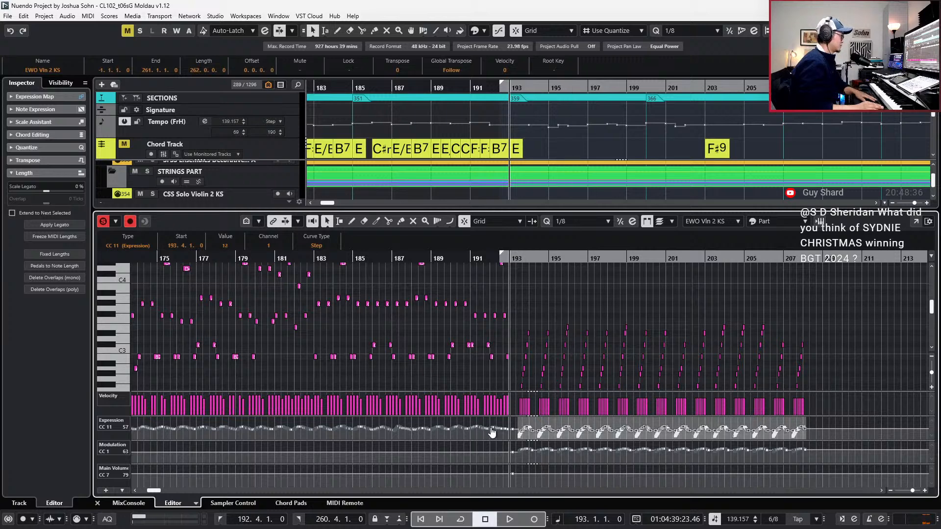
Deselect the Expression data, audition the second violin runs from bar 193, and close the editor.
left_click(494, 438)
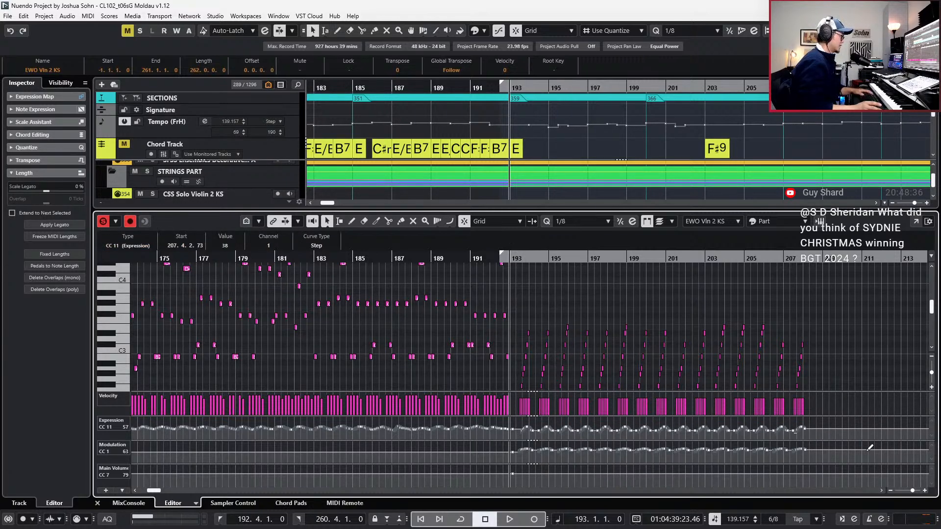
key("space")
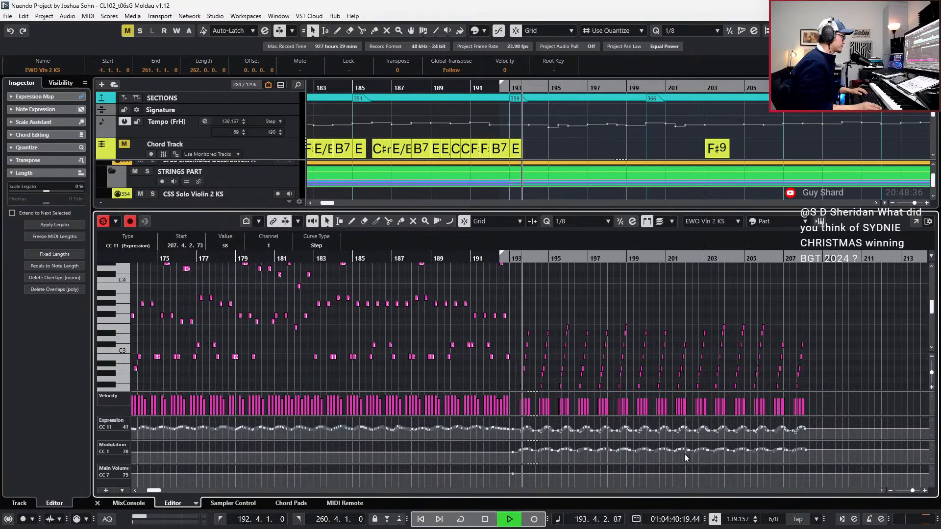
key("space")
key("space")
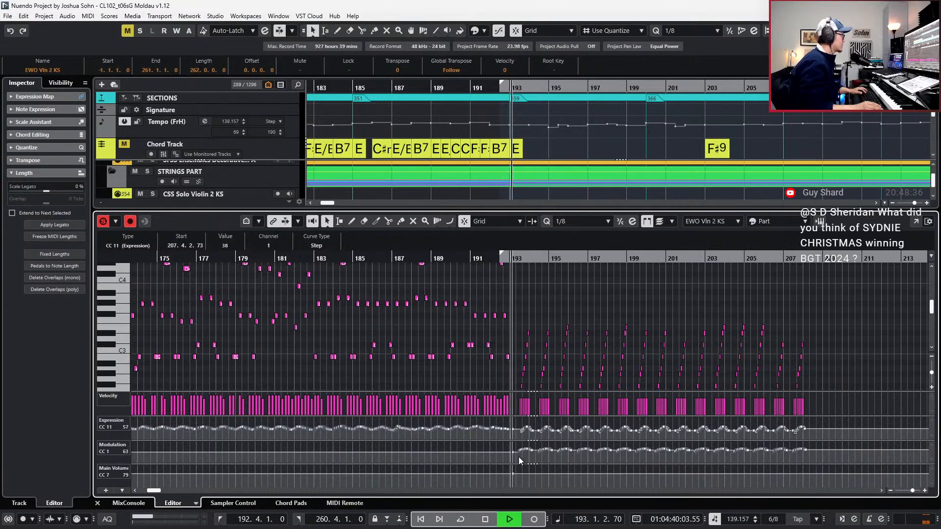
key("space")
key("ctrl+e")
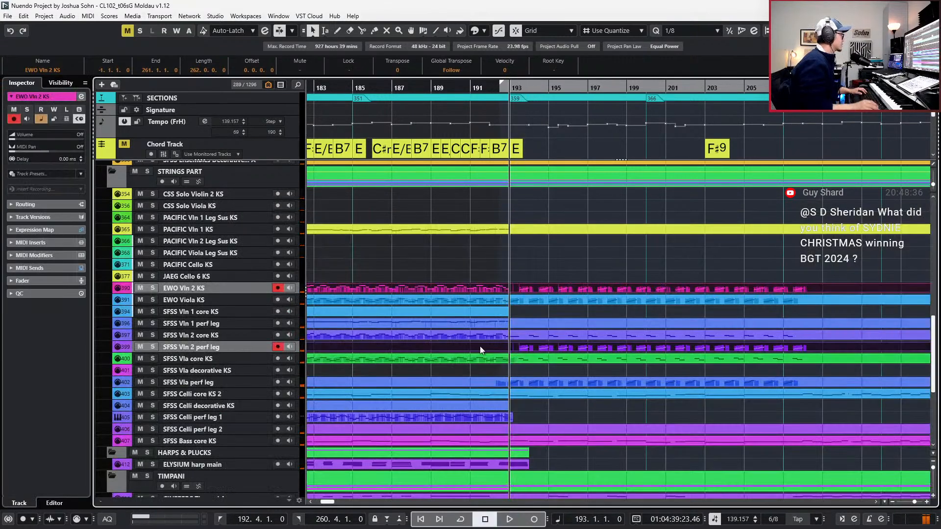
Solo the STRINGS PART folder and audition all strings from bar 193.
left_click(148, 172)
key("space")
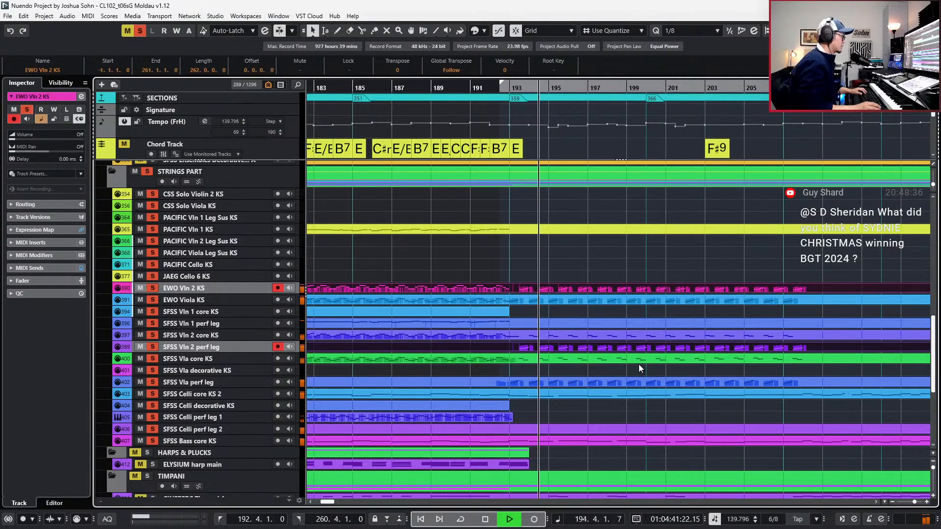
key("space")
Open the EWO Vln 2 KS, SFSS Vln 2 core KS and SFSS Vln 2 perf leg parts together for editing.
left_click(631, 289)
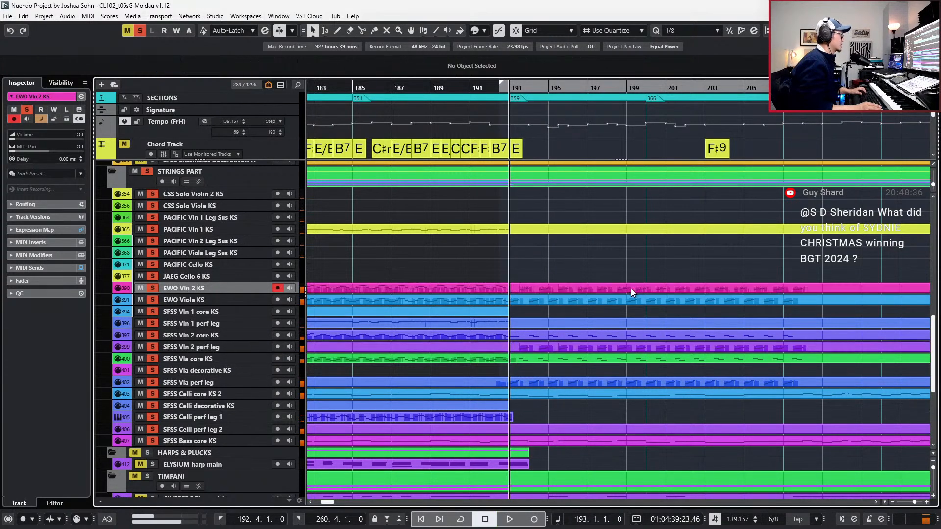
left_click(621, 337)
left_click(596, 351, "shift")
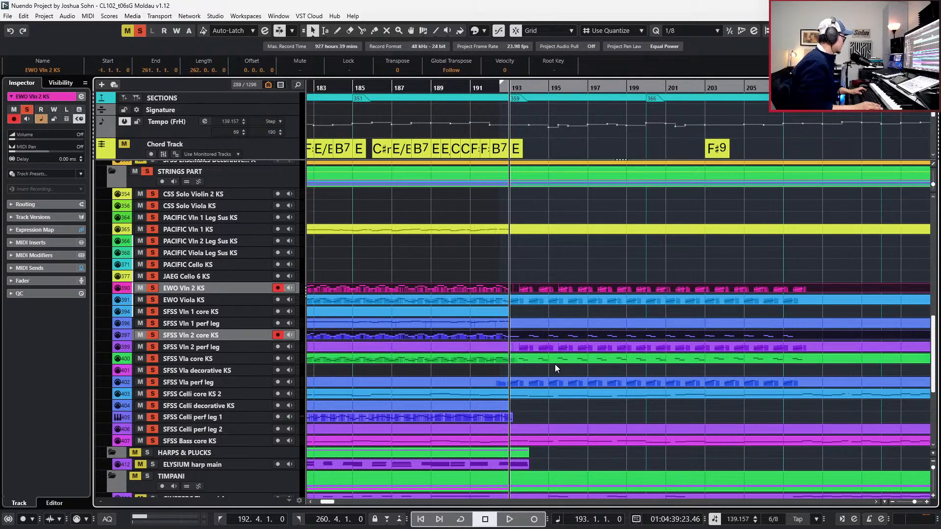
left_click(558, 351, "shift")
double_click(558, 351)
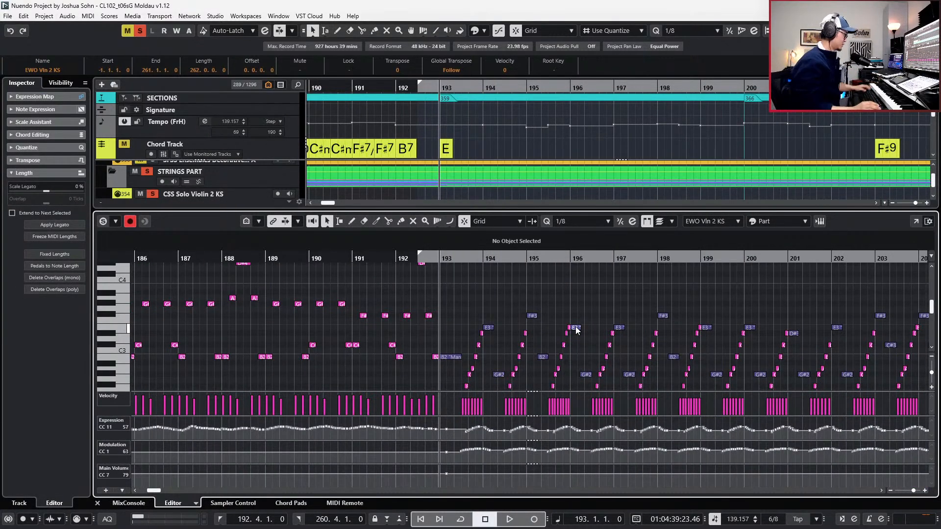
Switch to the PDF score, check the second violin line across the pages from bar 357 to 373, and return to Nuendo.
key("alt+Tab")
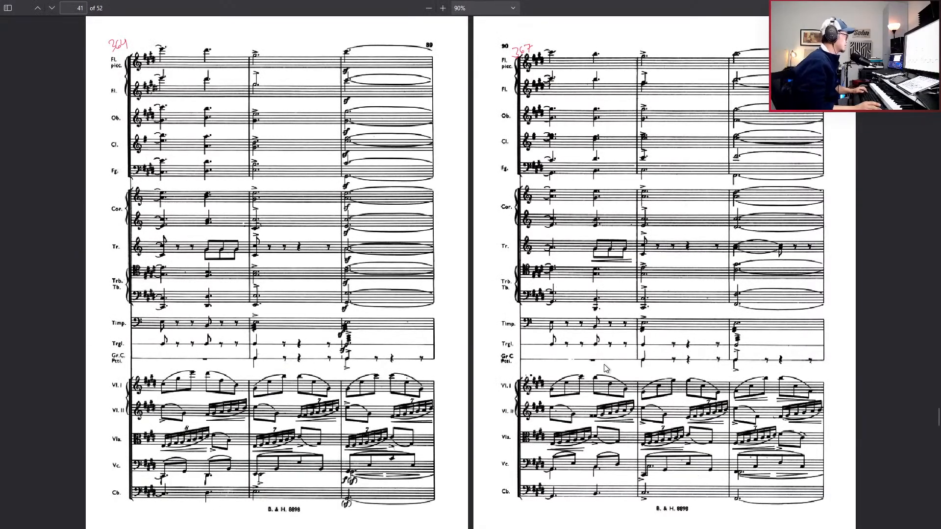
key("Left")
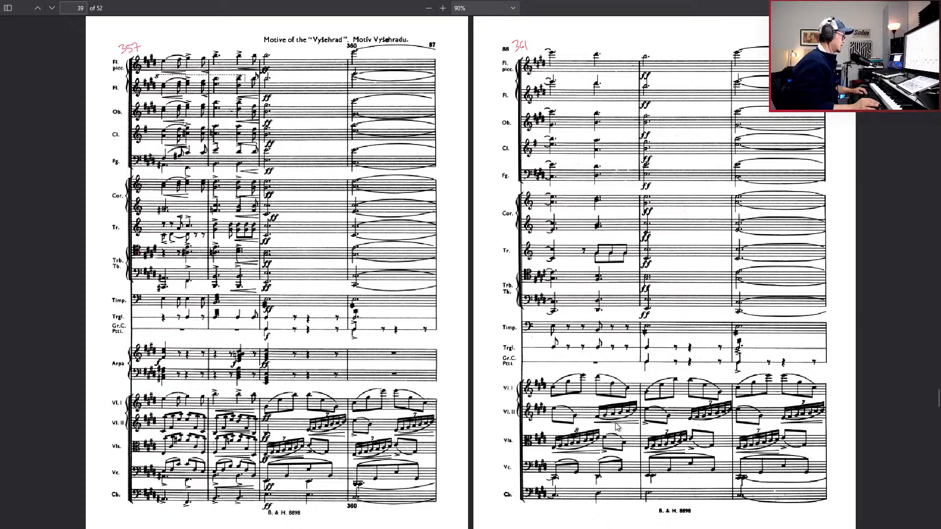
key("Page_Down")
key("Page_Down")
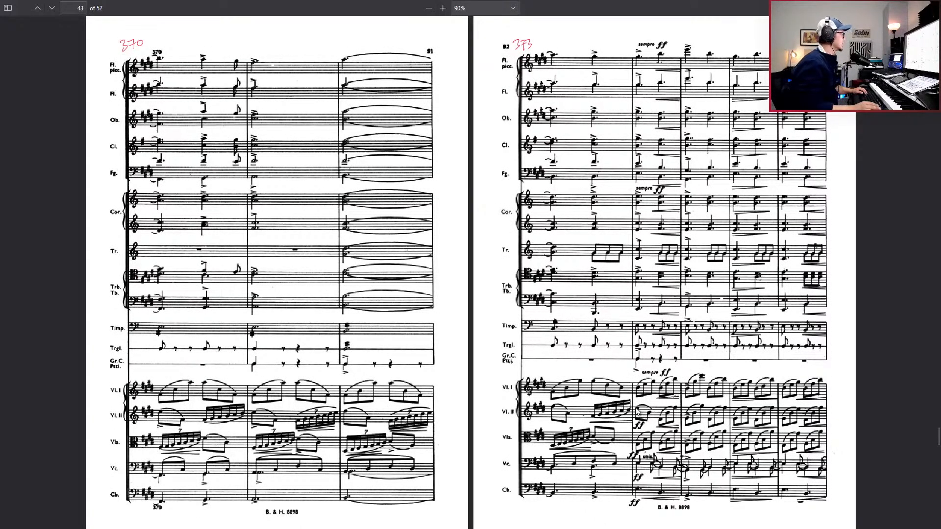
key("alt+Tab")
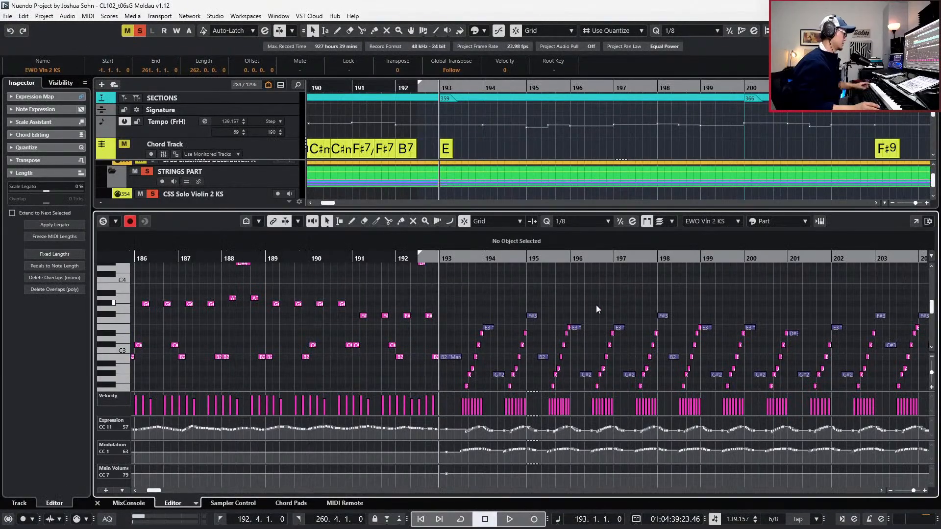
Hide the controller lanes and raise the SFSS Vln 2 core G#2 in bar 194 three semitones to B2.
scroll(479, 284, "up", 2)
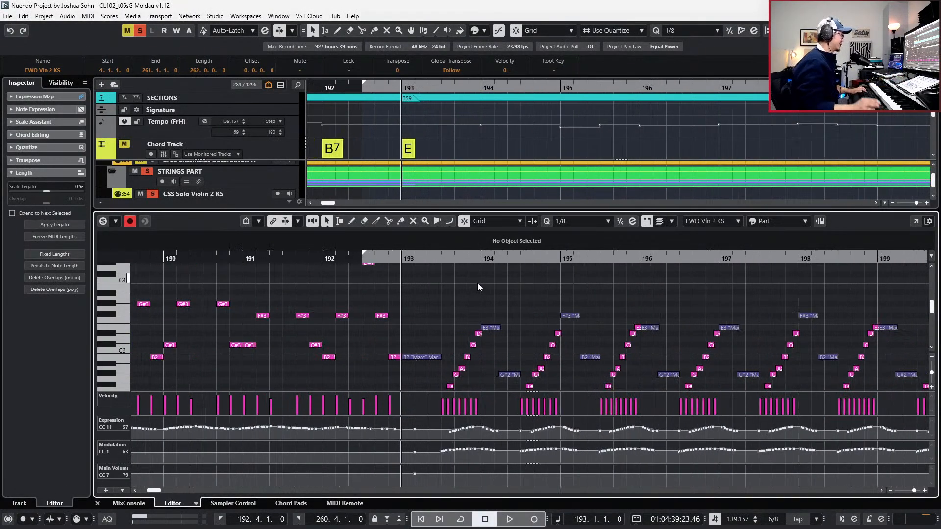
key("alt+l")
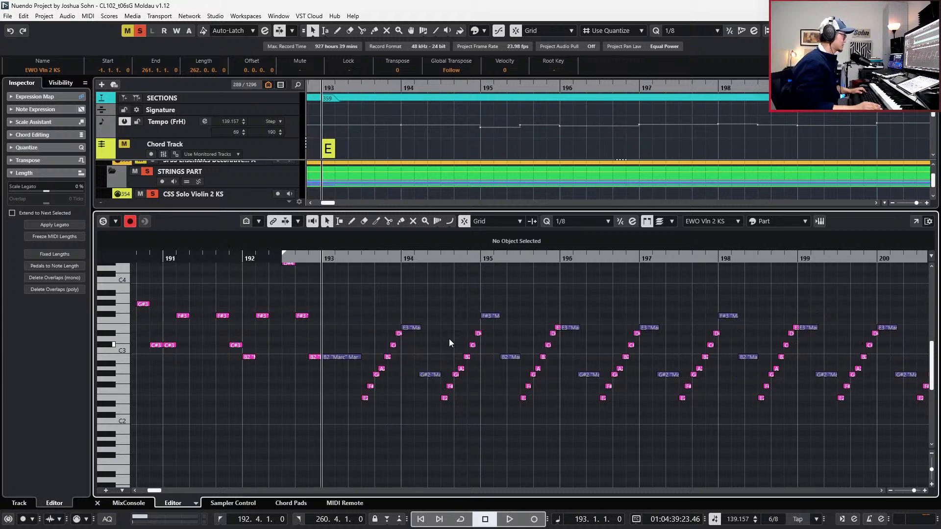
left_click(417, 328)
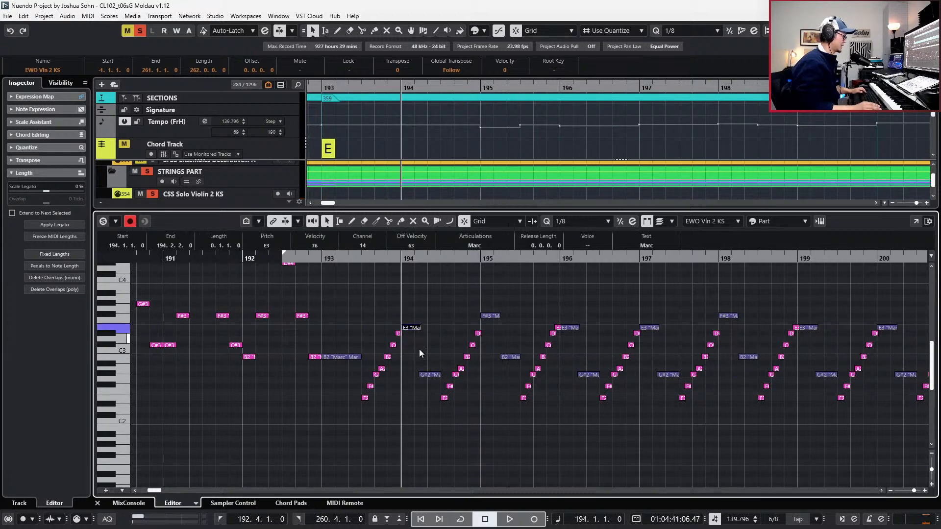
left_click(431, 373)
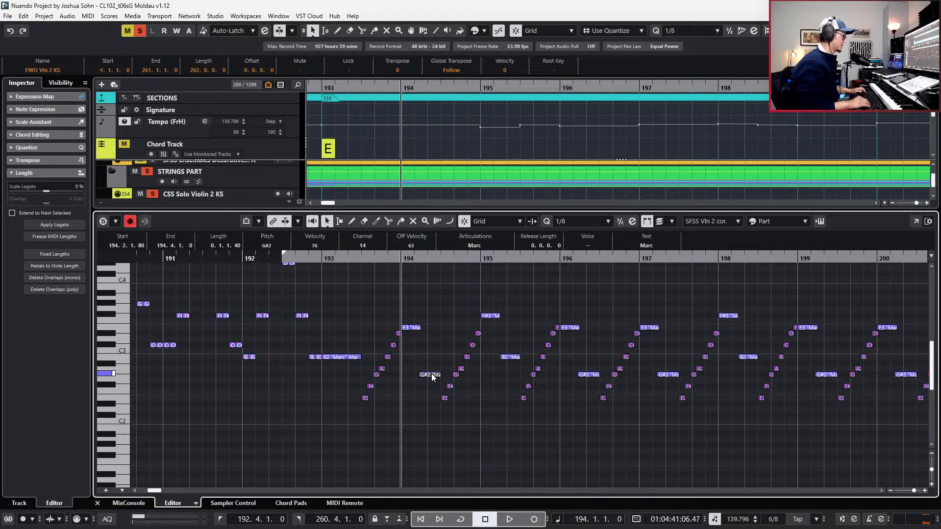
key("Up")
key("Up")
key("Up")
Solo the opened second violin parts within the editor and audition them from bar 193.
key("space")
key("space")
key("s")
key("space")
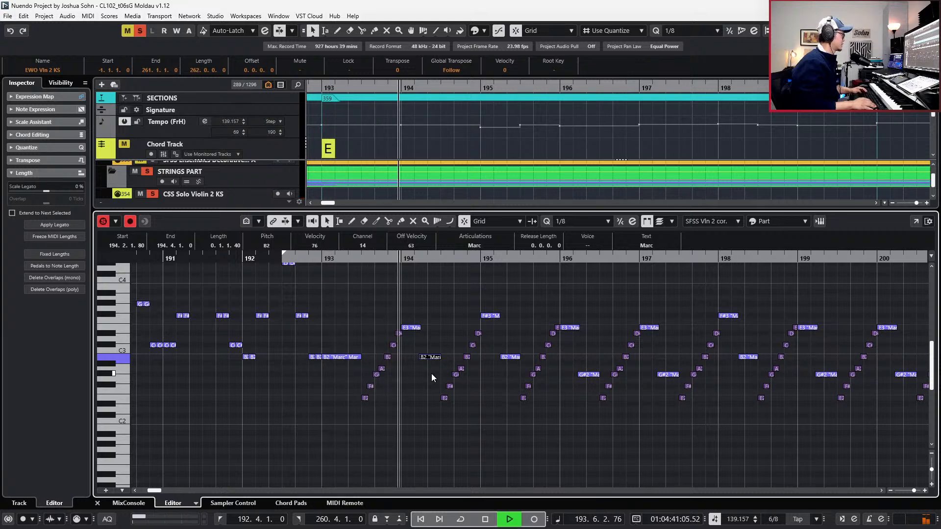
key("space")
Show the three second violin parts in a full Key Editor window and audition them from bar 193 into bar 198.
key("ctrl+e")
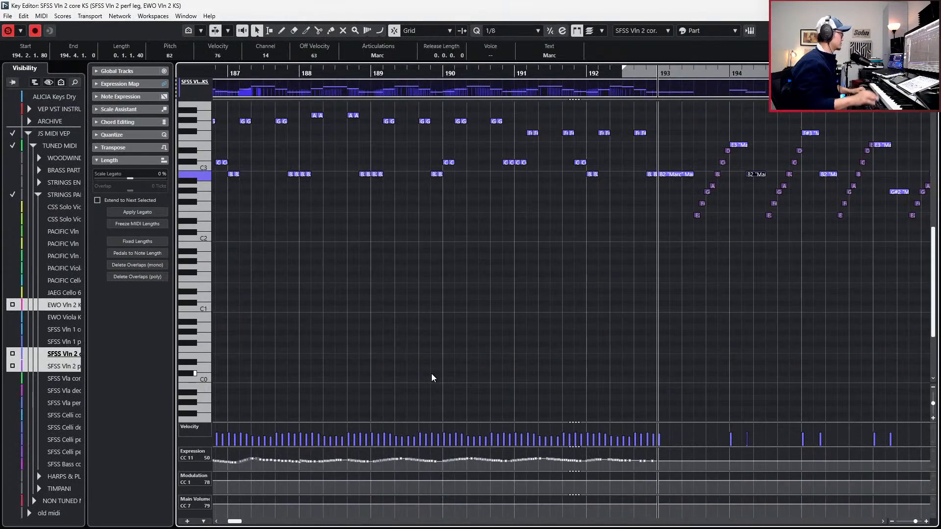
scroll(538, 311, "right", 6)
scroll(537, 309, "down", 1)
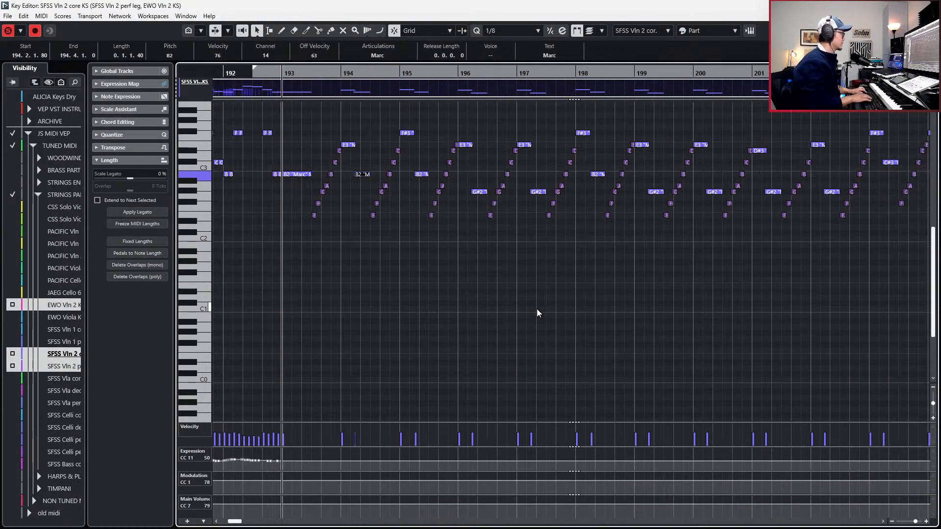
key("space")
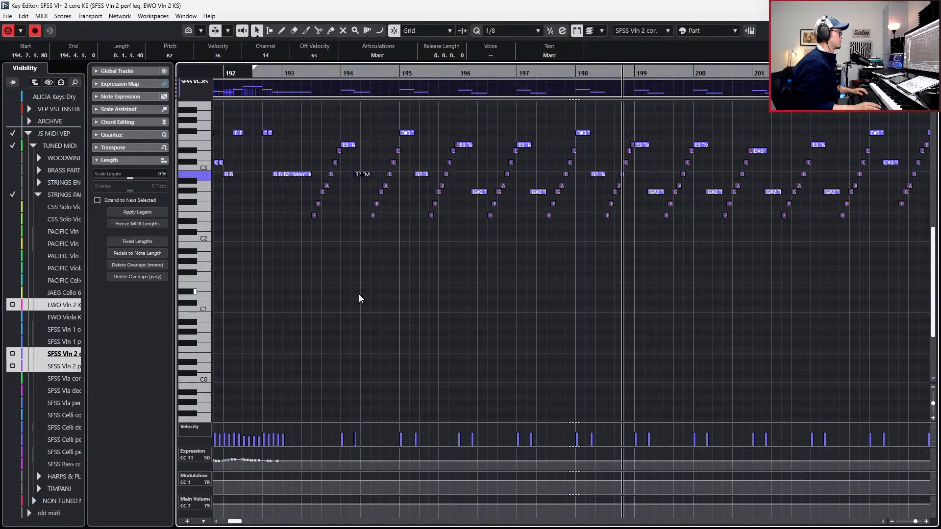
key("space")
scroll(353, 292, "up", 1)
key("l")
key("b")
scroll(345, 272, "up", 1)
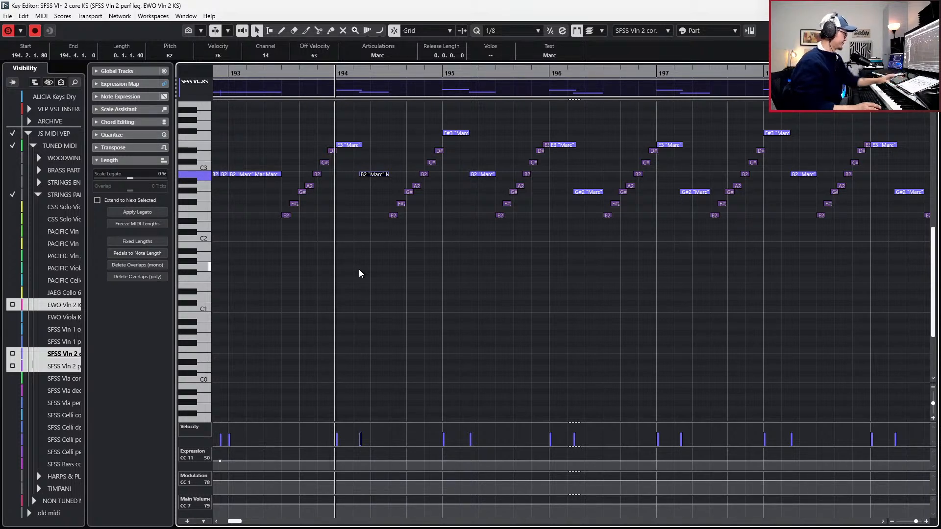
Lower the SFSS Vln 2 core F#3 at the start of bar 195 two semitones to E3 and audition the passage.
left_click(455, 133)
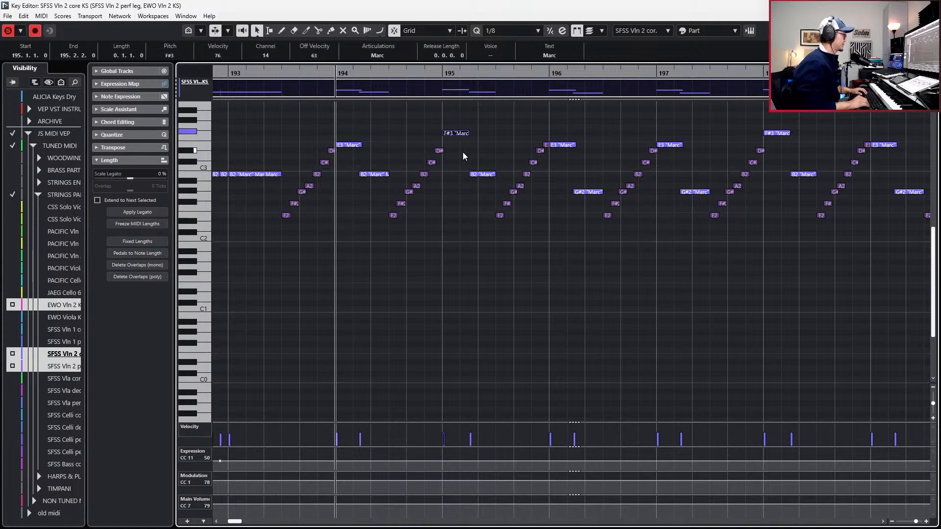
key("Down")
key("Down")
key("Right")
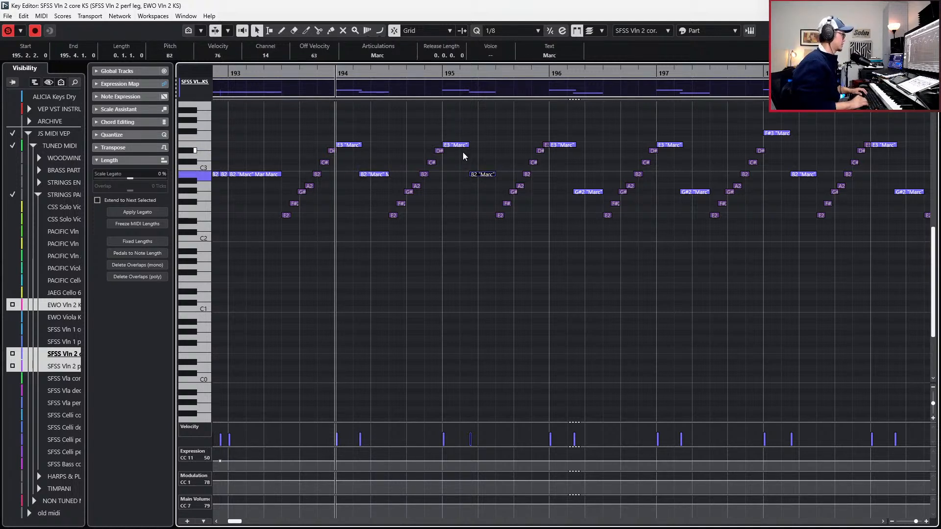
key("space")
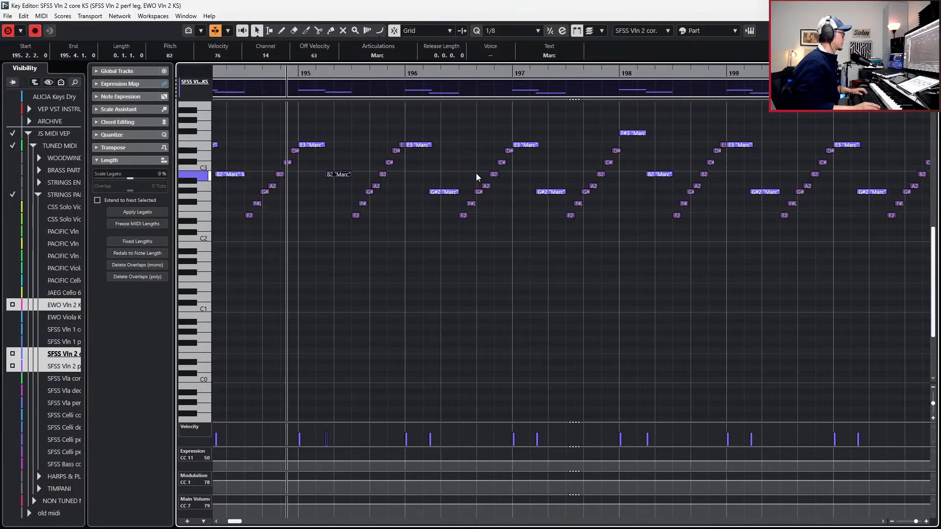
key("space")
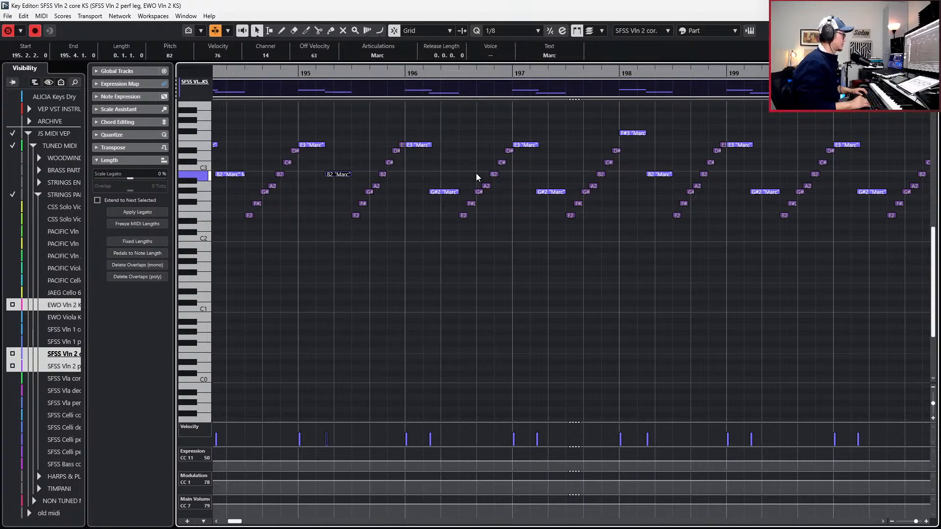
Compare bars 194 to 196 of the second violin part and lower the B2 Marc note in bar 195 to G#2.
key("KP_Add")
key("KP_Add")
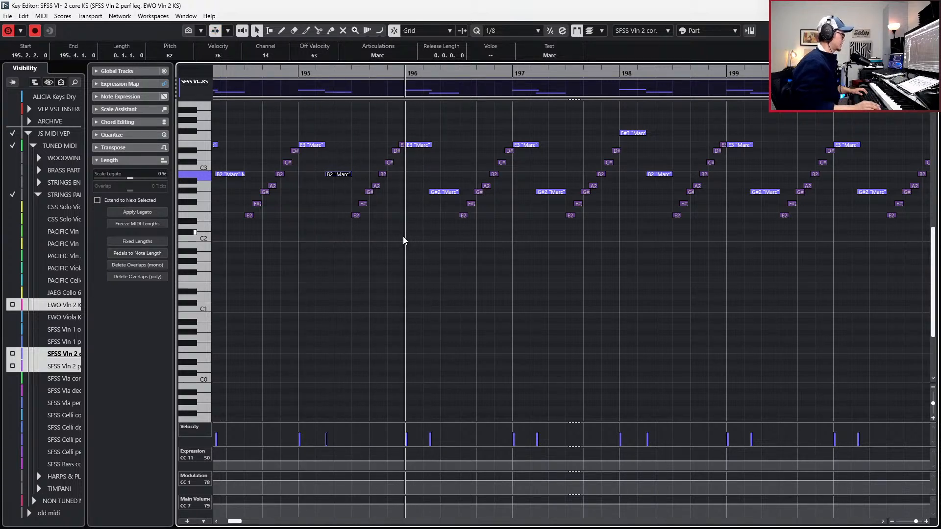
left_click(363, 230)
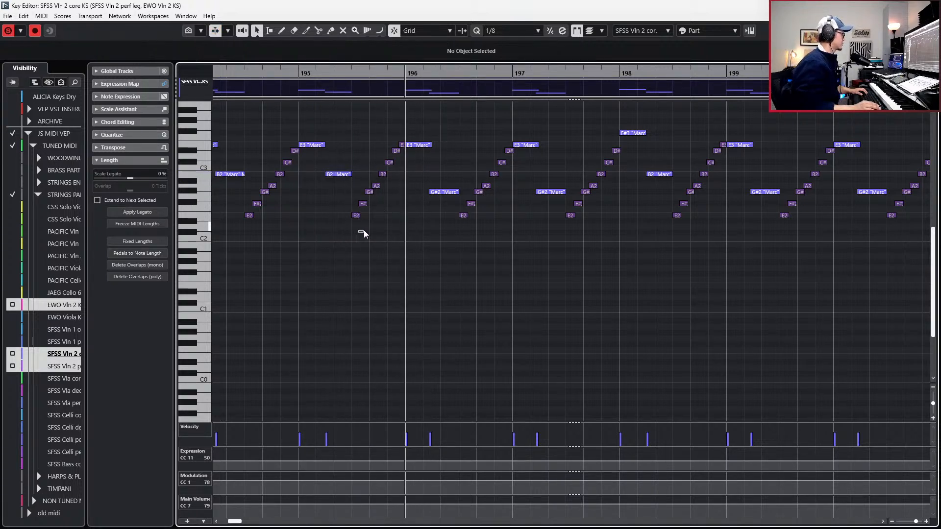
scroll(408, 249, "left", 2)
scroll(408, 249, "left", 6)
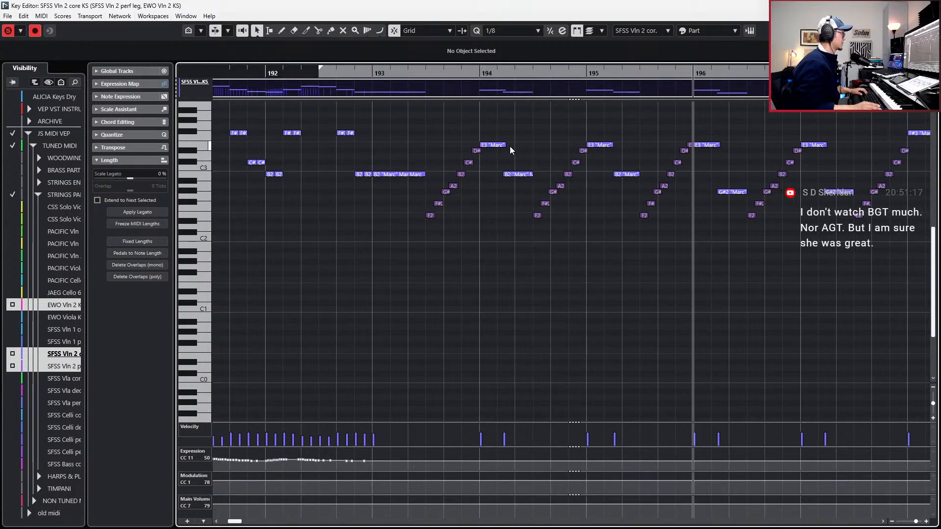
key("KP_Subtract")
key("KP_Subtract")
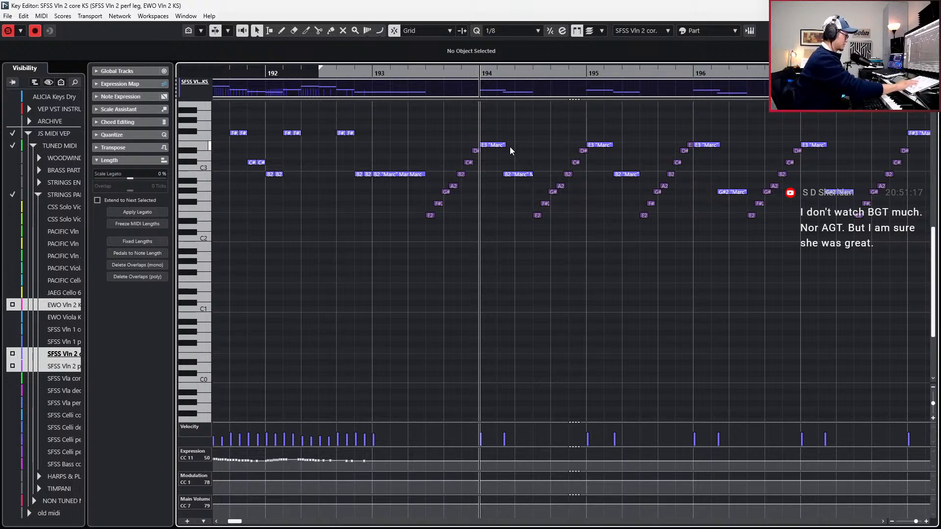
key("KP_Add")
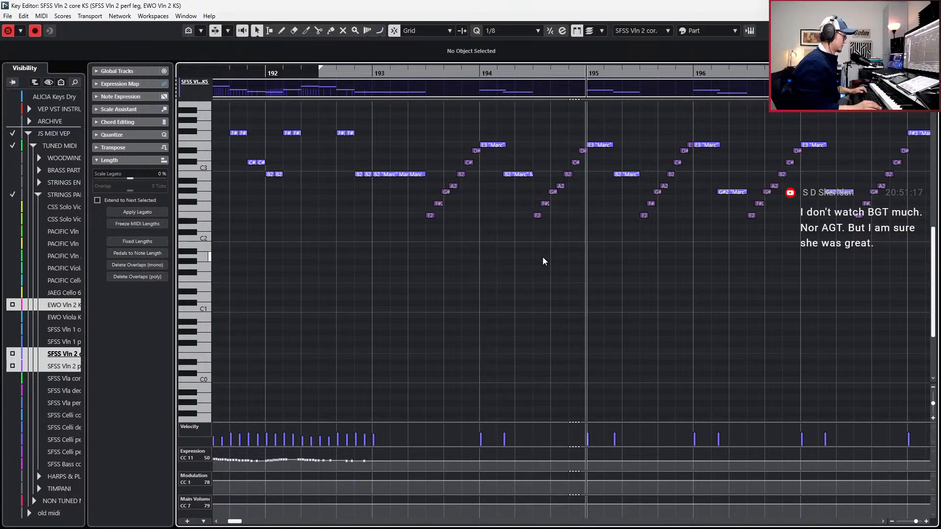
scroll(542, 257, "right", 2)
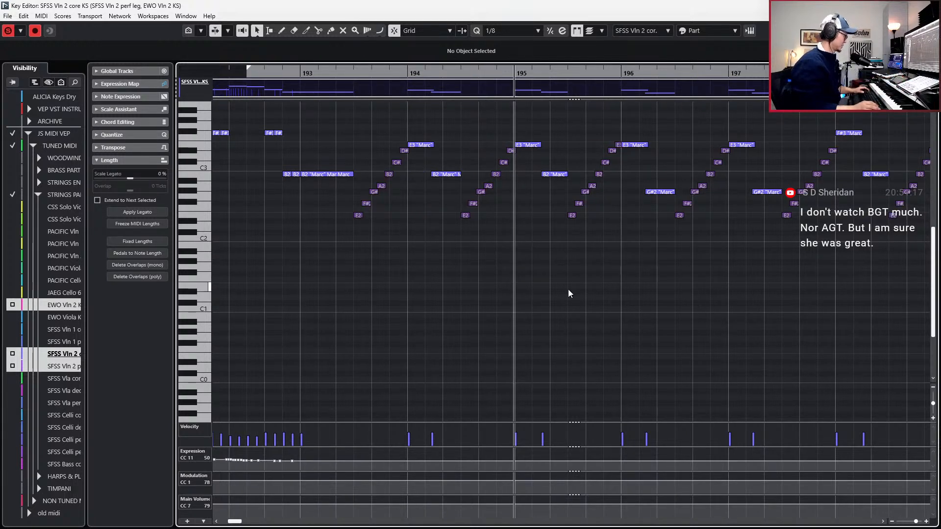
scroll(577, 296, "right", 2)
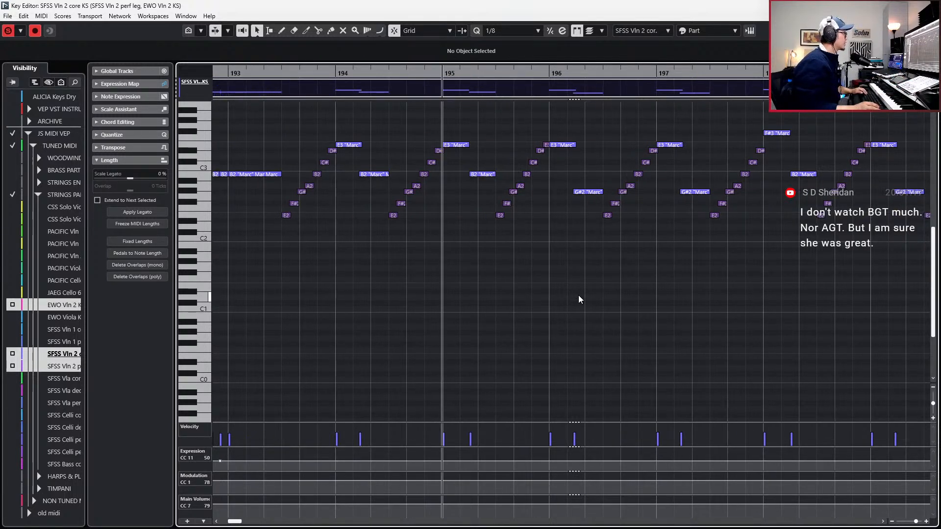
left_click_drag(490, 175, 489, 185)
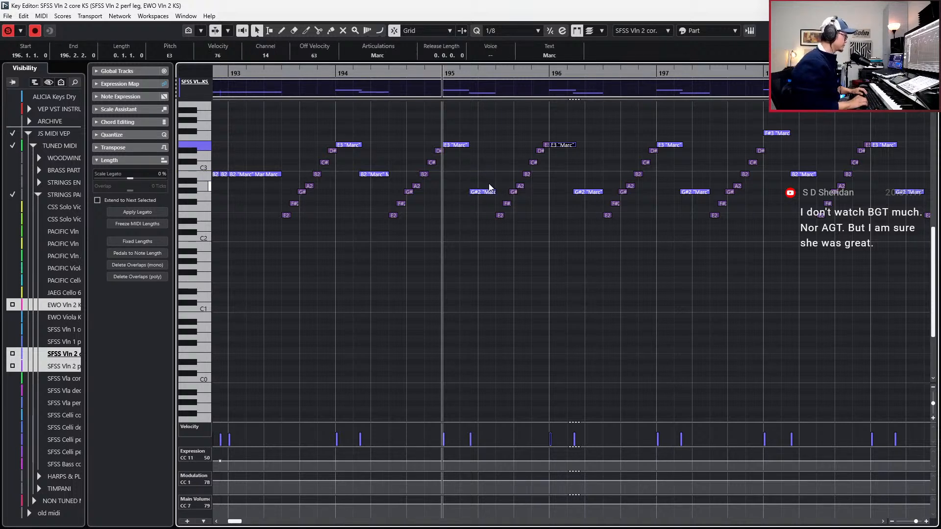
Try raising the run into bar 196 and its landing E3 by two semitones, and lower them again.
left_click_drag(508, 134, 551, 261)
key("Up")
key("Up")
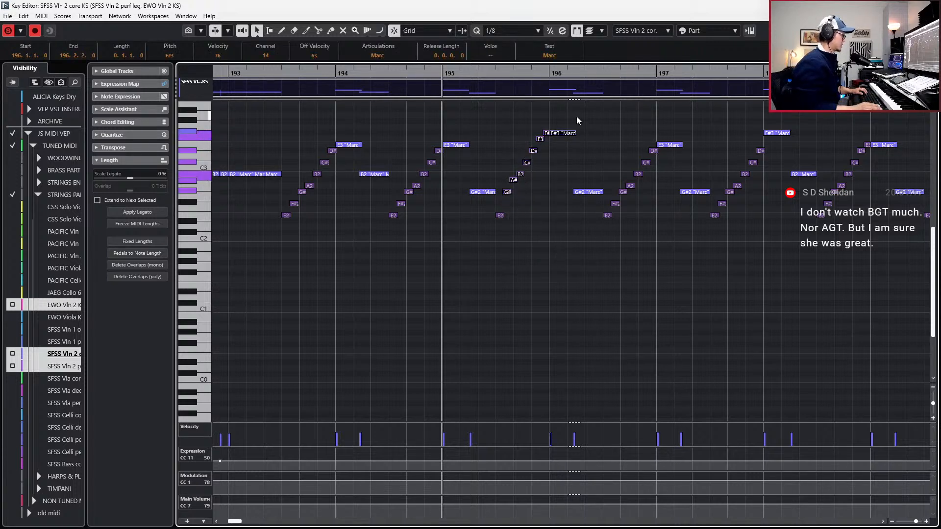
key("Down")
key("Down")
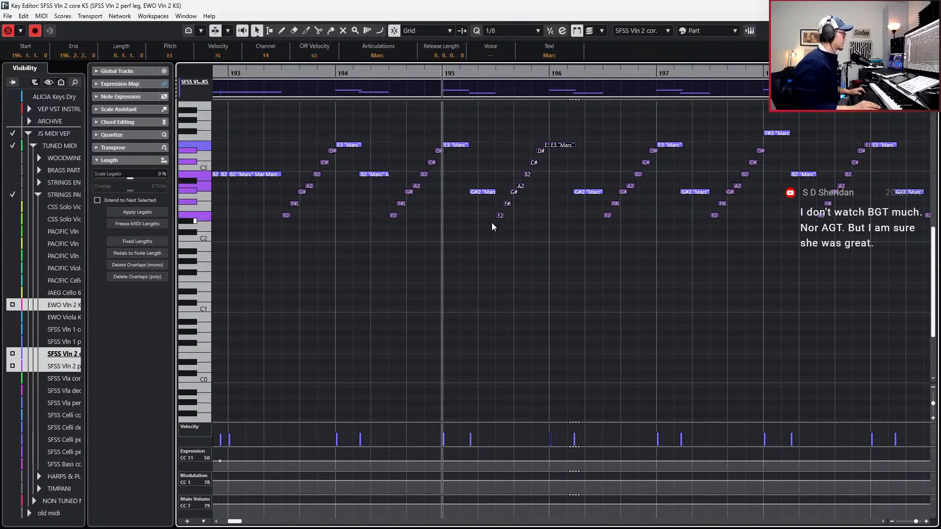
Raise the run into bar 196 and its landing note two semitones, and lower the run's next-to-last note to E3.
key("Up")
key("Up")
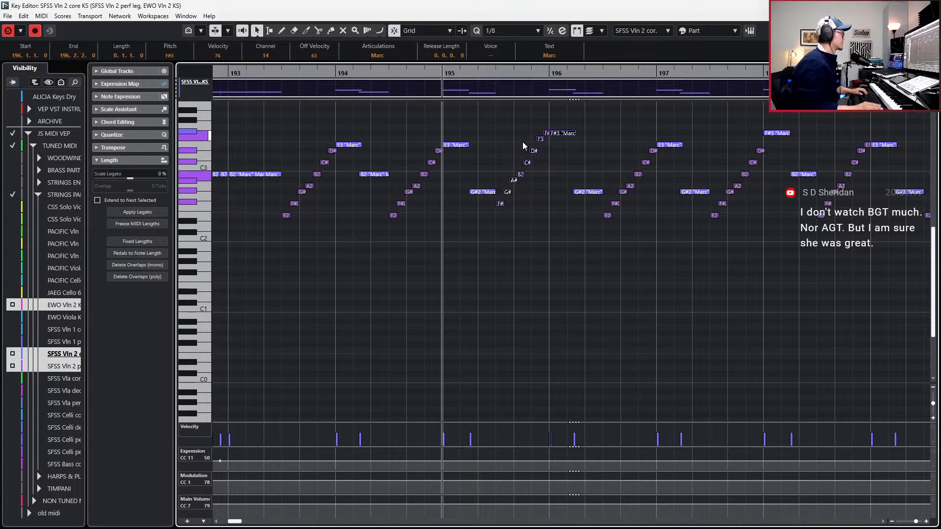
key("Left")
key("Down")
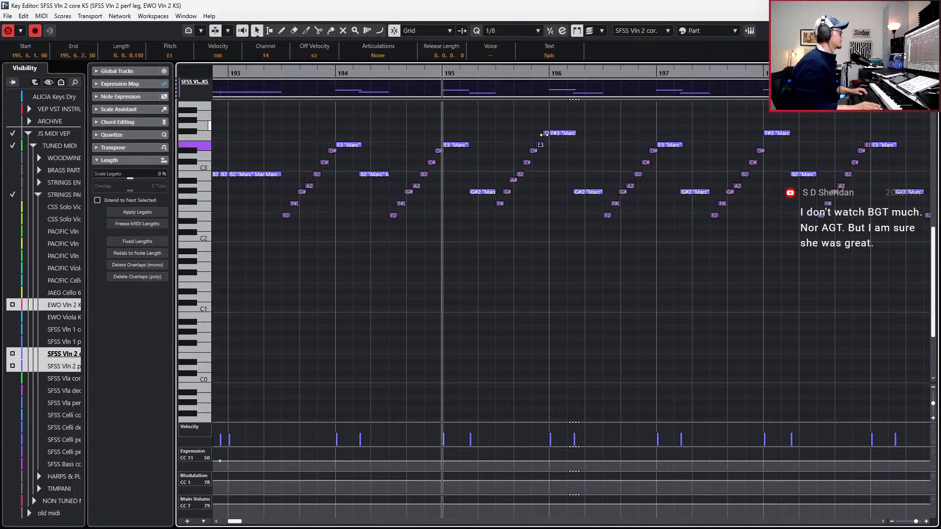
Delete the F#3 ending the run into bar 196 and quantize the remaining run notes to 1/16.
scroll(546, 133, "up", 1)
key("alt+5")
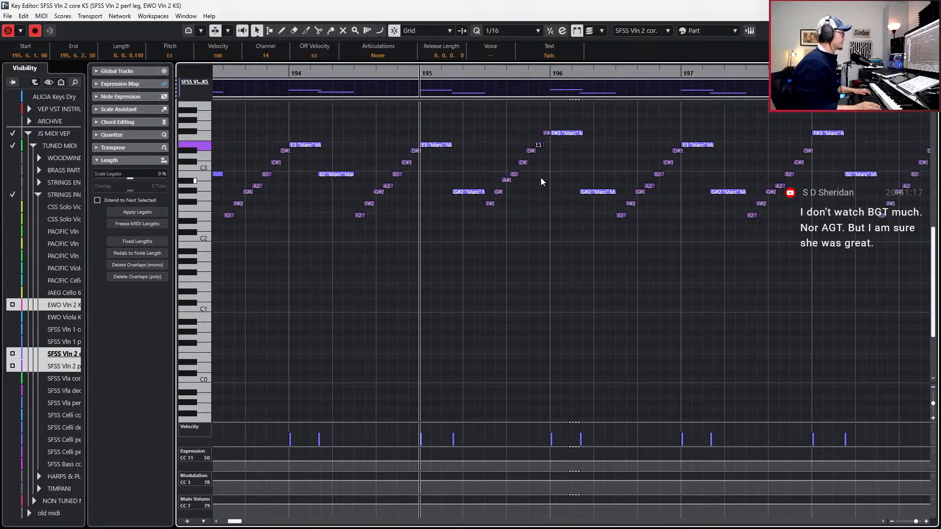
scroll(540, 171, "up", 2)
left_click(551, 134)
key("Delete")
left_click_drag(549, 127, 437, 217)
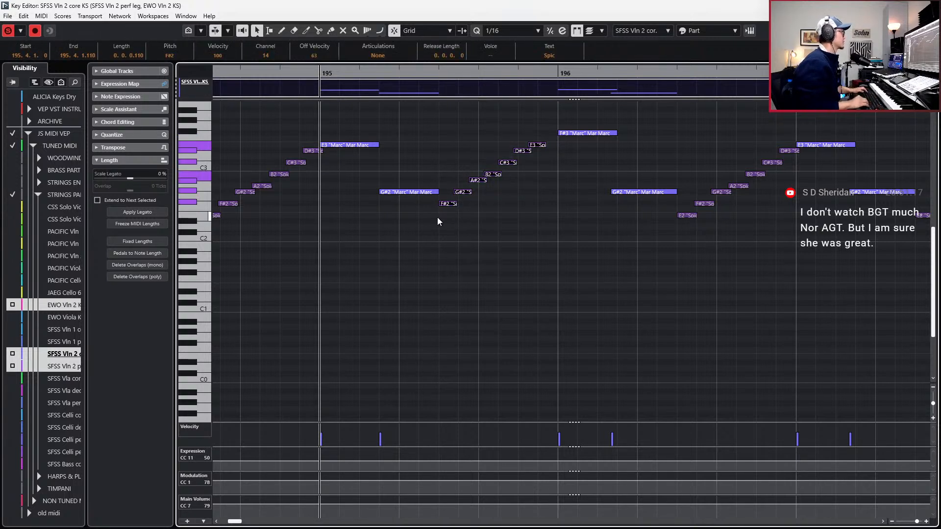
key("q")
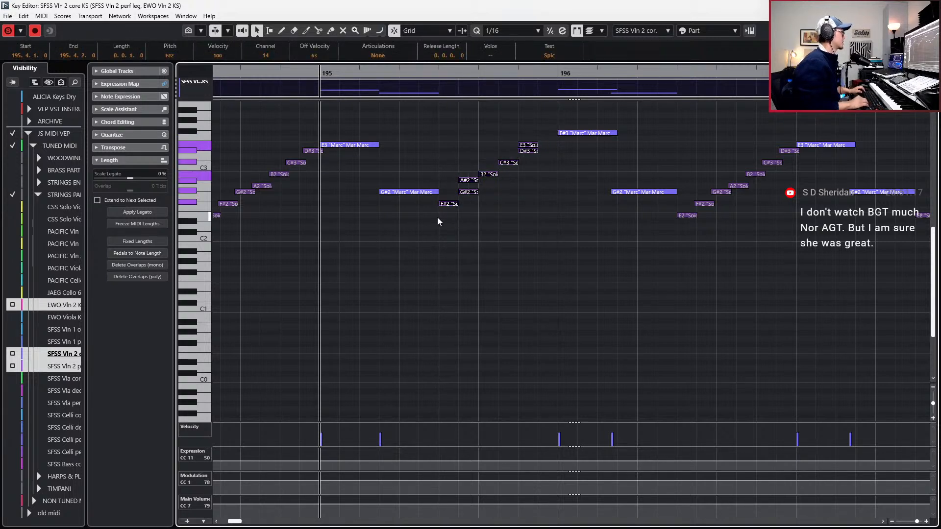
Shift the run's B2, C#3, D#3 and E3 one sixteenth later, and do the same with its A#2.
left_click_drag(466, 142, 529, 176)
key("ctrl+Right")
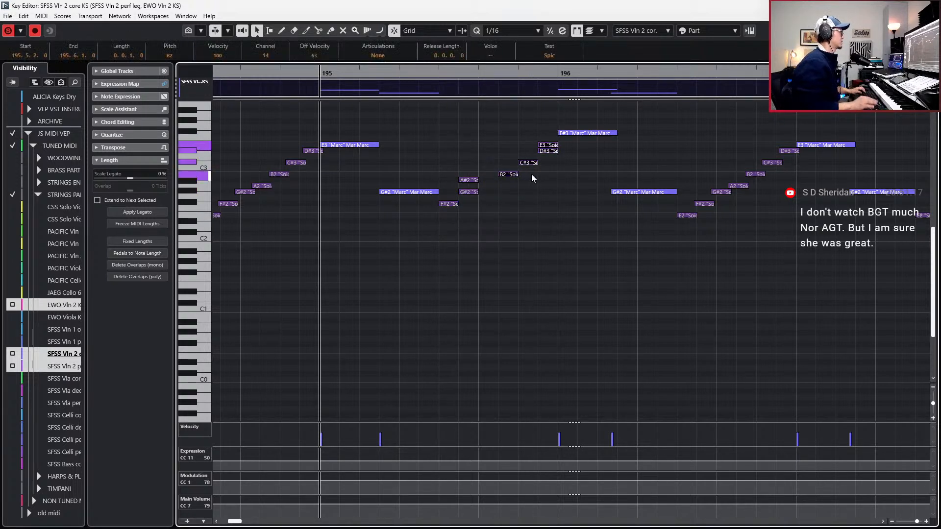
left_click(494, 168)
left_click(474, 182)
key("ctrl+Right")
Delete the E3 that overlaps the D#3 at the end of the run into bar 196.
left_click(552, 145)
left_click(554, 150)
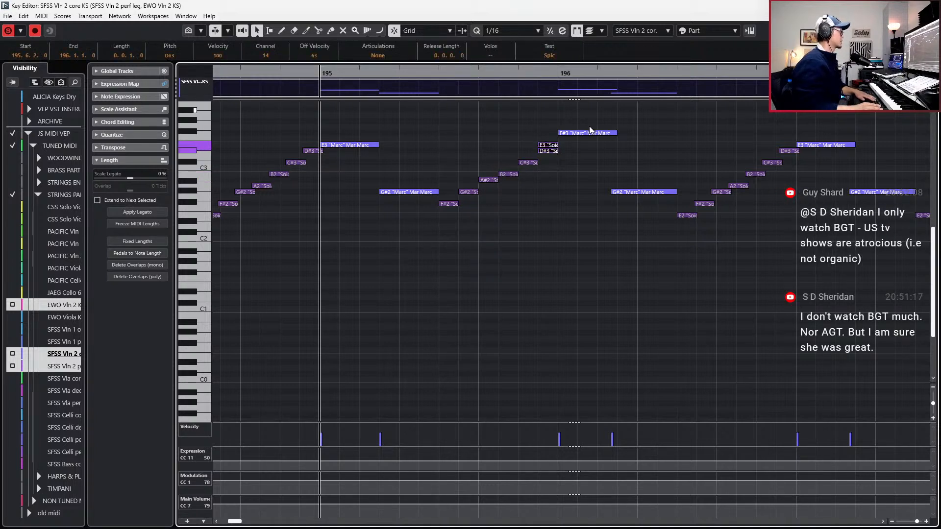
left_click(590, 133)
left_click(551, 140)
left_click(549, 145)
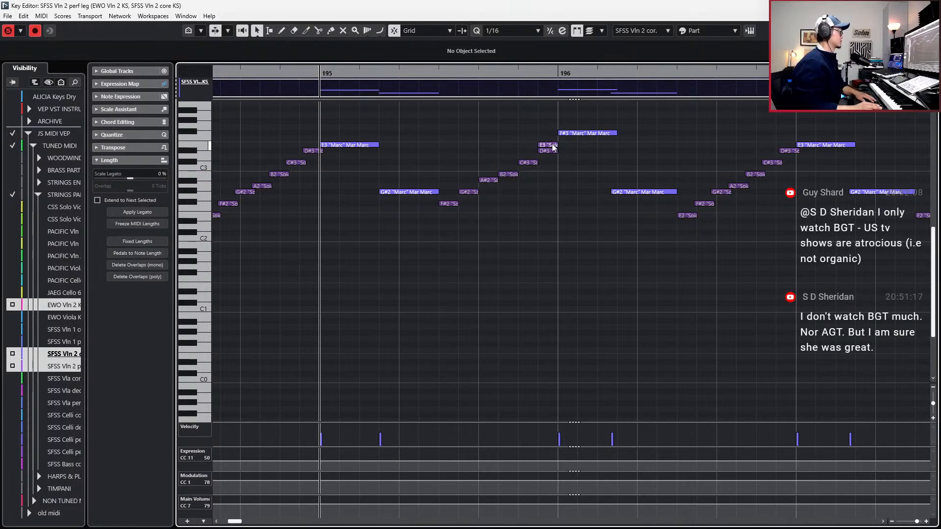
left_click(540, 133)
left_click(549, 145)
key("Delete")
Lower the Marc note at the start of bar 196 to E3 and audition the passage.
left_click(578, 133)
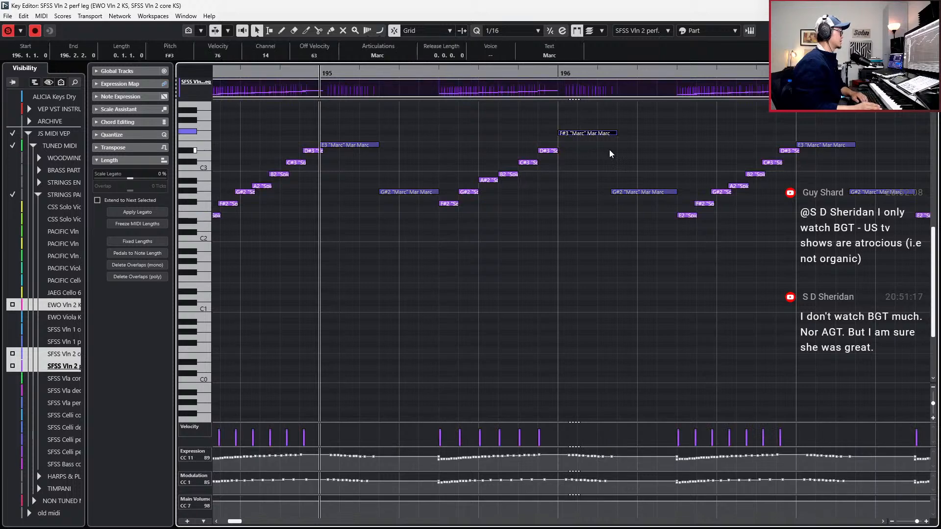
key("Down")
key("Down")
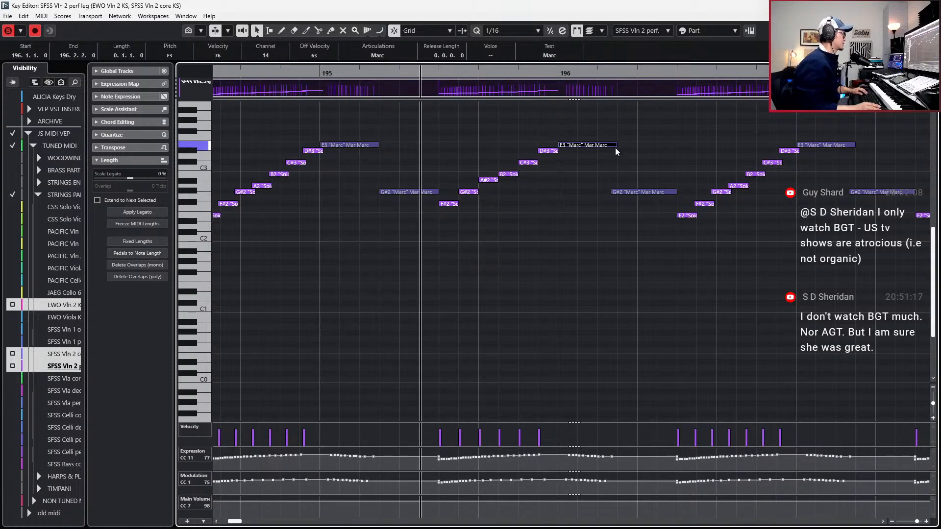
key("space")
key("g")
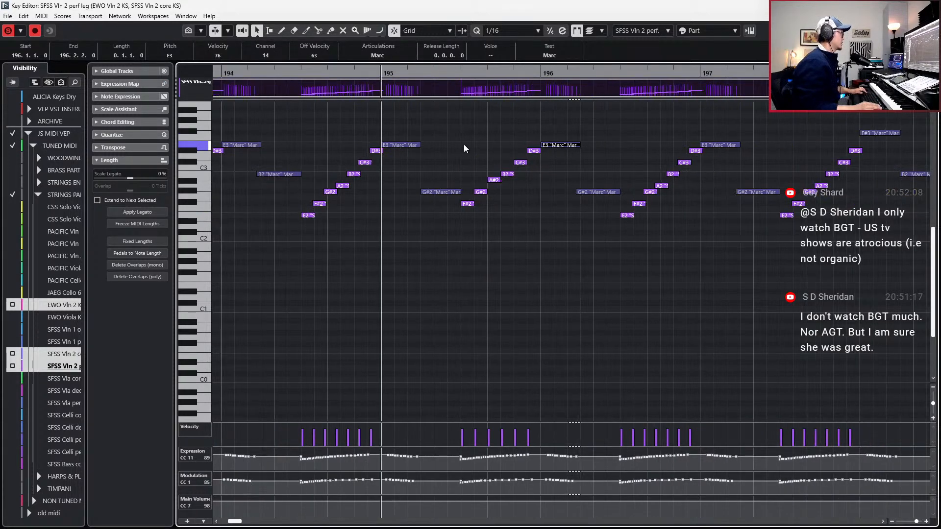
Compare the SFSS Vln 2 perf leg runs in bars 194 and 195 and audition the one in bar 195.
left_click_drag(306, 151, 375, 245)
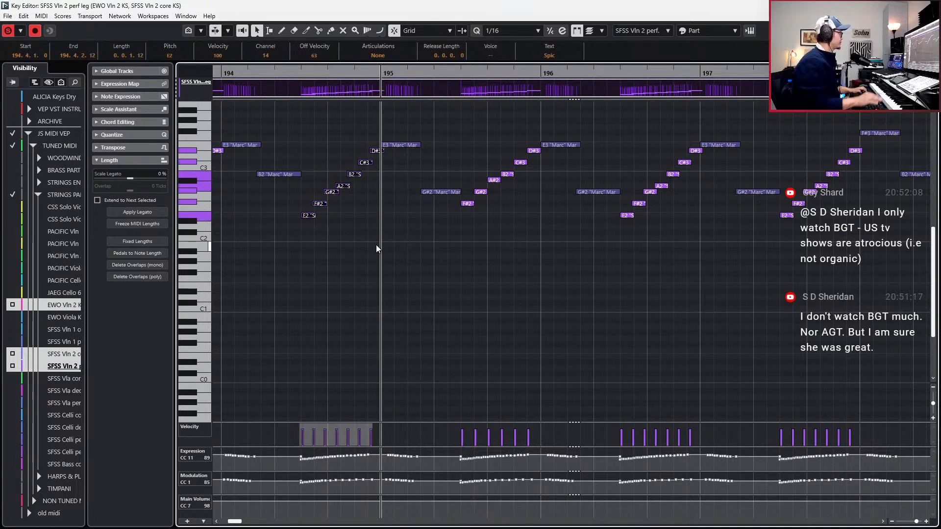
left_click_drag(464, 143, 528, 248)
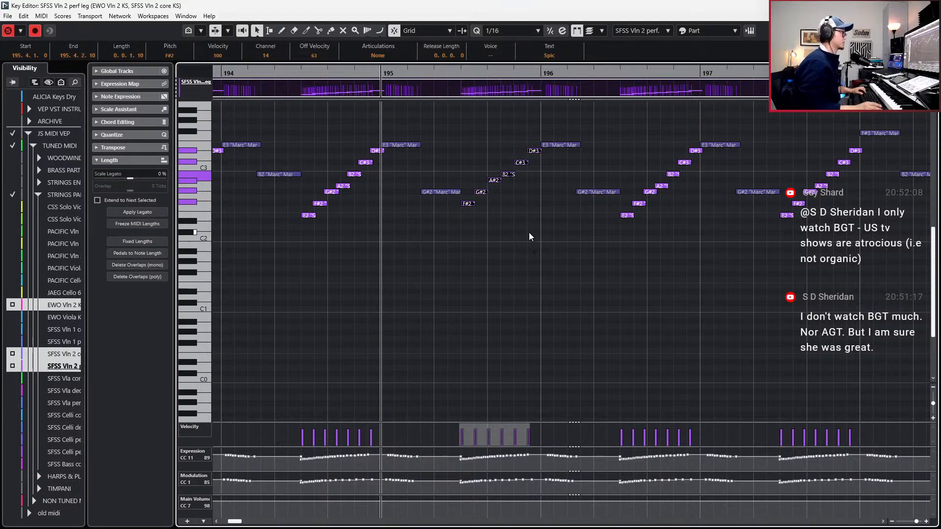
scroll(626, 208, "up", 2)
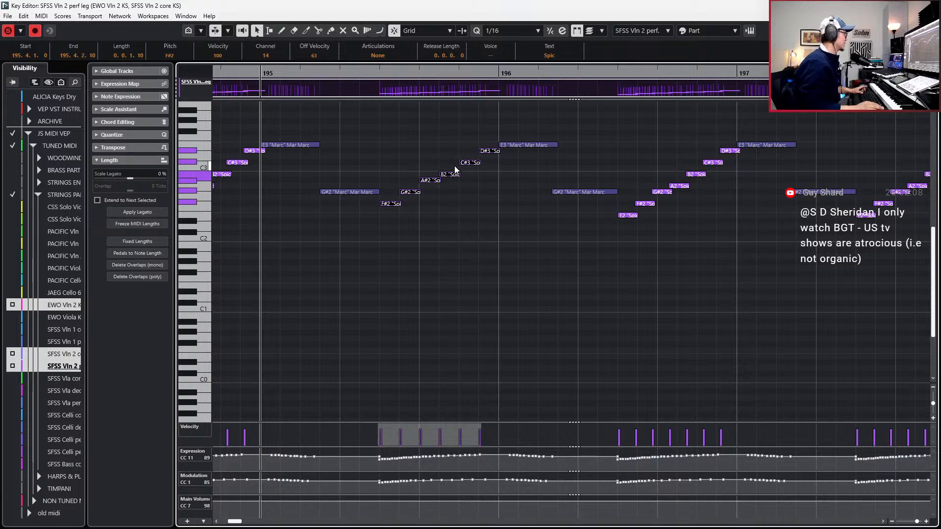
key("space")
scroll(541, 248, "down", 1)
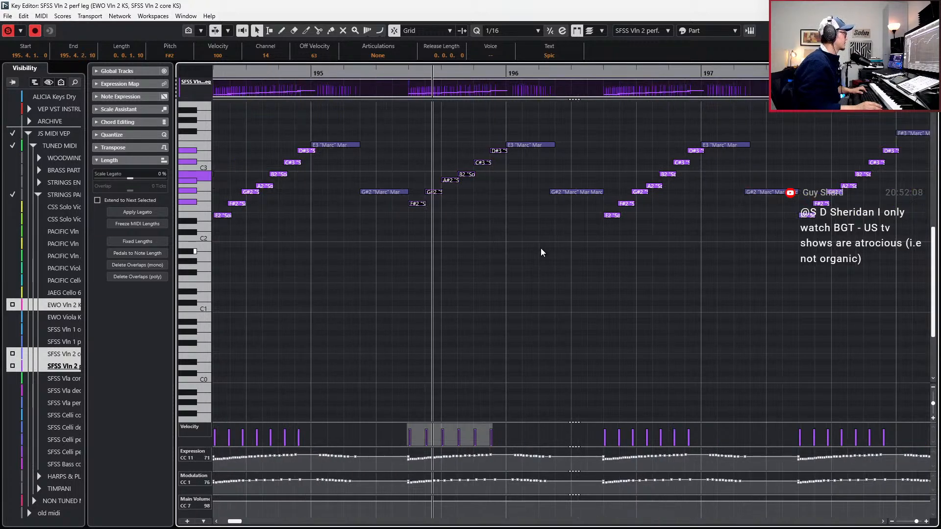
key("space")
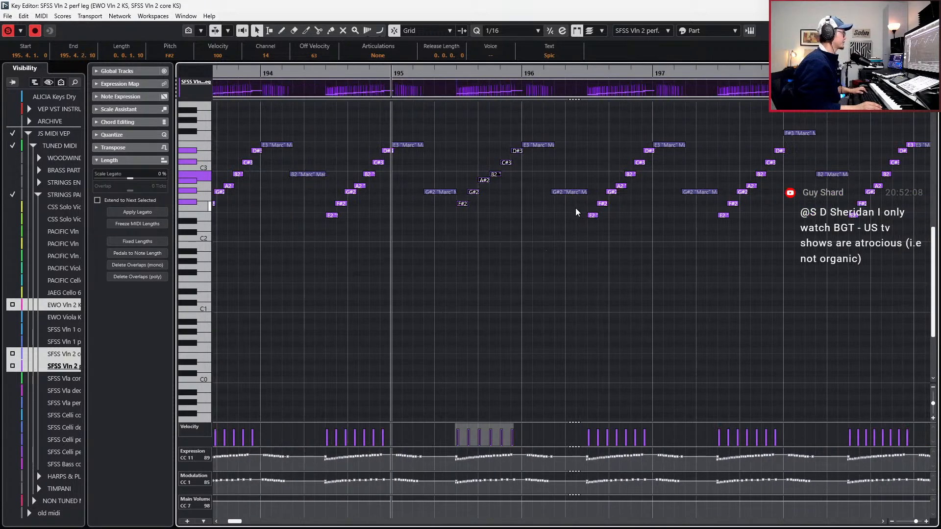
scroll(574, 205, "down", 1)
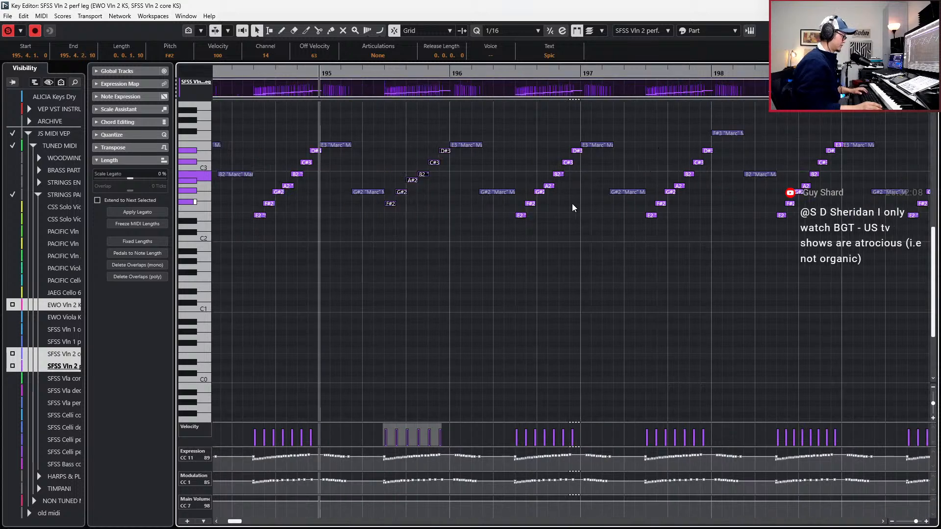
Lower the Marc note at the start of bar 198 to F3 and the following B2 Marc note to G#2.
left_click(520, 215)
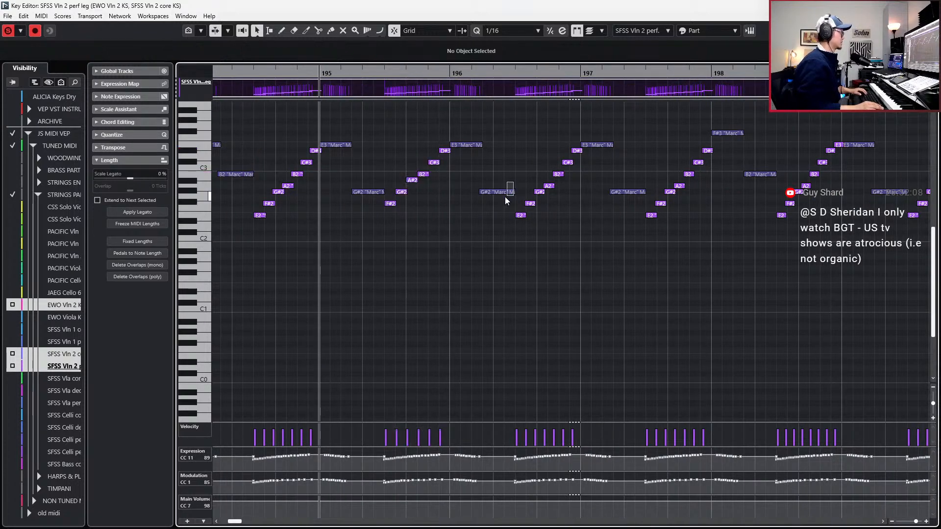
key("l")
scroll(544, 245, "right", 1)
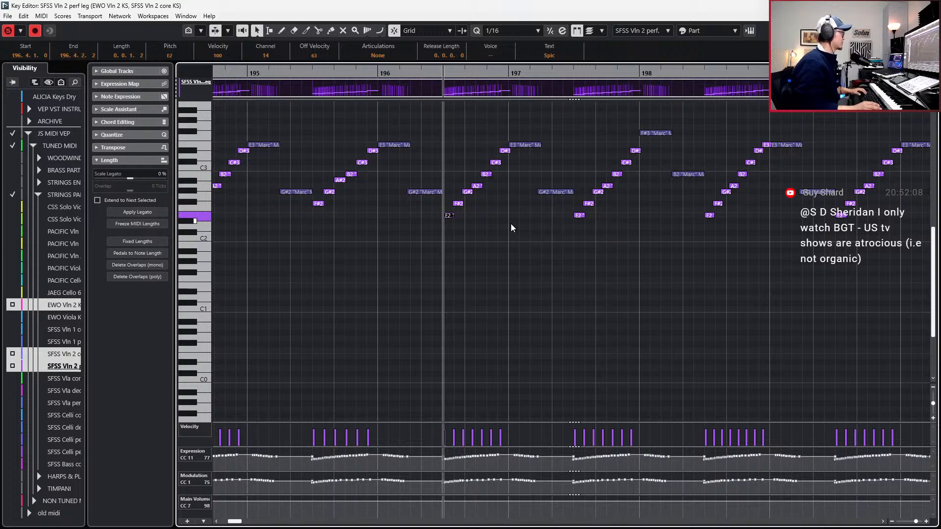
scroll(520, 197, "right", 2)
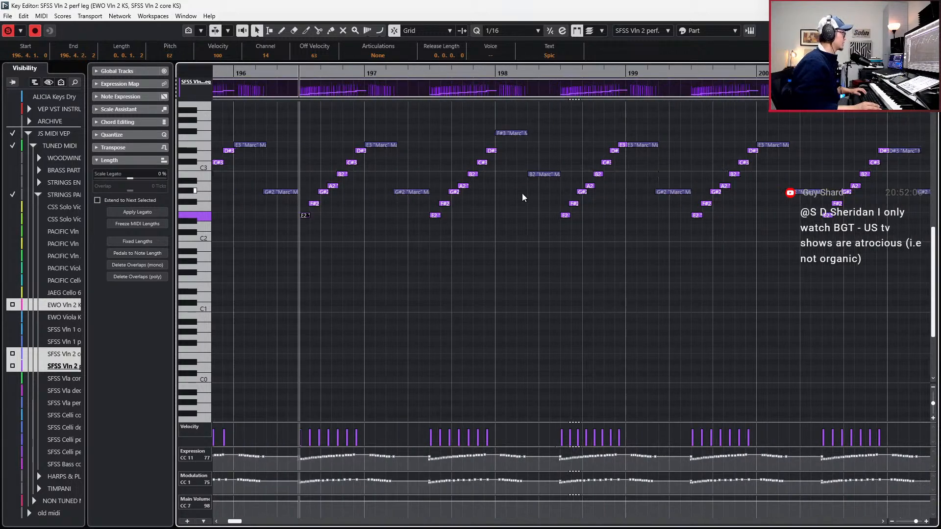
left_click(410, 191)
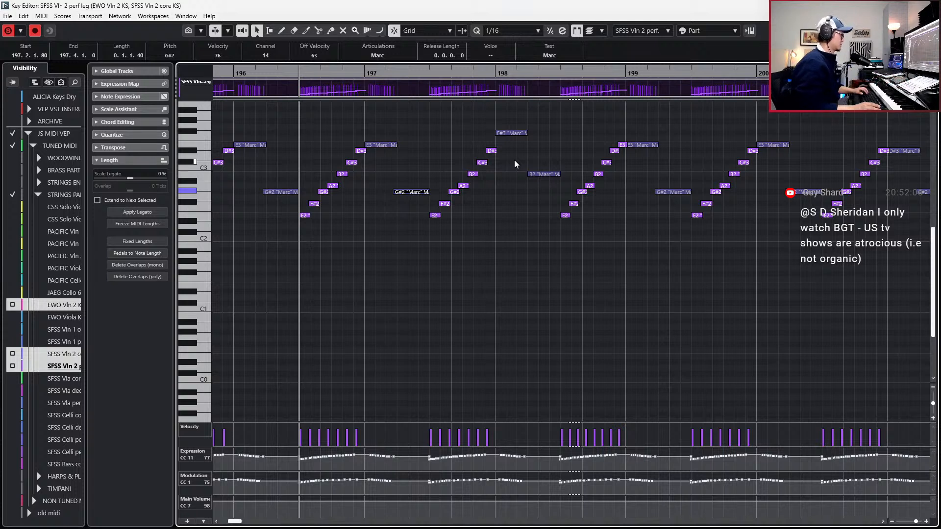
left_click_drag(512, 134, 512, 143)
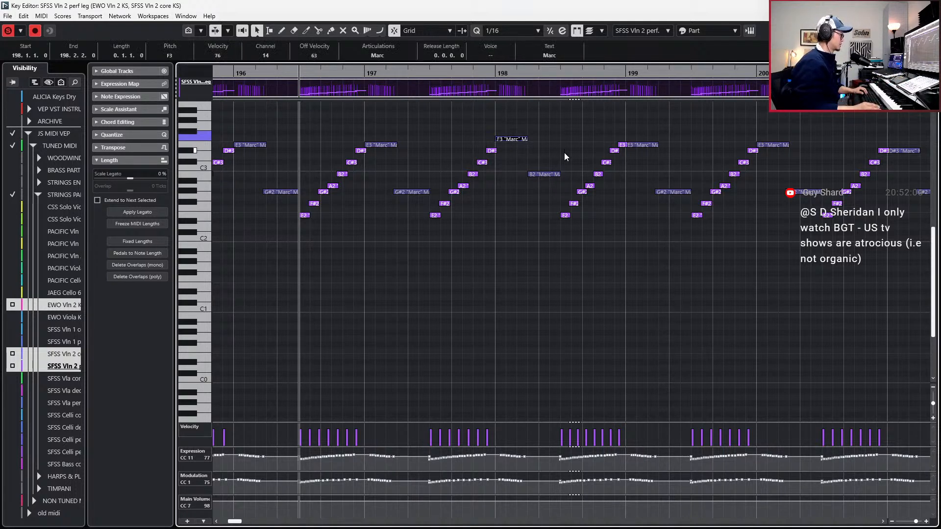
left_click(558, 175)
left_click_drag(555, 174, 554, 194)
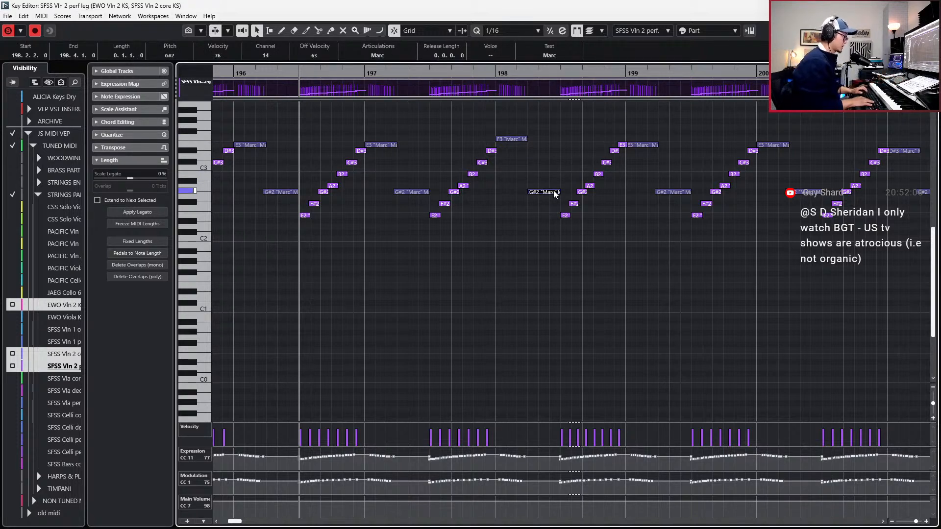
Close the second violin editor and open EWO Viola KS, SFSS Vla core KS and SFSS Vla perf leg together for editing.
key("Return")
key("ctrl+alt+b")
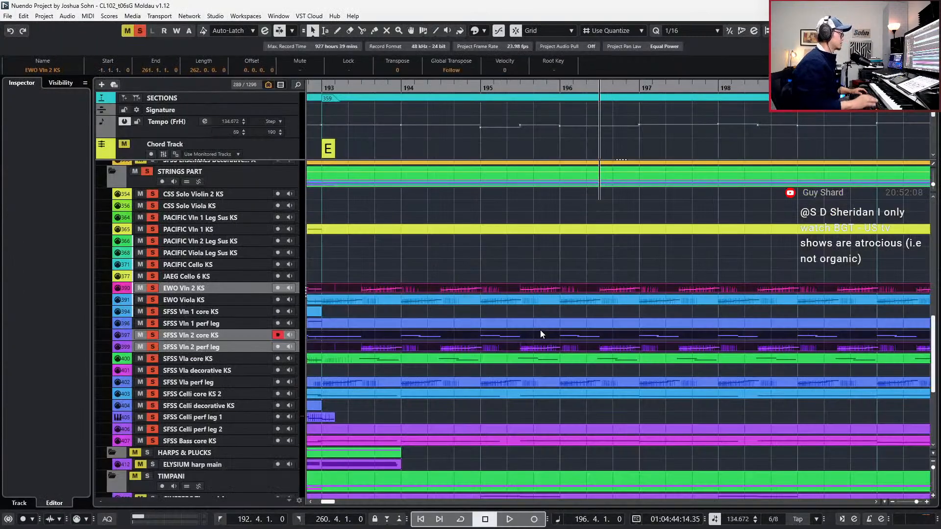
left_click(616, 298)
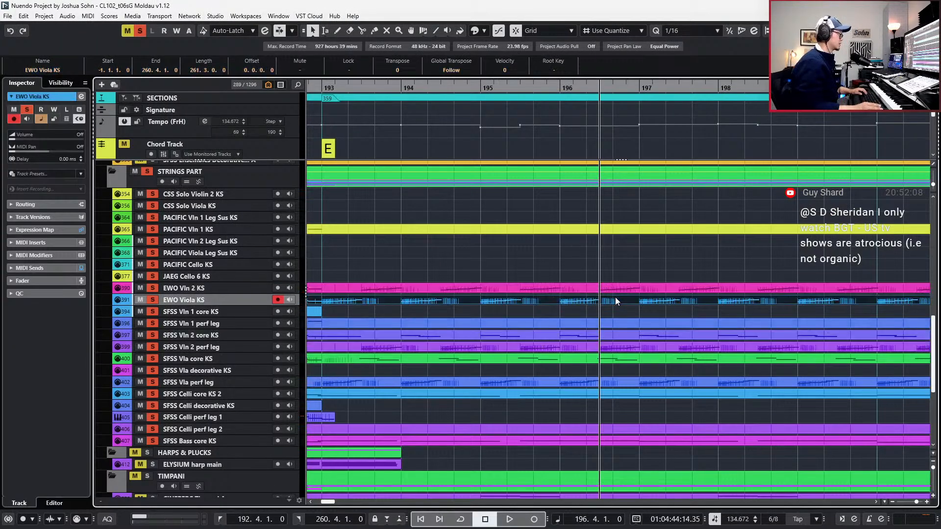
left_click(613, 360, "shift")
left_click(610, 384, "shift")
key("Return")
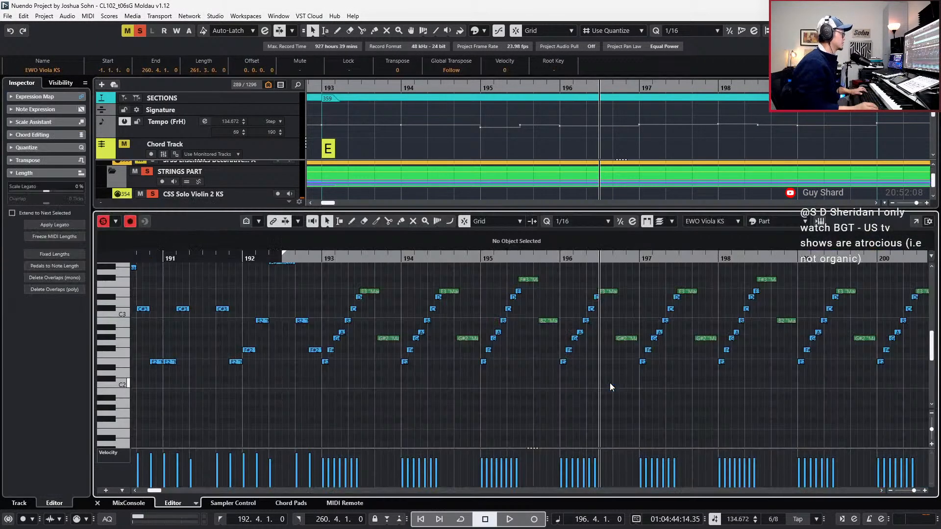
Turn off the editor's solo and place the playhead at bar 195 of the viola parts.
scroll(589, 343, "up", 2)
key("s")
key("KP_Subtract")
key("KP_Subtract")
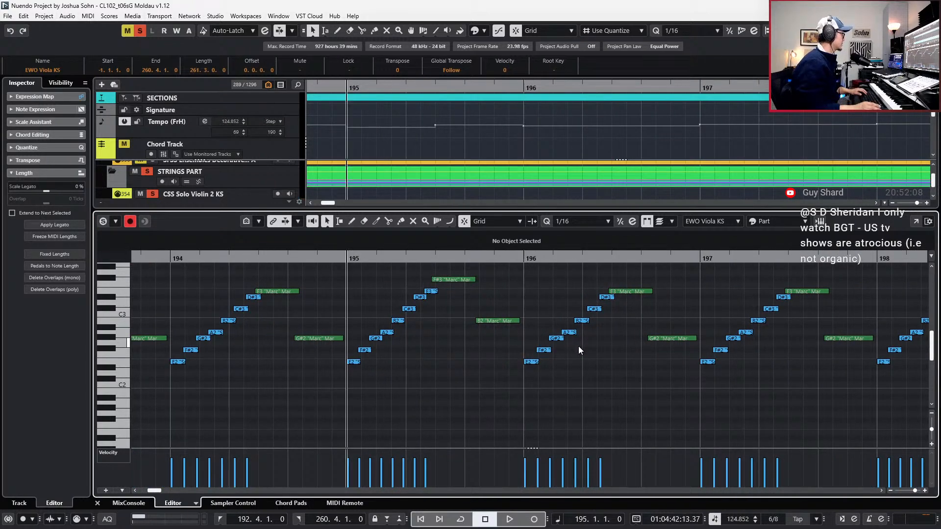
key("g")
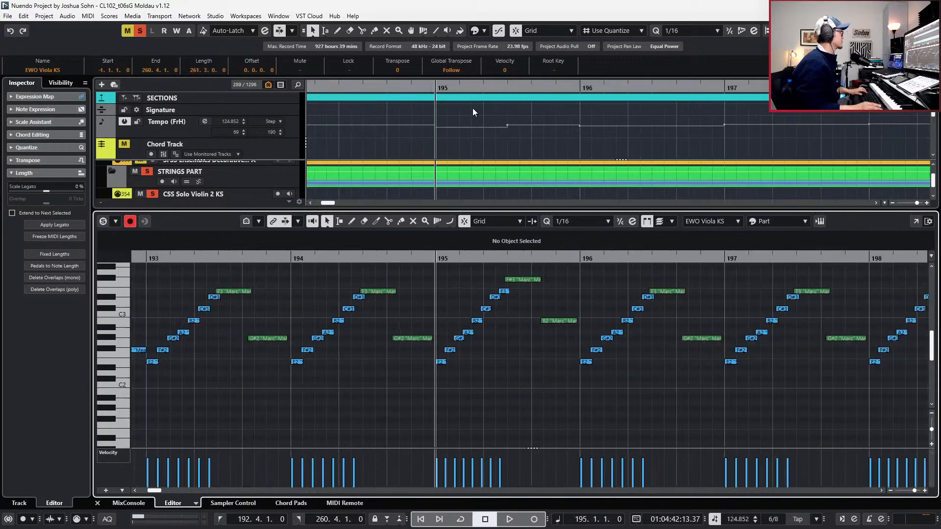
Examine the viola runs and Marc notes from bar 193 to bar 198, stepping the playhead to bars 197 and 196.
scroll(473, 108, "down", 1)
scroll(490, 118, "left", 3)
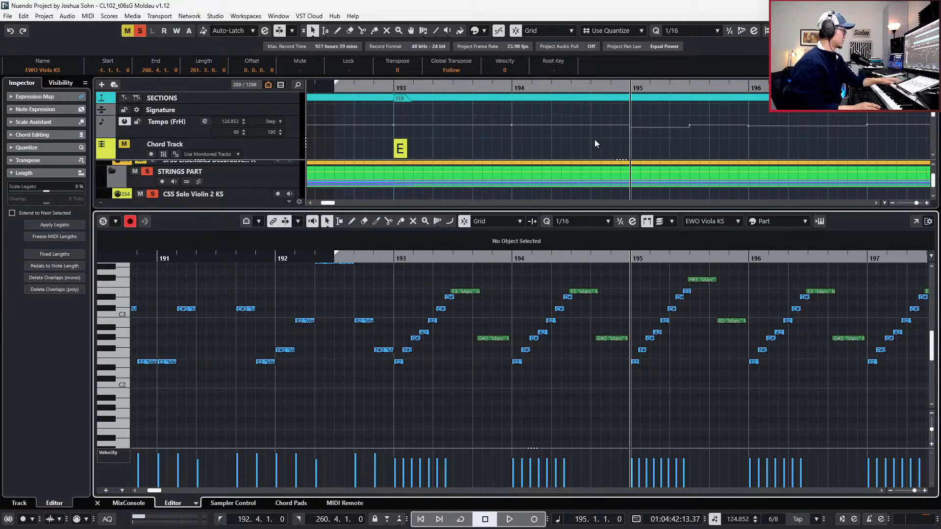
scroll(713, 279, "right", 4)
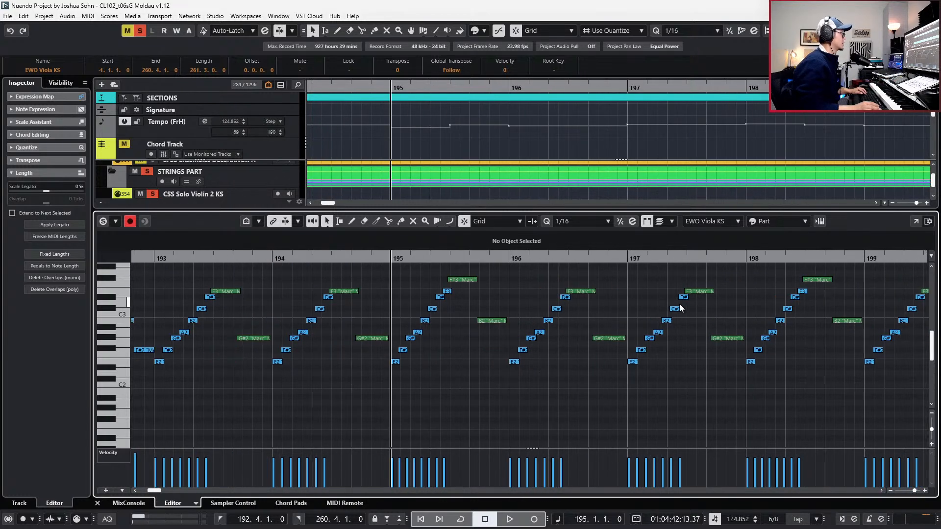
key("ctrl+KP_Add")
key("ctrl+KP_Add")
key("ctrl+KP_Add")
key("ctrl+KP_Add")
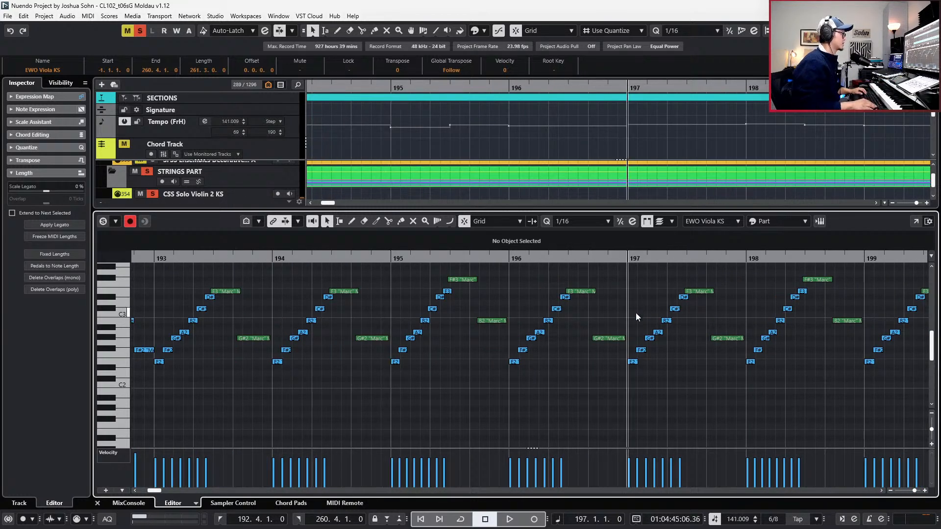
key("ctrl+KP_Subtract")
key("ctrl+KP_Subtract")
key("ctrl+KP_Subtract")
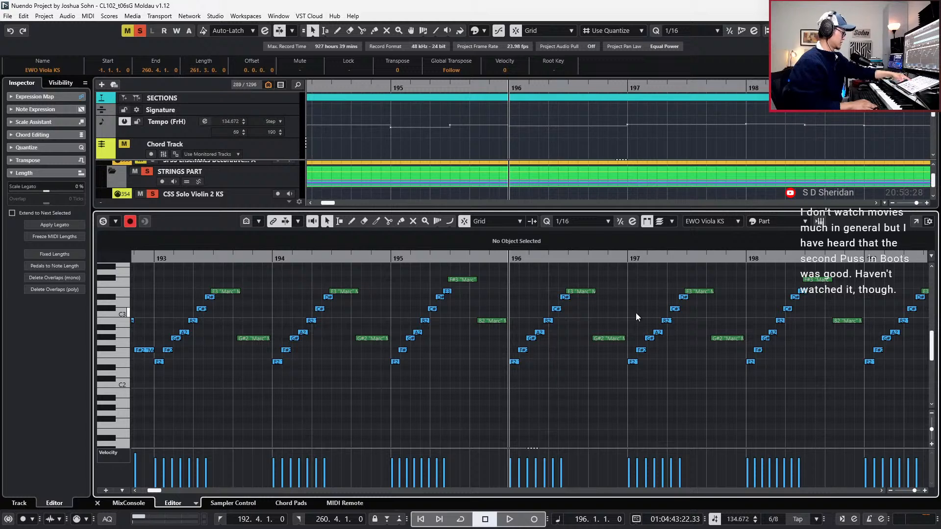
Close the viola editor and open EWO Vln 2 KS, SFSS Vln 2 core KS and SFSS Vln 2 perf leg together for editing.
key("Return")
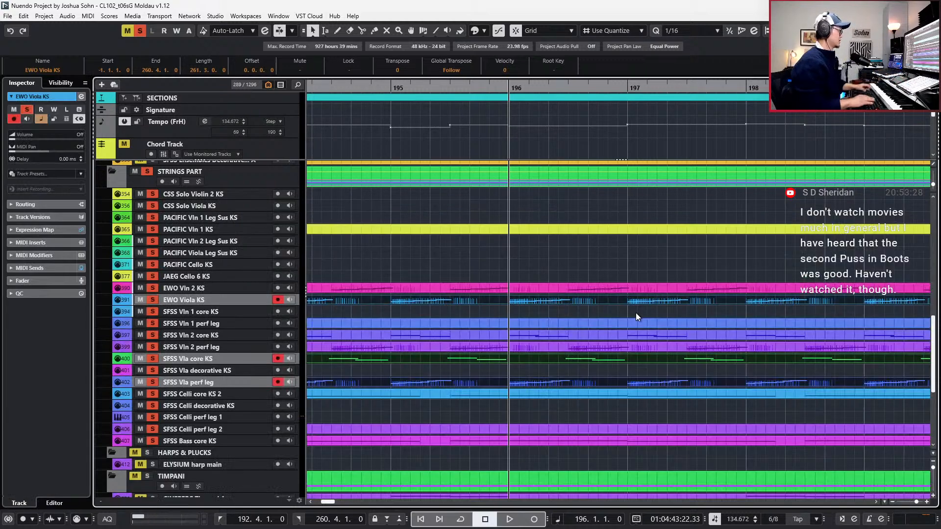
left_click(577, 288)
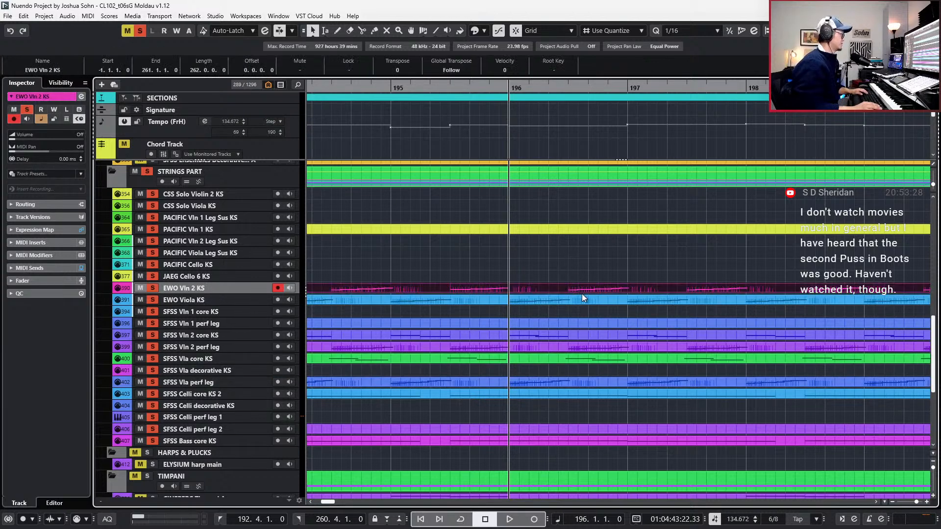
left_click(593, 338, "shift")
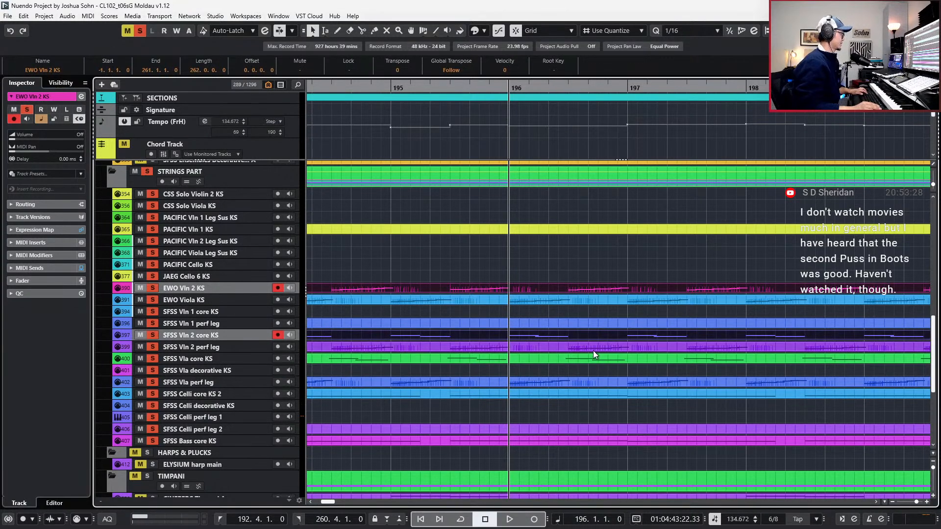
left_click(593, 345, "shift")
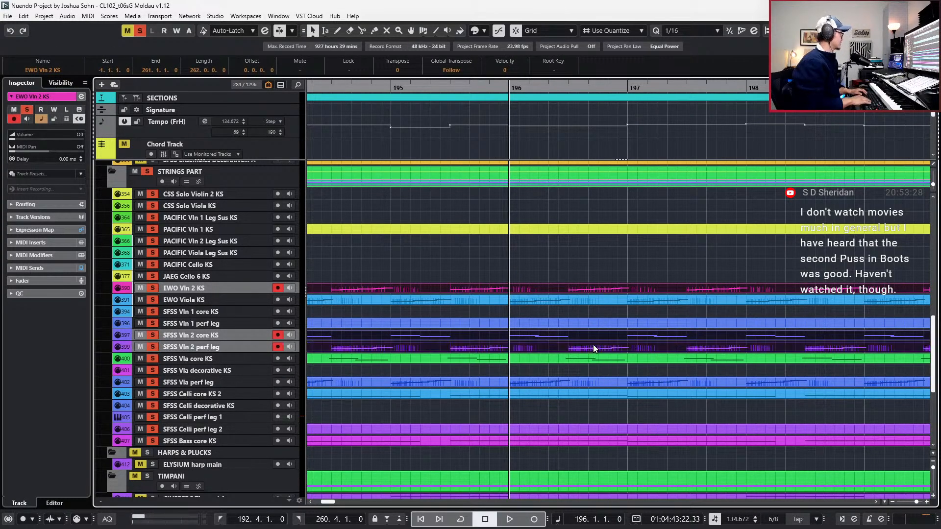
key("Return")
Lower the second violins' Marc note at the start of bar 198 to E3, play it back and move the playhead there.
scroll(598, 336, "down", 1)
scroll(618, 328, "up", 2)
left_click(625, 326)
scroll(618, 332, "right", 3)
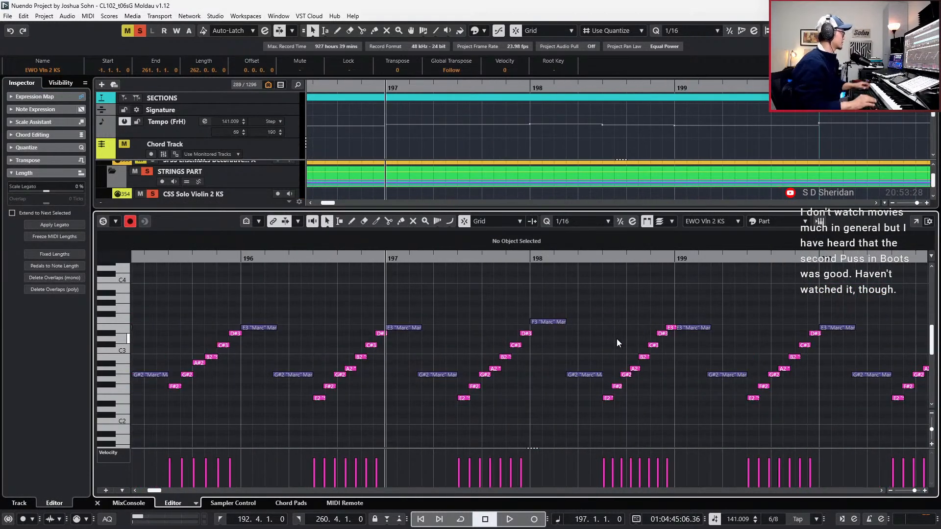
scroll(610, 171, "down", 1)
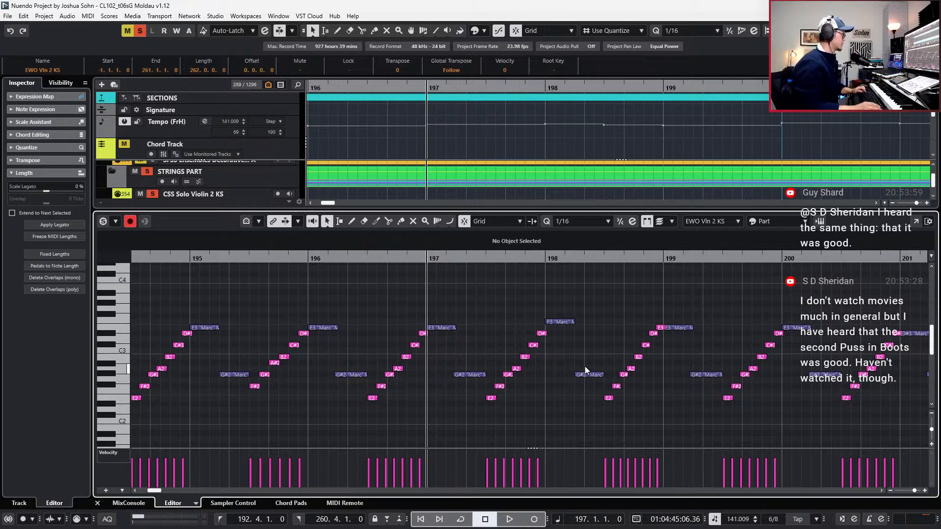
left_click_drag(567, 324, 566, 332)
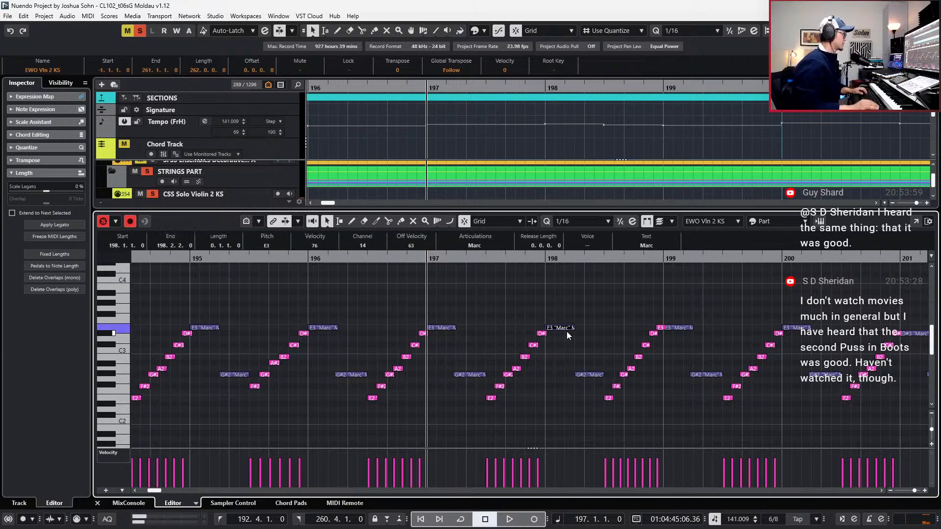
key("space")
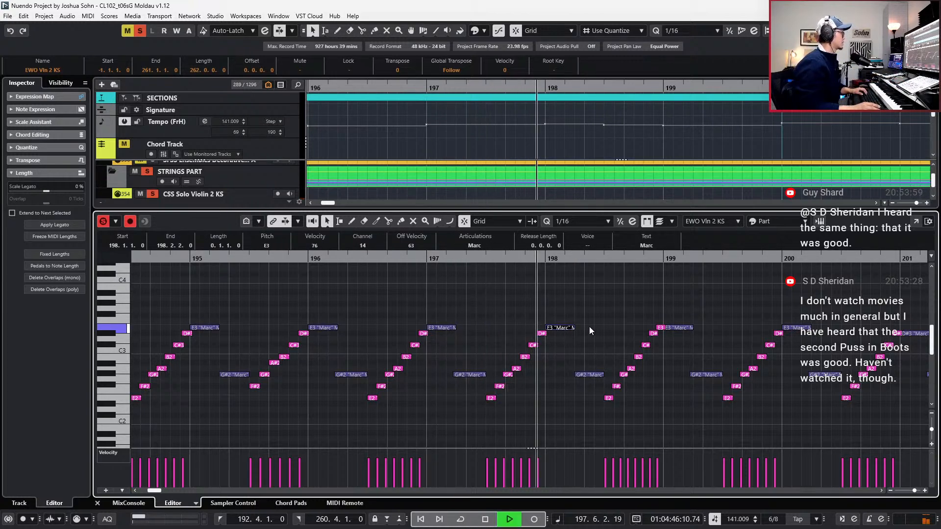
key("space")
key("l")
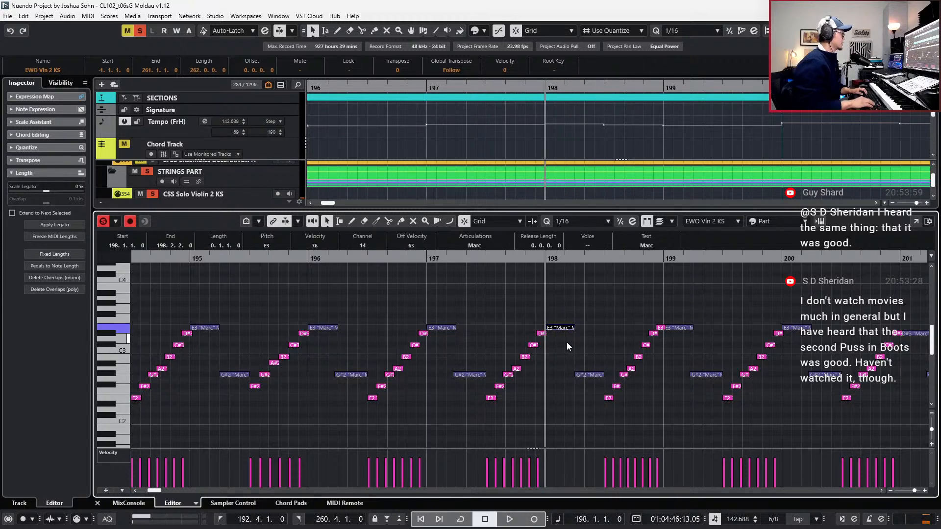
Open EWO Viola KS, SFSS Vla core KS and SFSS Vla perf leg together to check the viola notes around bar 198.
key("Return")
left_click(587, 300)
left_click(582, 336, "shift")
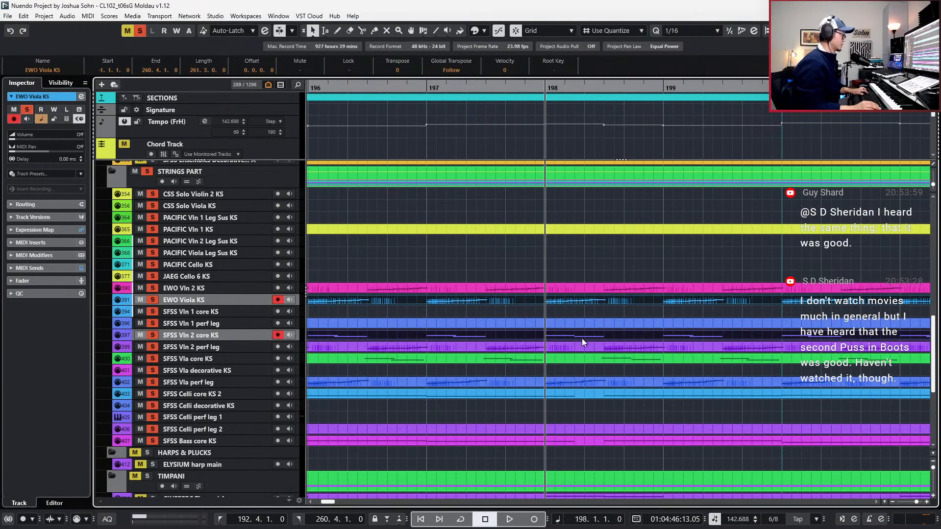
left_click(581, 337, "shift")
left_click(578, 379, "shift")
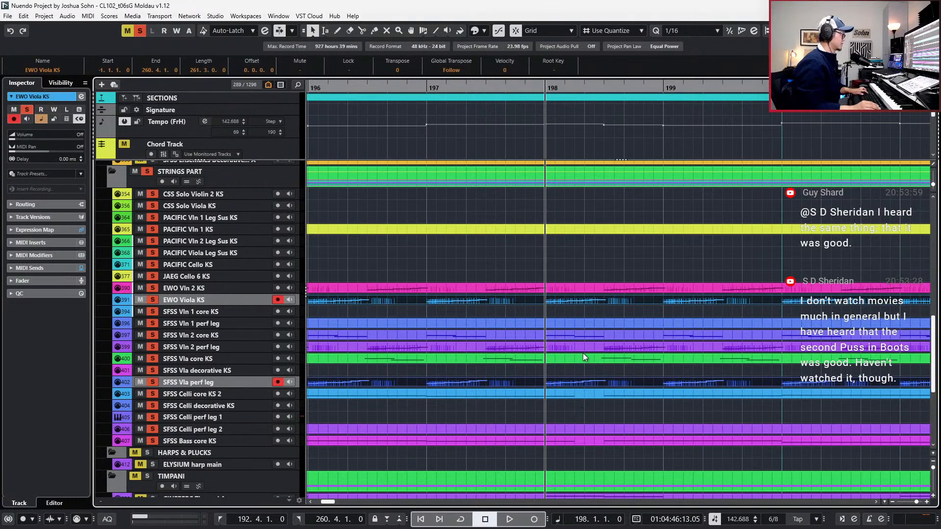
left_click(582, 336, "shift")
left_click(583, 336, "shift")
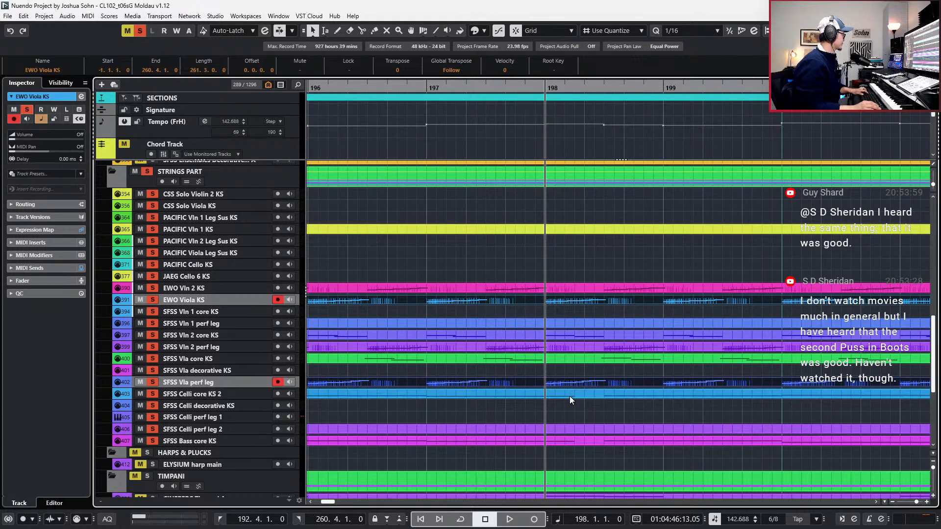
left_click(571, 361, "shift")
key("Return")
scroll(578, 346, "up", 2)
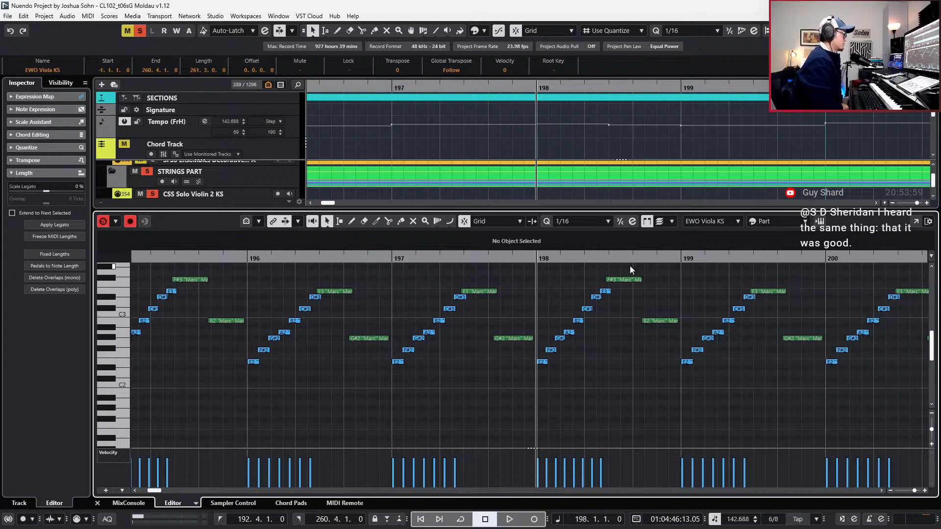
Close the viola editor and reopen the three second violin parts, EWO Vln 2 KS, SFSS Vln 2 core KS and perf leg, together.
key("ctrl+e")
left_click(621, 289)
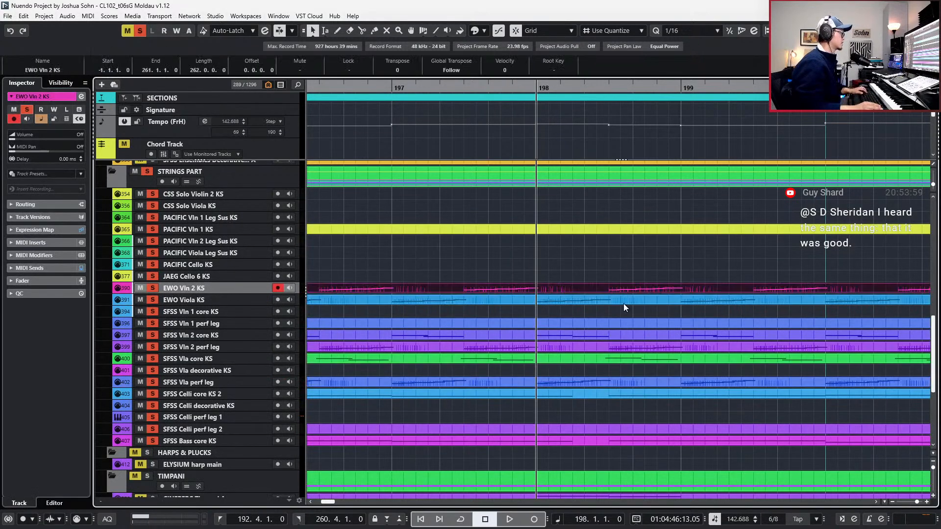
left_click(619, 337, "shift")
left_click(630, 349, "shift")
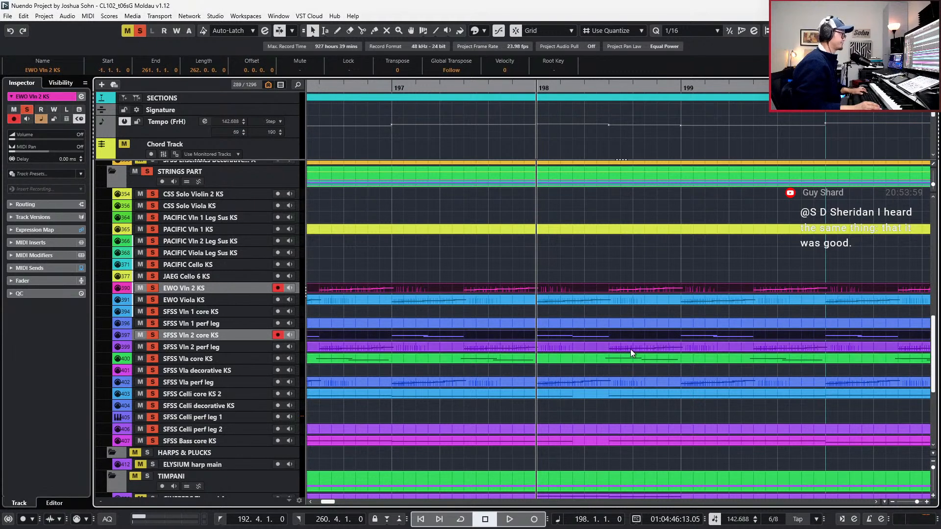
key("ctrl+e")
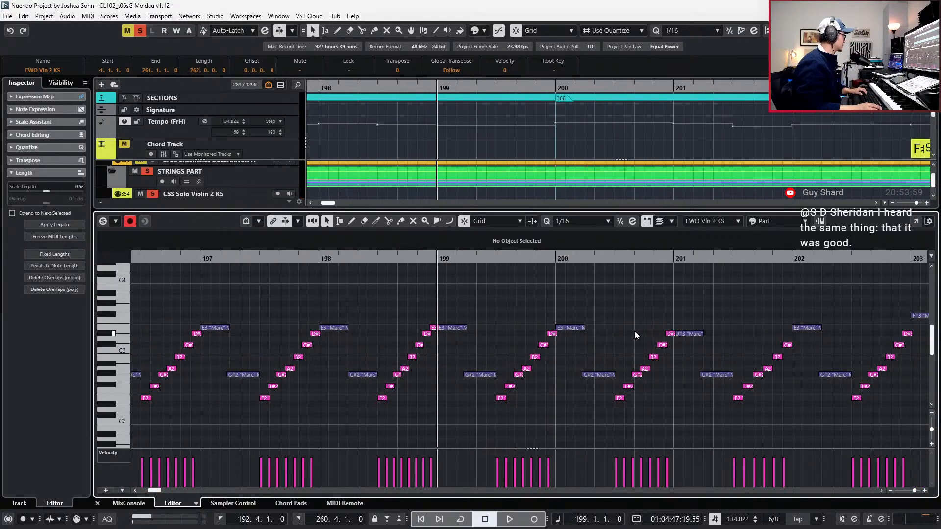
Delete the E3 note that ends the second violins' ascending run in bar 198.
key("KP_Subtract")
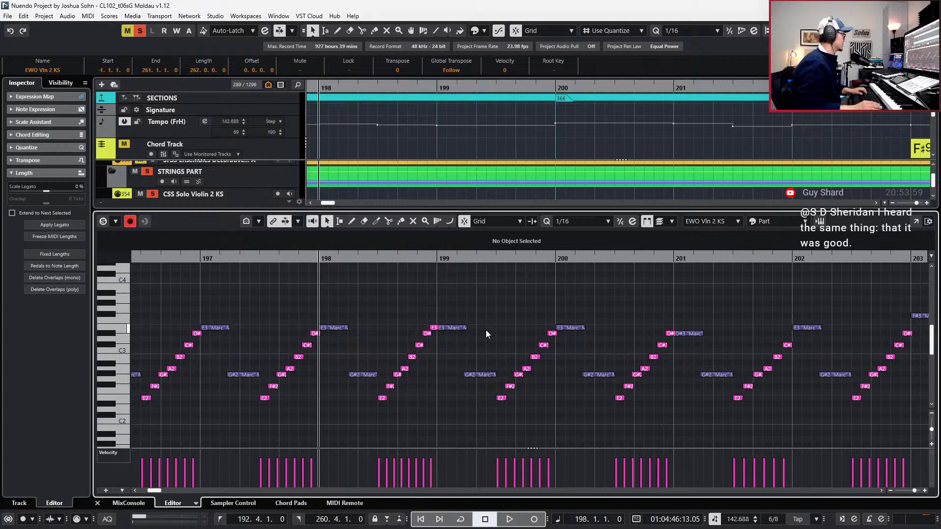
scroll(414, 327, "up", 2)
left_click(459, 335)
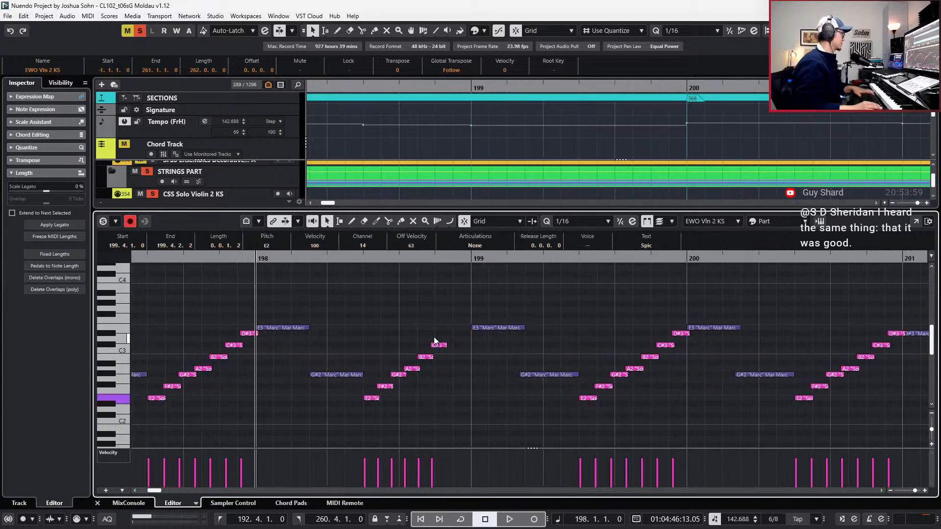
left_click(463, 329)
key("Delete")
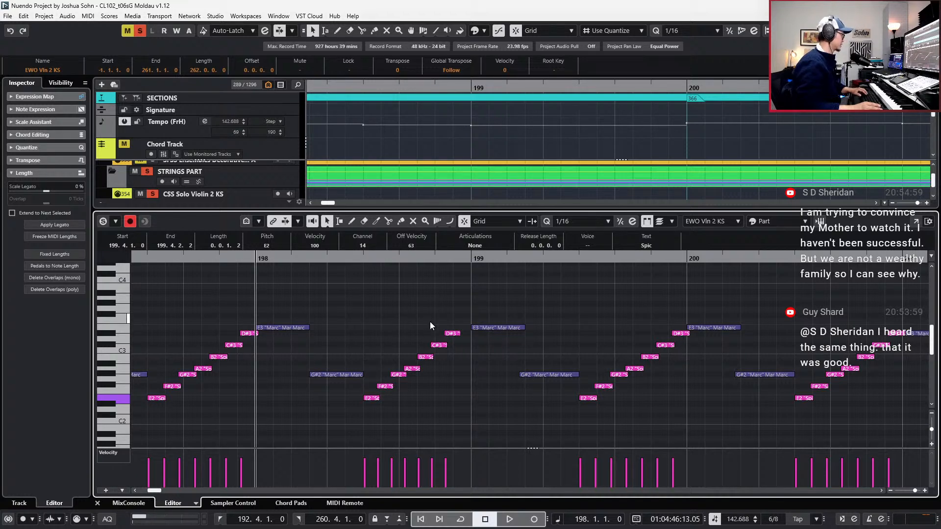
Transpose the remaining bar 198 run up a semitone, lengthen its notes and quantize them to the 1/16 grid.
left_click_drag(372, 311, 438, 416)
left_click_drag(438, 305, 458, 358)
key("Up")
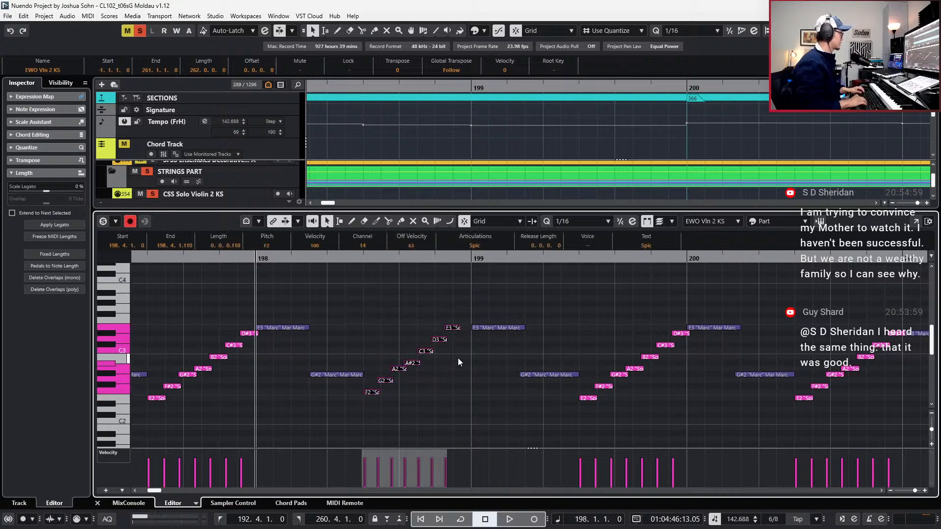
key("alt+Right")
key("alt+Right")
key("alt+Right")
key("alt+Right")
key("alt+Right")
key("q")
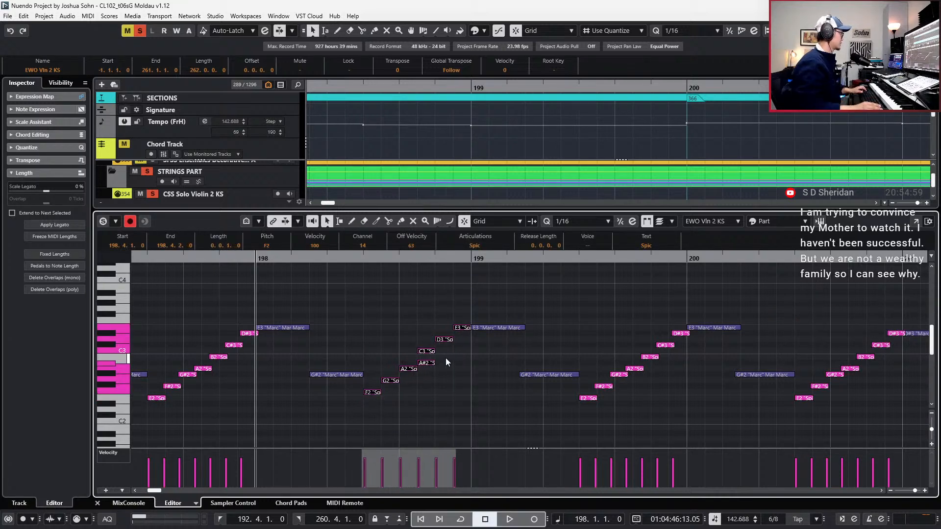
Correct the quantized bar 198 run to six notes, F#2, G#2, A2, B2, C#3 and D#3, deleting the doubled C3.
left_click_drag(460, 327, 437, 345)
left_click(428, 352)
key("Delete")
left_click(422, 364)
key("Up")
left_click(408, 369)
key("Down")
left_click(390, 381)
key("Up")
left_click(408, 375)
key("Up")
left_click(372, 393)
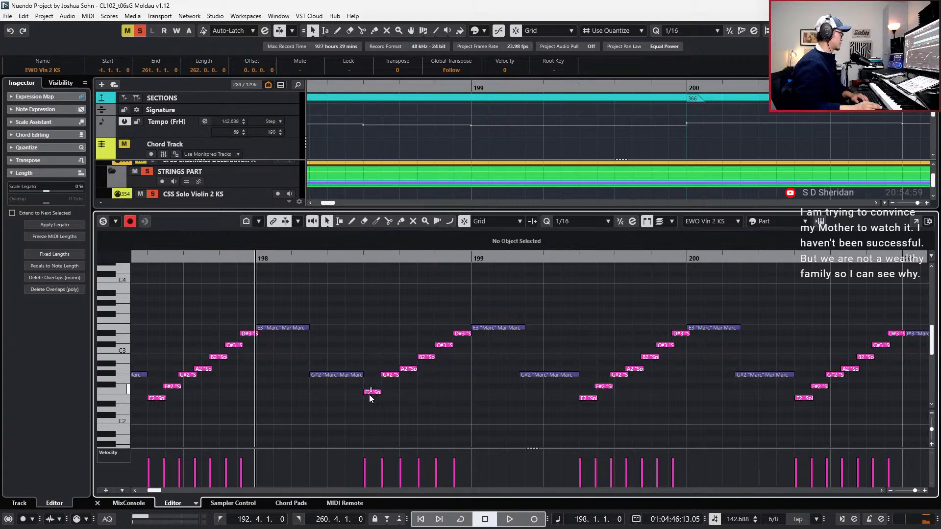
key("Up")
Play back the corrected second violin run and place the playhead at the E3 Marc note starting bar 200.
key("space")
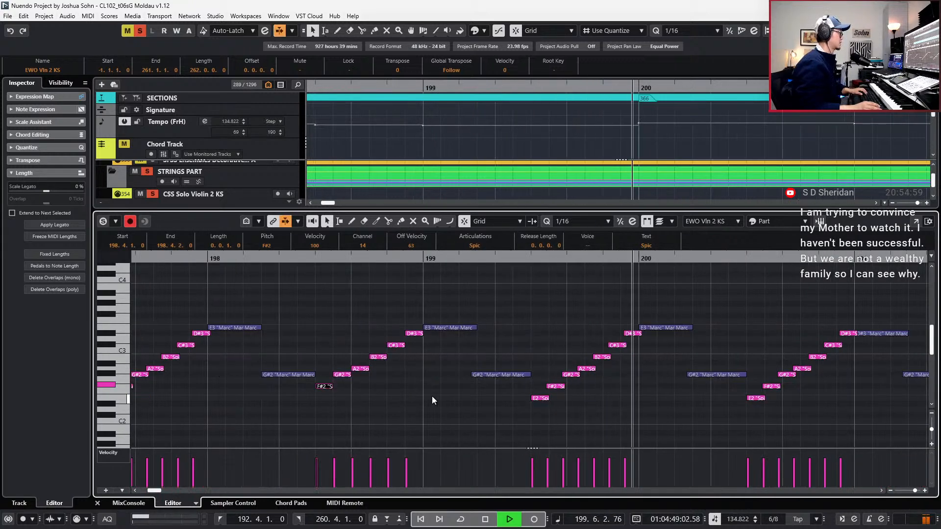
key("space")
left_click(661, 327)
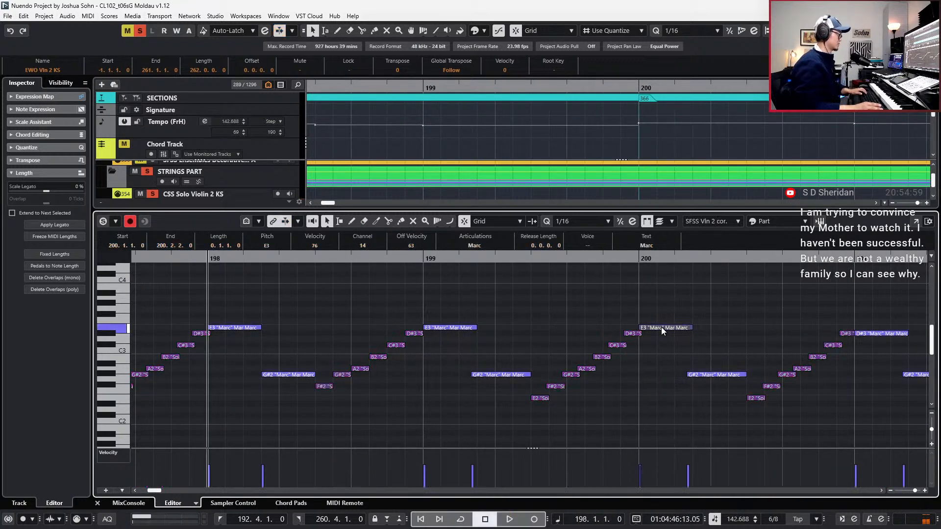
key("g")
key("l")
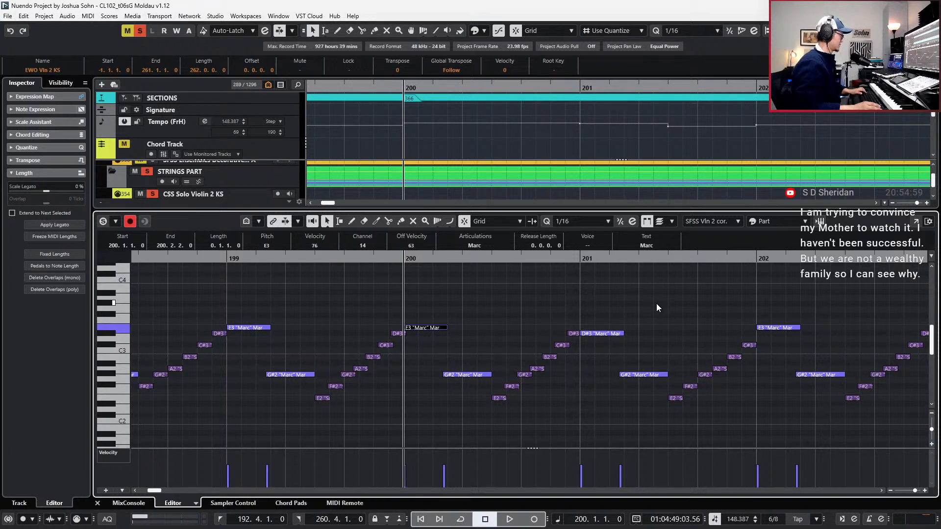
scroll(693, 307, "left", 3)
scroll(693, 308, "down", 2)
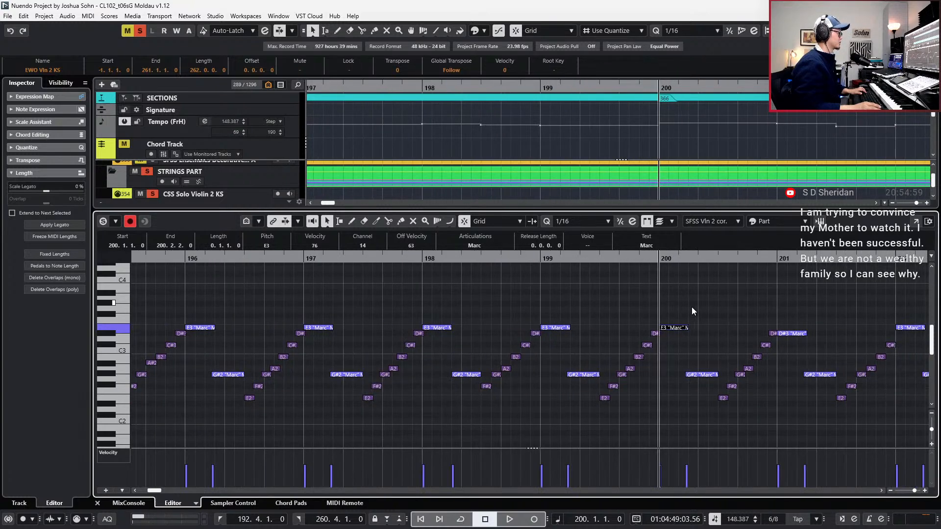
Close the editor and open the second violin and viola parts, from EWO Vln 2 KS through SFSS Vla perf leg, together.
key("ctrl+alt+e")
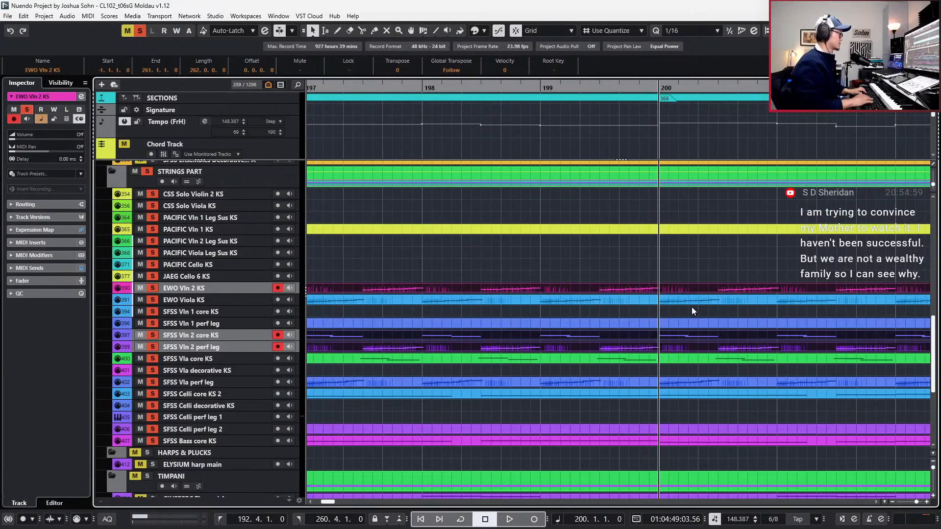
left_click_drag(689, 267, 670, 387)
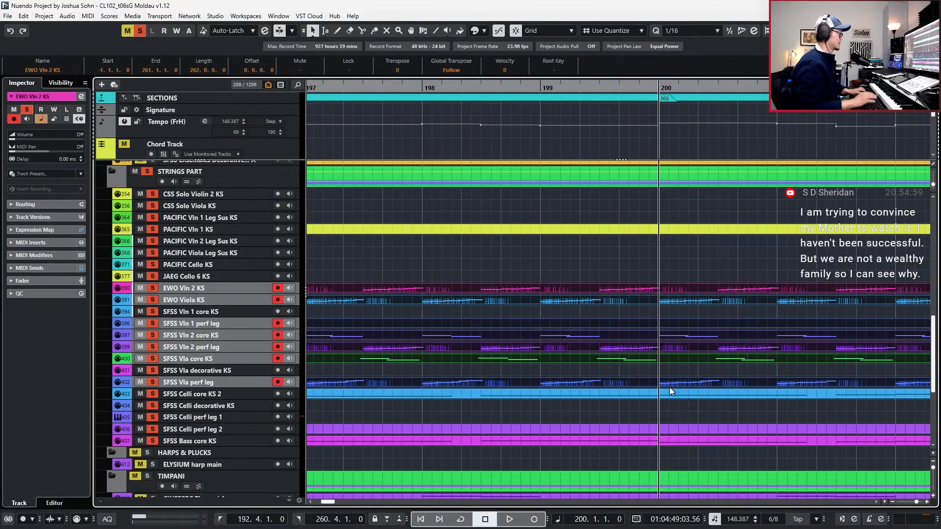
key("Return")
scroll(678, 384, "up", 1)
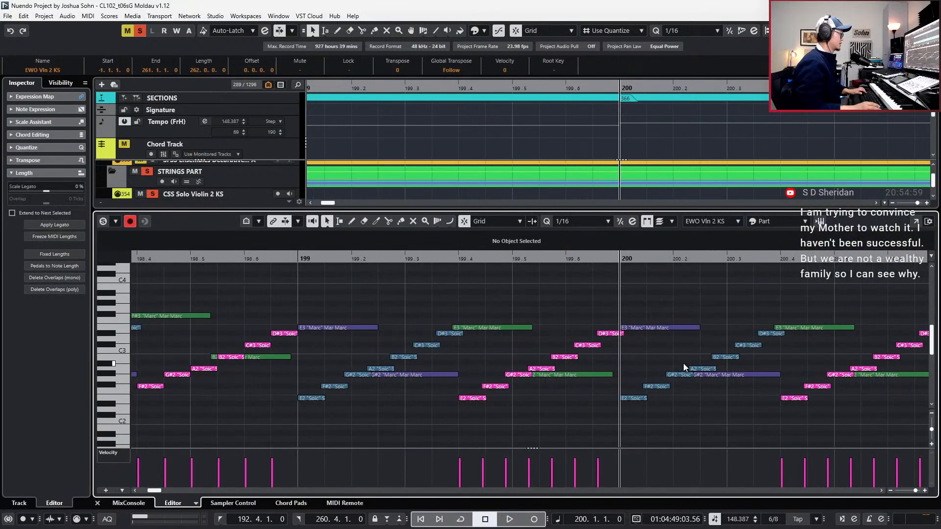
scroll(684, 362, "up", 1)
scroll(684, 362, "down", 1)
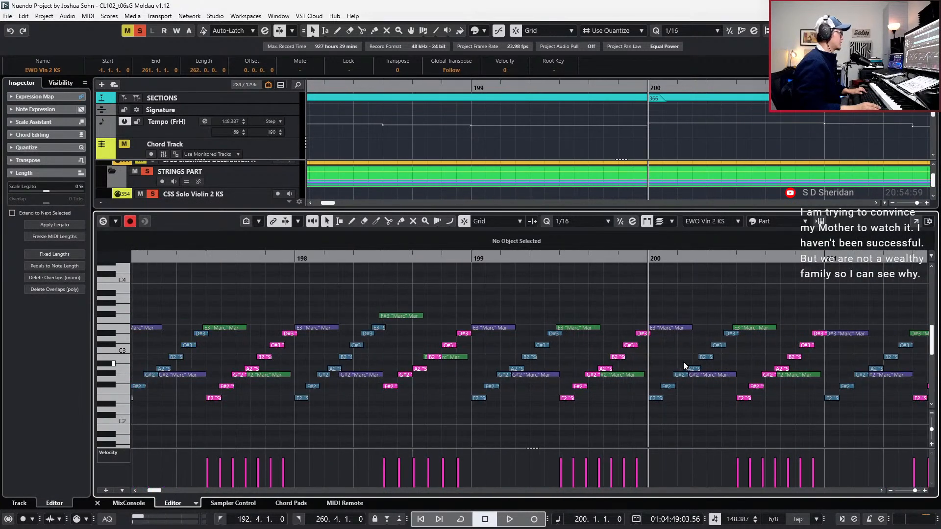
scroll(684, 362, "right", 2)
Play the combined parts from the viola's F#3 Marc note in bar 198, and move the playhead to bar 200.
left_click(318, 316)
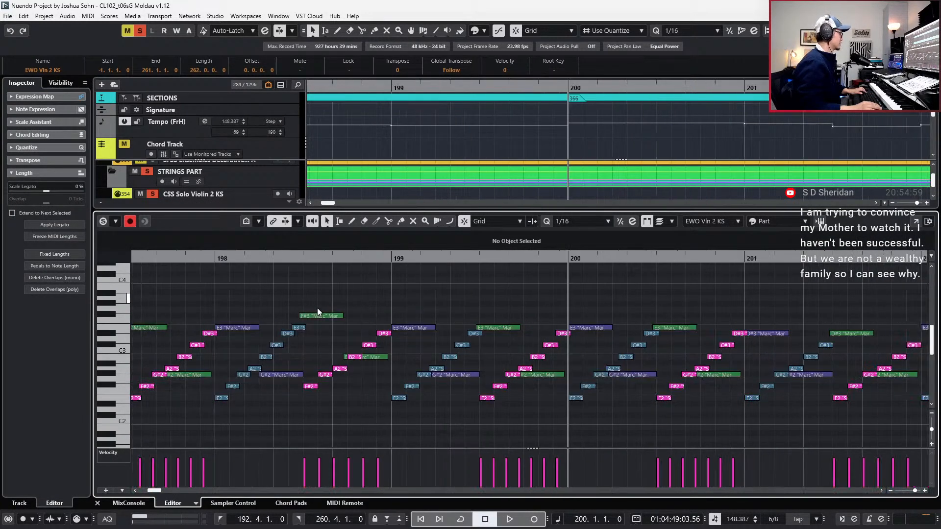
key("l")
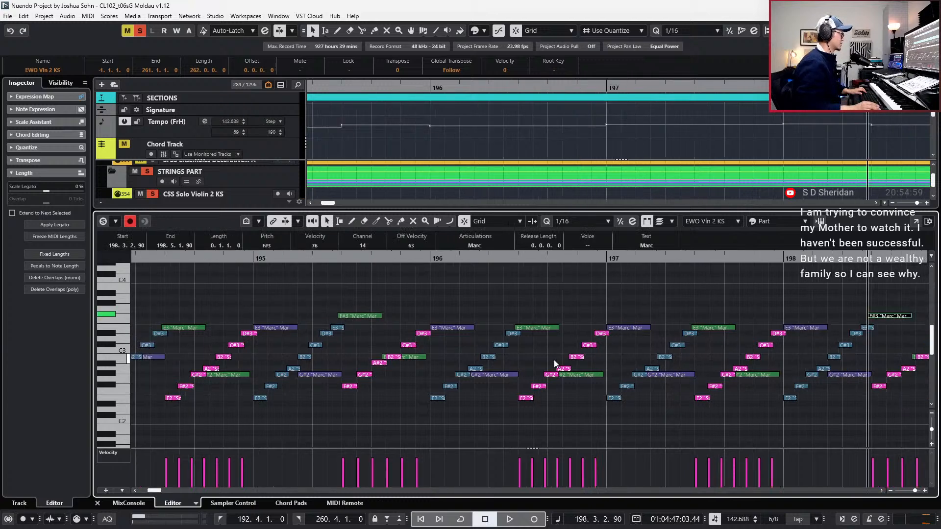
scroll(556, 369, "down", 2)
key("space")
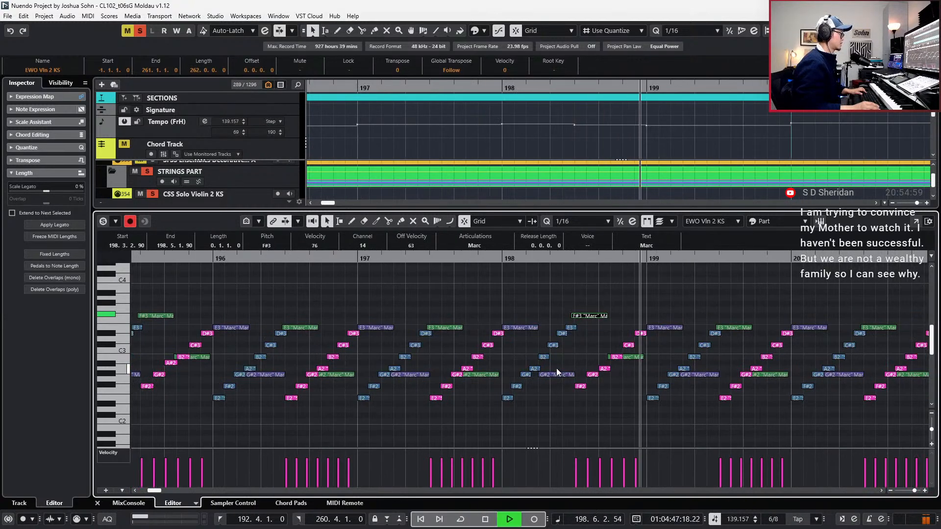
scroll(557, 368, "right", 3)
key("space")
key("KP_Add")
key("KP_Add")
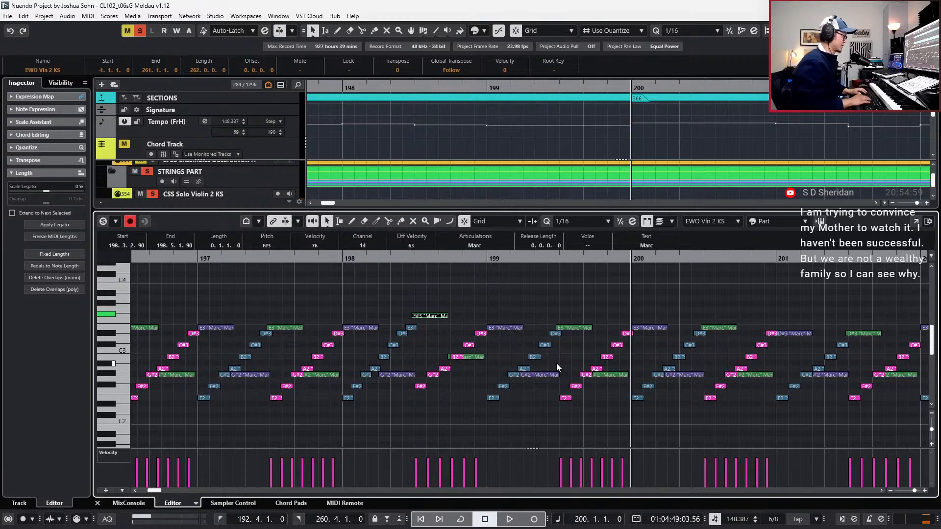
Close the combined editor and open the second violin parts EWO Vln 2 KS, SFSS Vln 2 core KS and SFSS Vln 2 perf leg together.
key("ctrl+e")
left_click(620, 310)
left_click(625, 299)
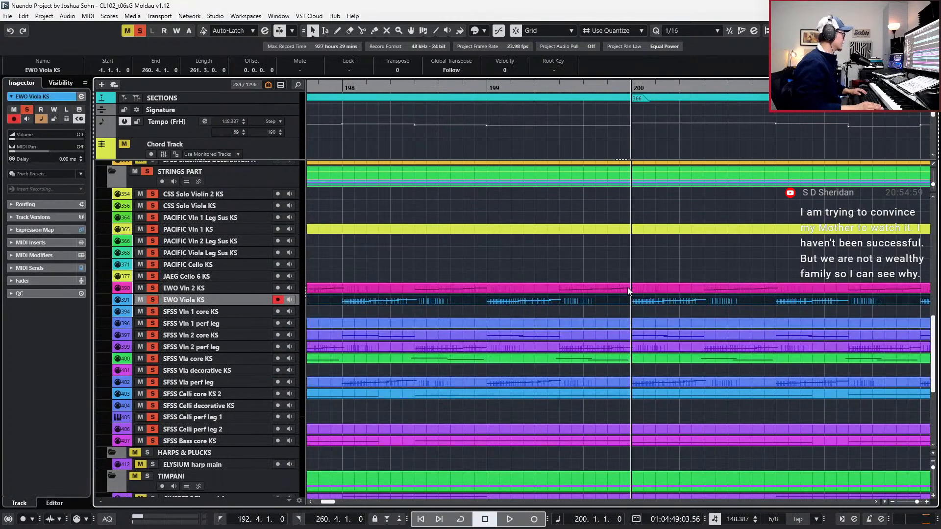
left_click(633, 287)
left_click(643, 334, "ctrl")
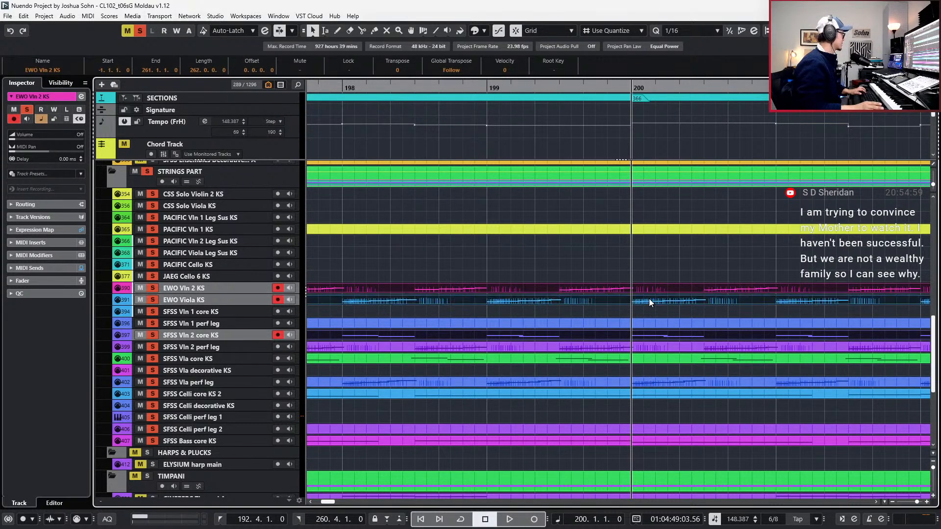
key("ctrl+e")
key("ctrl+e")
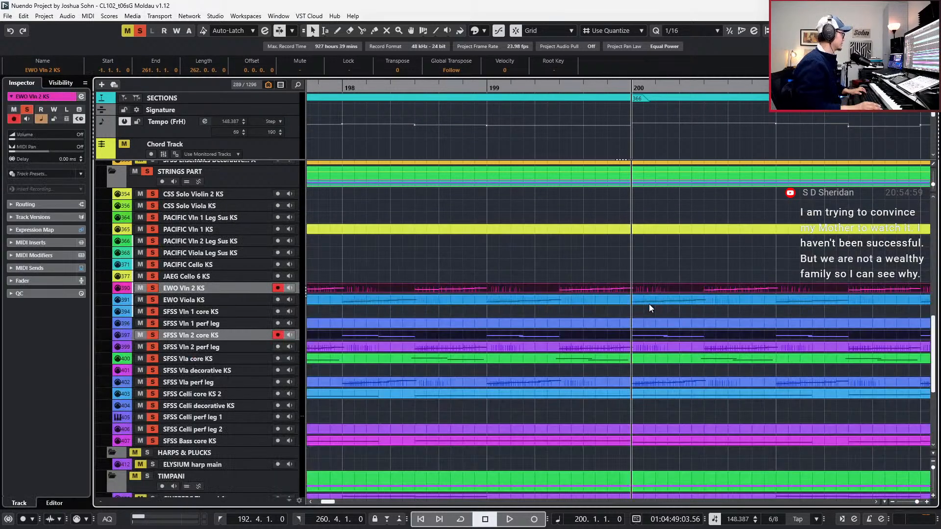
left_click(646, 345, "ctrl")
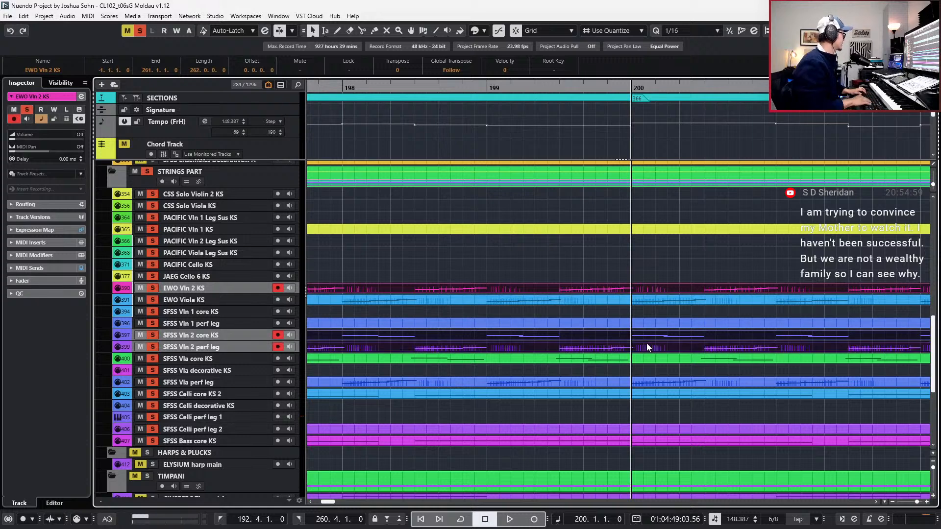
key("ctrl+e")
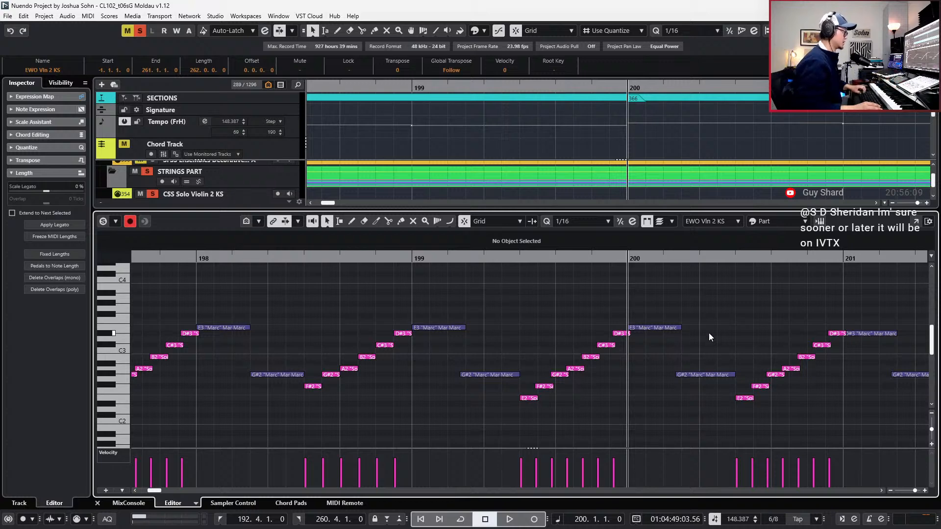
Replace the bar 197 run with a copy of bar 198's six-note run from F#2, including the closing E3, and play it back.
scroll(710, 326, "right", 3)
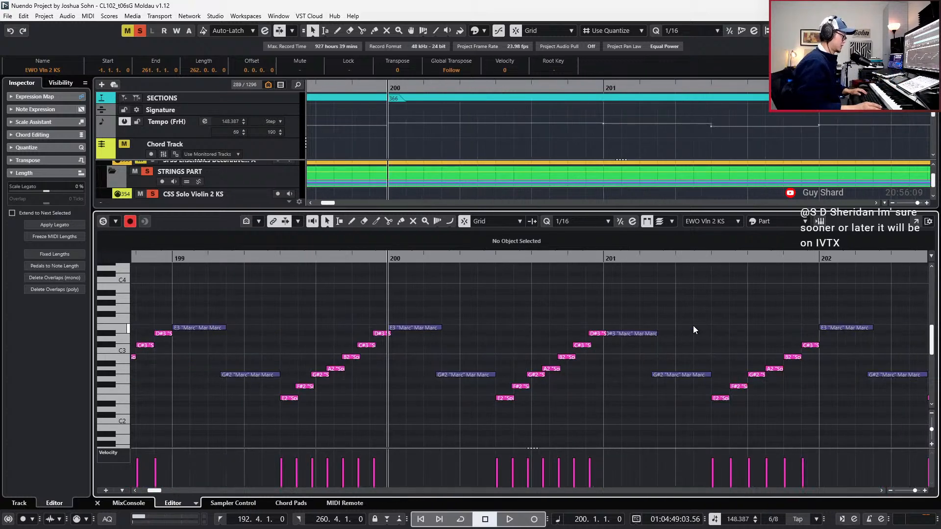
scroll(694, 329, "left", 4)
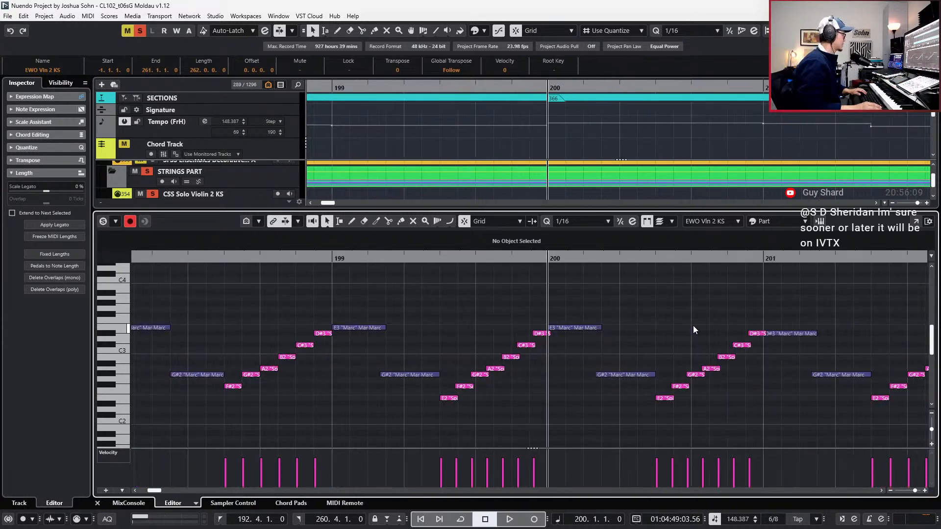
scroll(693, 327, "left", 1)
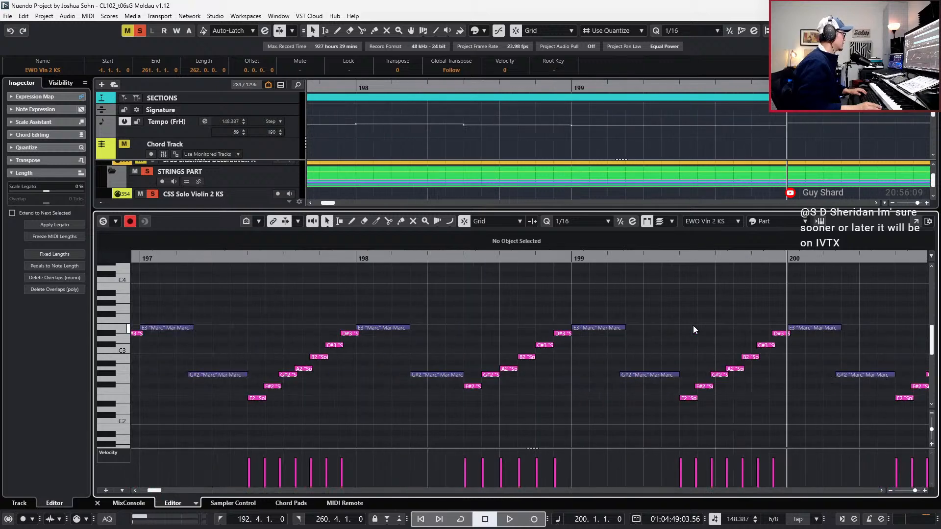
scroll(349, 338, "left", 2)
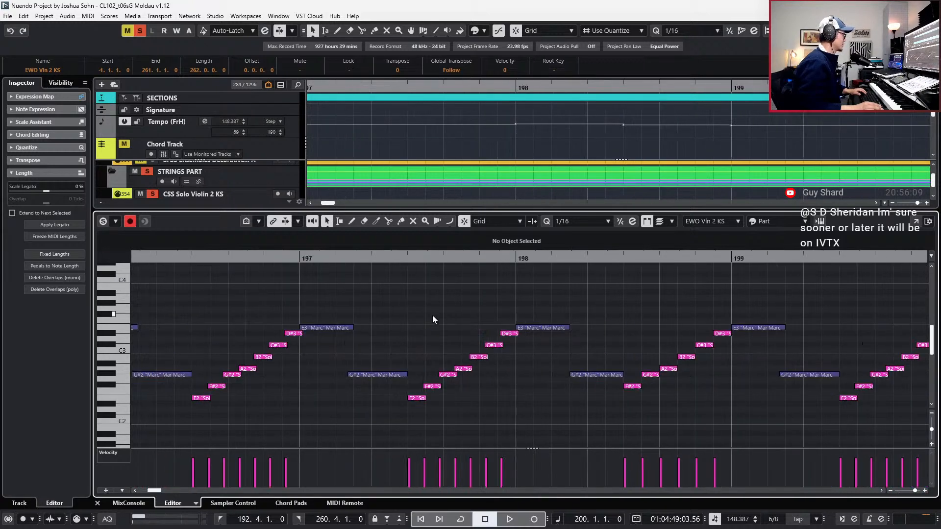
left_click_drag(633, 312, 750, 387)
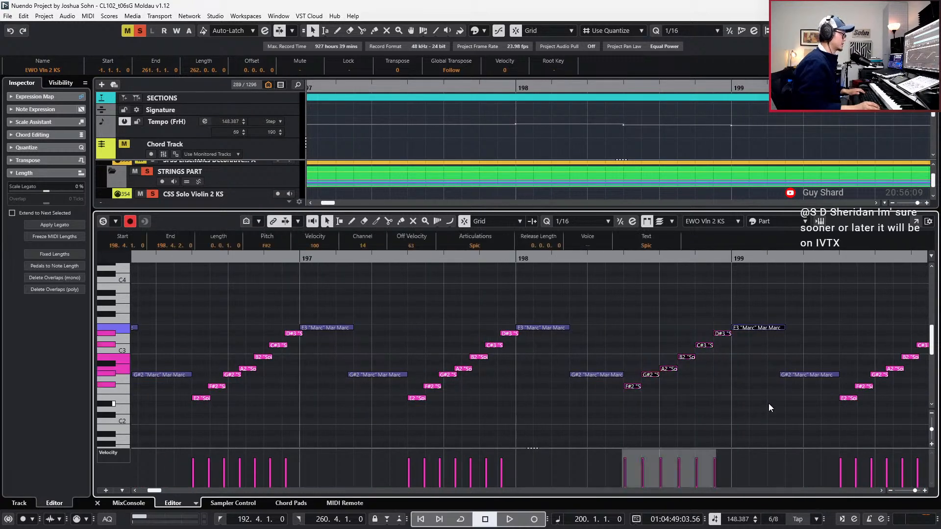
left_click_drag(532, 307, 416, 433)
key("l")
key("Delete")
key("ctrl+v")
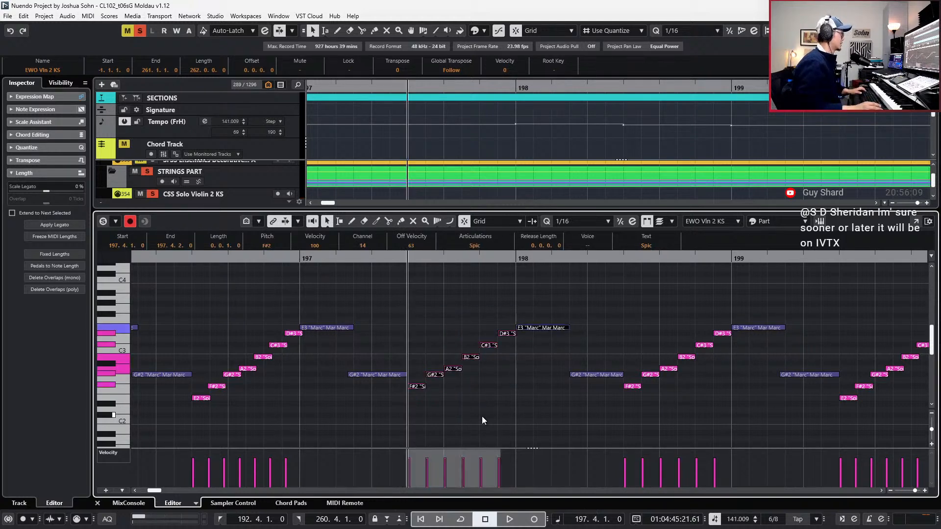
key("space")
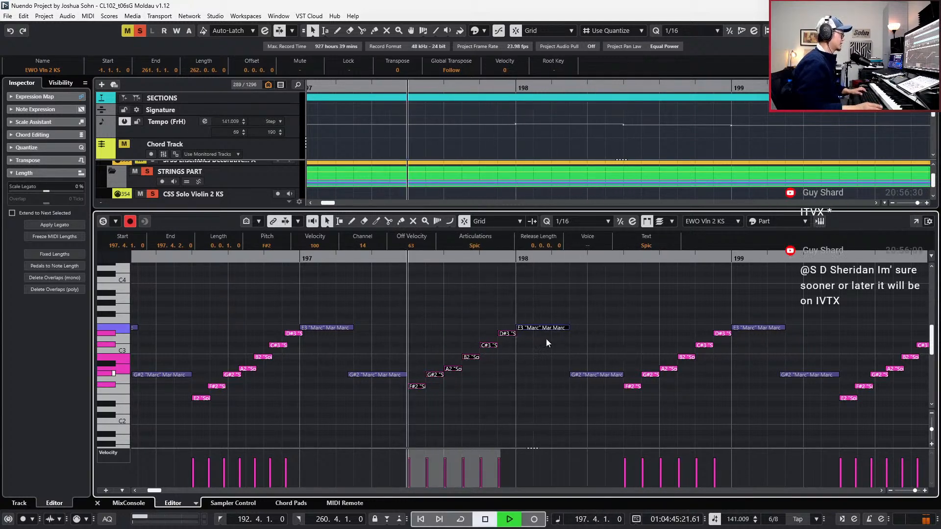
key("space")
Replace the bar 198 run with the seven-note run from E2 to D#3, starting at 198.4.1 and ending on the E3 Marc.
left_click_drag(474, 302, 590, 429)
left_click_drag(683, 307, 784, 413)
scroll(743, 404, "up", 5)
key("KP_Add")
key("KP_Add")
key("KP_Subtract")
key("KP_Subtract")
key("KP_Add")
key("ctrl+v")
key("ctrl+Right")
key("KP_Subtract")
Play the swapped second violin runs from bar 197 up to bar 200.
key("space")
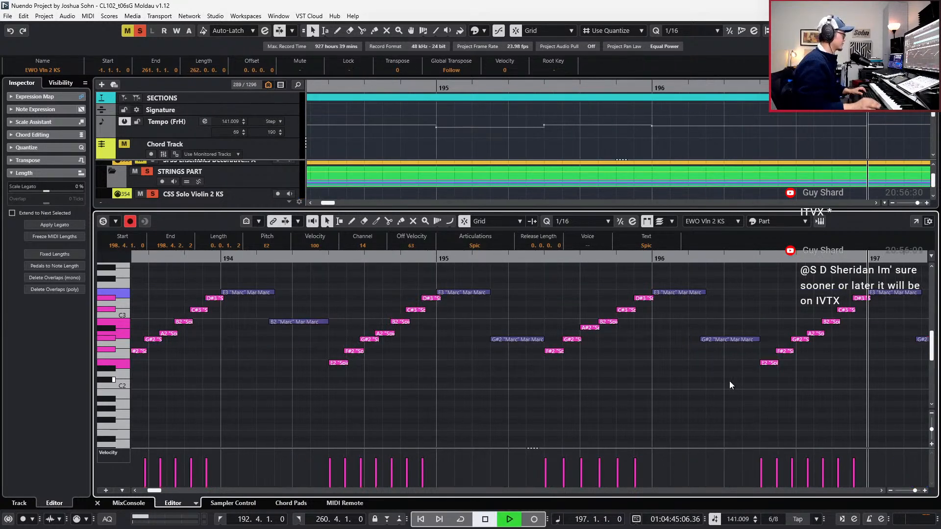
key("g")
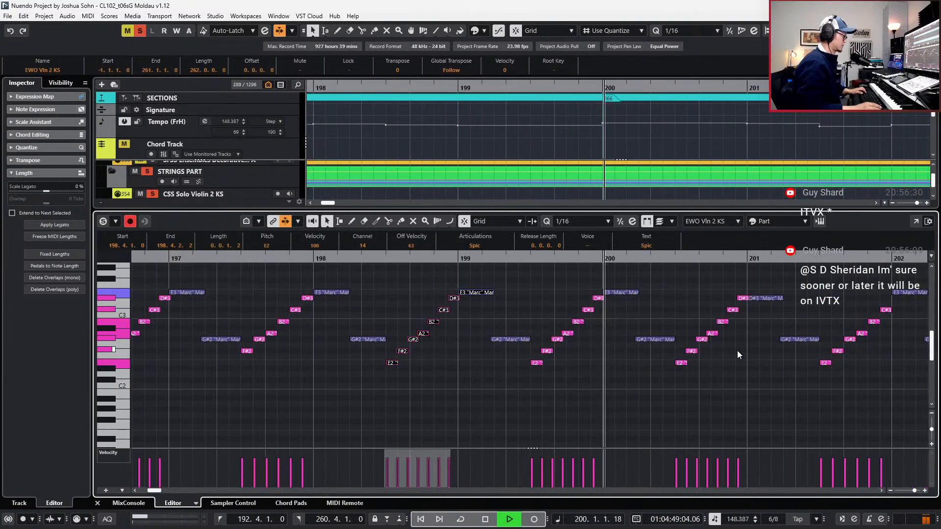
key("space")
Raise the D#3 Marc note at the start of bar 201 to E3 and play back the passage leading into it.
key("KP_Add")
key("KP_Add")
key("KP_Add")
key("KP_Add")
key("KP_Subtract")
scroll(728, 352, "right", 3)
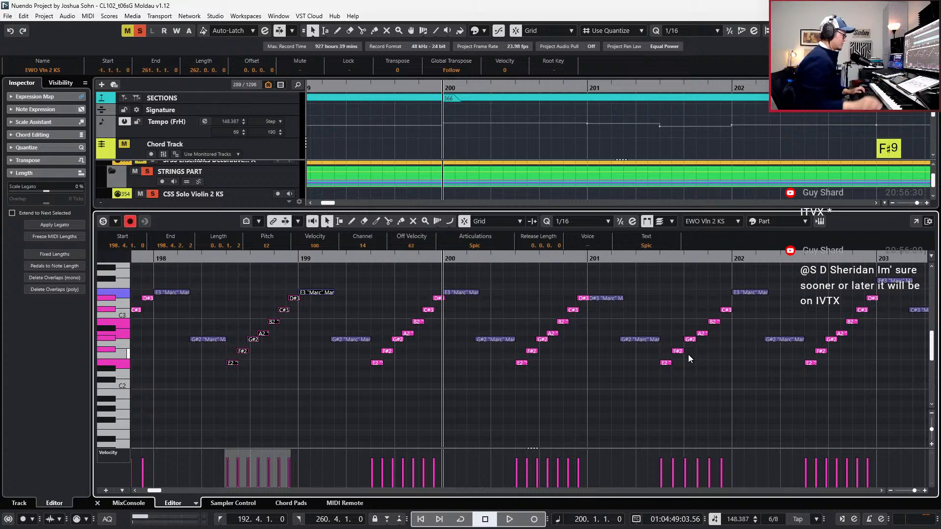
left_click(612, 297)
key("Up")
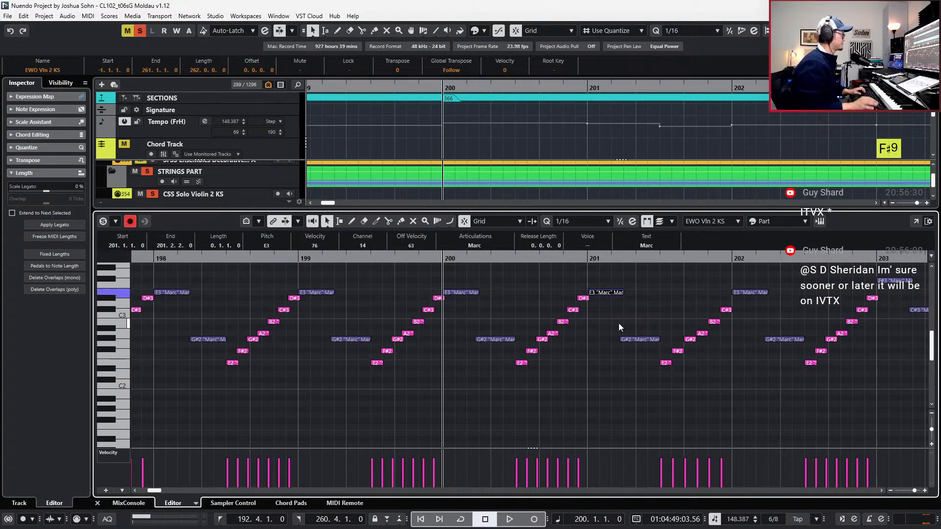
key("l")
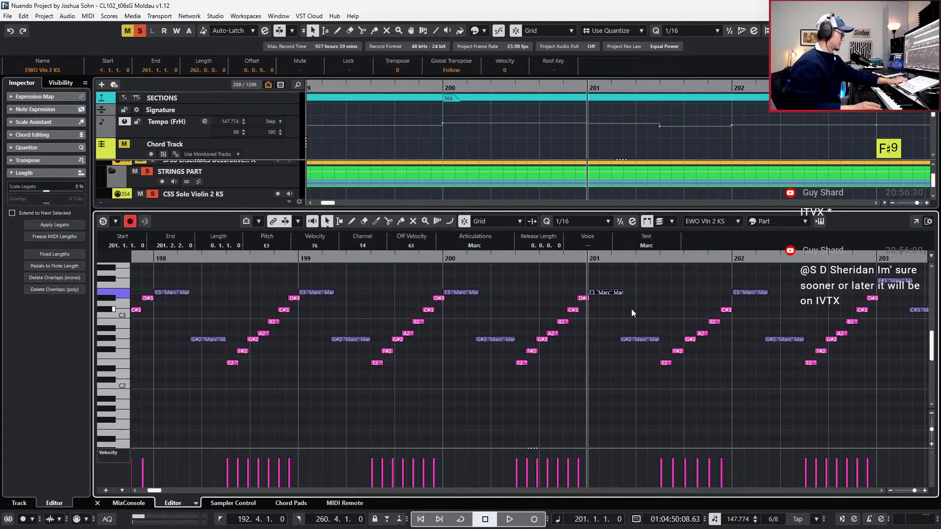
left_click(632, 312)
key("space")
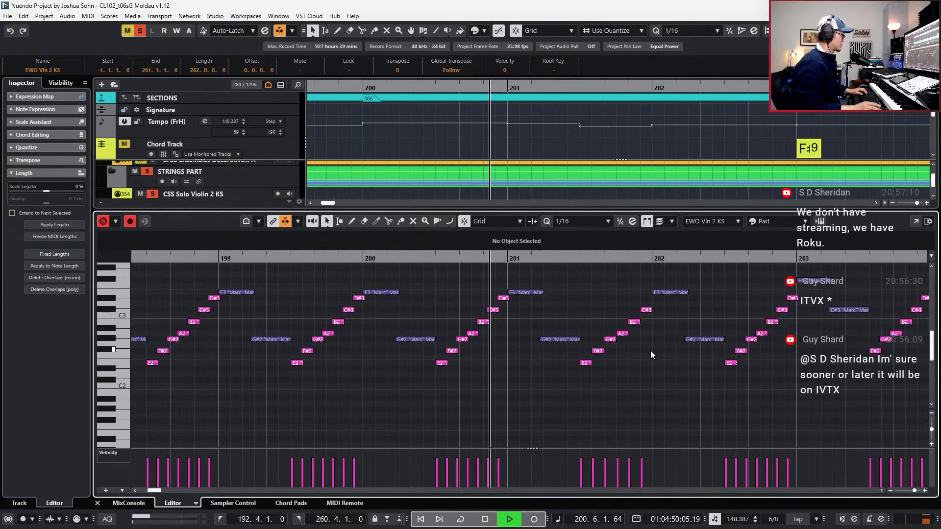
key("space")
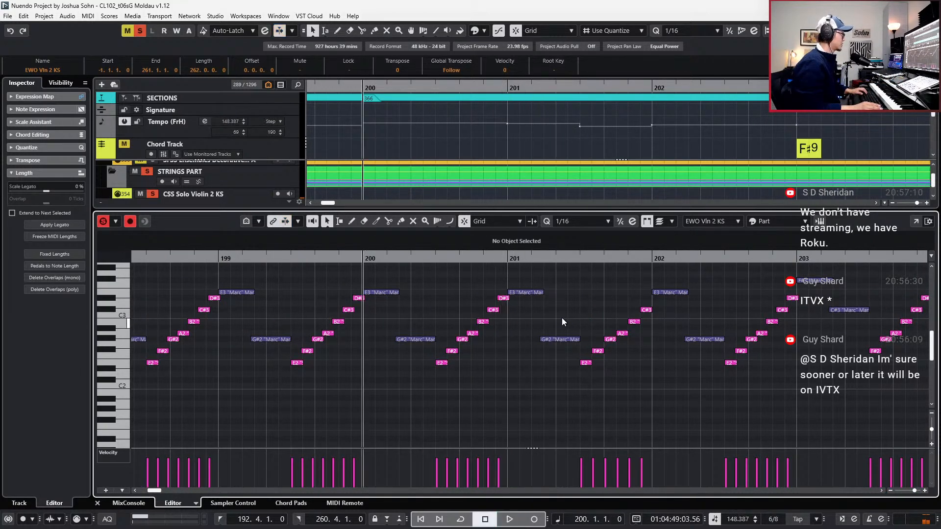
Repitch the six-note bar 201 run to G2, G#2, A2, B2, C#3 and D#3.
left_click(585, 363)
key("Up")
key("Up")
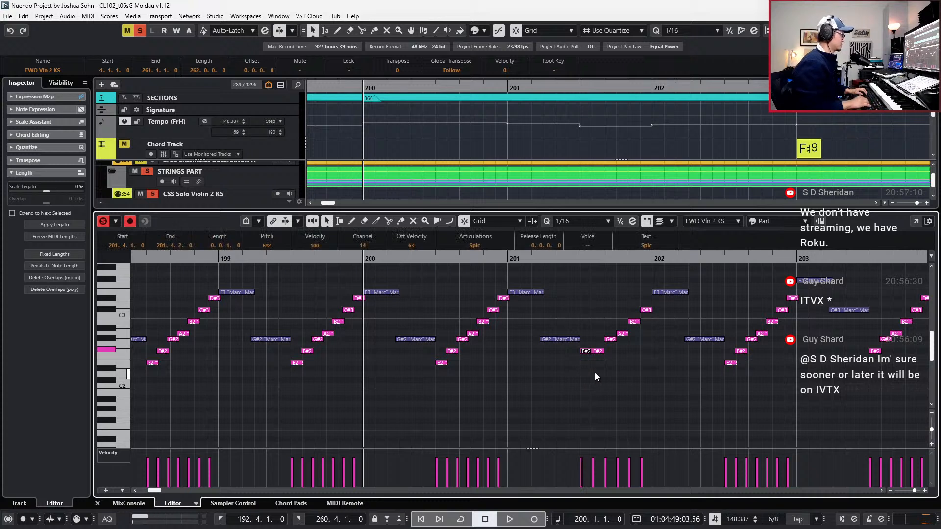
key("Up")
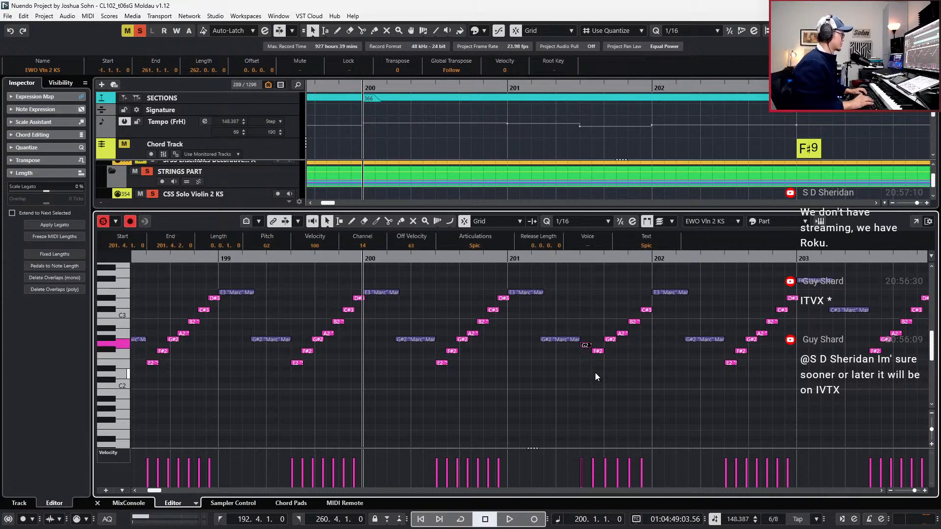
left_click_drag(596, 301, 647, 383)
key("Up")
key("Up")
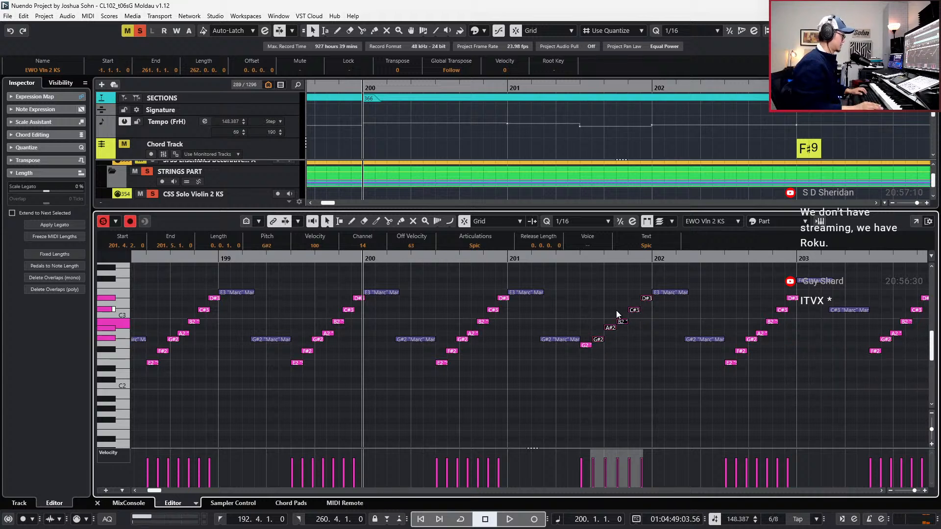
left_click(611, 328)
key("Down")
left_click_drag(626, 300, 648, 313)
Play the second violin from bar 200 through the edited bar 201 run into the E3 Marc note at bar 202.
left_click(672, 291)
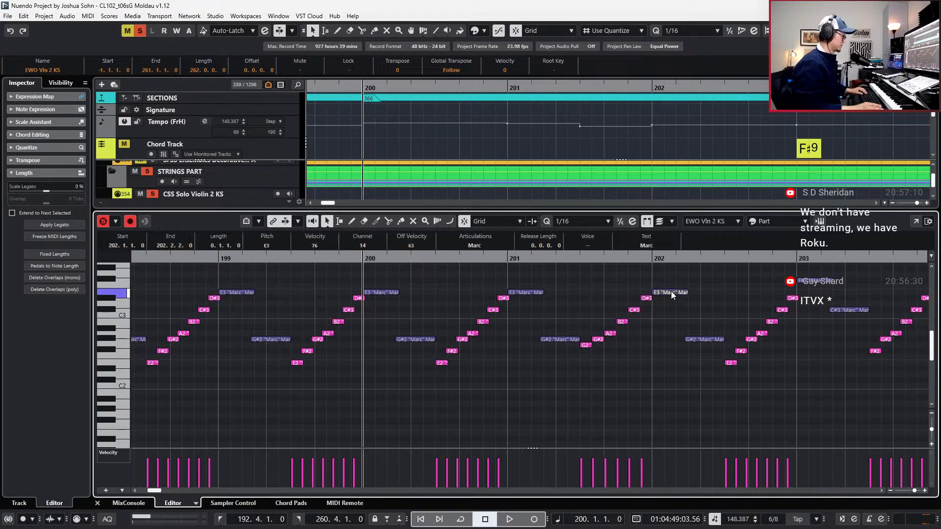
key("space")
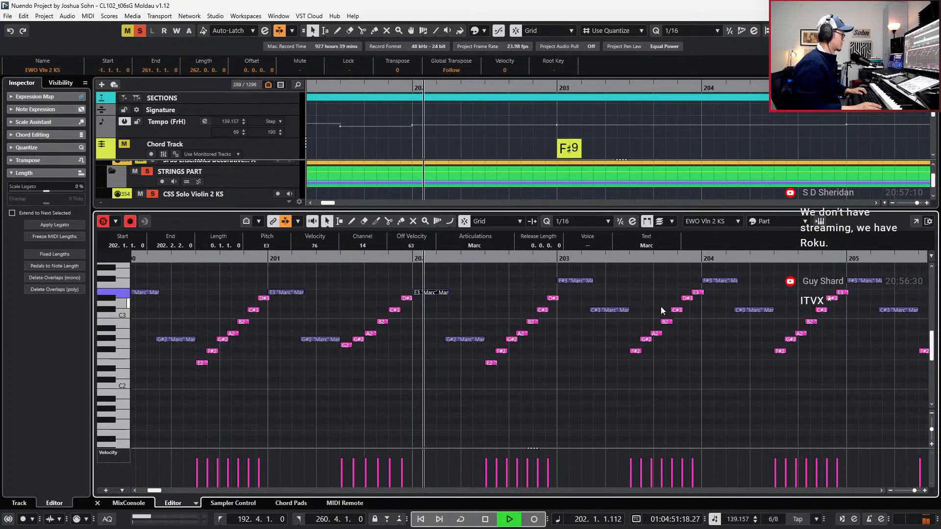
key("space")
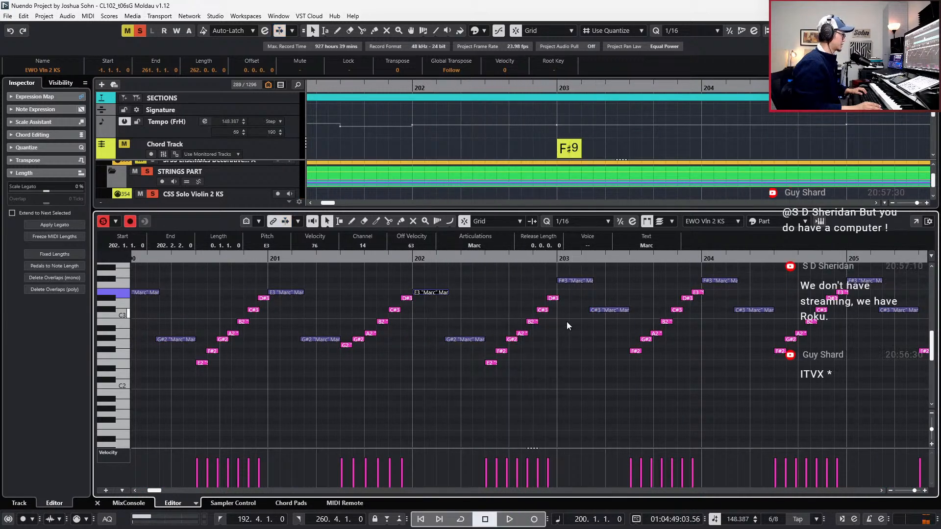
Lower the F#3 Marc note at the start of bar 203 to E3 and play back from the run at 202.4.1.
left_click_drag(498, 312, 490, 378)
key("l")
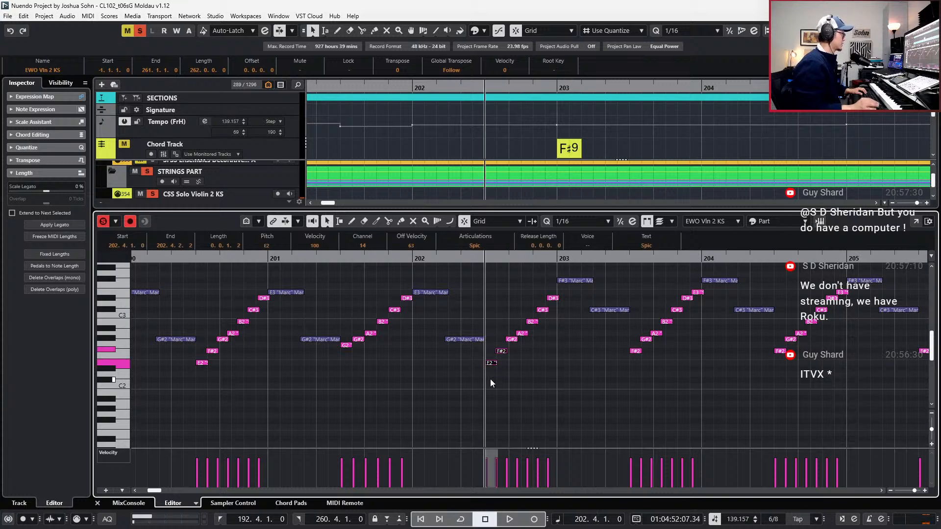
left_click(581, 280)
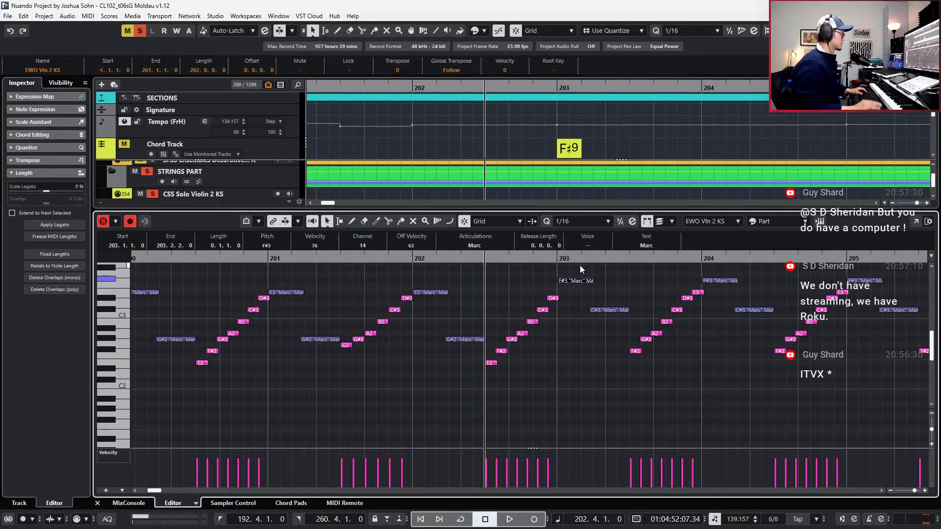
key("Down")
key("Down")
key("space")
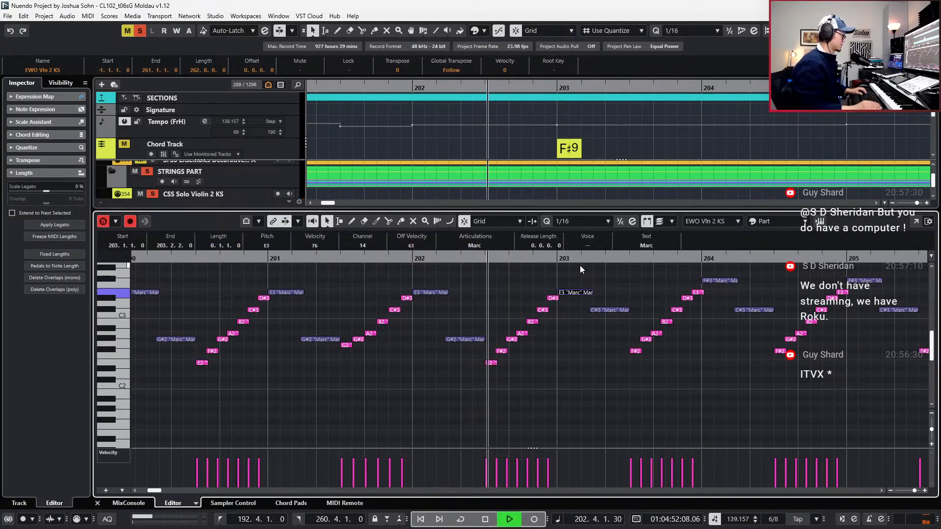
key("space")
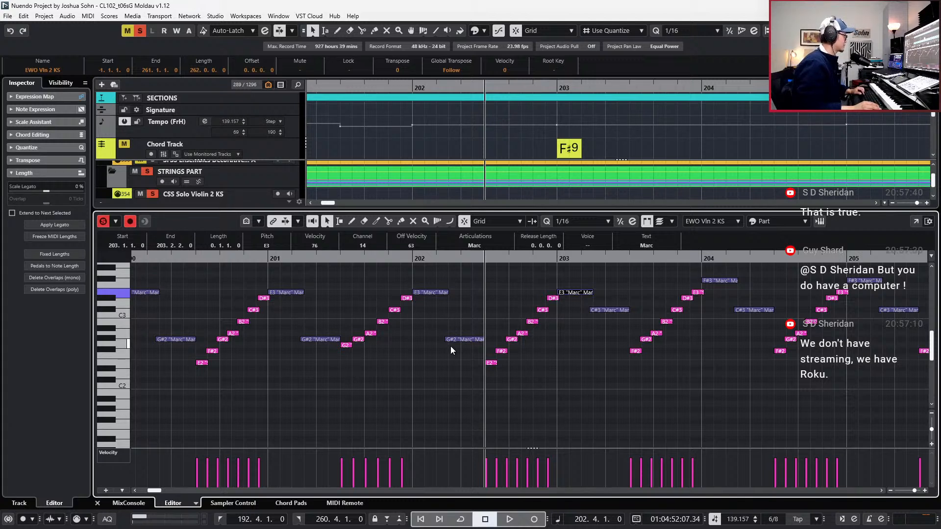
Place the playhead at the start of bar 203 and examine the surrounding second violin runs.
left_click(515, 257)
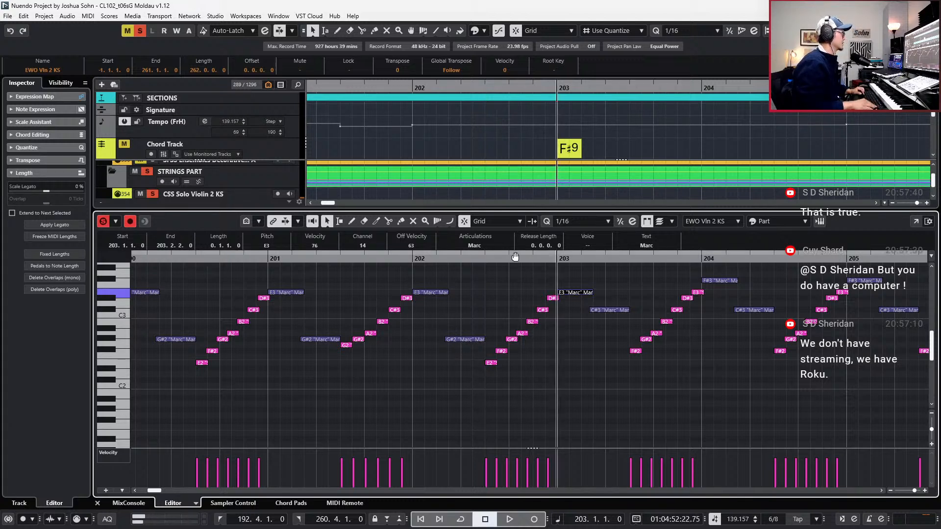
scroll(583, 116, "down", 1)
scroll(583, 115, "up", 1)
key("super")
key("super")
scroll(584, 106, "down", 2)
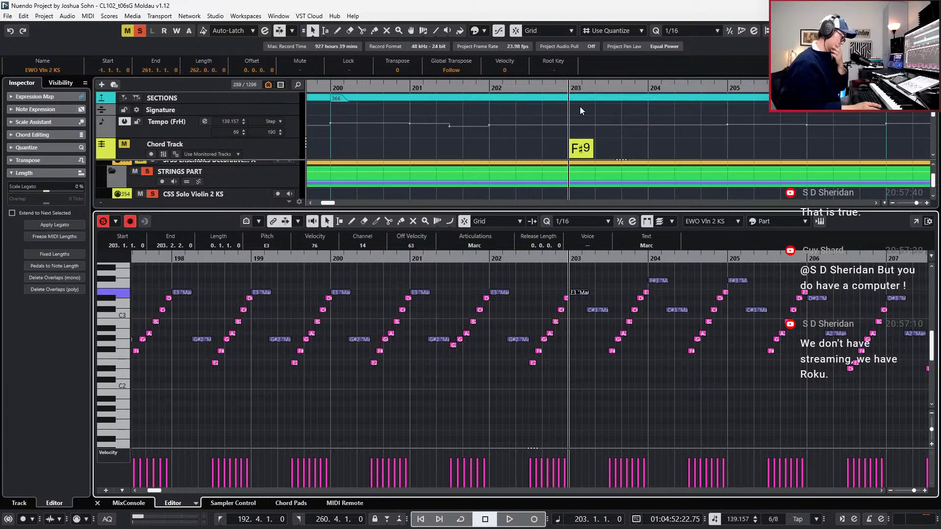
key("h")
key("h")
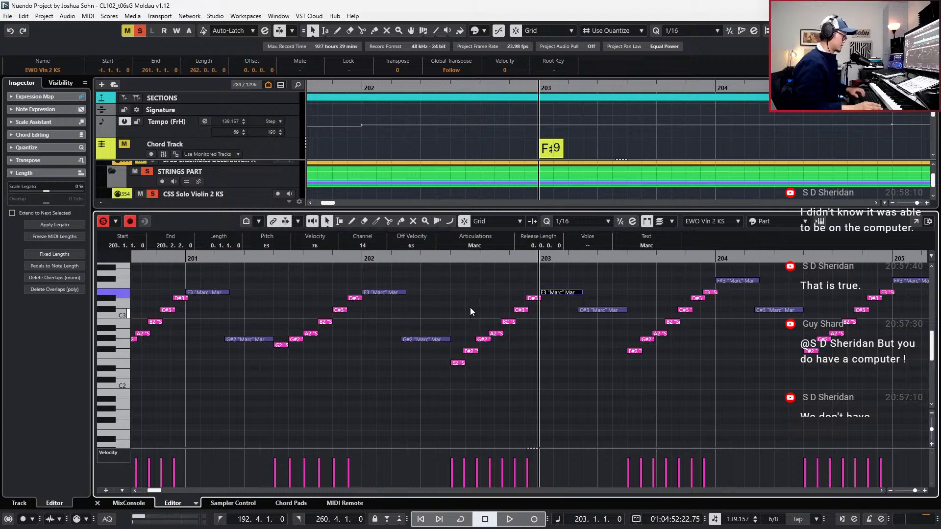
Raise the seven-note run at 202.4 by two semitones and lower its third note to A2.
left_click_drag(460, 284, 529, 385)
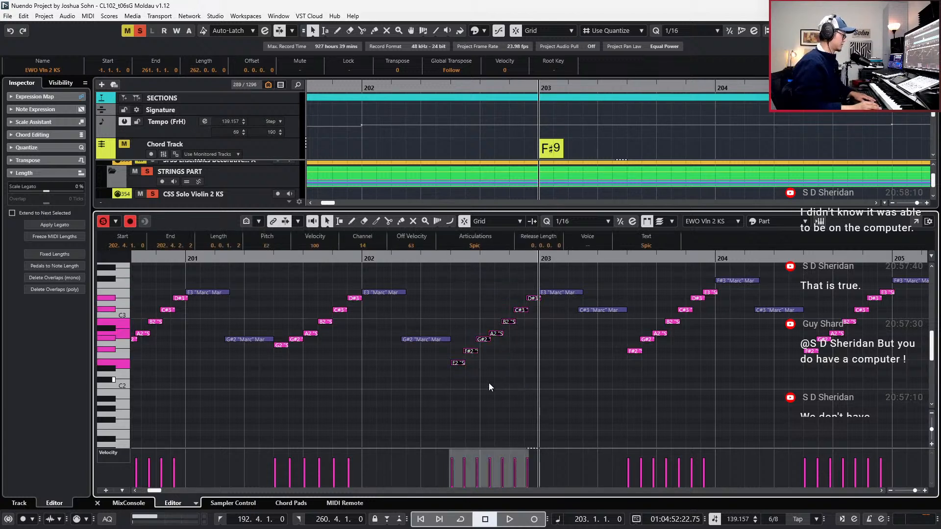
key("Up")
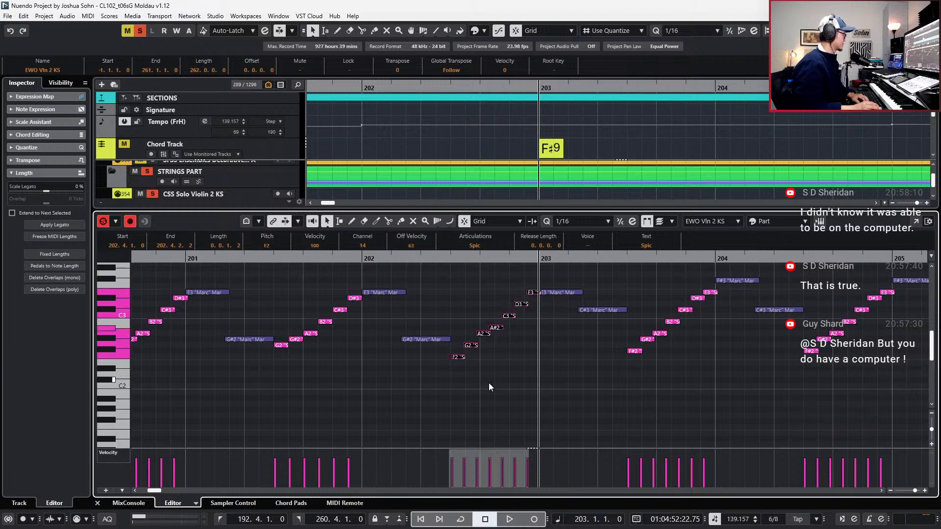
key("Up")
left_click(465, 334)
left_click_drag(480, 328, 481, 333)
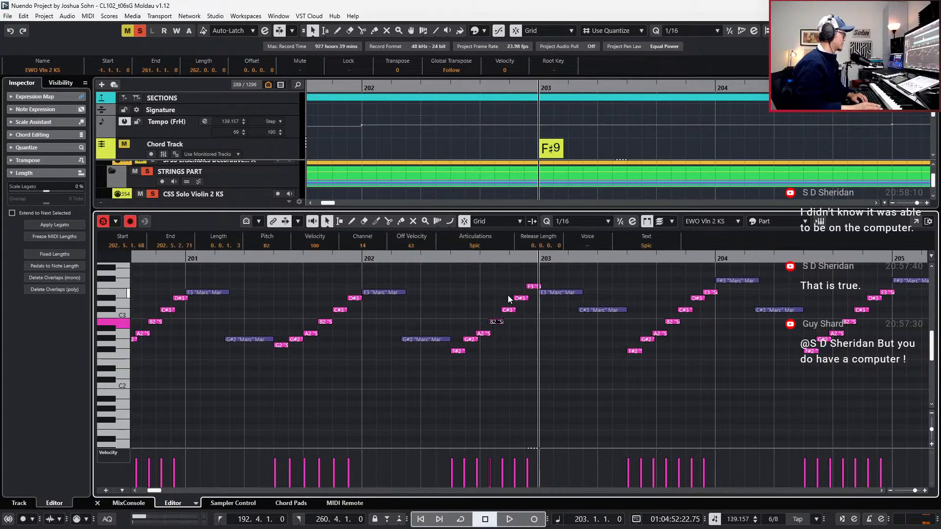
Remove the top note of the bar 202 run and quantize the remaining F#2, G#2, A2, B2, C#3 and D#3 into six even sixteenths.
left_click_drag(522, 283, 456, 368)
key("Delete")
key("q")
left_click_drag(487, 289, 516, 307)
key("alt+Right")
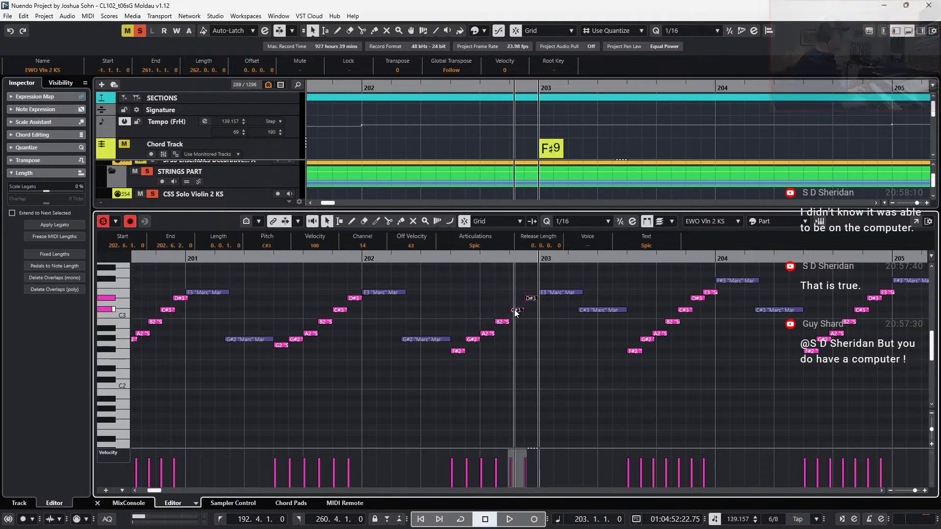
Play the second violin from bar 201 through the edited bar 202 run into bar 204.
key("l")
key("ctrl+KP_Subtract")
key("ctrl+KP_Subtract")
key("space")
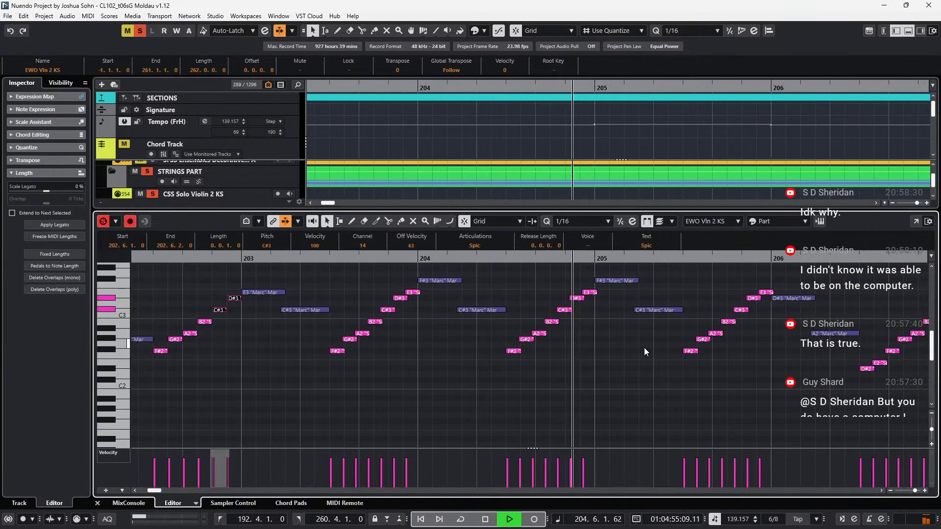
key("space")
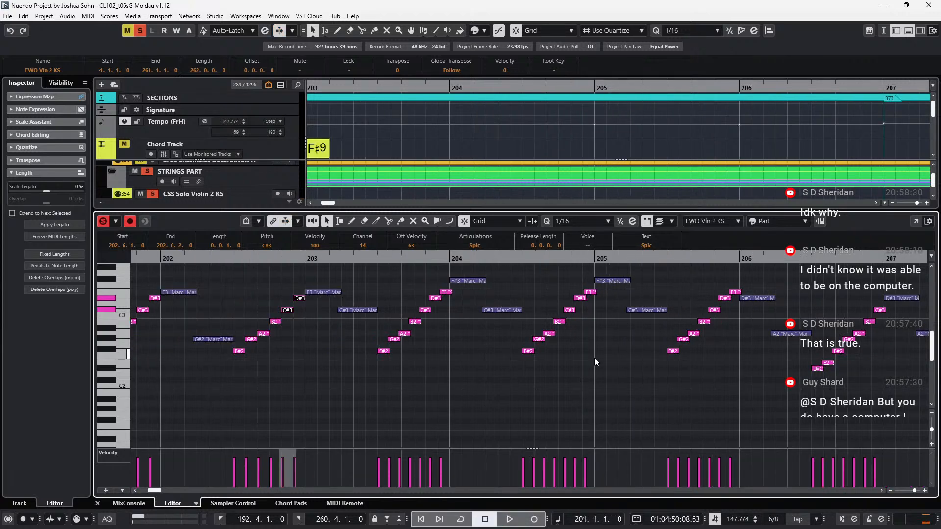
Lower the C#3 Marc note in the middle of bar 203 to F#2.
left_click(654, 292)
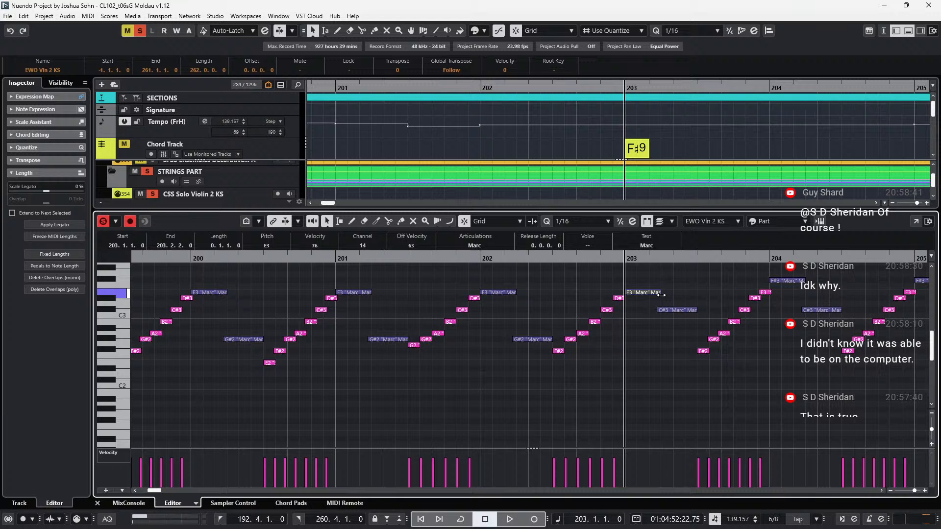
left_click(677, 311)
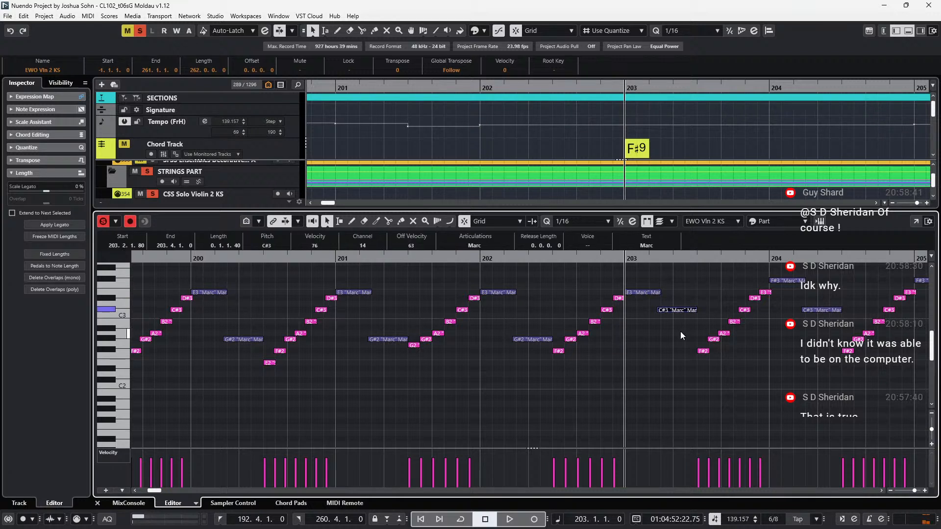
key("Down")
key("Down")
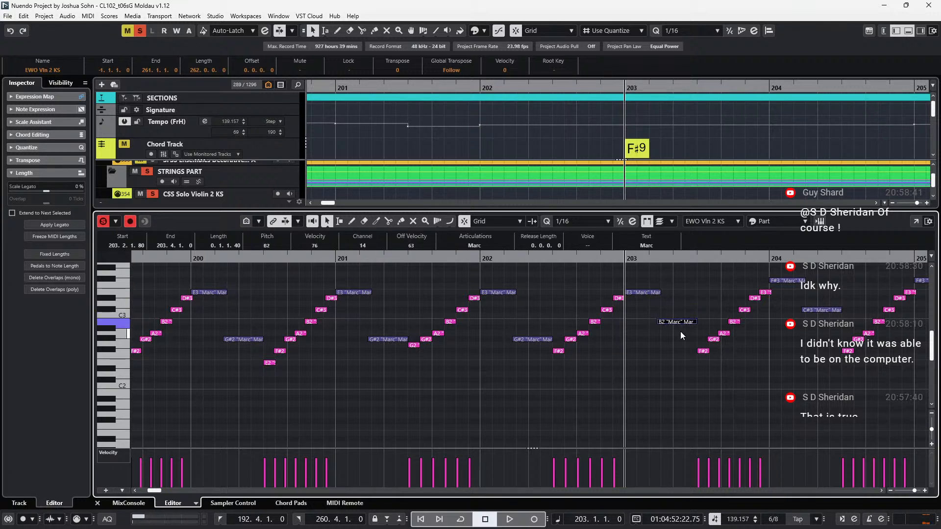
key("Down")
key("Down")
key("Down")
key("Down")
key("Down")
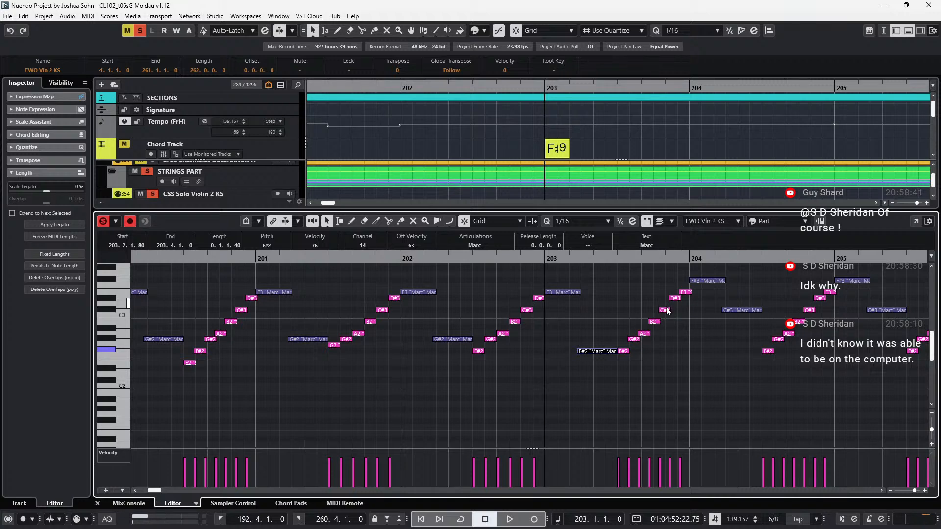
Select all second violin Marc notes and runs from bar 193 onward and transpose them up one octave.
scroll(595, 297, "down", 3)
scroll(595, 296, "down", 2)
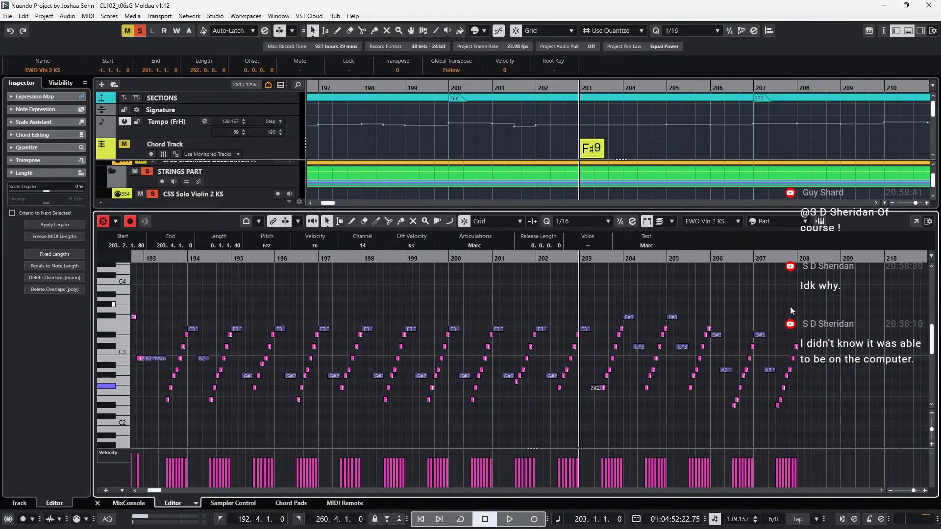
left_click_drag(818, 283, 577, 446)
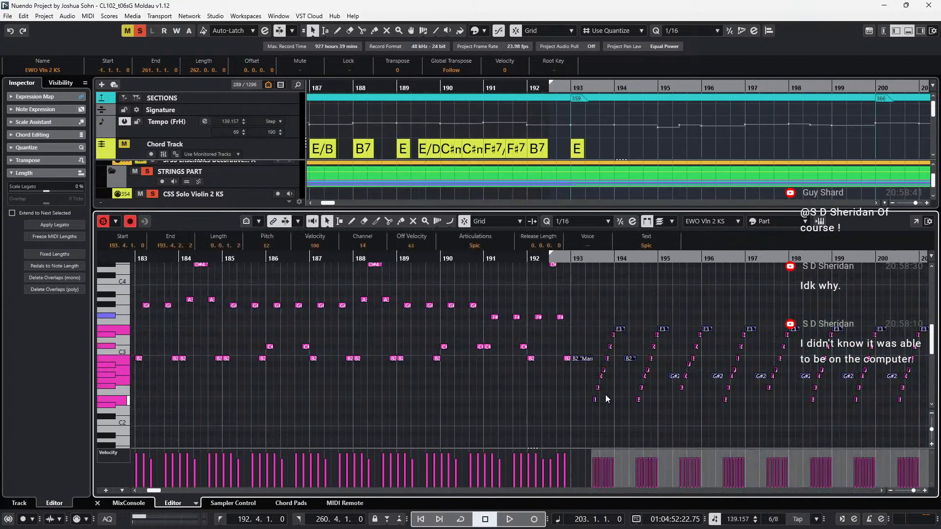
scroll(607, 383, "up", 3)
scroll(611, 354, "right", 4)
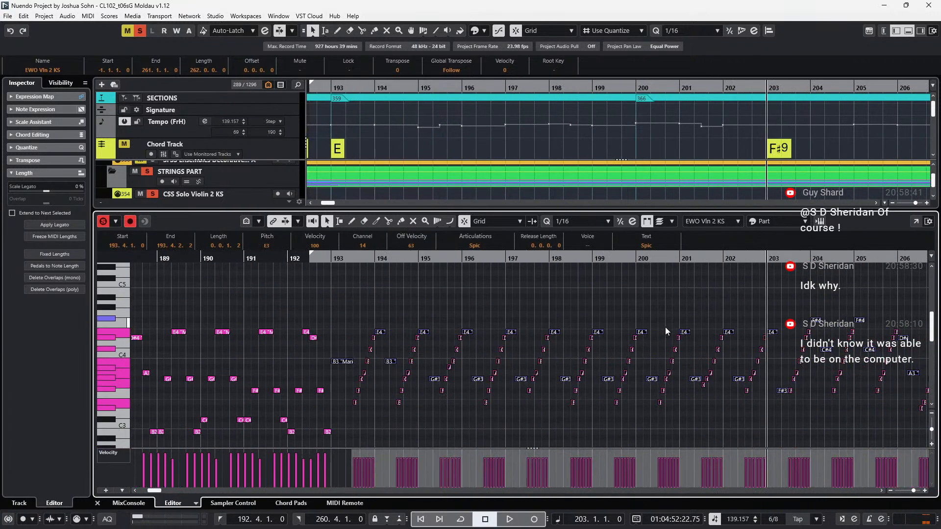
scroll(788, 304, "up", 1)
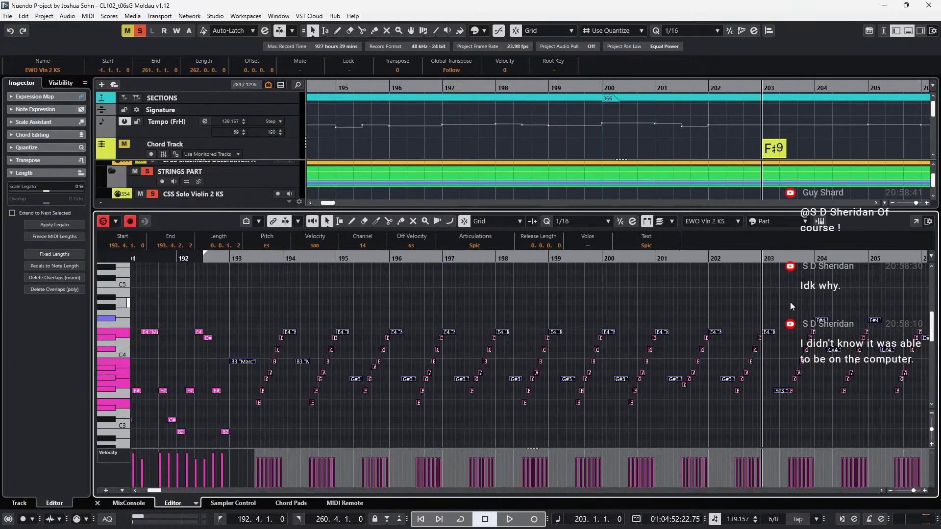
Play the transposed second violin from bar 202 and return the playhead to the start of bar 193.
key("KP_Subtract")
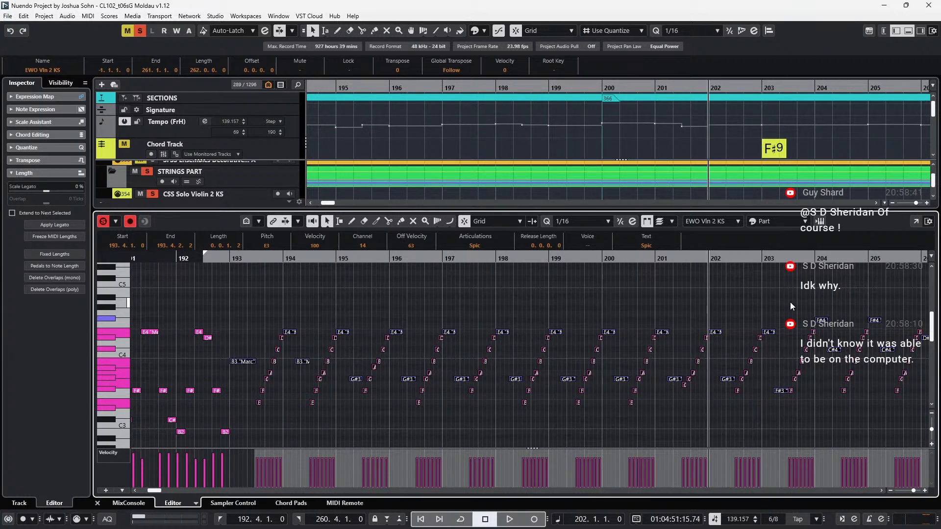
key("space")
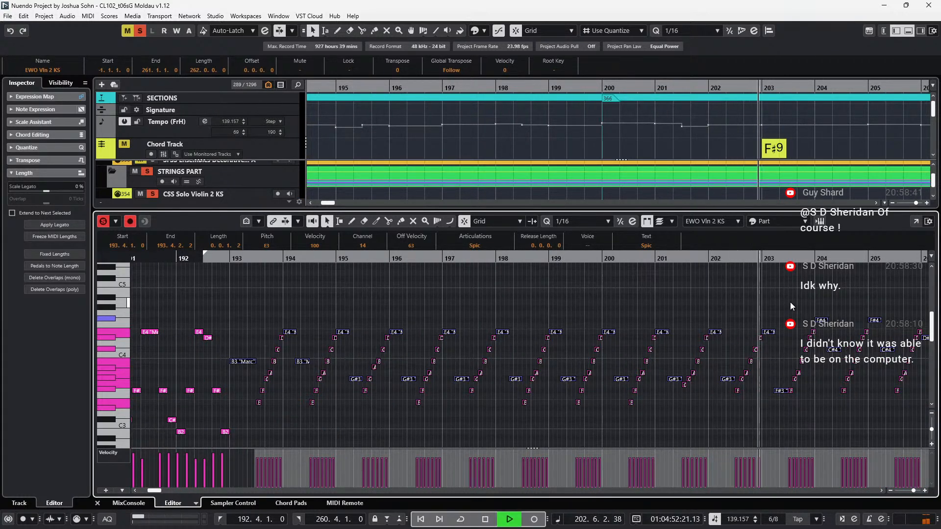
key("space")
key("KP_1")
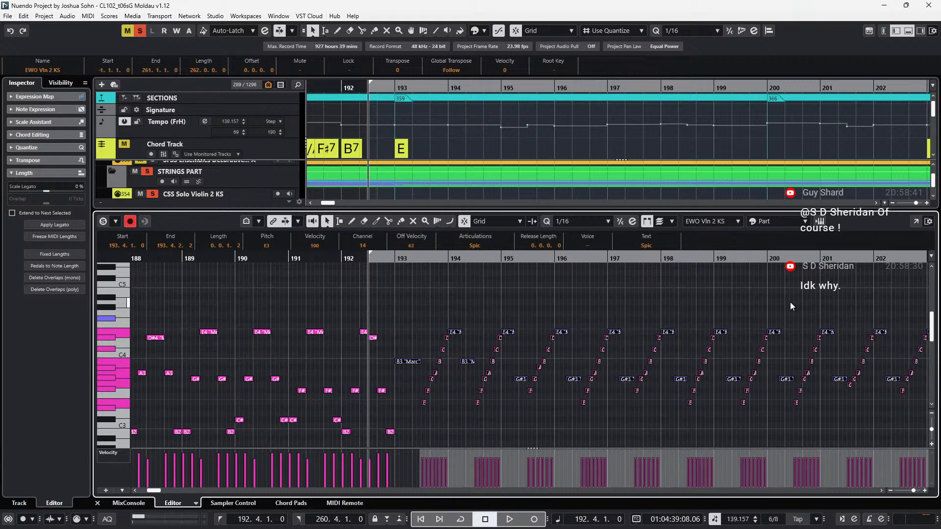
key("KP_Subtract")
key("KP_Add")
scroll(828, 286, "down", 1)
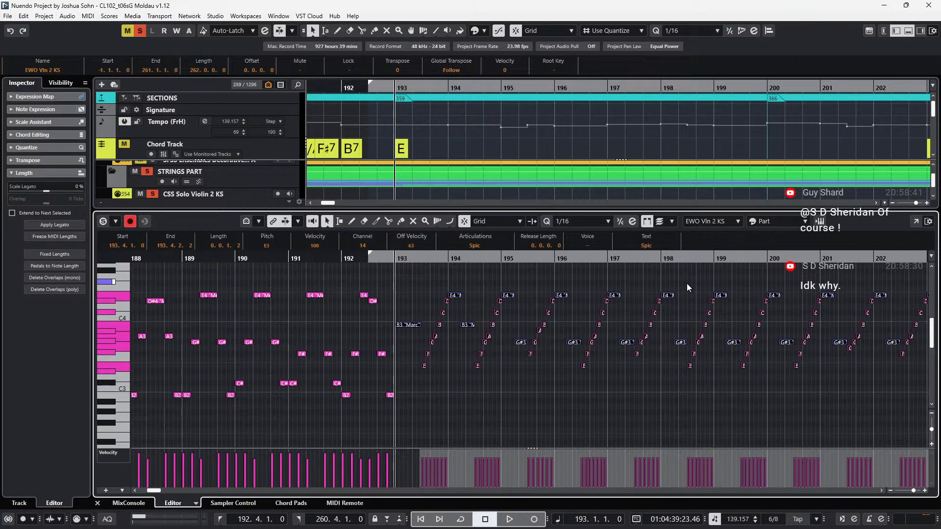
Play the second violin passage from bar 192 with auto-scroll enabled, and stop after bar 201.
key("KP_Subtract")
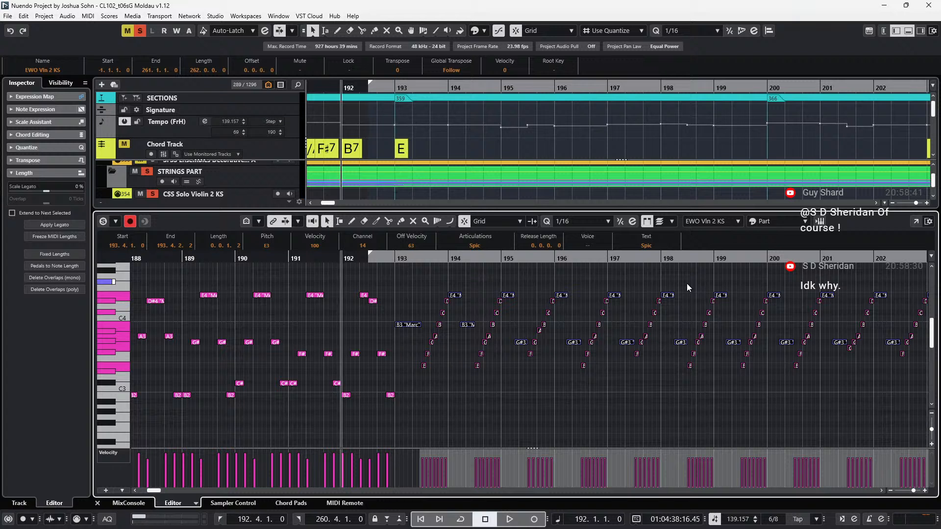
key("space")
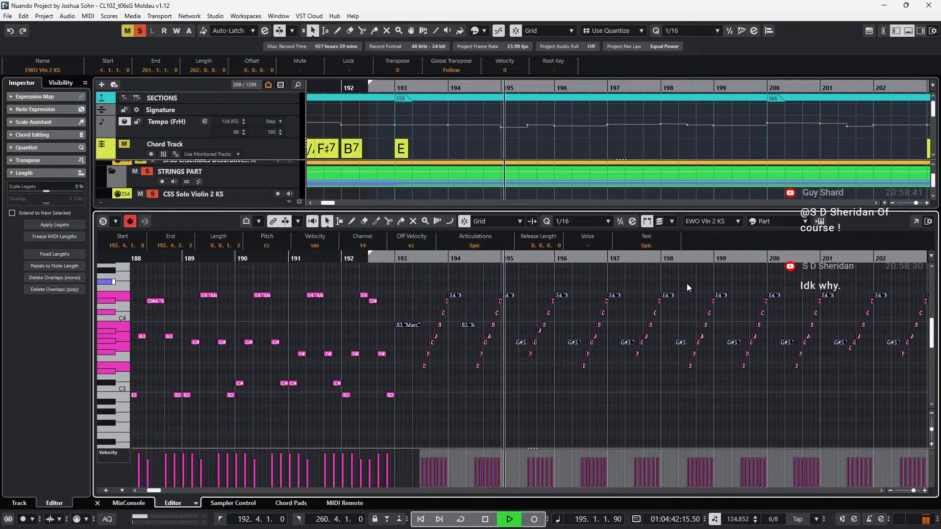
key("f")
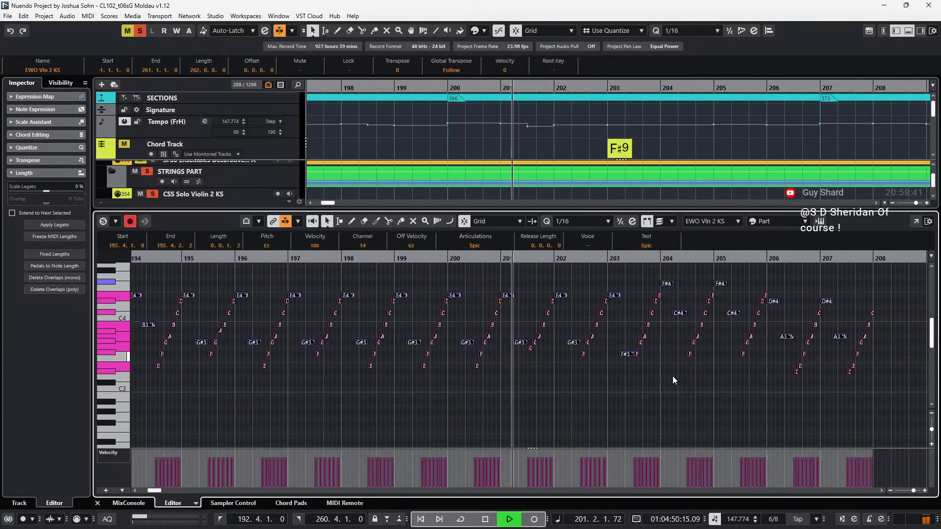
left_click(699, 381)
key("space")
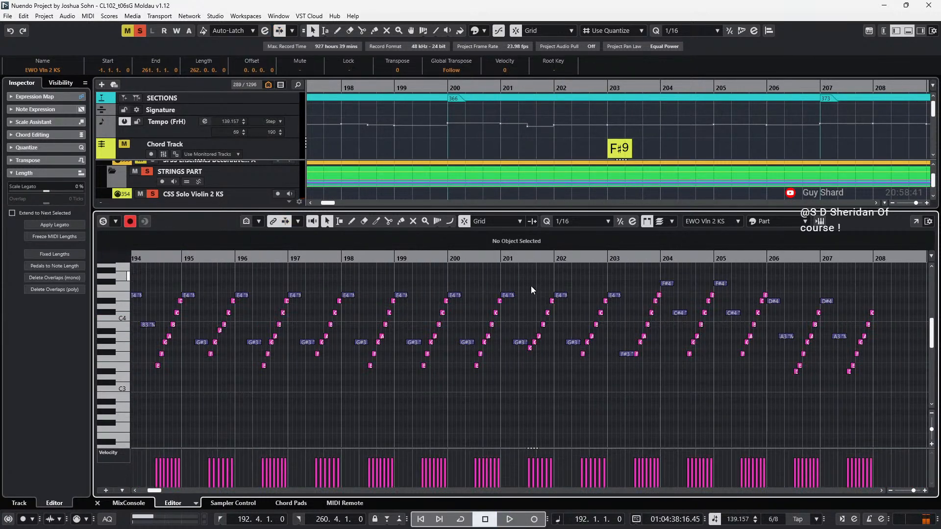
Inspect individual notes of the run in bar 201, including the B3 and the G3 that starts it.
left_click_drag(533, 288, 480, 361)
scroll(502, 348, "up", 4)
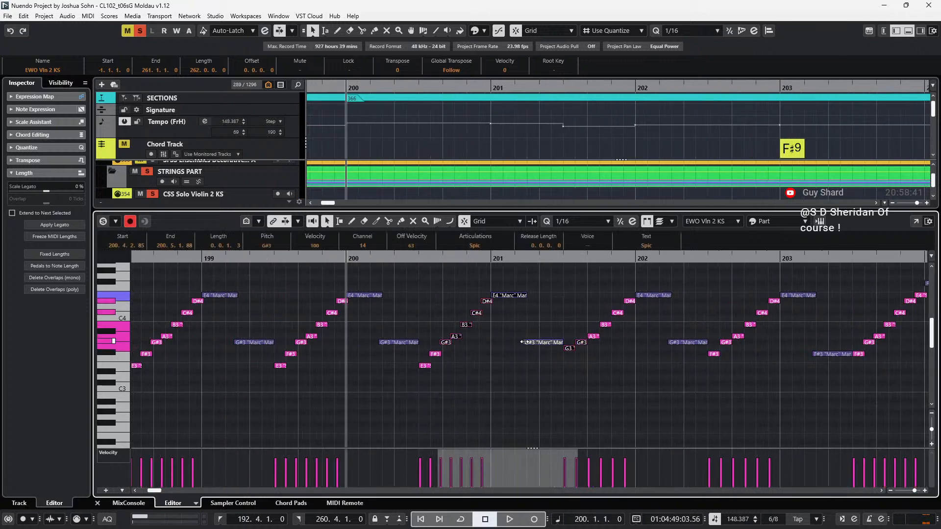
left_click(619, 319)
left_click(607, 325)
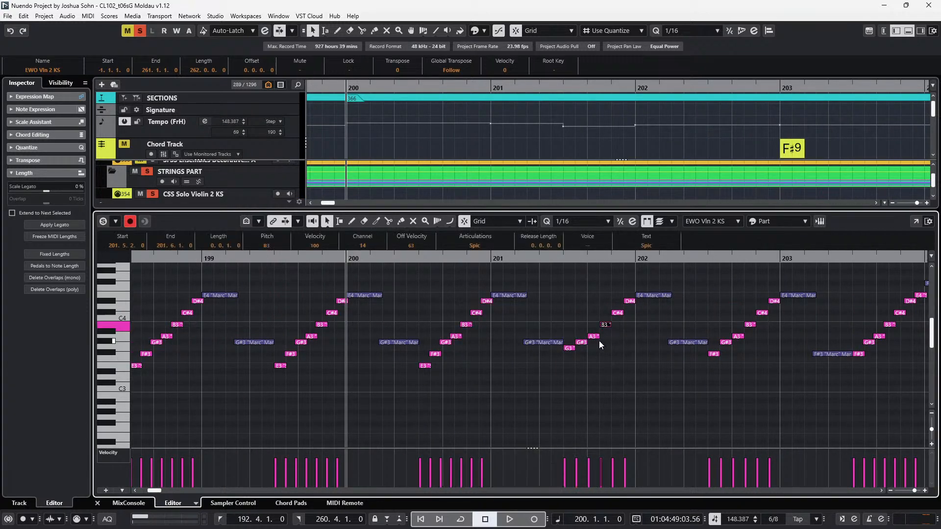
left_click(565, 355)
left_click(569, 349)
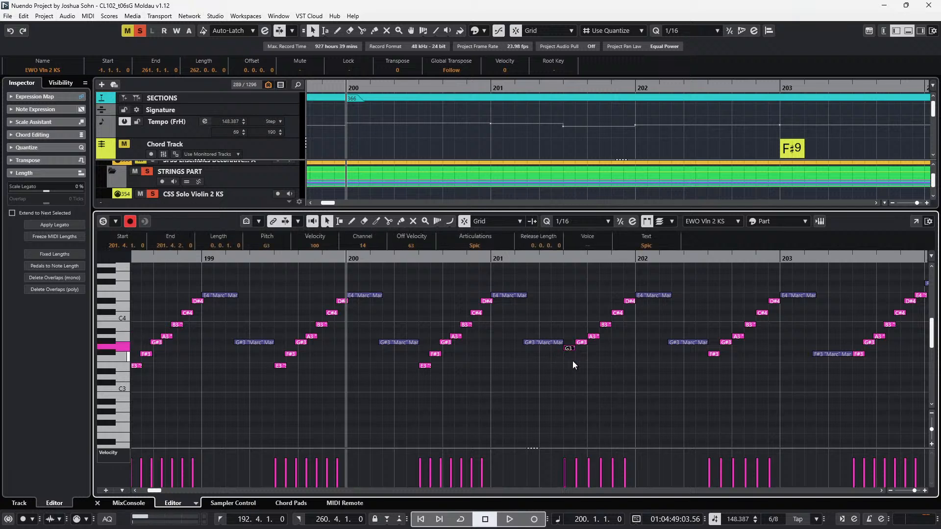
Play back the passage from bar 200, and replay it from bar 198 to check the run in bar 201.
key("space")
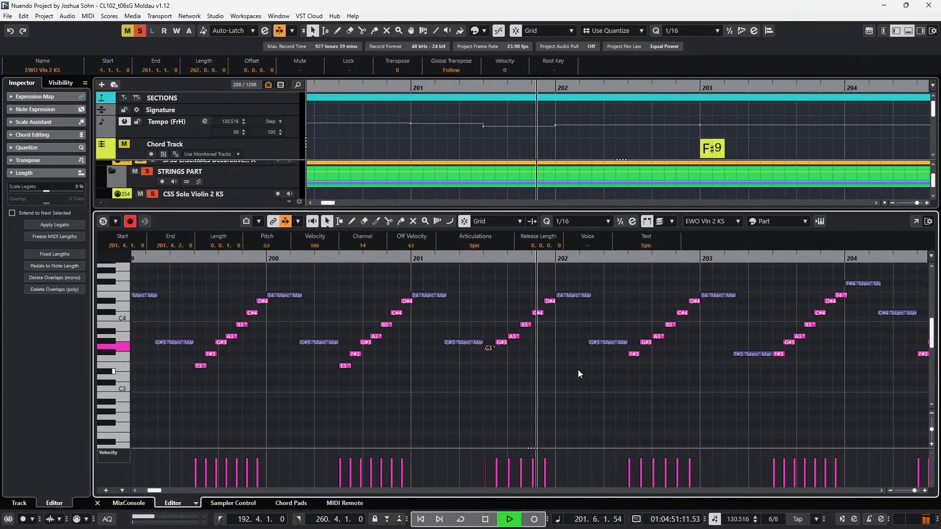
scroll(575, 374, "down", 2)
key("space")
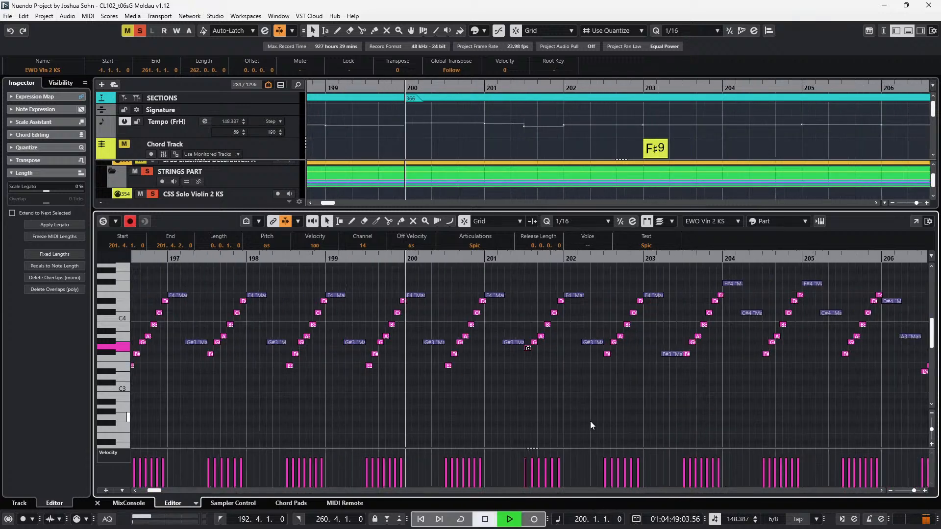
scroll(594, 421, "left", 2)
key("KP_Subtract")
key("KP_Subtract")
key("space")
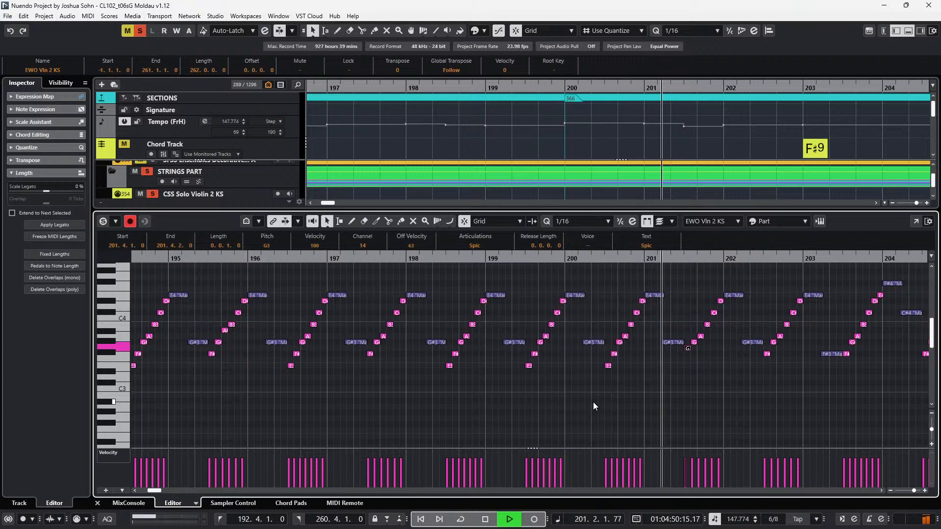
key("space")
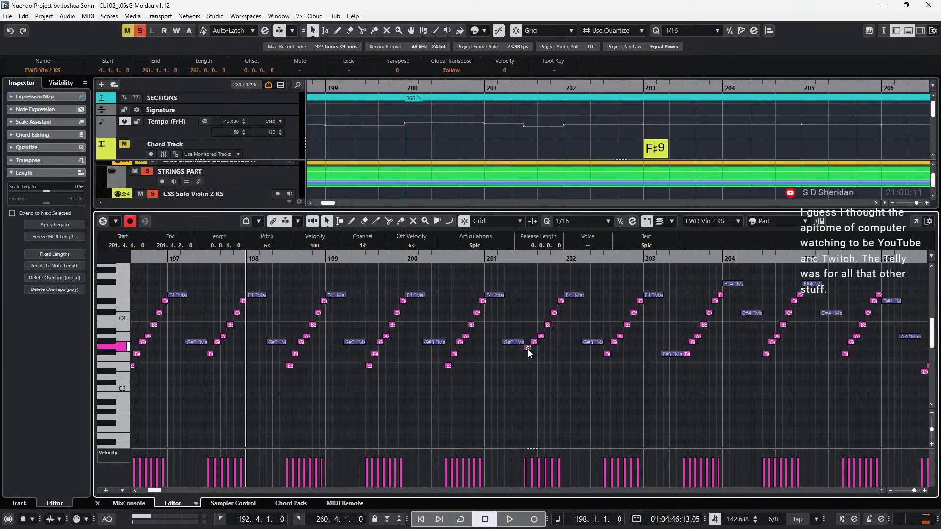
Play from the selected G3 in bar 201 up to bar 204, and return the playback position to bar 203.
key("l")
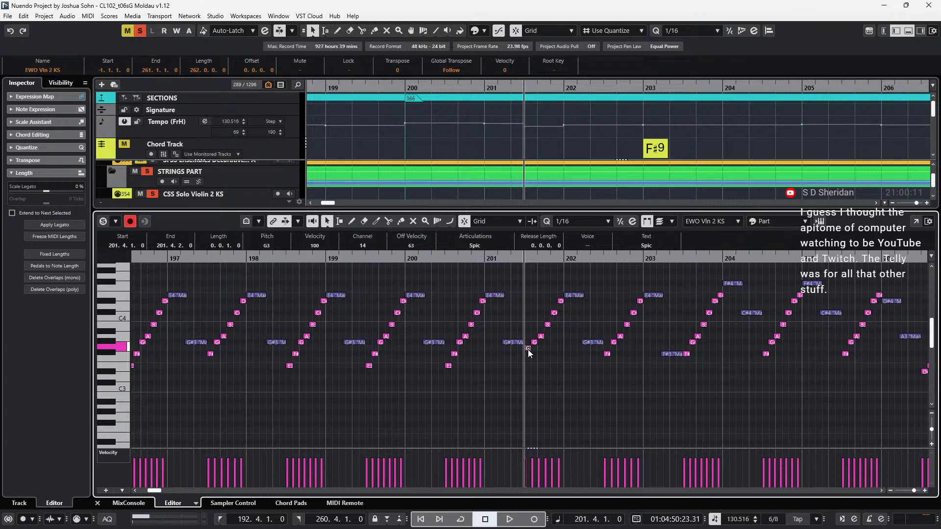
scroll(549, 340, "up", 2)
scroll(549, 340, "down", 3)
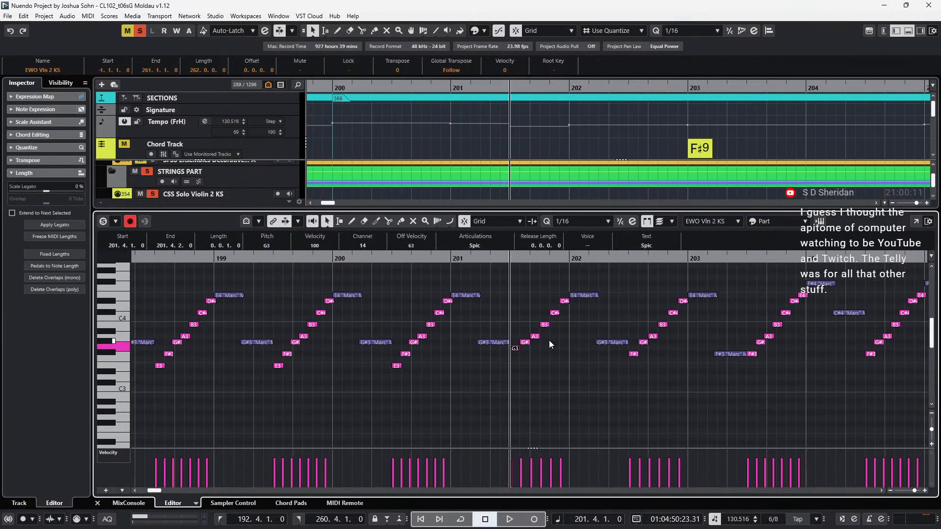
key("space")
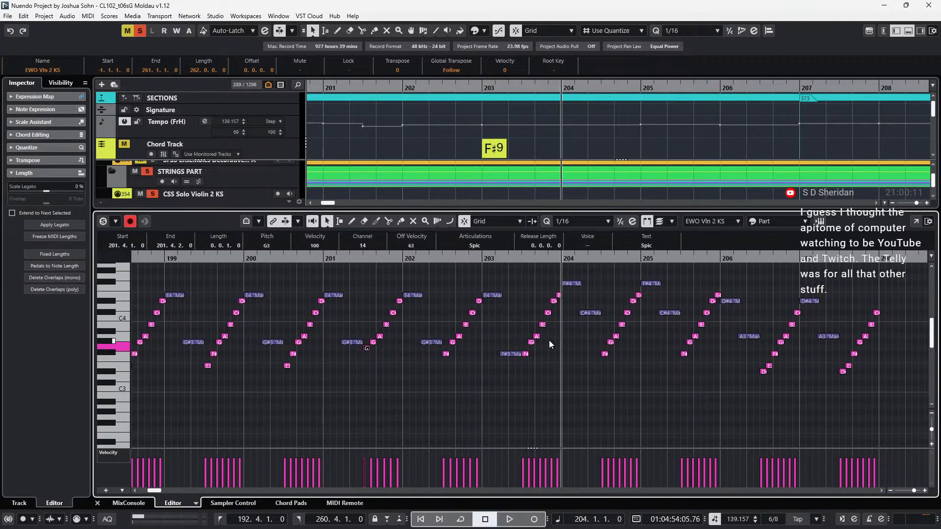
key("KP_Subtract")
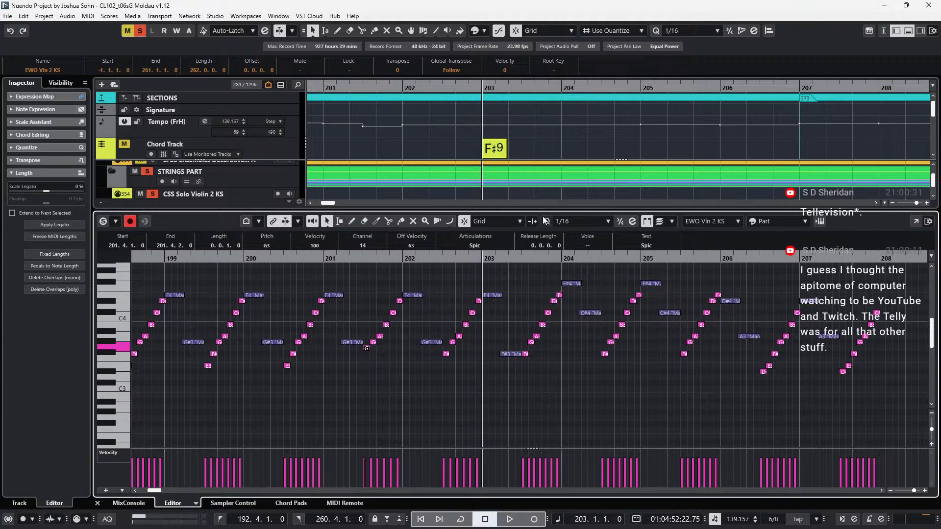
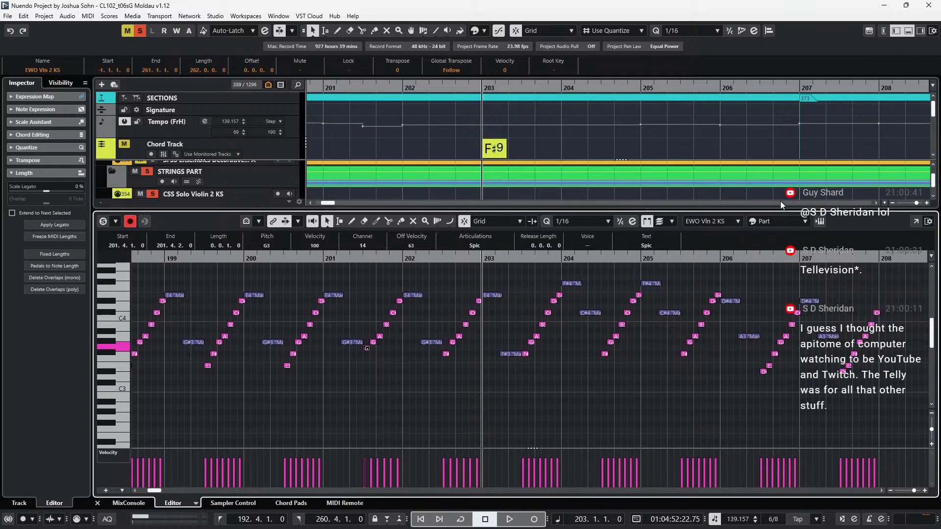
Inspect the marcato F#3 and the run notes in bar 203, plus the marcato F#4 starting bar 204.
scroll(567, 388, "up", 2)
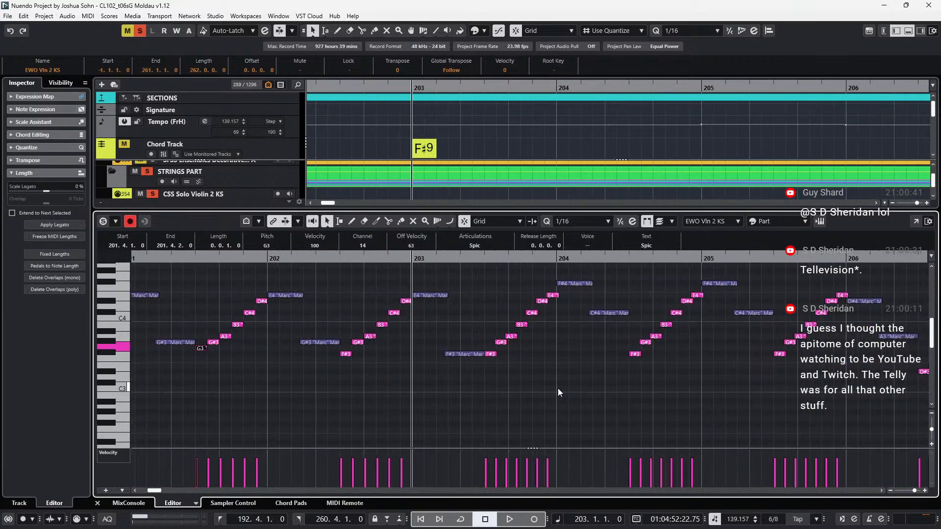
left_click(469, 354)
left_click_drag(458, 377, 459, 398)
key("ctrl+z")
left_click(472, 353)
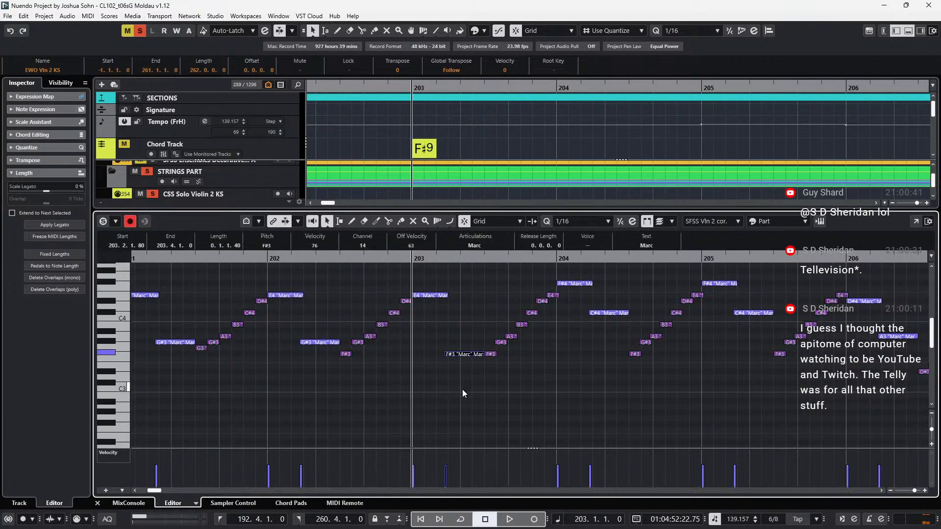
left_click(490, 355)
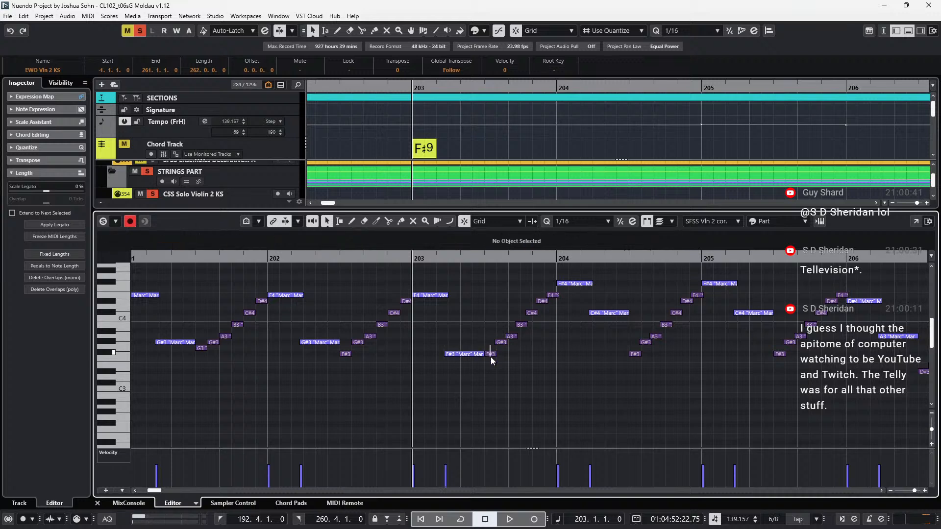
key("Right")
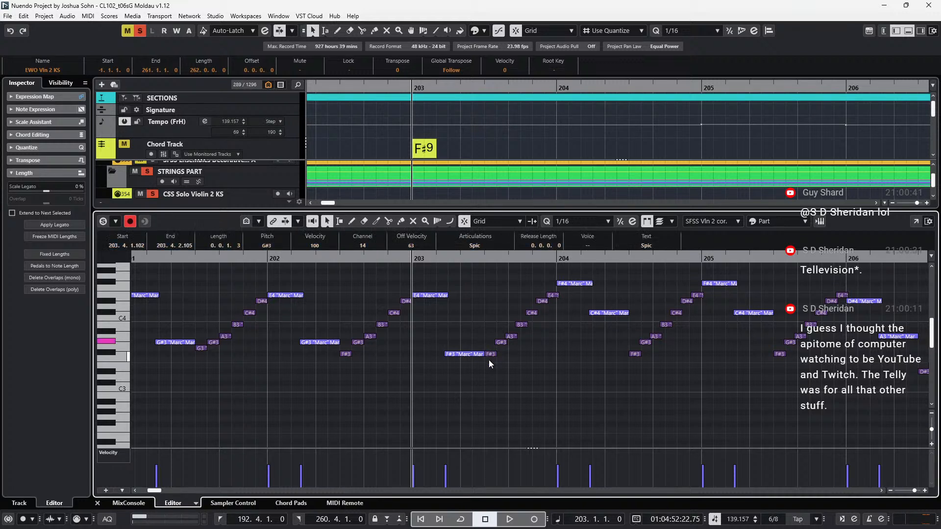
left_click(575, 283)
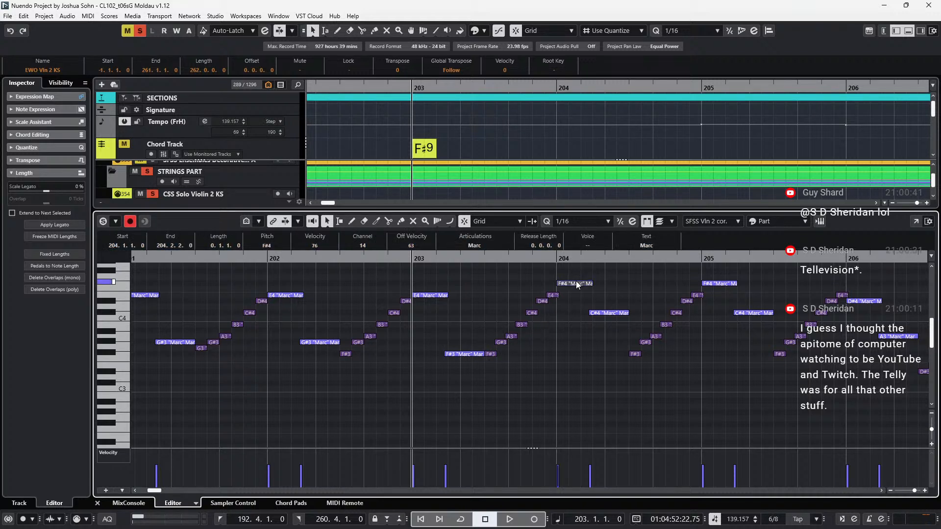
Try shortening bar 203's run to six evenly spaced notes without E4, and lower bar 204's first marcato note to E4.
left_click_drag(553, 308, 493, 372)
key("Delete")
left_click_drag(520, 290, 545, 320)
key("alt+Right")
left_click_drag(569, 273, 579, 293)
key("Down")
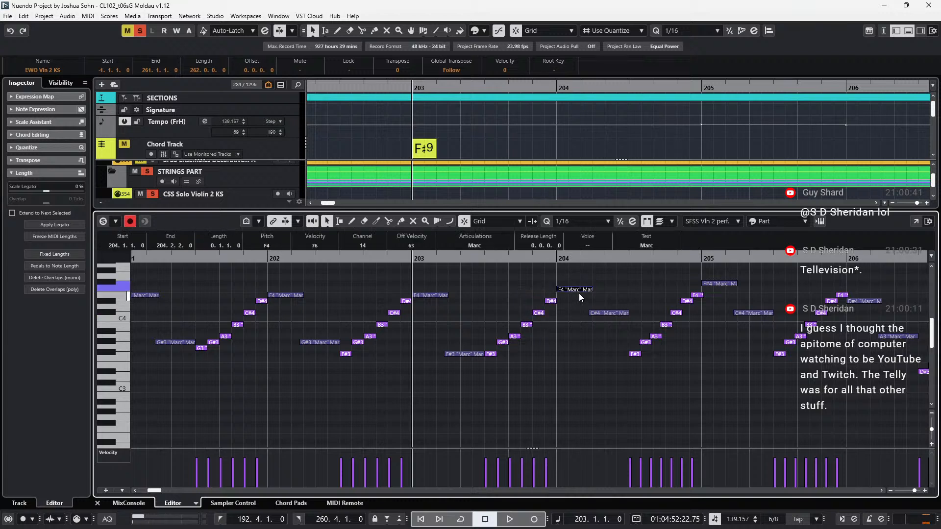
key("Down")
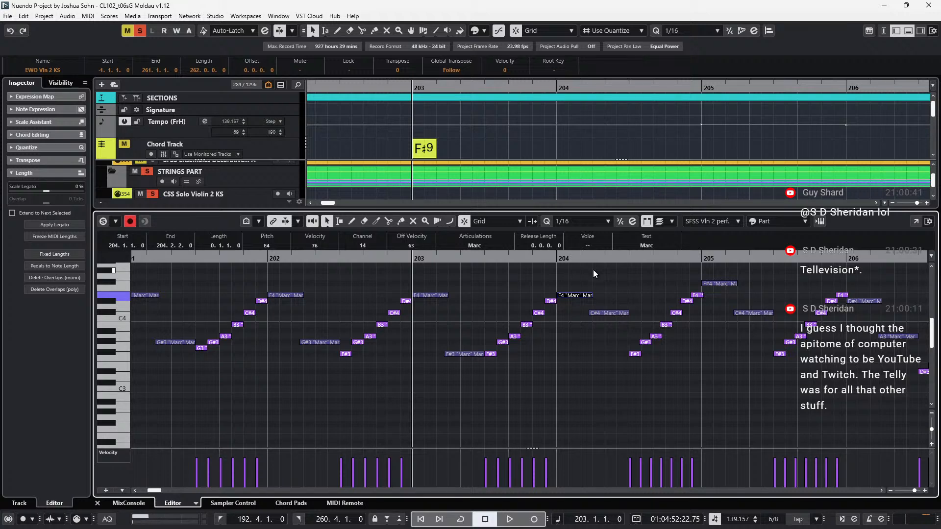
Review bars 203 to 207 and undo the edits to bar 203's run and bar 204's first note.
scroll(584, 279, "right", 5)
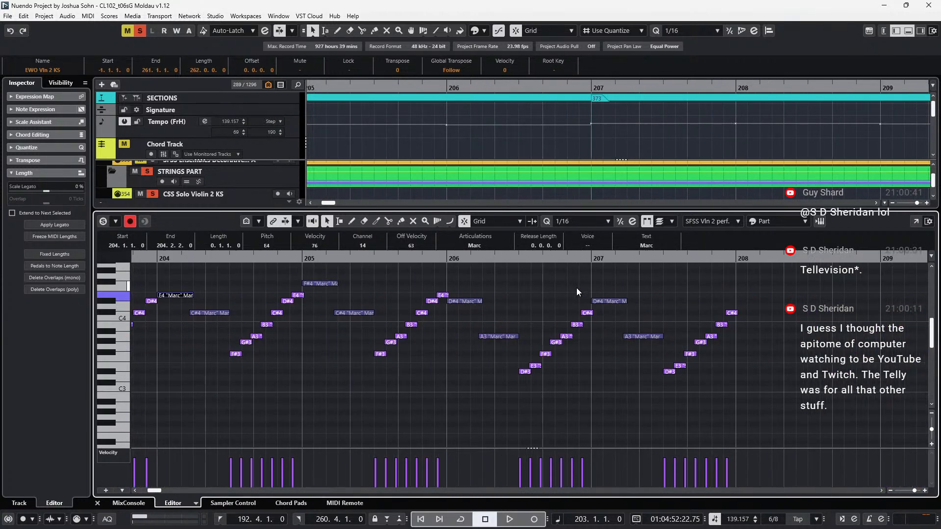
scroll(577, 289, "left", 1)
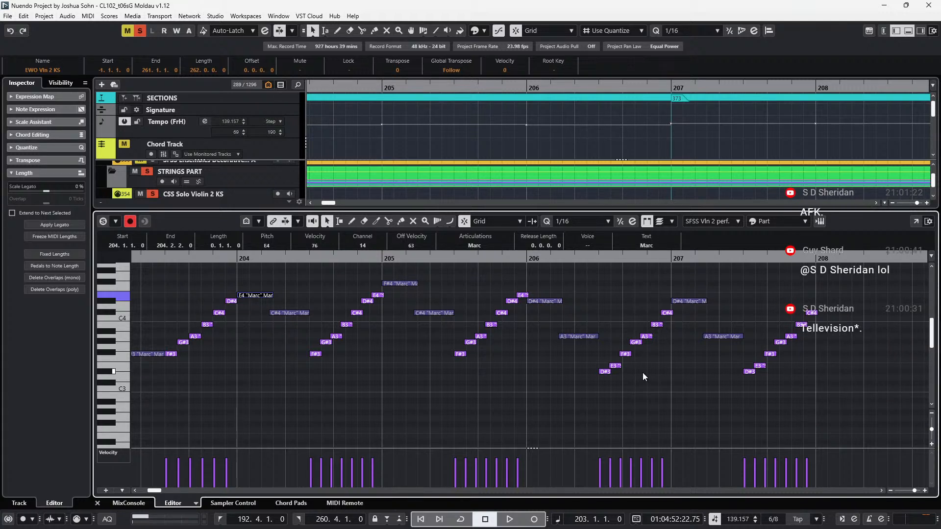
scroll(643, 374, "left", 3)
scroll(657, 395, "left", 2)
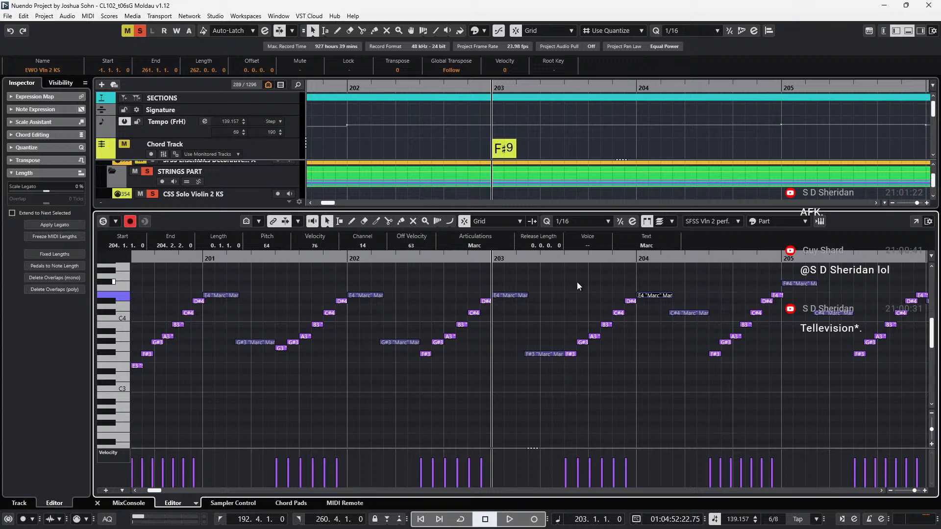
left_click_drag(581, 293, 642, 379)
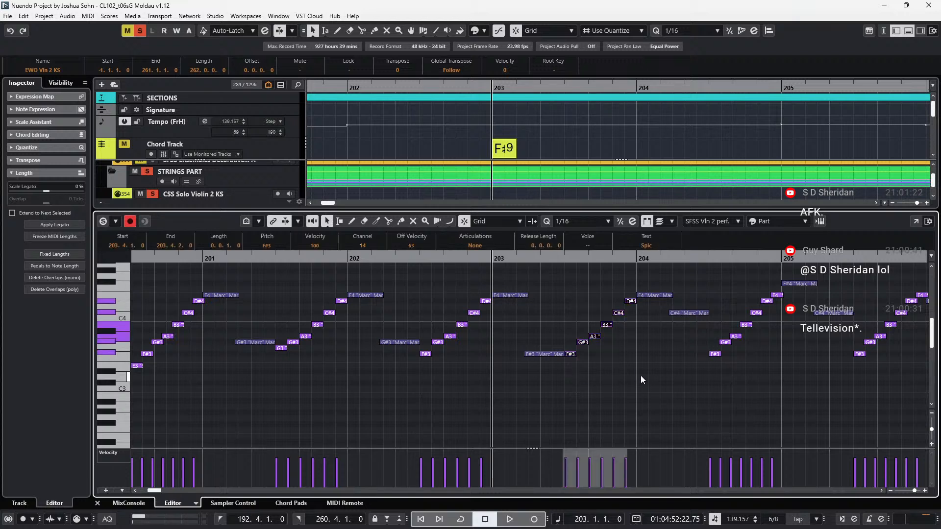
key("ctrl+z")
key("ctrl+z")
key("ctrl+z")
key("ctrl+z")
key("ctrl+z")
key("ctrl+z")
key("ctrl+shift+z")
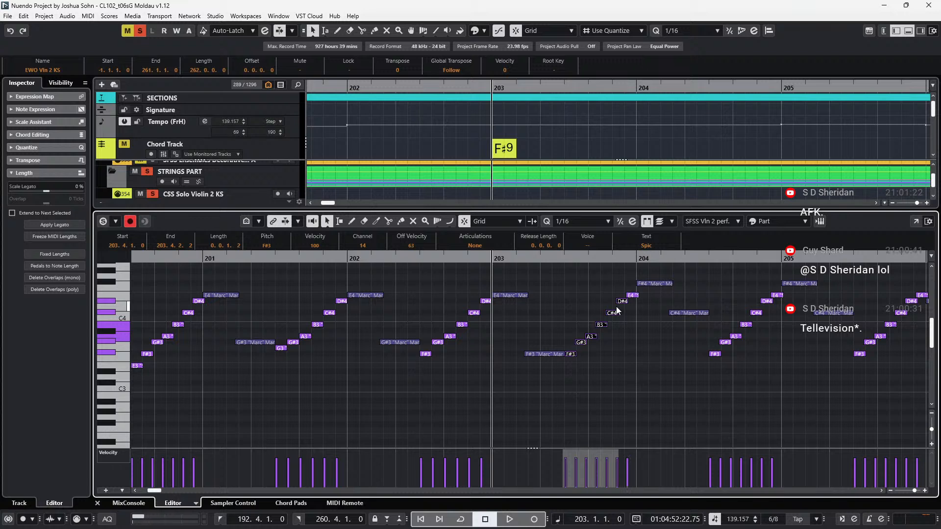
Try lowering bar 203's selected run by two semitones to start on E3, and transpose it back up.
key("shift+Down")
key("shift+Up")
key("Down")
key("Down")
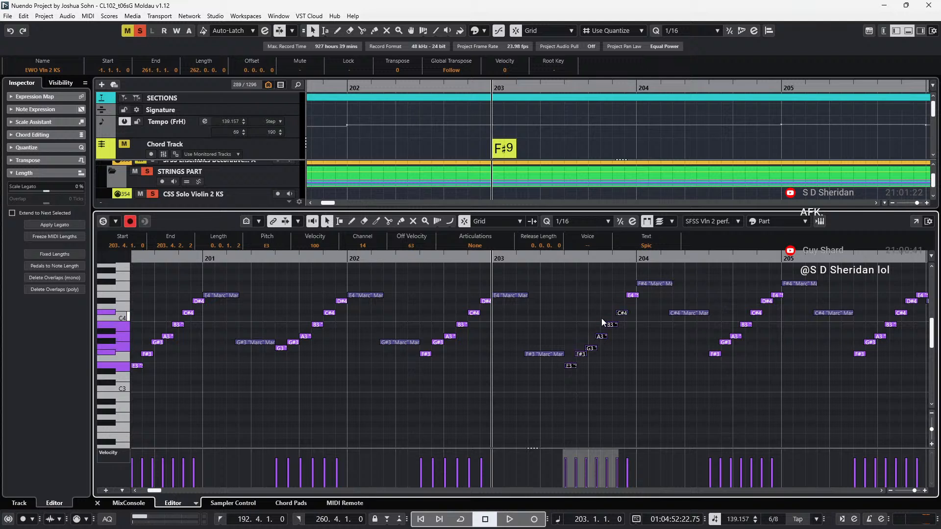
key("Up")
key("Up")
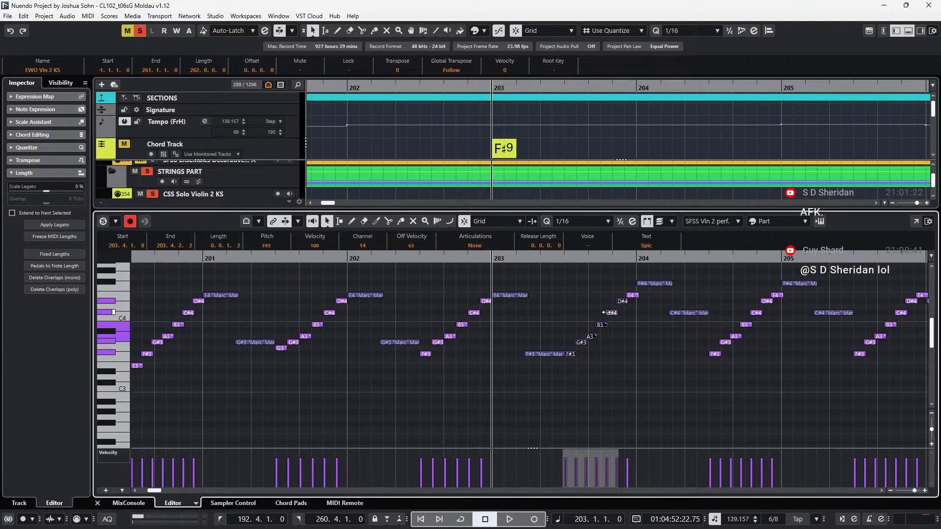
Delete the E4 ending bar 203's run and lower the marcato note at the start of bar 204 to E4.
left_click(631, 295)
key("Delete")
left_click(645, 284)
key("Down")
key("Down")
Quantize bar 203's six-note run to 1/16 and nudge its final C#4 and D#4 so the notes are evenly spaced.
left_click_drag(627, 282, 575, 380)
key("q")
left_click(602, 297)
left_click(607, 313)
left_click_drag(610, 284, 627, 317)
key("ctrl+Right")
scroll(609, 337, "right", 3)
key("ctrl+KP_Add")
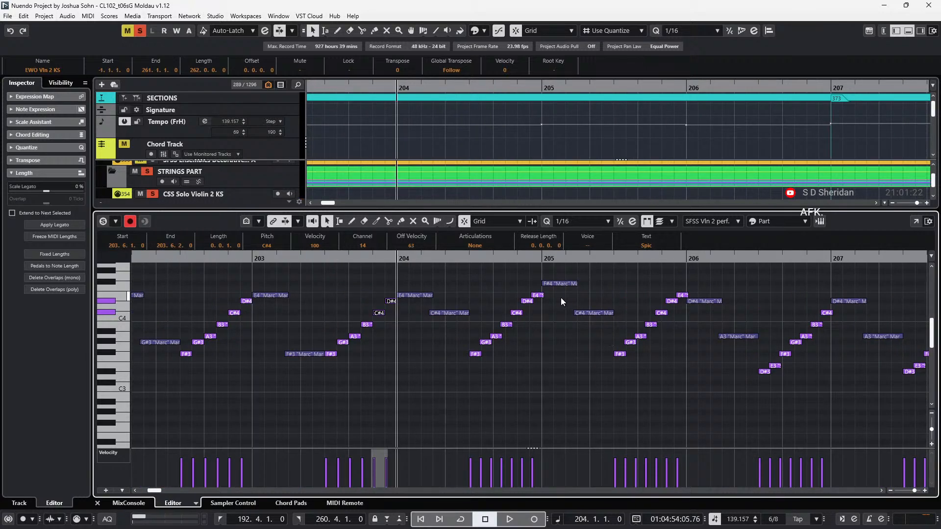
Lower the marcato C#4 in bar 204 to F#3.
left_click(448, 312)
key("Down")
key("Down")
key("Down")
key("Down")
key("Down")
key("Down")
key("Down")
key("Down")
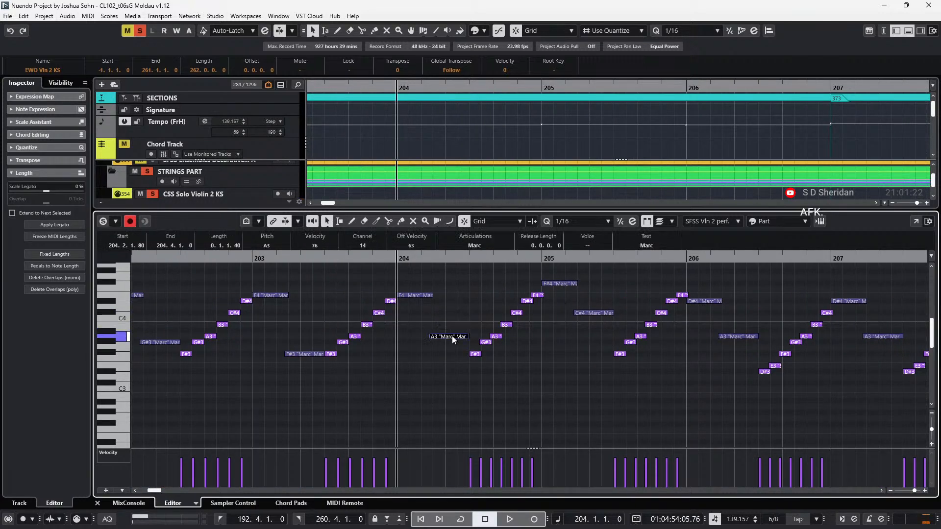
key("Up")
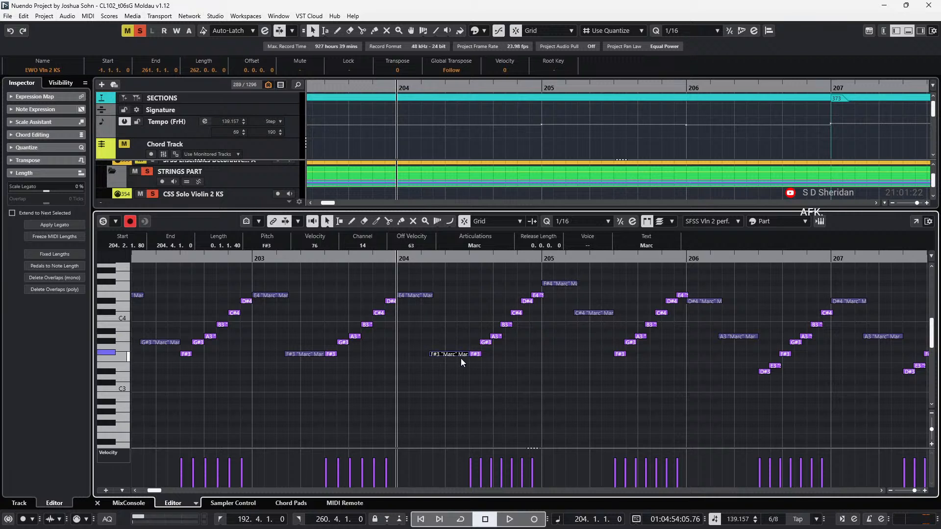
Lower the marcato C#4 in bar 205 to A3.
scroll(461, 355, "right", 2)
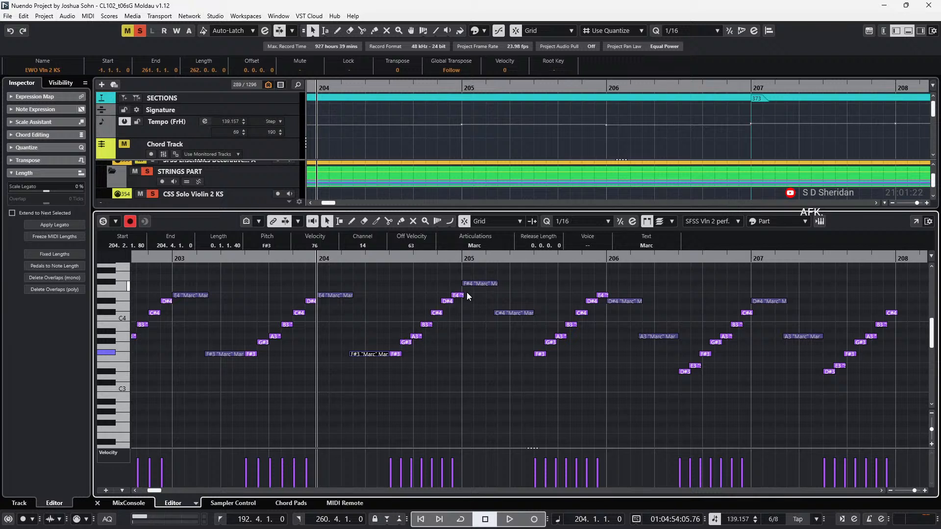
left_click(478, 283)
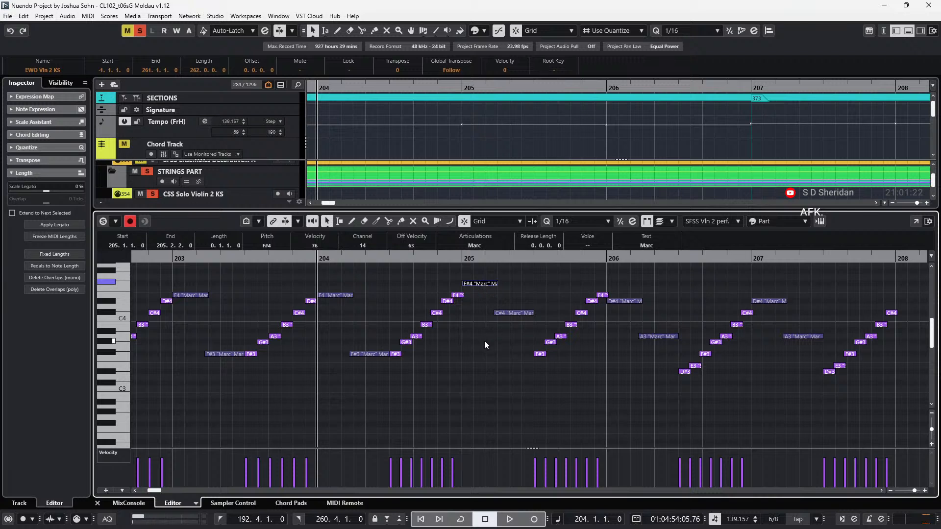
left_click(508, 313)
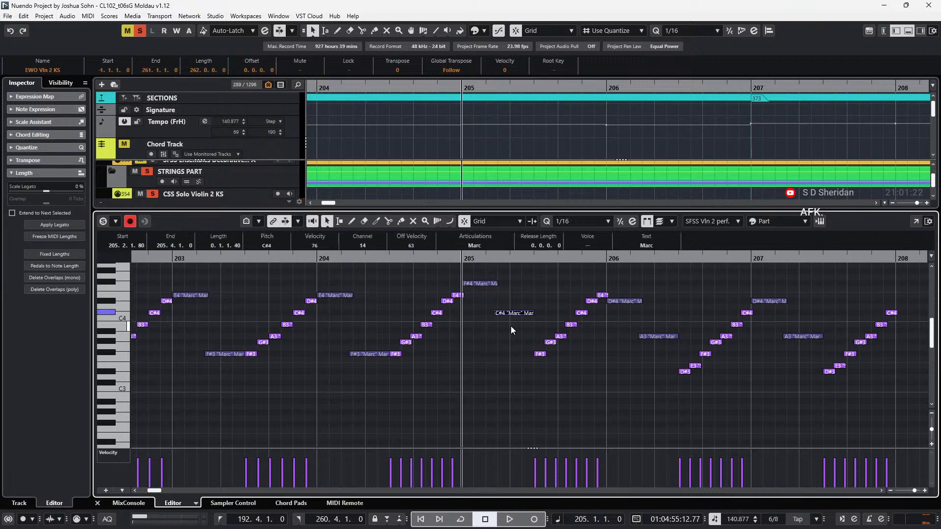
key("Down")
key("Down")
key("Down")
key("Down")
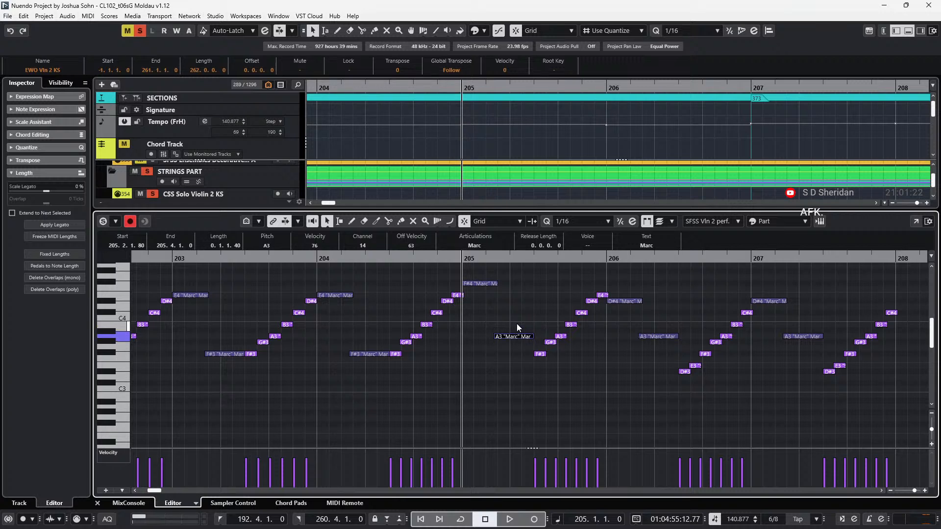
scroll(516, 323, "right", 1)
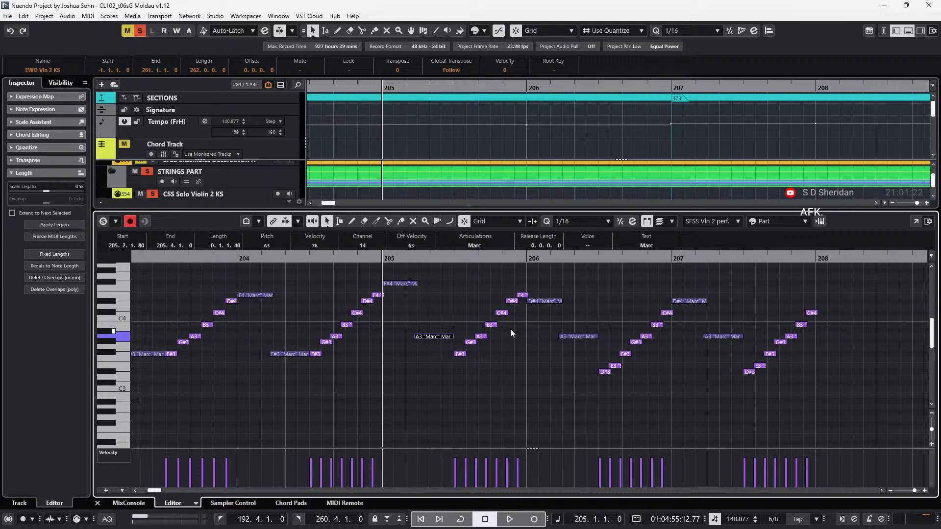
Try deleting the E4 ending bar 205's run, quantizing the rest to 1/16 and nudging its C#4 and D#4; undo these edits.
left_click(531, 277)
left_click_drag(525, 283, 461, 381)
key("Delete")
key("q")
left_click_drag(471, 298, 505, 316)
key("ctrl+Right")
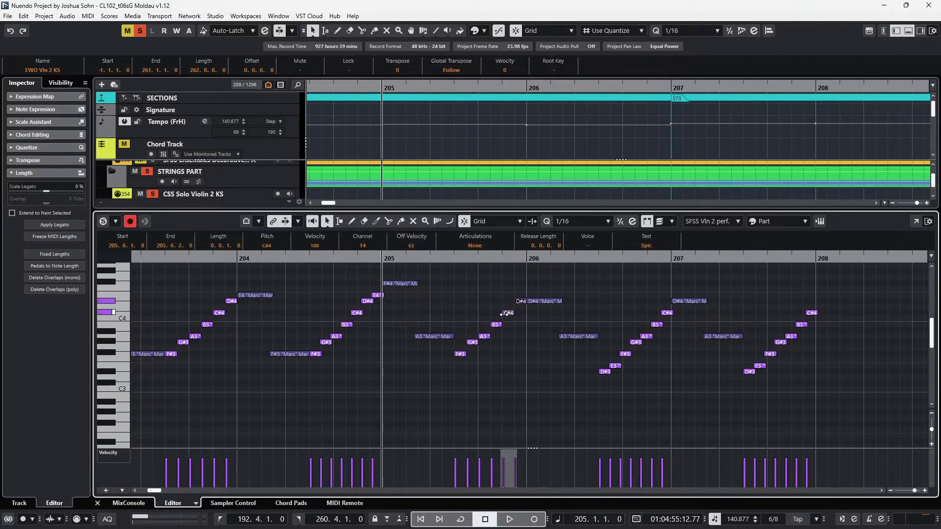
key("ctrl+z")
key("ctrl+z")
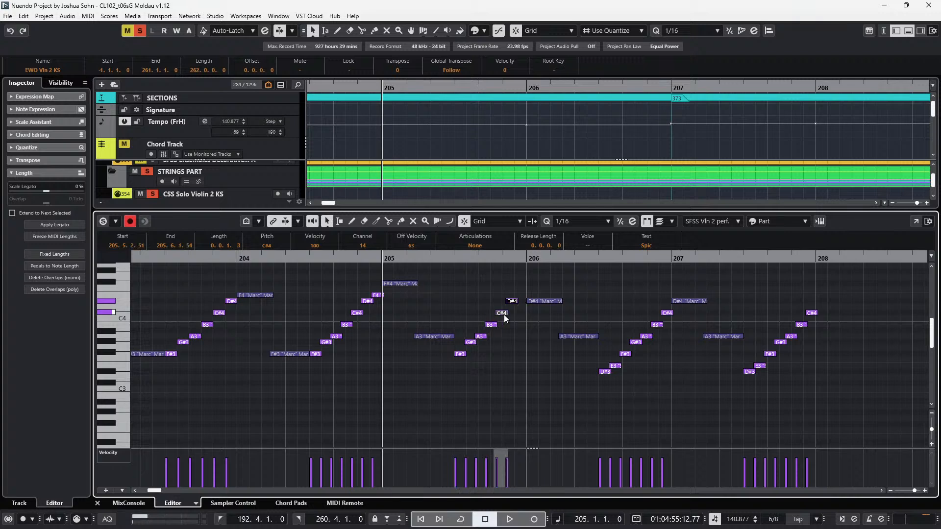
scroll(504, 314, "up", 1)
key("ctrl+z")
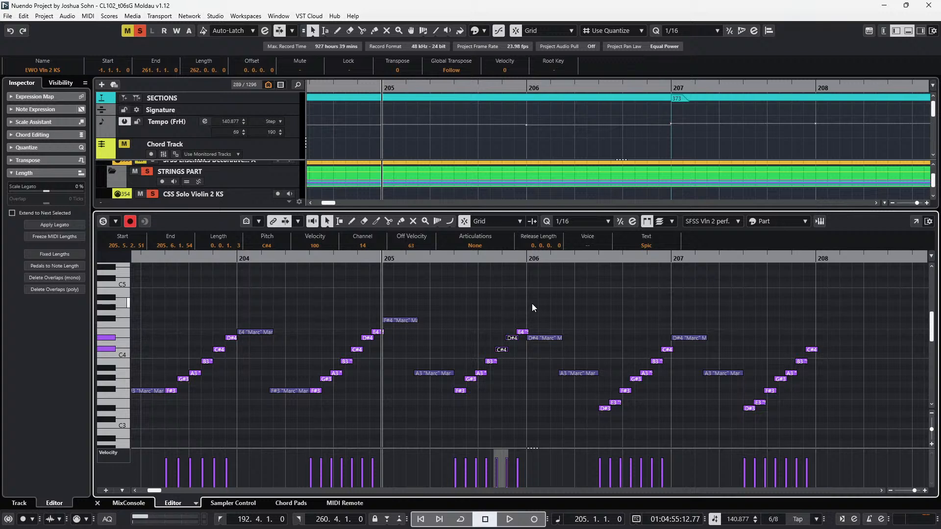
Raise the marcato D#4 at the start of bar 206 to F#4.
left_click_drag(548, 340, 550, 337)
key("Up")
key("Up")
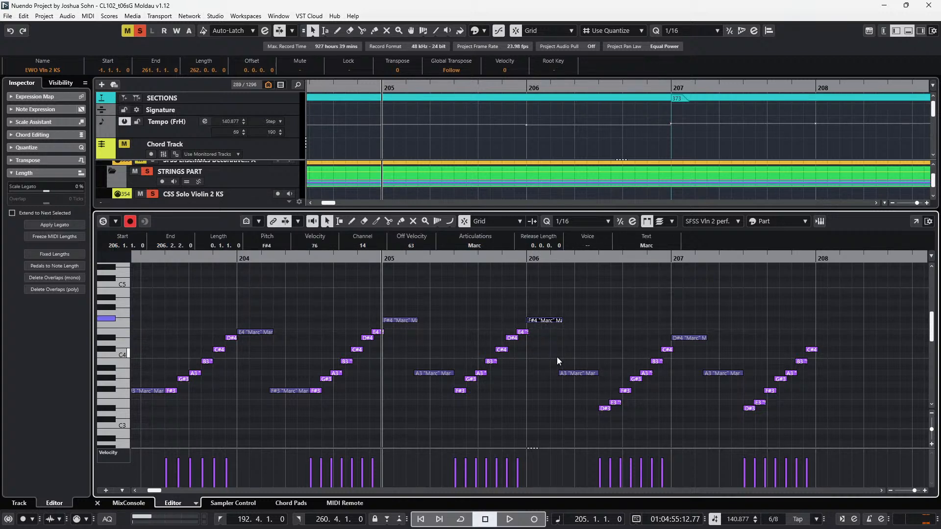
Transpose bar 206's seven-note run up three semitones to start on F#3.
left_click(573, 373)
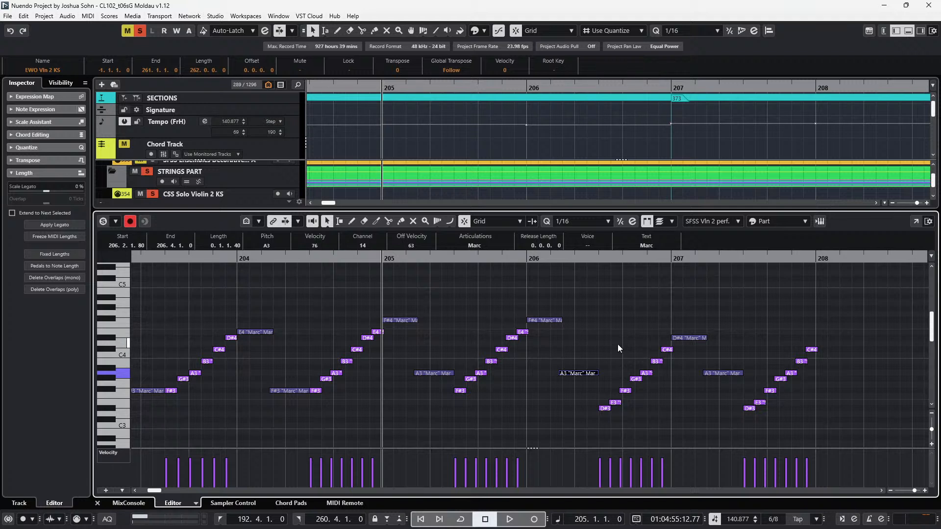
left_click(604, 408)
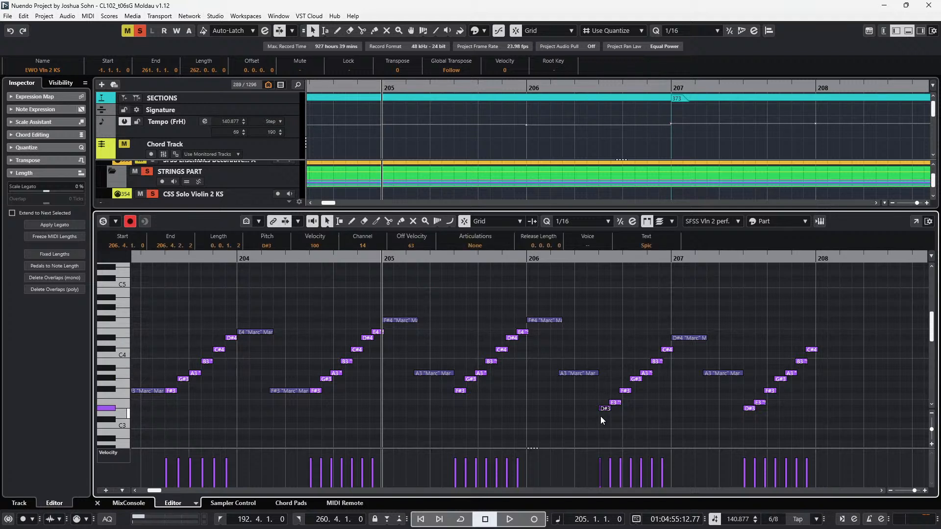
left_click_drag(605, 340, 666, 428)
key("Up")
key("Up")
key("Up")
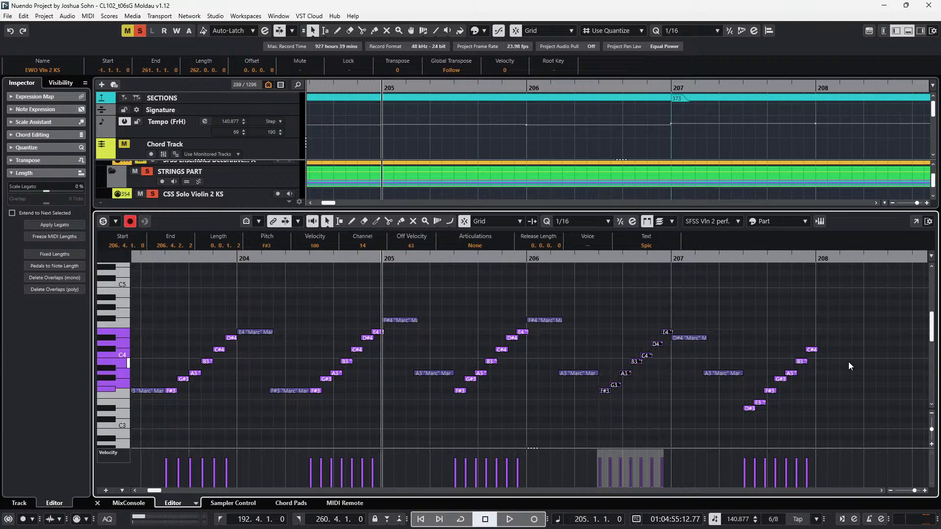
Delete all of bar 207's notes and move bar 206's notes one bar later into bar 207.
left_click_drag(834, 328, 703, 436)
key("Delete")
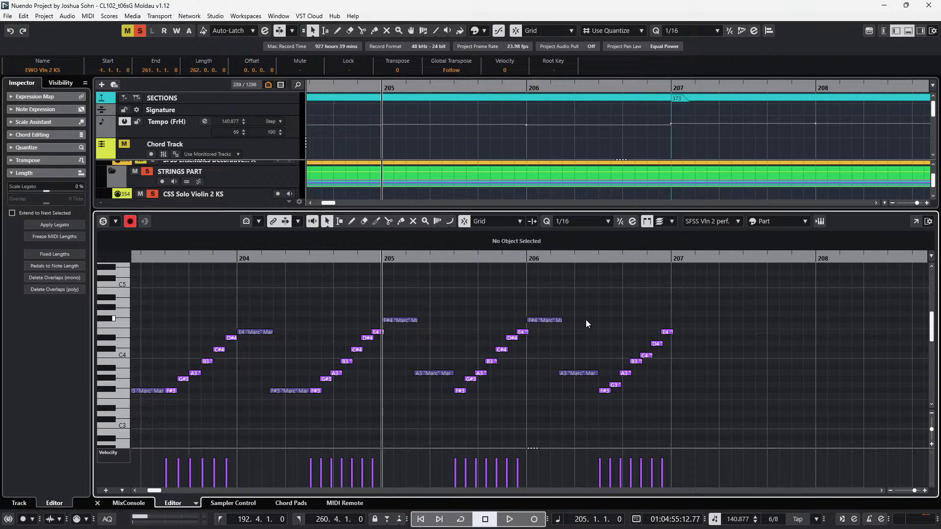
left_click_drag(541, 299, 703, 415)
key("ctrl+Right")
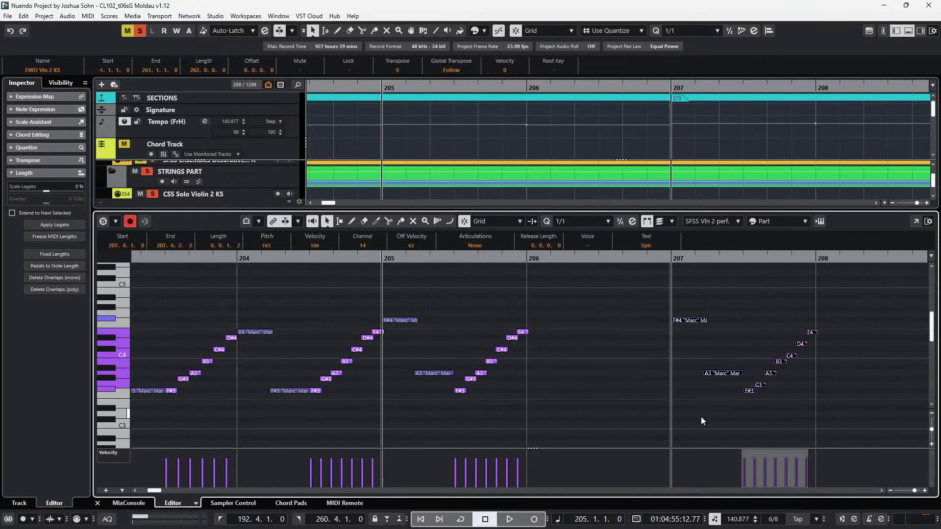
left_click(622, 304)
left_click(692, 321)
key("l")
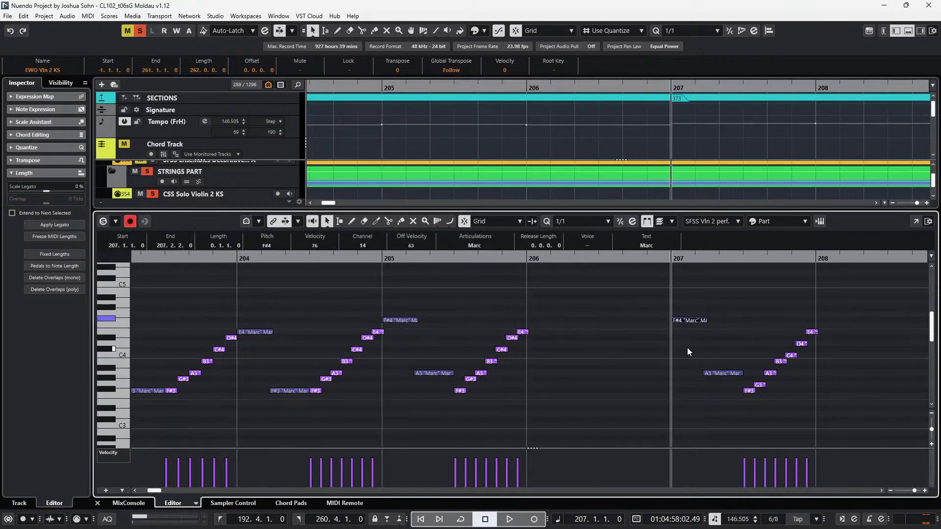
Delete the E4 ending the run in bar 207.
scroll(687, 348, "right", 3)
key("alt+4")
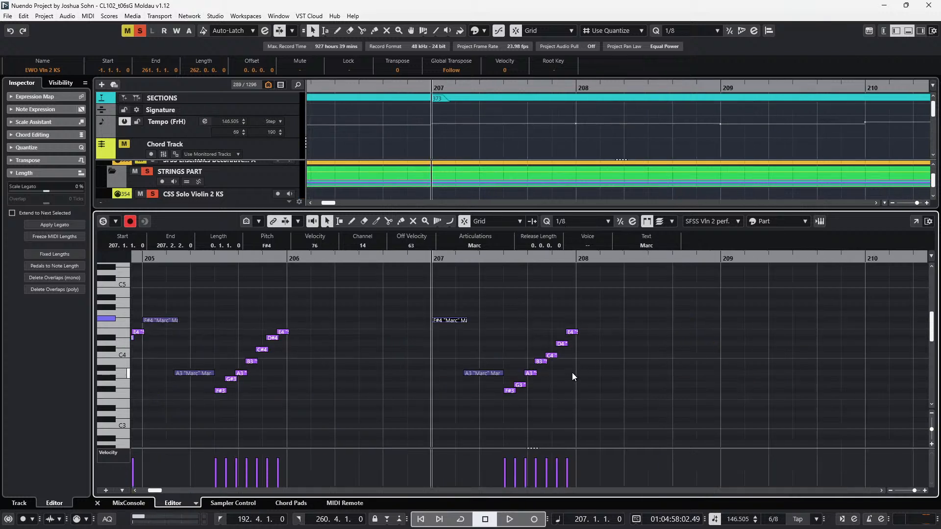
left_click_drag(559, 309, 543, 380)
key("Delete")
Correct the pitches of bar 207's run to F#3, G#3, A3, B3, C#4 and D#4.
left_click_drag(570, 327, 579, 409)
key("Up")
left_click_drag(520, 351, 559, 387)
key("Up")
left_click_drag(531, 345, 533, 369)
key("Down")
left_click(540, 356)
key("Down")
left_click(550, 349)
Quantize bar 207's six-note run to 1/16 and nudge its final C#4 and D#4 so the notes are evenly spaced.
left_click_drag(582, 319, 510, 401)
key("alt+5")
key("q")
left_click_drag(539, 326, 572, 336)
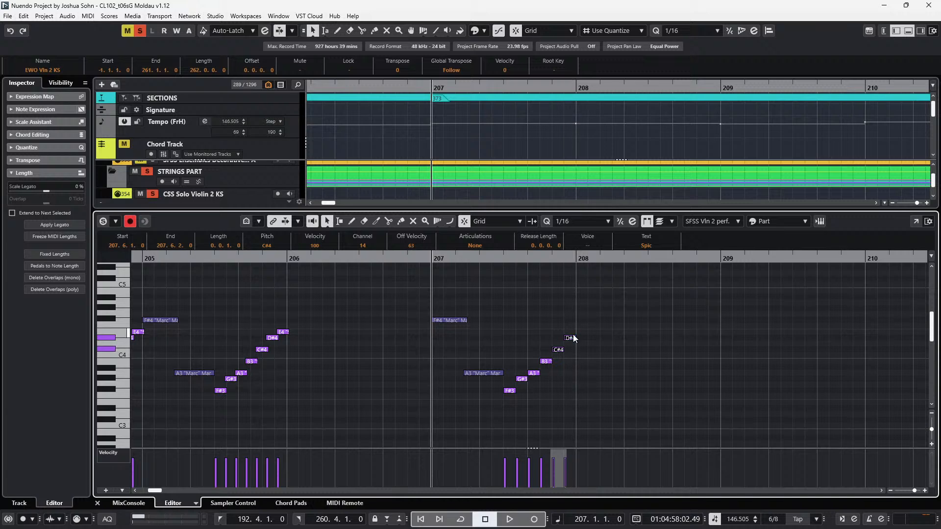
Move bar 205's marcato notes and run one bar later into bar 206, using a 1/1 grid.
scroll(613, 336, "left", 4)
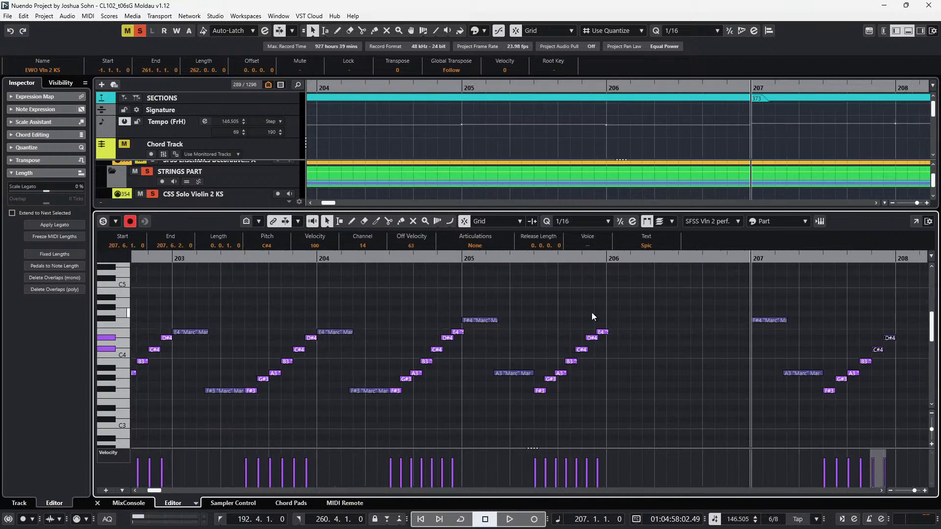
key("alt+1")
left_click_drag(652, 302, 485, 431)
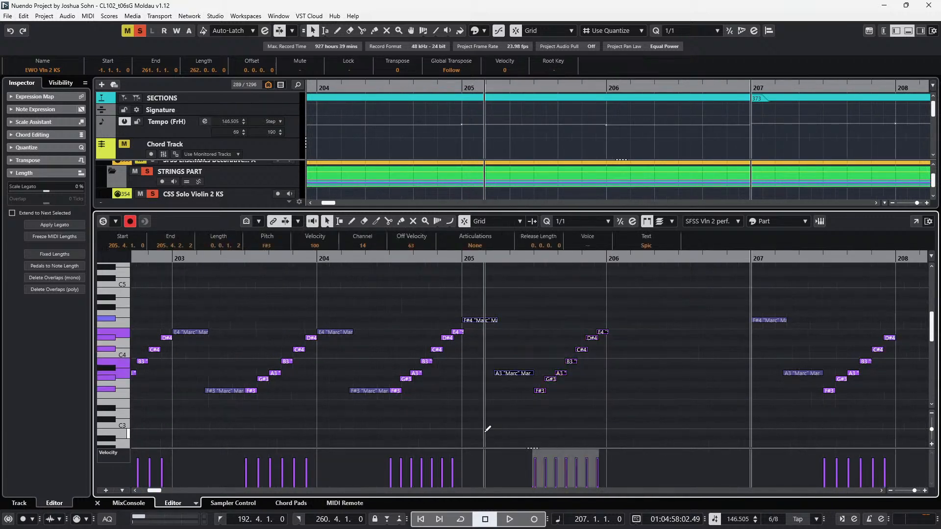
key("ctrl+Right")
scroll(513, 386, "down", 2, "ctrl")
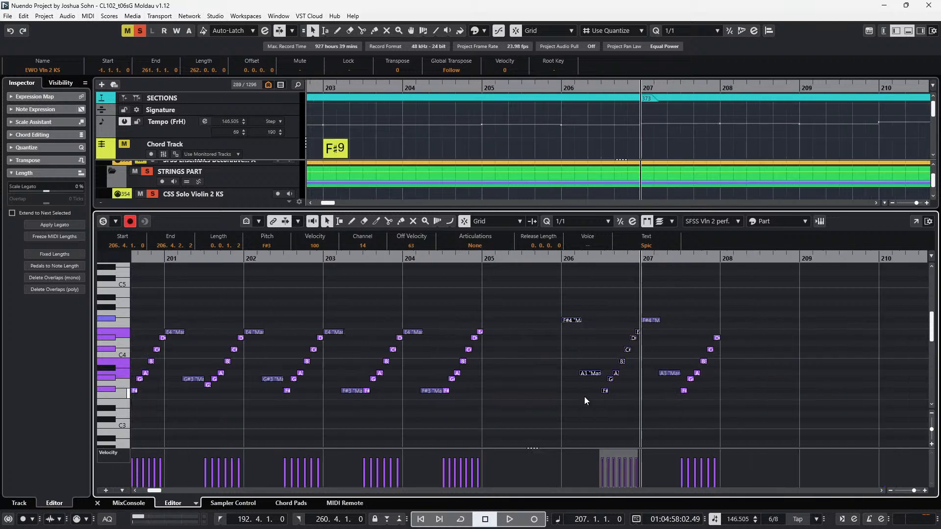
Move the marcato notes and runs of bars 203 and 204 one bar later into bars 204 and 205.
scroll(584, 396, "down", 2)
key("l")
left_click_drag(494, 281, 411, 383)
key("l")
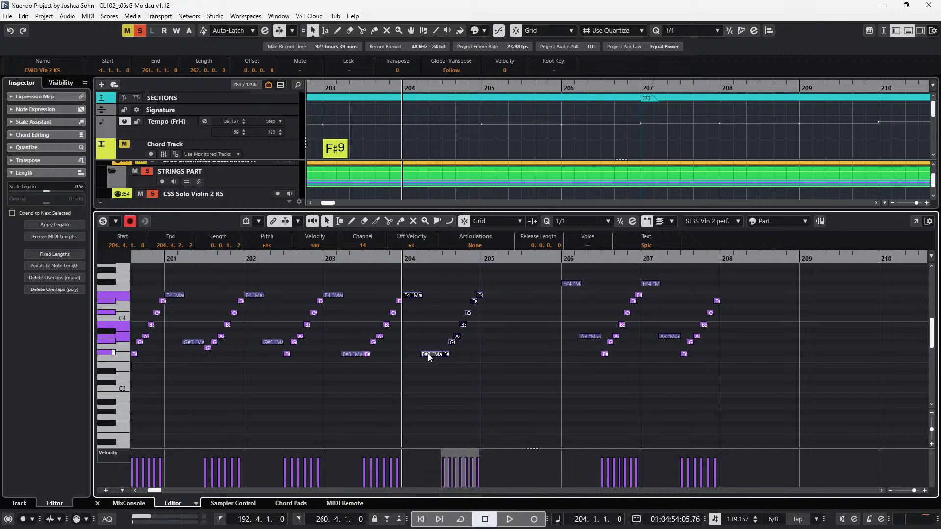
left_click_drag(511, 273, 342, 384)
key("alt+Right")
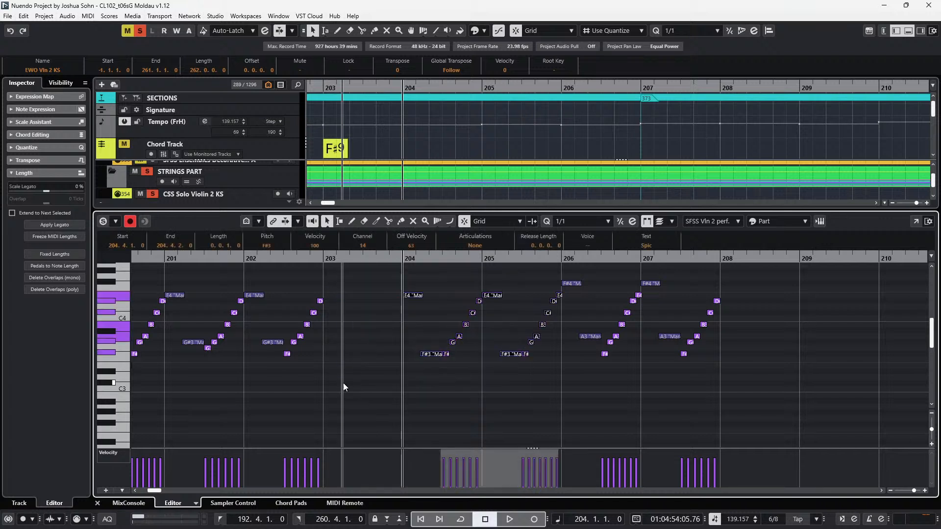
Copy bar 204's marcato notes and six-note run one bar earlier into the empty bar 203.
scroll(344, 383, "left", 2)
left_click(503, 286)
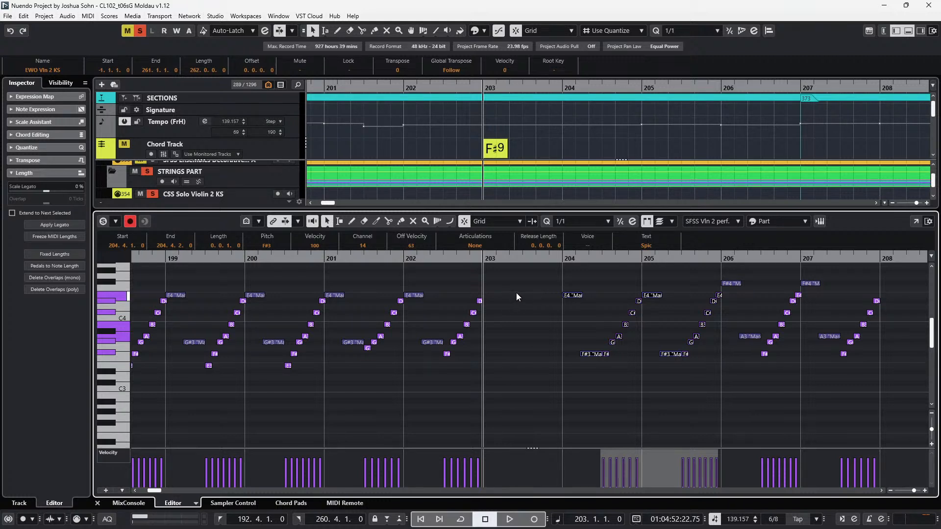
left_click_drag(557, 283, 652, 377)
key("ctrl+Left")
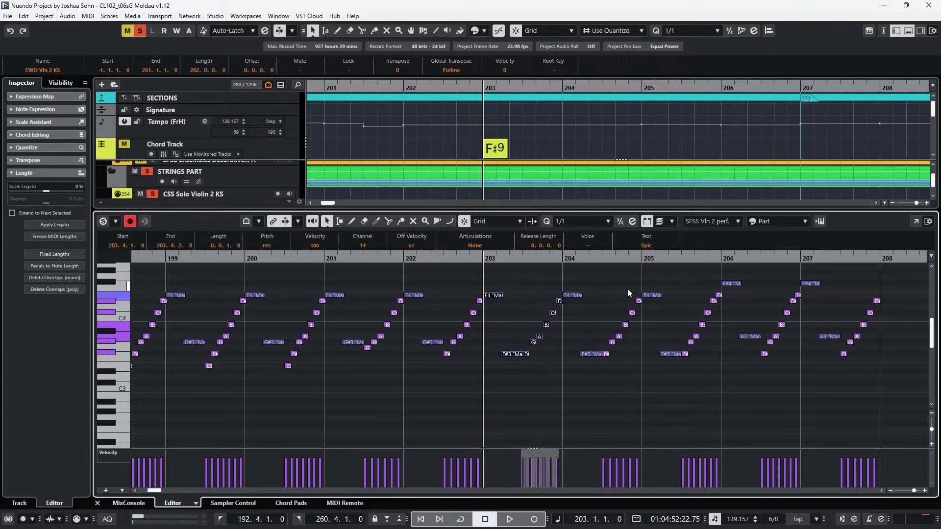
scroll(607, 338, "down", 4, "ctrl")
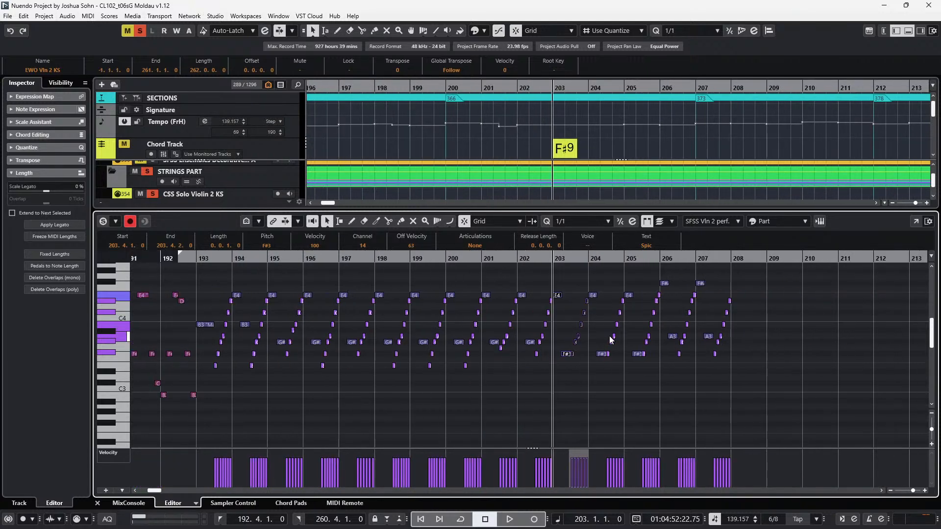
Show the expression, modulation and main volume lanes below the notes, and return to the arrangement with the playhead at bar 193.
key("alt+1")
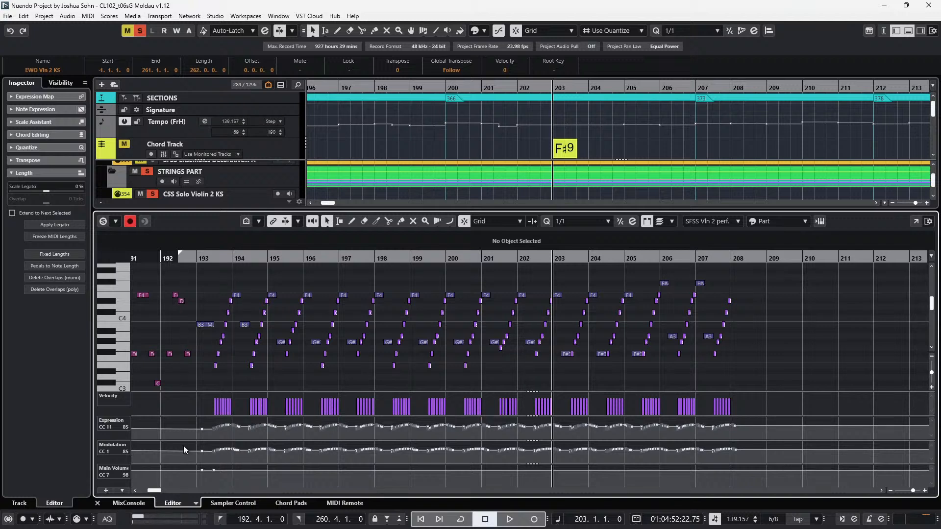
key("ctrl+z")
key("ctrl+z")
key("KP_Subtract")
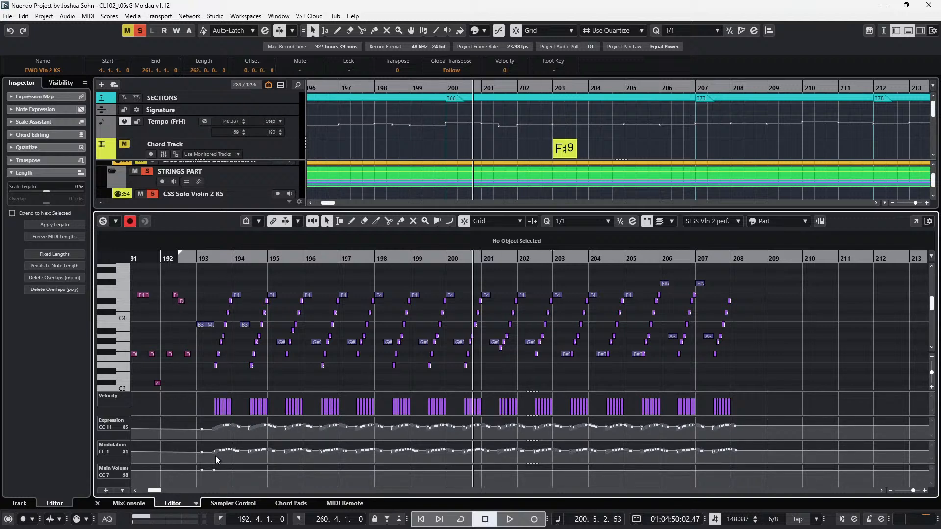
key("KP_Subtract")
key("Return")
key("g")
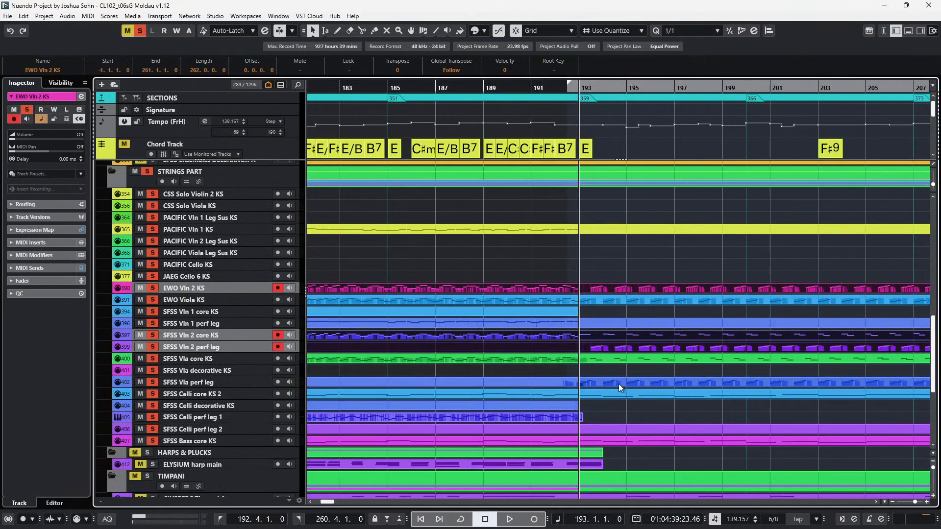
Unsolo the strings, play the full arrangement briefly from bar 193, and move the playhead back to bar 190.
key("s")
key("g")
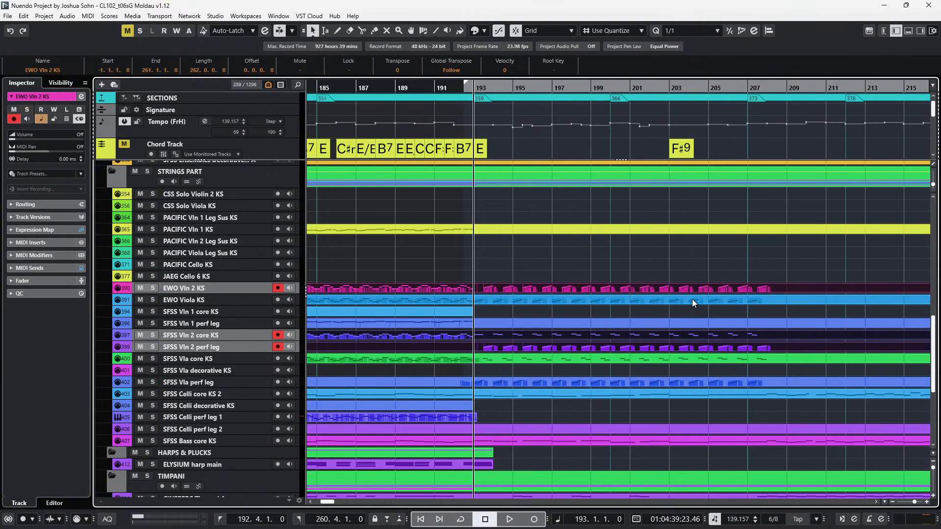
key("space")
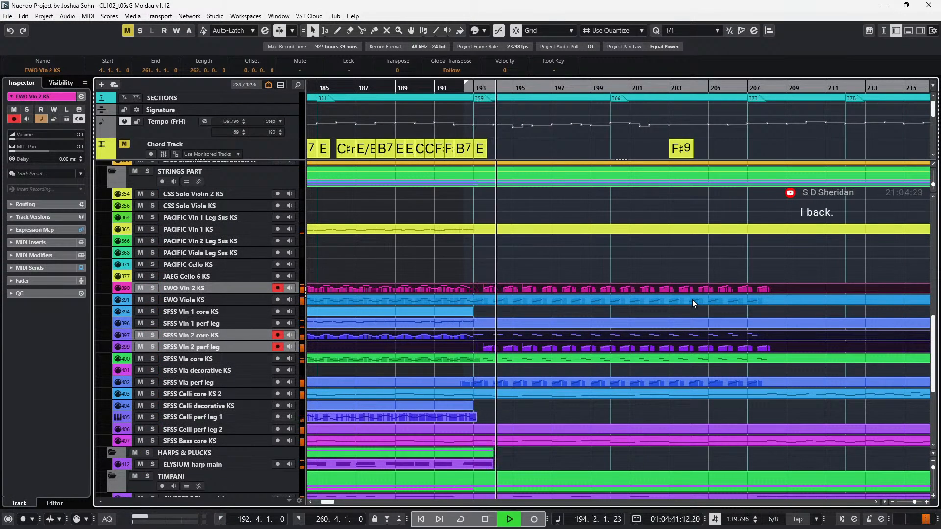
key("space")
key("KP_Subtract")
key("KP_Subtract")
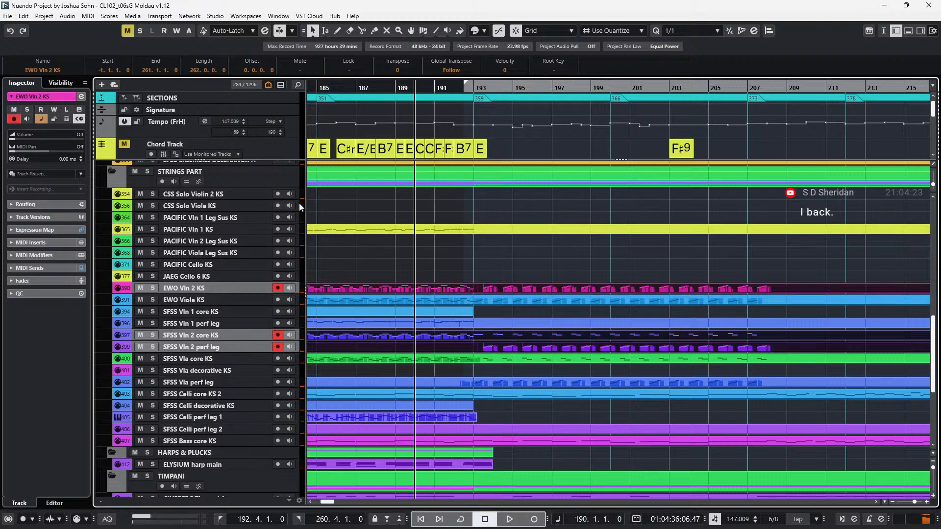
Solo the STRINGS PART folder, listen from bar 190 to past bar 209, and clear the solo.
left_click(270, 182)
key("s")
key("space")
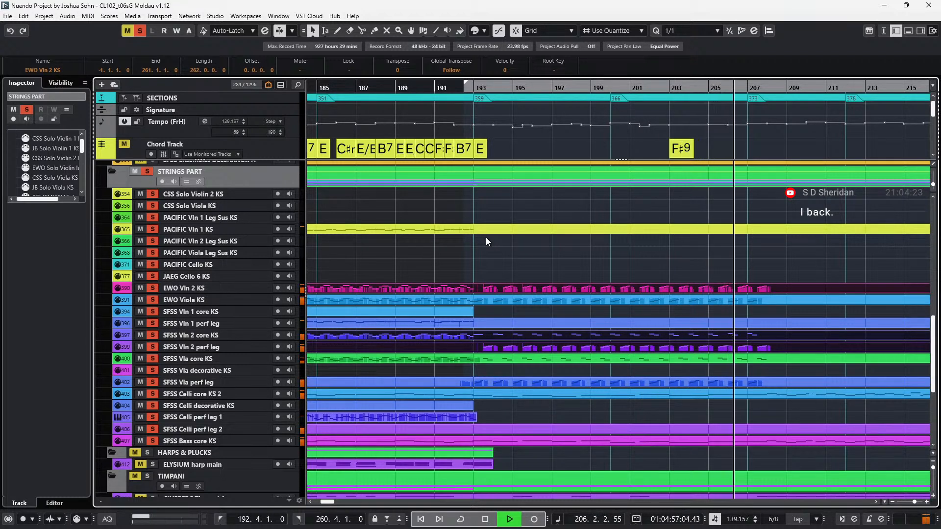
scroll(486, 237, "up", 4)
scroll(742, 379, "down", 6)
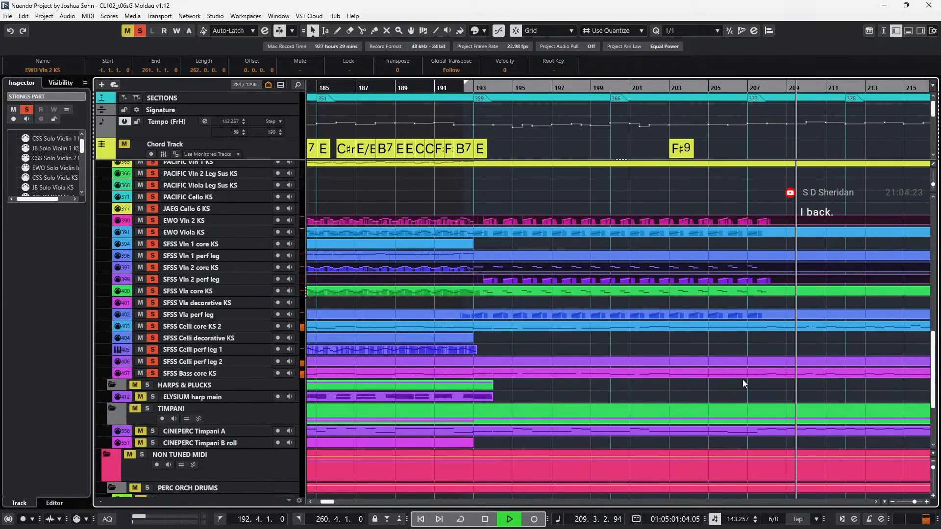
key("space")
key("alt+s")
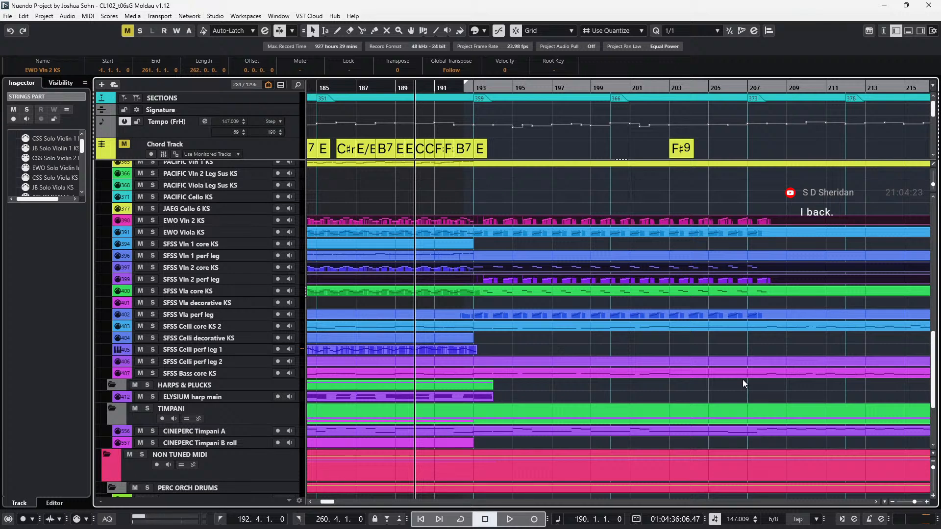
Solo the SFSS Celli core KS 2 and SFSS Bass core KS tracks and open both parts together in the note editor around bar 193.
left_click(576, 330)
left_click(566, 375, "shift")
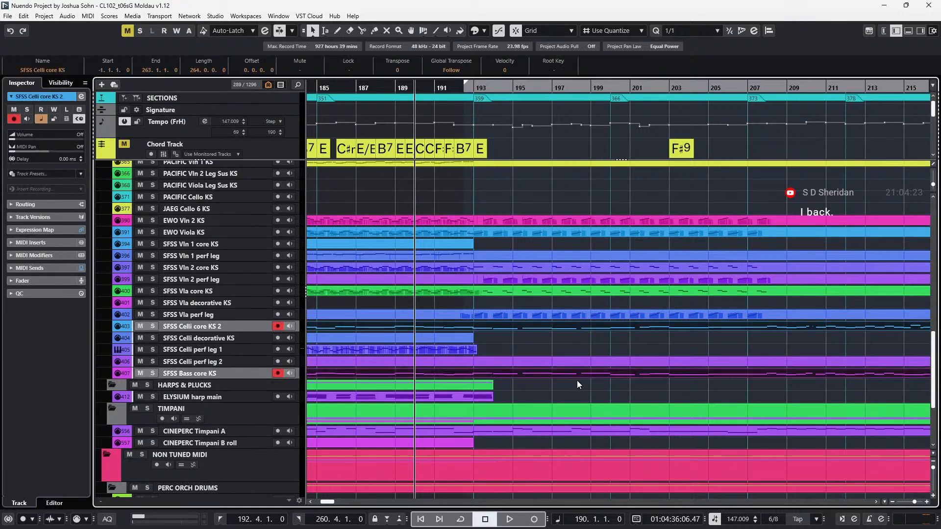
key("s")
key("Return")
scroll(578, 382, "down", 2)
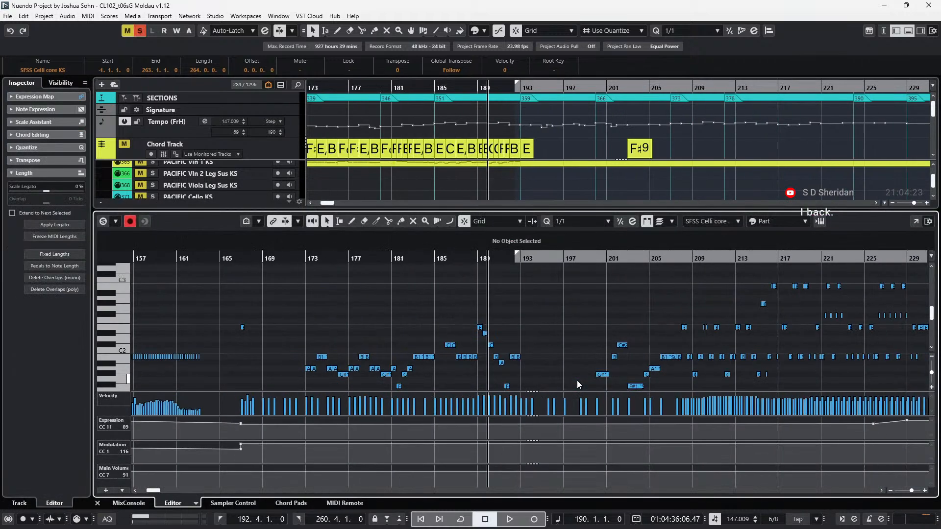
key("alt+l")
scroll(579, 376, "down", 1)
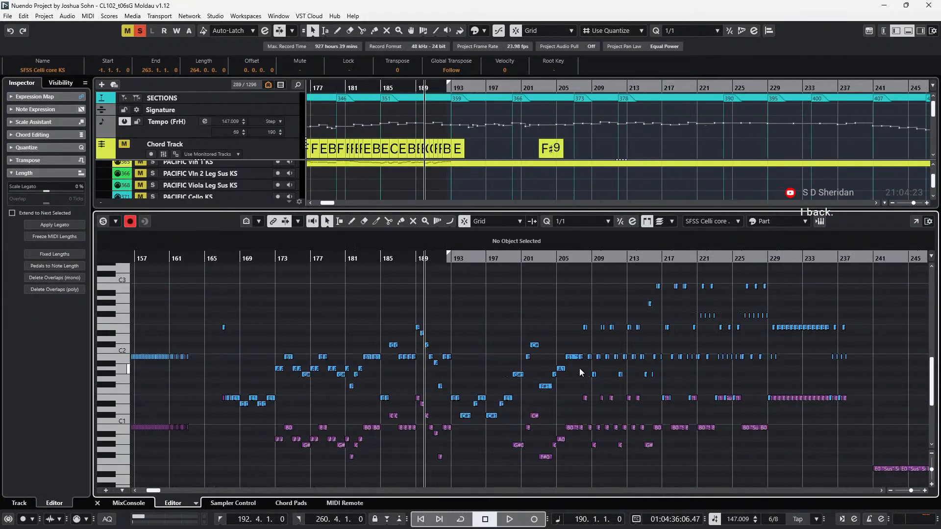
key("alt+l")
scroll(591, 366, "down", 2)
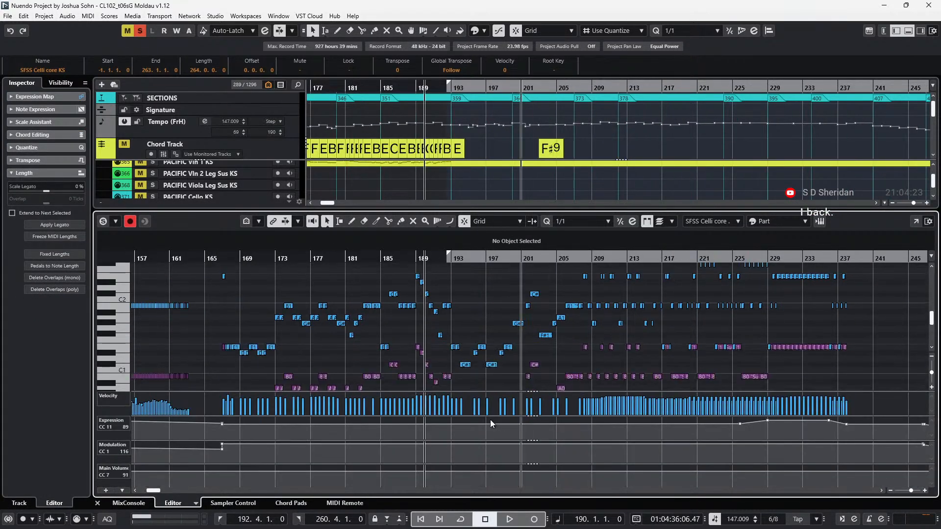
scroll(498, 361, "down", 2)
scroll(473, 402, "up", 2)
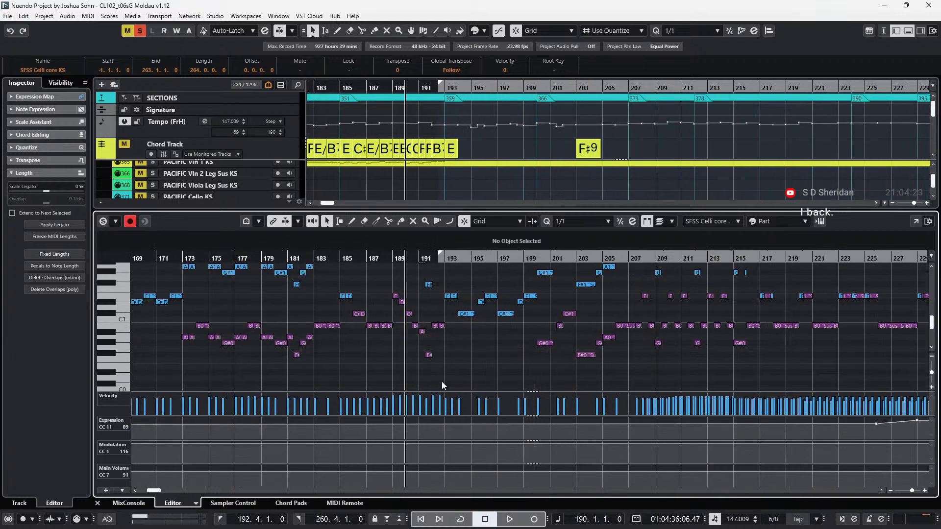
scroll(443, 378, "up", 1)
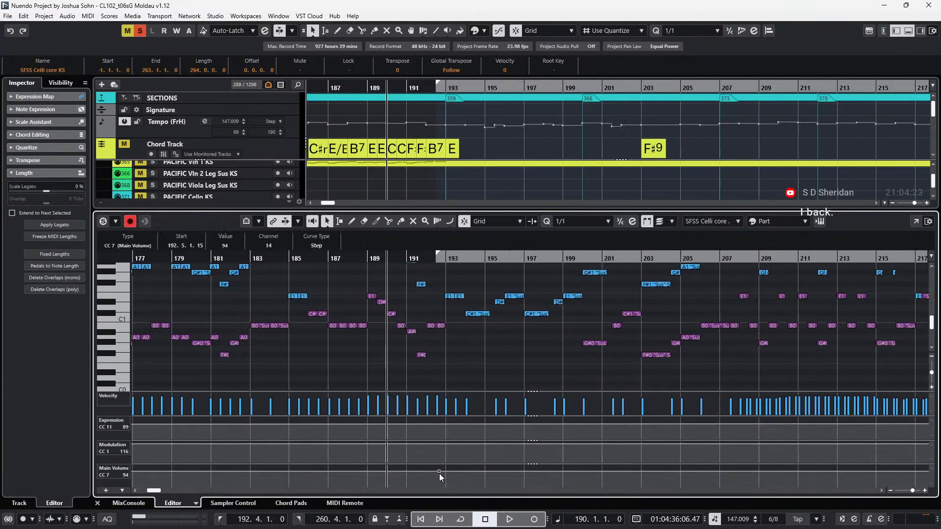
Raise the main volume (CC 7) from bar 193 to 104 for the celli and 109 for the basses, checking the change in playback.
left_click_drag(444, 472, 444, 469)
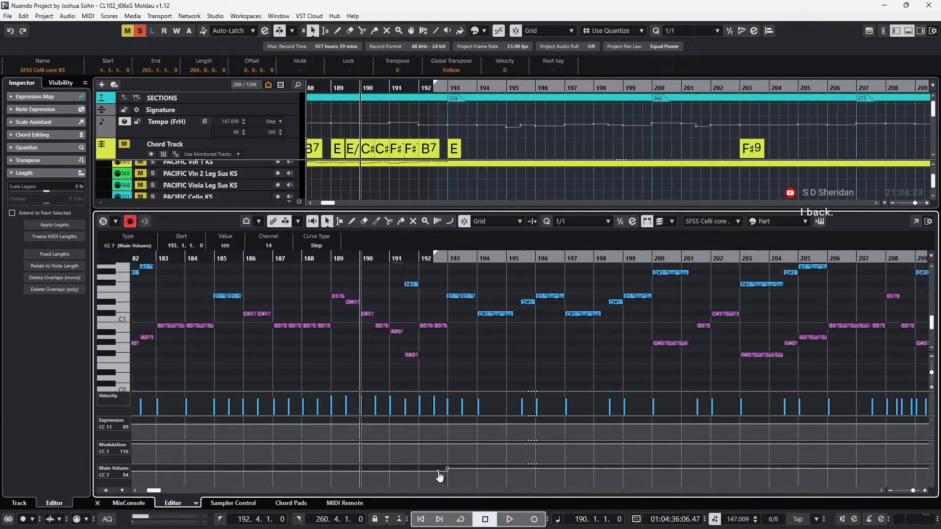
scroll(445, 474, "up", 2)
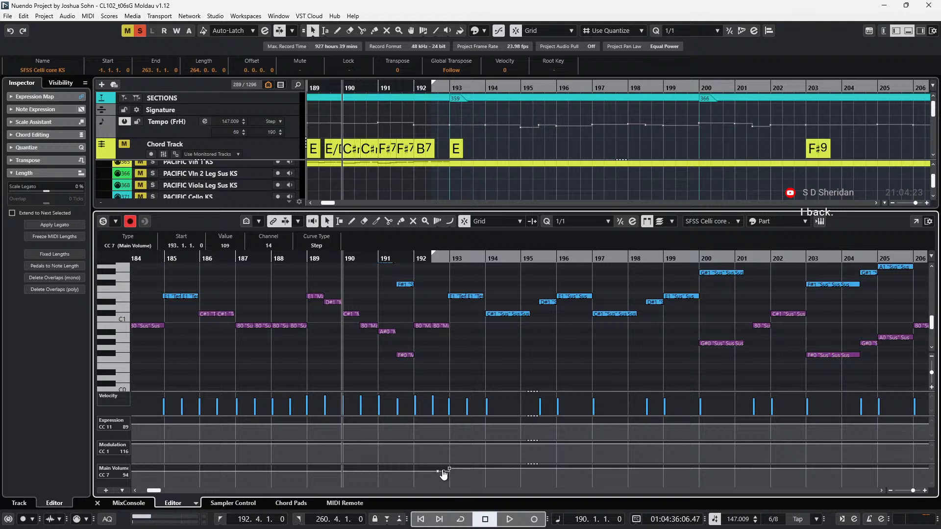
key("Down")
left_click(450, 469)
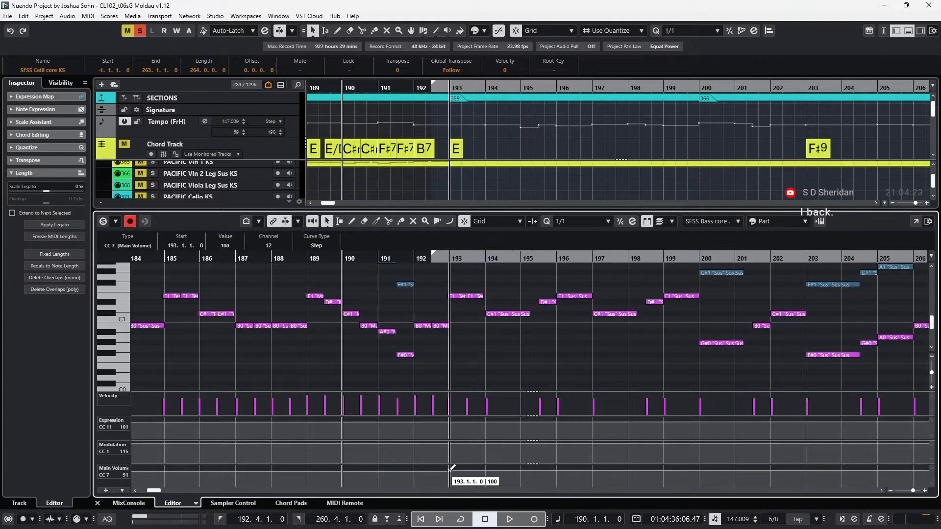
key("space")
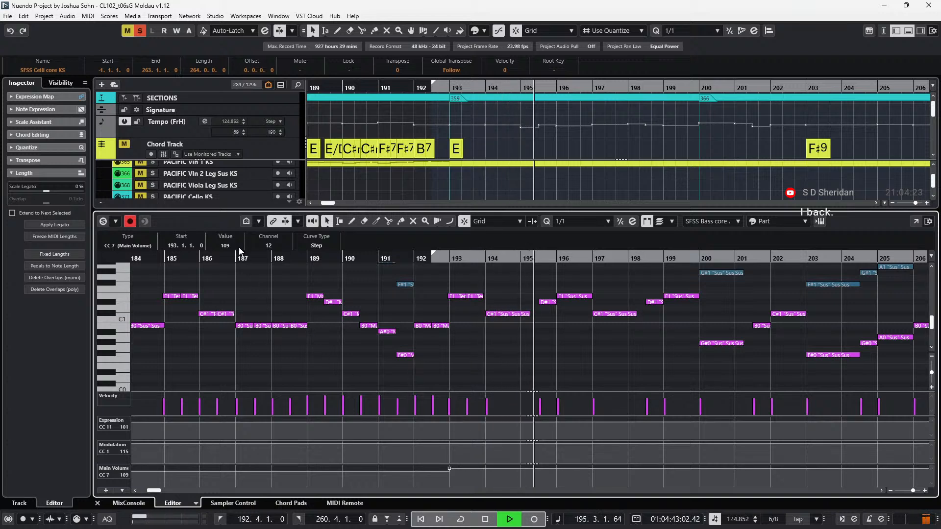
key("space")
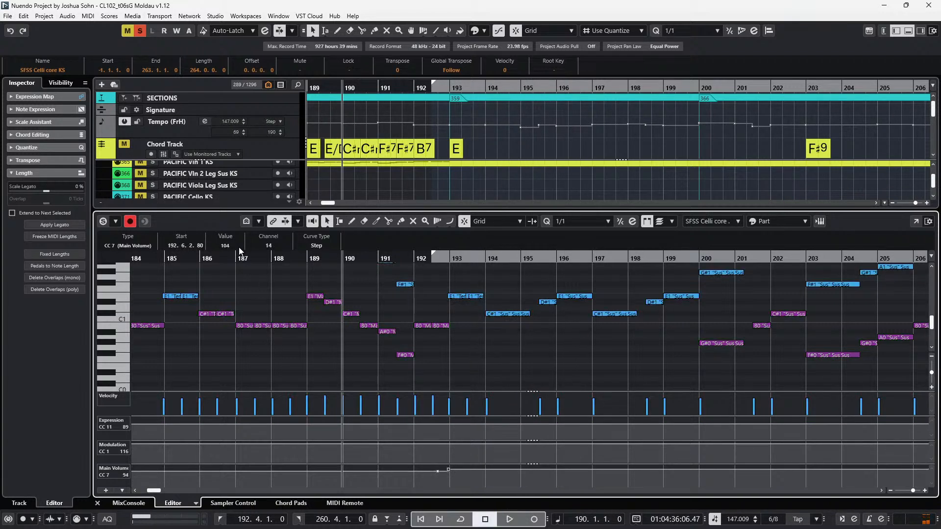
Clear the solo and listen to the full arrangement from bar 190 to past bar 196, returning to the arrangement view.
key("s")
key("space")
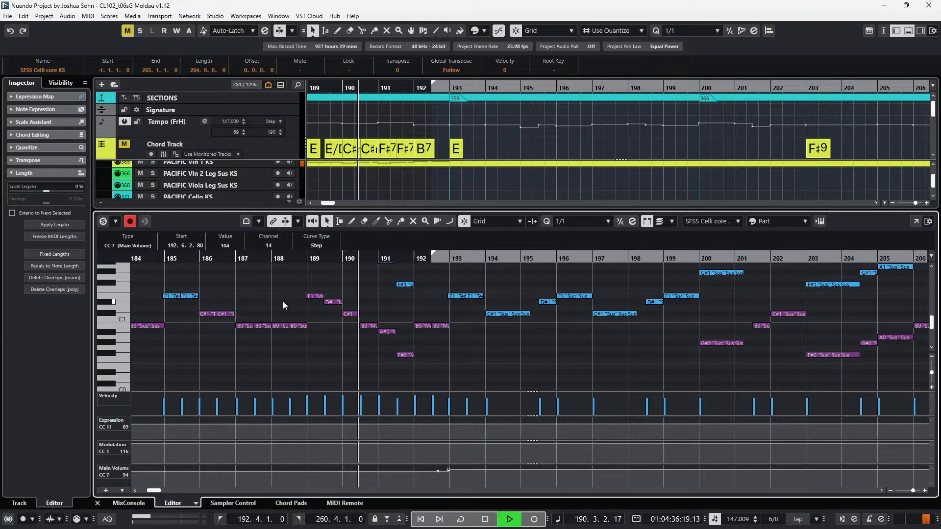
key("Return")
scroll(335, 324, "down", 2)
scroll(464, 275, "down", 2)
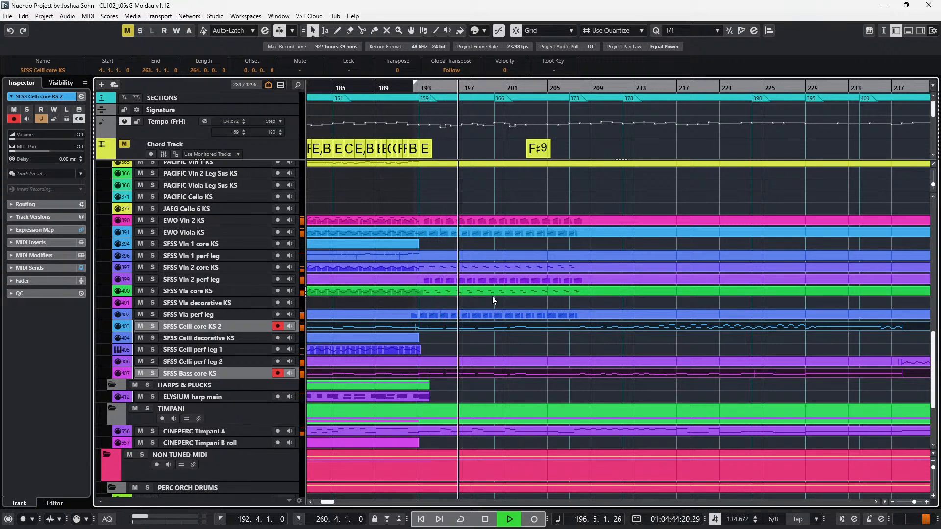
key("space")
scroll(370, 243, "up", 4)
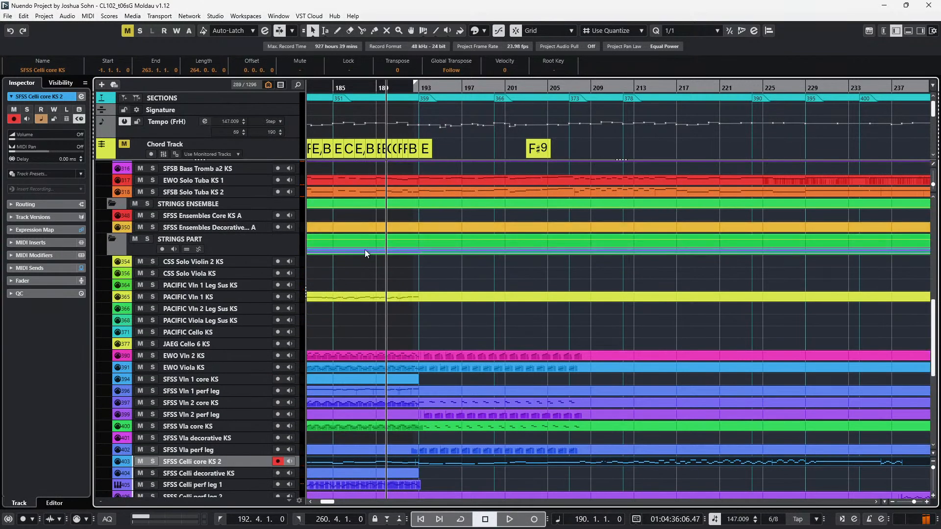
Solo the STRINGS PART folder, listen to the passage from bar 190 to about bar 193, and remove the solo.
left_click(277, 243)
key("s")
scroll(423, 275, "down", 2)
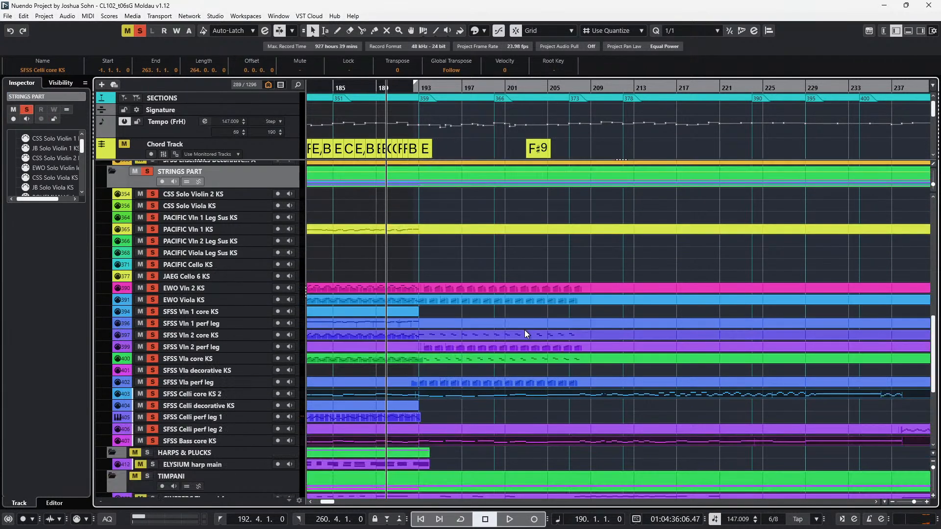
key("space")
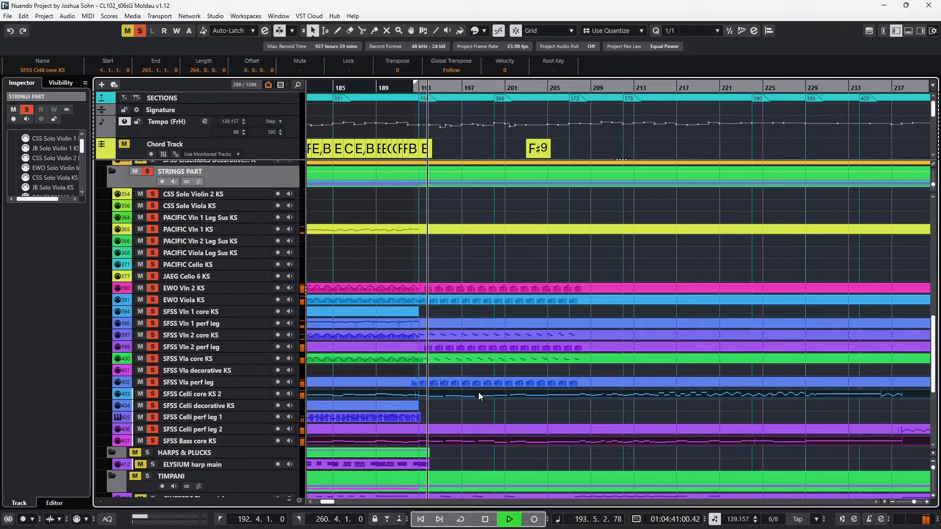
key("space")
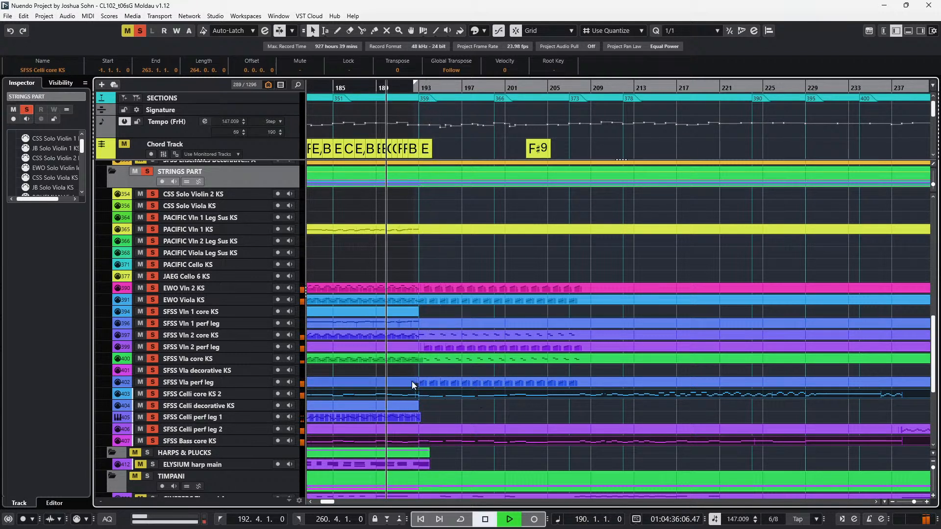
left_click(413, 386)
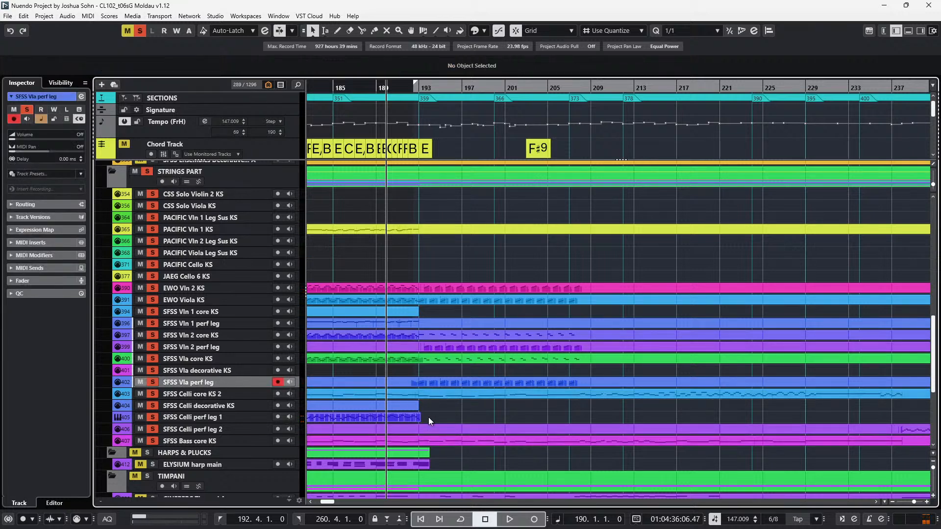
scroll(428, 416, "down", 2)
key("s")
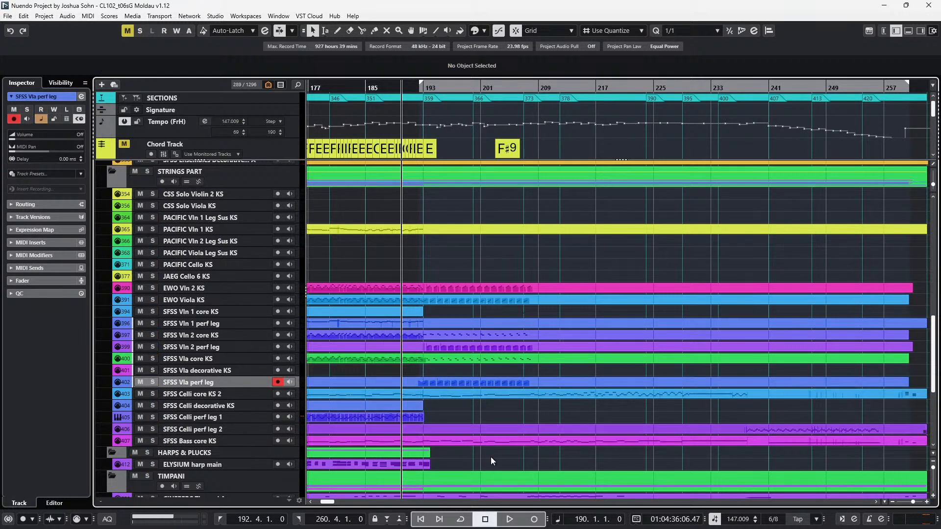
Extend the SFSS Celli perf leg 1 part to bar 209 and open it in the note editor at bar 193.
scroll(536, 422, "down", 5)
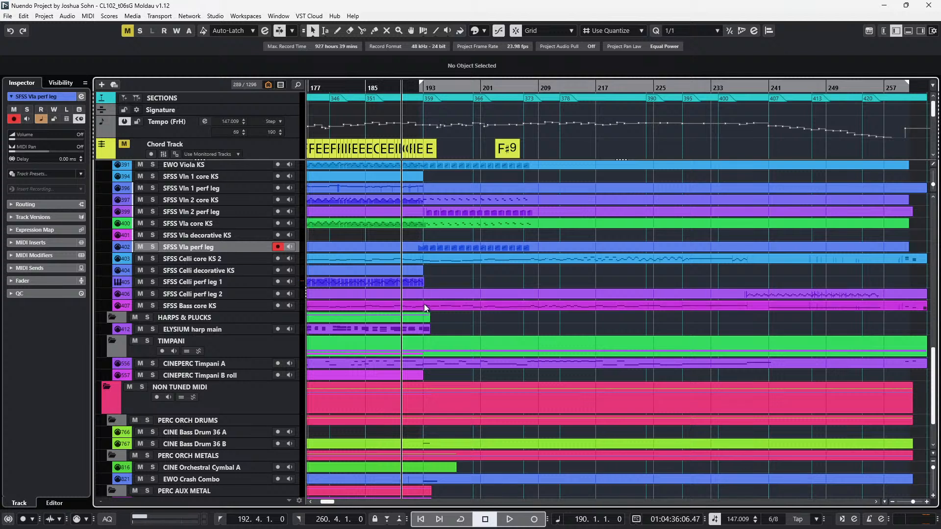
left_click_drag(424, 283, 538, 280)
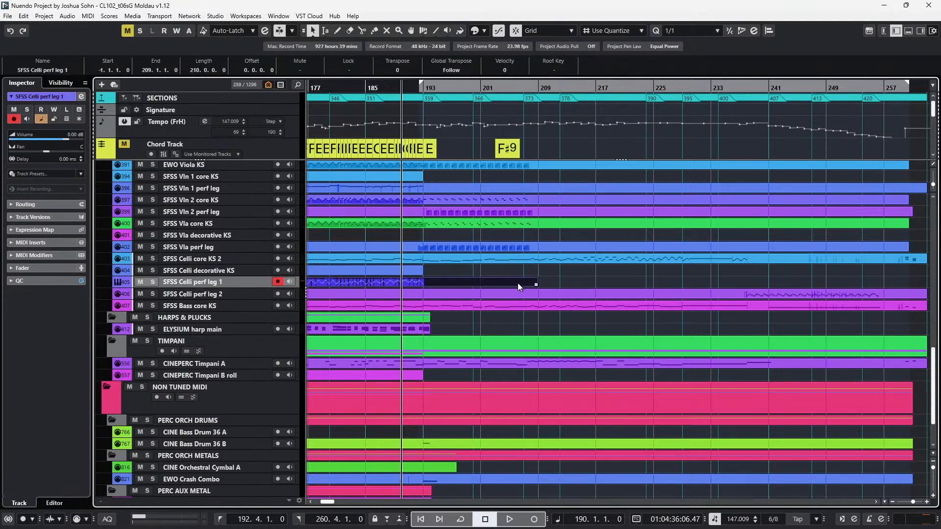
double_click(517, 284)
scroll(452, 304, "up", 2)
scroll(454, 305, "down", 1)
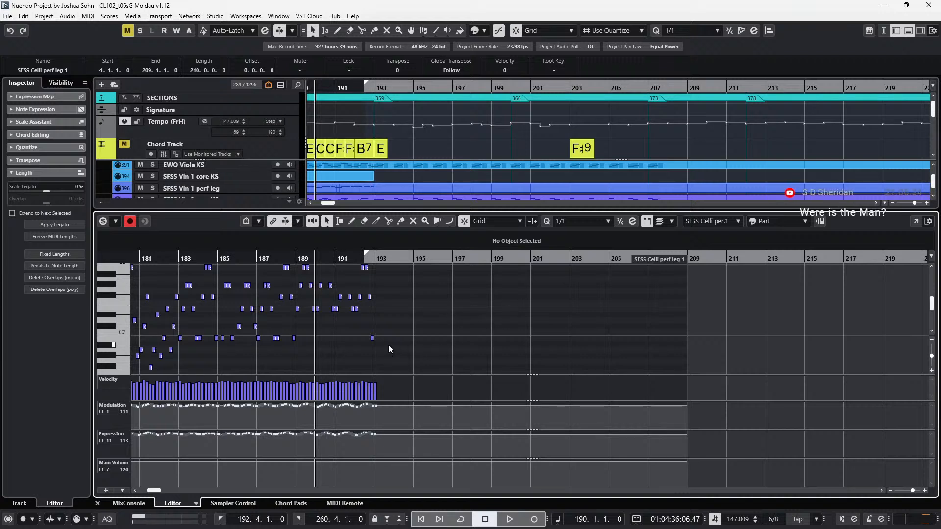
scroll(377, 338, "down", 2)
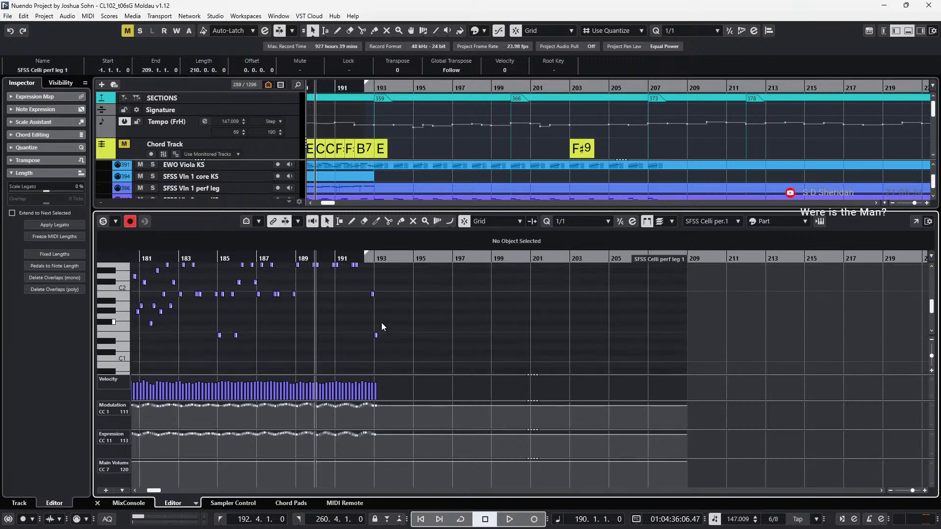
scroll(381, 323, "up", 3)
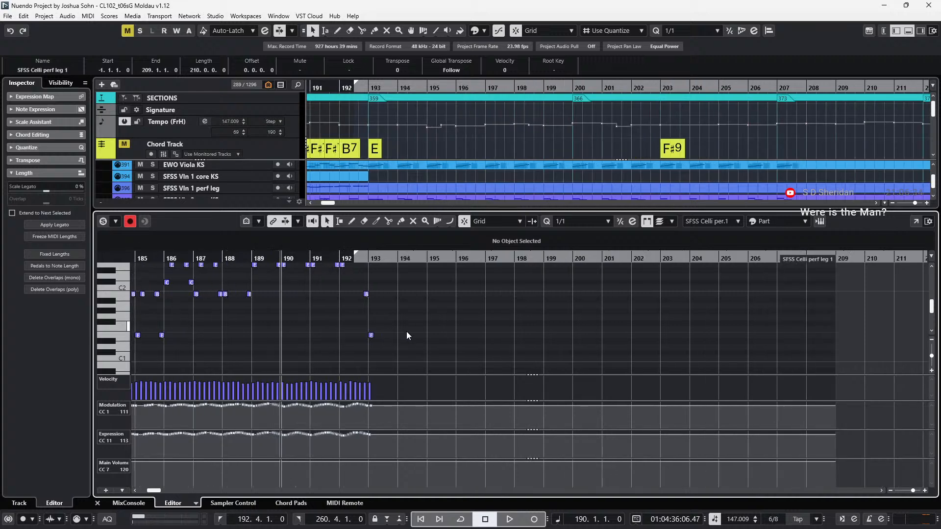
scroll(406, 328, "up", 2)
scroll(407, 325, "up", 4)
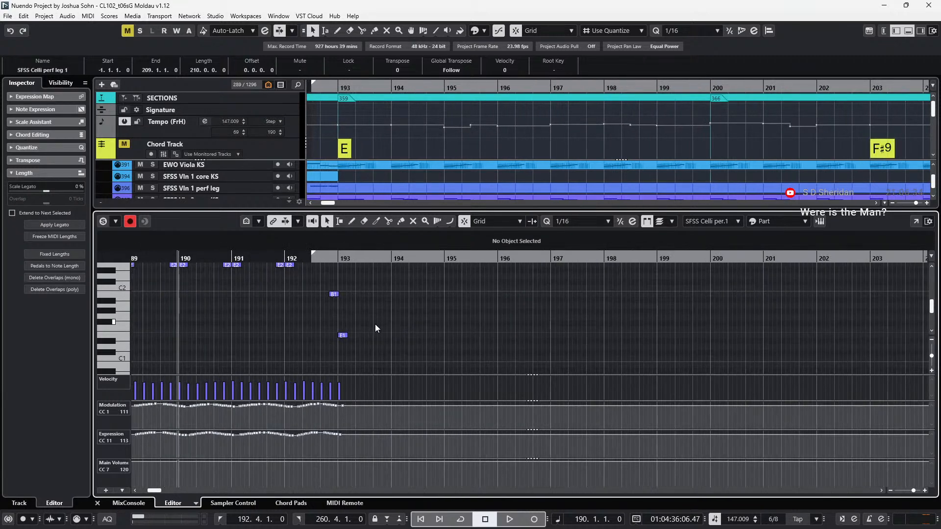
Set the quantize grid to 1/16 and lengthen the E1 note at bar 193 to 0.1.1.0.
left_click(336, 335)
key("alt+4")
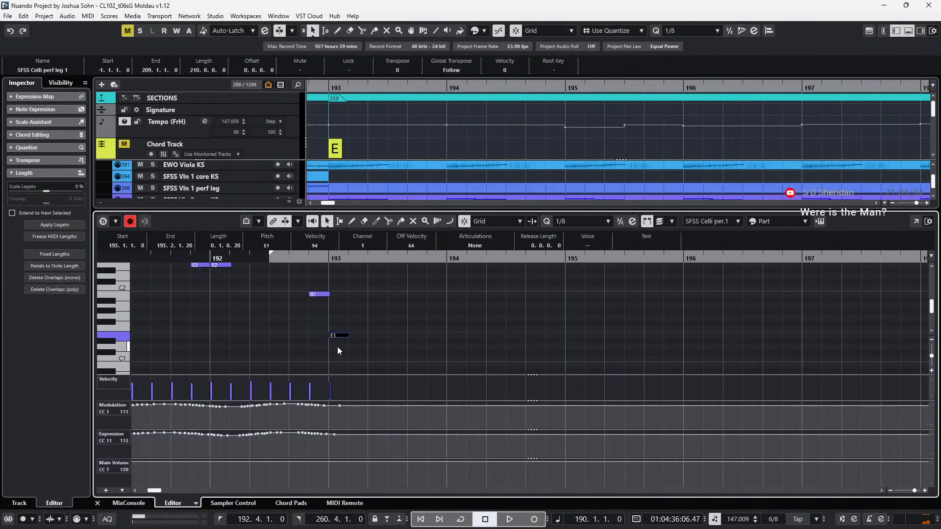
key("alt+5")
key("alt+shift+Right")
key("alt+shift+Right")
key("alt+shift+Left")
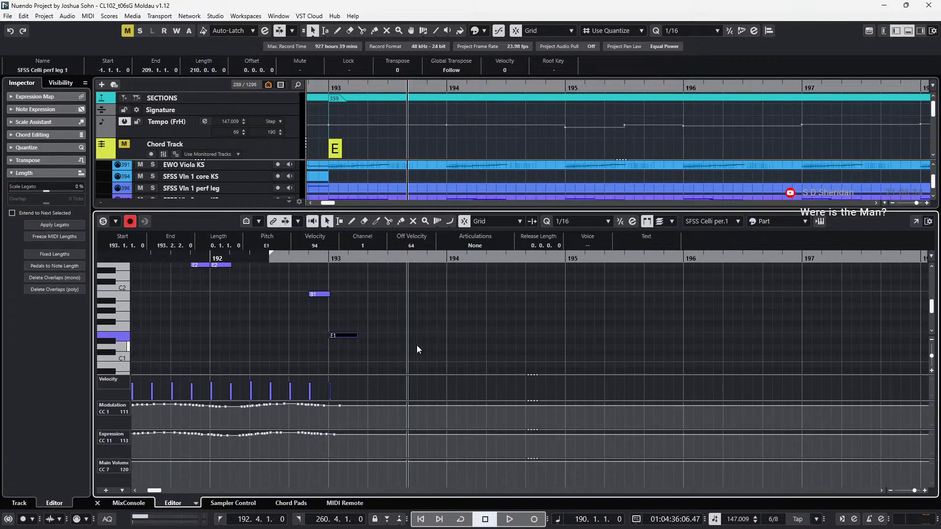
Duplicate the E1 note directly after itself in bar 193 and transpose the copy up to B1.
key("ctrl+d")
key("Up")
key("Up")
key("Up")
key("Up")
key("Up")
key("Up")
key("Up")
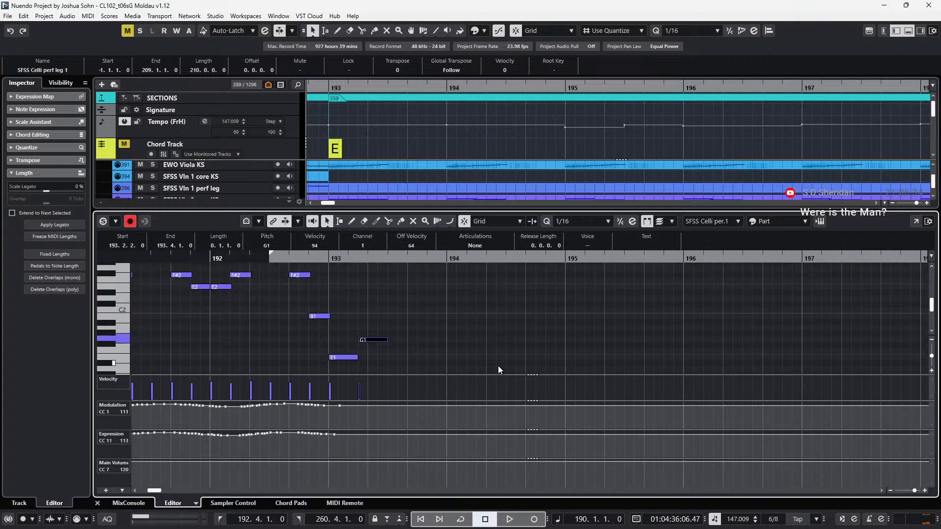
Duplicate the B1 note to beat 4 of bar 193 and transpose the copy up to G#2.
key("ctrl+d")
key("Up")
key("Up")
key("Up")
key("Up")
key("Up")
key("Up")
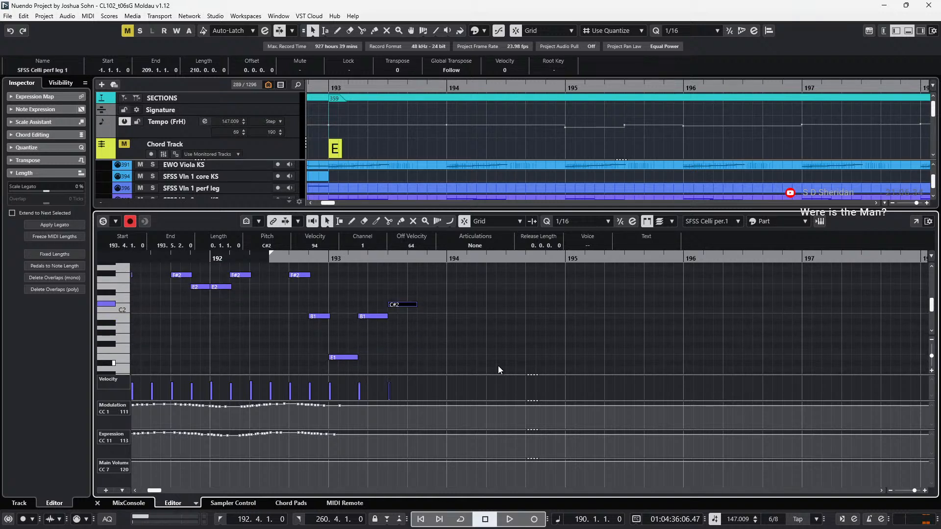
key("Up")
key("Up")
key("Up")
Duplicate the G#2 note to the end of bar 193 and transpose the copy down to B1.
key("ctrl+d")
key("Down")
key("Down")
key("Down")
key("Down")
key("Down")
key("Down")
key("Down")
key("Down")
key("Down")
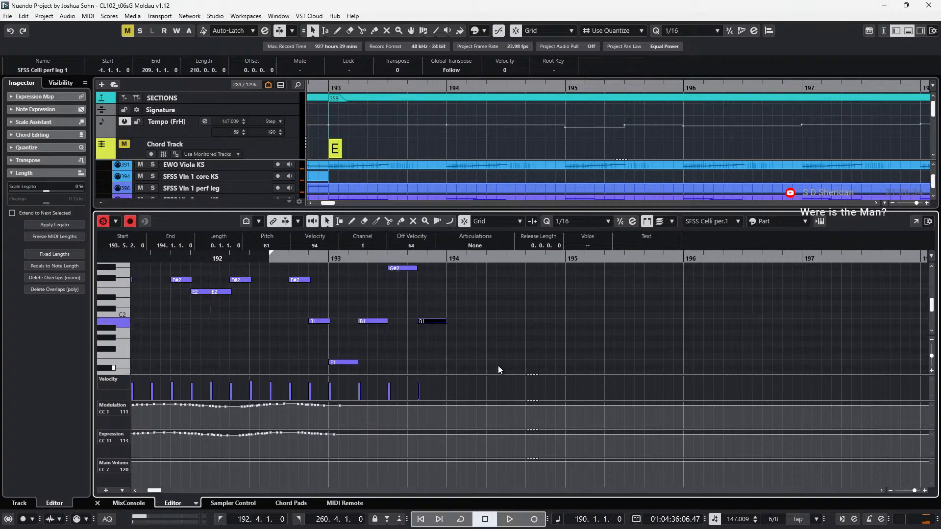
Select the four notes of the bar 193 cello arpeggio with the editor soloed and listen to them in playback.
key("alt+l")
left_click(498, 366)
key("s")
scroll(448, 349, "down", 1)
scroll(444, 333, "up", 2)
left_click_drag(450, 302, 362, 416)
key("space")
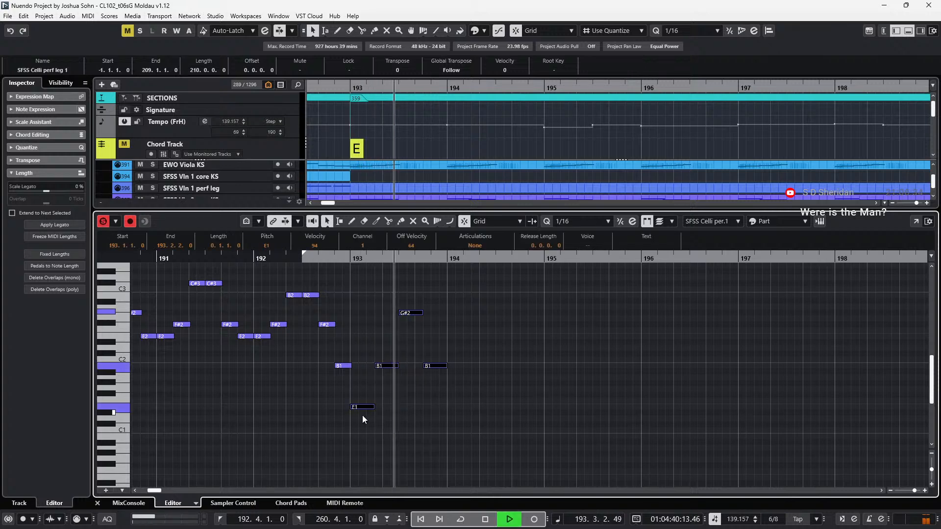
key("space")
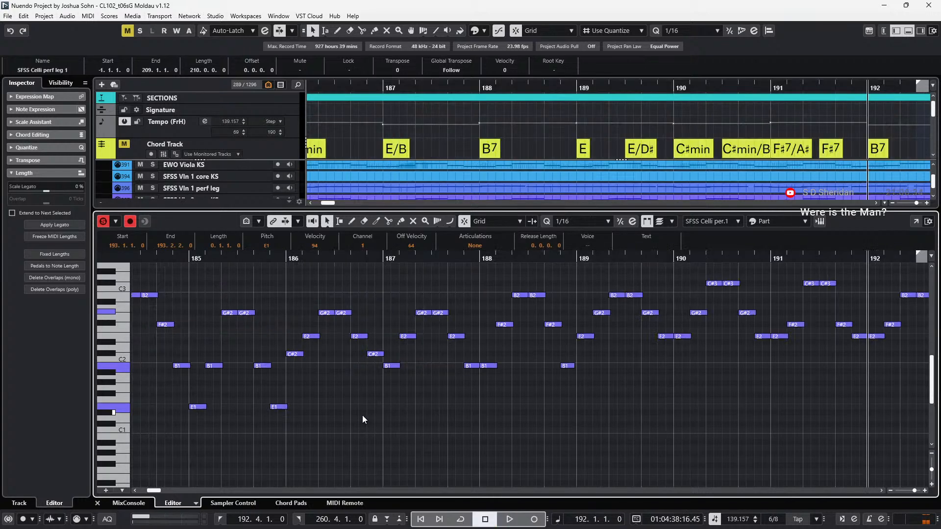
Raise the velocity of the four selected cello notes in bar 193 to 118 and play the passage from bar 192.
scroll(387, 408, "down", 1)
scroll(387, 408, "right", 2)
key("alt+l")
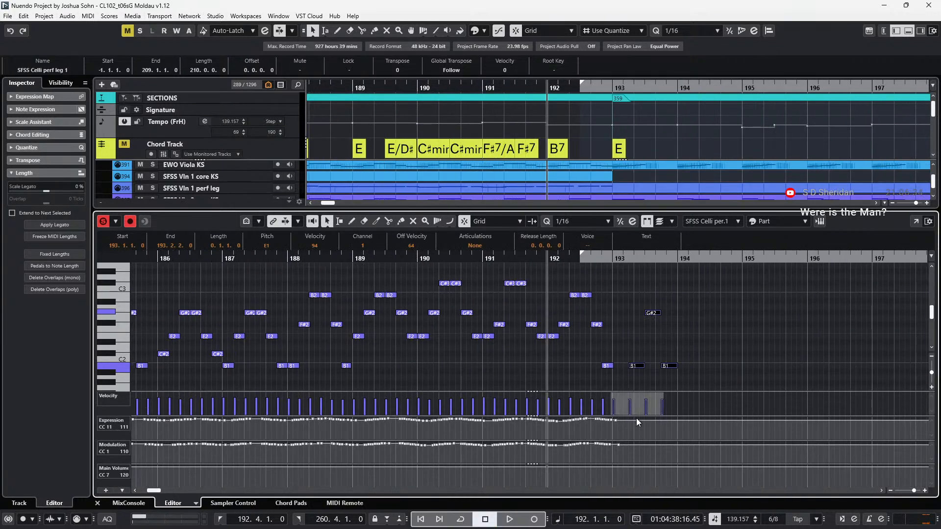
scroll(637, 416, "right", 3)
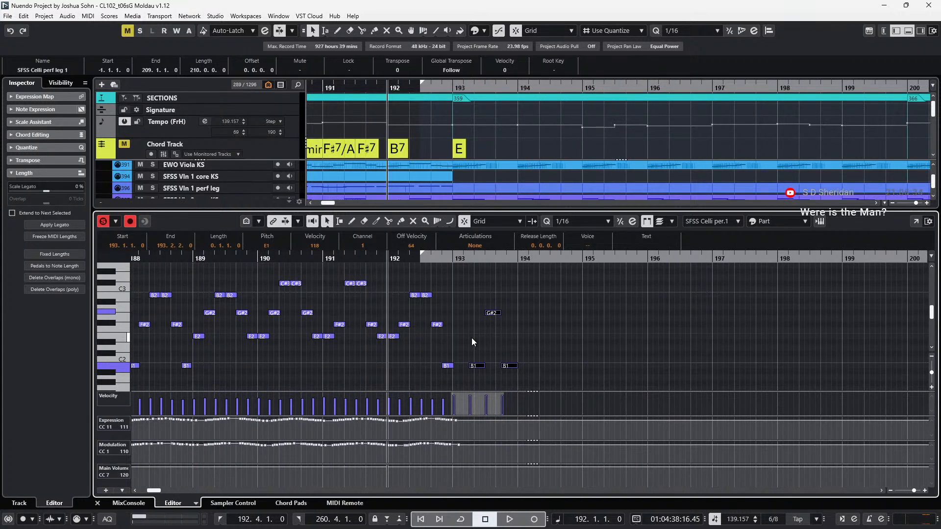
key("space")
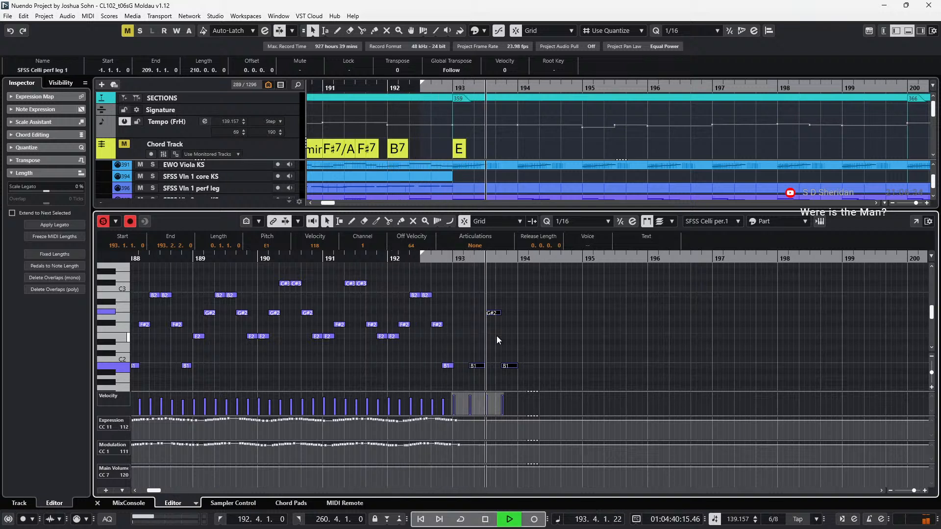
Turn off the editor solo and duplicate the four-note bar 193 cello arpeggio into bar 194.
key("space")
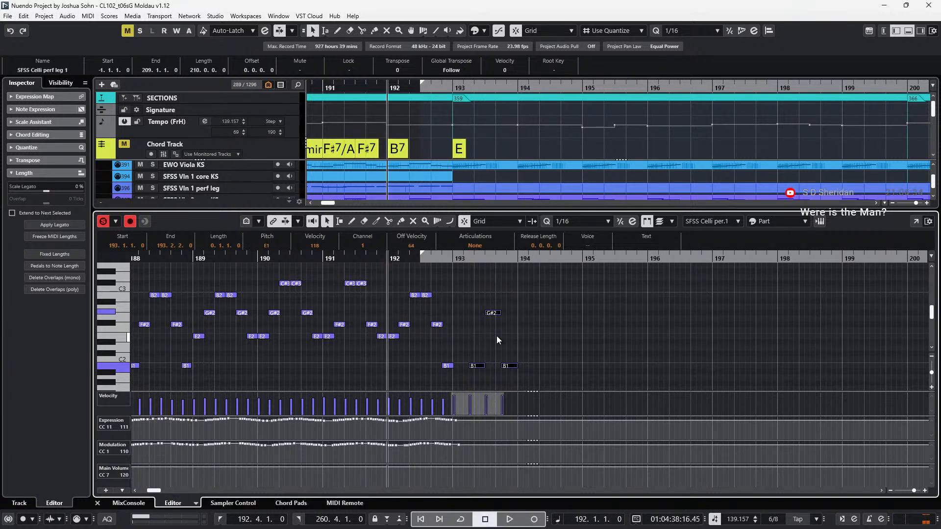
scroll(496, 337, "up", 1)
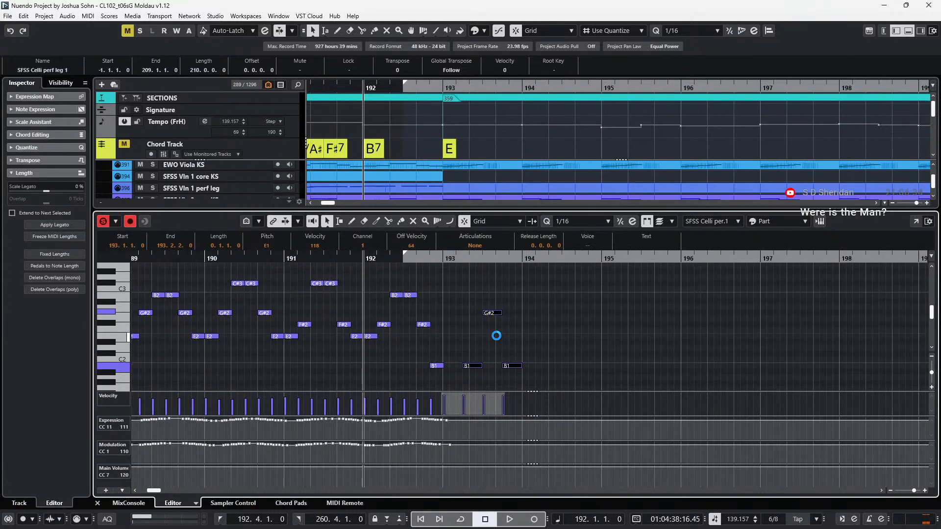
scroll(504, 320, "down", 1)
key("s")
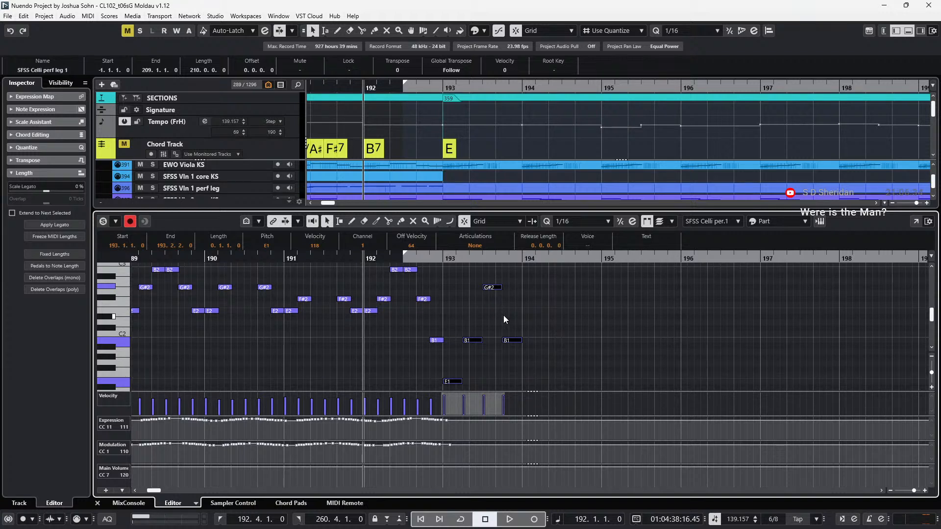
left_click_drag(542, 284, 449, 384)
key("alt+d")
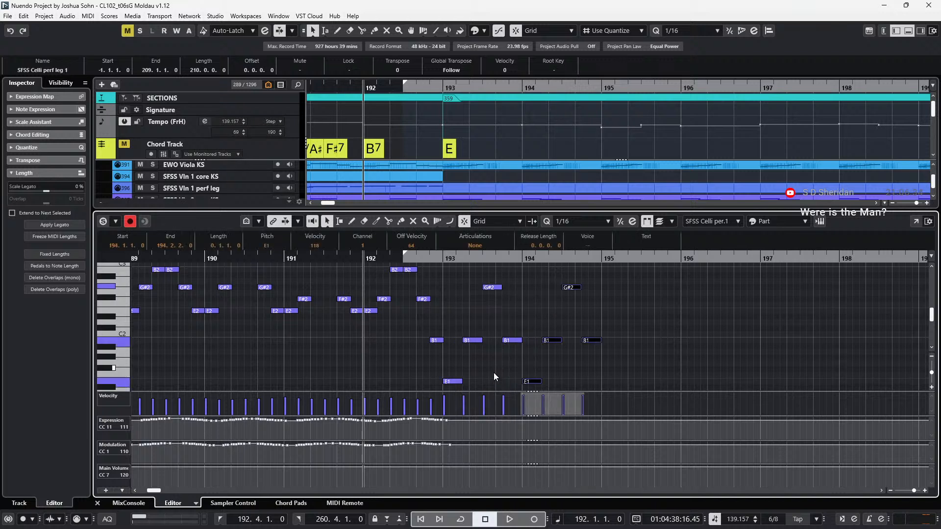
Transpose the bar 194 arpeggio down three semitones to start on C#1, and lower its highest note to E2.
key("Down")
key("Down")
key("Down")
scroll(623, 338, "down", 2)
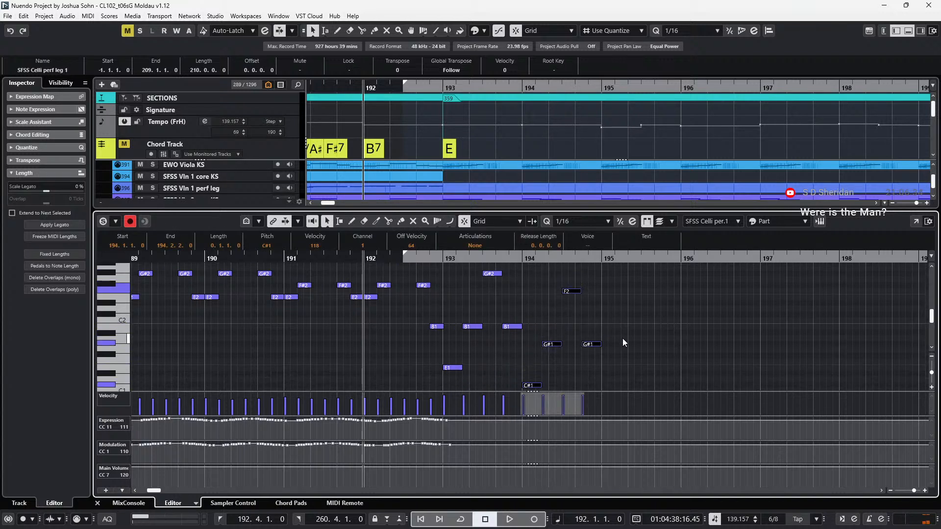
left_click_drag(543, 324, 570, 340)
left_click_drag(560, 276, 590, 295)
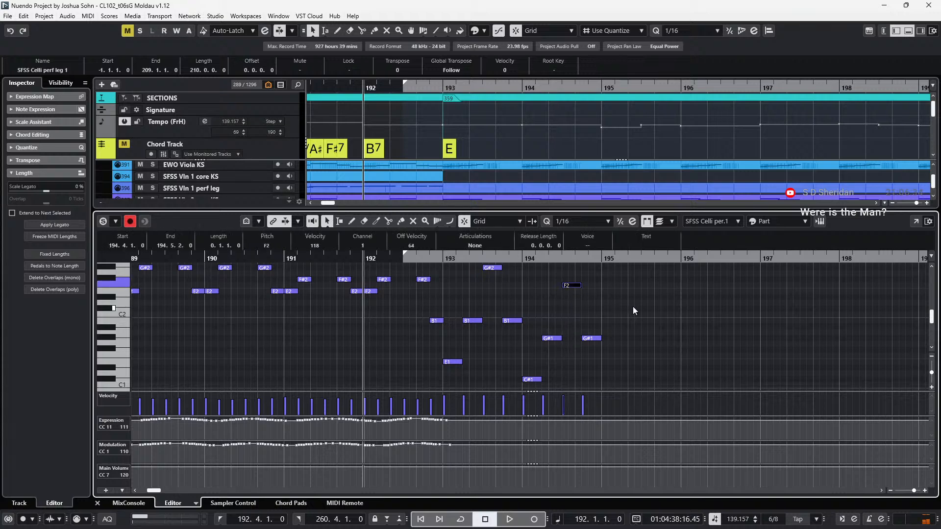
key("Down")
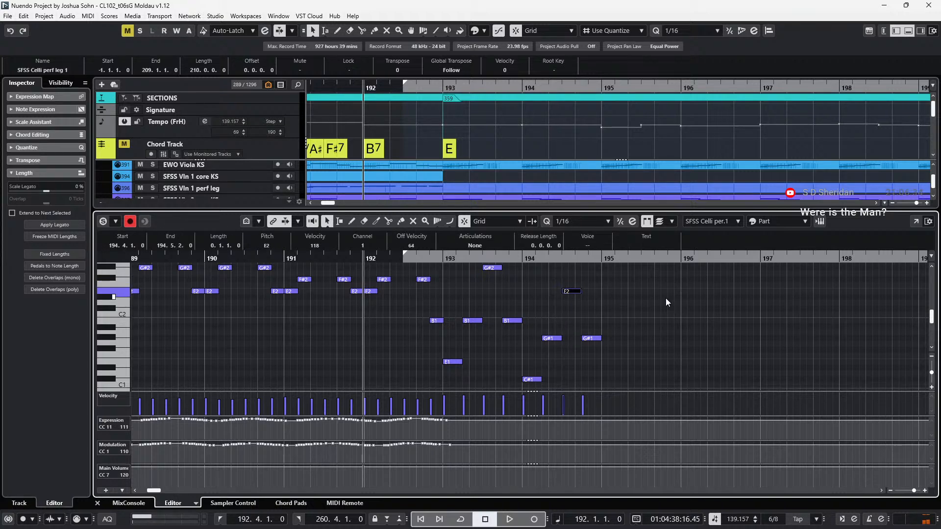
Hide the controller lanes and duplicate the four notes of the bar 194 arpeggio into bar 195.
scroll(666, 298, "down", 2)
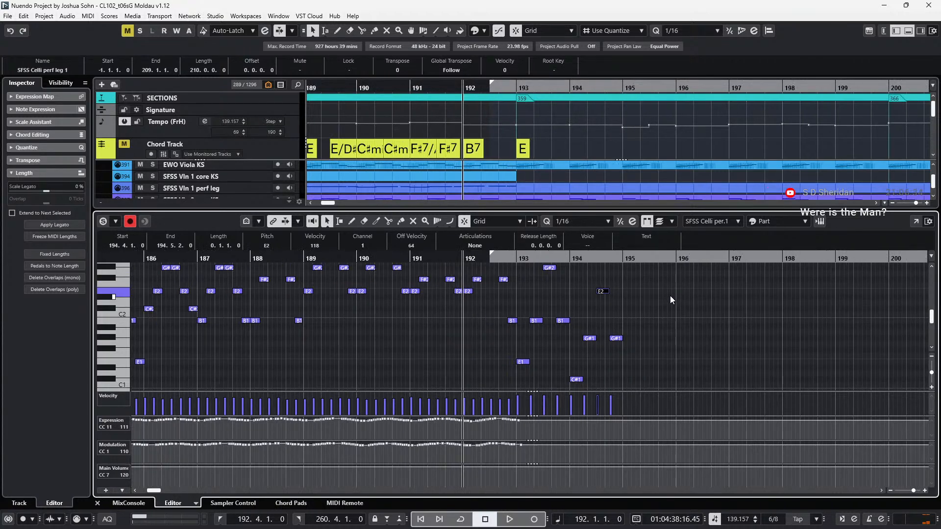
scroll(669, 296, "up", 1)
left_click(670, 296)
key("alt+l")
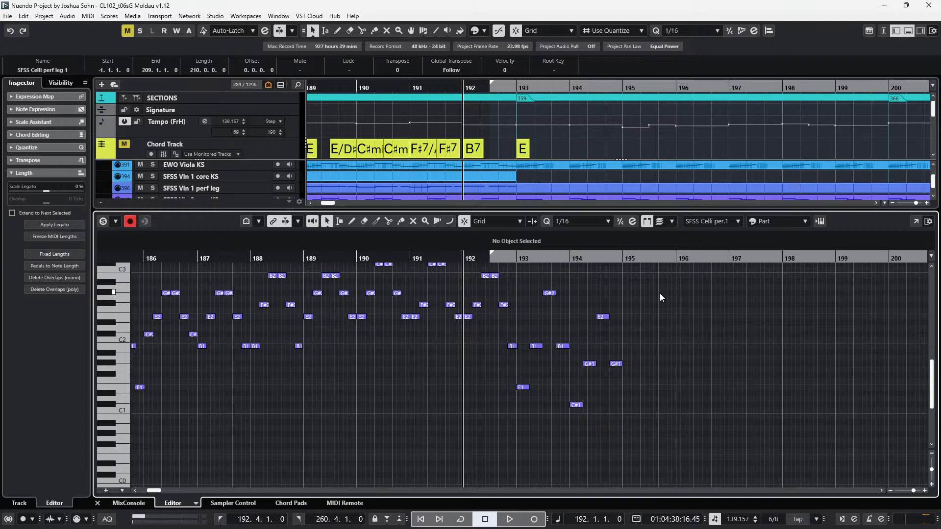
left_click_drag(660, 285, 584, 437)
key("alt+d")
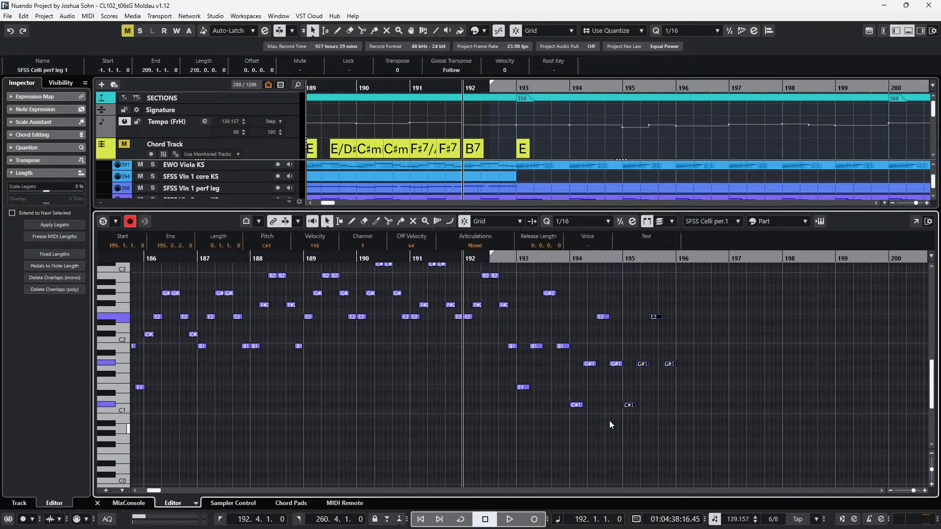
Transpose the third note of bar 195 down to D#1 and the fourth note up to B1.
left_click(654, 317)
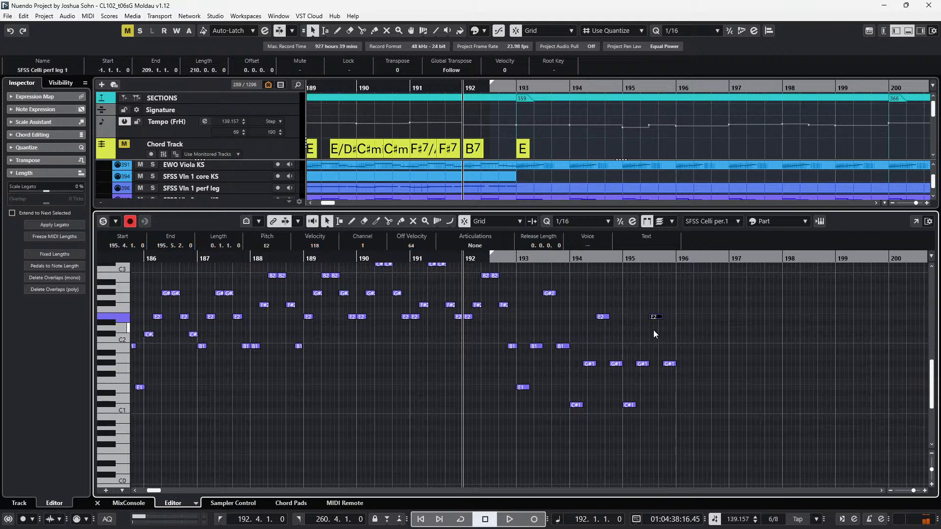
key("shift+Down")
key("Down")
key("Right")
key("Up")
key("Up")
key("Up")
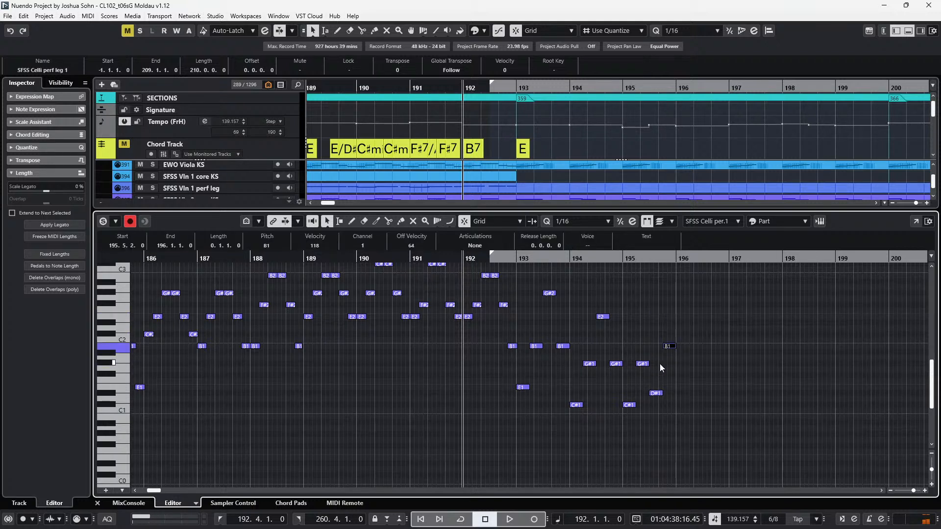
Turn off acoustic feedback, solo the editor and play the new arpeggios from bar 192.
left_click(313, 225)
key("space")
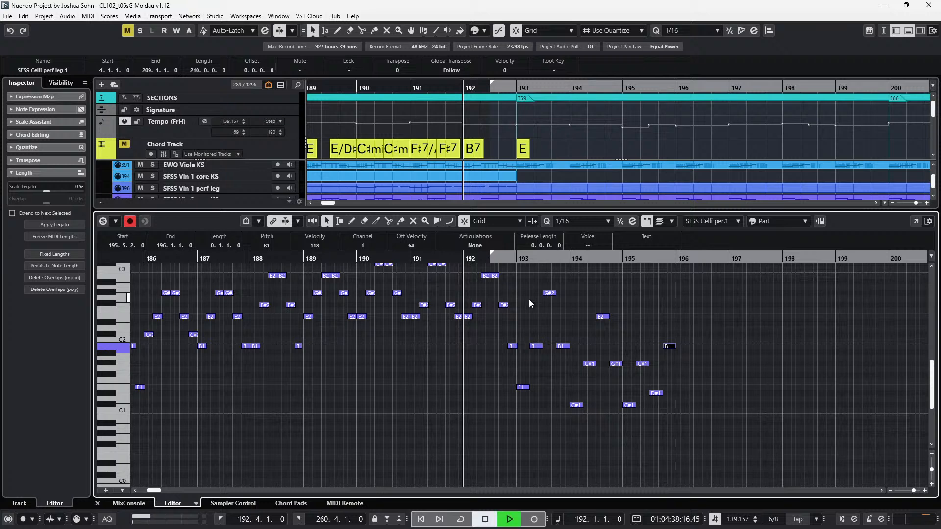
key("space")
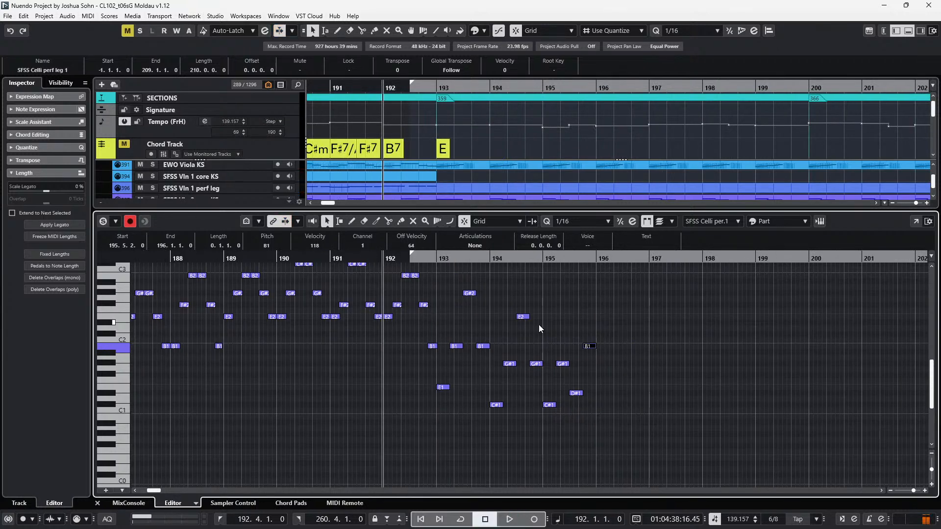
scroll(422, 202, "left", 2)
left_click(621, 317)
key("s")
key("f")
key("f")
key("space")
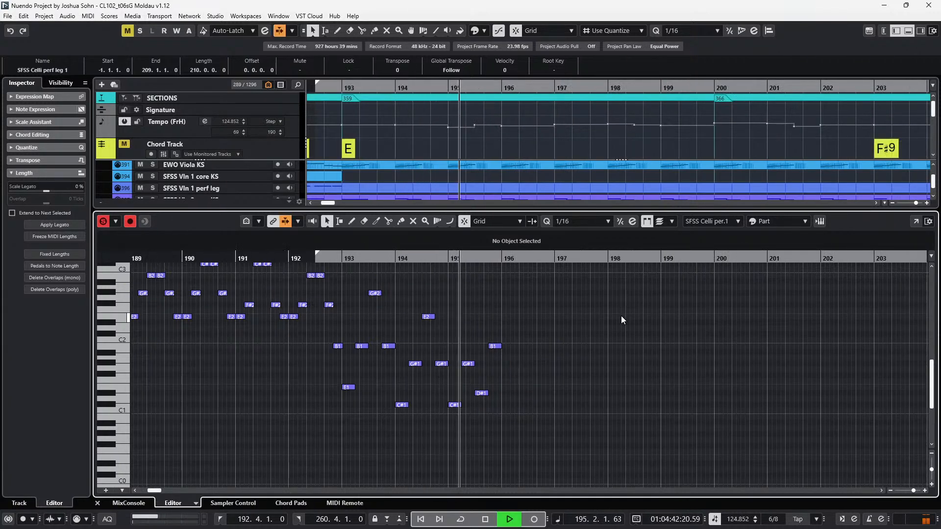
key("space")
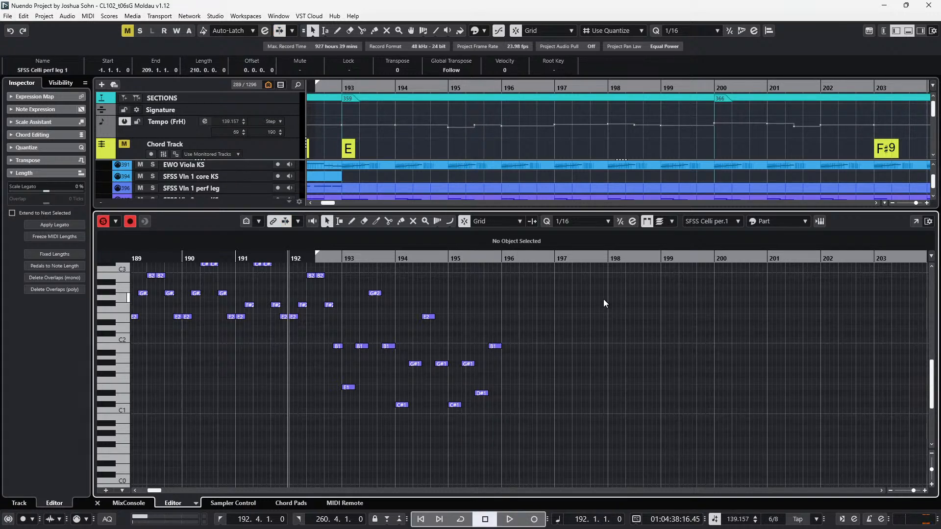
Copy the four notes of the bar 193 arpeggio to the start of bar 196.
left_click_drag(340, 288, 392, 411)
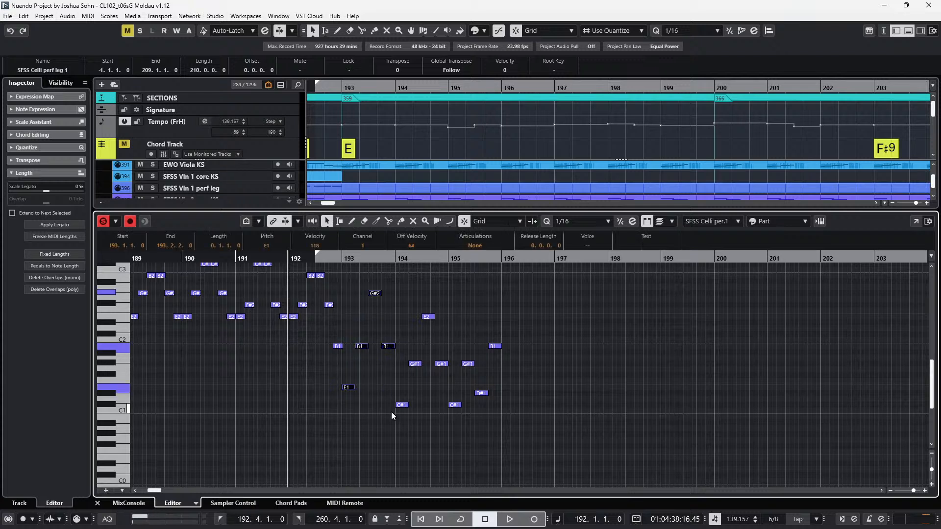
key("KP_Add")
key("KP_Add")
key("KP_Add")
key("KP_Add")
key("ctrl+v")
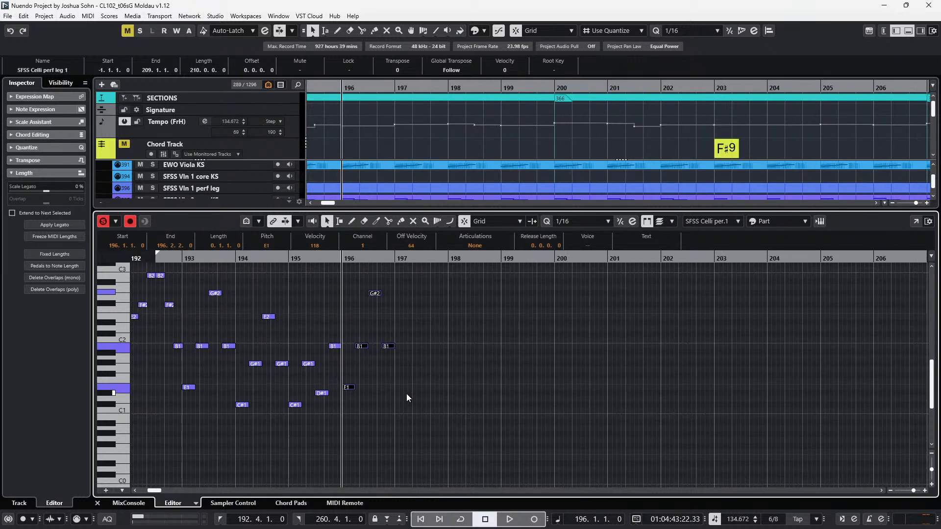
Copy the four notes of the bar 194 arpeggio to the start of bar 197.
scroll(315, 352, "left", 3)
left_click(408, 308)
left_click_drag(408, 307, 445, 434)
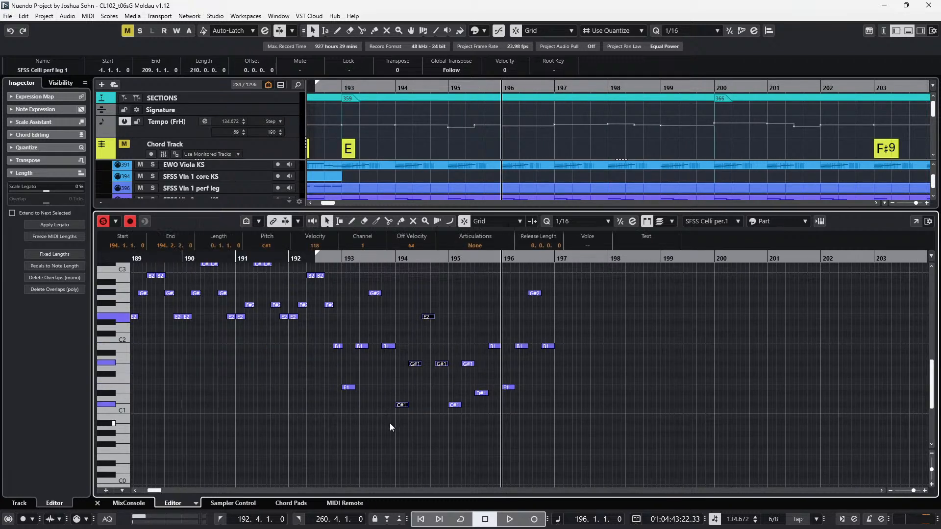
key("KP_Add")
key("ctrl+v")
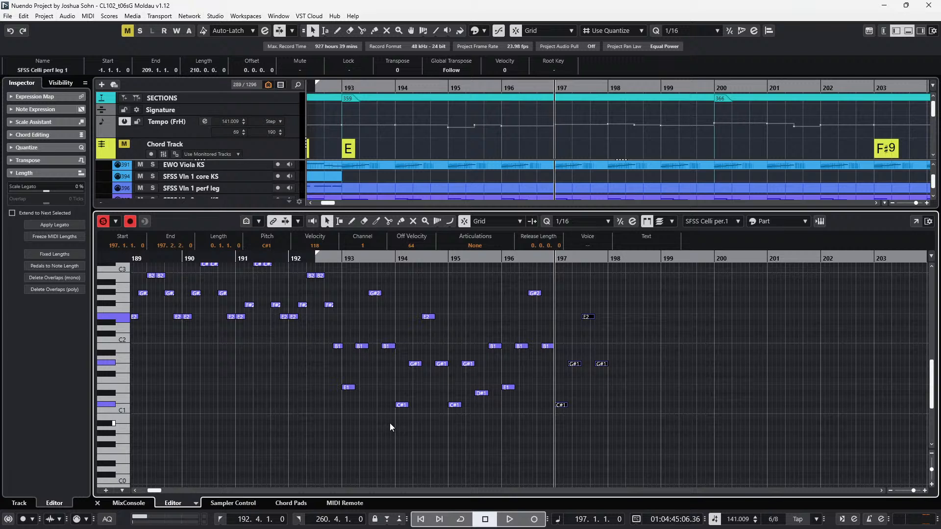
Copy the four notes of the bar 195 arpeggio to the start of bar 198.
left_click(458, 336)
left_click_drag(459, 337, 501, 431)
key("ctrl+c")
key("KP_Add")
key("ctrl+v")
Return to bar 193 and play the extended cello line from there.
key("KP_Subtract")
key("KP_Subtract")
key("KP_Subtract")
key("KP_Subtract")
key("KP_Subtract")
key("space")
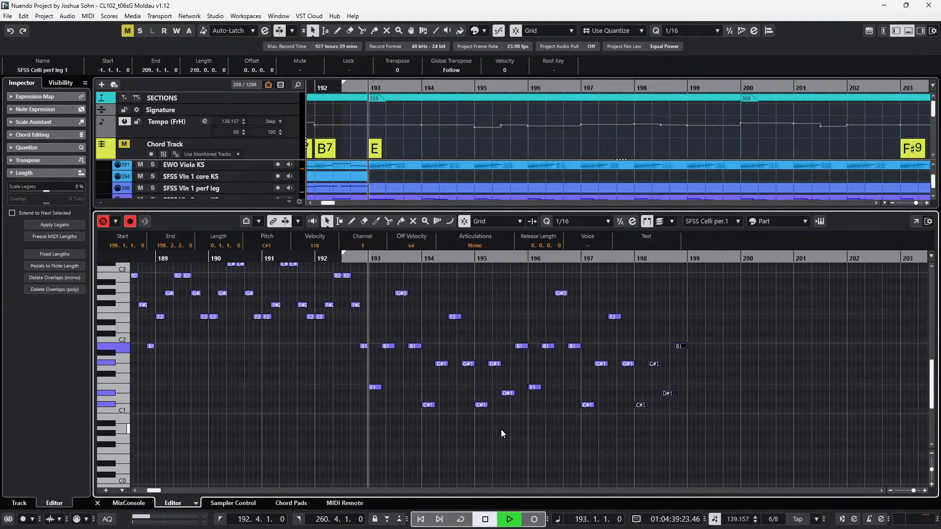
Lengthen the arpeggio notes after the opening E1 of bar 193 through the last B1 of bar 198 to 0.1.1.20.
left_click(376, 279)
left_click_drag(386, 275, 651, 453)
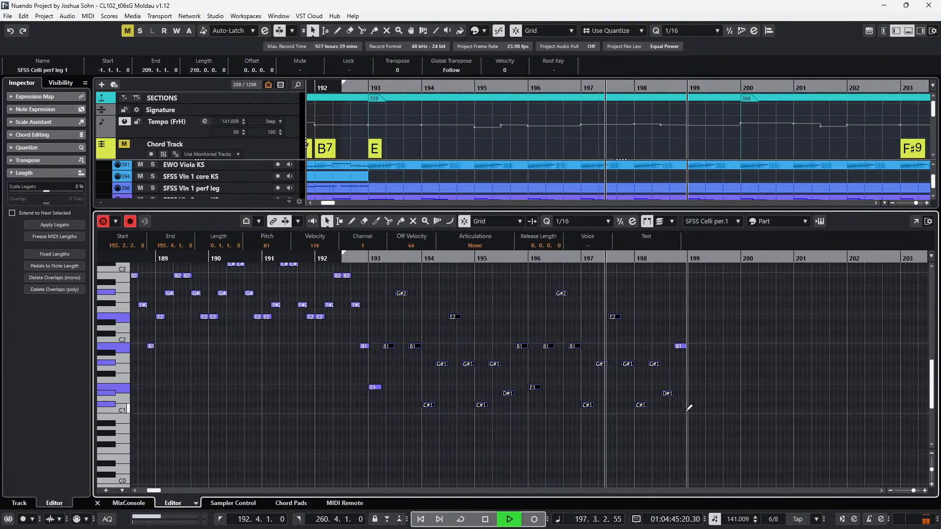
key("alt+shift+Right")
scroll(703, 387, "right", 1)
key("space")
left_click_drag(636, 321, 599, 365)
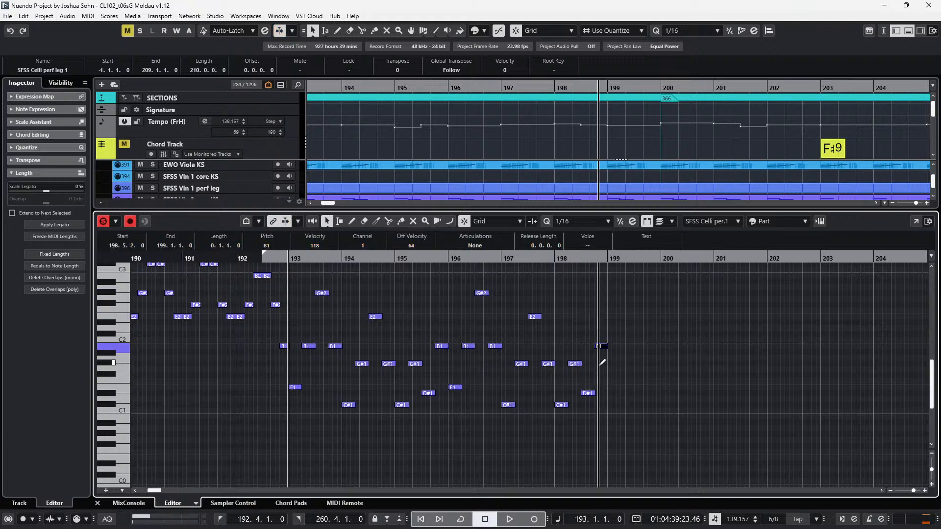
key("alt+shift+Right")
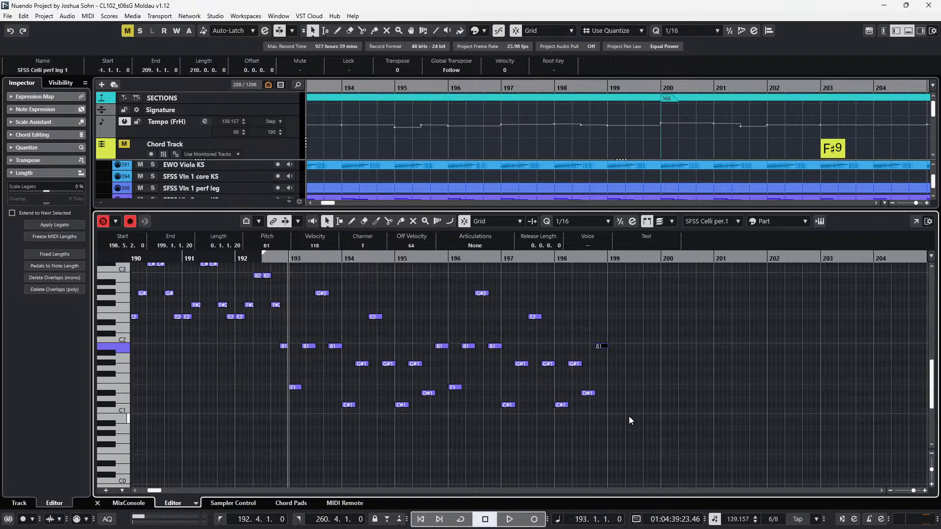
left_click_drag(578, 396, 561, 428)
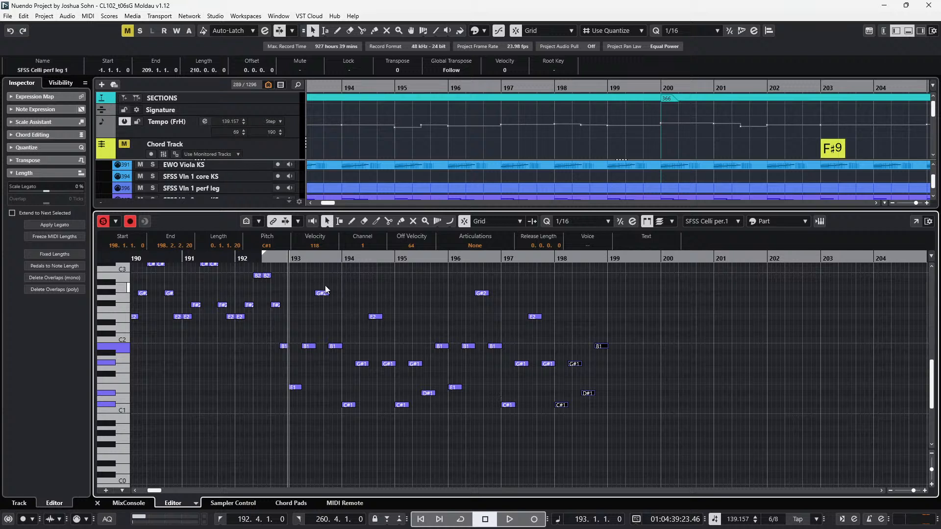
Copy the bar 193 arpeggio together with the following C#1 to the start of bar 199.
left_click(294, 293)
left_click_drag(296, 284, 343, 414)
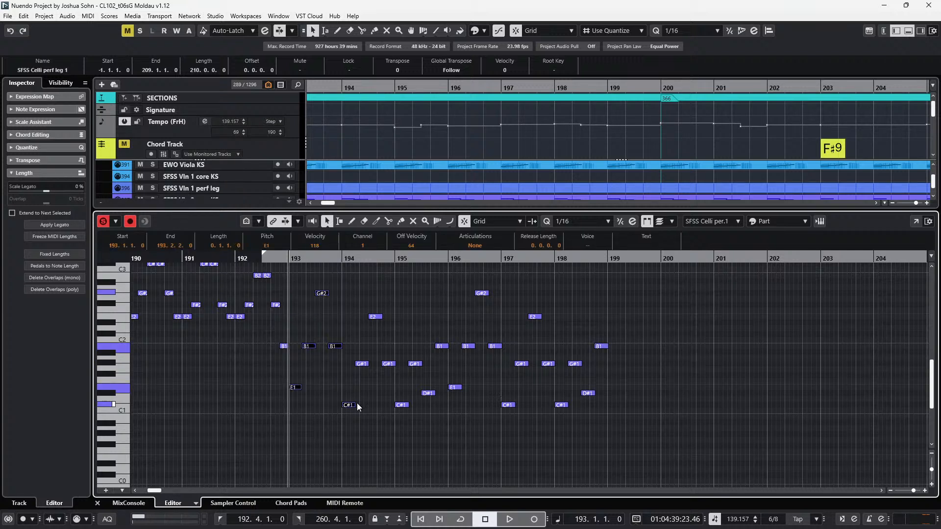
key("KP_Add")
key("KP_Add")
key("KP_Add")
key("KP_Add")
key("ctrl+v")
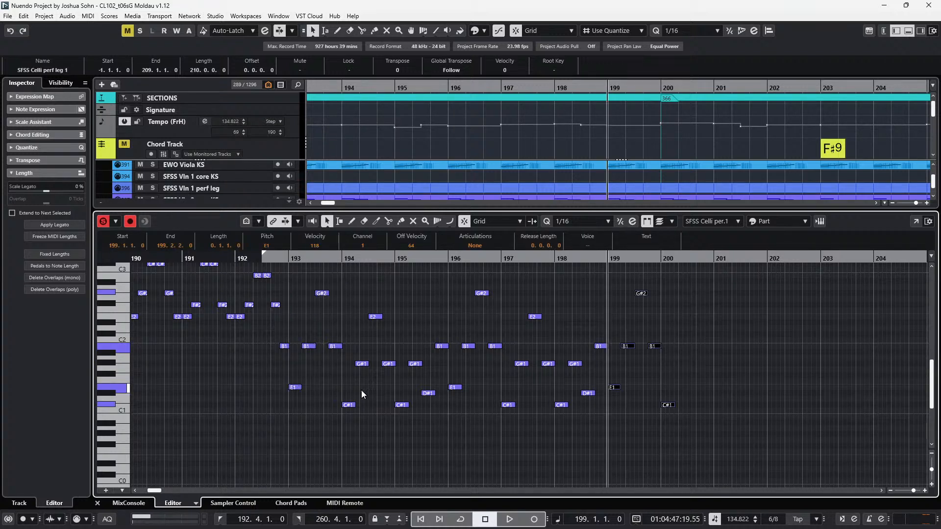
Paste the copied notes again at bar 200 and delete the extra C#1 notes starting bars 200 and 201.
scroll(382, 386, "right", 2)
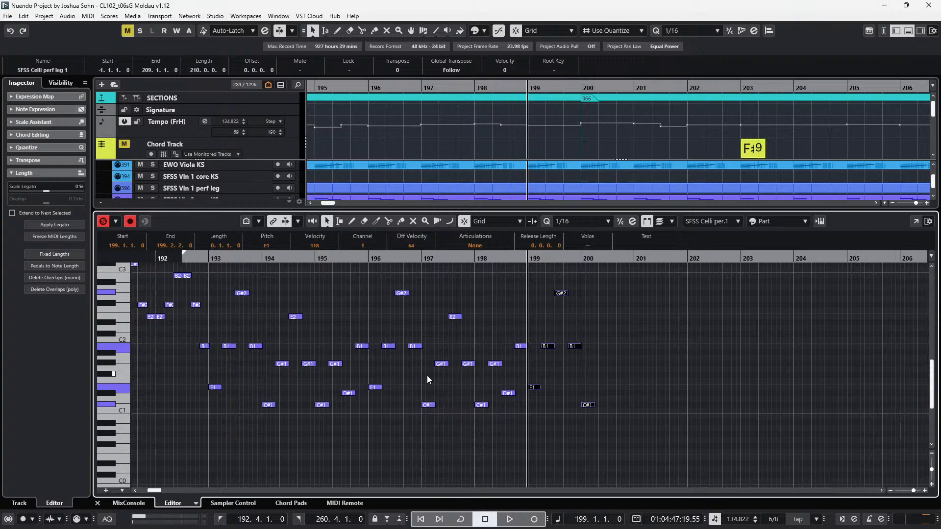
key("KP_Add")
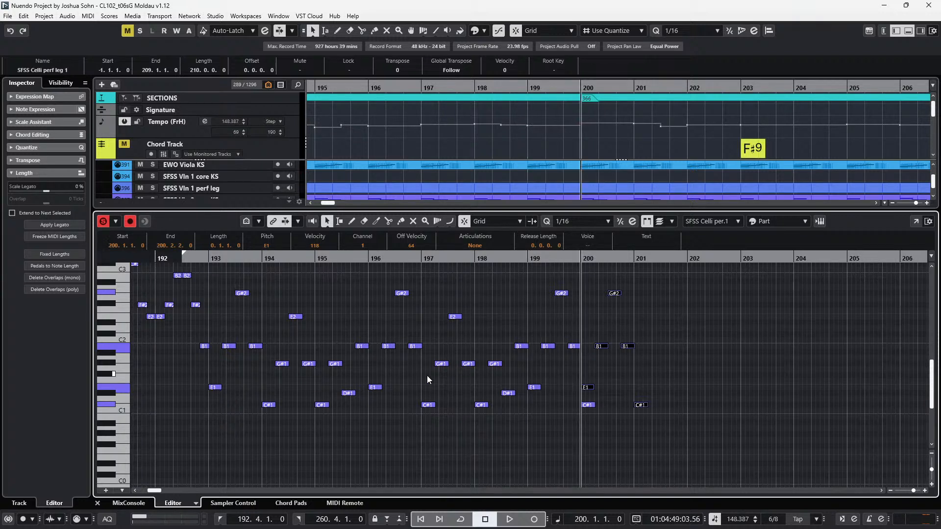
left_click(427, 375)
key("ctrl+v")
left_click_drag(680, 372, 646, 426)
key("Delete")
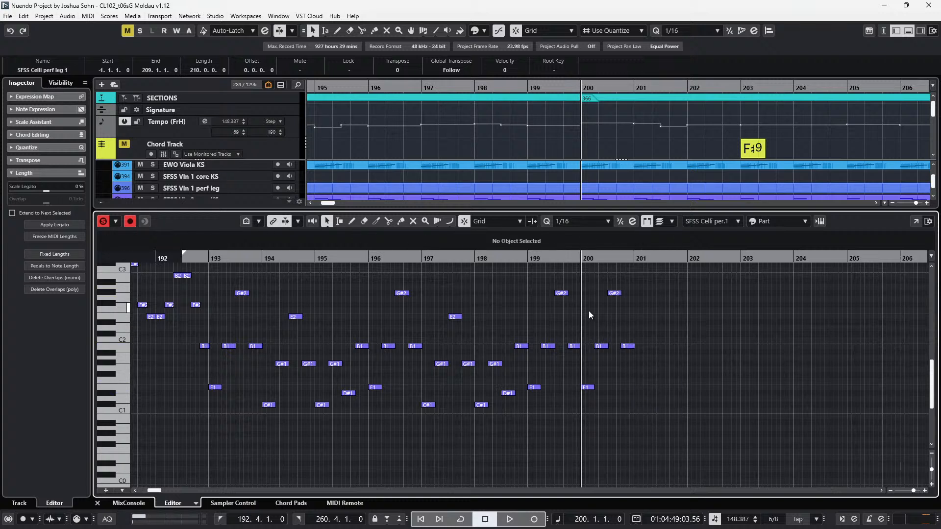
Transpose the first note of bar 200 up four semitones to G#1.
left_click(589, 387)
key("Up")
key("Up")
key("Up")
key("Up")
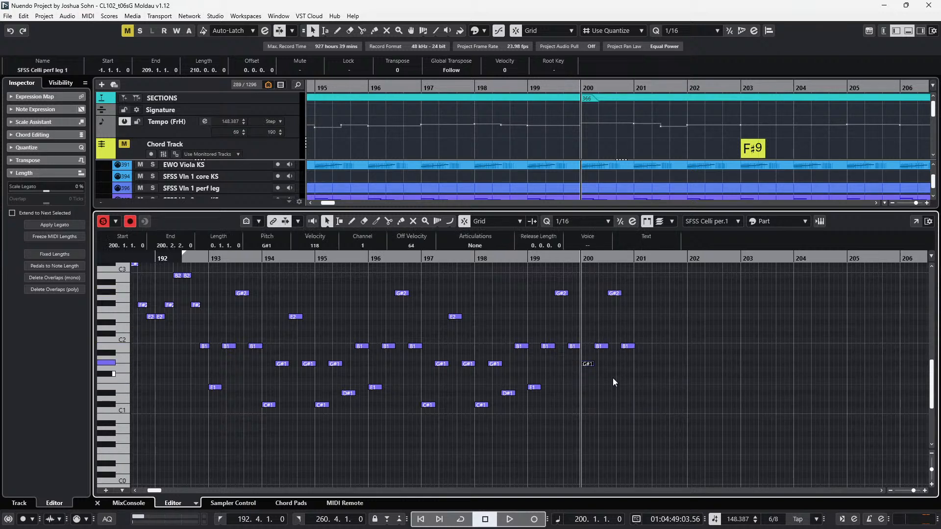
Transpose the last three notes of bar 200 up five semitones to E2, C#3 and E2.
left_click_drag(596, 287, 648, 349)
key("Up")
key("Up")
key("Up")
key("Up")
key("Up")
Select the C#3 in bar 200 and play the passage from bar 199.
scroll(649, 327, "up", 1)
left_click_drag(647, 303, 617, 324)
key("ctrl+KP_Subtract")
key("space")
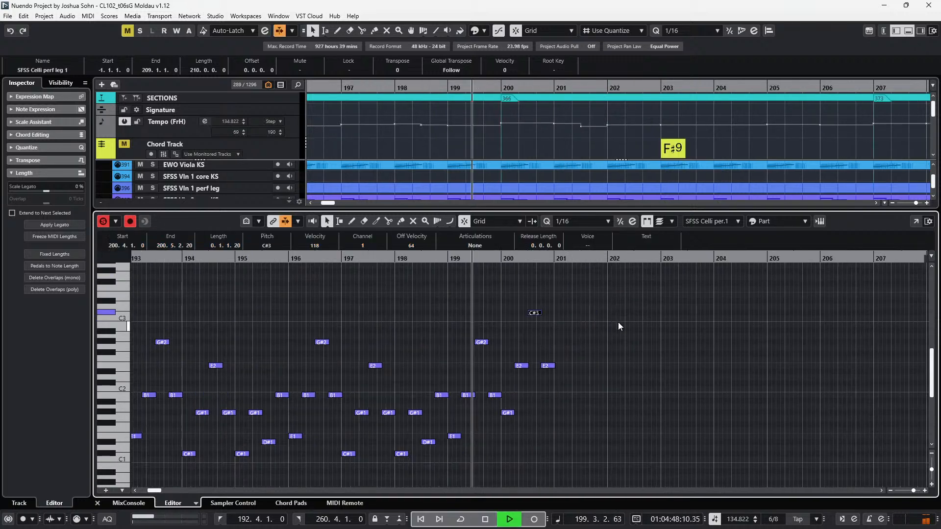
key("space")
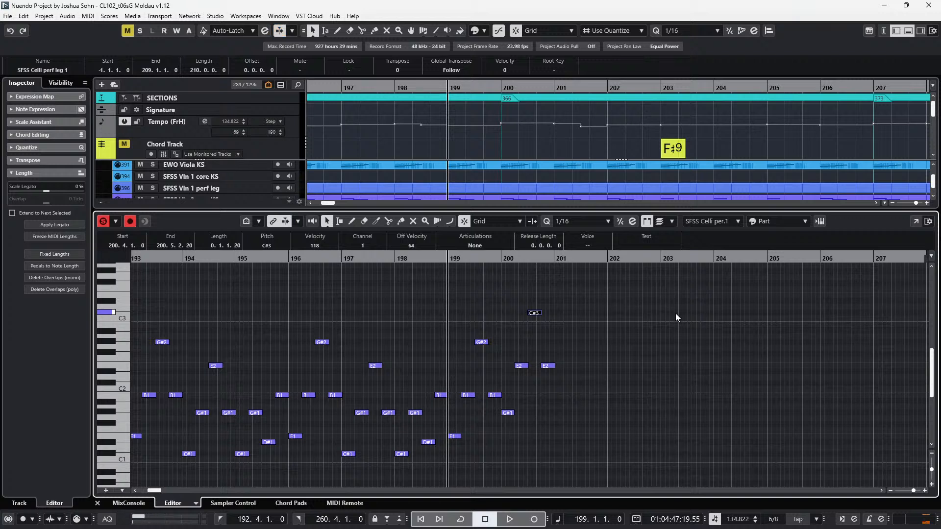
Copy the four notes of the bar 195 arpeggio to the start of bar 201 and play the passage.
left_click_drag(583, 301, 498, 444)
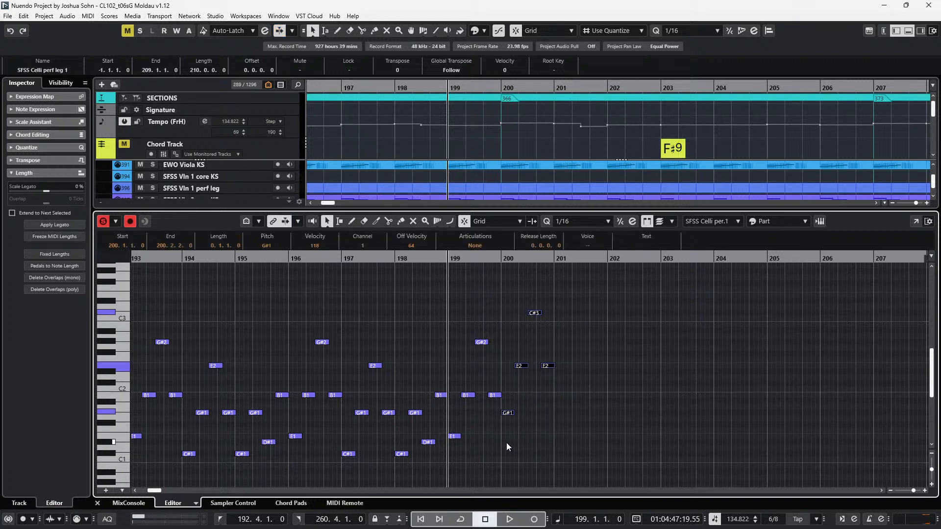
scroll(424, 349, "down", 3)
scroll(425, 348, "left", 3)
left_click_drag(318, 337, 354, 431)
key("ctrl+v")
key("space")
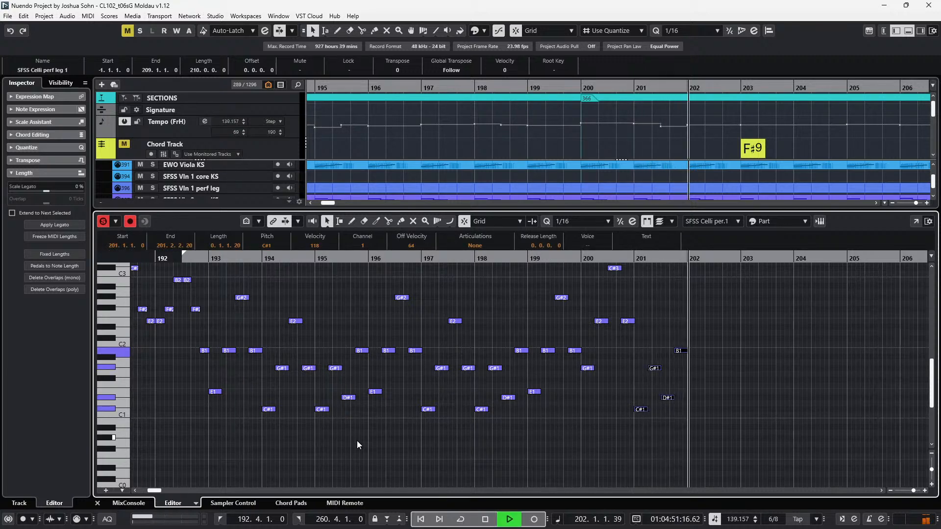
Stop playback and transpose the first note of bar 201 up seven semitones to G#1.
key("space")
scroll(675, 432, "up", 2)
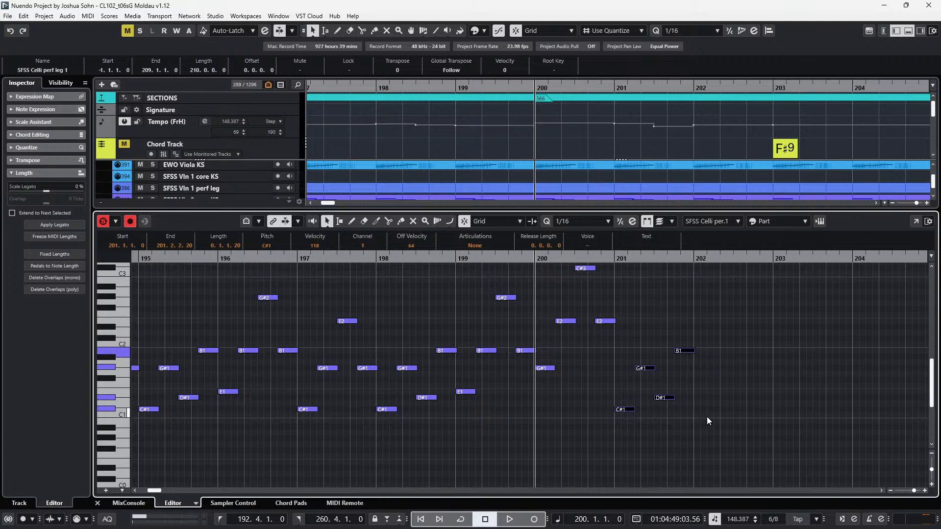
left_click(626, 410)
key("shift+Up")
key("Down")
key("Down")
key("Down")
key("Down")
key("Down")
Transpose the second note of bar 201 up eight semitones to E2.
left_click(645, 369)
key("Up")
key("Up")
key("Up")
key("Up")
key("Up")
key("Up")
key("Up")
key("Up")
Transpose the third note of bar 201 up eight semitones to B1.
left_click(664, 398)
key("shift+Up")
key("Down")
key("Down")
key("Down")
key("Down")
Transpose the last note of bar 201 up to D#2 and play the passage.
key("Right")
key("shift+Up")
key("Down")
key("Down")
key("Down")
key("Down")
key("Down")
key("Down")
key("Down")
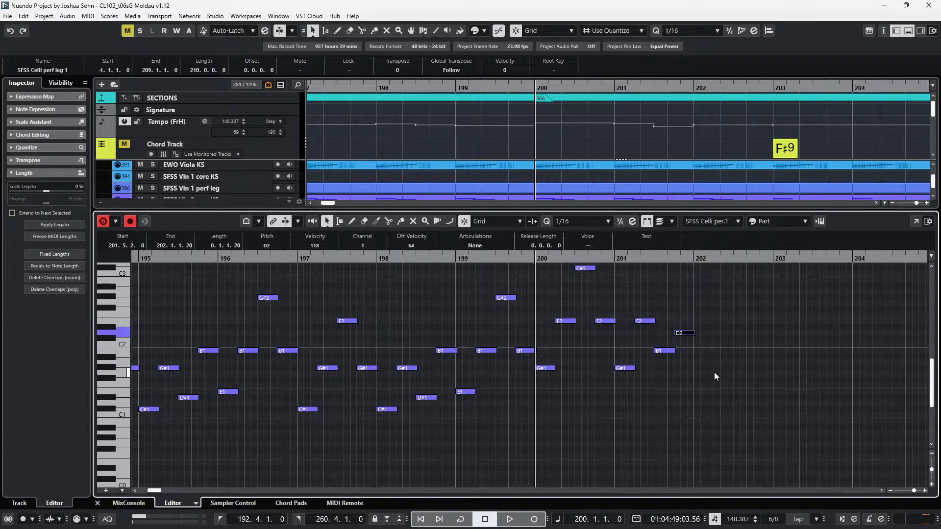
key("Down")
key("space")
scroll(714, 372, "down", 2)
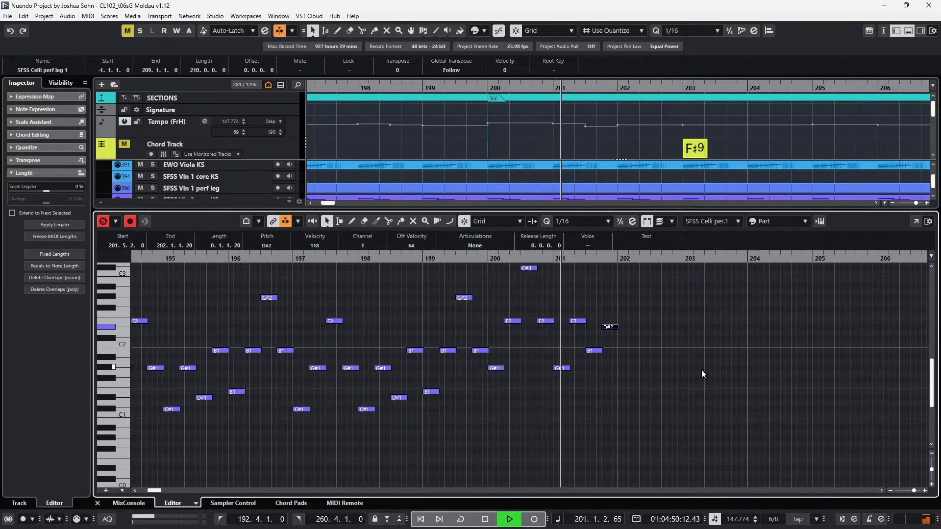
key("space")
Copy the four notes of the bar 194 arpeggio to the start of bar 202 and play the passage.
scroll(701, 370, "down", 2)
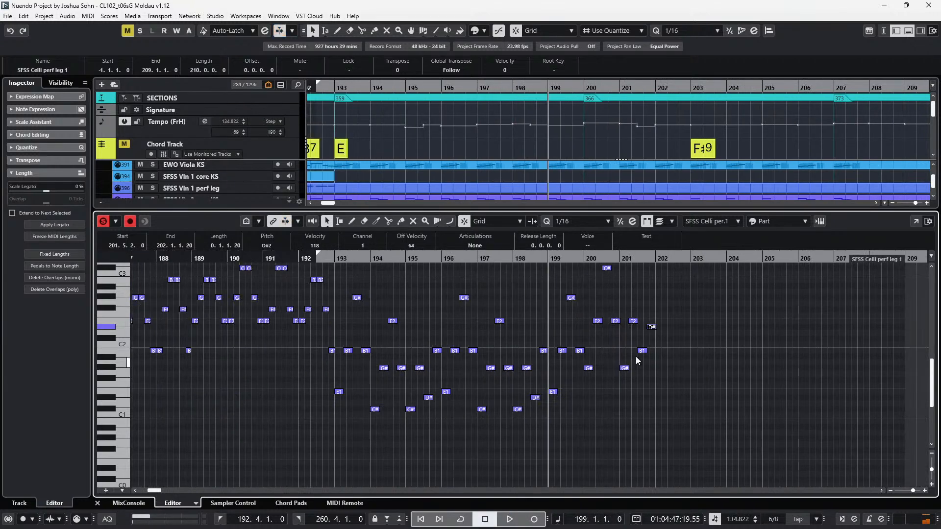
left_click_drag(376, 297, 398, 422)
key("ctrl+c")
key("ctrl+KP_Add")
key("ctrl+KP_Add")
key("ctrl+KP_Add")
key("ctrl+v")
key("space")
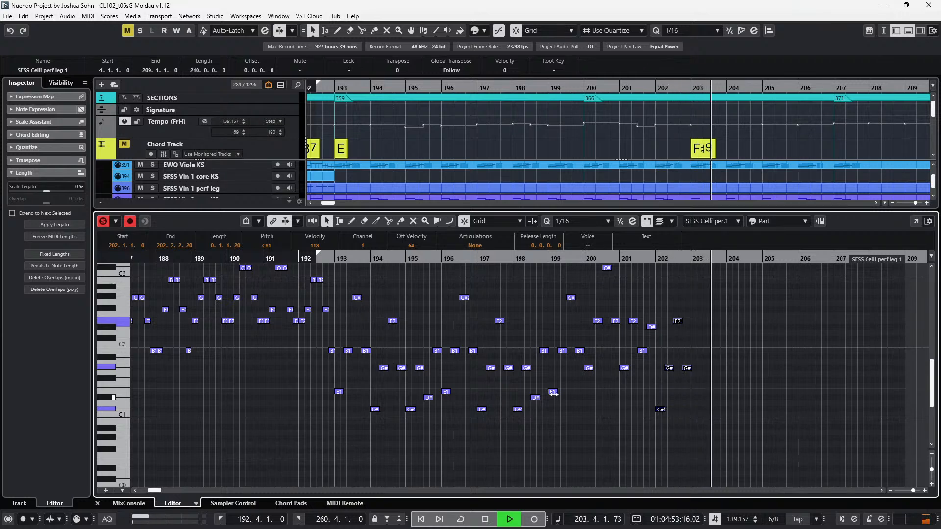
key("space")
Check the notes across bars 201 and 202 by selecting single notes and replaying the passage.
scroll(623, 400, "up", 2)
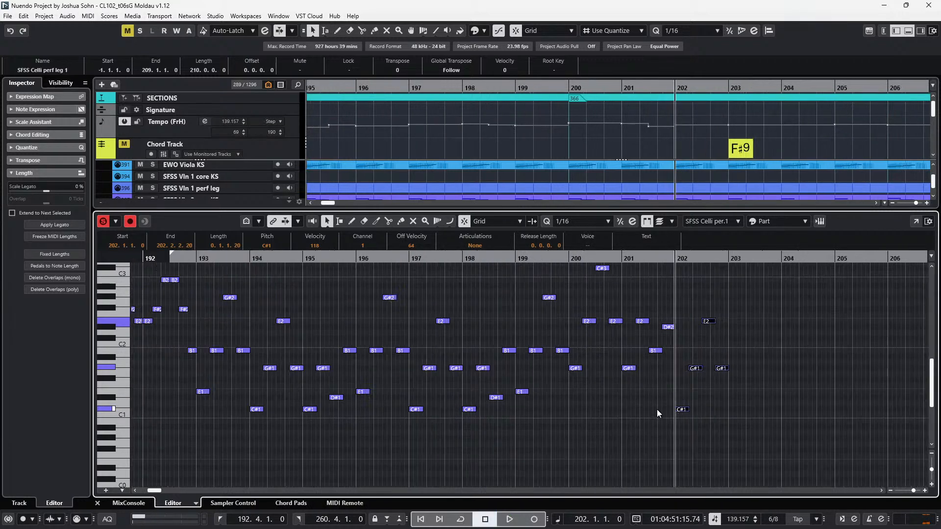
left_click(701, 328)
key("space")
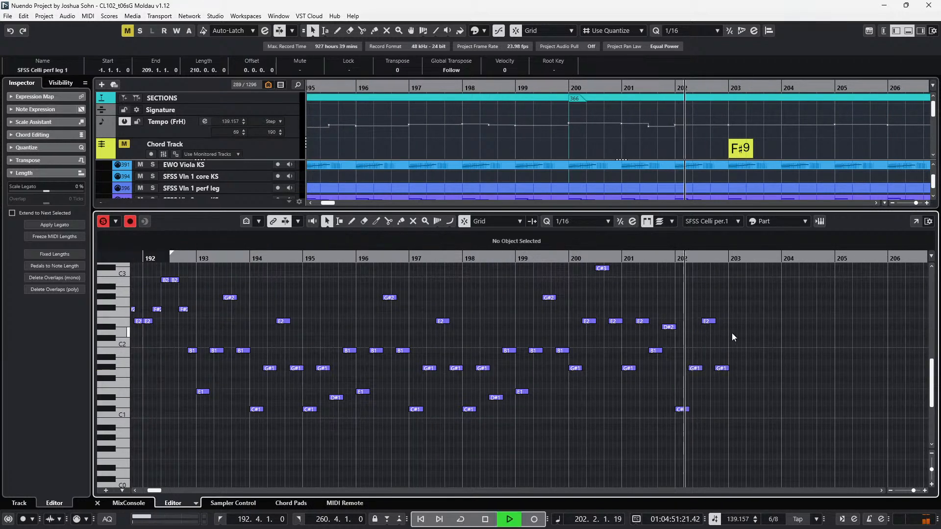
key("space")
left_click(682, 410)
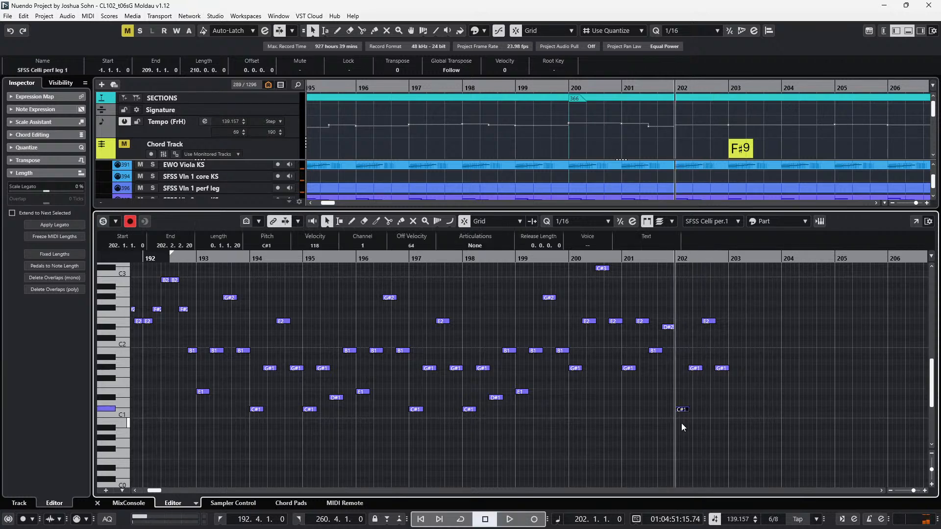
scroll(681, 422, "up", 3)
key("Left")
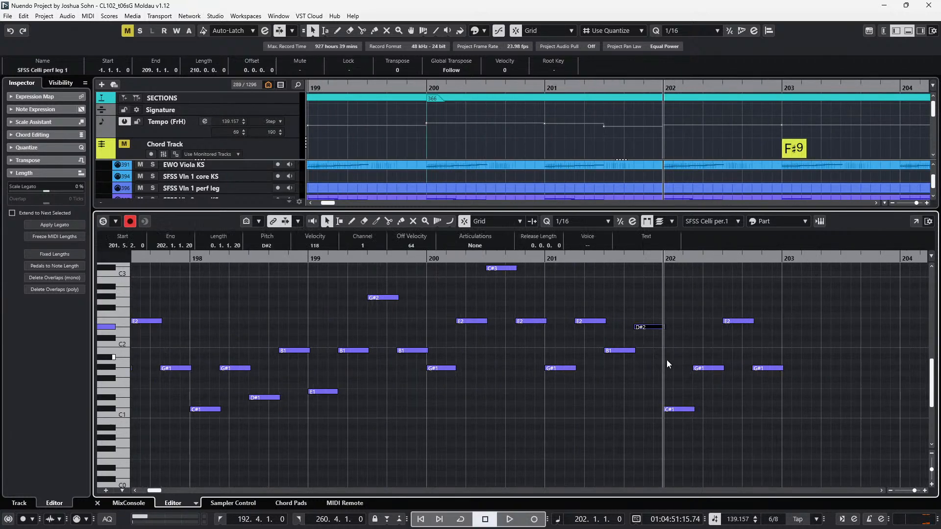
key("space")
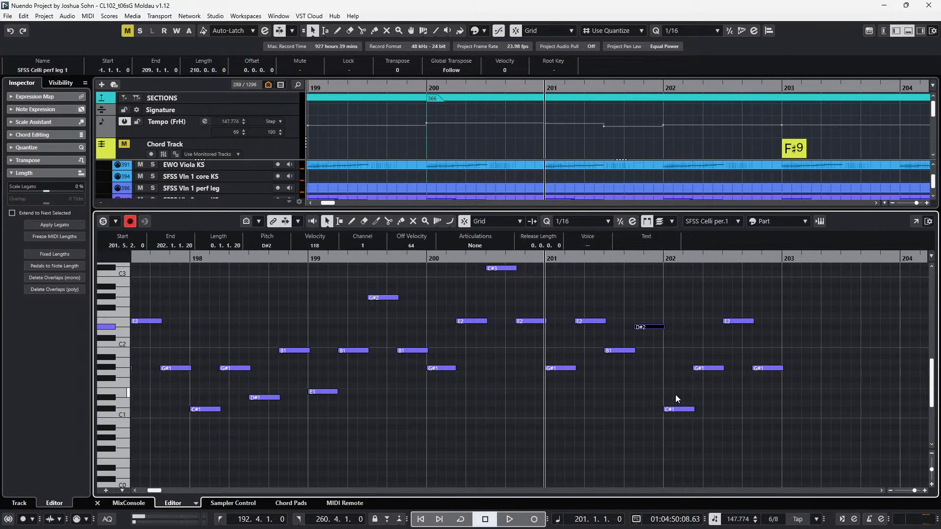
key("s")
scroll(675, 394, "down", 1)
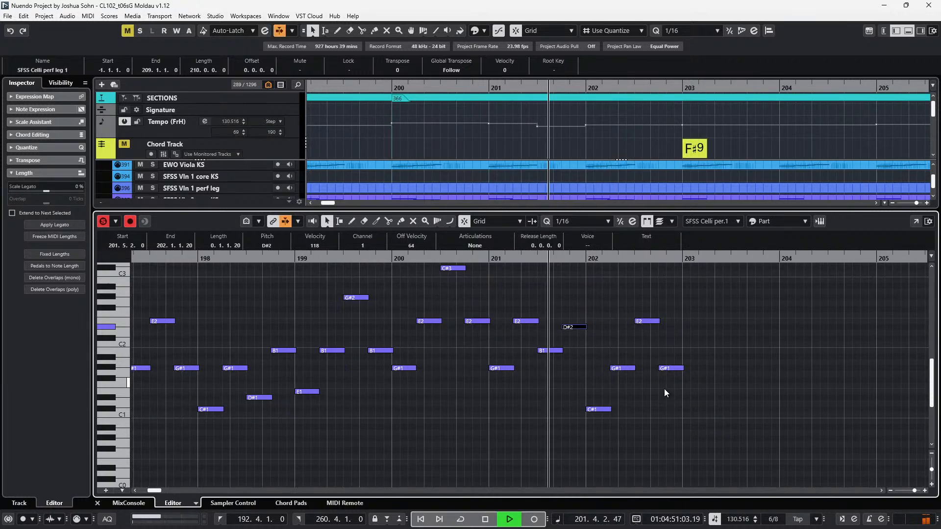
key("space")
Paste the copied four-note arpeggio at the start of bar 203 and transpose it up five semitones.
scroll(702, 372, "down", 1)
key("ctrl+KP_Add")
left_click(702, 368)
key("ctrl+KP_Add")
key("ctrl+v")
key("Up")
key("Up")
key("Up")
key("Up")
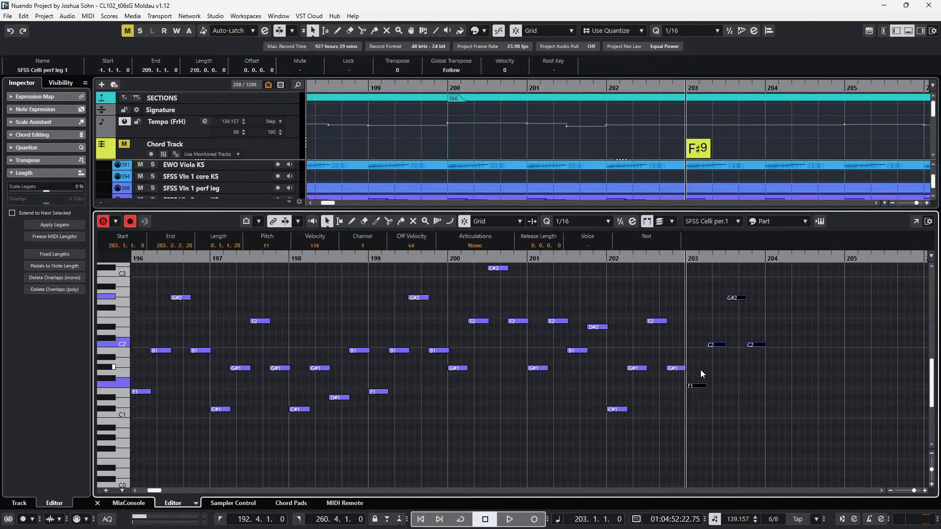
key("Up")
Lower the third note of bar 203 three semitones to F#2 and play the bar.
left_click_drag(710, 293, 760, 302)
key("Down")
key("Down")
key("Down")
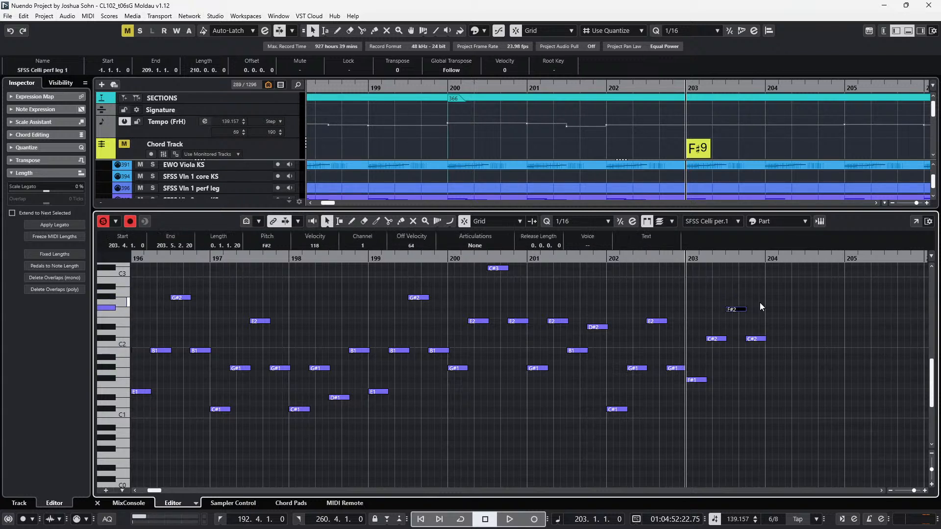
key("space")
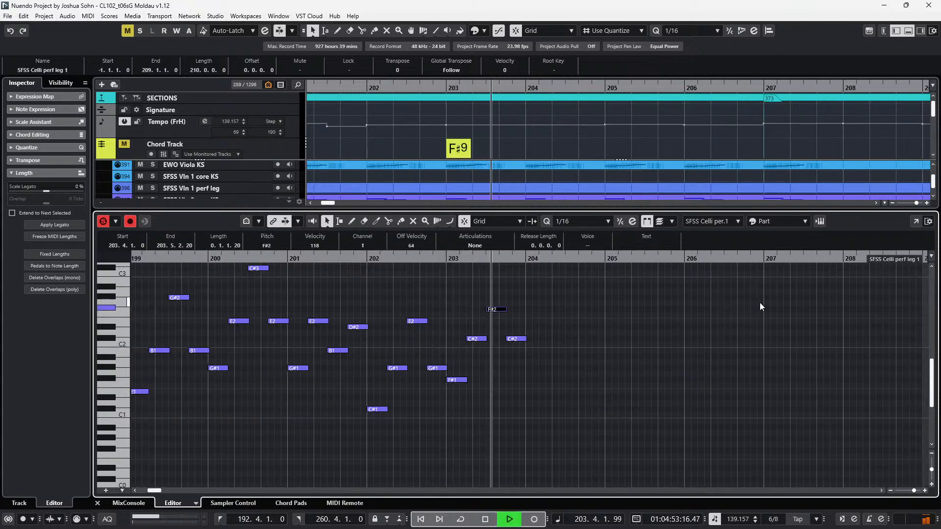
key("space")
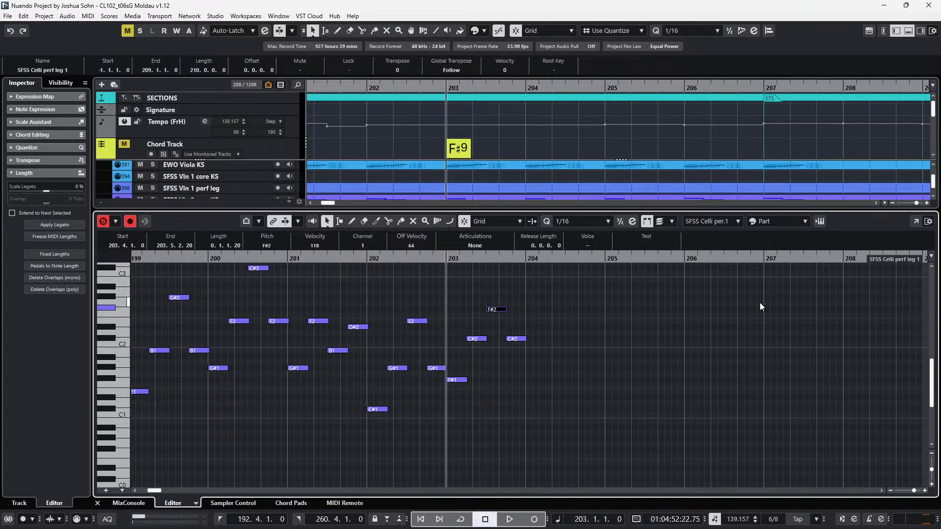
Copy the four notes of bar 201 to the start of bar 204 and transpose the copy down two semitones.
key("KP_Add")
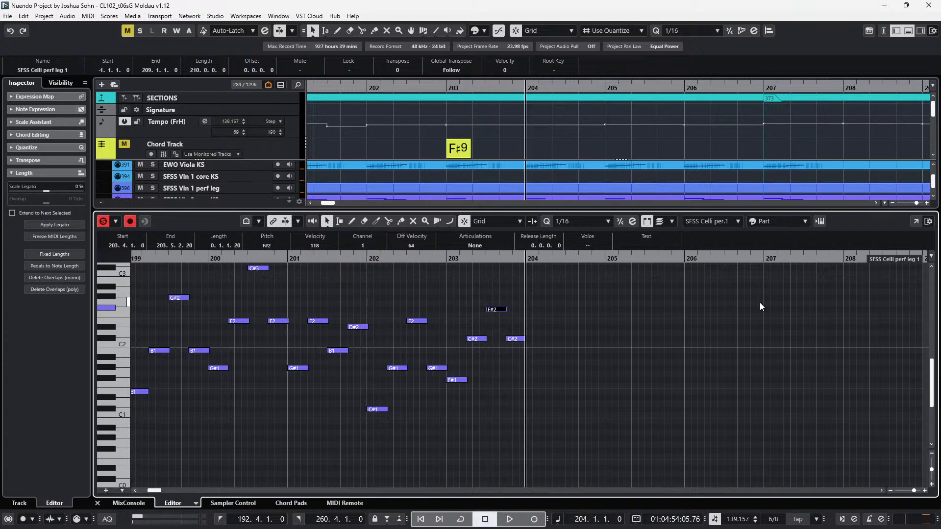
scroll(760, 303, "left", 2)
left_click_drag(460, 319, 520, 381)
key("ctrl+c")
key("ctrl+v")
key("Down")
key("Down")
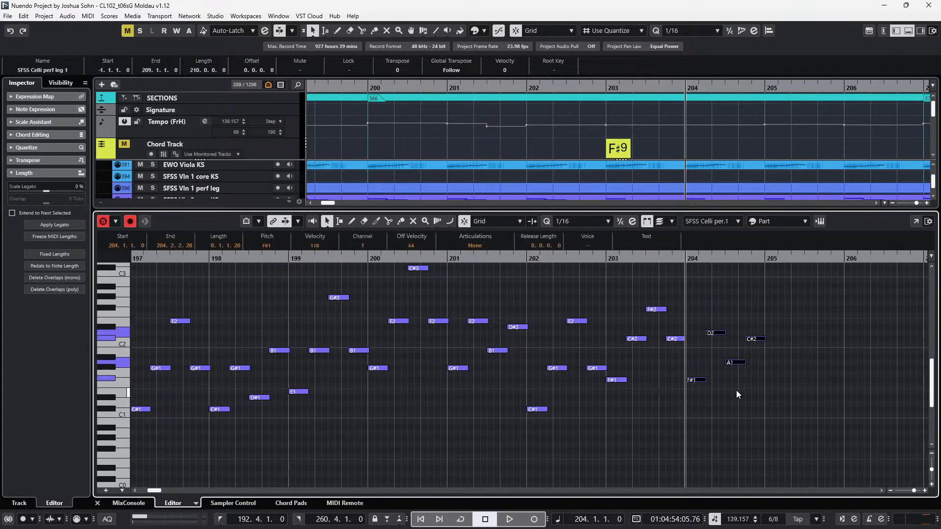
Change the second note of bar 204 to C#2 and the third to G#1, and play the bar.
left_click(709, 333)
key("Up")
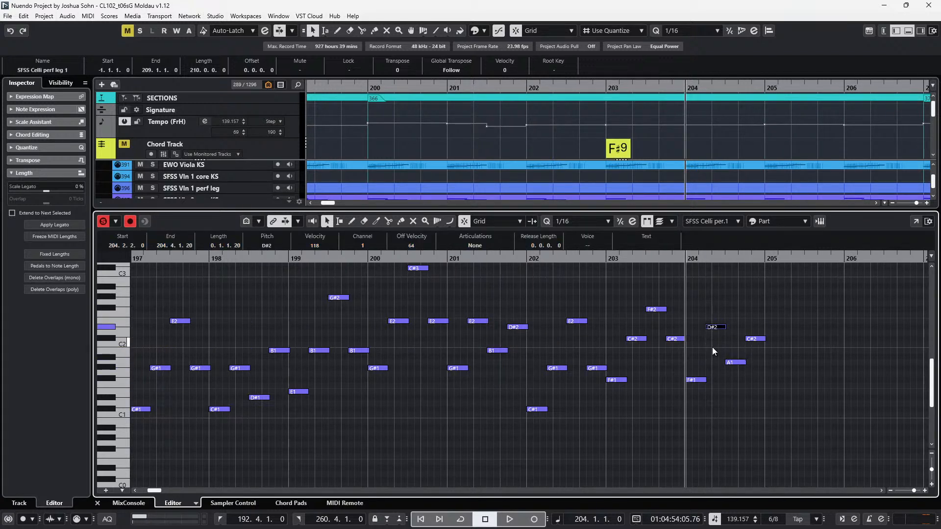
key("Up")
left_click(728, 363)
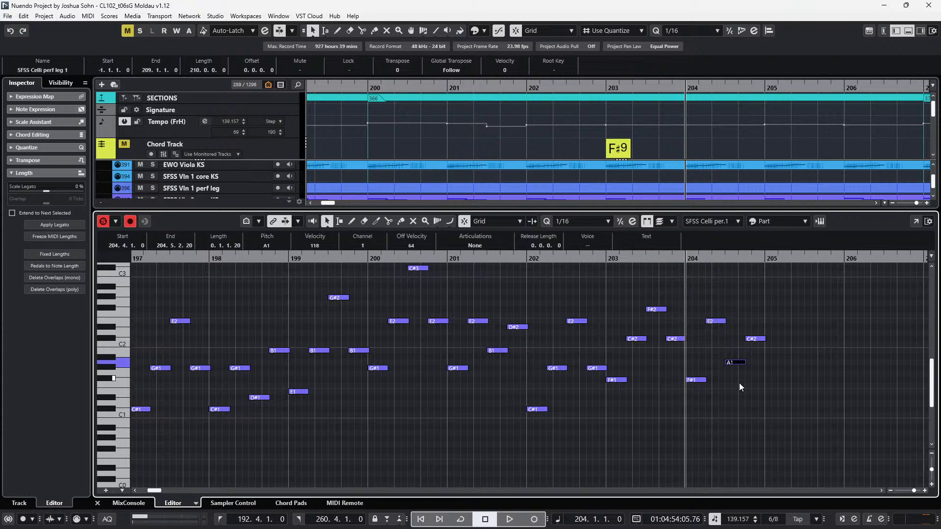
left_click_drag(716, 321, 717, 339)
left_click(735, 362)
key("Down")
left_click(759, 340)
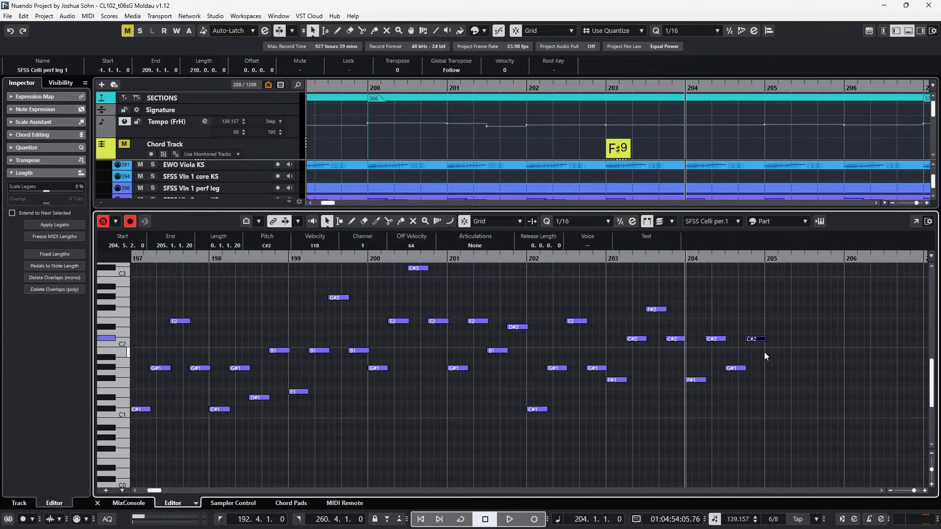
key("space")
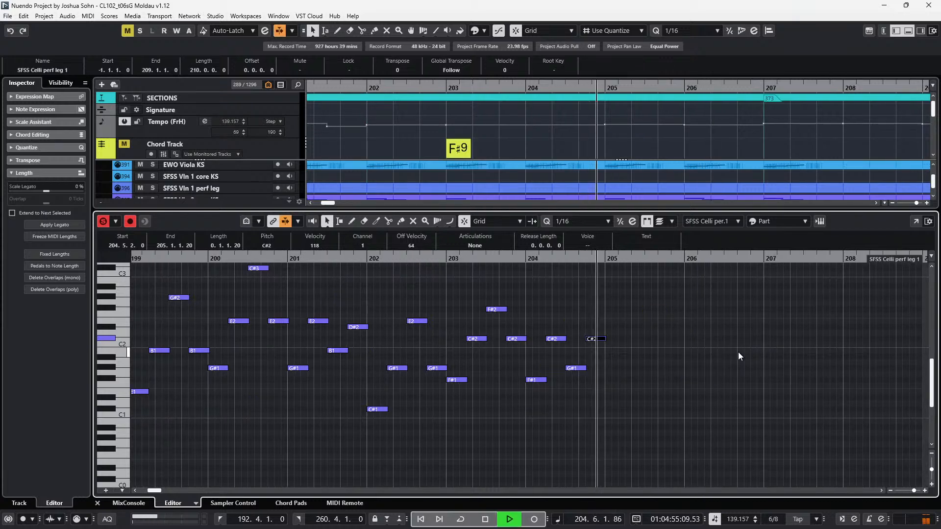
Paste the bar 201 arpeggio at the start of bar 205 and raise its first note to A1.
key("ctrl+KP_Add")
key("ctrl+v")
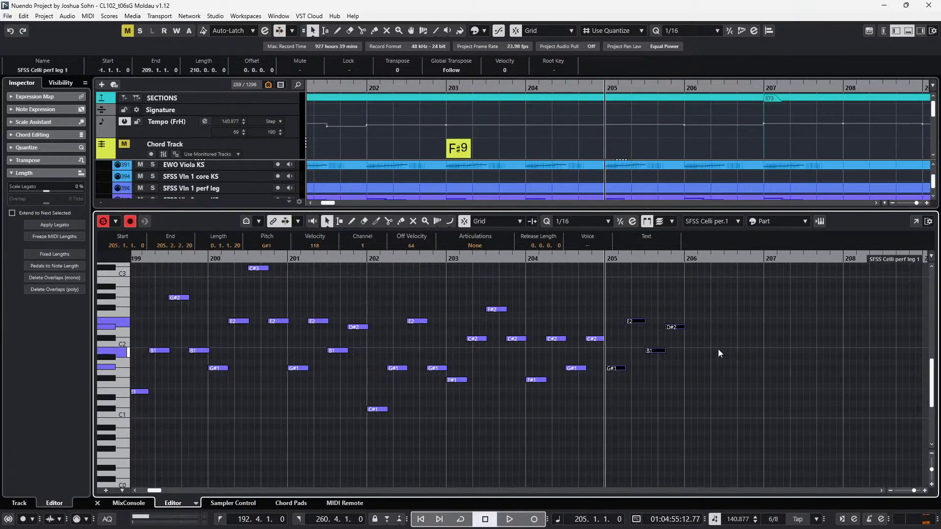
left_click(623, 368)
key("Up")
Transpose the second note of bar 205 down to C#2.
left_click(638, 321)
key("Down")
key("Down")
key("Down")
key("Down")
key("Down")
key("Down")
key("Down")
key("Up")
key("Up")
key("Up")
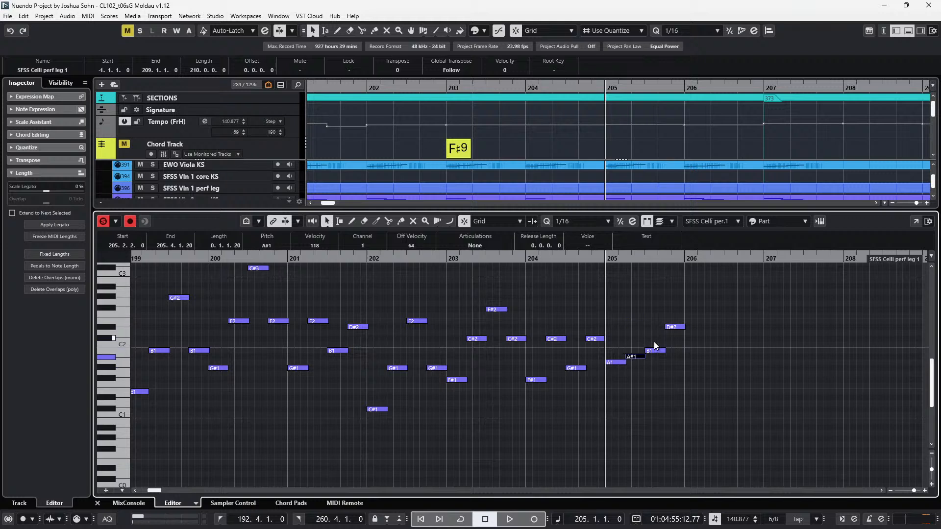
key("Up")
Raise the third note of bar 205 to F#2 and lower the last note to C#2.
left_click(656, 351)
key("Up")
key("Up")
key("Up")
key("Up")
key("Up")
key("Up")
key("Up")
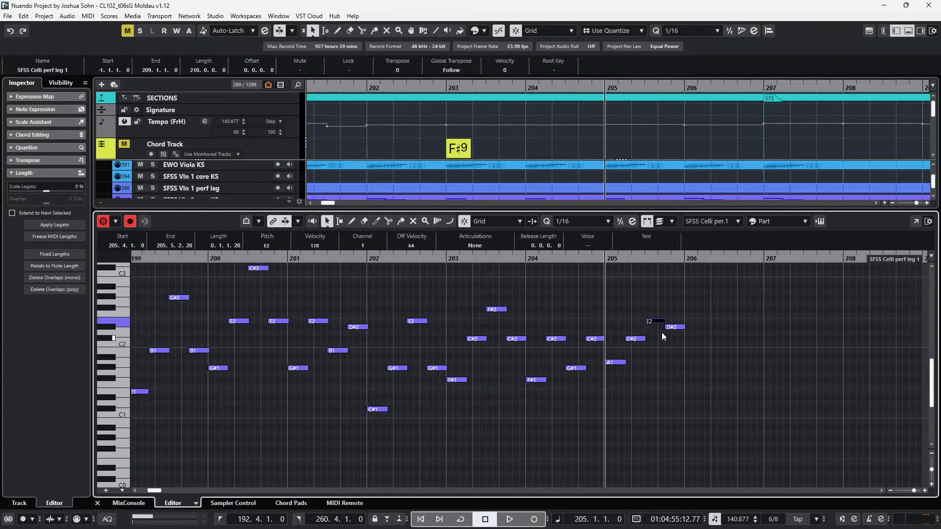
left_click_drag(681, 327, 684, 339)
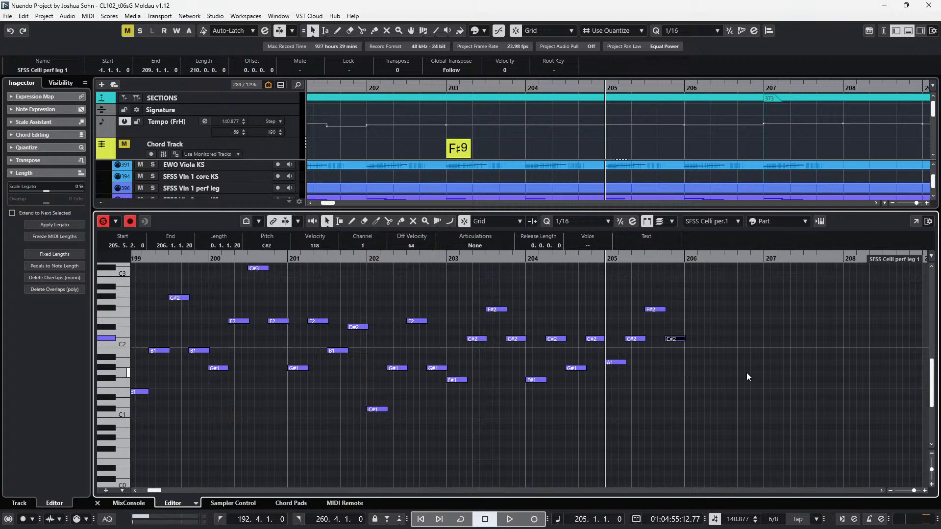
Duplicate the four notes of bar 205 into bar 206.
scroll(746, 373, "right", 1)
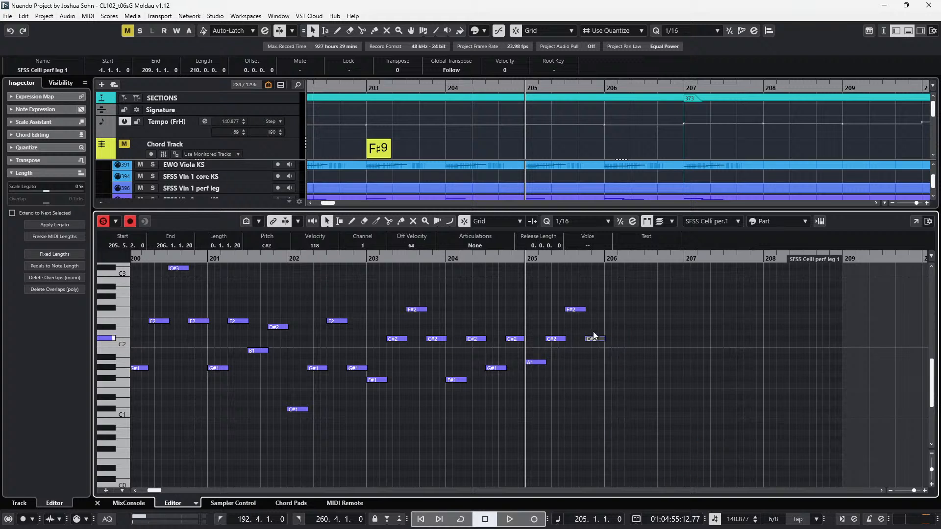
left_click_drag(541, 295, 601, 341)
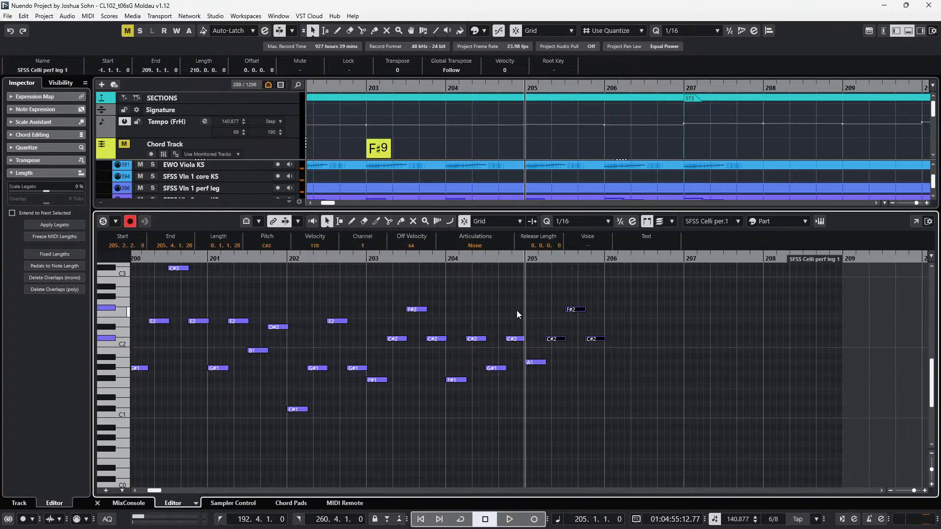
left_click_drag(545, 292, 608, 393)
left_click_drag(530, 339, 537, 384)
key("ctrl+d")
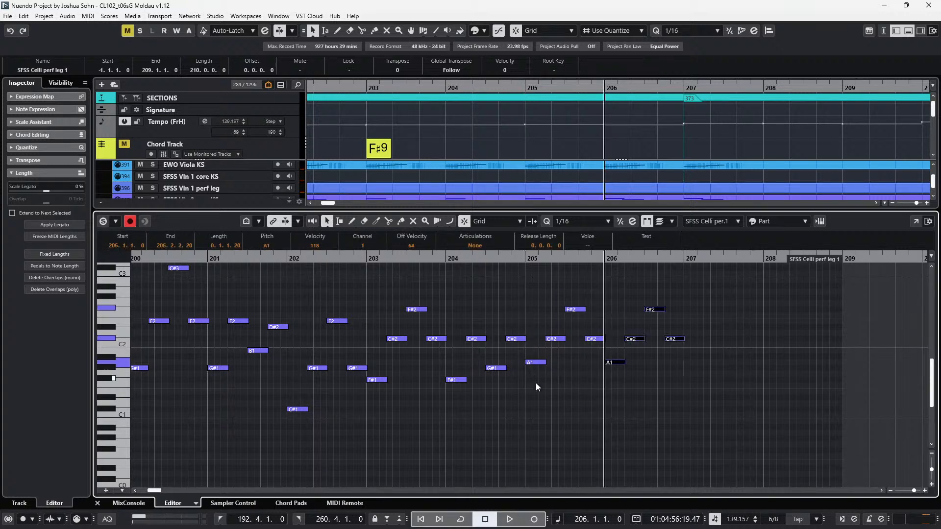
Raise the first note of bar 206 to B1 and the second and last notes to D#2.
left_click_drag(618, 378, 623, 352)
key("Up")
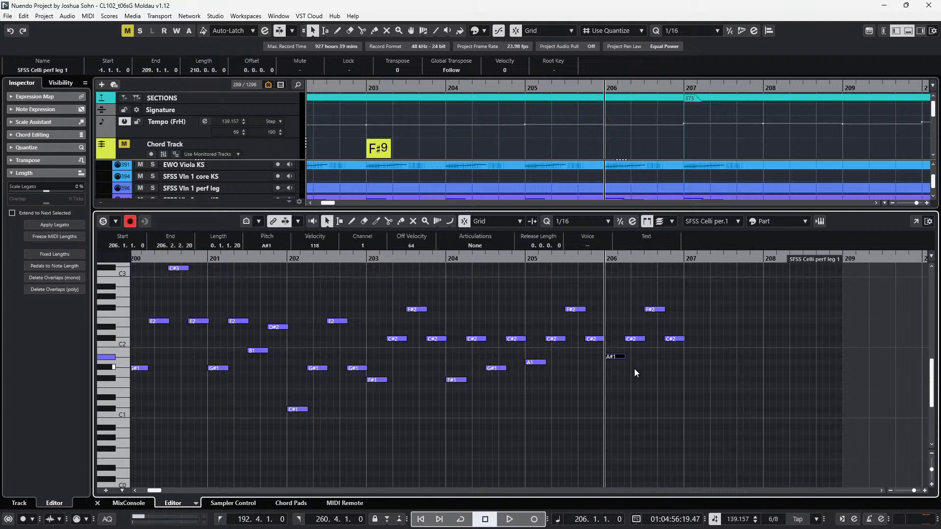
key("Up")
left_click_drag(634, 325, 637, 349)
key("Up")
key("Up")
left_click_drag(655, 306, 675, 364)
key("Up")
key("Up")
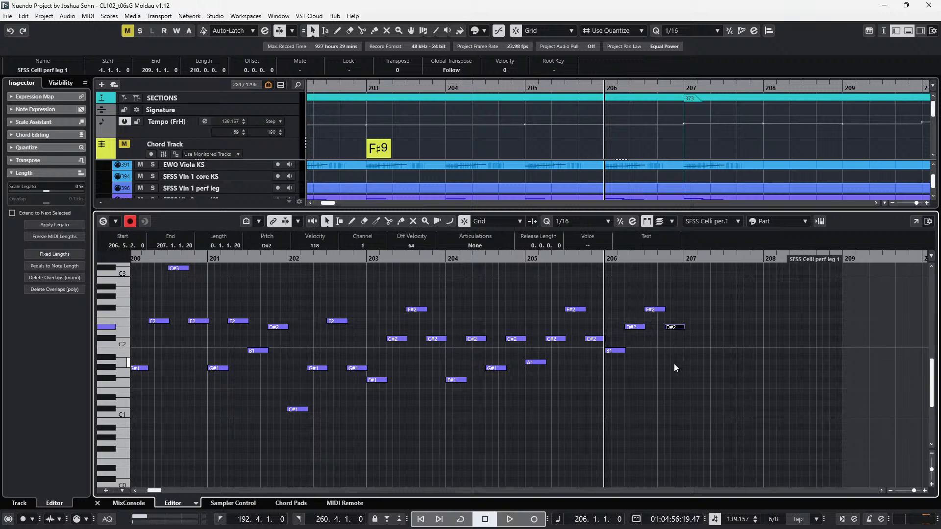
Paste the bar 205 arpeggio at the start of bar 207 and transpose it up two semitones.
key("KP_Add")
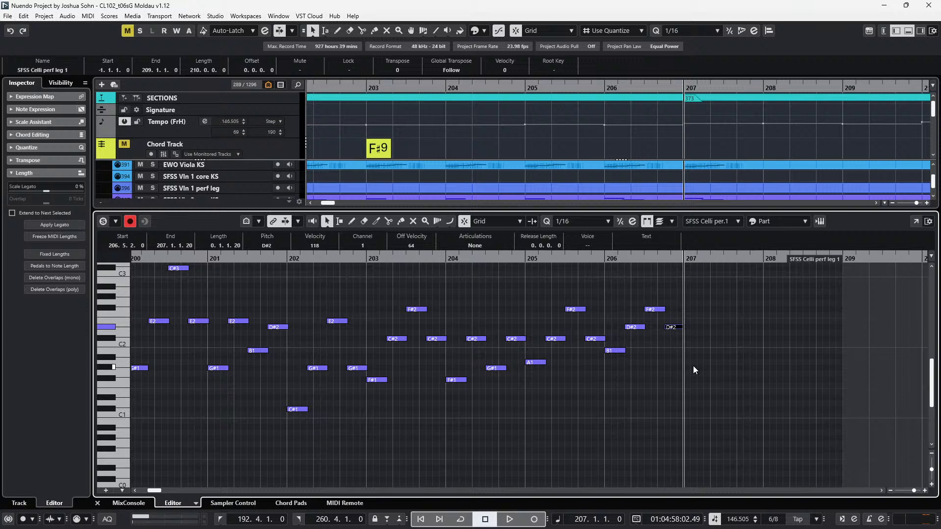
key("ctrl+v")
key("Up")
key("Up")
key("Up")
key("Up")
key("Down")
key("Down")
Lower the third note of bar 207 two semitones to F#2.
left_click(702, 308)
left_click_drag(703, 309, 710, 331)
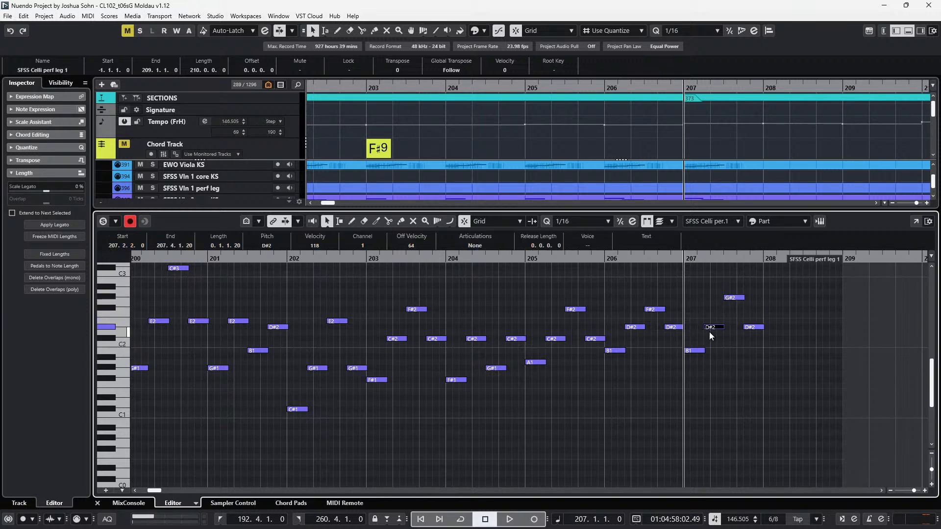
left_click_drag(722, 291, 772, 363)
key("Down")
key("Down")
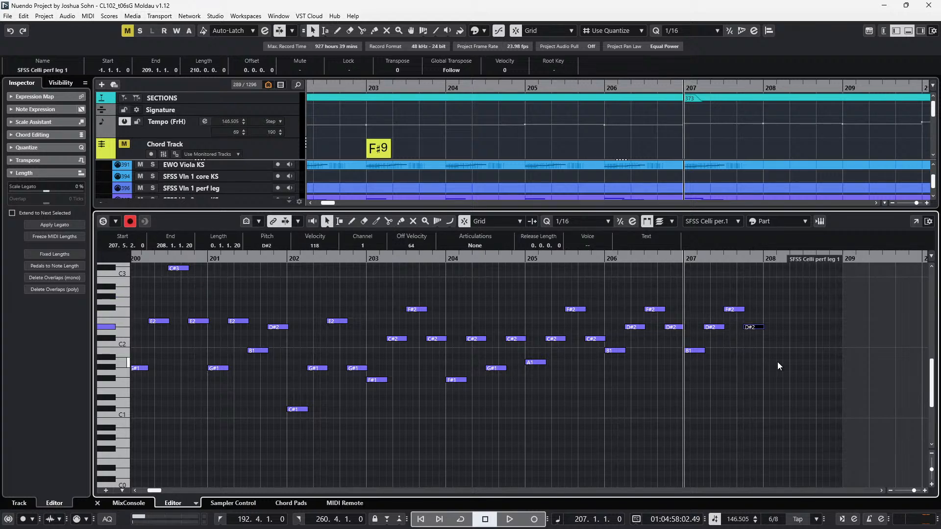
scroll(777, 366, "down", 3, "ctrl")
scroll(778, 362, "down", 2, "ctrl")
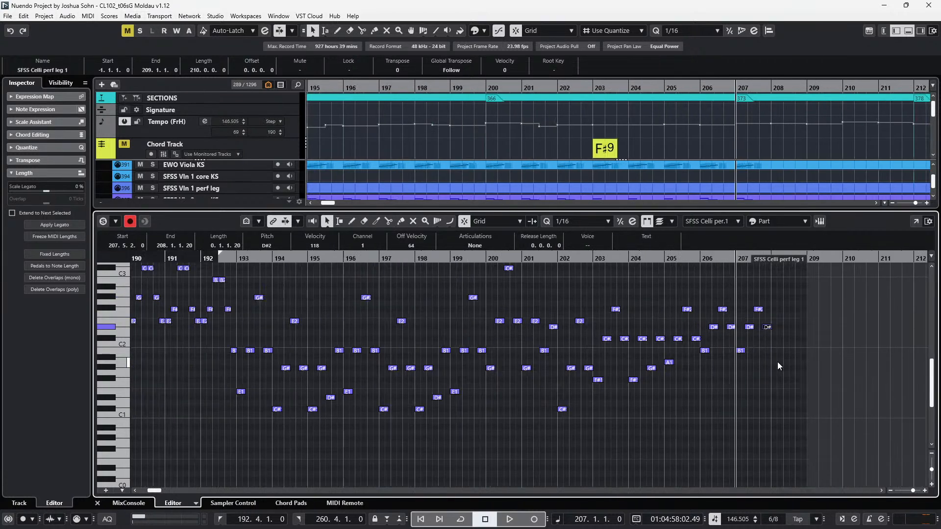
scroll(780, 344, "down", 2, "ctrl")
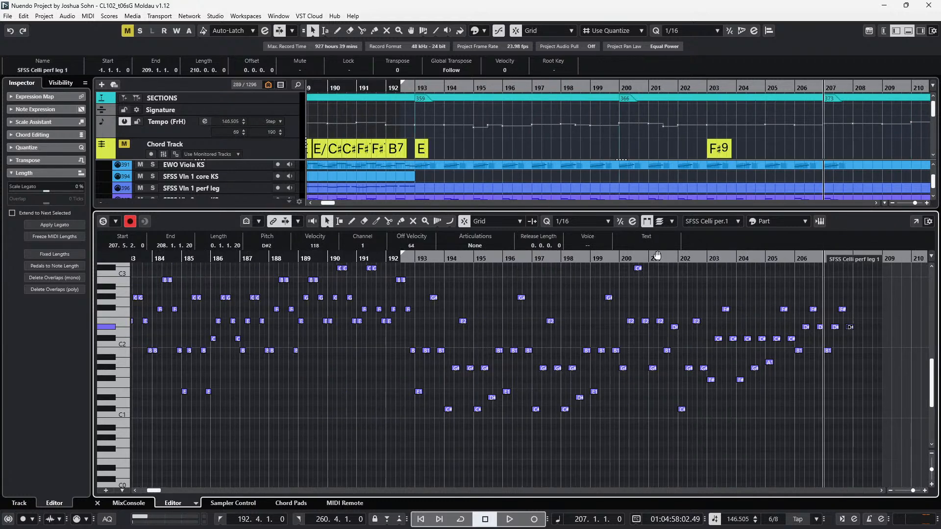
Add a chord event at bar 194 on the chord track and set it to C# minor.
scroll(430, 276, "up", 2, "ctrl")
key("f")
key("f")
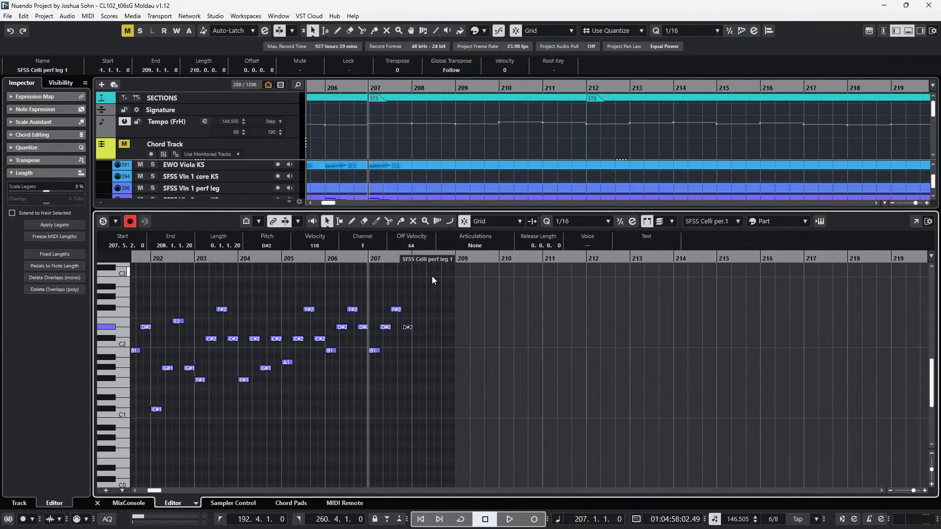
scroll(443, 163, "left", 10)
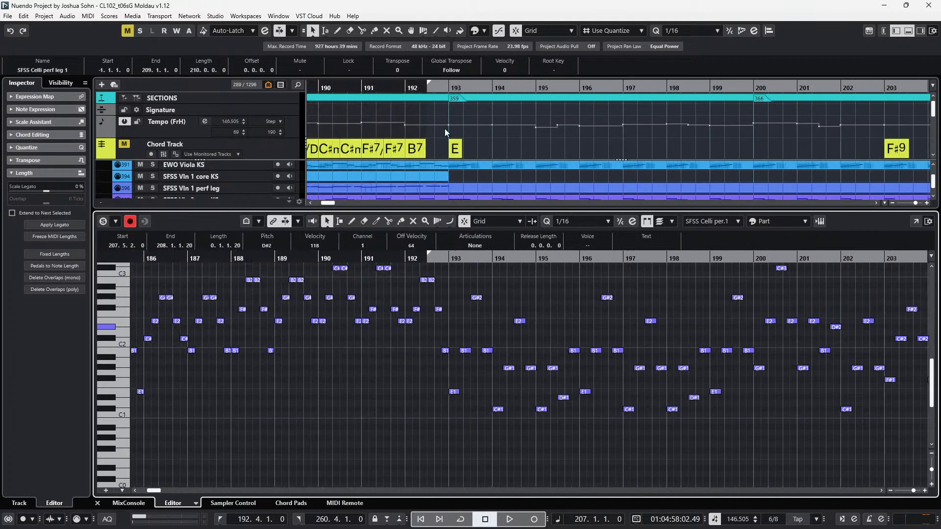
left_click(452, 90)
scroll(517, 366, "up", 3, "ctrl")
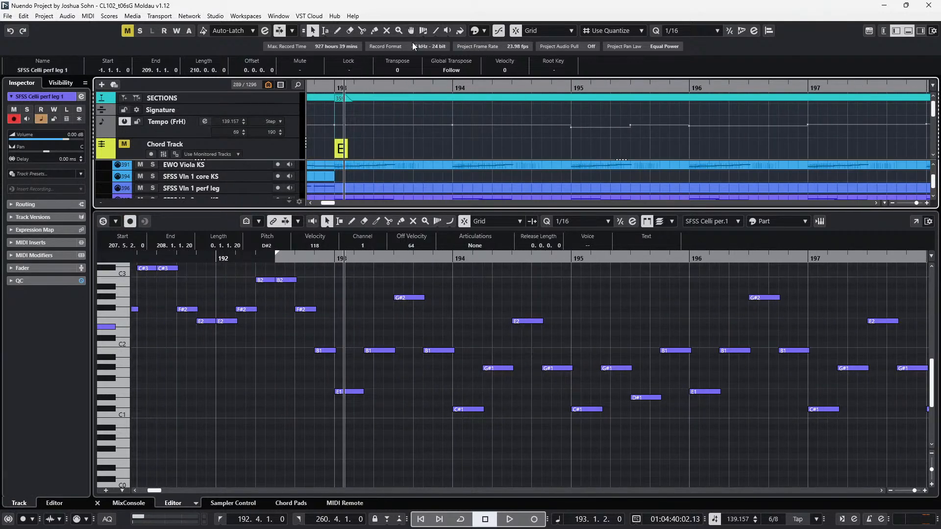
left_click(459, 148)
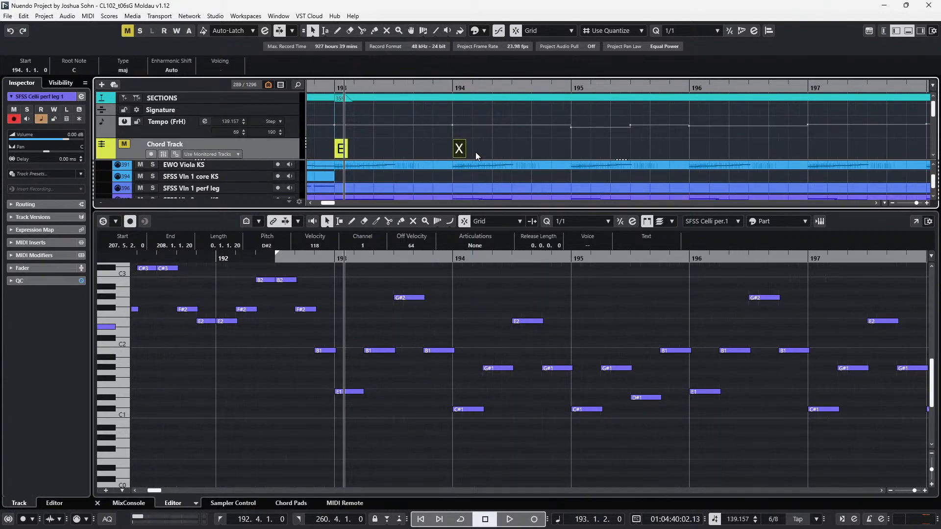
double_click(459, 150)
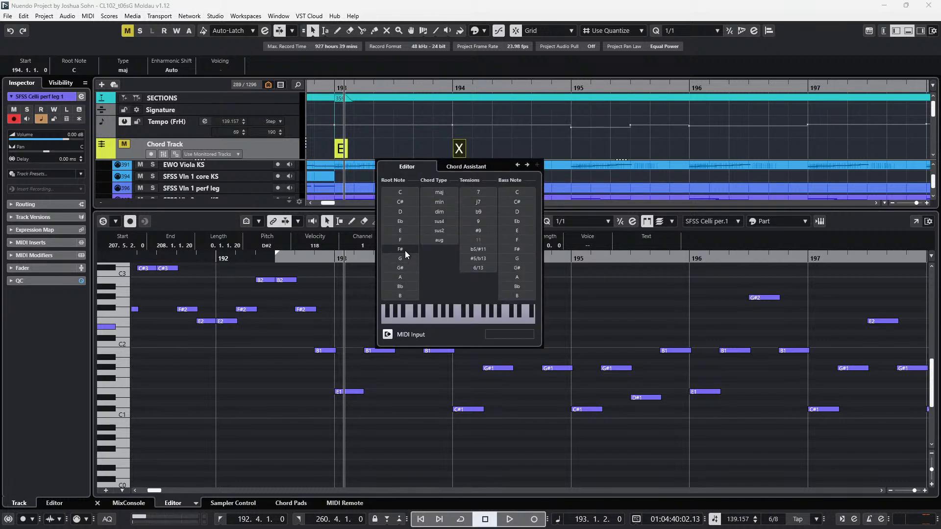
left_click(404, 201)
left_click(438, 202)
Audition the passage around the new bar 194 chord and close the chord editor.
key("space")
key("space")
key("space")
key("space")
key("g")
key("g")
key("Return")
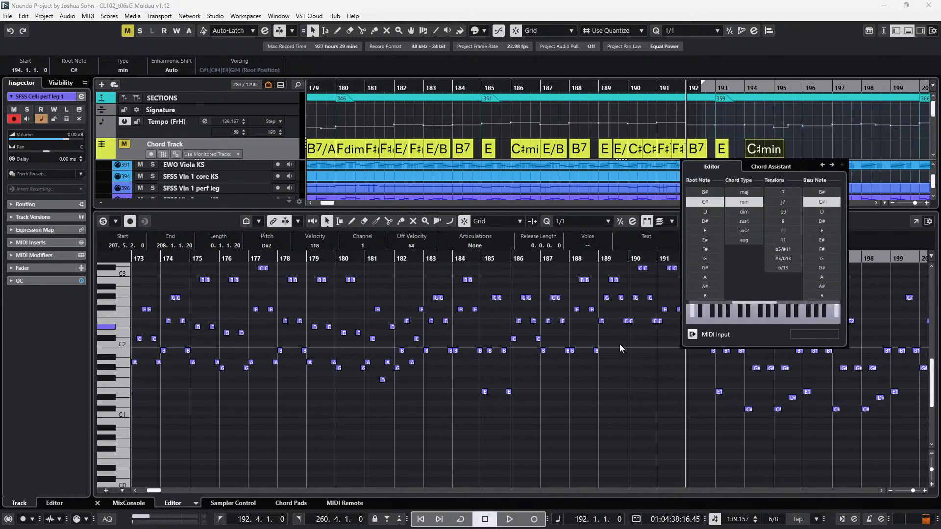
key("Escape")
Solo the strings folder and play the passage from bar 192 into bar 194.
scroll(578, 196, "up", 10)
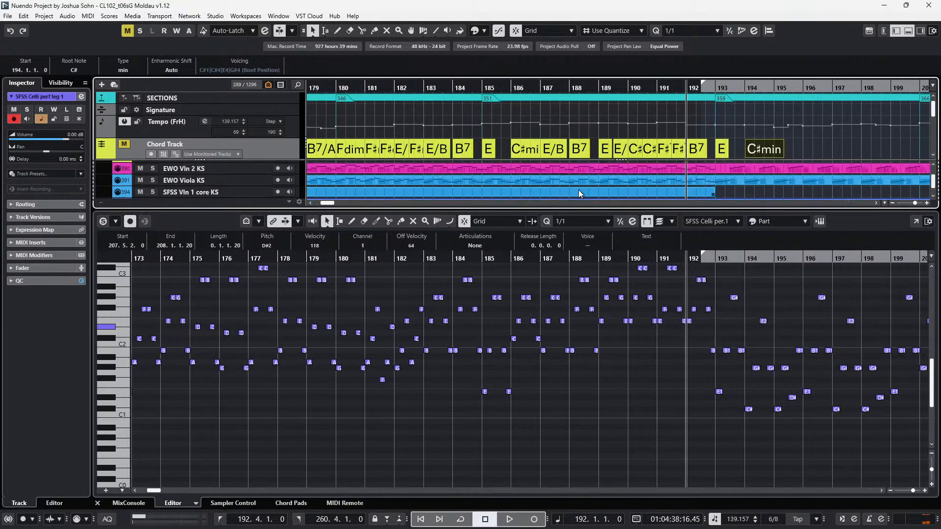
scroll(519, 190, "up", 5)
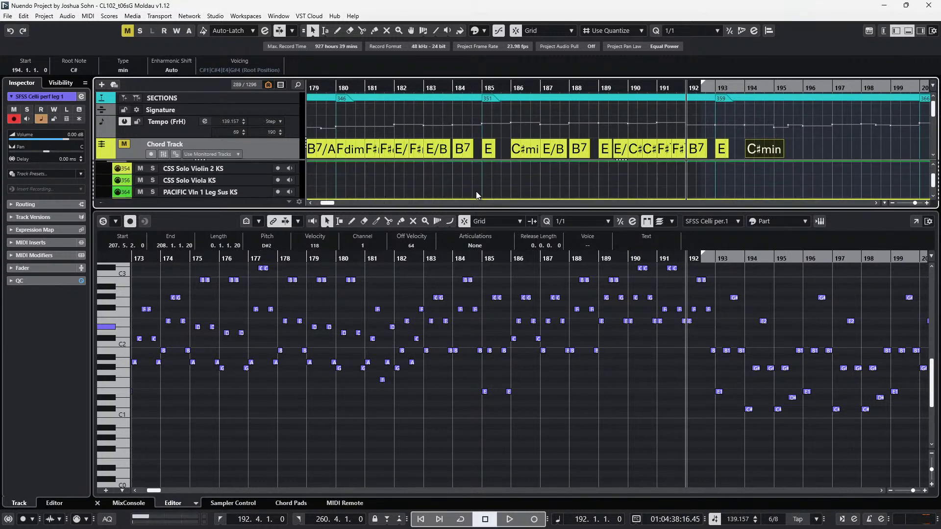
left_click(147, 163)
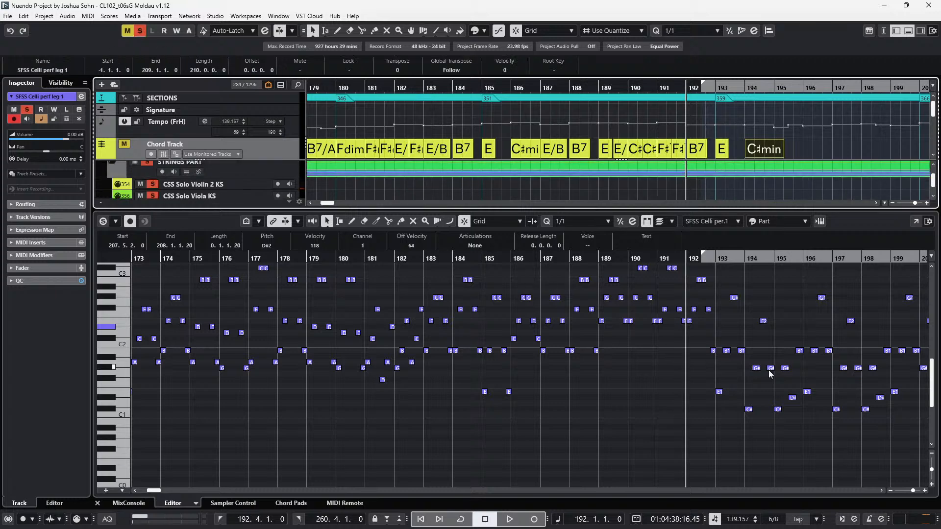
key("space")
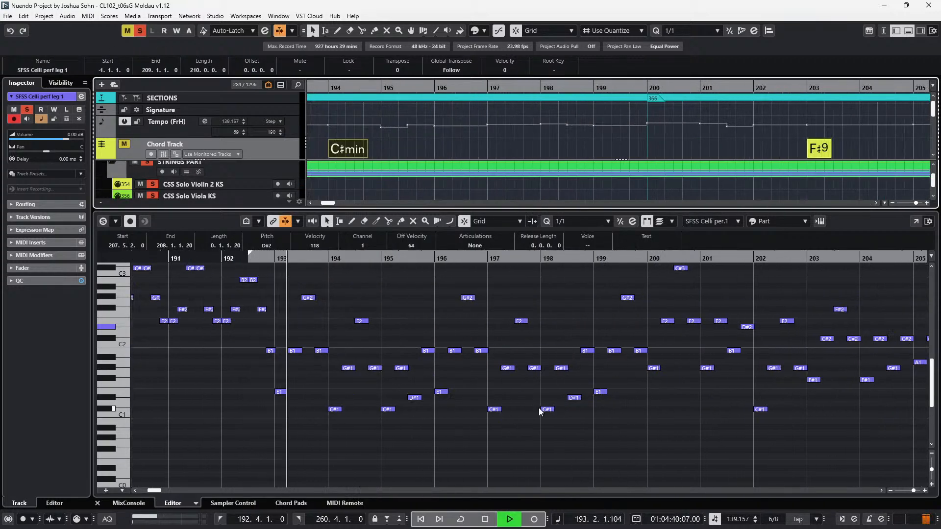
scroll(389, 413, "up", 3)
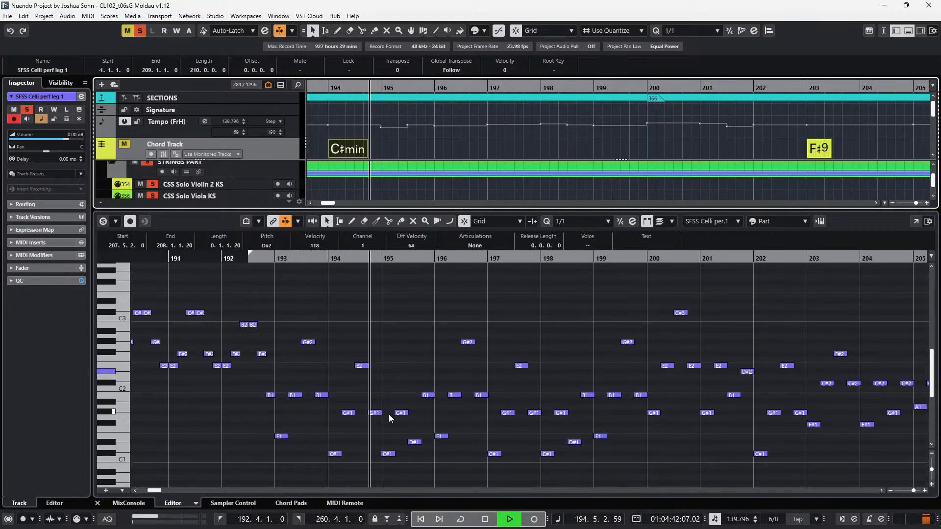
key("space")
Add a chord event at bar 195 on the chord track and set it to C# minor.
scroll(395, 372, "up", 1)
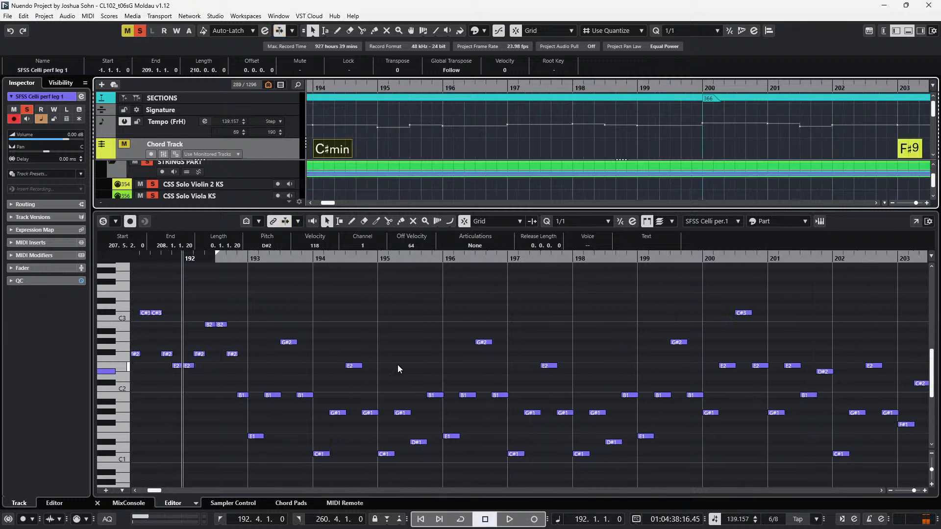
key("KP_Add")
scroll(545, 220, "down", 2)
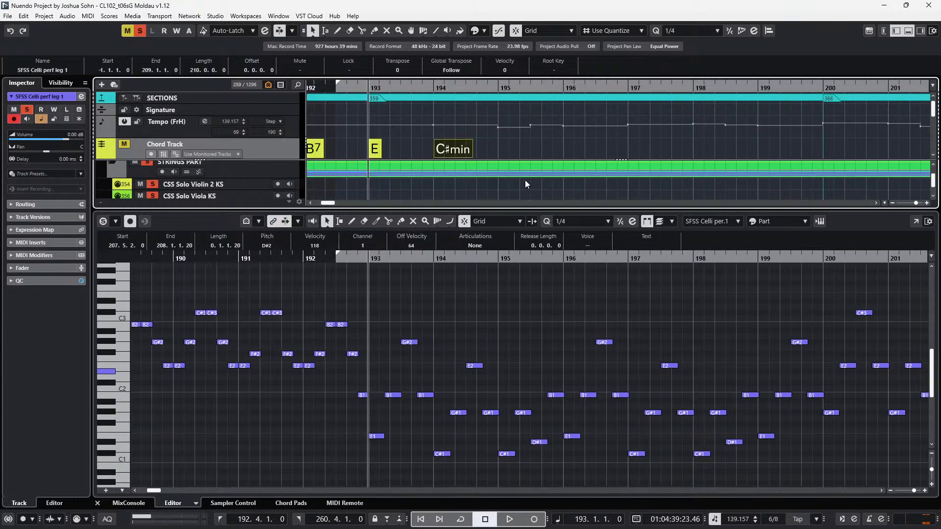
key("alt+5")
scroll(523, 184, "up", 1)
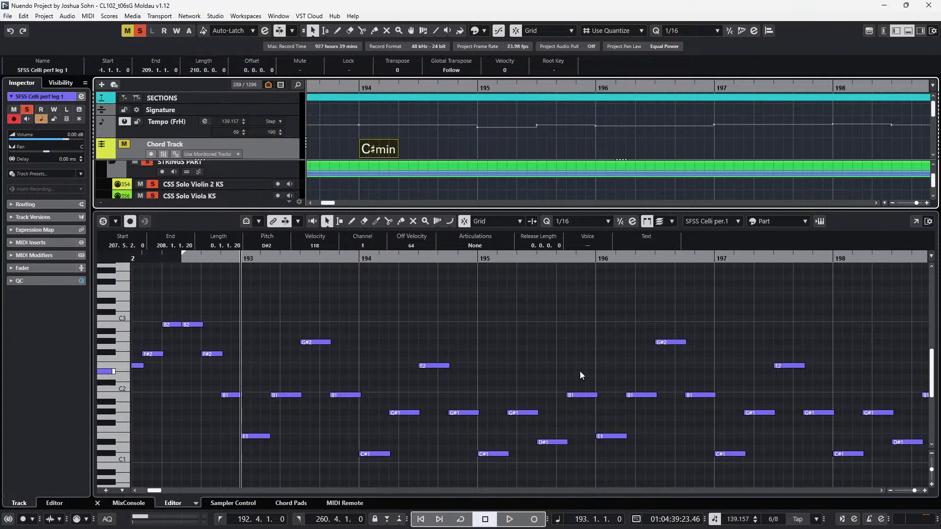
key("alt+4")
left_click(489, 144, "alt")
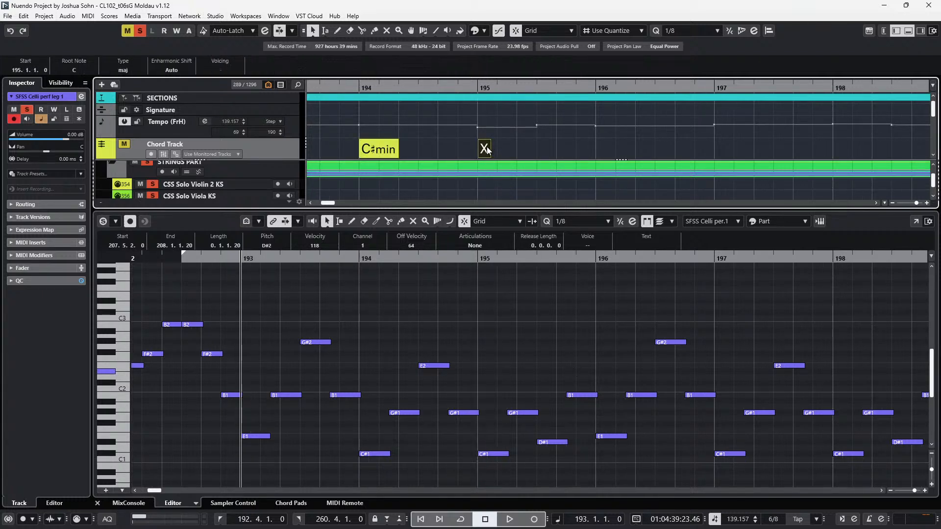
double_click(488, 148)
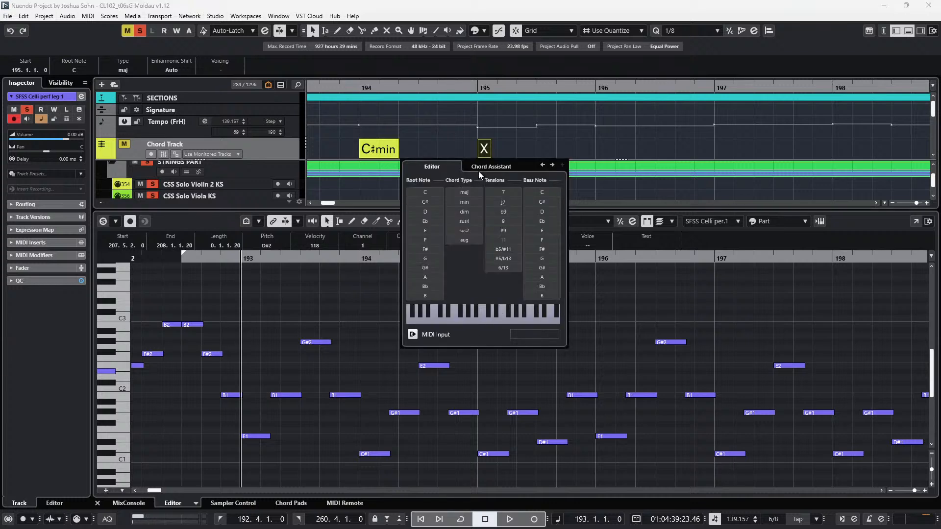
Add a B major chord with D# bass halfway through bar 195 on the chord track.
left_click(543, 149)
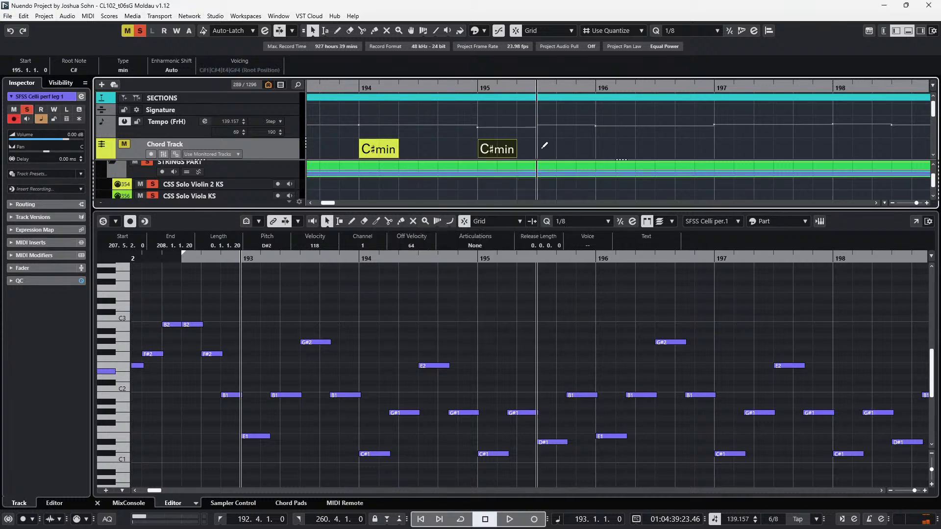
double_click(543, 148)
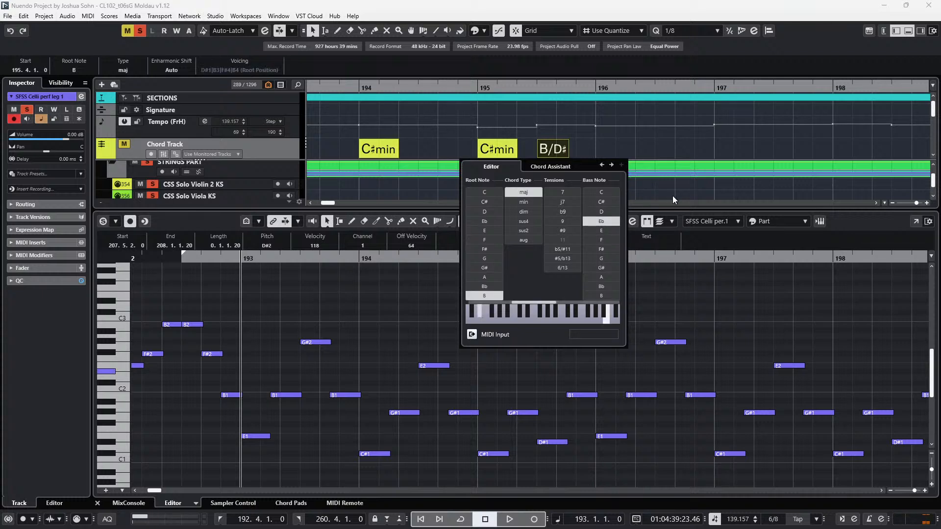
left_click(684, 301)
key("l")
key("Return")
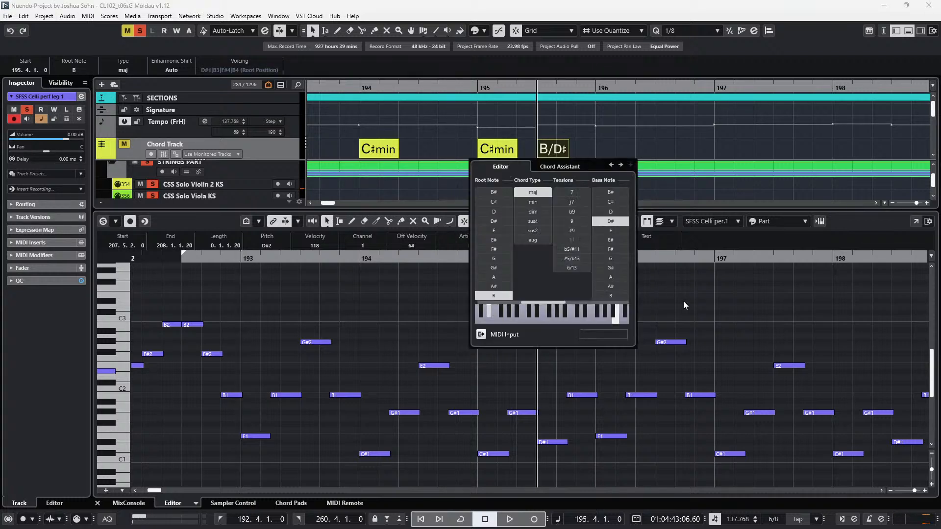
left_click(689, 327)
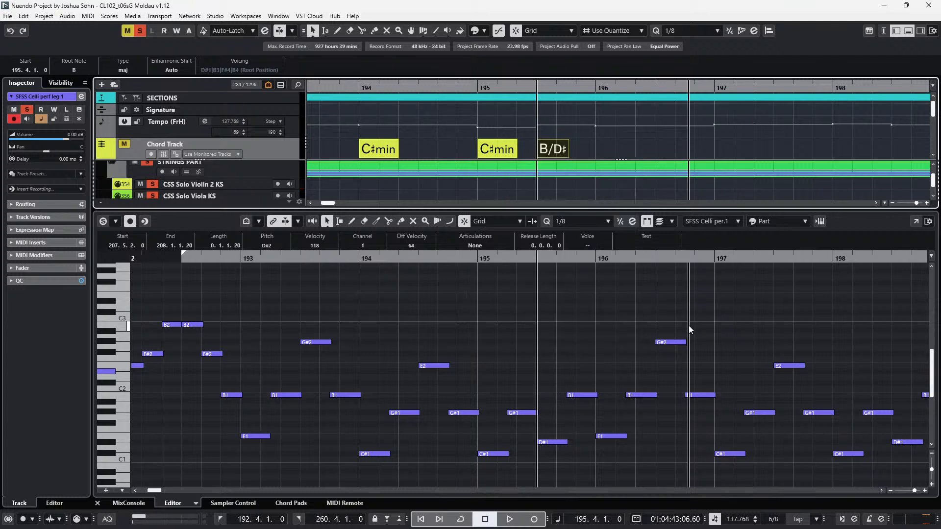
Examine the SFSS Bass core KS notes around bars 194 to 198, and reopen the SFSS Celli perf leg 1 part.
key("ctrl+alt+b")
scroll(612, 333, "down", 3)
double_click(551, 295)
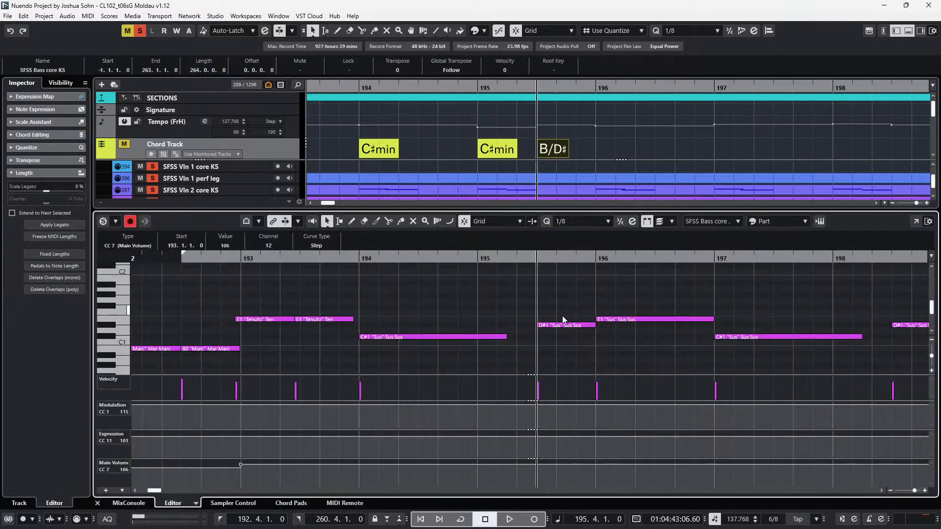
key("ctrl+alt+b")
left_click(585, 270)
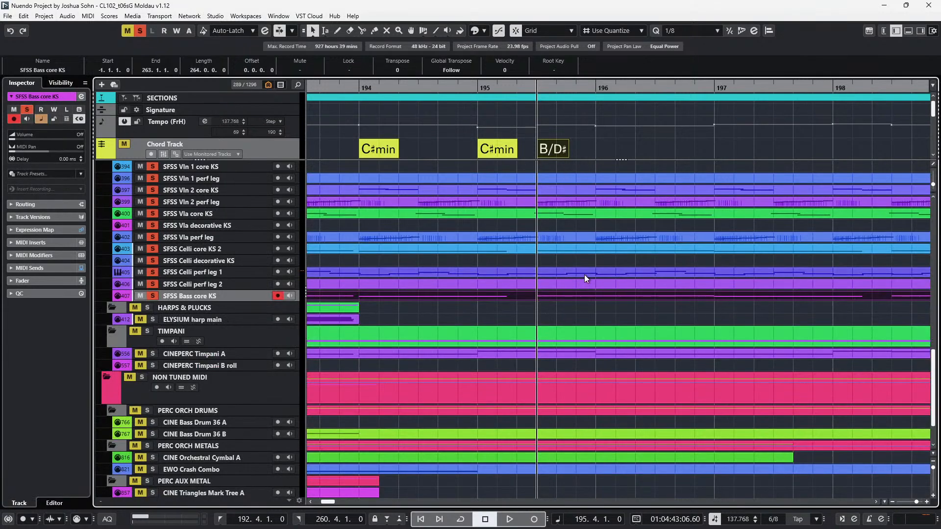
double_click(578, 271)
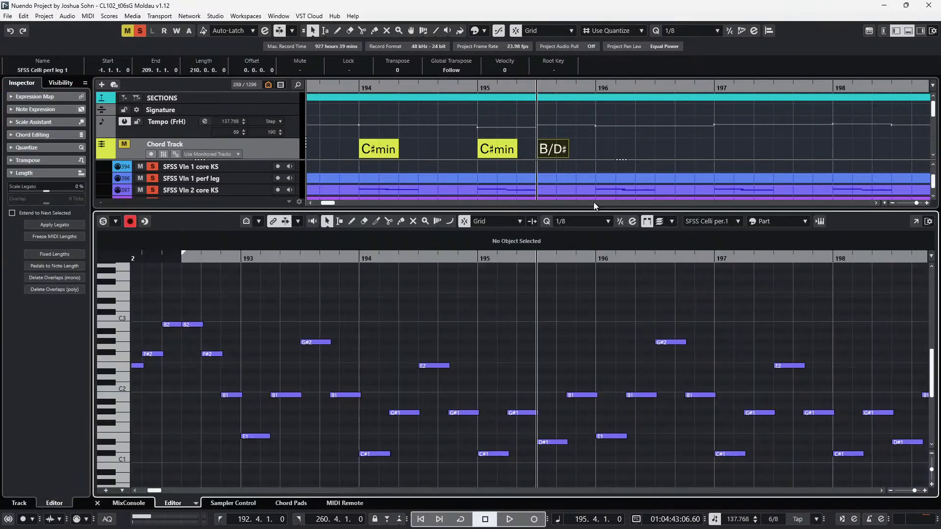
Copy the chord events E, C#min, C#min and B/D# from bars 193–195 to bars 196–198.
scroll(608, 303, "right", 2)
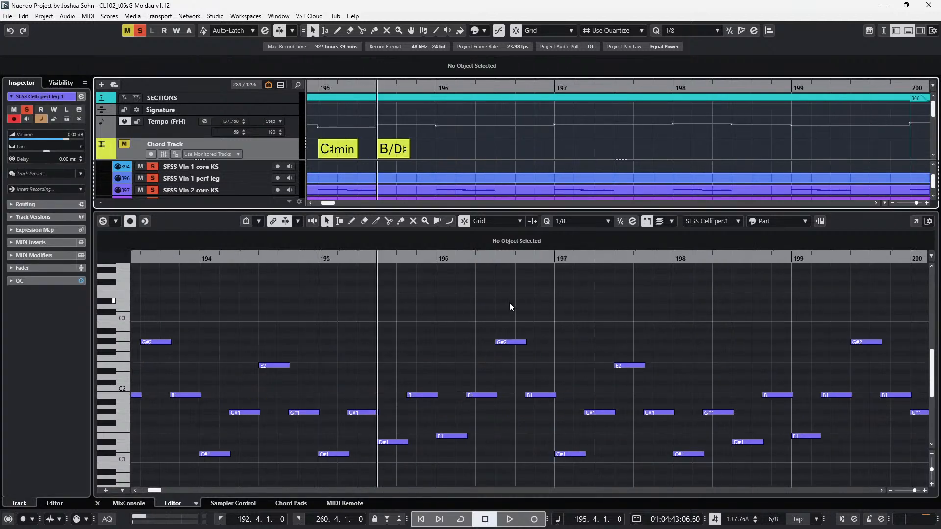
scroll(509, 303, "down", 1)
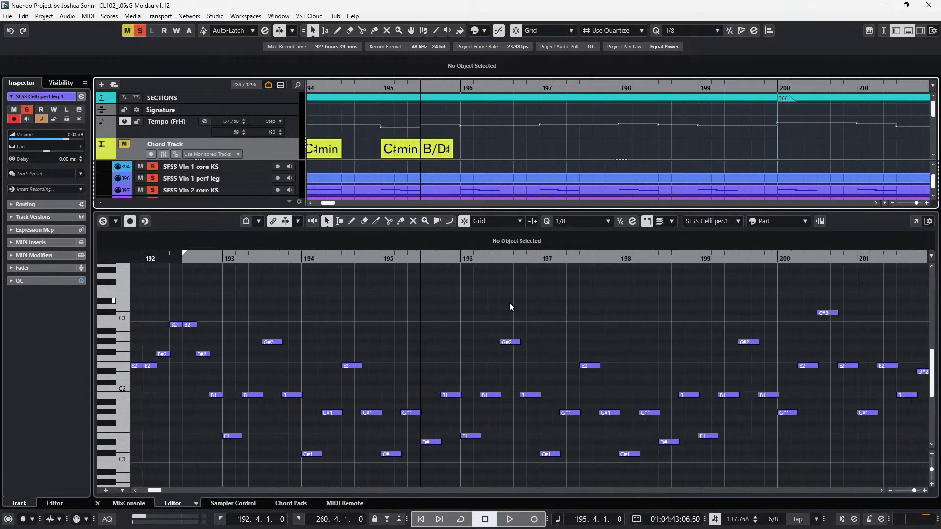
left_click(467, 378)
scroll(474, 275, "left", 2)
left_click(393, 147)
left_click_drag(391, 147, 632, 149)
scroll(636, 148, "right", 2)
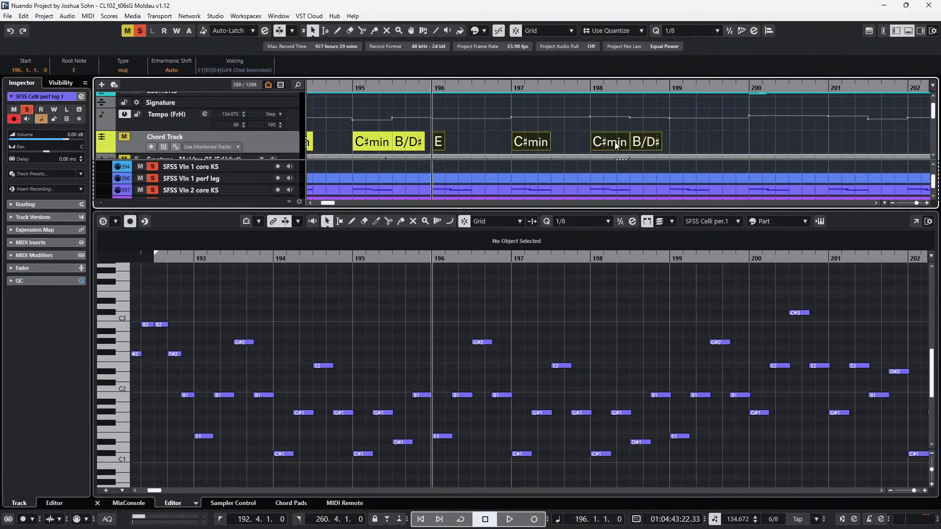
Copy the E, C#min, C#min and B/D# chord events from bars 196–198 to bars 199–201.
scroll(616, 146, "right", 1)
key("KP_Add")
key("KP_Add")
key("KP_Add")
scroll(613, 142, "right", 3)
scroll(414, 129, "left", 2)
left_click_drag(400, 144, 637, 143)
Play back the strings from bar 199 to check the copied chords.
key("f")
key("space")
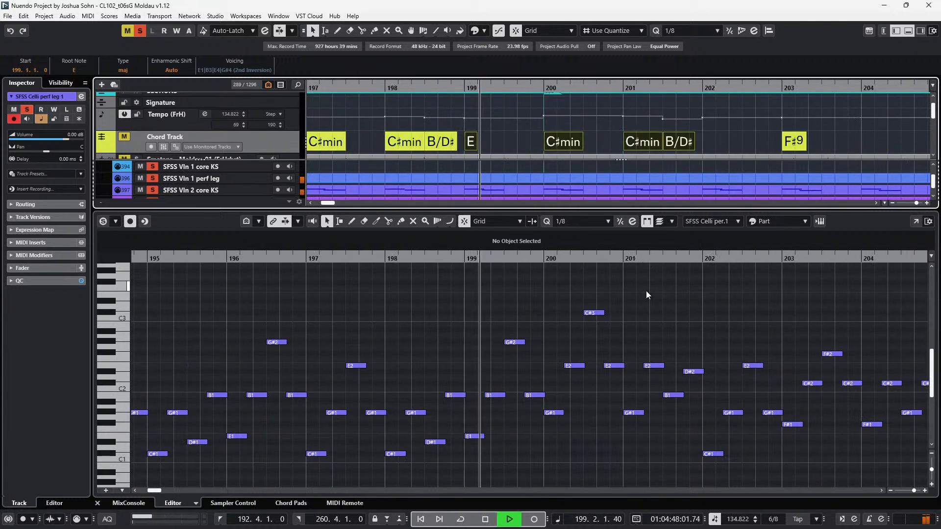
key("space")
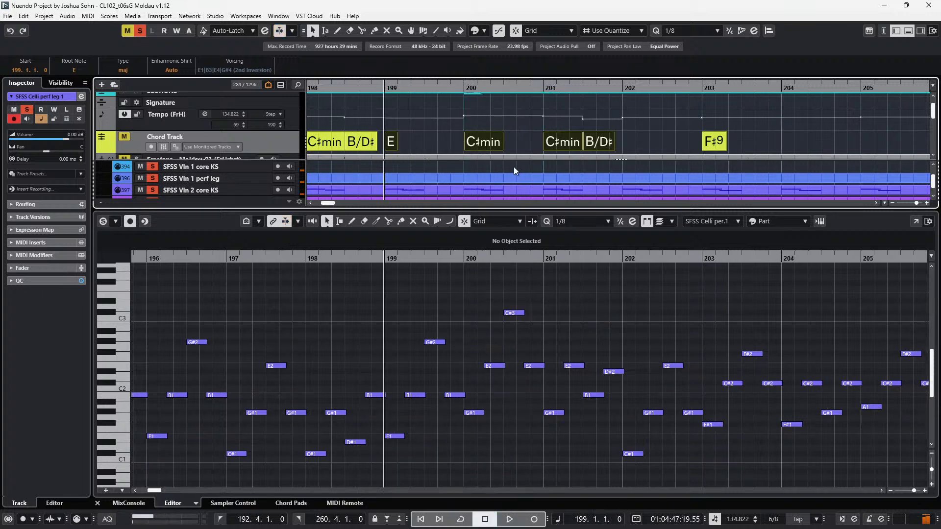
left_click(487, 142)
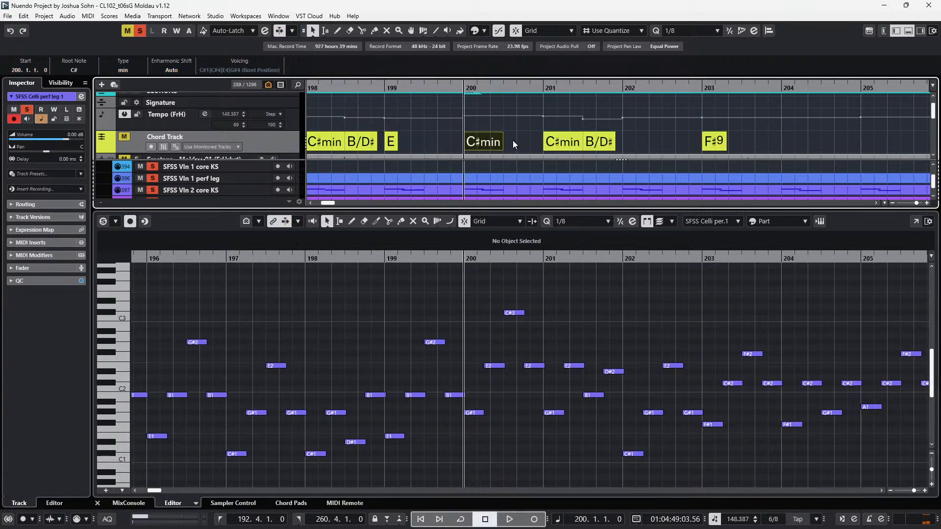
double_click(489, 144)
key("Escape")
Examine the SFSS Celli perf leg 1 and SFSS Bass core KS notes together in the key editor around bar 200.
key("ctrl+alt+e")
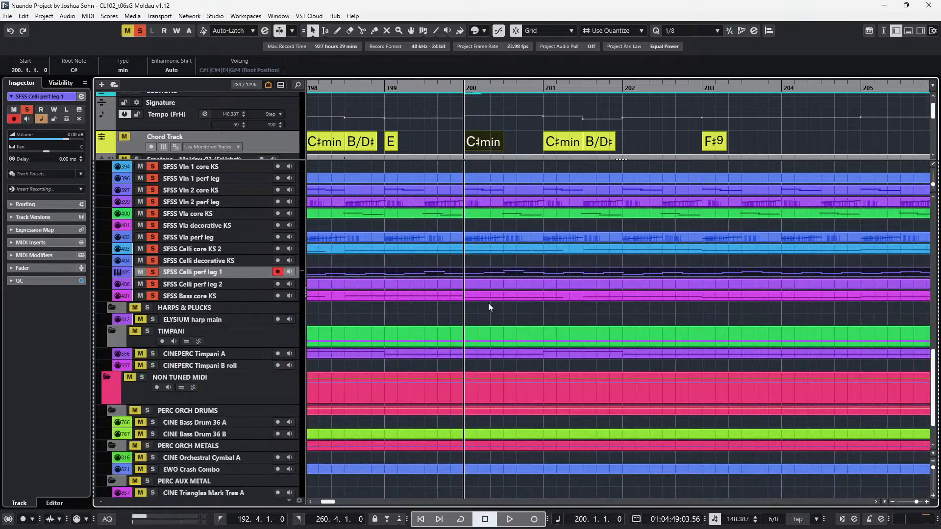
left_click(487, 296, "shift")
key("Return")
key("Escape")
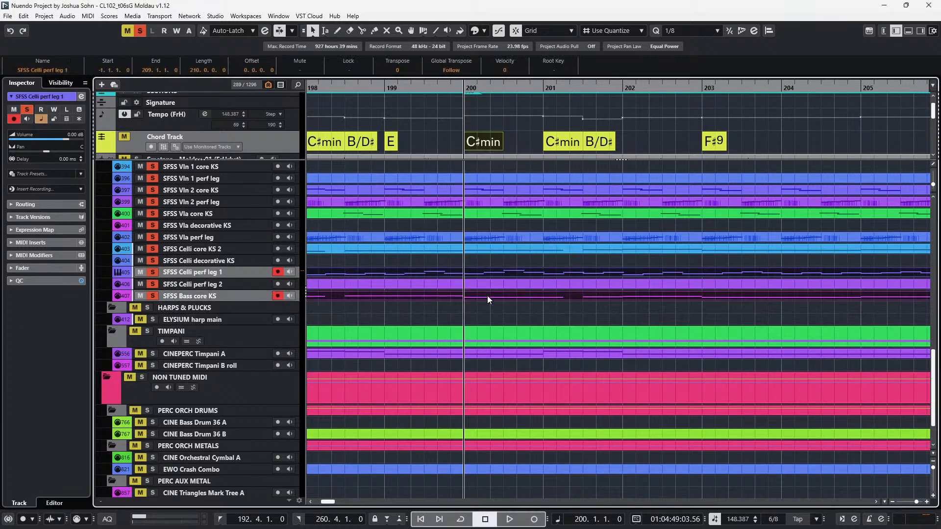
left_click(477, 134)
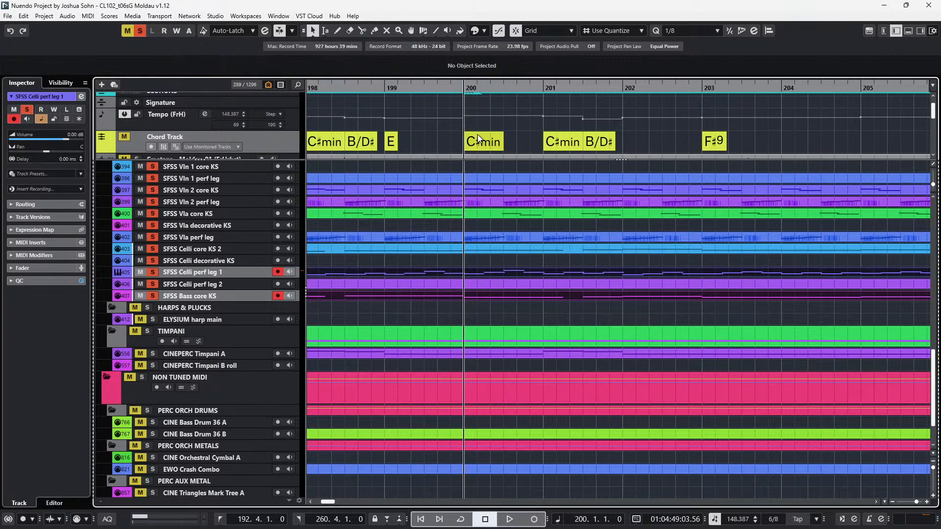
key("Return")
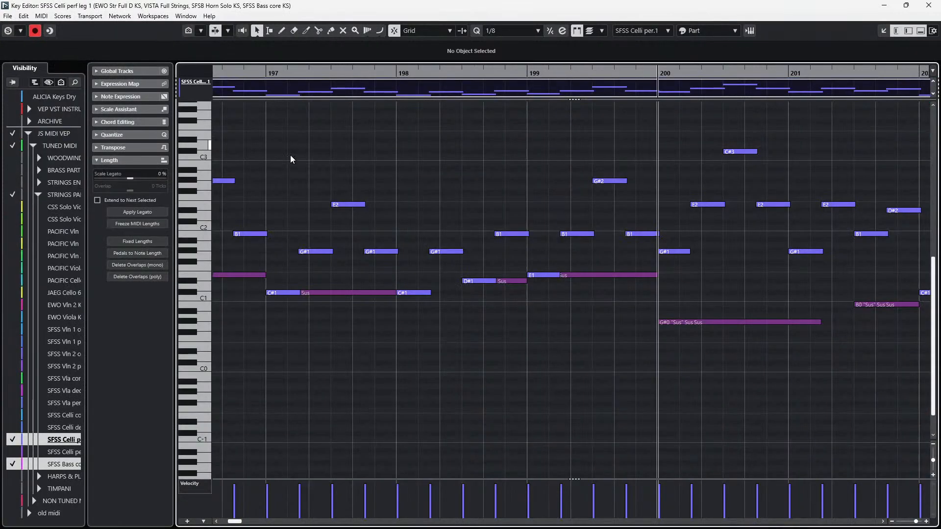
key("Return")
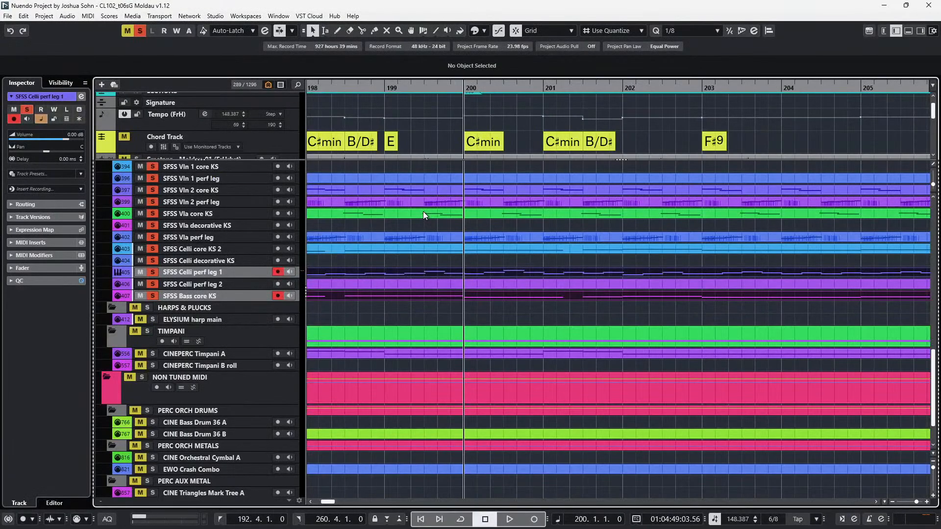
Open the SFSS Celli perf leg 1 and SFSS Bass core KS parts together in the key editor at bar 200.
key("Return")
key("Return")
left_click(545, 277)
left_click(542, 296, "shift")
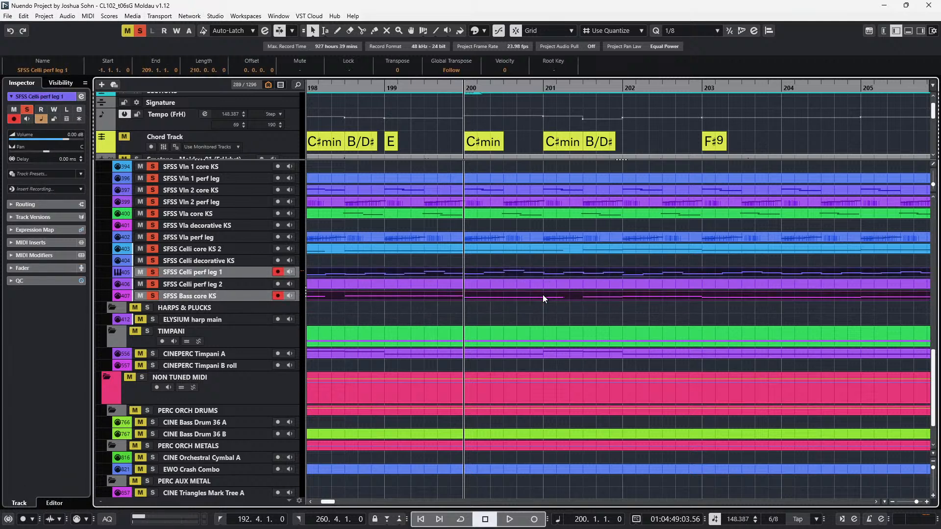
key("ctrl+e")
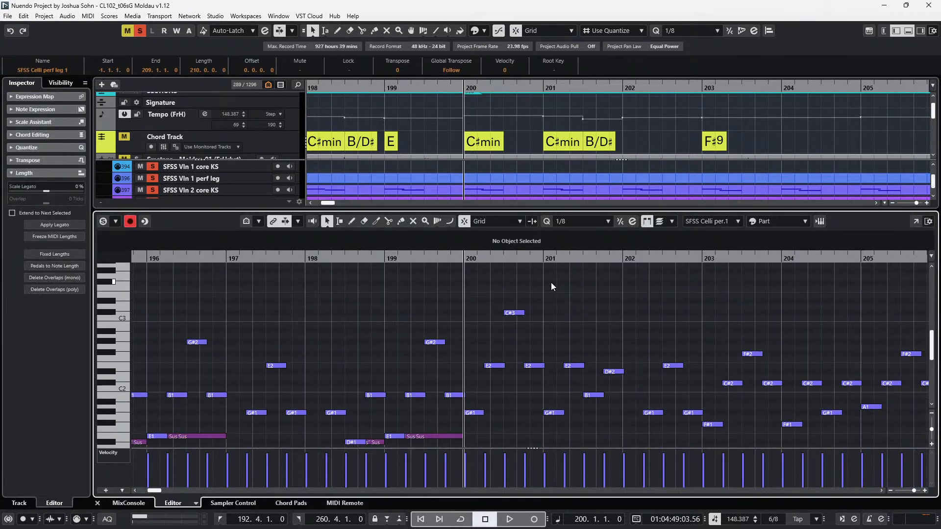
scroll(551, 288, "down", 3)
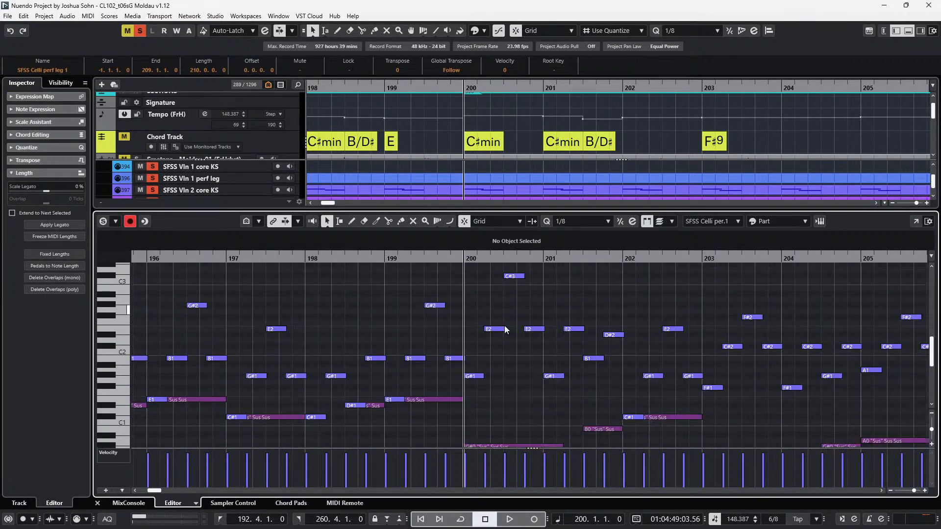
scroll(503, 394, "down", 3)
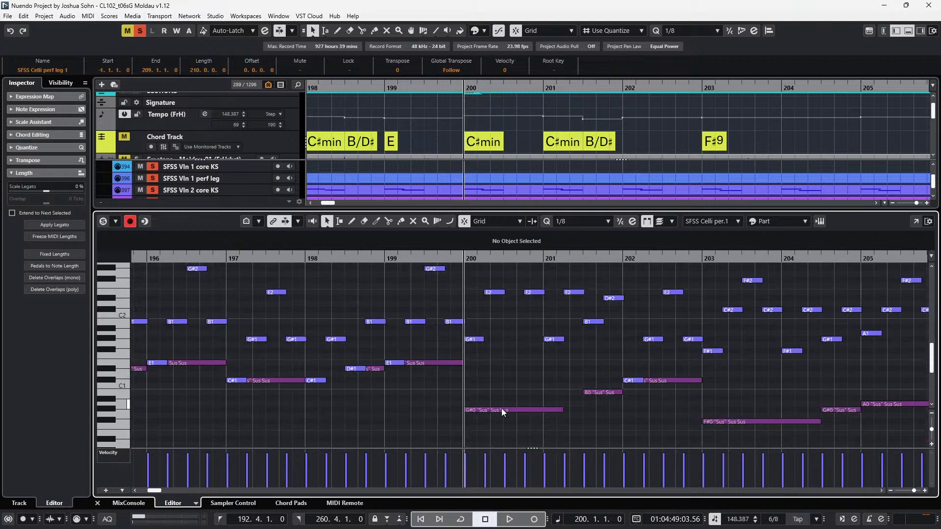
Set the bass note of the C#min chord at bar 200 to G#.
double_click(478, 140)
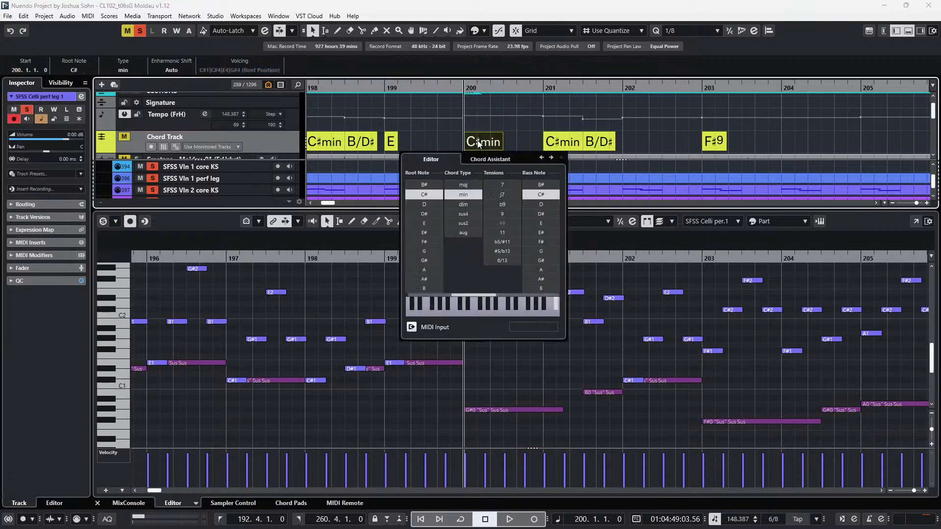
left_click(545, 250)
left_click(547, 261)
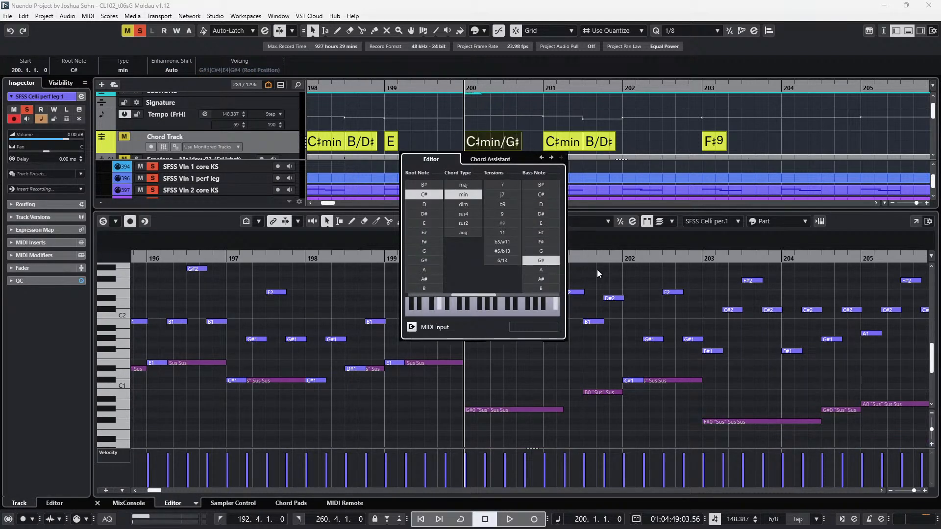
left_click(598, 271)
Try lengthening the bass G#0 note that ends in bar 201, play it back, and undo the change.
scroll(601, 290, "right", 1)
scroll(548, 306, "up", 1)
scroll(549, 305, "down", 2)
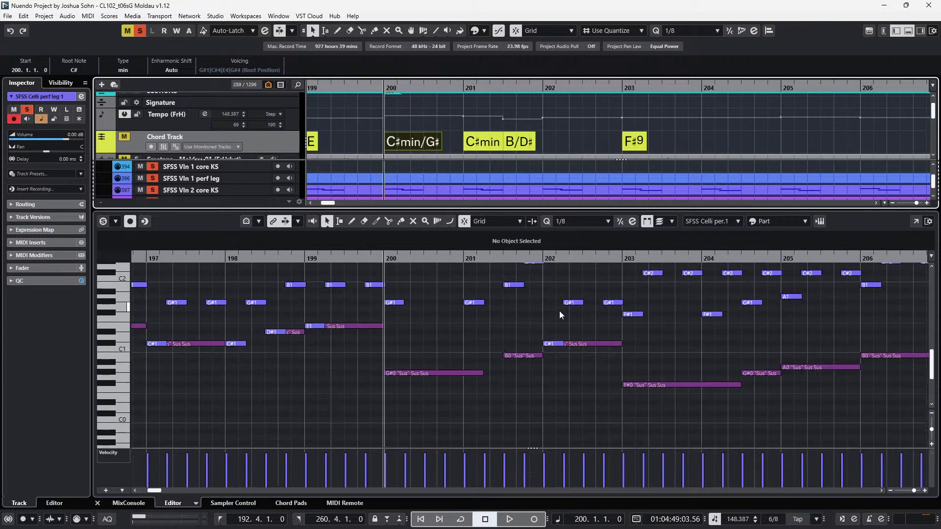
left_click_drag(481, 374, 496, 373)
left_click(538, 384)
key("space")
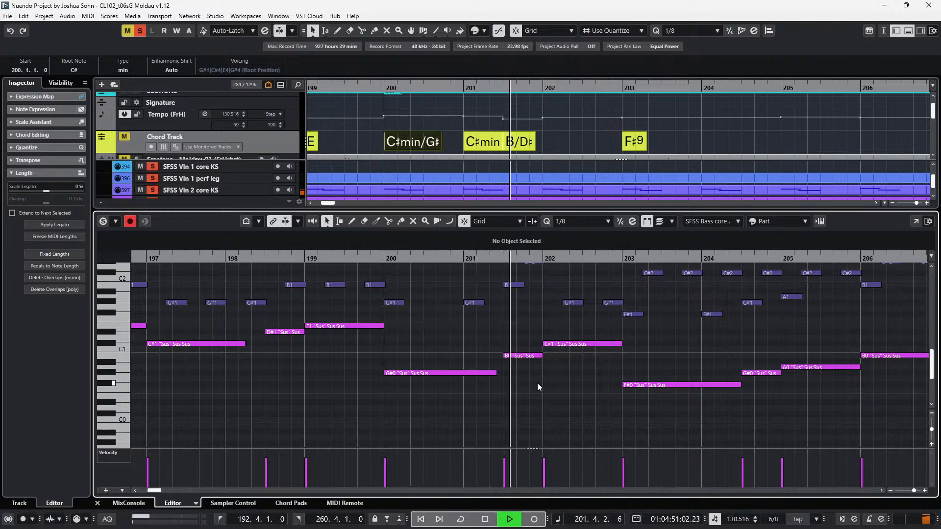
key("space")
key("ctrl+z")
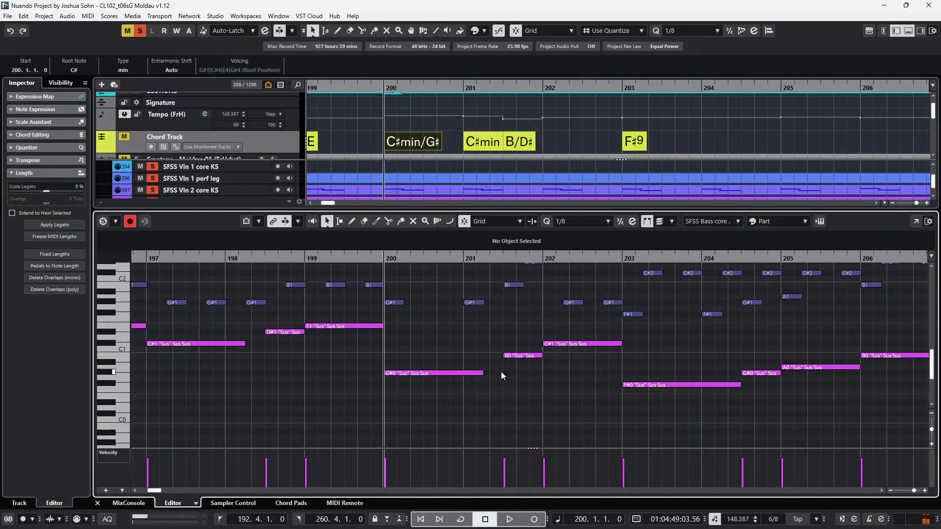
Set the bass note of the B/D# chord in bar 201 to B and copy that bar's C#min chord to bar 202.
scroll(495, 370, "up", 3)
left_click(479, 376)
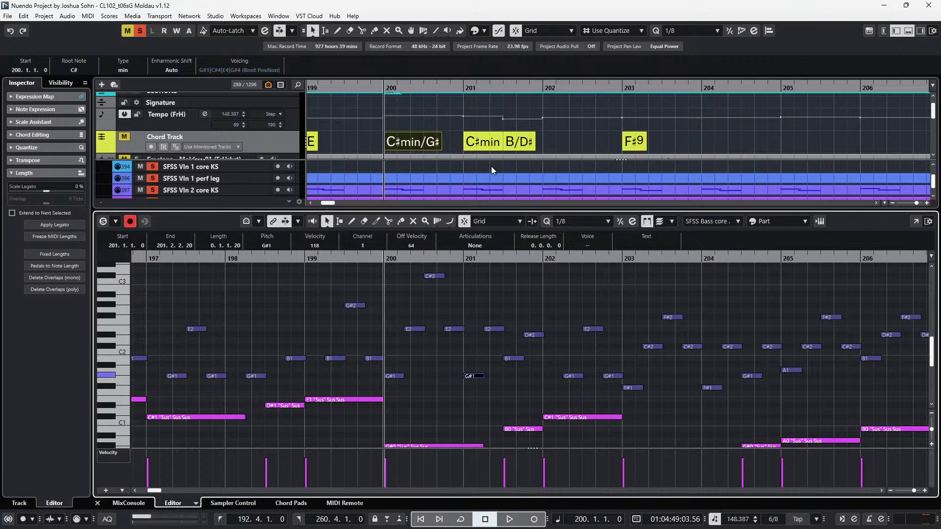
key("KP_Add")
key("KP_Add")
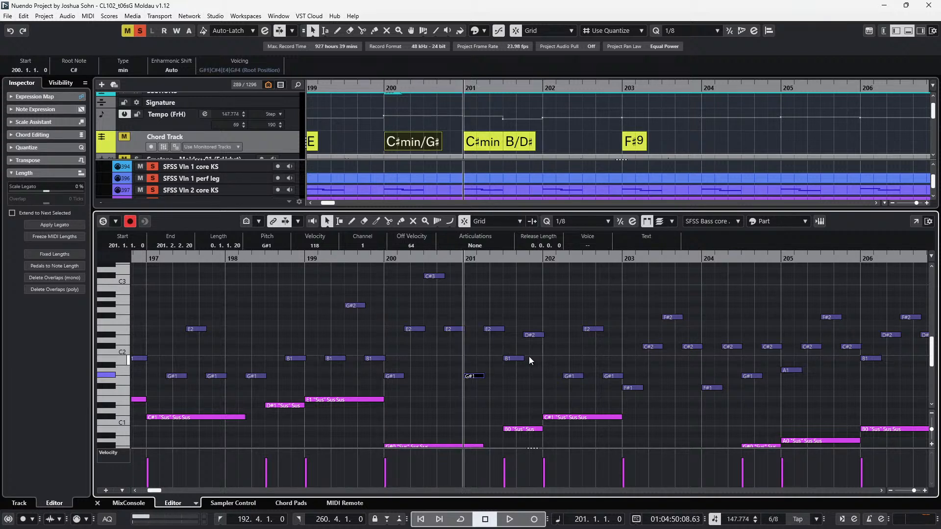
scroll(534, 357, "right", 1)
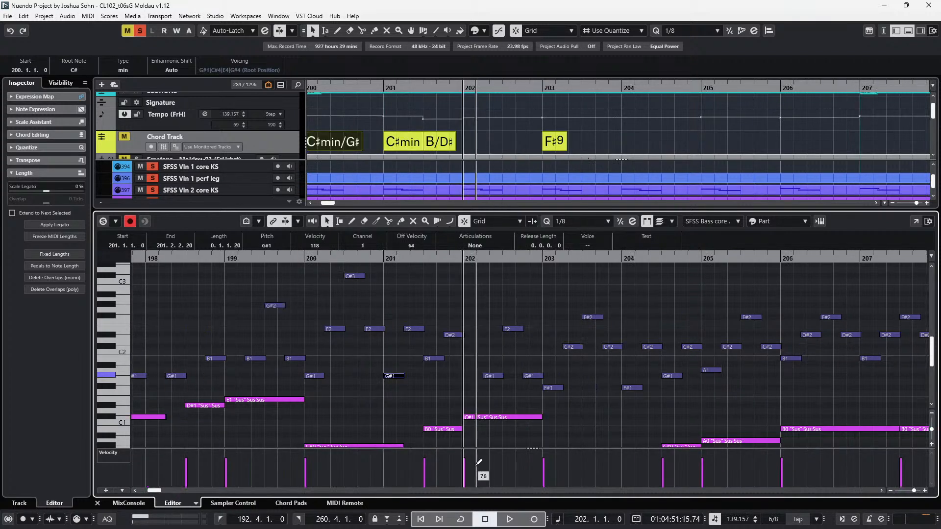
scroll(457, 336, "down", 2)
left_click(437, 144)
double_click(437, 144)
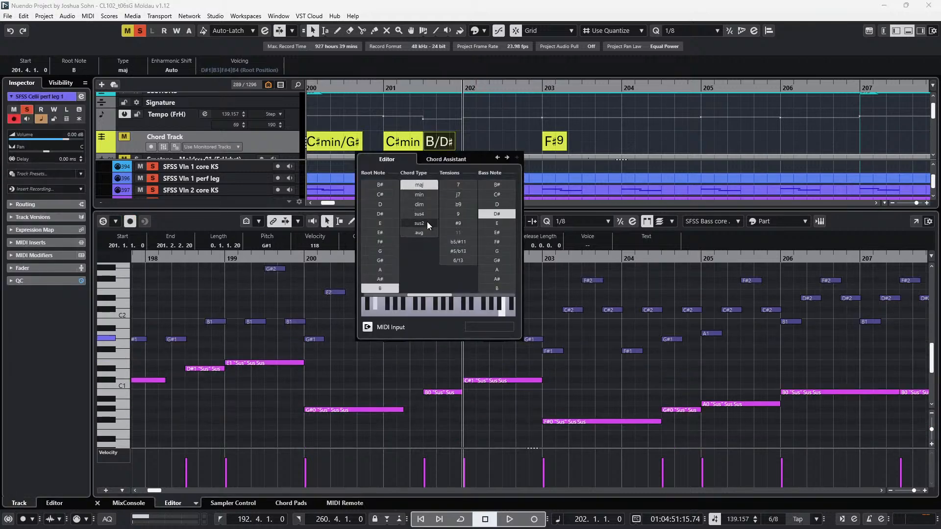
left_click(505, 214)
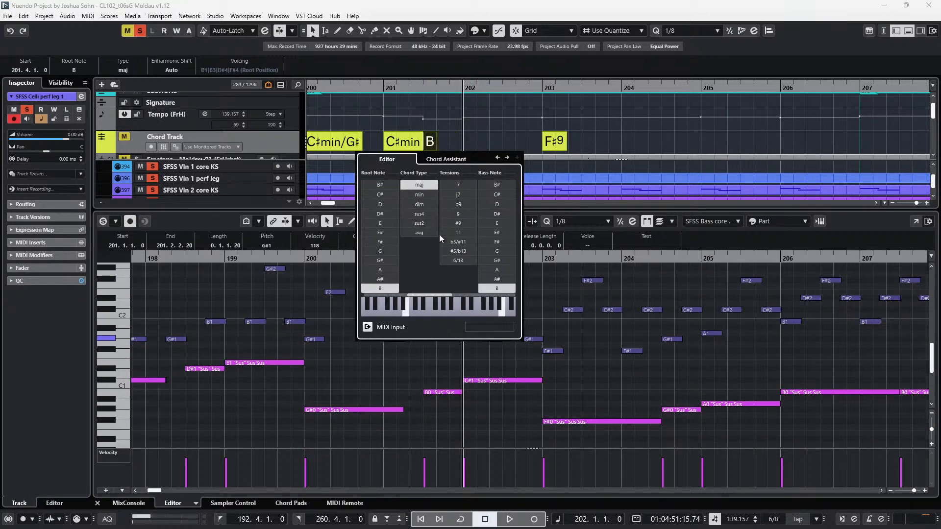
left_click(558, 339)
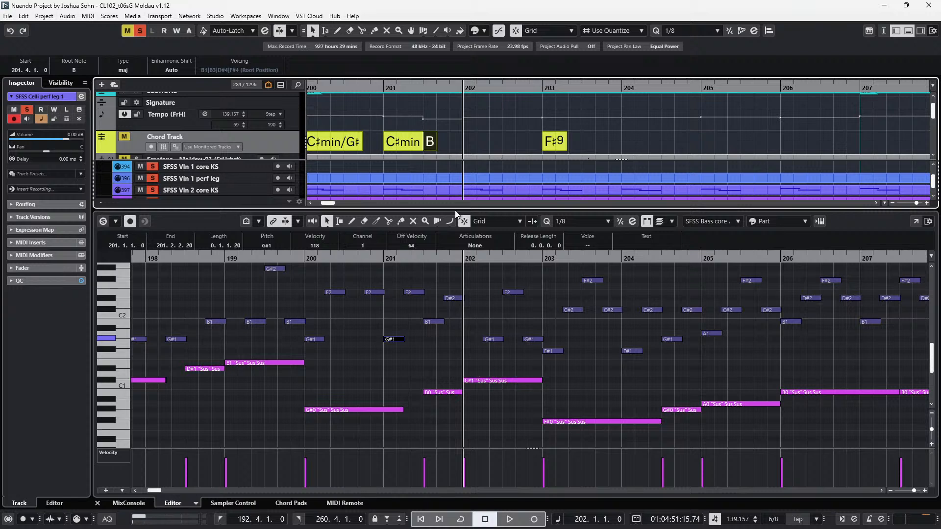
left_click_drag(392, 150, 491, 140)
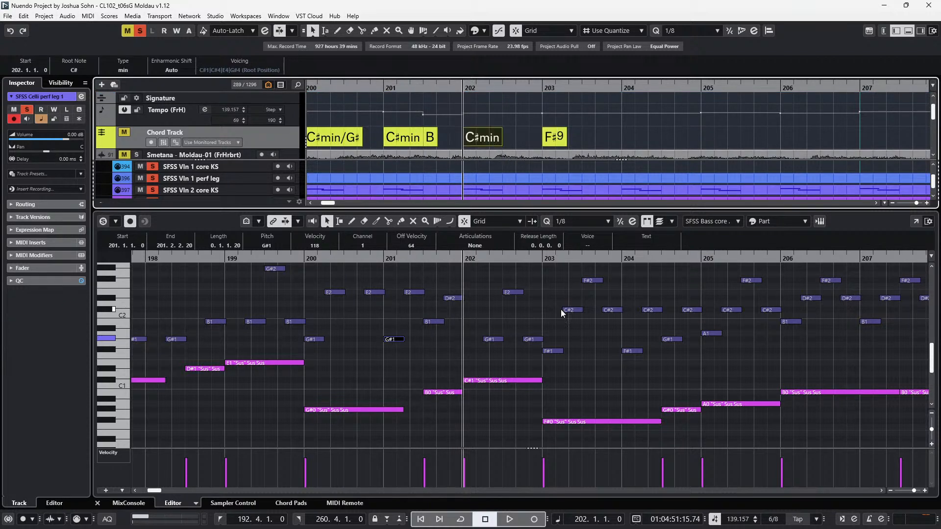
Add an empty chord event at 204.4.1 and copy the F#9 chord from bar 203 to the start of bar 204.
key("KP_Add")
scroll(559, 343, "up", 2, "ctrl")
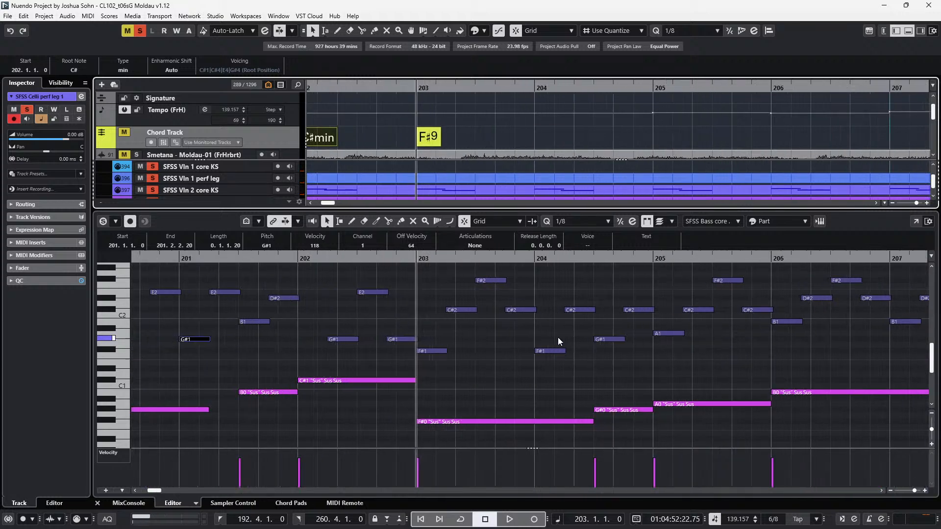
scroll(541, 333, "up", 3)
scroll(539, 343, "down", 2)
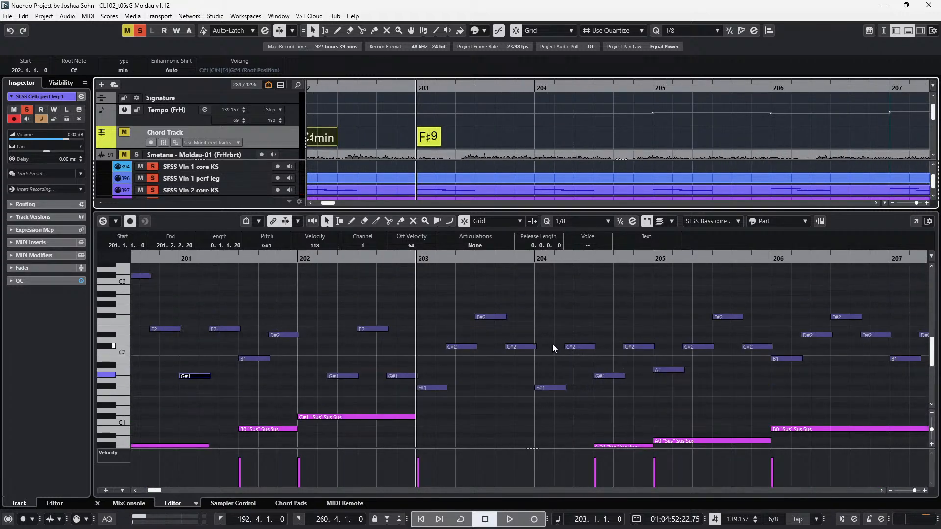
scroll(552, 344, "down", 4)
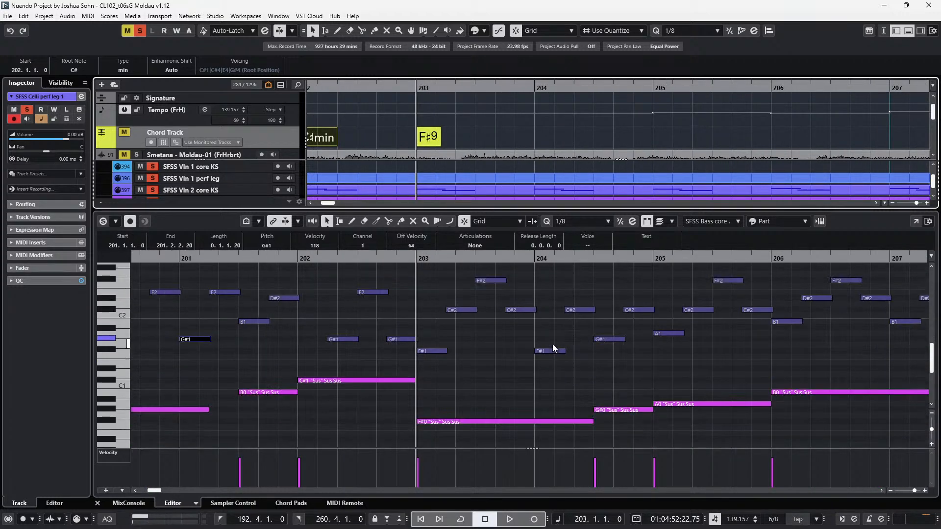
scroll(569, 369, "right", 2)
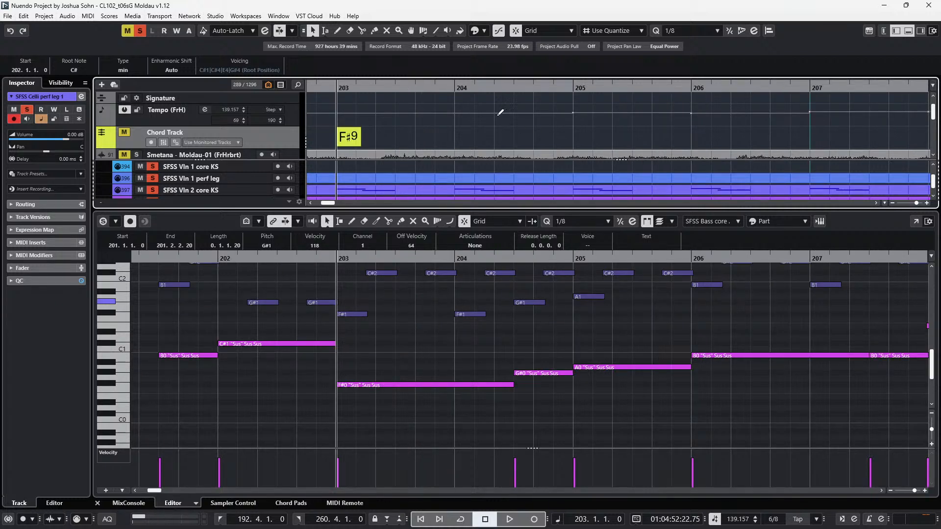
left_click(512, 137, "alt")
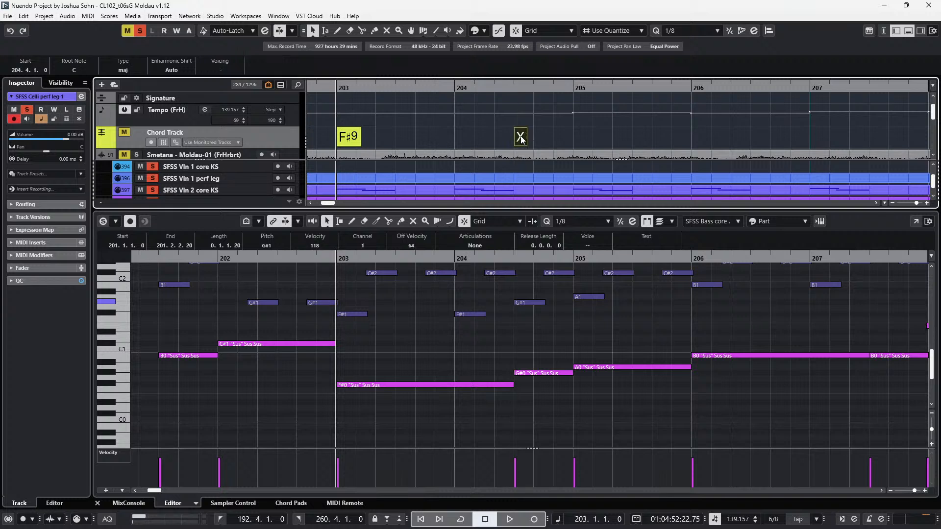
double_click(521, 138)
left_click(372, 145)
left_click_drag(349, 137, 468, 141)
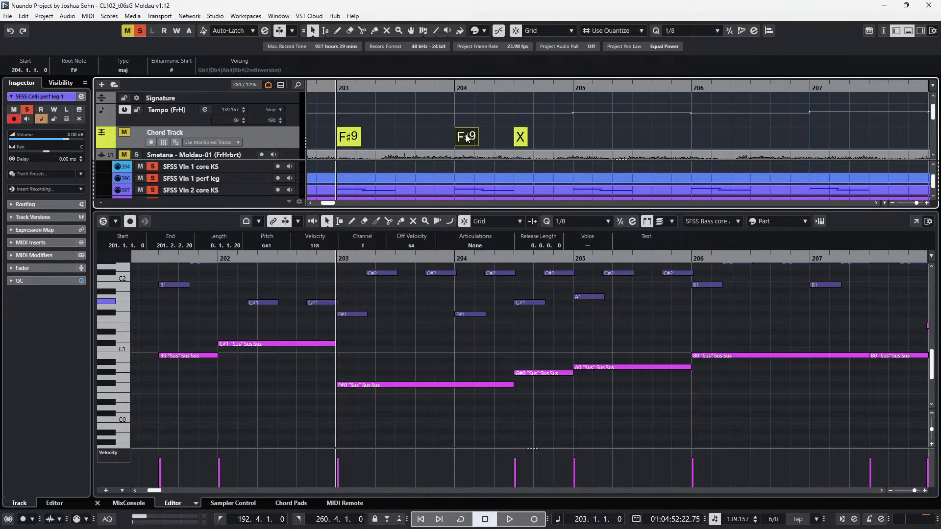
Define the empty chord event at 204.4.1 as C#min.
double_click(525, 132)
left_click(613, 342)
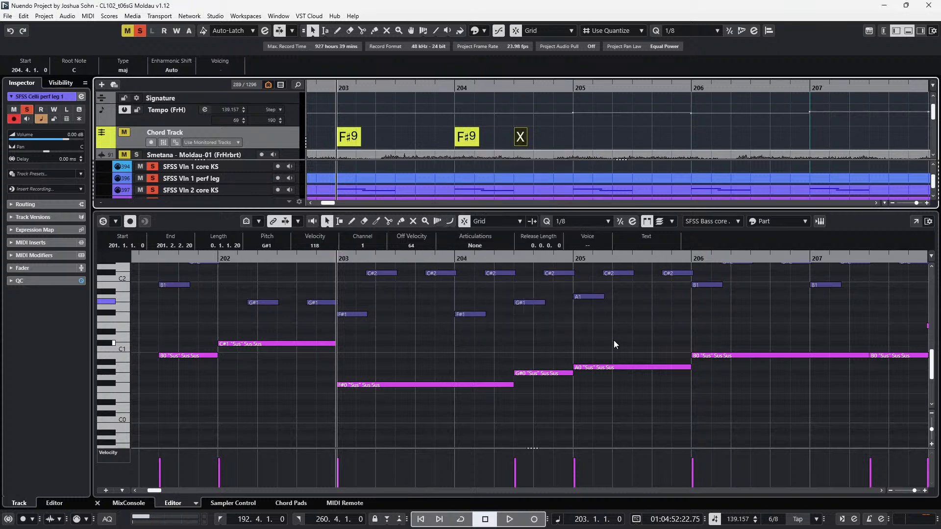
scroll(611, 337, "up", 2)
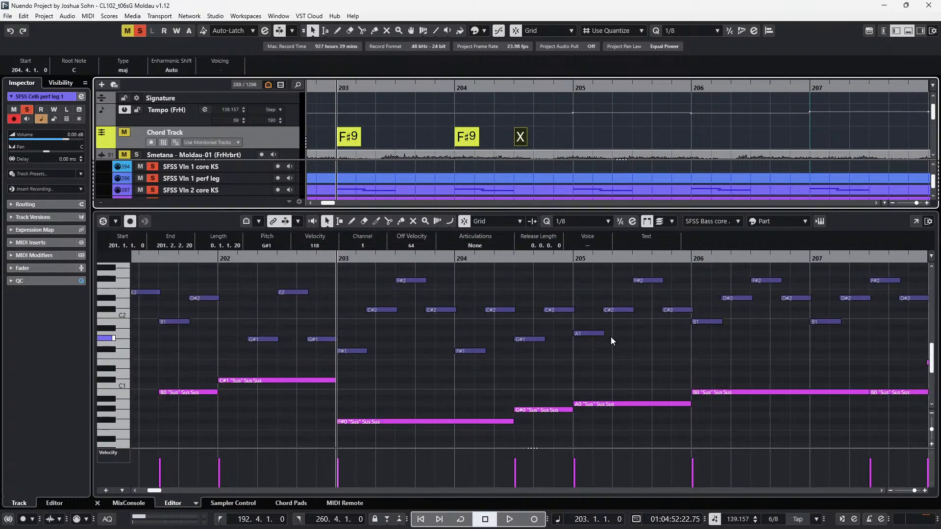
double_click(516, 139)
left_click(465, 191)
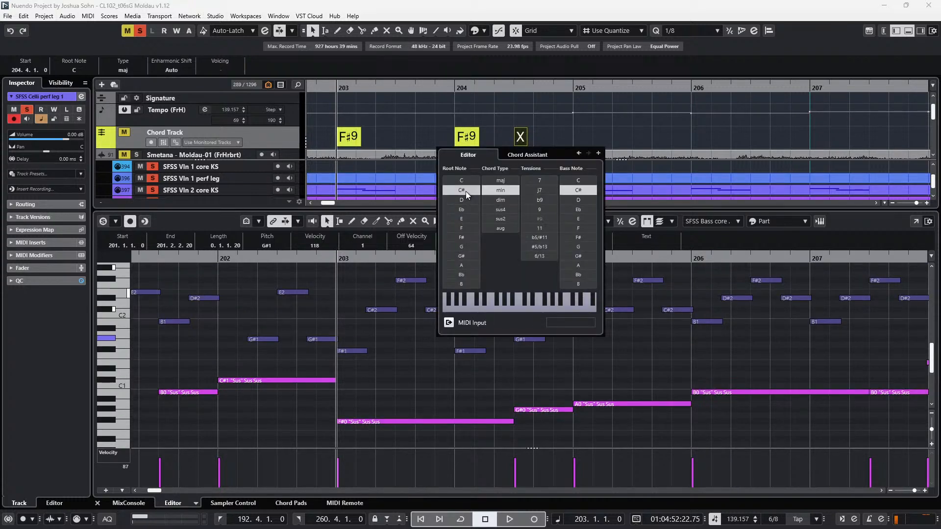
left_click(696, 339)
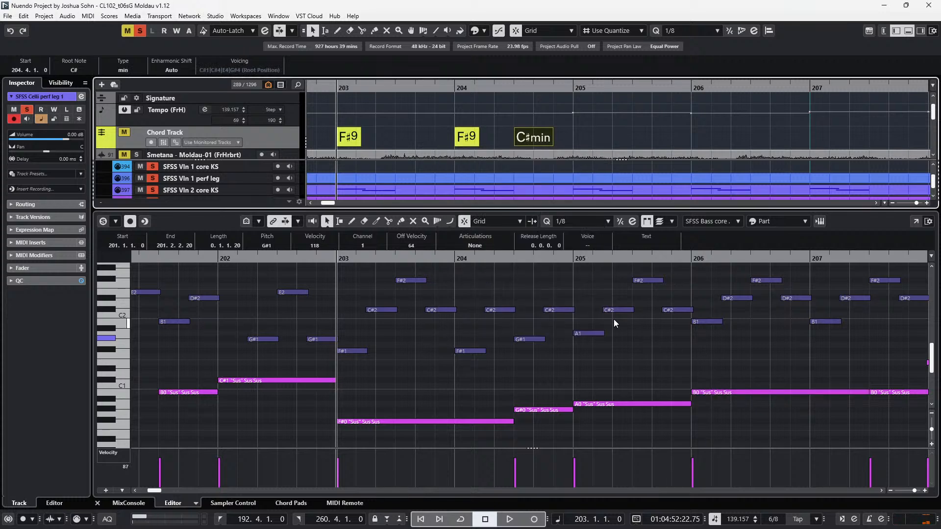
Add a chord event at the start of bar 205 and define it as F#min with A in the bass.
left_click(594, 336)
scroll(577, 356, "up", 2)
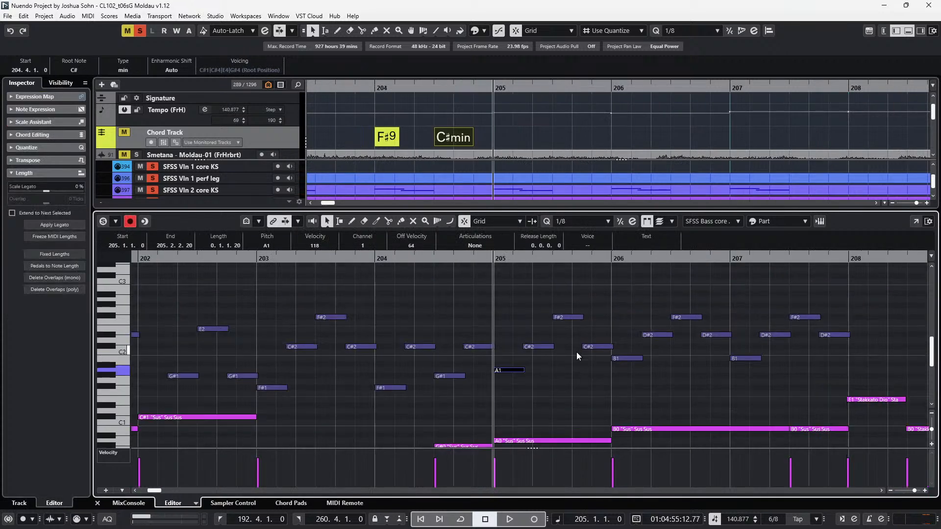
left_click(503, 140)
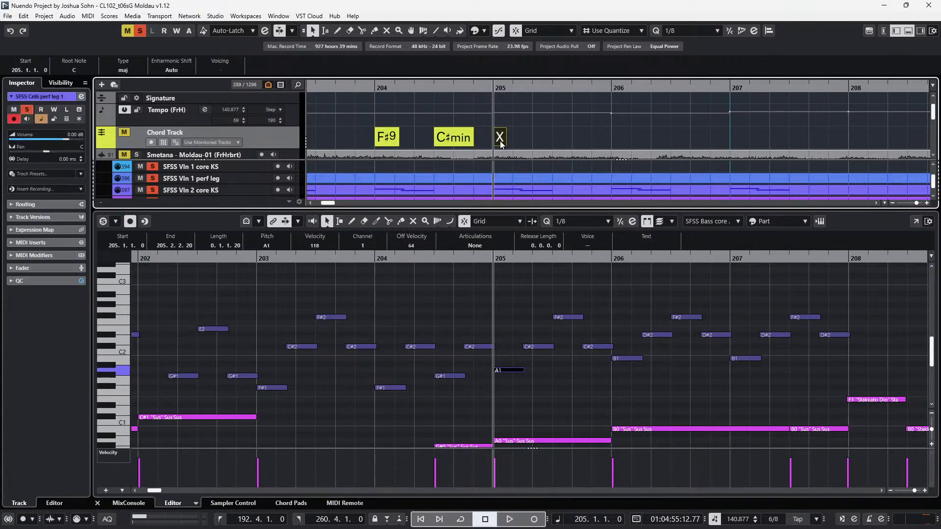
double_click(500, 140)
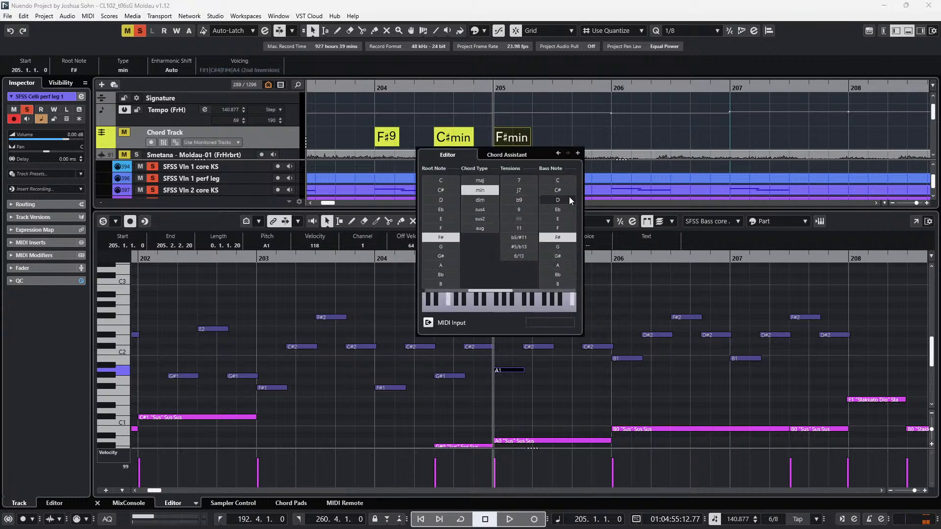
left_click(563, 264)
Add a chord event at the start of bar 206 and define it as B major.
scroll(674, 378, "right", 3)
left_click_drag(576, 383, 547, 452)
key("l")
left_click(454, 145)
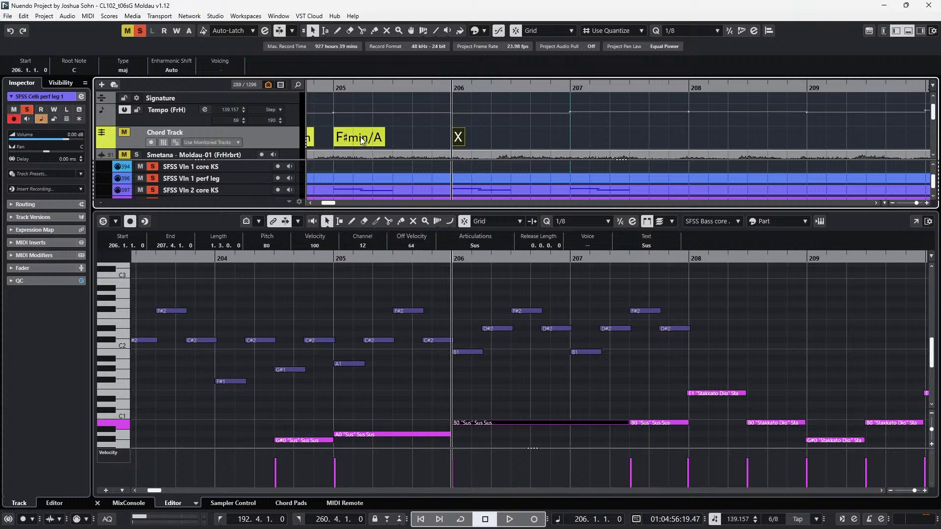
double_click(458, 138)
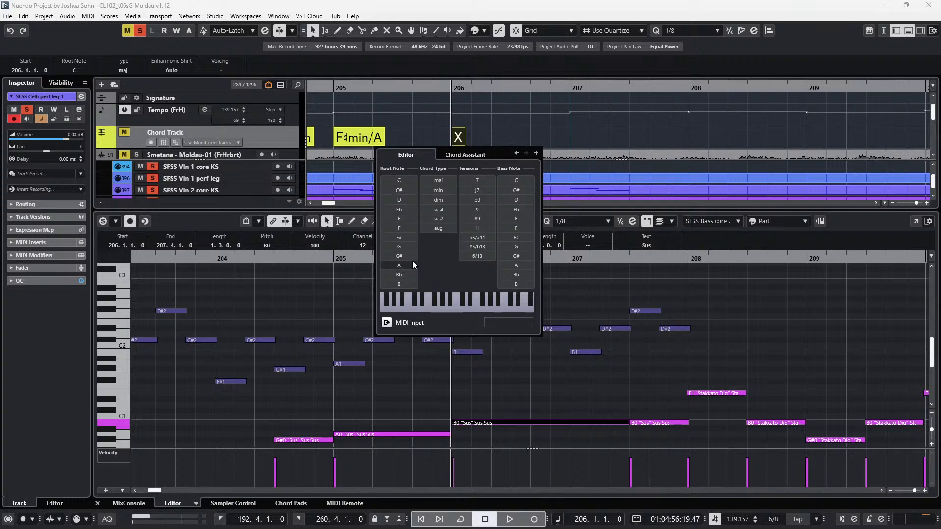
left_click(411, 284)
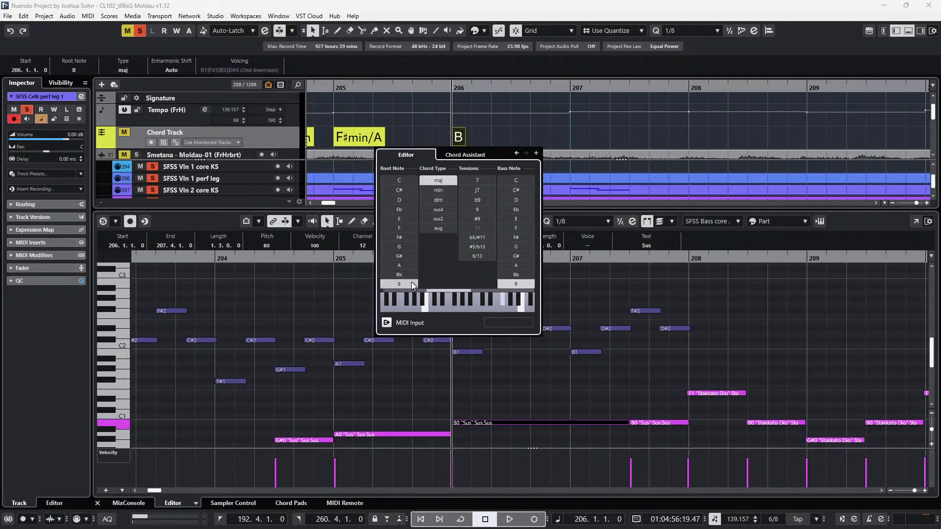
left_click(642, 377)
Move the playhead to bar 207 and examine the cello and bass notes there.
key("KP_Add")
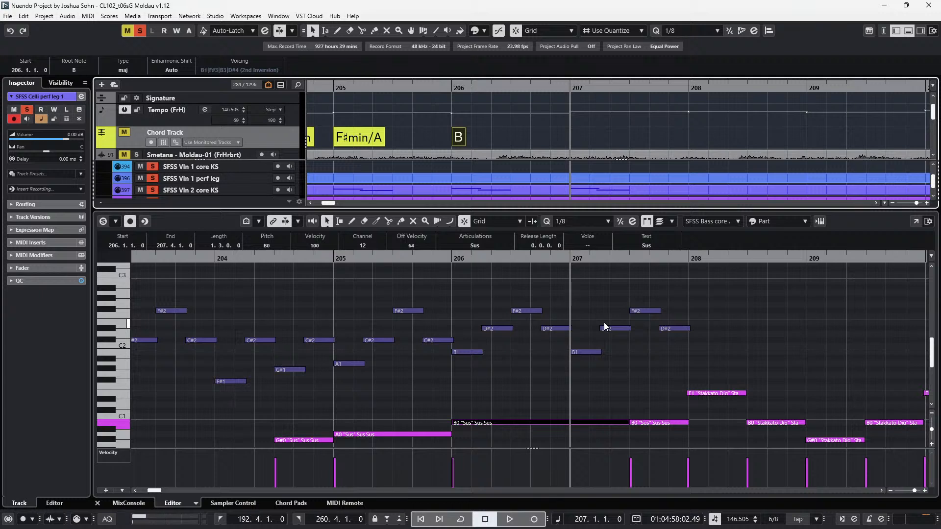
scroll(564, 391, "down", 3)
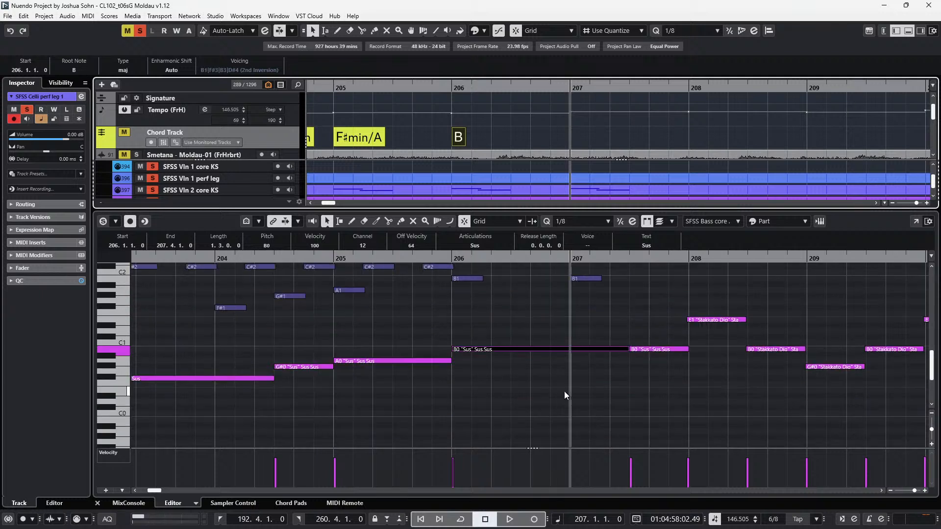
left_click(573, 360)
left_click(572, 349)
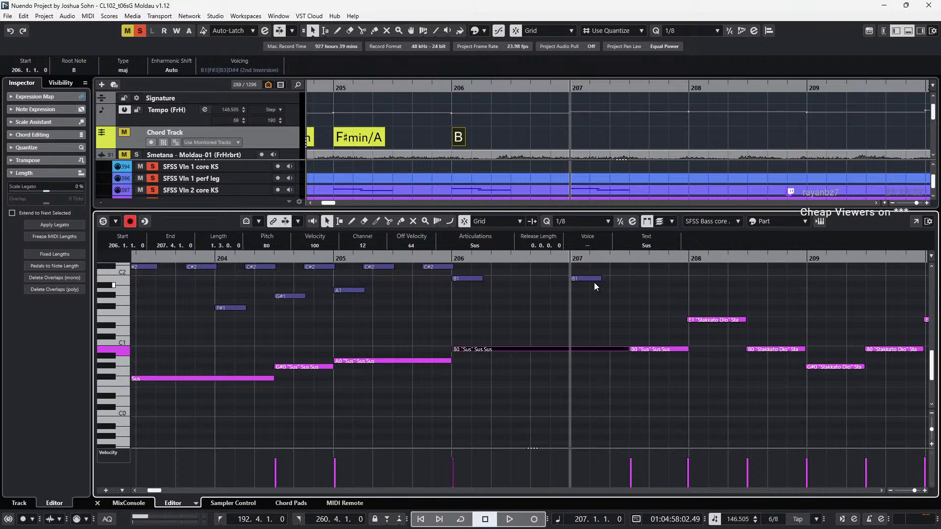
Move the section marker at bar 207 to bar 208 and set its description to 374.
scroll(611, 131, "up", 1)
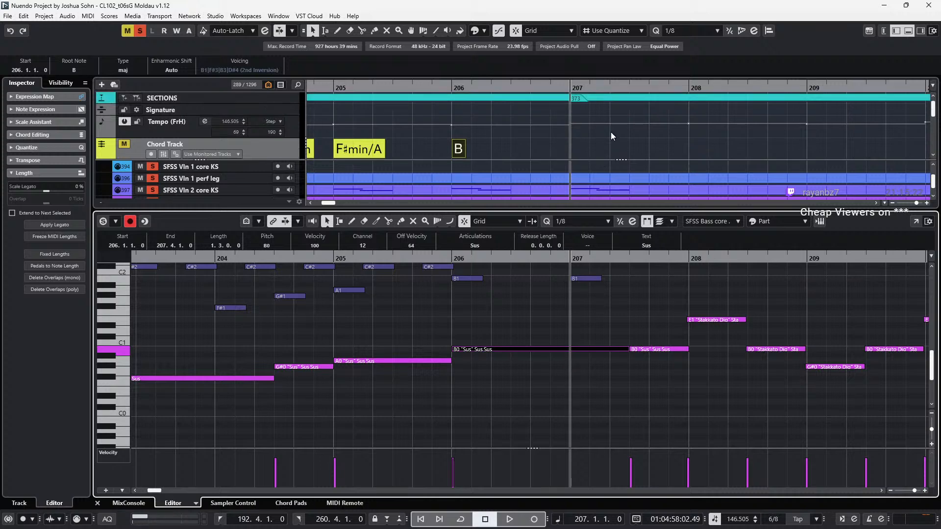
scroll(611, 323, "right", 2)
left_click_drag(588, 328, 587, 382)
scroll(592, 321, "up", 3)
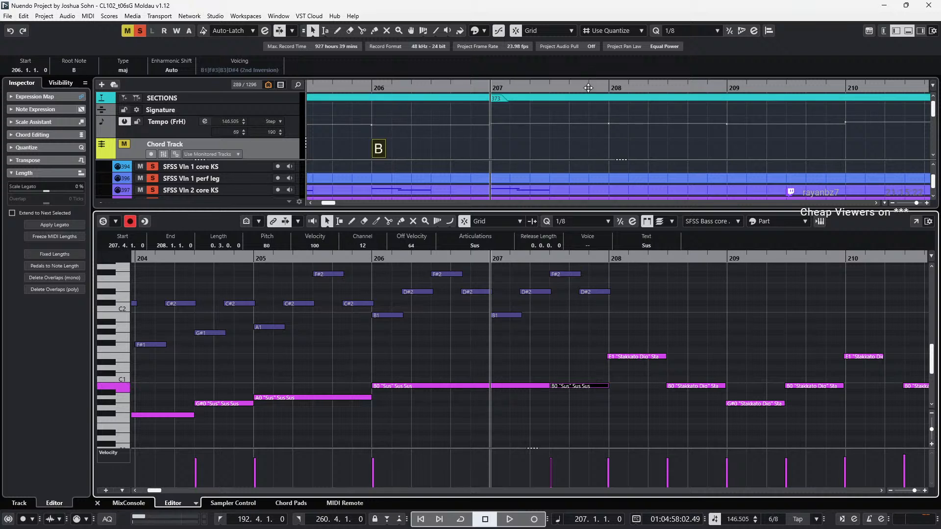
mouse_move(500, 98)
left_mouse_down()
mouse_move(637, 97)
mouse_move(622, 98)
left_mouse_up()
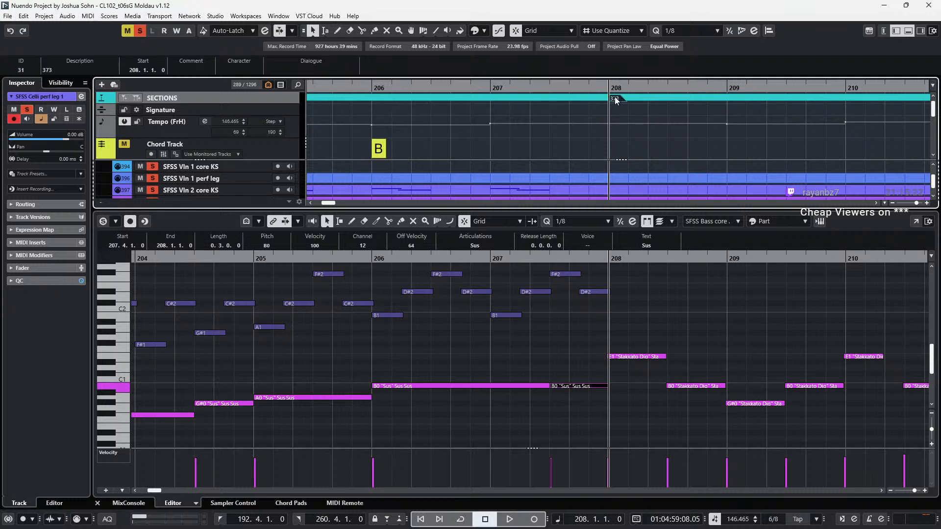
left_click(60, 69)
type("4")
key("Return")
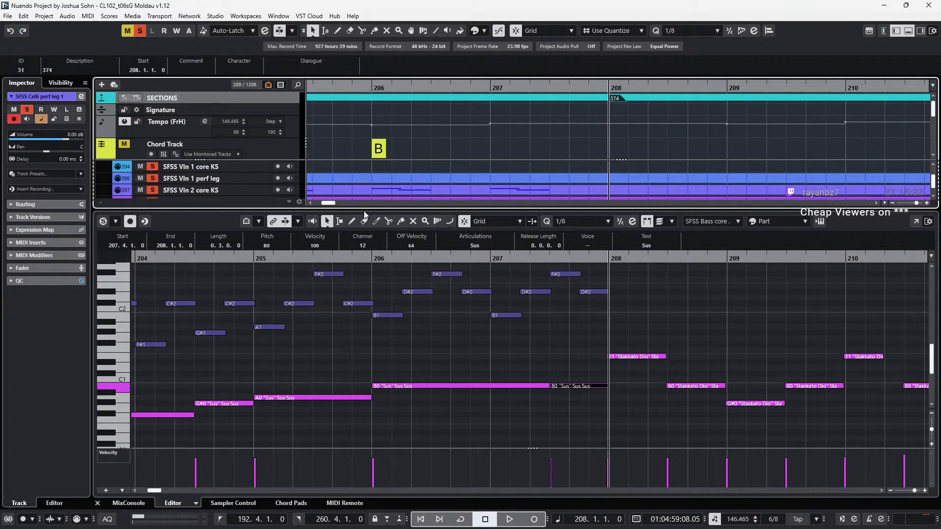
Review the chord events against the cello and bass notes between bars 193 and 208.
key("KP_Subtract")
key("KP_Add")
key("KP_Subtract")
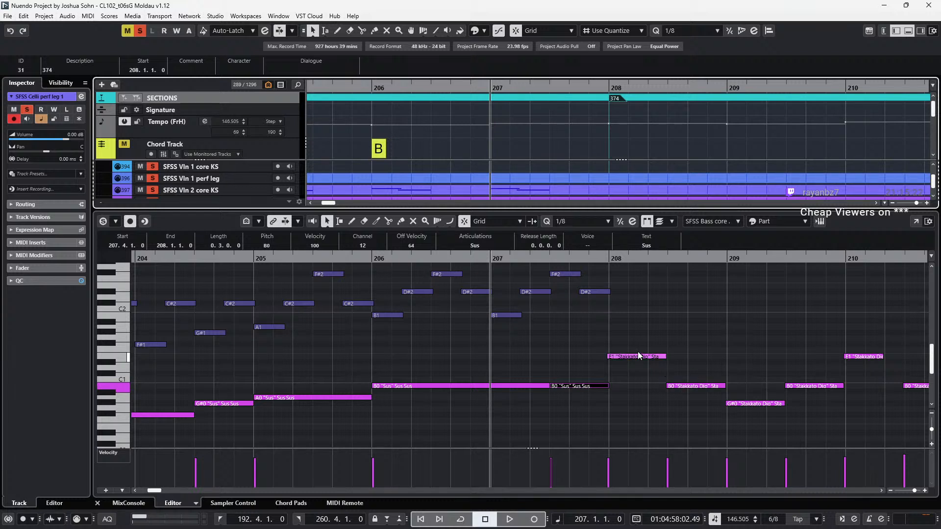
key("ctrl+KP_Subtract")
key("ctrl+KP_Subtract")
key("ctrl+KP_Subtract")
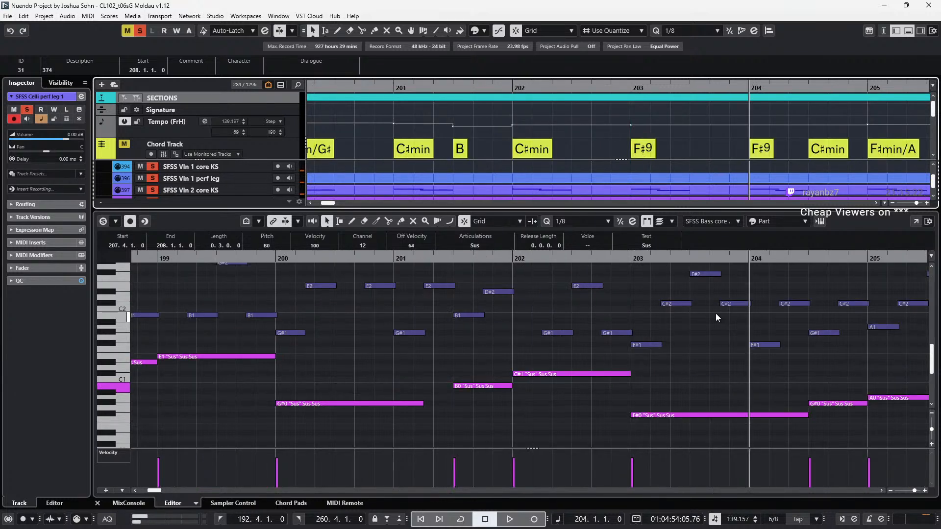
key("shift+n")
scroll(710, 329, "down", 3)
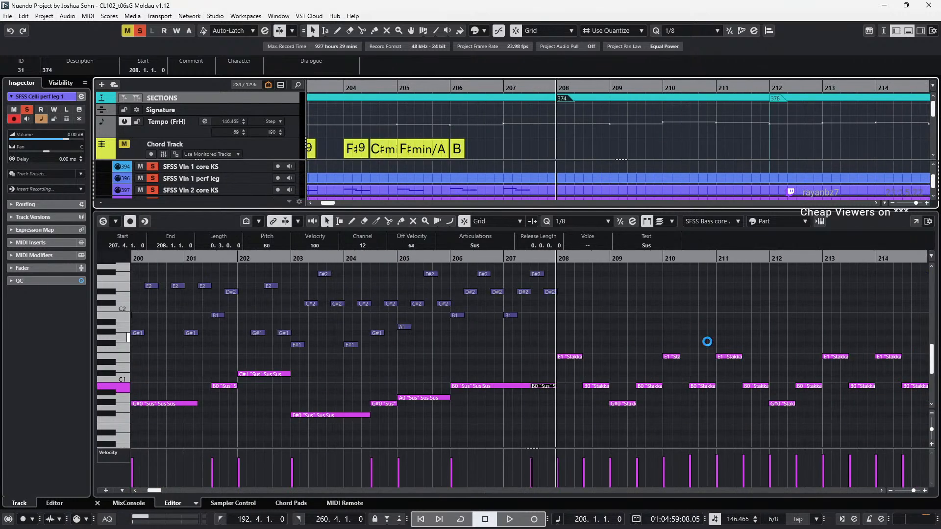
scroll(728, 328, "left", 3)
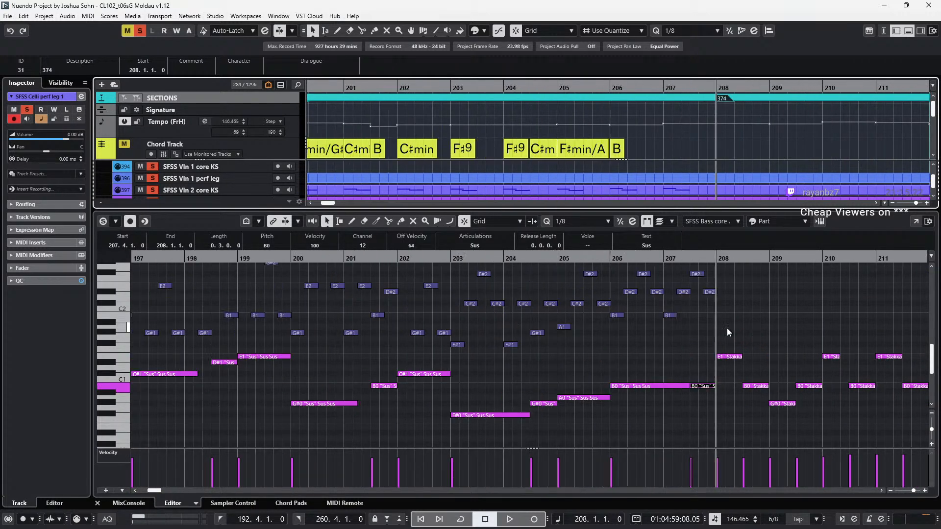
scroll(675, 343, "up", 2)
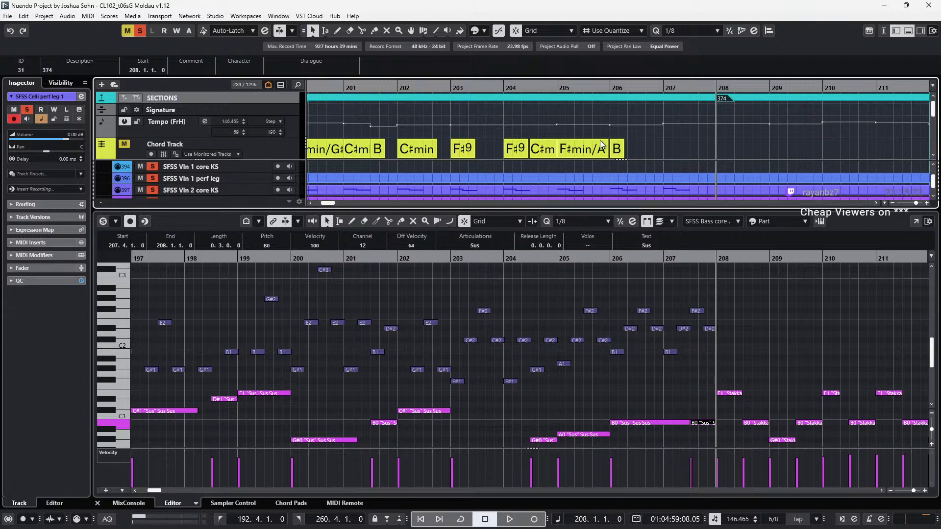
scroll(637, 160, "left", 2)
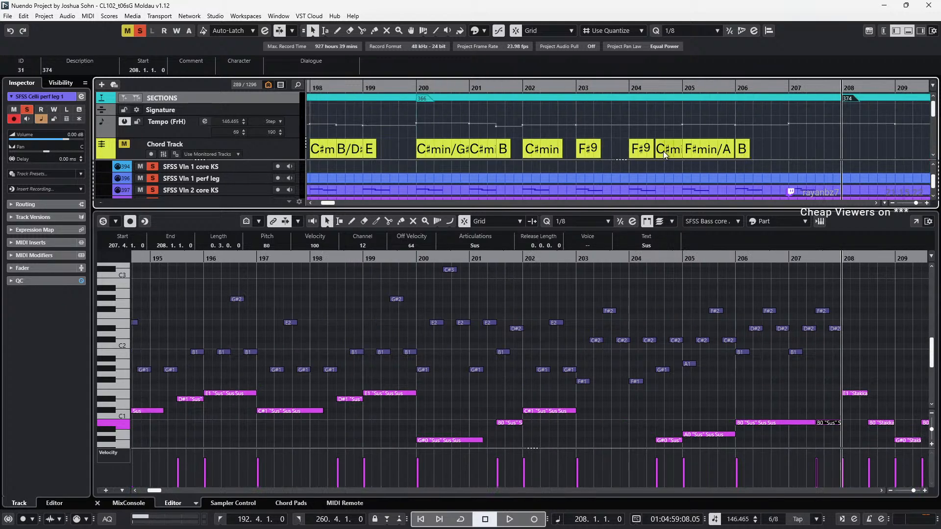
scroll(677, 295, "down", 2)
scroll(675, 292, "left", 3)
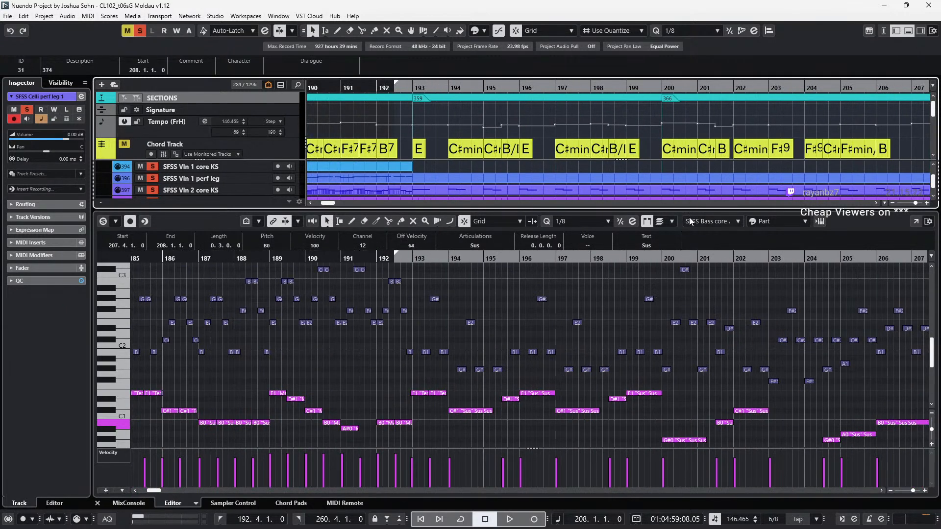
scroll(454, 172, "up", 2)
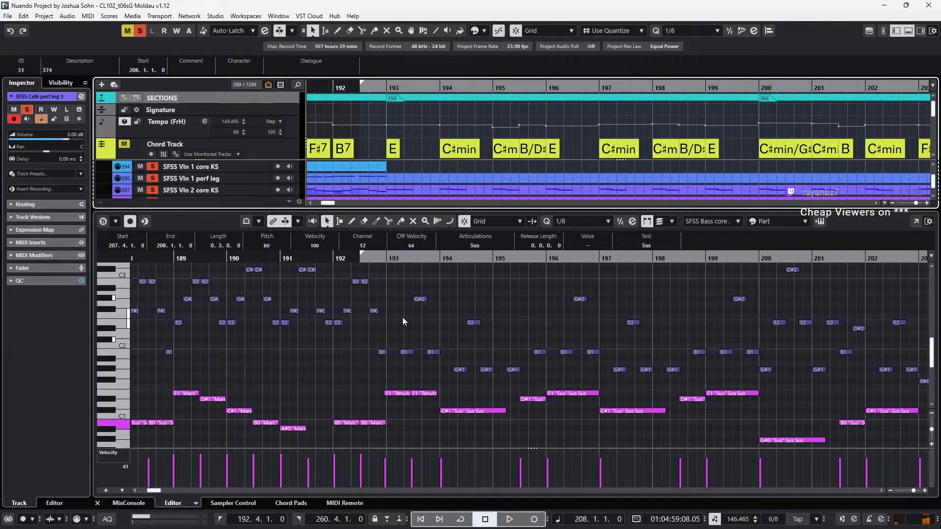
left_click(404, 352)
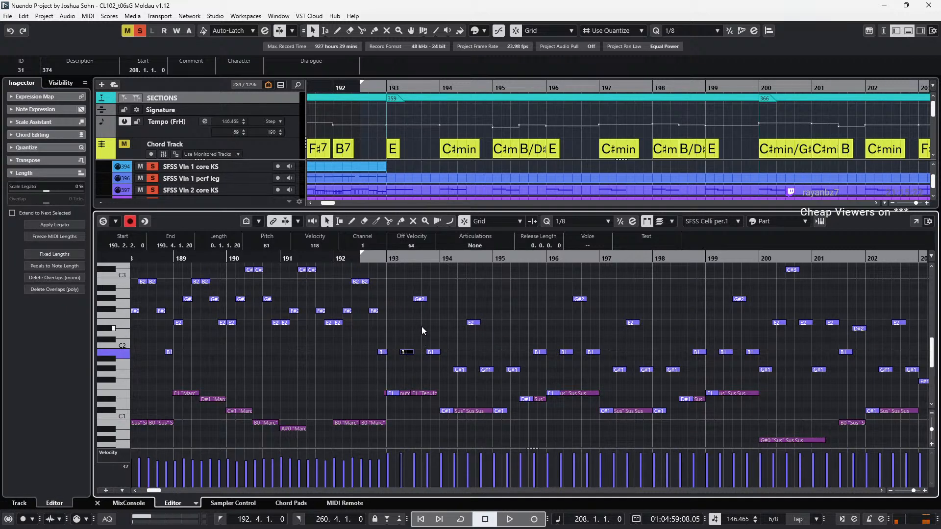
Close the note editor and select the PACIFIC Cello KS track in the strings folder.
key("ctrl+e")
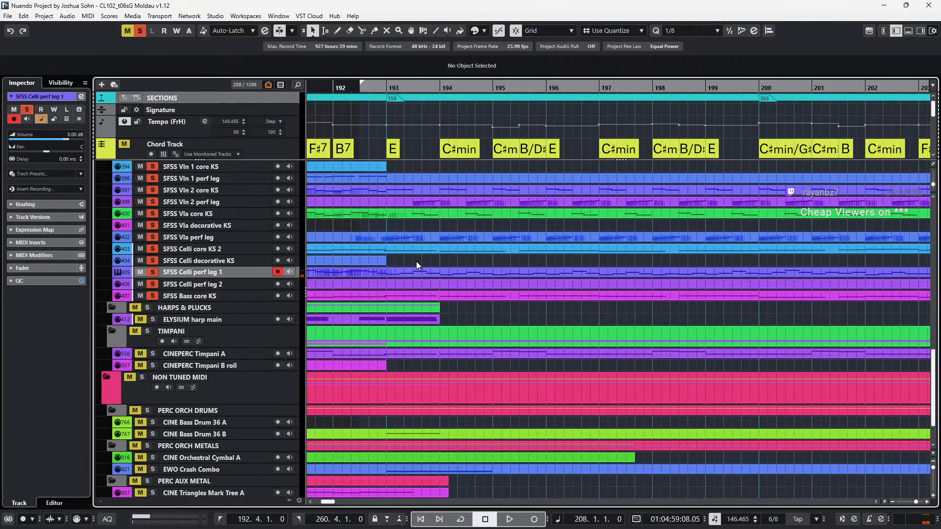
scroll(418, 265, "up", 4)
left_click(419, 371)
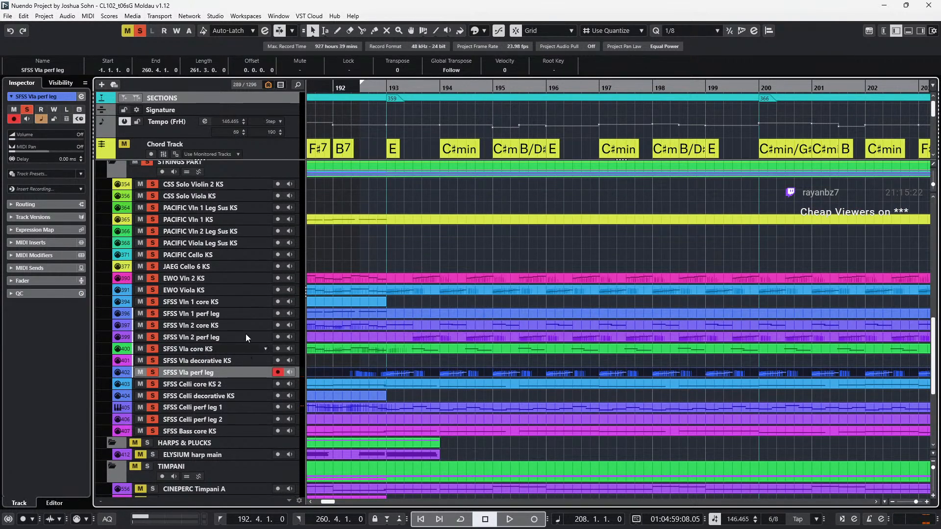
left_click(237, 208)
left_click(235, 254)
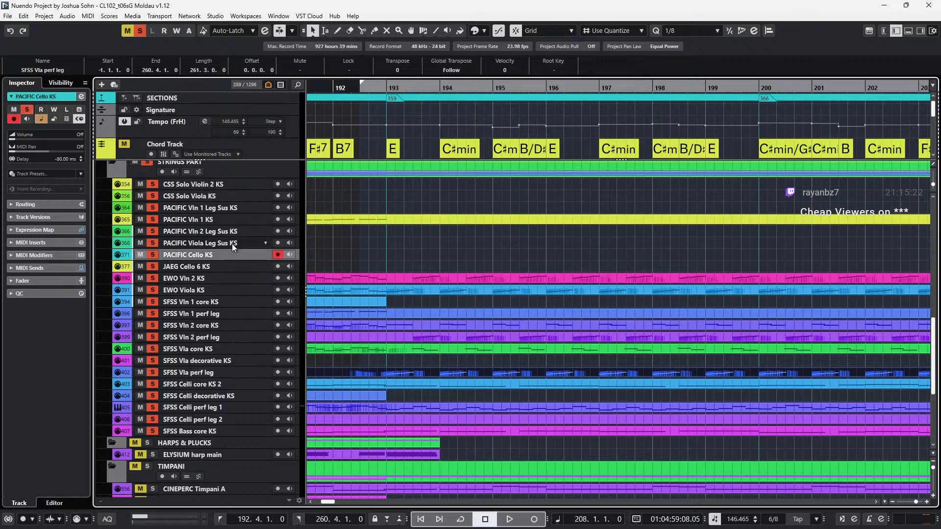
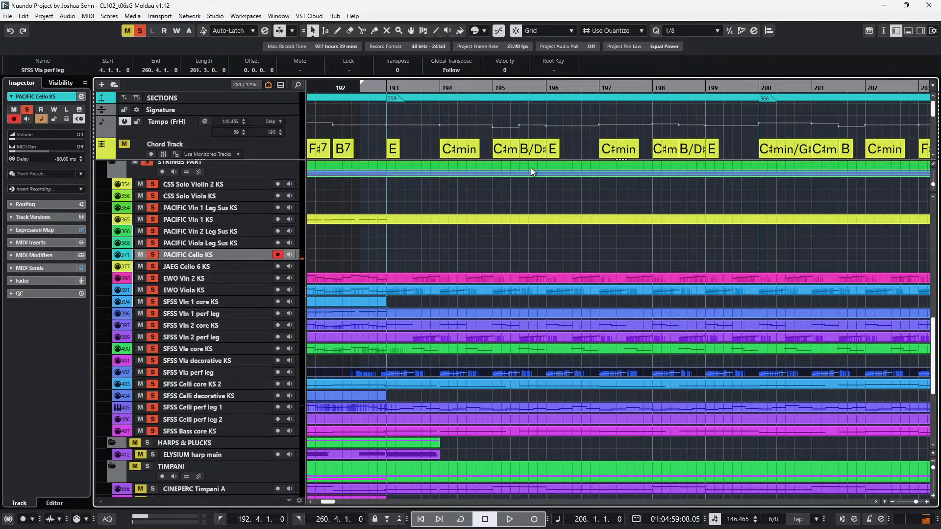
Audition the chord events between bars 194 and 202, placing the playhead at the bar 200 chord.
left_click(526, 150)
left_click(463, 153)
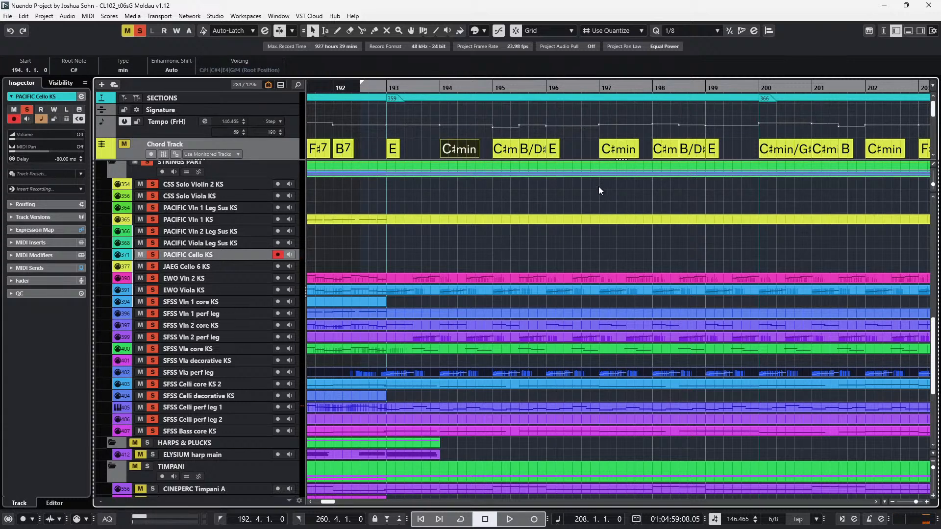
scroll(602, 157, "right", 3)
left_click(566, 155)
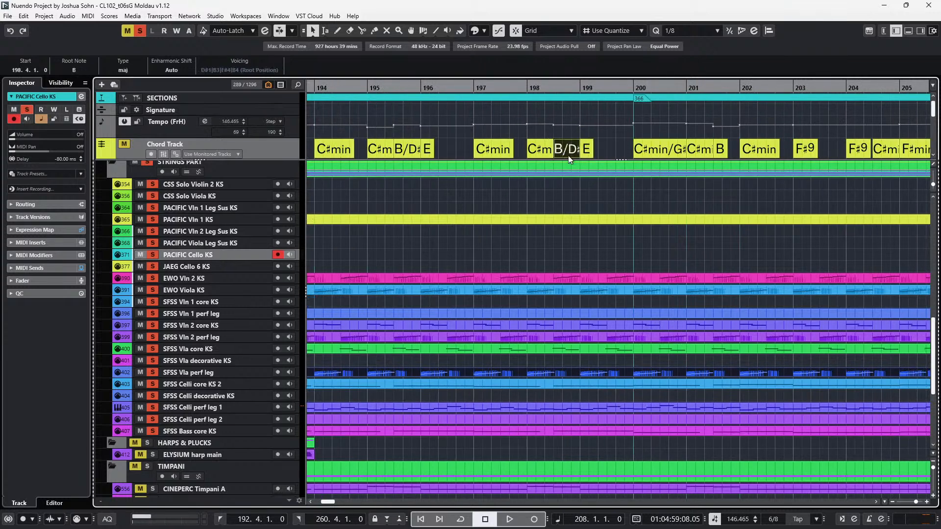
scroll(570, 155, "up", 2)
scroll(569, 155, "right", 3)
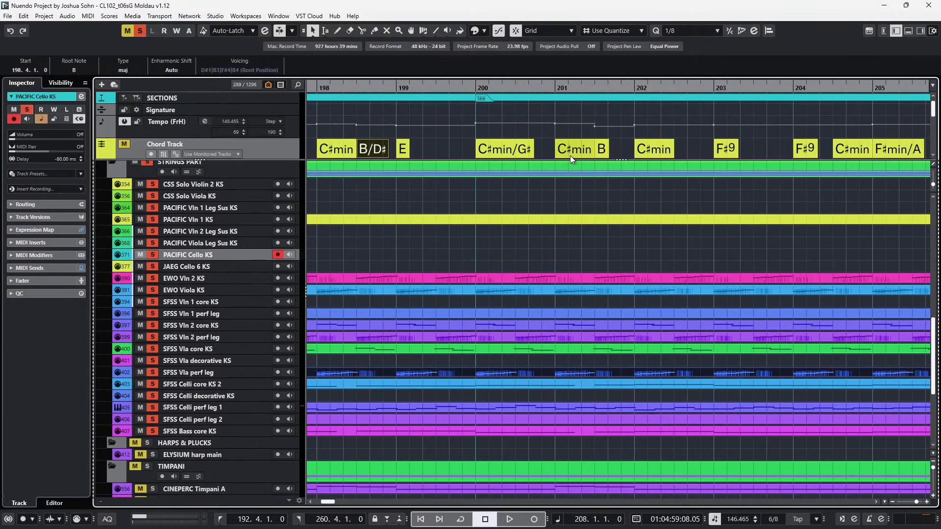
left_click(492, 150)
key("l")
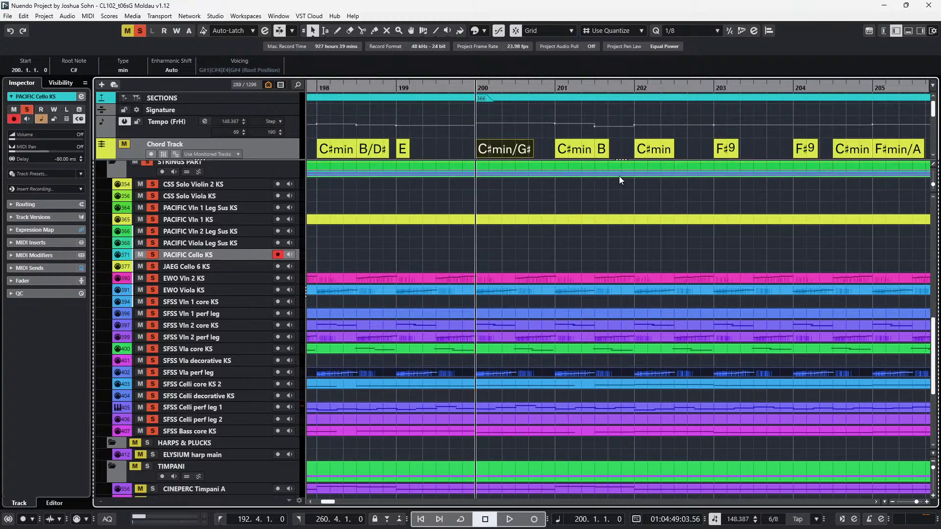
left_click(603, 150)
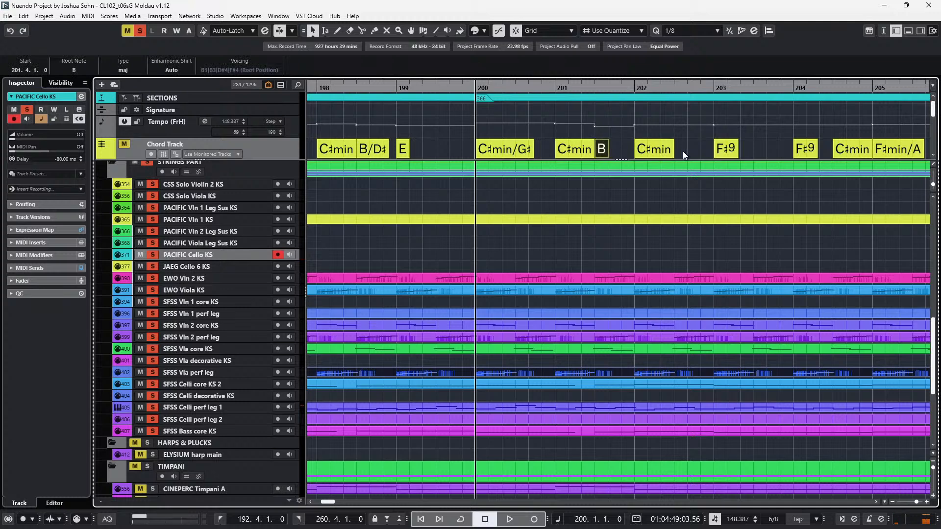
left_click(656, 152)
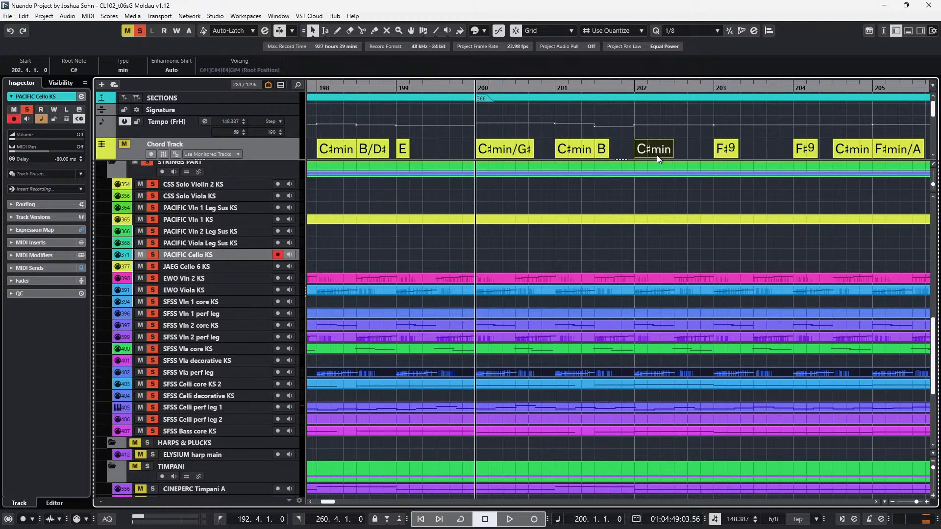
Play the passage from bar 200, turn off solo on the tracks, and replay from bar 201.
key("space")
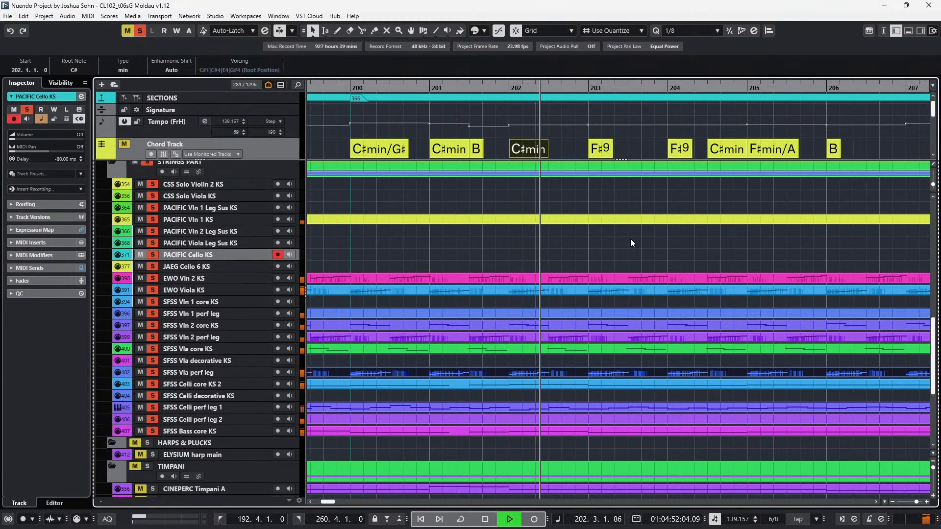
key("space")
key("KP_Subtract")
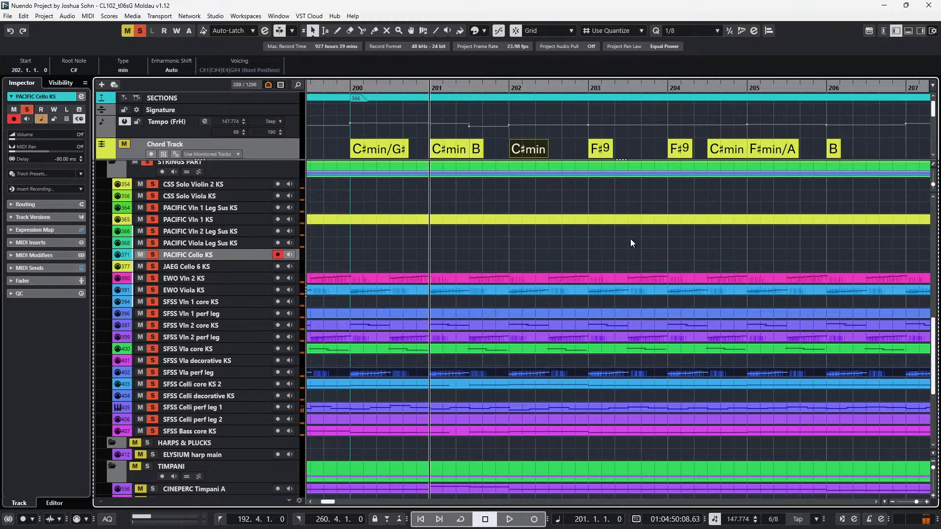
key("s")
key("space")
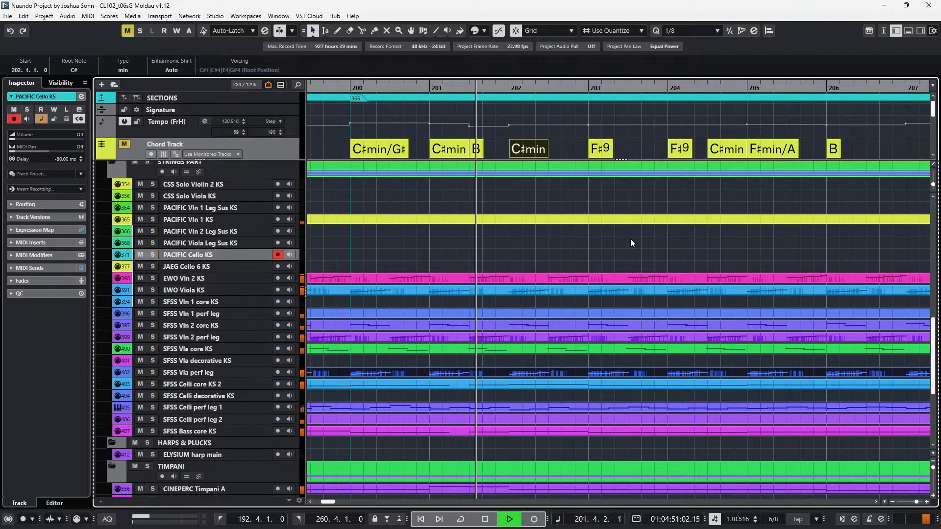
key("space")
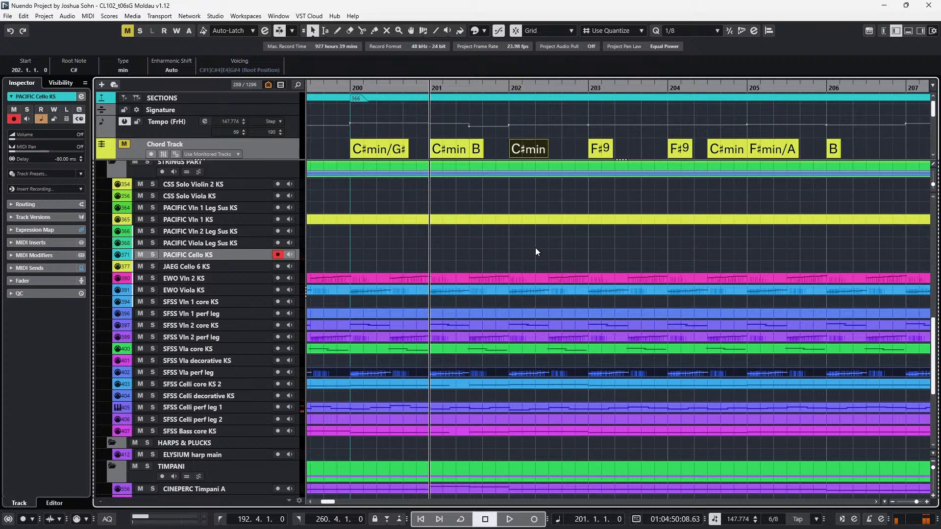
Move the playhead to the F#9 chord at bar 203 and listen to the passage from there.
scroll(582, 155, "right", 1)
left_click(530, 152)
key("l")
key("space")
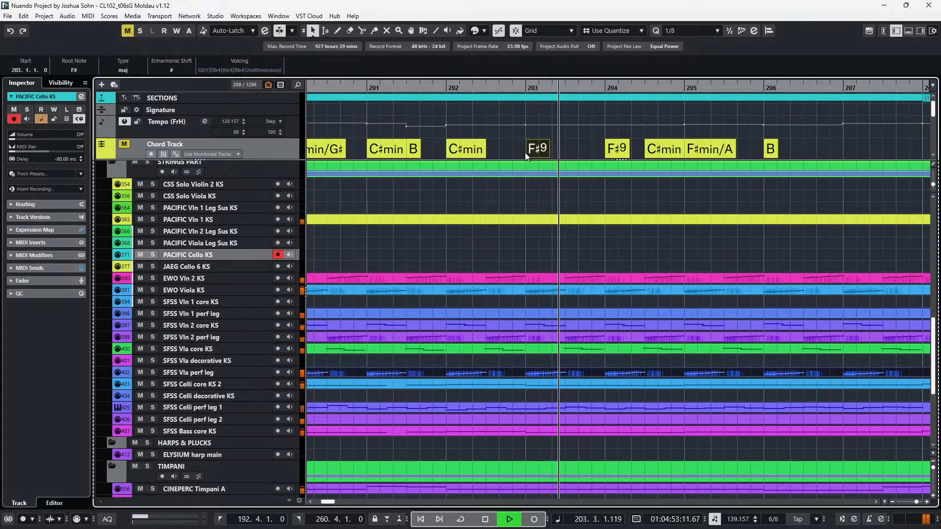
key("space")
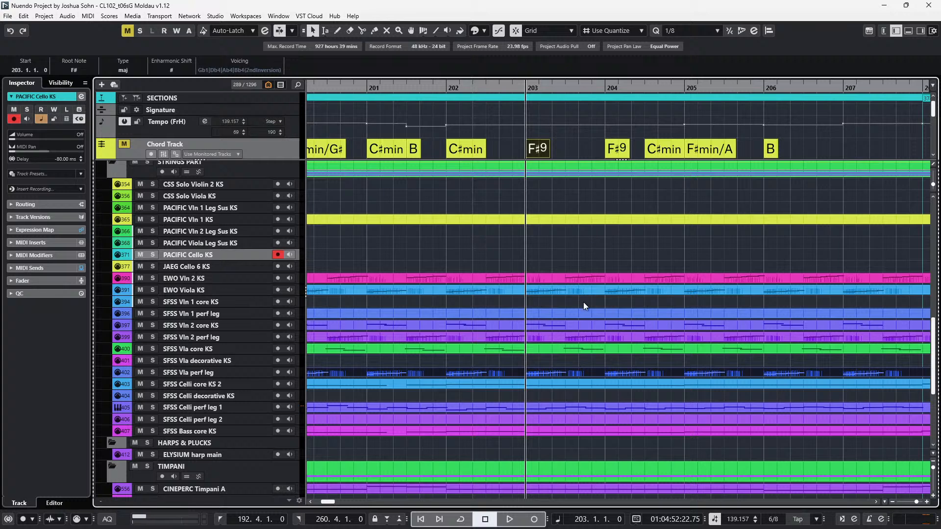
Check the SFSS Celli perf leg 1 notes around bar 203 in the note editor and close it.
left_click(552, 364)
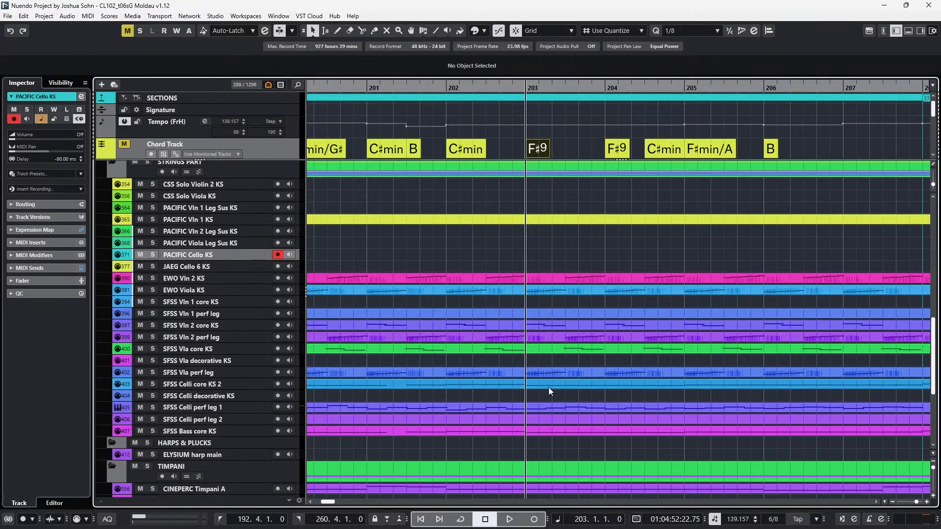
double_click(547, 407)
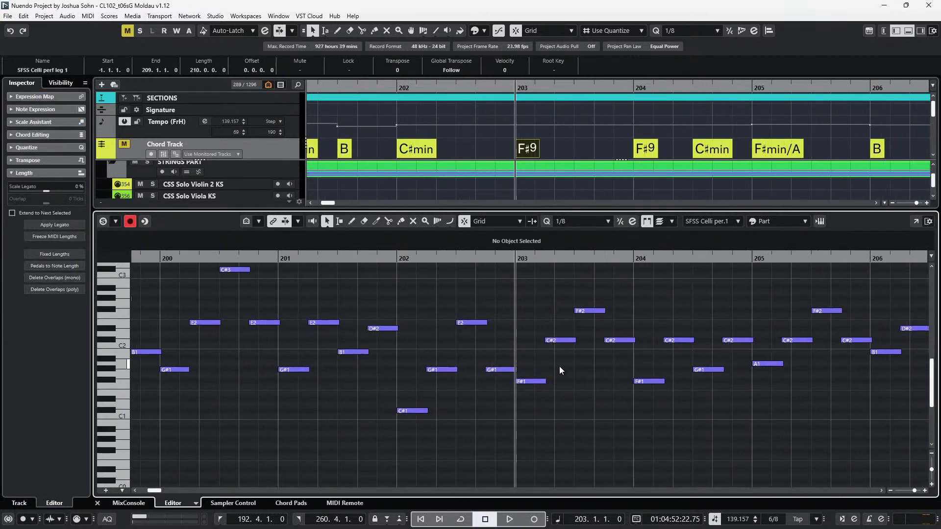
key("Return")
Open the TUNED MIDI folder's parts together in the Key Editor and examine the notes sounding at bar 203.
scroll(564, 343, "up", 10)
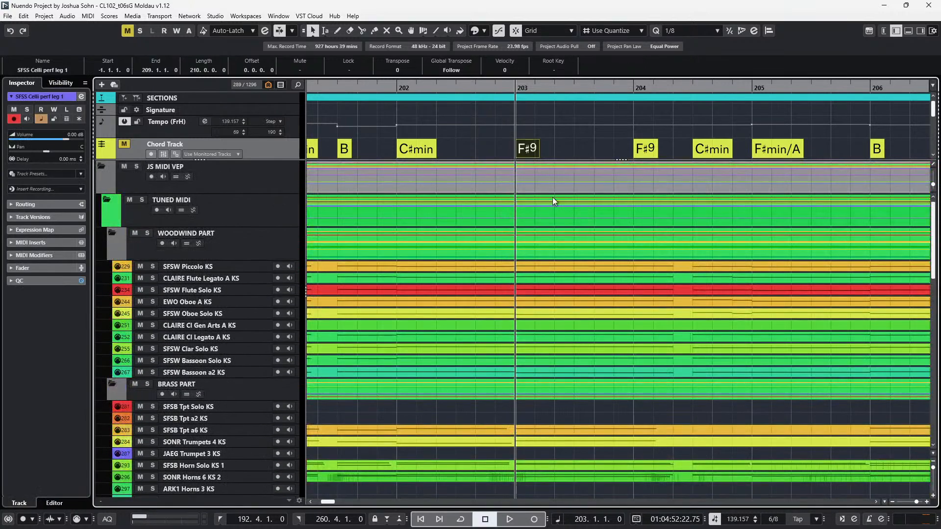
double_click(548, 212)
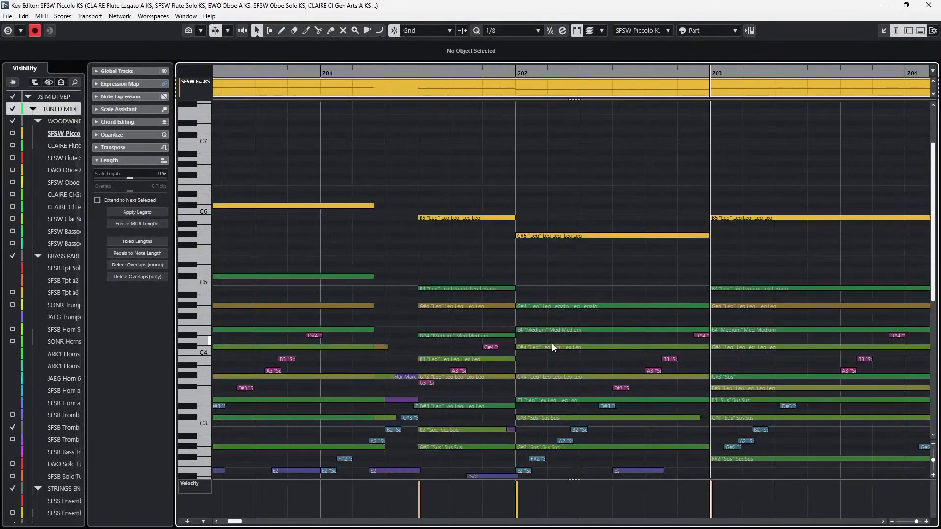
left_click(649, 231)
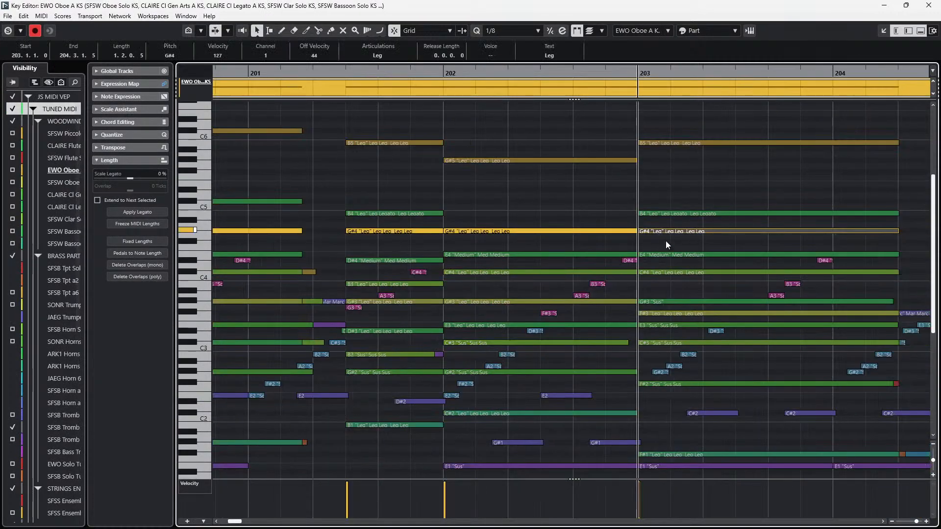
scroll(678, 331, "up", 3)
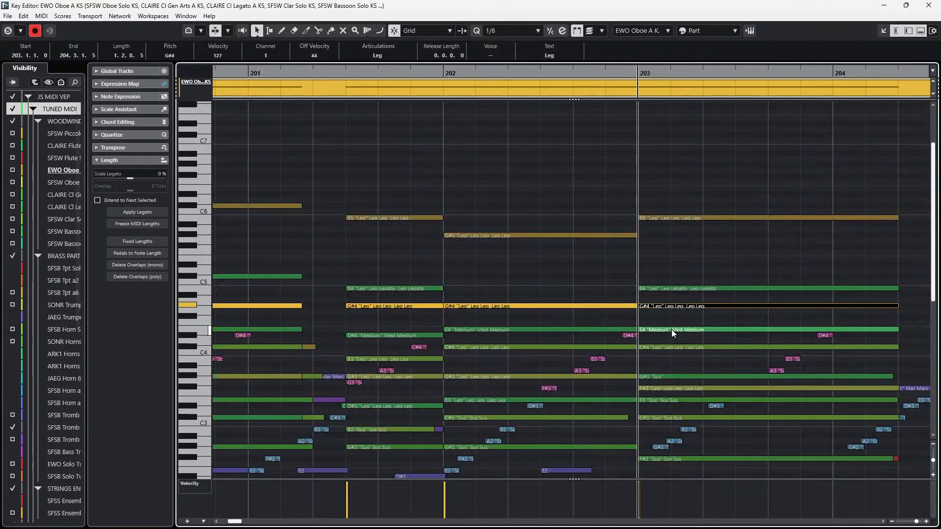
Examine the notes of all TUNED MIDI parts from the piccolo down to the basses at bar 203, and close the Key Editor.
left_click(669, 218)
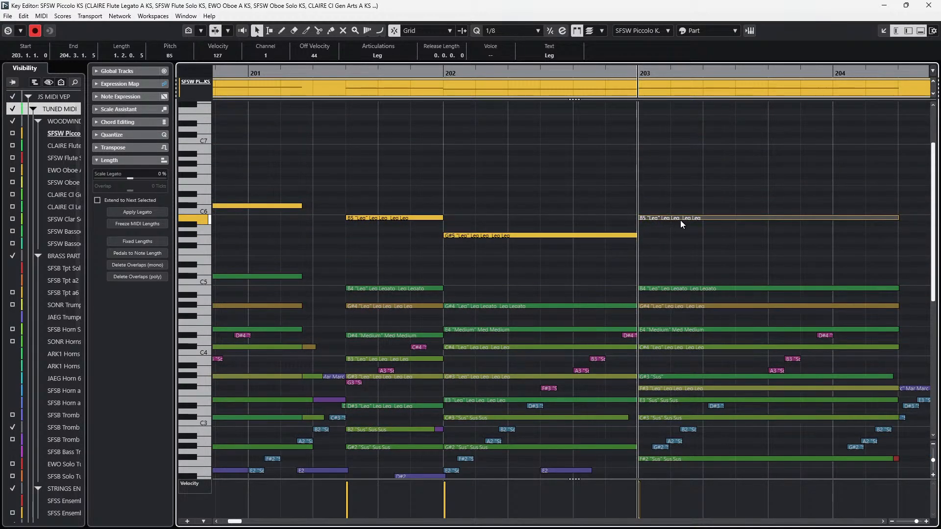
scroll(681, 220, "right", 1)
scroll(689, 251, "down", 2)
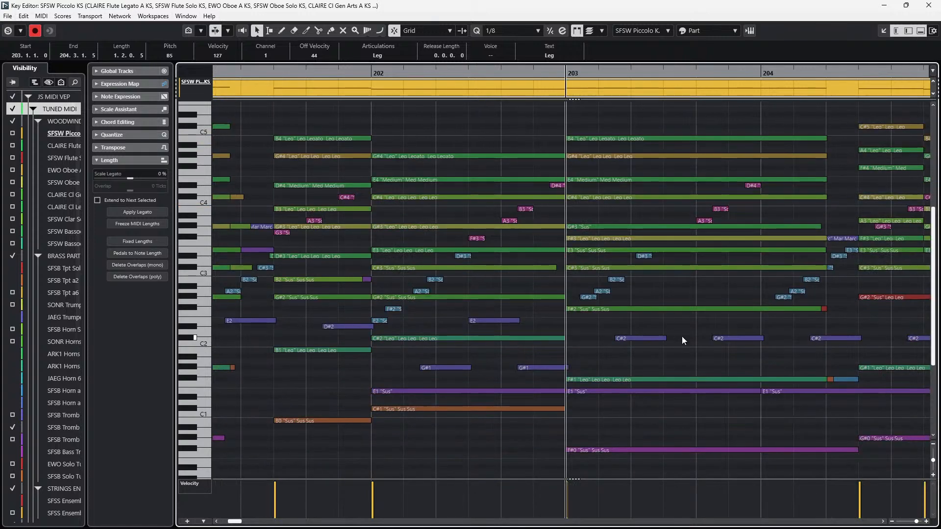
scroll(681, 336, "up", 1)
scroll(681, 337, "up", 1)
scroll(654, 402, "down", 1)
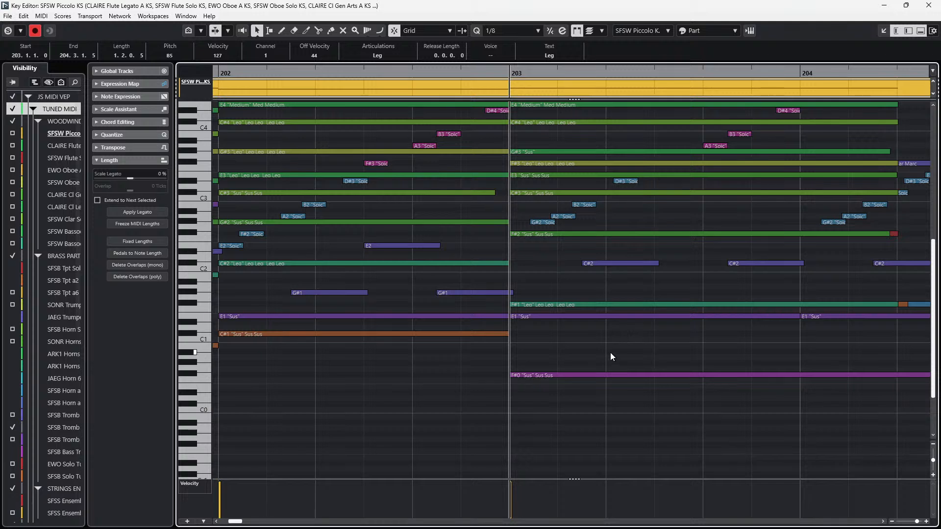
scroll(610, 352, "up", 1)
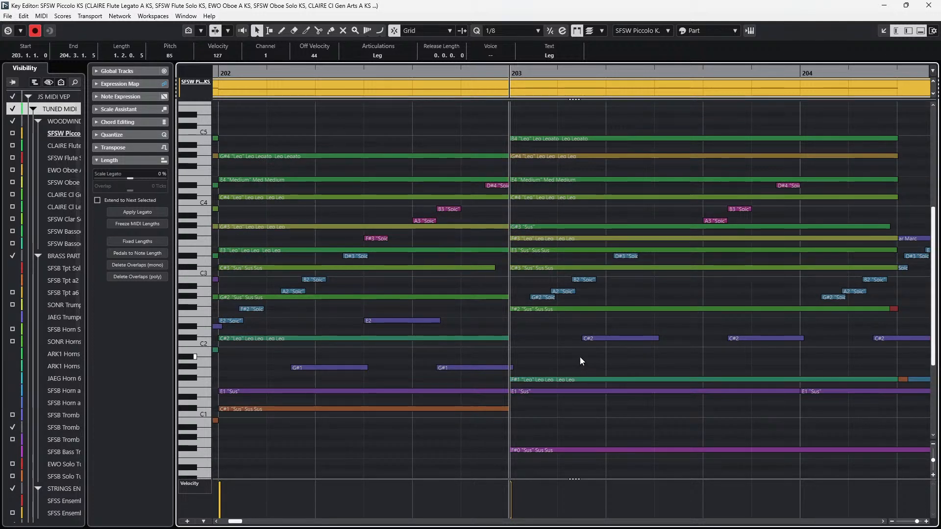
scroll(578, 230, "up", 3)
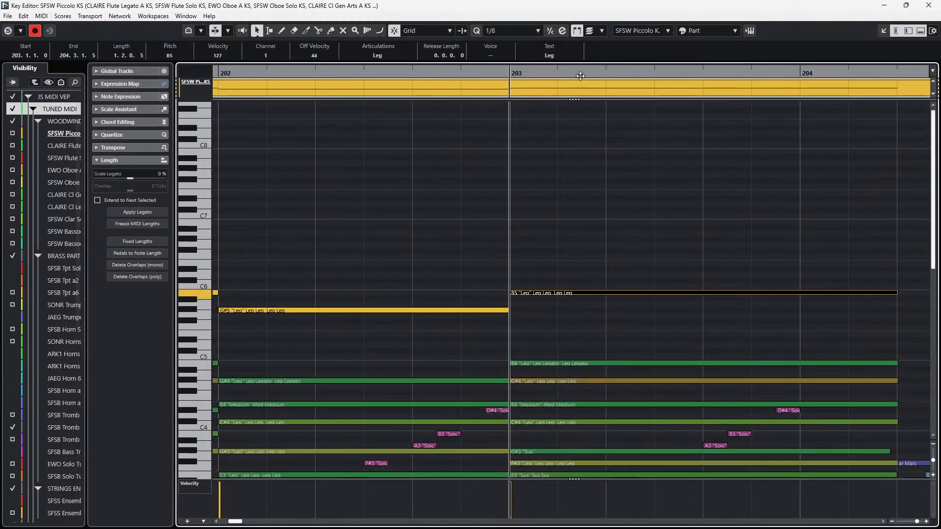
key("Return")
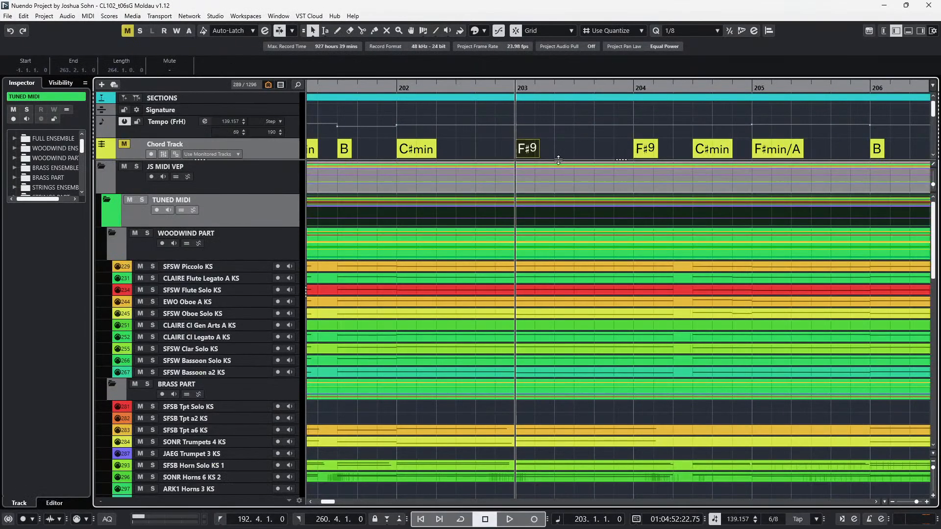
Add a marker on the SECTIONS track at bar 203 with the description 368.
scroll(608, 157, "left", 2)
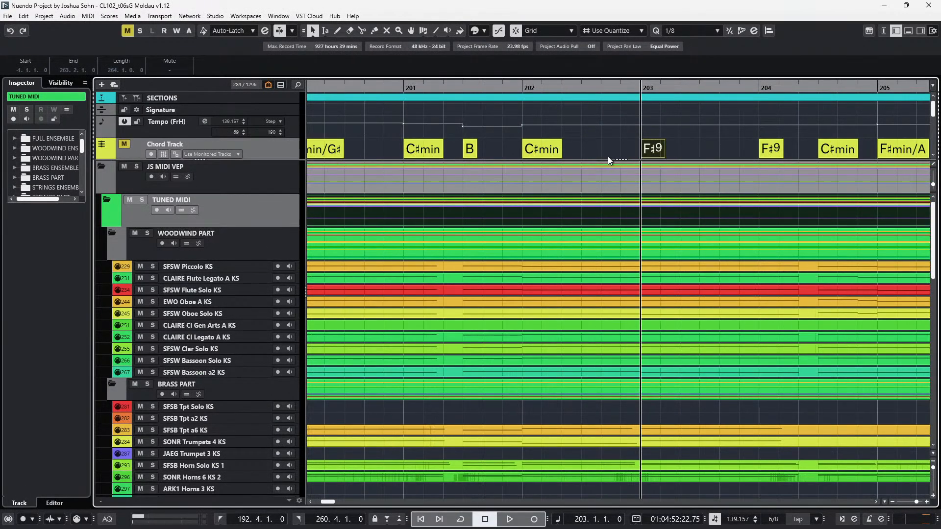
scroll(535, 109, "right", 5)
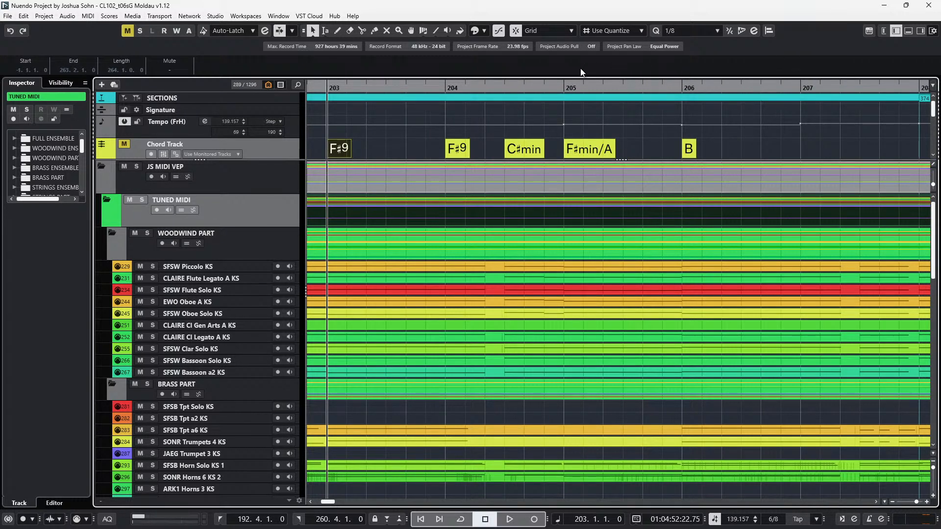
left_click(369, 98)
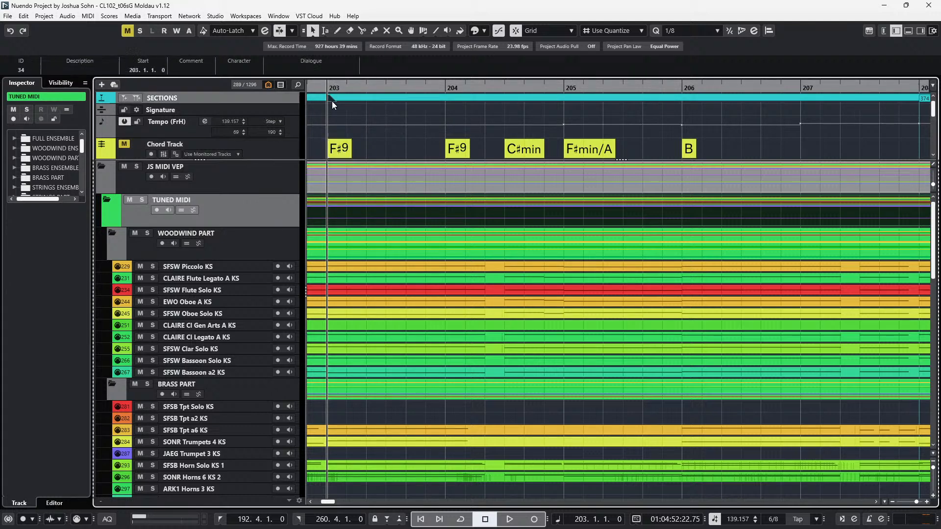
left_click(49, 70)
type("368")
key("Return")
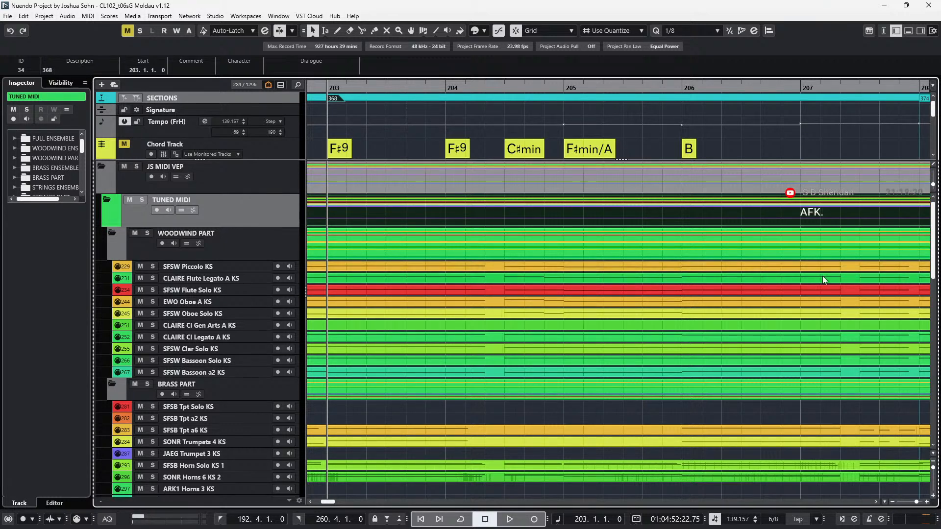
Check the SFSW Piccolo KS notes around bar 203 against the chord track in the note editor and close it.
scroll(687, 324, "left", 3)
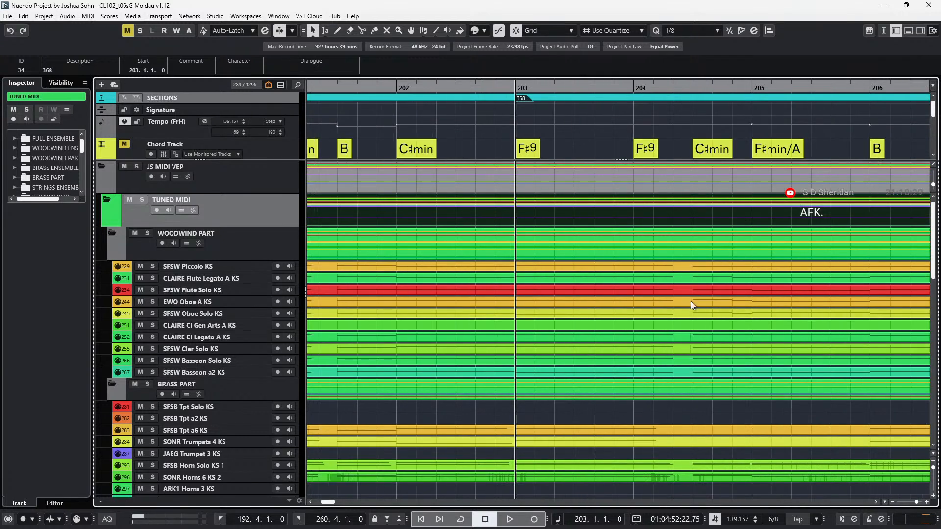
double_click(575, 266)
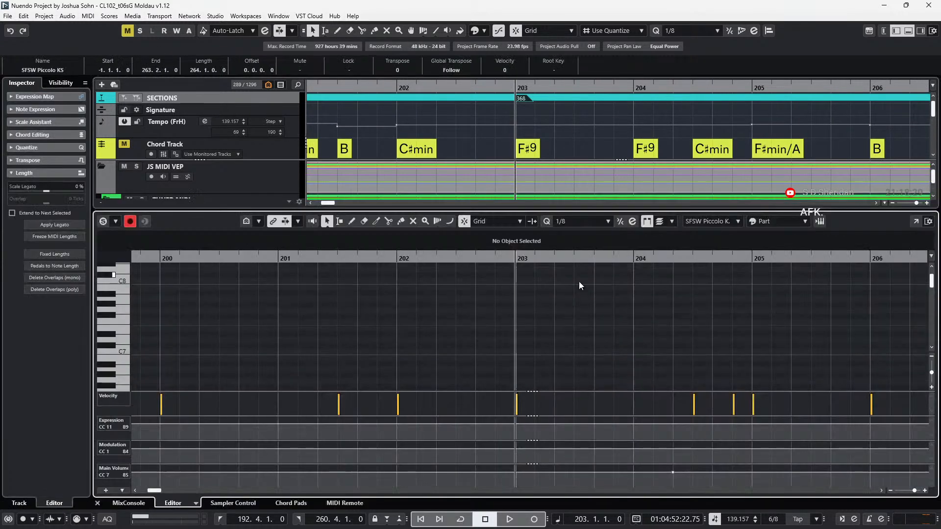
left_click(585, 301)
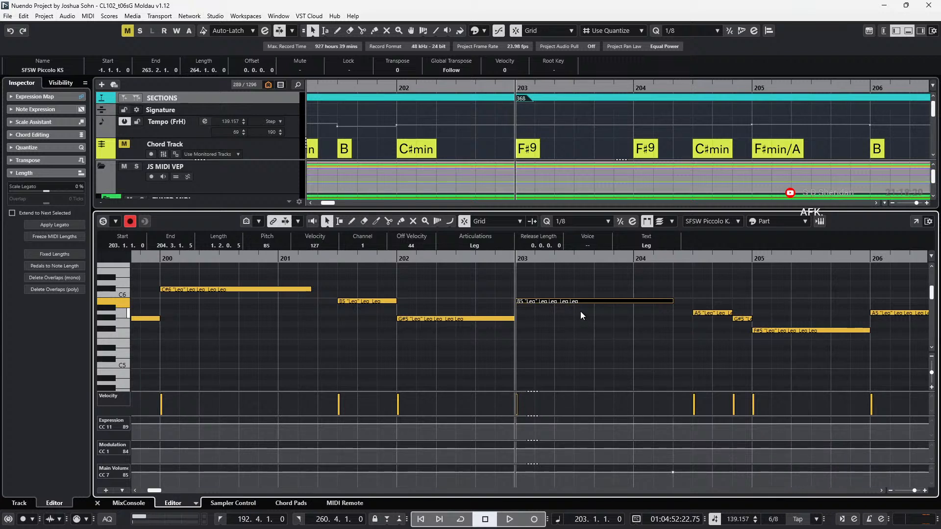
scroll(581, 311, "down", 1)
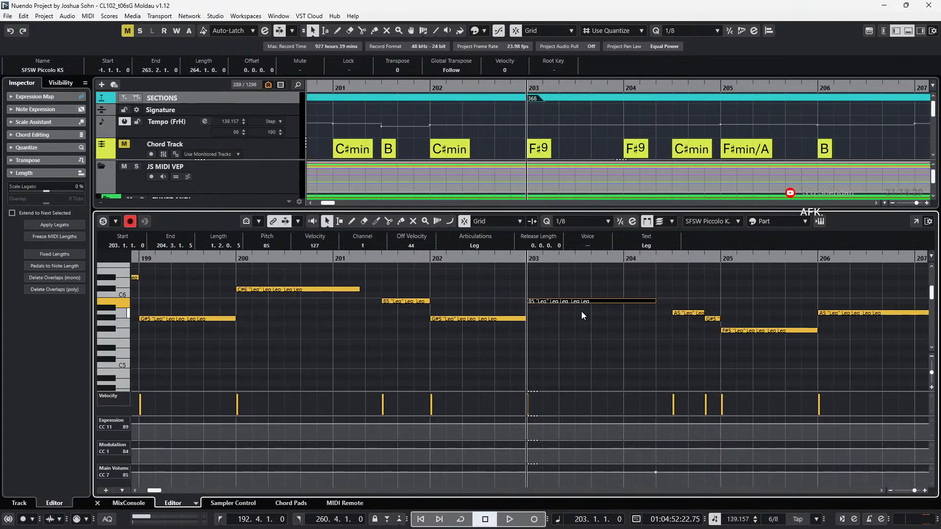
scroll(582, 311, "down", 1)
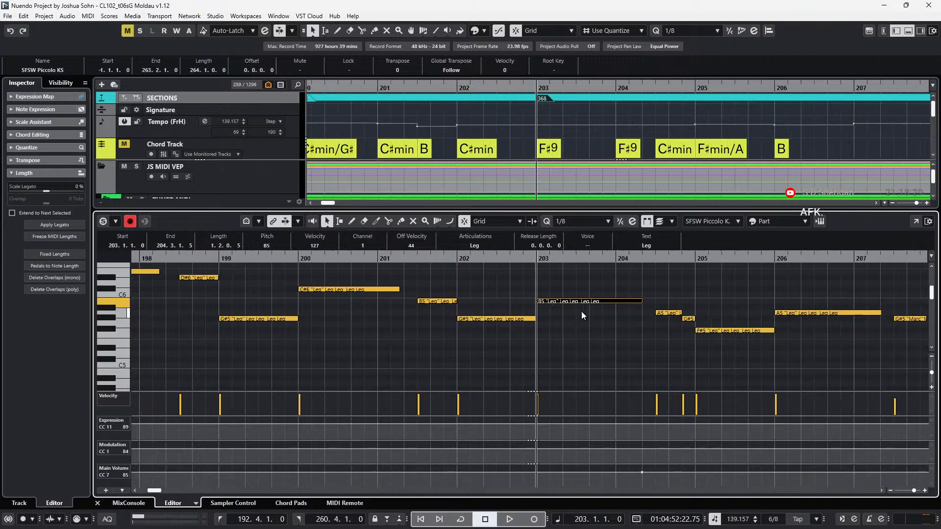
scroll(581, 311, "left", 1)
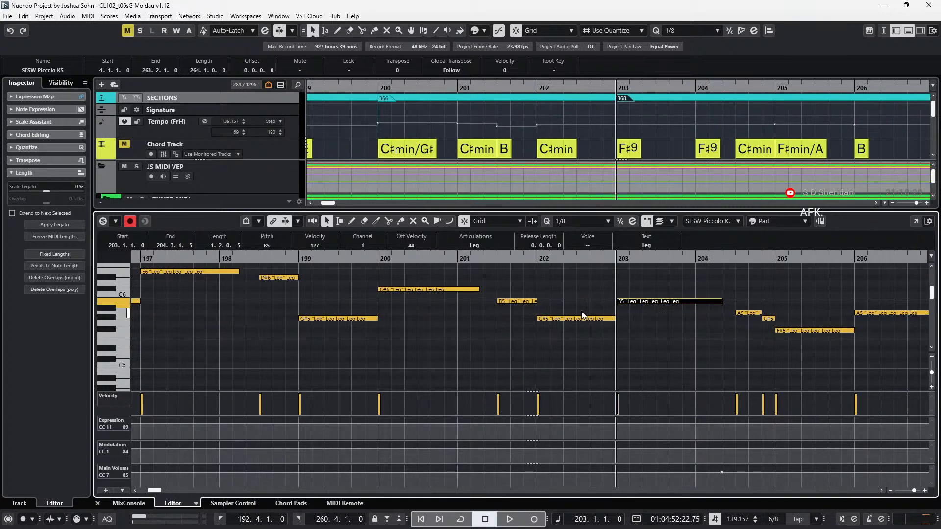
scroll(635, 307, "down", 1)
key("Return")
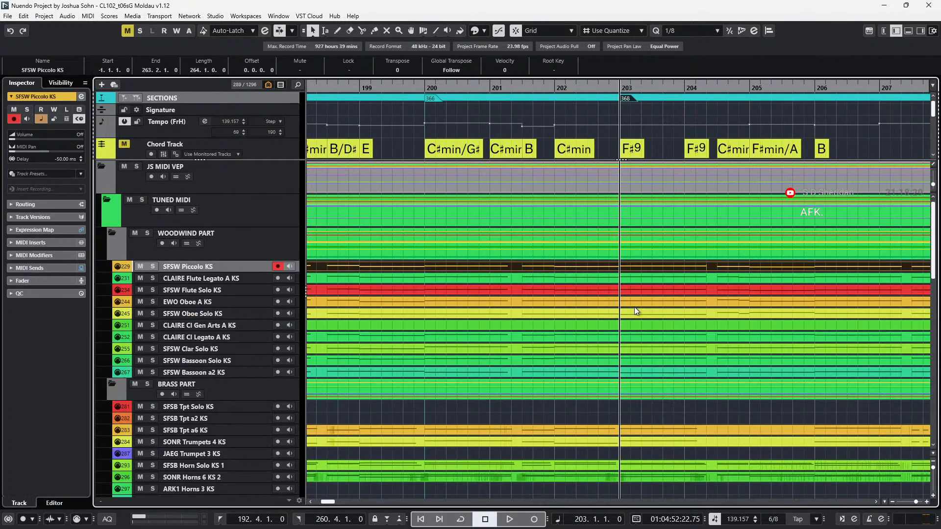
Solo the SFSW Piccolo KS track and open the WOODWIND PART folder's parts together in the Key Editor.
scroll(713, 269, "down", 1)
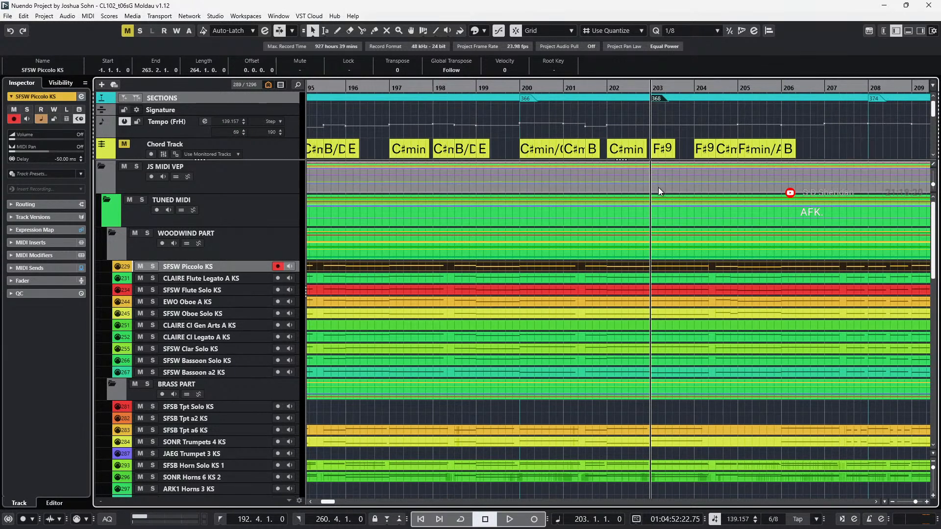
key("s")
double_click(589, 243)
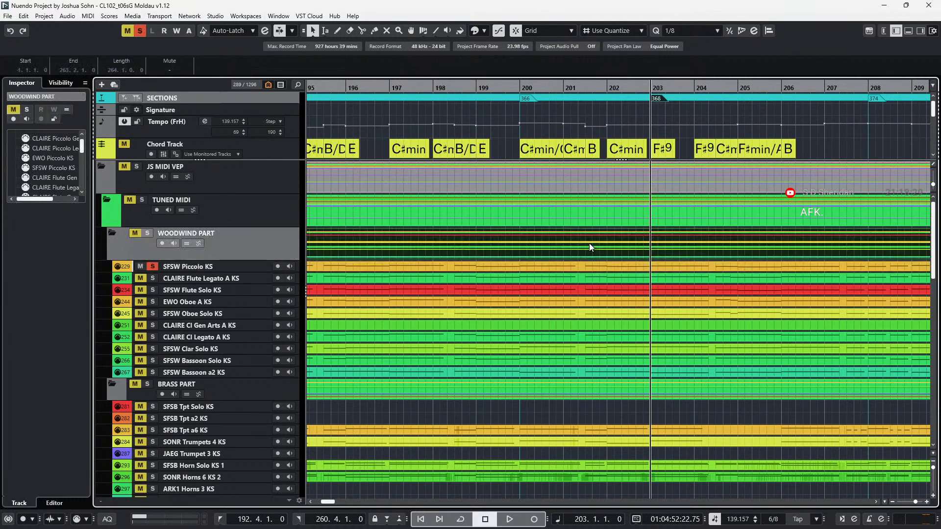
scroll(589, 243, "down", 1)
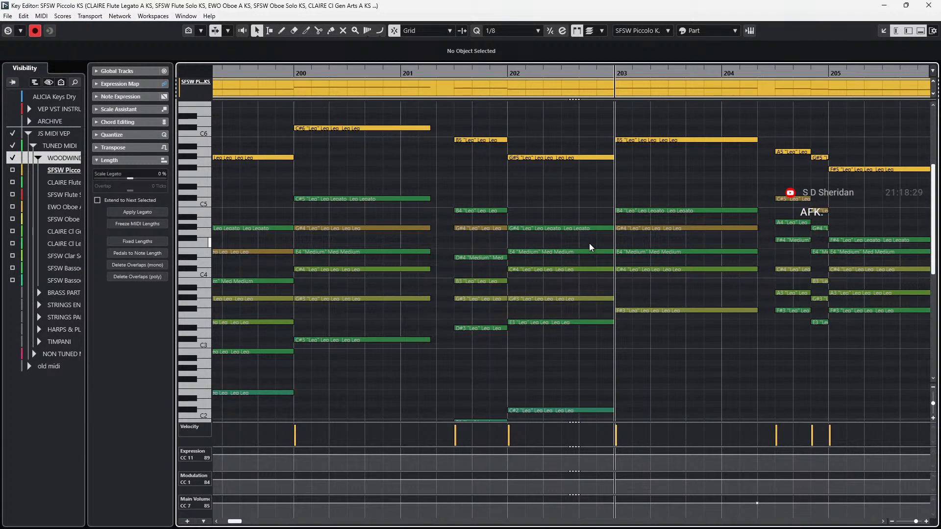
Step the playhead back to examine the woodwind notes from bar 196, and select the piccolo's B5 note in bar 201.
key("KP_Subtract")
key("KP_Subtract")
key("KP_Subtract")
key("KP_Subtract")
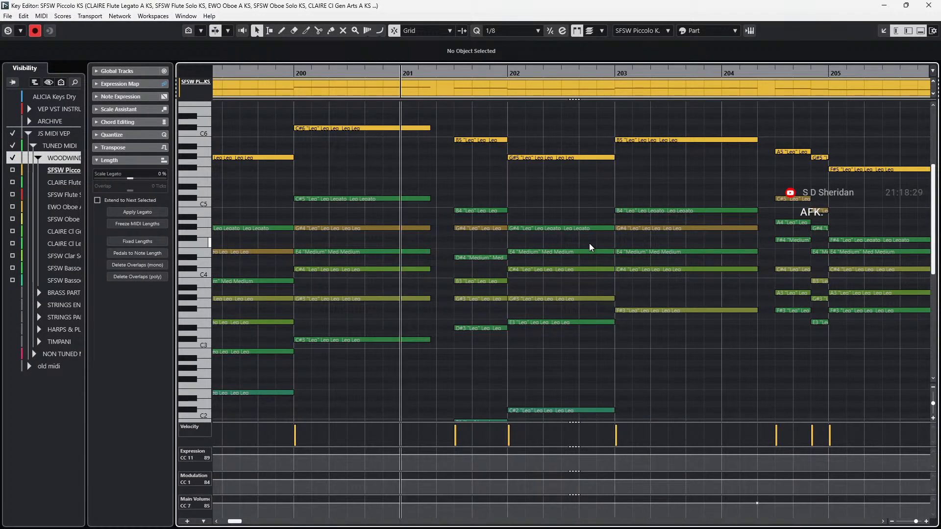
scroll(626, 243, "right", 5)
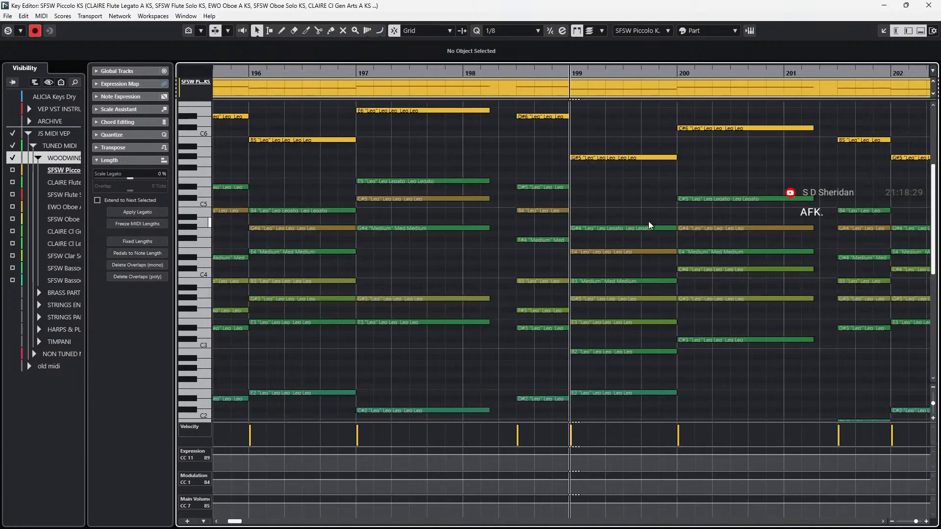
left_click(868, 140)
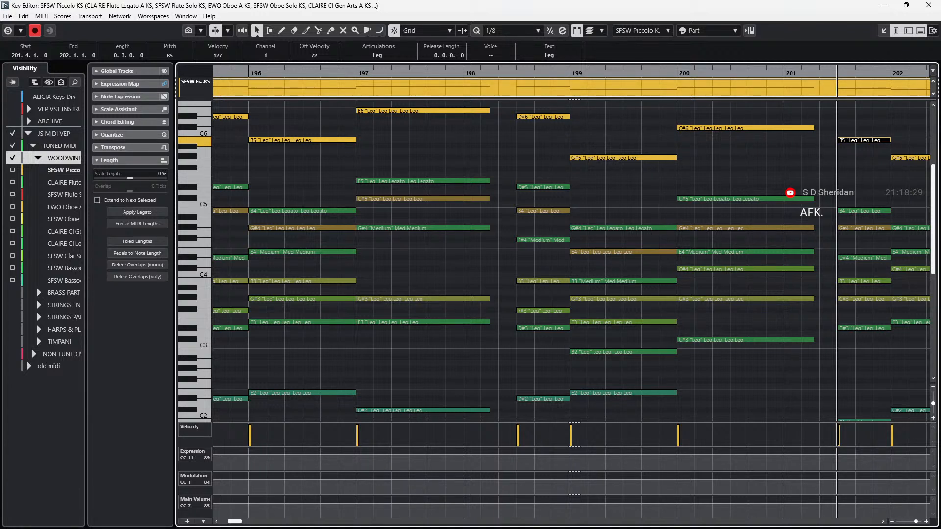
Expand the Global Tracks settings and show the global tracks above the woodwind notes.
left_click(115, 72)
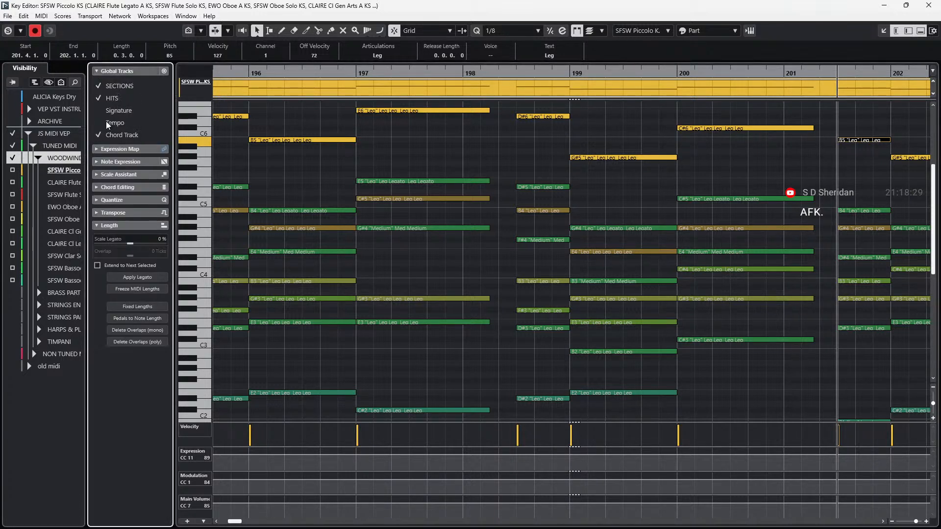
left_click(98, 134)
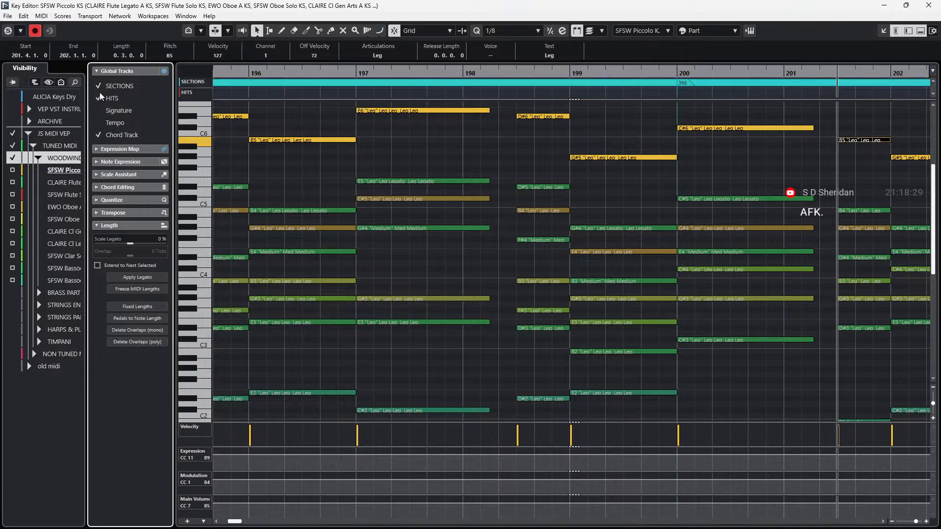
Move the playhead to the piccolo's B5 note at bar 203, examine the woodwind notes there, and advance to bar 204.
scroll(702, 225, "right", 3)
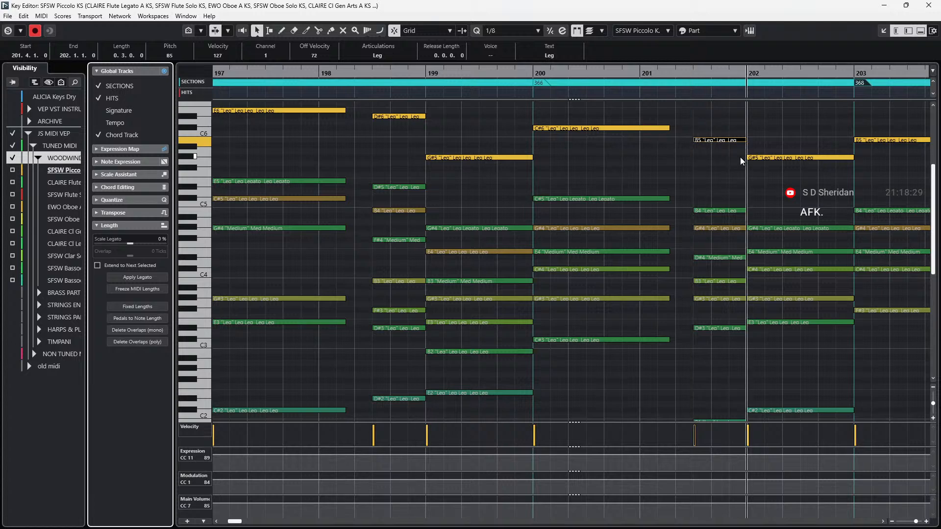
scroll(740, 157, "right", 3)
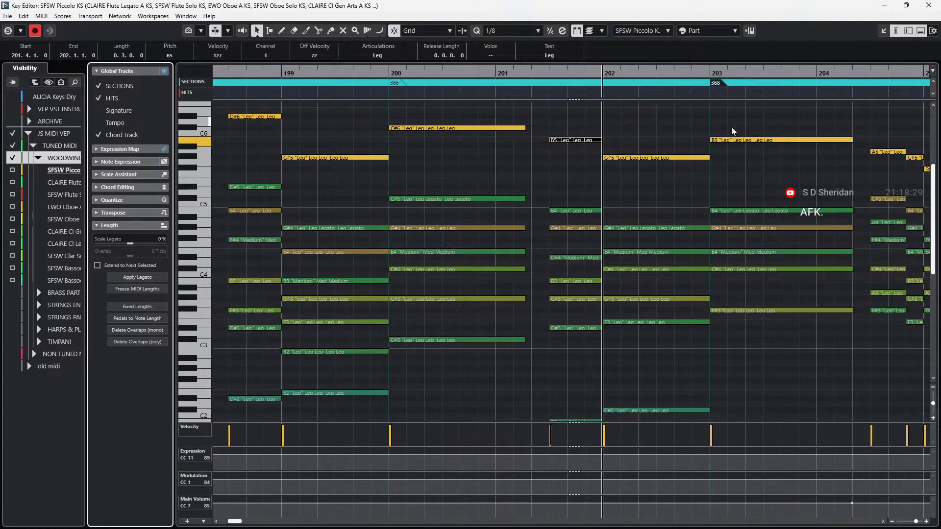
left_click(736, 140)
scroll(749, 175, "right", 3)
key("l")
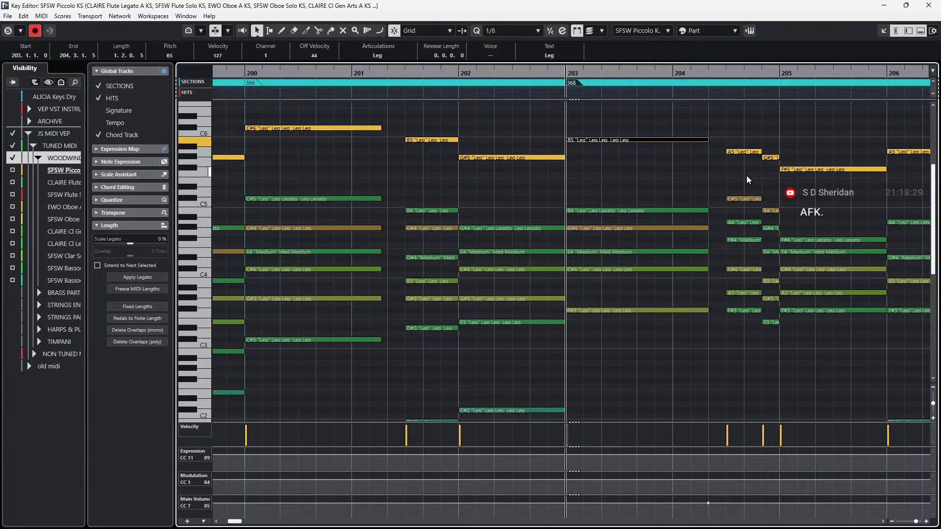
scroll(746, 175, "right", 1)
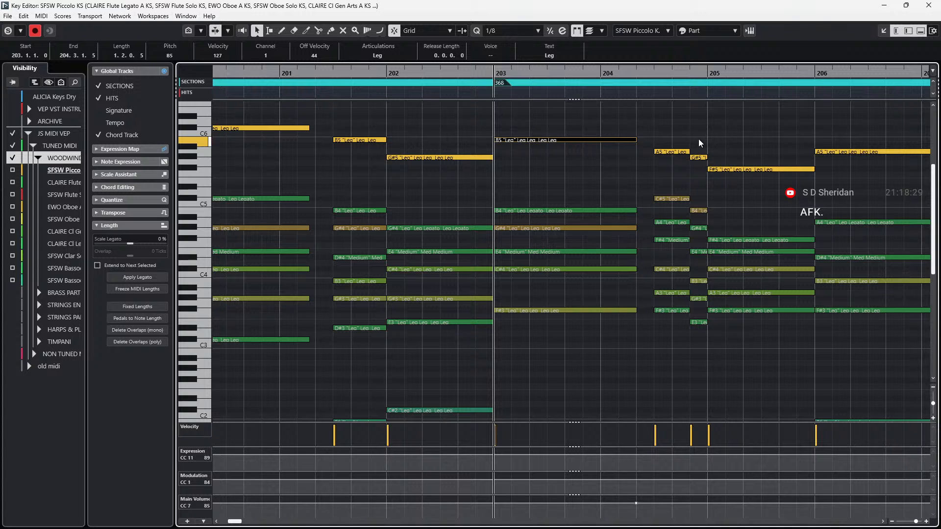
key("KP_Add")
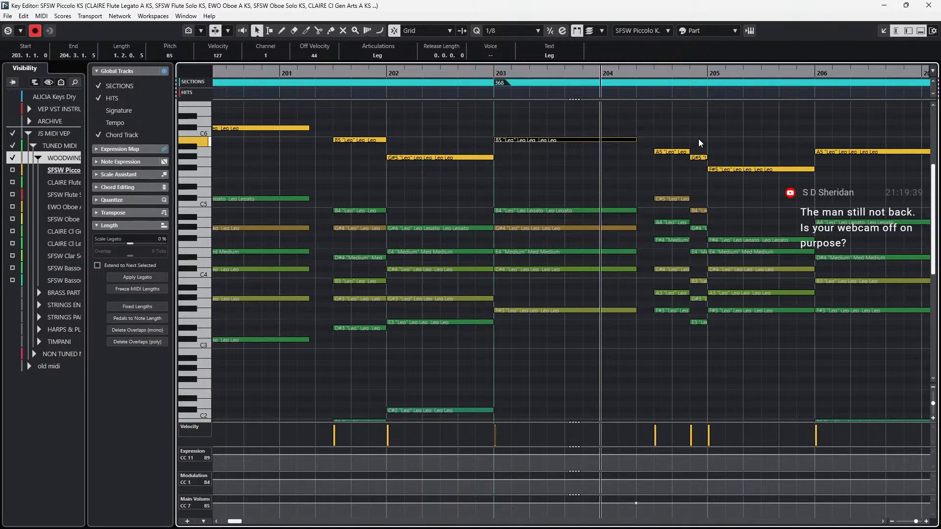
Look ahead through the woodwind notes from bar 204 to about bar 236.
scroll(699, 139, "right", 3)
scroll(675, 142, "down", 3)
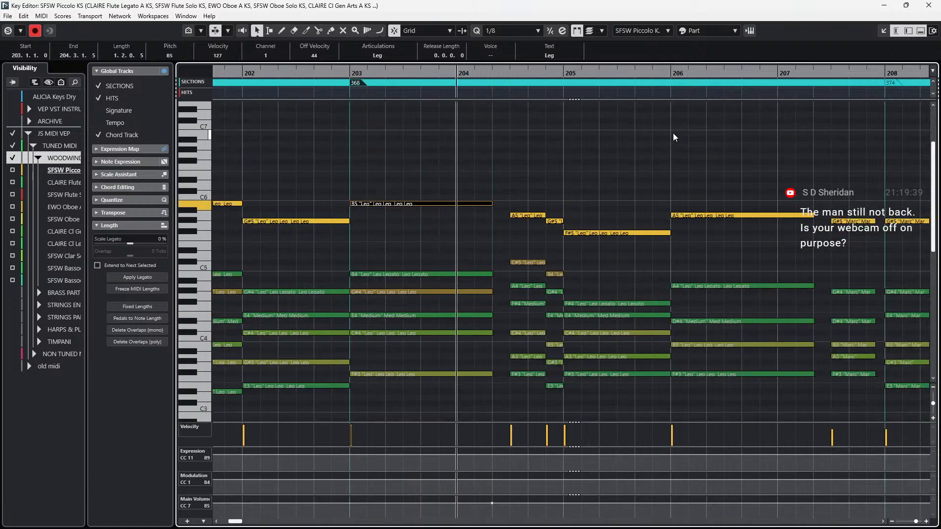
scroll(523, 130, "up", 3)
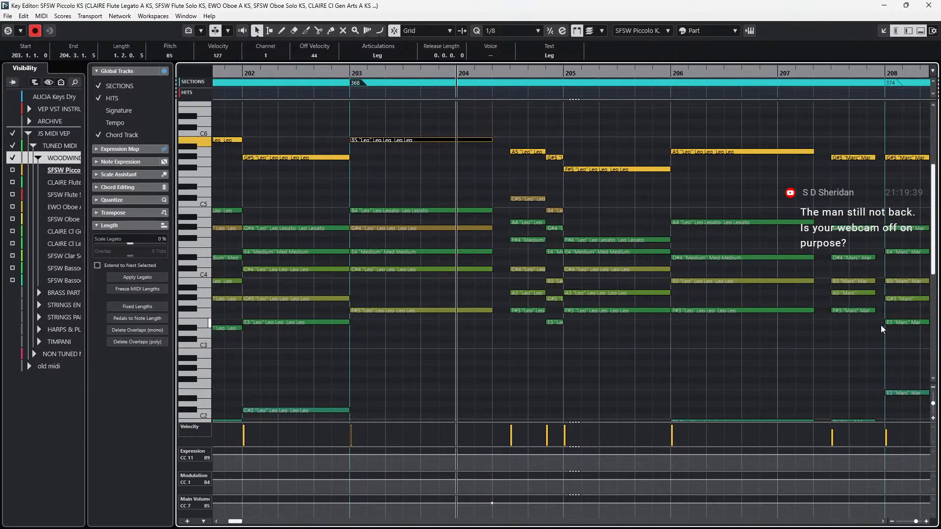
scroll(753, 310, "down", 1)
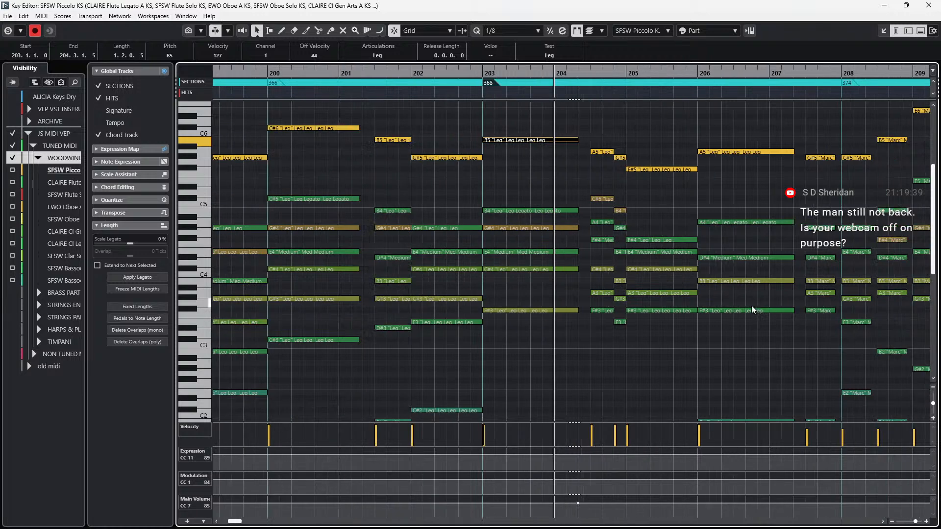
scroll(735, 298, "right", 7)
scroll(732, 297, "right", 15)
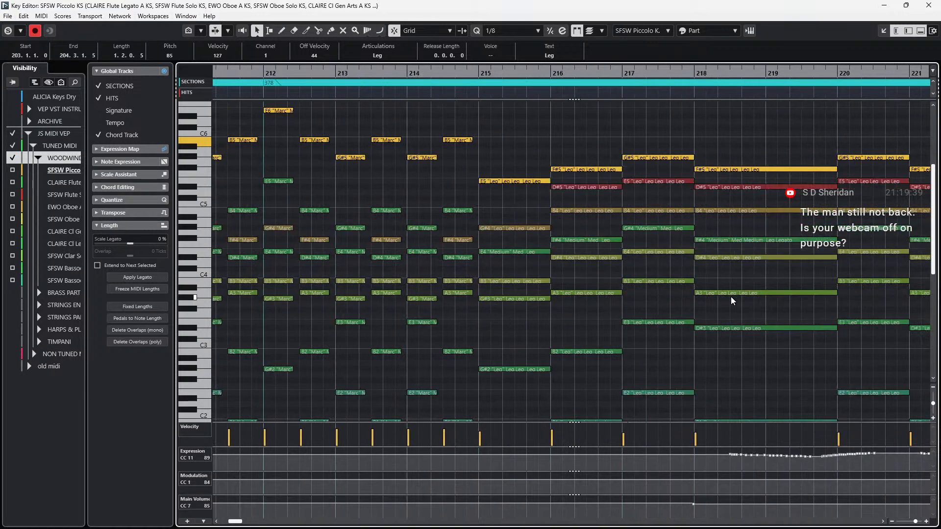
scroll(727, 299, "down", 2)
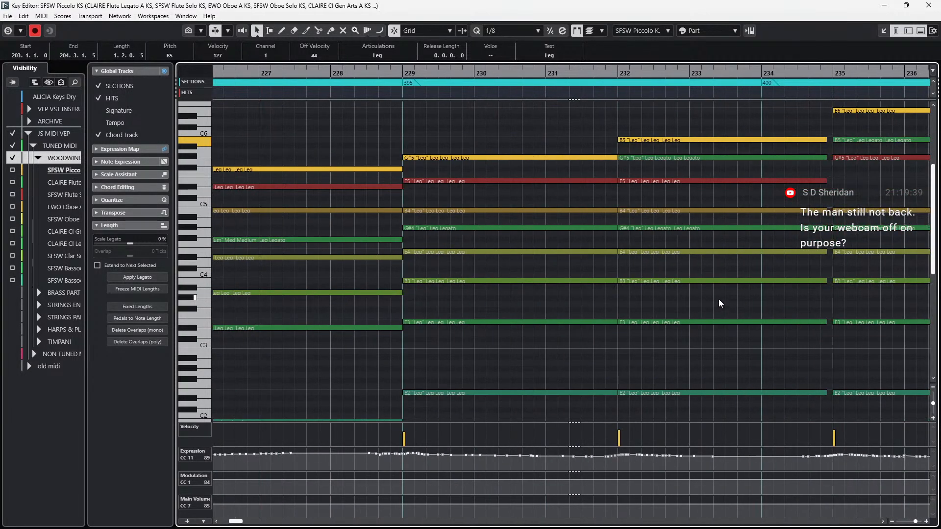
Review the woodwind notes back from bar 229 to bar 200, and advance the playhead to bar 208.
scroll(736, 308, "left", 12)
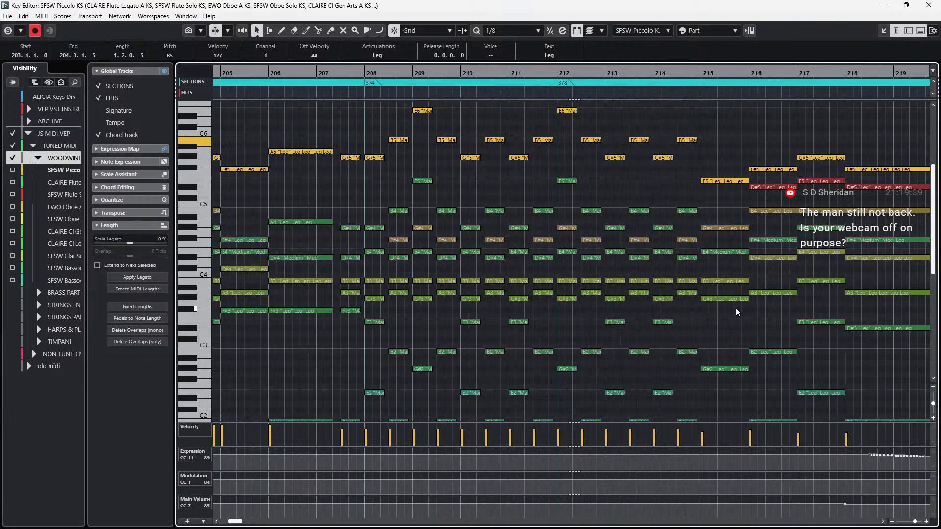
scroll(736, 308, "left", 4)
scroll(722, 260, "down", 1)
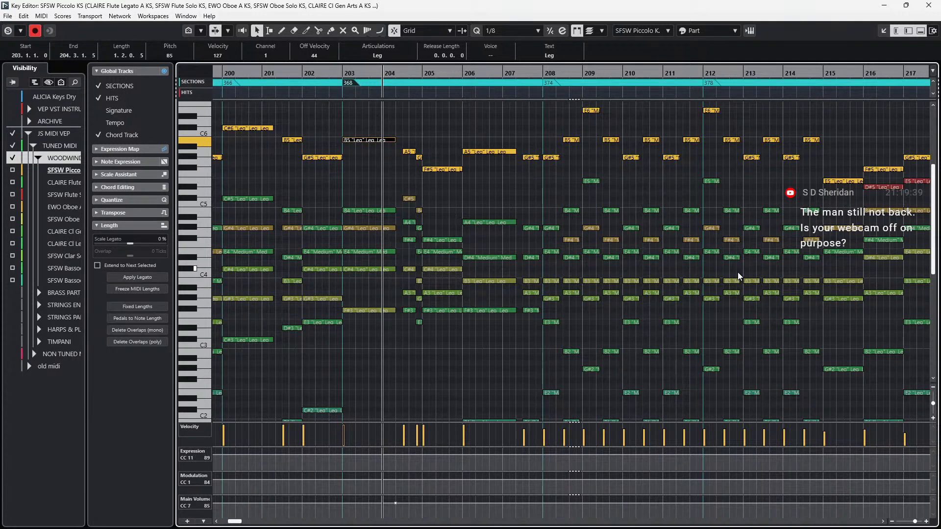
key("KP_Add")
key("KP_Add")
key("KP_Add")
key("KP_Add")
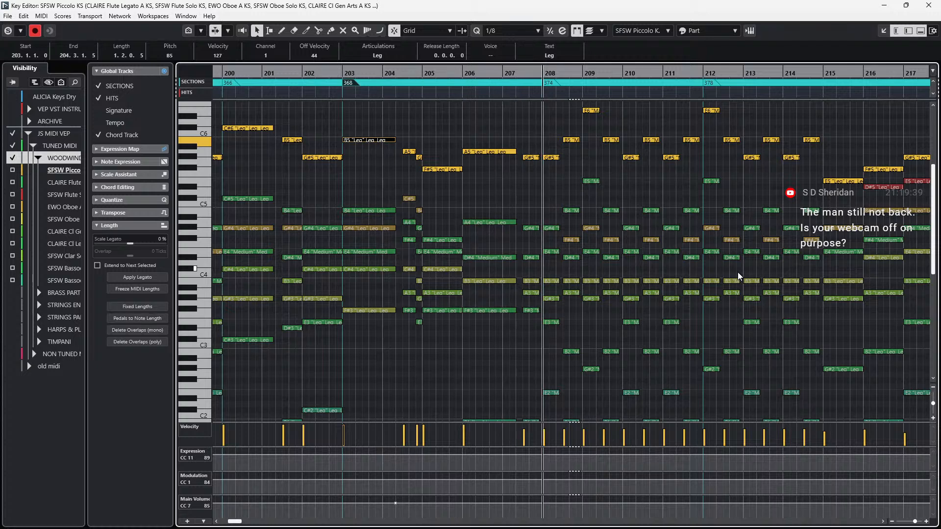
key("KP_Subtract")
key("KP_Add")
Select the woodwind notes in bars 203 and 204, and try shifting them one bar later.
scroll(736, 217, "down", 3)
scroll(539, 128, "up", 3)
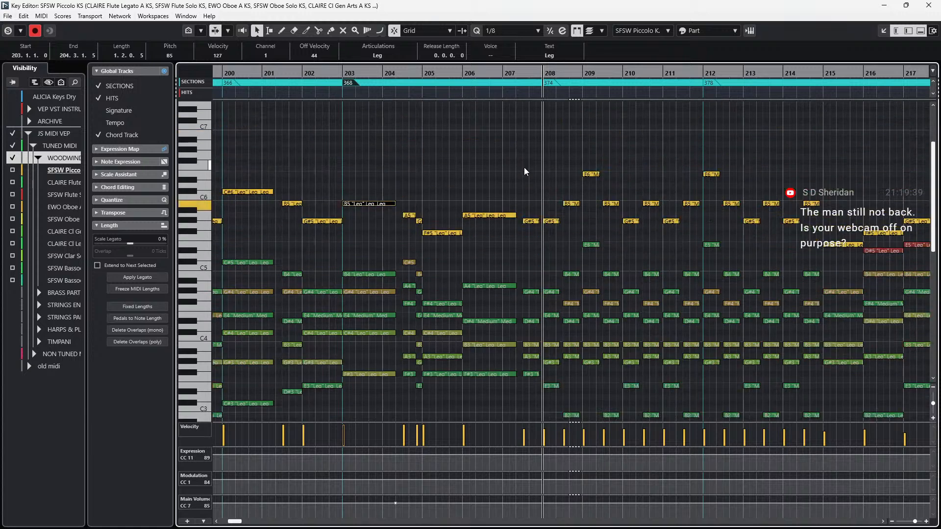
left_click_drag(530, 164, 365, 400)
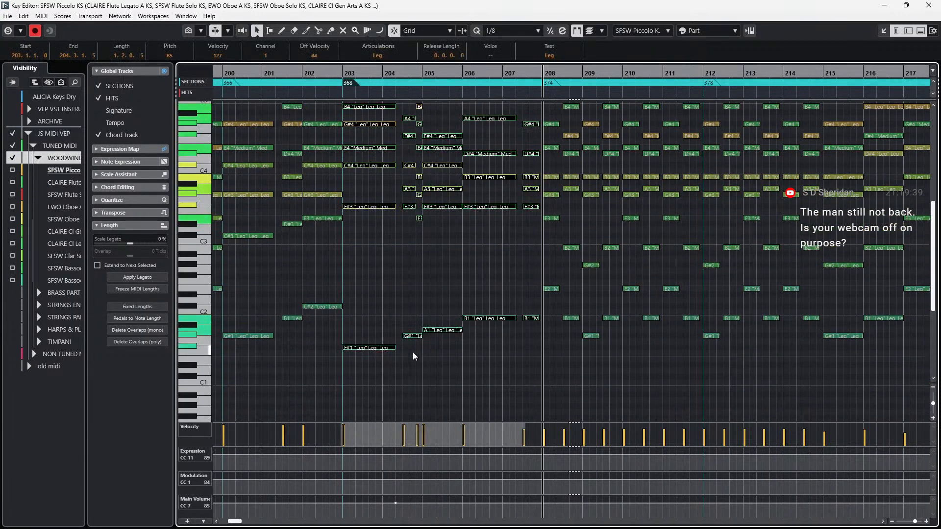
scroll(412, 352, "up", 3)
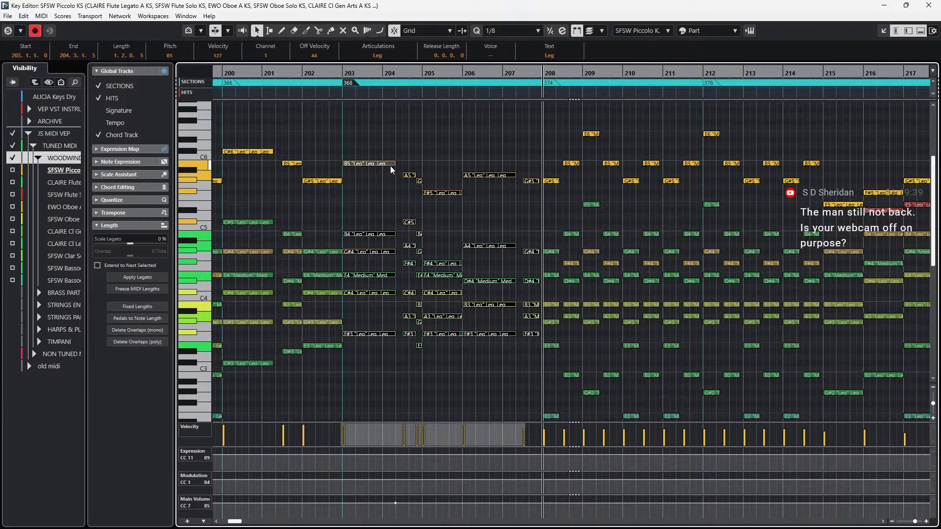
left_click_drag(383, 145, 418, 354)
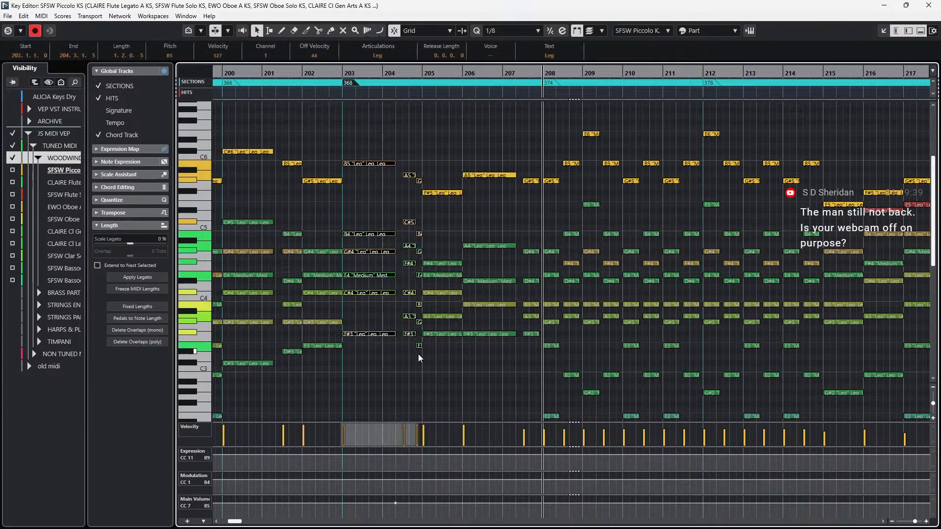
key("ctrl+Right")
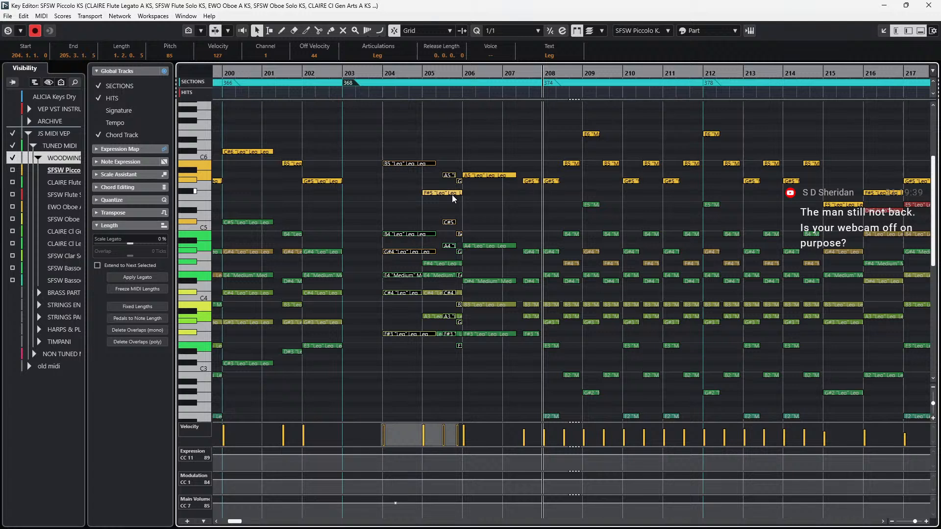
key("ctrl+Left")
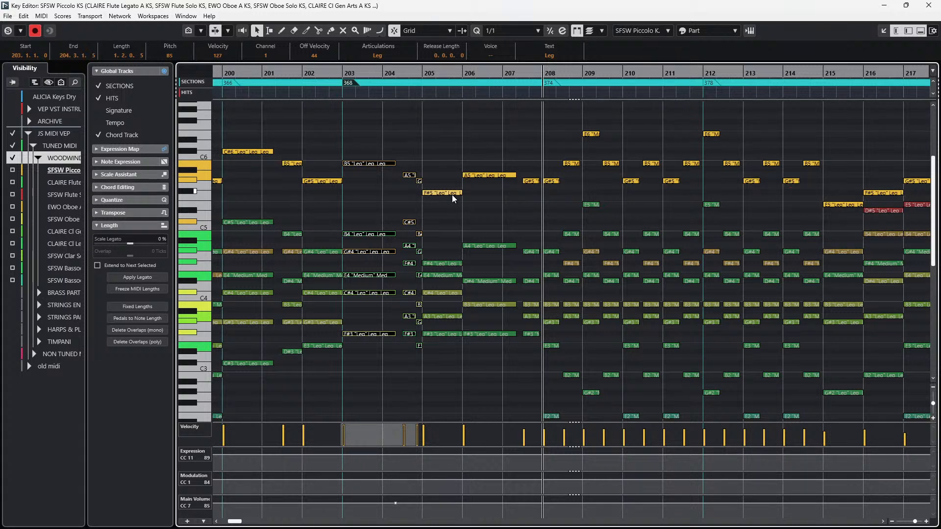
Locate the playhead to the section marker at bar 203 and rename the marker as 369.
left_click(351, 82)
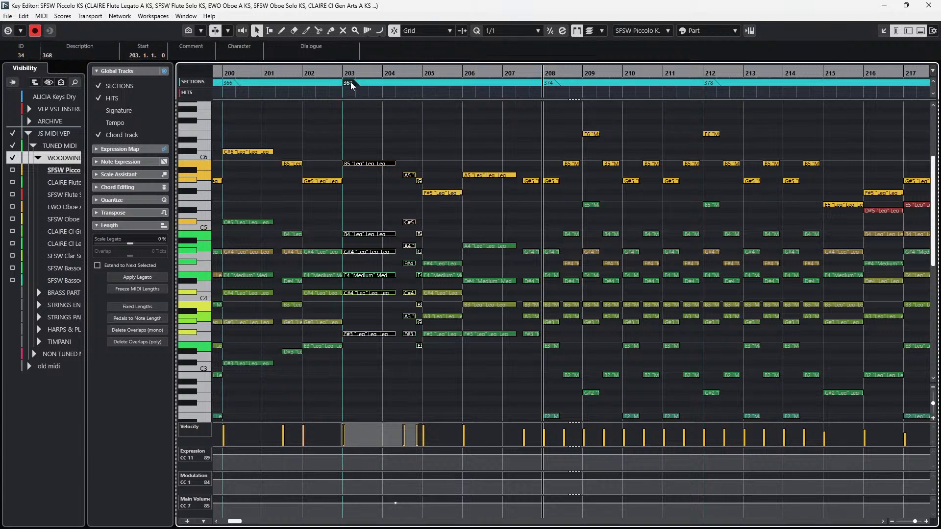
key("l")
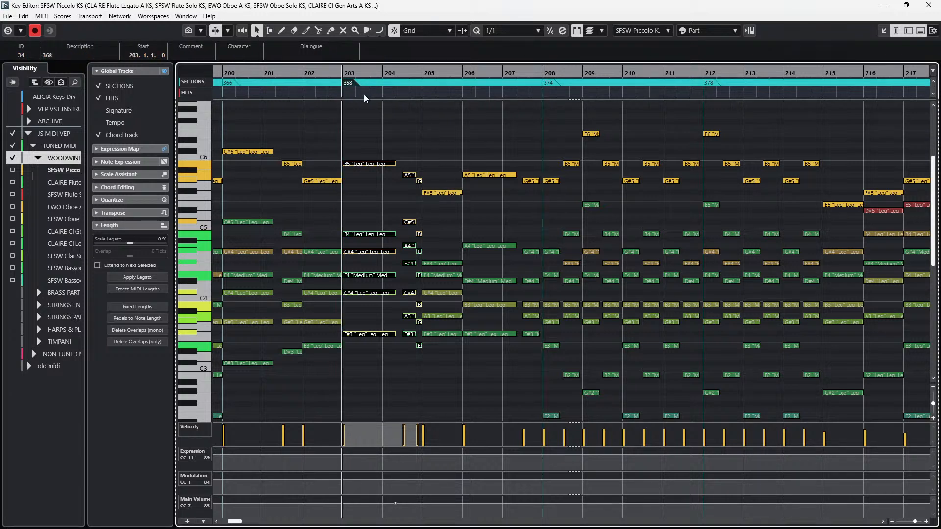
left_click(379, 154)
left_click(348, 83)
left_click(333, 104)
left_click(350, 84)
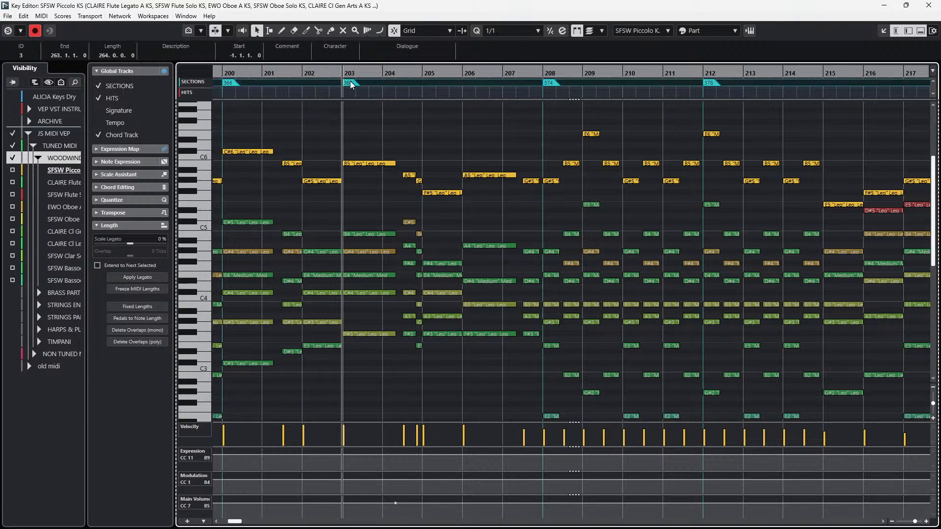
left_click(65, 56)
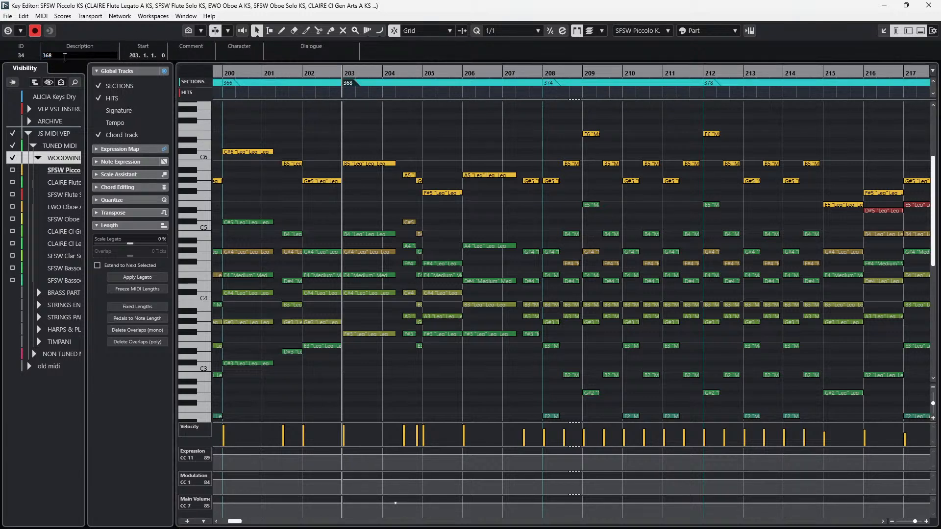
type("9")
key("Return")
left_click(440, 233)
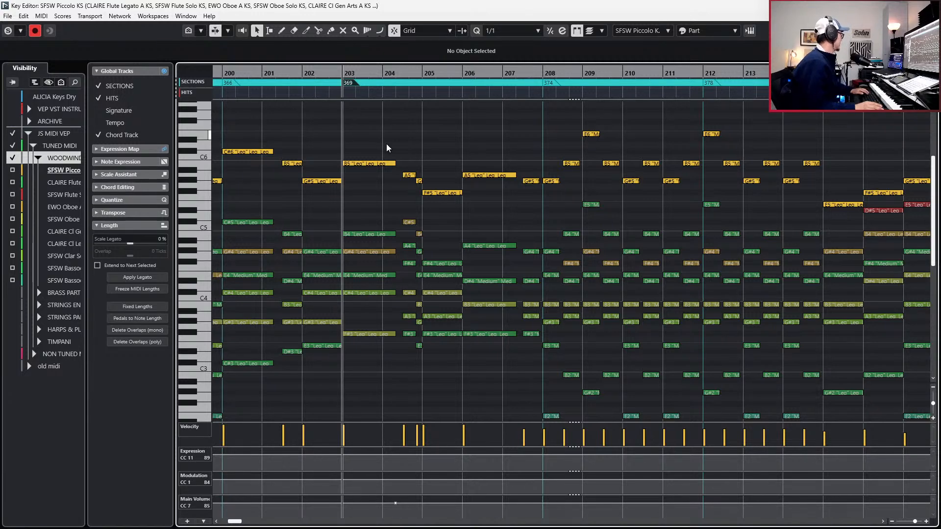
Move the playhead to bar 204, return to the project, clear the solo, and briefly open the brass parts' notes.
scroll(345, 82, "up", 1)
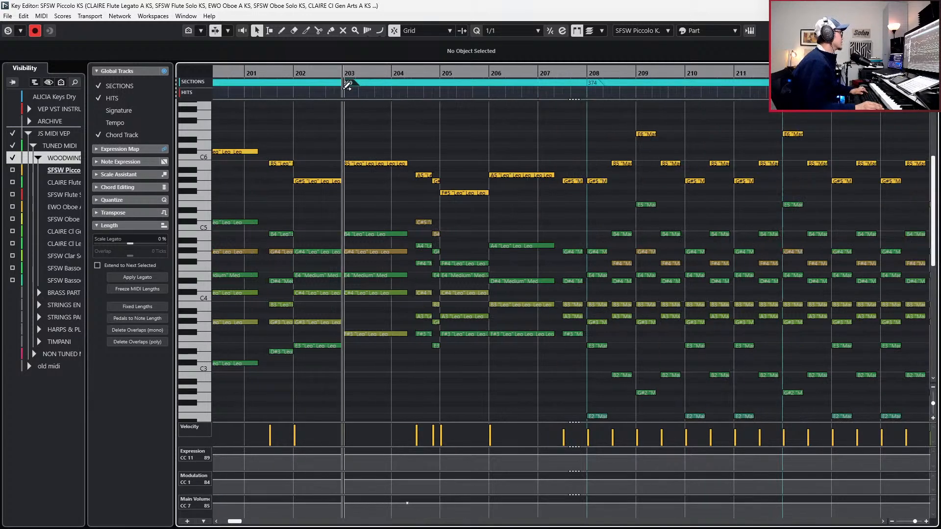
scroll(367, 93, "left", 1)
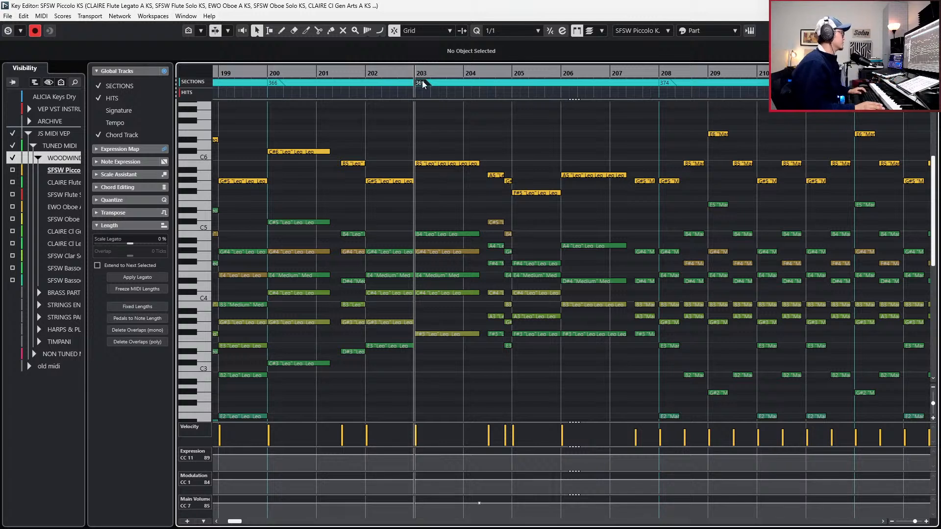
key("KP_Add")
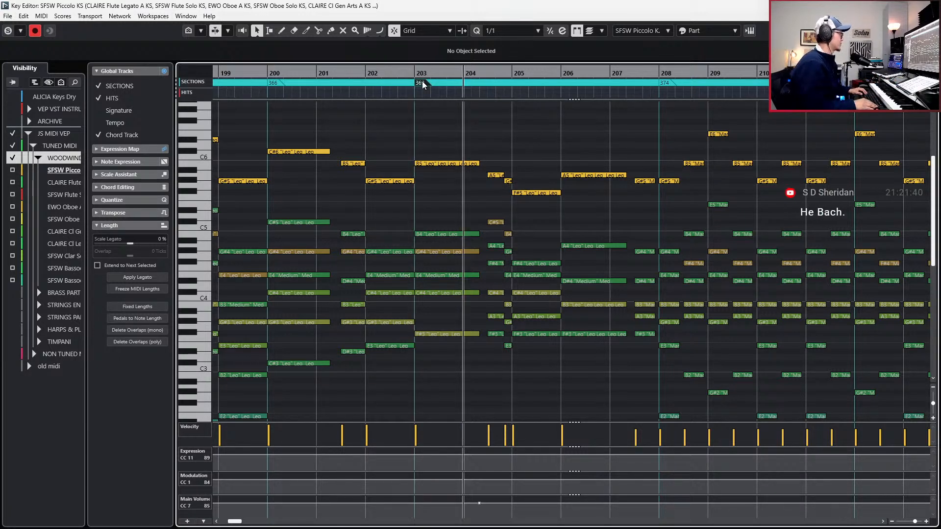
key("ctrl+e")
scroll(460, 331, "down", 6)
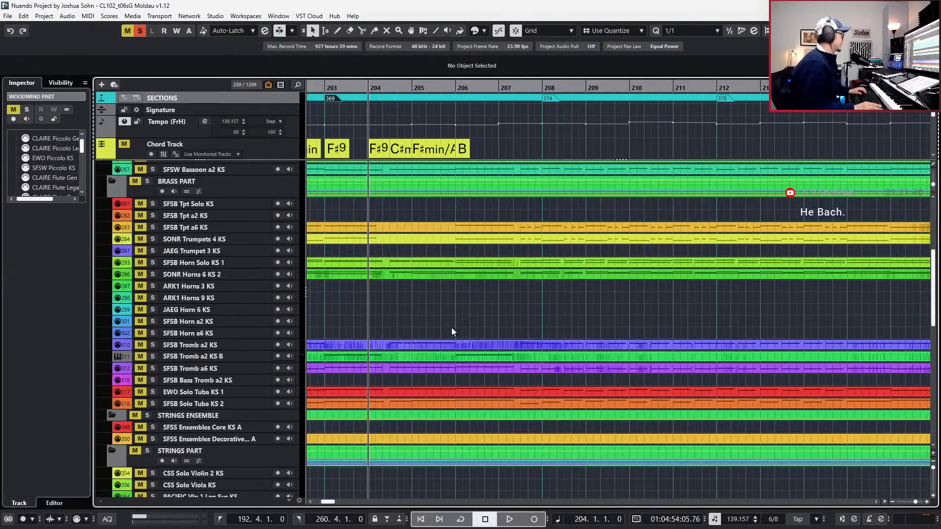
key("s")
left_click_drag(399, 196, 415, 272)
key("Return")
key("Return")
Open the string parts together, examine their notes around bars 203 to 206, and return the playhead to bar 203.
scroll(405, 306, "down", 5)
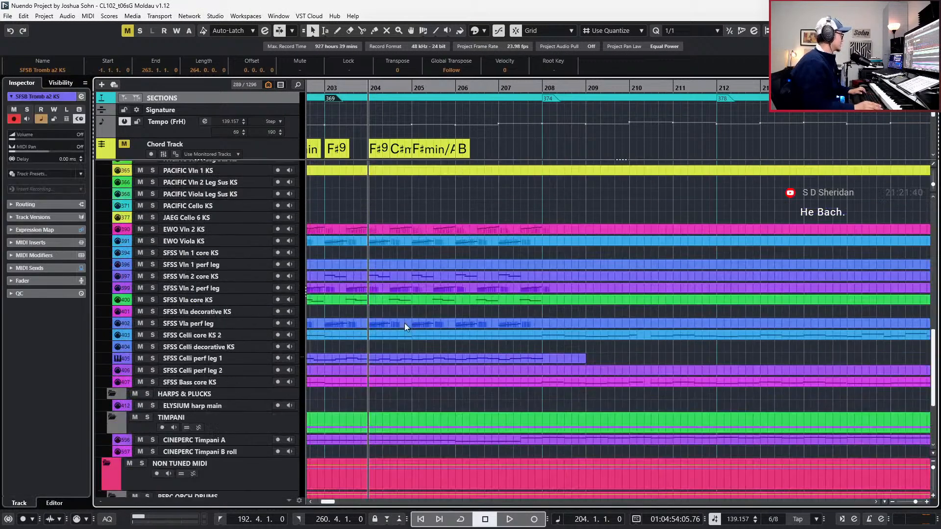
left_click_drag(417, 210, 407, 356)
key("Return")
scroll(407, 356, "up", 1)
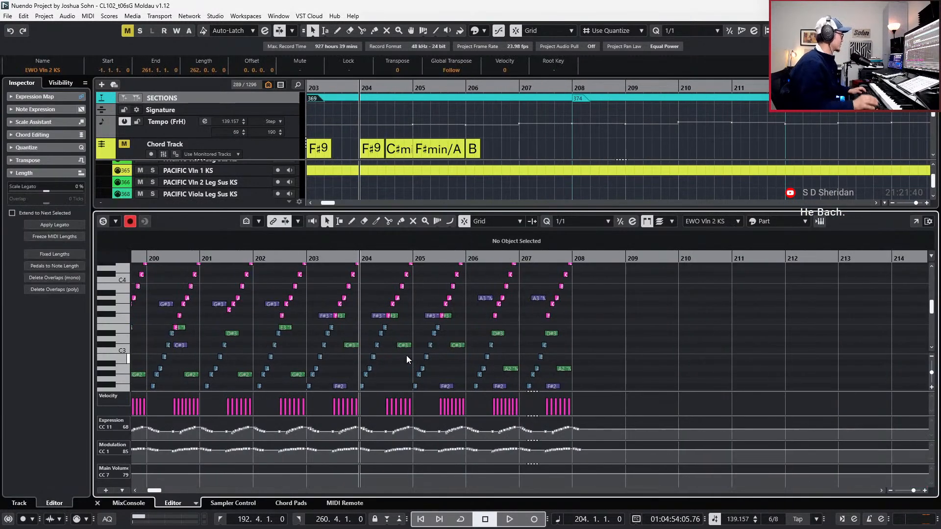
key("alt+l")
scroll(469, 356, "left", 3)
scroll(546, 352, "up", 2)
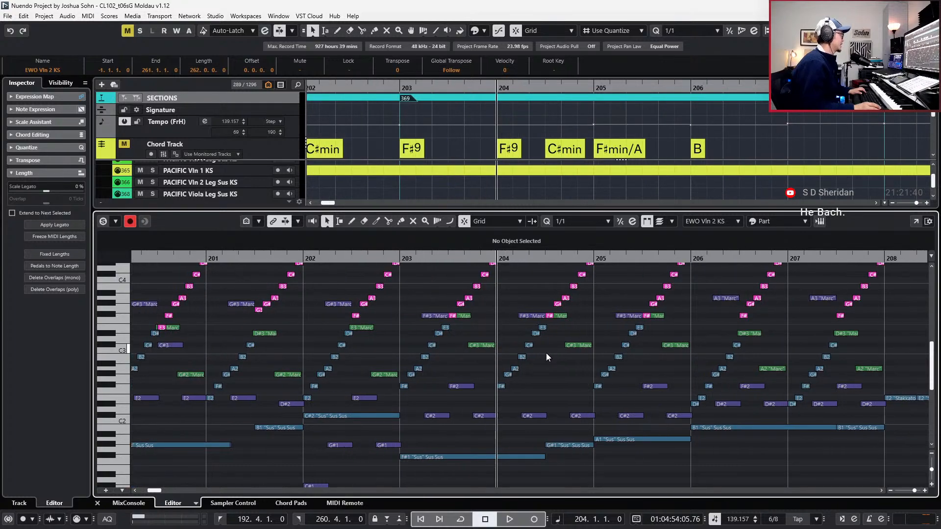
scroll(546, 353, "up", 3)
key("KP_Subtract")
key("Return")
scroll(469, 251, "up", 10)
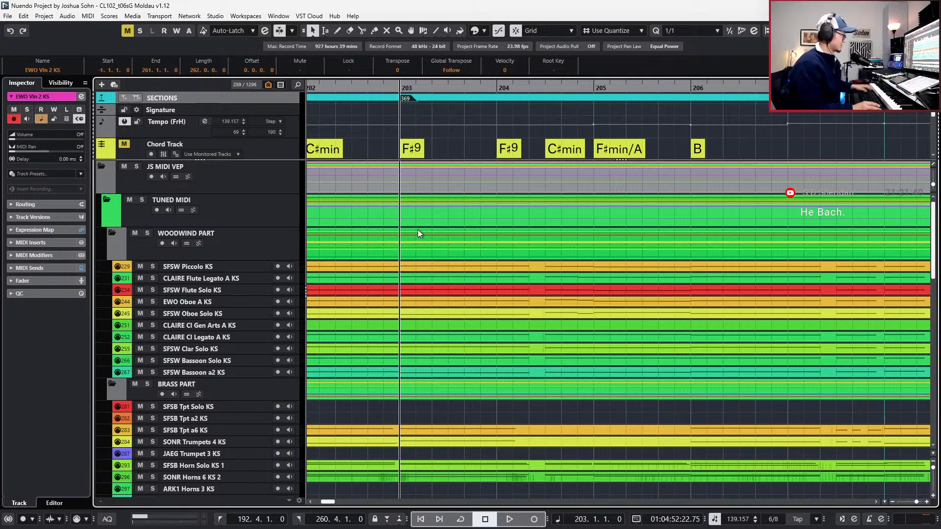
Switch to the score PDF and examine the orchestral parts for bars 364 to 369.
key("alt+Tab")
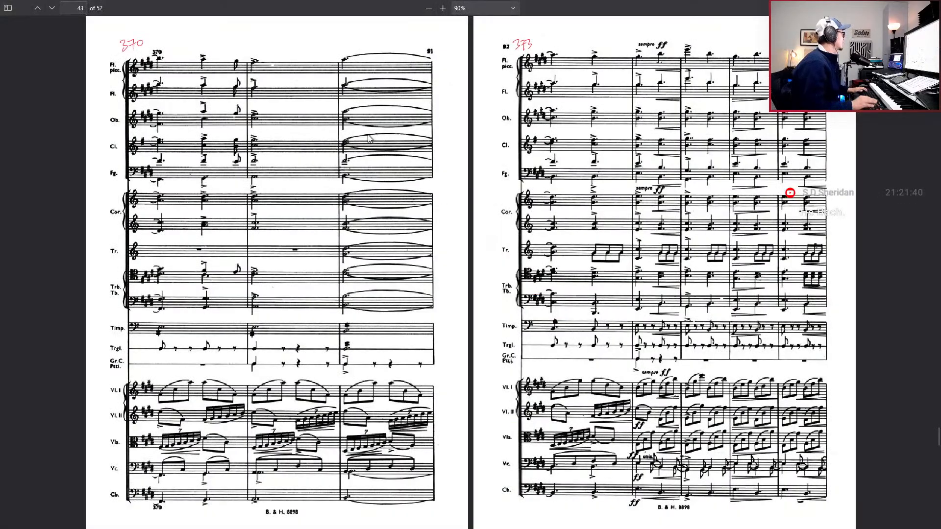
key("Page_Up")
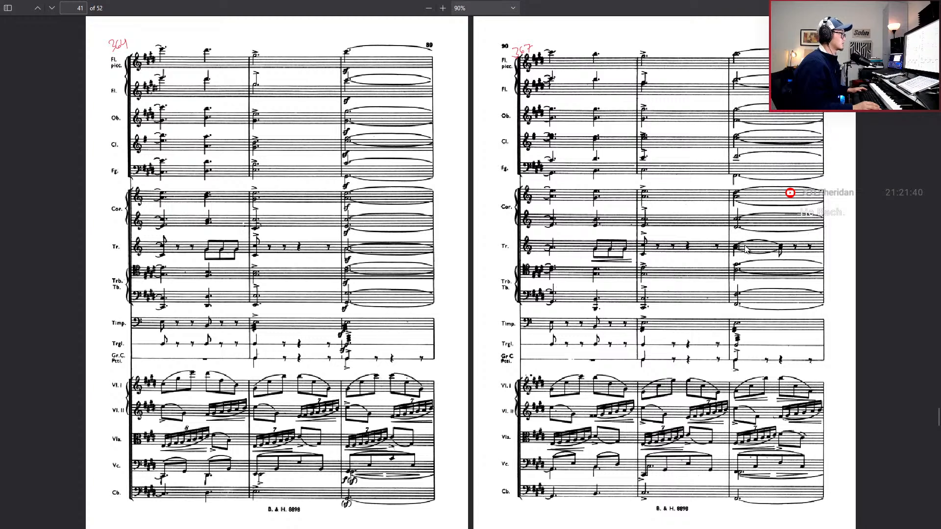
scroll(745, 249, "up", 5, "ctrl")
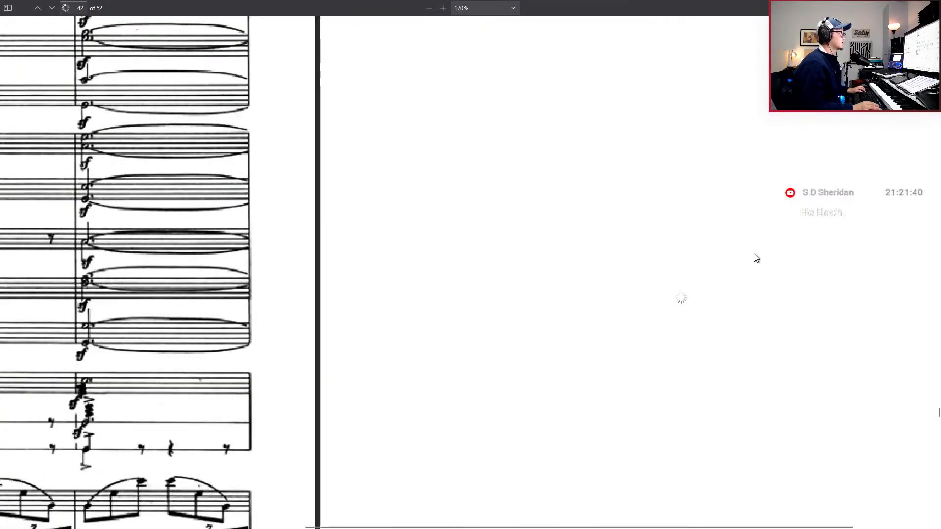
scroll(781, 252, "down", 1, "ctrl")
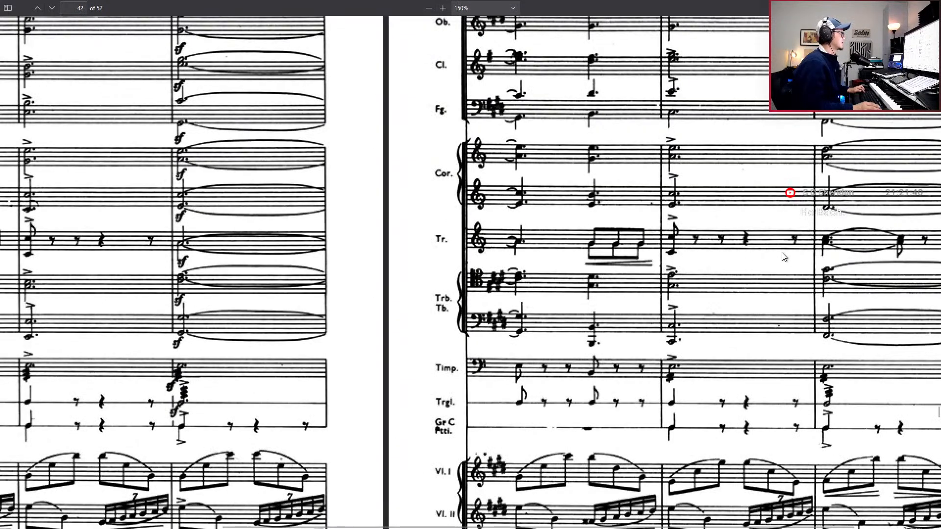
scroll(781, 252, "down", 2, "ctrl")
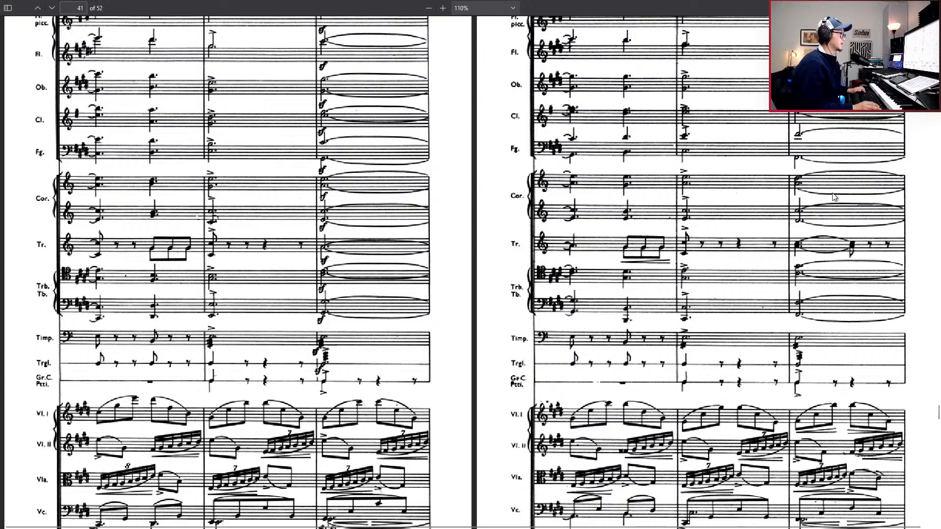
scroll(833, 199, "up", 1)
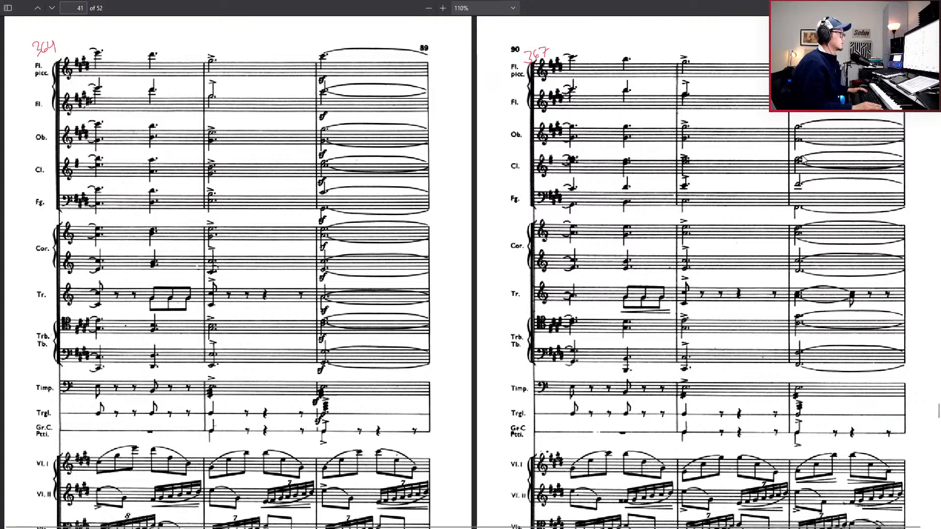
Switch back to Nuendo, open all tuned MIDI parts together, and audition the notes at bar 203.
key("alt+Tab")
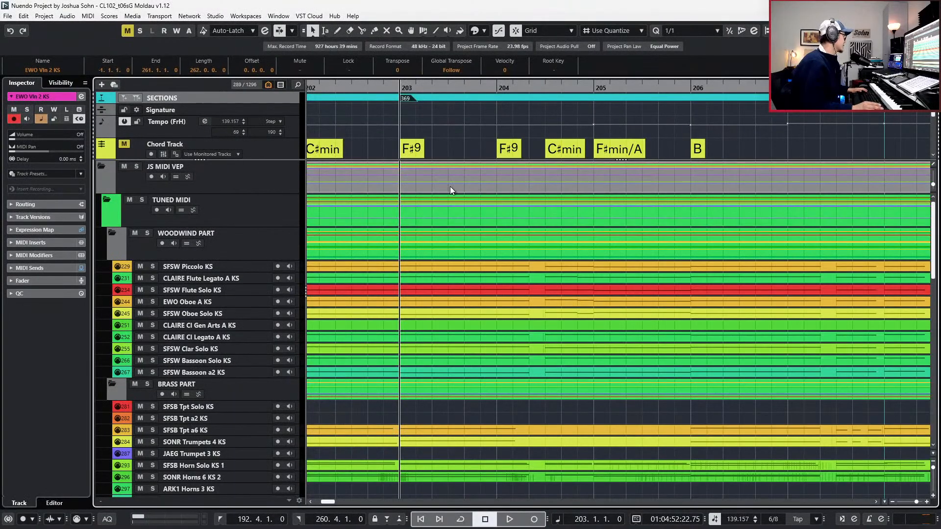
double_click(436, 215)
scroll(724, 222, "up", 5)
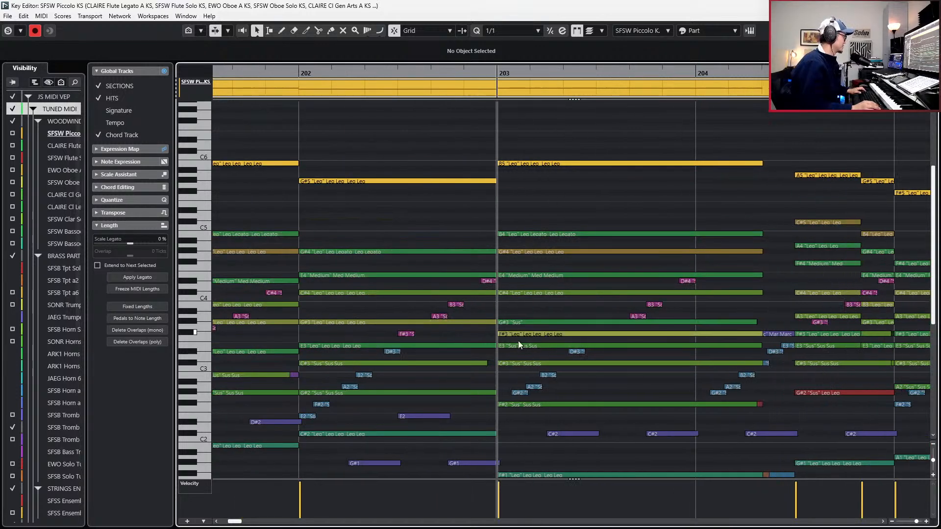
scroll(506, 372, "down", 3)
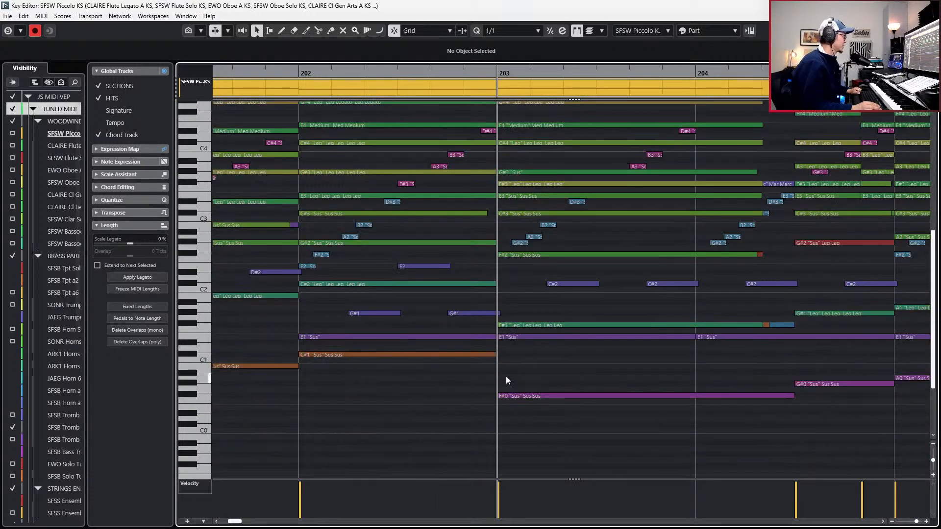
key("space")
key("space")
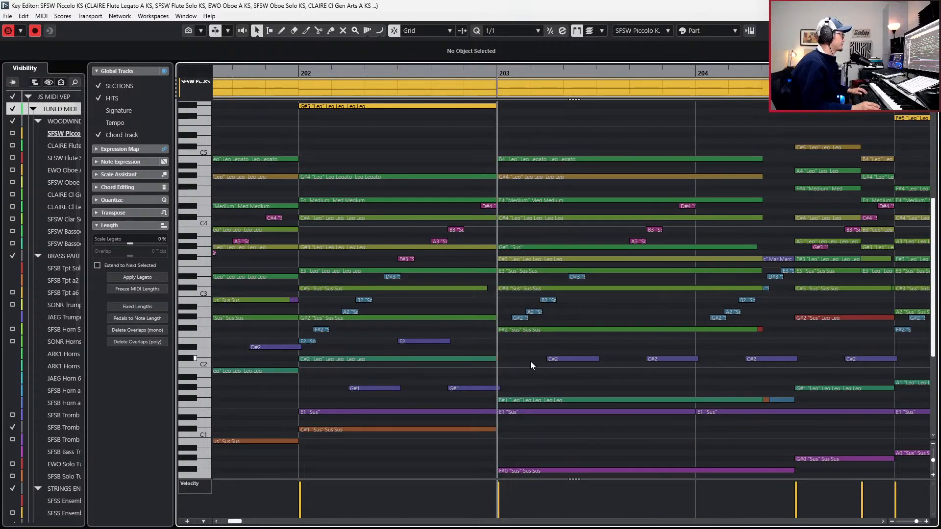
scroll(530, 361, "up", 3)
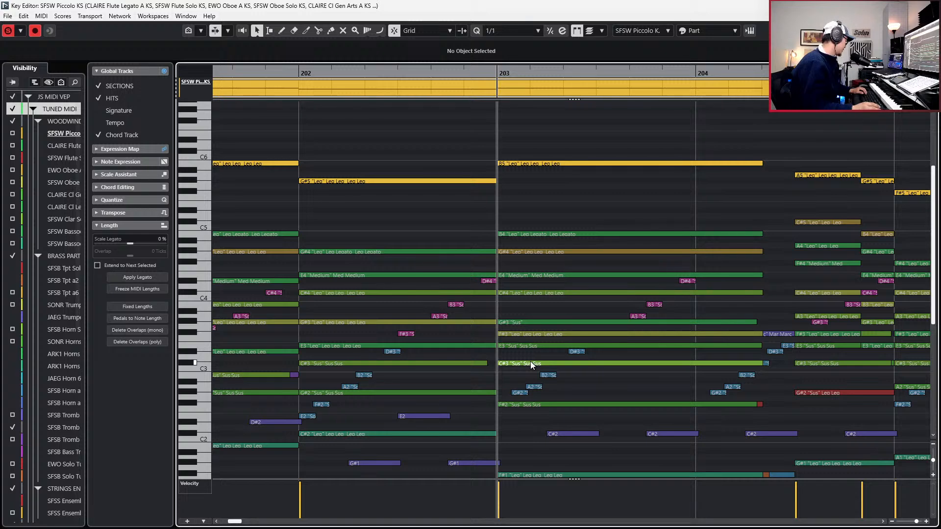
scroll(589, 303, "down", 3)
key("space")
key("space")
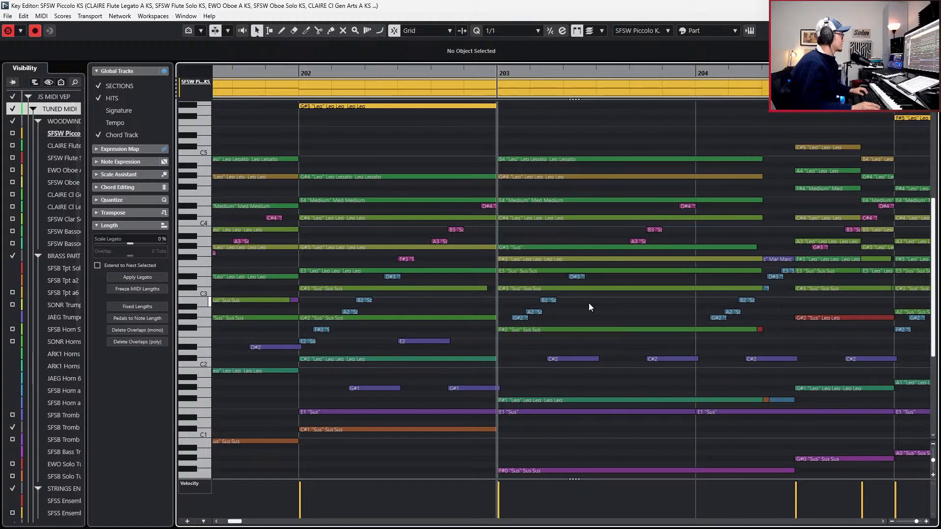
key("Return")
scroll(303, 136, "down", 5)
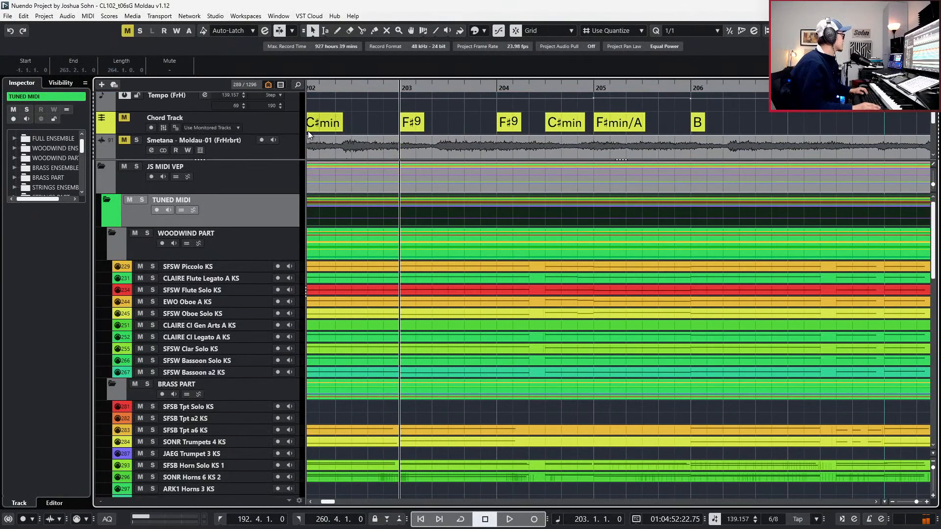
Select the ALICIA Keys Dry track, open all tuned MIDI parts together, and examine their notes around bars 201 to 205.
left_click(214, 157)
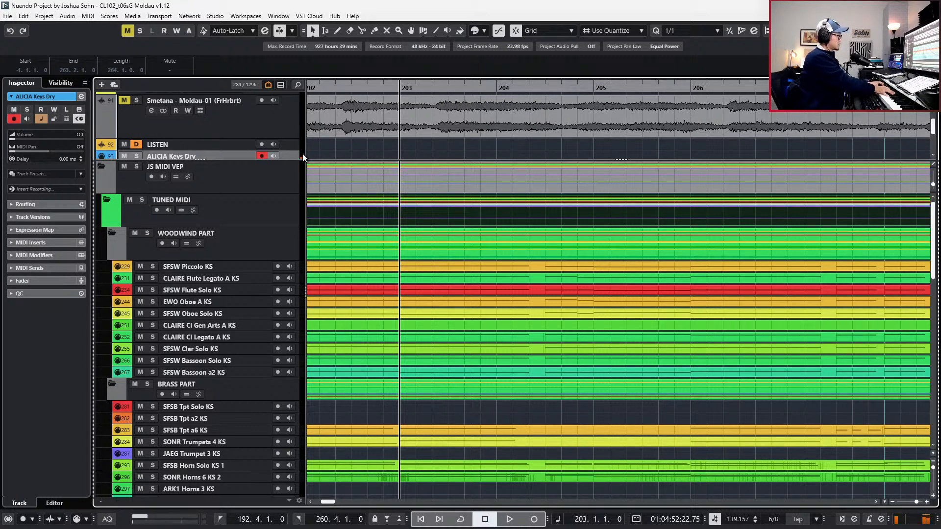
double_click(487, 205)
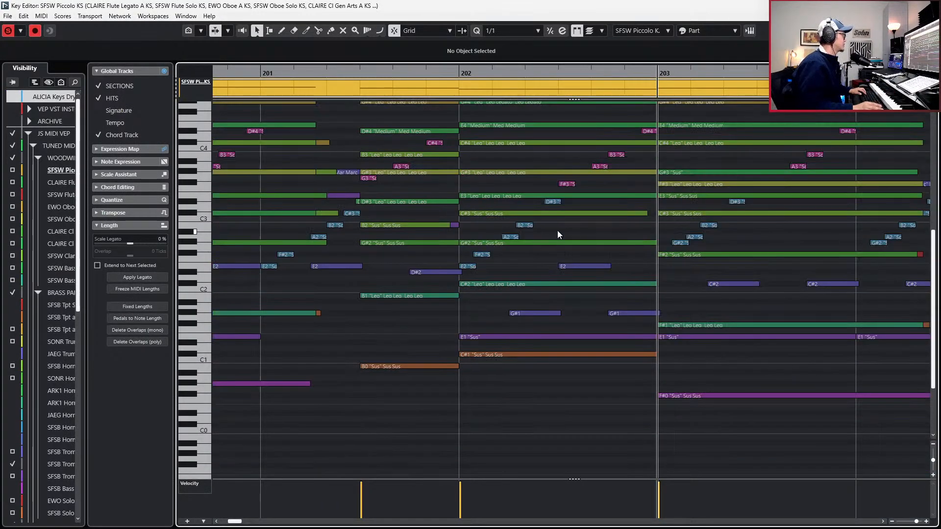
scroll(555, 237, "up", 3)
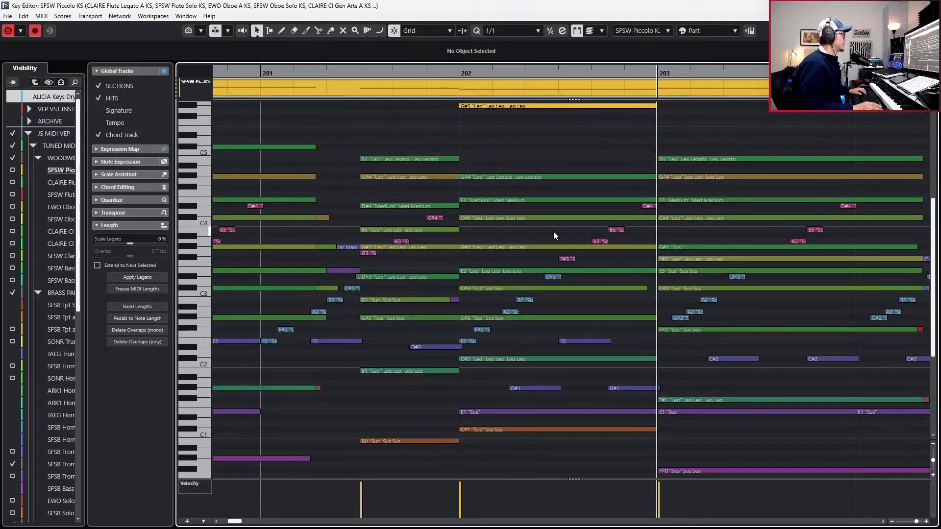
scroll(554, 234, "up", 3)
scroll(561, 222, "down", 1)
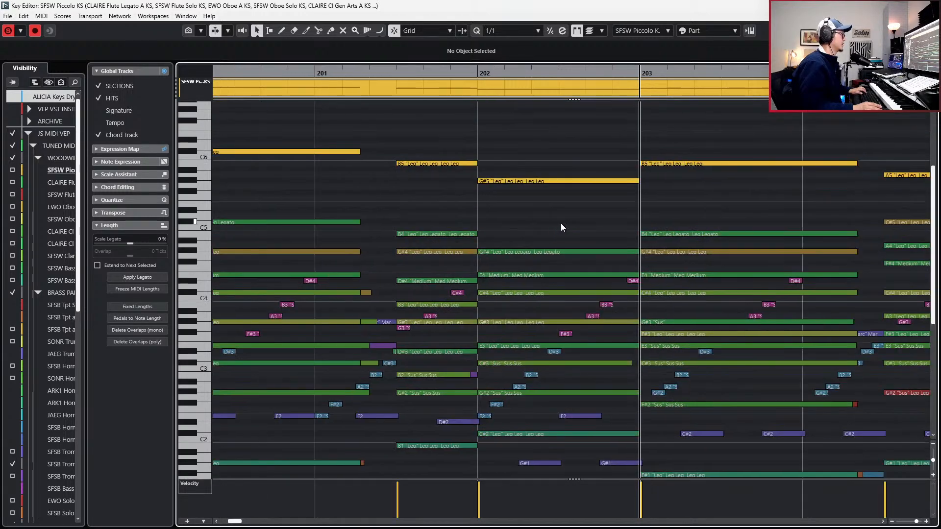
scroll(544, 224, "right", 2)
scroll(616, 240, "down", 3)
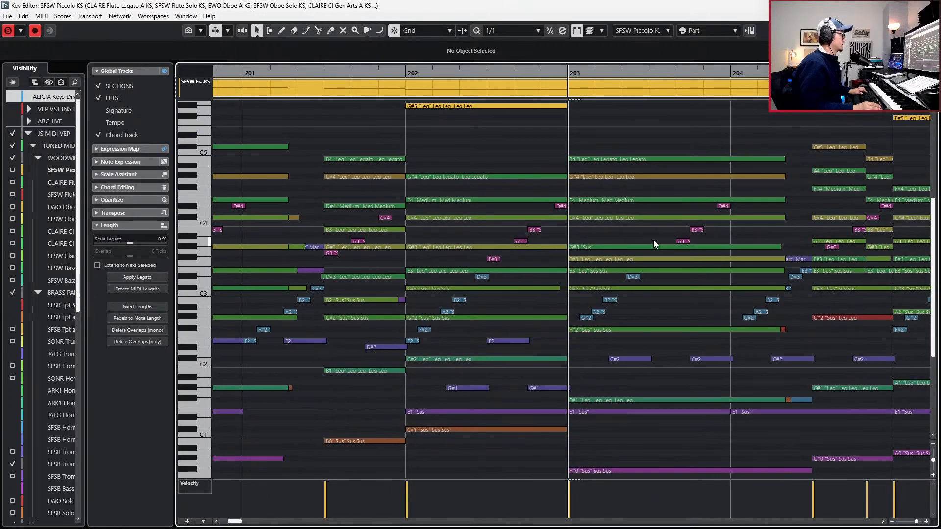
scroll(653, 239, "up", 1)
scroll(645, 239, "down", 6)
scroll(646, 240, "up", 6)
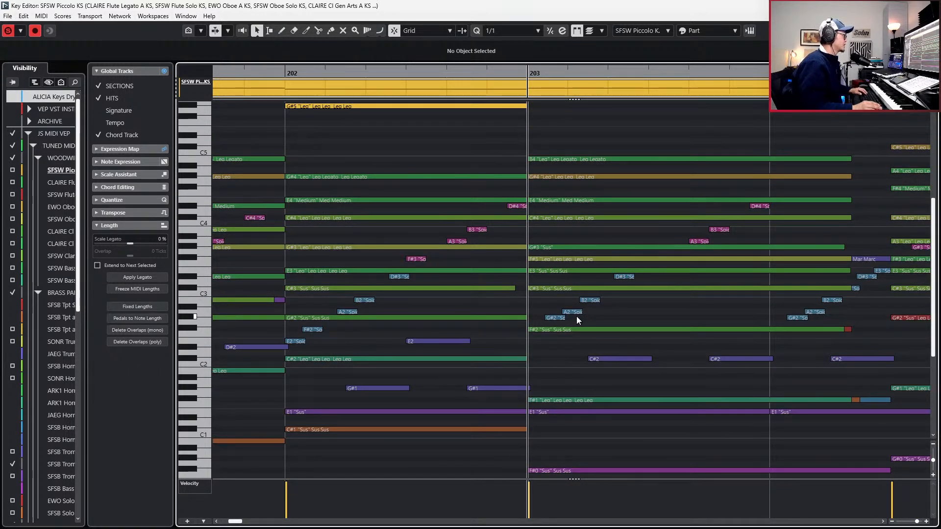
scroll(578, 249, "up", 3)
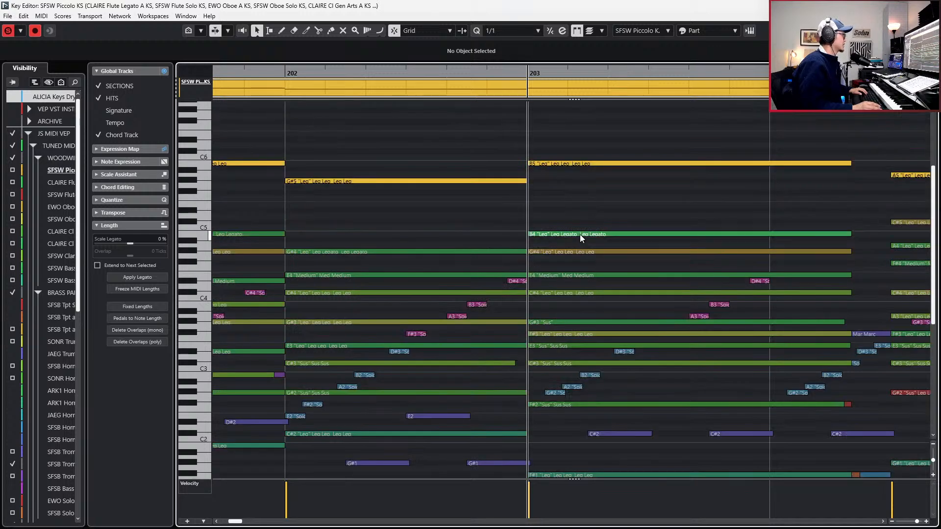
scroll(581, 234, "down", 6)
scroll(580, 234, "down", 2)
scroll(581, 234, "right", 2)
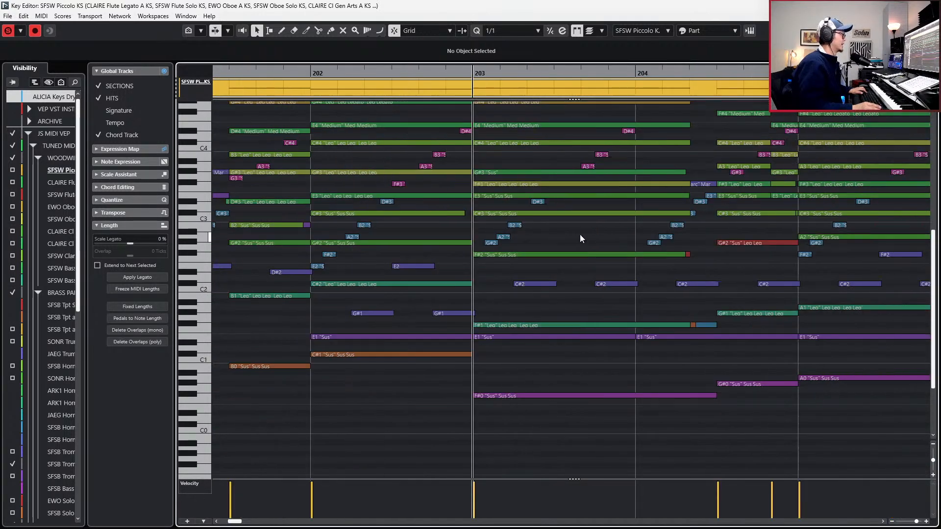
scroll(660, 232, "up", 2)
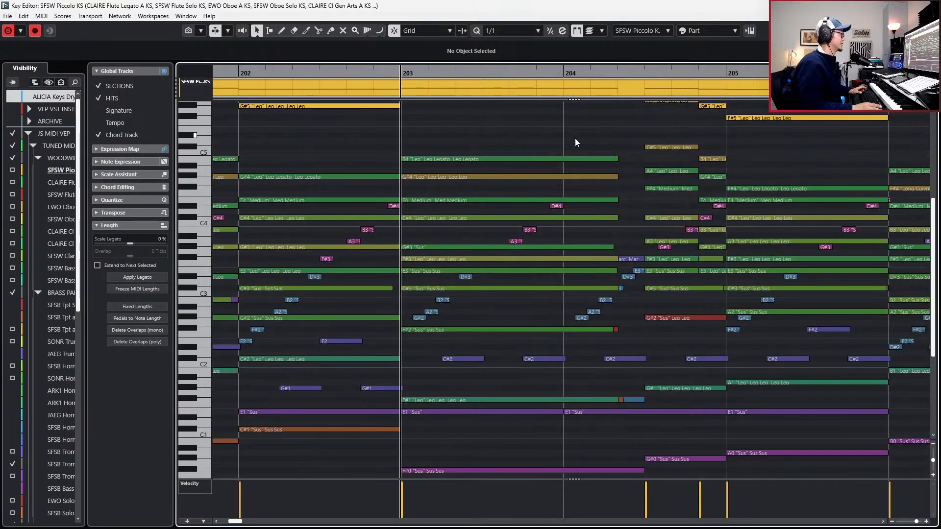
scroll(576, 143, "up", 2)
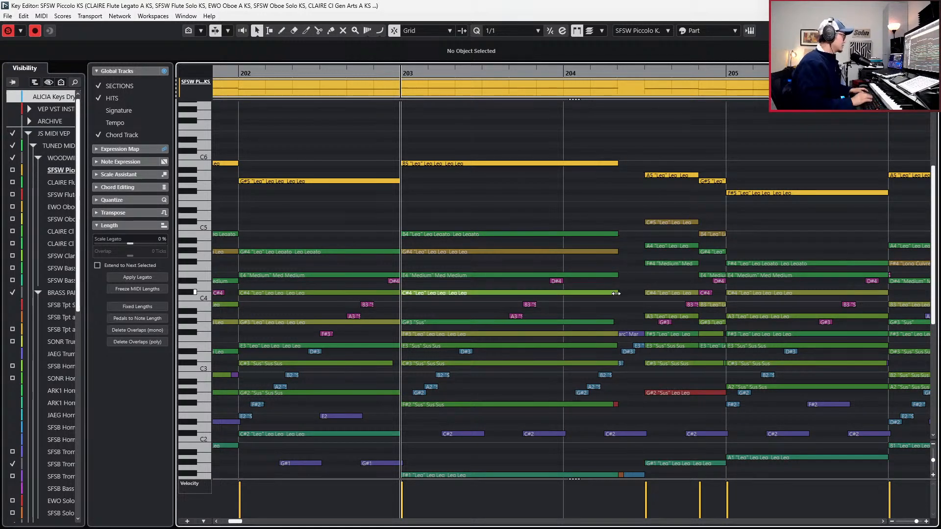
key("Return")
Change the chord at bar 203 to F♯sus4 with 7 and 9 tensions.
scroll(452, 121, "up", 4)
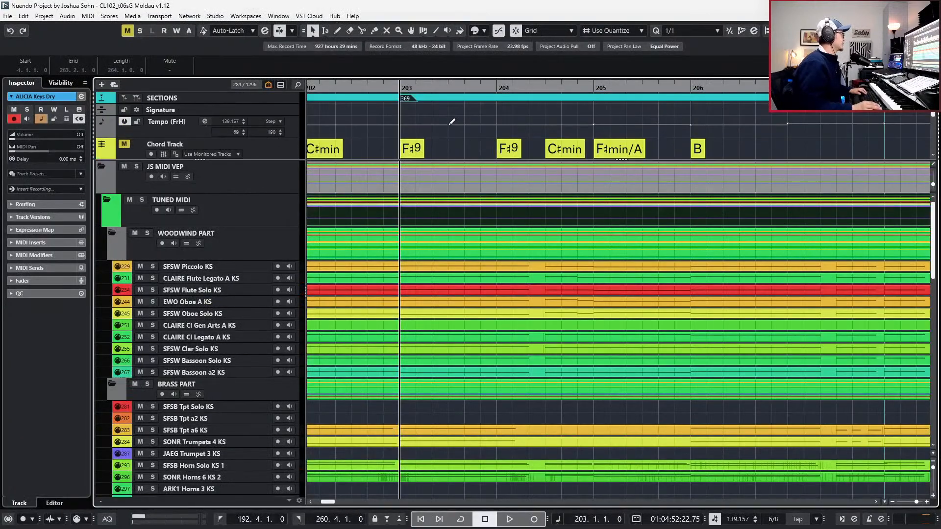
double_click(410, 149)
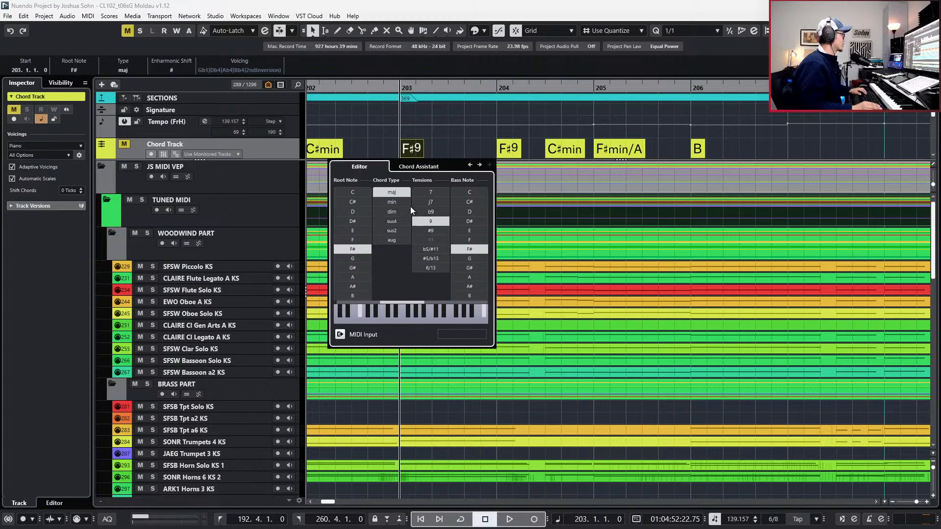
left_click(391, 231)
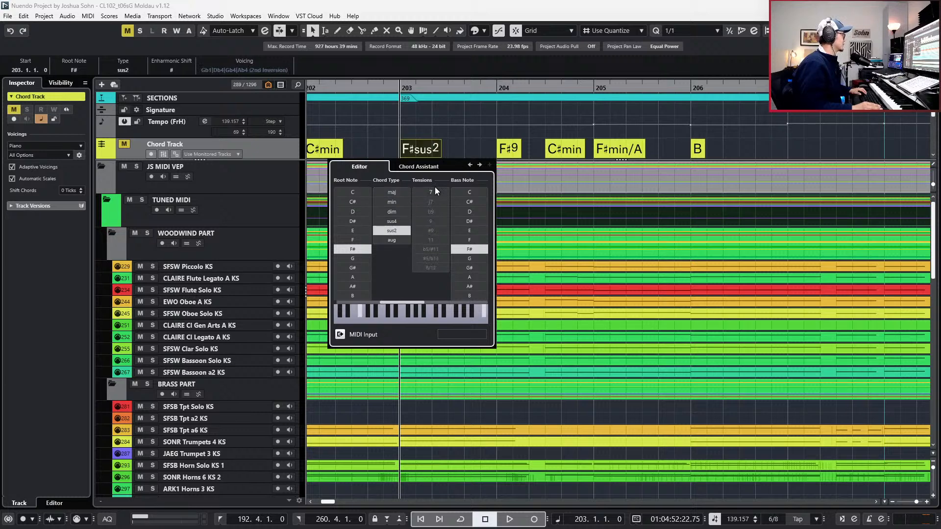
left_click(401, 222)
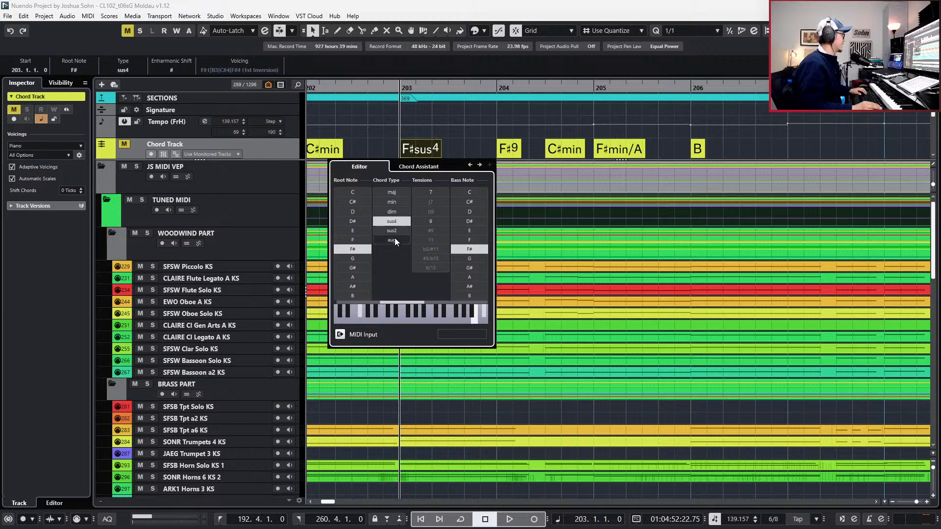
left_click(426, 221)
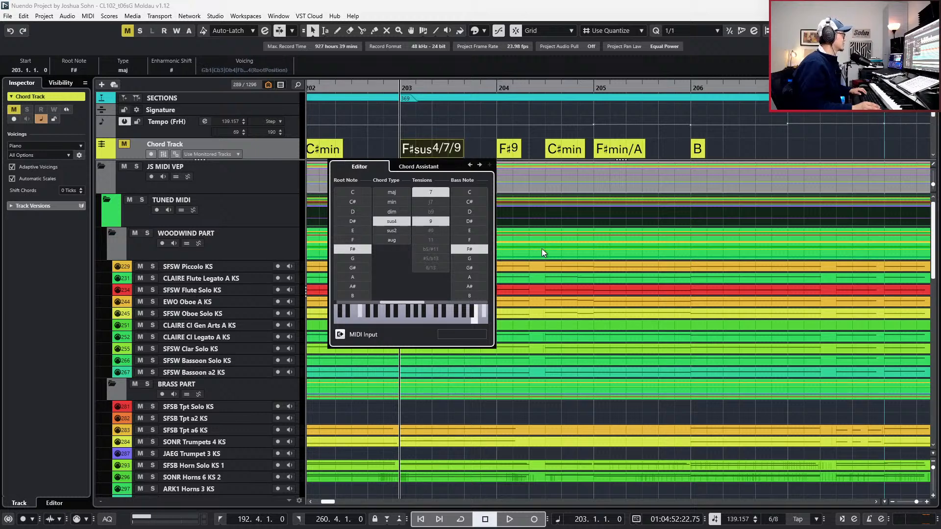
left_click(490, 137)
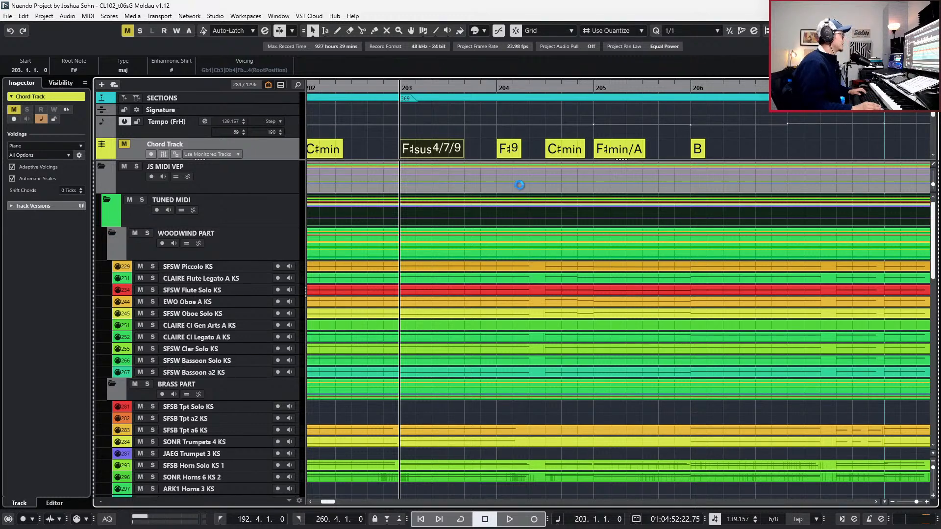
Replace the chord at bar 204 with a copy of bar 203's F♯sus4/7/9 chord.
scroll(519, 185, "down", 3)
double_click(513, 151)
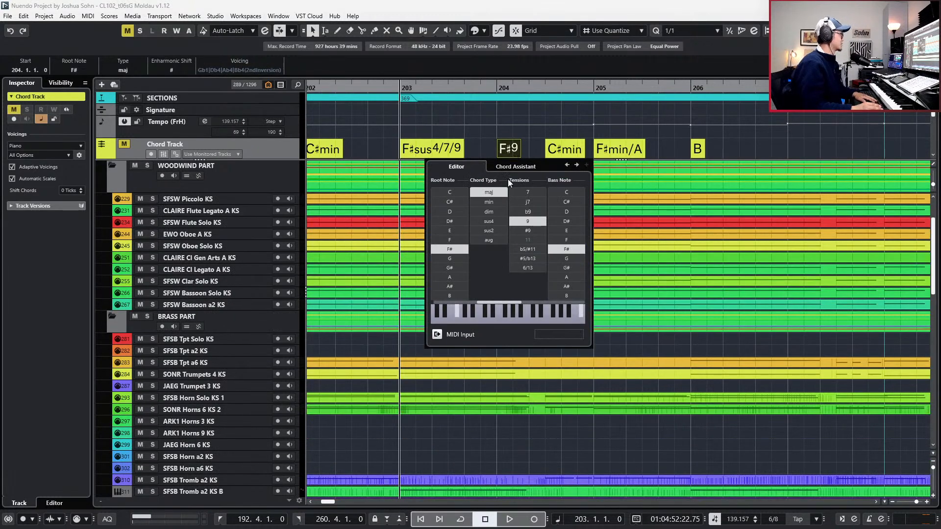
left_click(508, 149)
key("Delete")
left_click_drag(457, 146, 511, 132)
scroll(598, 165, "down", 2)
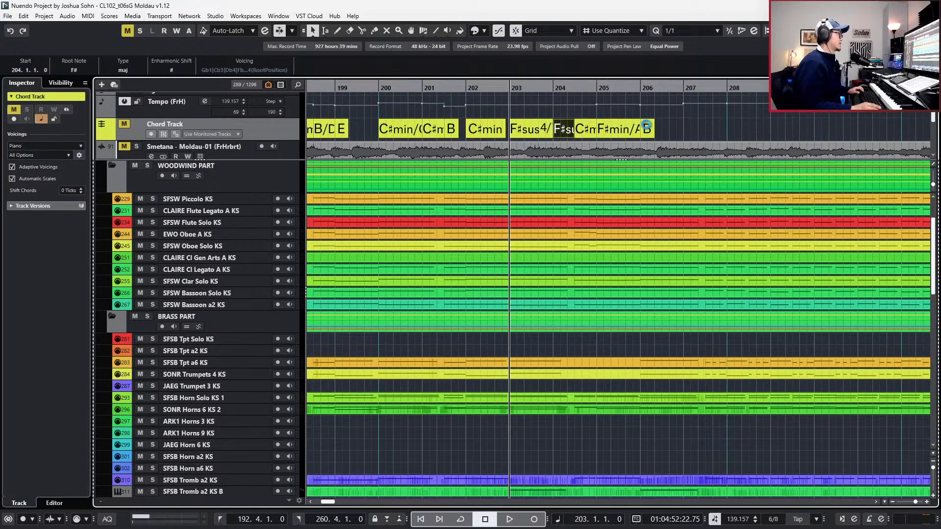
Examine the woodwind, brass, string and percussion parts leading up to and following bar 208.
scroll(560, 167, "up", 3)
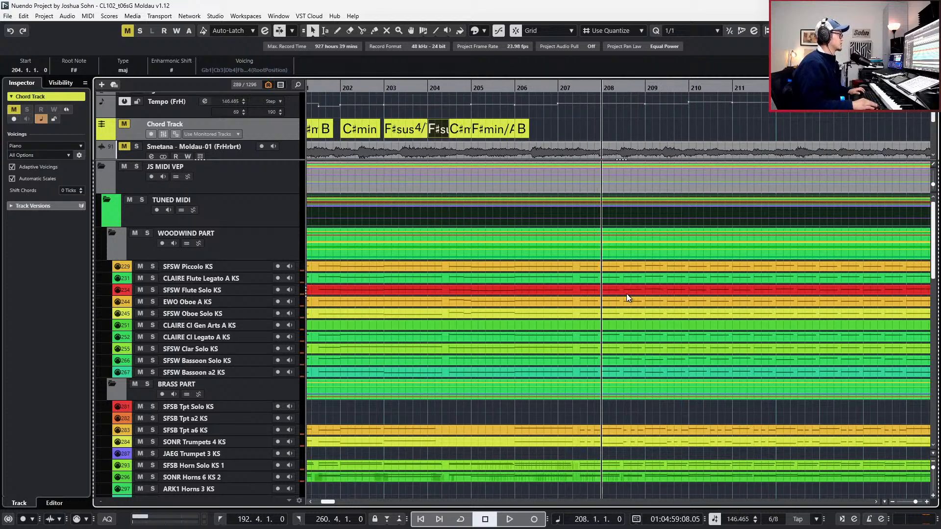
scroll(648, 127, "up", 2)
scroll(676, 281, "down", 3)
scroll(676, 282, "down", 15)
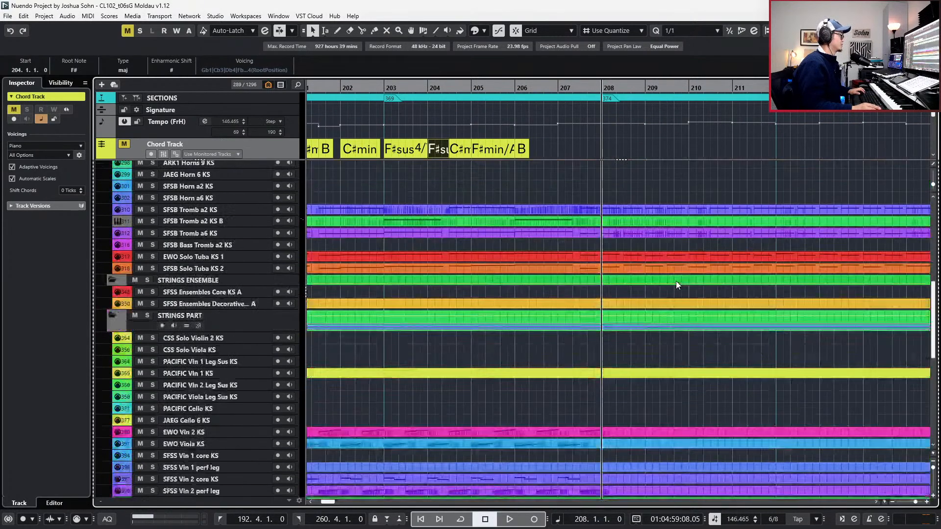
key("g")
scroll(675, 281, "down", 2)
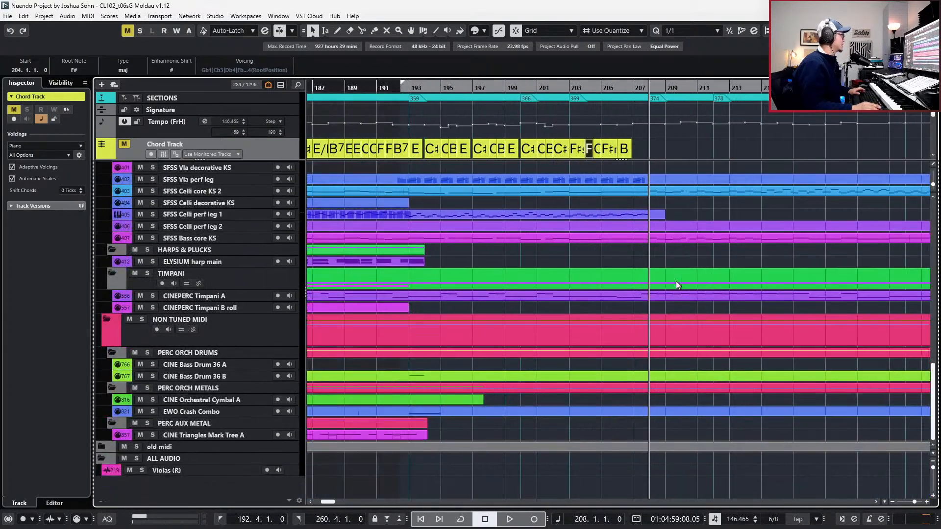
scroll(678, 284, "up", 3)
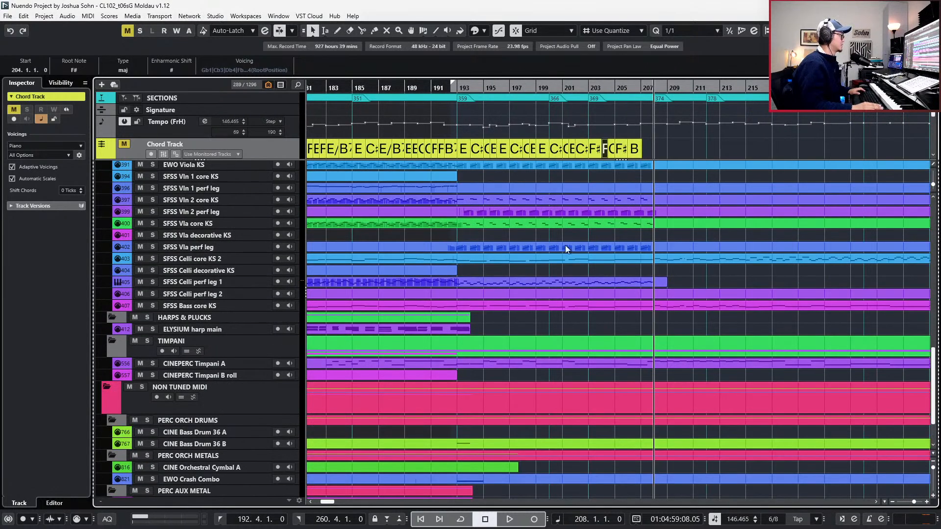
scroll(628, 272, "up", 3)
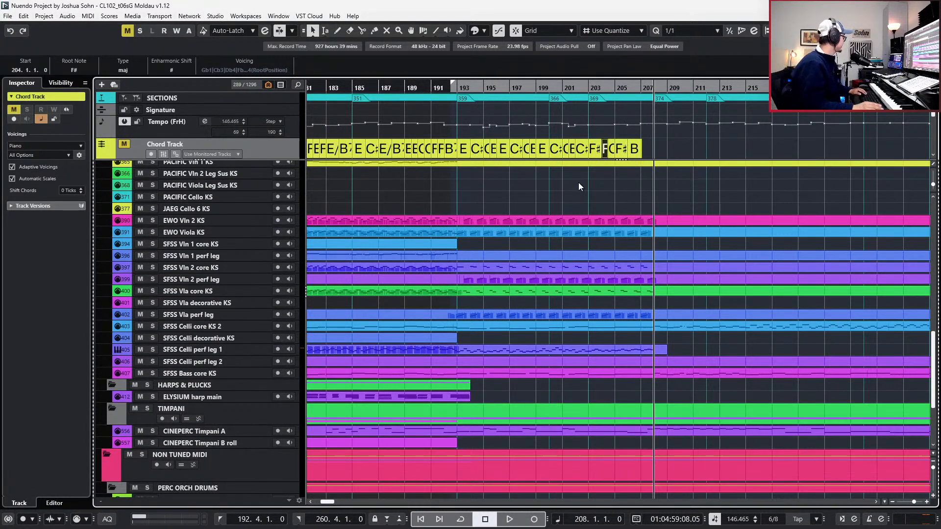
Check the violin 1 and 2 parts and extend the SFSS Vln 1 core KS part well past bar 193.
left_click(485, 265)
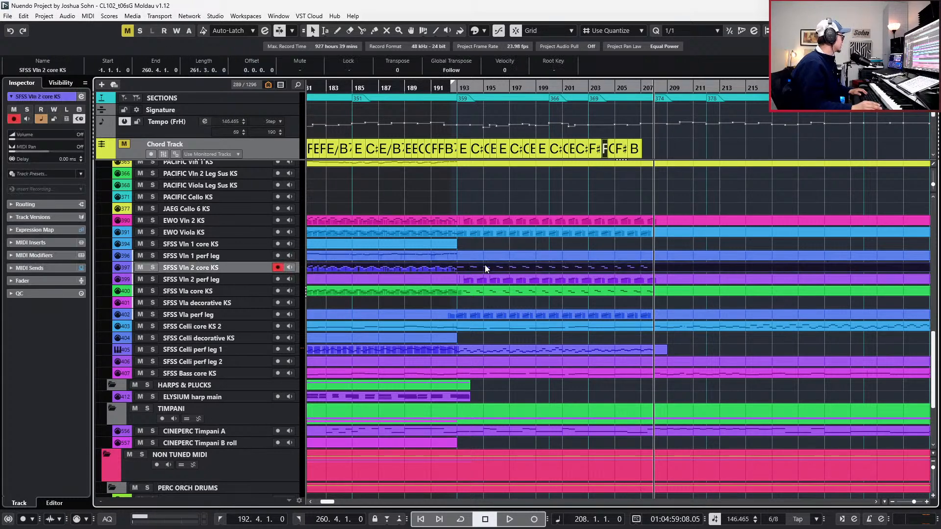
left_click(482, 254)
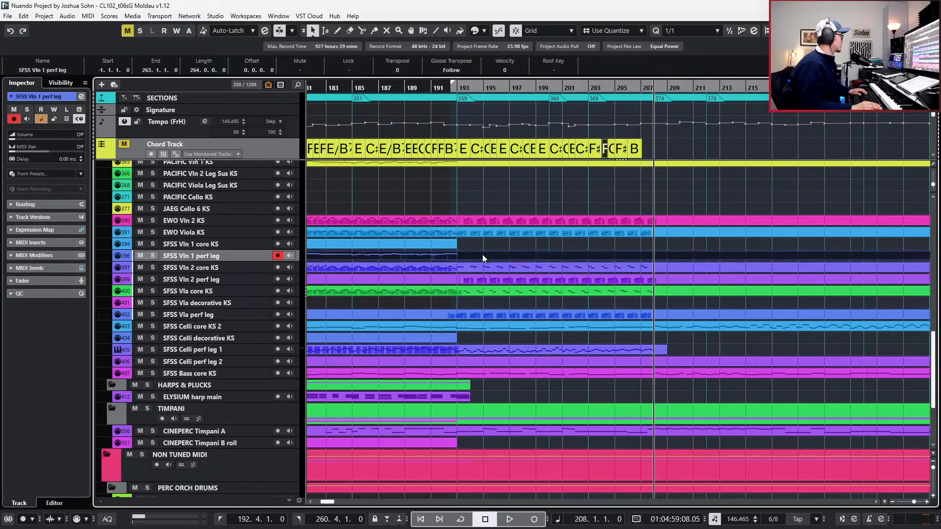
left_click(548, 280)
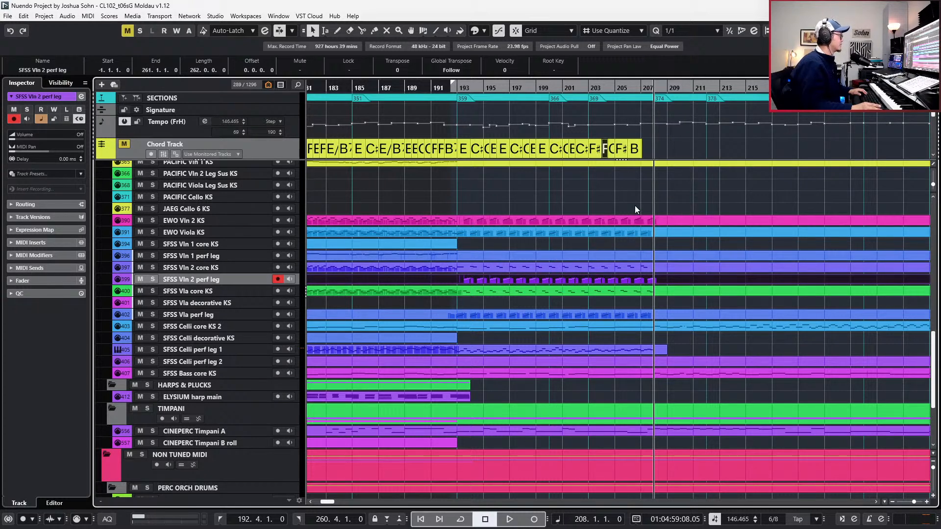
left_click(513, 242)
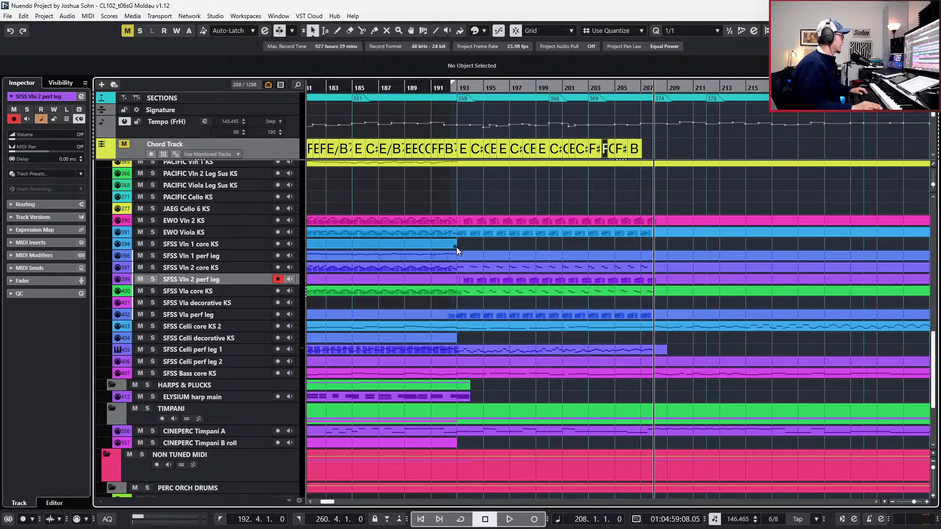
left_click(496, 246)
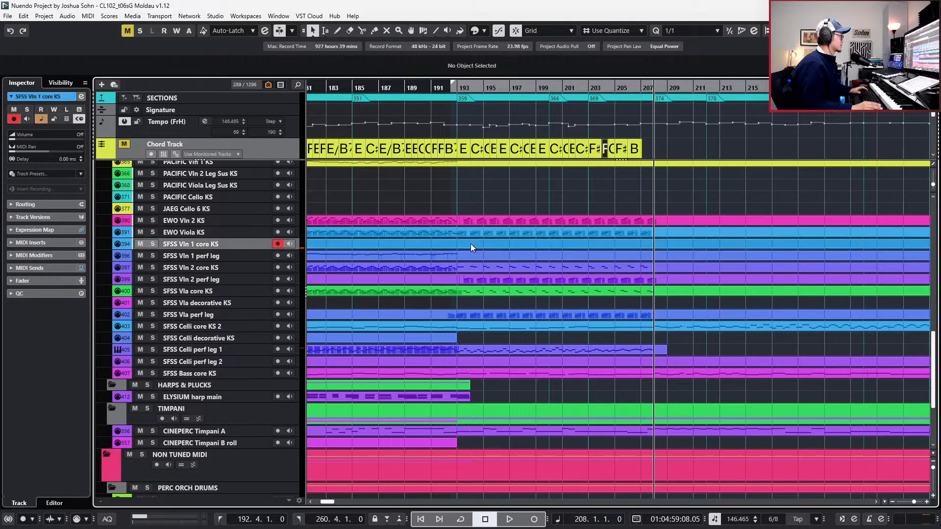
Switch to the score PDF and examine the string parts around bars 357 to 363.
key("alt+Tab")
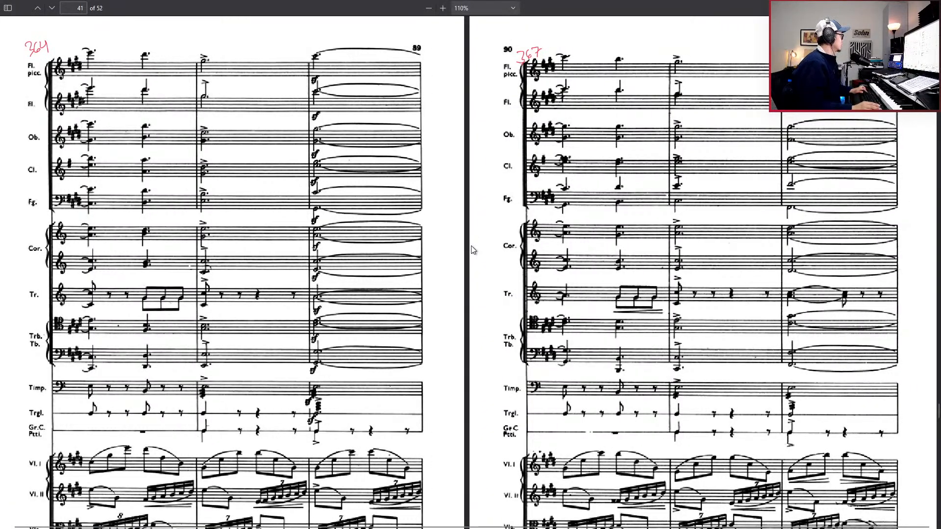
scroll(472, 246, "down", 1)
key("Left")
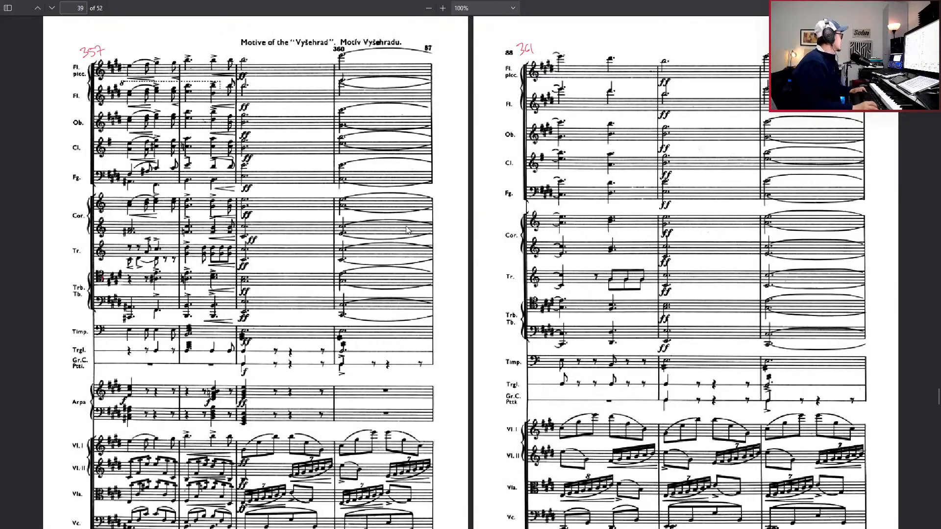
scroll(234, 416, "down", 4)
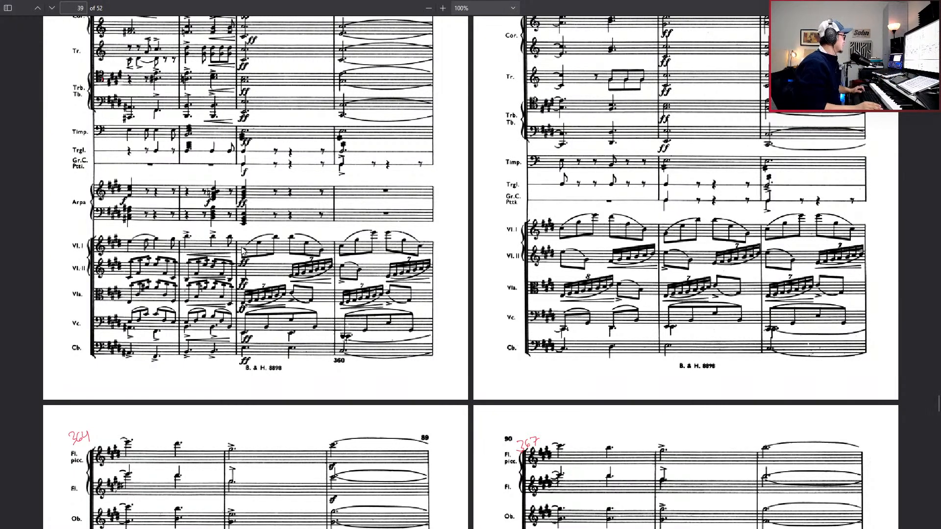
scroll(239, 256, "up", 3)
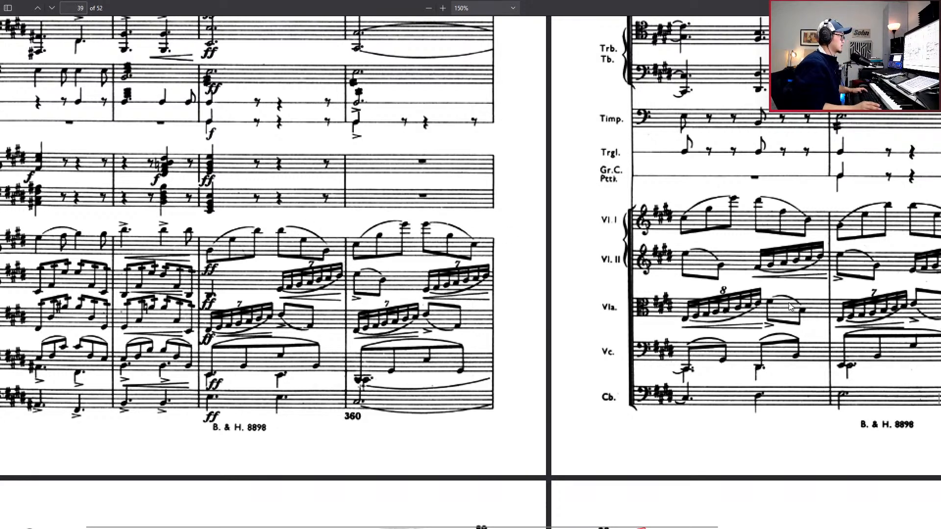
Switch back to Nuendo and look over the string parts from bar 193 onward.
key("alt+Tab")
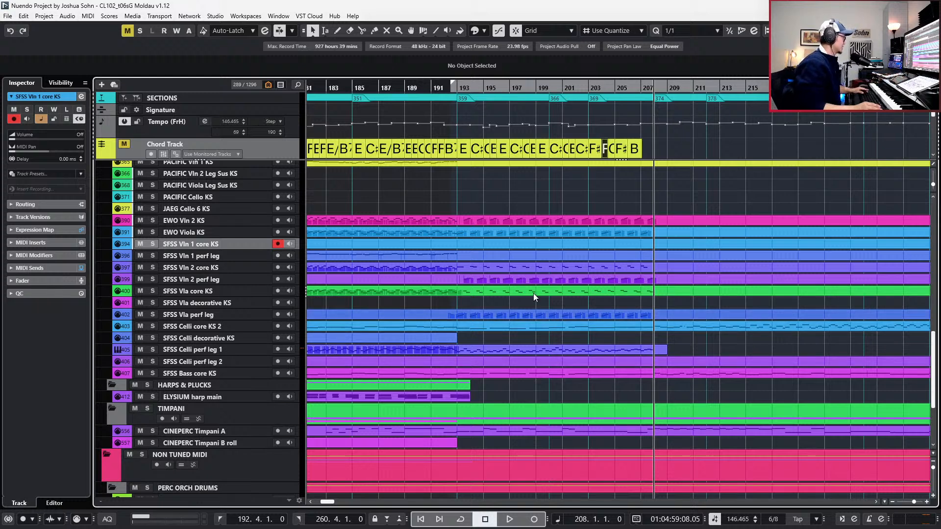
scroll(643, 205, "down", 1)
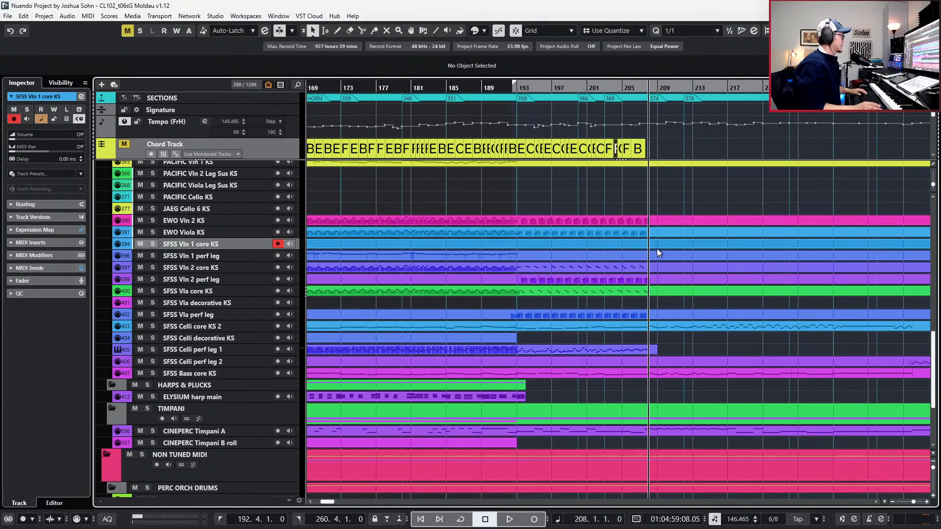
scroll(658, 255, "right", 2)
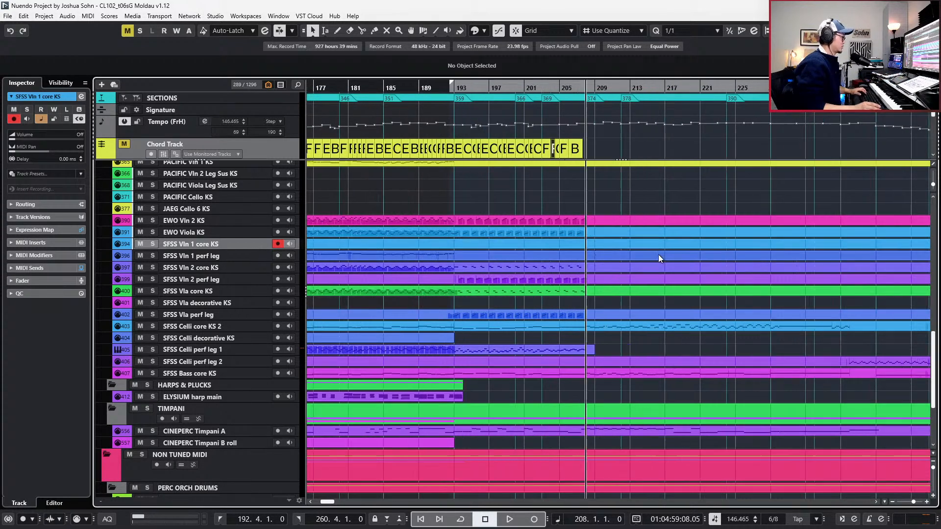
Open the long SFSS Vln 1 perf leg part in the note editor around bar 208.
left_click(658, 255)
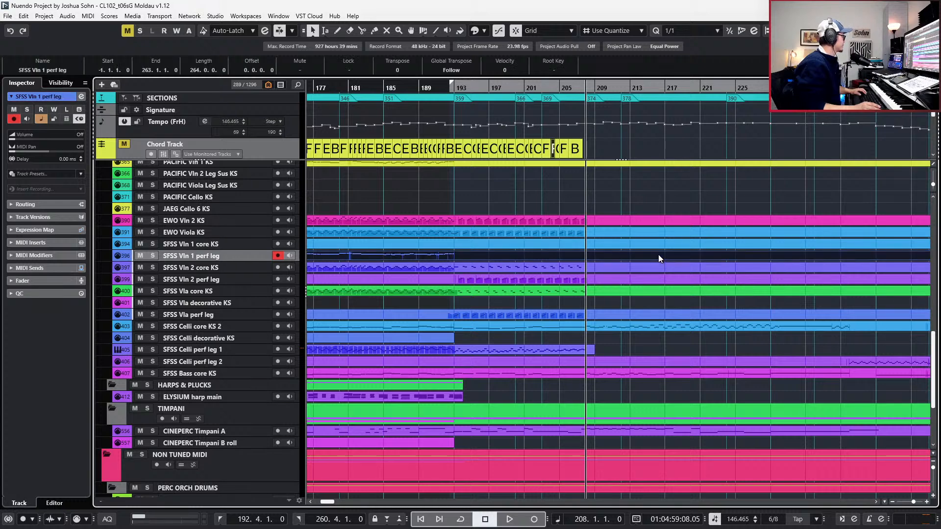
left_click(655, 239)
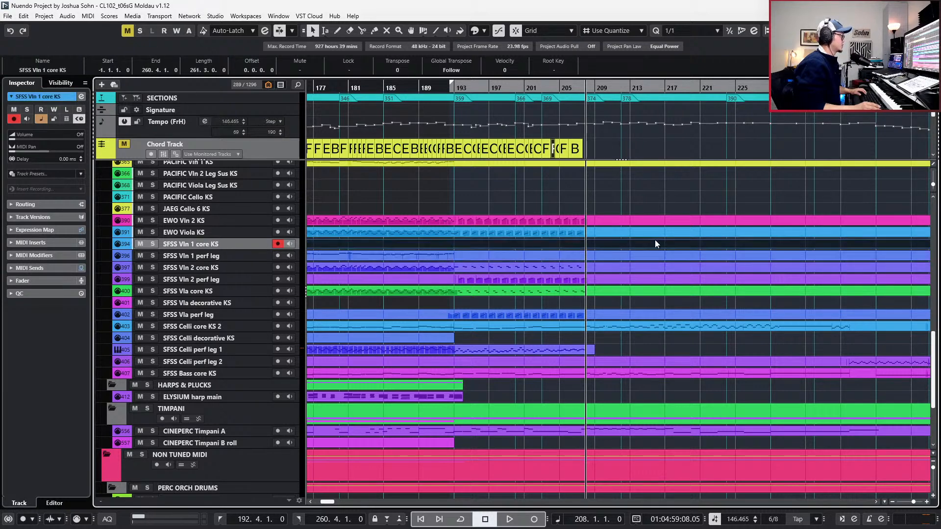
double_click(650, 254)
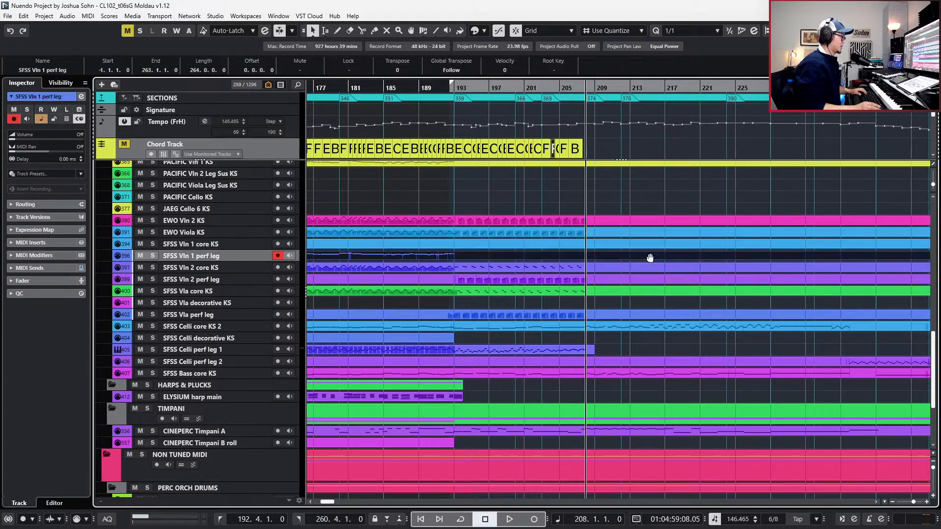
scroll(545, 346, "up", 2)
key("alt+5")
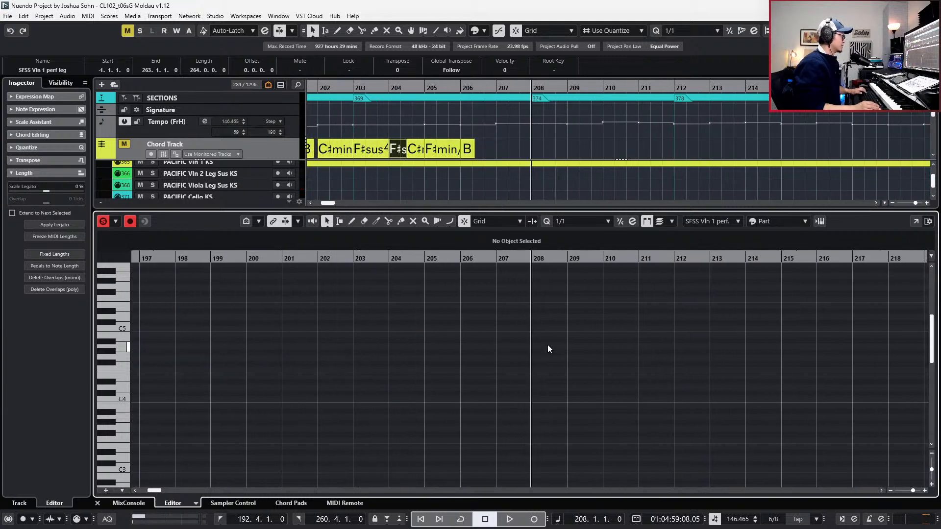
scroll(551, 334, "up", 2)
scroll(551, 331, "up", 1)
Set the quantize value to 1/8 and enter an eighth-note E5 at the start of bar 208.
key("alt+4")
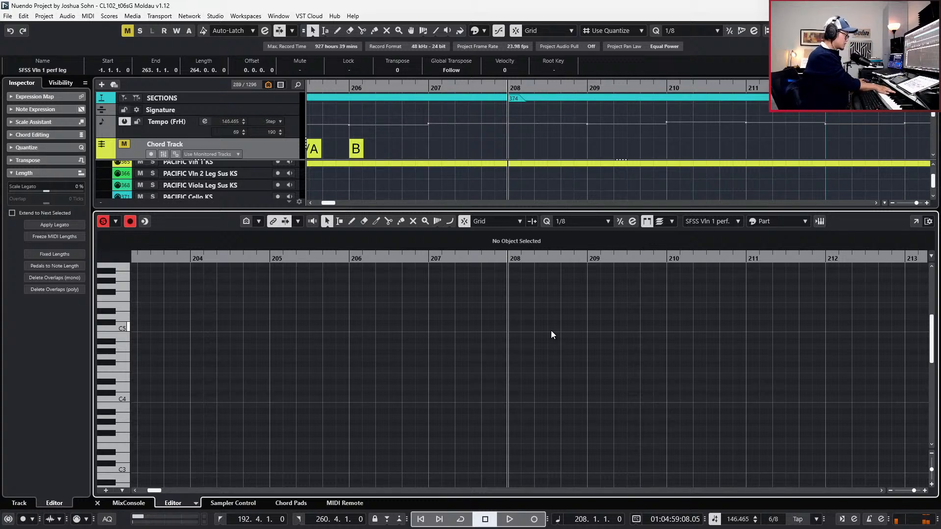
key("KP_Subtract")
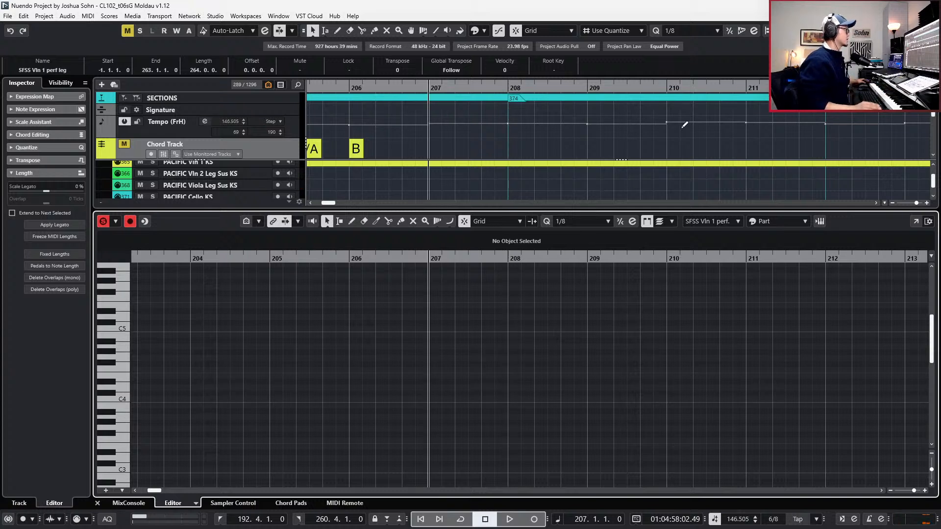
left_click(515, 306)
key("KP_Add")
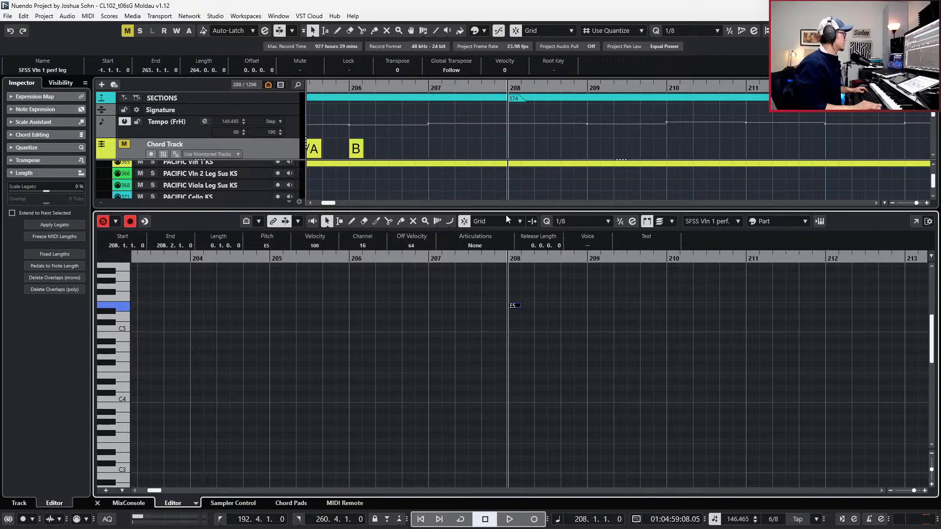
Open the note editor's window layout options.
left_click(644, 219)
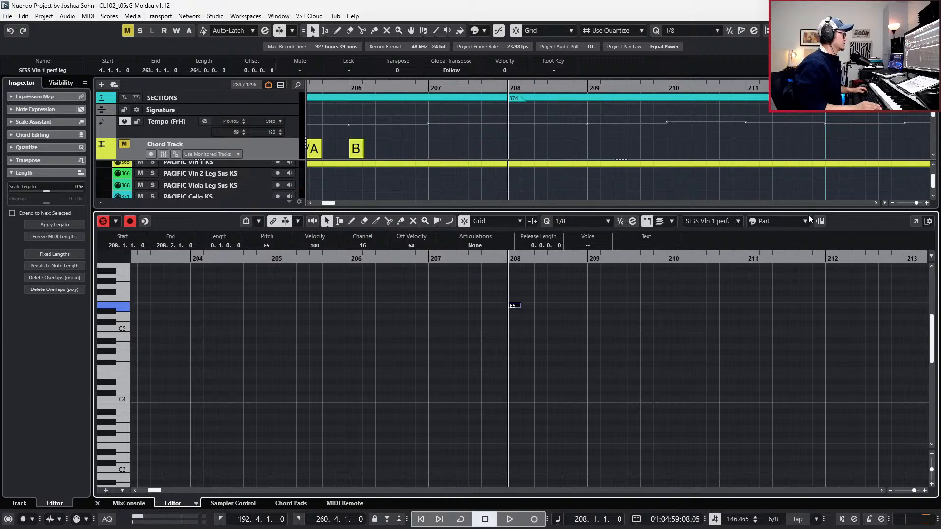
left_click(930, 222)
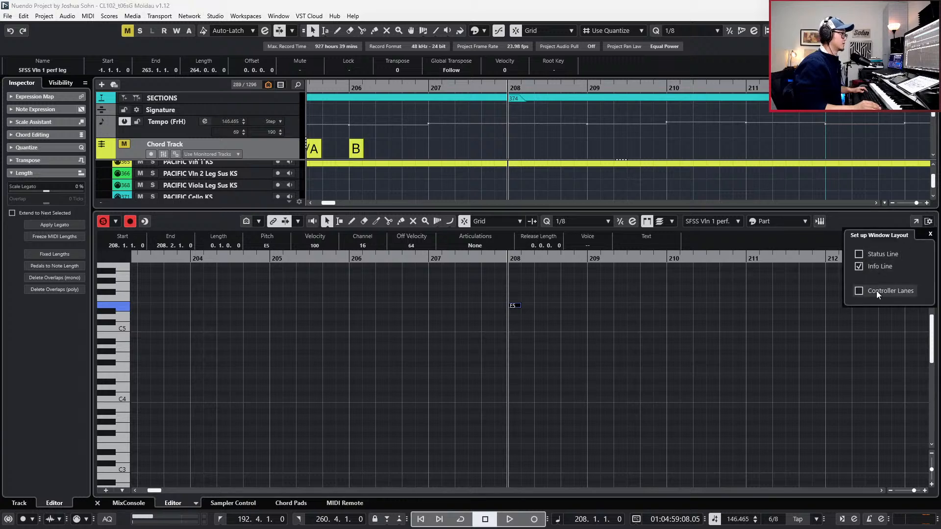
Close the window layout setup and delete the E5 note at bar 208.
left_click(806, 246)
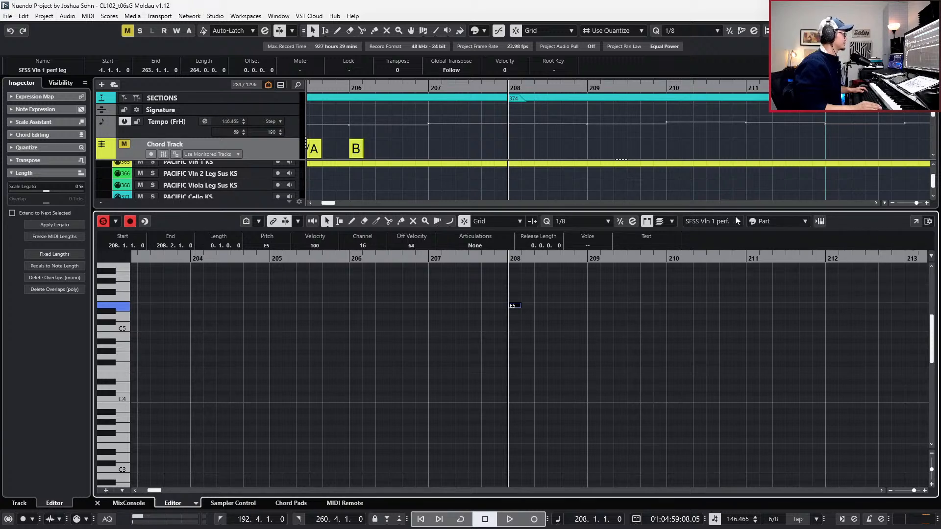
left_click_drag(656, 304, 503, 332)
key("Delete")
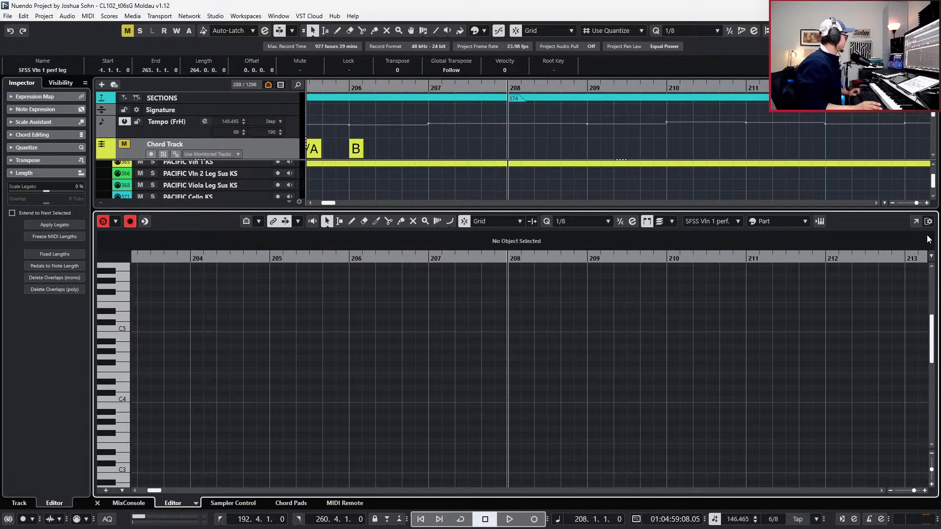
Add the Step/MIDI Input controls to the editor toolbar and turn on step input.
right_click(863, 222)
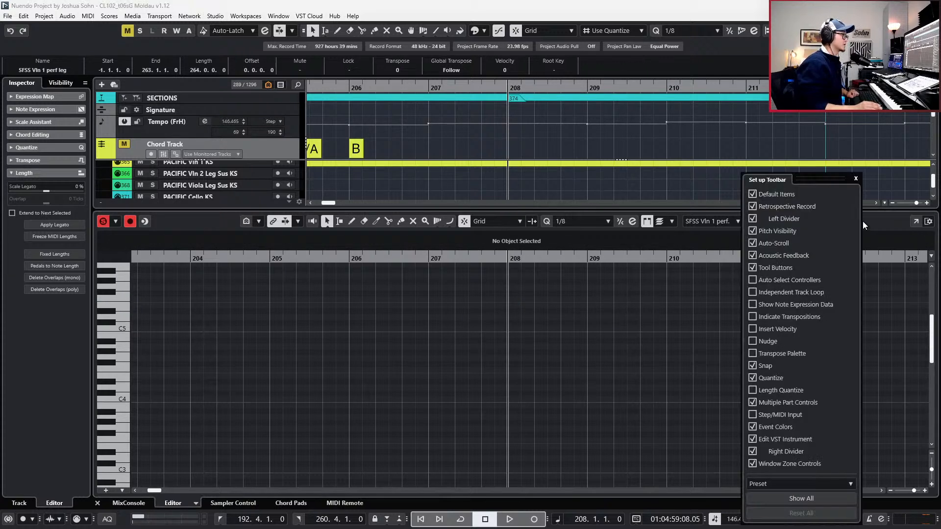
left_click(783, 415)
left_click(684, 373)
left_click(729, 222)
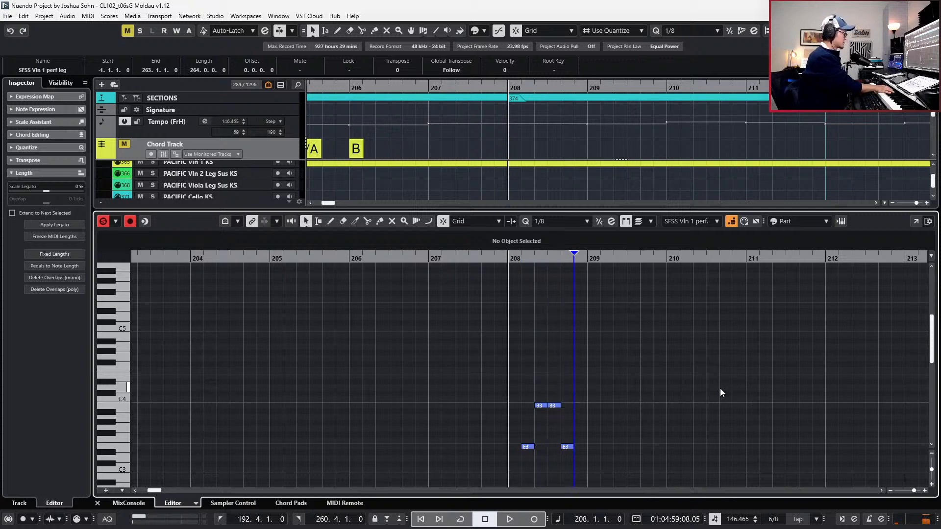
Show the controller lanes, add points before bar 208 setting Modulation to 105 and Expression to 102, and play the passage back.
key("alt+l")
key("KP_Subtract")
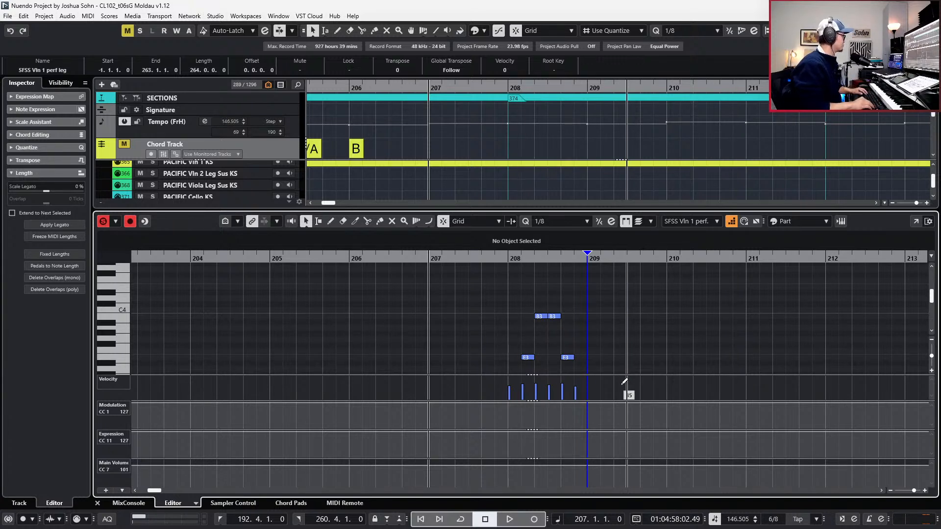
left_click(464, 412)
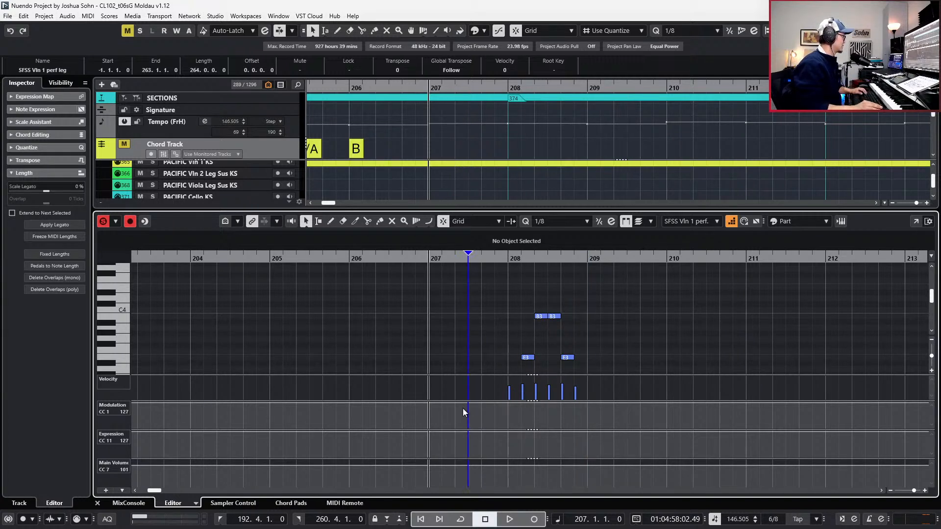
left_click(476, 407)
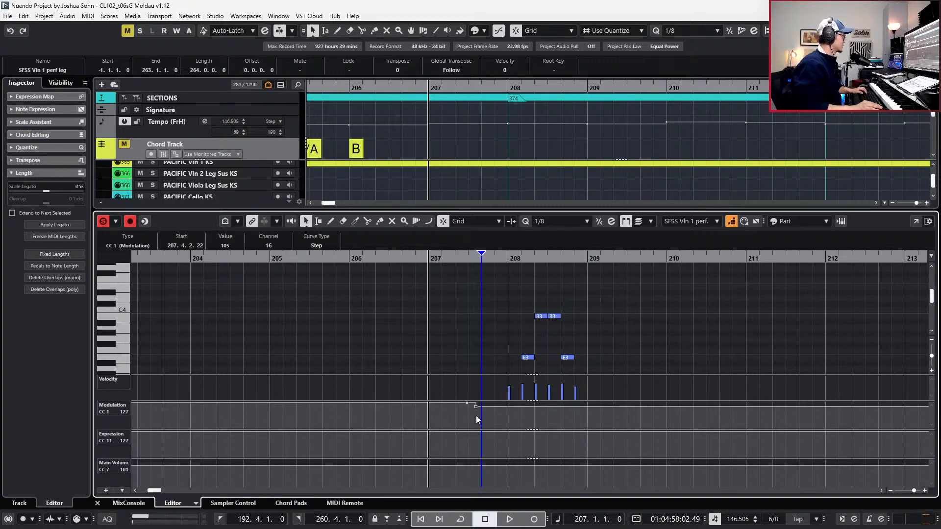
left_click(481, 436)
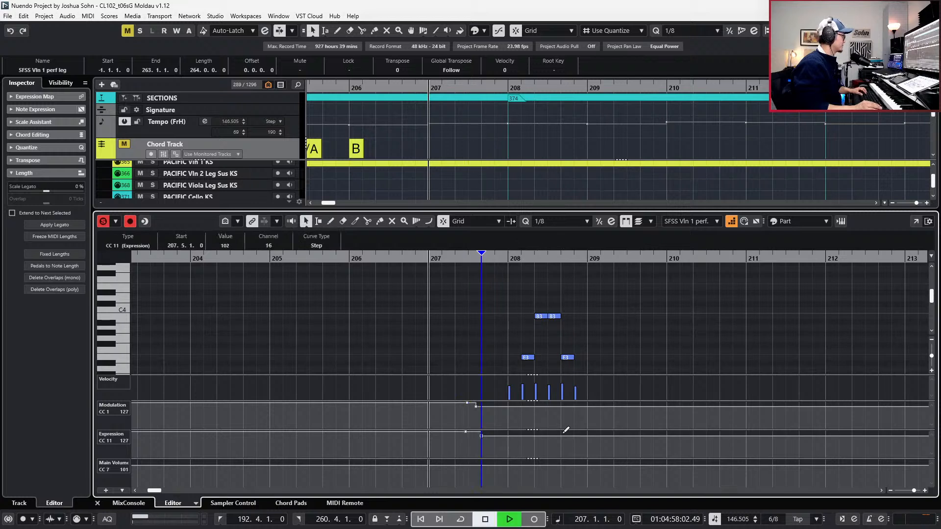
key("space")
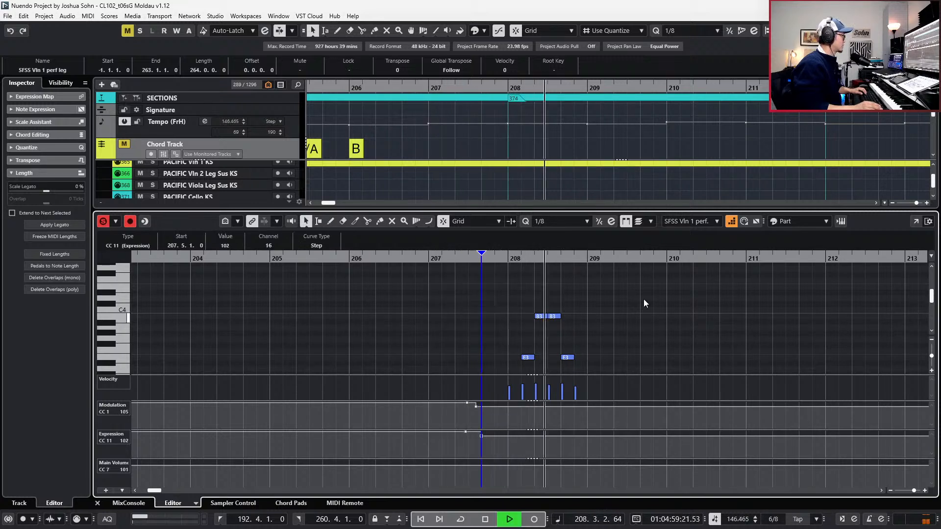
key("space")
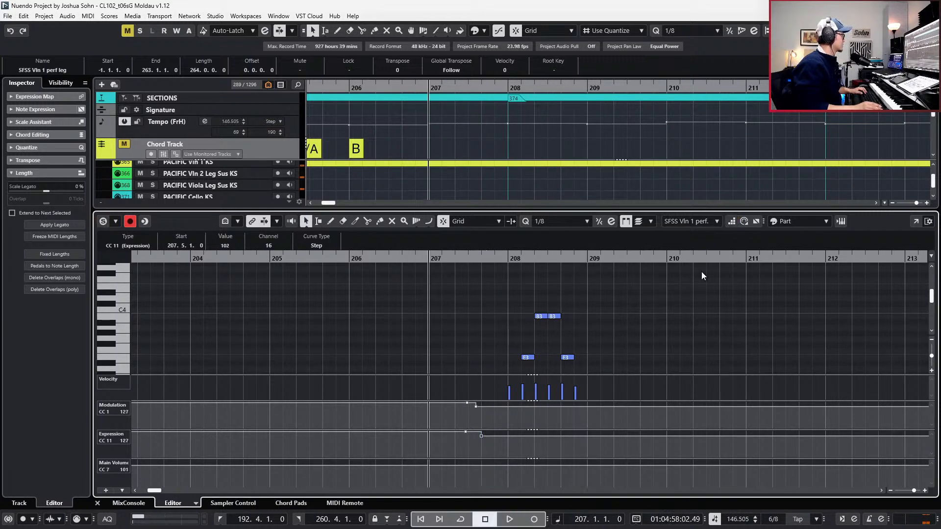
Solo the STRINGS PART folder track and play back the passage leading into bar 208.
scroll(387, 148, "down", 3)
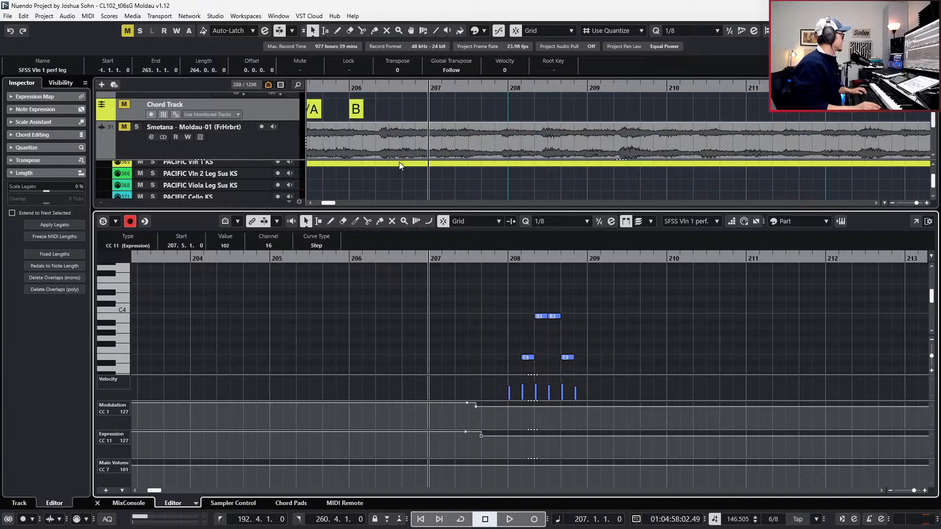
scroll(384, 187, "up", 2)
scroll(384, 187, "up", 3)
left_click(290, 191)
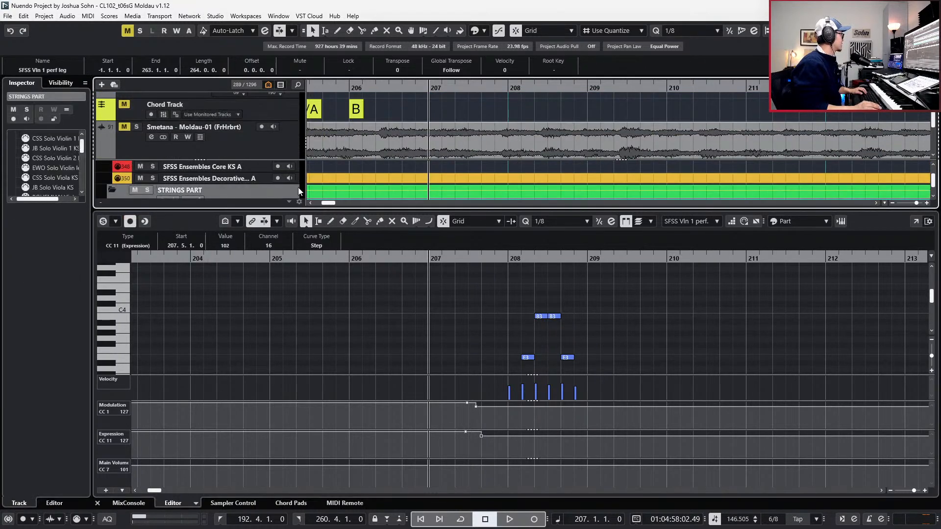
key("s")
left_click(490, 190)
key("space")
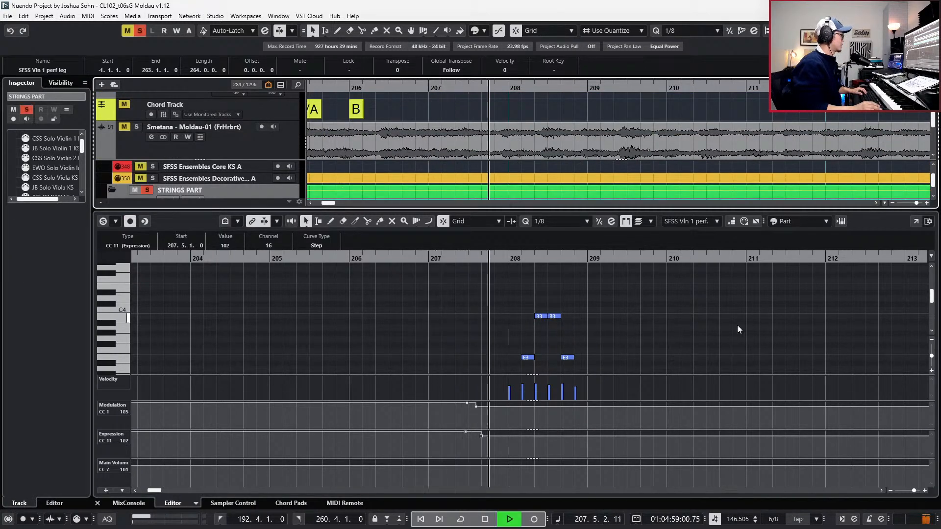
key("space")
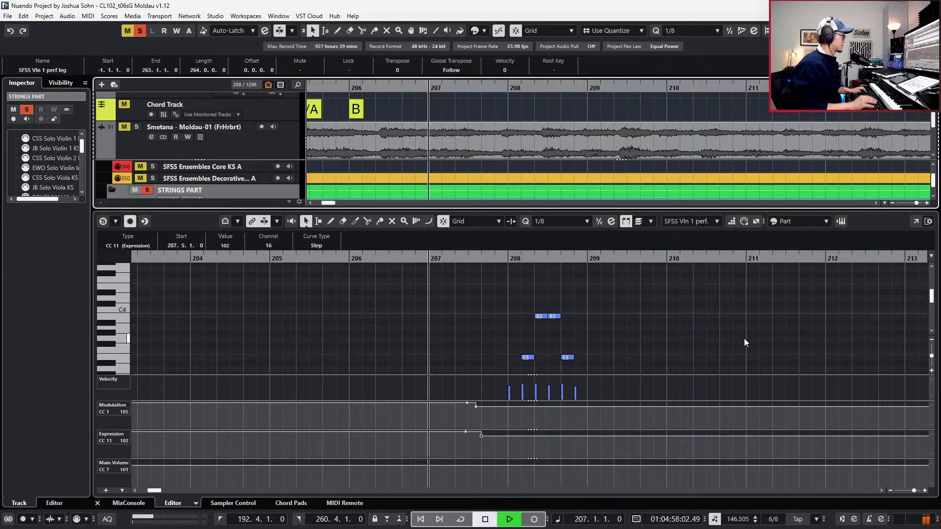
Hide the controller lanes so the note display fills the key editor around bar 208.
scroll(745, 339, "down", 2)
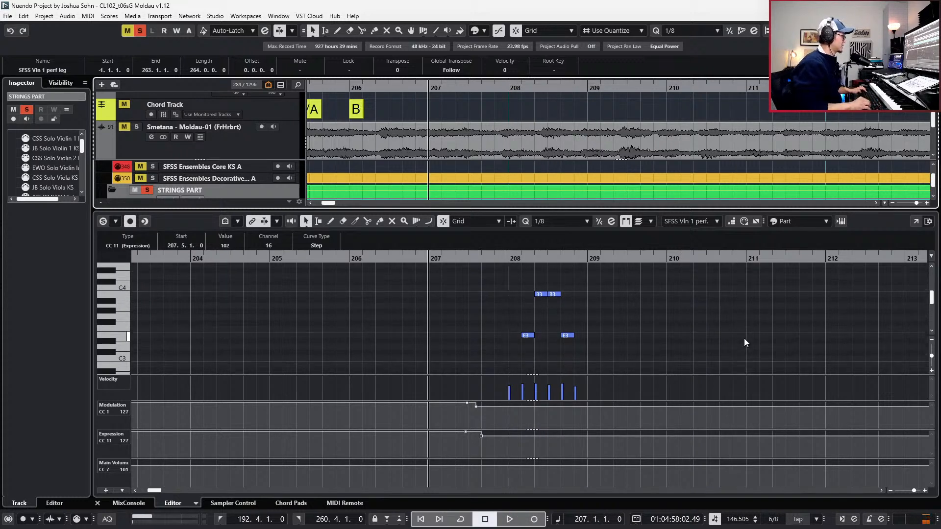
key("ctrl+alt+1")
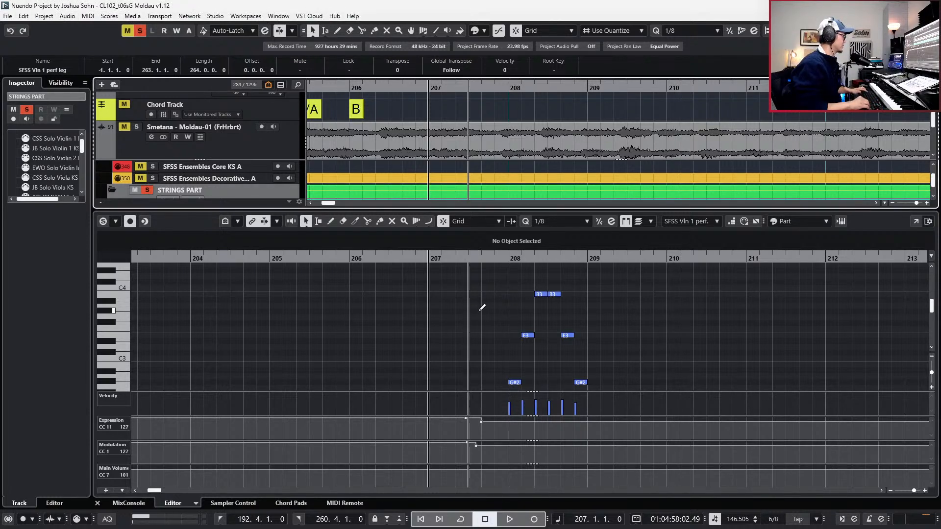
left_click(696, 317)
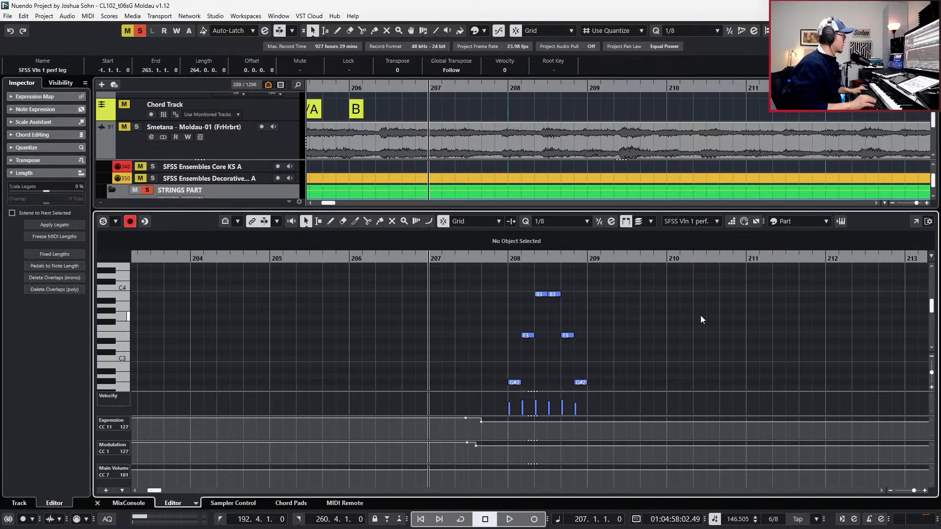
key("alt+l")
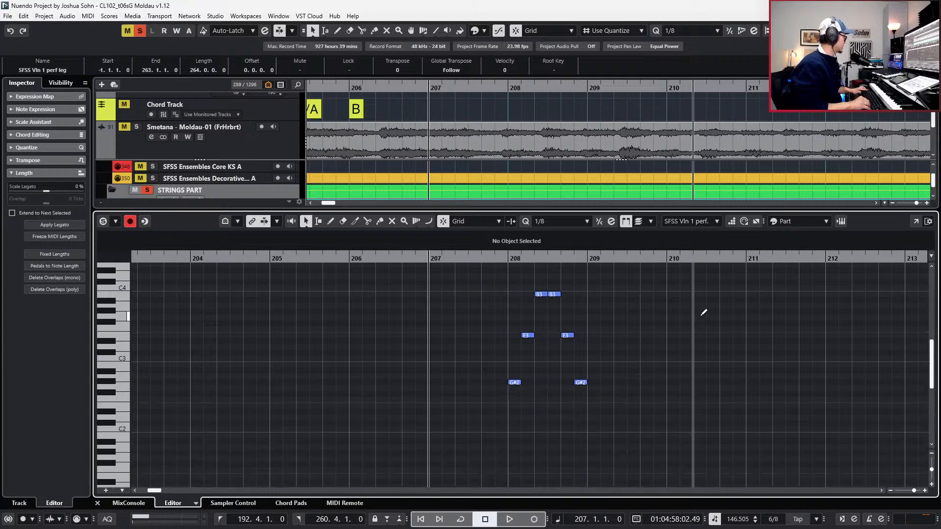
scroll(640, 328, "up", 2)
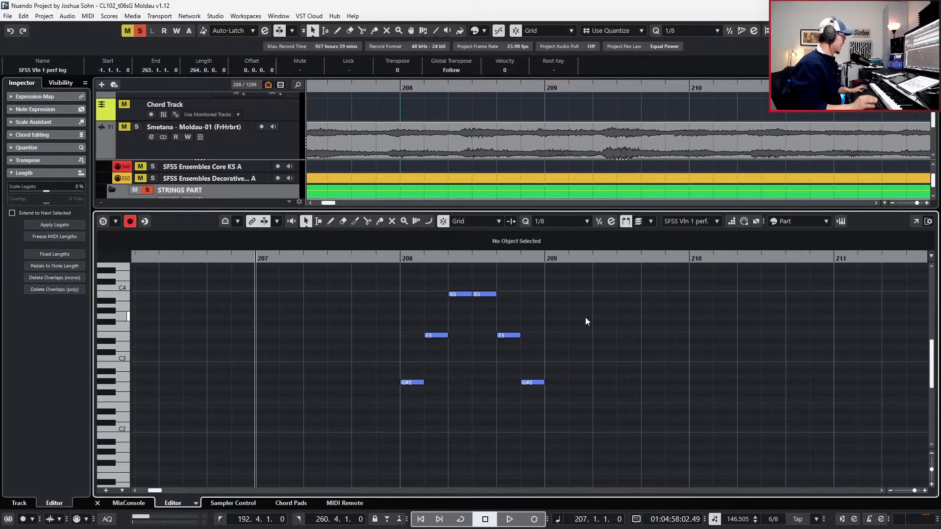
Play back the six notes of bar 208 and duplicate them into bar 209.
left_click_drag(381, 279, 594, 393)
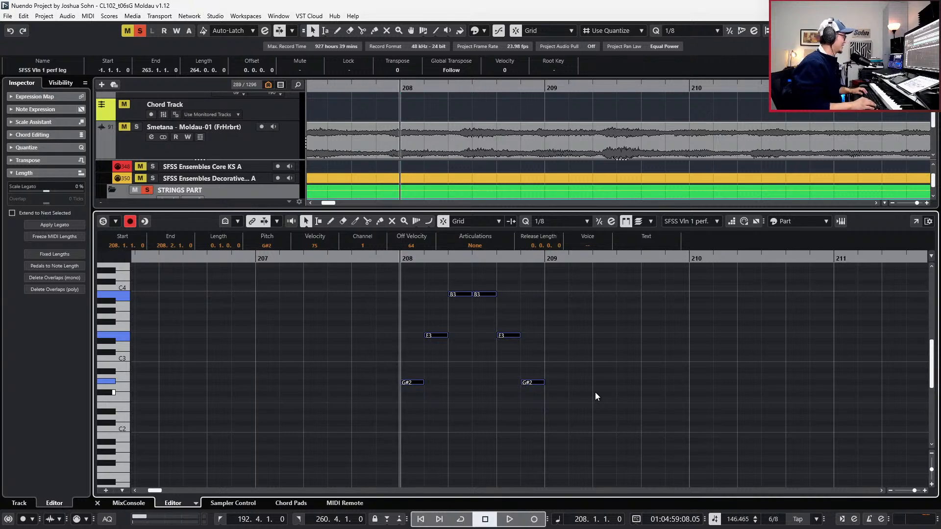
key("space")
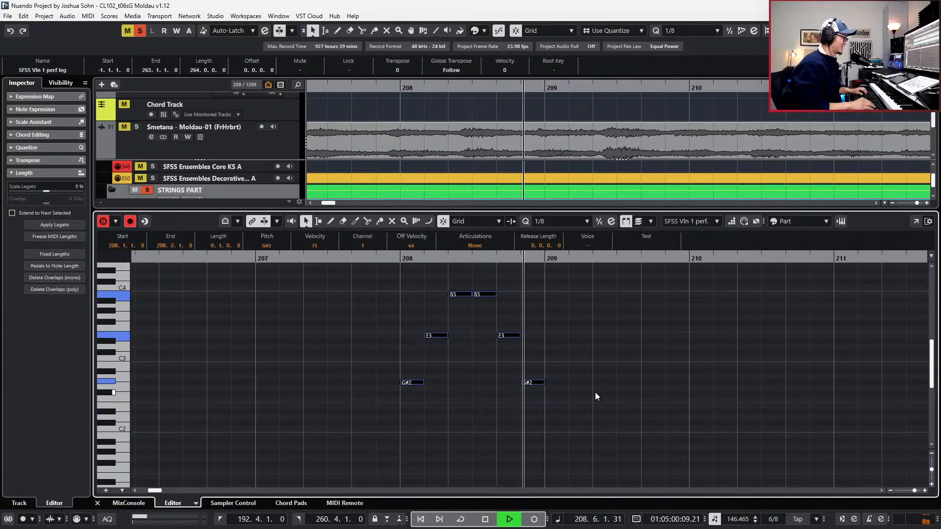
key("space")
left_click_drag(387, 279, 645, 441)
key("ctrl+d")
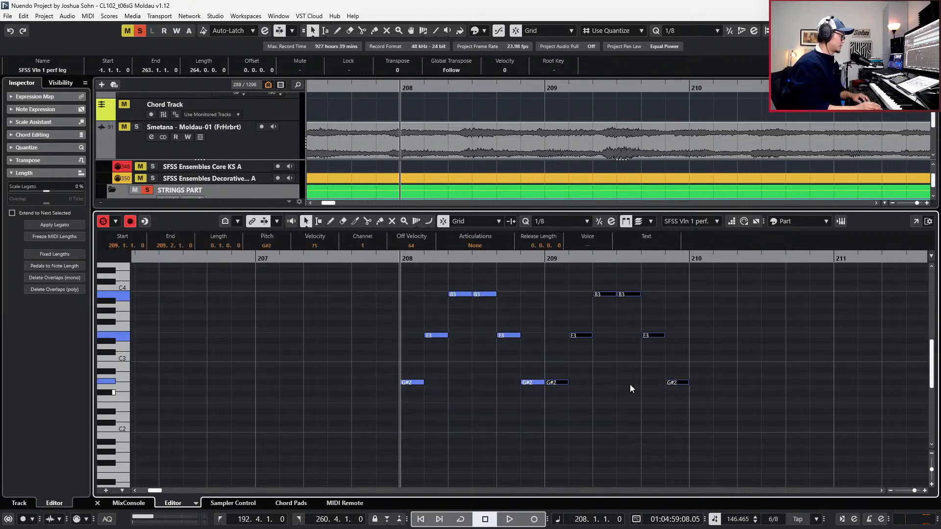
Lengthen the notes in bars 208 and 209 that lead to a different pitch to 0.1.0.20 so they overlap slightly.
left_click_drag(414, 287, 436, 398)
left_click_drag(486, 321, 504, 339)
left_click_drag(484, 273, 500, 304)
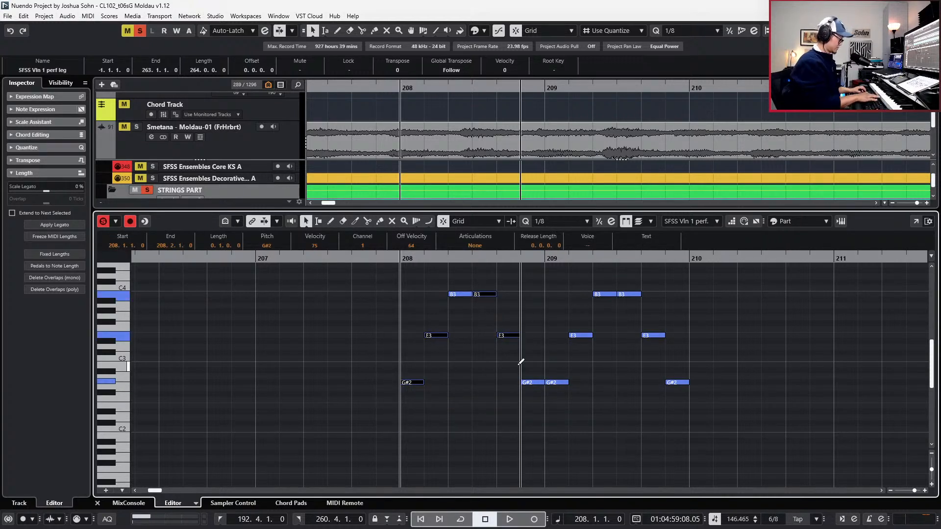
left_click_drag(568, 322, 575, 407)
left_click_drag(629, 287, 647, 353)
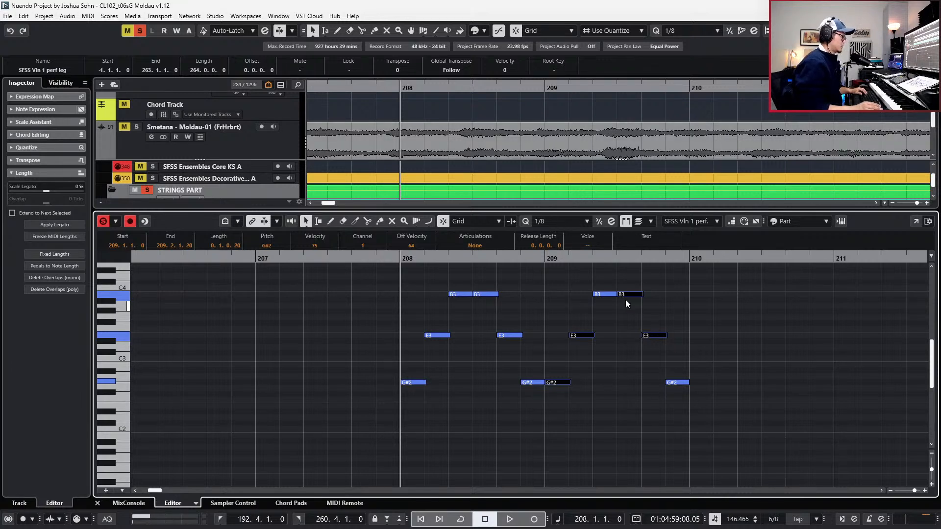
Transpose the six notes of bar 209 up five semitones, then lower its two A3 notes to G#3.
left_click(556, 382)
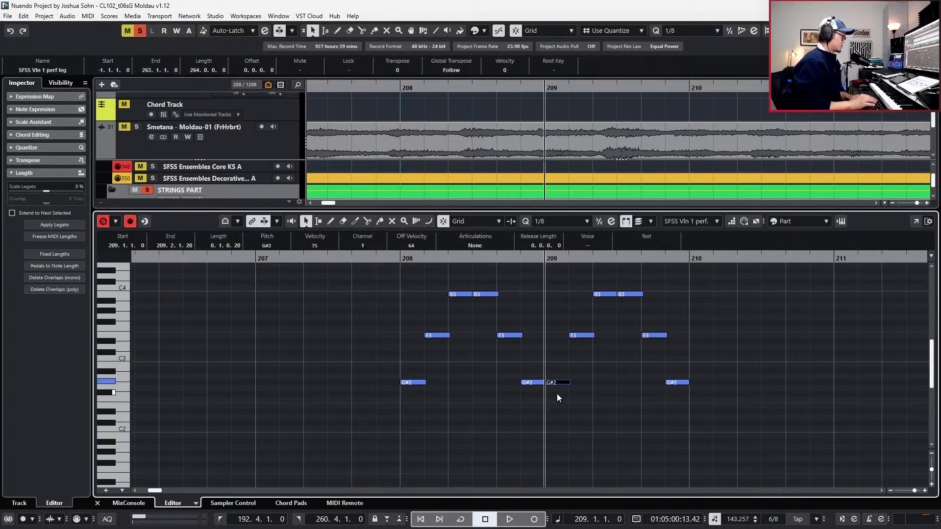
left_click_drag(556, 293, 704, 433)
key("Up")
key("Up")
key("Up")
key("Up")
key("Up")
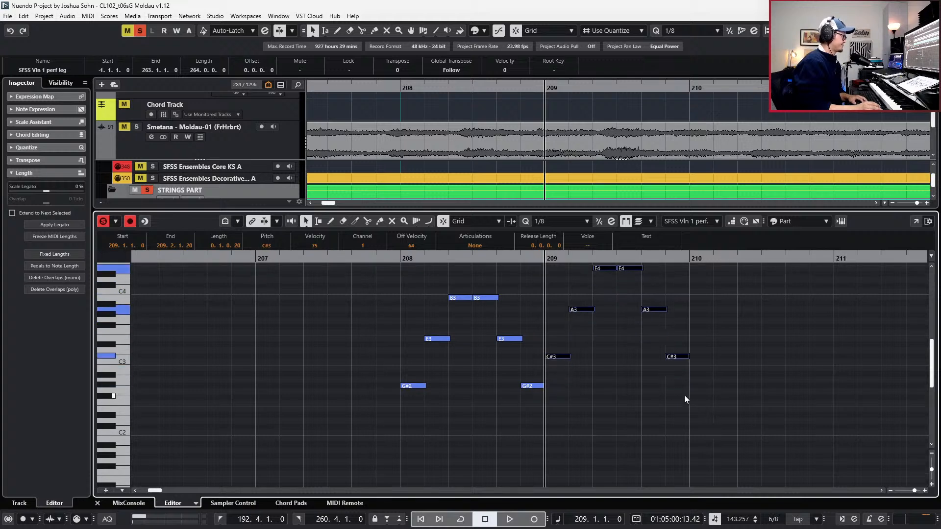
left_click_drag(543, 293, 687, 333)
key("Down")
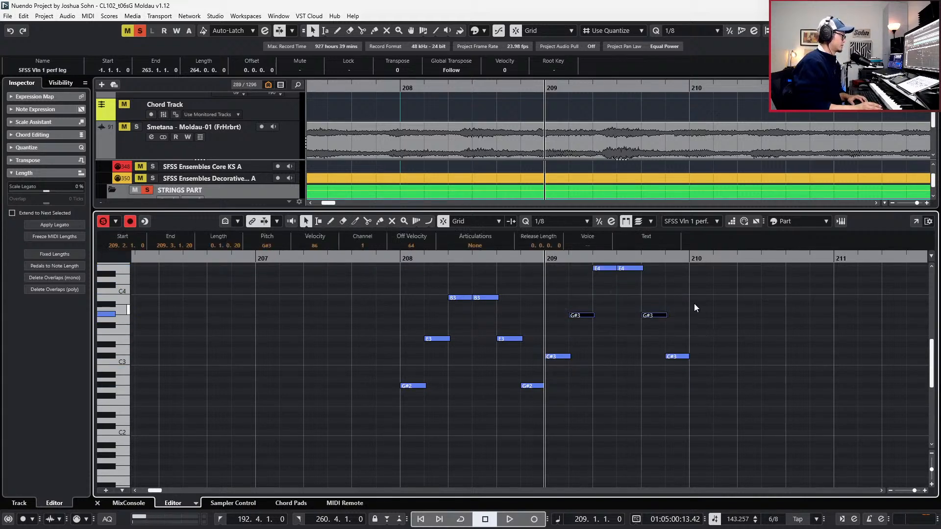
Select the E4 notes in bar 209 and play back the arpeggio from bar 208 to check it.
left_click(607, 273)
scroll(671, 269, "up", 1)
key("space")
key("f")
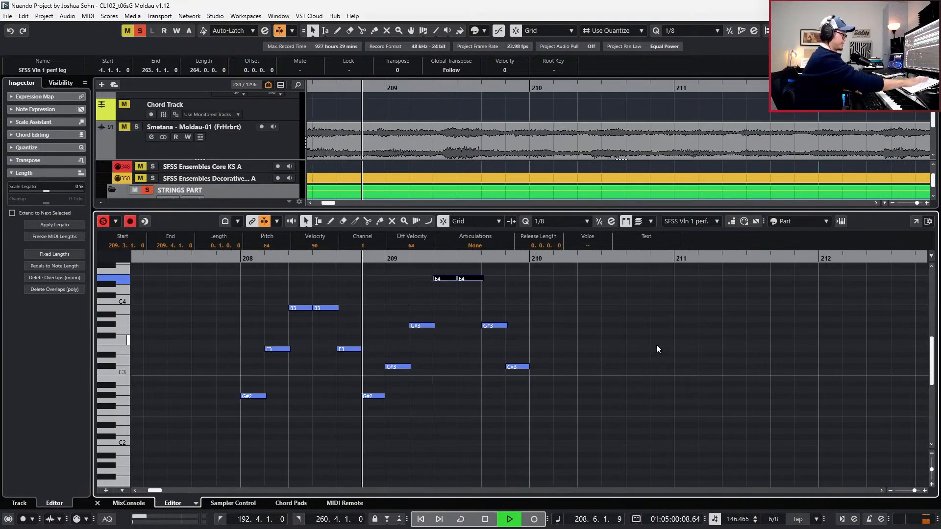
key("space")
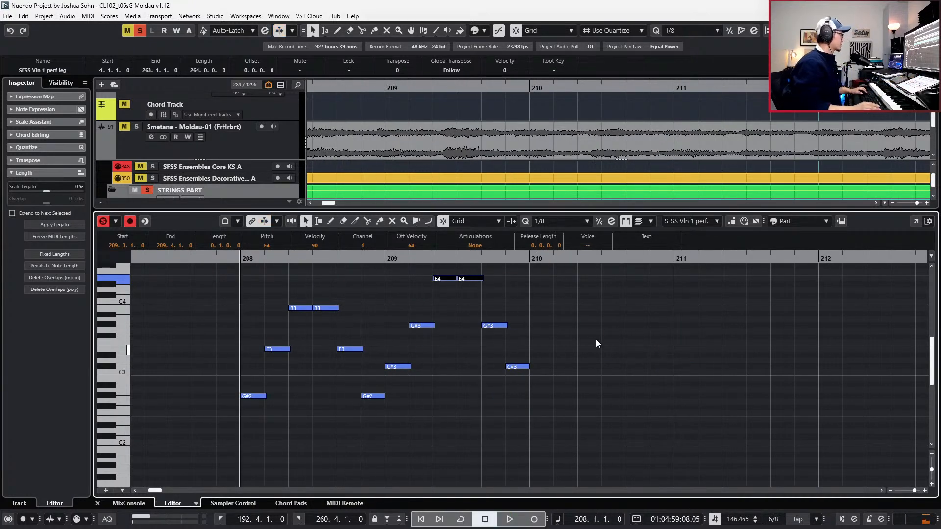
Duplicate the six notes of bar 209 into bar 210.
left_click_drag(406, 272, 607, 416)
key("n")
key("n")
key("alt+d")
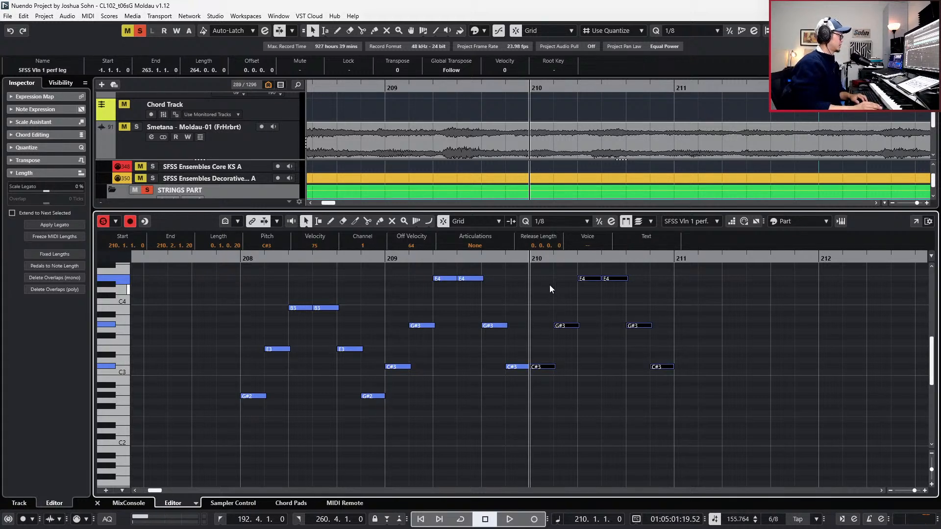
Repitch the second half of bar 210: the second E4 to D#4, the last G#3 to A3 and the final C#3 to D#3.
left_click_drag(608, 279, 608, 285)
left_click(638, 326)
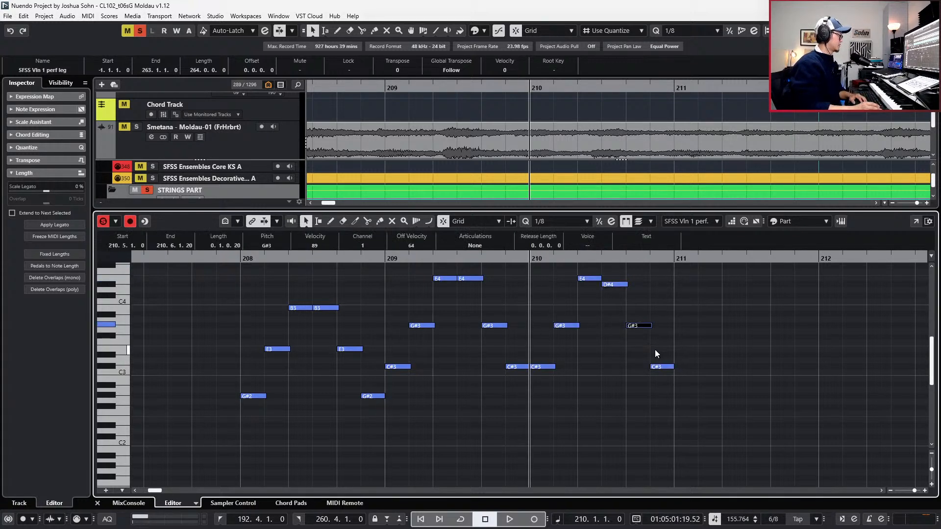
key("Up")
key("Right")
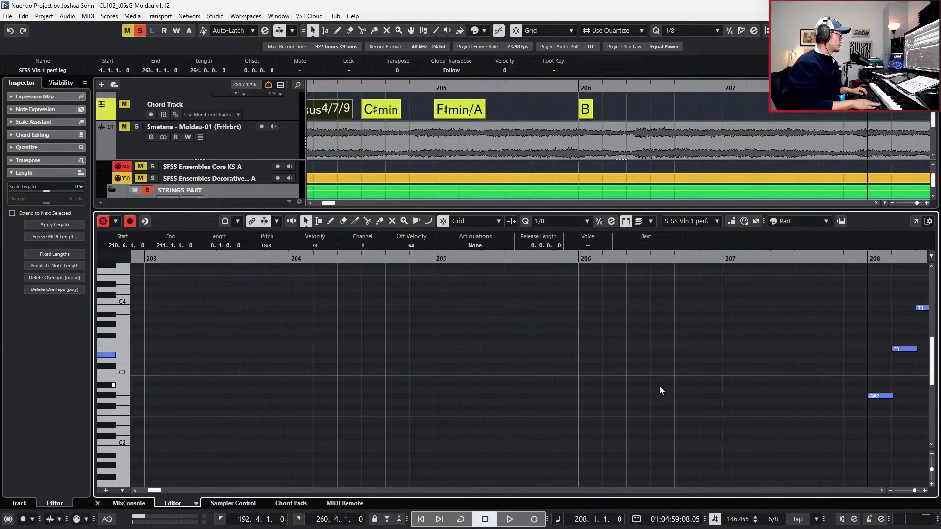
Play back the arpeggio across bars 208 to 210 to review the notes.
key("space")
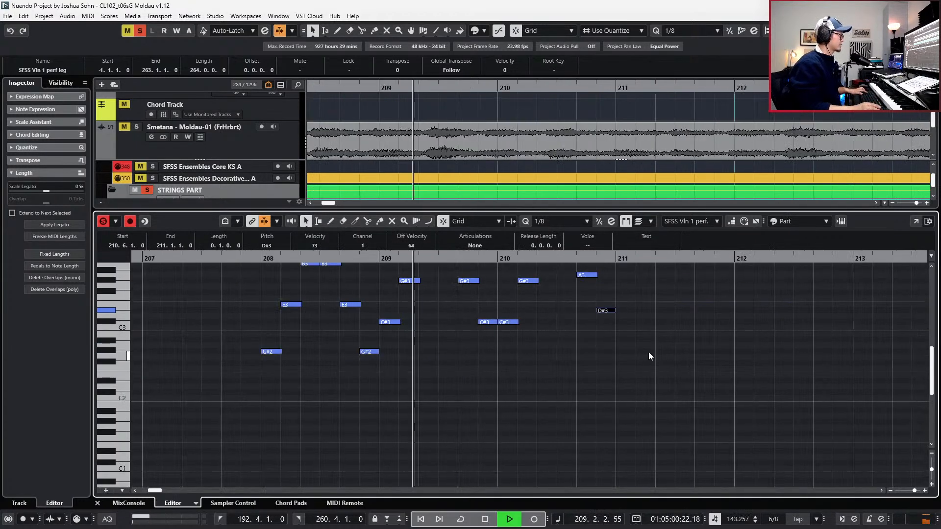
scroll(622, 328, "up", 3)
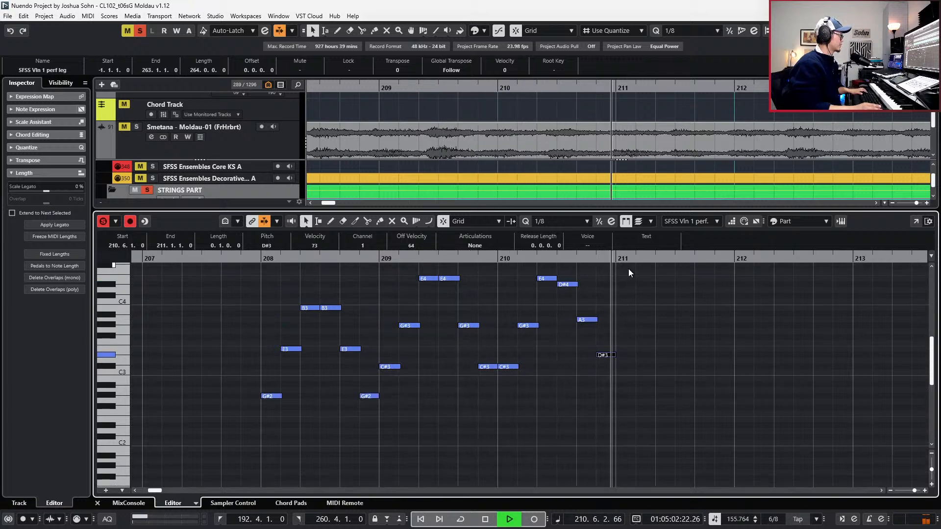
scroll(627, 289, "up", 2)
key("space")
scroll(642, 316, "down", 2)
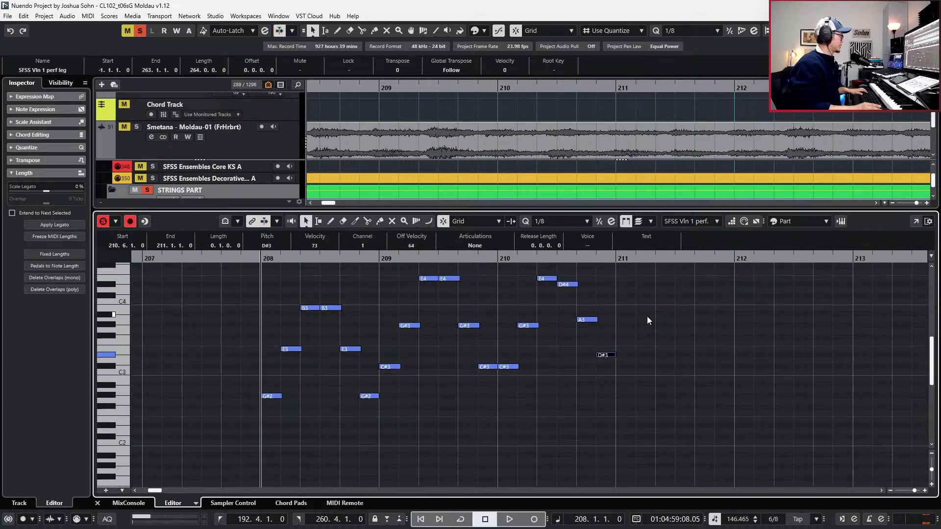
Move the playback position to bar 210 and repitch the fifth note of that bar to F#3.
left_click_drag(530, 271, 519, 381)
key("l")
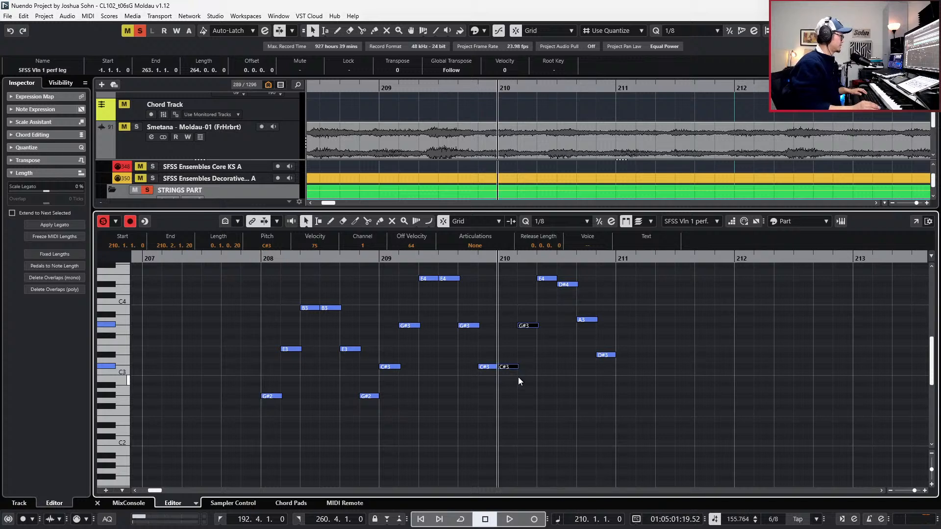
left_click(586, 320)
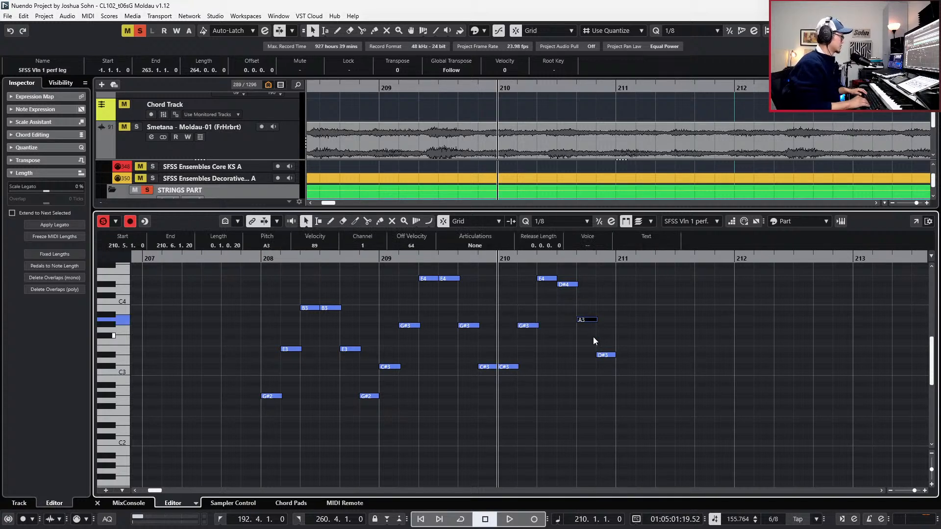
key("Up")
key("Up")
key("Up")
key("Down")
key("Down")
key("Down")
key("Down")
key("Down")
key("Down")
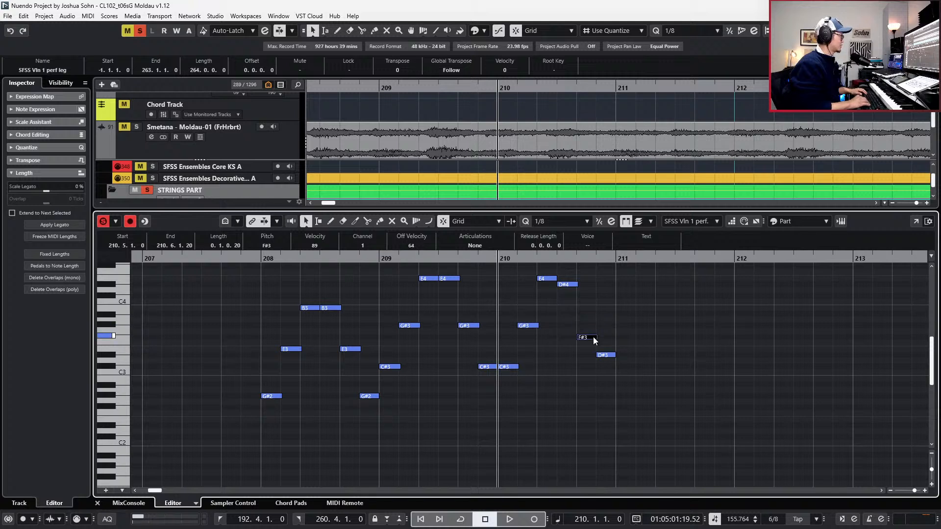
Repitch the last note of bar 210 to B2 and play the bar back to check it.
key("Right")
key("Down")
key("Down")
key("Down")
key("Down")
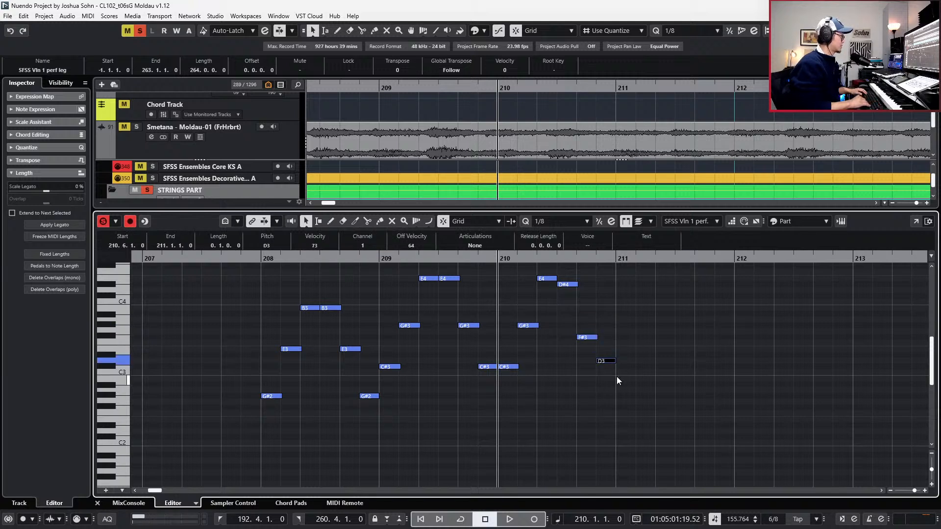
key("space")
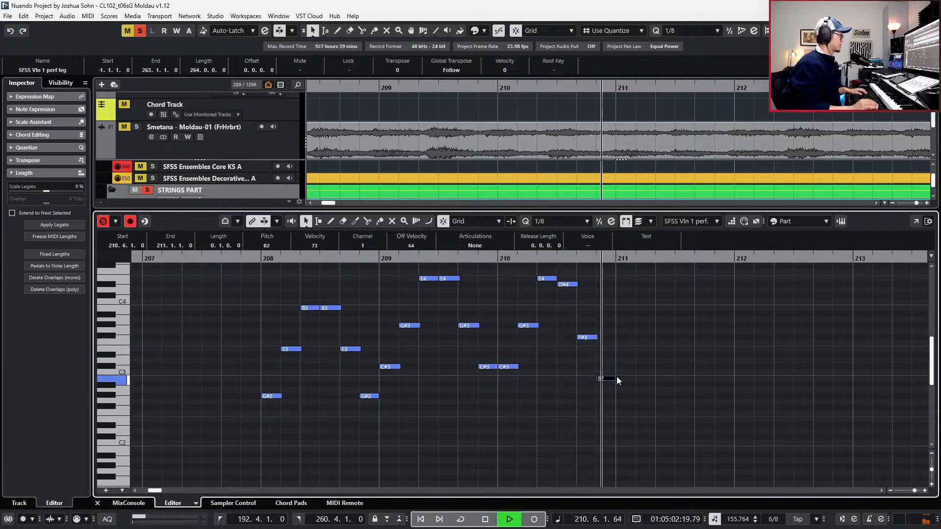
key("space")
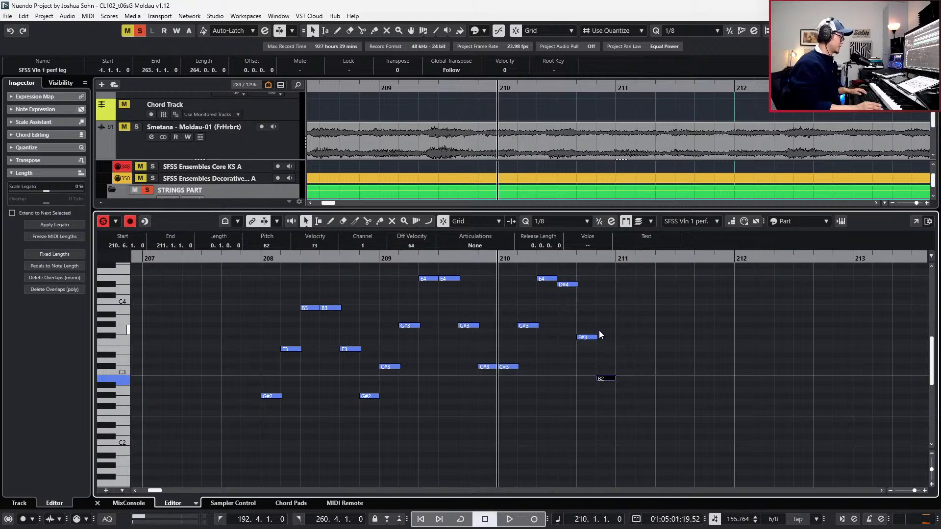
Copy the six arpeggio notes of bar 208 into bar 211, keeping their G#2, E3 and B3 pitches, and play the bar back.
left_click_drag(224, 291, 375, 419)
key("ctrl+c")
key("KP_Add")
key("ctrl+v")
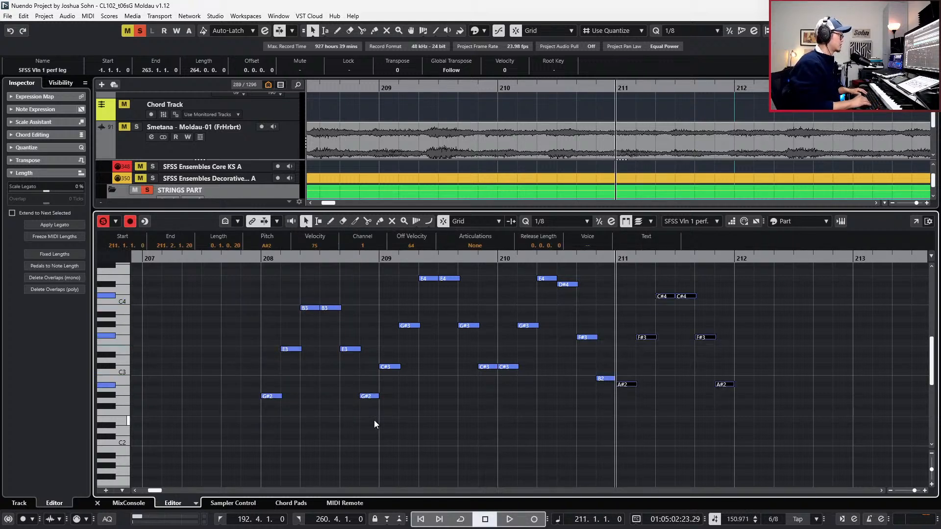
key("space")
key("space")
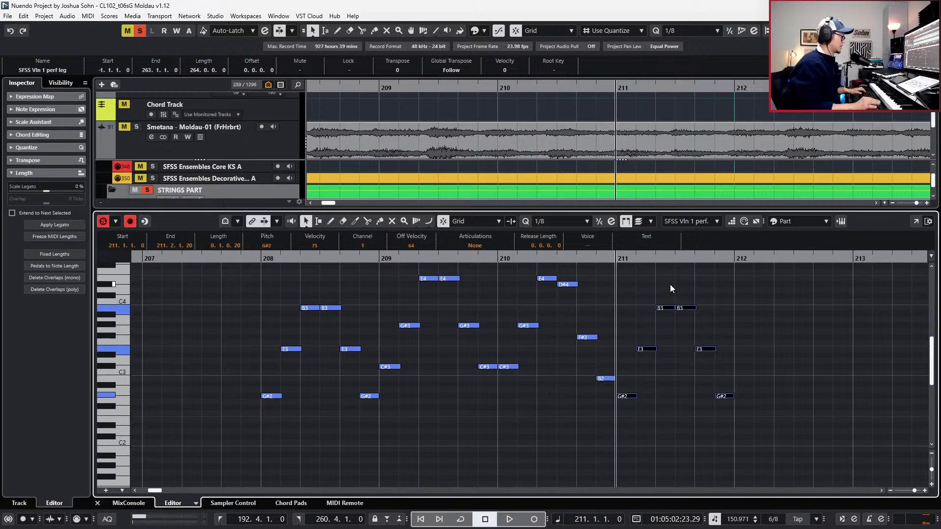
Copy the arpeggio notes of bars 209 and 210 into bars 212 and 213 and play them back.
scroll(669, 285, "right", 3)
scroll(652, 299, "down", 1)
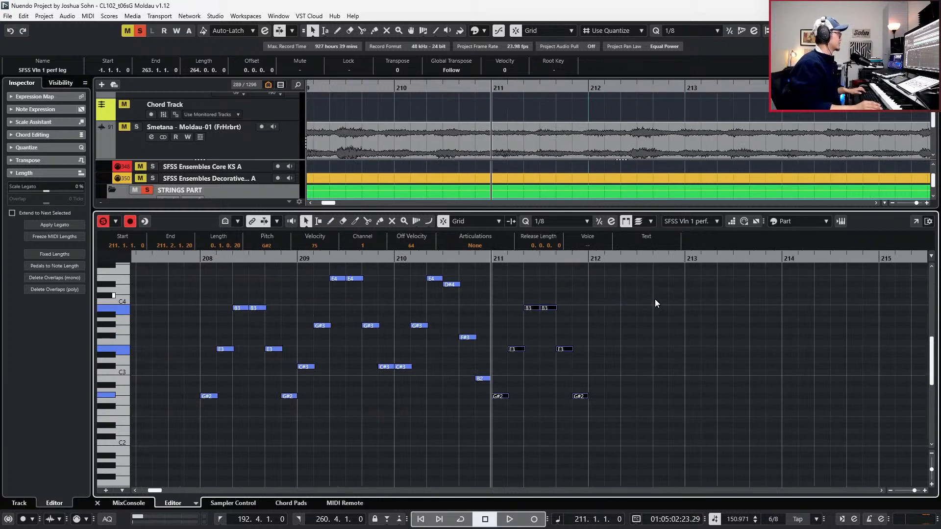
key("KP_Add")
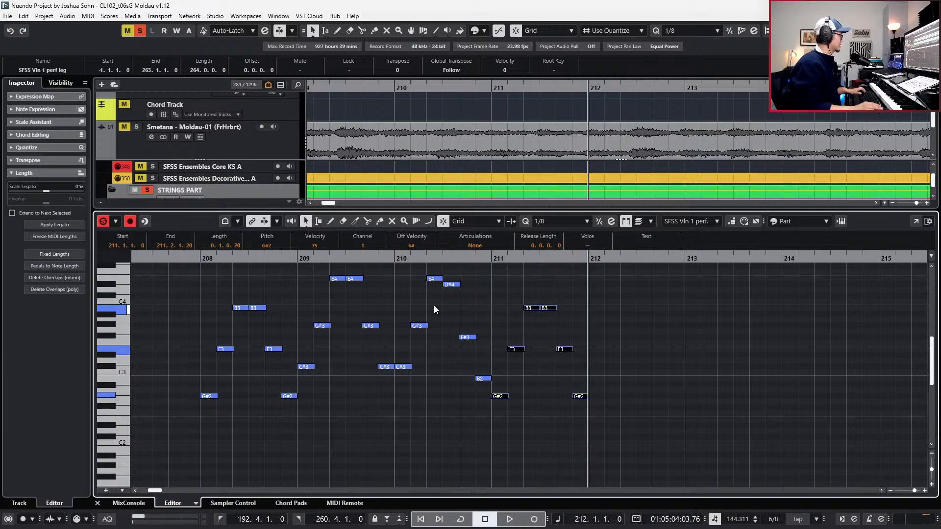
left_click_drag(300, 265, 487, 387)
key("ctrl+c")
key("ctrl+v")
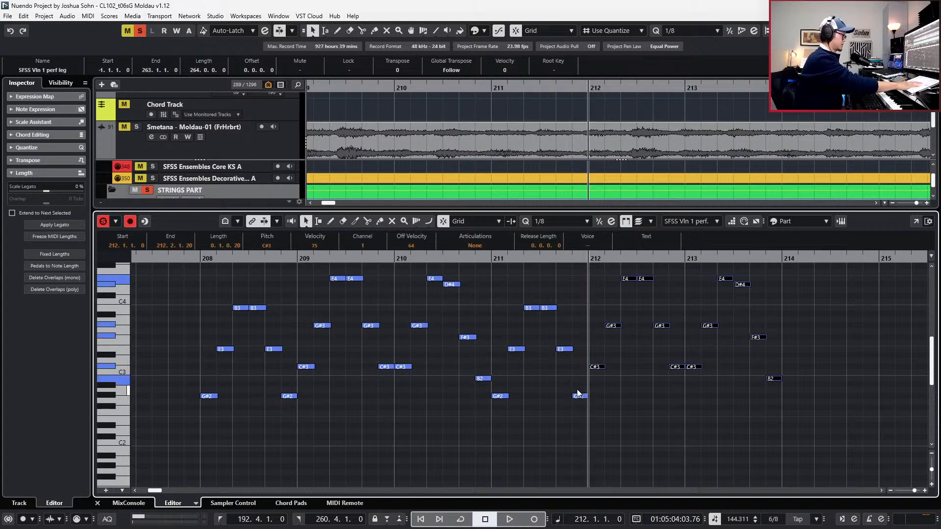
key("space")
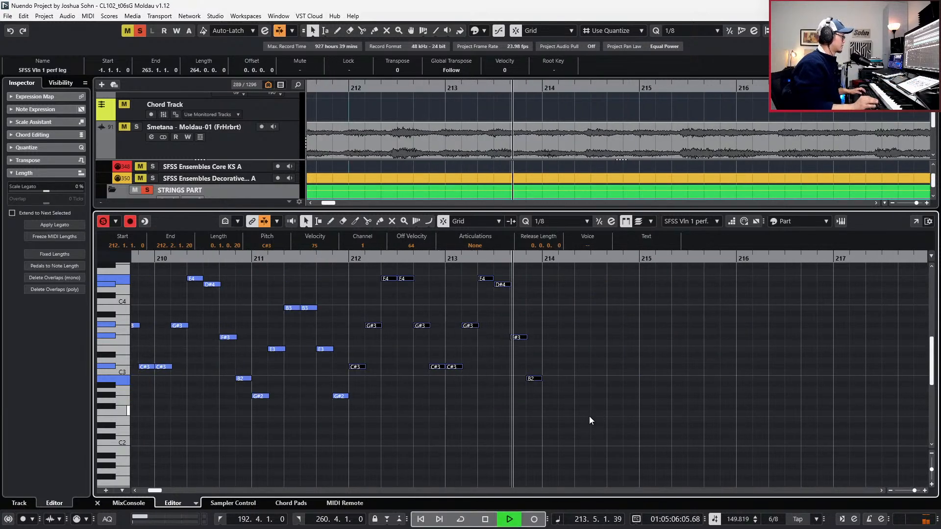
key("space")
key("KP_Add")
key("KP_Add")
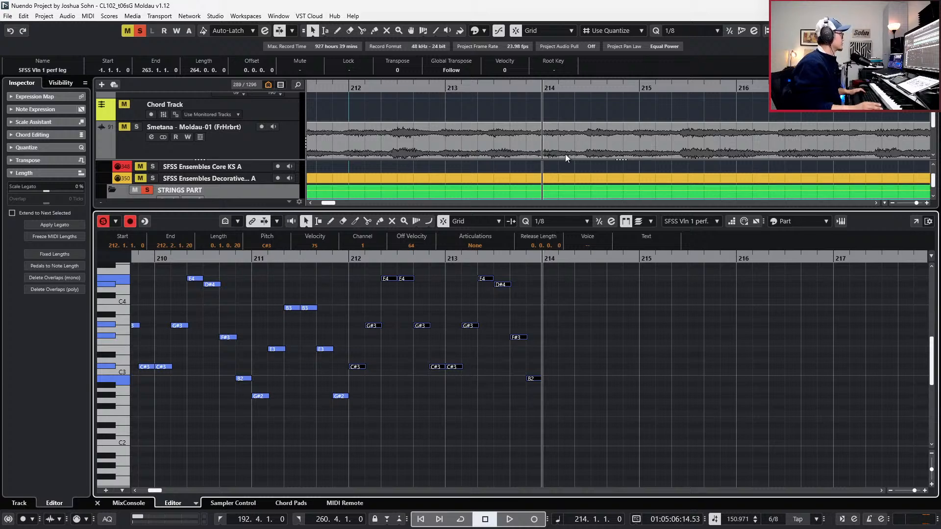
Move the whole arpeggio from bars 208–213 so that it starts at bar 193, and transpose it up one octave.
scroll(605, 115, "up", 3)
scroll(574, 134, "down", 4)
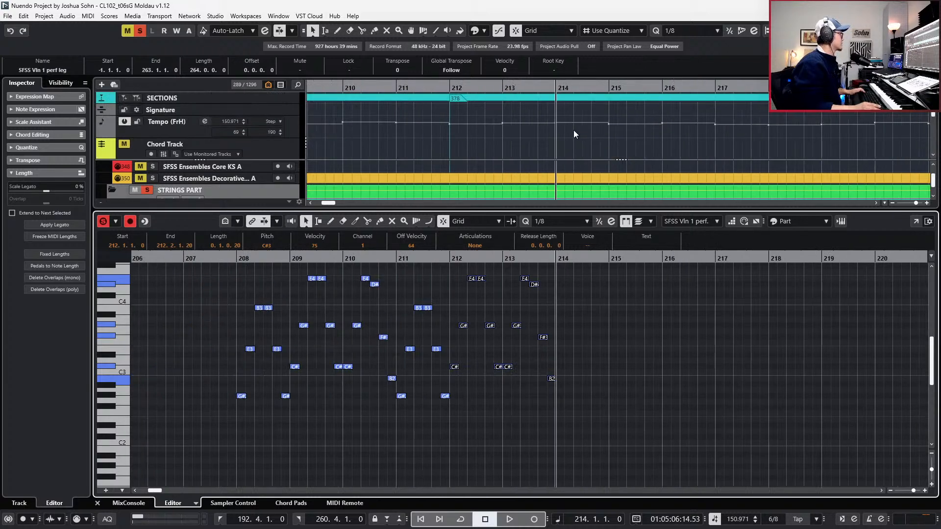
scroll(575, 134, "down", 4)
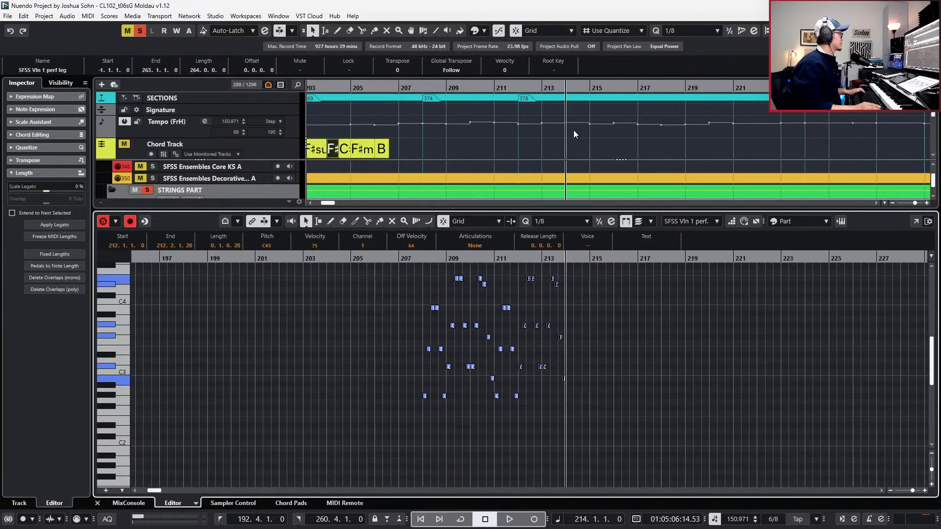
scroll(555, 283, "left", 4)
scroll(546, 295, "up", 2)
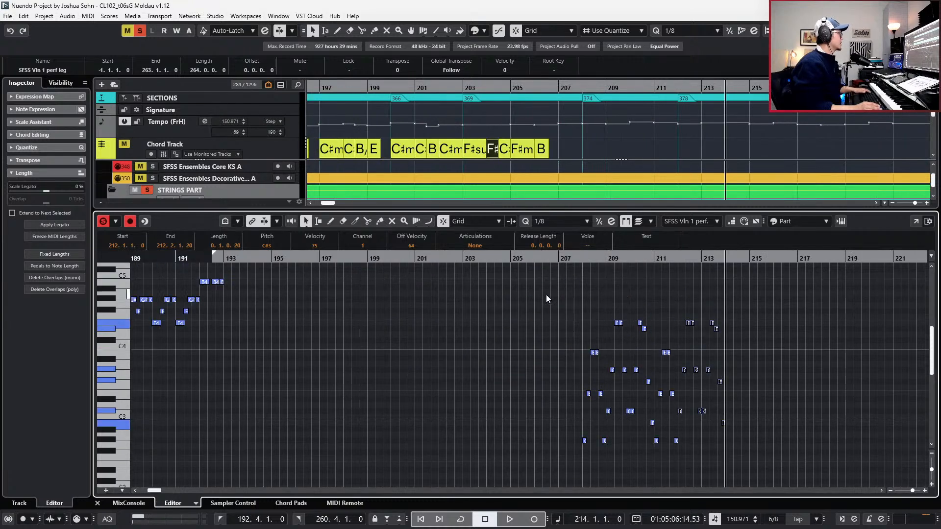
mouse_move(549, 314)
left_mouse_down()
mouse_move(684, 424)
mouse_move(750, 450)
left_mouse_up()
key("Delete")
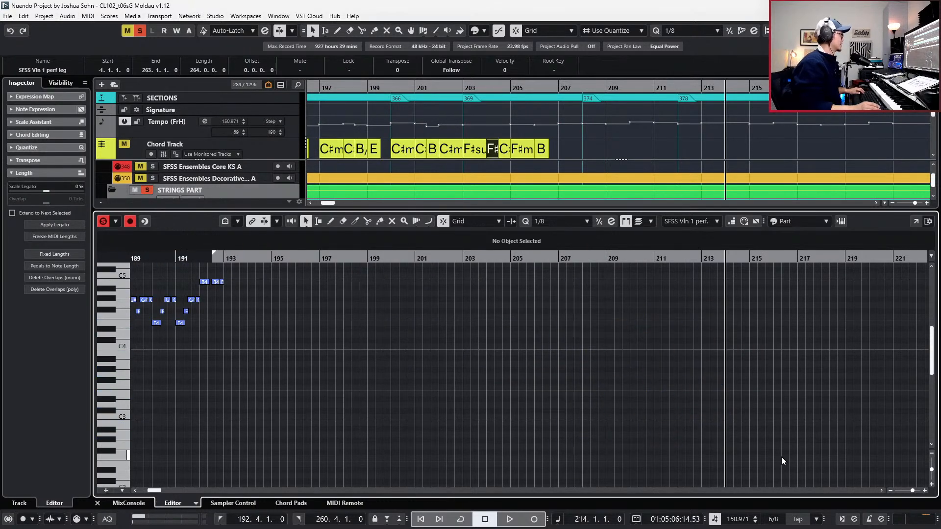
scroll(760, 428, "left", 4)
key("KP_Subtract")
key("KP_Subtract")
key("KP_Subtract")
key("KP_Subtract")
key("ctrl+v")
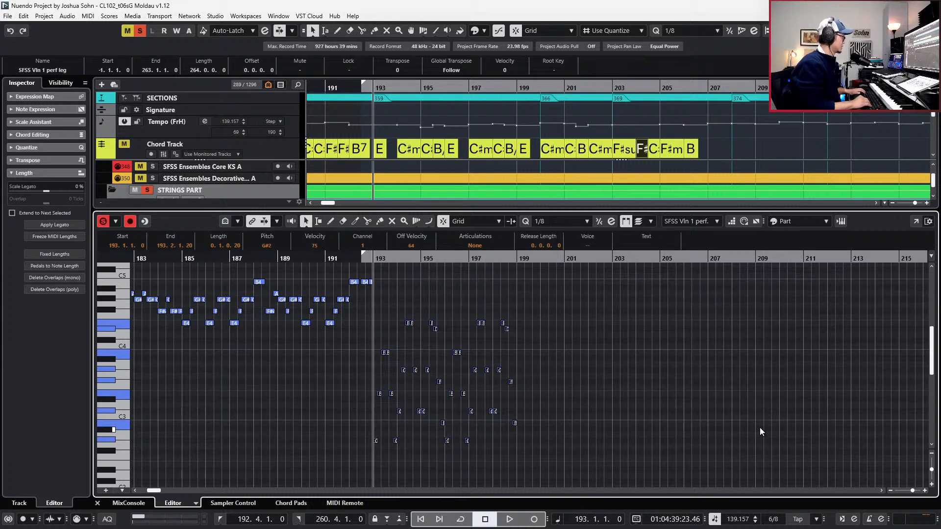
key("shift+Up")
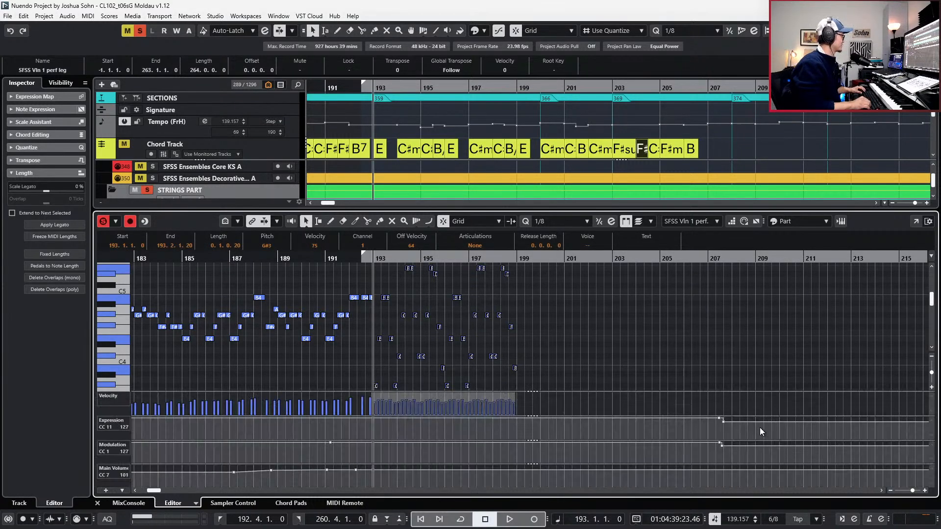
Move the Expression and Modulation points at the level drop near bar 208 back to just before bar 193.
left_click_drag(710, 448, 761, 399)
key("alt+1")
key("ctrl+Left")
key("ctrl+Left")
key("ctrl+Left")
key("ctrl+Left")
key("ctrl+Left")
key("ctrl+Left")
key("ctrl+Left")
key("ctrl+Left")
key("ctrl+Left")
key("ctrl+Left")
key("ctrl+Left")
key("ctrl+Left")
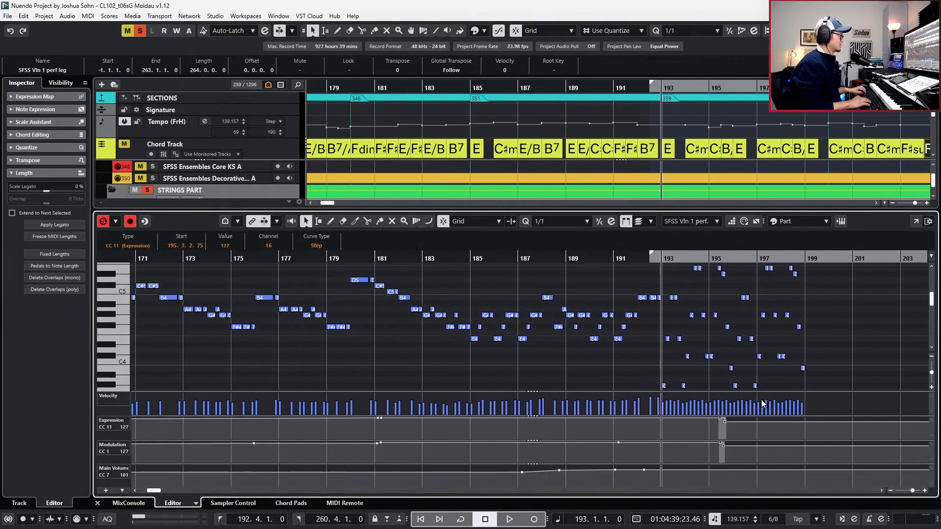
key("ctrl+Left")
key("ctrl+Left")
key("ctrl+Left")
key("alt+4")
key("ctrl+Right")
key("ctrl+Right")
Hide the controller lanes and play back the relocated arpeggio from bar 193.
scroll(848, 367, "up", 2)
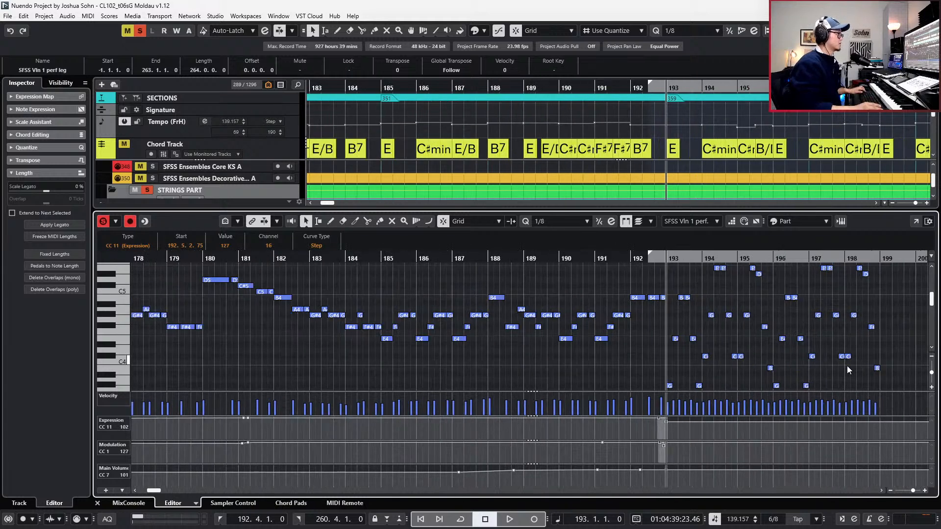
scroll(848, 366, "right", 3)
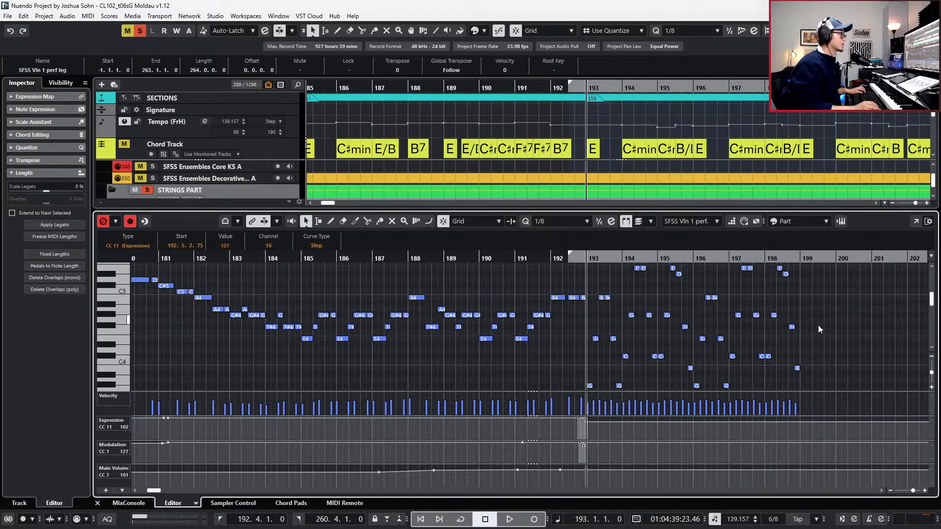
scroll(819, 325, "up", 2)
key("alt+l")
scroll(802, 317, "up", 3)
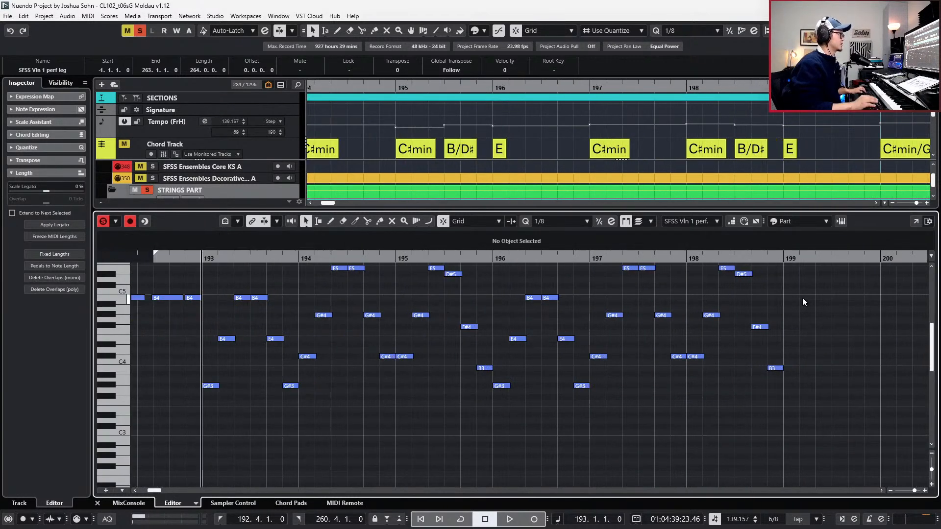
key("space")
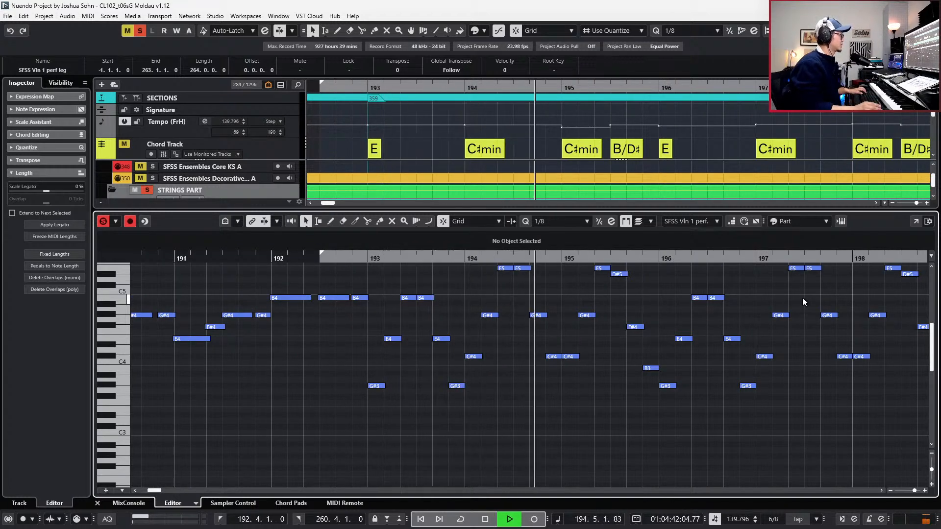
scroll(820, 301, "down", 1)
scroll(820, 300, "right", 1)
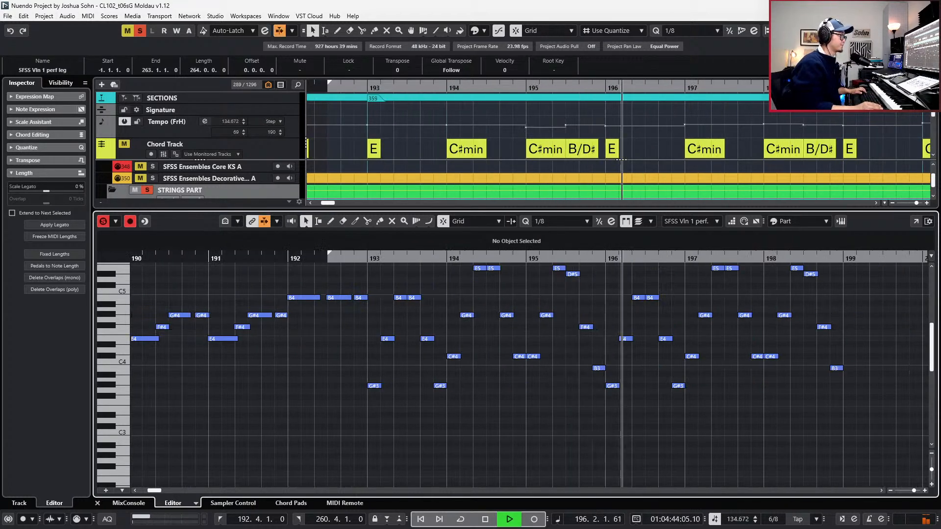
left_click_drag(931, 364, 931, 356)
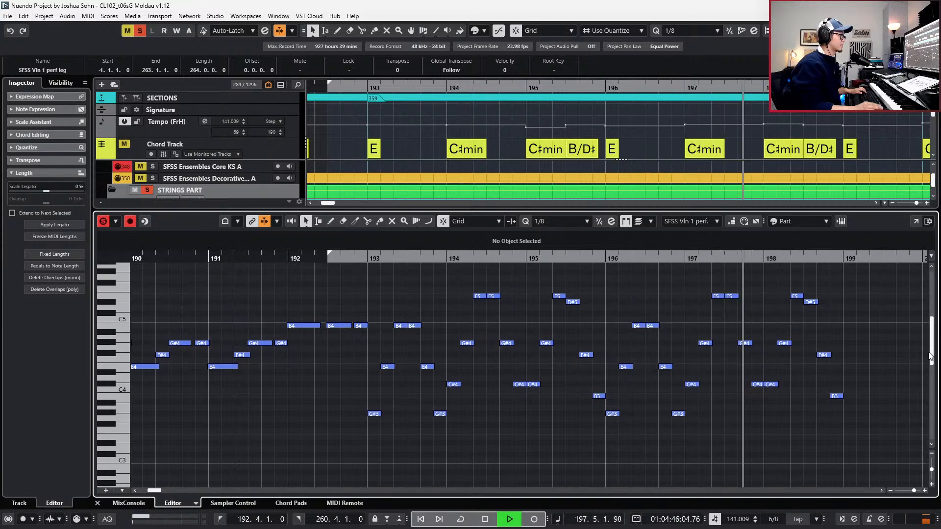
key("space")
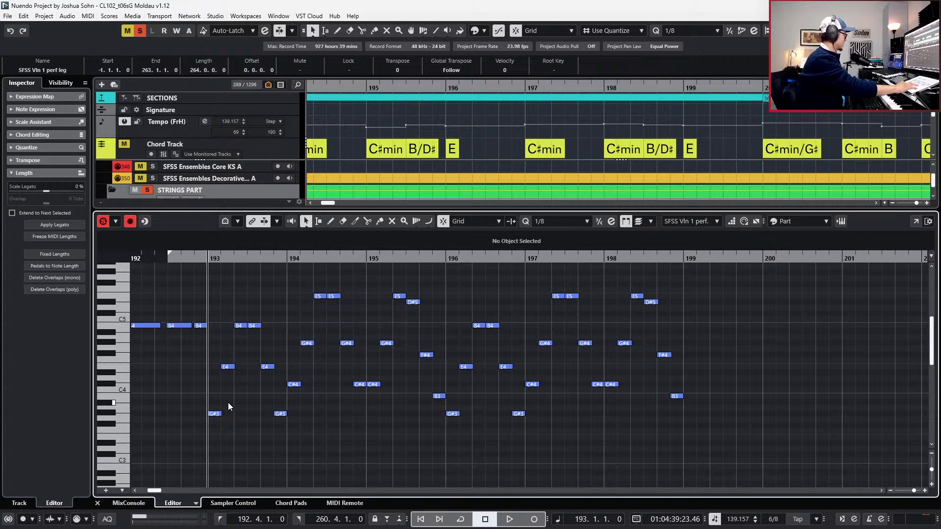
Copy the six arpeggio notes of bar 193 into bar 199 and play the bar back.
left_click(215, 414)
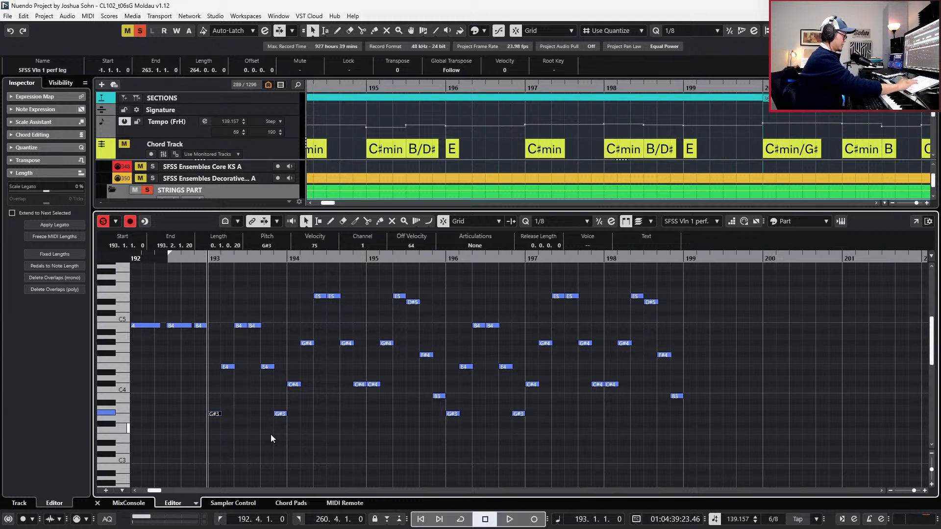
key("KP_Add")
key("KP_Add")
key("KP_Add")
key("KP_Add")
key("KP_Add")
key("KP_Add")
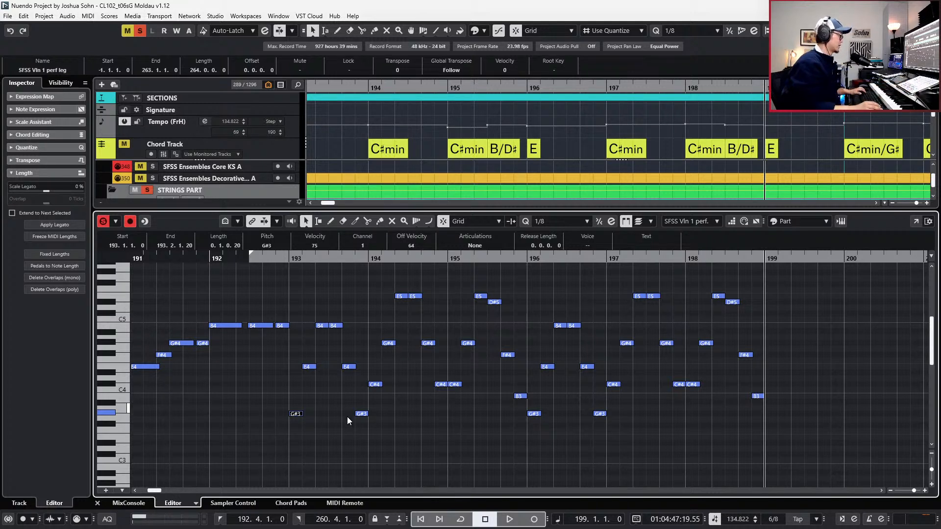
scroll(390, 422, "right", 1)
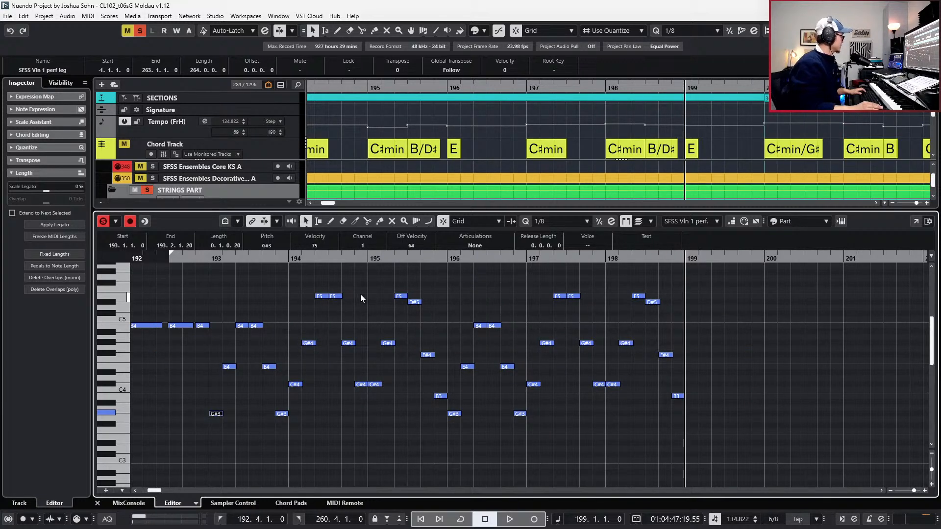
left_click_drag(219, 313, 284, 440)
key("ctrl+c")
key("ctrl+v")
scroll(442, 387, "right", 1)
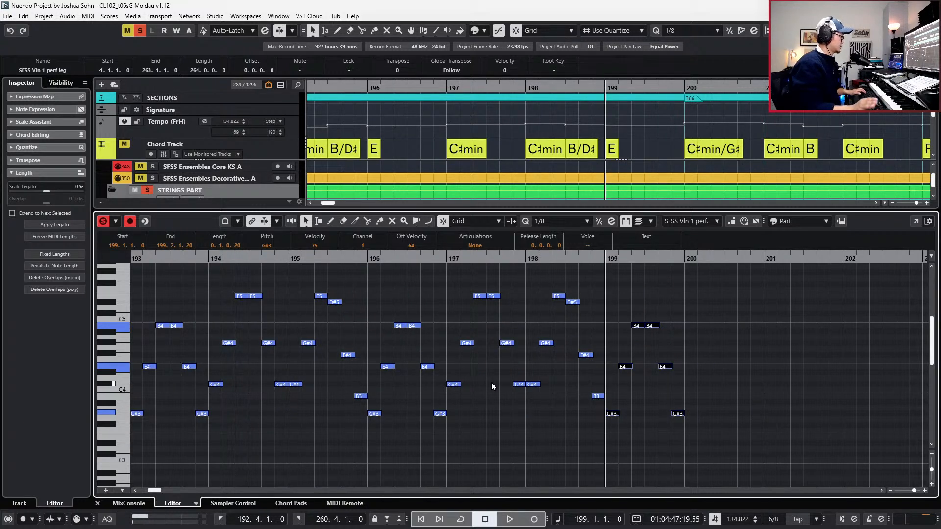
key("space")
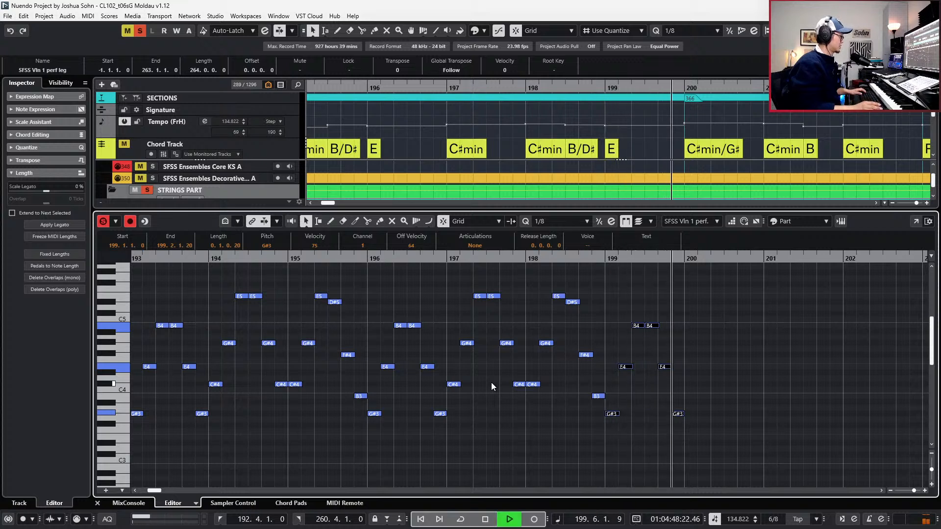
key("space")
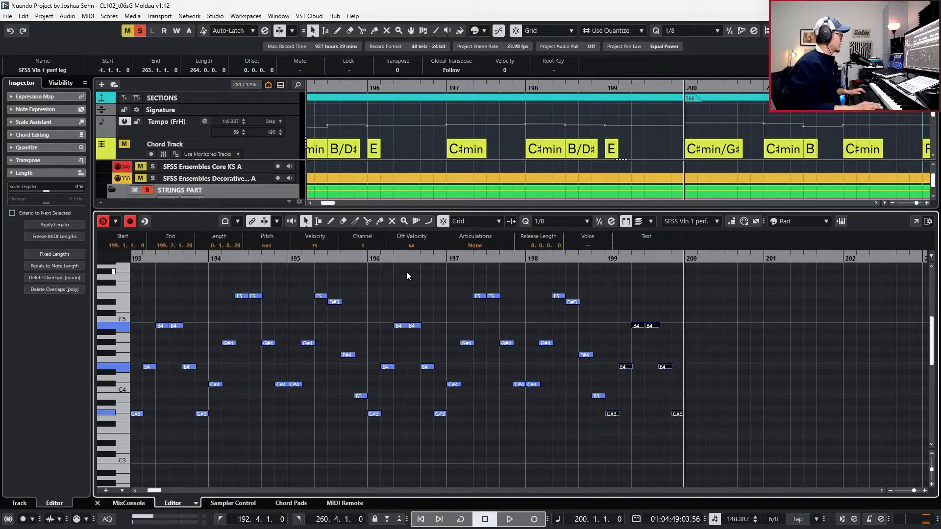
Copy the arpeggio notes of bars 194 and 195 into bars 200 and 201 and play them back.
left_click_drag(221, 283, 365, 401)
key("ctrl+c")
key("ctrl+v")
key("space")
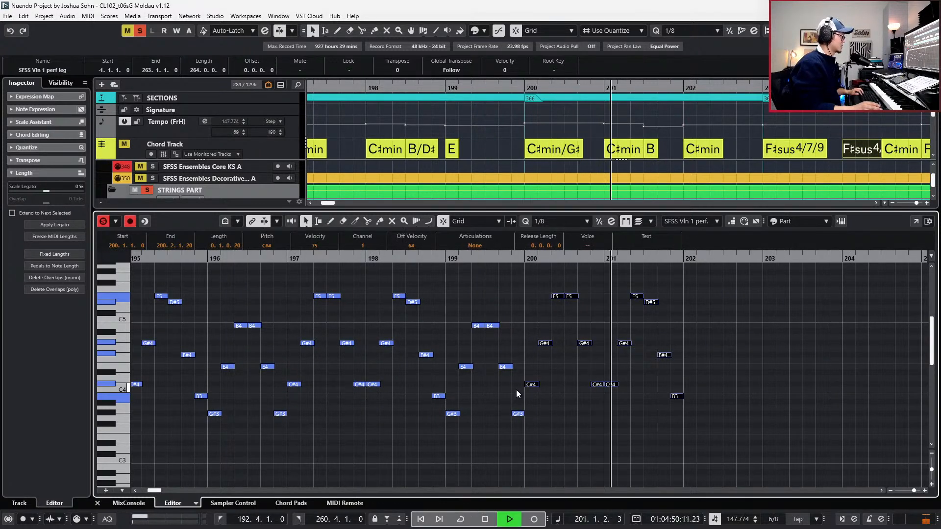
key("space")
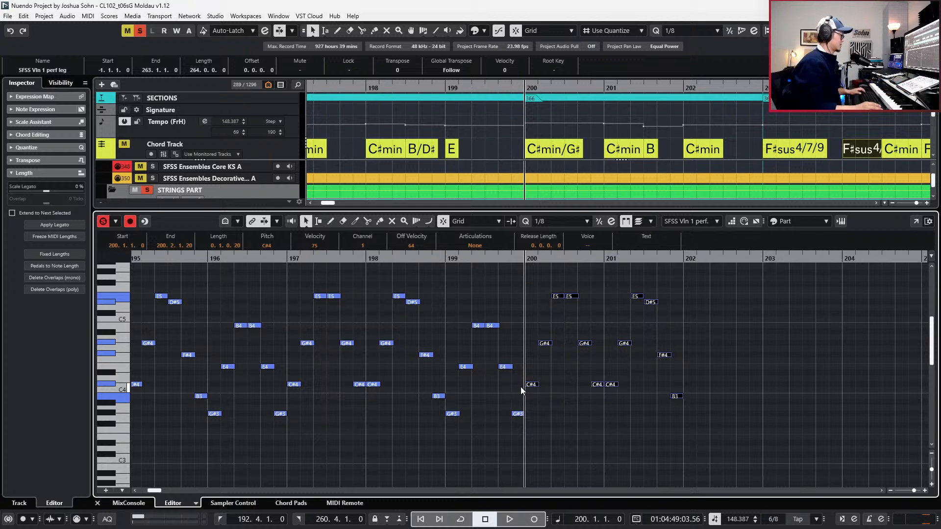
Copy the six arpeggio notes of bar 200 into bar 202 and transpose the copy down nine semitones to start on E3.
scroll(516, 389, "right", 2)
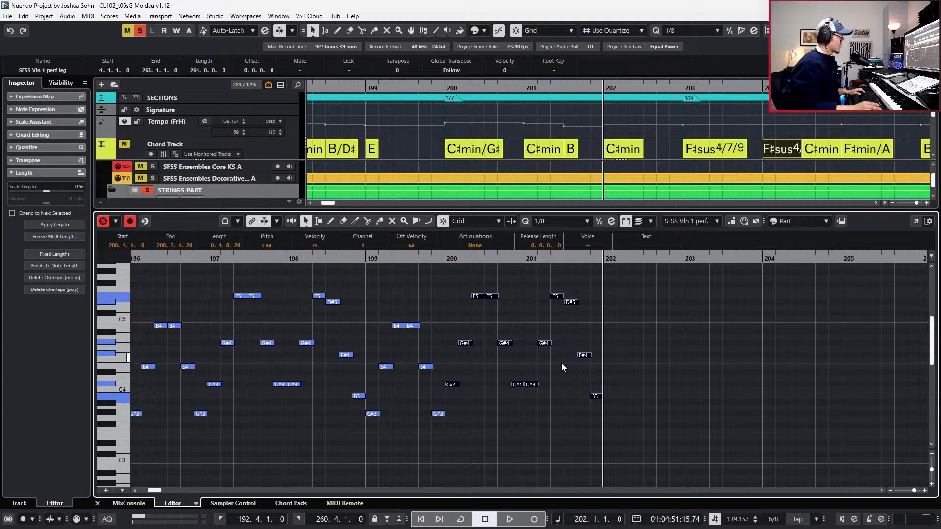
left_click_drag(450, 276, 522, 390)
key("ctrl+c")
key("ctrl+v")
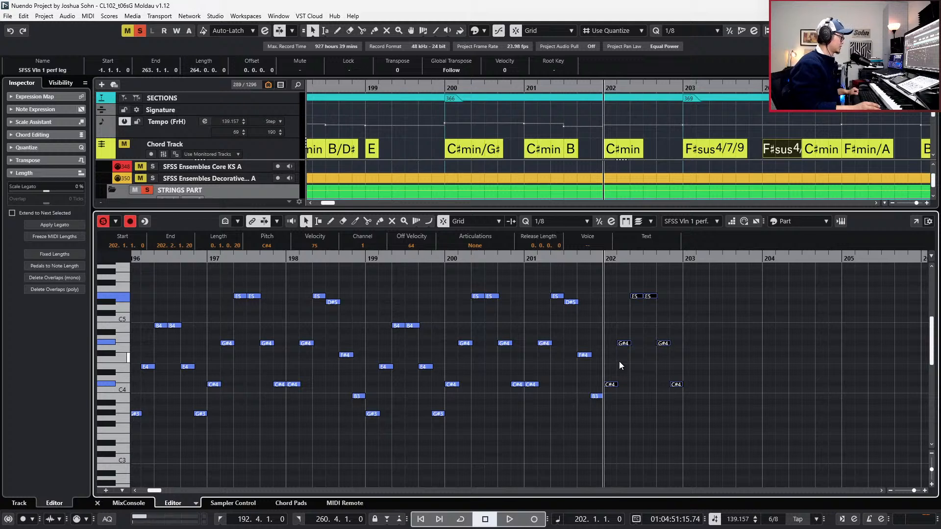
key("Down")
key("Down")
key("Down")
key("Down")
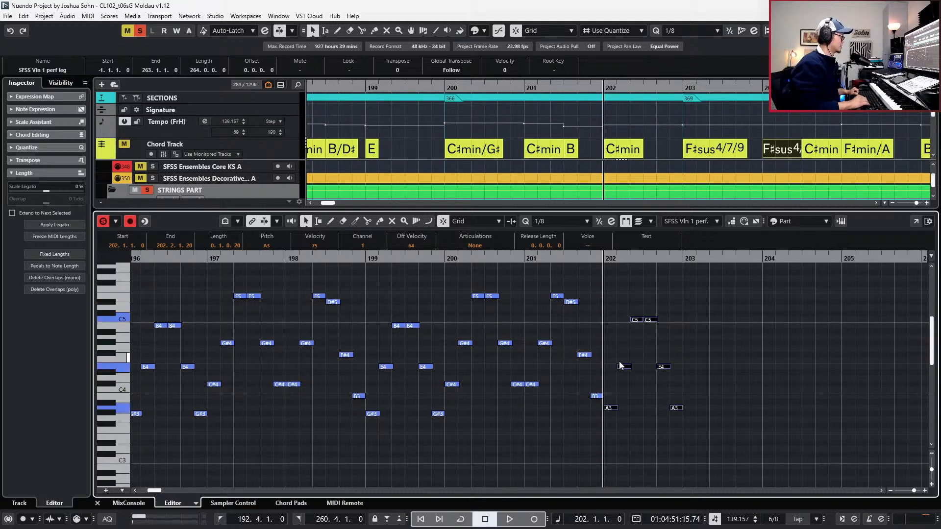
key("Down")
key("Down")
key("Down")
key("Down")
key("Down")
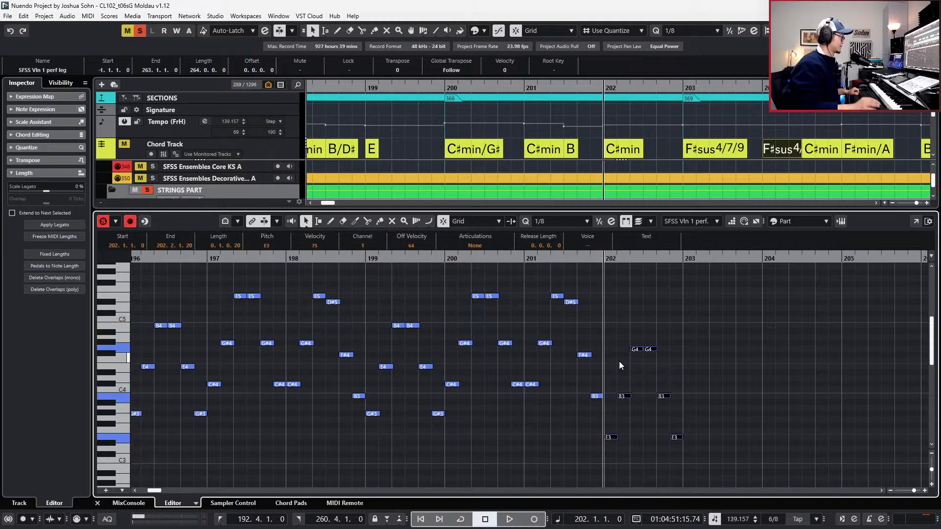
In bar 202, raise the two inner notes to C#4 and the two top notes to G#4, and play the bar back.
left_click_drag(626, 384, 676, 407)
key("Up")
key("Up")
left_click_drag(638, 337, 679, 359)
key("Up")
key("space")
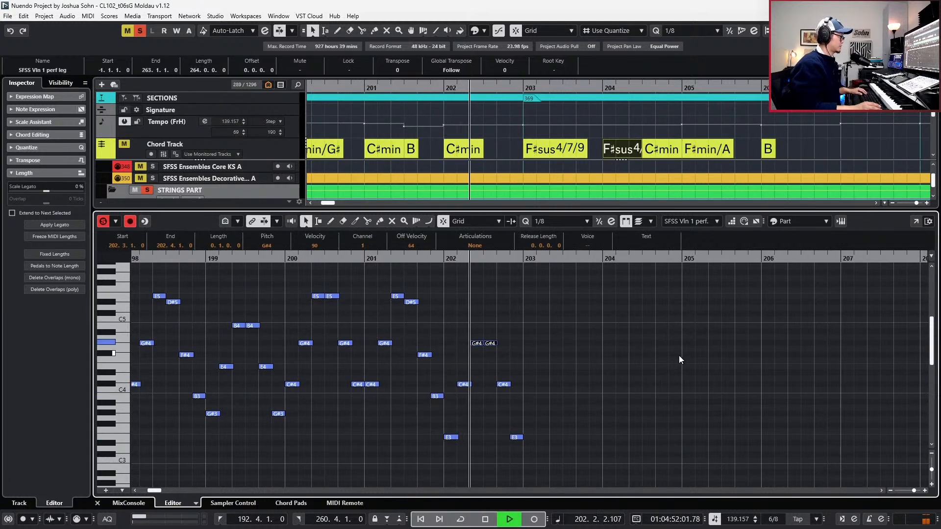
key("space")
Copy bar 202's arpeggio into bar 203, setting the outer notes to F#3, the inner notes to C#4 and the top notes to B4.
left_click_drag(555, 315, 448, 466)
key("ctrl+v")
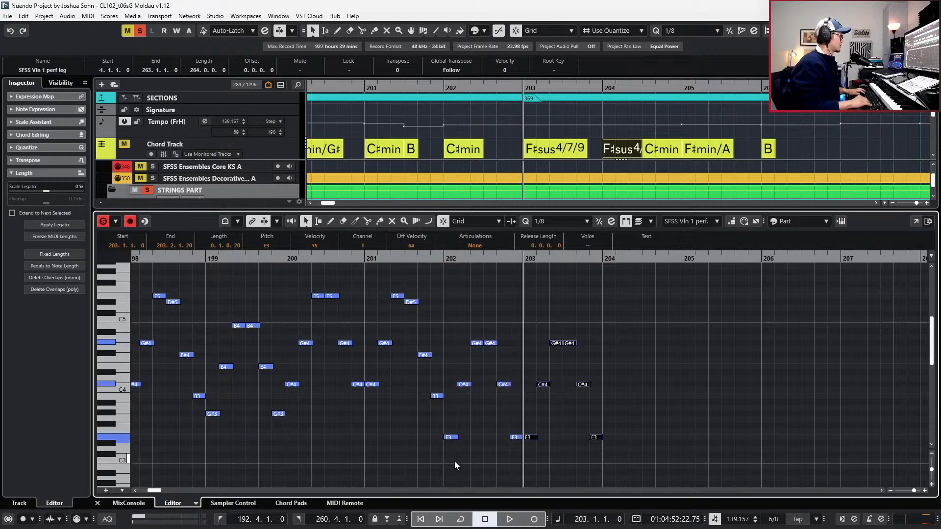
key("Up")
key("Up")
left_click_drag(529, 368, 604, 384)
key("Down")
key("Down")
left_click_drag(534, 308, 607, 348)
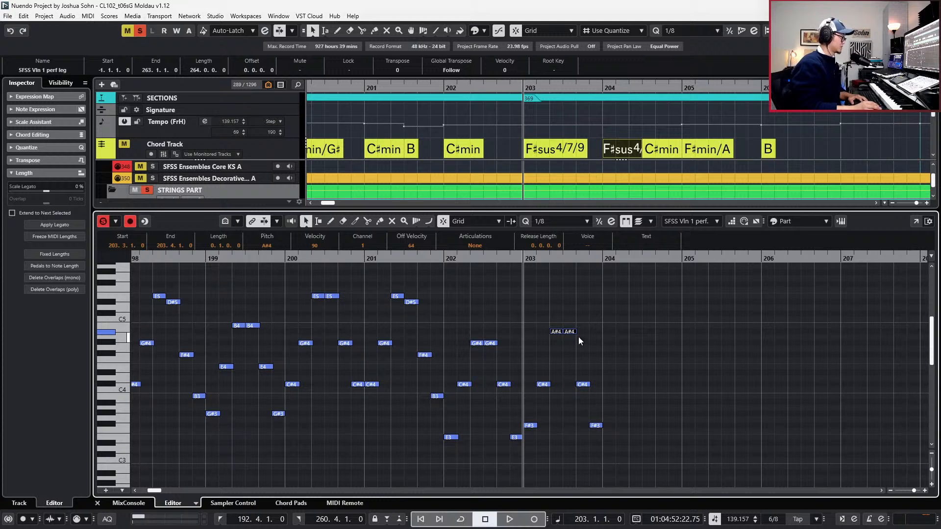
key("Up")
Play back bars 202 and 203 to check the new arpeggio against the chord track.
key("space")
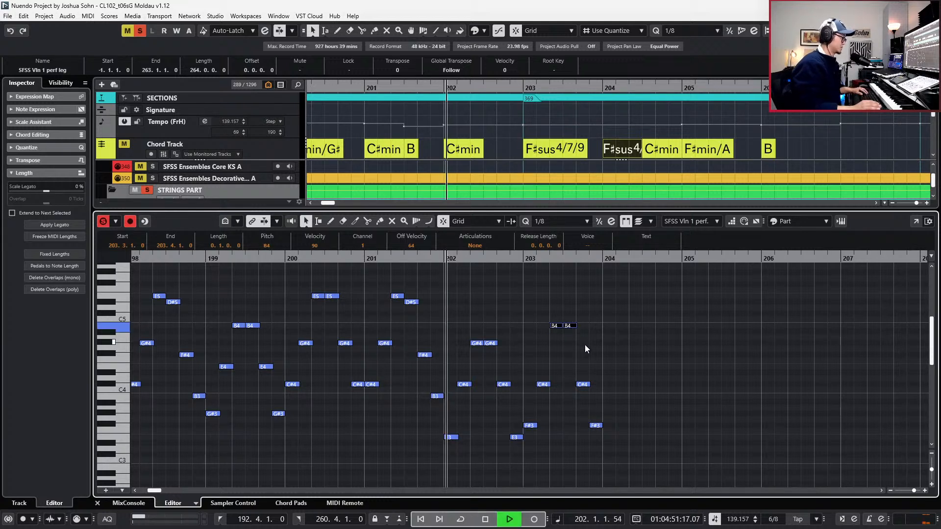
key("f")
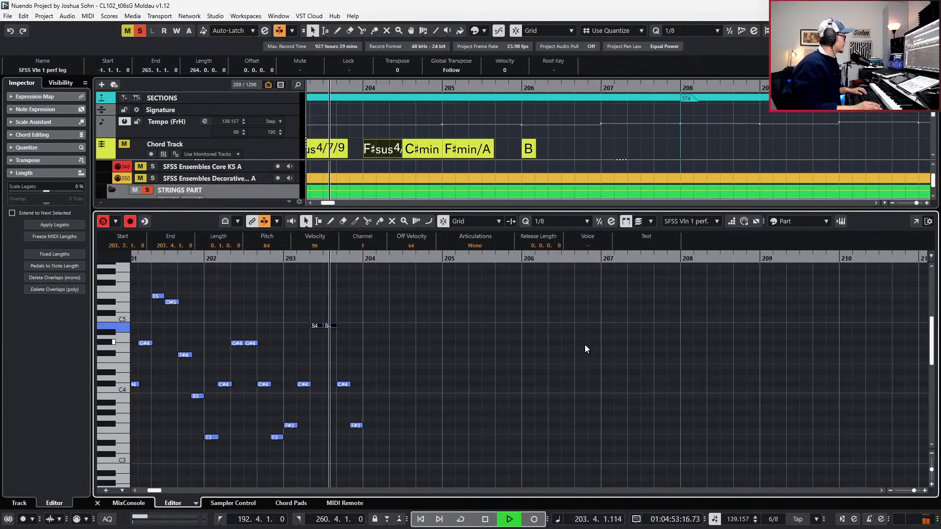
key("space")
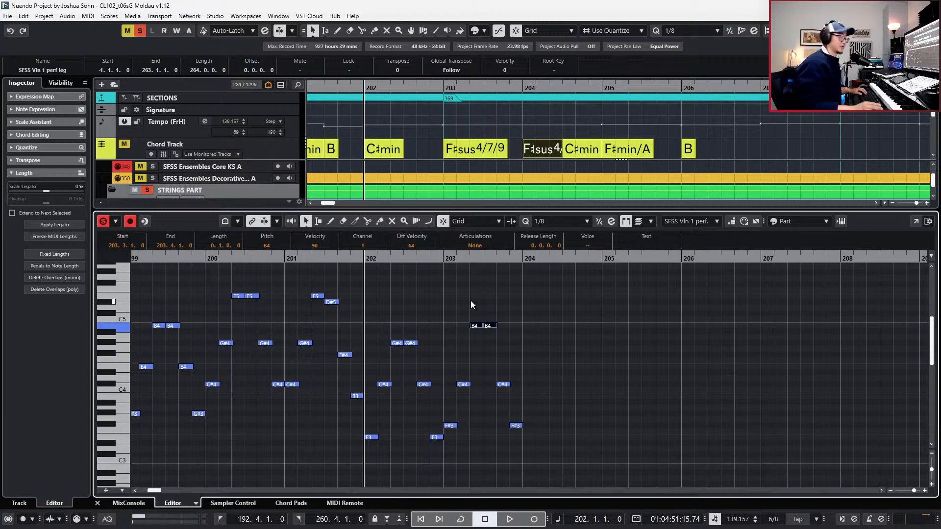
key("ctrl+KP_Subtract")
key("space")
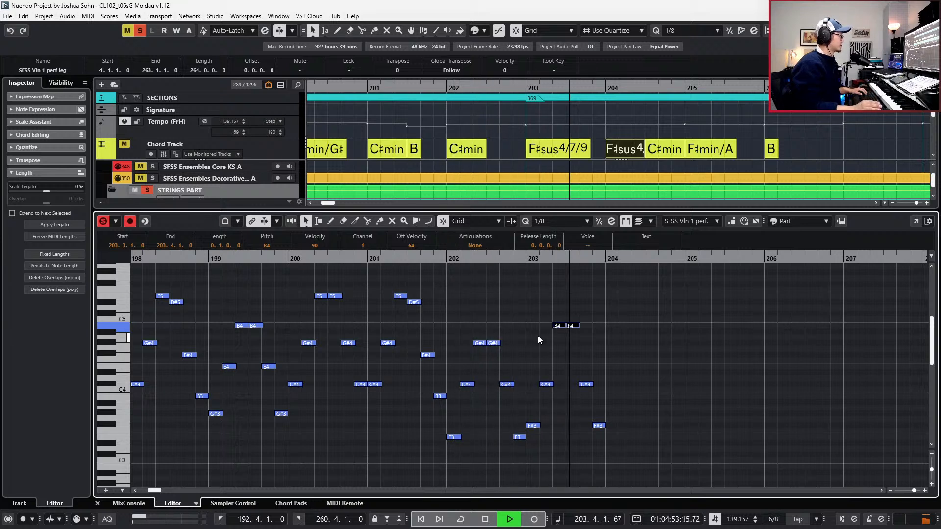
key("space")
key("KP_Add")
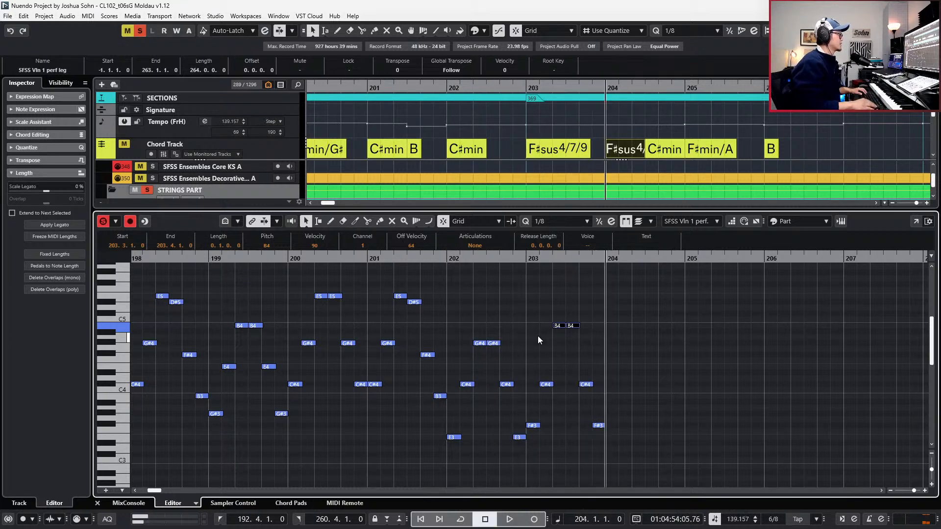
Turn off editor solo and paste the bar 202 arpeggio into bar 204, raising the top notes to A4 and the outer notes to F#3.
key("s")
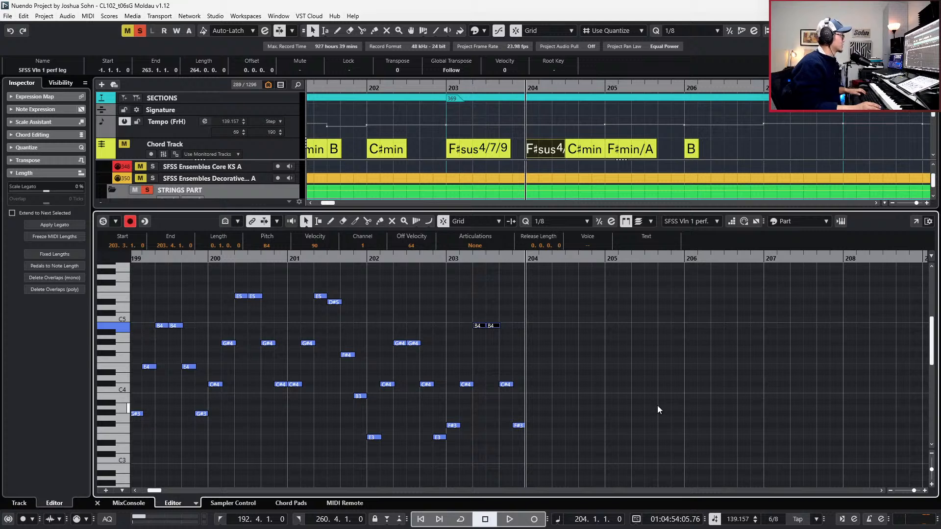
key("ctrl+v")
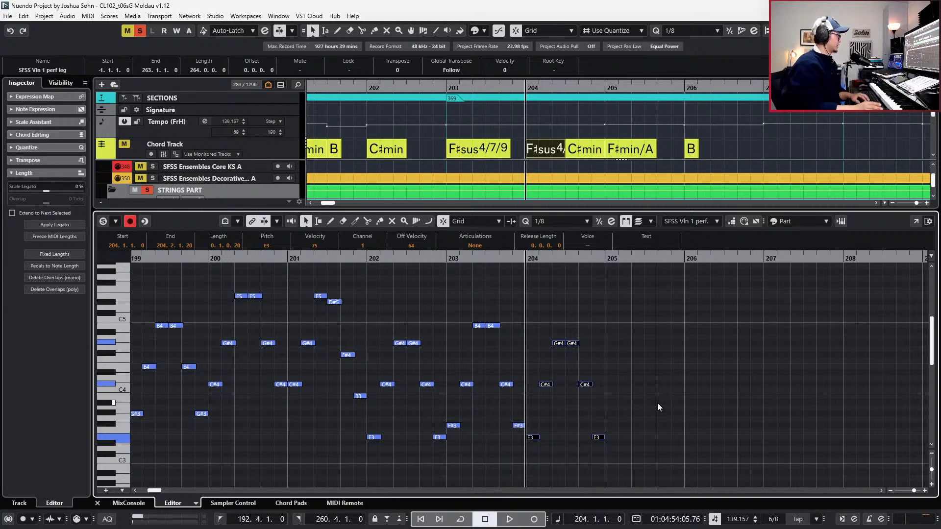
left_click_drag(545, 329, 582, 357)
key("Up")
left_click_drag(468, 317, 518, 333)
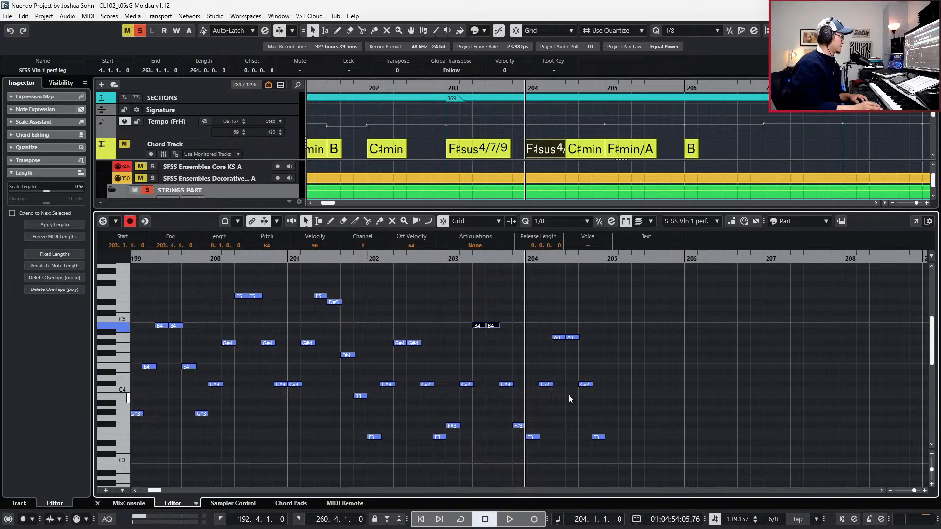
left_click_drag(536, 420, 616, 436)
key("Up")
key("Up")
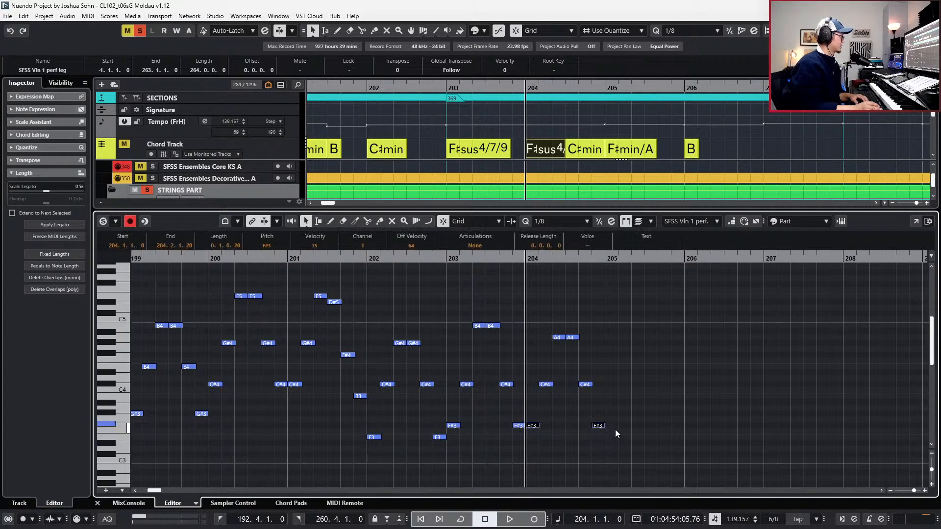
left_click_drag(535, 368, 585, 384)
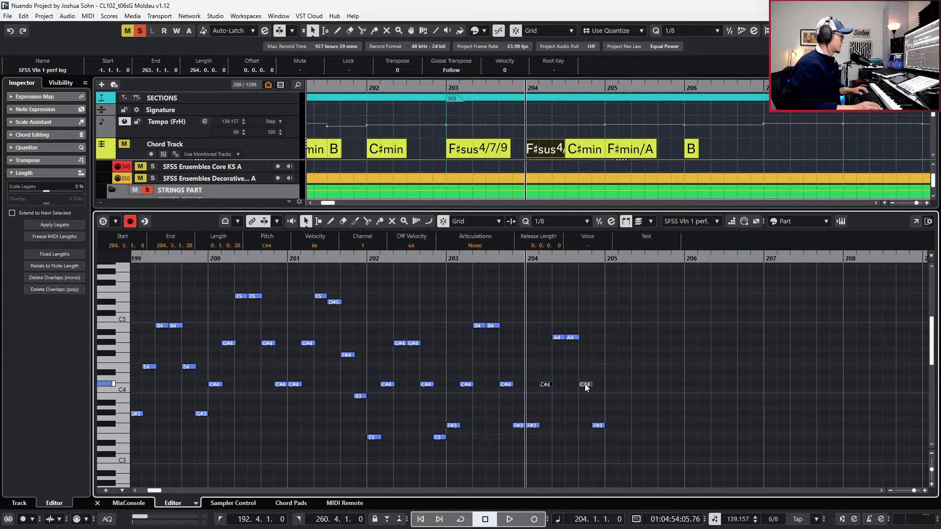
Play back bars 203 and 204, first with editor solo on and again with it off.
key("KP_Subtract")
key("space")
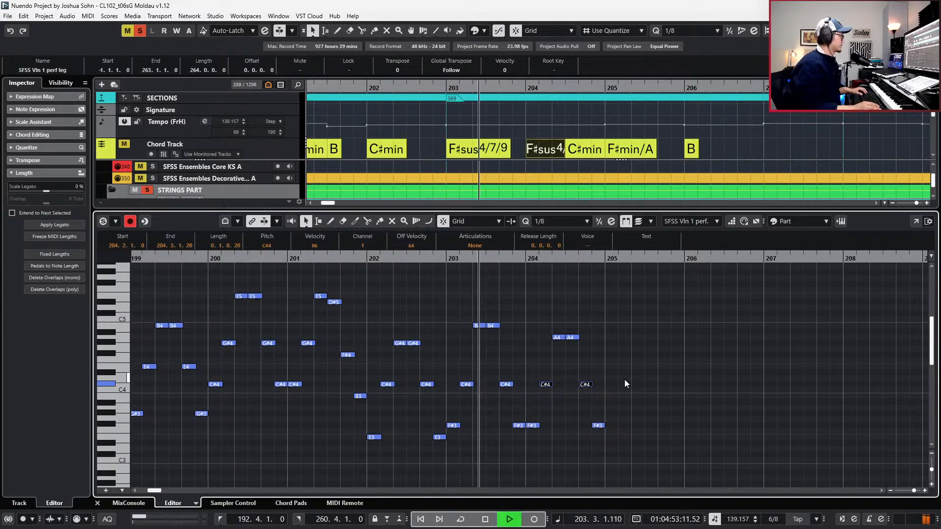
key("space")
key("s")
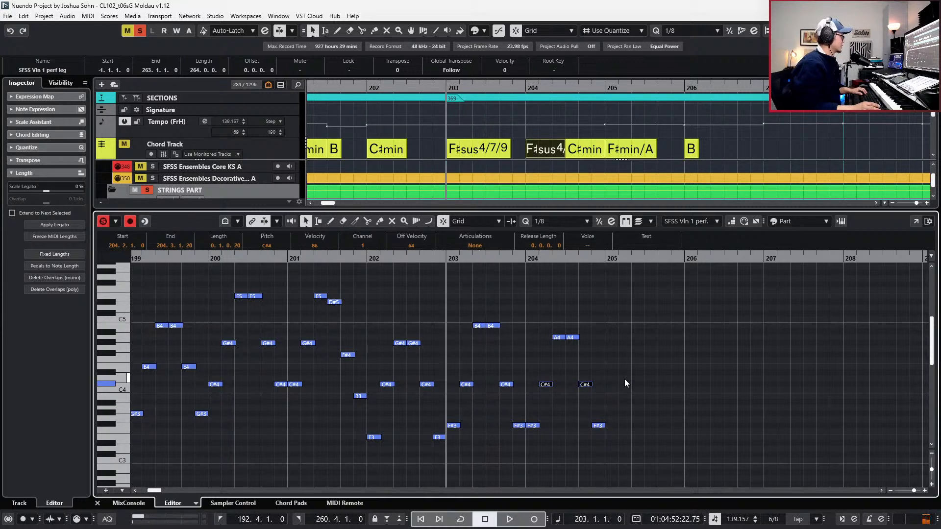
key("space")
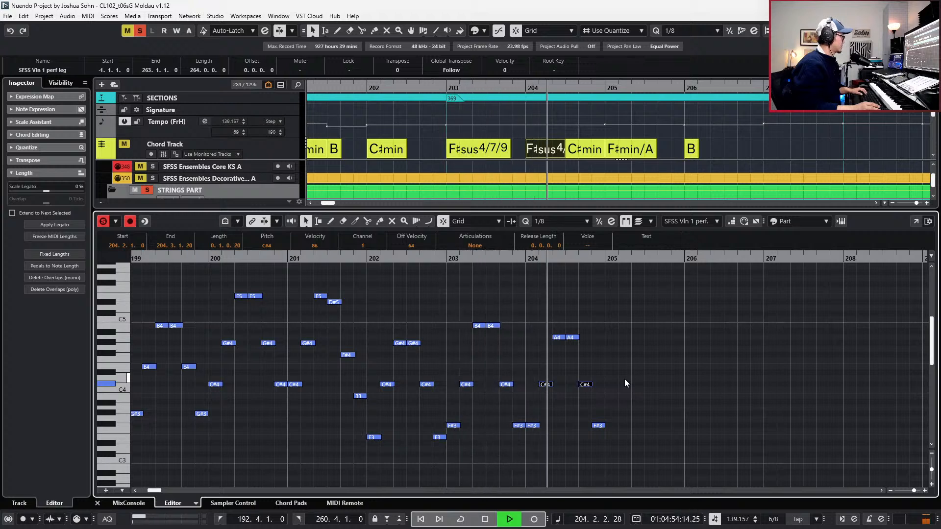
key("space")
key("s")
key("KP_Subtract")
key("space")
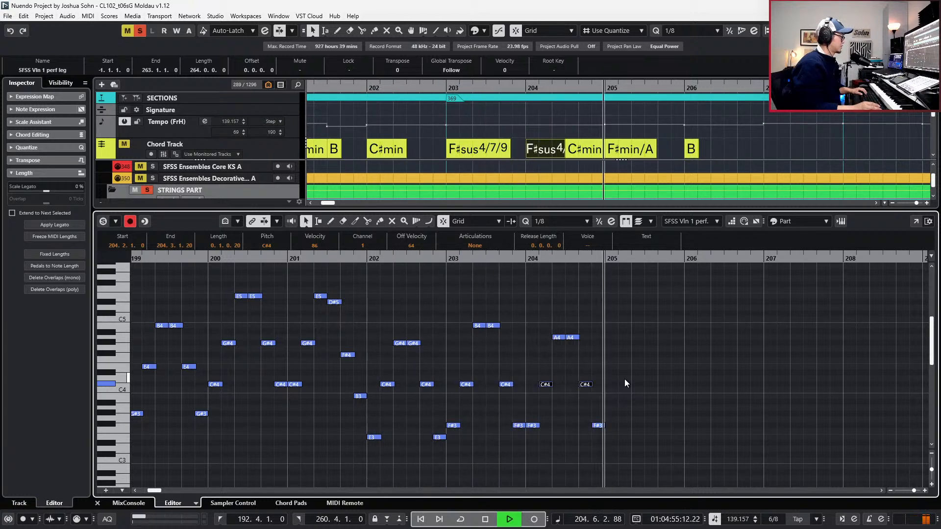
key("space")
Duplicate bar 204's arpeggio into bar 205 and lower its two inner notes to B3.
key("KP_Add")
key("KP_Add")
key("KP_Add")
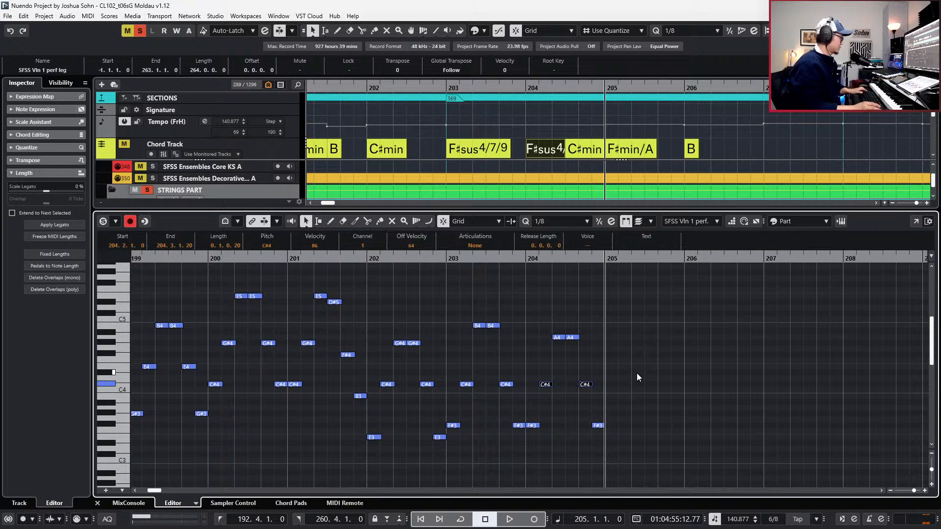
left_click_drag(557, 318, 453, 460)
key("ctrl+d")
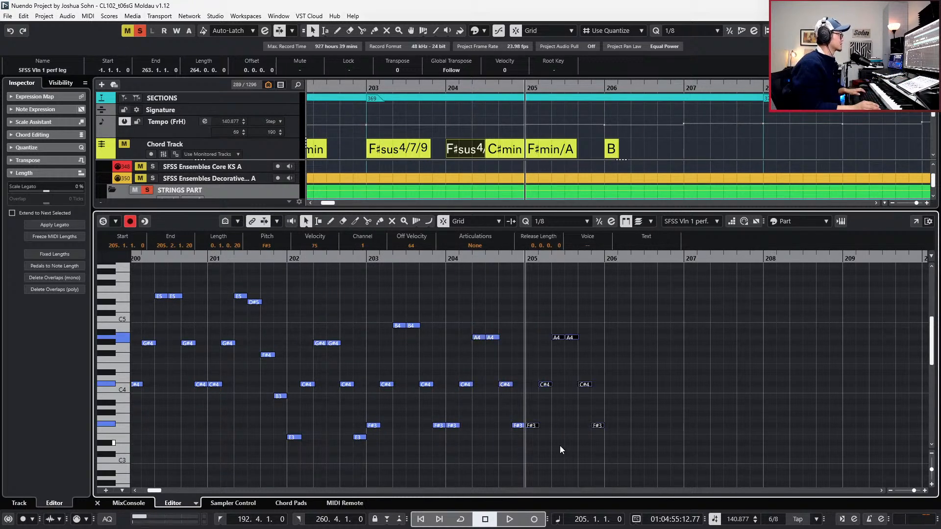
scroll(643, 446, "right", 2)
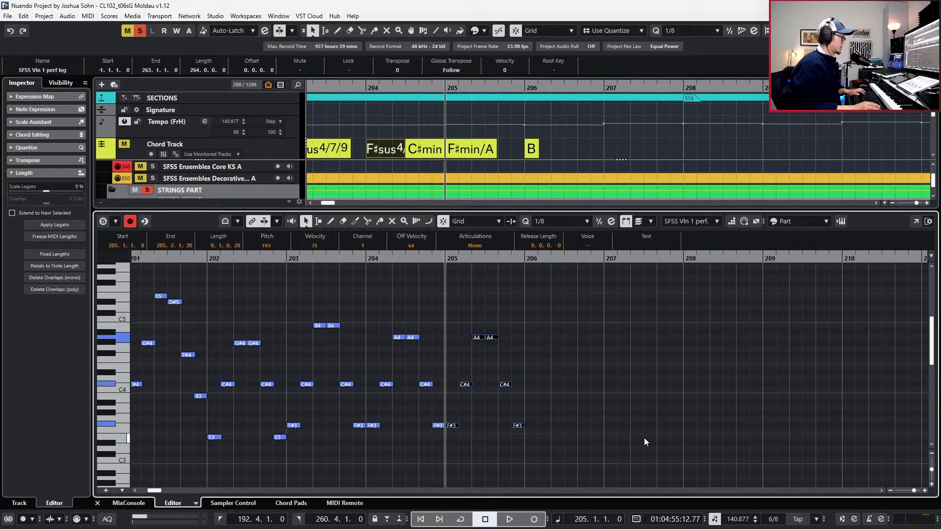
left_click_drag(465, 375, 561, 403)
key("Down")
key("Down")
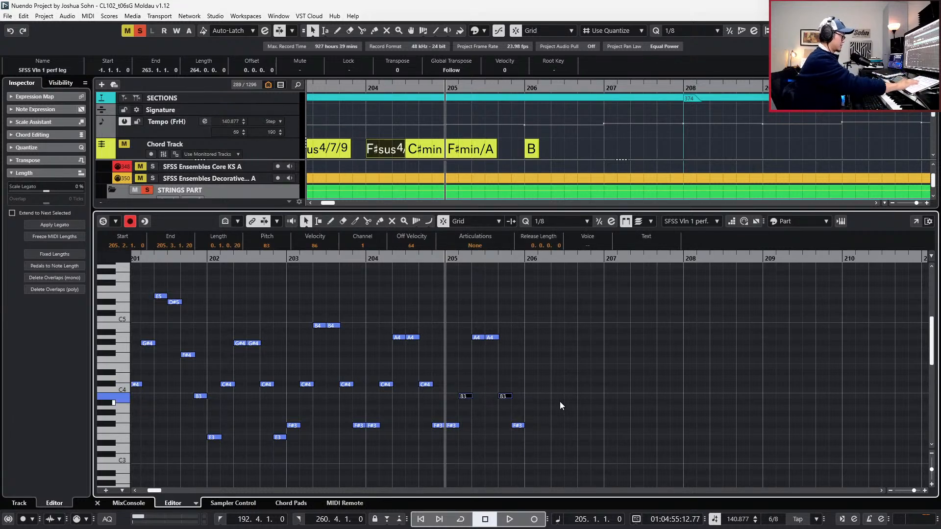
Paste the arpeggio into bar 206, lower its inner notes to B3 and its top notes to G#4, and play it back.
key("KP_Add")
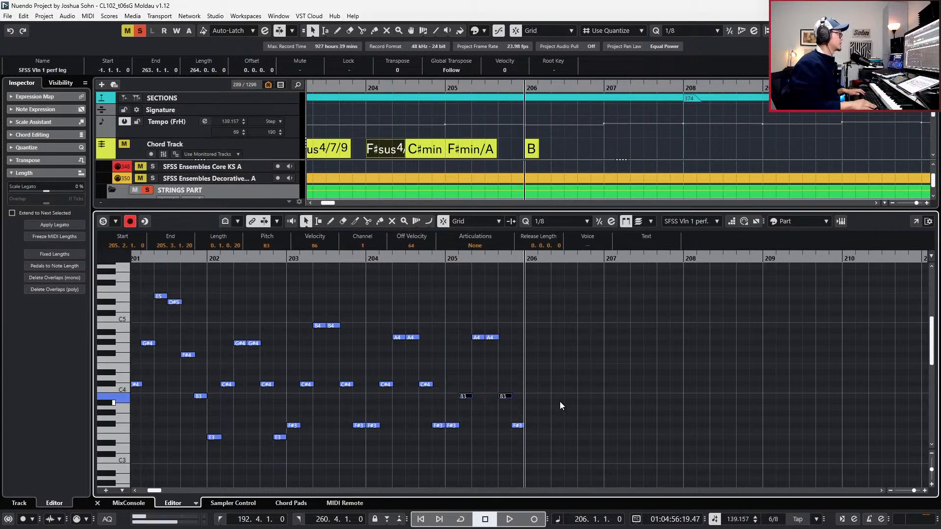
key("ctrl+v")
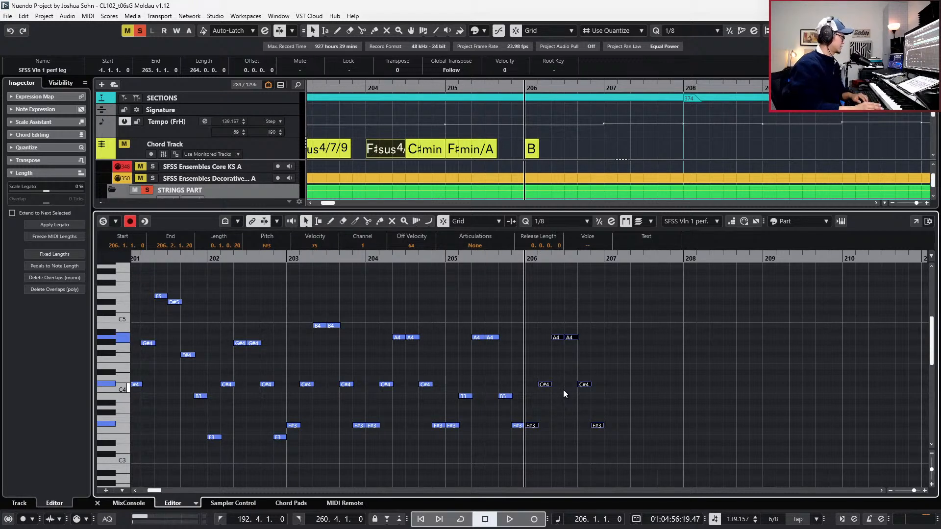
left_click_drag(533, 377, 627, 402)
key("Down")
key("Down")
left_click_drag(531, 339, 637, 362)
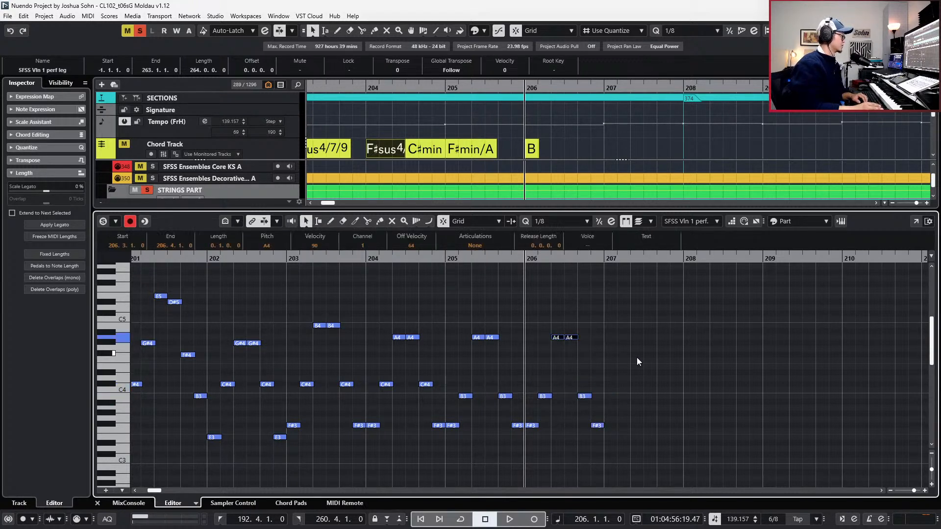
key("Down")
key("Down")
key("Up")
key("space")
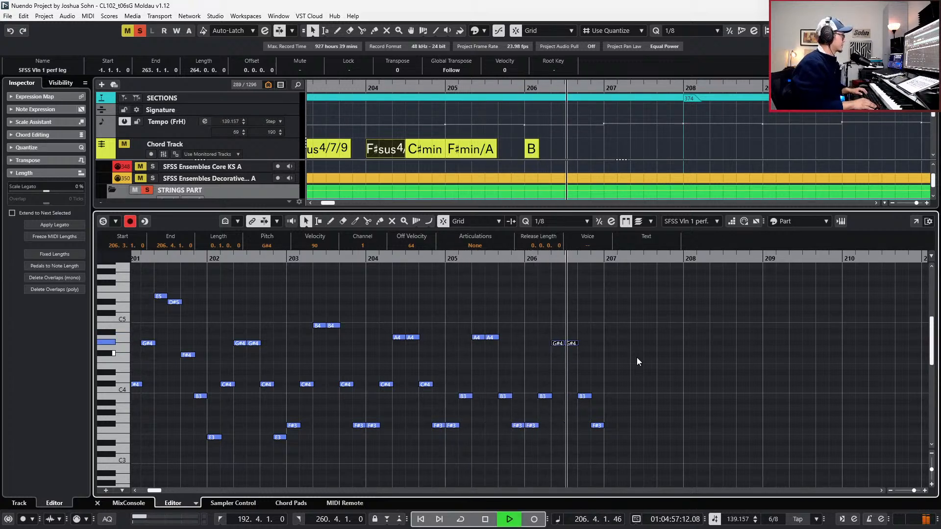
key("space")
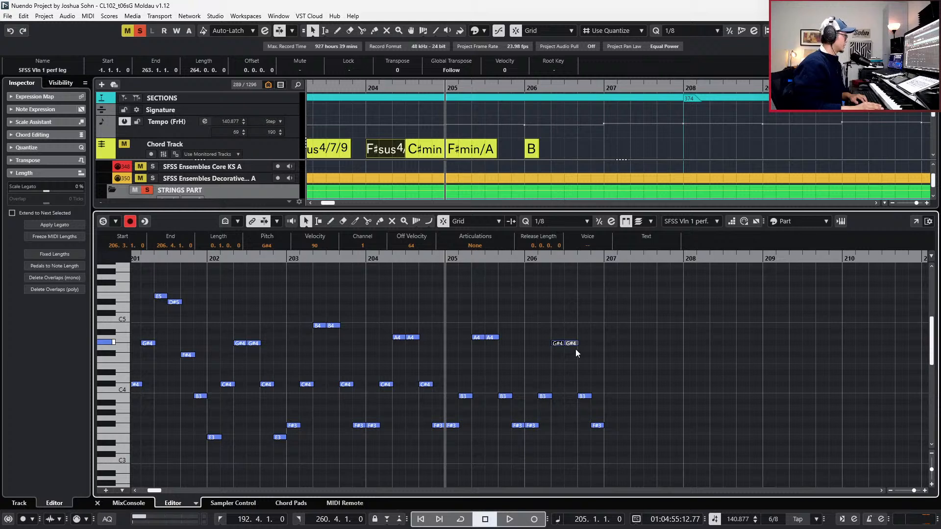
Raise the last two notes of bar 206 to D#4 and B3, and play the bar back.
scroll(588, 385, "up", 2)
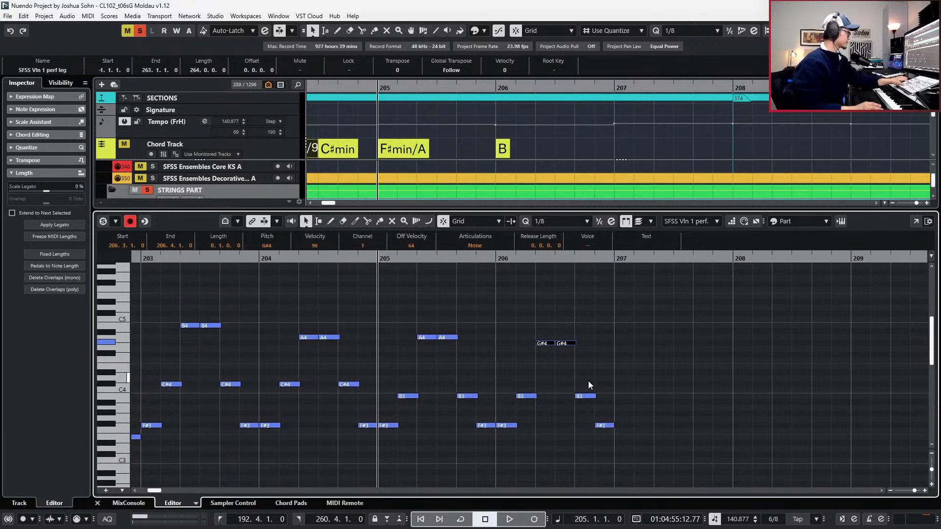
left_click_drag(523, 392, 515, 438)
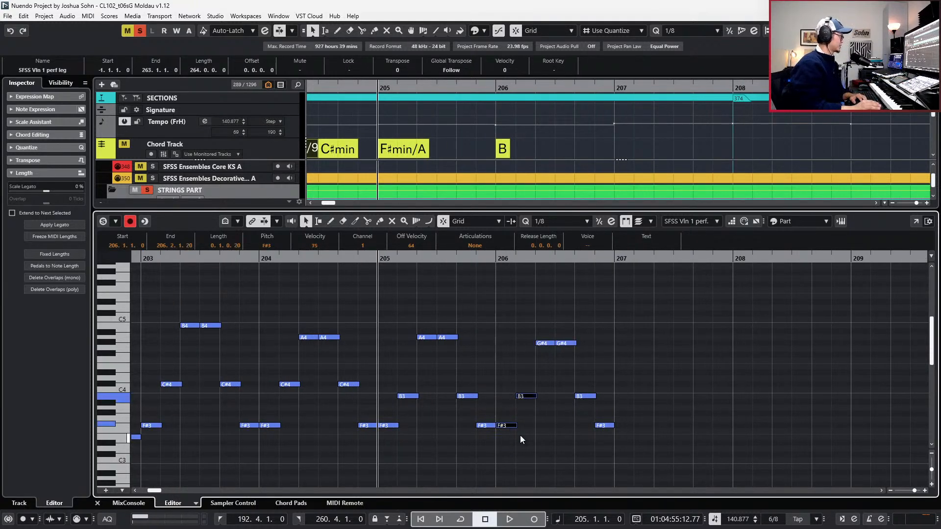
left_click_drag(562, 321, 558, 349)
key("l")
left_click_drag(652, 386, 584, 431)
key("Up")
key("Up")
key("Up")
key("Up")
left_click_drag(611, 391, 605, 422)
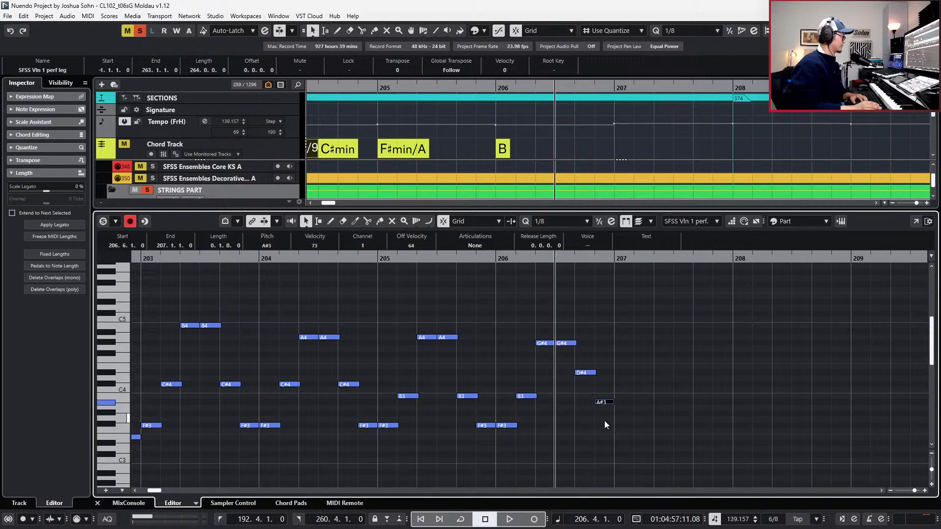
key("Up")
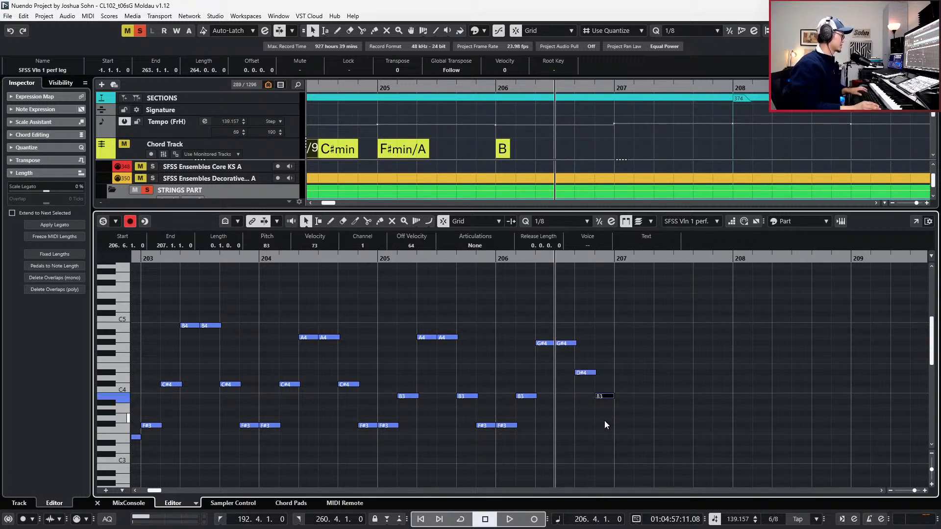
key("g")
key("KP_Subtract")
key("space")
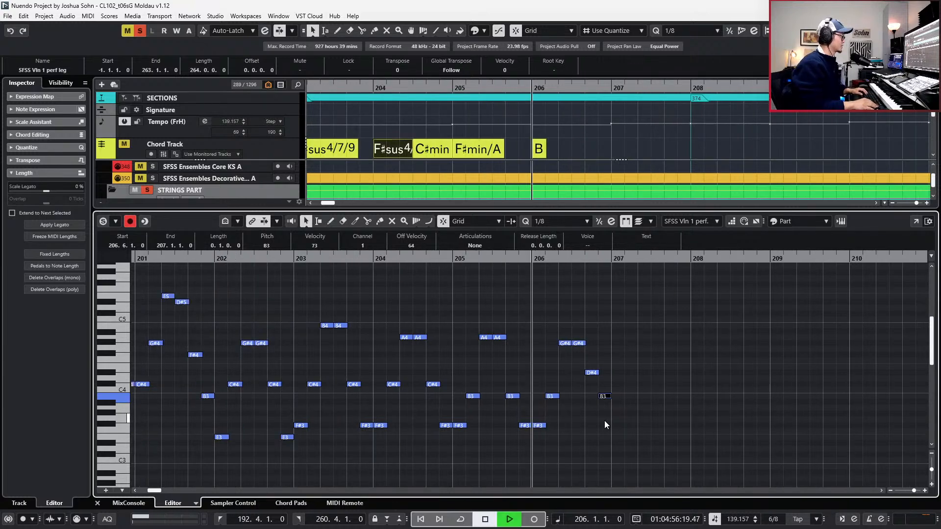
Play back bar 206 once more and show the Velocity, Expression, Modulation and Main Volume lanes.
key("space")
key("space")
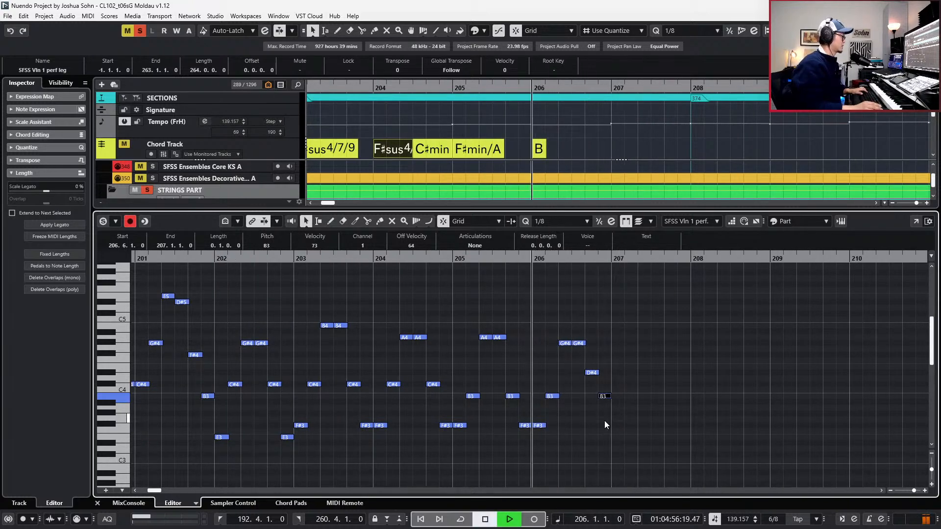
scroll(610, 423, "down", 4)
key("alt+l")
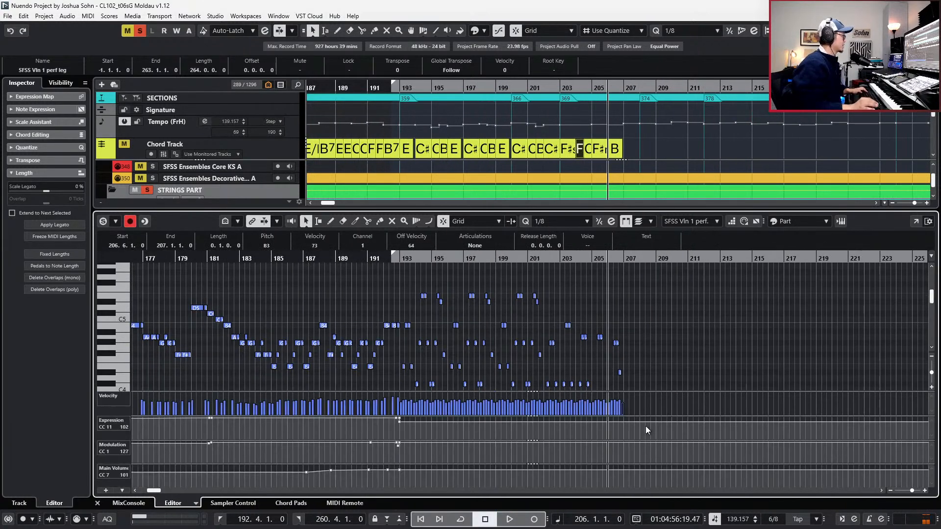
Record a trial pass of Expression and Modulation over the arpeggio, starting just before bar 193.
key("KP_1")
key("KP_Subtract")
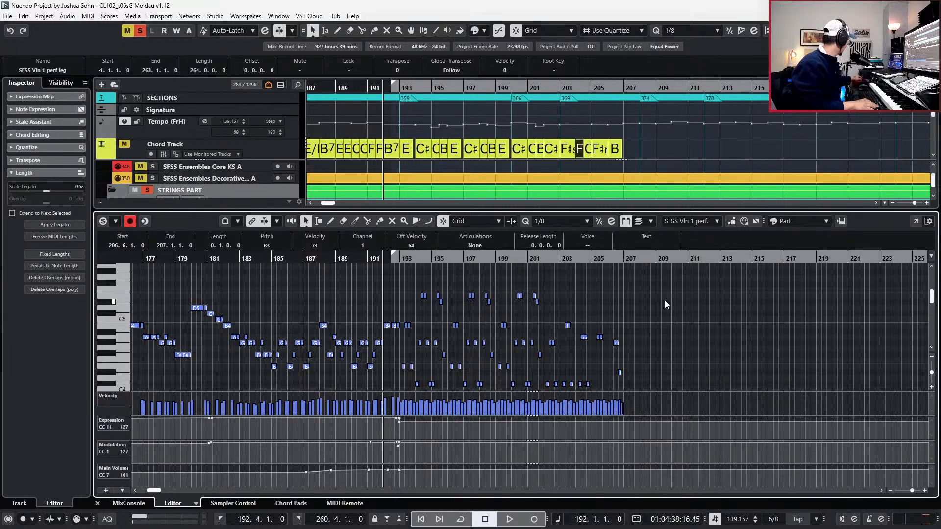
key("KP_Subtract")
key("KP_Multiply")
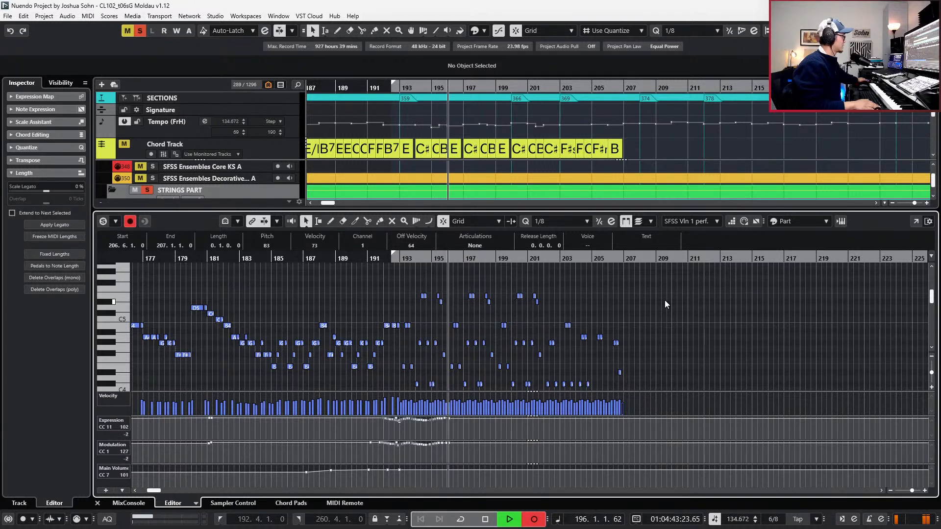
key("KP_0")
Delete the Expression and Modulation points from around bar 193 onwards.
scroll(390, 430, "up", 1)
left_click_drag(392, 432, 444, 391)
key("Delete")
left_click_drag(395, 452, 422, 434)
key("Delete")
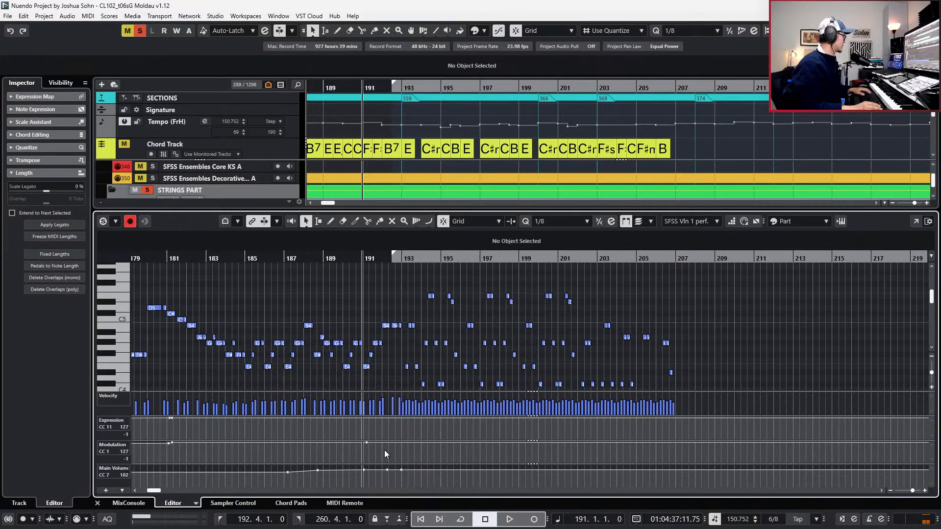
Record new Expression and Modulation swells over the arpeggio from bar 191 through bar 206.
left_click(77, 519)
left_click(686, 465)
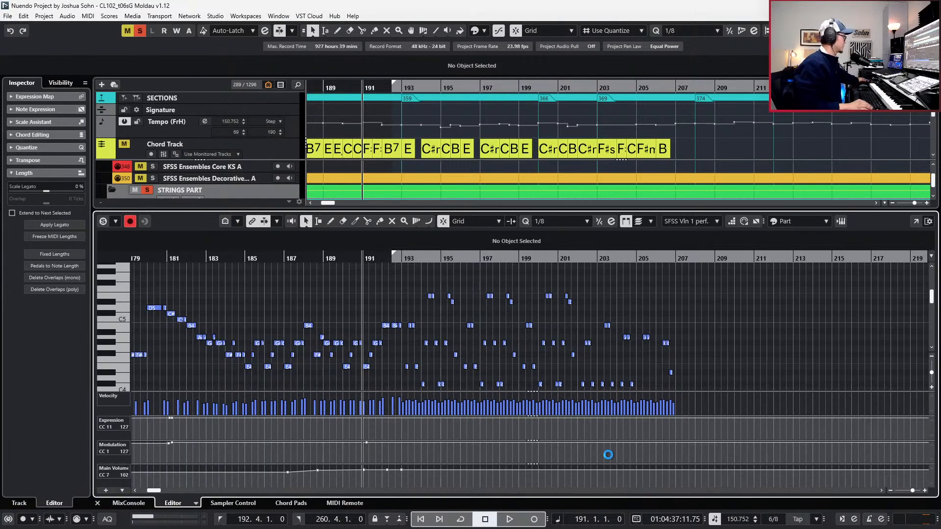
key("KP_Multiply")
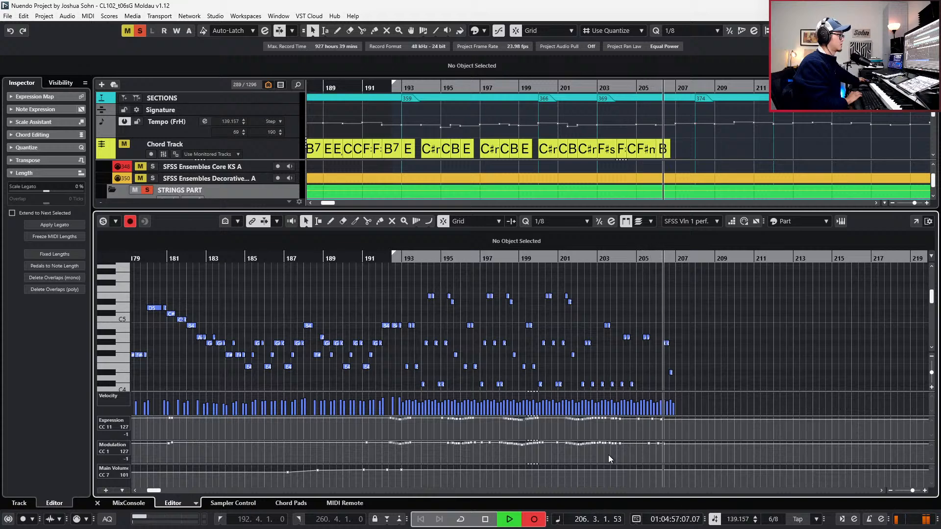
key("space")
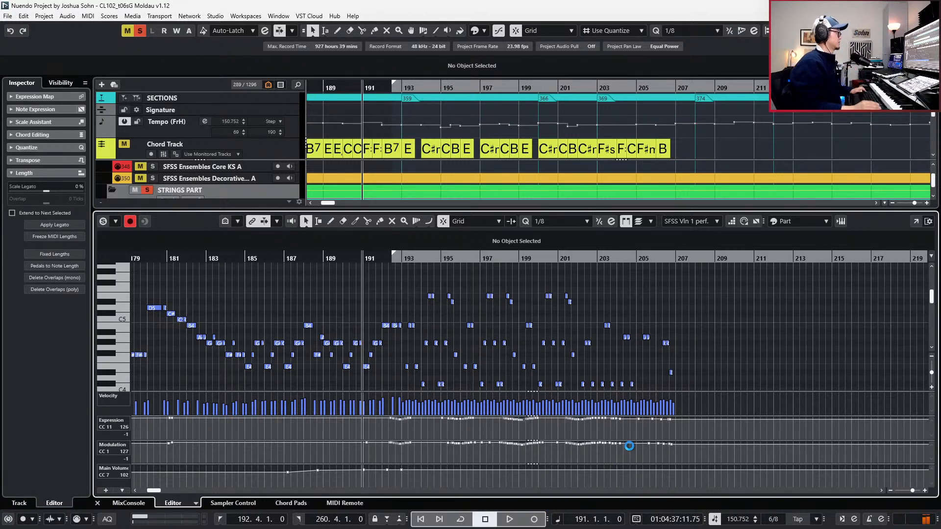
Turn on editor solo and close the key editor to return to the full track arrangement.
key("s")
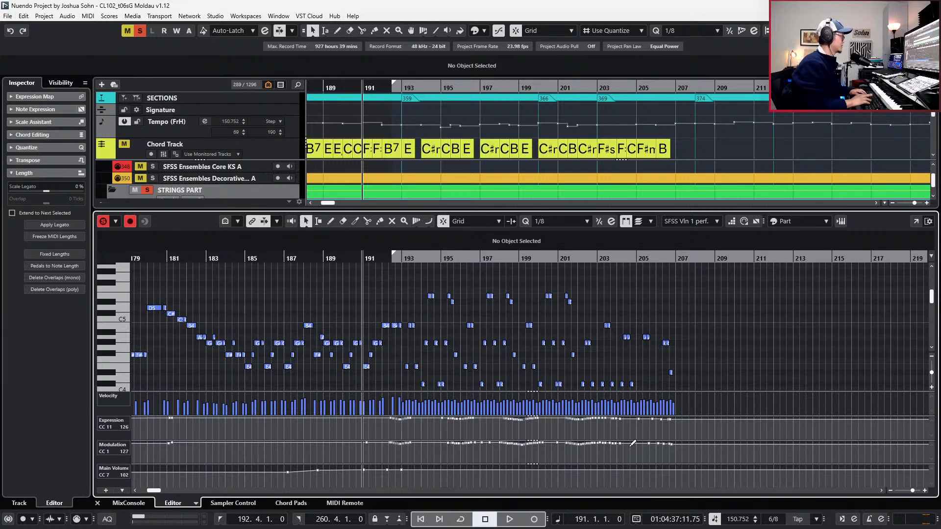
key("ctrl+e")
scroll(629, 446, "down", 1, "ctrl")
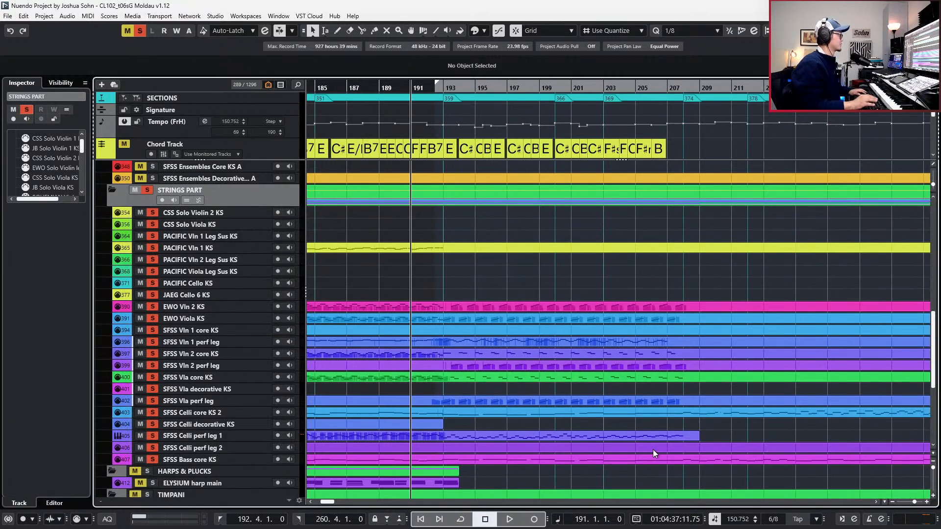
Set the left locator to bar 193 and the right locator to bar 208.
key("KP_Add")
key("KP_Add")
key("ctrl+KP_1")
key("KP_Add")
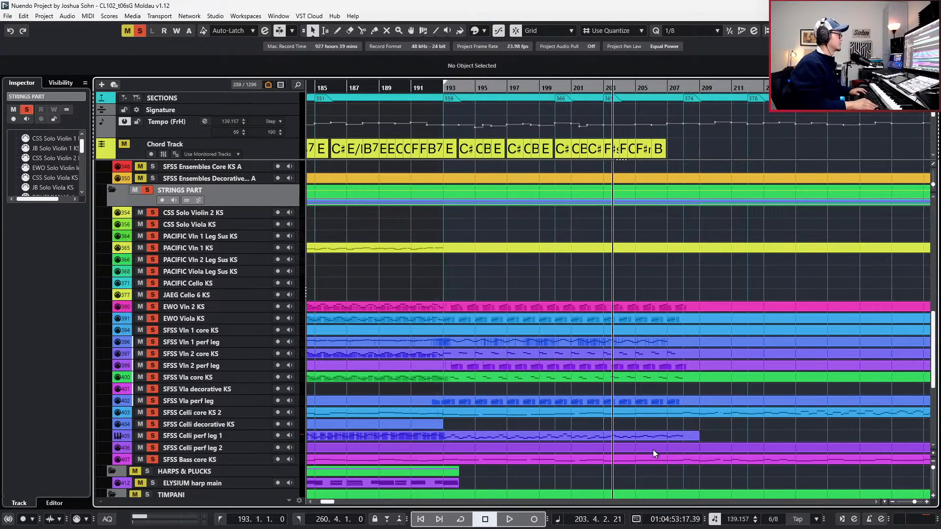
key("ctrl+KP_2")
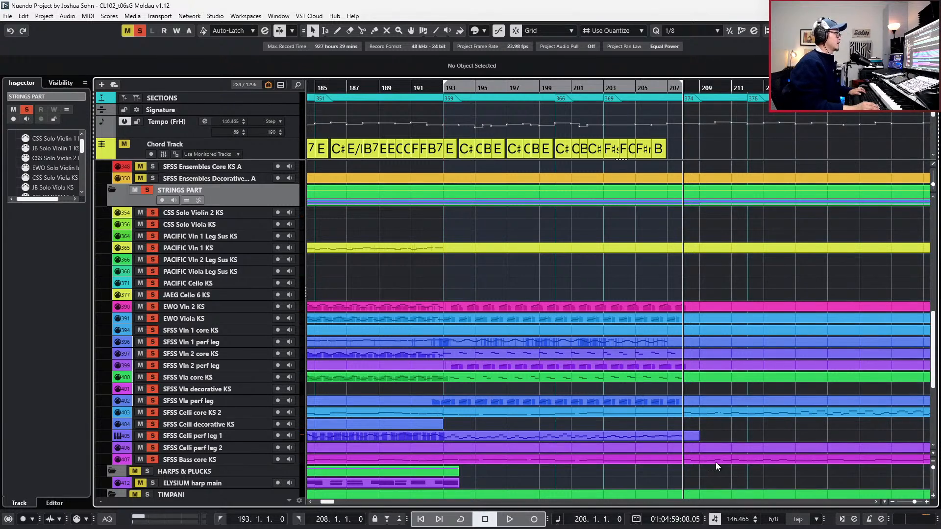
Turn off solo on the STRINGS PART folder and move the playhead back to bar 192.
scroll(706, 460, "right", 3)
scroll(700, 457, "down", 1, "ctrl")
scroll(713, 447, "down", 1, "ctrl")
scroll(714, 442, "down", 2, "ctrl")
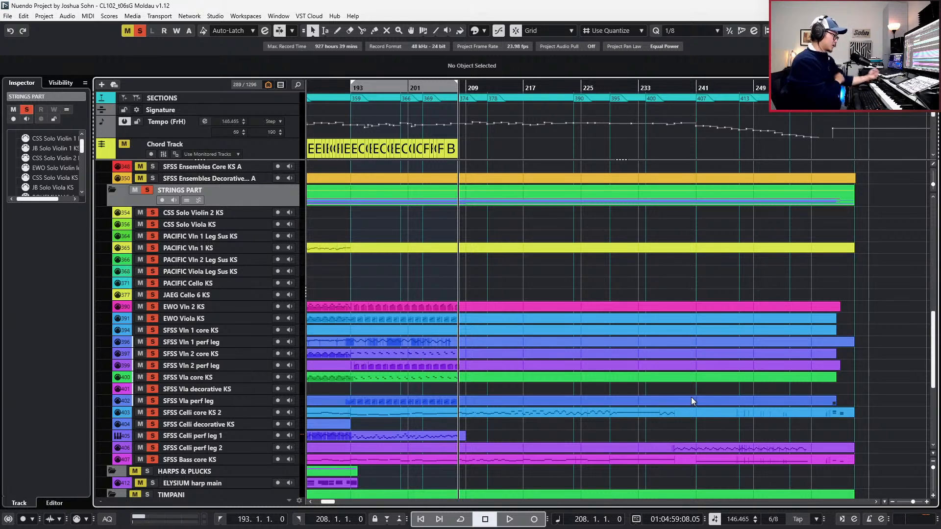
scroll(588, 360, "down", 1, "ctrl")
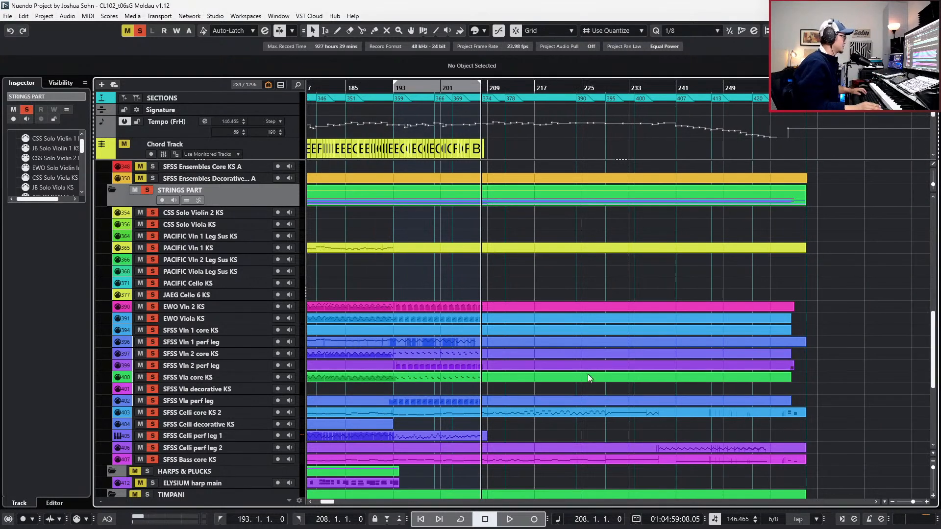
scroll(483, 388, "left", 1)
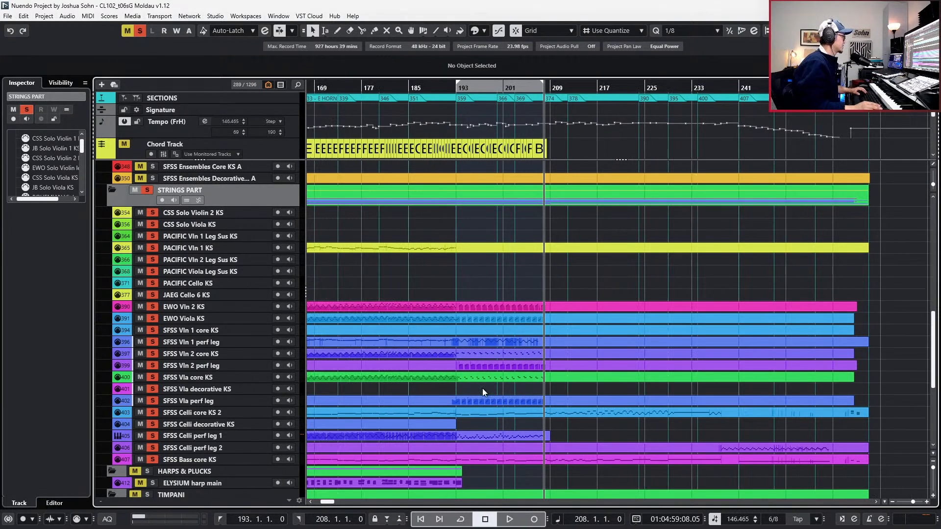
key("s")
key("KP_Subtract")
key("KP_Subtract")
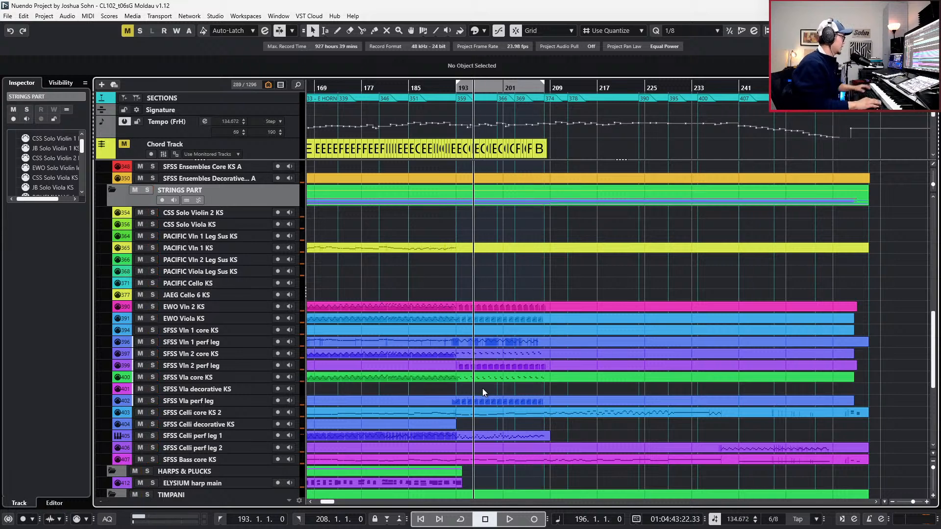
key("KP_Subtract")
key("KP_Subtract")
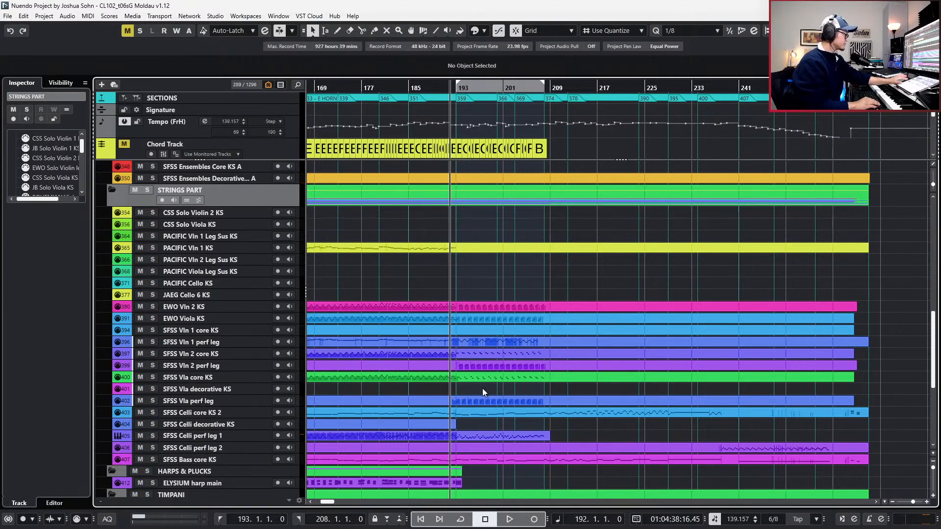
Switch to the Moldau score PDF in Firefox and find the "Motive of the Vyšehrad" page at bar 357.
key("alt+Tab")
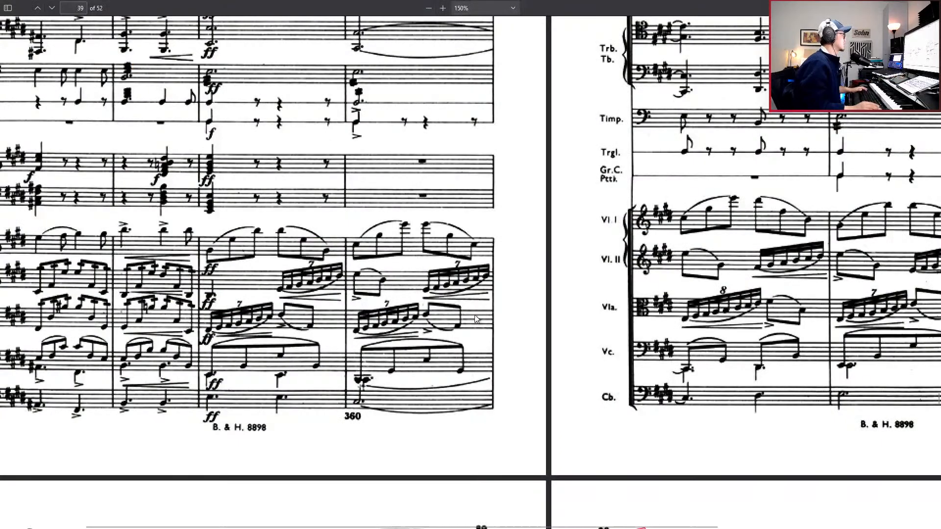
scroll(473, 257, "down", 7, "ctrl")
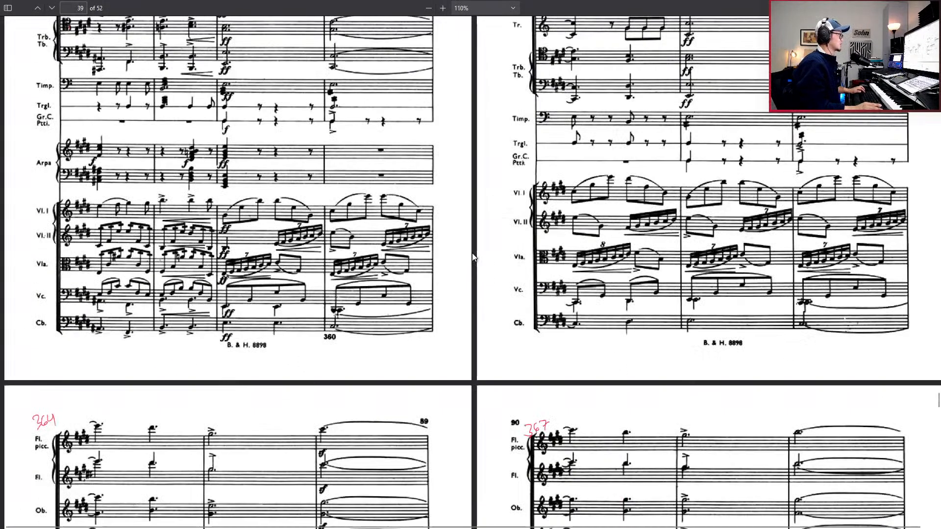
scroll(474, 258, "up", 4)
scroll(473, 257, "up", 5)
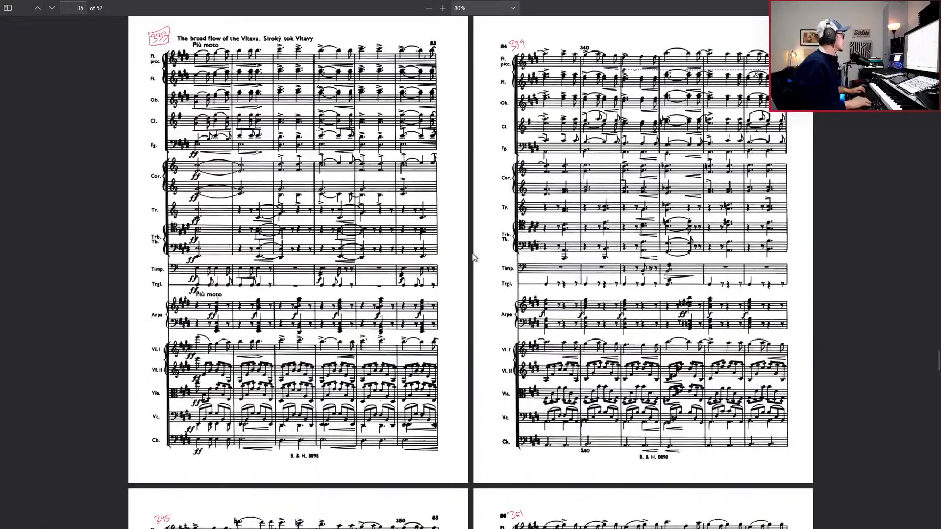
scroll(474, 257, "down", 10)
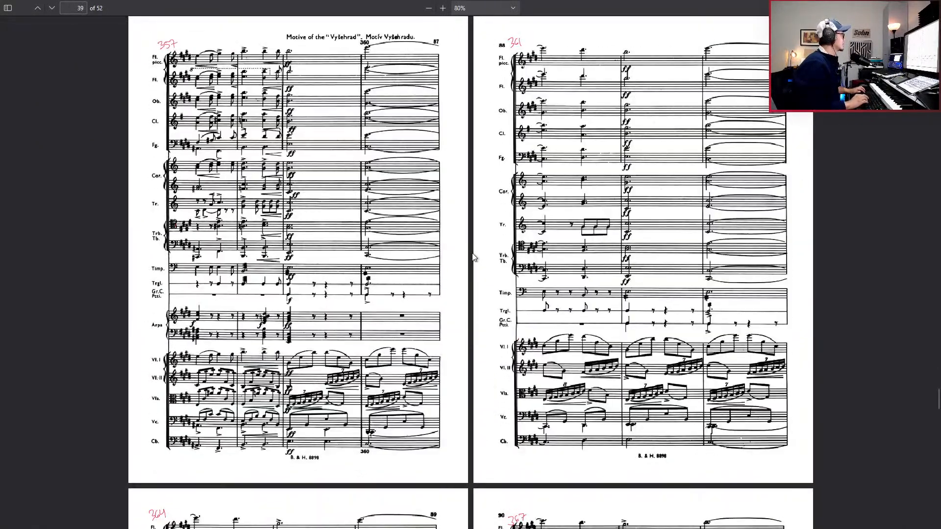
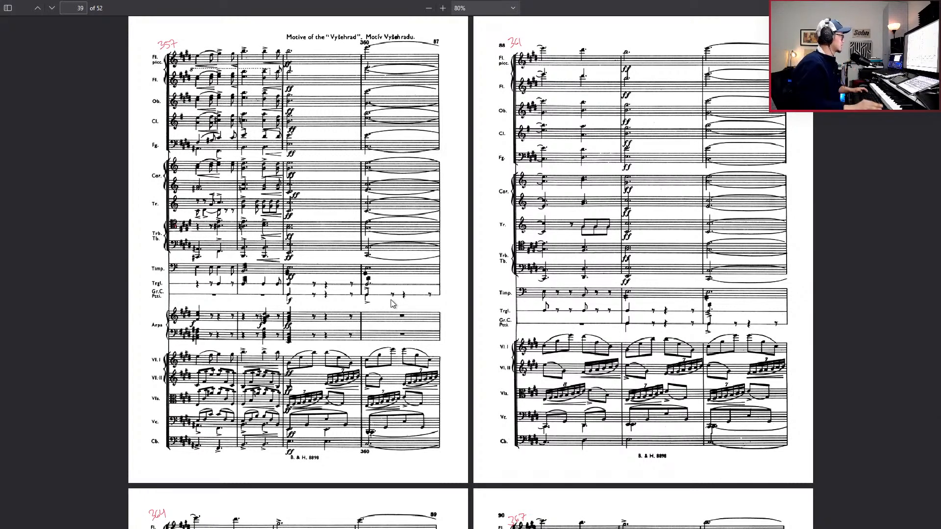
Read through the score from bar 364 to the ending, then return to the page at bar 357.
scroll(452, 301, "down", 10)
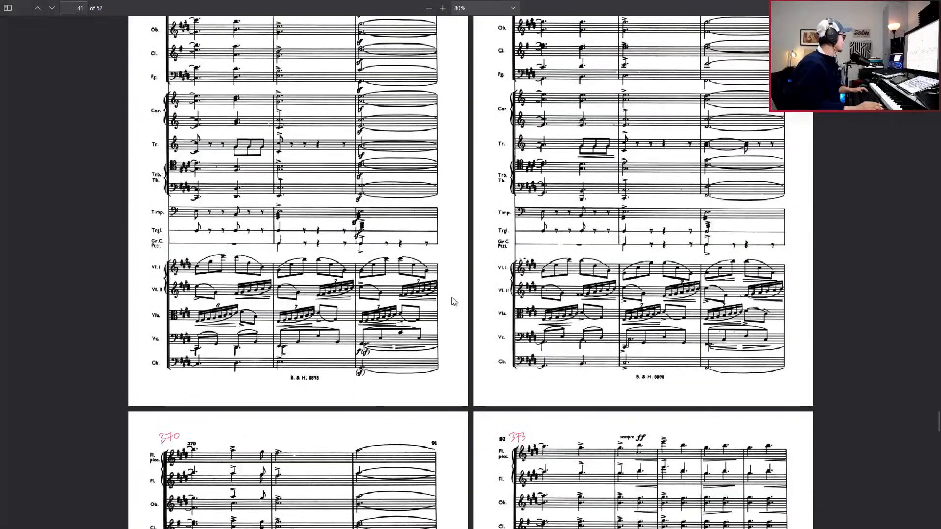
scroll(505, 281, "down", 3)
scroll(505, 281, "down", 14)
scroll(519, 307, "down", 1)
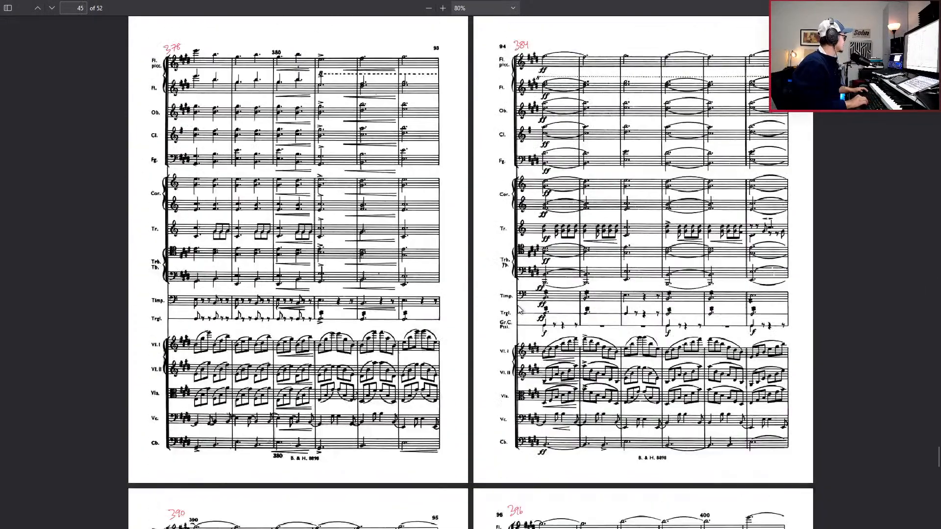
scroll(519, 308, "down", 18)
scroll(518, 308, "down", 10)
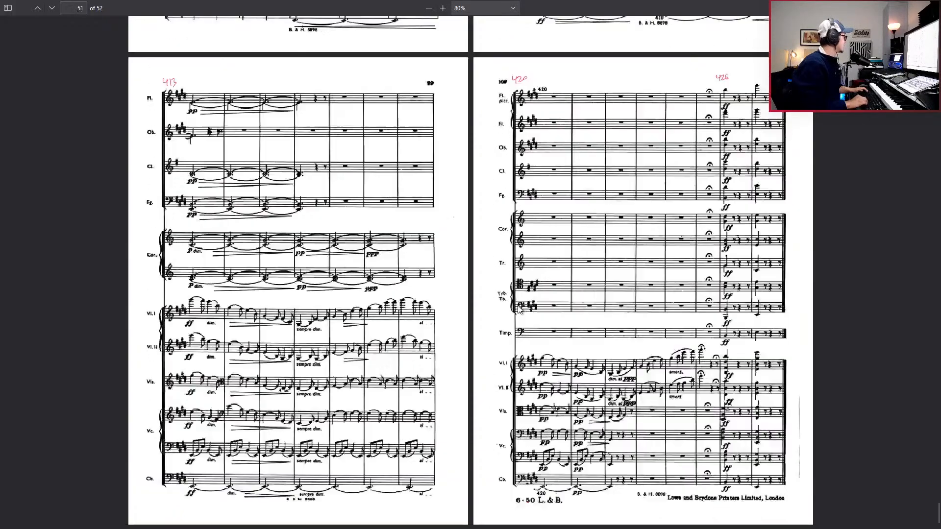
scroll(519, 307, "up", 20)
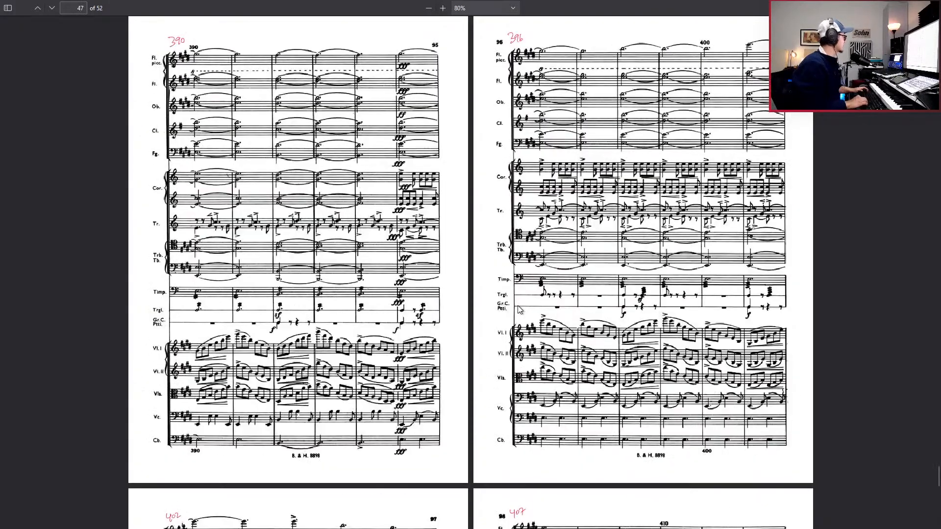
scroll(518, 307, "up", 20)
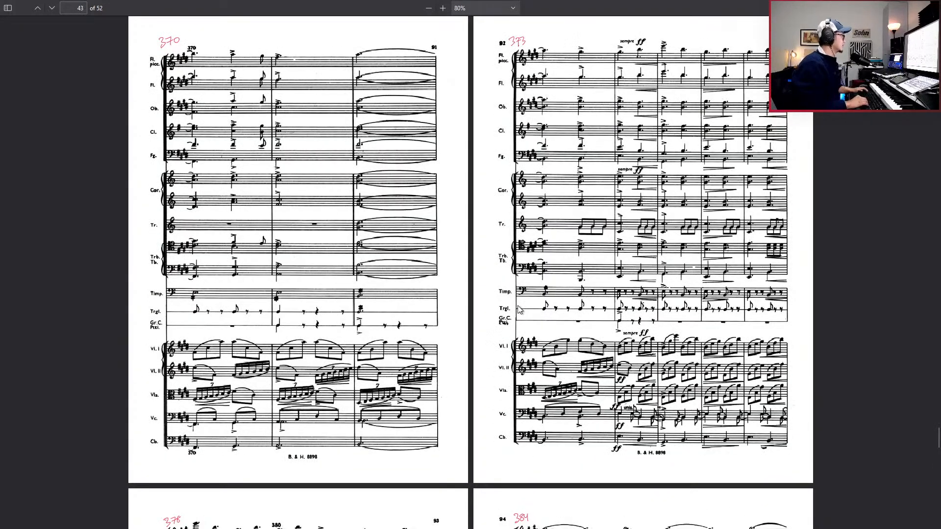
scroll(518, 307, "up", 10)
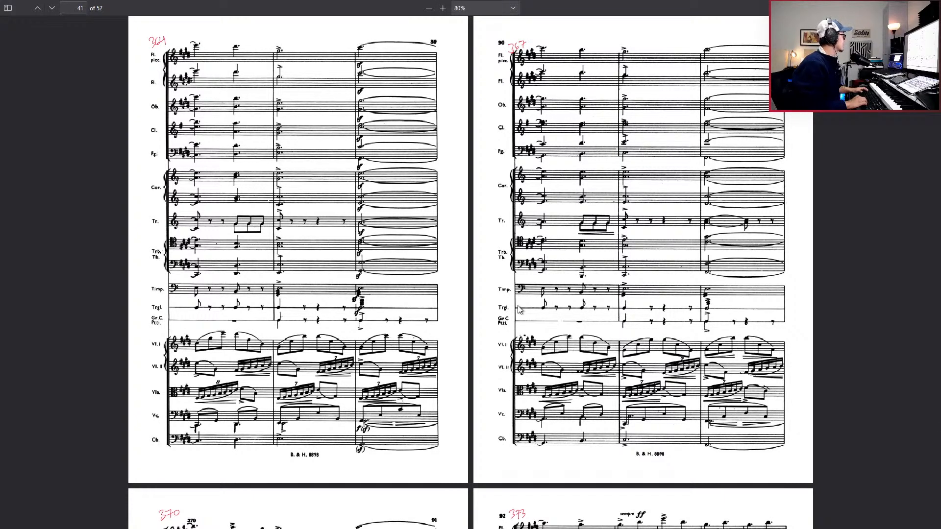
scroll(519, 307, "up", 10)
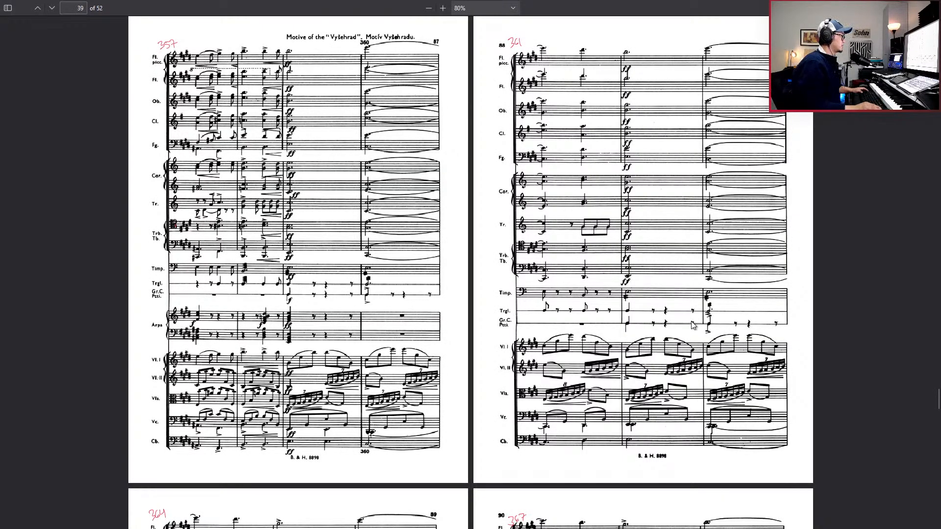
Switch back to Nuendo and open the CINE Bass Drum 36 B part in the key editor.
key("alt+Tab")
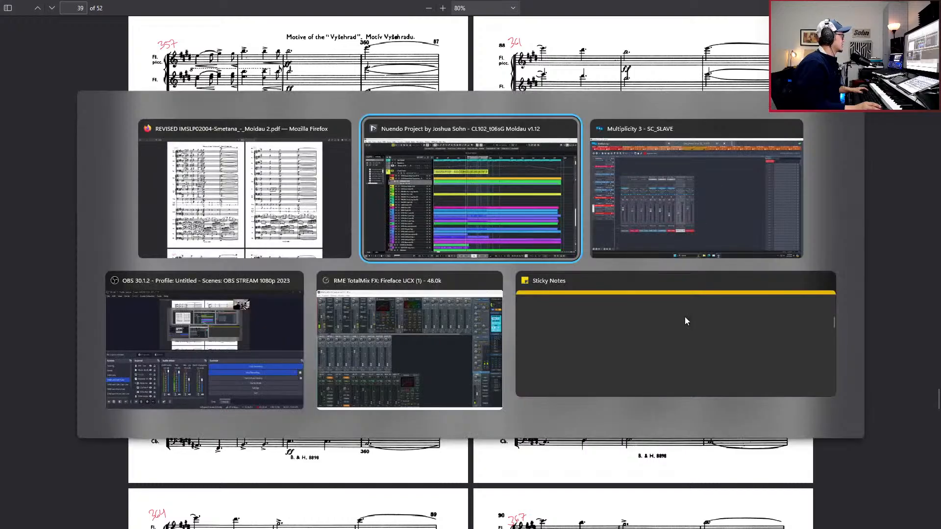
scroll(496, 366, "down", 8)
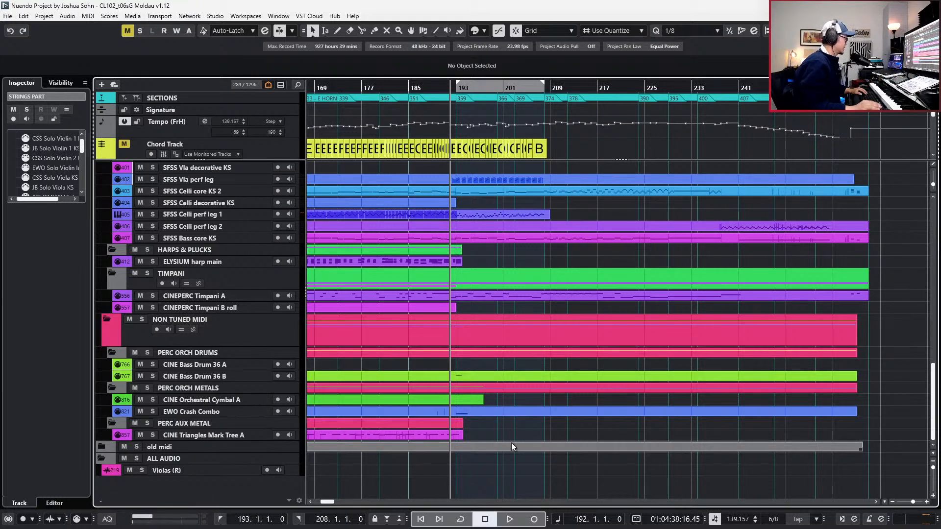
left_click(524, 375)
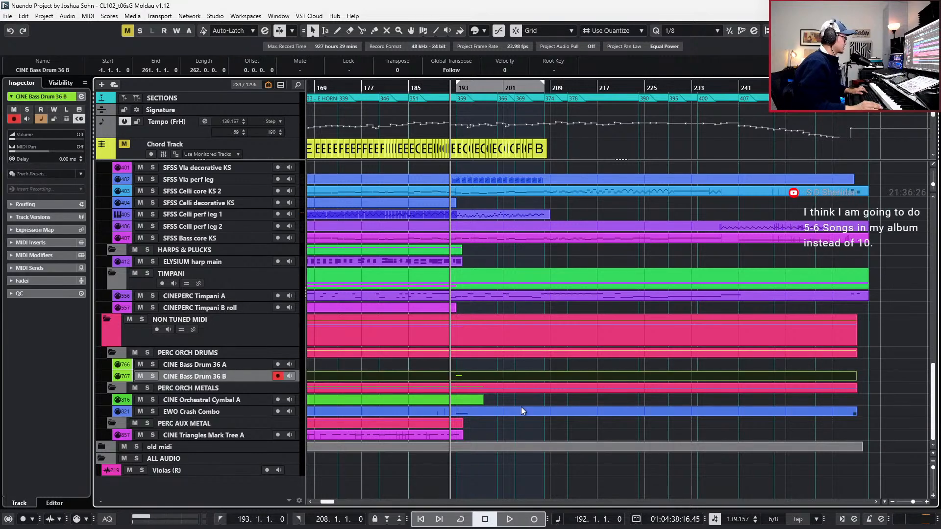
double_click(483, 377)
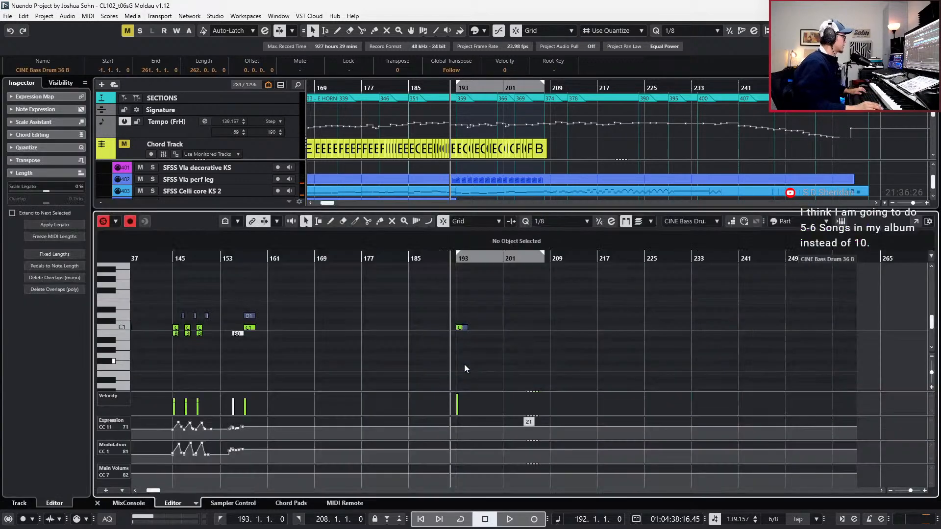
Replace the two-bar C1 note at bar 193 with one-bar C1 hits at bars 193 and 194, and play them back.
scroll(466, 365, "up", 7)
scroll(451, 297, "up", 1)
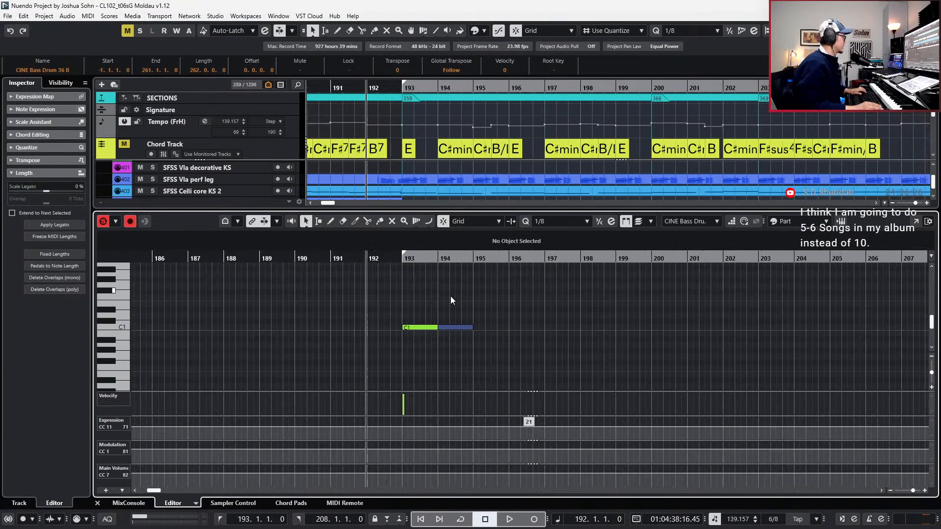
scroll(451, 297, "up", 1)
left_click(465, 327)
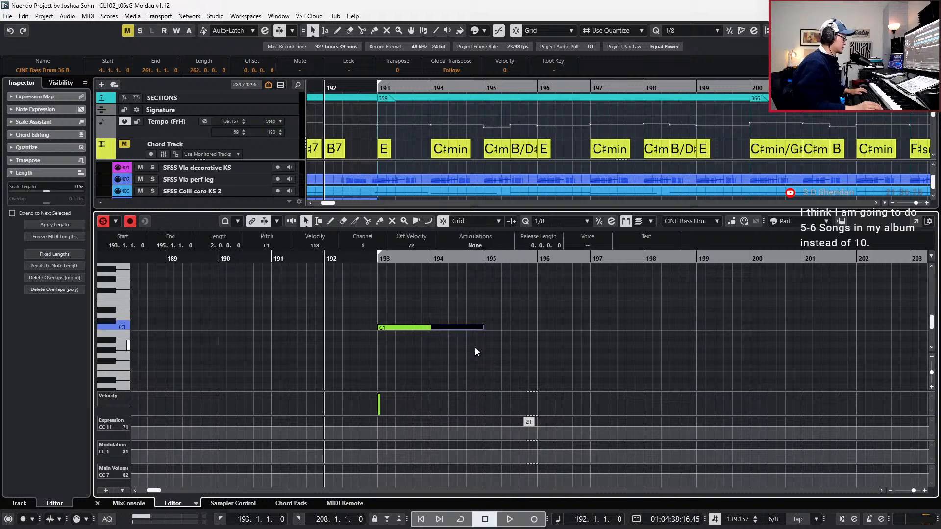
key("alt+1")
key("Delete")
left_click_drag(486, 299, 402, 366)
key("l")
key("ctrl+d")
key("space")
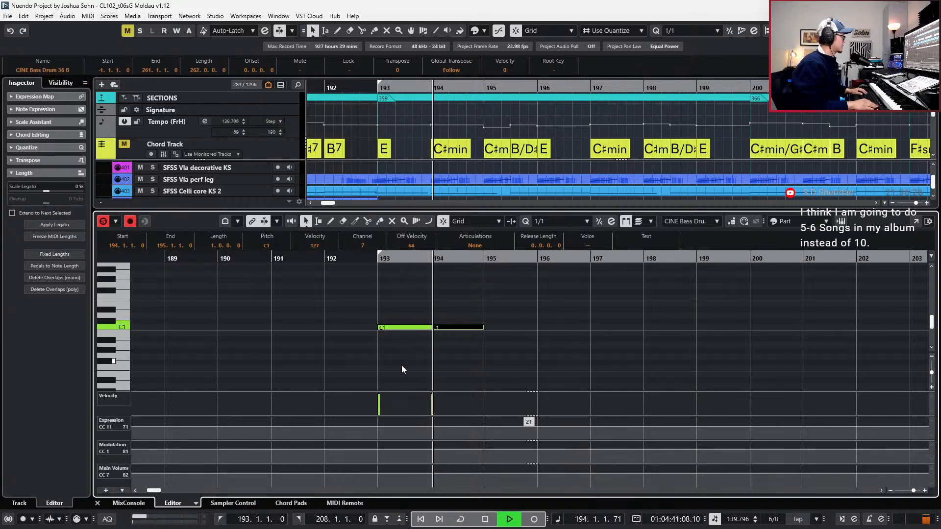
key("space")
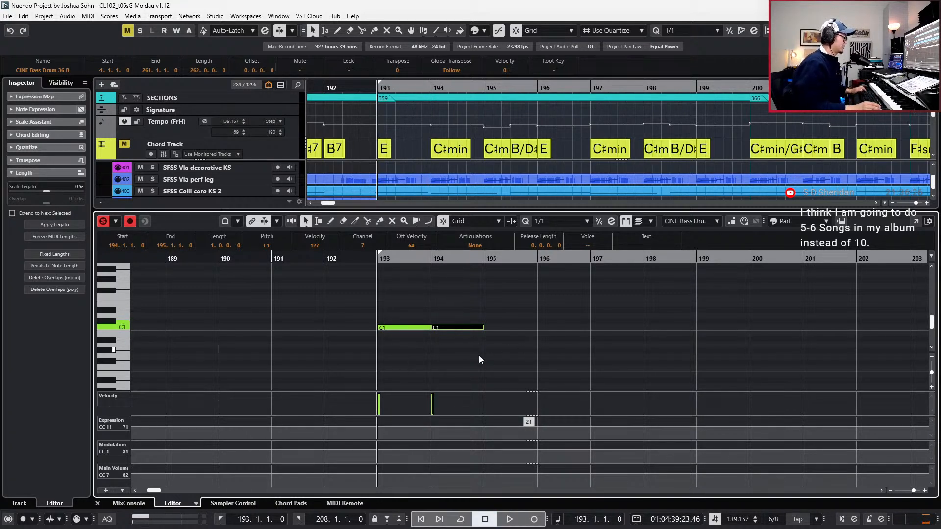
For the bass drum hit at bar 194, add a Modulation point of 108 and an Expression point of 88.
scroll(478, 355, "up", 1)
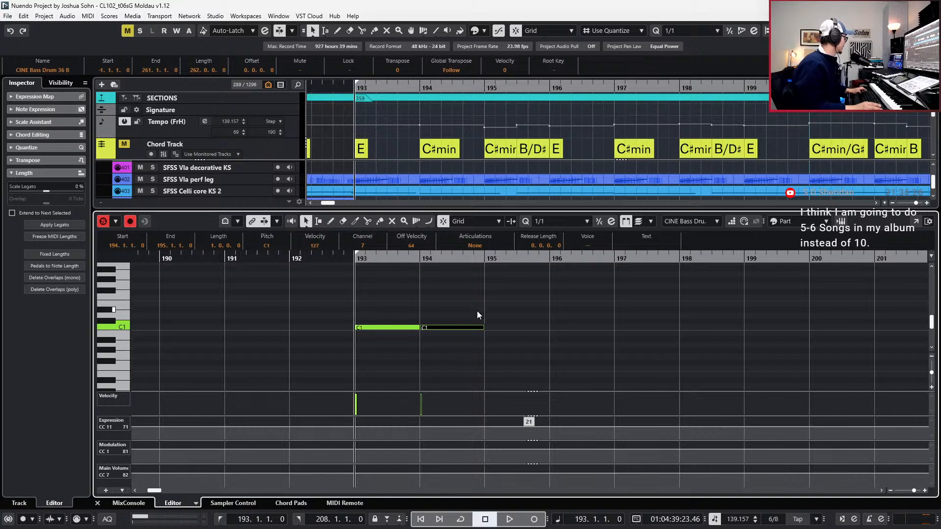
key("alt+4")
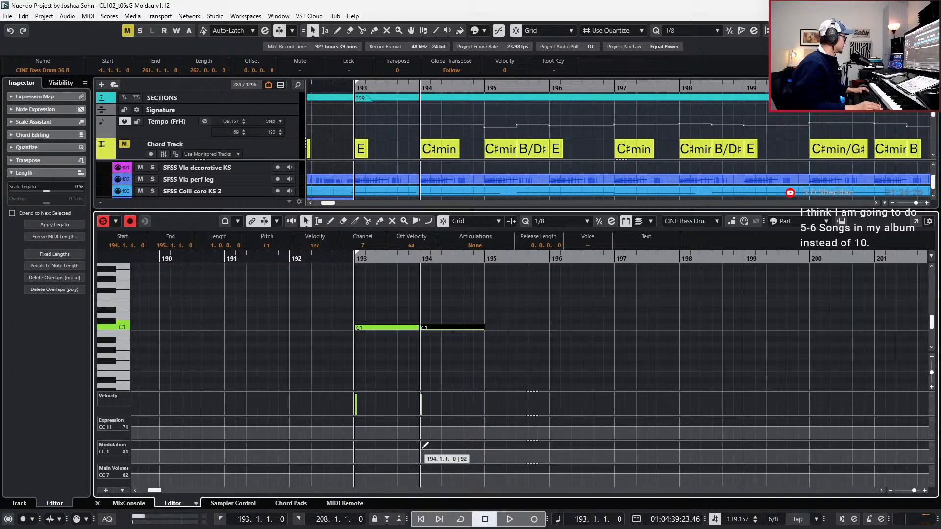
left_click(422, 447)
left_click(425, 445)
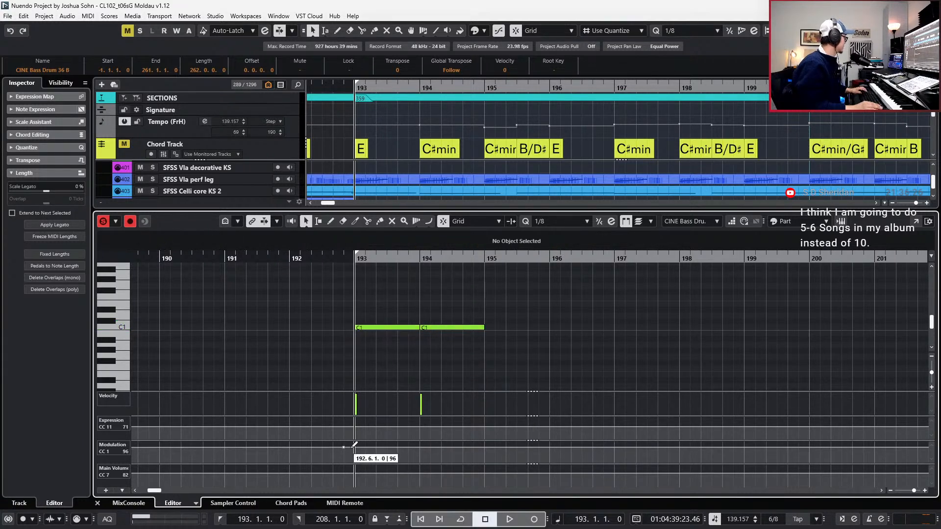
left_click(420, 446)
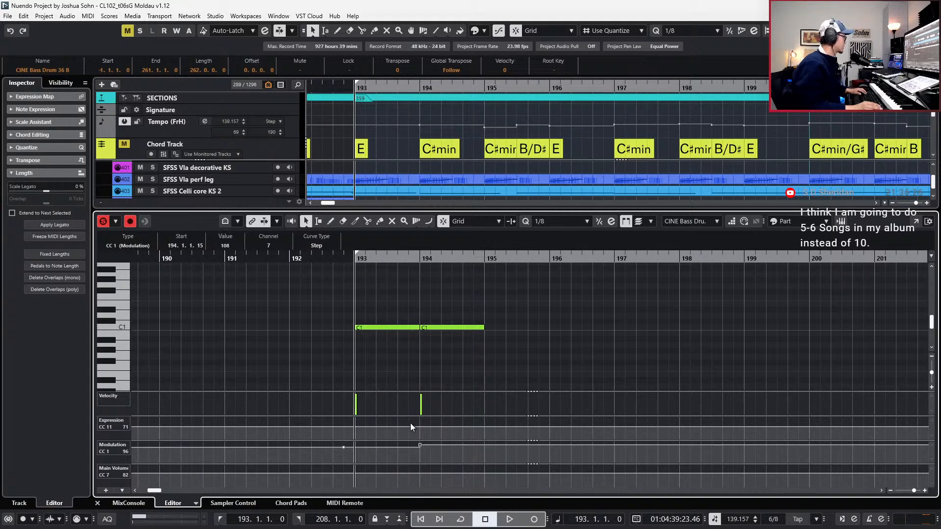
left_click(420, 425)
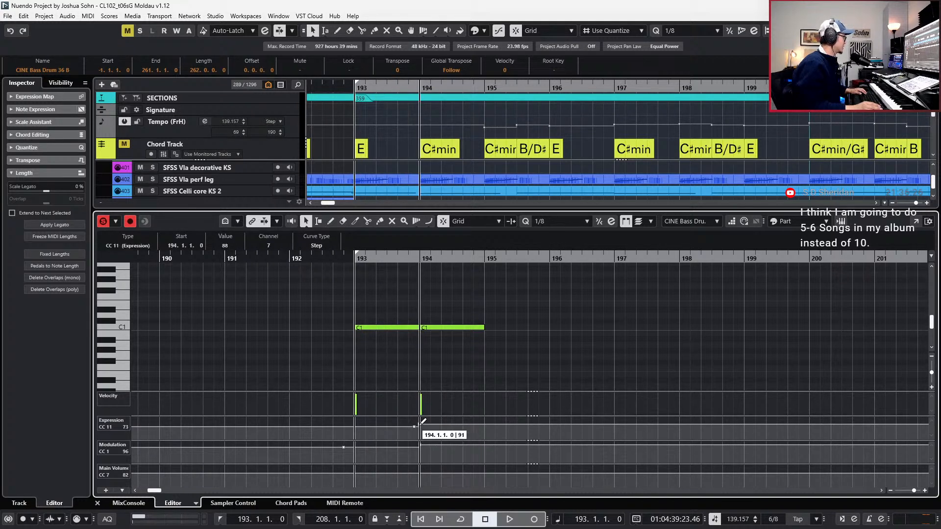
Set the left locator to bar 192 and play the EWO crash cymbal hits at bars 193–194 with the editor solo off.
left_click(398, 328)
key("KP_Subtract")
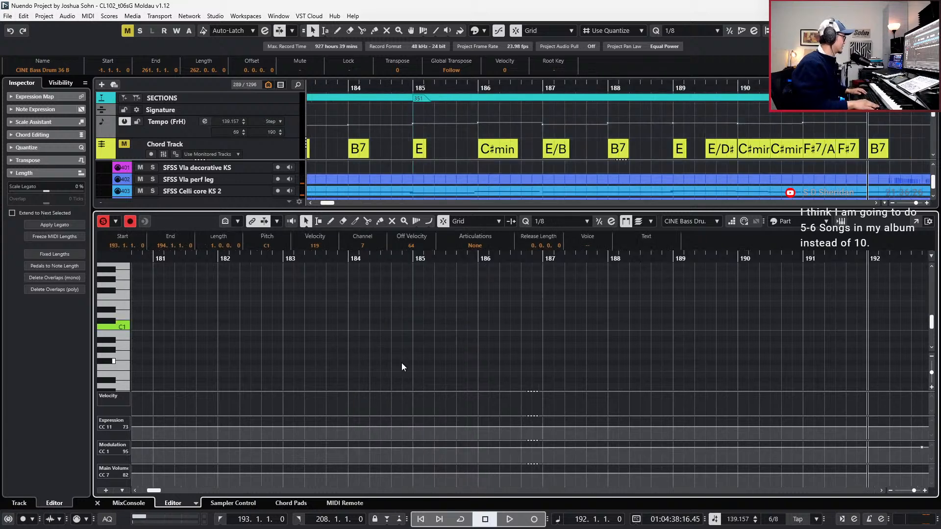
scroll(418, 366, "down", 1)
scroll(448, 366, "right", 8)
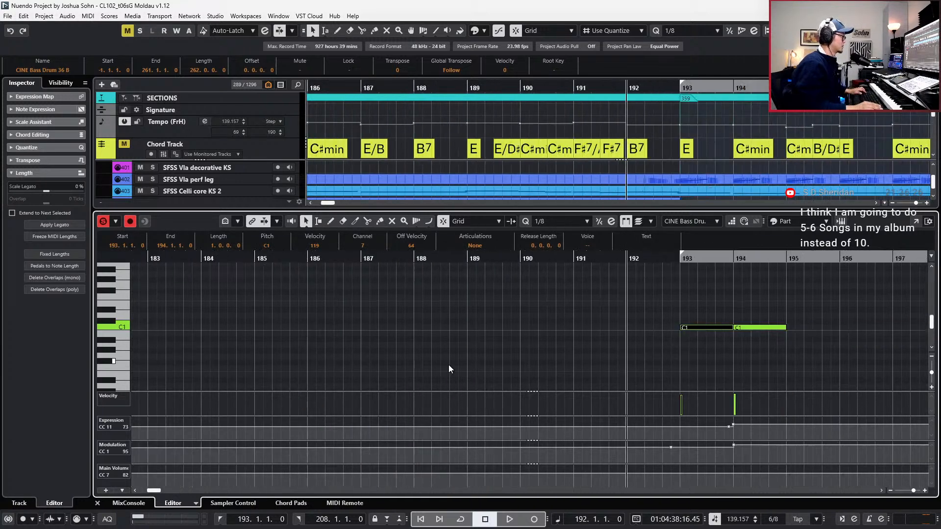
key("ctrl+KP_1")
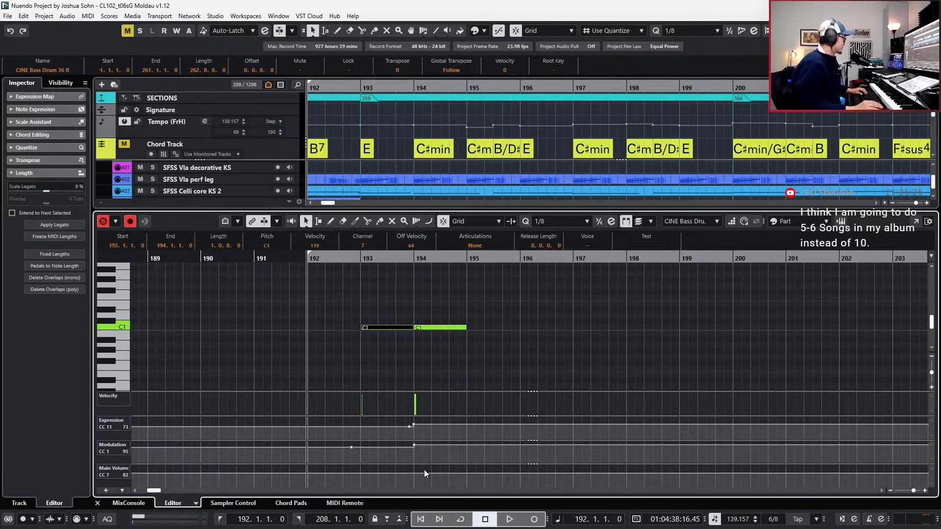
key("Page_Down")
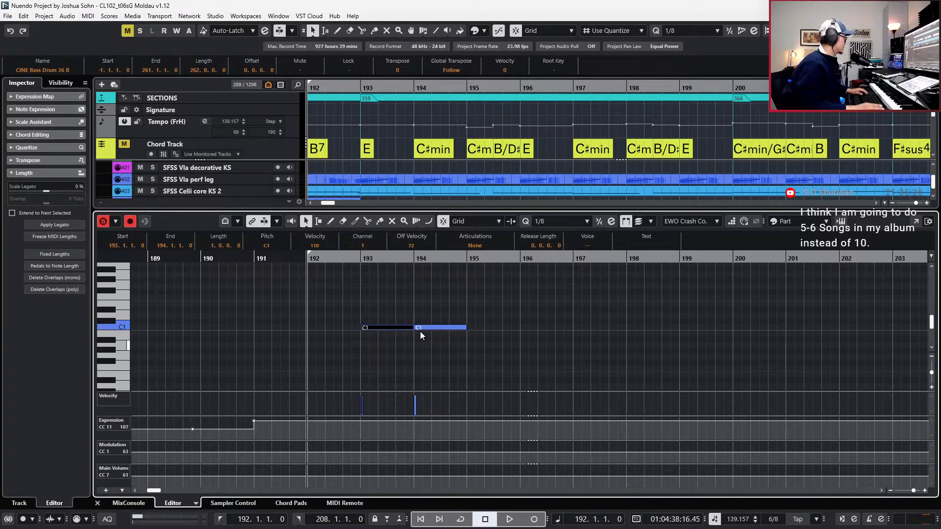
key("Left")
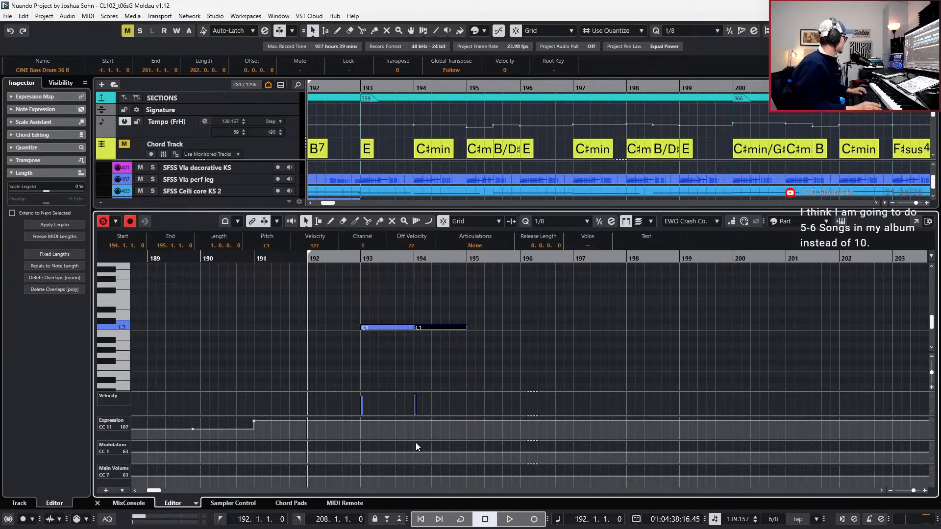
key("space")
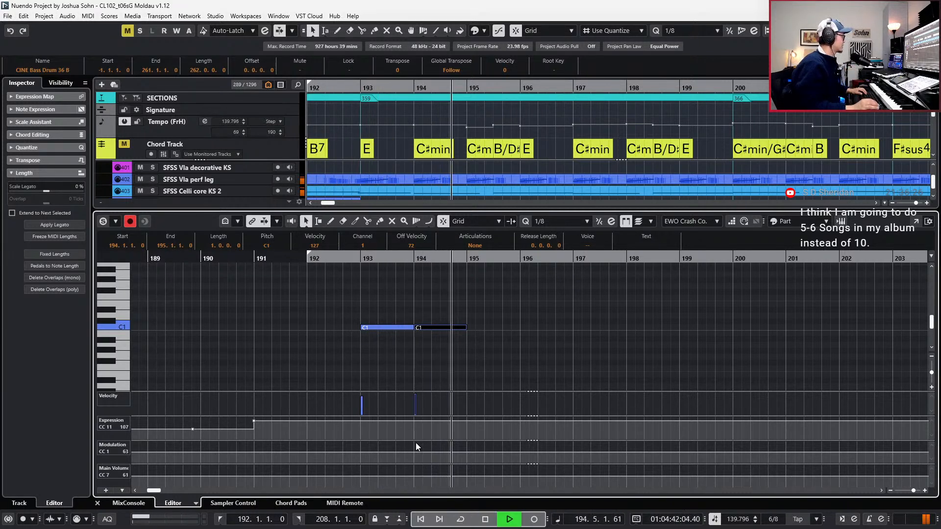
key("space")
Return to the CINE bass drum part, solo the editor and listen from bar 192.
key("Right")
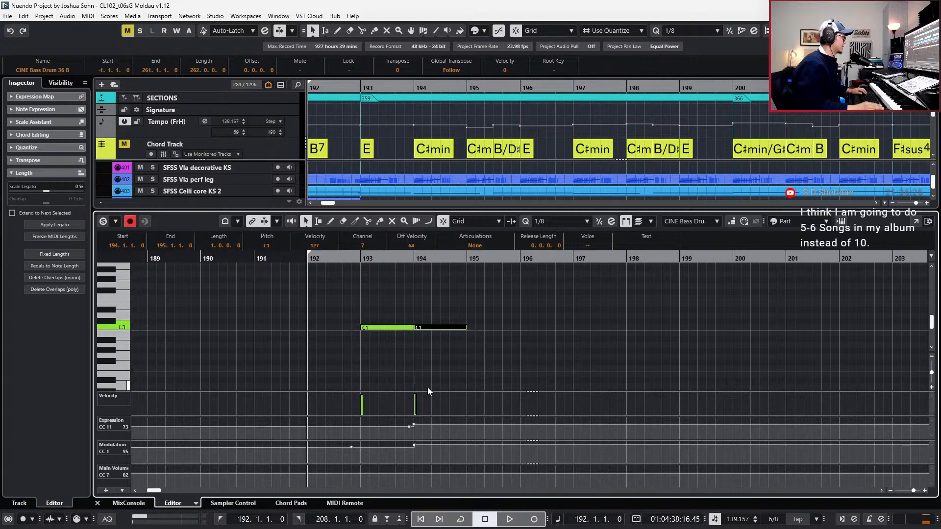
scroll(409, 346, "up", 1)
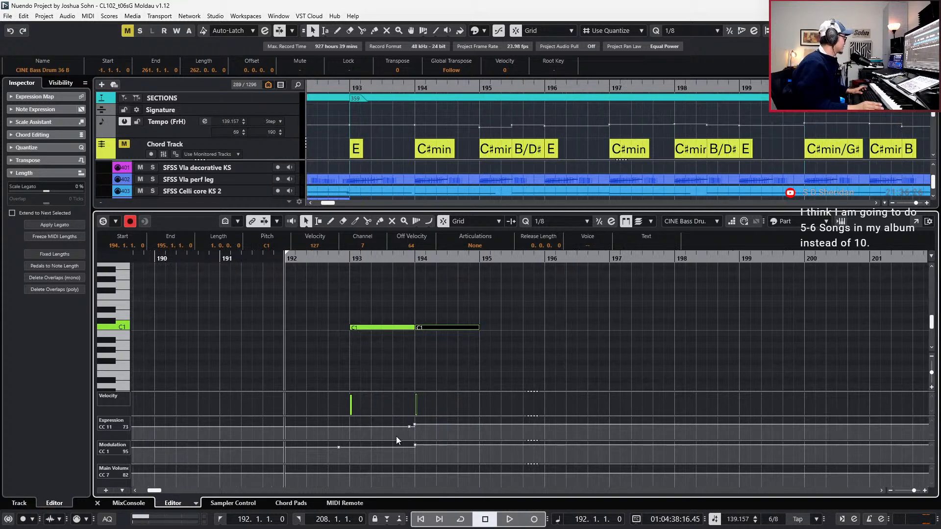
key("s")
key("space")
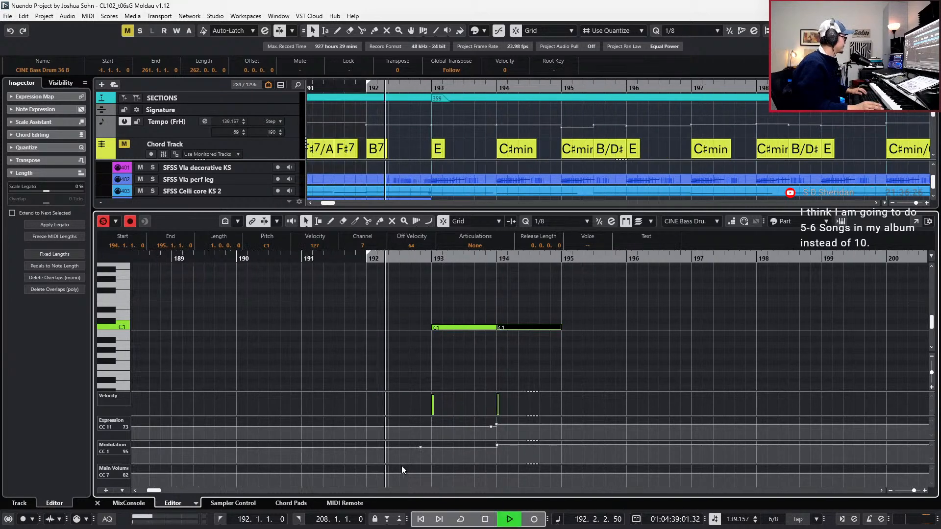
key("space")
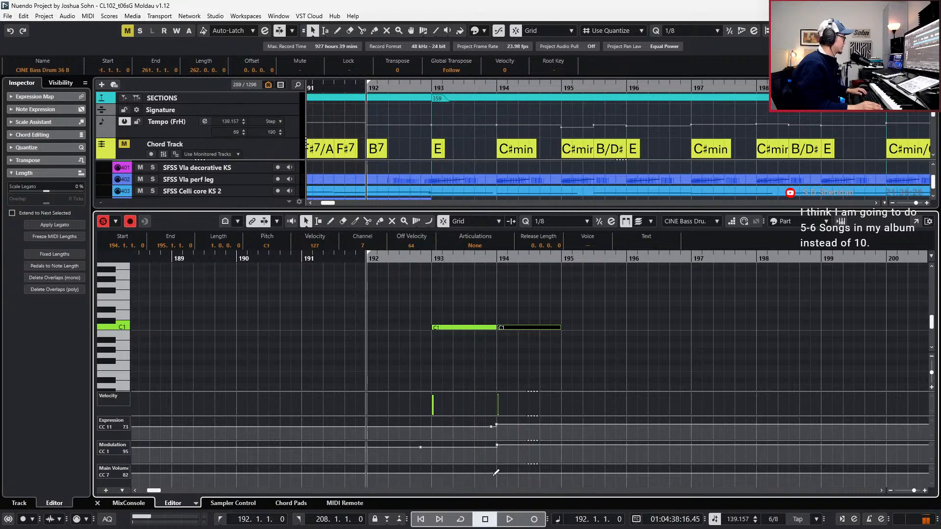
Set the bass drum's Expression point at bar 194 to 109 and play back the hits.
left_click(497, 426)
left_click_drag(499, 427, 498, 420)
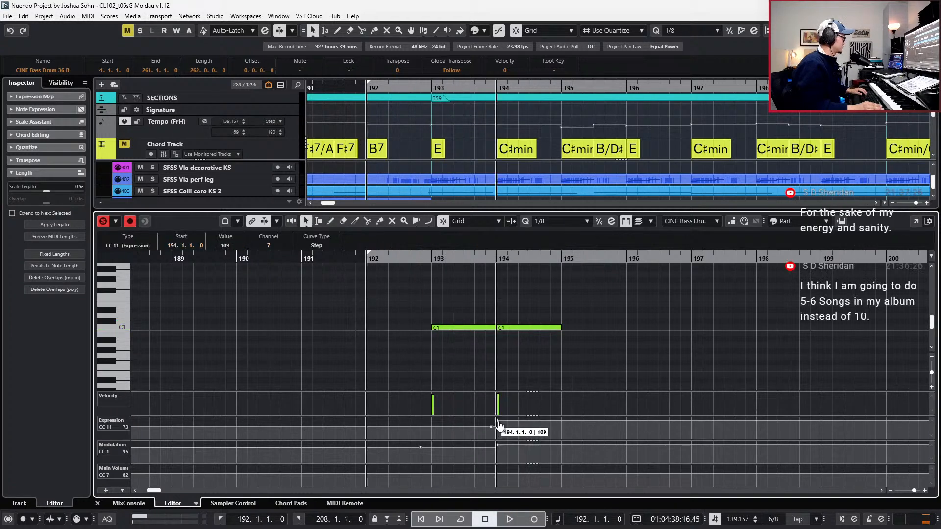
key("space")
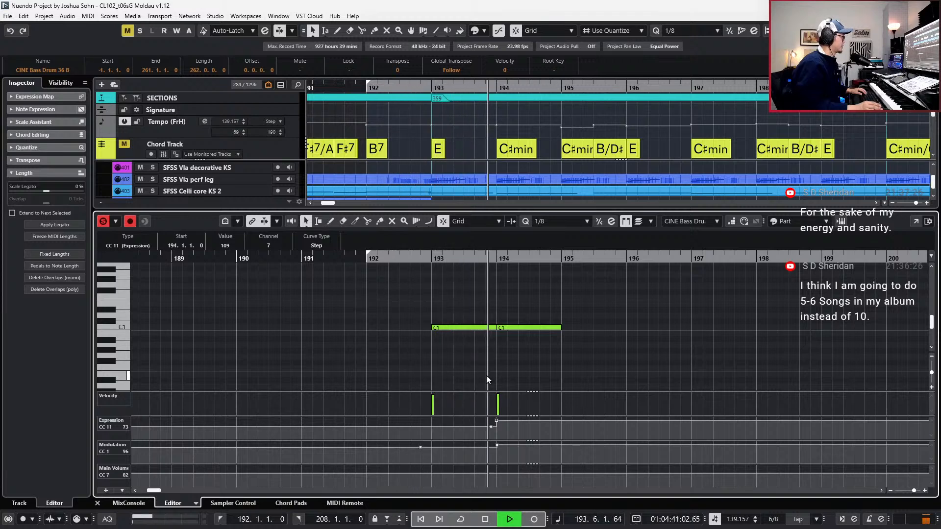
key("space")
Switch to the EWO crash cymbal part, set its Expression point at bar 191 to 104 and play back the hits.
left_click(516, 327)
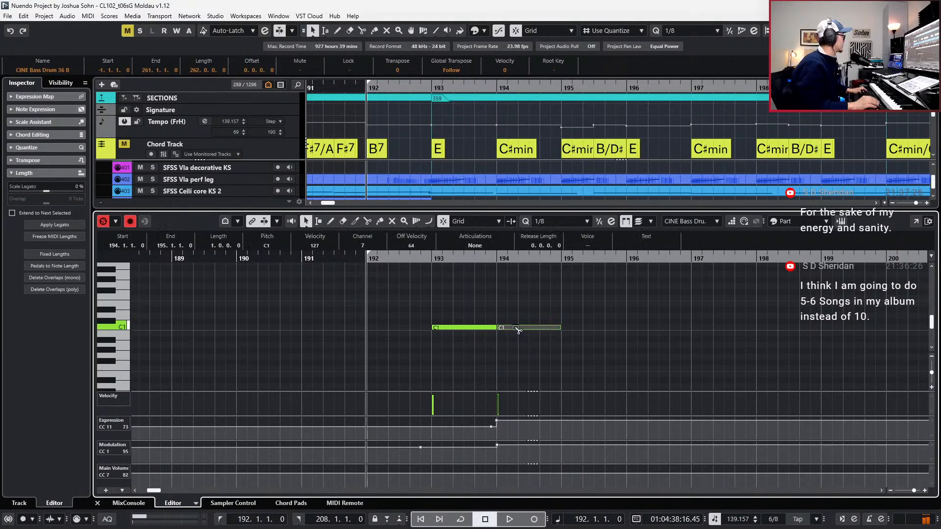
key("alt+Down")
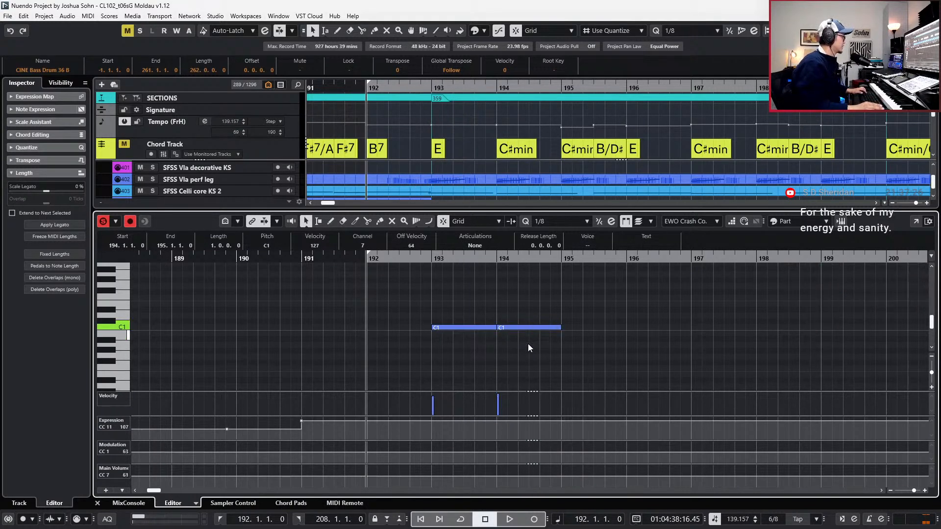
left_click(301, 421)
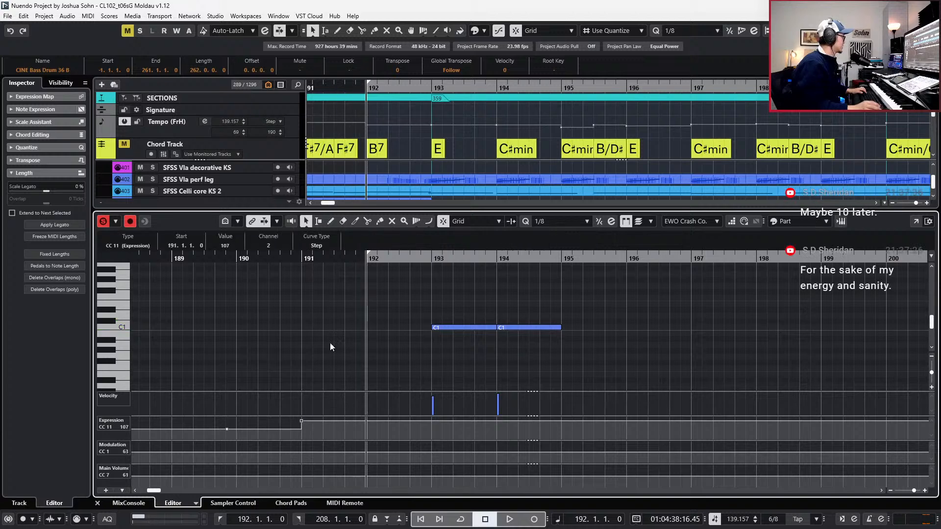
scroll(228, 246, "down", 2)
key("space")
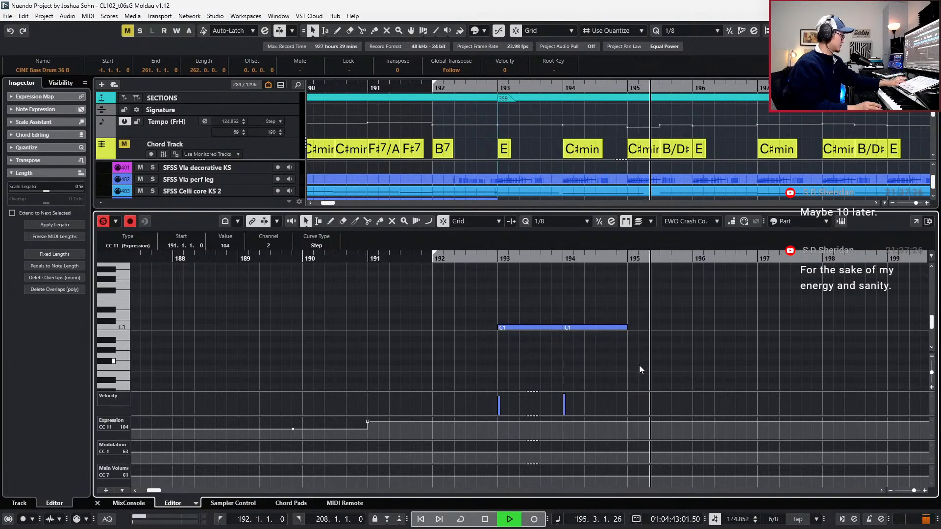
key("space")
Copy the two C1 hits at bars 193 and 194 to bars 196 and 197.
scroll(649, 361, "down", 1)
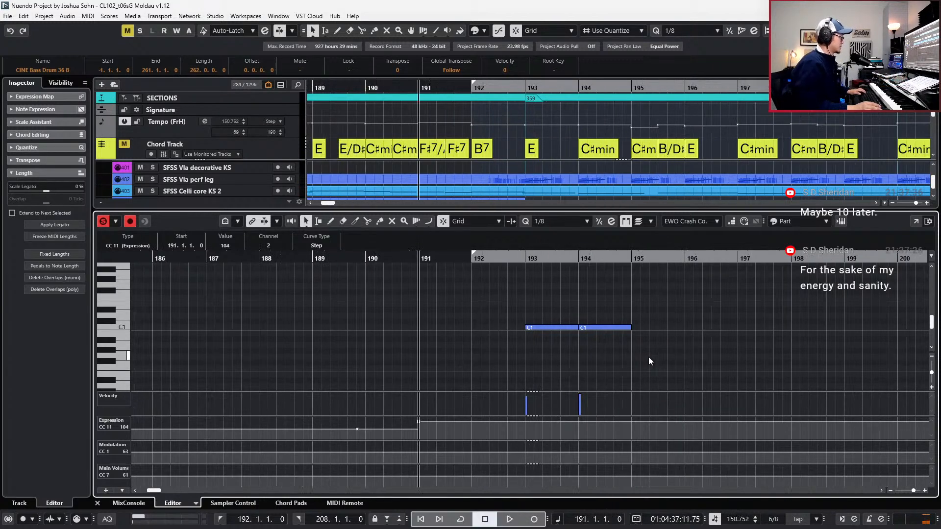
scroll(651, 343, "right", 2)
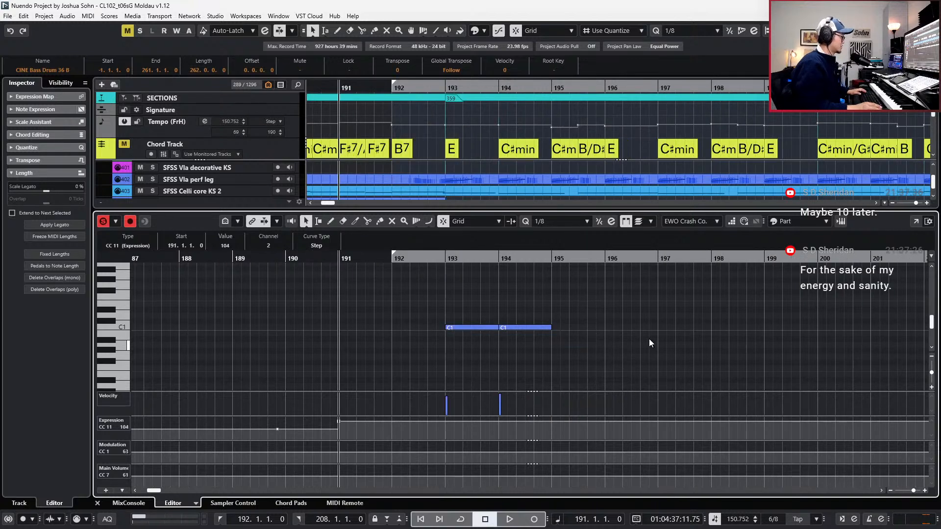
left_click_drag(605, 320, 448, 342)
key("alt+1")
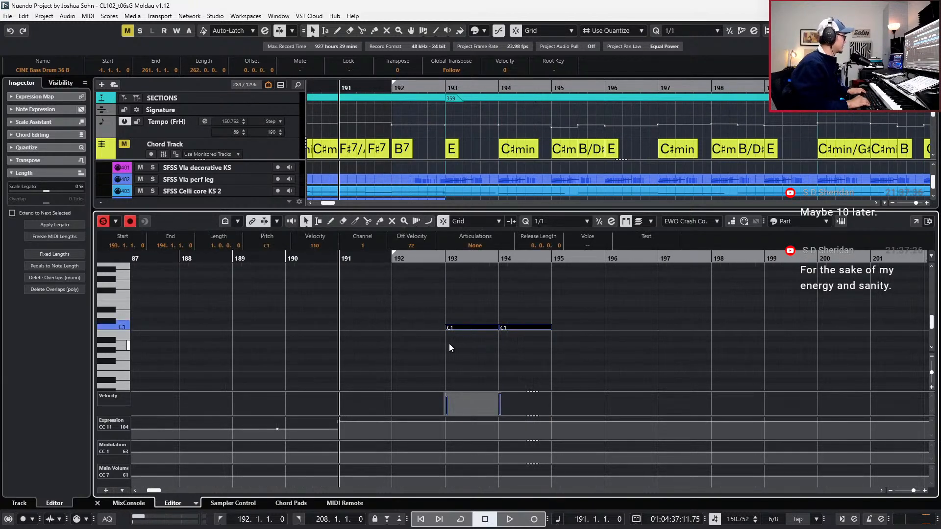
key("alt+d")
key("ctrl+Right")
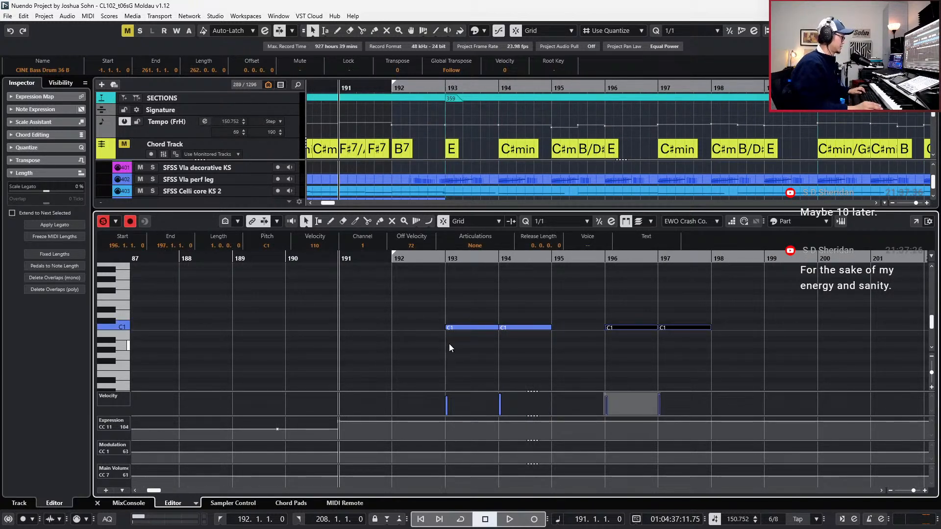
Duplicate the C1 hits at bars 196 and 197 and place the copies at bars 199 and 200.
scroll(449, 348, "down", 1)
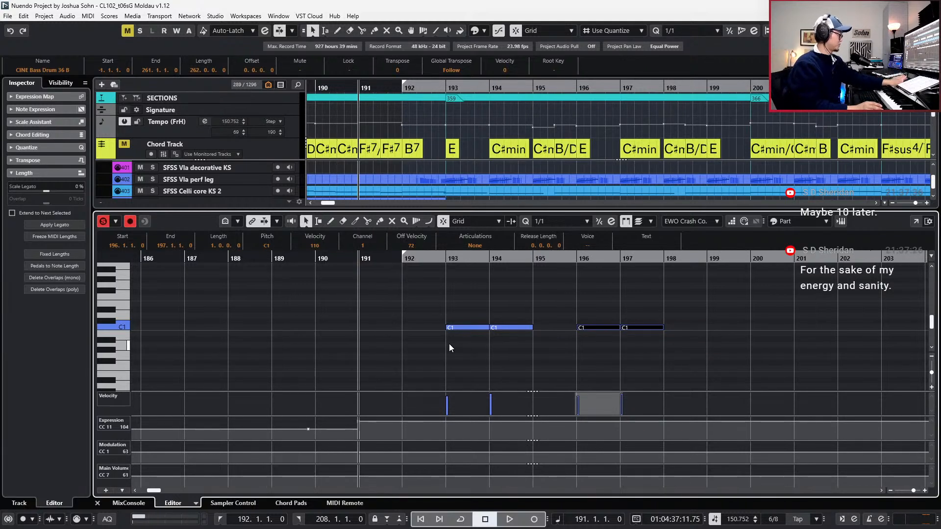
key("alt+d")
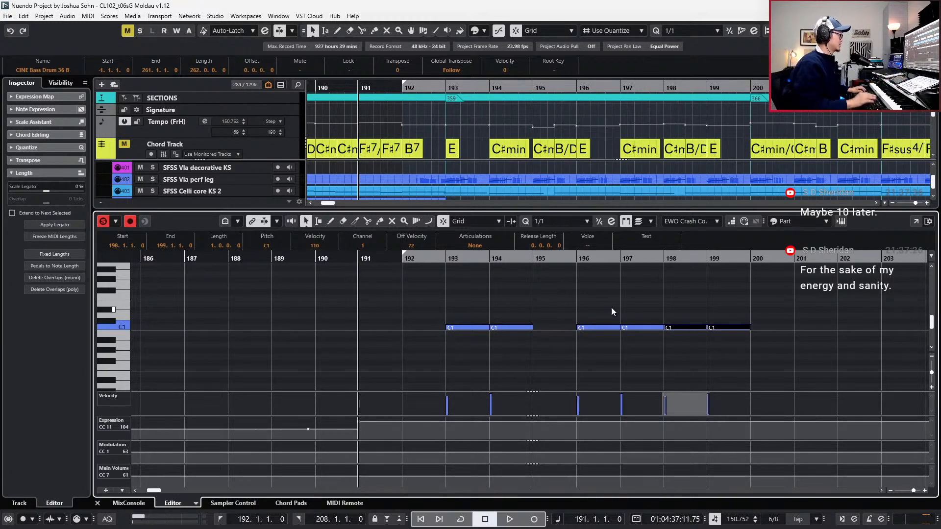
key("ctrl+Right")
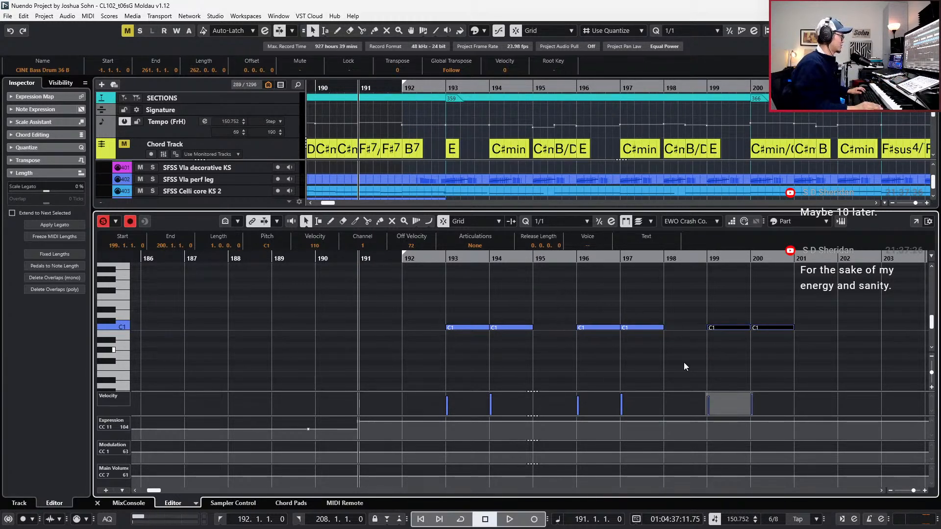
scroll(762, 325, "right", 1)
left_click(724, 356)
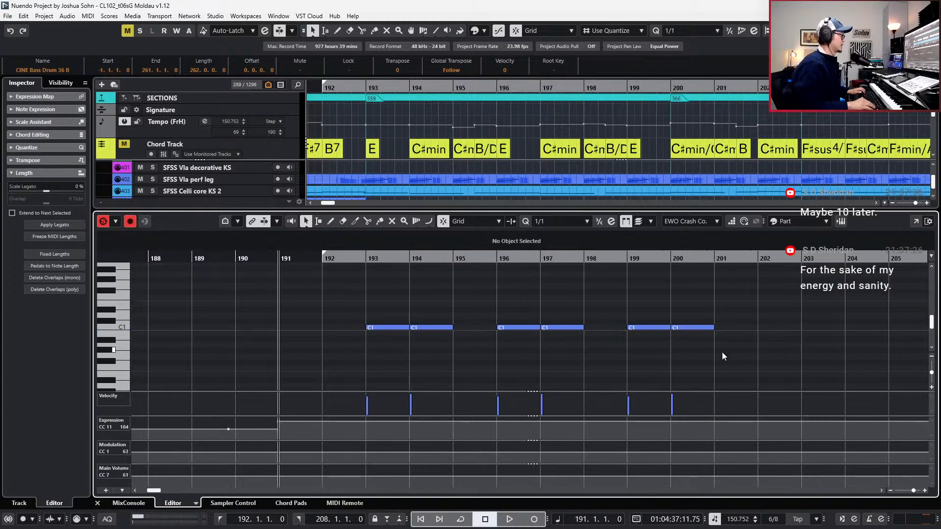
Copy the two C1 crash cymbal hits at bars 199 and 200 to bars 202 and 203 after playing them back.
left_click_drag(731, 309, 672, 351)
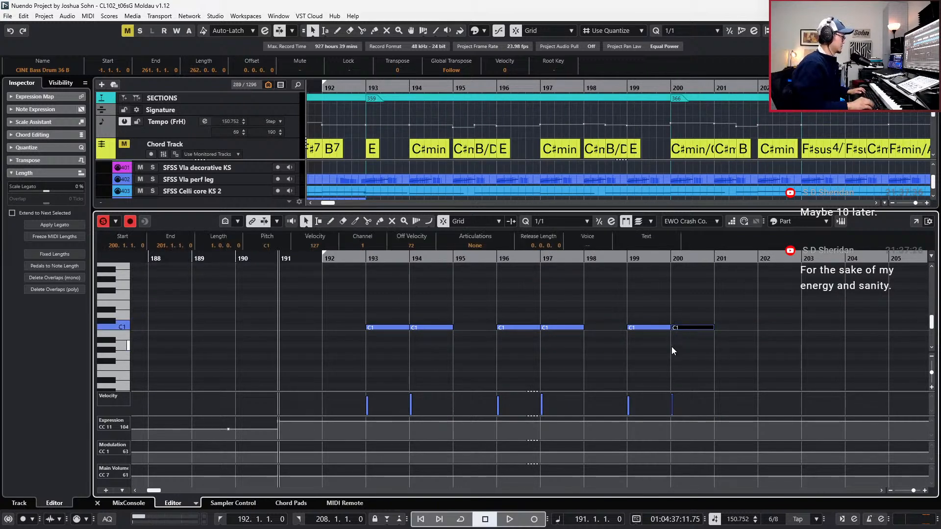
left_click_drag(628, 308, 757, 365)
key("l")
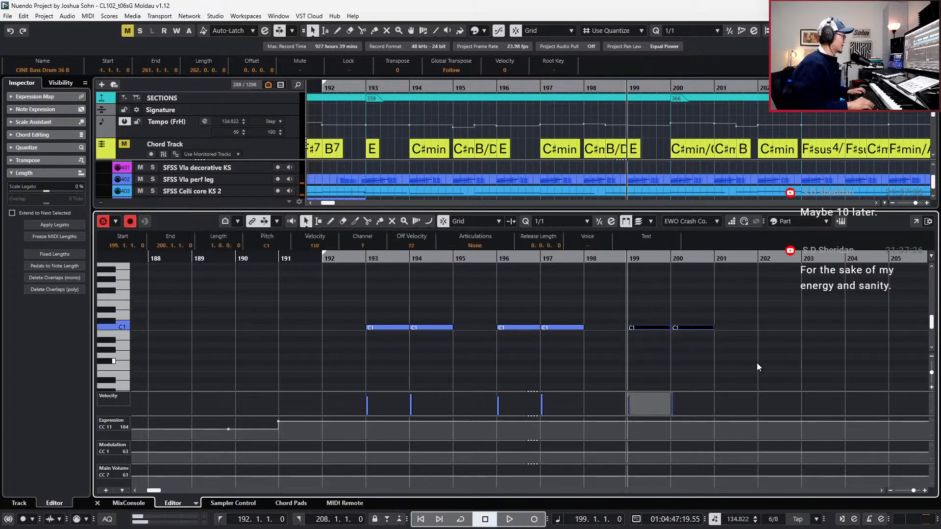
key("space")
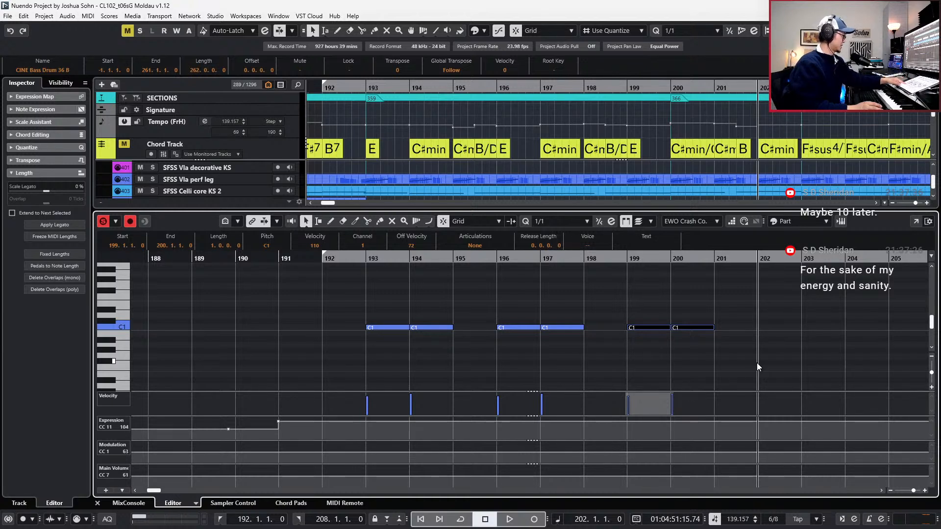
scroll(723, 331, "right", 2)
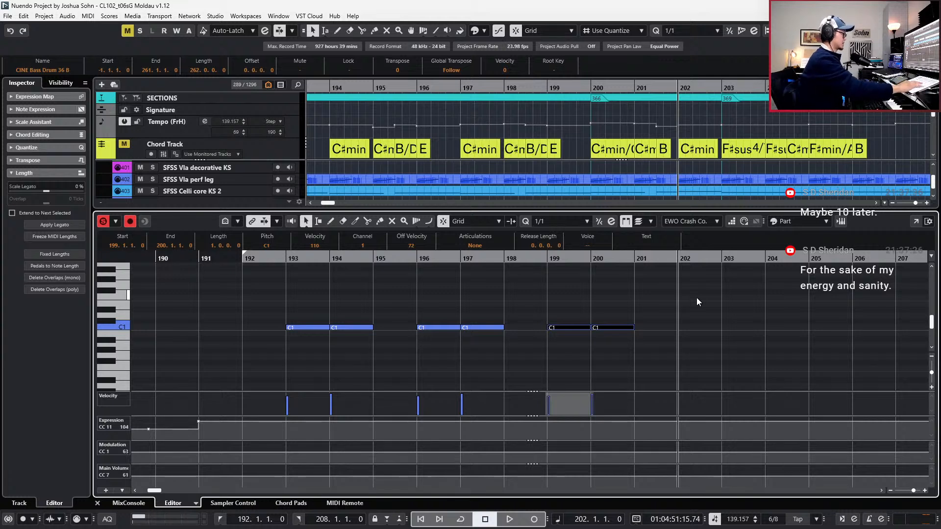
key("ctrl+v")
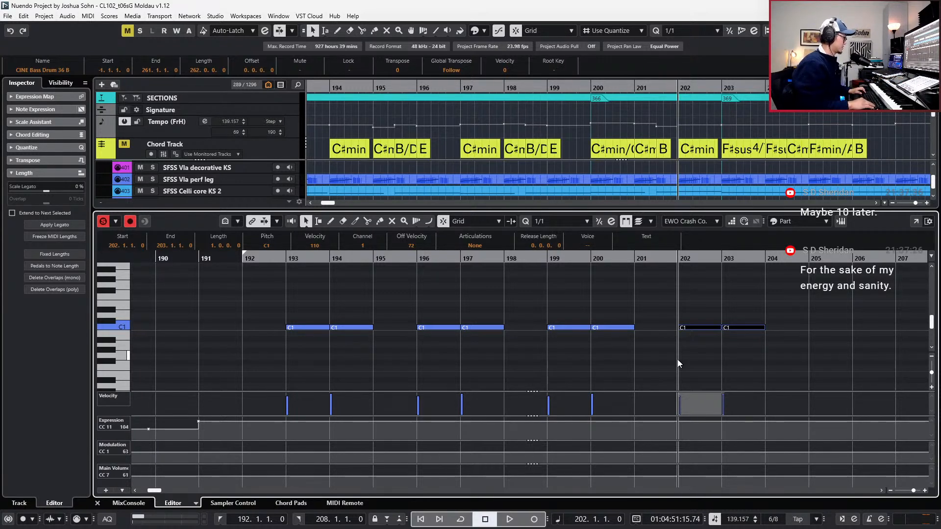
Paste the same pair of C1 crash cymbal hits at bars 205 and 206.
key("KP_Add")
key("KP_Add")
key("KP_Add")
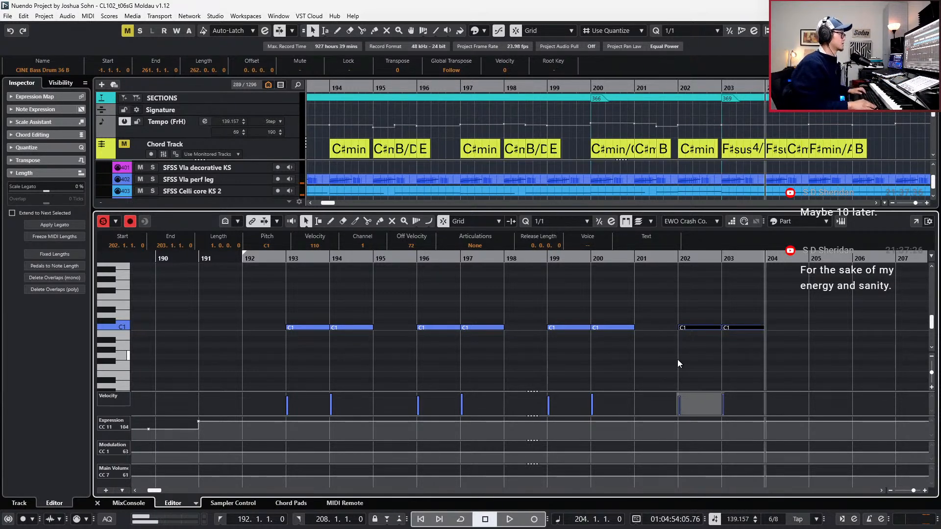
key("ctrl+v")
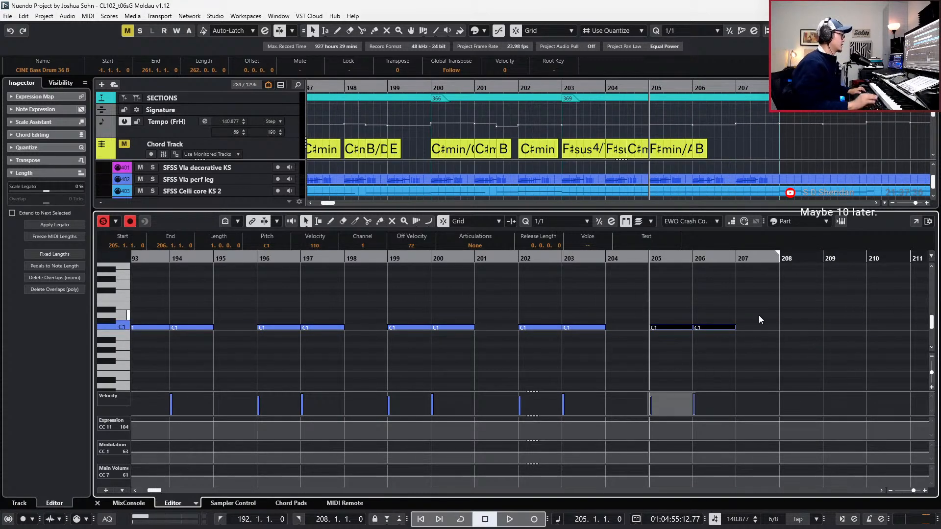
Switch to the CINE Bass Drum part and add an Expression point of 73 and a Modulation point of 96 at bar 193.
key("Page_Down")
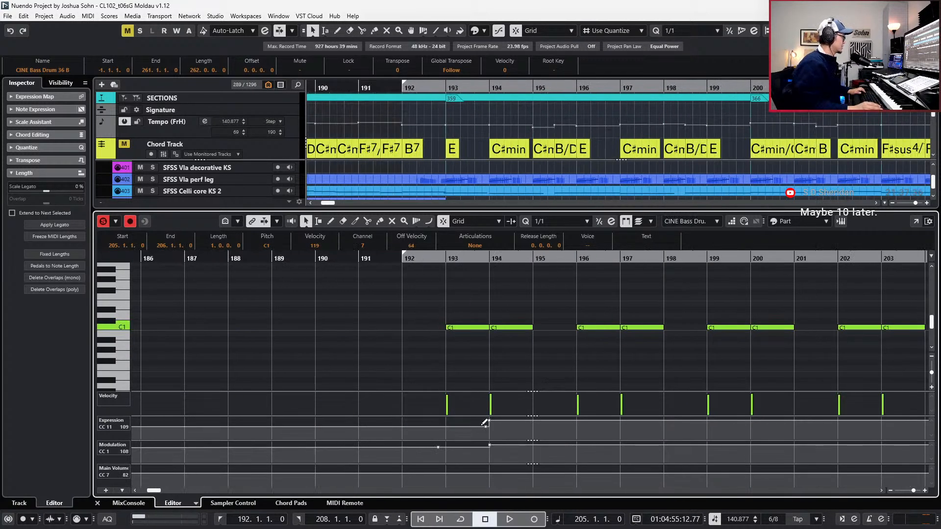
left_click(489, 420)
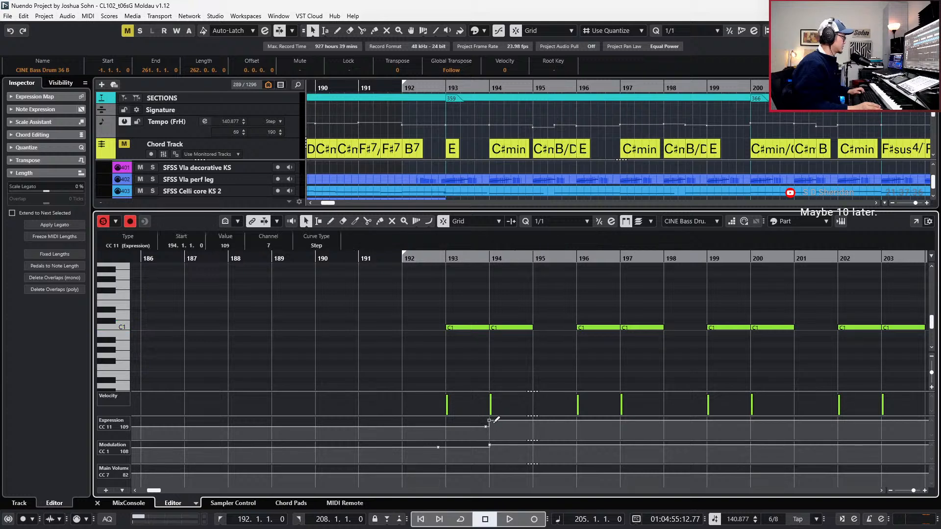
left_click(444, 447)
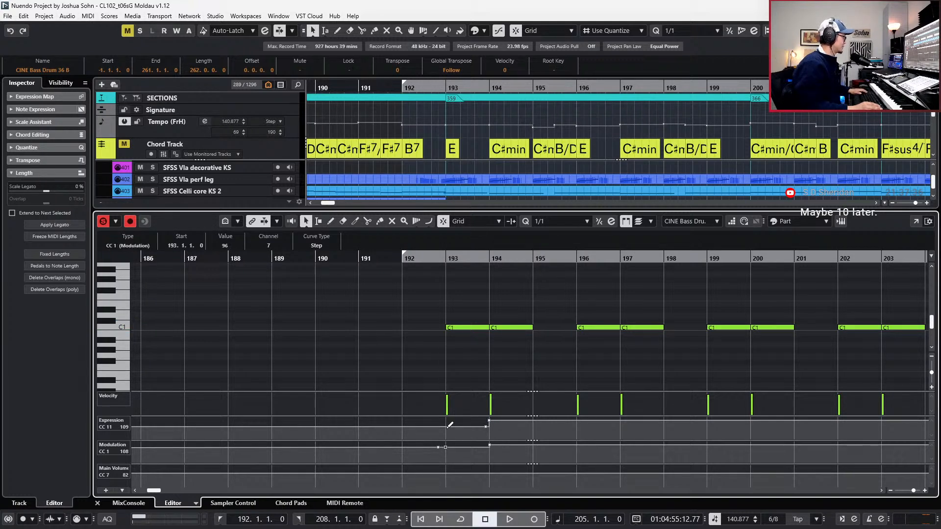
left_click(445, 427)
Copy the bass drum's Expression and Modulation points spanning bars 193 to 194 and paste them at bar 196.
left_click_drag(439, 438, 510, 398)
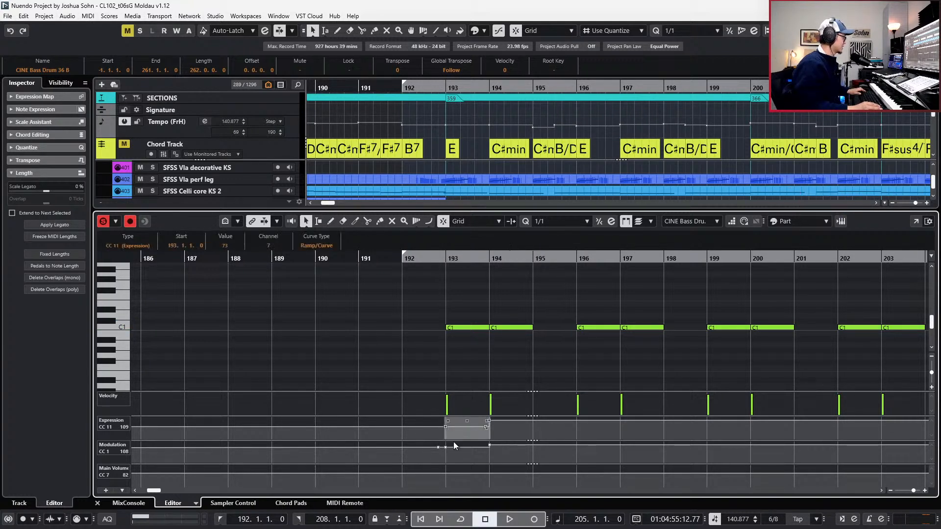
left_click_drag(448, 458, 523, 430)
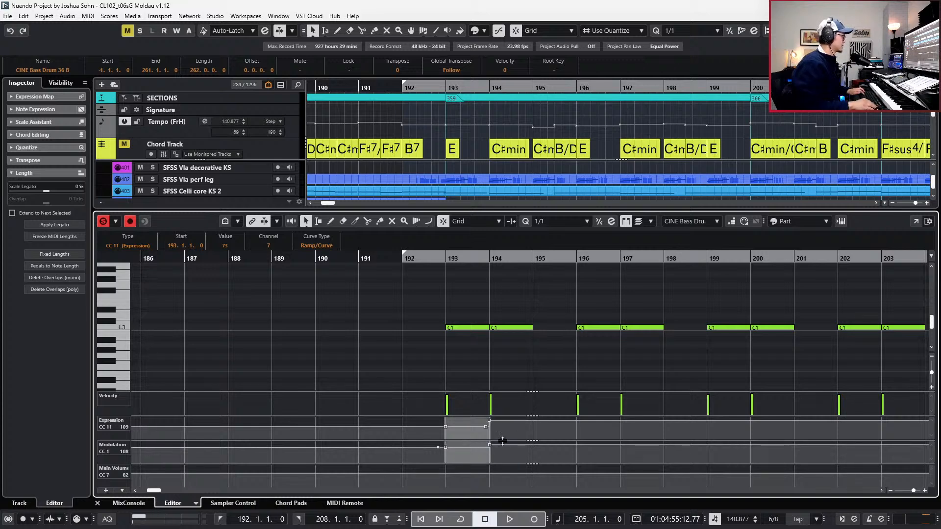
key("KP_Add")
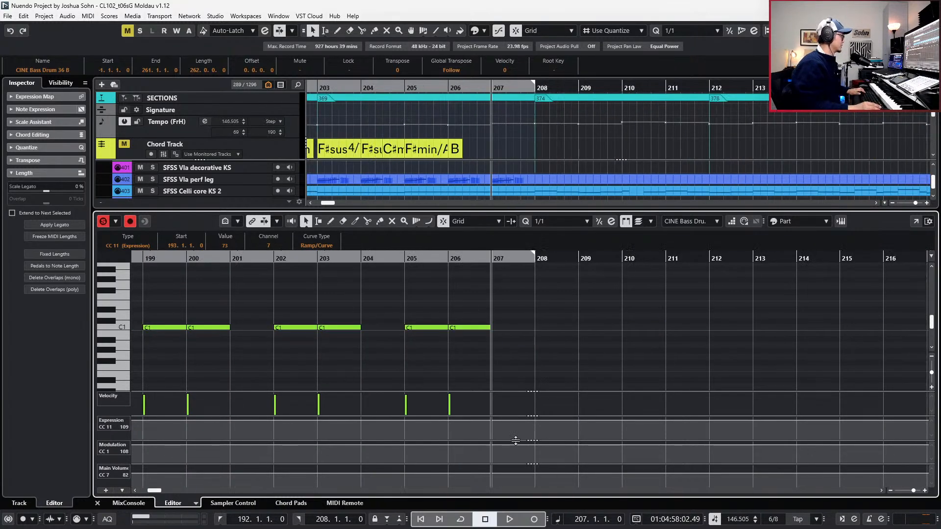
scroll(499, 372, "left", 5)
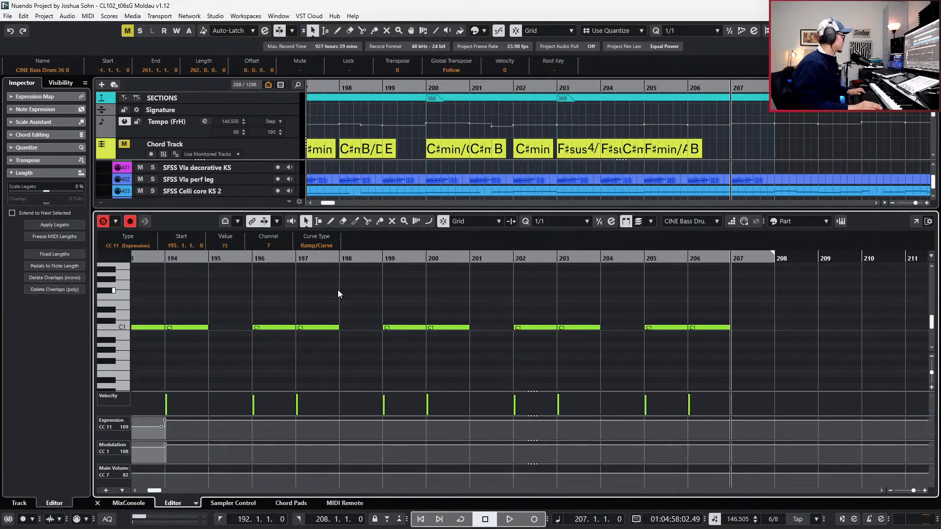
left_click_drag(338, 290, 274, 350)
key("l")
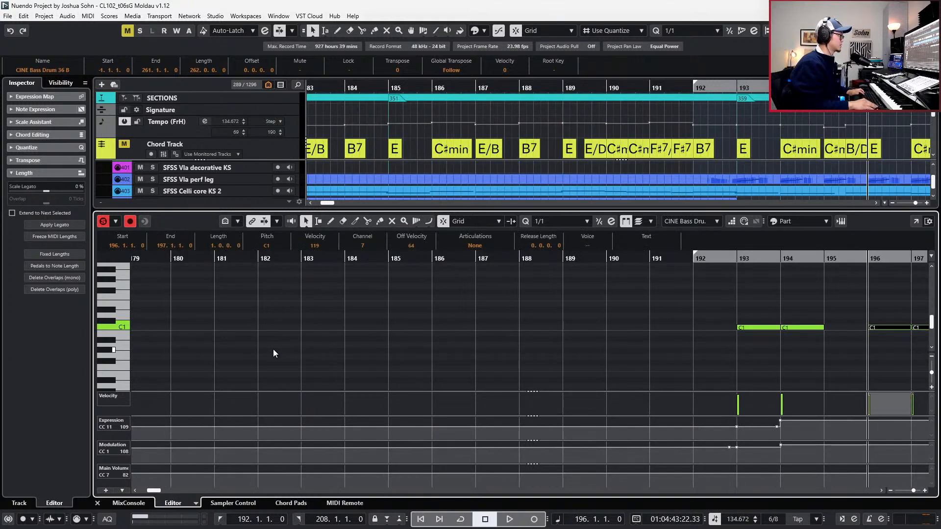
scroll(425, 353, "down", 3)
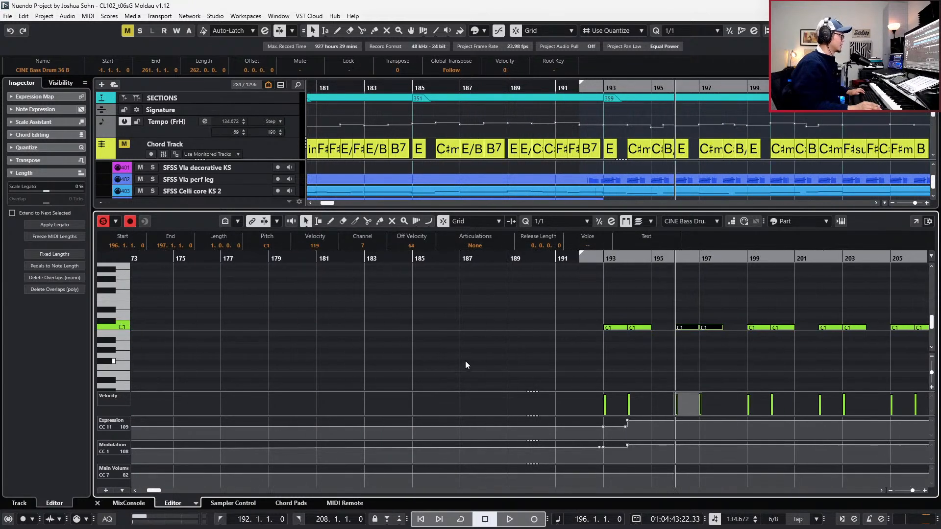
scroll(472, 360, "down", 2)
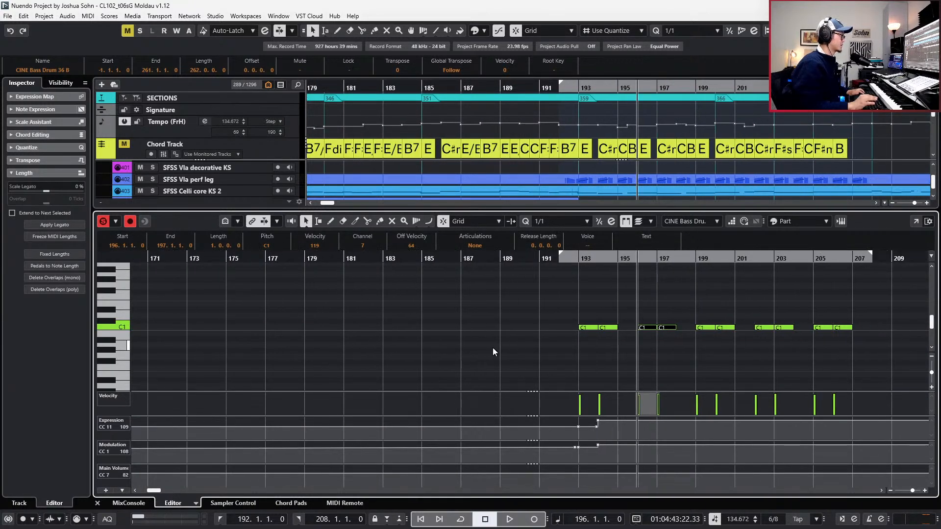
key("ctrl+v")
Paste the copied Expression and Modulation points at bars 199, 202 and 205 as well.
key("ctrl+KP_Add")
key("ctrl+KP_Add")
key("ctrl+KP_Add")
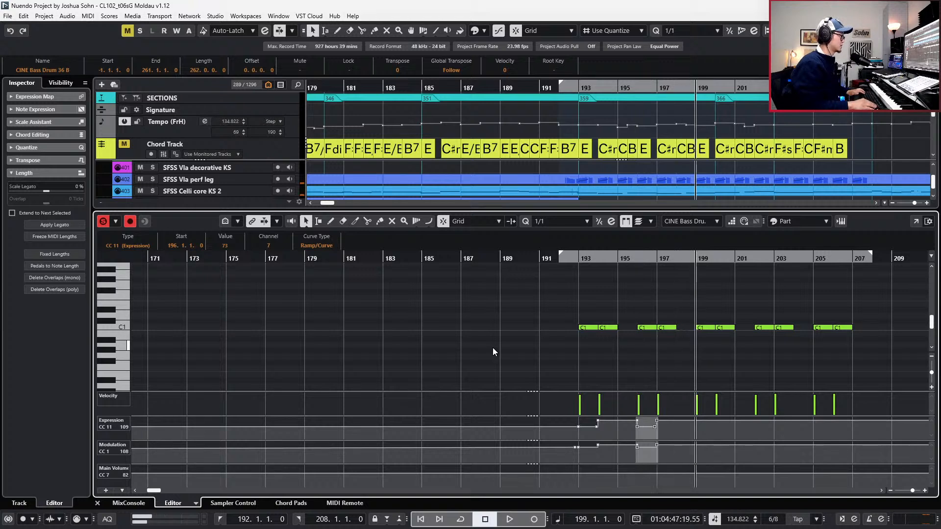
key("ctrl+v")
key("ctrl+KP_Add")
key("ctrl+KP_Add")
key("ctrl+v")
key("ctrl+KP_Add")
key("ctrl+KP_Add")
key("ctrl+v")
Set the grid to 1/8 and move the Expression and Modulation points at bars 196, 199 and 202 two eighth notes earlier.
left_click(637, 426)
left_click(696, 427, "shift")
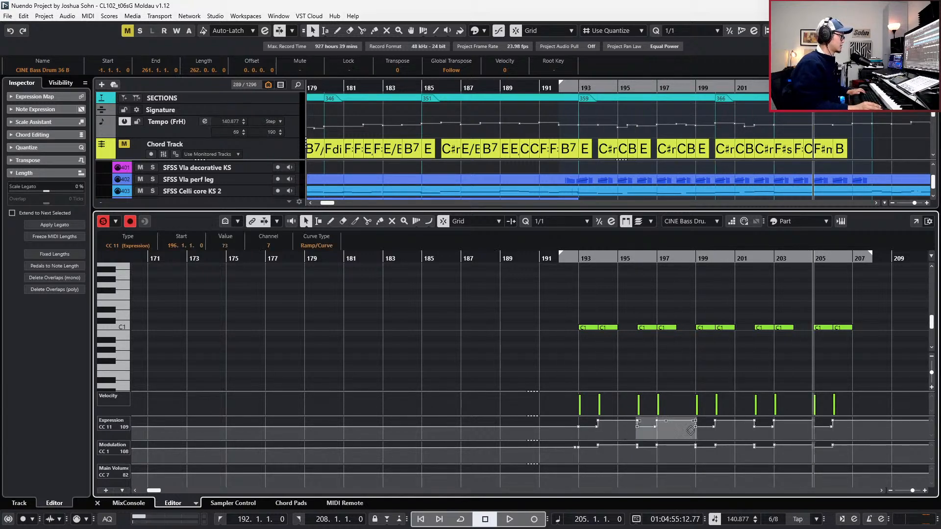
left_click(754, 426, "shift")
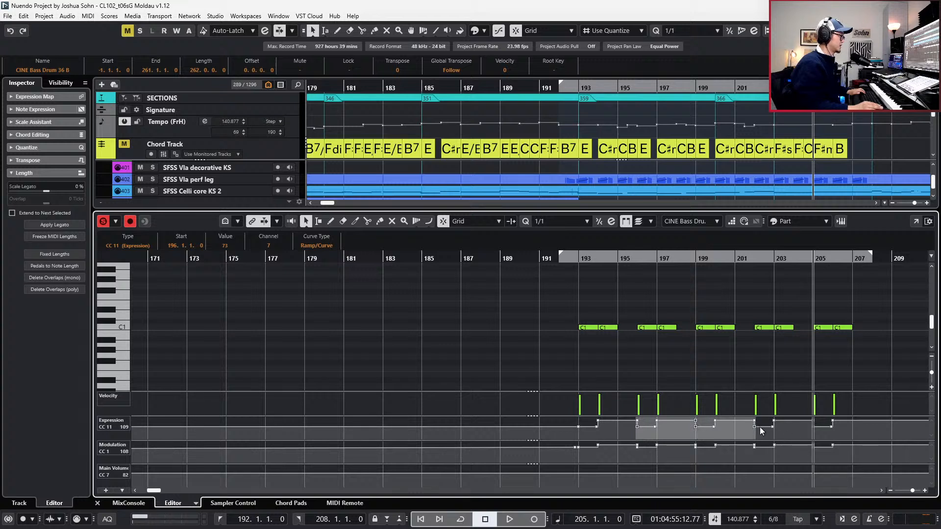
left_click(638, 447, "shift")
left_click(696, 447, "shift")
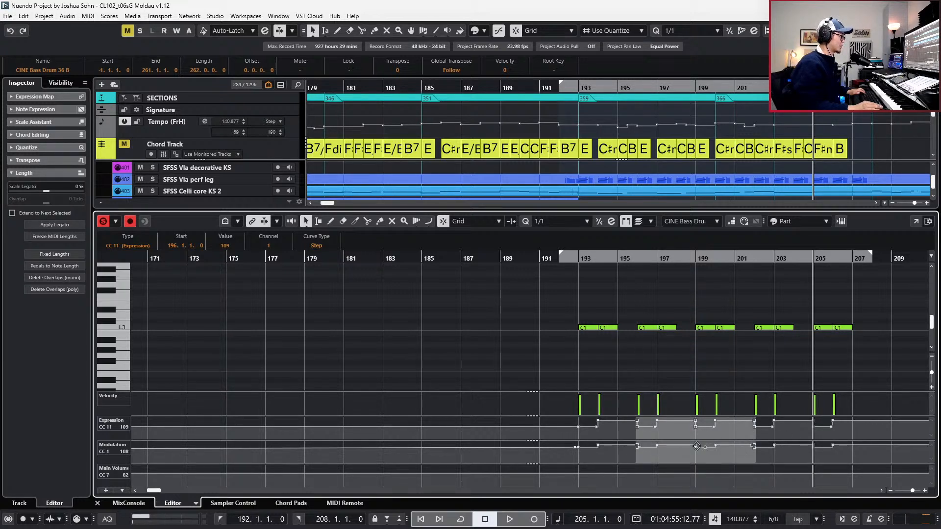
left_click(754, 446, "shift")
left_click_drag(705, 461, 706, 460)
scroll(704, 460, "left", 1)
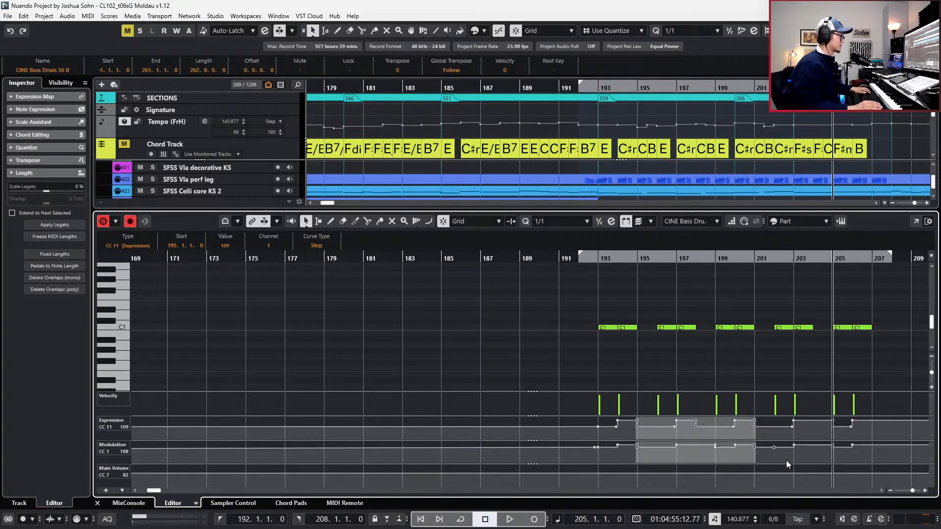
key("ctrl+z")
key("alt+4")
key("ctrl+Left")
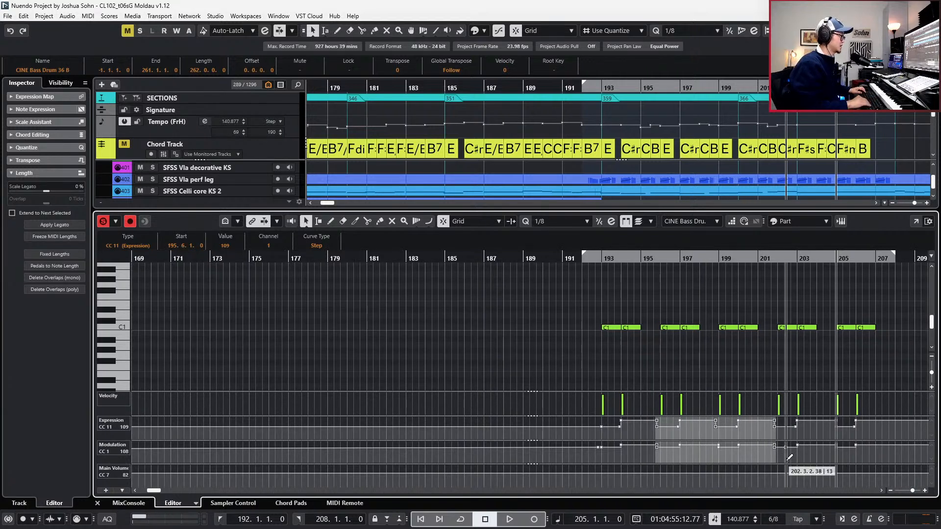
key("ctrl+Left")
left_click(809, 459)
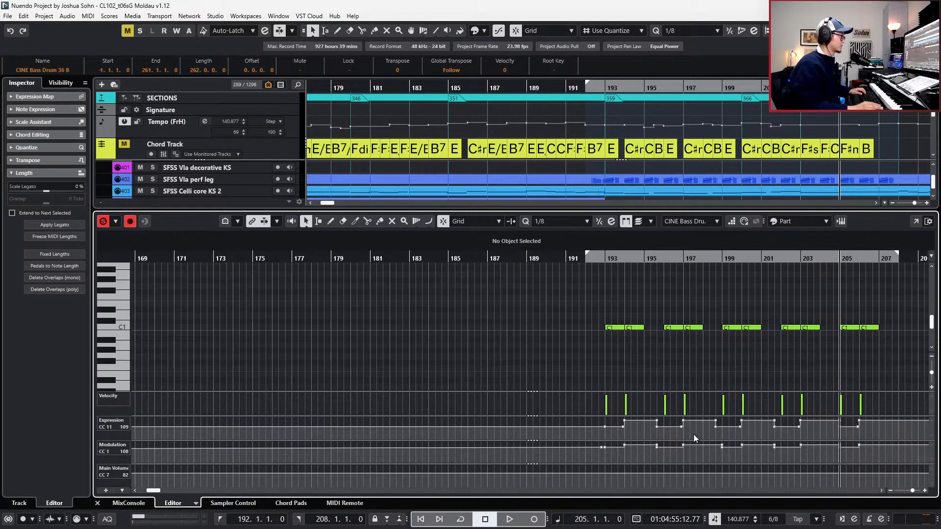
Move the remaining Modulation point at bar 199 and the Expression and Modulation points at bar 205 two eighth notes earlier.
left_click_drag(726, 456, 710, 440)
key("ctrl+Left")
key("ctrl+Left")
scroll(766, 444, "right", 2)
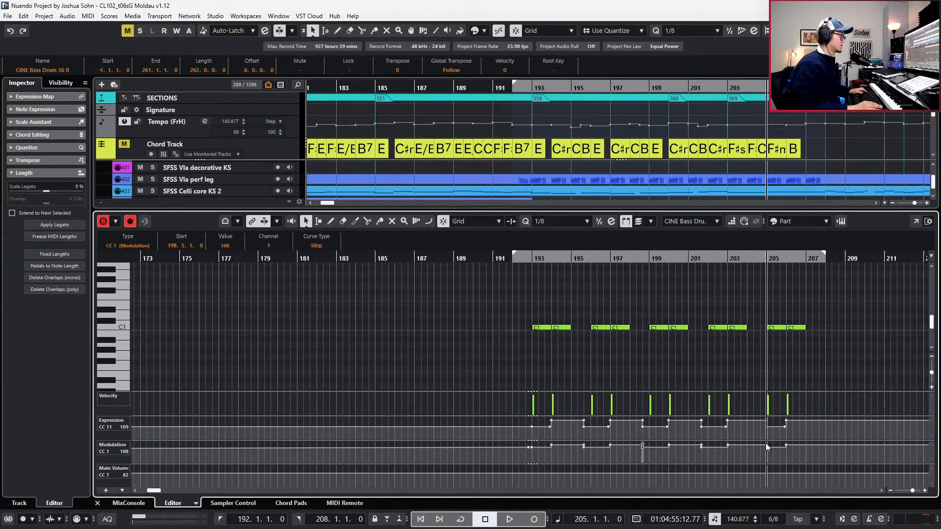
left_click(778, 431)
left_click_drag(761, 414, 771, 460)
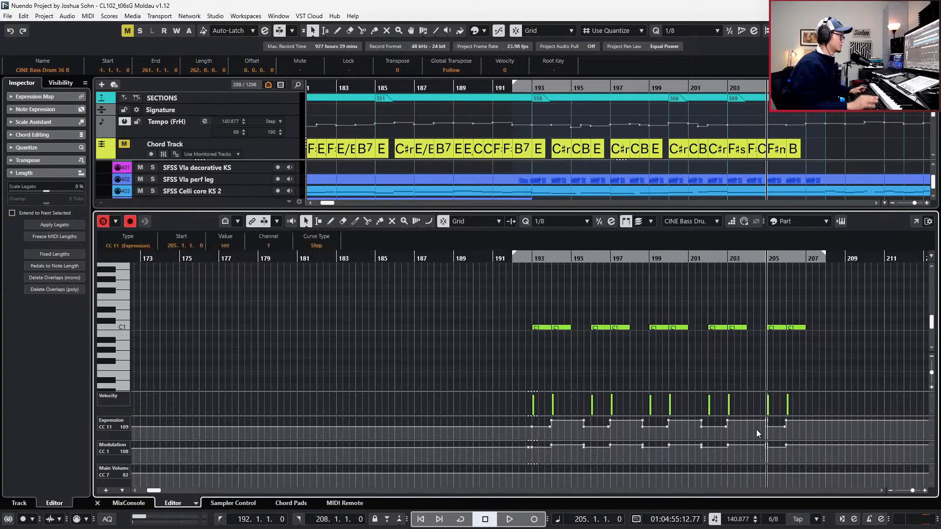
key("ctrl+Left")
key("ctrl+Left")
Return the playhead to bar 192 and play back the passage with the bass drum hits.
key("KP_Subtract")
key("ctrl+KP_Subtract")
key("ctrl+KP_Subtract")
key("ctrl+KP_Subtract")
key("ctrl+KP_Subtract")
key("ctrl+KP_Subtract")
key("ctrl+KP_Subtract")
key("ctrl+KP_Subtract")
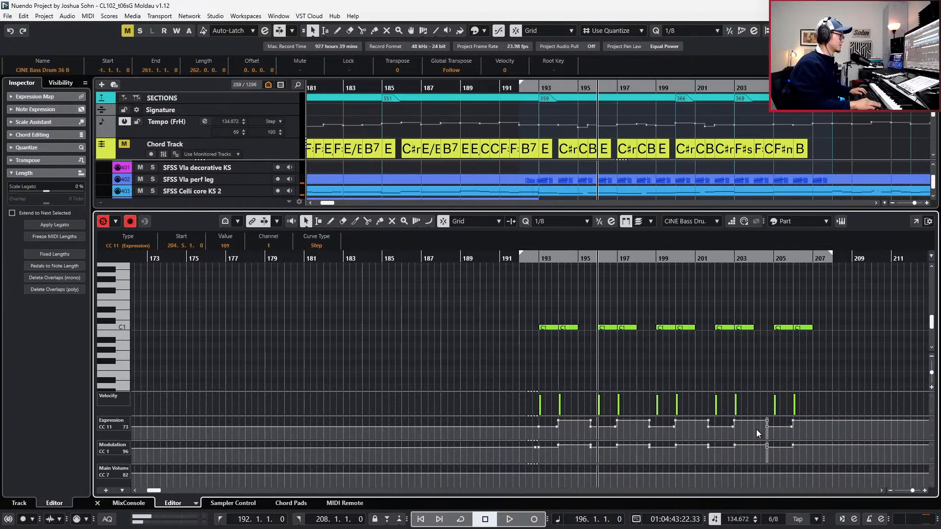
key("ctrl+KP_Subtract")
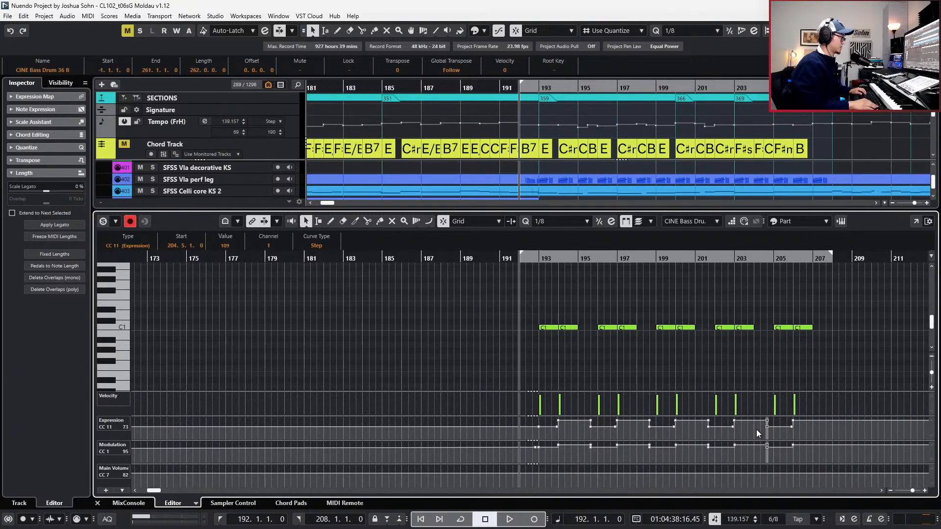
key("space")
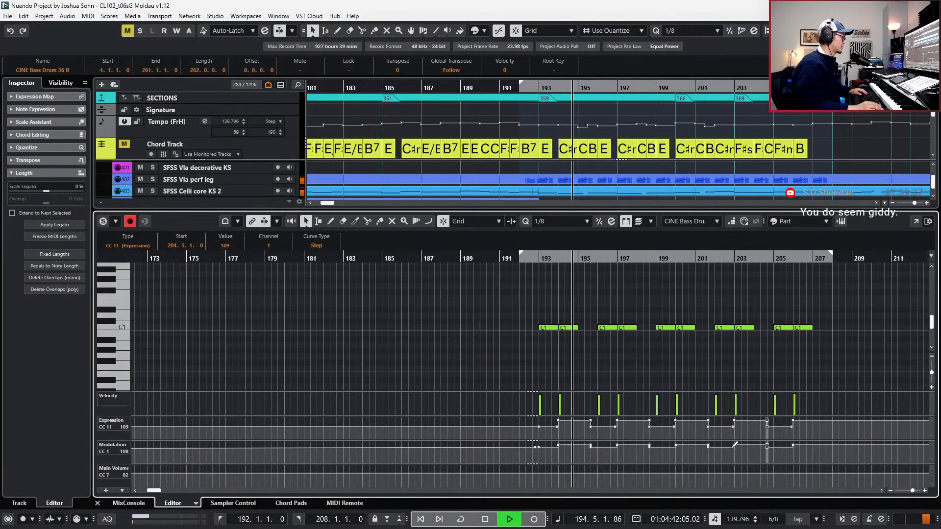
Raise the bass drum's lower Expression points from bar 193 onwards slightly, stop playback, and add an Expression point of 70 just before bar 192.
left_click_drag(532, 432, 773, 421)
key("space")
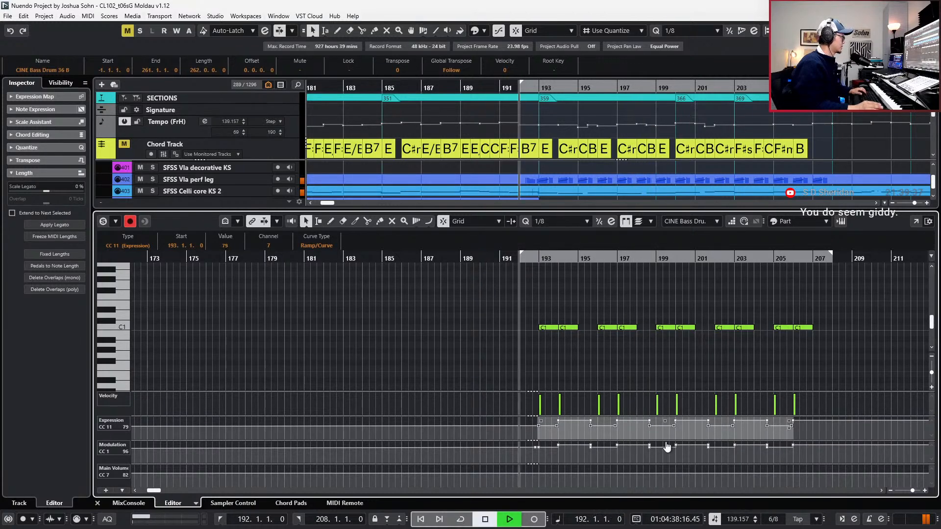
left_click_drag(517, 426, 516, 428)
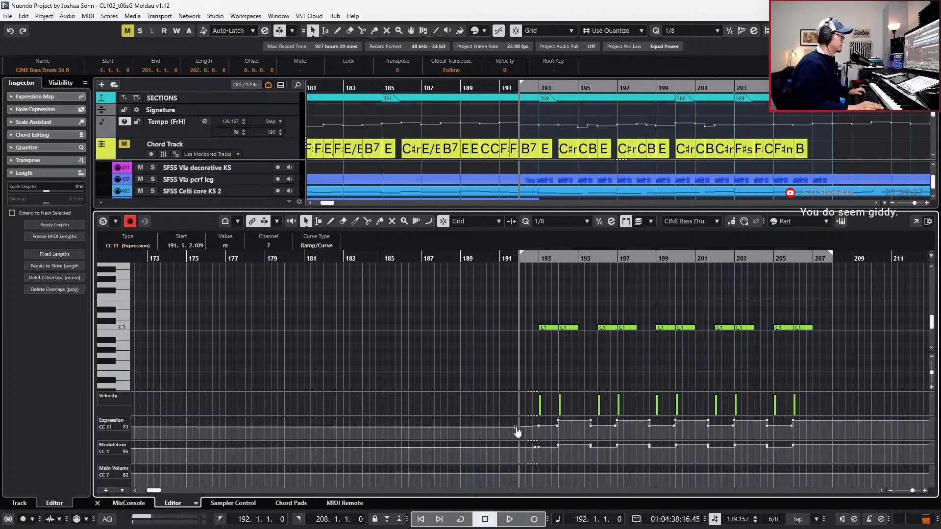
Select all the EWO Crash Combo notes from bar 193 onwards, lower their velocities so the first is 102, and play them back.
key("Down")
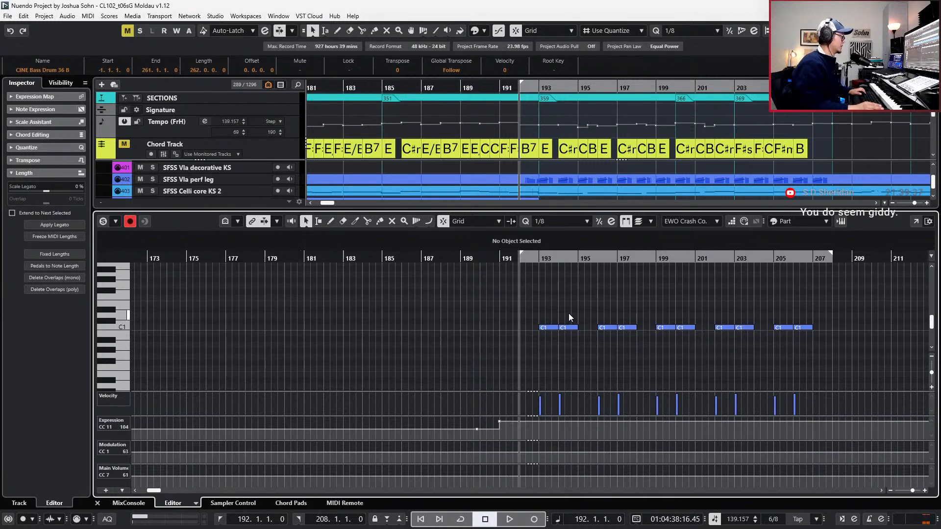
left_click(570, 327)
left_click(631, 327)
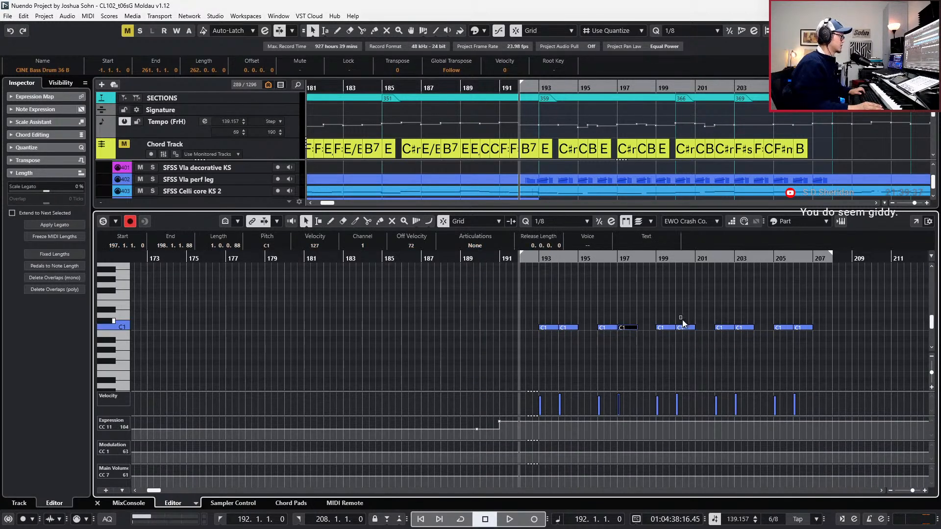
left_click(684, 327, "shift")
left_click(744, 327, "shift")
left_click(800, 328, "shift")
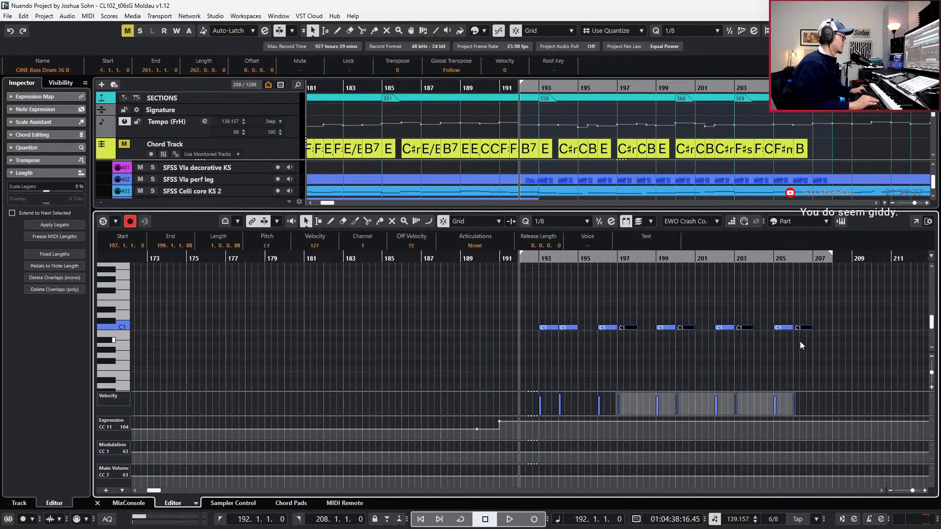
left_click_drag(819, 312, 501, 343)
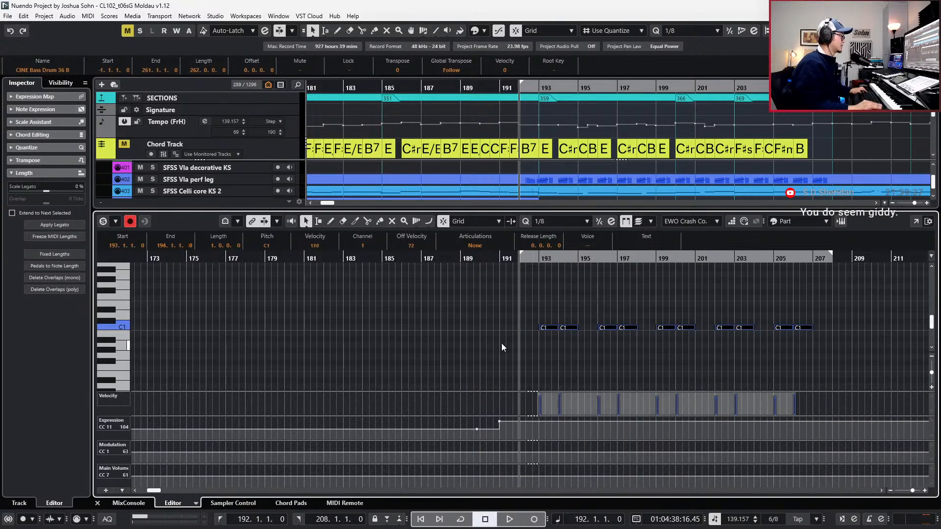
key("space")
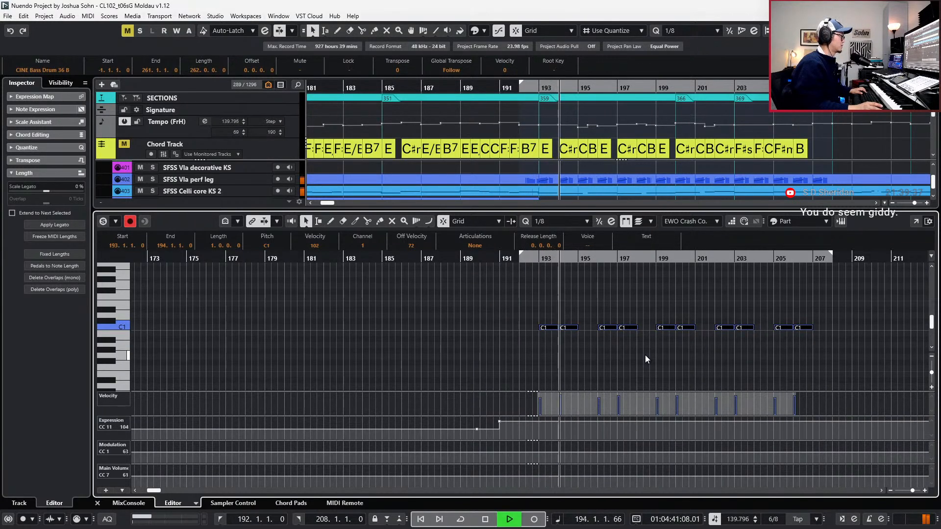
key("space")
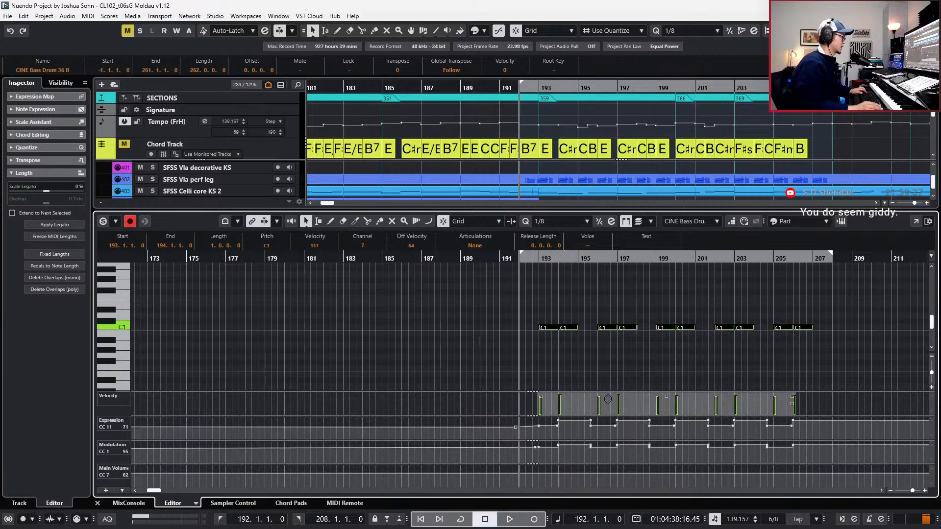
Raise the bass drum's lower Expression points from bar 193 onwards slightly and ramp its Main Volume up to 106 within bar 192.
left_click_drag(529, 430, 775, 419)
left_click(523, 473)
left_click(529, 473, "alt")
left_click(516, 473, "alt")
left_click(530, 474)
left_click_drag(529, 476, 530, 469)
Play back the passage from bar 192 with the louder bass drum, inspect its note at bar 199, and close the key editor.
key("space")
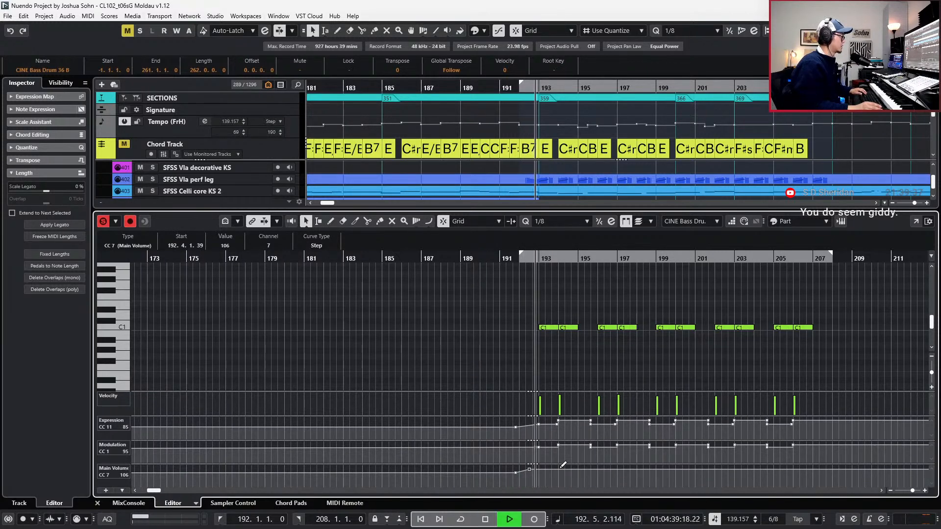
key("space")
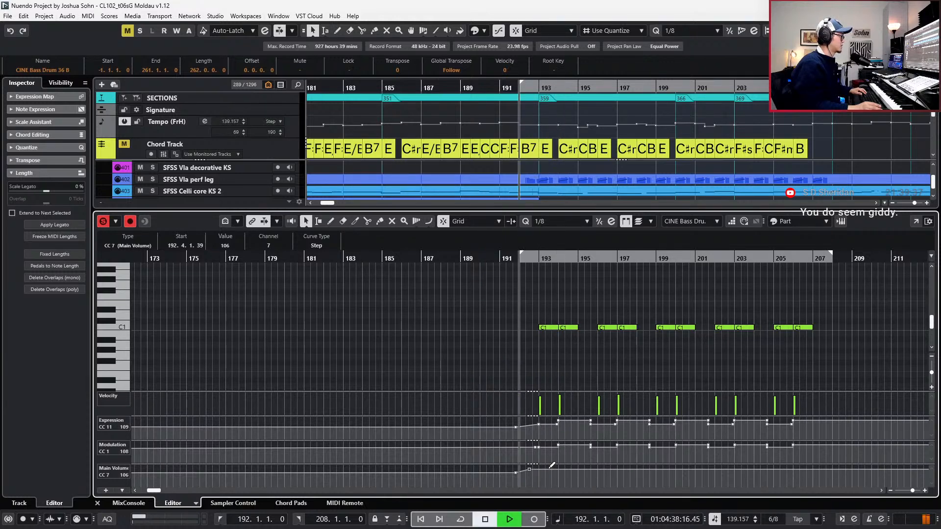
key("space")
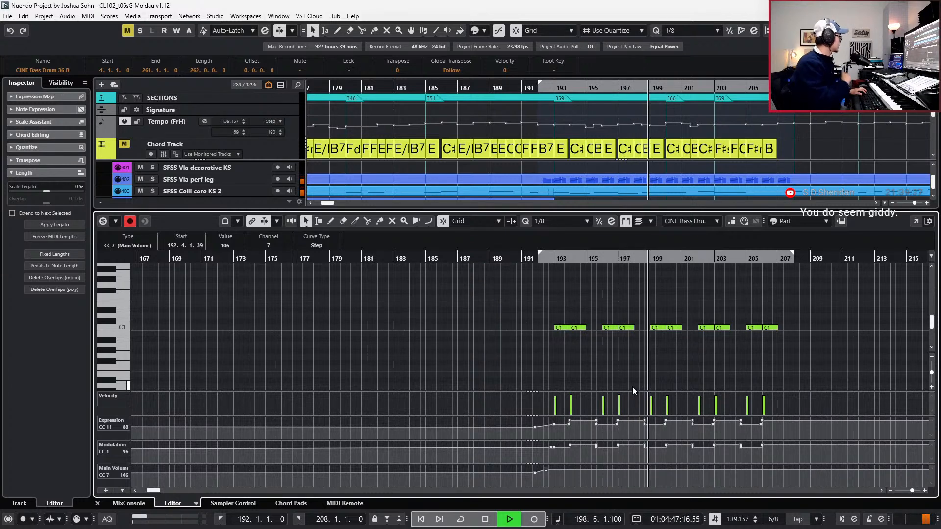
key("space")
scroll(645, 382, "up", 2)
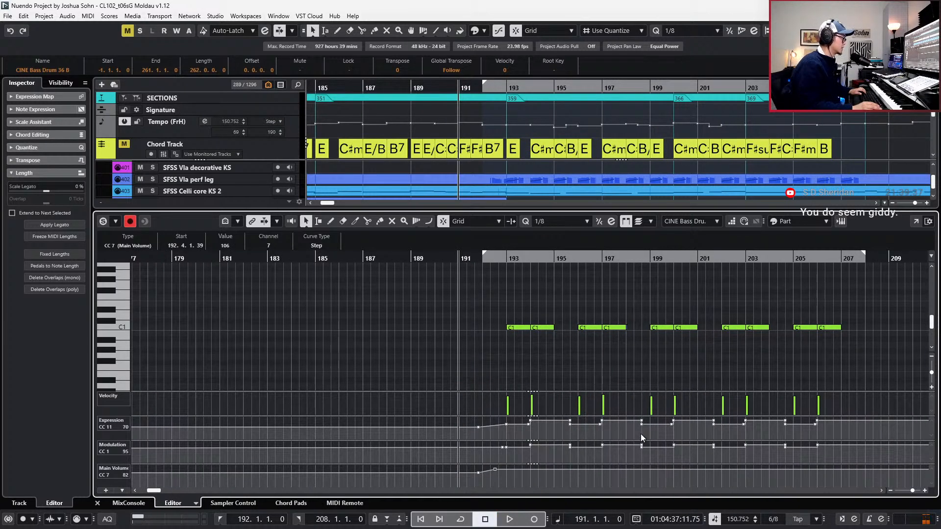
left_click(654, 327)
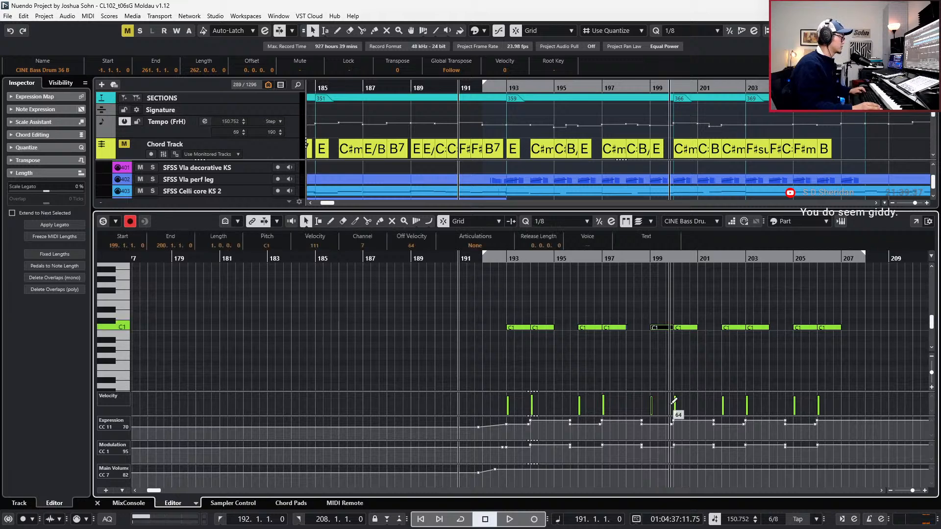
key("Return")
Extend the CINE Triangles Mark Tree A part to bar 208 and open it for note editing around bar 193.
scroll(690, 371, "down", 3)
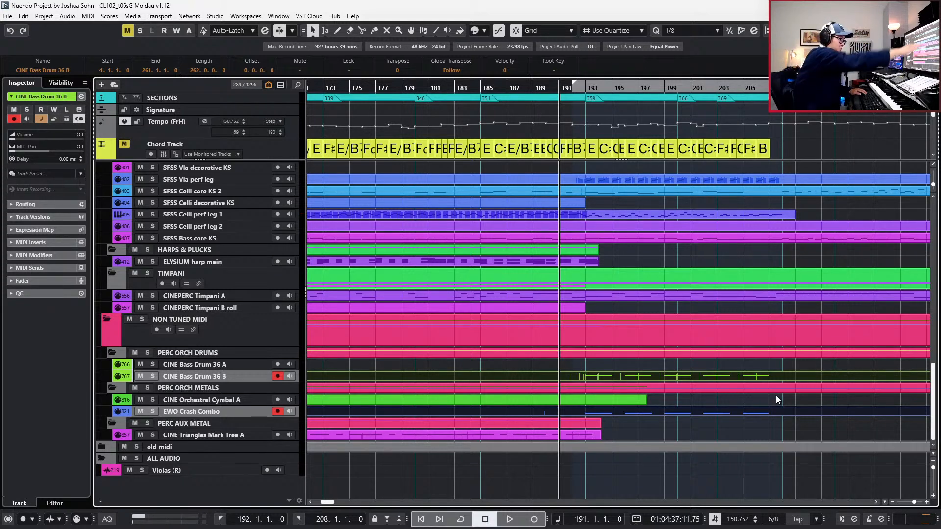
scroll(760, 394, "right", 2)
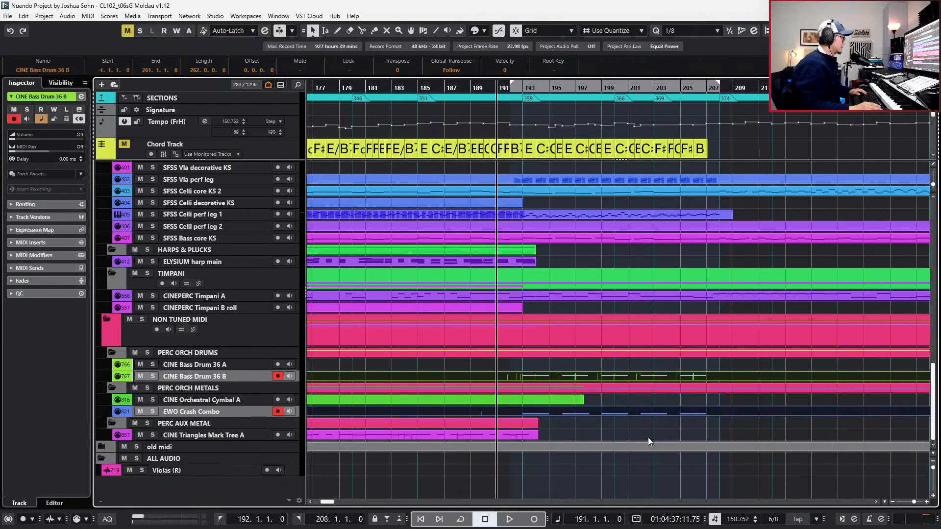
double_click(558, 434)
key("ctrl+j")
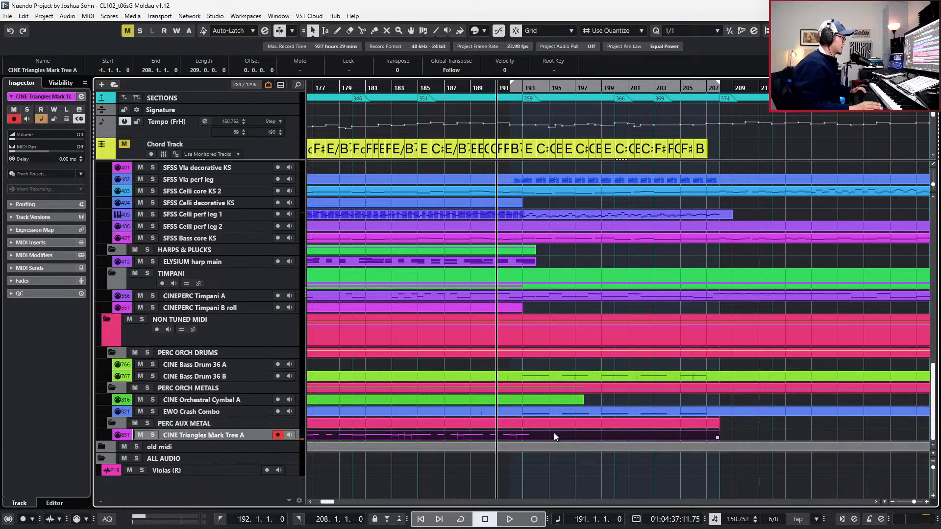
double_click(553, 433)
scroll(540, 294, "up", 3)
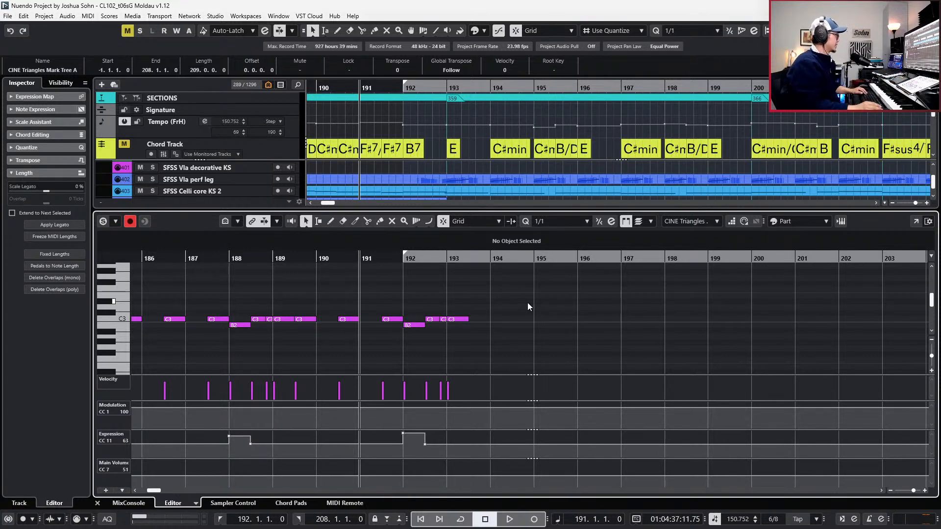
Copy the triangle note at bar 193 to bar 194, transpose the copy to B2, and lengthen it to one full bar.
scroll(485, 319, "down", 1)
key("Left")
key("KP_Add")
key("KP_Add")
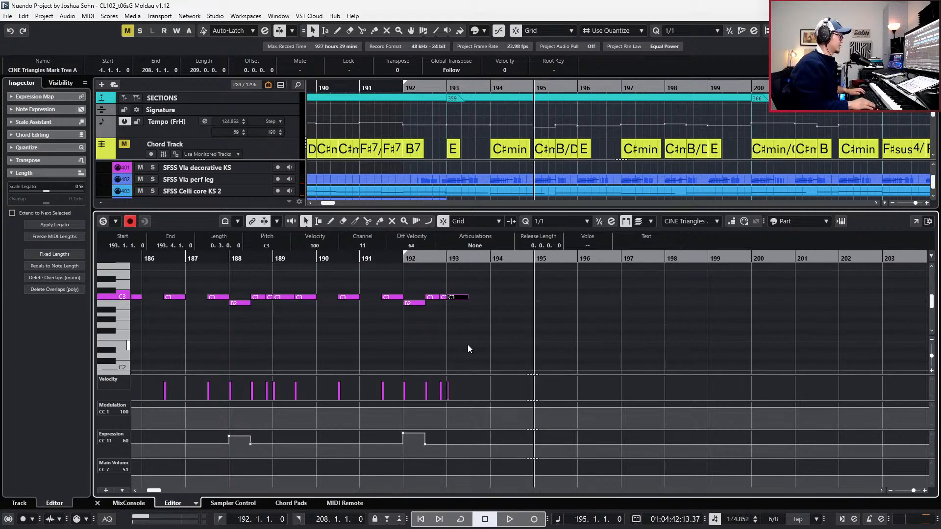
key("KP_Add")
key("ctrl+v")
key("Down")
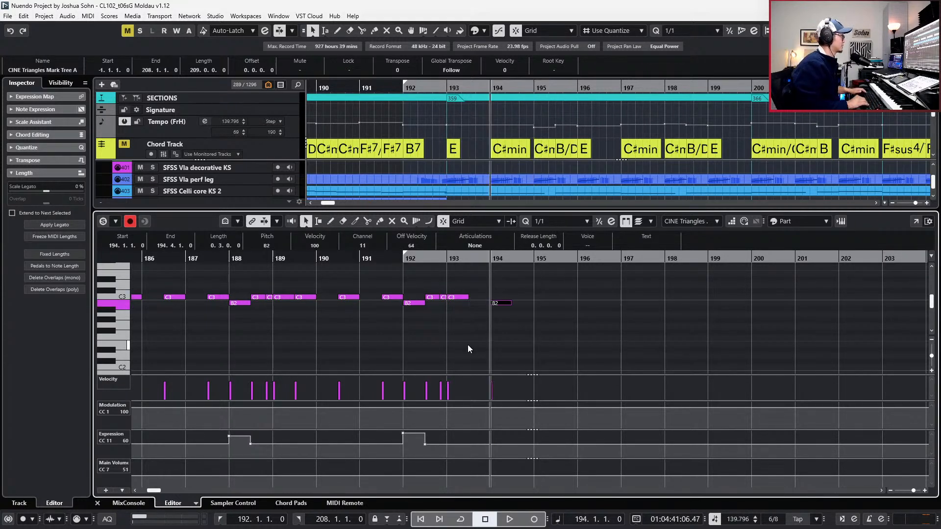
key("alt+Right")
scroll(594, 329, "up", 1)
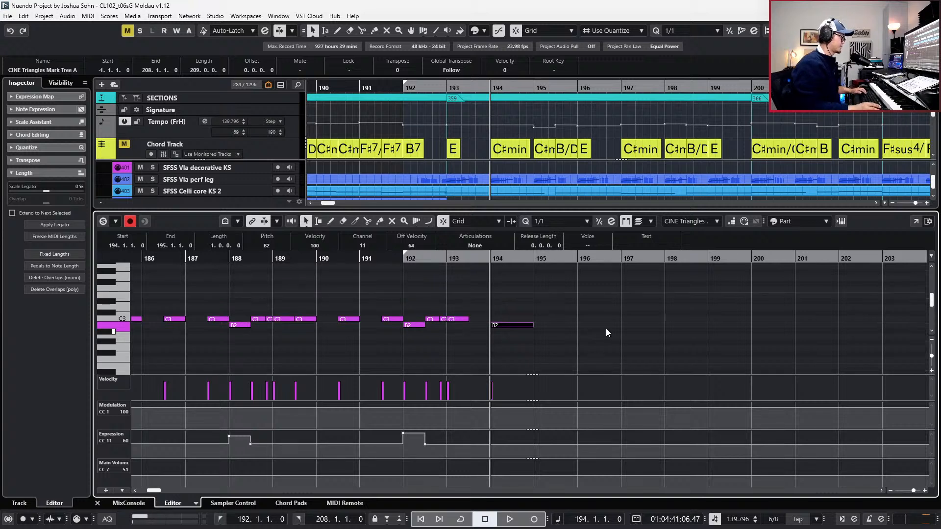
Play back the triangle part from bar 192 through the B2 note at bar 194.
key("KP_Subtract")
key("KP_Subtract")
key("space")
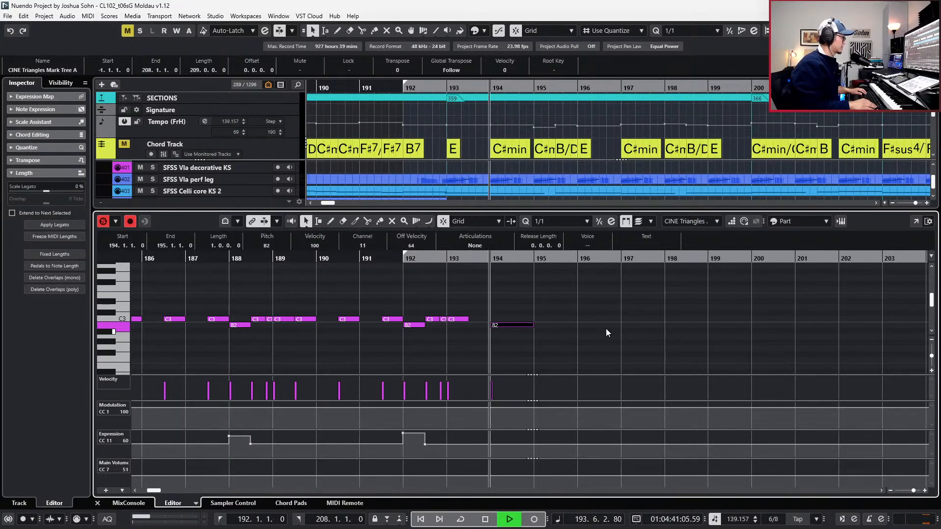
key("space")
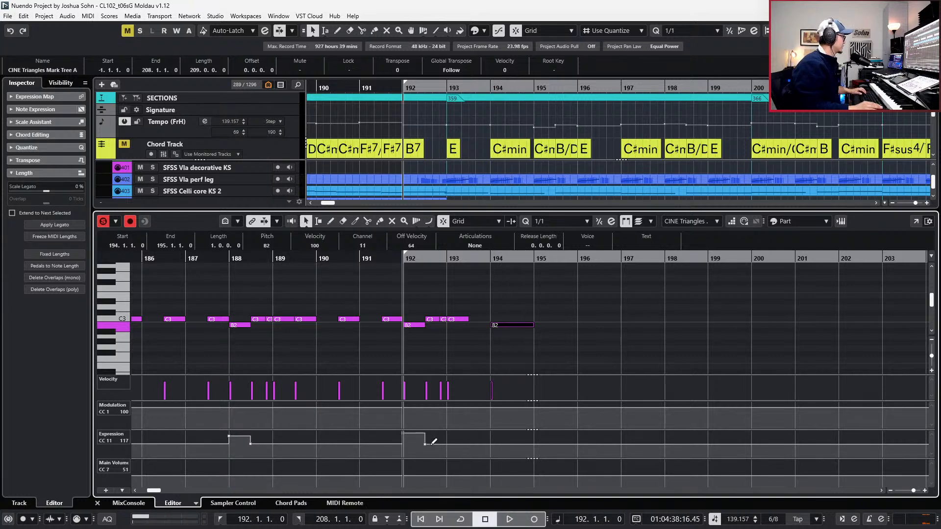
Copy the triangle's Expression rise to 117 from bar 192 to the B2 note at bar 194.
left_click(407, 450)
key("KP_Add")
key("KP_Add")
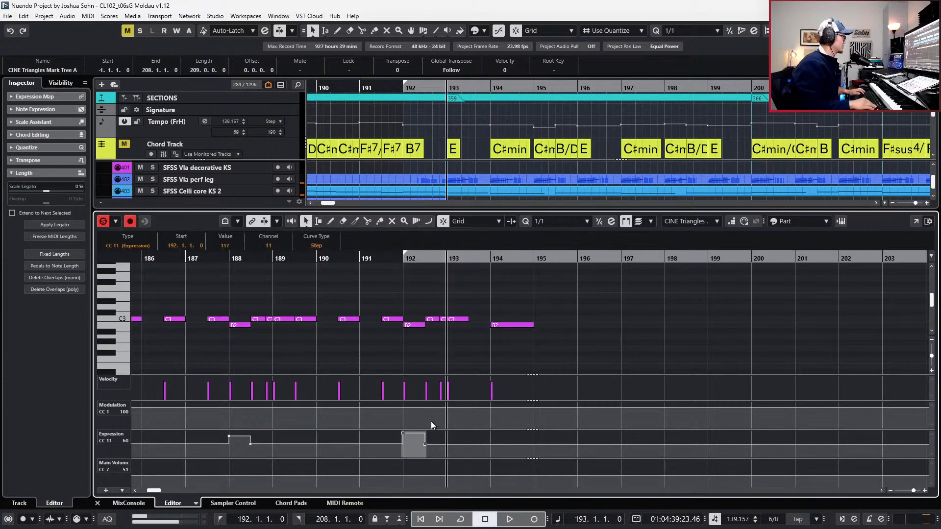
key("ctrl+v")
key("KP_Subtract")
key("KP_Subtract")
Set the grid to 1/16, move the end of the bar 194 Expression rise to the start of bar 195, and play it back.
left_click_drag(526, 453, 496, 437)
key("alt+Right")
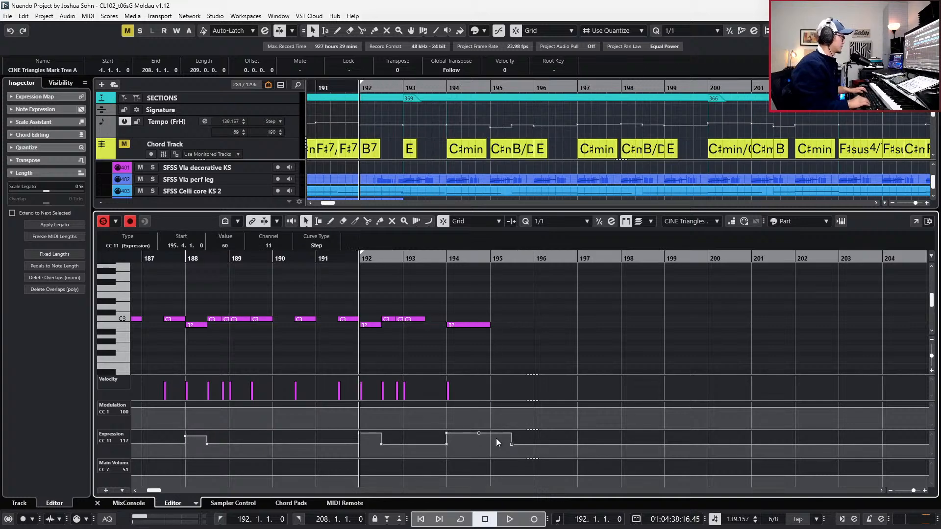
key("alt+3")
key("alt+Left")
key("alt+Left")
key("alt+Left")
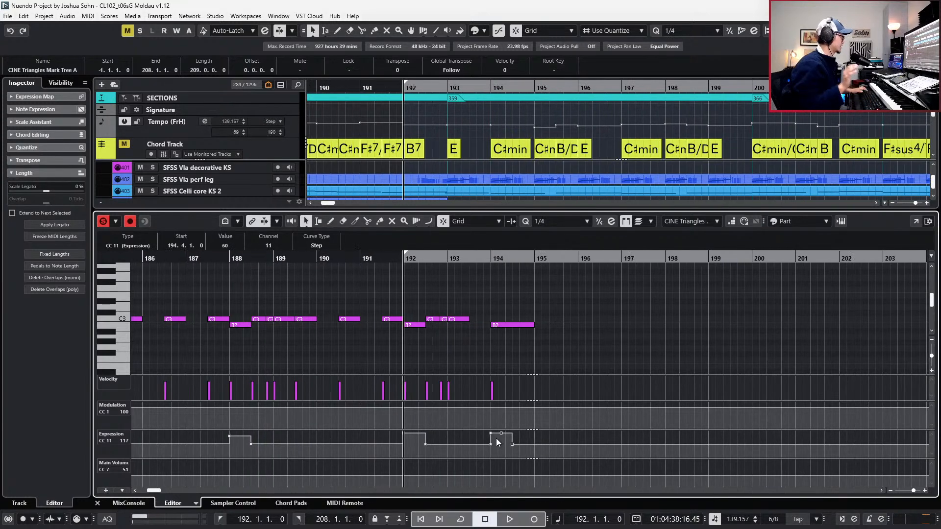
key("alt+Right")
key("alt+Right")
key("alt+5")
key("alt+Right")
key("alt+Right")
key("space")
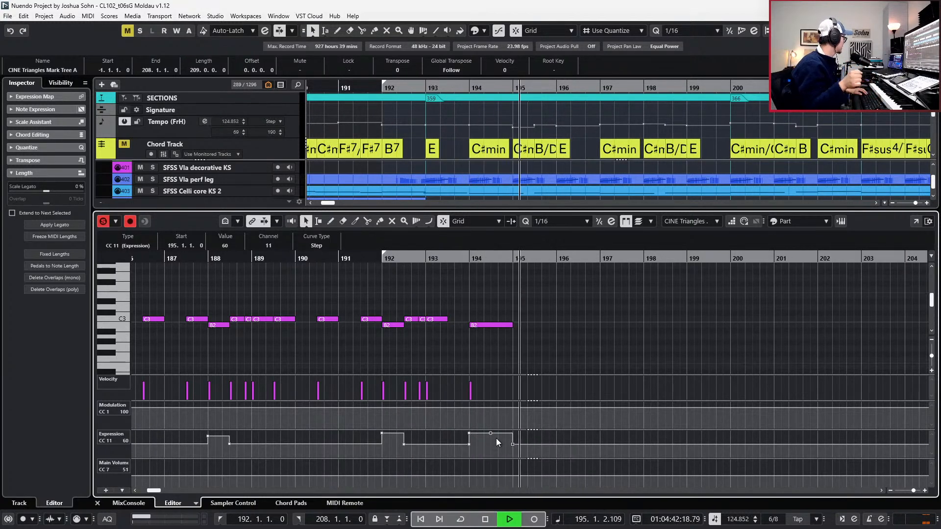
key("space")
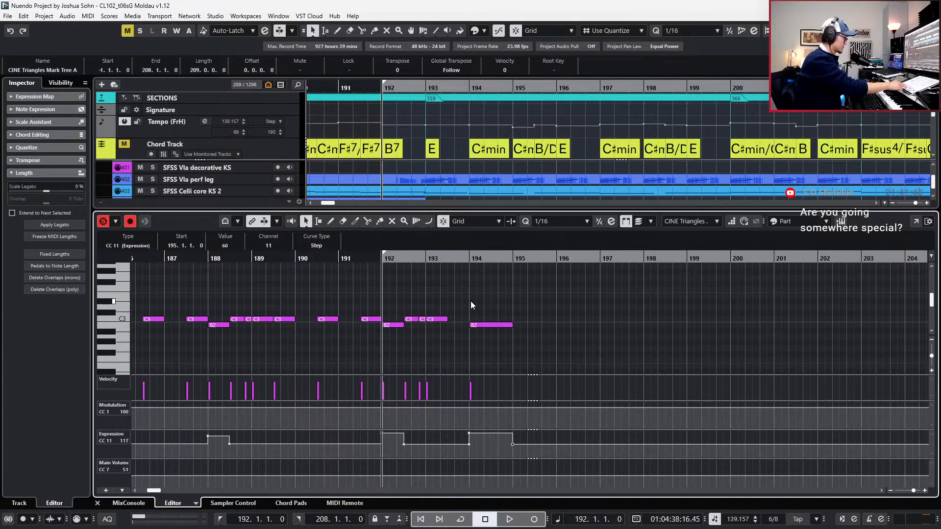
Copy the C3 triangle note from bar 193 to the start of bar 195 and duplicate it to fill the second half of the bar.
left_click_drag(445, 292, 453, 319)
key("KP_Add")
key("KP_Add")
key("KP_Add")
key("ctrl+v")
key("ctrl+d")
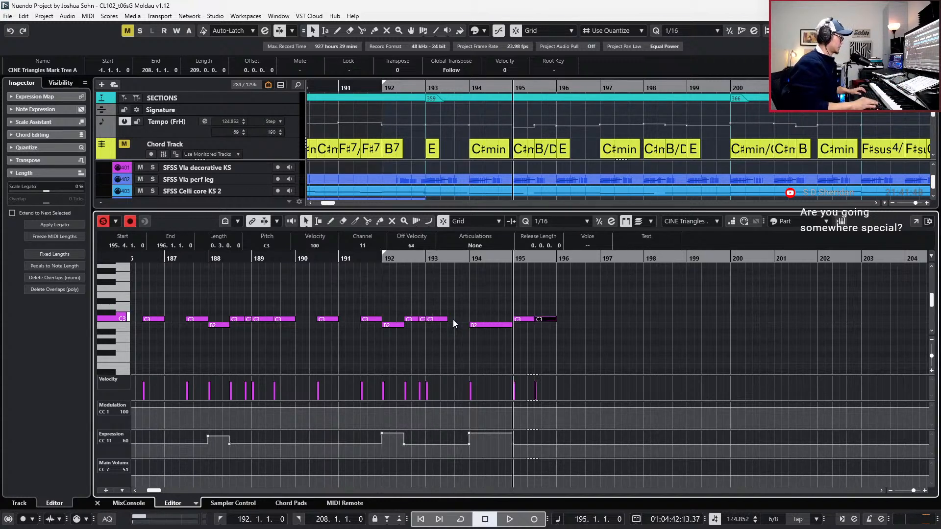
Copy the one-bar B2 triangle note and its Expression rise from bar 194 to bar 196.
left_click_drag(488, 300, 486, 343)
key("ctrl+c")
key("KP_Add")
key("ctrl+v")
left_click_drag(462, 451, 555, 413)
key("ctrl+c")
key("ctrl+v")
Move the playhead back before the triangle notes and play the passage through bar 196.
key("s")
key("shift+b")
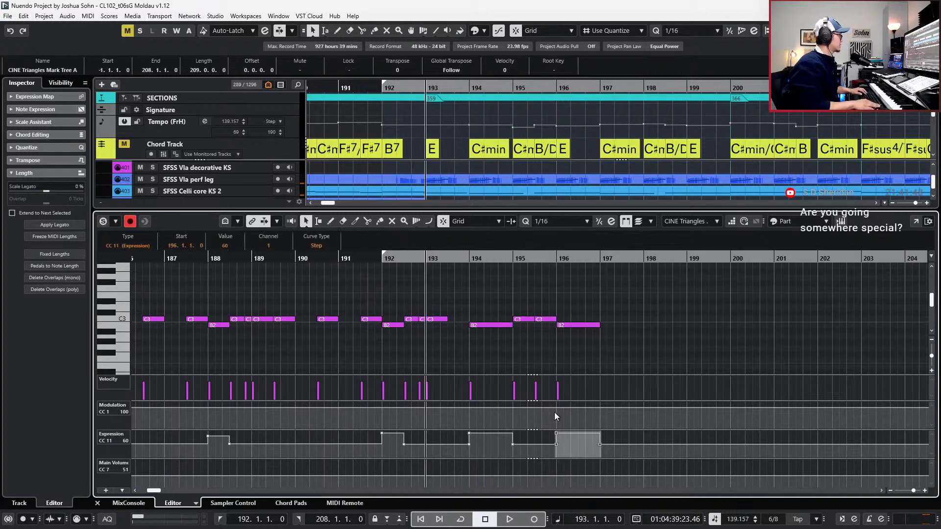
key("KP_Subtract")
key("KP_Subtract")
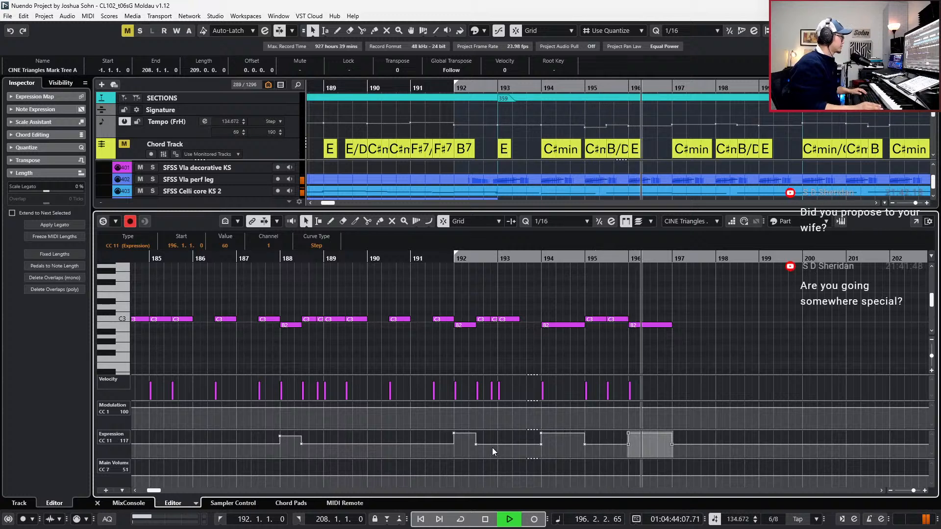
key("space")
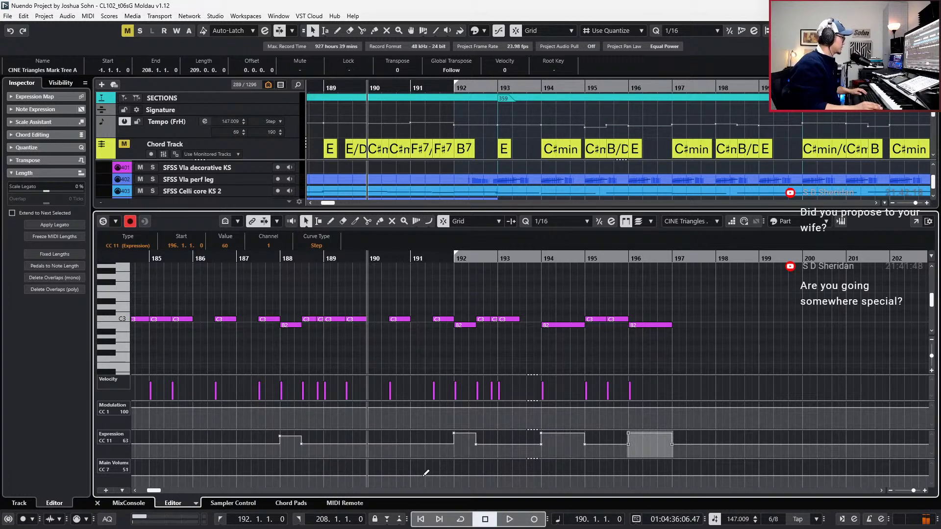
Ramp the triangle's Main Volume from bar 191 up to 72 at the start of bar 192 and play it back.
left_click(423, 476)
left_click(452, 473)
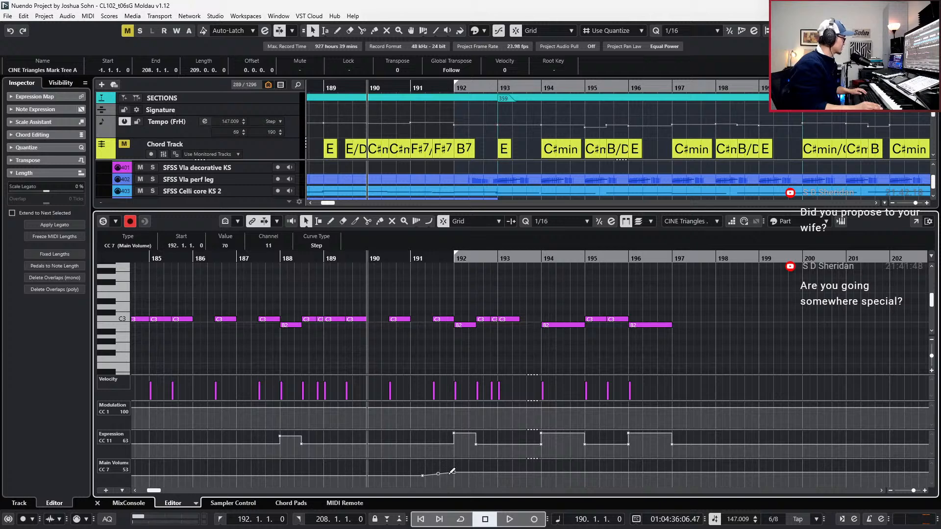
left_click_drag(454, 473, 454, 472)
key("space")
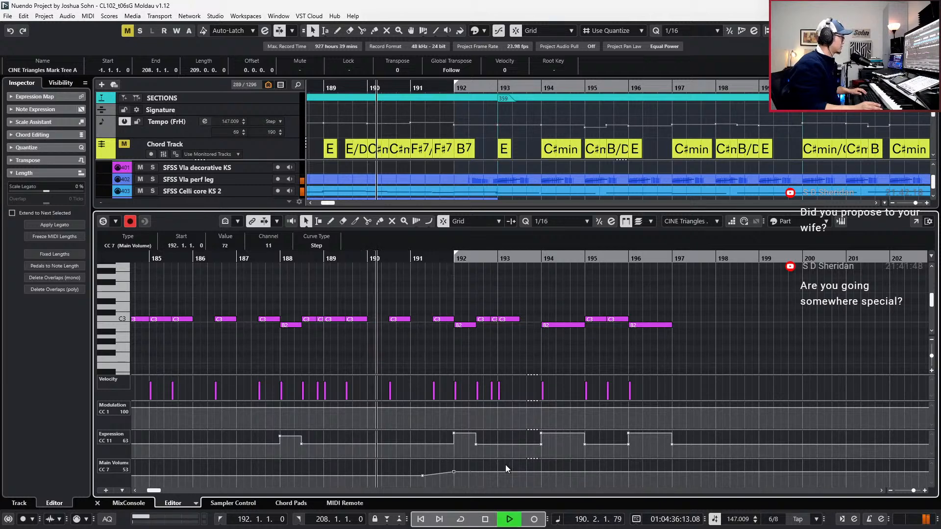
Add a Main Volume point at bar 165, raise the triangle's volume between there and bar 191 to 58, and stop playback.
scroll(555, 443, "down", 4)
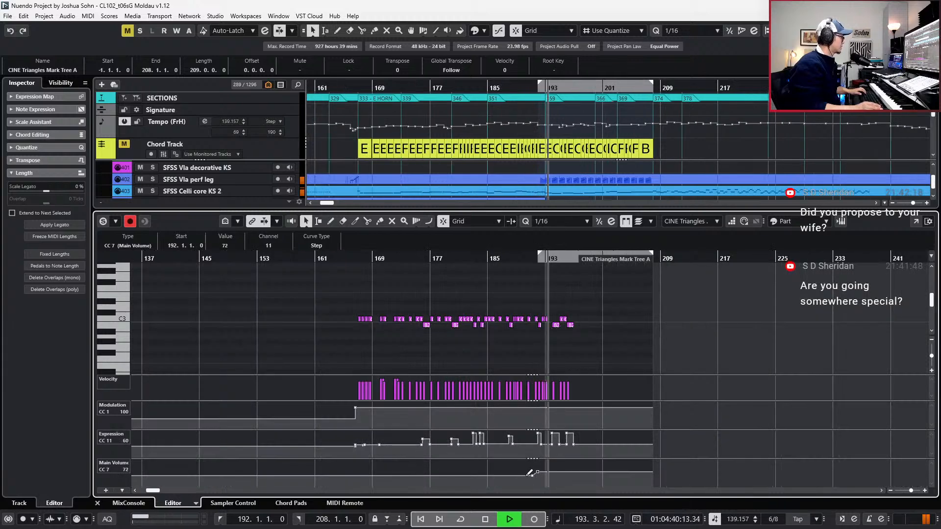
left_click(532, 477)
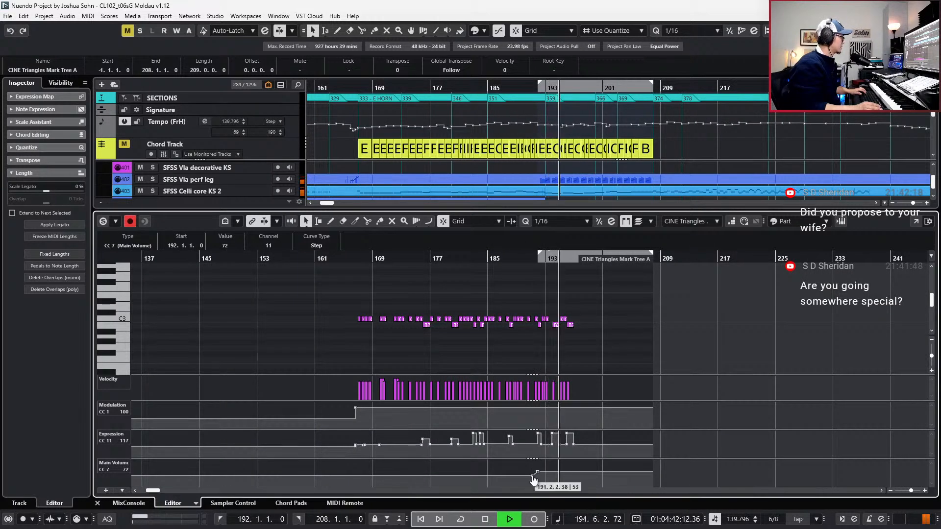
left_click(347, 476)
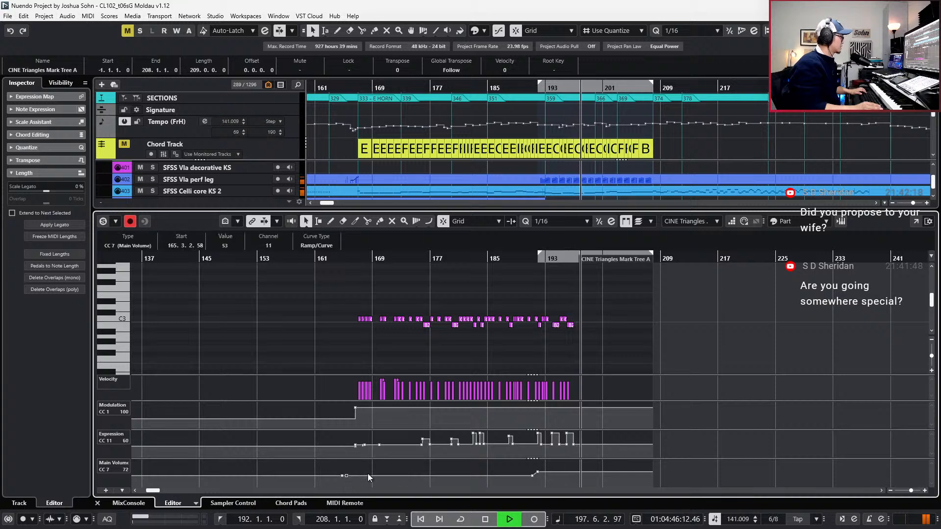
left_click(369, 475)
key("space")
scroll(235, 248, "up", 5)
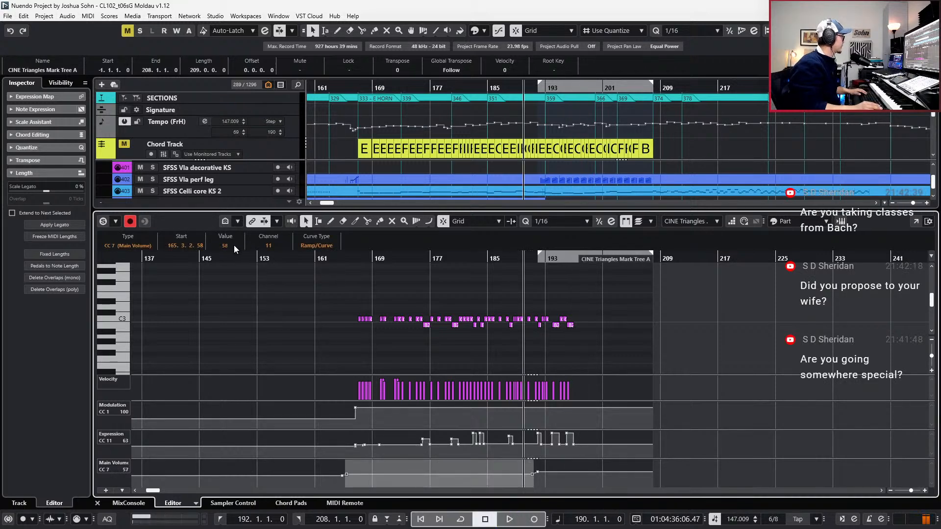
Raise the triangle's Main Volume from bar 165 to 60, return the playhead to bar 192, and deselect the volume points.
scroll(575, 392, "up", 6)
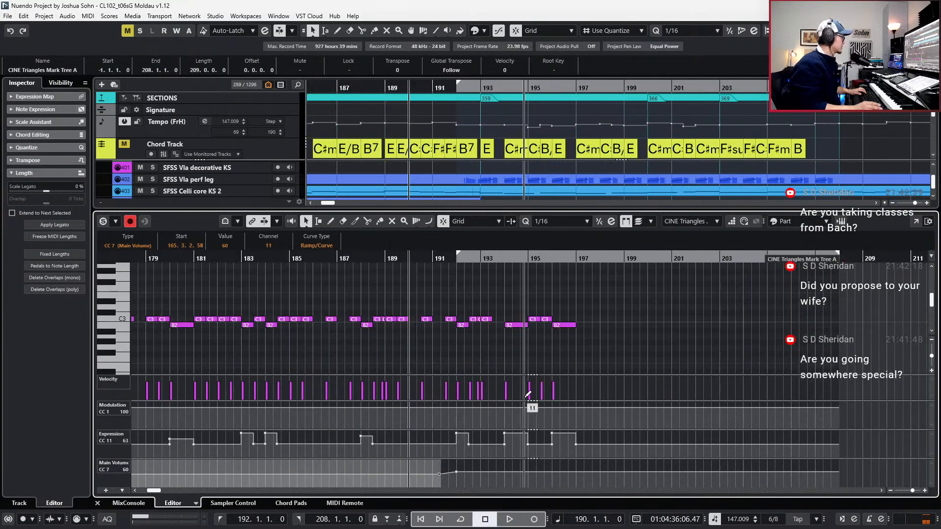
scroll(483, 371, "up", 3)
key("KP_1")
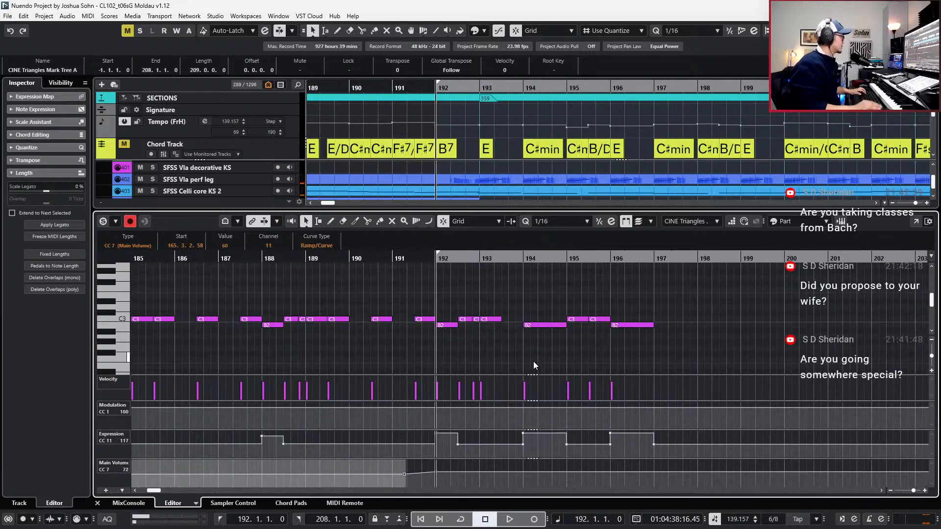
left_click(588, 360)
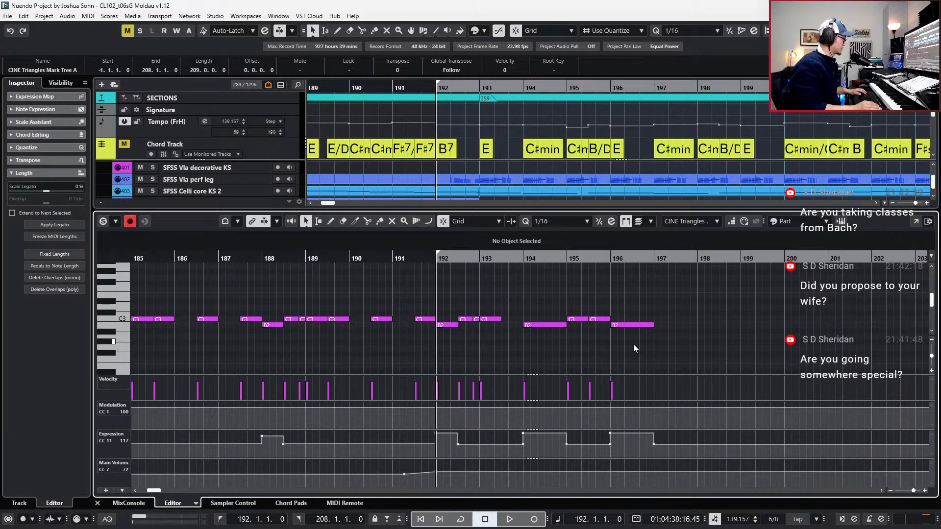
Select the two C3 triangle notes in bar 195 and transpose them up to D#3.
left_click_drag(590, 322, 590, 322)
key("space")
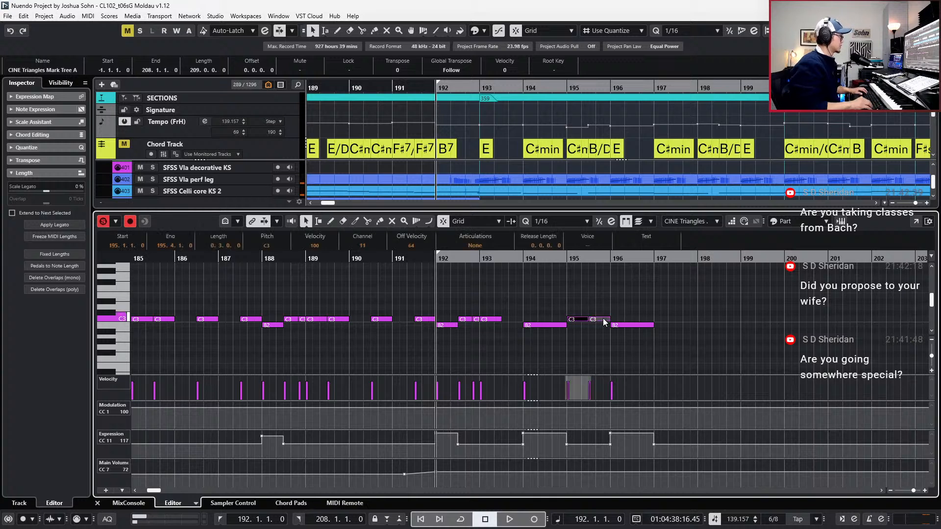
key("space")
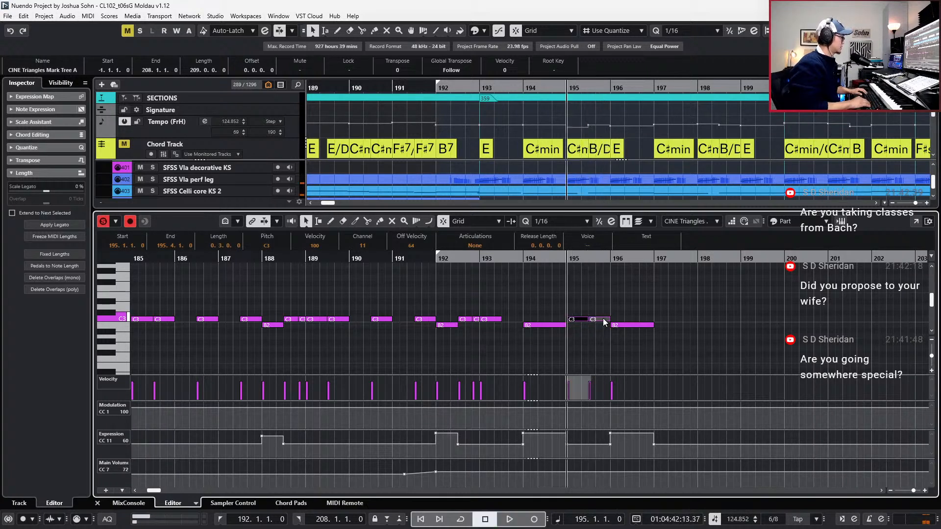
key("Up")
key("Up")
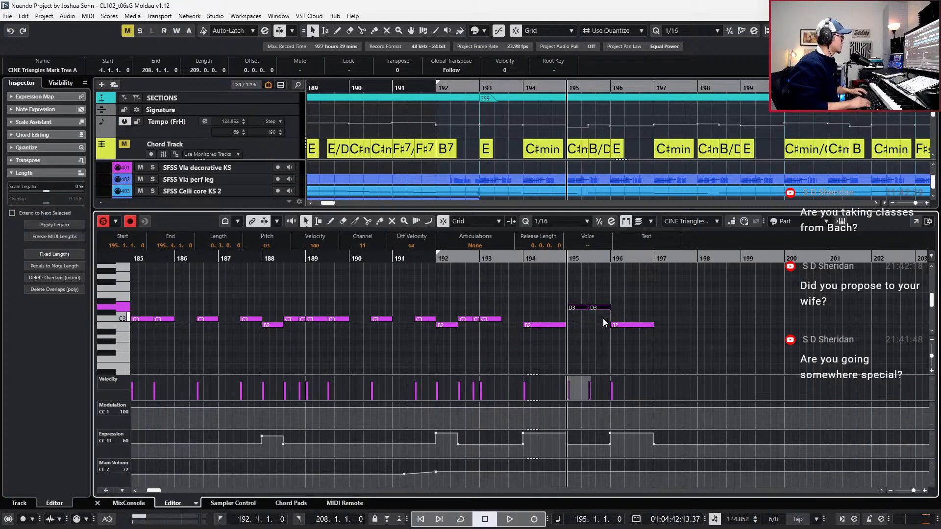
key("Up")
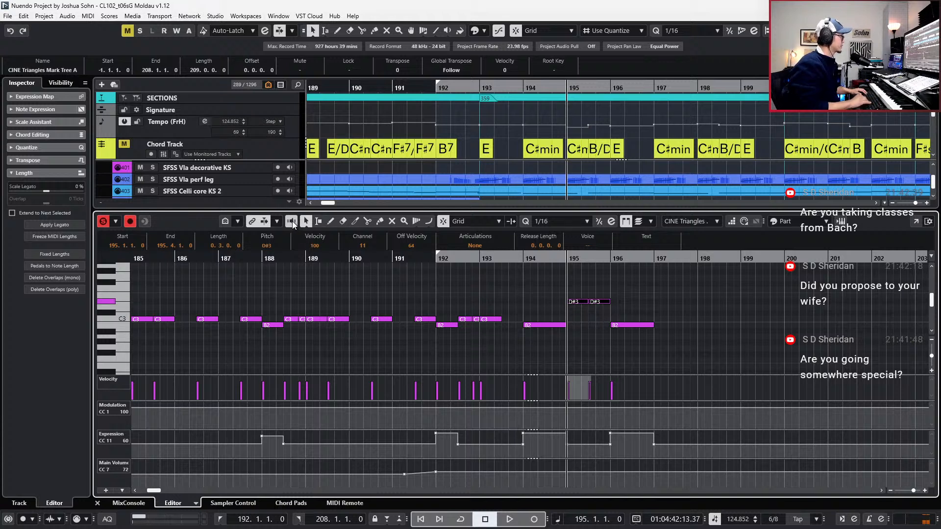
Audition lower pitches for the two bar 195 triangle notes, return them to D#3, and move the playhead to bar 193.
key("space")
key("space")
key("Down")
key("space")
key("space")
key("Down")
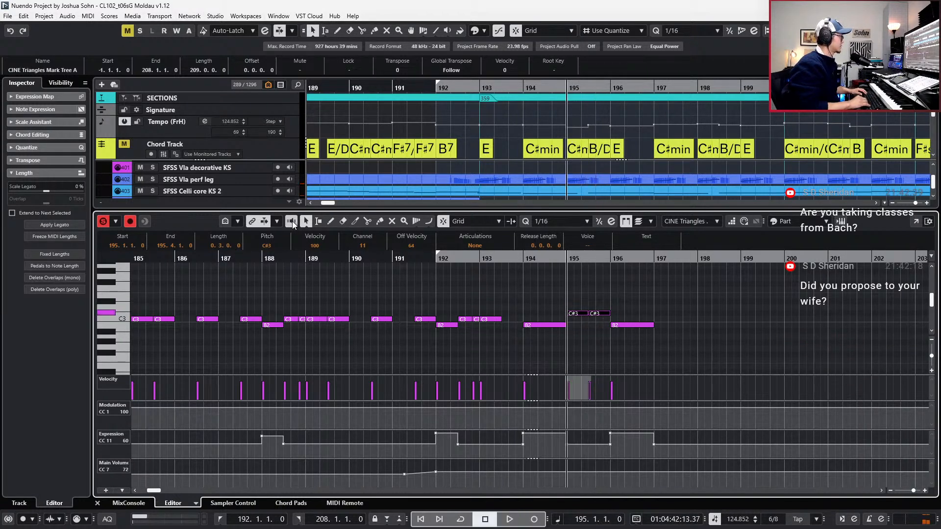
key("Up")
key("Up")
key("KP_Subtract")
key("KP_Subtract")
key("s")
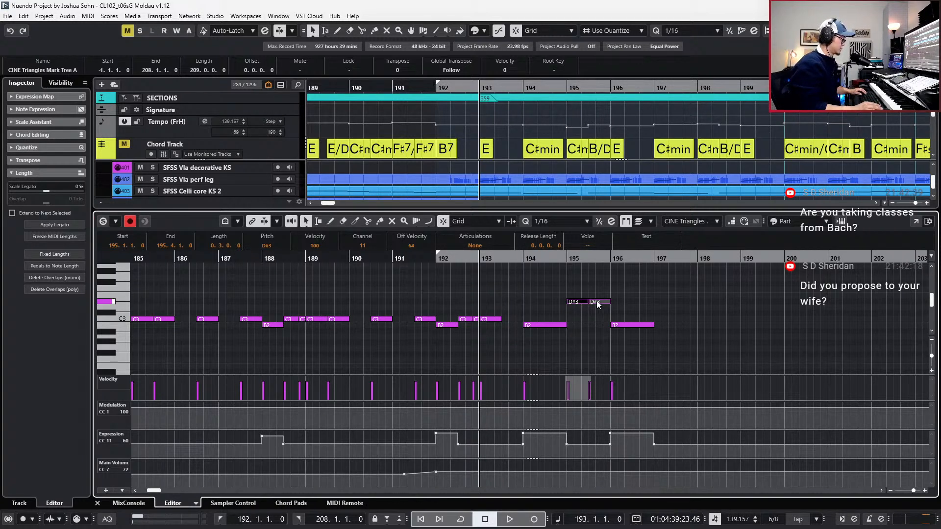
Set the grid to 1/1 and move the B2 note and its Expression rise from bar 196 to bar 197.
left_click_drag(643, 300, 641, 341)
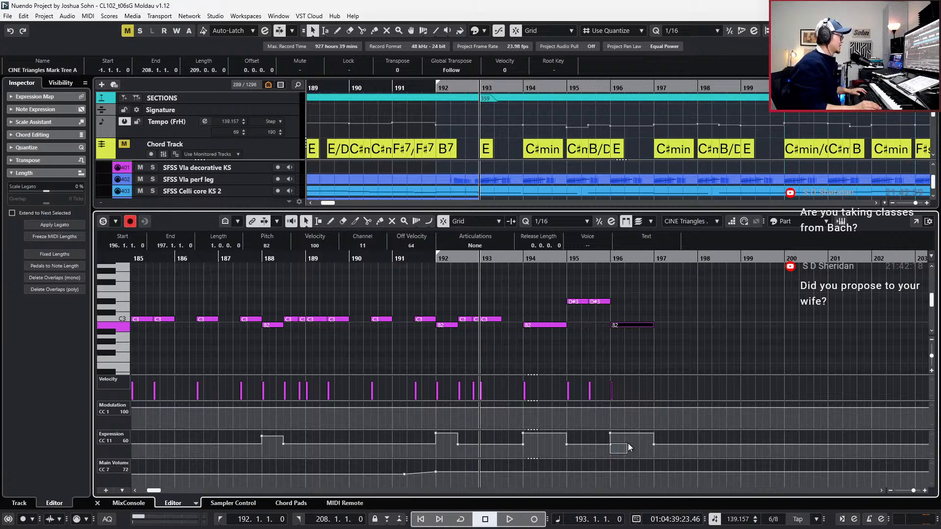
left_click_drag(628, 443, 665, 428)
key("alt+1")
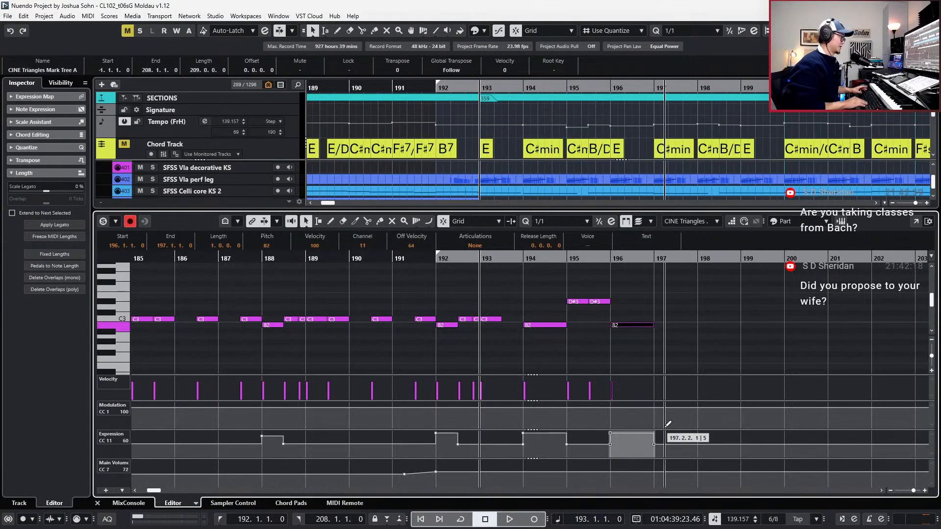
key("ctrl+Right")
Duplicate the second D#3 note of bar 195 to the start of bar 196, lower it to C3, and play from bar 192.
left_click(599, 301)
key("alt+d")
key("Down")
key("Down")
key("Down")
key("Down")
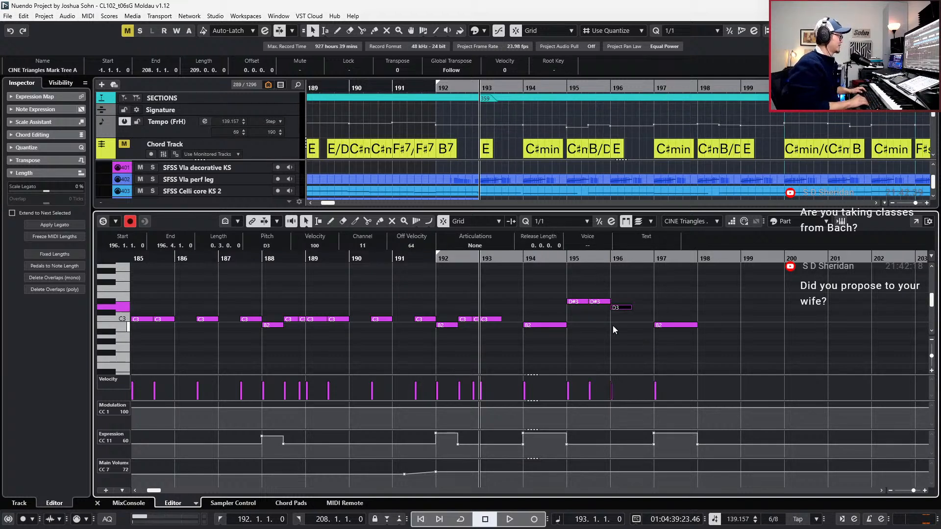
key("KP_1")
key("Up")
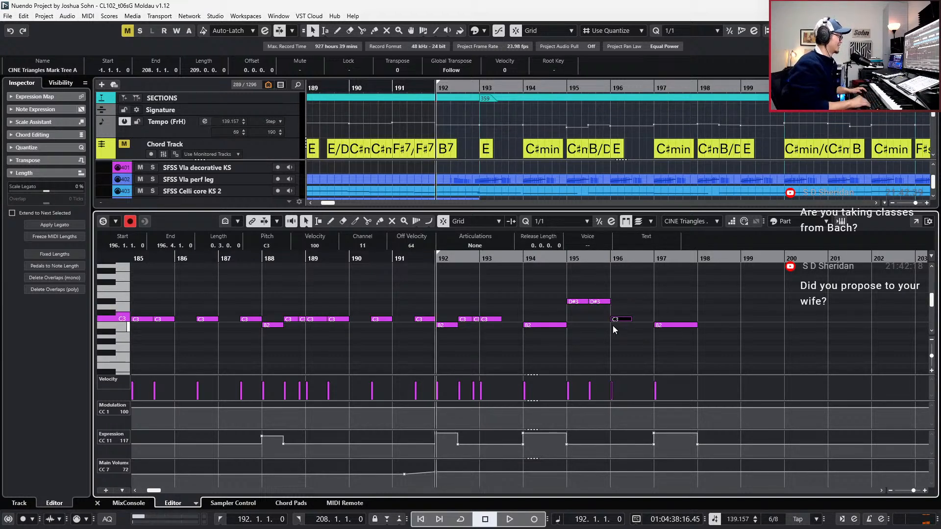
key("space")
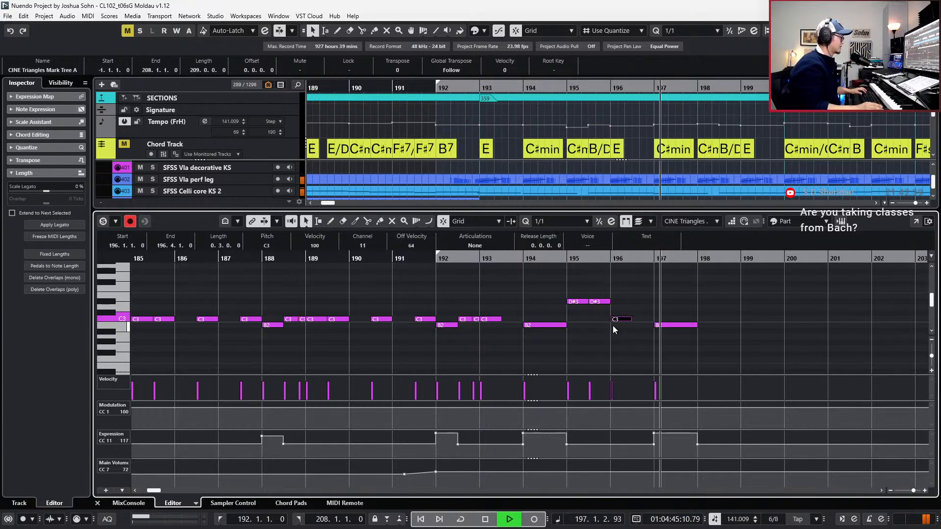
key("space")
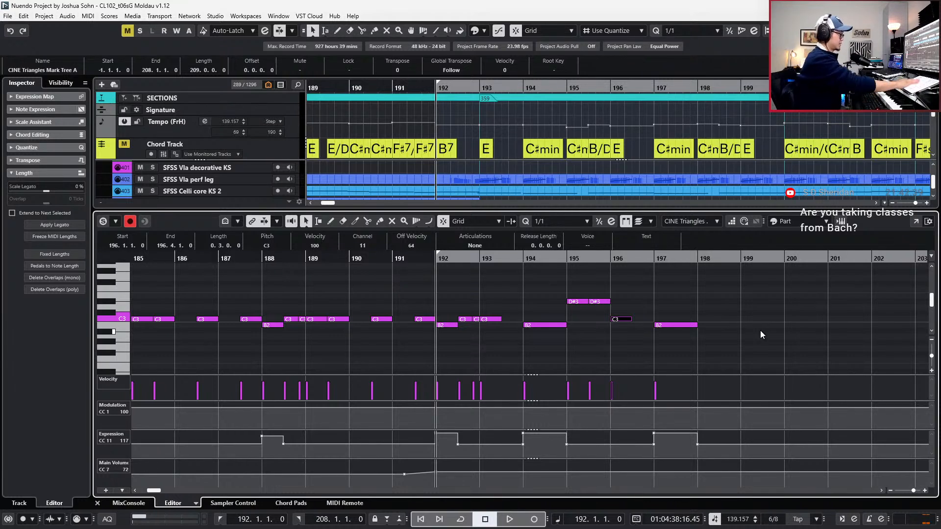
Copy the triangle pattern of bars 195 to 197 with its Expression rise and paste it at bar 198.
left_click_drag(583, 287, 680, 349)
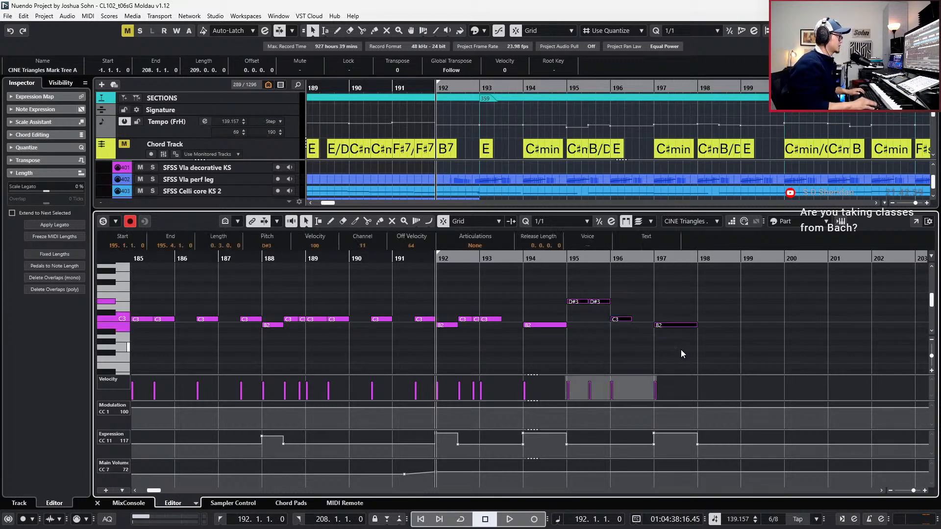
left_click_drag(599, 452, 746, 432)
key("KP_Add")
key("KP_Add")
key("KP_Add")
key("KP_Add")
key("KP_Add")
key("KP_Add")
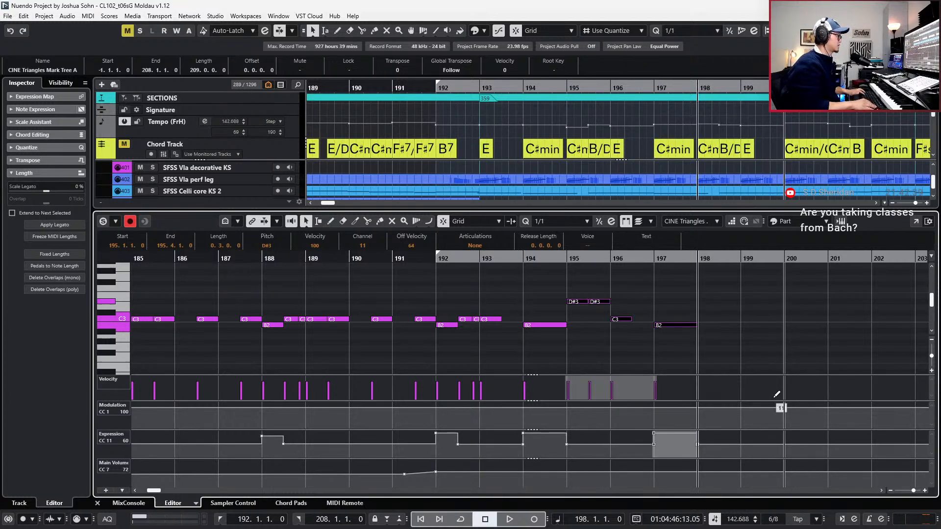
key("ctrl+v")
Play the triangle pattern from bar 198 with auto-scroll on, deselect the notes, and stop playback.
scroll(755, 401, "right", 3)
key("space")
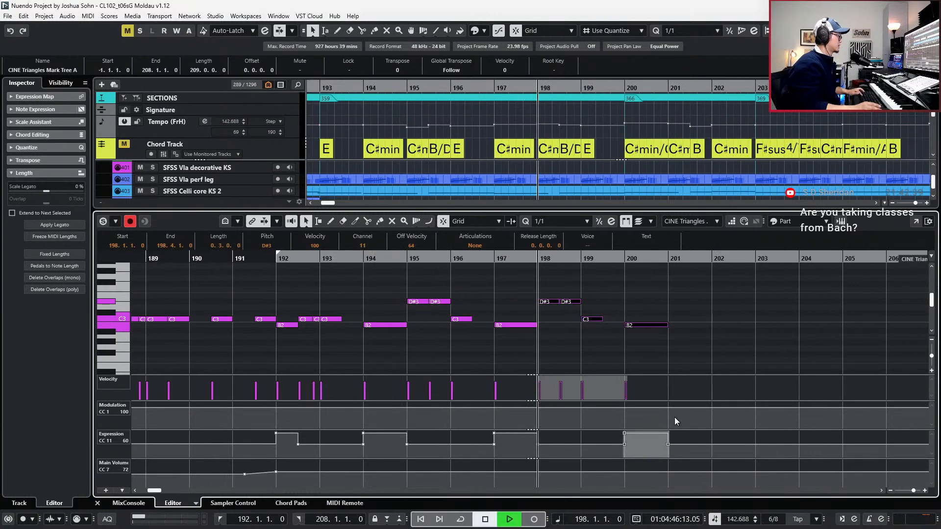
key("f")
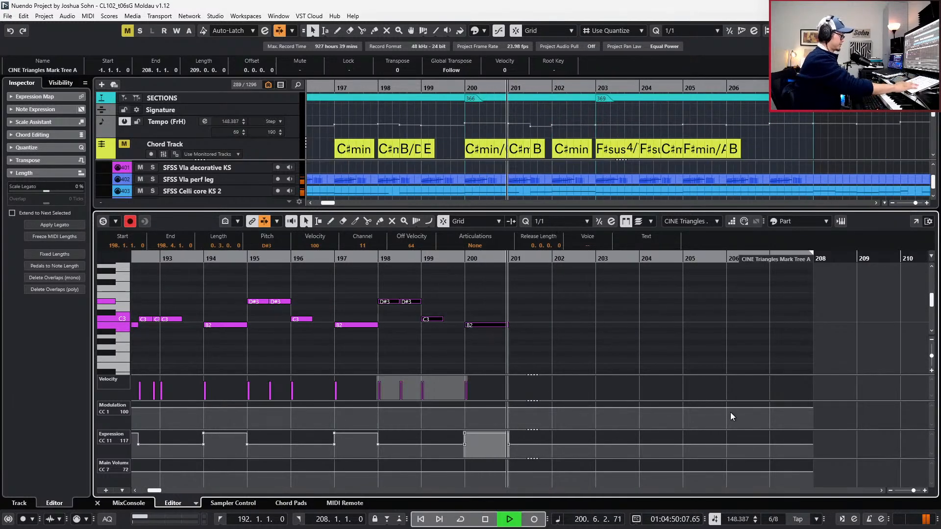
left_click(599, 327)
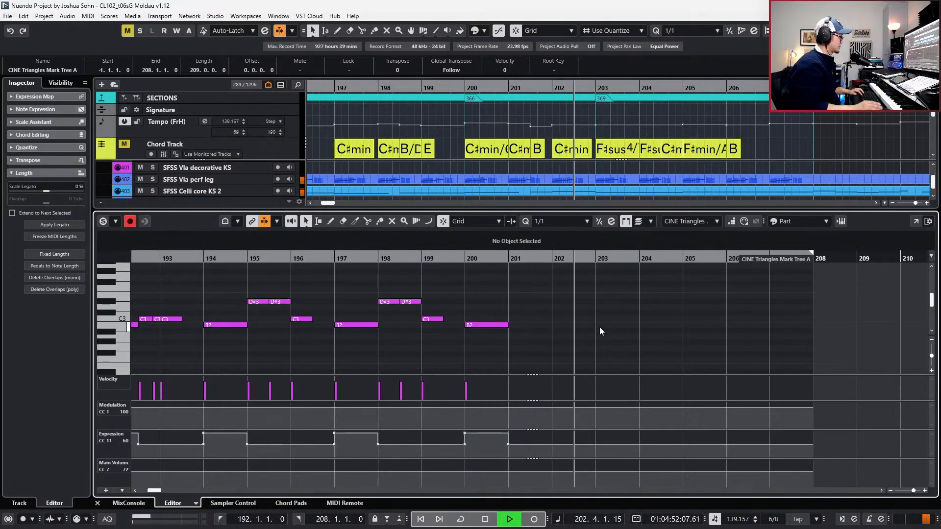
key("space")
key("f")
Paste the three-bar triangle pattern with its Expression rise at bar 201 and again at bar 204.
key("KP_Add")
key("KP_Add")
key("KP_Add")
key("ctrl+v")
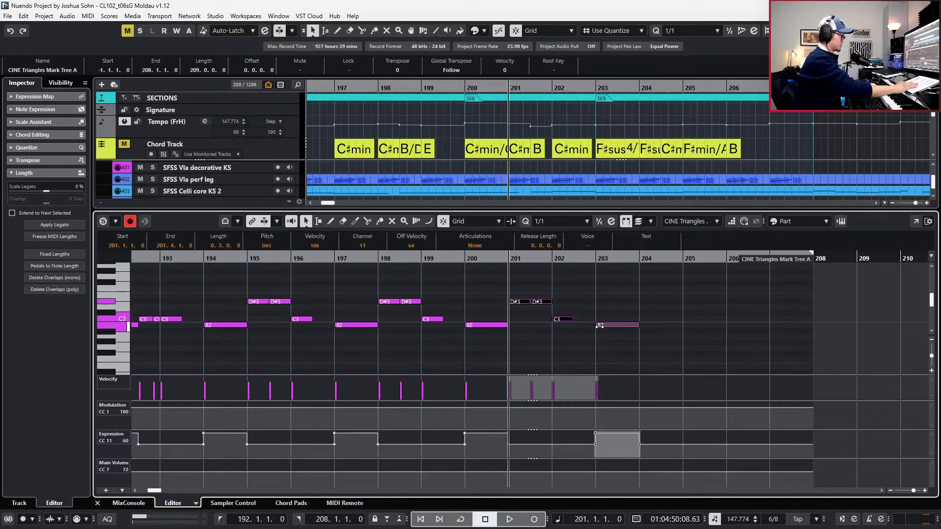
key("KP_Add")
key("KP_Add")
key("KP_Add")
key("KP_Add")
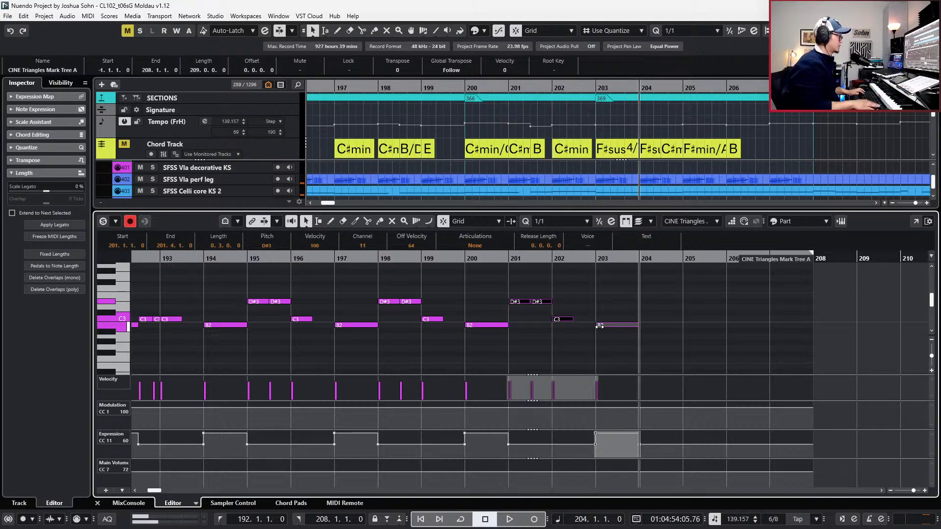
key("KP_Subtract")
key("ctrl+v")
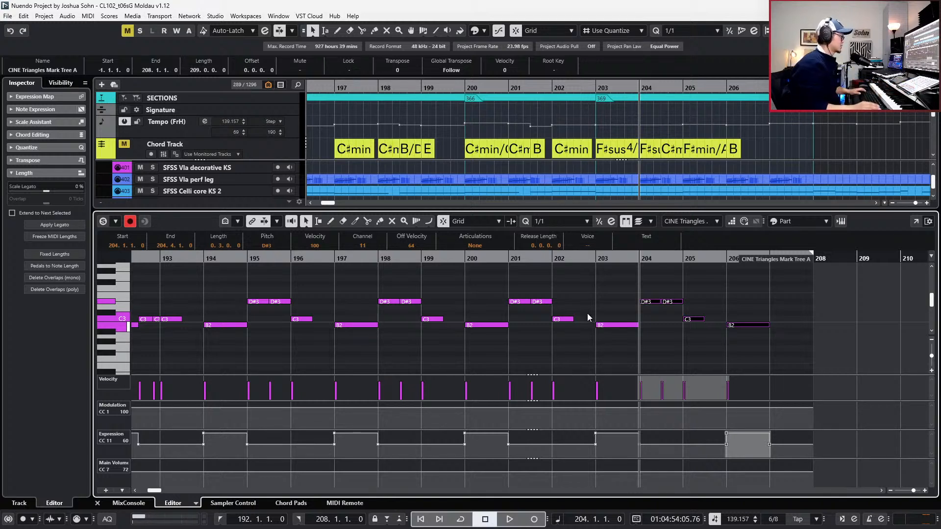
Copy the two D#3 triangle notes from bar 204 into bar 207.
left_click_drag(599, 290, 682, 306)
key("KP_Add")
key("KP_Add")
key("KP_Add")
key("KP_Add")
key("ctrl+v")
key("KP_Subtract")
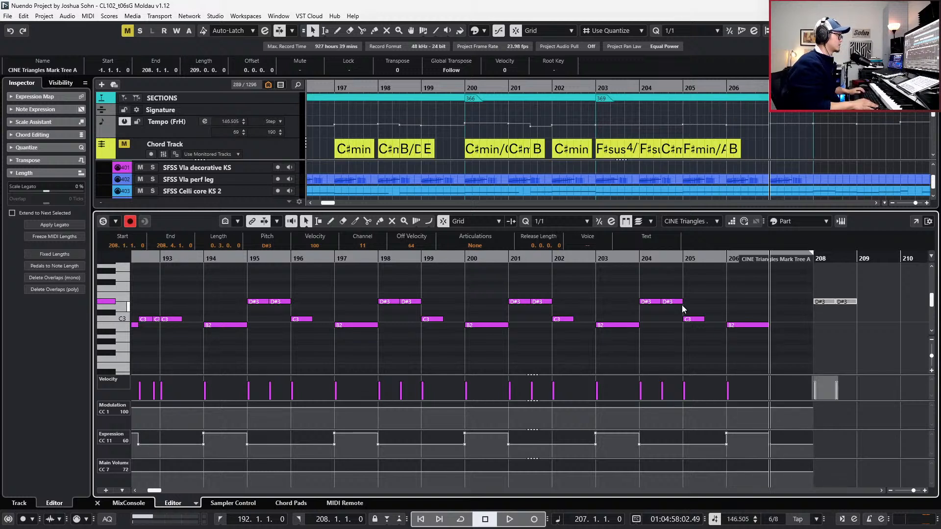
key("ctrl+z")
key("ctrl+v")
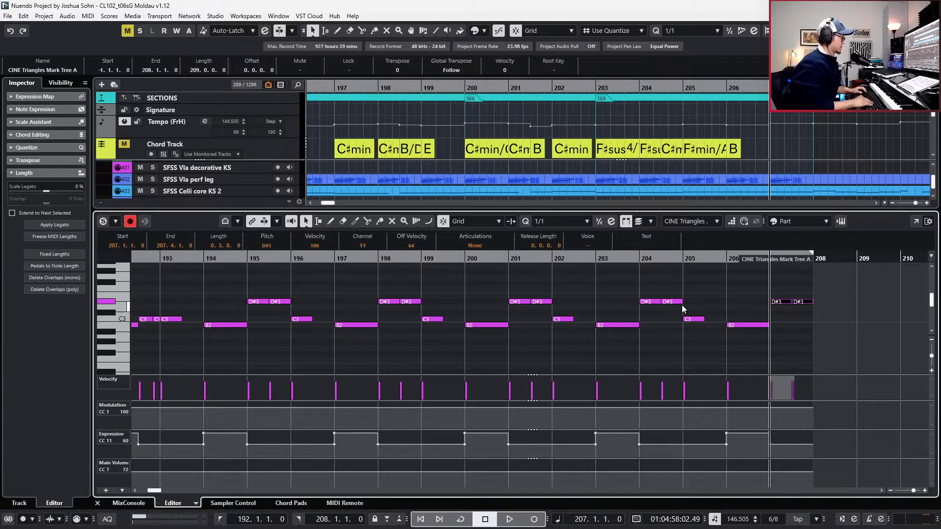
Close the triangle editor and open the CINE Bass Drum 36 B and EWO Crash Combo parts together for editing.
key("ctrl+e")
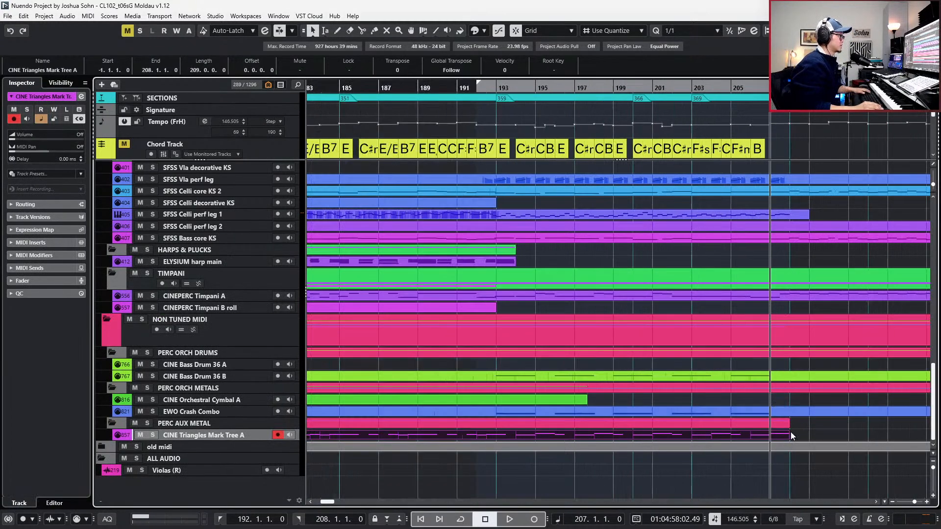
left_click(798, 411)
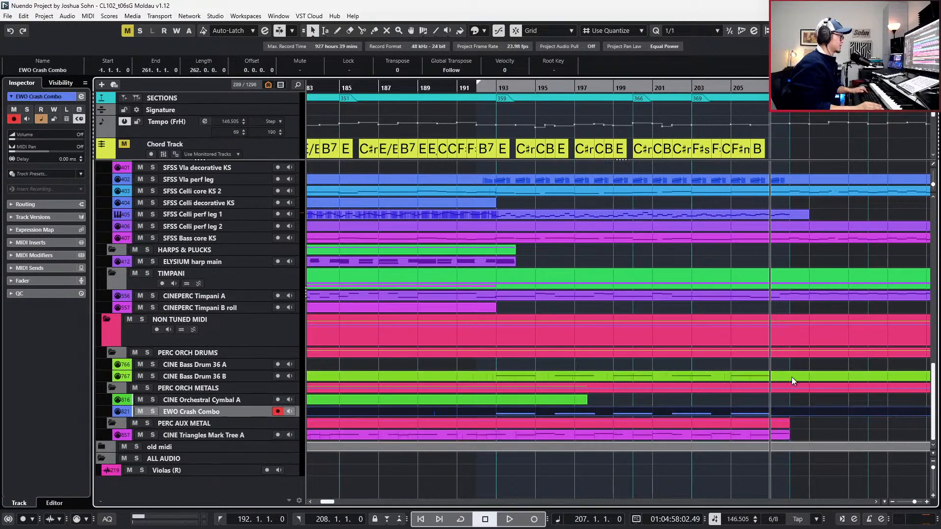
left_click(792, 377)
left_click(790, 410, "shift")
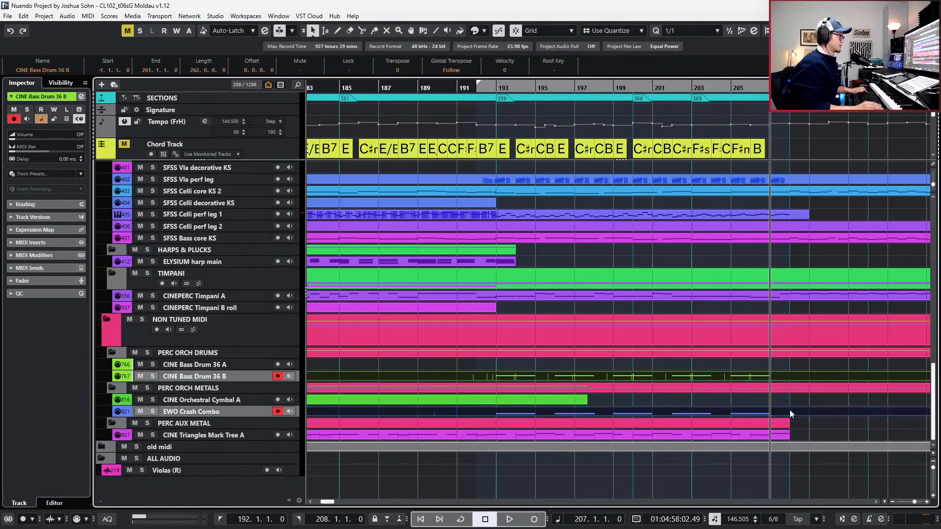
key("Return")
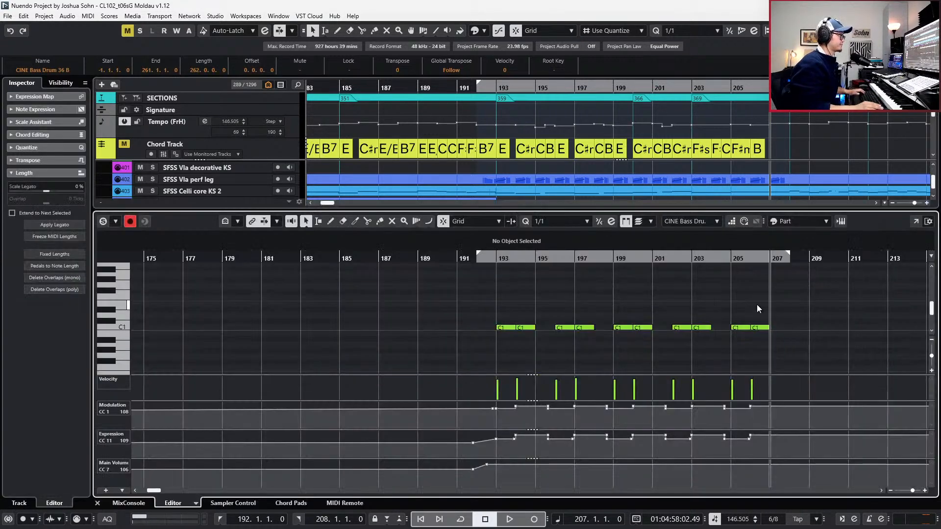
Copy the bass drum and crash notes from bar 206 to bar 208, play them back, and close the editor.
left_click_drag(757, 305, 767, 349)
key("ctrl+c")
key("KP_2")
key("ctrl+v")
scroll(794, 348, "up", 2)
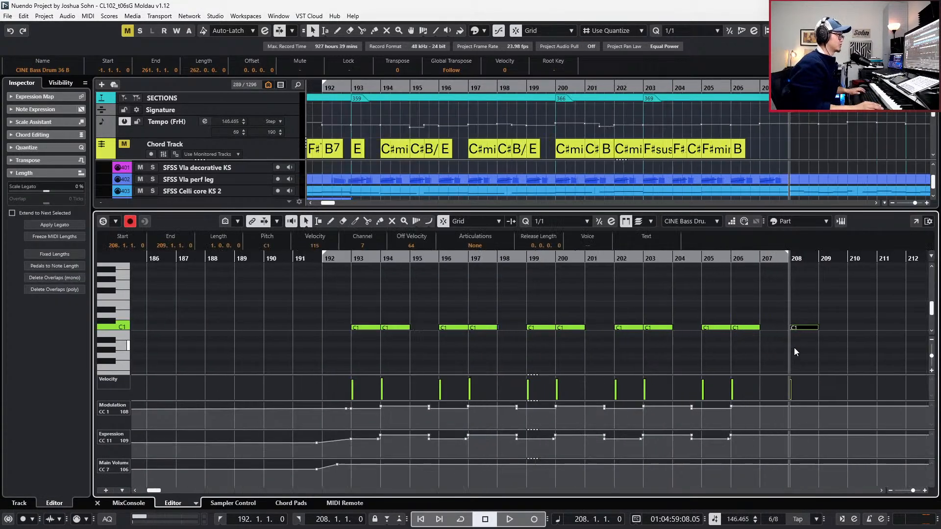
key("space")
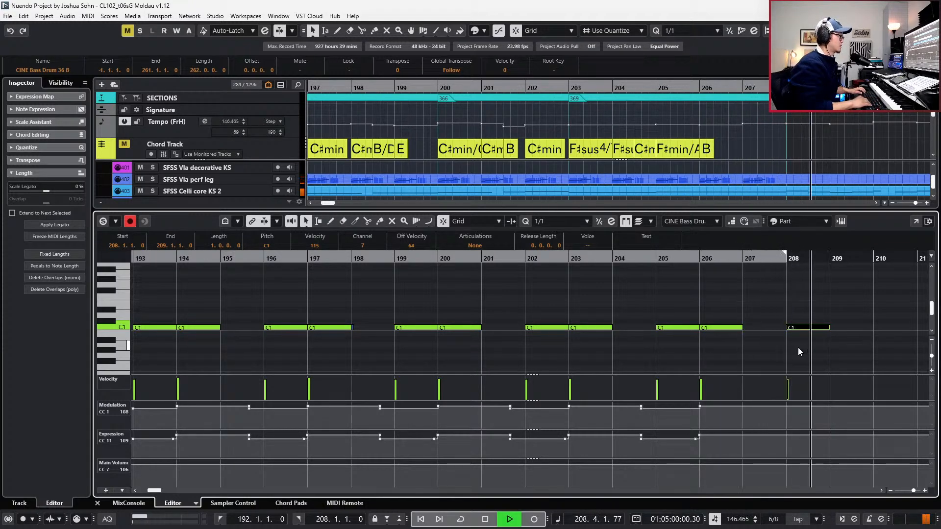
key("space")
key("Return")
Solo the bass drum and crash tracks, play the ending into bar 208, then unsolo them and return to bar 205.
scroll(798, 348, "down", 2)
scroll(800, 390, "right", 2)
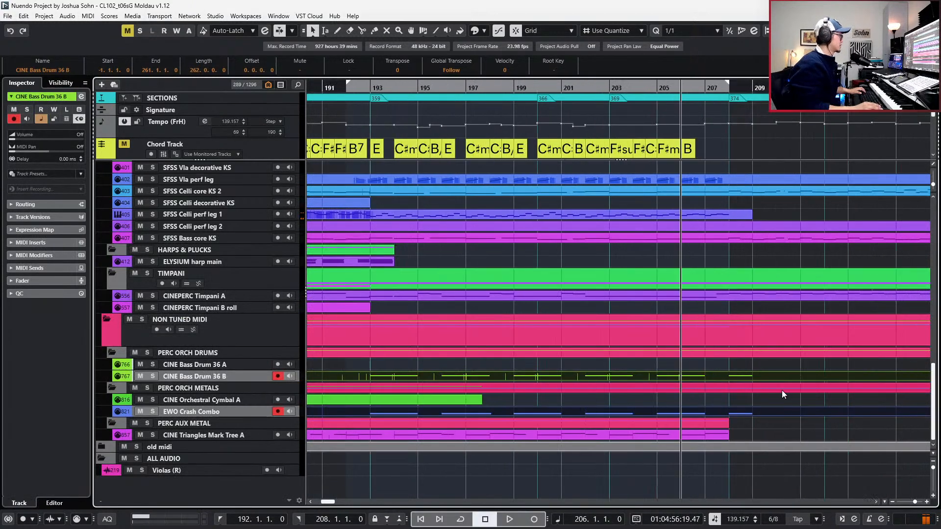
key("s")
key("space")
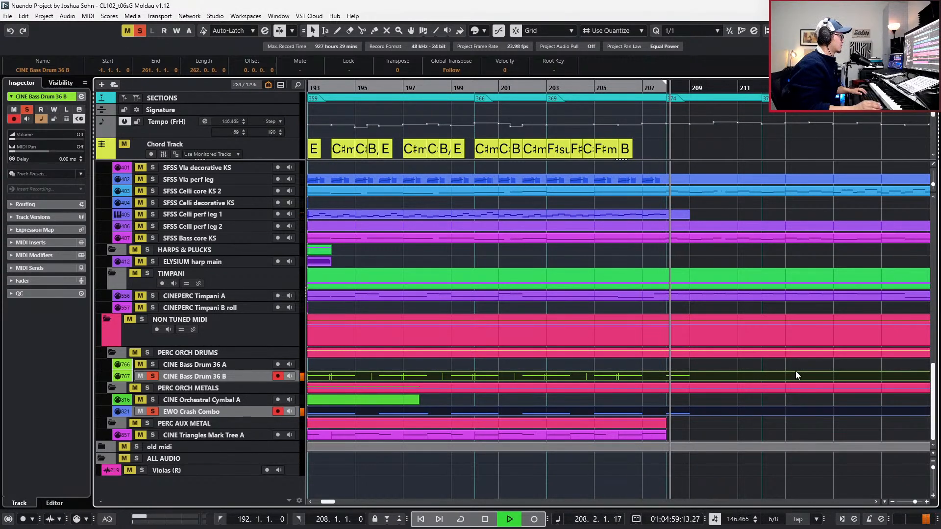
key("space")
key("s")
key("KP_Subtract")
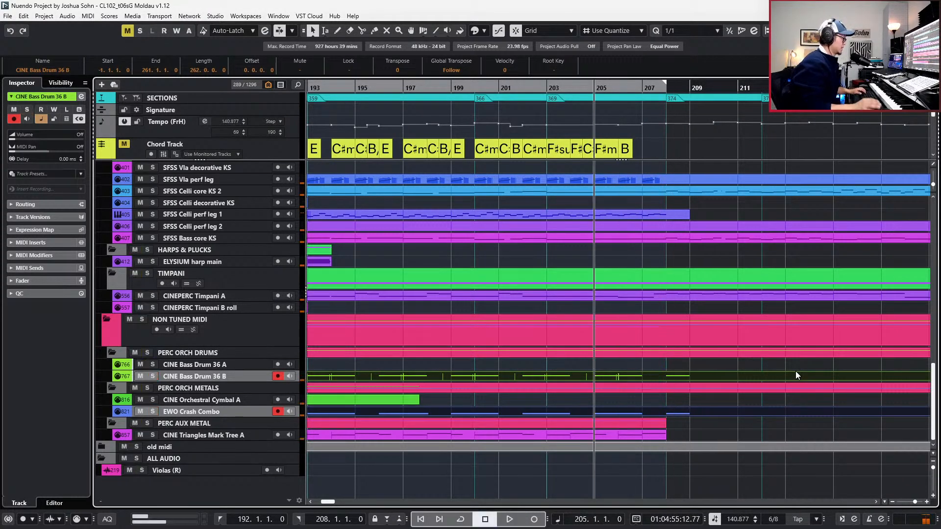
scroll(795, 371, "down", 2)
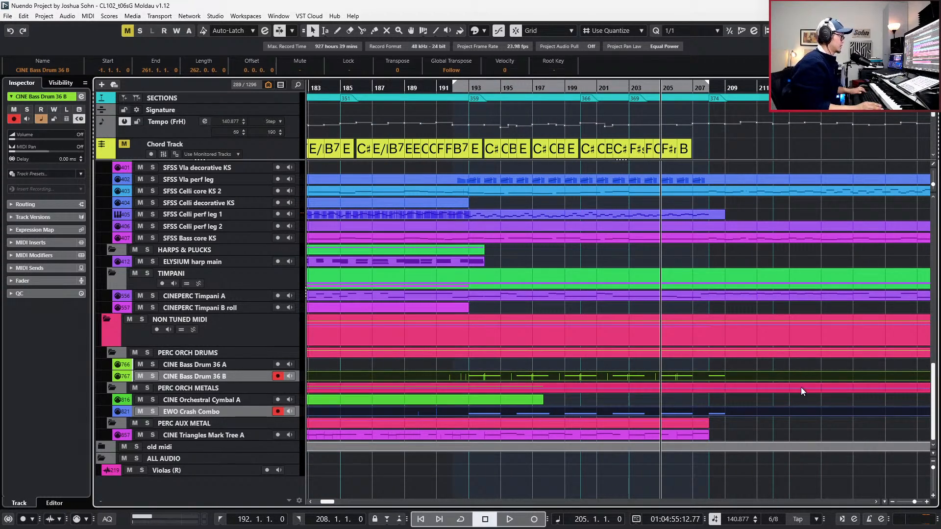
Set the locator range to run from bar 208 to bar 263.
scroll(801, 387, "down", 3)
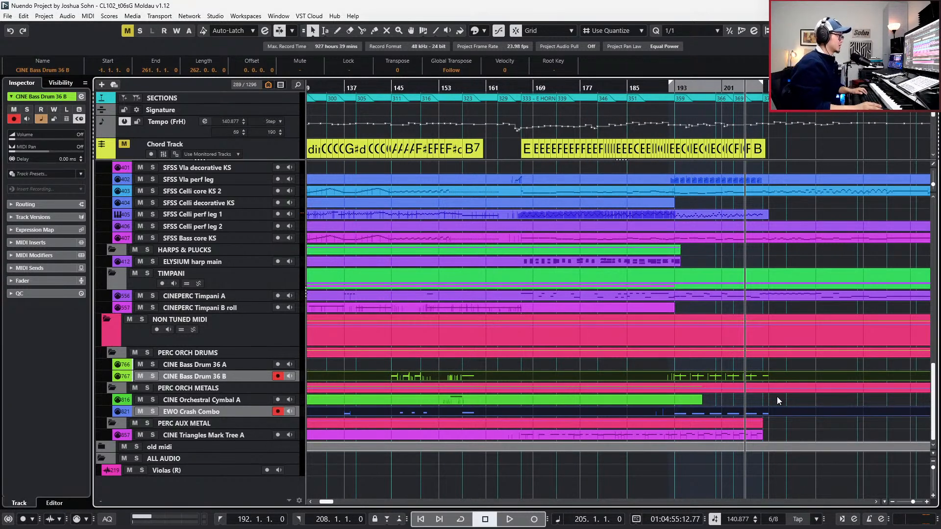
scroll(777, 398, "right", 3)
scroll(770, 396, "up", 2)
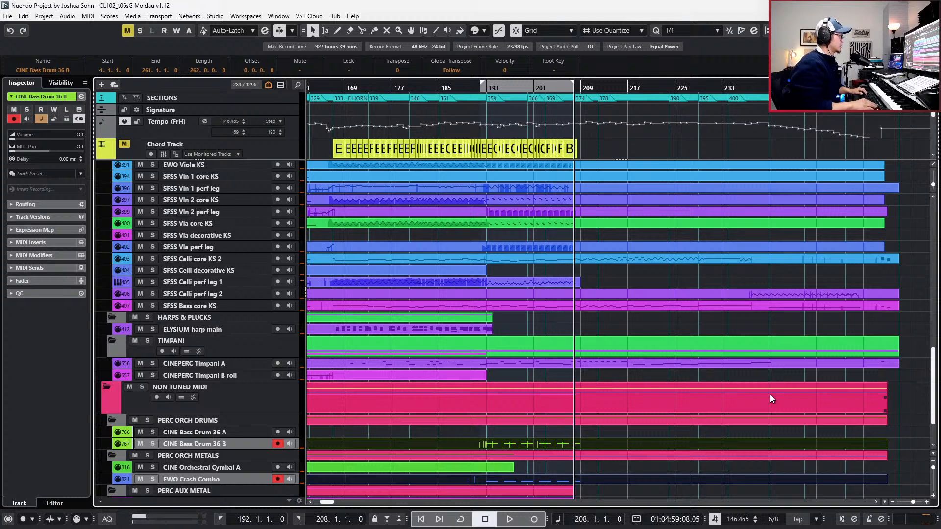
key("ctrl+KP_1")
key("KP_Add")
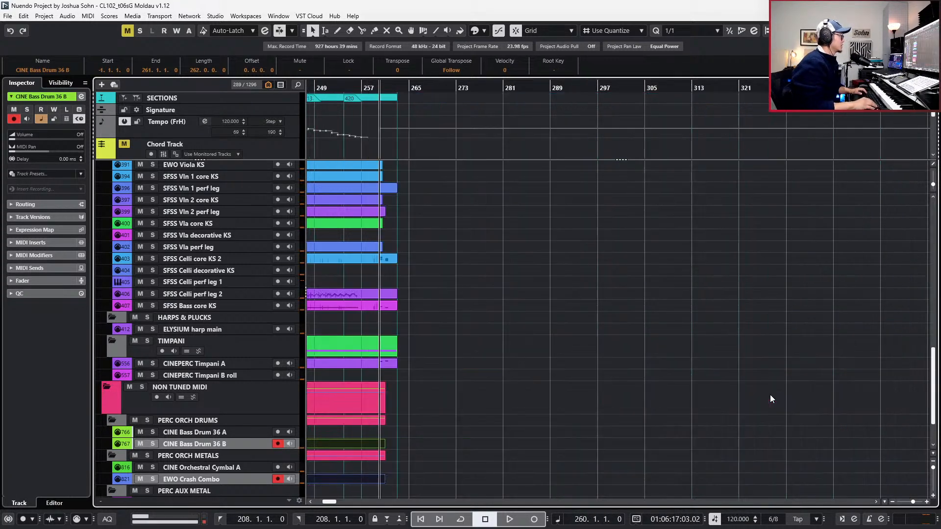
key("ctrl+KP_2")
scroll(792, 401, "left", 9)
scroll(792, 396, "right", 3)
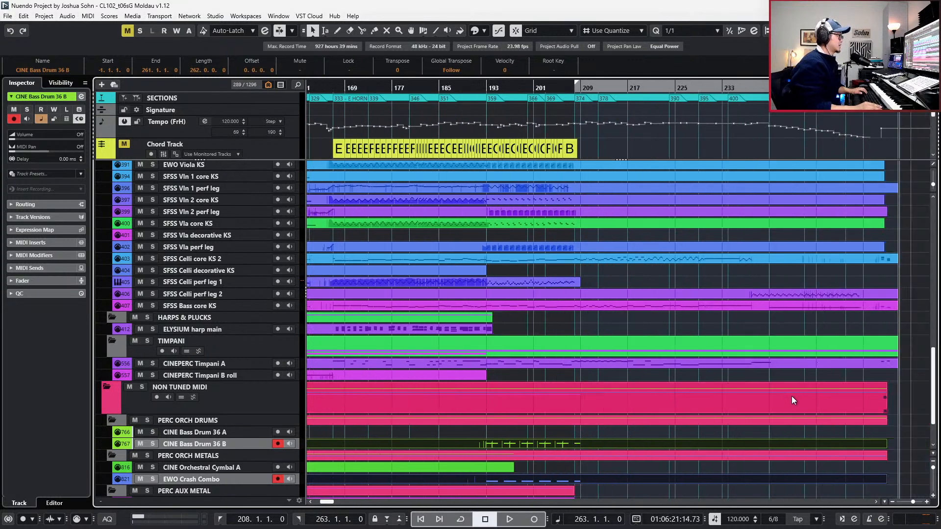
Look through the woodwind, brass, string and percussion tracks from bar 208 onward to check which parts still need writing.
scroll(792, 394, "up", 3)
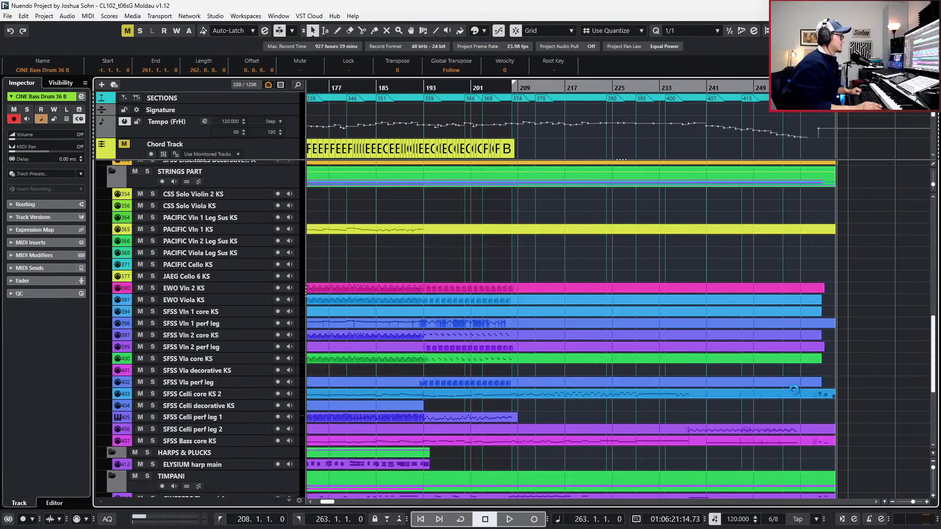
scroll(794, 390, "up", 8)
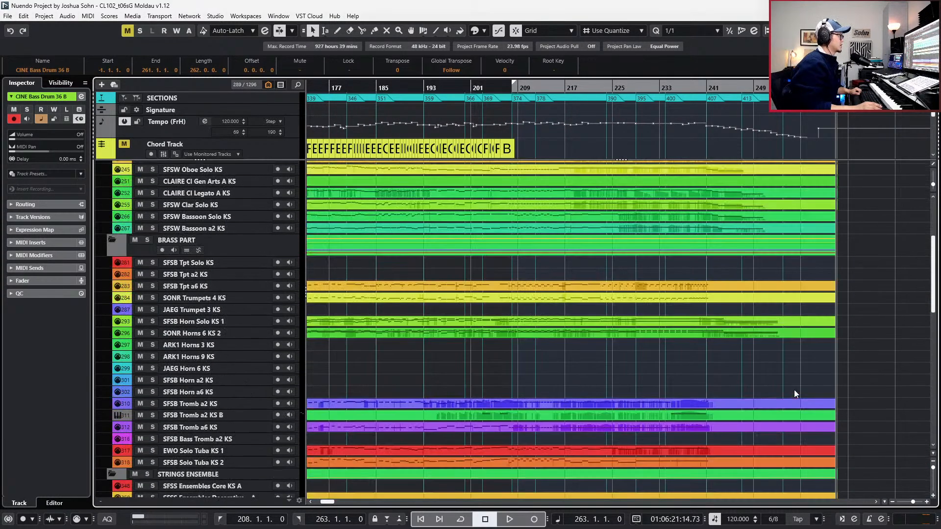
scroll(794, 390, "down", 2)
scroll(721, 274, "up", 6)
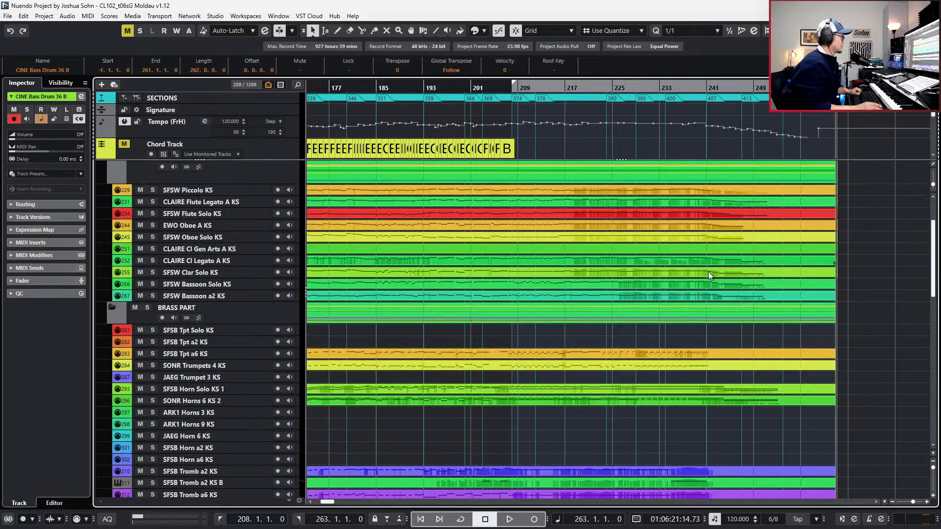
scroll(751, 375, "down", 10)
scroll(848, 333, "down", 3)
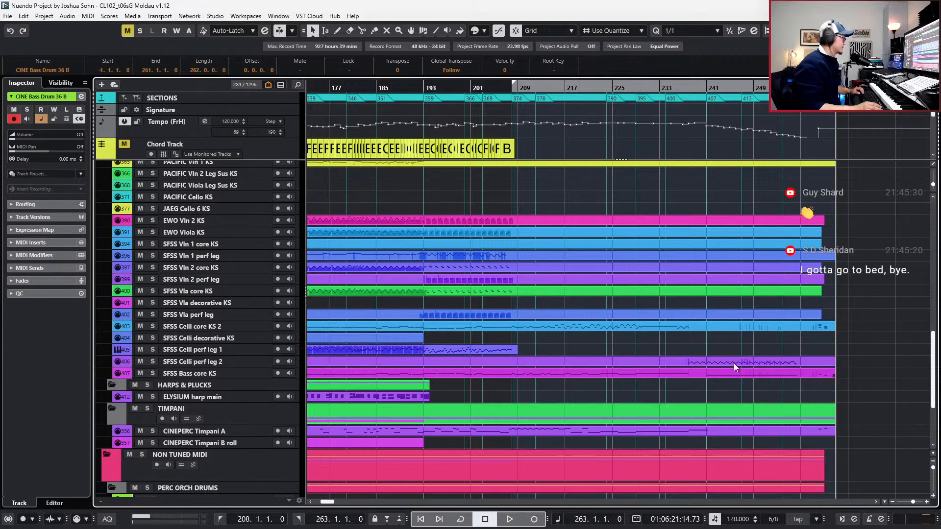
scroll(751, 366, "down", 5)
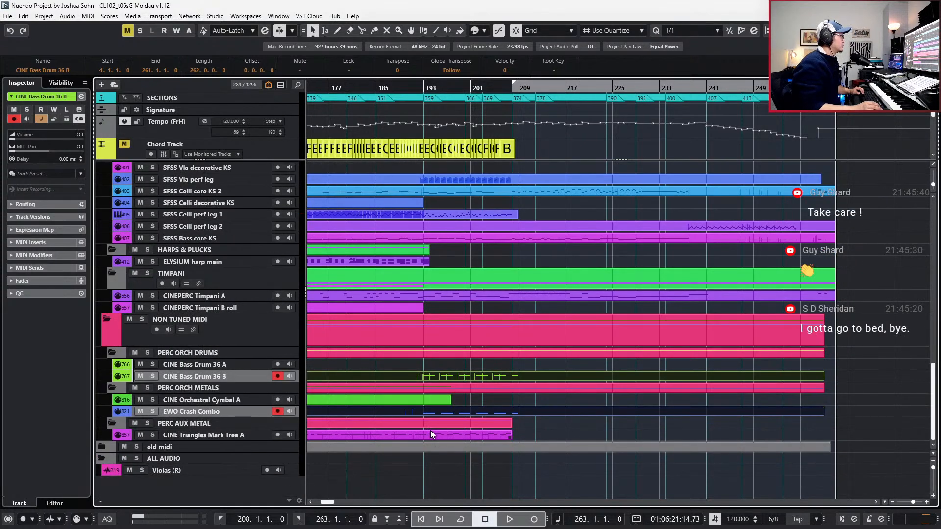
left_click(549, 431)
scroll(559, 299, "up", 5)
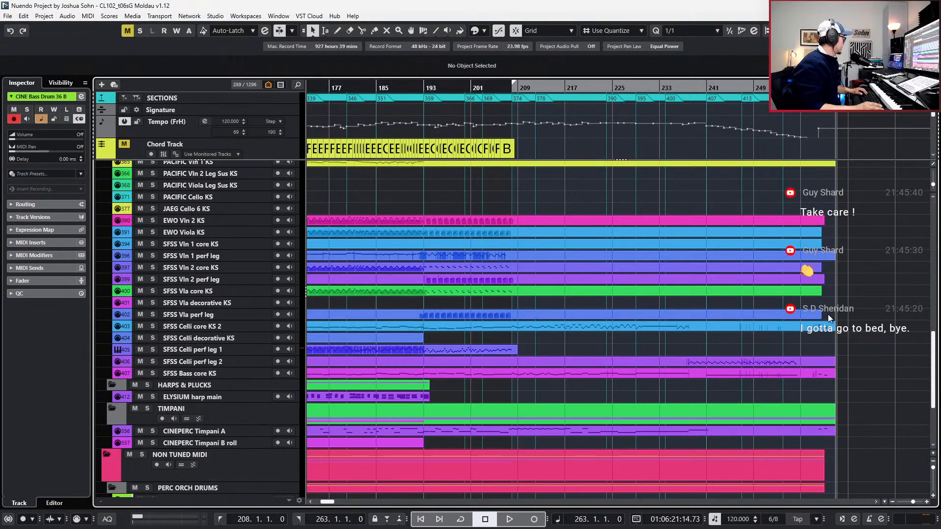
key("super")
key("Escape")
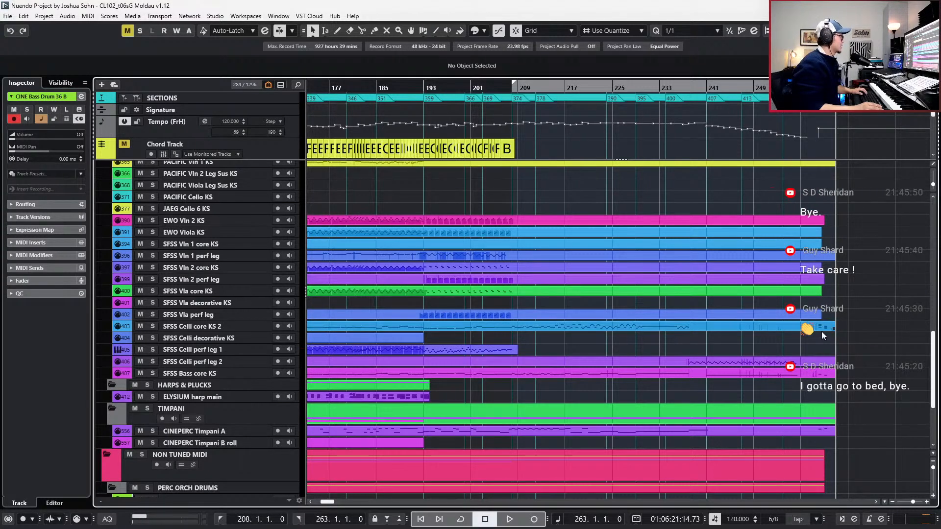
Extend the SFSS Celli perf leg 1, EWO Crash Combo and CINE Bass Drum 36 B parts to bar 263, returning to bar 208.
left_click(556, 346)
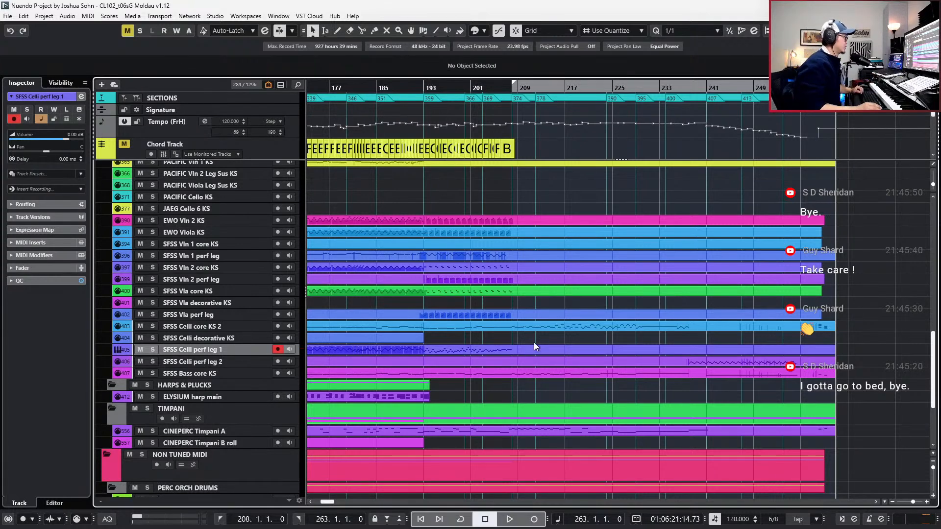
key("KP_1")
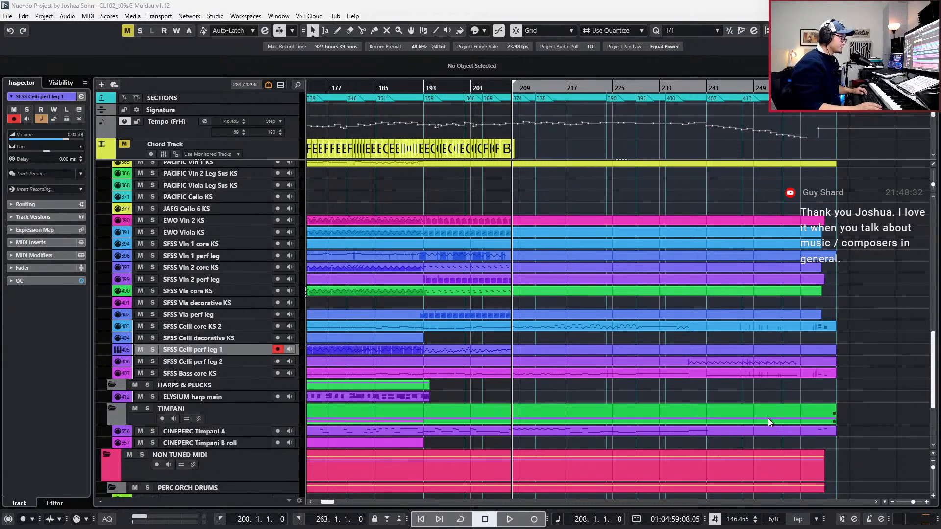
scroll(619, 410, "down", 5)
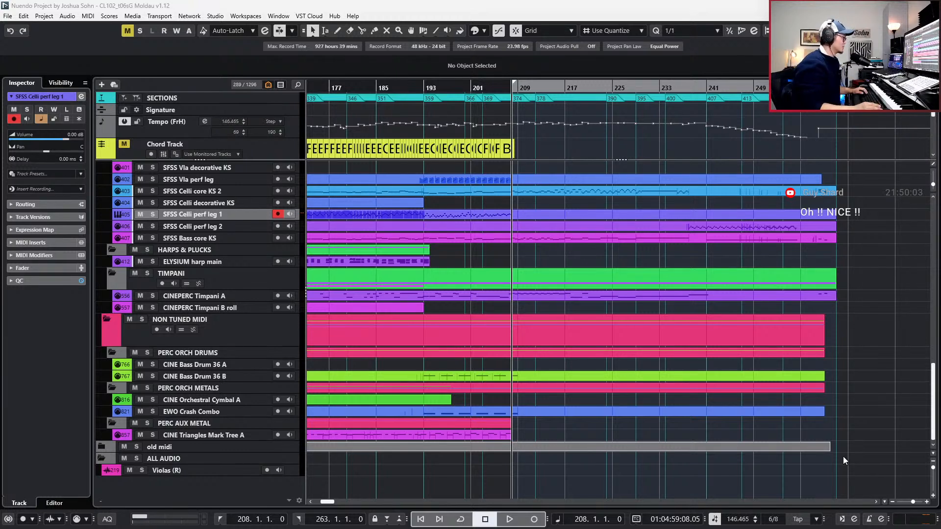
double_click(832, 410)
left_click(831, 387)
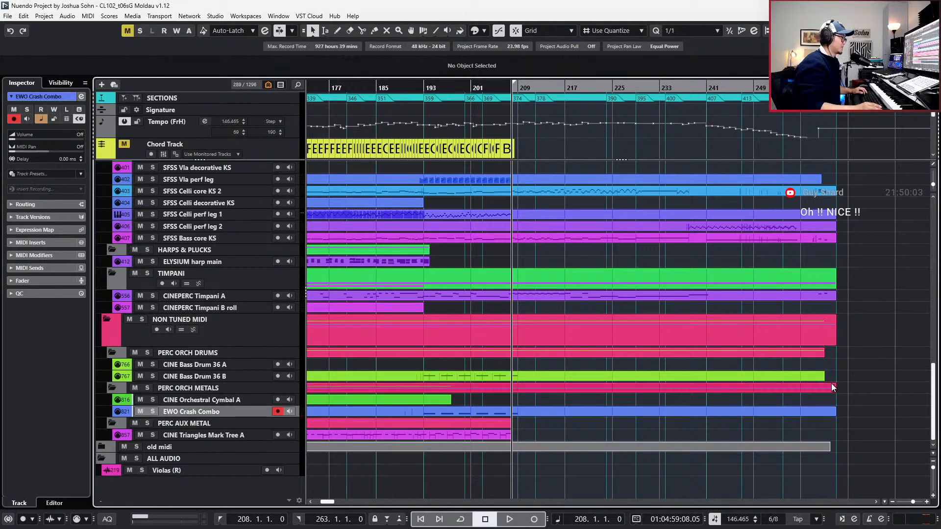
left_click(832, 384)
double_click(832, 377)
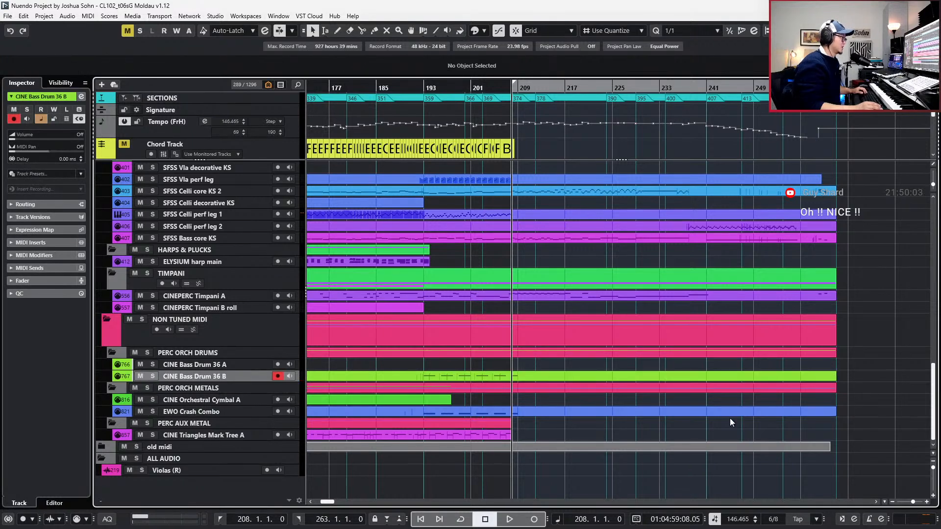
left_click(554, 414)
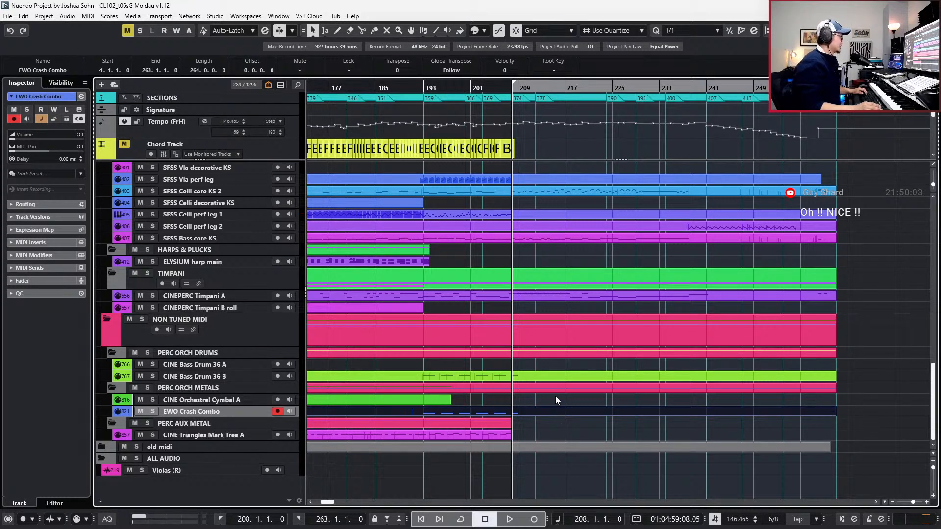
Open the SFSS Celli perf leg 1 part for editing around bar 208.
scroll(555, 396, "up", 4)
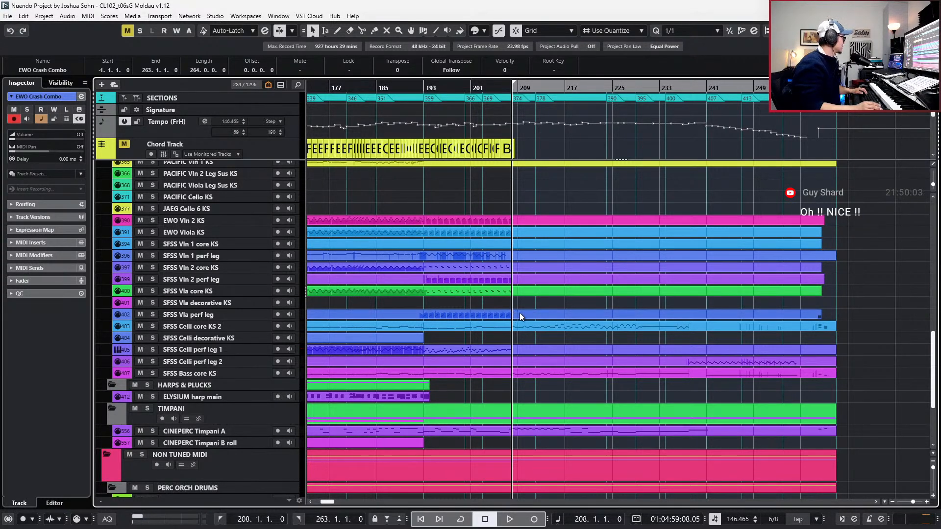
double_click(541, 351)
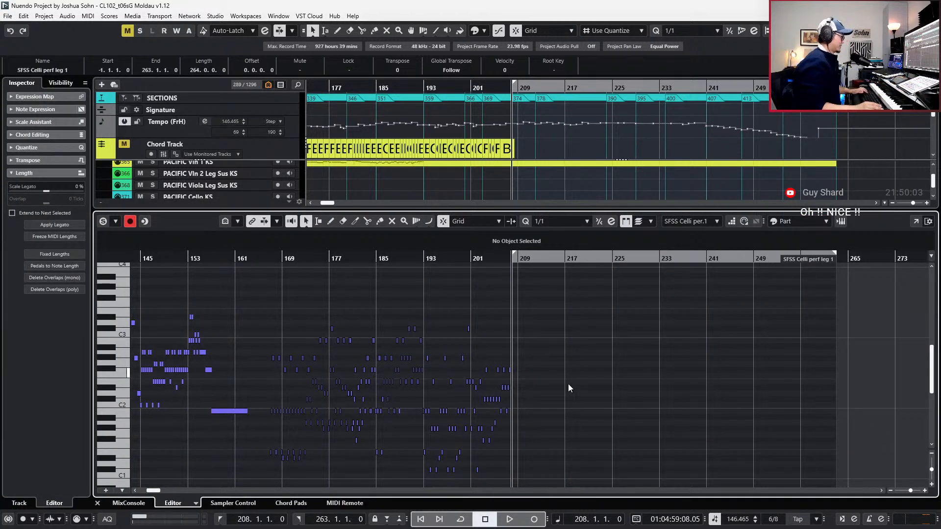
scroll(572, 407, "up", 5)
Switch to the Moldau score in Firefox, examine the string and percussion writing from bar 373 onward, and return to Nuendo.
key("alt+Tab")
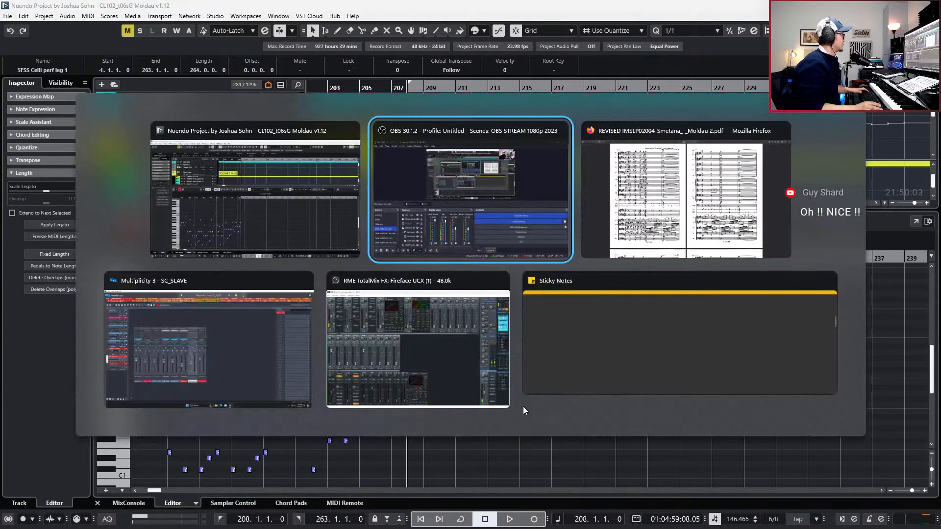
key("alt+Tab")
key("Right")
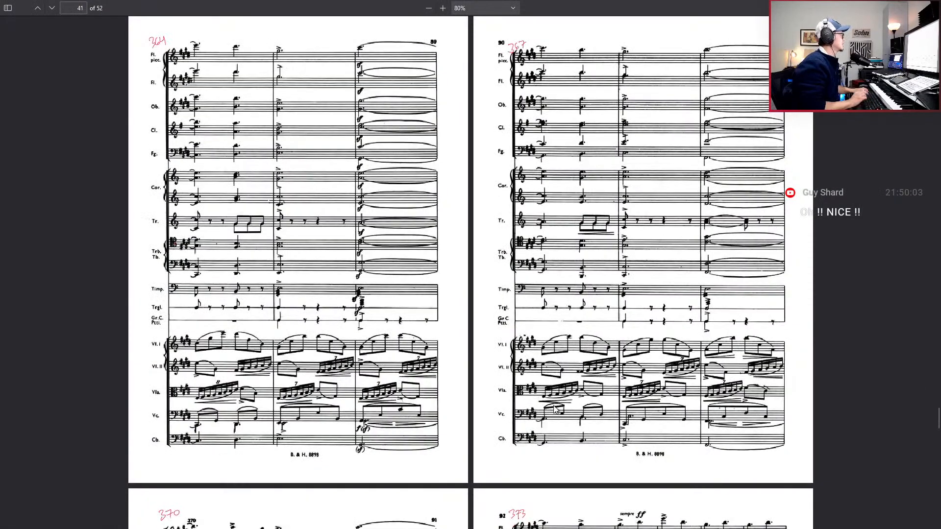
key("Right")
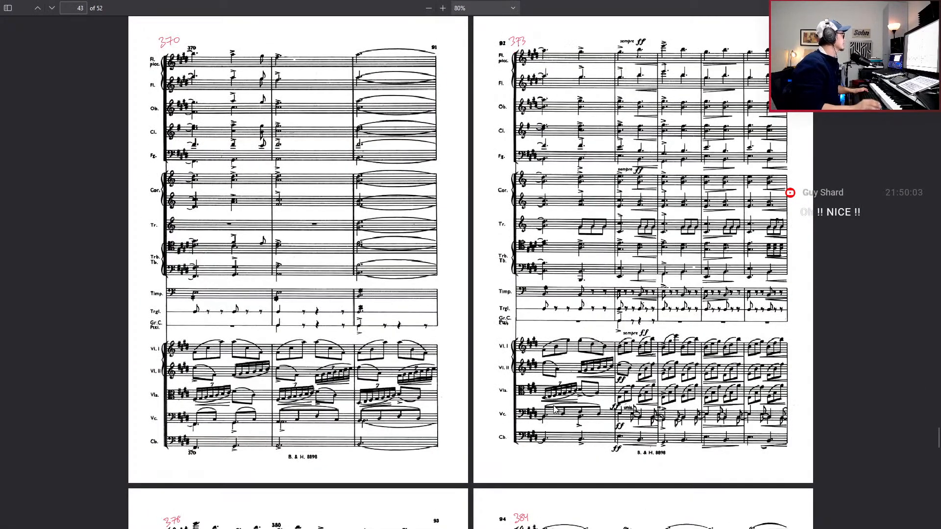
scroll(481, 384, "up", 2)
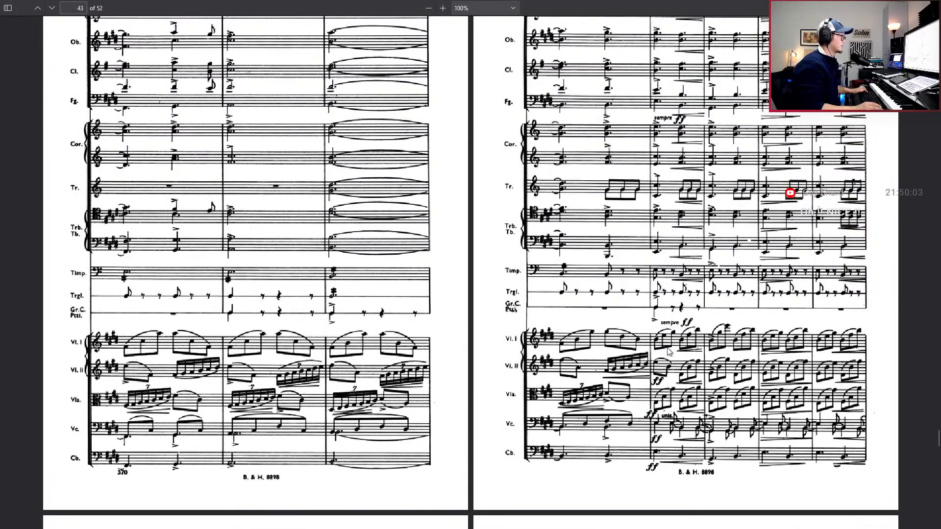
scroll(675, 343, "up", 2)
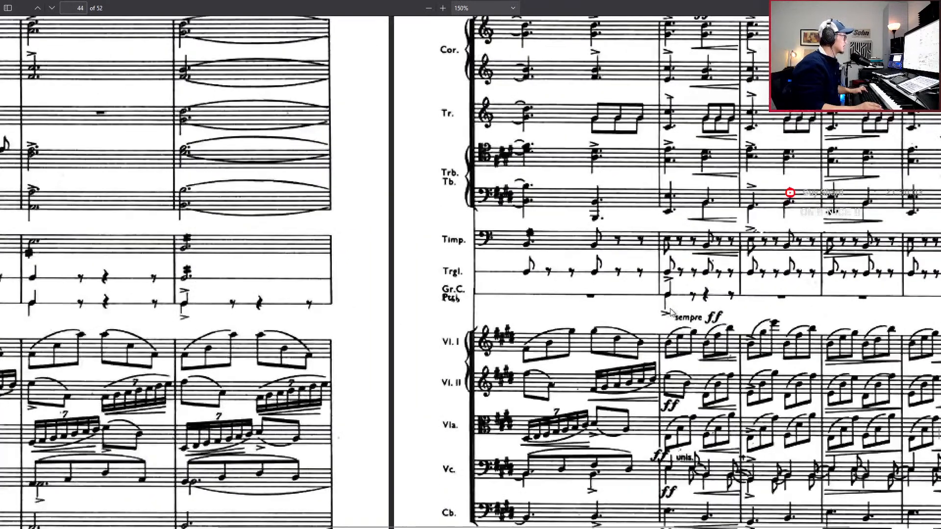
scroll(673, 318, "right", 3)
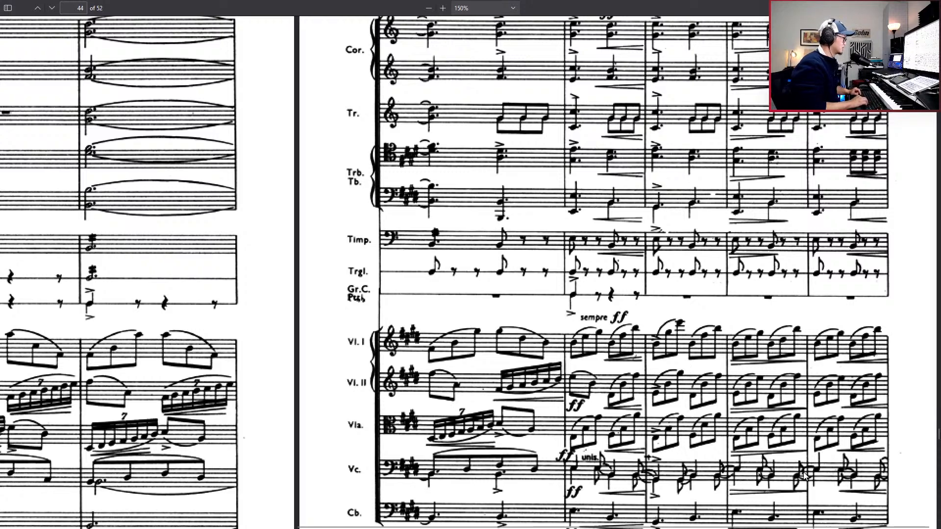
scroll(804, 476, "down", 3)
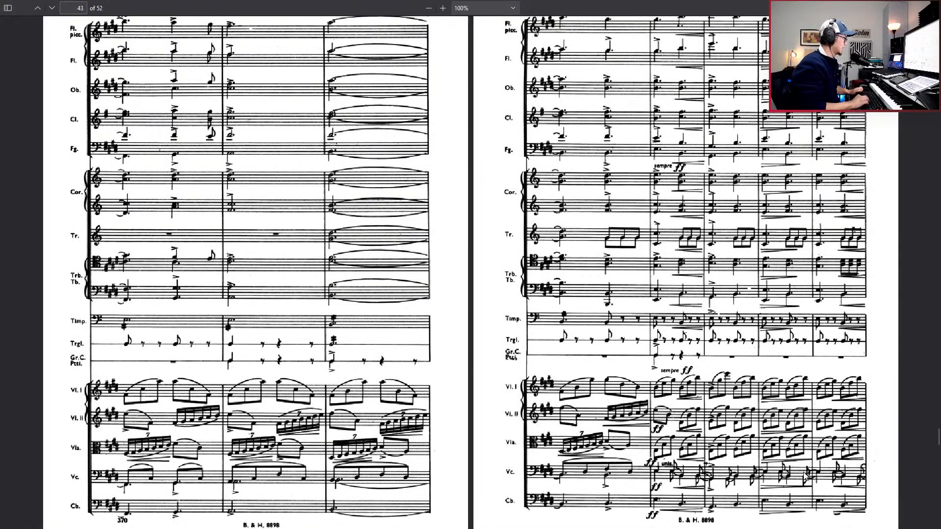
key("Right")
scroll(804, 476, "down", 3)
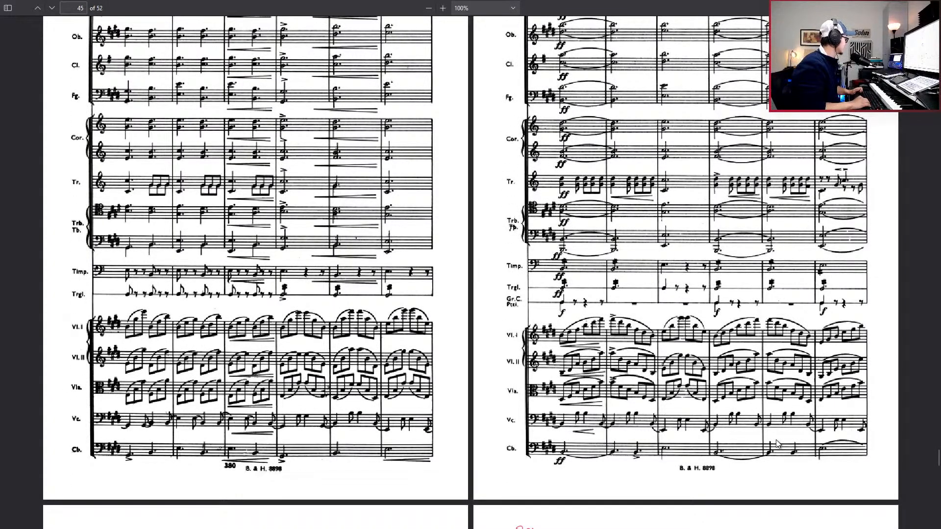
key("Left")
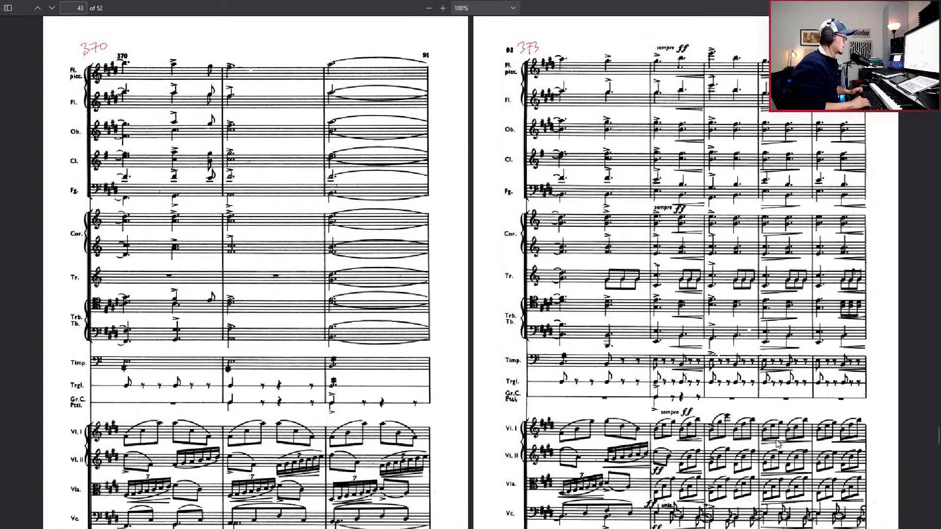
scroll(777, 443, "down", 1)
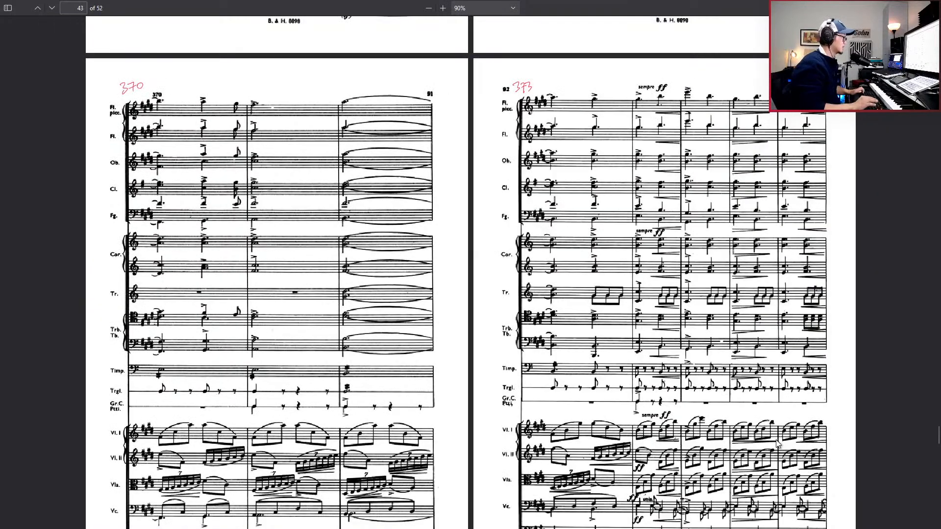
scroll(776, 444, "down", 1)
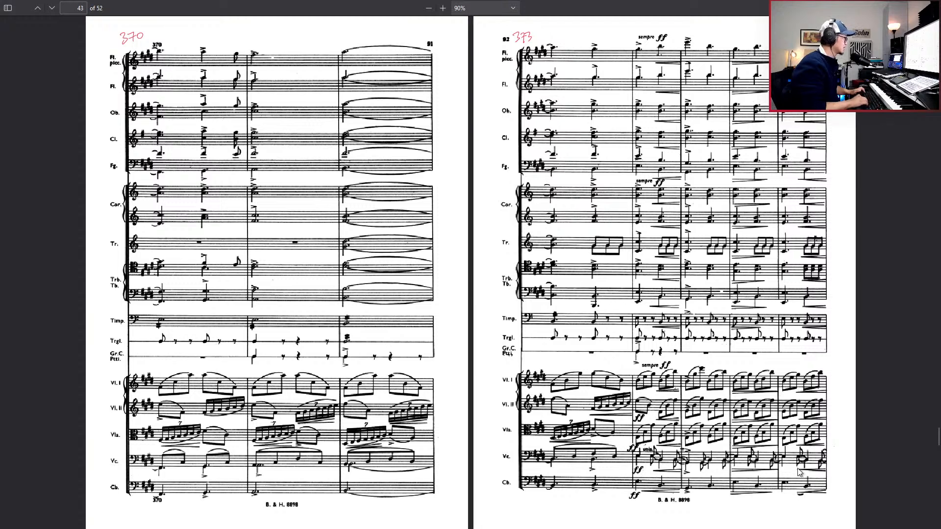
scroll(800, 473, "down", 1)
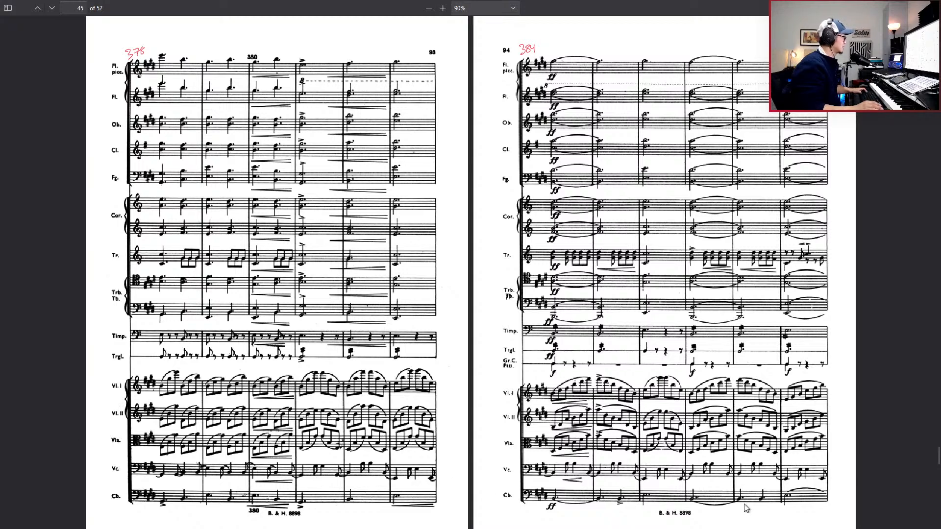
key("alt+Tab")
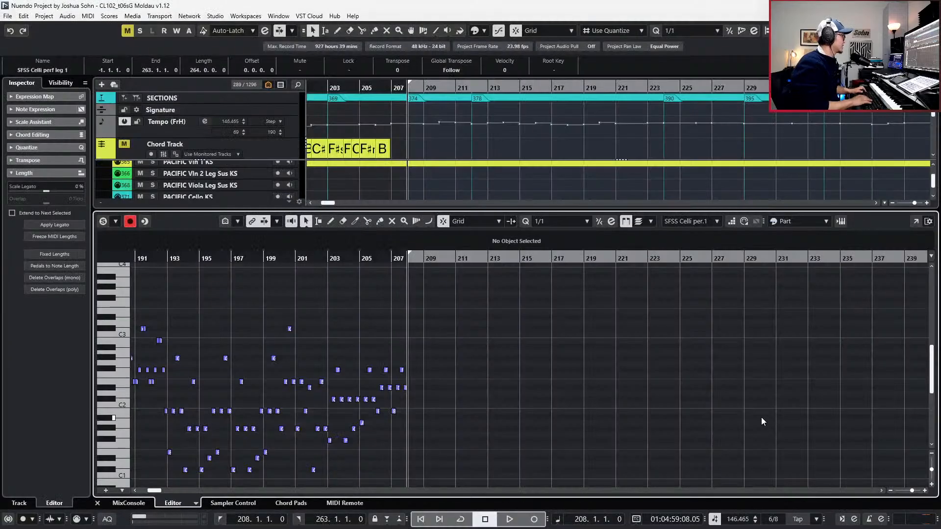
Close the cello editor and open the SFSS Bass core KS part, showing its notes from bar 208 to the end.
key("ctrl+e")
key("g")
key("g")
key("g")
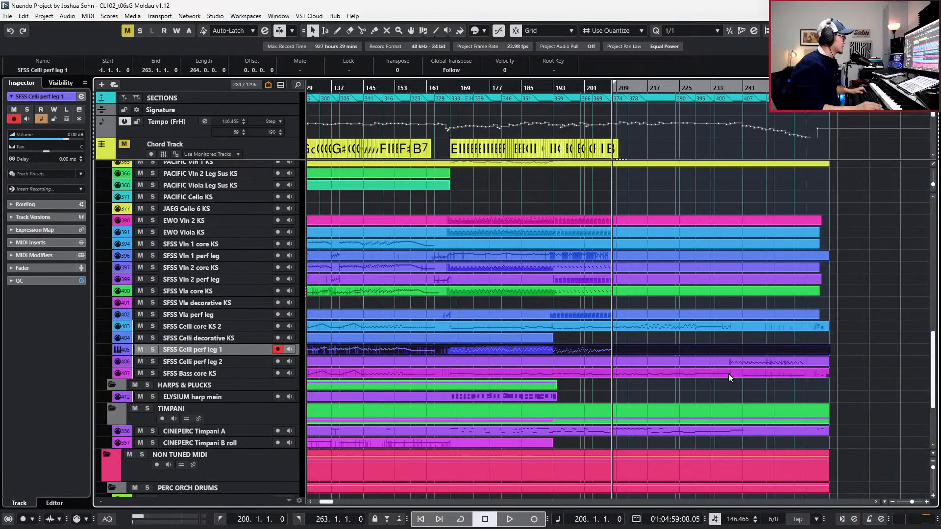
double_click(728, 373)
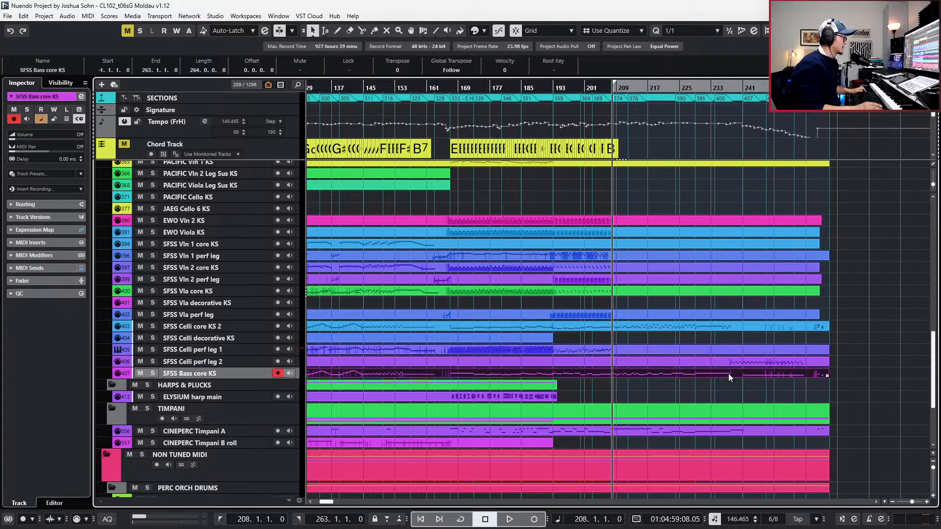
key("h")
key("h")
scroll(726, 369, "down", 3)
scroll(719, 371, "up", 2)
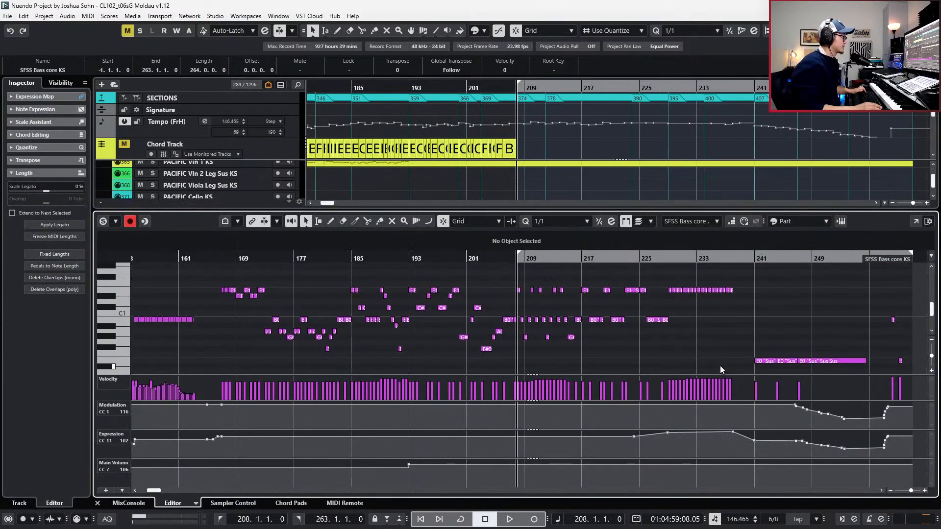
Examine the SFSS Bass core KS notes from bar 208 to the end, and close the part's editor.
key("h")
key("h")
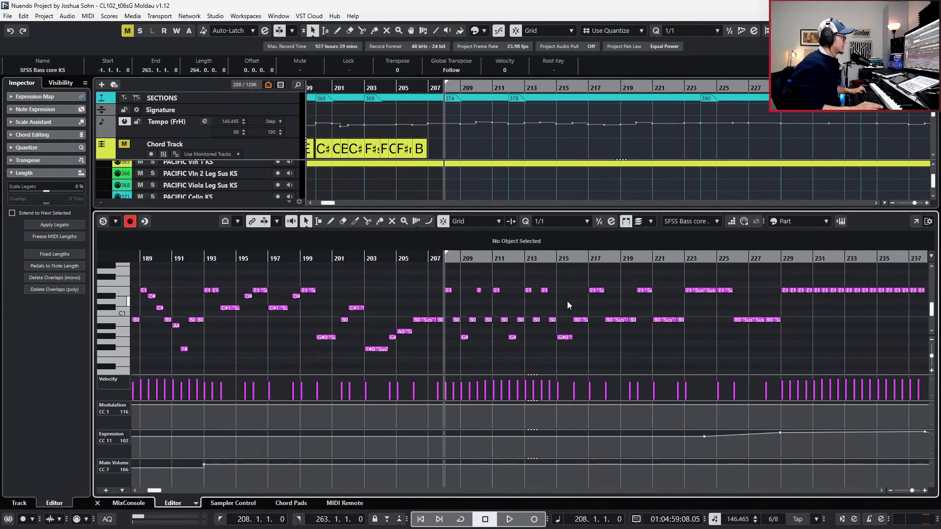
left_click_drag(494, 297, 907, 353)
scroll(907, 353, "down", 1)
scroll(863, 350, "right", 5)
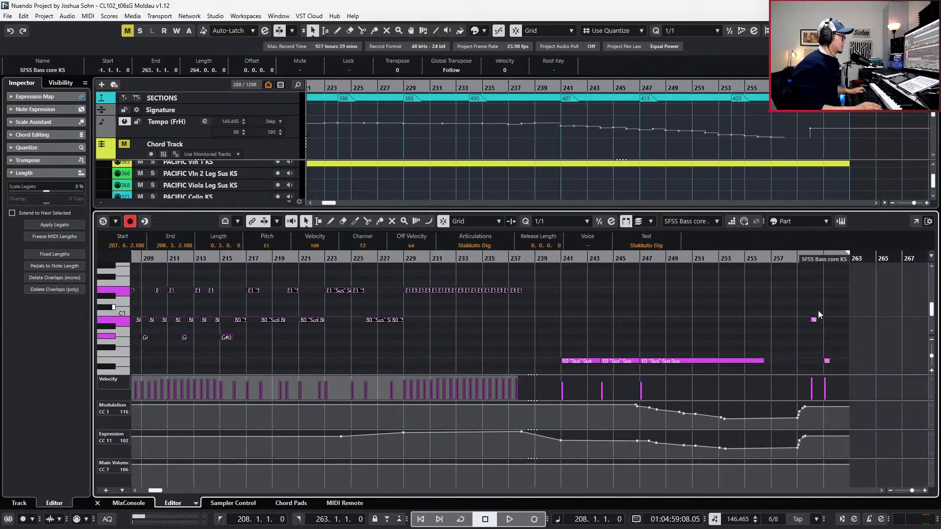
scroll(828, 329, "left", 4)
key("ctrl+e")
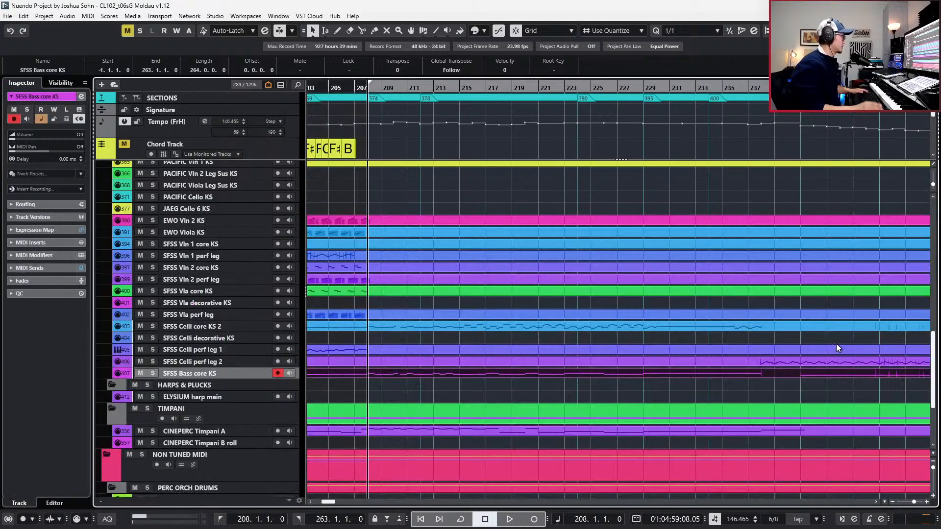
Open the SFSS Celli core KS 2 part, examine its notes from bar 208 onward, and close the editor.
double_click(392, 326)
scroll(517, 343, "up", 3)
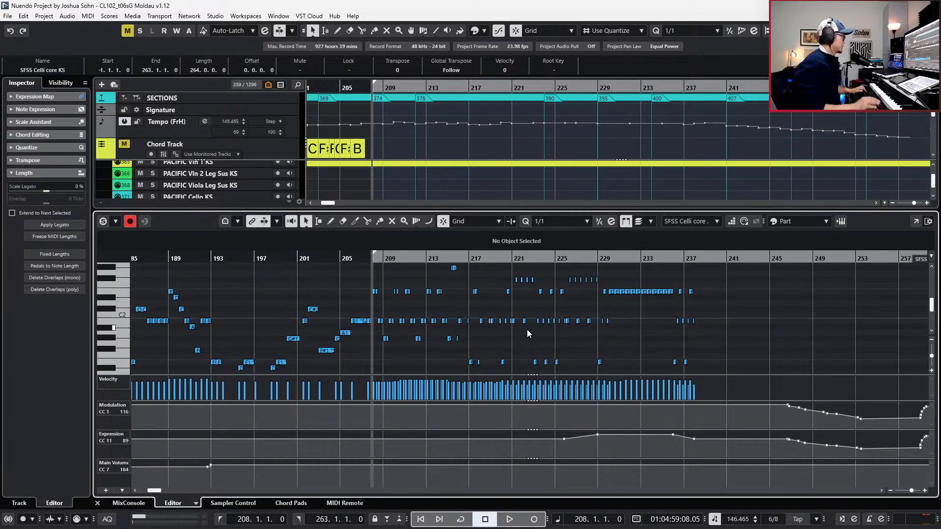
key("ctrl+e")
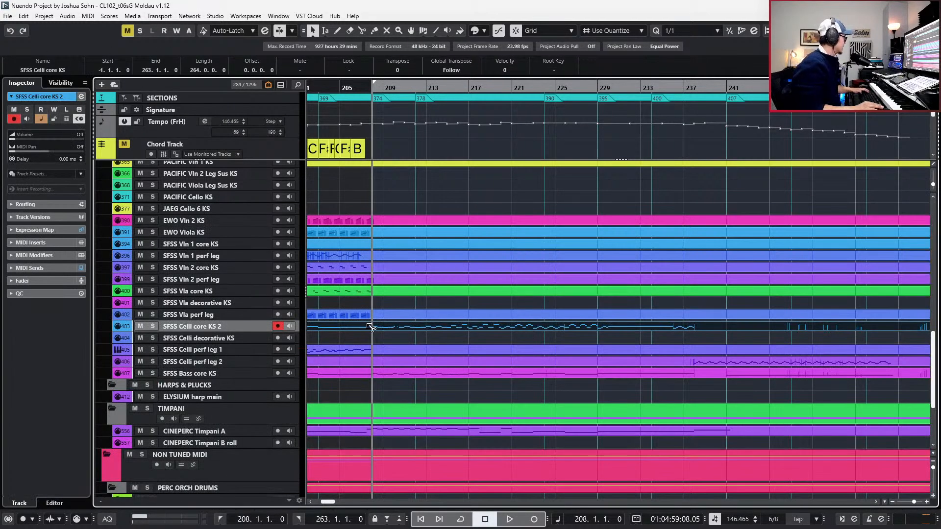
Split the SFSS Celli core KS 2 part at bar 208 and copy the section after it to SFSS Celli perf leg 1.
left_click(371, 327, "alt")
left_click_drag(394, 330, 378, 354)
scroll(392, 352, "left", 2)
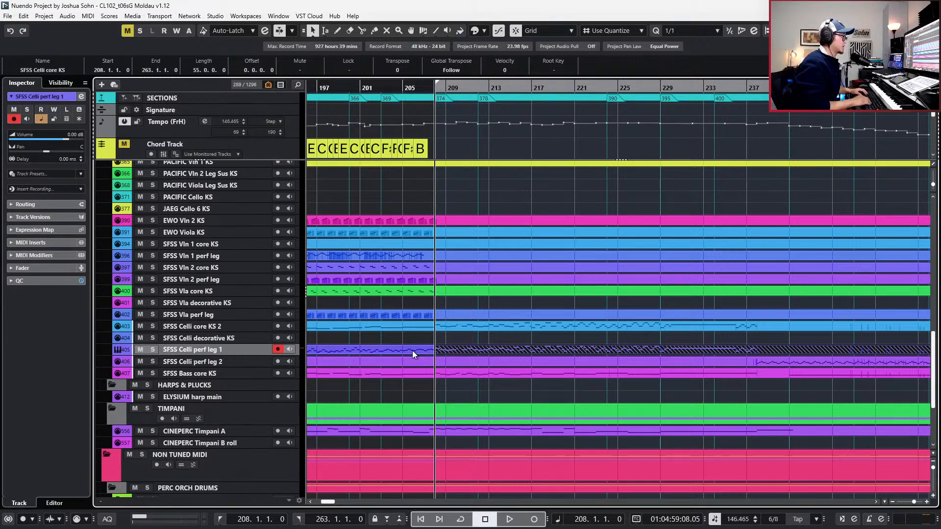
Solo the SFSS Celli core KS 2 and perf leg 1 tracks, audition them from bar 205, and turn solo off.
left_click(393, 326)
left_click(439, 328)
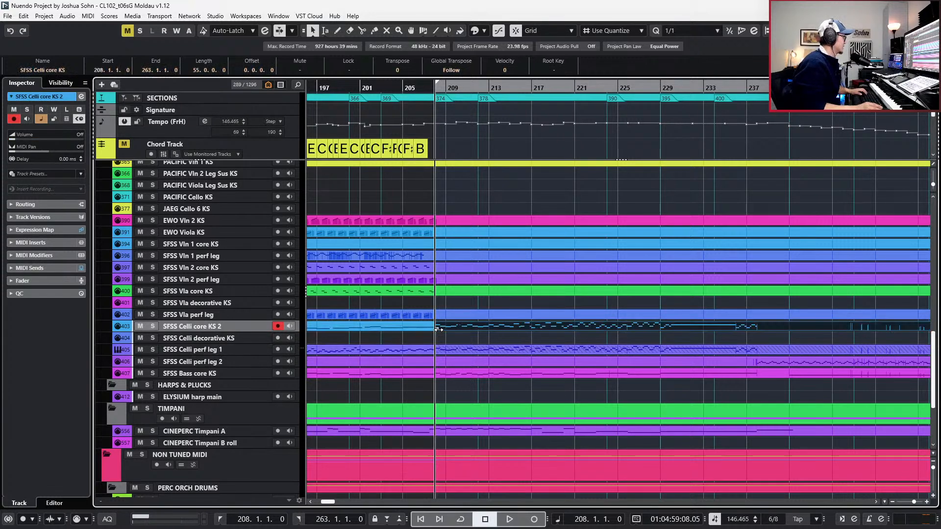
key("s")
key("KP_Subtract")
key("KP_Subtract")
key("KP_Subtract")
key("KP_Subtract")
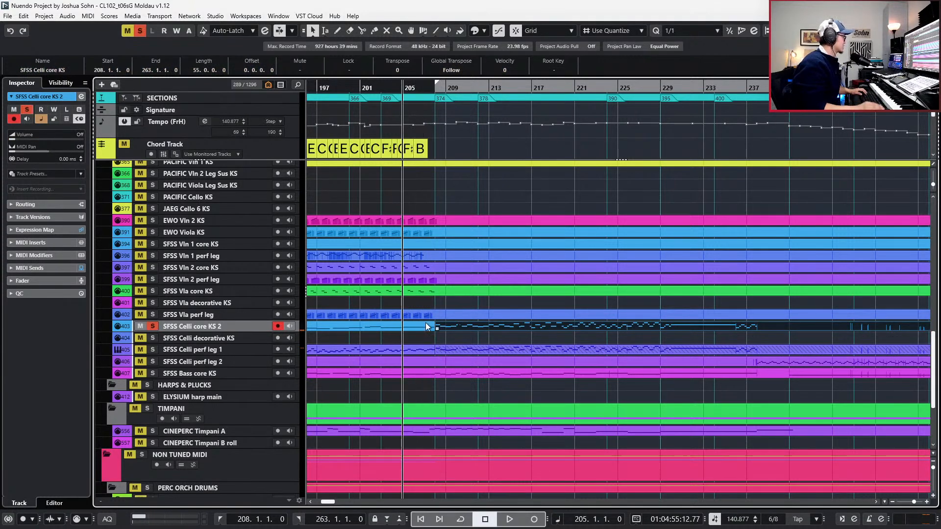
left_click(411, 346)
key("space")
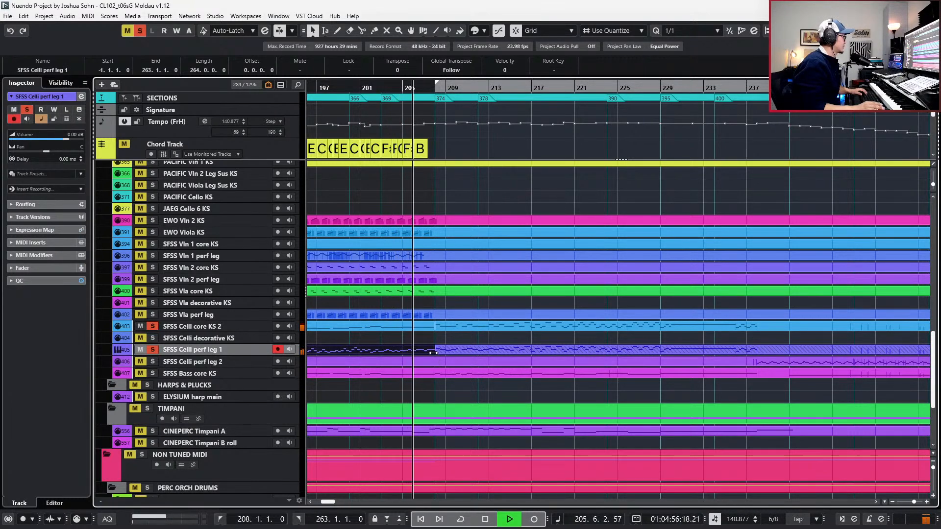
key("space")
scroll(443, 358, "down", 2)
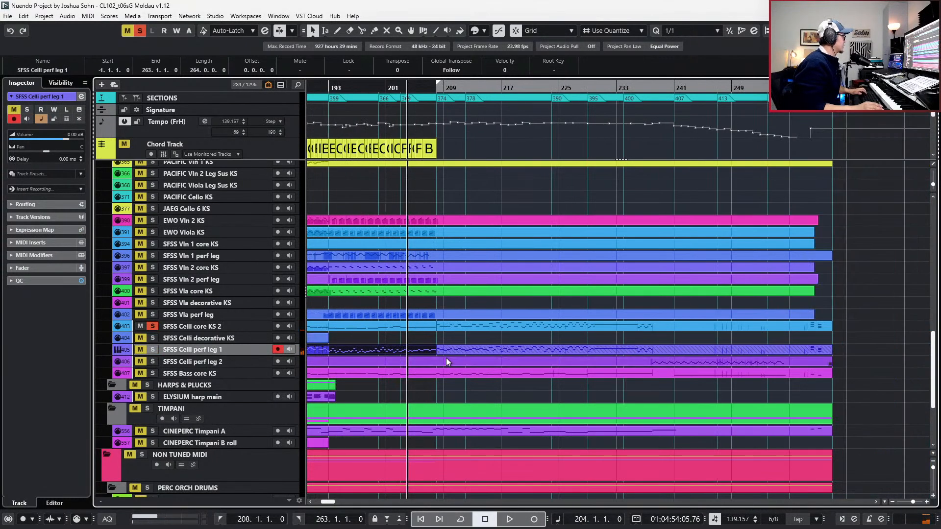
key("s")
Move the copied cello part starting at bar 208 from SFSS Celli perf leg 1 to the PACIFIC Cello KS track.
left_click_drag(446, 348, 452, 190)
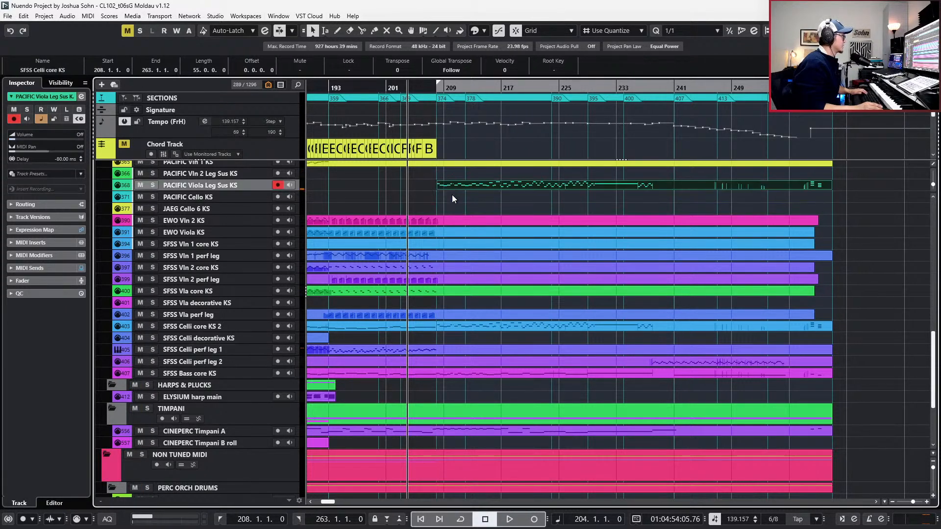
key("ctrl+Down")
scroll(454, 194, "up", 3)
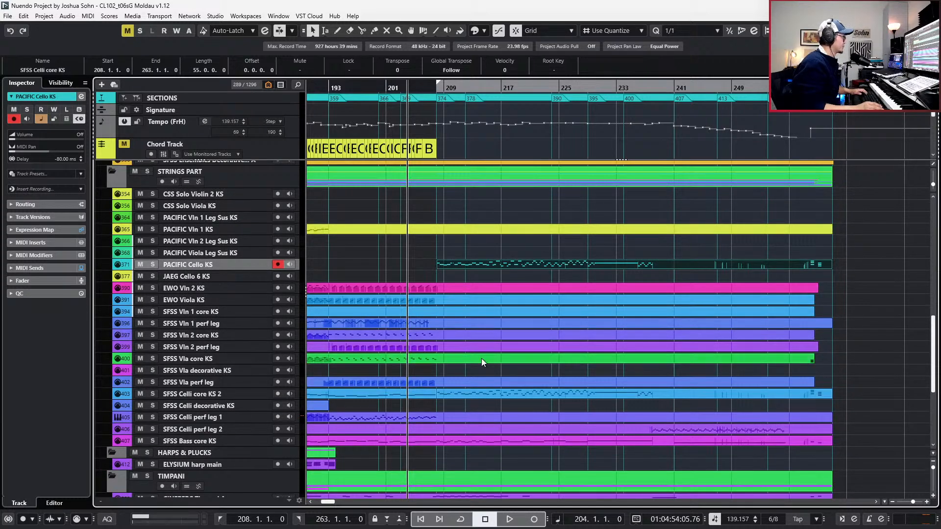
Extend the start of the PACIFIC Cello KS part back to bar 206 and set the locators to the part.
left_click(425, 391)
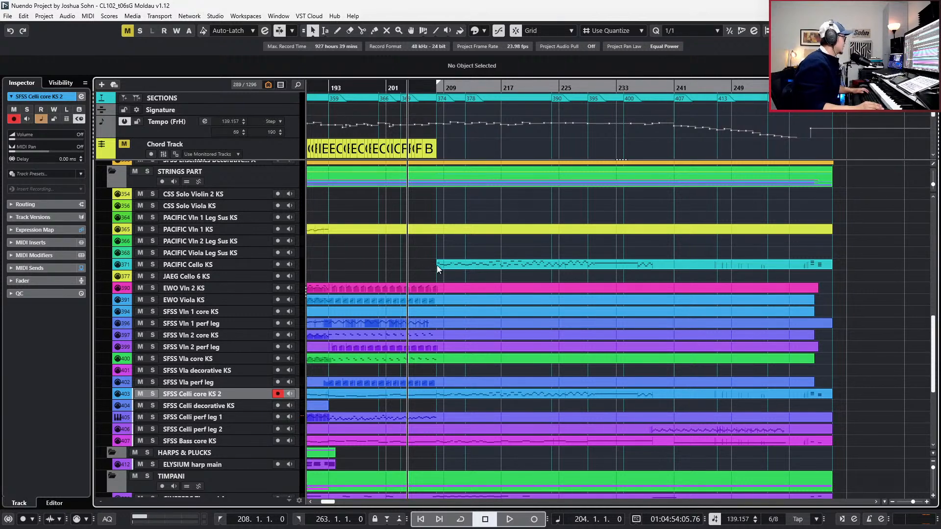
left_click_drag(436, 264, 424, 267)
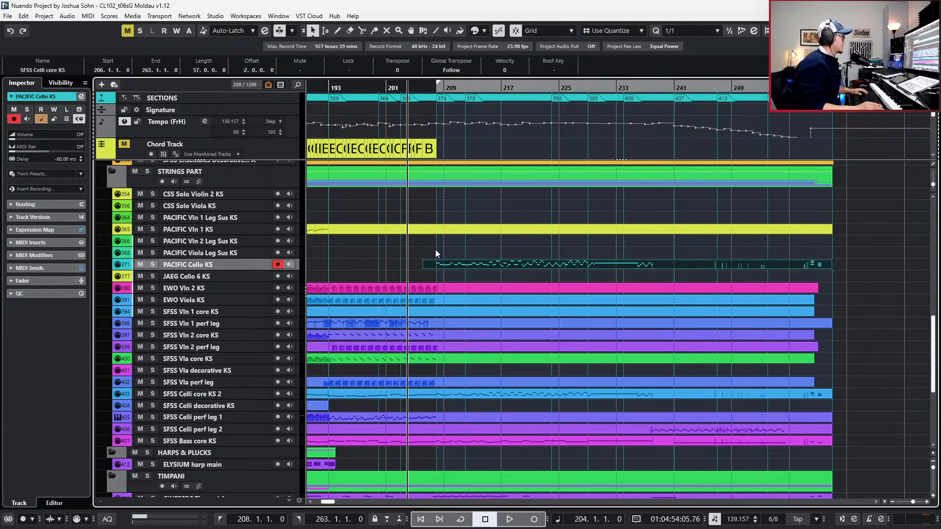
key("p")
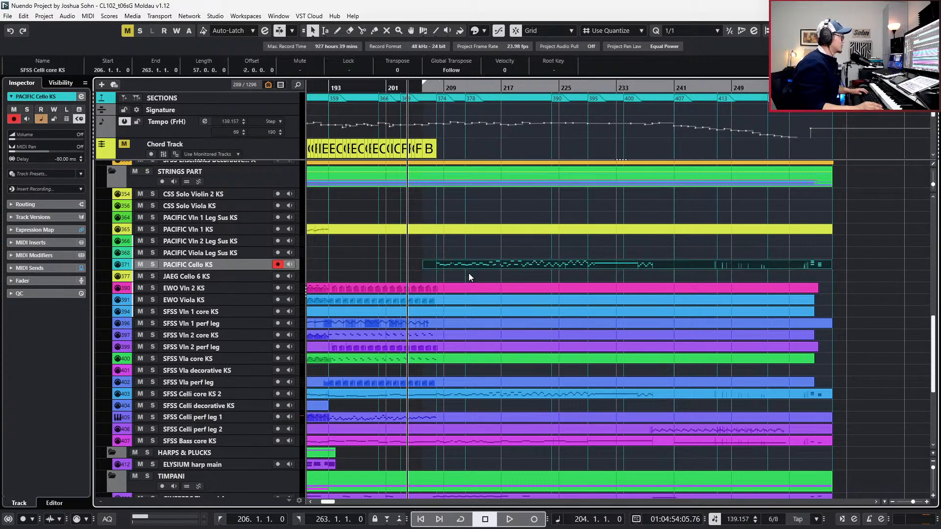
scroll(468, 272, "up", 2)
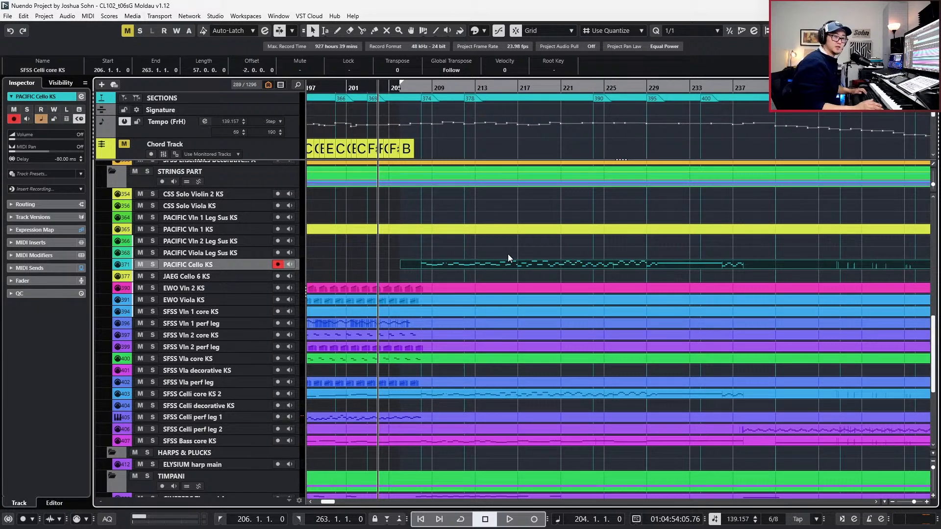
scroll(532, 293, "down", 2)
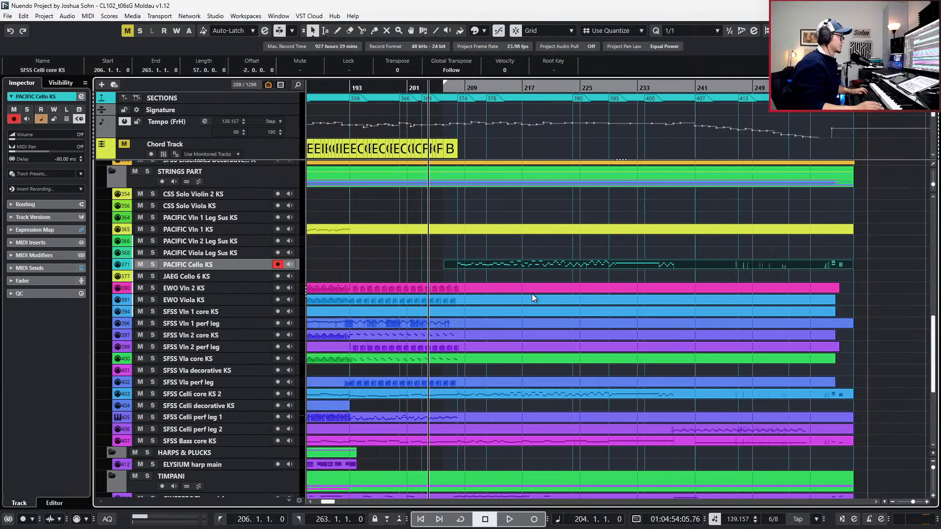
Extend the shorter EWO and SFSS violin and viola parts to end at bar 263.
left_click(840, 307)
left_click_drag(839, 307, 832, 338)
left_click(826, 365, "shift")
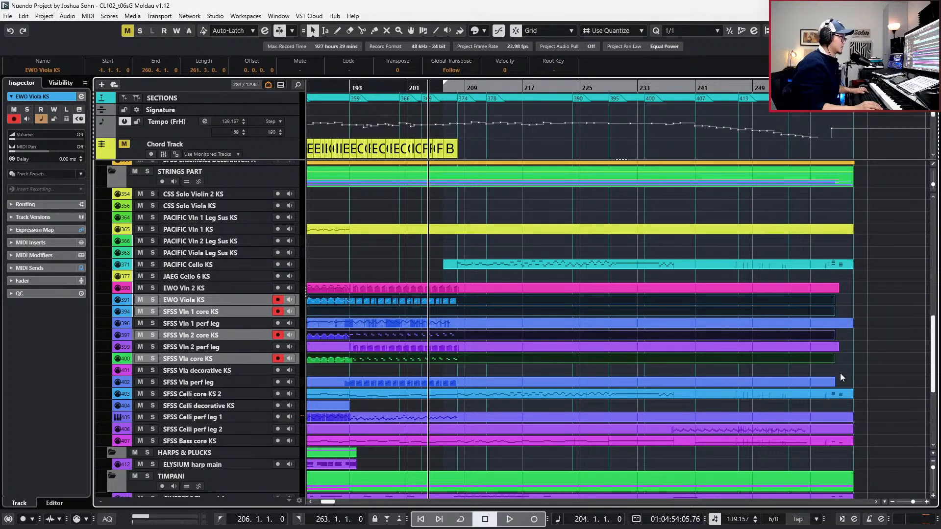
left_click(834, 383, "shift")
left_click_drag(835, 383, 851, 382)
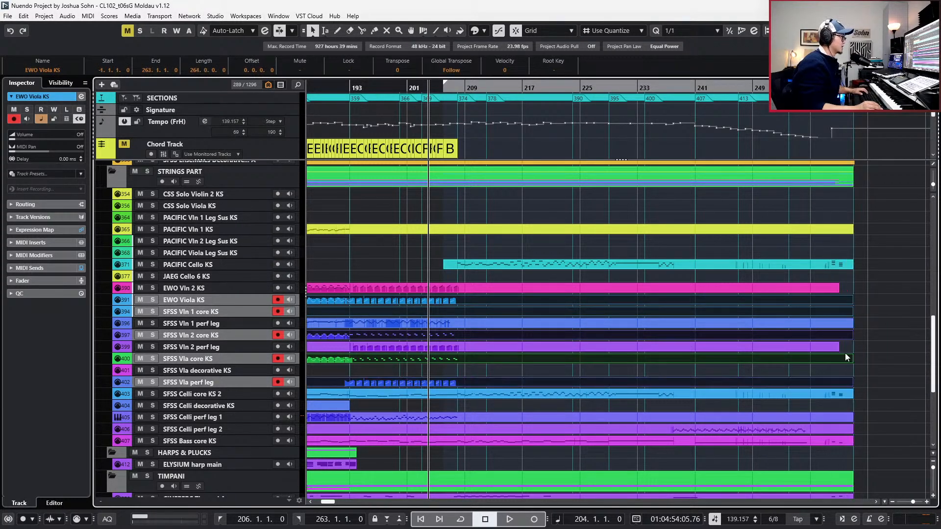
left_click(844, 346)
left_click_drag(836, 349, 853, 350)
left_click_drag(837, 292, 852, 293)
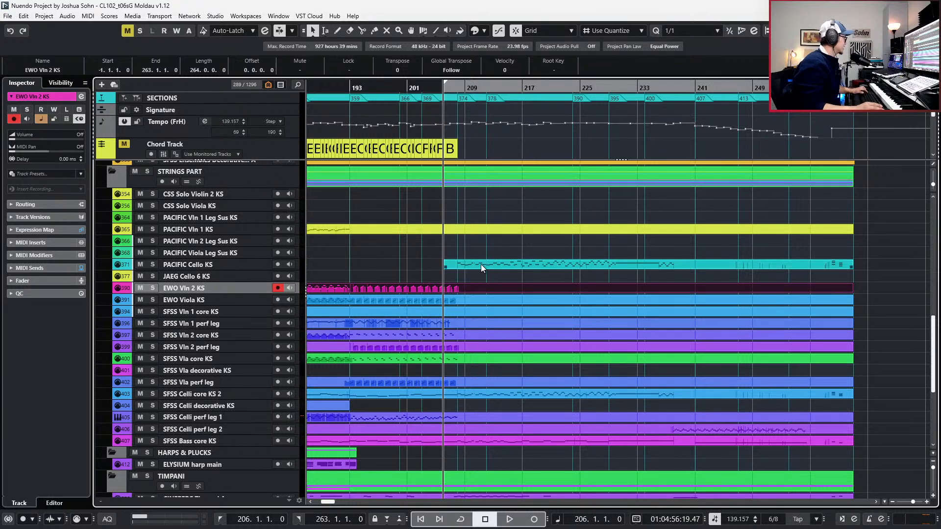
Solo the PACIFIC Cello KS track and open its part for note editing, showing the full range to bar 263.
scroll(481, 264, "up", 2)
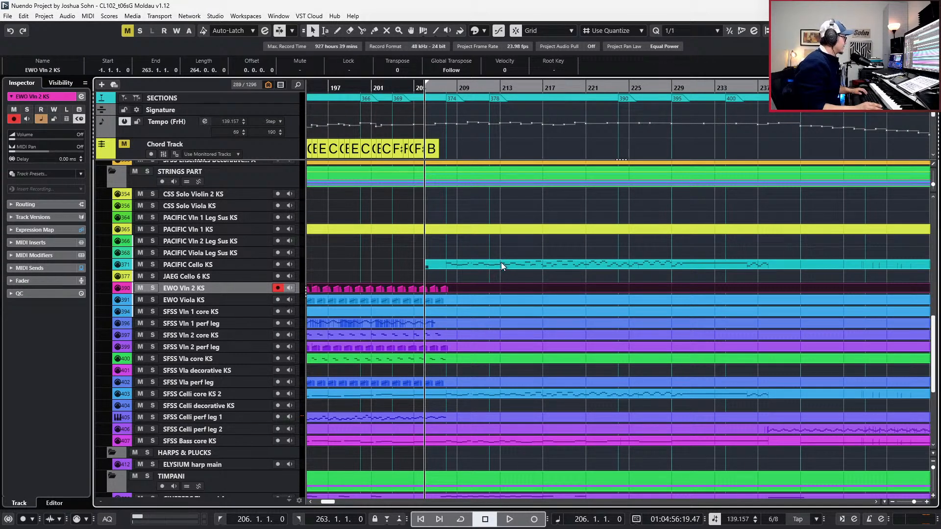
left_click(492, 266)
key("s")
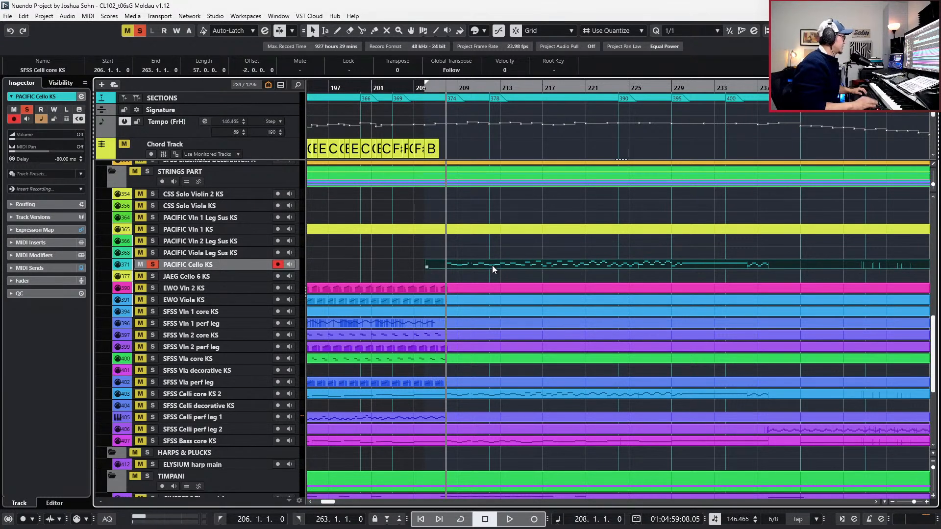
double_click(492, 265)
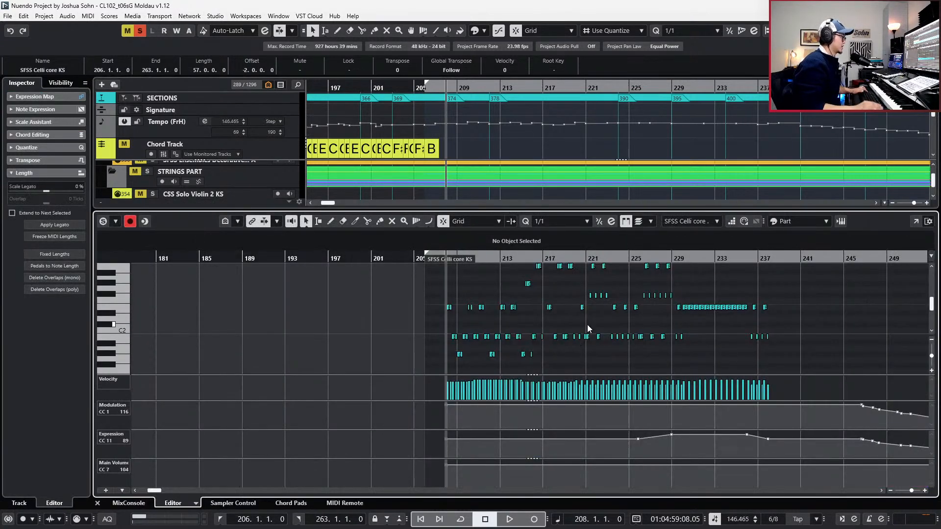
scroll(587, 325, "down", 2)
scroll(608, 338, "right", 3)
scroll(635, 337, "up", 2)
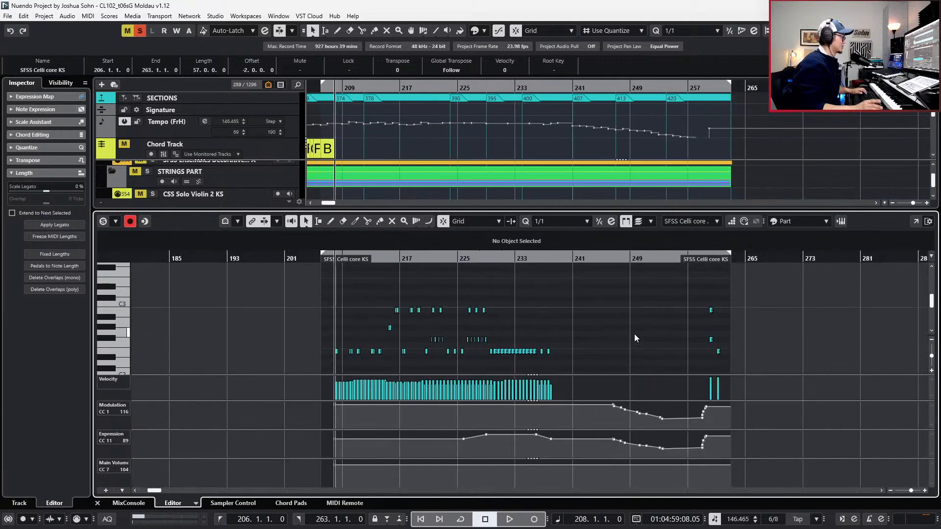
Solo the note editor, hide its controller lanes, and audition the PACIFIC Cello KS part from bar 208.
key("s")
key("space")
key("alt+l")
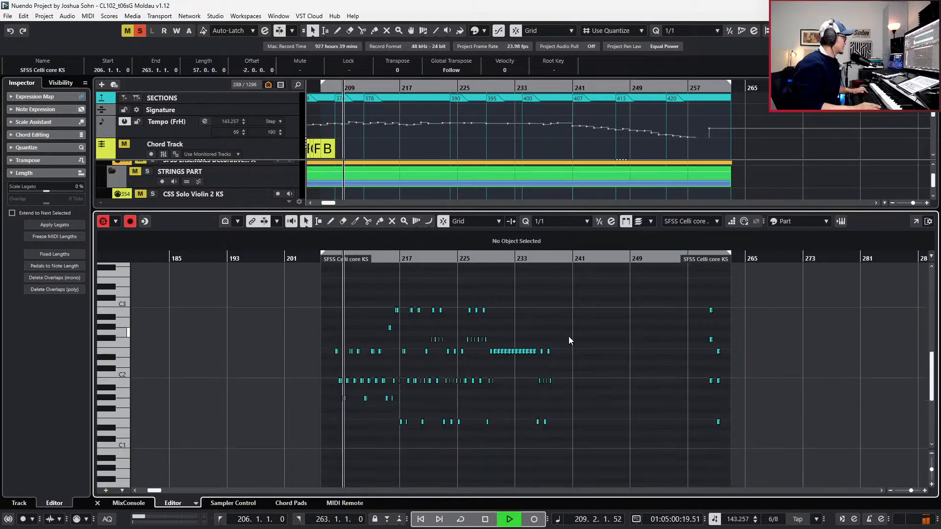
key("h")
key("h")
key("h")
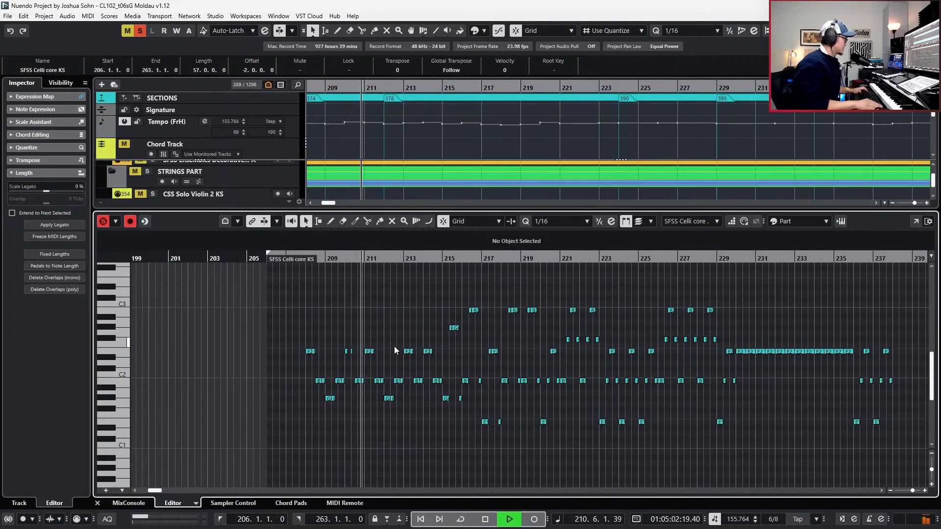
key("h")
key("h")
key("h")
key("space")
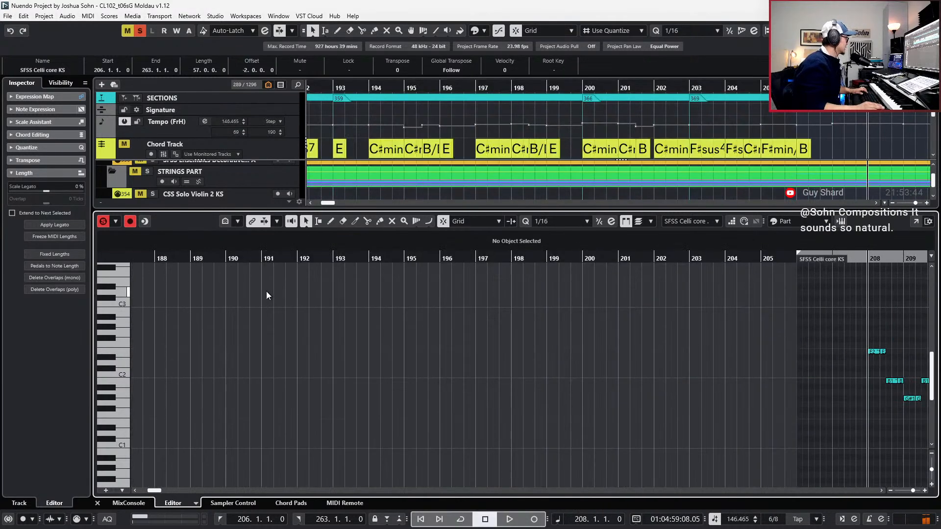
Check the note editor's auto-scroll options and briefly play the cello part from bar 208.
scroll(765, 342, "right", 3)
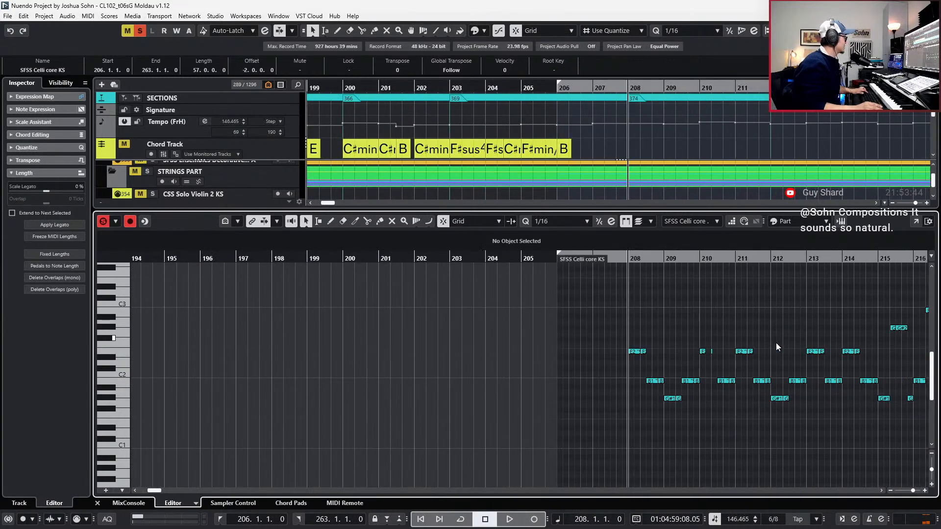
scroll(777, 347, "left", 3)
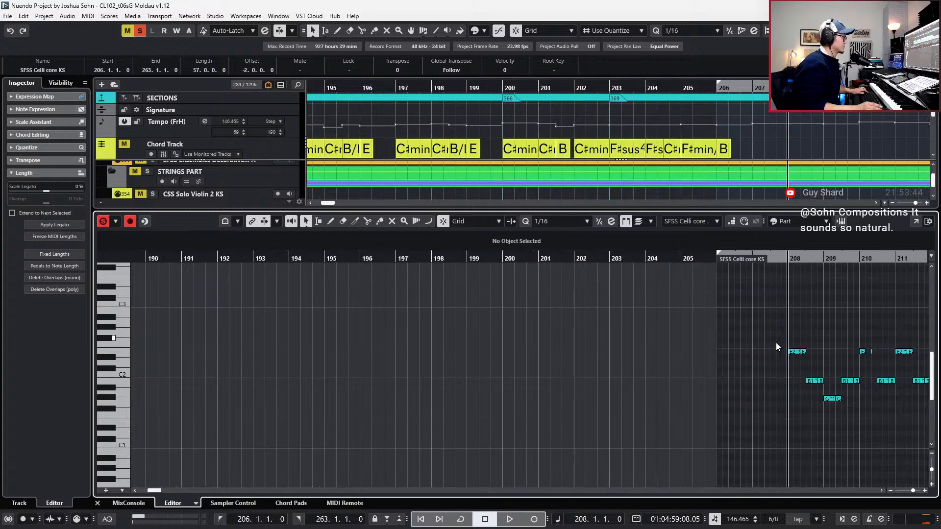
left_click(276, 220)
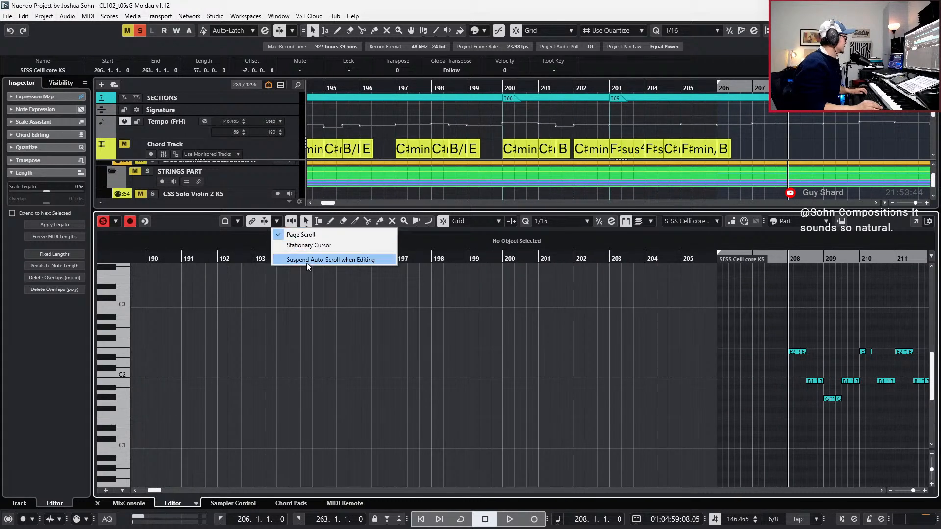
left_click(534, 333)
scroll(675, 370, "left", 2)
scroll(675, 374, "right", 10)
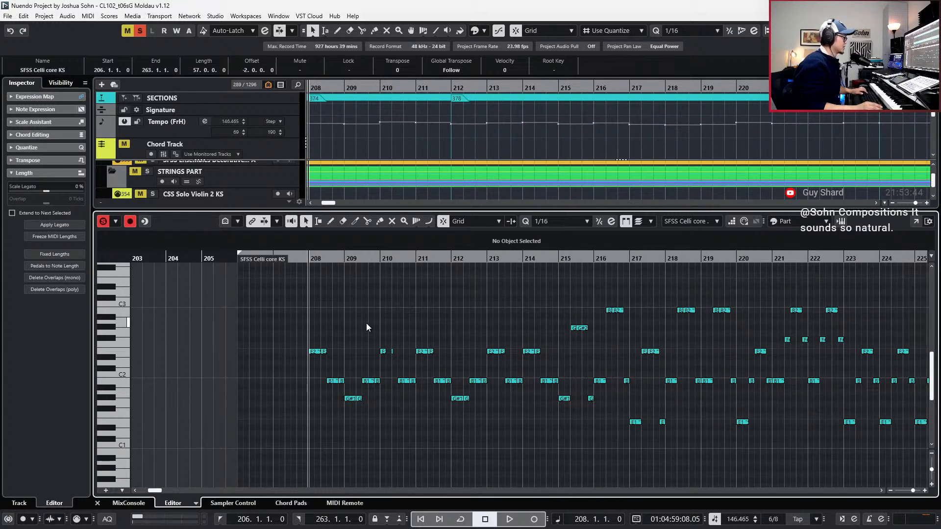
scroll(338, 326, "up", 1)
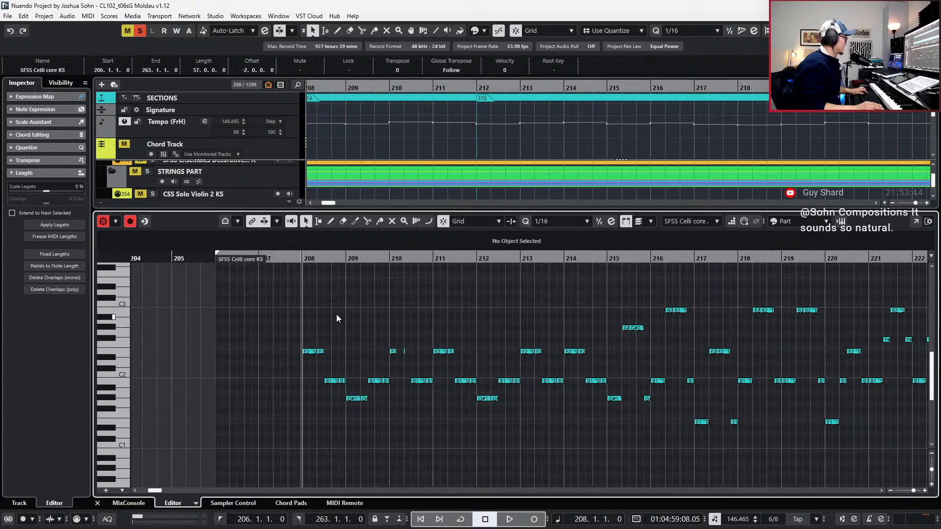
left_click(278, 222)
left_click(318, 310)
key("space")
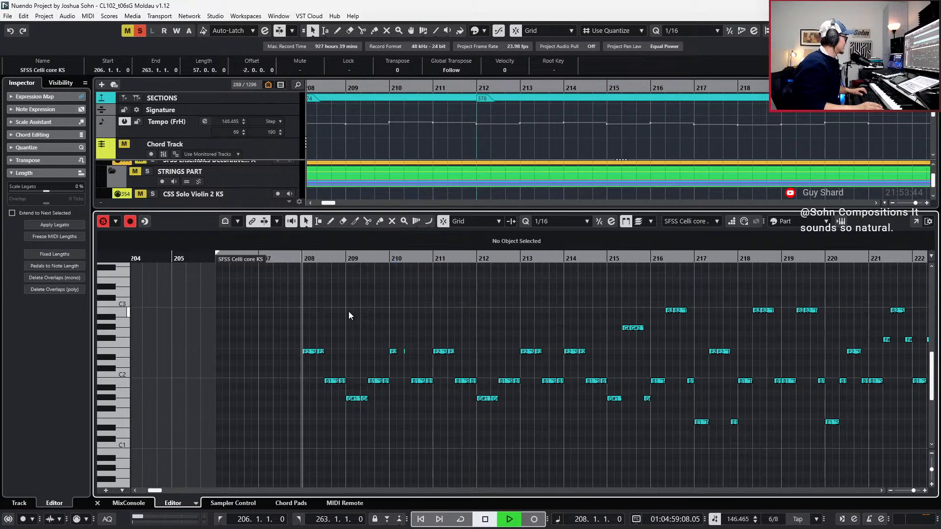
key("space")
Assign the Sus Marc articulation to all cello notes from bar 208 through bar 229.
scroll(352, 294, "up", 1)
left_click_drag(349, 303, 492, 422)
scroll(528, 414, "down", 1)
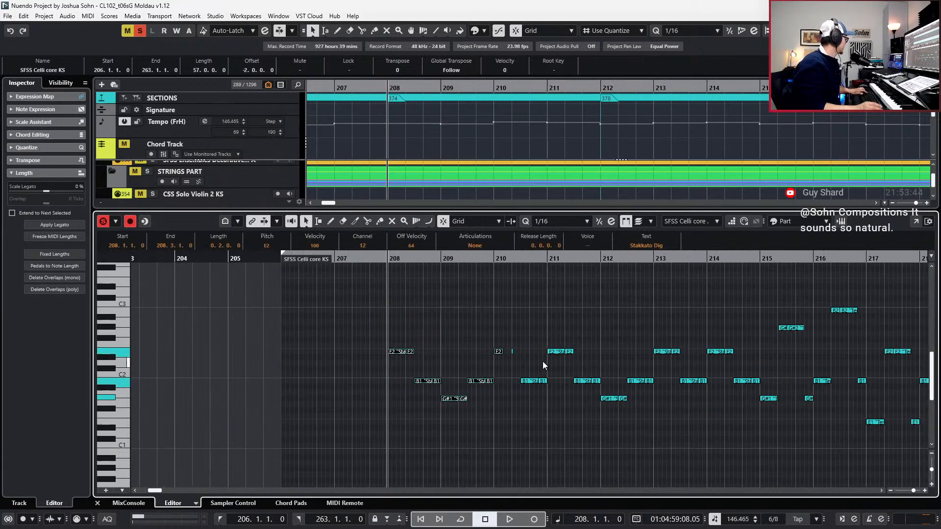
left_click_drag(525, 305, 799, 444)
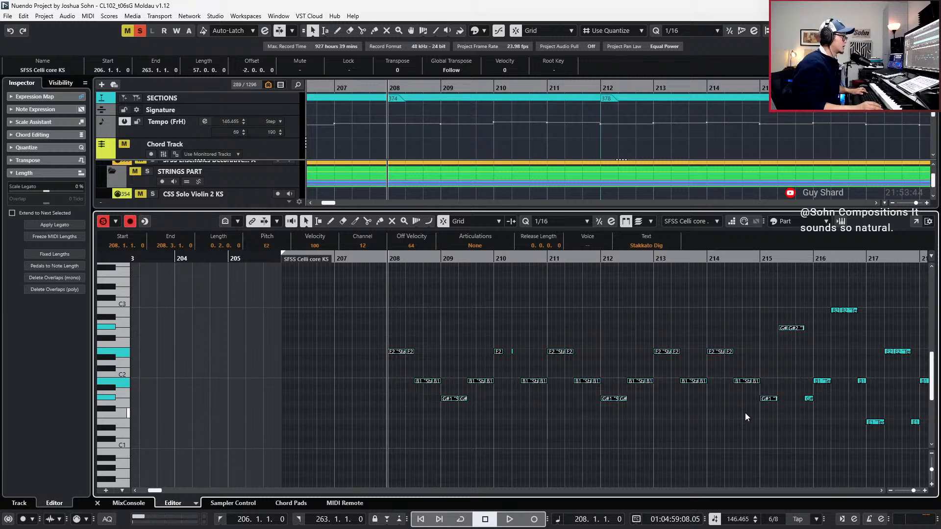
scroll(631, 298, "right", 3)
left_click_drag(631, 298, 872, 460)
scroll(799, 387, "right", 3)
scroll(735, 267, "right", 3)
left_click_drag(708, 296, 522, 384)
scroll(635, 368, "right", 3)
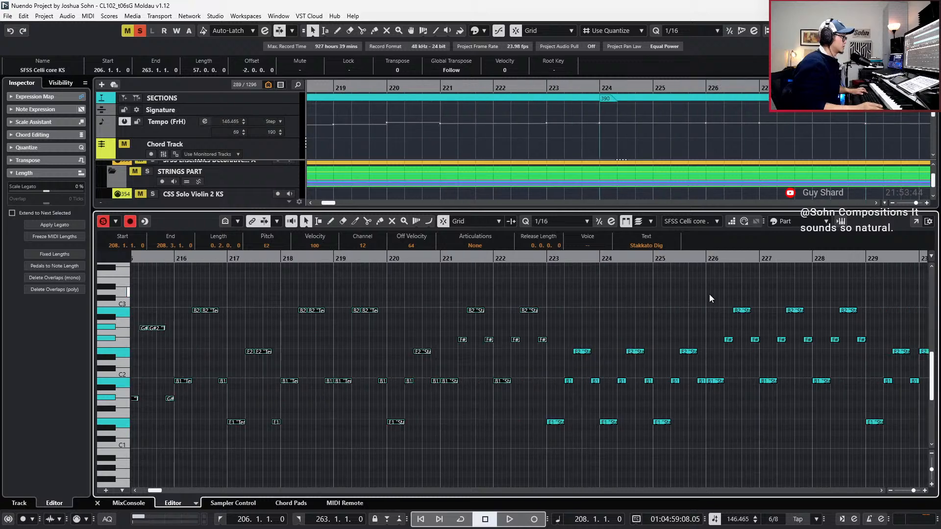
left_click_drag(869, 294, 516, 413)
scroll(542, 386, "right", 3)
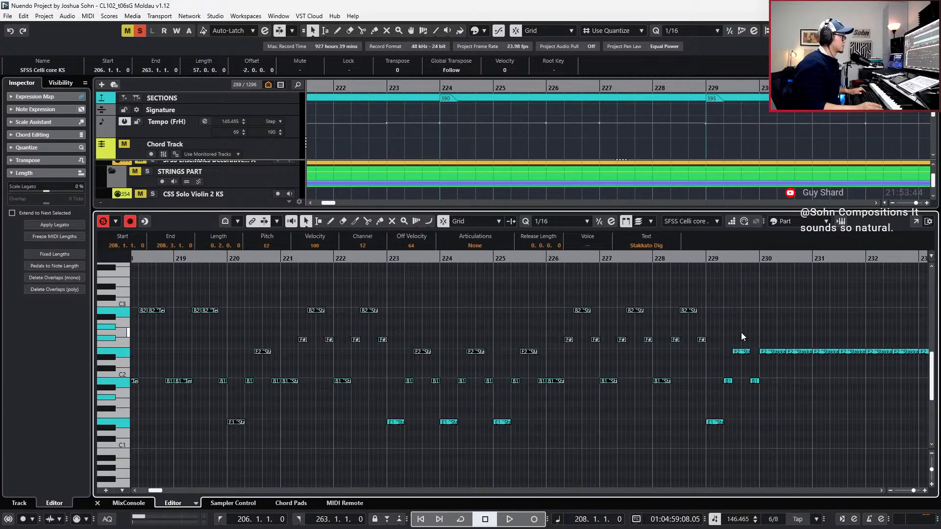
left_click_drag(755, 340, 671, 458)
left_click(475, 245)
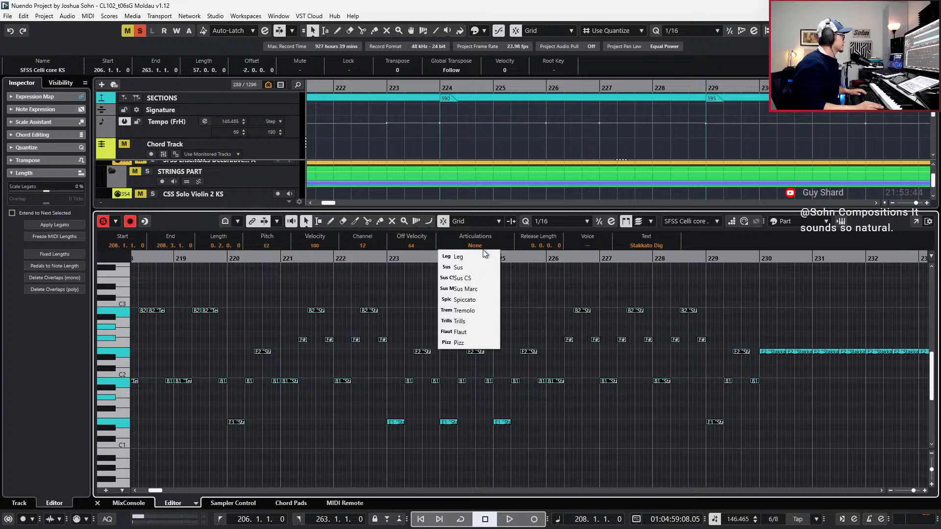
left_click(470, 289)
Lengthen the tiny E2 note at 210.3.1.0 in the PACIFIC Cello KS part to 0.1.0.0.
scroll(614, 331, "left", 10)
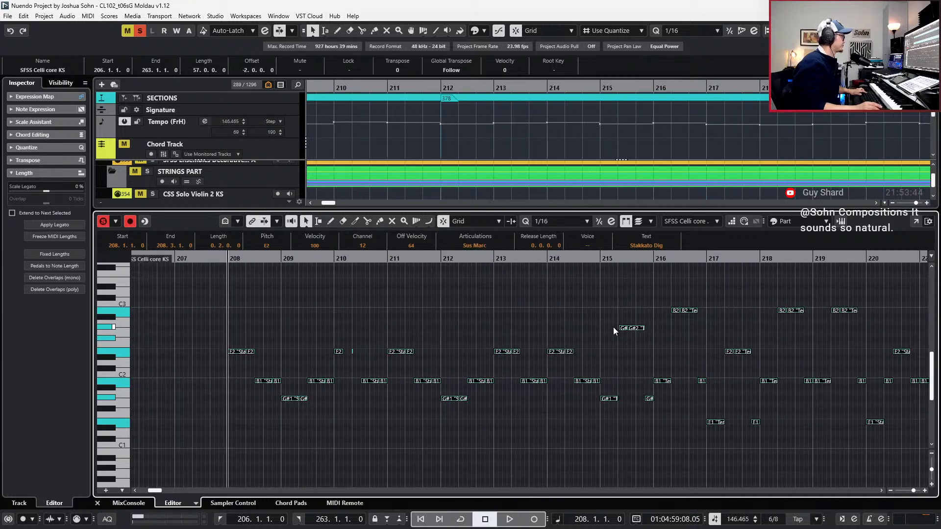
scroll(347, 333, "up", 5)
left_click_drag(365, 331, 356, 361)
left_click(367, 374, "alt+shift")
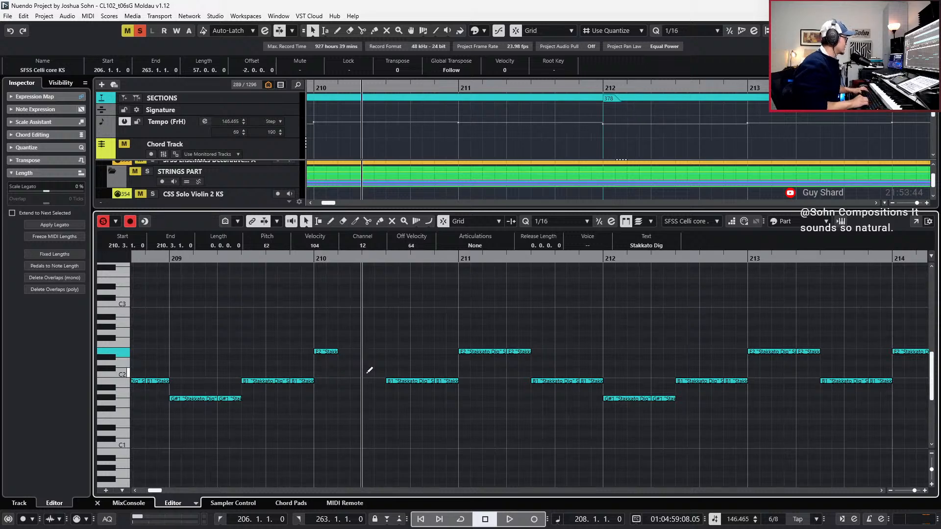
key("alt+shift+Right")
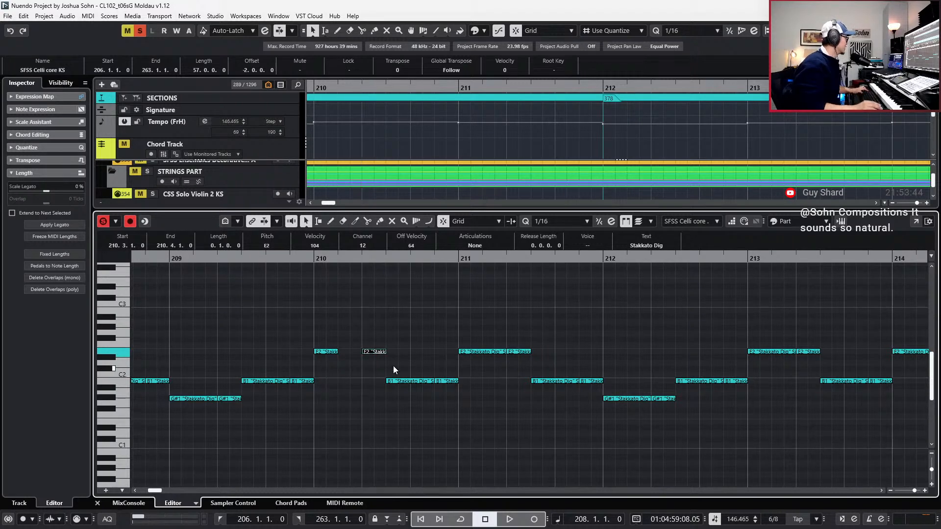
scroll(405, 364, "down", 3)
scroll(437, 353, "left", 3)
key("l")
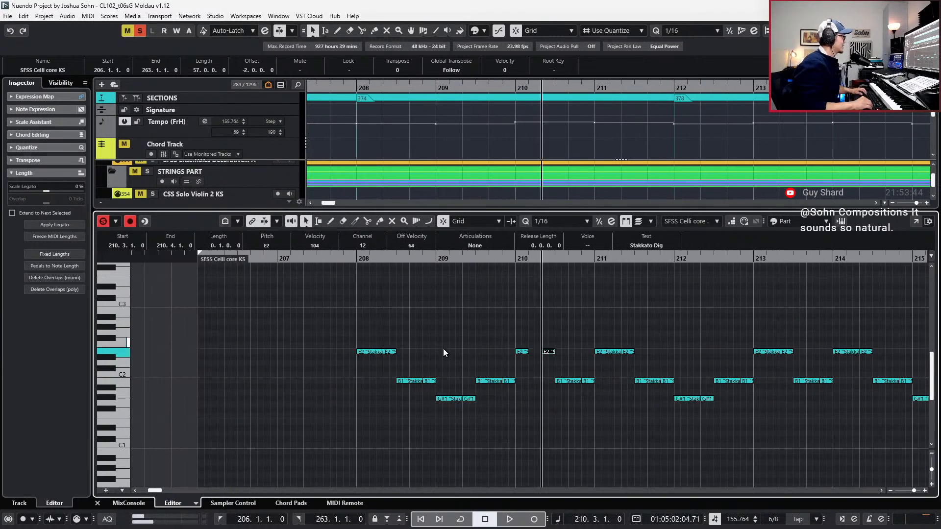
Open the SFSS Celli core KS 2 part and lengthen its tiny E2 note at 210.3.1.0 to 0.1.0.0.
key("ctrl+e")
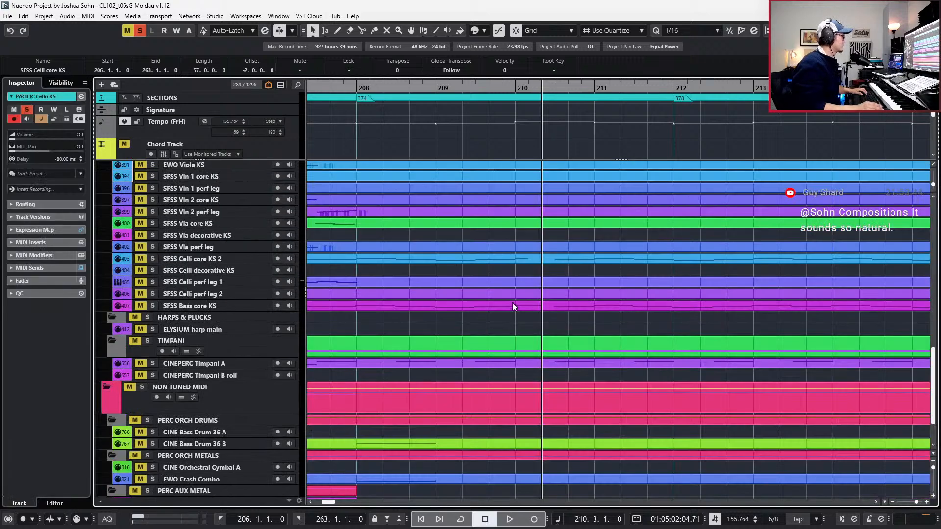
left_click(543, 256)
key("ctrl+e")
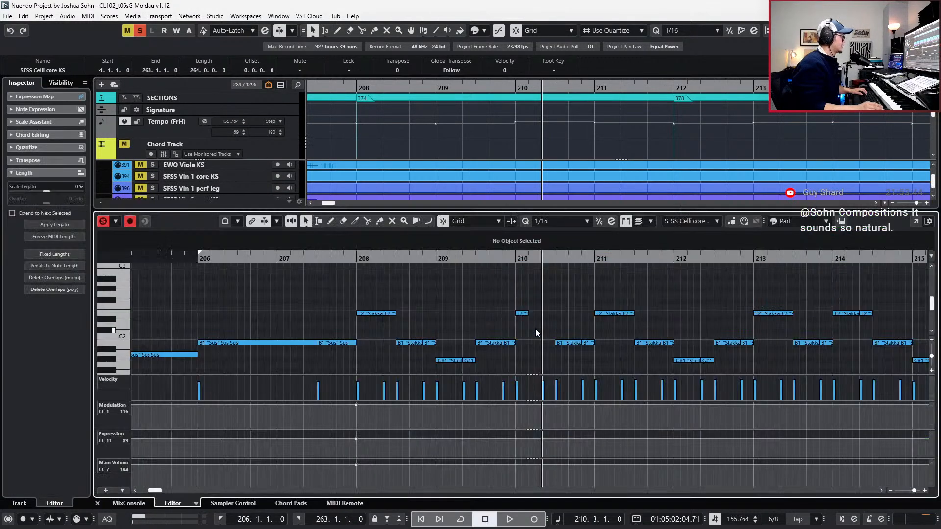
scroll(535, 314, "up", 3)
left_click_drag(568, 314, 571, 322)
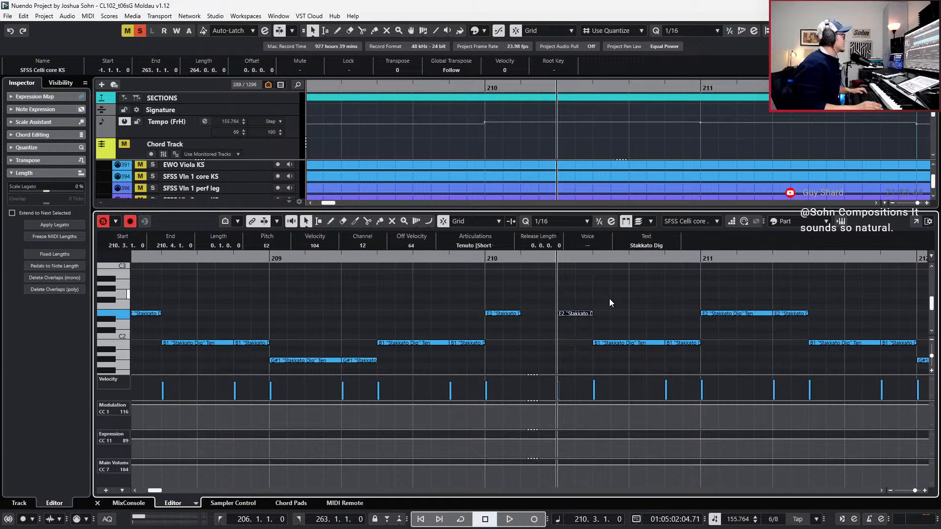
scroll(618, 158, "down", 3)
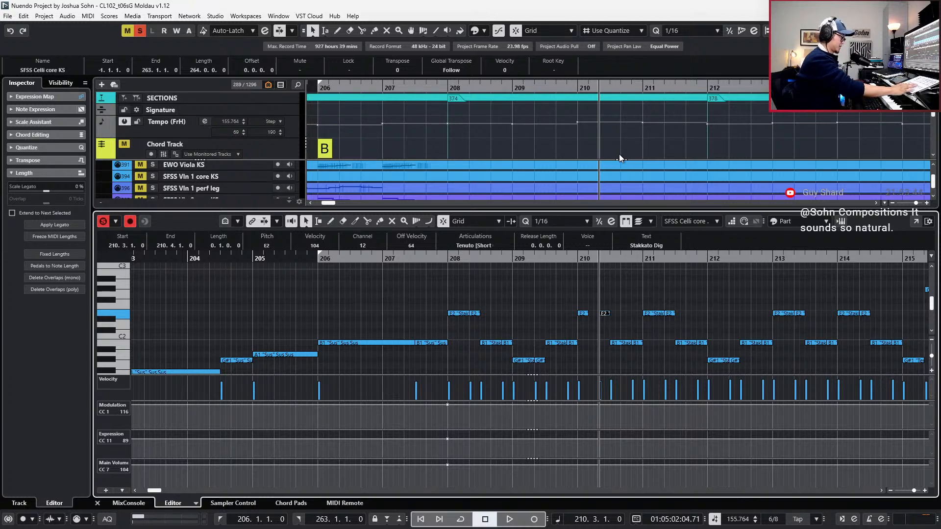
Reopen the PACIFIC Cello KS part and lengthen the E2 note at the start of bar 210 to 0.2.0.0.
left_click(595, 302)
left_click(583, 314)
key("Return")
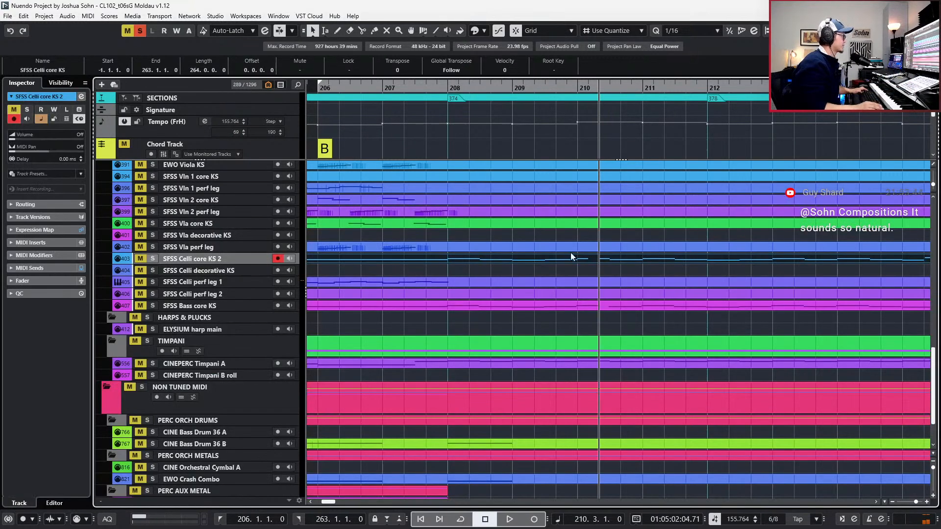
scroll(591, 306, "up", 3)
scroll(591, 304, "up", 3)
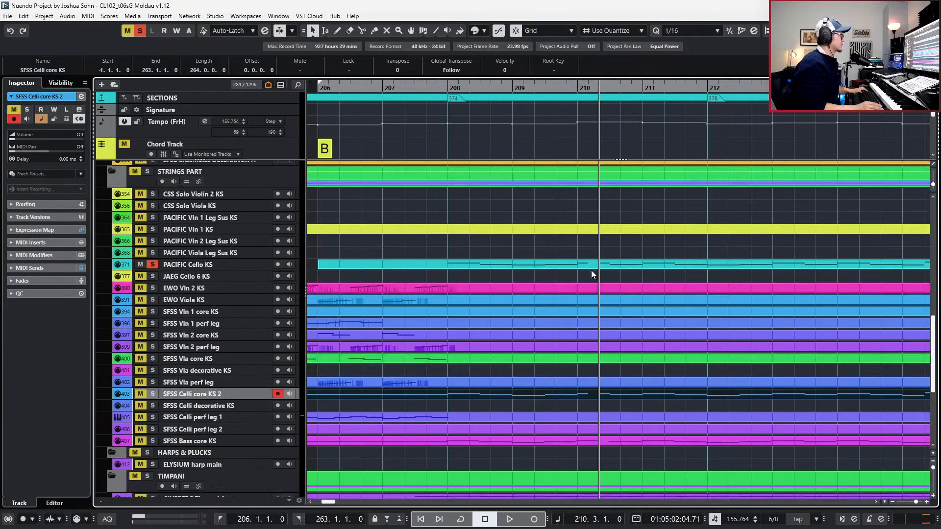
left_click(594, 263)
key("Return")
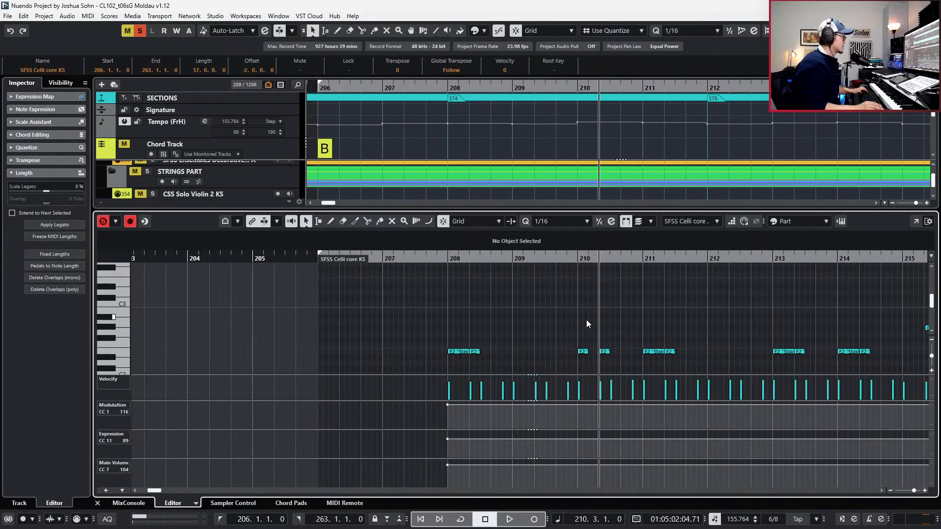
left_click(582, 351)
key("KP_Subtract")
key("KP_Subtract")
Audition the PACIFIC Cello KS part from bar 208 with the controller lanes hidden and review the notes through bar 229.
key("space")
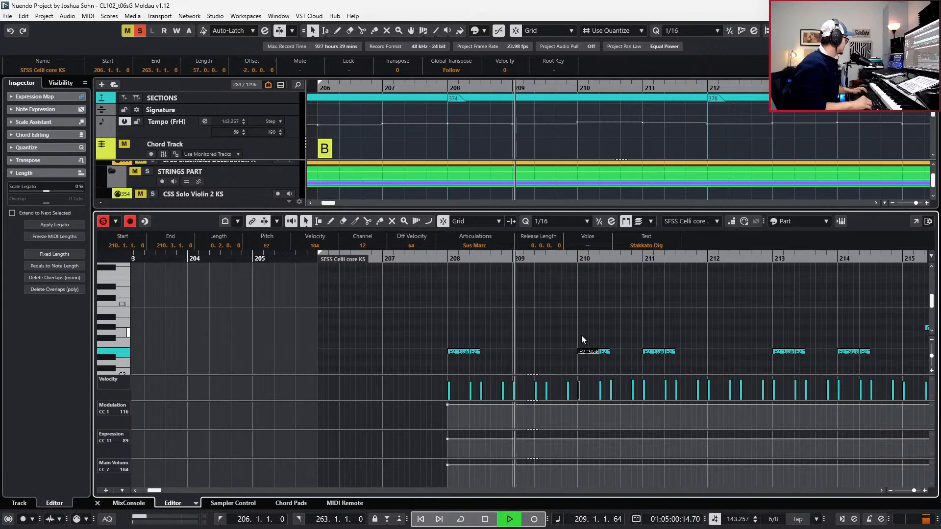
key("alt+l")
scroll(598, 346, "down", 2)
scroll(495, 345, "down", 1)
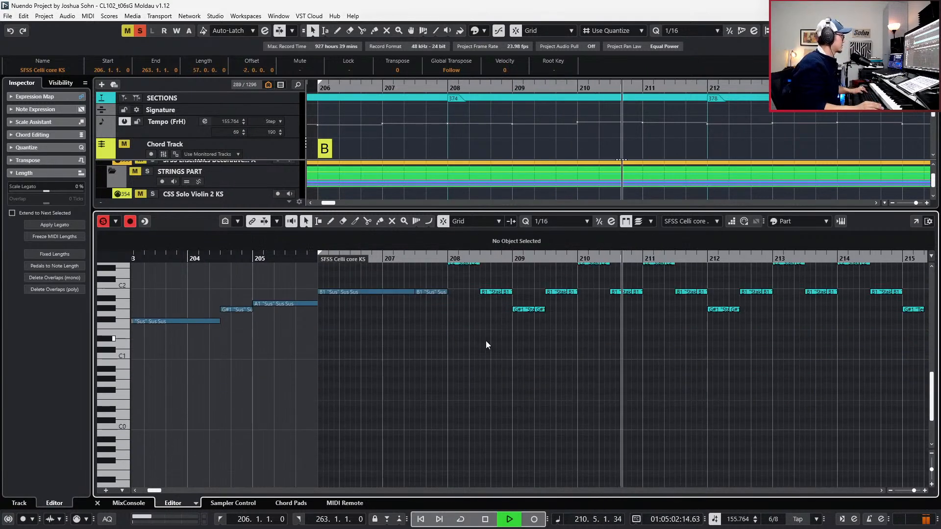
scroll(489, 345, "down", 1)
scroll(502, 353, "up", 1)
scroll(502, 354, "right", 1)
scroll(502, 354, "right", 1)
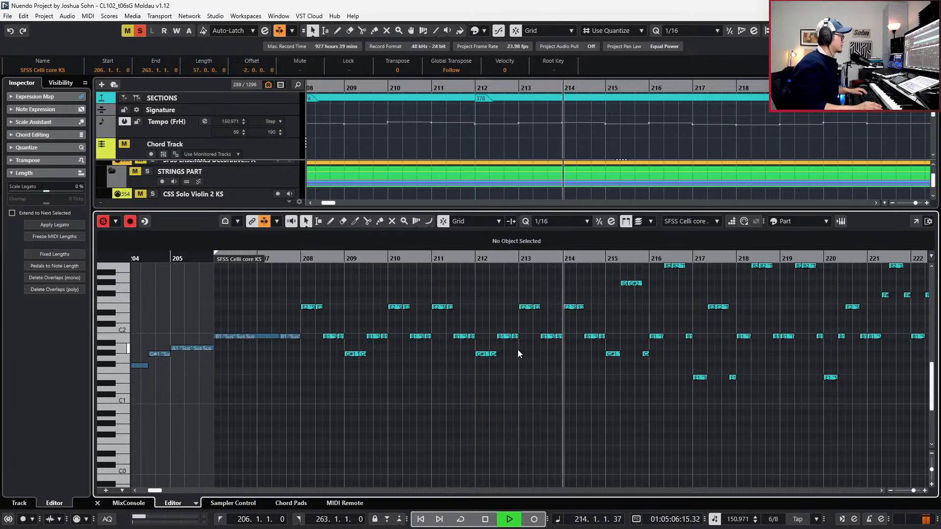
key("space")
scroll(581, 336, "up", 2)
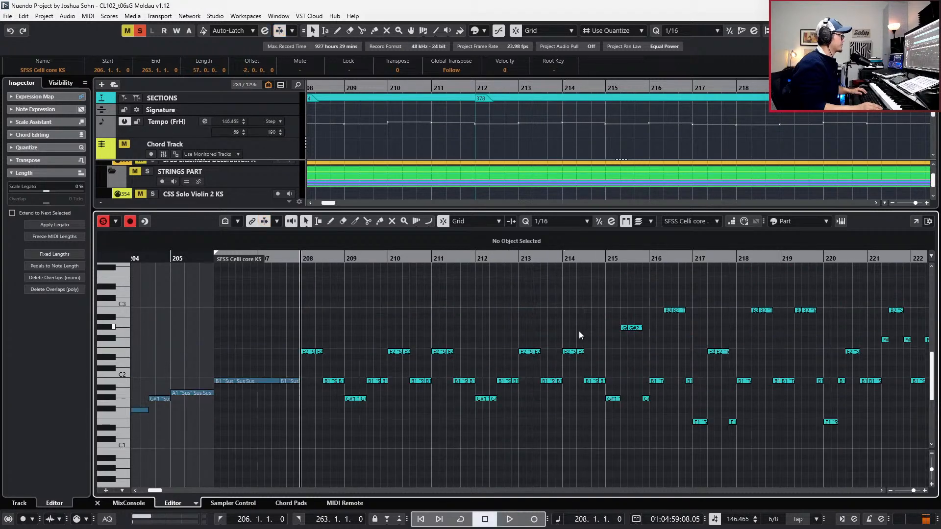
scroll(580, 335, "right", 2)
scroll(580, 335, "down", 2)
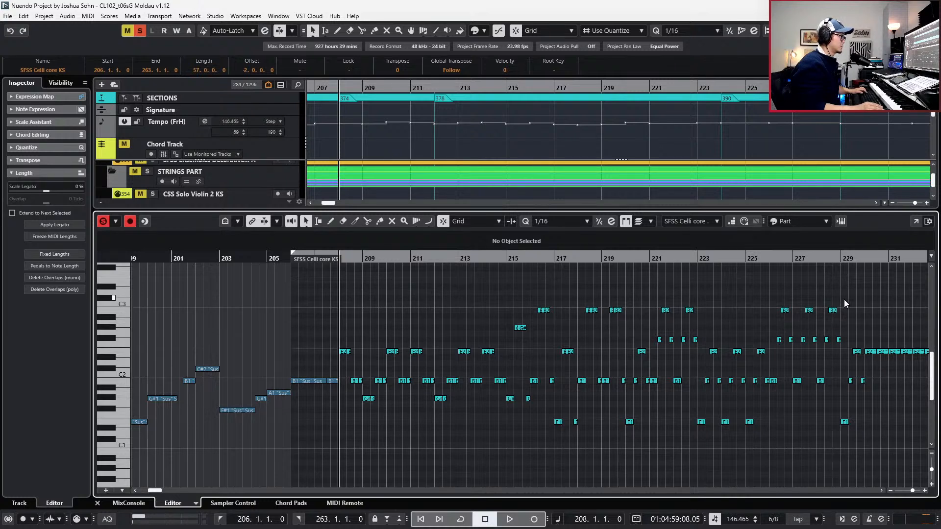
Lower the velocities of all cello notes from bar 208 through bar 229, bringing the first note to 76.
left_click_drag(863, 299, 344, 473)
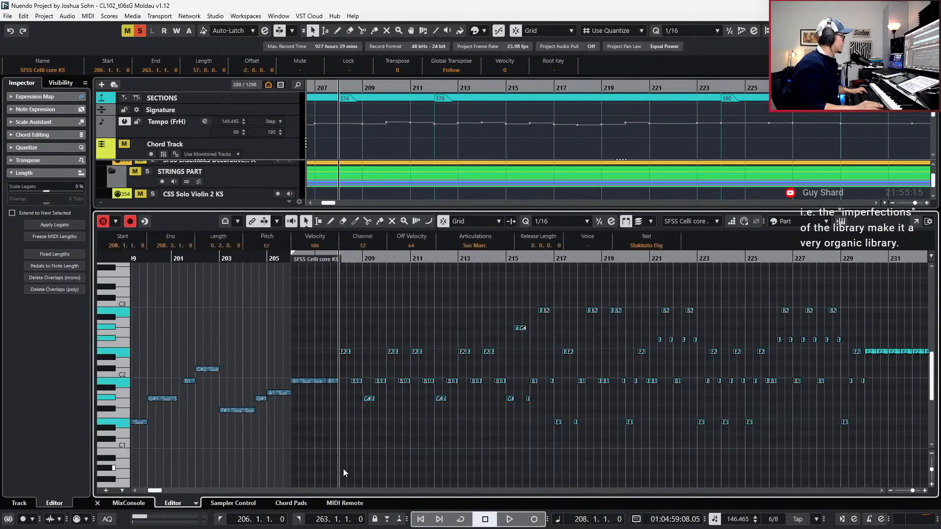
key("alt+l")
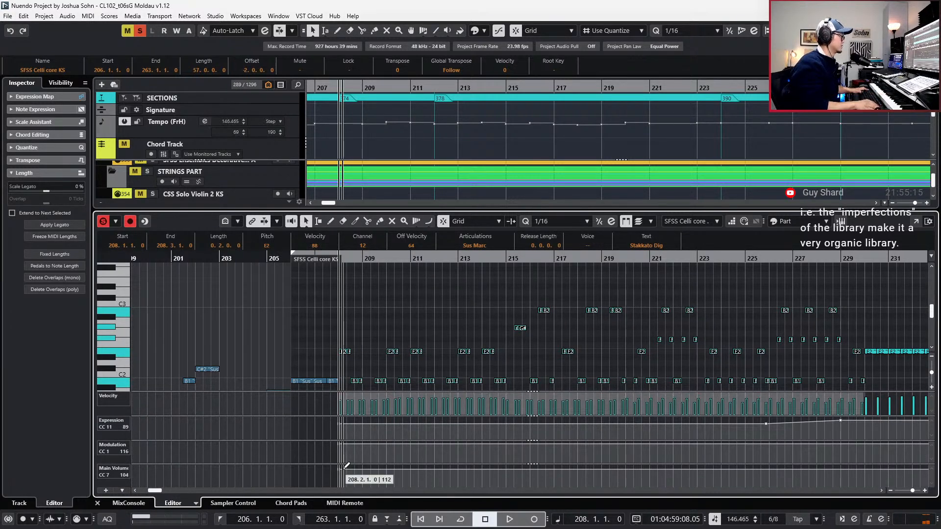
key("space")
key("space")
Turn off the solo on the note editor and the cello track, and audition the passage in the full mix from bar 207.
key("s")
key("ctrl+KP_Subtract")
key("space")
key("space")
key("space")
key("s")
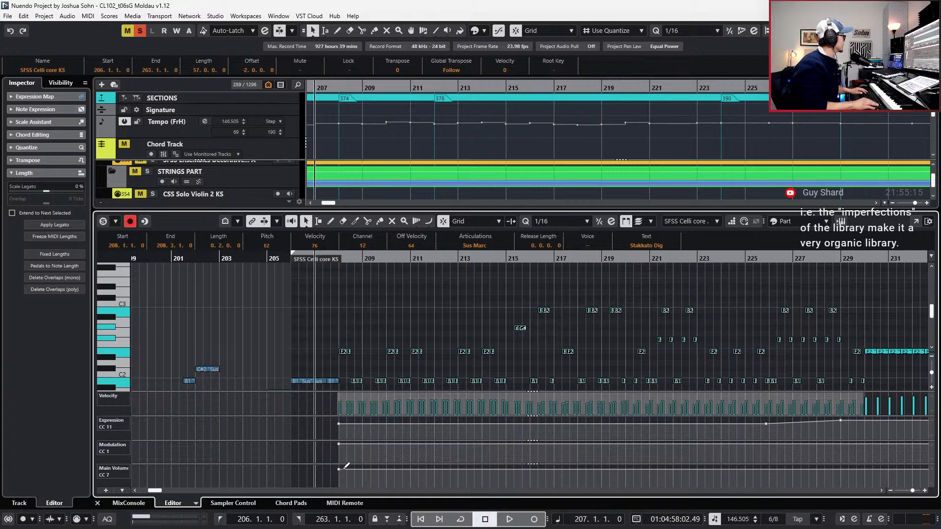
key("space")
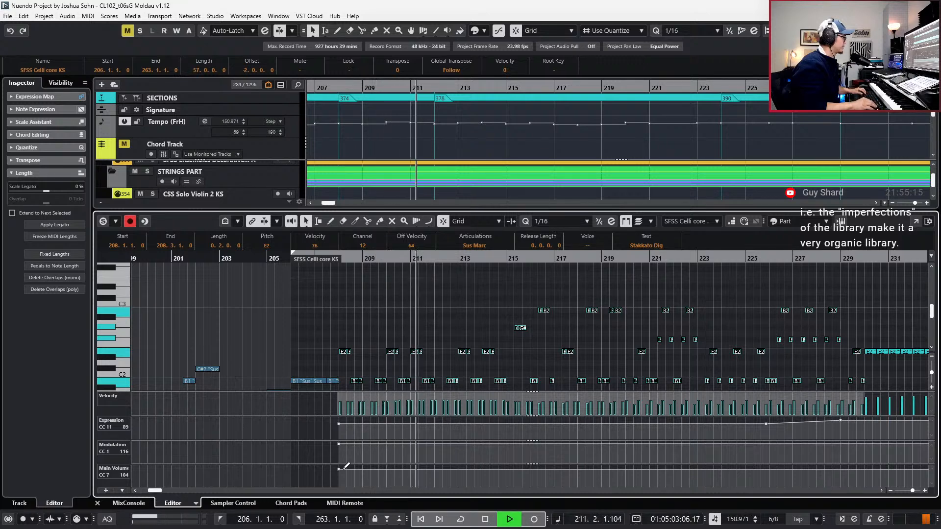
key("space")
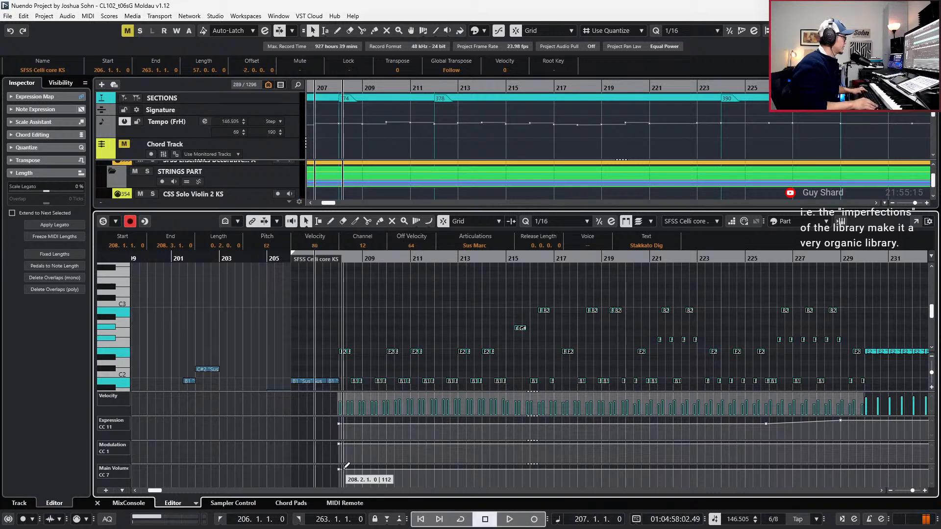
Close the note editor and audition the soloed STRINGS PART folder from bar 207, clearing the solo when finished.
key("Return")
scroll(395, 304, "down", 2)
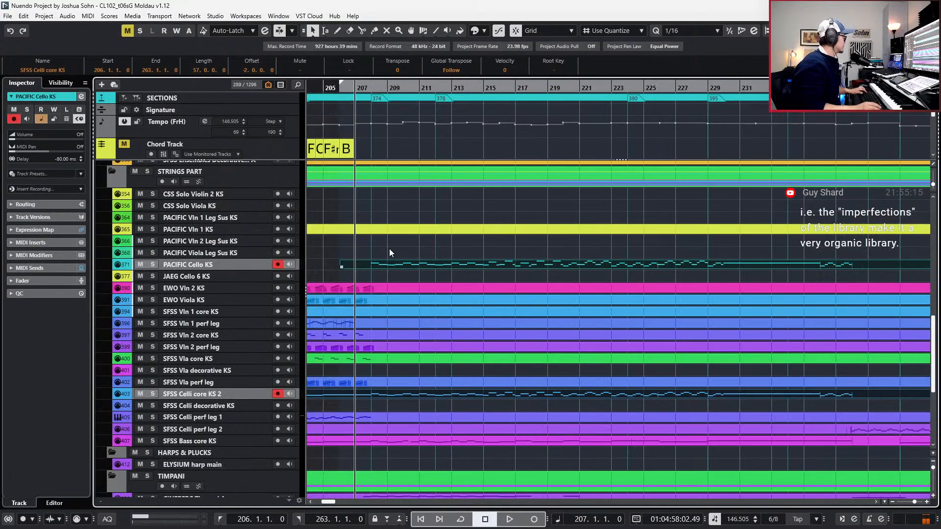
left_click(282, 185)
key("s")
key("space")
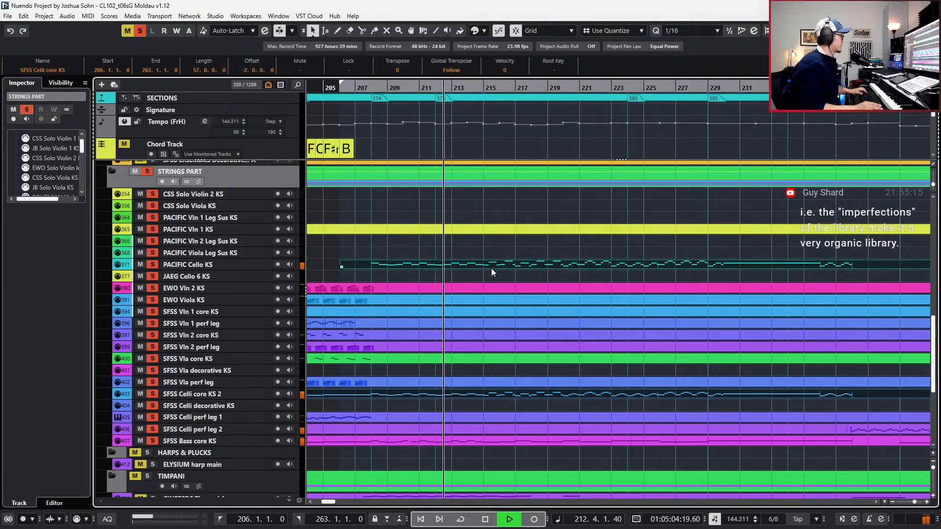
scroll(494, 270, "down", 2)
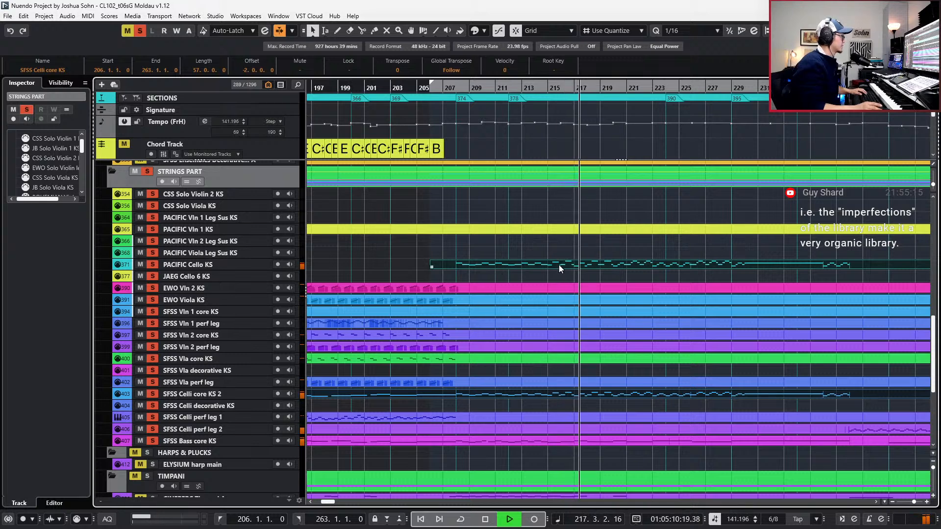
key("space")
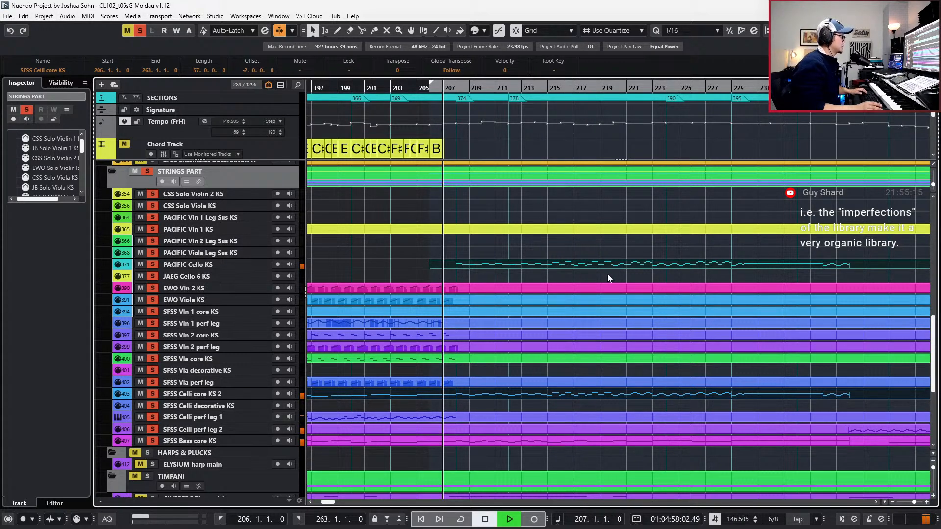
left_click(607, 274)
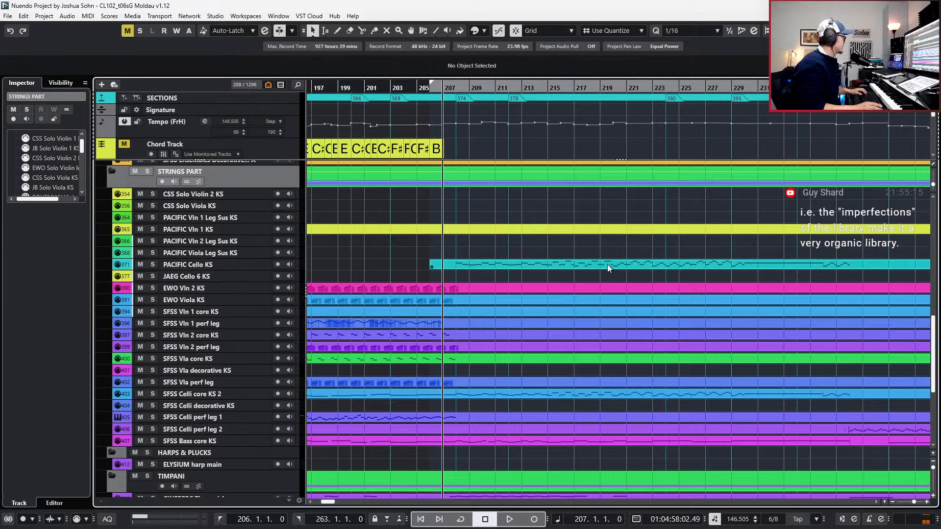
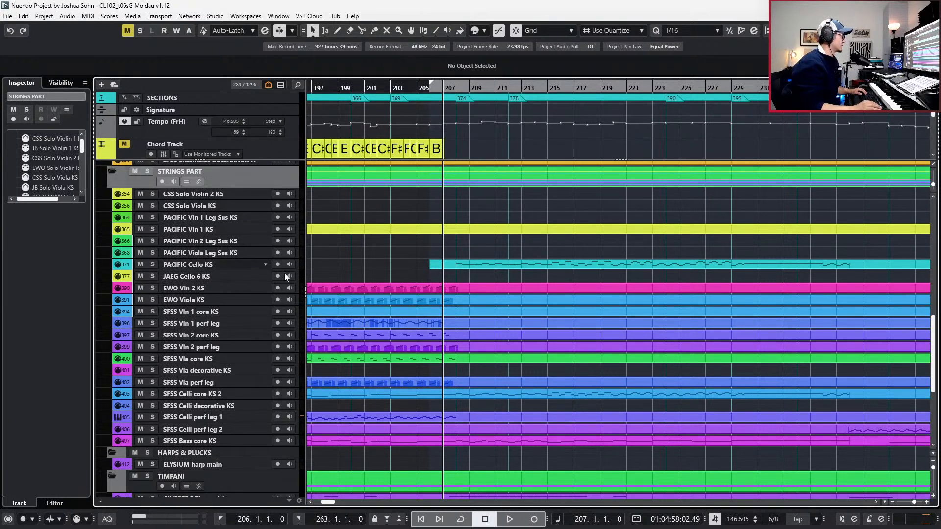
left_click(508, 397)
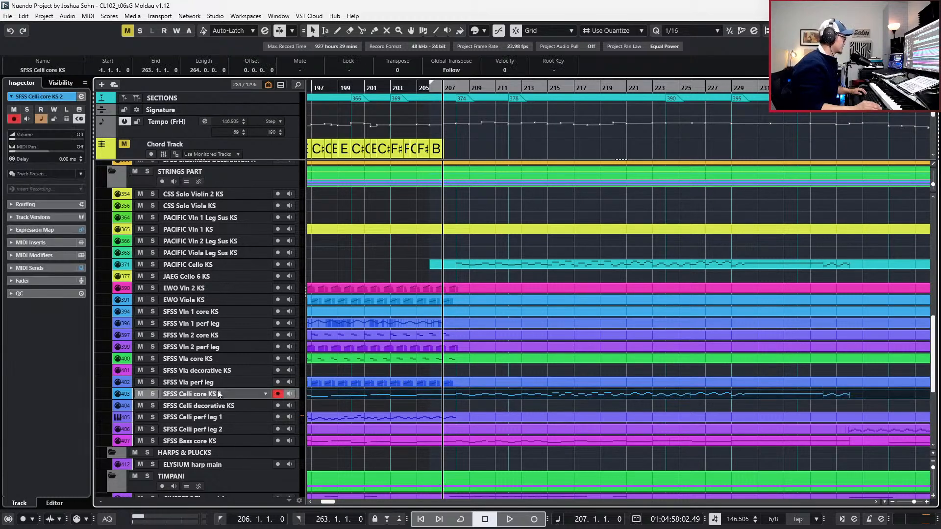
double_click(183, 396)
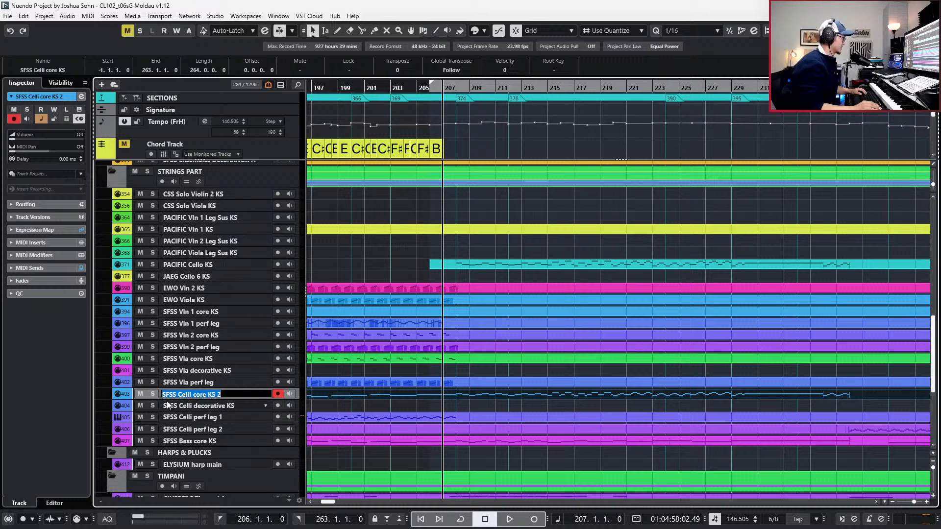
left_click(438, 252)
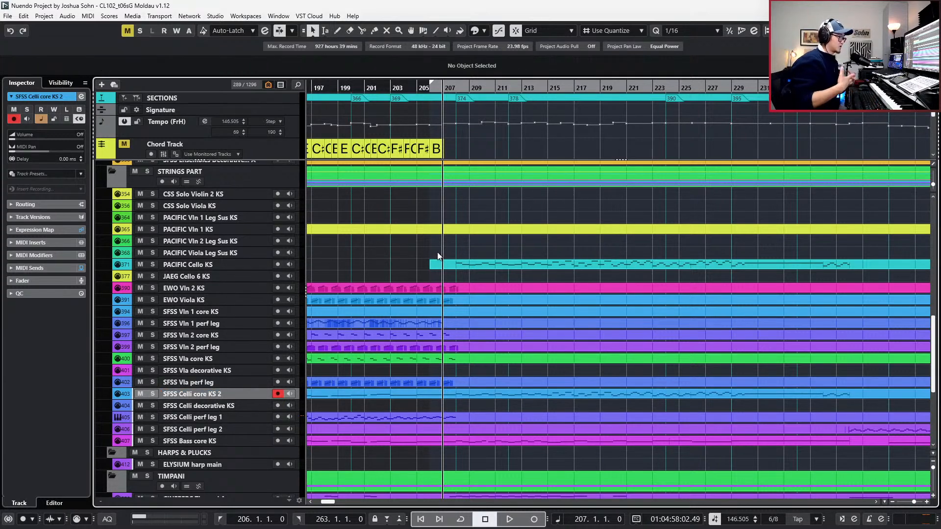
Move the playback position to bar 206, where the PACIFIC Cello KS part starts.
scroll(474, 295, "down", 3, "ctrl")
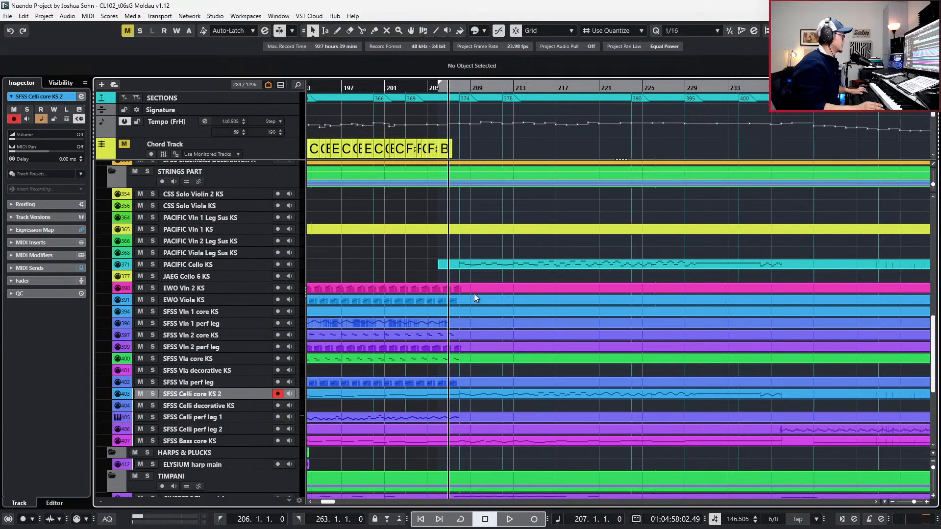
scroll(524, 288, "down", 1, "ctrl")
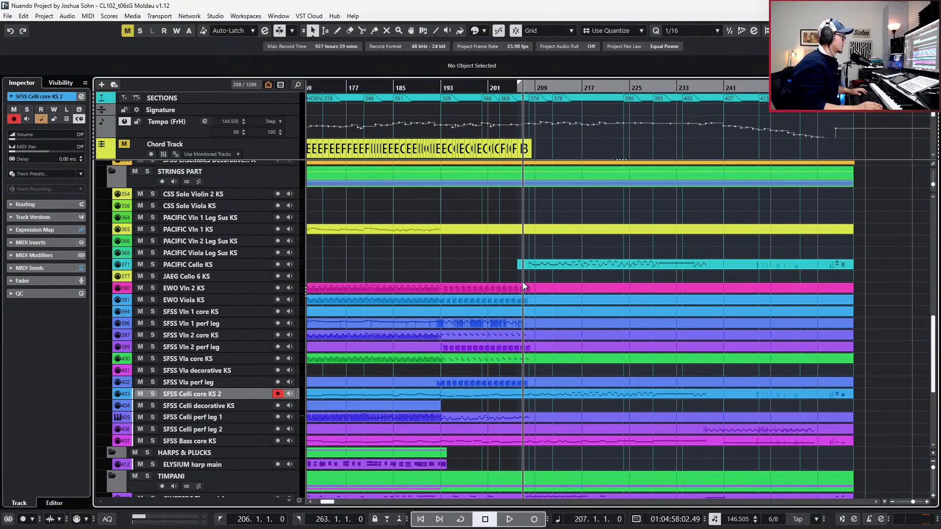
key("ctrl+KP_Subtract")
key("ctrl+KP_Subtract")
key("ctrl+KP_Subtract")
key("ctrl+KP_Subtract")
key("ctrl+KP_Subtract")
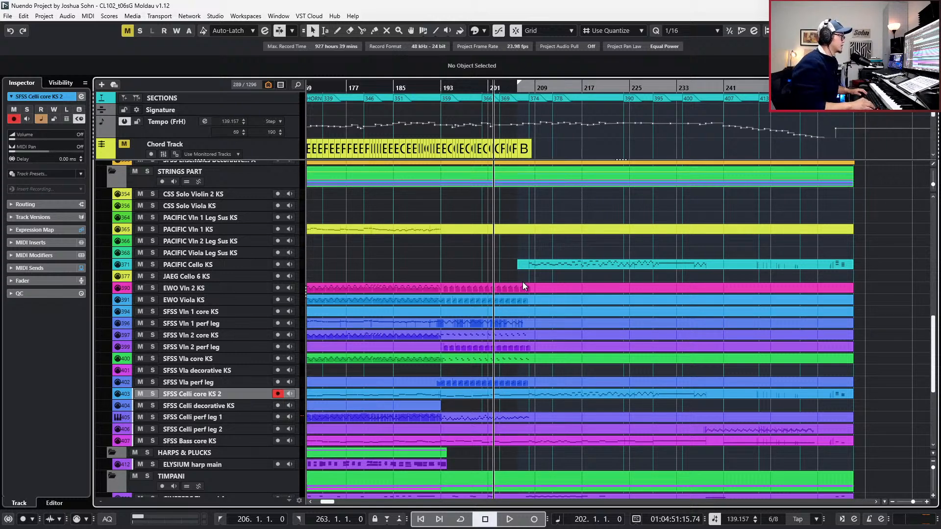
key("KP_1")
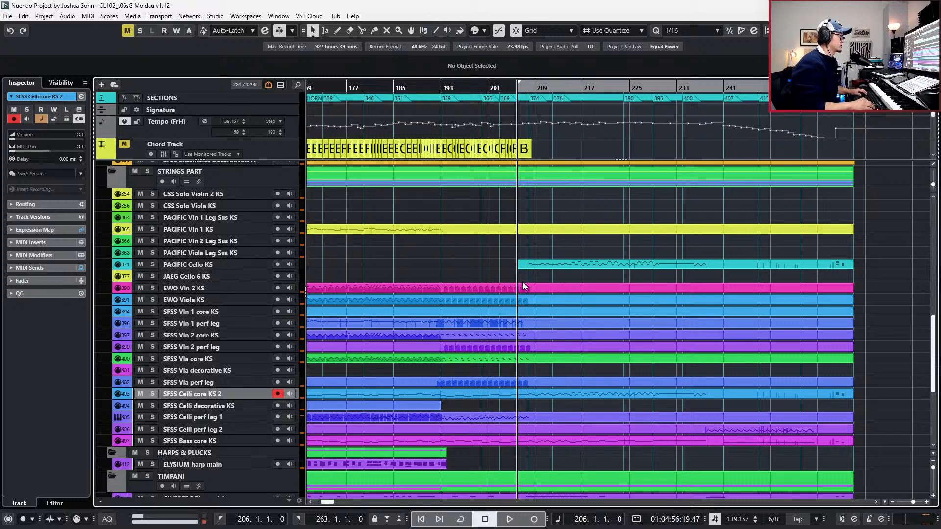
Switch to the PDF score, examine the string writing from bar 378 through the bar 407 page, and return to the Nuendo project.
scroll(598, 328, "up", 1)
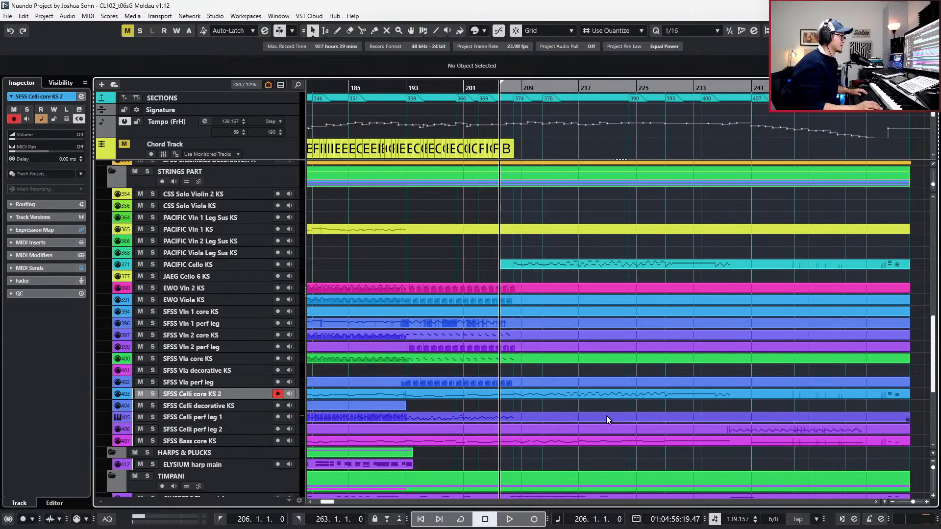
scroll(619, 310, "down", 3)
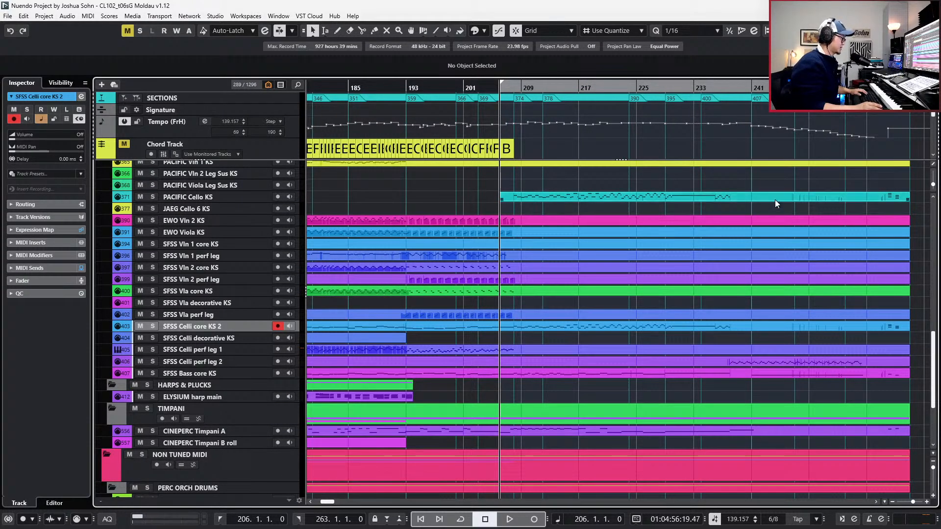
key("alt+Tab")
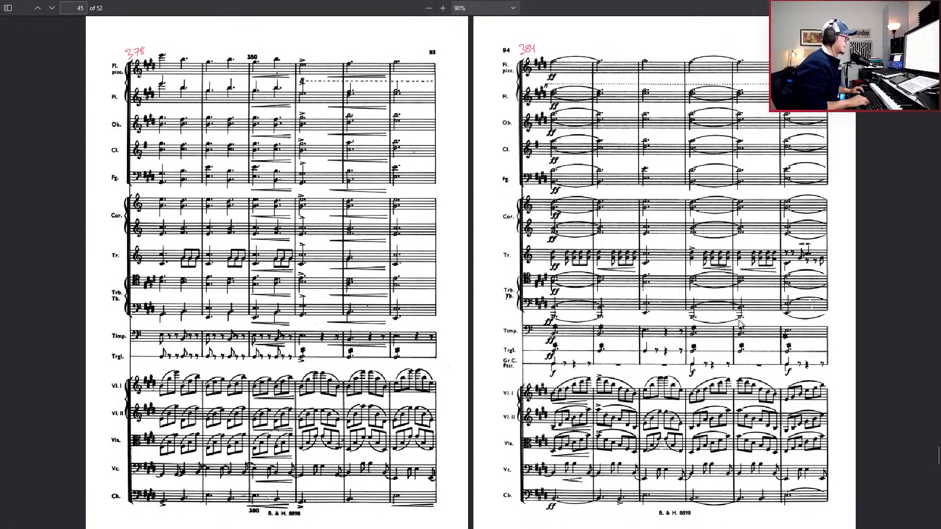
key("Right")
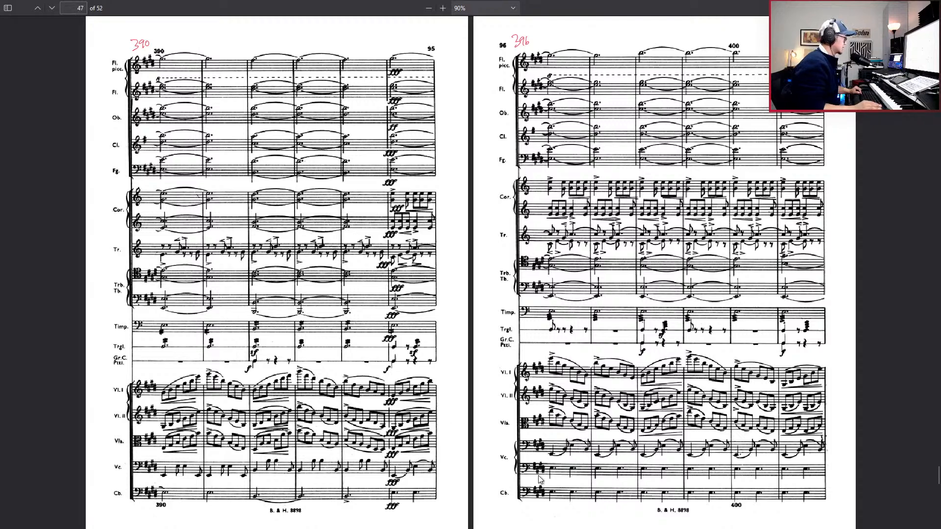
key("Right")
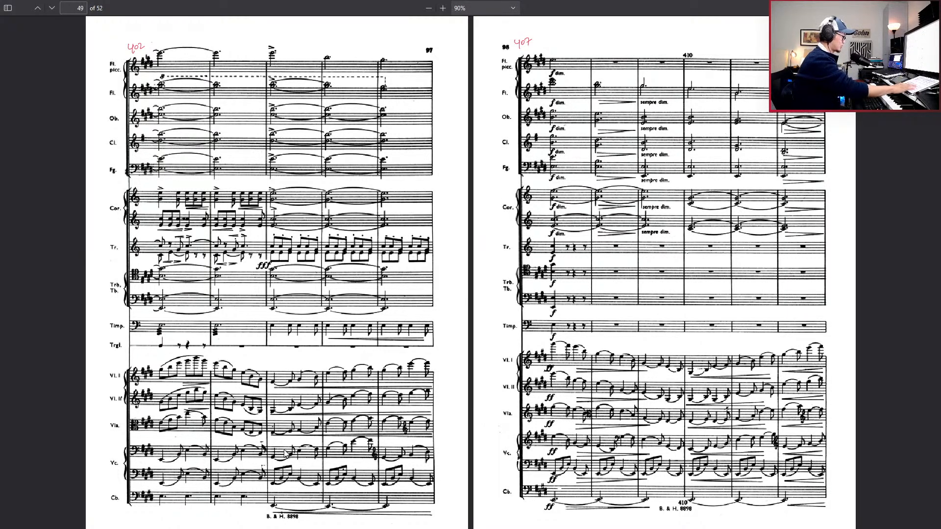
key("alt+Tab")
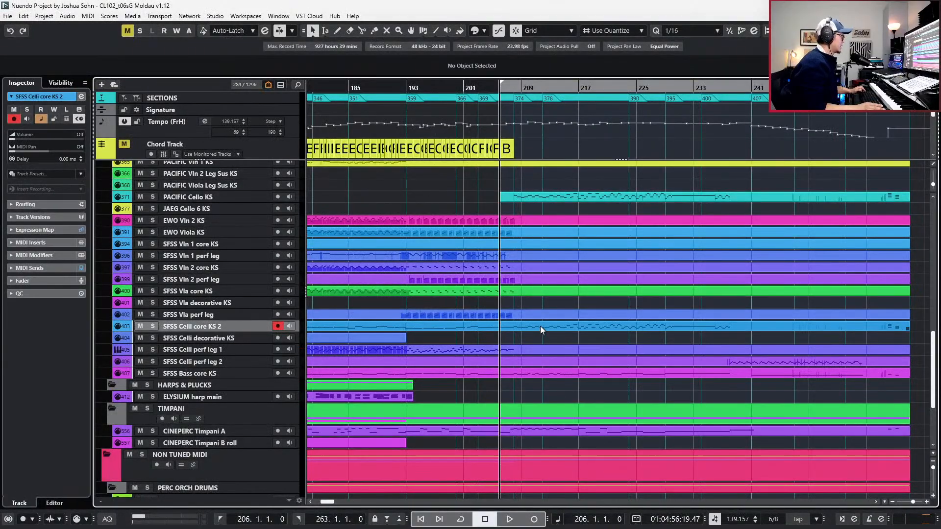
Select the PACIFIC Cello KS and SFSS Celli core KS 2 parts starting at bar 206 and solo both tracks.
left_click(651, 196)
left_click(637, 331, "shift")
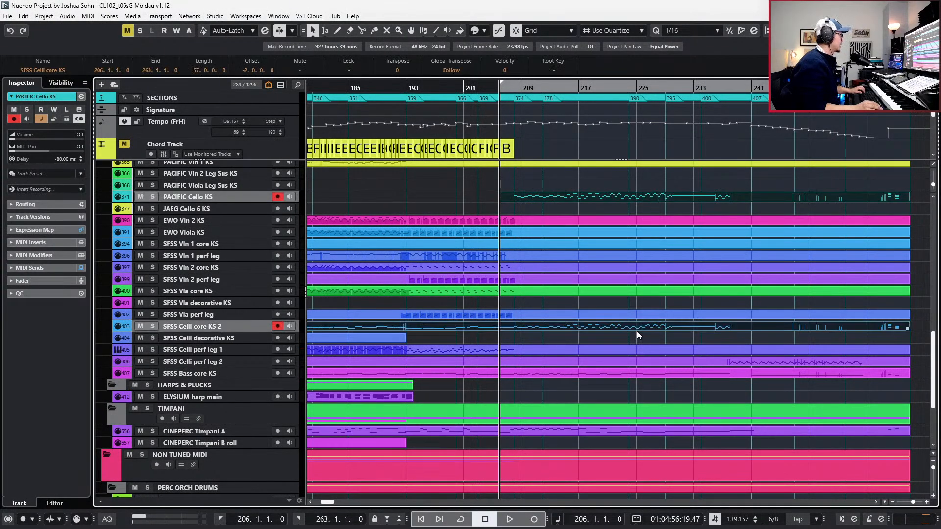
key("s")
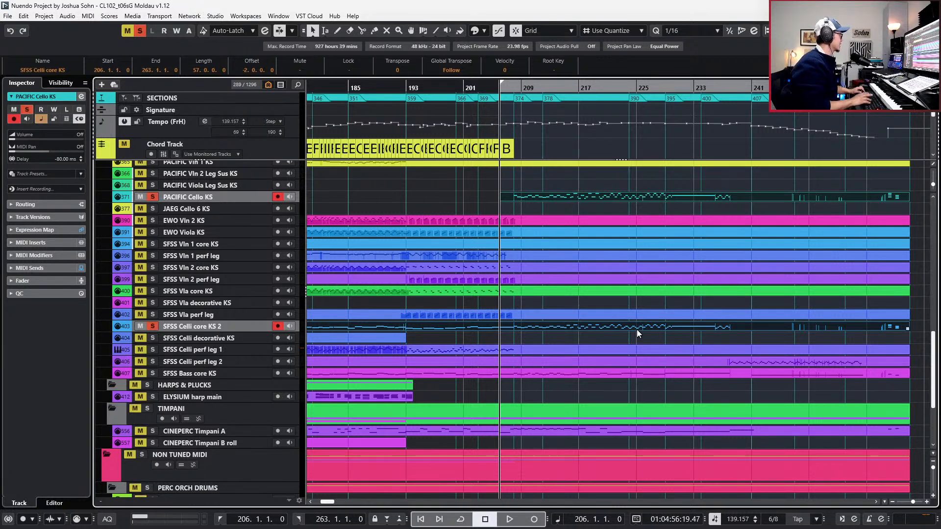
Open the two selected cello parts together in the note editor and locate the SFSS Celli core KS 2 track above it.
double_click(637, 329)
scroll(679, 308, "up", 1)
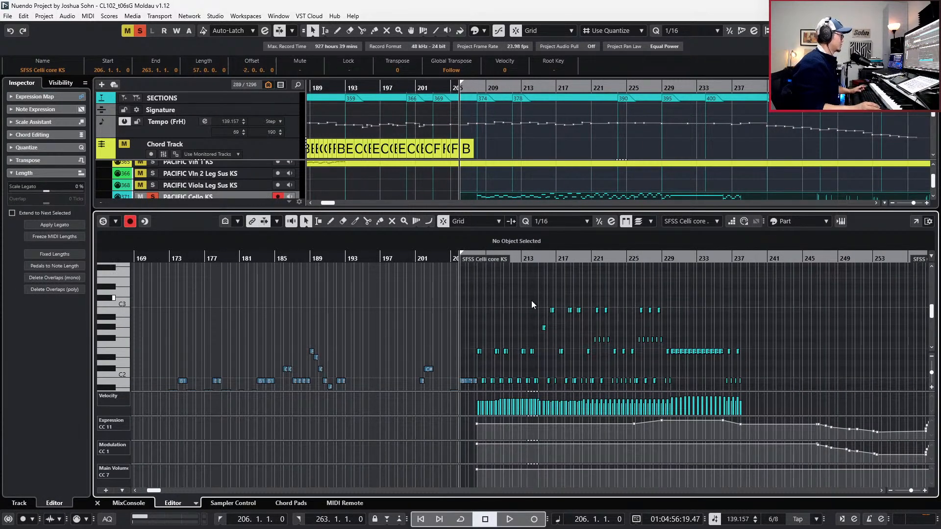
scroll(532, 301, "up", 2)
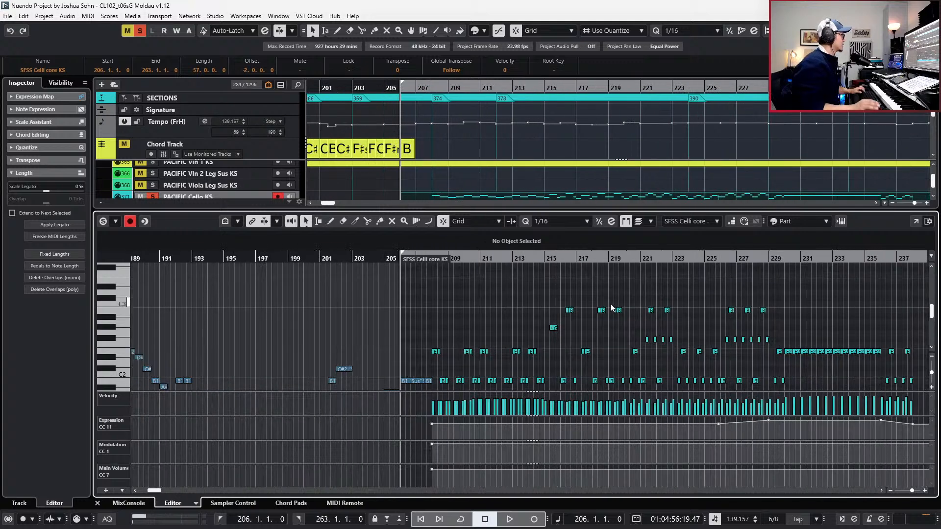
scroll(603, 191, "down", 3)
scroll(603, 188, "down", 10)
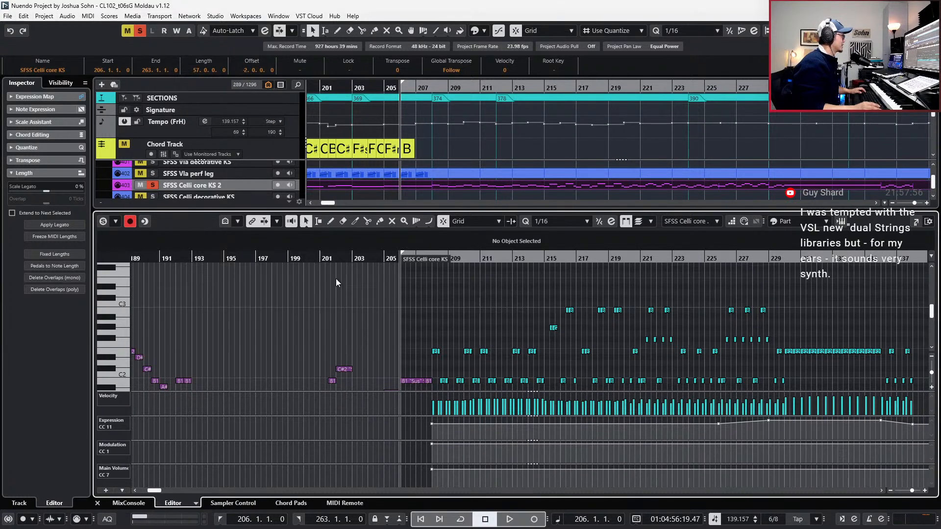
scroll(487, 331, "down", 2)
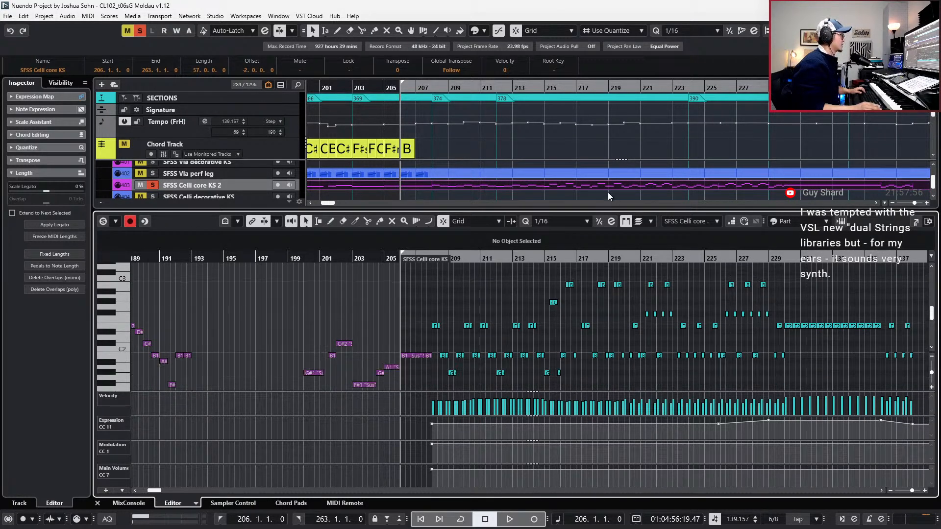
left_click(684, 223)
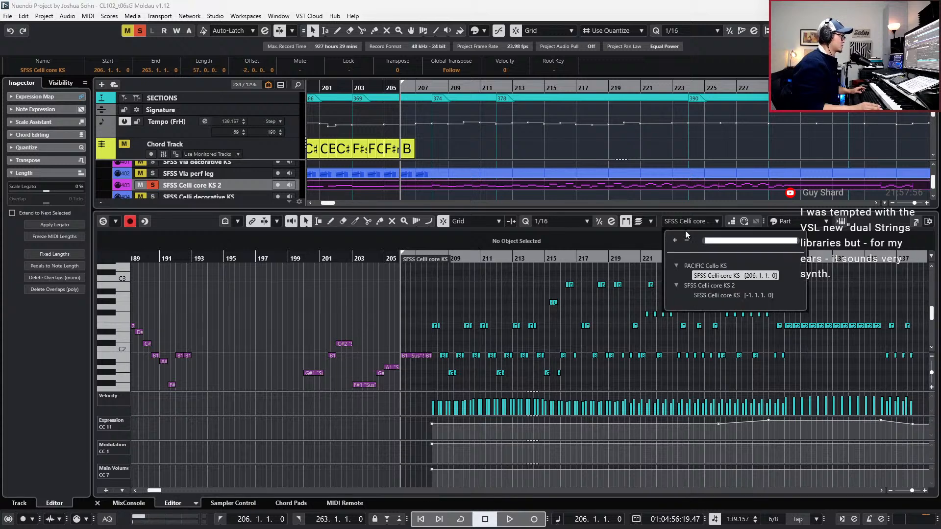
left_click(565, 288)
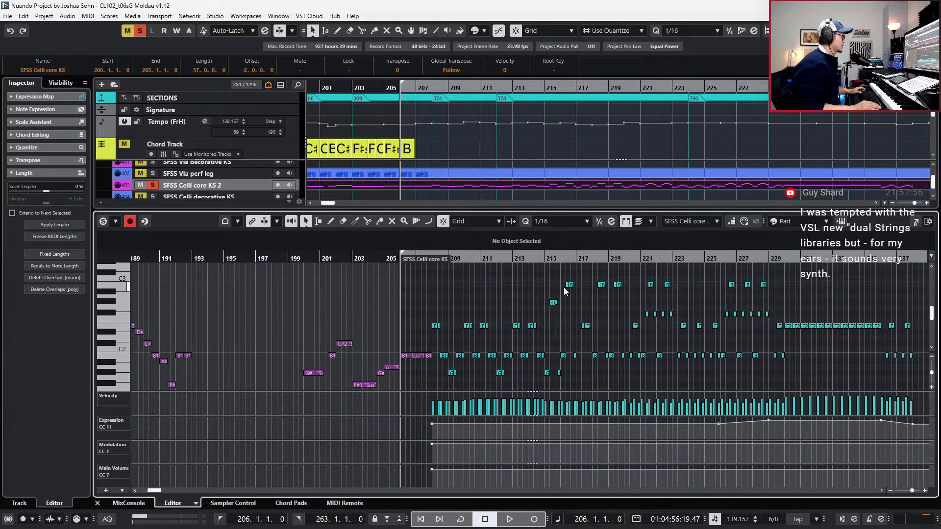
Move the playhead to bar 238, at the end of the cello phrase.
key("KP_Add")
key("KP_Add")
key("KP_Add")
key("KP_Add")
key("KP_Add")
key("KP_Add")
key("KP_Add")
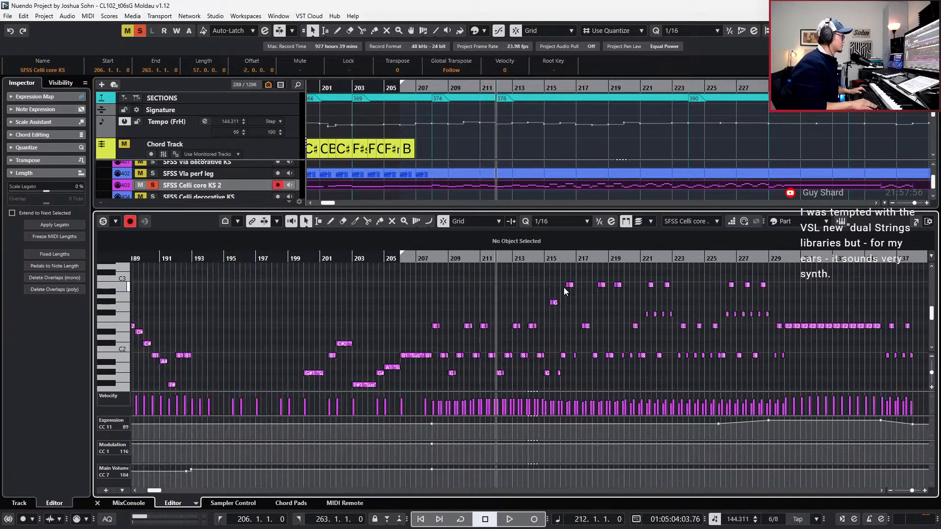
key("KP_Add")
key("KP_Add")
key("KP_Add")
key("KP_Add")
key("KP_Add")
key("KP_Add")
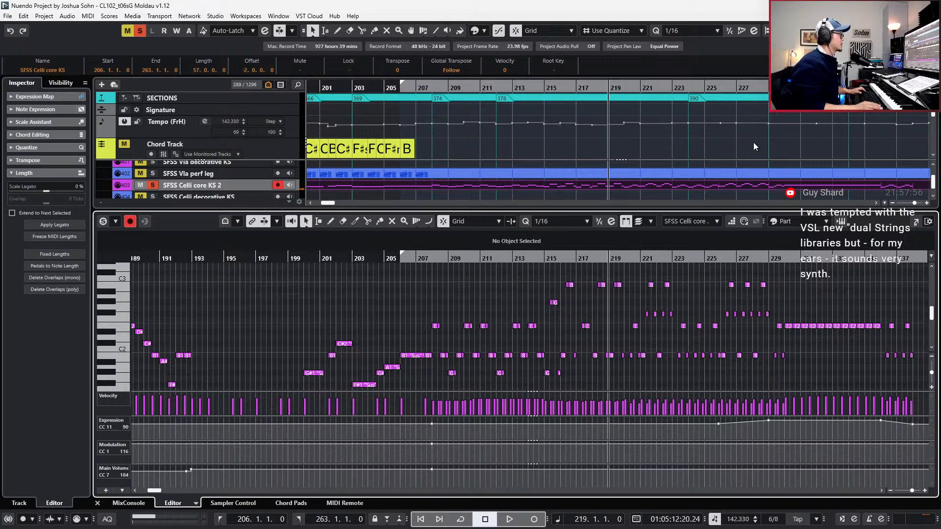
scroll(769, 146, "right", 3)
left_click(691, 89)
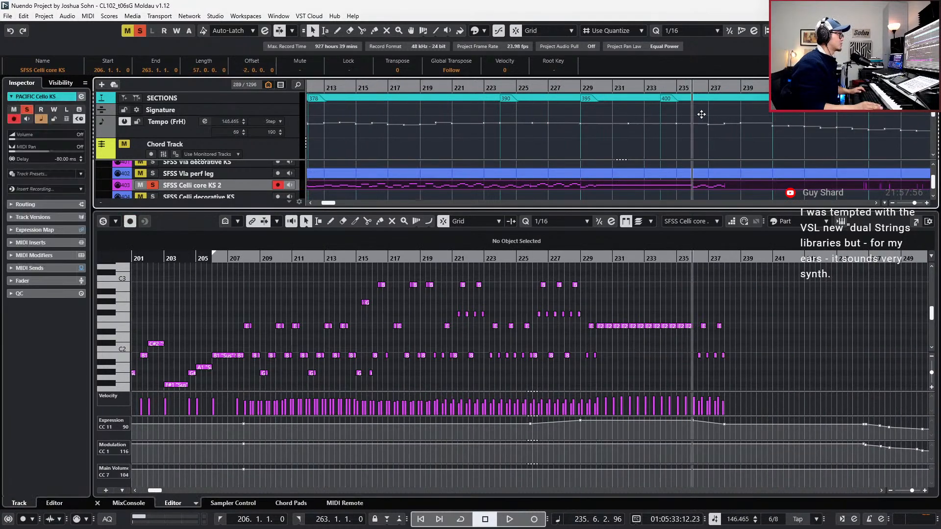
key("KP_Add")
scroll(713, 143, "up", 1)
scroll(713, 142, "up", 3)
key("KP_Add")
key("KP_Add")
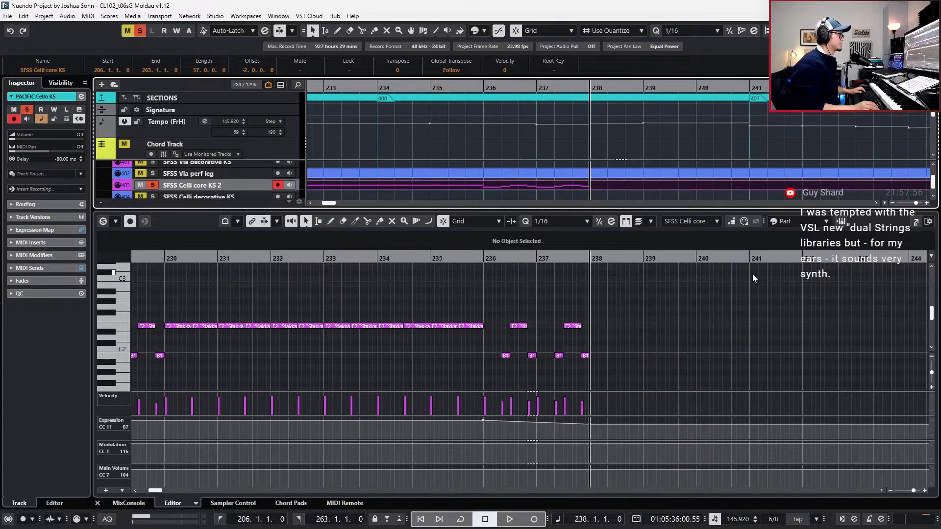
Record-enable the SFSS Celli core KS 2 track and make its part active for editing at the low notes of bars 236 and 237.
scroll(725, 323, "up", 3)
scroll(723, 325, "down", 3)
scroll(724, 325, "down", 3)
scroll(724, 325, "up", 4)
left_click(724, 325)
scroll(723, 325, "down", 3)
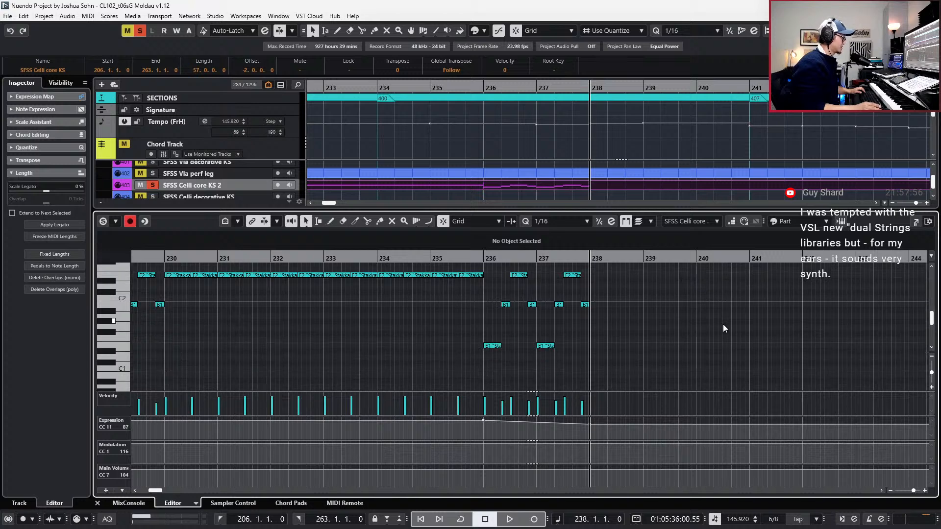
scroll(724, 325, "right", 3)
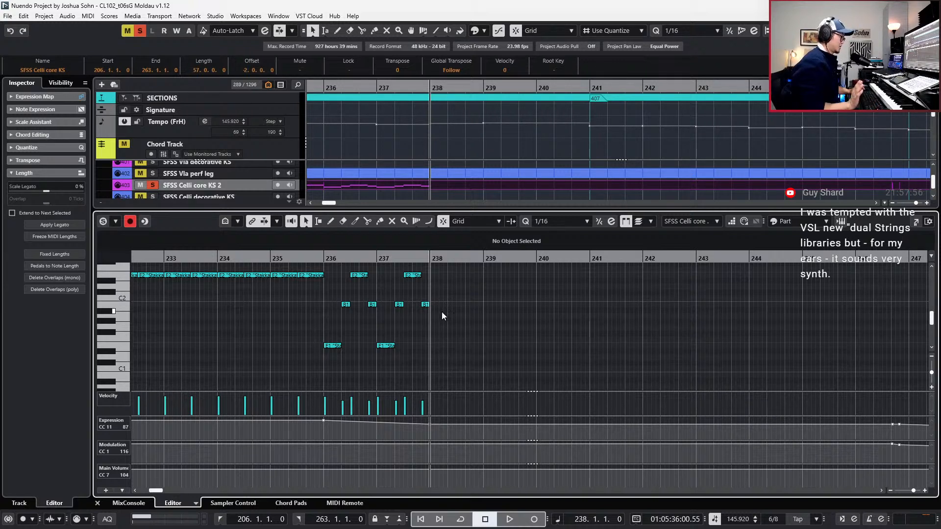
key("r")
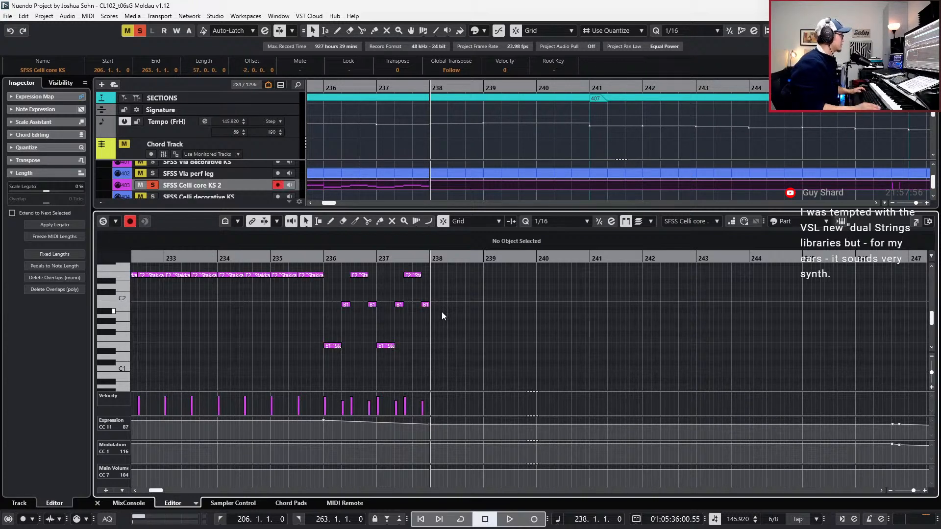
Try to duplicate the eight cello notes of bars 236 and 237 into the two following bars.
left_click(333, 346)
key("shift+Right")
key("shift+Right")
key("shift+Right")
key("shift+Right")
key("shift+Right")
key("shift+Right")
key("shift+Right")
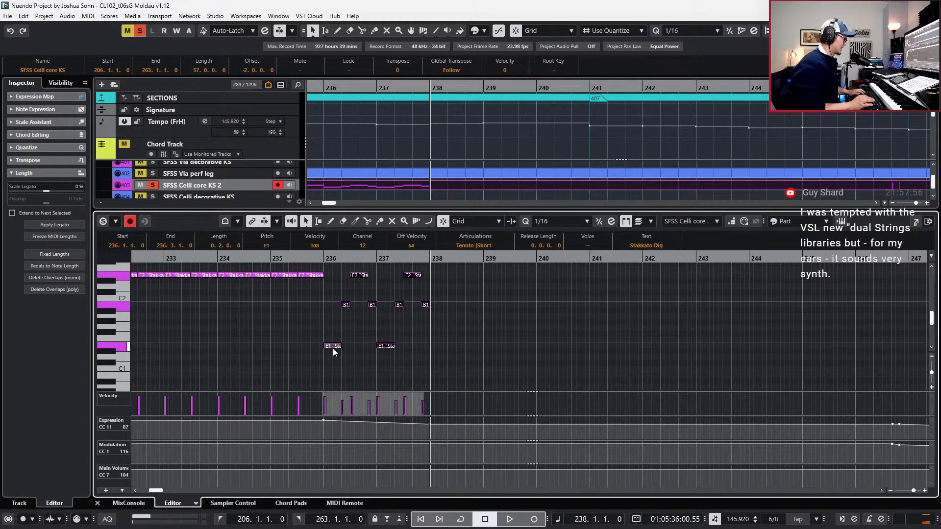
key("alt+d")
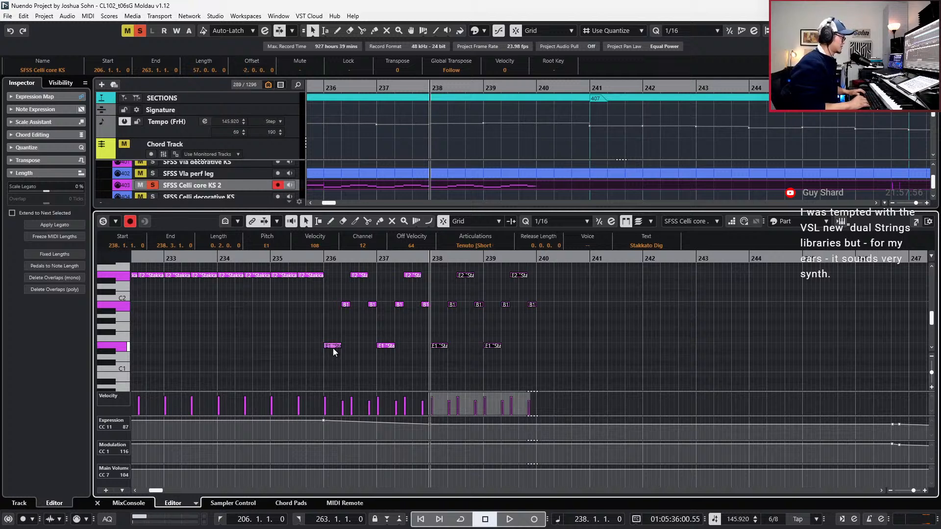
key("Delete")
Duplicate the four cello notes of bar 237 into bar 238 and set the quantize value to 1/8.
left_click_drag(376, 273, 455, 378)
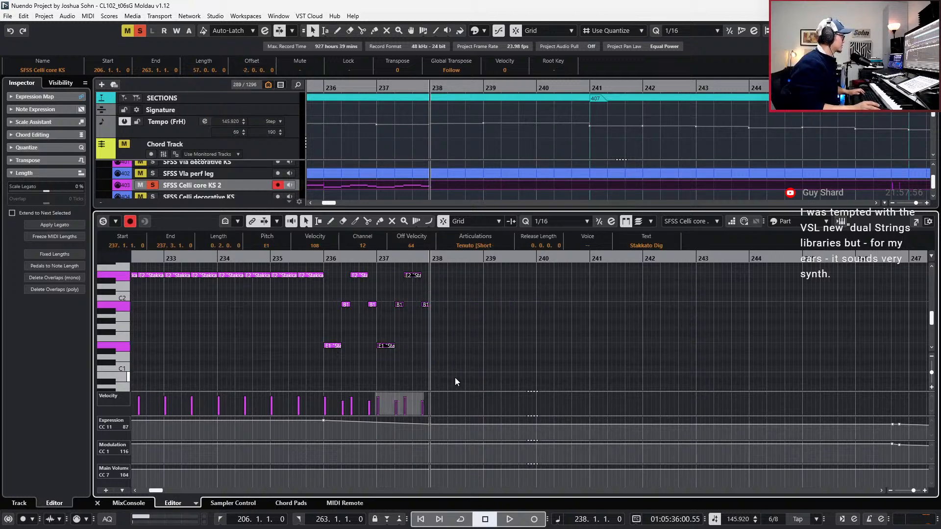
key("alt+d")
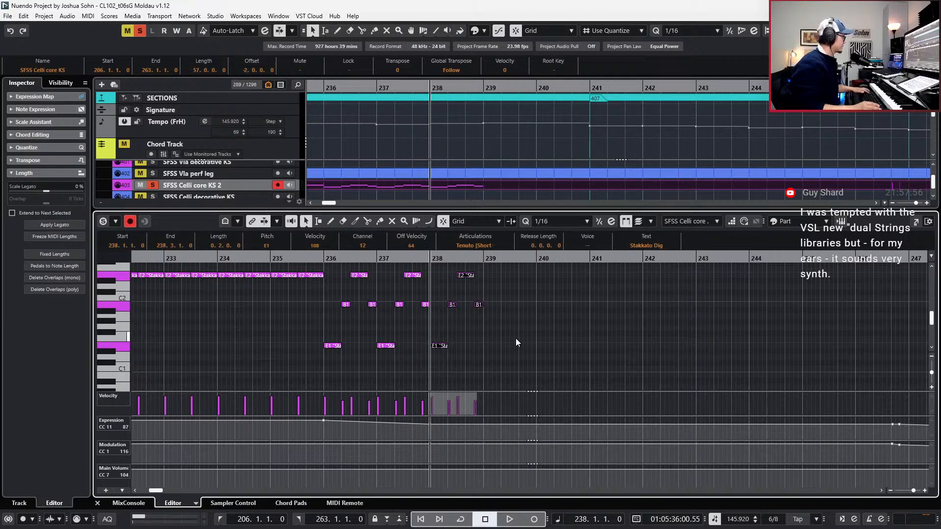
key("alt+4")
Set the part editing mode to Active Part.
left_click(630, 222)
left_click(636, 222)
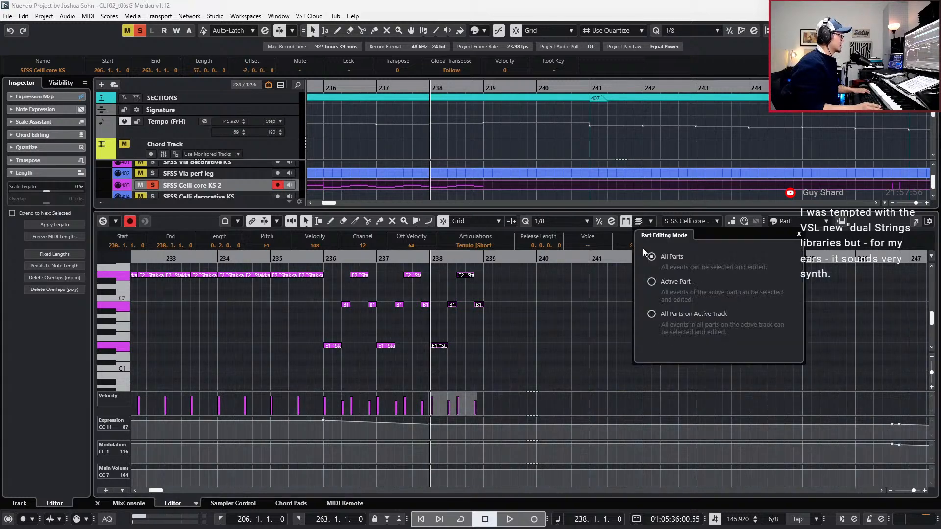
left_click(654, 284)
In the SFSS Celli core KS 2 part, shorten bar 238's first note to an eighth and move its B1 and E2 one eighth earlier.
key("h")
left_click(440, 336)
left_click(431, 346)
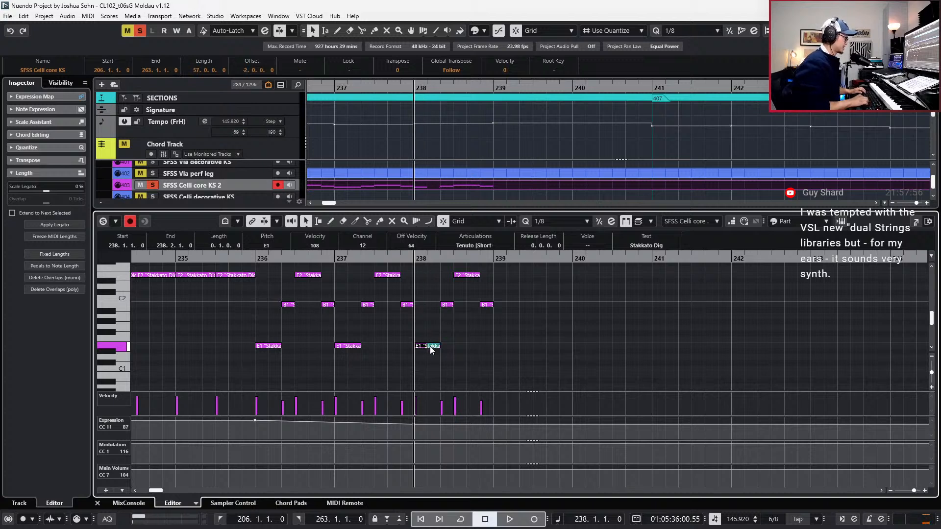
key("Right")
key("ctrl+Left")
key("Right")
key("ctrl+Left")
key("alt+shift+Left")
Place a B1 note on the fourth eighth of bar 238 in the SFSS Celli core KS 2 part.
key("ctrl+d")
key("Down")
key("Down")
key("Down")
key("Down")
key("Down")
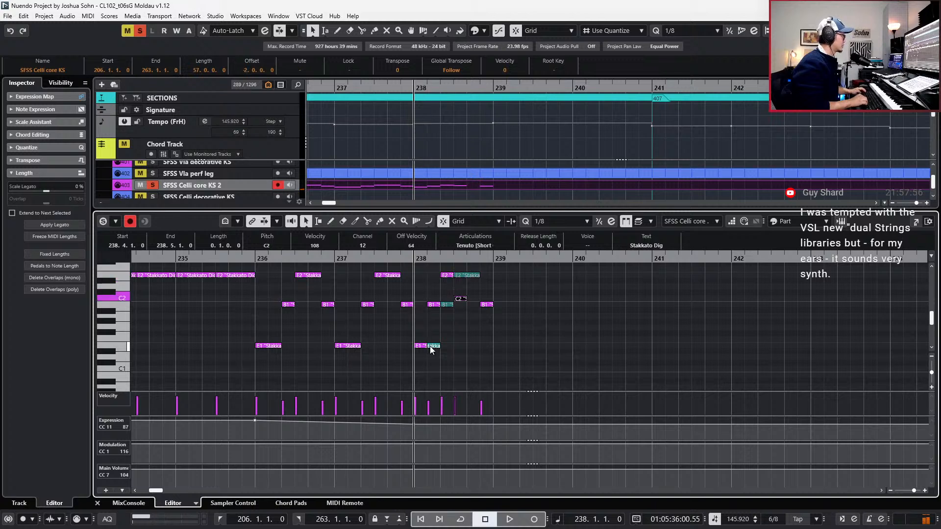
Lower the note on the sixth eighth of bar 238 to E1 in the SFSS Celli core KS 2 part.
key("ctrl+d")
key("Down")
key("Down")
key("Down")
key("Down")
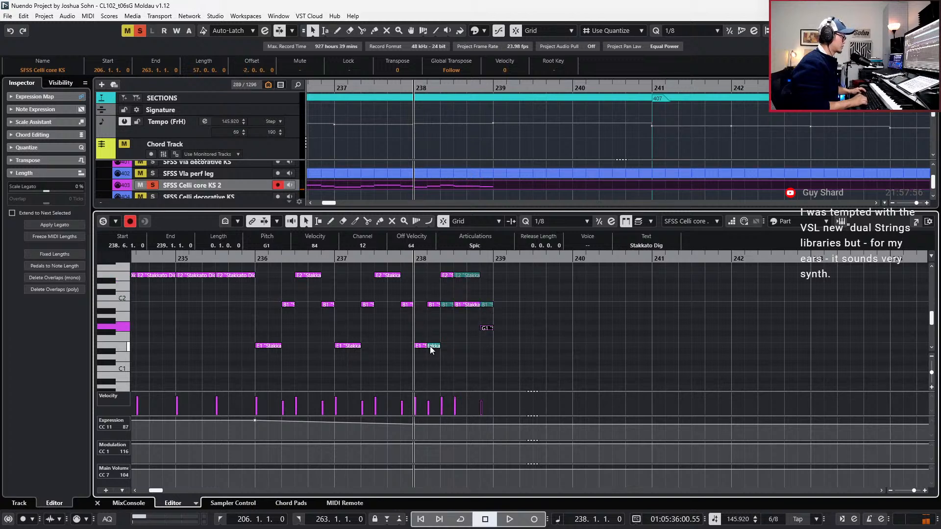
key("Down")
key("Down")
key("Down")
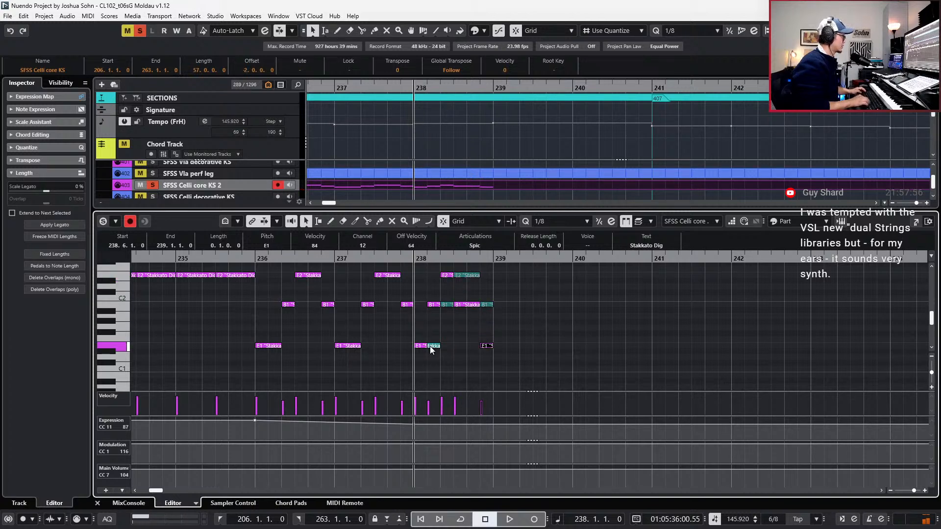
In the PACIFIC Cello KS part, raise the first note of bar 238 to G#1.
left_click(431, 347)
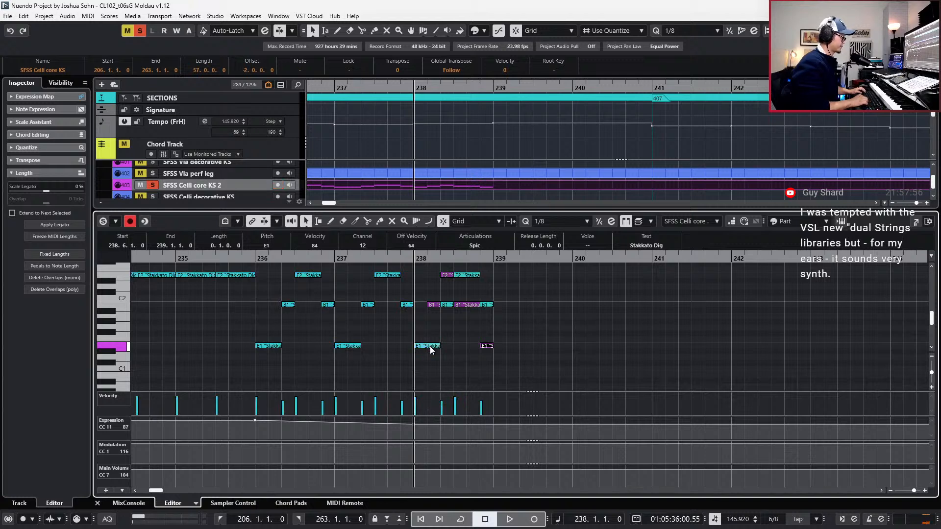
left_click(431, 346)
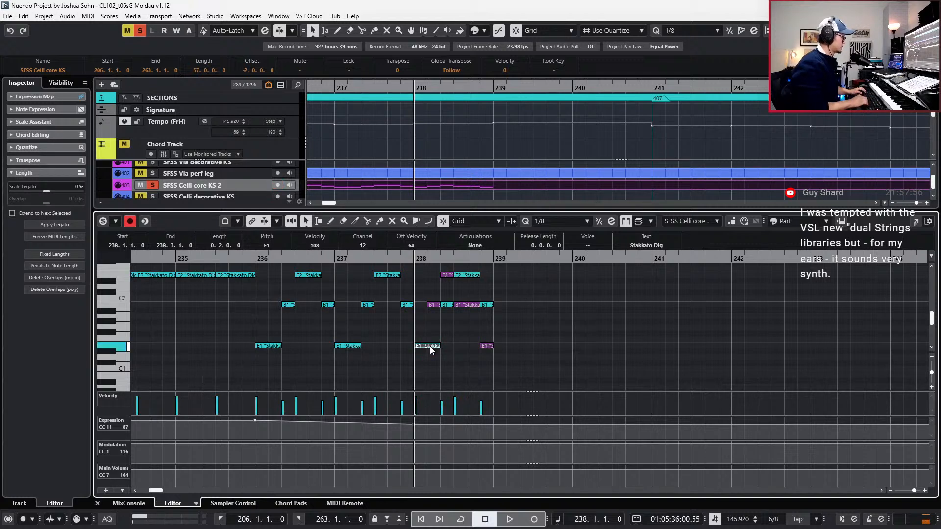
key("Right")
key("Left")
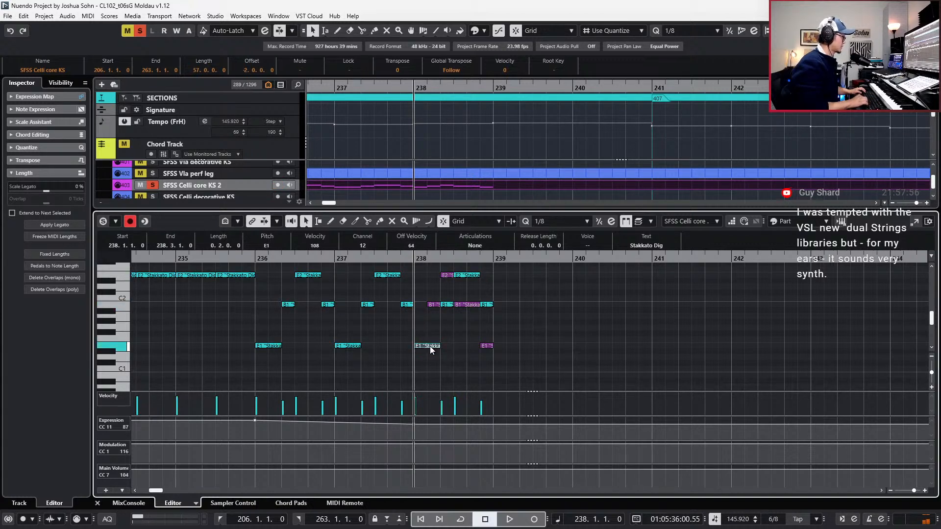
key("Up")
key("Up")
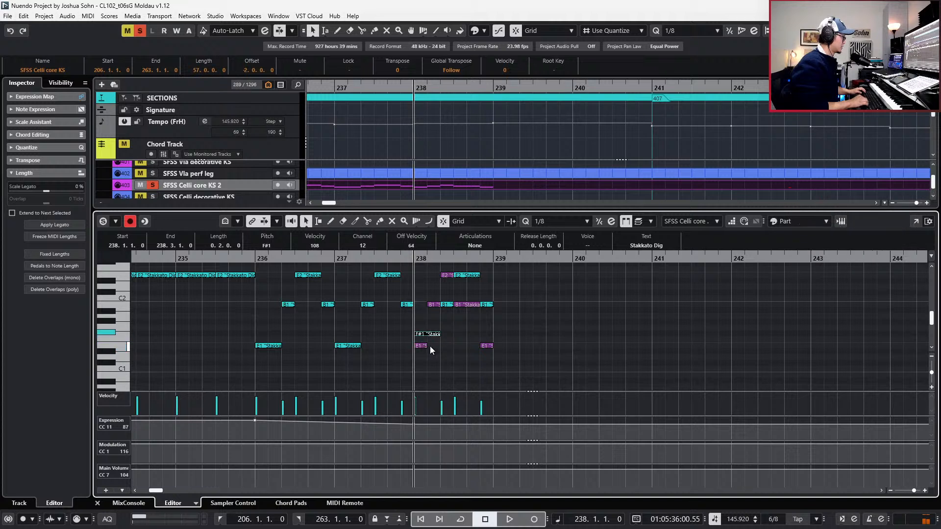
key("Up")
key("Up")
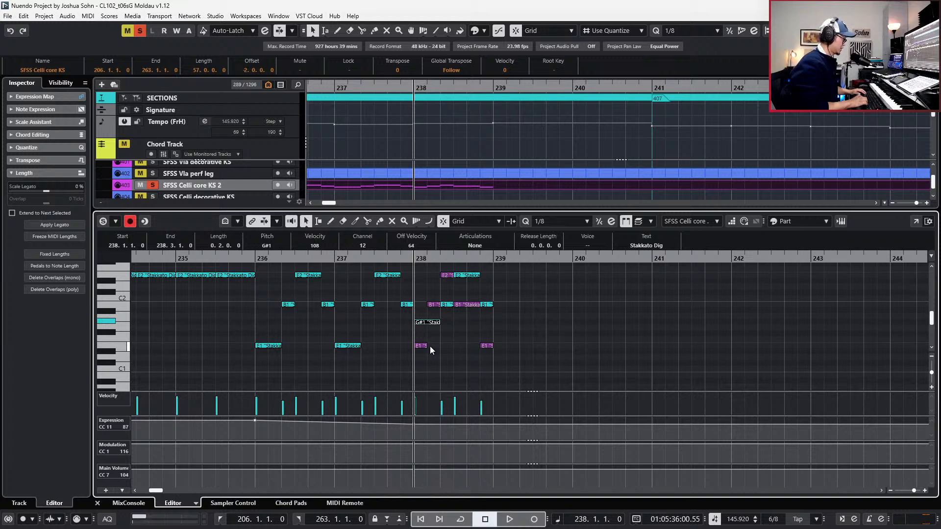
Raise the last note of bar 238 in the PACIFIC Cello KS part to F#2.
key("Right")
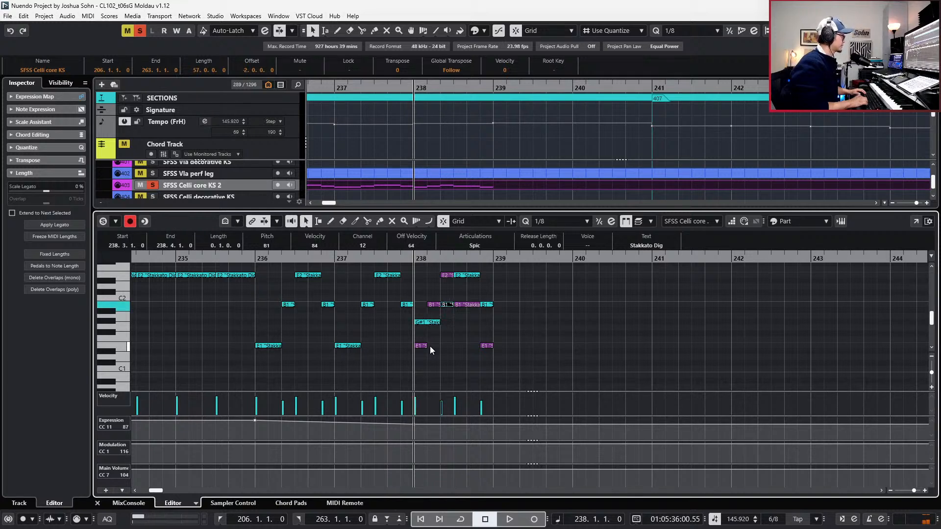
key("Right")
key("Right")
key("Left")
key("Right")
key("Up")
key("Up")
key("Up")
key("Up")
key("Up")
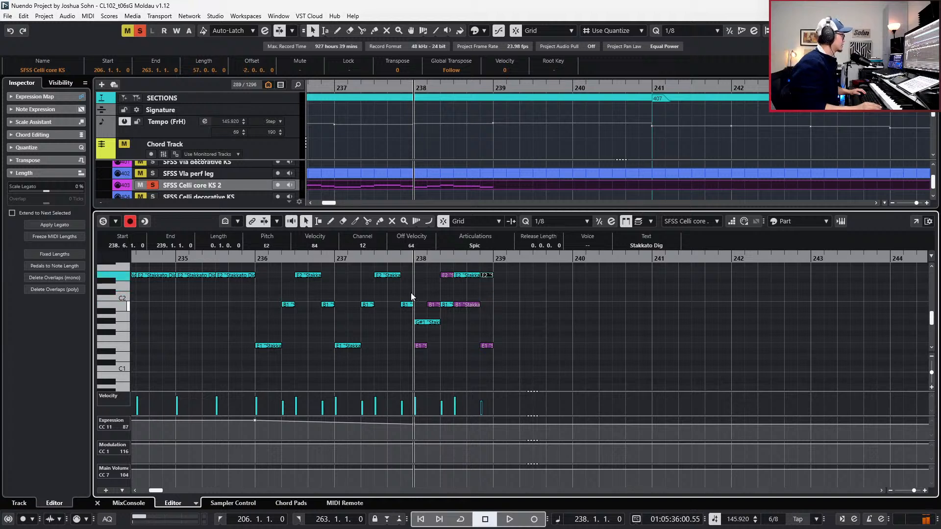
key("Up")
key("Up")
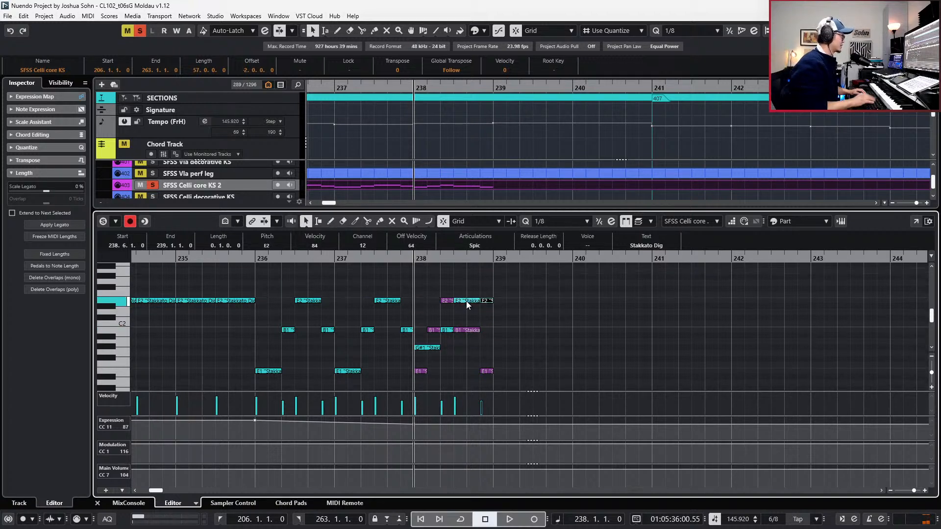
Move the playhead back to bar 236 and solo the editor.
key("KP_Subtract")
key("KP_Subtract")
key("s")
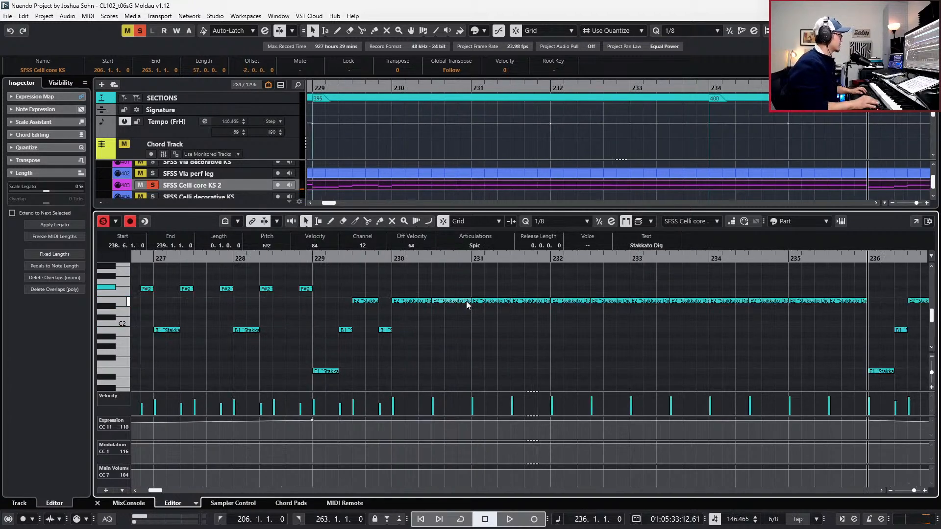
Delete the CC 11 expression points just before and at bar 238 in the PACIFIC Cello KS part.
scroll(464, 311, "down", 1)
scroll(469, 322, "right", 8)
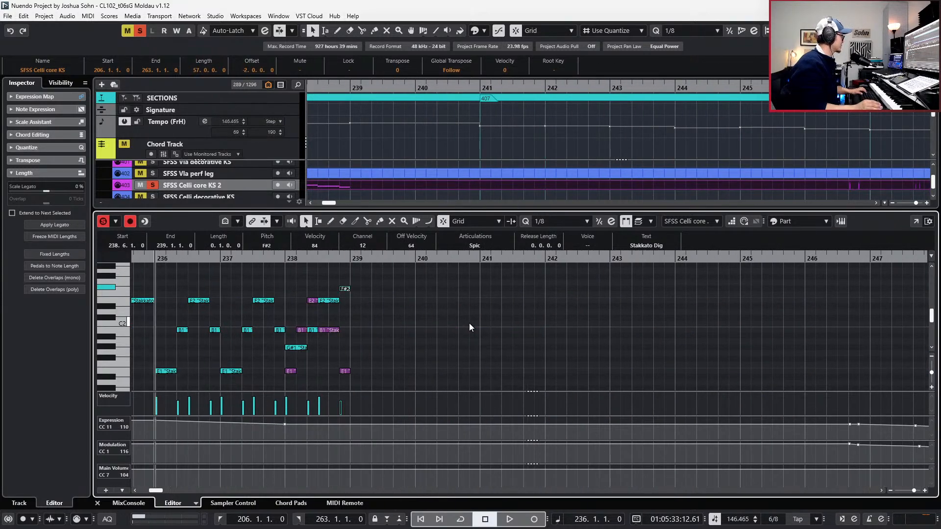
left_click(273, 423)
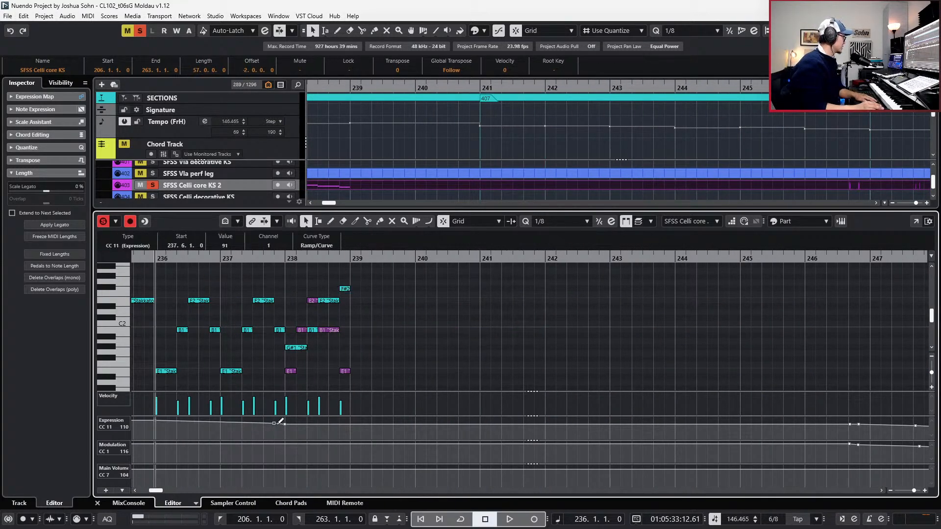
left_click(273, 425)
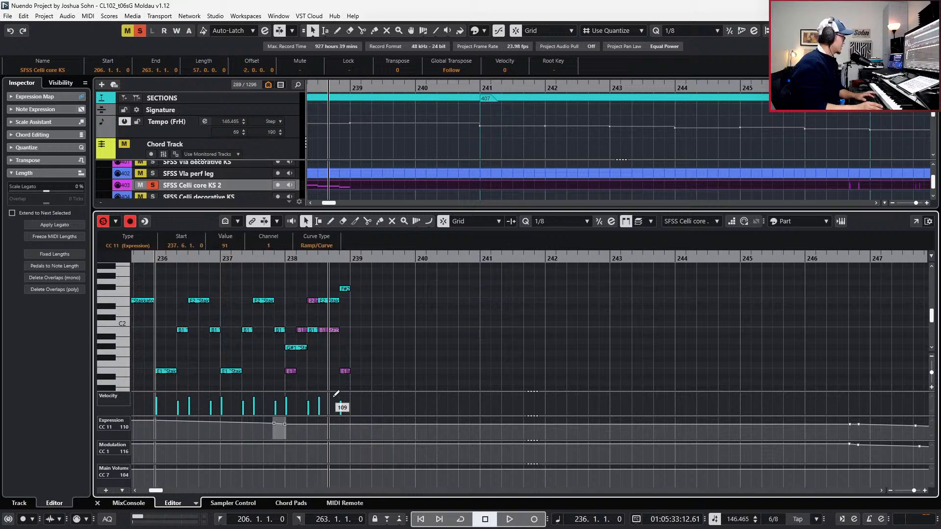
key("Delete")
Delete the expression and modulation points between about bars 246 and 253 in the PACIFIC Cello KS part.
scroll(390, 392, "down", 2)
scroll(685, 432, "down", 3)
left_click_drag(687, 435, 800, 419)
key("Delete")
left_click_drag(687, 460, 807, 442)
key("Delete")
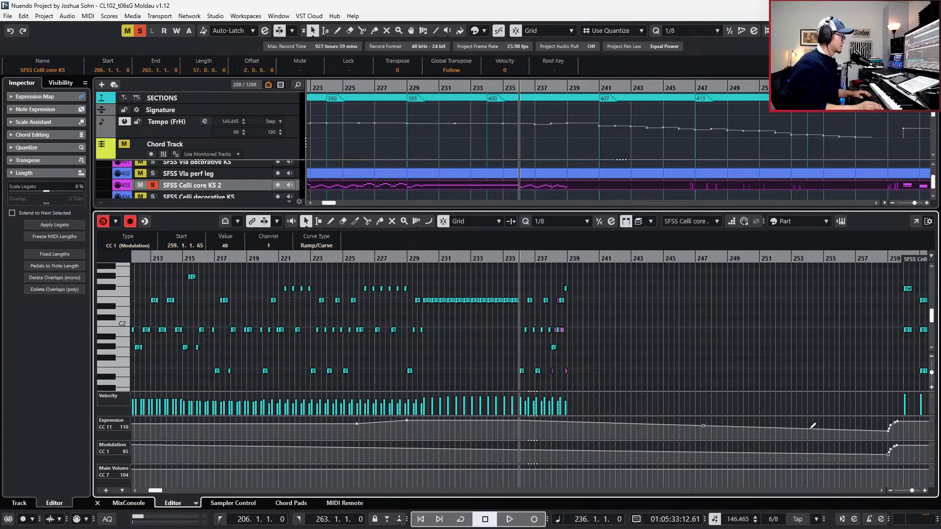
Select the expression point at bar 229 and the modulation point at bar 208, and switch editing to the SFSS Celli core KS 2 part.
left_click(428, 437)
left_click(407, 421)
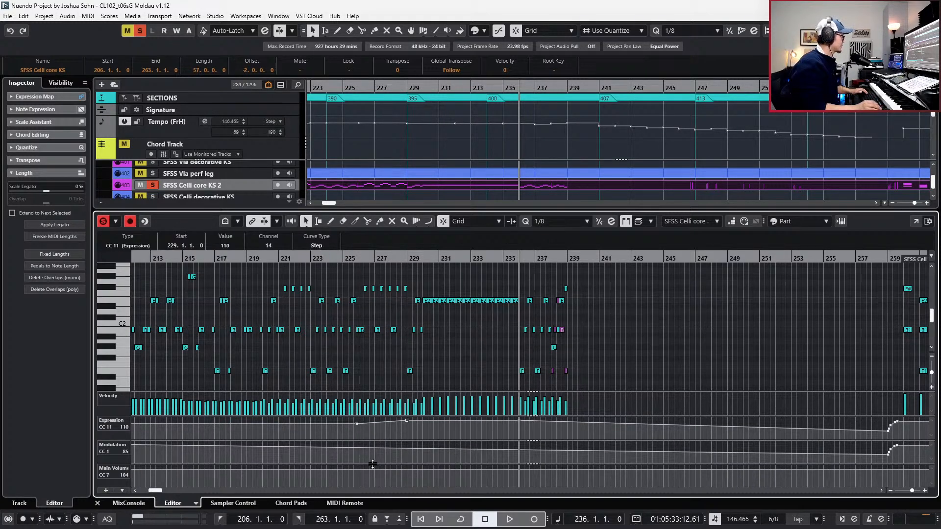
scroll(372, 460, "down", 2)
left_click_drag(222, 452, 173, 433)
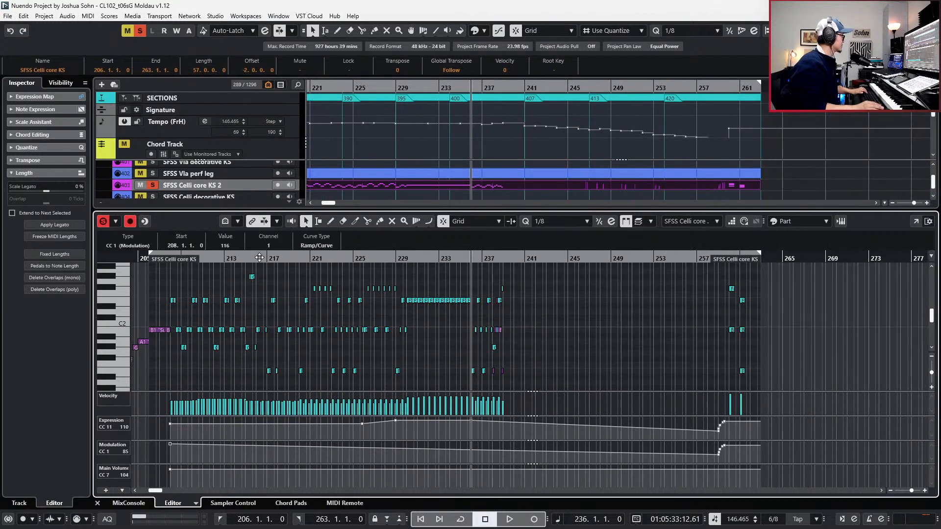
left_click(324, 245)
key("period")
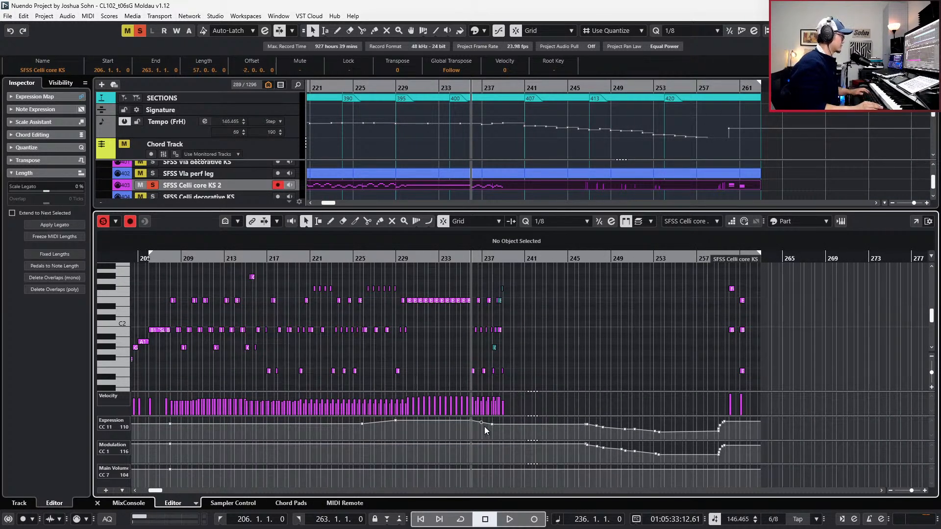
Delete the expression points between bars 236 and 254 in the SFSS Celli core KS 2 part and set the bar 236 point's curve to Step.
left_click_drag(511, 431, 681, 410)
key("Delete")
left_click_drag(473, 428, 501, 420)
key("Delete")
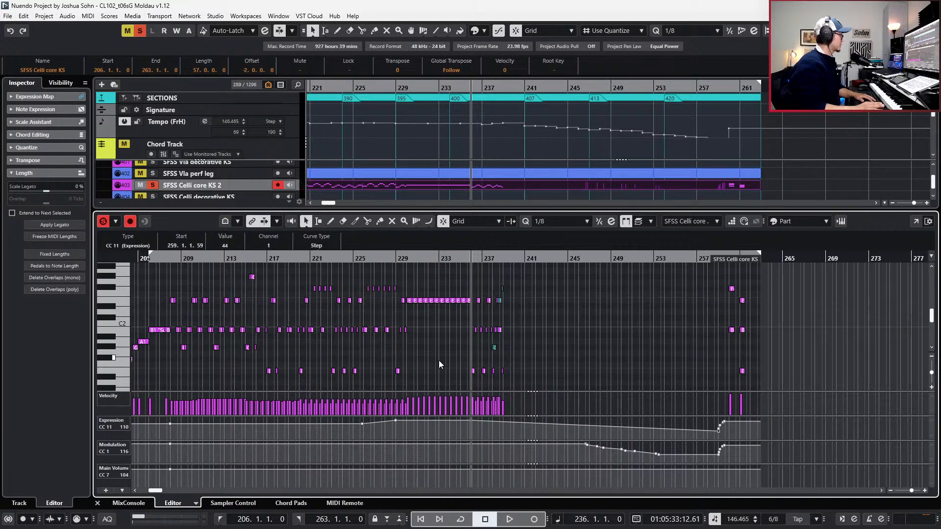
left_click(471, 420)
left_click(317, 246)
Delete the modulation points between about bars 246 and 253 and set the bar 208 modulation point's curve type to Step.
left_click_drag(571, 463, 694, 427)
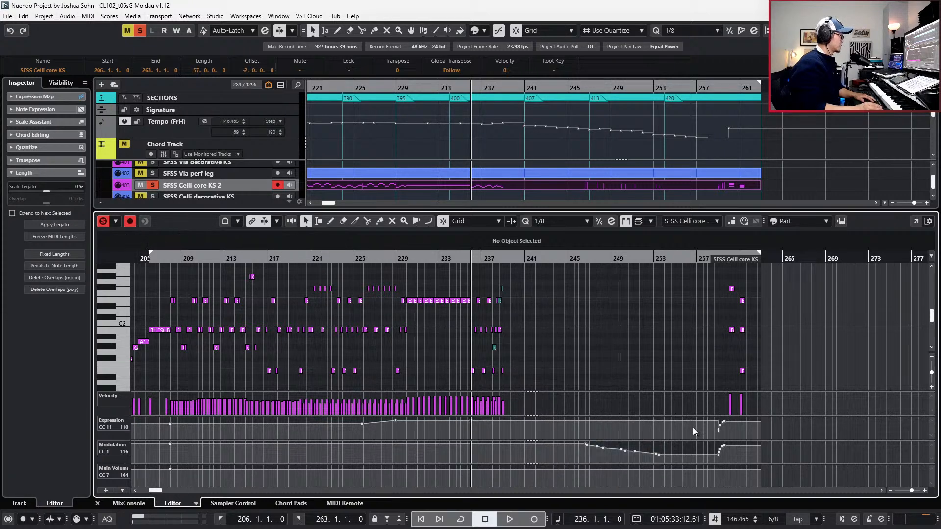
key("Delete")
left_click(317, 245)
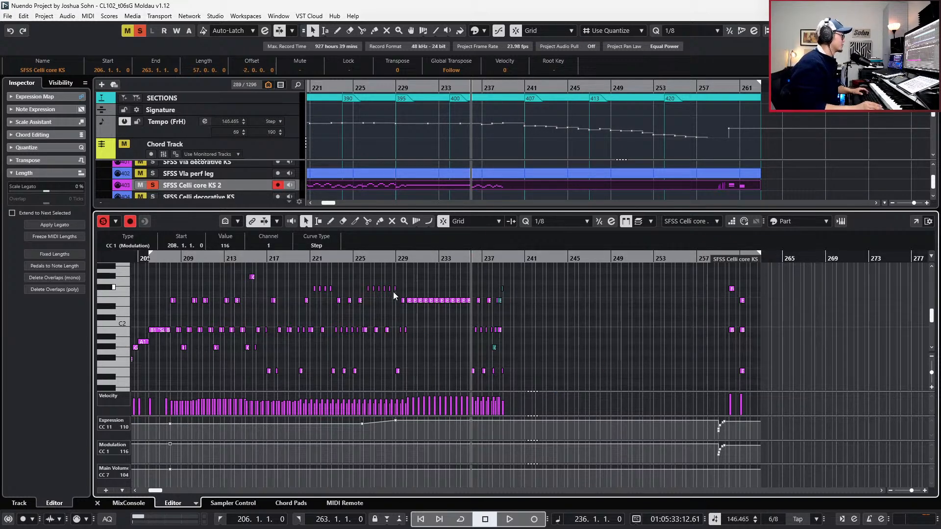
Play back the soloed cello passage from bar 236 into bar 238.
scroll(483, 313, "up", 4)
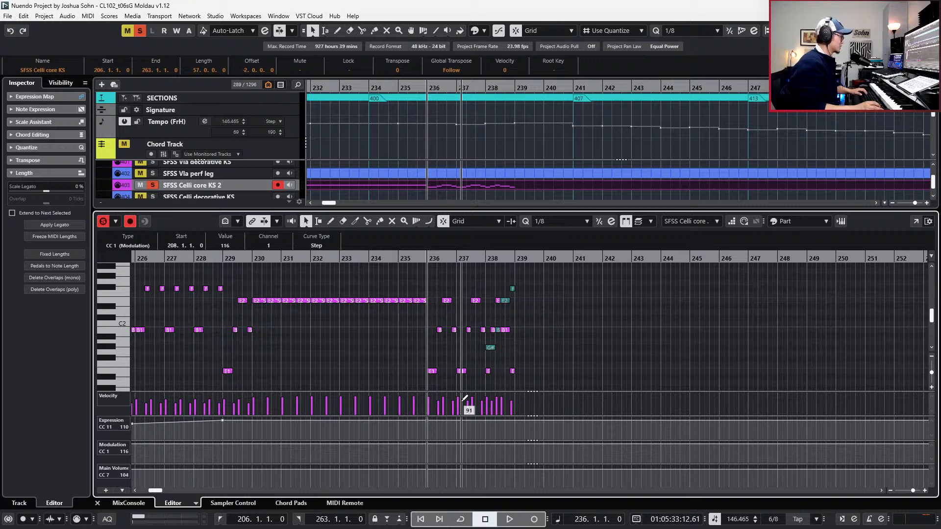
scroll(485, 319, "up", 2)
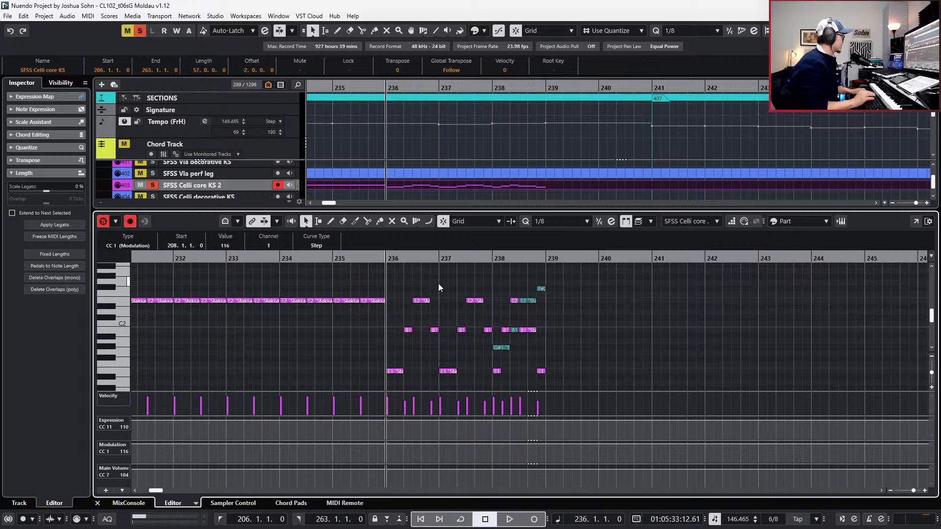
key("space")
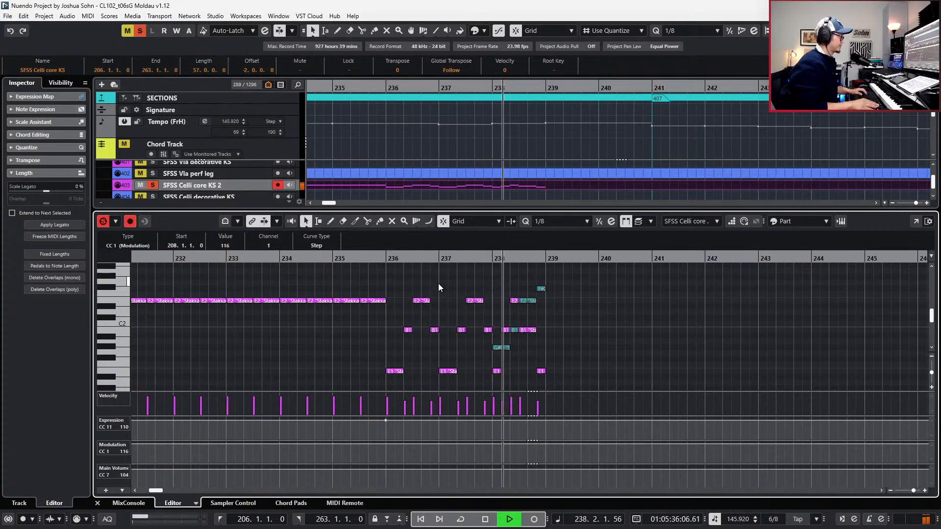
key("space")
key("h")
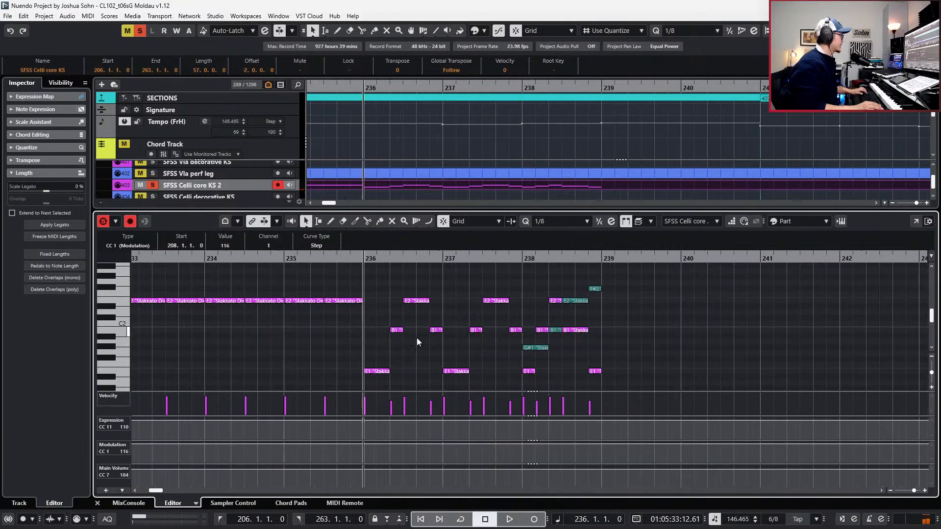
Inspect the articulations of the SFSS Celli core KS 2 notes starting at bar 236.
left_click(378, 371)
key("shift+Right")
key("shift+Right")
key("shift+Right")
key("shift+Right")
key("shift+Right")
key("shift+Right")
key("shift+Right")
key("shift+Right")
key("shift+Right")
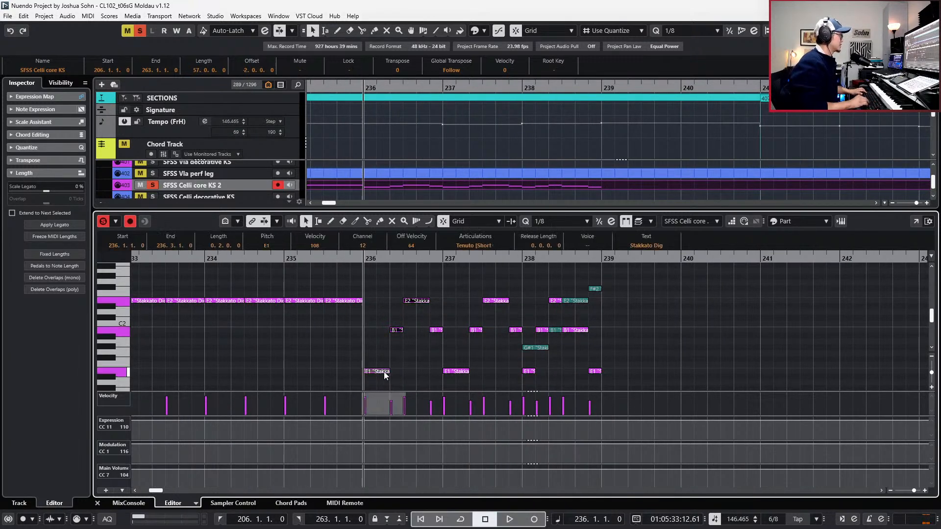
key("Left")
key("Right")
key("Right")
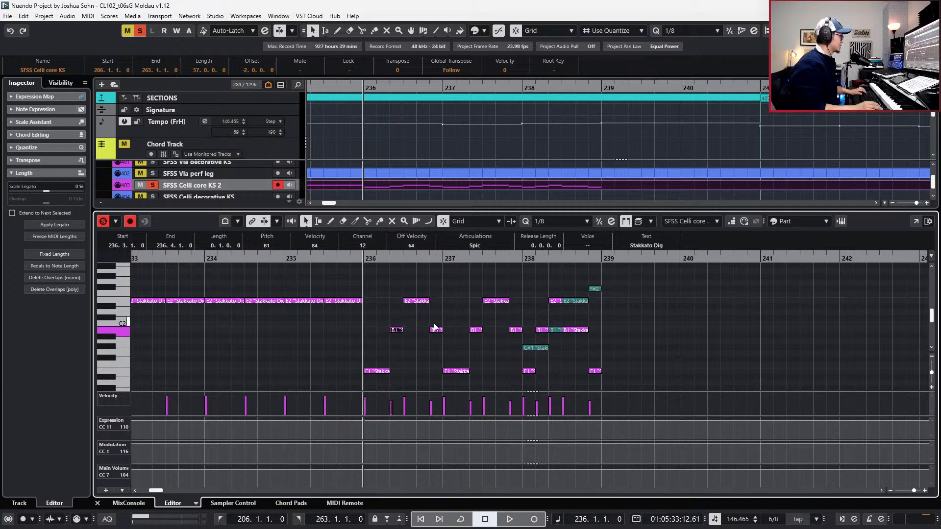
Switch editing to the overlapping cello part via its G#1 note at bar 238 and go back to its E1 note at bar 236.
left_click(529, 348)
key("Left")
key("Left")
key("Left")
key("Left")
key("Left")
key("Left")
key("Left")
key("Left")
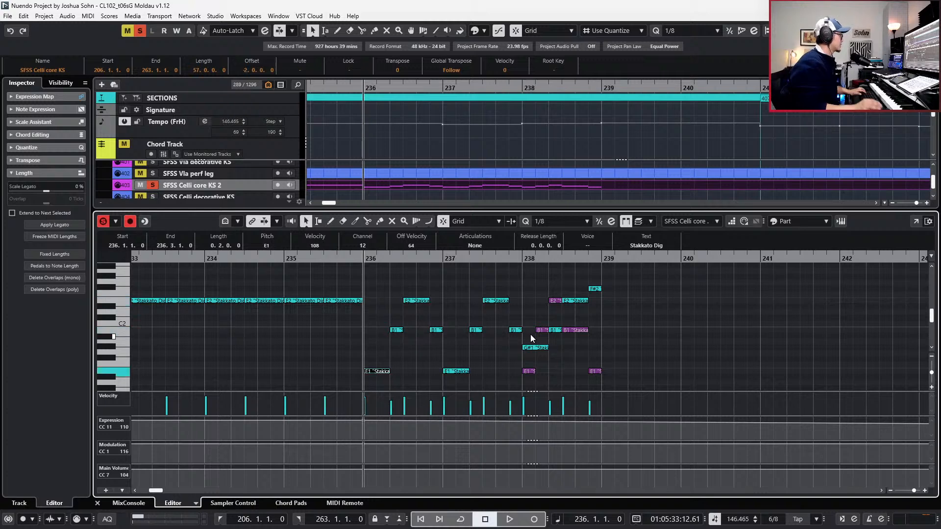
key("g")
key("g")
left_click(271, 302)
key("shift+Right")
key("shift+Right")
key("shift+Right")
key("shift+Right")
key("shift+Right")
key("shift+Right")
key("shift+Right")
key("shift+Right")
key("shift+Right")
key("shift+Right")
key("shift+Right")
key("shift+Right")
key("shift+Right")
key("shift+Right")
key("shift+Right")
key("shift+Right")
key("shift+Right")
key("shift+Right")
key("shift+Right")
key("shift+Right")
key("shift+Right")
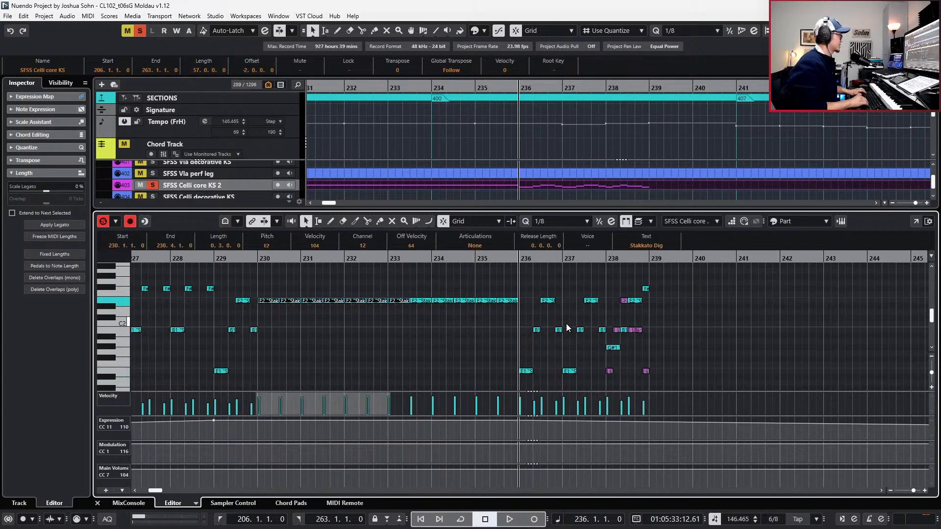
key("shift+Right")
key("shift+Right")
key("shift+Right")
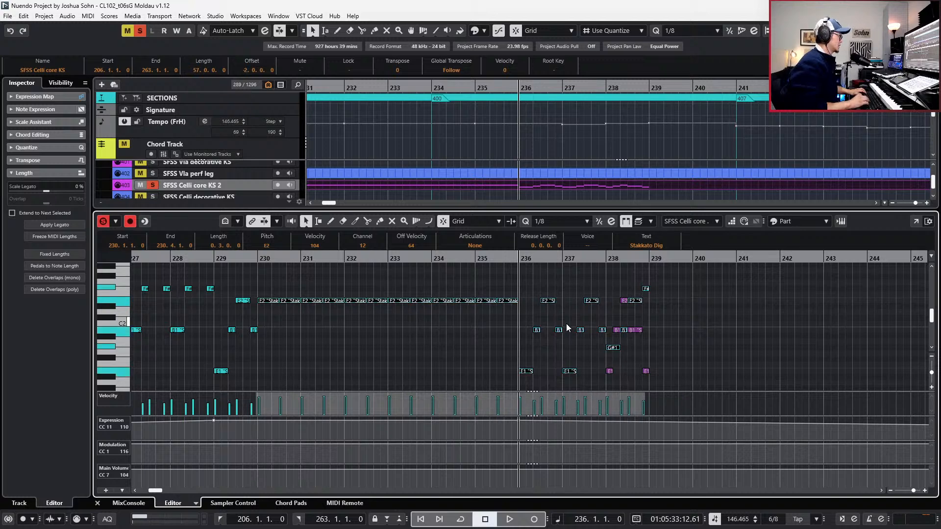
scroll(571, 309, "left", 1)
scroll(569, 308, "left", 4)
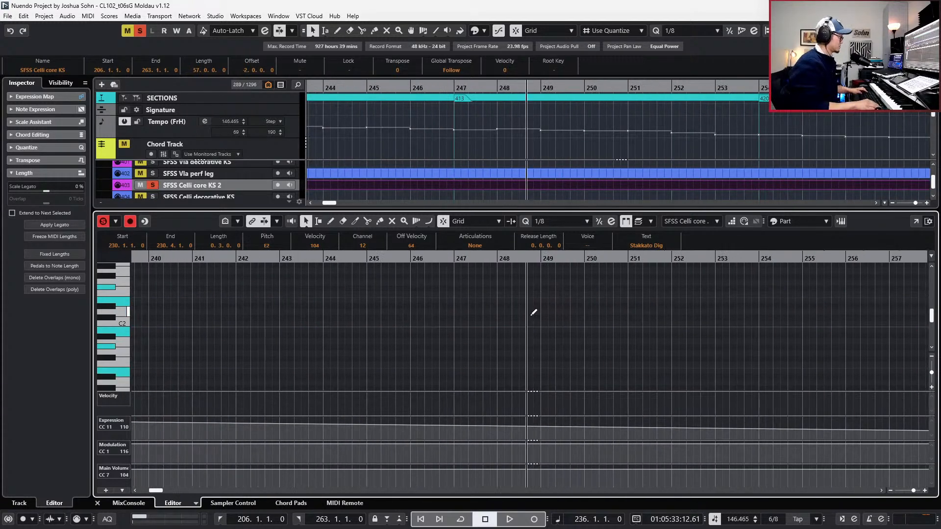
left_click(531, 316)
Show the articulation lanes, assign Sus Marc to the repeated E2 notes in bars 230 to 235, and locate the playhead to bar 230.
scroll(540, 319, "left", 3)
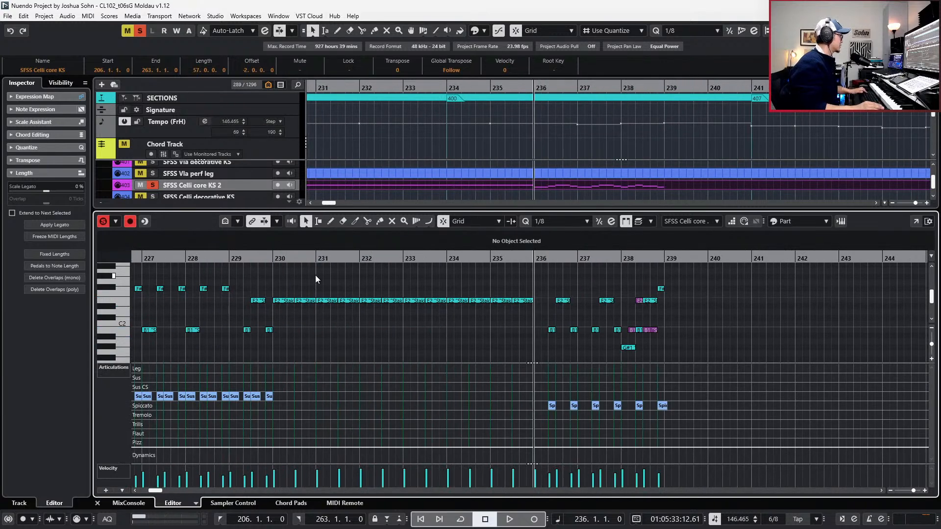
left_click_drag(291, 281, 509, 333)
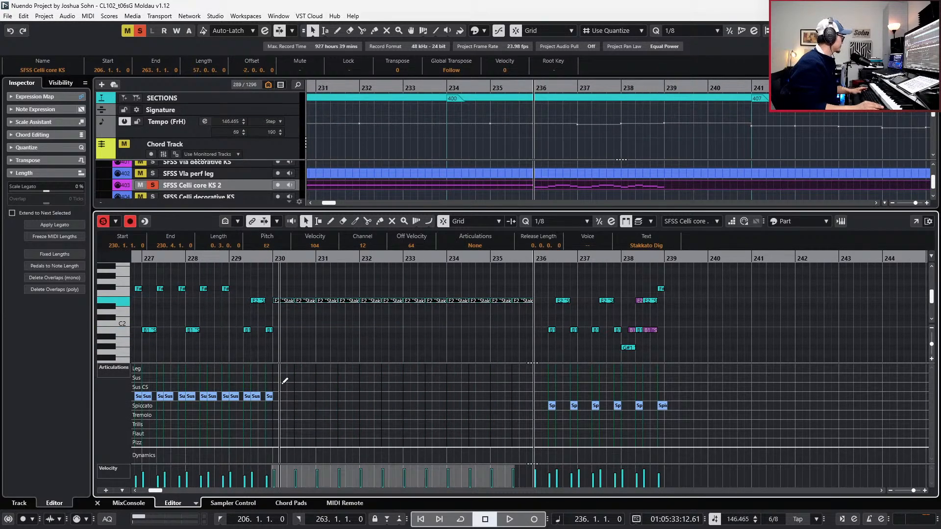
left_click(313, 396)
key("l")
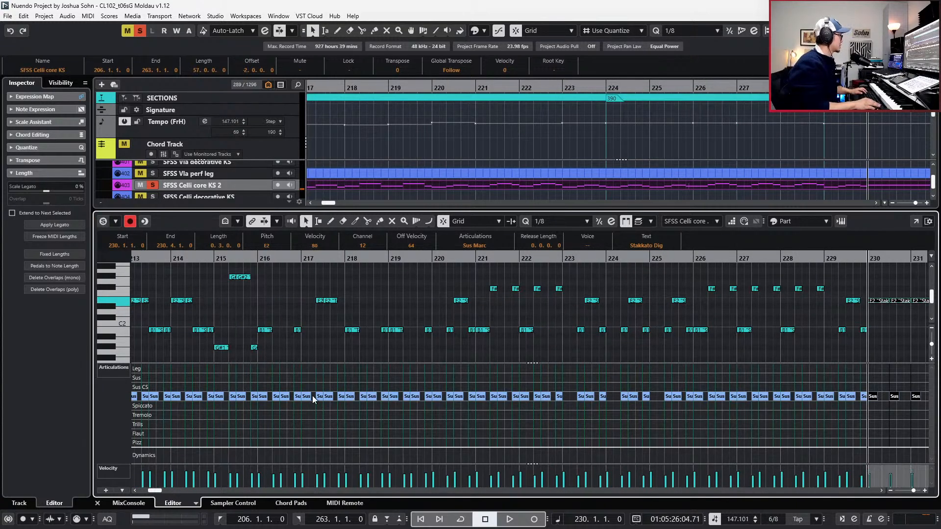
Audition the repeated E2 notes from bar 230 and lower their velocities together, bringing the first note to 52.
key("space")
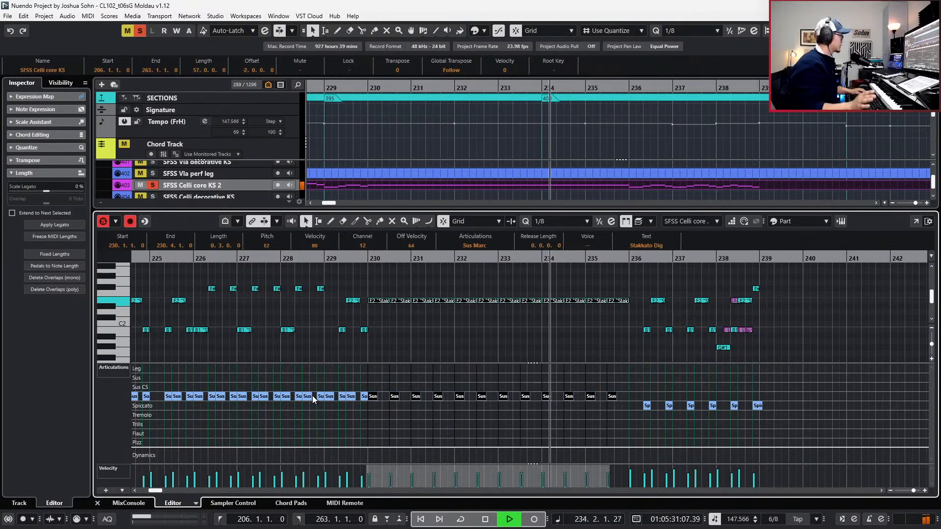
key("space")
left_click_drag(313, 395, 314, 395)
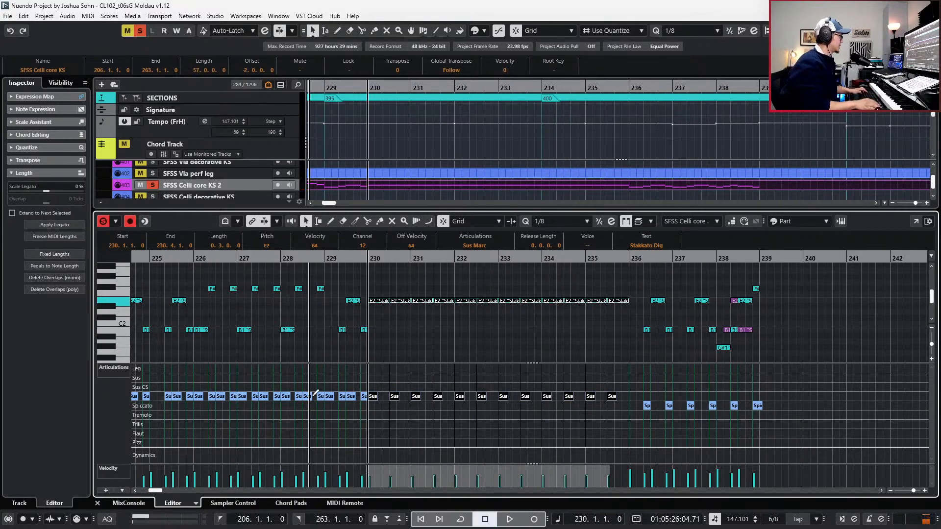
key("space")
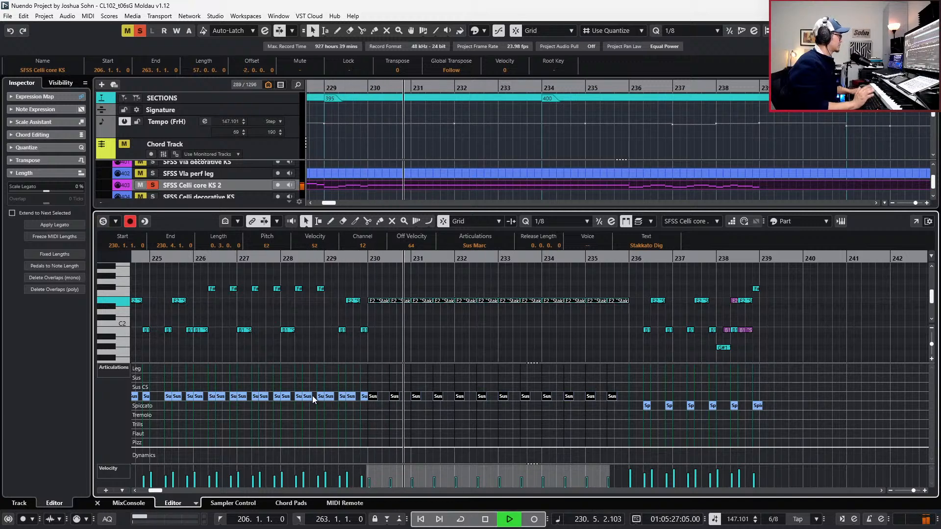
key("f")
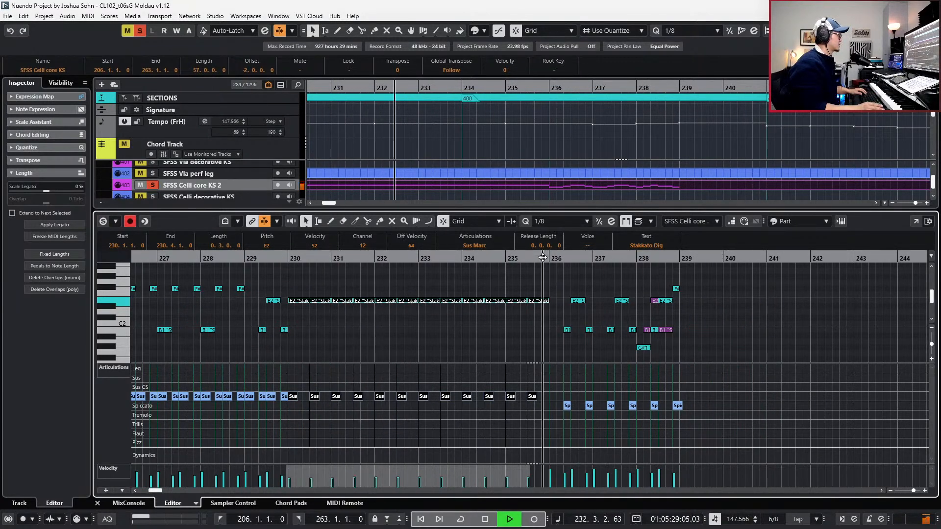
key("space")
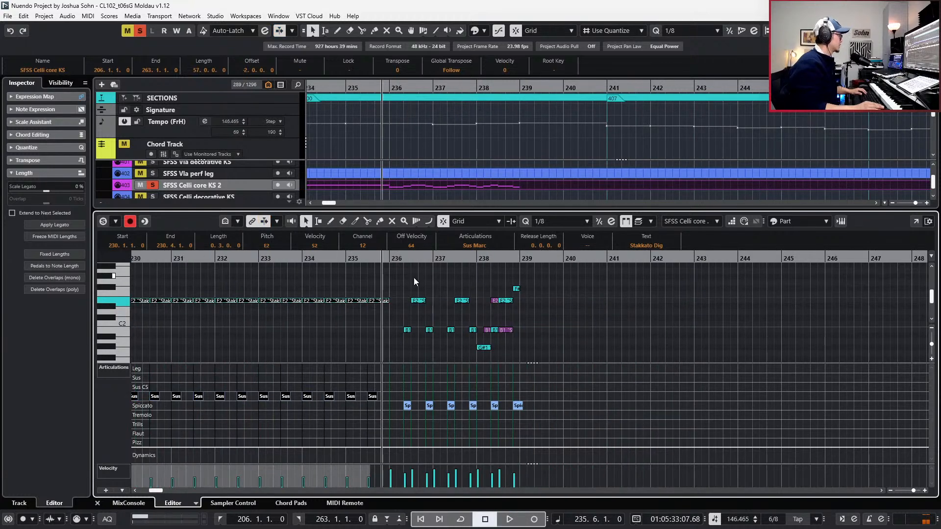
Select the active cello part's notes from the E1 at bar 236 through the end of bar 238 and set their articulation to Sus Marc.
scroll(399, 309, "down", 1)
left_click(398, 351)
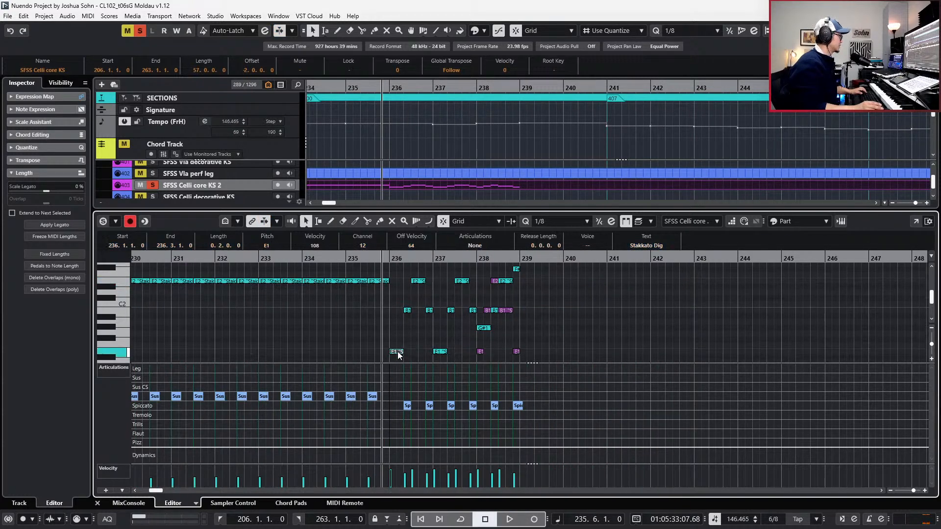
key("shift+Right")
key("shift+Right")
key("shift+Right")
key("shift+Right")
key("shift+Right")
key("shift+Right")
key("shift+Right")
key("shift+Right")
key("shift+Right")
key("shift+Right")
key("shift+Right")
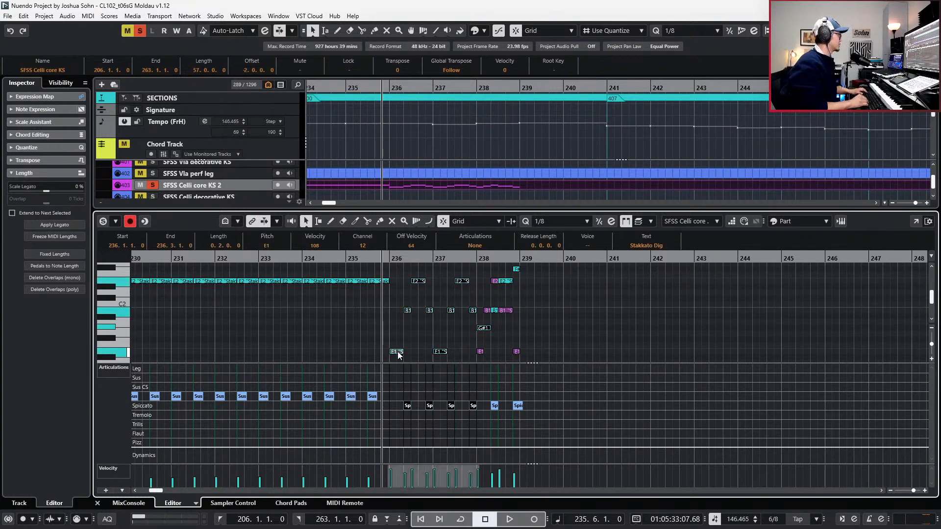
left_click(475, 246)
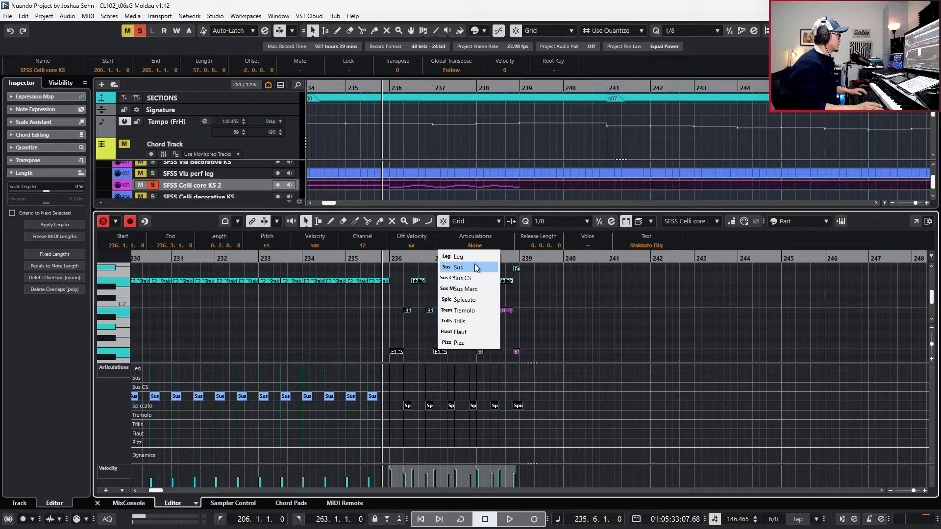
left_click(478, 290)
Audition the selected notes from bar 236, lower their velocities together until the first note is 88, and unsolo the editor.
key("space")
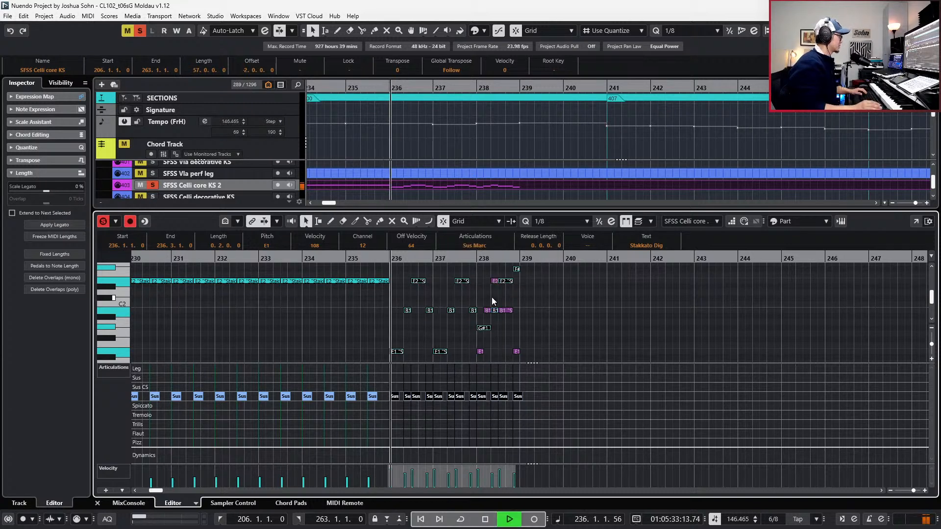
key("space")
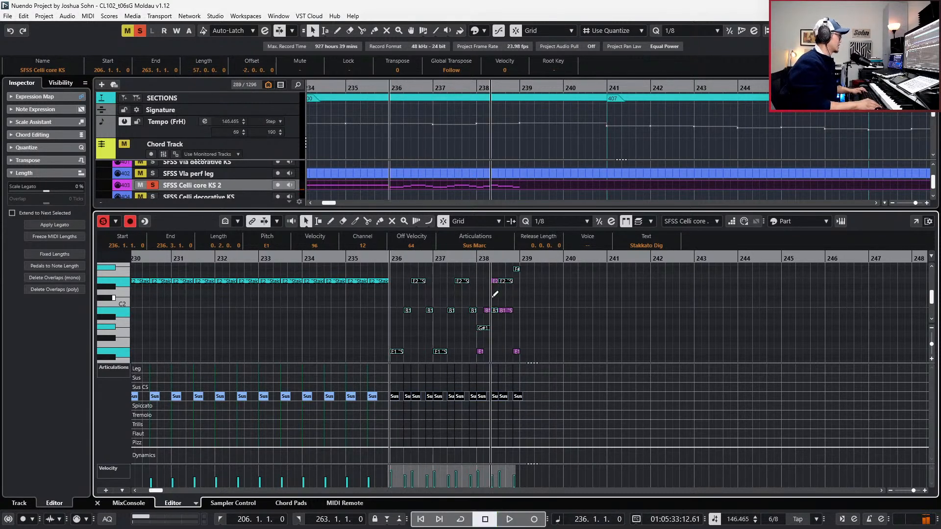
key("space")
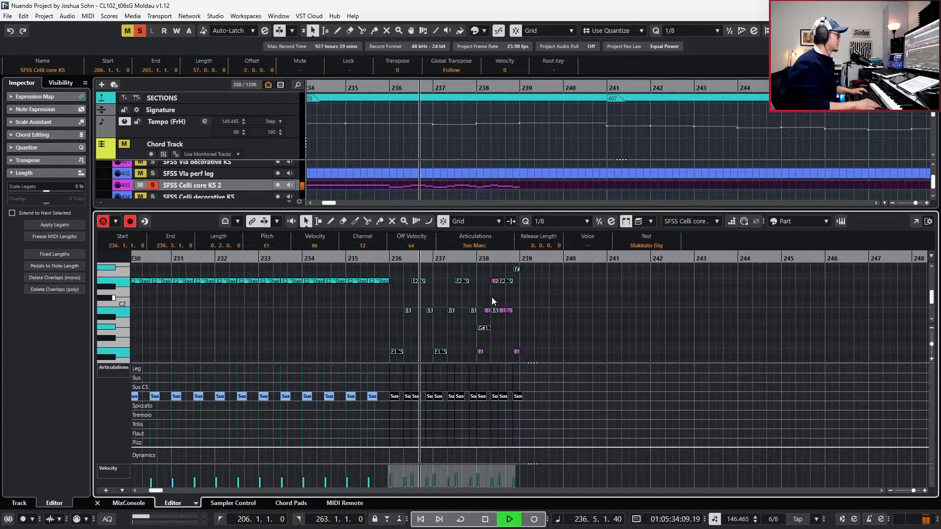
key("space")
key("s")
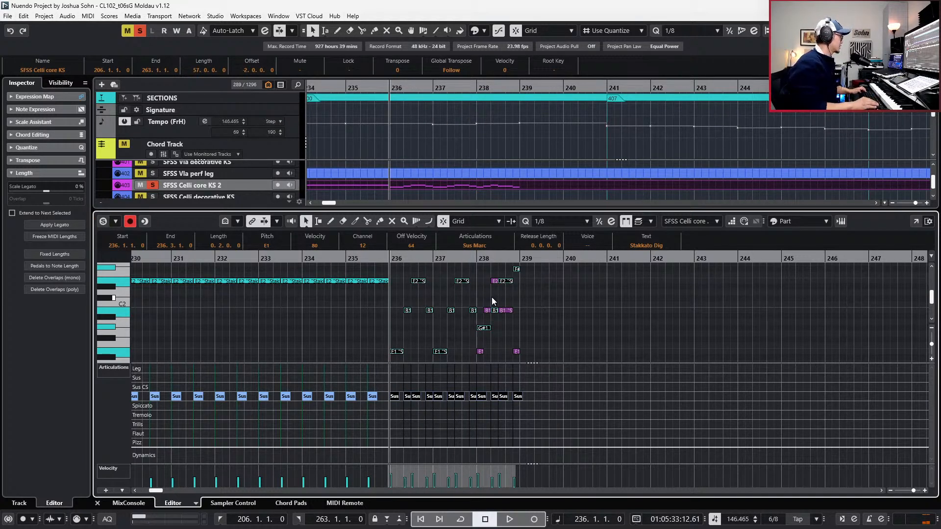
Bring back the controller lanes and set the CC 11 expression point at bar 236 to the Step curve type.
left_click(492, 297)
key("v")
scroll(561, 300, "down", 7)
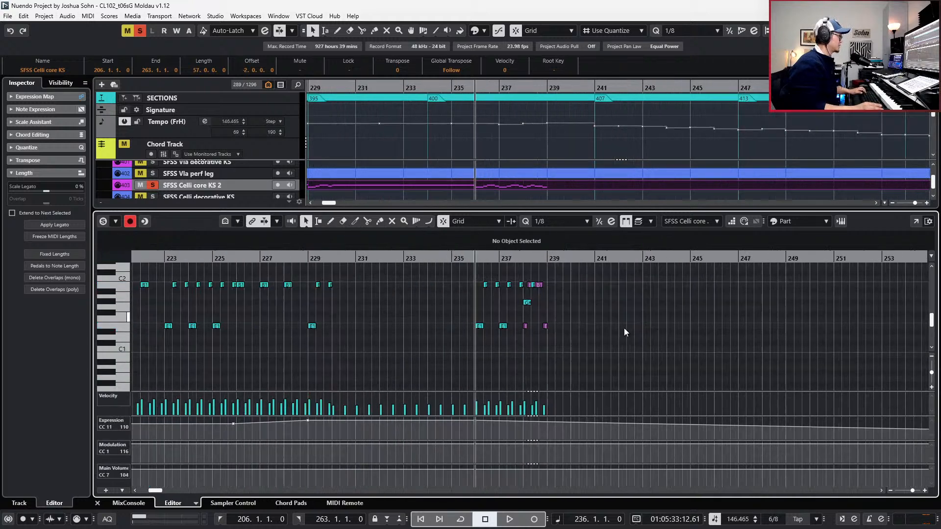
left_click(590, 433)
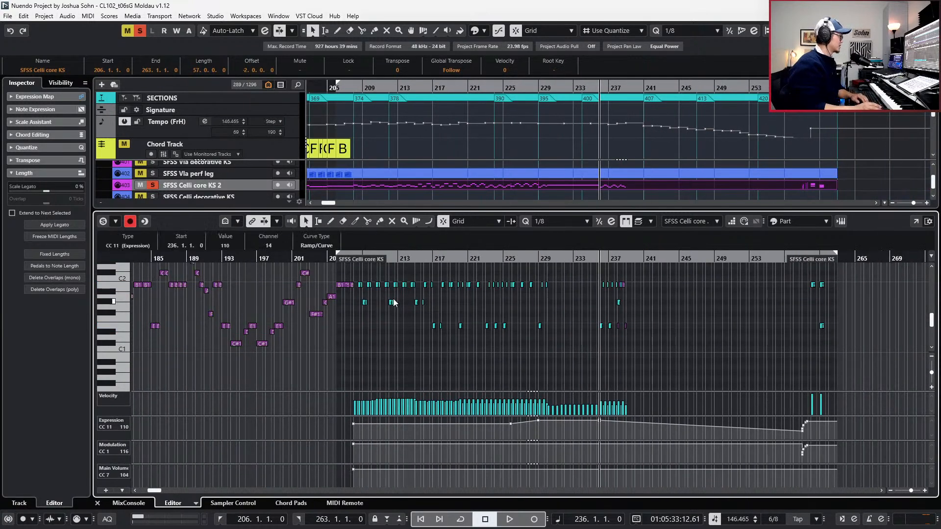
left_click(316, 246)
Select the active cello part's notes in bar 238 and play them back soloed from bar 238.
scroll(743, 313, "up", 1)
scroll(519, 319, "up", 4)
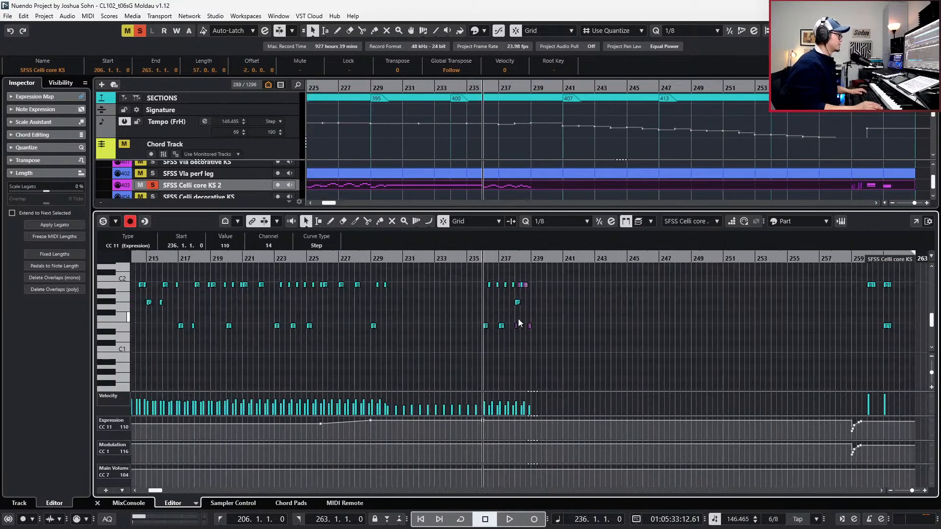
scroll(521, 329, "up", 1)
scroll(526, 329, "up", 1)
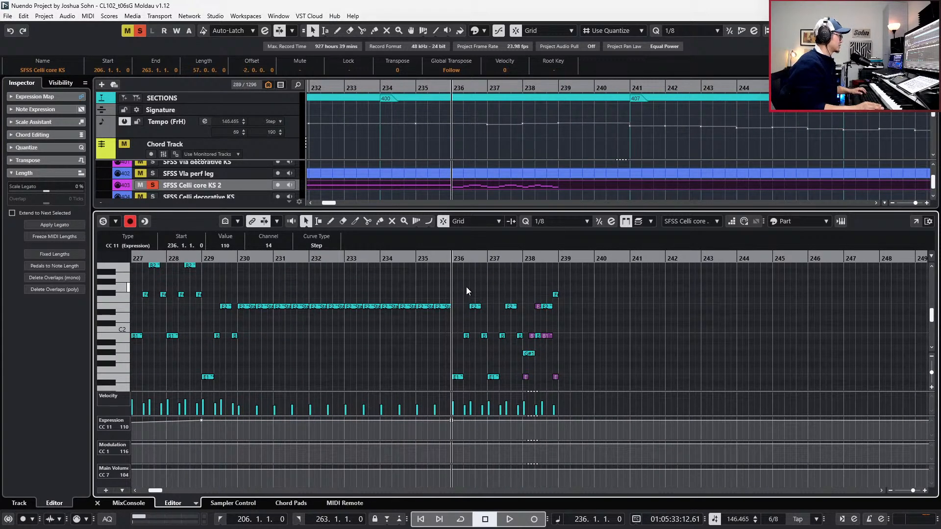
left_click_drag(528, 287, 584, 387)
key("s")
key("l")
key("space")
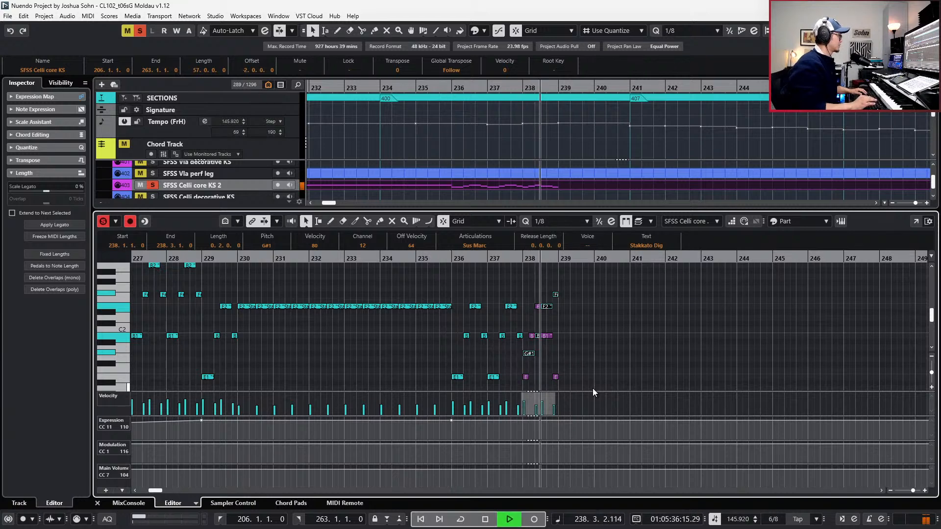
key("space")
key("h")
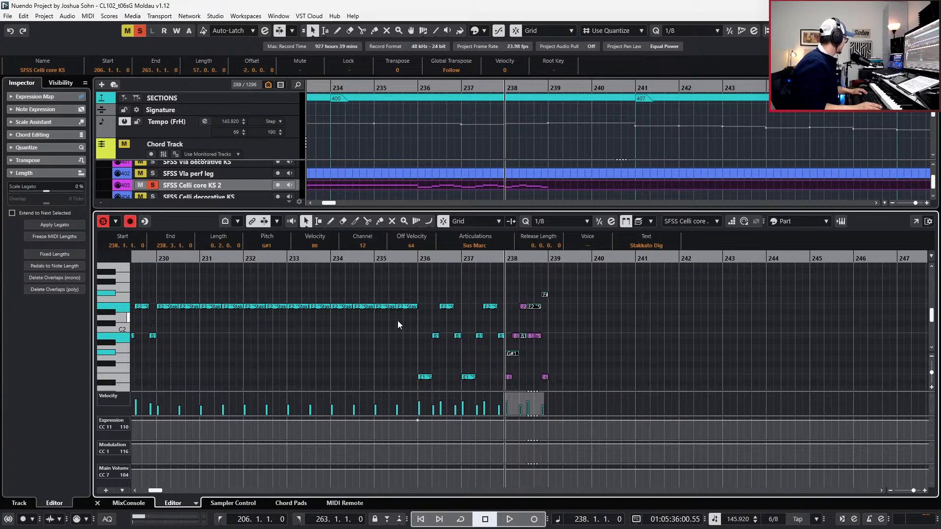
left_click(553, 321)
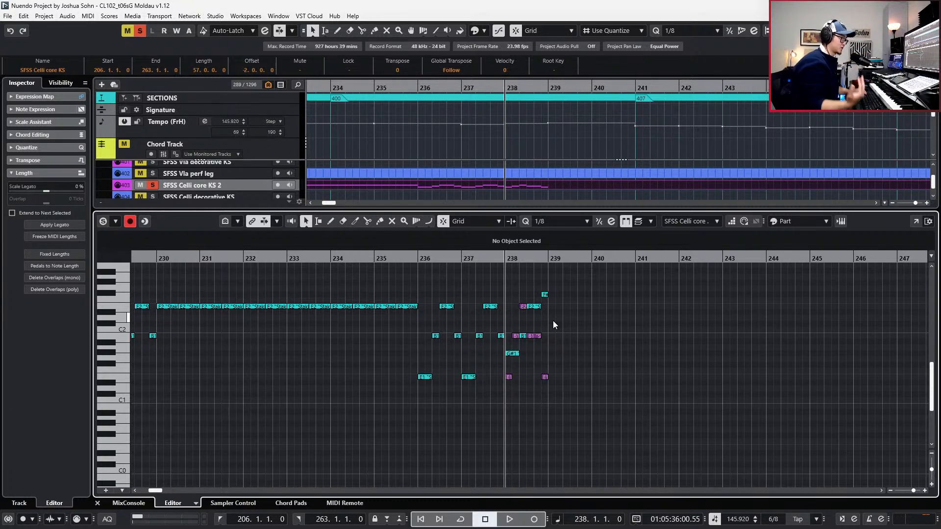
Duplicate the active cello part's notes in bar 238 into bar 239 and play the copy from bar 239.
scroll(543, 340, "up", 2)
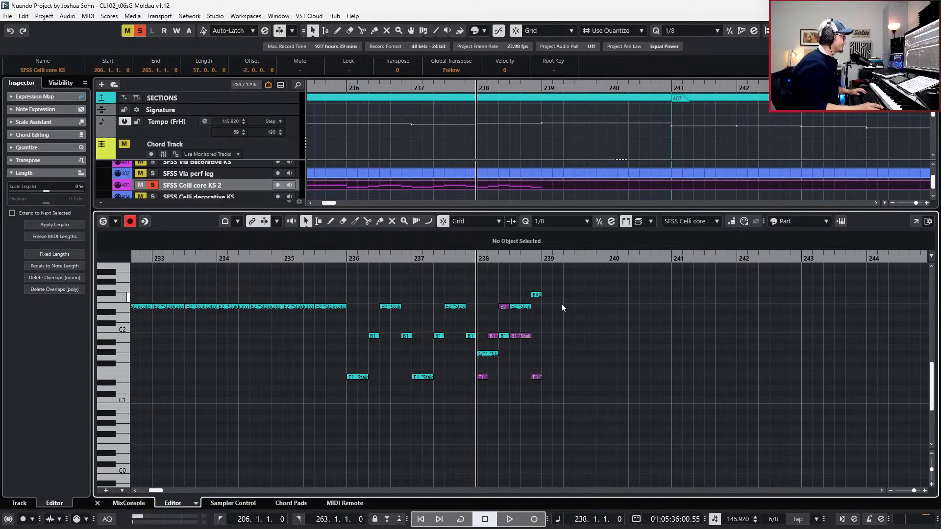
scroll(561, 304, "right", 2)
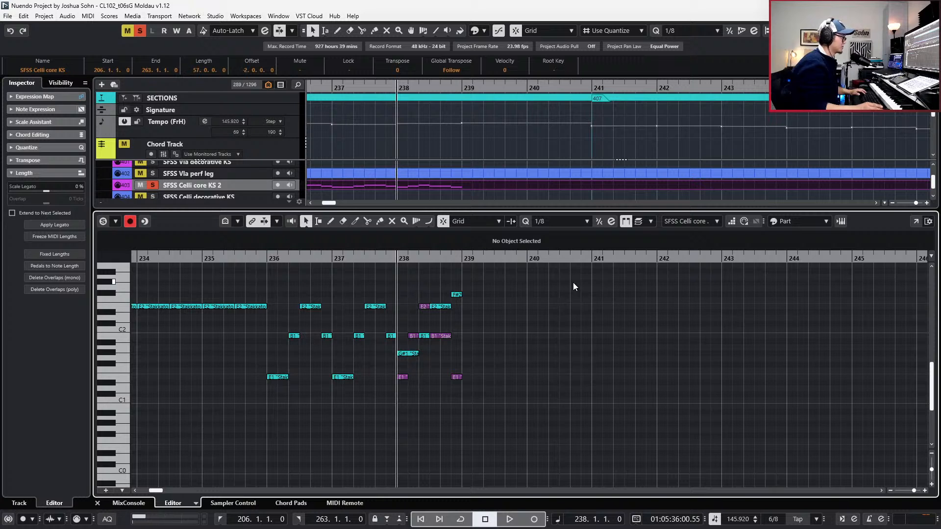
key("KP_Add")
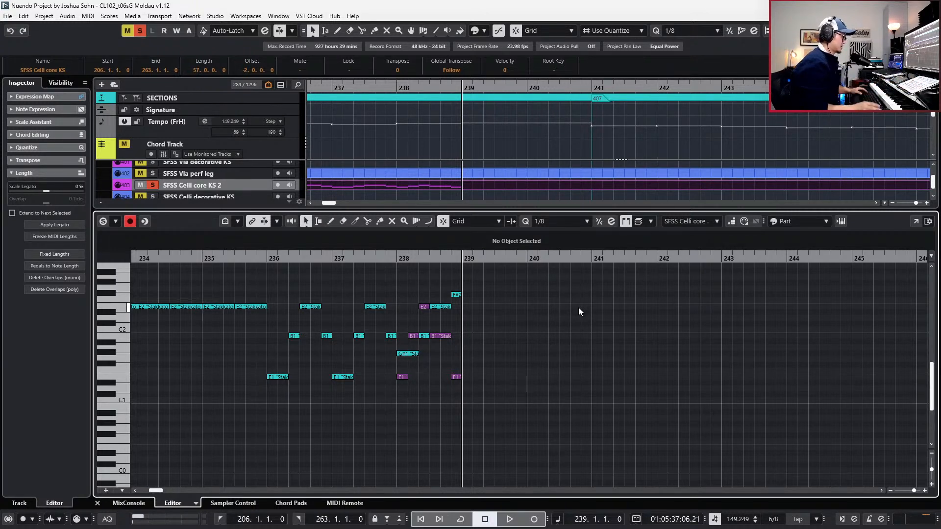
left_click(402, 378)
key("shift+Right")
key("shift+Right")
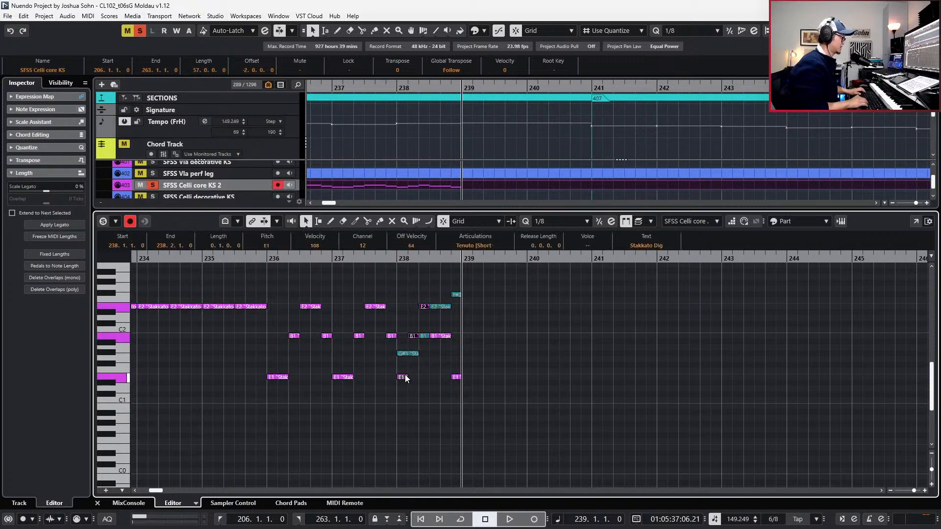
key("shift+Right")
key("shift+Right")
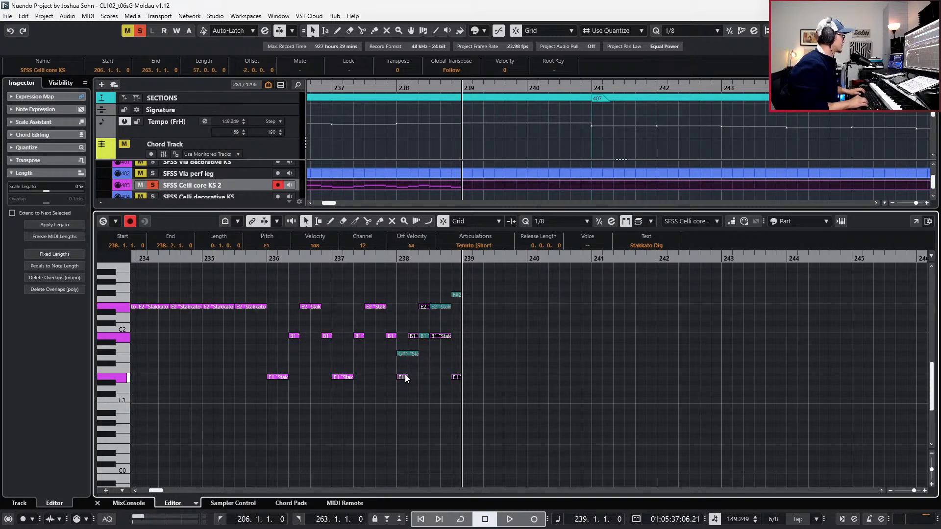
key("alt+d")
key("space")
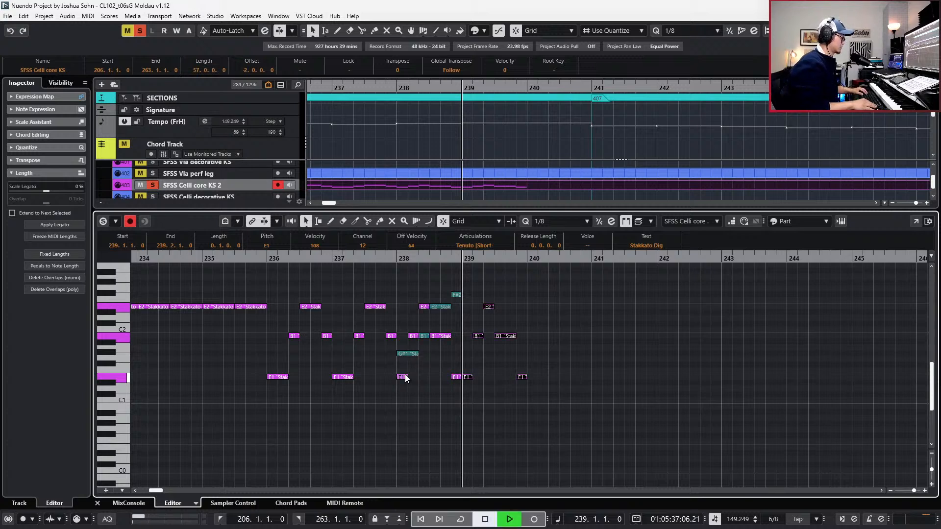
key("space")
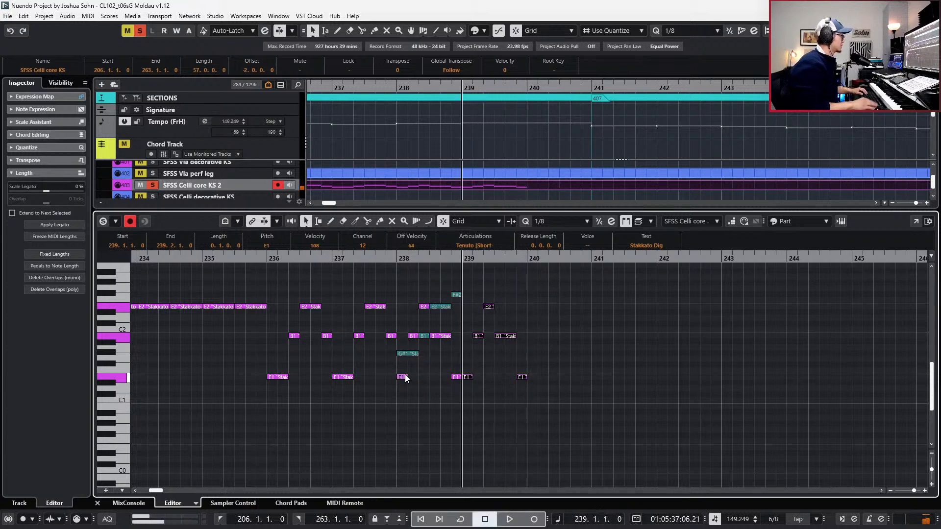
Set the articulation of the first three short notes in bars 238 and 239 to Spic and audition them from bar 238.
left_click_drag(484, 293, 469, 381)
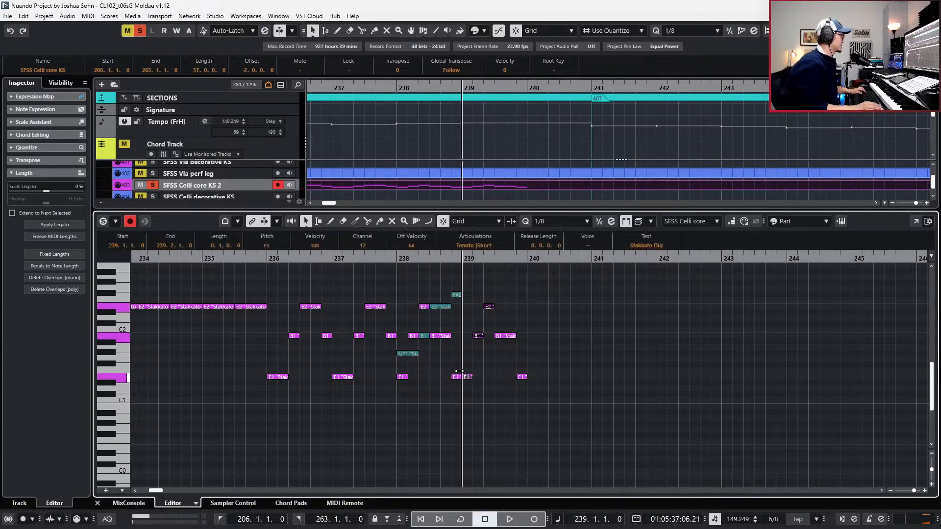
left_click(401, 378)
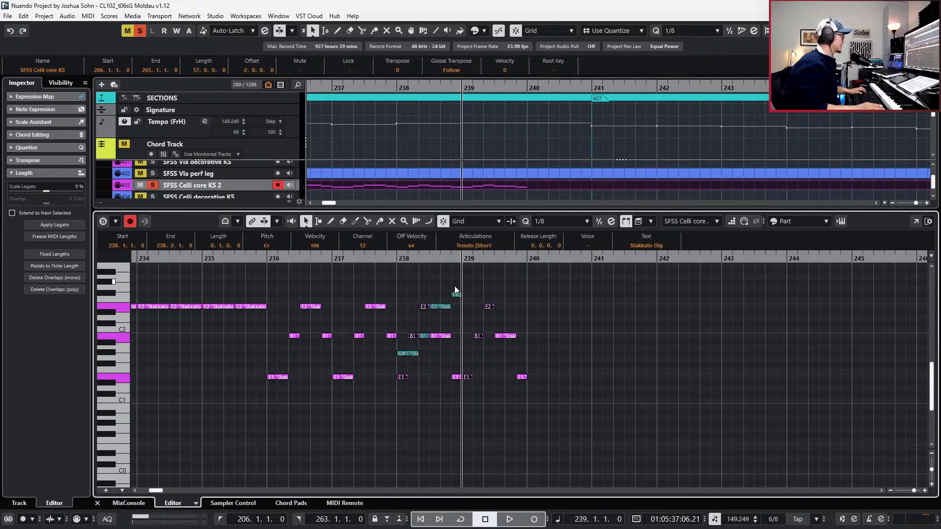
left_click(474, 245)
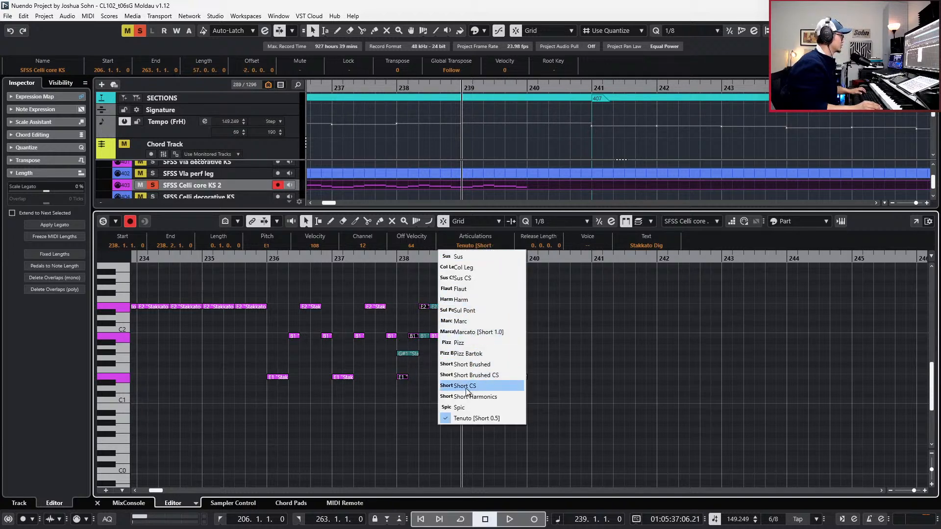
left_click(480, 407)
key("space")
key("space")
key("l")
key("space")
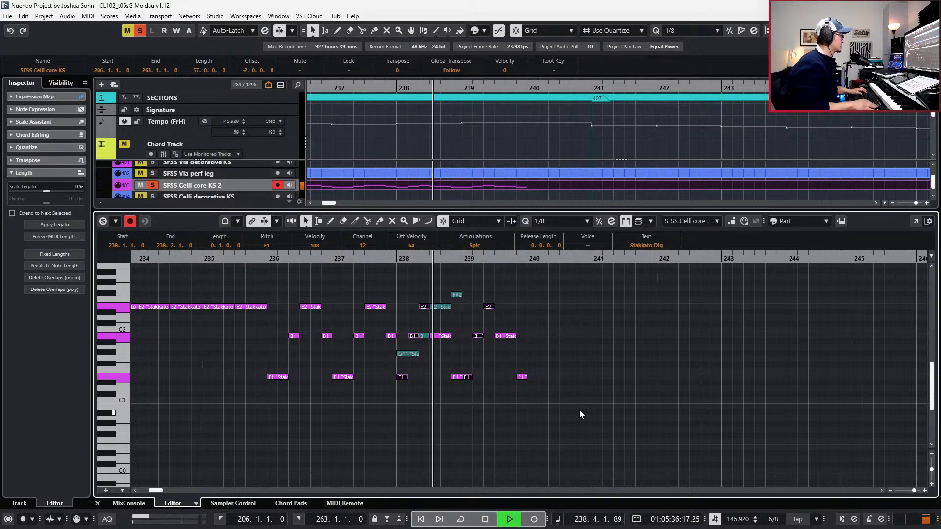
key("space")
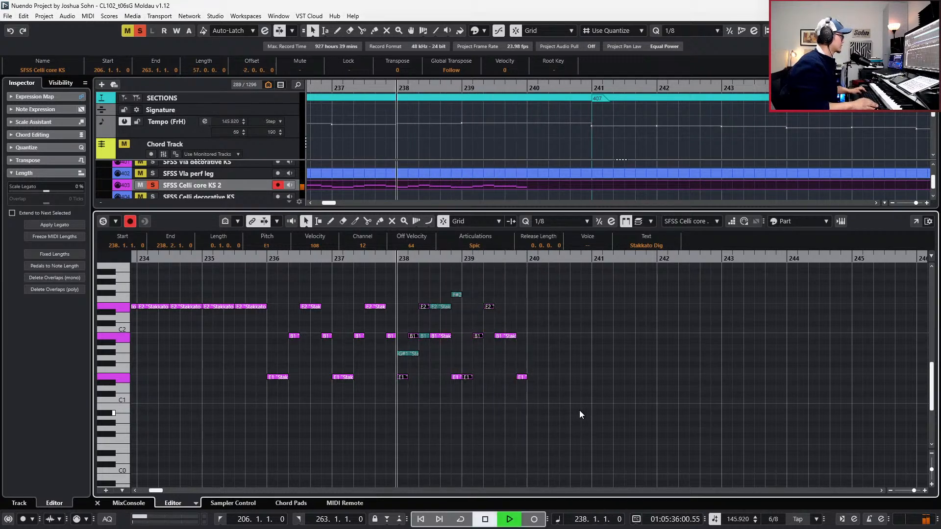
Show the controller lanes, adjust the selected notes' velocities together until the first note is 103, and play from bar 238.
key("alt+l")
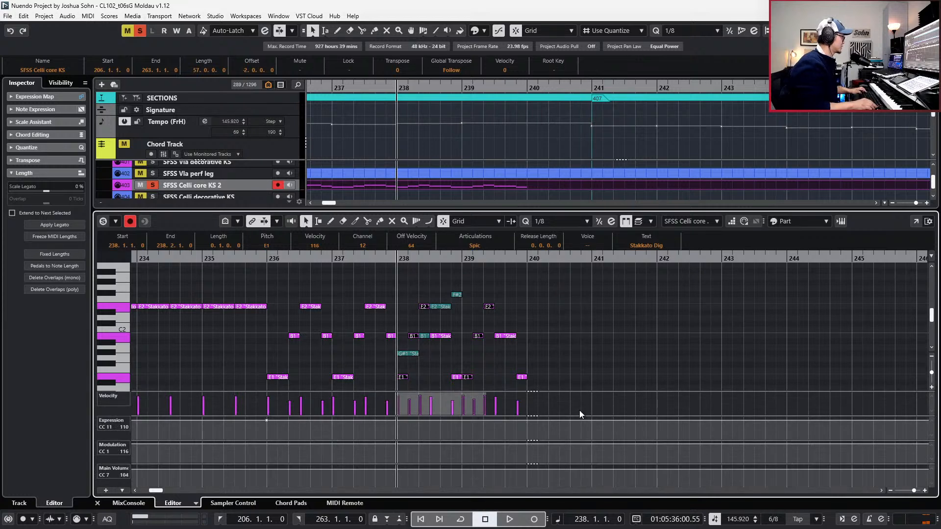
key("ctrl+shift+Up")
key("space")
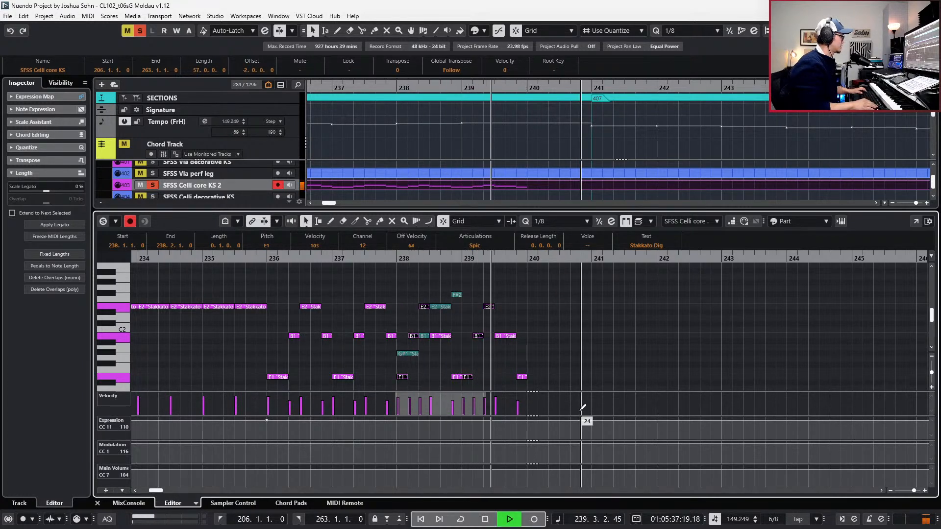
key("space")
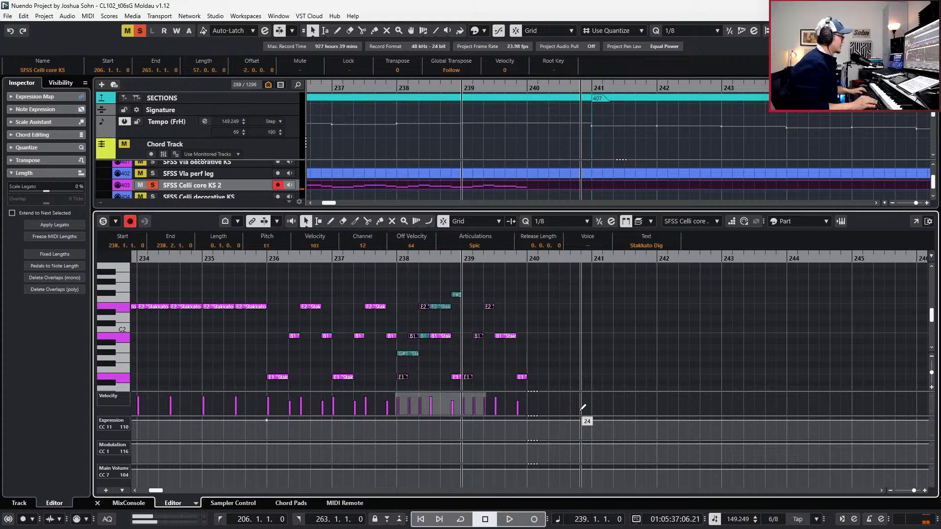
Hide the controller lanes, solo the editor, and select and audition only the first three notes in bar 239.
scroll(560, 365, "up", 1)
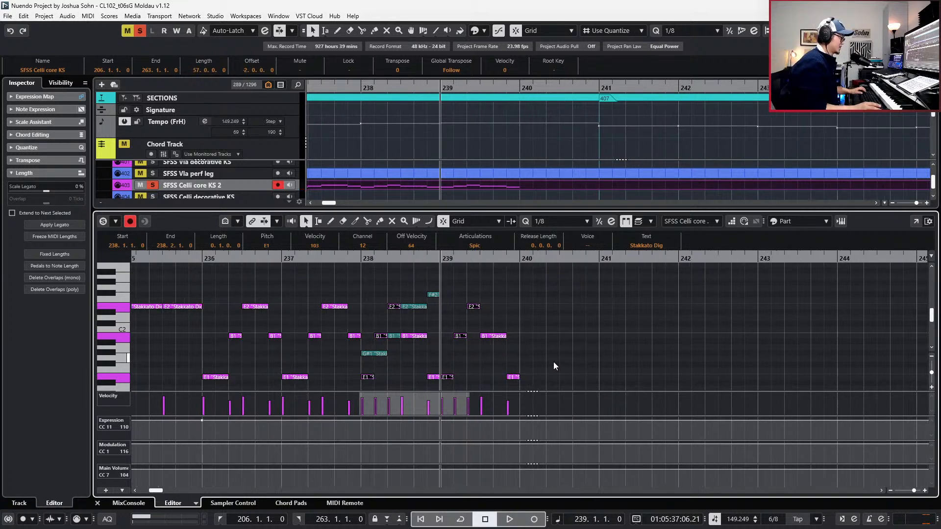
left_click(554, 366)
key("alt+l")
left_click_drag(450, 300, 471, 427)
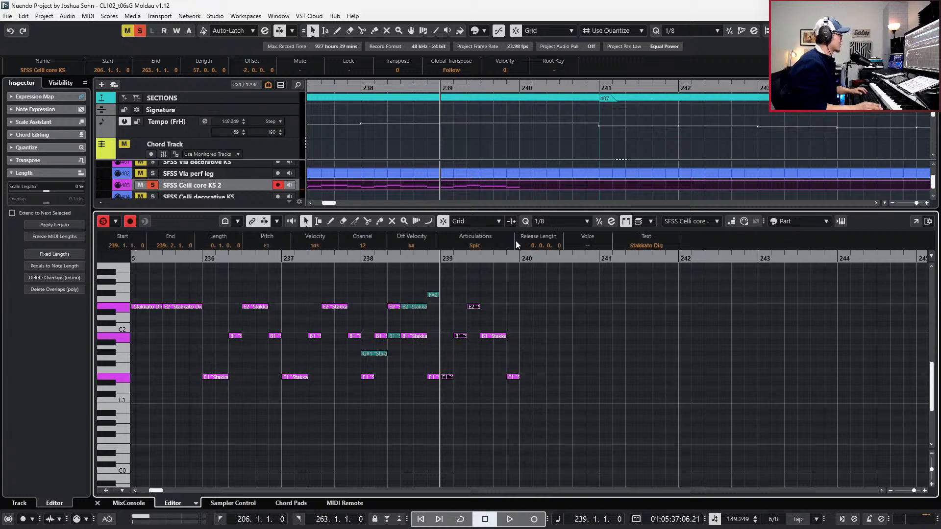
key("space")
key("space")
Try the selected notes with the Short Brushed articulation, raise their velocities until the first note is 127, and bring back the controller lanes.
left_click(484, 246)
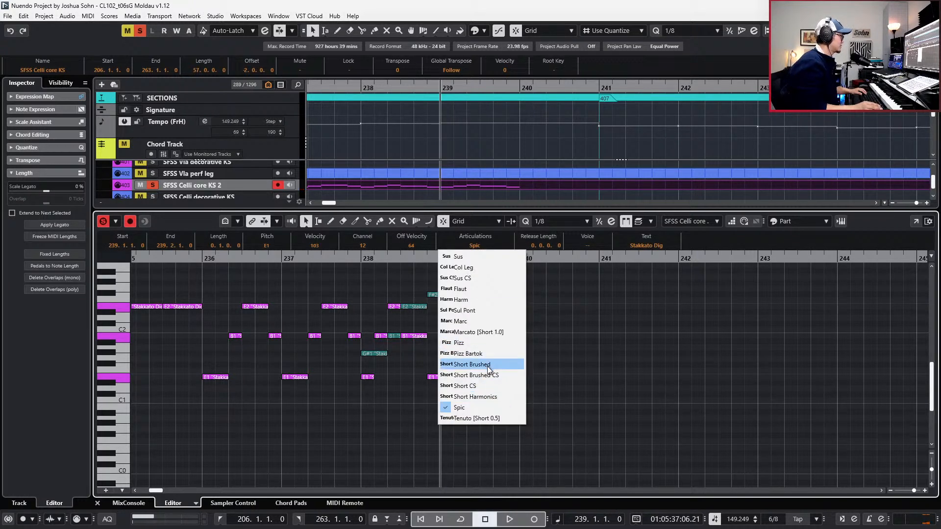
left_click(485, 364)
key("space")
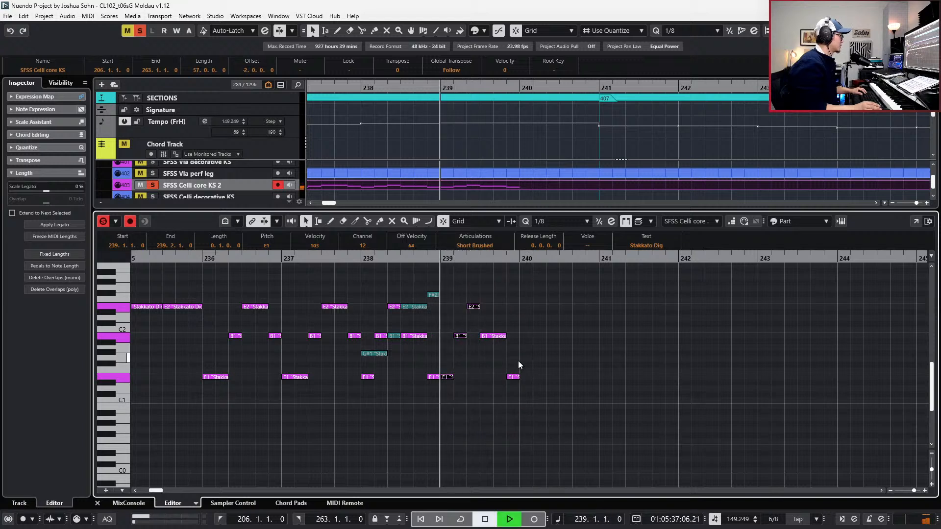
key("space")
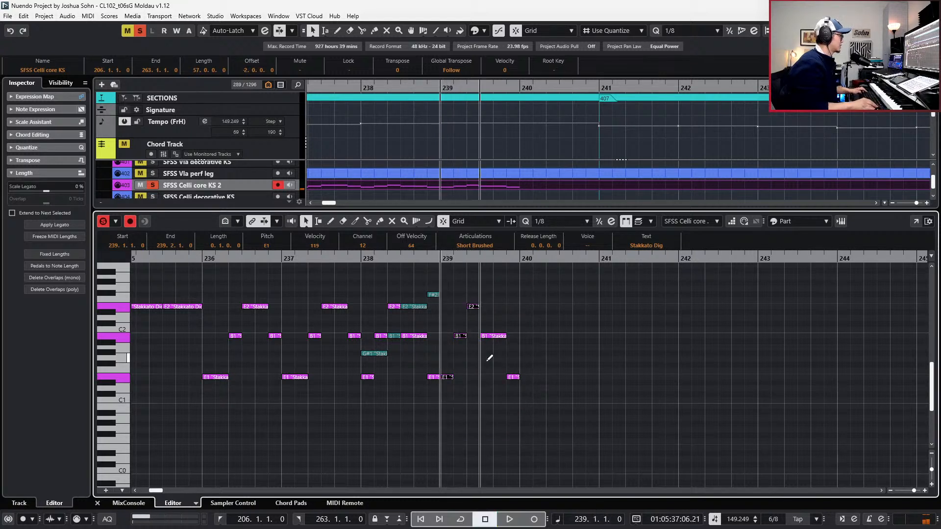
key("space")
key("space")
key("alt+l")
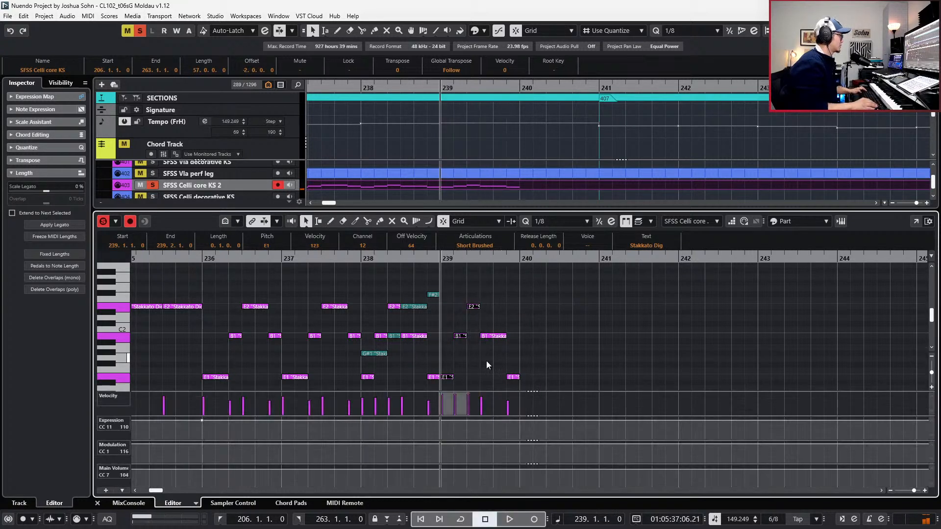
Try the Marcato [Short 1.0] articulation on the first three notes in bar 239 and play them back.
left_click(474, 245)
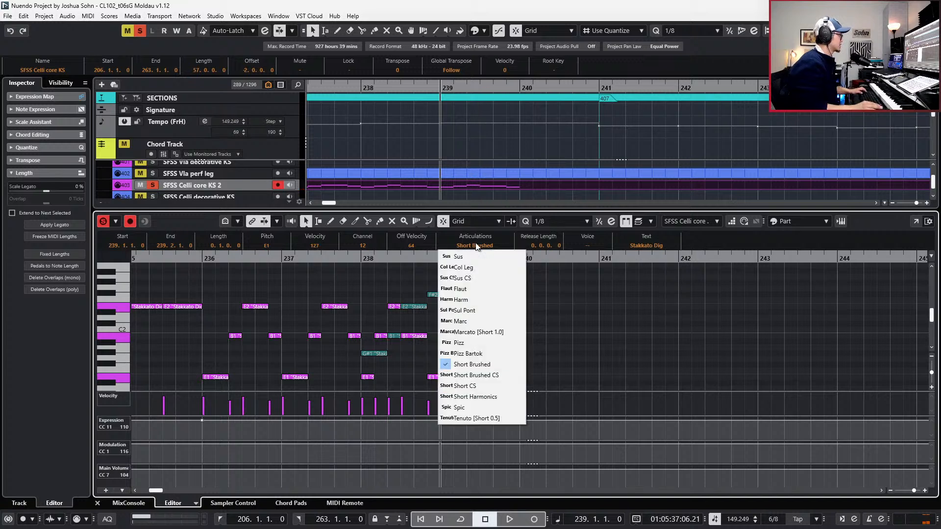
left_click(511, 334)
key("space")
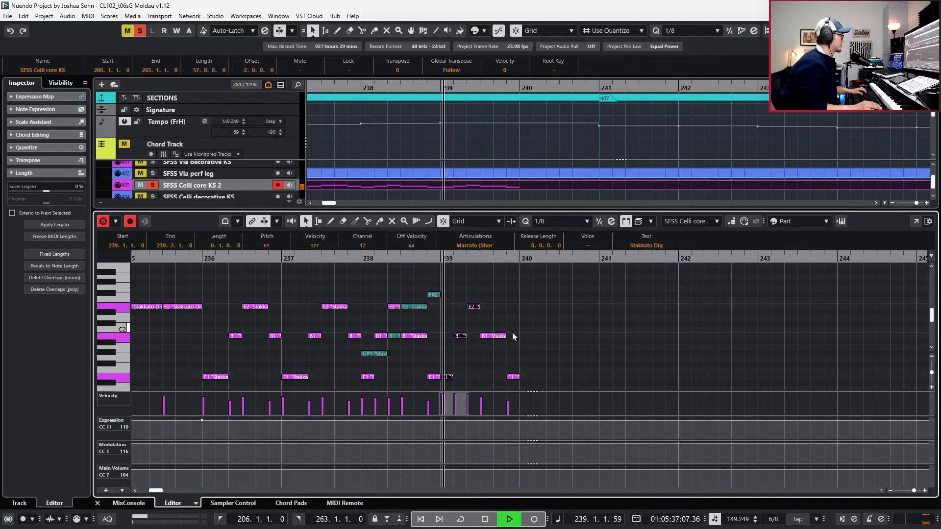
key("space")
Set the first three notes in bar 239 to the Tenuto [Short 0.5] articulation and audition them.
left_click(483, 247)
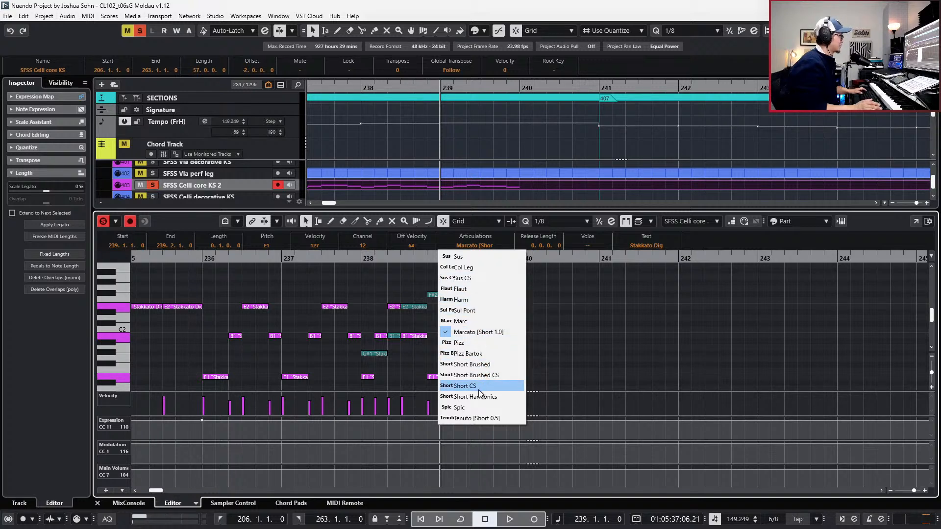
left_click(472, 418)
key("space")
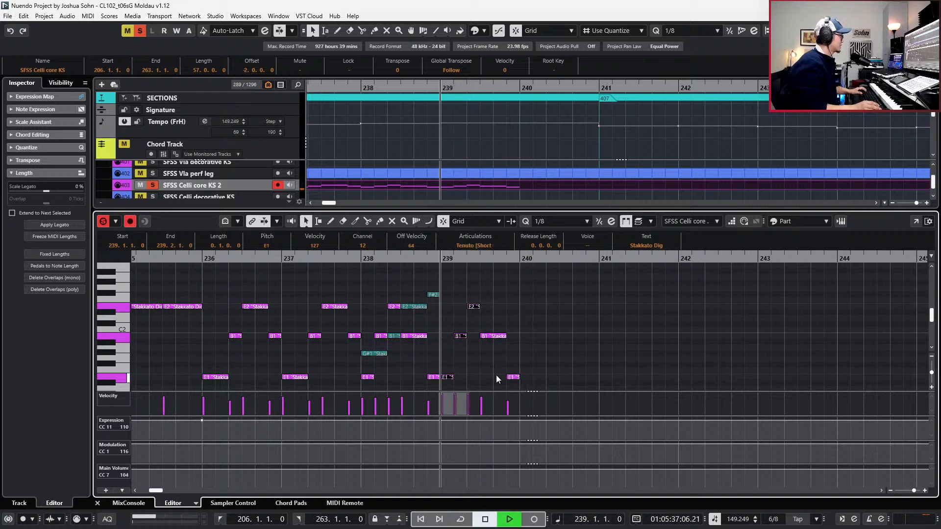
key("space")
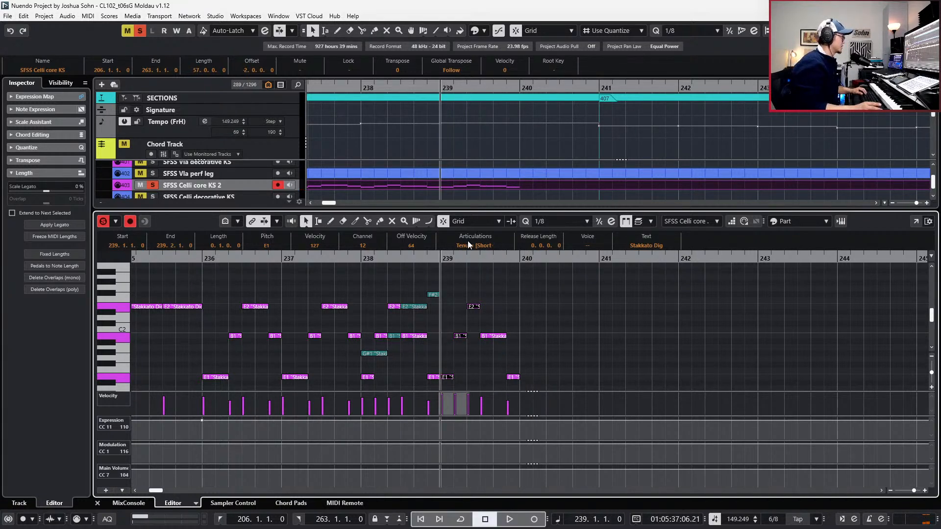
key("space")
key("space")
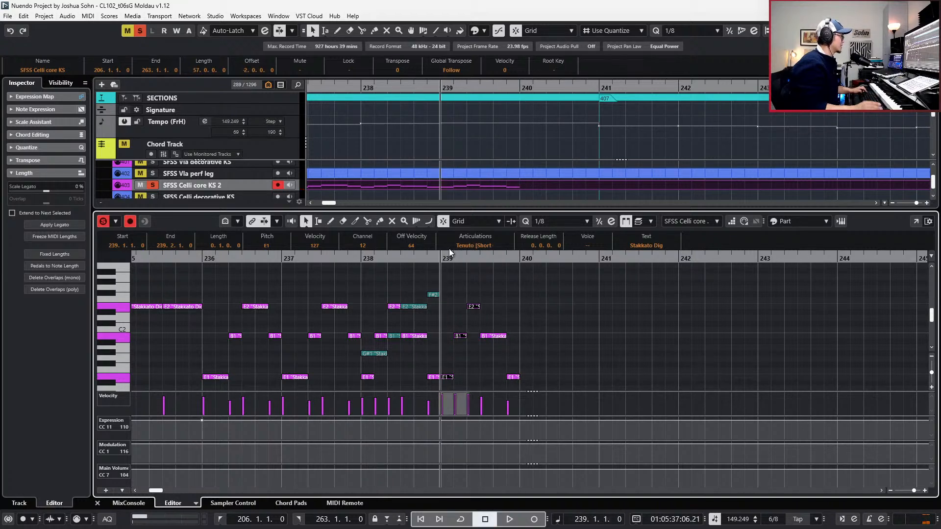
Shorten the selected notes in bar 239 to a length of 0.0.1.60 and play them back.
key("alt+shift+Left")
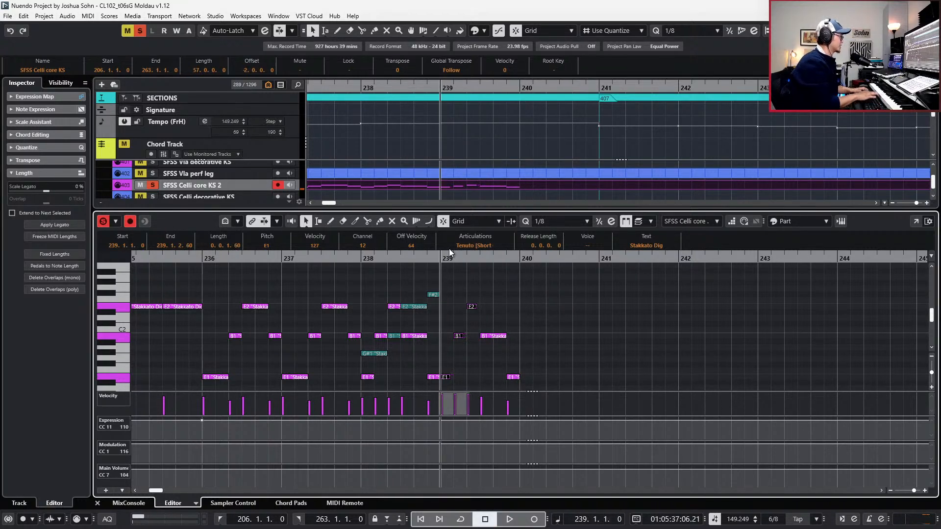
key("space")
key("space")
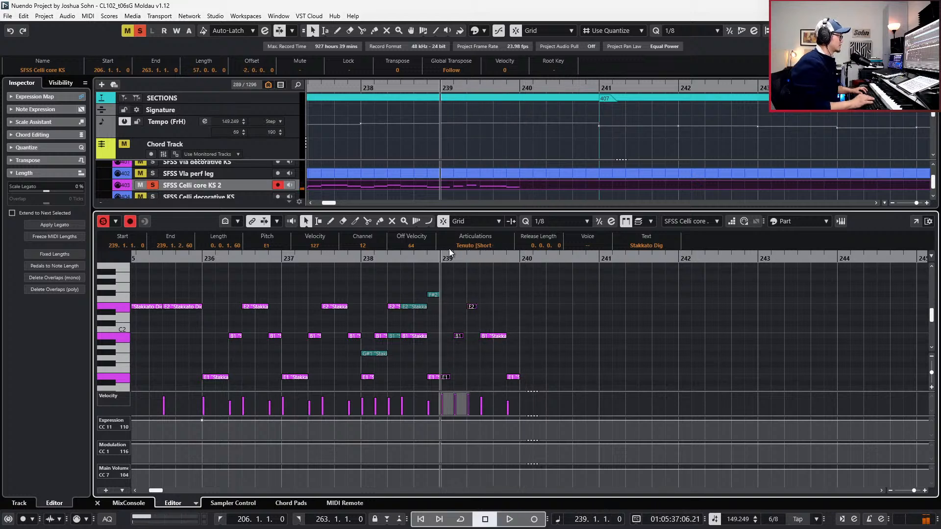
Select the last E1 in bar 239 and set its velocity to 100, auditioning the change from bar 239.
left_click_drag(551, 292, 493, 398)
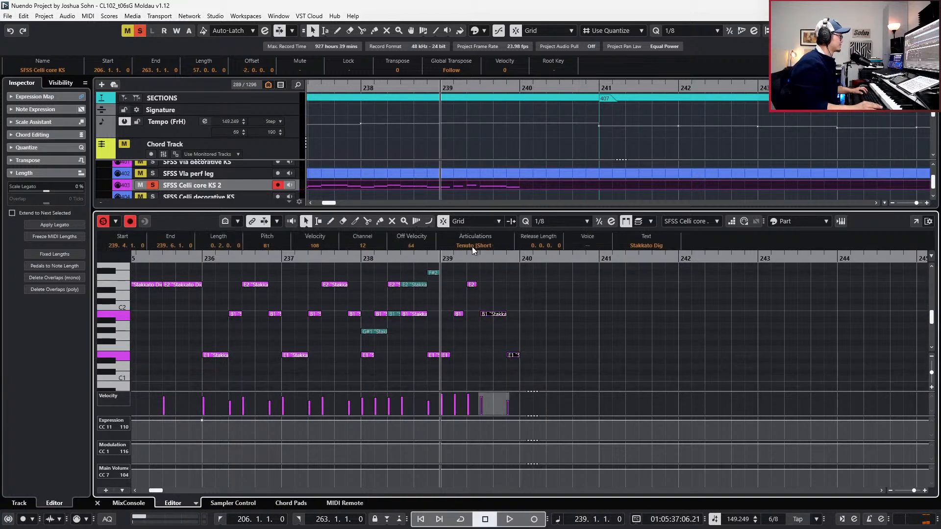
left_click_drag(517, 320, 507, 374)
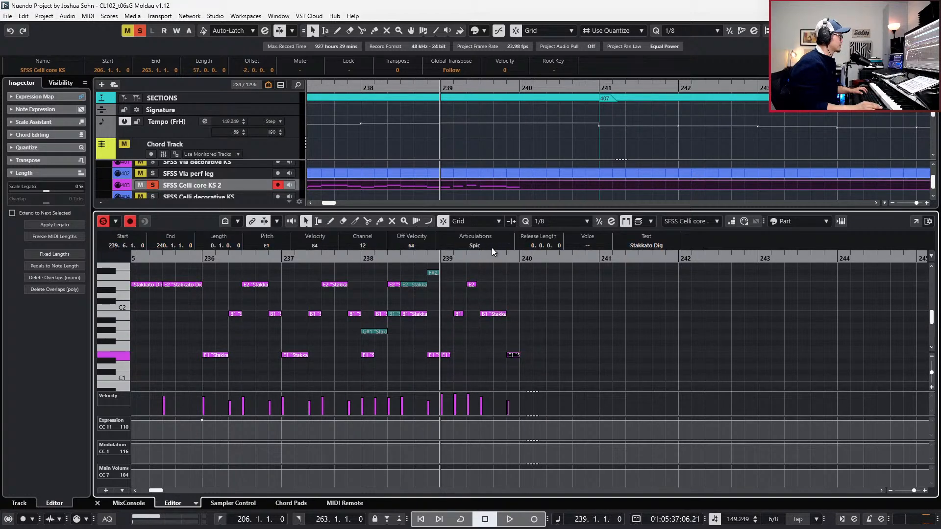
key("space")
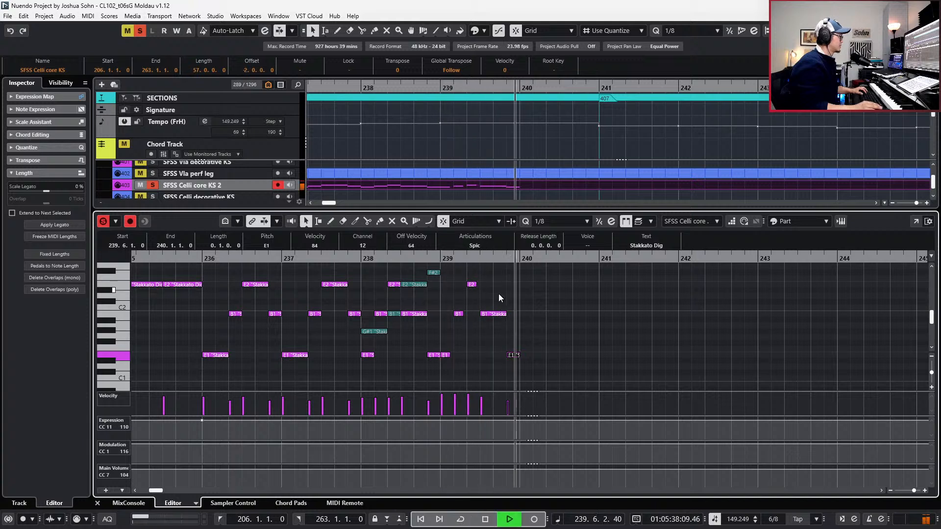
key("space")
key("alt+Up")
key("alt+Up")
key("space")
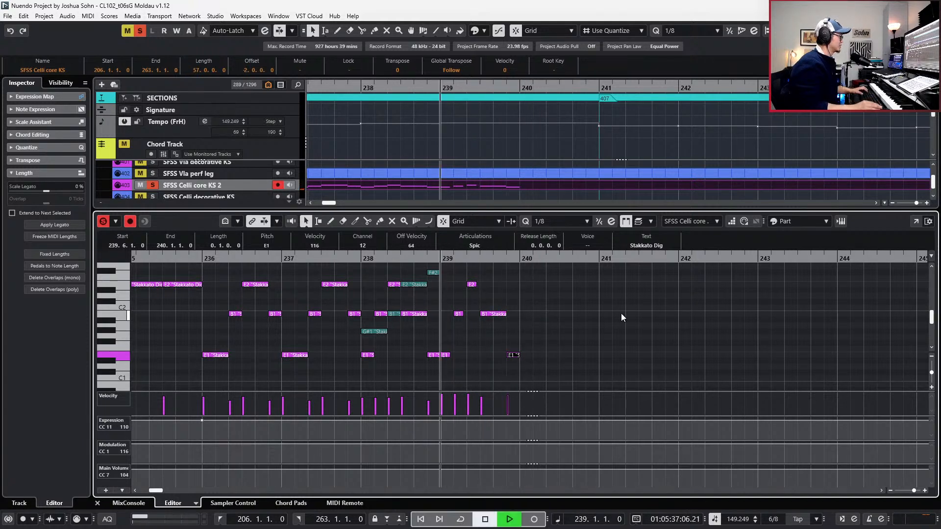
key("space")
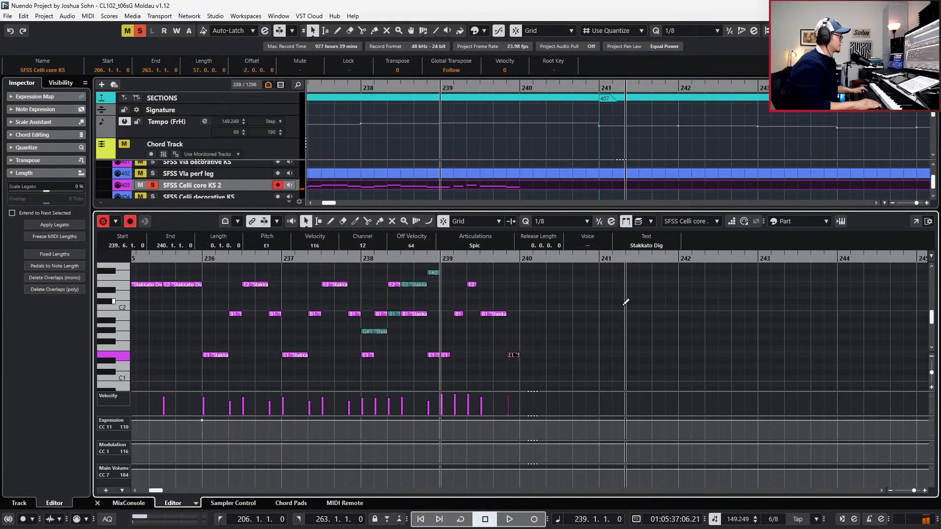
key("alt+Down")
key("space")
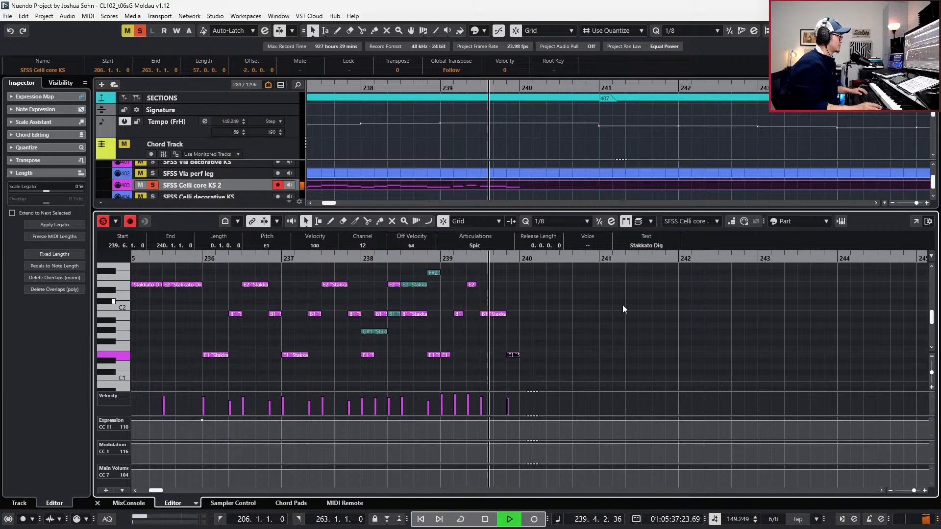
Select all the notes in bar 239 and duplicate them bar by bar through bar 244.
key("space")
left_click_drag(520, 269, 444, 374)
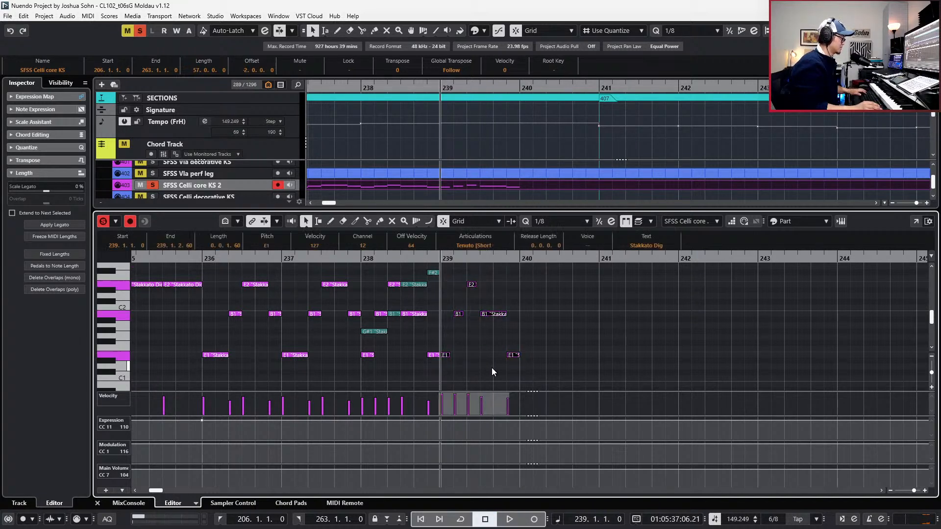
key("alt+d")
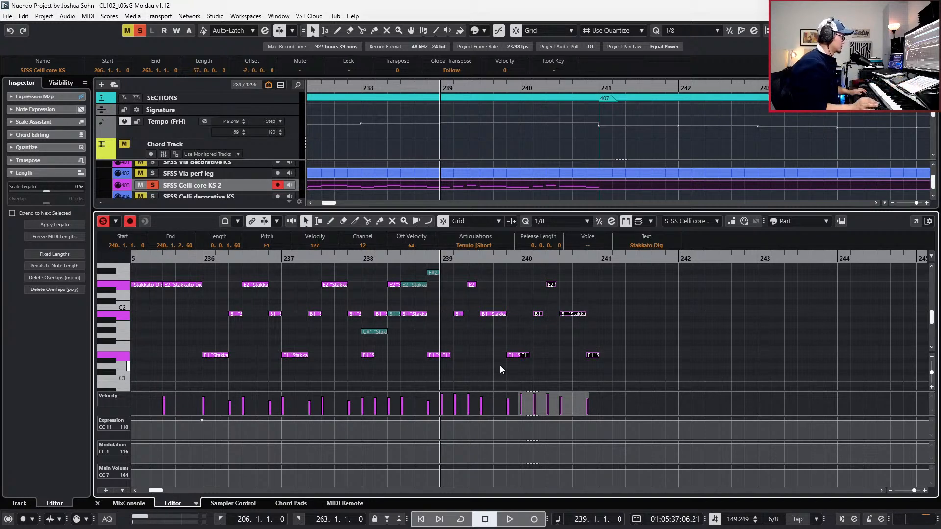
key("alt+d")
key("alt+d")
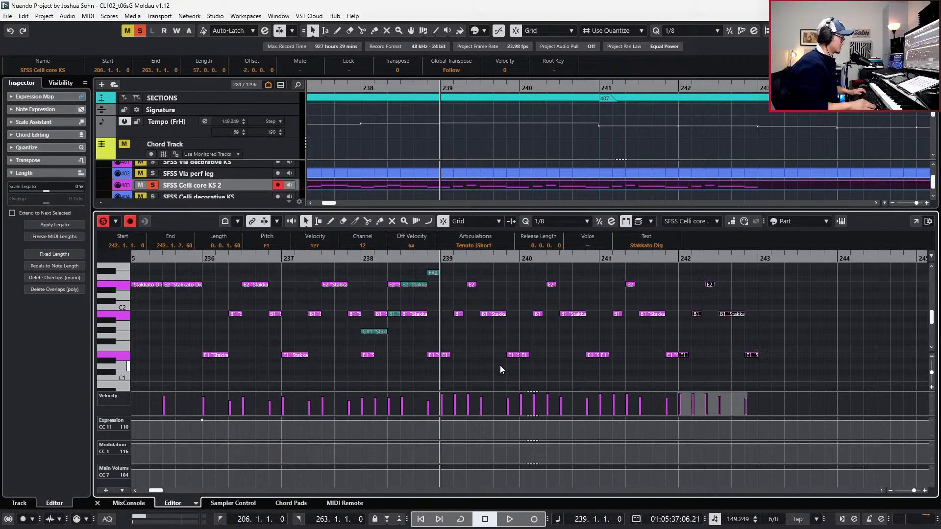
key("ctrl+d")
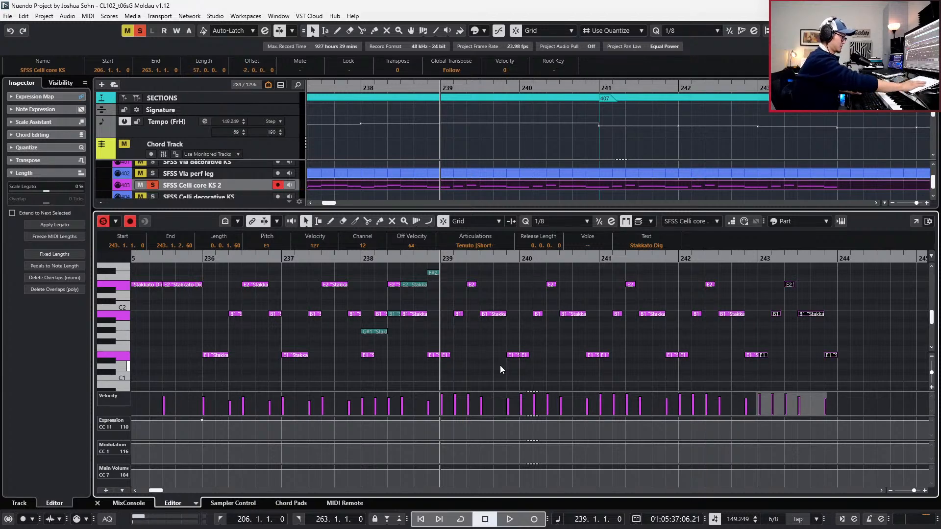
key("ctrl+d")
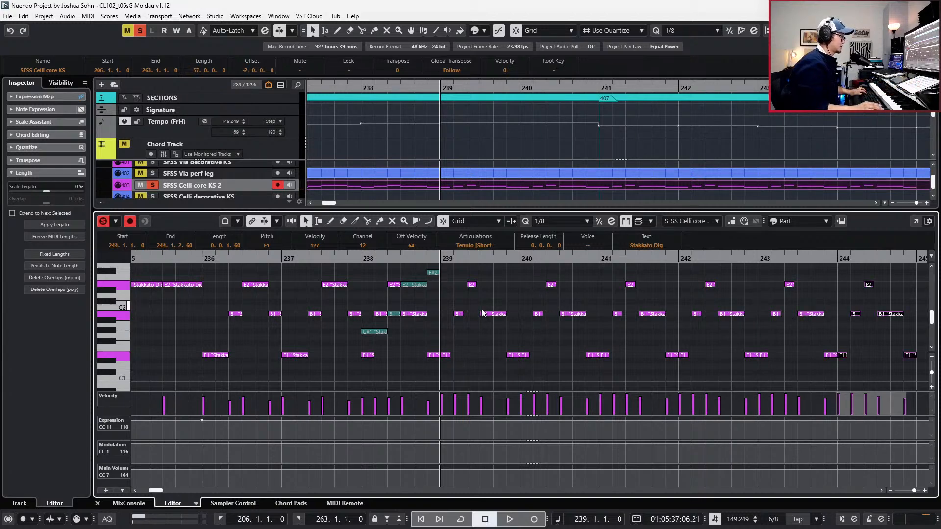
Continue duplicating the one-bar cello pattern from bar 245 through bar 248.
key("g")
key("g")
key("KP_Add")
key("KP_Add")
key("KP_Add")
key("KP_Add")
key("KP_Add")
key("KP_Add")
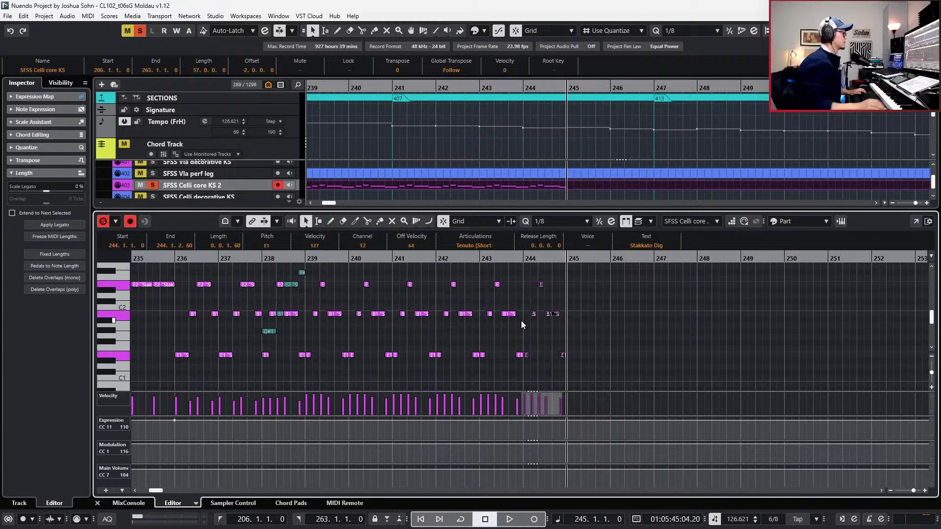
key("g")
key("g")
key("d")
key("d")
key("d")
key("d")
key("d")
key("d")
key("d")
key("d")
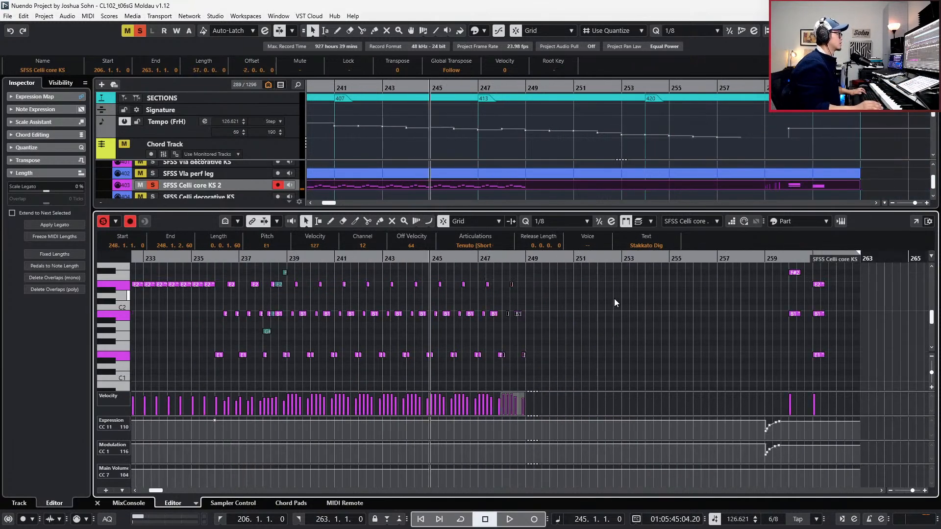
Extend the repeated cello pattern through bar 255 by duplicating the one-bar phrase.
key("l")
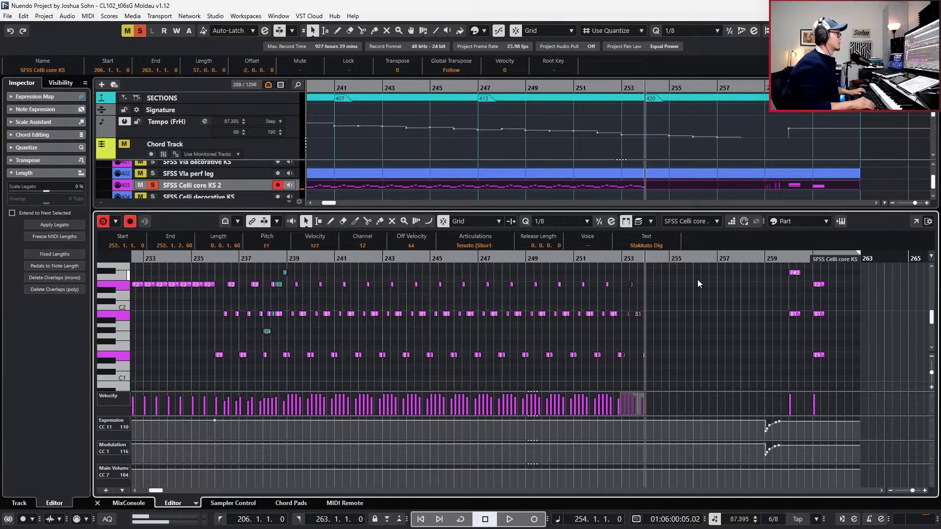
key("ctrl+d")
key("ctrl+d")
scroll(701, 299, "up", 3)
scroll(696, 315, "up", 2)
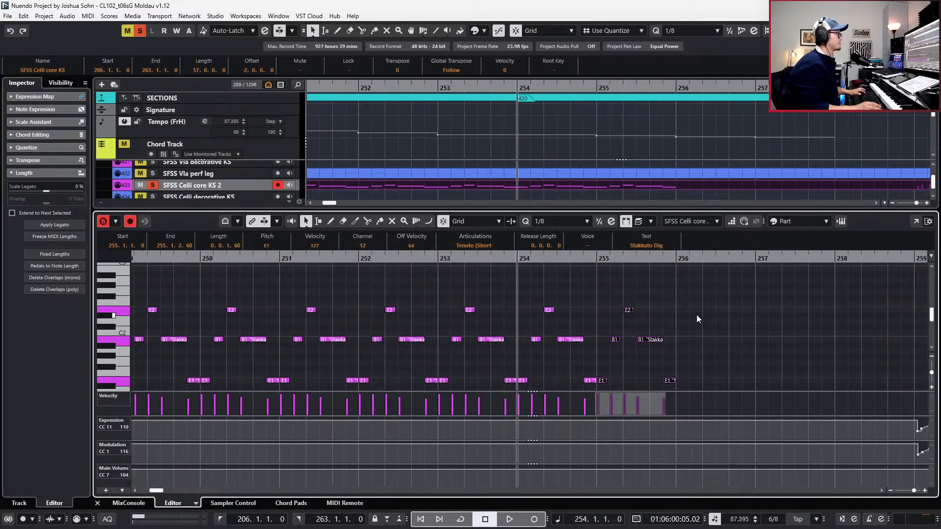
scroll(696, 315, "down", 2)
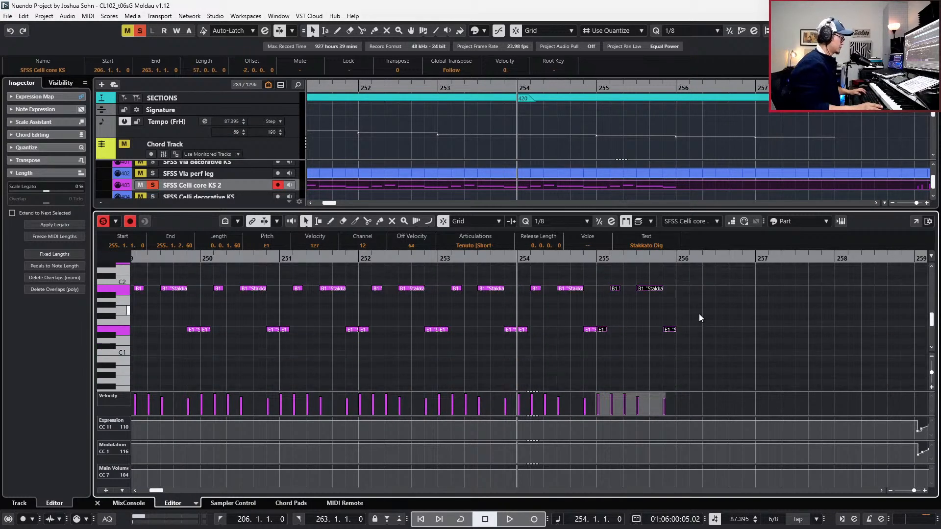
scroll(699, 314, "down", 5)
scroll(698, 310, "up", 2)
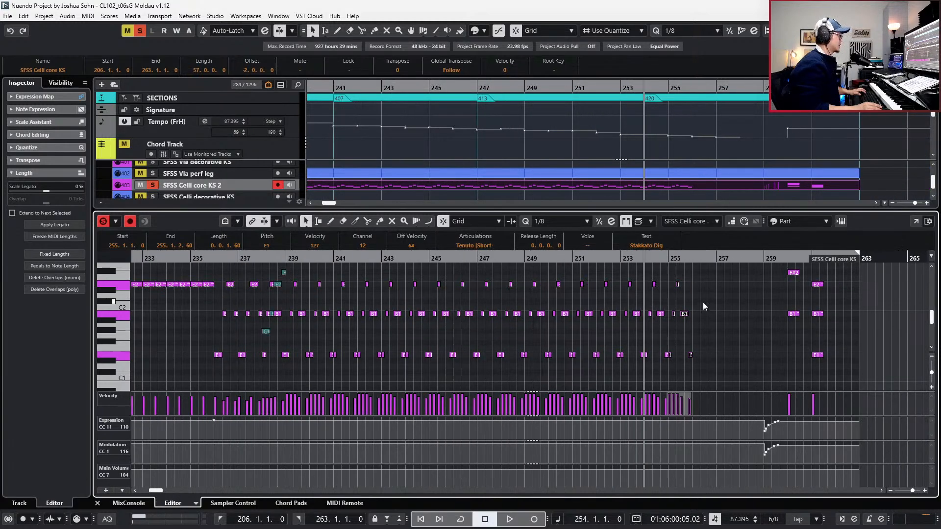
Lower the velocities of all repeated notes from bar 239 to bar 255 slightly, bringing the first E1 to 123.
left_click_drag(720, 276, 287, 388)
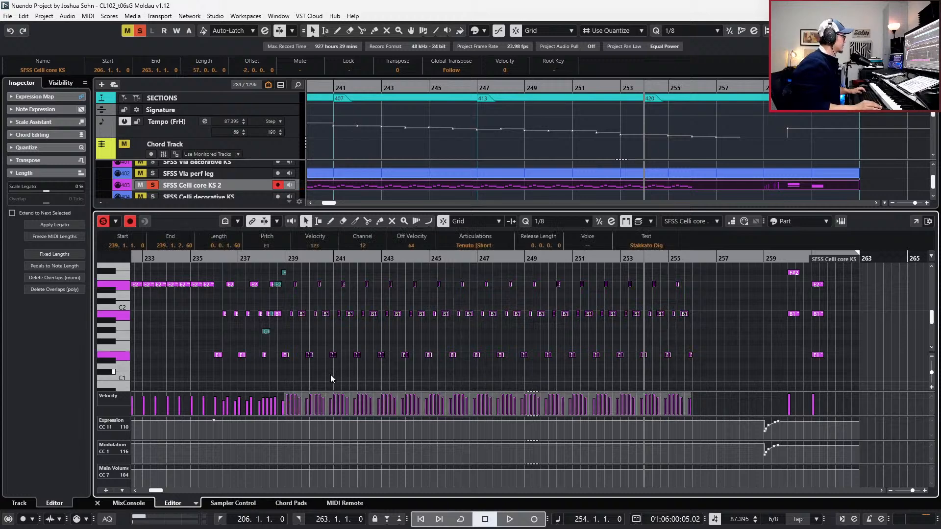
left_click(330, 375)
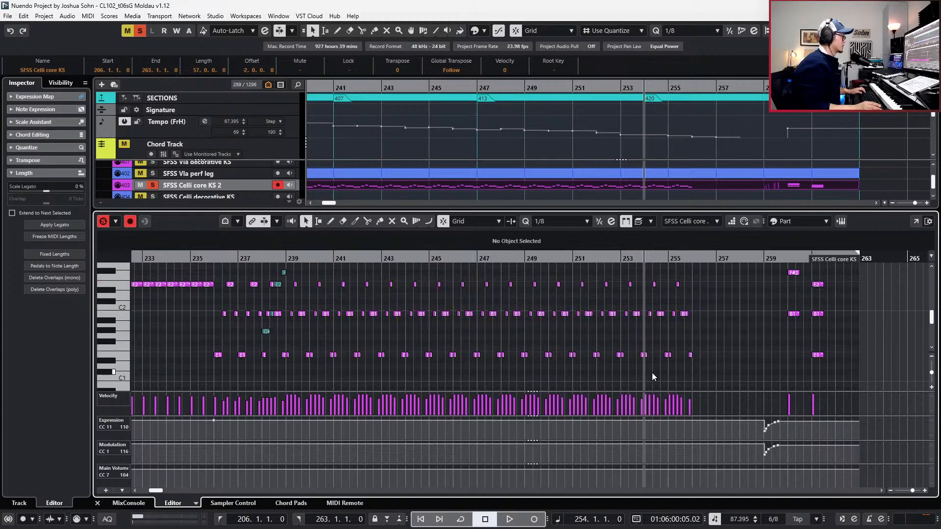
Reduce the velocities of the notes from the end of bar 249 through bar 255, bringing the first selected E1 to 40.
key("h")
scroll(651, 367, "left", 1)
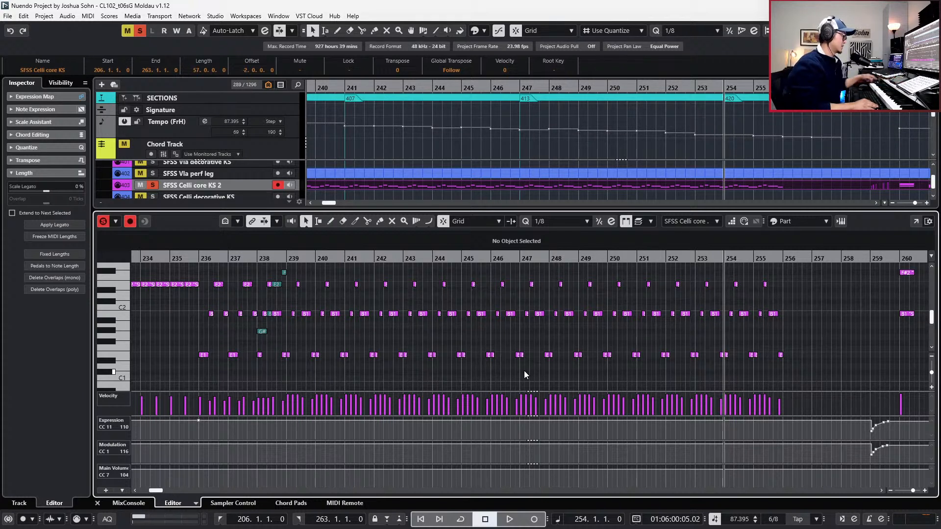
key("KP_Subtract")
key("KP_Subtract")
key("KP_Subtract")
key("KP_Subtract")
key("KP_Subtract")
key("KP_Subtract")
key("KP_Subtract")
key("KP_Subtract")
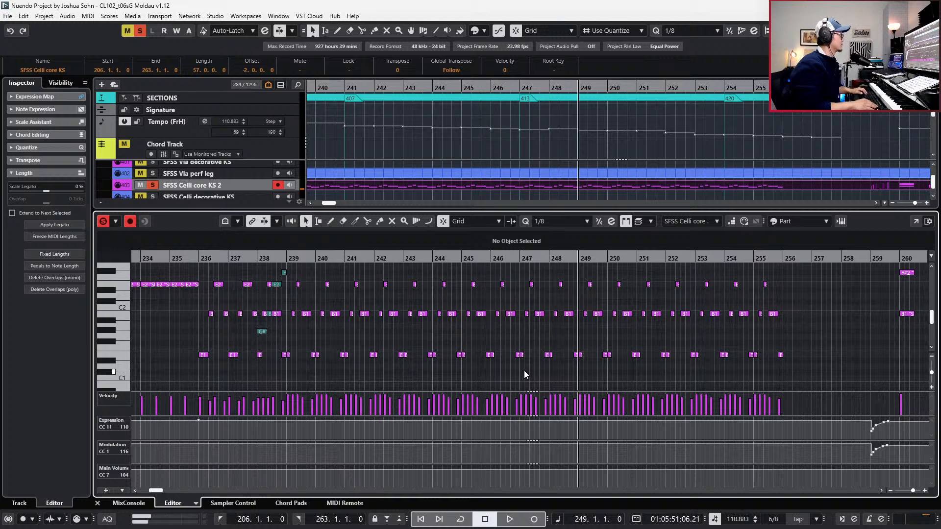
left_click_drag(607, 276, 794, 382)
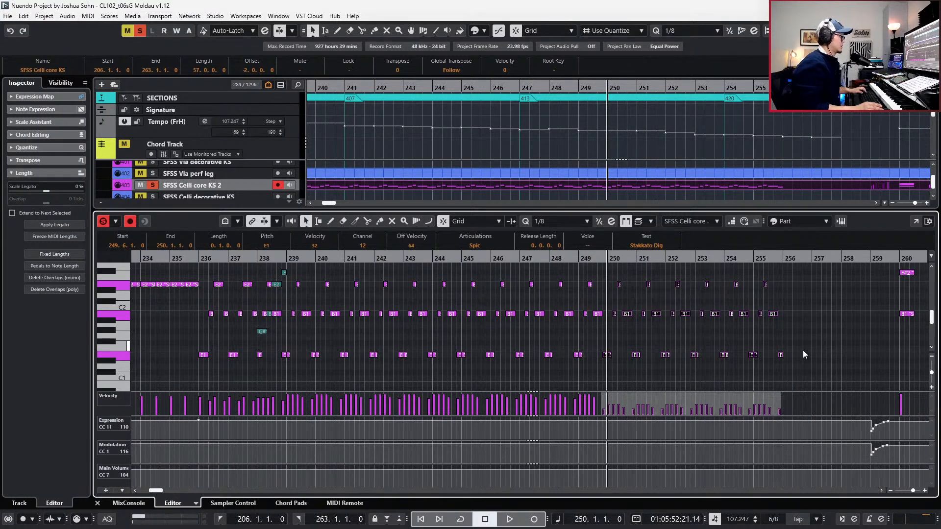
key("KP_Subtract")
key("KP_Subtract")
key("KP_Subtract")
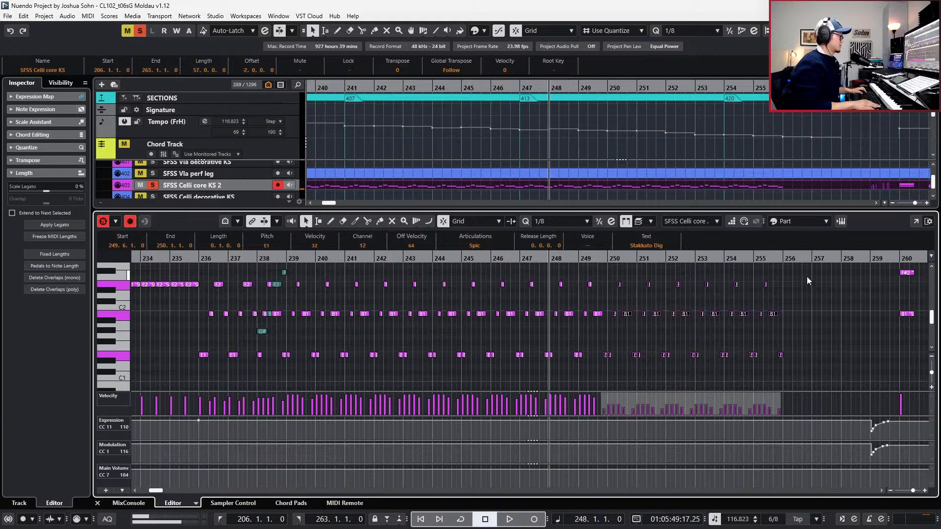
key("KP_Subtract")
key("KP_Subtract")
key("KP_Subtract")
key("KP_Subtract")
key("KP_Subtract")
key("KP_Subtract")
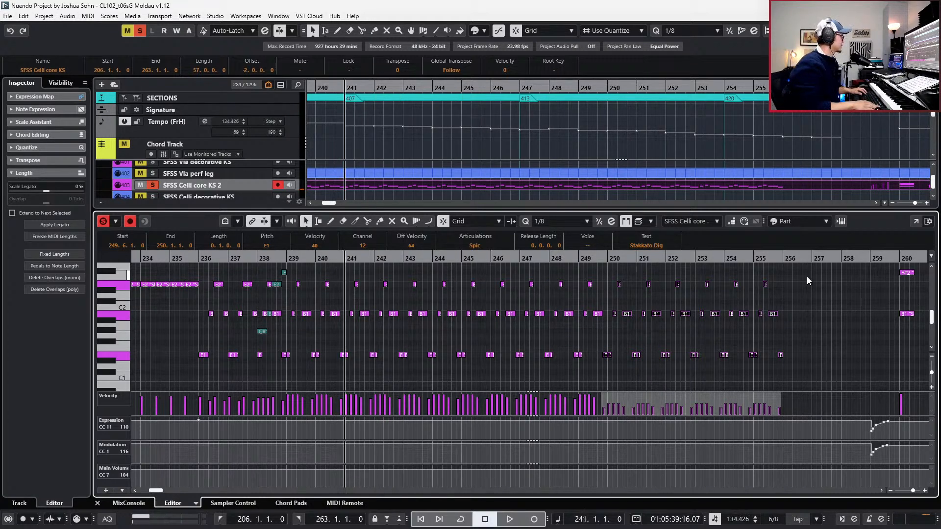
Record a gradual expression and modulation fade on SFSS Celli core KS 2 from about bar 241 to bar 250.
key("KP_Subtract")
key("KP_Subtract")
key("KP_Subtract")
key("KP_Subtract")
key("space")
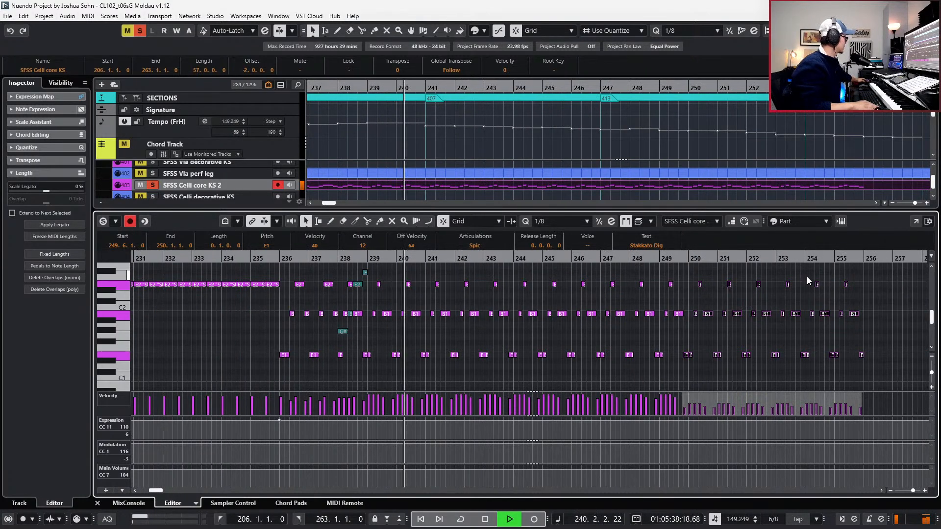
key("KP_Multiply")
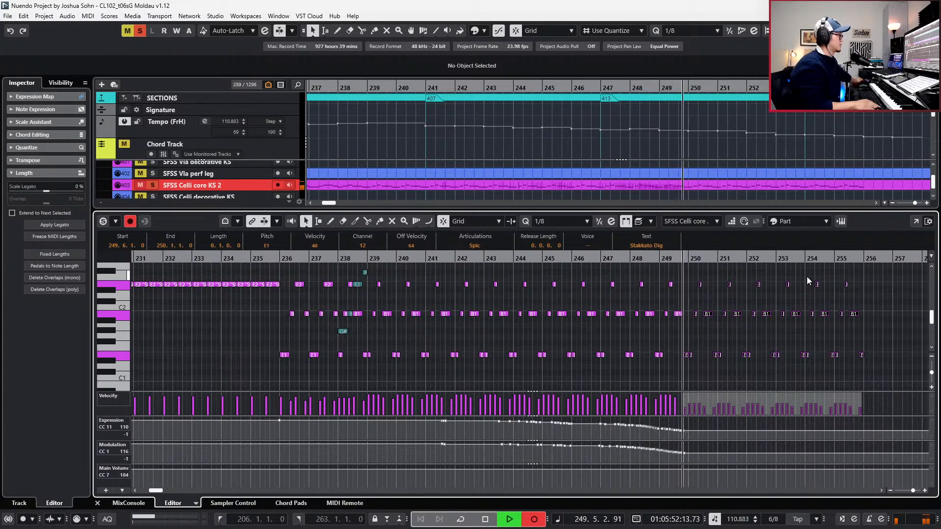
key("space")
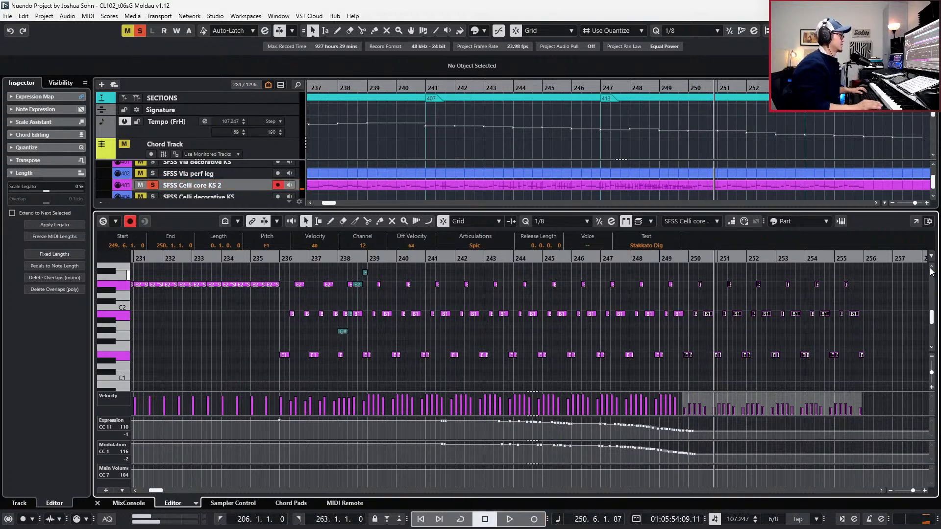
Lower the velocities of the notes in bars 248 and 249, bringing the E1 at bar 248 to 95.
left_click(571, 274)
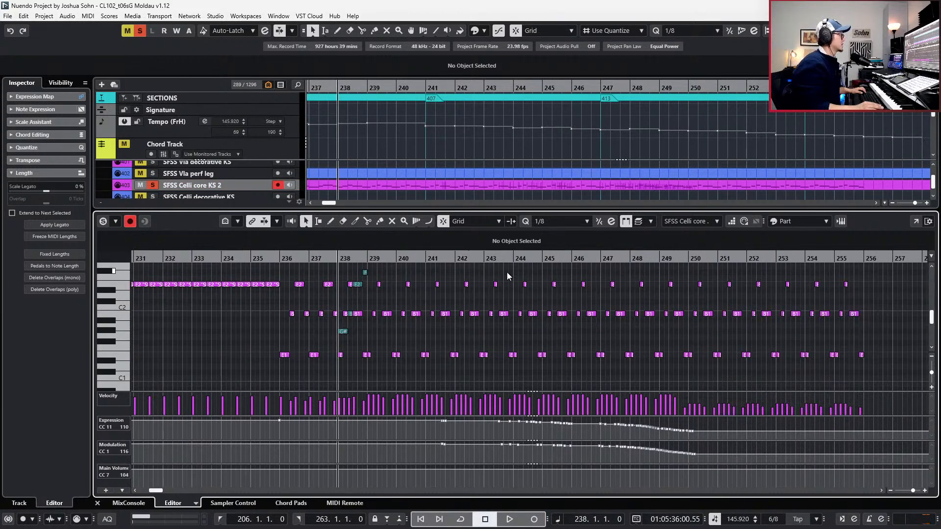
left_click_drag(479, 274, 684, 368)
left_click_drag(680, 275, 635, 355)
key("alt+shift+Down")
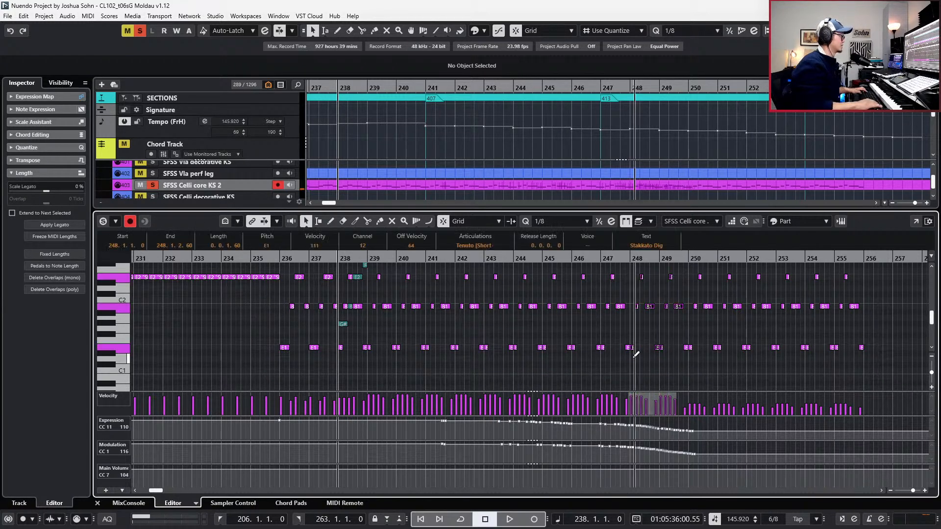
key("alt+shift+Down")
key("l")
key("ctrl+KP_Subtract")
key("ctrl+KP_Subtract")
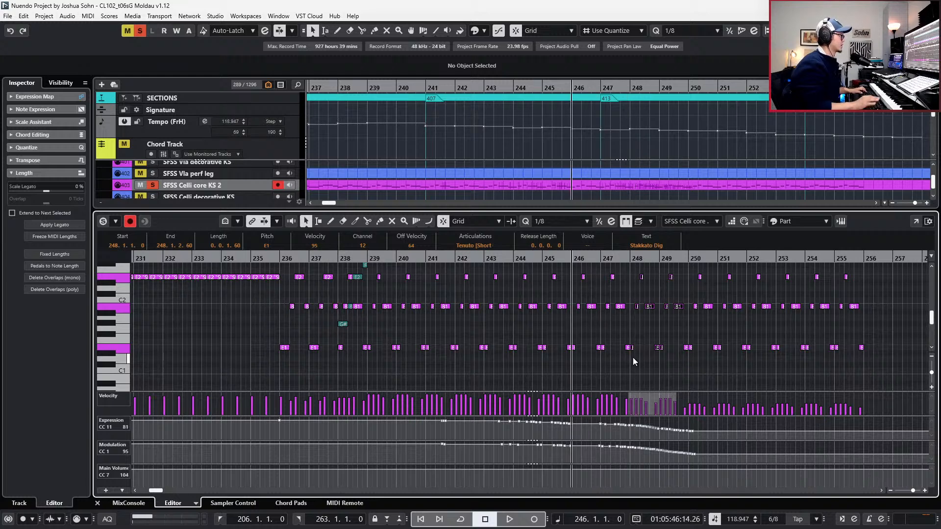
Audition the fade from bar 246 and graduate the velocities, with the first selected E1 at 75 in bar 250 and 71 in bar 251.
key("space")
left_click_drag(606, 269, 678, 317)
left_click_drag(626, 334, 658, 350)
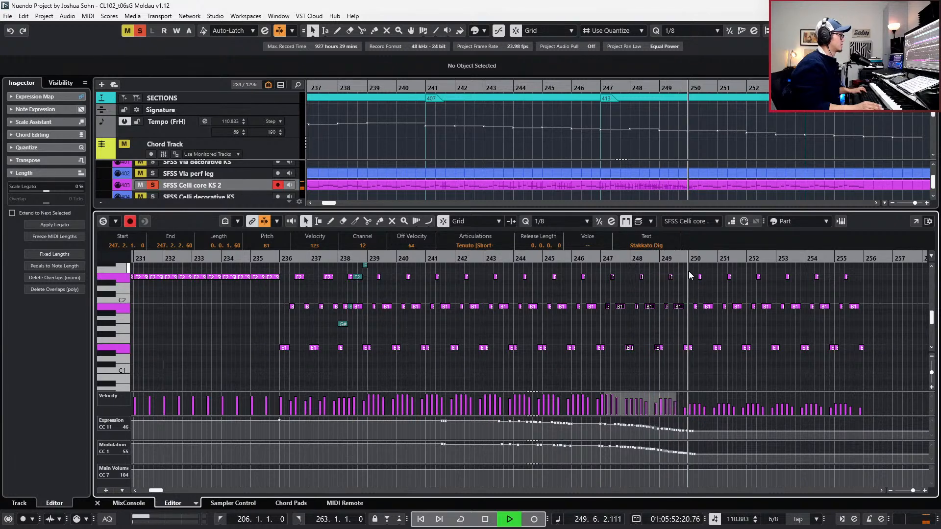
left_click_drag(693, 271, 877, 372)
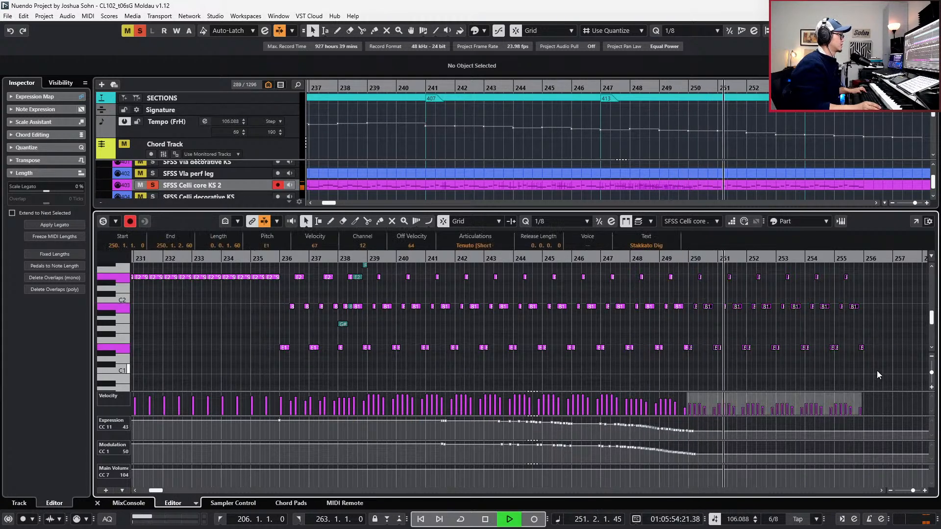
key("space")
left_click_drag(691, 274, 717, 356)
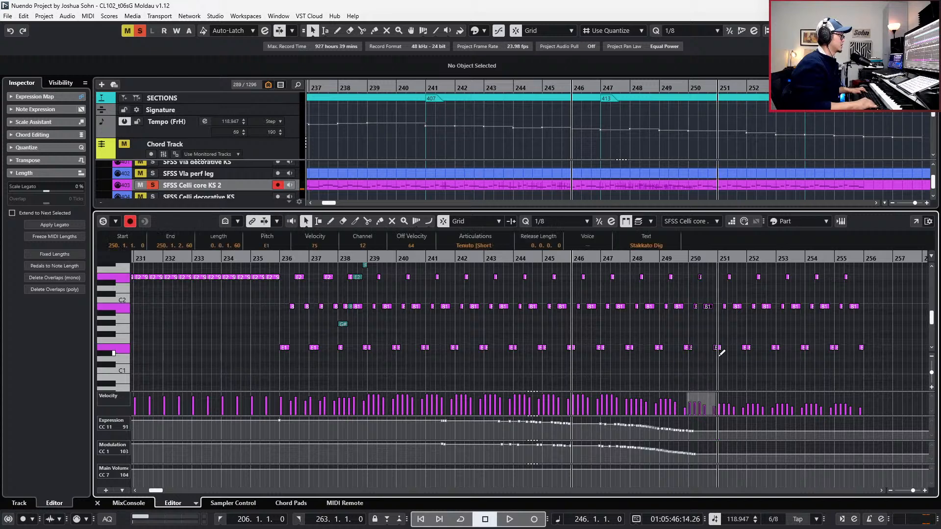
left_click_drag(718, 268, 745, 363)
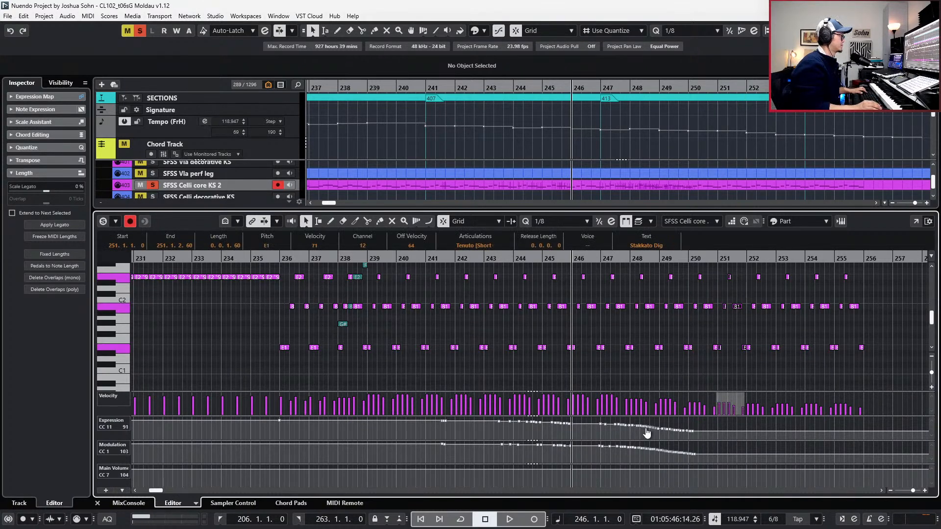
Lower the end of the modulation curve between bars 247 and 250 and delete its last point while auditioning the fade.
left_click_drag(589, 458, 701, 454)
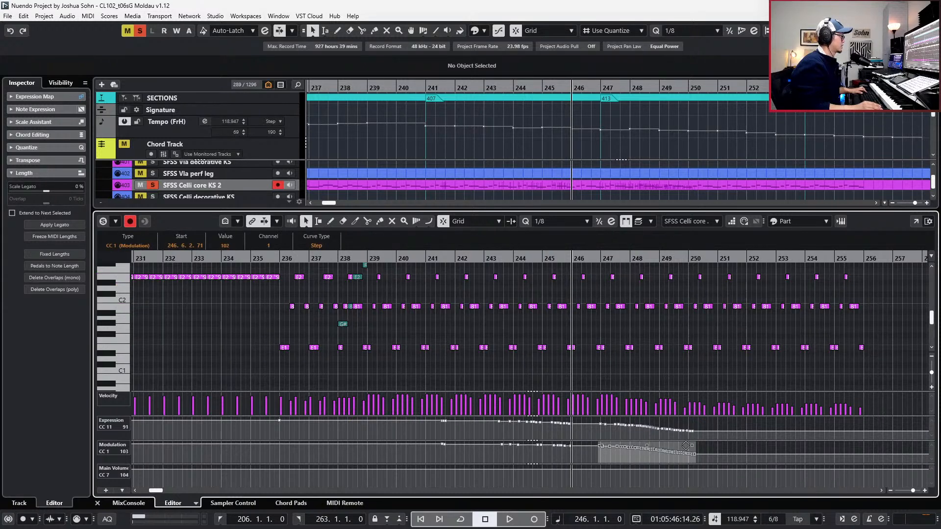
key("space")
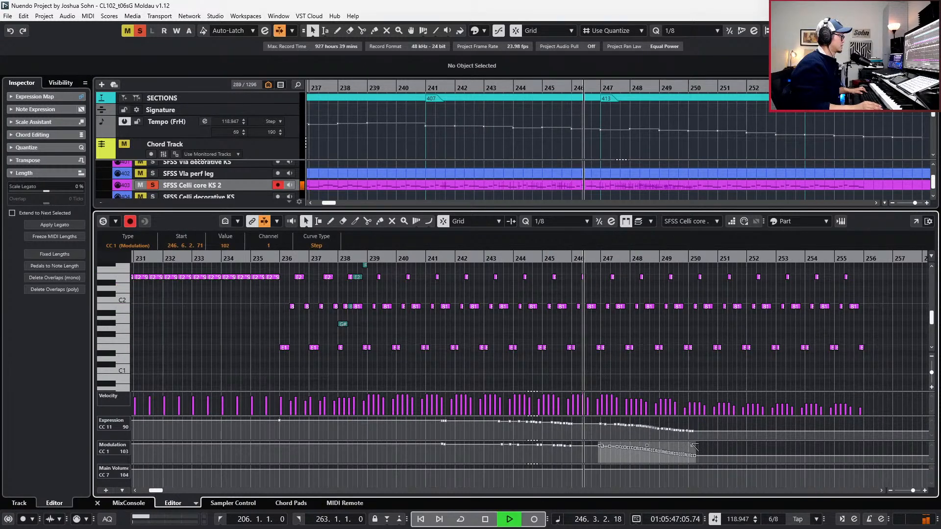
left_click(724, 347)
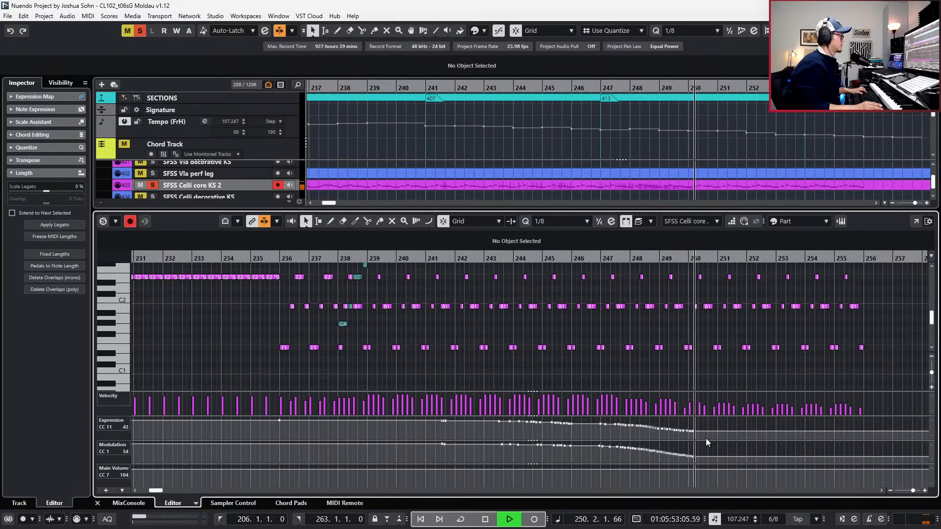
left_click(693, 455)
key("Delete")
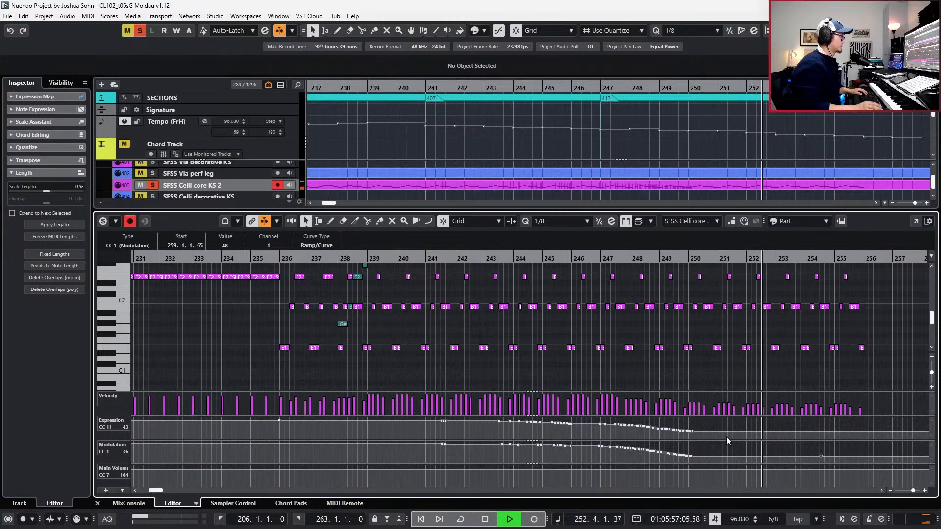
key("space")
Unsolo SFSS Celli core KS 2, select the G#1 at bar 238 in the other layer and move the playback position to it.
scroll(752, 377, "down", 1)
key("KP_Subtract")
key("KP_Subtract")
key("s")
scroll(493, 331, "up", 1)
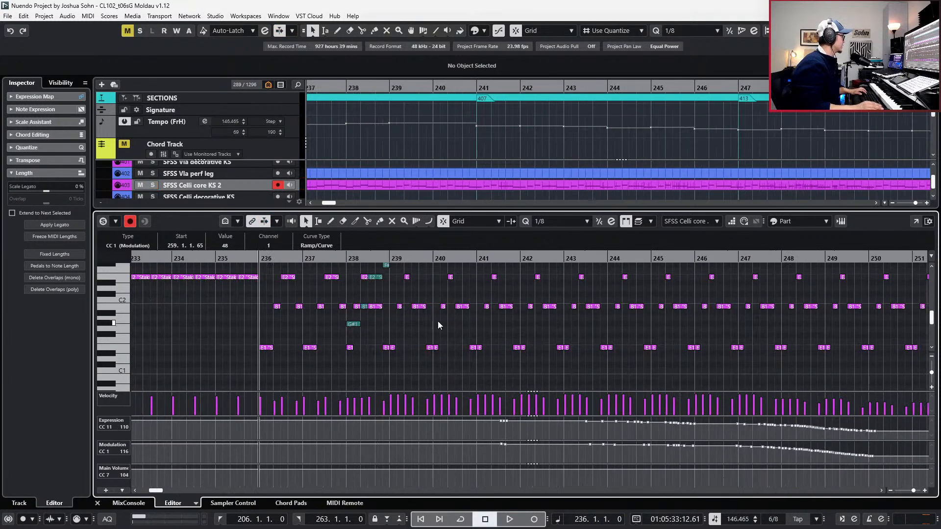
left_click(352, 325)
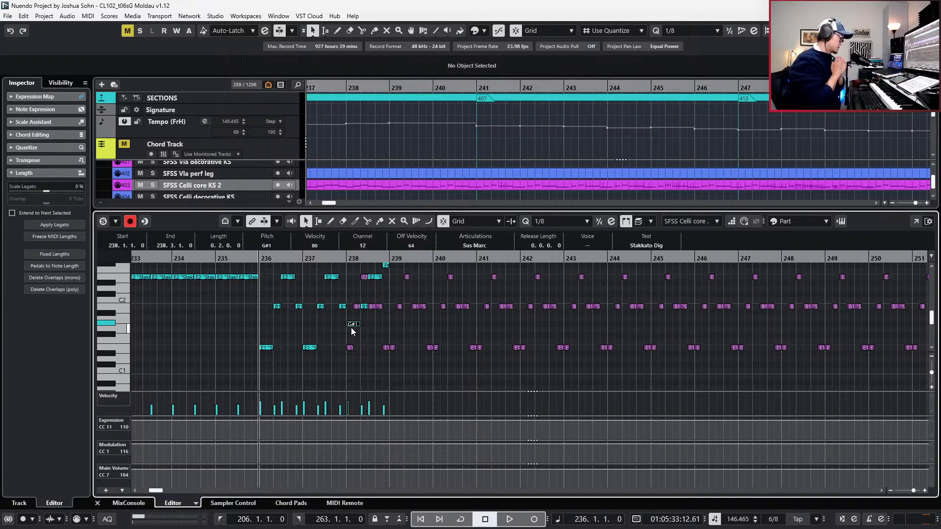
key("l")
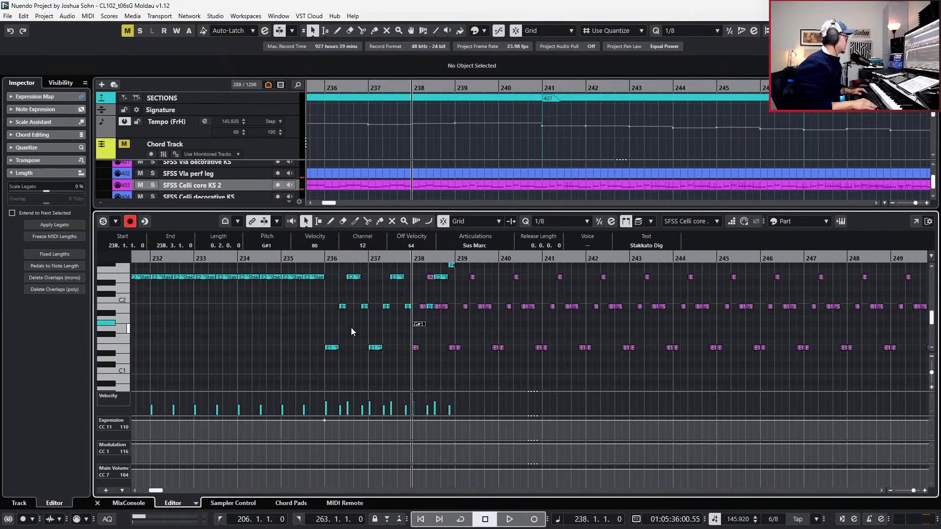
Paste the copied notes at bar 239 of the cello part and transpose them up to start on G#2.
scroll(420, 346, "up", 2)
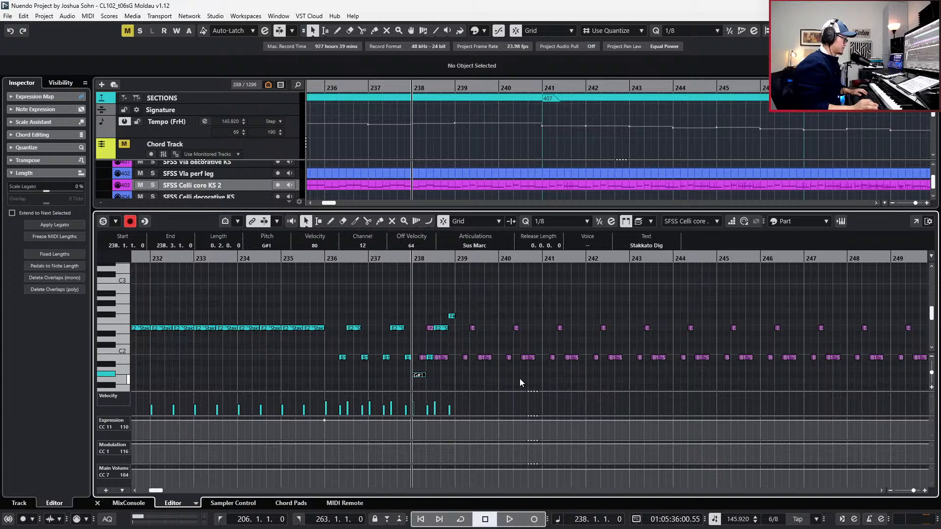
scroll(526, 380, "up", 1)
key("KP_Add")
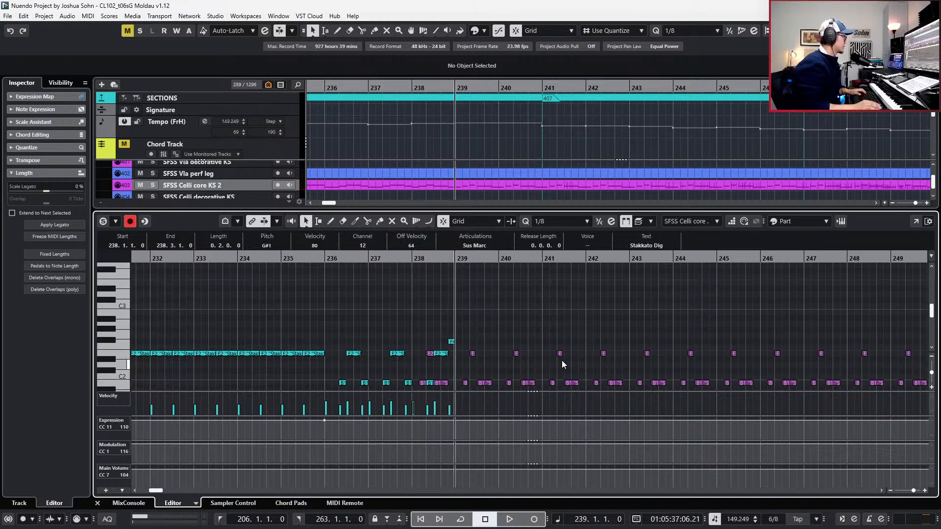
scroll(610, 345, "down", 1)
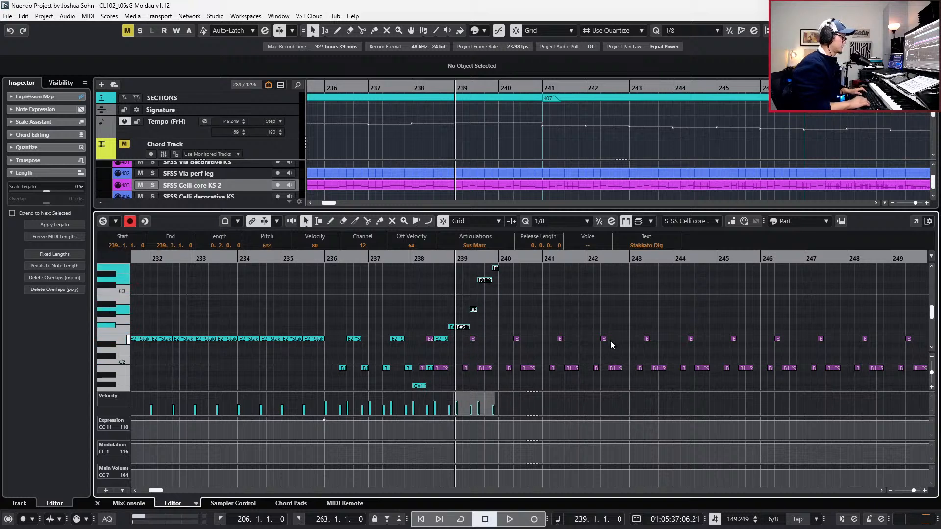
key("Up")
key("Up")
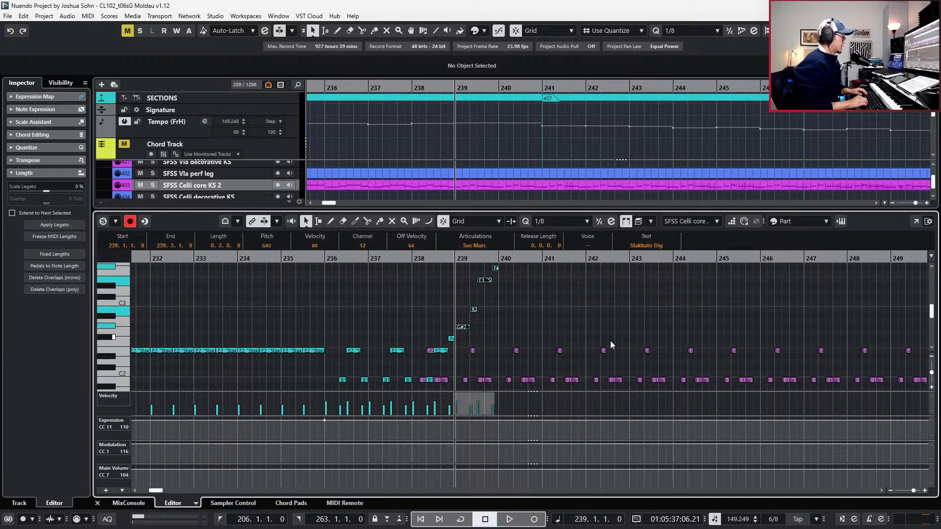
Move the playback position to bar 240 and paste the notes there an octave higher, starting on G#3.
key("Right")
key("Left")
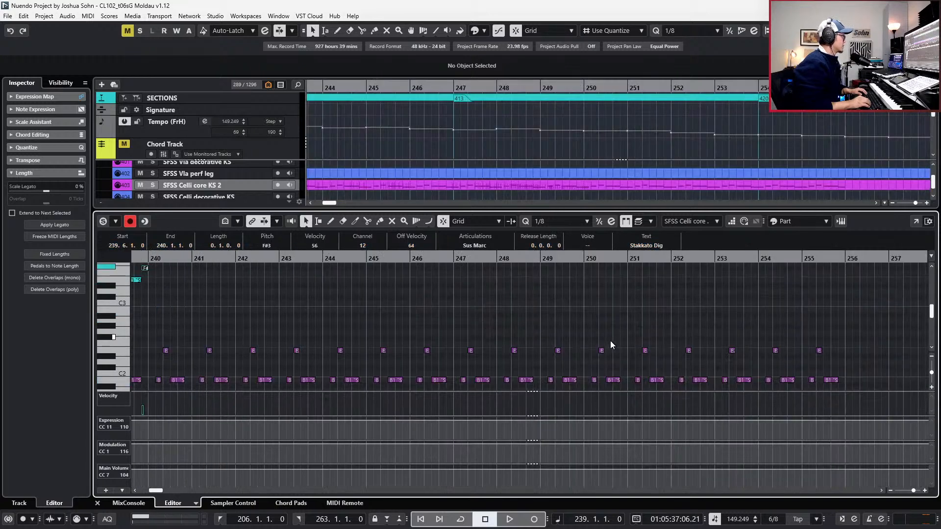
key("l")
key("Left")
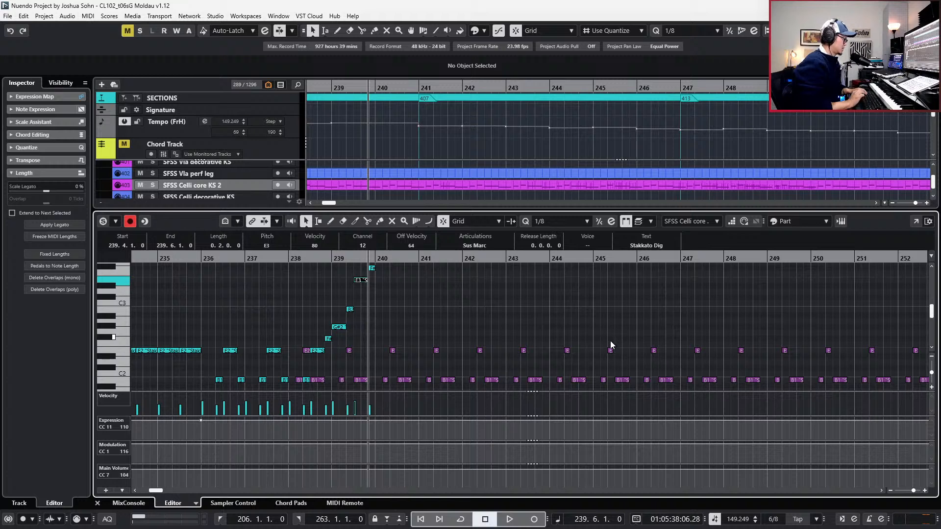
key("Right")
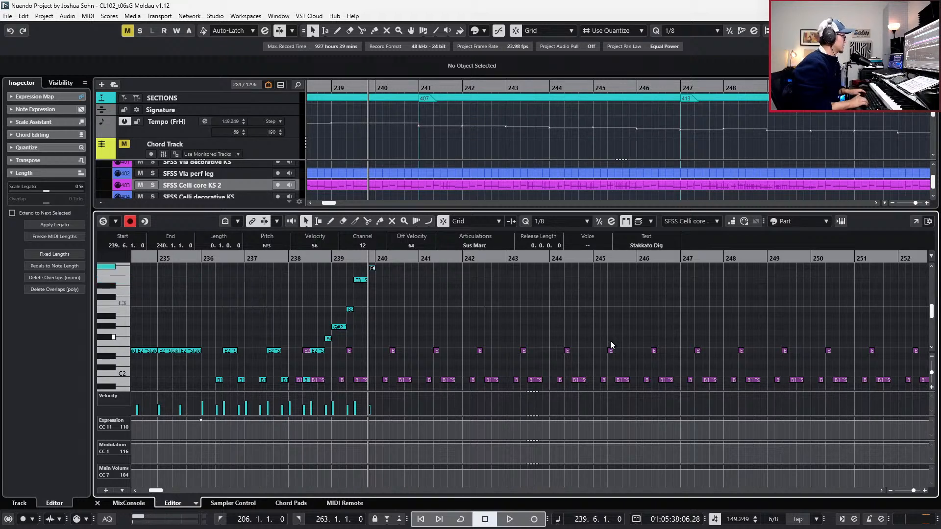
key("ctrl+KP_Add")
key("ctrl+v")
key("shift+Up")
key("shift+Up")
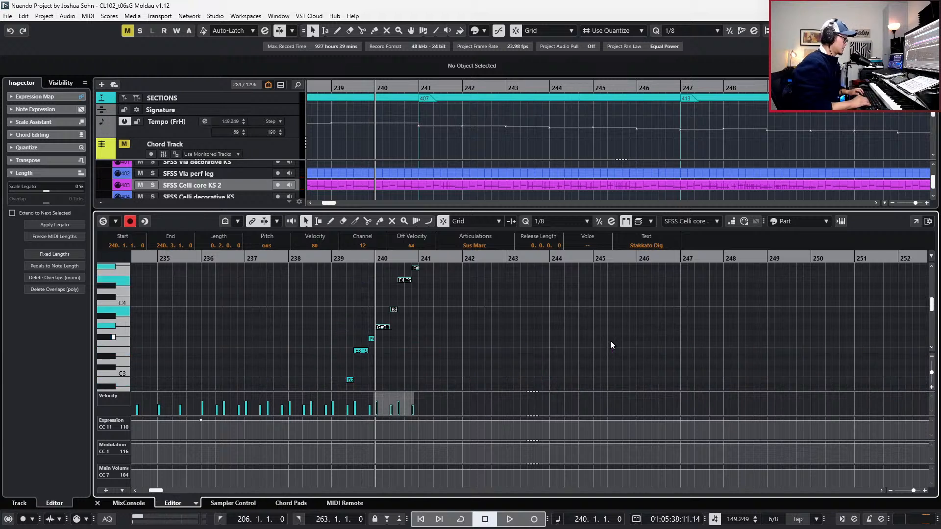
Lower the bar 240 notes so the first is E3 and bring the second down to F#3.
key("Down")
key("Down")
key("Down")
key("Down")
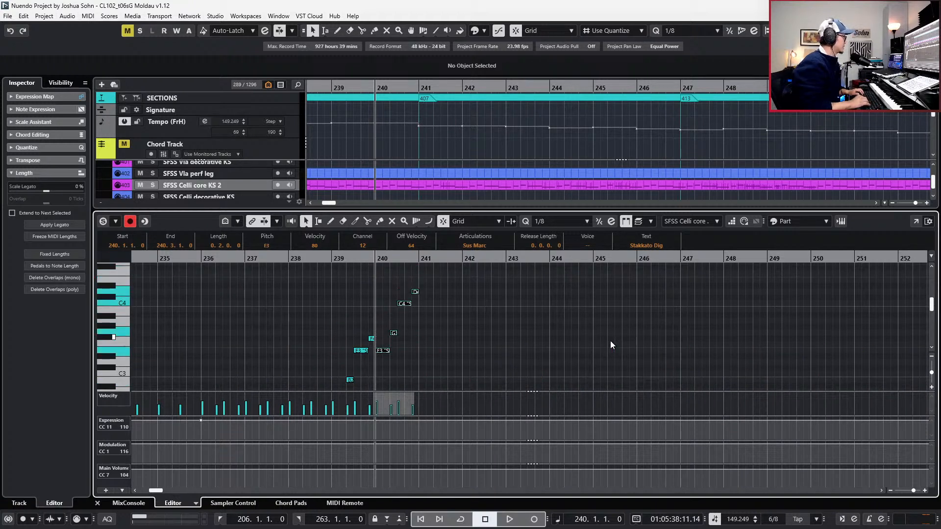
left_click_drag(436, 322, 393, 332)
key("Down")
Lower the third note of bar 240 to G#3 and the last one to A#3.
left_click_drag(405, 286, 398, 312)
key("Down")
key("Down")
key("Down")
key("Down")
left_click_drag(402, 278, 451, 296)
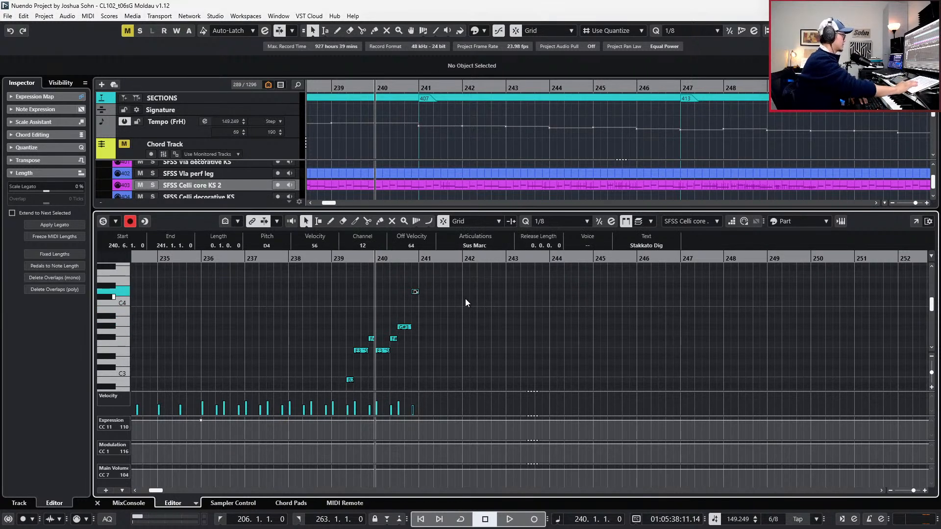
key("Down")
key("Down")
key("Down")
key("Down")
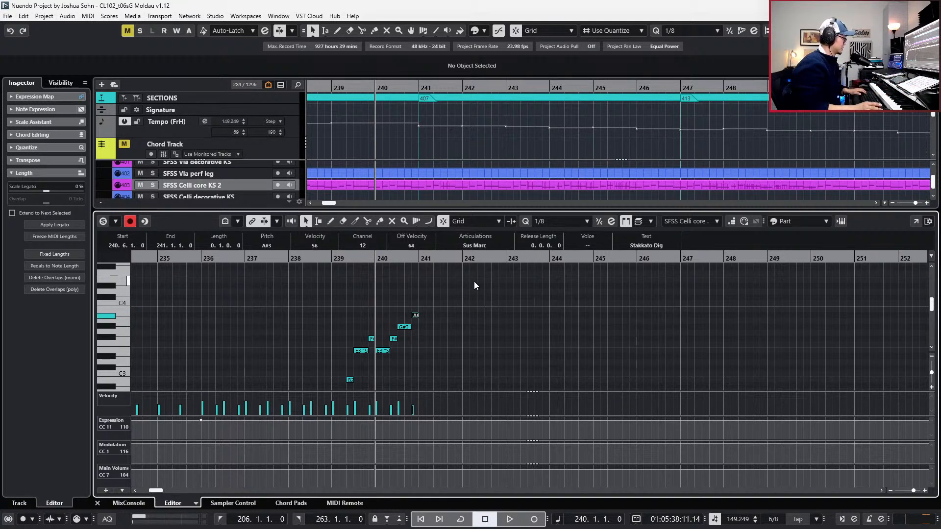
Copy the four notes of bar 240 and paste them at bar 241.
key("KP_Add")
key("ctrl+v")
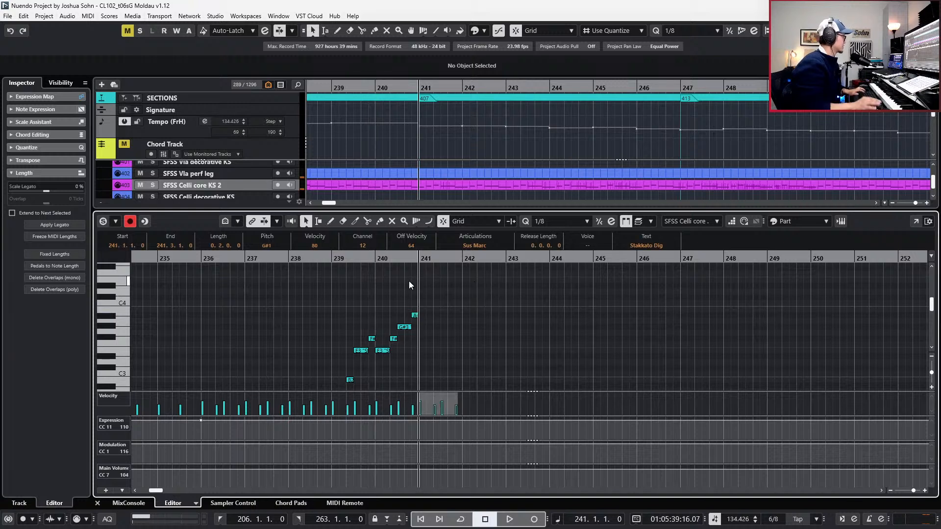
key("ctrl+z")
left_click_drag(384, 312, 446, 370)
key("ctrl+c")
key("ctrl+v")
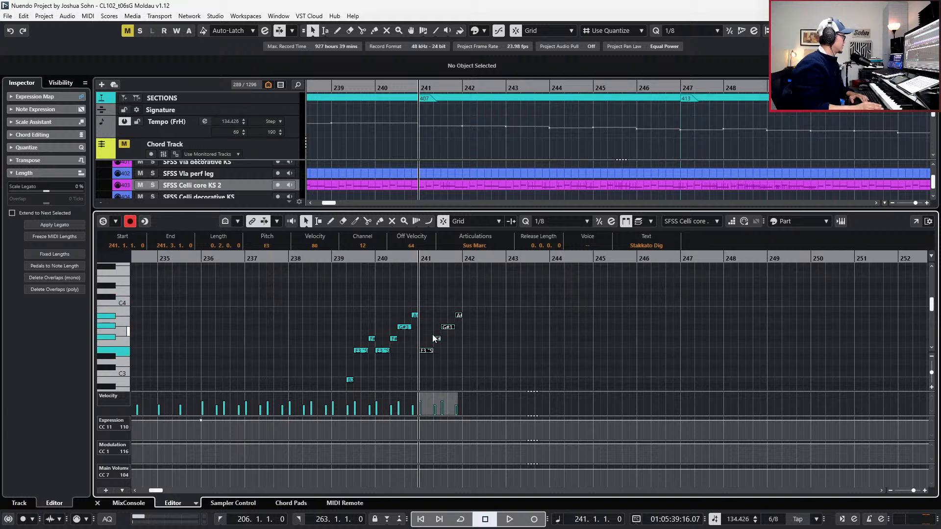
Transpose the four notes of bar 241 up an octave so they start on E4.
left_click_drag(432, 334, 488, 301)
left_click(456, 274)
left_click(426, 303, "shift")
key("Up")
key("Up")
key("Up")
key("Up")
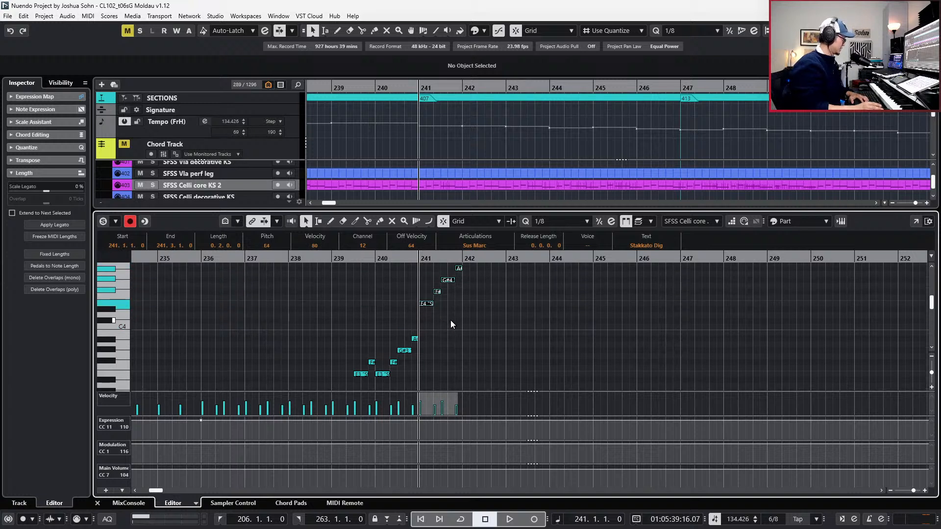
Lower the last three notes of bar 241, bringing the second note of the bar to B3.
left_click_drag(443, 302, 464, 267)
key("Down")
key("Down")
key("Down")
key("Down")
key("Down")
key("Down")
key("Down")
Lower the third note of bar 241 to G#3 and the last note to F#3.
left_click_drag(442, 296, 474, 325)
key("Down")
key("Down")
key("Down")
key("Down")
key("Down")
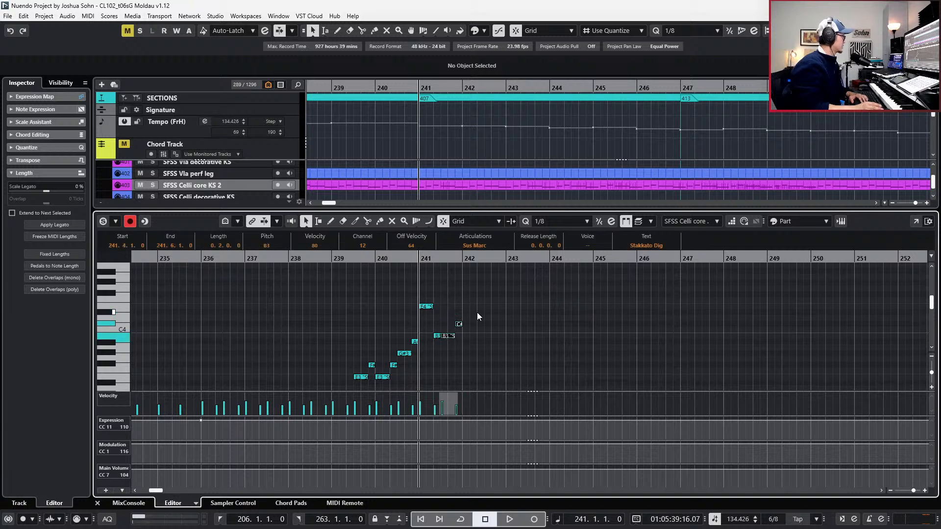
left_click_drag(469, 315, 462, 345)
key("Down")
key("Down")
key("Down")
key("Down")
key("Down")
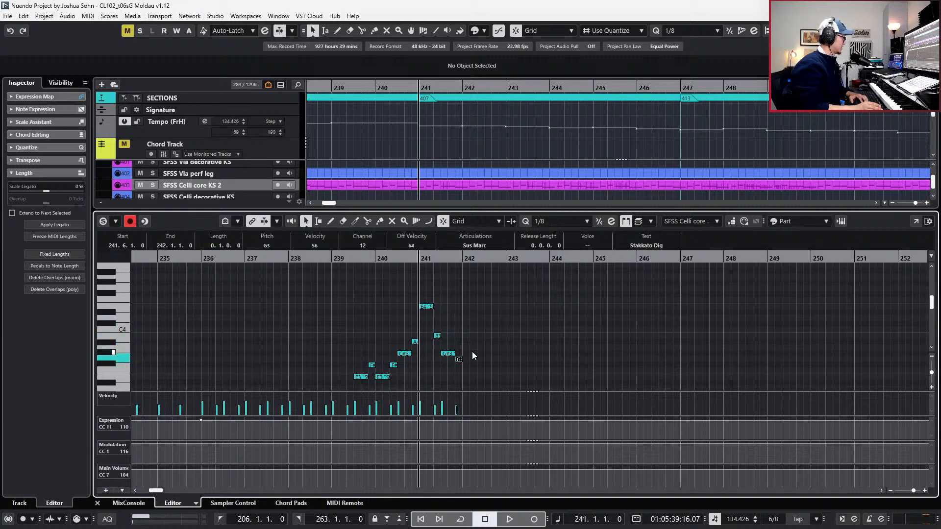
key("Up")
Solo the edited part, audition the new cello run from bar 239 and hide the controller lanes.
key("s")
key("KP_Subtract")
key("KP_Subtract")
key("space")
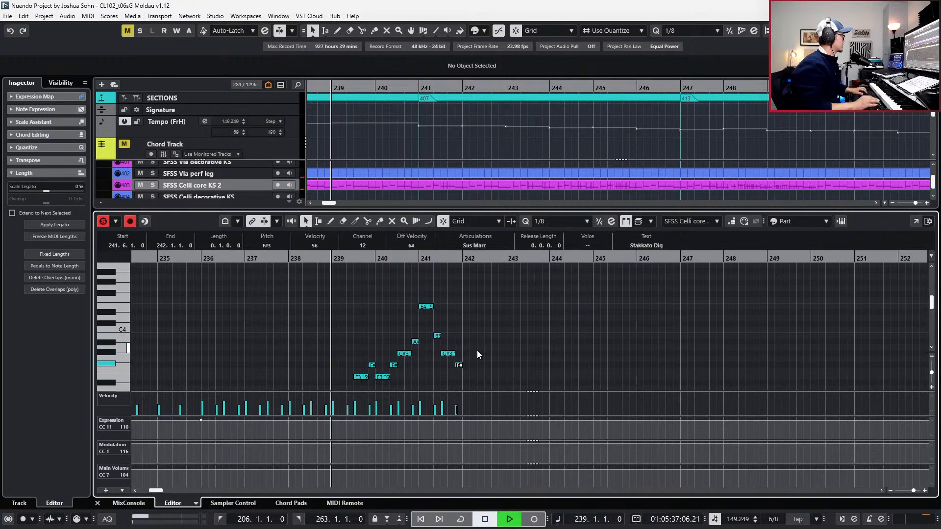
scroll(478, 348, "down", 2)
scroll(479, 344, "down", 1)
left_click(491, 349)
key("alt+l")
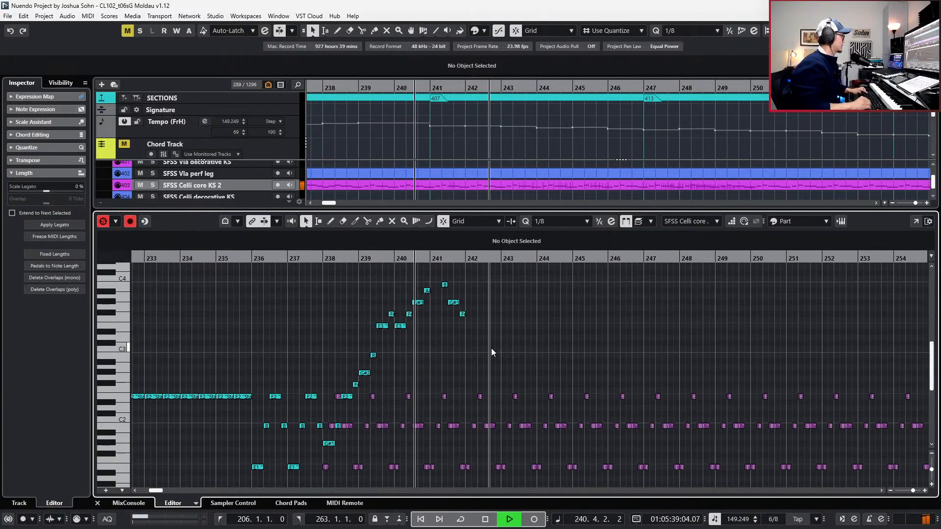
scroll(492, 348, "left", 1)
key("space")
scroll(505, 335, "up", 2)
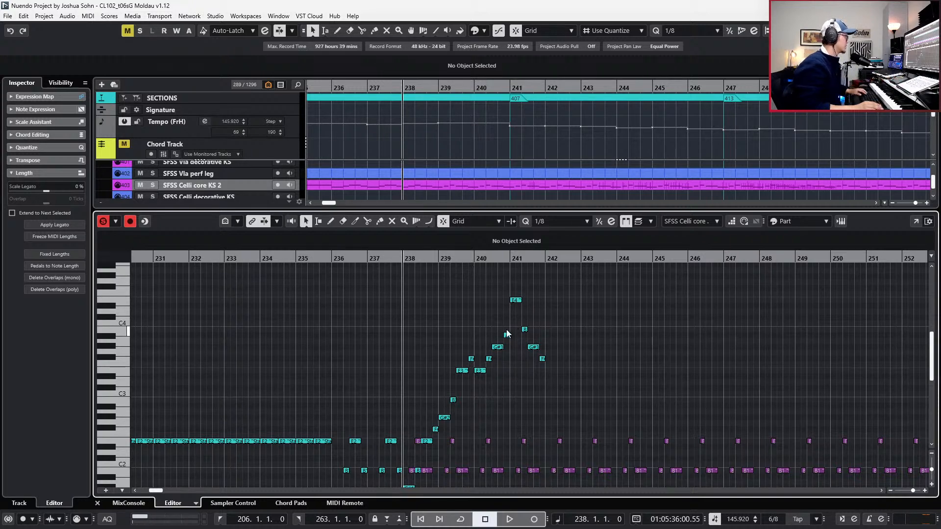
Lower the last note of bar 240 to A3 and audition the run from bar 238.
scroll(509, 335, "up", 2)
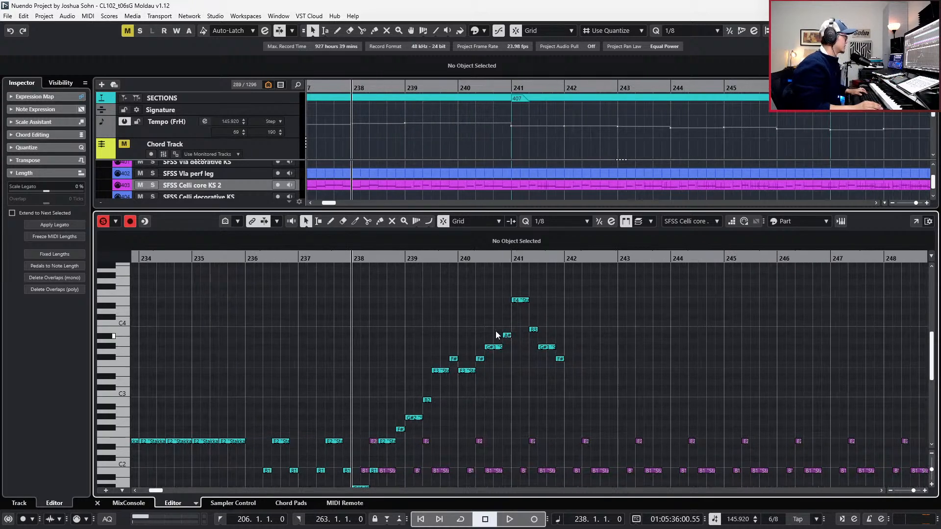
left_click(508, 336)
key("Down")
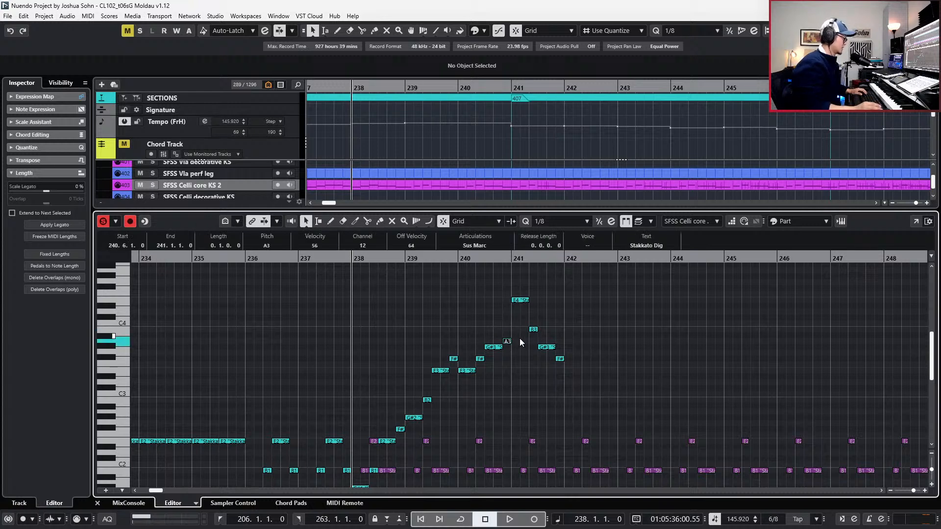
key("space")
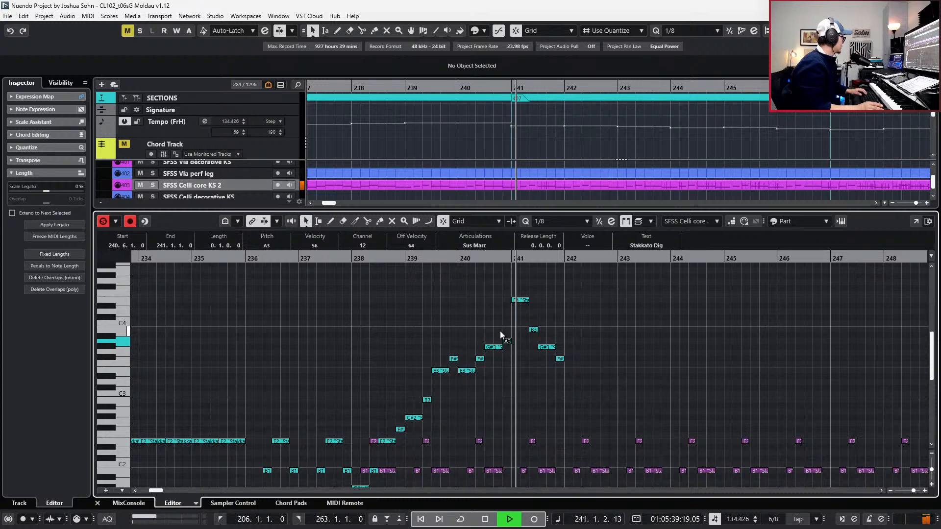
Select the cello run from the G#1 at bar 238 through the F#3 ending bar 241 and set its articulation to Leg.
left_click_drag(503, 361, 402, 431)
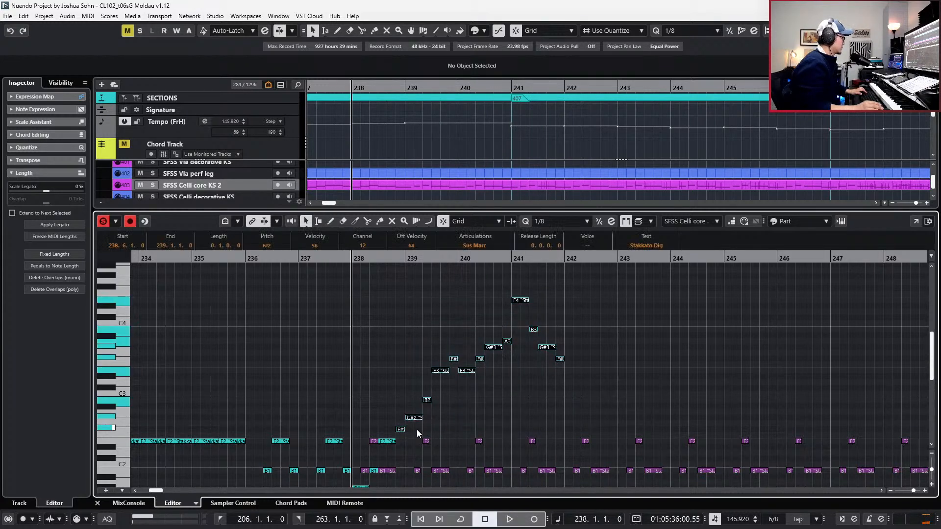
scroll(418, 434, "up", 1, "ctrl")
scroll(424, 410, "down", 2)
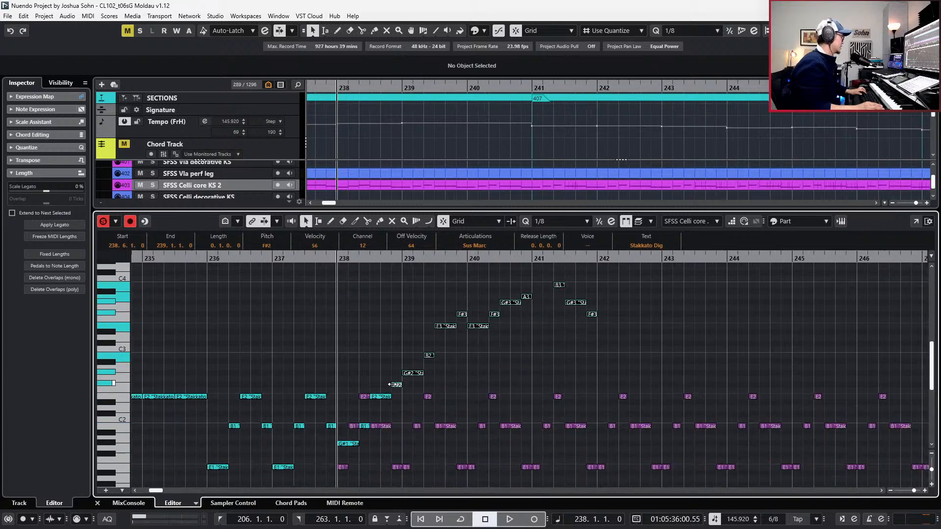
key("shift+Left")
key("shift+Left")
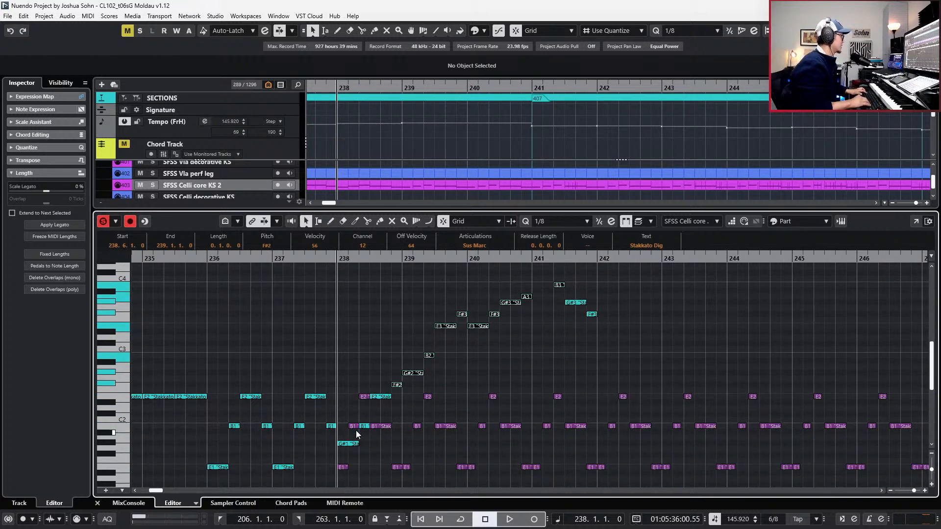
key("Left")
key("Left")
key("Left")
key("shift+Right")
key("shift+Right")
key("shift+Right")
key("shift+Right")
key("shift+Right")
key("shift+Right")
key("shift+Right")
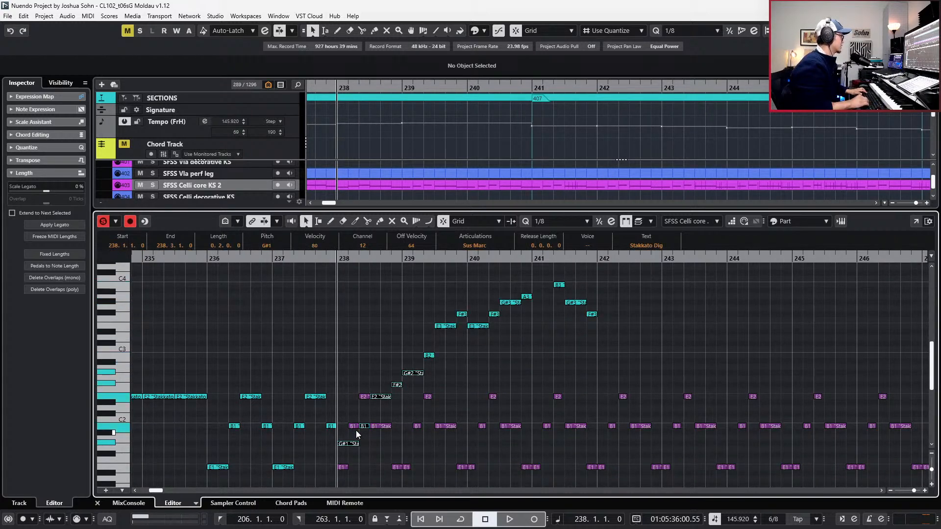
key("shift+Right")
key("shift+Right")
key("shift+Right")
key("shift+Right")
key("shift+Right")
key("shift+Right")
key("shift+Right")
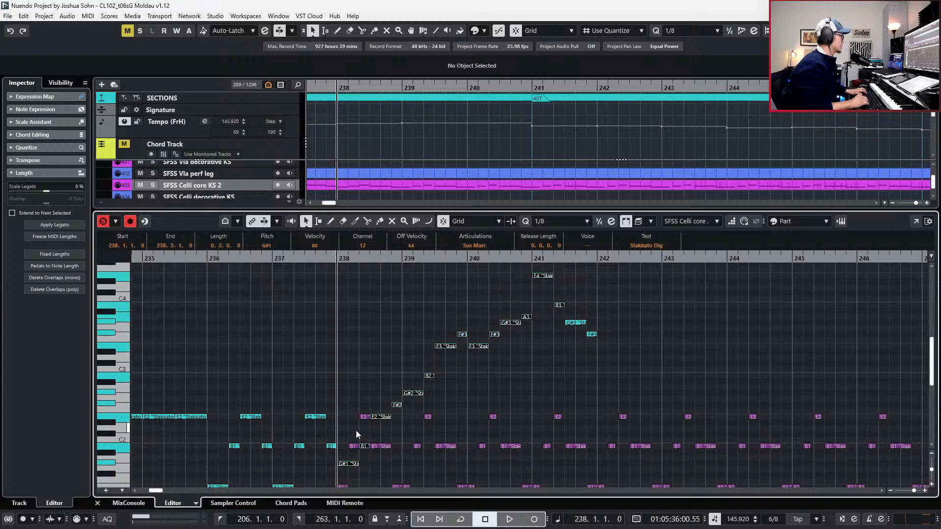
key("shift+Right")
left_click(478, 245)
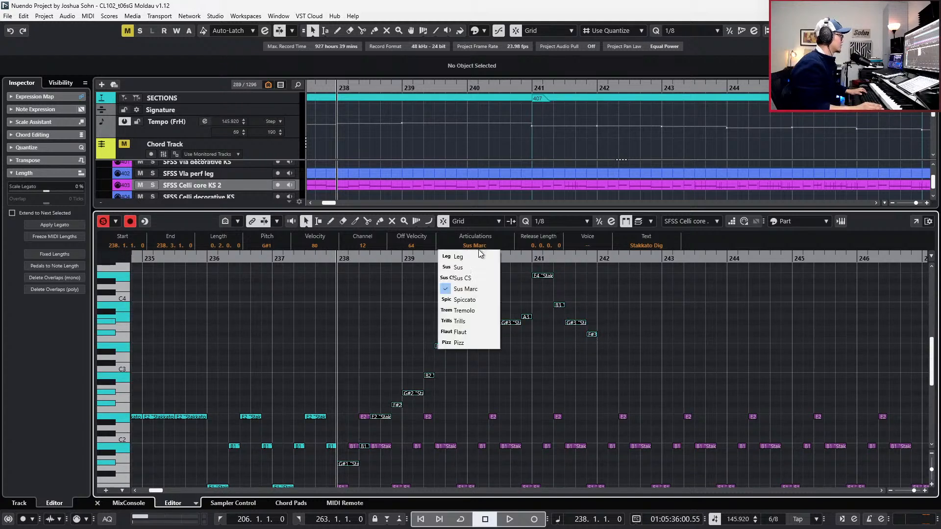
left_click(480, 260)
Audition the legato run in solo from bar 236 with the view following playback.
key("space")
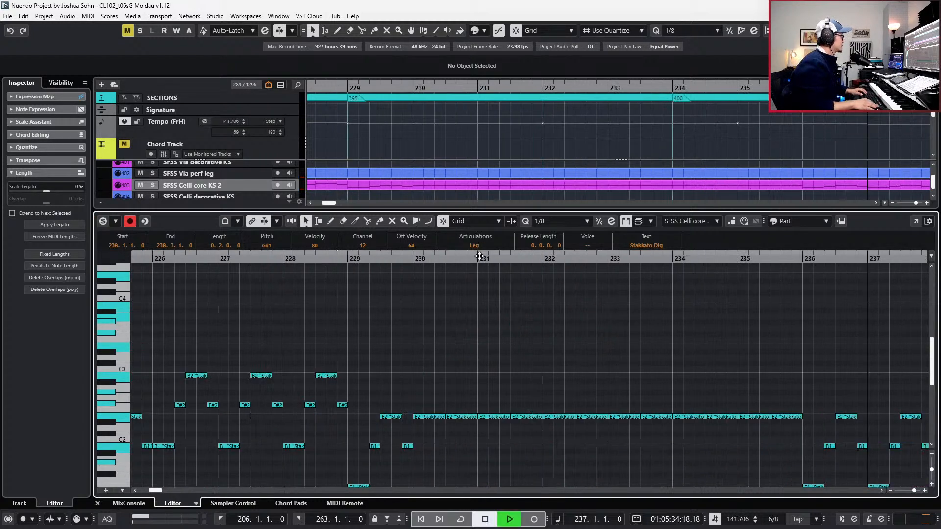
key("space")
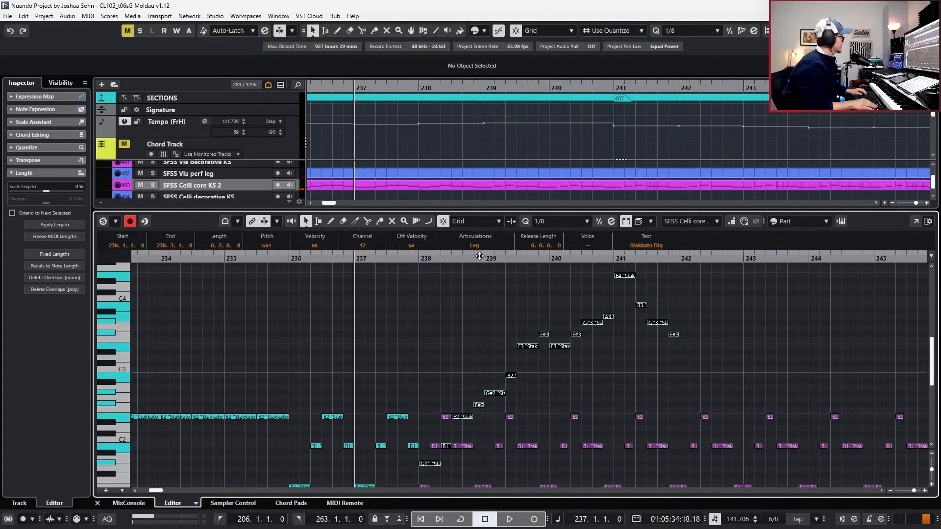
key("KP_Subtract")
key("s")
scroll(485, 321, "down", 4)
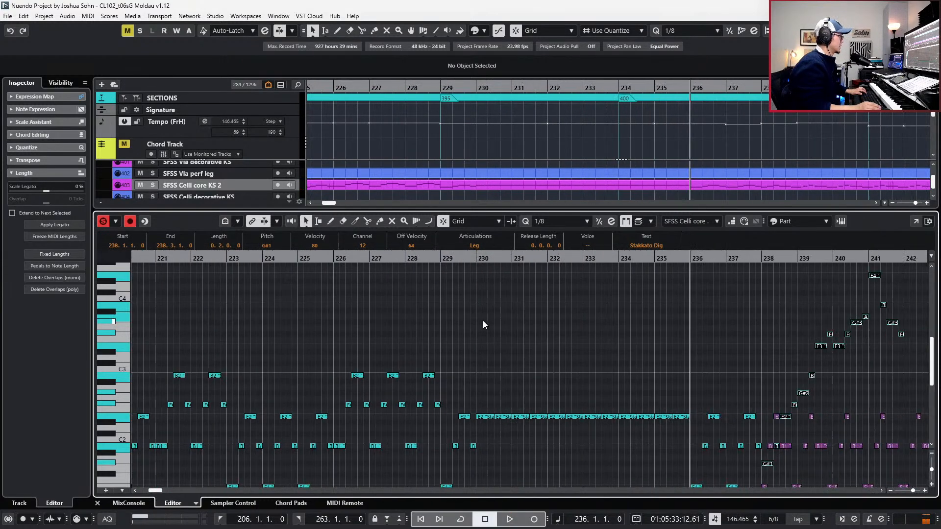
key("space")
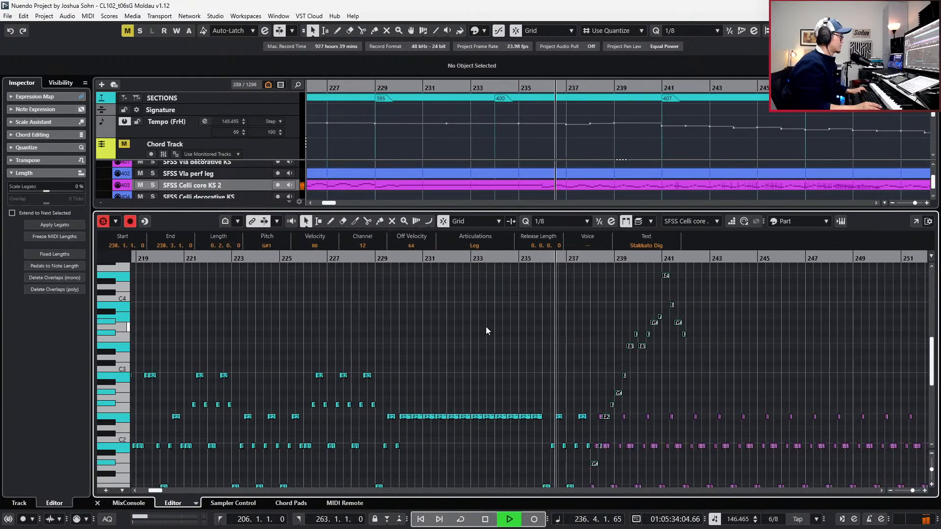
key("f")
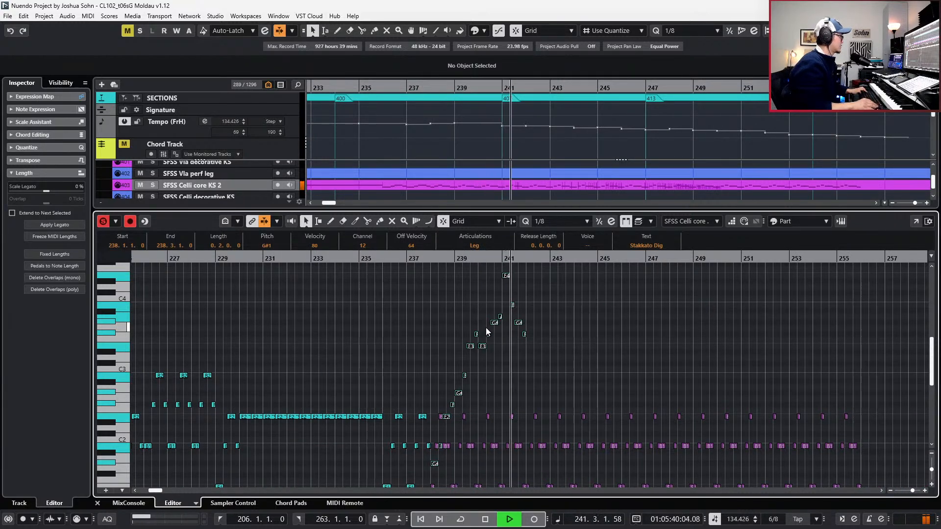
Show the controller lanes and raise the selected run's velocities, bringing the G#1 at bar 238 to 115.
key("alt+l")
scroll(518, 307, "down", 1)
scroll(519, 307, "up", 1)
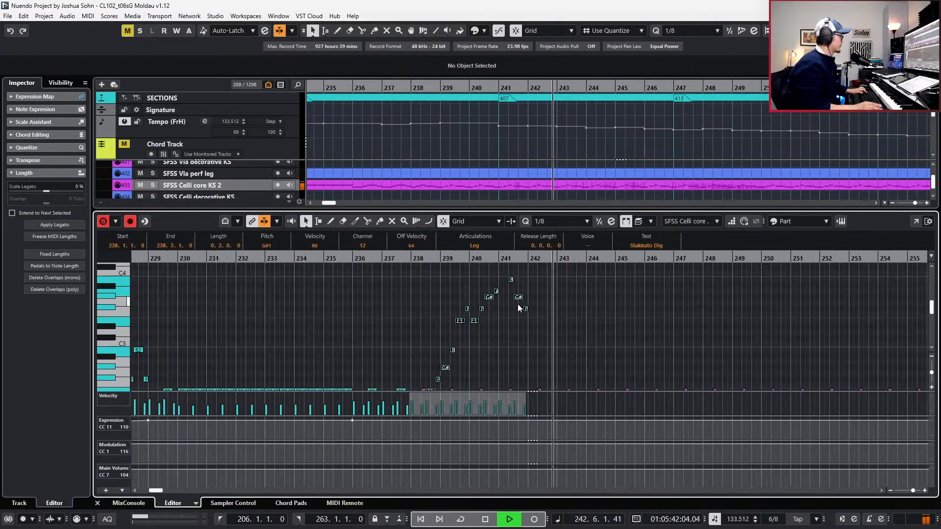
key("space")
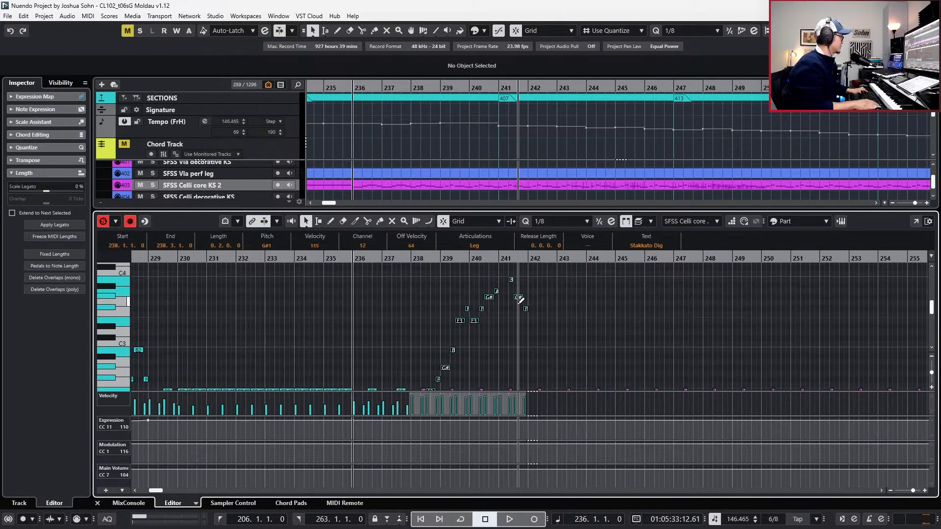
Audition the selected legato cello run from bar 236 and nudge it ahead of the beat to start at 237.6.2.110.
key("space")
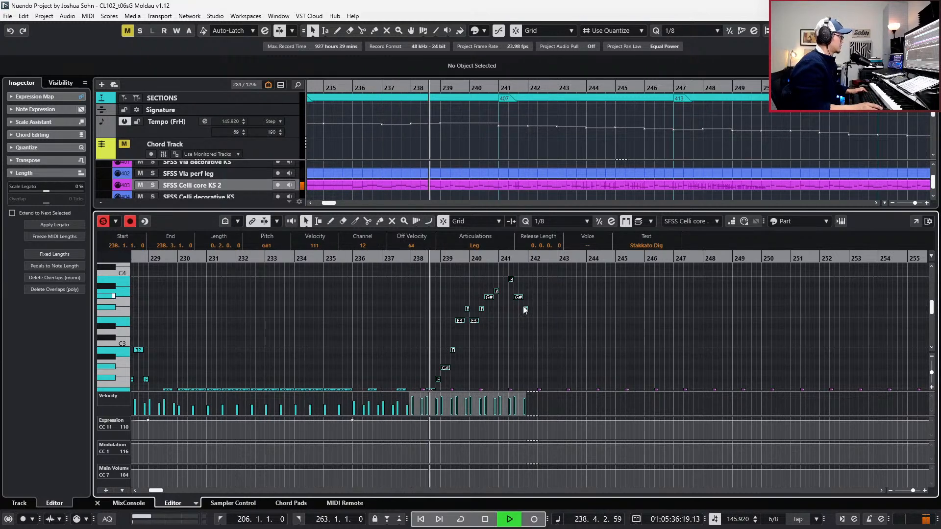
key("space")
scroll(517, 314, "up", 1)
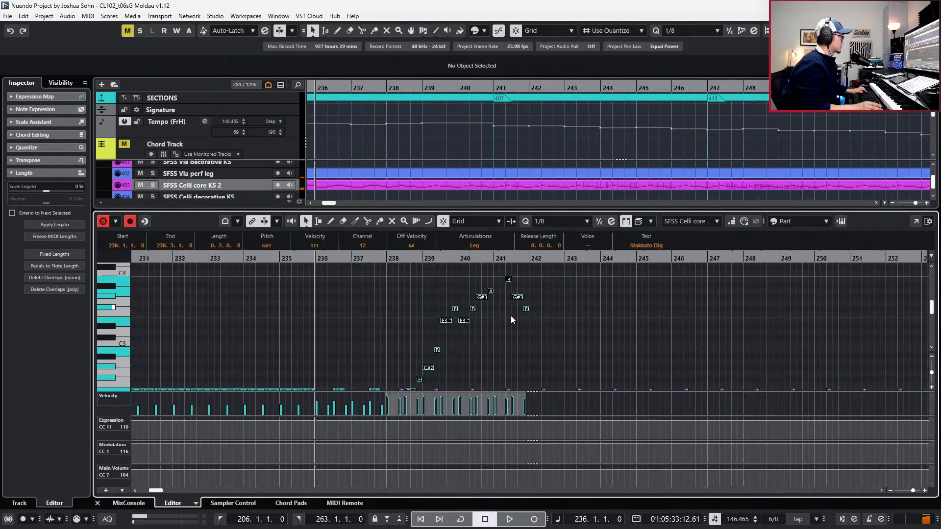
scroll(511, 320, "up", 2)
scroll(511, 320, "down", 1)
key("alt+Left")
key("alt+Left")
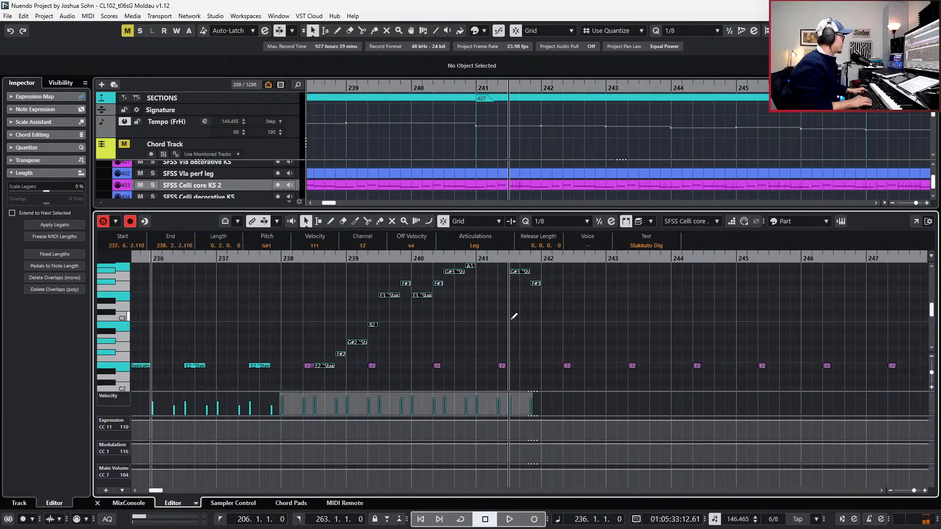
Fine-tune the selected run's start to 237.6.2.100, auditioning it from the start of the run.
key("l")
key("space")
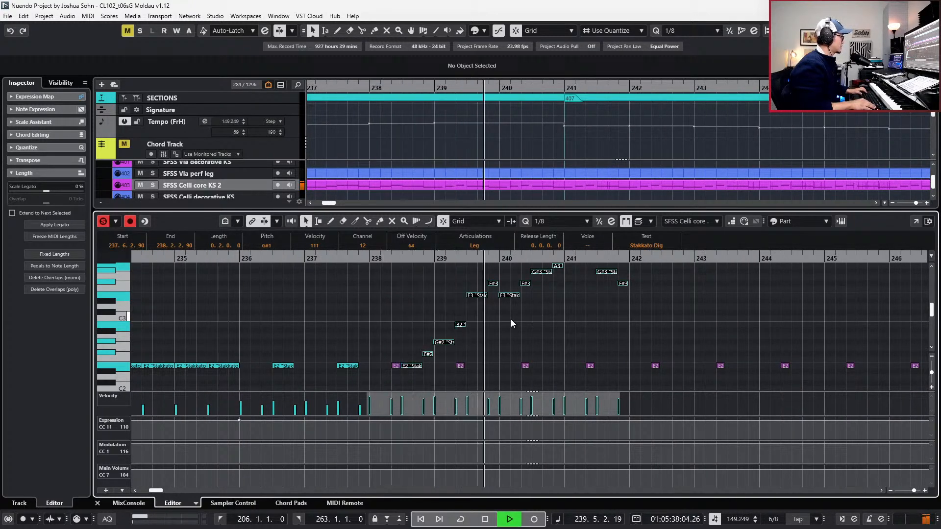
key("space")
key("alt+Right")
key("space")
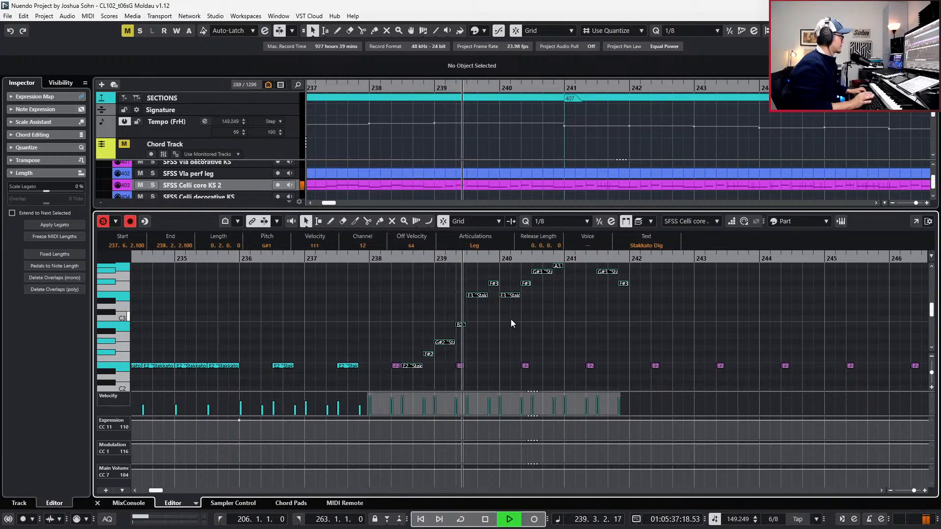
scroll(514, 319, "up", 3)
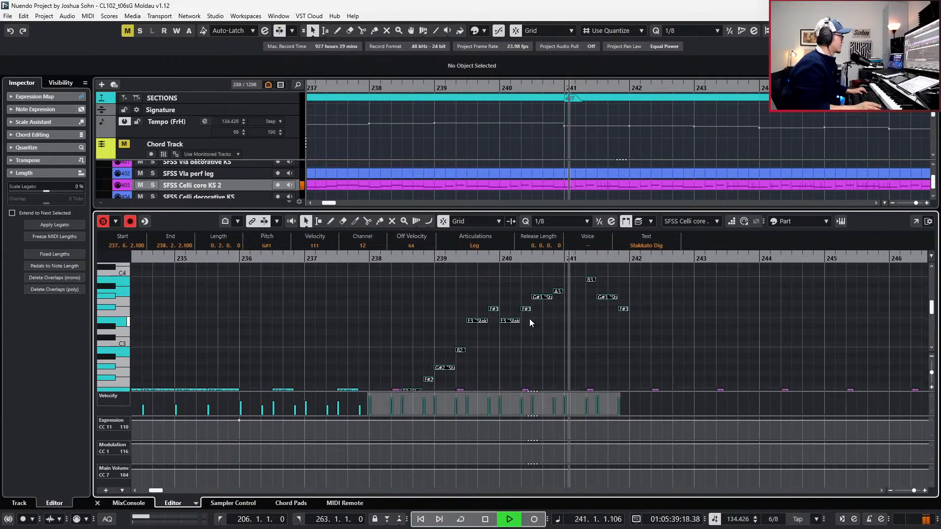
key("space")
Raise the last note of bar 240 to B3 and audition the run again.
left_click_drag(518, 339, 546, 316)
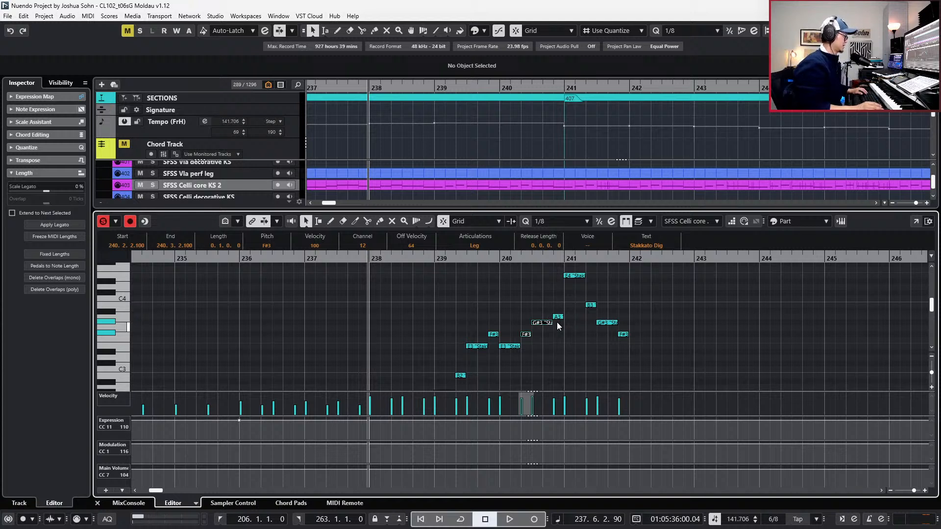
left_click(559, 324)
left_click(559, 319)
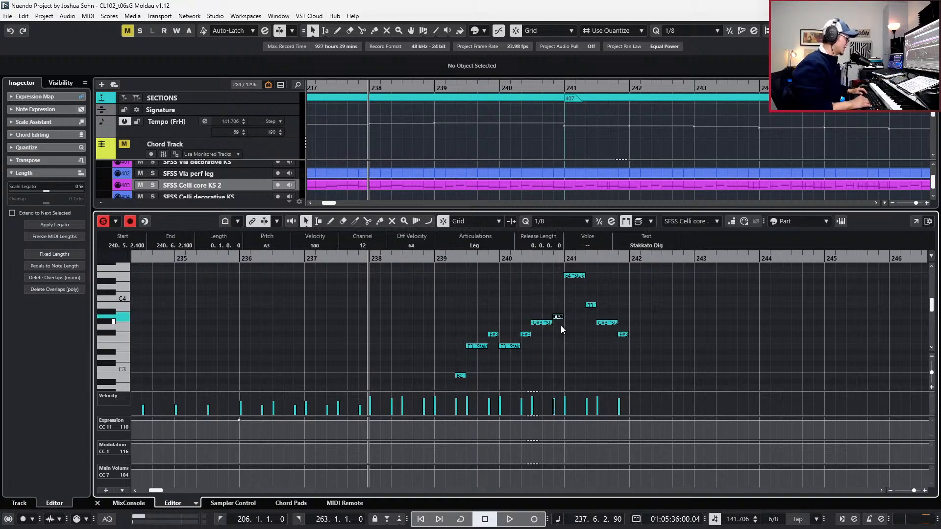
key("Up")
key("Up")
key("space")
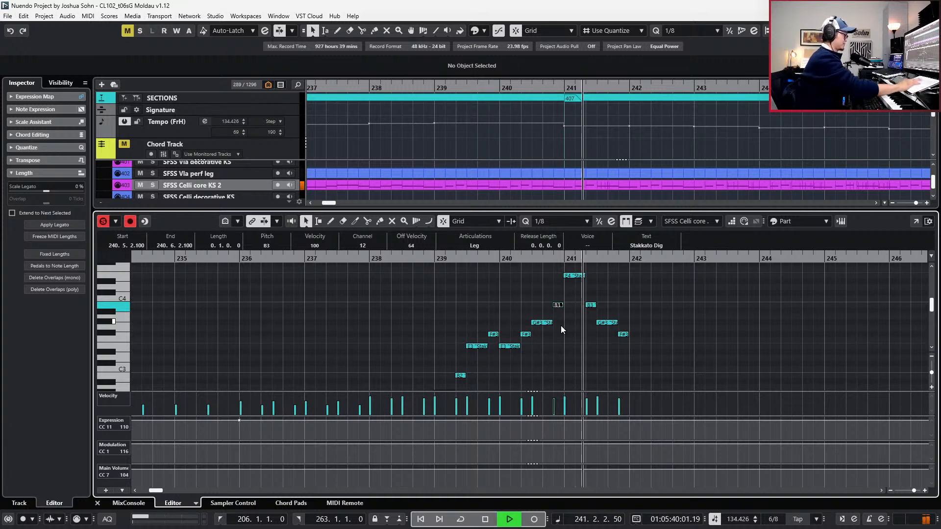
key("space")
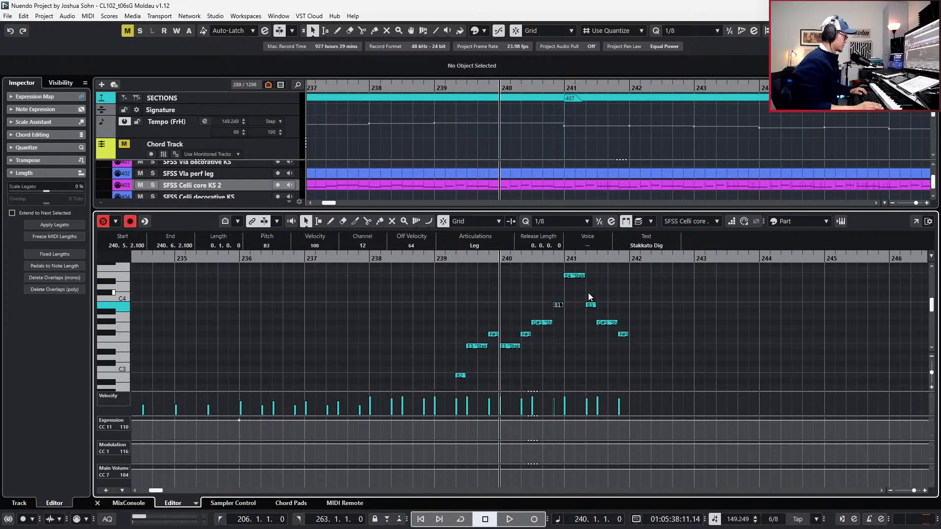
Copy the four descending notes of bar 241, from E4 to F#3, to the start of bar 242.
left_click_drag(632, 326, 622, 345)
key("l")
key("KP_Add")
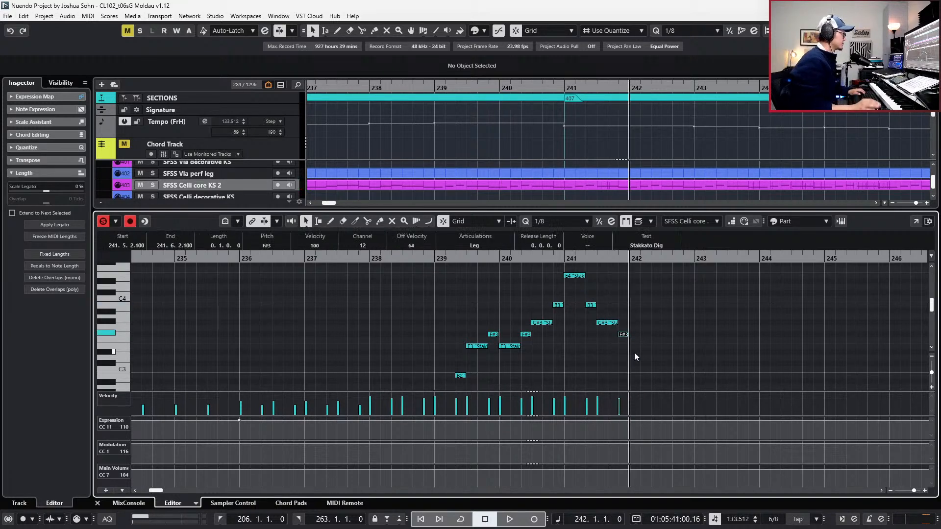
left_click(506, 284)
left_click(510, 346)
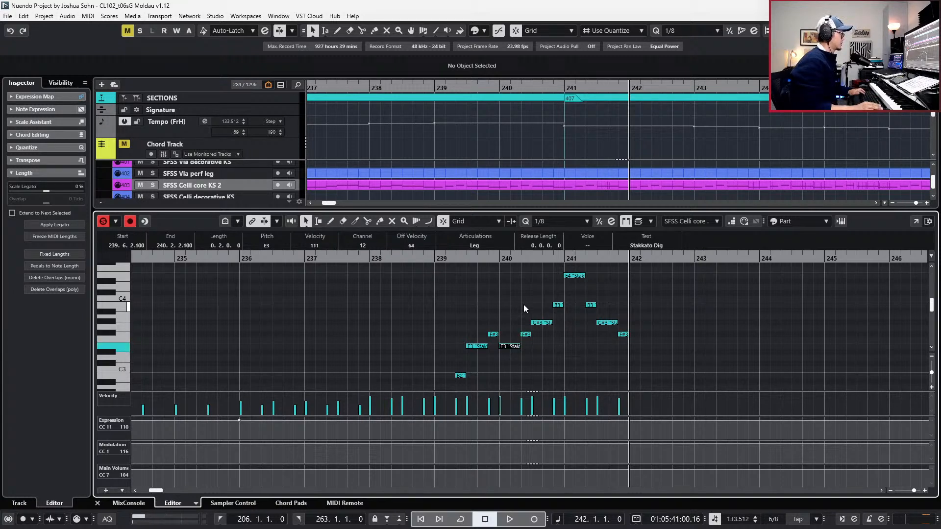
left_click_drag(584, 269, 639, 341)
key("ctrl+d")
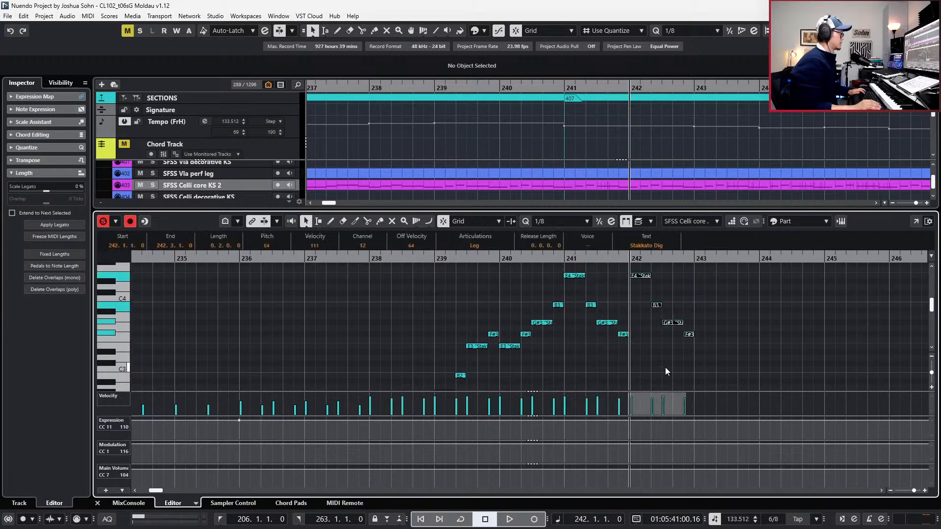
Transpose the copied figure in bar 242 down an octave to begin on E3, keeping its start at 242.1.1.0.
key("alt+Left")
key("Down")
key("Down")
key("Down")
key("Down")
key("Down")
key("Down")
key("Down")
key("Down")
key("Down")
key("Down")
key("Down")
key("q")
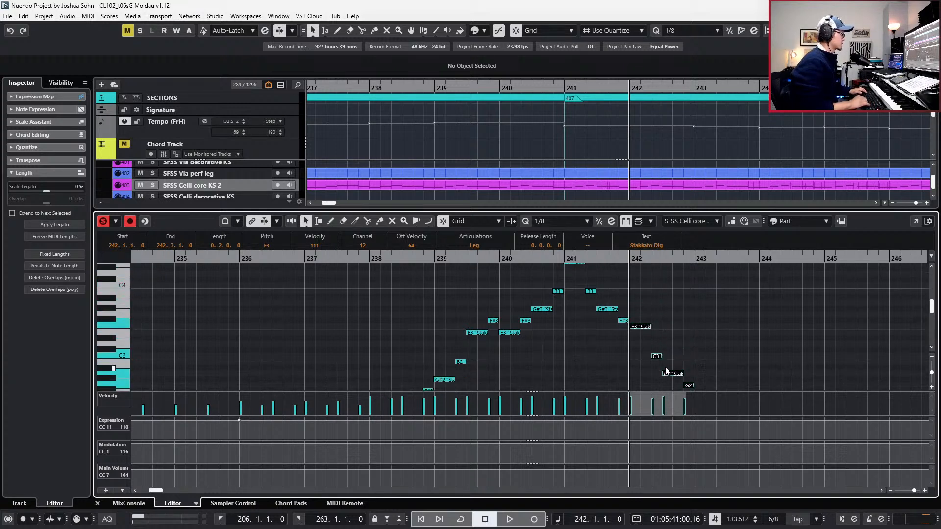
key("Down")
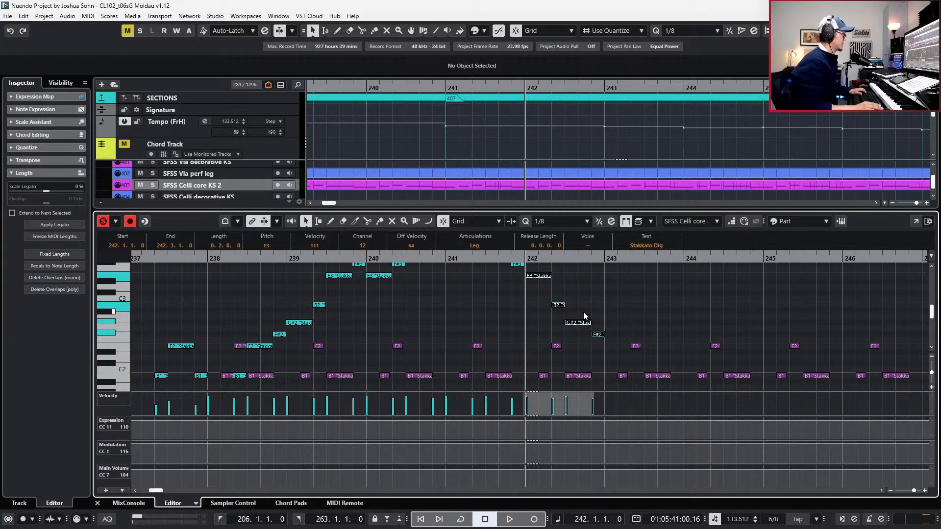
Paste the four-note figure at bar 243 an octave lower, beginning on E2, and open the part in the separate Key Editor window.
left_click(598, 334)
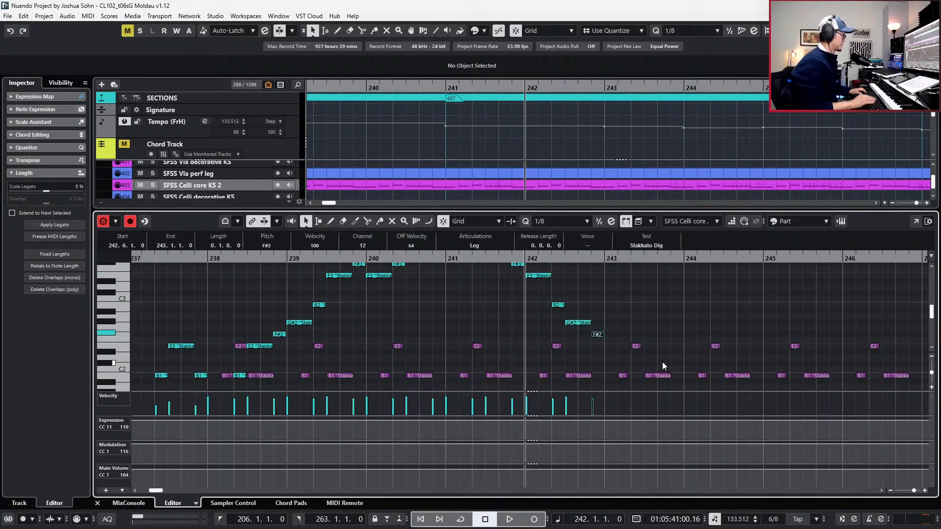
key("KP_Add")
key("ctrl+v")
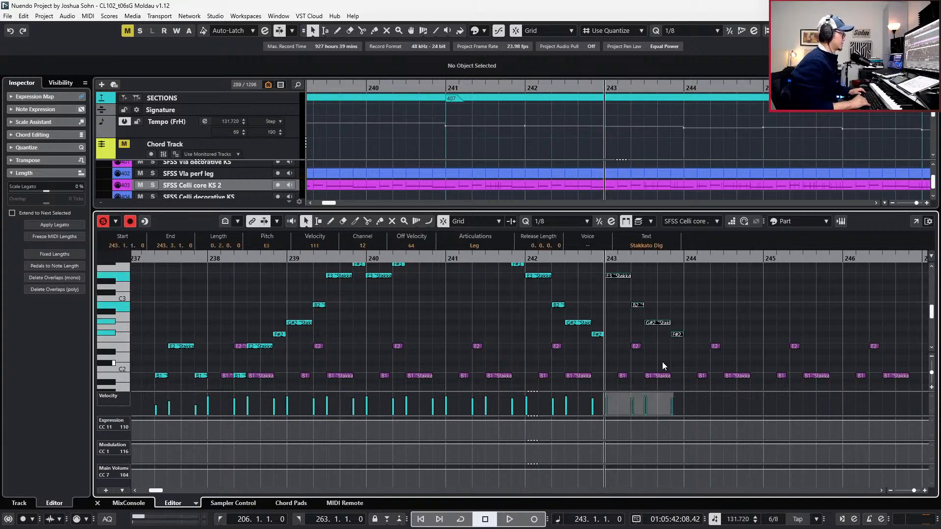
key("shift+Down")
key("Return")
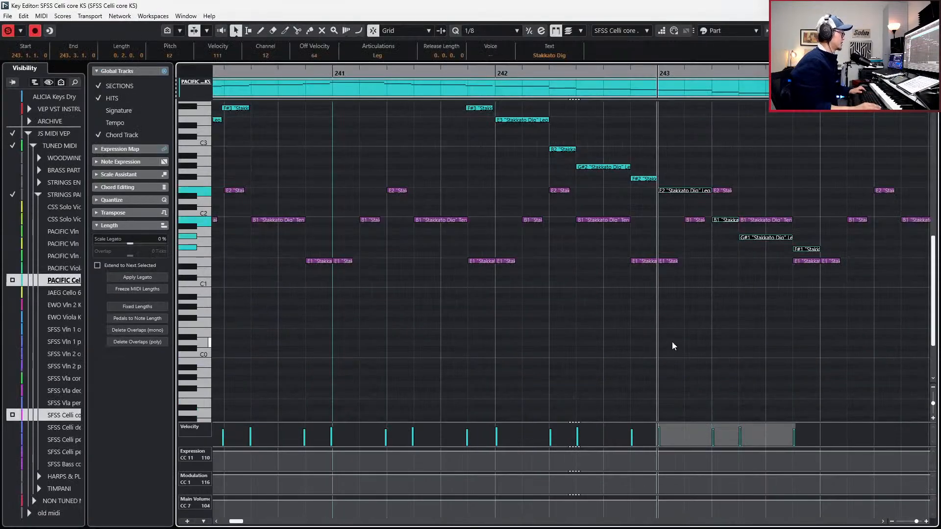
Audition the descending run from bar 241 and place the playhead at bar 244.
scroll(677, 337, "down", 1)
scroll(683, 328, "up", 3)
key("KP_Subtract")
key("KP_Subtract")
key("space")
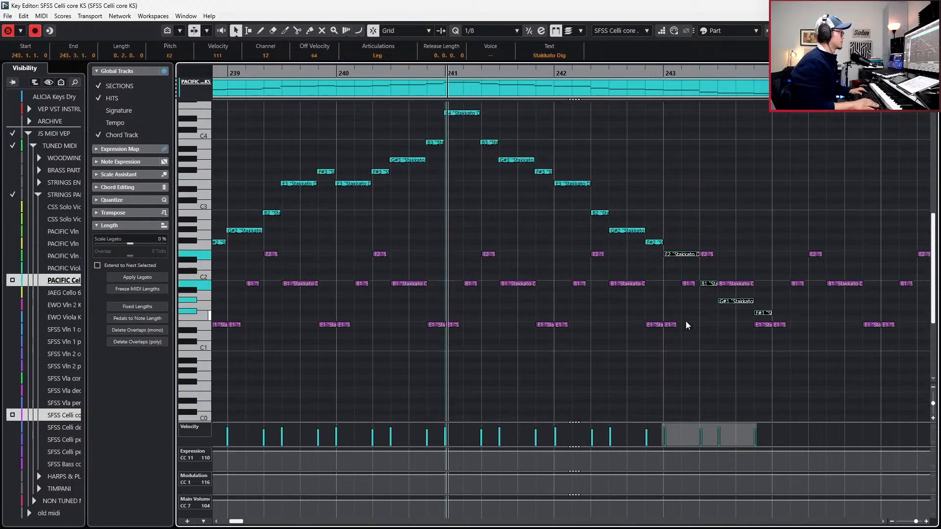
scroll(678, 319, "right", 1)
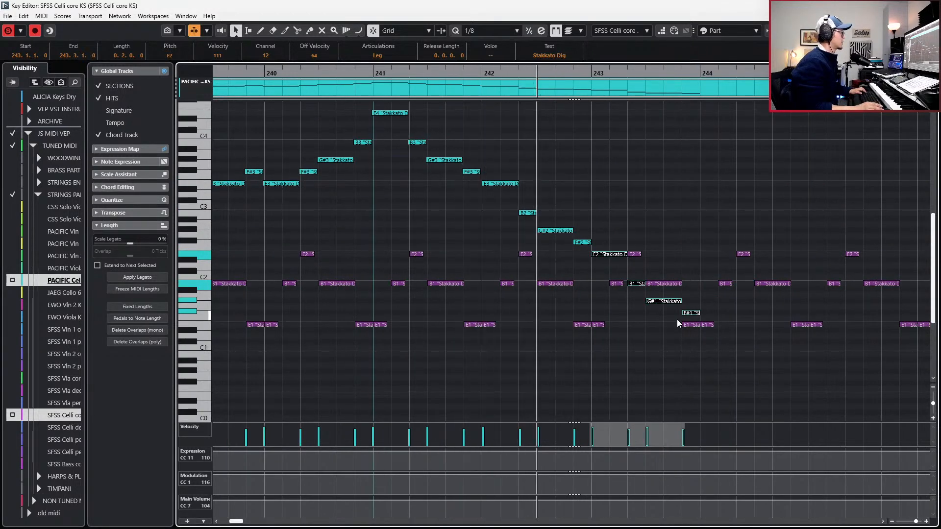
key("space")
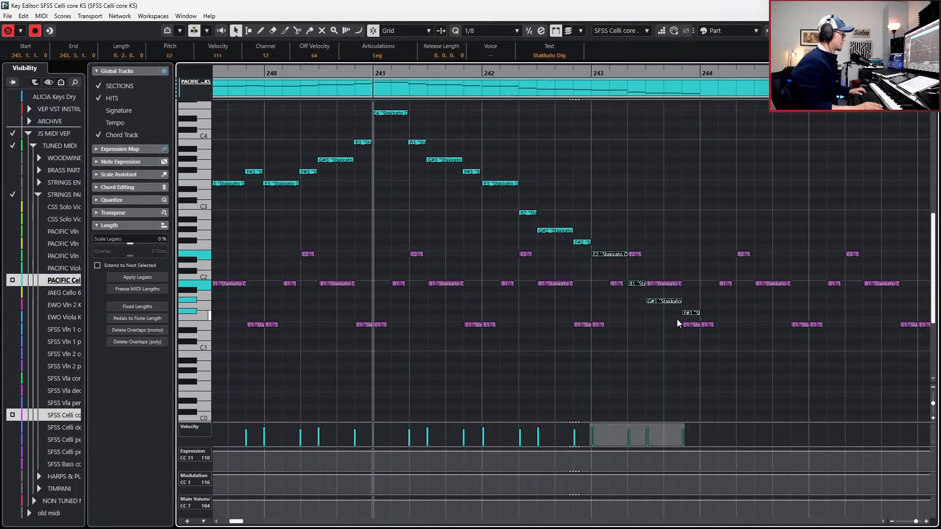
key("KP_Add")
key("KP_Add")
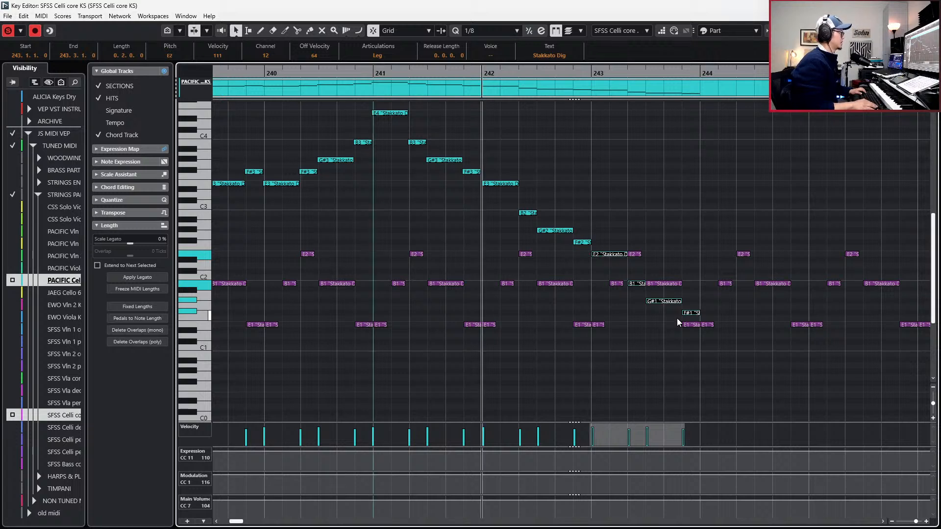
key("KP_Subtract")
key("KP_Subtract")
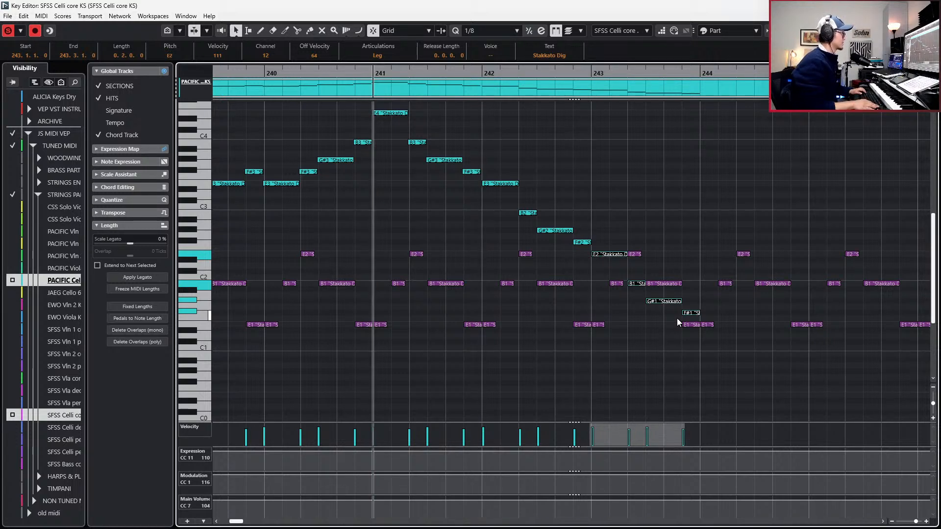
key("KP_Add")
key("KP_Add")
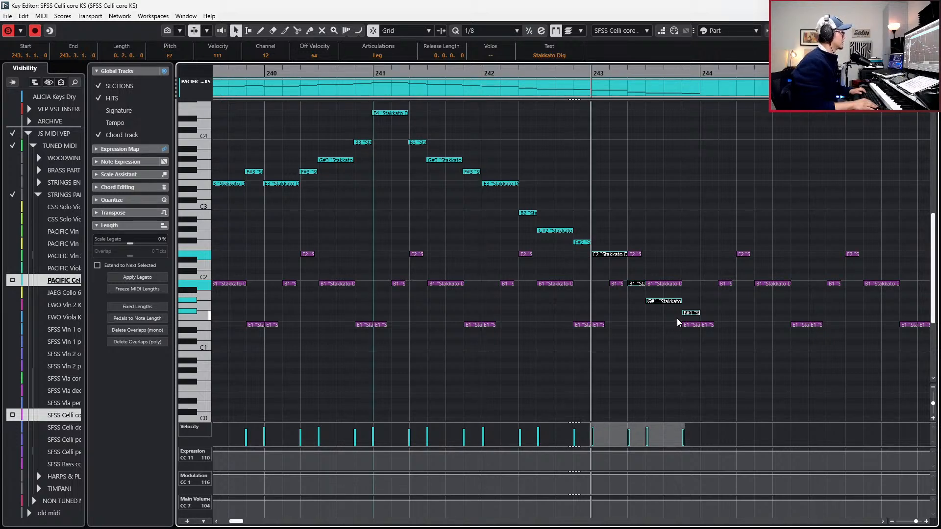
key("KP_Add")
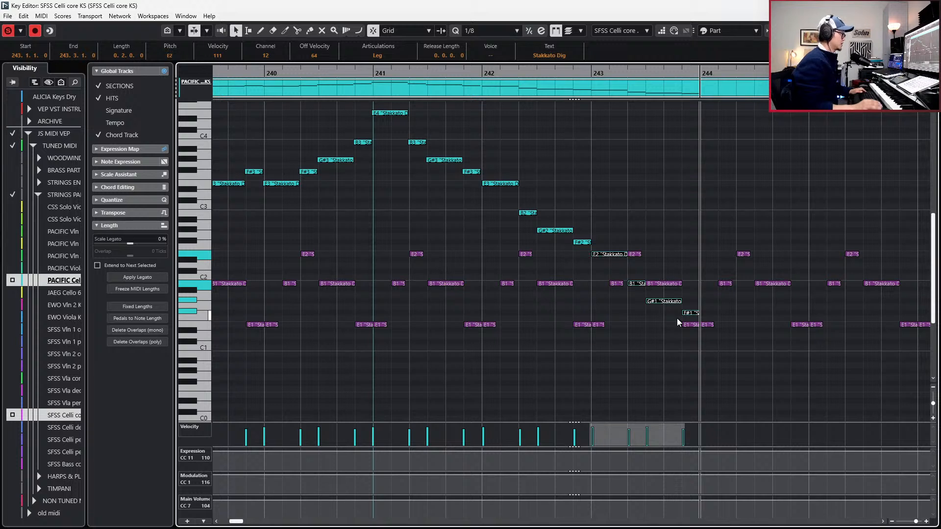
Copy the four-note rising figure beginning on the G#1 at bar 238 to the playhead at bar 244.
scroll(677, 315, "right", 2)
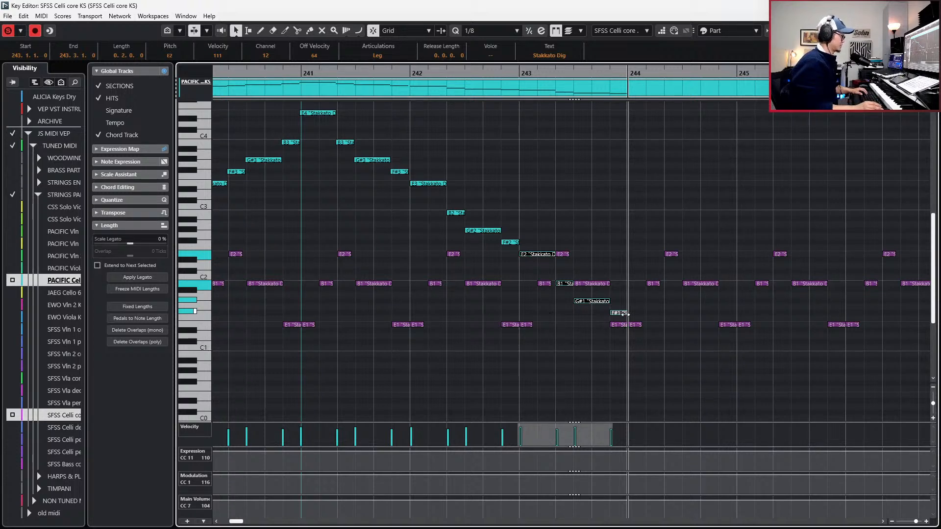
scroll(626, 314, "left", 5)
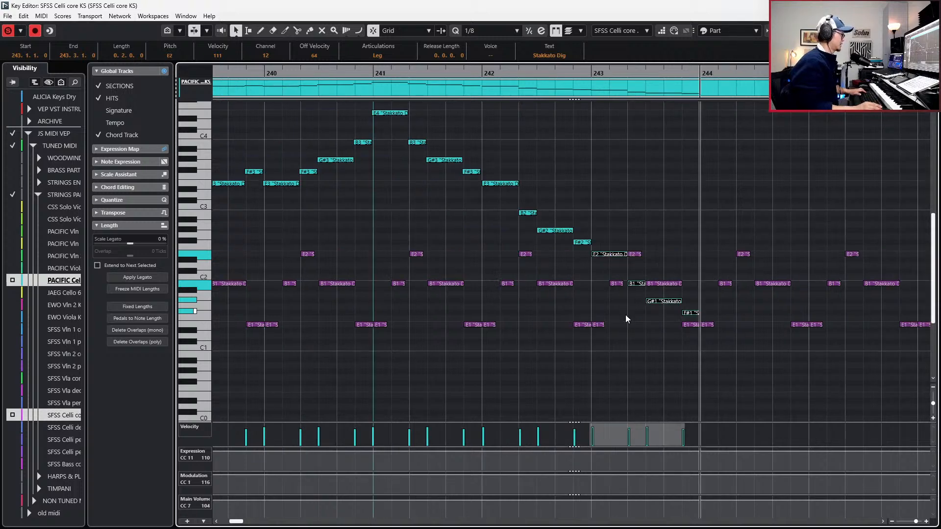
scroll(539, 260, "left", 5)
scroll(492, 245, "down", 3)
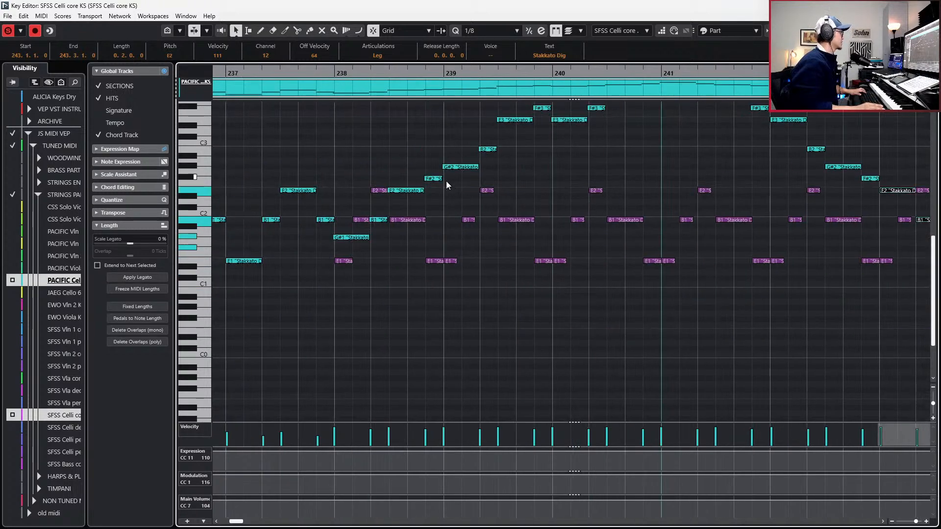
scroll(449, 206, "up", 3)
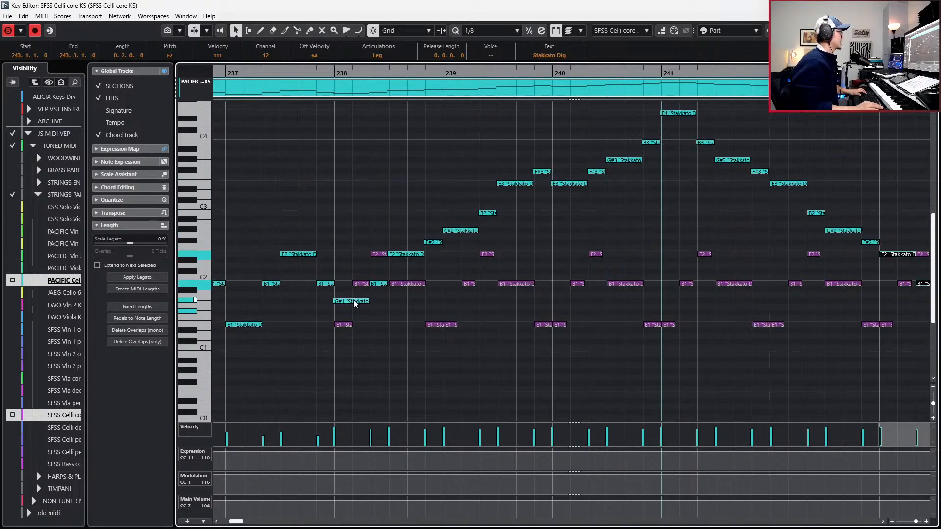
scroll(380, 300, "left", 2)
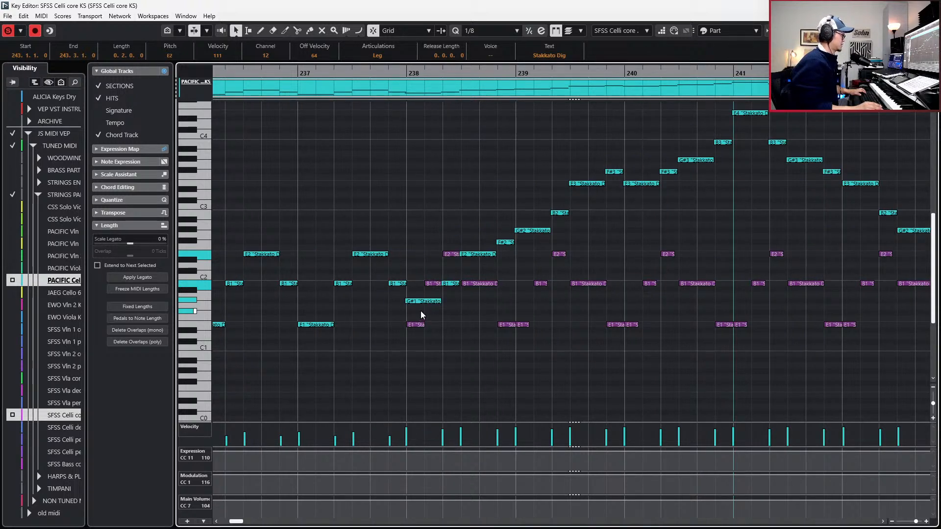
left_click(419, 304)
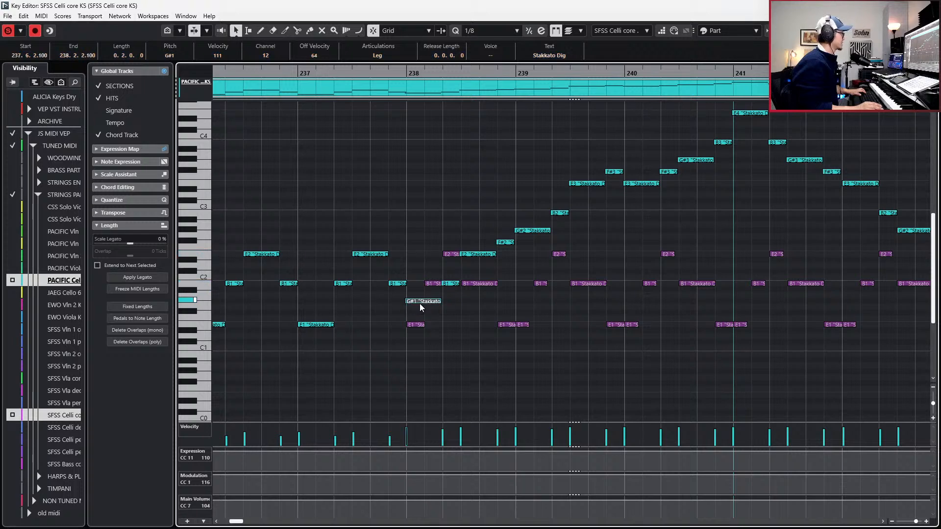
key("shift+Right")
key("shift+Right")
key("shift+Right")
scroll(424, 297, "right", 12)
key("ctrl+v")
Transpose the pasted figure in bar 244 down so that its first note is E1.
key("Down")
key("Down")
key("Down")
key("Down")
key("Down")
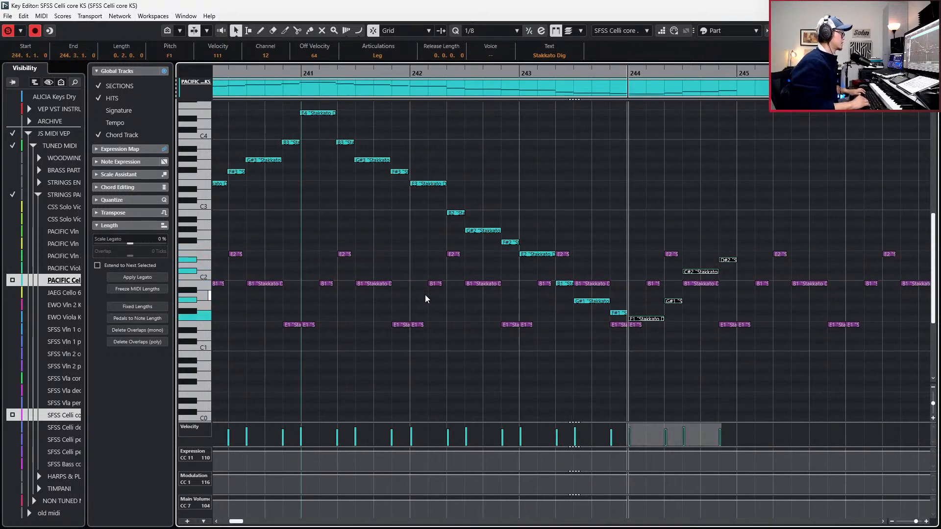
scroll(425, 295, "right", 2)
key("Up")
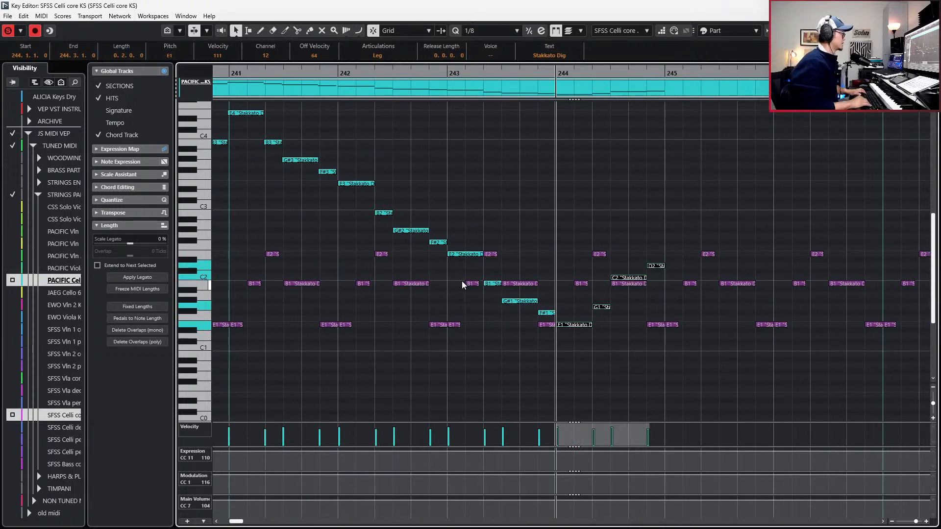
Change the second, third and fourth notes of bar 244 to F#1, B1 and E2.
left_click(602, 307)
key("Down")
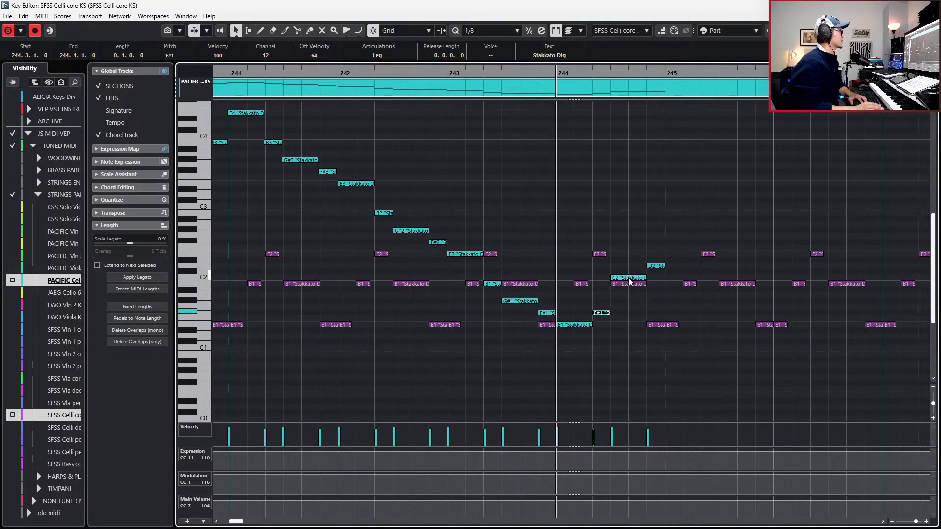
left_click(629, 279)
key("Down")
left_click(654, 265)
key("Up")
key("Up")
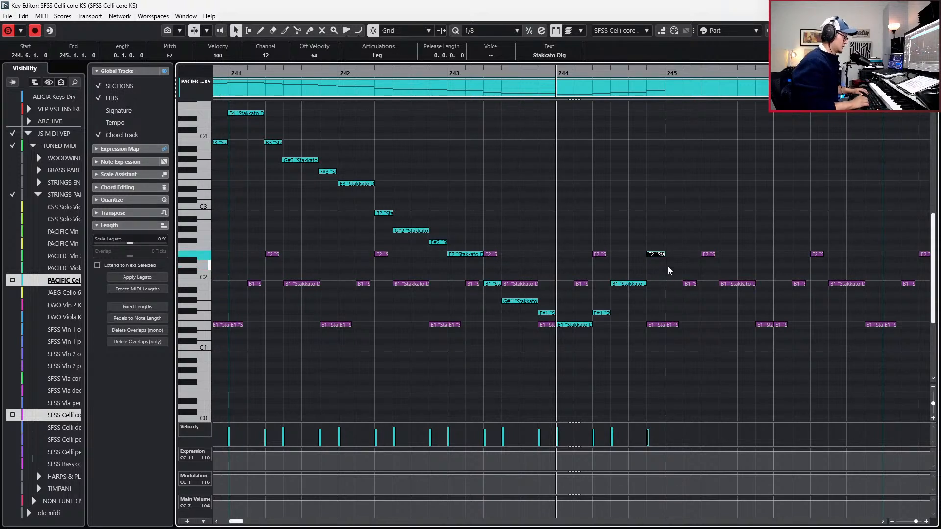
Change the fourth note of bar 244 to B1 and the third note to G#1.
key("Down")
key("Down")
key("Down")
key("Down")
key("Down")
key("Left")
key("Down")
key("Down")
key("Down")
key("Down")
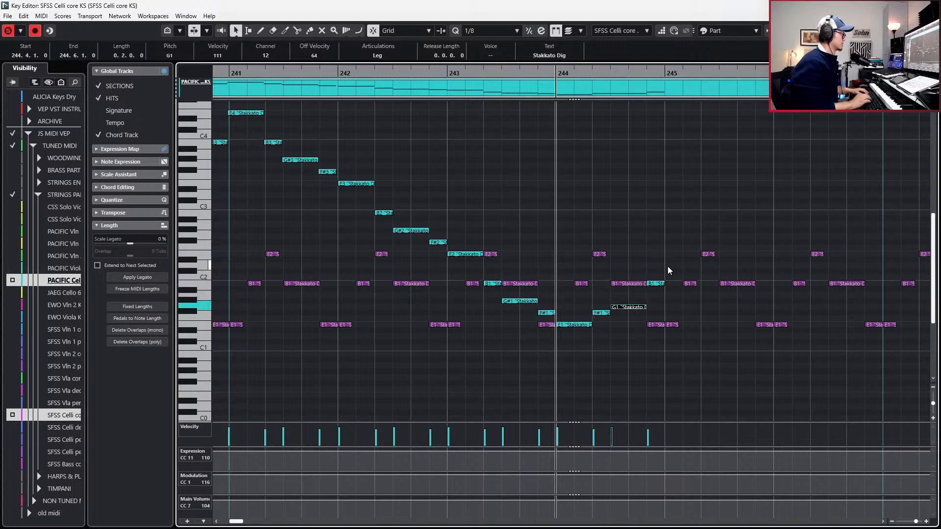
key("Up")
key("g")
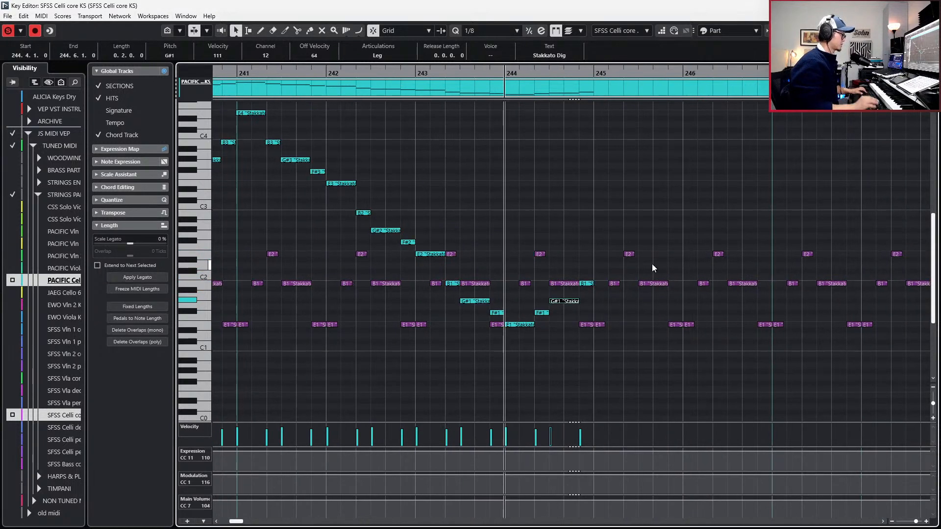
Duplicate the four notes of bar 244 into bar 245 and transpose the copy up one octave, starting on E2.
key("Left")
key("Left")
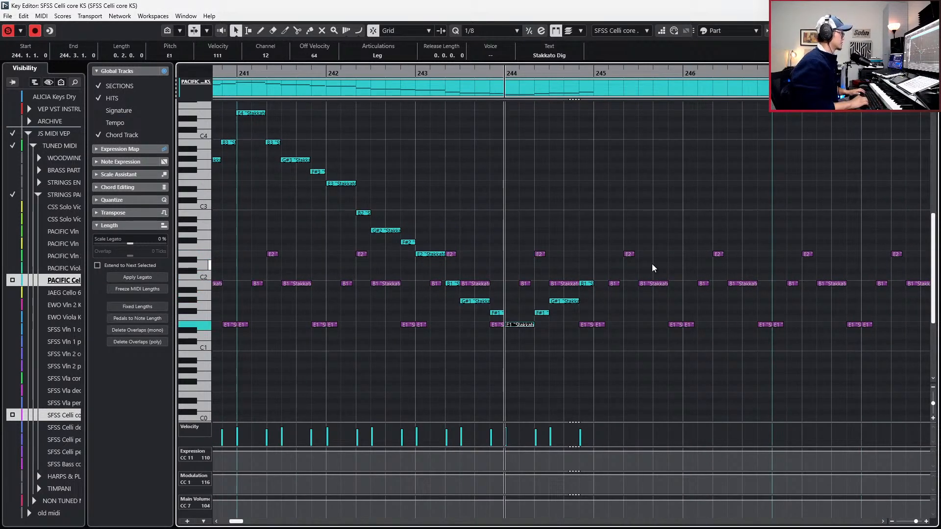
key("shift+Right")
key("shift+Right")
key("shift+Right")
key("alt+d")
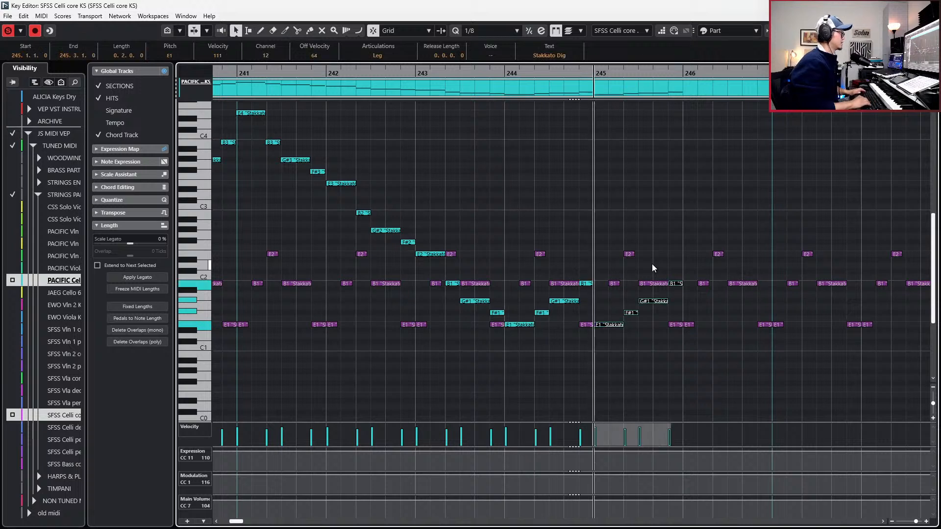
key("shift+Up")
Audition the rising run through bars 244 and 245.
key("KP_Subtract")
key("space")
scroll(648, 271, "right", 2)
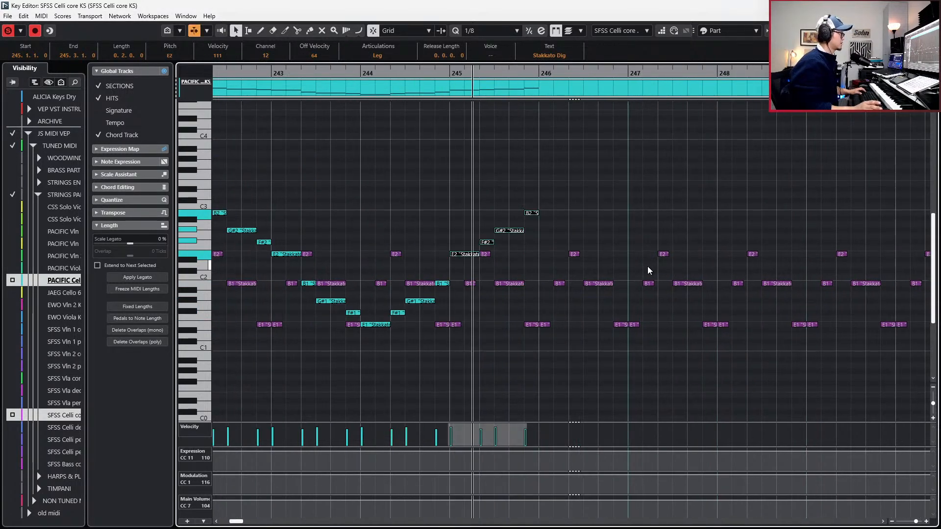
key("space")
Paste the four-note rising figure at bar 246 and transpose it up two octaves to start on E3.
key("KP_Add")
key("KP_Add")
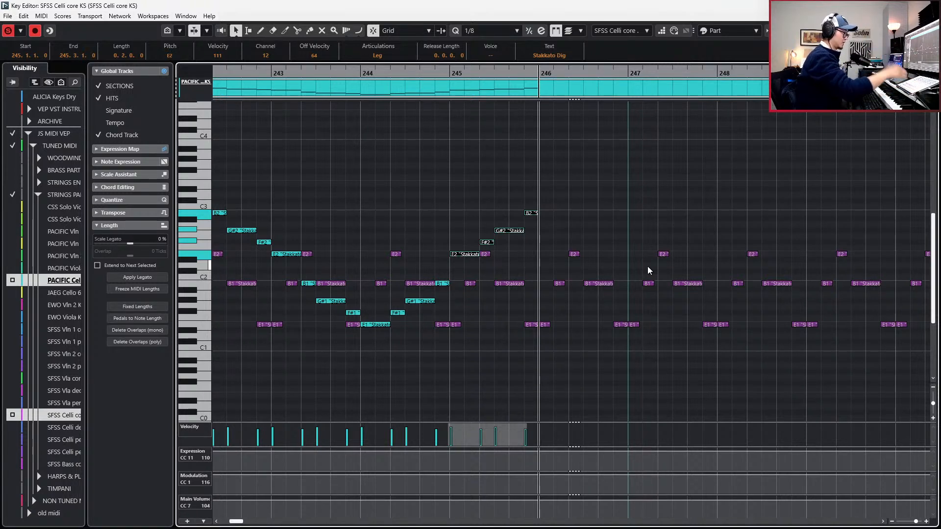
key("ctrl+v")
key("shift+Up")
key("shift+Up")
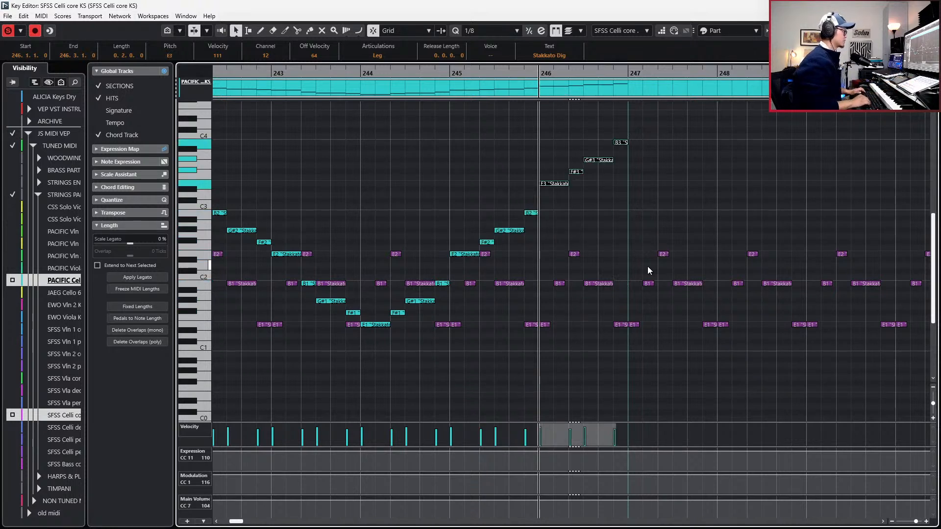
scroll(648, 267, "up", 3)
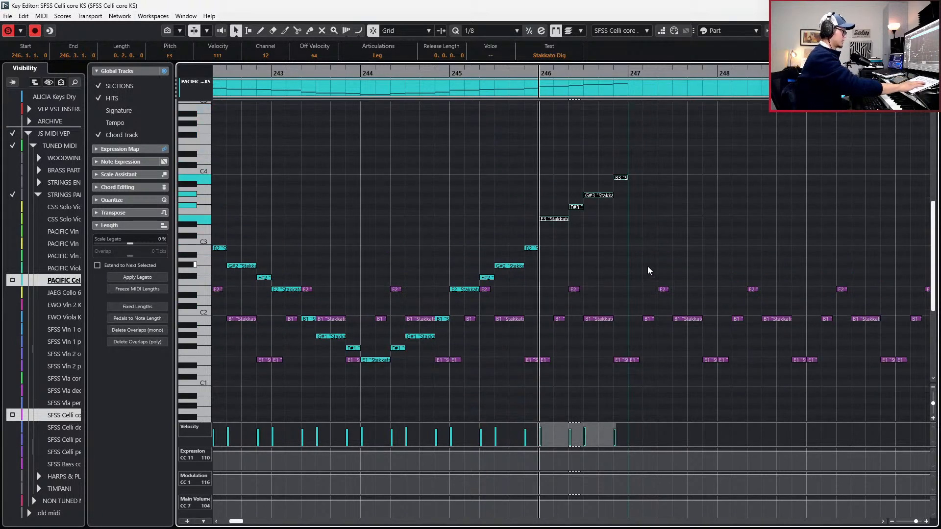
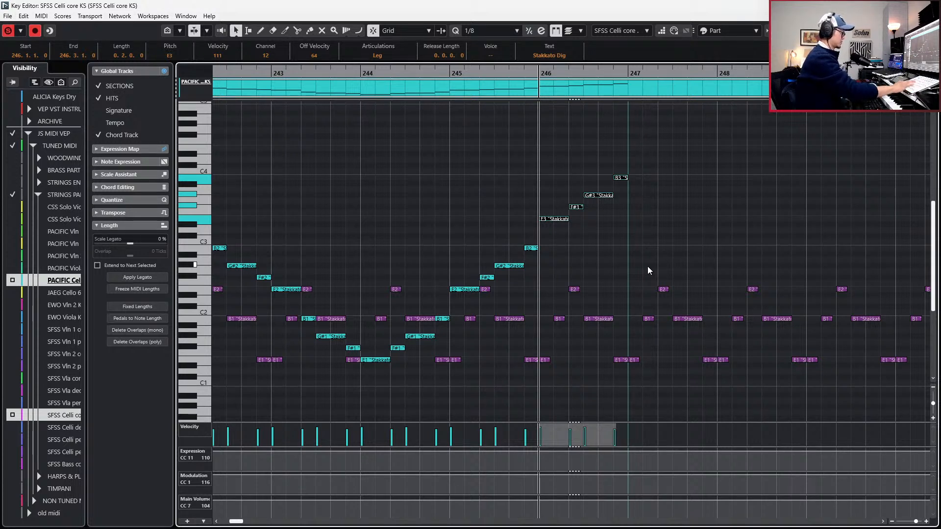
Copy the four-note descending figure beginning on the E4 at bar 241 to bar 247.
key("ctrl+KP_Add")
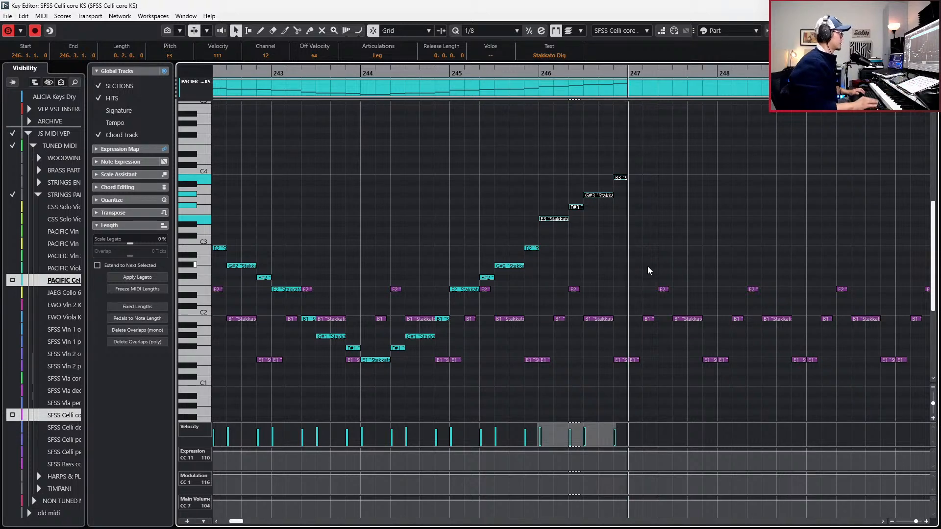
scroll(648, 267, "left", 4)
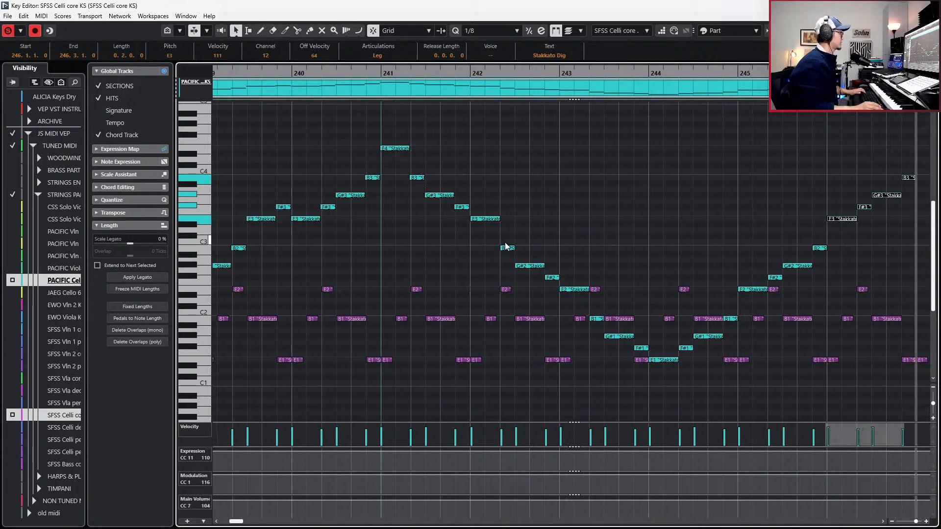
left_click(388, 148)
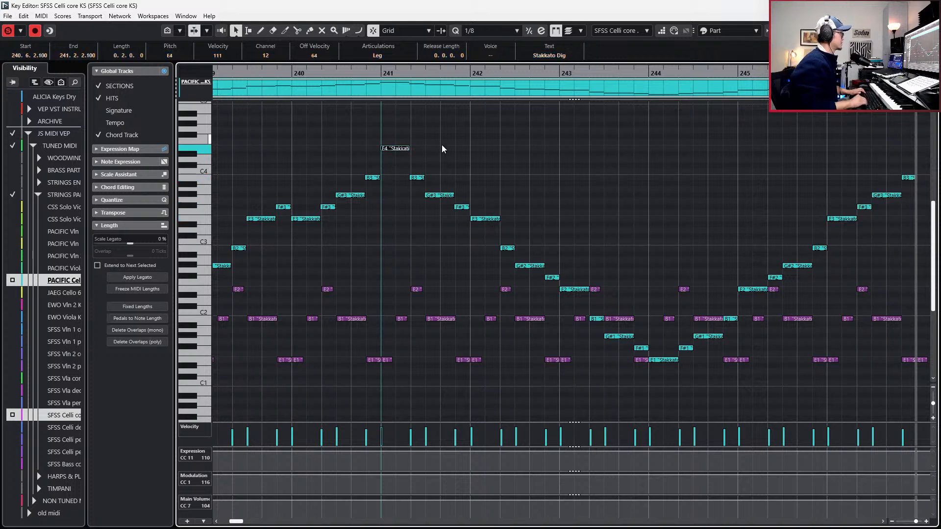
key("shift+Right")
key("shift+Right")
key("shift+Right")
key("ctrl+c")
scroll(443, 146, "right", 4)
key("ctrl+v")
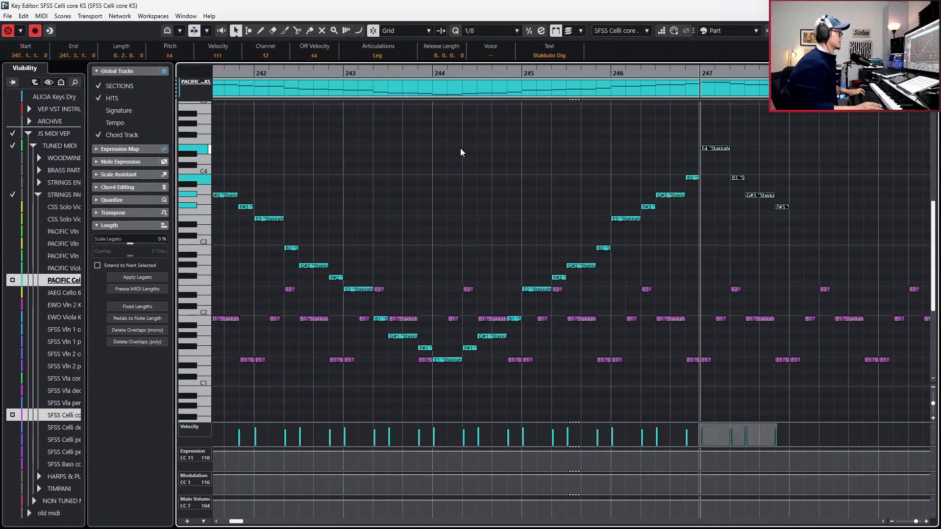
Paste the descending figure again at bar 248, transposed one octave down so that it starts on E3.
scroll(463, 148, "right", 1)
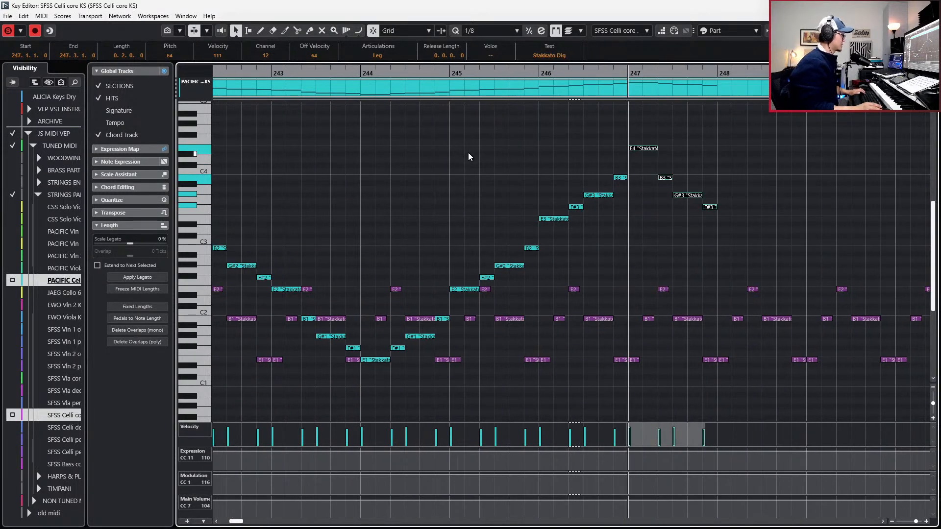
scroll(494, 230, "right", 1)
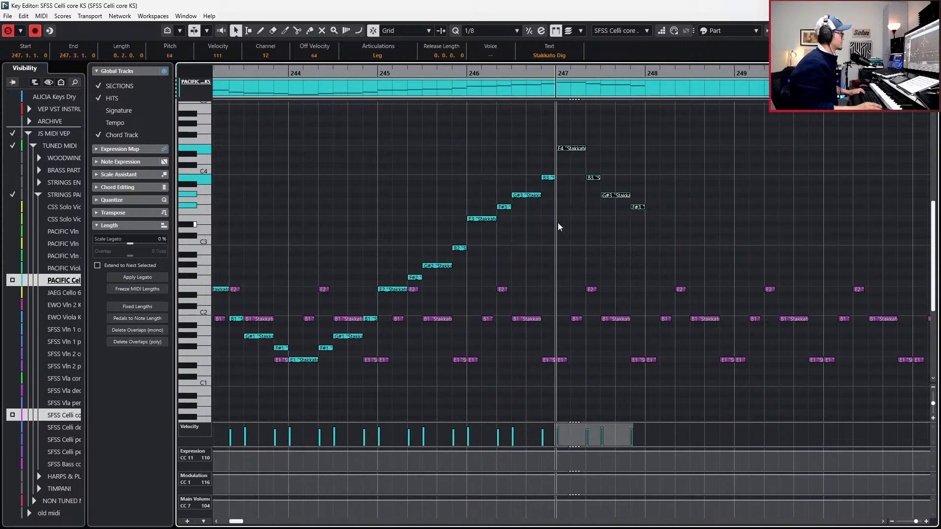
key("ctrl+v")
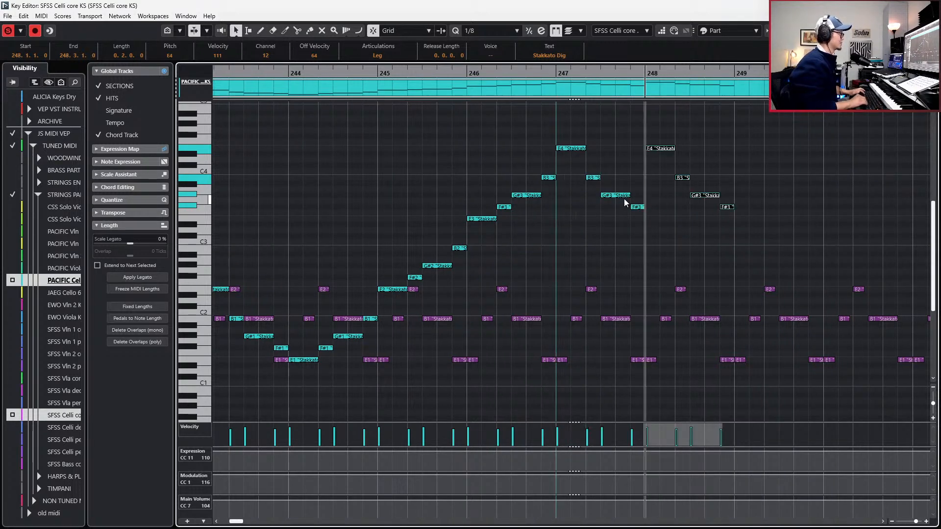
key("shift+Down")
key("shift+Down")
scroll(612, 202, "right", 2)
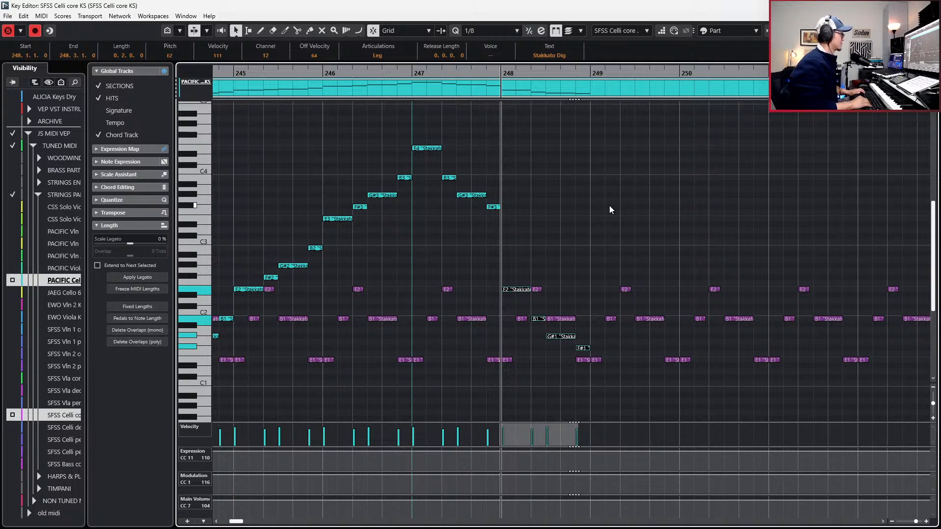
key("shift+Up")
Paste the descending figure at bar 249, transposed two octaves down so that it starts on E2.
key("ctrl+v")
key("shift+Down")
key("shift+Down")
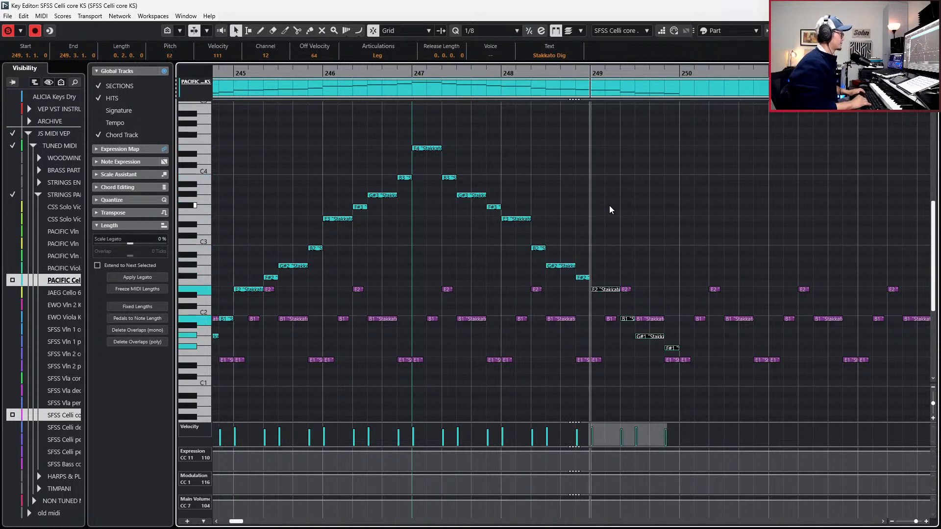
key("shift+Down")
key("shift+Up")
scroll(643, 203, "right", 1)
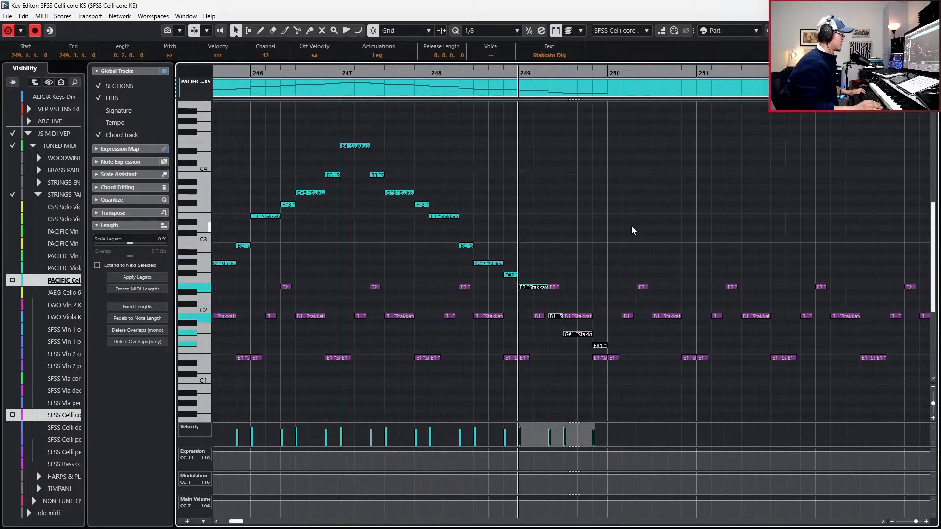
Copy the eight-note rising run of bars 244 and 245 to bar 250.
key("KP_Add")
scroll(632, 231, "left", 2)
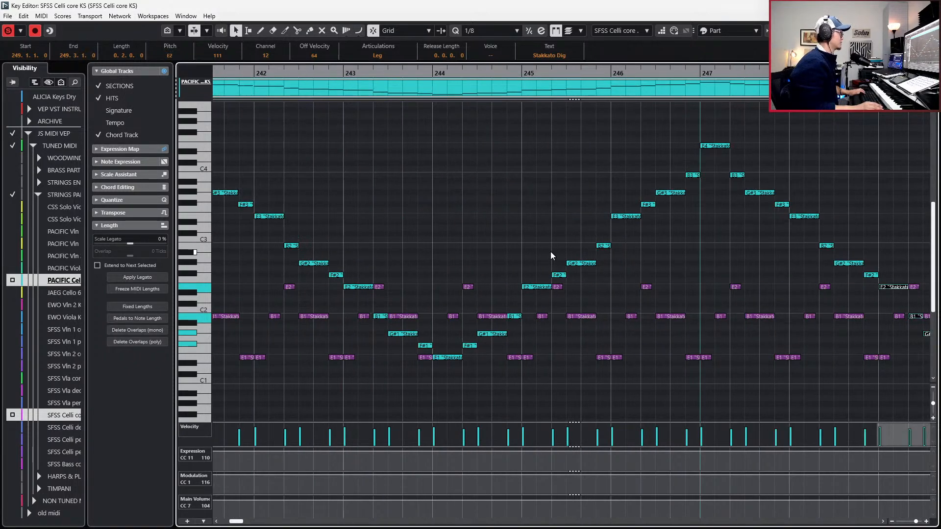
left_click(454, 358)
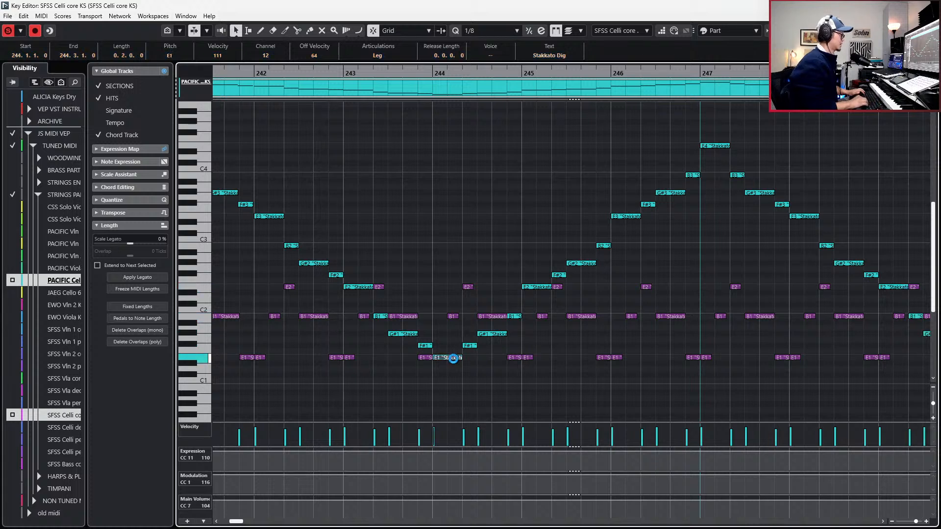
key("shift+Right")
key("shift+Right")
key("shift+Right")
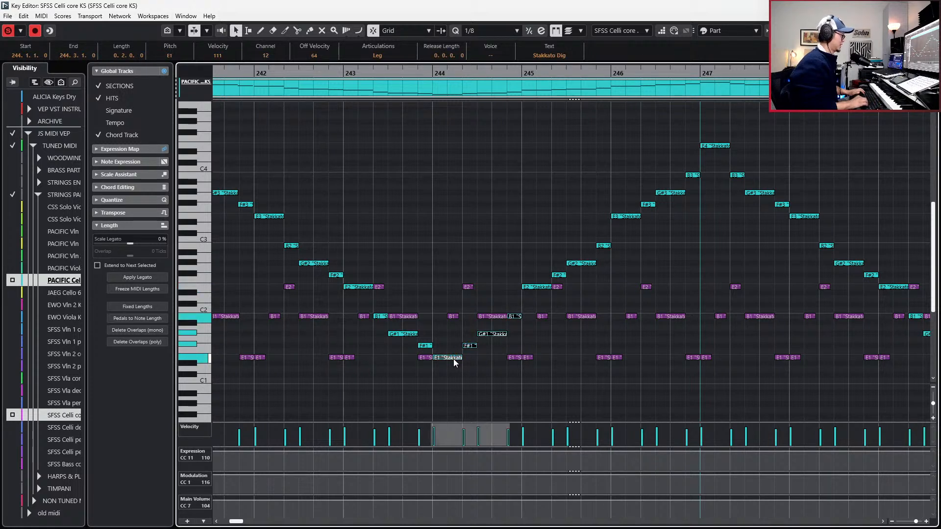
key("shift+Right")
key("shift+Right")
key("shift+Right")
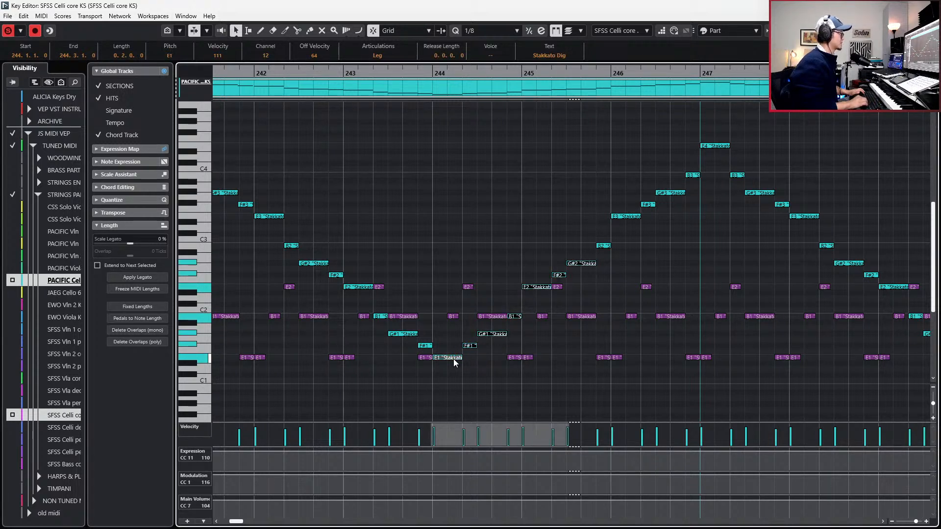
key("shift+Right")
key("ctrl+c")
scroll(443, 348, "right", 5)
key("ctrl+v")
scroll(449, 351, "right", 3)
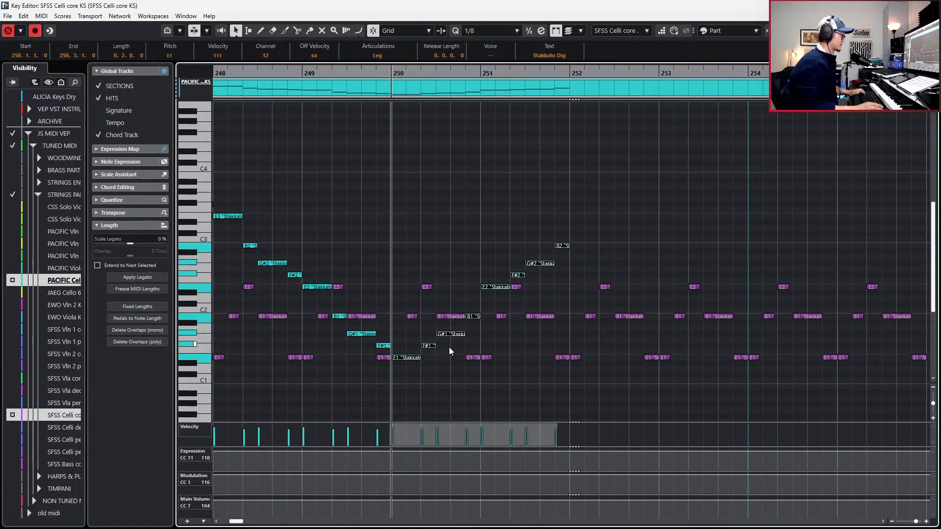
Change the last note of bar 251 to F#2 and audition the passage from bar 250.
left_click(566, 246)
key("Down")
key("Down")
key("Down")
key("Down")
key("Down")
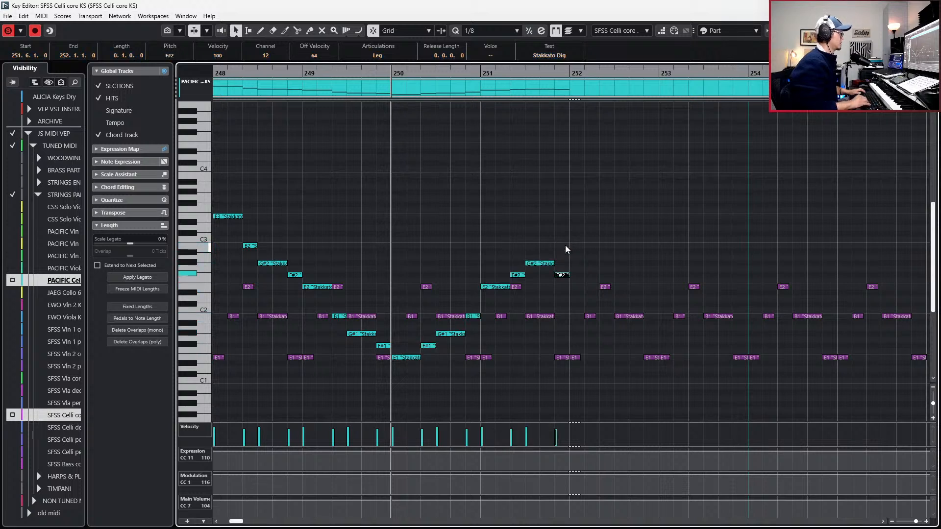
key("f")
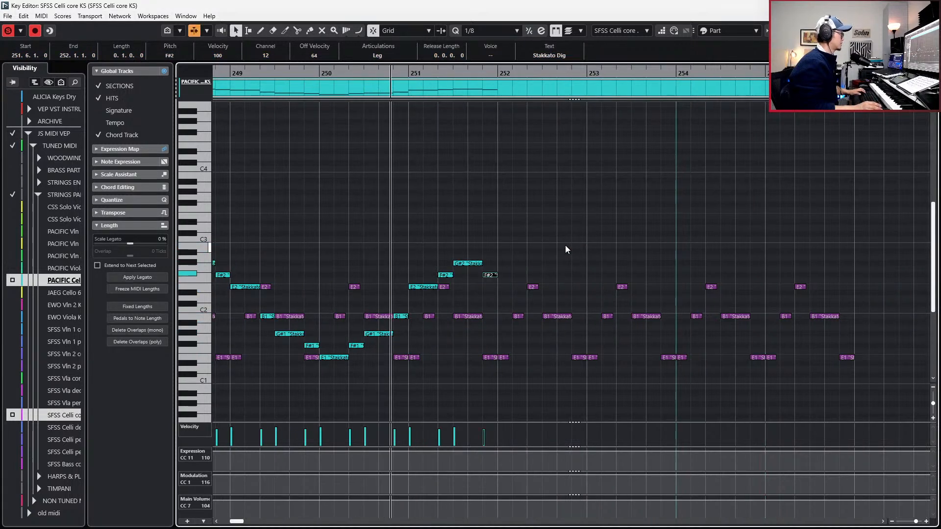
key("space")
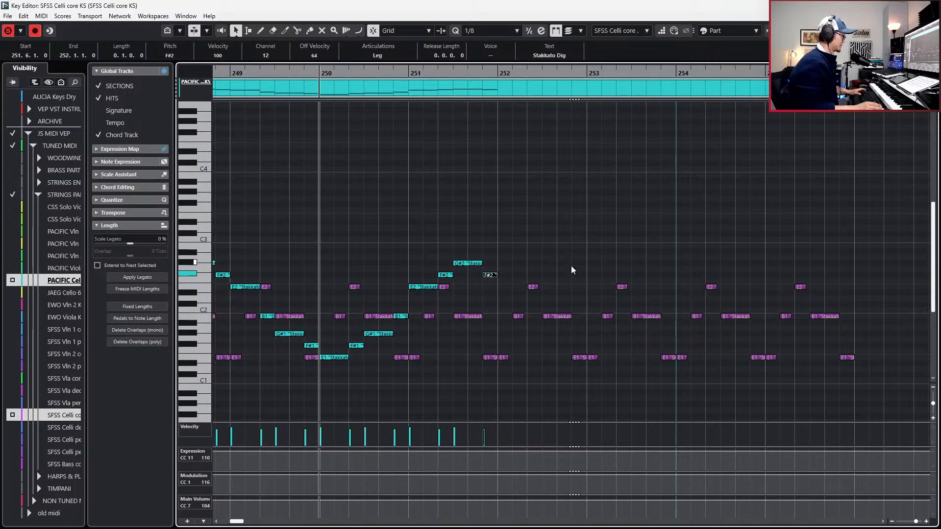
Duplicate the G#2 and F#2 pair that ends bar 251 twice to fill bar 252.
left_click_drag(483, 247, 492, 280)
key("ctrl+d")
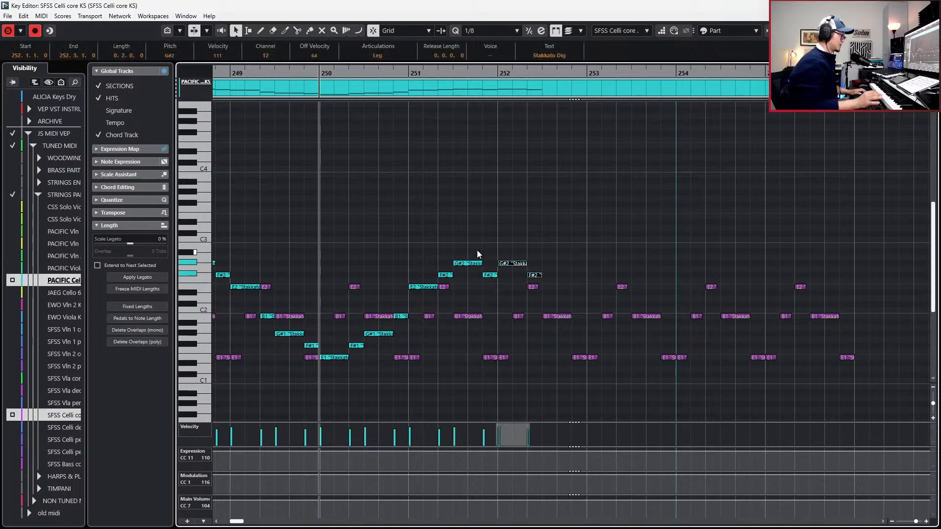
key("ctrl+d")
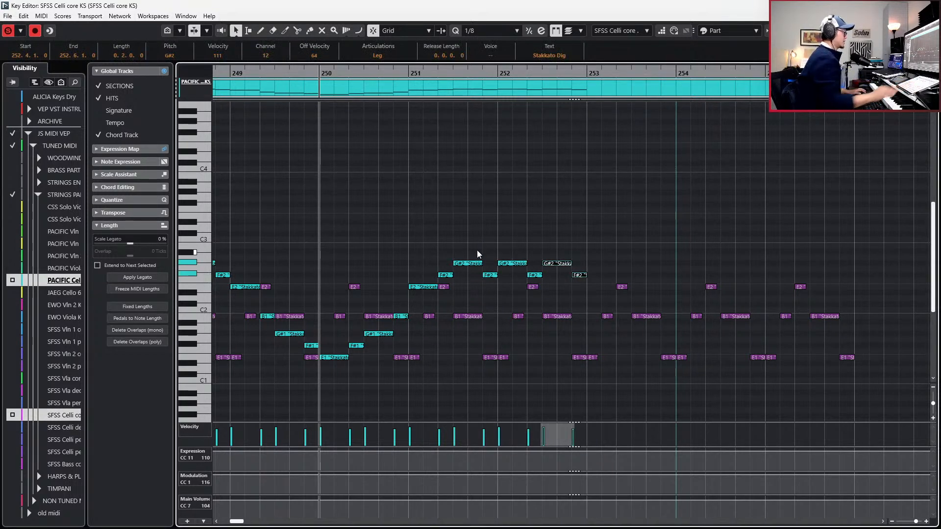
Duplicate the four alternating G#2 and F#2 notes of bar 252 through bars 253, 254 and 255.
key("Left")
key("shift+Left")
key("Left")
key("shift+Left")
key("shift+Right")
key("shift+Right")
key("ctrl+d")
scroll(660, 317, "up", 3)
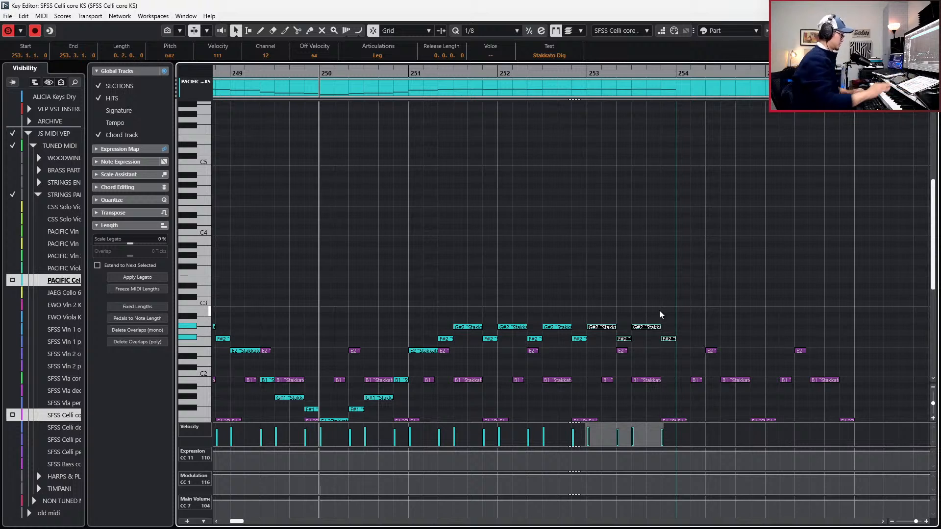
key("alt+d")
key("ctrl+d")
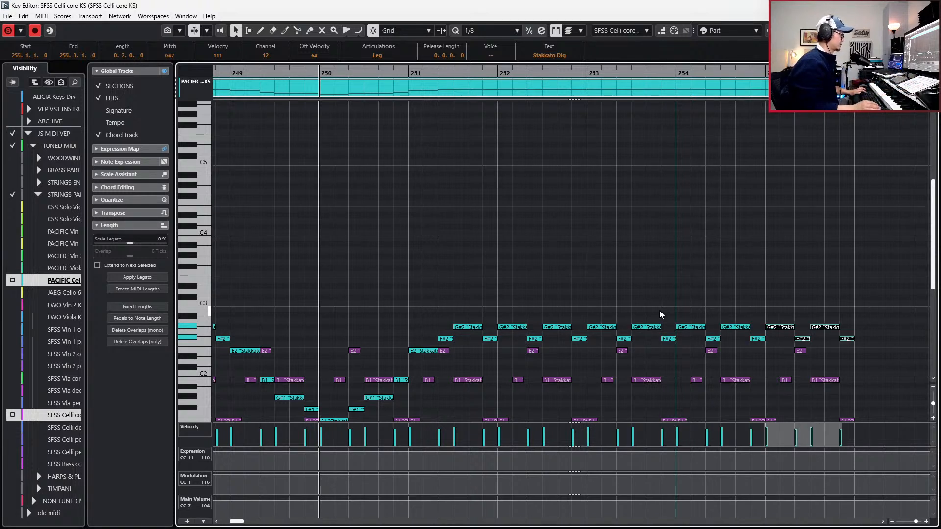
Duplicate the final F#2 of bar 255 to the start of bar 256.
scroll(784, 268, "right", 3)
scroll(808, 260, "down", 2)
left_click(723, 257)
left_click(707, 276)
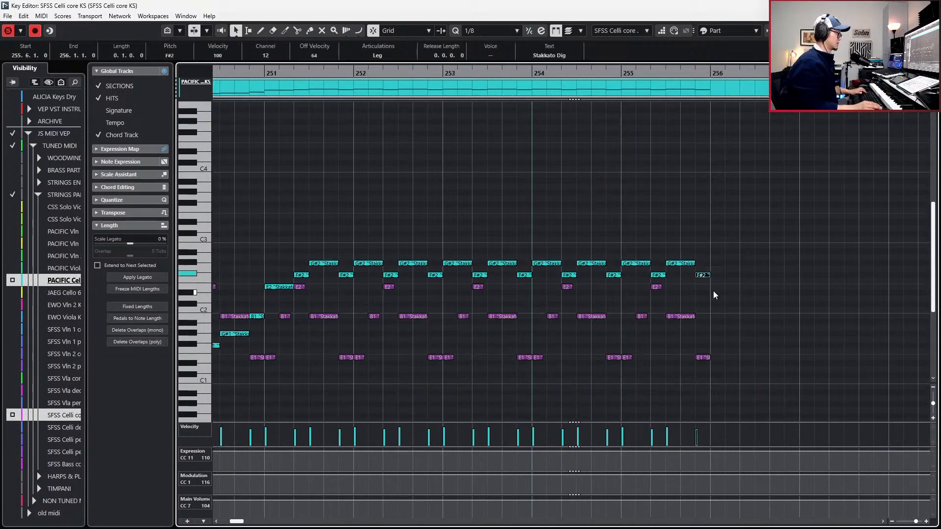
key("ctrl+d")
Try lower pitches for the note at the start of bar 256 and set it to C#2.
key("Down")
key("Down")
key("Down")
key("Down")
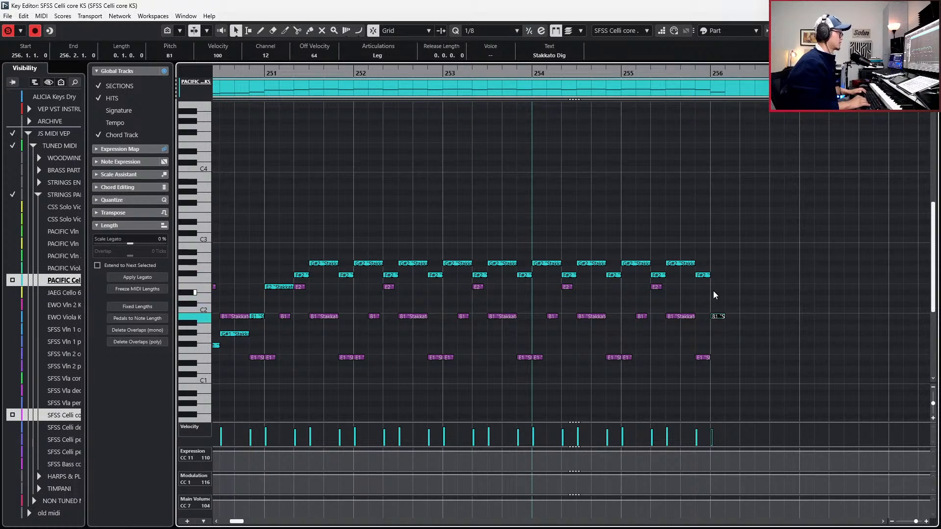
key("Up")
key("Up")
key("Up")
key("Up")
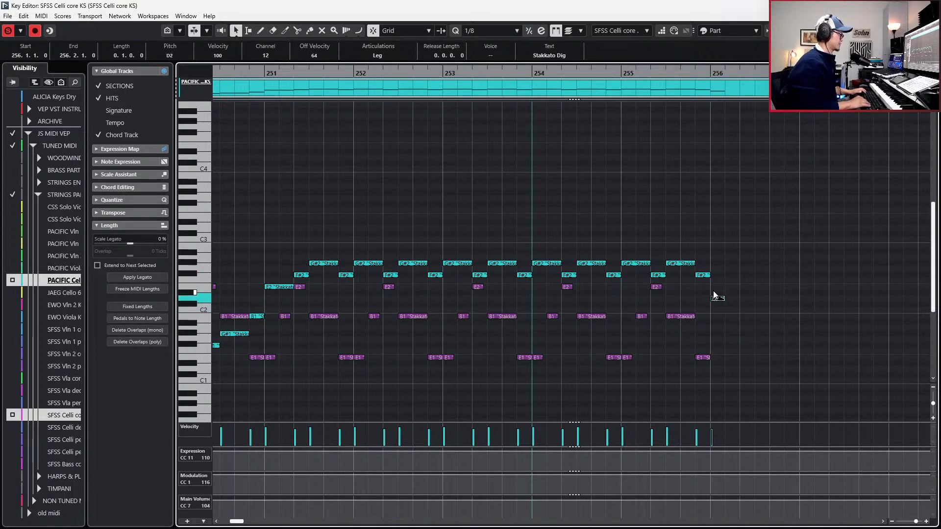
key("Down")
key("Down")
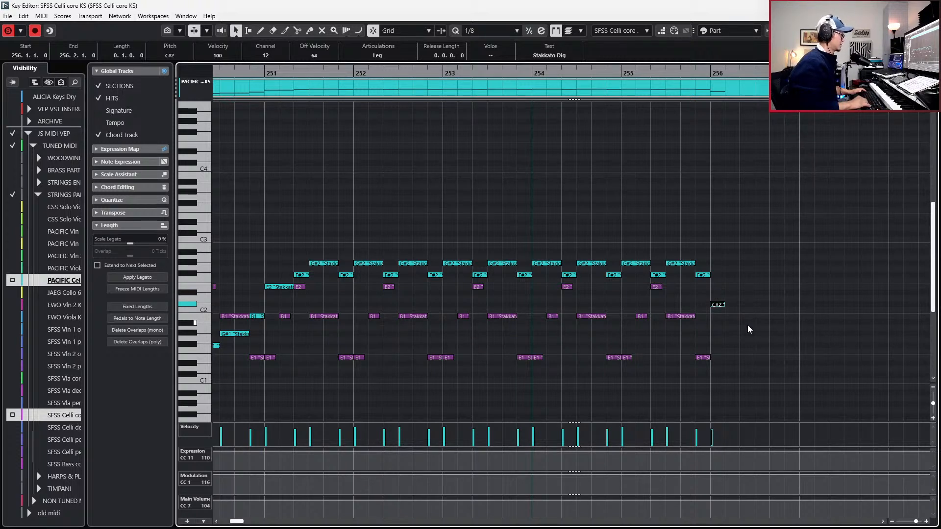
Try lower pitches for the last G#2 of bar 255 and set it to E2.
key("Left")
key("Left")
key("Left")
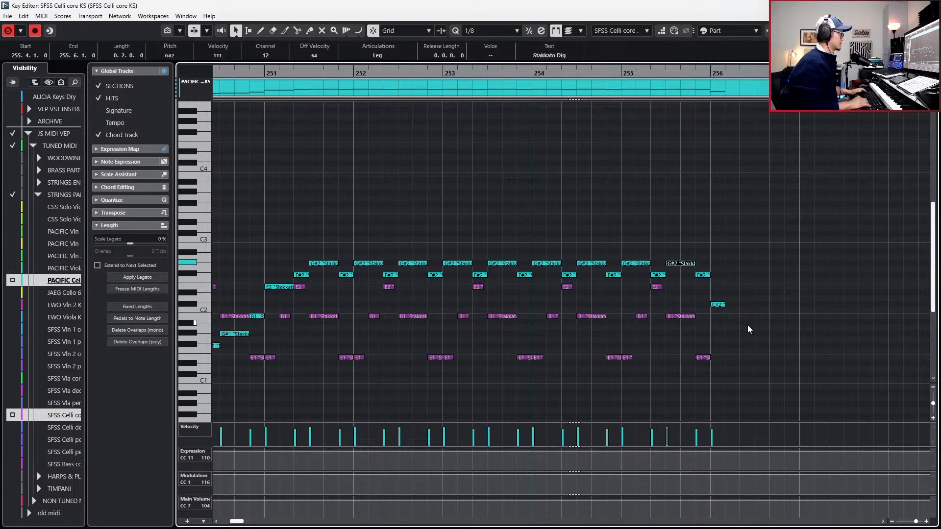
key("Left")
key("Left")
key("Right")
key("Right")
key("Down")
key("Down")
key("Down")
key("Down")
key("Down")
key("Down")
key("Down")
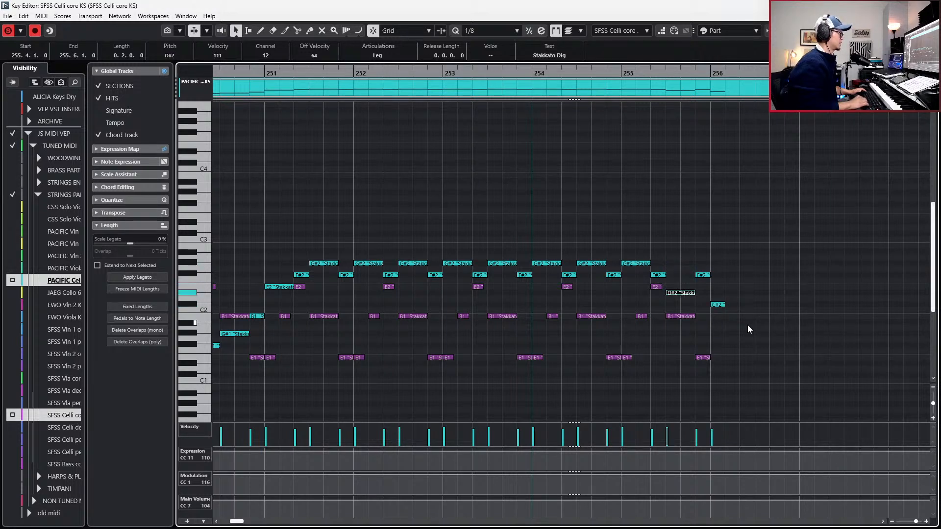
key("Up")
key("Up")
key("Up")
key("Up")
Lower the final F#2 of bar 255 to B1.
key("Right")
key("Down")
key("Down")
key("Down")
key("Down")
key("Down")
key("Down")
key("Down")
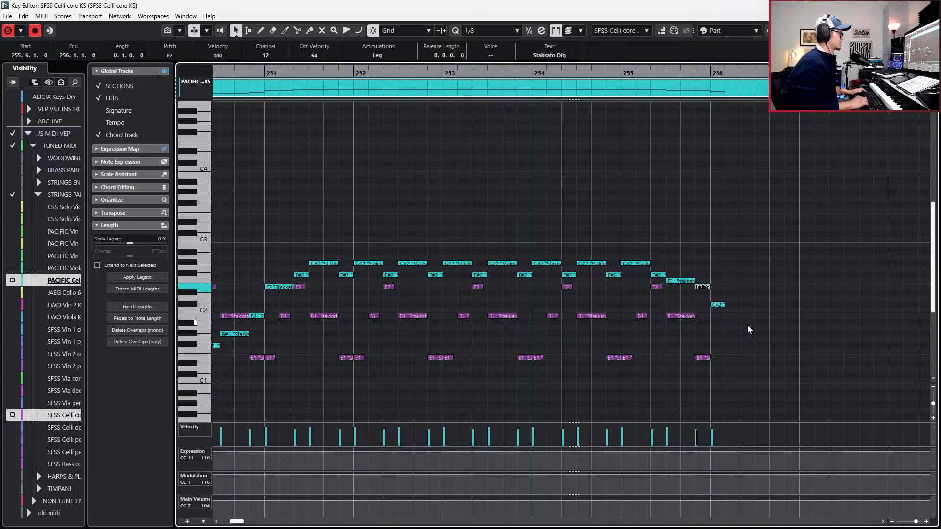
Lower the note at the start of bar 256 to G#1.
key("Right")
key("Down")
key("Down")
key("Down")
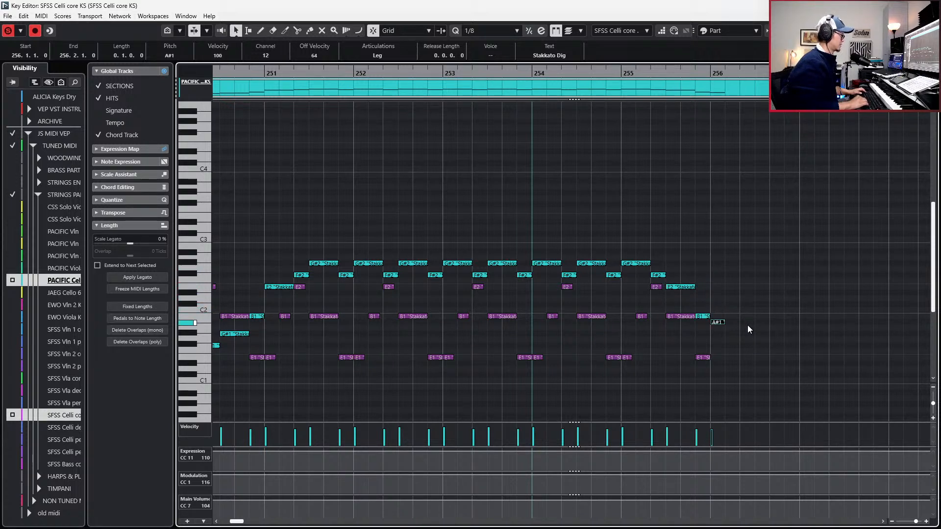
key("Down")
key("Down")
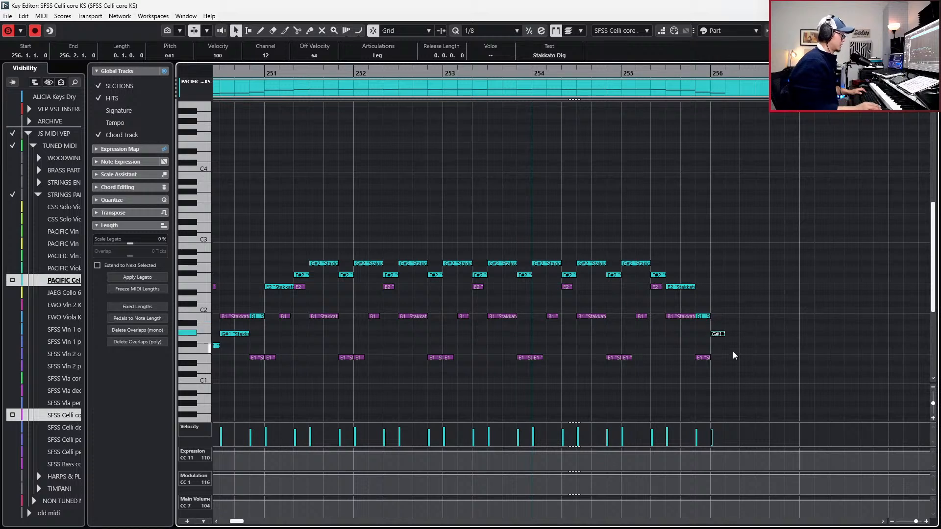
Duplicate the accompaniment's last E1 of bar 255 to the start of bar 256, try D1 and return it to E1.
left_click(705, 357)
key("Down")
key("Down")
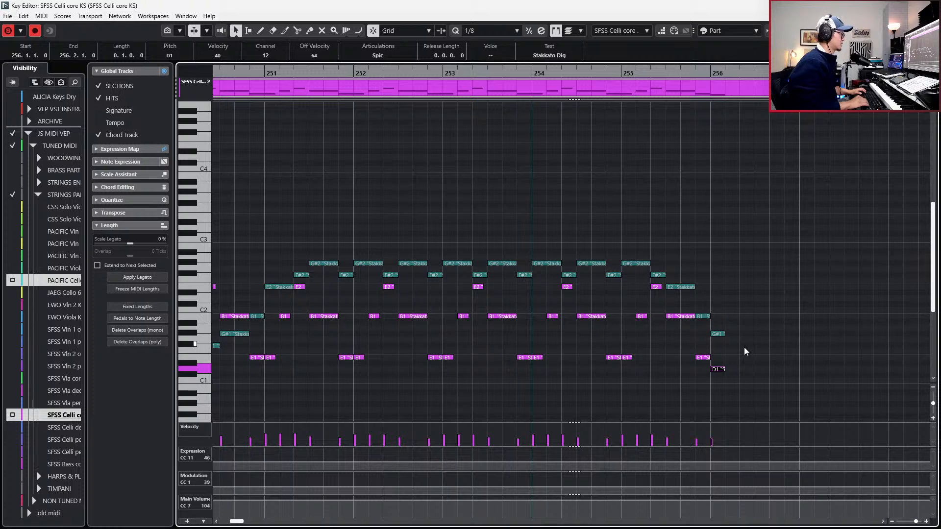
key("Up")
key("Up")
Activate the PACIFIC cello part and record an Expression and Modulation fade across bars 249 and 250 during playback.
scroll(744, 347, "down", 4)
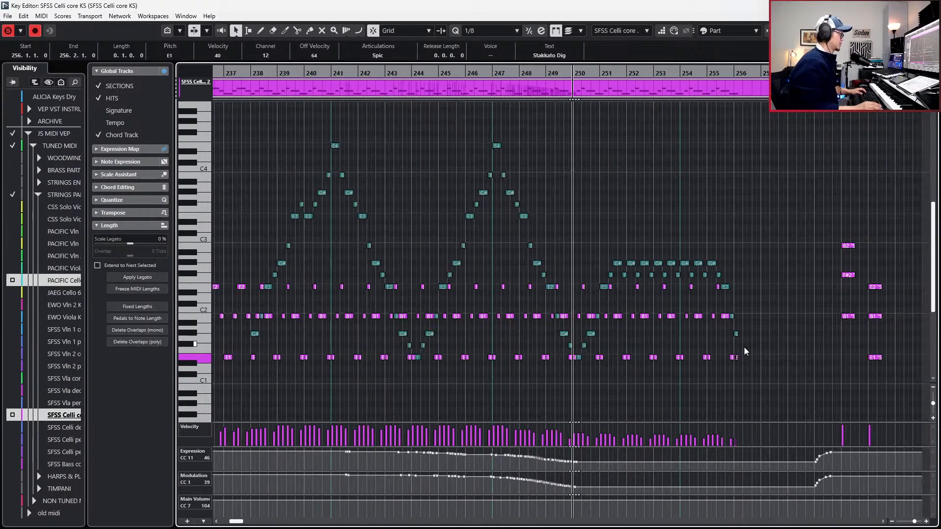
key("space")
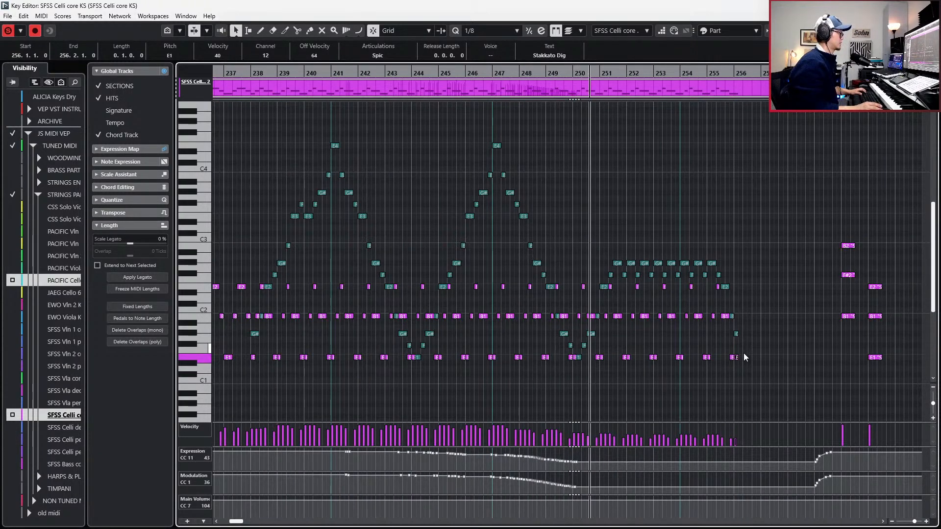
key("Page_Up")
key("space")
key("KP_Subtract")
key("KP_Subtract")
key("KP_Subtract")
key("KP_Subtract")
key("KP_Subtract")
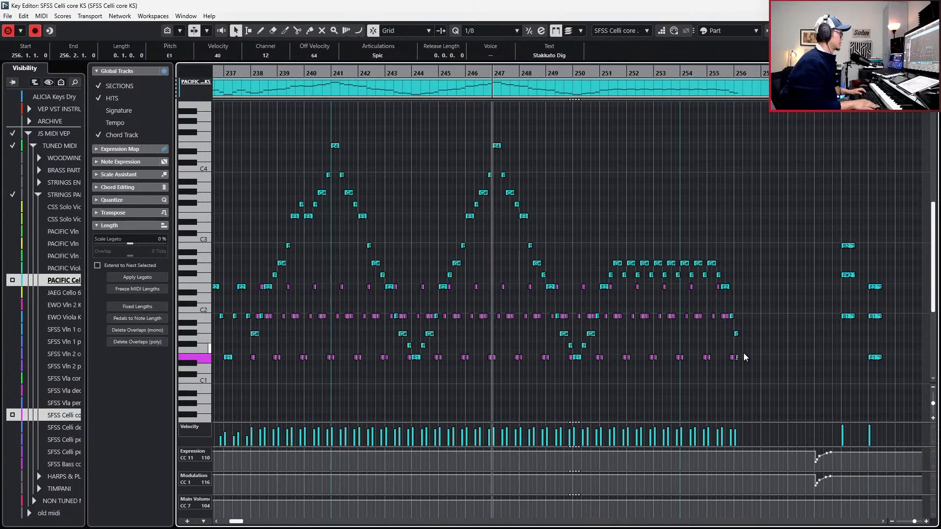
key("space")
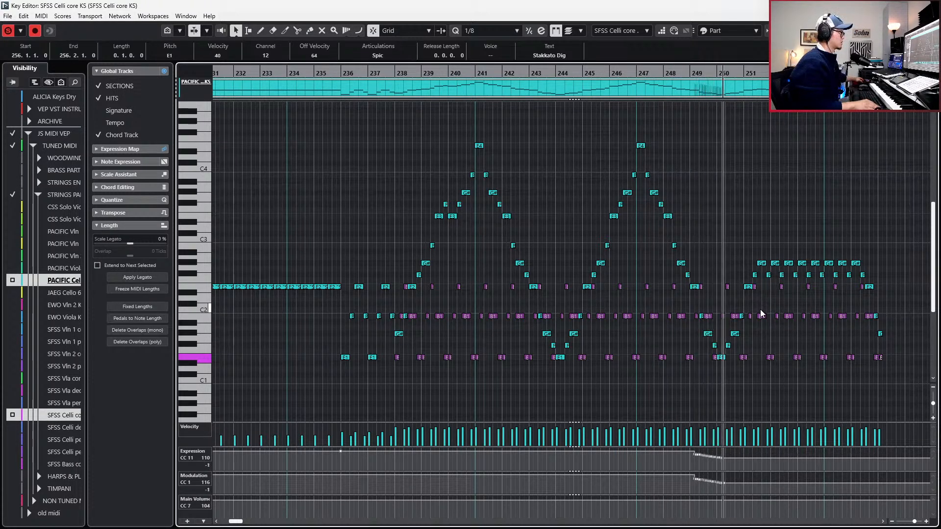
key("space")
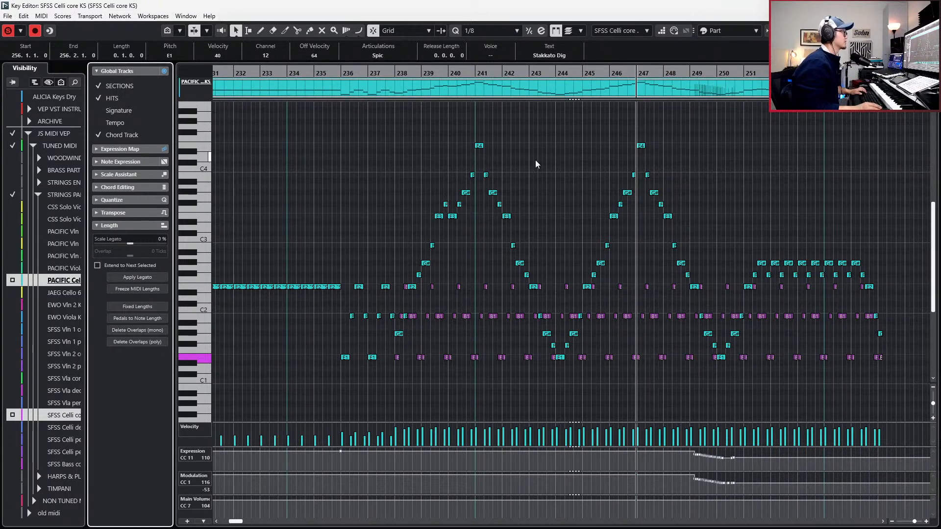
Show the SECTIONS and HITS tracks, and re-record the Expression and Modulation fade from bar 247 to bar 251.
left_click(101, 99)
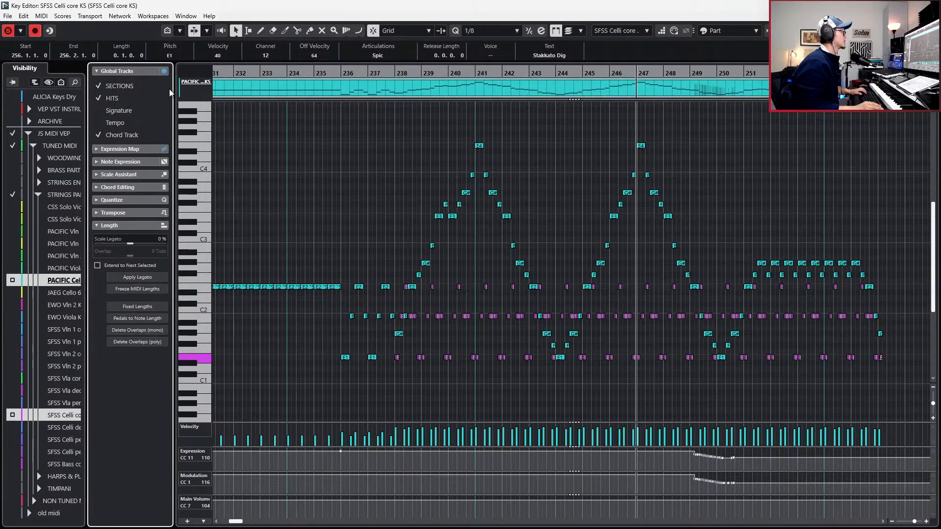
scroll(672, 178, "up", 5)
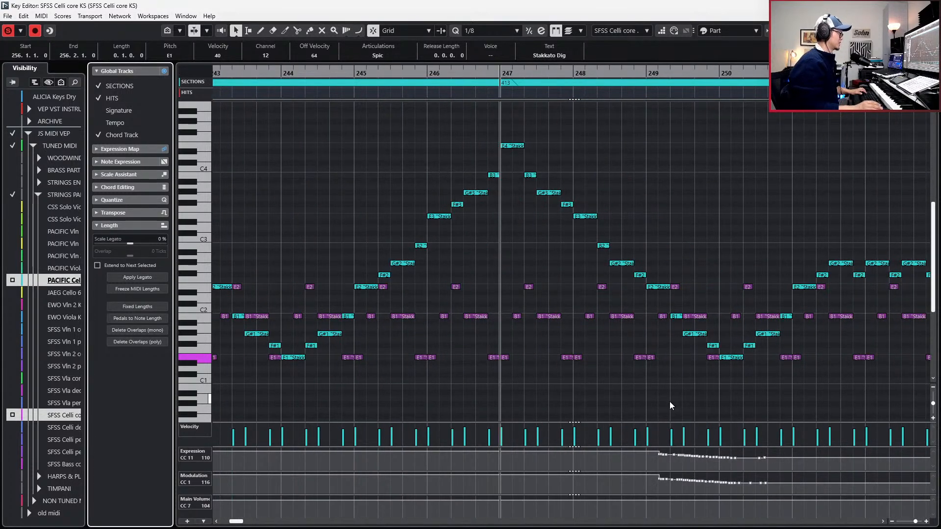
key("KP_Subtract")
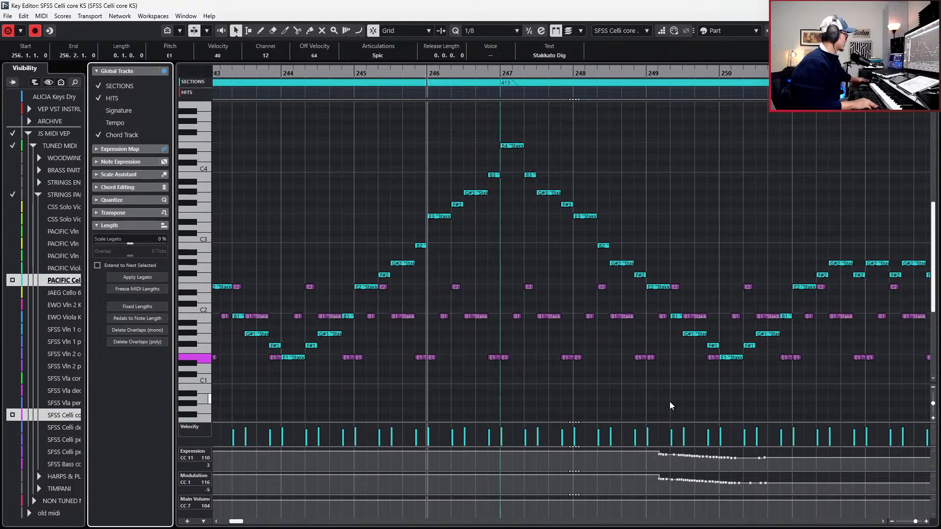
key("space")
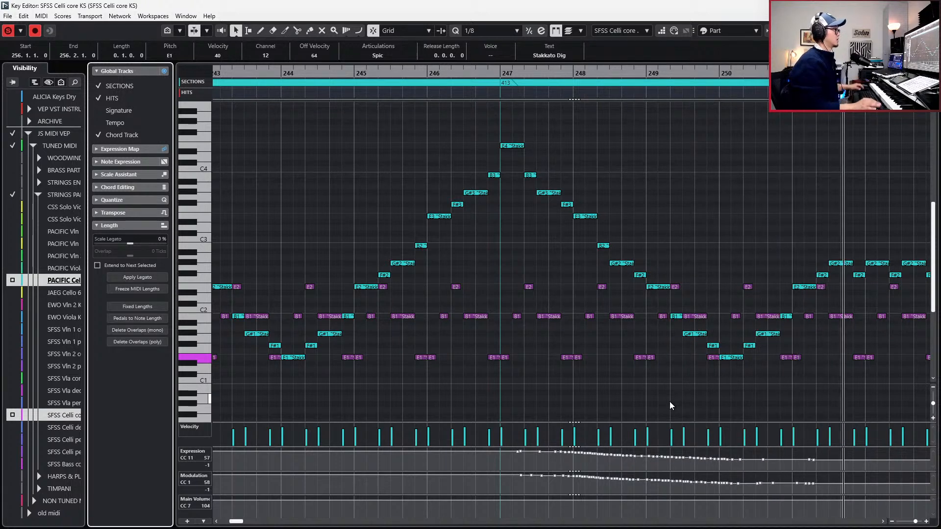
scroll(770, 348, "right", 4)
scroll(775, 344, "down", 4)
key("space")
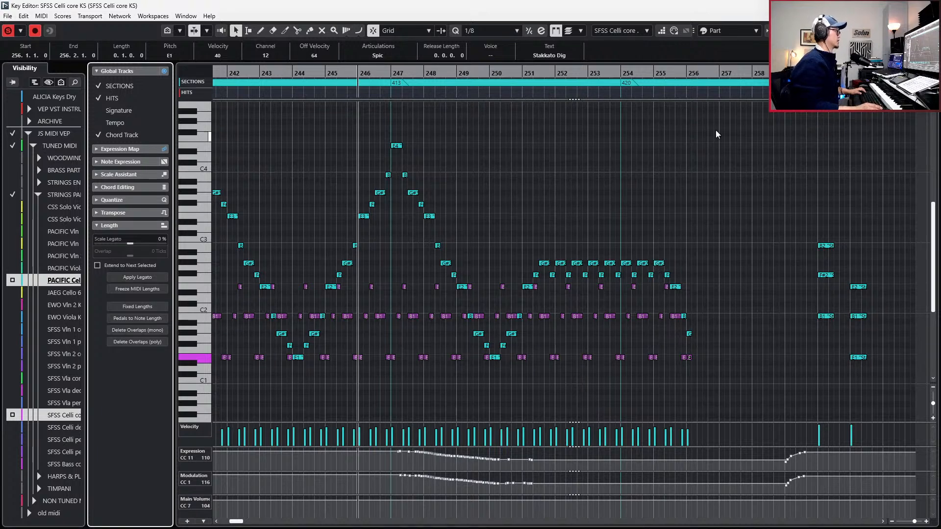
Select the PACIFIC cello notes from bar 236 through bar 256 and set their articulation to Sus Marc.
left_click(581, 30)
left_click(591, 90)
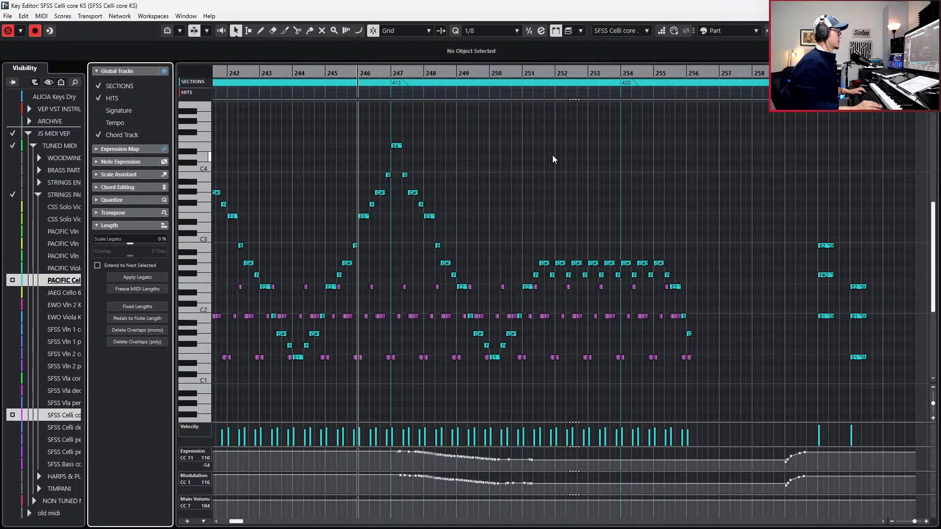
scroll(552, 157, "down", 3)
left_click_drag(703, 131, 342, 390)
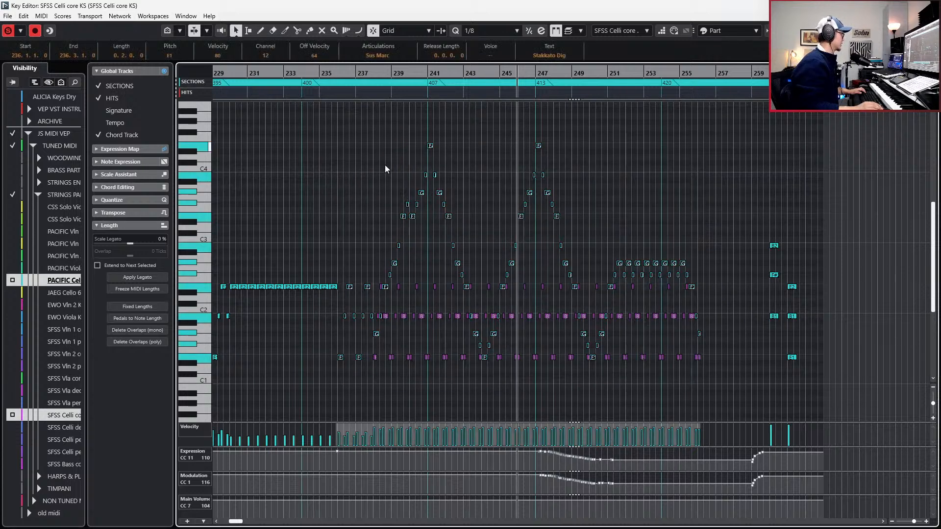
left_click(377, 56)
left_click(370, 87)
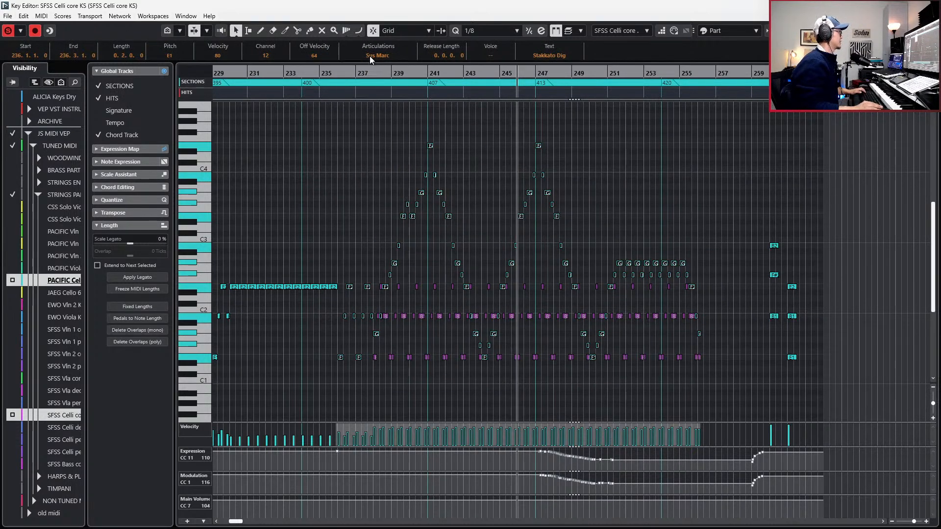
left_click(377, 55)
left_click(377, 99)
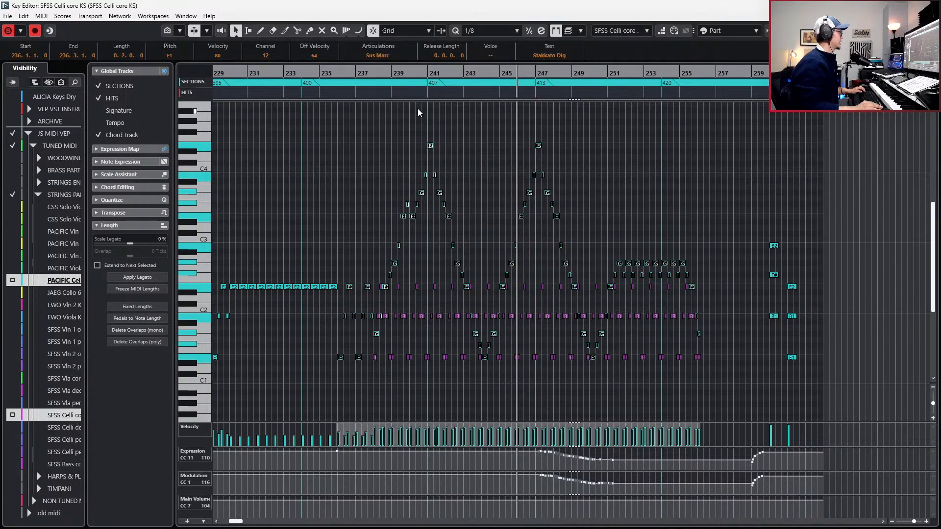
Lower the velocities of the selected bar 236 to 256 notes together until the first note has velocity 20.
key("alt+Down")
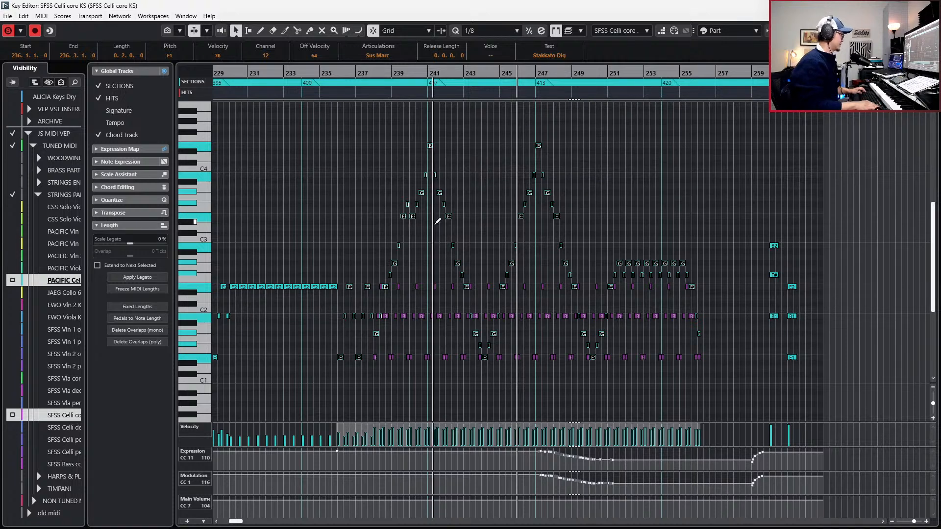
key("alt+Down")
key("alt+Down")
key("alt+Down")
key("alt+Down")
key("alt+Down")
key("alt+Down")
key("alt+Down")
key("alt+Down")
key("alt+Down")
key("alt+Down")
key("alt+Down")
key("alt+Down")
key("alt+Down")
key("alt+Down")
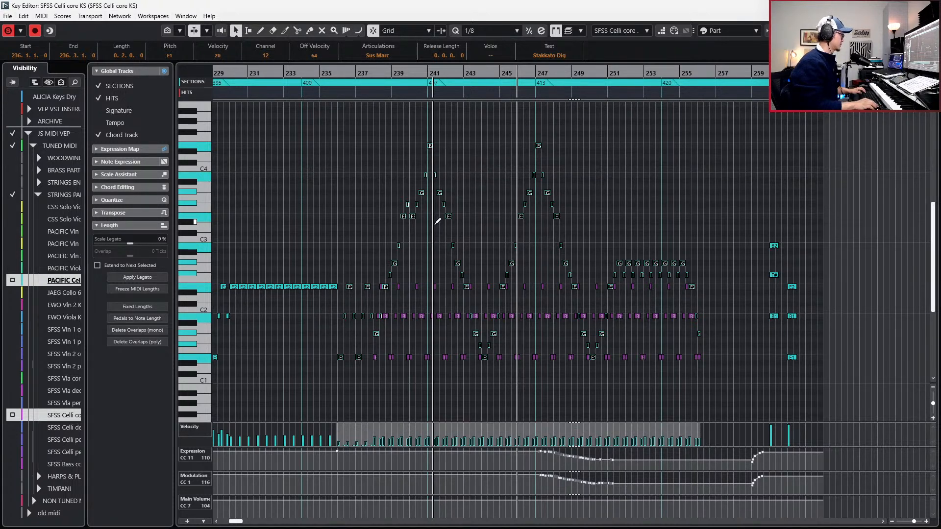
Select only the notes of bars 236 and 237 and raise their velocities so the first note has 43.
key("l")
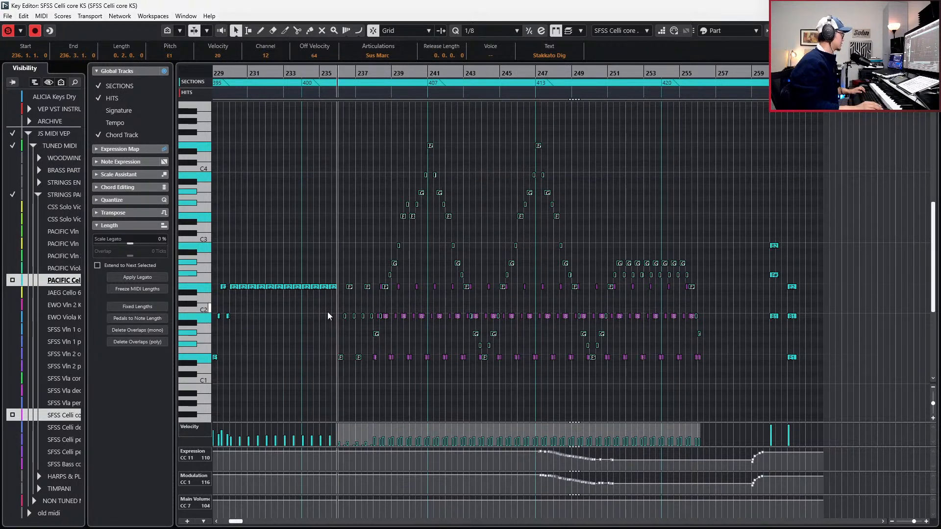
key("h")
left_click_drag(348, 272, 384, 398)
scroll(402, 328, "right", 3)
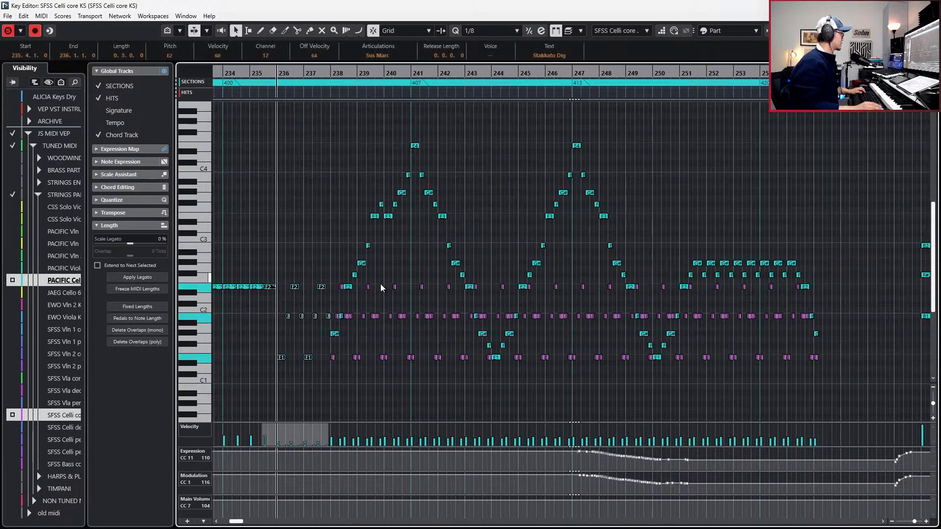
left_click(270, 287, "shift")
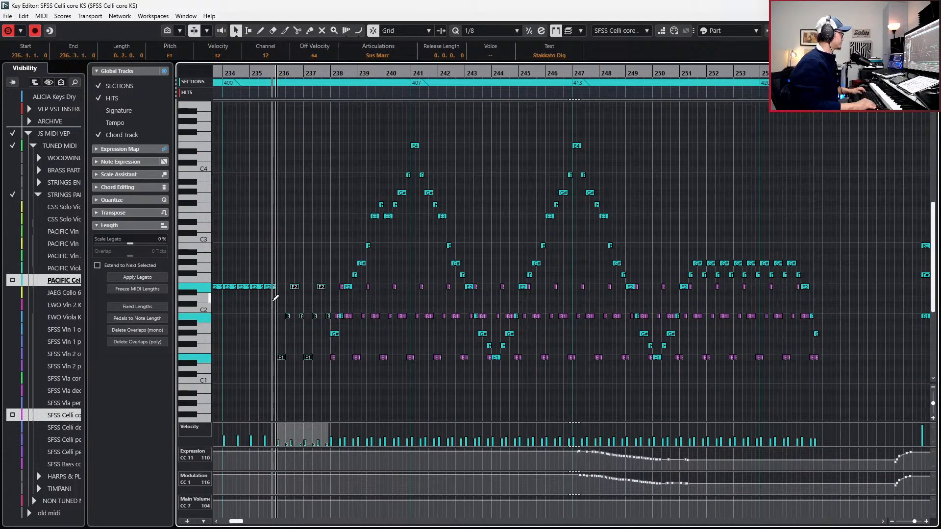
key("alt+Up")
key("alt+Down")
key("alt+Down")
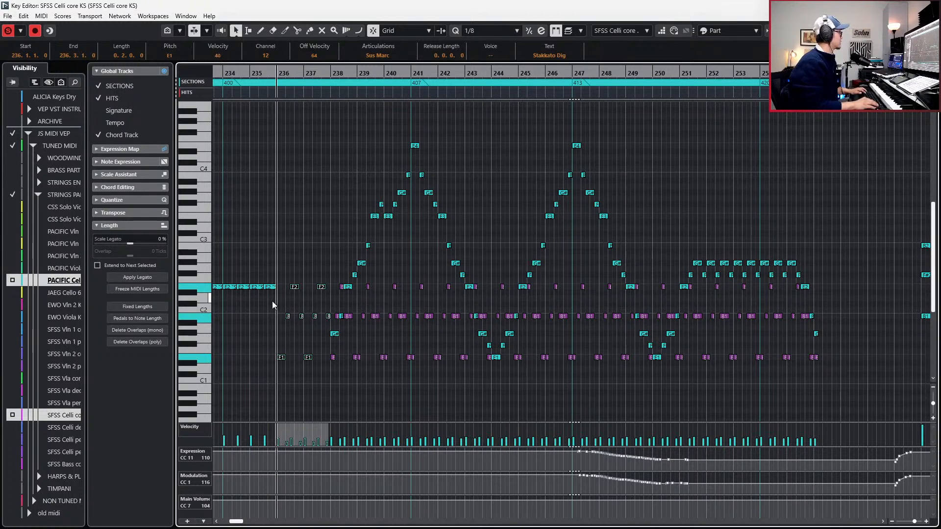
key("space")
left_click_drag(272, 301, 416, 295)
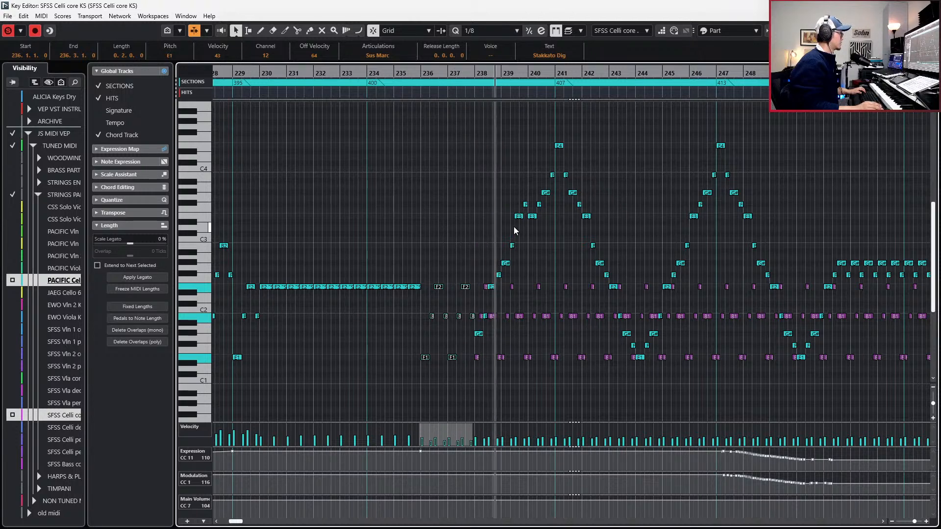
Select the run from bar 238 to bar 256 and scale its velocities so the first note has 42.
left_click_drag(479, 116, 828, 395)
left_click_drag(828, 247, 688, 374)
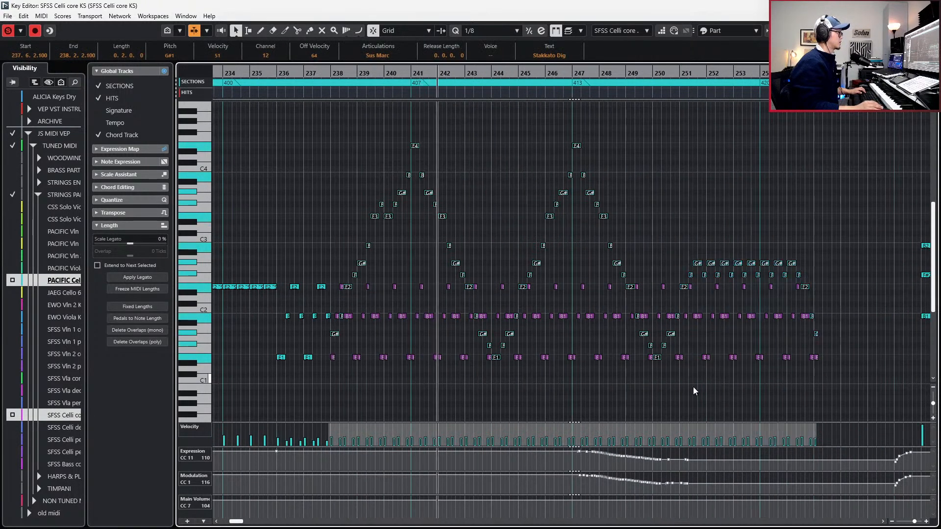
key("space")
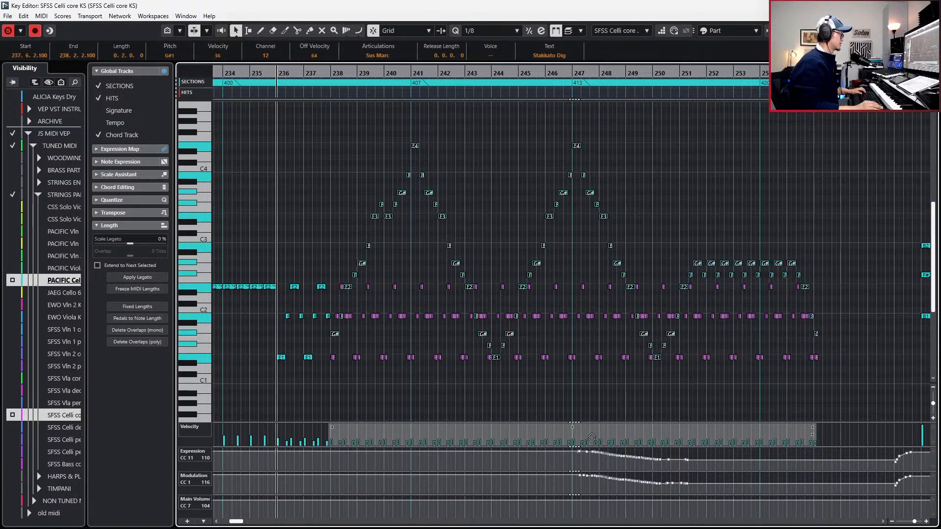
left_click_drag(575, 427, 576, 425)
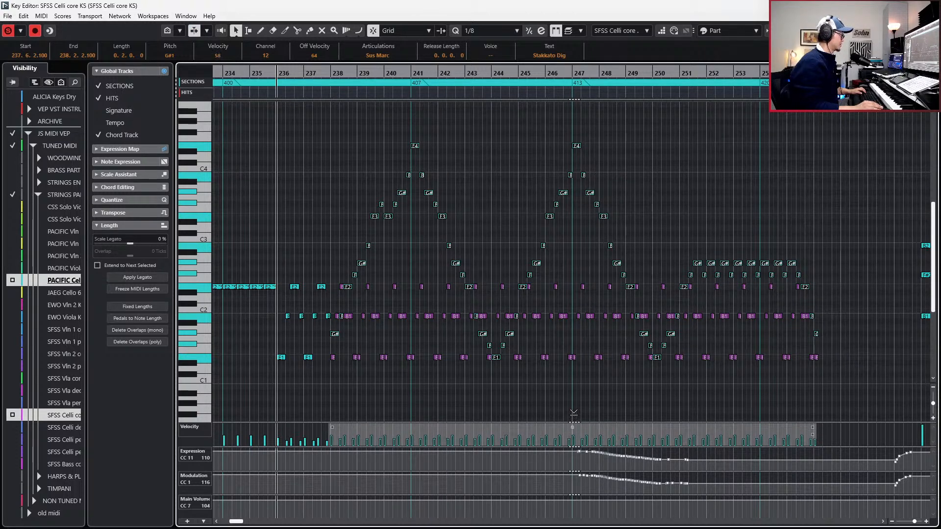
left_click_drag(588, 430, 589, 431)
Quantize the selected run from bar 238 onward and raise its velocities so the first note has 62.
key("space")
key("h")
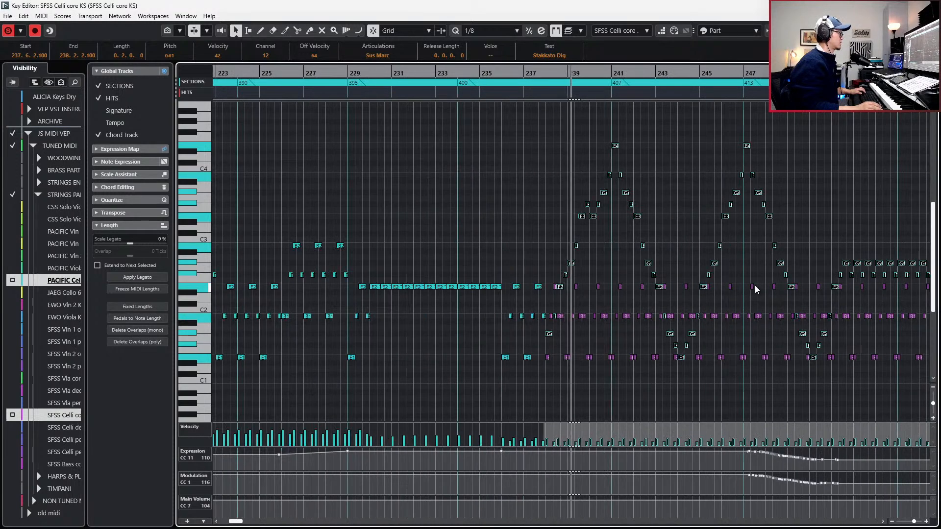
key("f")
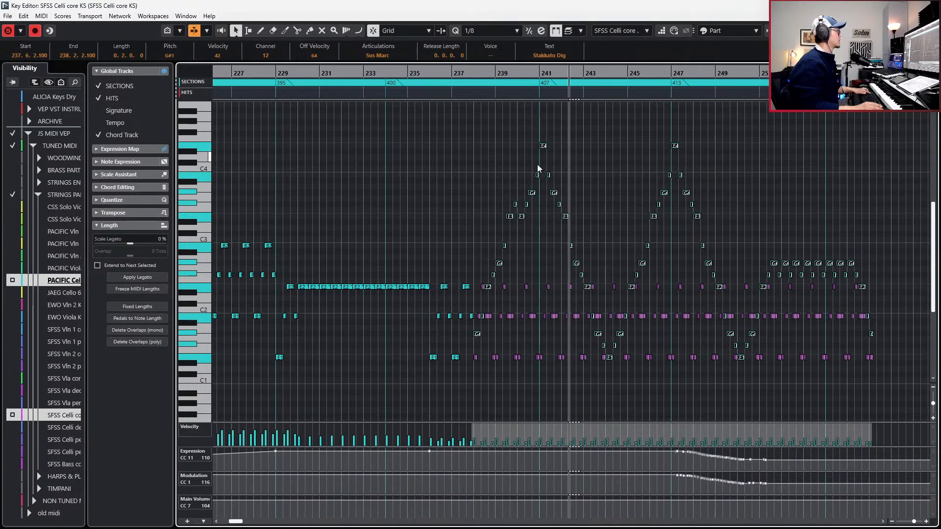
scroll(523, 196, "up", 2)
key("q")
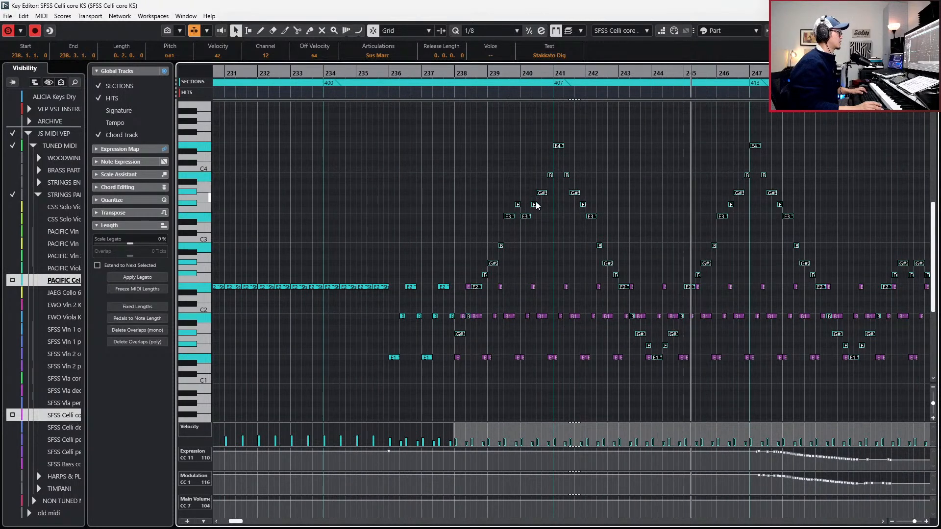
key("space")
scroll(540, 210, "down", 1)
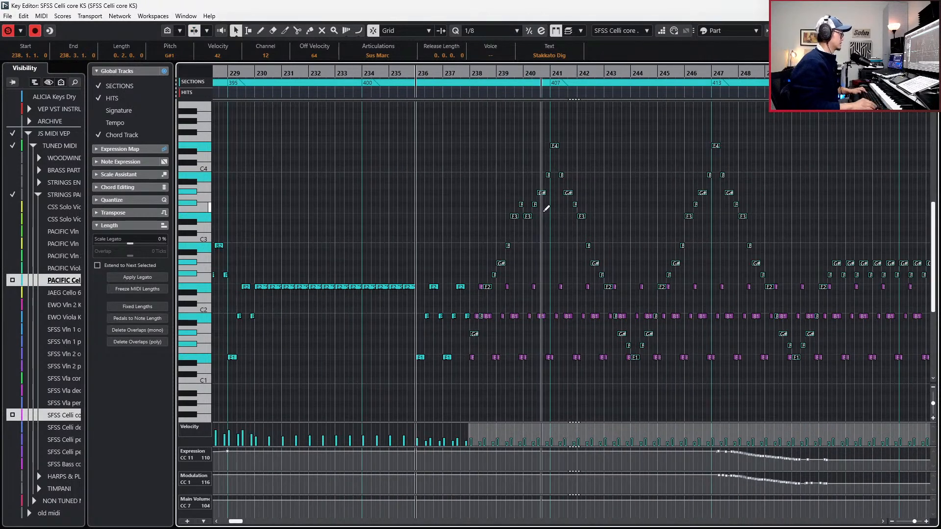
scroll(547, 210, "right", 2)
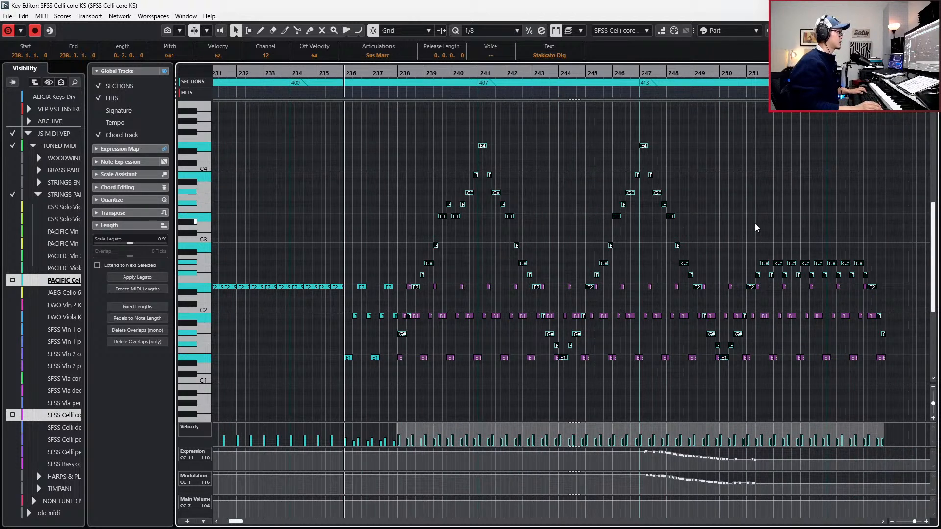
Exclude the notes after bar 249 from the selection and raise the remaining run's velocities so the first note has 94.
left_click_drag(813, 283, 768, 211)
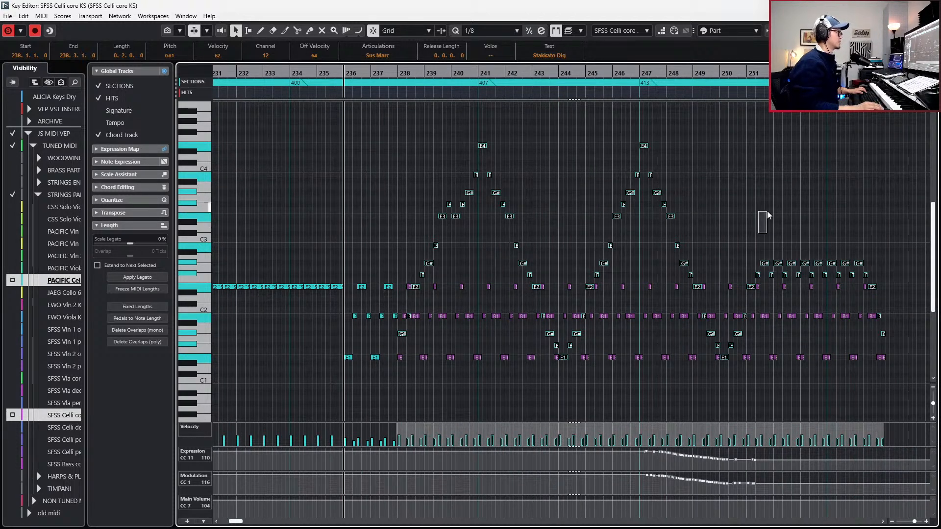
left_click_drag(728, 260, 895, 386)
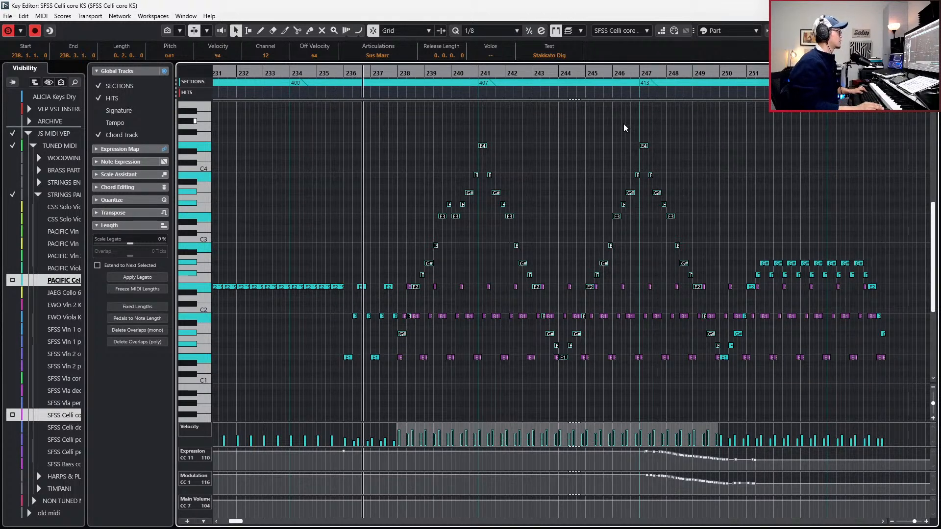
Taper the velocities of the descending notes in bars 248 and 249, with 78 at 248.4 and 41 at 249.3.
scroll(625, 125, "up", 2, "ctrl")
left_click_drag(524, 123, 777, 388)
left_click_drag(689, 190, 777, 380)
left_click_drag(779, 243, 713, 408)
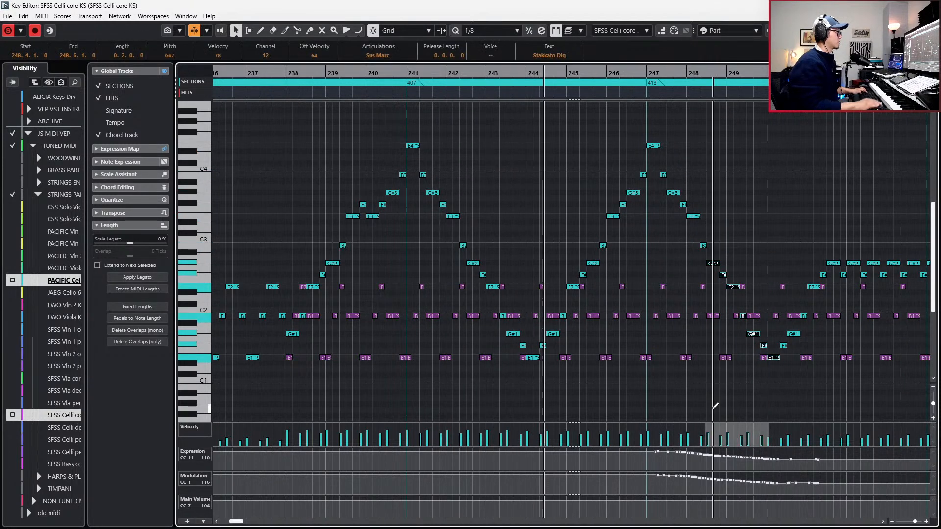
left_click_drag(769, 310, 733, 391)
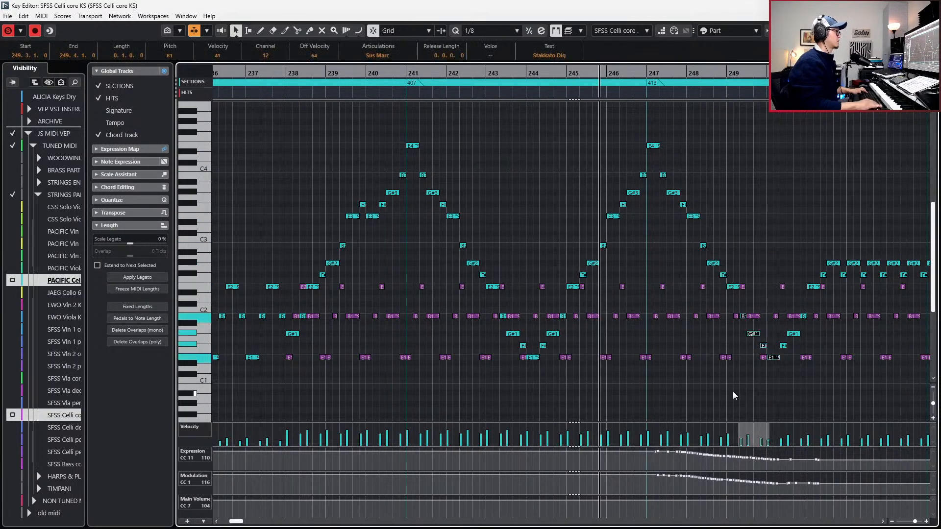
Scale down the Modulation and Expression points from bar 247 onward so the first points have 81 and 74.
scroll(738, 362, "down", 2)
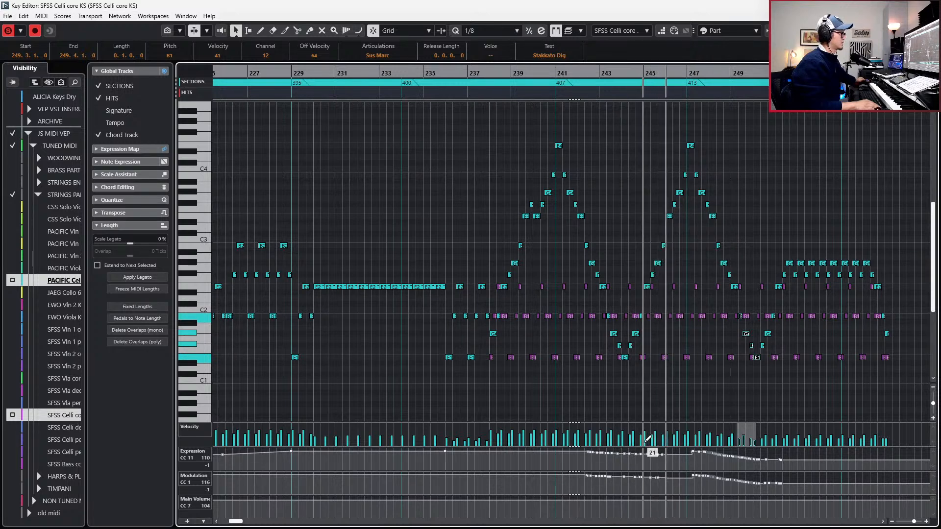
key("space")
mouse_move(692, 450)
left_mouse_down()
mouse_move(773, 451)
mouse_move(699, 444)
mouse_move(689, 453)
left_mouse_up()
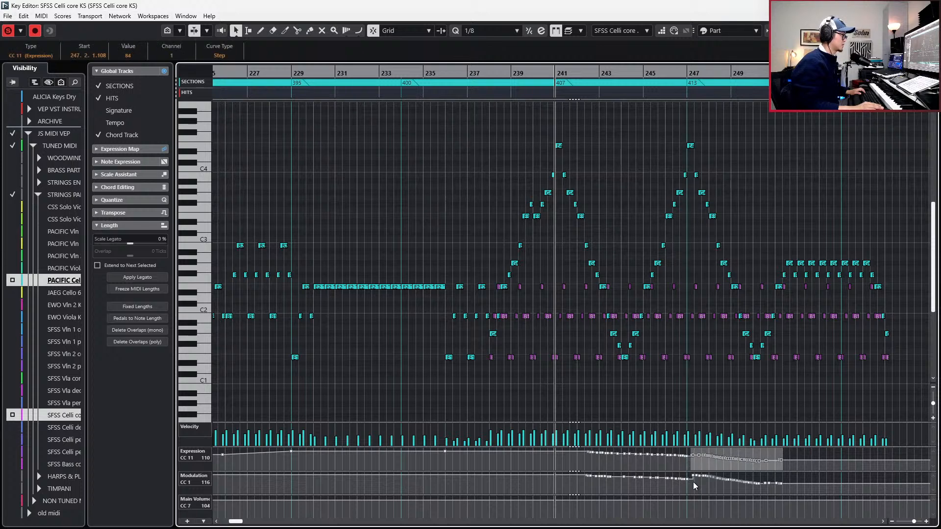
left_click_drag(692, 496, 783, 474)
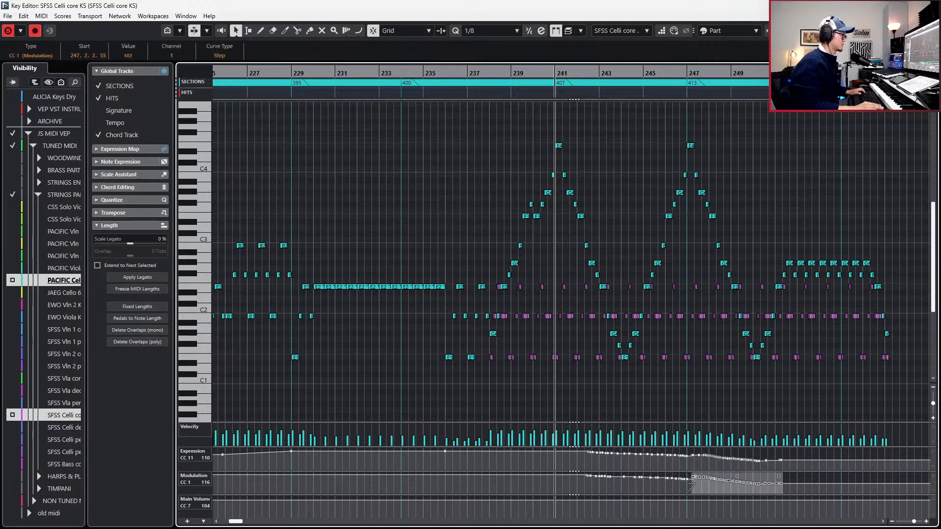
left_click_drag(719, 485, 723, 479)
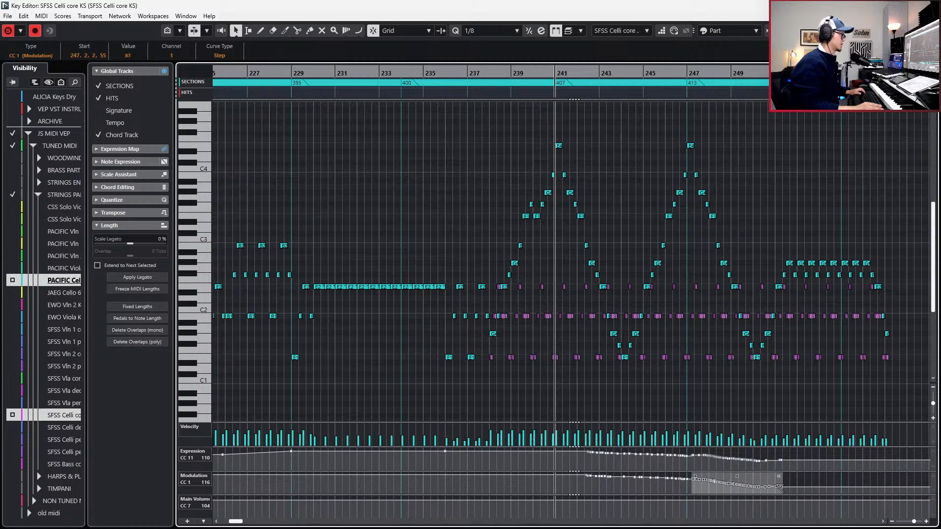
left_click_drag(692, 450, 783, 469)
key("KP_Subtract")
key("KP_Subtract")
key("KP_Subtract")
key("KP_Subtract")
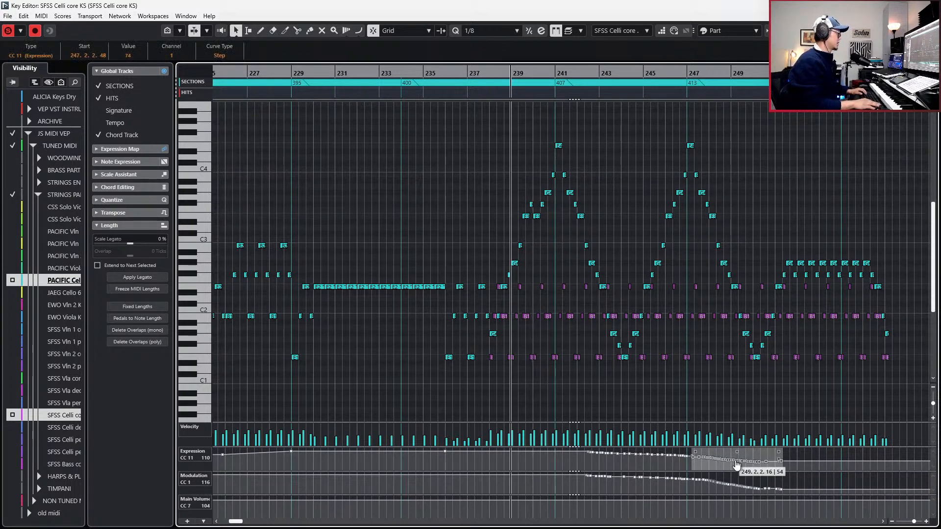
Select the run from bar 238 to bar 249, keep its Sus Marc articulation and lower its velocities so the first note has 74.
left_click_drag(505, 135, 752, 382)
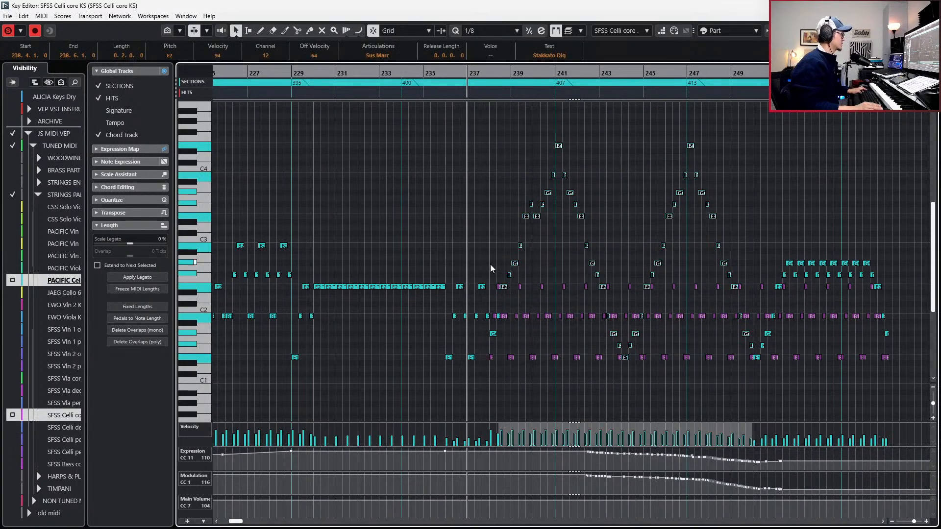
key("KP_Add")
key("KP_Subtract")
left_click(395, 56)
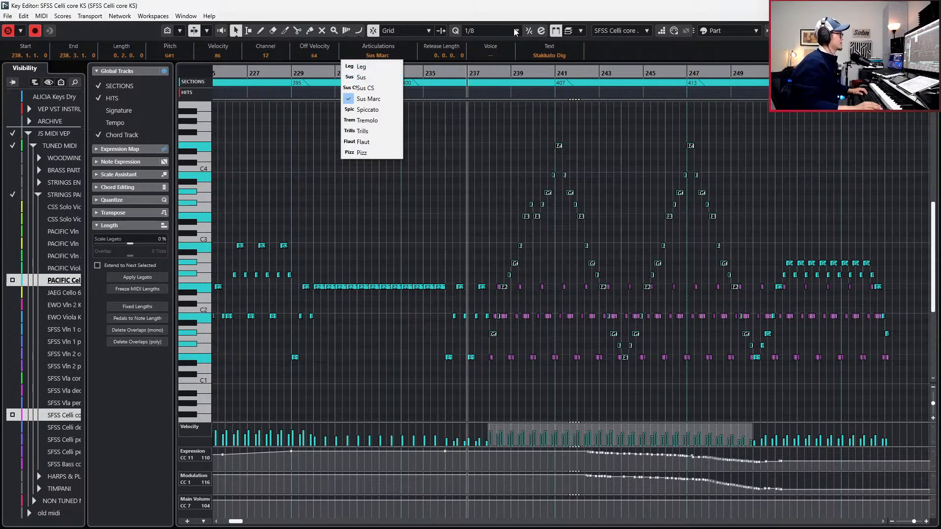
left_click(533, 5)
key("space")
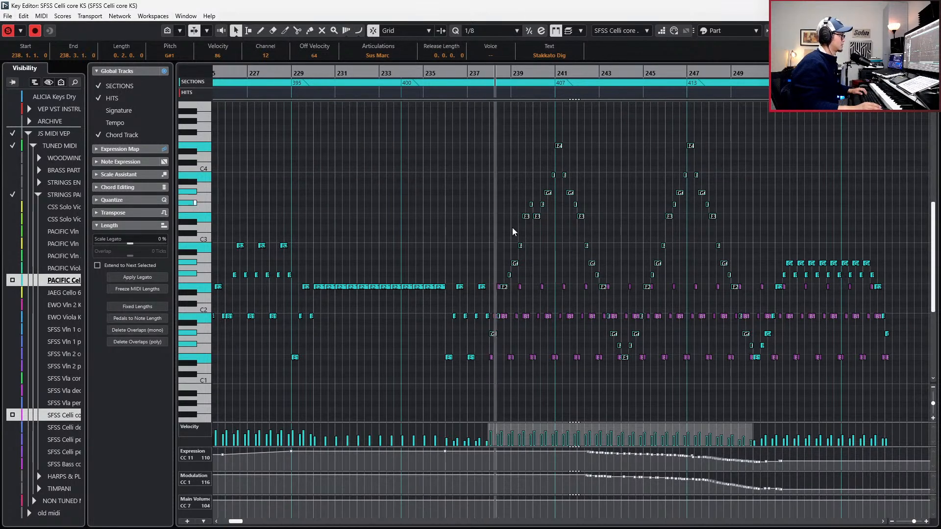
scroll(474, 272, "up", 3)
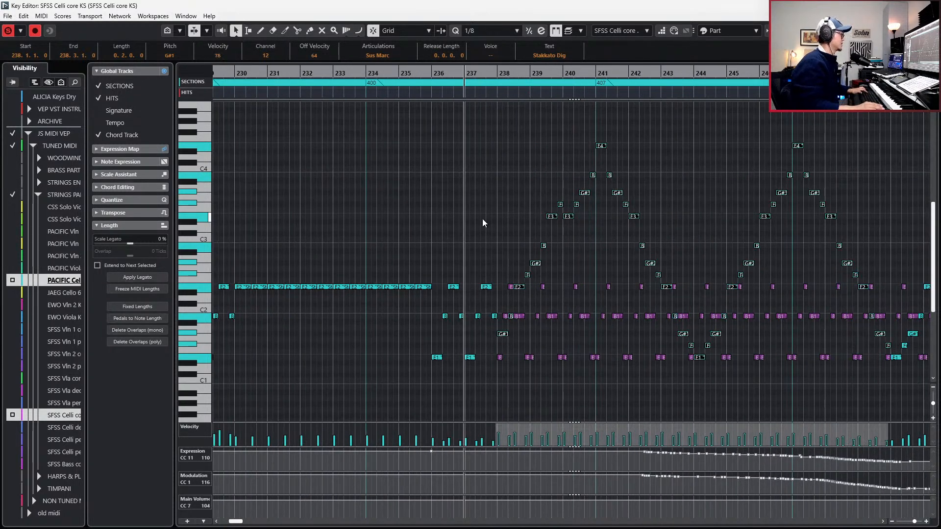
key("alt+shift+Down")
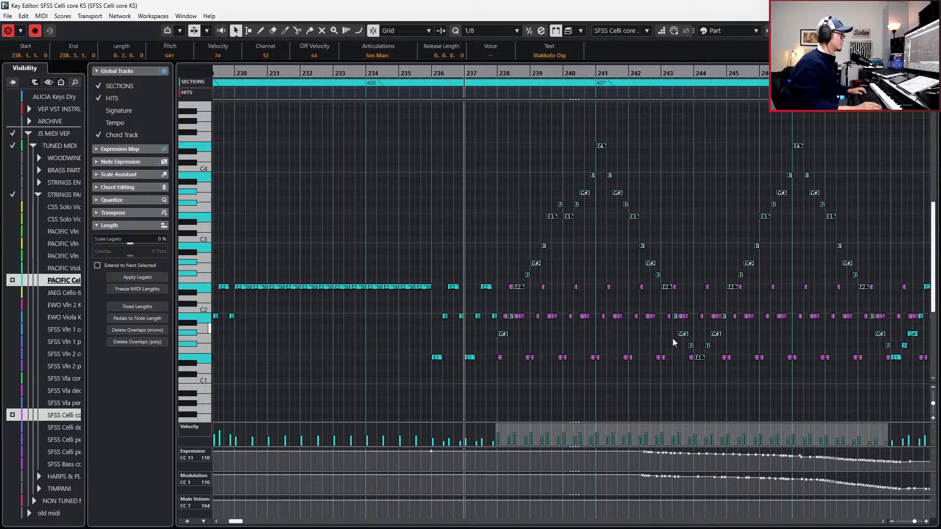
Select the closing notes of the descending phrase around bar 249 and adjust their velocities.
left_click_drag(902, 290, 869, 359)
left_click_drag(891, 310, 868, 371)
key("alt+shift+Up")
Rebalance the velocities of the notes in bars 236 and 237, with 55 on the first note of bar 236.
left_click_drag(495, 281, 479, 327)
key("alt+shift+Up")
key("KP_Subtract")
key("space")
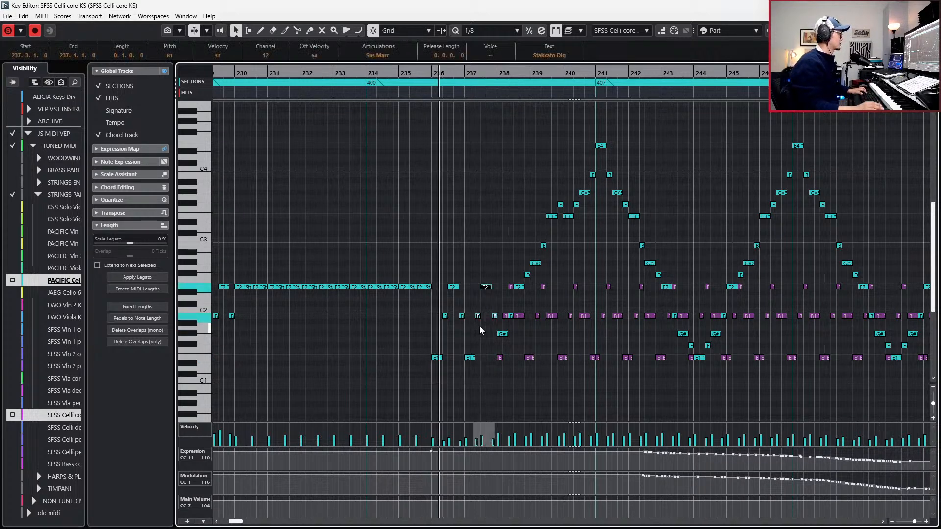
left_click_drag(443, 275, 497, 383)
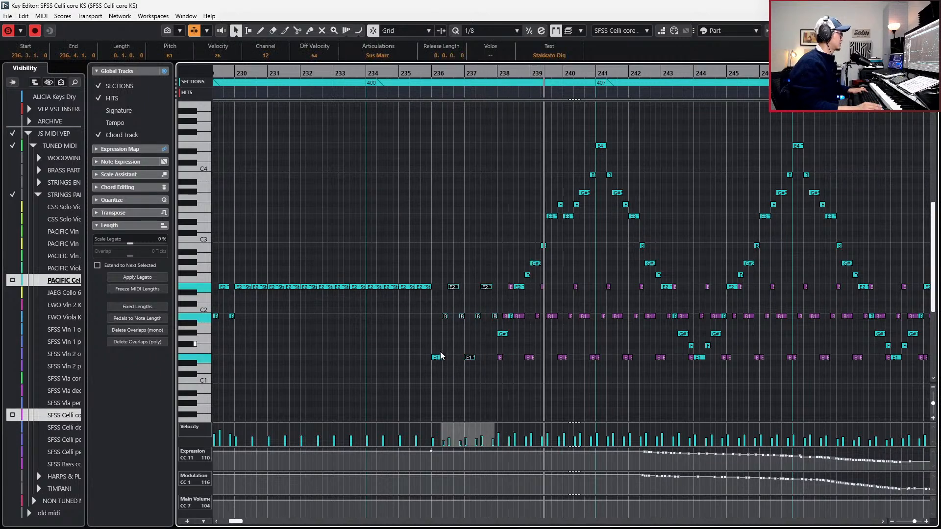
scroll(490, 196, "down", 2)
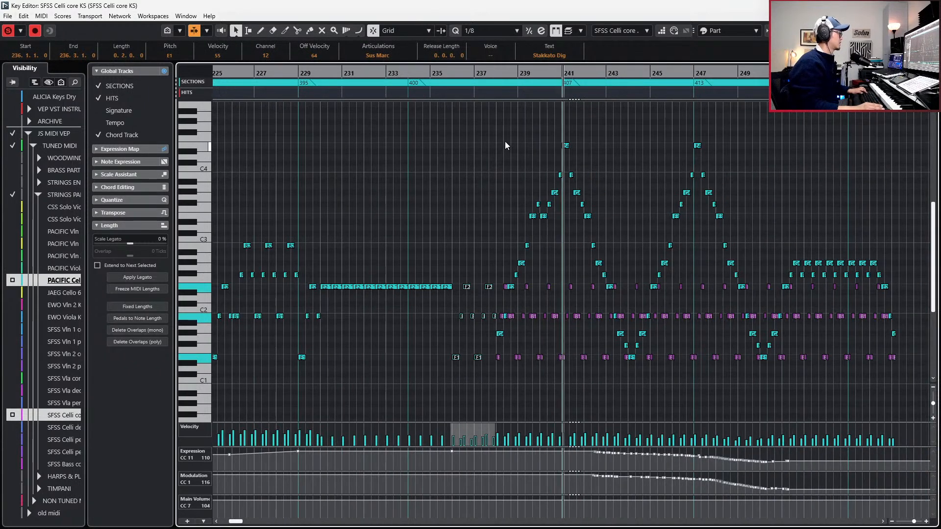
Select the run from bar 238 to bar 249 including its first note and lower its velocities so that note has 58.
left_click_drag(507, 135, 749, 386)
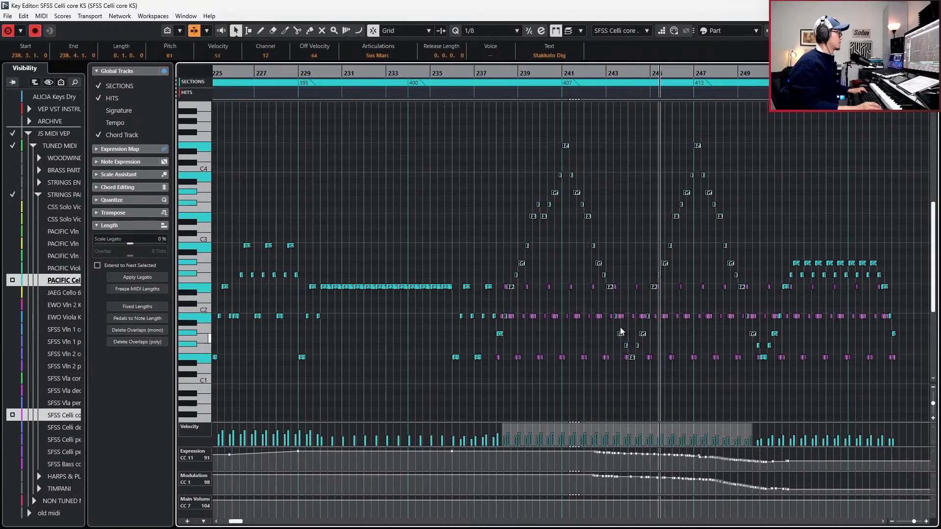
left_click(500, 334, "shift")
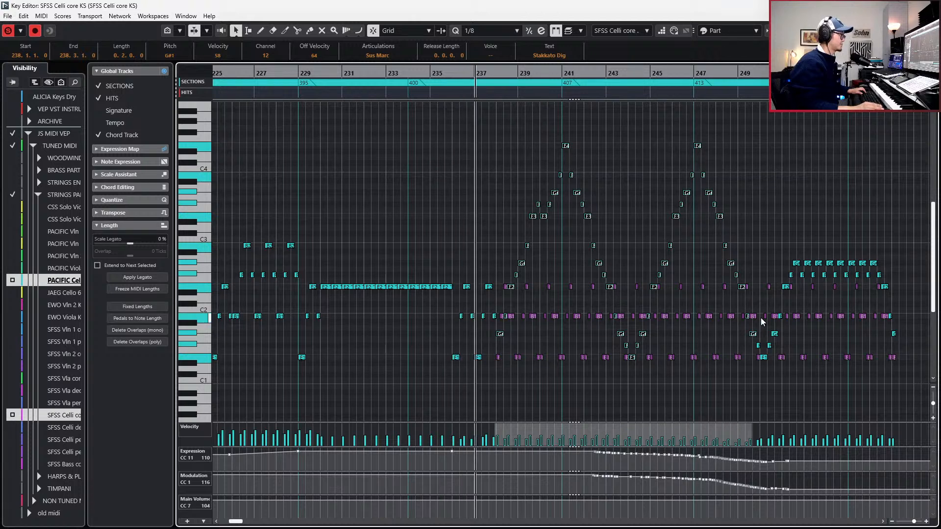
Even out the weak-beat velocities around bar 249, with 24 on the note at 249.3 and 20 on the note at 248.6.
left_click(750, 346)
left_click_drag(762, 310, 744, 359)
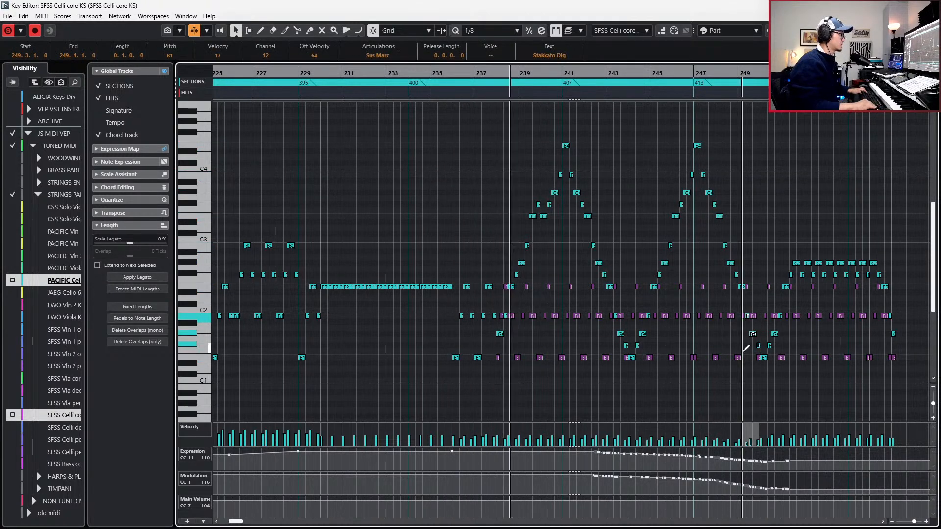
scroll(764, 338, "up", 2)
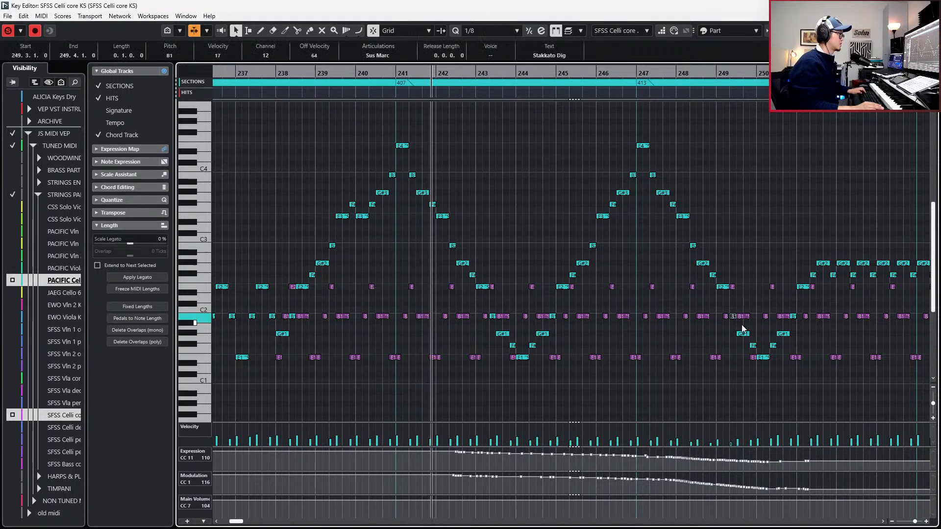
left_click(753, 346, "shift")
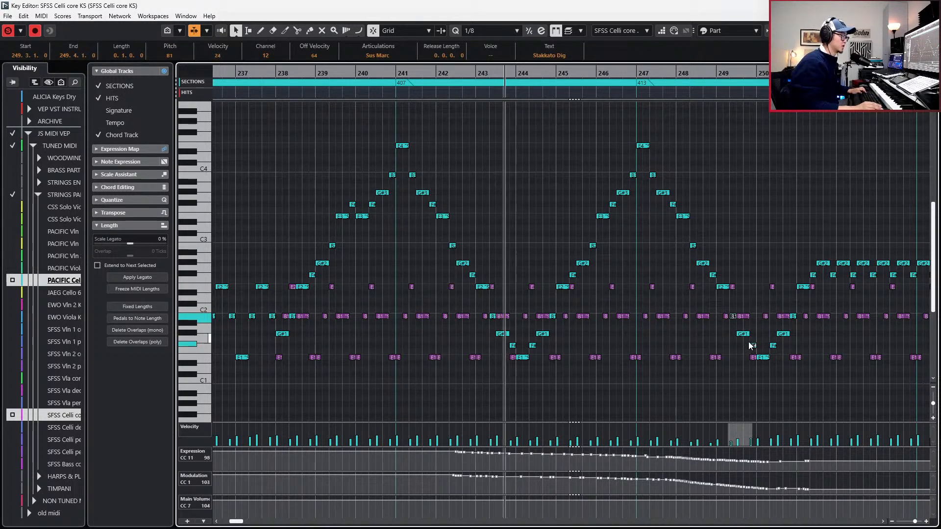
left_click(722, 311)
left_click(731, 317)
left_click(713, 275, "shift")
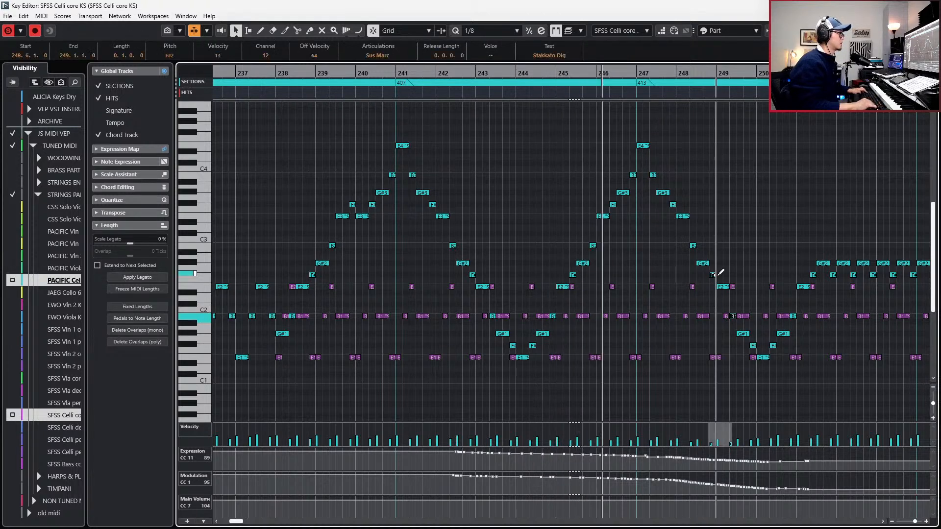
scroll(718, 277, "down", 3)
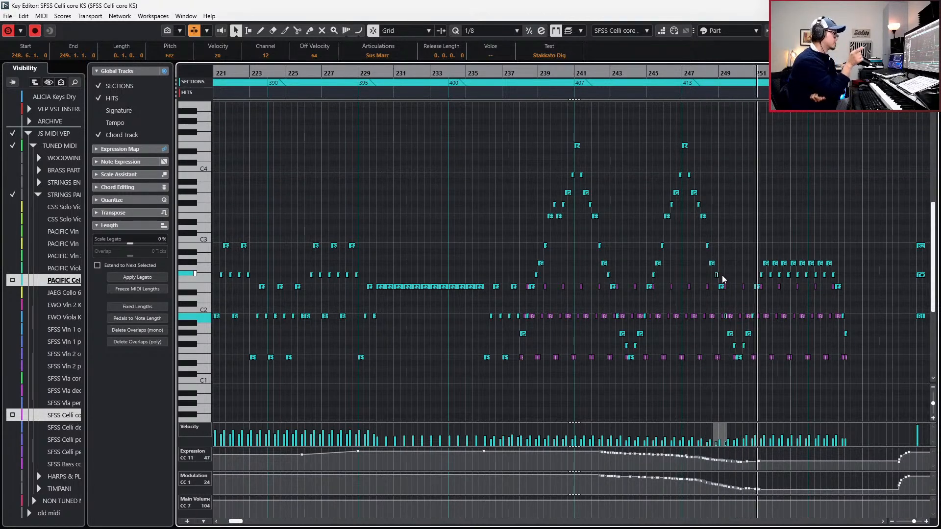
key("space")
Select the closing notes from 250.4 onward and lower their velocities so the first one has 34.
scroll(807, 288, "up", 2, "ctrl")
left_click_drag(723, 250, 867, 353)
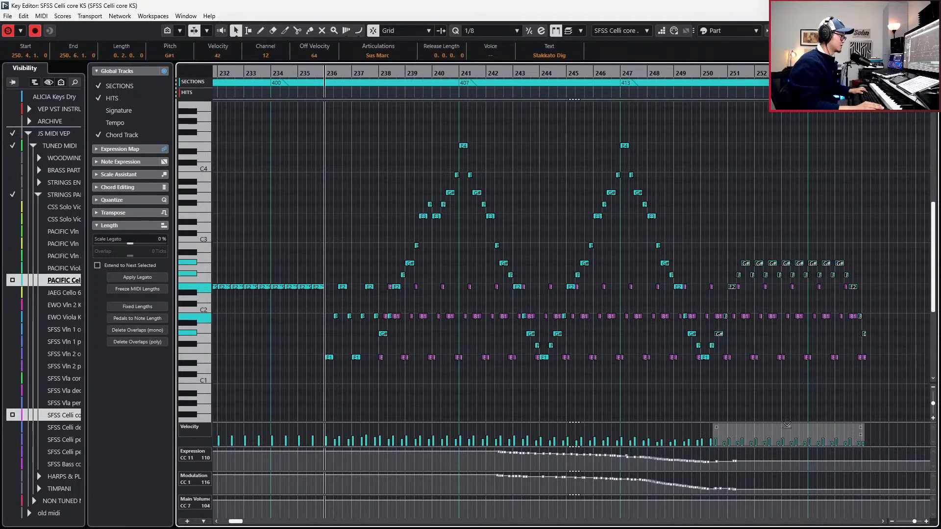
key("l")
key("KP_Subtract")
key("KP_Subtract")
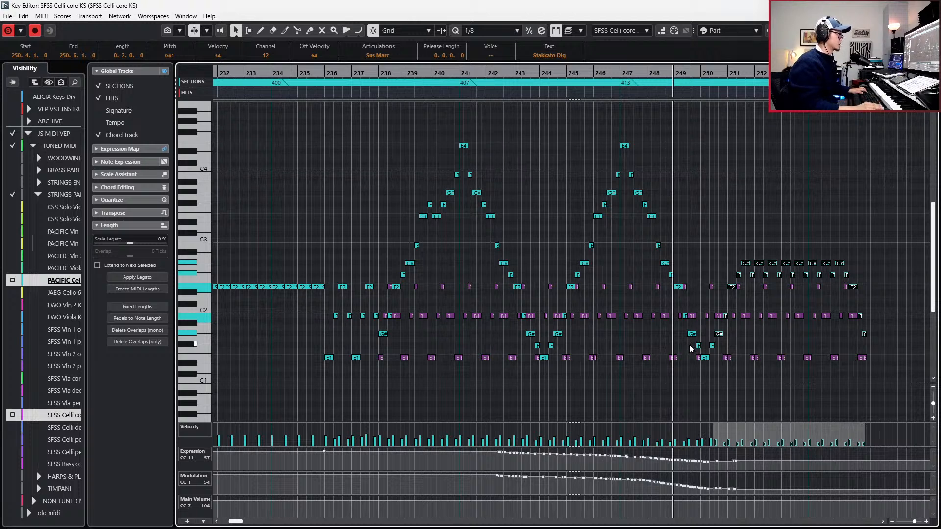
Select all notes from the start of bar 250 to the end of the run, assign them the Leg articulation and play them back.
left_click_drag(689, 346, 716, 361)
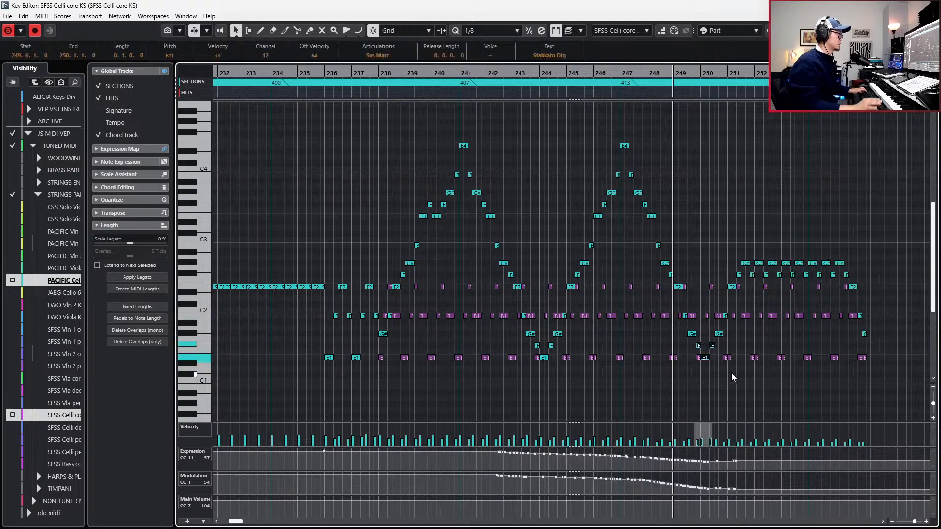
left_click(719, 334)
key("space")
left_click_drag(713, 241, 839, 403)
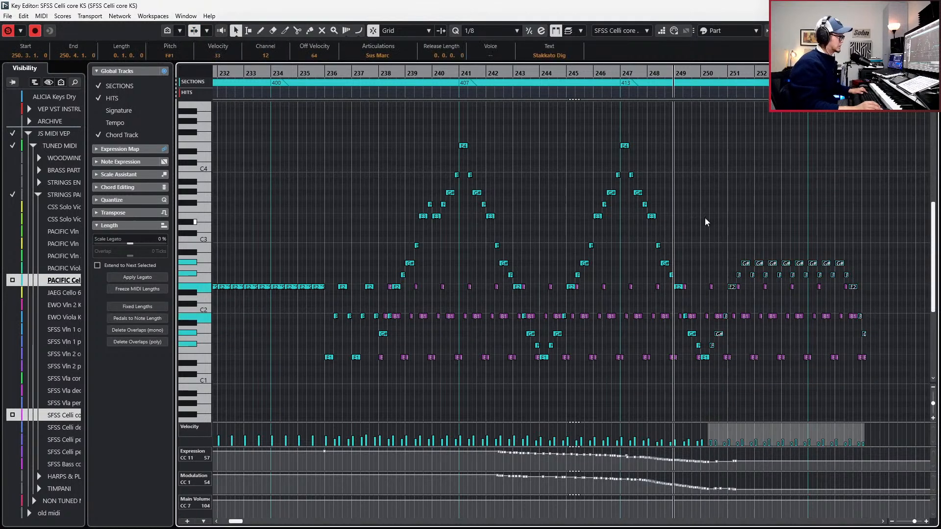
left_click_drag(724, 346, 727, 365)
left_click(386, 56)
left_click(384, 68)
key("space")
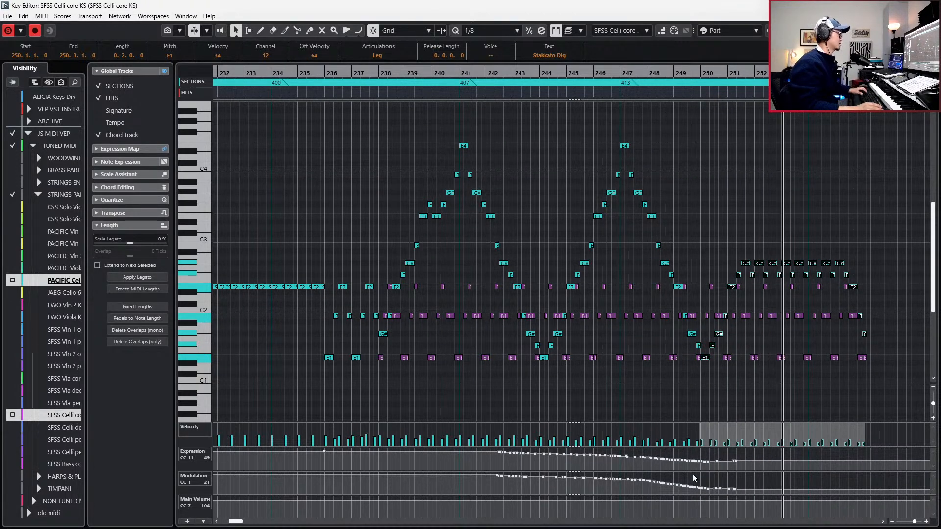
key("space")
Select the notes from 243.3 through bar 249, lower their velocities so the first one has 18, and play the passage.
left_click_drag(693, 139, 522, 372)
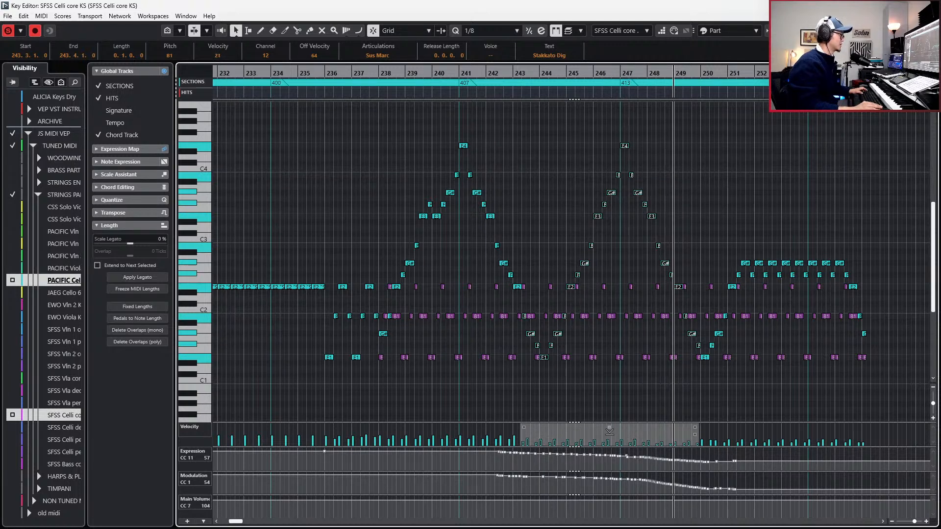
key("space")
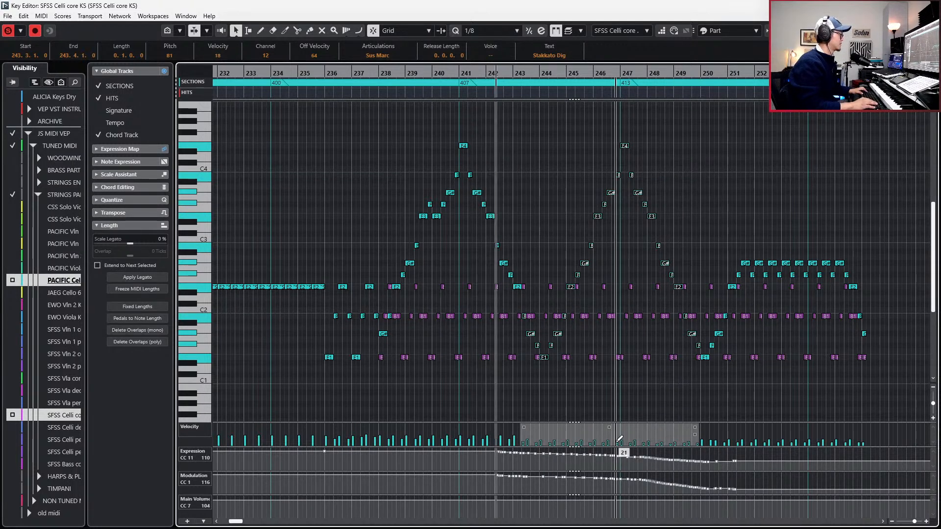
key("f")
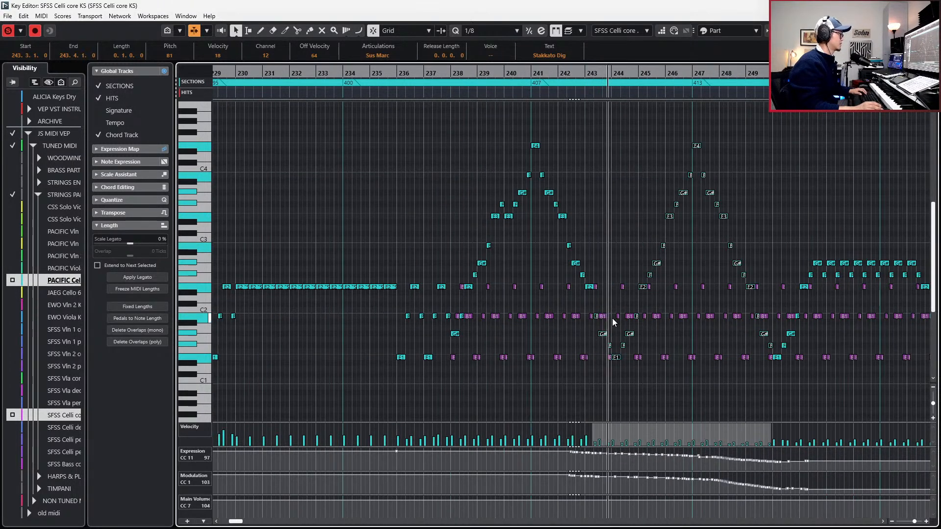
key("space")
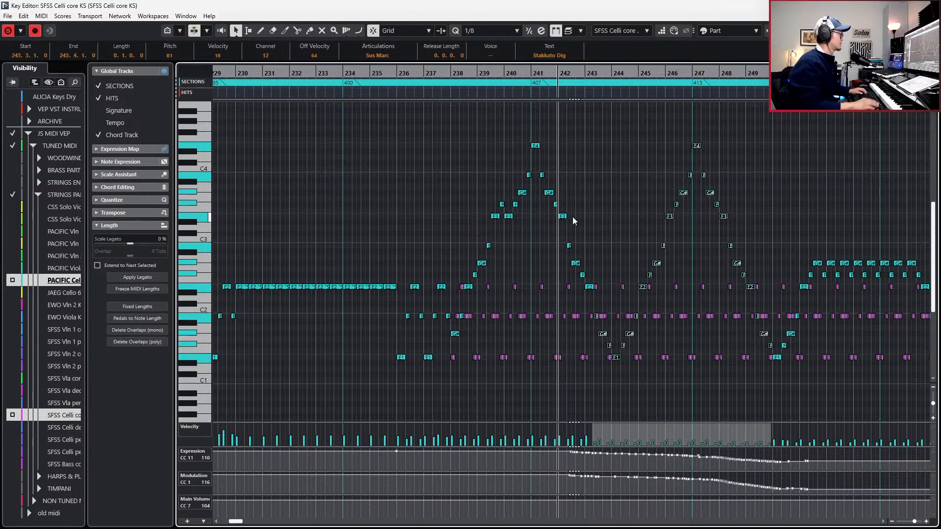
key("KP_Subtract")
key("KP_Subtract")
Close the note editor and return to the project's track arrangement around bar 238.
key("Return")
key("Return")
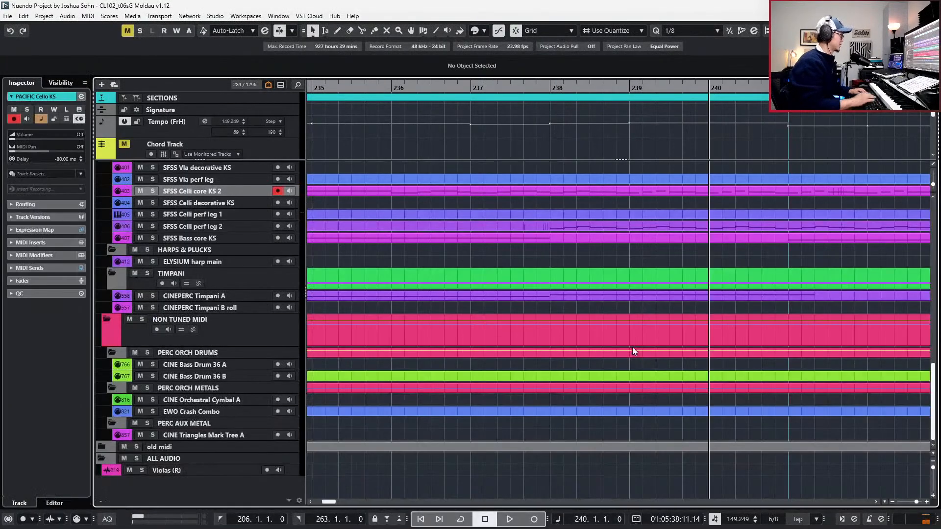
scroll(617, 253, "down", 1)
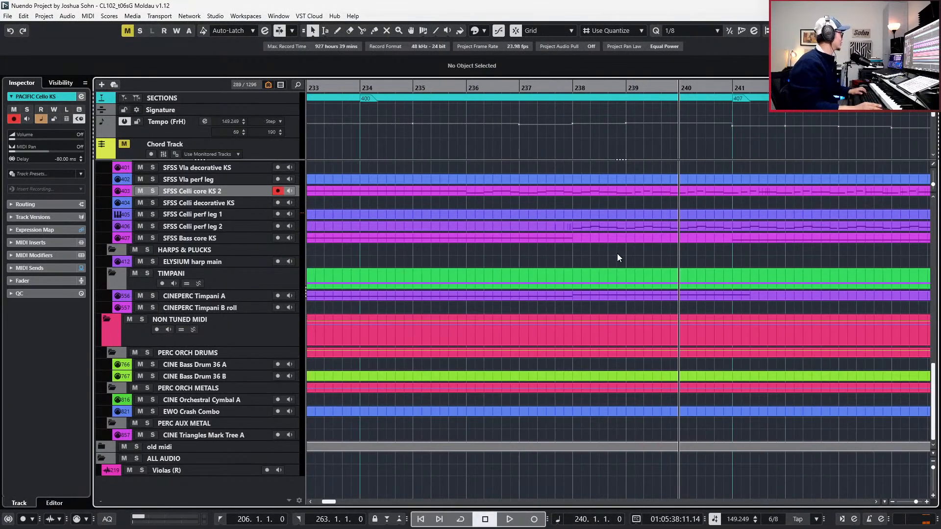
Solo the PACIFIC Cello KS track, open its part in the note editor and play the run from about bar 240.
left_click(636, 190)
scroll(650, 225, "up", 2)
scroll(651, 253, "up", 4)
left_click(649, 265)
key("space")
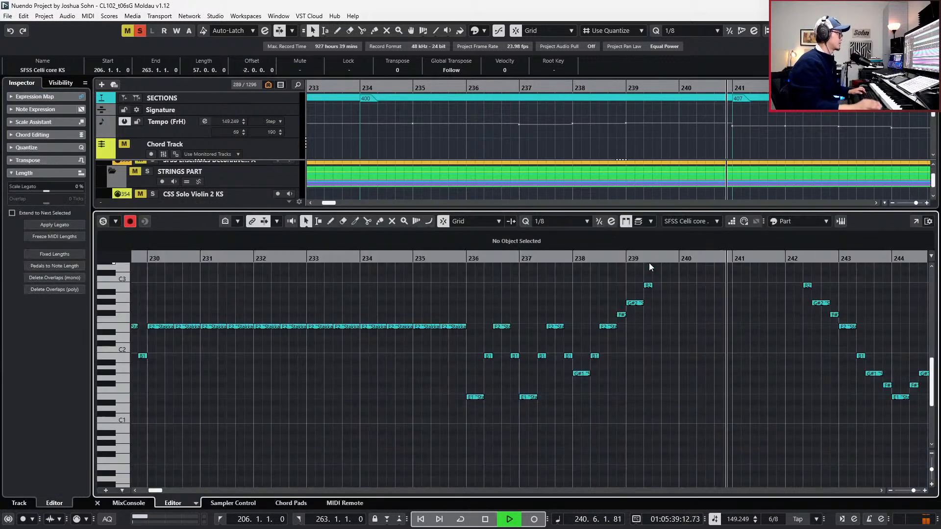
key("Return")
scroll(667, 290, "down", 1)
scroll(672, 298, "up", 3)
key("alt+l")
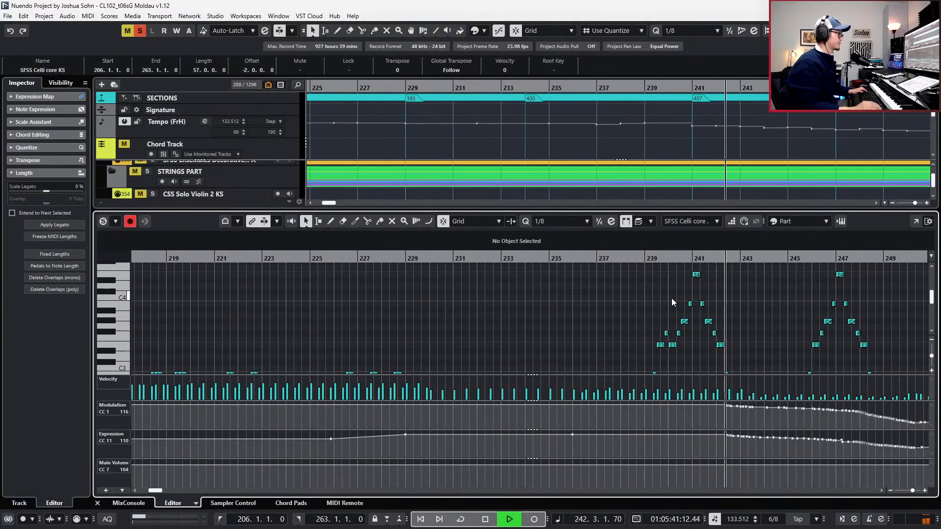
key("alt+l")
key("f")
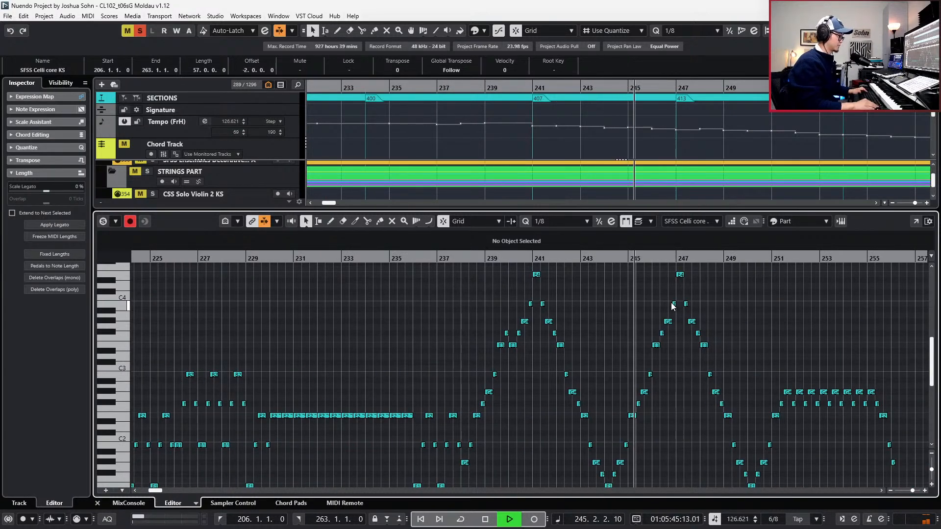
Open the cello part in the separate Key Editor window and check its articulations while the passage plays.
key("Return")
scroll(675, 297, "up", 2)
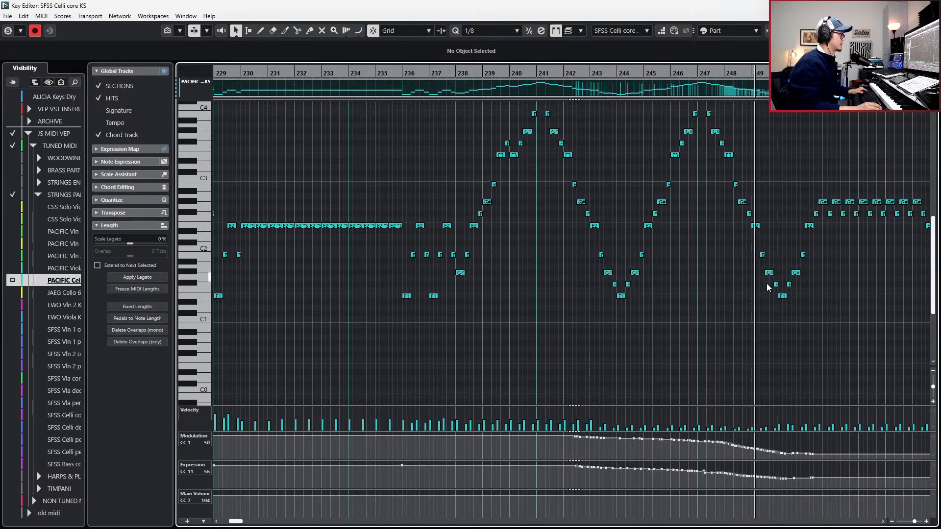
key("alt+1")
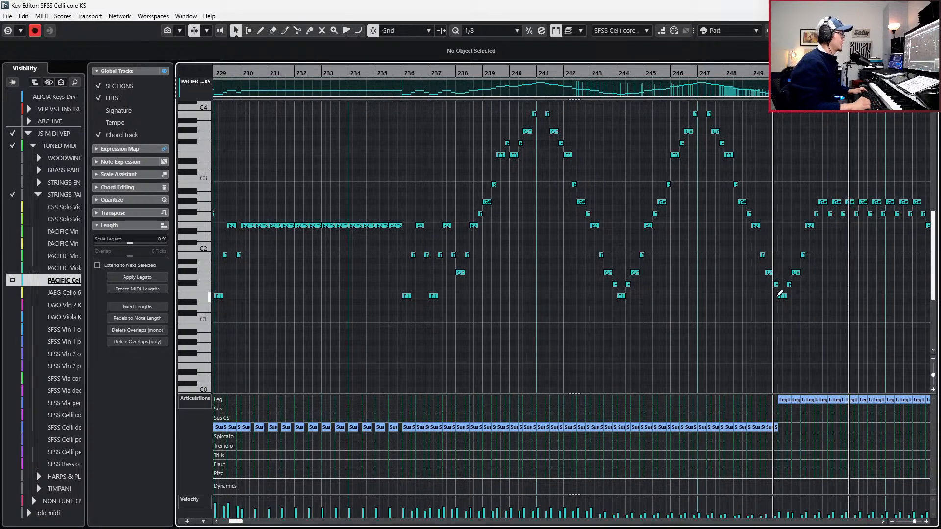
key("f")
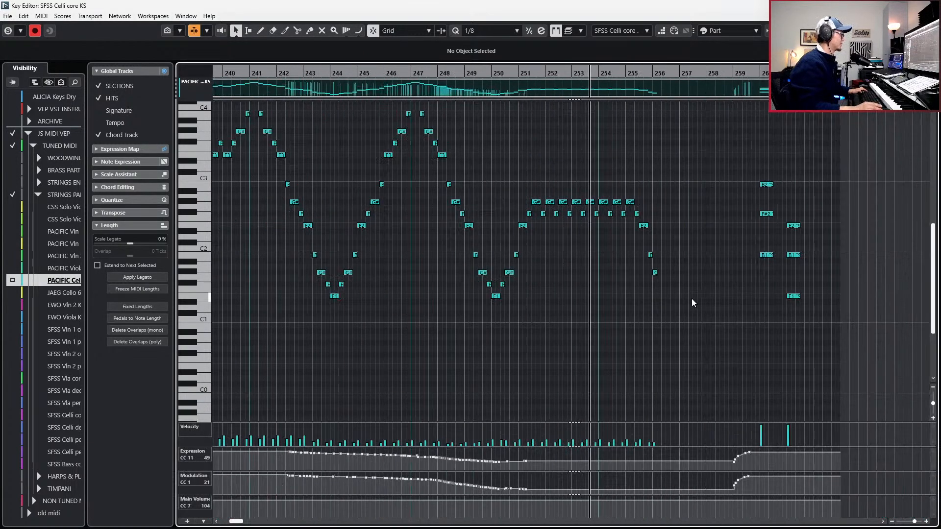
Lower the velocities from 238.3 through bar 243 so the first note has 17, and those in bars 236 and 237 so the first has 32.
left_click_drag(469, 316, 616, 125)
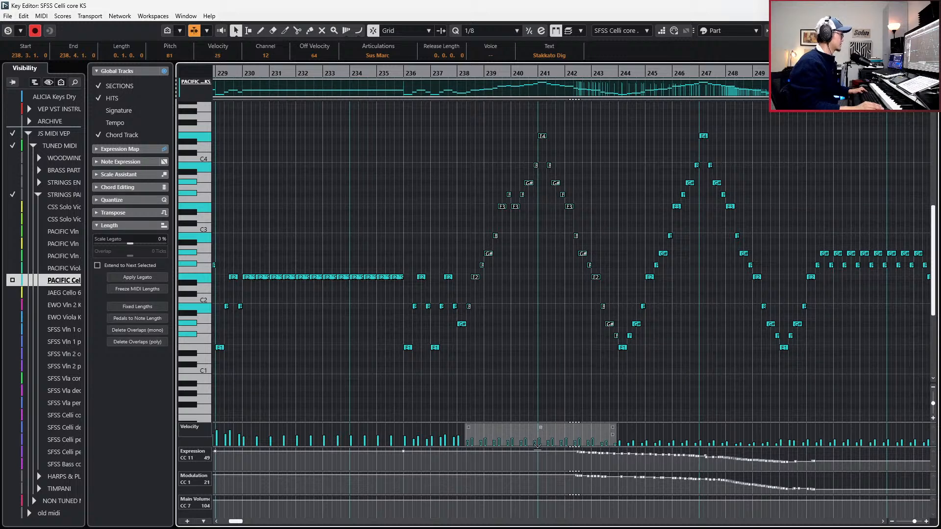
left_click_drag(537, 460, 538, 466)
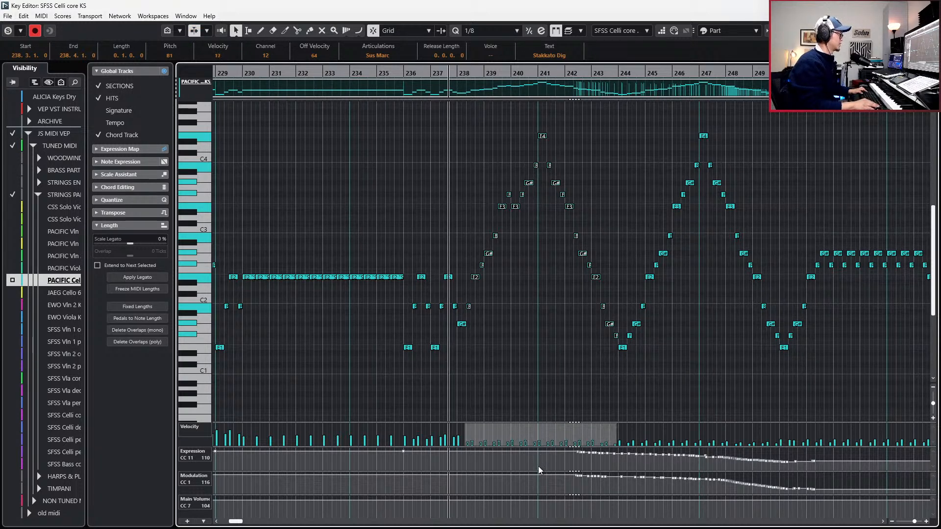
left_click(434, 314)
left_click_drag(404, 263, 454, 378)
left_click_drag(429, 428, 428, 435)
Lower the velocities of the repeated E2 notes in bars 230 to 235 so the first one has 44, and play the passage.
left_click_drag(305, 245, 404, 299)
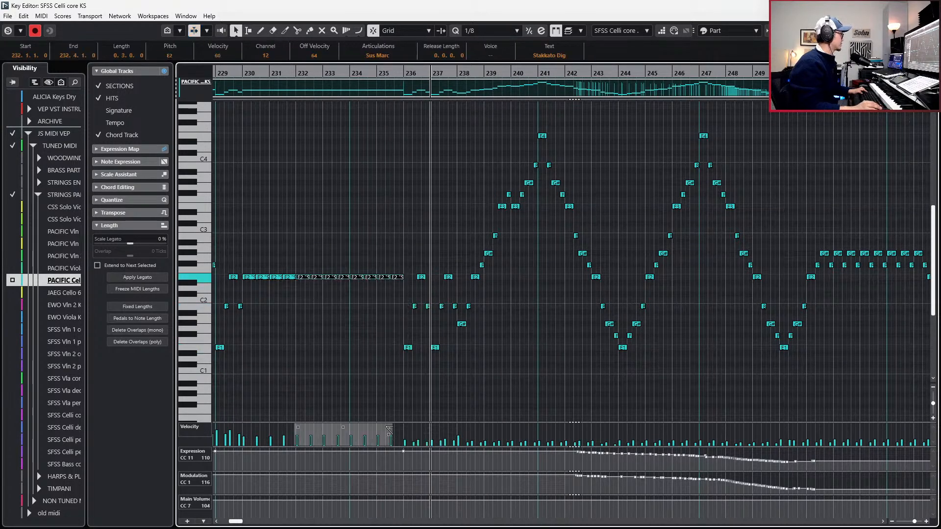
key("l")
key("KP_Subtract")
key("space")
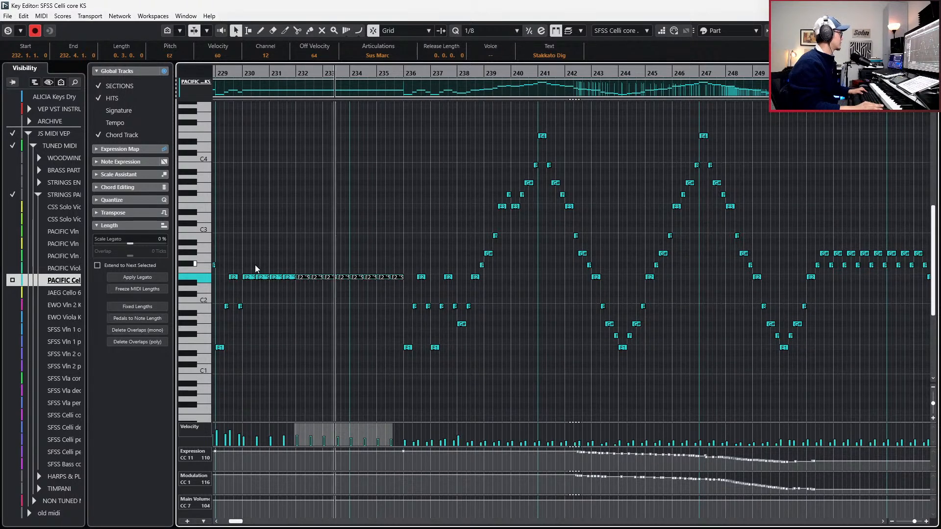
left_click_drag(248, 267, 406, 293)
key("alt+Down")
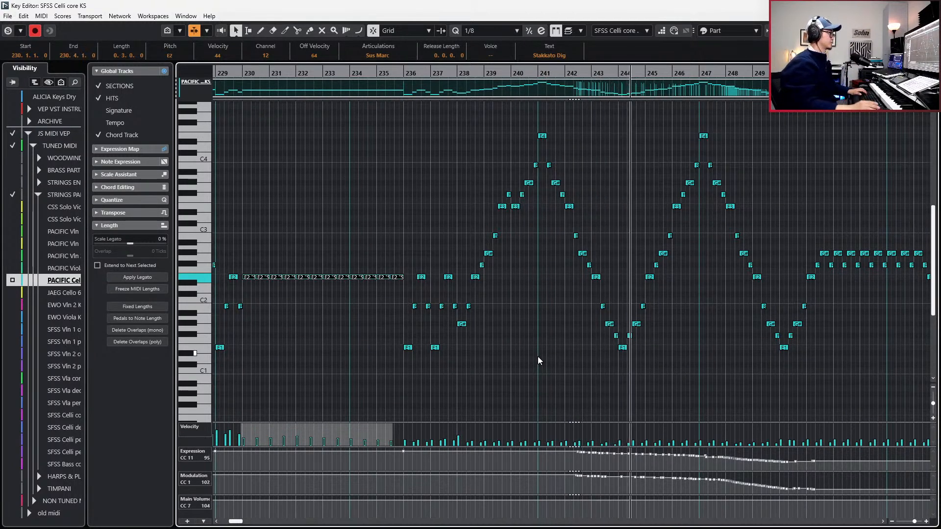
Select the E1 at 244.1 with the following G#1 and E2, lower their velocities so the first has 24, and play.
key("space")
scroll(629, 348, "up", 1)
left_click(620, 346)
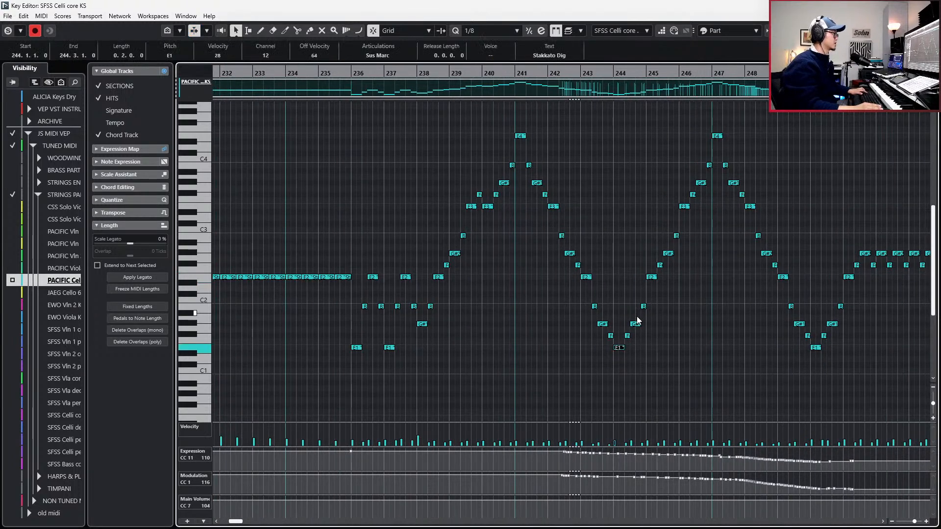
left_click(636, 324, "shift")
left_click(651, 278, "shift")
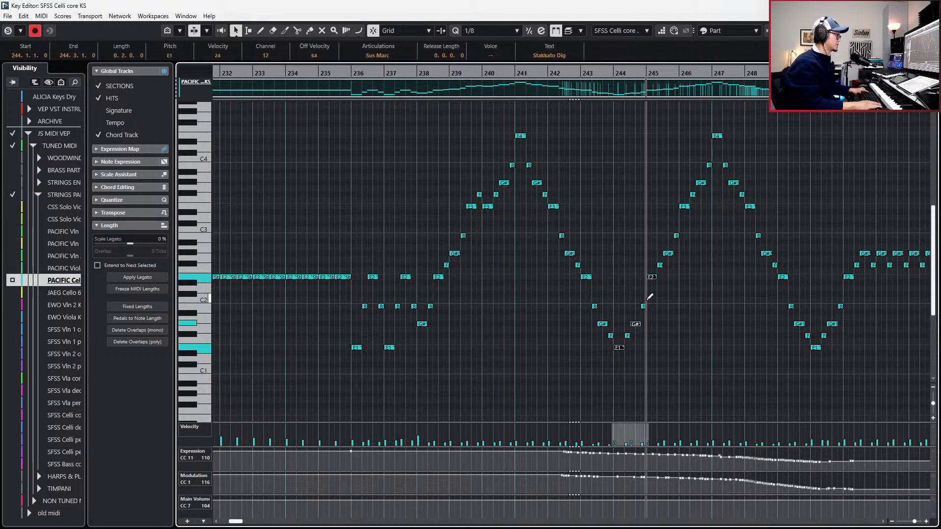
key("space")
Lower the velocities from 246.1 through bar 249 so the first note has 17, and set the G#1 note at 238.1 to 30.
left_click(672, 259)
left_click(763, 254)
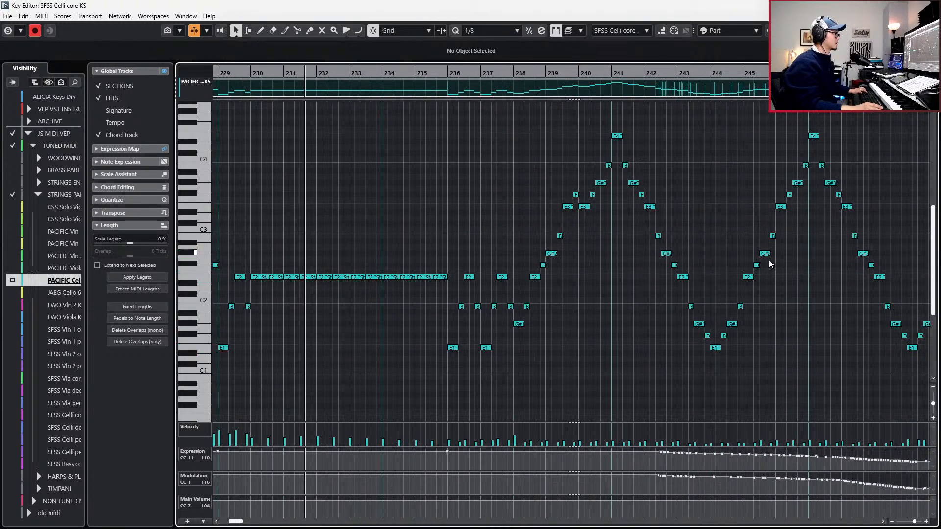
left_click_drag(783, 133, 889, 325)
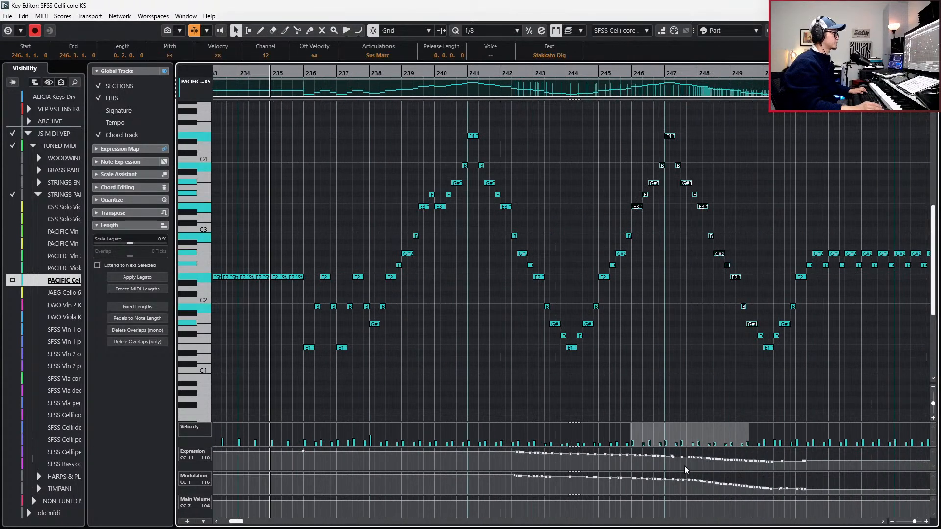
left_click_drag(689, 428, 688, 446)
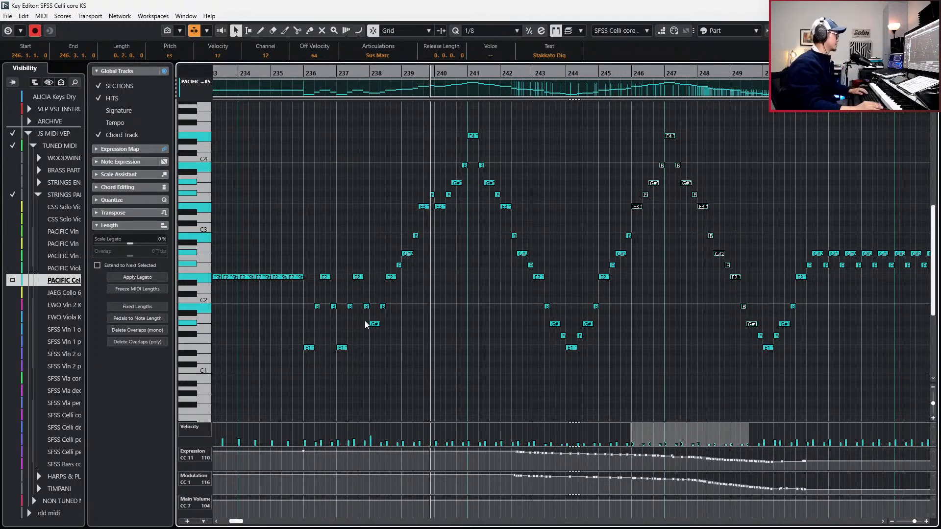
left_click(381, 327)
left_click(379, 325)
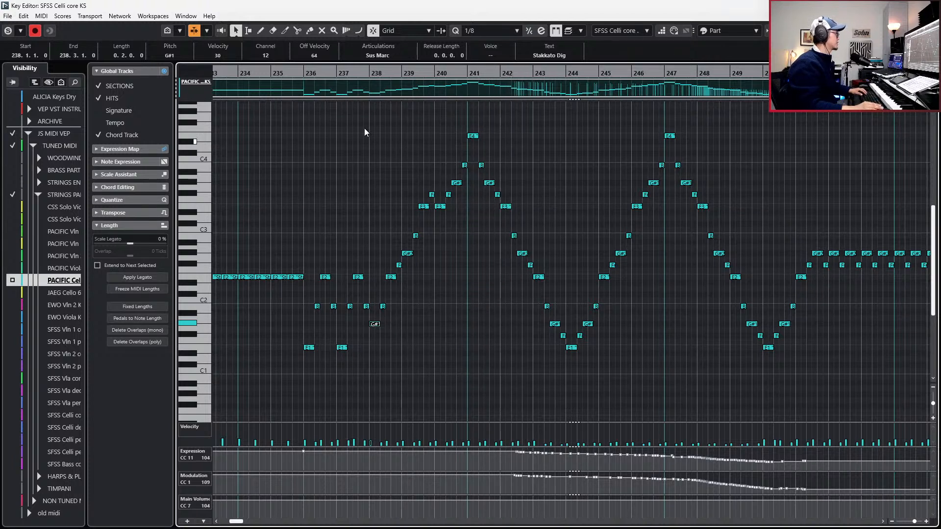
Lengthen the notes from 236.1 through bar 249 slightly so they overlap, and play the run from bar 236.
left_click_drag(318, 116, 759, 397)
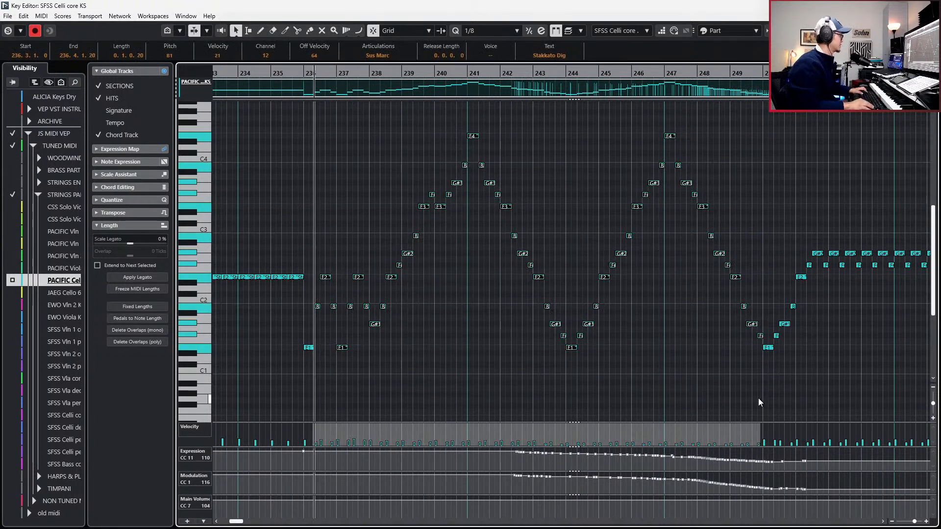
key("KP_Subtract")
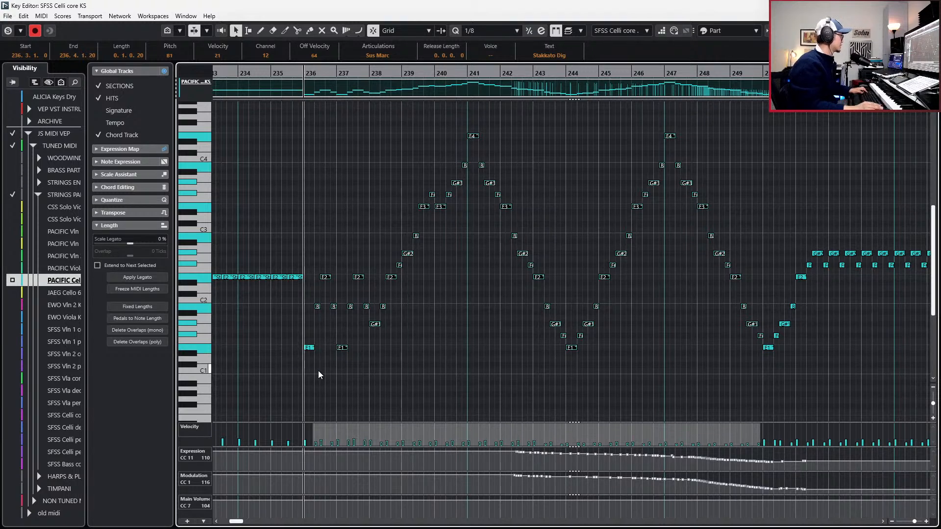
key("shift+Left")
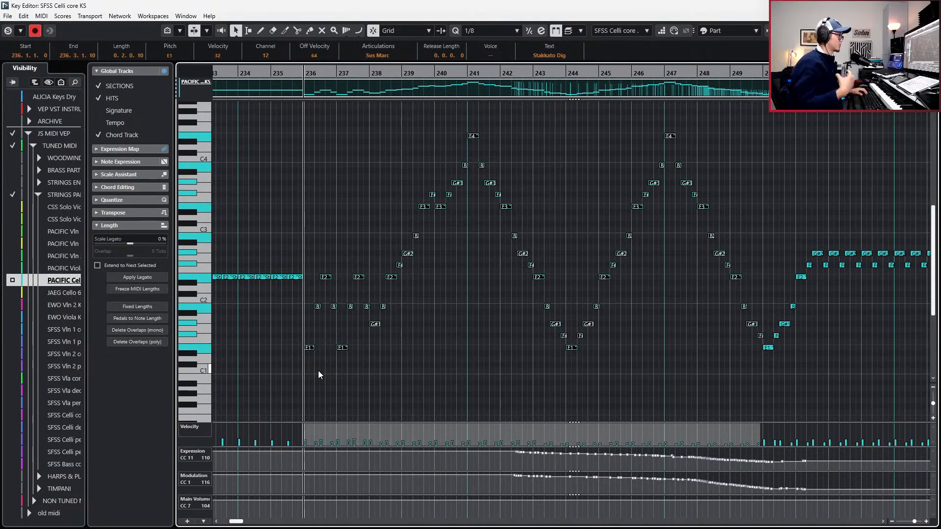
key("space")
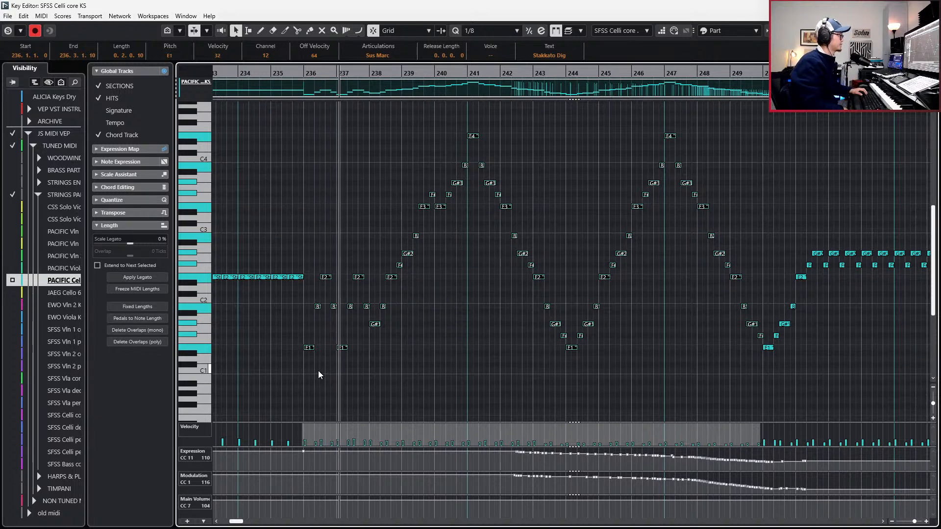
scroll(346, 334, "up", 7)
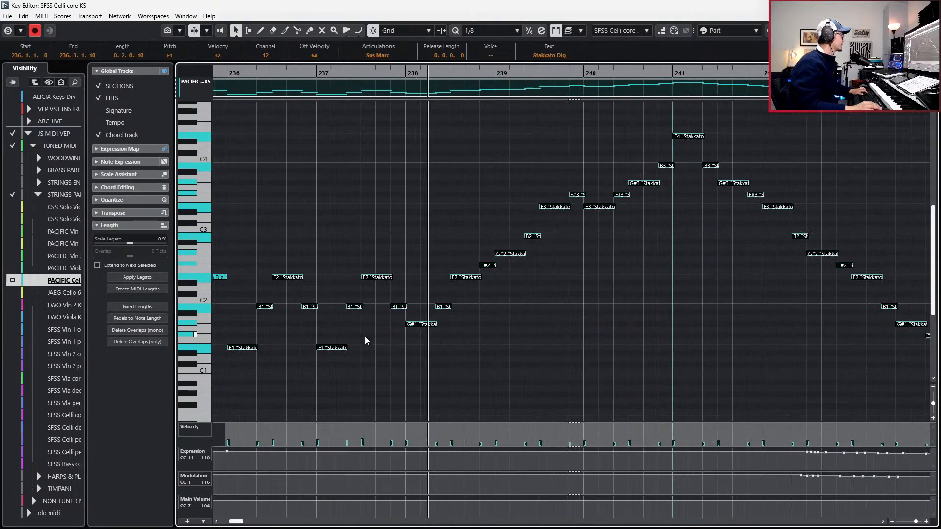
left_click(507, 321)
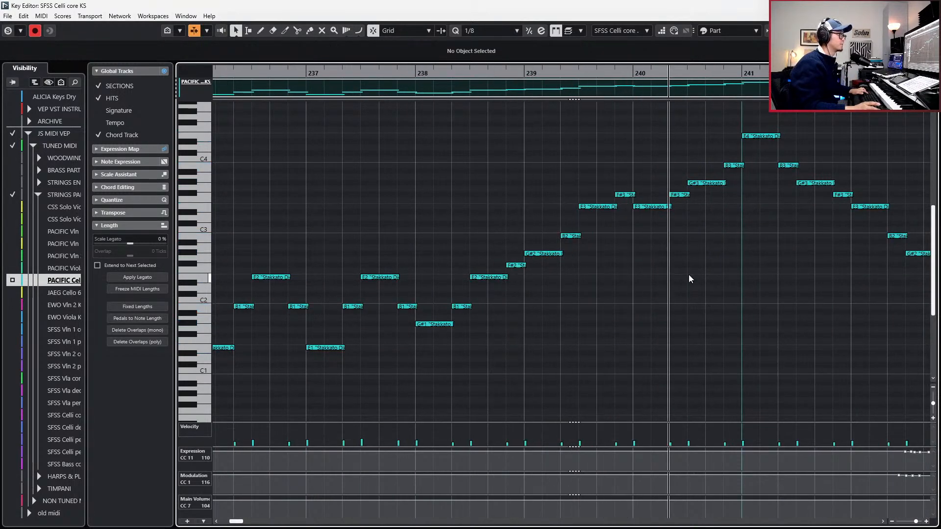
Stop playback, close the note editor and unsolo the PACIFIC Cello KS track in the arrangement.
scroll(689, 279, "down", 6)
key("space")
key("Return")
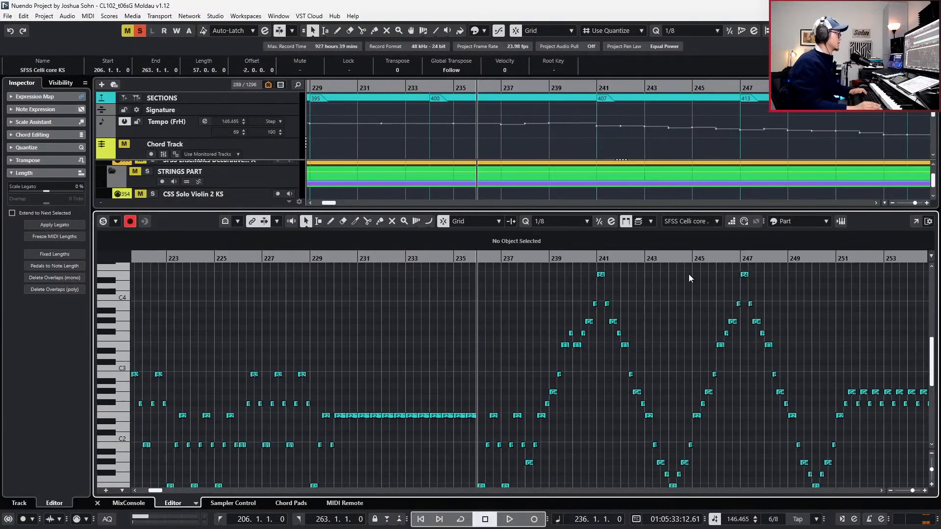
key("Return")
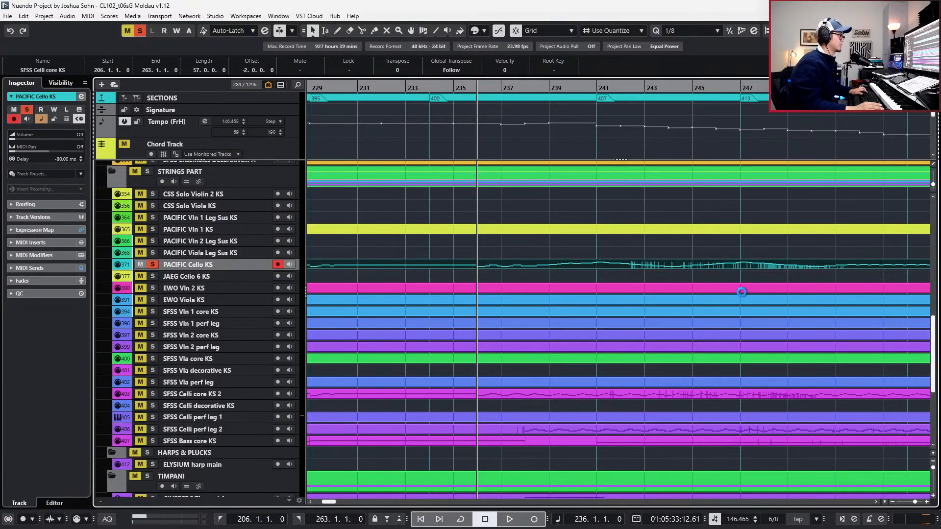
scroll(742, 304, "down", 4)
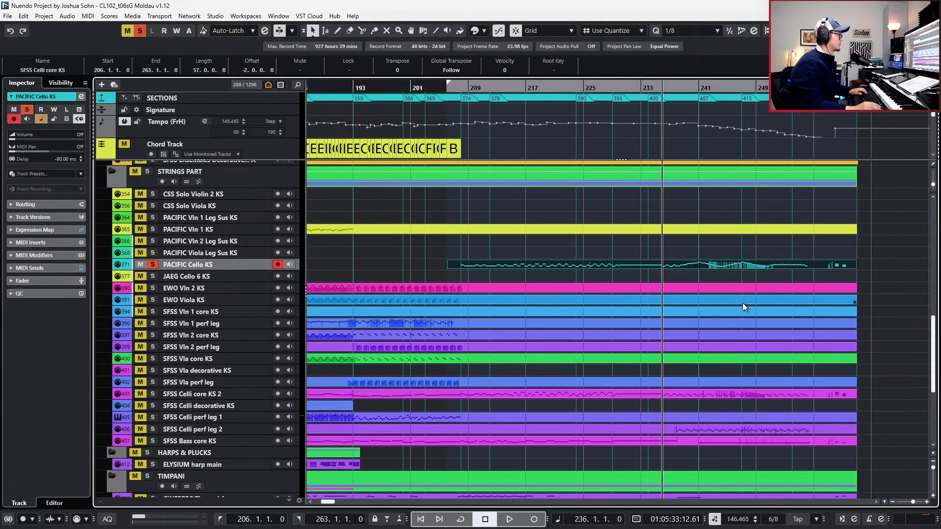
key("s")
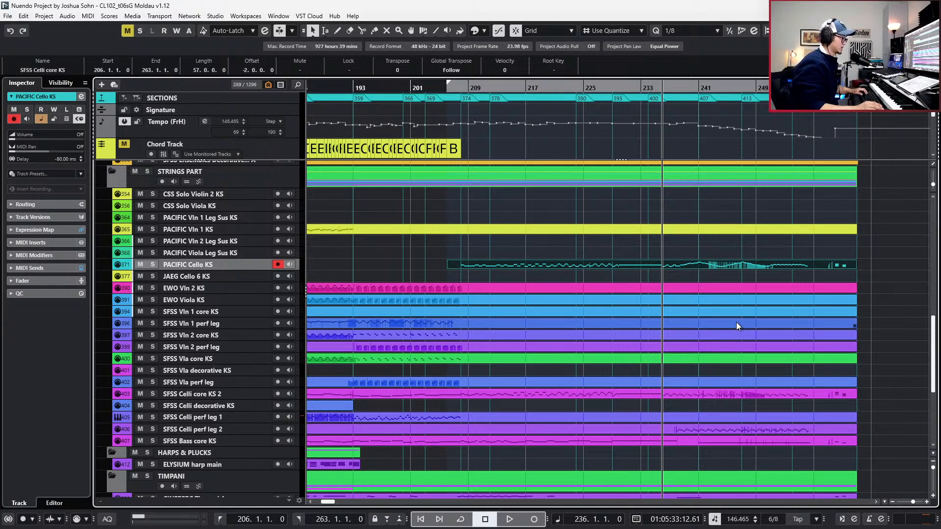
Extend the PACIFIC Cello KS part back to the start of the project, matching the range of the SFSS Ensembles Decorative part.
scroll(736, 322, "down", 2)
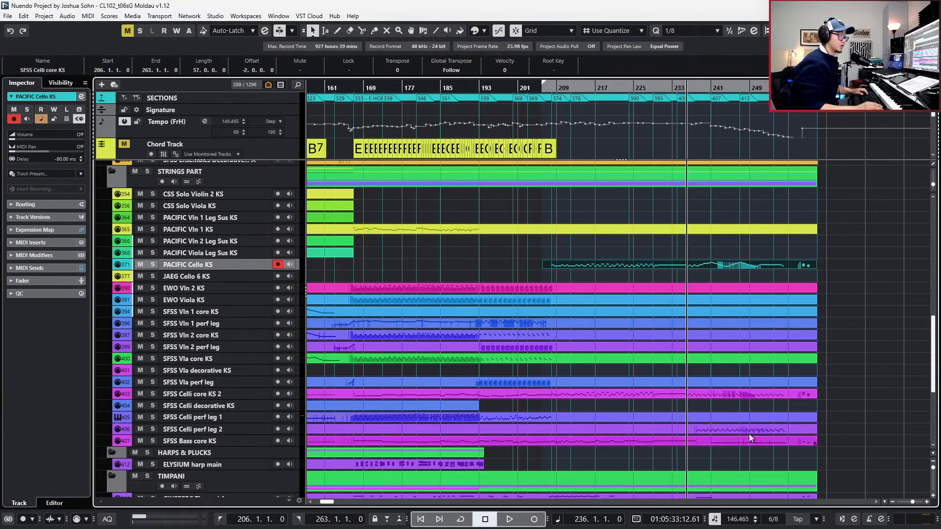
scroll(660, 232, "up", 4)
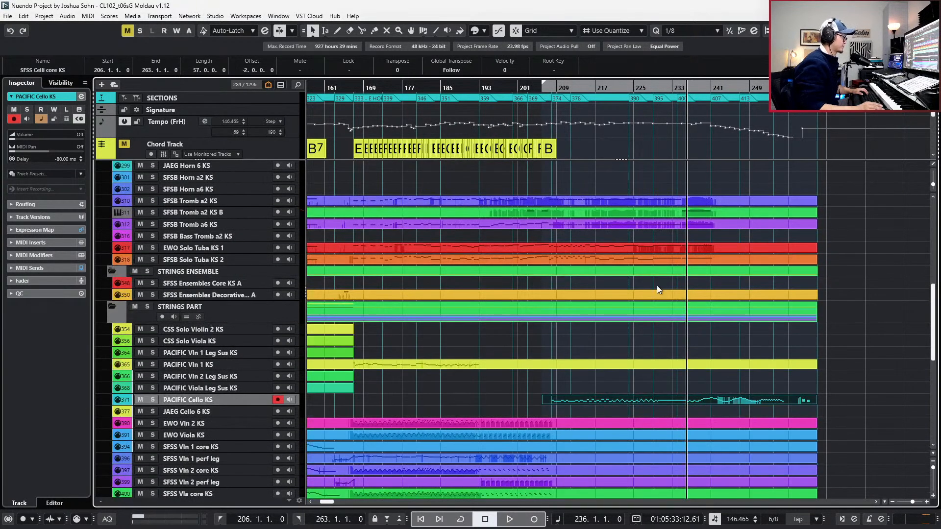
left_click(638, 292)
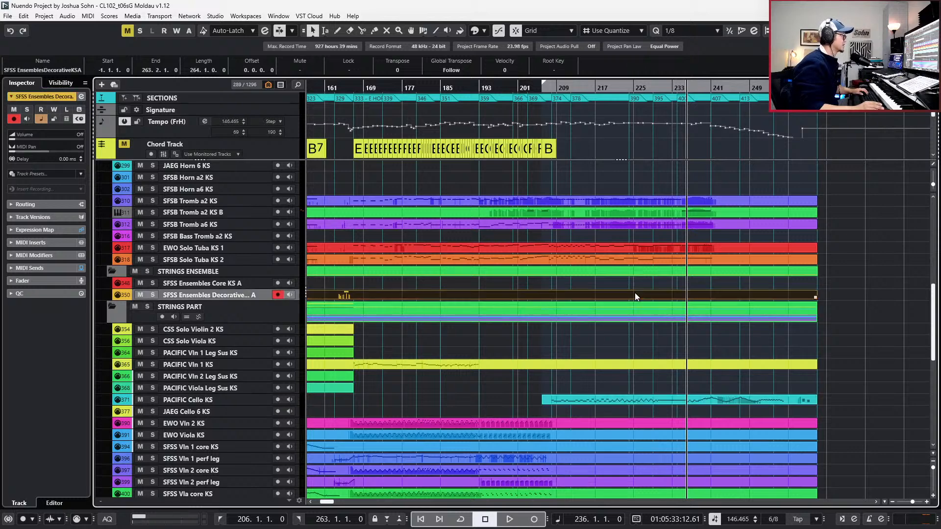
scroll(645, 346, "down", 2)
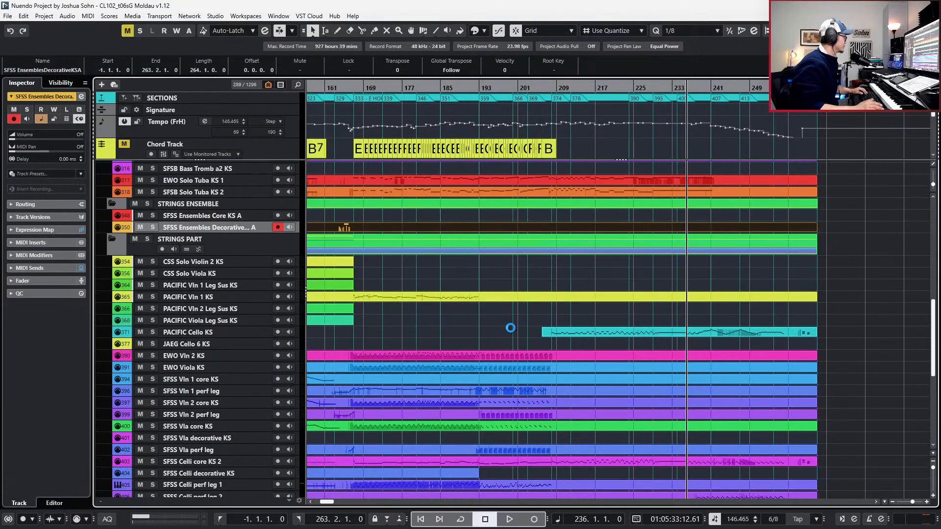
left_click(548, 335)
key("ctrl+m")
left_click(549, 339)
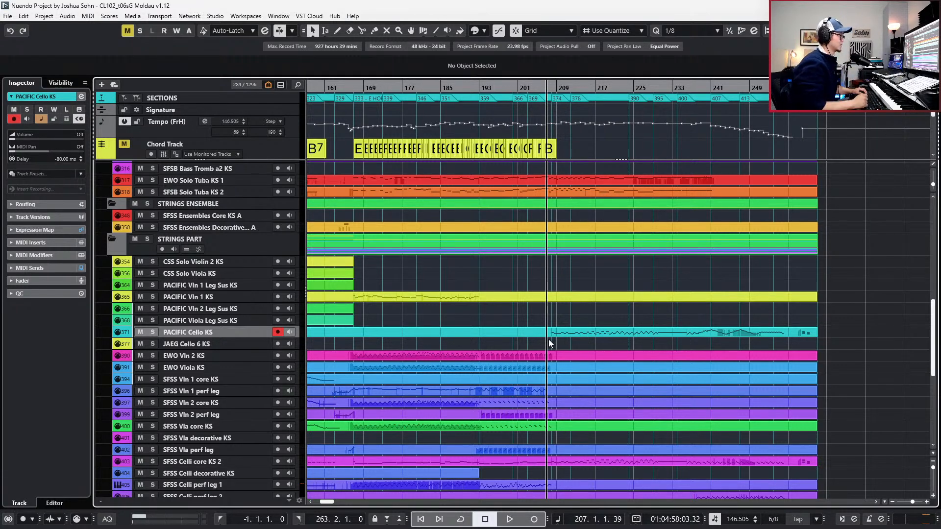
key("KP_0")
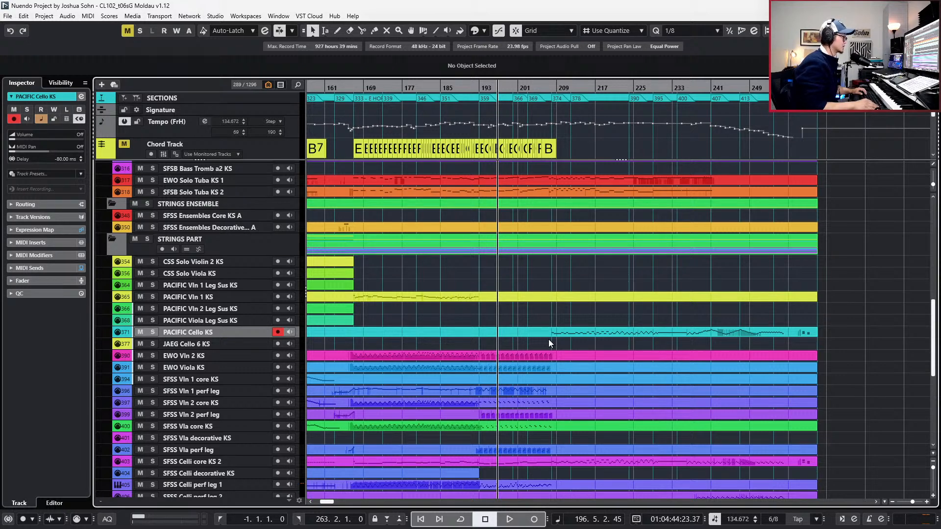
scroll(592, 354, "down", 3)
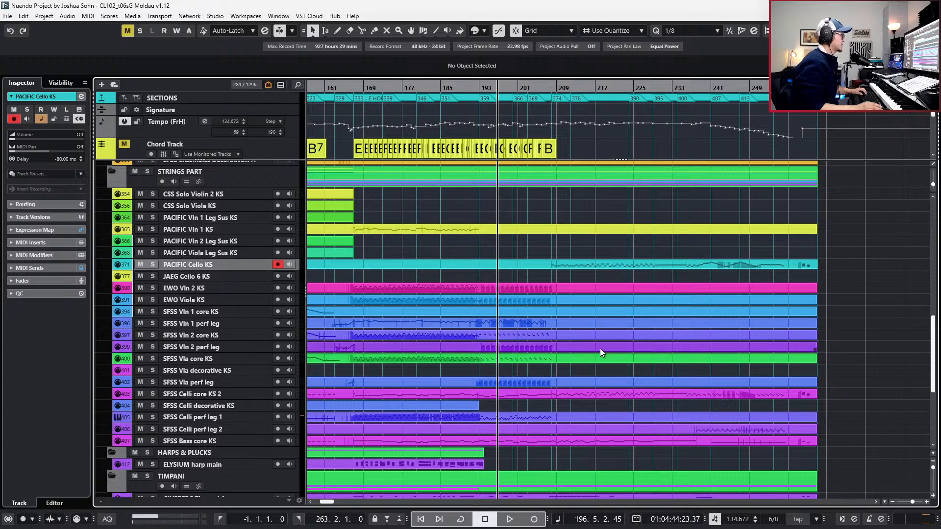
scroll(600, 348, "down", 9)
scroll(637, 382, "up", 15)
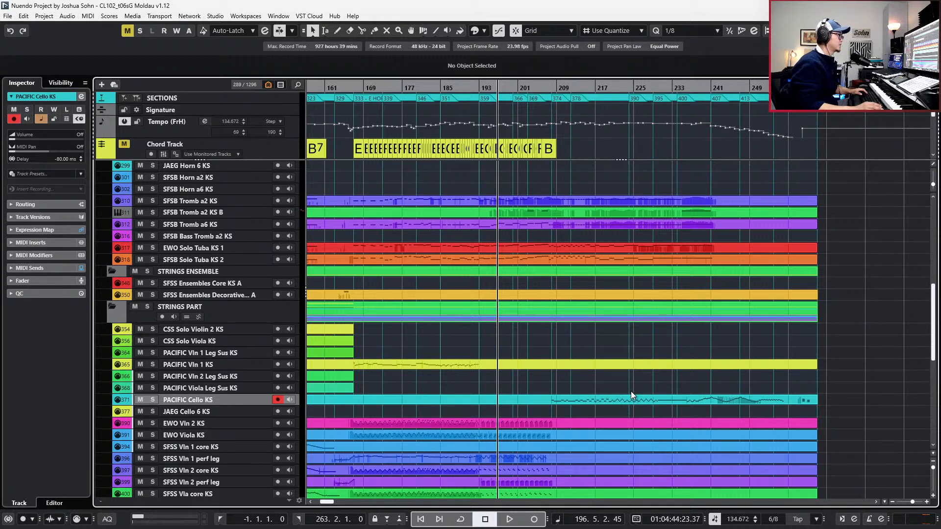
Play the full arrangement from bar 193 through about bar 251 to judge how the string parts balance.
scroll(636, 361, "up", 2)
scroll(617, 328, "down", 4)
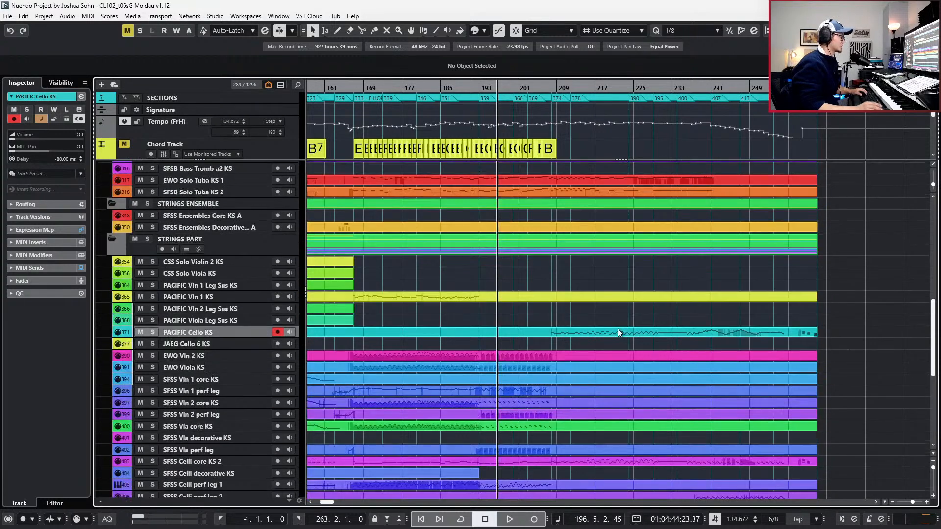
scroll(581, 311, "down", 4)
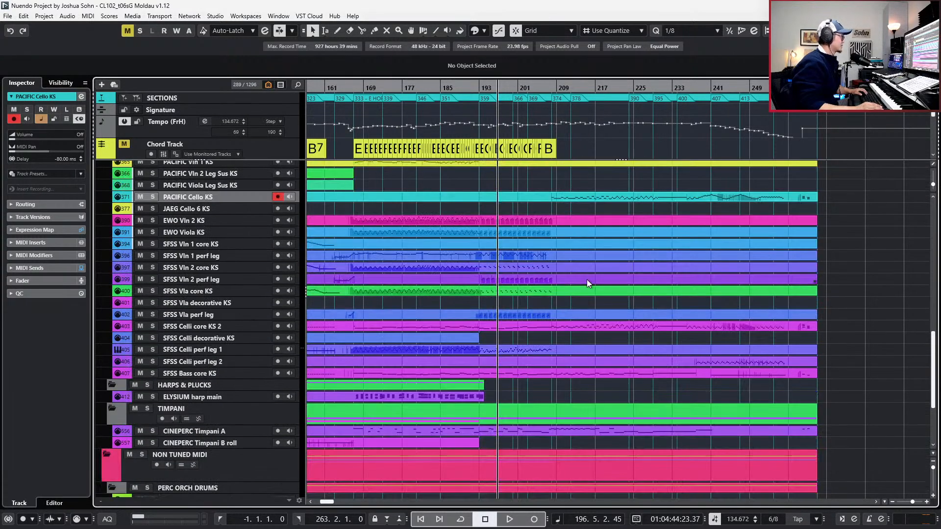
key("KP_Subtract")
key("KP_Subtract")
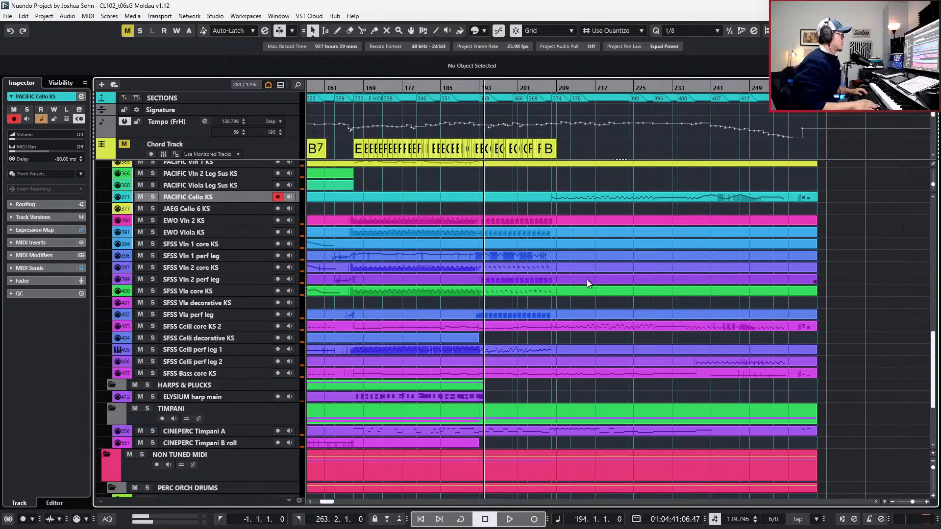
key("KP_Subtract")
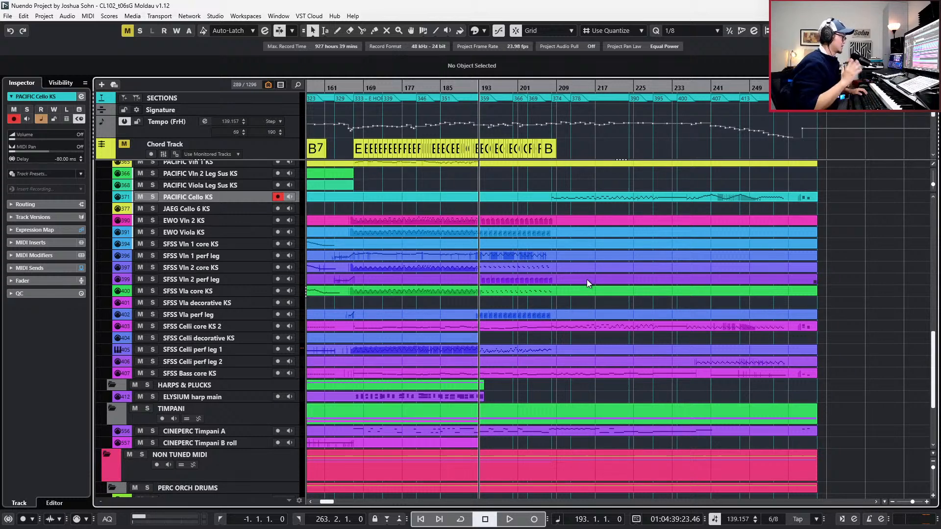
key("space")
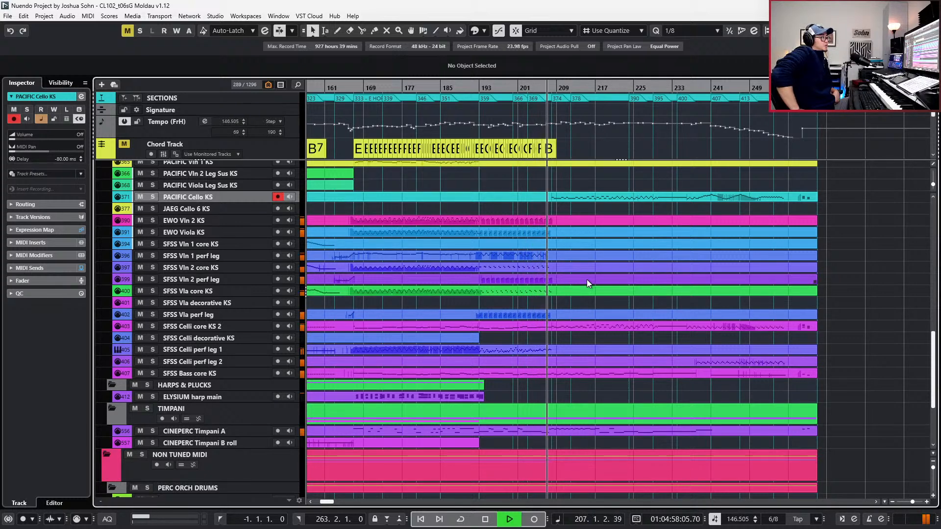
scroll(590, 312, "up", 3)
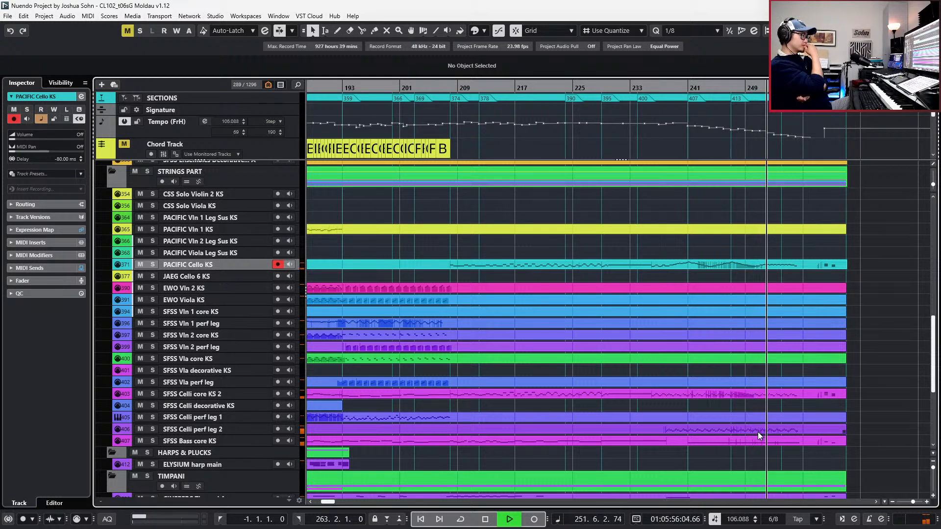
key("space")
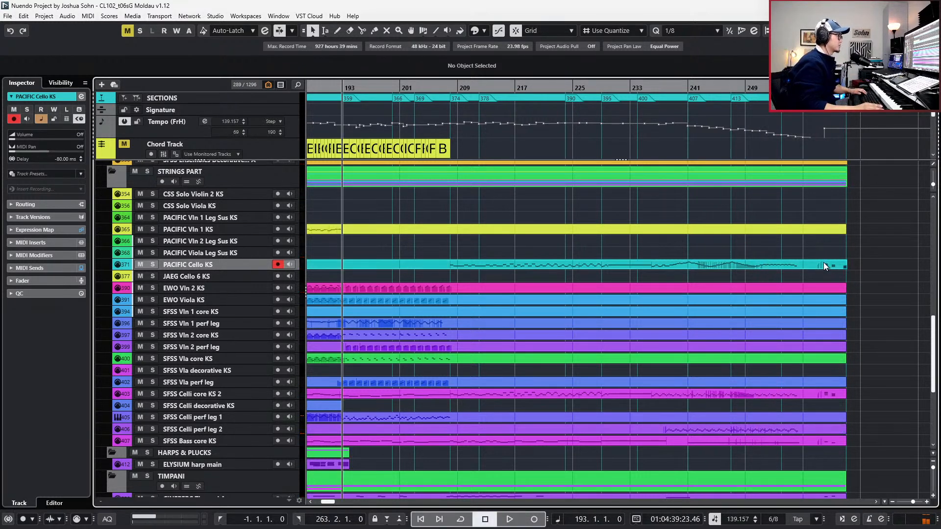
Solo the PACIFIC Cello KS and SFSS Celli core KS 2 tracks and open both parts together in the note editor.
left_click_drag(831, 261, 833, 268)
key("KP_2")
key("KP_Subtract")
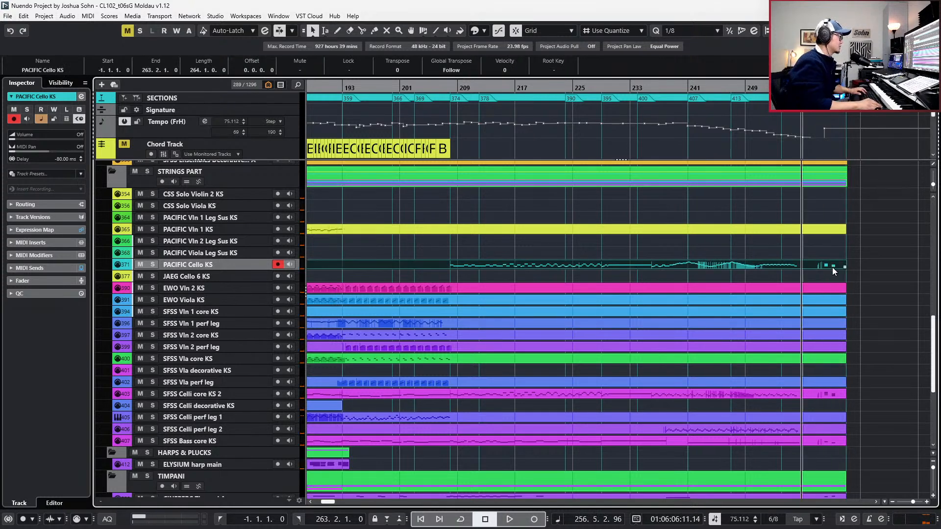
key("KP_Add")
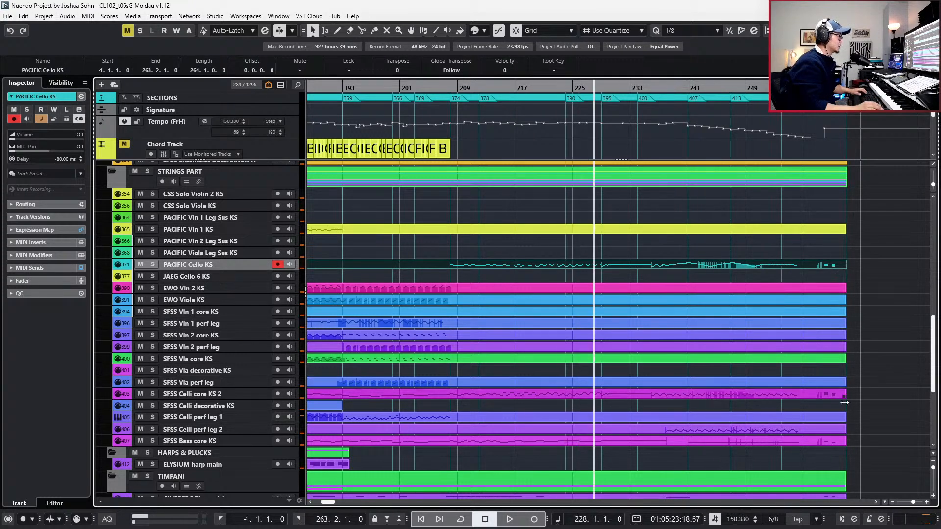
left_click(831, 395, "shift")
key("s")
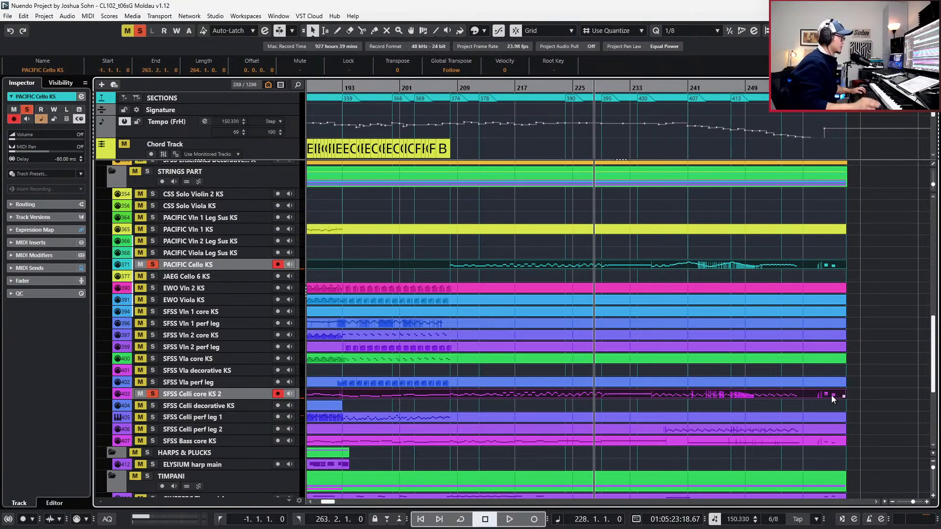
double_click(832, 395)
scroll(669, 399, "up", 2)
scroll(637, 408, "down", 2)
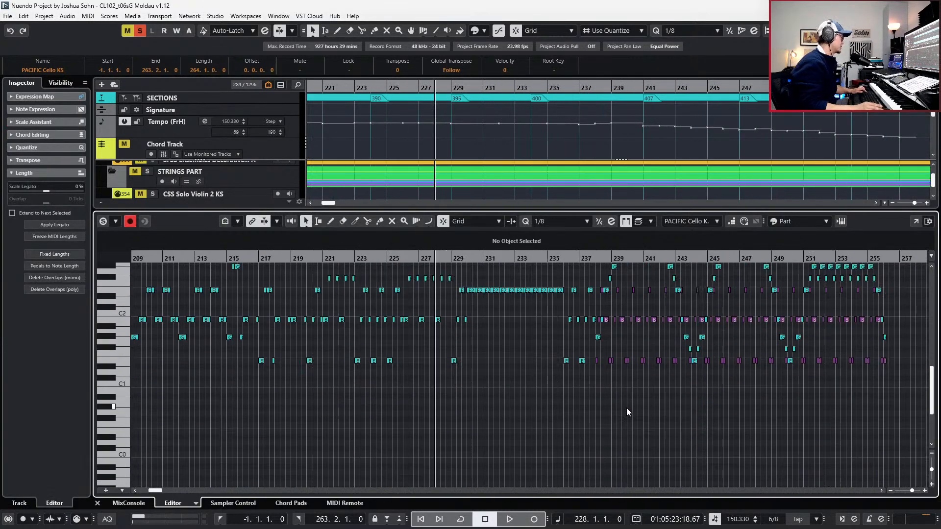
scroll(612, 400, "up", 1)
scroll(612, 400, "up", 1)
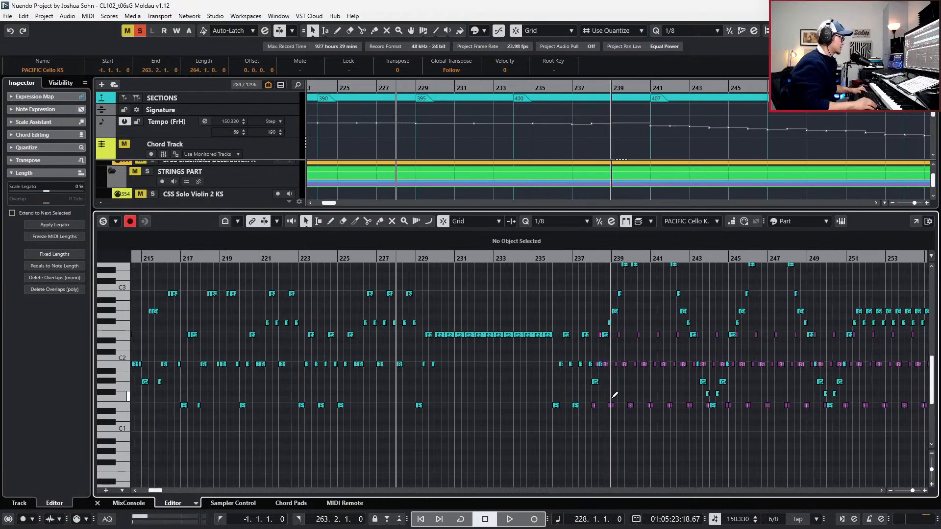
Show the Main Volume (CC 7) lane and play the soloed cello passage from bar 220.
key("alt+l")
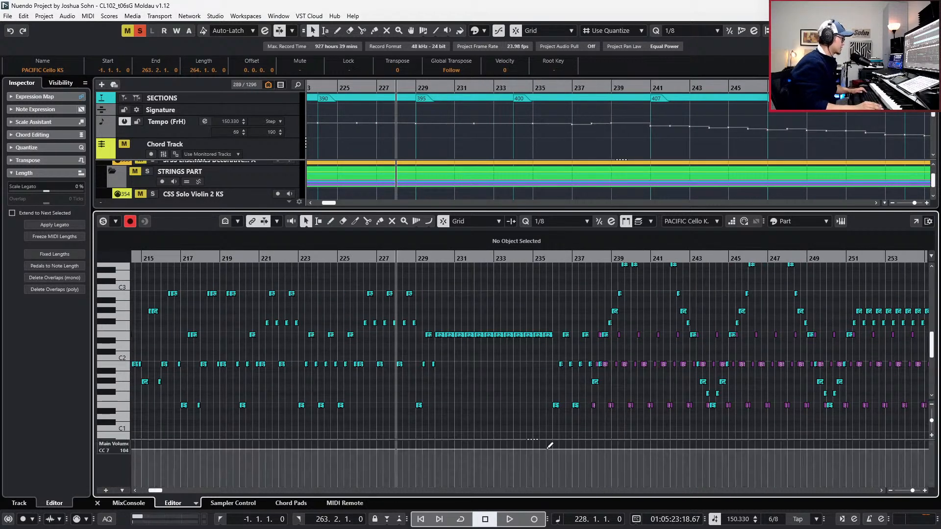
scroll(451, 394, "down", 1)
key("s")
key("KP_Subtract")
key("space")
scroll(468, 371, "left", 1)
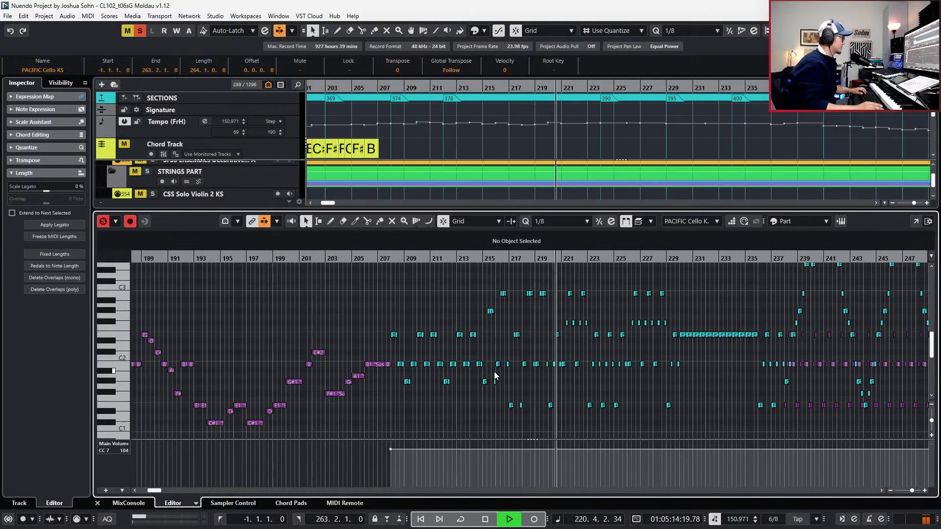
key("space")
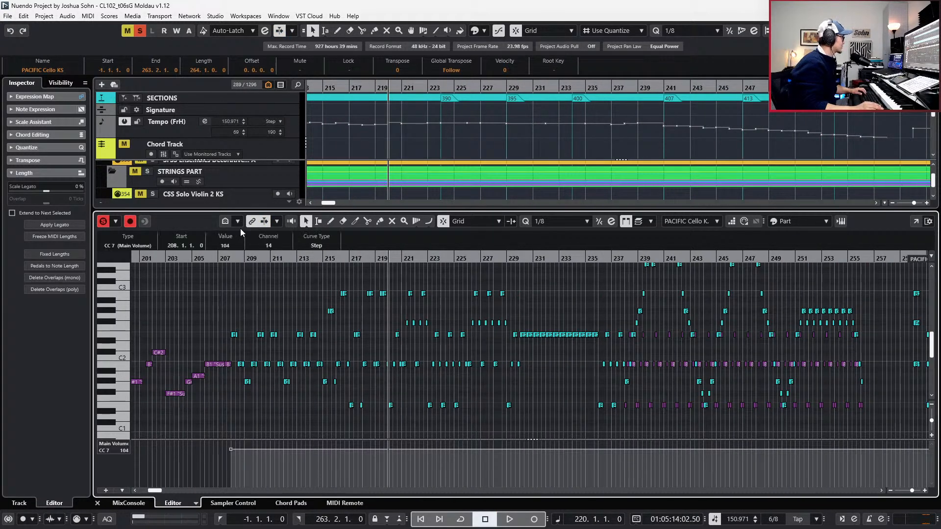
Add a main volume (CC 7) step up to 123 at bar 236 in the PACIFIC Cello part.
key("KP_Add")
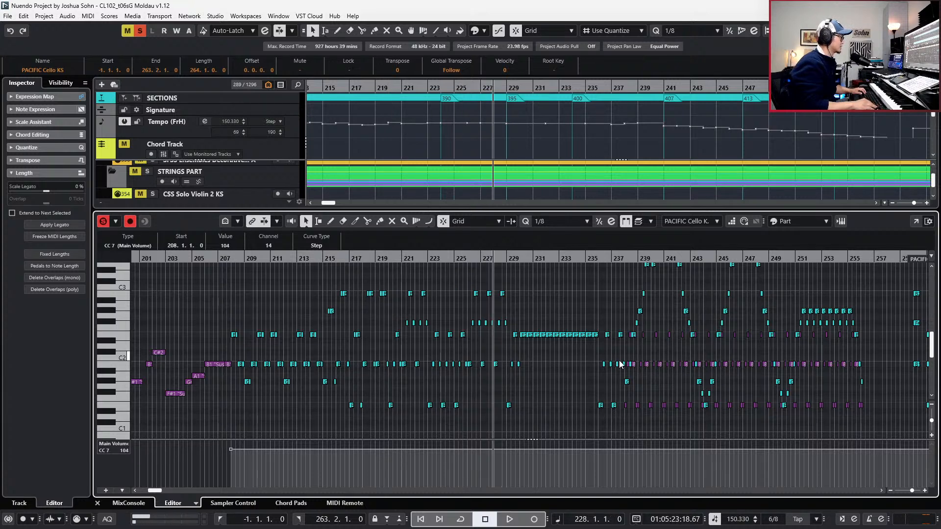
key("s")
scroll(614, 441, "up", 3)
left_click(574, 449)
left_click_drag(590, 450, 583, 443)
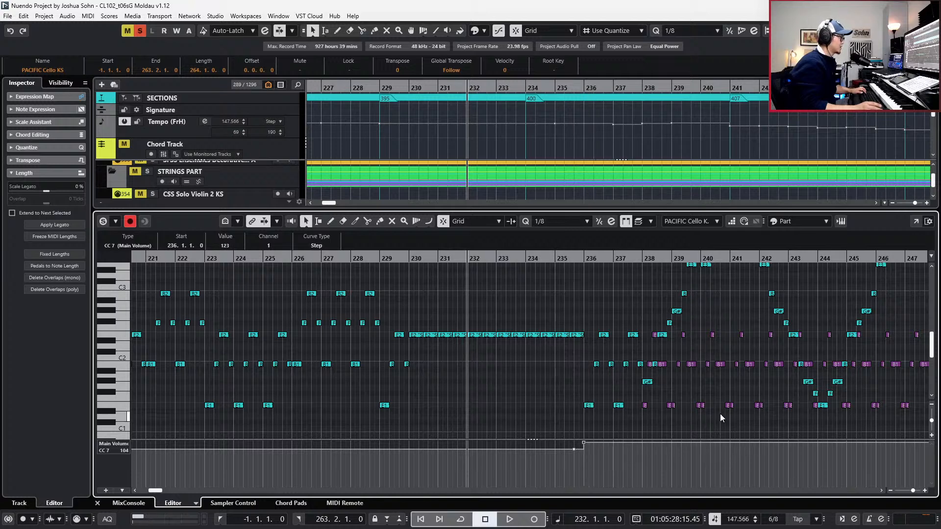
key("Page_Down")
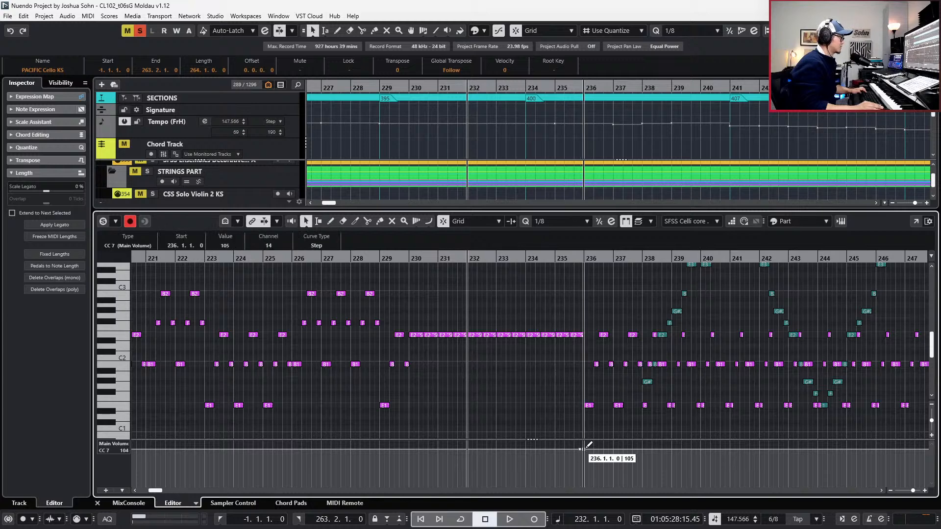
left_click(585, 444)
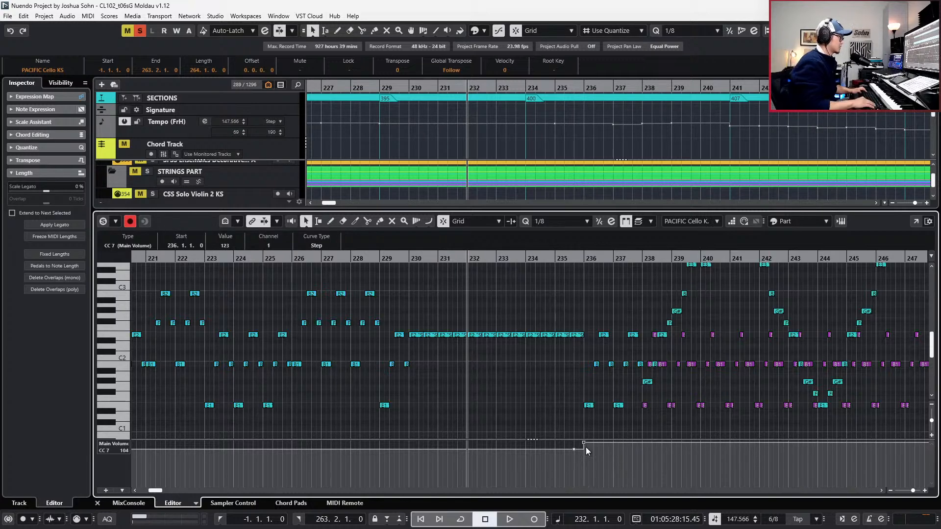
Raise the PACIFIC Cello expression (CC 11) curve from bar 236 to about bar 251 so it starts at 121.
key("alt+Down")
scroll(659, 464, "down", 4)
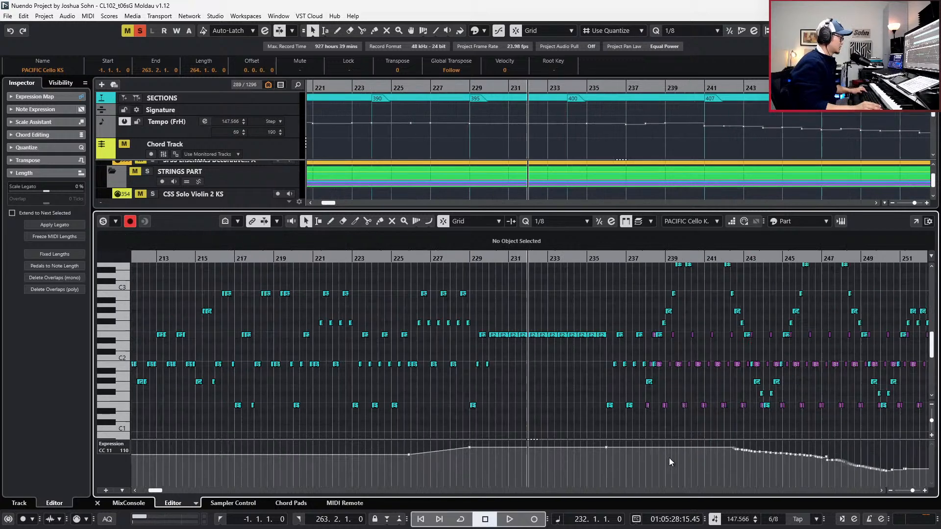
left_click_drag(624, 475, 828, 447)
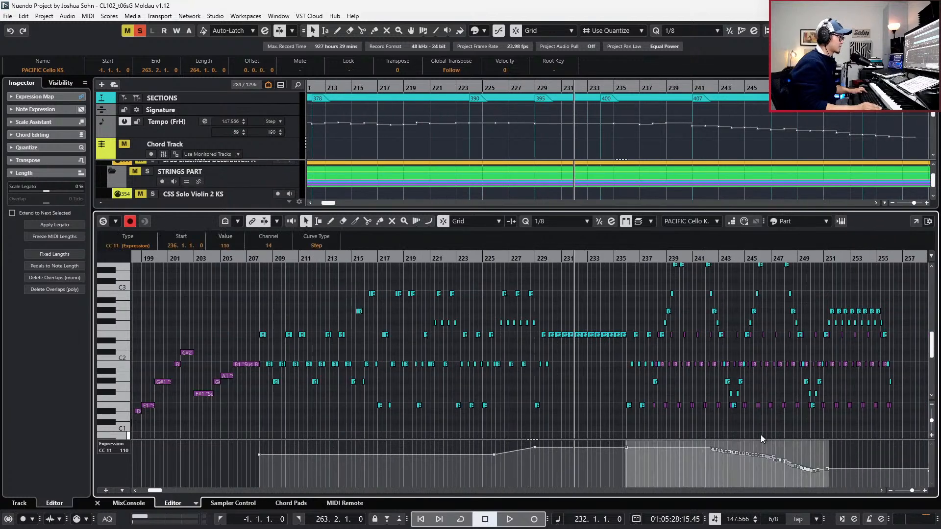
left_click_drag(755, 444, 757, 438)
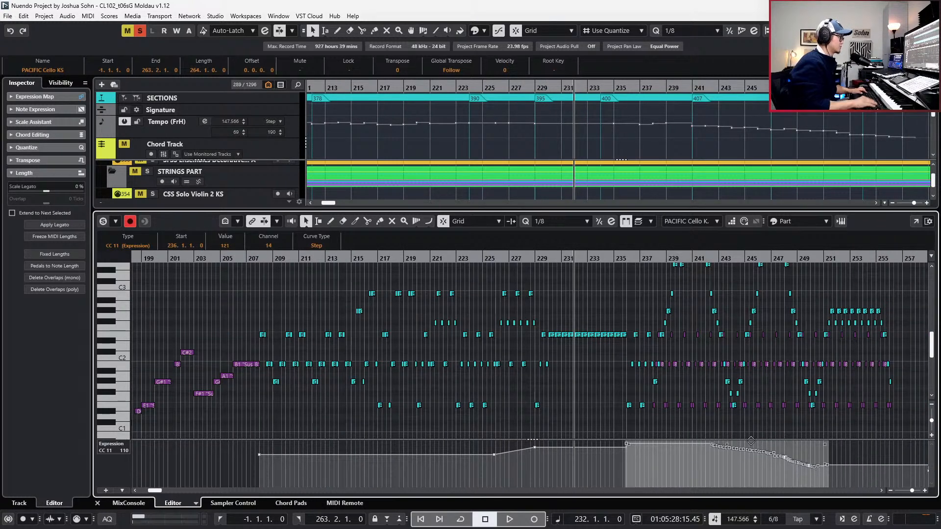
Set the PACIFIC Cello modulation (CC 1) to 122 from bar 236 and raise its fade from 242.3 so it starts at 120.
key("alt+Down")
key("alt+Up")
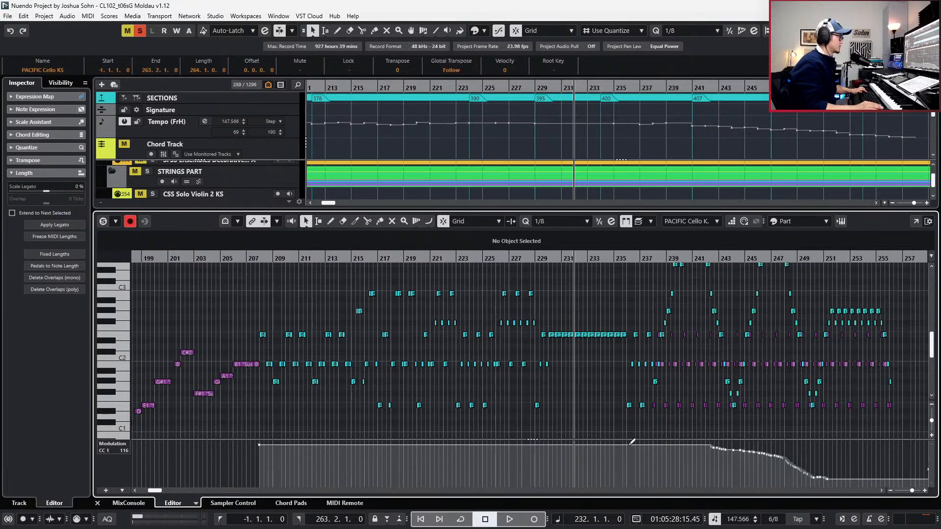
scroll(629, 440, "up", 1)
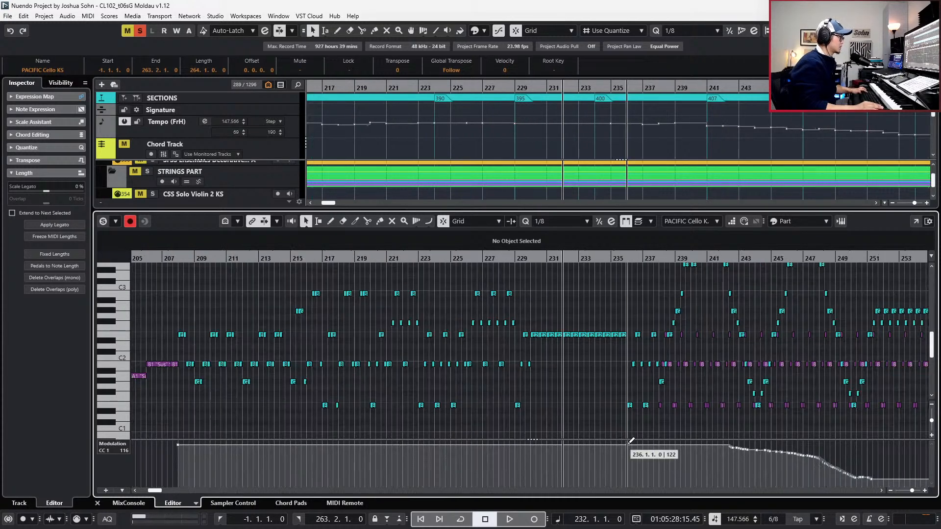
left_click_drag(723, 473, 907, 447)
left_click_drag(878, 456, 780, 481)
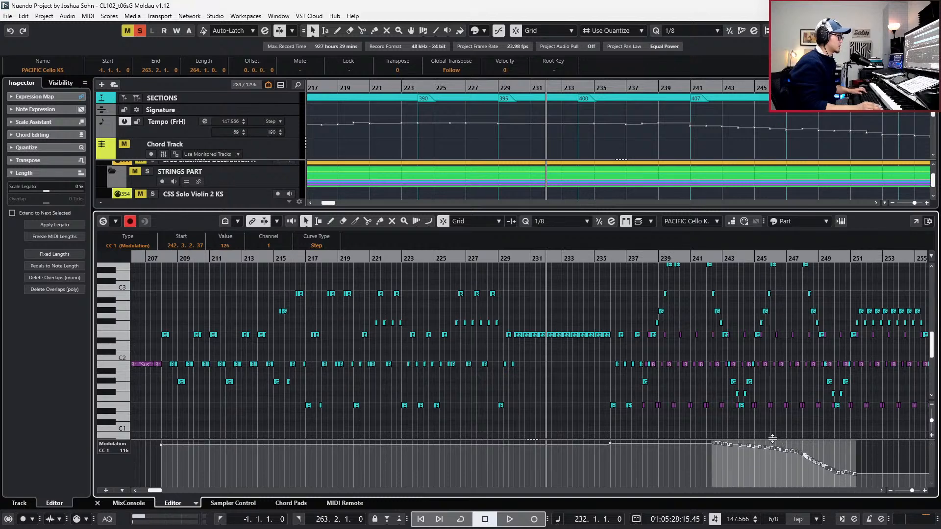
left_click_drag(773, 445, 775, 453)
Play the two cello parts from bar 232 to check the raised dynamics, stopping around bar 241.
key("space")
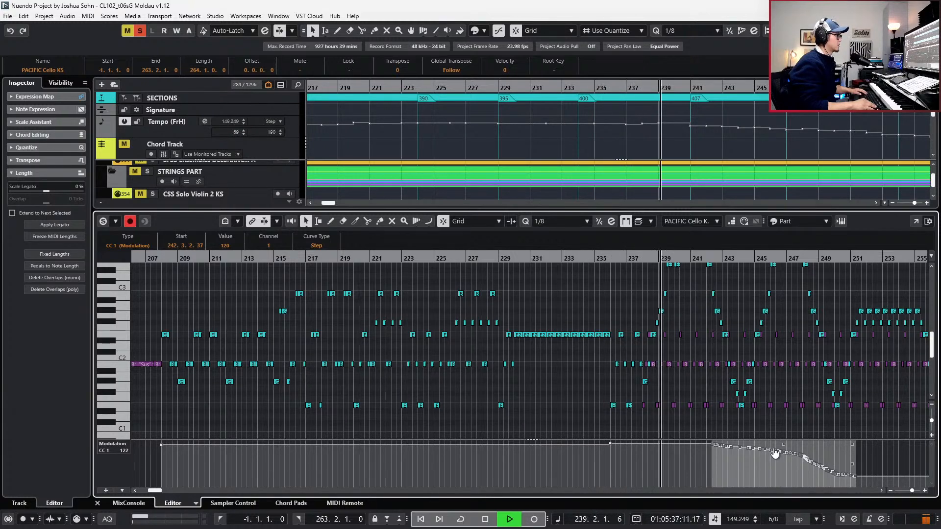
scroll(700, 389, "up", 3)
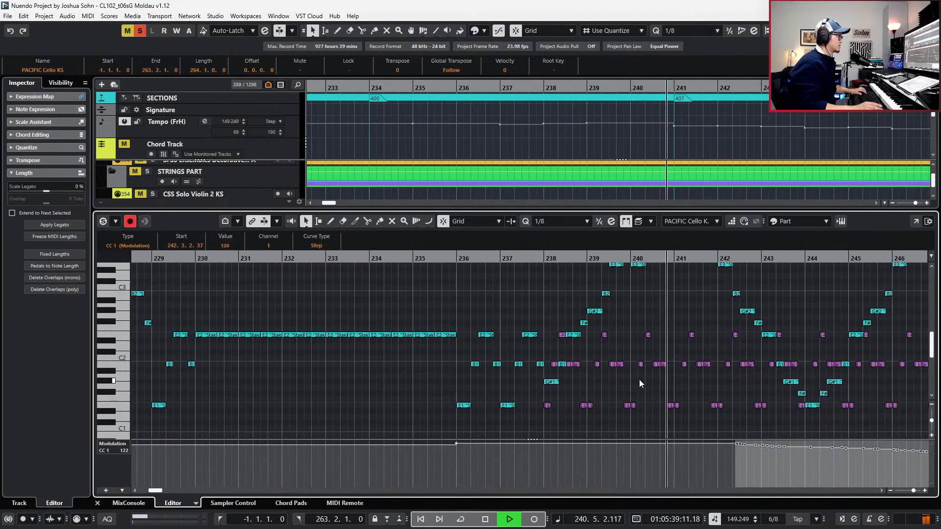
key("space")
Check the articulations of the SFSS Celli core notes around bar 238 and start playback from the bars just before them.
scroll(593, 395, "right", 5)
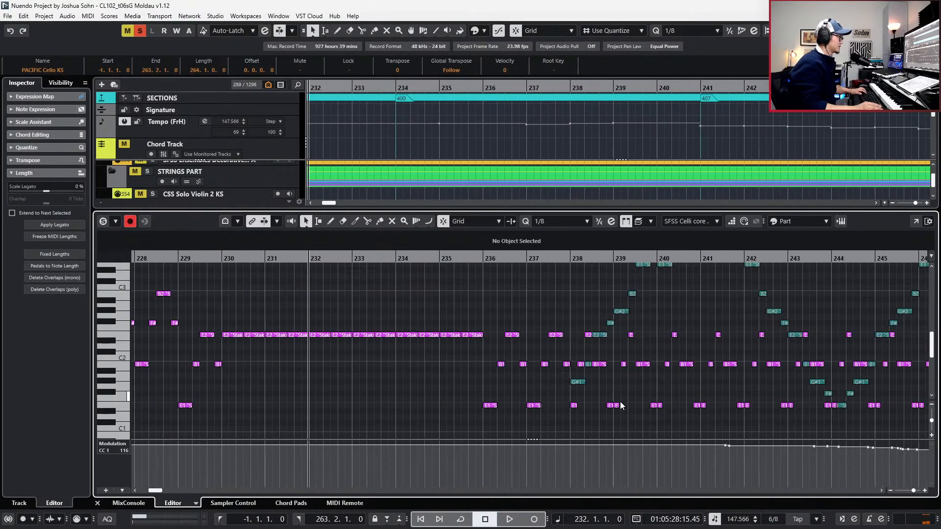
left_click(574, 406)
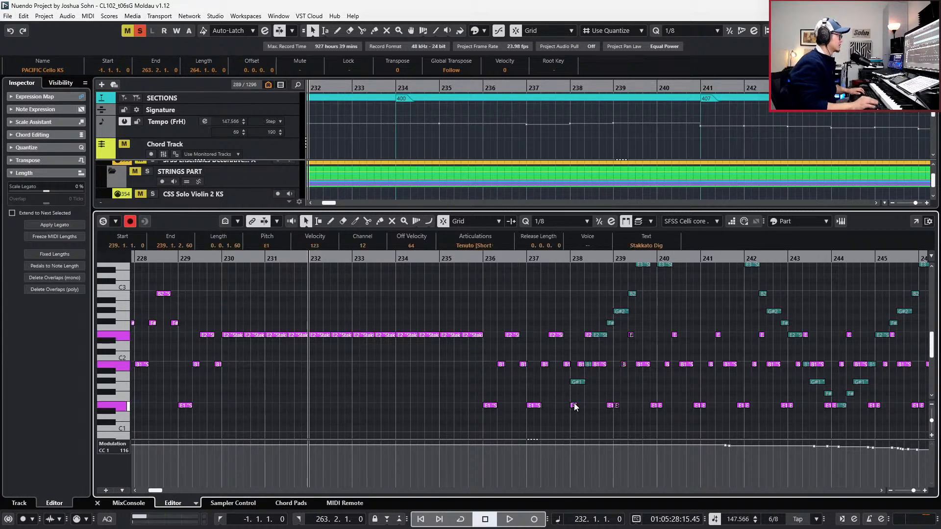
left_click(575, 406)
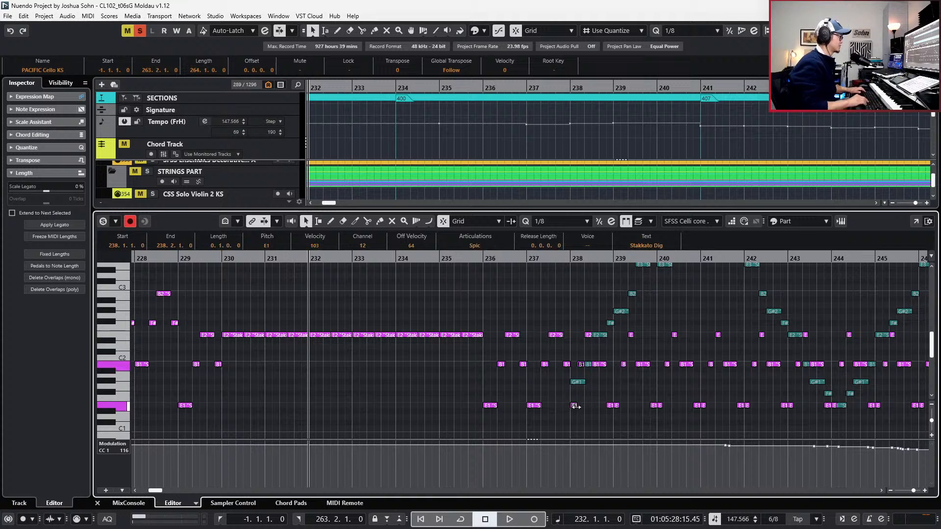
key("l")
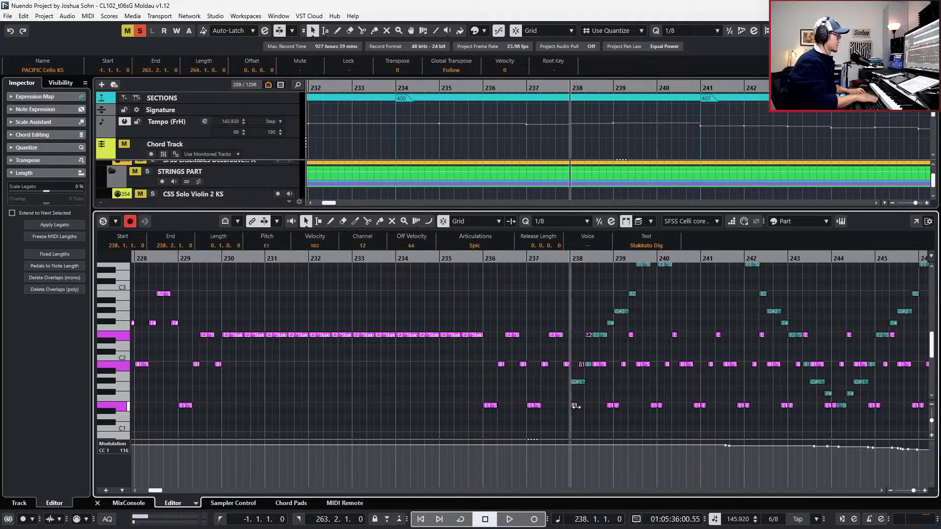
key("ctrl+v")
key("ctrl+KP_Subtract")
key("ctrl+KP_Subtract")
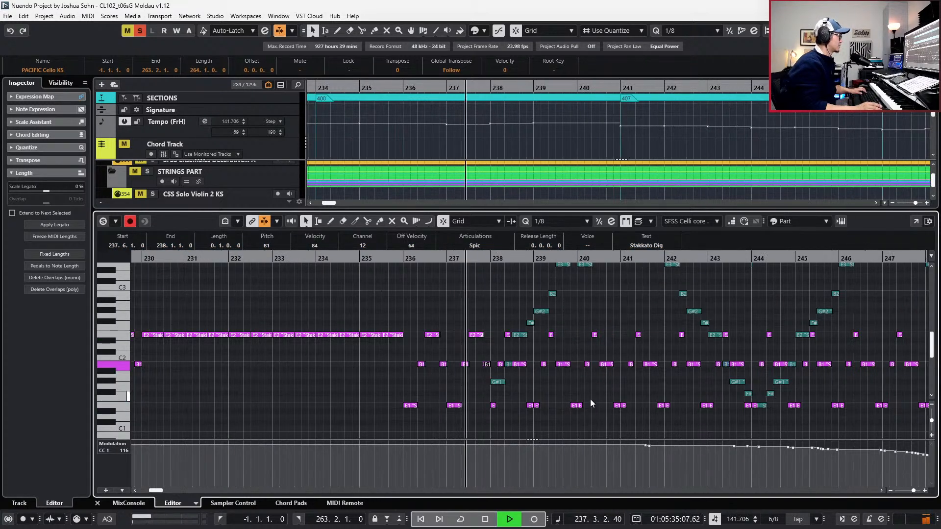
Check the PACIFIC Cello's G#1 note at 238.1 while listening on to about bar 243, and stop playback.
left_click(498, 382)
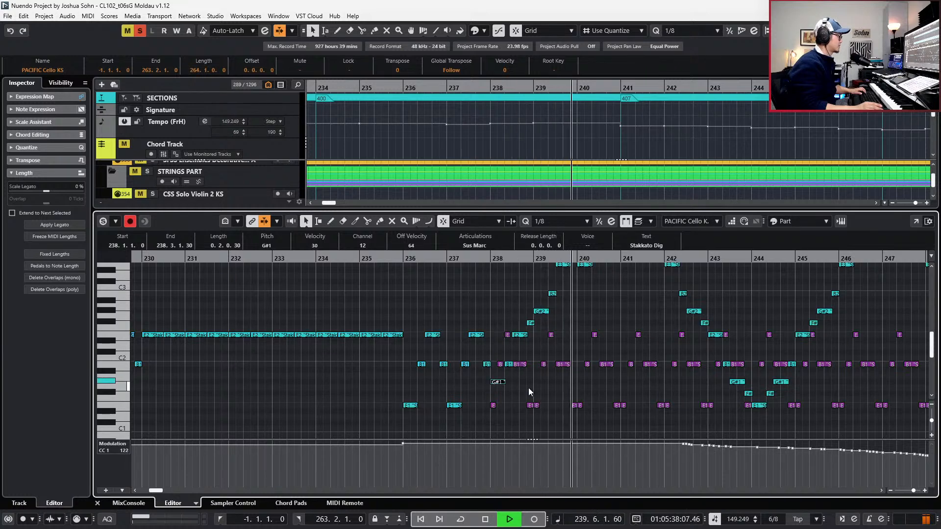
scroll(529, 392, "down", 3)
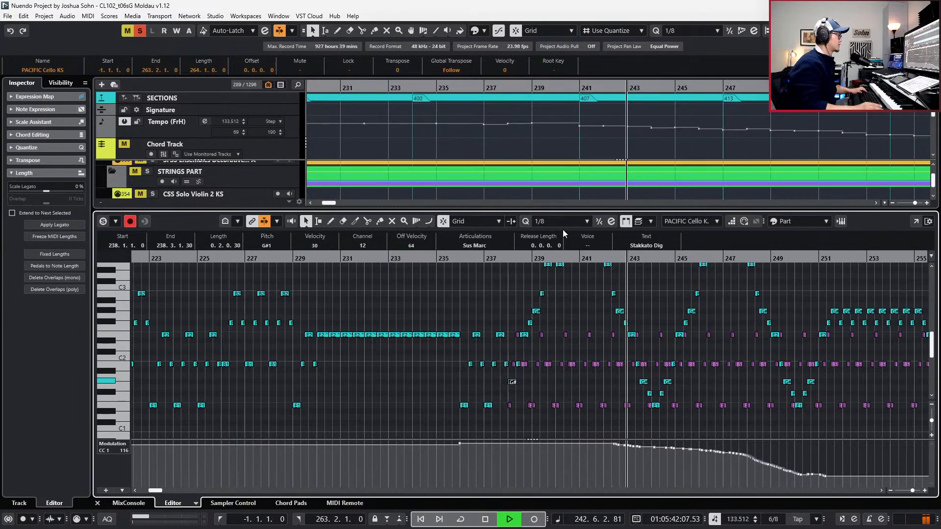
scroll(568, 292, "up", 2)
key("space")
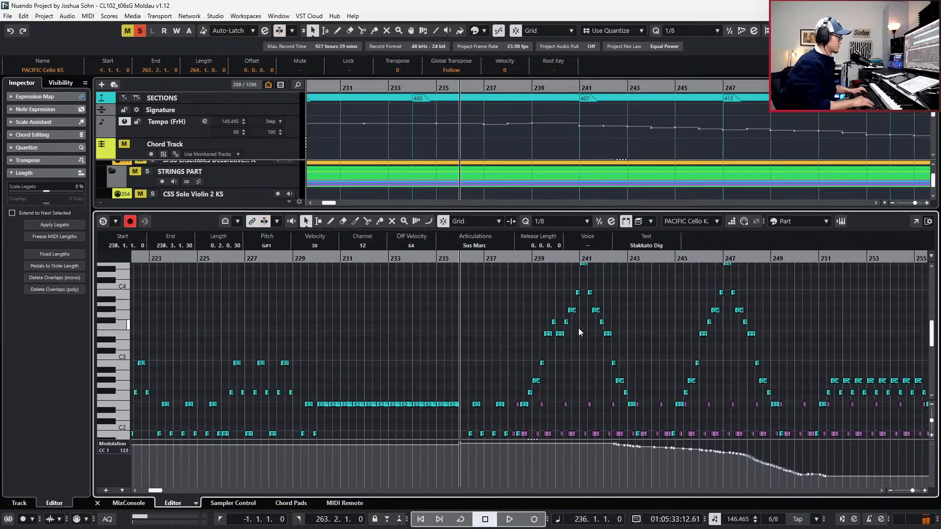
Set the PACIFIC Cello main volume (CC 7) step at bar 236 to 126.
left_click(579, 332)
key("alt+2")
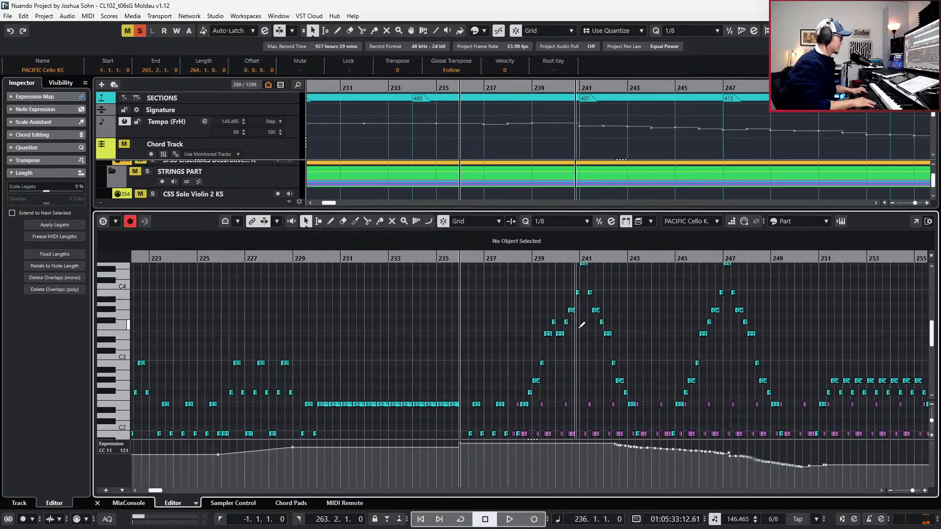
key("alt+3")
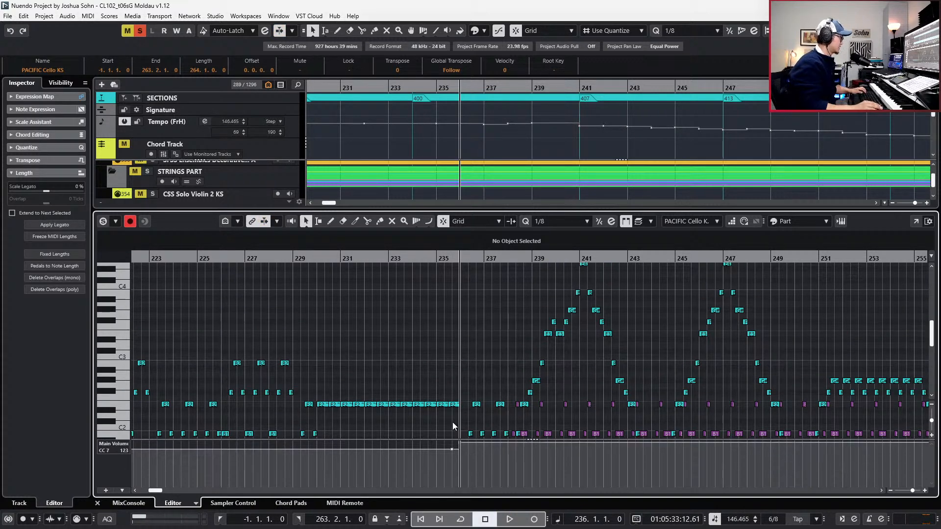
left_click(451, 449)
left_click_drag(492, 457, 456, 424)
scroll(233, 250, "up", 2)
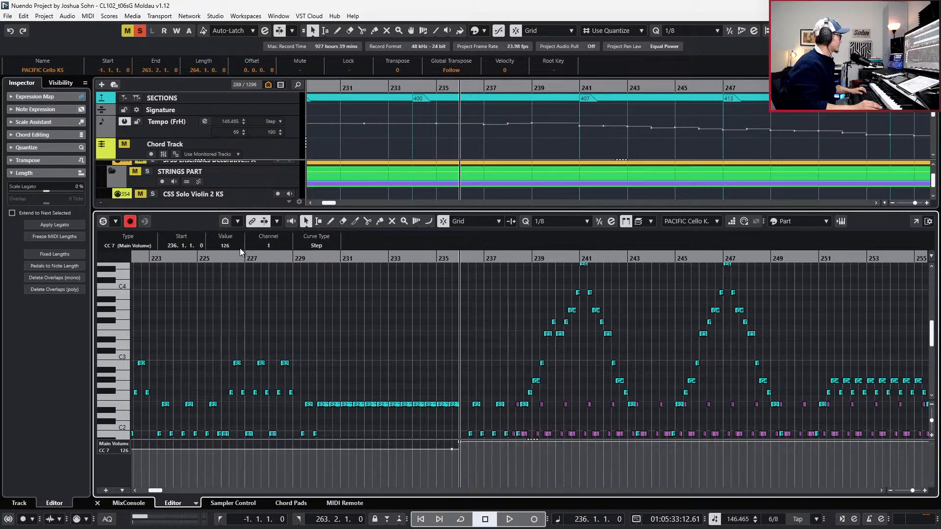
Display the velocity, expression, modulation and main volume lanes together below the PACIFIC Cello notes.
key("alt+2")
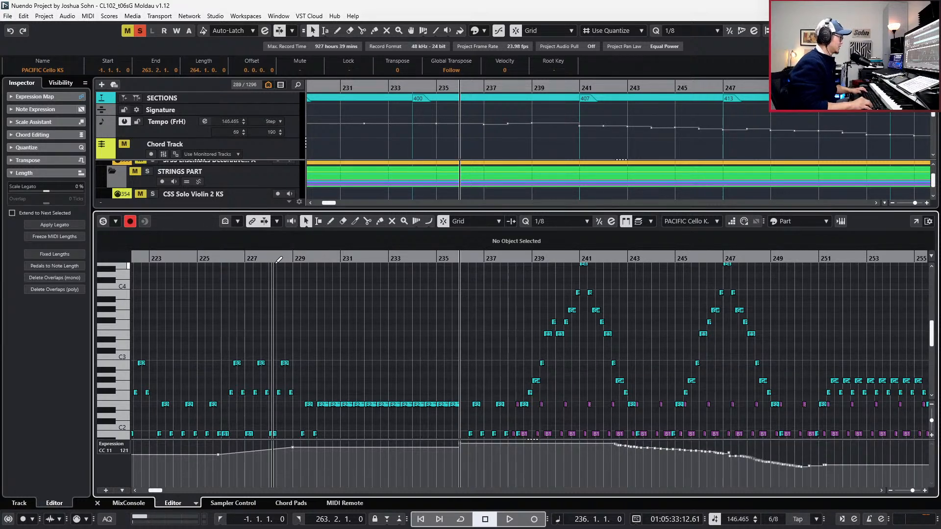
key("alt+1")
key("alt+4")
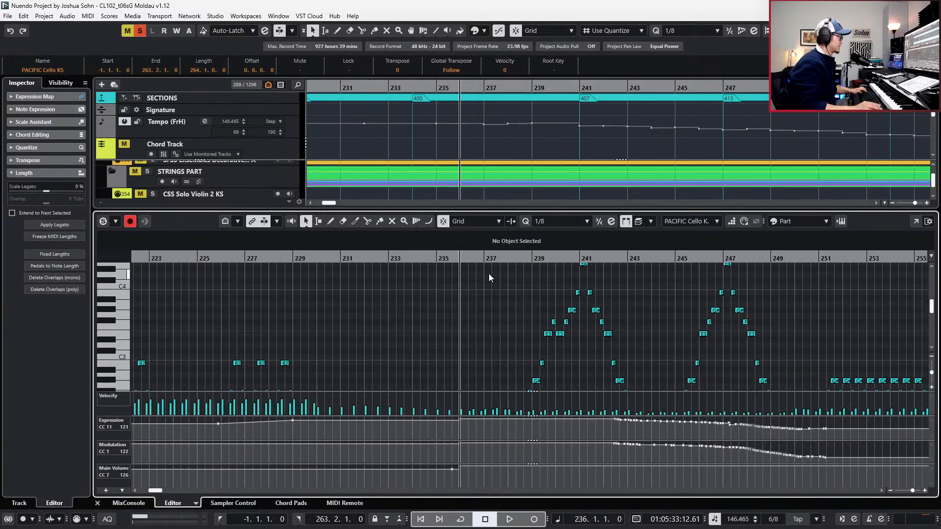
Select the Pacific Cello notes from bar 238 to about bar 249, leaving out the B1 at the end of bar 237.
key("alt+5")
scroll(499, 283, "up", 3)
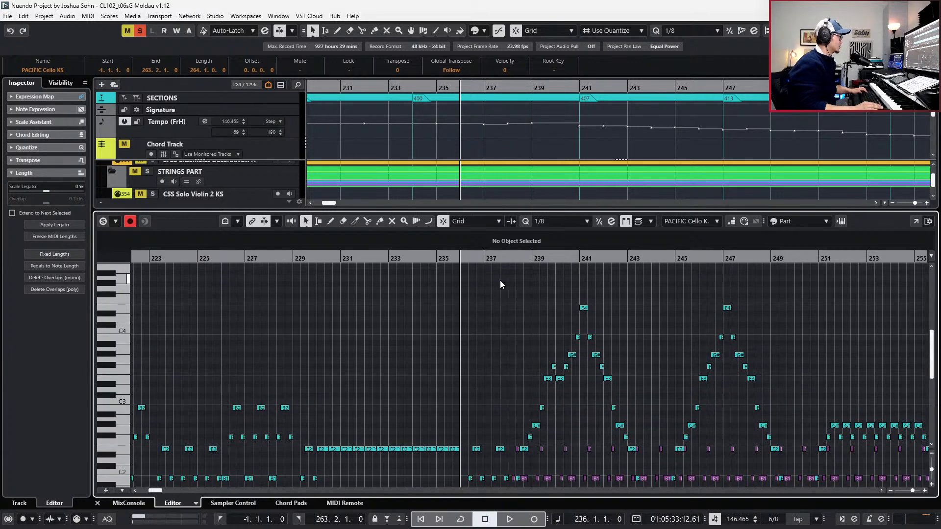
left_click_drag(508, 290, 781, 429)
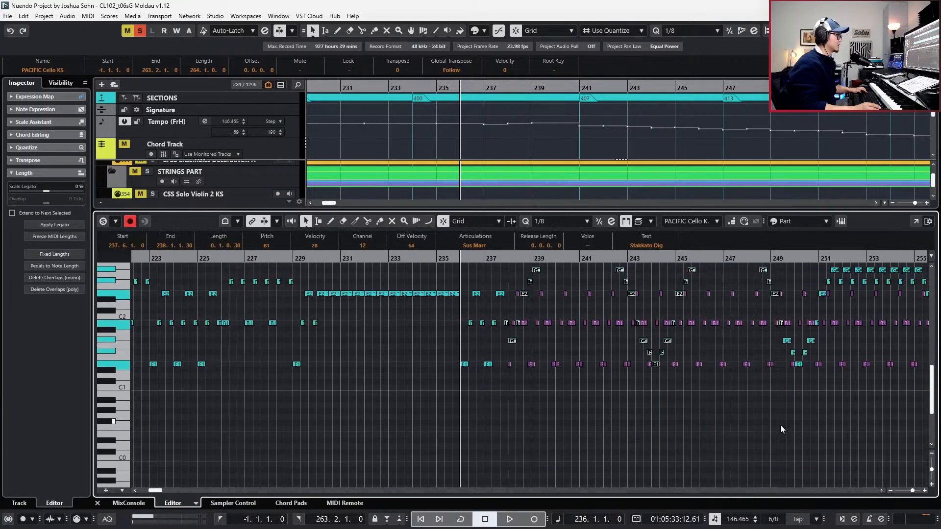
left_click(506, 324, "shift")
scroll(546, 337, "up", 1)
scroll(686, 352, "up", 1)
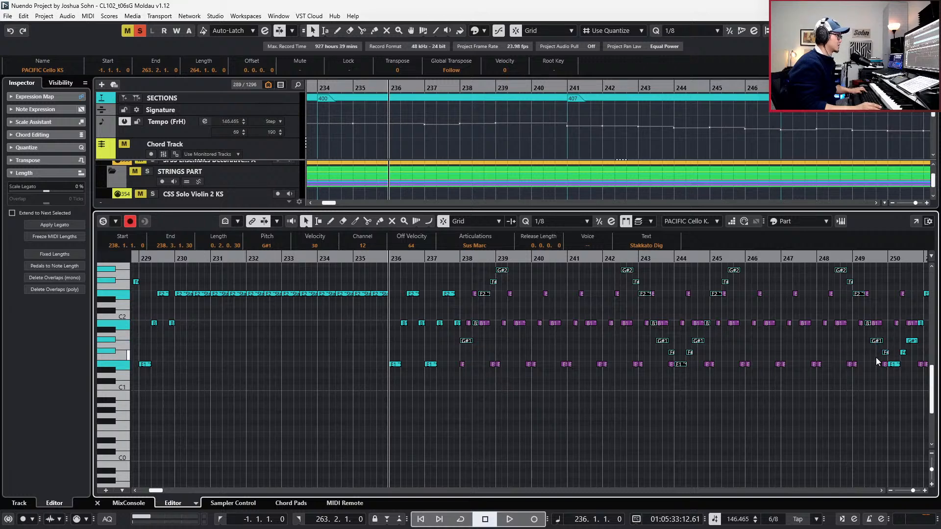
Look through the selected notes' articulation options, then play the passage from bar 236 with the controller lanes shown.
scroll(878, 362, "right", 3)
left_click(490, 246)
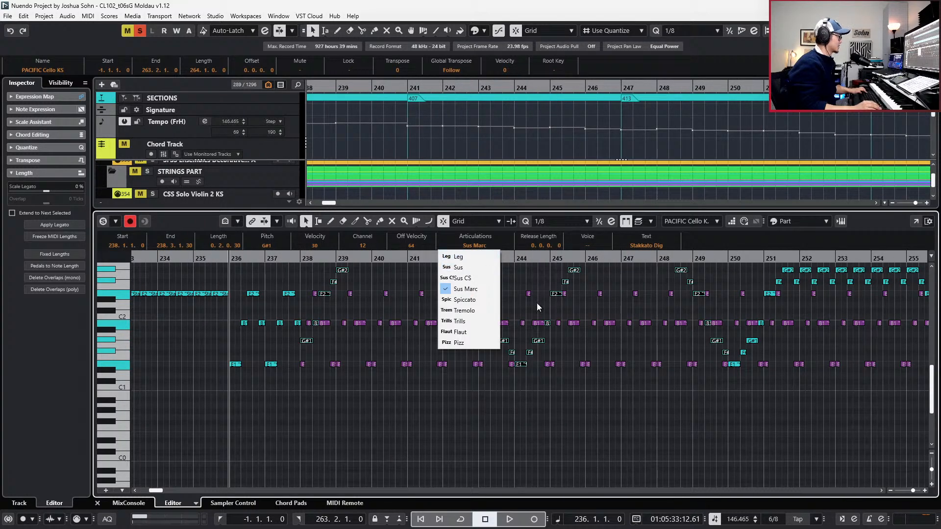
left_click(685, 9)
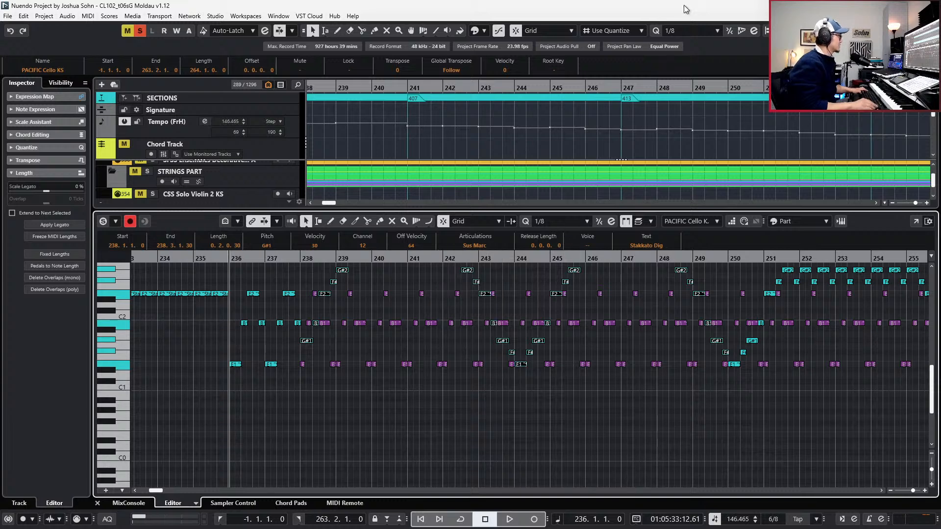
key("alt+l")
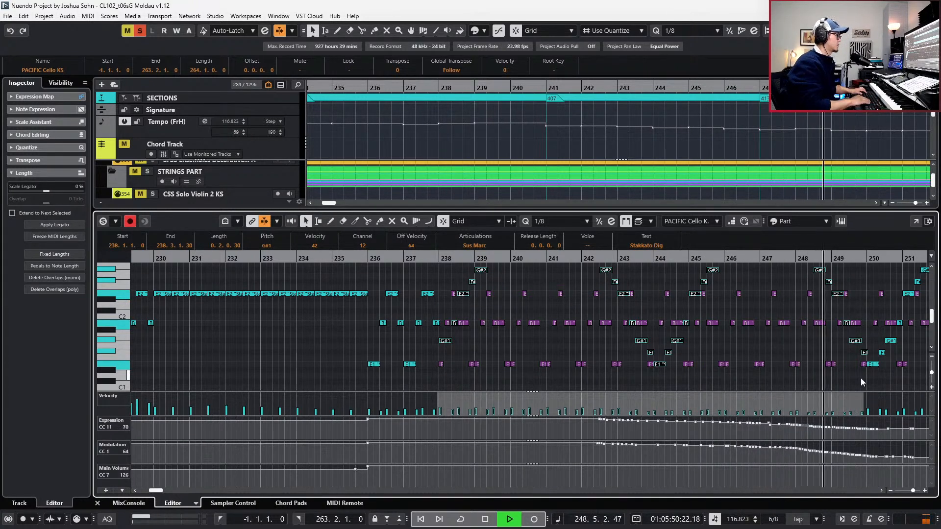
key("space")
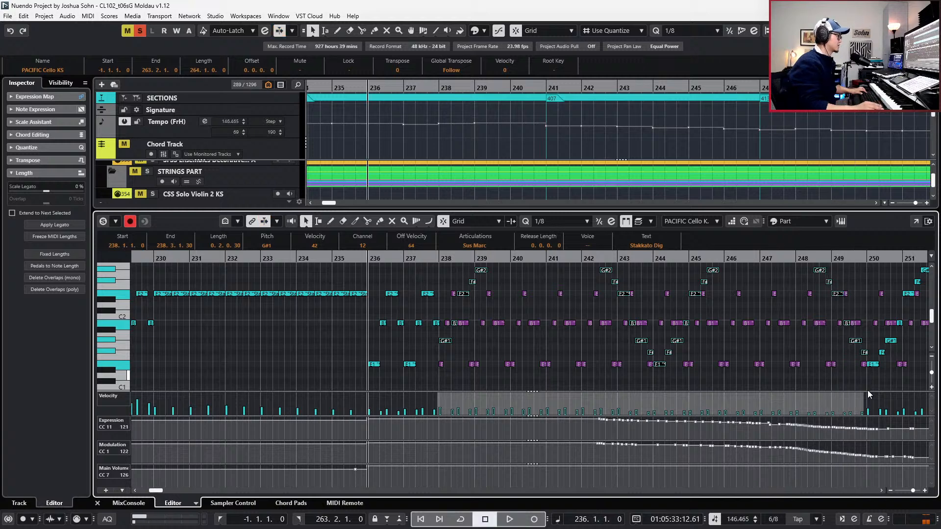
Smooth the Pacific Cello expression curve between bars 242 and 247, deleting the dip points near bar 247.
scroll(620, 448, "down", 2)
left_click_drag(609, 462, 742, 444)
left_click_drag(606, 428, 724, 414)
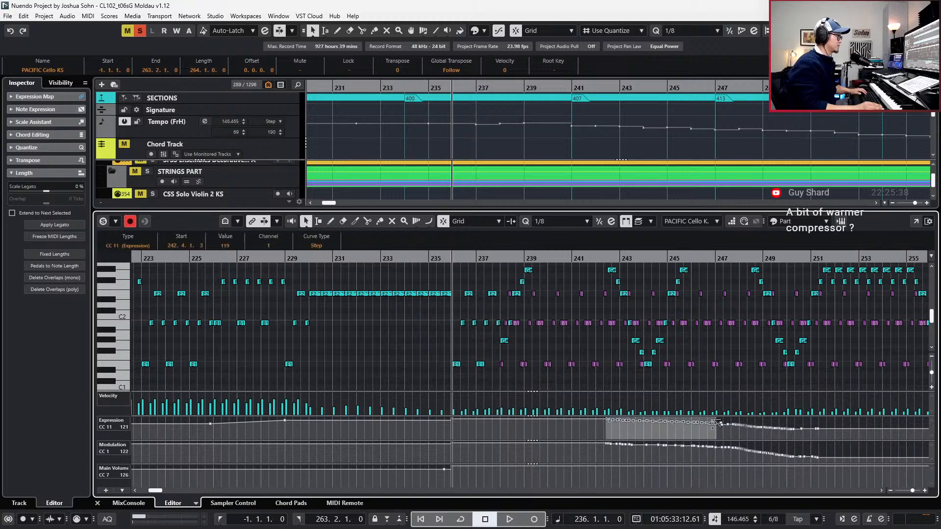
left_click(724, 432)
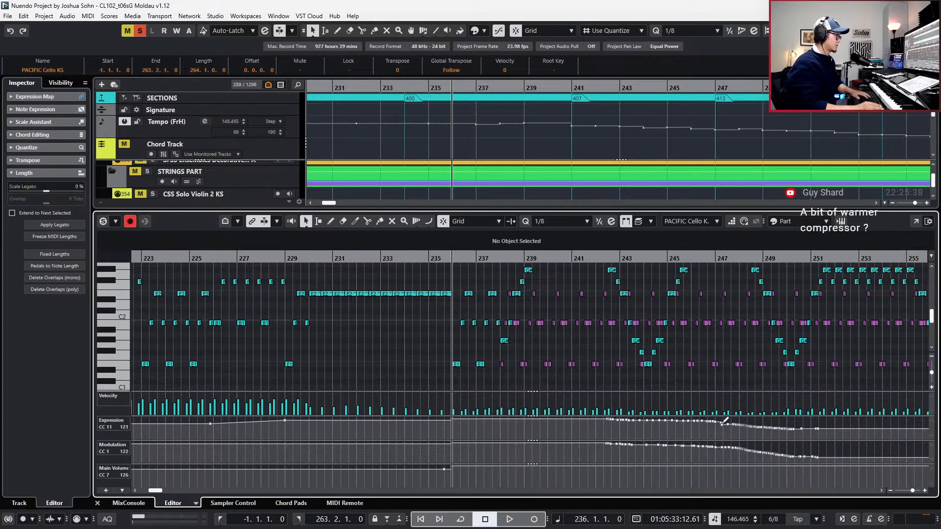
left_click_drag(726, 418, 720, 437)
key("Delete")
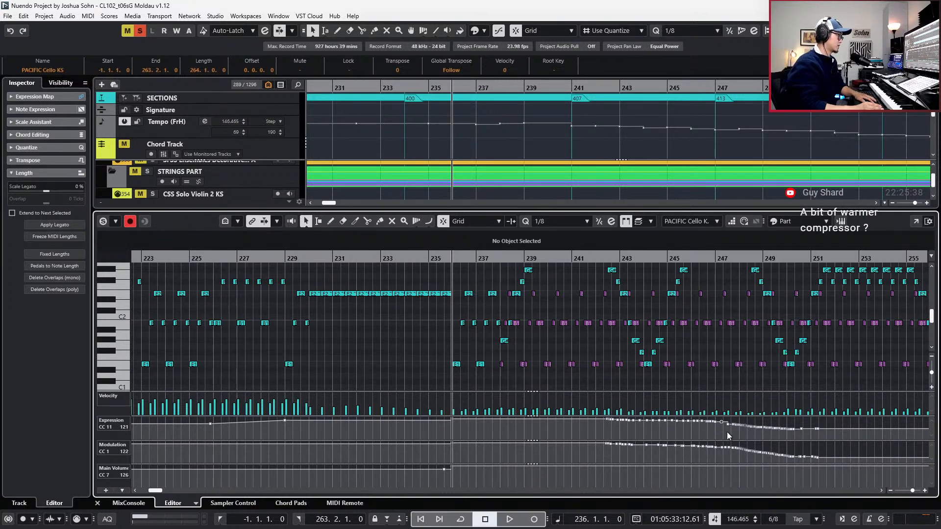
Raise the Pacific Cello expression points from about bar 247 to 251 slightly and play the passage back.
left_click_drag(734, 438, 785, 413)
key("KP_Add")
key("KP_Add")
key("KP_Add")
key("KP_Add")
key("KP_Add")
key("KP_Add")
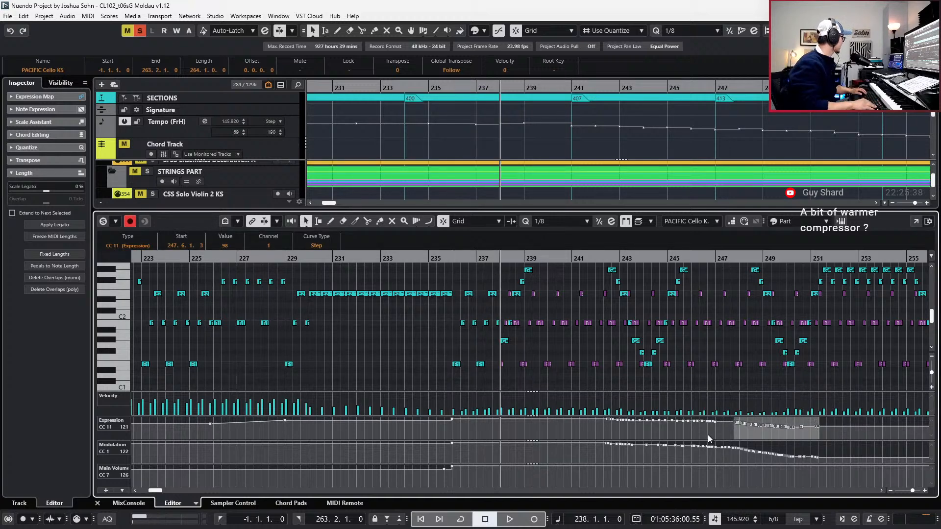
key("space")
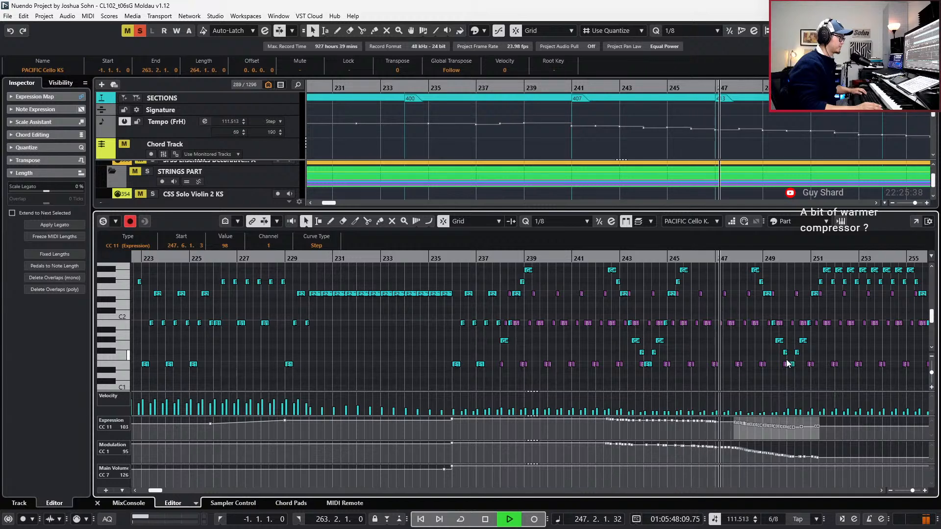
key("space")
Turn off solo, make the SFSS Celli core part active through its E1 note at bar 238, and return the cursor to bar 236.
key("s")
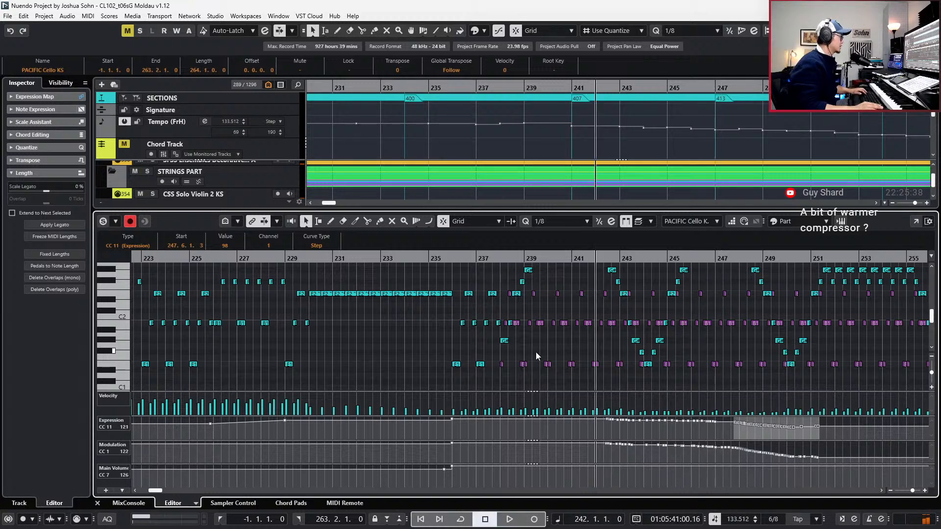
left_click(502, 364)
key("l")
key("KP_Subtract")
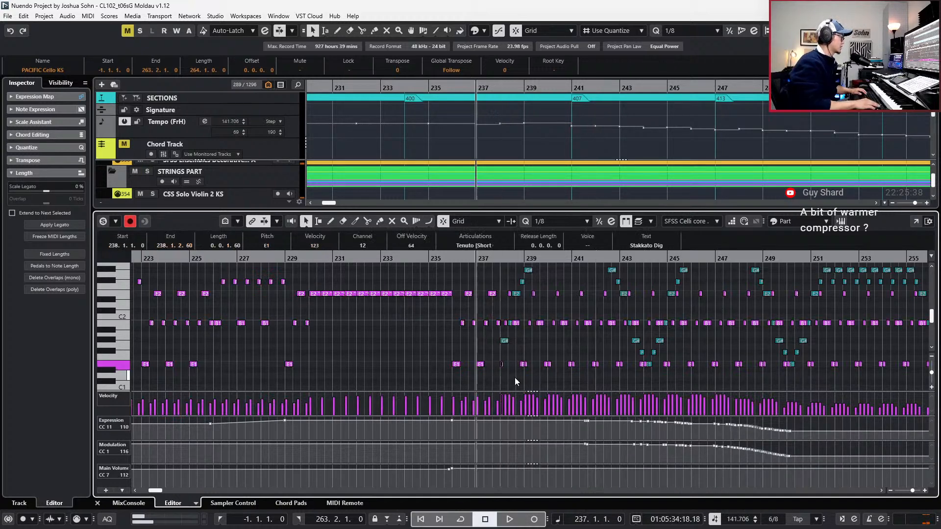
key("KP_Subtract")
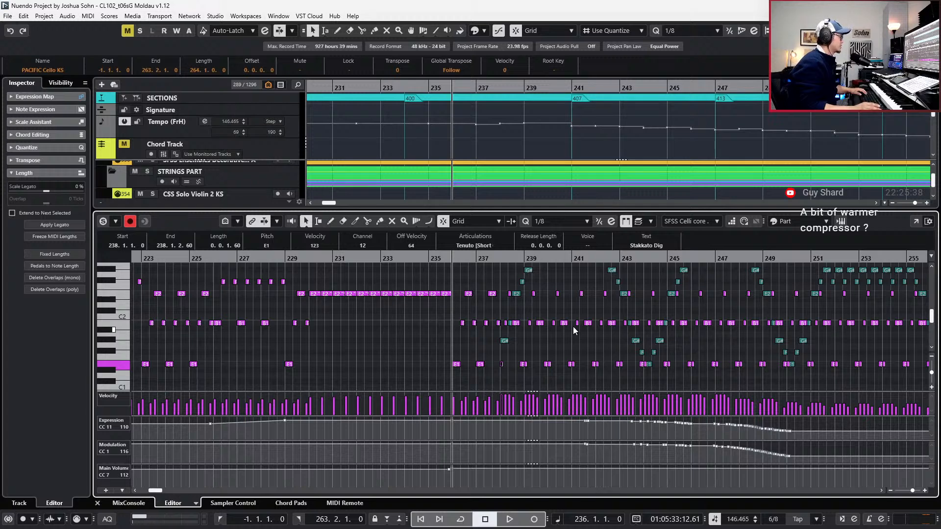
scroll(573, 327, "down", 2)
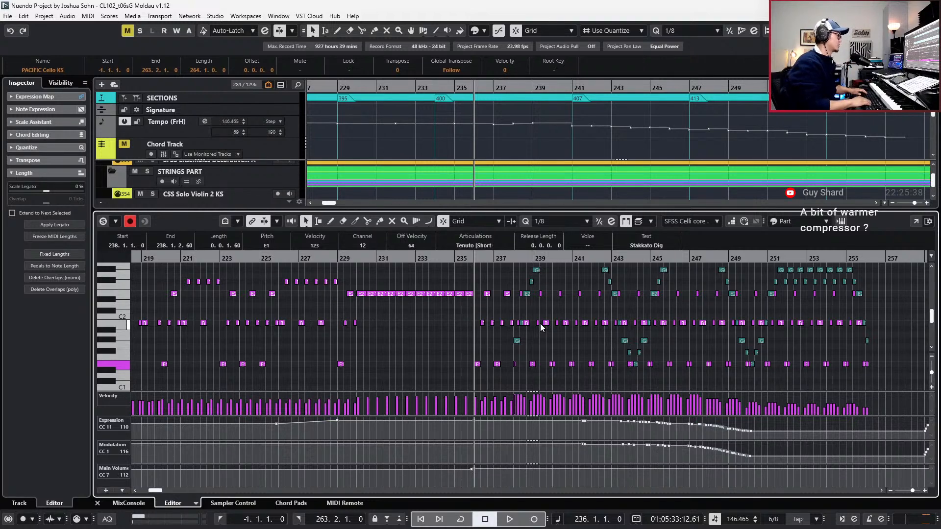
Reopen the cello parts in the editor and delete the main volume point at bar 236 in the SFSS Celli core part.
key("ctrl+alt+e")
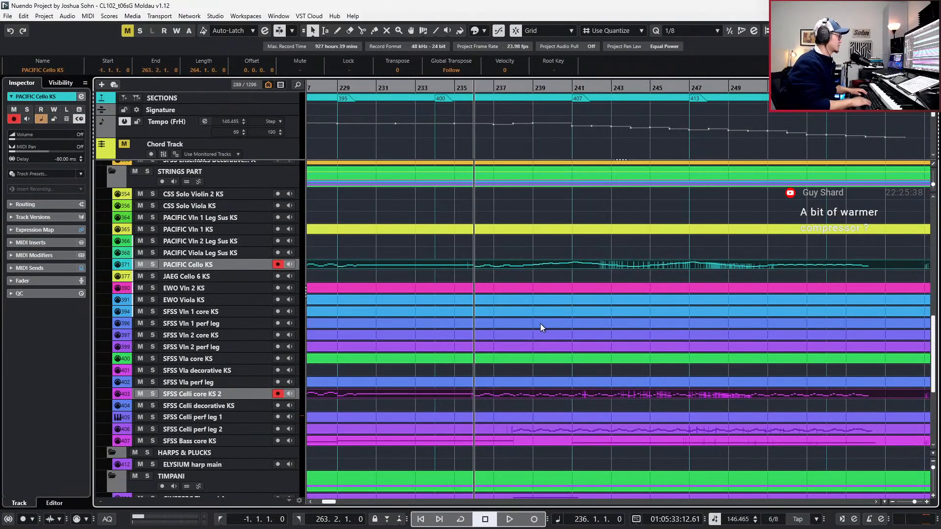
key("ctrl+alt+e")
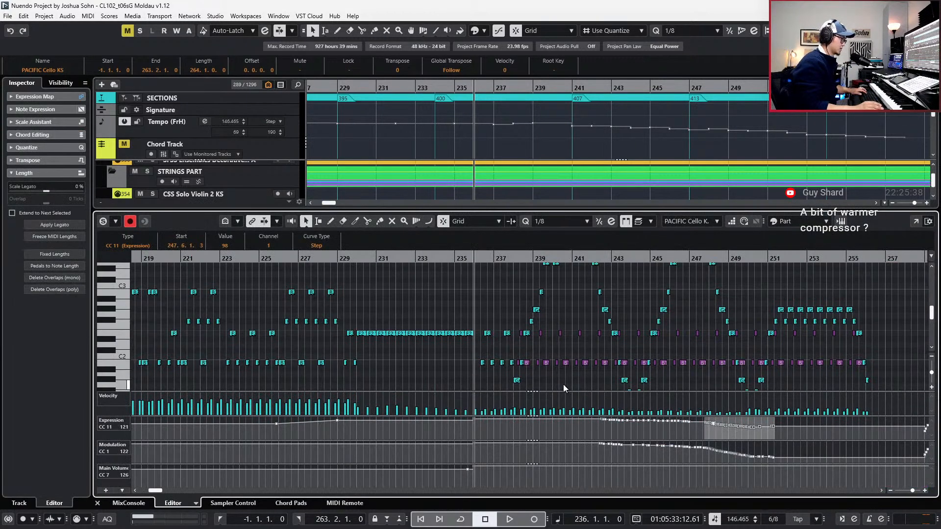
key("alt+Down")
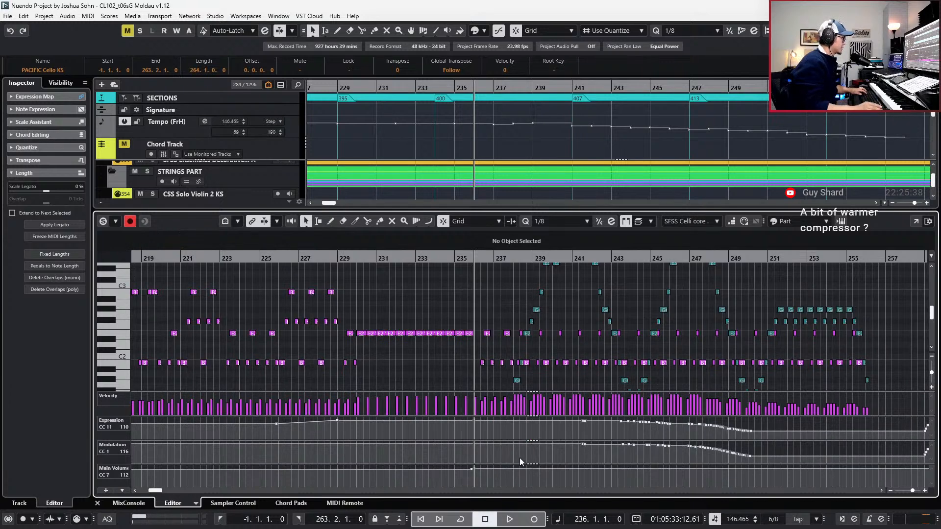
left_click_drag(476, 480, 504, 458)
key("Delete")
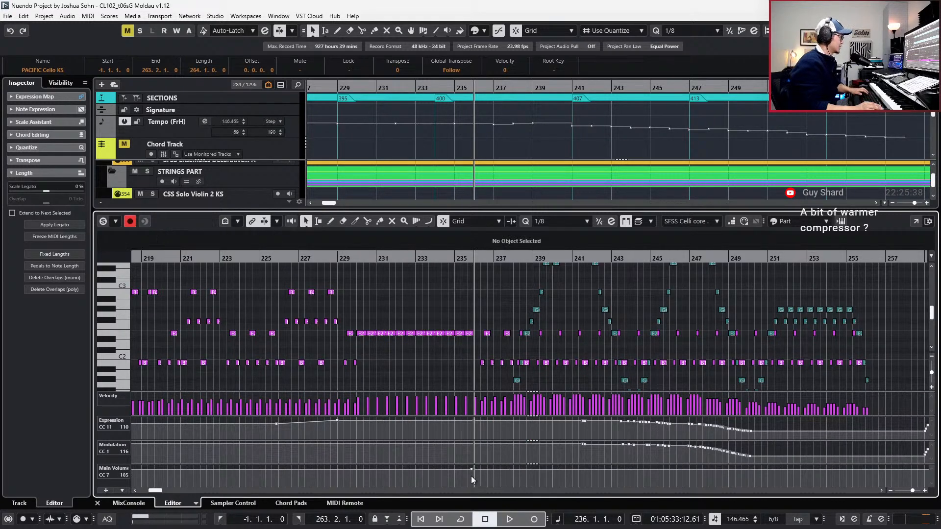
Add a CC 7 main volume point at bar 236 in the SFSS Celli core part and set it to 90 while playing back.
key("h")
left_click_drag(482, 470, 480, 474)
key("space")
key("space")
key("s")
key("space")
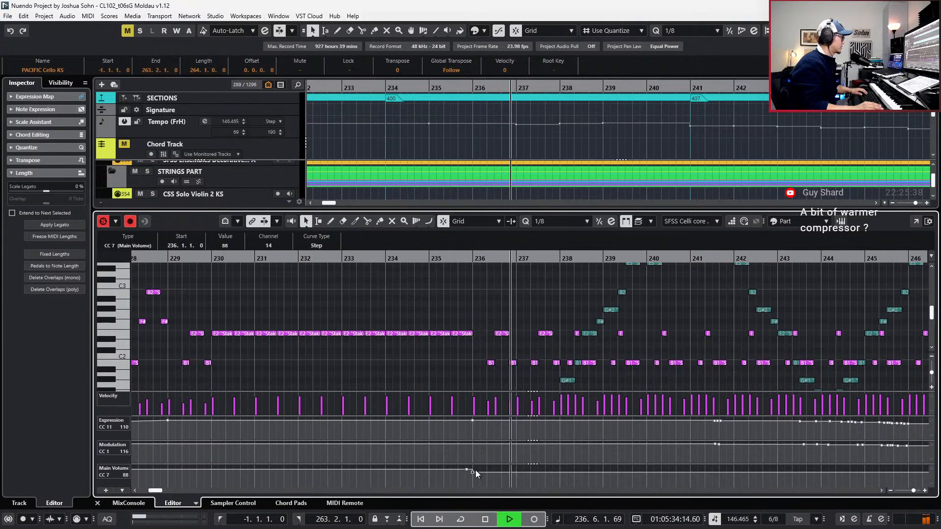
scroll(225, 246, "up", 1)
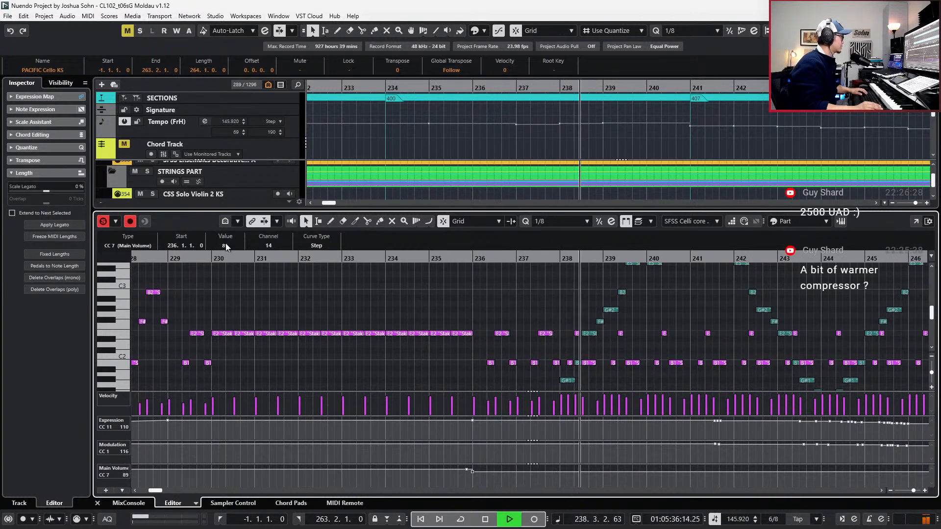
scroll(235, 245, "up", 1)
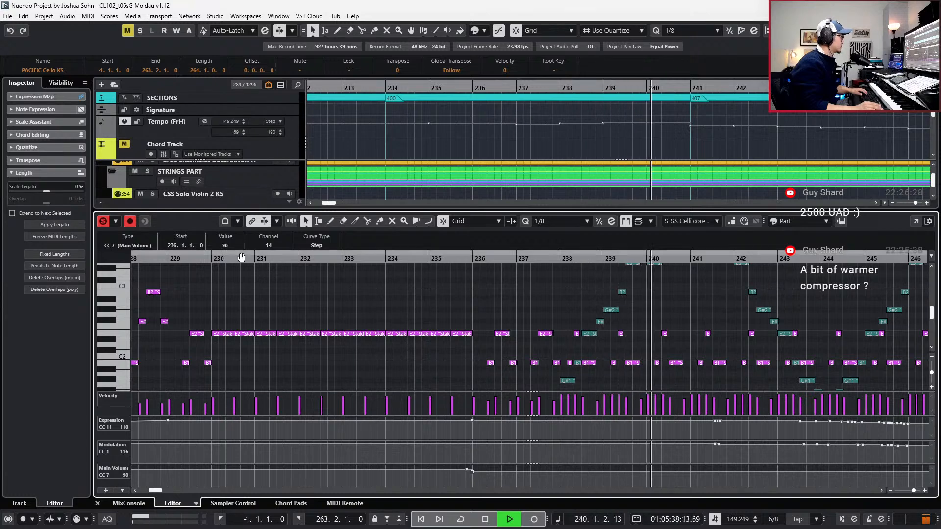
key("space")
key("Return")
Check the channel settings of the PACIFIC Cello KS track and of its Cello instrument channel.
scroll(520, 290, "down", 3)
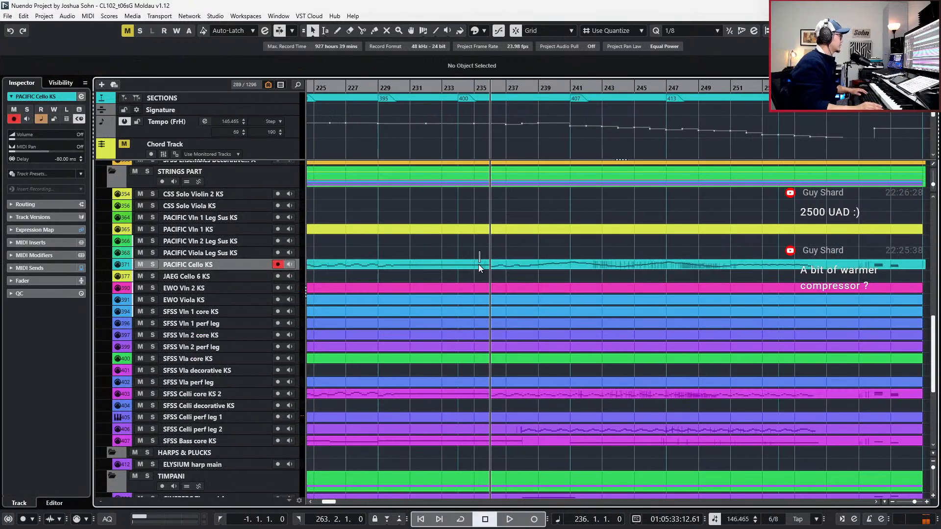
scroll(481, 269, "down", 4)
scroll(480, 269, "left", 6)
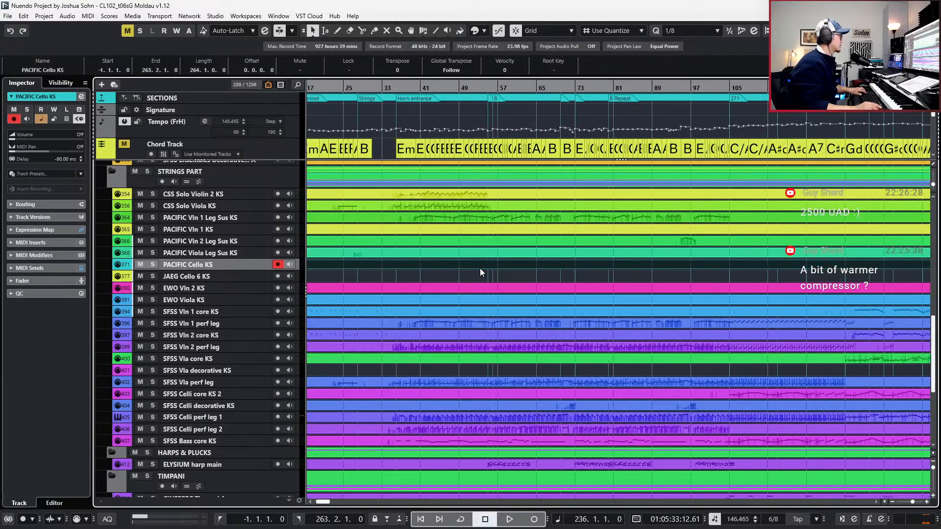
scroll(481, 272, "down", 4)
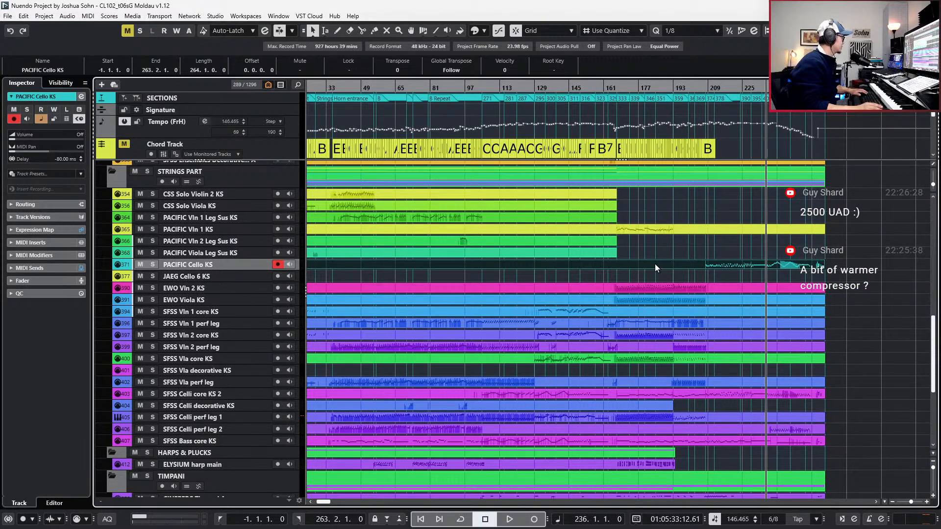
key("e")
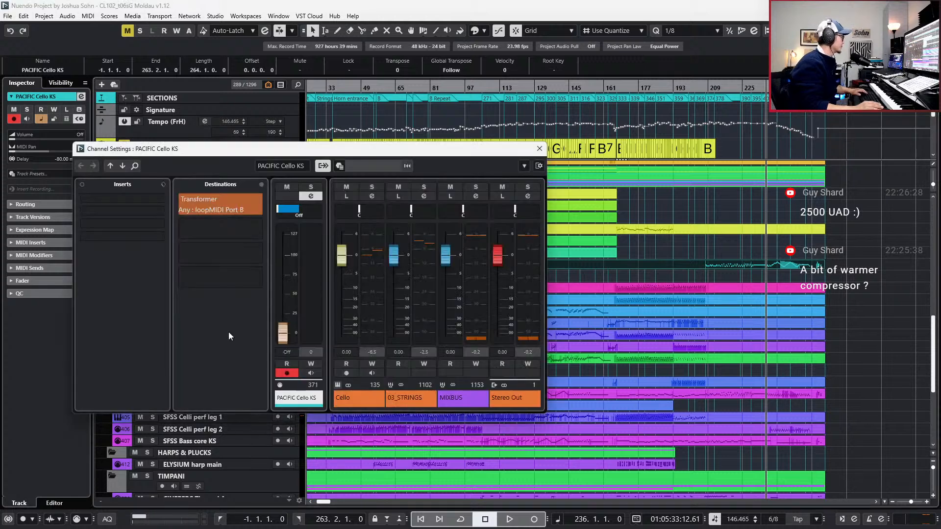
left_click(345, 397)
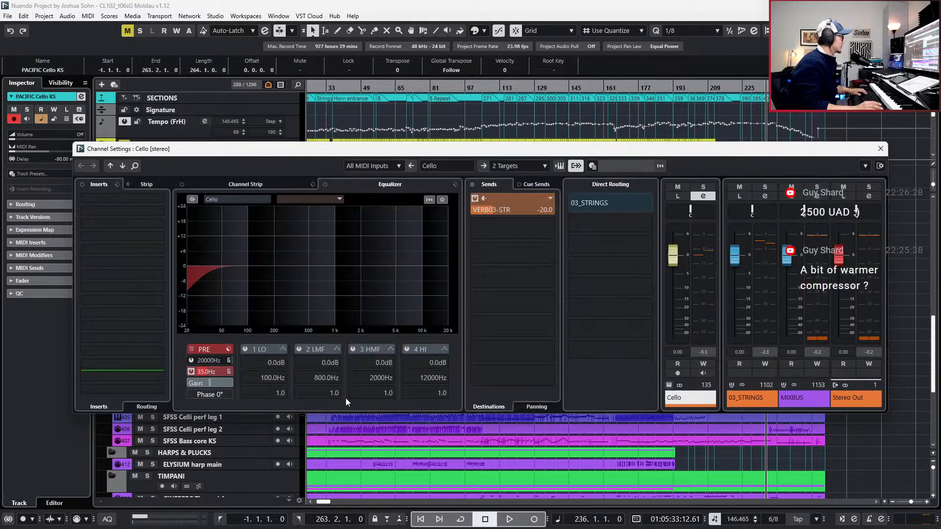
left_click(881, 148)
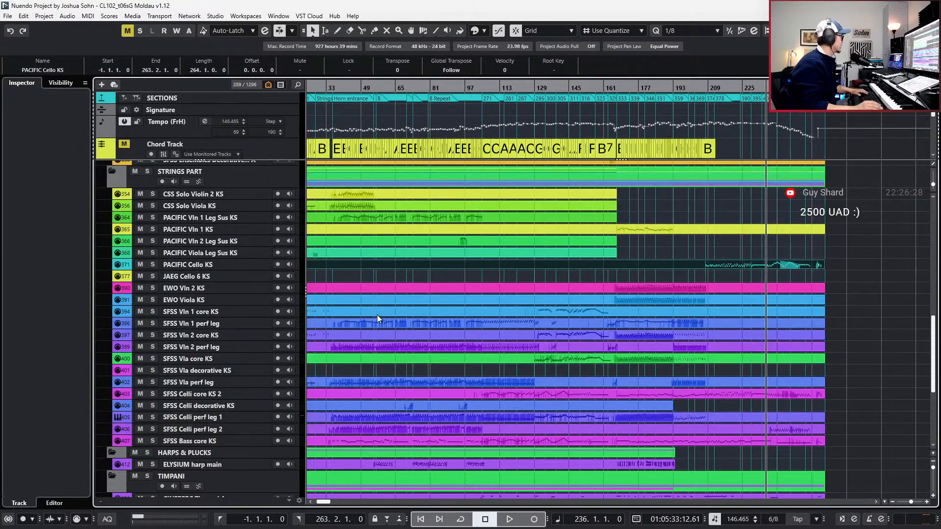
Reselect the PACIFIC Cello KS part and view its channel settings once more.
left_click(778, 252)
left_click(765, 267)
scroll(764, 269, "up", 3)
key("e")
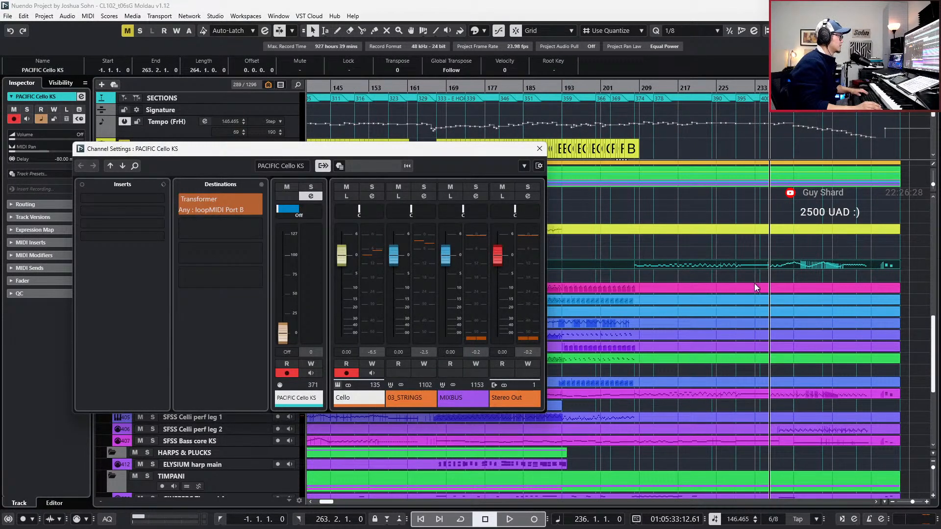
key("e")
Select the SFSS Celli perf leg 1 part and place the project cursor at bar 207.
scroll(681, 398, "down", 3)
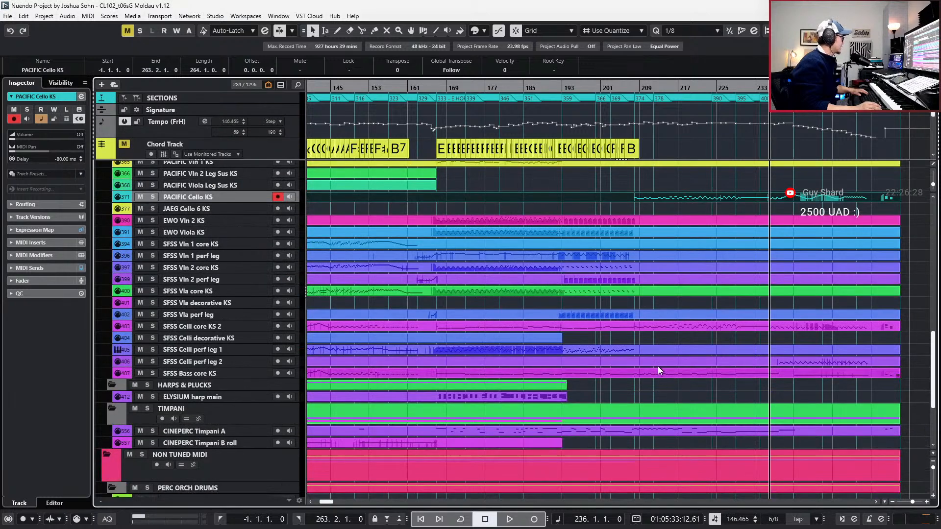
left_click(651, 353)
left_click(651, 353)
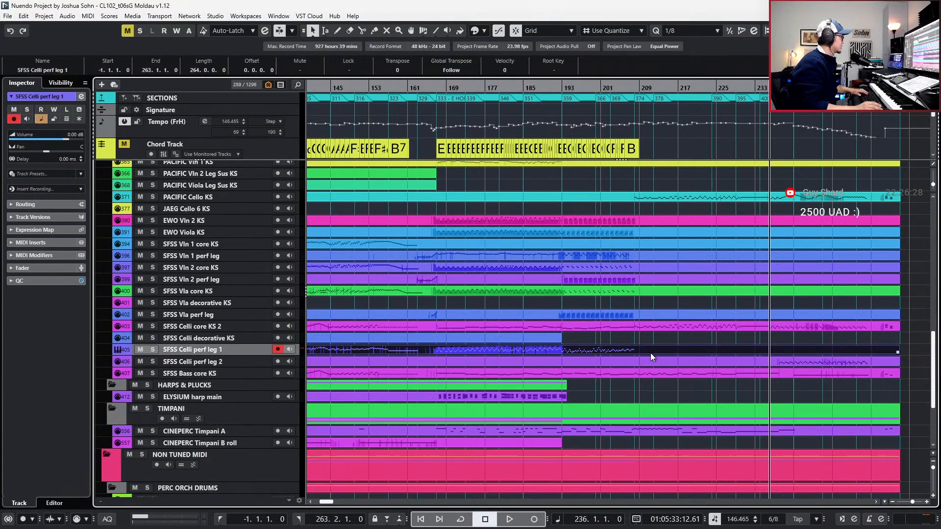
key("KP_Subtract")
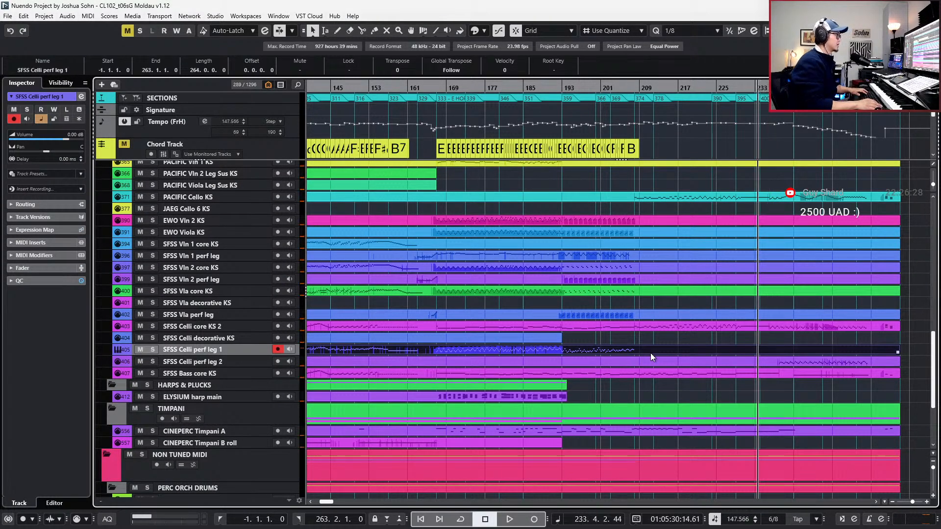
scroll(651, 353, "right", 10)
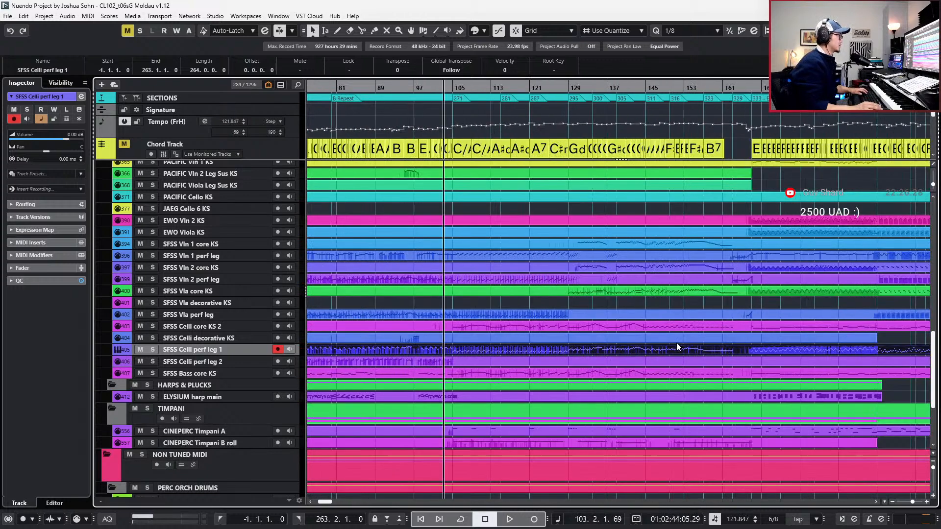
left_click(757, 86)
scroll(776, 220, "right", 5)
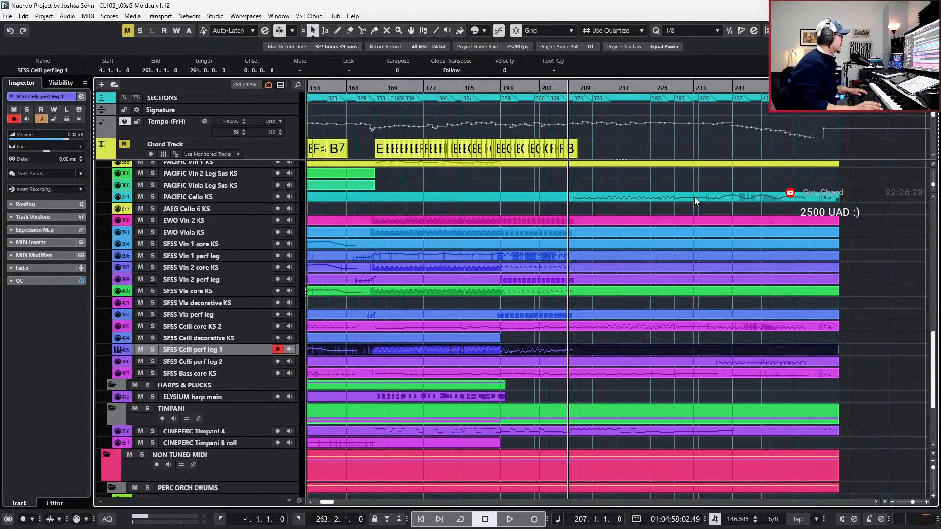
Inspect the Cello instrument channel settings belonging to the PACIFIC Cello KS part, and close them.
left_click(681, 196)
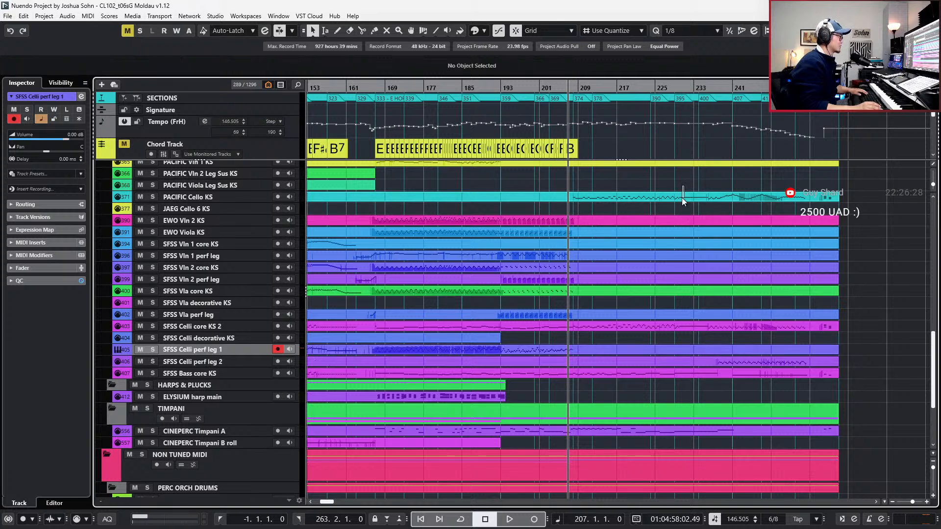
key("e")
left_click(366, 401)
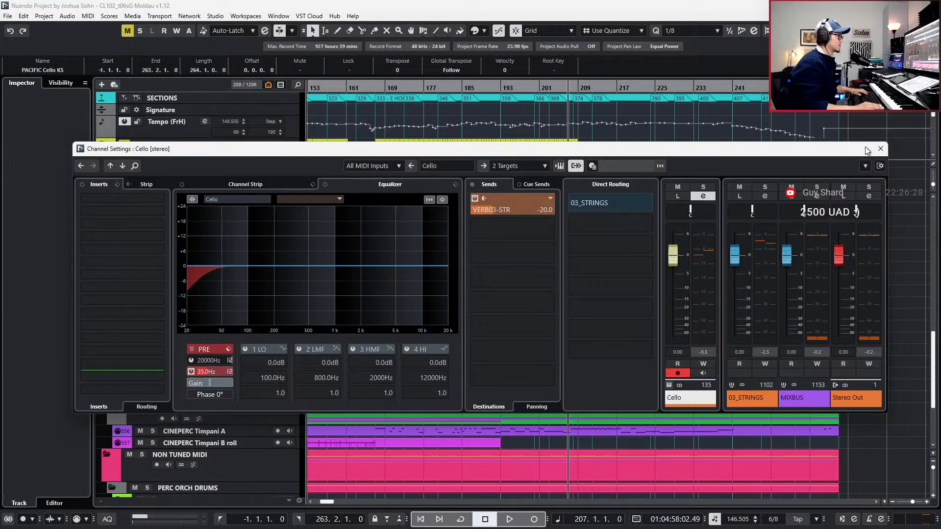
left_click(881, 149)
Select the PACIFIC Cello KS part in the strings folder.
left_click(592, 329)
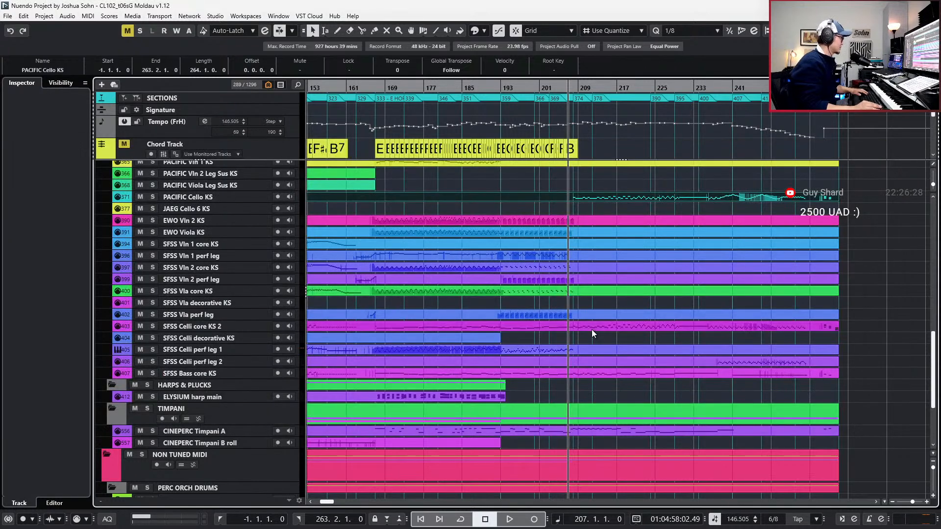
left_click(598, 378)
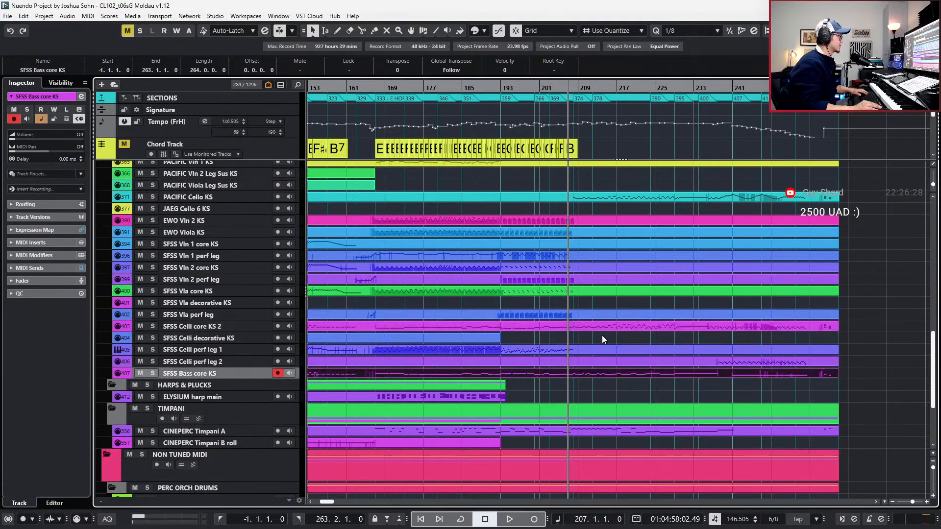
scroll(603, 302, "up", 3)
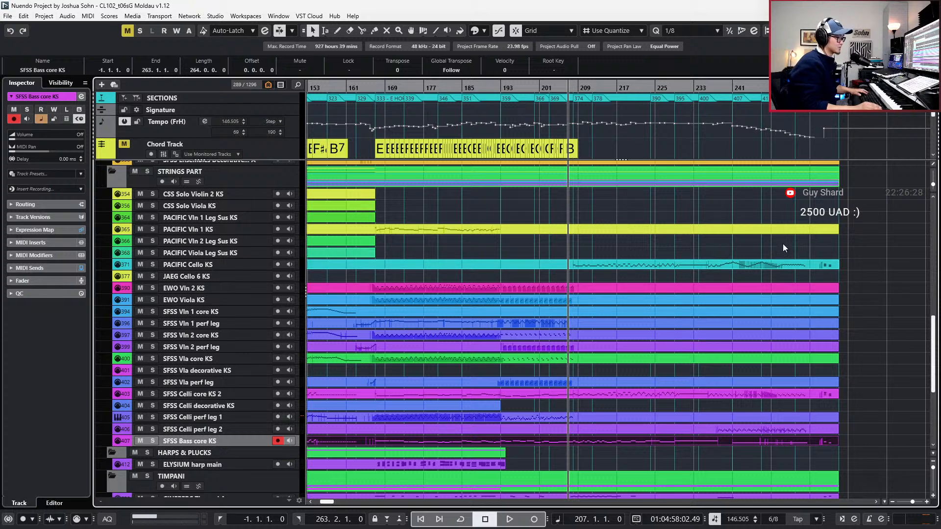
left_click(662, 268)
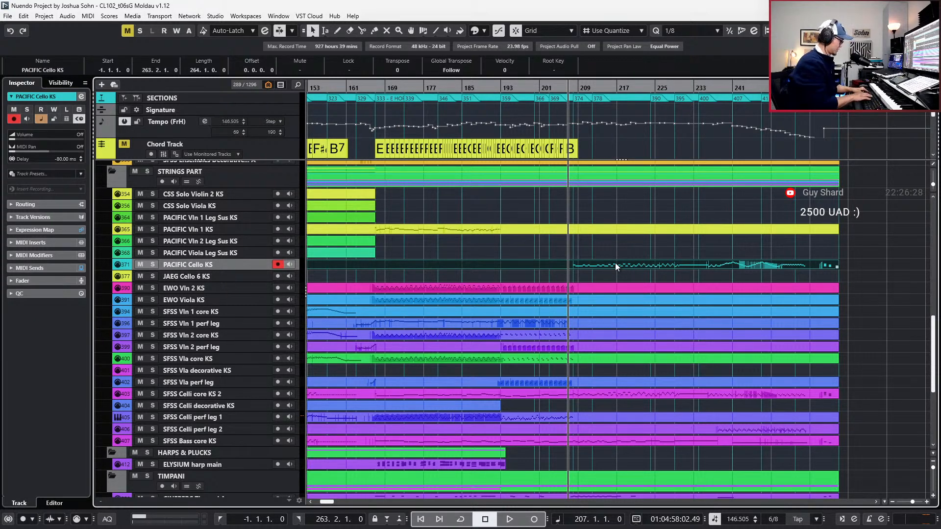
Switch to the SC_SLAVE remote session in Multiplicity and display the 42 Cello instance.
key("super+6")
left_click(452, 325)
left_click(468, 312)
key("Escape")
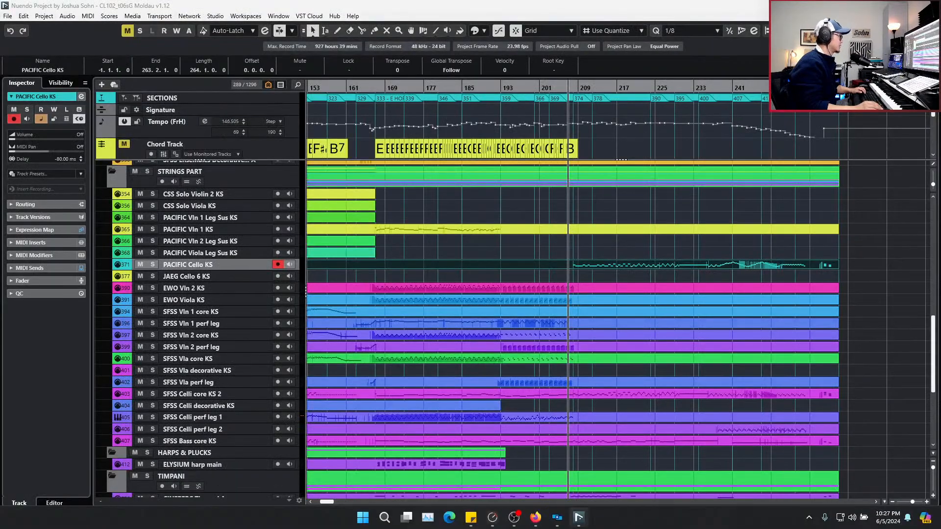
left_click(554, 523)
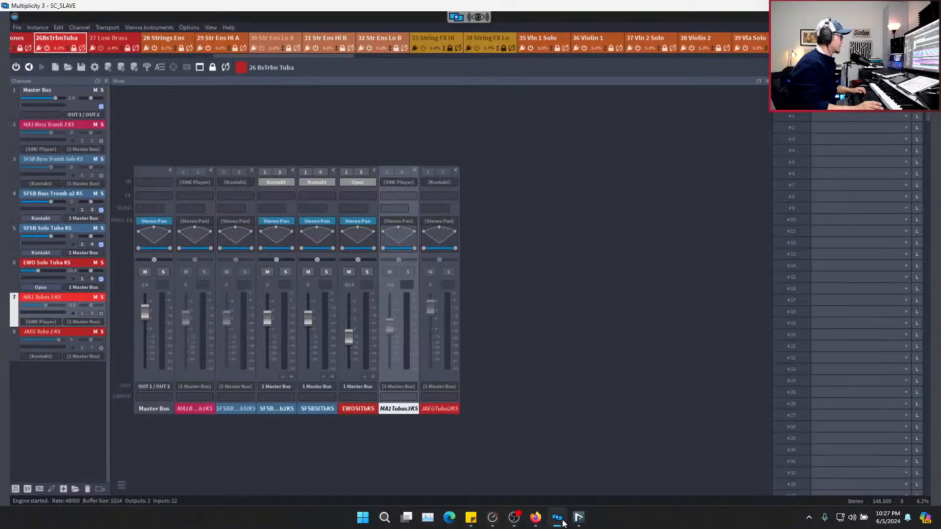
left_click_drag(308, 55, 374, 82)
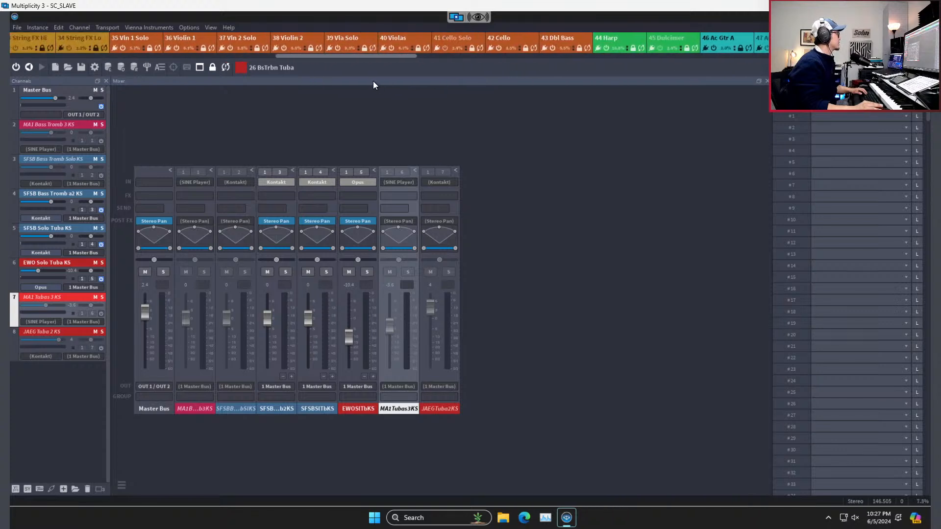
left_click(504, 39)
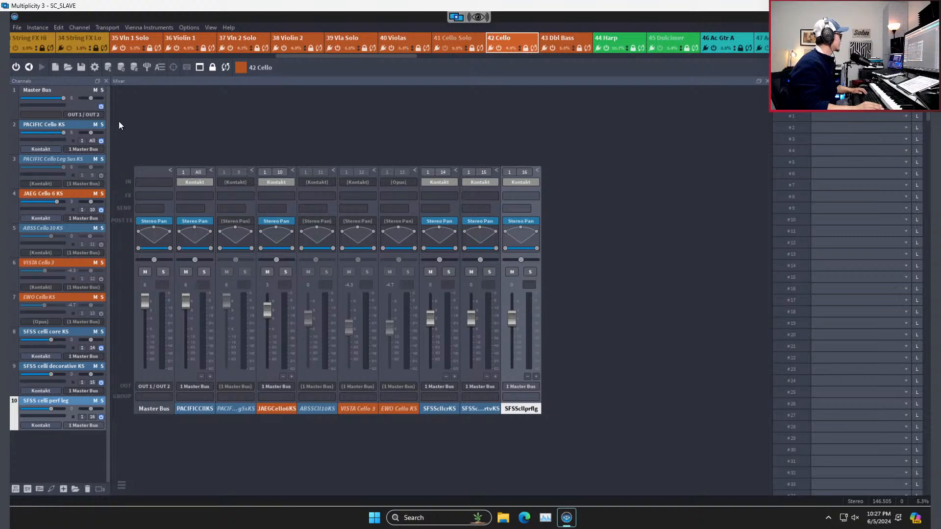
Open the PACIFIC Cello KS channel's Kontakt instrument and look through its multi rack patches.
double_click(74, 124)
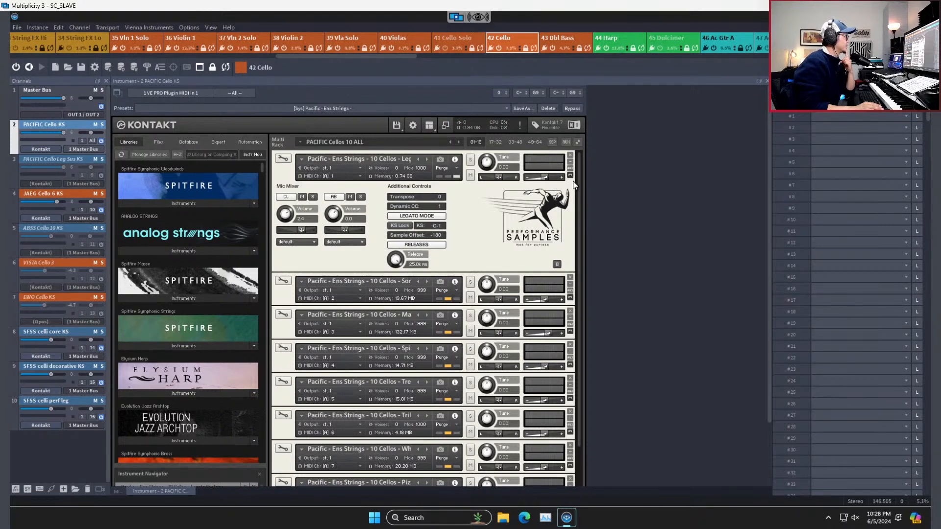
left_click_drag(580, 197, 583, 329)
scroll(565, 174, "up", 2)
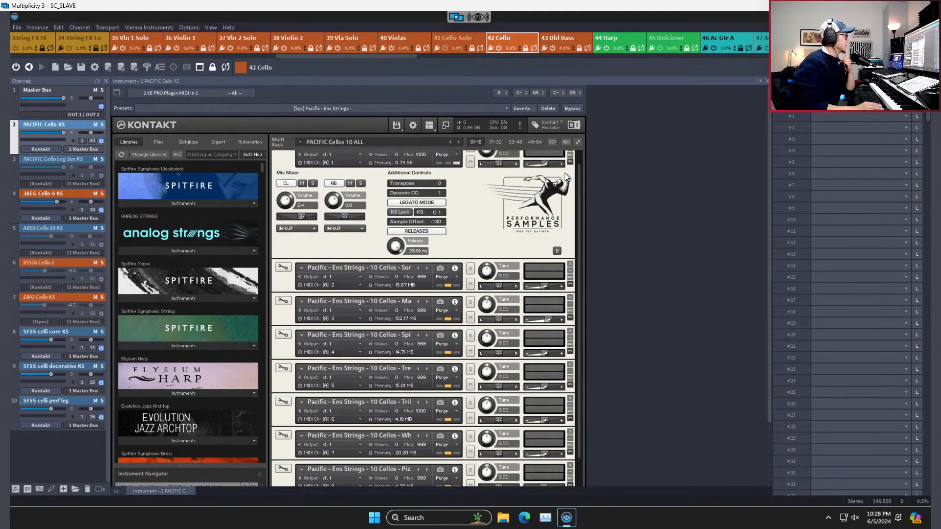
scroll(580, 173, "up", 1)
mouse_move(551, 181)
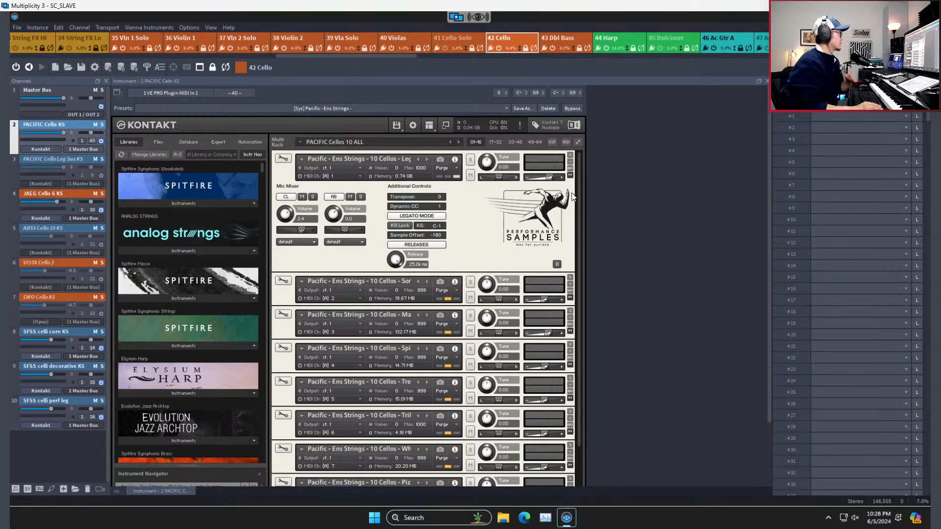
Return to Nuendo and delete all CC 7 main volume points from the PACIFIC Cello KS part.
key("alt+Tab")
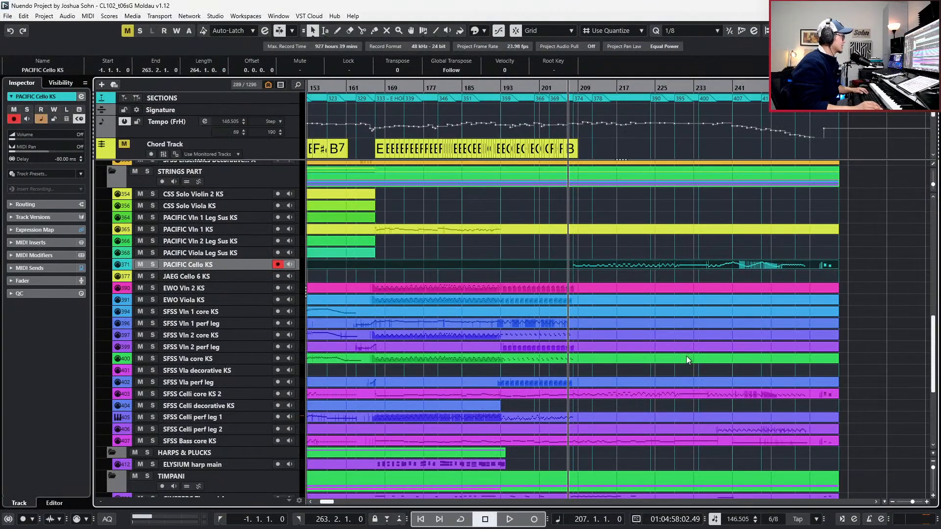
double_click(583, 264)
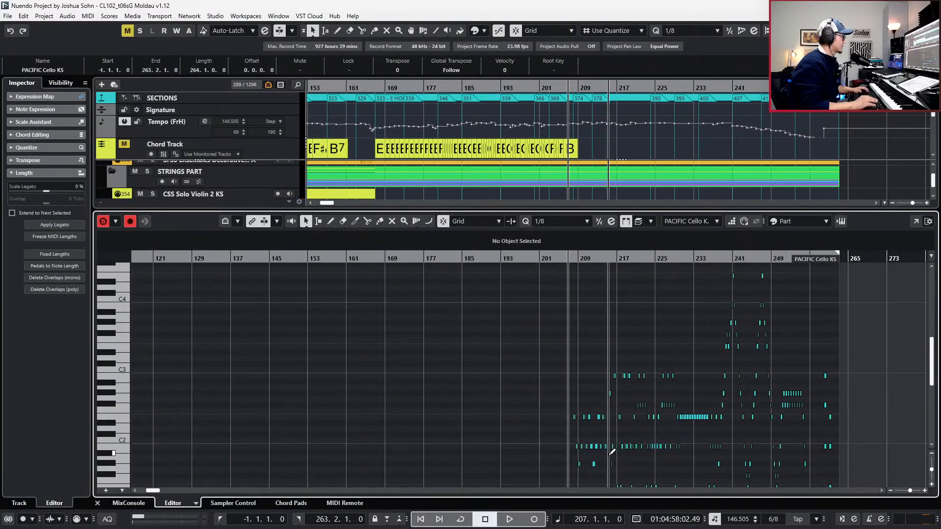
left_click_drag(554, 480, 759, 421)
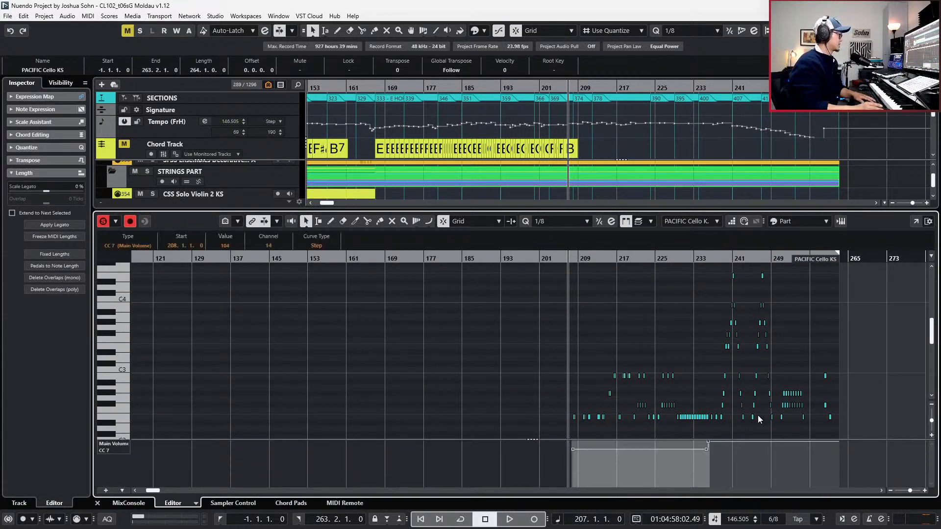
scroll(742, 380, "down", 2)
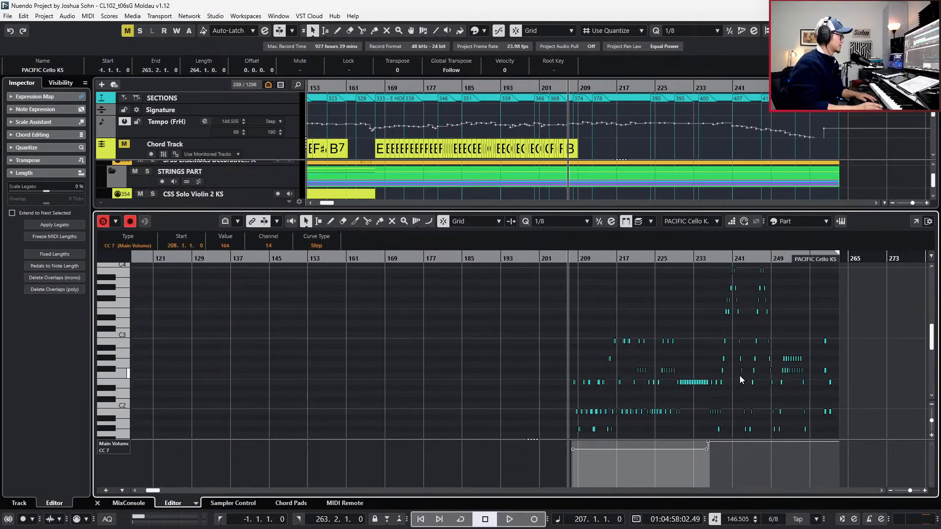
key("Delete")
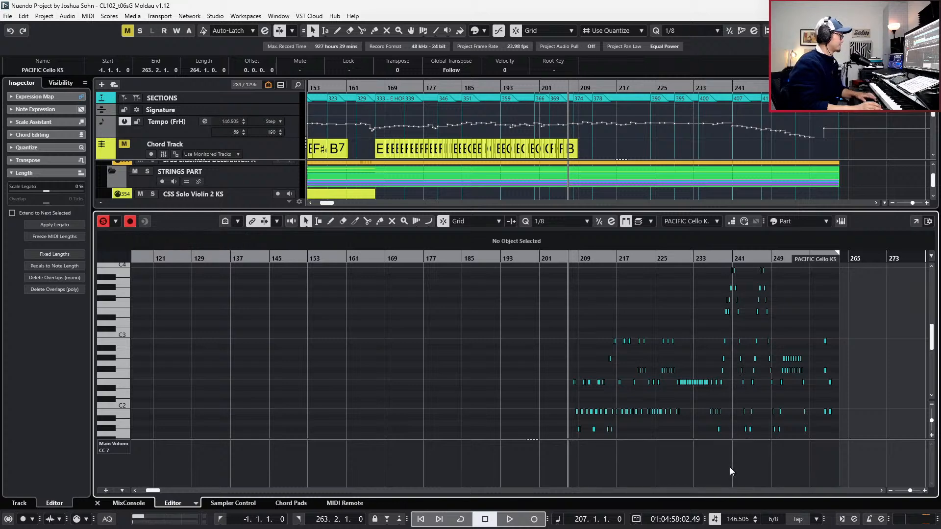
key("ctrl+e")
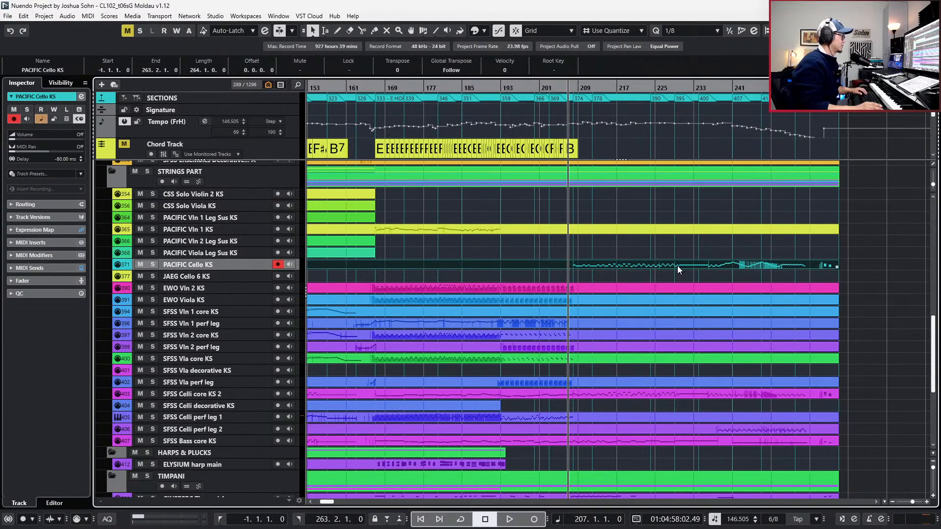
Solo and play the PACIFIC Cello KS track while fine-tuning the marcato and legato patch volumes in its Kontakt rack.
key("s")
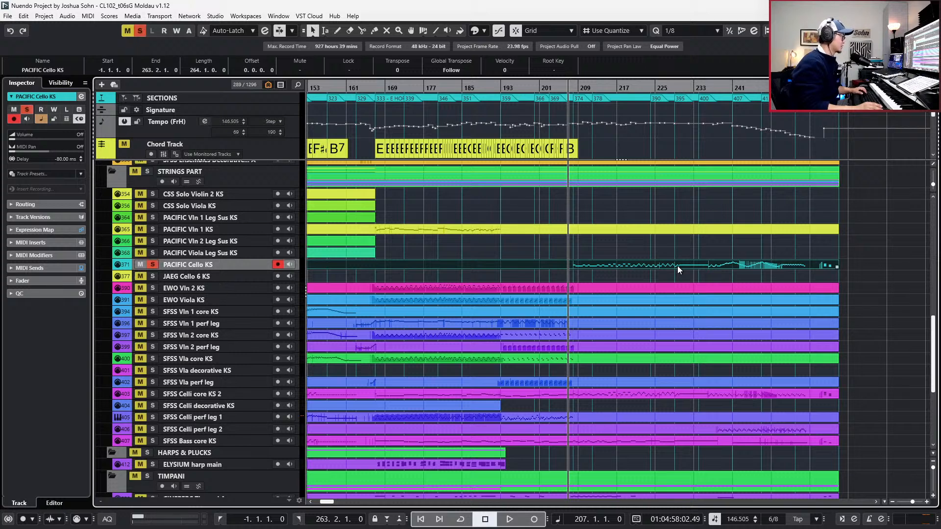
key("space")
key("alt+Tab")
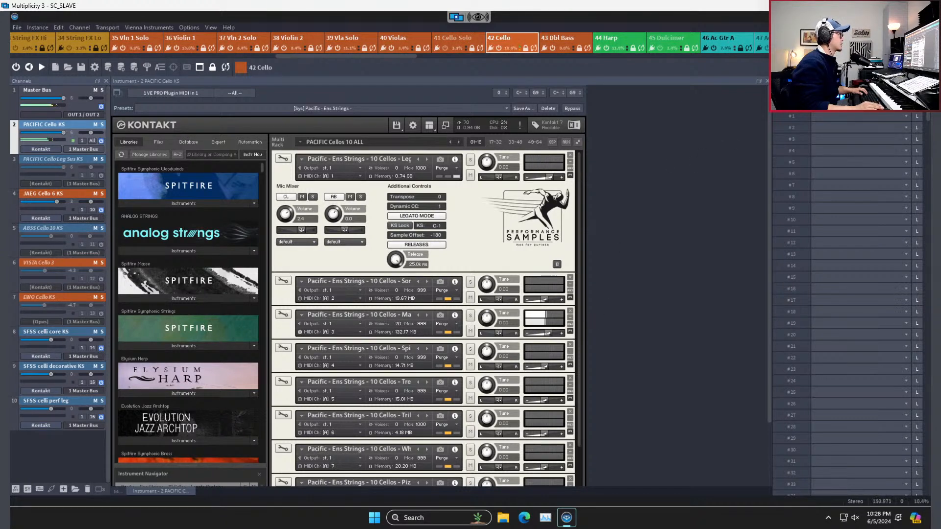
mouse_move(469, 17)
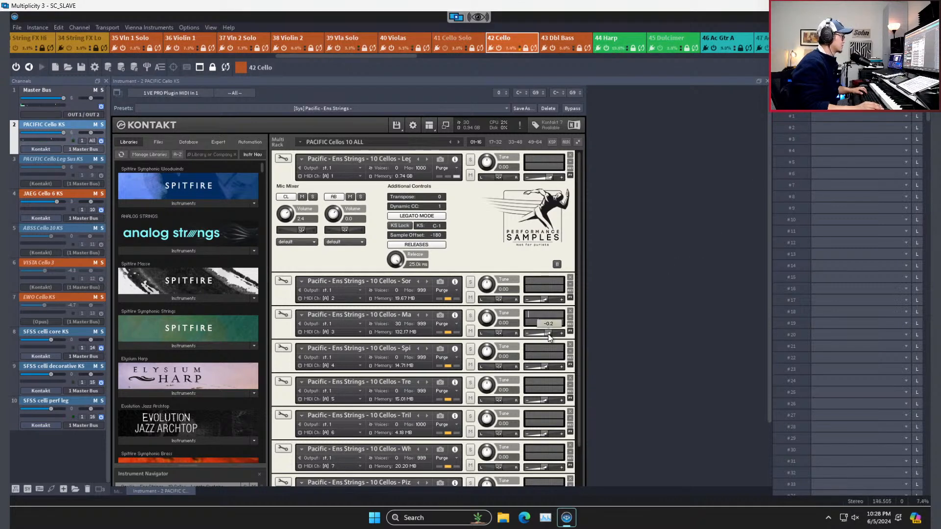
left_click_drag(555, 335, 557, 336)
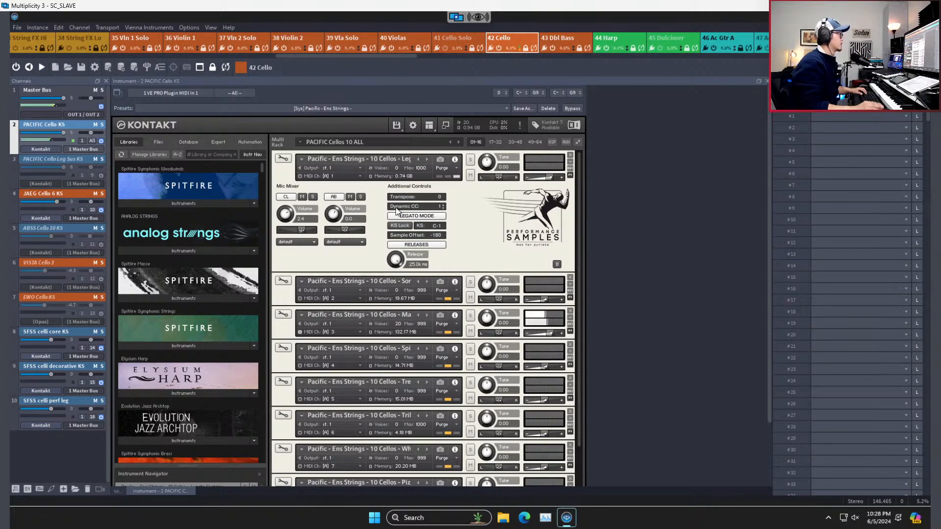
left_click_drag(547, 177, 546, 178)
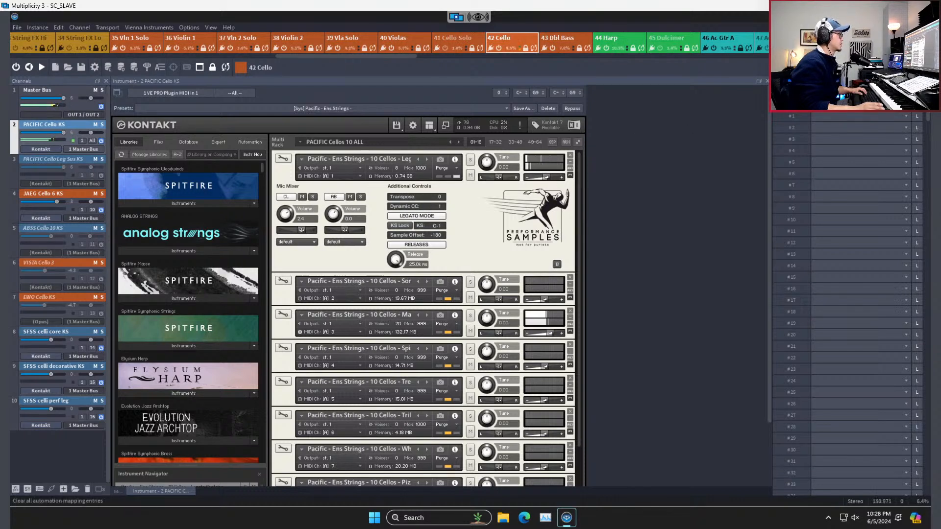
left_click(592, 24)
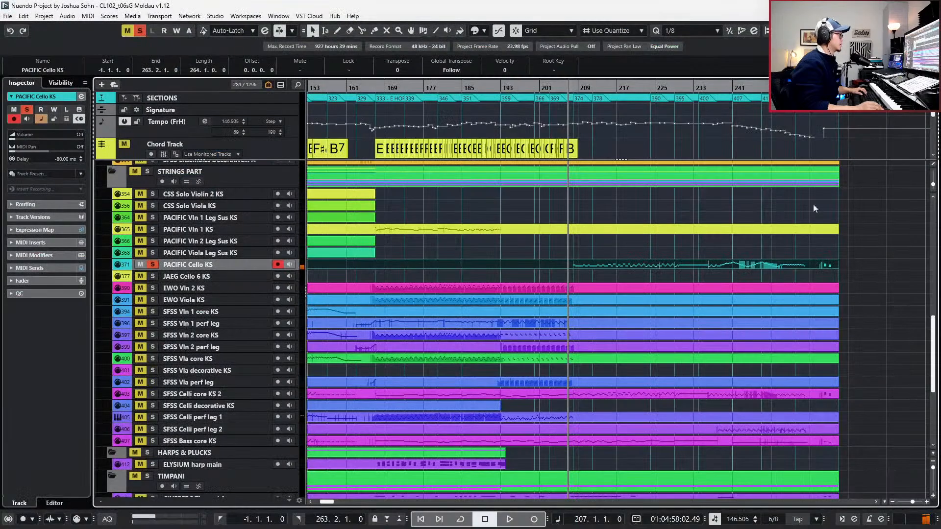
In the PACIFIC Cello KS part, move the first CC 11 expression and CC 1 modulation points from bar 208 to bar 207.
double_click(629, 267)
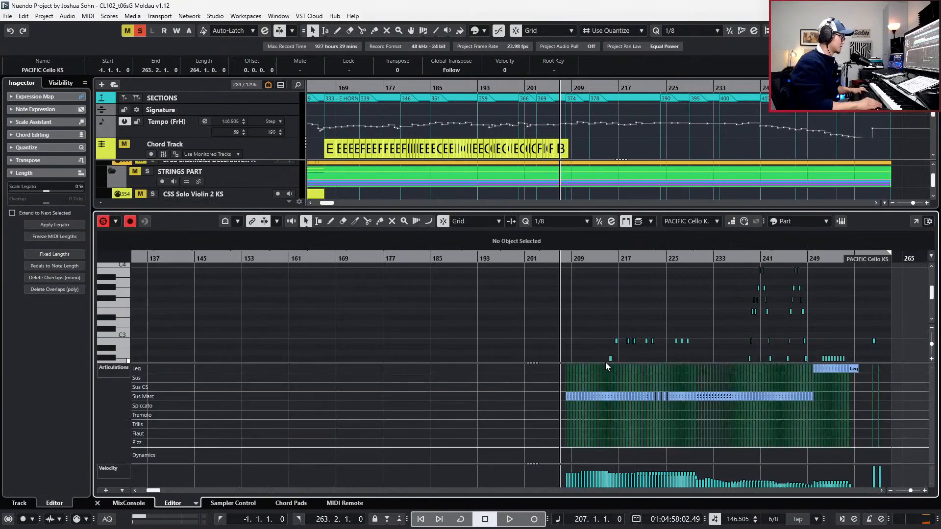
scroll(624, 340, "down", 3)
scroll(624, 338, "up", 3)
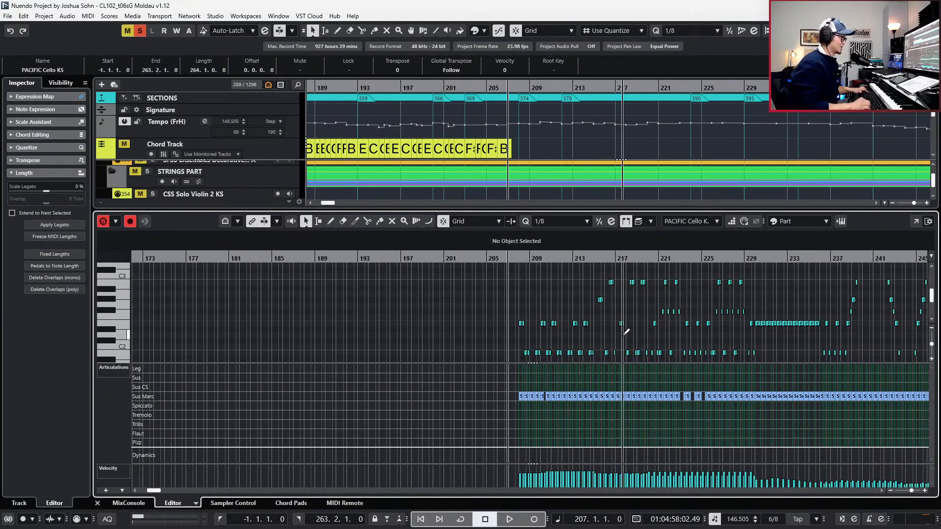
key("alt+shift+l")
scroll(624, 338, "up", 2)
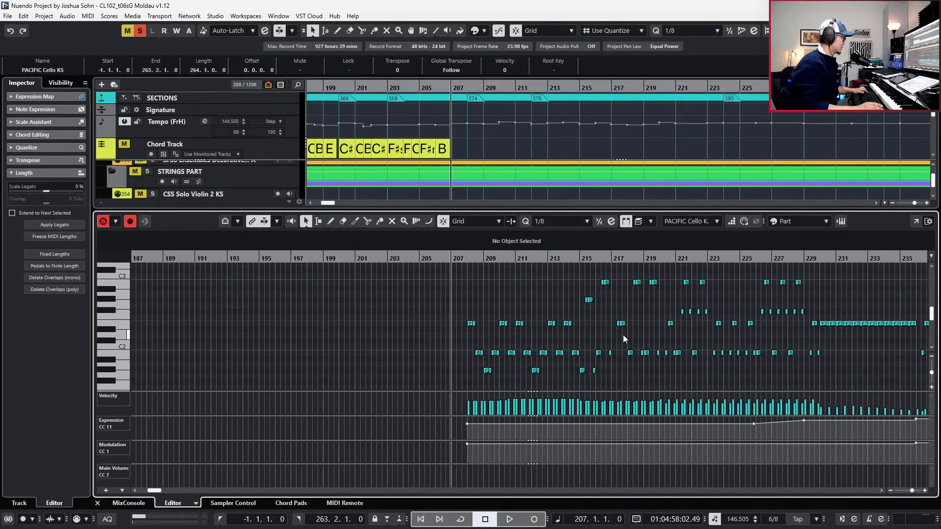
left_click_drag(460, 435, 479, 420)
key("alt+1")
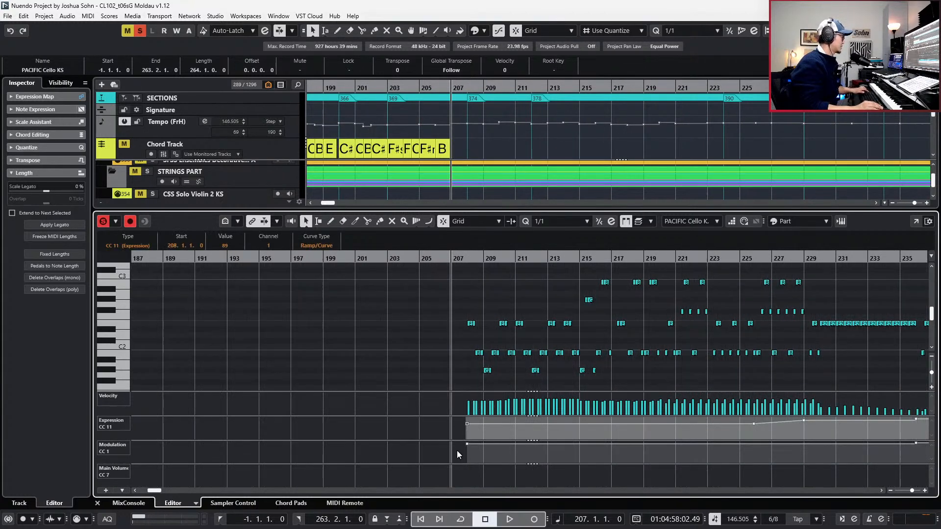
key("ctrl+Left")
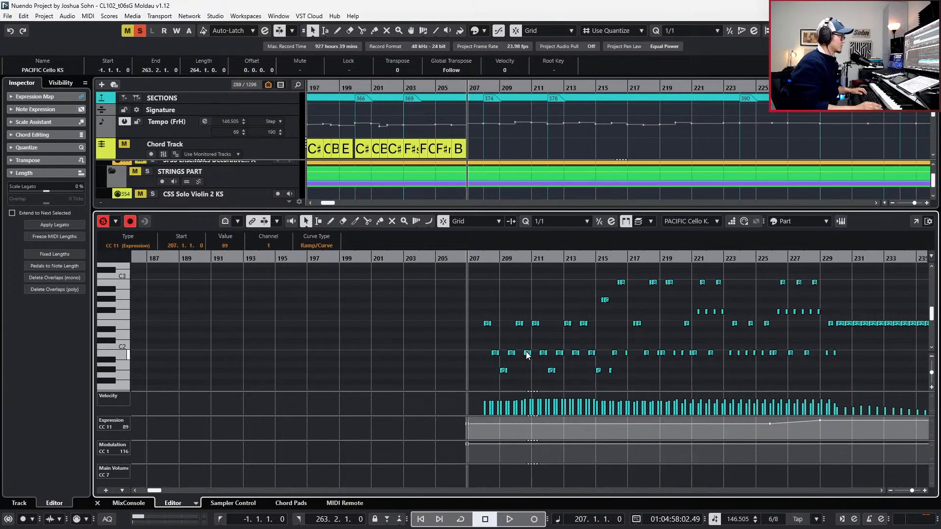
scroll(527, 356, "up", 1)
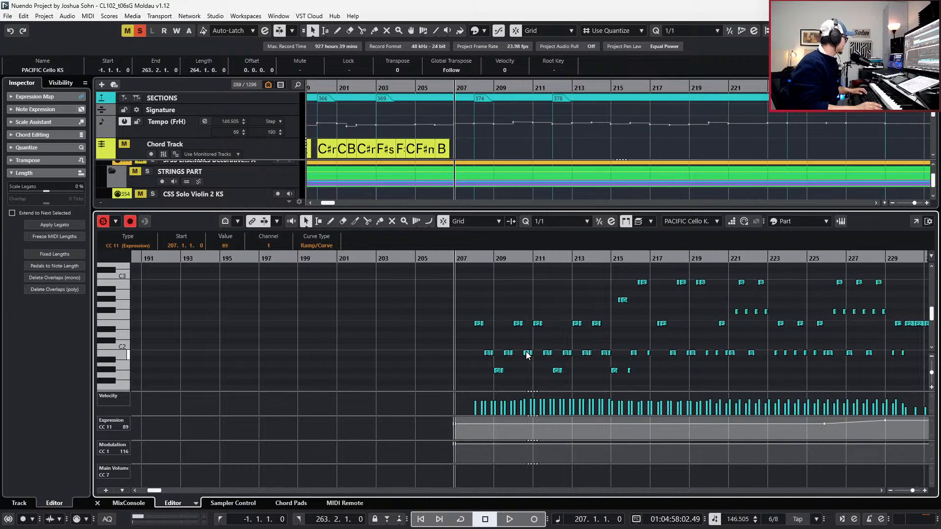
scroll(560, 334, "down", 1)
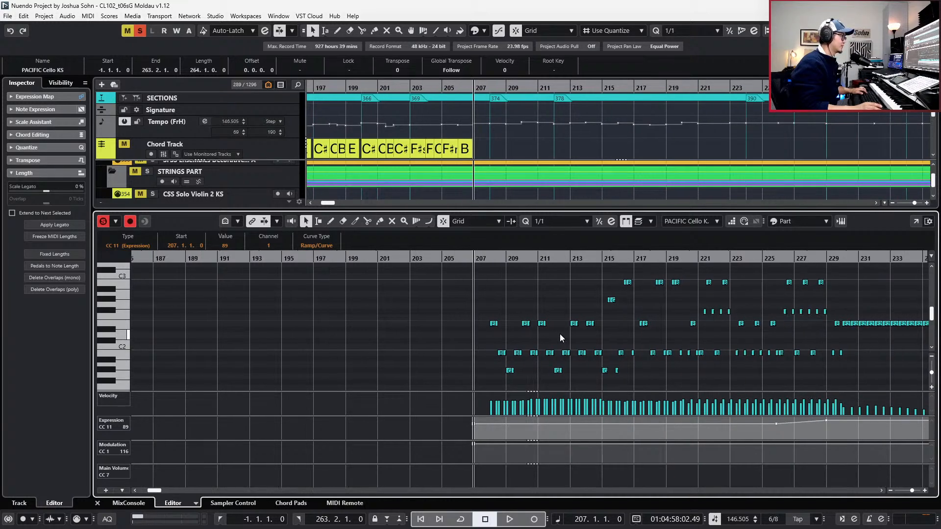
scroll(560, 334, "down", 1)
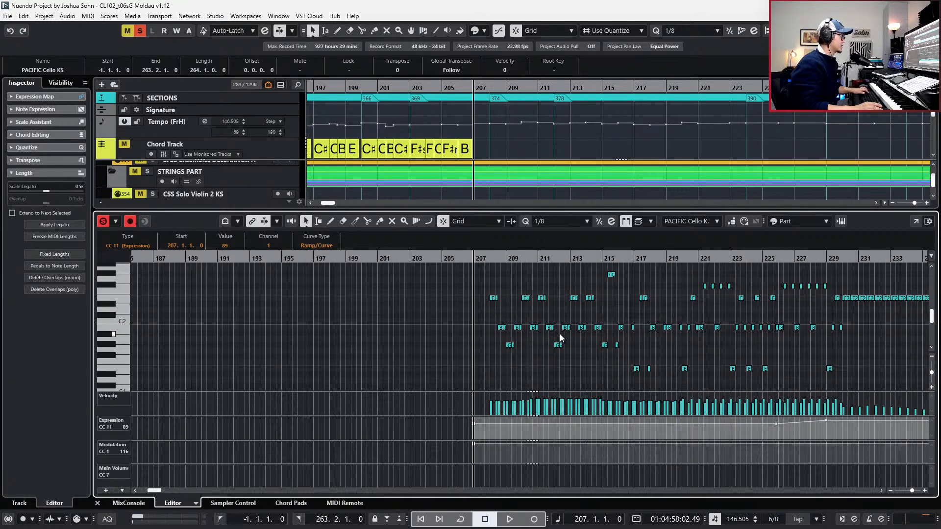
scroll(560, 334, "up", 1)
scroll(560, 334, "up", 1)
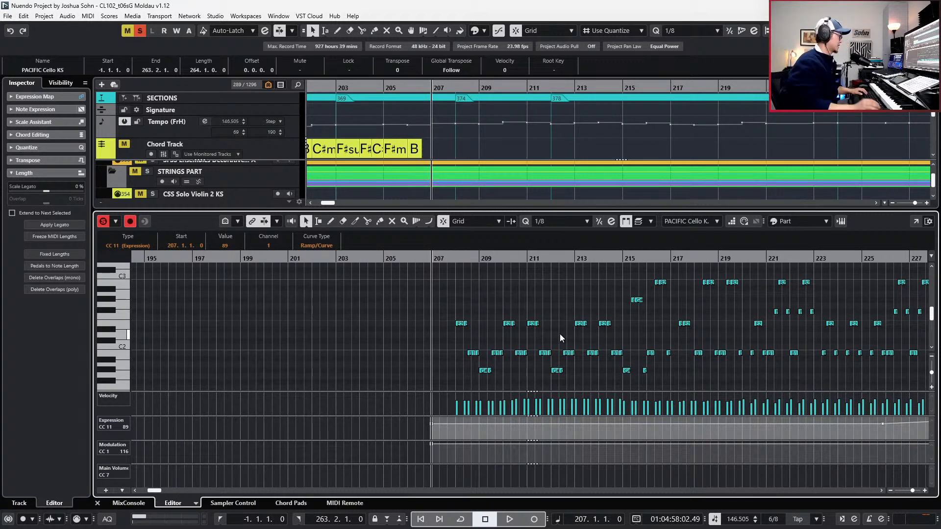
scroll(559, 334, "up", 1)
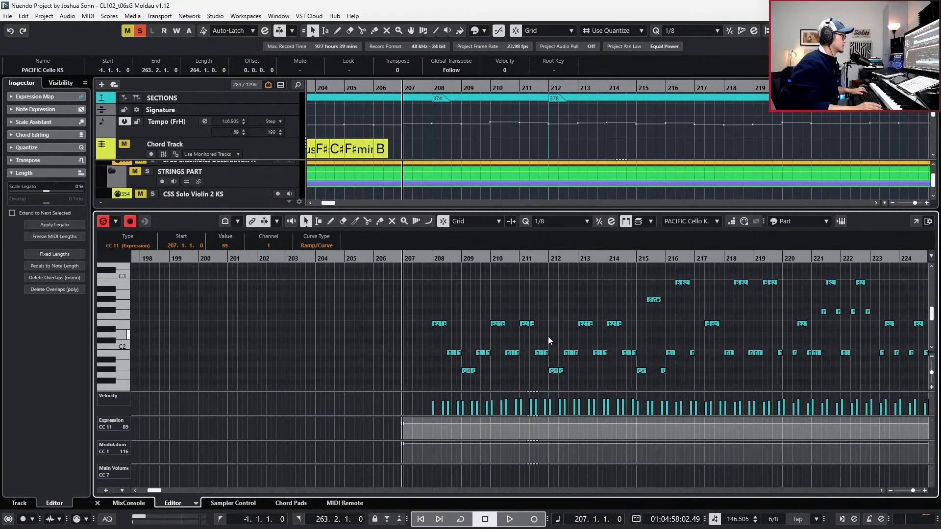
Review the articulation lane of the PACIFIC Cello KS part from bar 207 through to the end of the part.
scroll(549, 339, "down", 1)
scroll(553, 338, "right", 3)
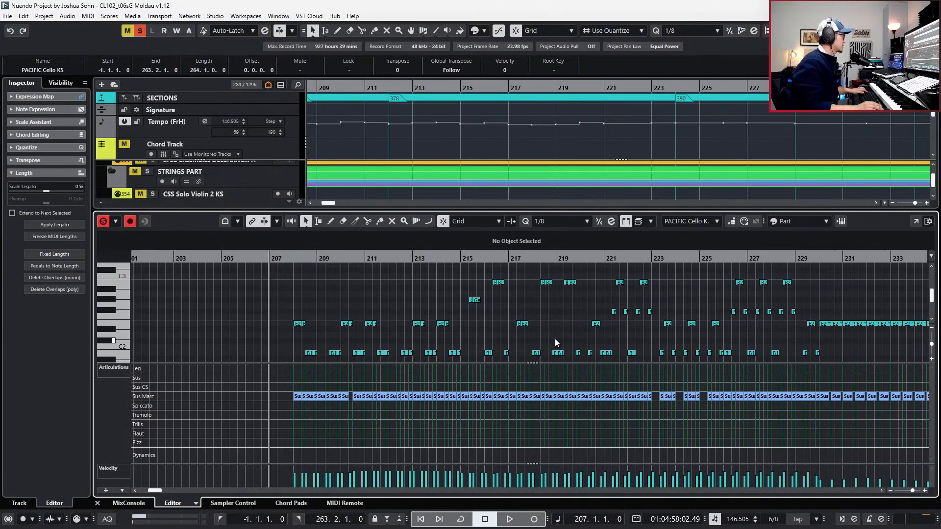
scroll(299, 387, "up", 6)
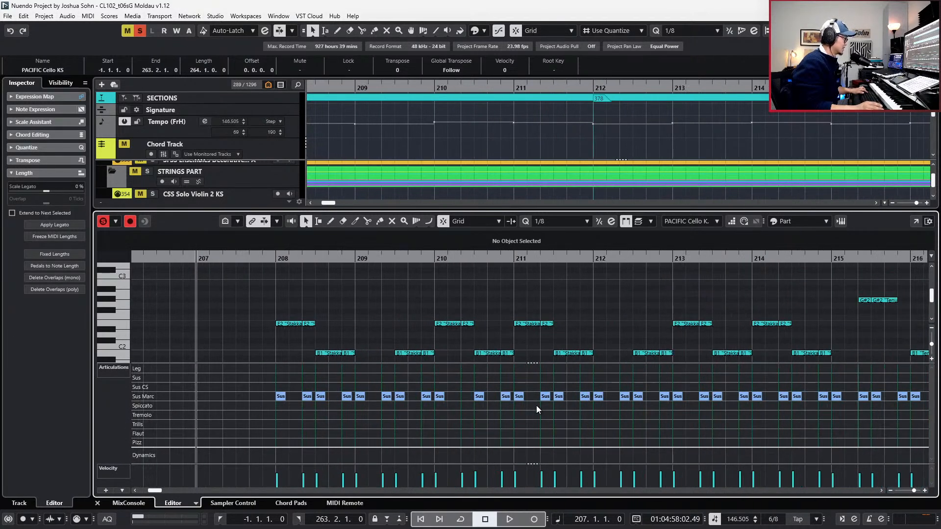
scroll(603, 407, "down", 6)
scroll(603, 407, "right", 6)
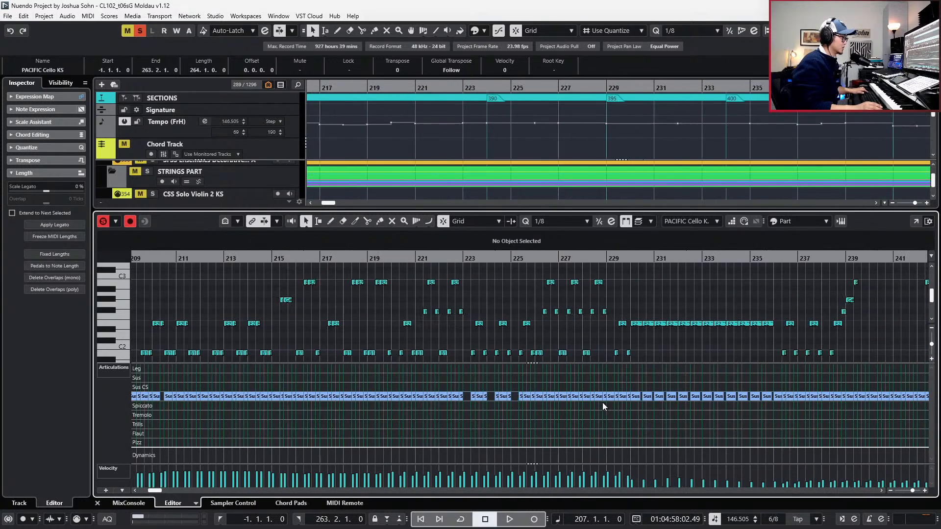
scroll(602, 402, "right", 10)
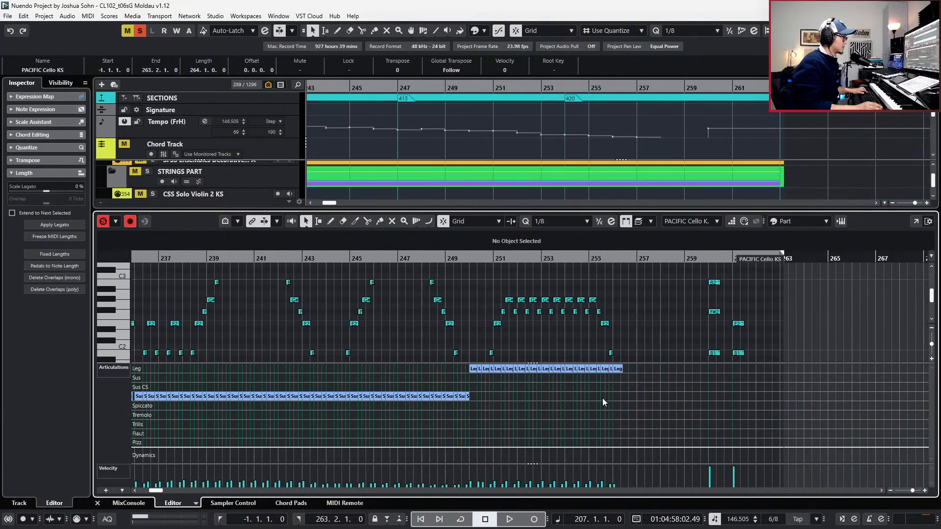
Select the legato notes from bar 250 to the end of that run and play the passage soloed.
key("alt+l")
scroll(539, 340, "up", 2)
left_click_drag(456, 290, 681, 417)
key("l")
key("s")
key("KP_Subtract")
key("KP_Subtract")
key("space")
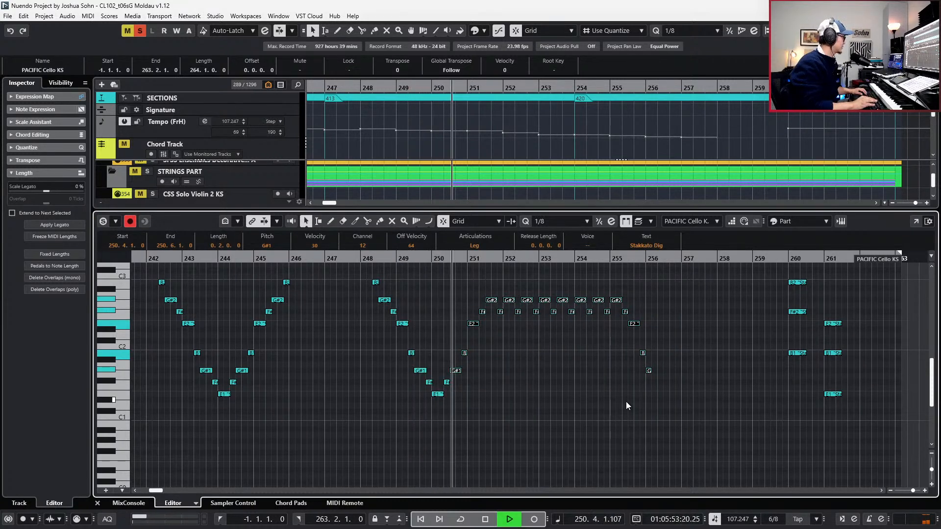
scroll(641, 410, "down", 2)
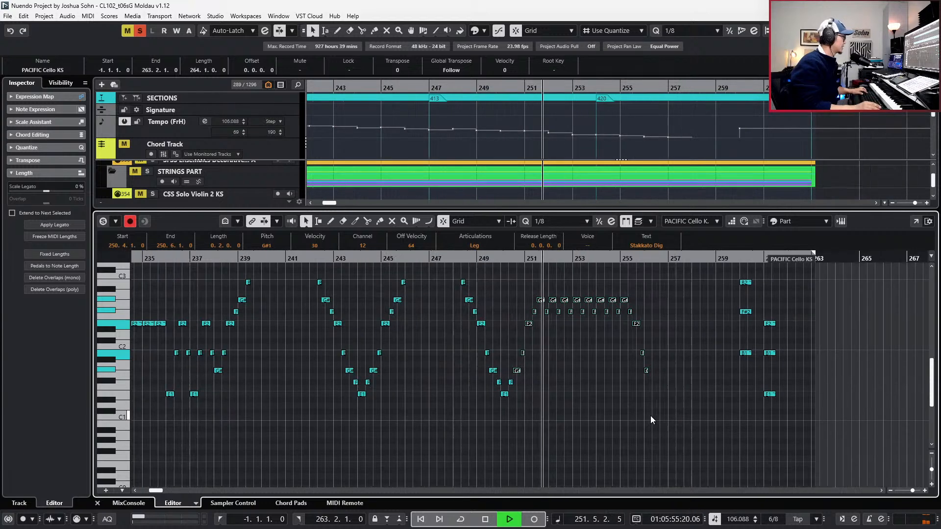
key("space")
Assign the Sus Marc articulation to the closing chords at bars 260 and 261 and audition them.
left_click_drag(732, 276, 807, 419)
key("l")
key("s")
key("space")
key("space")
left_click(475, 245)
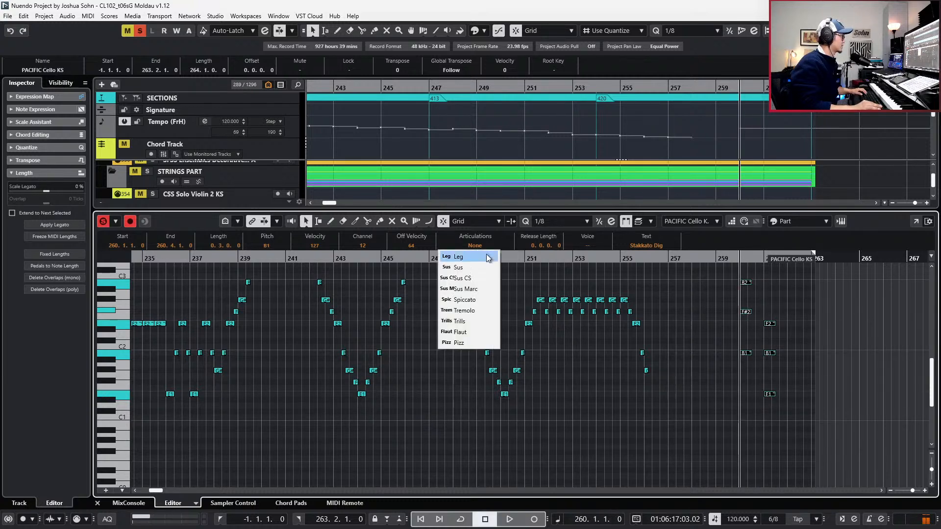
left_click(470, 290)
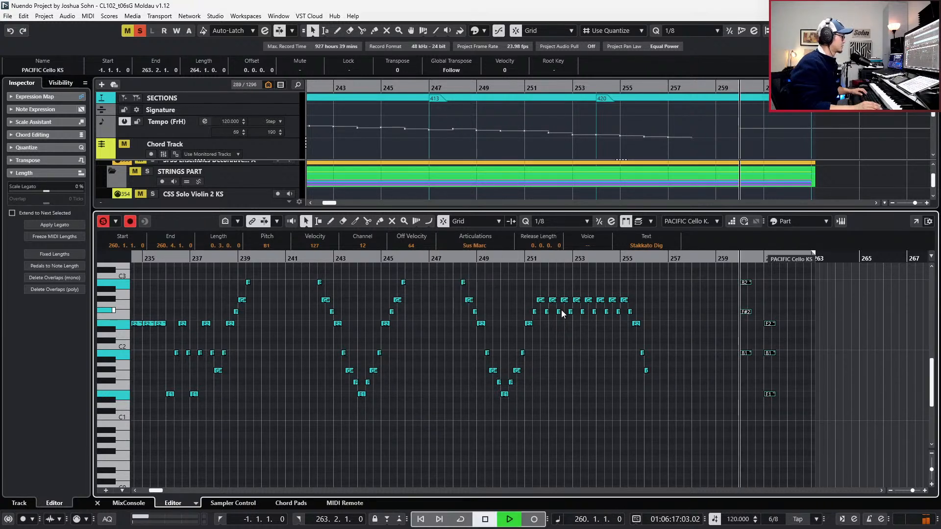
key("space")
Lower the velocities of the closing chords at bars 260 and 261, bringing the B1 note to 67, and play them back.
scroll(725, 299, "up", 3)
left_click_drag(725, 318, 799, 493)
key("alt+l")
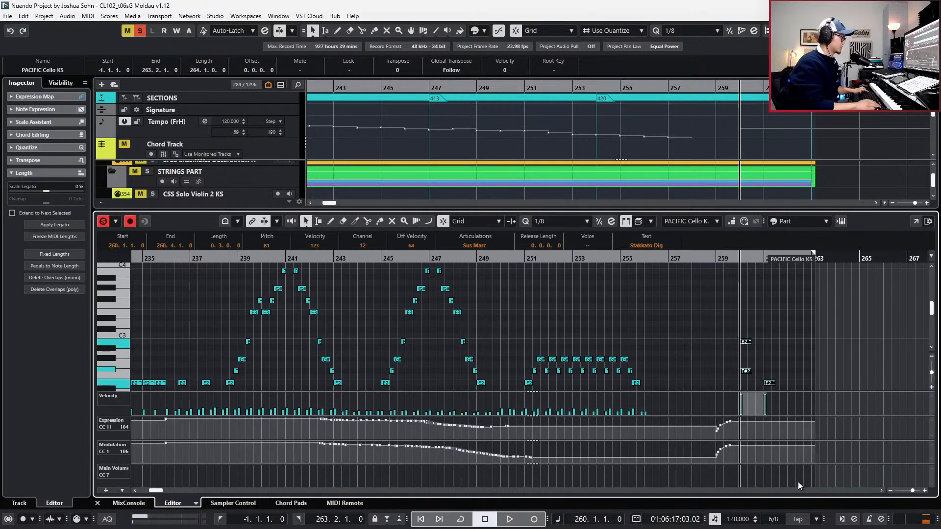
key("alt+Down")
key("alt+Down")
key("alt+Down")
key("alt+Down")
key("alt+Down")
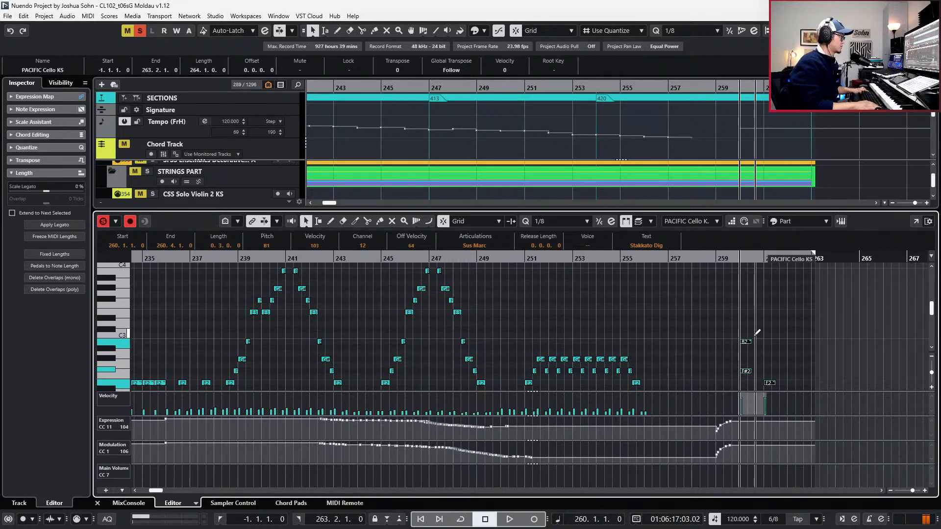
key("space")
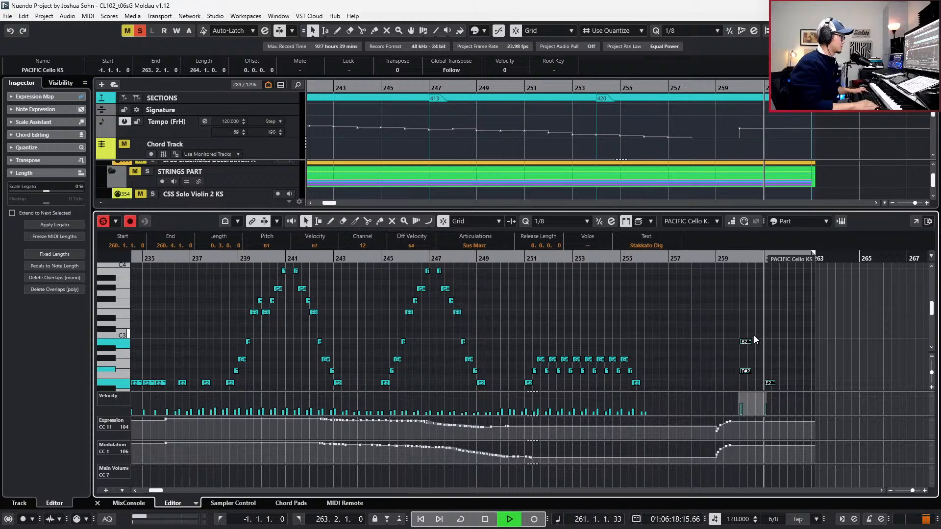
key("space")
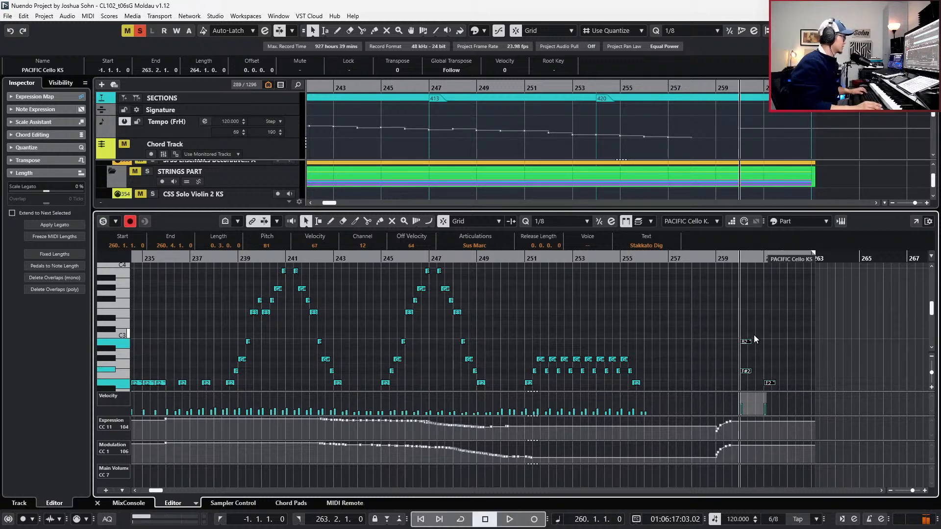
Move the playback position back to bar 206, unsolo the PACIFIC Cello KS track and disable it.
key("g")
key("g")
key("g")
key("g")
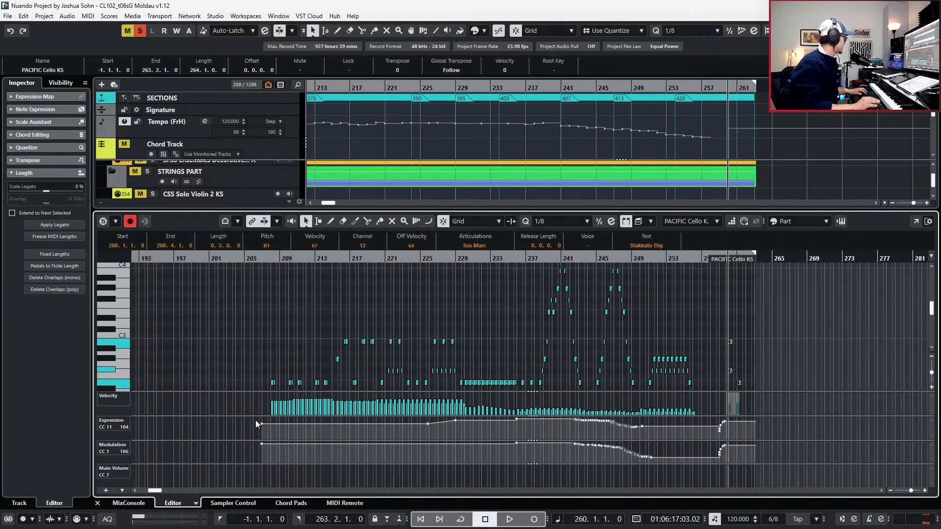
key("KP_Subtract")
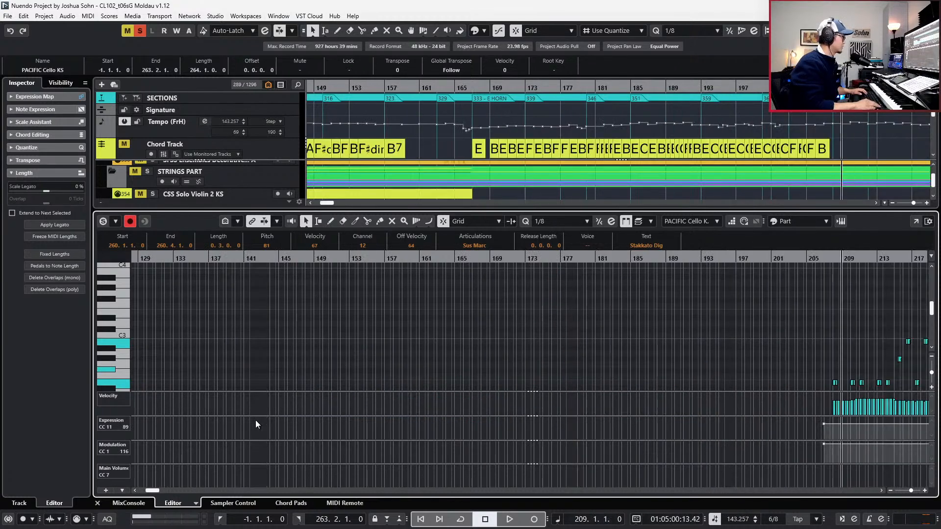
scroll(641, 486, "right", 4)
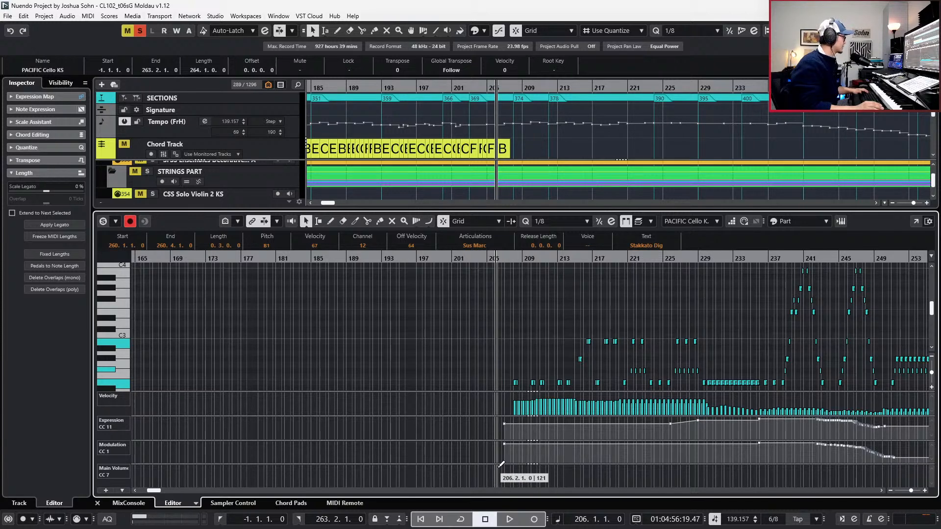
key("Return")
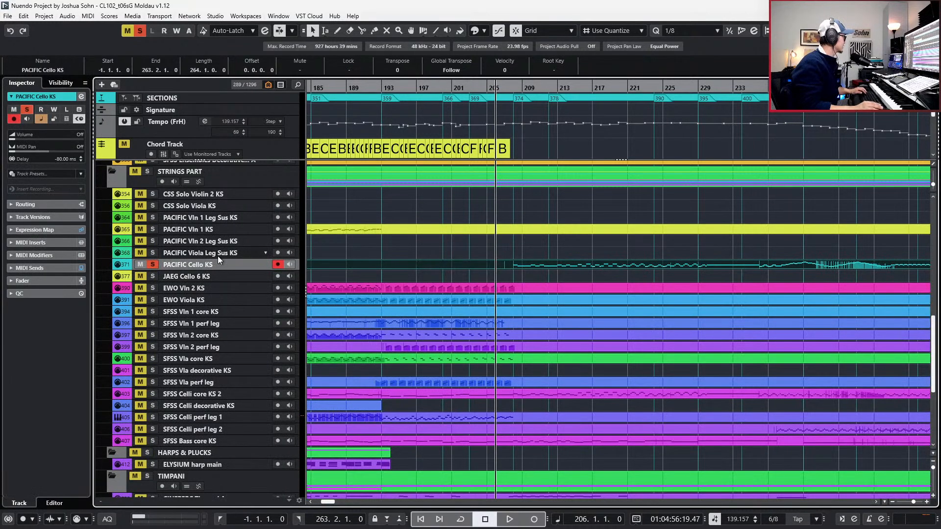
key("s")
key("shift+d")
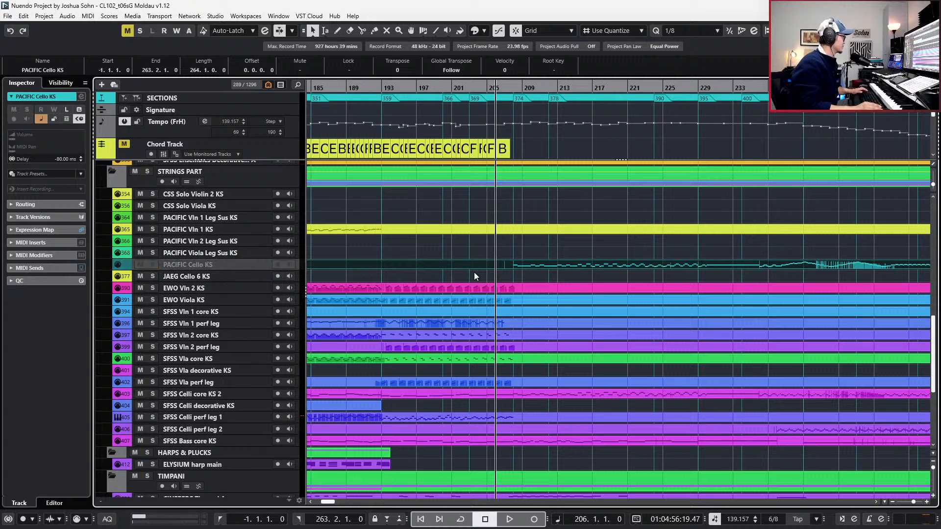
Add a CC 7 main volume point of 127 at 205.5.1 in the disabled PACIFIC Cello KS part and re-enable the track.
key("Return")
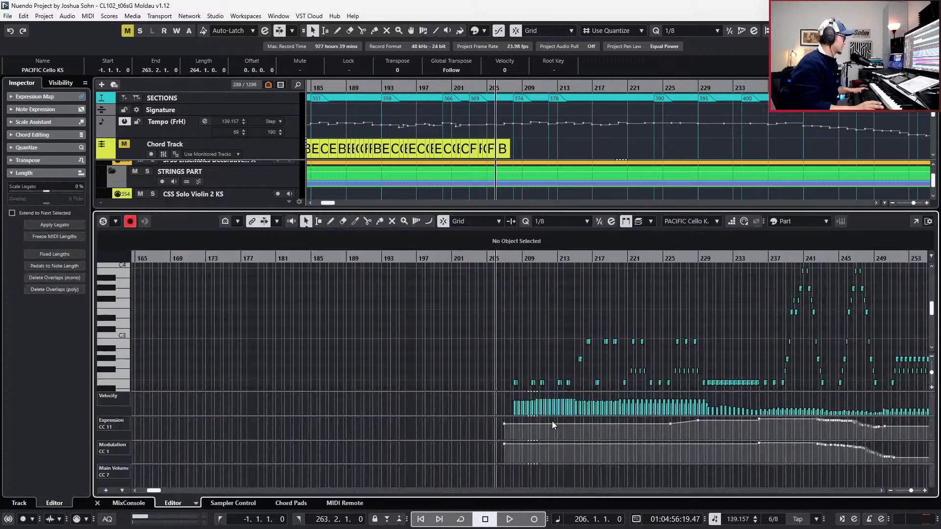
left_click(494, 468)
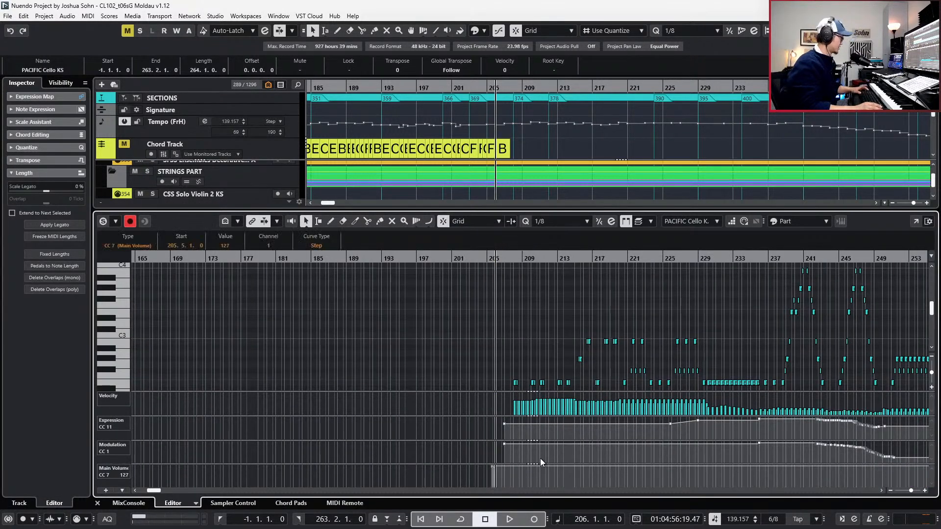
key("Return")
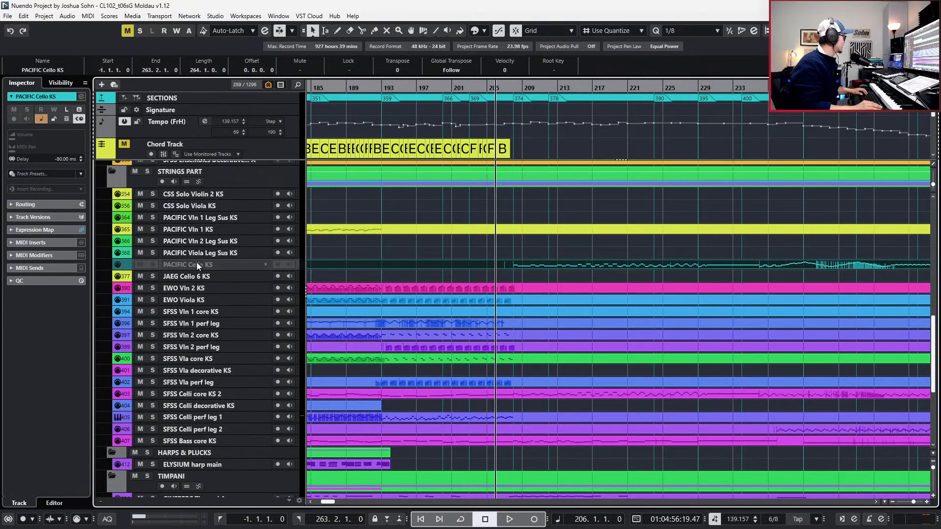
double_click(513, 268)
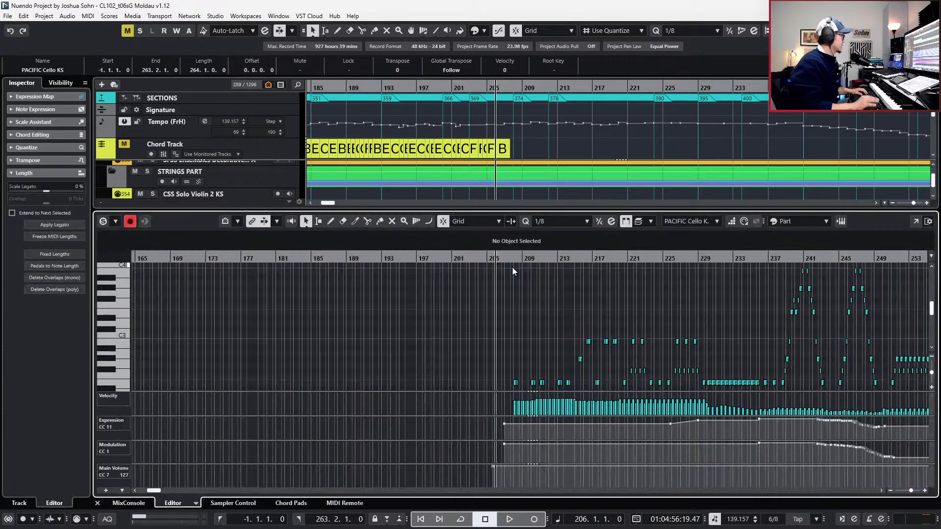
Check the PACIFIC Cello KS Kontakt rack on the slave machine, return to Nuendo and play the full mix from bar 235.
key("alt+Tab")
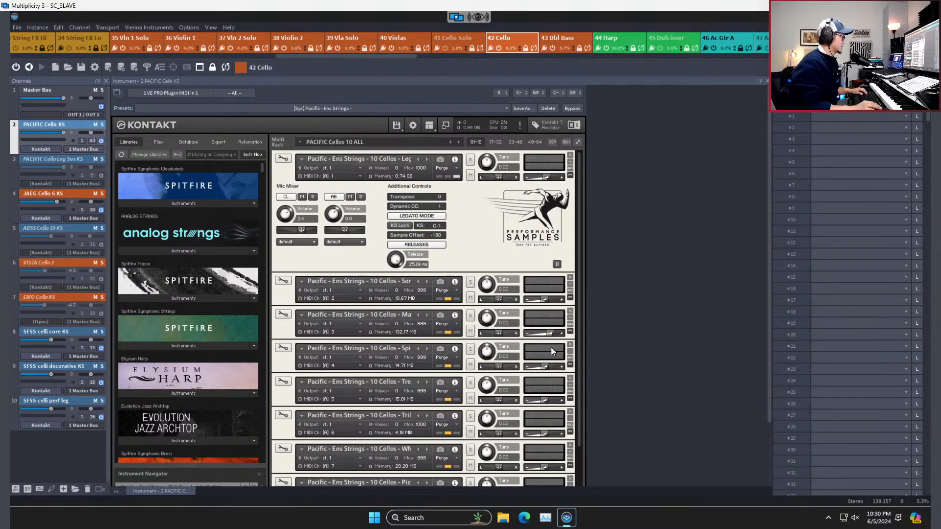
left_click(649, 23)
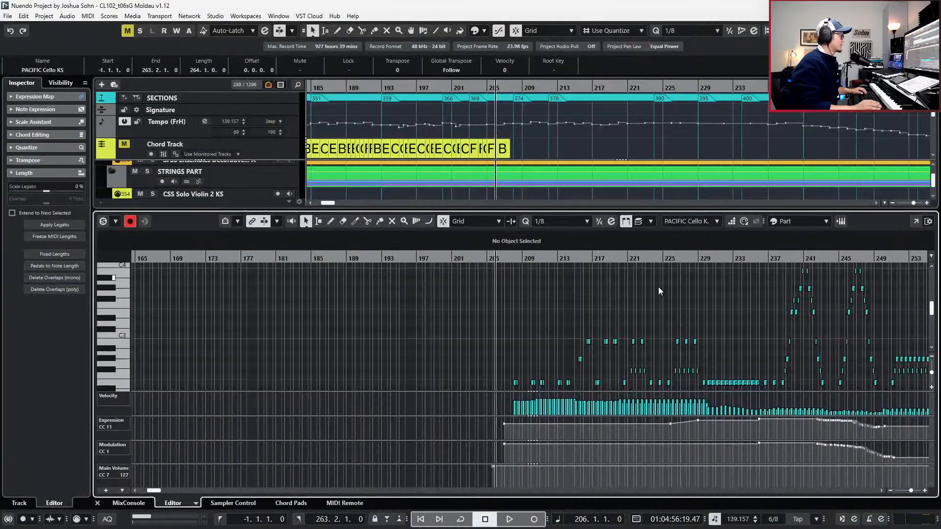
scroll(649, 321, "down", 1)
key("KP_Add")
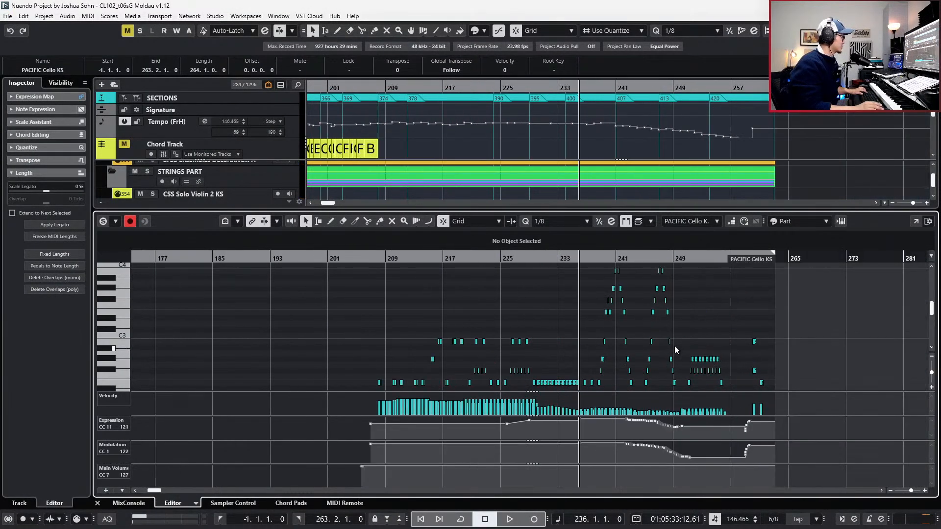
key("KP_Subtract")
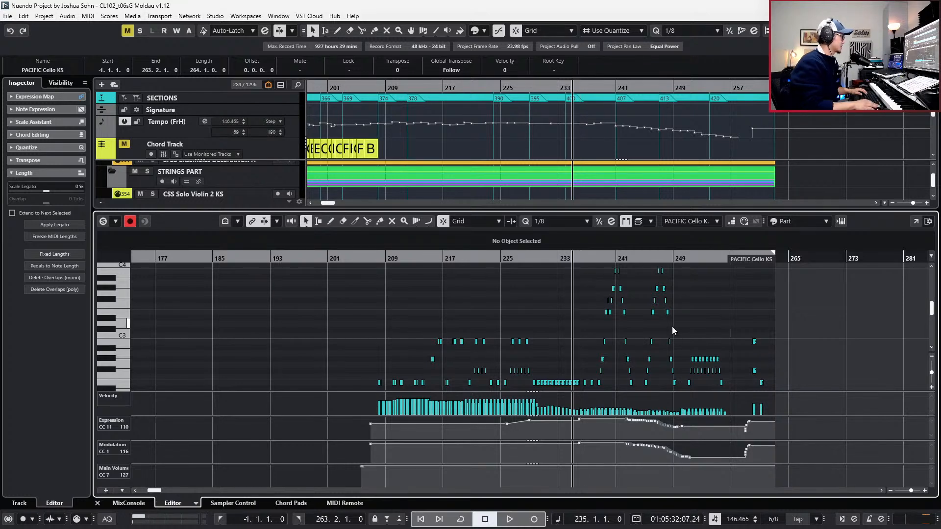
scroll(641, 332, "up", 2)
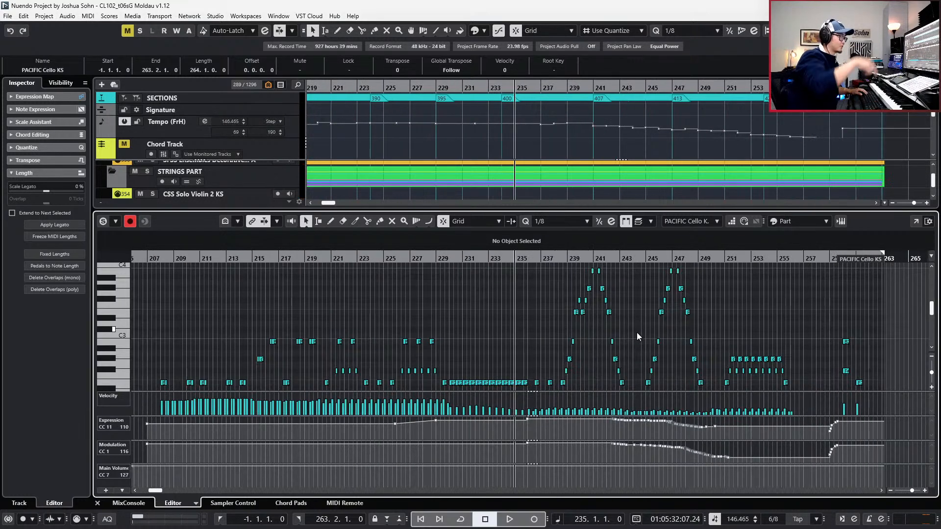
key("space")
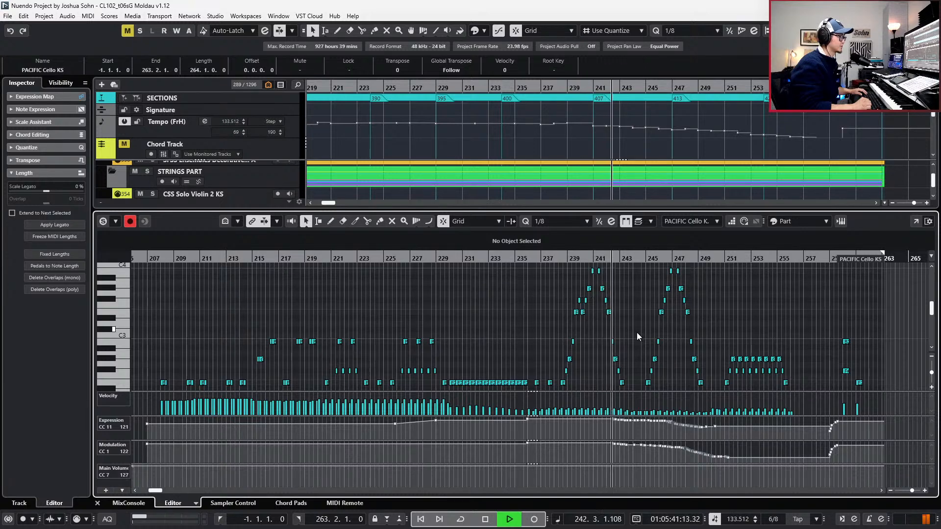
scroll(647, 333, "down", 2)
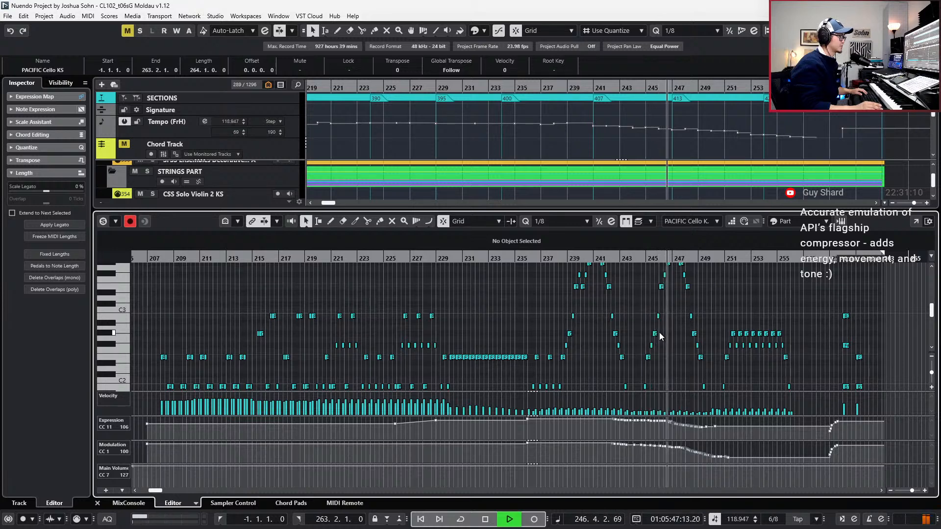
scroll(660, 333, "down", 2)
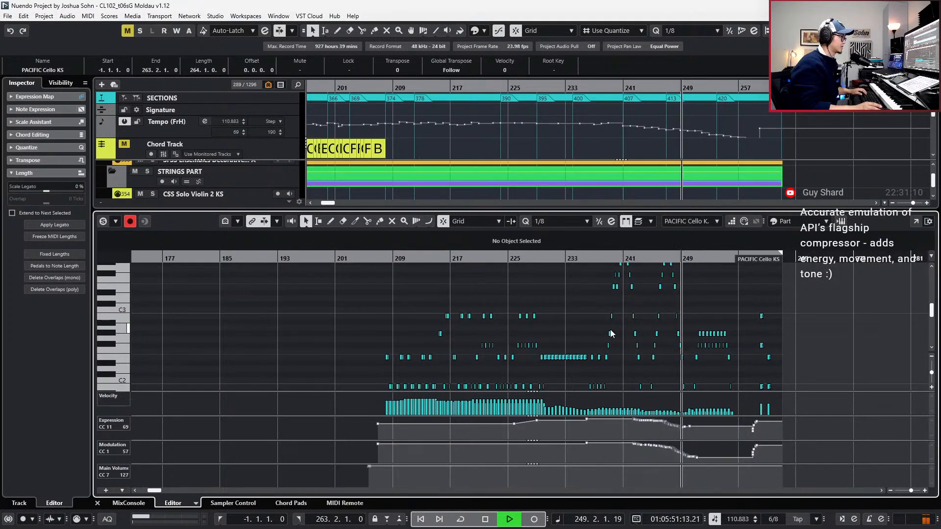
key("space")
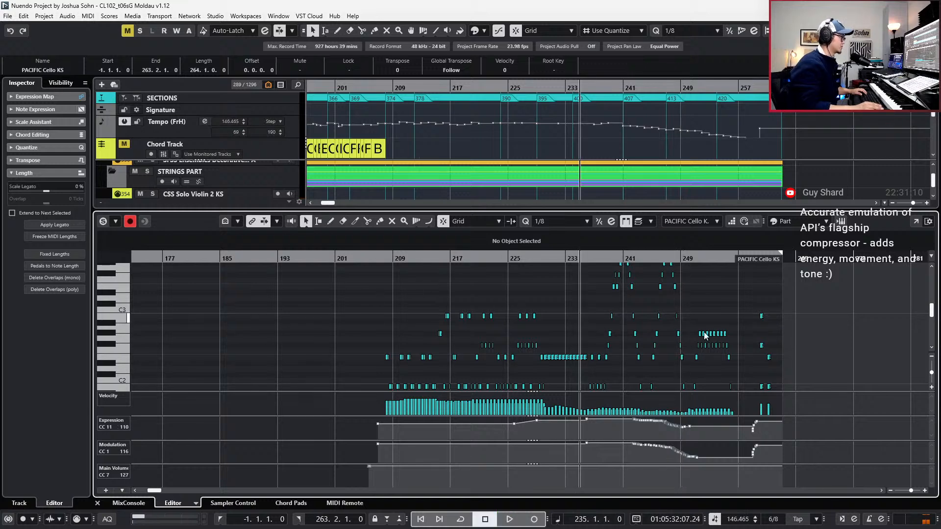
Raise the velocities of the PACIFIC Cello KS legato notes from bar 250 onward during playback, bringing the first E1 note to 37.
left_click_drag(694, 328, 733, 348)
key("l")
scroll(721, 346, "up", 4)
key("KP_Subtract")
key("KP_Subtract")
scroll(669, 336, "down", 3)
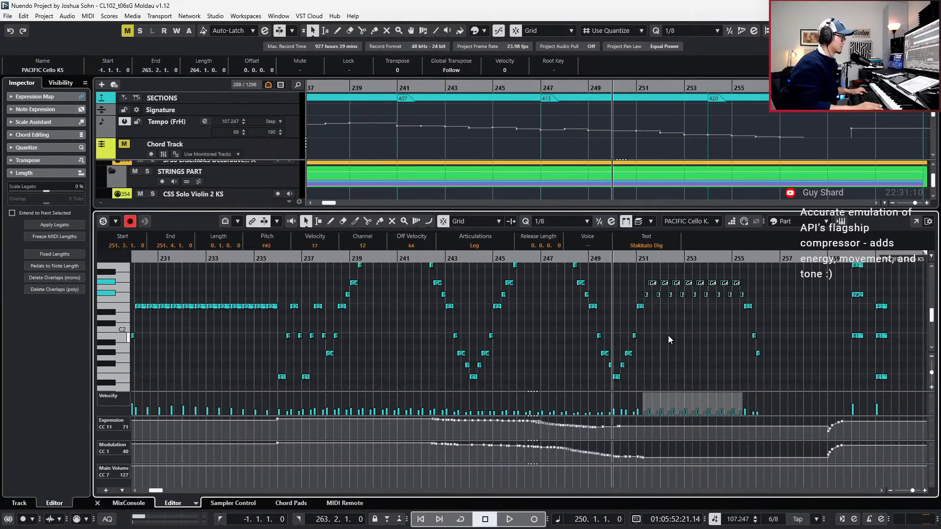
left_click_drag(763, 283, 617, 392)
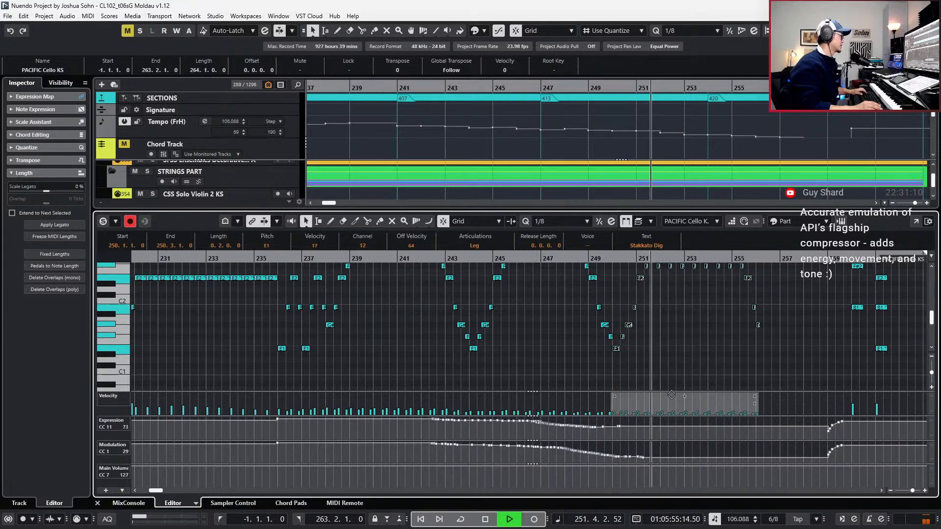
left_click_drag(659, 393, 660, 389)
scroll(675, 392, "down", 2)
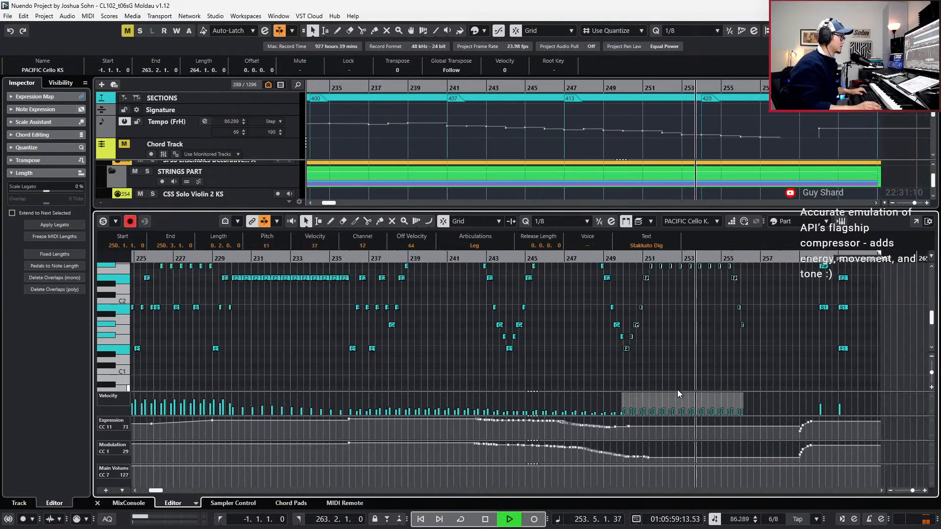
Re-record the CC 11 expression of the PACIFIC Cello KS part as a gradual fade from about bar 248, reaching 10 by bar 256.
left_click(636, 426)
key("Delete")
key("space")
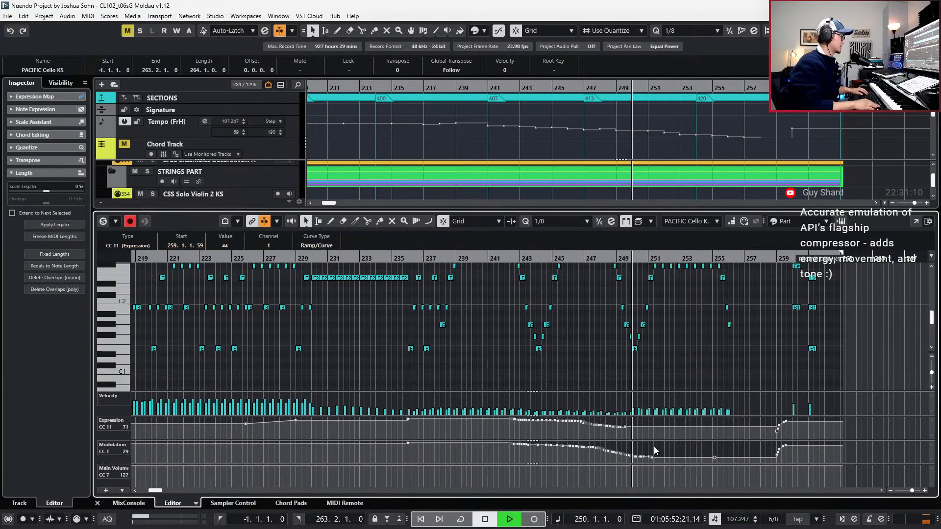
key("space")
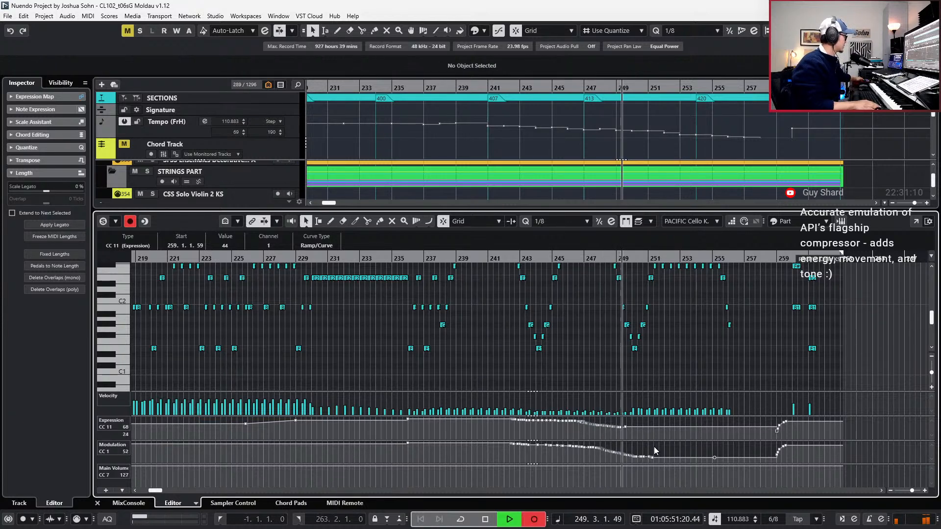
key("space")
key("space")
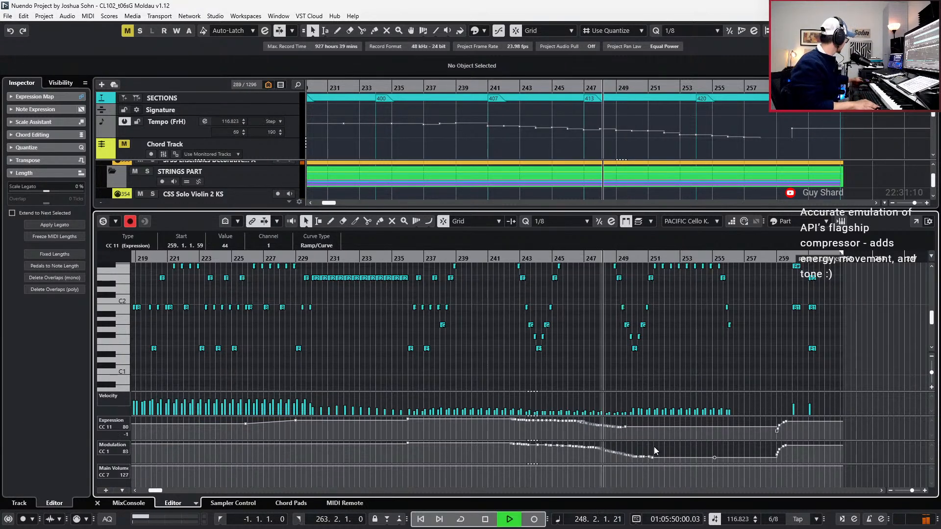
key("KP_Multiply")
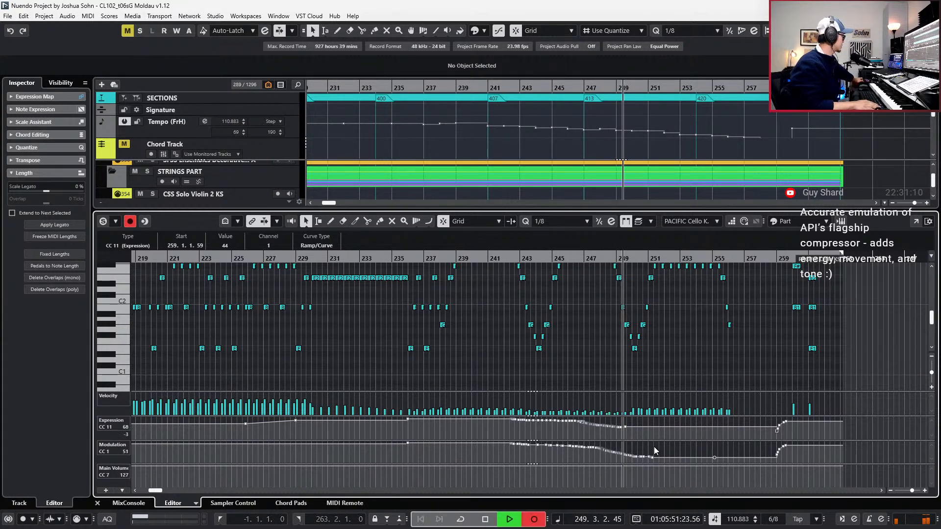
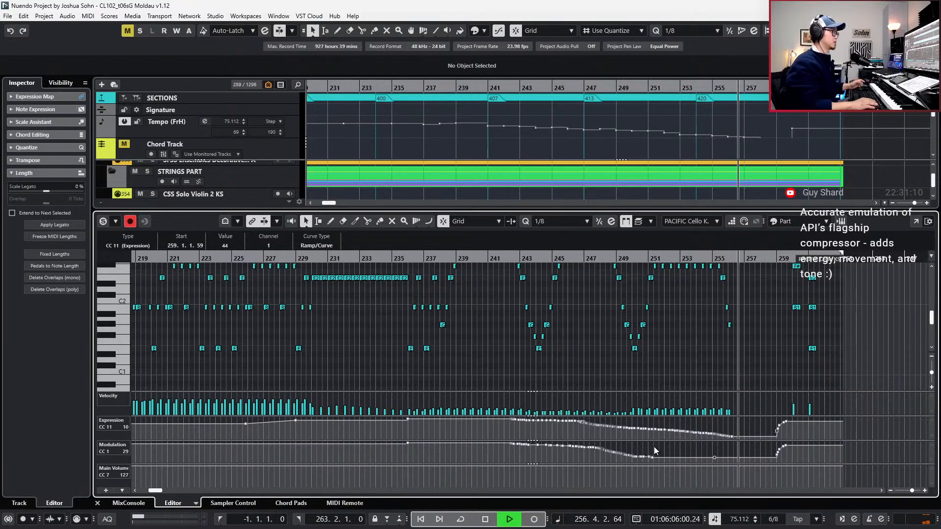
key("space")
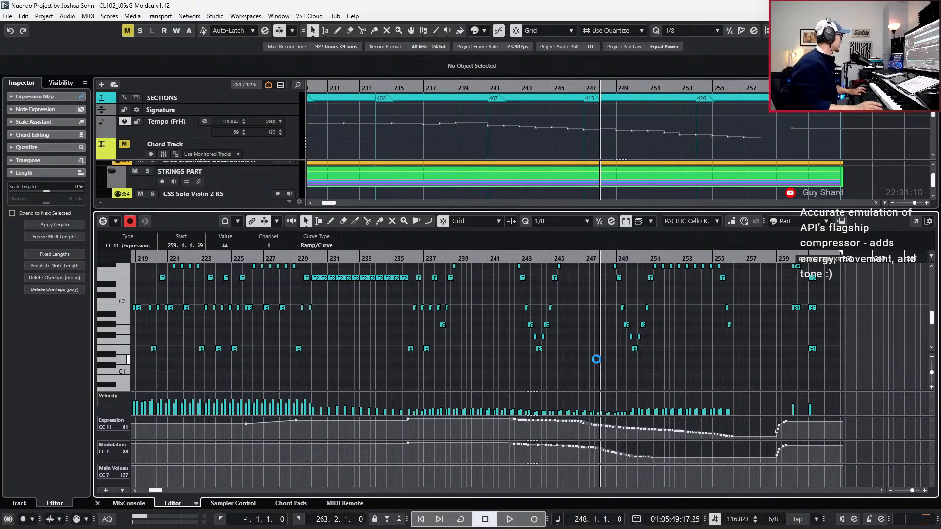
Move the playback position back to bar 236 and return to the full track arrangement.
key("g")
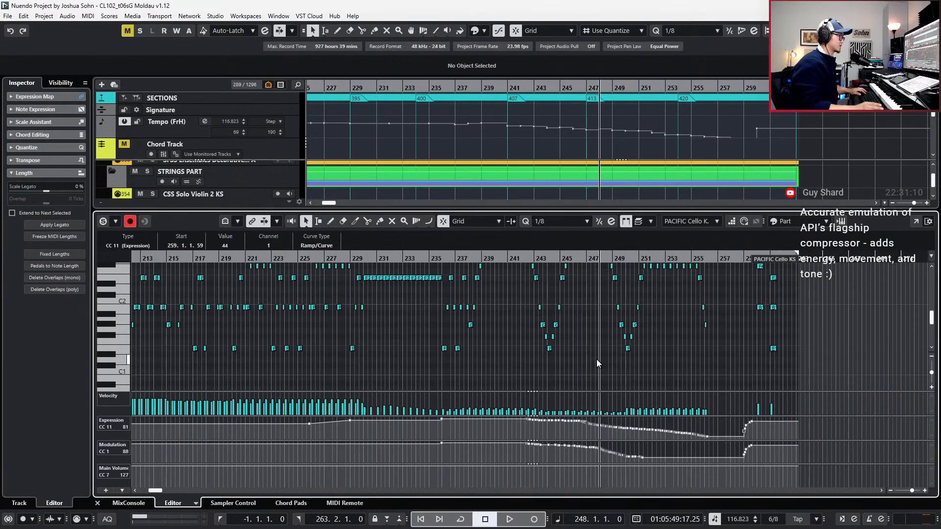
key("KP_Subtract")
key("KP_Subtract")
key("KP_Subtract")
key("KP_Subtract")
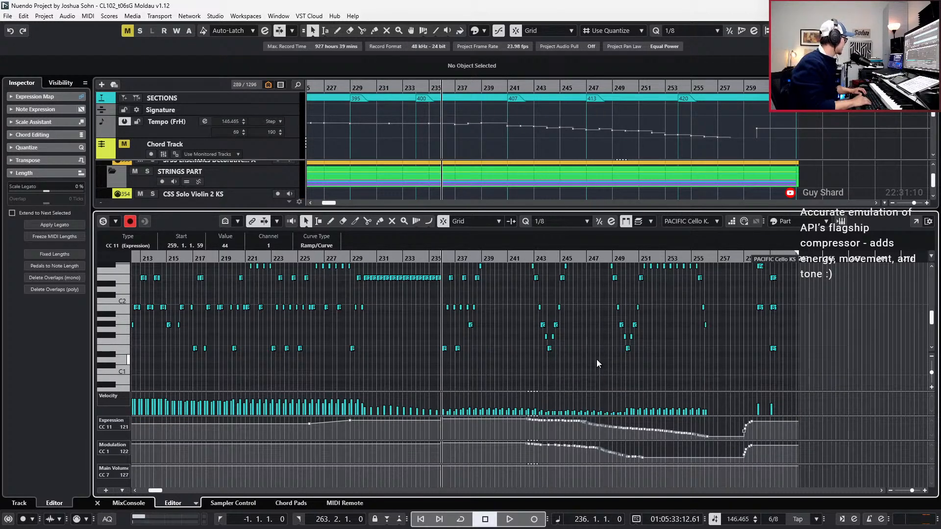
key("Return")
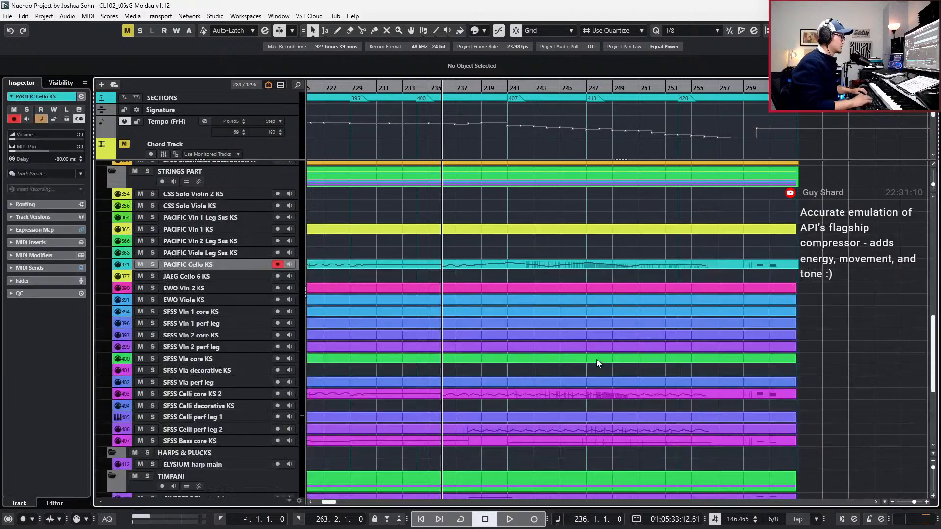
Solo the PACIFIC Cello KS track, audition it from bar 208 and unsolo it.
scroll(642, 322, "down", 1)
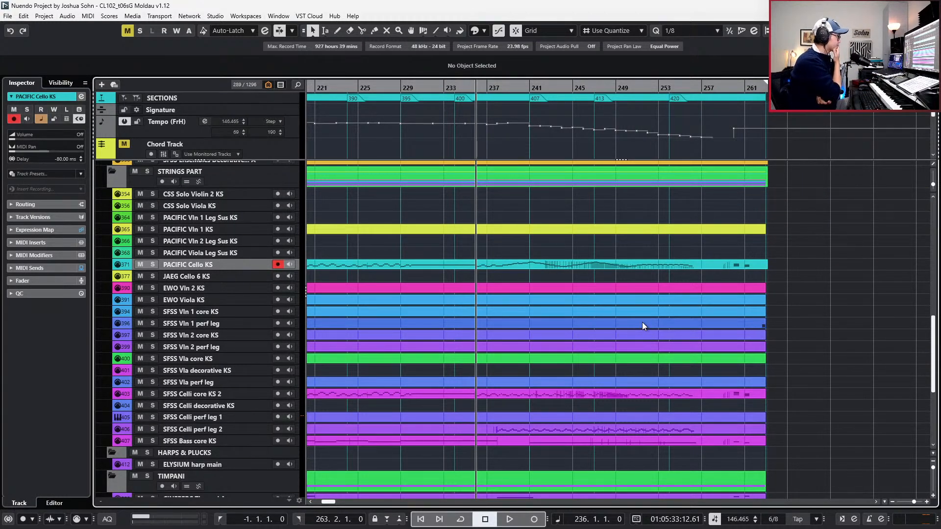
scroll(625, 275, "down", 1)
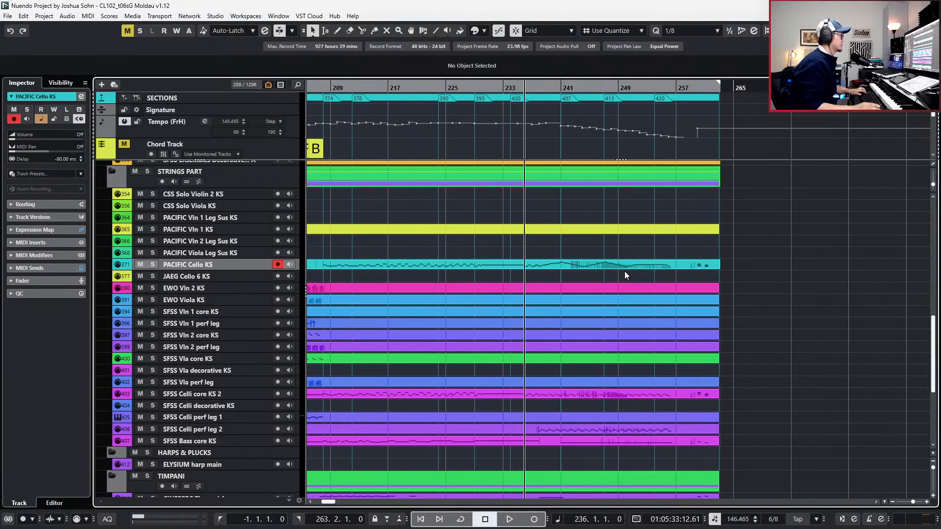
scroll(626, 267, "left", 2)
key("s")
key("b")
key("b")
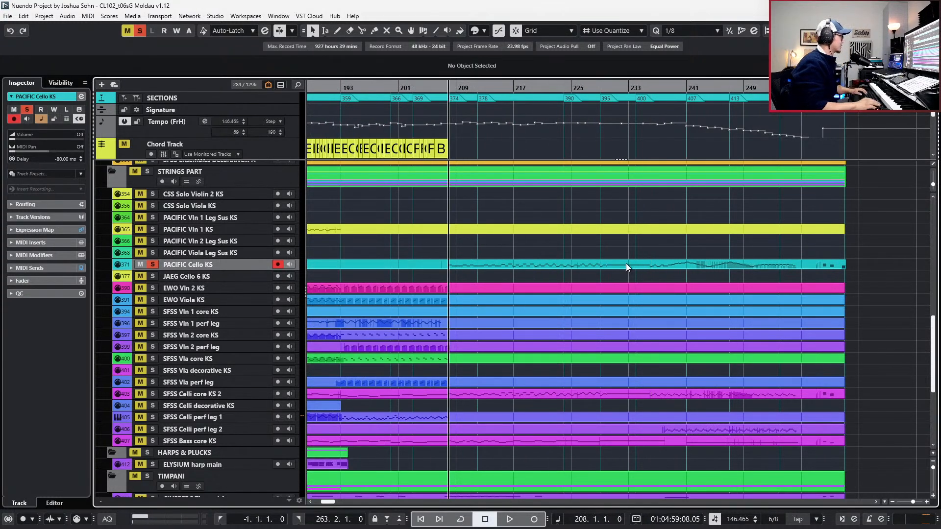
key("space")
key("space")
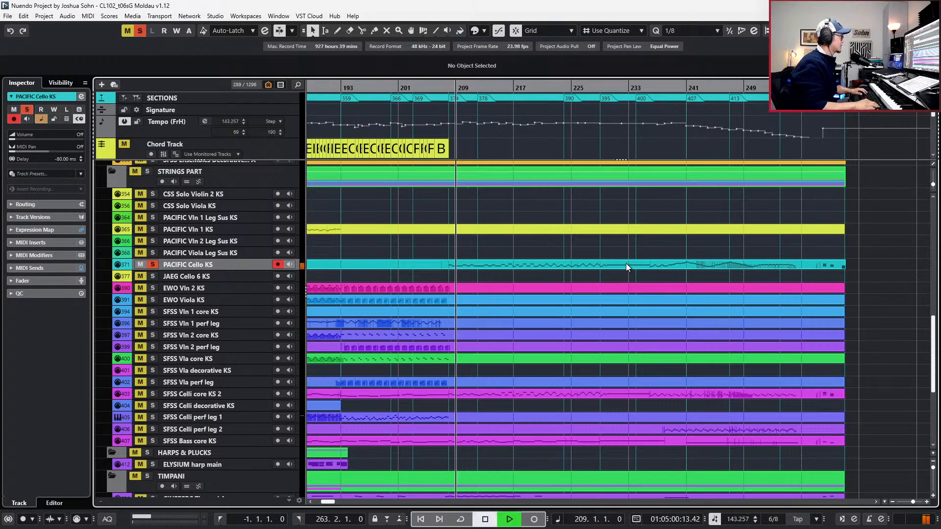
key("s")
Lower the velocities of the PACIFIC Cello KS notes in bars 208 to 229, bringing the first E2 note to 53 while auditioning.
double_click(626, 263)
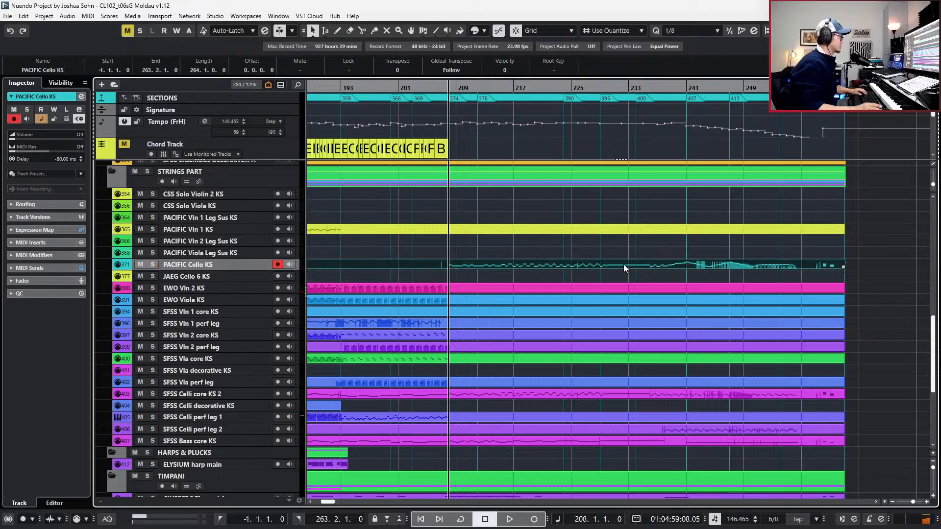
scroll(510, 331, "up", 3)
left_click_drag(444, 318, 616, 363)
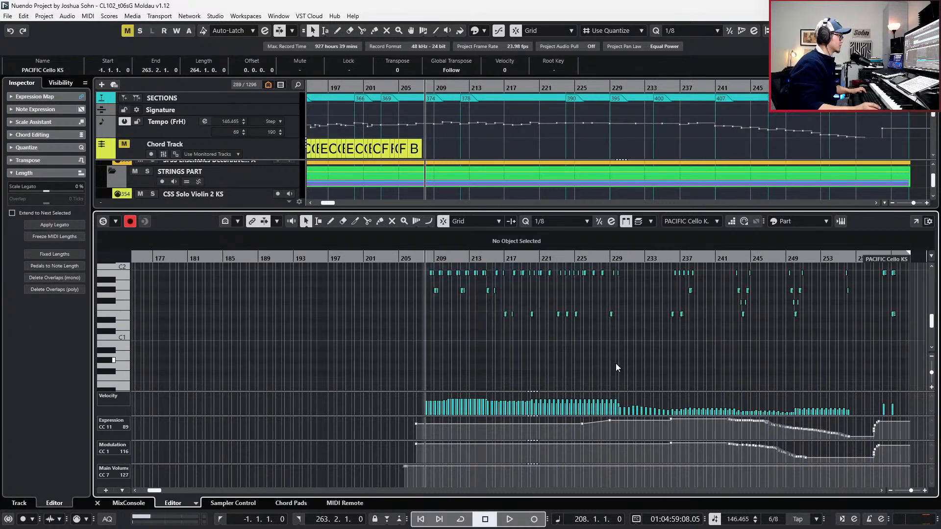
scroll(611, 361, "up", 3)
scroll(615, 356, "up", 1)
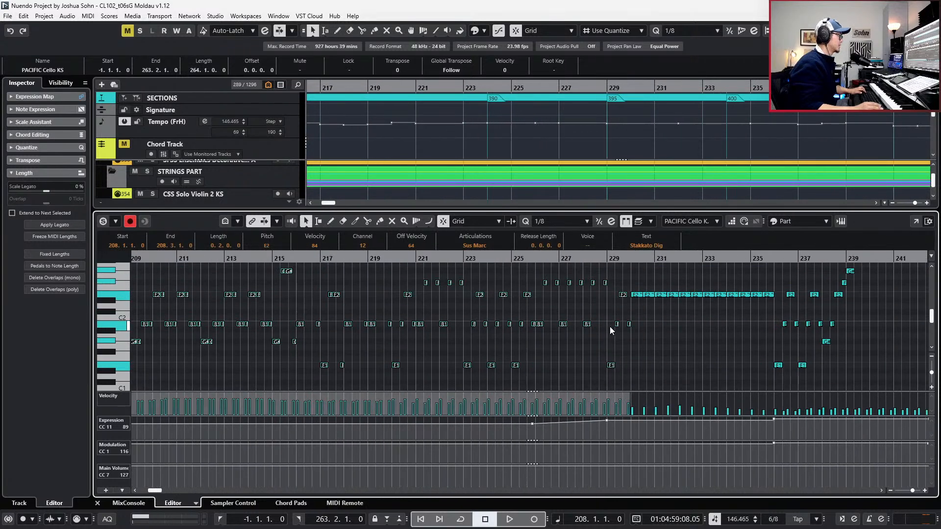
scroll(611, 331, "down", 3)
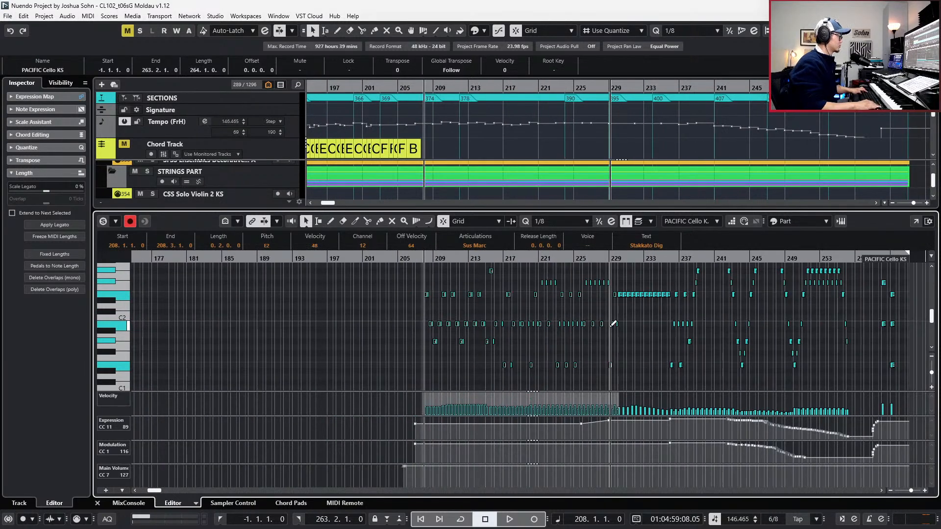
key("space")
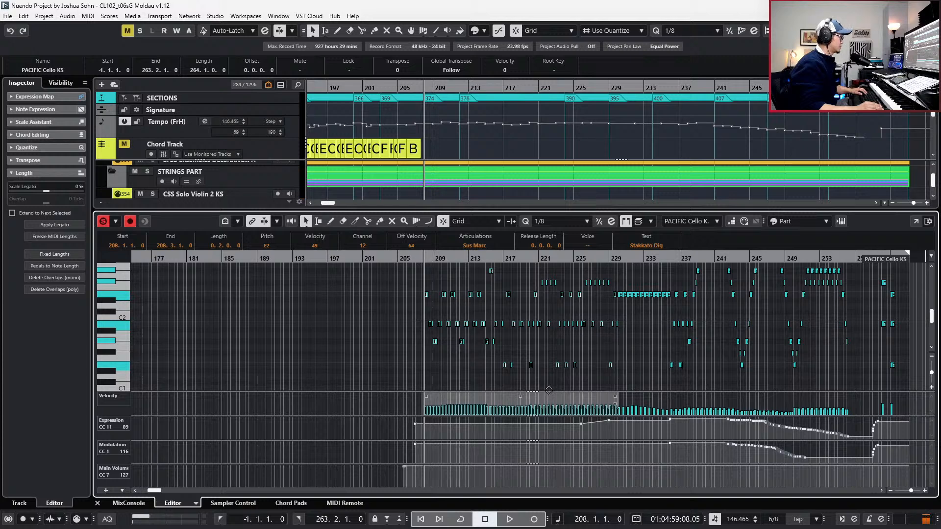
key("space")
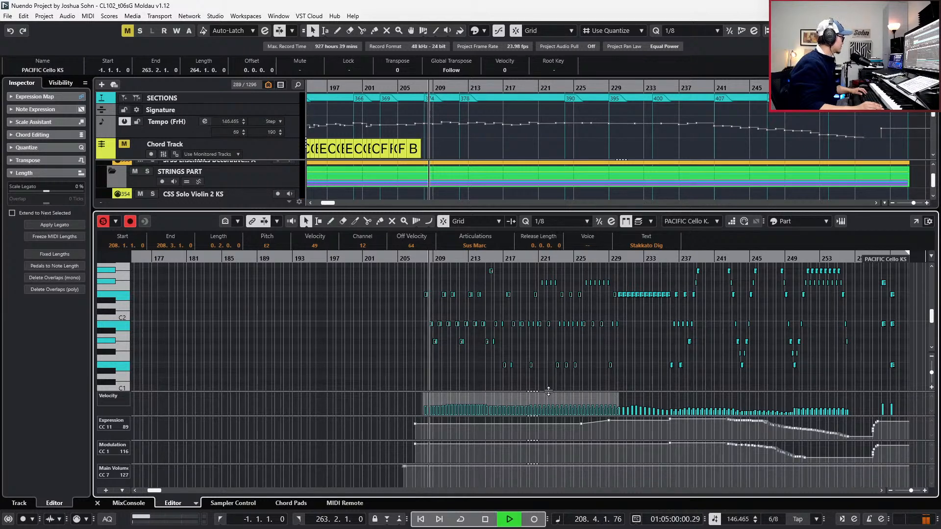
key("j")
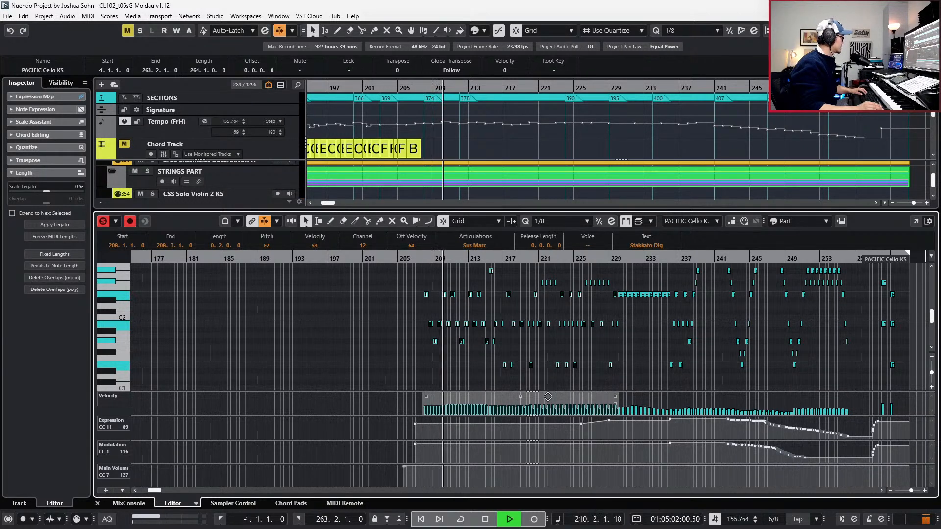
scroll(422, 351, "up", 6)
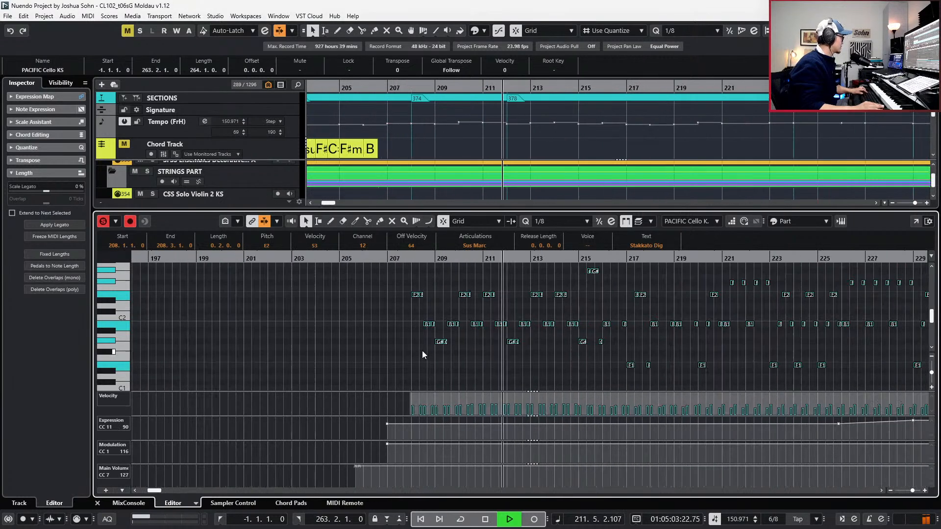
key("space")
Set the second E2 note in bar 210 to the Sus Marc articulation and play the passage from bar 208.
scroll(442, 341, "up", 4)
scroll(492, 311, "up", 2)
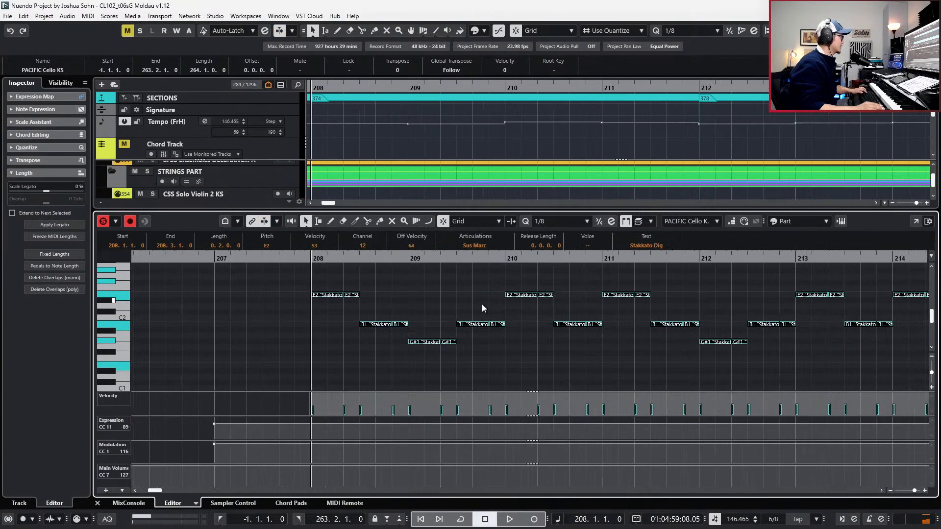
left_click(467, 324)
left_click(548, 294)
left_click_drag(562, 312, 593, 336)
left_click_drag(555, 270, 556, 301)
left_click(488, 244)
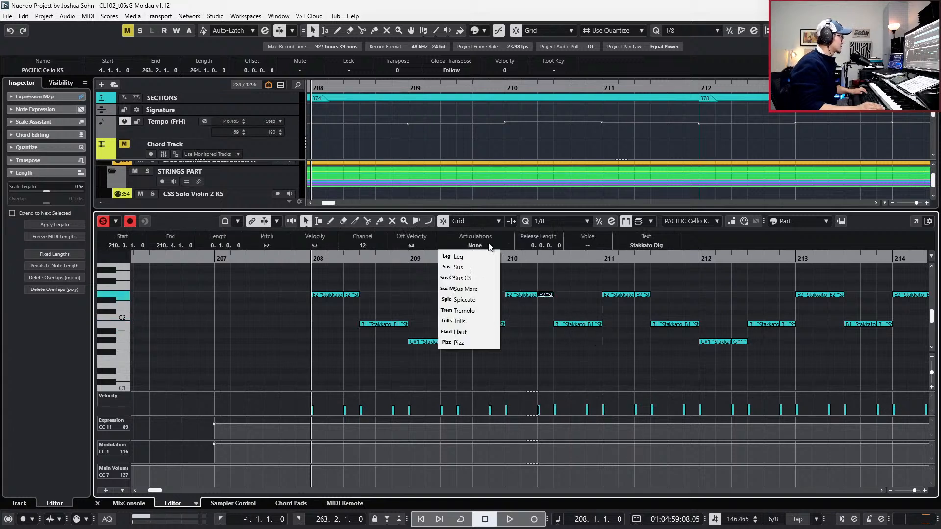
left_click(485, 289)
key("space")
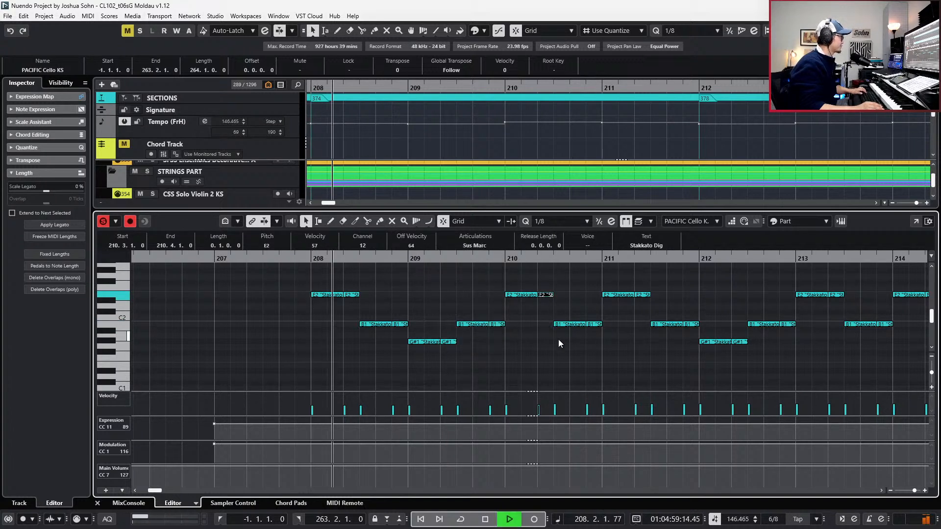
key("g")
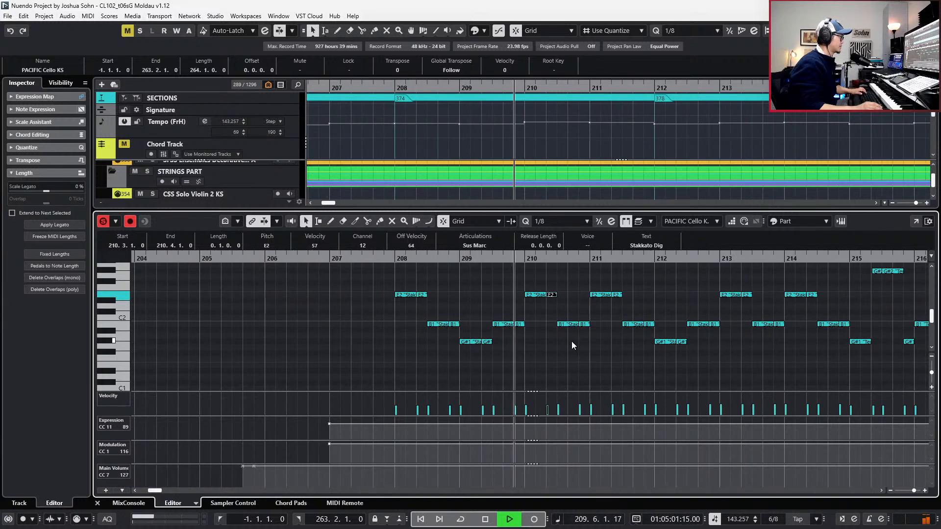
key("space")
left_click(575, 333)
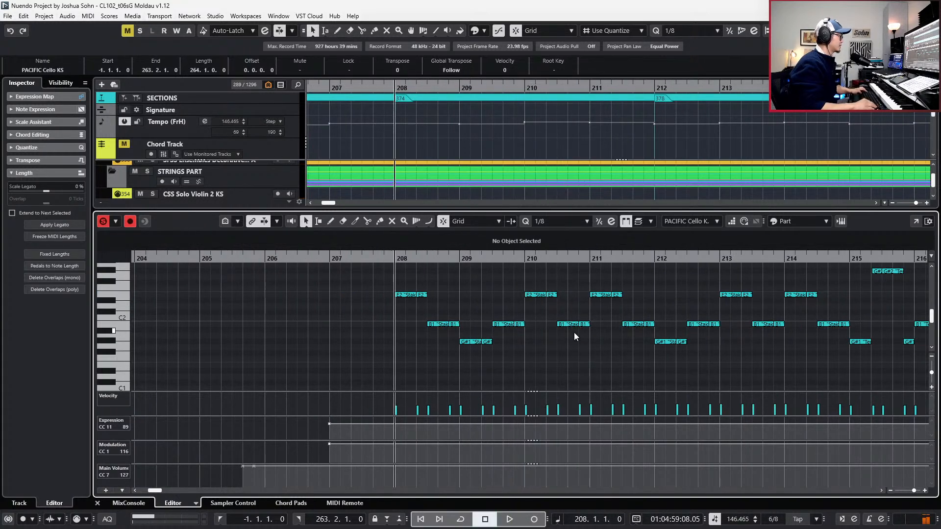
Show the articulation lane and check the articulations assigned to the notes across bars 208 to 217.
key("alt+1")
key("h")
key("h")
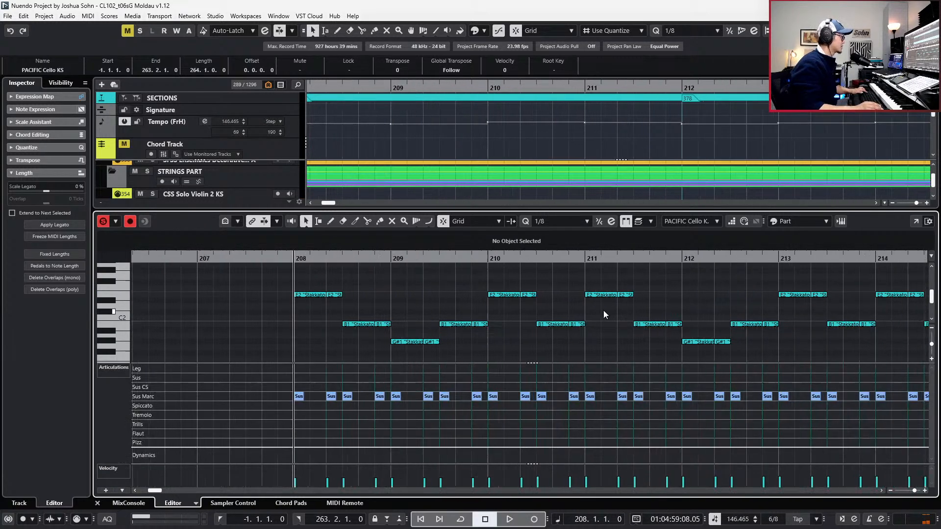
left_click_drag(631, 305, 633, 307)
scroll(633, 307, "right", 3)
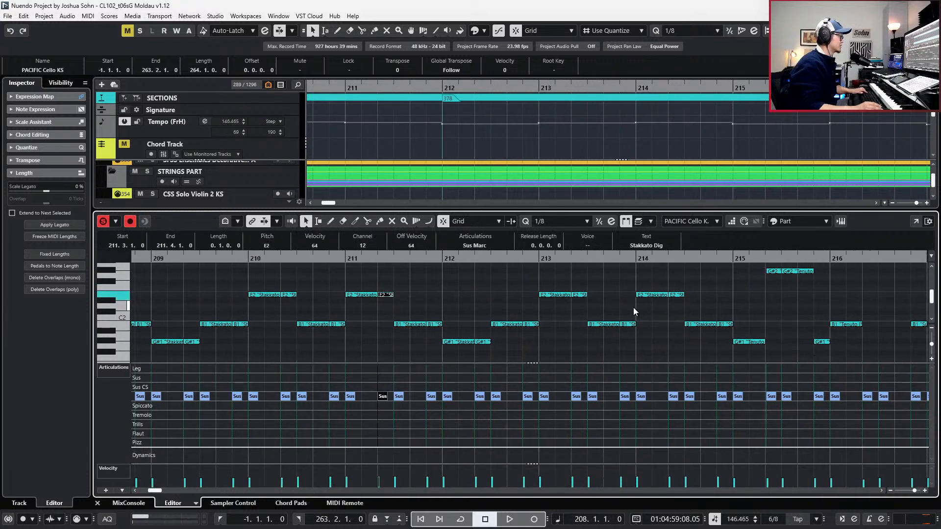
scroll(633, 308, "right", 1)
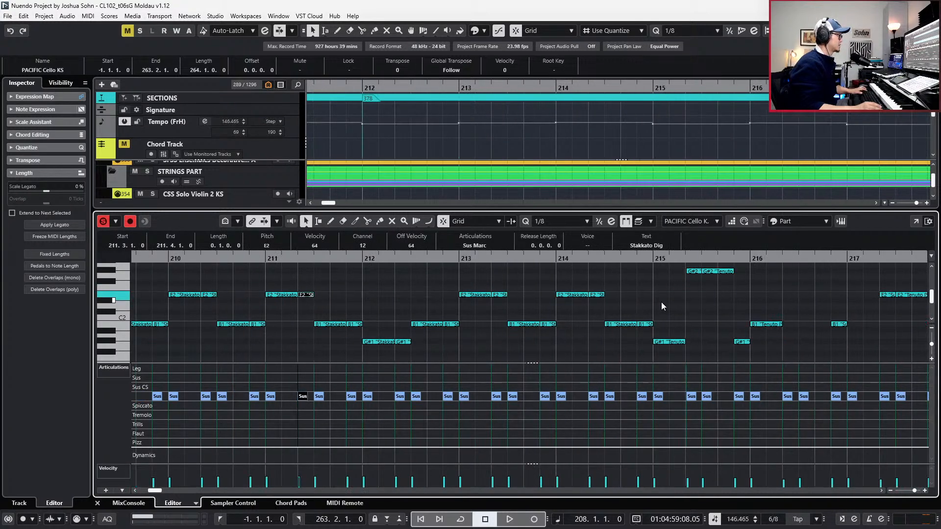
Raise the velocities of the PACIFIC Cello KS notes in bars 208 to 229 during playback, bringing the first E2 note to 56.
key("space")
key("g")
key("g")
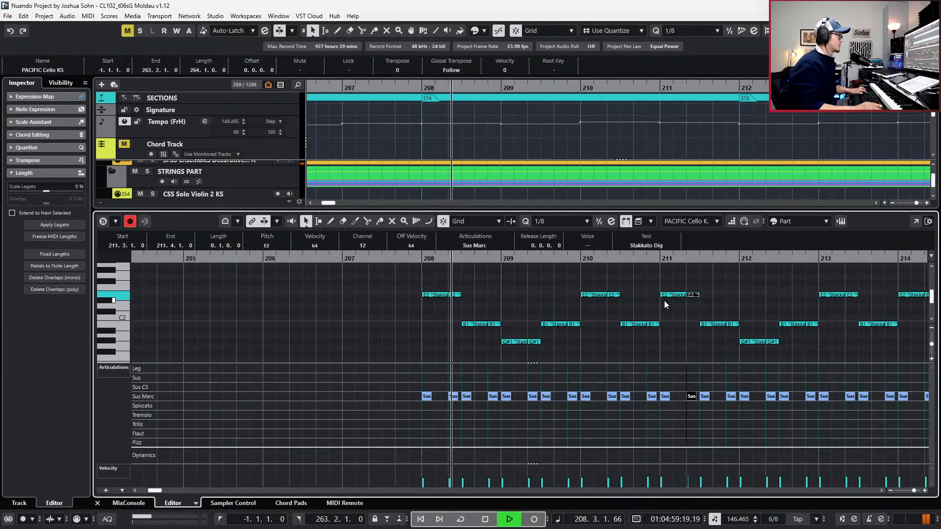
key("g")
key("g")
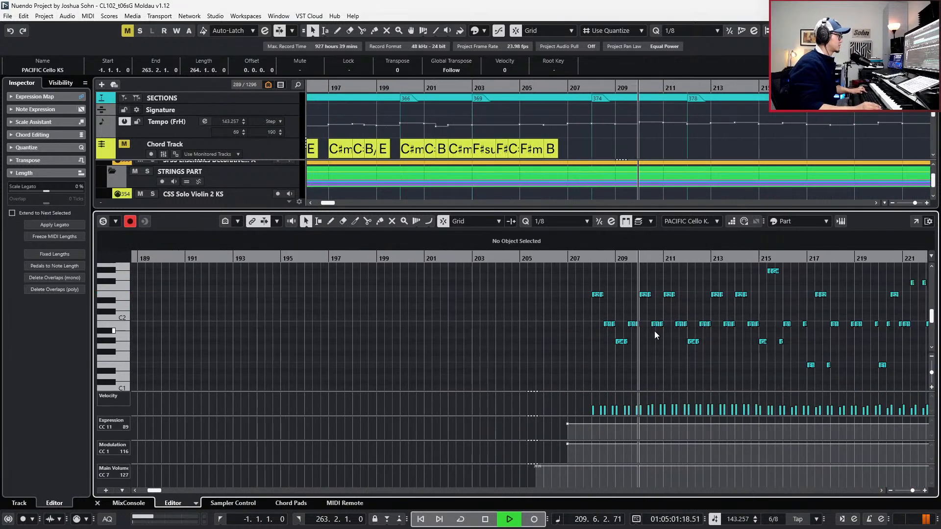
key("f")
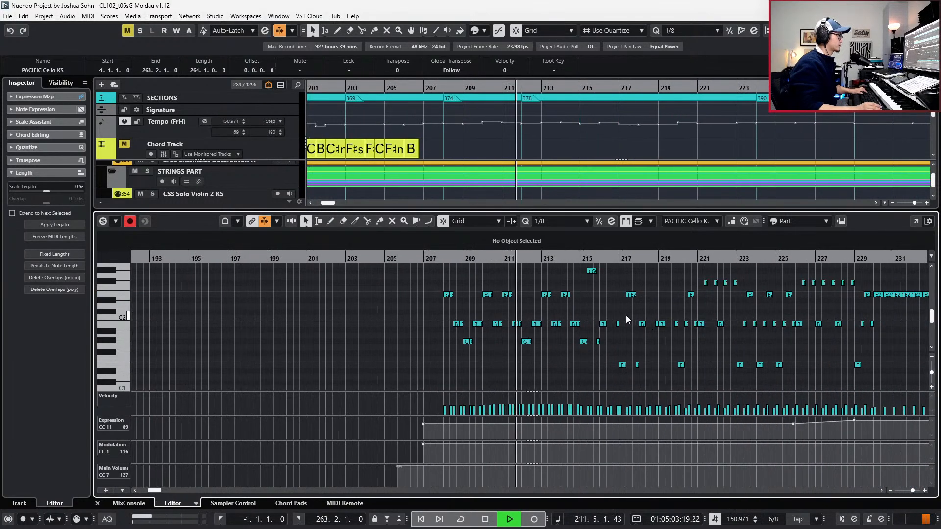
scroll(492, 294, "up", 2)
left_click_drag(431, 275, 871, 373)
key("space")
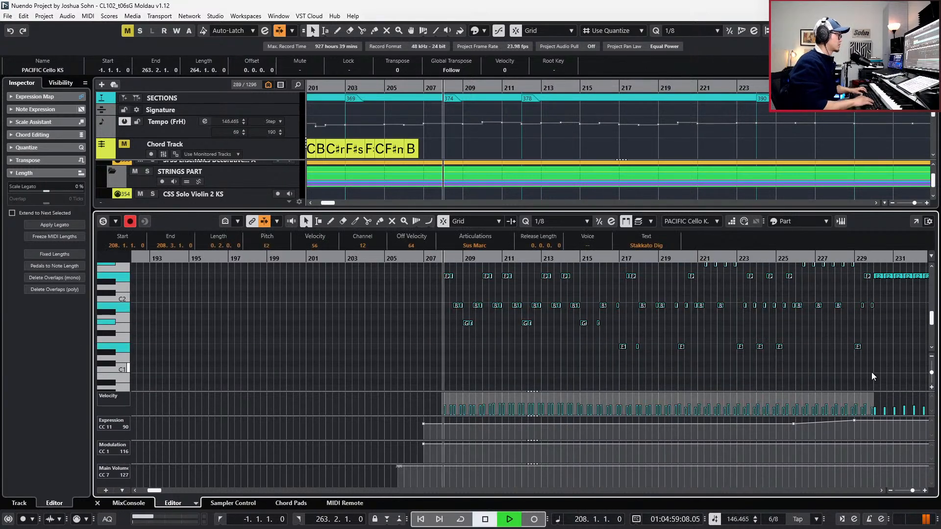
Return to the full track arrangement and select the STRINGS PART folder track.
key("ctrl+e")
scroll(473, 318, "down", 2)
scroll(466, 294, "up", 5)
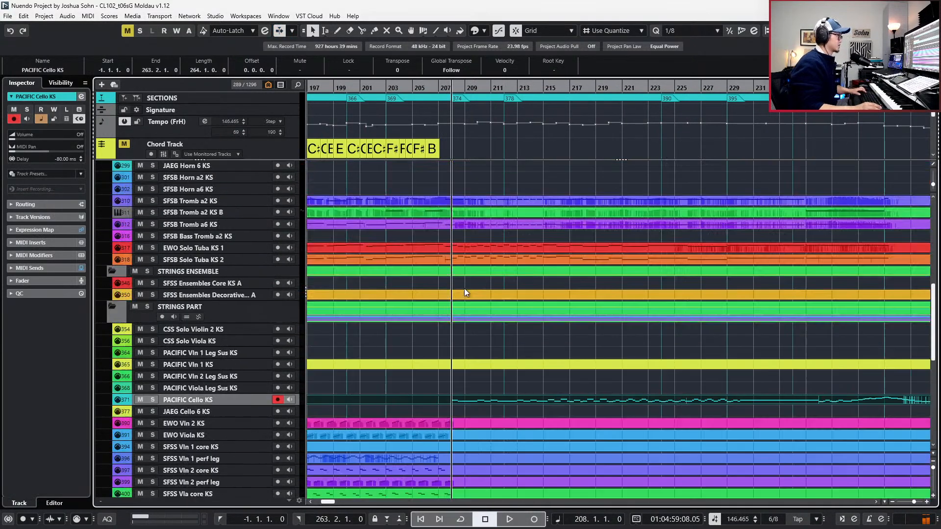
left_click(262, 313)
scroll(614, 314, "up", 1)
scroll(614, 314, "down", 4)
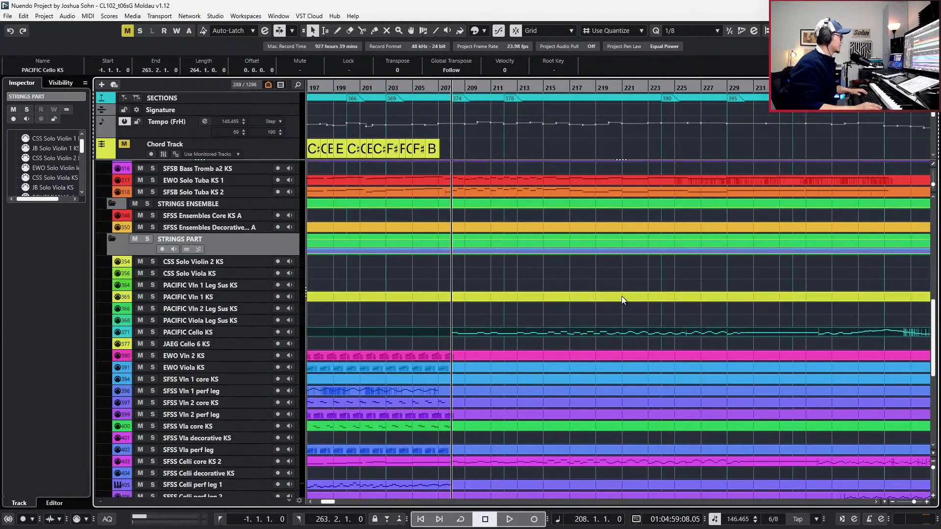
Solo the STRINGS PART folder and play the strings from bar 205.
key("s")
key("KP_Subtract")
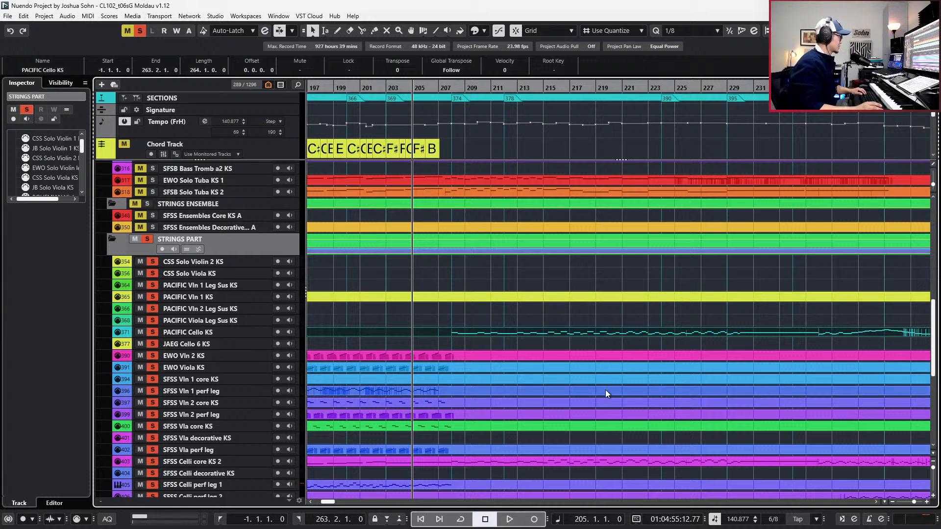
key("space")
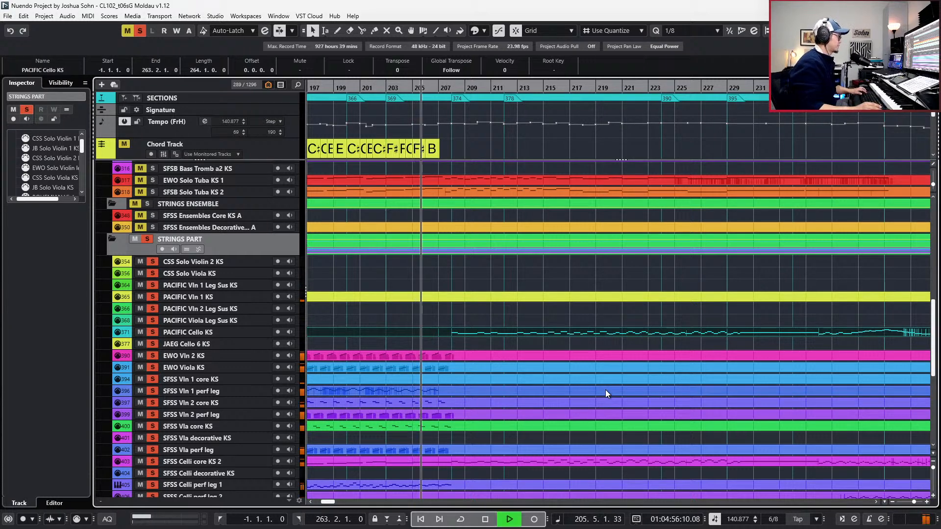
scroll(605, 390, "down", 2)
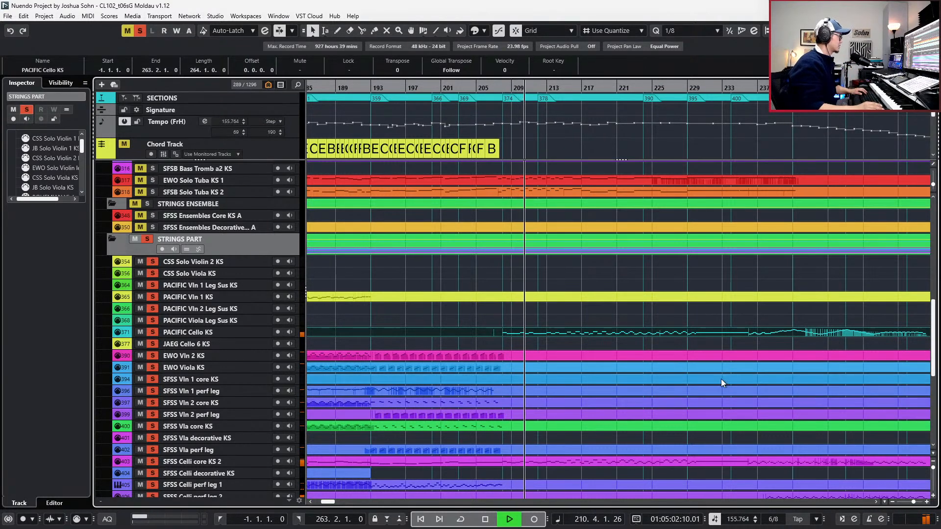
scroll(732, 385, "down", 2)
key("space")
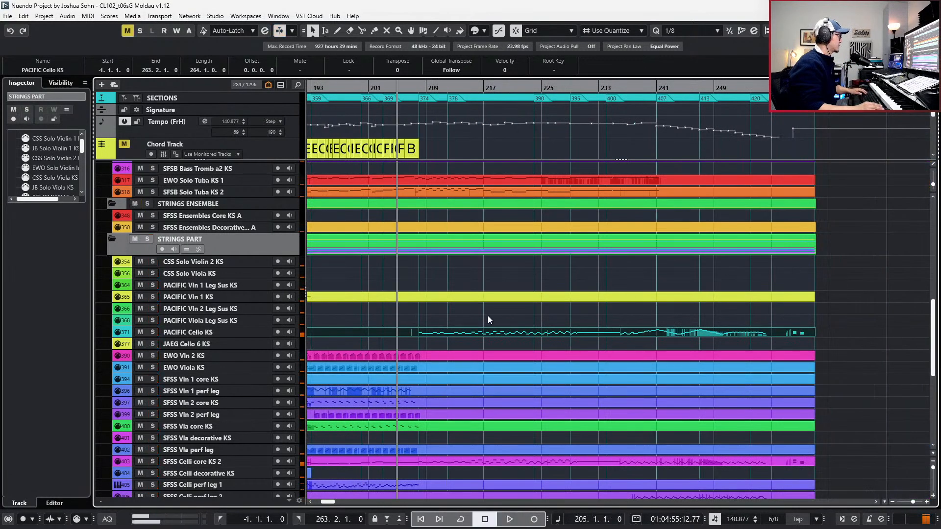
Select the PACIFIC Cello KS part, play it in solo from bar 205, and turn the solo off.
left_click(488, 333)
key("space")
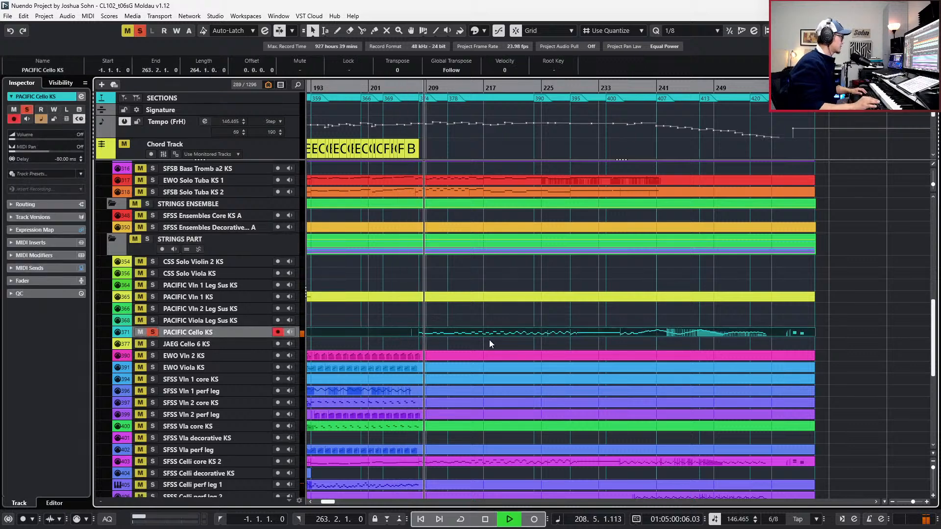
key("space")
key("s")
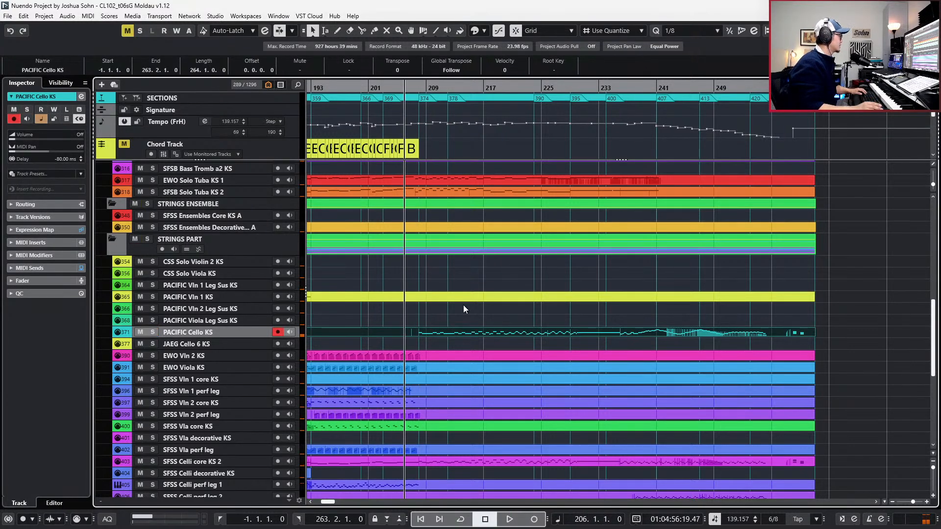
Solo the SFSB Tpt a6 KS and SONR Trumpets 4 KS tracks and play them from bar 206.
scroll(456, 274, "up", 8)
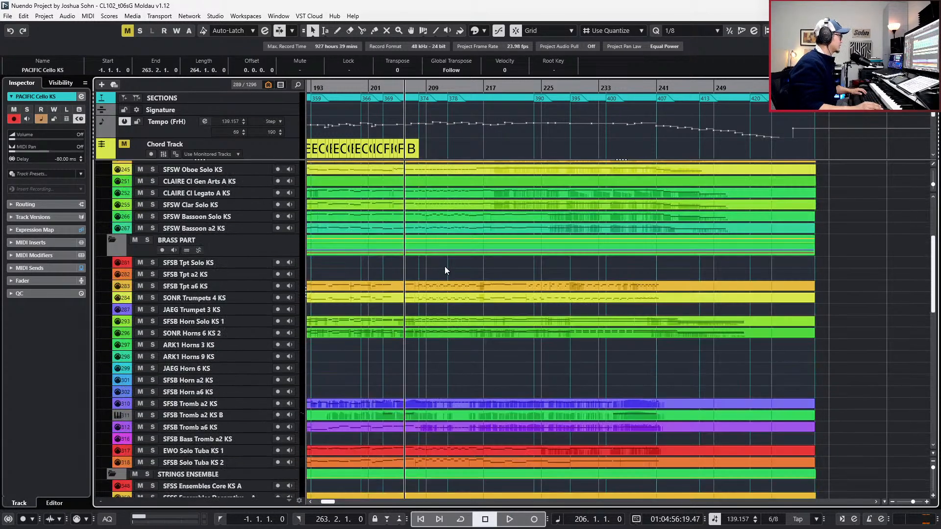
left_click(454, 288)
left_click(458, 300, "shift")
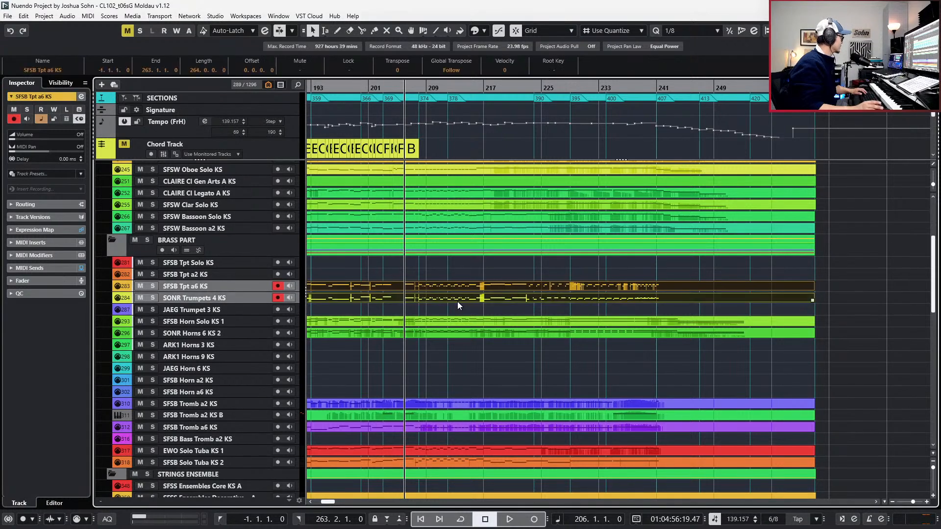
key("s")
key("space")
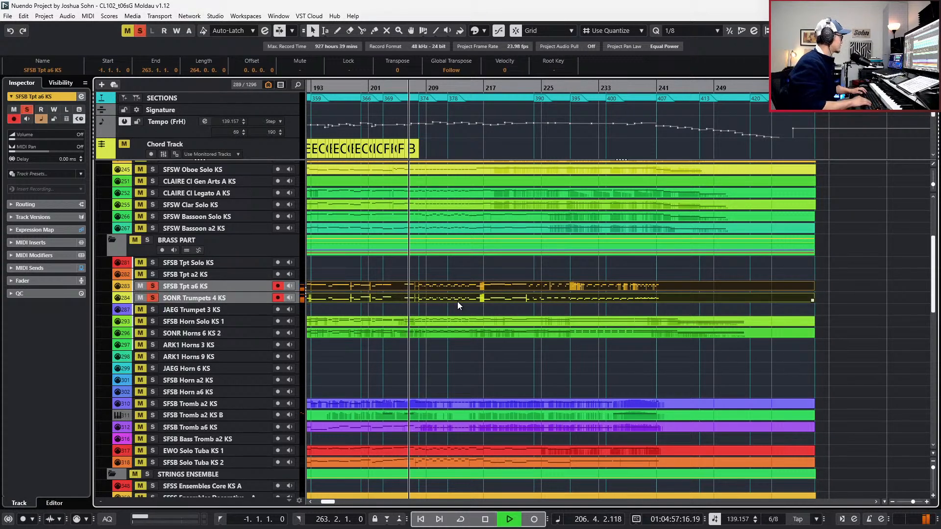
left_click_drag(488, 361, 492, 287)
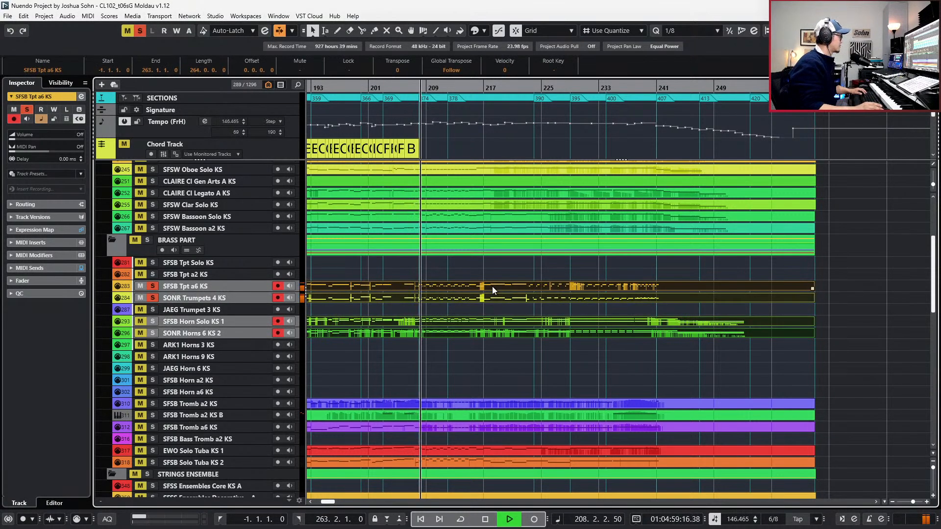
key("space")
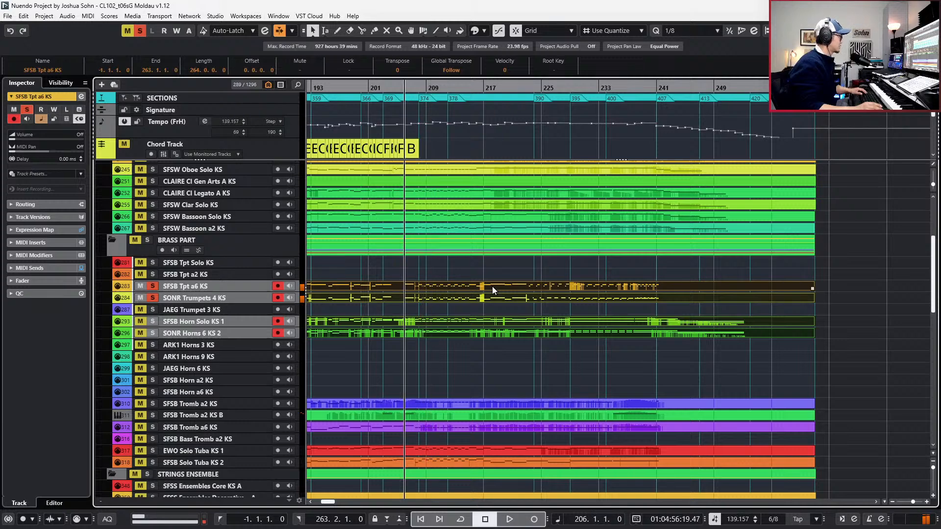
Unsolo the trumpets, play the full mix from bar 206, and open both trumpet parts in the Key Editor.
key("s")
key("space")
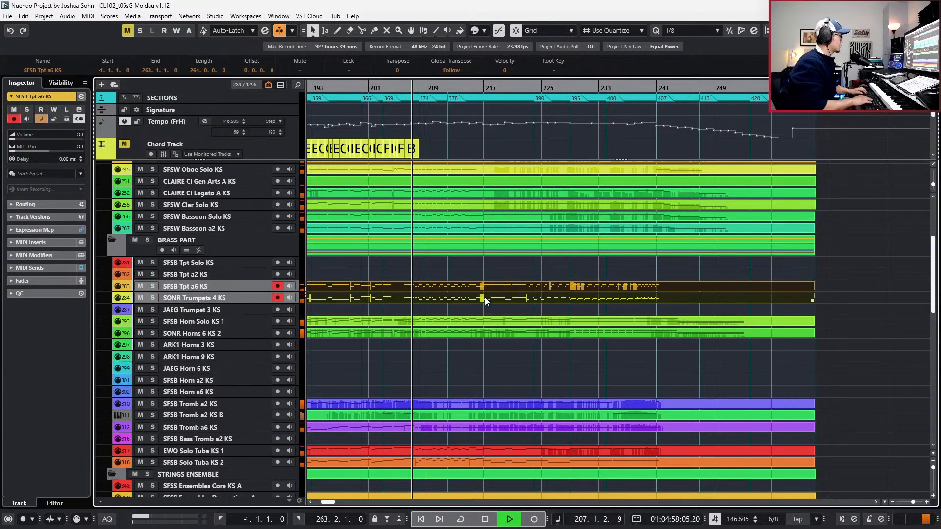
double_click(484, 297)
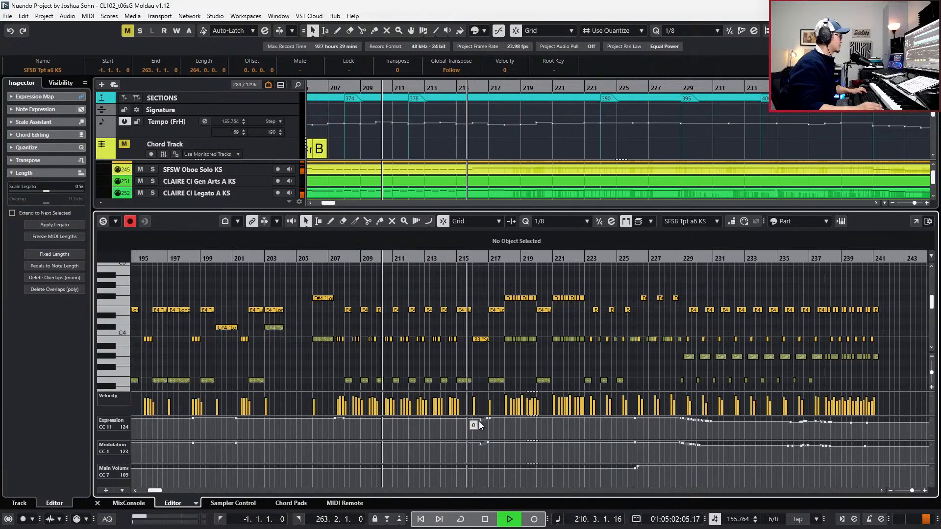
Try lowering the SFSB Tpt a6 CC 11 Expression points from bar 216 to 230, starting at 89, and undo it.
left_click_drag(478, 427, 712, 403)
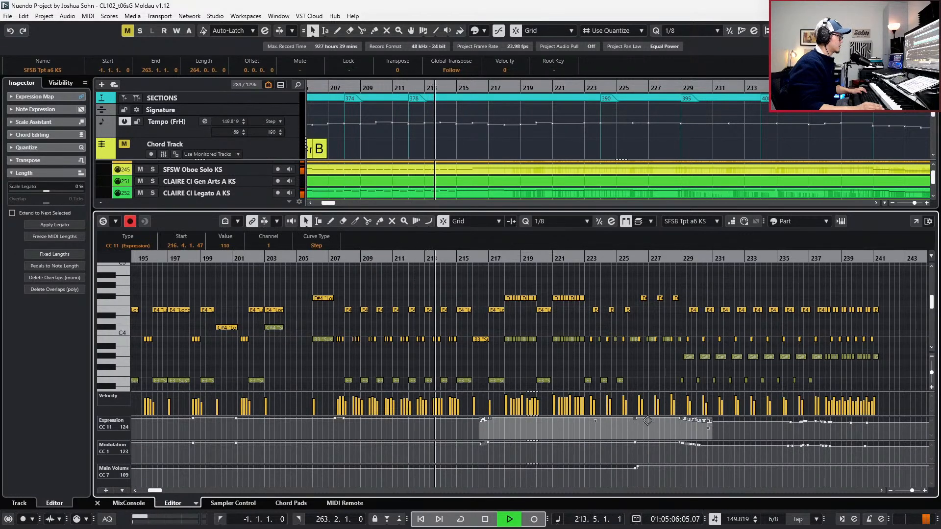
left_click_drag(647, 428, 648, 430)
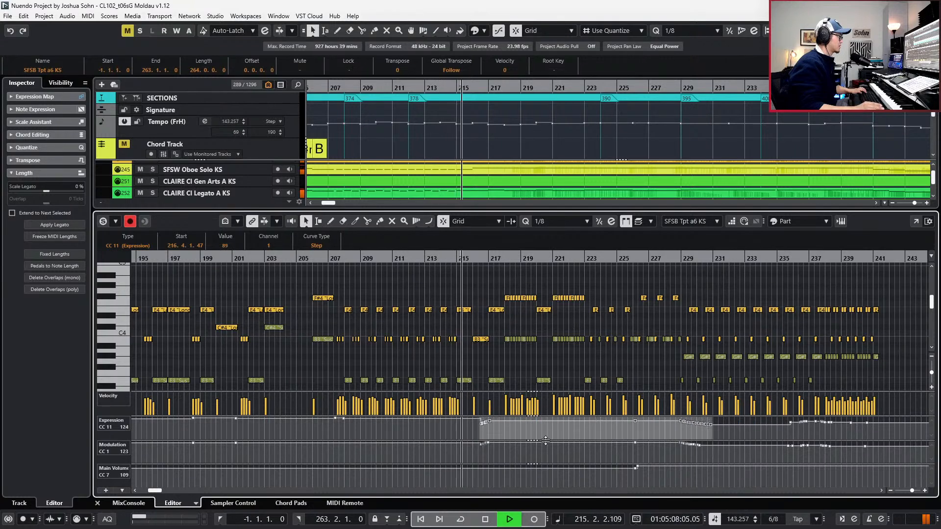
key("h")
left_click(464, 422)
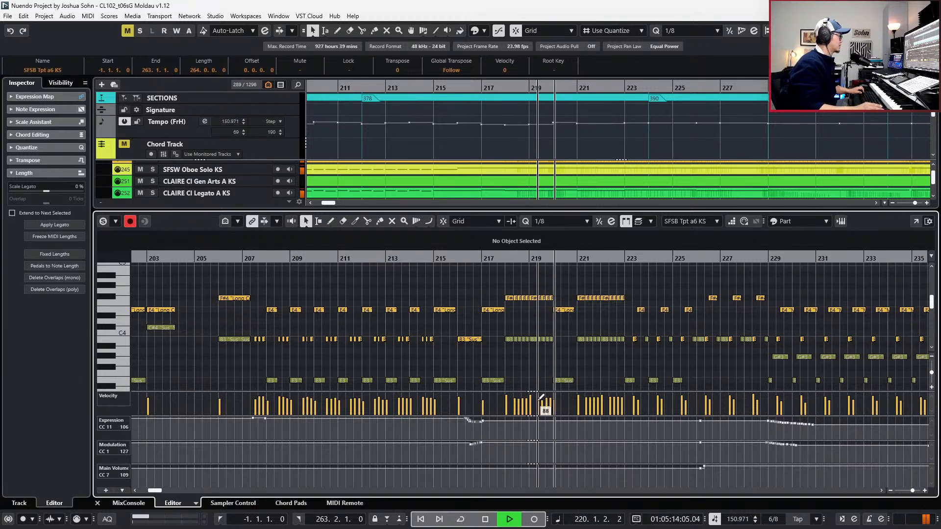
key("g")
key("space")
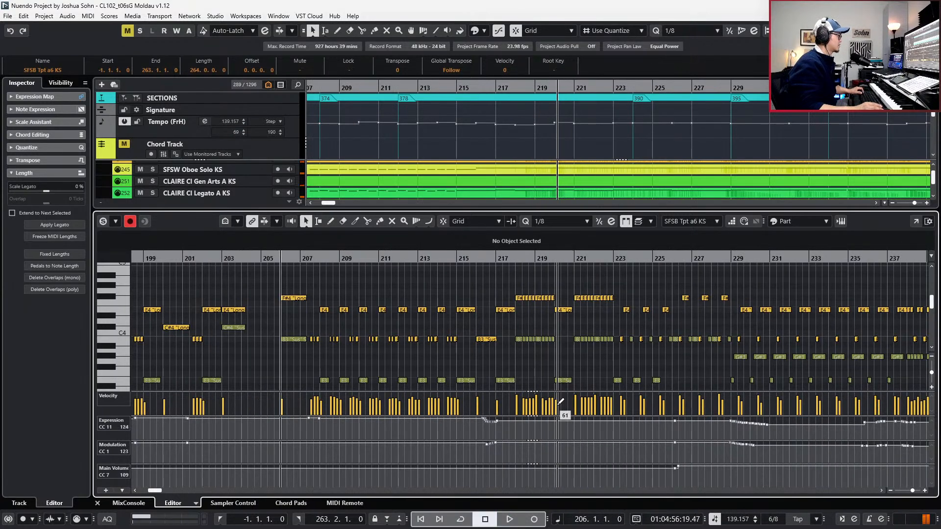
key("ctrl+z")
Delete the SFSB Tpt a6 controller ramp in bar 216, set Expression to 112 at its end, and play from bar 215.
scroll(496, 427, "up", 2)
left_click_drag(495, 428, 478, 415)
key("Delete")
left_click_drag(482, 450, 489, 420)
scroll(501, 430, "up", 2)
key("l")
key("ctrl+KP_Subtract")
key("ctrl+KP_Subtract")
key("space")
scroll(642, 421, "down", 2)
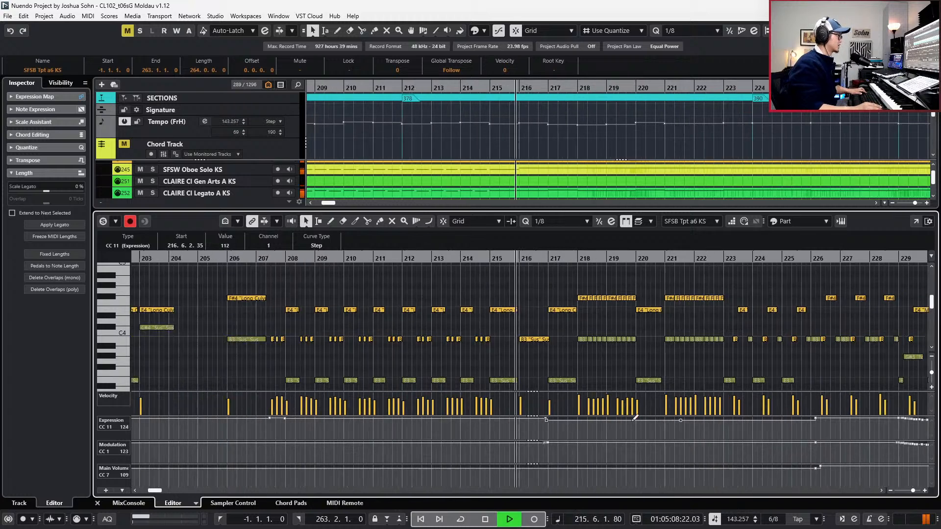
Lower the SFSB Tpt a6 Expression points in bars 226 to 230, starting at 106, and switch editing to the SONR Trumpets part.
scroll(711, 427, "right", 1)
left_click_drag(731, 433, 875, 422)
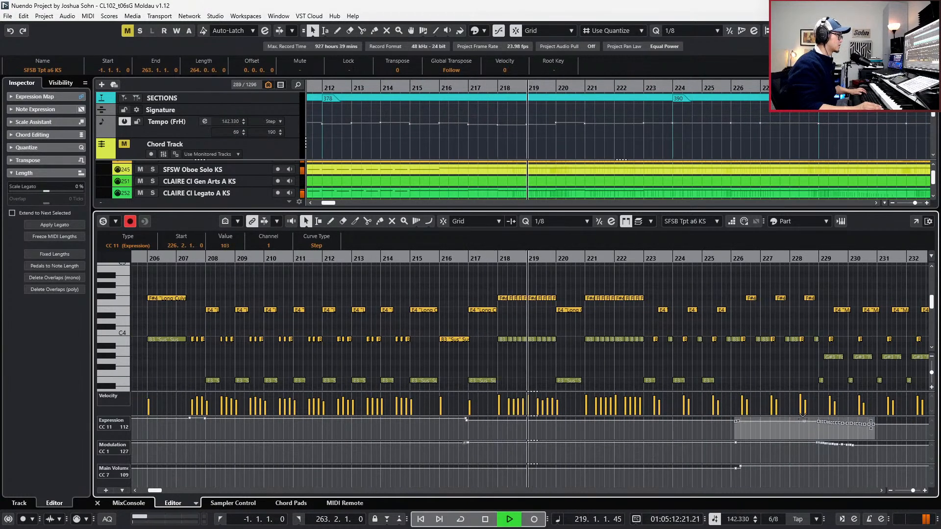
key("Page_Down")
key("space")
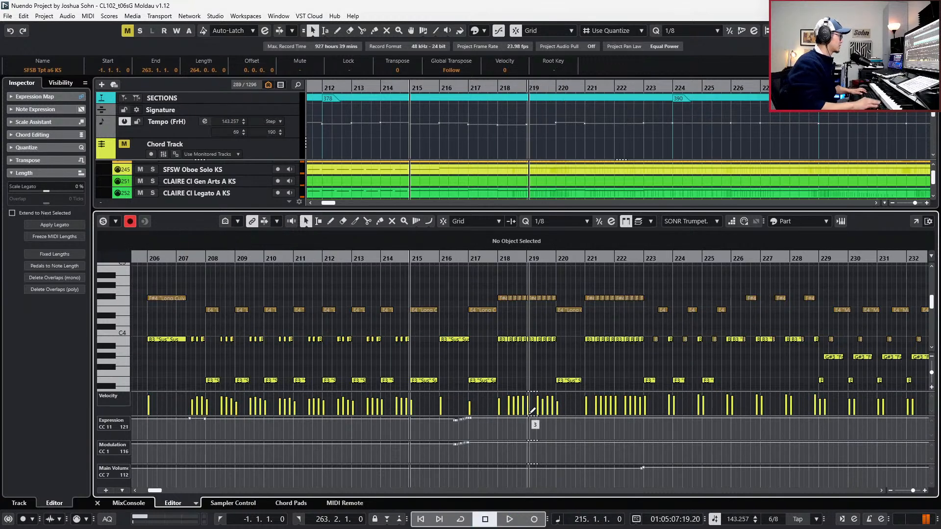
Remove the Expression ramp in bar 216 of SONR Trumpets, lower its level from bar 217 to 112, and play from there.
left_click_drag(463, 421, 478, 421)
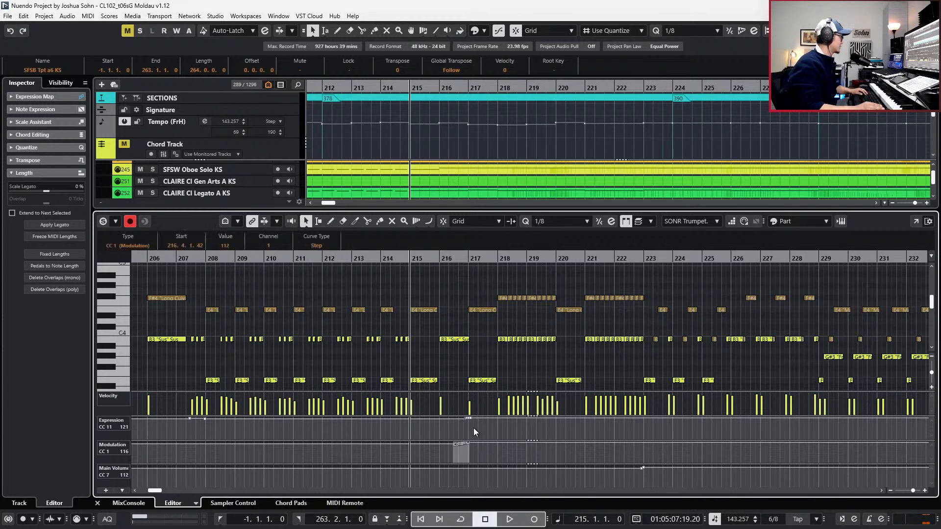
left_click_drag(469, 421, 468, 427)
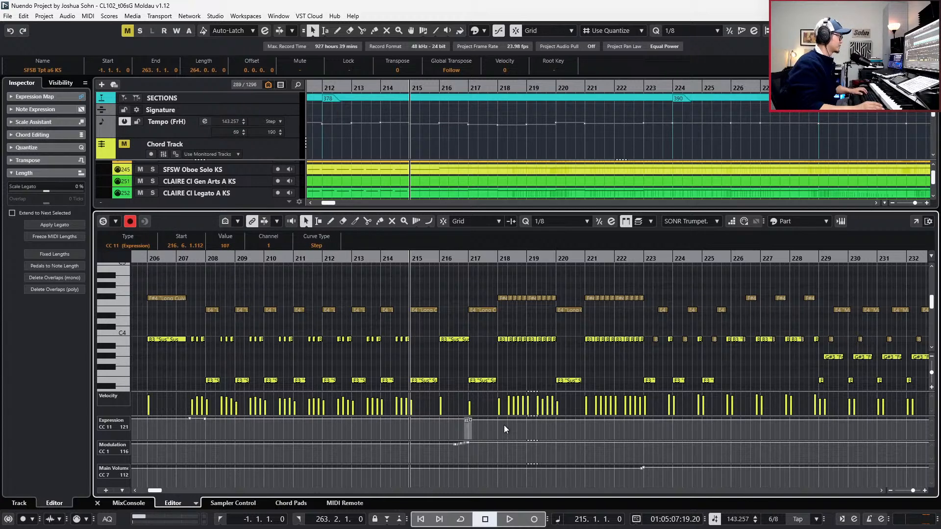
key("l")
key("space")
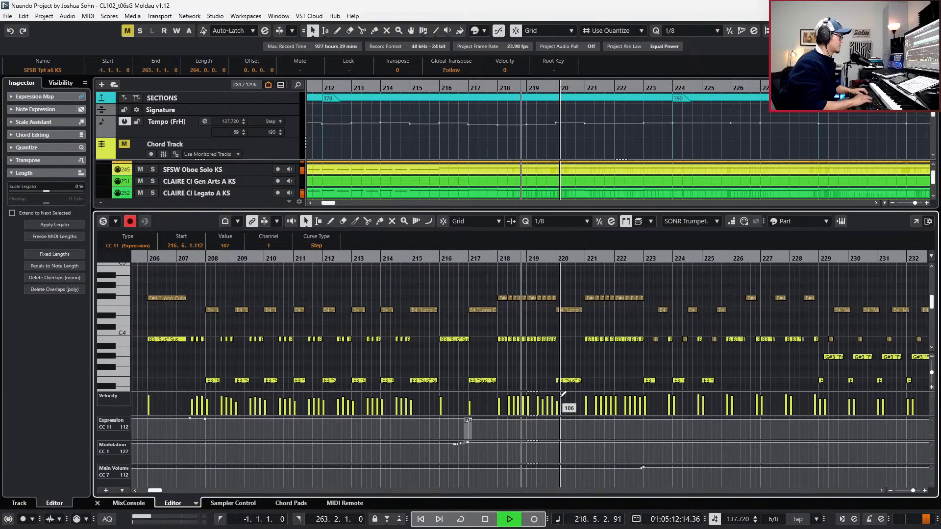
Return to the SFSB Tpt a6 part in the Key Editor and delete its CC 7 Main Volume points around bar 226.
key("ctrl+alt+e")
key("g")
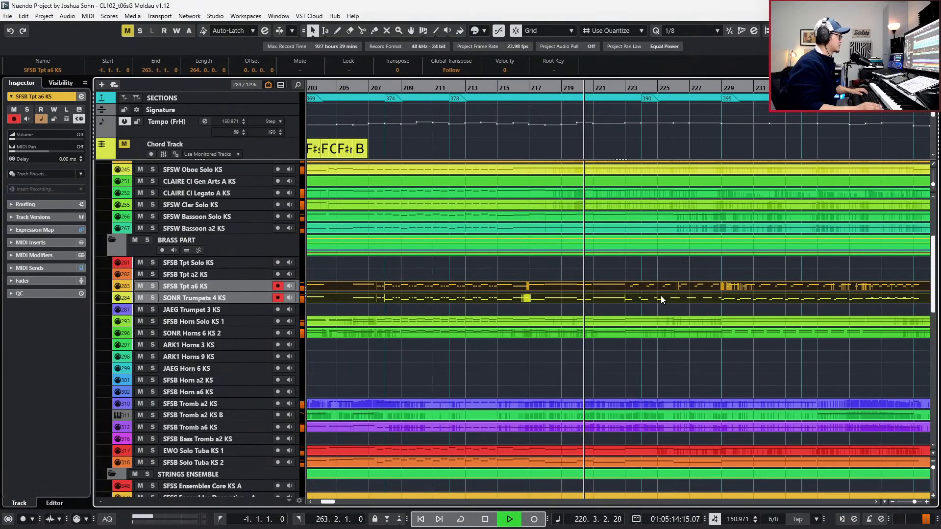
key("ctrl+alt+e")
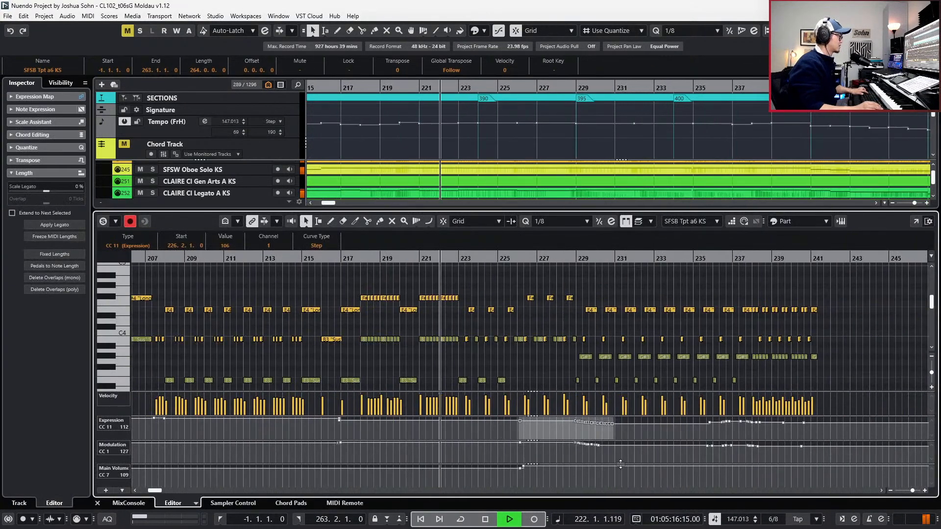
left_click_drag(537, 480, 499, 444)
key("Delete")
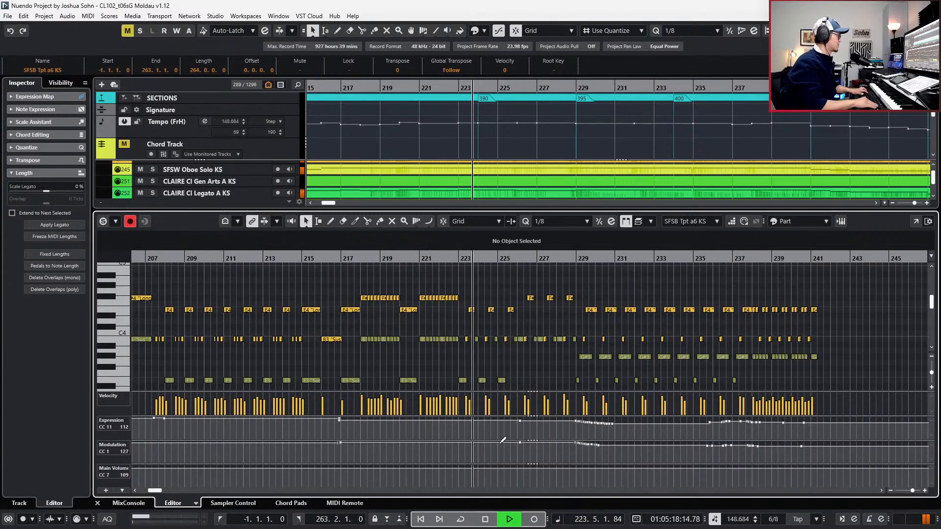
Select the CC 7 Main Volume points just before bar 223 in the SONR Trumpets part and close the editor.
key("Page_Down")
left_click_drag(466, 484, 438, 445)
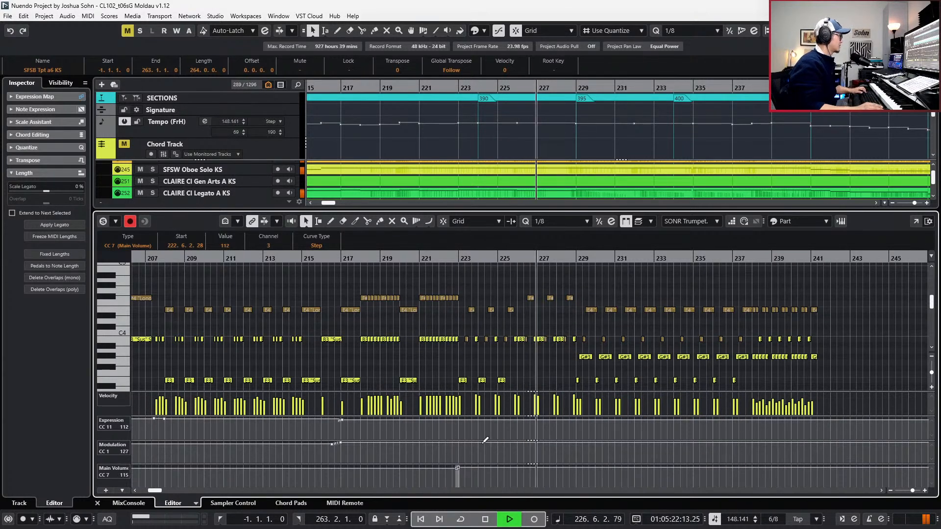
key("Return")
Stop playback and open the SFSS Vla core KS part in the Key Editor, zoomed to about bars 197 to 235.
scroll(569, 378, "down", 2)
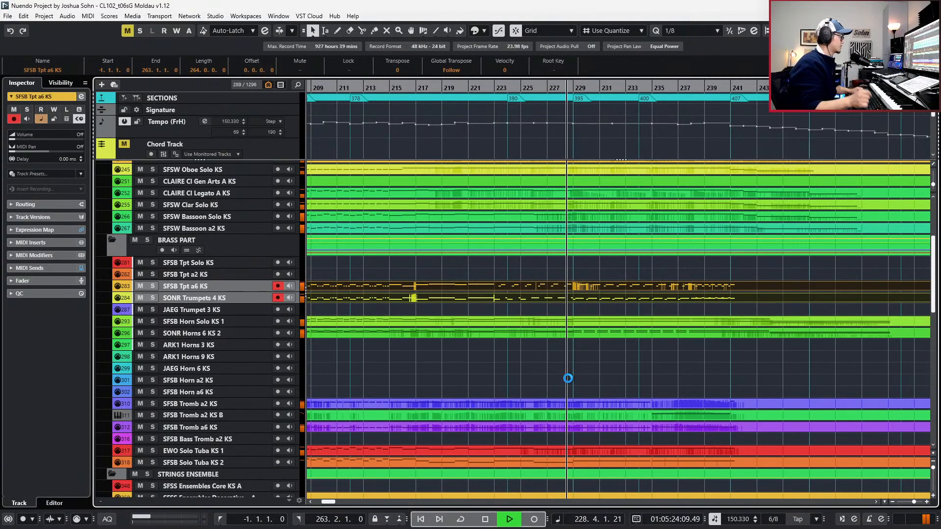
scroll(605, 369, "down", 5)
scroll(605, 370, "down", 2)
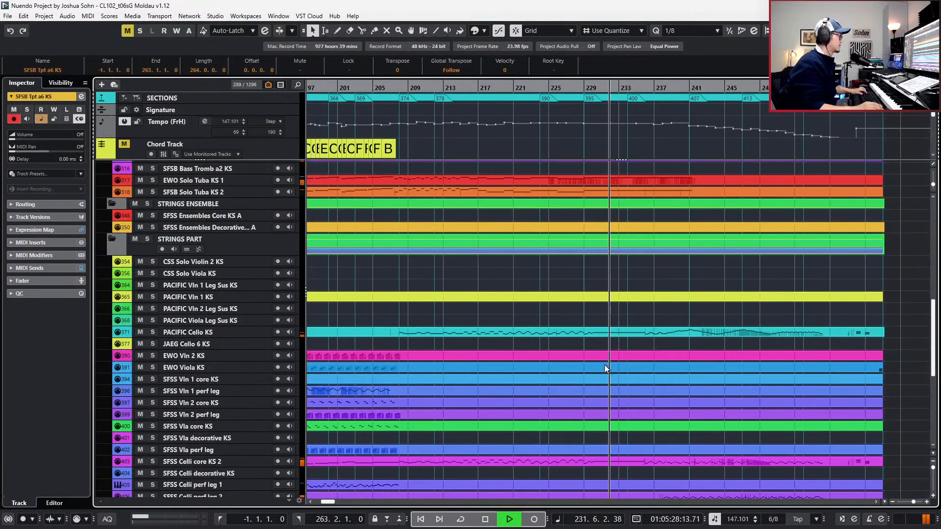
key("space")
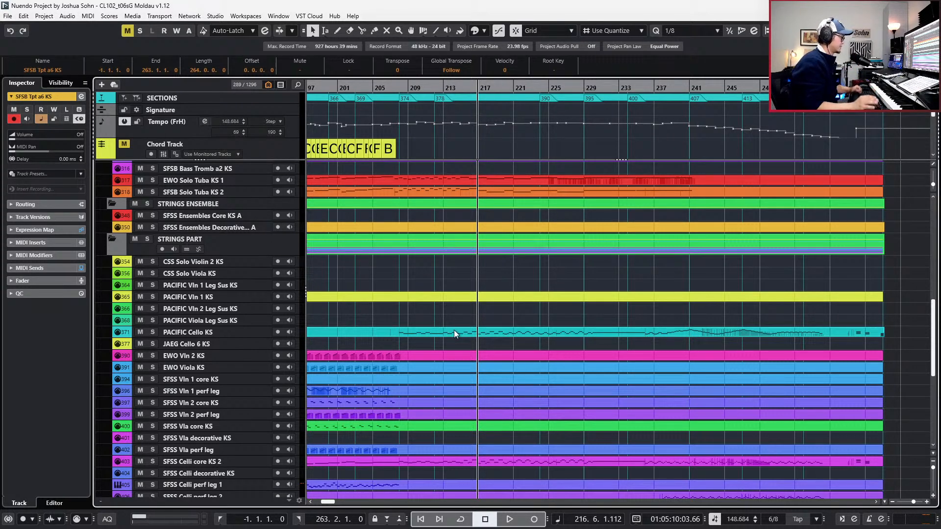
scroll(454, 333, "down", 3)
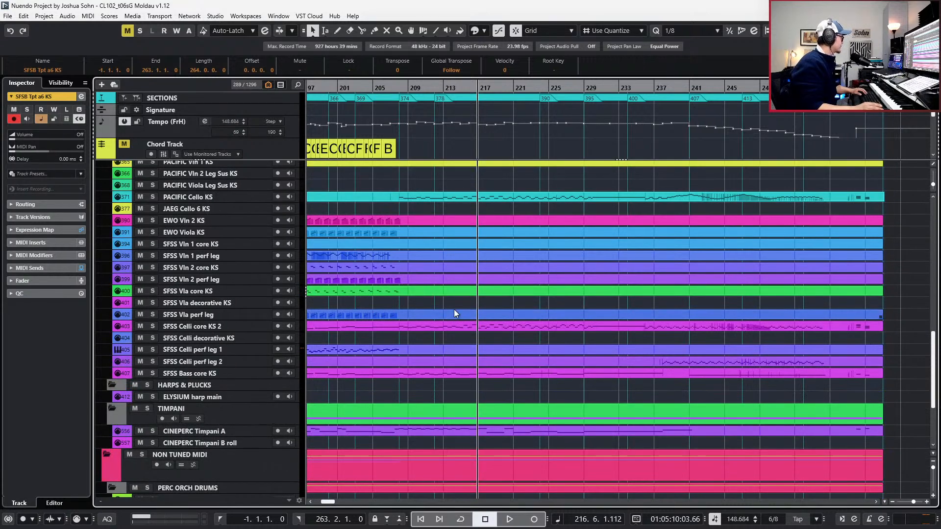
left_click(452, 314)
left_click(448, 291)
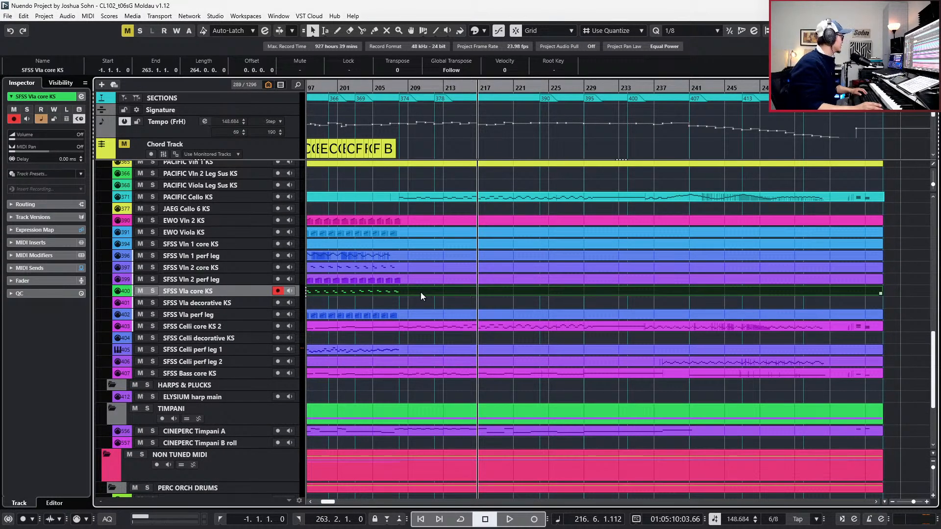
double_click(483, 290)
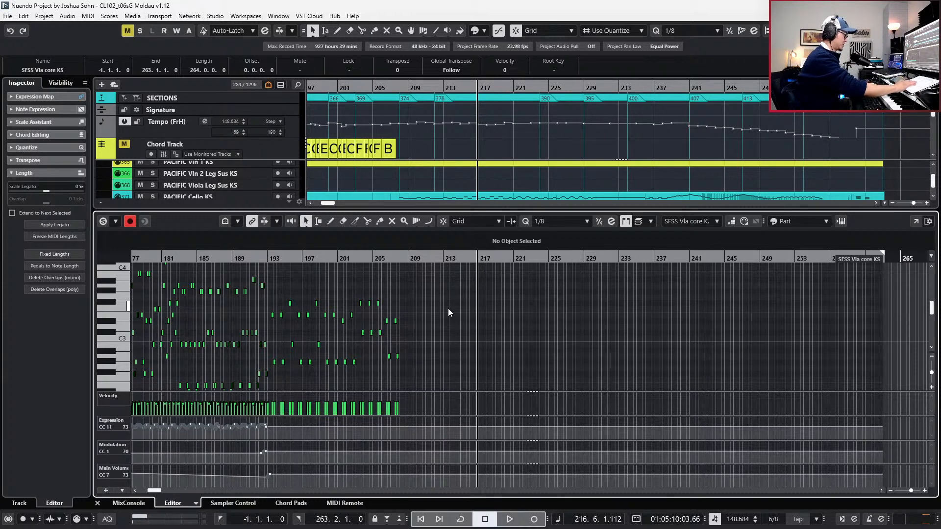
key("h")
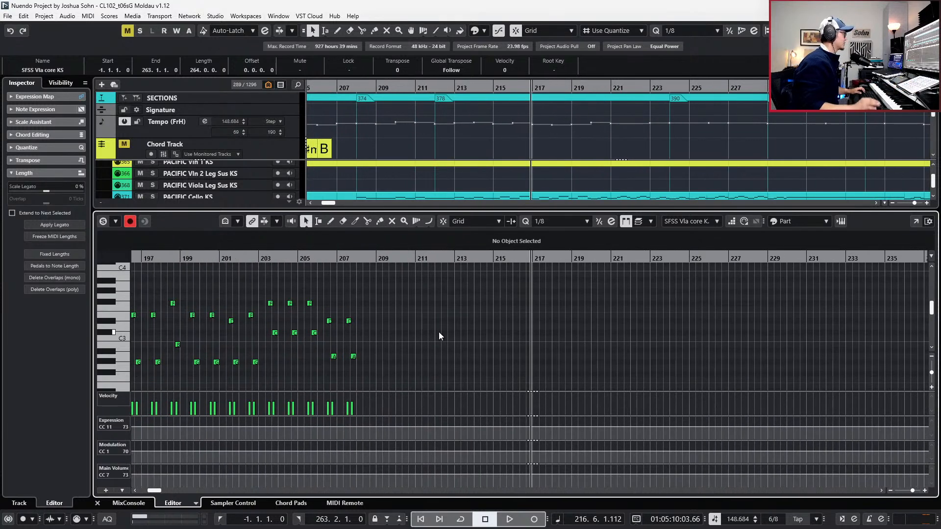
Move the playback position to bar 208, where the existing SFSS Vla core KS notes end.
key("KP_Subtract")
key("KP_Subtract")
key("KP_Subtract")
key("KP_Subtract")
key("KP_Subtract")
key("KP_Subtract")
key("KP_Subtract")
key("KP_Subtract")
key("KP_Add")
key("KP_Add")
key("KP_Add")
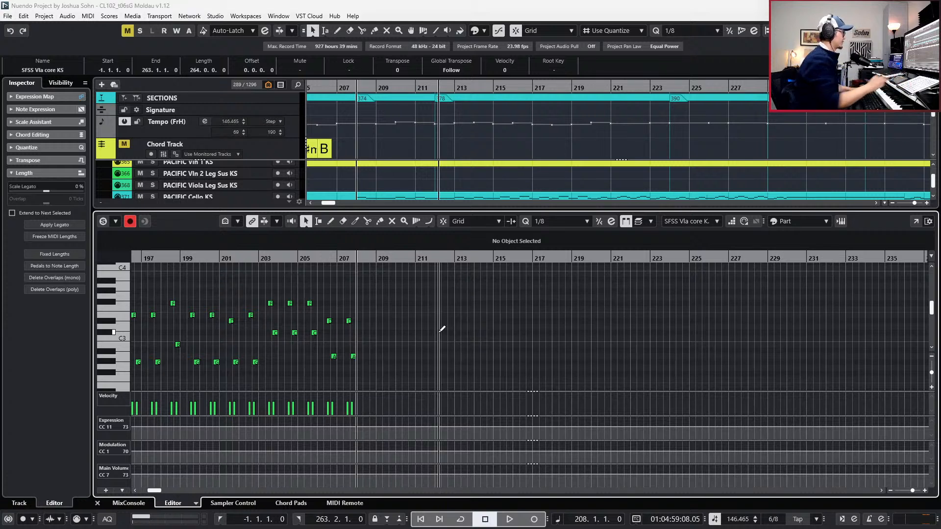
Switch to the score PDF and examine the viola line on the two pages starting at bars 370 and 373.
key("alt+Tab")
left_click(660, 239)
scroll(581, 272, "down", 3)
scroll(581, 272, "down", 1)
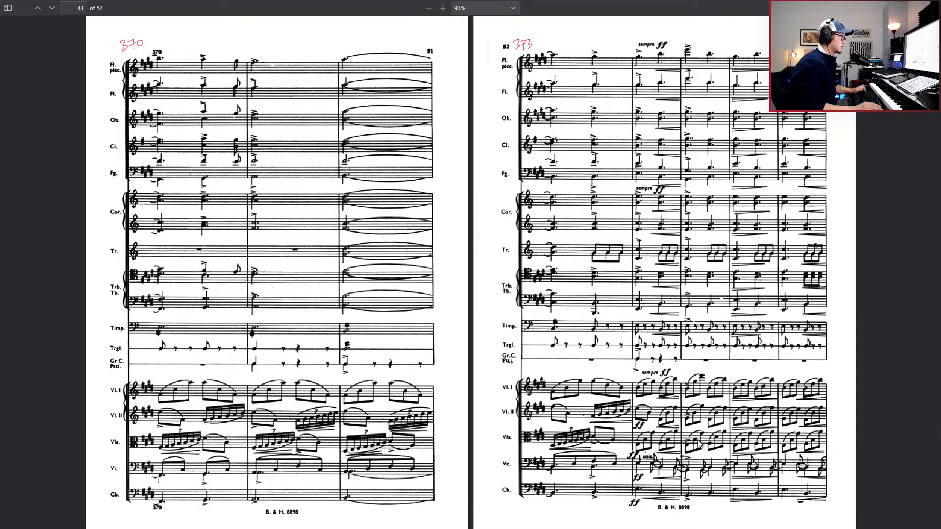
scroll(718, 443, "up", 1)
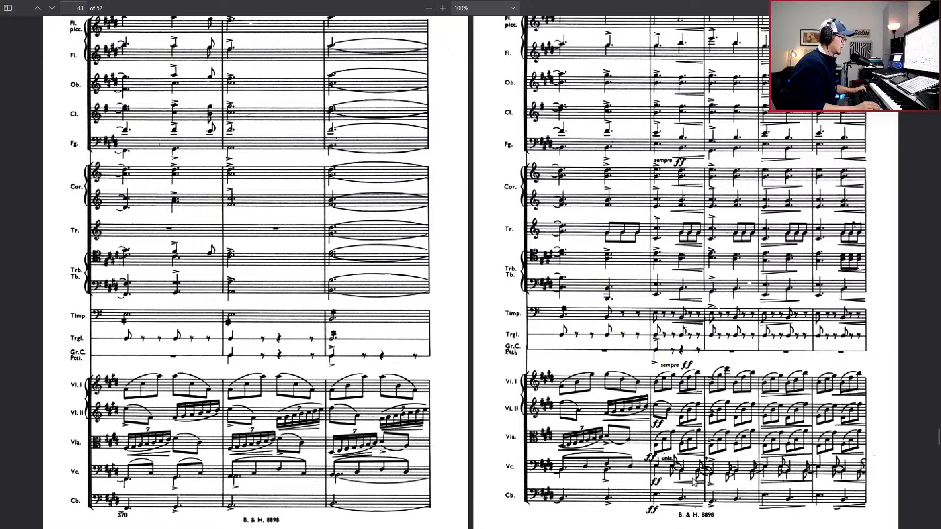
scroll(690, 457, "up", 1, "ctrl")
scroll(690, 457, "up", 6, "ctrl")
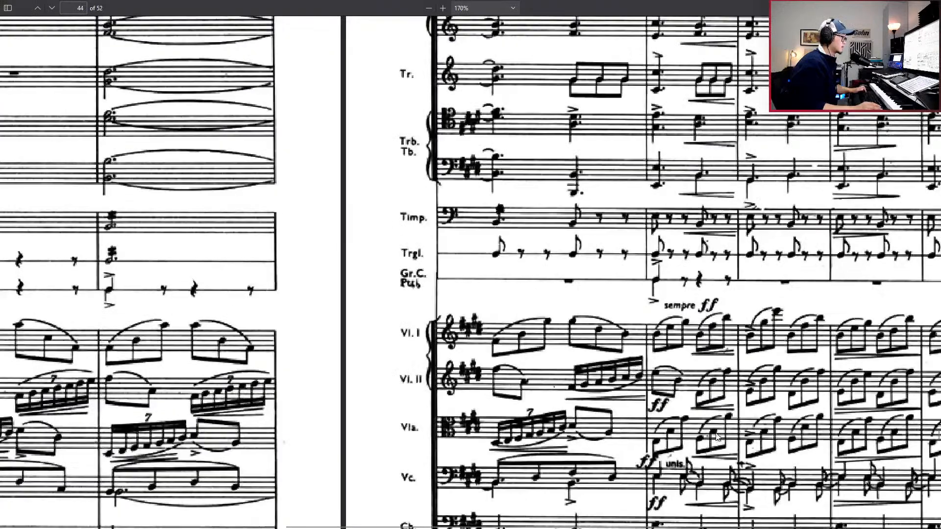
scroll(716, 439, "down", 4, "ctrl")
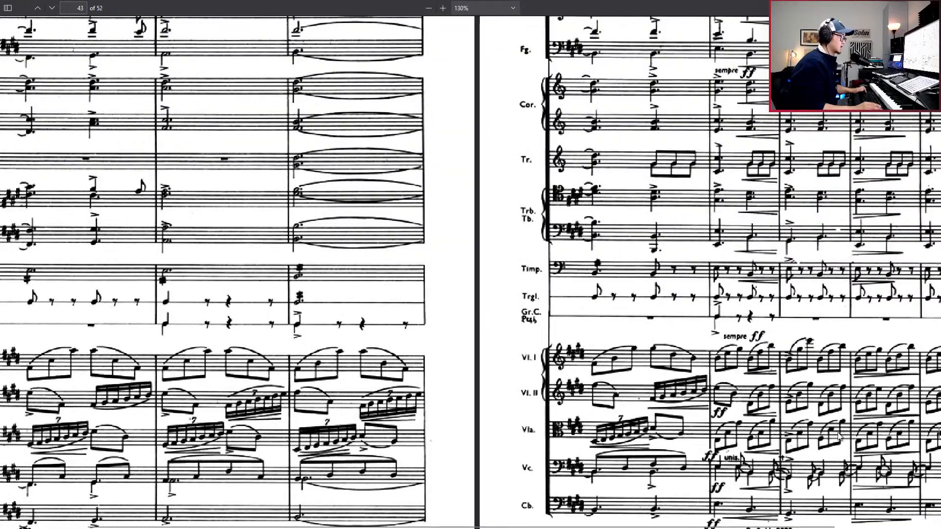
scroll(860, 441, "down", 2, "ctrl")
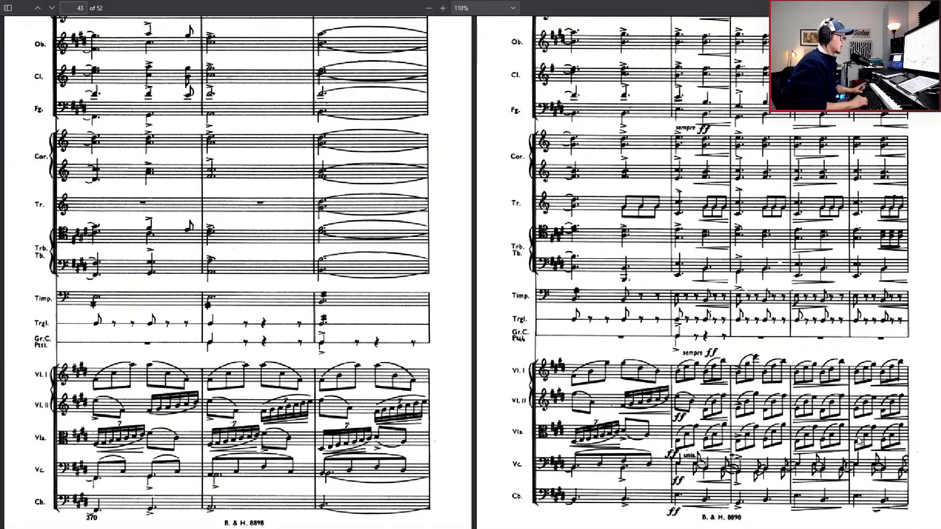
scroll(859, 441, "right", 1)
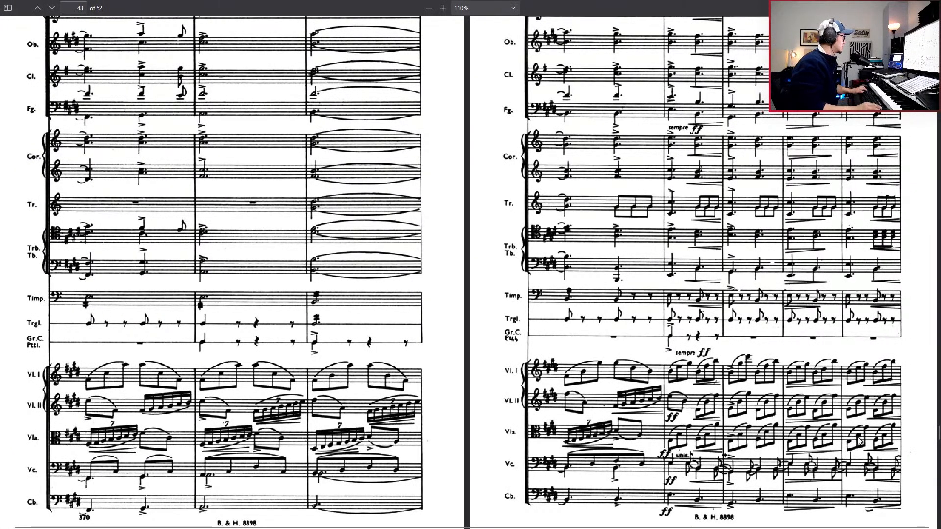
Read the viola line on the two score pages starting at bars 378 and 384.
scroll(859, 441, "down", 1, "ctrl")
scroll(859, 441, "down", 5)
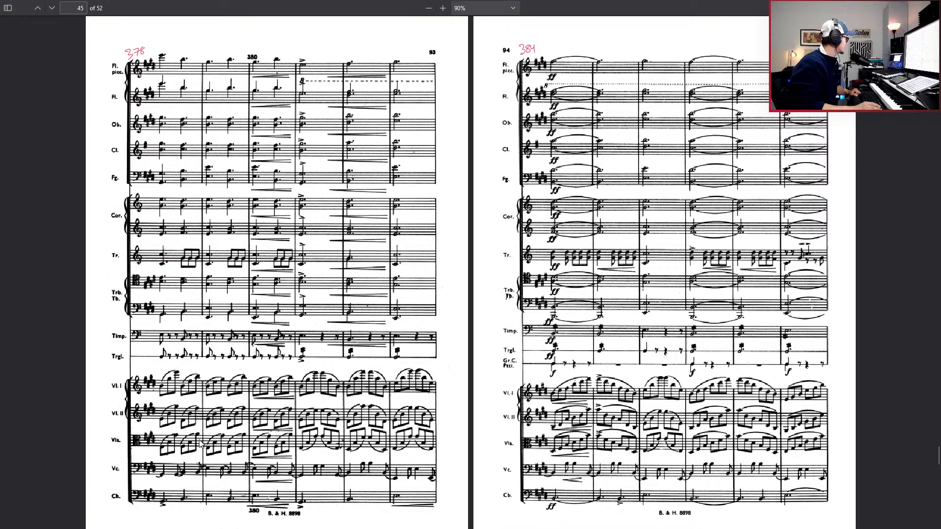
scroll(188, 442, "up", 4, "ctrl")
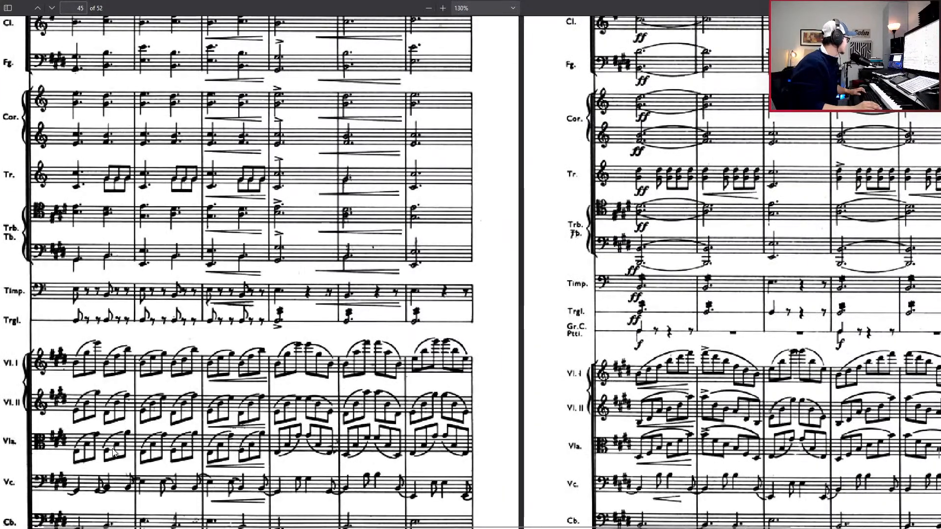
scroll(112, 459, "up", 4, "ctrl")
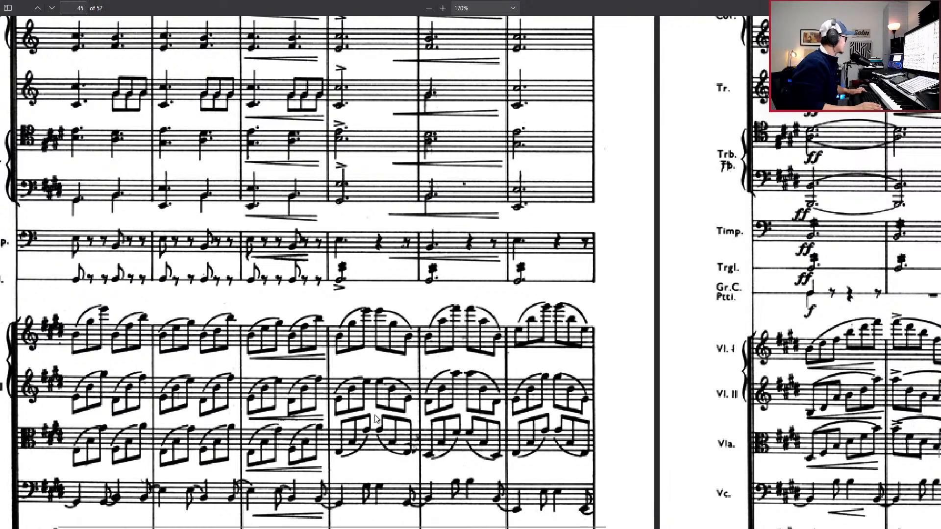
scroll(413, 417, "down", 6)
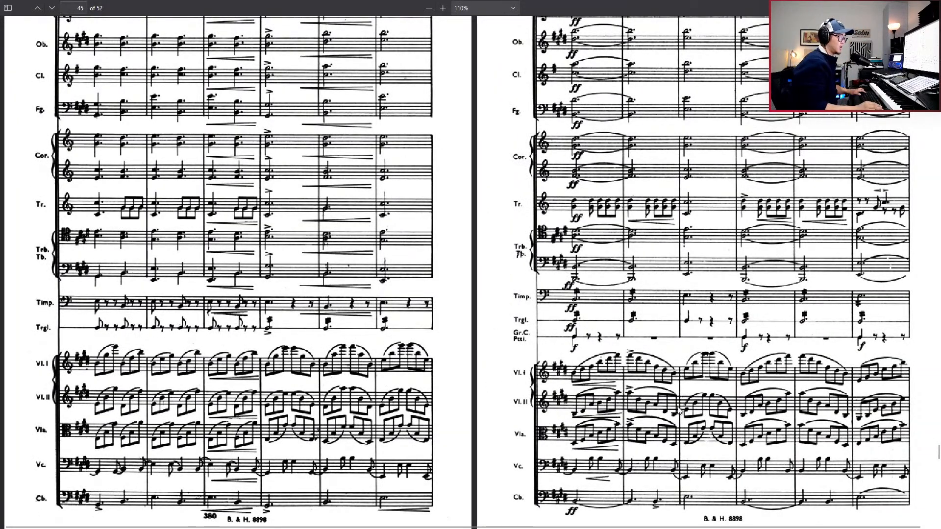
scroll(681, 409, "right", 1)
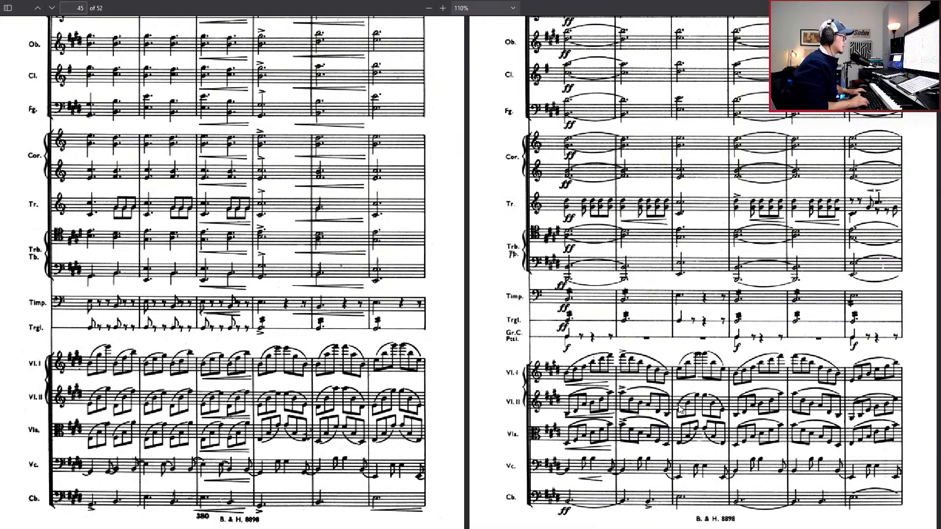
Look through the score from bar 390 to the final bar, go back to the bar 370 pages, and return to Nuendo.
scroll(681, 410, "down", 2)
key("Right")
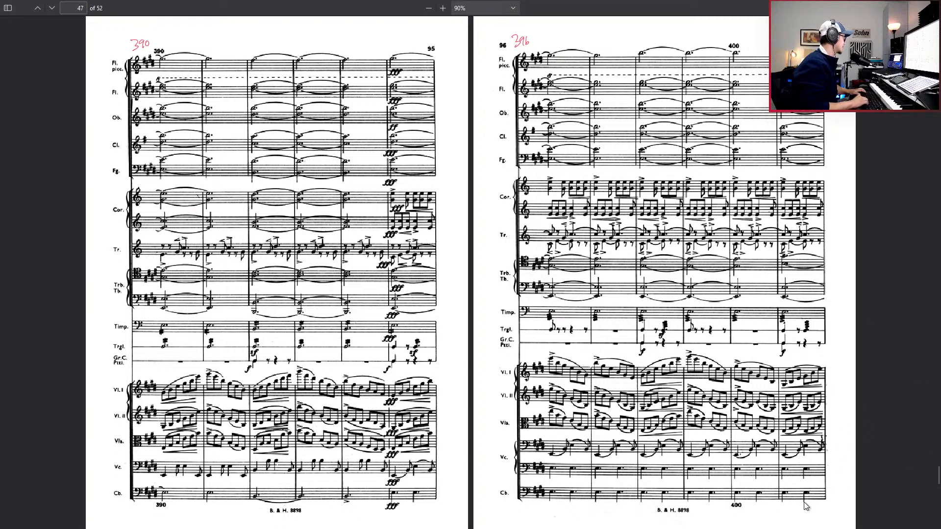
key("Right")
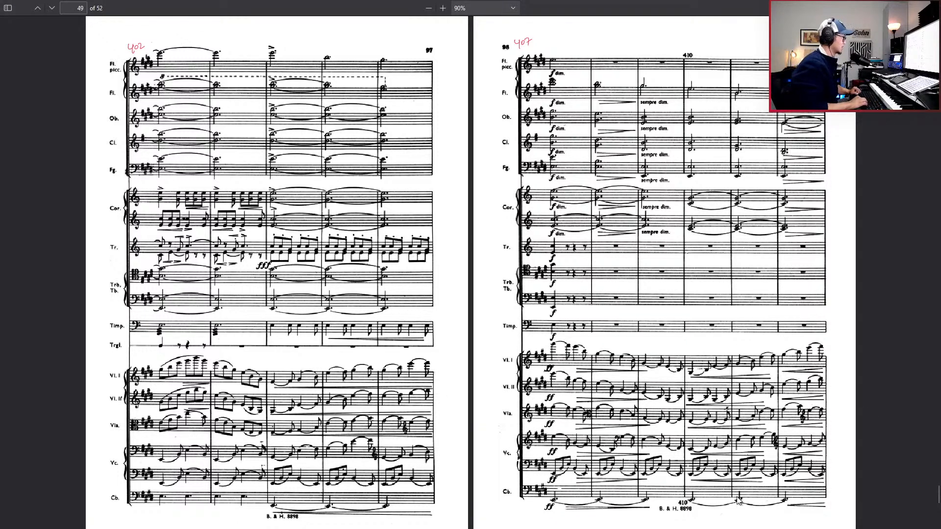
key("Page_Down")
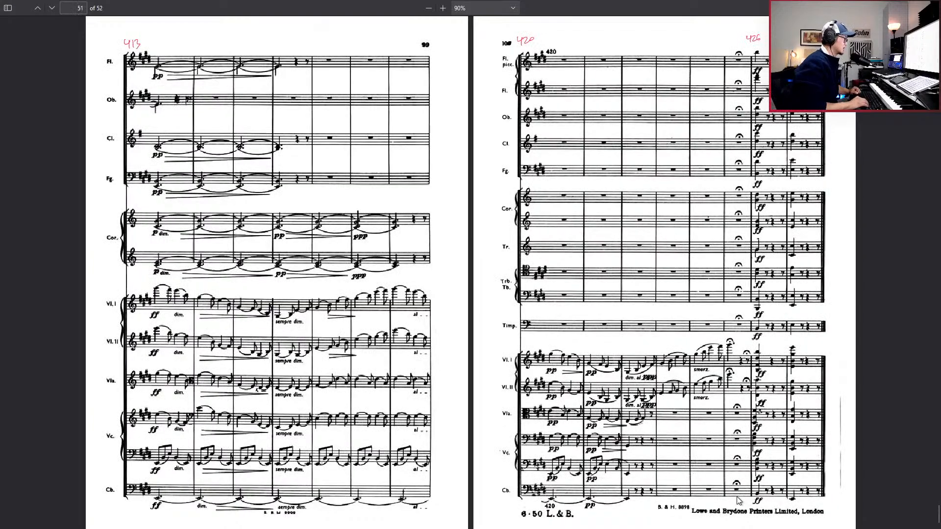
key("Page_Up")
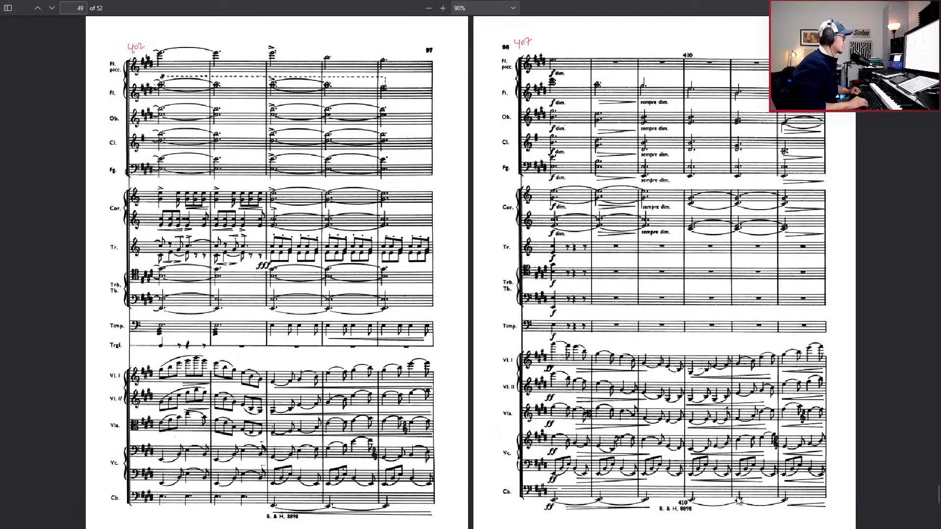
key("Left")
key("Right")
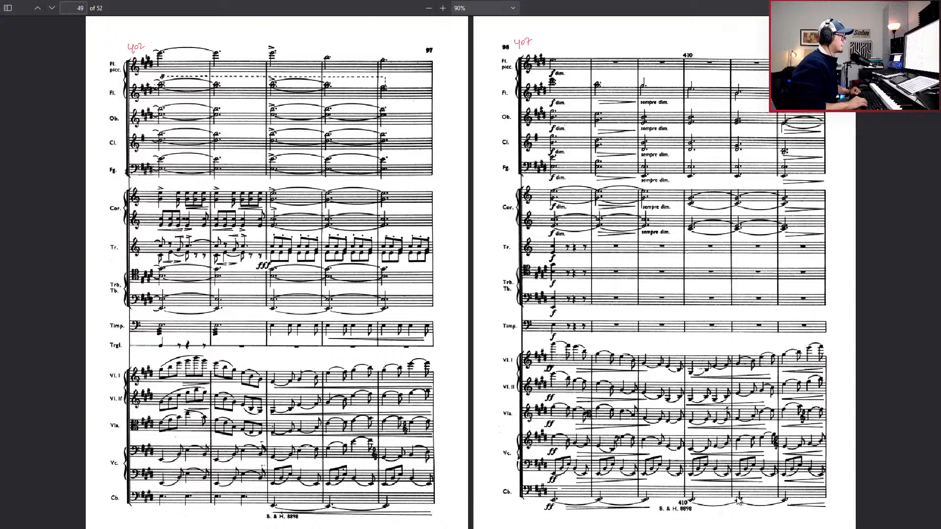
key("Page_Down")
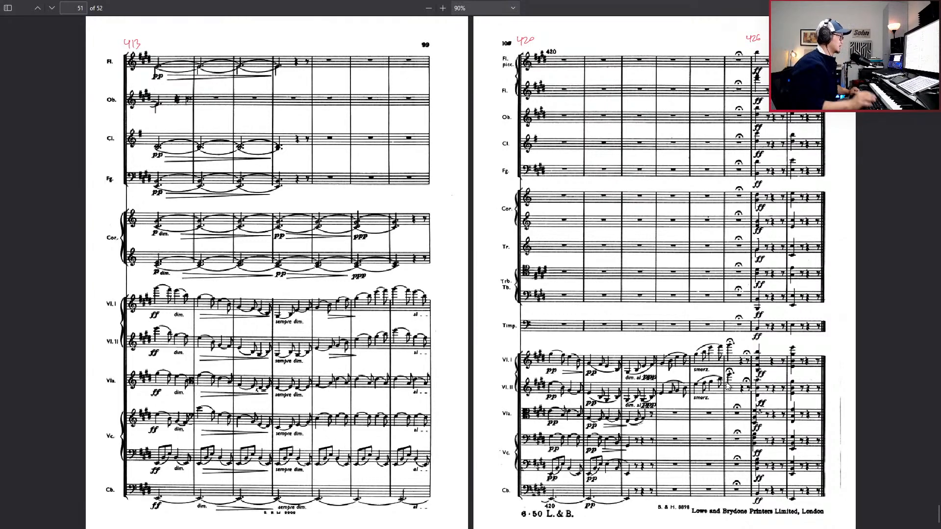
scroll(718, 399, "up", 4)
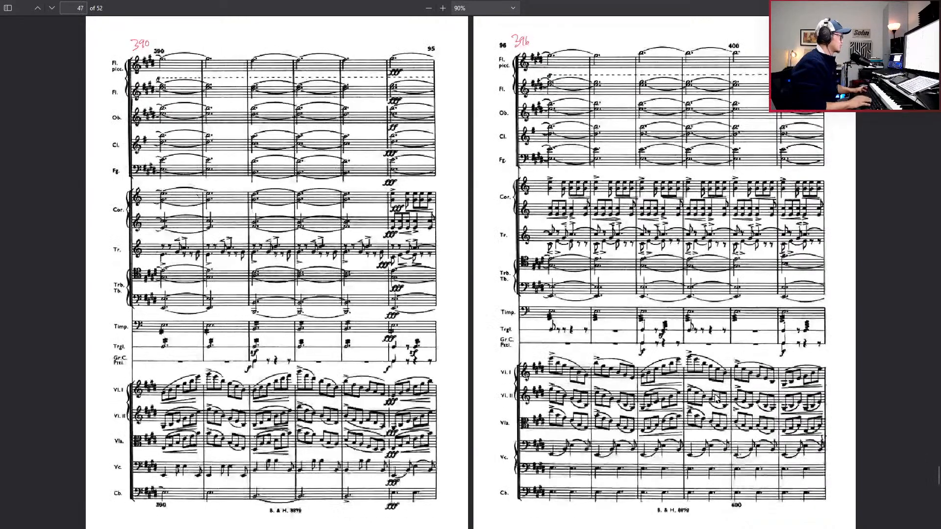
scroll(718, 398, "up", 4)
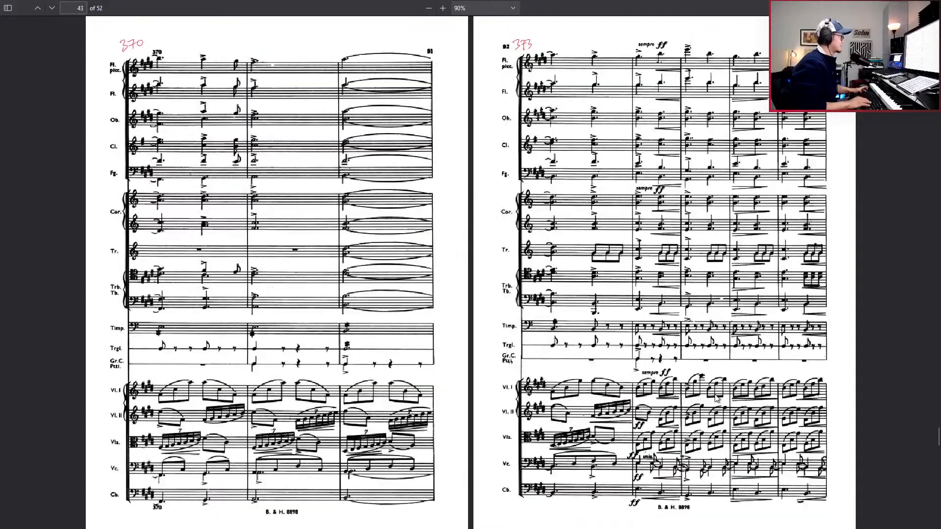
key("alt+Tab")
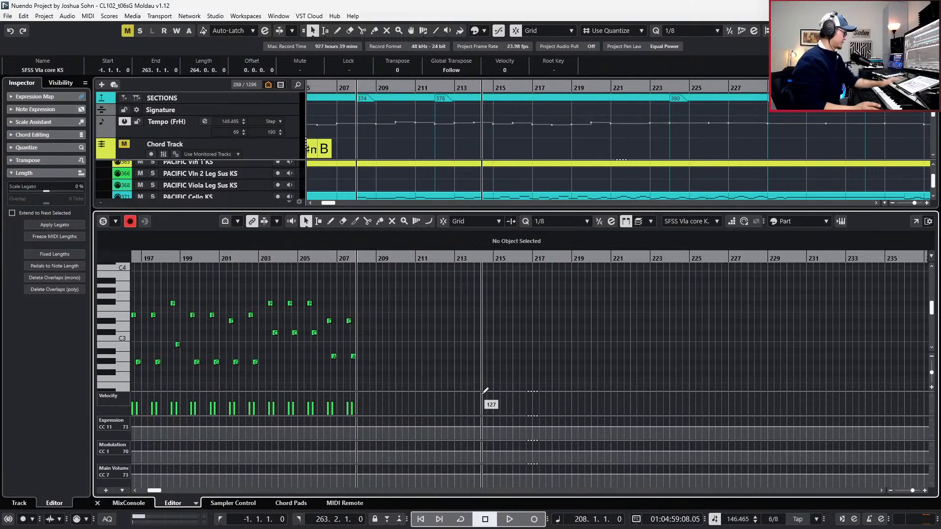
scroll(369, 416, "up", 2)
left_click(341, 357)
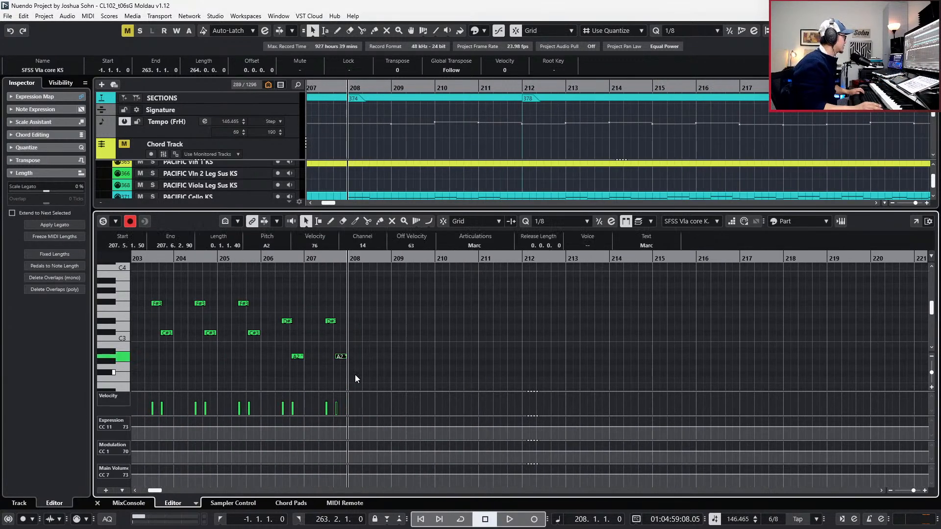
key("ctrl+v")
scroll(400, 363, "up", 2)
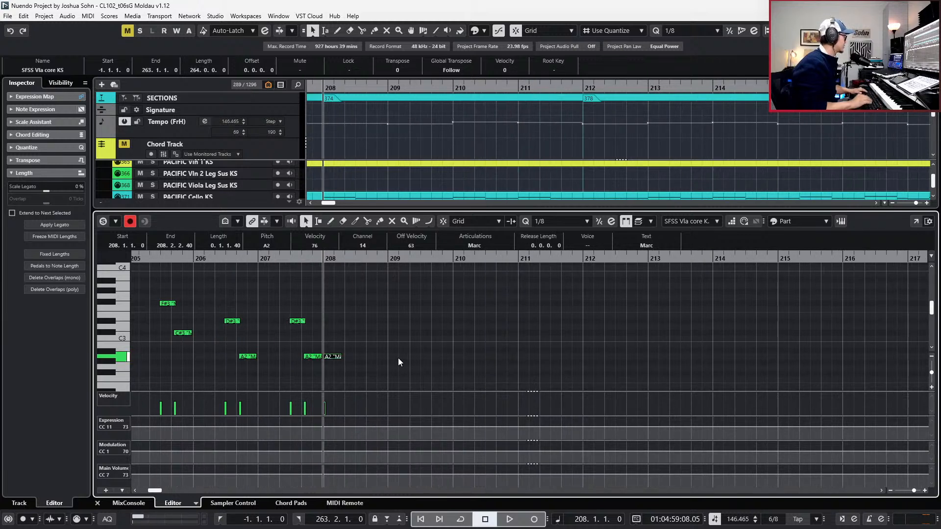
key("Delete")
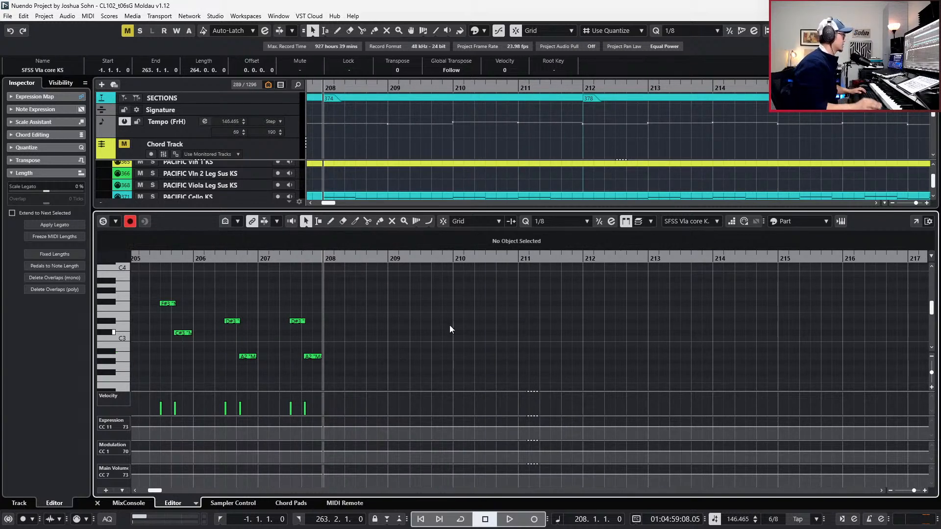
Enter the eighth notes E1, B1, G#2, F#1, B1 and A2 in bar 208 of the SFSS Vla core KS part using step input.
left_click(731, 221)
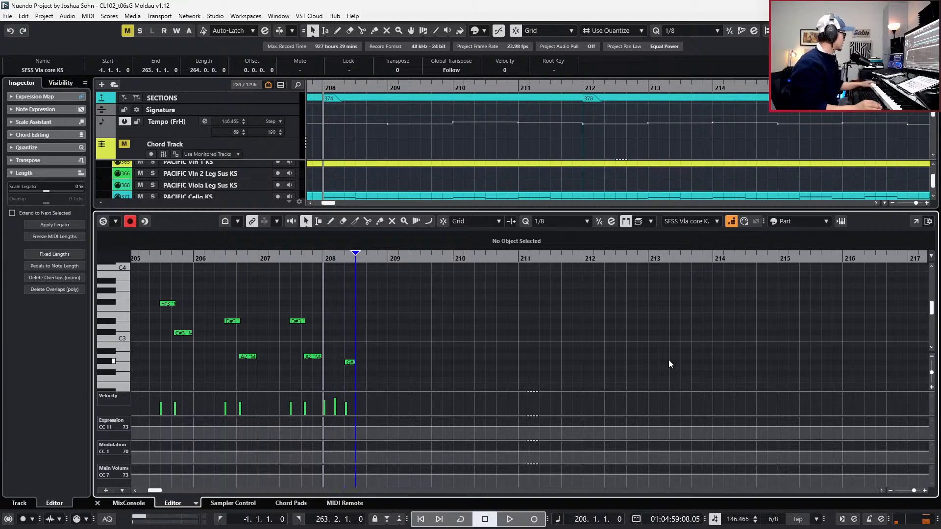
scroll(668, 357, "down", 3)
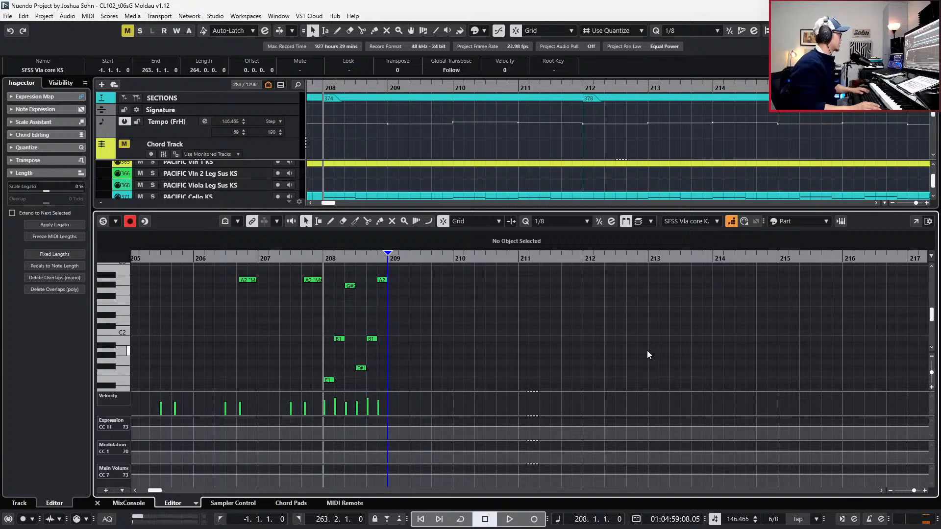
key("alt+l")
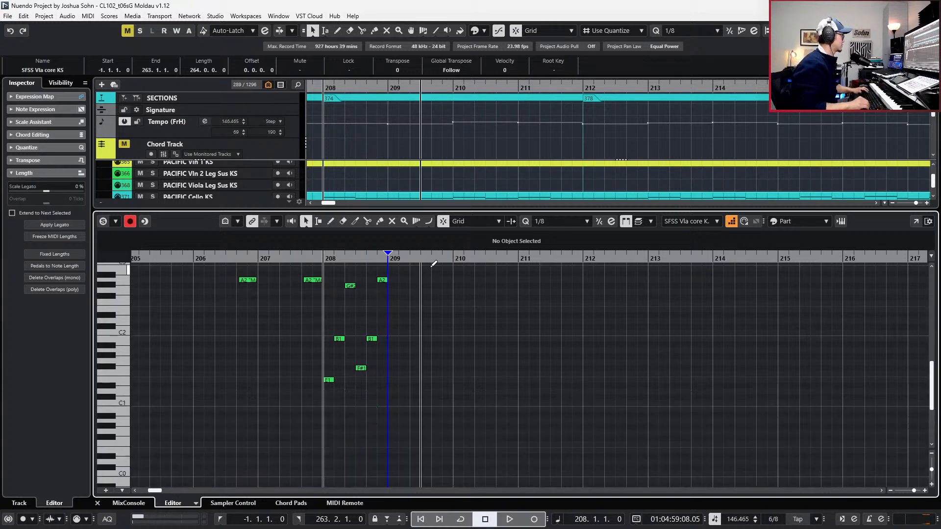
Select the six-note viola figure in bar 208 and duplicate it five times to fill bars 209 to 213.
left_click_drag(453, 276, 335, 401)
key("ctrl+d")
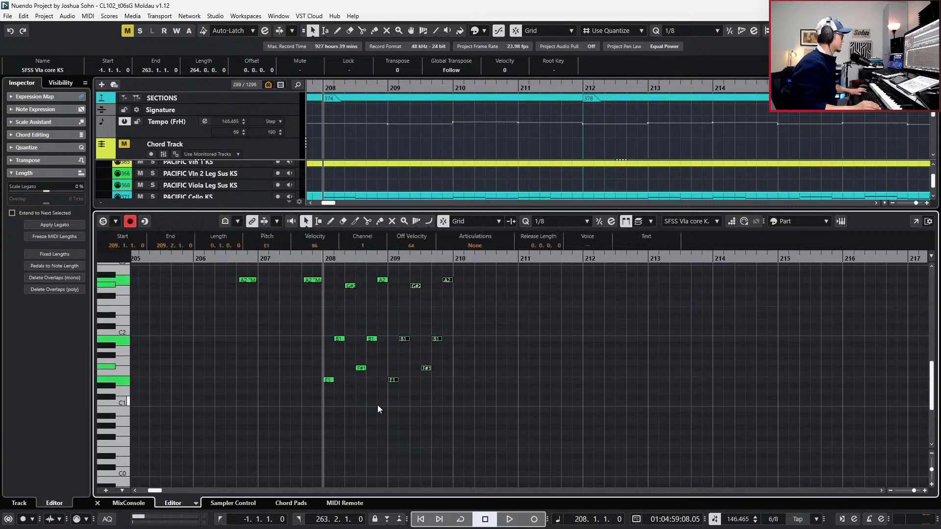
key("ctrl+d")
key("ctrl+d")
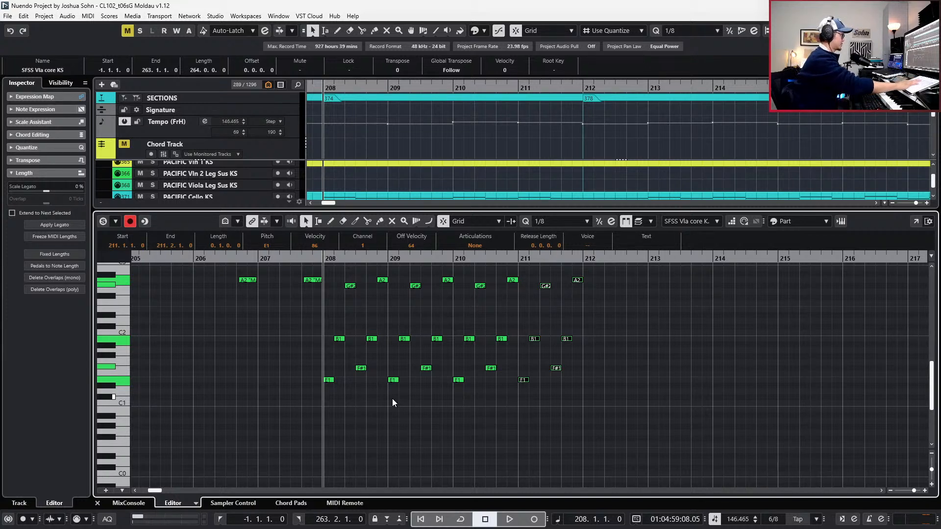
key("ctrl+d")
key("ctrl+d")
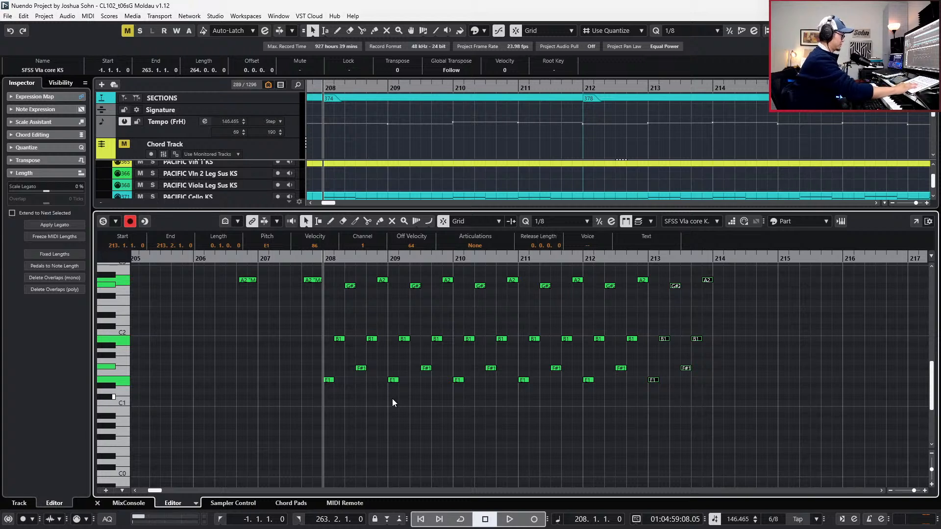
Undo a short first controller pass from bar 207 and record CC 11 Expression and CC 1 Modulation swells over bars 208 to 213.
key("KP_Subtract")
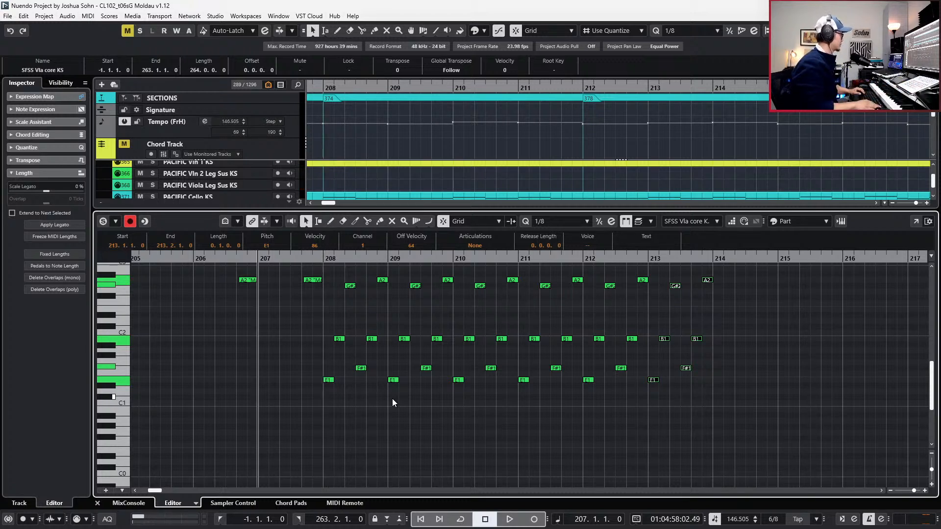
key("alt+l")
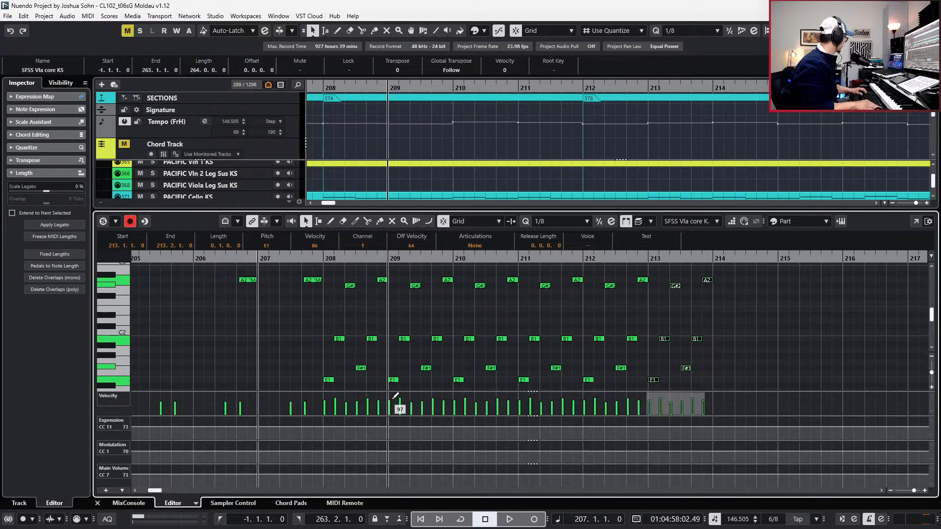
key("space")
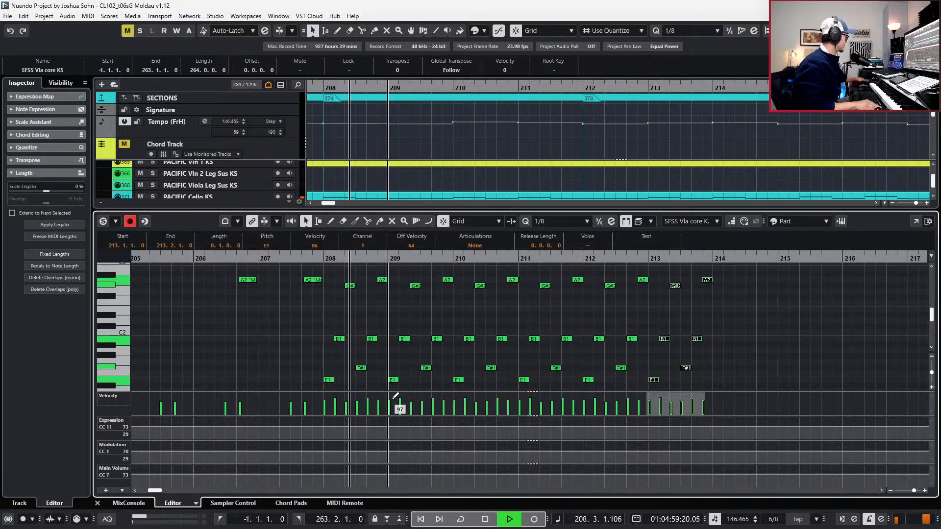
key("space")
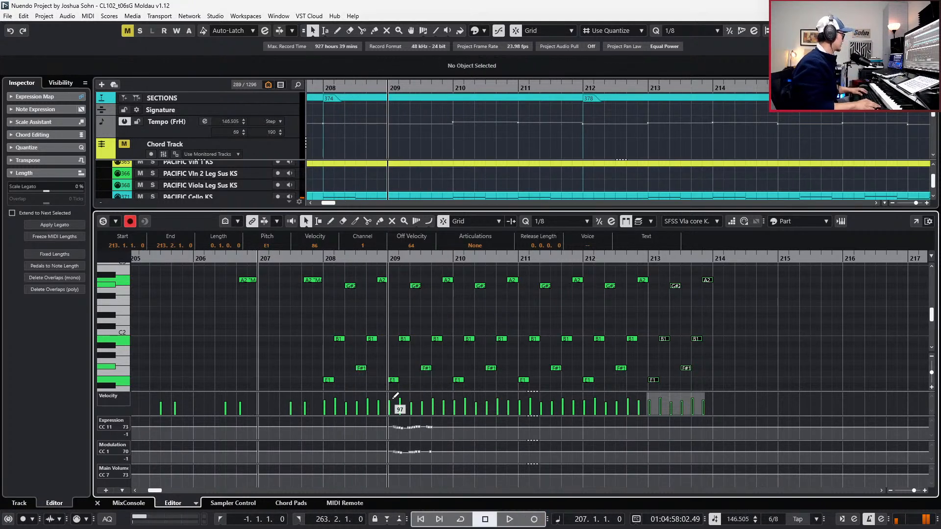
key("ctrl+z")
key("KP_Multiply")
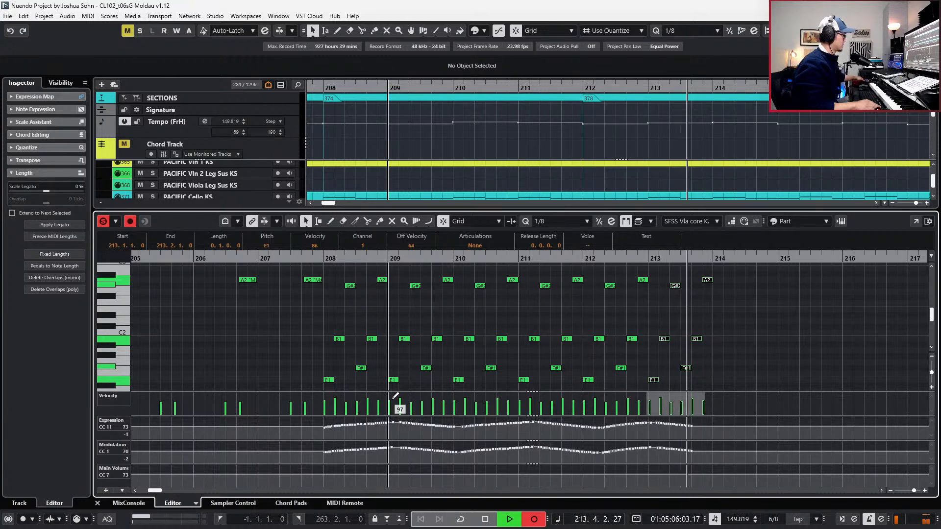
key("space")
Transpose all the viola notes in bars 208 to 213 up one octave and play them back.
scroll(325, 318, "up", 3)
left_click_drag(327, 314, 749, 484)
key("shift+Up")
key("space")
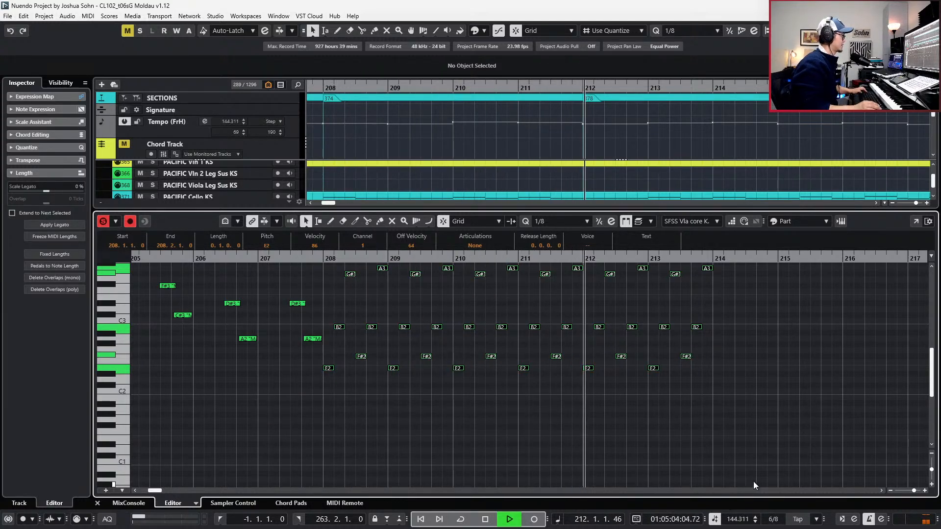
scroll(774, 419, "up", 2)
key("space")
scroll(773, 405, "down", 2)
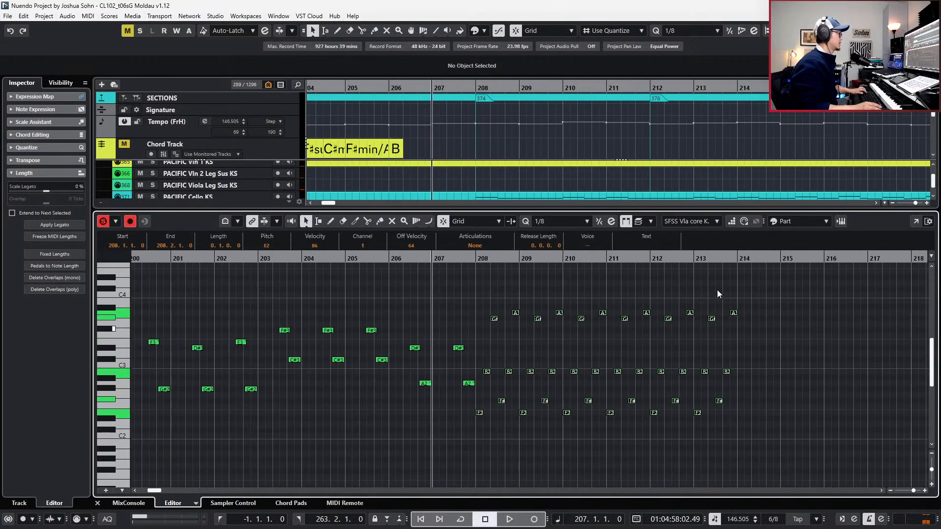
left_click(693, 220)
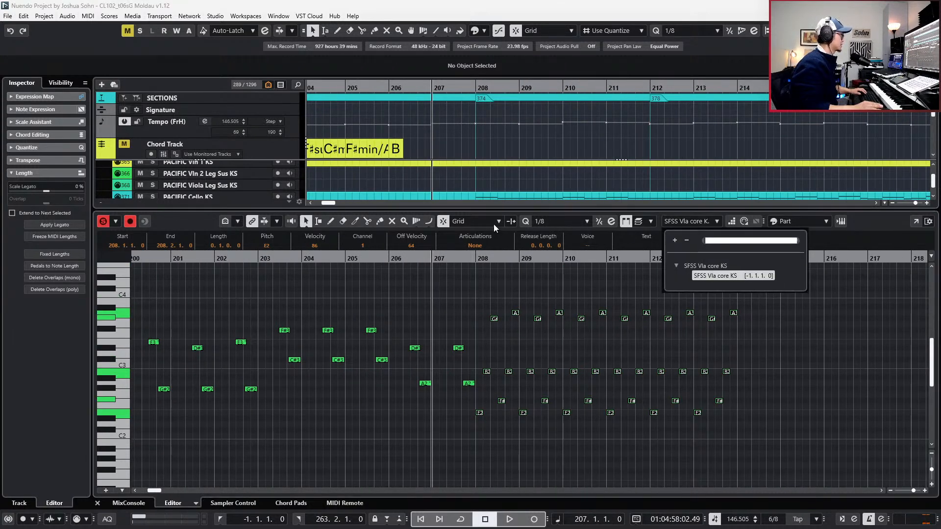
left_click(470, 244)
left_click(470, 244)
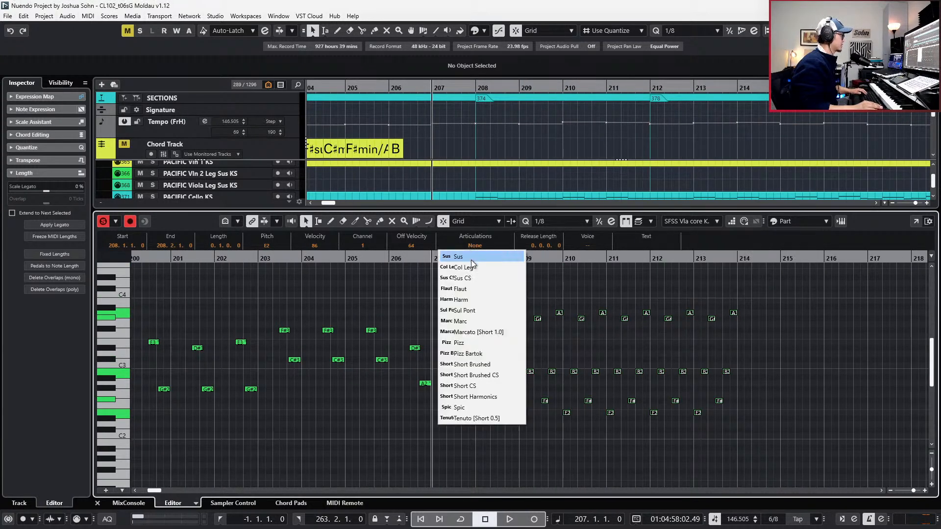
left_click(586, 298)
Set the articulation of the viola notes in bars 208 to 213 to Short Brushed and audition them with the controller lanes shown.
left_click_drag(742, 298, 478, 442)
left_click(483, 246)
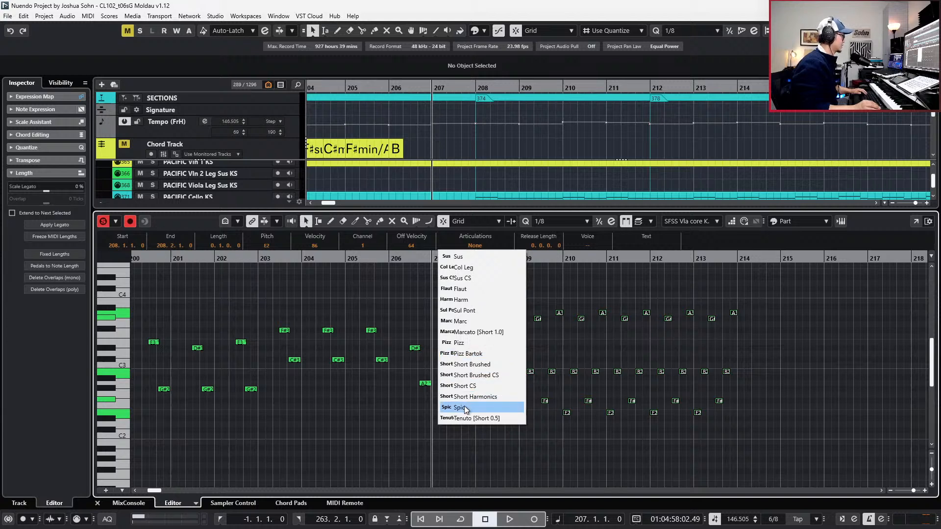
left_click(477, 367)
key("l")
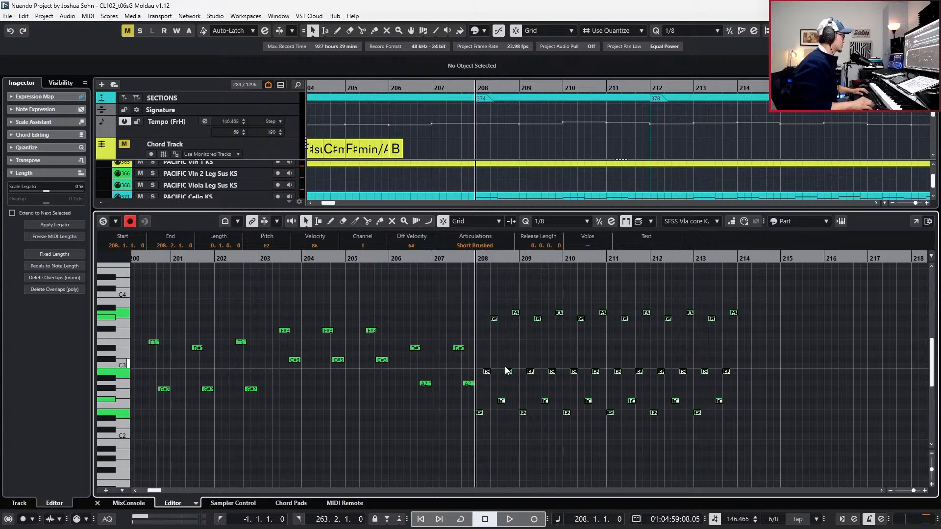
key("space")
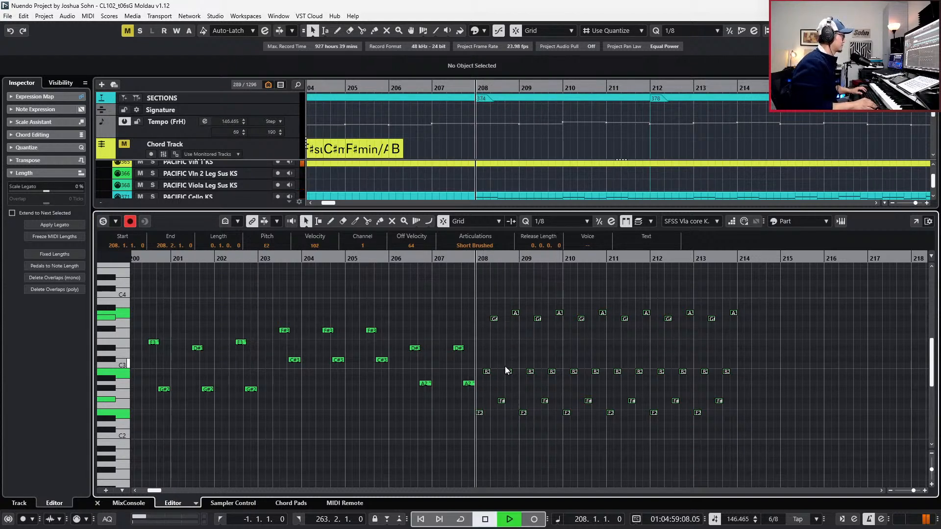
key("s")
key("alt+l")
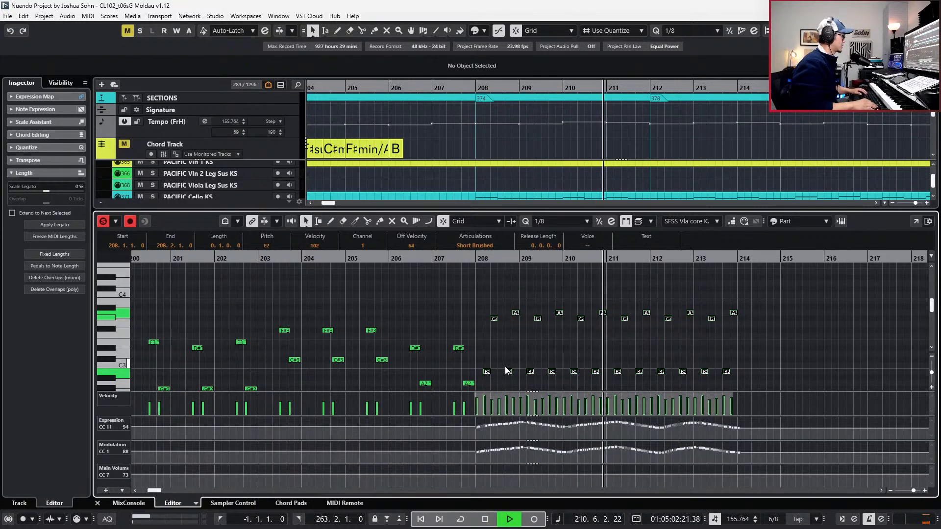
key("space")
Try the Tenuto [Short 0.5] articulation on the selected viola notes and audition them from bar 208.
left_click(480, 244)
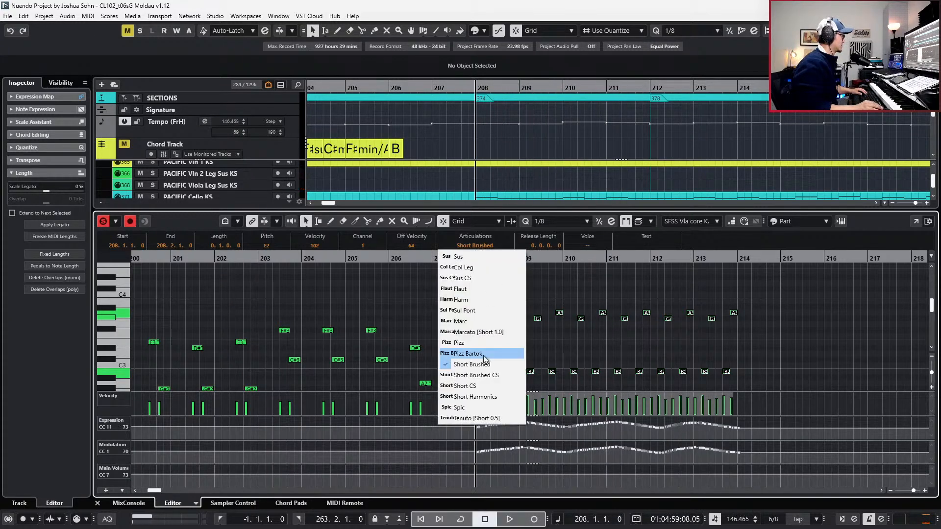
left_click(483, 418)
key("space")
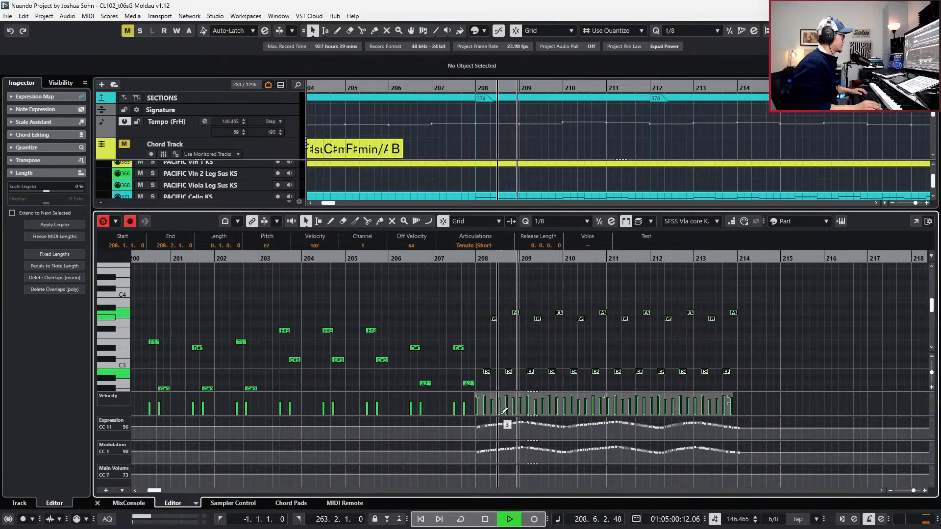
key("space")
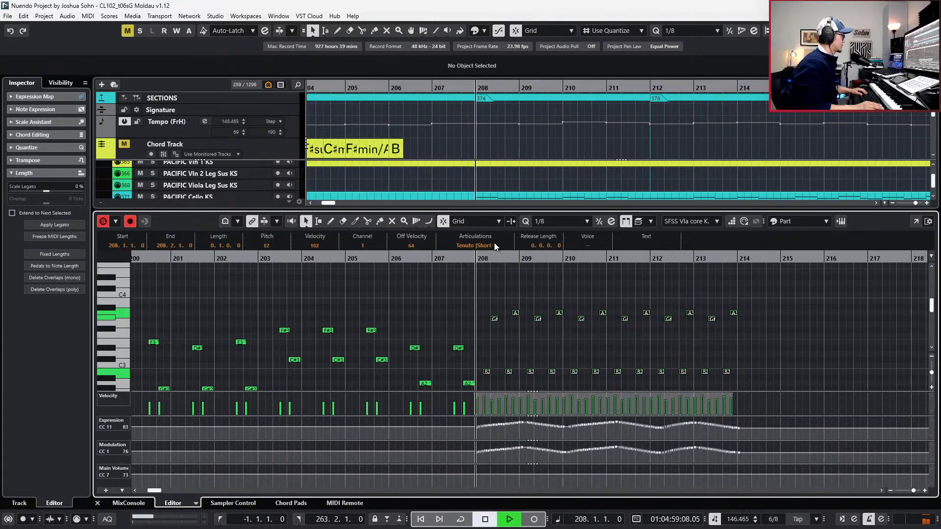
Switch the selected viola notes to the Spic articulation and audition them from bar 208.
left_click(474, 245)
left_click(484, 408)
key("space")
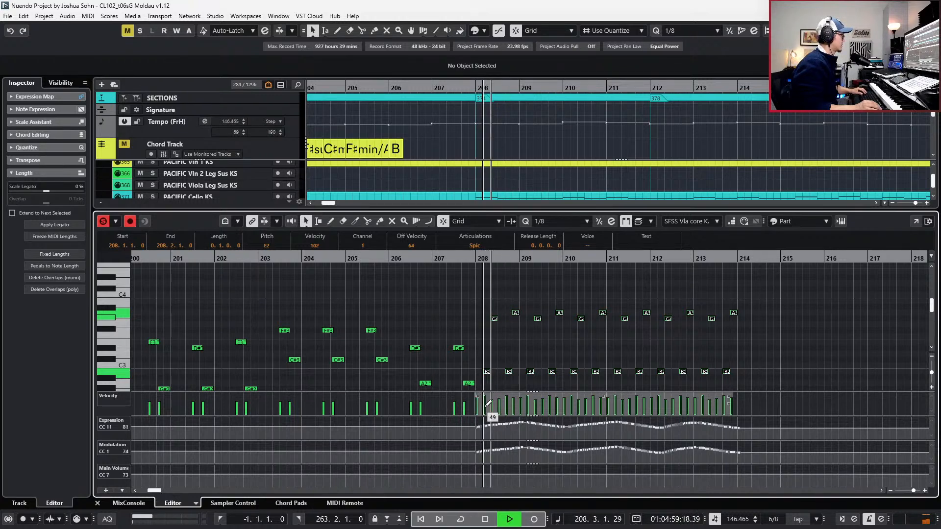
key("space")
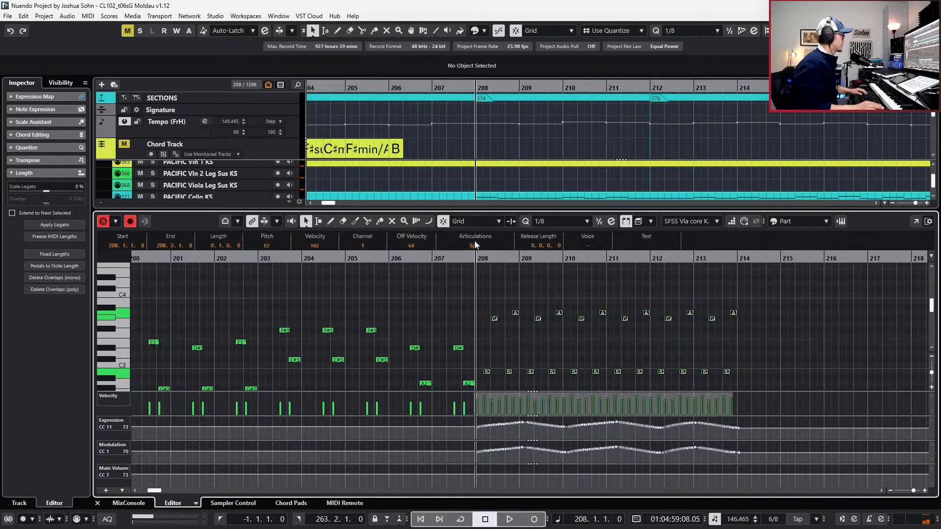
Set the selected viola notes to the Sus articulation and play them back from bar 208.
left_click(474, 245)
left_click(489, 257)
key("space")
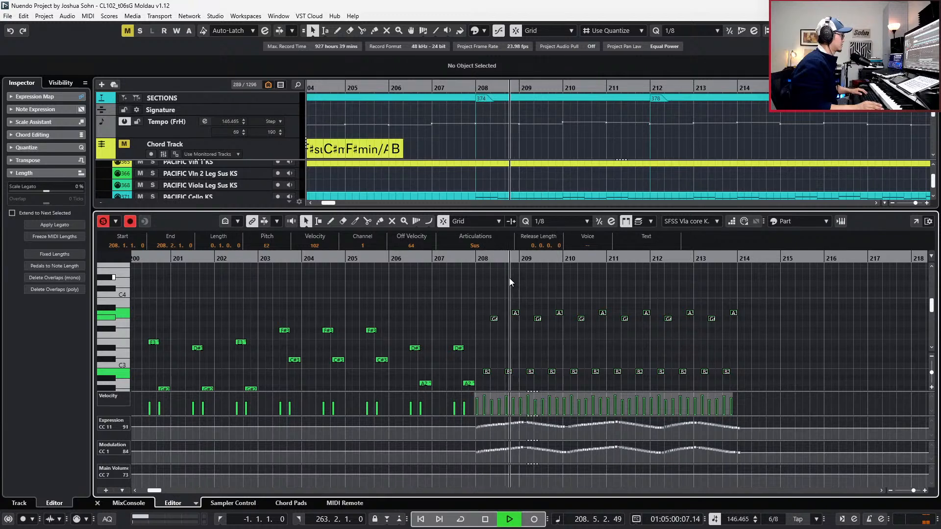
scroll(519, 290, "down", 2)
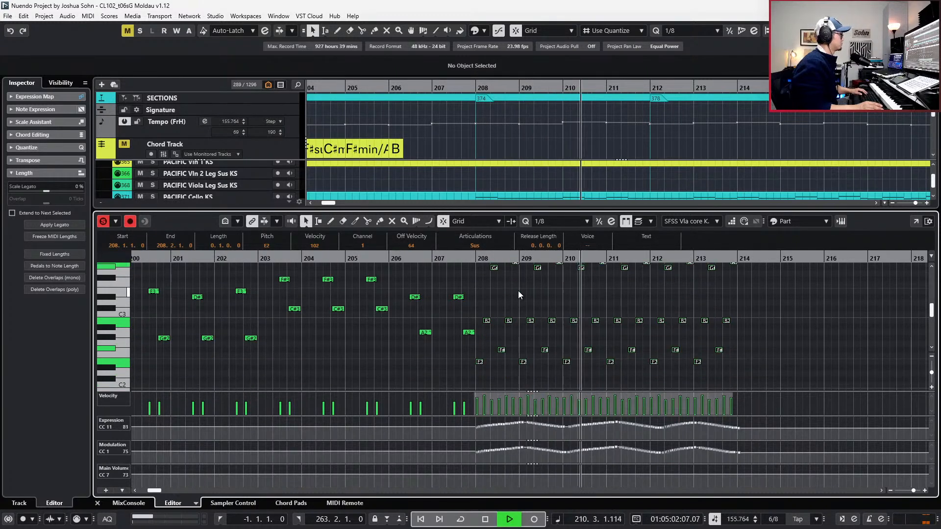
key("space")
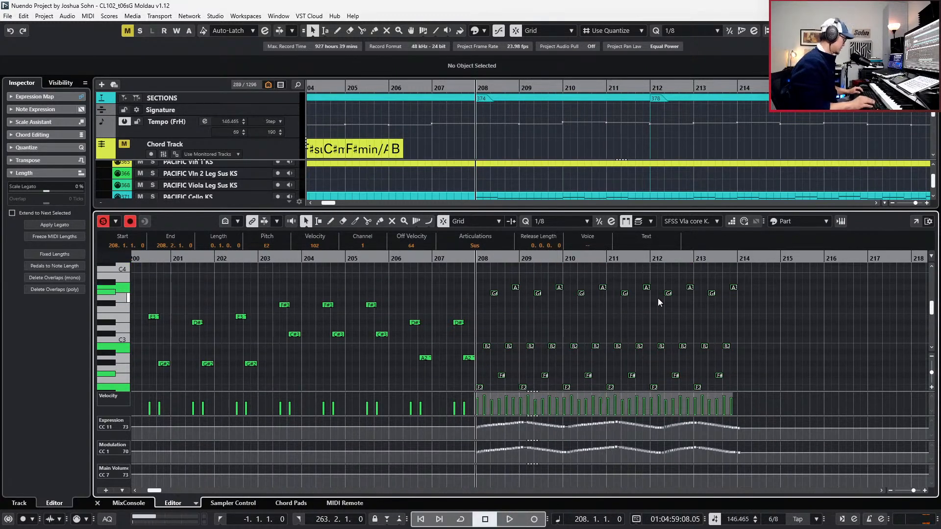
Move the viola notes of bars 208 to 213 from the SFSS Vla core KS part to the SFSS Vla perf leg part.
key("Delete")
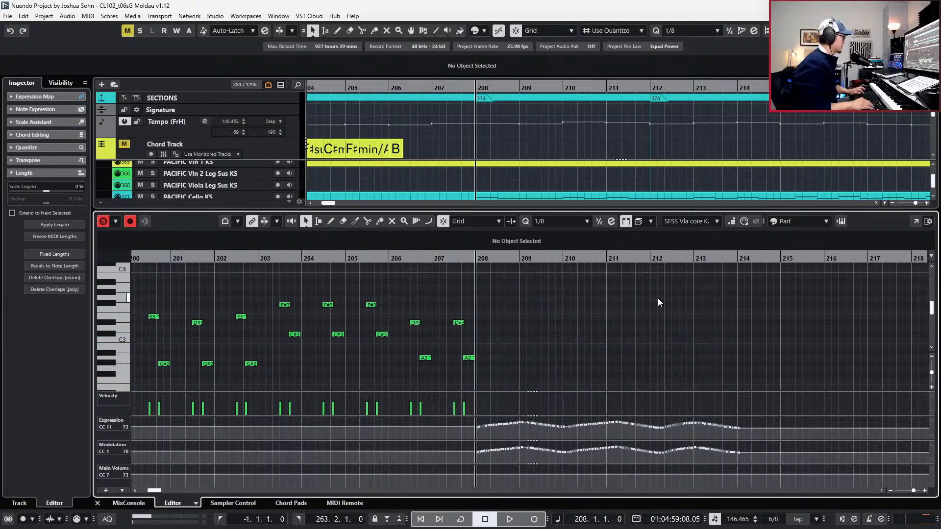
key("ctrl+e")
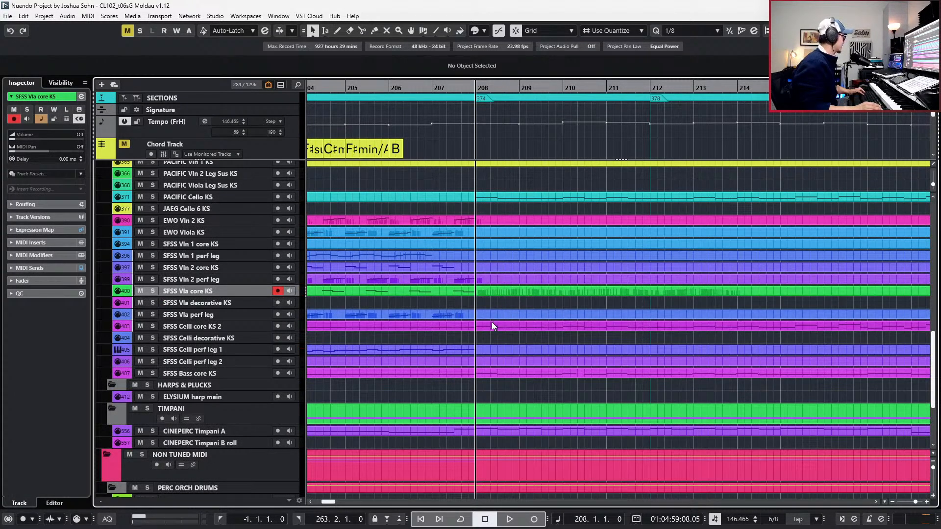
left_click(493, 316)
key("ctrl+e")
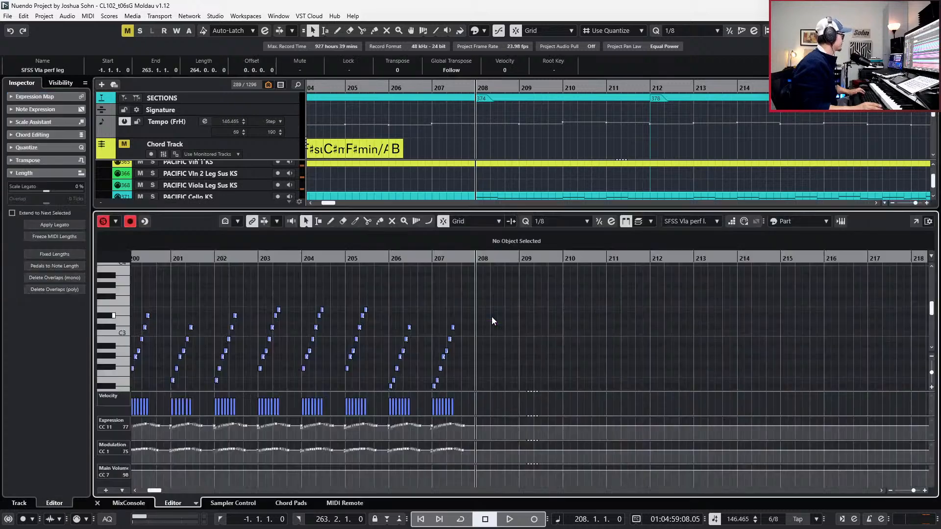
scroll(531, 322, "down", 2)
Play back the moved viola figure in the SFSS Vla perf leg part from bar 208.
key("space")
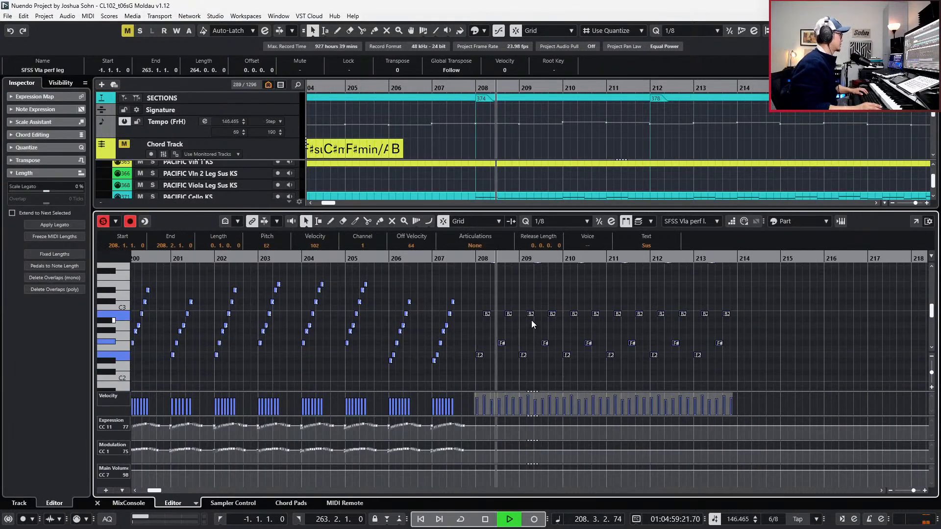
scroll(532, 321, "up", 2)
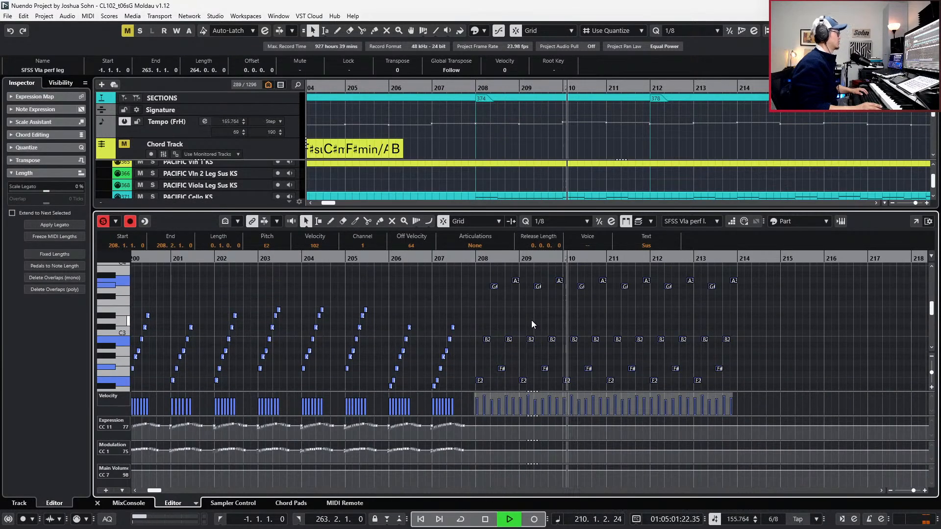
key("space")
scroll(531, 324, "up", 1, "ctrl")
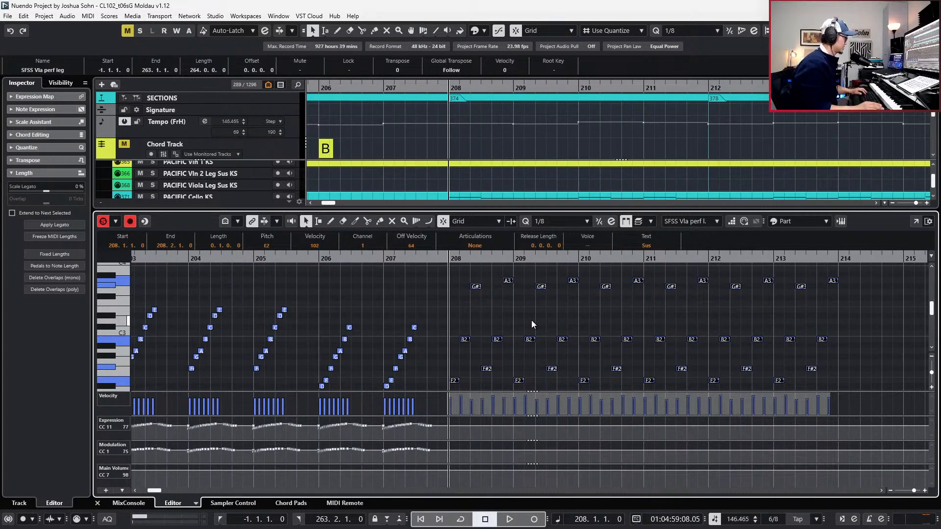
key("space")
scroll(532, 321, "up", 1, "ctrl")
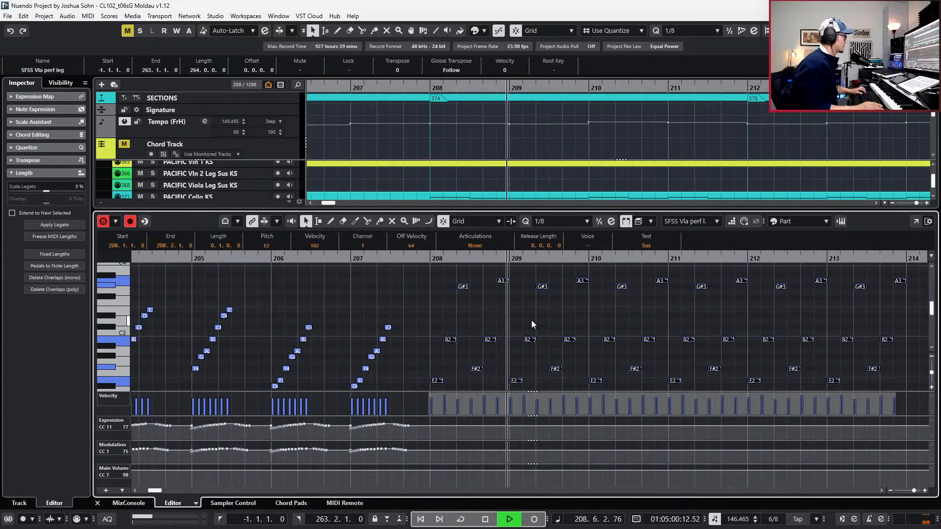
key("space")
Shorten all G#3 and A3 notes in bars 208 to 213 to a length of 0.0.1.70 and play the result.
scroll(480, 318, "up", 2, "ctrl")
left_click(451, 287)
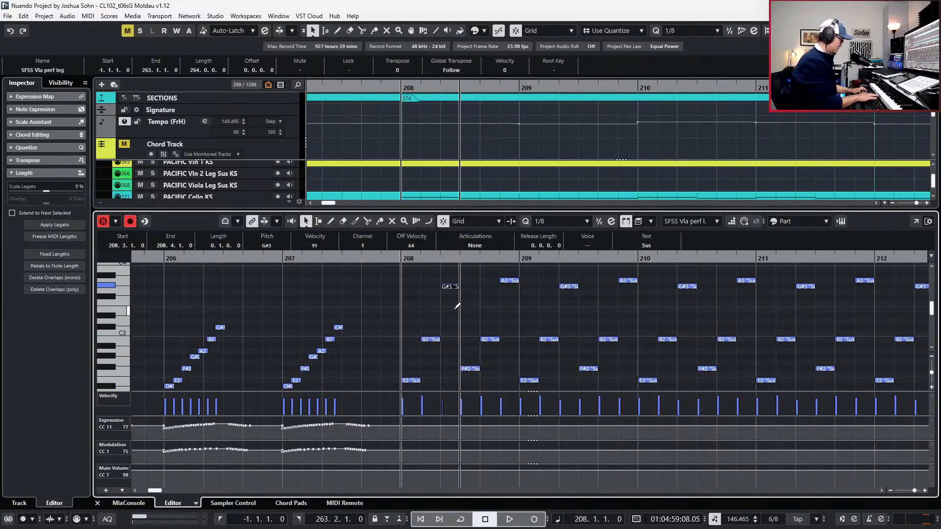
key("alt+l")
left_click(369, 339)
left_click(447, 287)
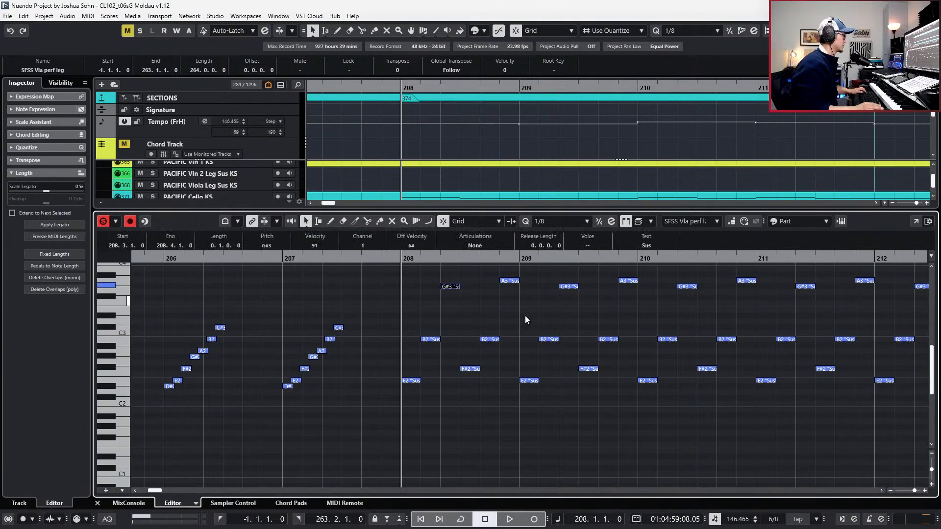
left_click(511, 281, "shift")
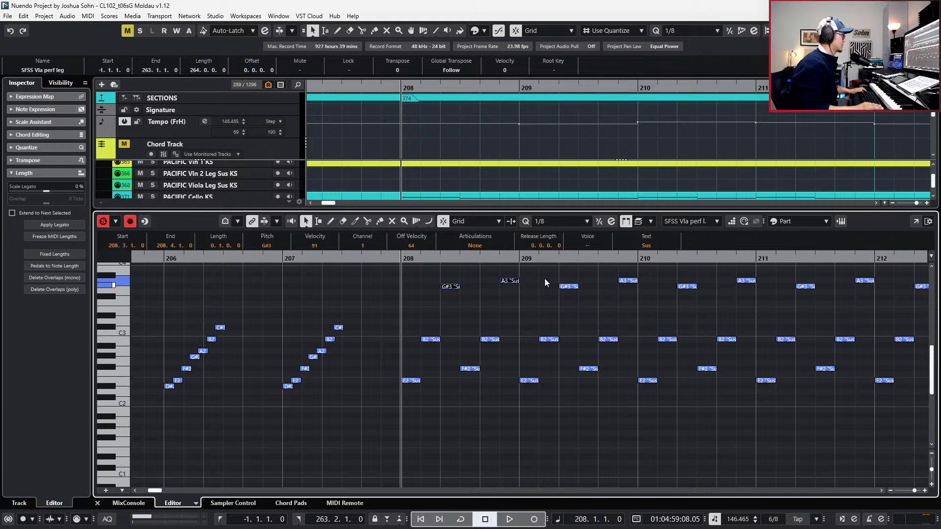
left_click_drag(545, 272, 674, 298)
scroll(671, 294, "right", 2)
scroll(659, 287, "down", 2)
left_click_drag(575, 304, 857, 267)
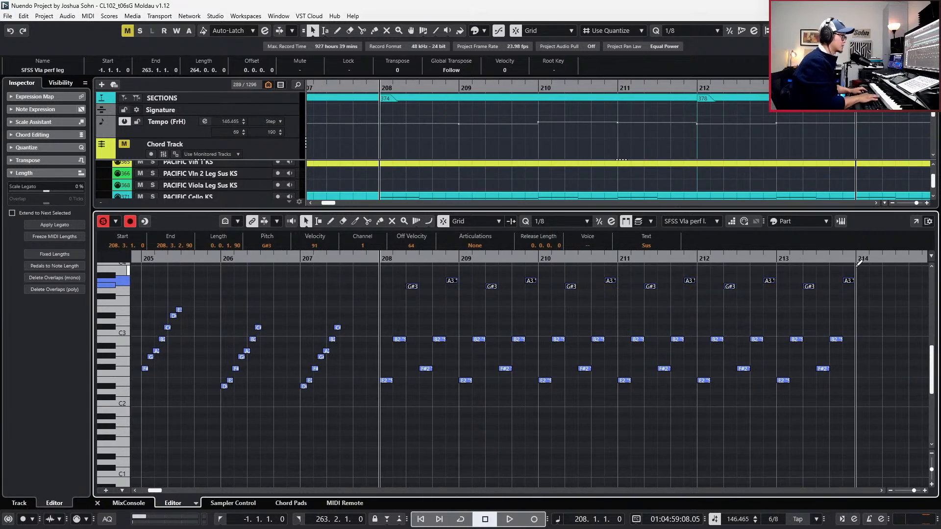
key("space")
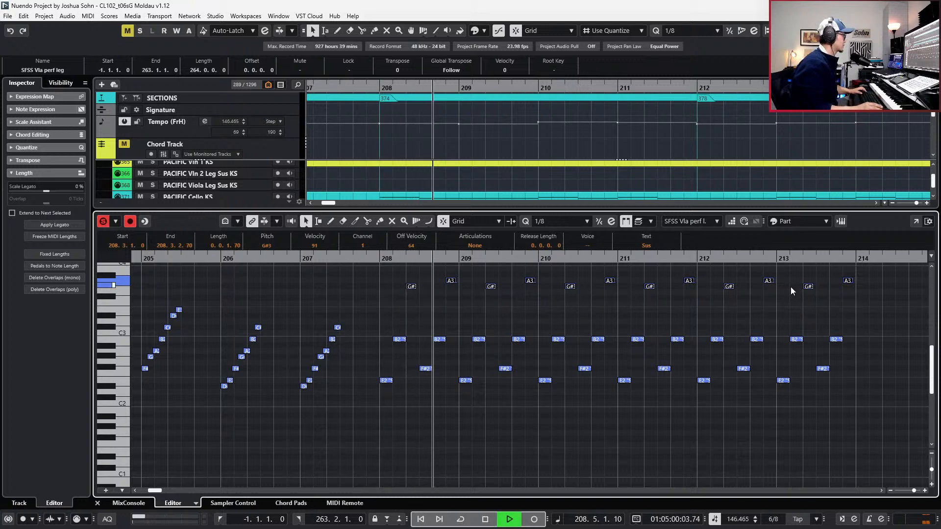
key("space")
key("alt+l")
Try a first Expression and Modulation recording pass from bar 207, and undo the accidental merging of the G#3 and A3 notes.
key("KP_Subtract")
key("KP_Add")
key("KP_Subtract")
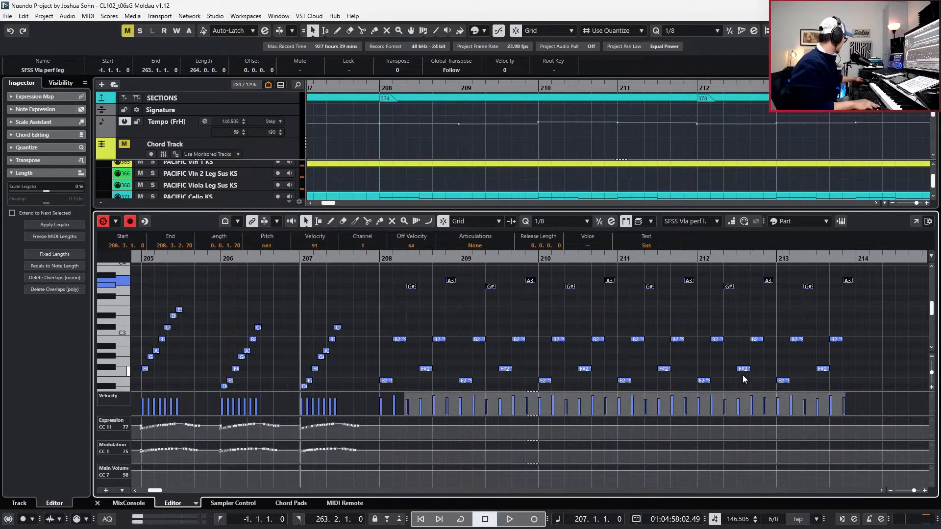
key("space")
key("KP_Multiply")
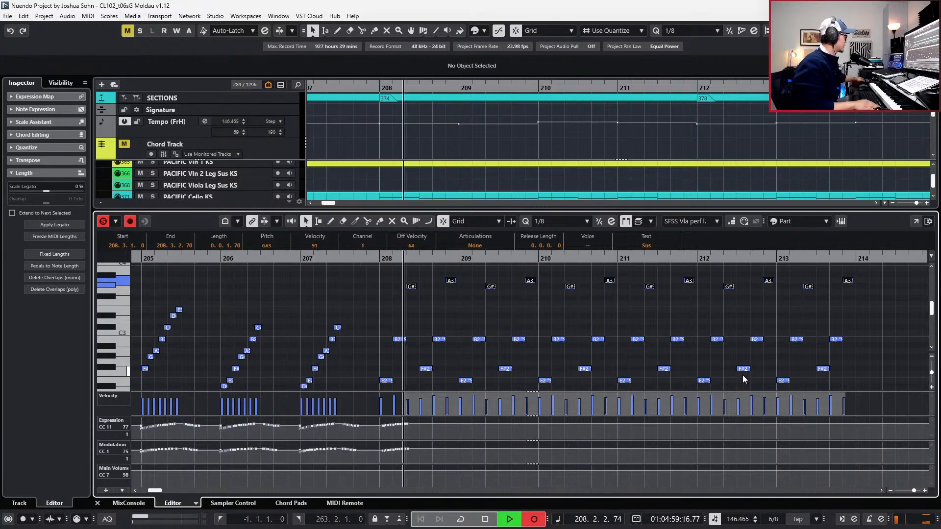
key("space")
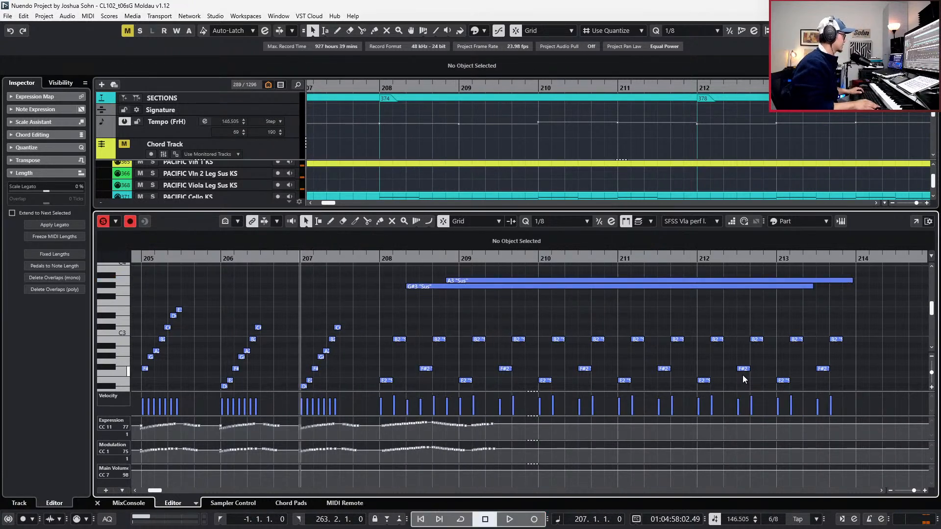
key("ctrl+z")
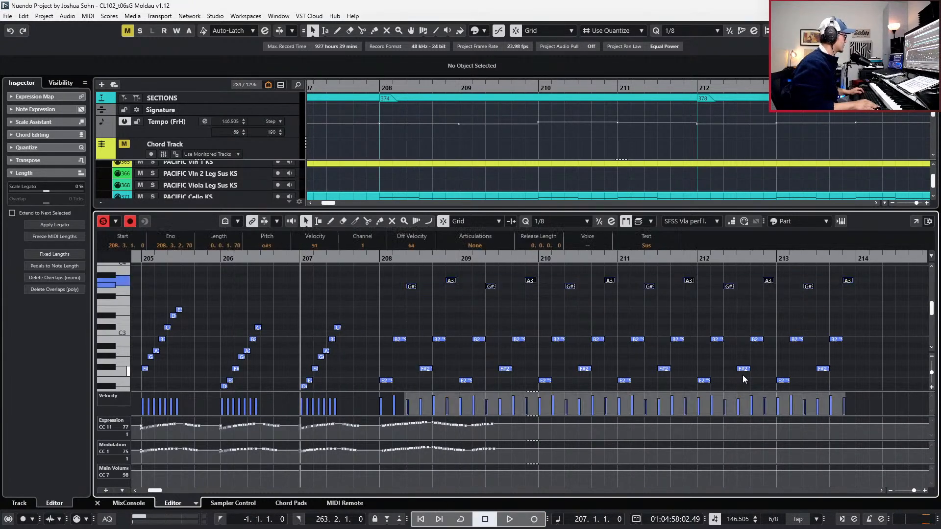
Record CC 11 Expression and CC 1 Modulation swells over the SFSS Vla perf leg notes in bars 208 to 213.
key("space")
key("KP_Multiply")
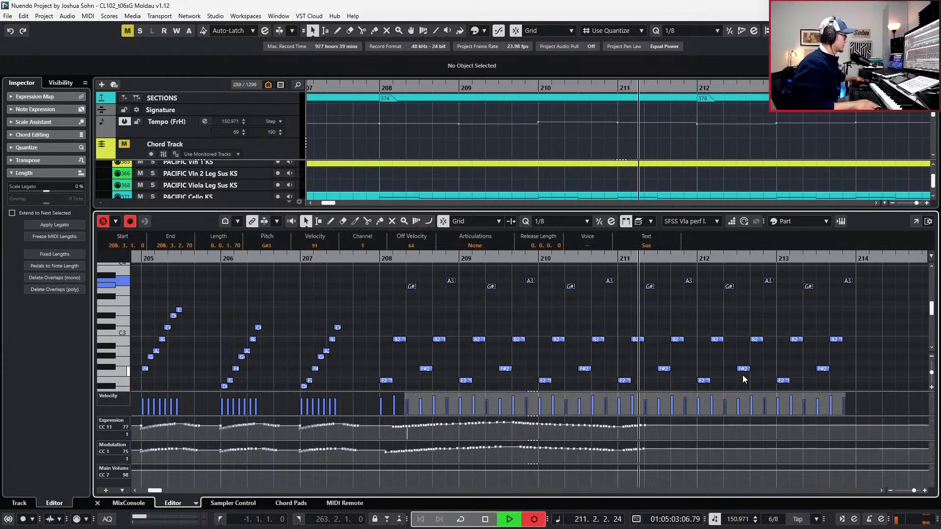
key("KP_Multiply")
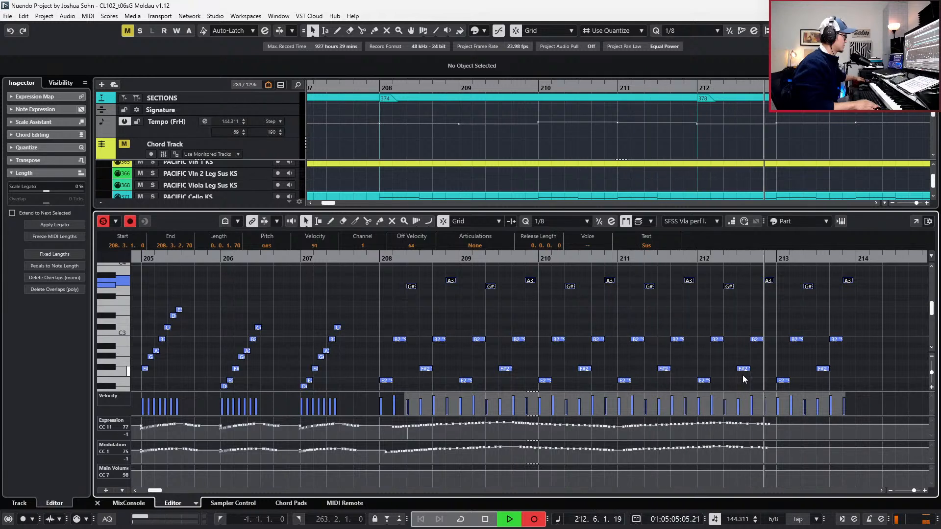
key("space")
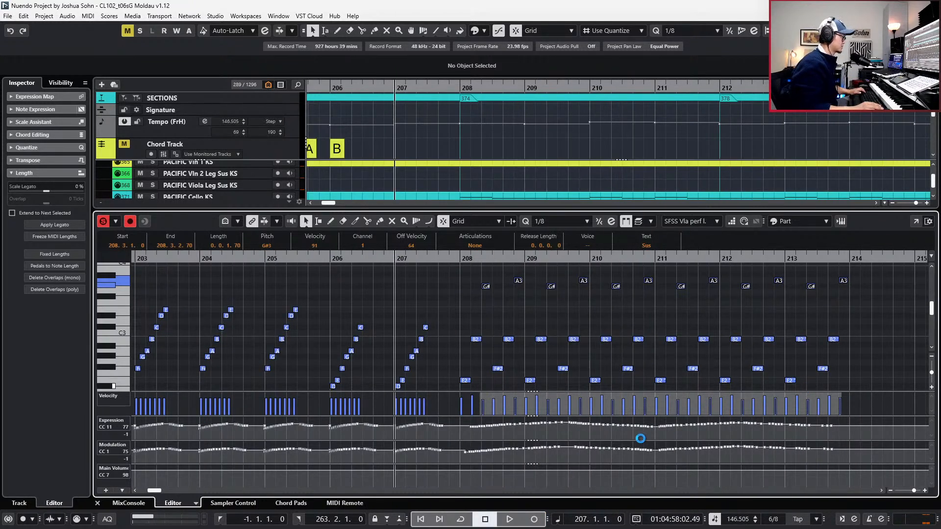
Copy the Expression and Modulation swells of bars 211 to 213 and paste them on beat 2 of bars 214 and 217.
left_click_drag(417, 434, 660, 410)
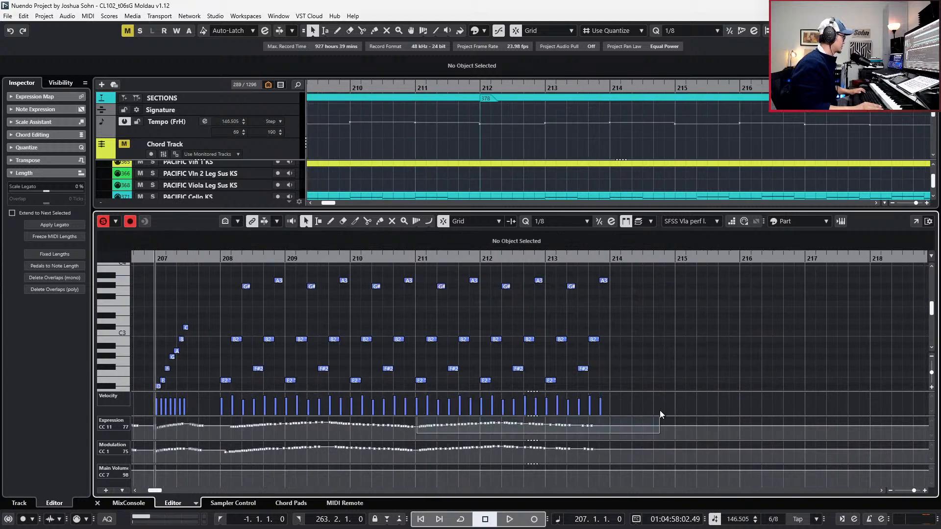
left_click_drag(427, 458, 632, 394)
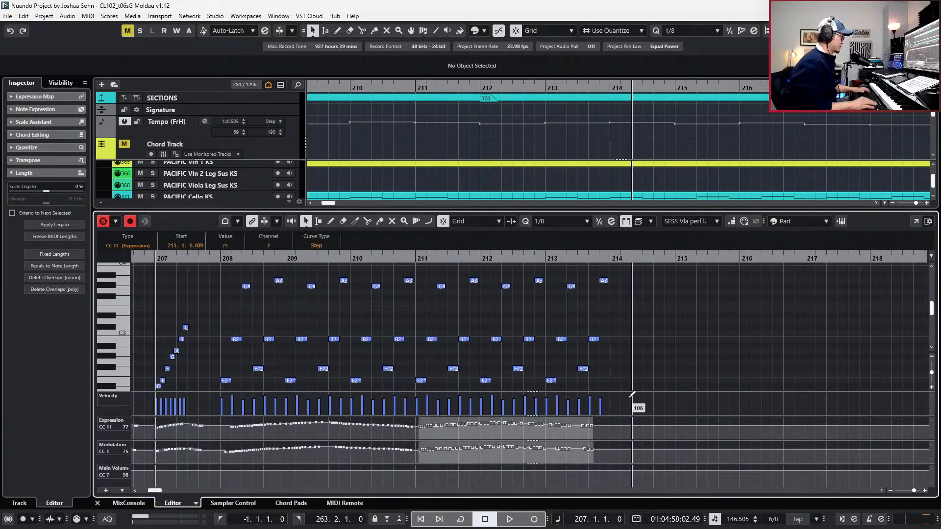
key("space")
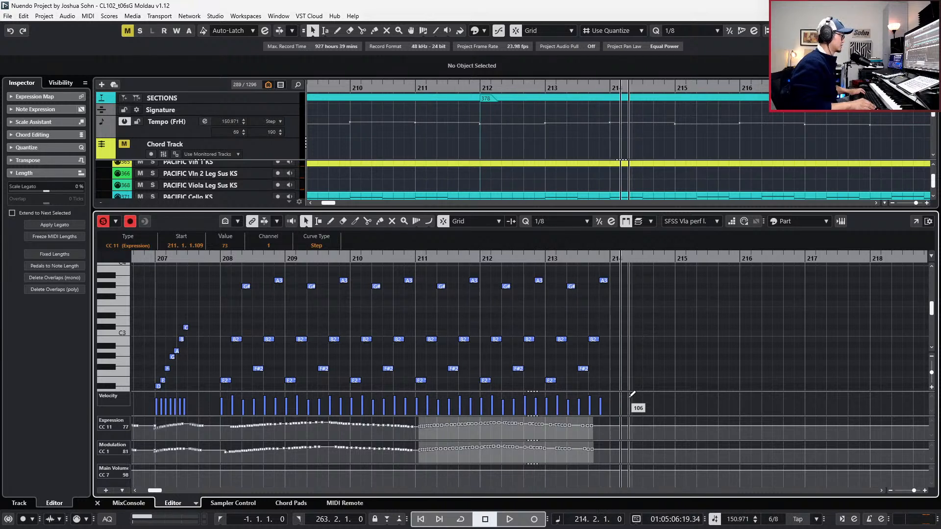
key("ctrl+v")
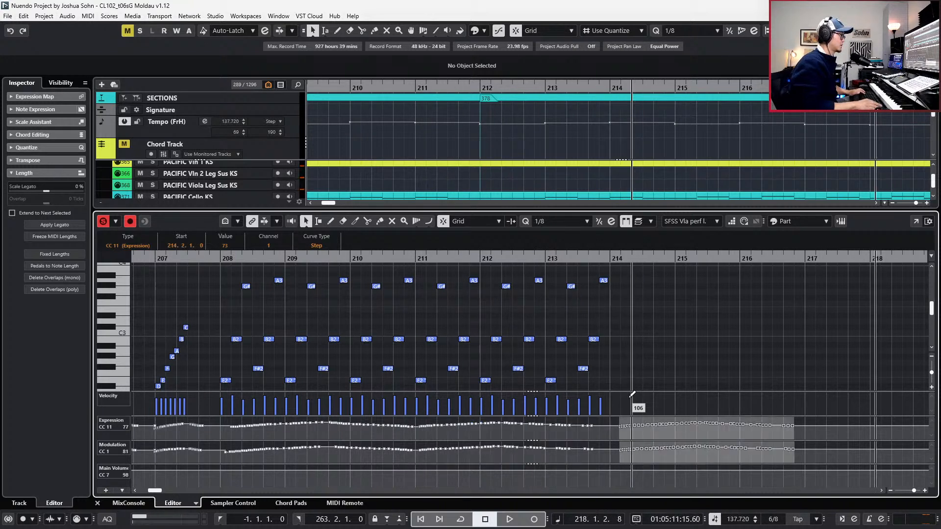
key("ctrl+KP_Subtract")
key("ctrl+KP_Subtract")
key("ctrl+KP_Add")
key("ctrl+v")
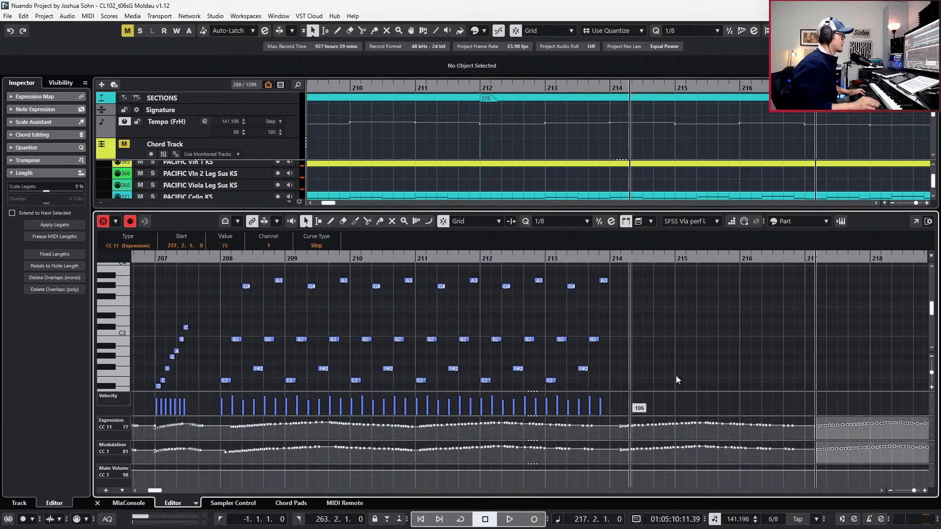
Paste the copied Expression and Modulation swells again on beat 2 of bars 220 and 223.
scroll(866, 309, "right", 5)
scroll(866, 310, "down", 2)
scroll(839, 316, "right", 3)
key("KP_Add")
key("ctrl+KP_Add")
key("ctrl+KP_Add")
key("ctrl+v")
key("KP_Add")
key("ctrl+KP_Add")
key("ctrl+KP_Add")
key("ctrl+v")
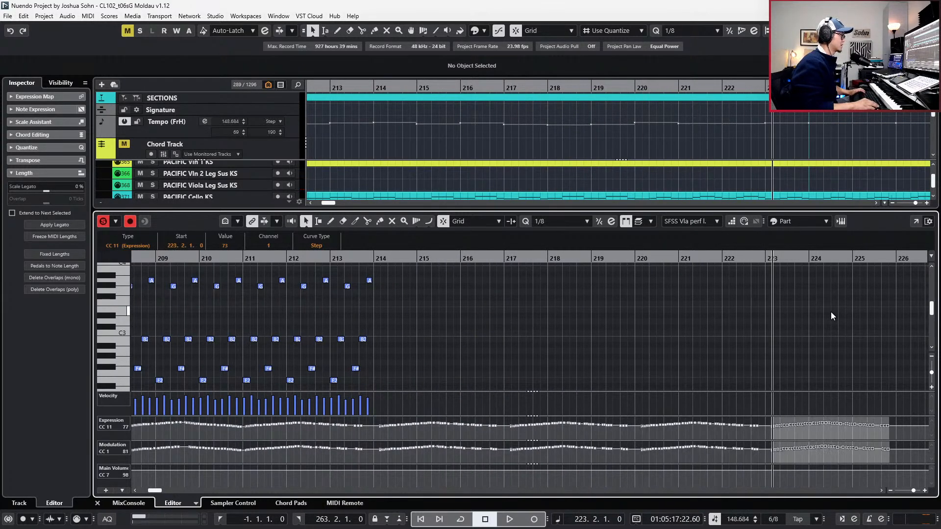
Continue the Expression and Modulation swells by pasting them on beat 2 of bars 226 and 229.
scroll(801, 302, "right", 6)
key("KP_Add")
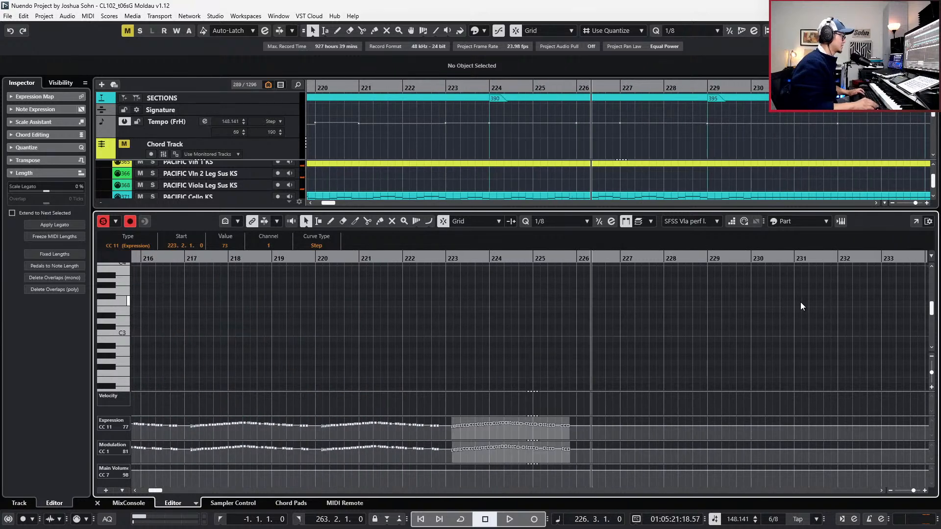
key("ctrl+KP_Subtract")
key("ctrl+v")
key("KP_Add")
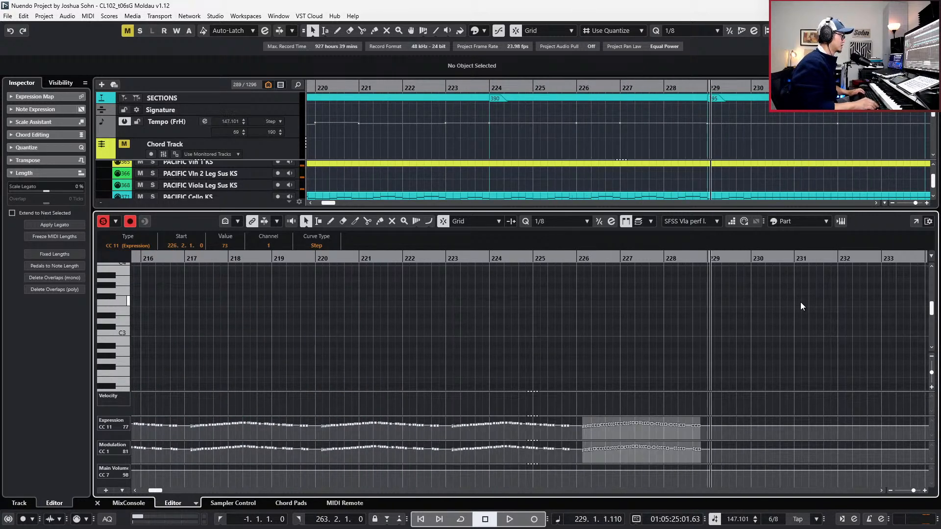
key("ctrl+KP_Subtract")
key("ctrl+v")
Add two more copies of the Expression and Modulation swells, starting on beat 2 of bars 232 and 235.
scroll(804, 288, "right", 6)
key("KP_Add")
key("ctrl+KP_Add")
key("ctrl+KP_Add")
key("ctrl+KP_Add")
key("ctrl+v")
key("KP_Add")
key("ctrl+KP_Add")
key("ctrl+KP_Add")
key("ctrl+v")
Paste the last copy of the Expression and Modulation swells on beat 2 of bar 238, ending before marker 407.
scroll(785, 289, "right", 4)
scroll(785, 292, "right", 2)
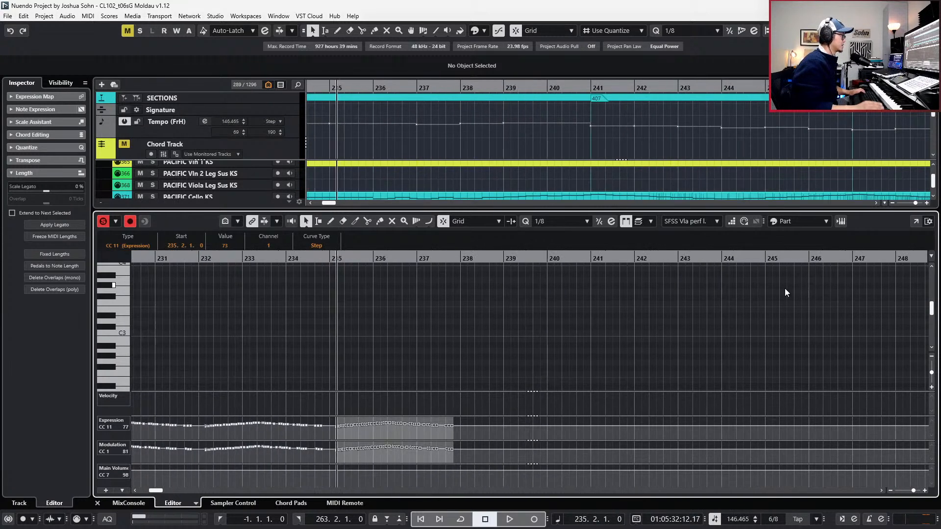
key("shift+l")
key("ctrl+KP_Add")
key("ctrl+KP_Add")
key("ctrl+KP_Add")
key("ctrl+v")
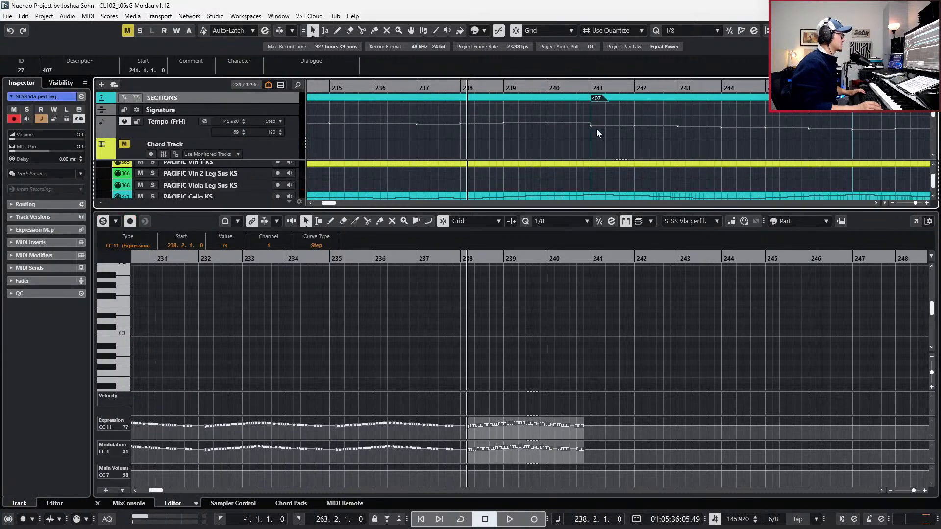
Hide the controller lanes and place the project cursor at bar 214, at the end of the viola figure.
scroll(589, 323, "left", 10)
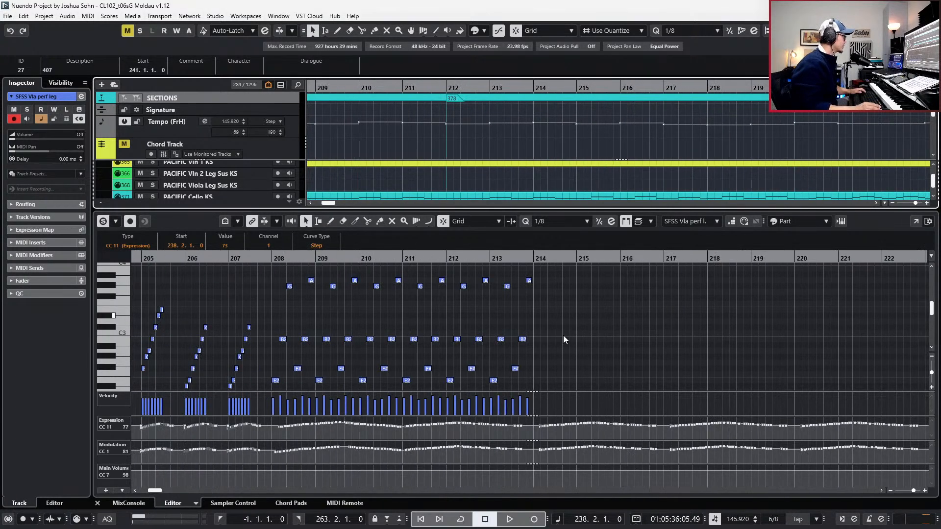
left_click_drag(545, 335, 493, 381)
key("alt+l")
scroll(535, 310, "up", 2)
left_click_drag(546, 310, 485, 456)
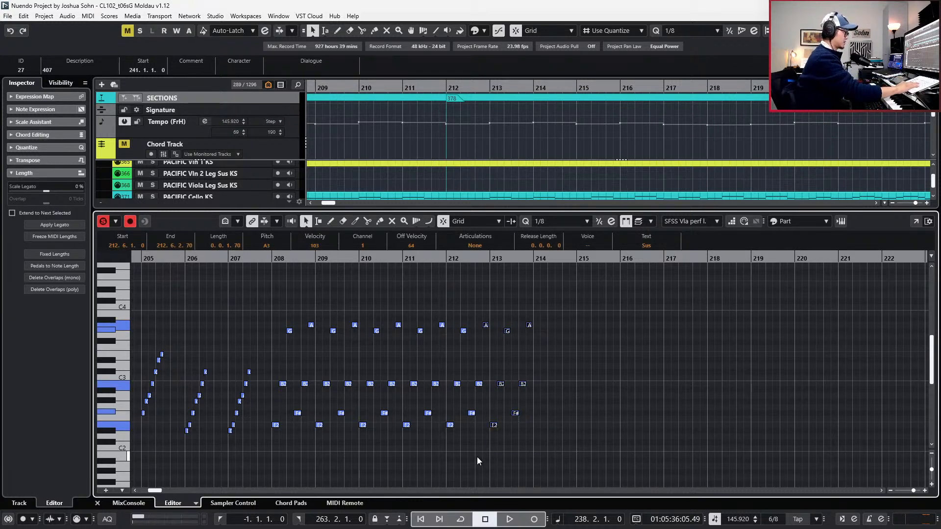
key("h")
key("h")
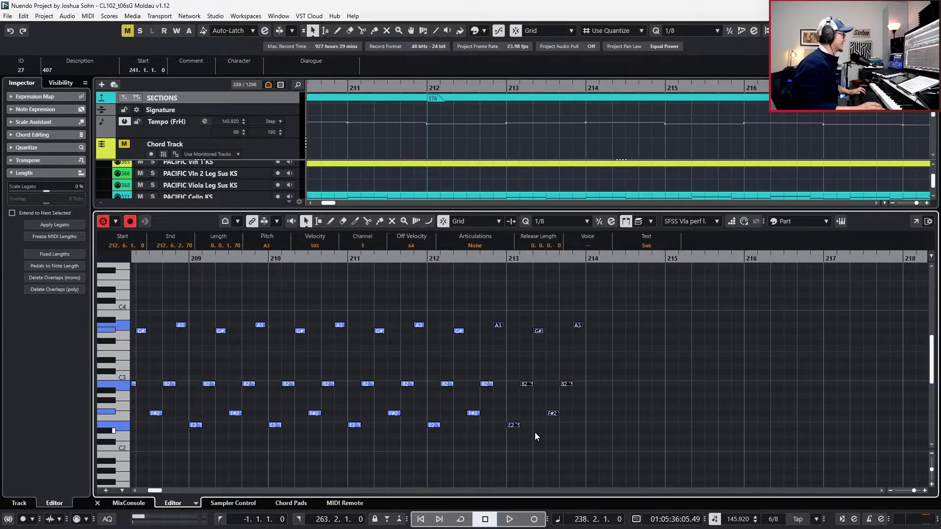
left_click(577, 325)
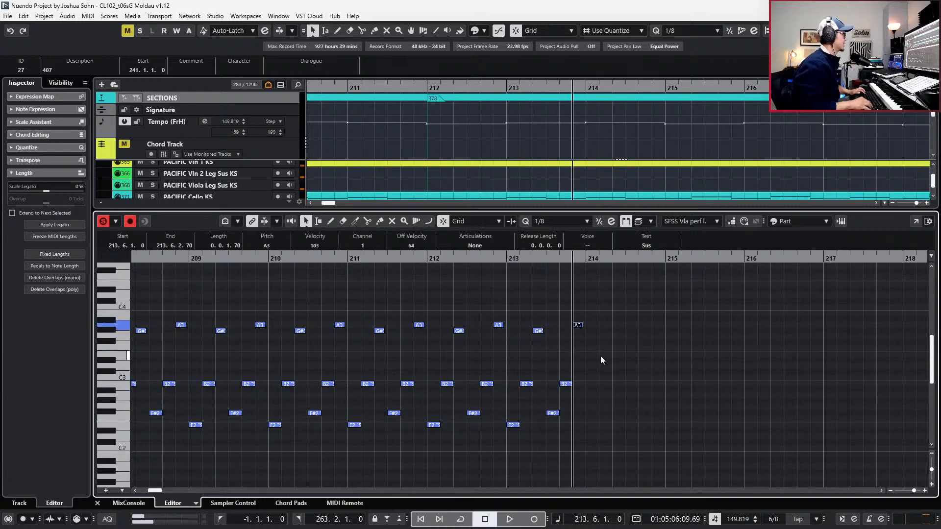
key("ctrl+KP_Add")
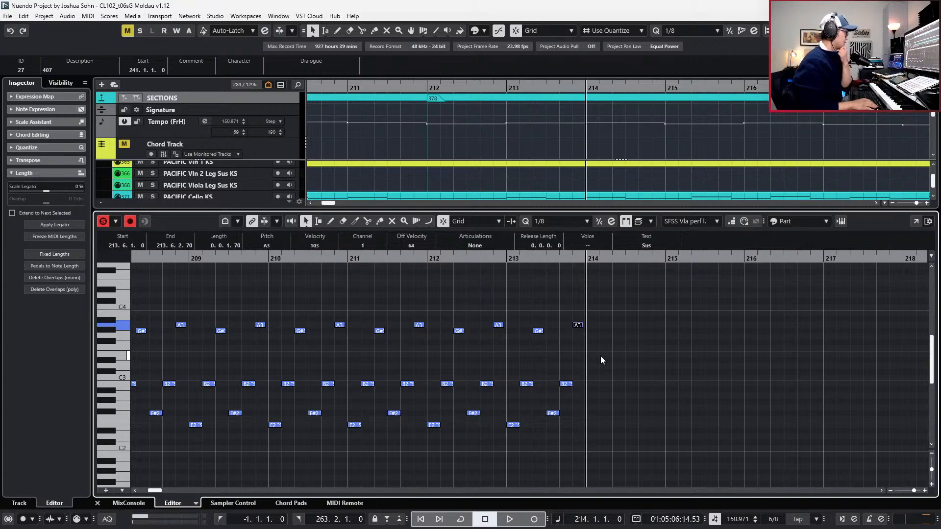
left_click_drag(611, 294, 515, 447)
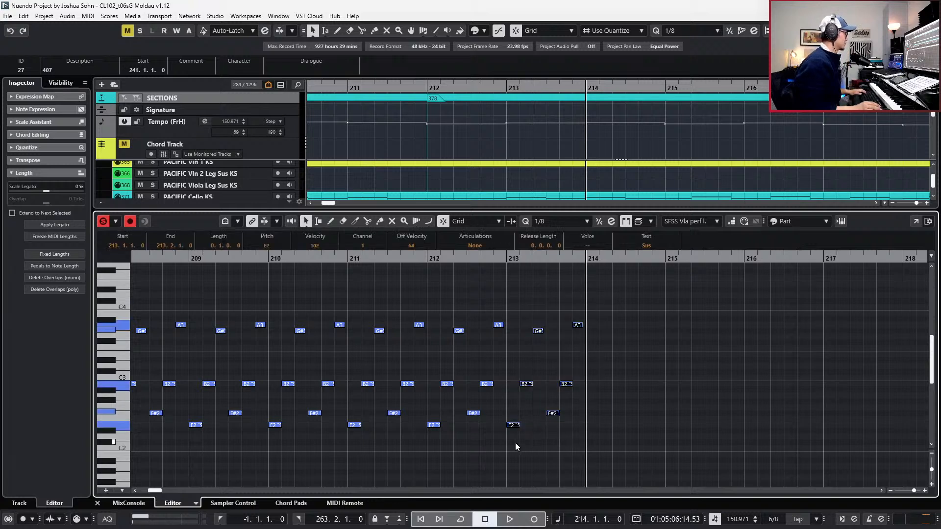
scroll(536, 443, "down", 1)
left_click(536, 443)
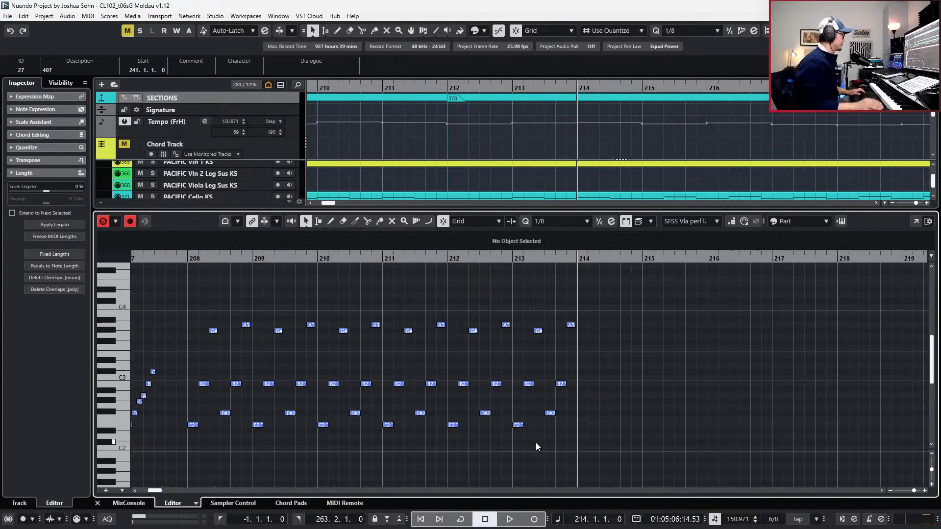
scroll(536, 442, "left", 2)
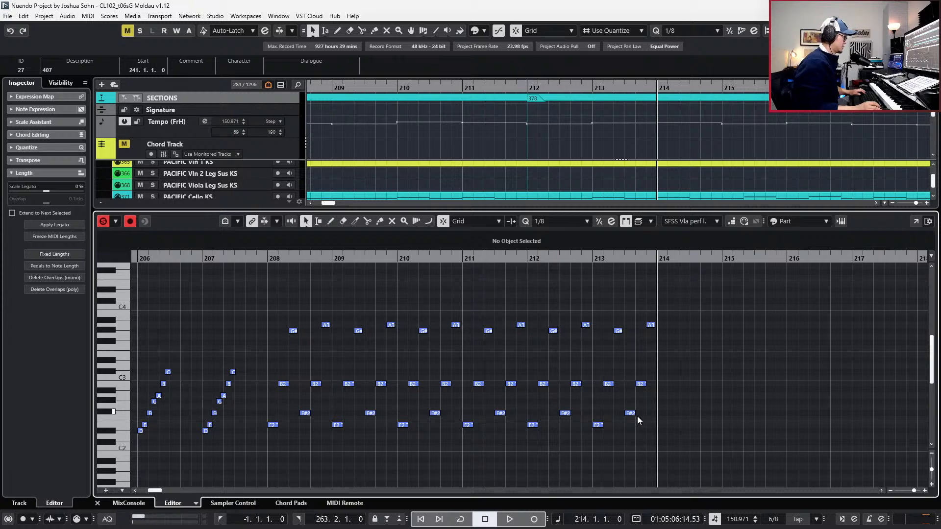
Duplicate the bar 213 viola notes into bar 214 and move the project cursor to bar 215.
left_click_drag(596, 309, 732, 484)
key("ctrl+d")
key("ctrl+KP_Add")
scroll(755, 431, "right", 3)
scroll(759, 419, "right", 3)
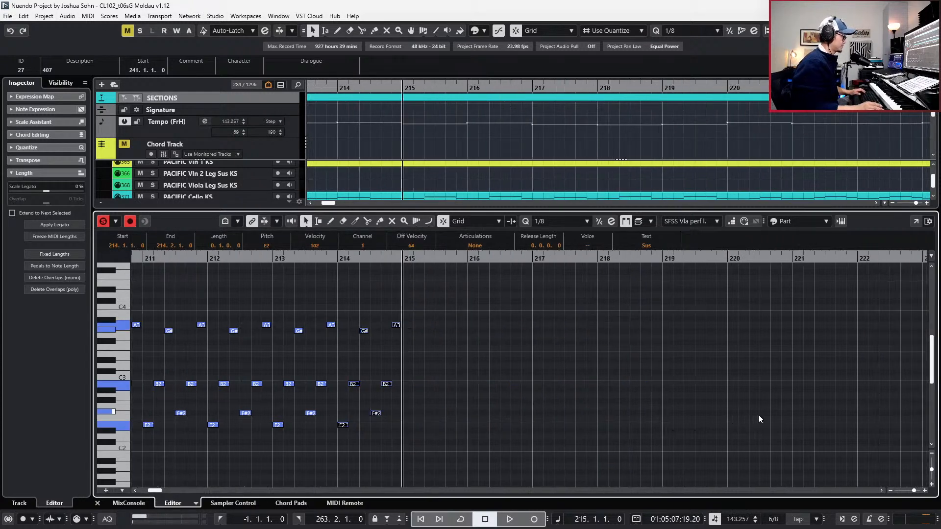
Show the controller lanes, then raise the CC 11 Expression swells from bar 214 to bar 240 and scale their range.
key("alt+l")
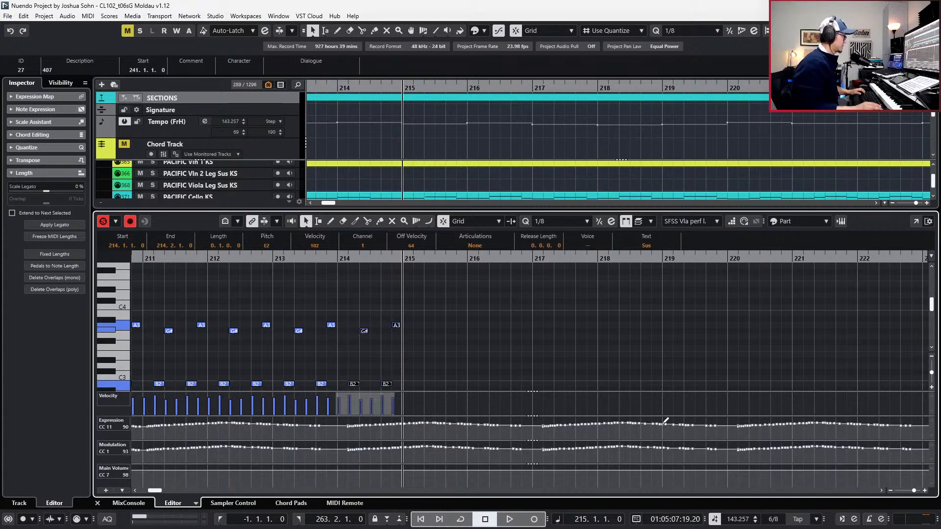
scroll(638, 429, "down", 2)
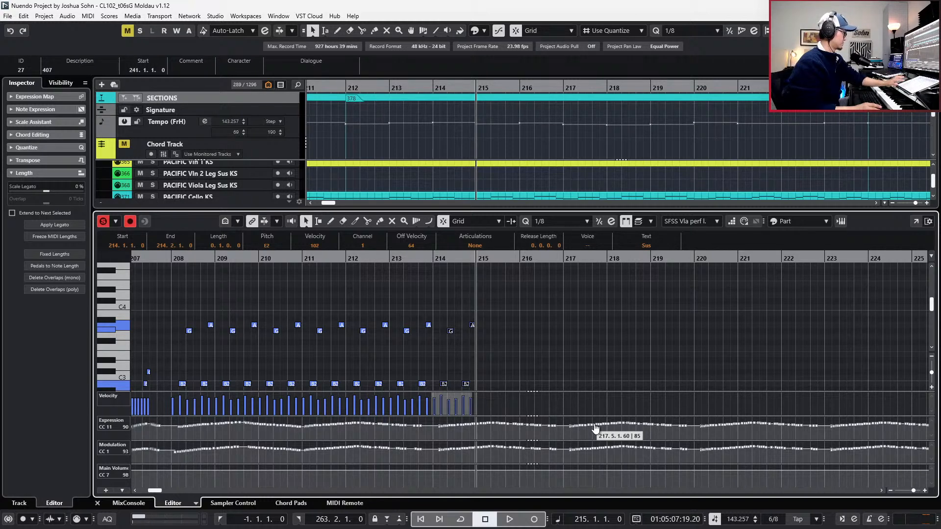
scroll(595, 429, "down", 3)
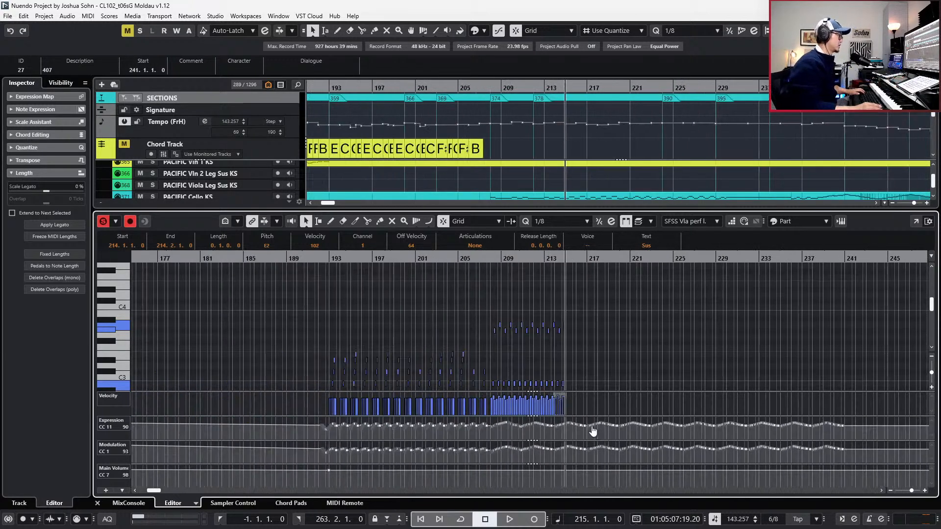
left_click_drag(558, 435, 846, 396)
left_click_drag(657, 423, 658, 419)
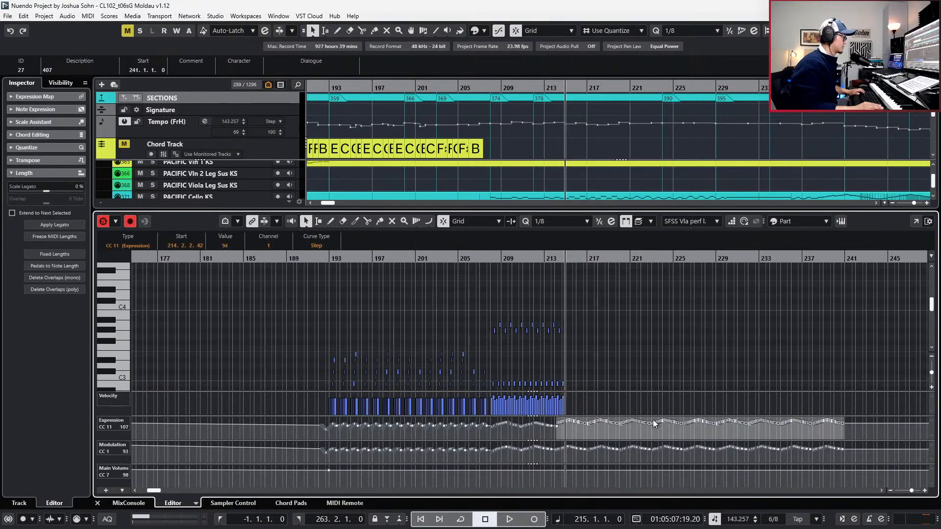
left_click_drag(839, 431, 835, 443)
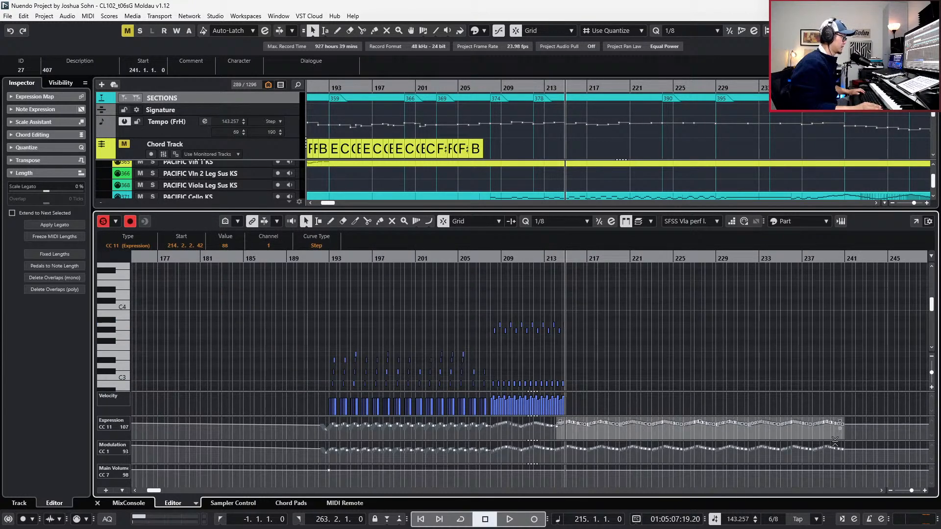
Raise the CC 1 Modulation swells from the end of bar 213 to bar 240 and scale their range.
left_click_drag(555, 458, 837, 426)
left_click_drag(760, 442, 761, 435)
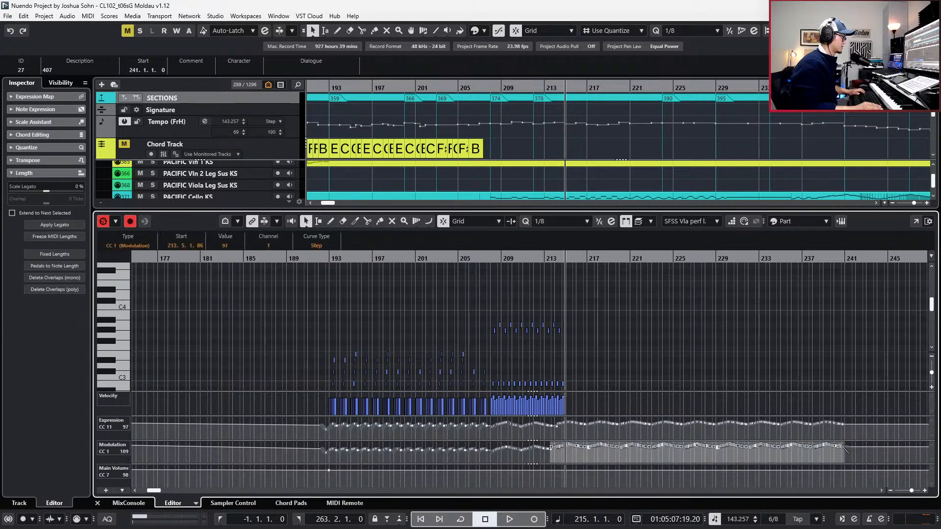
left_click_drag(843, 457, 842, 457)
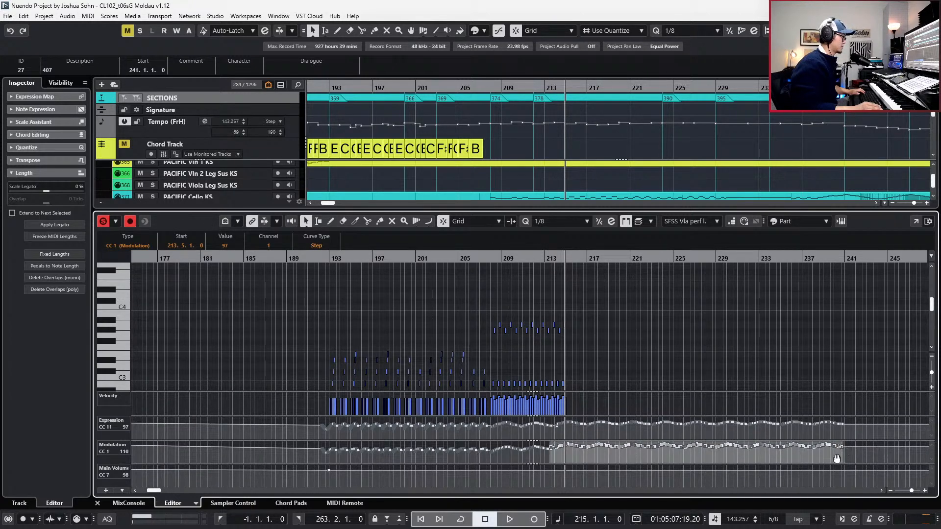
scroll(842, 455, "up", 2)
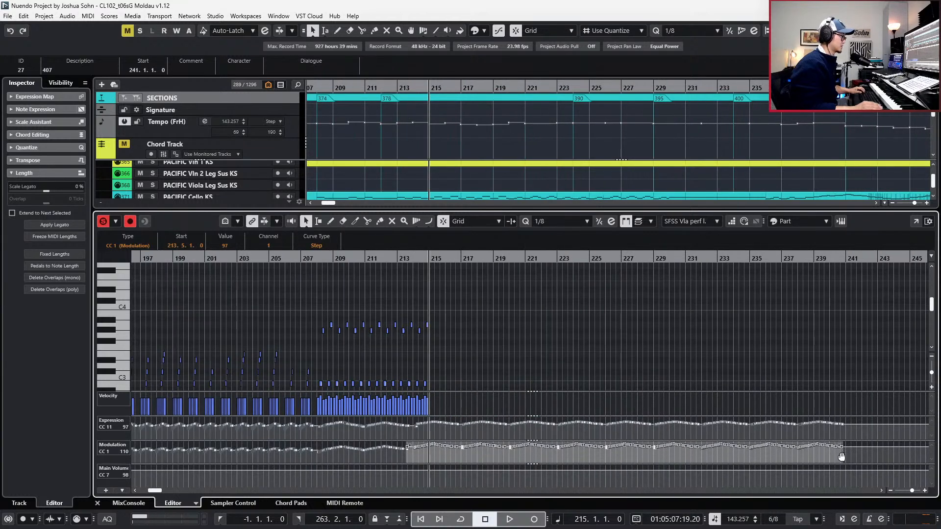
left_click_drag(844, 440, 838, 449)
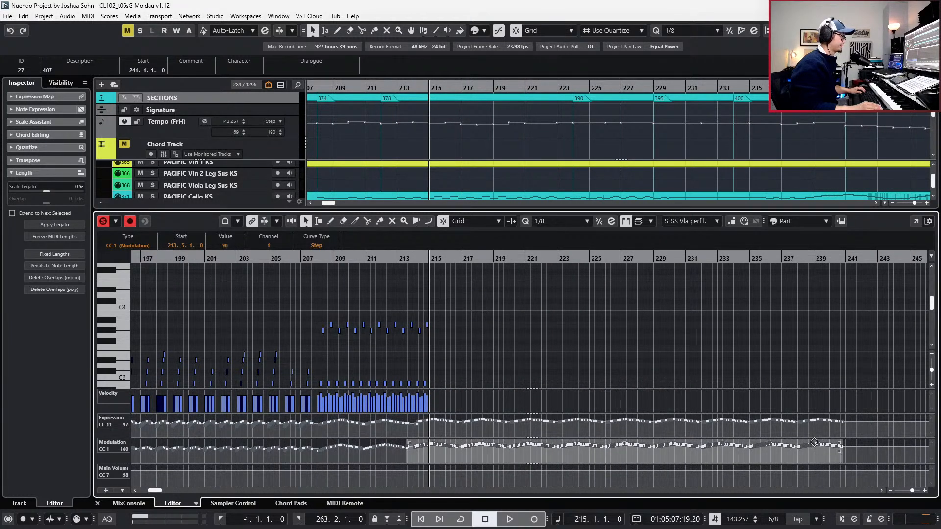
Hide the controller lanes and play back the viola figure through bar 214.
key("KP_Subtract")
key("KP_Subtract")
left_click(815, 441)
scroll(506, 353, "up", 1)
scroll(506, 353, "up", 1)
key("alt+l")
scroll(368, 346, "up", 3)
key("space")
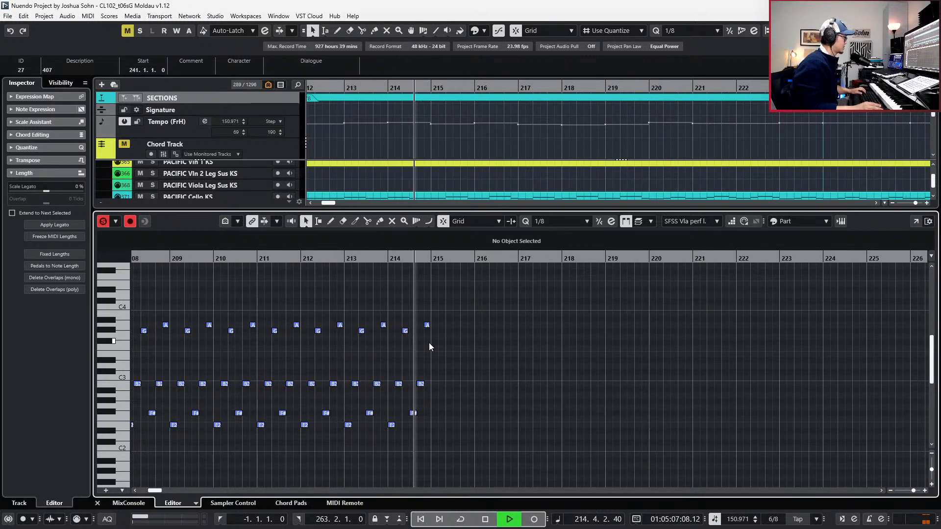
key("space")
Duplicate the bar 214 viola notes into bar 215 and quantize the copies to the 1/8 grid.
key("KP_Add")
key("KP_Add")
left_click_drag(394, 313, 504, 446)
key("ctrl+d")
key("h")
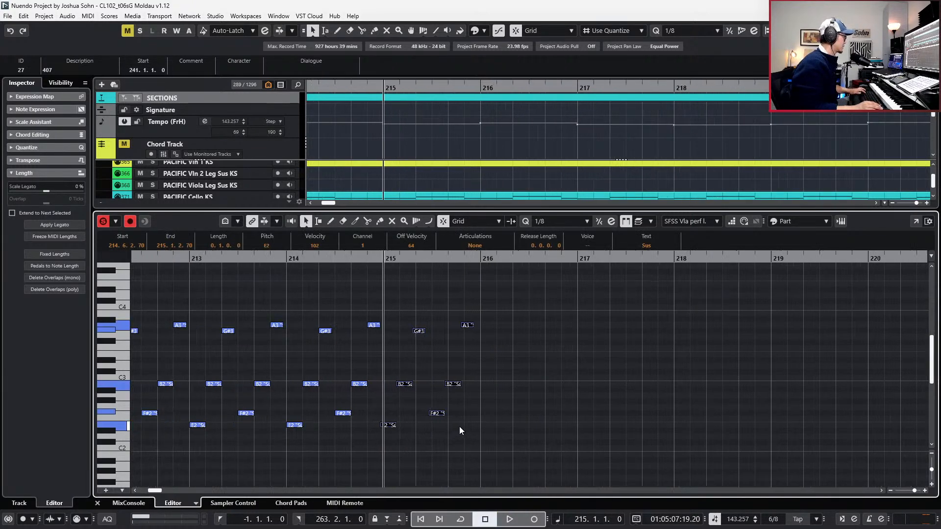
key("q")
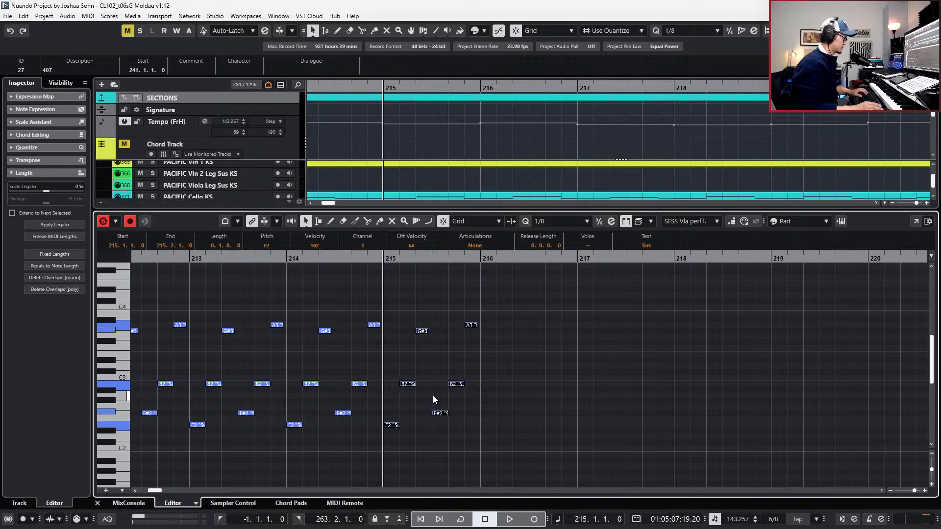
Transpose the copied notes in bar 215 down to D#2, A2, F#3, E2, A2 and G3.
key("Down")
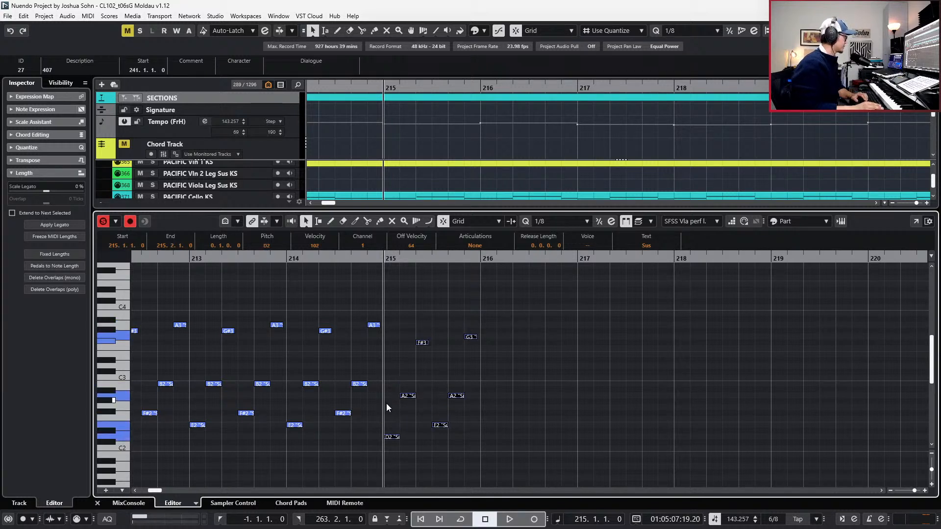
left_click_drag(392, 389, 427, 395)
key("Down")
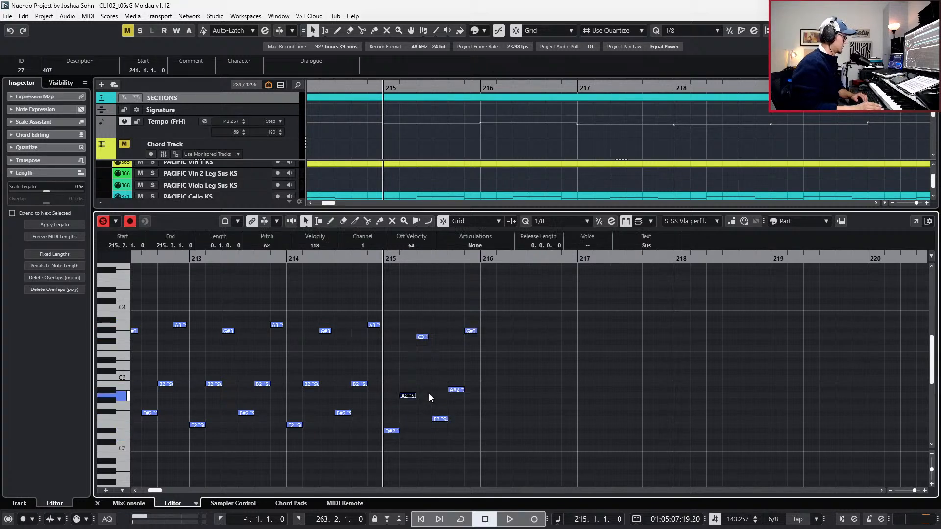
left_click(413, 329)
left_click_drag(443, 312, 508, 432)
key("Down")
Transpose the last three viola notes of bar 215 to F#3, A2 and D#2.
left_click_drag(428, 414, 440, 435)
key("shift+Up")
key("Down")
key("Up")
key("Up")
key("Up")
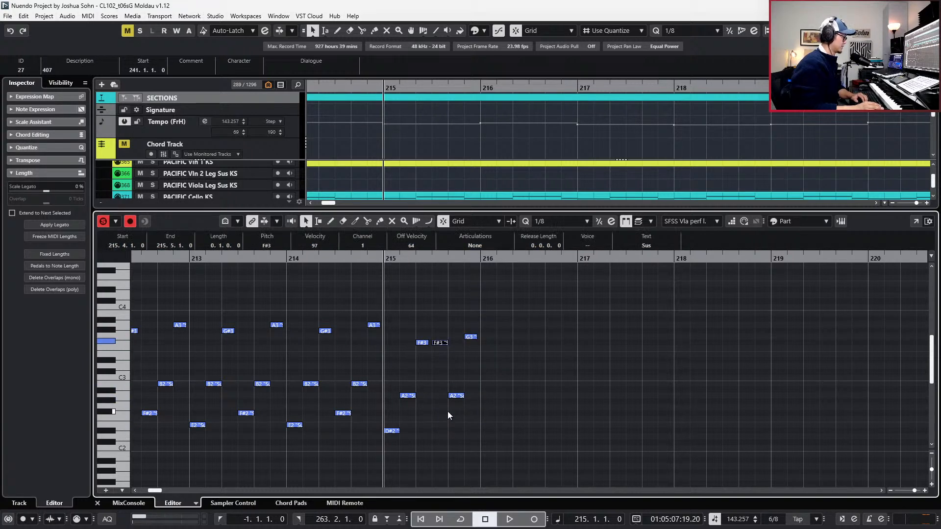
left_click_drag(459, 380, 454, 423)
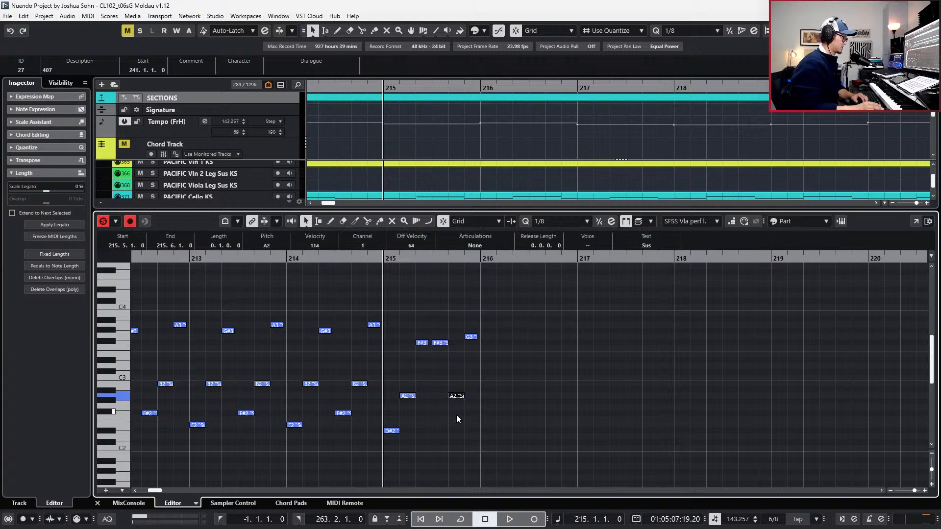
left_click_drag(487, 376, 469, 322)
key("shift+Down")
key("Up")
key("Down")
key("Down")
key("Down")
key("Down")
key("Down")
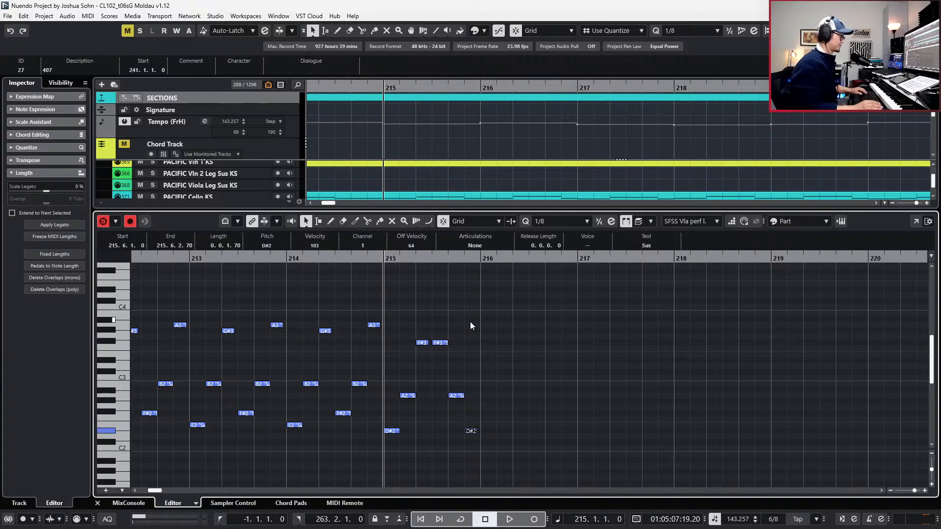
Play back the soloed viola figure from bar 214 to check the transition into bar 215.
key("s")
key("space")
key("space")
key("KP_Subtract")
key("KP_Subtract")
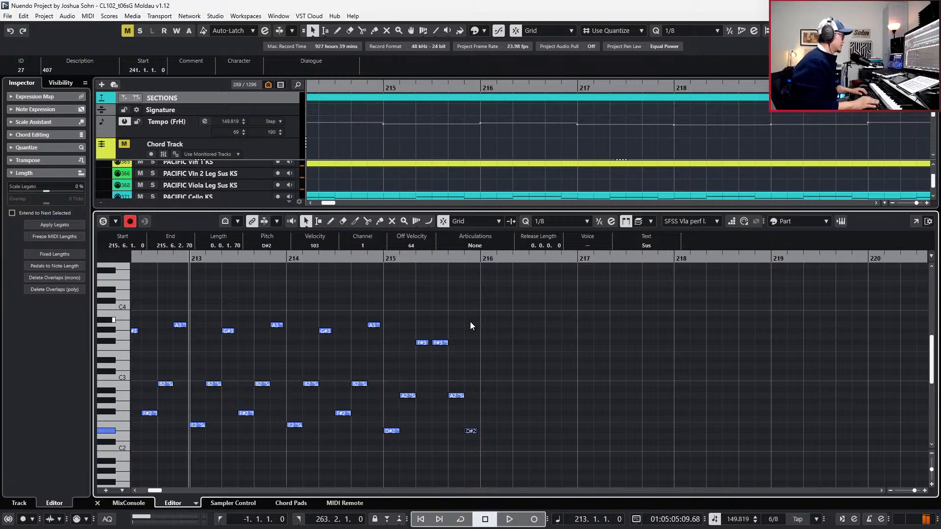
key("KP_Add")
key("s")
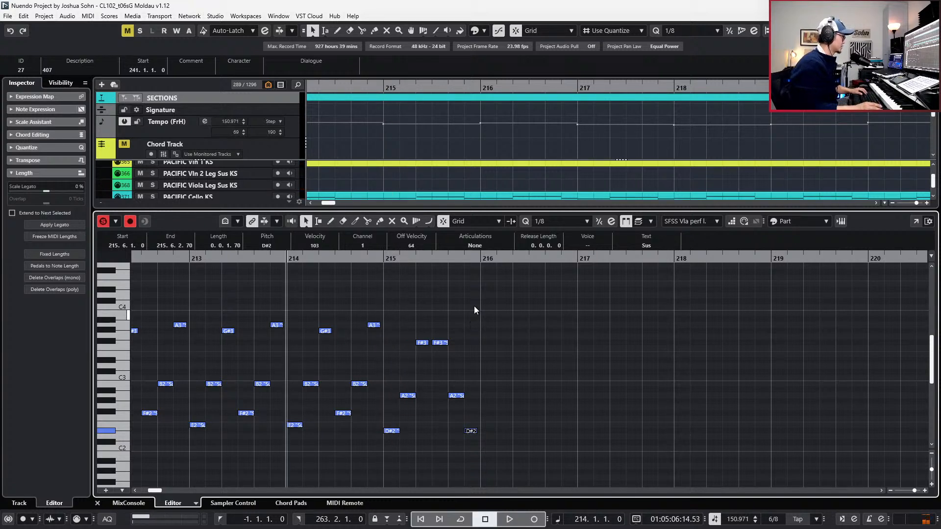
key("space")
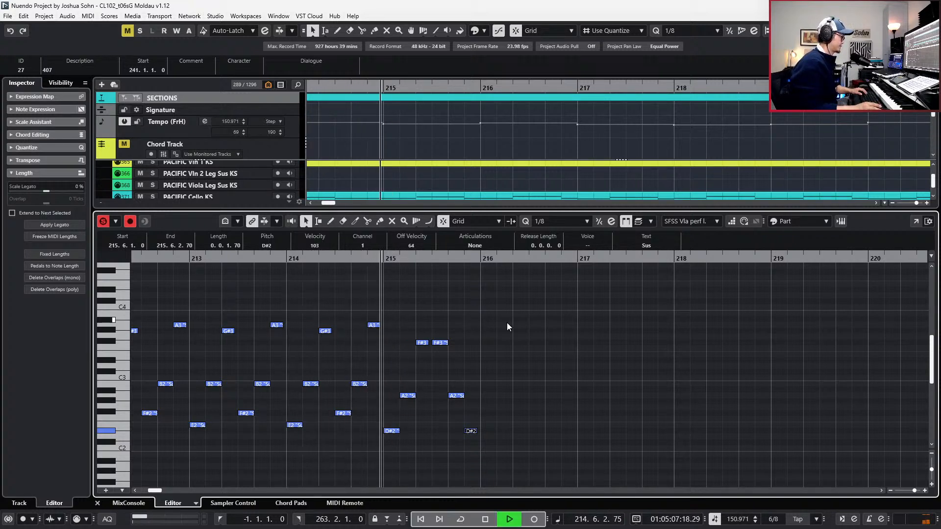
key("space")
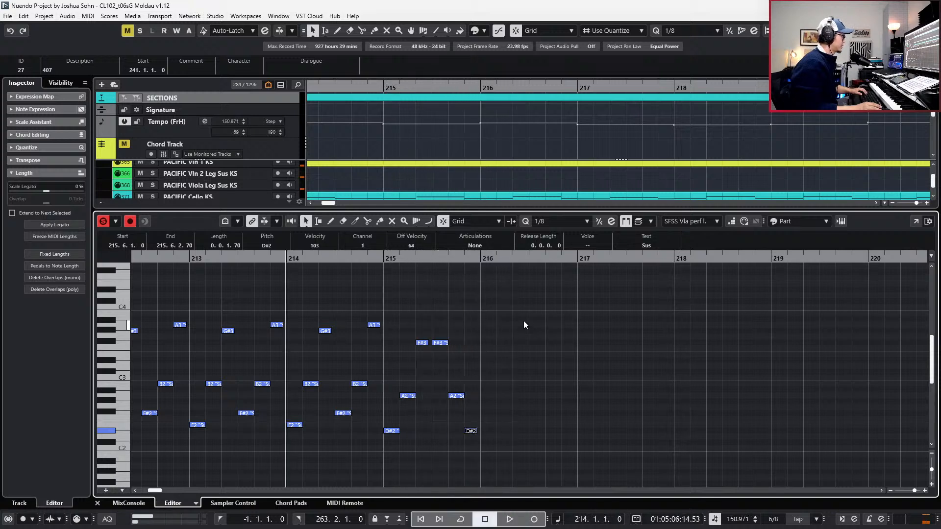
Duplicate the bar 215 notes into bar 216 and transpose the copies to C#2, A2, E3, E3, A2 and C#2.
left_click_drag(479, 326, 387, 453)
key("KP_Add")
key("KP_Add")
key("alt+d")
key("Down")
key("Down")
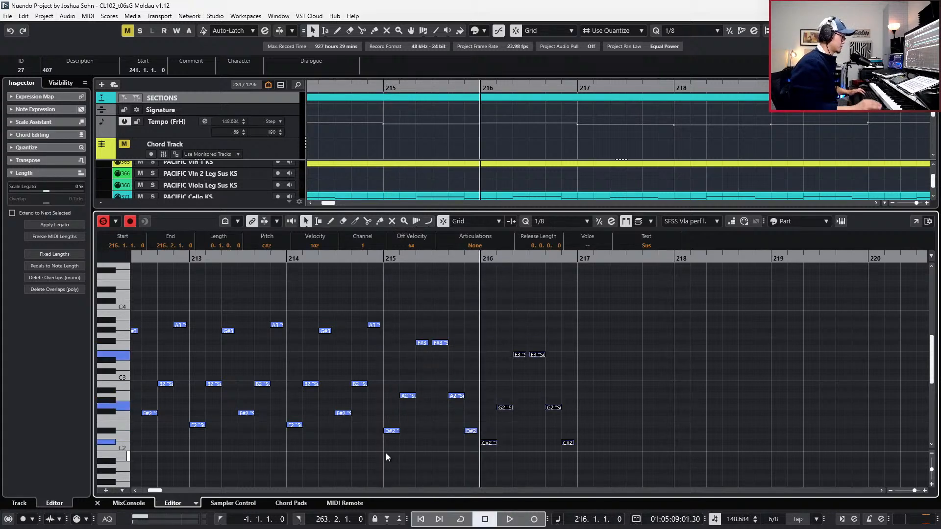
left_click_drag(483, 414, 617, 410)
key("Up")
key("Up")
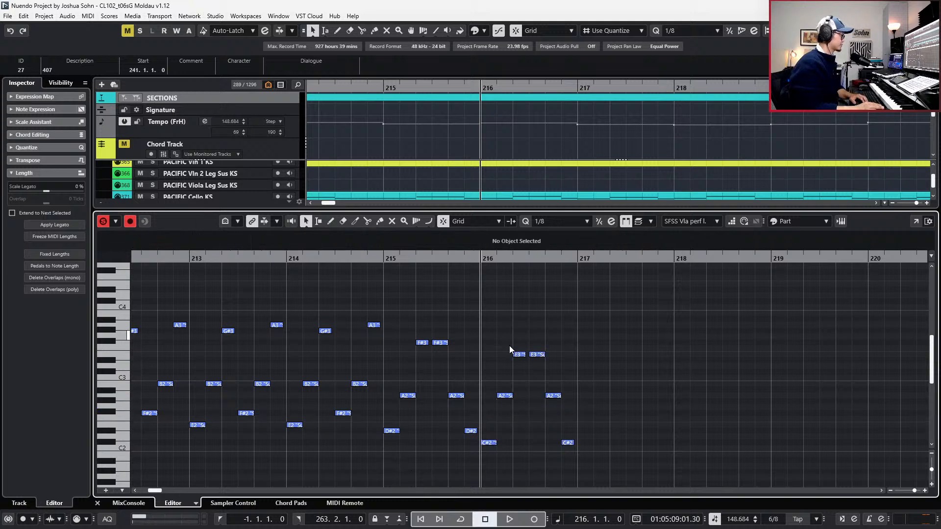
left_click_drag(502, 341, 602, 368)
key("space")
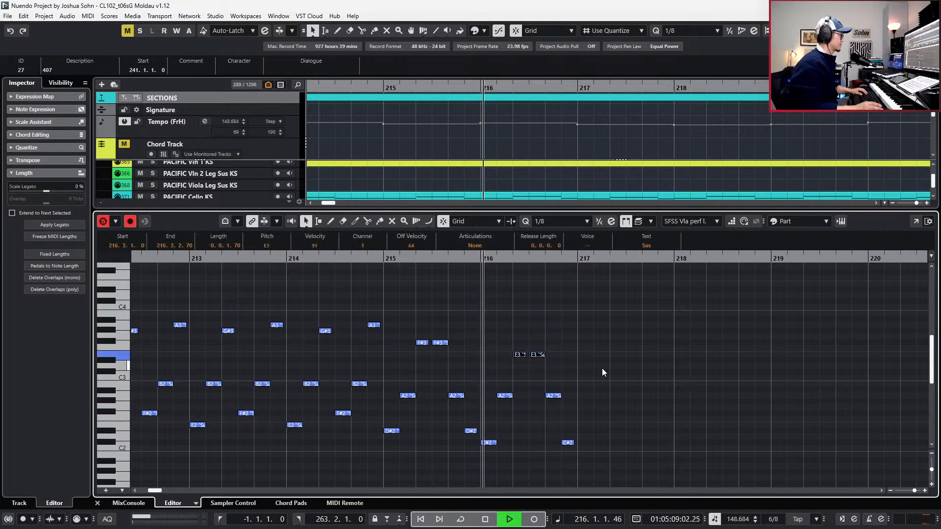
key("space")
Duplicate the notes of bars 215 and 216 into bars 217 and 218 and play them back.
left_click_drag(234, 325, 432, 456)
key("alt+d")
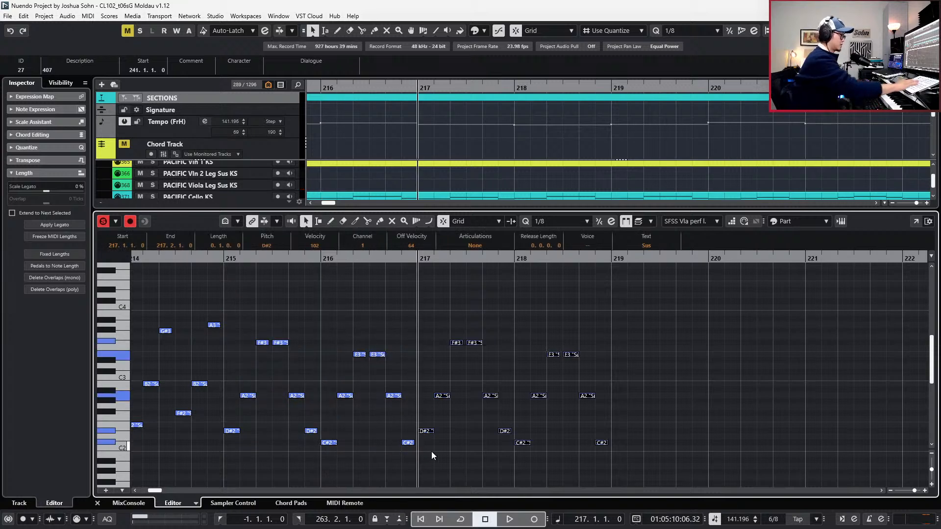
key("space")
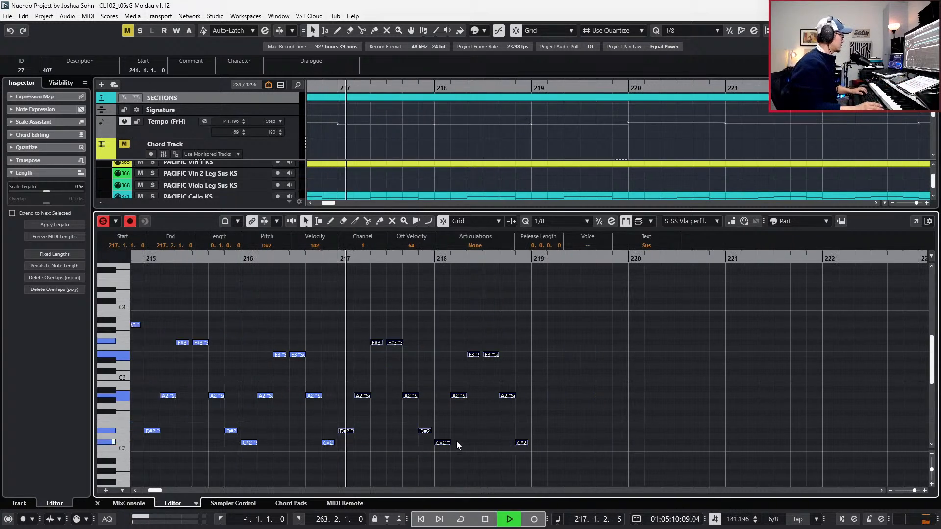
key("space")
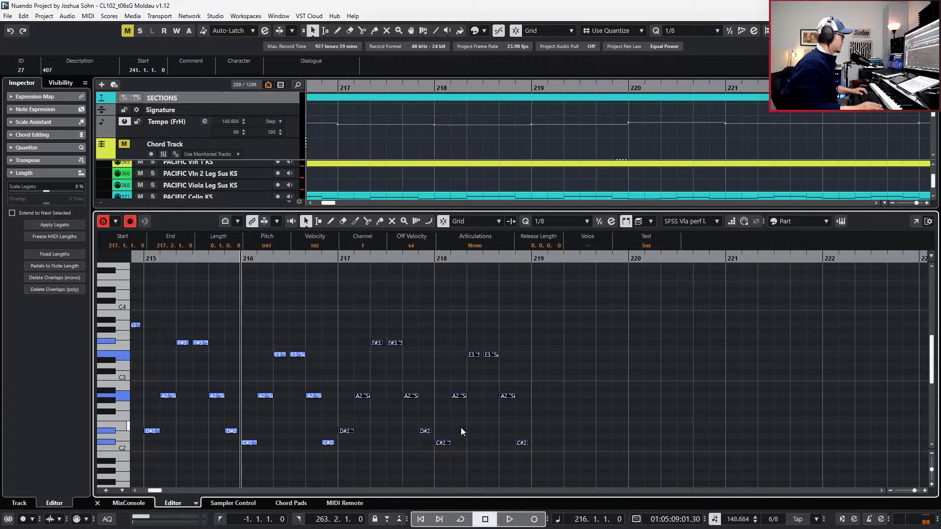
Transpose the bar 218 notes down two semitones and lower the second and fifth notes to D#2.
left_click_drag(467, 320, 563, 472)
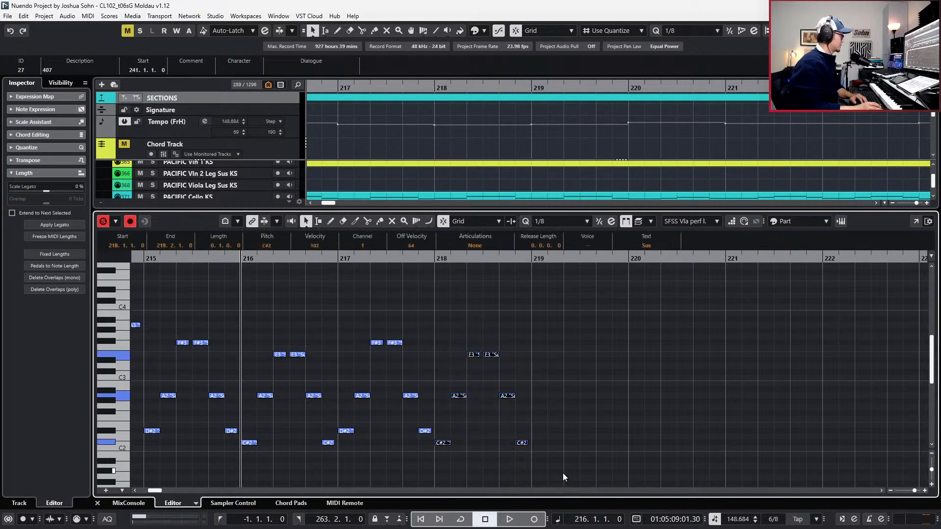
key("Down")
key("Down")
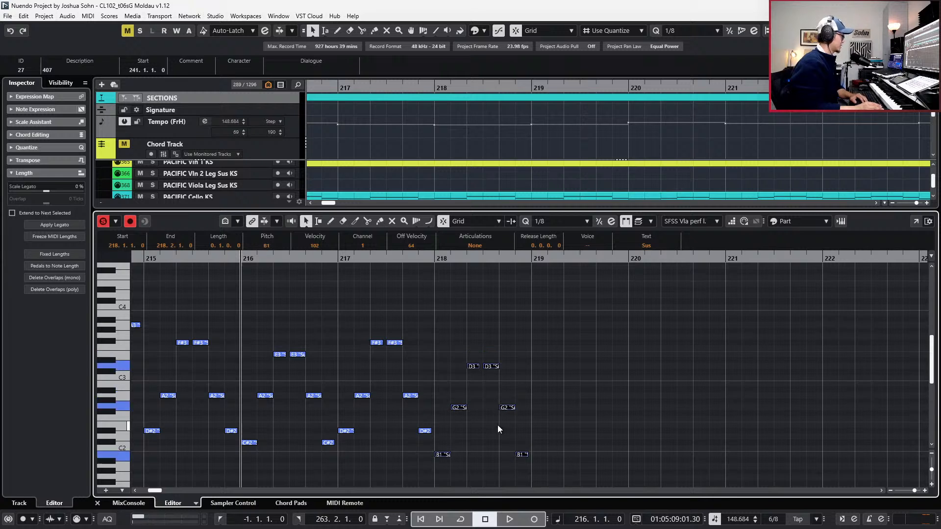
left_click_drag(446, 393, 555, 431)
key("Down")
key("Down")
key("Down")
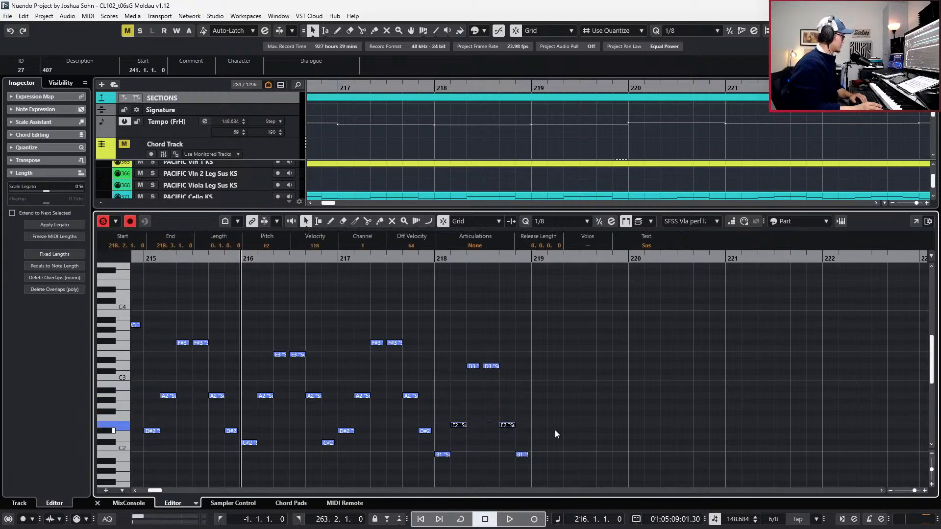
key("Down")
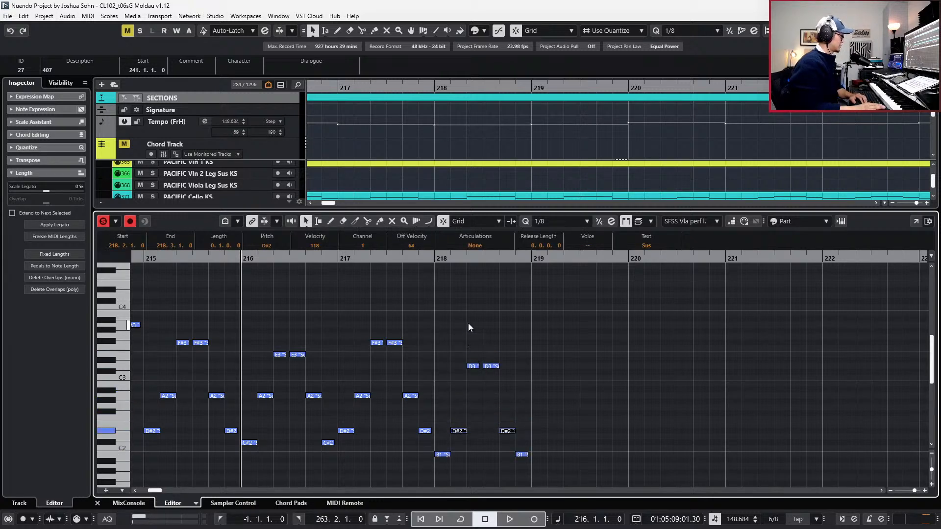
Reshape the last four notes of bar 218 into a rising line of A2, B2, D#3 and A3.
left_click_drag(458, 320, 570, 478)
key("Down")
key("Down")
key("Down")
key("Down")
key("Down")
key("Down")
key("Down")
key("Down")
key("shift+Up")
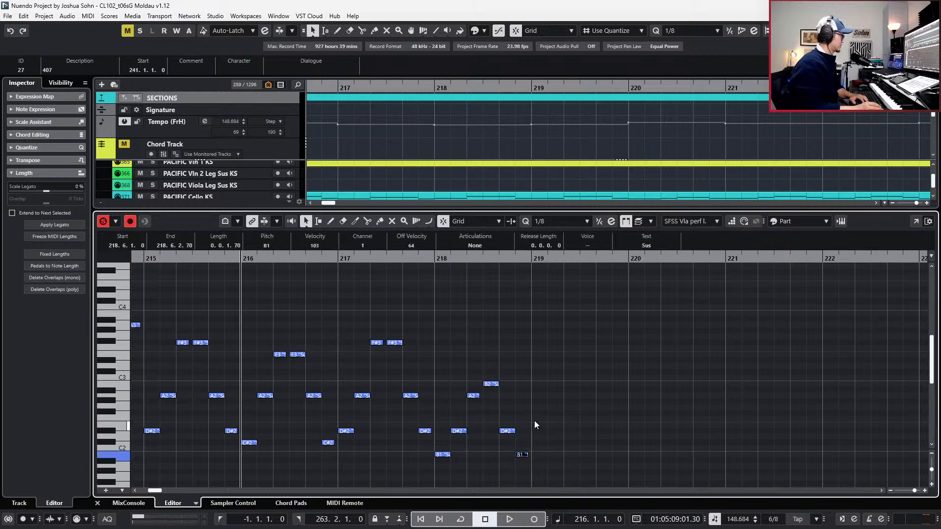
left_click(521, 384)
key("Up")
key("Up")
key("Up")
key("Up")
key("Up")
key("Up")
key("Up")
key("Up")
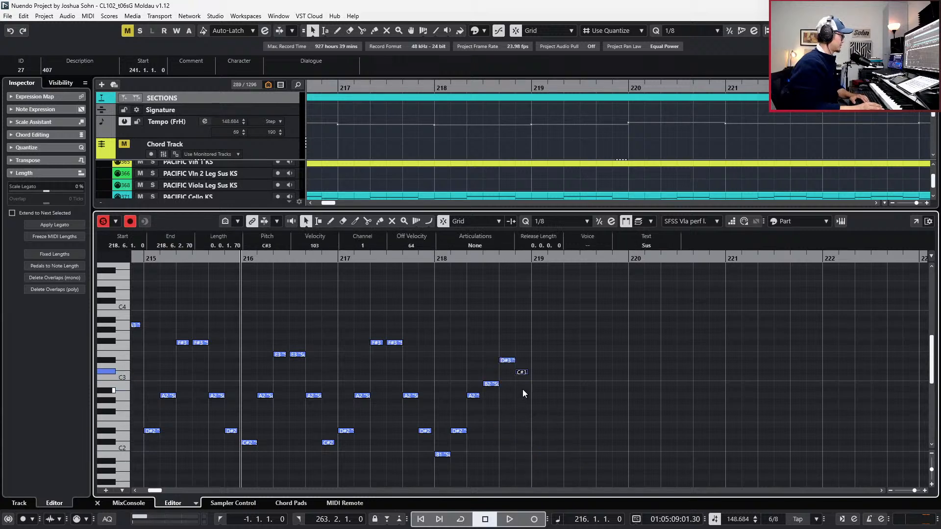
key("Up")
key("Up")
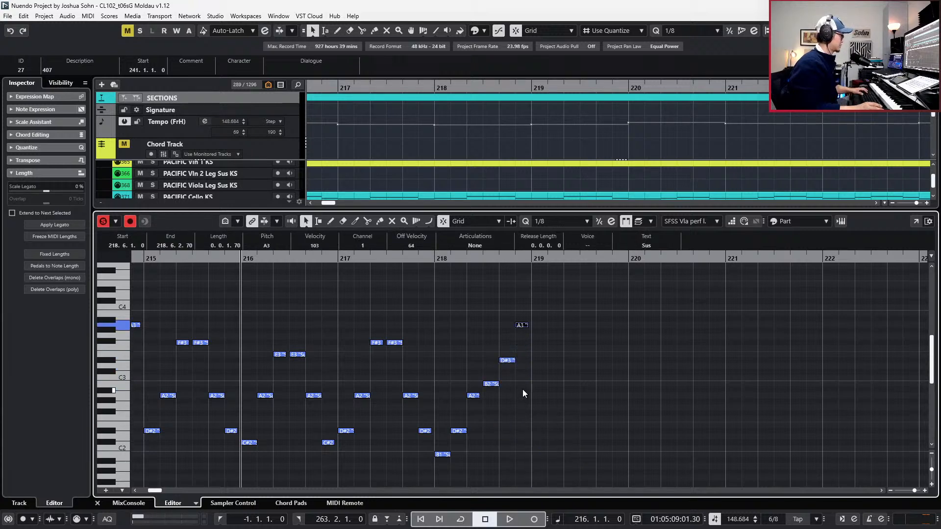
left_click_drag(546, 326, 517, 356)
Copy the rising bar 218 figure and paste it at the start of bar 219.
left_click_drag(539, 306, 457, 462)
left_click(440, 452, "shift")
key("ctrl+c")
key("ctrl+KP_Add")
key("ctrl+KP_Add")
key("ctrl+KP_Add")
key("ctrl+v")
scroll(443, 449, "right", 1)
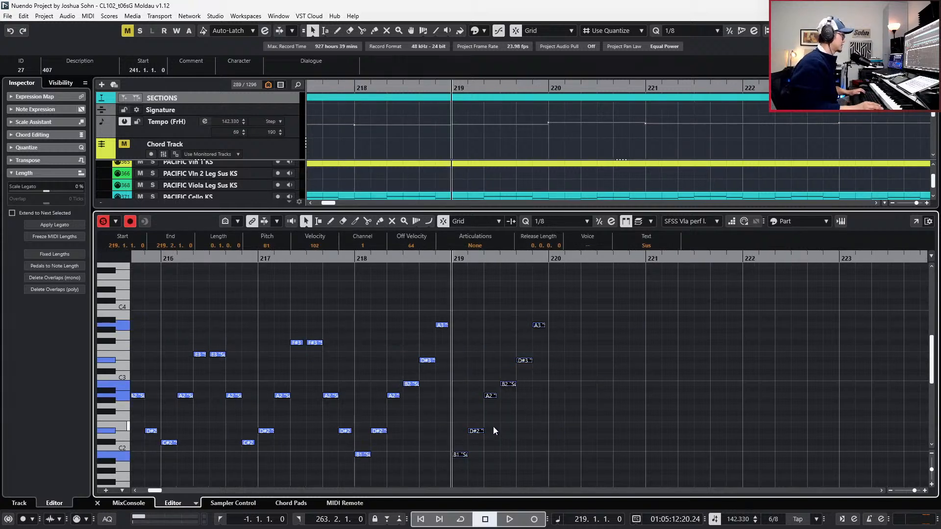
Transpose the first three notes of bar 219 to A3, D#3 and B2.
left_click(460, 455)
key("shift+Up")
key("Down")
key("shift+Up")
key("Down")
left_click_drag(459, 432, 499, 434)
key("shift+Up")
left_click(491, 396)
key("Up")
key("Up")
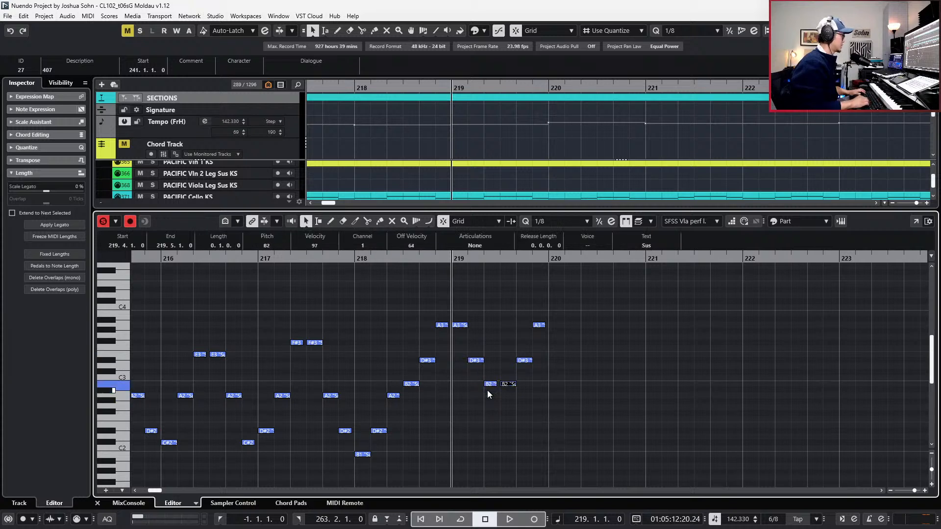
Transpose the last three notes of bar 219 down to A2, D#2 and C#2.
key("Down")
key("Down")
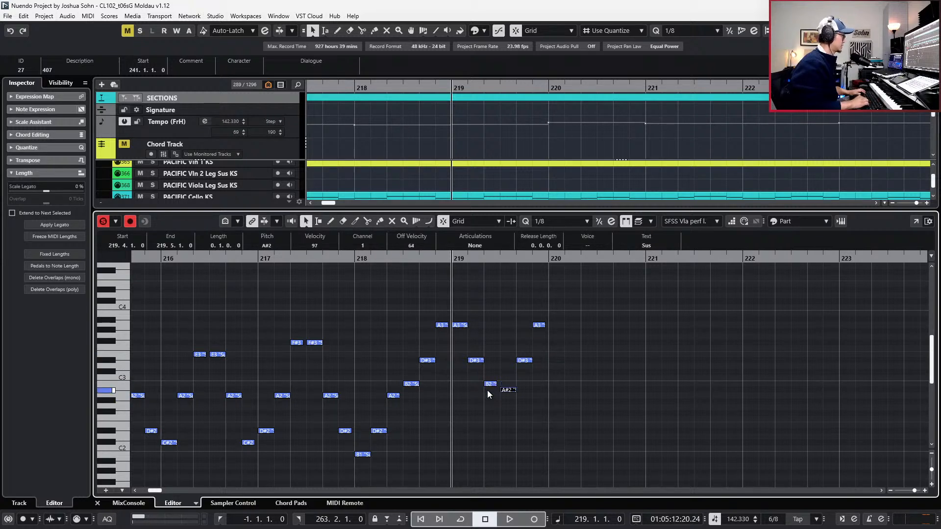
key("Right")
key("Down")
key("Down")
key("Down")
key("shift+Down")
key("Up")
key("Up")
key("Up")
key("Right")
left_click(487, 390)
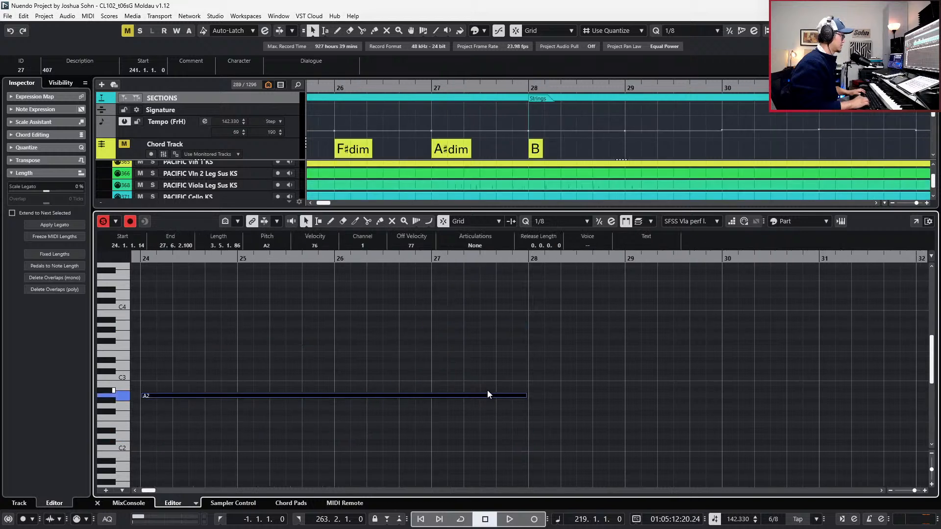
left_click(488, 392)
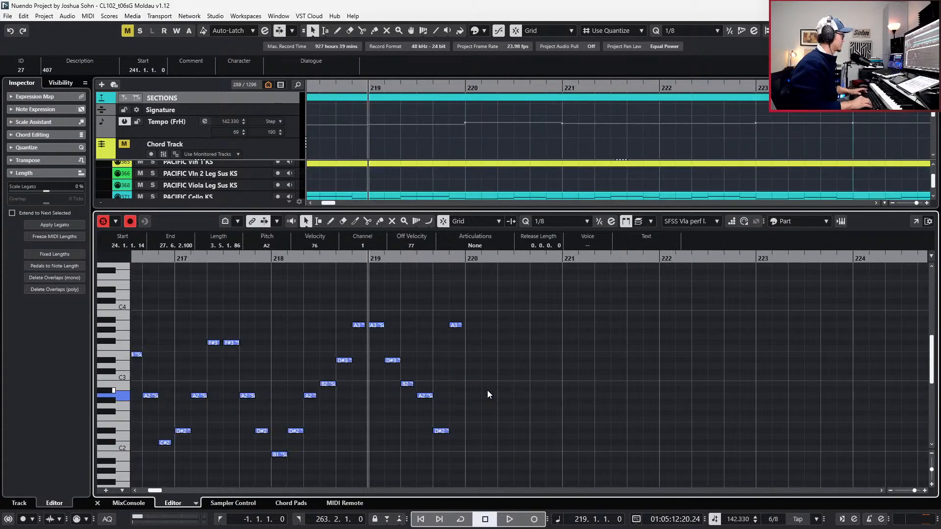
scroll(504, 315, "up", 2)
left_click_drag(504, 316, 428, 384)
key("shift+Down")
key("Down")
key("Down")
key("Down")
key("Down")
key("Down")
key("Down")
key("Down")
key("Down")
scroll(459, 387, "down", 1)
scroll(481, 382, "down", 3)
Play back the viola line from bar 214 to check the new notes in bars 215 to 219.
key("KP_Subtract")
key("space")
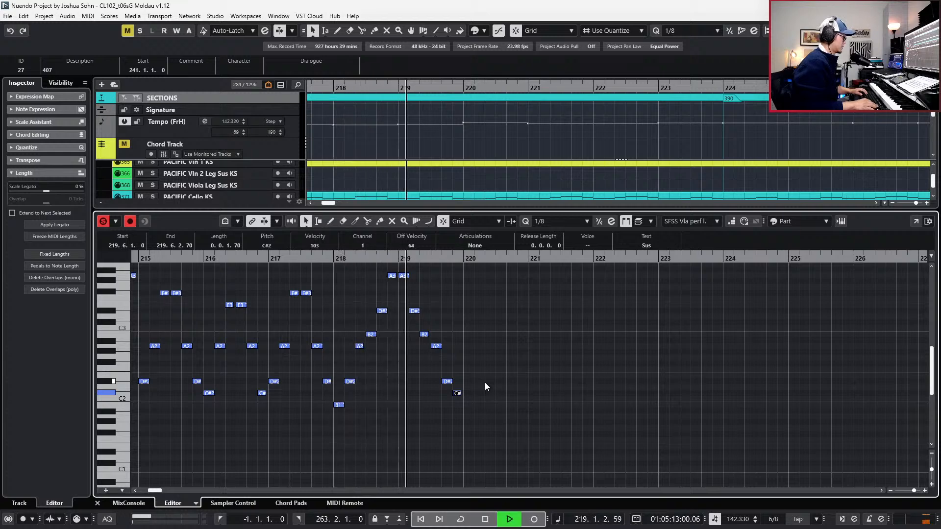
key("space")
key("KP_Subtract")
key("KP_Subtract")
key("KP_Subtract")
key("KP_Subtract")
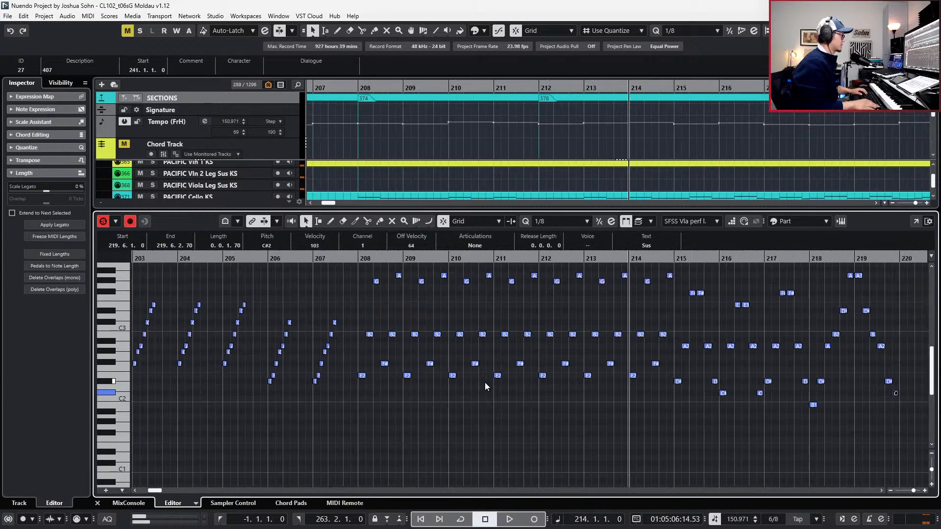
key("space")
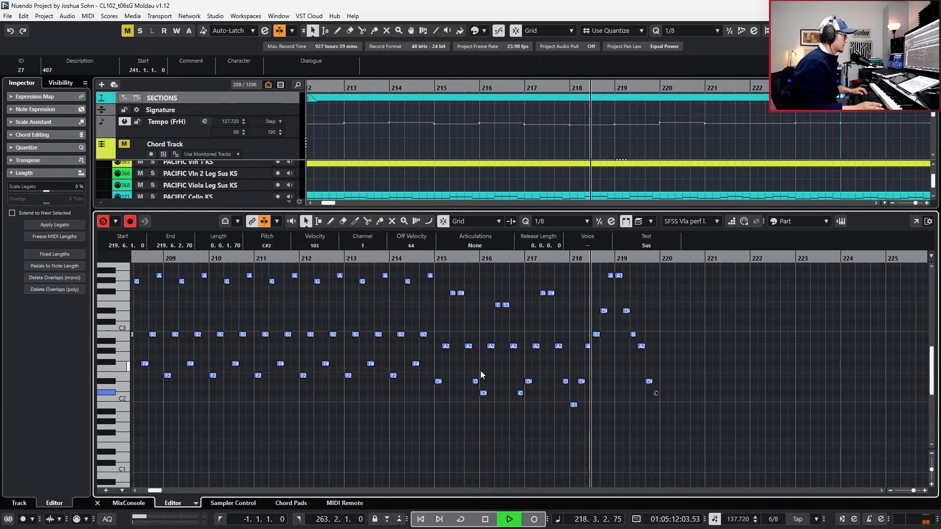
Raise the first note of bar 218 to C#2 and play back the passage.
key("space")
key("Up")
key("space")
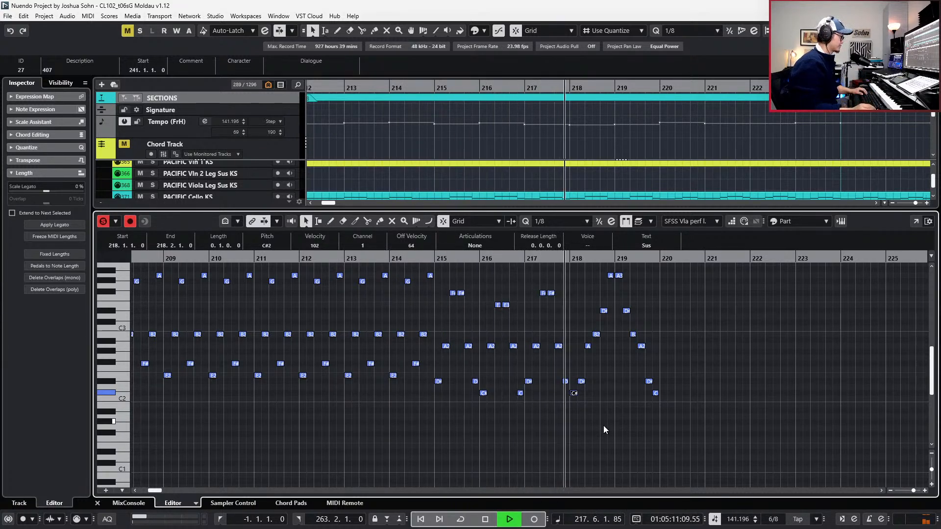
key("space")
Raise the D#2 notes in bars 218 and 219 to E2, play them back and return them to D#2.
left_click(601, 379)
left_click_drag(601, 380, 667, 382)
key("Up")
key("space")
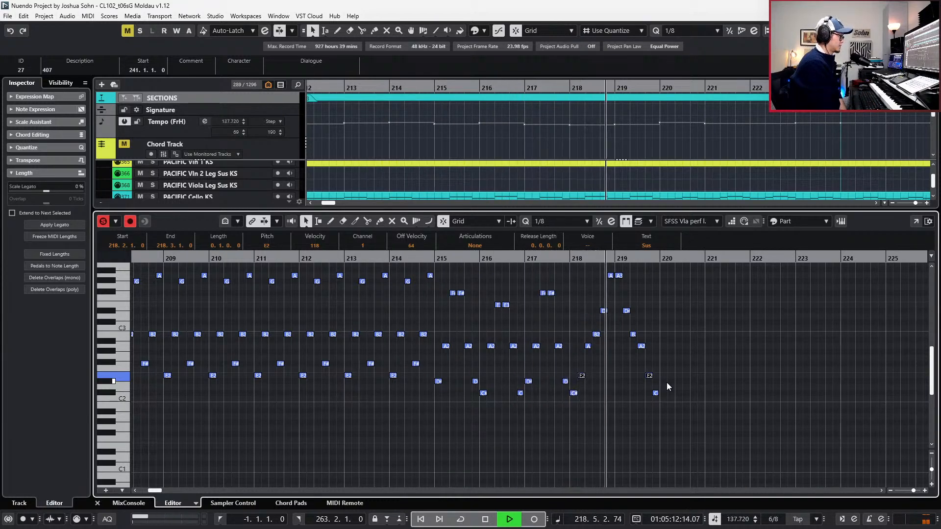
key("space")
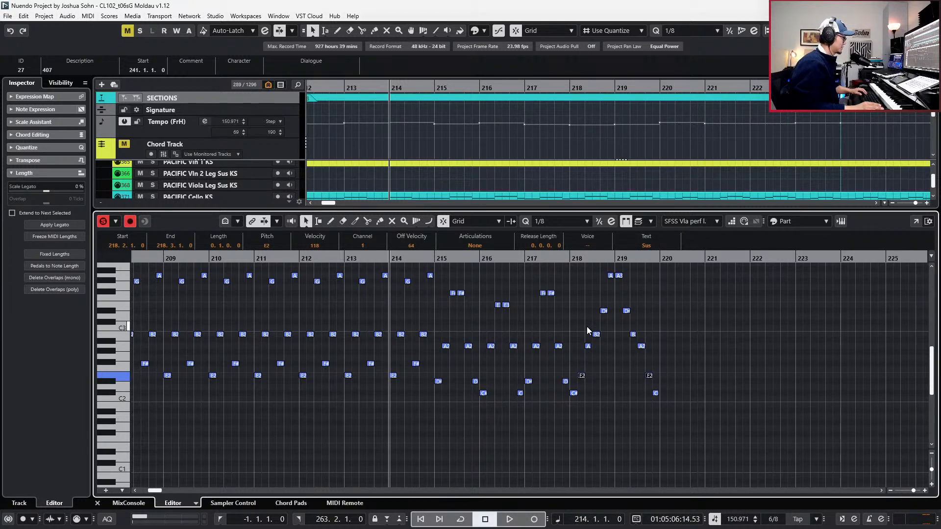
key("Down")
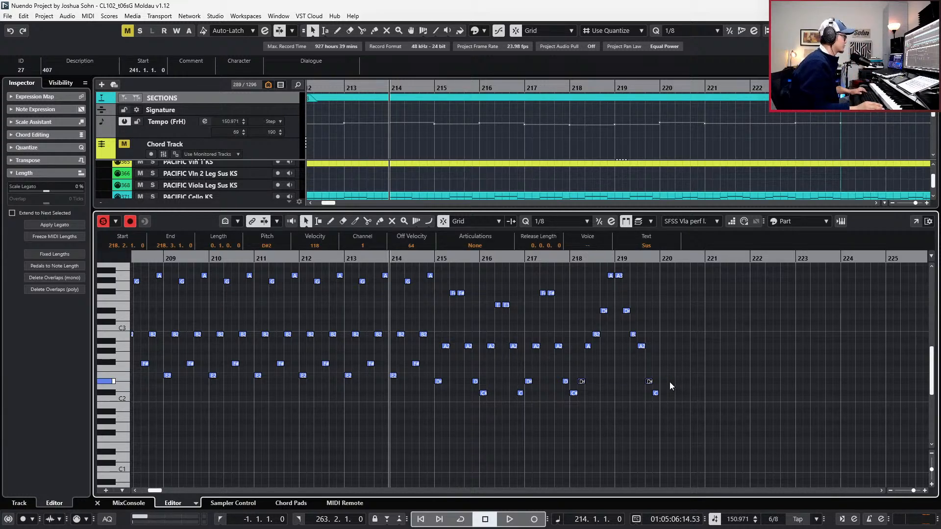
Raise the first three viola notes of bar 215 to E2, B2 and G#3.
key("g")
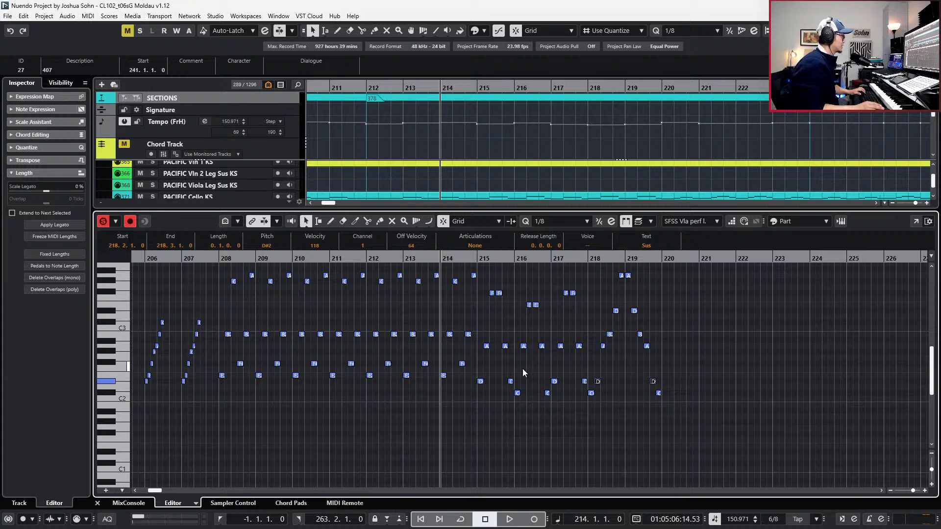
scroll(520, 364, "up", 1)
key("KP_Add")
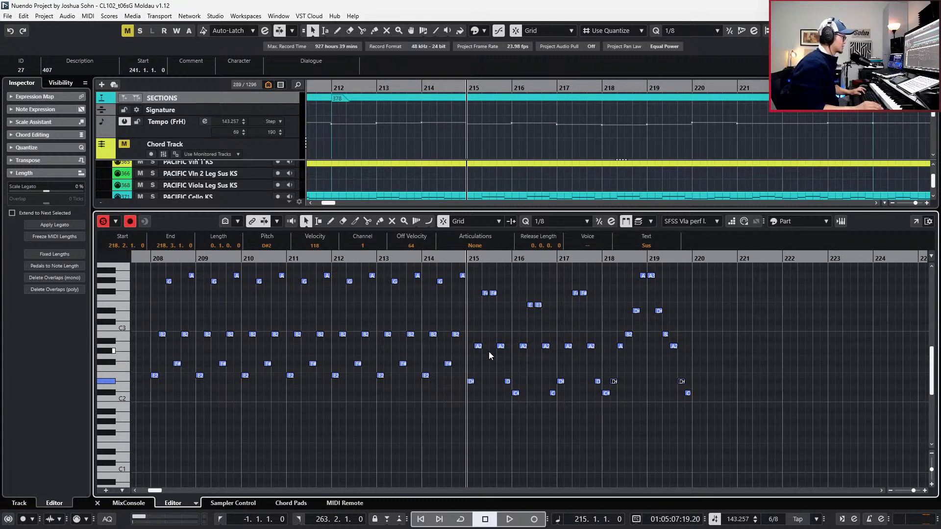
left_click_drag(456, 373, 526, 402)
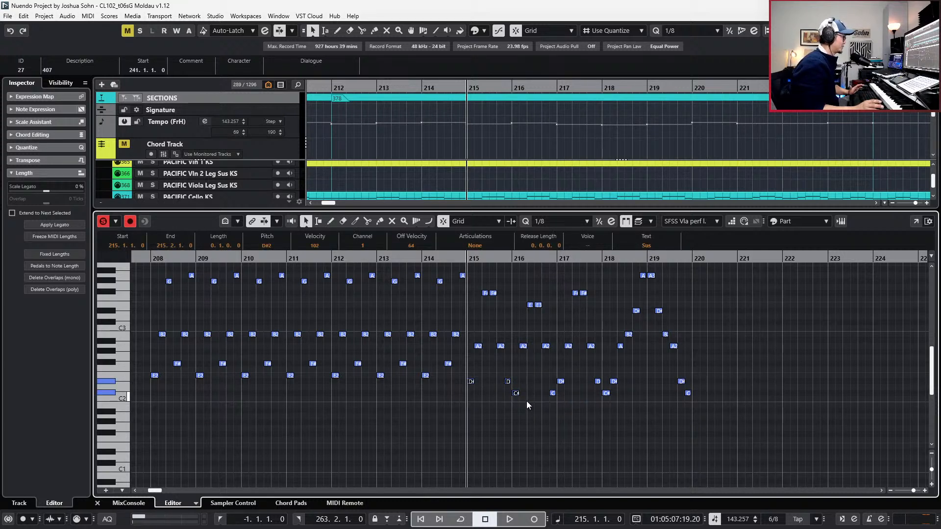
left_click_drag(477, 374, 469, 397)
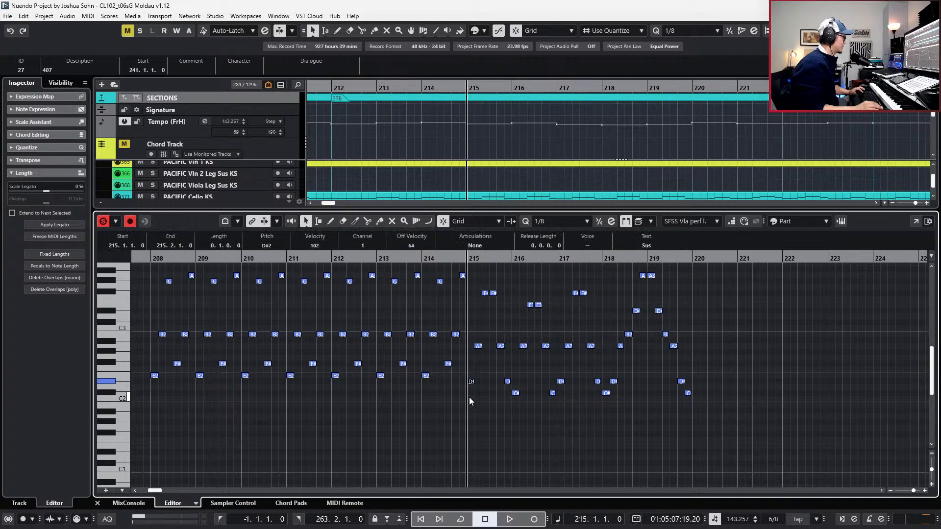
key("Up")
key("Right")
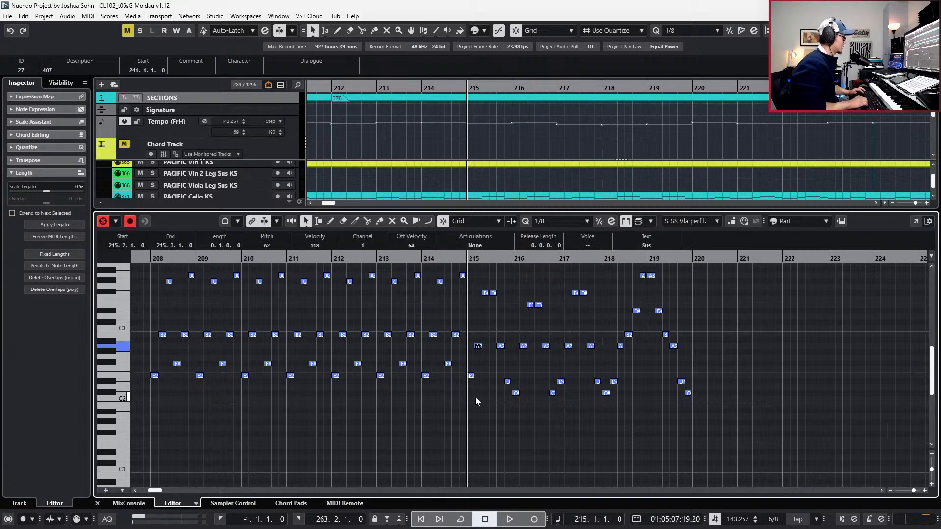
key("Up")
key("Up")
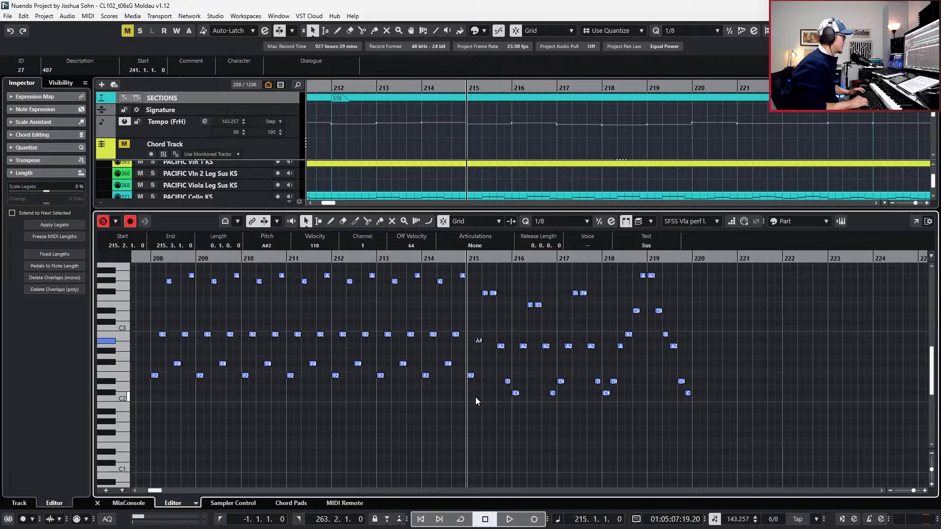
key("Right")
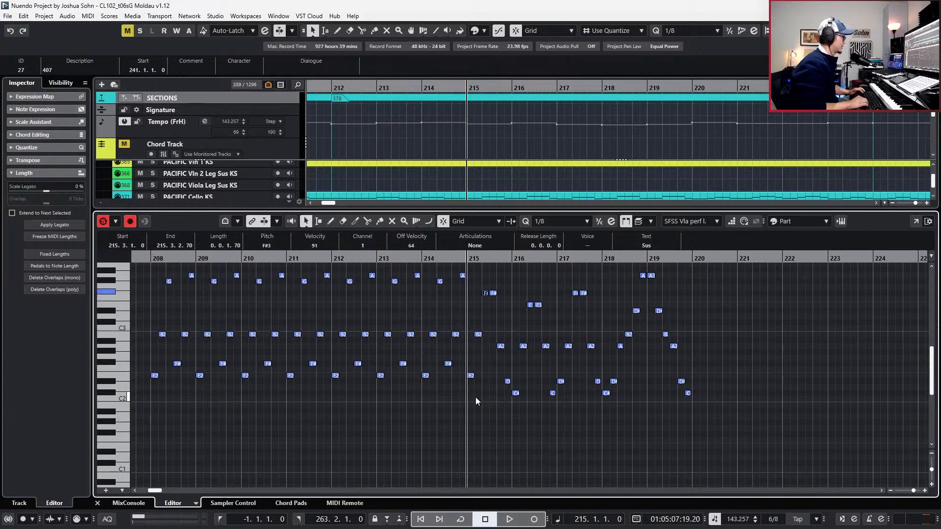
key("Up")
key("Up")
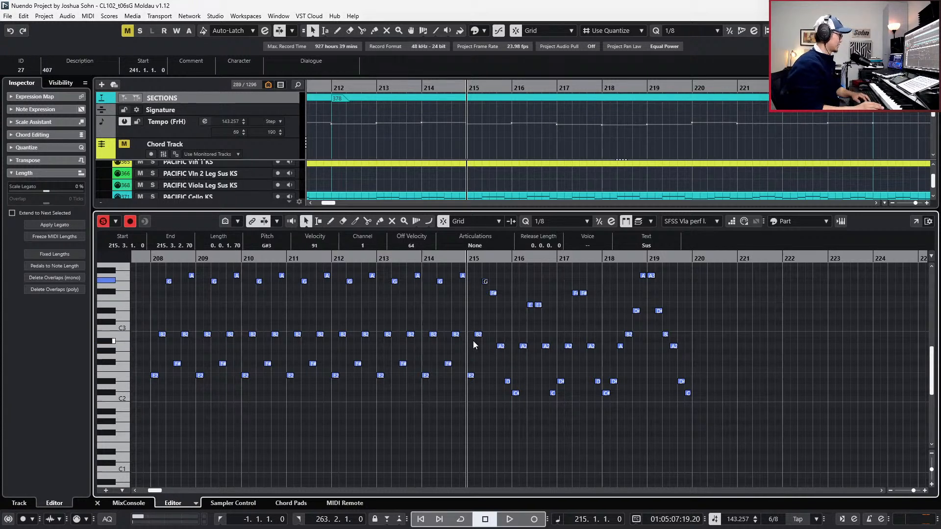
Raise the last three notes of bar 215 to G#3, B2 and E2.
key("Right")
key("Up")
key("Up")
key("Right")
key("Up")
key("Up")
key("Up")
key("Down")
key("Right")
key("Up")
key("Up")
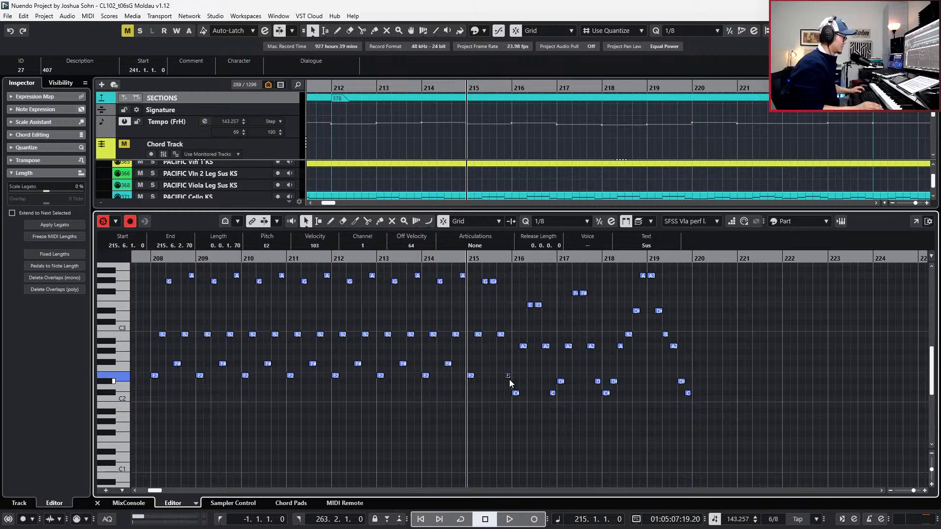
Play back the viola line from bar 215 to check the corrected notes.
scroll(510, 383, "left", 1)
scroll(510, 383, "right", 2)
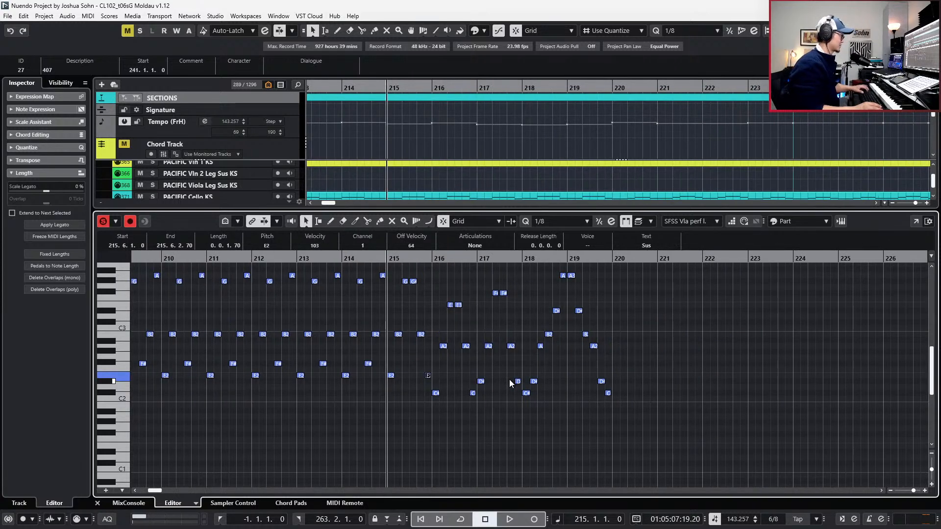
key("space")
key("space")
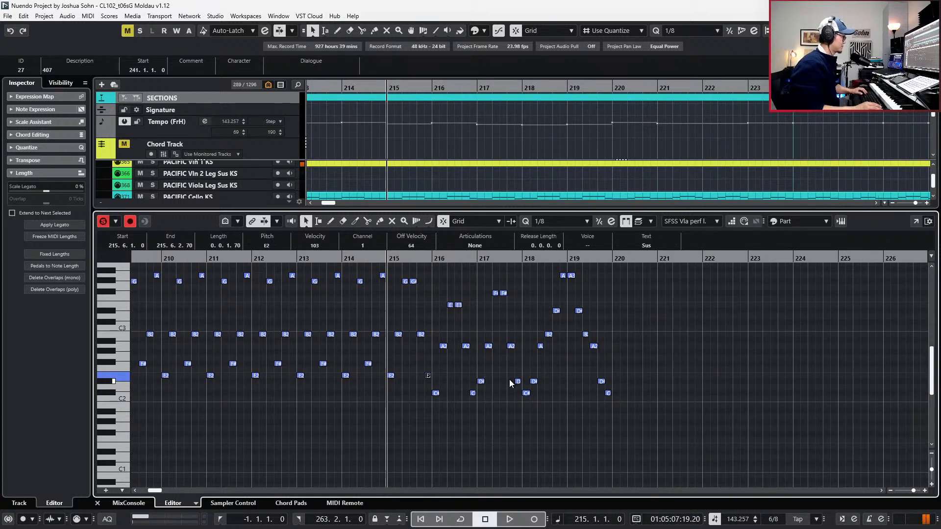
key("space")
key("space")
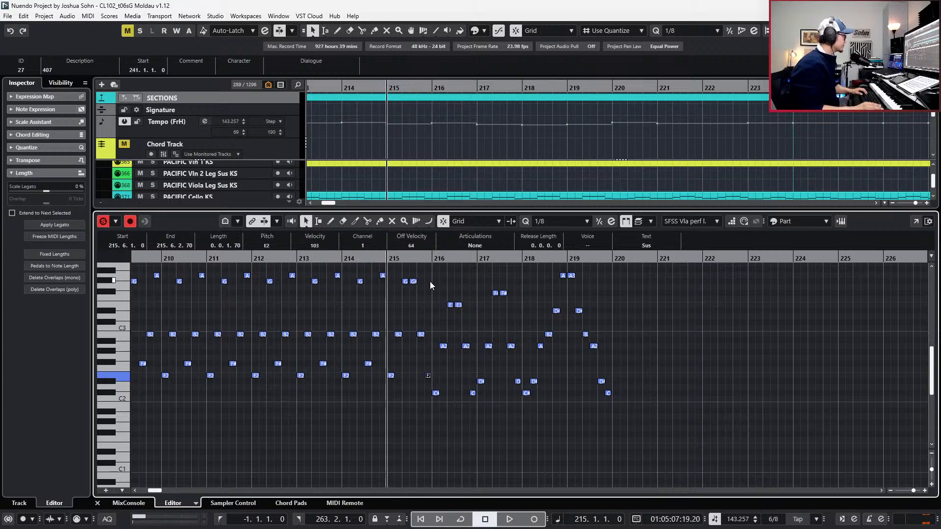
Transpose all six notes of bar 216 up two semitones to D#2, B2 and F#3.
left_click(438, 296)
left_click_drag(437, 295, 472, 403)
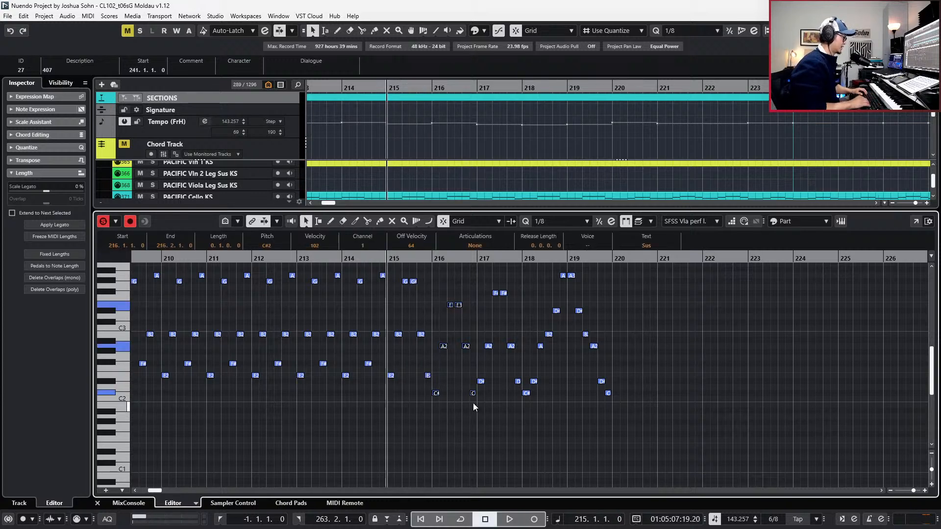
key("Up")
key("Up")
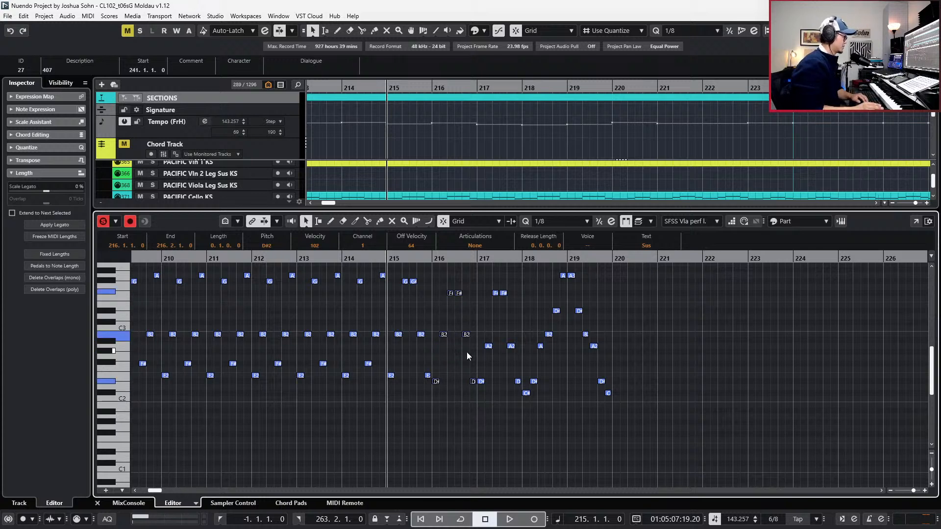
left_click_drag(443, 305, 481, 288)
Raise the outer notes of bar 217 to E2 and its A2 notes to B2, with the upper pair set back to F#3.
scroll(482, 290, "right", 1)
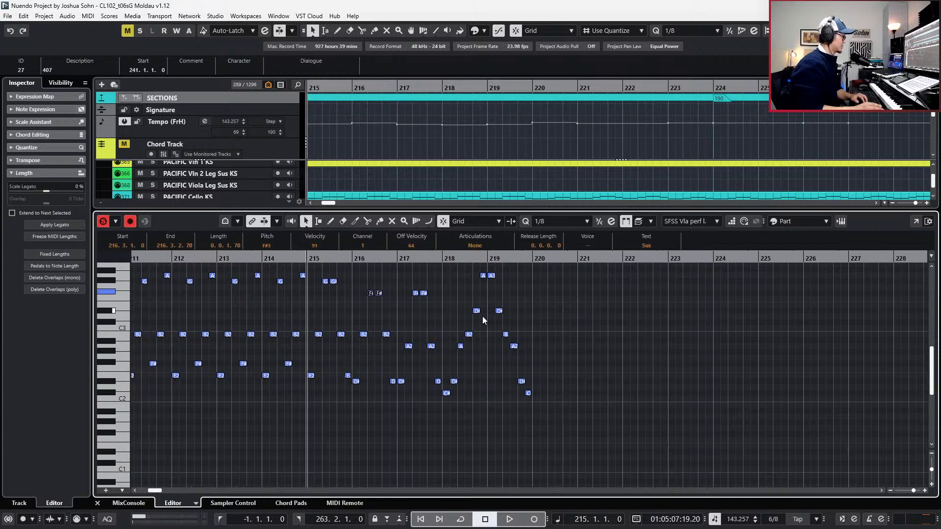
left_click_drag(401, 371, 404, 390)
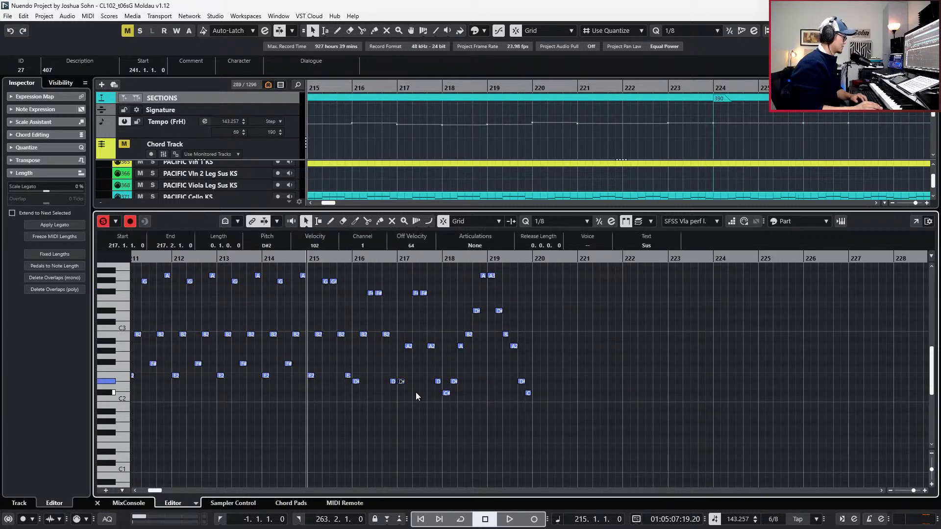
left_click_drag(405, 275, 441, 390)
key("Up")
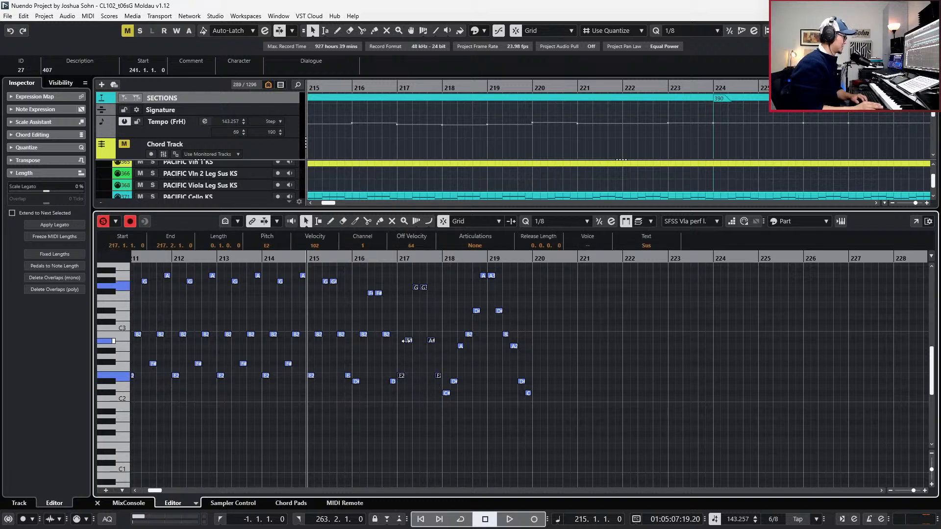
left_click_drag(403, 327, 446, 343)
key("Up")
left_click(397, 278)
left_click_drag(397, 278, 424, 302)
key("Down")
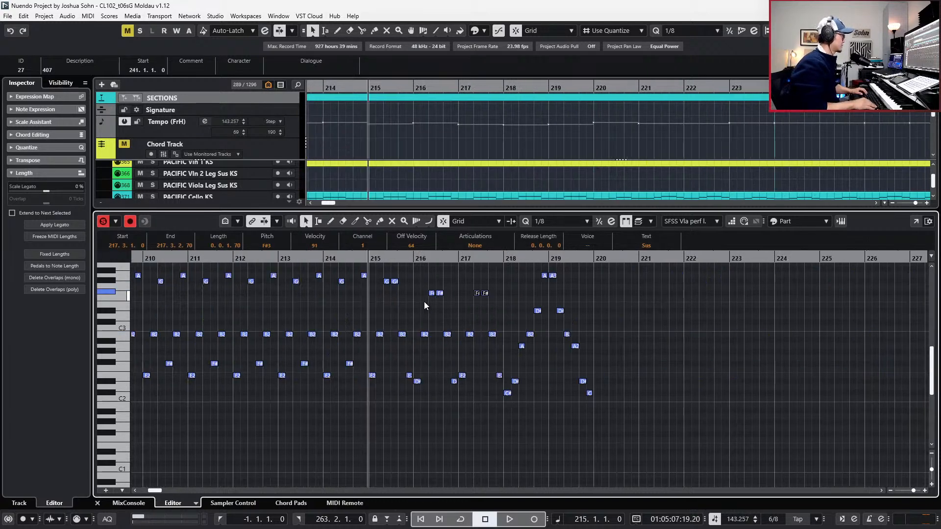
Play back the line from bar 215 and raise the upper pair of notes in bar 217 to G#3.
scroll(534, 327, "right", 1)
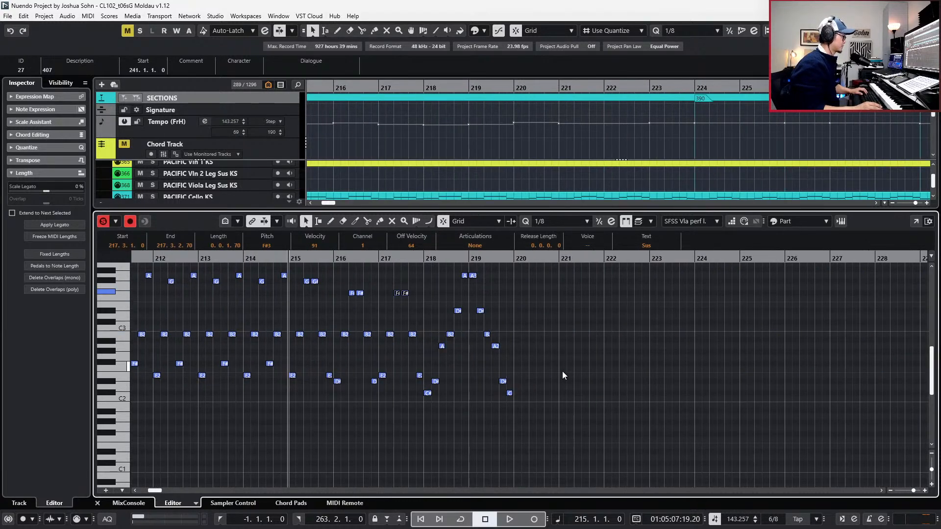
key("space")
key("space")
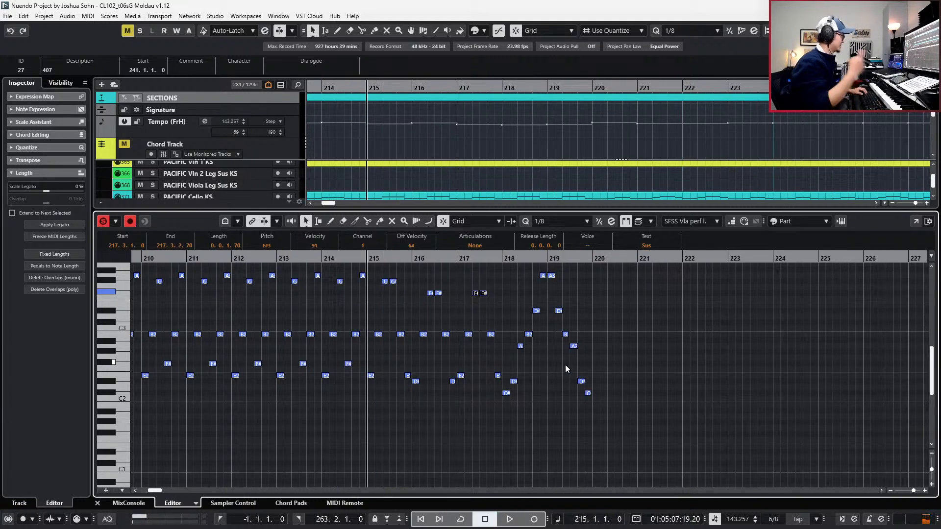
key("space")
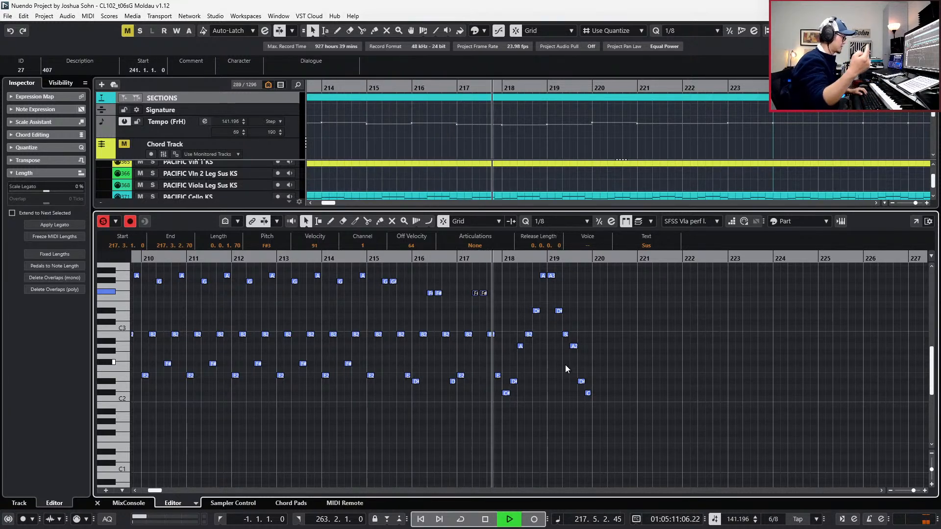
key("space")
scroll(566, 365, "up", 1)
scroll(565, 351, "down", 1)
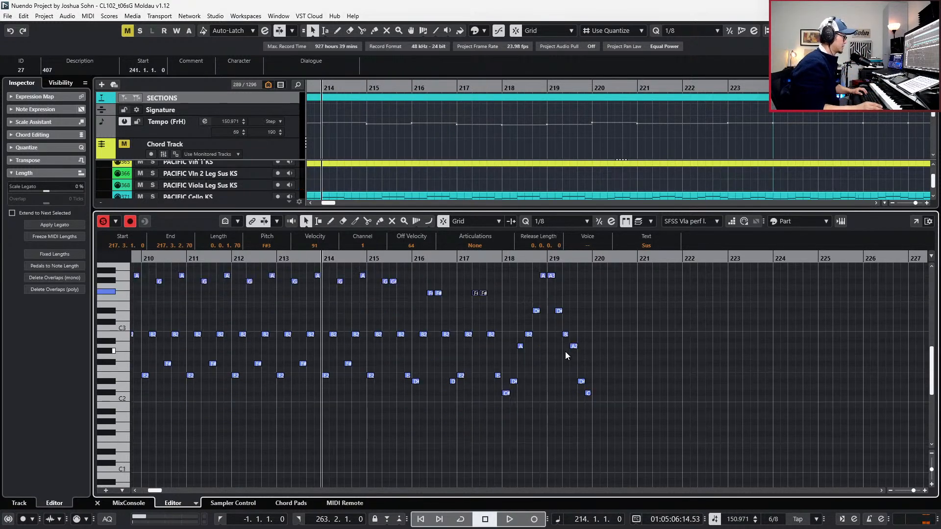
key("Up")
key("Up")
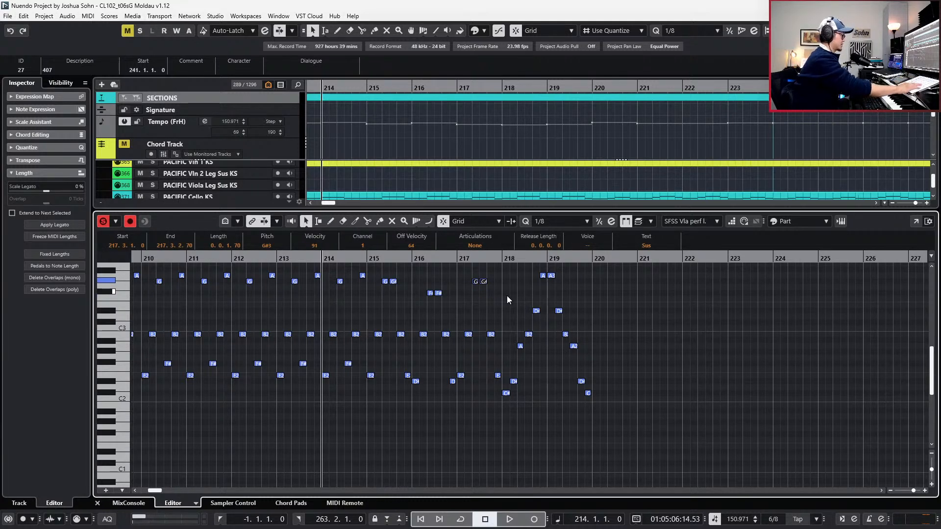
Raise the first note of bar 218 and last of bar 219 to D#2, and the notes just inside them to F#2.
left_click_drag(494, 392, 640, 388)
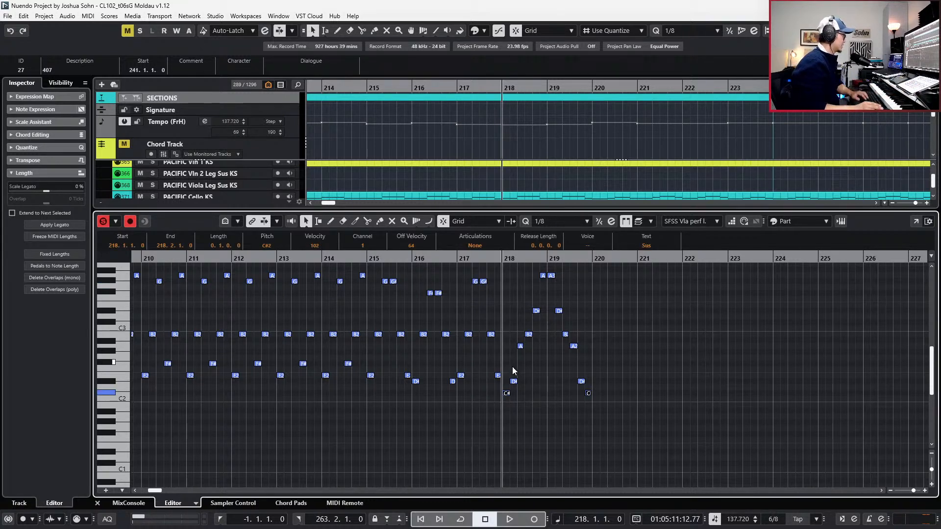
left_click(515, 291)
left_click_drag(512, 275, 616, 403)
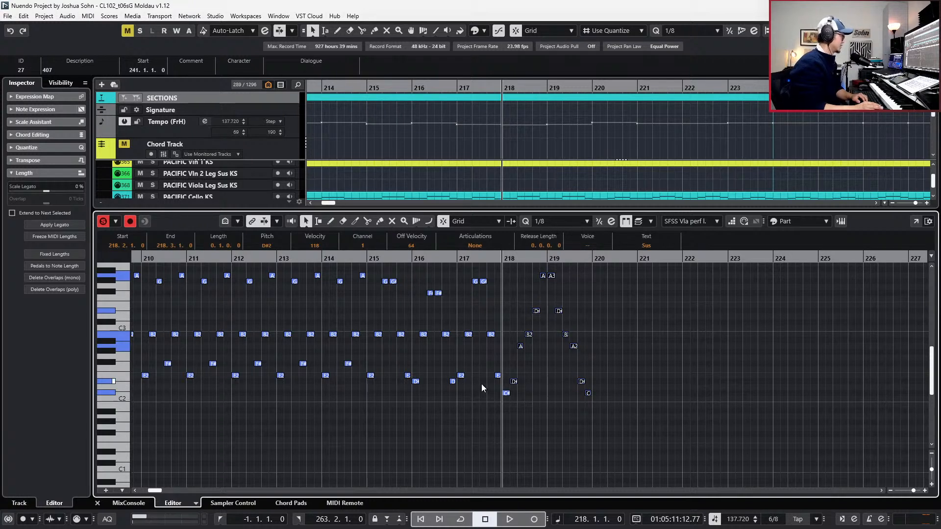
left_click(495, 383)
left_click_drag(506, 379, 658, 422)
key("Up")
key("Up")
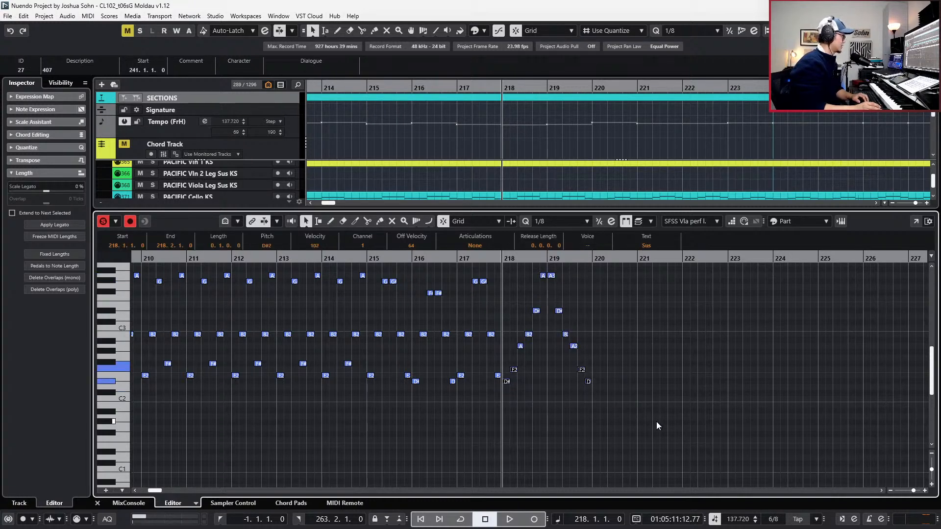
mouse_move(495, 366)
left_mouse_down()
mouse_move(622, 378)
mouse_move(623, 370)
left_mouse_up()
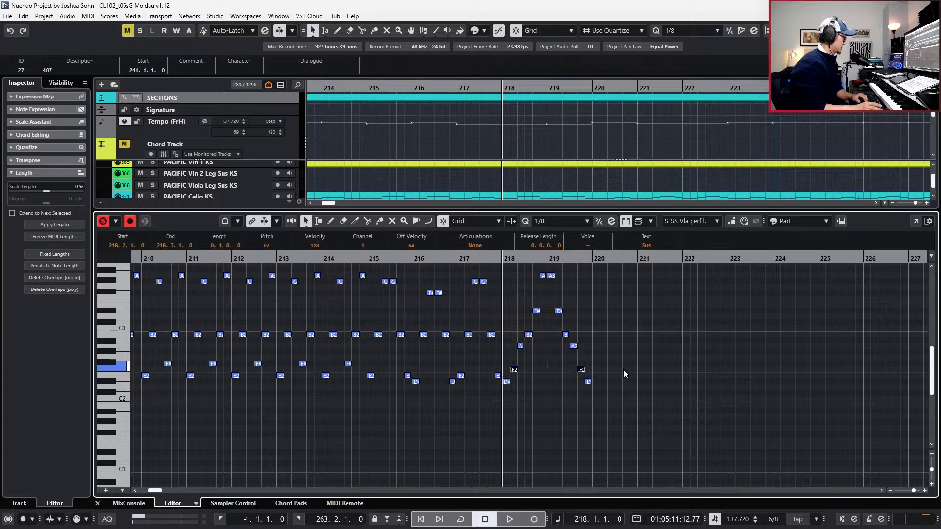
key("Up")
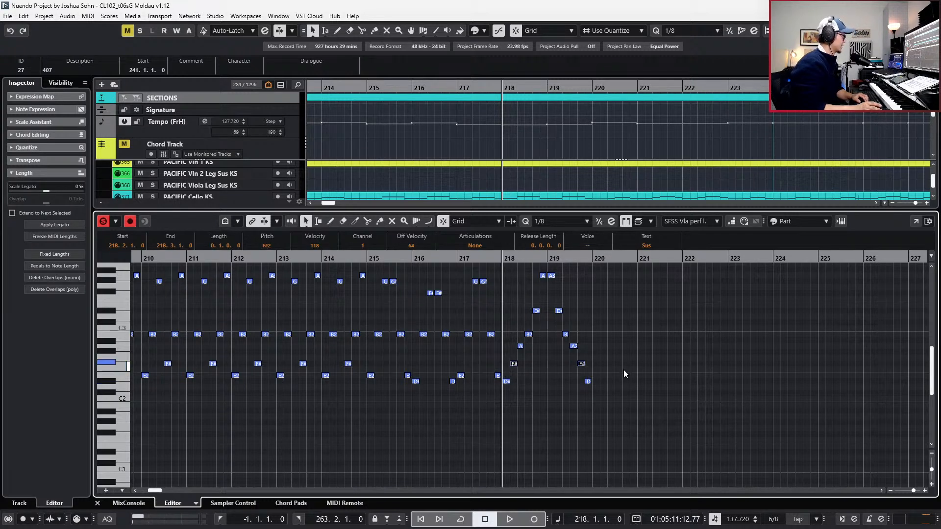
Raise the A2 notes in bars 218 and 219 to B2, and the adjacent inner B2 notes to D#3.
left_click_drag(498, 348, 596, 348)
key("Up")
key("Up")
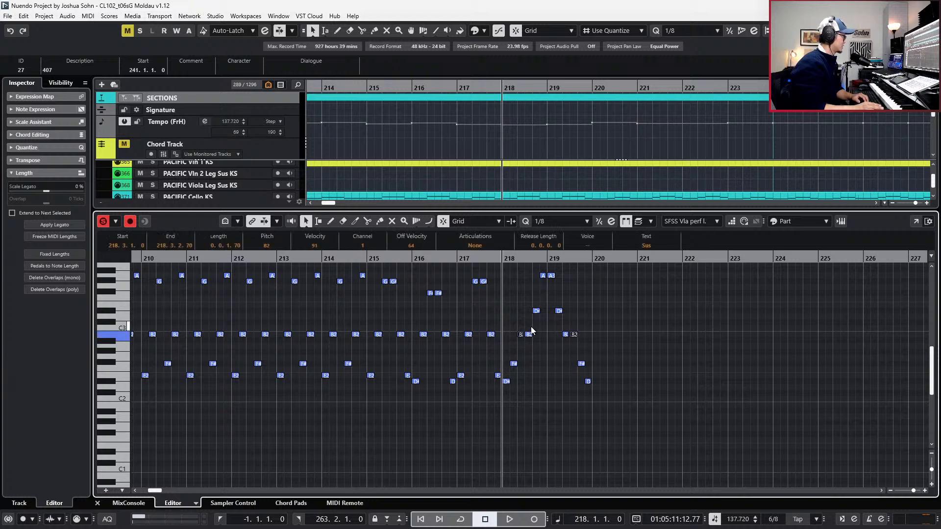
left_click(529, 335)
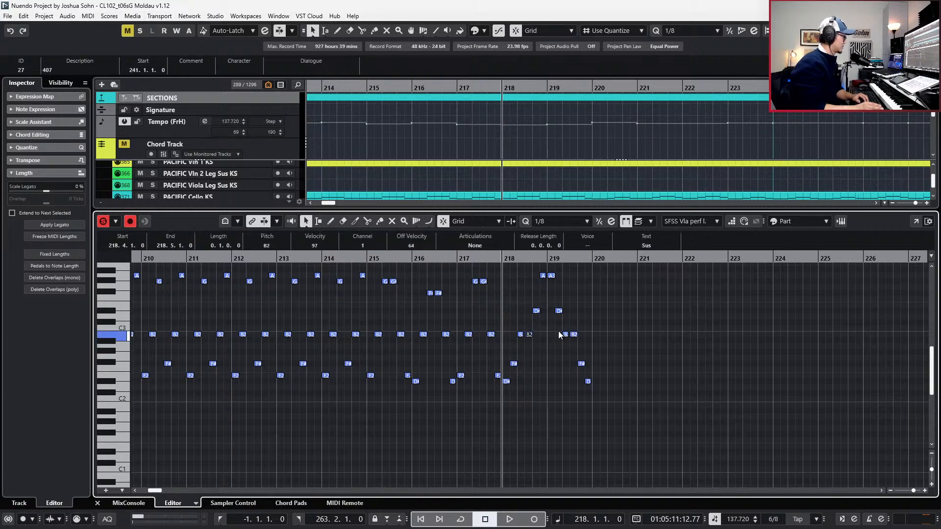
key("Up")
key("Up")
key("Up")
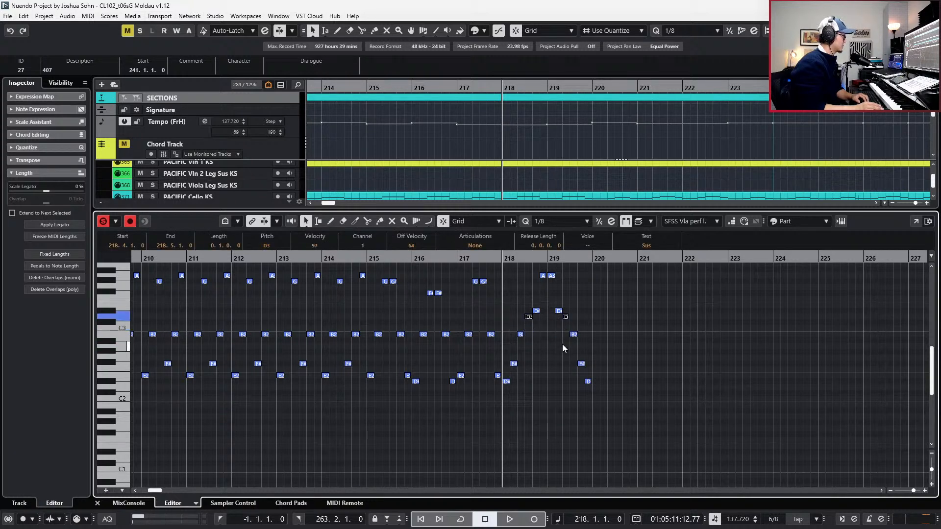
key("Up")
Raise the fifth note of bar 218 and the second note of bar 219 to F#3 and play back from bar 218.
left_click_drag(543, 301, 537, 321)
key("Up")
key("Up")
key("Up")
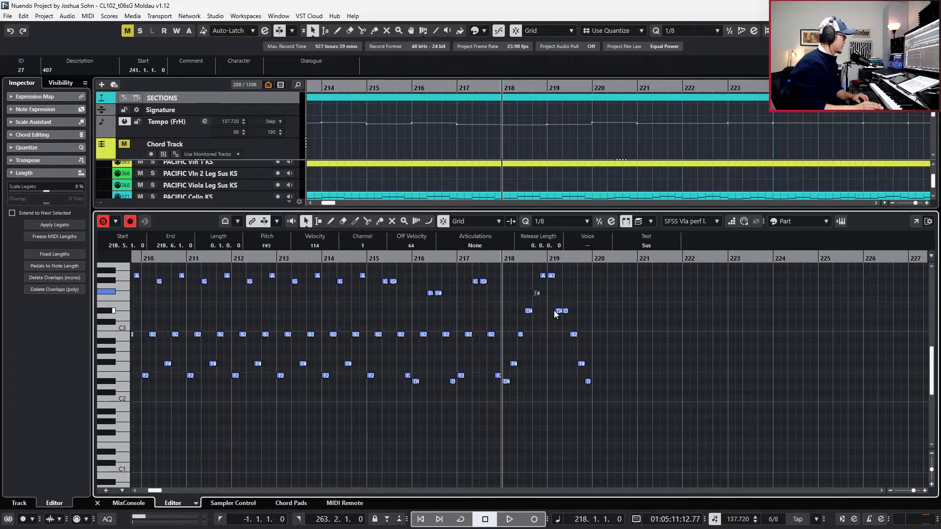
left_click_drag(554, 302, 556, 317)
key("Up")
key("Up")
key("Up")
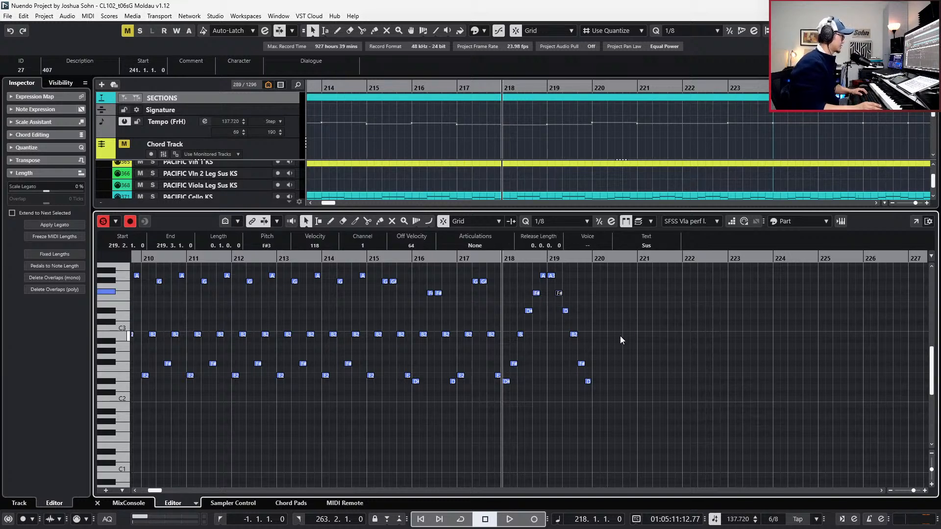
key("space")
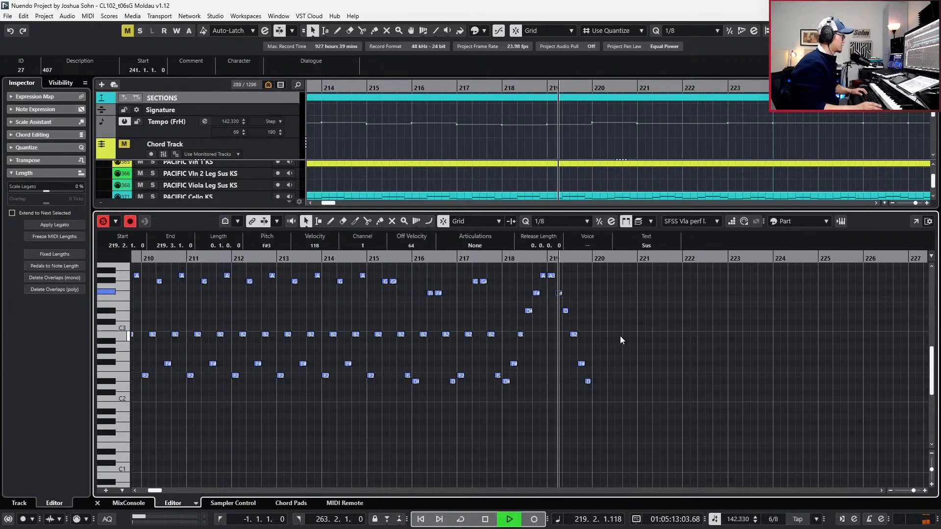
key("space")
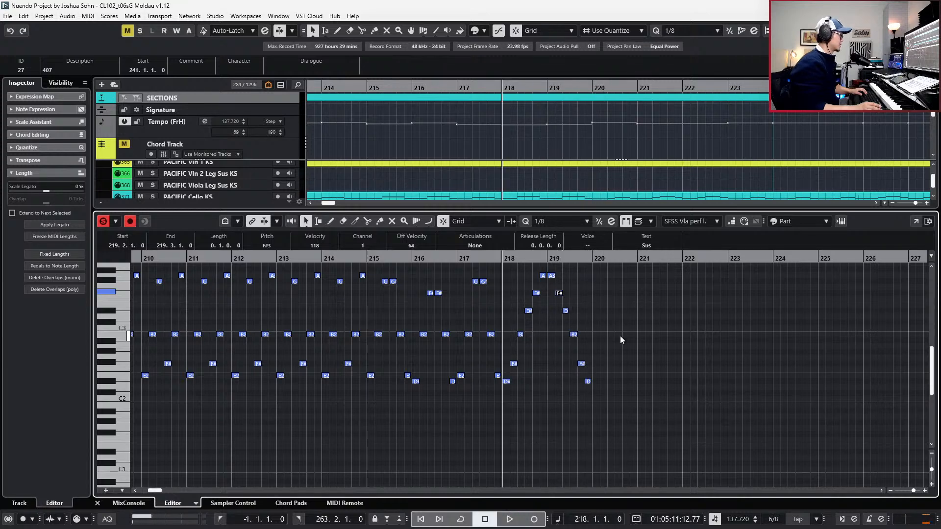
Lengthen the third note of bar 218 (B2) and the D#3 in bar 219 to a full eighth note and play back from bar 218.
scroll(551, 310, "up", 2)
left_click_drag(495, 282, 511, 343)
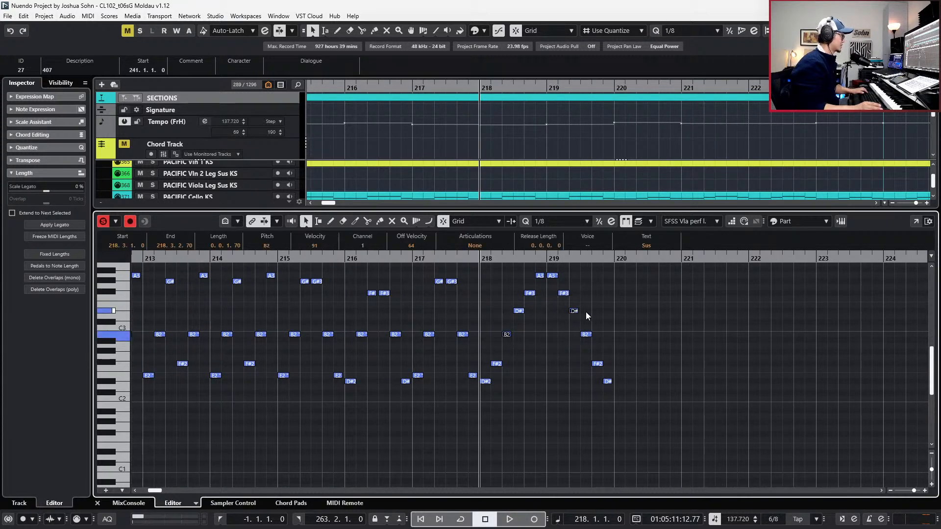
left_click(574, 310, "shift")
left_click_drag(587, 312, 586, 312)
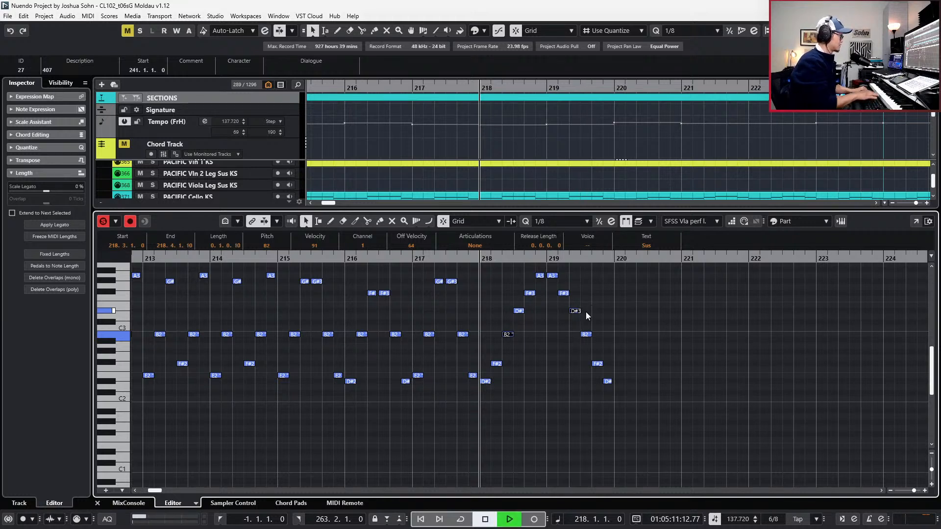
key("space")
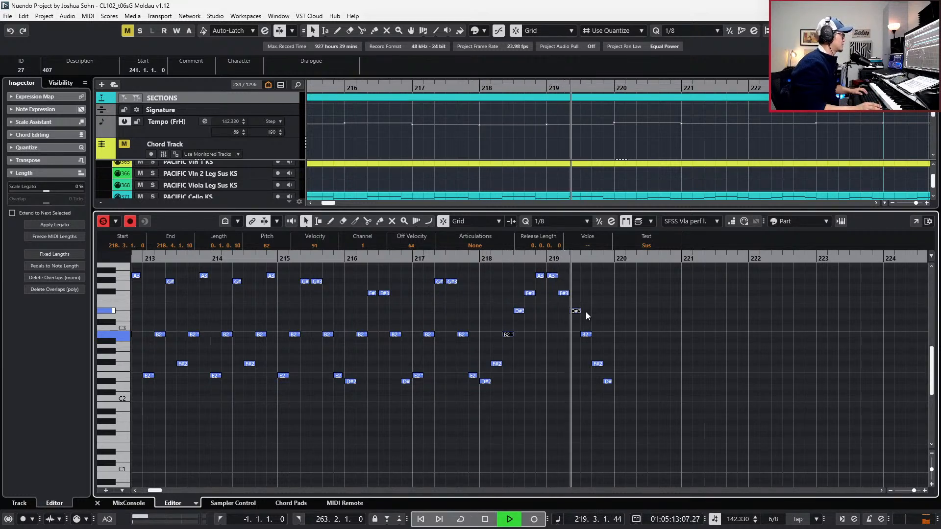
key("space")
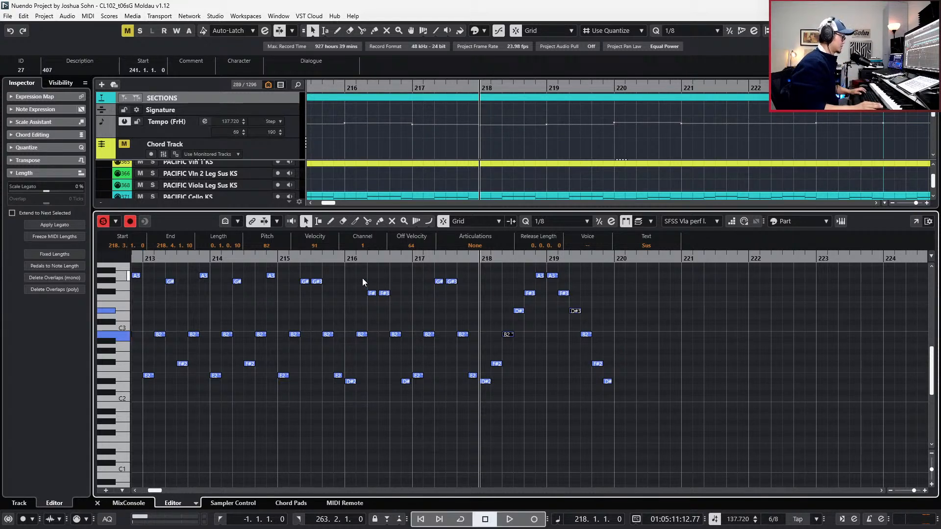
Copy the six-note figure of bar 216 to bar 220 and play back the line from bar 218.
left_click_drag(351, 287, 410, 389)
key("ctrl+c")
key("KP_Add")
key("KP_Add")
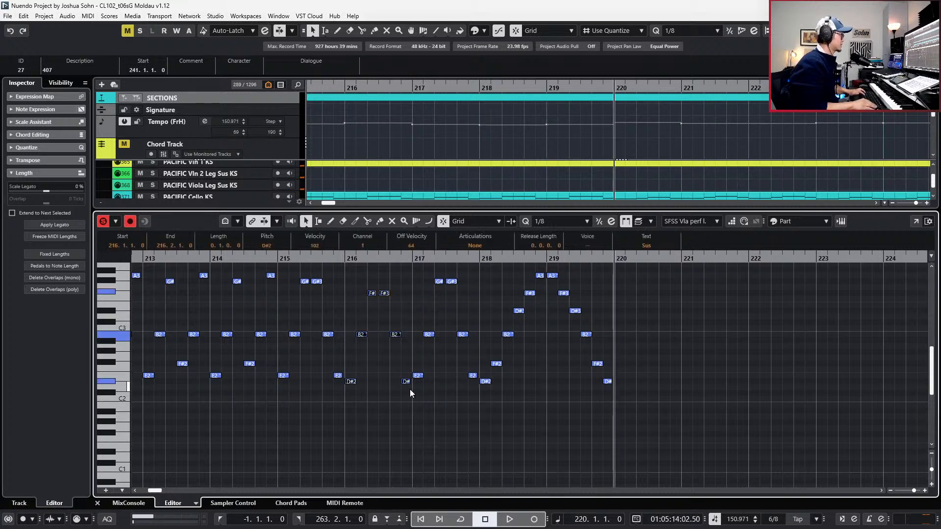
key("ctrl+v")
key("KP_Subtract")
key("KP_Subtract")
key("space")
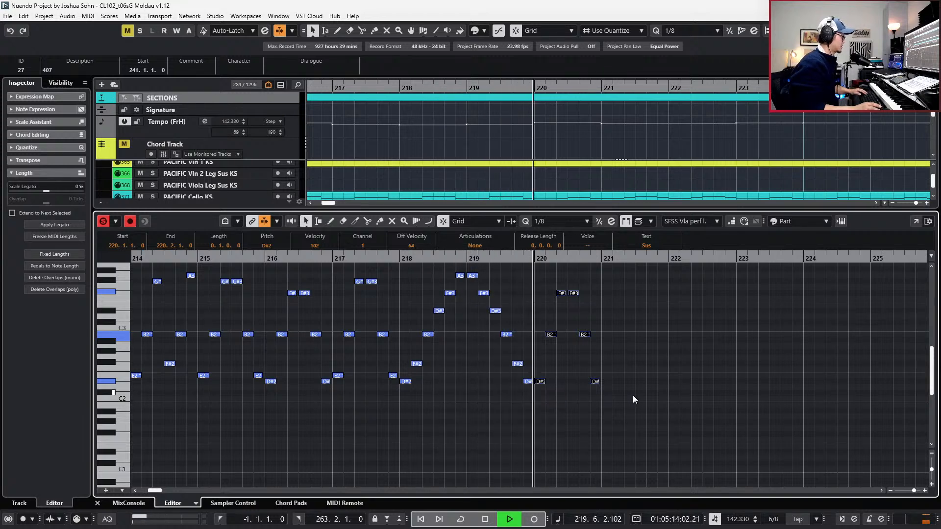
key("space")
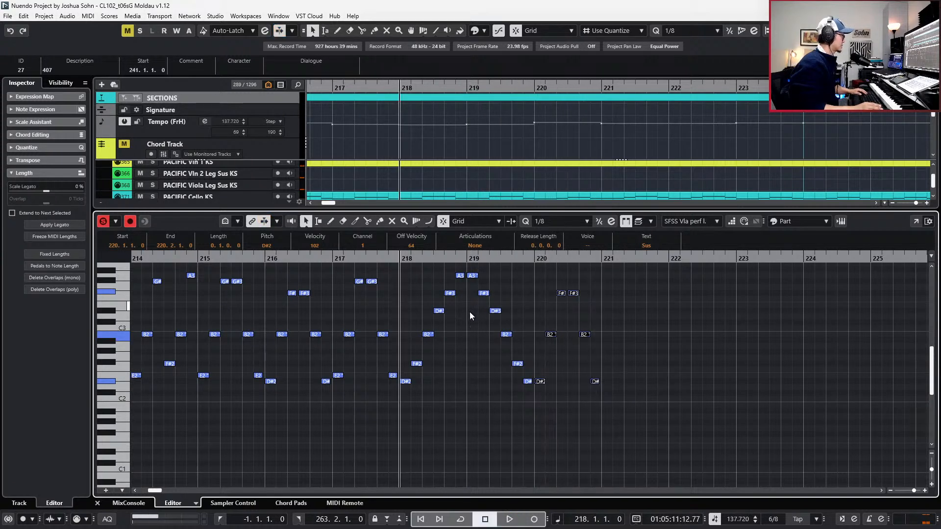
Copy the rising and falling figure of bars 218 and 219 to bar 221 and play back from there.
key("alt+Up")
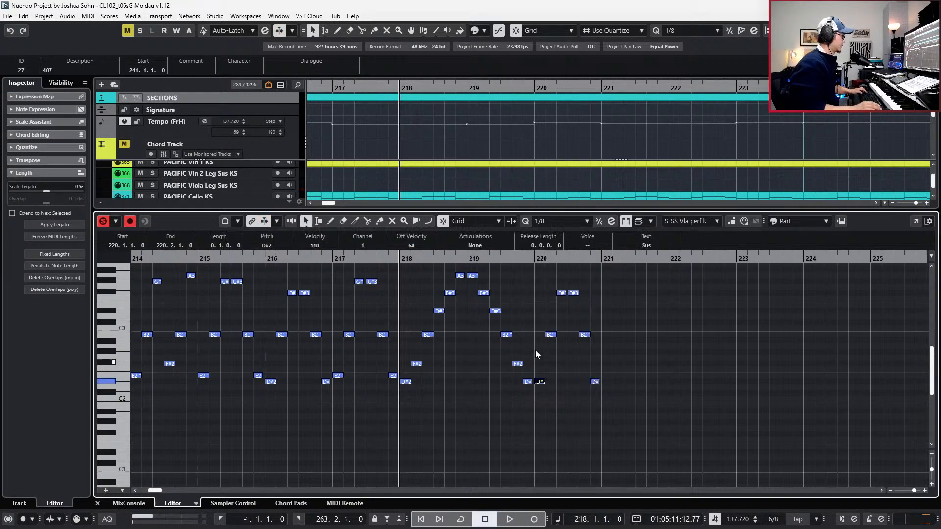
left_click_drag(399, 273, 507, 384)
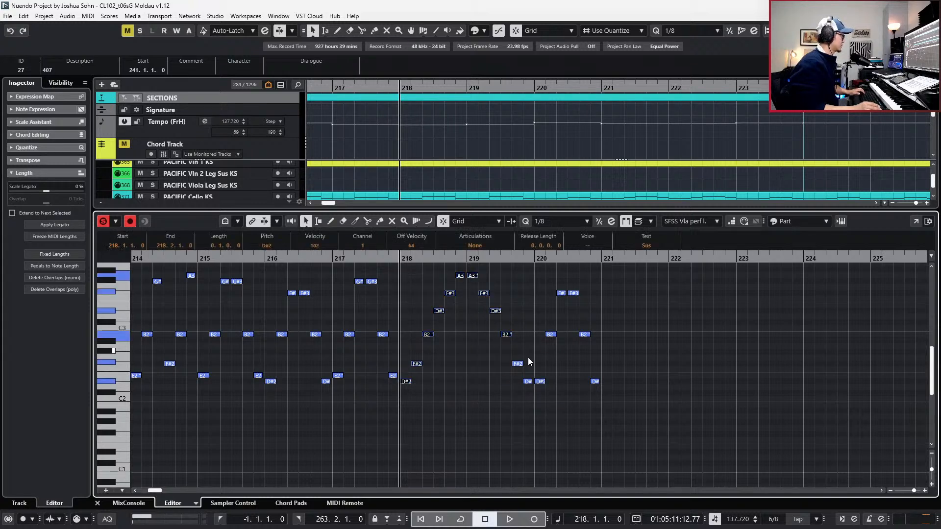
key("ctrl+Right")
key("ctrl+Right")
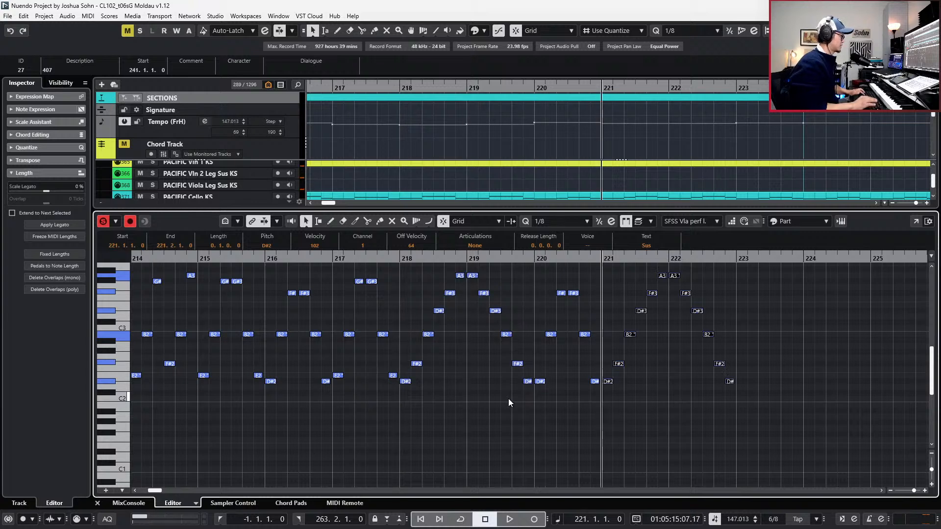
key("ctrl+v")
key("space")
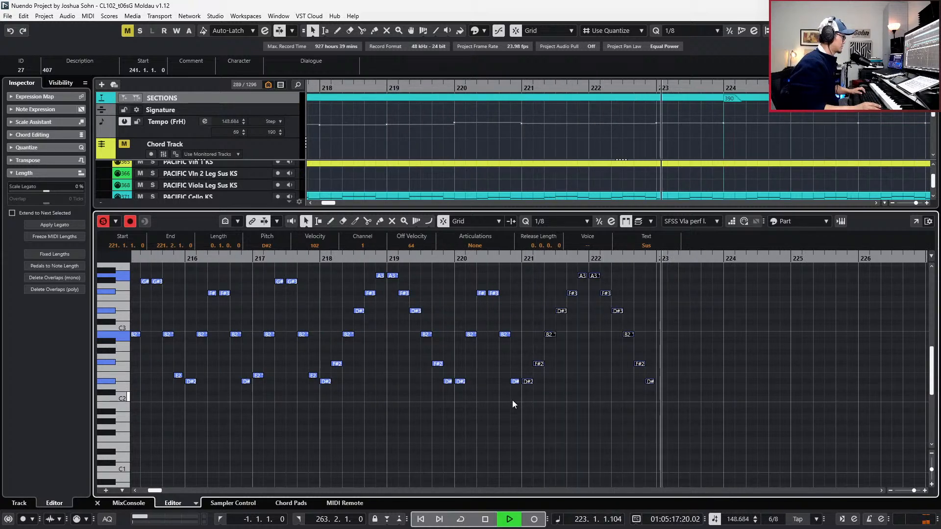
key("space")
Copy the six-note figure of bar 220 to bar 223.
left_click(460, 403)
left_click_drag(460, 399, 514, 284)
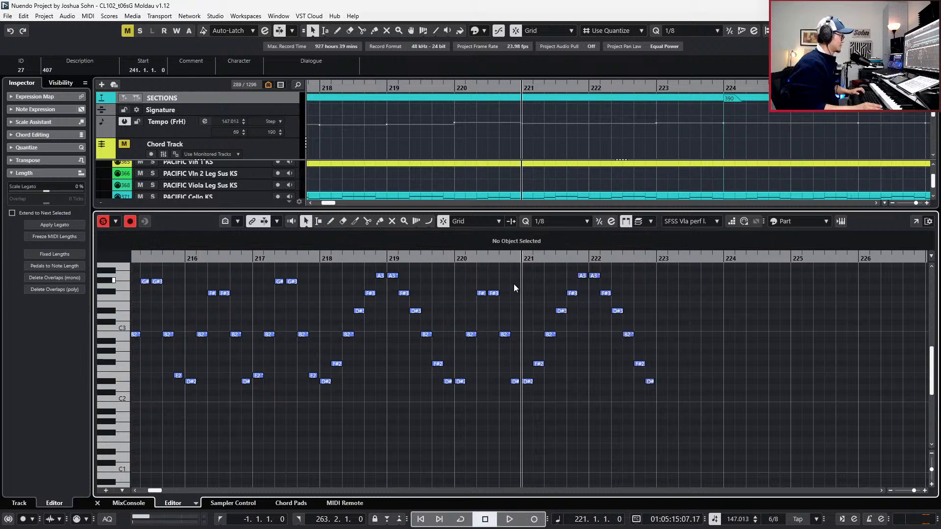
key("ctrl+Right")
key("ctrl+Right")
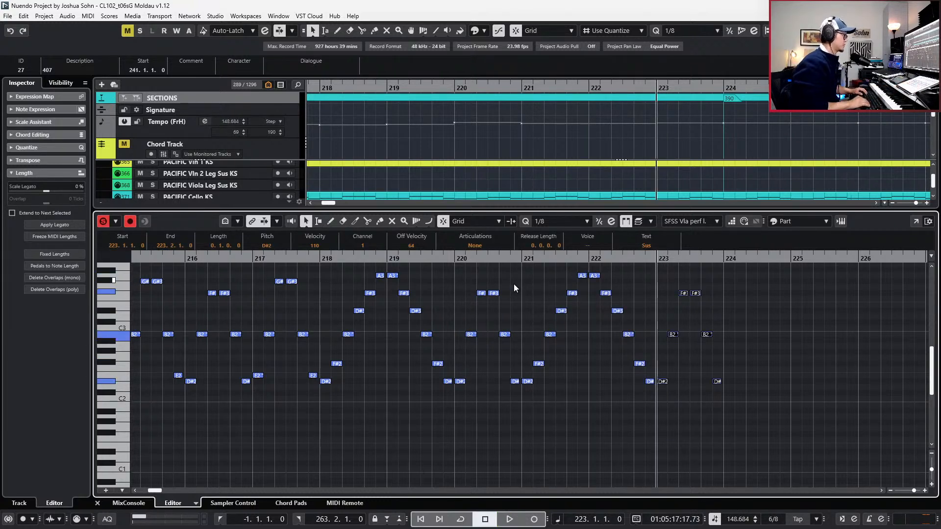
Transpose the bar 223 figure up one semitone, then lower its second and fifth notes to G#2.
key("Up")
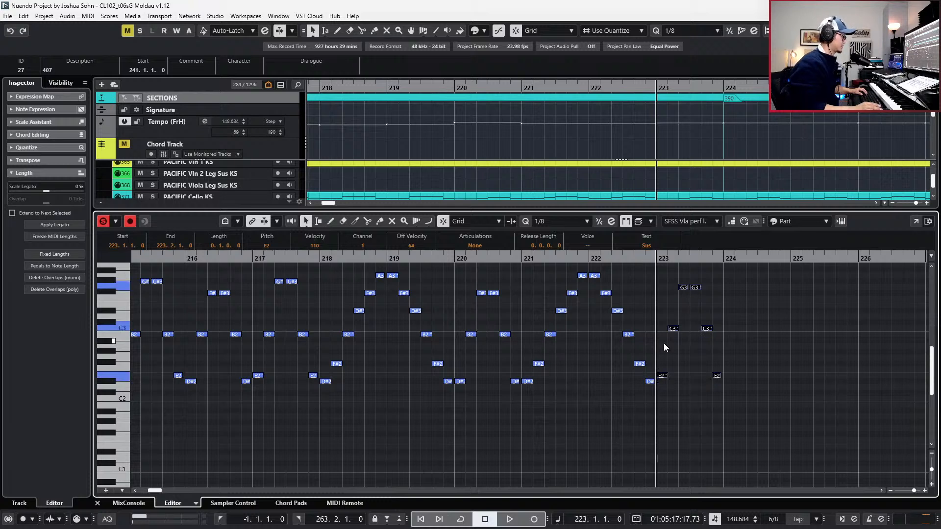
left_click_drag(661, 311, 760, 335)
key("Down")
key("Down")
key("Down")
key("Down")
Lower the upper pair of notes in the middle of bar 223 to B2.
left_click_drag(673, 275, 749, 308)
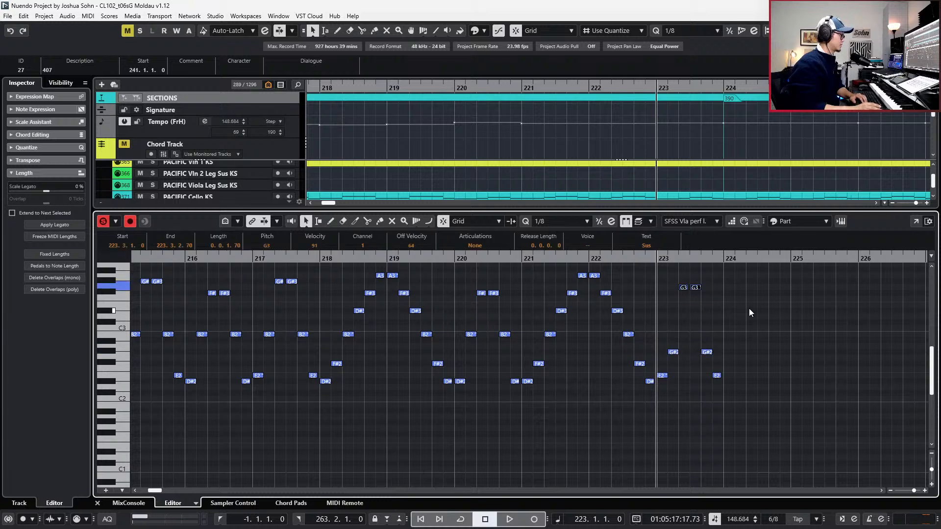
key("Down")
key("Down")
key("Down")
key("Down")
key("Down")
key("Down")
key("Down")
key("Down")
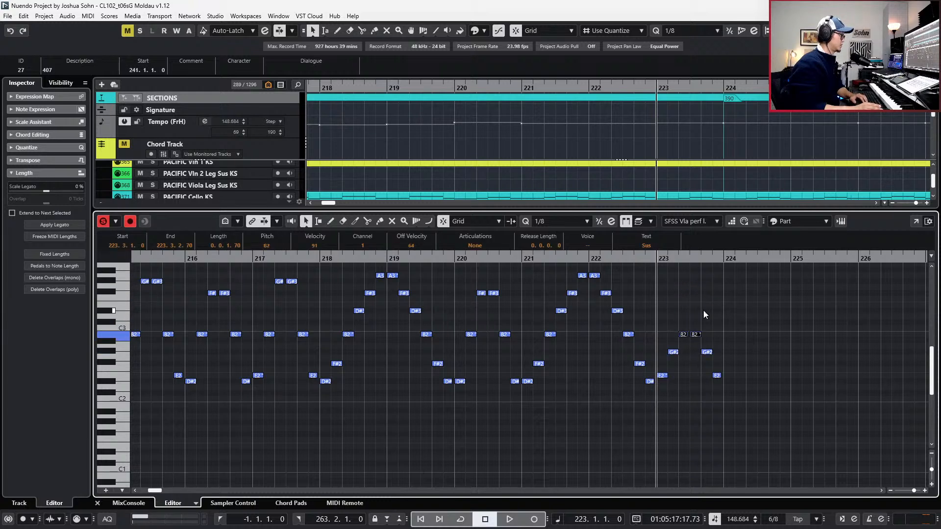
Raise the fourth note of bar 223 to E3.
left_click(695, 335)
key("Up")
key("Up")
key("Up")
key("Up")
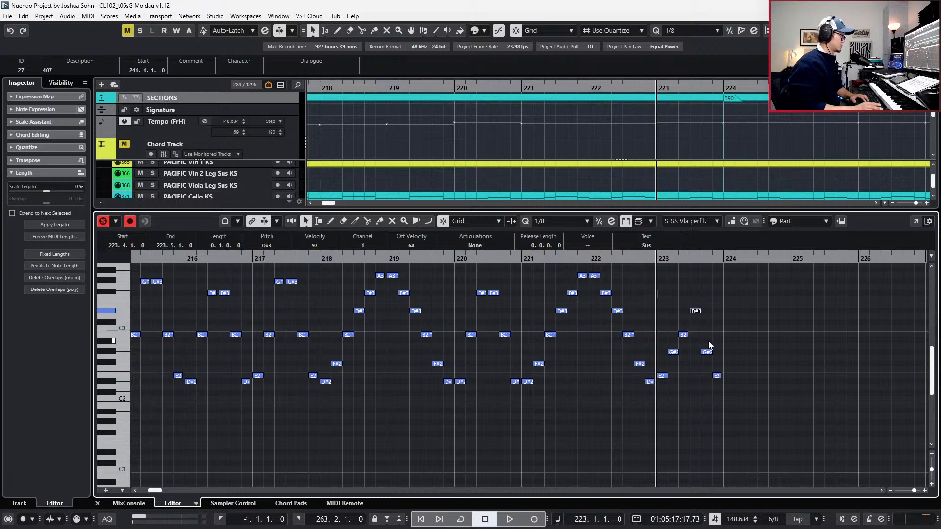
key("Up")
key("Up")
key("Up")
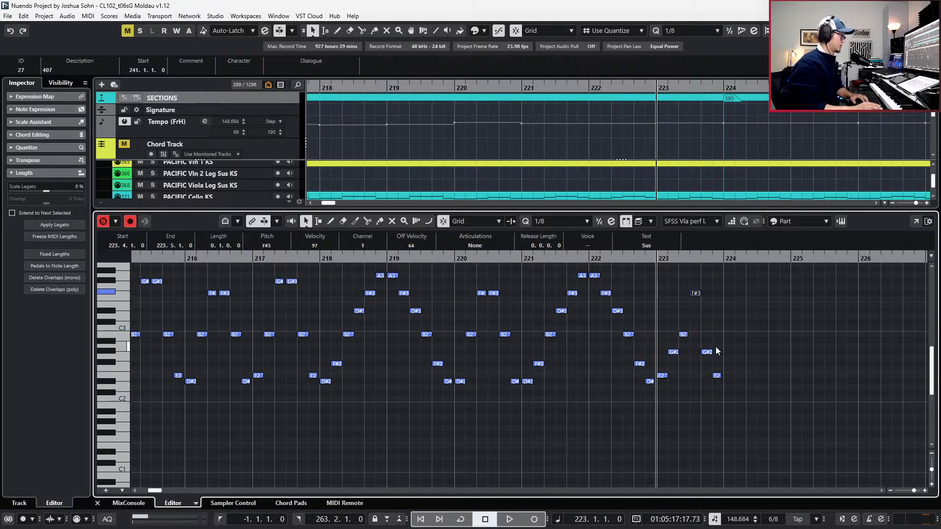
key("Down")
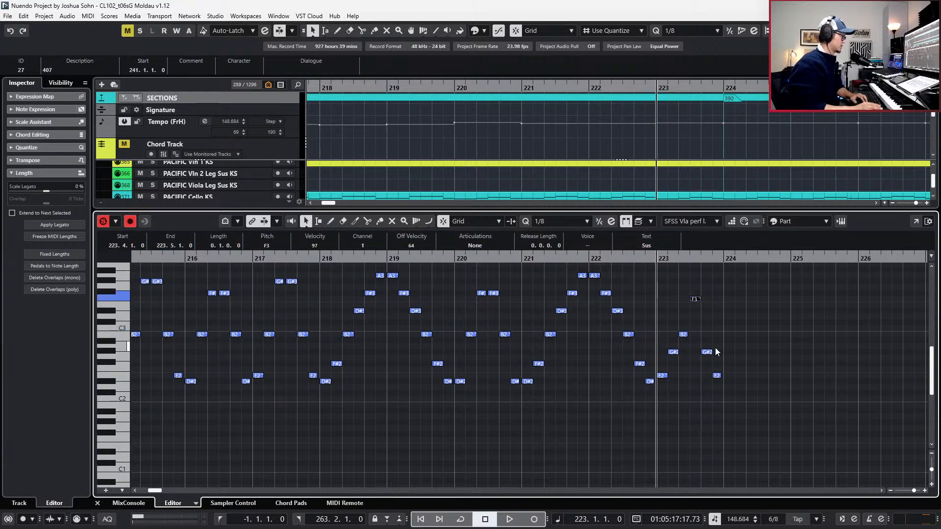
scroll(717, 349, "right", 1)
key("Down")
Raise the fifth note of bar 223 to G#3.
left_click(626, 353)
key("shift+Up")
key("Up")
key("Up")
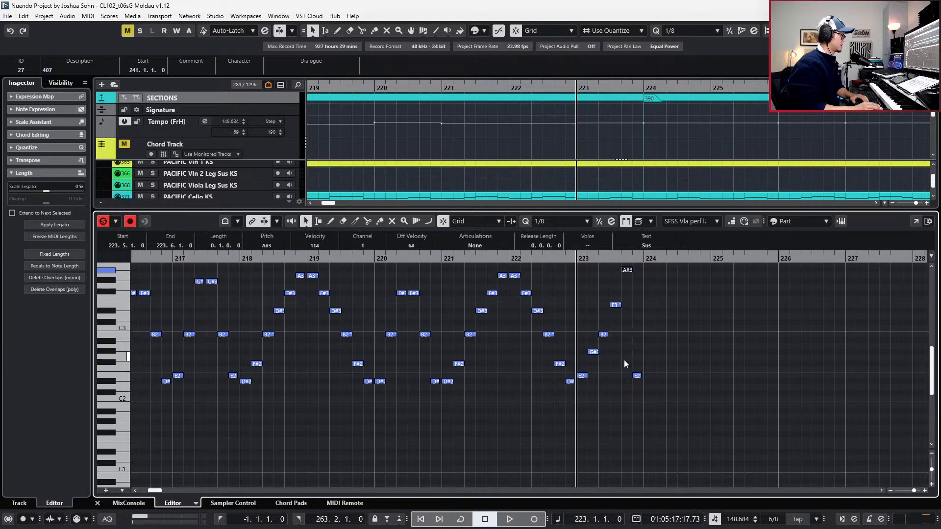
key("Down")
key("Down")
Raise the last note of bar 223 to B3 and play back from bar 223.
left_click(636, 376)
key("shift+Up")
key("shift+Up")
key("Down")
key("Down")
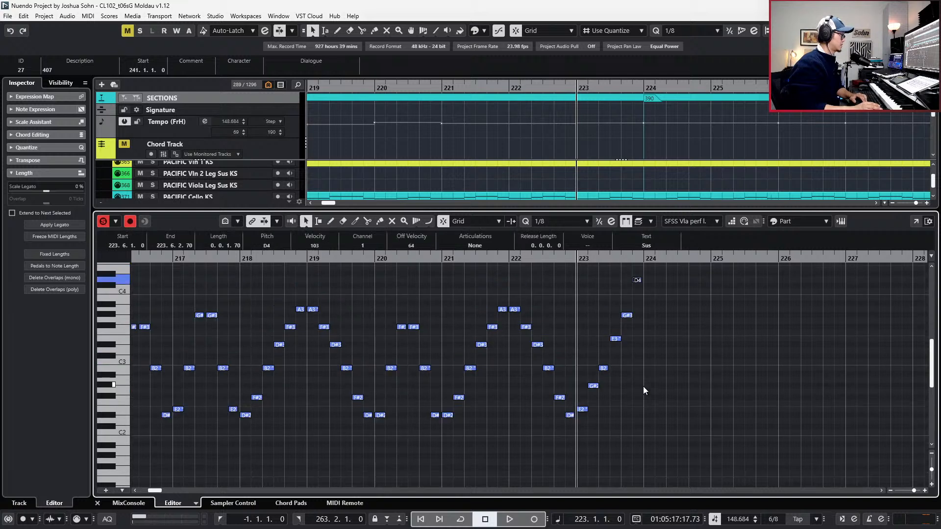
key("Down")
key("Down")
key("Down")
key("space")
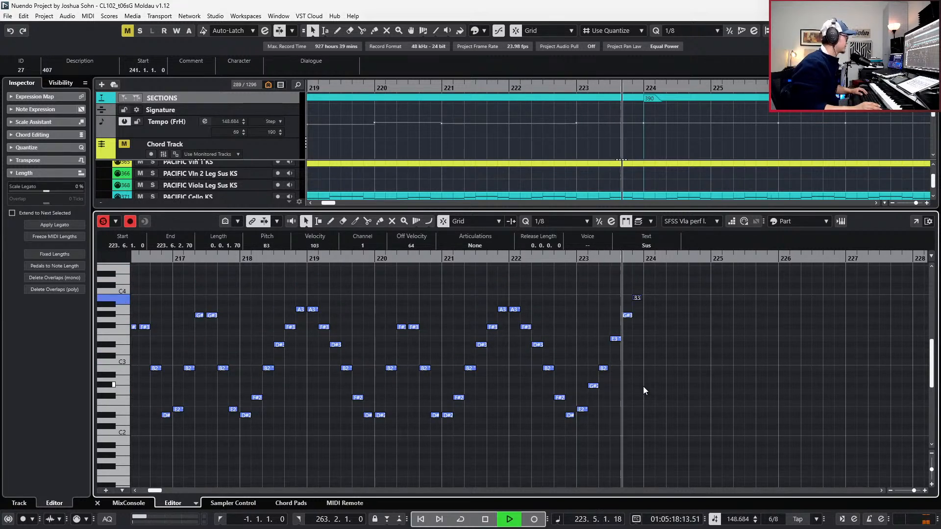
key("space")
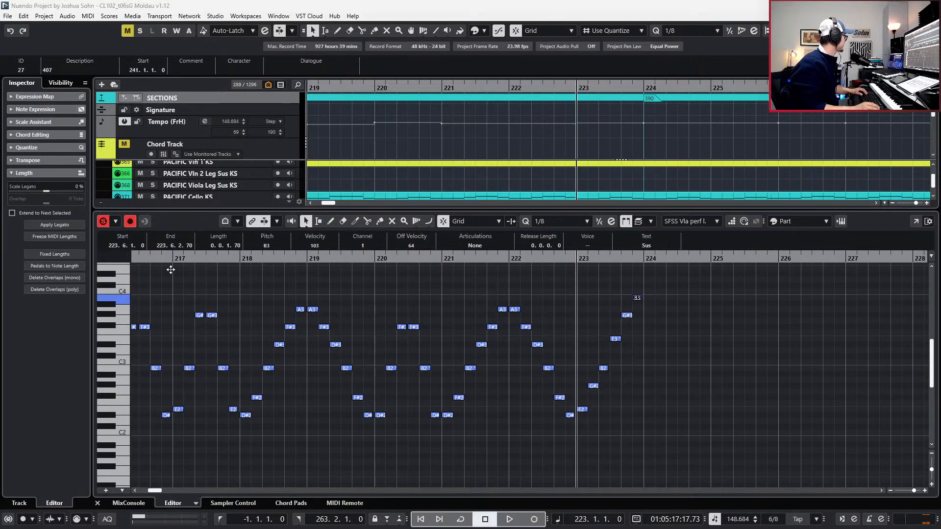
Turn off the editor solo and show the velocity and controller lanes, with the playhead back at bar 208.
left_click(627, 424)
key("KP_Subtract")
key("KP_Subtract")
key("KP_Subtract")
key("s")
scroll(642, 422, "down", 3)
key("KP_Subtract")
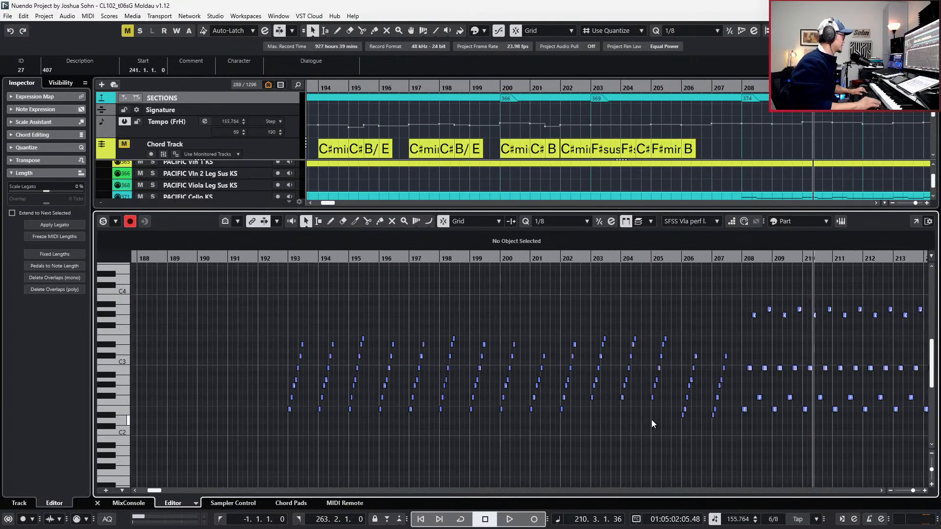
key("KP_Subtract")
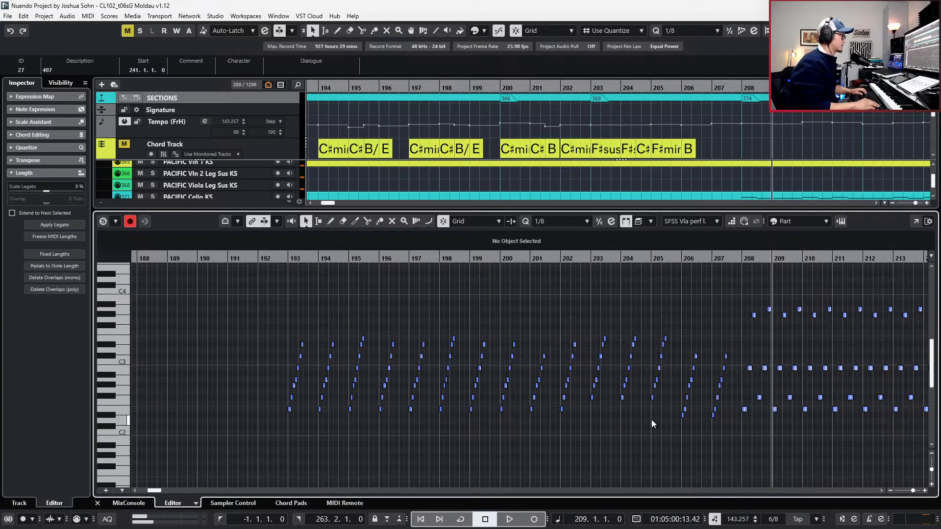
key("KP_Subtract")
key("alt+l")
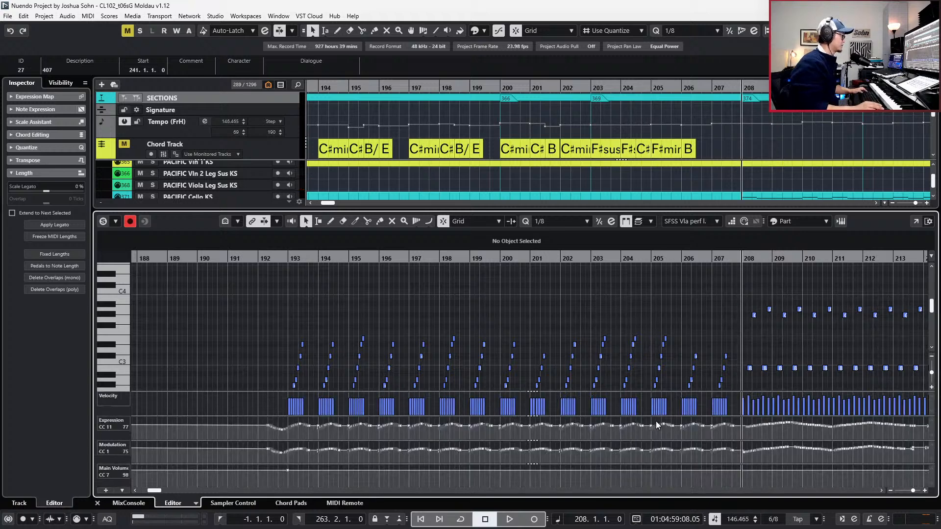
Play back the viola line from bar 208 together with the other instruments, with bars 193 to 223 in view.
scroll(656, 421, "down", 3)
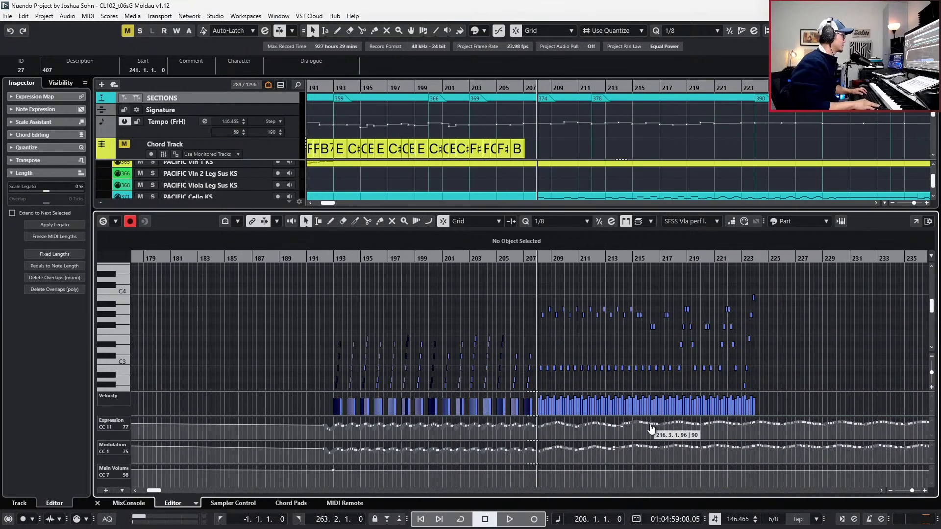
key("KP_Subtract")
key("KP_Subtract")
key("space")
scroll(623, 346, "down", 2)
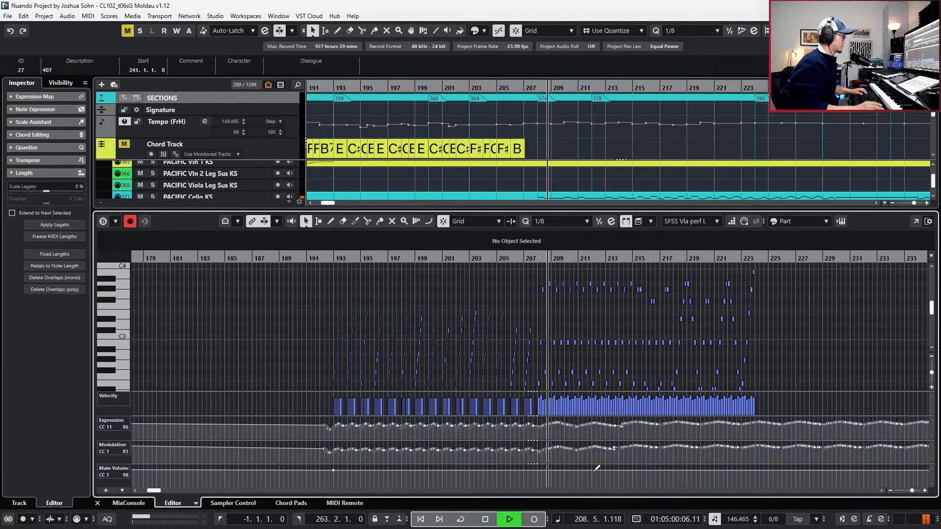
Set the CC 7 main volume point at bar 193 to 104 with a Step curve and stop playback.
left_click(334, 470)
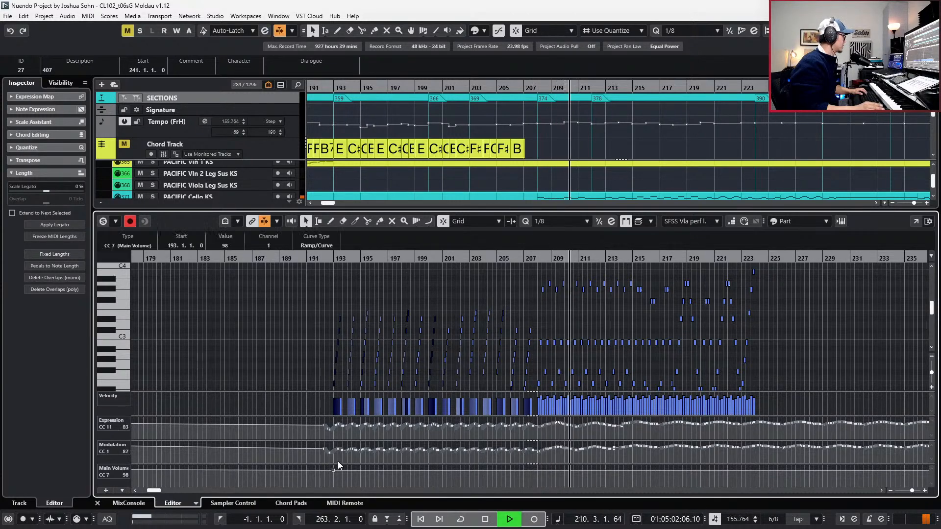
scroll(231, 245, "up", 6)
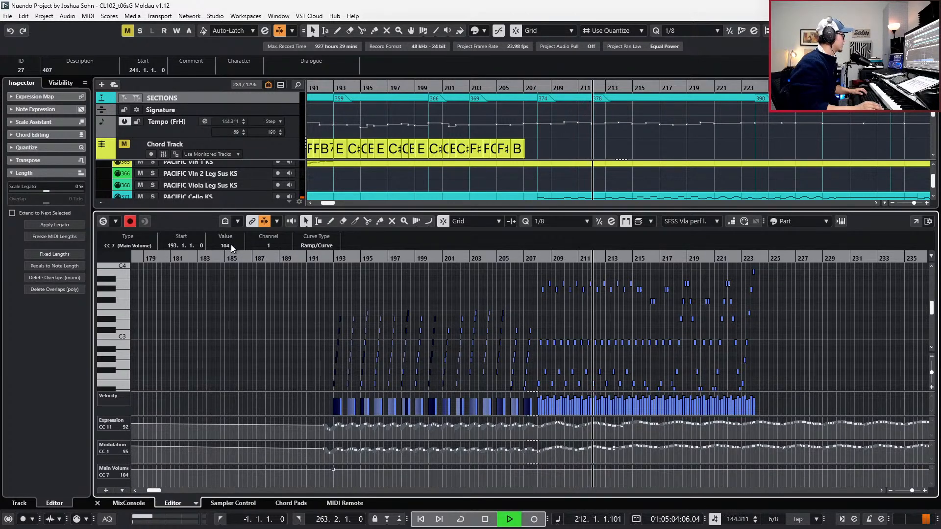
left_click(317, 246)
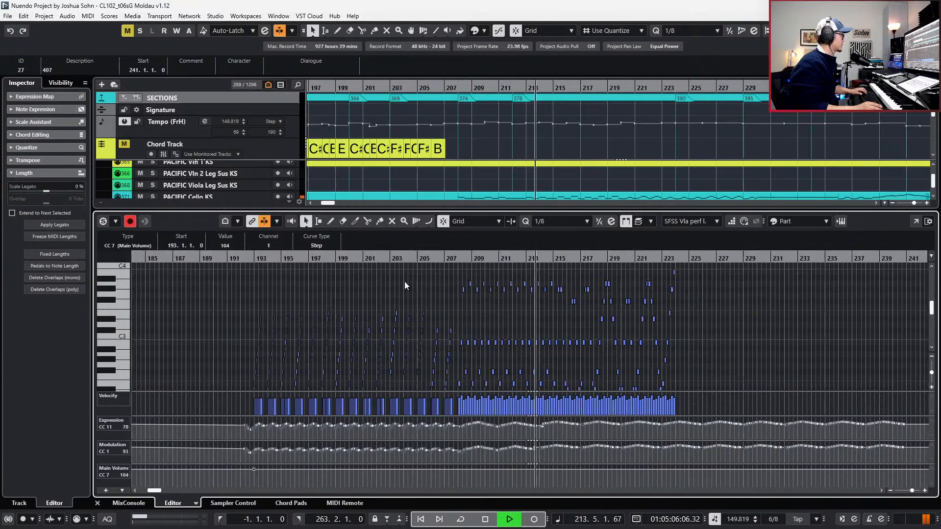
key("space")
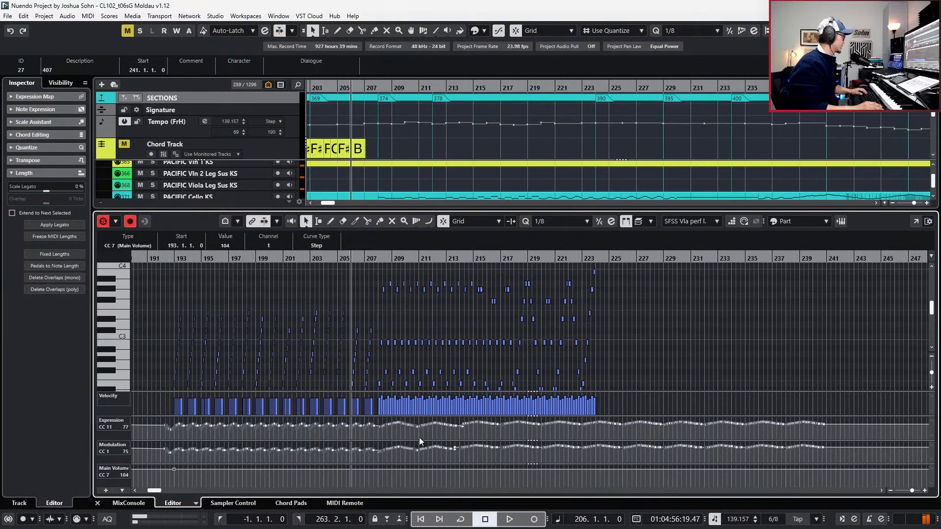
Select the CC 1 modulation points from bar 208 to about bar 240 and raise them slightly, bringing the first point to 70.
key("h")
left_click_drag(366, 457, 807, 428)
key("g")
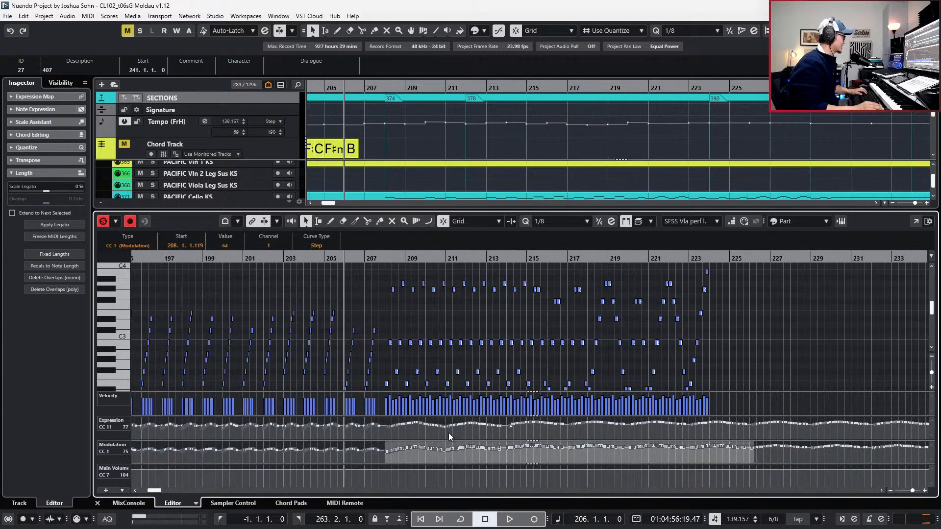
key("g")
key("g")
left_click_drag(781, 460, 630, 441)
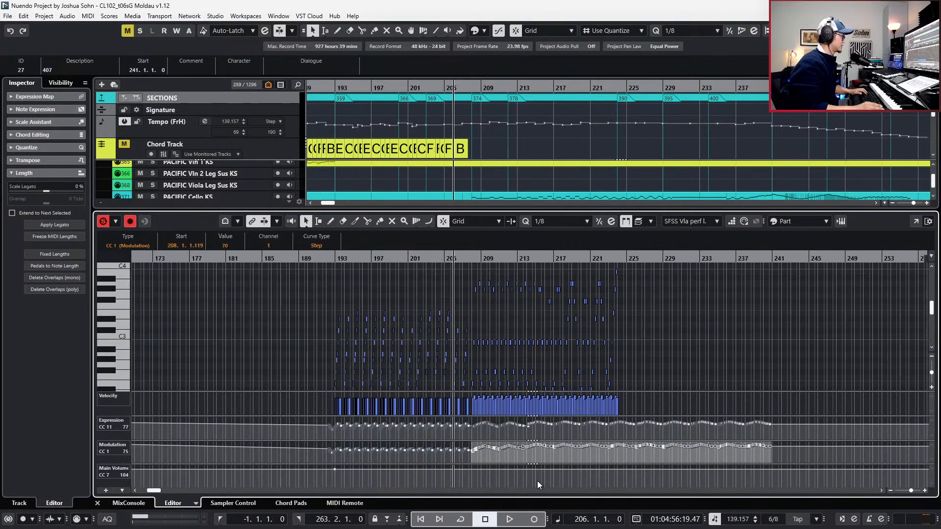
key("h")
key("h")
key("h")
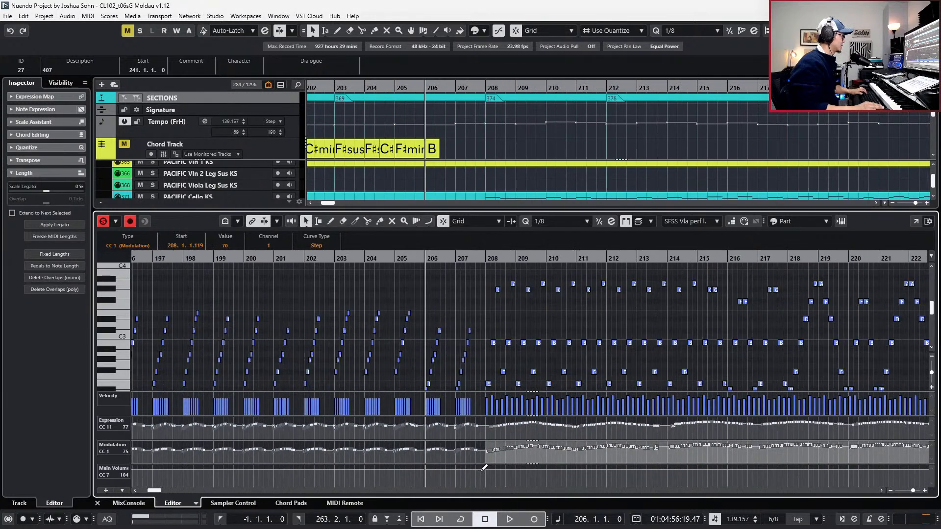
Add a CC 7 main volume point just before bar 208 with a value of 109.
left_click(484, 470)
left_click_drag(487, 471, 483, 472)
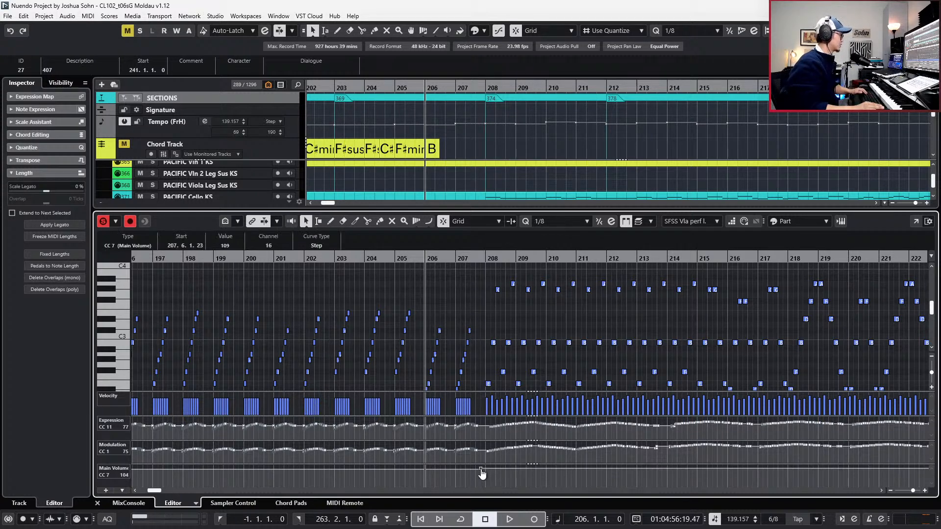
scroll(533, 355, "down", 2, "ctrl")
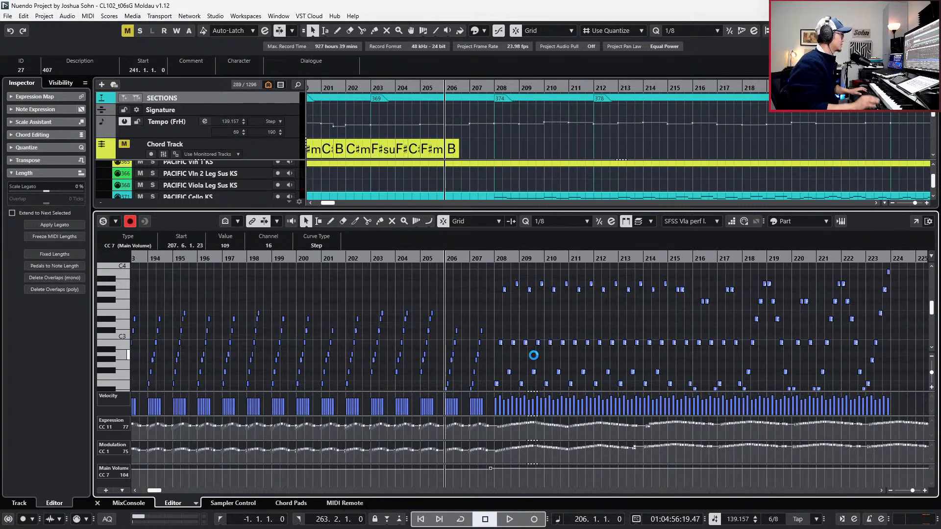
Solo the strings folder and play back the passage from bar 206 into bar 211 with auto-scroll on.
scroll(405, 188, "up", 3)
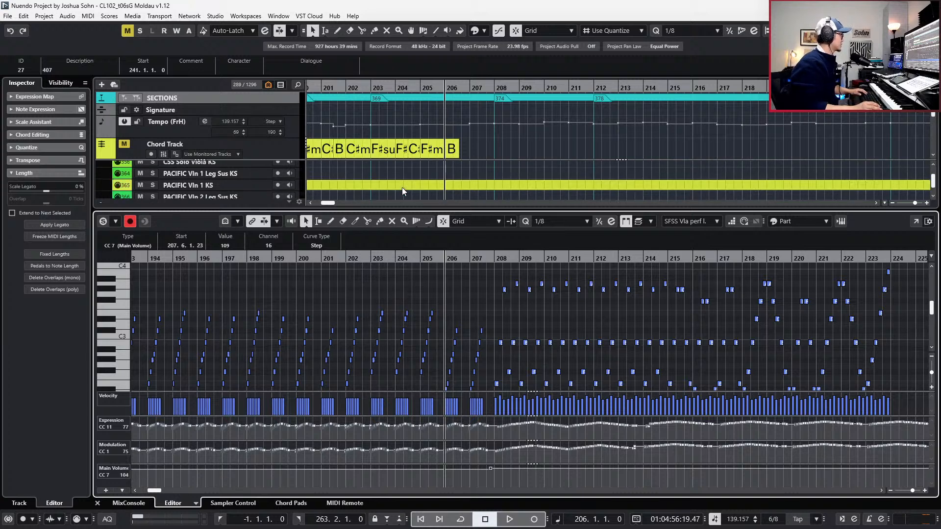
left_click(269, 168)
key("s")
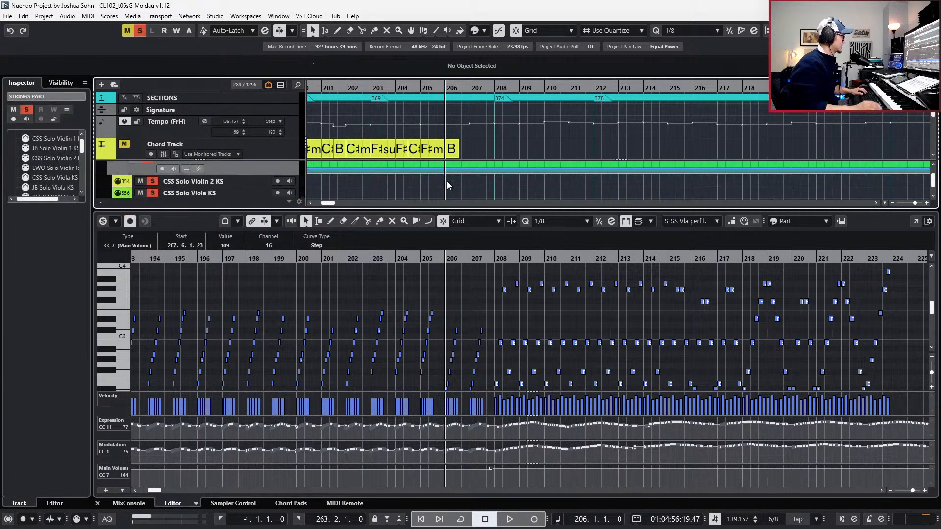
key("space")
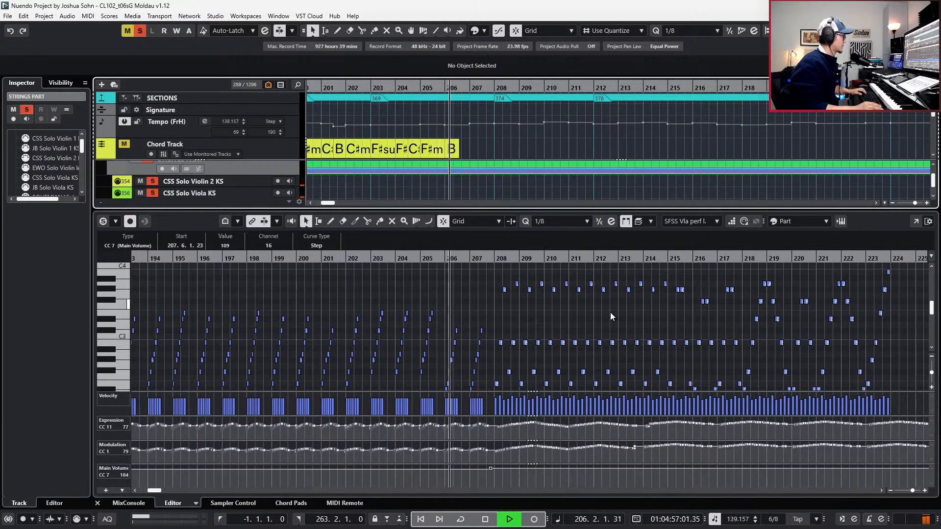
key("f")
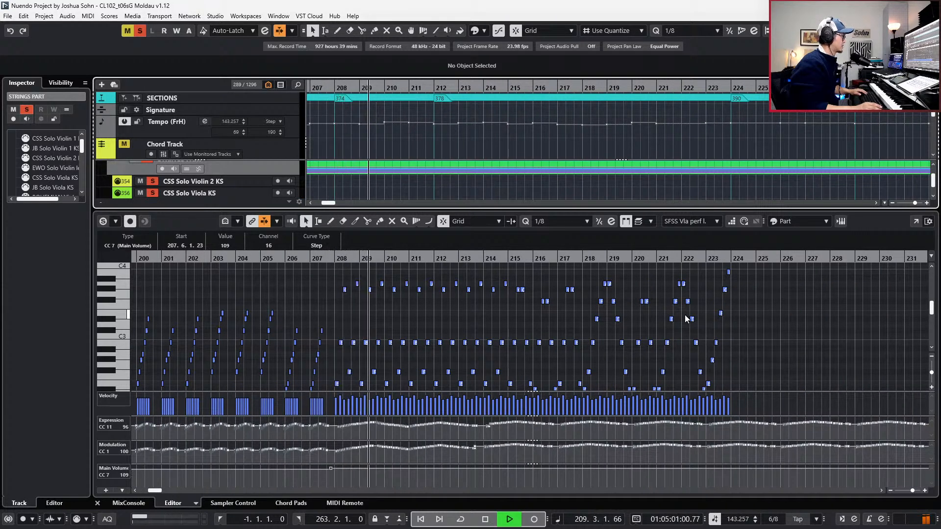
scroll(685, 318, "down", 2)
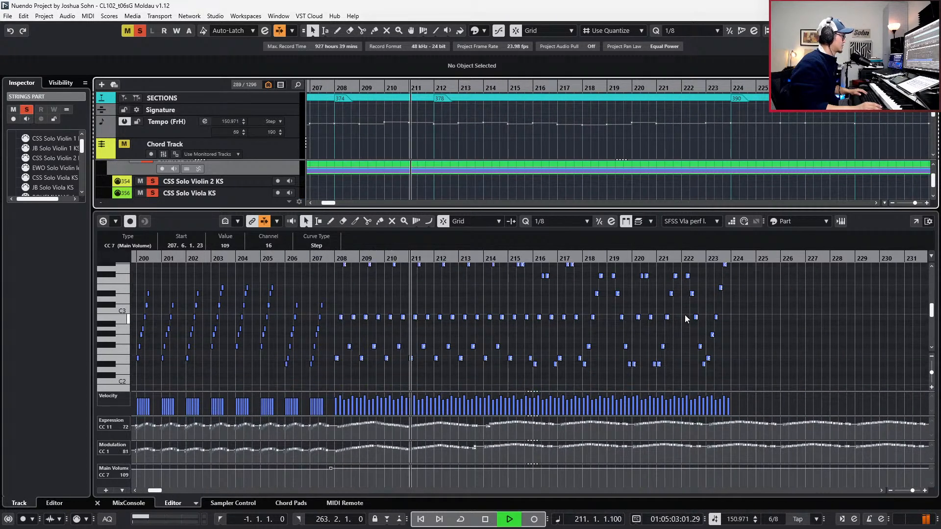
key("space")
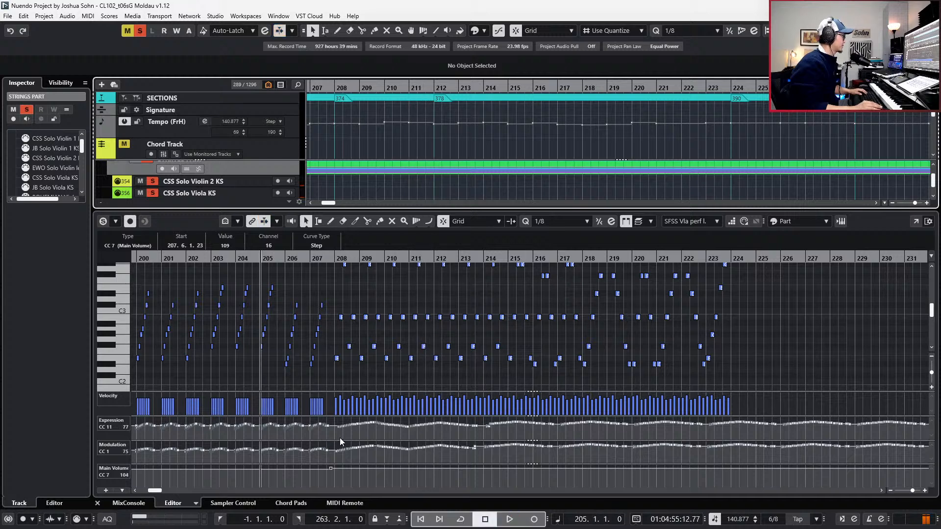
Select the CC 11 expression points from bar 208 to about bar 240 and raise them, bringing the first point to 85.
left_click_drag(338, 432, 818, 406)
scroll(817, 407, "down", 3)
scroll(818, 406, "down", 3)
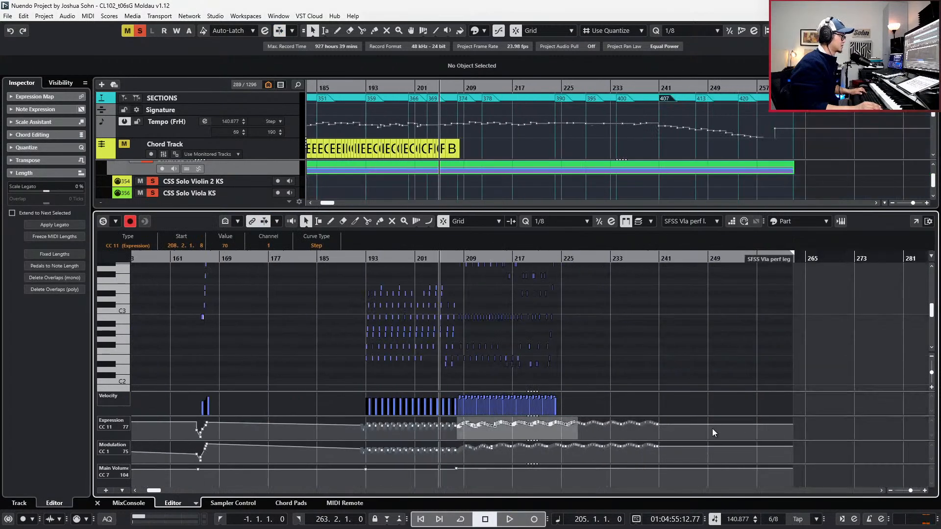
left_click_drag(557, 419, 552, 423)
During playback, select the CC 1 modulation points from late bar 207 to about bar 240 and raise them, bringing the first point to 83.
key("space")
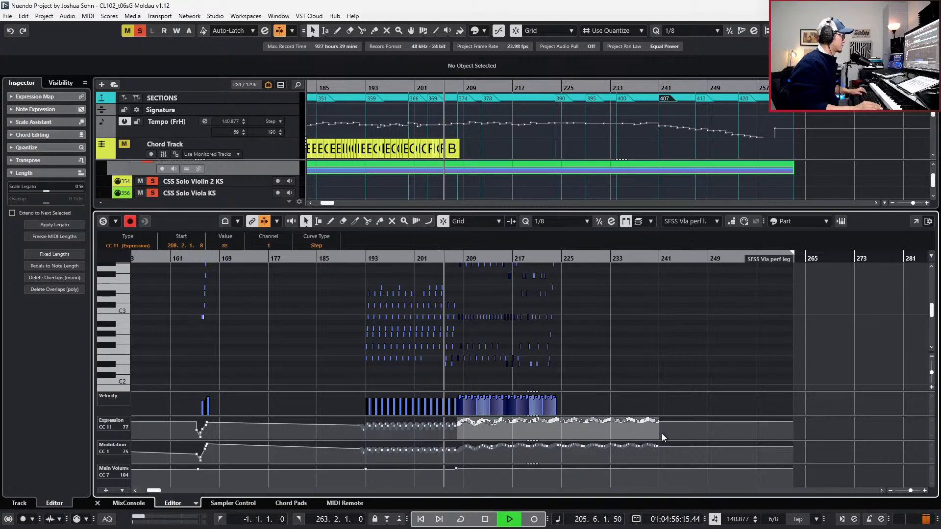
left_click_drag(456, 460, 743, 442)
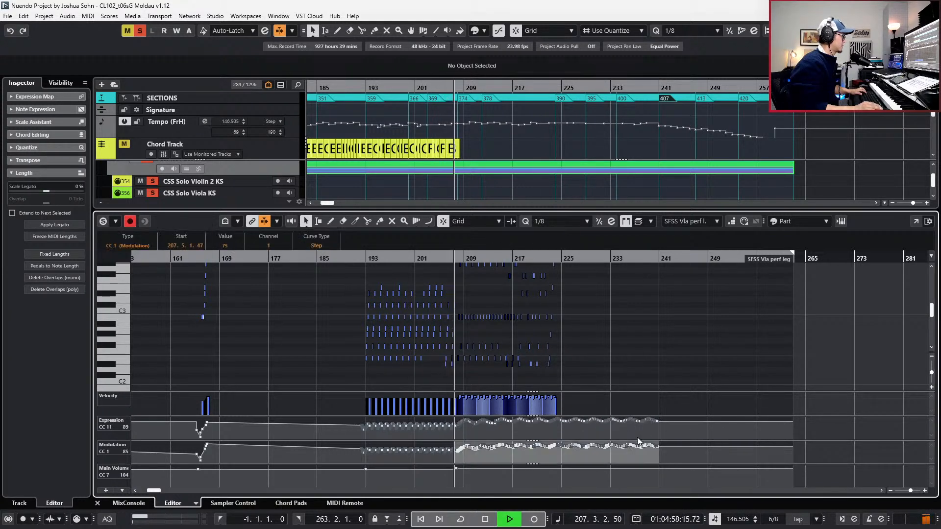
scroll(582, 432, "up", 1)
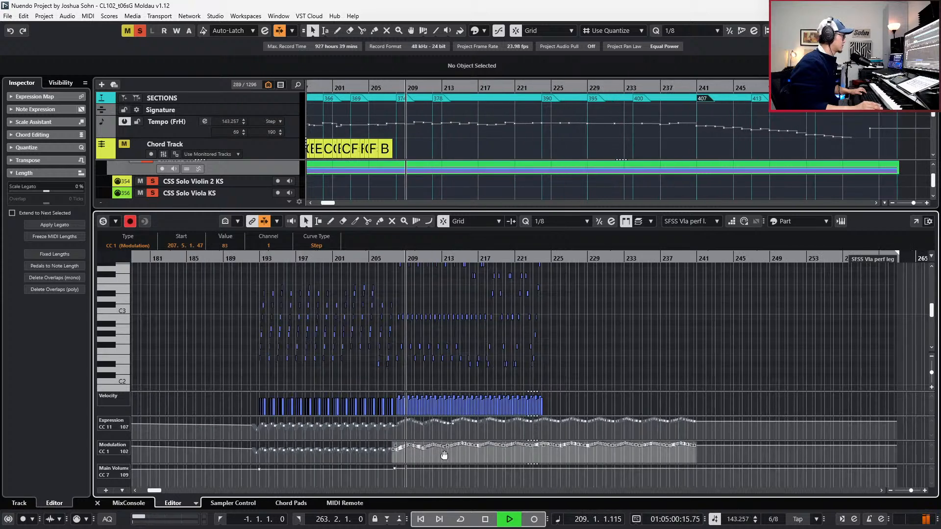
Raise the Main Volume (CC 7) point just before bar 208 to 121 and play back from that point.
left_click(394, 469)
scroll(225, 245, "up", 12)
key("l")
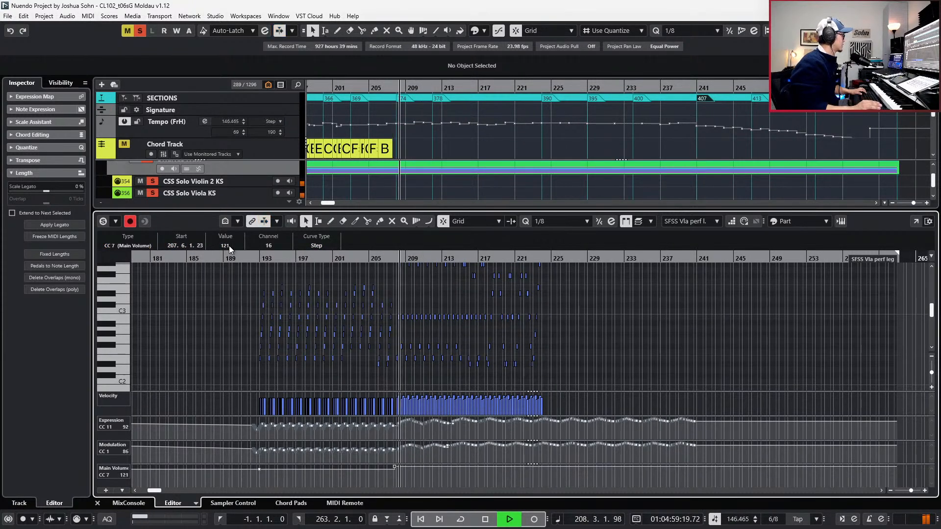
scroll(477, 344, "up", 1)
key("space")
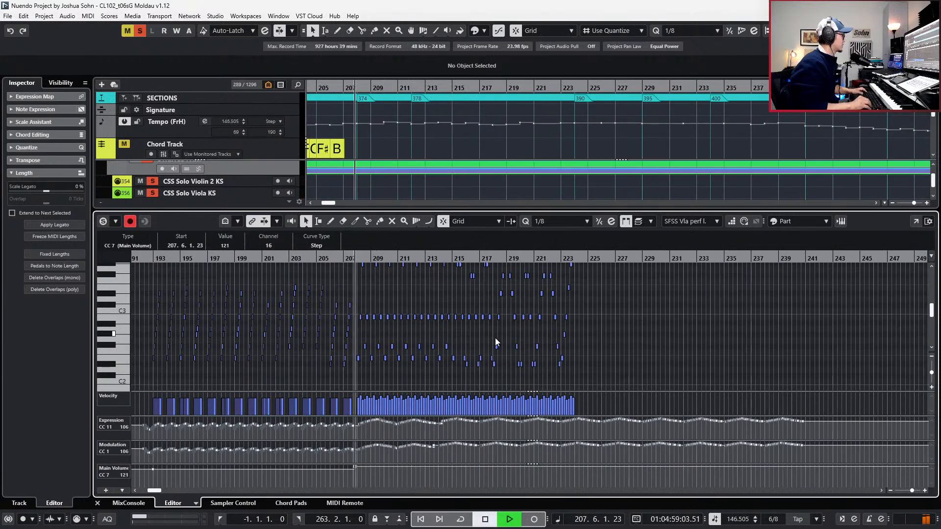
Hide the controller lanes and place the project cursor at bar 224, right after the last viola notes.
key("alt+l")
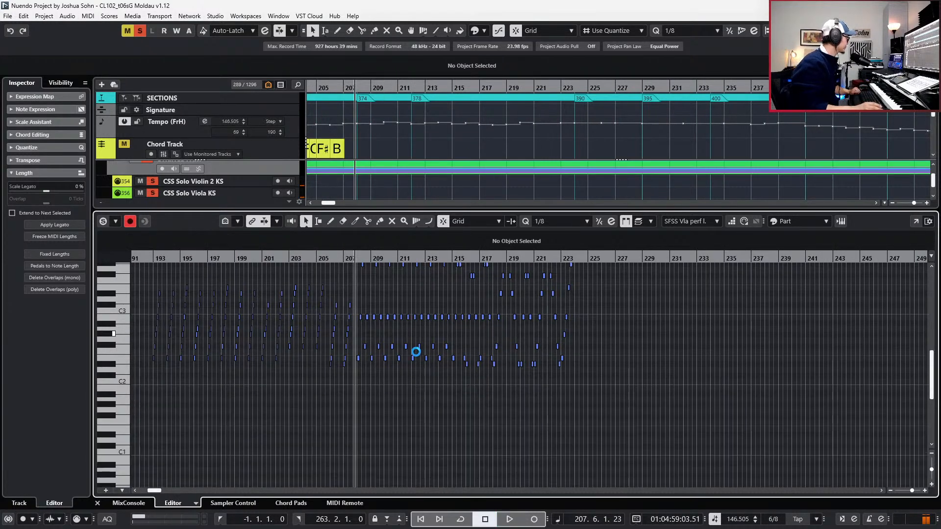
scroll(416, 370, "up", 3)
scroll(704, 349, "right", 1)
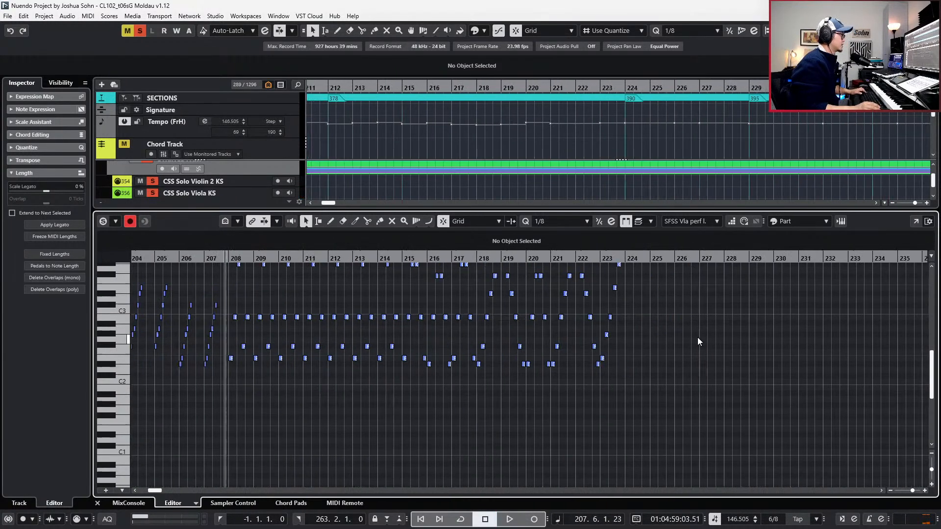
left_click(607, 258)
scroll(689, 290, "down", 3)
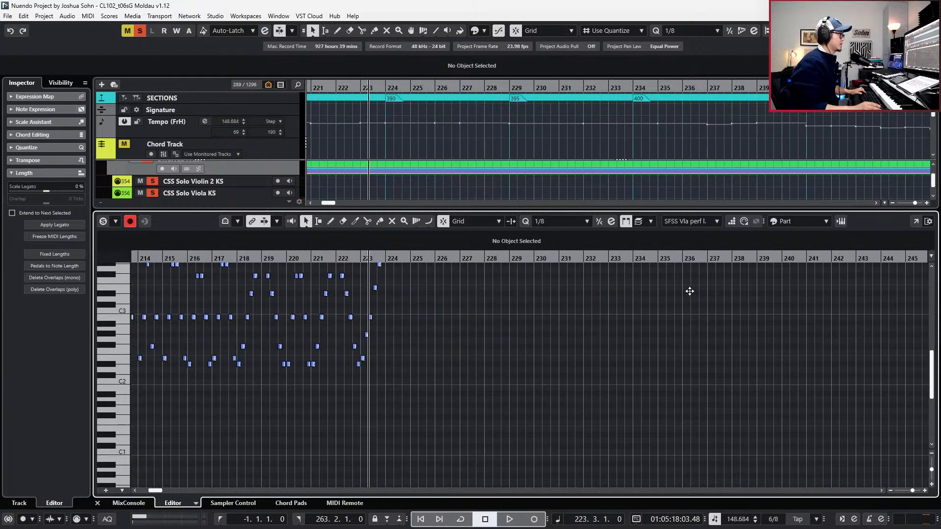
scroll(690, 297, "down", 1)
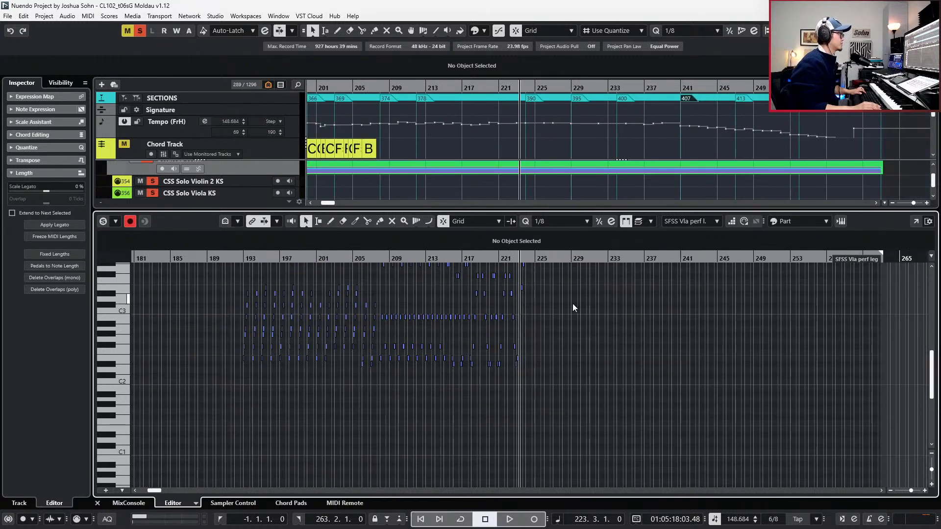
scroll(542, 321, "up", 2)
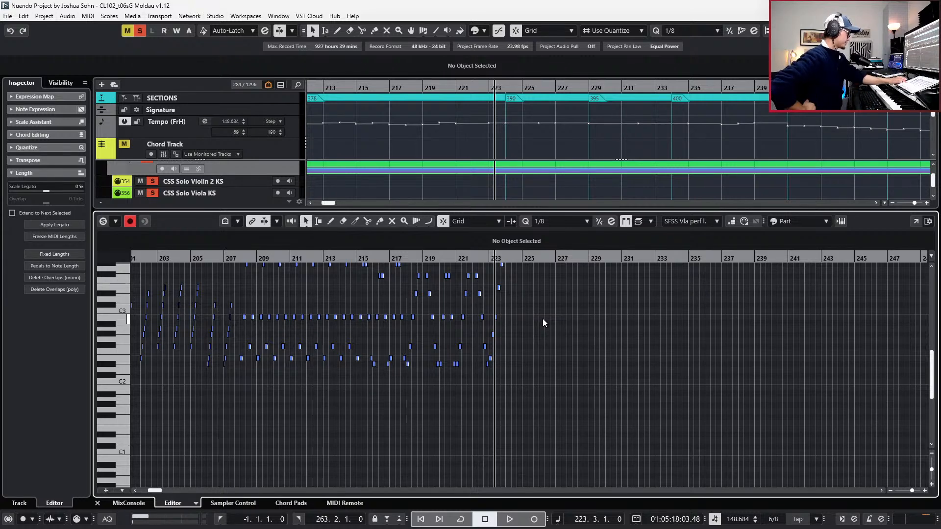
scroll(529, 329, "up", 2)
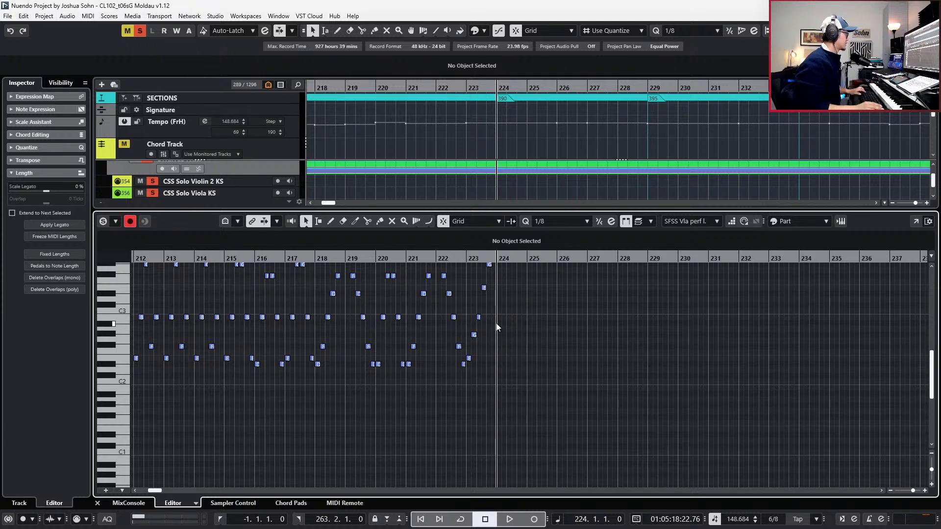
scroll(496, 322, "up", 2)
scroll(439, 294, "up", 4)
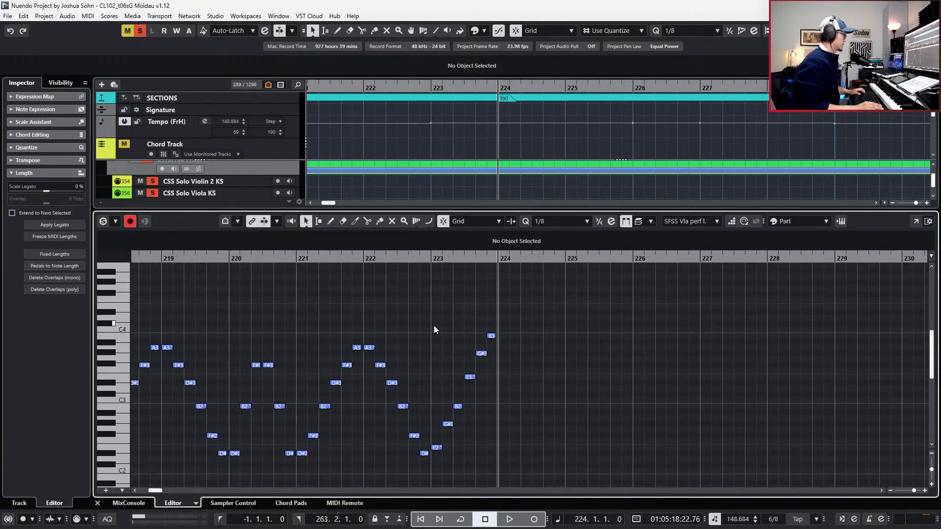
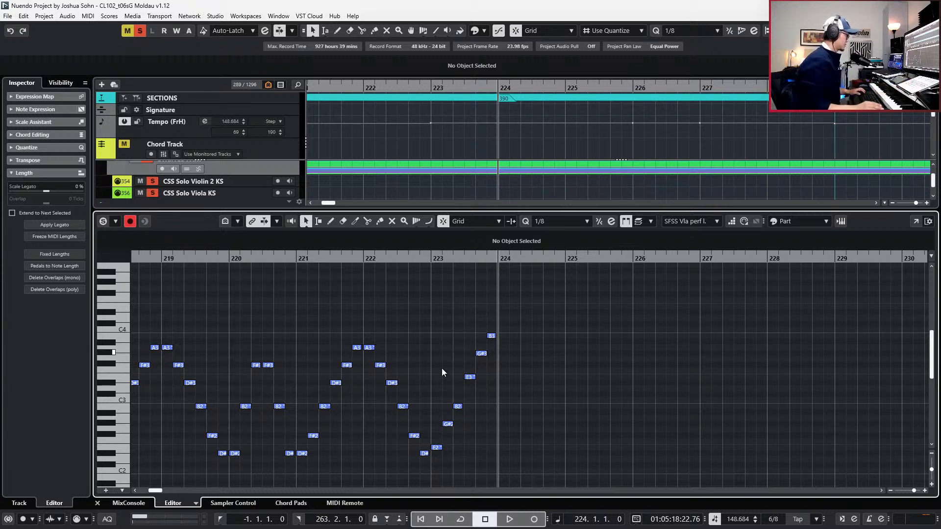
Copy the rising six-note figure from bar 223 into bar 224 and play both bars.
key("ctrl+v")
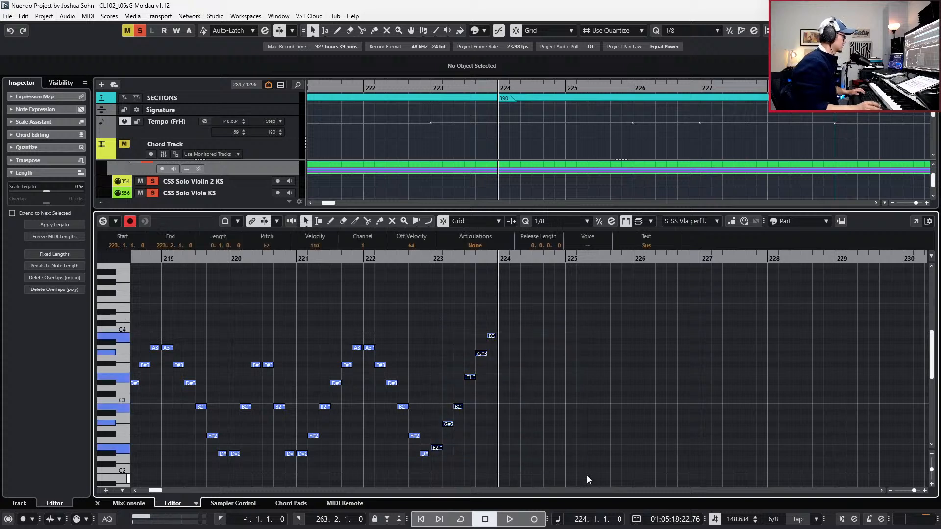
key("ctrl+KP_Subtract")
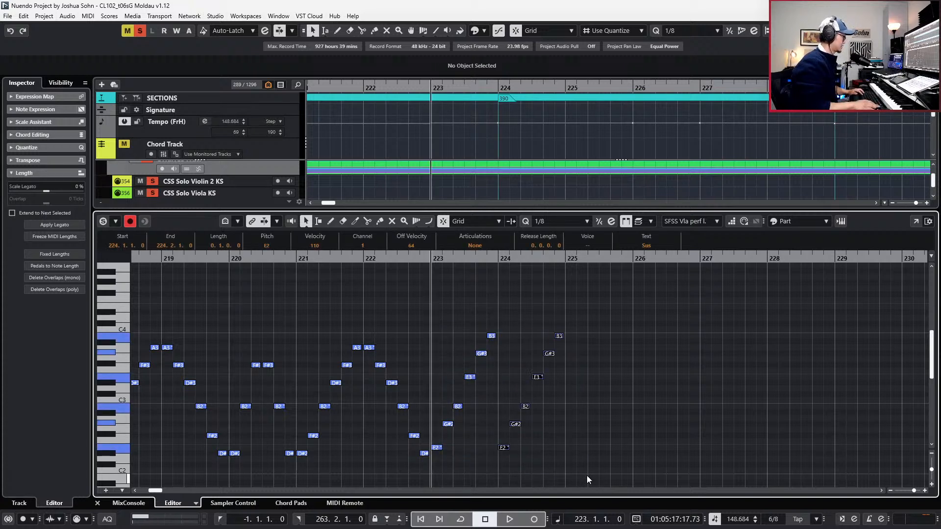
key("space")
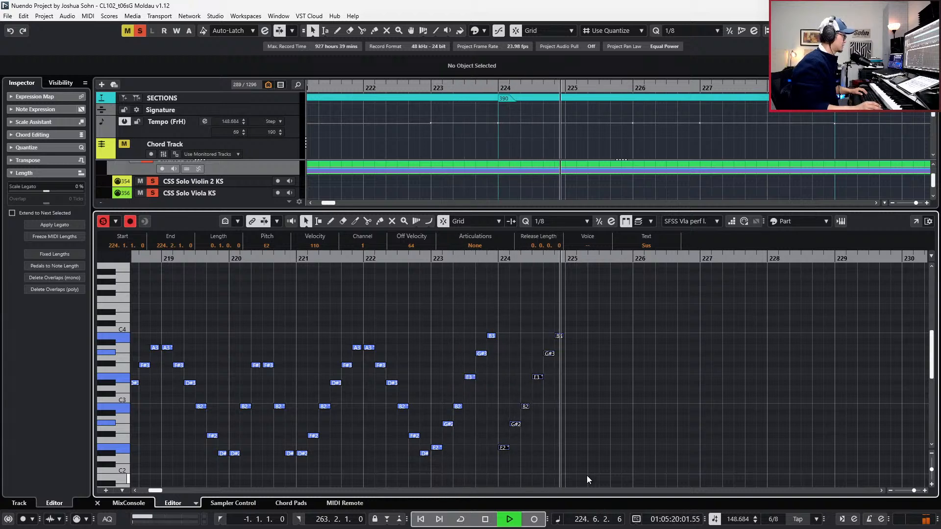
key("space")
Copy the six descending notes of bar 222 to bar 225 and transpose the copy up two semitones.
scroll(379, 349, "down", 3)
left_click_drag(365, 293, 423, 427)
key("KP_Add")
key("KP_Add")
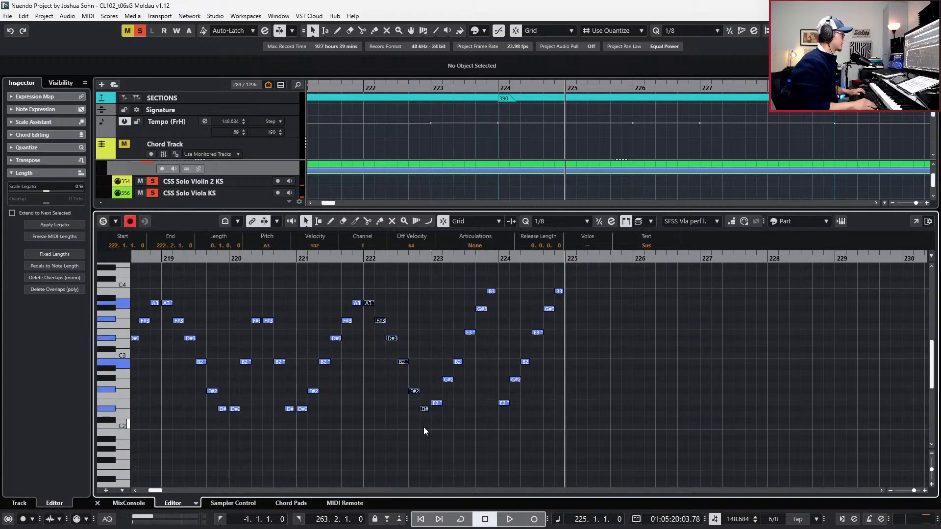
key("ctrl+v")
key("Up")
key("Up")
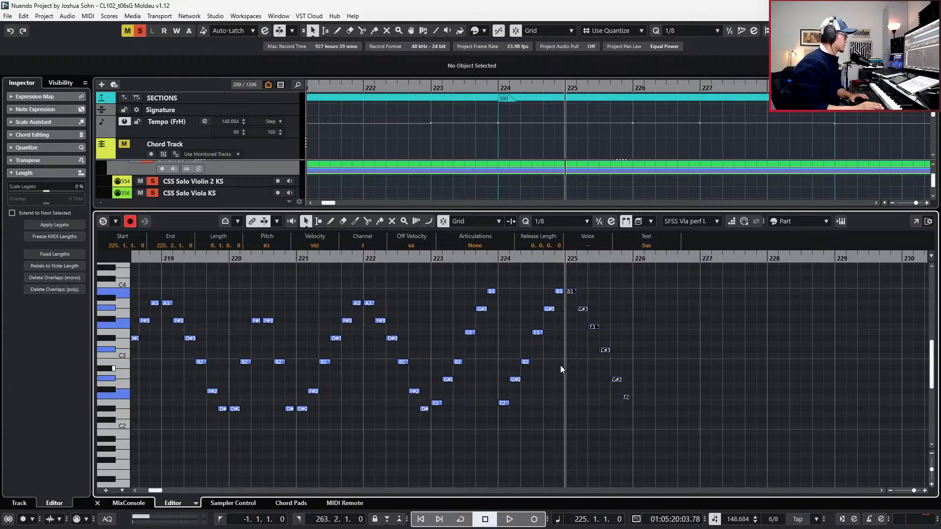
Lower the third, fourth and last notes of bar 225 to E3, B2 and E2, and play the passage.
left_click(617, 308)
left_click(594, 326)
key("Down")
left_click(612, 352)
left_click_drag(611, 351, 625, 414)
key("Down")
key("space")
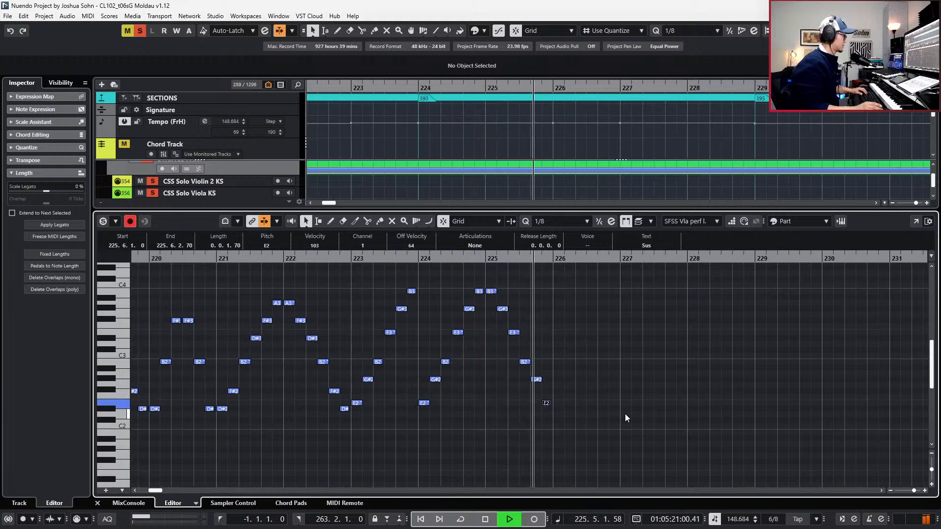
key("space")
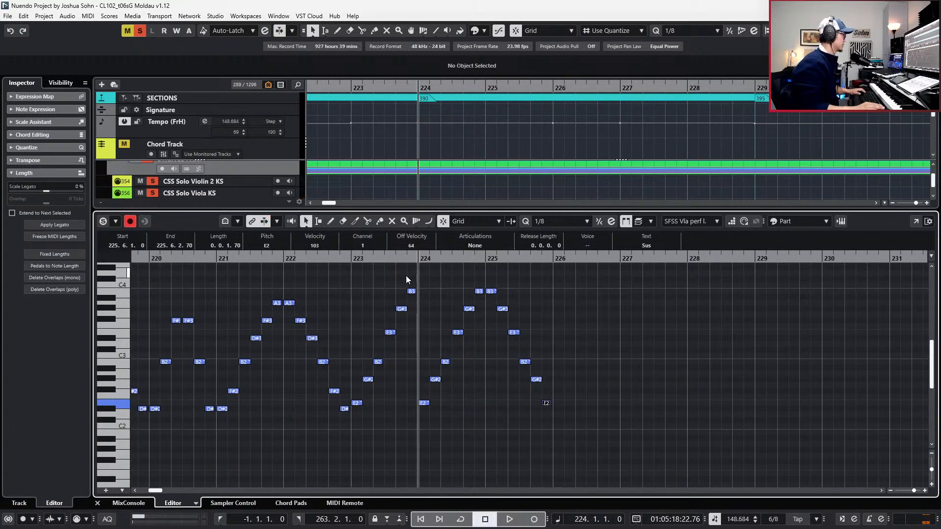
Copy the rising figure of bar 224 to bar 226 and transpose the copy down one semitone.
left_click_drag(420, 289, 478, 423)
key("KP_Add")
key("KP_Add")
key("ctrl+z")
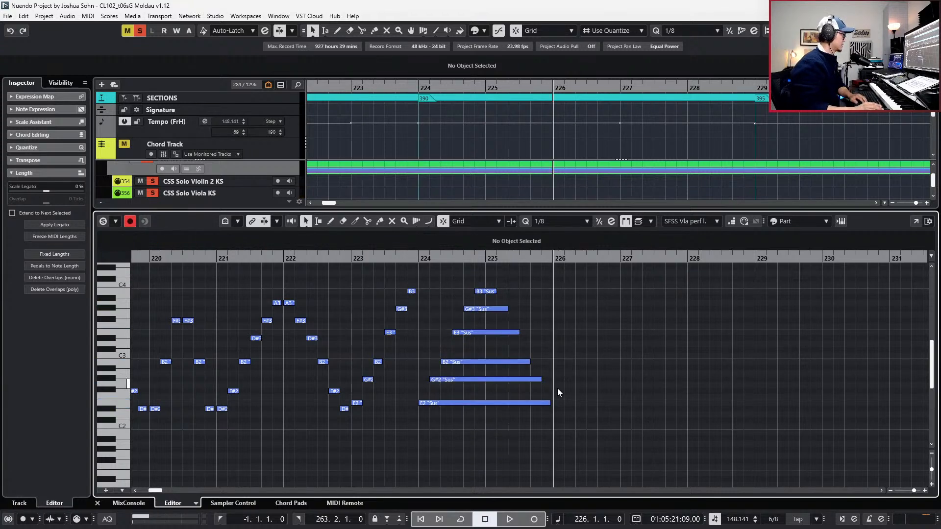
key("ctrl+z")
key("ctrl+v")
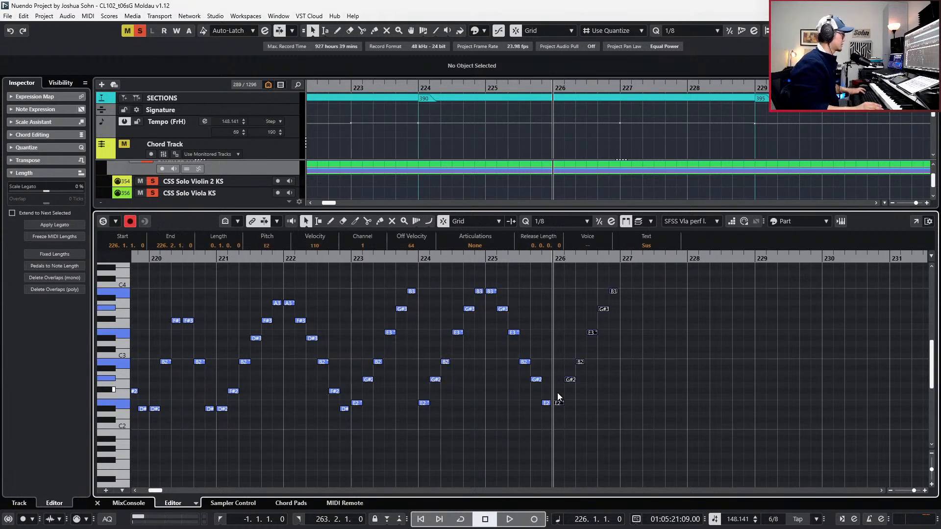
key("Down")
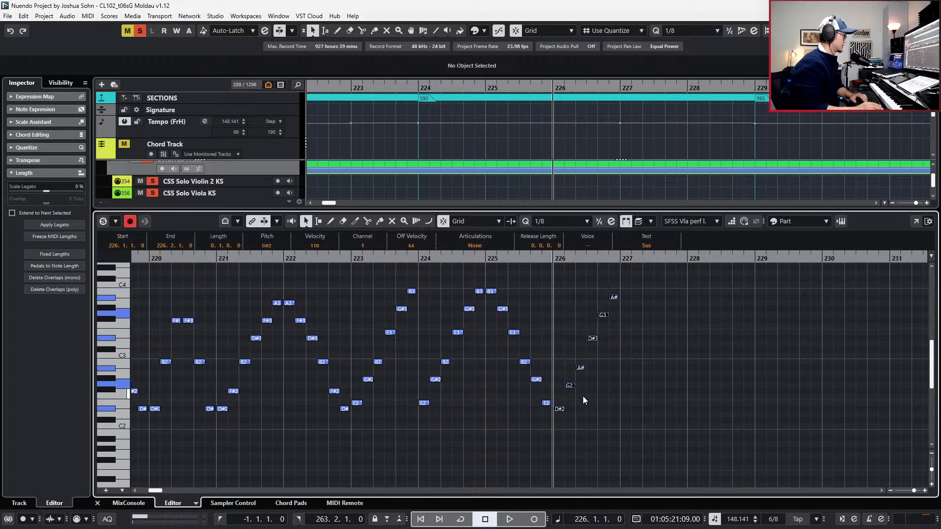
Raise the second note of bar 226 to A2 and the third to B2.
left_click(570, 385)
key("Up")
key("Up")
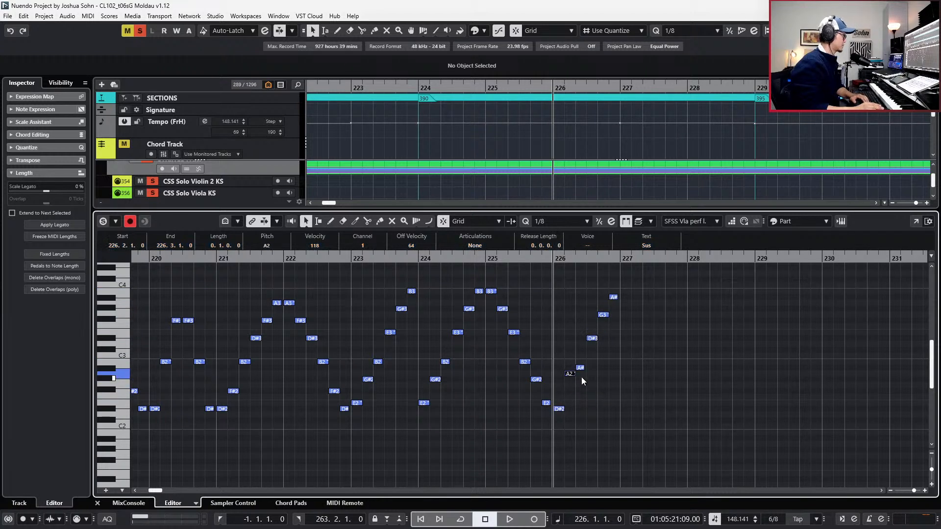
left_click(580, 367)
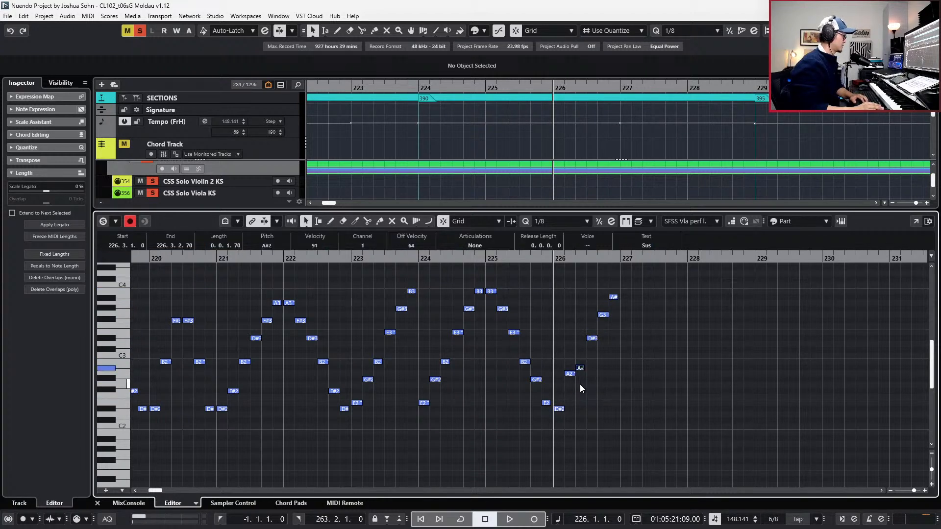
left_click(570, 374)
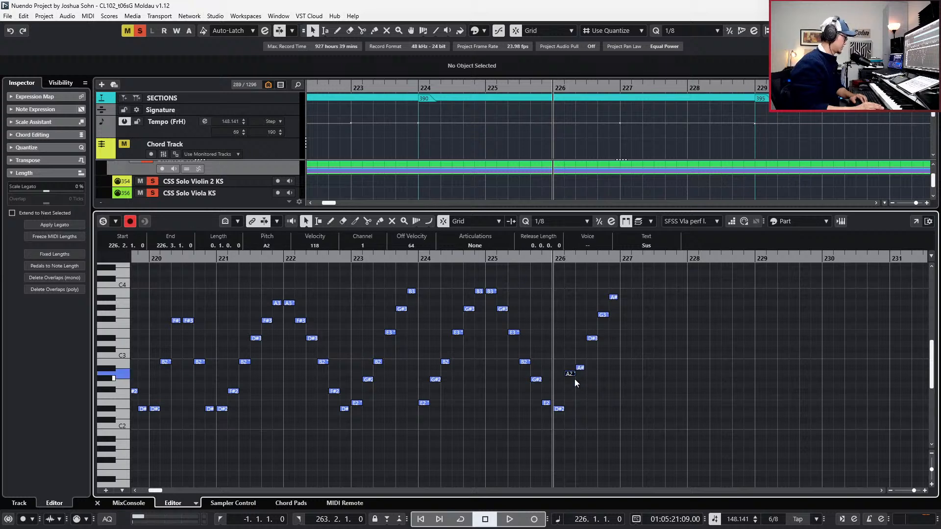
left_click_drag(581, 351, 580, 376)
key("Up")
Raise the fifth note of bar 226 to A3 and the last to B3, and play back the bar.
left_click(575, 334)
left_click(593, 338)
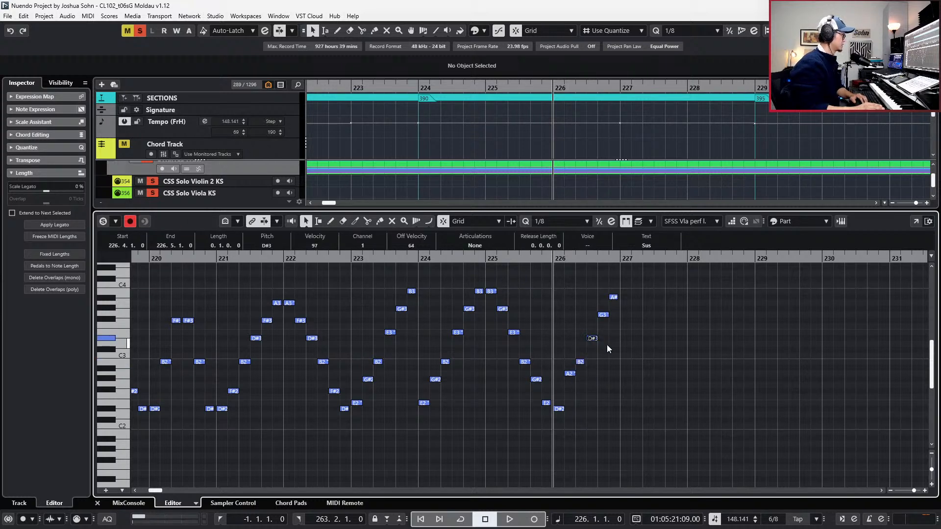
left_click(603, 315)
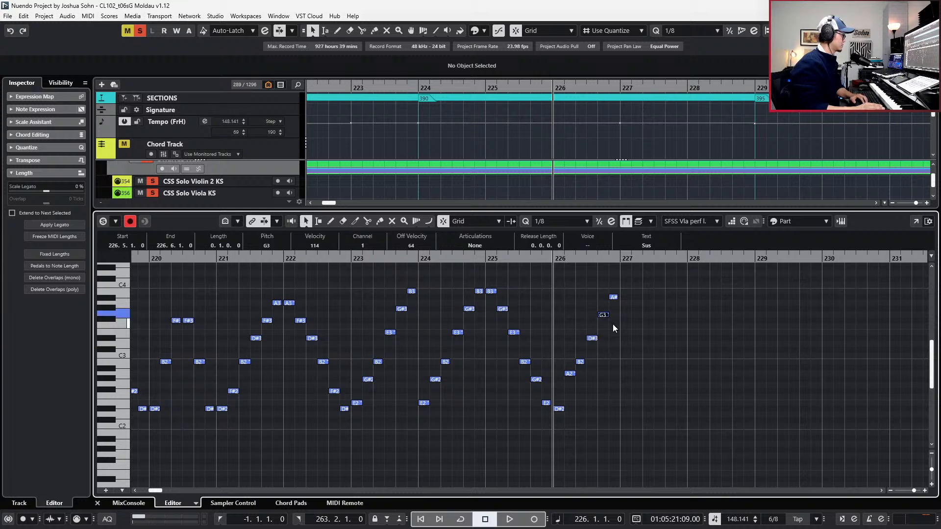
key("Up")
key("Up")
key("Right")
key("Up")
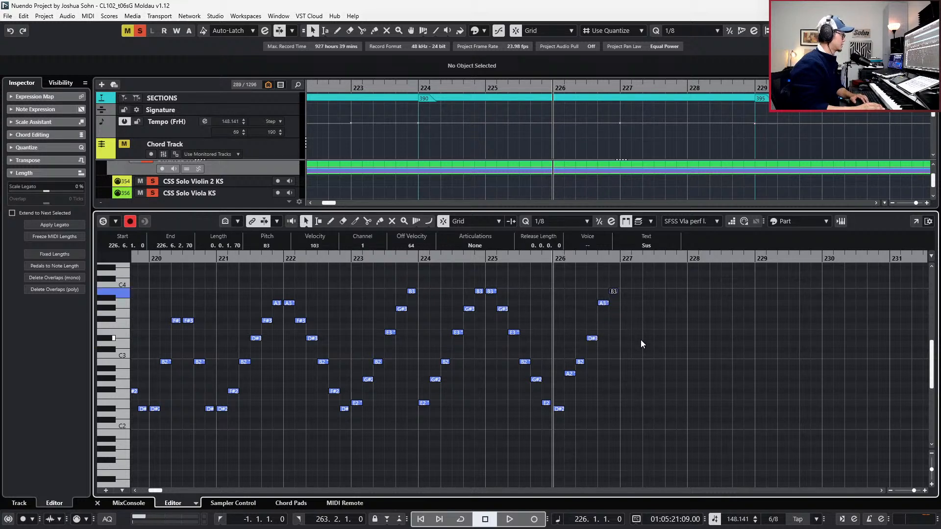
key("space")
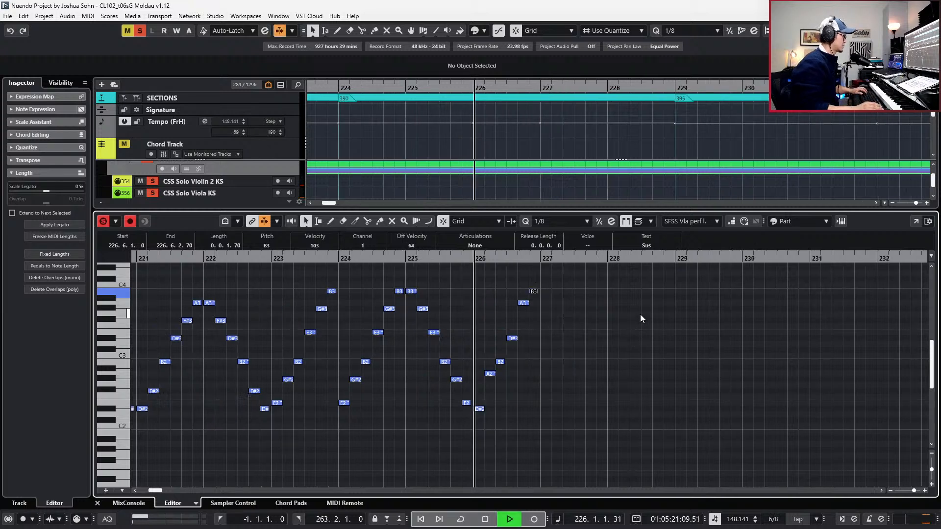
key("space")
Lengthen the third and last notes of bar 226 to 0.1.0.0 each.
left_click_drag(473, 279, 543, 396)
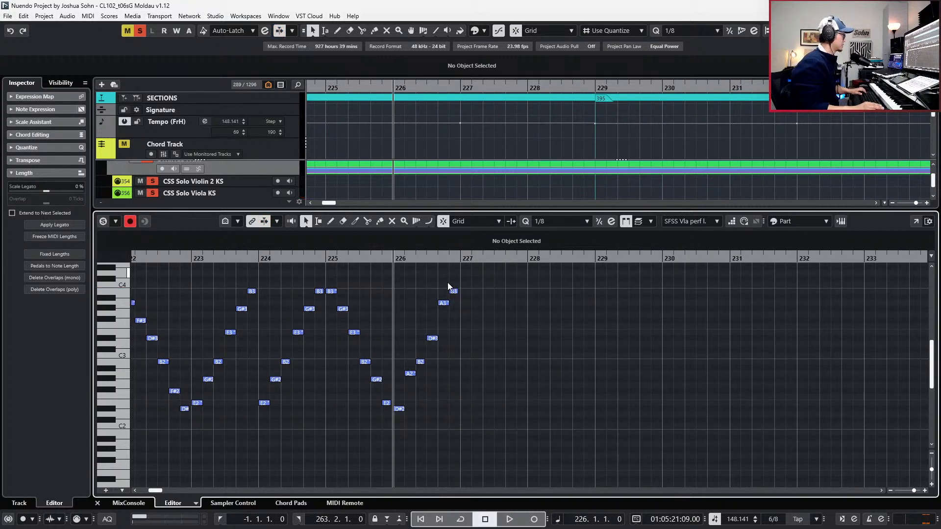
left_click_drag(424, 362, 428, 364)
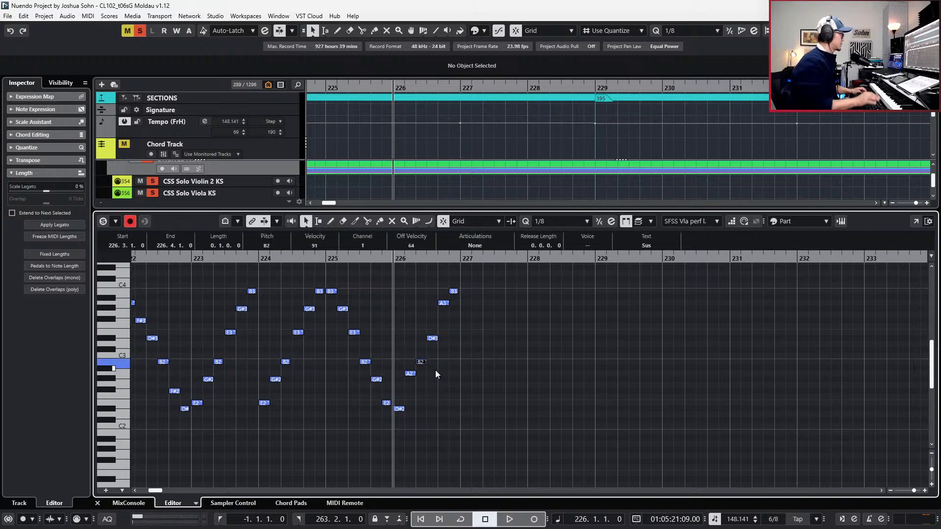
left_click_drag(456, 291, 460, 292)
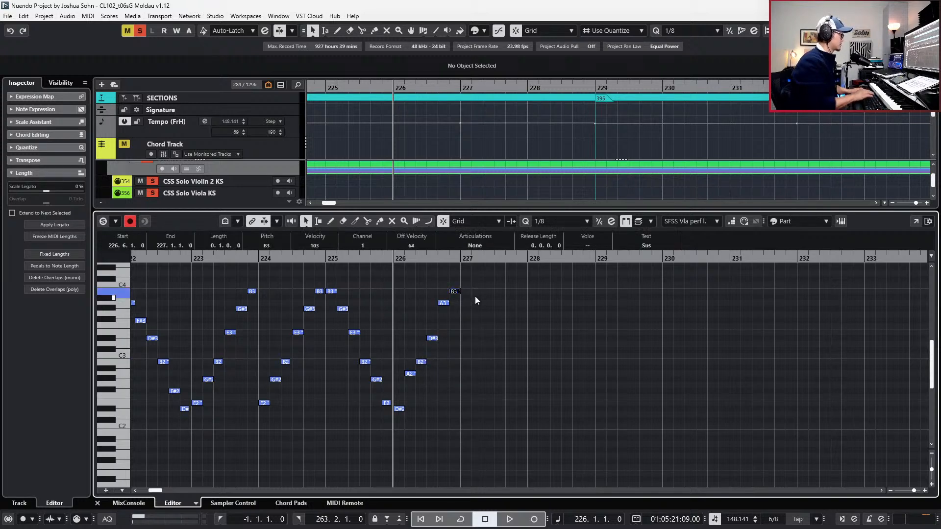
Copy the descending figure of bar 225 to bar 227 and transpose the copy up four semitones.
left_click_drag(332, 281, 389, 421)
key("ctrl+c")
key("KP_Add")
key("ctrl+v")
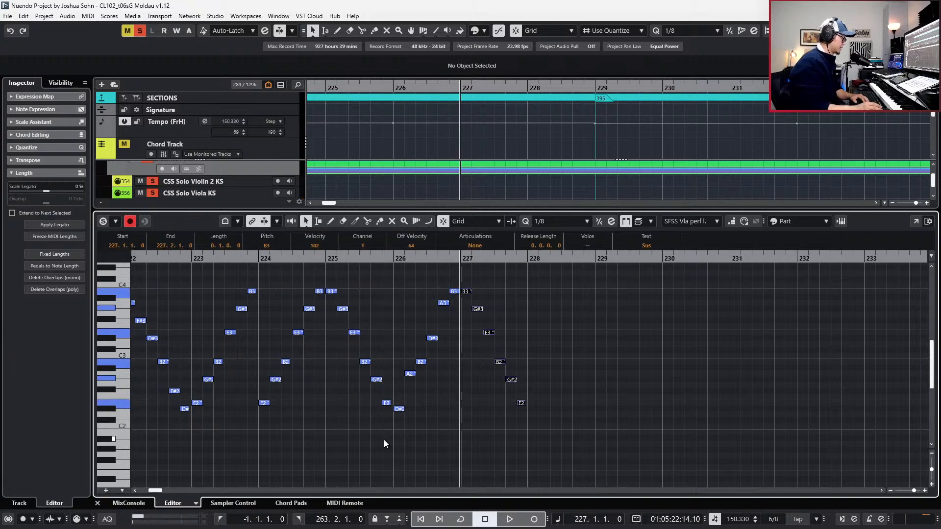
key("Up")
key("Up")
key("Up")
key("Up")
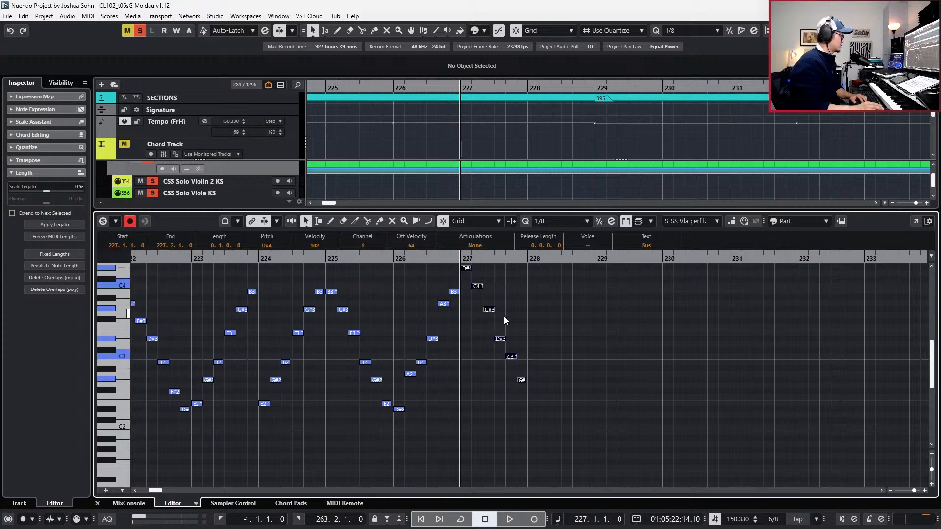
Lower the second note of bar 227 to B3, raise the third to A3, and leave the fourth on D#3.
left_click(483, 291)
left_click(480, 286)
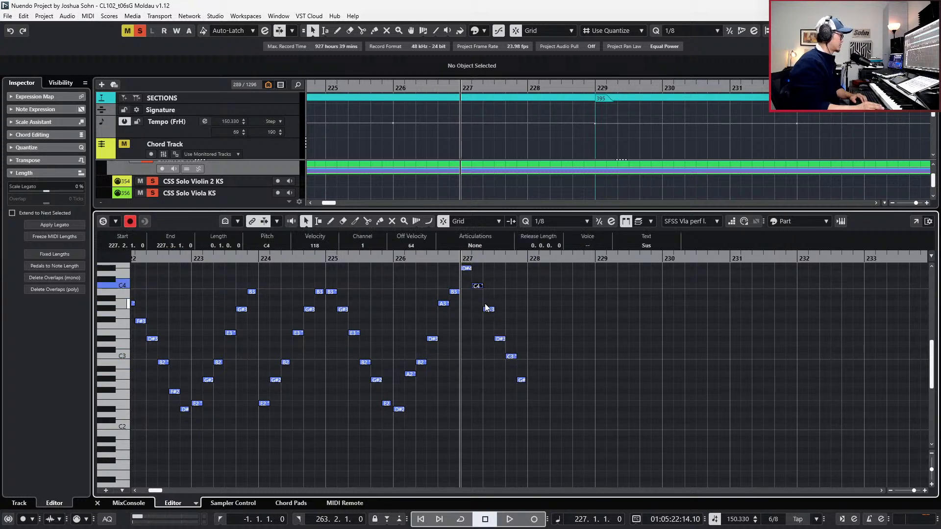
key("Down")
left_click(500, 301)
left_click_drag(497, 299, 493, 355)
key("Up")
key("Up")
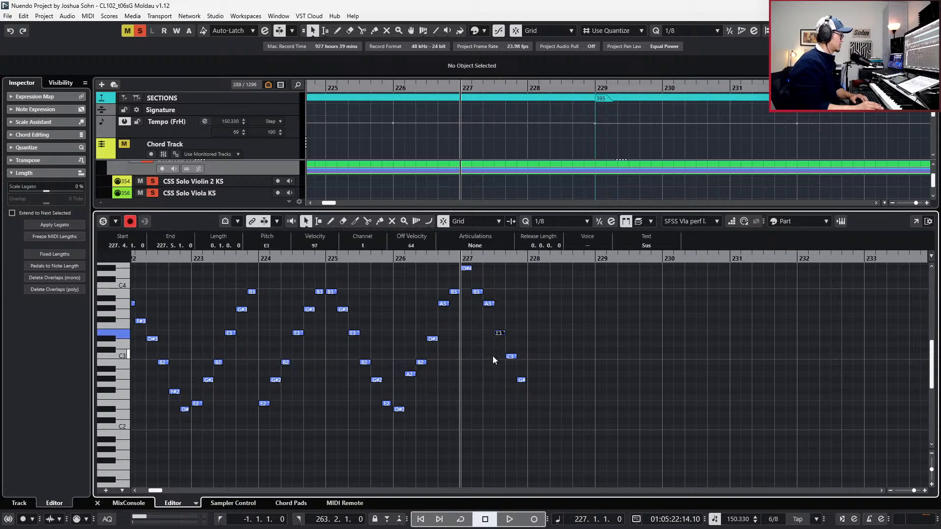
key("Down")
Lower the fifth note of bar 227 to B2, raise the last to A2, and play back from bar 226.
left_click_drag(521, 349, 507, 366)
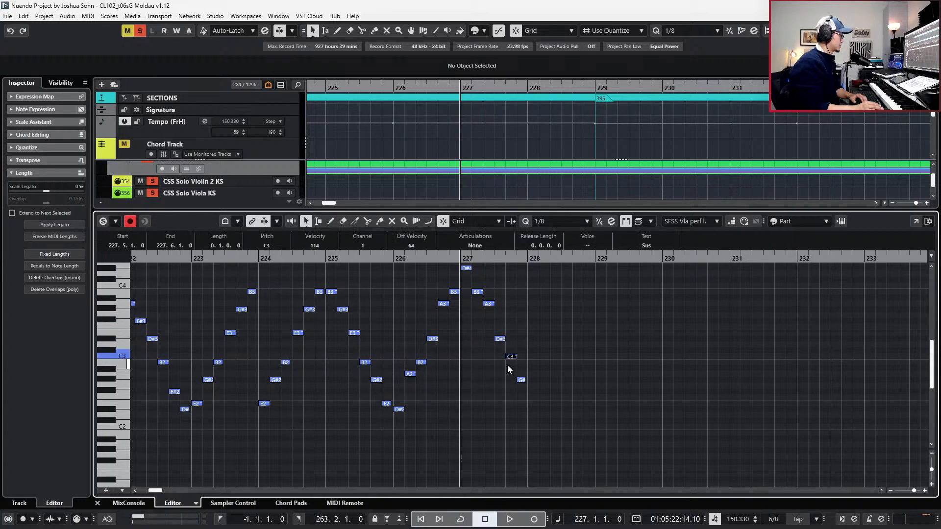
key("Down")
left_click_drag(524, 402, 543, 363)
key("Up")
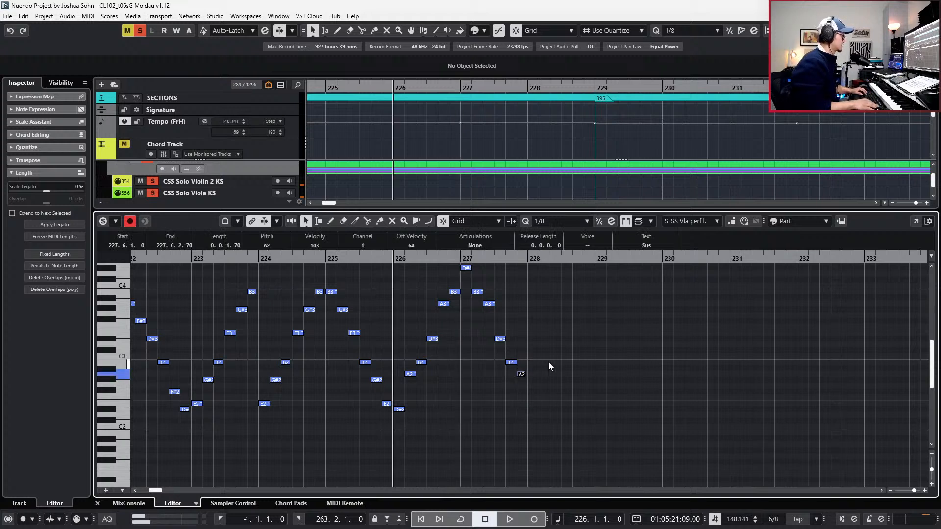
key("space")
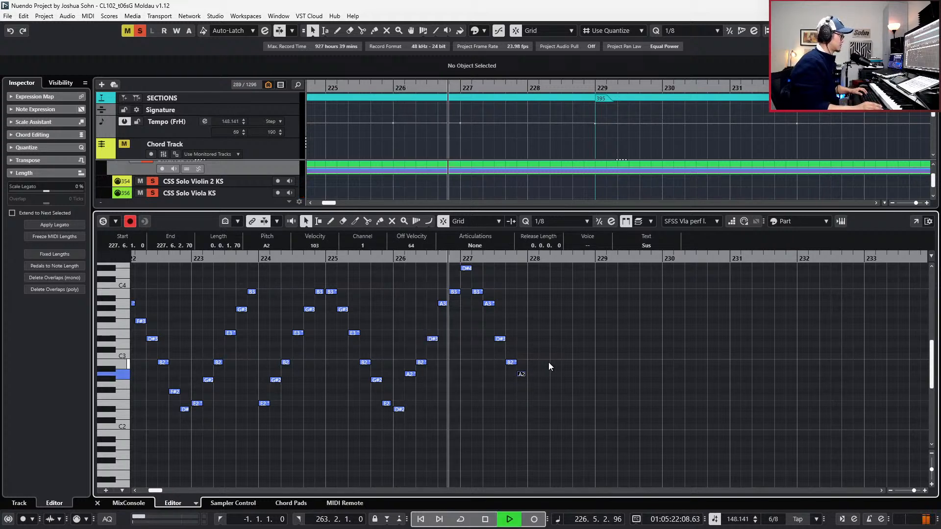
key("space")
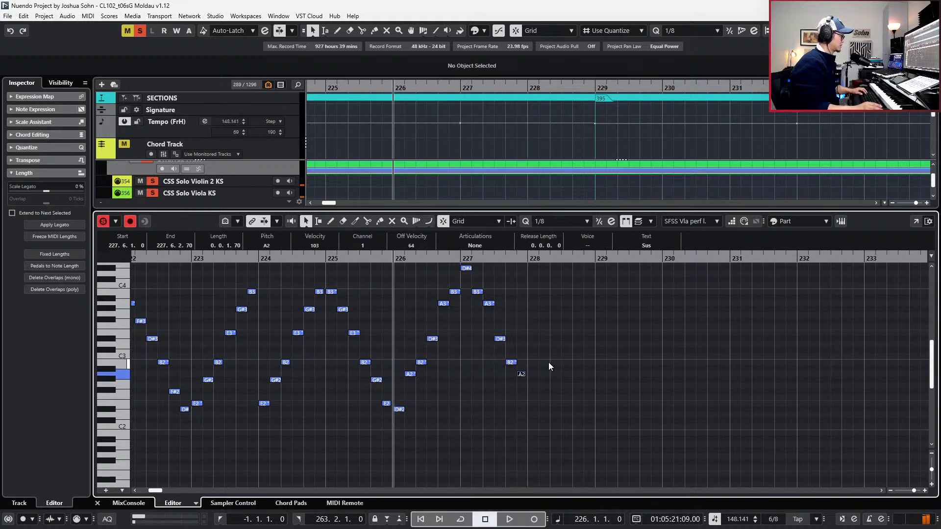
Paste the descending figure of bar 225 into bar 228 and transpose the copy down eight semitones.
scroll(567, 364, "up", 3)
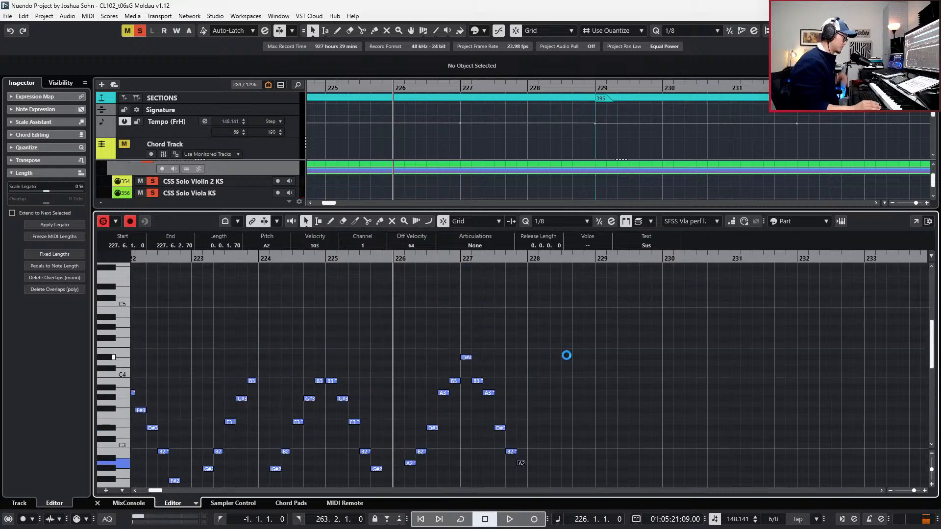
scroll(572, 348, "down", 3)
left_click_drag(463, 297, 550, 377)
key("KP_Add")
key("KP_Add")
key("ctrl+v")
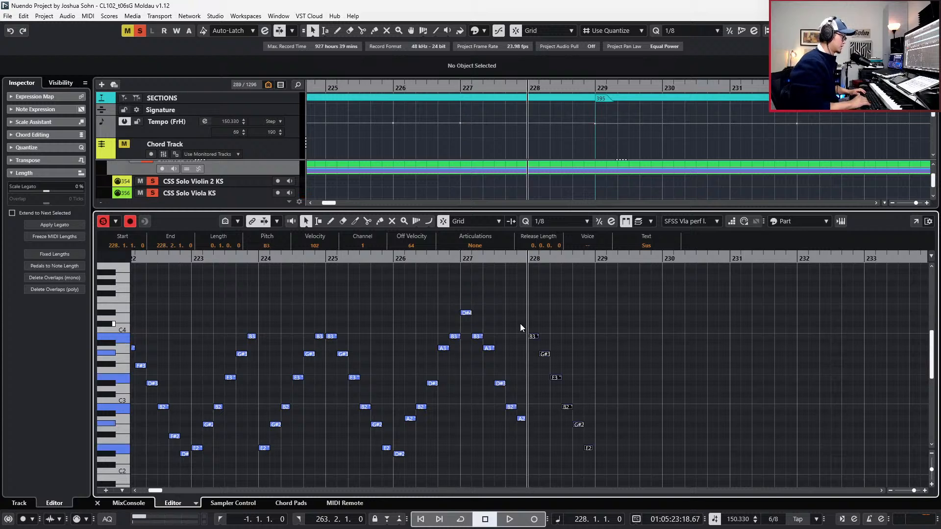
scroll(702, 342, "down", 3)
key("Down")
key("Down")
key("Down")
key("Down")
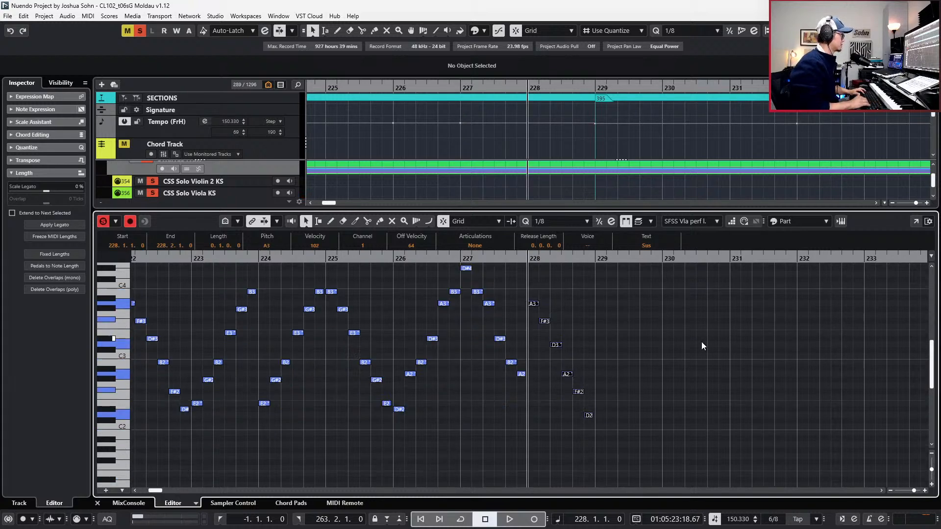
key("Down")
key("Down")
key("Down")
key("Down")
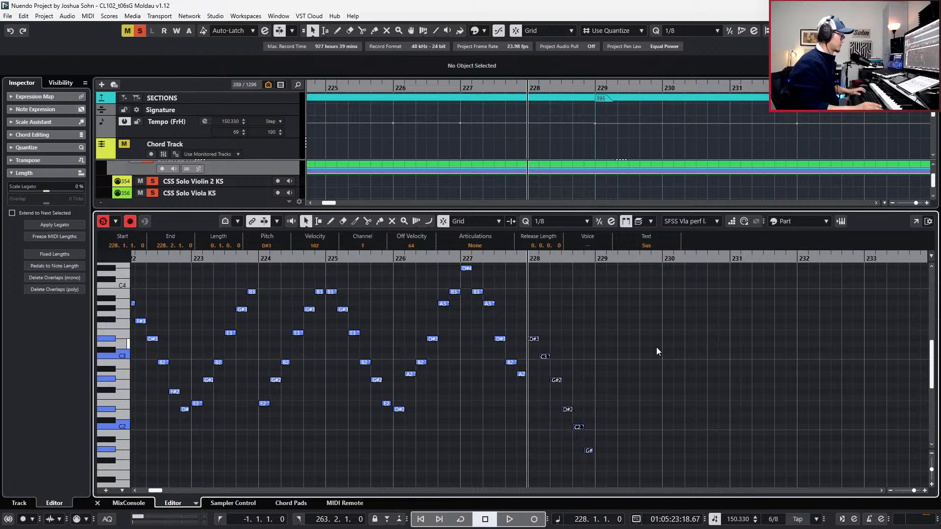
Lower the second note of bar 228 to B2, and raise the third to A2 and the fourth to F#2.
left_click(545, 356)
key("Down")
left_click(556, 380)
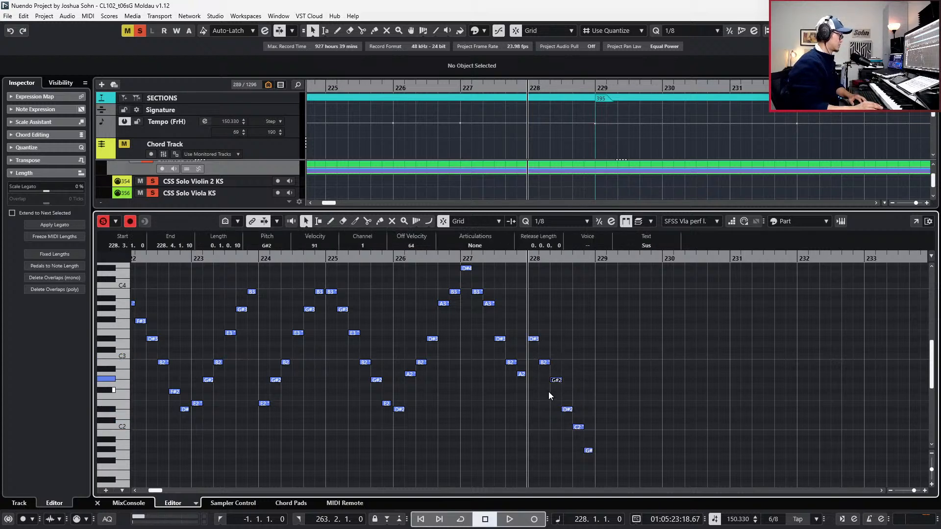
key("Up")
left_click(566, 410)
key("Up")
key("Up")
key("Up")
Raise the last two notes of bar 228 to D#2 and shorten the fifth note to 0.0.1.90.
left_click(579, 427)
key("Up")
key("Up")
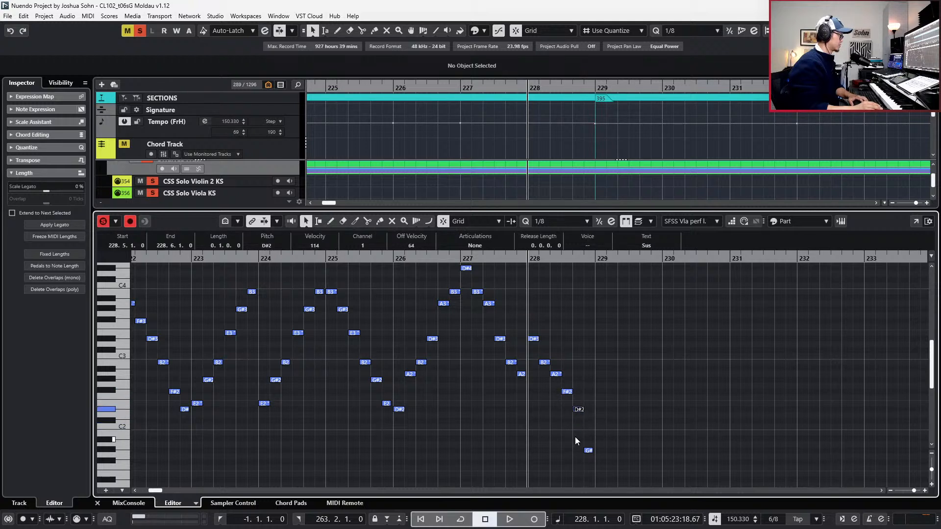
key("Up")
left_click(588, 451)
key("Up")
key("Up")
key("Up")
key("Up")
key("Up")
key("Up")
key("Up")
left_click(578, 409)
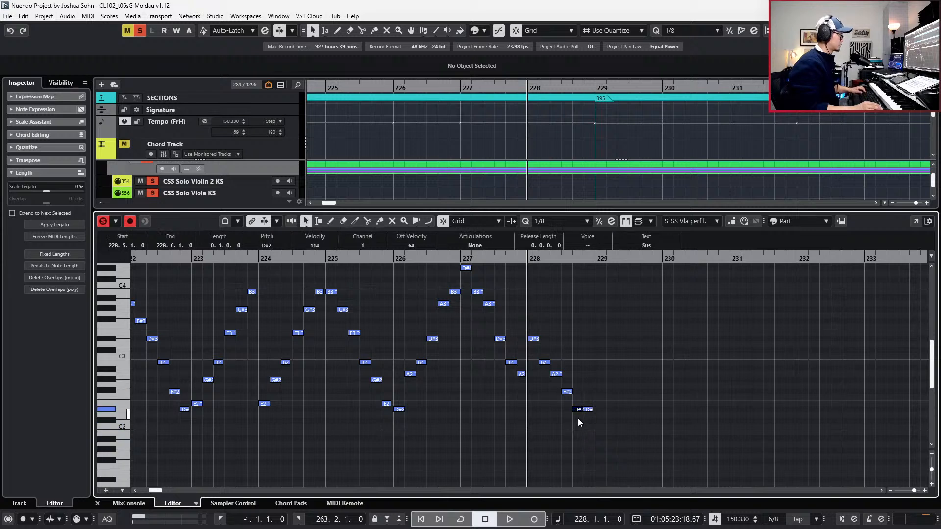
Copy the rising and falling figures of bars 224 and 225 to bars 229 and 230.
scroll(567, 394, "right", 2)
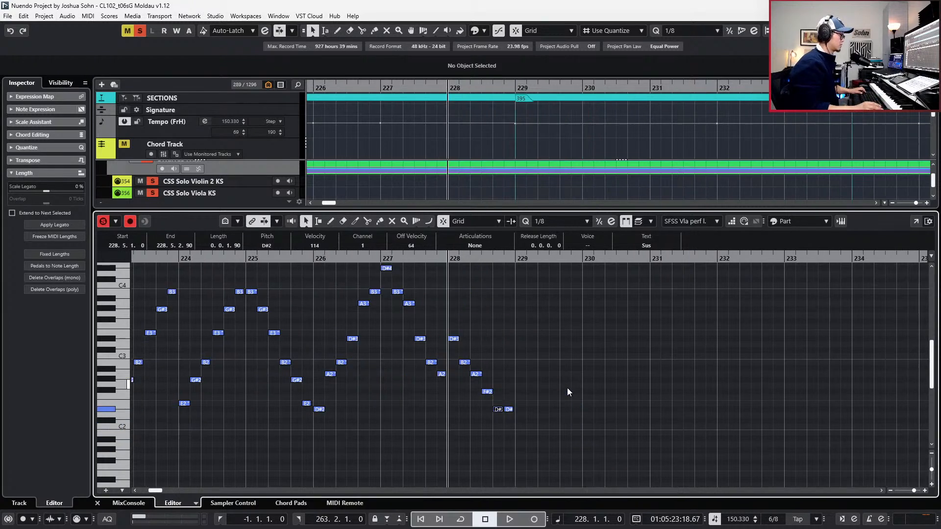
left_click_drag(186, 287, 309, 413)
key("ctrl+c")
key("KP_Add")
key("ctrl+v")
Move the playhead back to bar 223 and play back the viola part.
key("KP_Subtract")
key("KP_Subtract")
key("KP_Subtract")
key("KP_Subtract")
key("KP_Subtract")
key("KP_Subtract")
scroll(400, 375, "down", 1)
scroll(400, 376, "down", 1)
key("space")
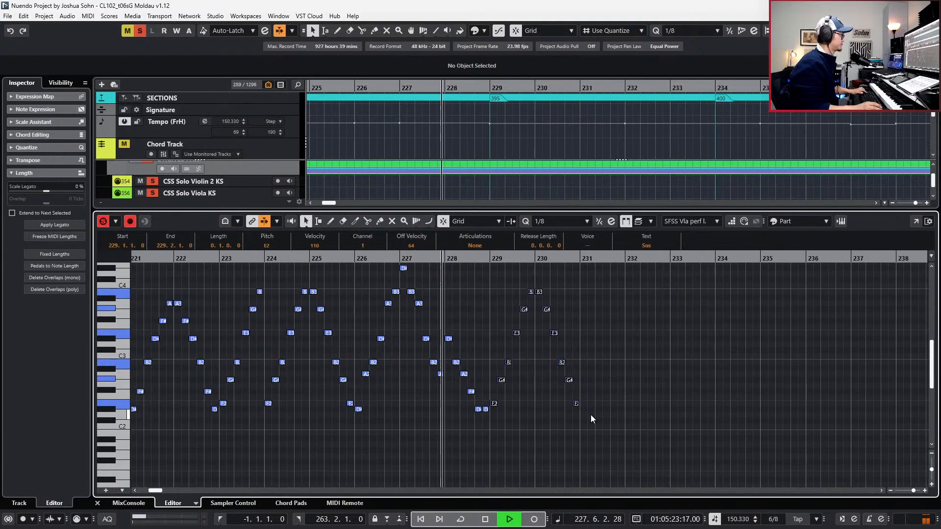
key("space")
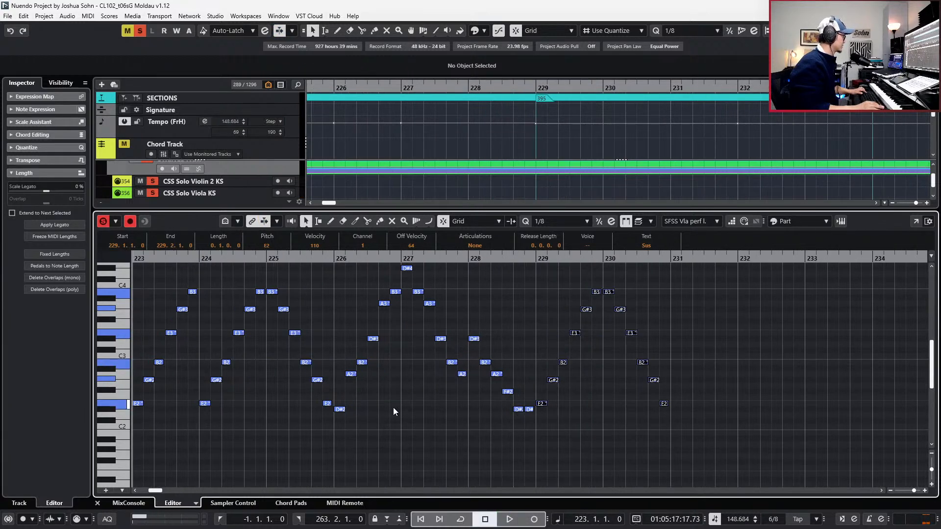
Try lowering the two G#2 notes in bars 229 and 230 to G2.
scroll(358, 447, "up", 3)
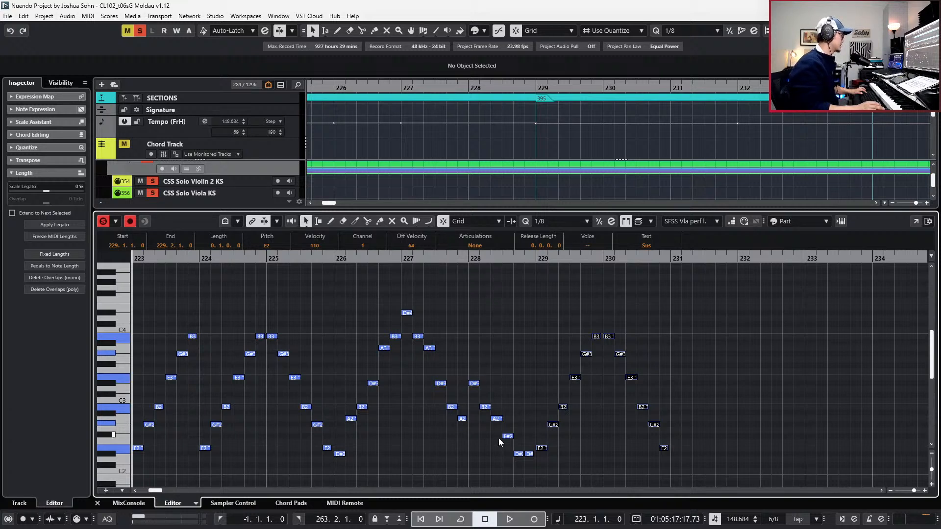
scroll(552, 441, "right", 1)
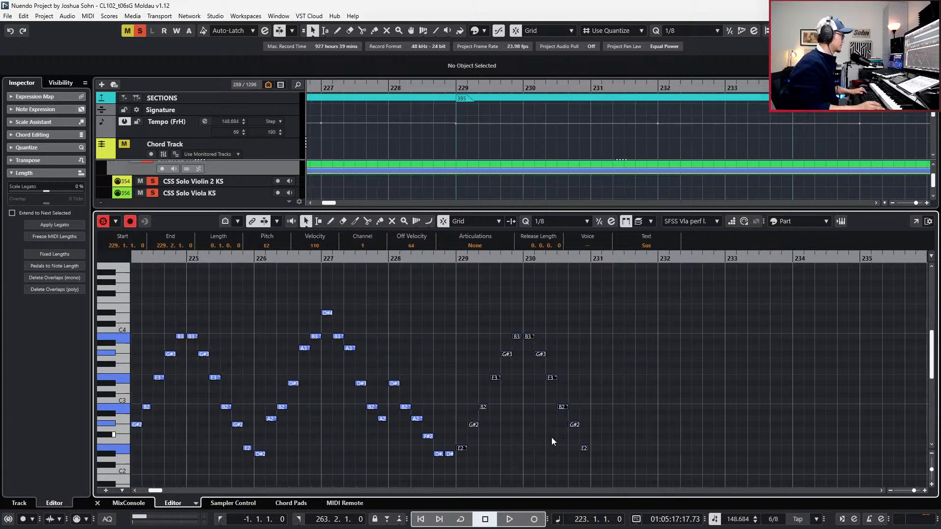
key("l")
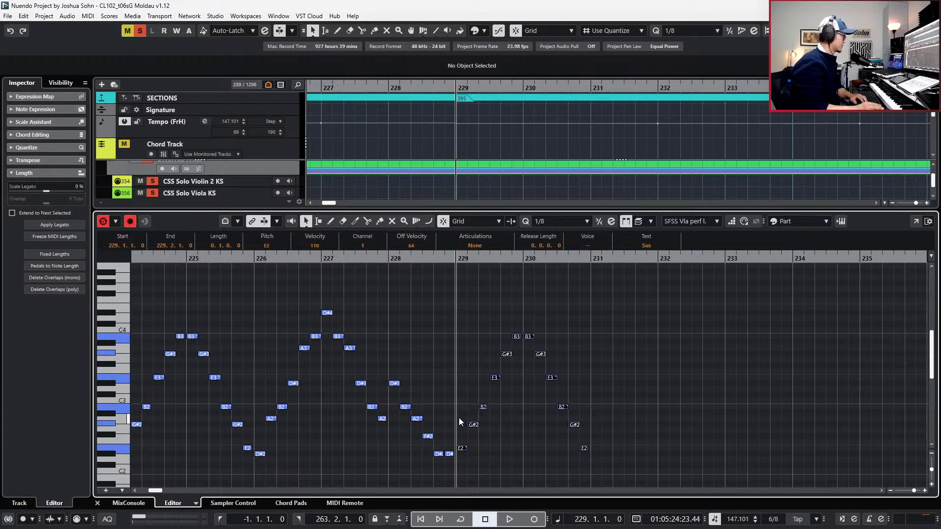
left_click_drag(460, 419, 602, 428)
key("Down")
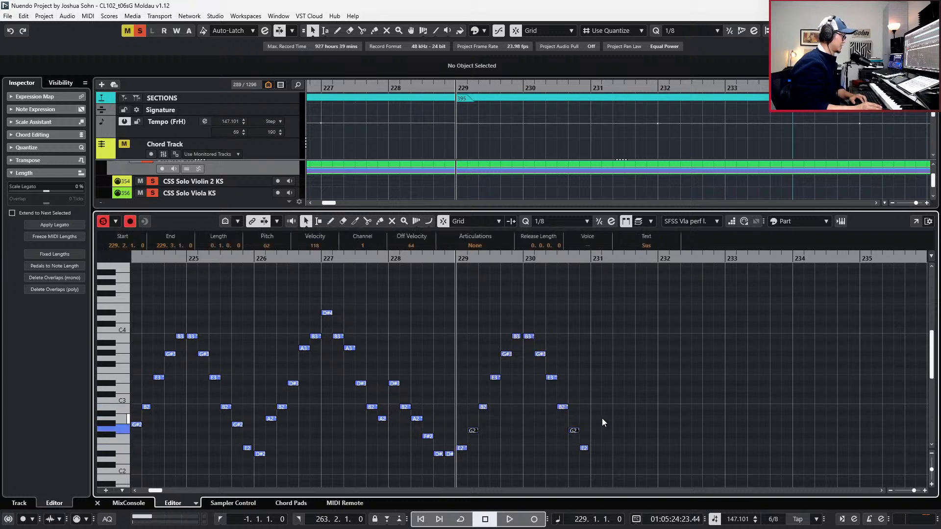
key("Up")
left_click_drag(470, 412, 571, 404)
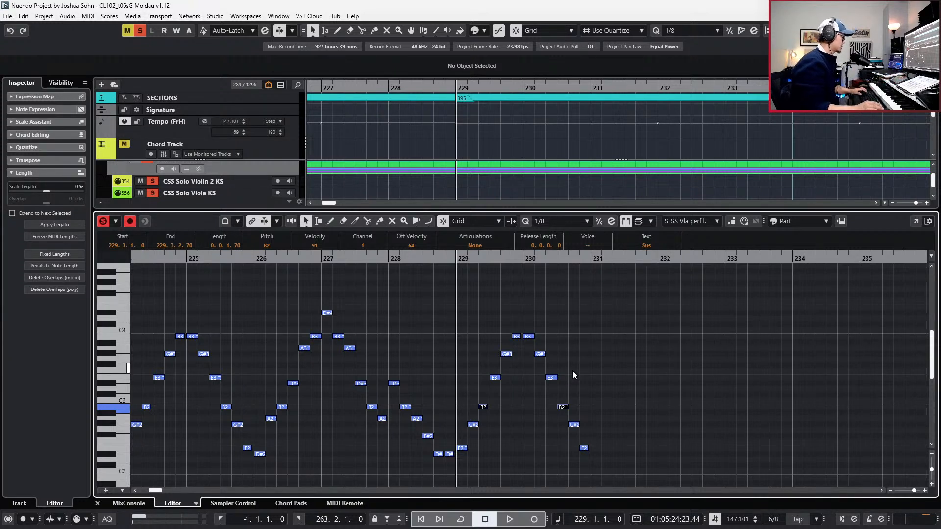
Copy the descending figure of bar 227 to bar 231 and transpose the copy up one semitone.
key("KP_Add")
key("KP_Add")
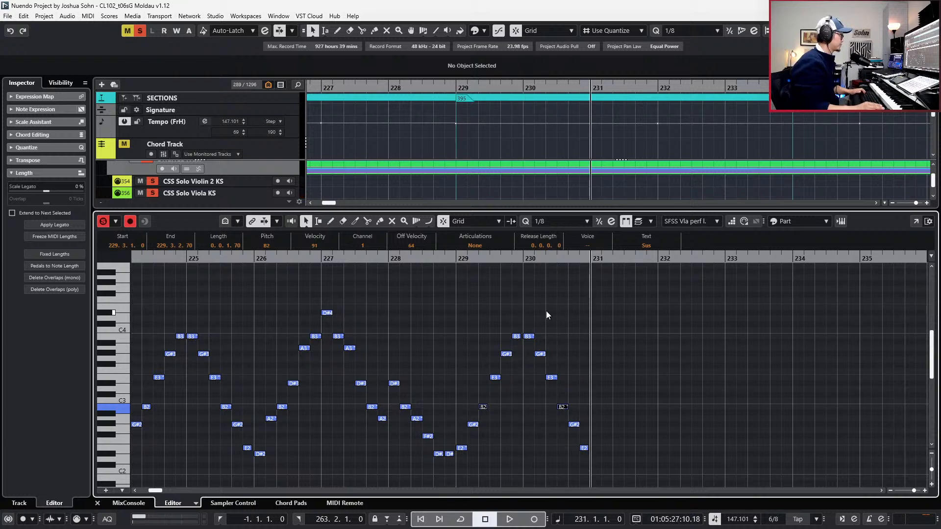
left_click_drag(328, 298, 380, 436)
key("ctrl+c")
key("ctrl+v")
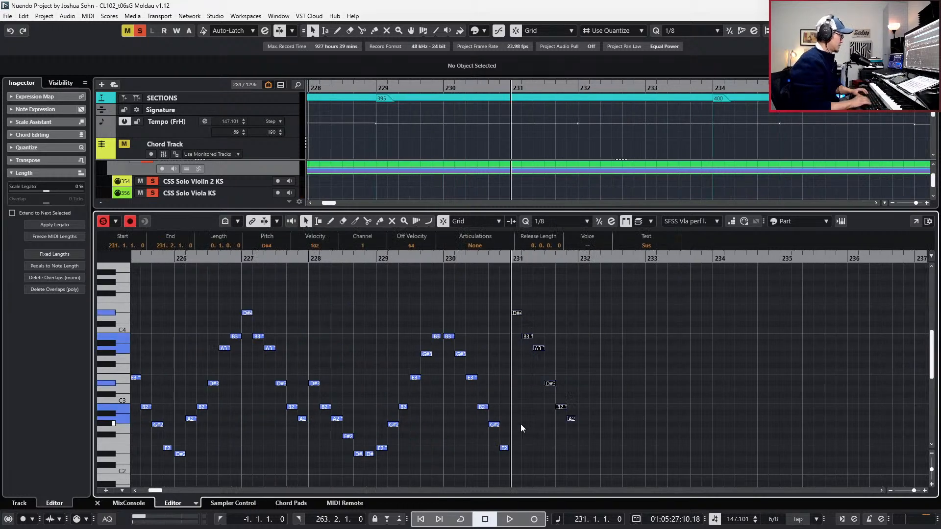
key("Up")
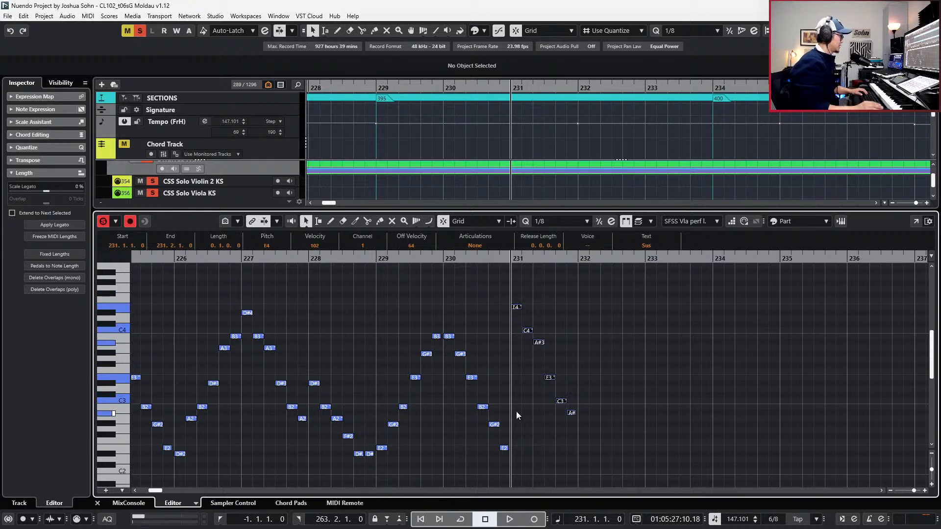
Lower the second note of bar 231 to B3 and the third to G#3.
left_click(524, 330)
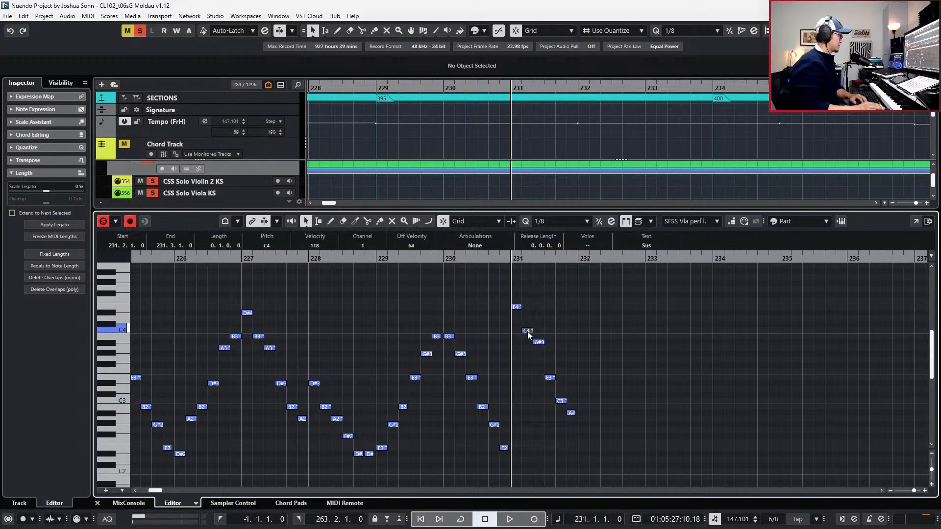
key("Down")
key("Right")
key("Down")
key("Down")
key("Right")
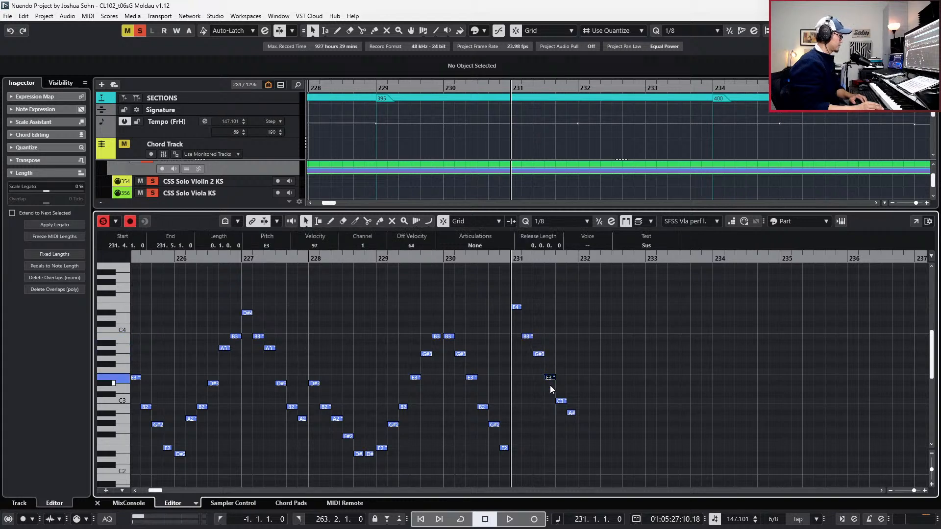
Lower the fifth note of bar 231 to B2 and the last to G#2, and play back the passage.
key("Right")
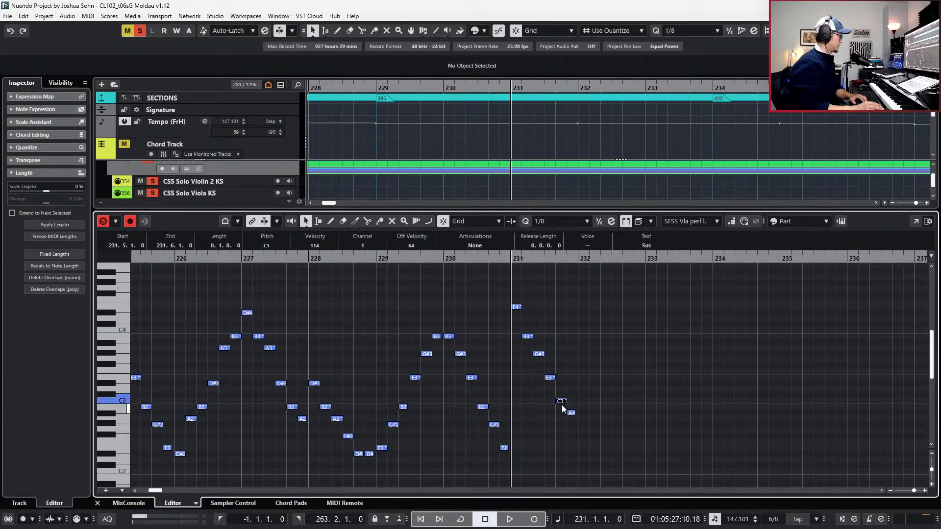
key("Down")
key("Right")
key("Down")
key("Down")
key("space")
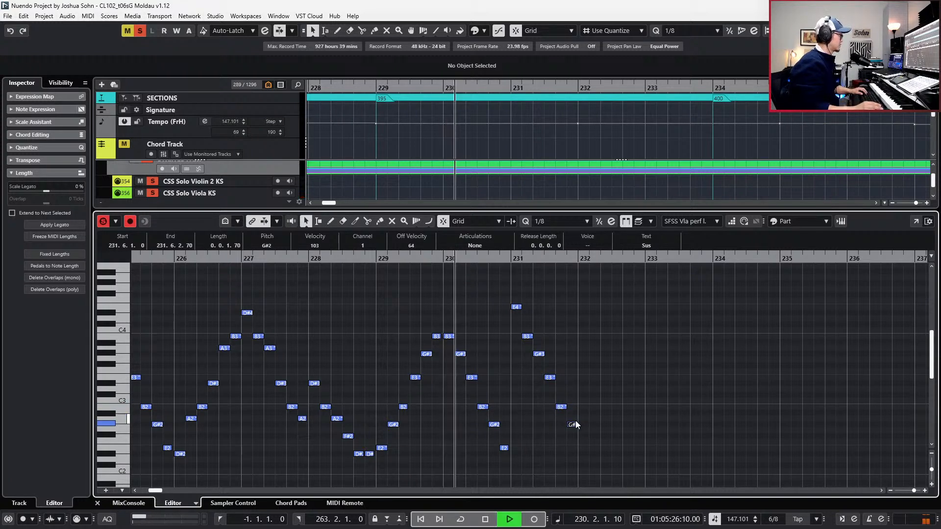
key("f")
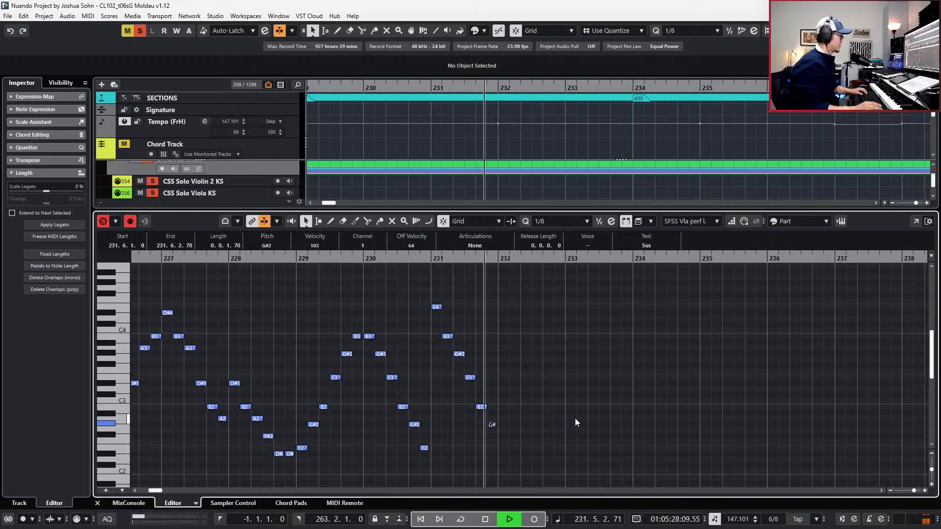
key("space")
Paste the descending figure of bar 227 into bar 232 and transpose the copy down four semitones.
key("ctrl+KP_Add")
key("ctrl+KP_Add")
key("ctrl+v")
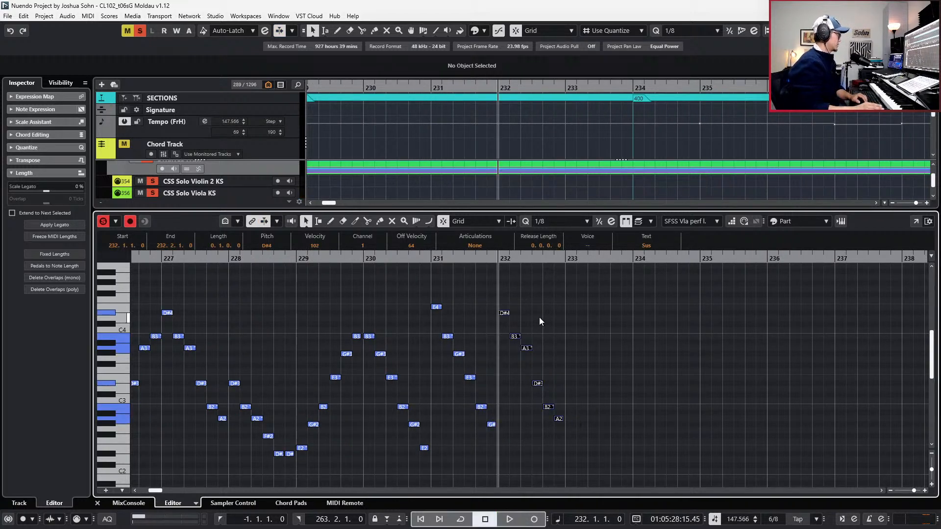
key("Down")
key("Down")
key("Down")
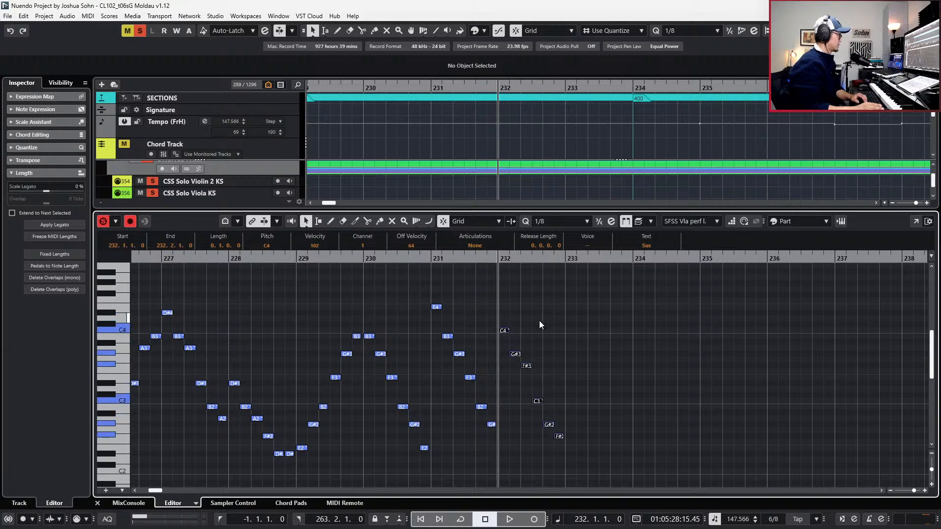
key("Down")
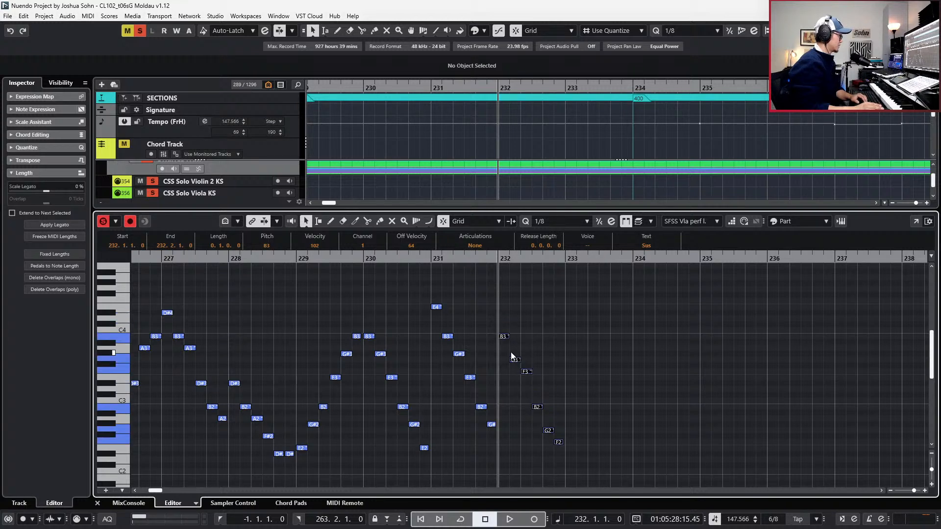
Raise the second note of bar 232 to G#3 and lower the third to E3.
left_click(513, 361)
key("Up")
left_click_drag(534, 369, 527, 394)
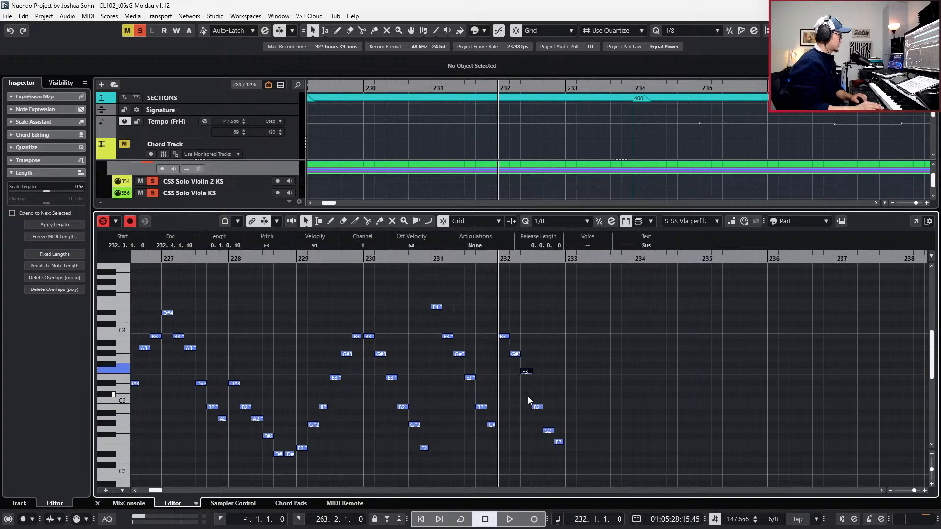
key("Down")
left_click(538, 407)
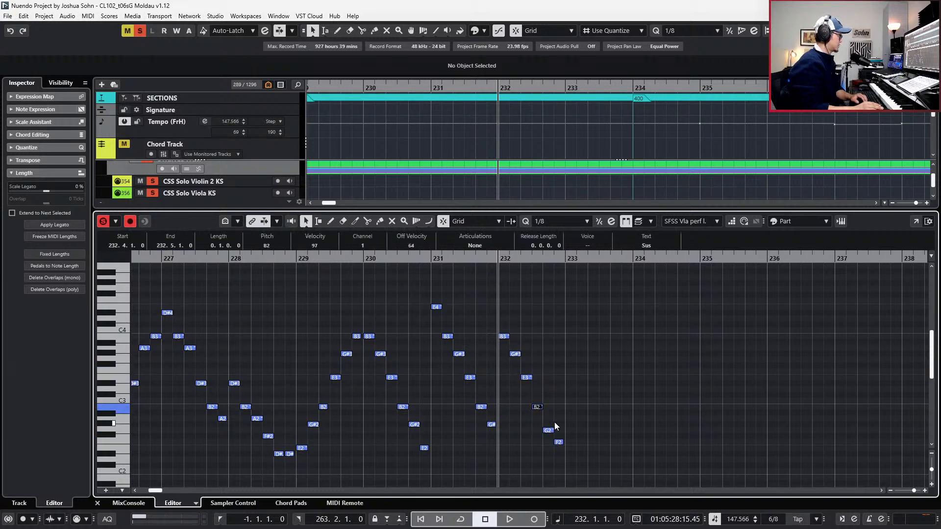
Raise the fifth note of bar 232 to G#2, lower the last to E2, and play back from bar 231.
left_click(549, 431)
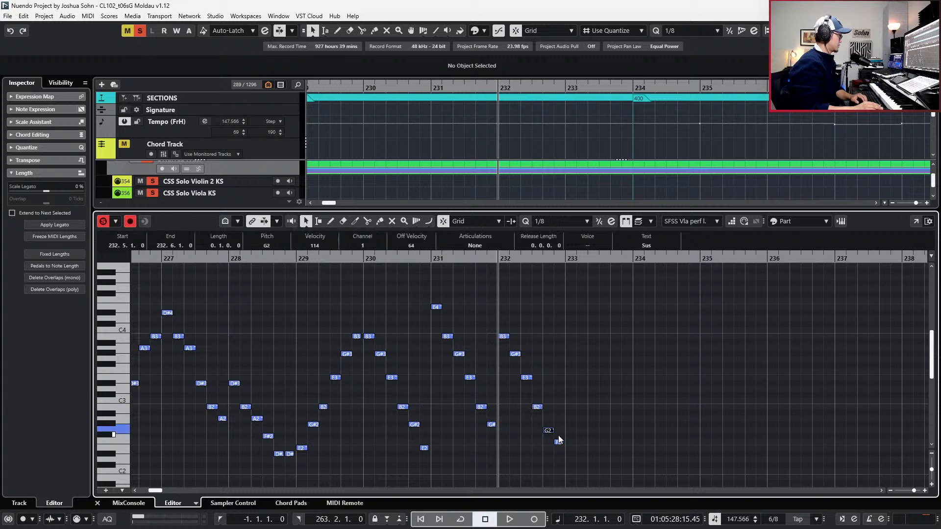
key("Up")
left_click(567, 437)
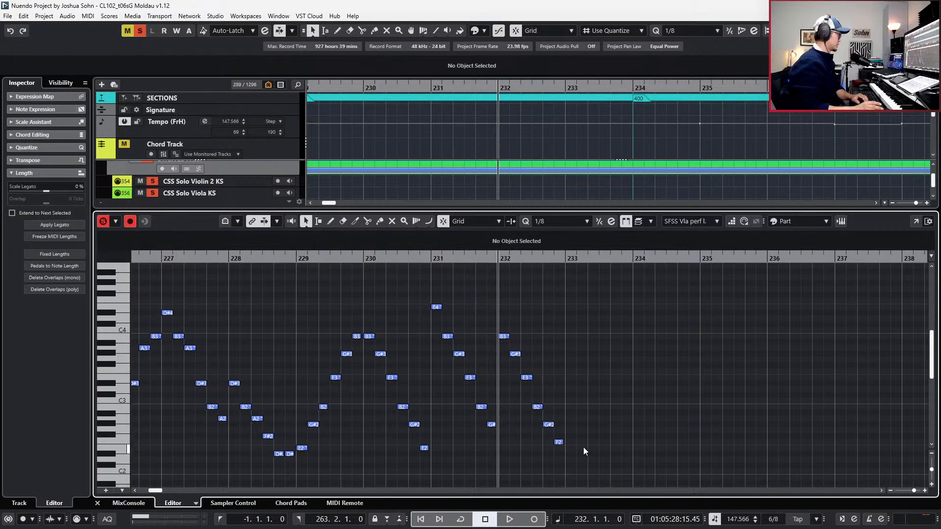
left_click_drag(562, 453, 575, 457)
key("Down")
key("KP_Subtract")
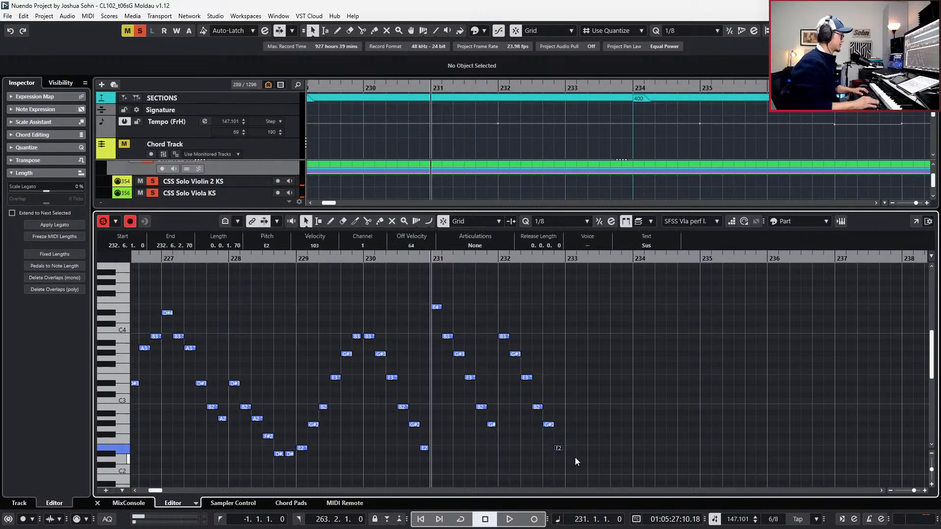
key("space")
scroll(572, 445, "right", 2)
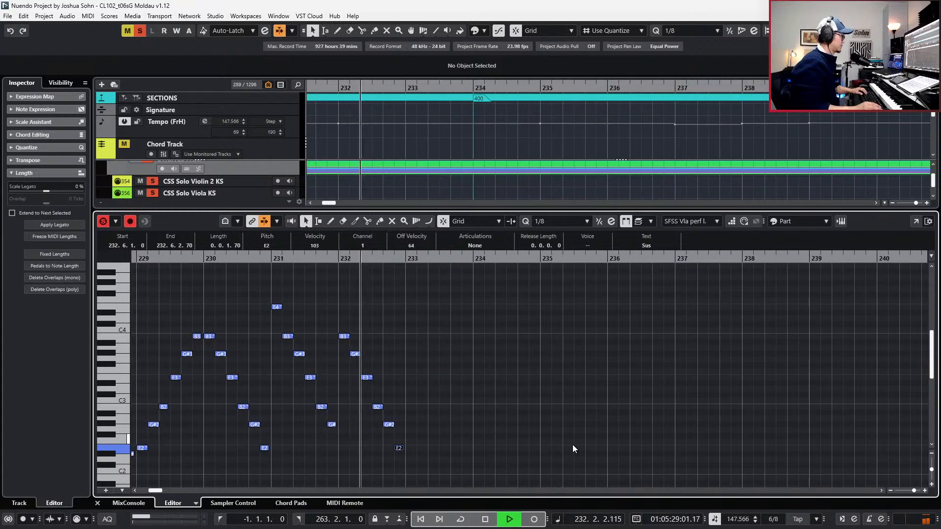
key("space")
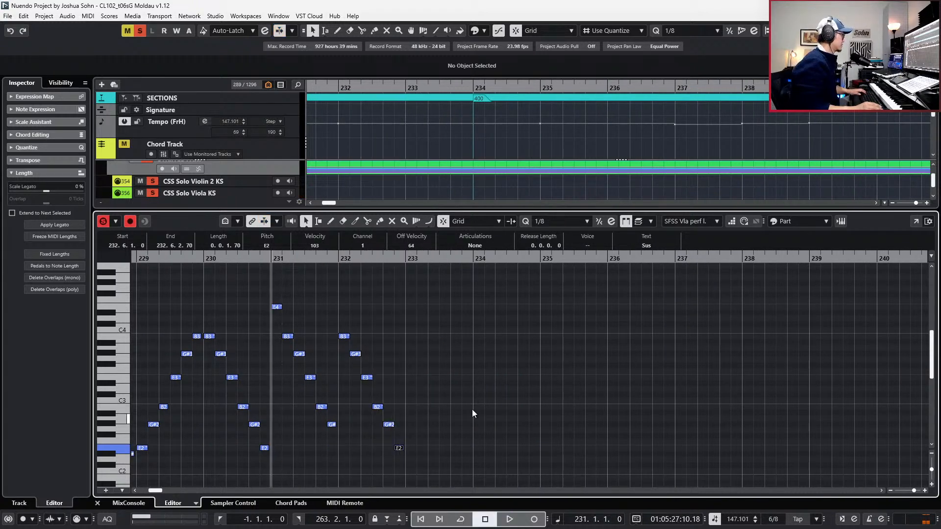
Copy the ascending six-note figure of bar 229 to bar 233.
key("KP_Add")
key("KP_Add")
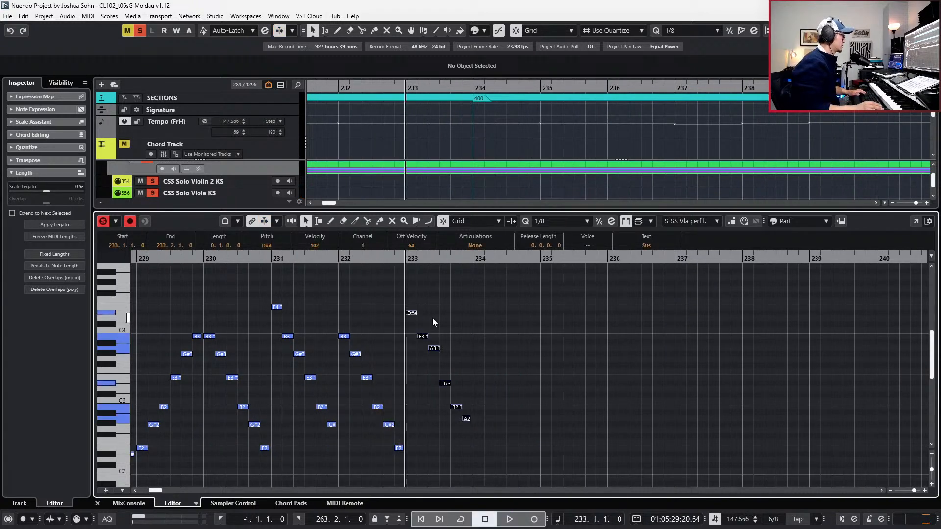
key("ctrl+z")
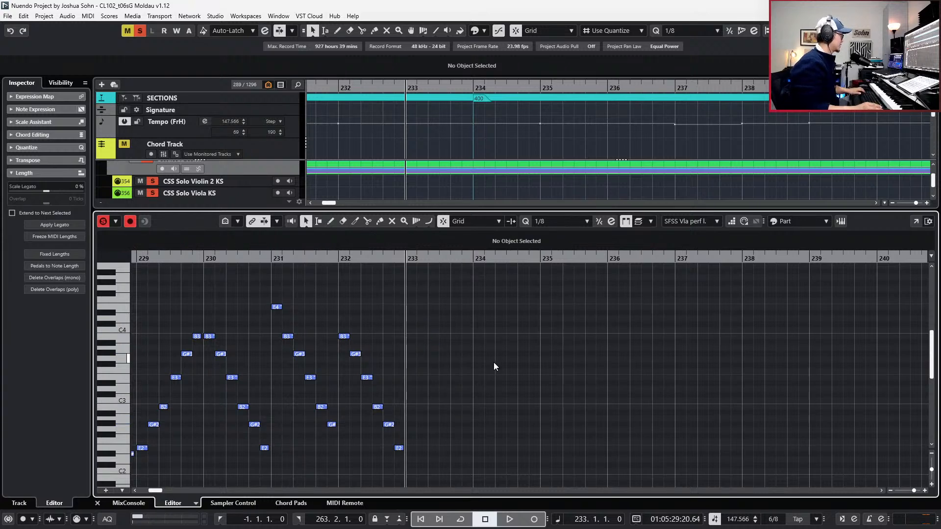
scroll(476, 360, "left", 5)
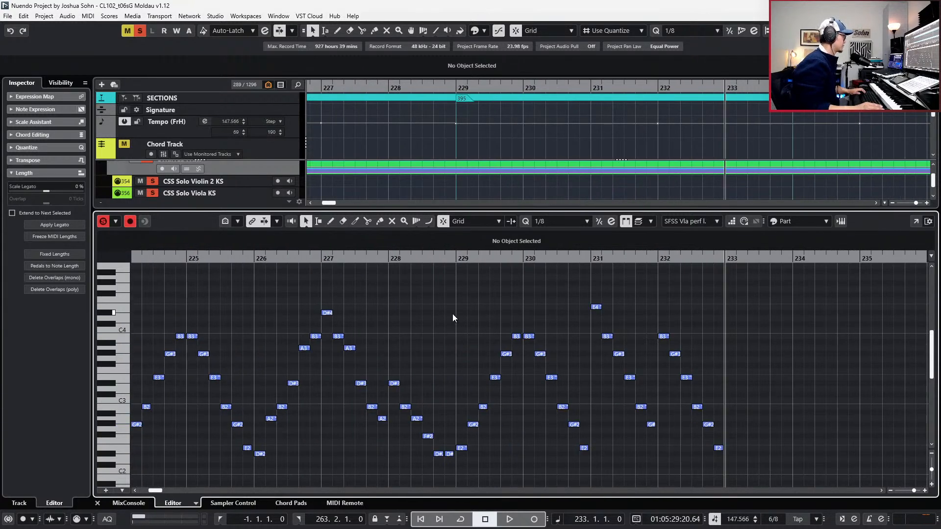
left_click_drag(467, 319, 522, 473)
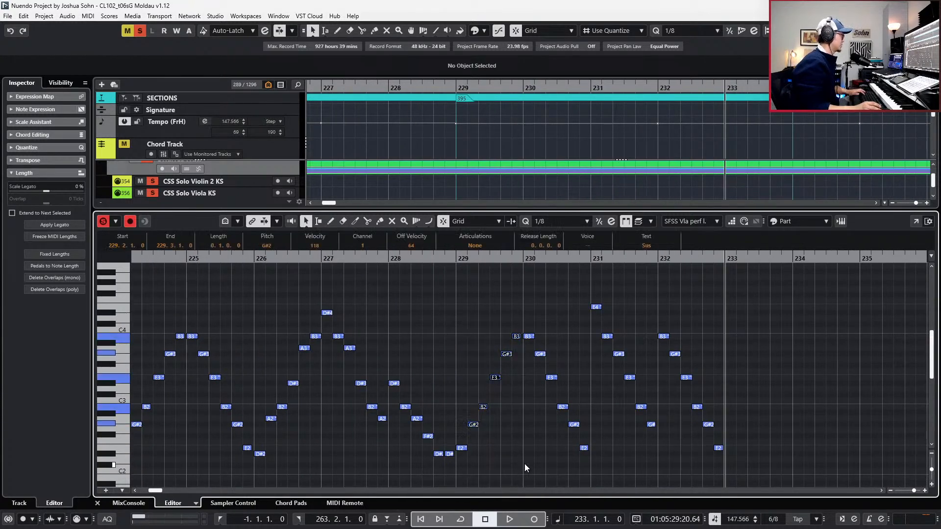
left_click(464, 449, "shift")
key("ctrl+v")
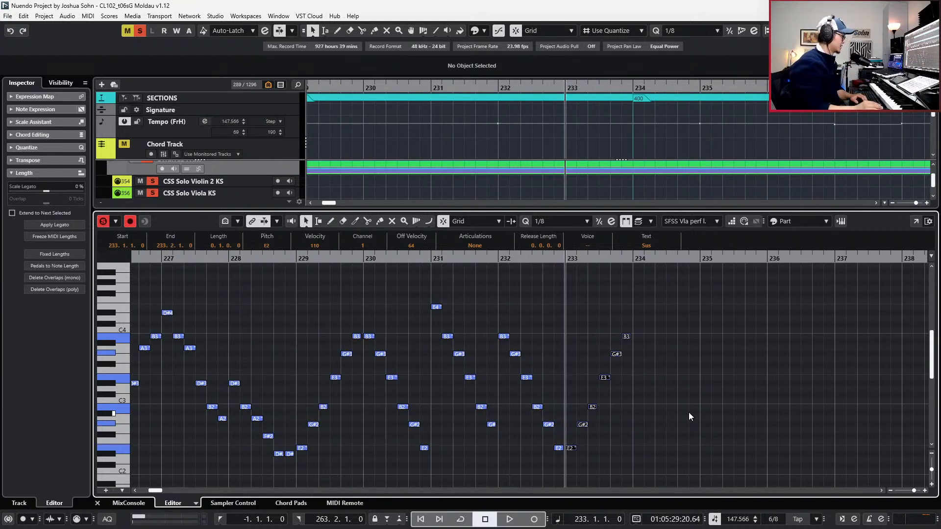
scroll(632, 454, "right", 2)
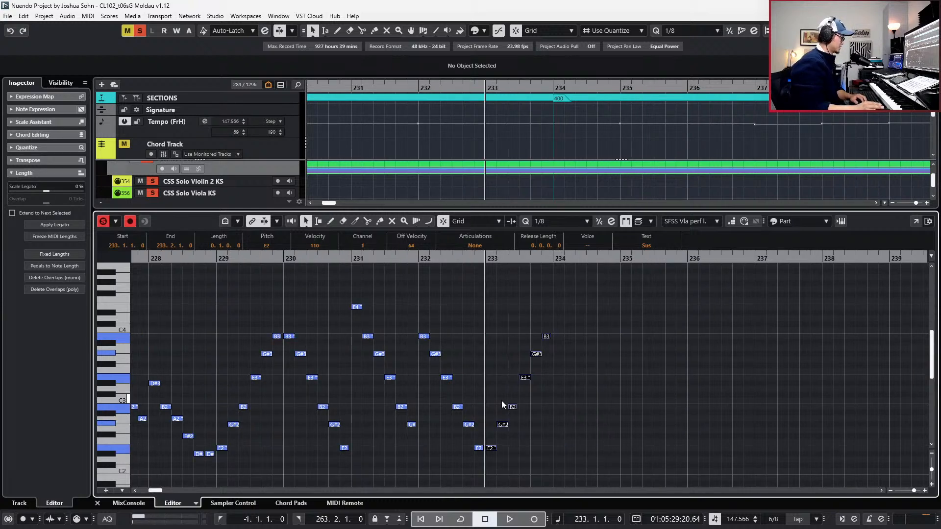
left_click_drag(505, 389, 541, 376)
scroll(539, 375, "right", 4)
Copy the descending six-note figure of bar 231, from E4 to G#2, to bar 234.
key("ctrl+KP_Add")
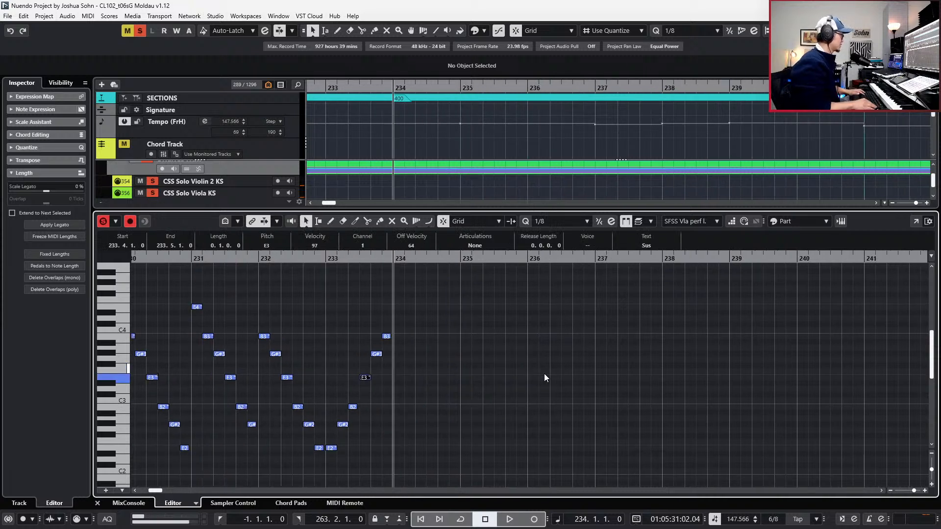
scroll(544, 374, "left", 2)
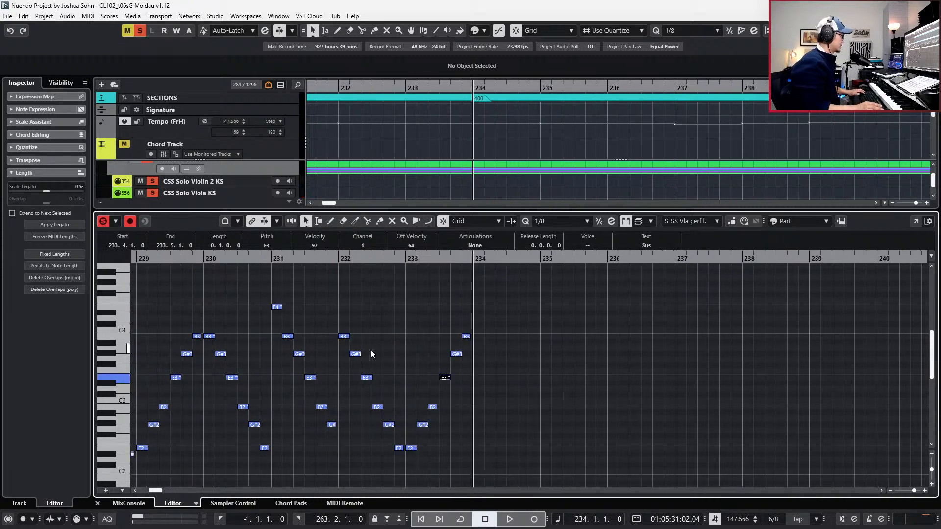
scroll(370, 352, "left", 4)
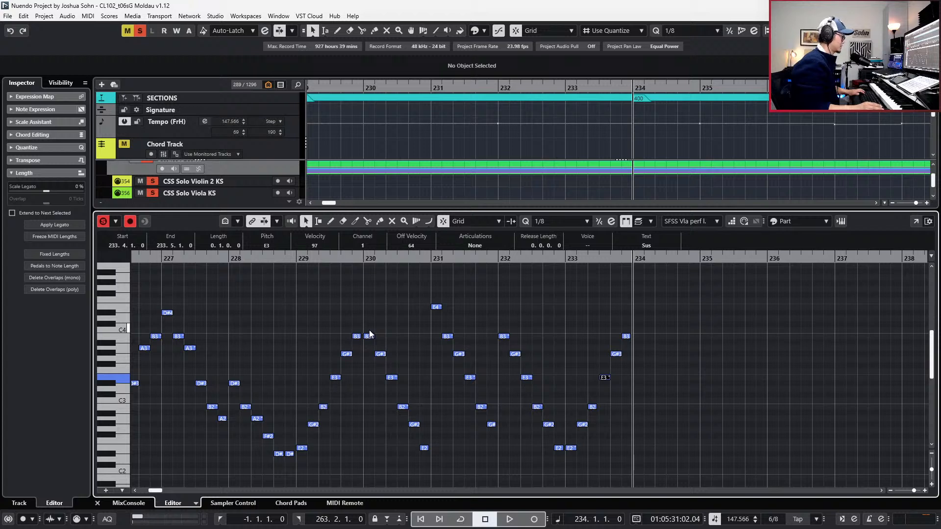
left_click_drag(437, 289, 477, 398)
left_click_drag(488, 425, 493, 431)
key("ctrl+c")
key("ctrl+v")
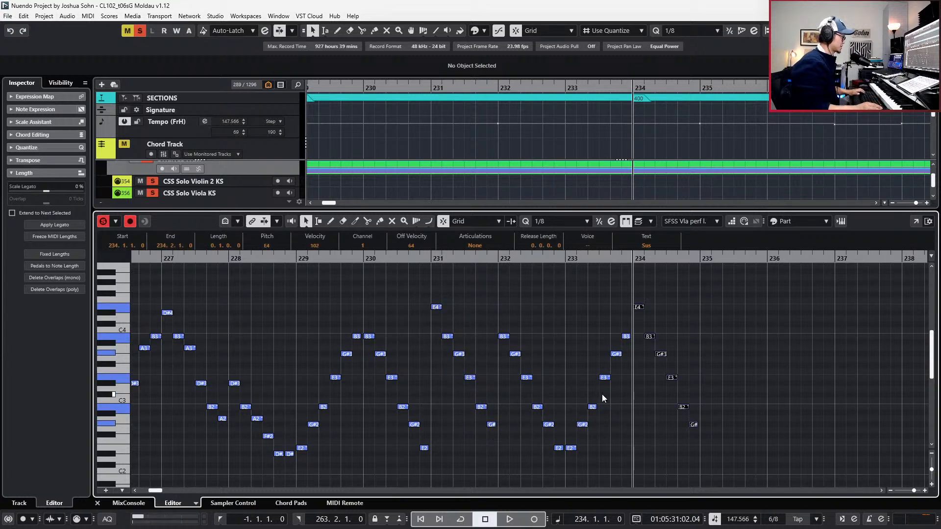
left_click(693, 424)
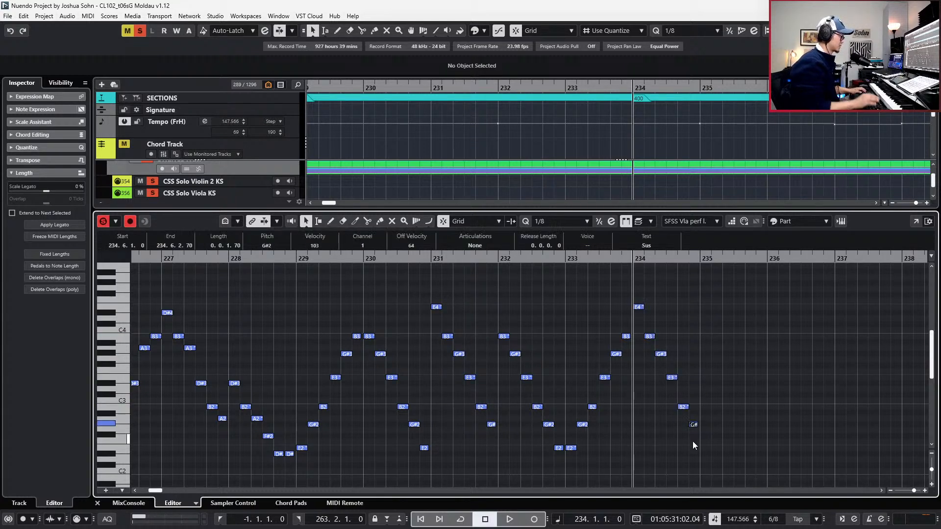
key("alt+shift+Left")
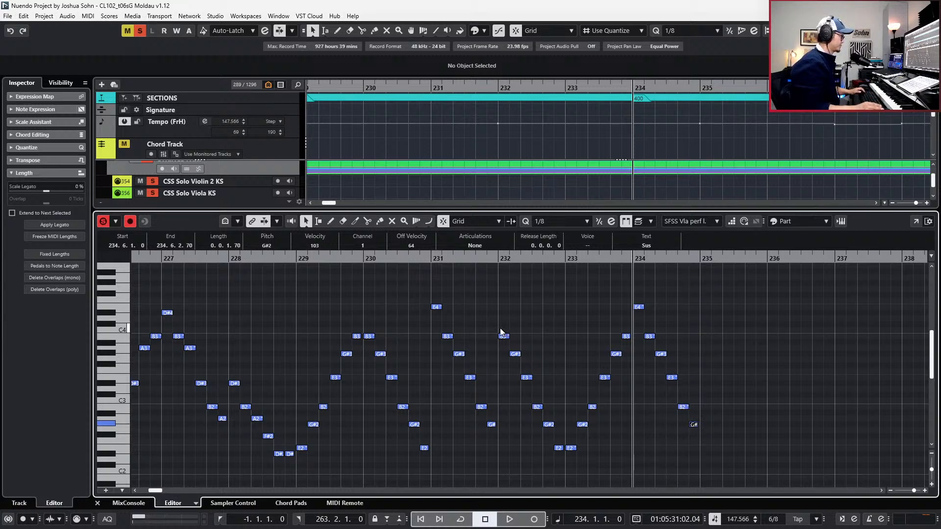
left_click_drag(504, 319, 563, 459)
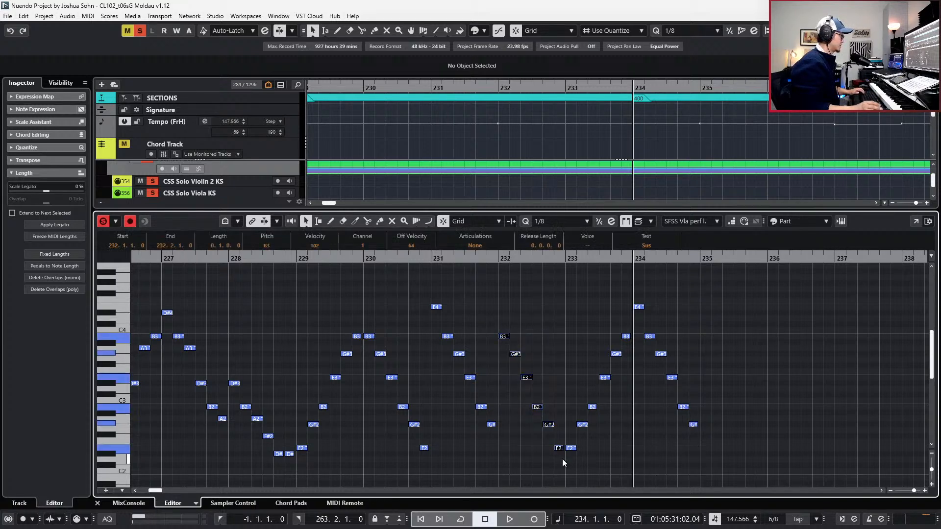
key("ctrl+c")
scroll(562, 459, "right", 1)
key("ctrl+v")
scroll(563, 455, "right", 1)
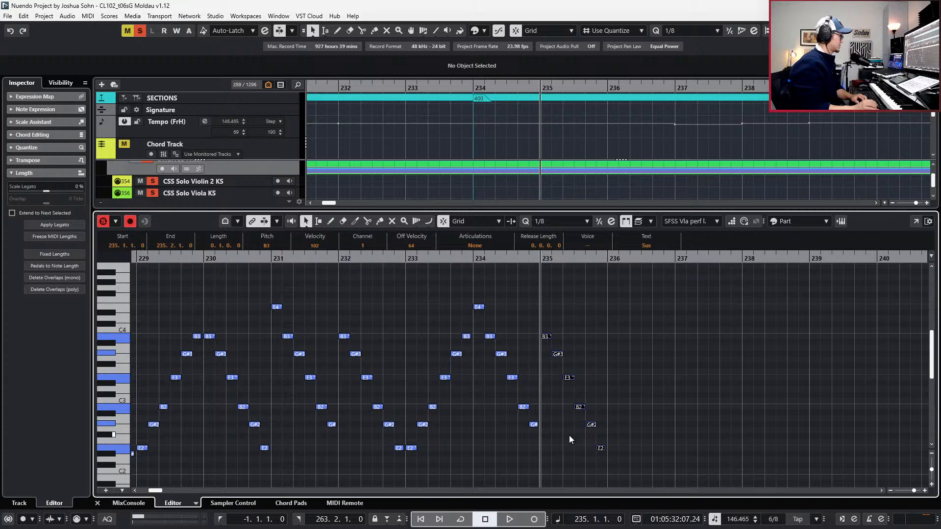
key("Delete")
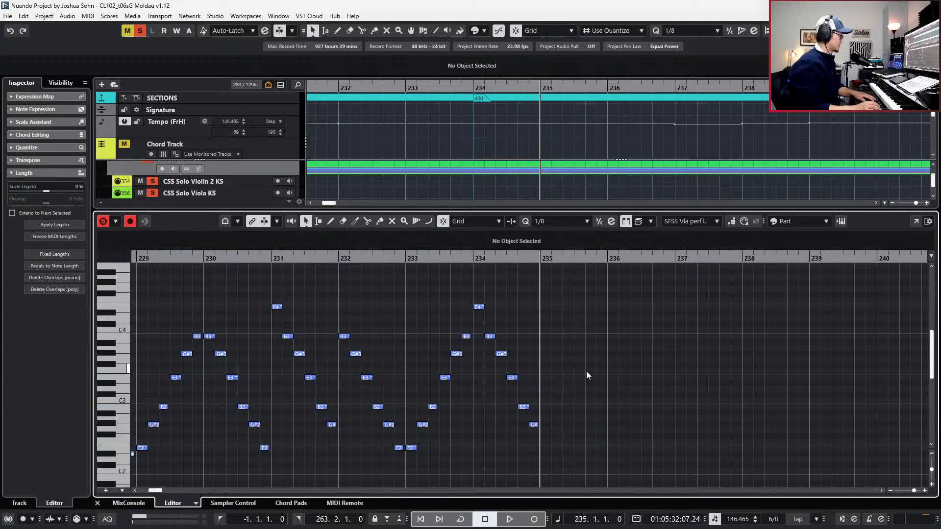
Duplicate the descending figure of bar 234 into bar 235 and transpose the copy down one octave.
left_click_drag(569, 286, 476, 465)
key("ctrl+d")
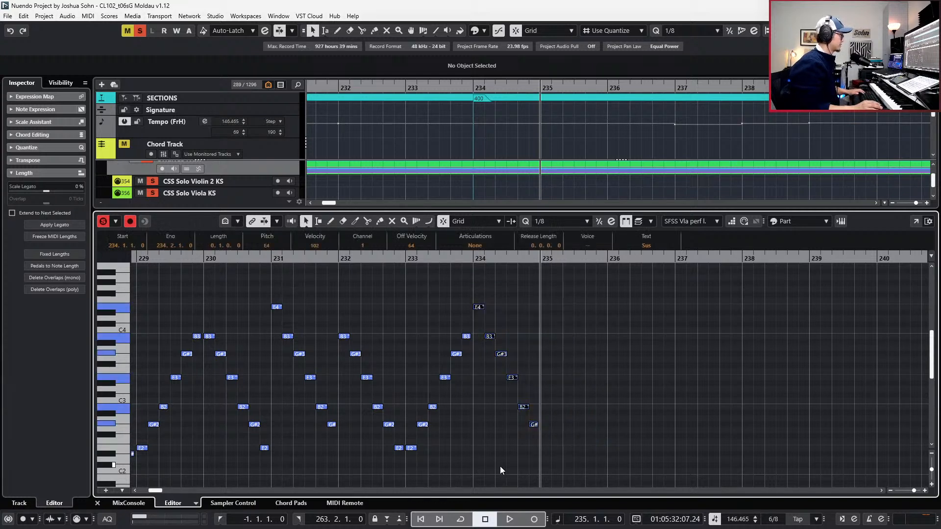
key("shift+Down")
scroll(500, 467, "down", 4)
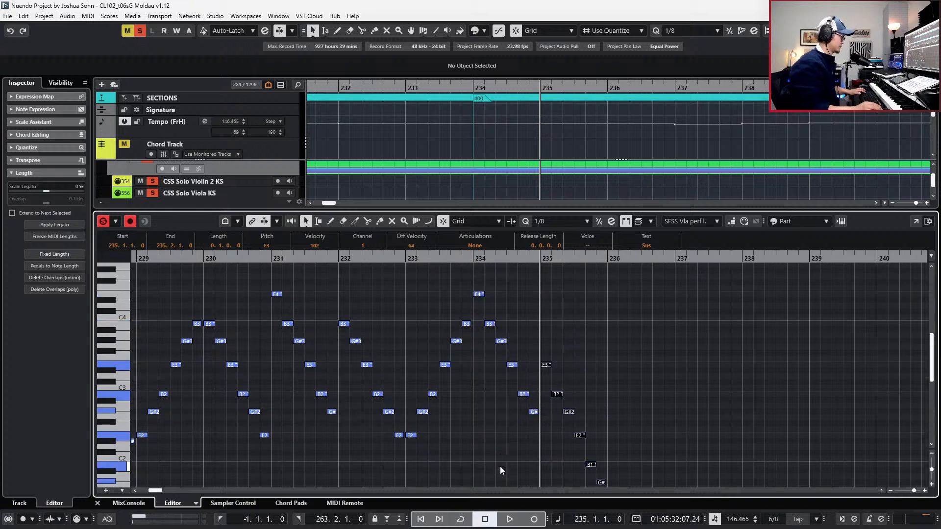
scroll(589, 410, "right", 2)
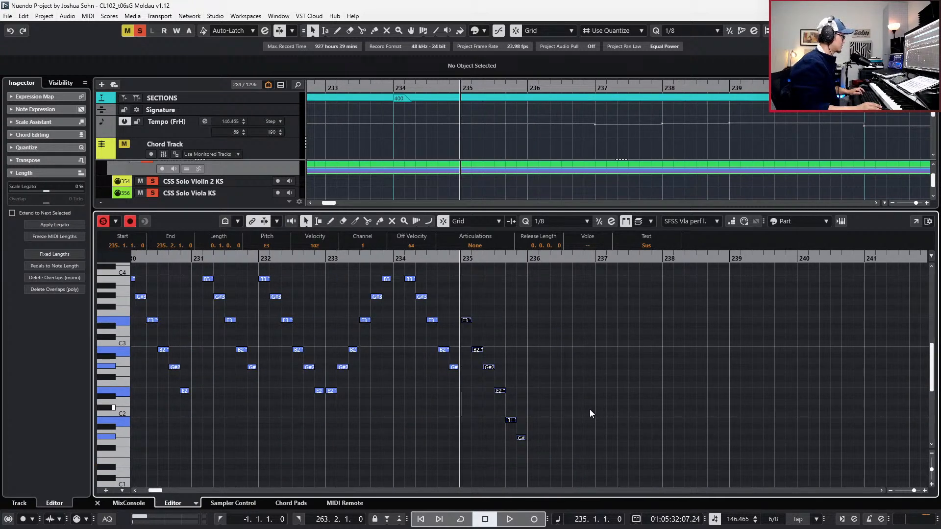
Raise the fourth note of bar 235 to B2.
left_click_drag(544, 374, 485, 404)
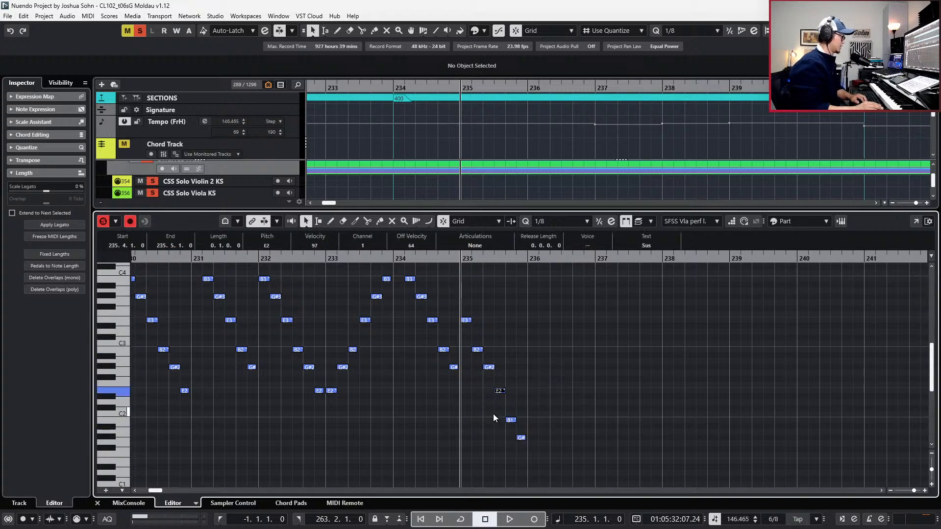
key("Up")
key("Up")
key("Up")
key("Up")
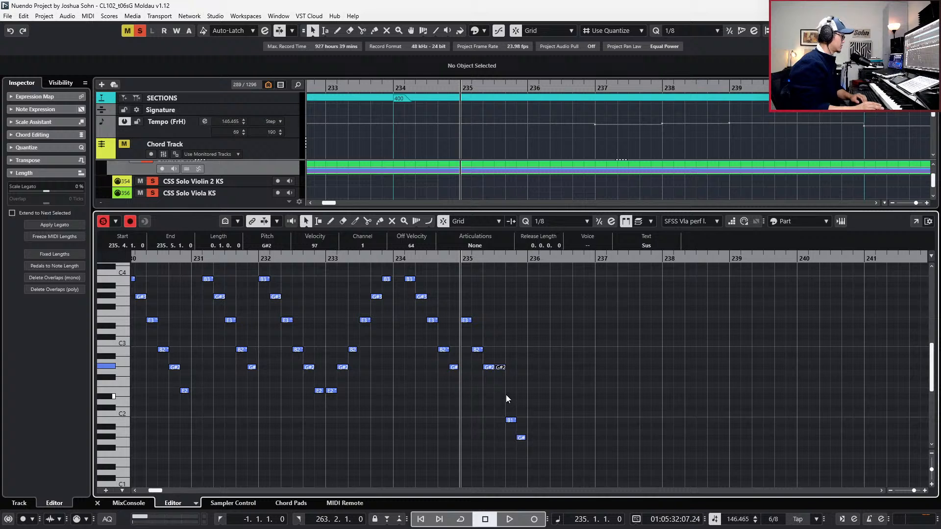
key("Down")
key("Down")
key("Down")
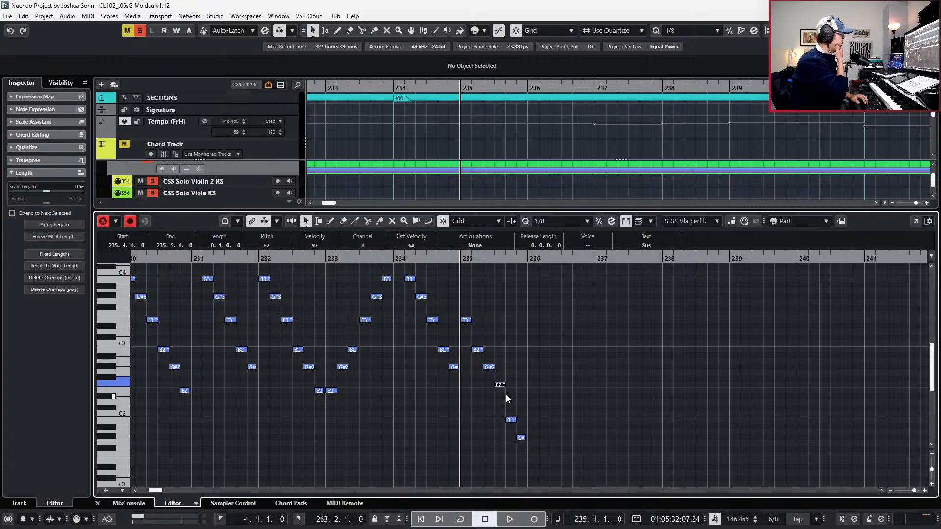
key("Up")
key("Up")
key("Up")
key("Up")
key("Up")
key("Up")
Raise the fifth note of bar 235 to G#2 and the last to E2.
left_click_drag(496, 388, 558, 445)
key("shift+Up")
key("Down")
key("Down")
key("Down")
left_click_drag(535, 378, 504, 396)
key("Down")
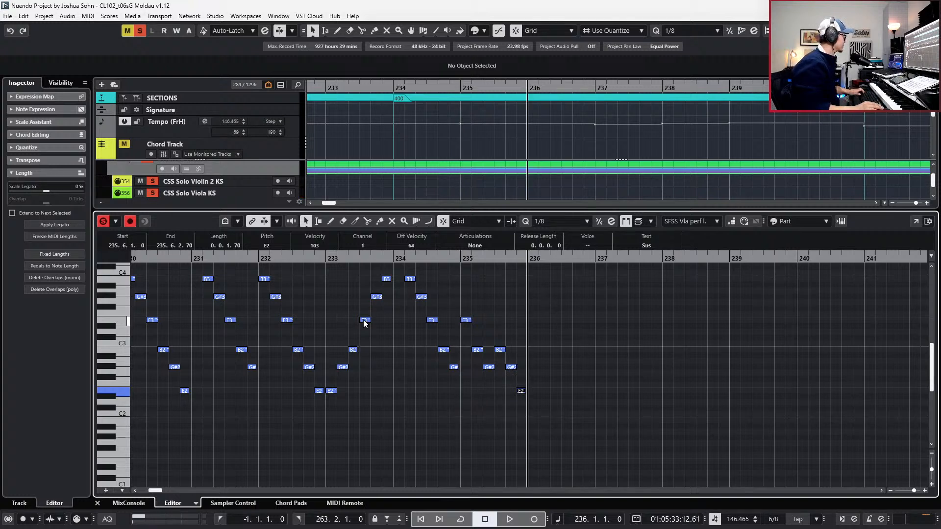
Copy the first three rising notes of bar 233 into both the first and second halves of bar 236.
left_click_drag(331, 272, 358, 420)
key("ctrl+v")
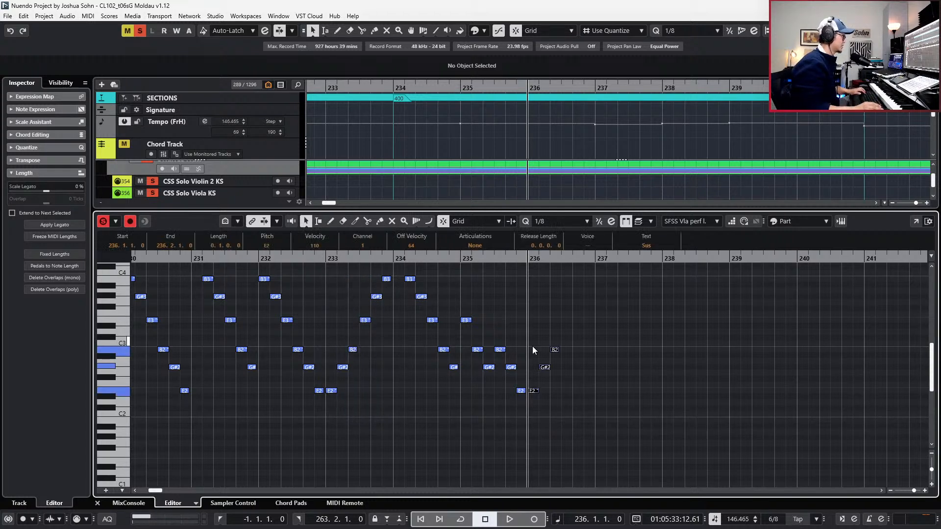
key("KP_Add")
key("KP_Subtract")
key("KP_Subtract")
key("KP_Subtract")
key("ctrl+v")
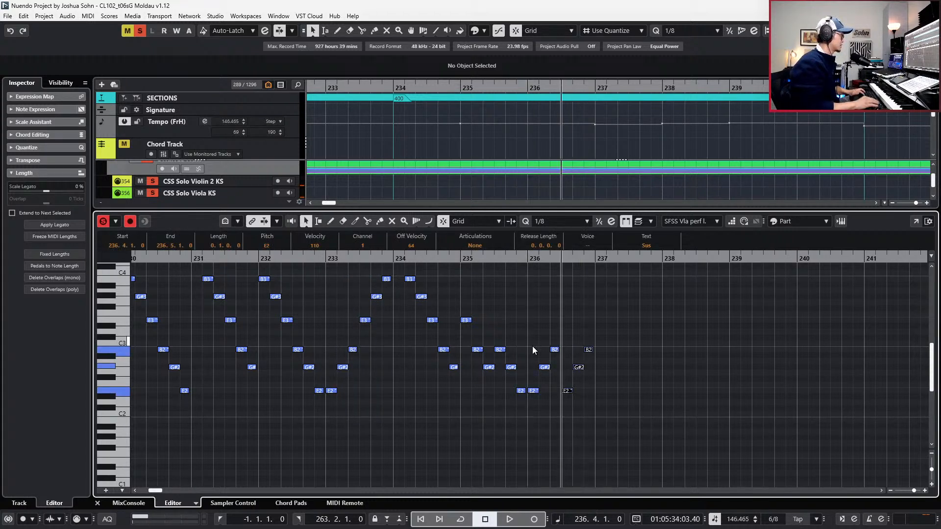
Raise the three notes in the second half of bar 236 to G#2, B2 and E3.
key("Up")
key("Up")
key("Up")
key("Up")
left_click_drag(570, 316, 598, 359)
key("Down")
left_click(588, 331)
key("Up")
key("Up")
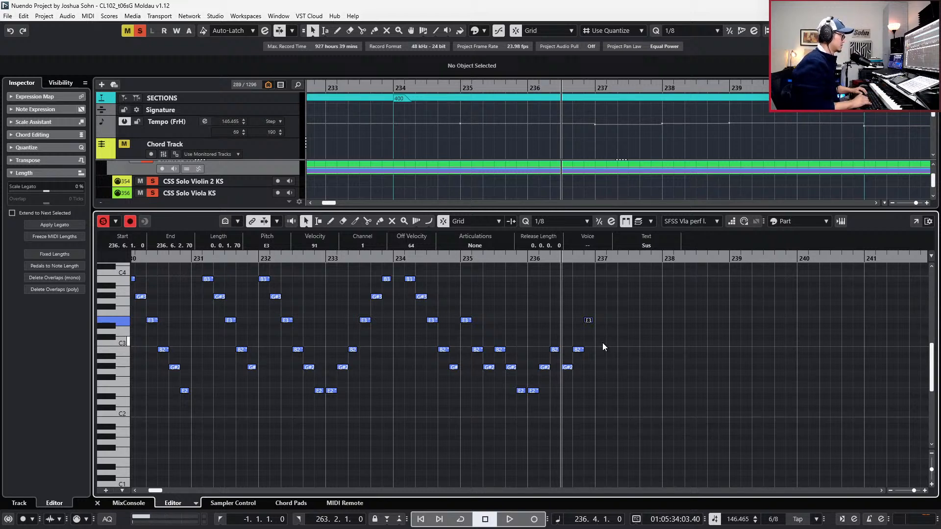
Replace the second half of bar 236 with a duplicate of the bar's first three notes, E2, G#2 and B2.
scroll(574, 372, "up", 1)
key("ctrl+KP_Subtract")
left_click_drag(563, 313, 539, 396)
key("Delete")
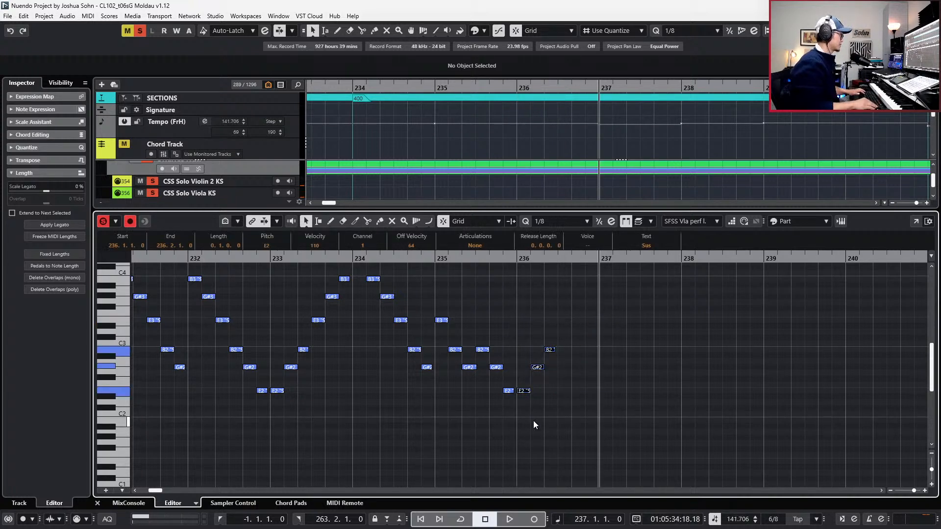
key("ctrl+d")
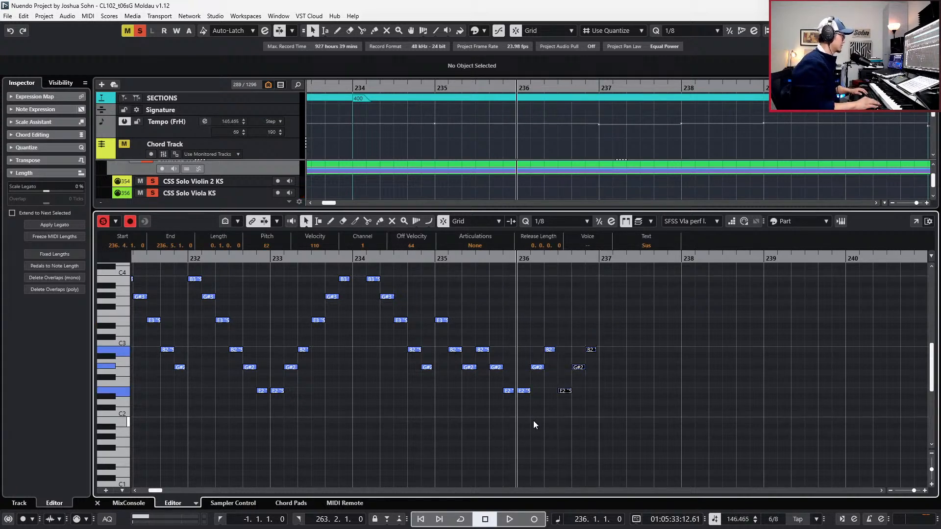
Play back the viola line from bar 227 through the end of bar 236 to check it.
key("KP_Subtract")
key("KP_Subtract")
key("KP_Subtract")
key("KP_Subtract")
scroll(534, 421, "down", 4)
key("KP_Subtract")
key("KP_Subtract")
key("KP_Subtract")
key("KP_Subtract")
key("KP_Subtract")
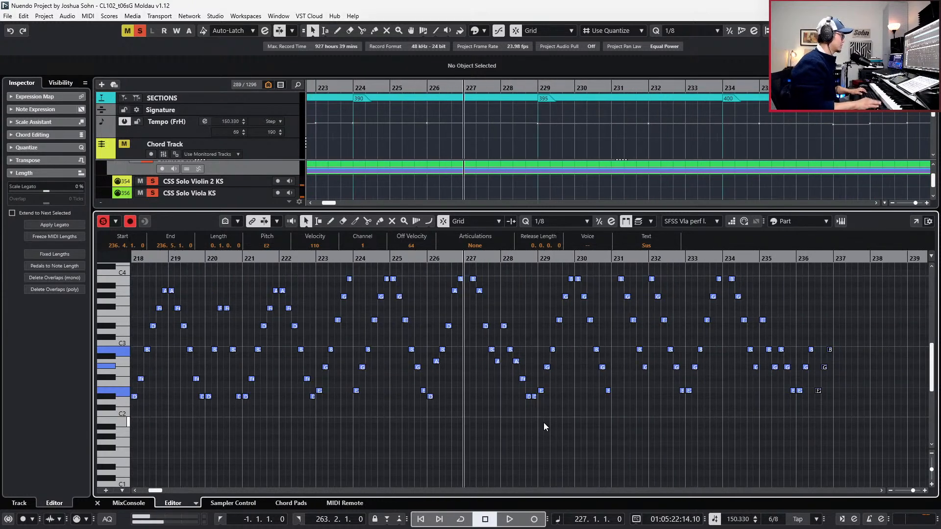
key("space")
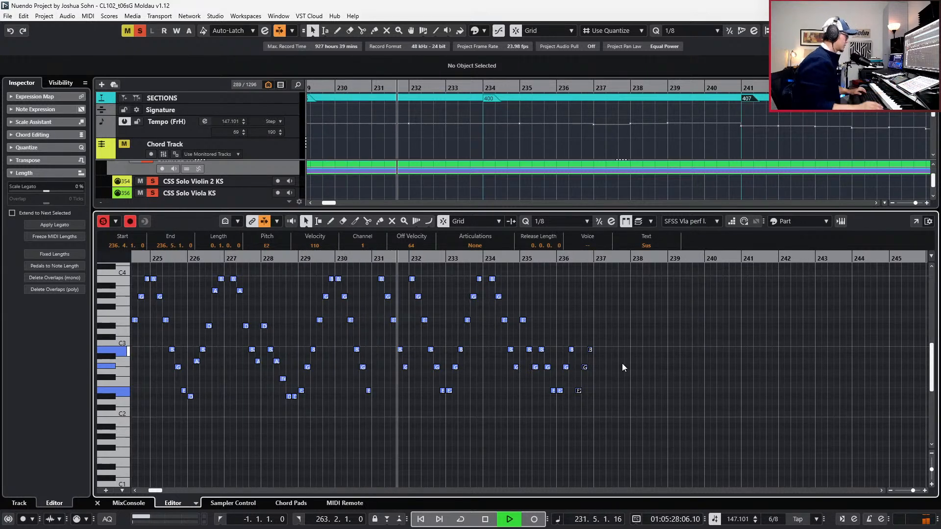
scroll(561, 364, "up", 2)
scroll(556, 365, "right", 1)
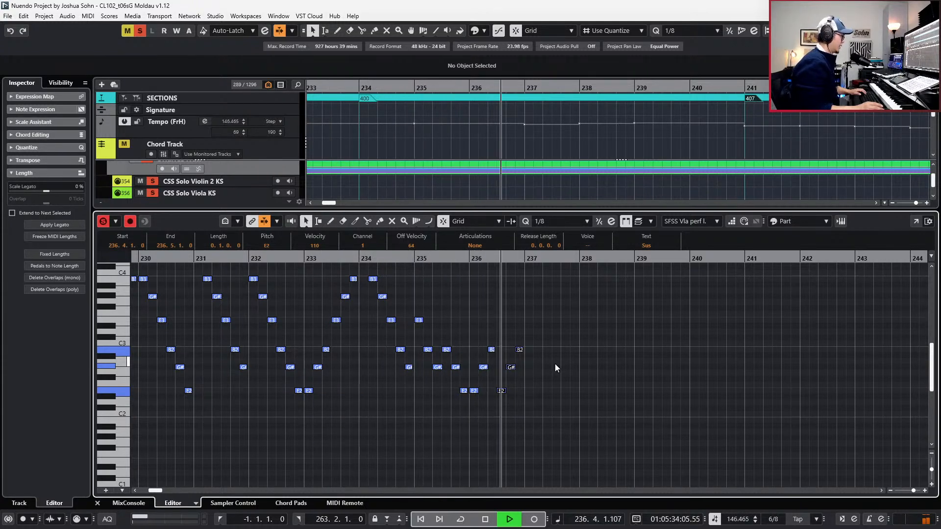
key("space")
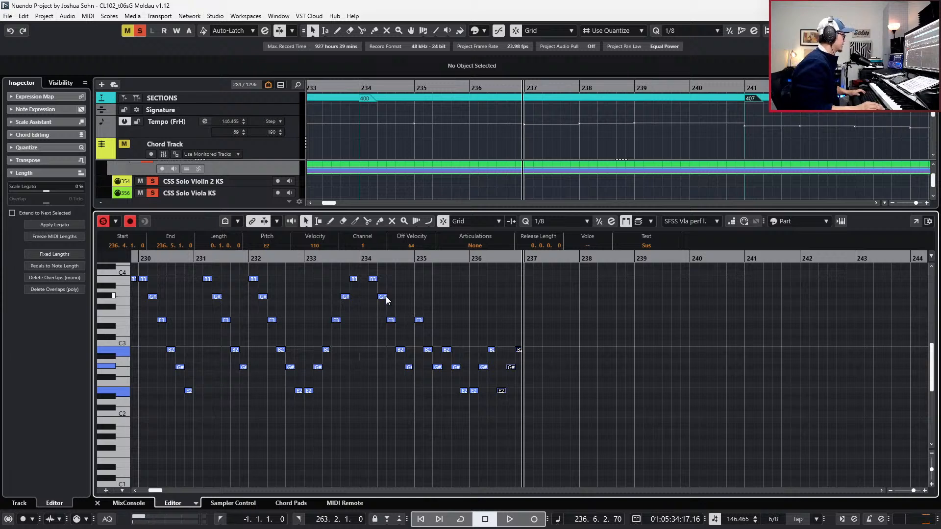
Copy the six rising notes of bar 233 to the start of bar 237 and transpose them up an octave, starting on E3.
left_click_drag(307, 274, 365, 423)
scroll(362, 413, "up", 2)
key("ctrl+c")
key("ctrl+v")
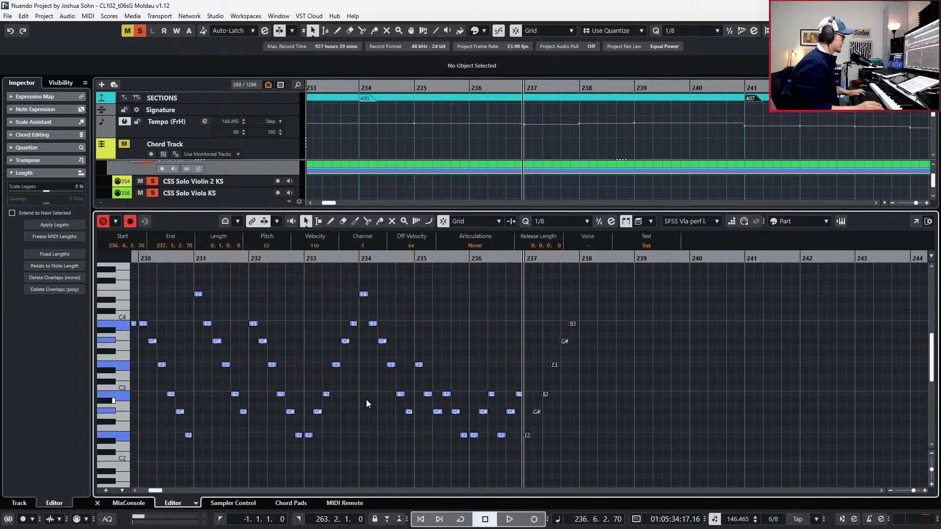
key("Up")
key("Up")
key("Up")
key("Up")
key("Up")
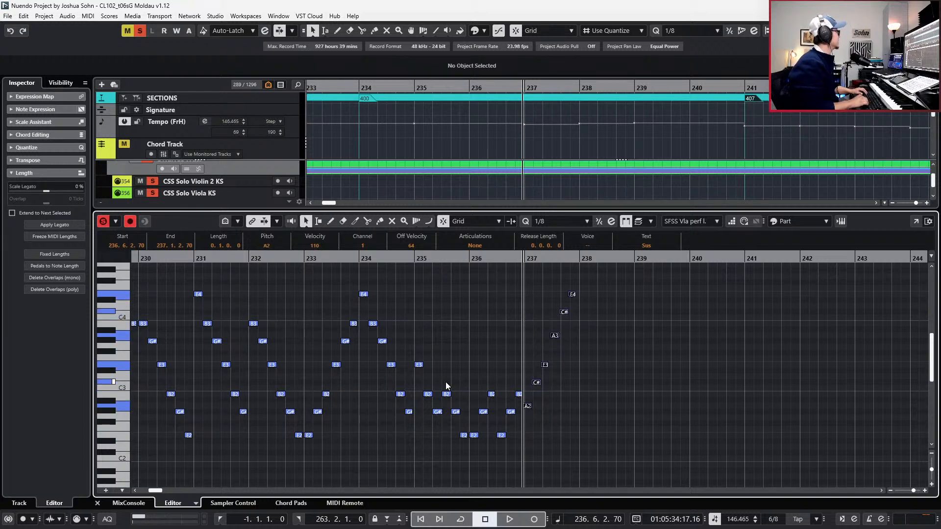
key("Up")
key("Up")
key("Up")
key("Up")
key("Up")
key("Up")
key("Up")
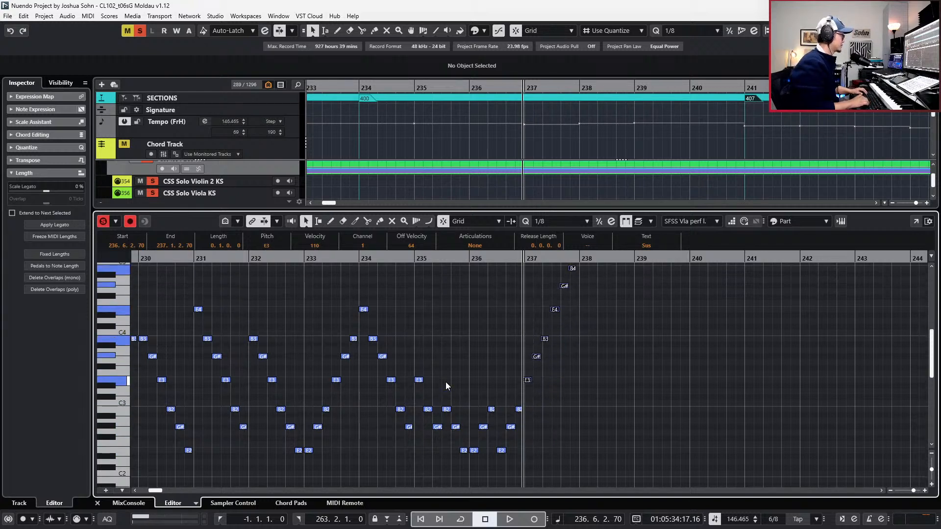
Quantize the pasted notes so they start exactly on bar 237, and set the playback position to their start.
scroll(514, 463, "up", 1)
scroll(564, 429, "right", 1)
scroll(495, 389, "up", 1)
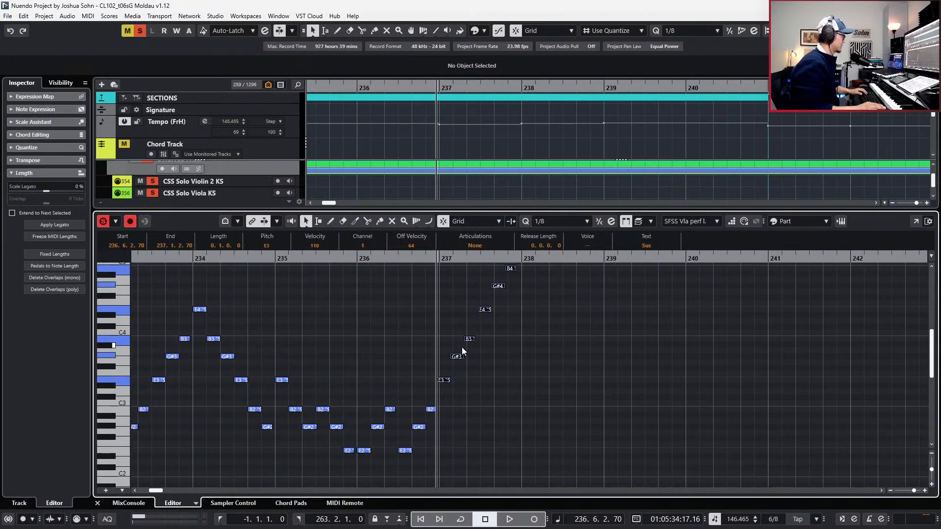
key("q")
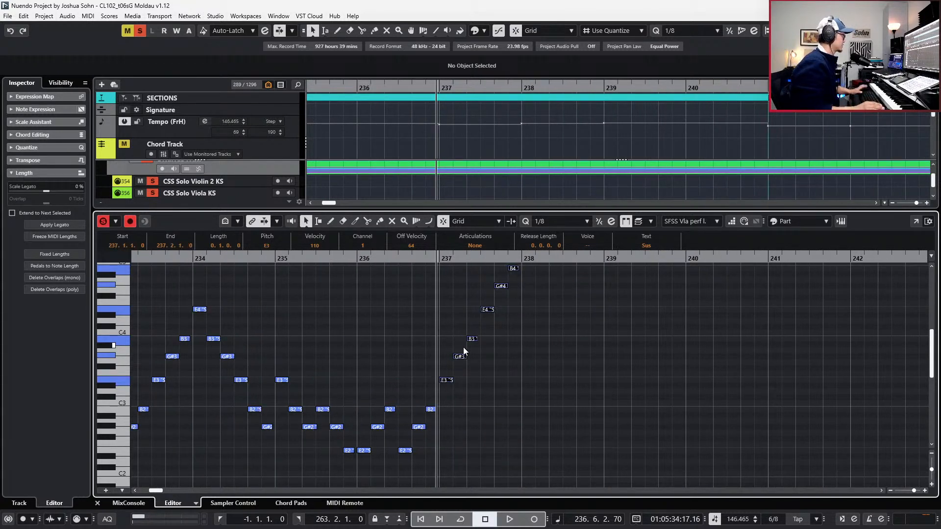
key("l")
scroll(476, 346, "up", 1)
scroll(484, 346, "right", 1)
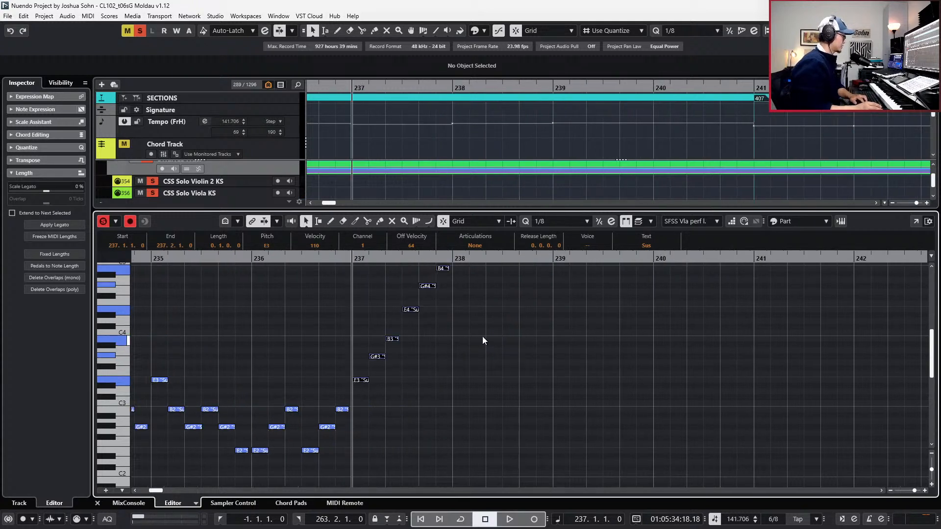
Lower the fifth note of bar 237 to B3.
left_click(482, 336)
left_click(411, 309)
scroll(446, 321, "up", 2)
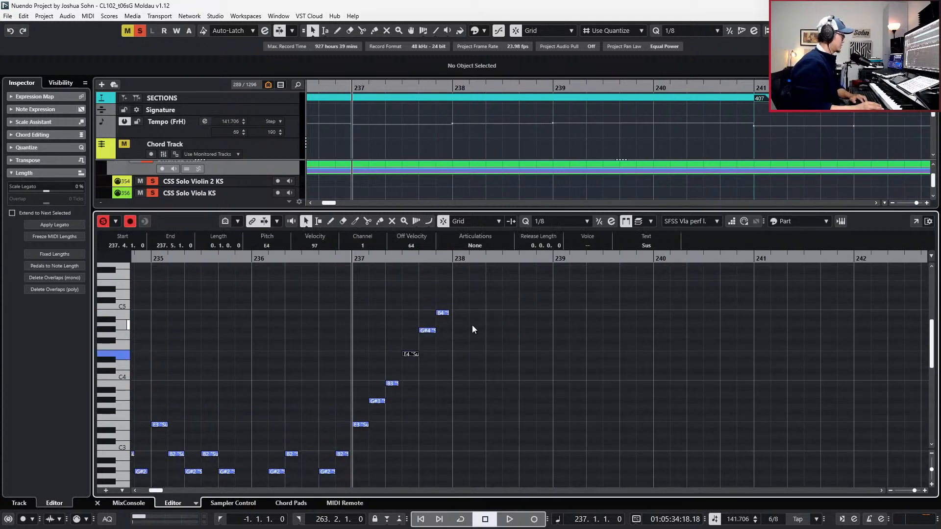
left_click_drag(425, 310, 459, 333)
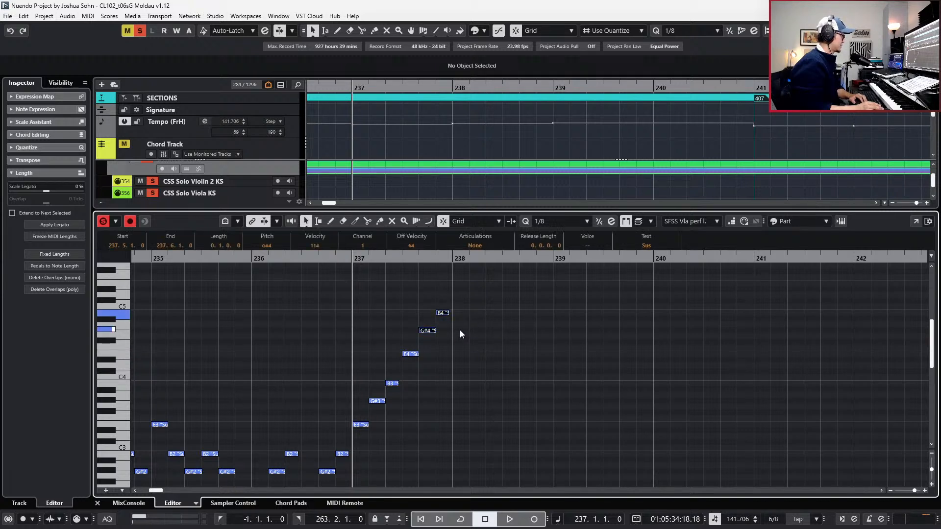
left_click_drag(432, 314, 428, 342)
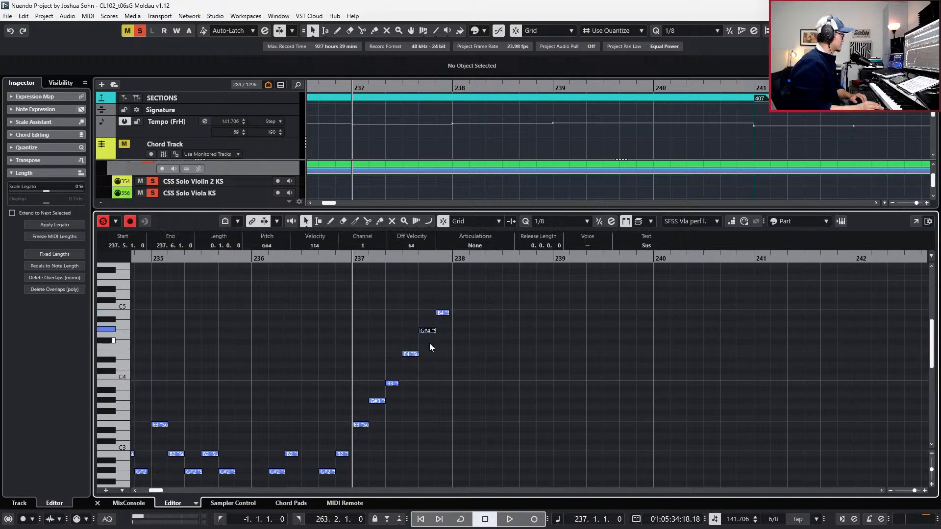
key("Down")
key("Left")
key("Right")
key("Down")
key("Down")
key("Down")
key("Down")
key("Down")
key("Down")
key("Down")
key("Down")
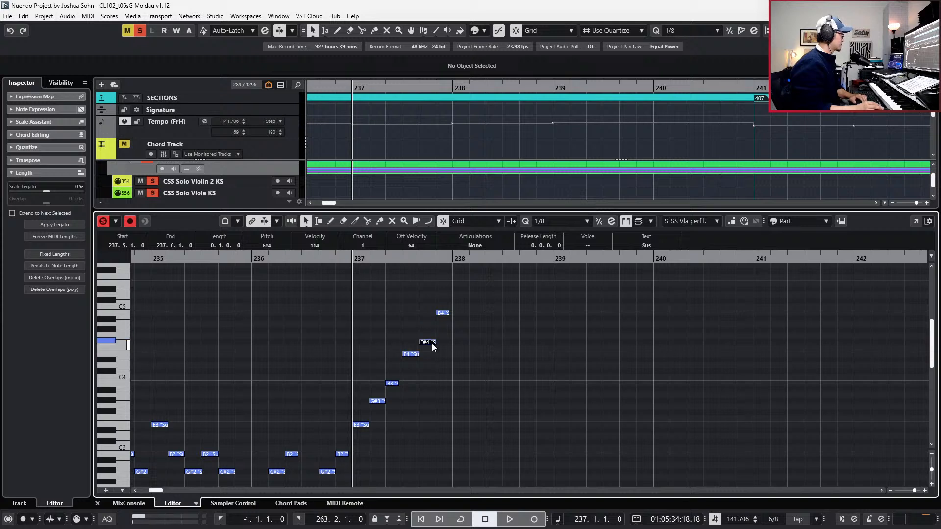
Try G#3 and A3 as the pitch of the last note in bar 237.
key("Right")
key("shift+Down")
key("Down")
key("Down")
key("Down")
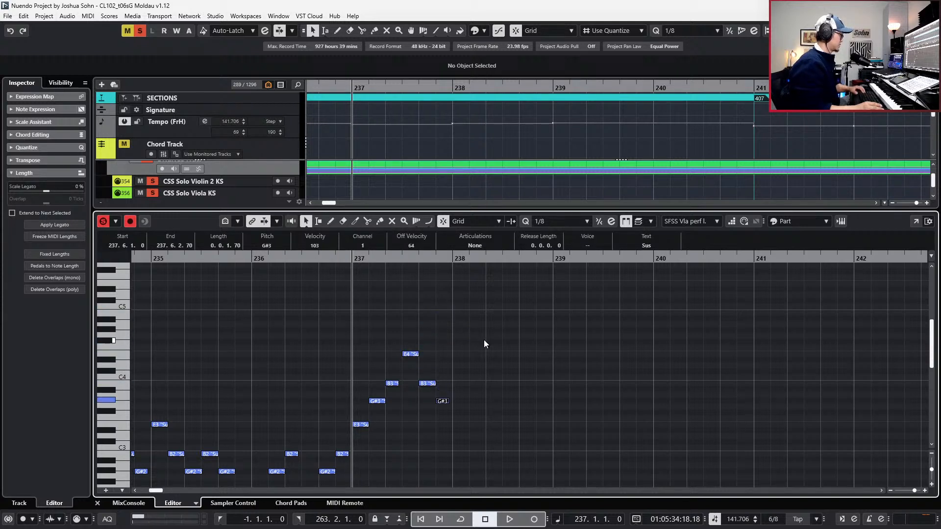
scroll(484, 340, "down", 3)
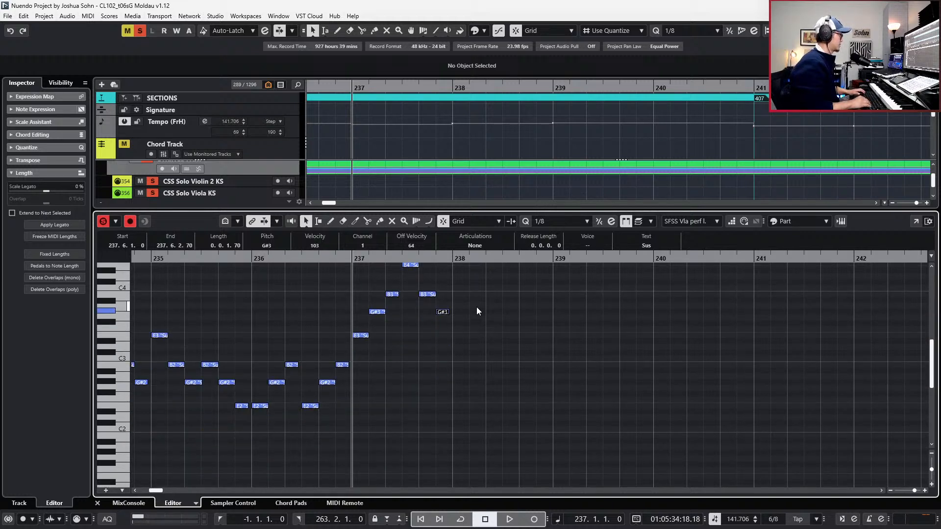
key("Up")
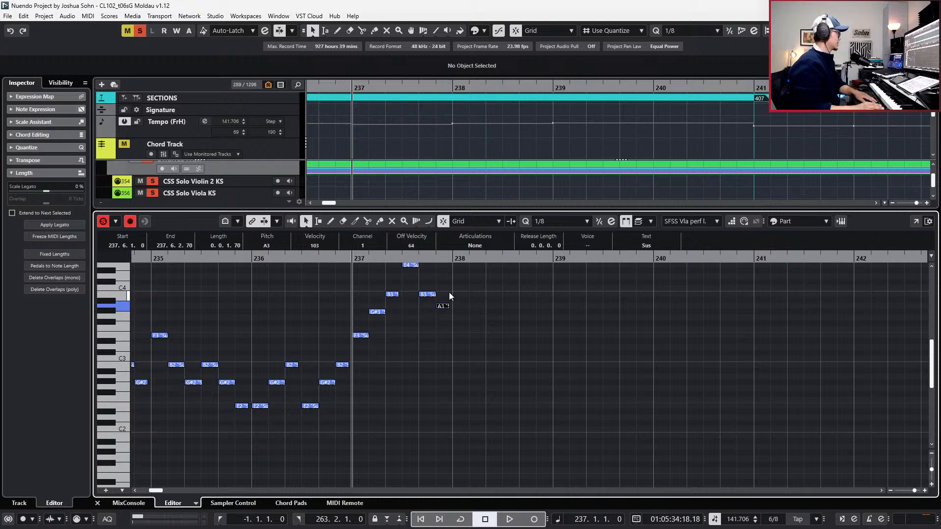
Replace the last note of bar 237 with the B3 before it and extend the E4 to two eighth notes.
key("Delete")
left_click(427, 295)
key("ctrl+Right")
scroll(421, 322, "up", 2)
left_click(415, 309)
key("alt+shift+Right")
key("space")
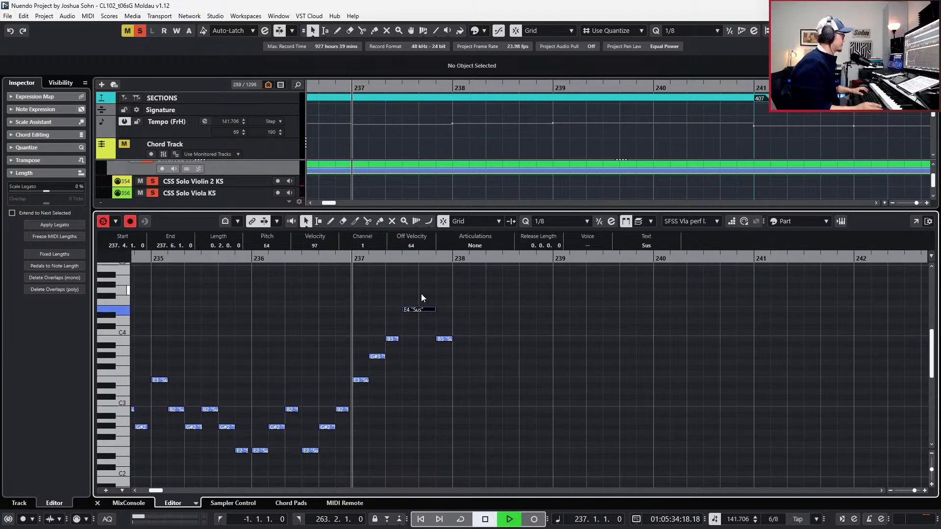
key("space")
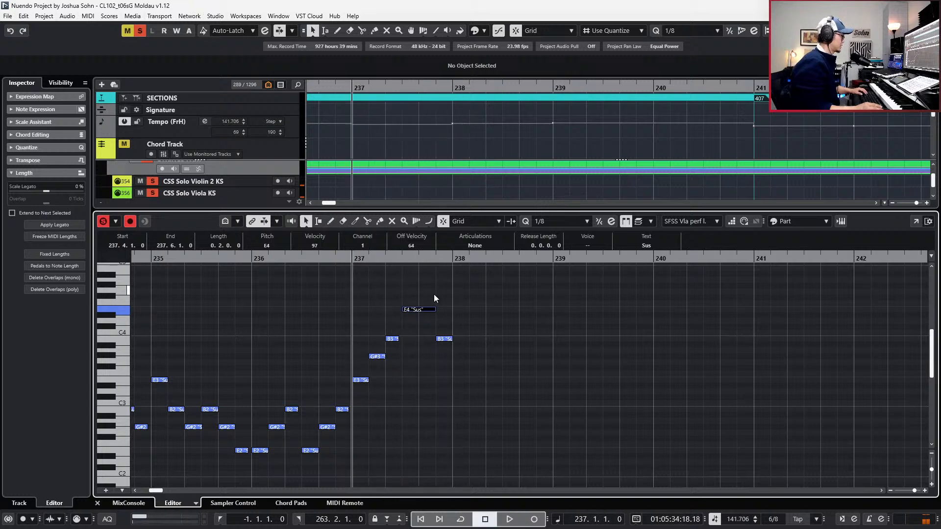
Copy the six descending notes of bar 234, E4 down to G#2, to the start of bar 238.
scroll(434, 295, "down", 2)
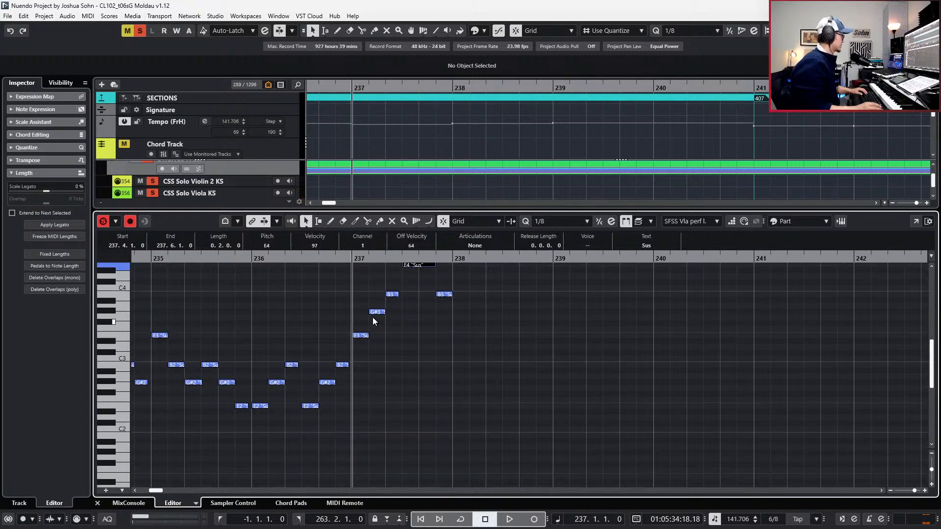
scroll(436, 298, "left", 3)
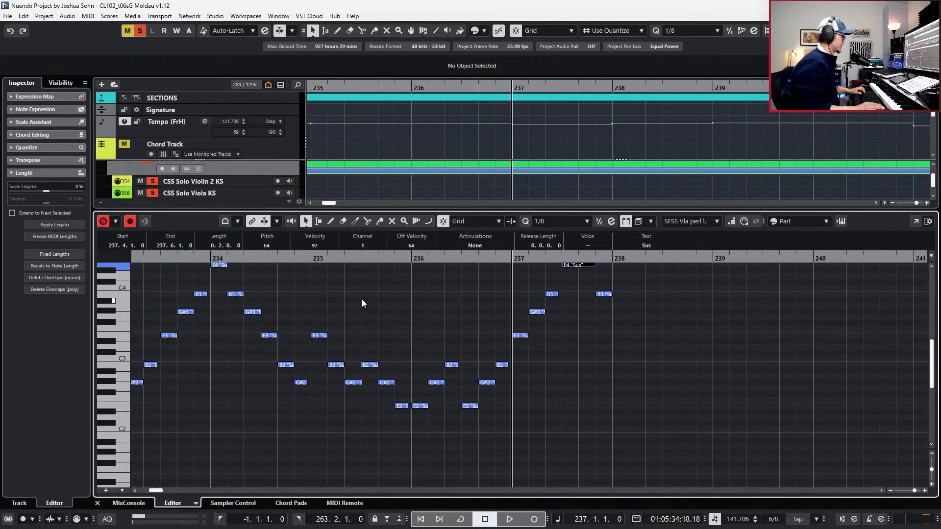
scroll(279, 304, "up", 2)
left_click_drag(305, 296, 224, 485)
key("ctrl+c")
key("KP_Add")
key("ctrl+v")
scroll(392, 412, "right", 2)
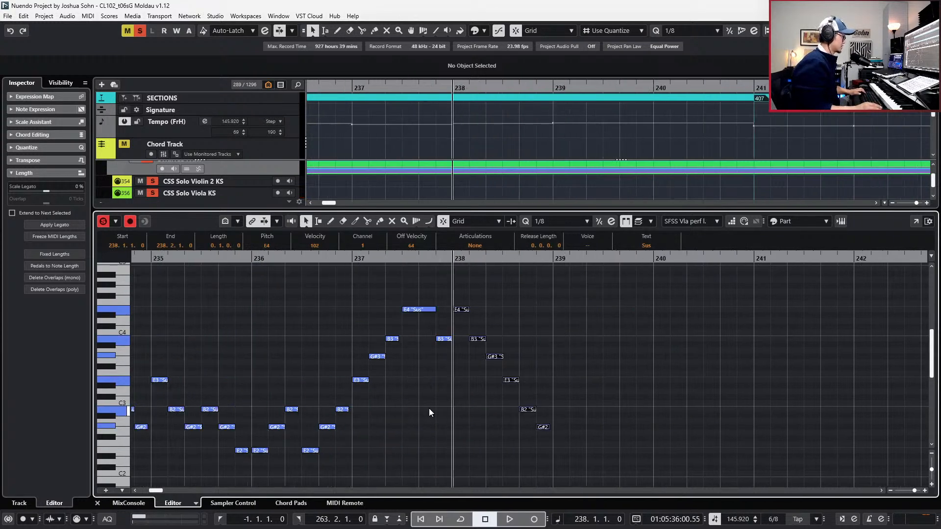
Transpose the six pasted notes in bar 238 so that the first one is G#3.
key("shift+Down")
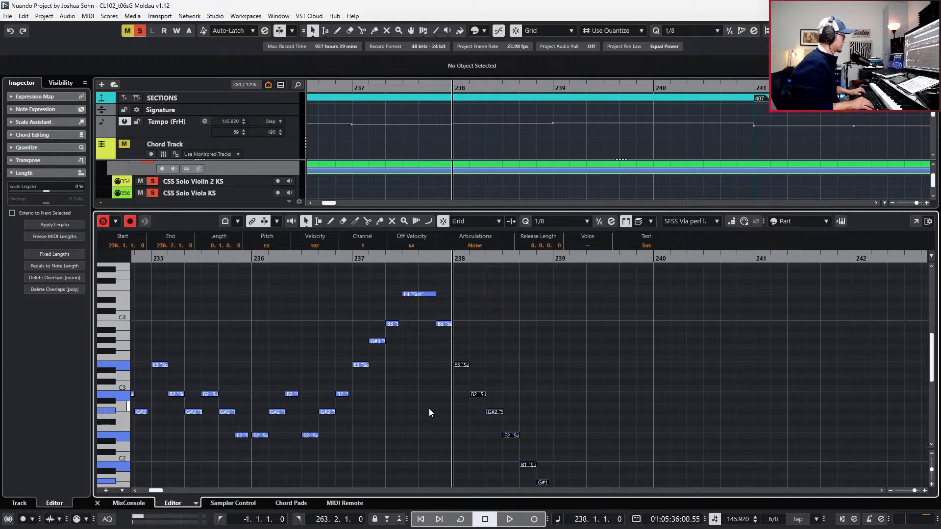
key("Up")
key("Up")
key("Up")
key("Up")
key("Up")
key("Up")
key("Up")
key("Up")
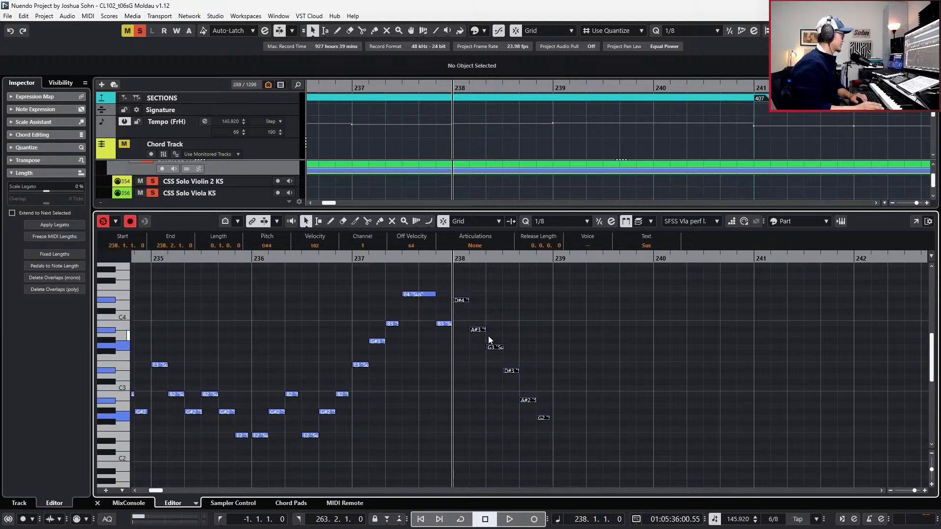
key("Up")
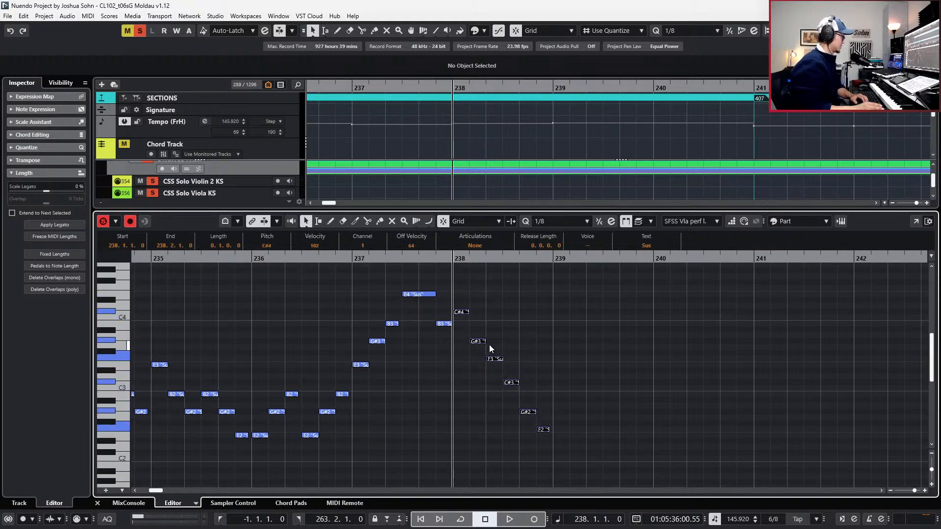
key("Down")
key("Down")
key("Down")
key("Down")
key("Down")
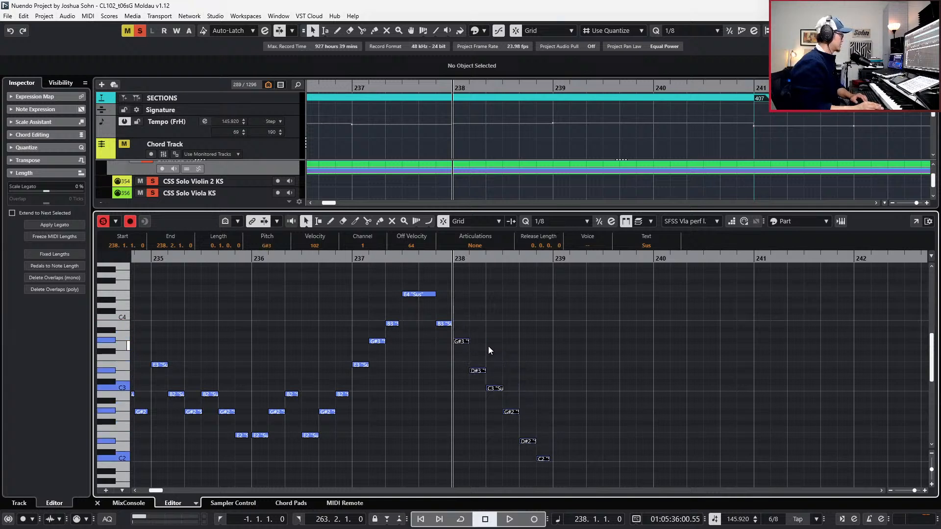
Correct the second to fifth notes of bar 238 to E3, B2, G#2 and E2.
key("Up")
key("Right")
key("Down")
key("Right")
scroll(528, 423, "down", 2)
key("Right")
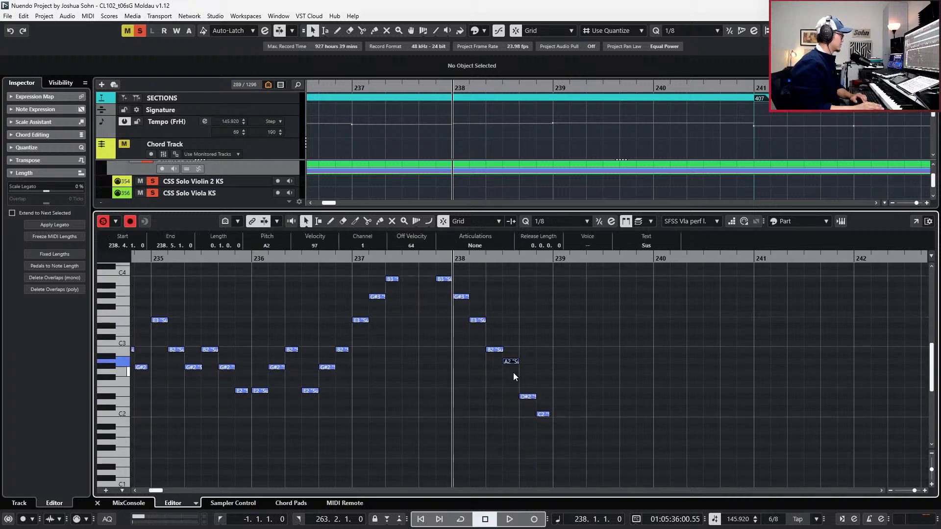
key("Up")
key("Right")
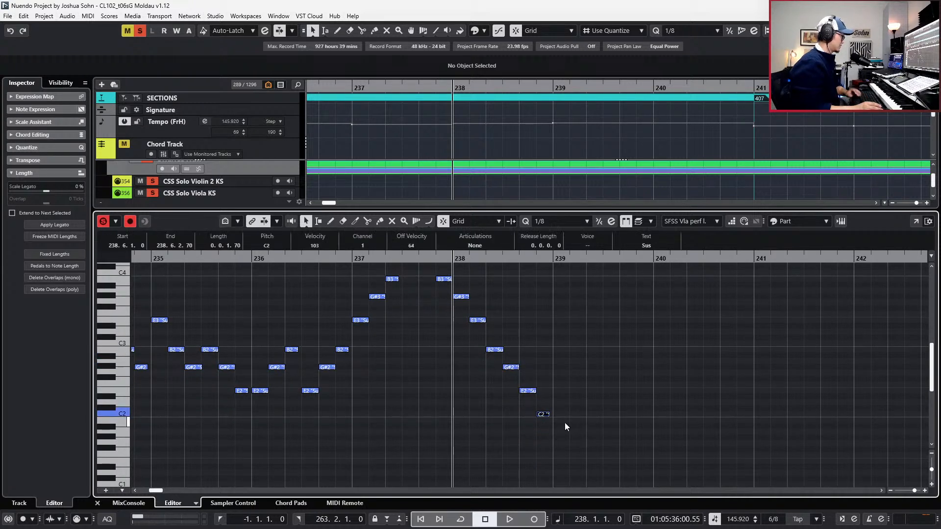
Raise the last note of bar 238 to E2 and shorten the E2 before it to 0.0.1.100.
key("Up")
key("Up")
key("Up")
key("Up")
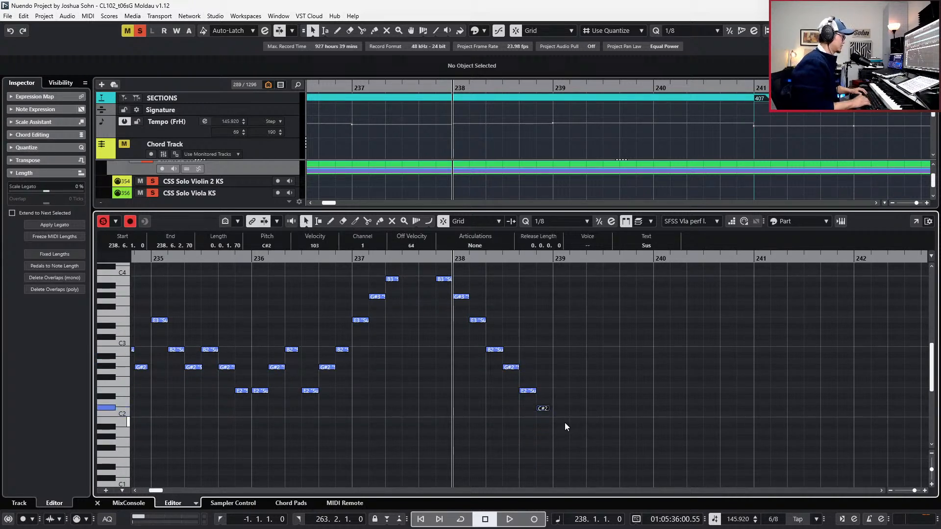
left_click(529, 396)
left_click_drag(528, 396, 525, 412)
key("alt+shift+Left")
key("KP_Subtract")
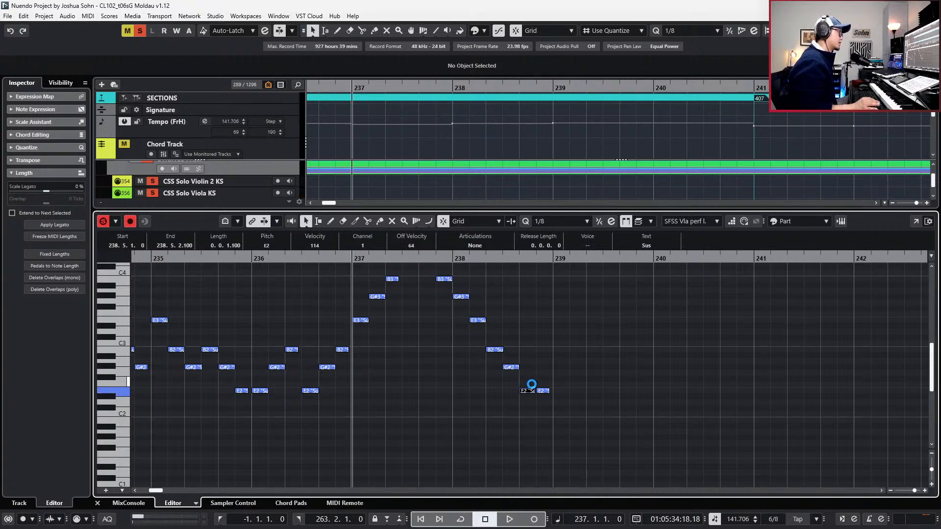
Turn off solo, play the passage from around bar 233 with the other tracks, and show the velocity and controller lanes.
key("KP_Add")
key("KP_Add")
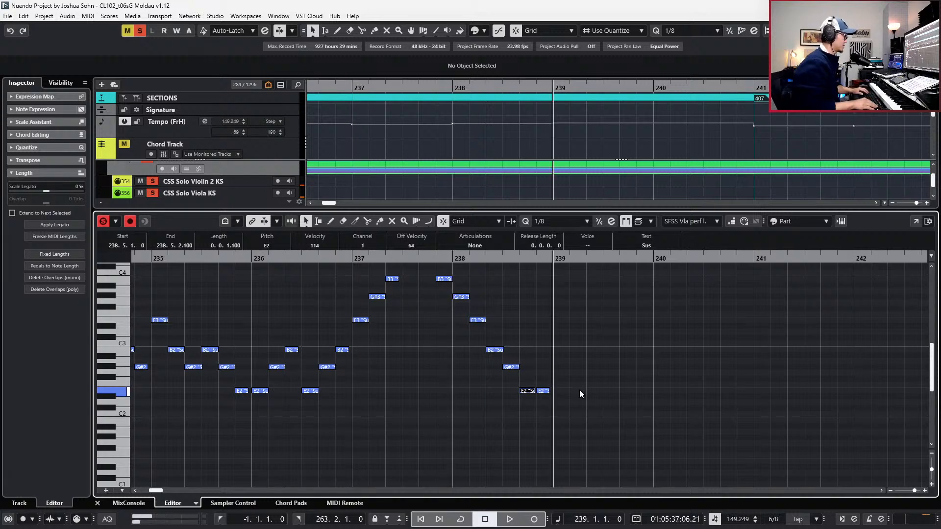
key("g")
key("g")
scroll(594, 391, "down", 1)
scroll(595, 391, "up", 2)
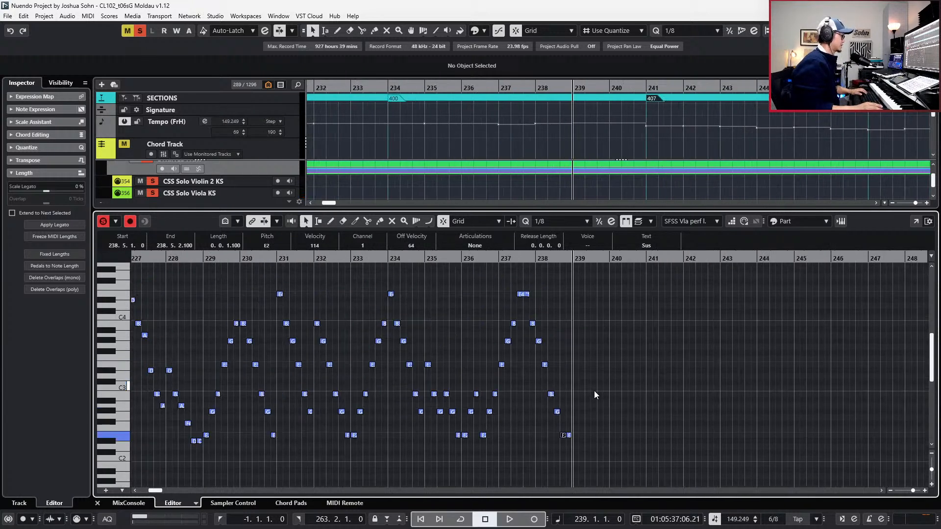
key("s")
key("KP_Subtract")
key("KP_Subtract")
key("KP_Subtract")
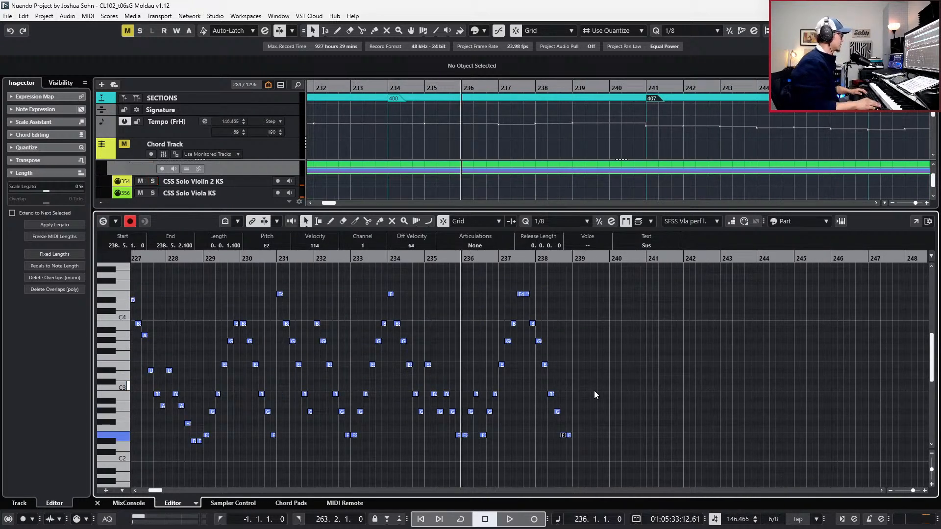
key("KP_Subtract")
key("KP_Subtract")
key("space")
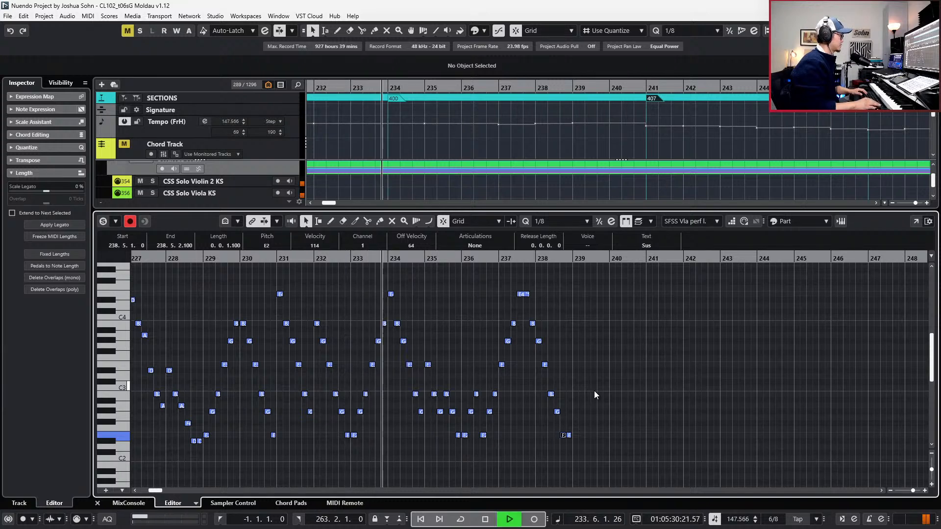
key("alt+l")
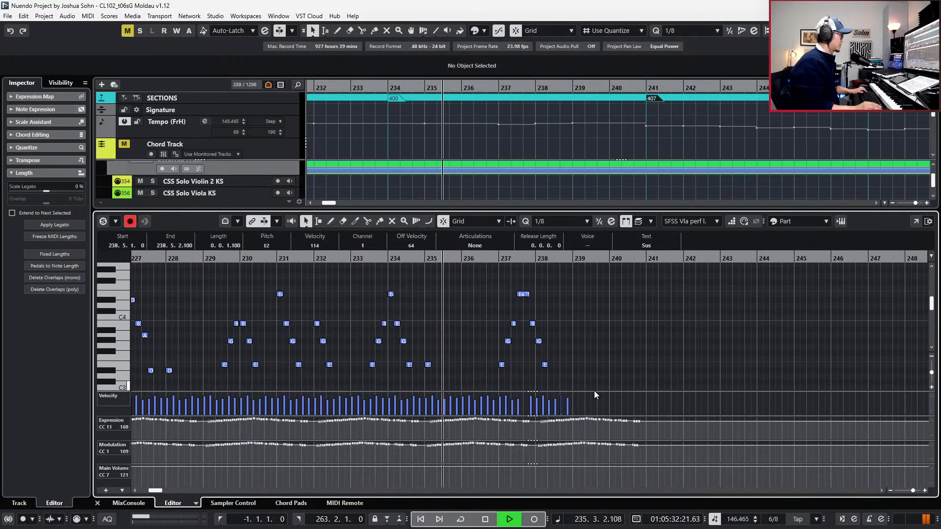
Stop playback, close the viola part and open the PACIFIC Cello KS part for editing.
scroll(613, 382, "down", 4)
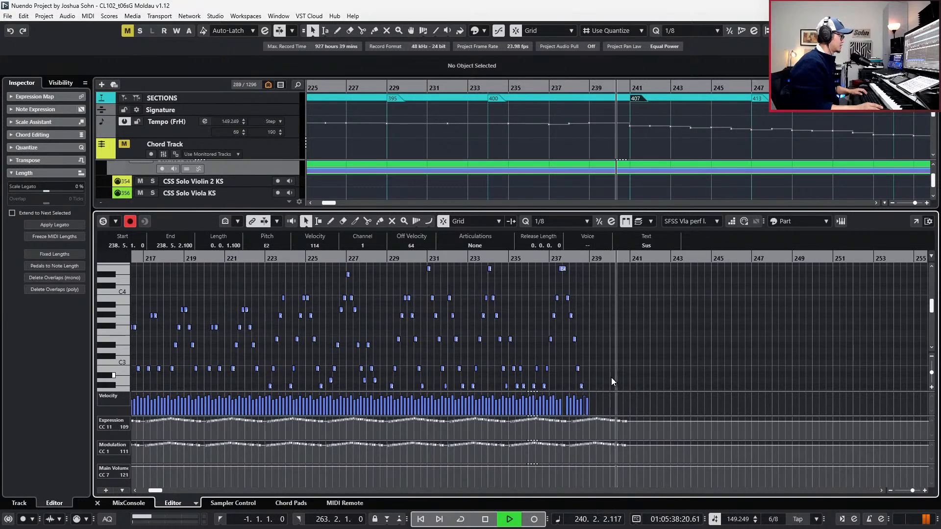
key("space")
key("ctrl+e")
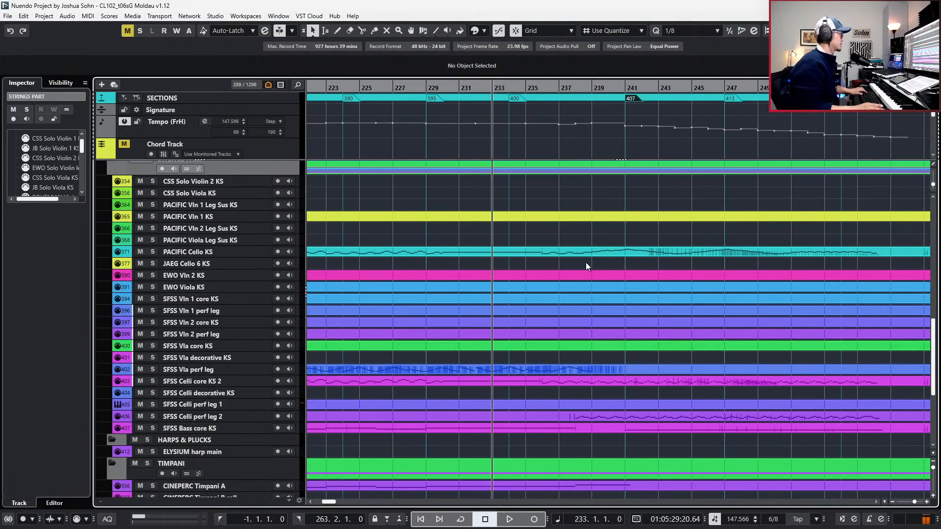
left_click(568, 252)
key("ctrl+e")
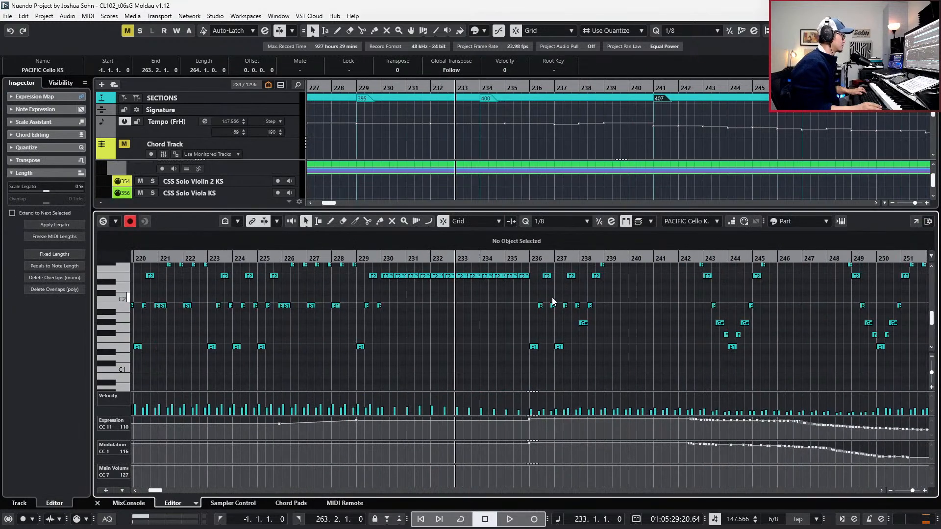
Hide the controller lanes, select the cello notes from bar 236 onward and move the playhead to bar 236.
left_click_drag(539, 273, 559, 316)
left_click_drag(632, 387, 633, 387)
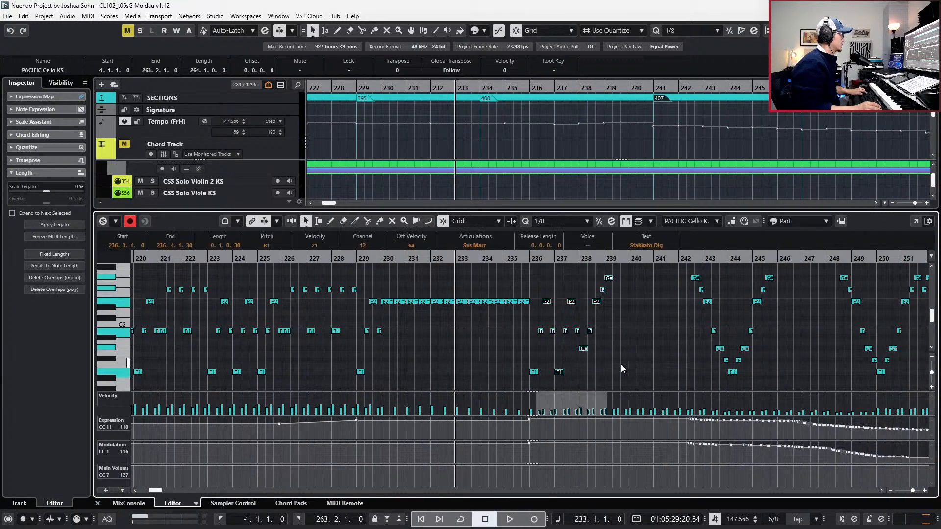
scroll(614, 327, "up", 4)
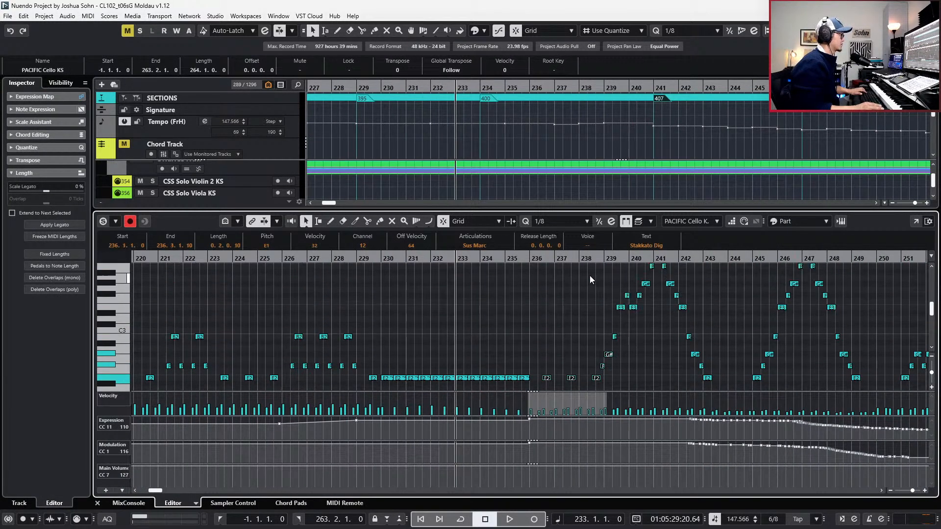
scroll(590, 280, "right", 1)
key("alt+shift+l")
scroll(583, 278, "up", 3)
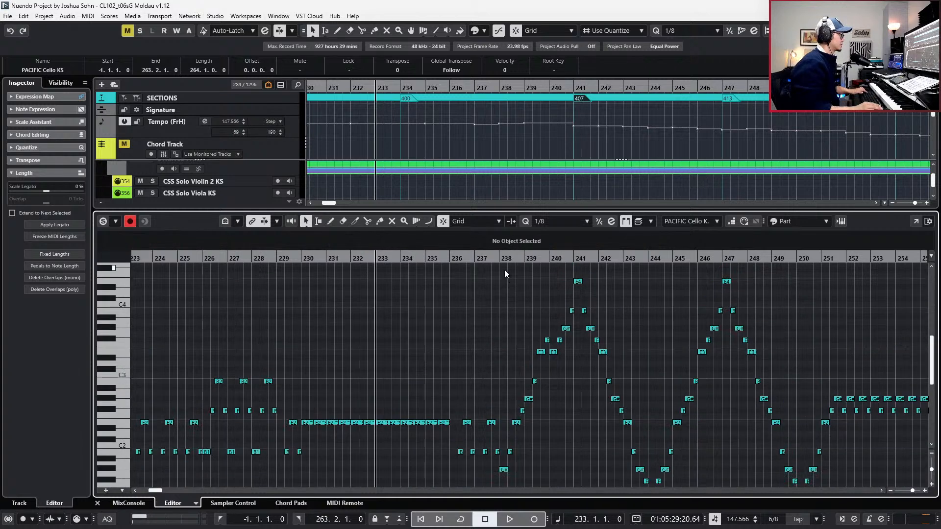
left_click_drag(453, 267, 795, 431)
scroll(795, 431, "right", 3)
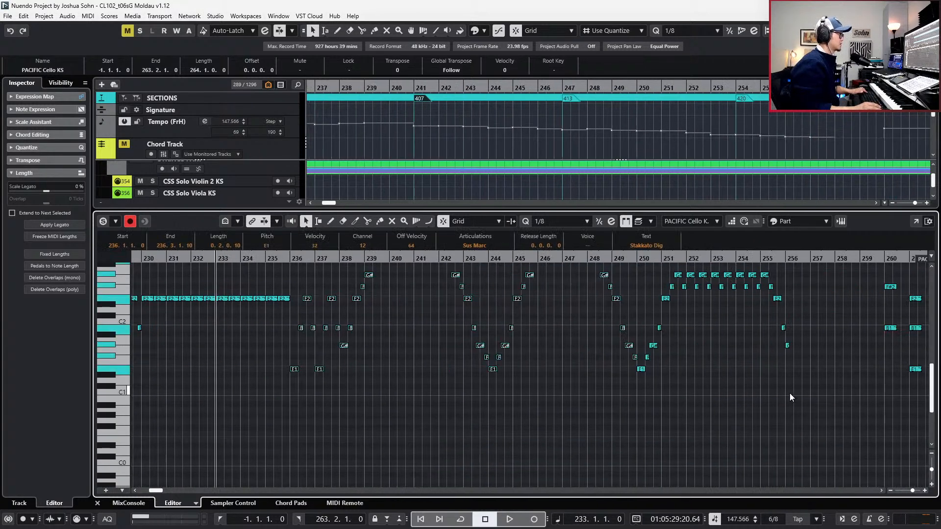
scroll(766, 305, "up", 4)
left_click_drag(755, 306, 544, 473)
key("l")
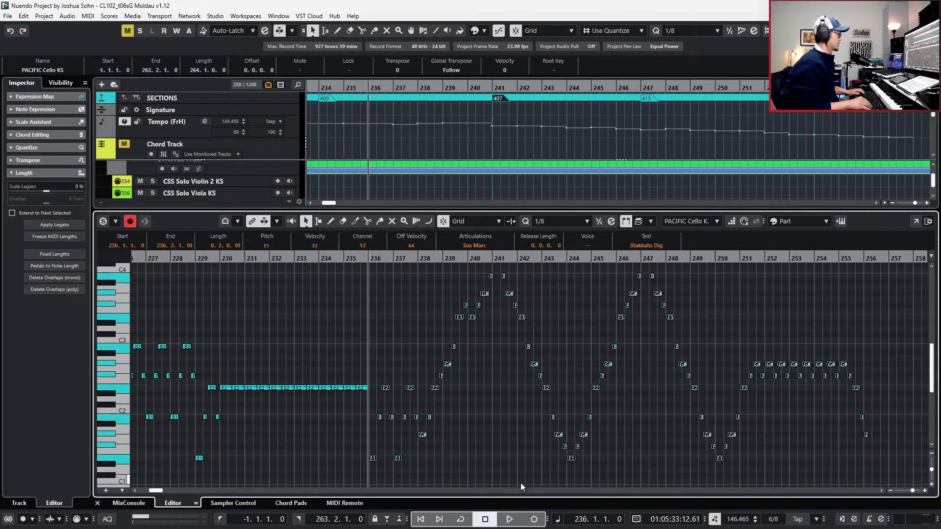
Return to the project, move the playhead to bar 239 and reopen the PACIFIC Cello KS part.
key("Return")
scroll(415, 279, "up", 2)
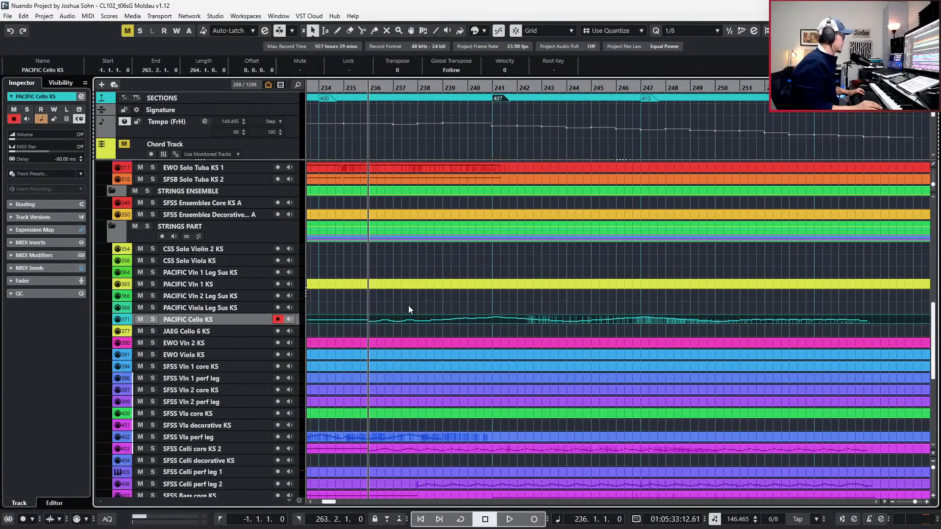
scroll(444, 345, "left", 3)
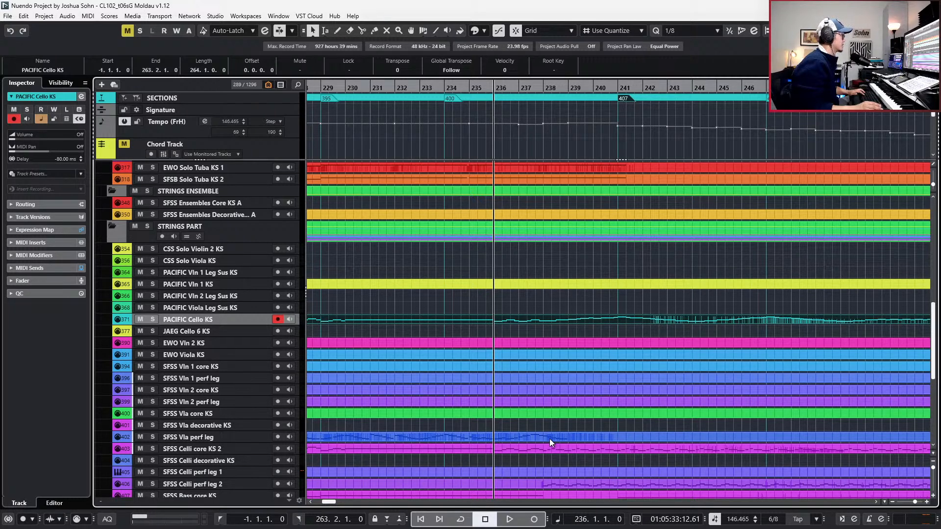
key("space")
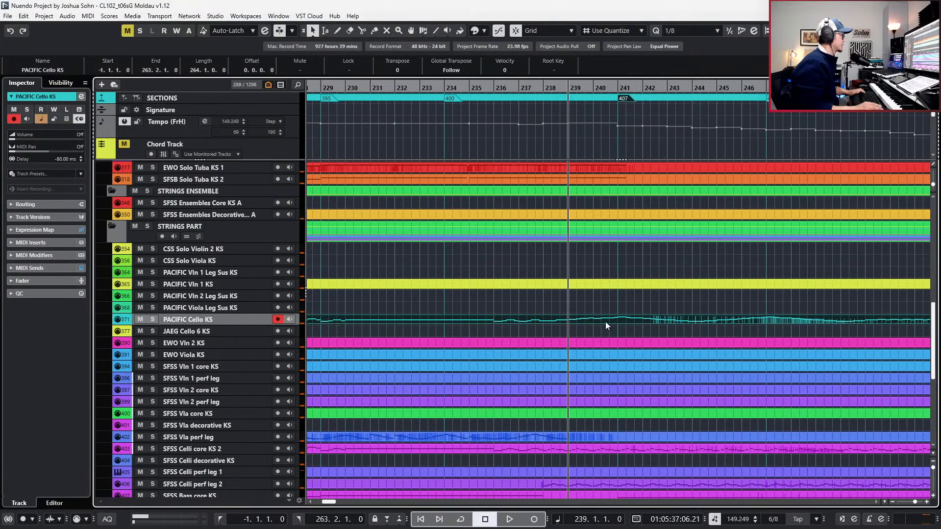
double_click(605, 318)
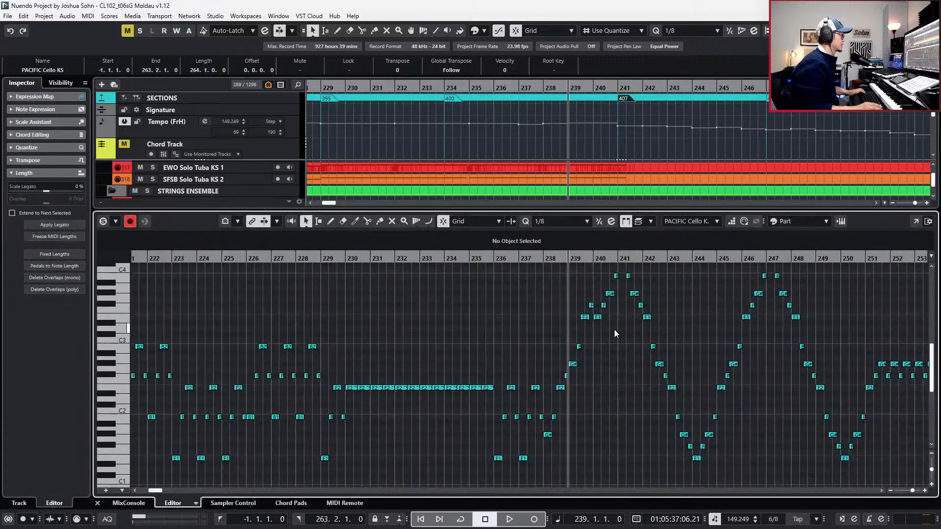
Select all cello notes from the start of bar 239 through about bar 256.
scroll(610, 328, "up", 1)
scroll(604, 320, "right", 3)
scroll(602, 314, "down", 1)
left_click_drag(409, 266, 829, 479)
scroll(613, 385, "up", 2)
left_click_drag(491, 296, 426, 349)
left_click_drag(420, 297, 698, 357)
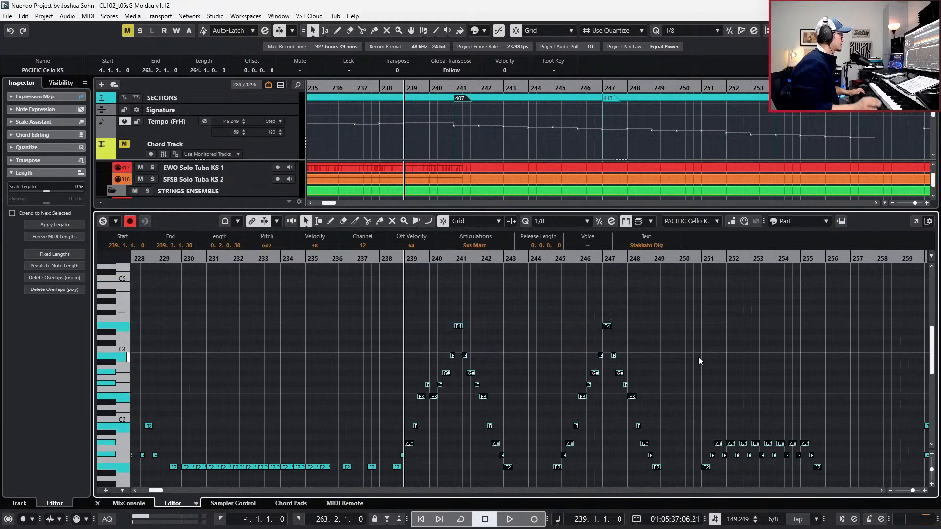
Paste the copied cello notes into the SFSS Vla perf leg part at bar 239.
key("Return")
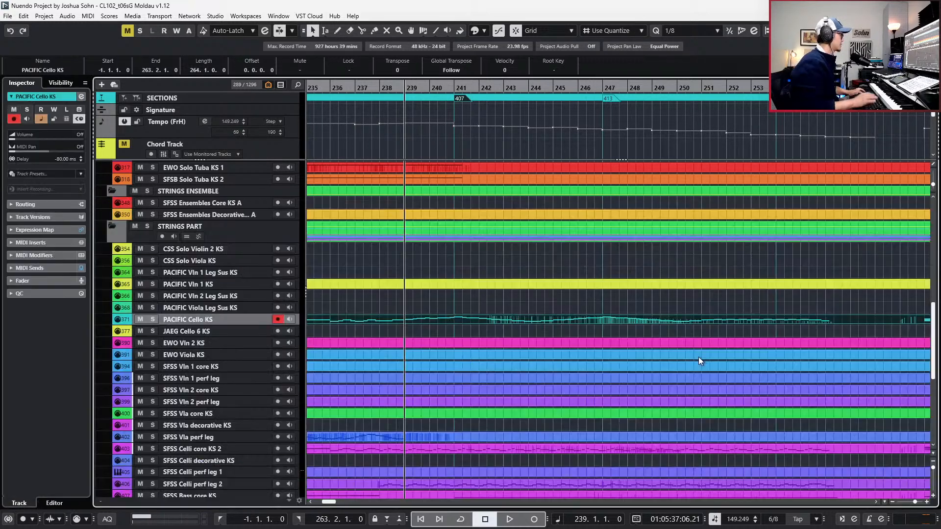
left_click(435, 438)
key("Return")
key("ctrl+v")
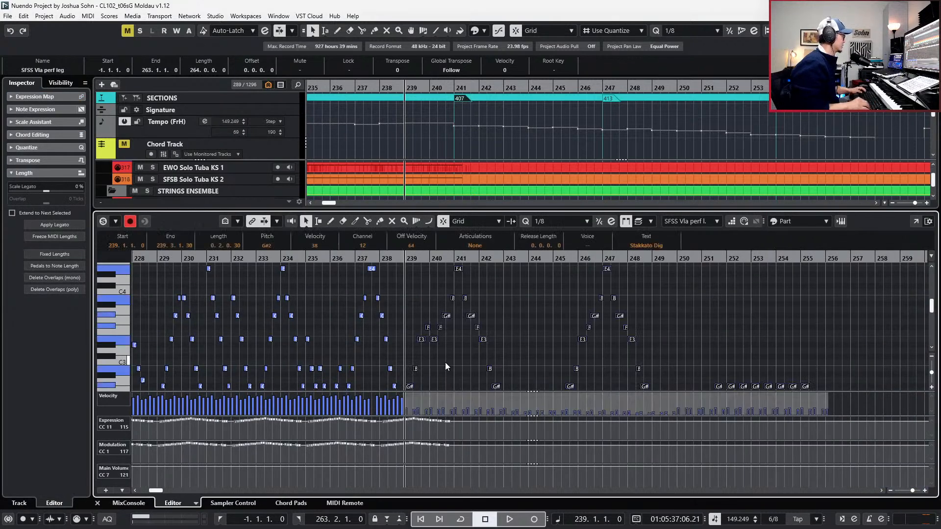
Hide the velocity and controller lanes and enlarge the pasted viola notes from bar 239 onward.
key("alt+shift+l")
scroll(493, 354, "down", 3)
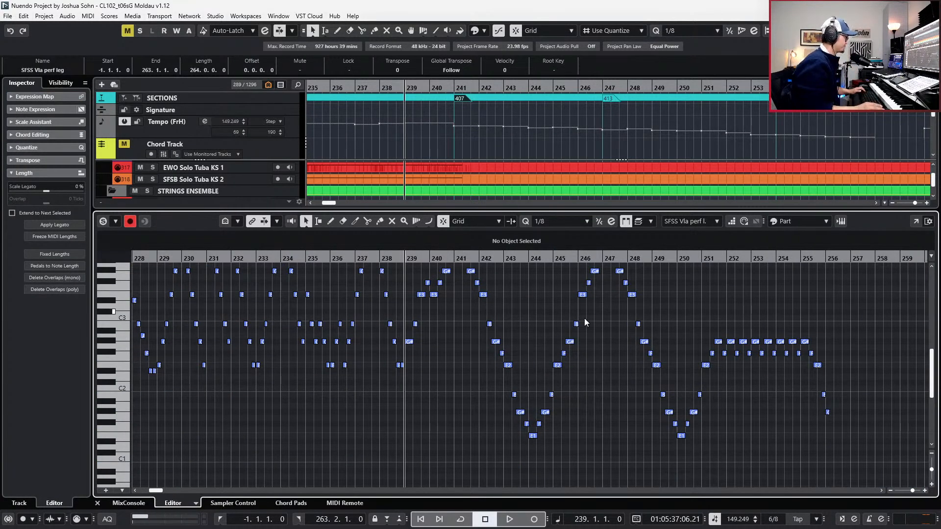
scroll(542, 377, "up", 1)
scroll(463, 389, "up", 2)
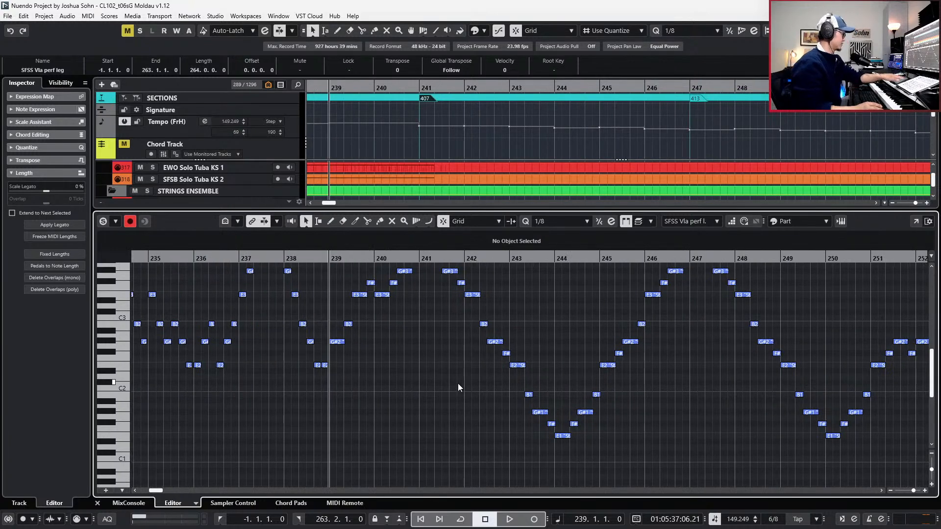
key("alt+l")
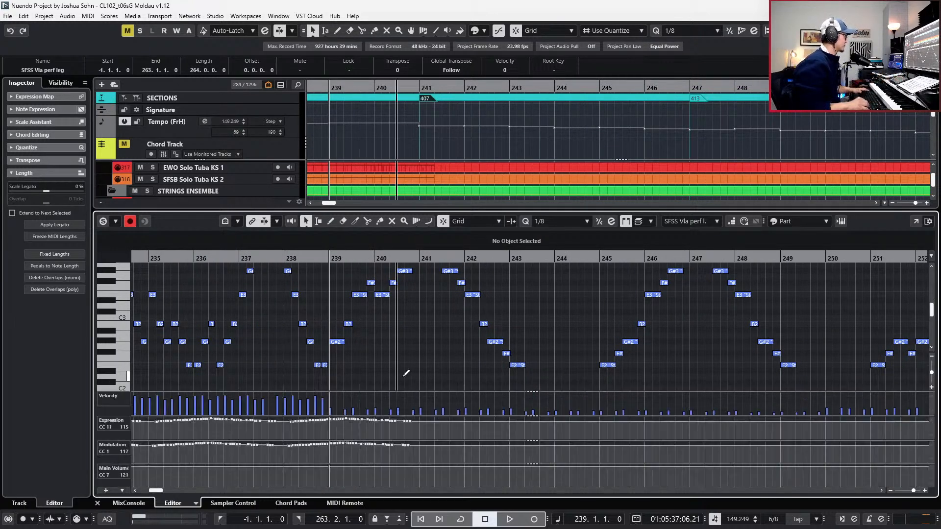
key("alt+l")
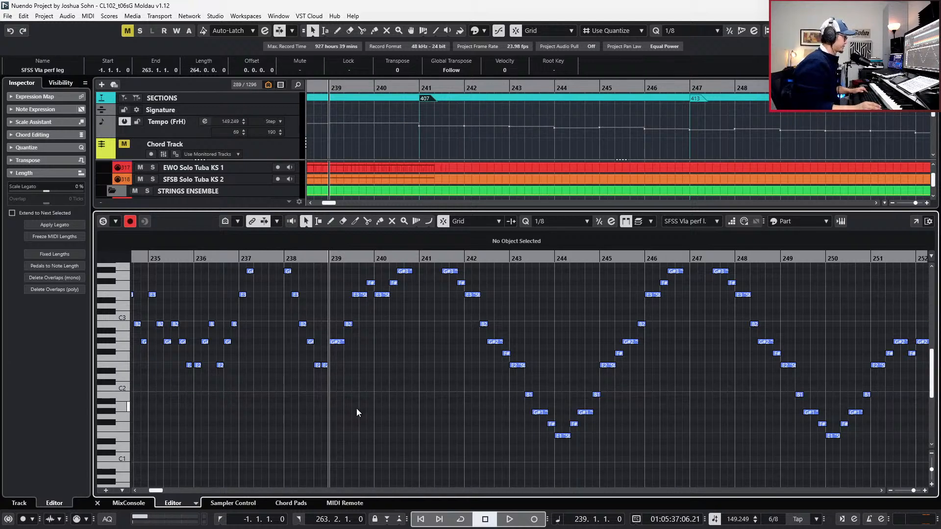
scroll(355, 407, "up", 3)
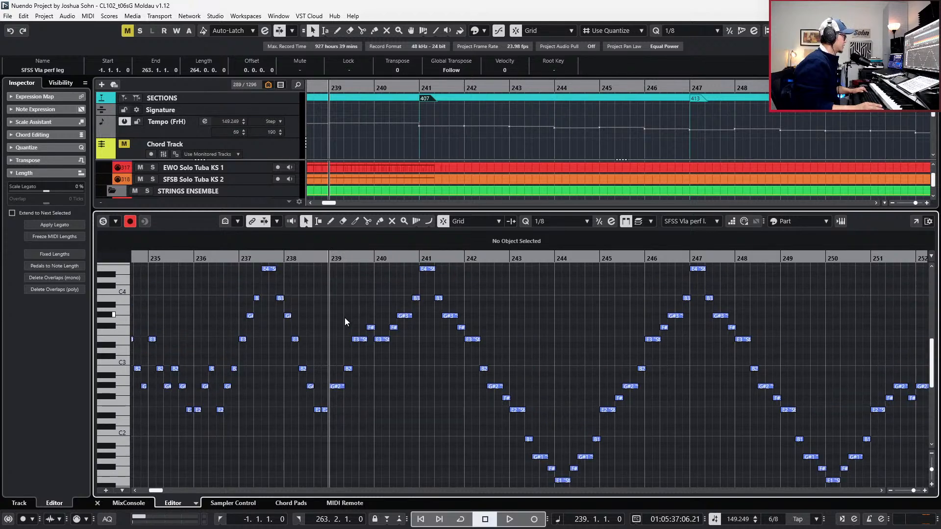
Transpose the four pasted notes of bar 239 down four semitones so that the first one is E2.
left_click_drag(348, 389, 369, 407)
key("Down")
key("Down")
key("Down")
key("Down")
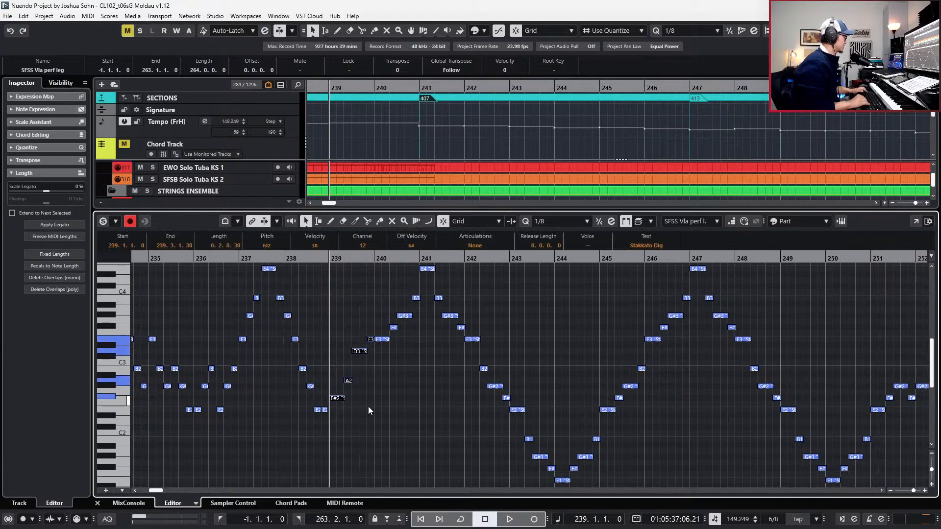
Correct the second, third and fourth notes of bar 239 to G#2, A2 and B2.
left_click_drag(346, 373, 380, 399)
key("Up")
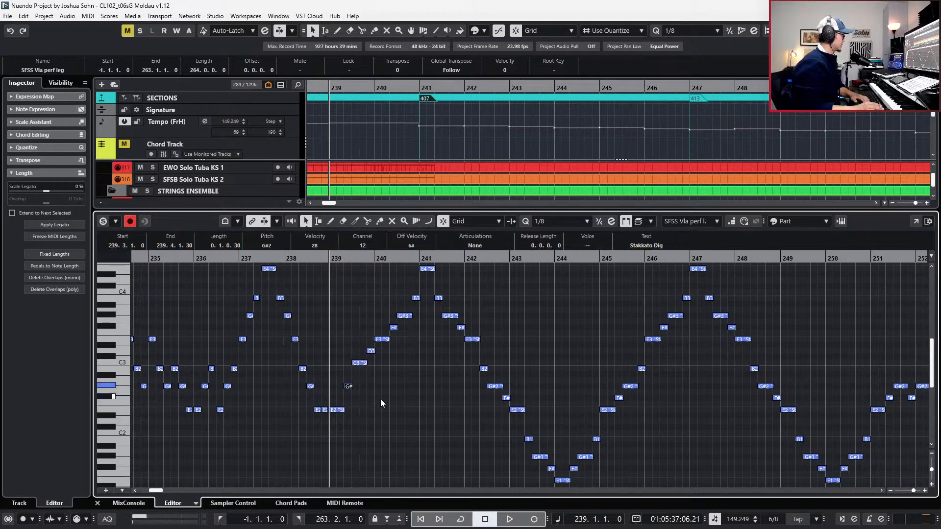
left_click(356, 362)
key("Down")
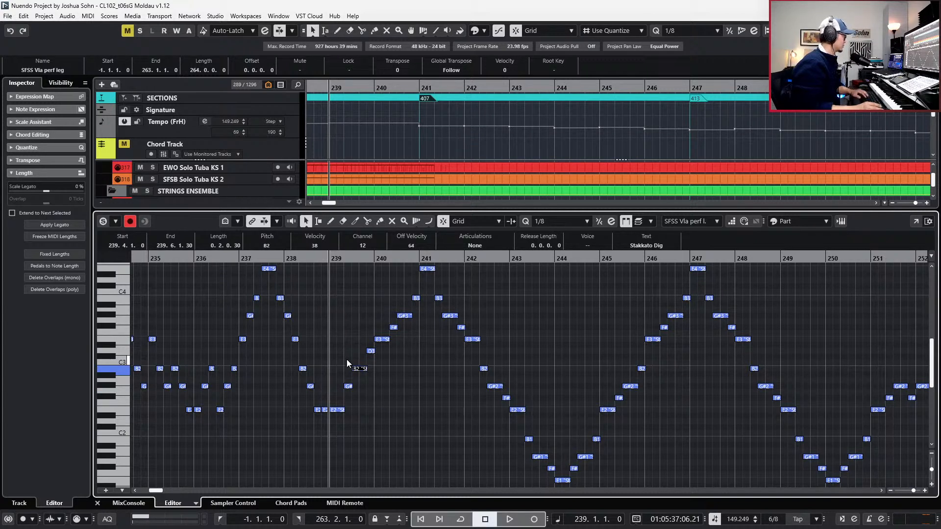
key("Down")
key("Down")
left_click(370, 350)
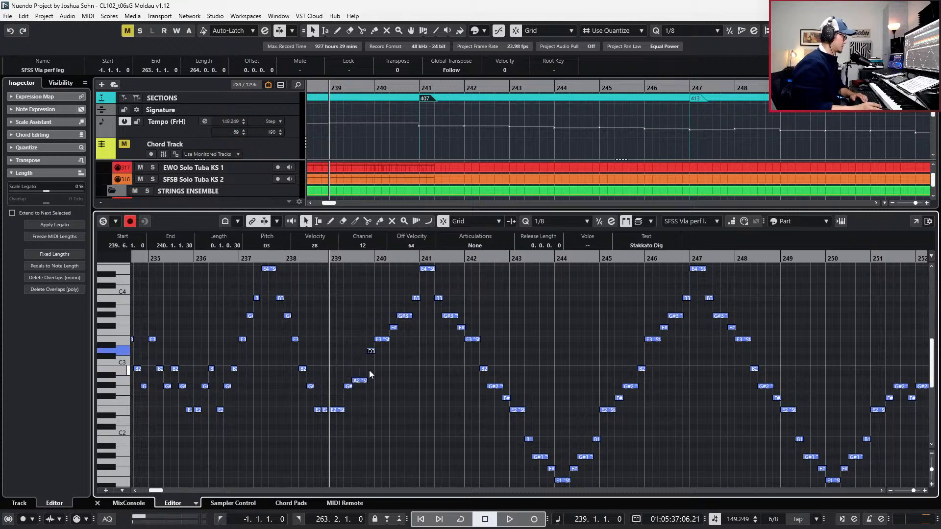
key("Down")
key("Down")
key("Down")
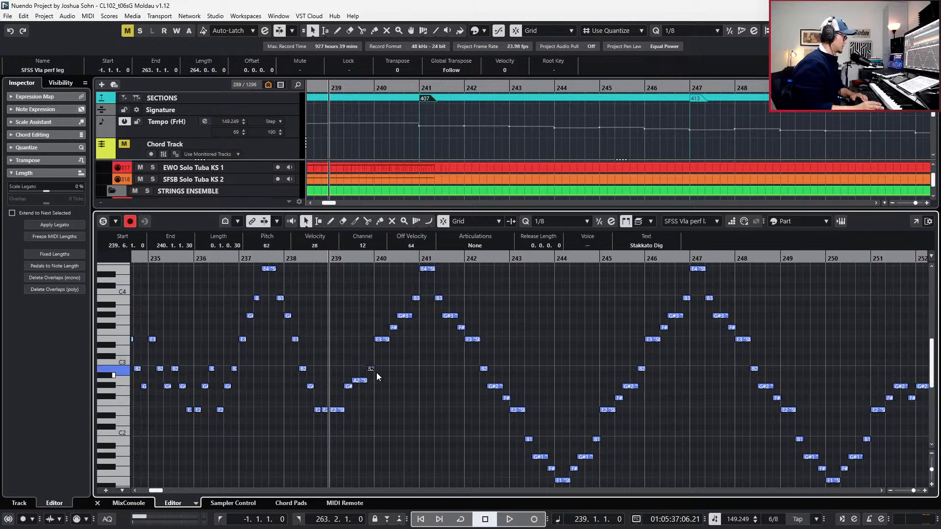
Try the first note of bar 240 at D#3, return it to E3 and move the playhead to it.
left_click(383, 339)
key("Down")
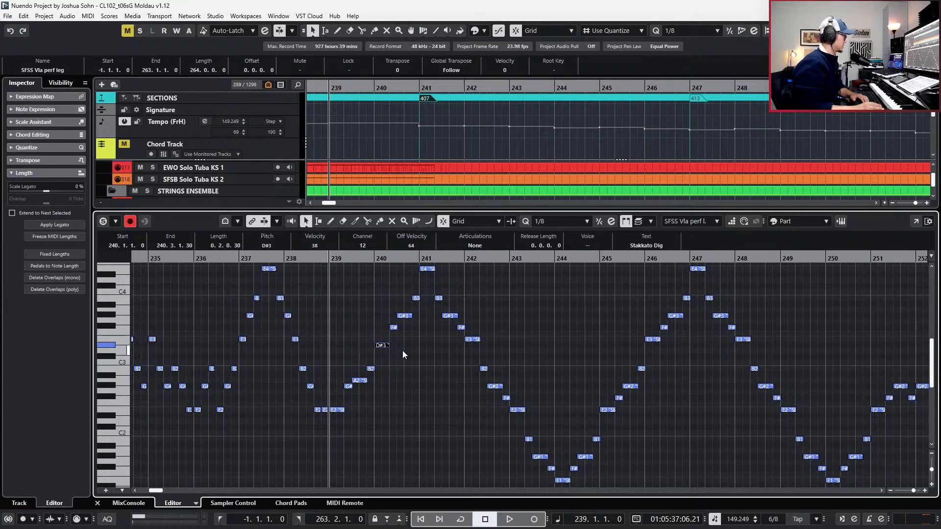
key("Up")
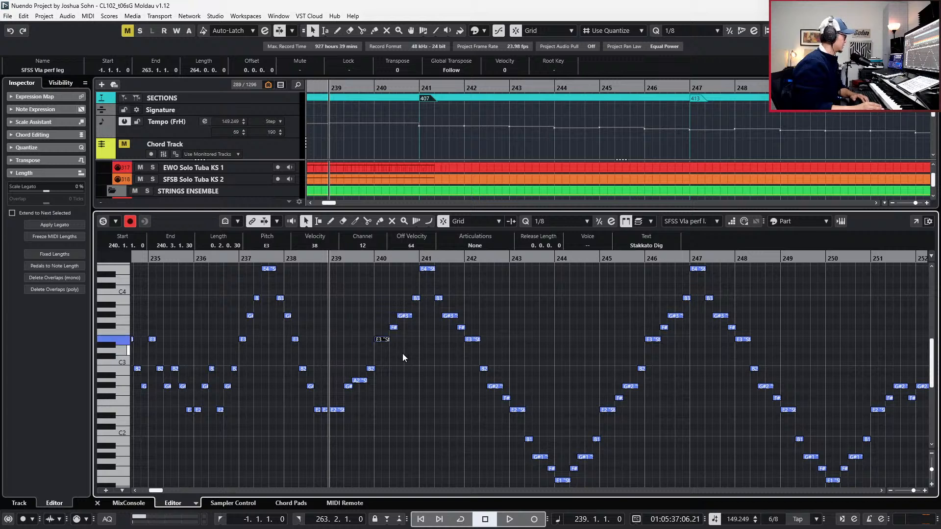
key("l")
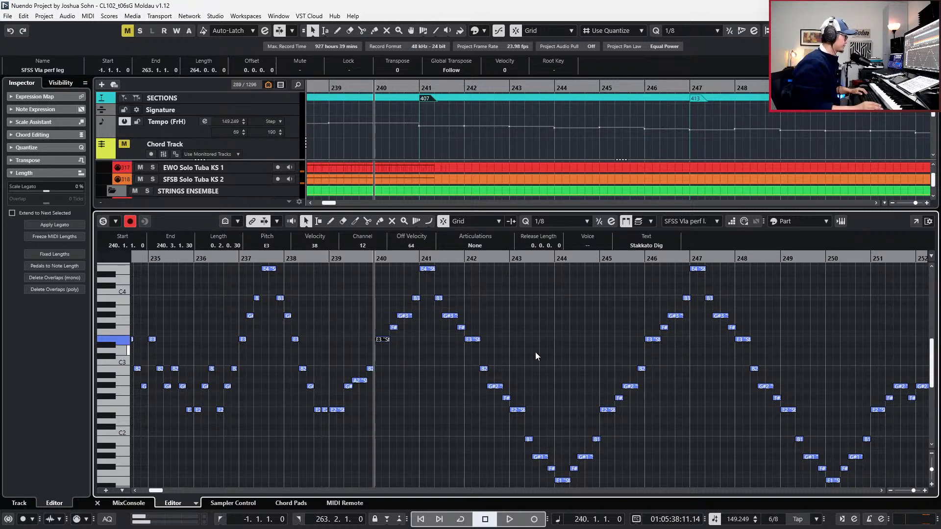
Move the playhead to the first note of bar 241 and lower that note to G#3.
scroll(505, 345, "right", 1)
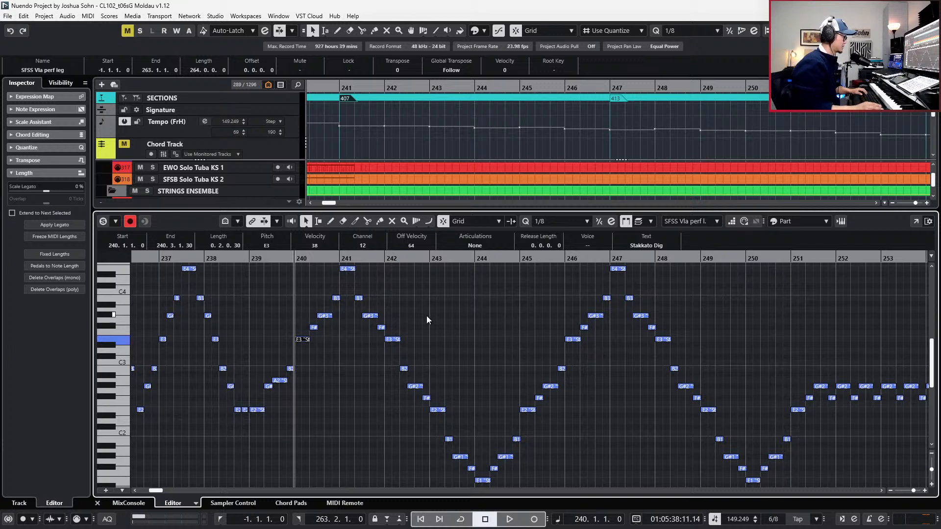
left_click(348, 278)
left_click(349, 270)
scroll(401, 322, "up", 2)
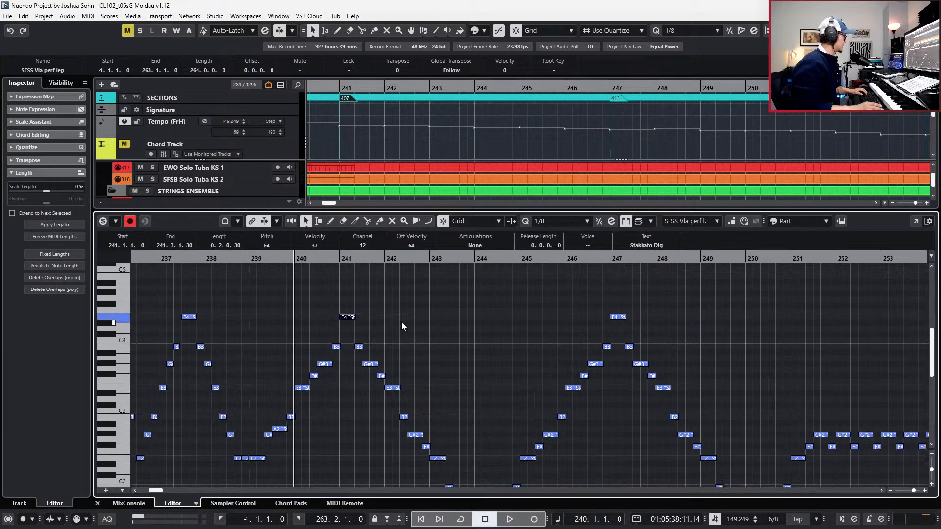
key("l")
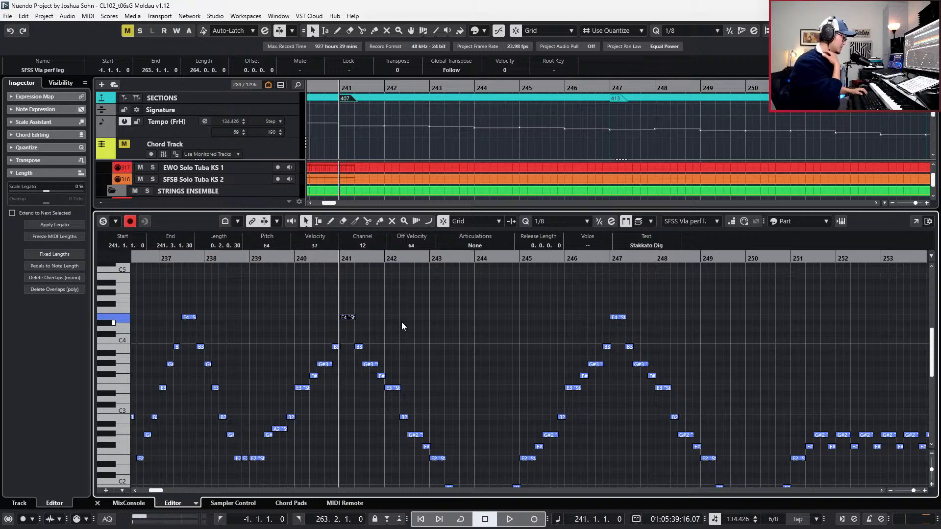
key("Down")
key("Down")
key("Down")
key("Down")
key("Down")
key("Down")
key("Down")
key("Down")
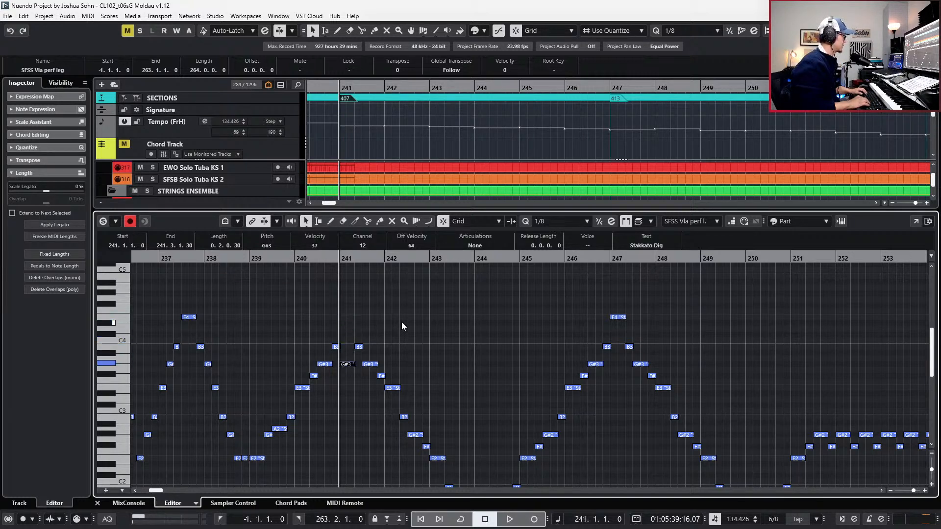
Raise the third note of bar 241, on beat 4, to E4.
key("Right")
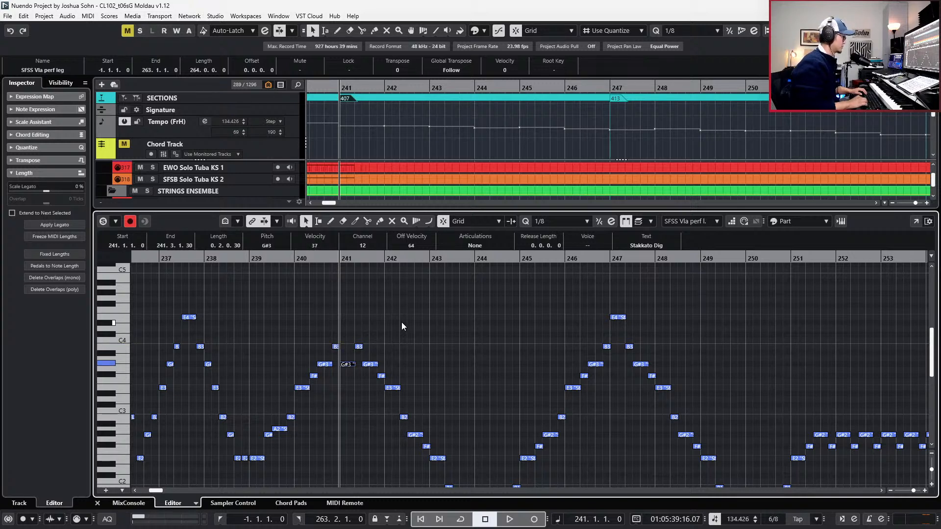
key("Right")
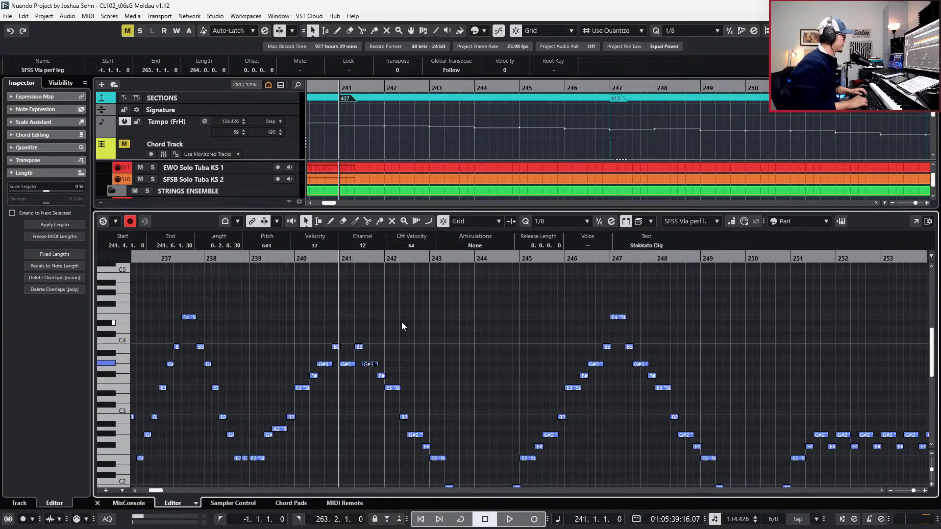
key("Up")
key("Up")
key("Up")
key("Up")
key("Up")
key("Up")
key("Up")
key("Up")
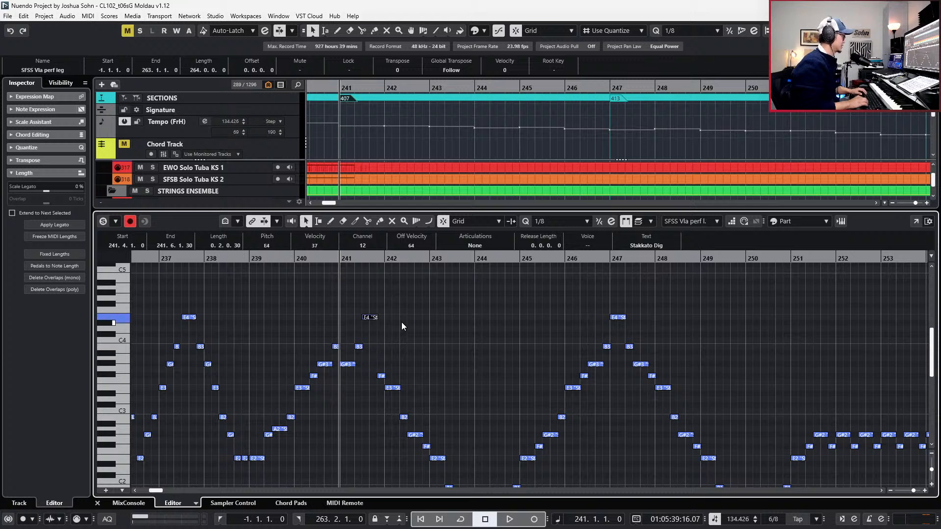
Raise the last note of bar 241, on beat 6, to F#4 and compare it with the preceding note.
key("Right")
key("Up")
key("Up")
key("Up")
key("Up")
key("Up")
key("Up")
key("Up")
key("Up")
key("Up")
key("Up")
key("Up")
key("Up")
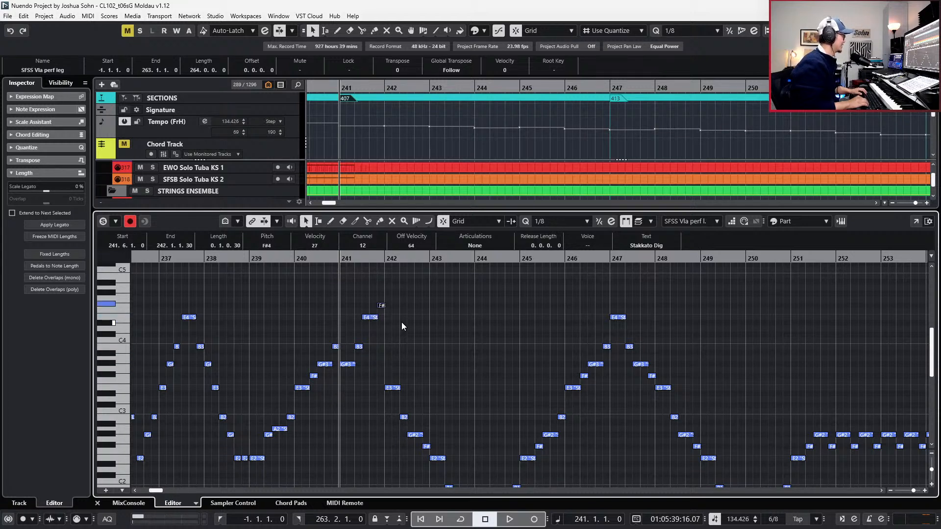
key("Left")
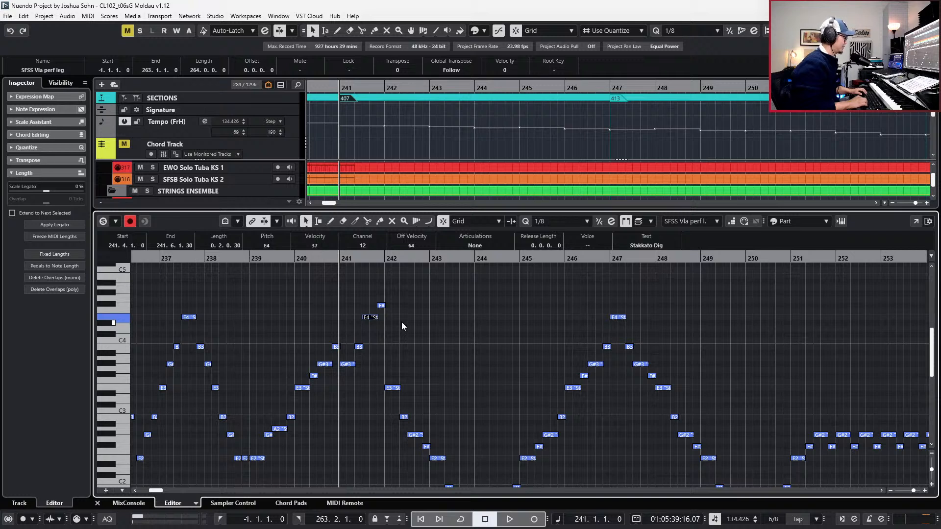
key("Right")
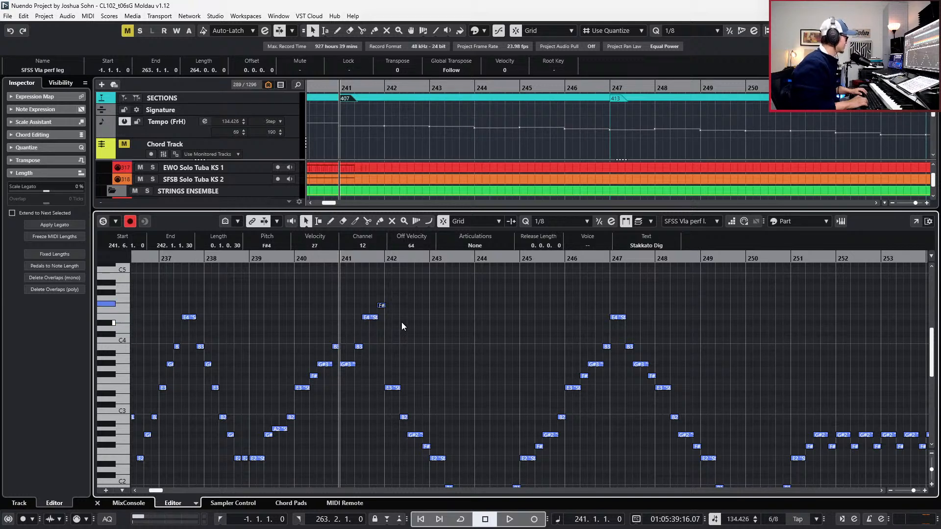
Raise the first note of bar 242 to G#4.
key("Right")
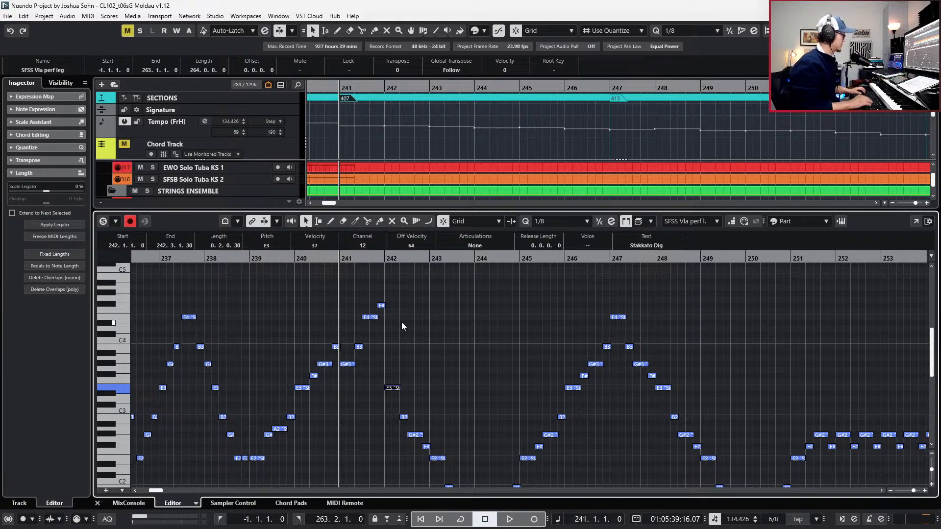
key("shift+Up")
key("Up")
key("Up")
key("Up")
key("Up")
Raise the second note of bar 242, on beat 3, to F#4.
key("Right")
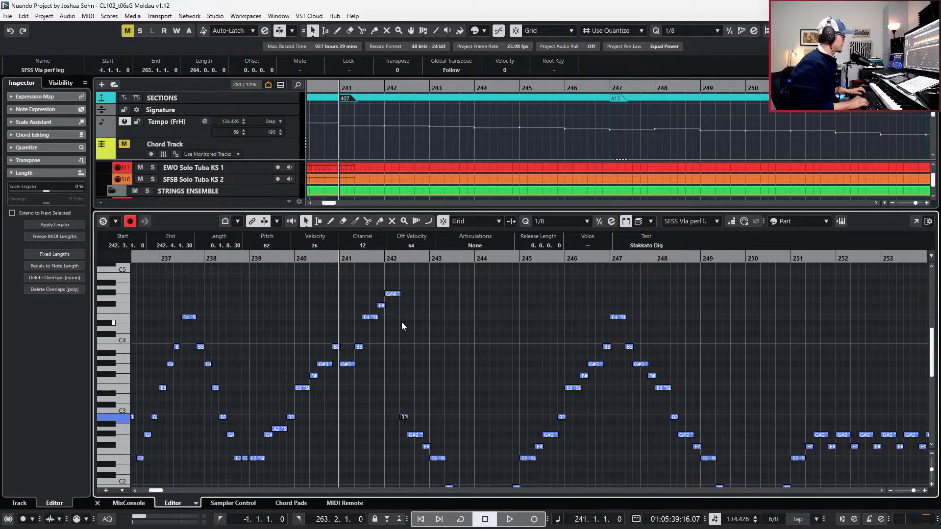
key("shift+Up")
key("shift+Up")
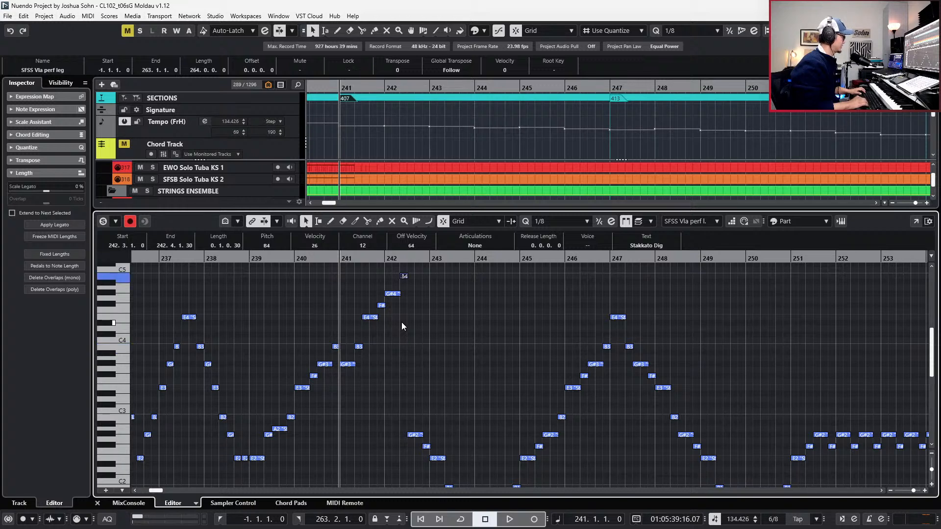
key("Down")
key("Down")
key("Down")
key("Down")
key("Down")
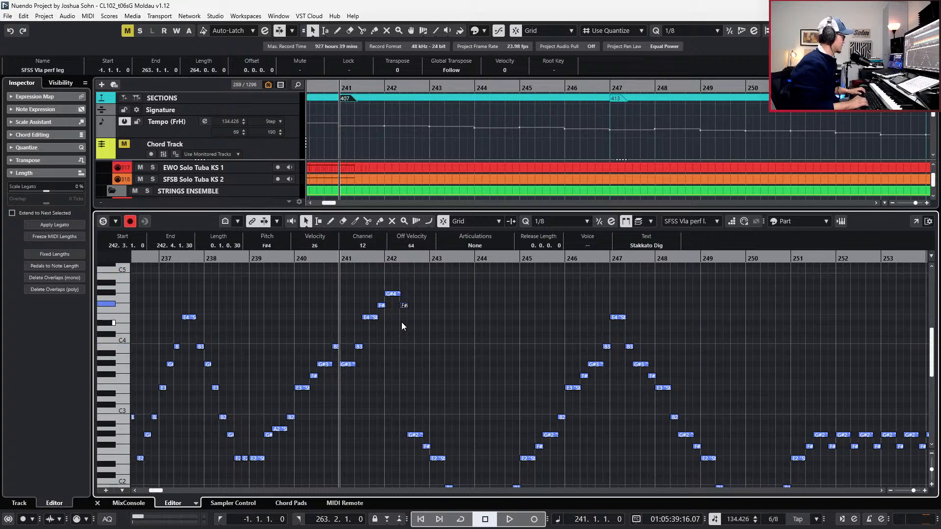
Transpose the seven notes from beat 4 of bar 242 through the start of bar 244 up together until the first is E4.
key("Right")
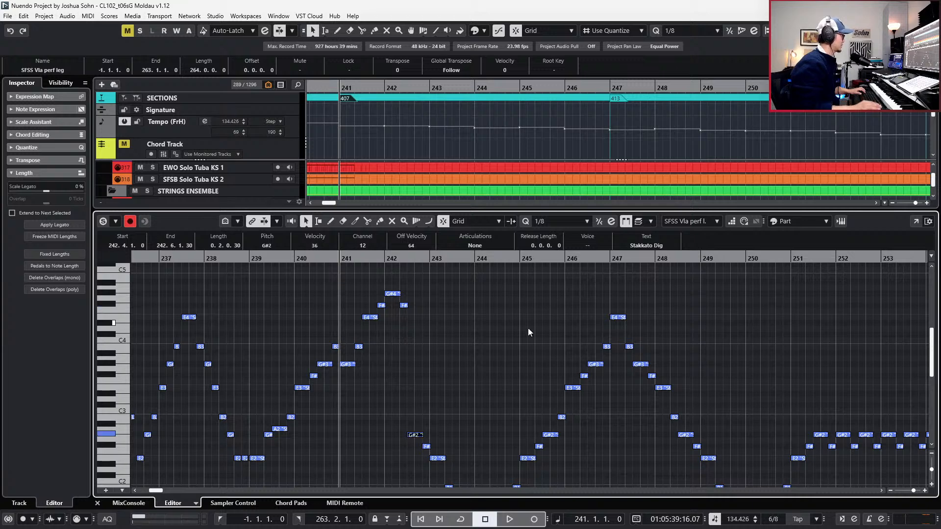
scroll(498, 325, "down", 3)
left_click_drag(412, 323, 491, 448)
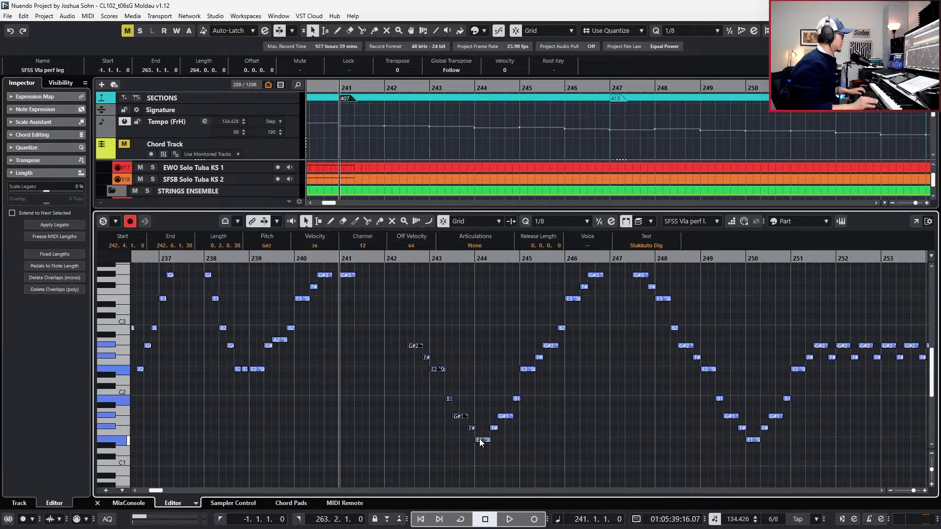
key("shift+Up")
scroll(487, 402, "up", 3)
key("Up")
key("Up")
key("Up")
key("Up")
key("Up")
key("Up")
key("Up")
key("Up")
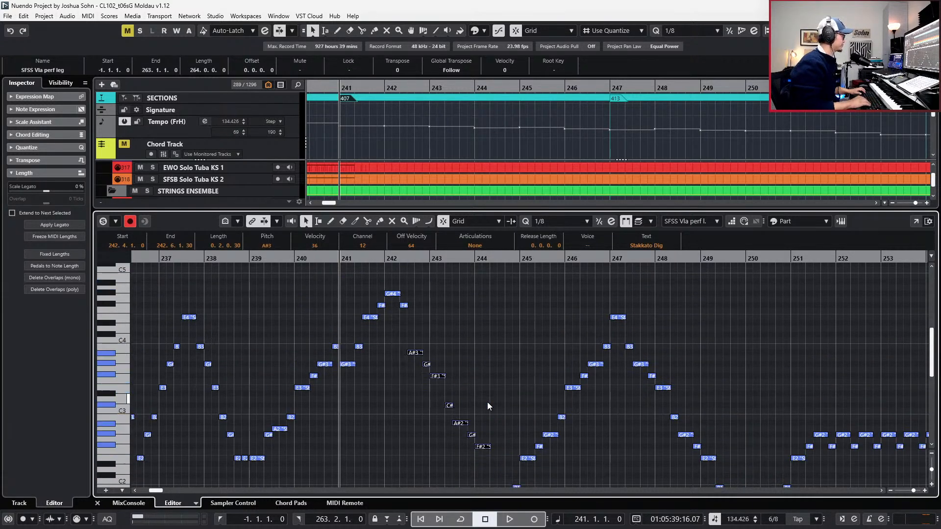
Lower the last note of bar 242, on beat 6, to B3.
left_click_drag(407, 326, 449, 346)
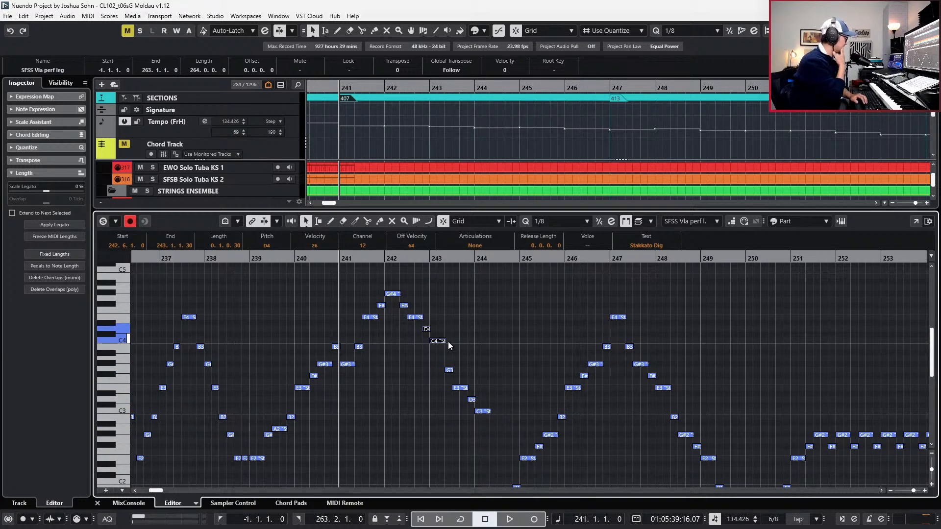
scroll(451, 333, "up", 2)
left_click(443, 366)
left_click(430, 374)
key("Down")
key("Down")
key("Down")
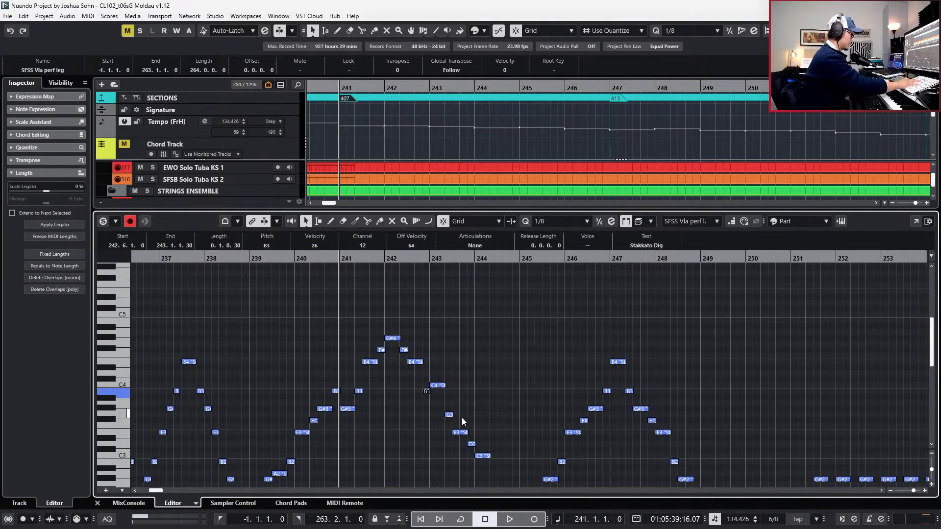
Move the playhead to the first note of bar 243 and lower that note to G3.
left_click(443, 377)
left_click(440, 386)
scroll(474, 395, "up", 2)
key("Down")
key("Down")
key("Down")
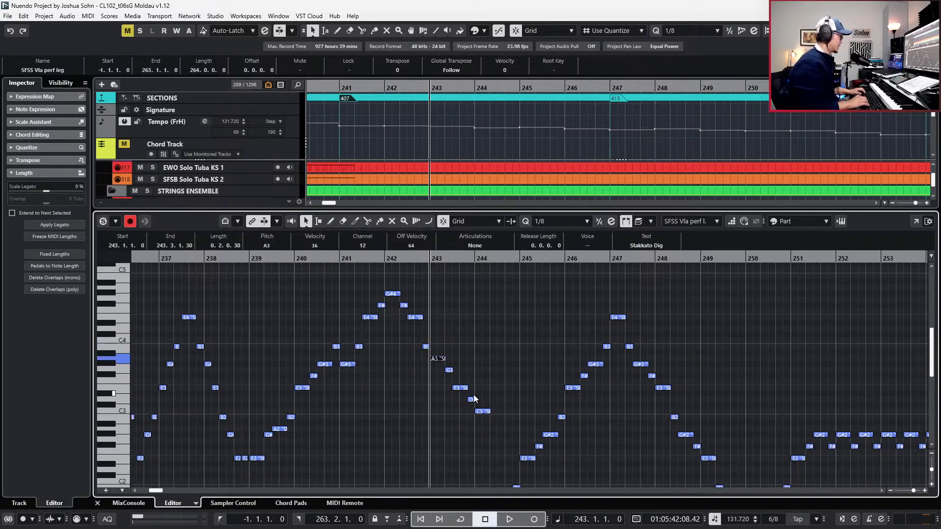
key("Down")
key("Down")
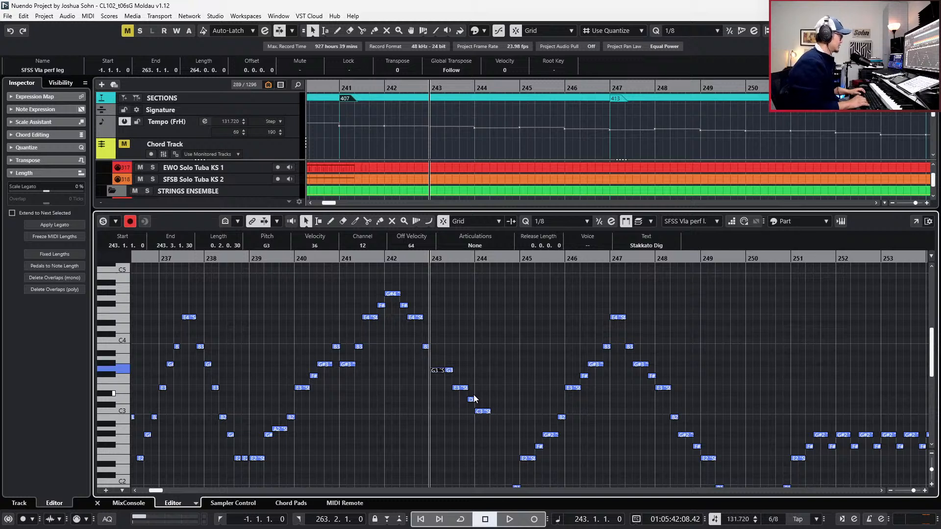
Lower the four notes from beat 3 of bar 243 through the start of bar 244 a semitone and raise bar 243's first note to G#3.
scroll(463, 378, "right", 1)
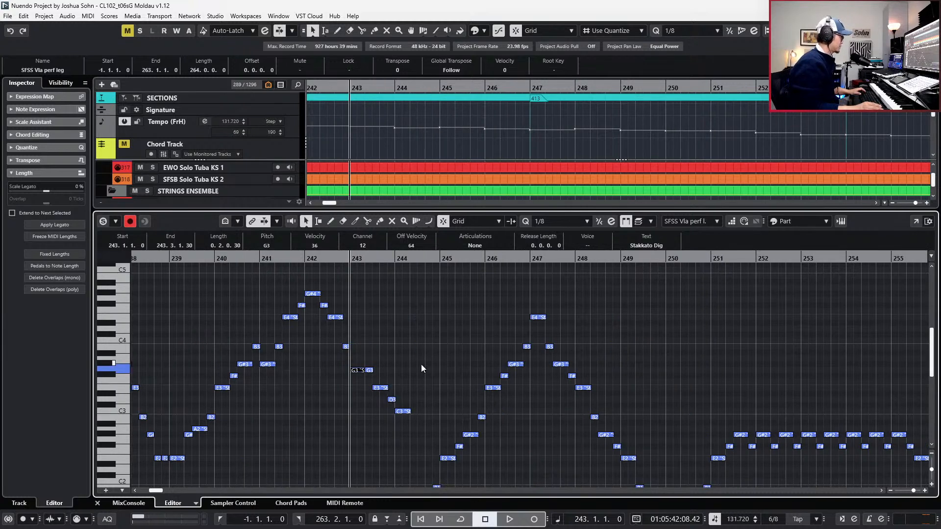
left_click_drag(374, 360, 405, 440)
left_click_drag(375, 352, 372, 378)
key("Down")
left_click(358, 371)
key("Up")
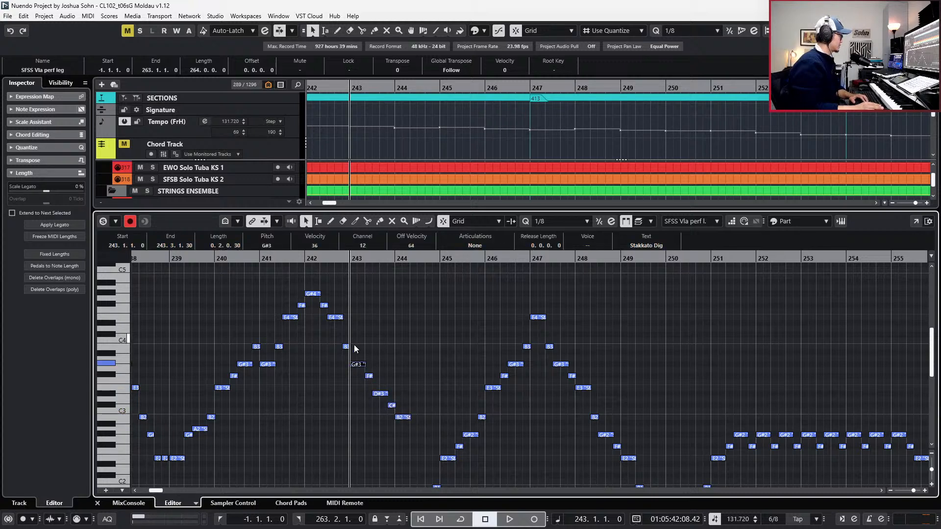
Correct the last two notes of bar 243, on beats 4 and 6, to E3 and B2.
left_click(380, 394)
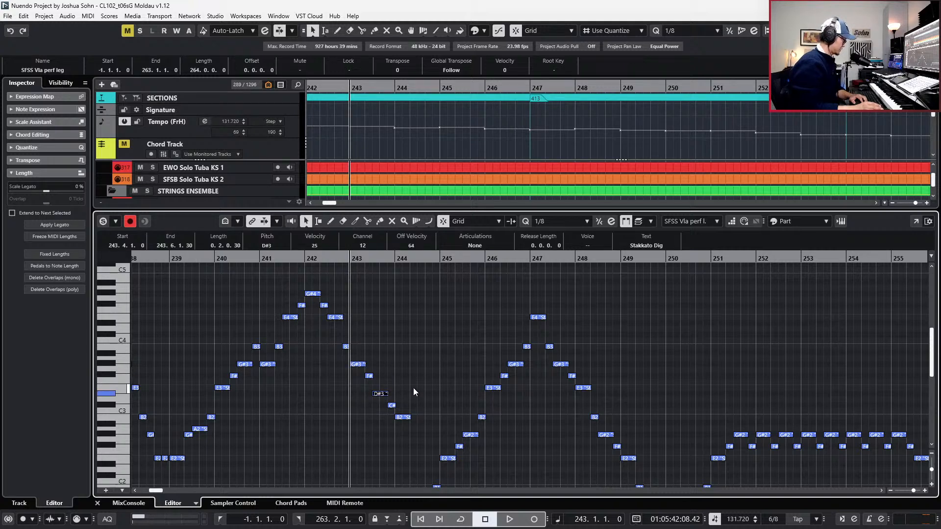
key("Up")
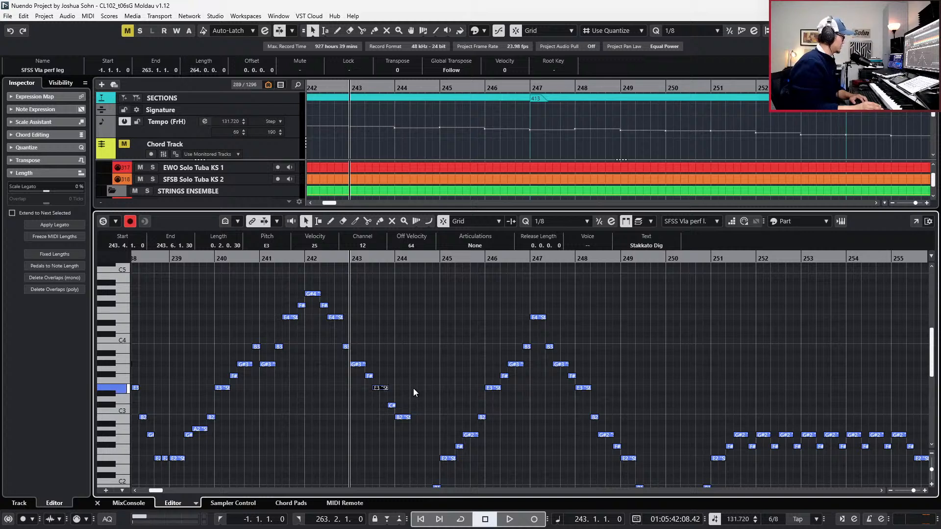
left_click(392, 406)
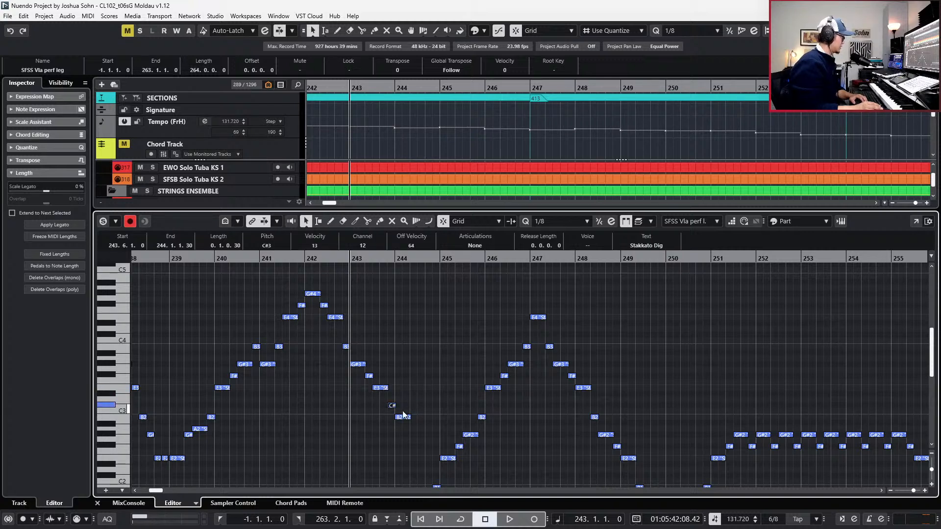
key("Up")
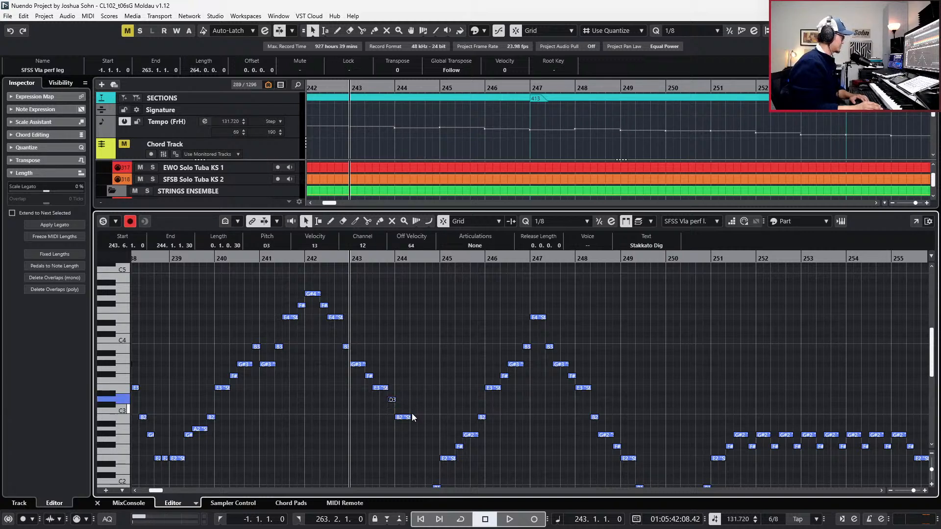
key("Down")
key("Down")
key("Down")
Lower the first note of bar 244 to A2.
left_click(404, 417)
key("Down")
scroll(433, 439, "down", 2)
scroll(440, 415, "down", 2)
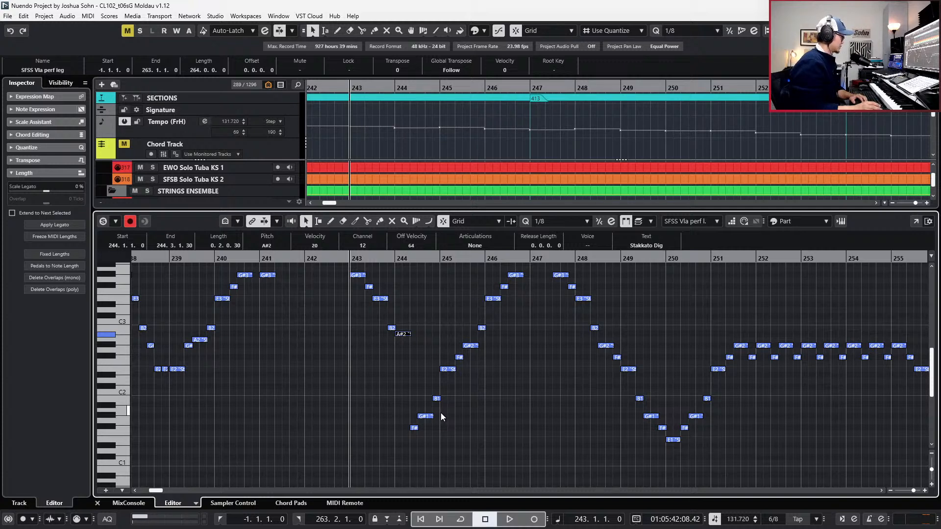
key("Down")
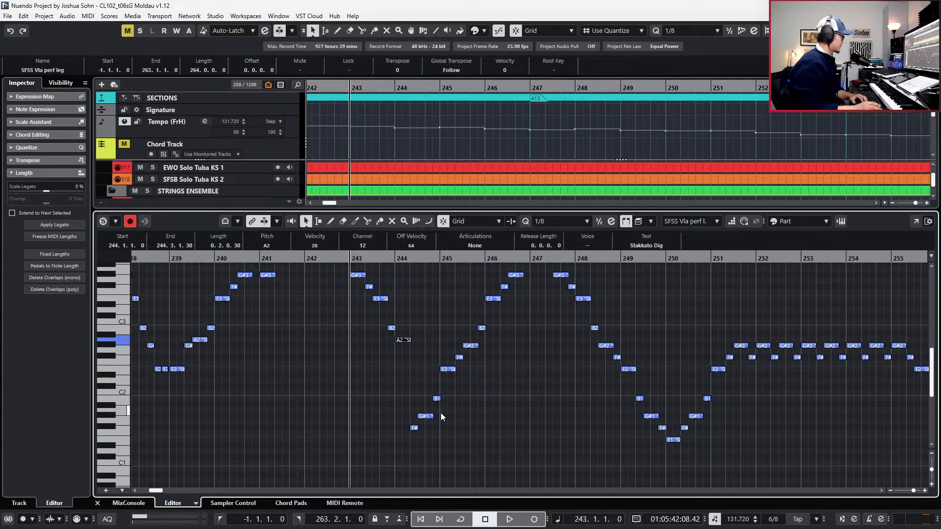
Play the corrected viola passage from bar 242 twice and check its individual notes in that bar.
scroll(440, 412, "up", 3)
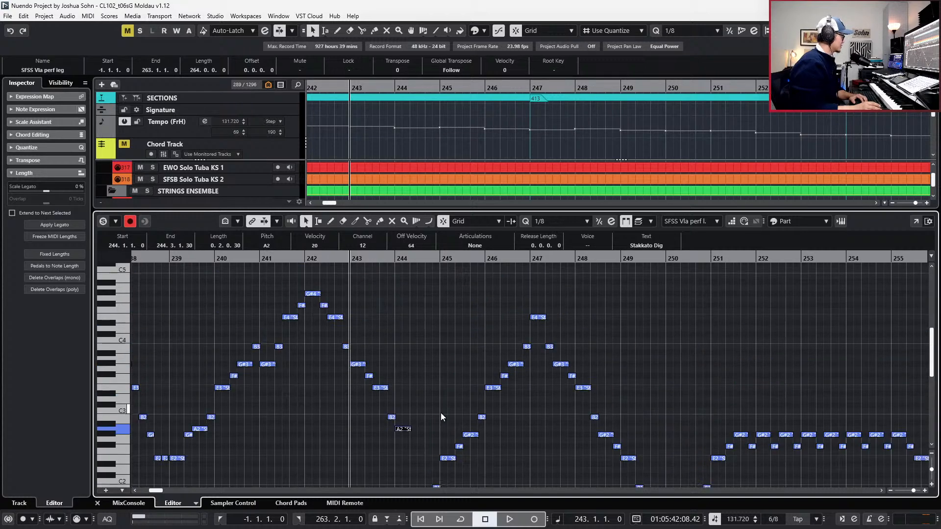
key("KP_Subtract")
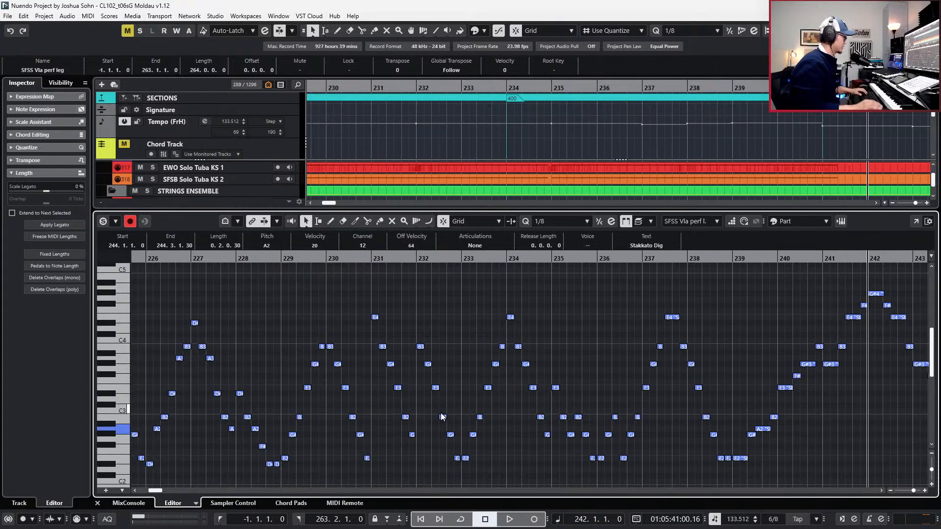
scroll(535, 426, "left", 4)
scroll(549, 431, "right", 8)
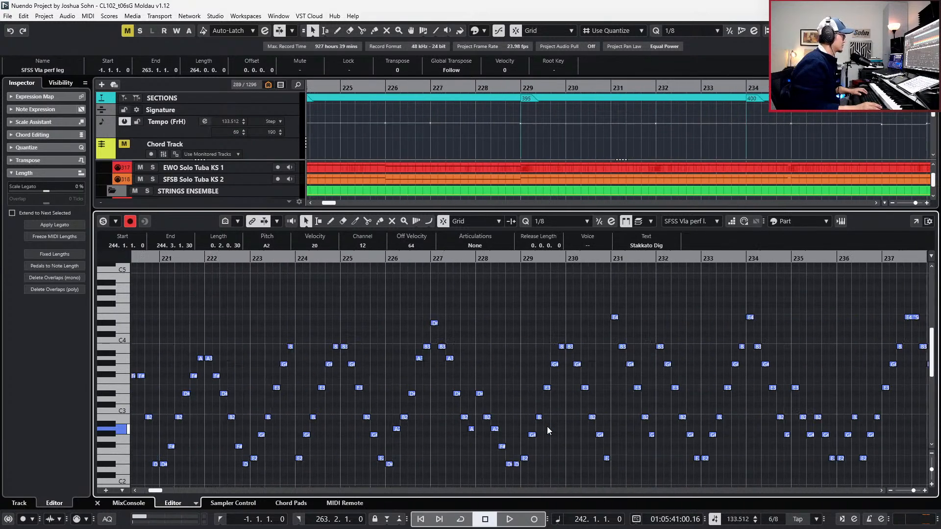
key("space")
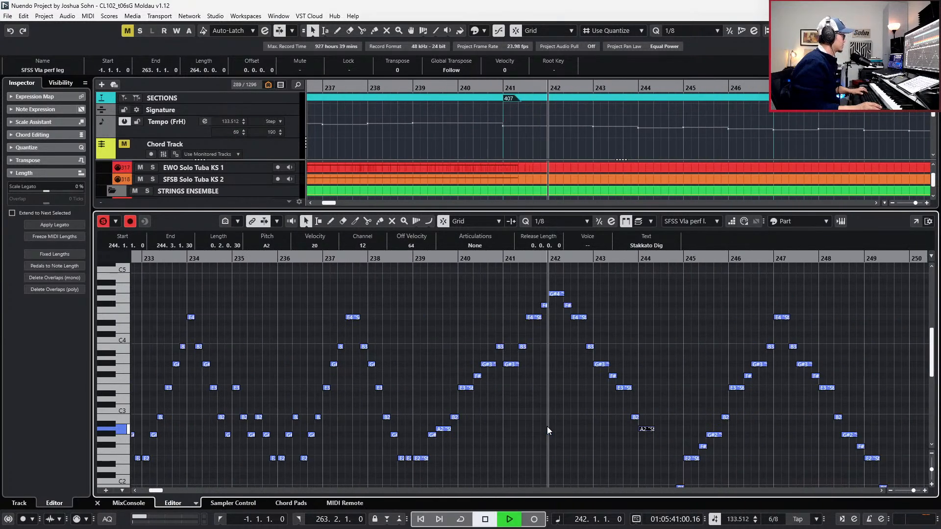
key("h")
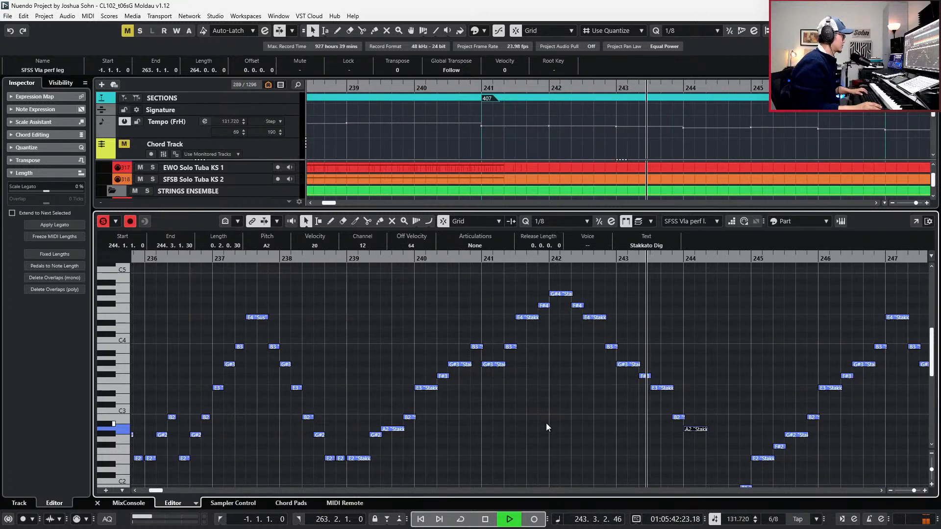
key("space")
key("KP_Subtract")
key("KP_Subtract")
key("space")
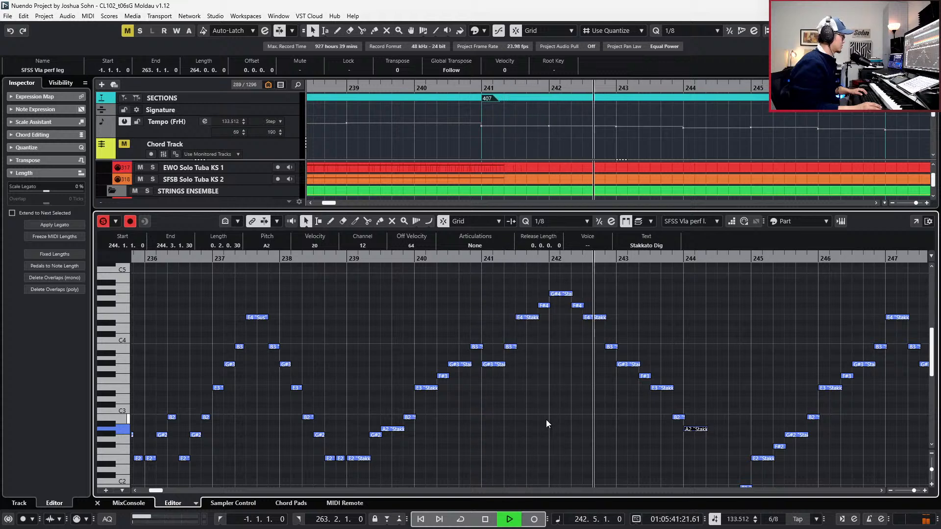
key("space")
left_click_drag(577, 278, 567, 296)
key("l")
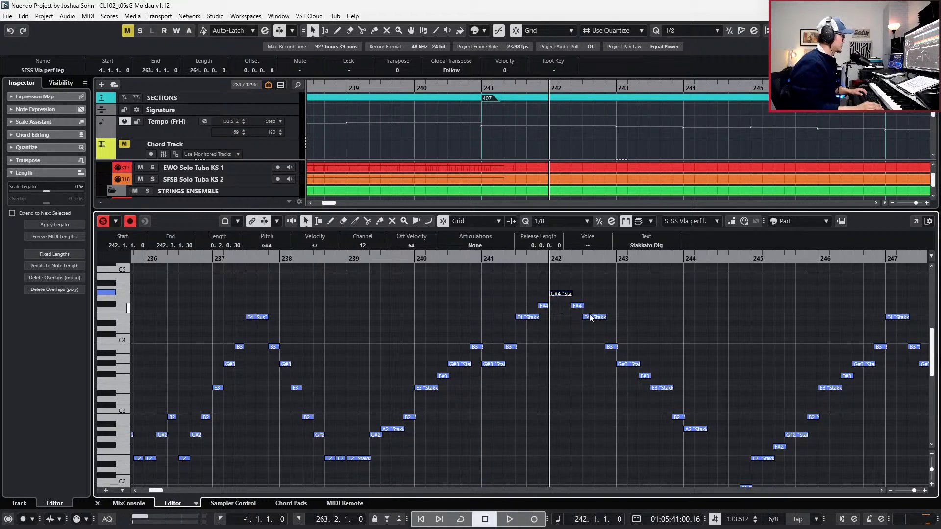
left_click(612, 347)
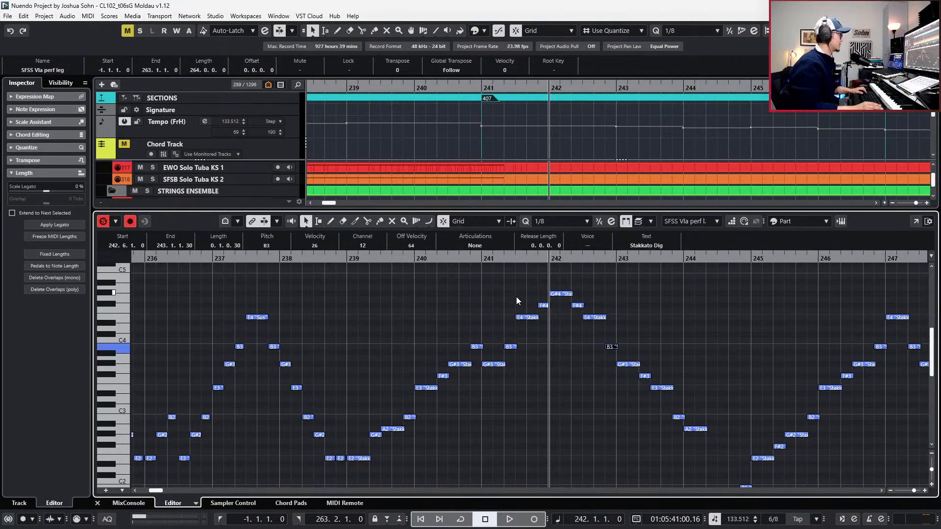
Set the quantize grid to 1/1 and move the notes from the start of bar 241 through the start of bar 244 one bar earlier.
left_click_drag(507, 297, 548, 399)
scroll(476, 306, "left", 4)
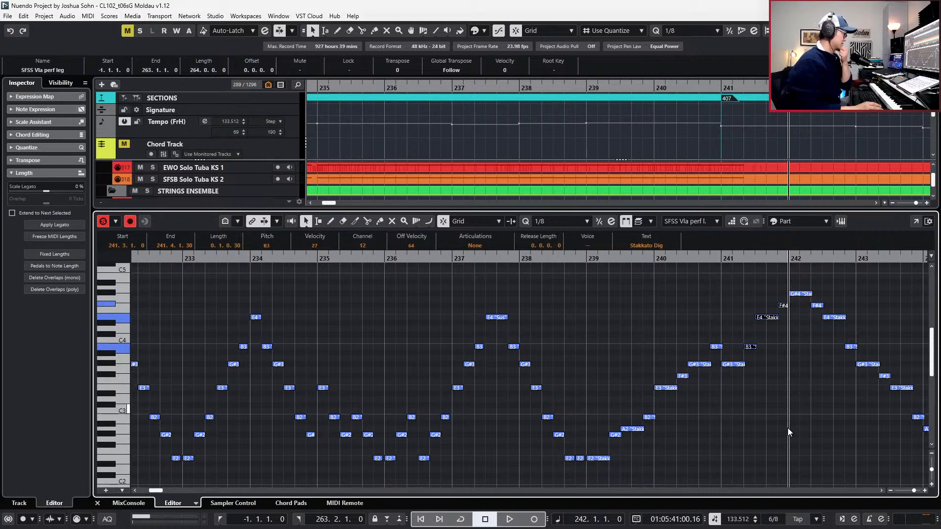
left_click(739, 364)
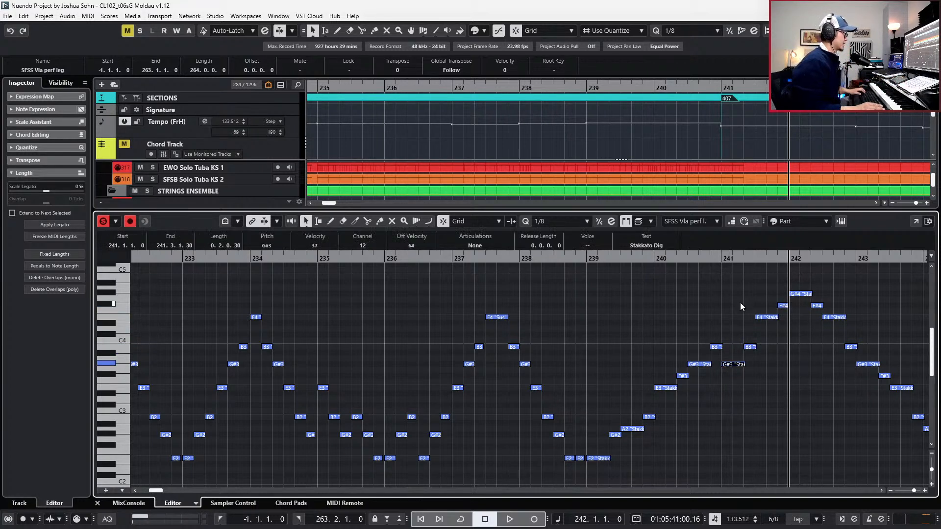
left_click_drag(723, 288, 901, 428)
scroll(901, 426, "right", 2)
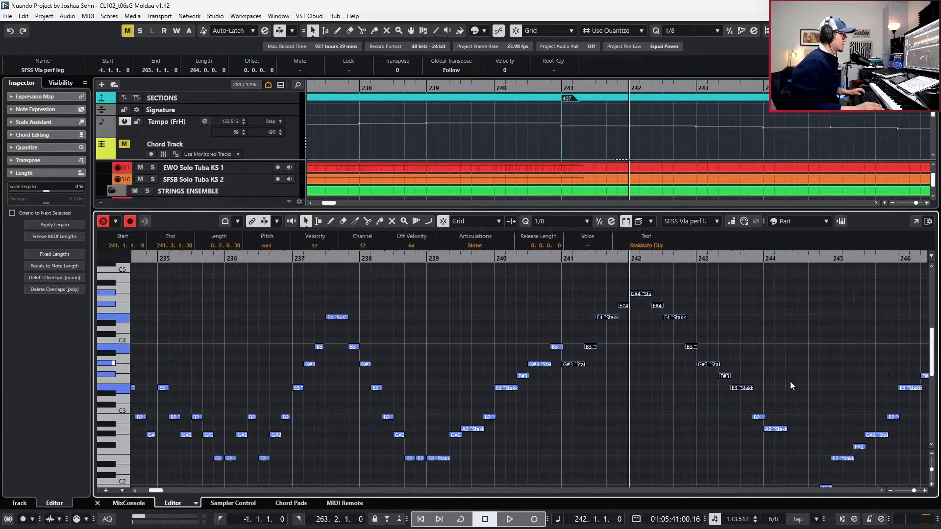
left_click_drag(790, 382, 763, 427)
scroll(781, 381, "left", 2)
key("alt+1")
key("ctrl+Left")
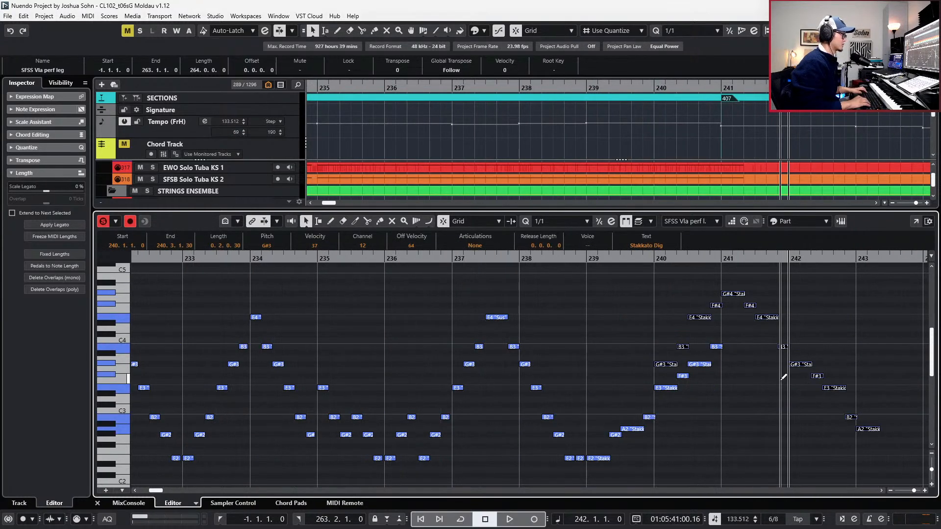
Move the upper E3, F#3, G#3, B3 figure from bar 240 one bar earlier and locate the cursor at bar 239.
left_click_drag(752, 344, 686, 406)
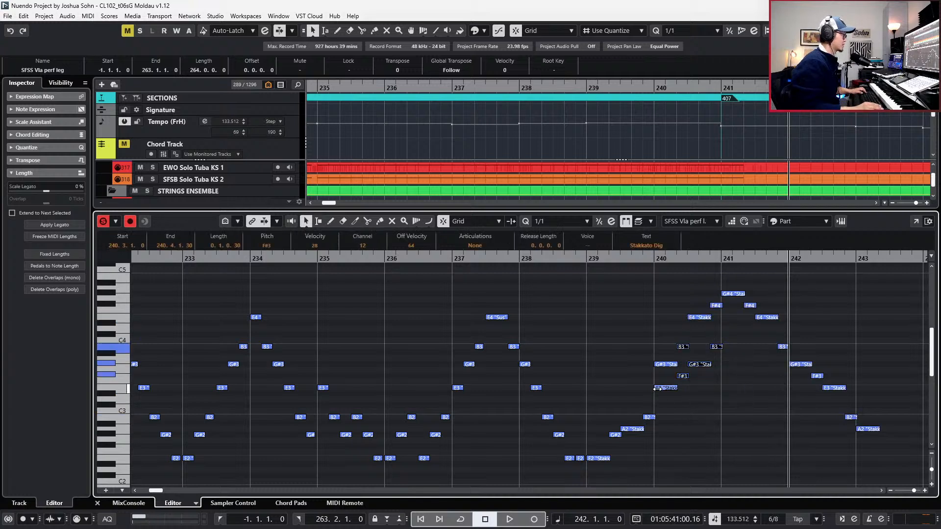
key("ctrl+Left")
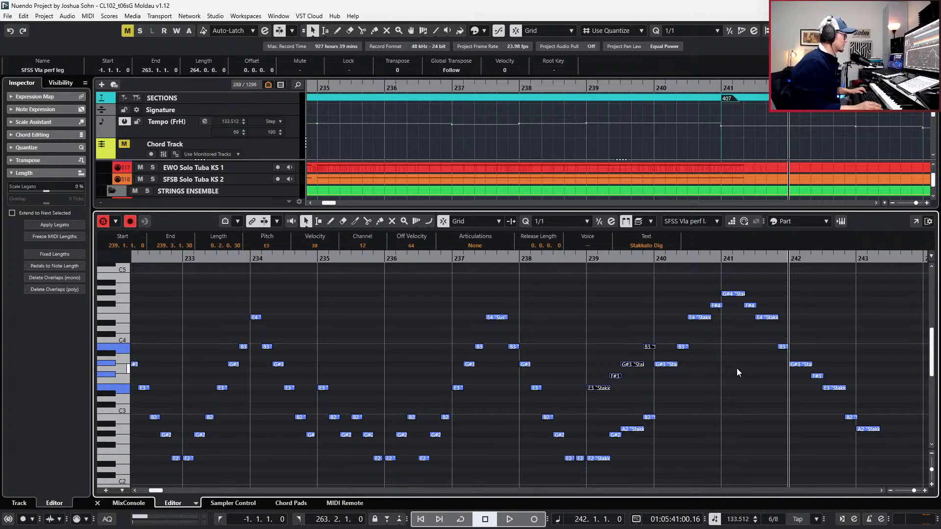
key("l")
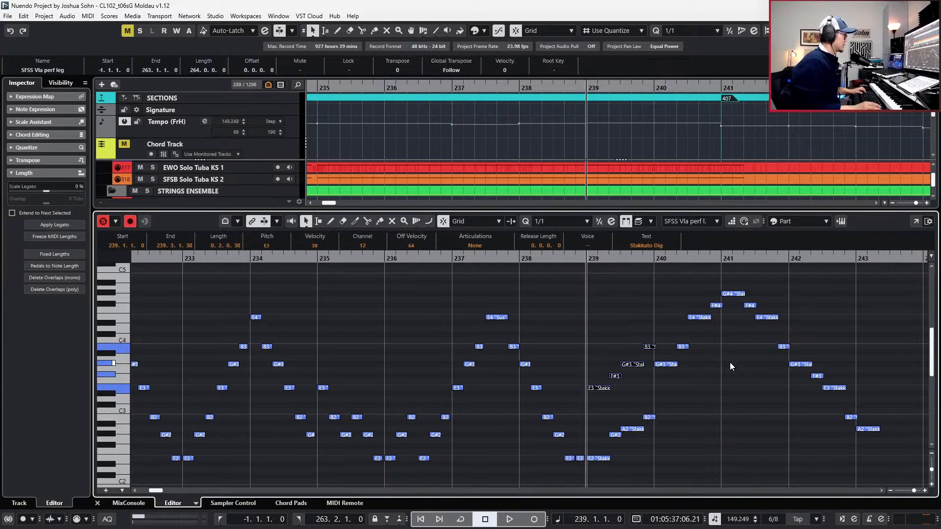
Remove the upper E3, F#3, G#3, B3 figure from bar 239 and put it back at the start of that bar.
key("Delete")
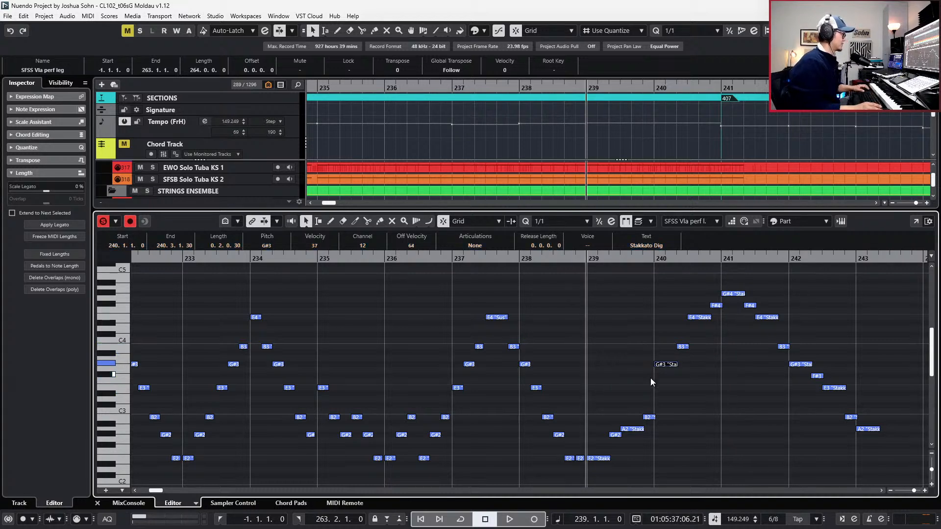
key("KP_Subtract")
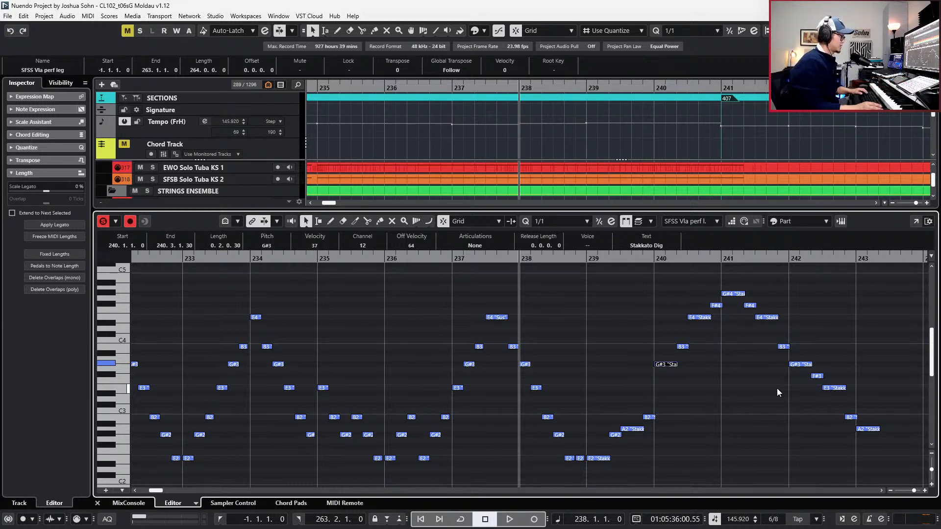
key("KP_Add")
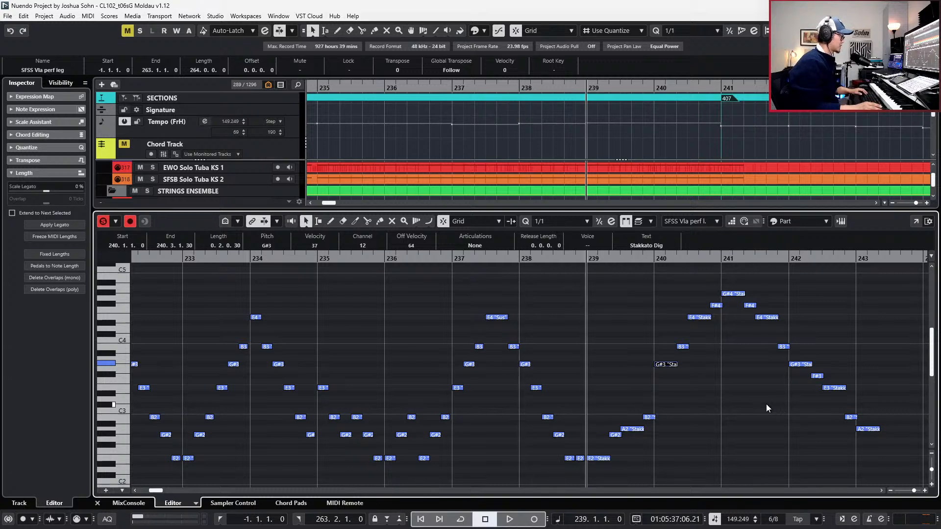
key("ctrl+v")
key("Delete")
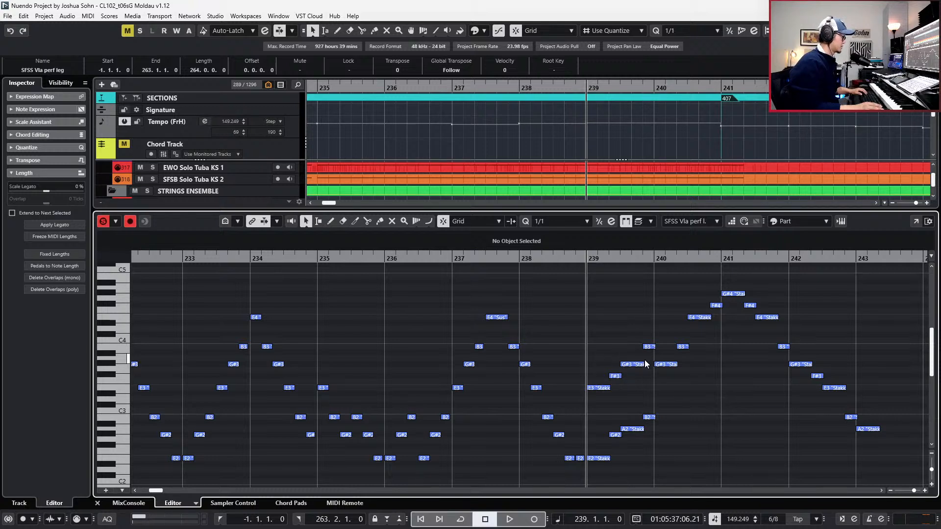
Raise the notes on beats 1 and 3 of bar 240 to E4 and F#4.
scroll(633, 363, "right", 2)
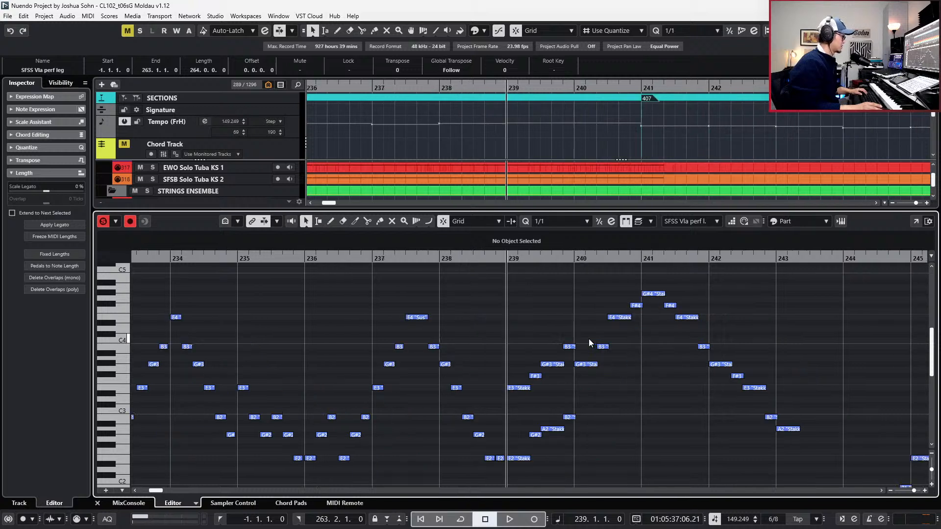
left_click(586, 364)
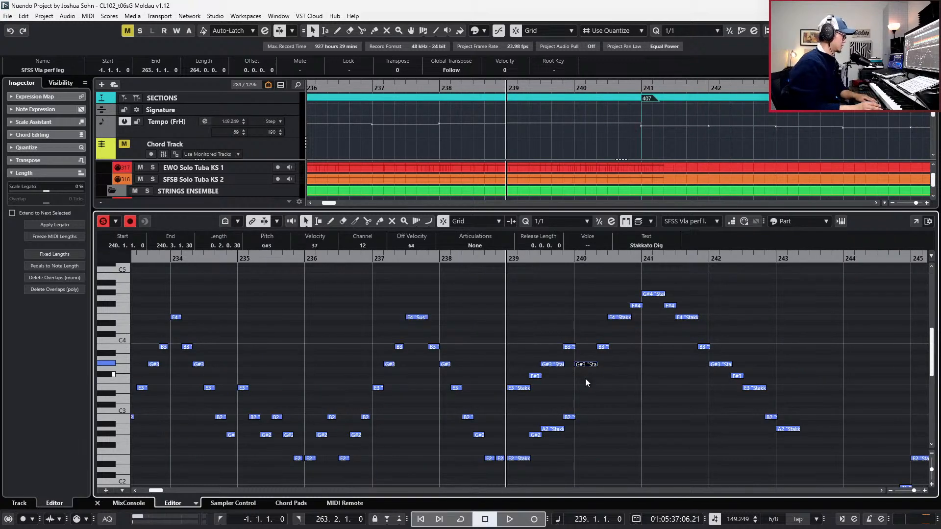
key("Up")
key("Up")
key("Up")
key("Up")
key("Up")
key("Up")
key("Up")
key("Up")
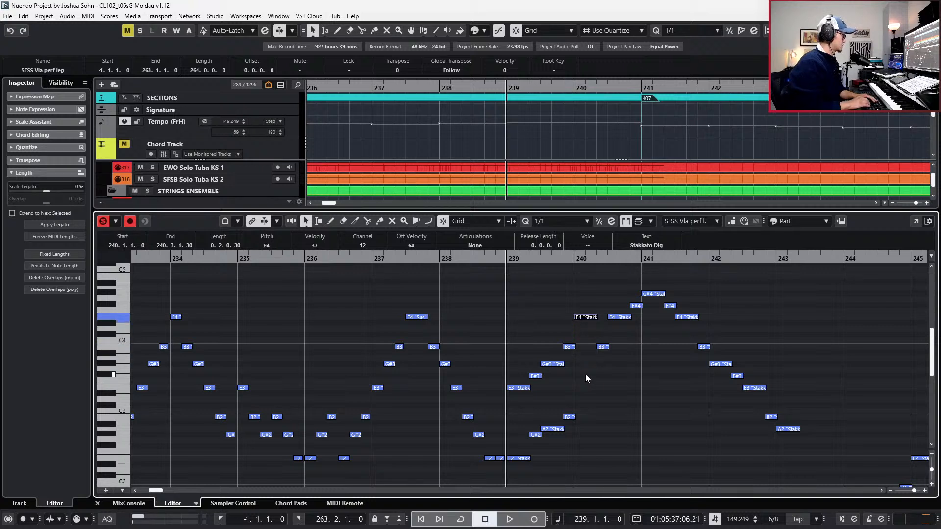
key("Right")
key("Up")
key("Up")
key("Up")
key("Up")
key("Up")
key("Up")
key("Up")
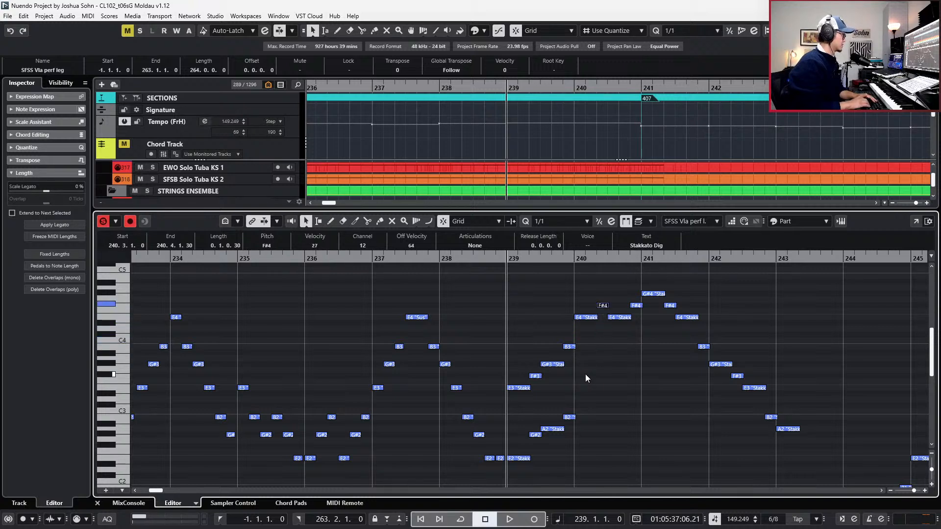
key("Right")
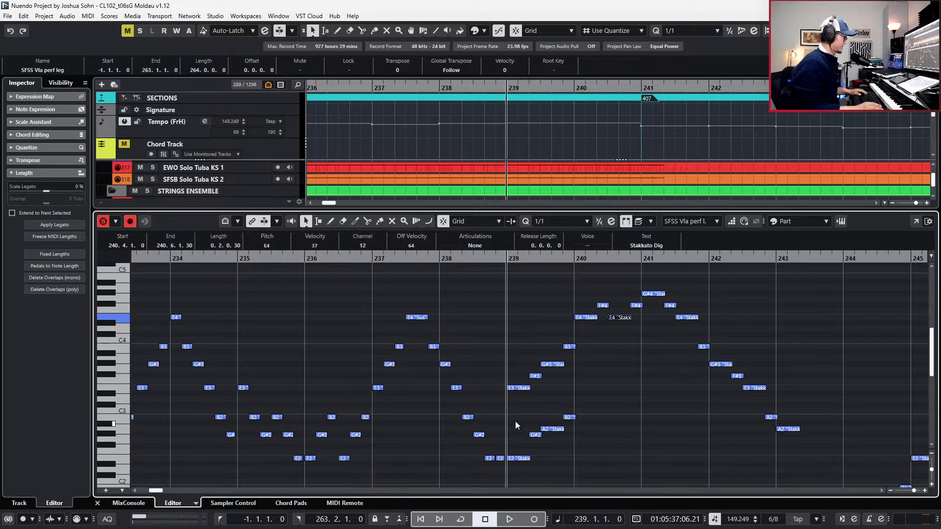
Lower the notes on beats 1 and 3 of bar 240 back to G#3 and B3.
left_click(512, 387)
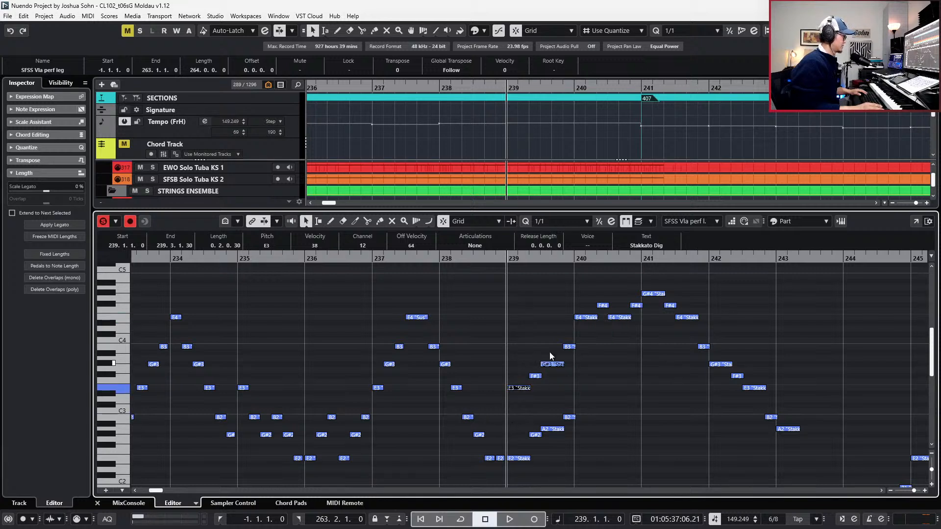
left_click(583, 317)
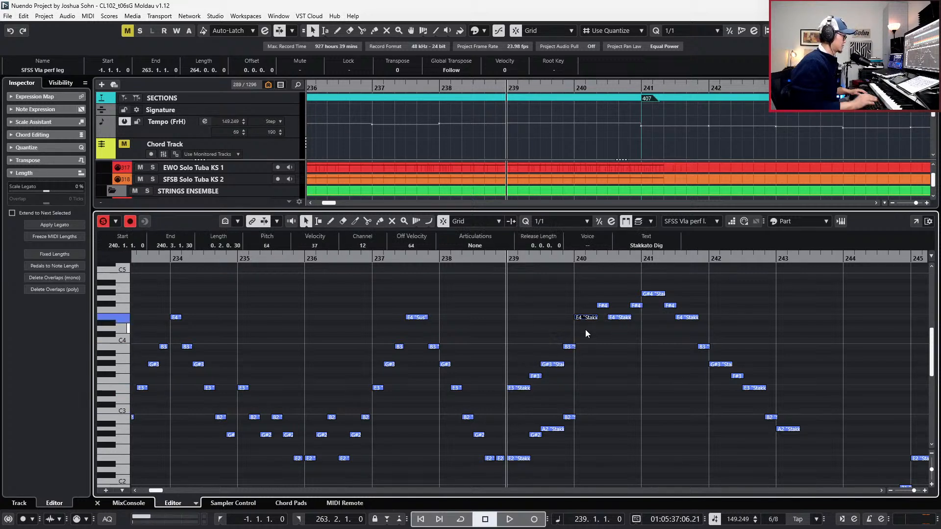
key("Down")
key("Down")
key("Down")
key("Down")
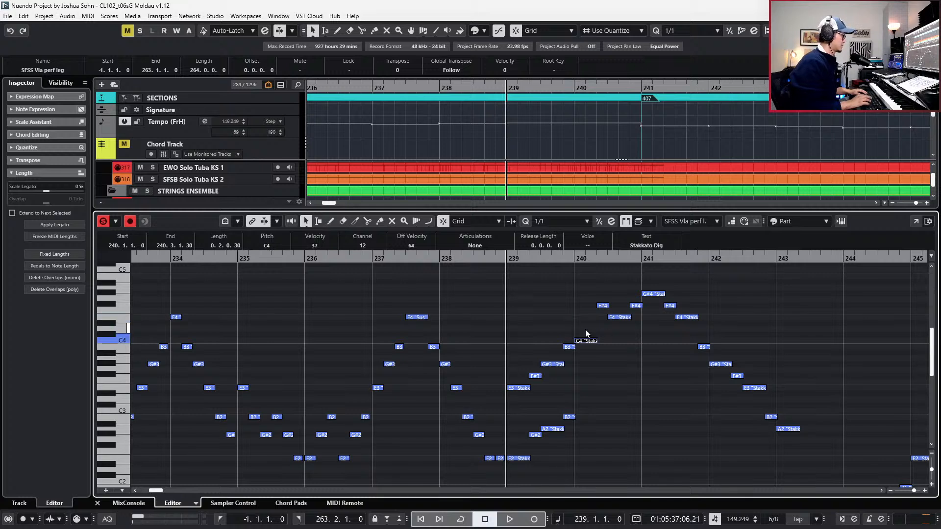
key("Up")
key("Down")
key("Down")
key("Down")
key("Down")
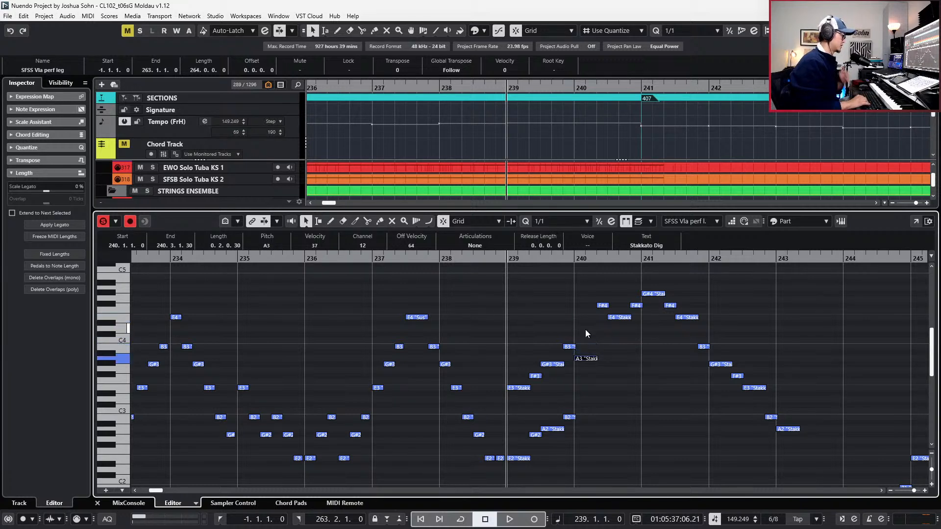
key("Down")
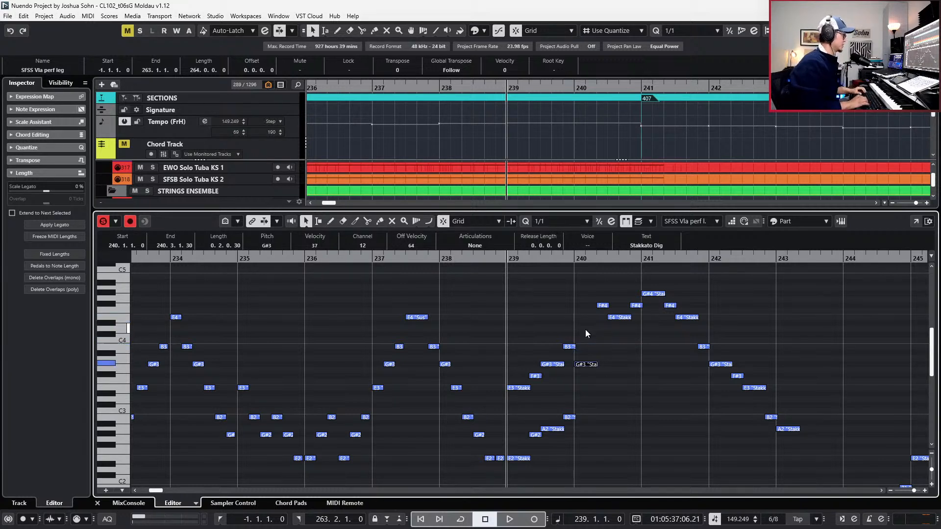
key("Right")
key("Down")
key("Down")
key("Down")
key("Down")
key("Down")
key("Down")
key("Down")
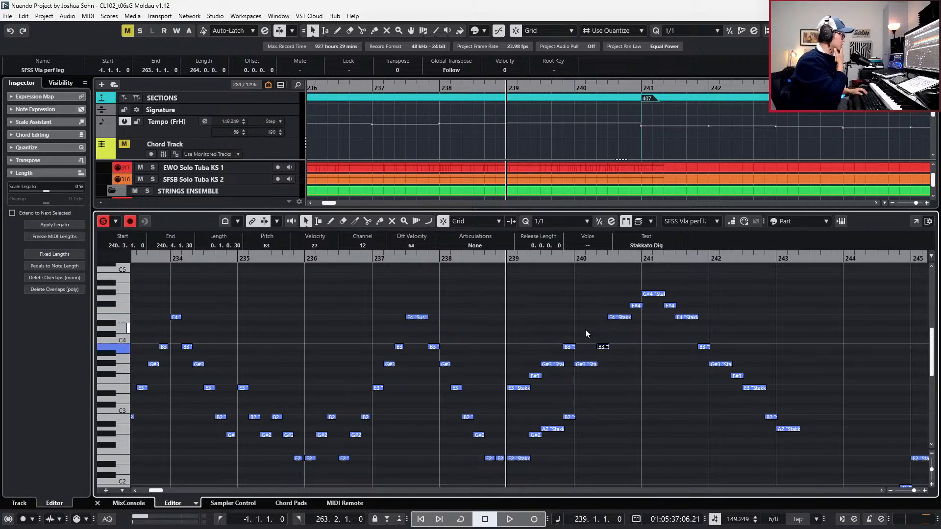
Lower the second and third notes of the lower figure in bar 239 to F#2 and G#2.
scroll(586, 330, "left", 3)
scroll(608, 368, "down", 1)
left_click(680, 375)
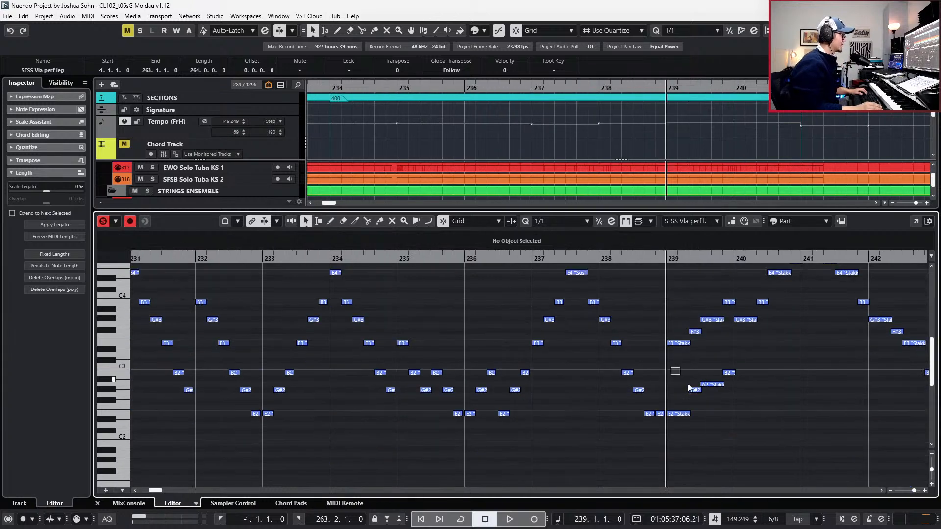
left_click_drag(679, 377, 751, 454)
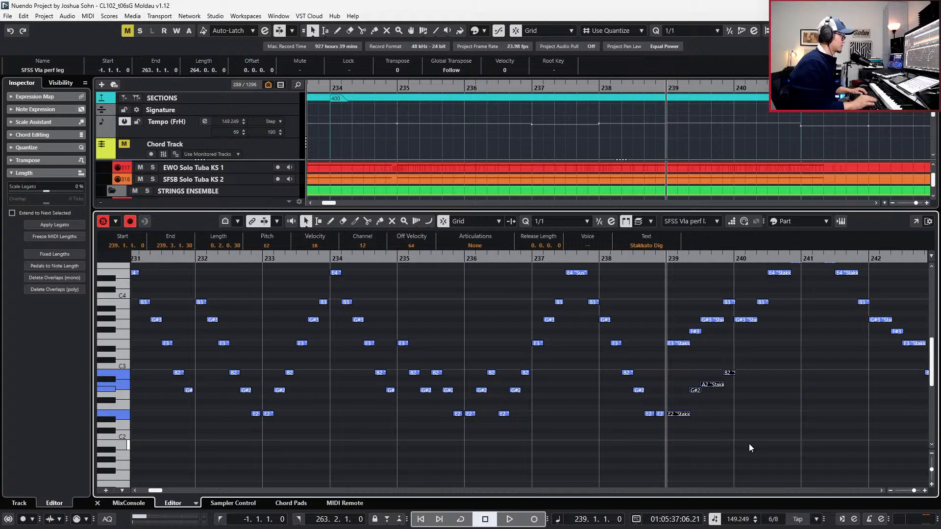
left_click_drag(695, 390, 692, 397)
scroll(696, 387, "down", 3)
key("Down")
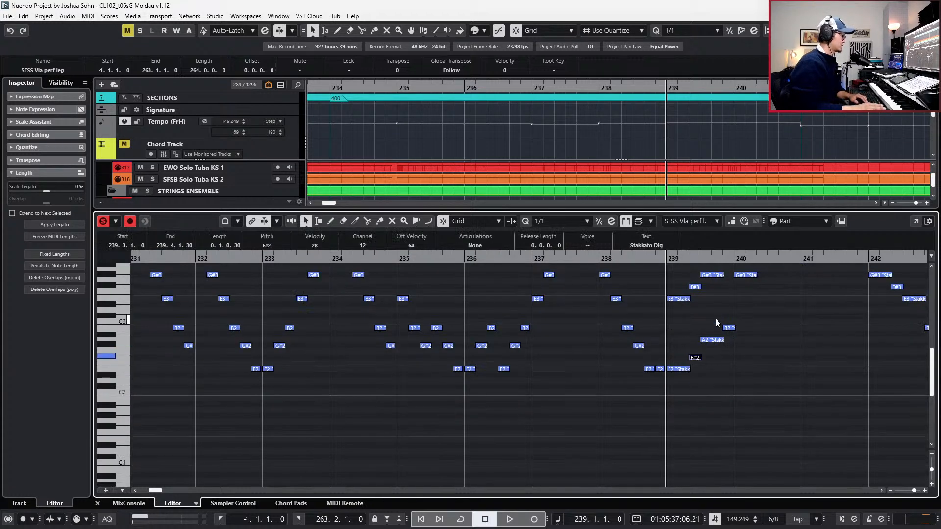
scroll(716, 312, "up", 3)
left_click(710, 385)
key("Down")
left_click(729, 373)
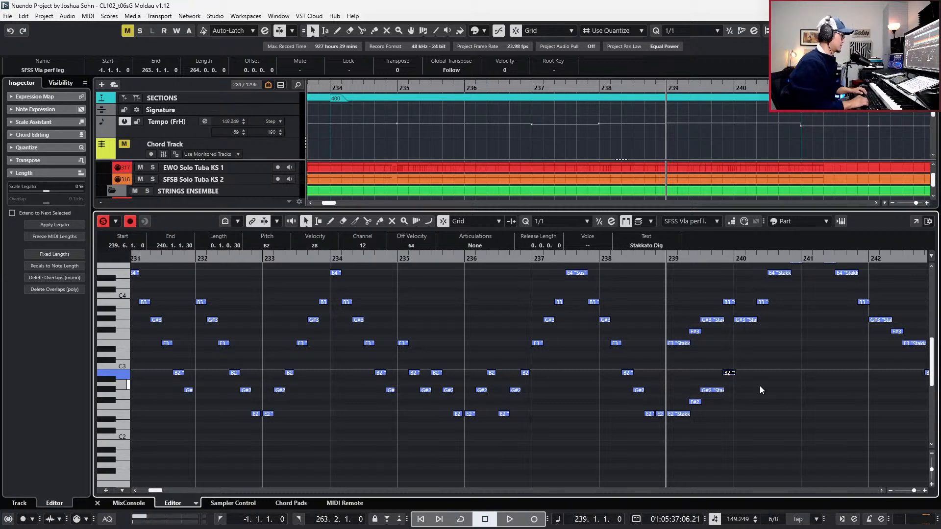
Move the notes from the E4 on beat 4 of bar 237 through the lower figure of bar 239 one bar earlier.
left_click_drag(767, 355, 681, 441)
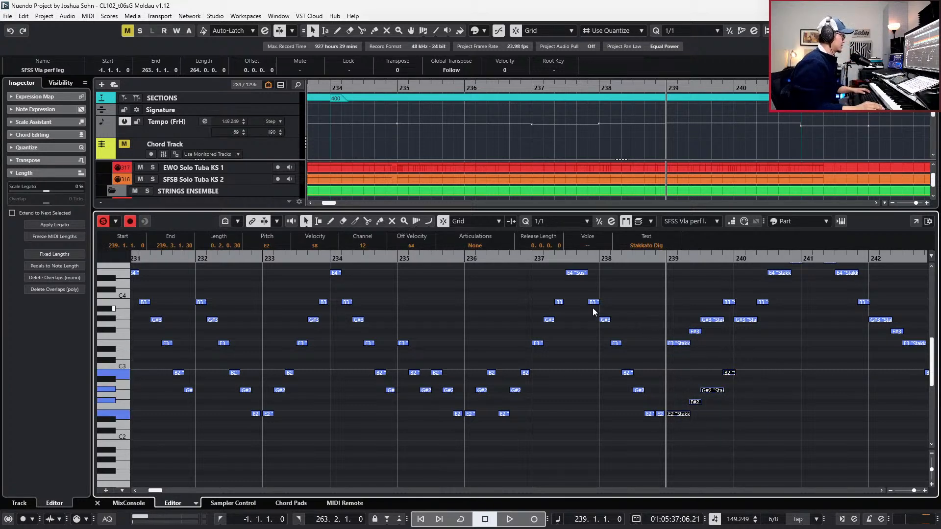
left_click_drag(586, 266, 637, 393)
key("ctrl+Left")
scroll(616, 445, "left", 1)
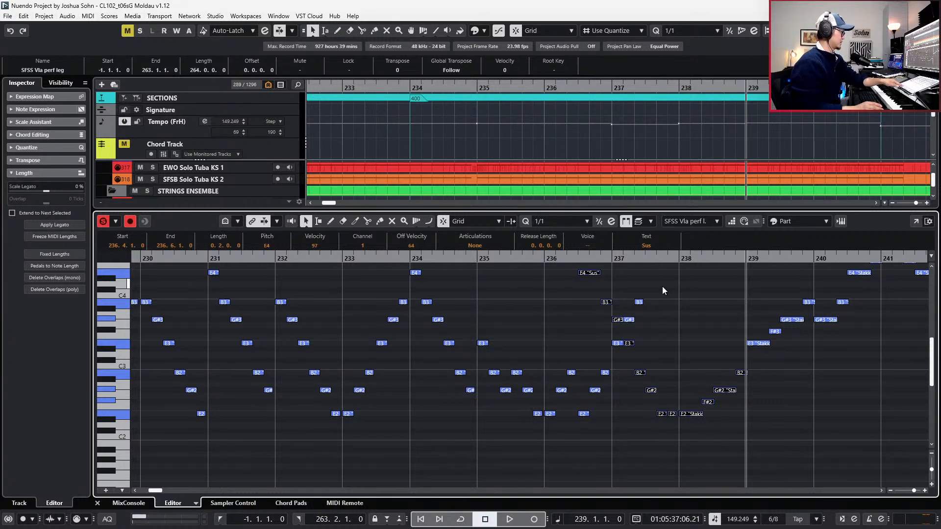
Move the E2–B2 figure of bar 236 and the following E3, G#3, B3 rise in bar 237 one bar earlier.
left_click_drag(653, 286, 551, 451)
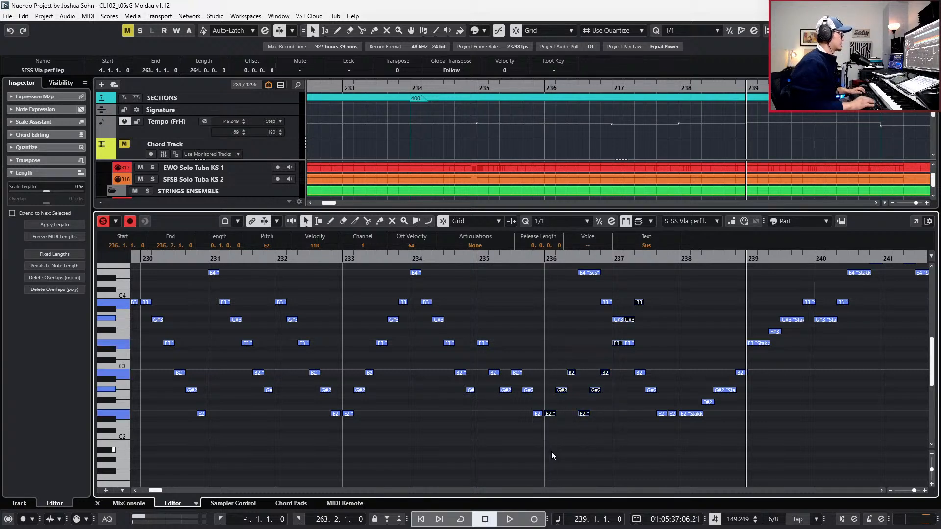
key("alt+Left")
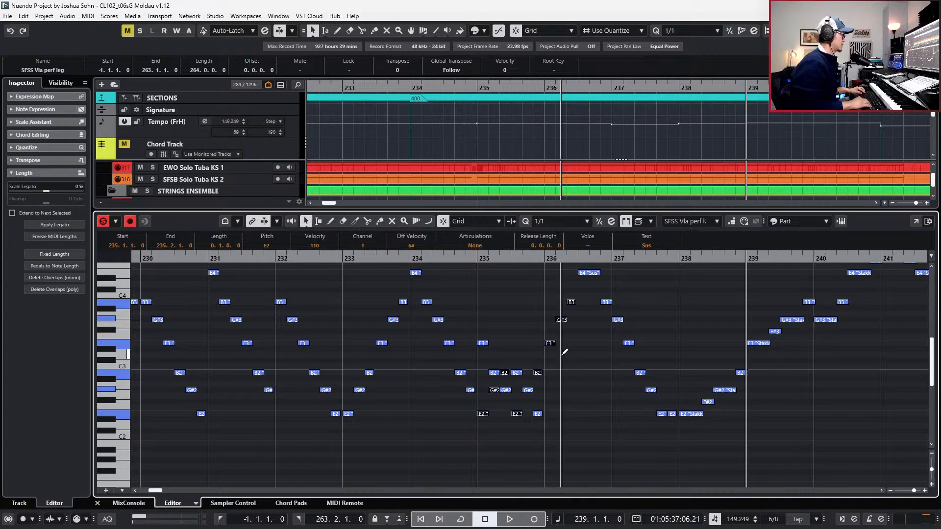
scroll(562, 354, "left", 5)
key("l")
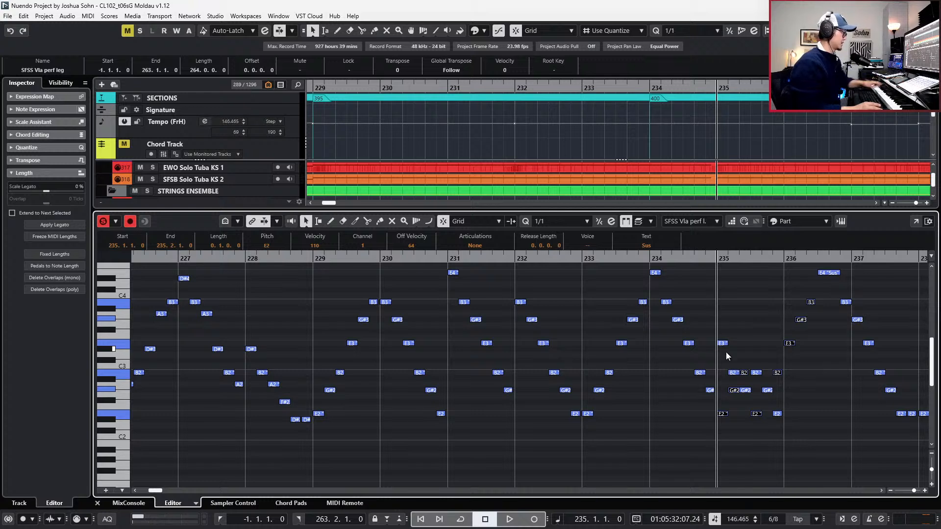
Move only the overlapping E3, B2, G#2, B2, G#2, E2 figure of bar 235 one bar earlier, excluding the bar 236 notes.
left_click_drag(718, 326, 776, 442)
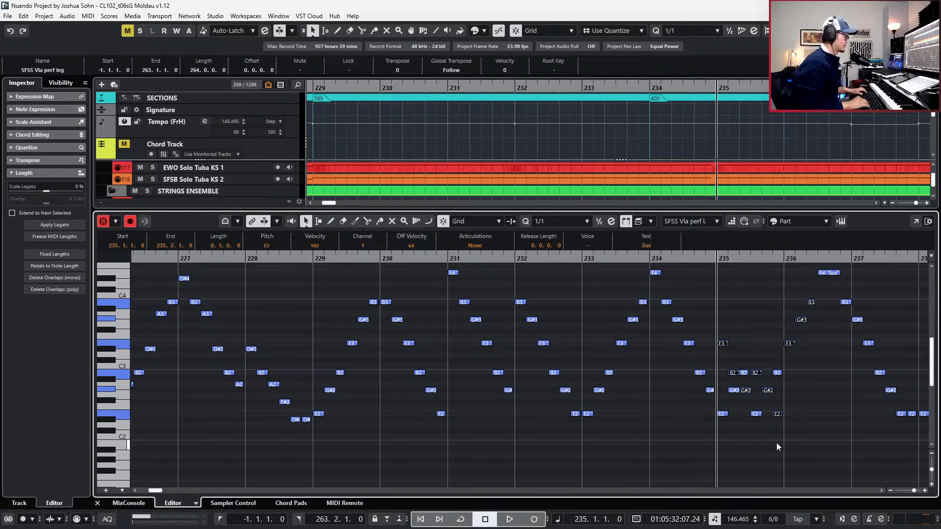
key("ctrl+z")
key("ctrl+shift+z")
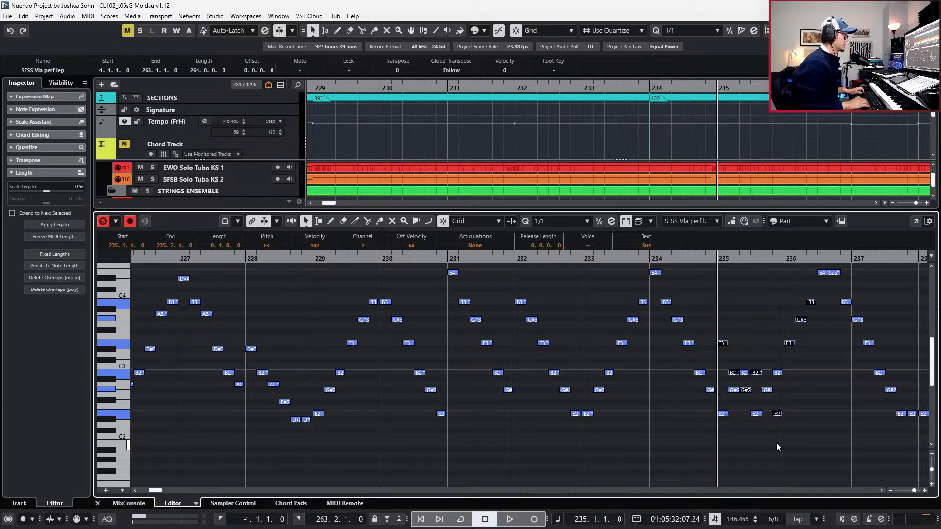
key("alt+Left")
key("ctrl+z")
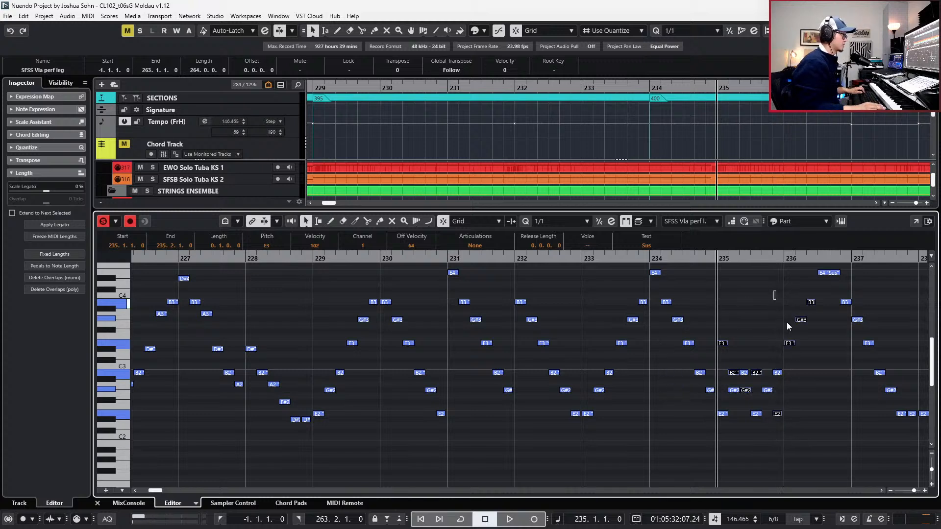
left_click_drag(774, 291, 820, 345)
key("alt+Left")
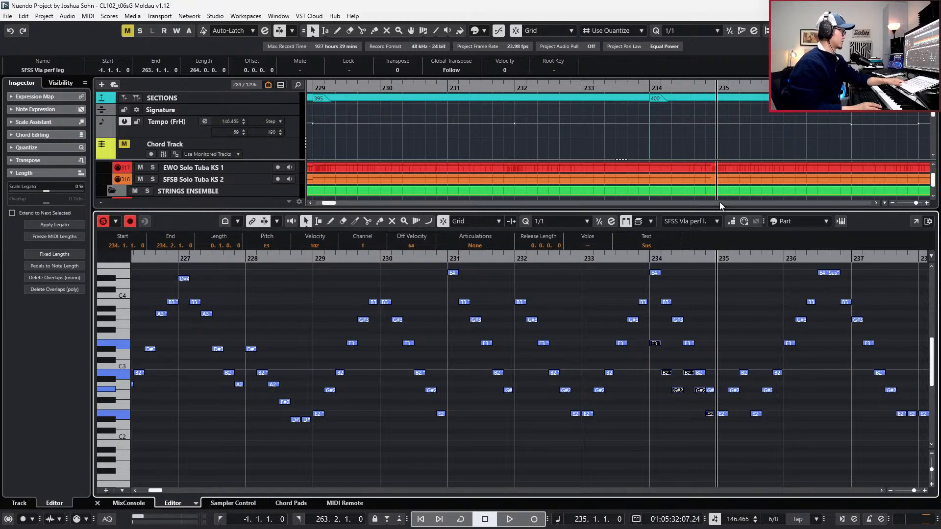
scroll(767, 152, "down", 2)
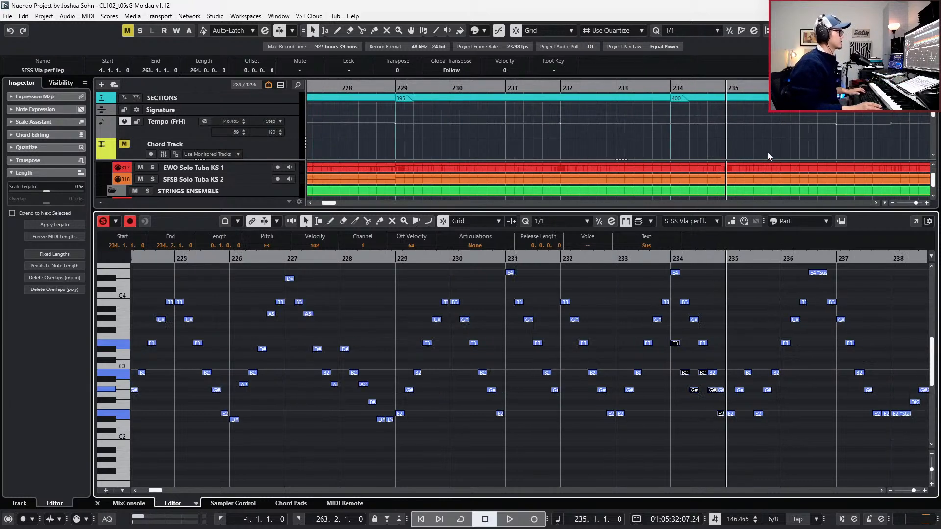
scroll(750, 152, "right", 2)
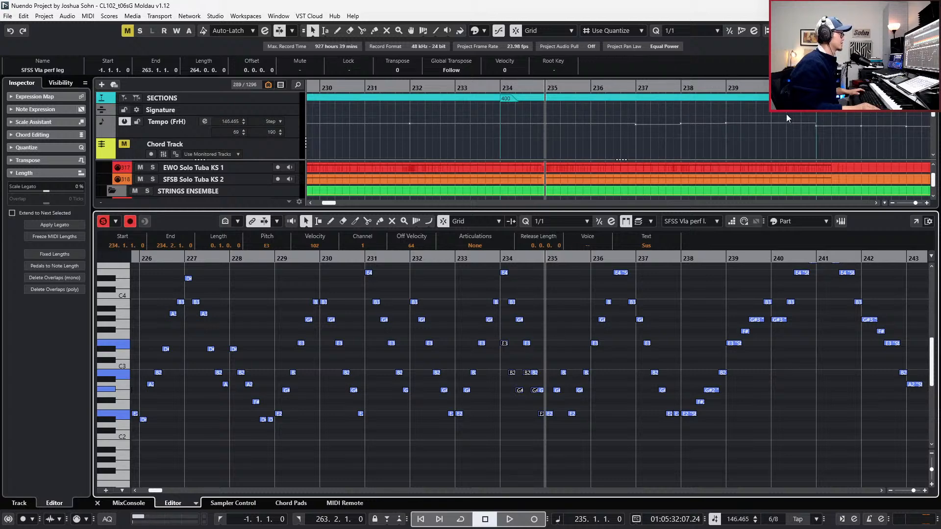
scroll(512, 369, "up", 2)
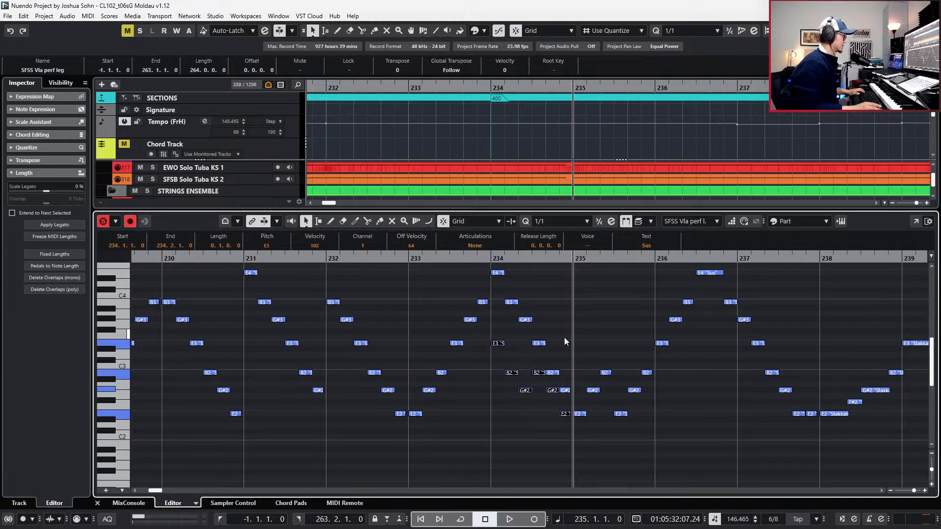
scroll(588, 329, "left", 3)
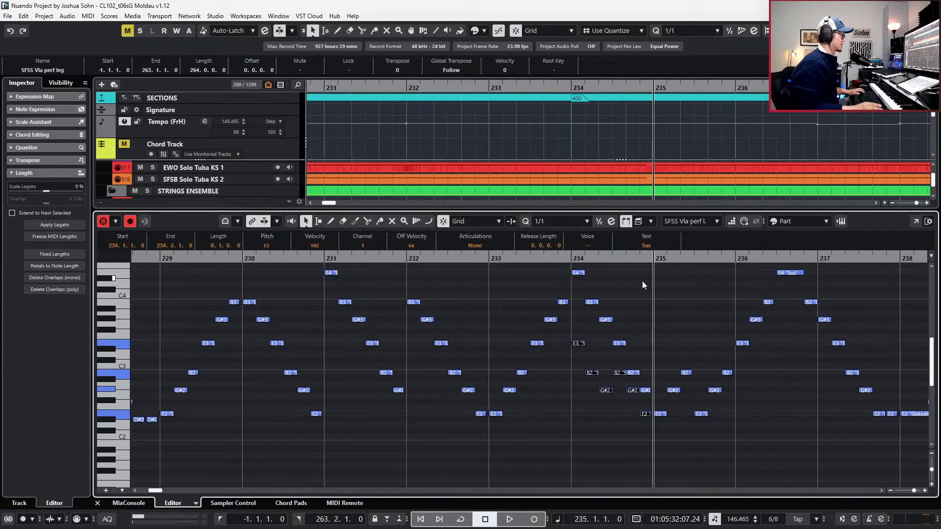
Move the bar 233 rise from E2 to B3 and the bar 234 descent from E4 to G#2 one bar earlier.
scroll(643, 279, "up", 2)
left_click_drag(647, 281, 496, 483)
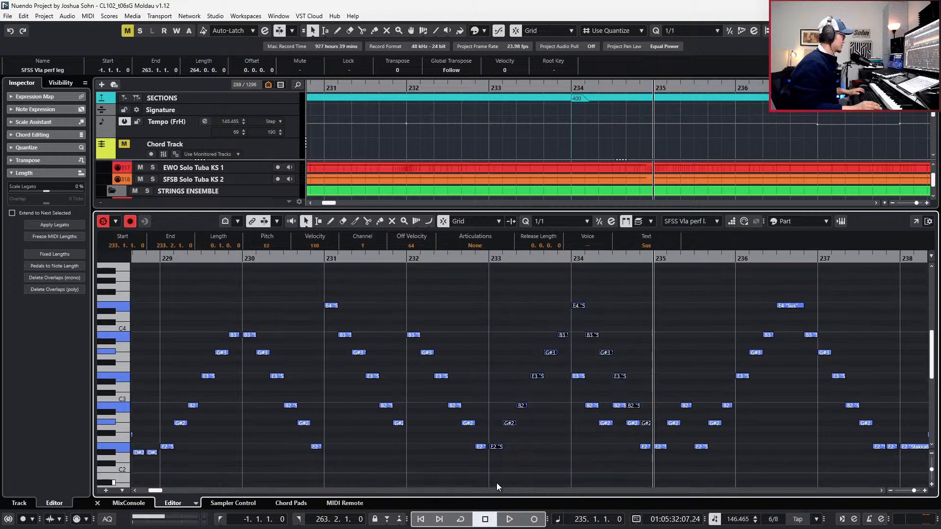
scroll(519, 448, "left", 3)
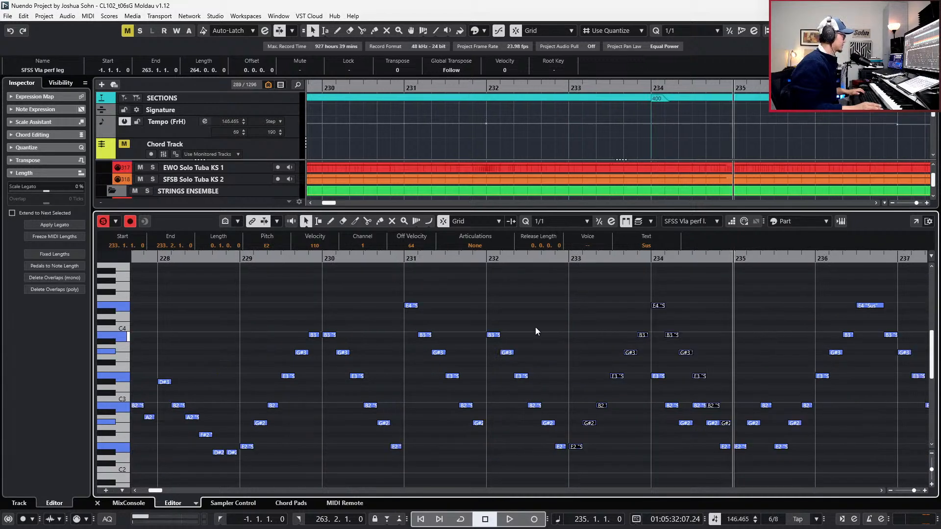
key("KP_Subtract")
key("KP_Subtract")
key("KP_Subtract")
key("KP_Subtract")
key("KP_Subtract")
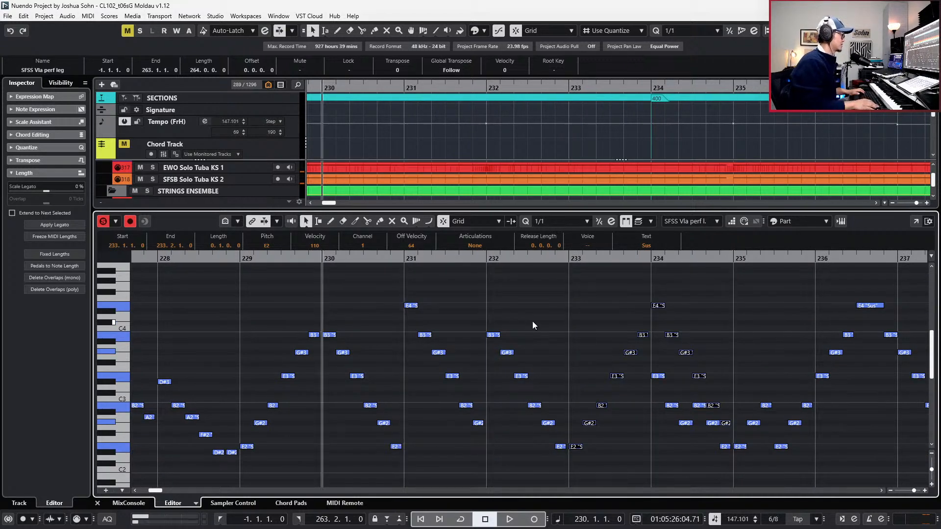
key("g")
scroll(532, 321, "left", 6)
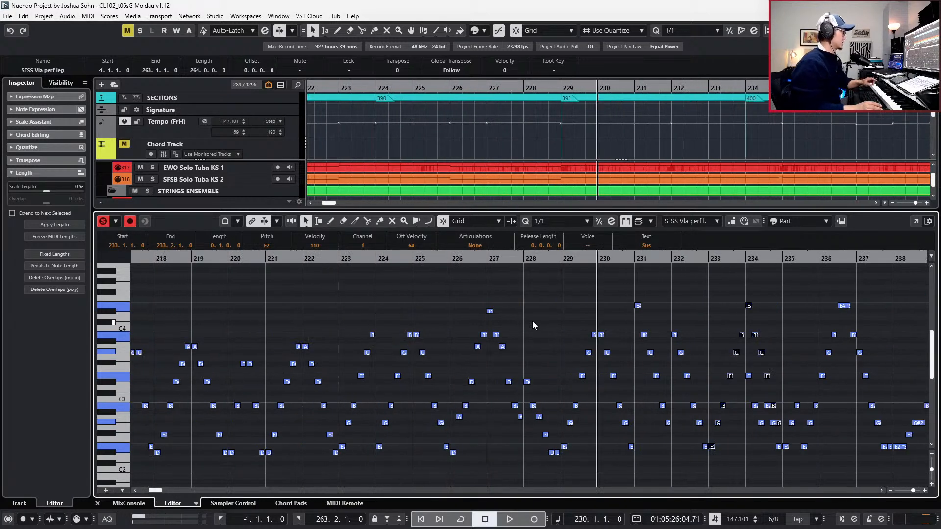
scroll(533, 314, "right", 6)
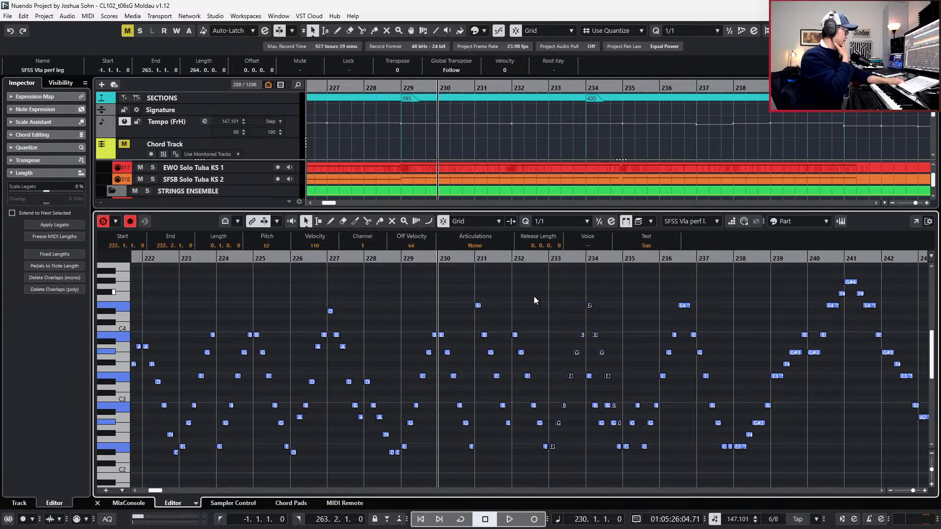
key("shift+l")
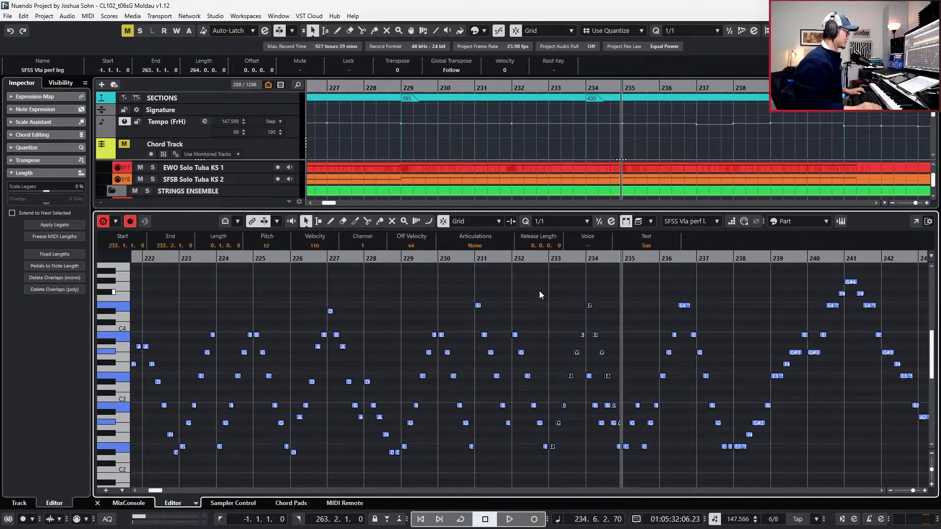
key("h")
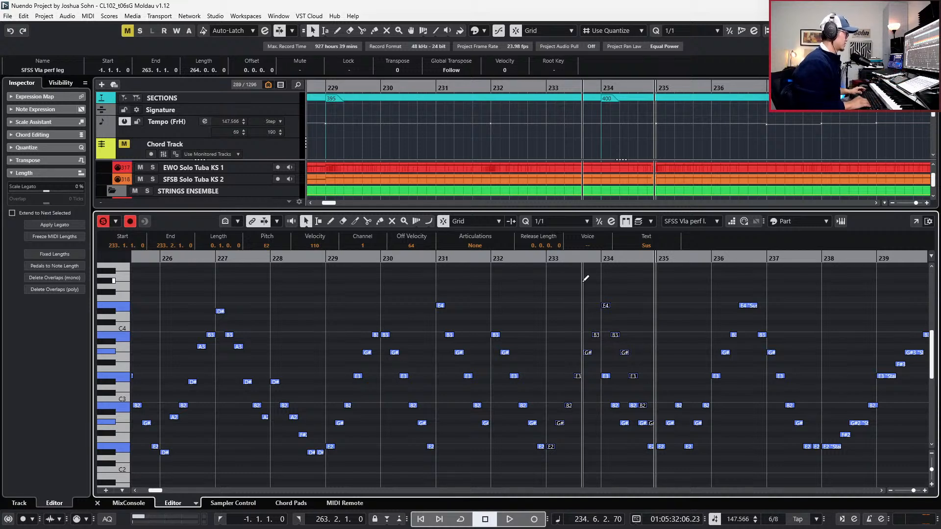
key("ctrl+Left")
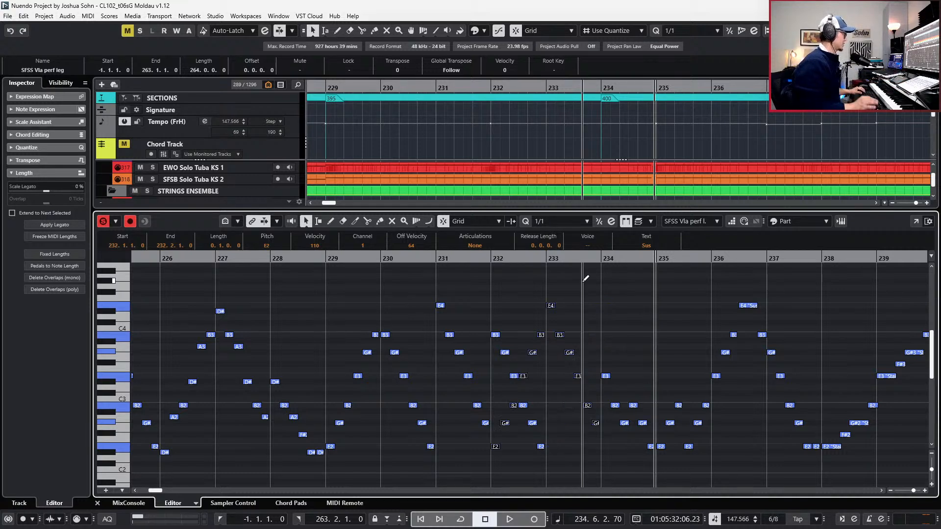
Move only the overlapping B3, G#3, E3, B2, G#2, E2 descent of bar 232 one bar earlier.
left_click(503, 317)
left_click_drag(503, 317, 557, 468)
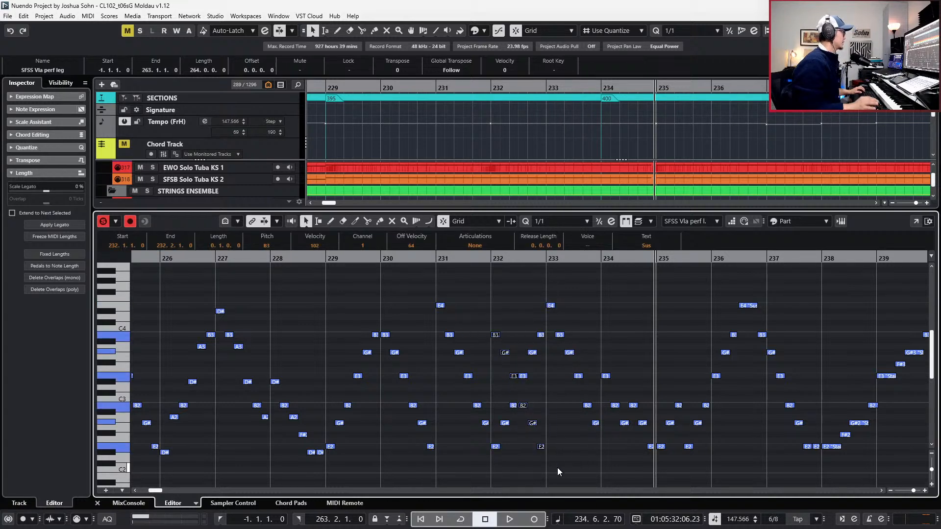
key("l")
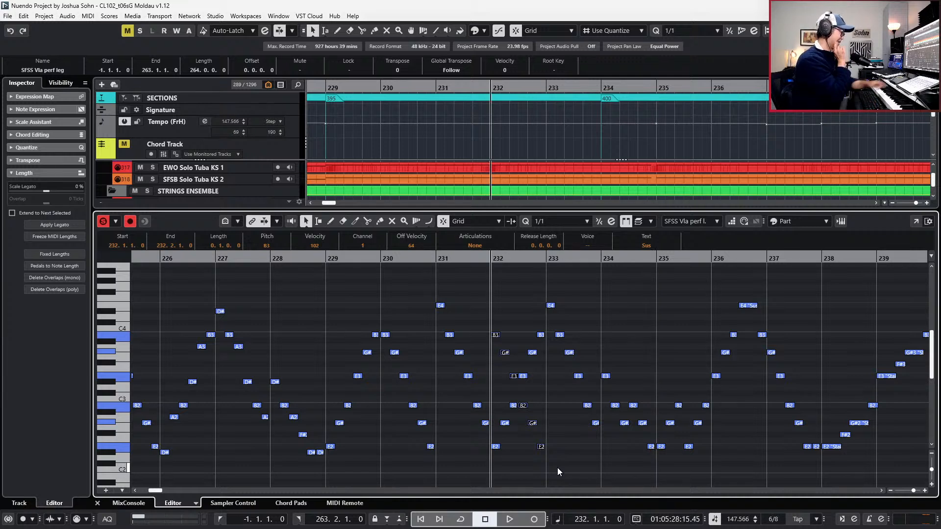
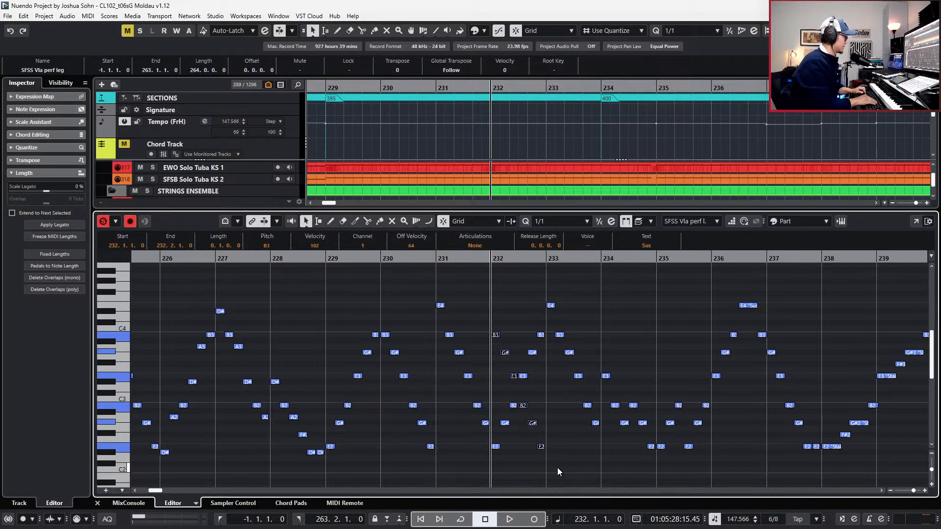
key("ctrl+Left")
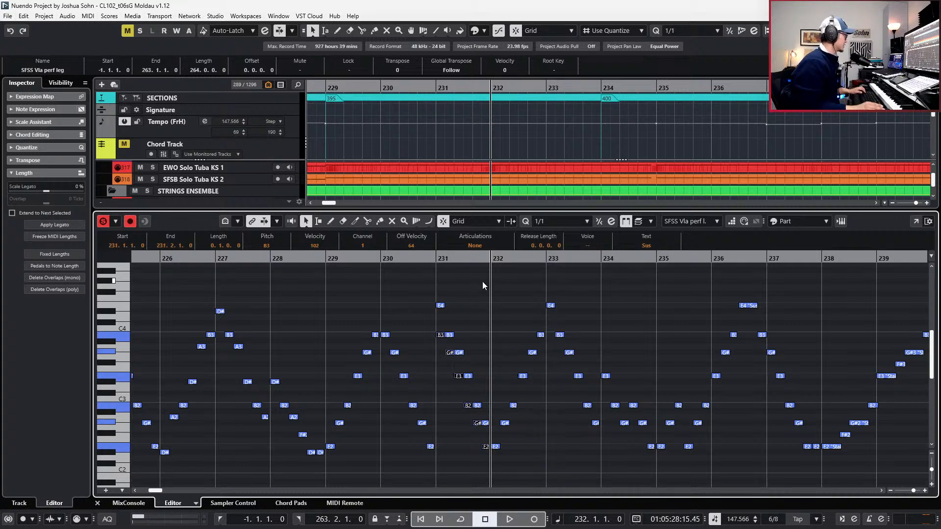
Move the E4-to-G#2 descent of bar 231 one bar earlier and delete the overlapping B3-to-E2 descent in bar 230.
left_click_drag(485, 280, 443, 464)
key("ctrl+Left")
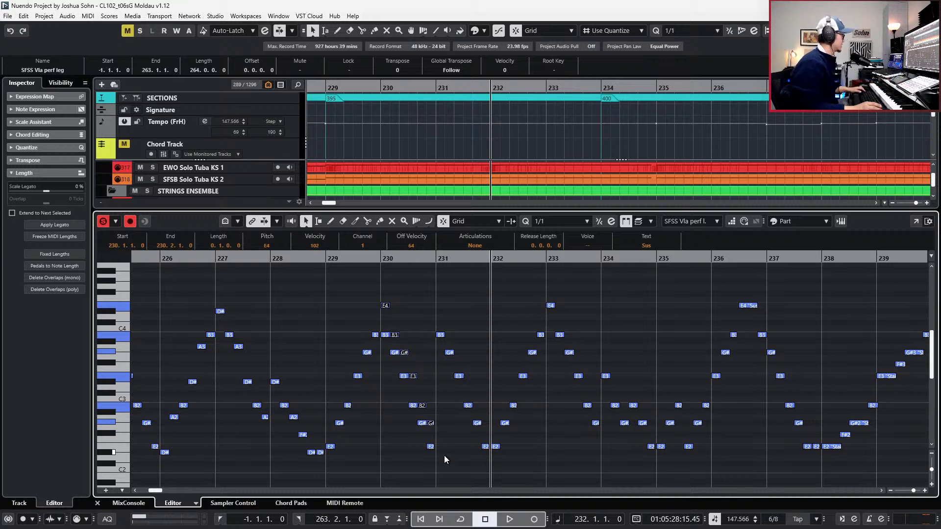
scroll(410, 417, "up", 2)
left_click_drag(368, 292, 451, 470)
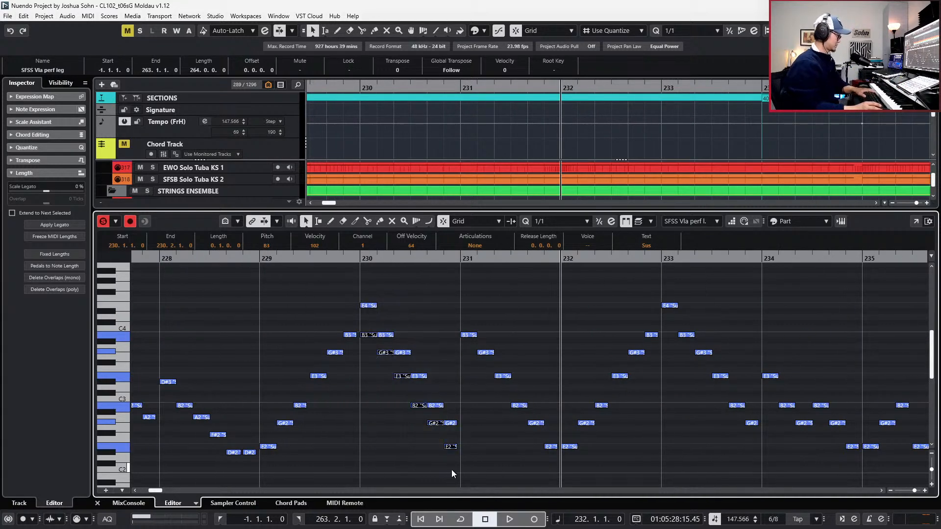
key("Delete")
Play back the viola passage from bar 225 to check the shifted phrases.
scroll(451, 469, "down", 4)
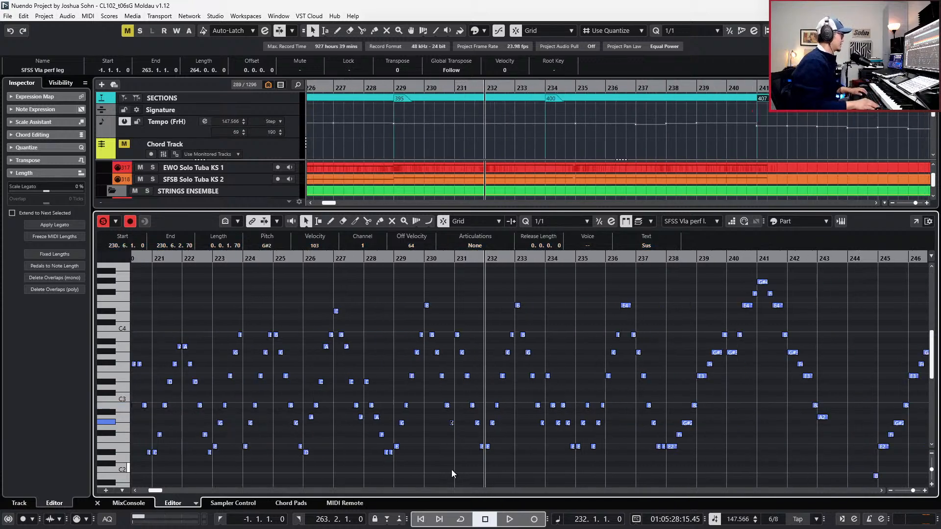
key("KP_Subtract")
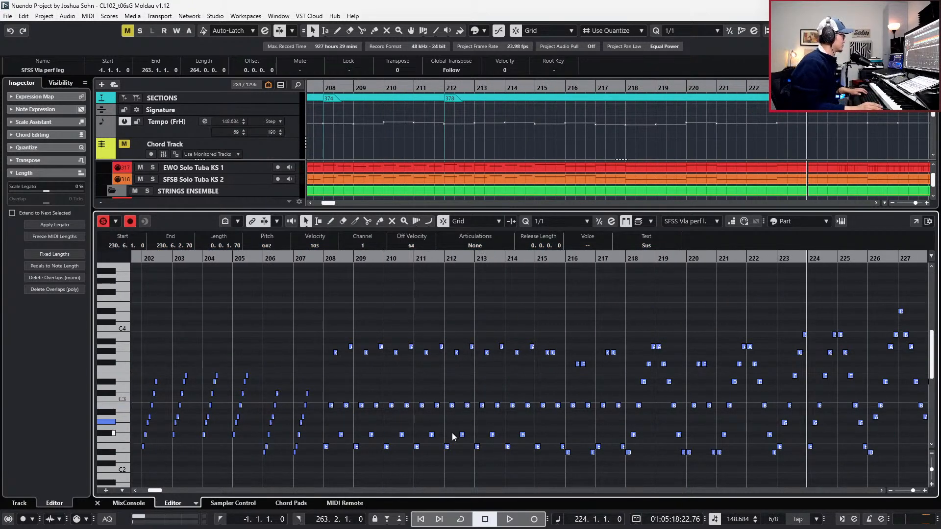
scroll(466, 428, "down", 2)
key("KP_Add")
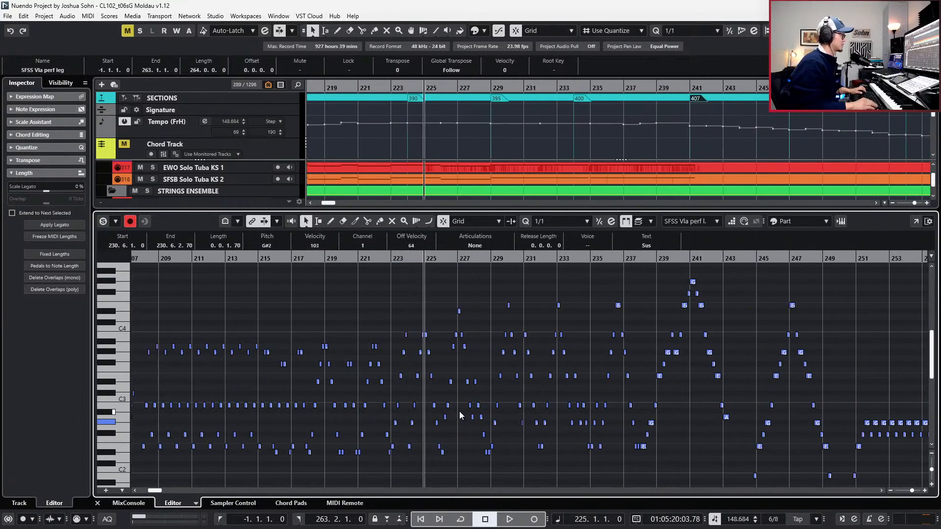
key("space")
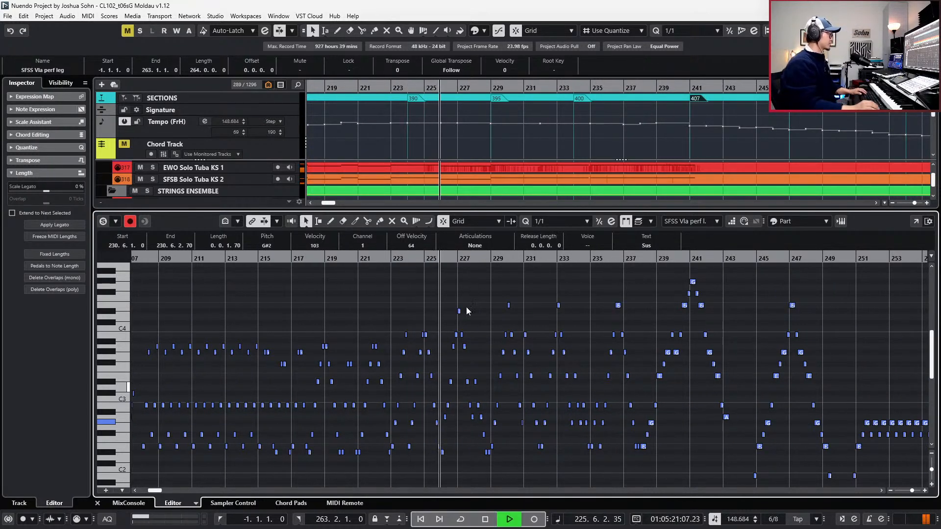
Stop playback and solo the STRINGS PART folder track.
scroll(442, 158, "down", 1)
scroll(419, 167, "down", 1)
scroll(417, 165, "down", 1)
scroll(347, 175, "down", 2)
key("space")
left_click(284, 190)
key("s")
Audition the soloed strings from bar 229 through bar 241 while following the viola notes.
key("space")
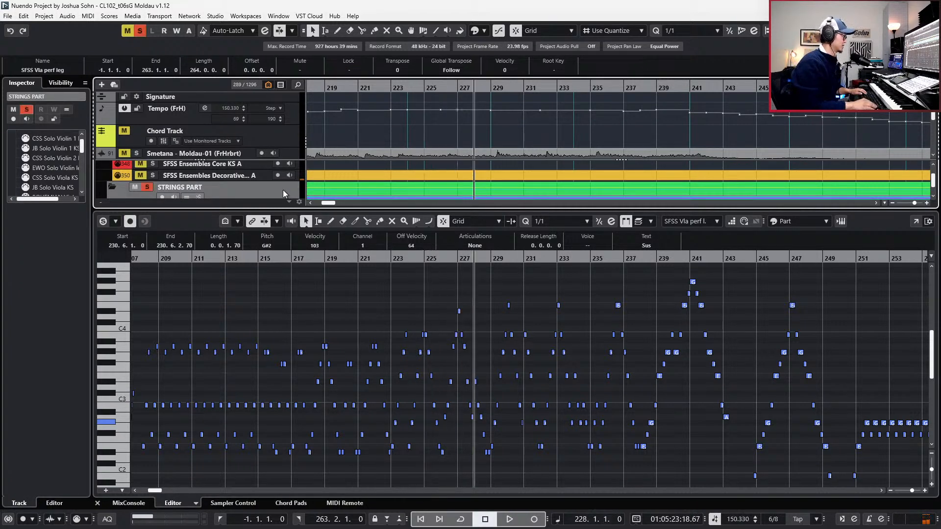
key("KP_Add")
key("space")
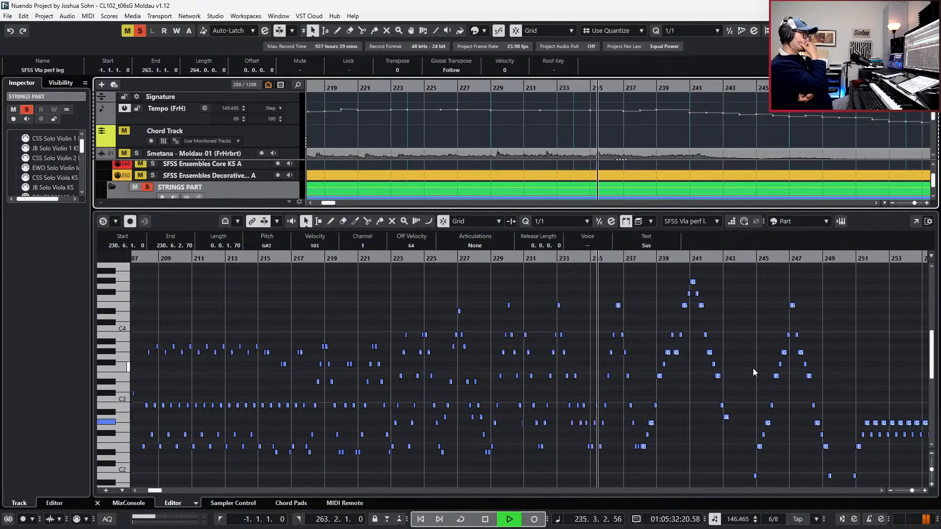
scroll(743, 396, "down", 1)
scroll(737, 393, "up", 2)
scroll(723, 405, "up", 2)
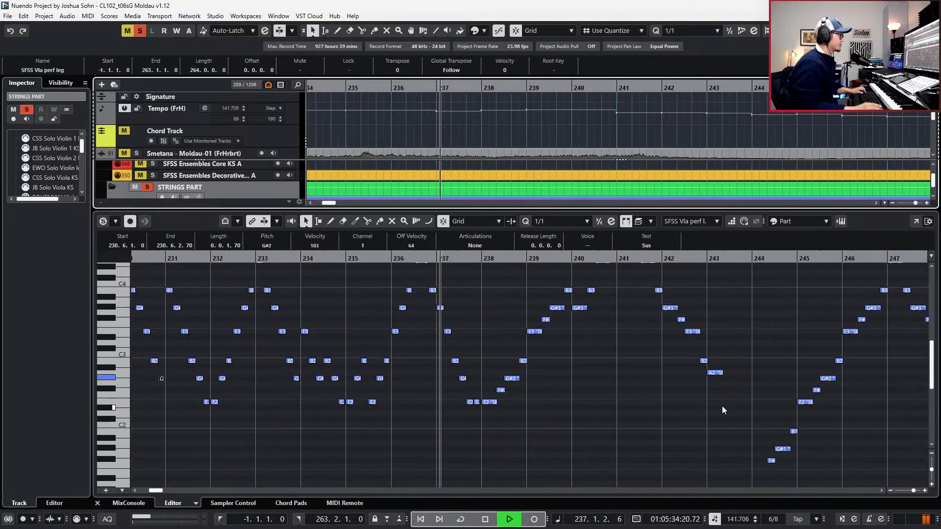
scroll(722, 406, "right", 1)
scroll(722, 405, "up", 2)
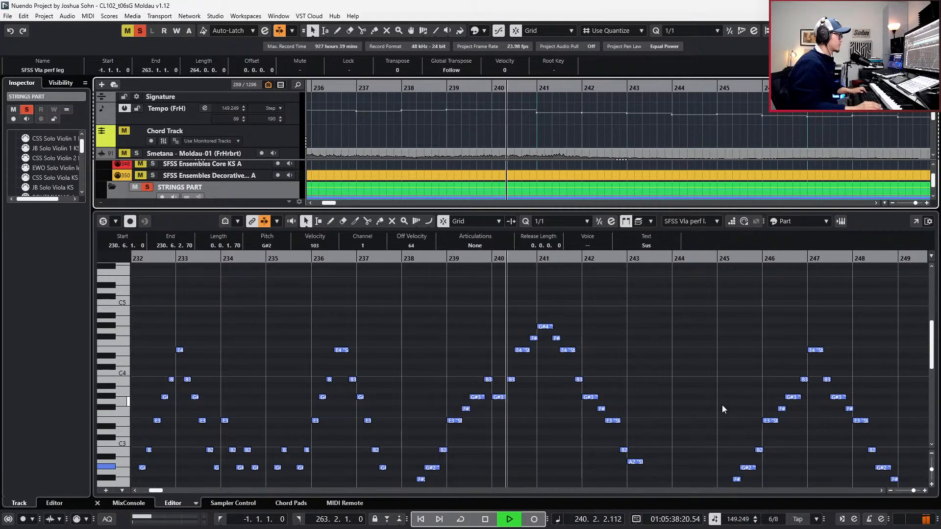
scroll(722, 404, "down", 2)
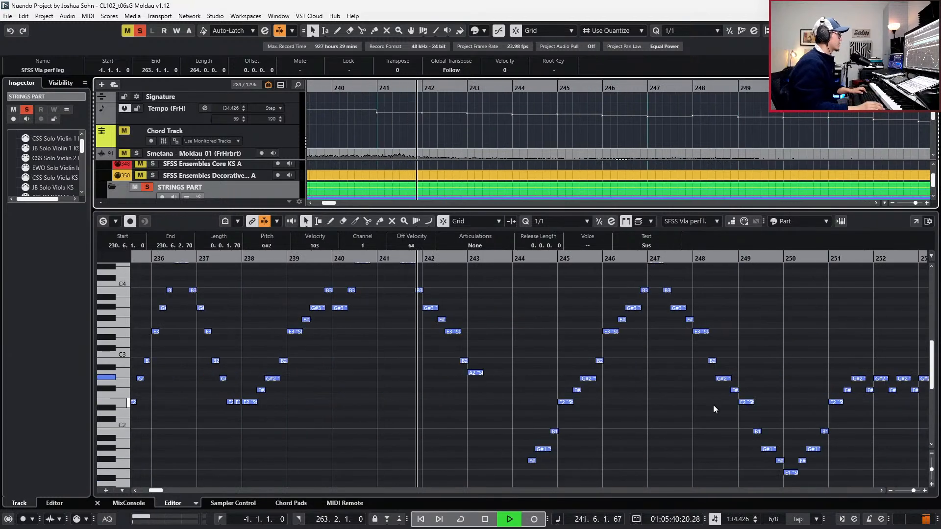
scroll(713, 405, "up", 1)
key("space")
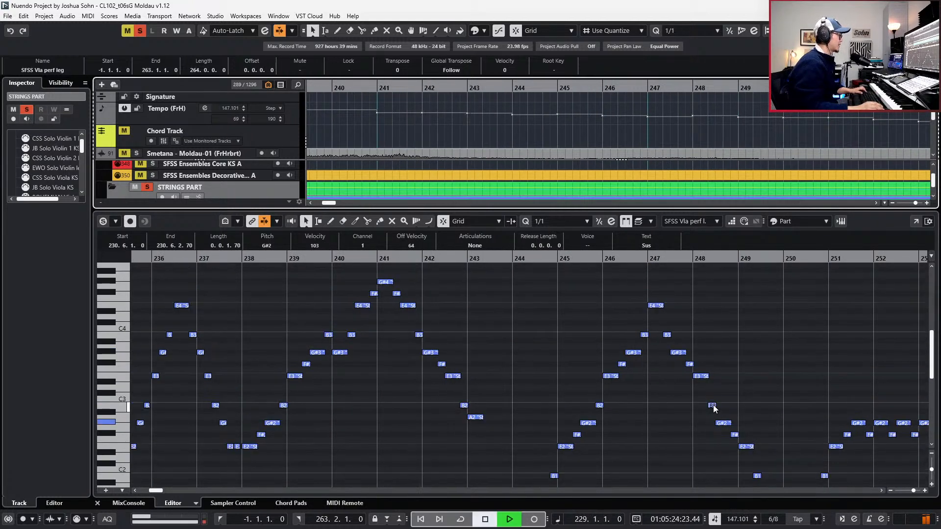
Select the A2 note in bar 243 and place the playback cursor at the start of that bar.
left_click(480, 417)
key("l")
key("KP_Subtract")
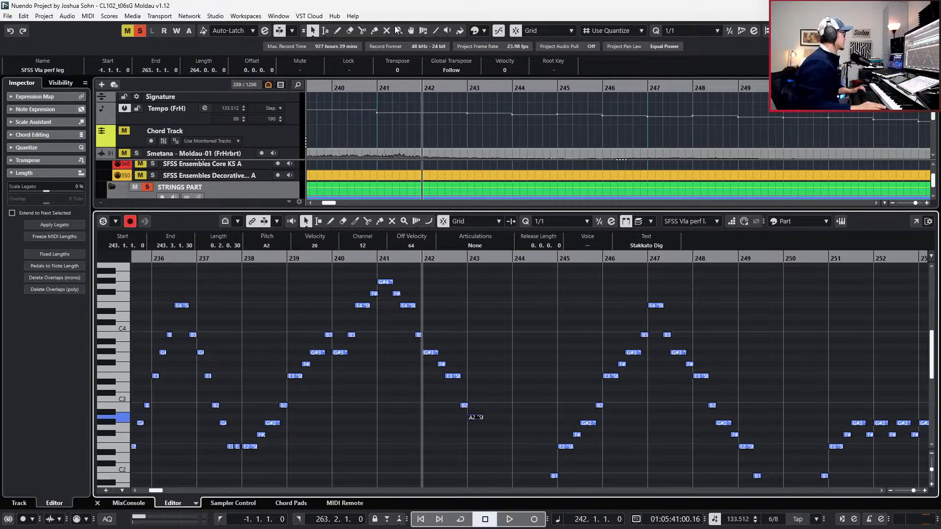
scroll(400, 113, "up", 1)
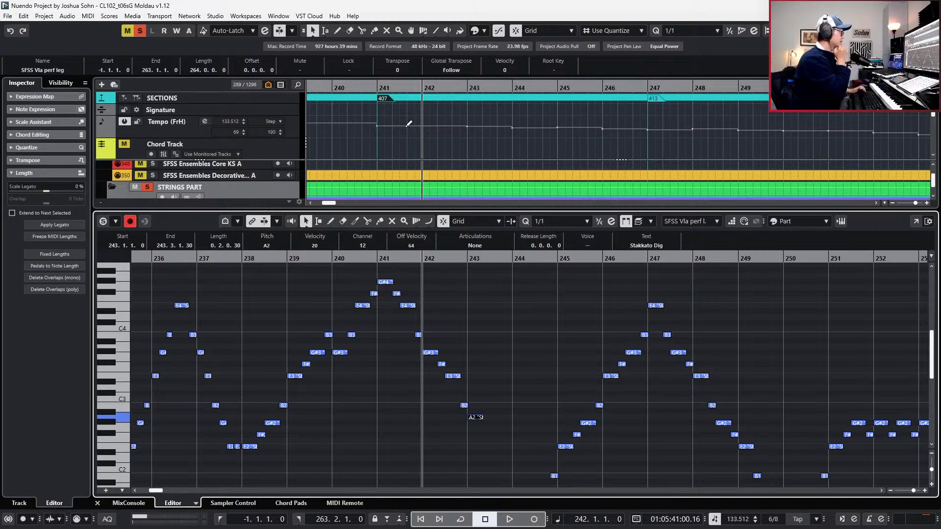
key("KP_Subtract")
key("KP_Add")
key("KP_Add")
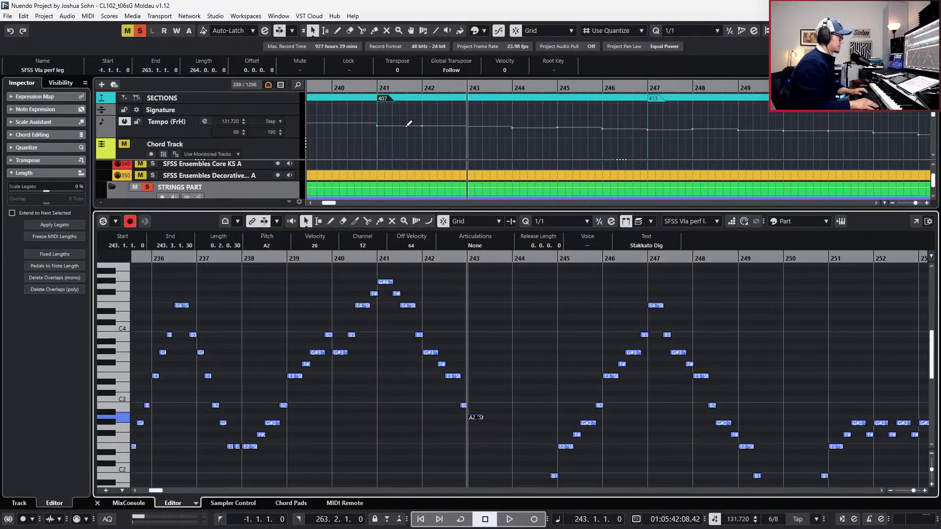
Delete the stray A2 note at the start of bar 243.
scroll(407, 125, "right", 1)
scroll(367, 100, "down", 2)
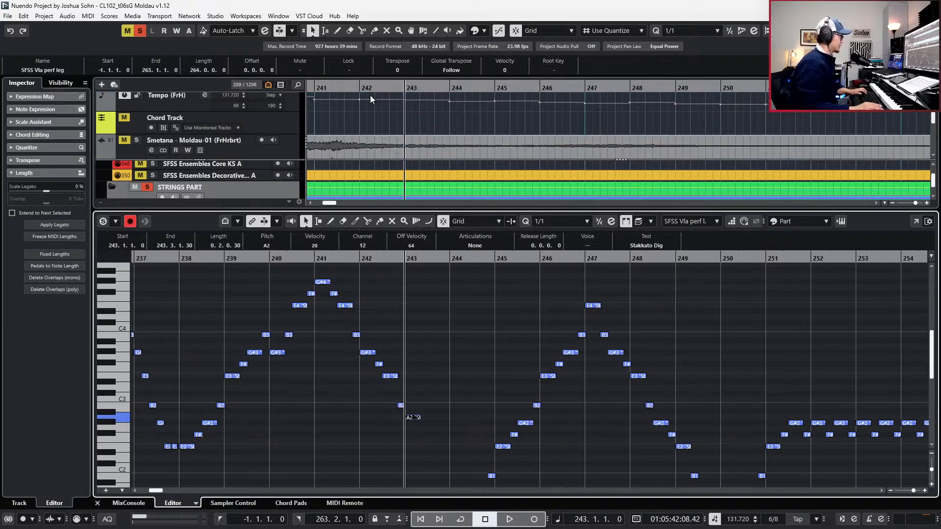
scroll(450, 324, "down", 3)
left_click_drag(432, 327, 423, 353)
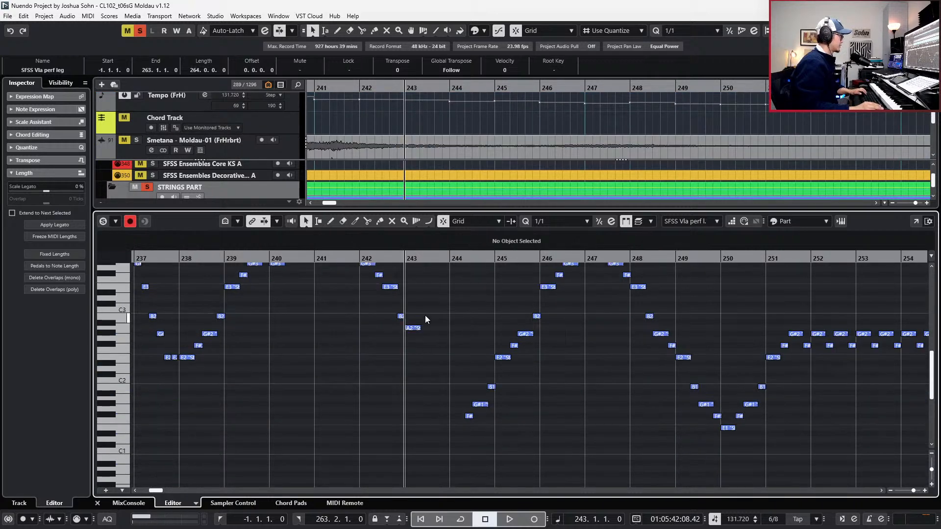
left_click_drag(425, 315, 420, 354)
scroll(420, 350, "up", 1)
key("Delete")
scroll(400, 314, "up", 1)
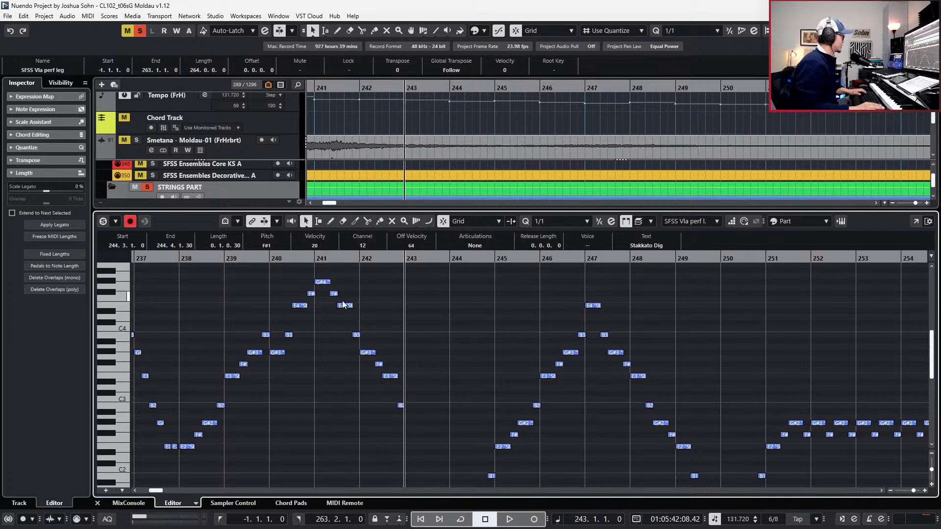
Duplicate the G#3, F#3, E3, B2 figure of bar 242 into bar 243 and transpose the copy down an octave.
left_click_drag(366, 338, 420, 417)
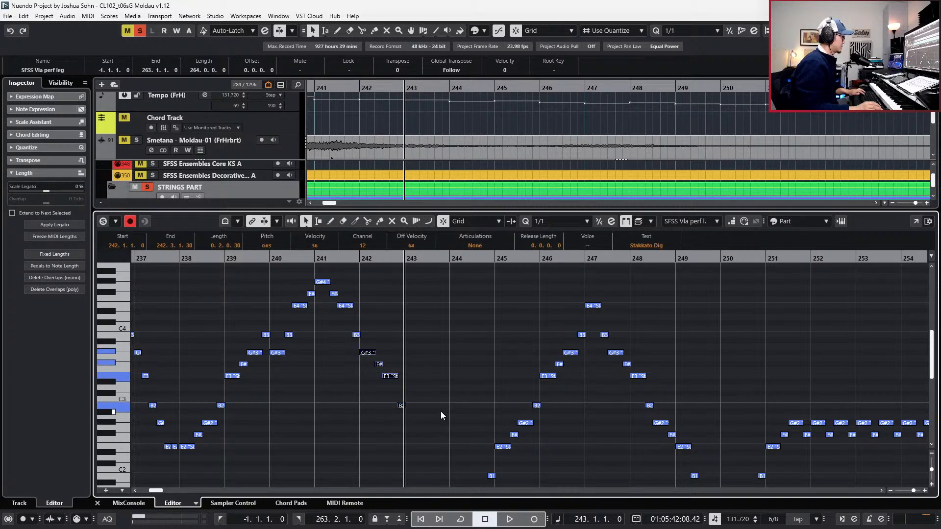
scroll(441, 411, "down", 2)
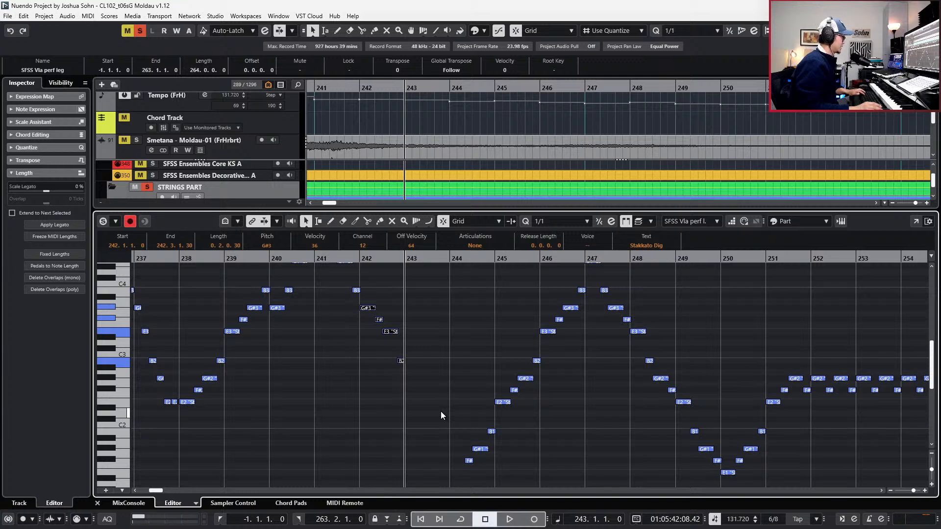
key("ctrl+d")
key("shift+Down")
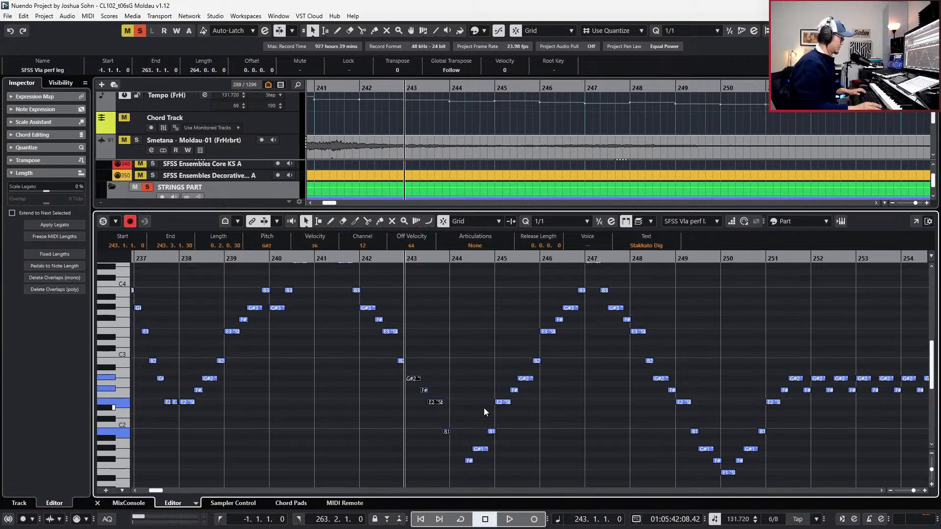
Change the last note of the bar 243 figure from B1 to F#2.
scroll(484, 408, "right", 2)
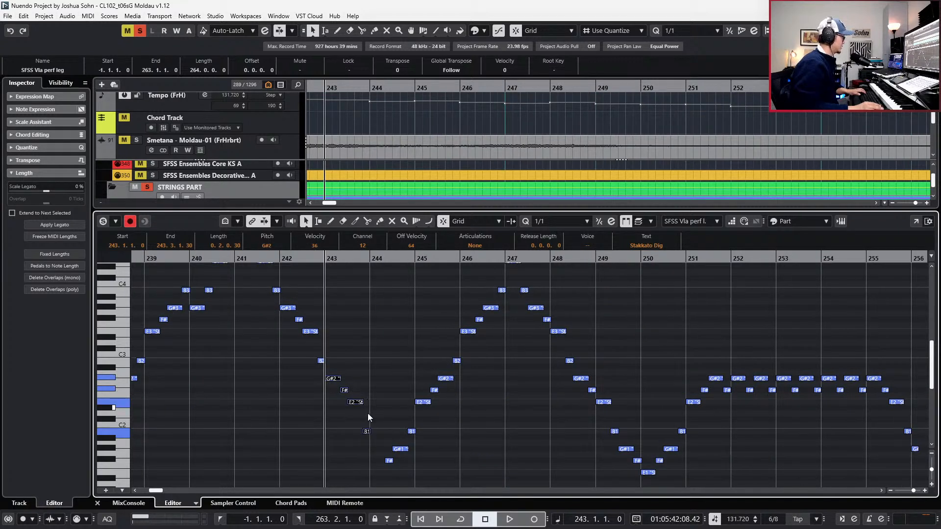
left_click_drag(368, 440, 373, 439)
key("ctrl+z")
left_click(373, 440)
left_click(368, 432)
key("shift+Up")
key("Down")
key("Down")
key("Down")
key("Down")
key("Down")
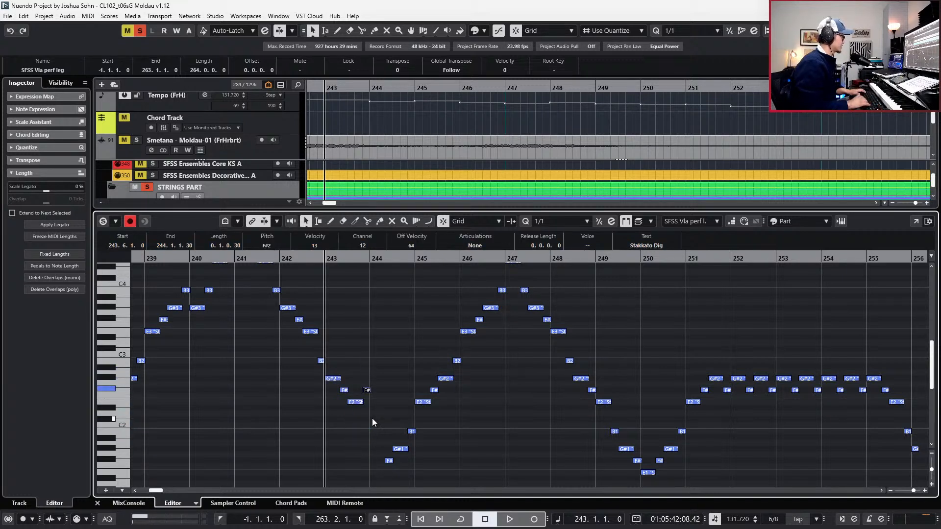
Copy the E2–F#2 pair from the second half of bar 243 to the start of bar 244.
scroll(373, 423, "right", 3)
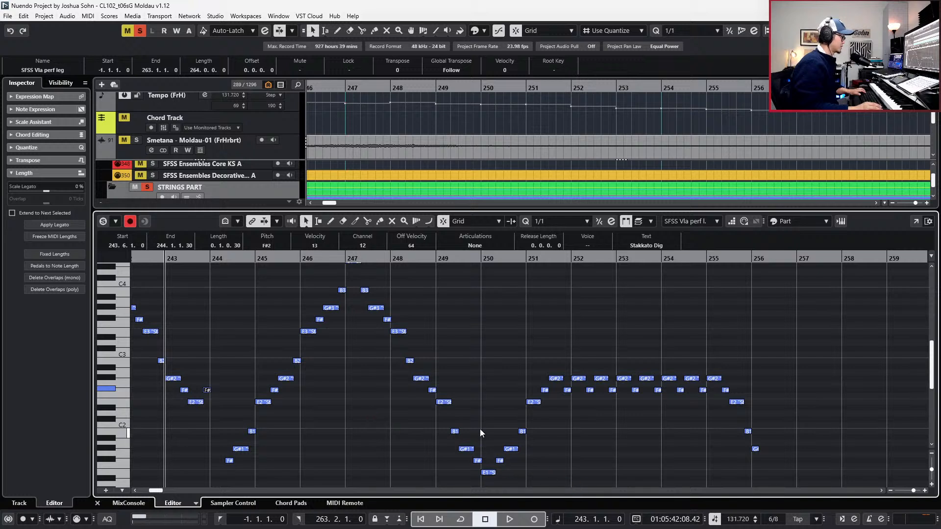
scroll(481, 428, "left", 4)
left_click(355, 402)
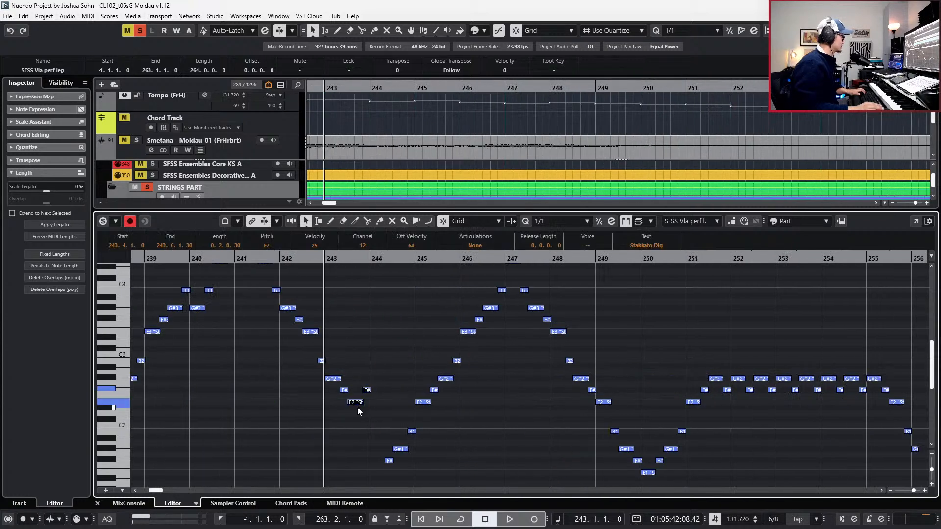
left_click(386, 392)
key("ctrl+v")
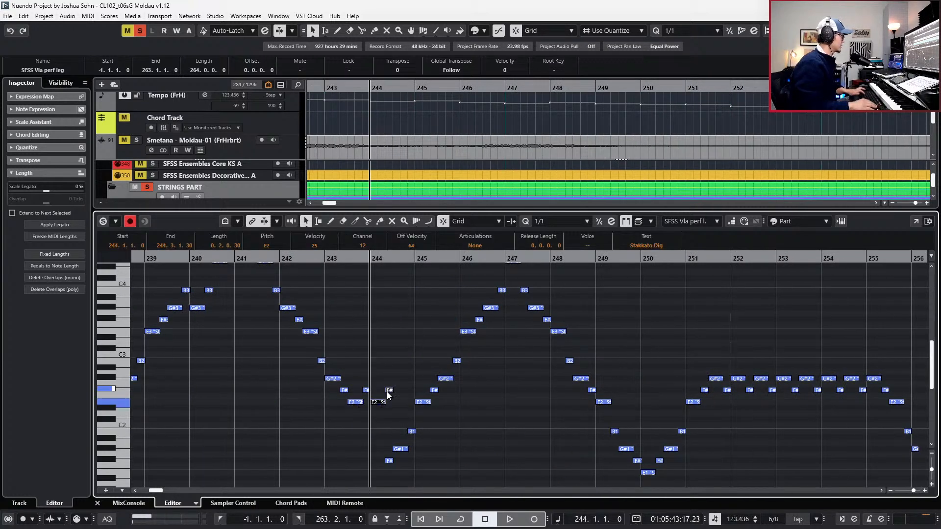
scroll(393, 390, "up", 1)
scroll(402, 385, "up", 2)
With the grid at 1/8, replace the old F#1, G#1 and B1 notes in bar 244 with another E2–F#2 pair.
key("alt+4")
key("ctrl+KP_Add")
key("ctrl+KP_Add")
key("g")
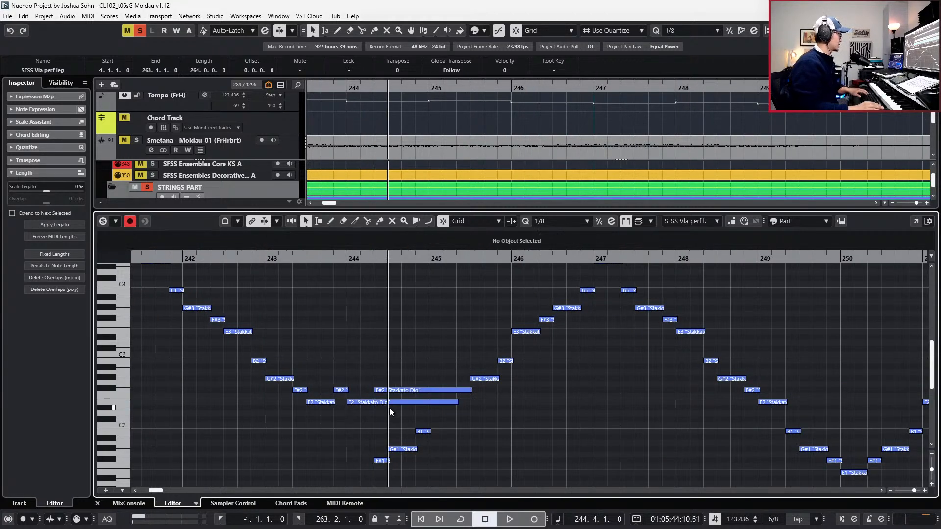
key("ctrl+z")
left_click_drag(365, 434, 433, 481)
key("Delete")
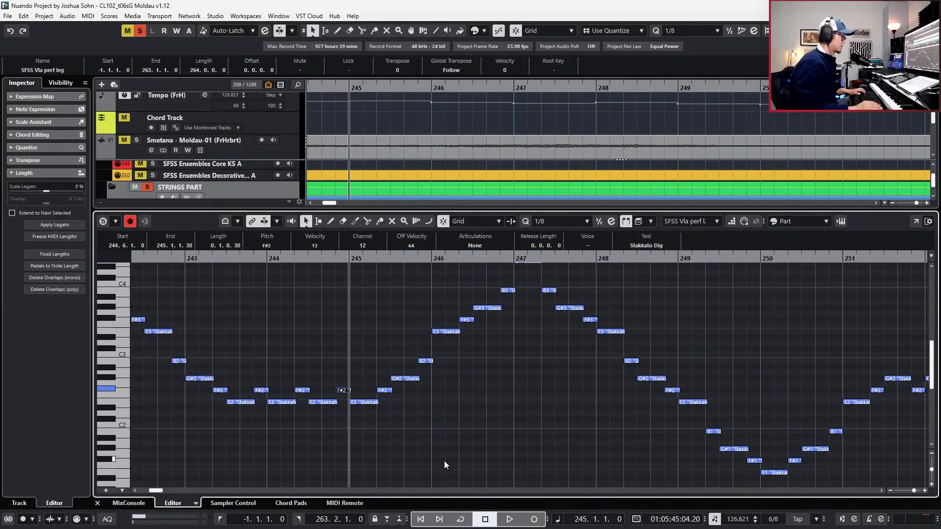
Raise the first two notes of bar 245 to G#2 and B2.
left_click_drag(376, 415, 366, 398)
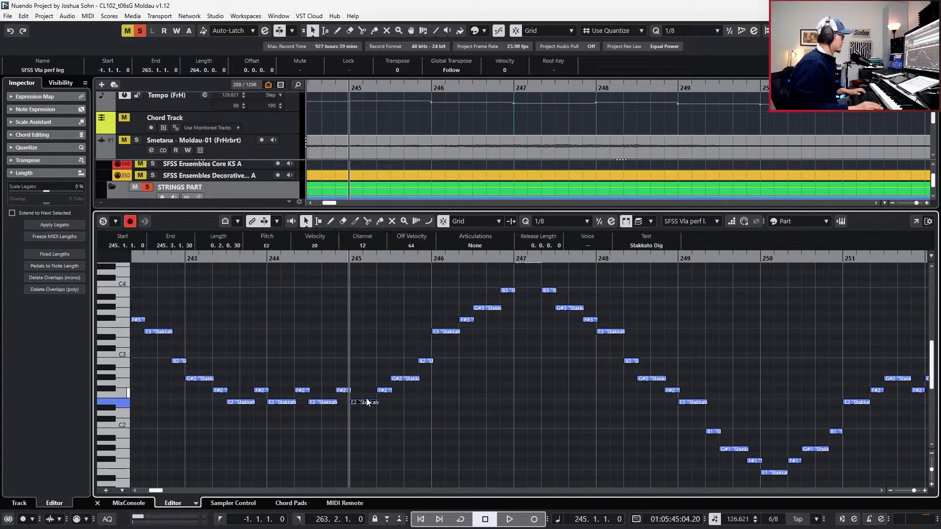
key("Up")
key("Up")
key("Up")
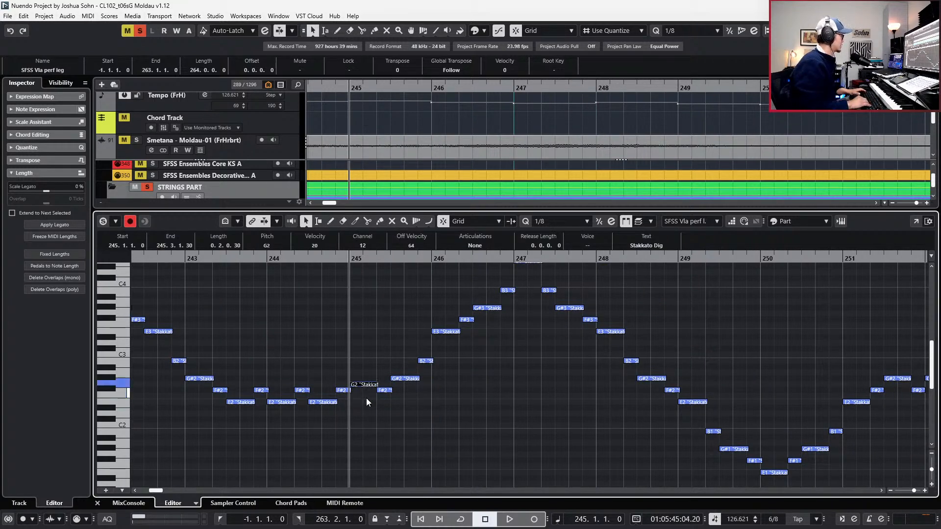
key("Up")
key("Right")
key("Up")
key("Up")
key("Up")
key("Up")
key("Up")
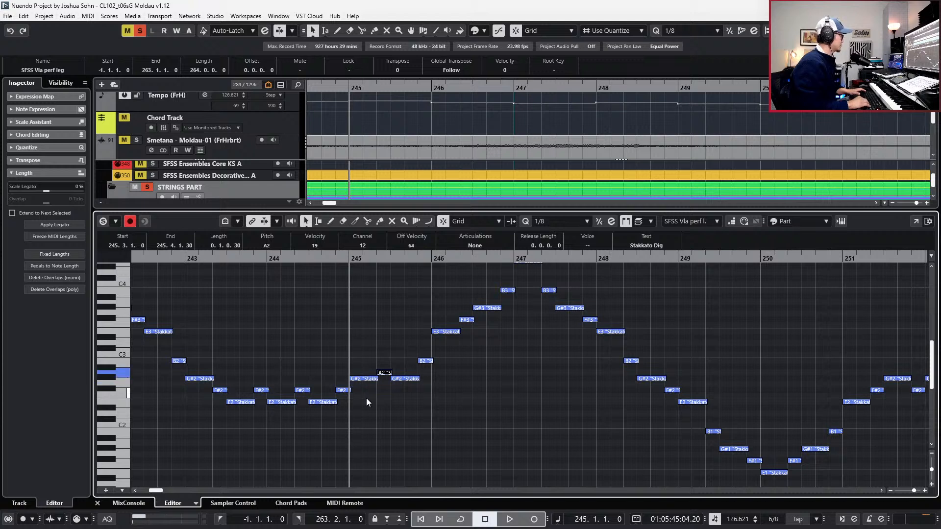
Raise the last two notes of bar 245 to E3 and F#3.
key("Right")
key("Up")
key("Up")
key("Up")
key("Up")
key("Up")
key("Up")
key("Up")
key("Up")
key("Right")
key("Up")
key("Up")
key("Up")
key("Up")
key("Up")
key("Up")
key("Up")
key("Up")
key("Down")
Set the first two notes of bar 246 to G#3 and B3.
key("Right")
key("Up")
key("Up")
key("Up")
key("Up")
key("Up")
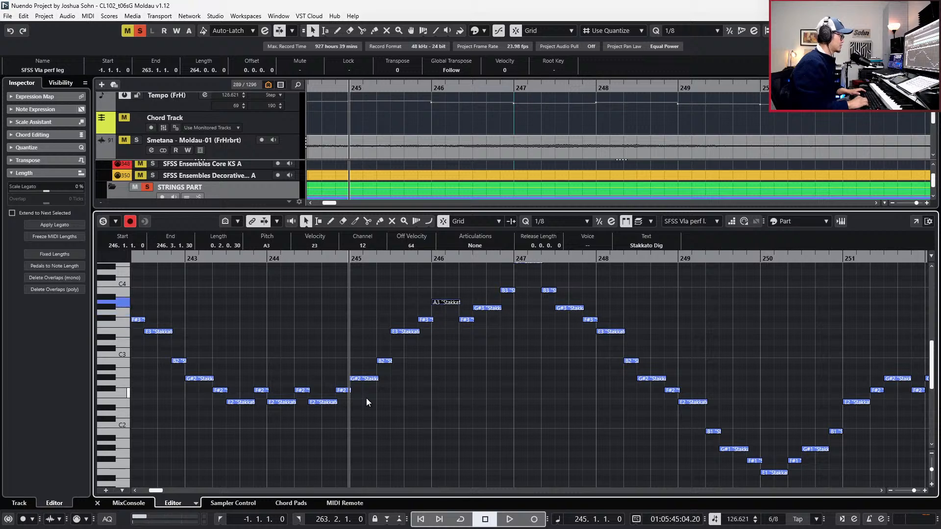
key("Right")
key("Up")
key("Left")
key("Down")
key("Right")
key("Up")
key("Up")
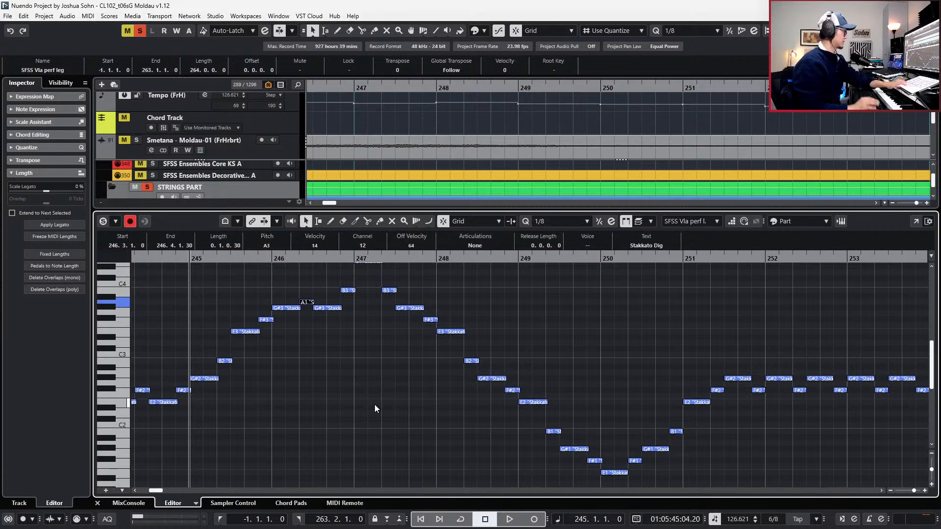
key("Up")
key("Up")
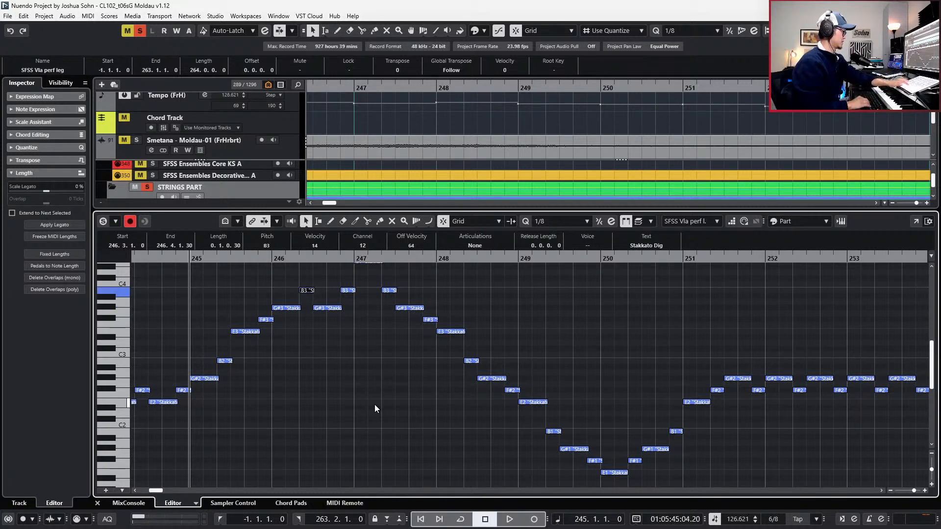
Raise the last two notes of bar 246 to E4 and F#4.
scroll(372, 399, "up", 3)
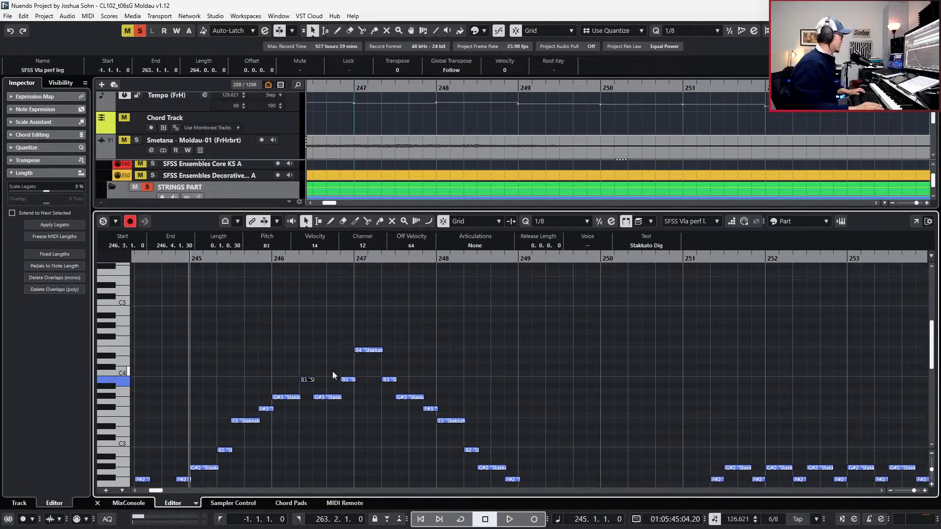
left_click(337, 397)
key("Up")
key("Up")
key("Up")
key("Up")
key("Up")
key("Up")
key("Up")
key("Up")
key("Right")
key("Up")
key("Up")
key("Up")
key("Up")
key("Up")
key("Up")
key("Up")
key("Up")
key("Up")
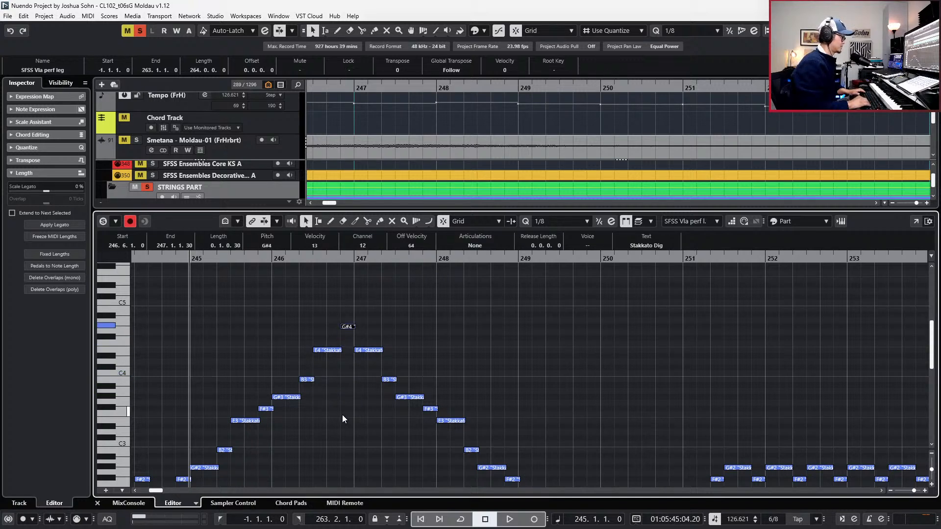
key("Down")
key("Down")
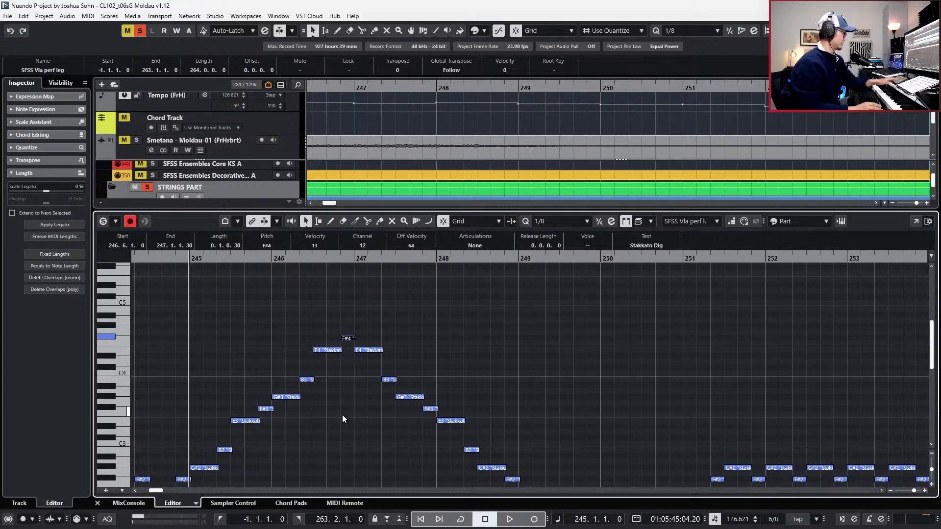
Copy the phrase descending from G#4 in bars 241–244 and delete the old notes from bar 247 to the start of bar 250.
scroll(409, 376, "down", 4)
scroll(420, 376, "left", 3)
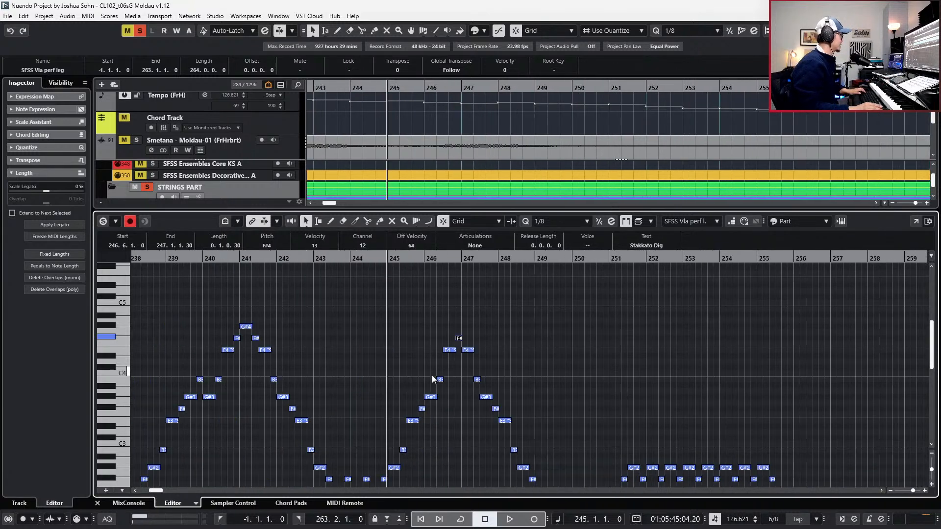
left_click_drag(246, 314, 378, 457)
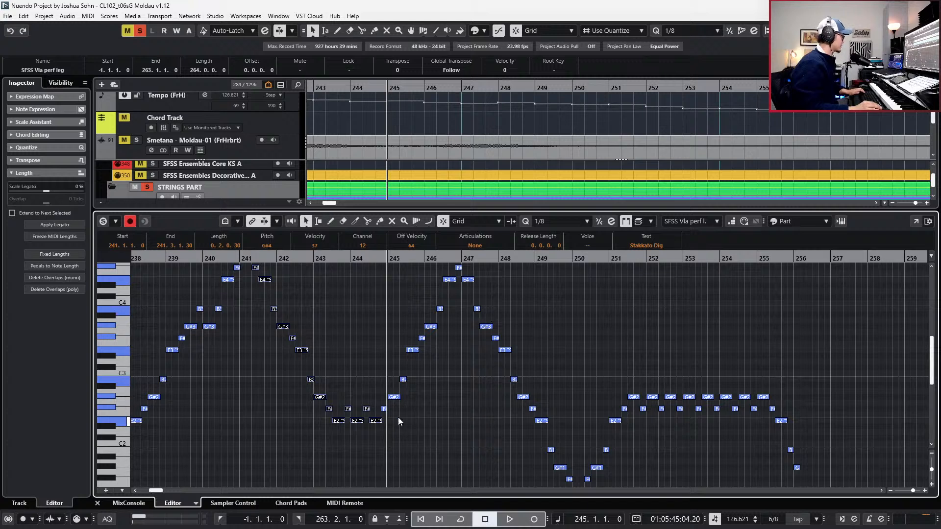
scroll(456, 358, "up", 3)
left_click_drag(469, 338, 577, 474)
key("Delete")
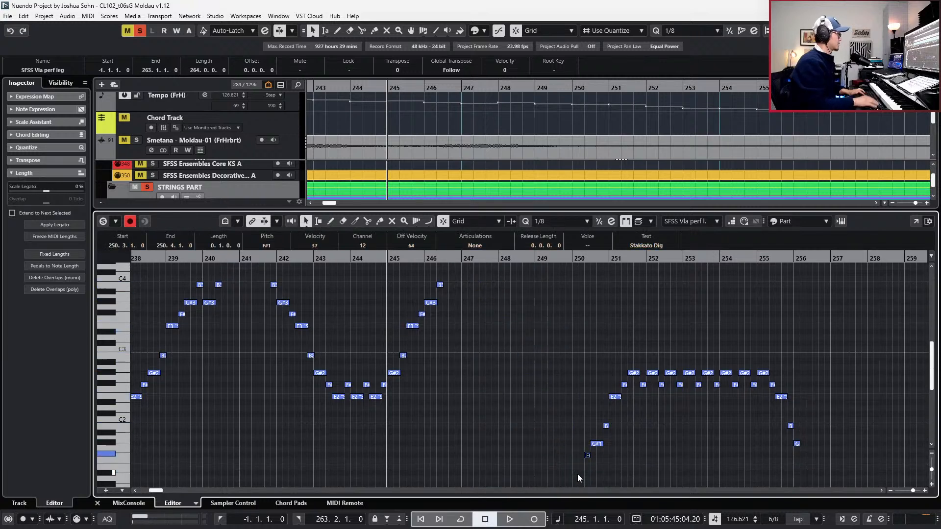
Paste the copied descending phrase at bar 247 and delete the leftover F#1, G#1 and B1 notes in bar 250.
key("ctrl+z")
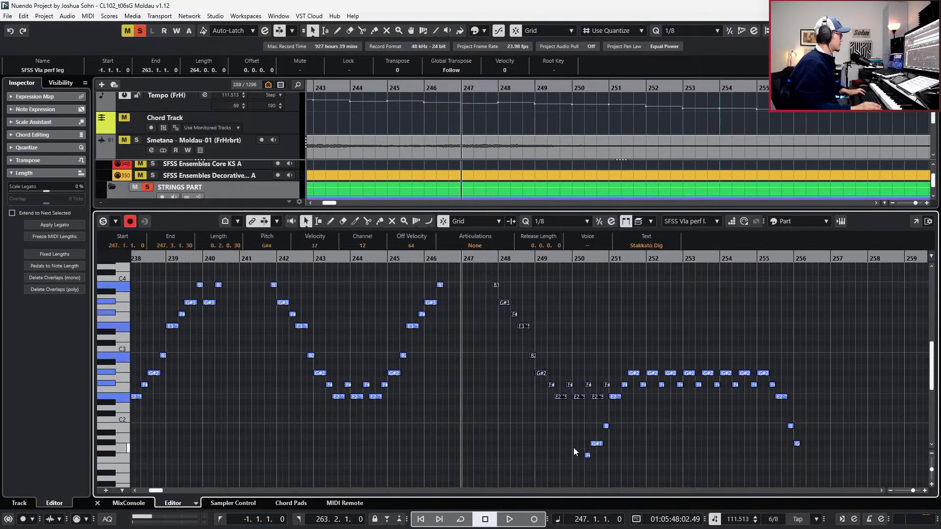
left_click_drag(570, 435, 595, 463)
left_click_drag(626, 413, 583, 461)
key("Delete")
scroll(615, 426, "up", 3)
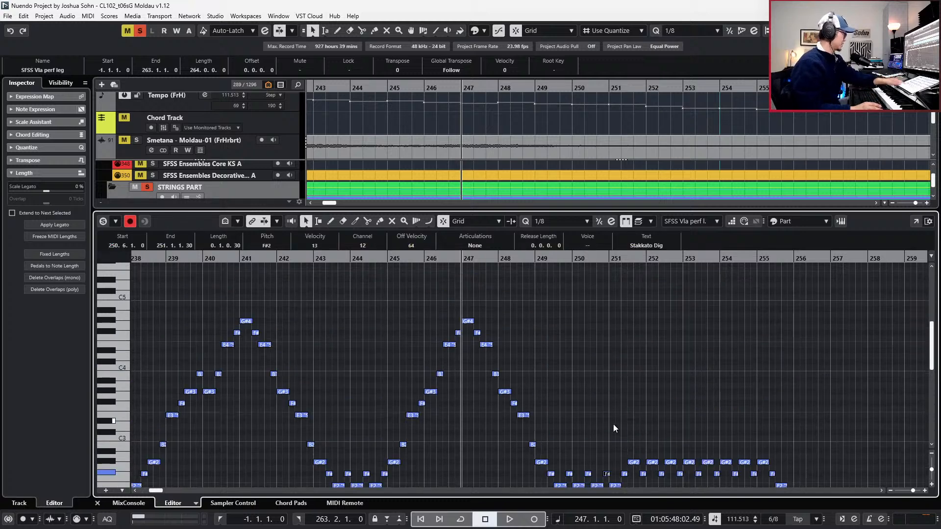
Check the viola notes bar by bar from bar 246 to bar 251, moving the playback cursor along.
scroll(610, 419, "up", 2, "ctrl")
scroll(606, 414, "down", 2)
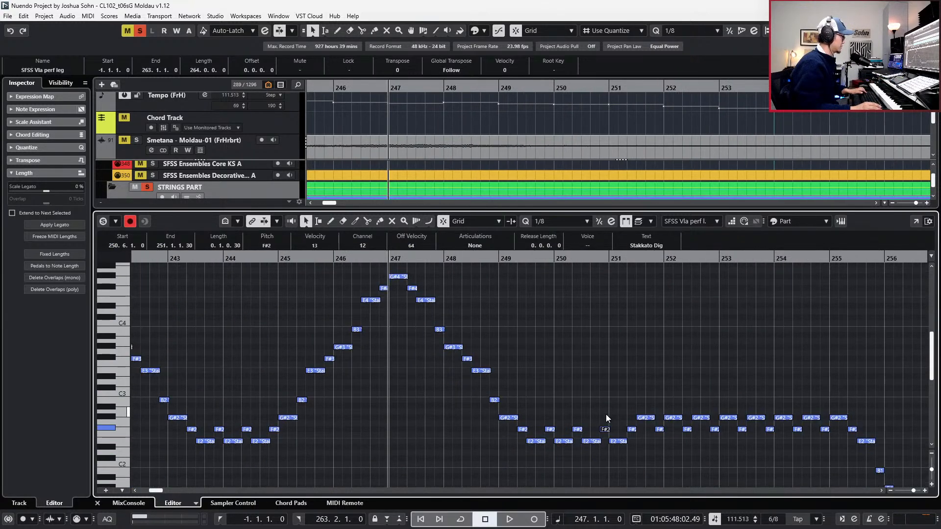
key("KP_Subtract")
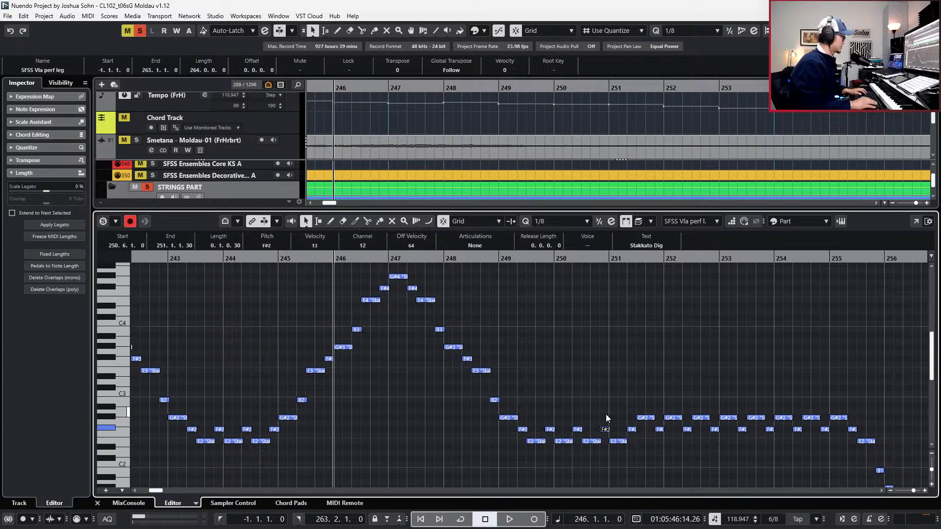
key("KP_Add")
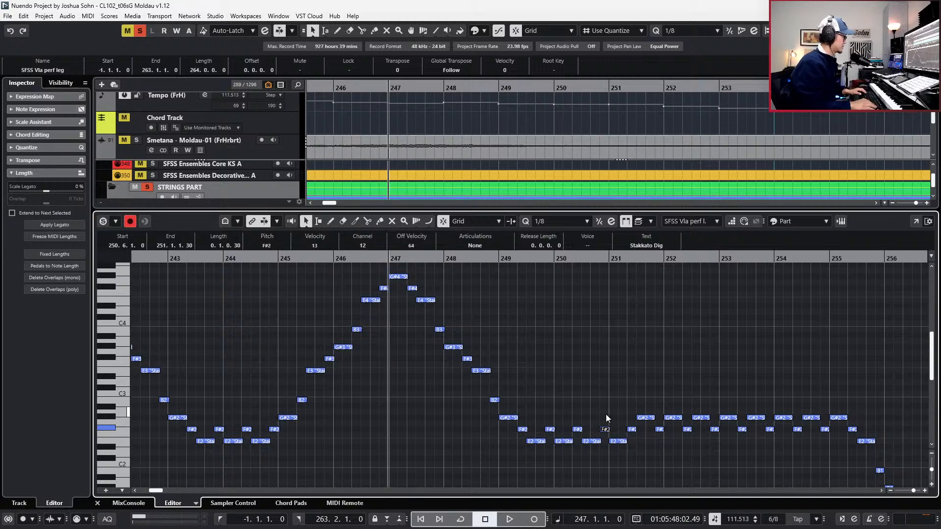
key("KP_Add")
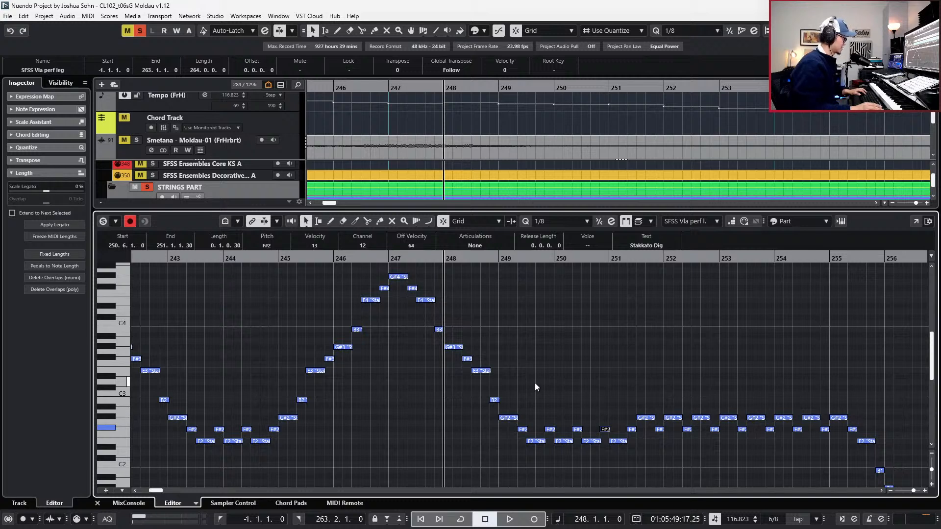
scroll(480, 484, "right", 2)
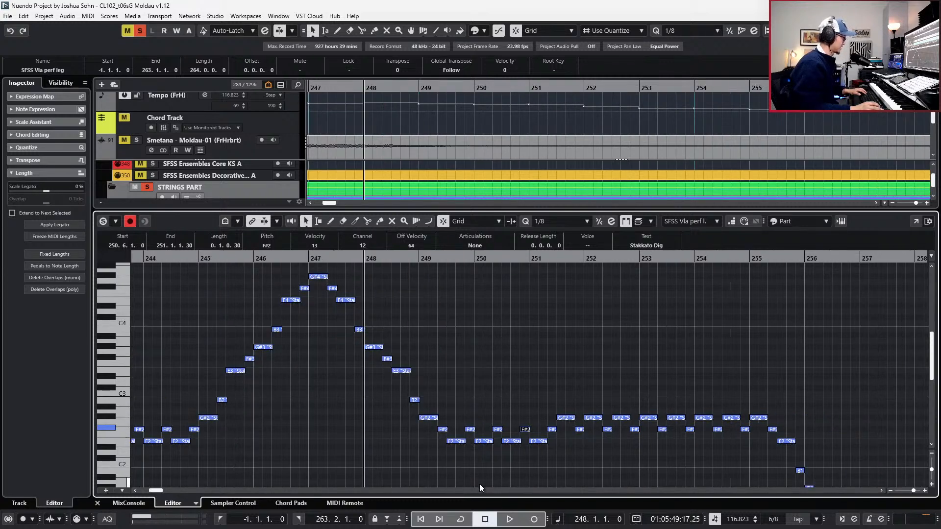
scroll(431, 384, "down", 3)
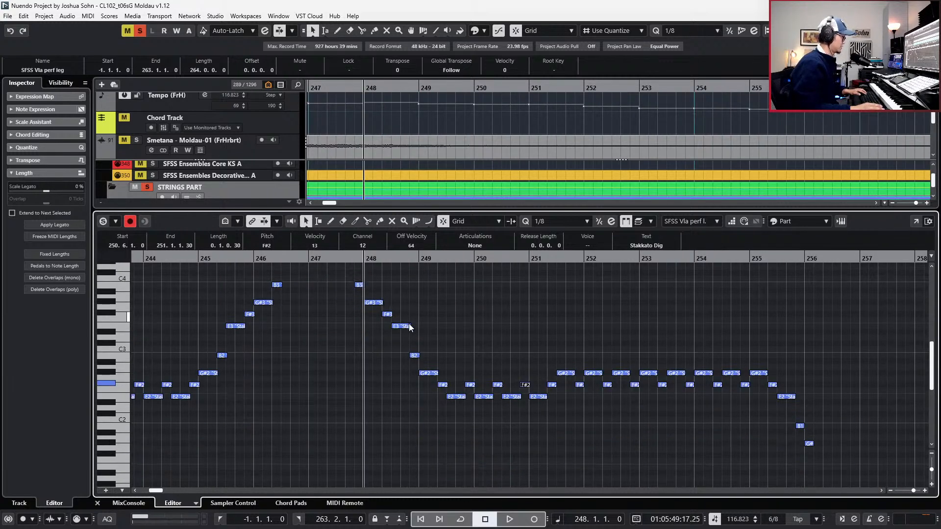
key("KP_Add")
key("KP_Add")
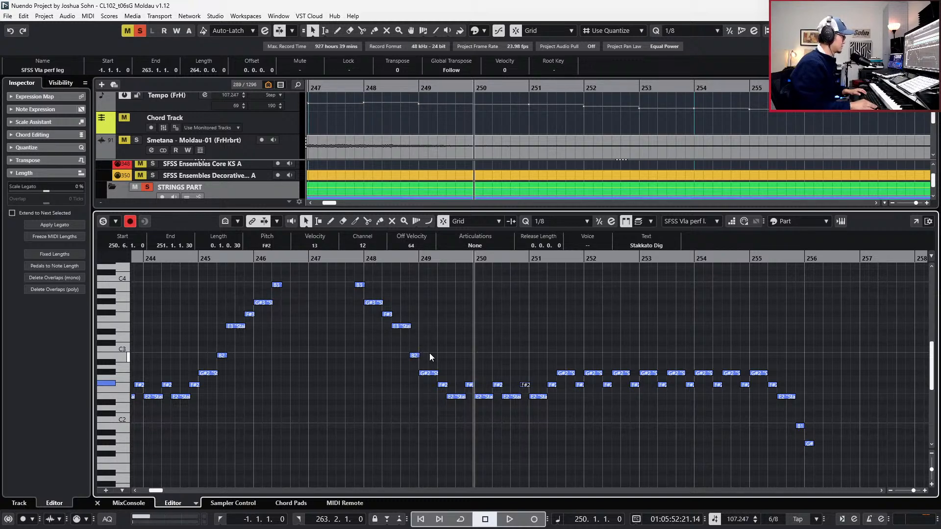
scroll(461, 361, "right", 2)
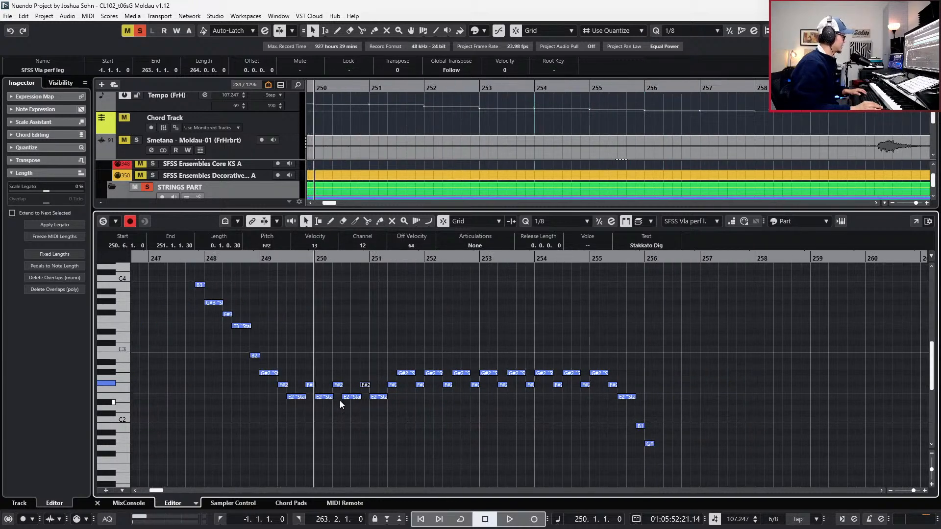
key("KP_Add")
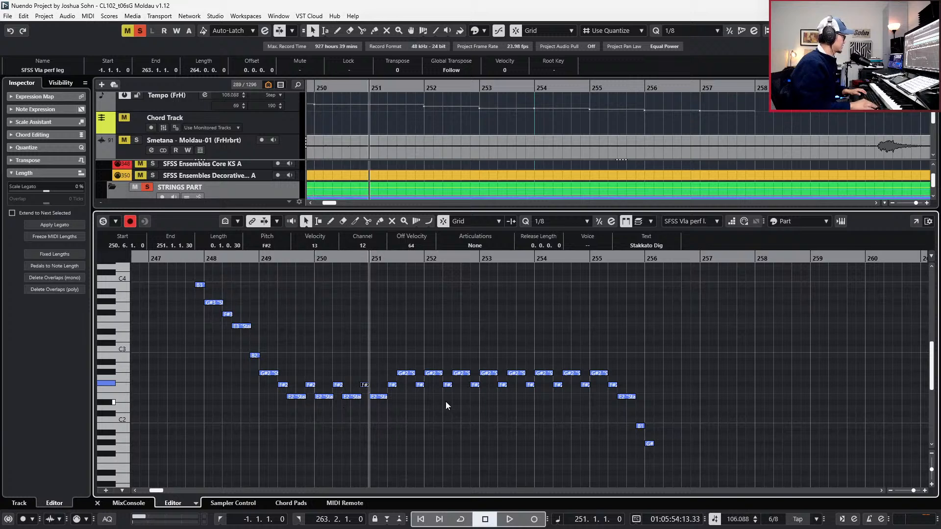
scroll(446, 401, "right", 1)
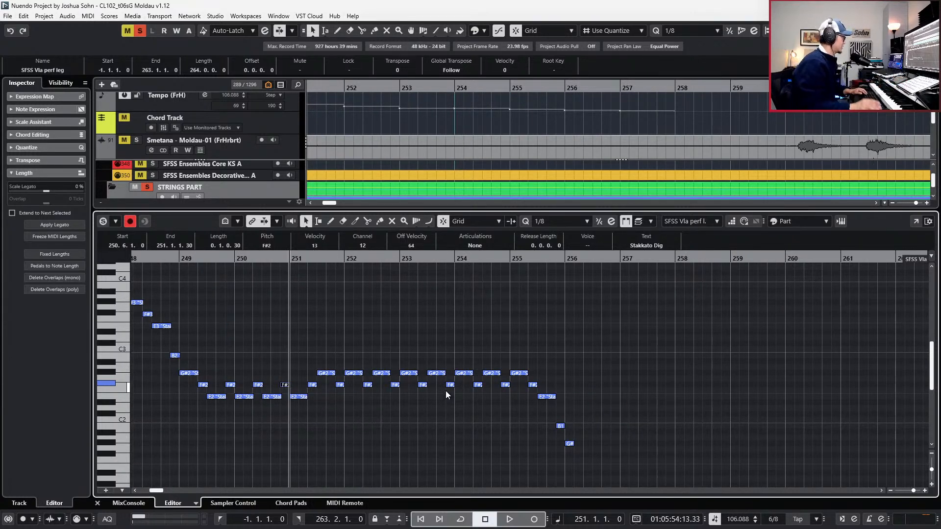
Raise the first two notes of bar 251 to G#2 and B2.
left_click(299, 397)
key("Up")
key("Up")
key("Up")
key("Up")
key("Up")
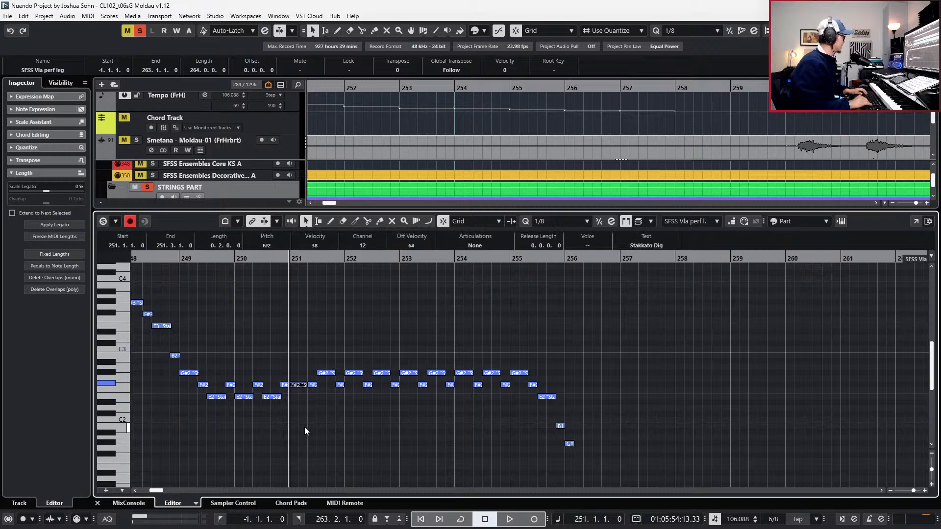
key("Down")
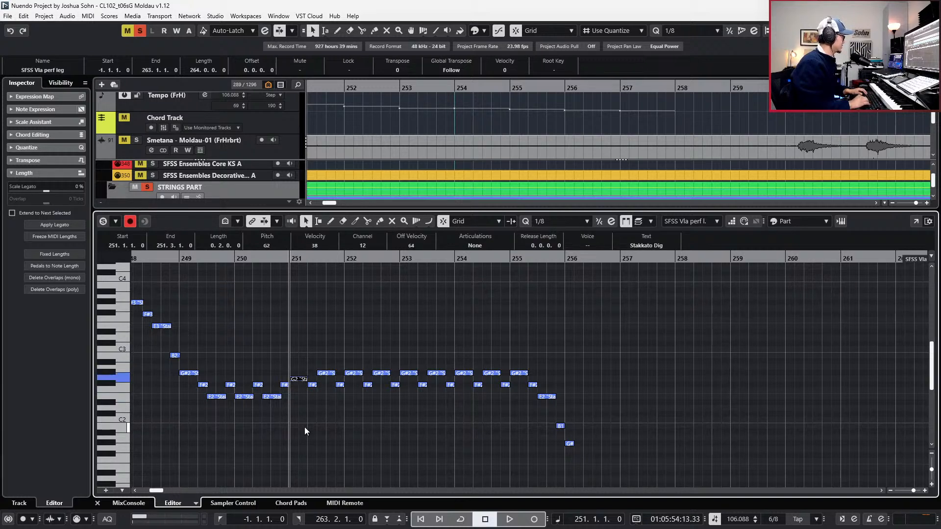
key("Right")
key("Up")
key("Up")
key("Up")
key("Up")
key("Up")
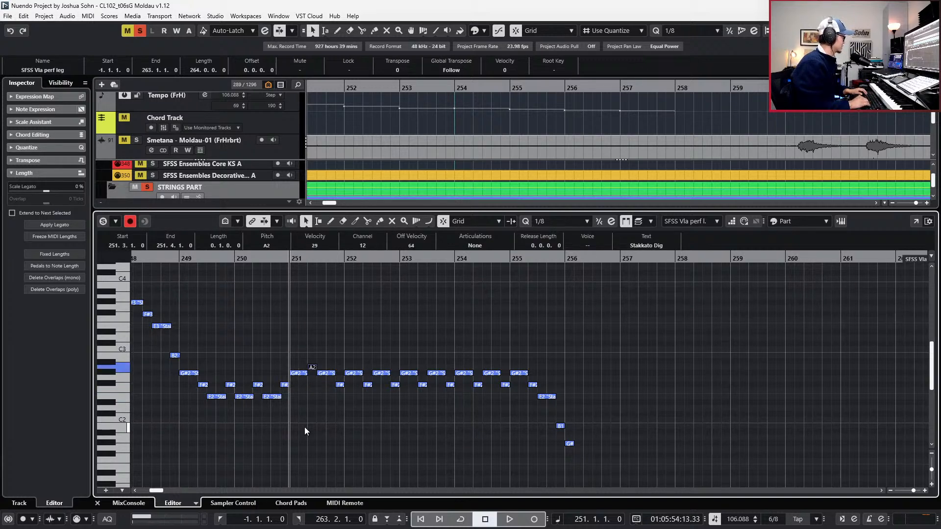
Raise the last two notes of bar 251 to E3 and B2, and select the first note of bar 252.
key("Right")
key("Up")
key("Up")
key("Up")
key("Up")
key("Up")
key("Up")
key("Up")
key("Up")
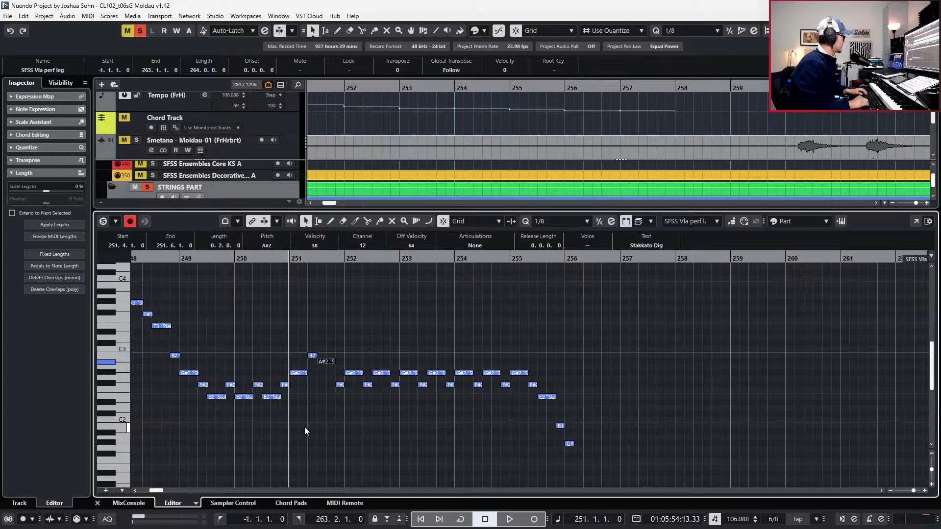
key("Right")
key("Up")
key("Up")
key("Up")
key("Up")
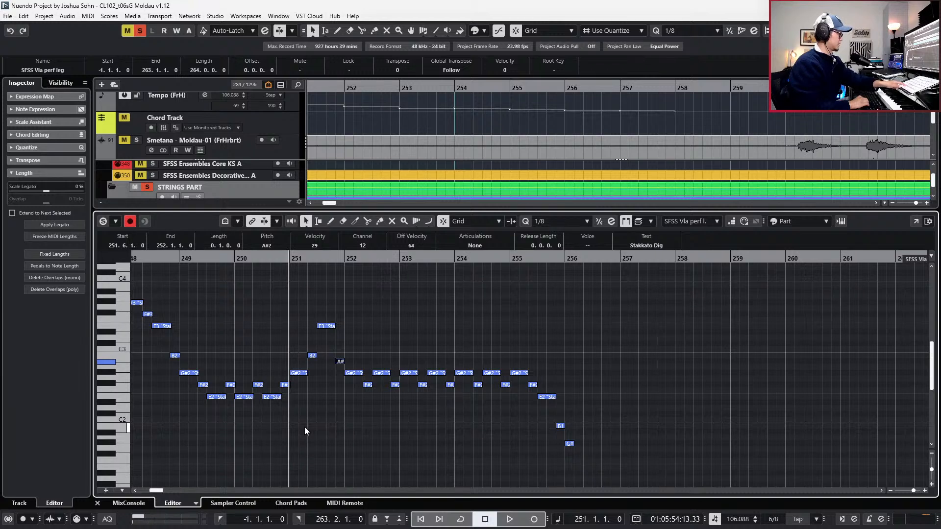
key("Up")
key("Right")
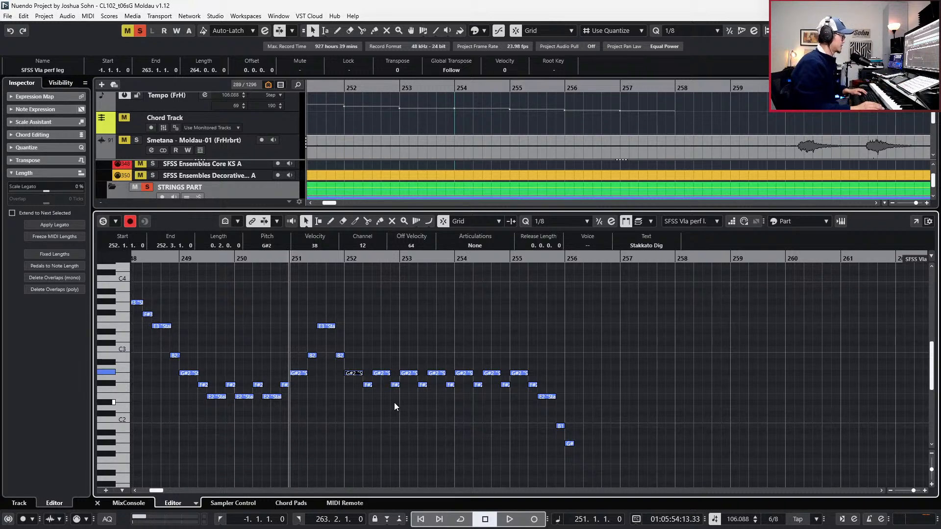
Raise all the alternating notes in bars 252 to 254 by eight semitones, bringing the longer notes to E3.
left_click_drag(354, 365, 504, 414)
key("Up")
key("Up")
key("Up")
key("Up")
key("Up")
key("Up")
key("Up")
key("Up")
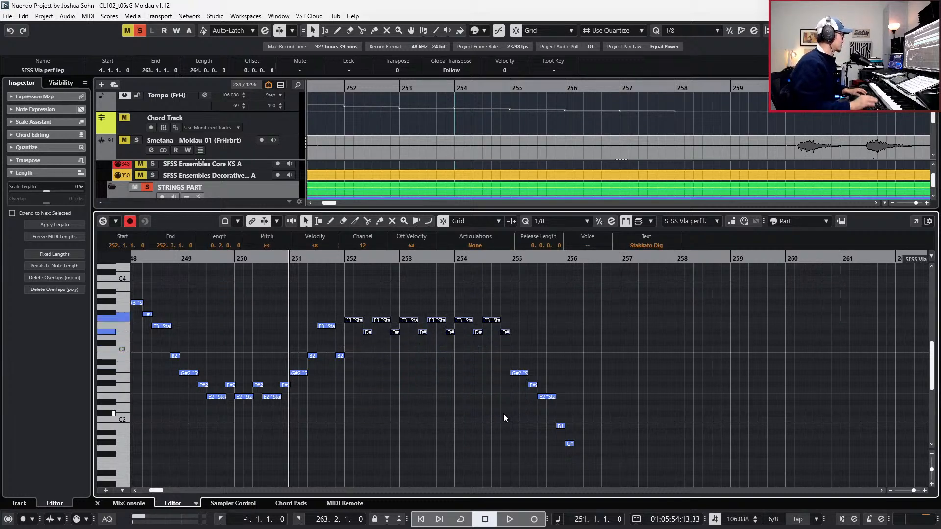
Lower the short notes in bars 252 to 254 to B2.
left_click(411, 343)
key("Down")
key("Down")
key("Down")
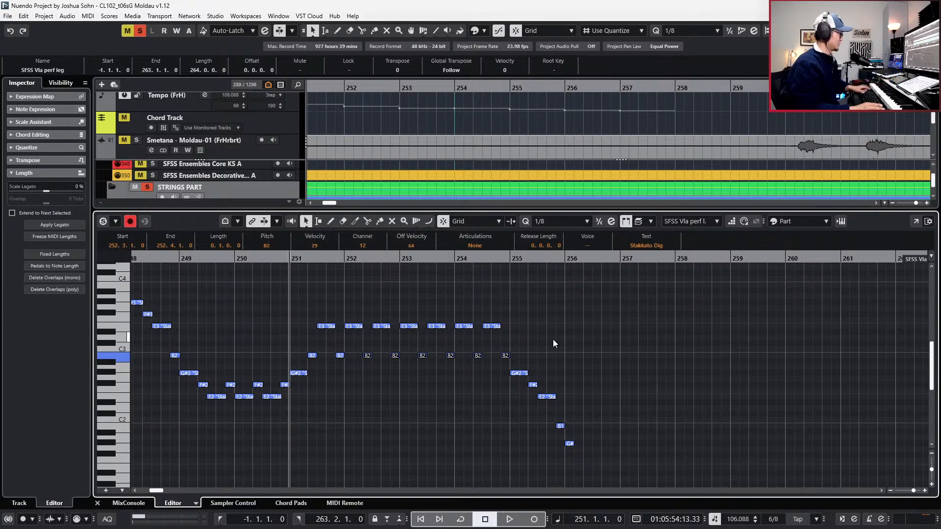
Raise the last two notes of bar 255 to G#2 and F#2.
left_click(504, 357)
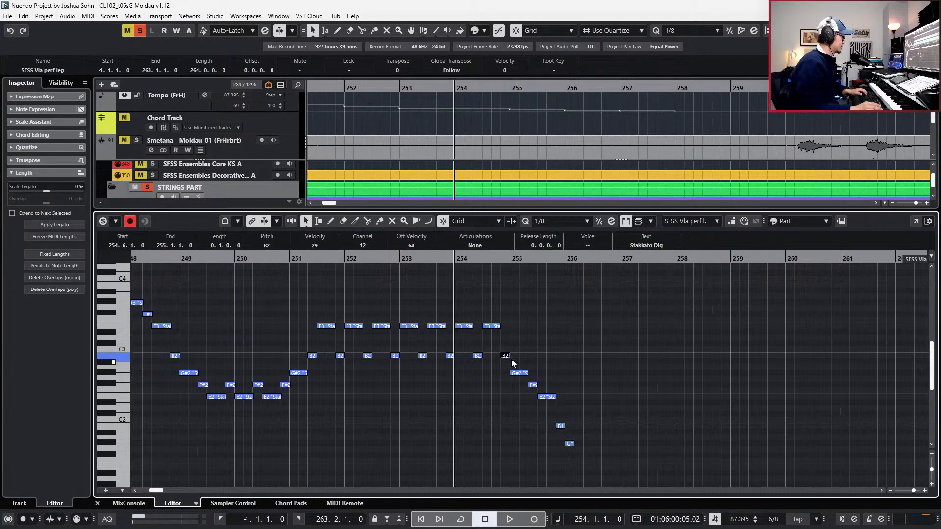
left_click(524, 373)
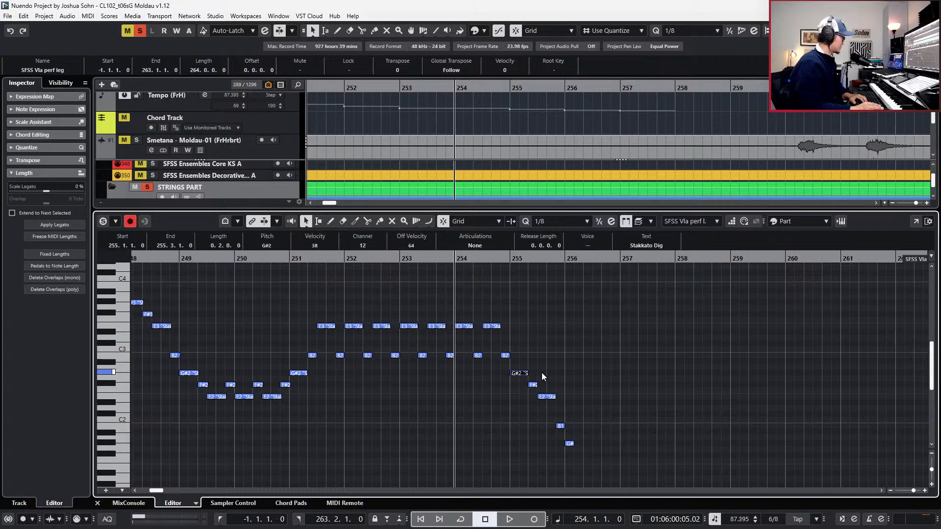
left_click_drag(540, 374, 570, 451)
key("Up")
key("Up")
key("Up")
key("Up")
key("shift+Up")
key("Down")
key("Down")
key("Down")
key("Down")
key("Down")
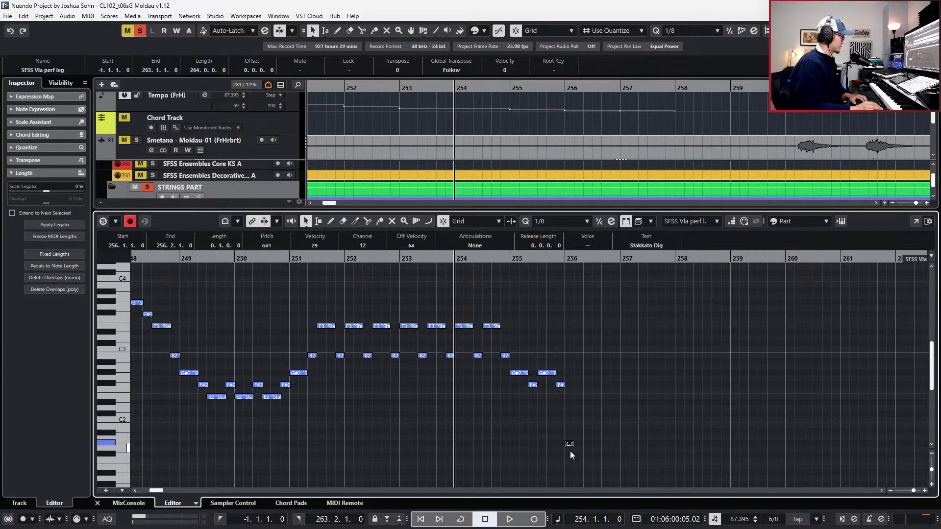
Move the first note of bar 256 to E2 and lengthen it to two eighths.
key("shift+Up")
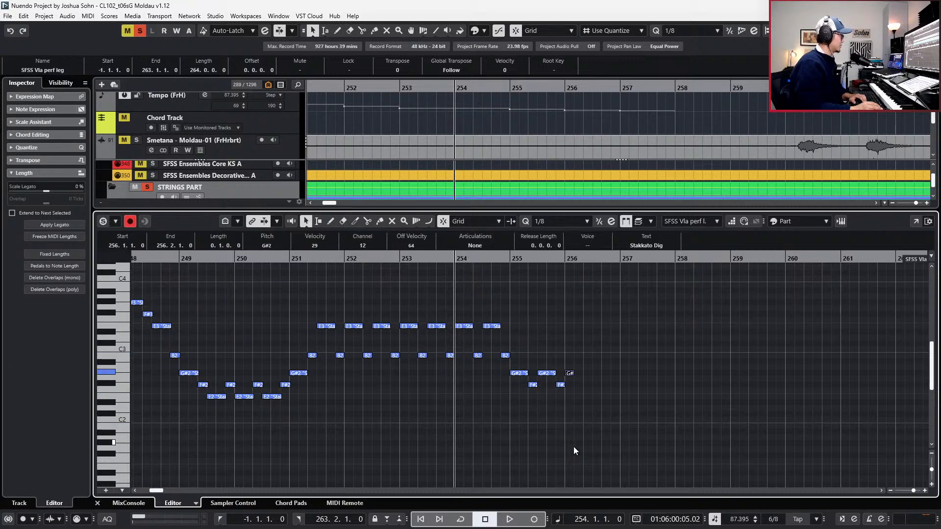
key("Down")
key("Down")
key("Down")
key("Down")
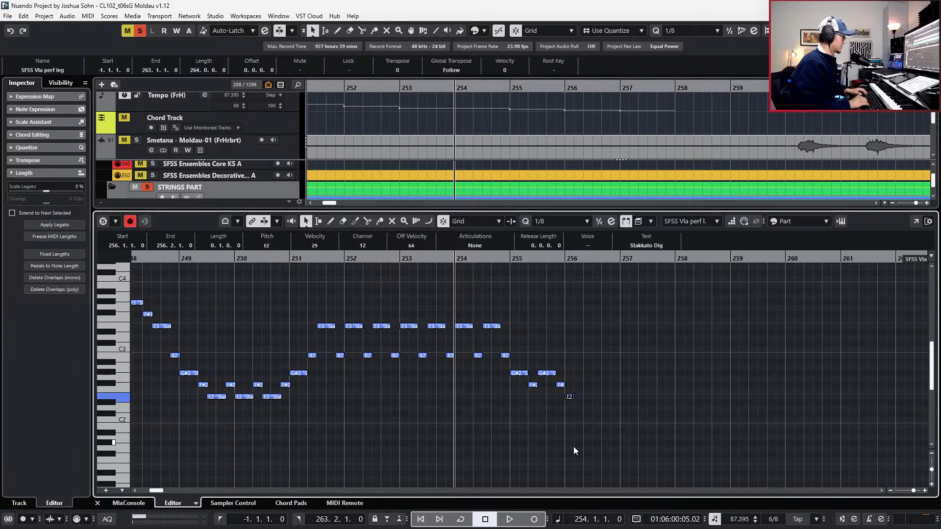
key("alt+shift+Right")
Duplicate the bar 256 note into an eighth-long F#2 and a G#2 lasting three eighths to the end of the bar.
key("ctrl+d")
key("Up")
key("Up")
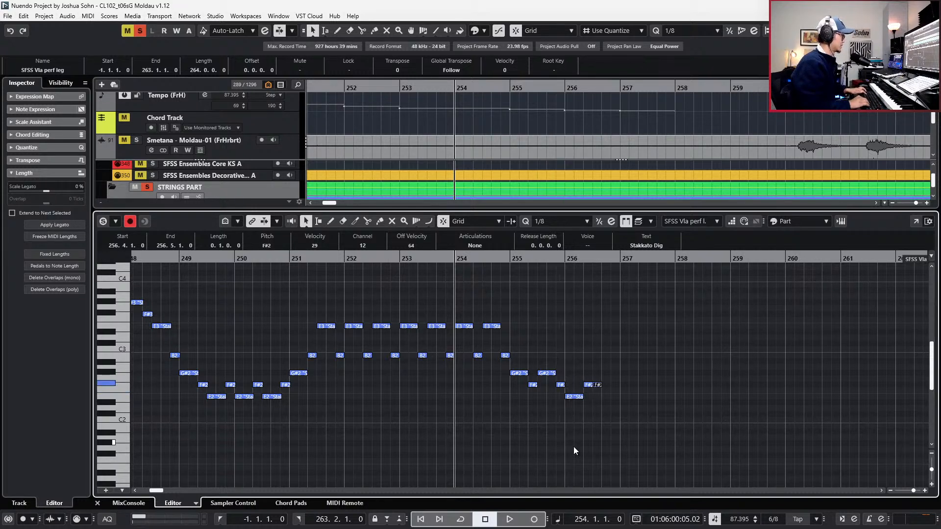
key("alt+shift+Left")
key("ctrl+d")
key("Up")
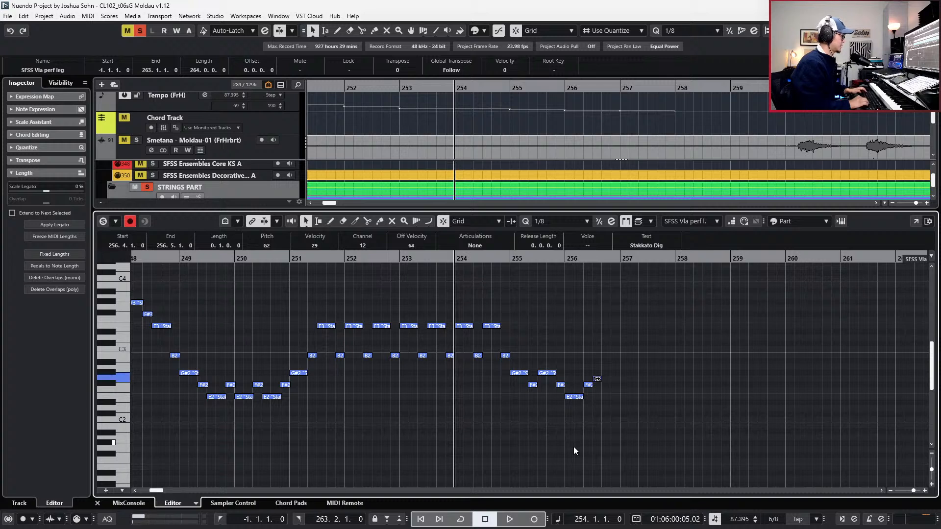
key("Up")
key("alt+shift+Right")
key("alt+shift+Right")
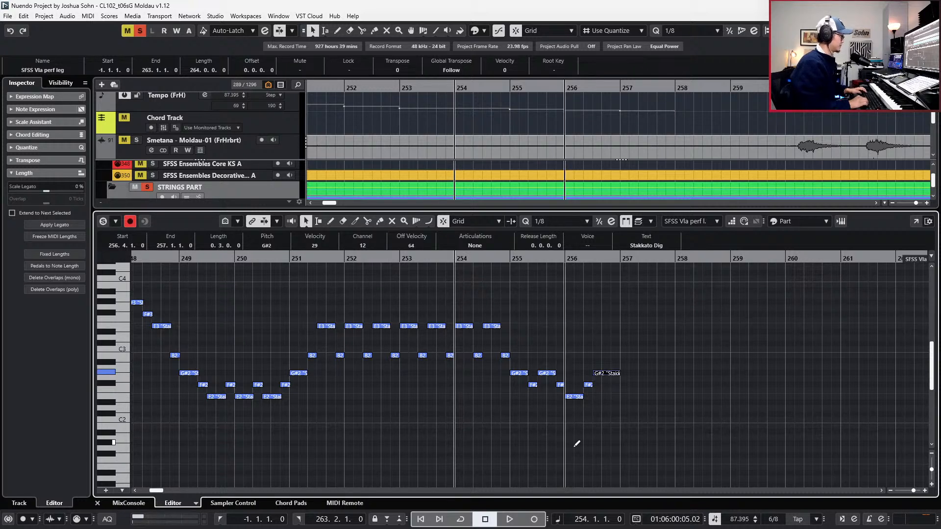
Show the velocity and controller lanes for SFSS Vla perf leg and place the playback cursor at bar 237.
key("alt+l")
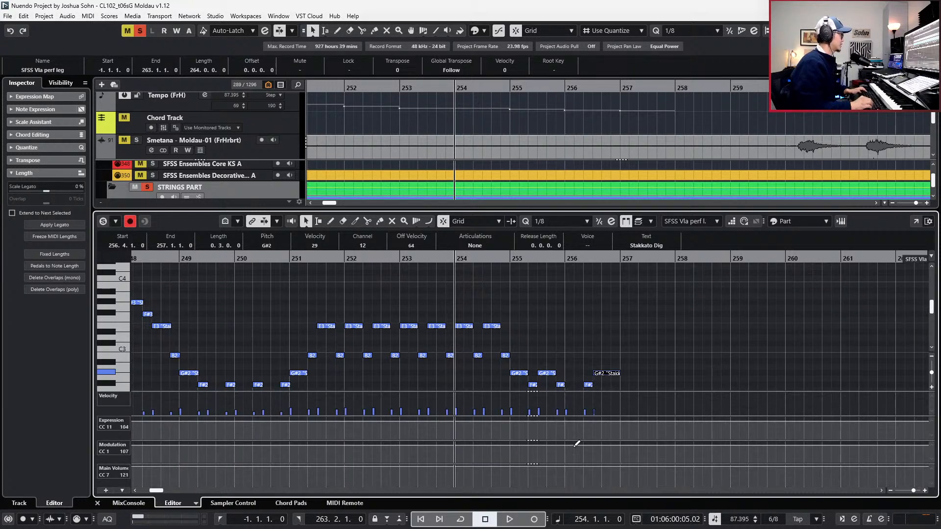
scroll(646, 369, "down", 3)
key("KP_Subtract")
key("KP_Subtract")
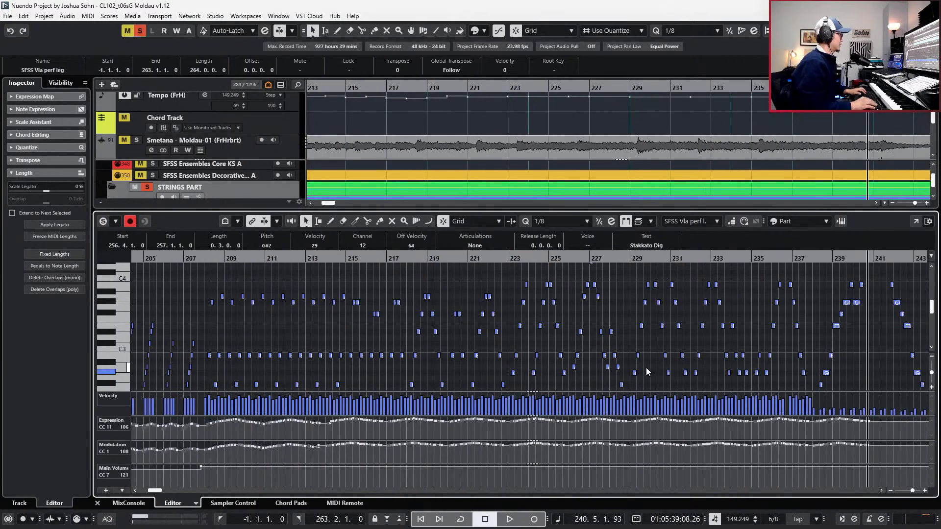
left_click(646, 368)
scroll(647, 367, "down", 4)
key("Return")
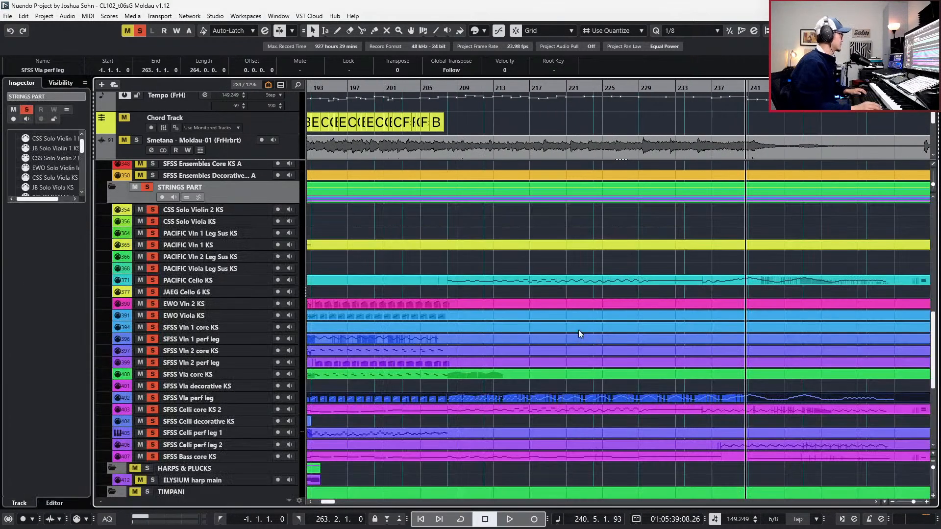
scroll(600, 332, "right", 4)
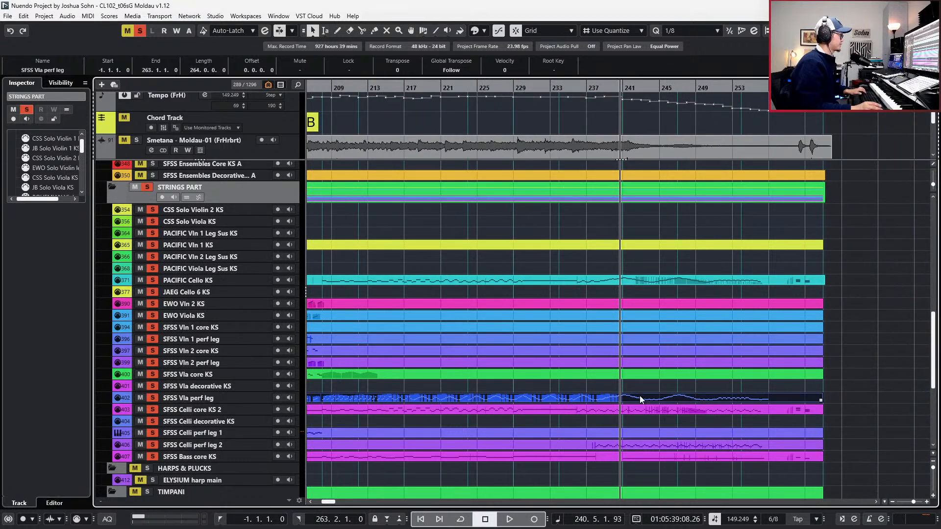
key("Return")
key("KP_Subtract")
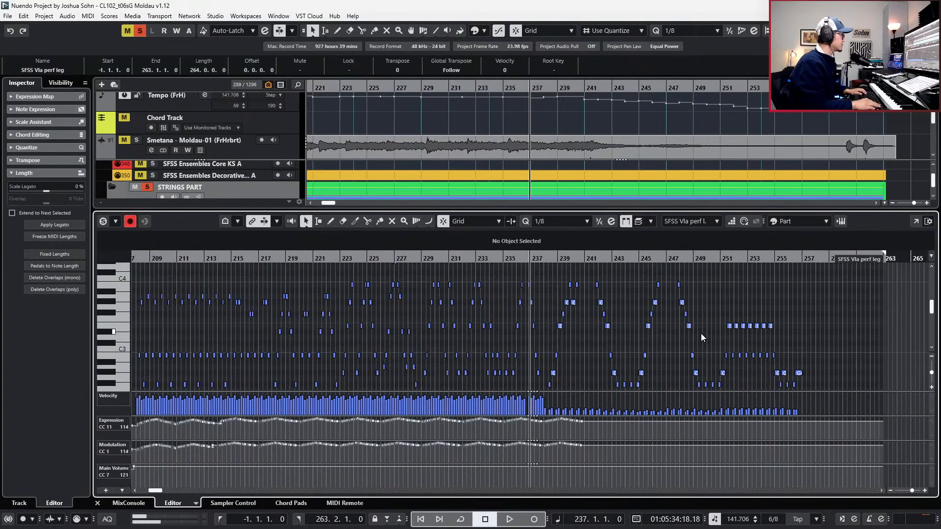
Record expression and modulation changes from about bar 238 to bar 254, and select the modulation points in bar 238.
key("space")
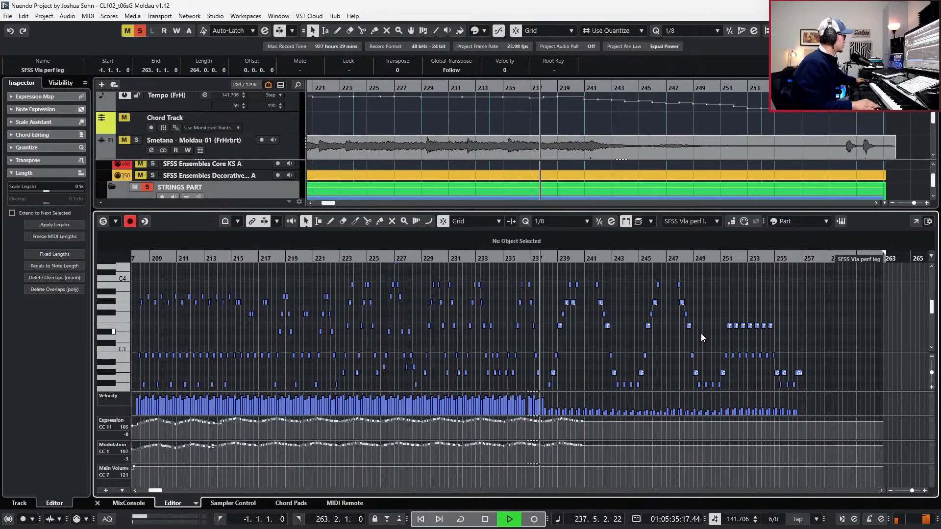
key("KP_Multiply")
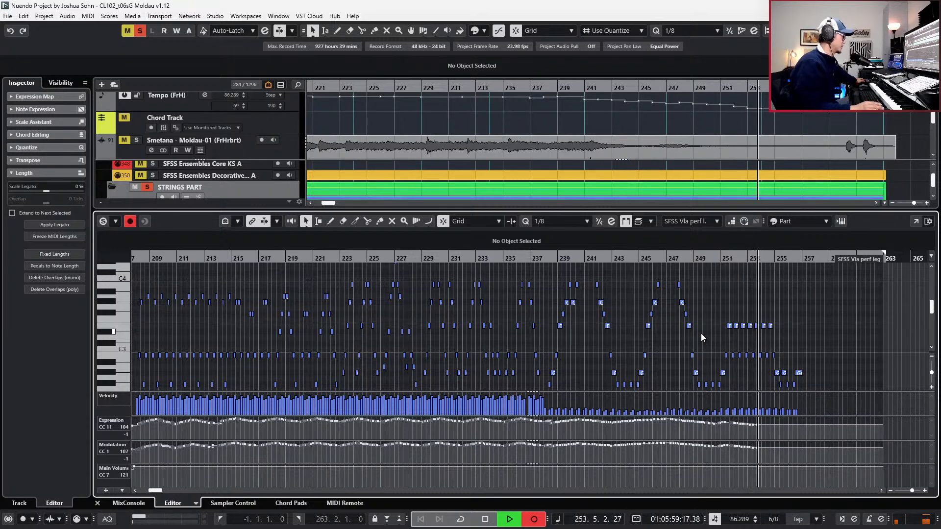
key("space")
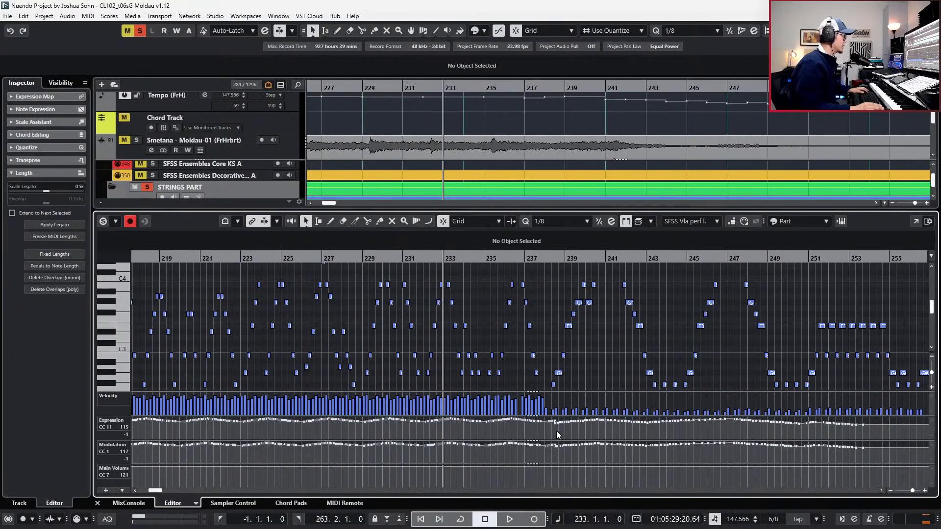
left_click(565, 445)
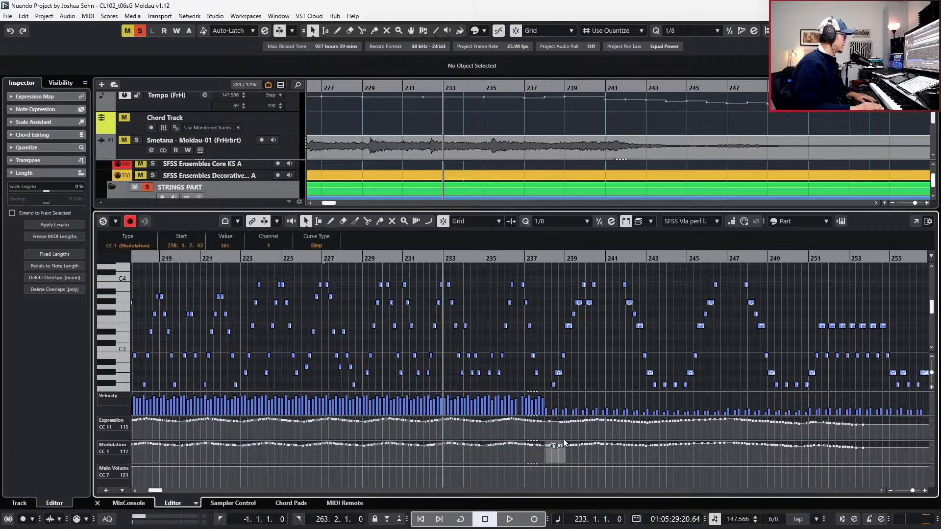
Select the viola notes around bars 237 and 238 and delete their mono overlaps.
key("alt+l")
scroll(621, 385, "up", 4)
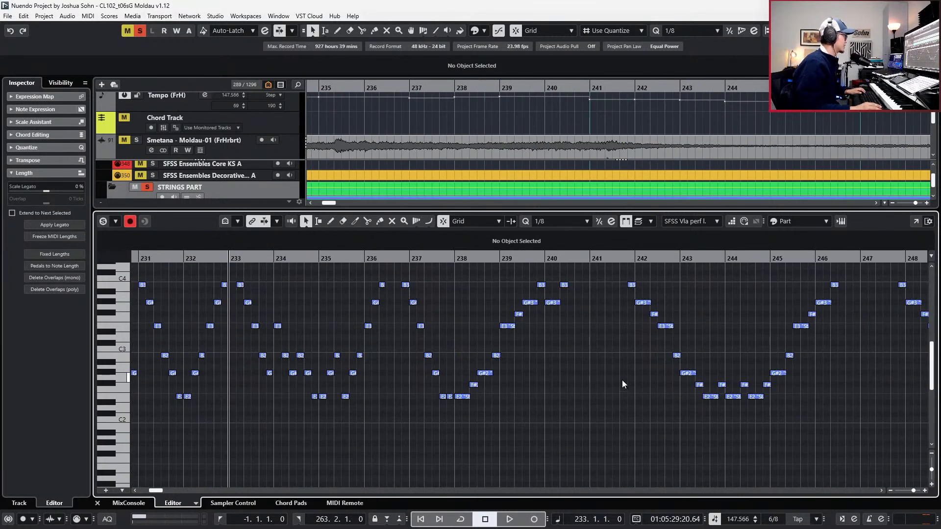
key("ctrl+a")
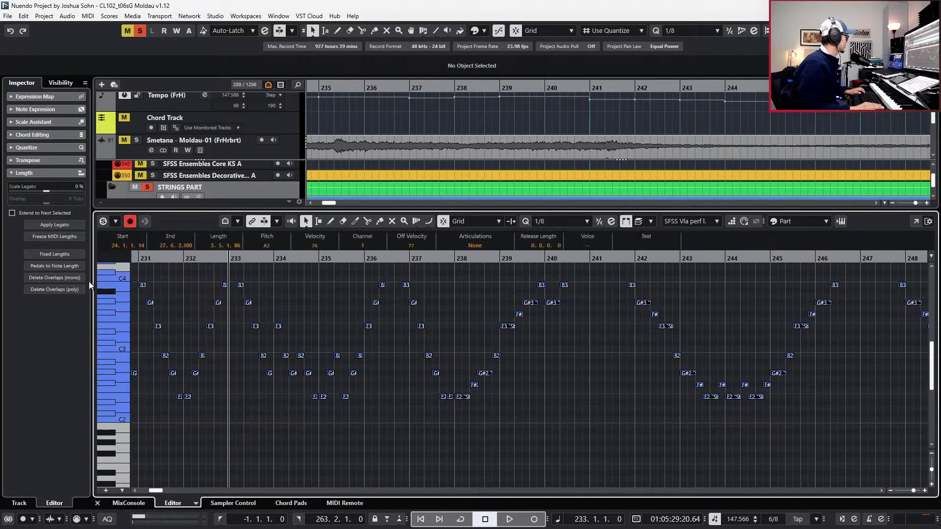
scroll(646, 463, "down", 2)
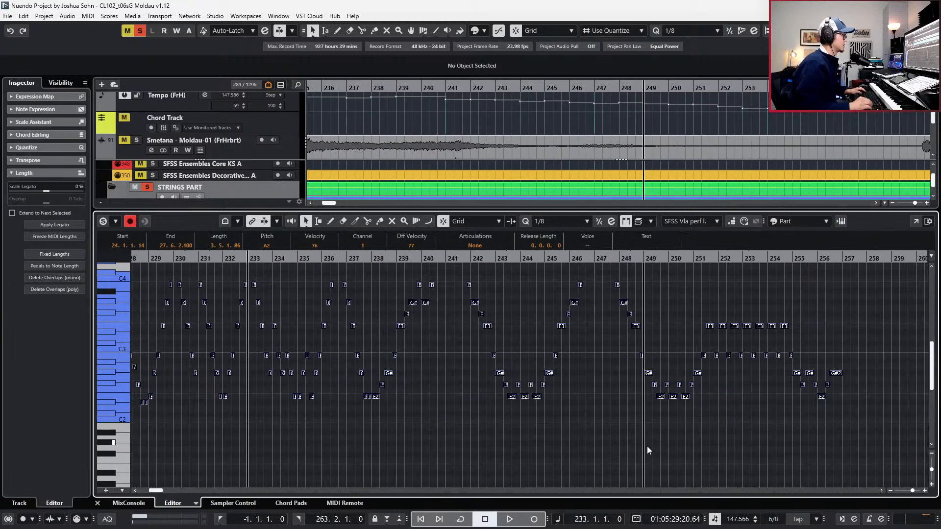
scroll(606, 418, "up", 5)
left_click_drag(394, 343, 672, 475)
scroll(588, 441, "down", 4)
left_click_drag(351, 354, 400, 280)
left_click(71, 278)
Start playback from the E2 at the end of bar 237 and re-record expression and modulation from about bar 240 to bar 256.
left_click_drag(368, 344, 404, 313)
key("l")
key("alt+l")
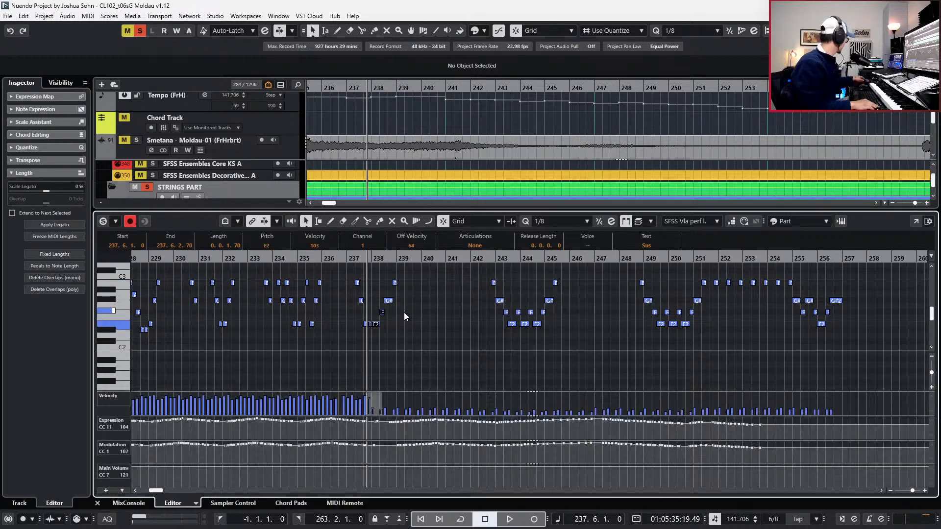
key("space")
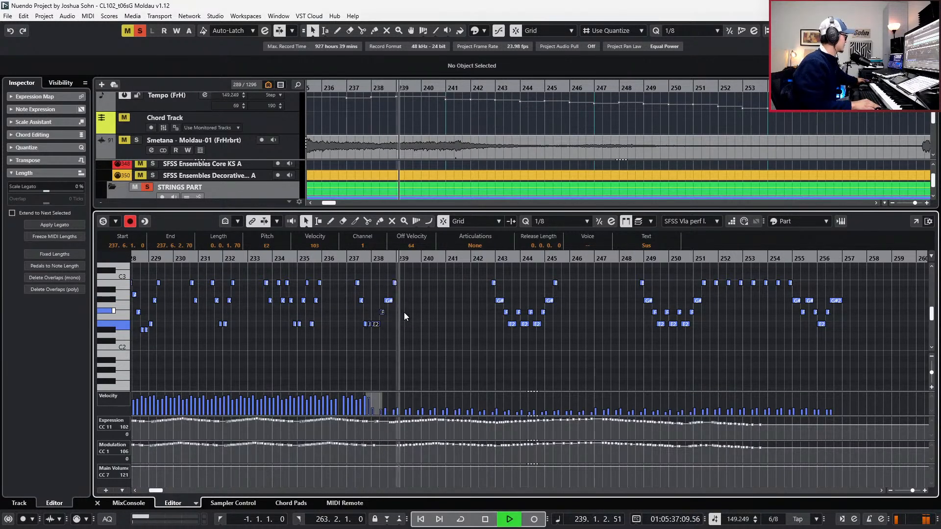
key("KP_Multiply")
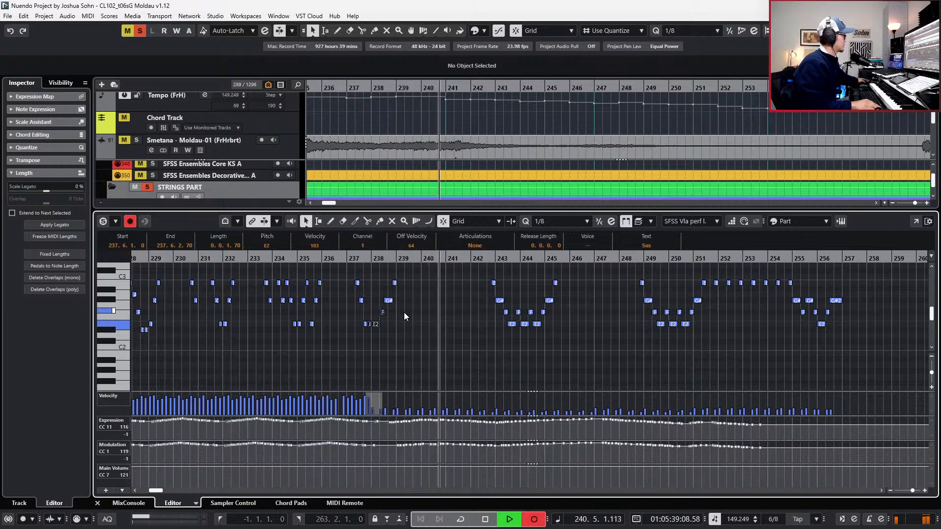
scroll(646, 107, "up", 2)
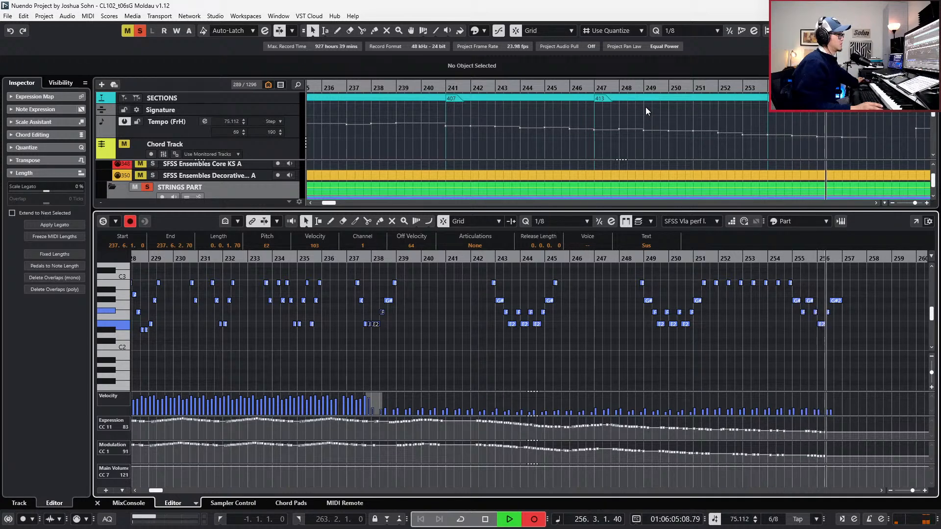
key("space")
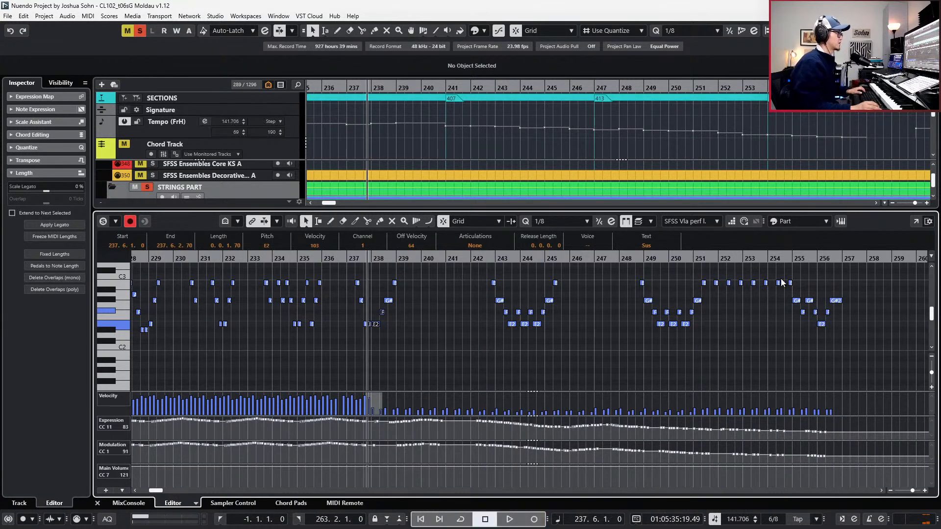
Lower the velocities of the viola notes from the B2 in bar 251, set to 8, through bar 256, and audition the passage.
scroll(782, 283, "left", 6)
scroll(776, 304, "up", 2)
scroll(767, 311, "right", 5)
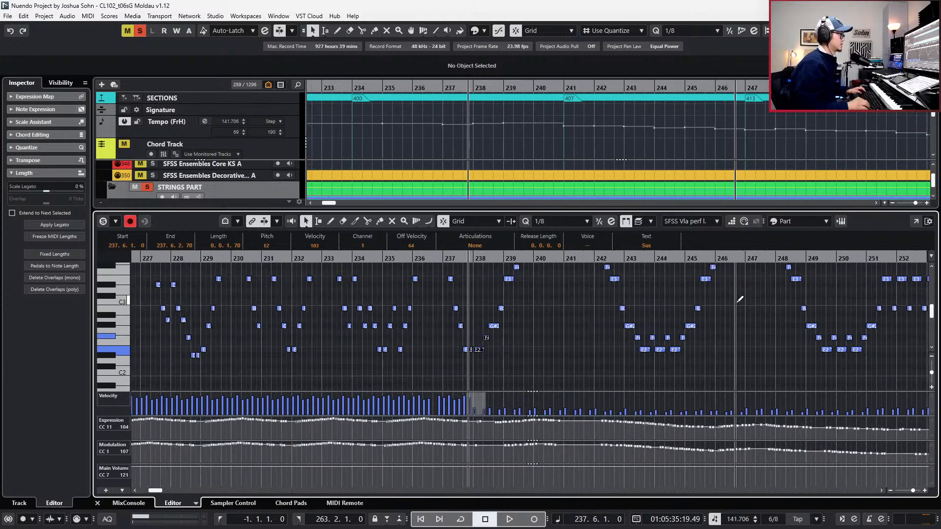
key("alt+l")
scroll(730, 300, "right", 5)
scroll(686, 293, "up", 2)
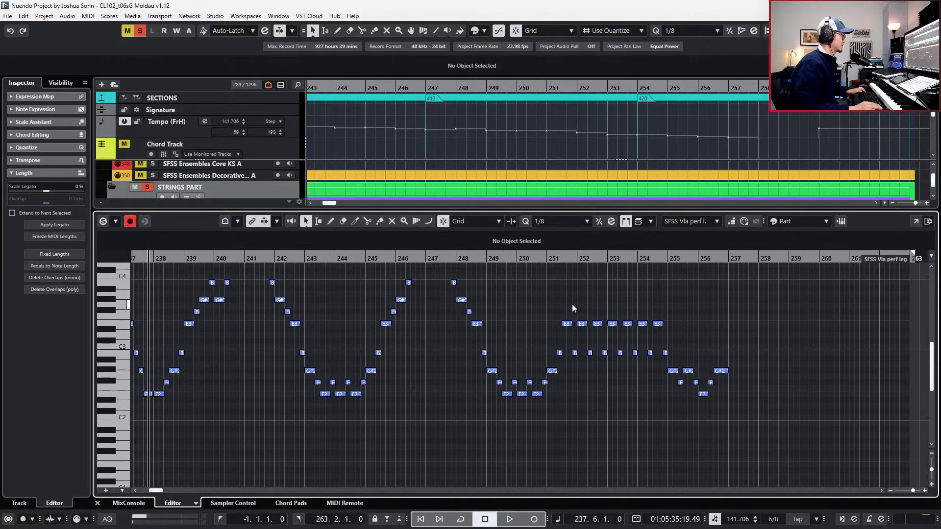
left_click_drag(557, 309, 730, 417)
key("alt+l")
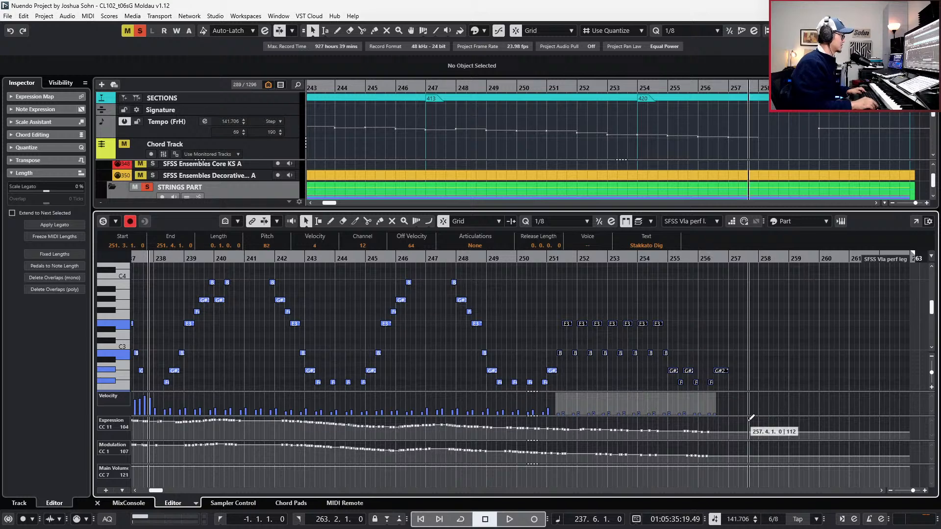
key("alt+space")
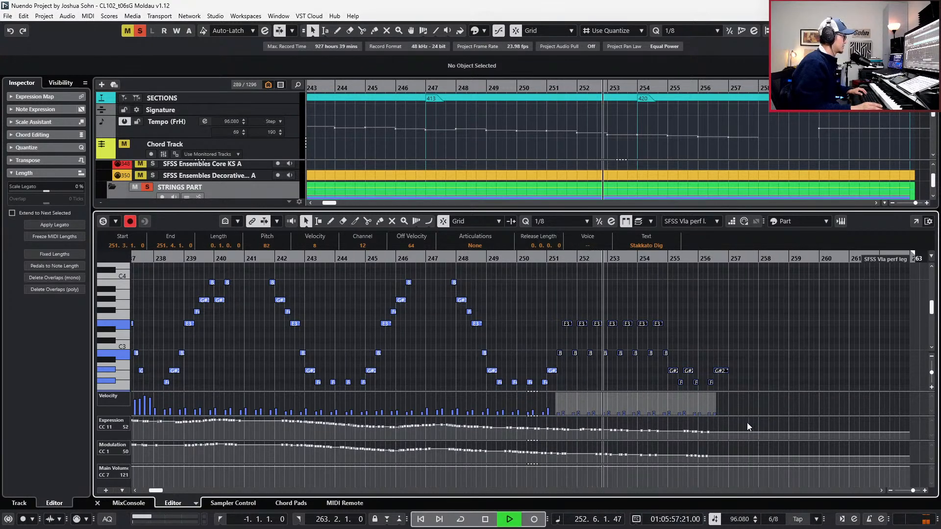
key("space")
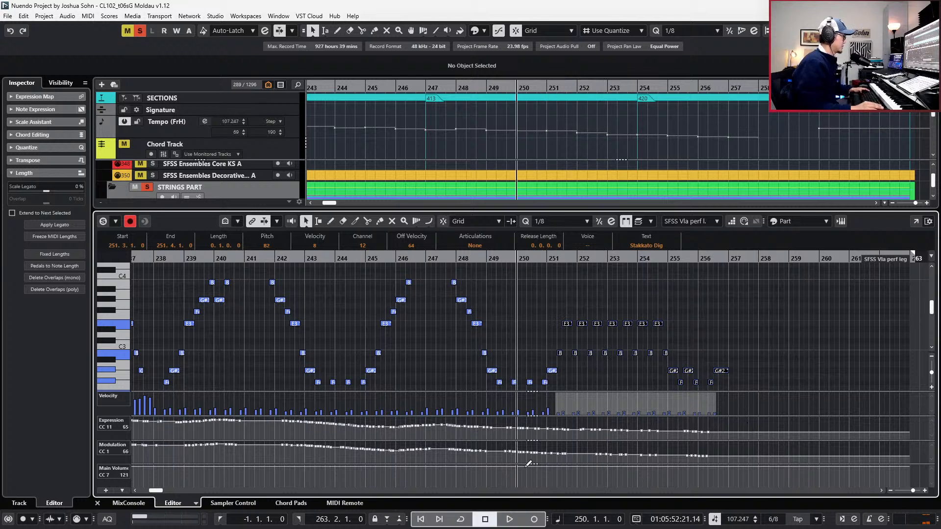
Draw a main volume decrease across bars 249 and 250 down to 100, and play it back from bar 248.
left_click_drag(497, 463, 534, 470)
key("space")
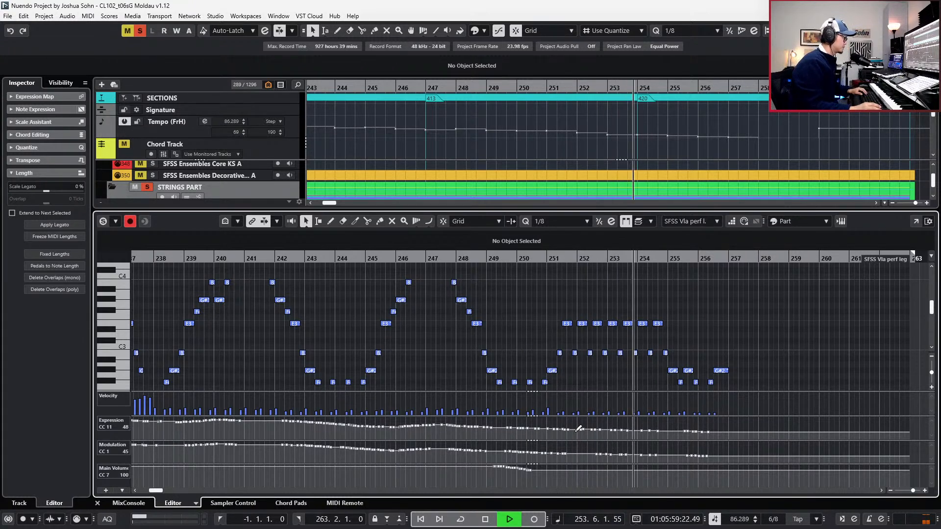
key("space")
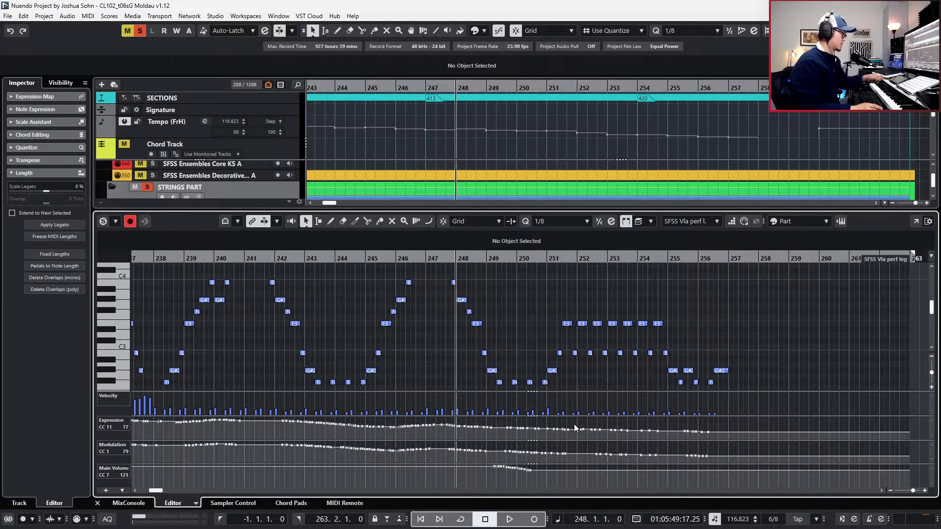
scroll(554, 391, "up", 2)
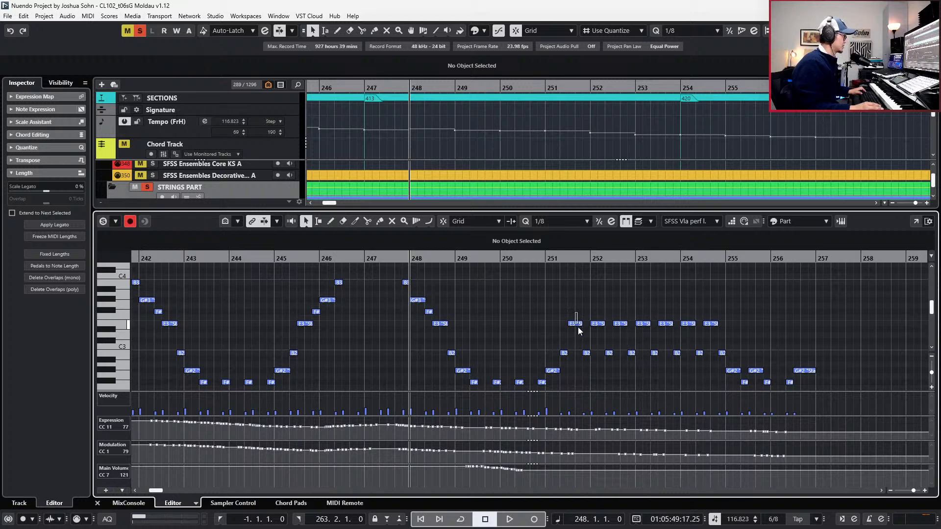
Play from bar 248 and re-record the viola's expression and modulation from about bar 250 through bar 256.
left_click(586, 354)
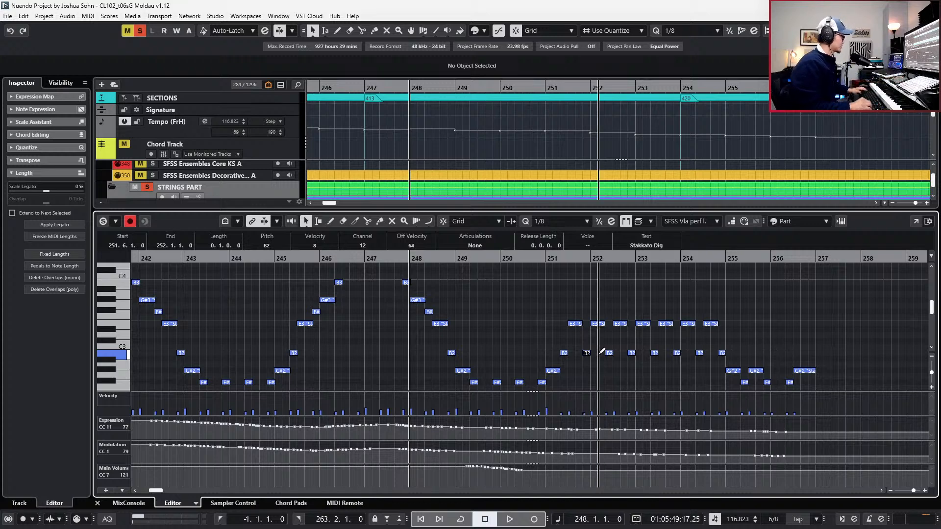
key("alt+1")
key("alt+2")
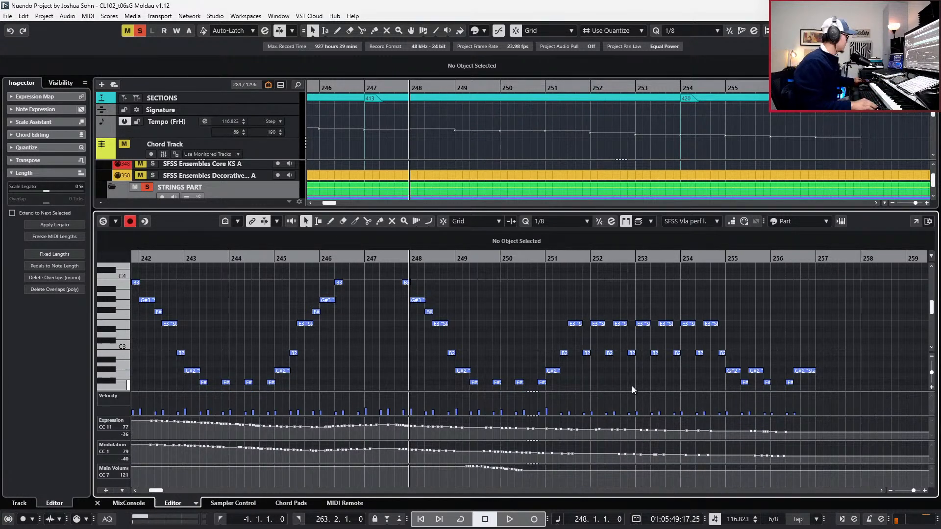
key("space")
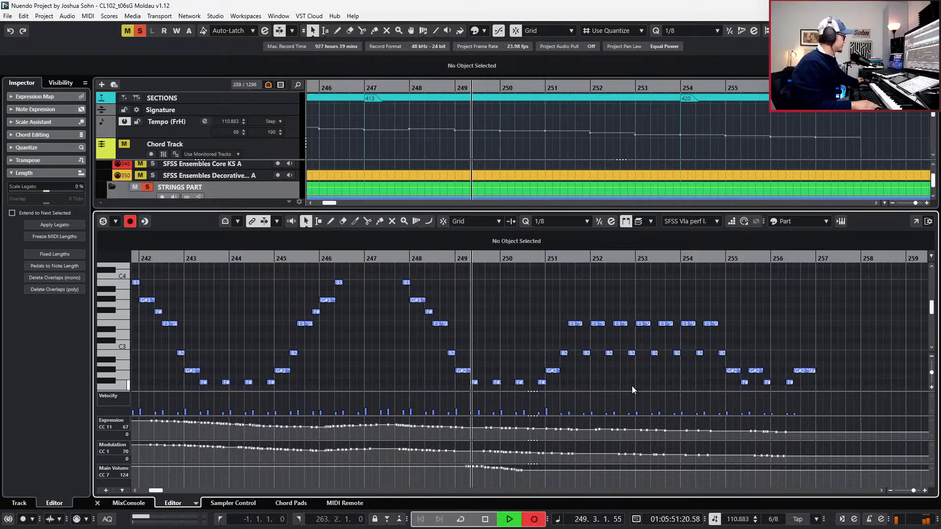
key("KP_Multiply")
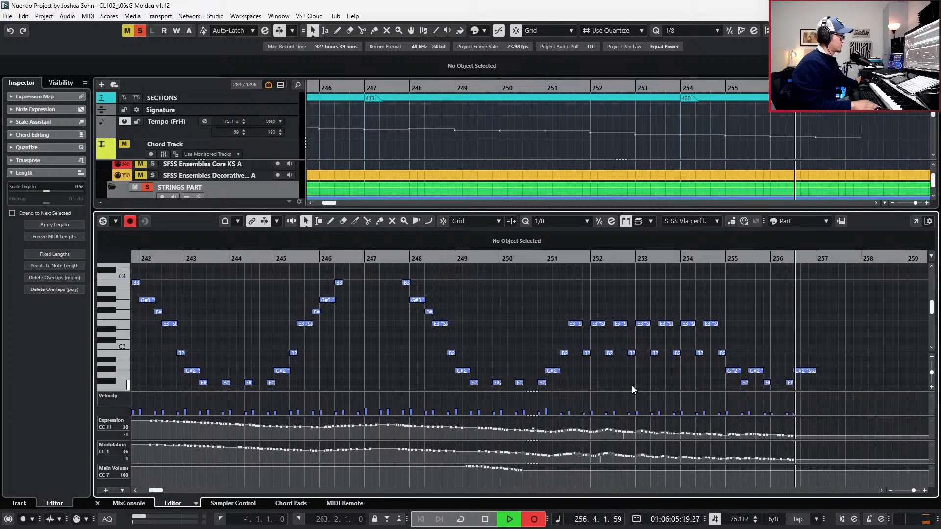
key("space")
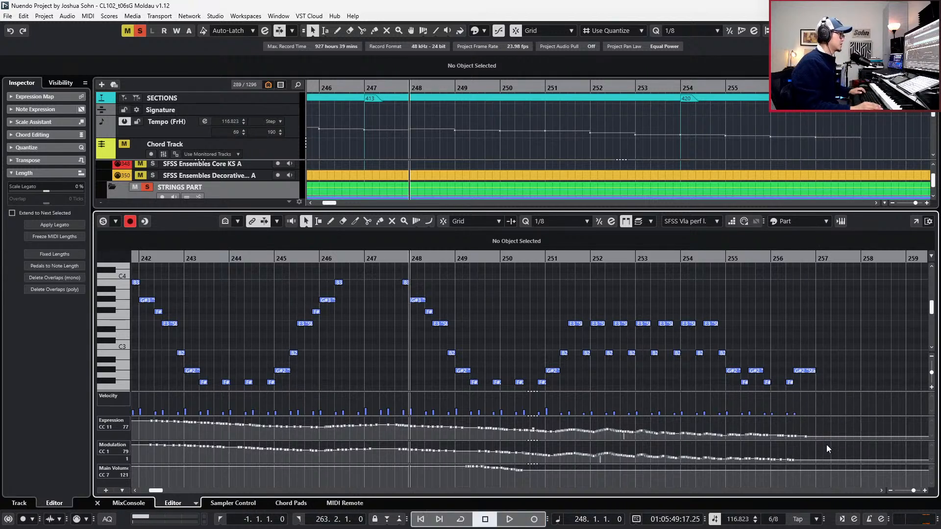
Delete the trailing expression points in bar 256 and shorten the final viola G#2 to a length of 0.2.0.0.
mouse_move(787, 427)
left_mouse_down()
mouse_move(820, 448)
mouse_move(790, 435)
mouse_move(802, 433)
left_mouse_up()
key("Delete")
key("j")
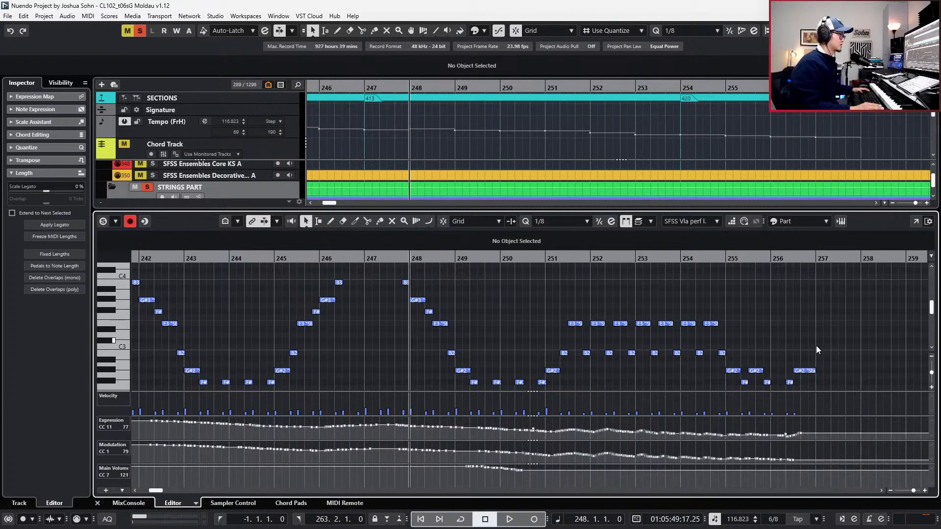
left_click(809, 371)
key("alt+shift+Left")
key("l")
key("KP_Subtract")
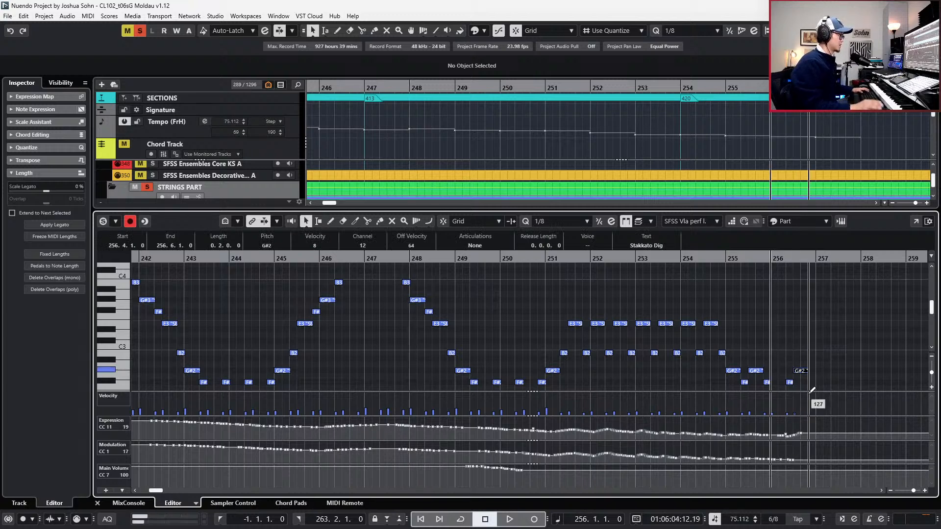
Raise the expression points at the final G#2 in bar 256, play it back and close the viola's note editor.
mouse_move(788, 429)
left_mouse_down()
mouse_move(819, 439)
mouse_move(795, 418)
left_mouse_up()
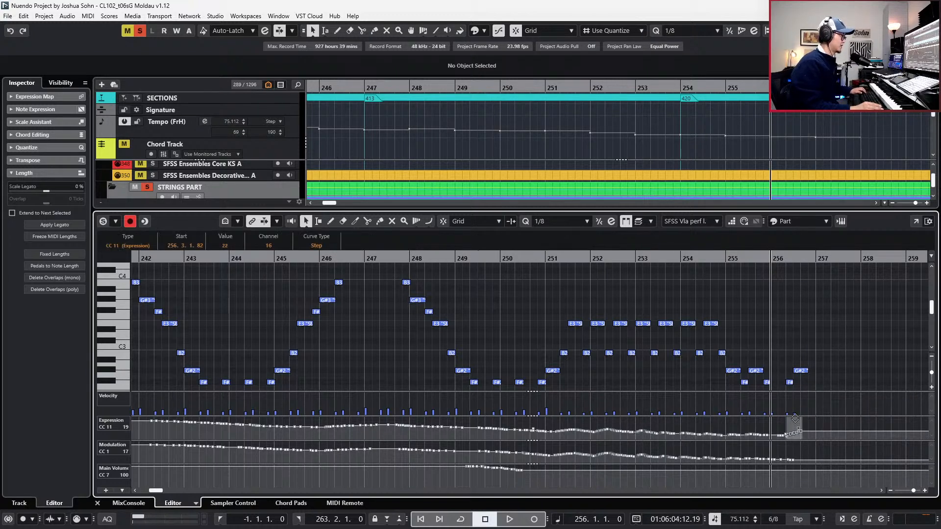
key("space")
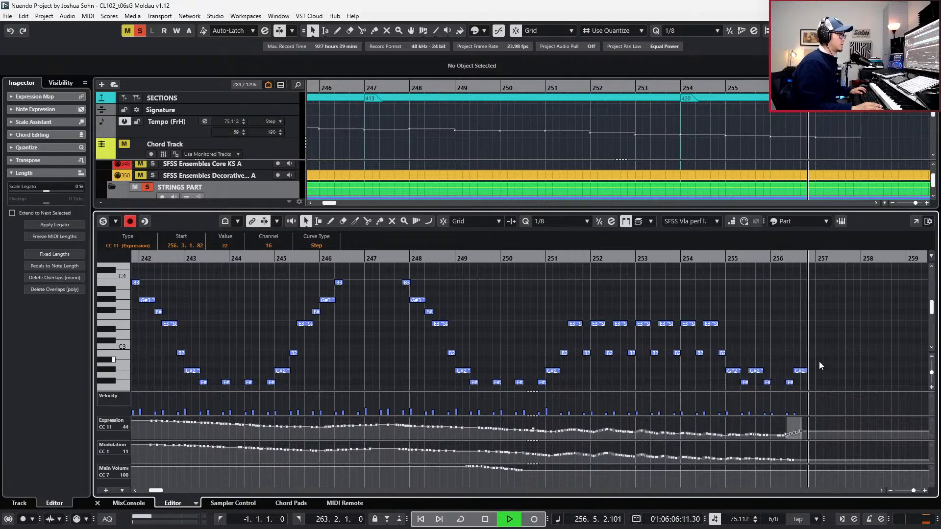
key("space")
scroll(820, 363, "down", 2)
key("Return")
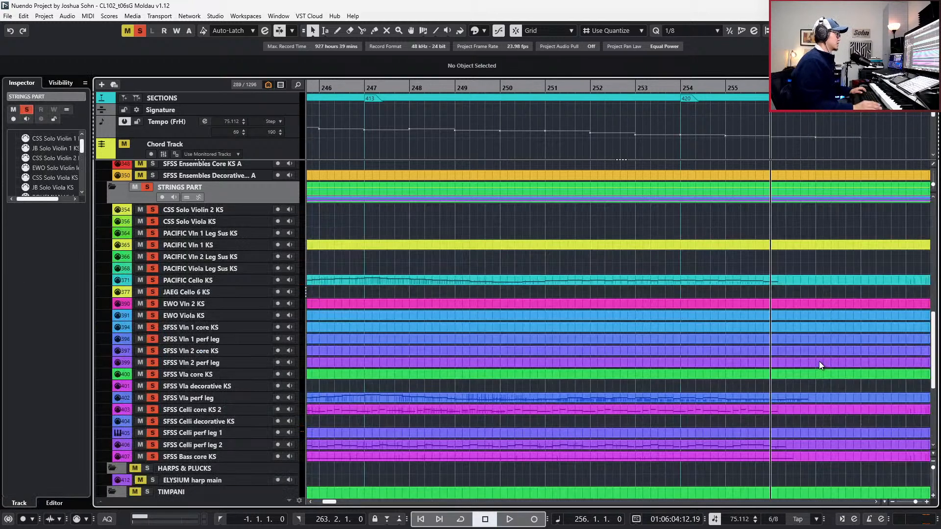
Turn off solo on the STRINGS PART tracks and select the SFSS Vla perf leg part in the arrangement.
scroll(814, 362, "down", 3)
scroll(786, 349, "down", 2)
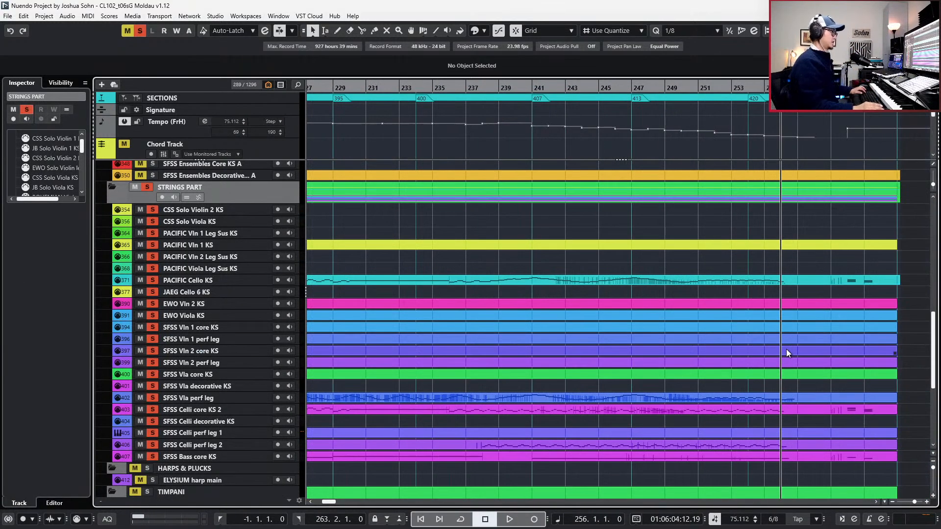
key("s")
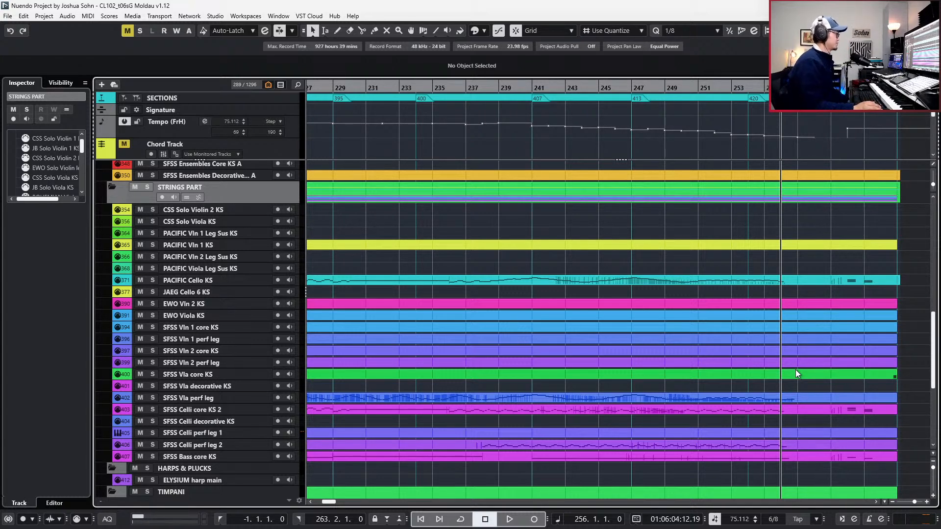
scroll(796, 370, "down", 3)
scroll(788, 348, "down", 3)
scroll(789, 348, "up", 2)
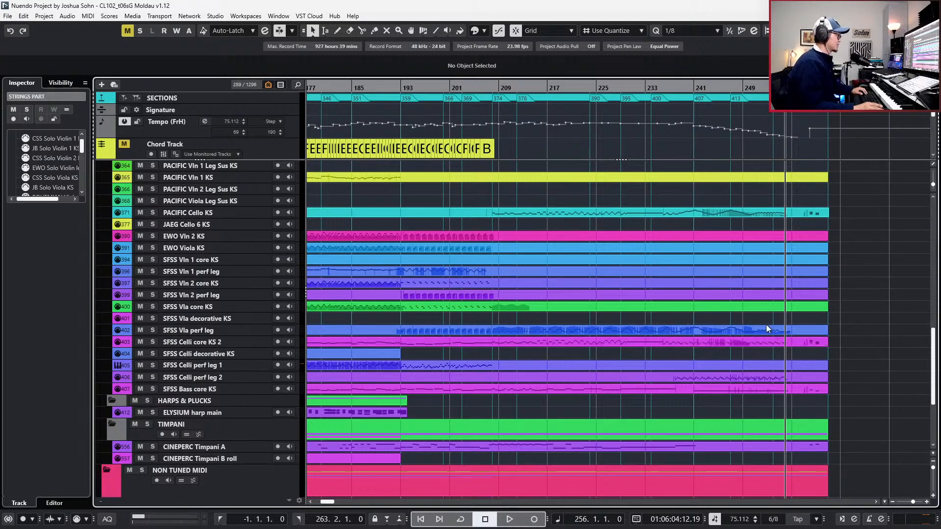
left_click(816, 325)
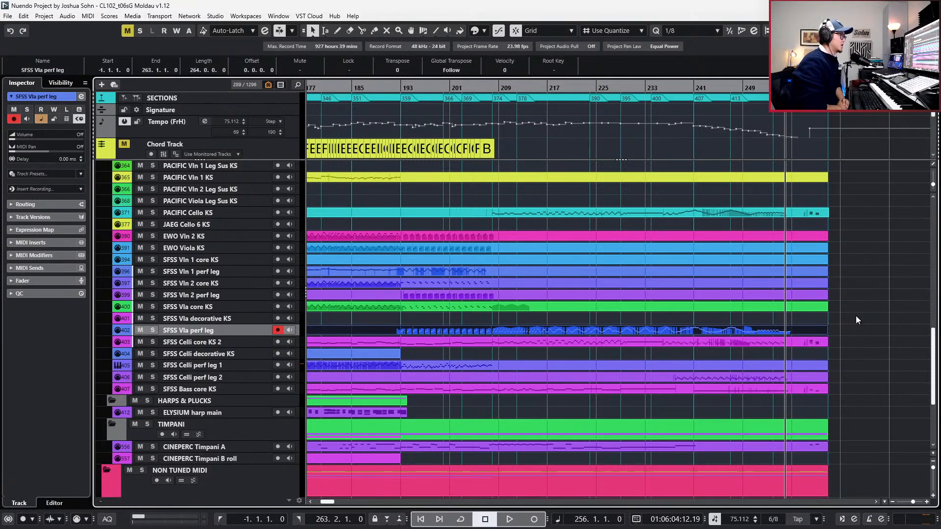
Open all the parts of the STRINGS PART folder together in a separate Key Editor window.
scroll(859, 316, "down", 2, "ctrl")
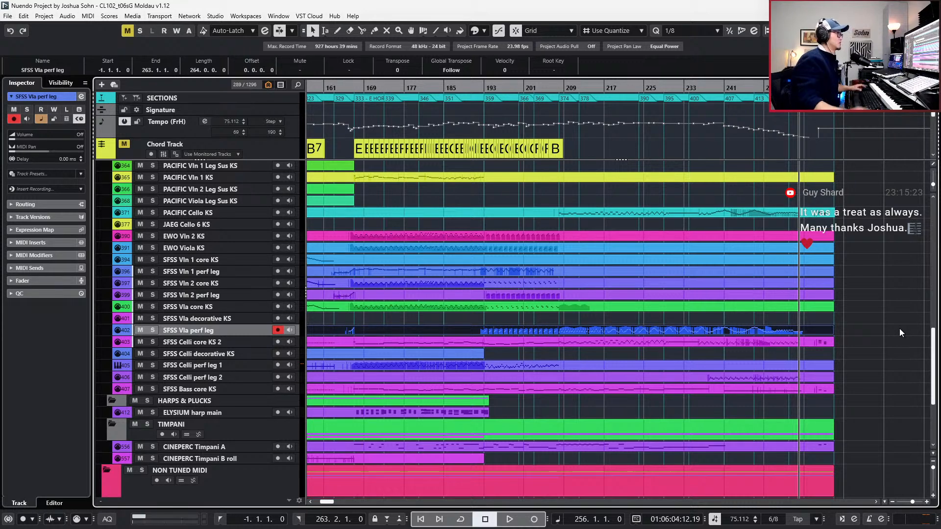
scroll(881, 346, "down", 2)
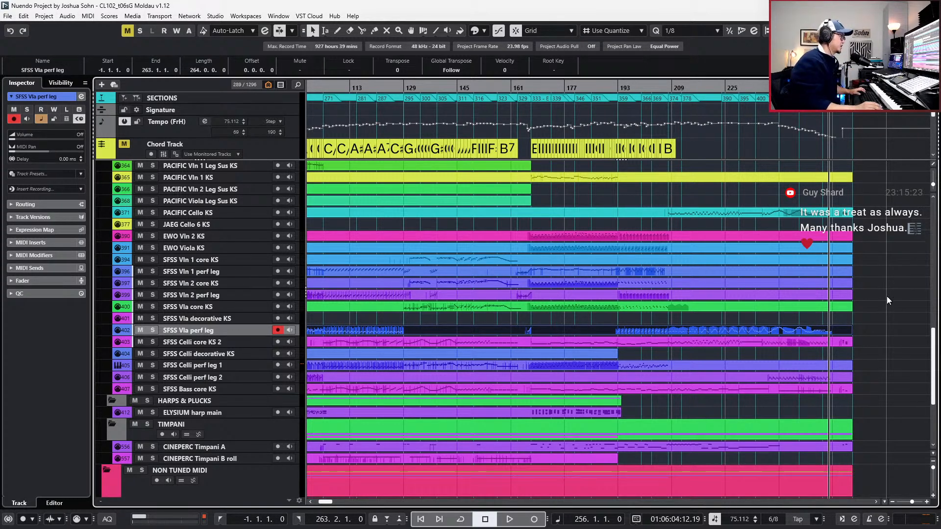
scroll(831, 294, "up", 4)
scroll(829, 331, "down", 4)
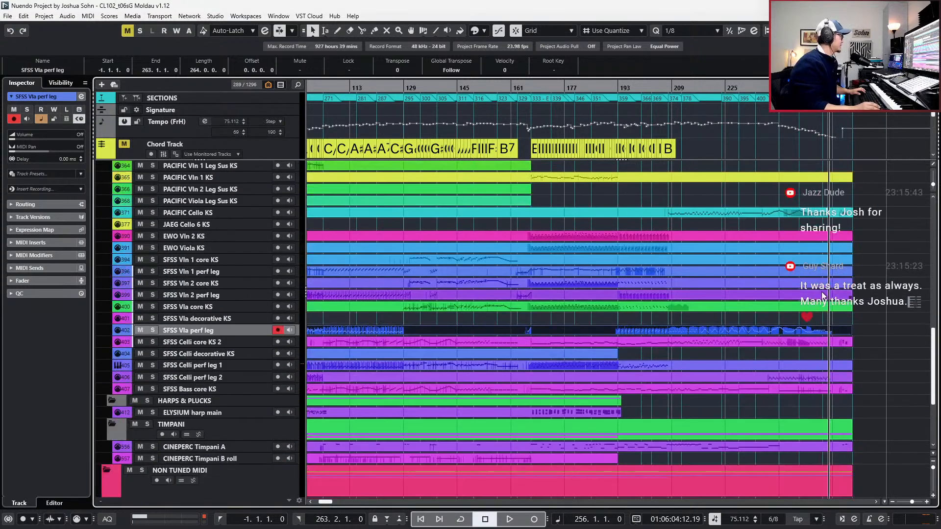
scroll(768, 234, "up", 3)
left_click(757, 258)
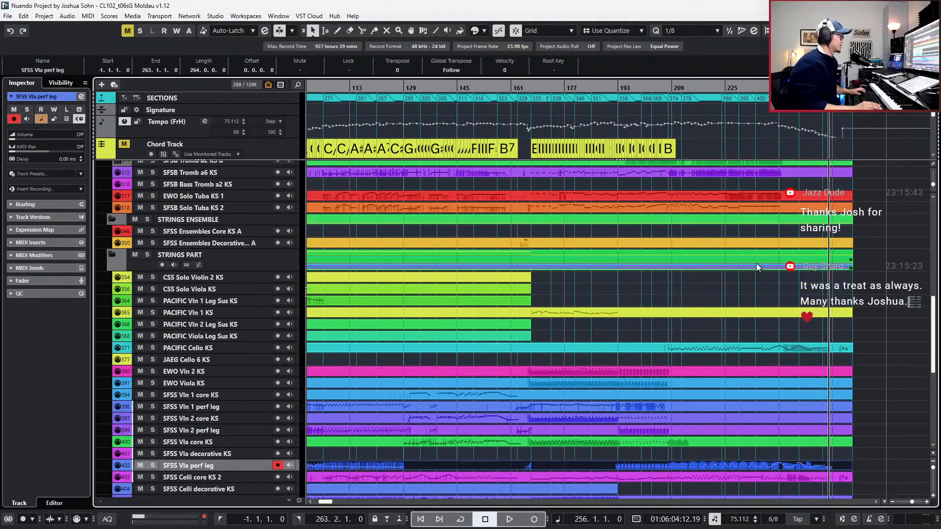
double_click(757, 260)
key("g")
key("f")
key("f")
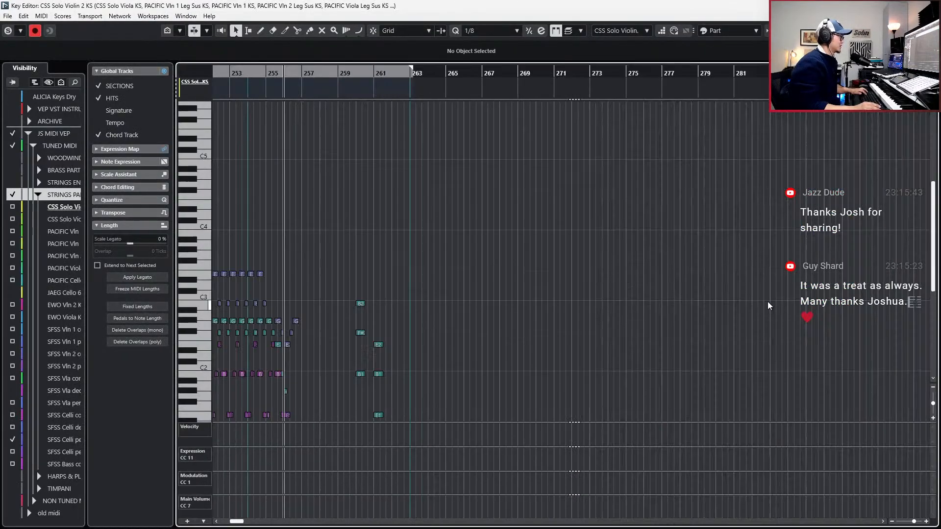
Solo the editor and examine the combined string notes from bar 256 back to about bar 167.
scroll(590, 290, "left", 2)
scroll(587, 287, "left", 4)
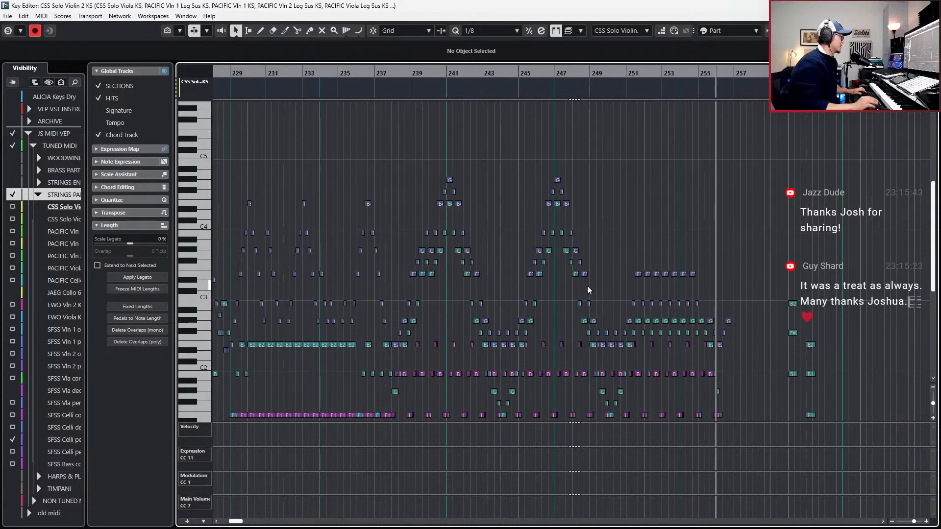
key("g")
key("g")
key("g")
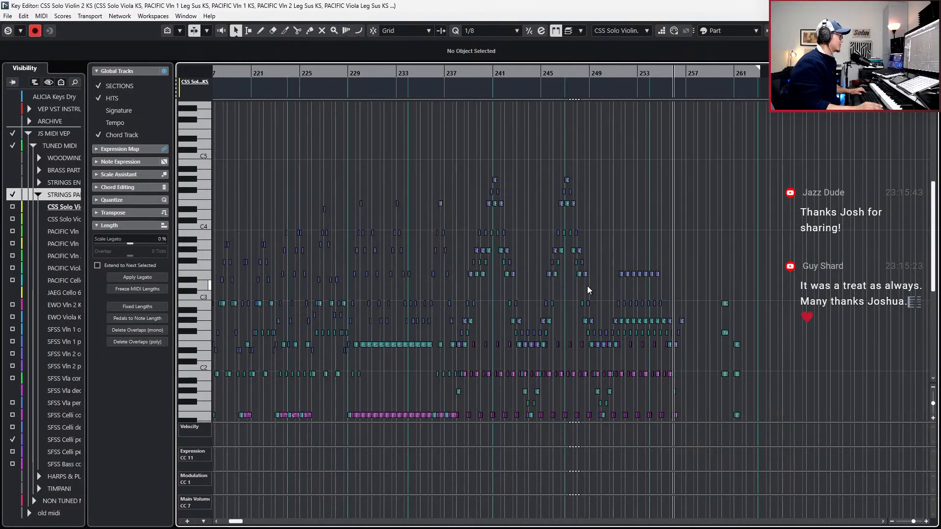
key("KP_Subtract")
key("KP_Subtract")
key("KP_Subtract")
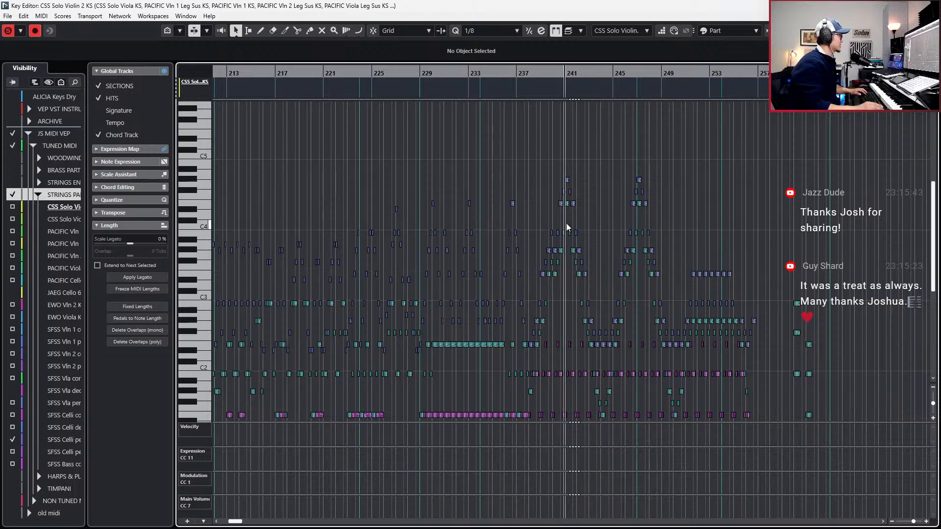
scroll(615, 202, "up", 2, "ctrl")
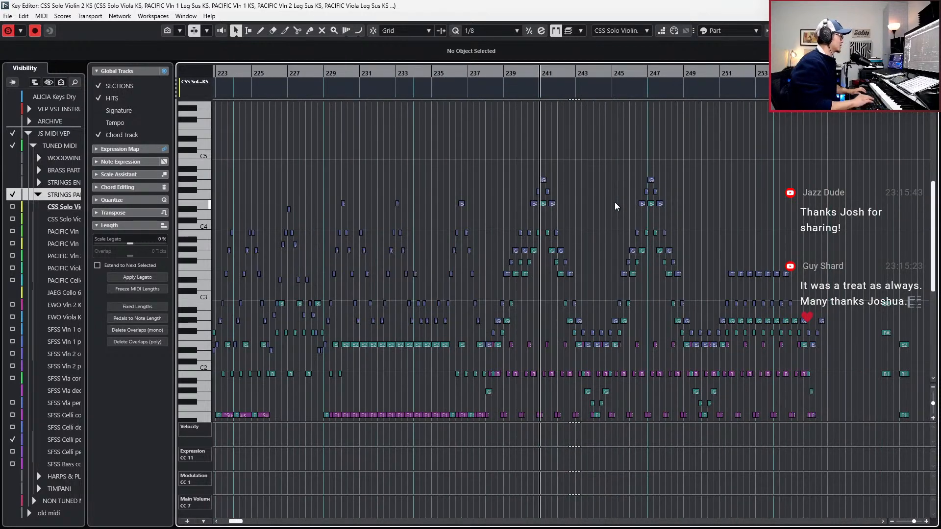
scroll(556, 271, "left", 4)
left_click(556, 272)
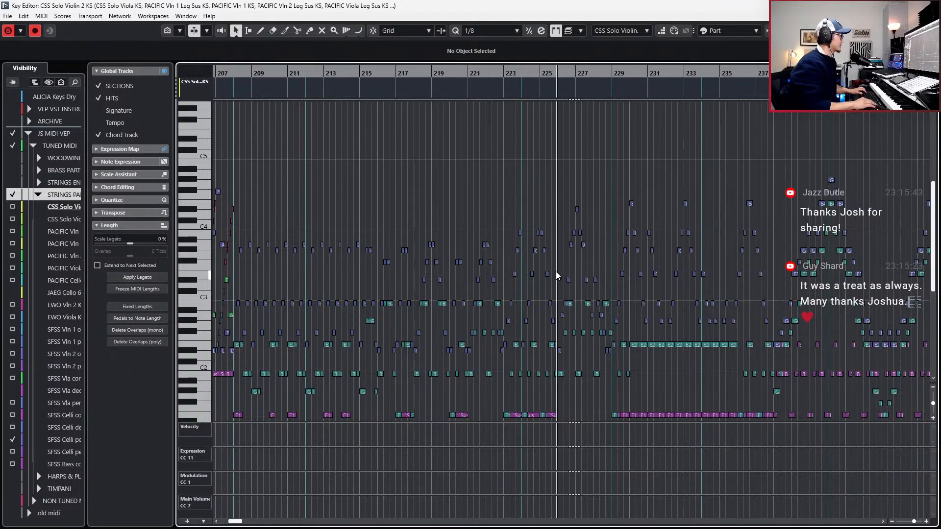
scroll(556, 272, "down", 6, "ctrl")
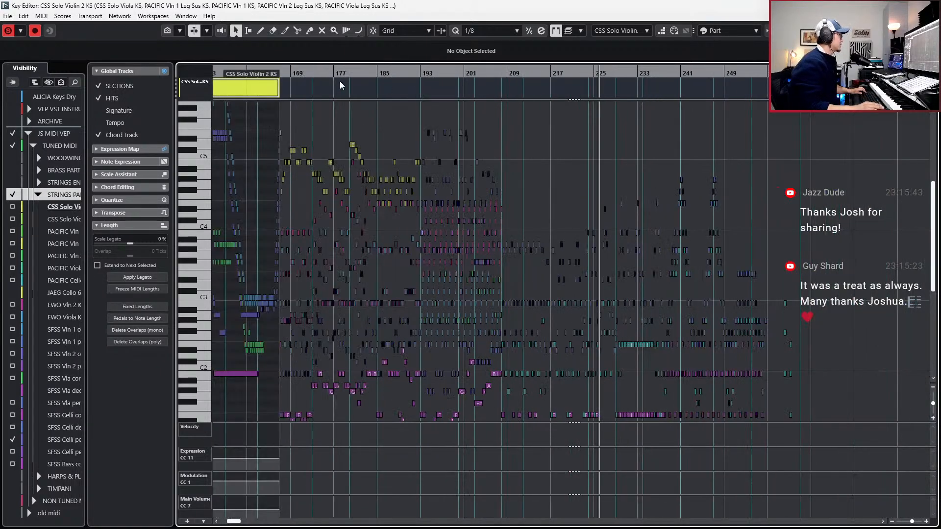
scroll(301, 122, "up", 3, "ctrl")
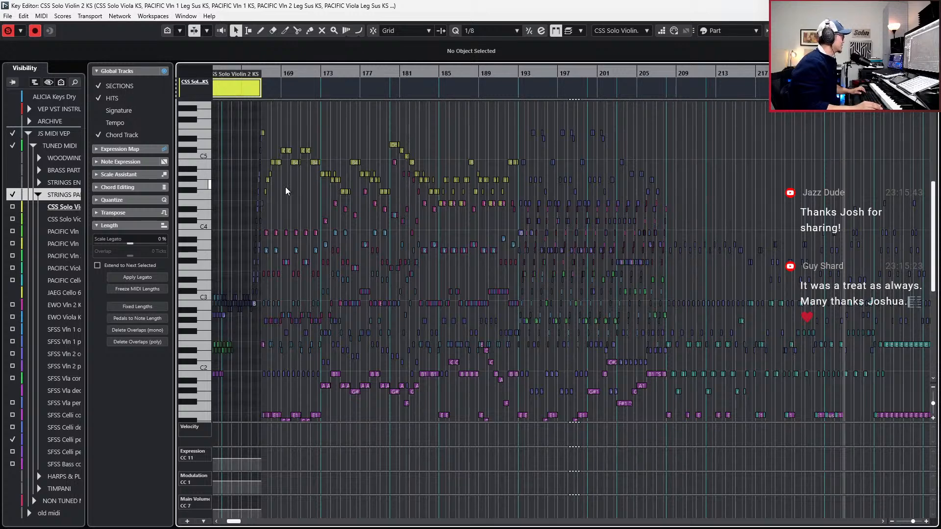
Select the PACIFIC Vln 1 G#4 in bar 167 and listen to the combined string parts from there to bar 193.
left_click(269, 180)
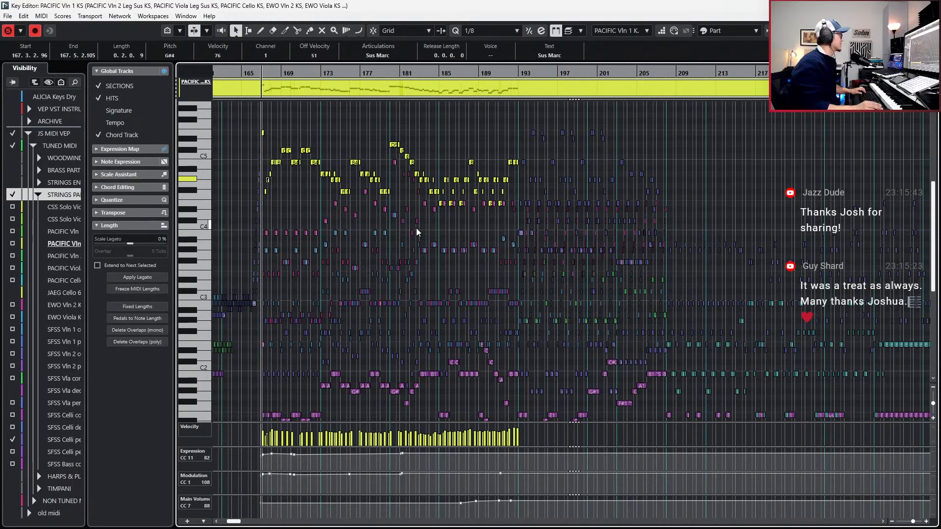
scroll(417, 228, "right", 5)
scroll(416, 228, "left", 5)
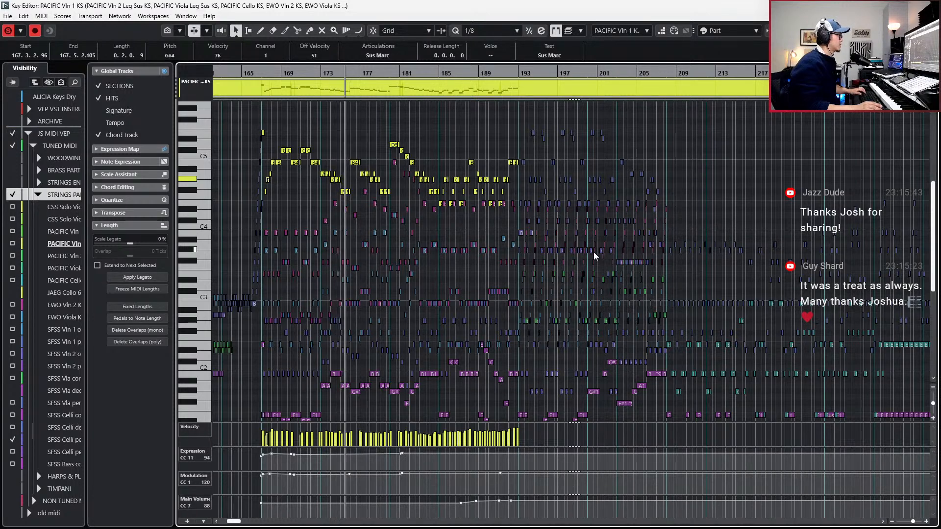
scroll(593, 252, "down", 1)
scroll(593, 252, "right", 1)
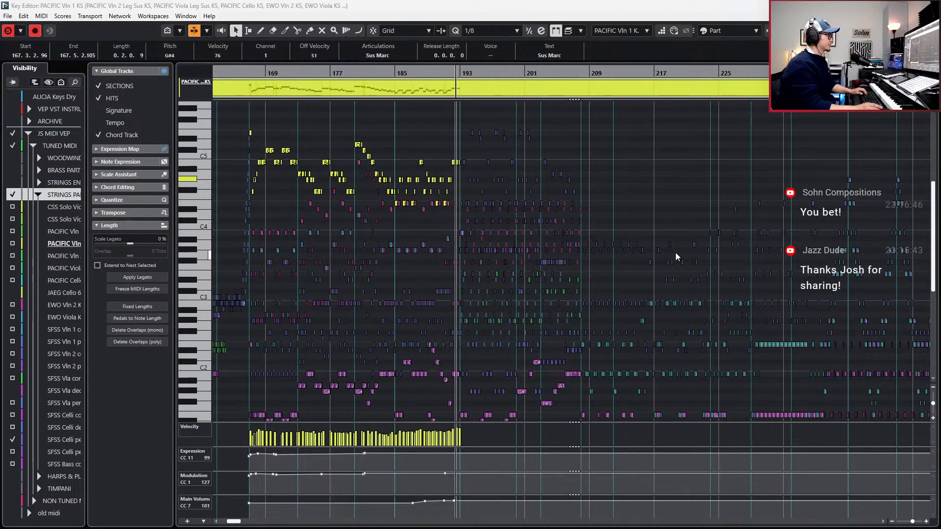
scroll(676, 246, "up", 4)
scroll(682, 265, "down", 6)
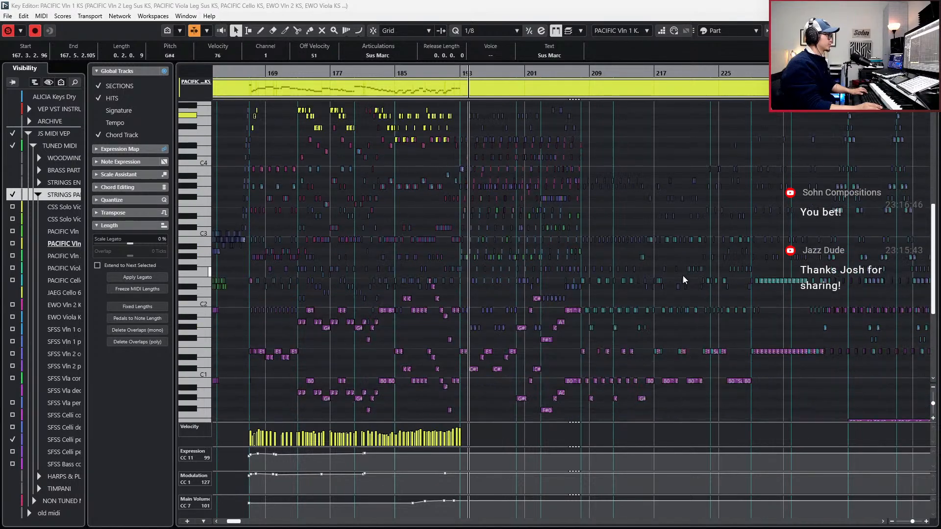
scroll(492, 278, "up", 6)
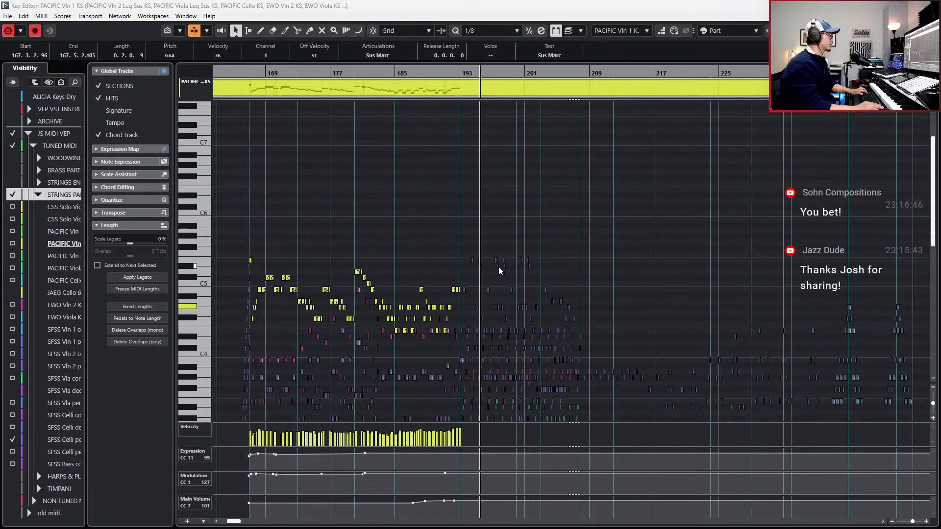
Clear the note selection and examine the combined string parts during playback from bar 193 to about bar 231, returning to bar 193.
left_click(495, 277)
scroll(496, 288, "up", 1)
scroll(495, 287, "up", 5)
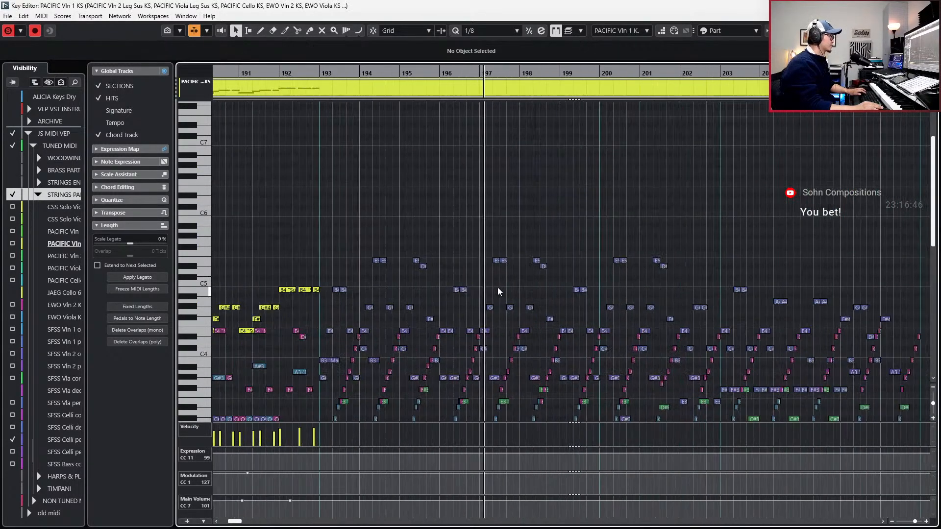
scroll(496, 288, "down", 4)
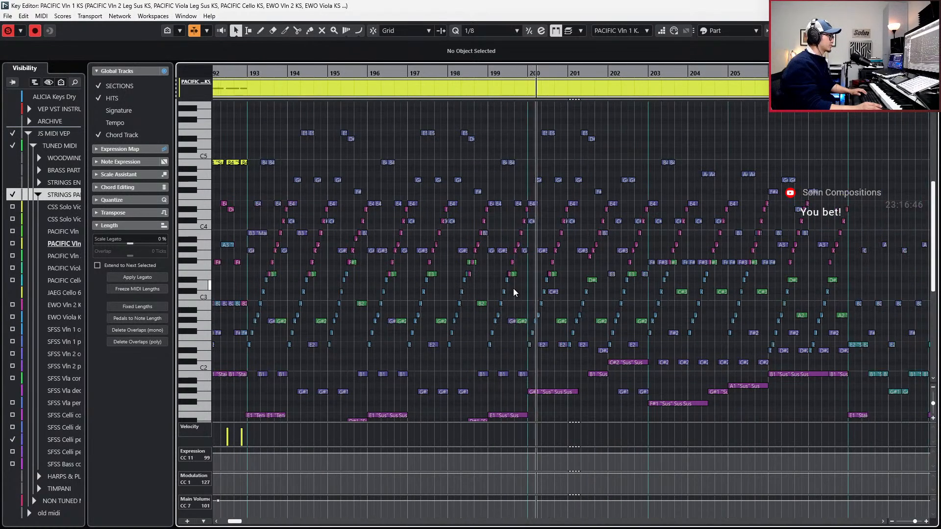
scroll(513, 288, "down", 1)
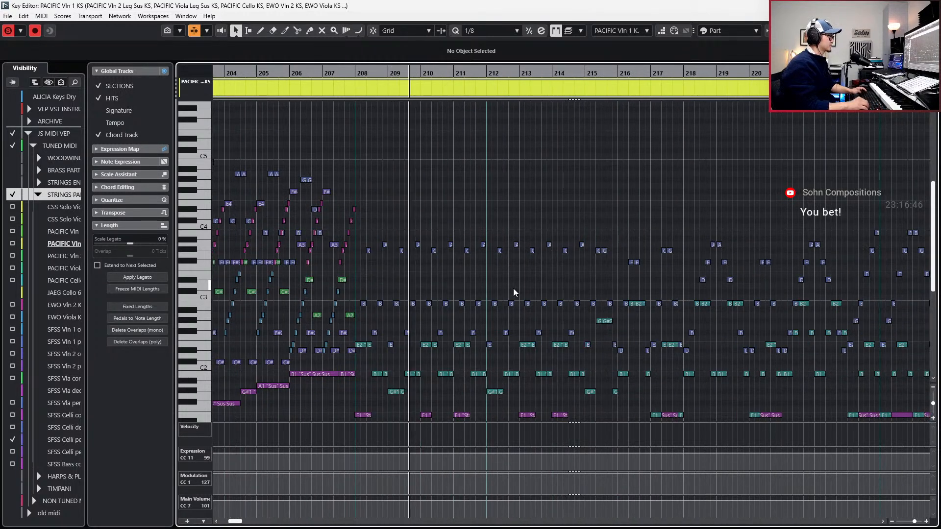
key("alt+l")
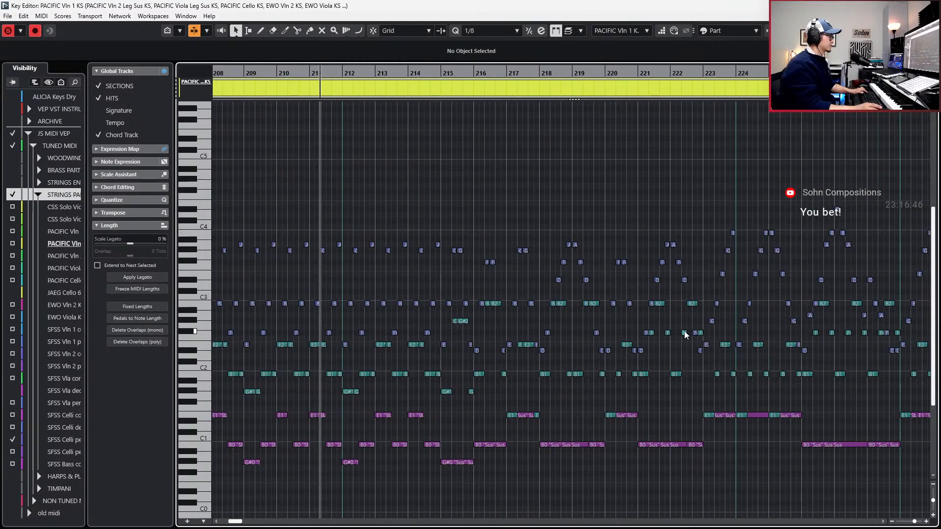
scroll(749, 382, "right", 1)
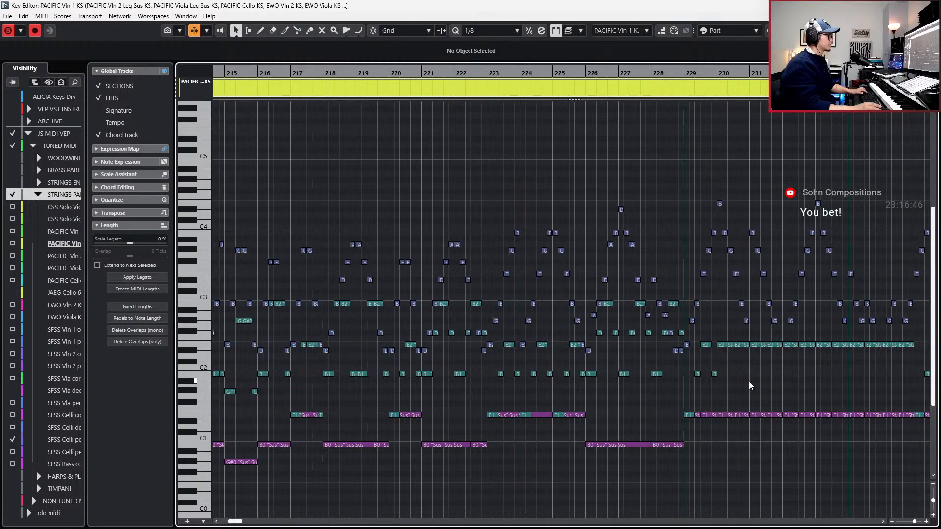
scroll(749, 382, "down", 1)
scroll(749, 381, "left", 10)
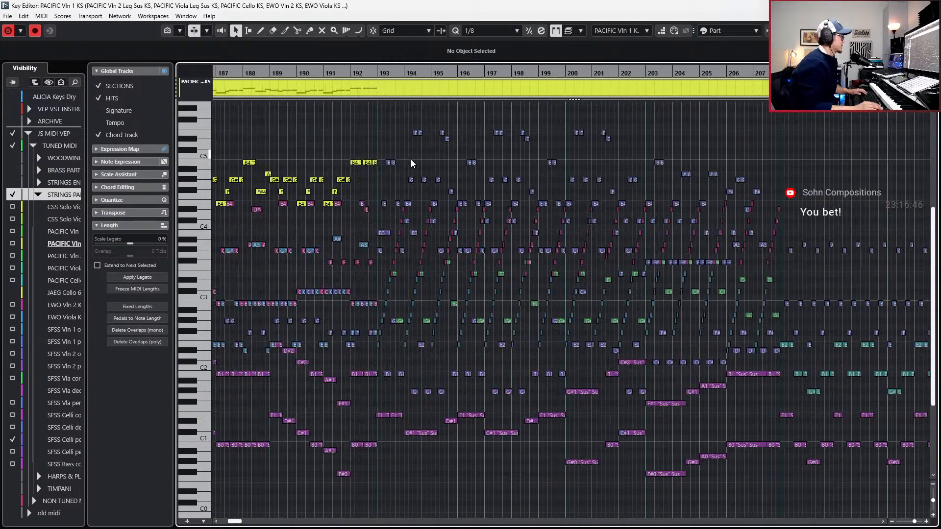
left_click_drag(380, 237, 383, 239)
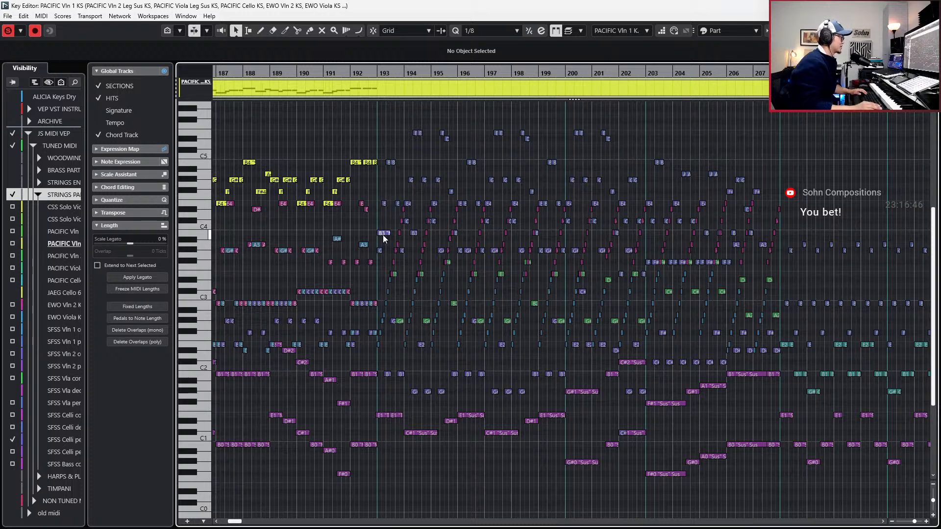
Close the combined strings Key Editor and return to the project arrangement.
left_click(383, 234)
key("ctrl+KP_Subtract")
key("Return")
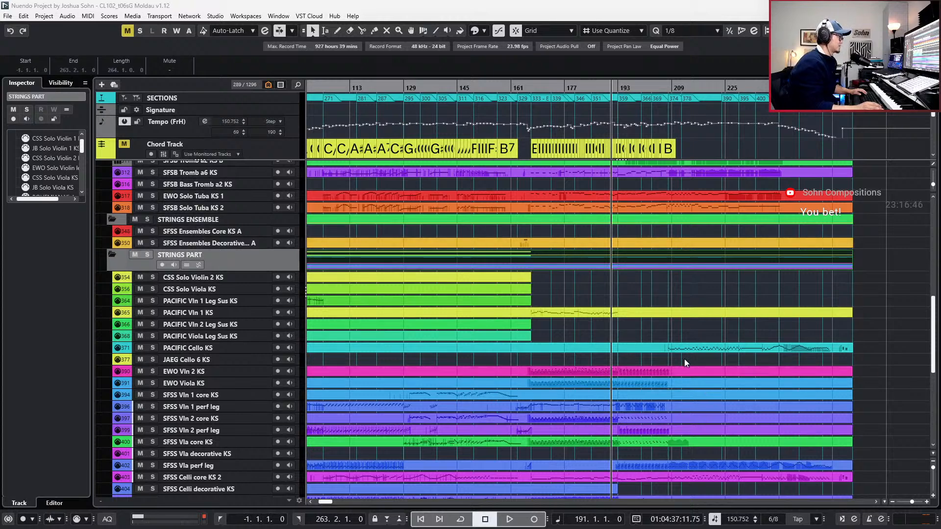
Clear the selection in the arrangement and listen to the full orchestra from bar 191 past bar 213.
scroll(668, 226, "up", 4)
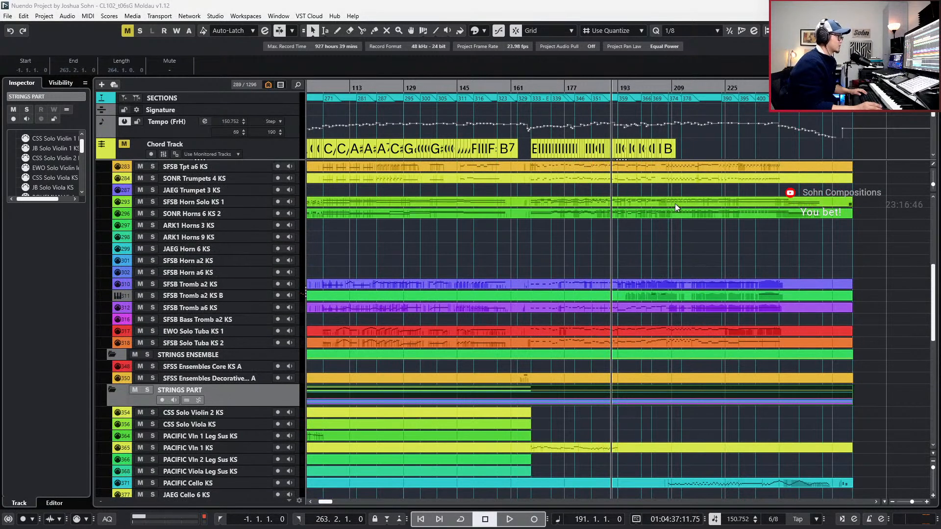
scroll(675, 204, "down", 6)
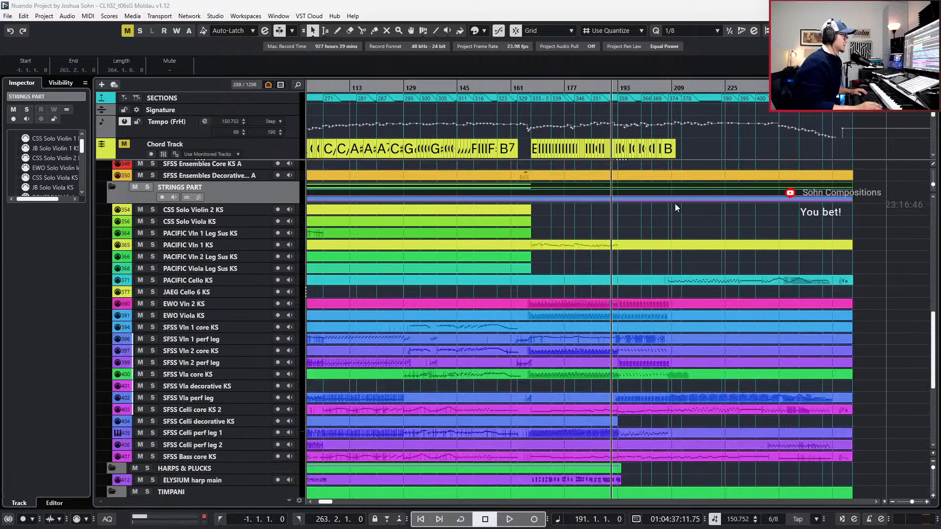
left_click(654, 385)
key("space")
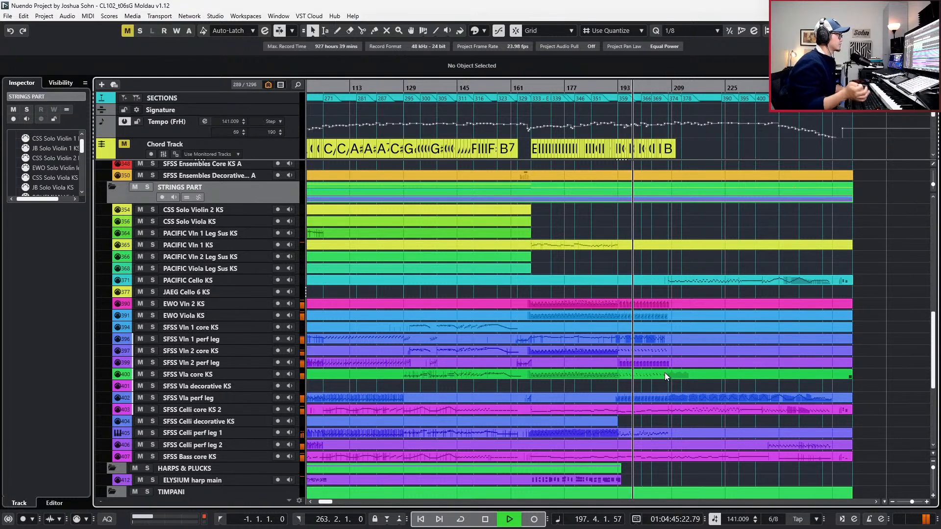
scroll(671, 387, "up", 3)
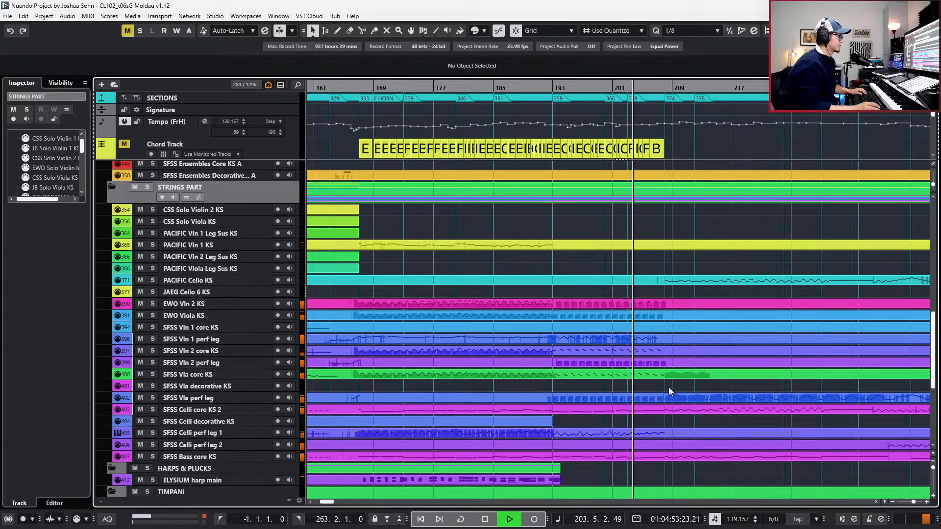
scroll(668, 387, "down", 1)
scroll(668, 387, "down", 1)
scroll(668, 387, "right", 2)
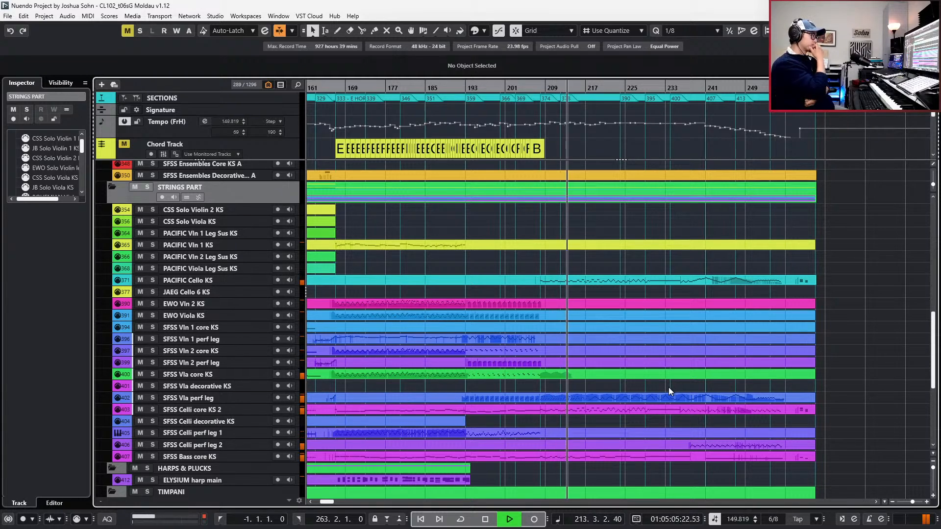
key("space")
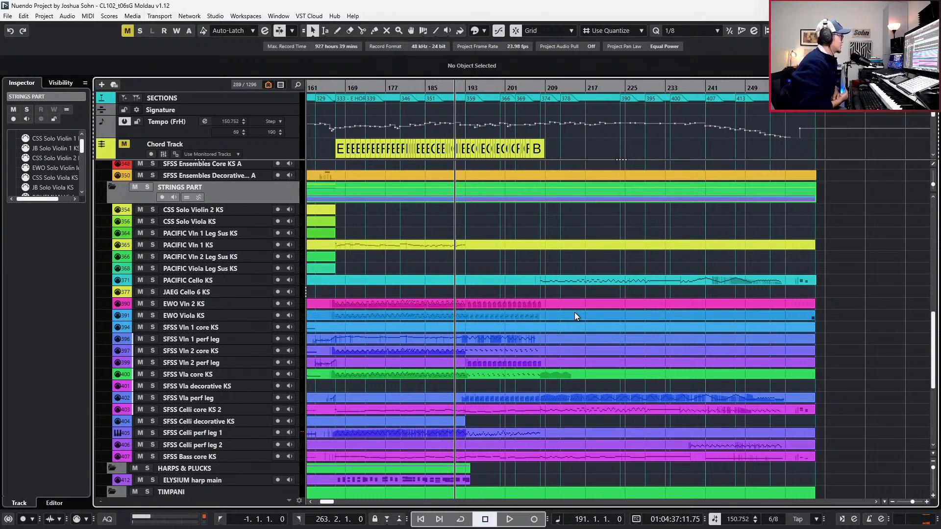
Examine the harp, timpani and percussion tracks below the STRINGS PART folder around bars 193 to 257.
scroll(608, 296, "down", 1)
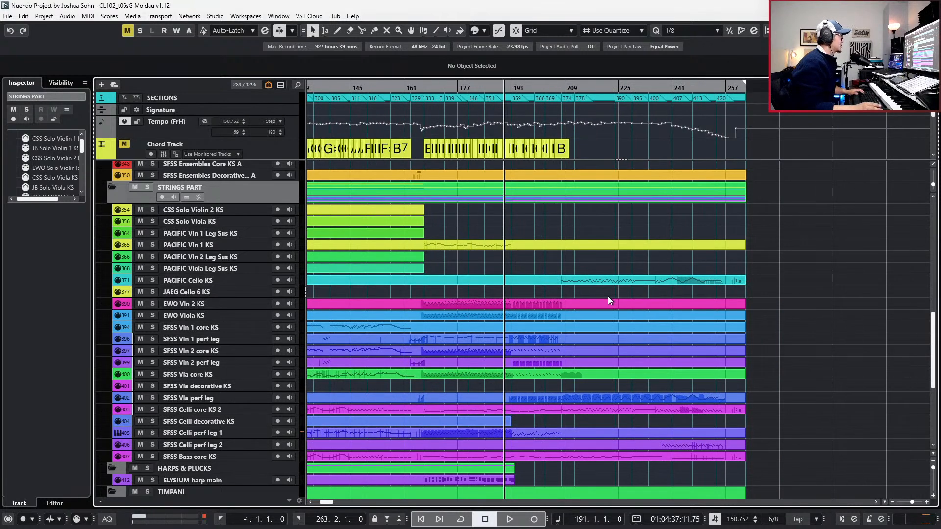
scroll(613, 362, "down", 3)
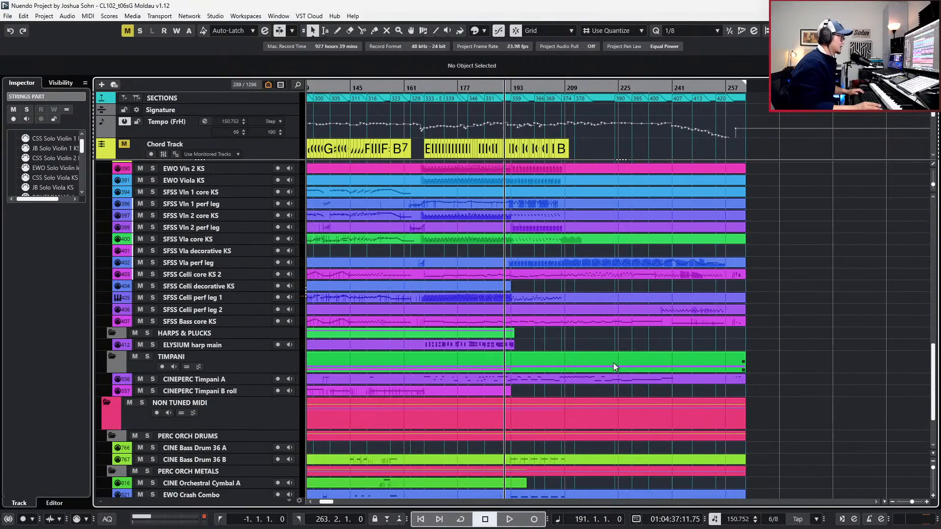
scroll(613, 362, "down", 2)
scroll(613, 368, "down", 1)
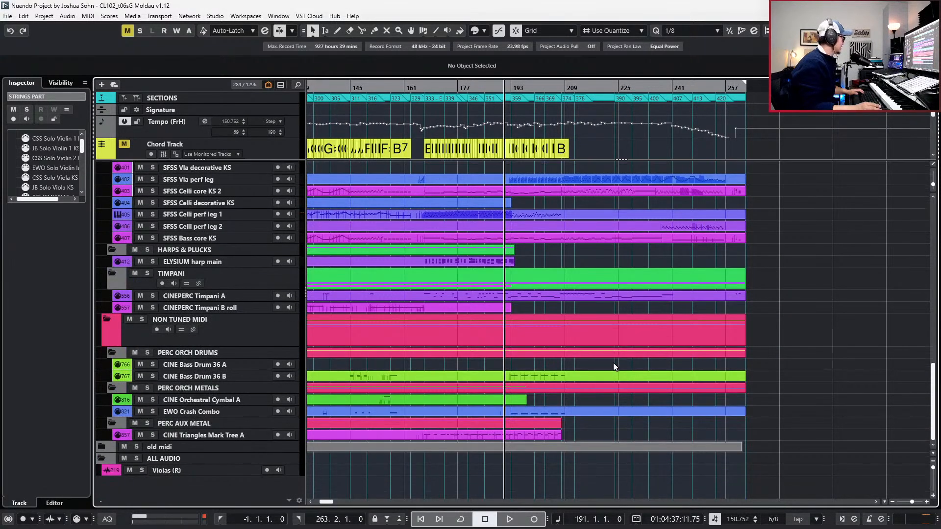